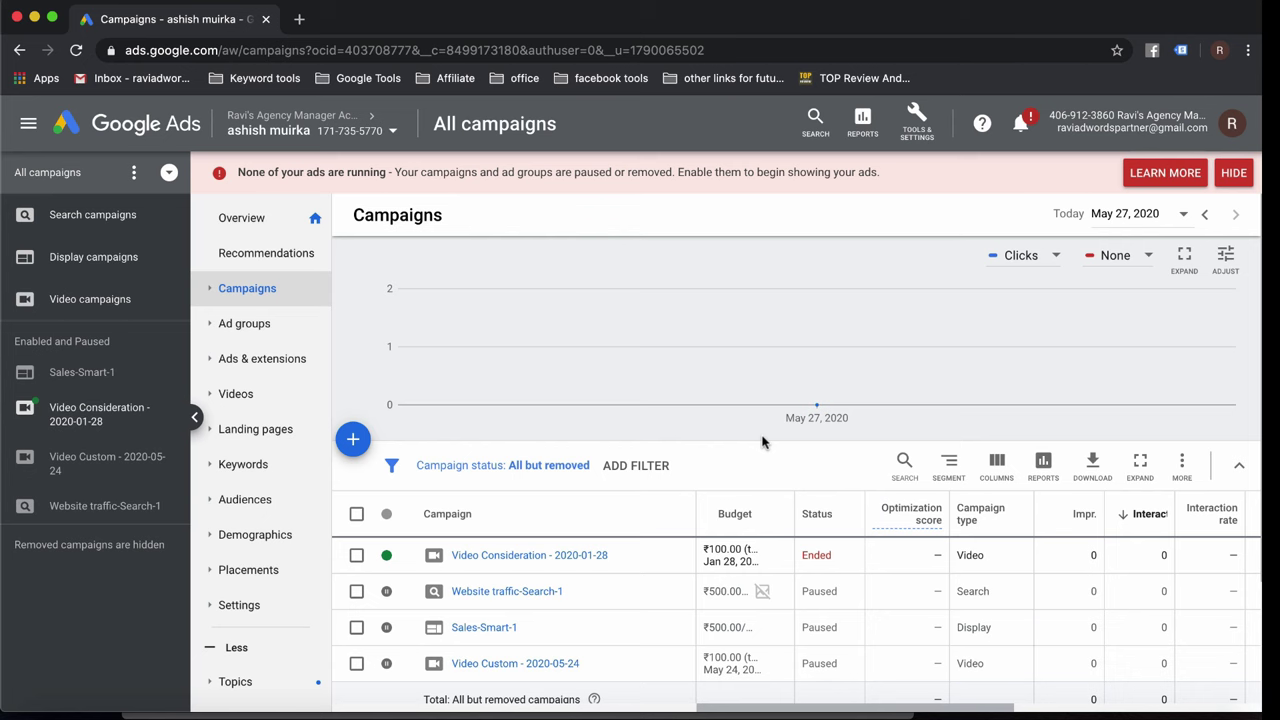
# Open a new blank browser tab beside the Google Ads campaigns page.
pyautogui.hotkey('ctrl', 't')
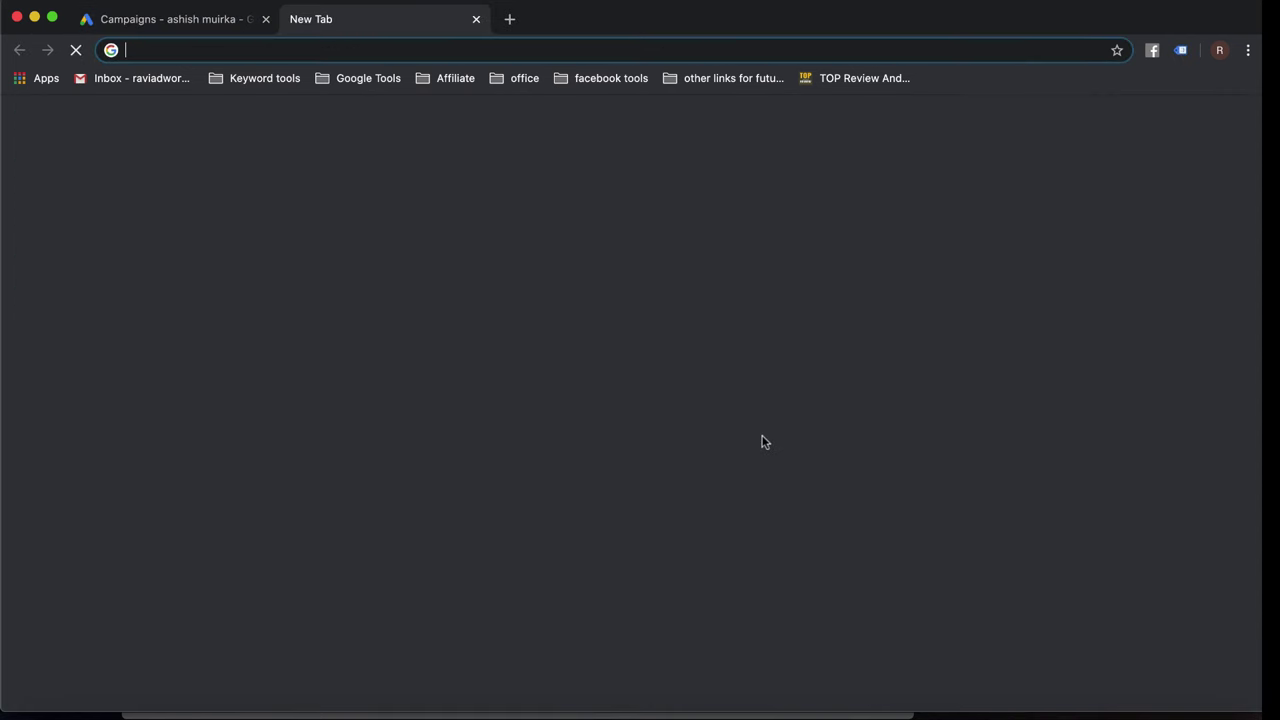
# Go to google.com and search for 'digital camera'.
pyautogui.write('go')
pyautogui.press('Return')
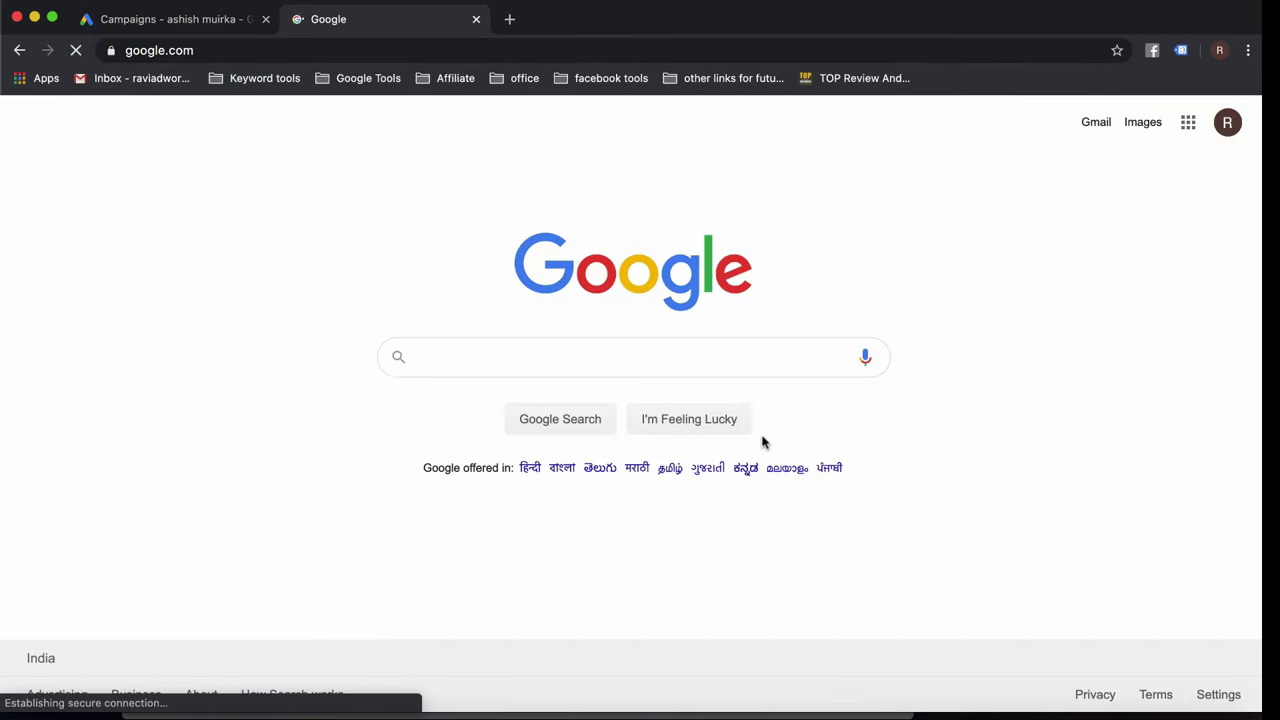
pyautogui.write('dig')
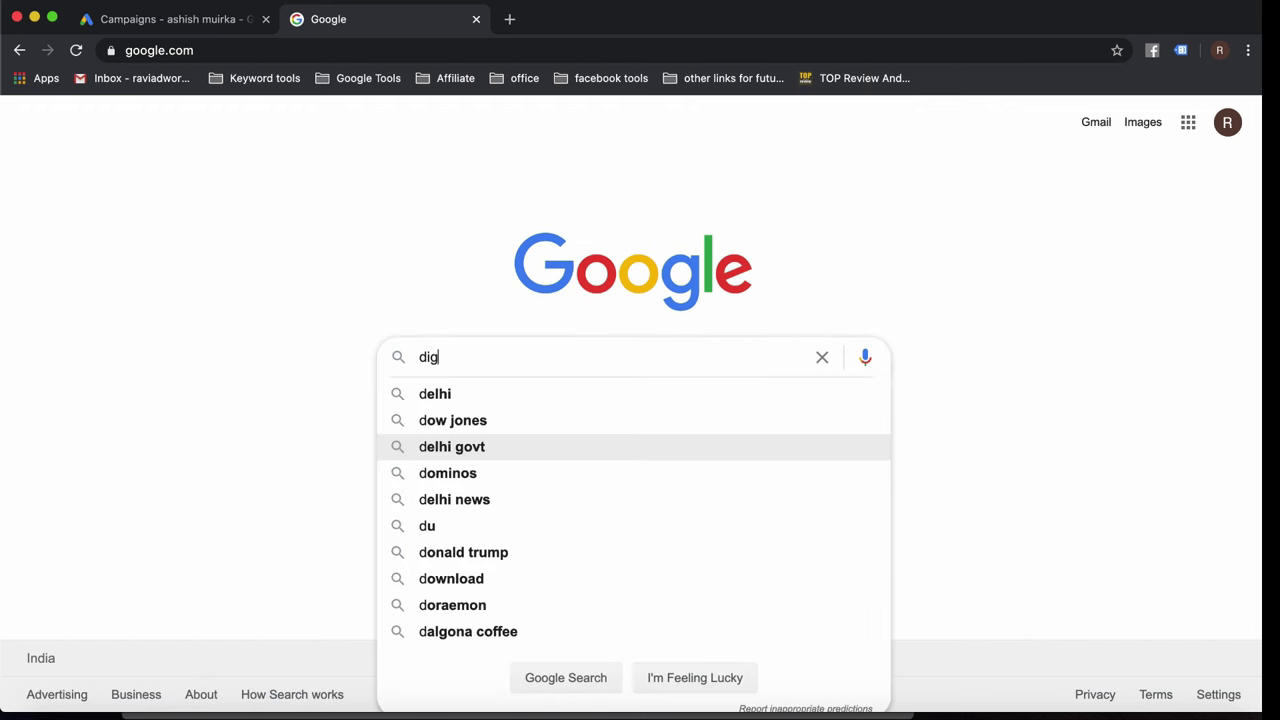
pyautogui.write('ital camera')
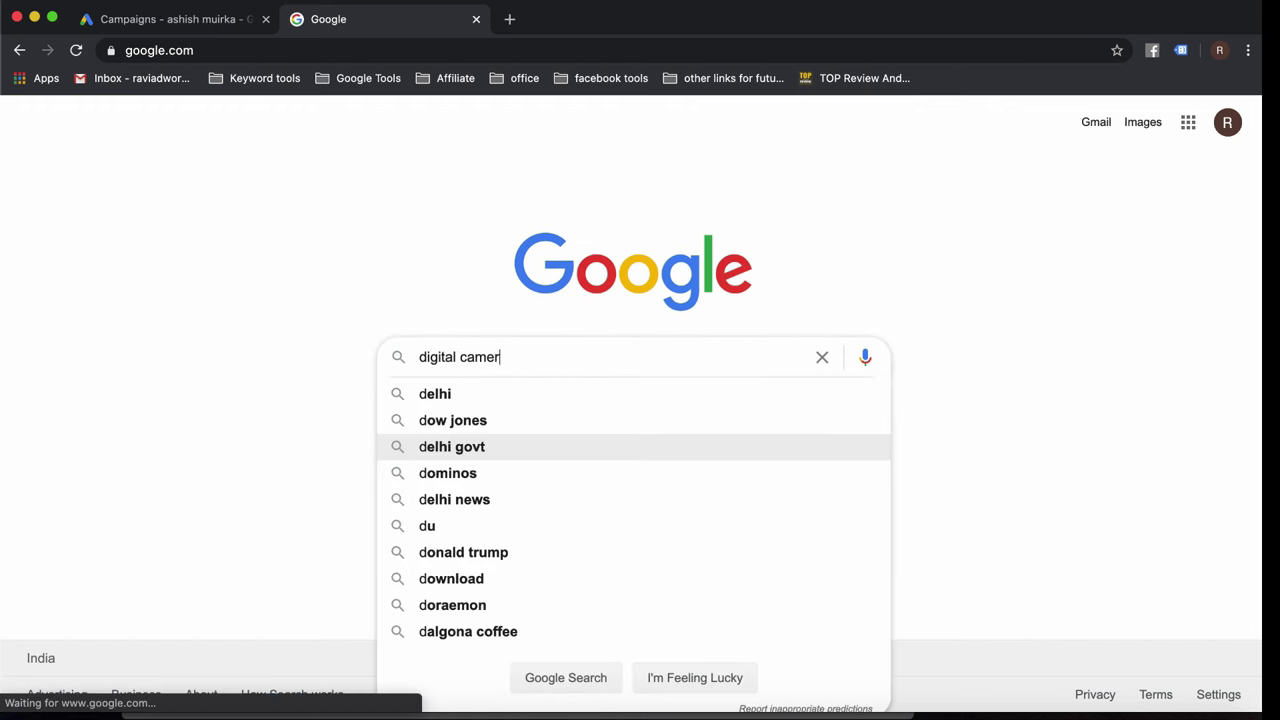
pyautogui.press('Return')
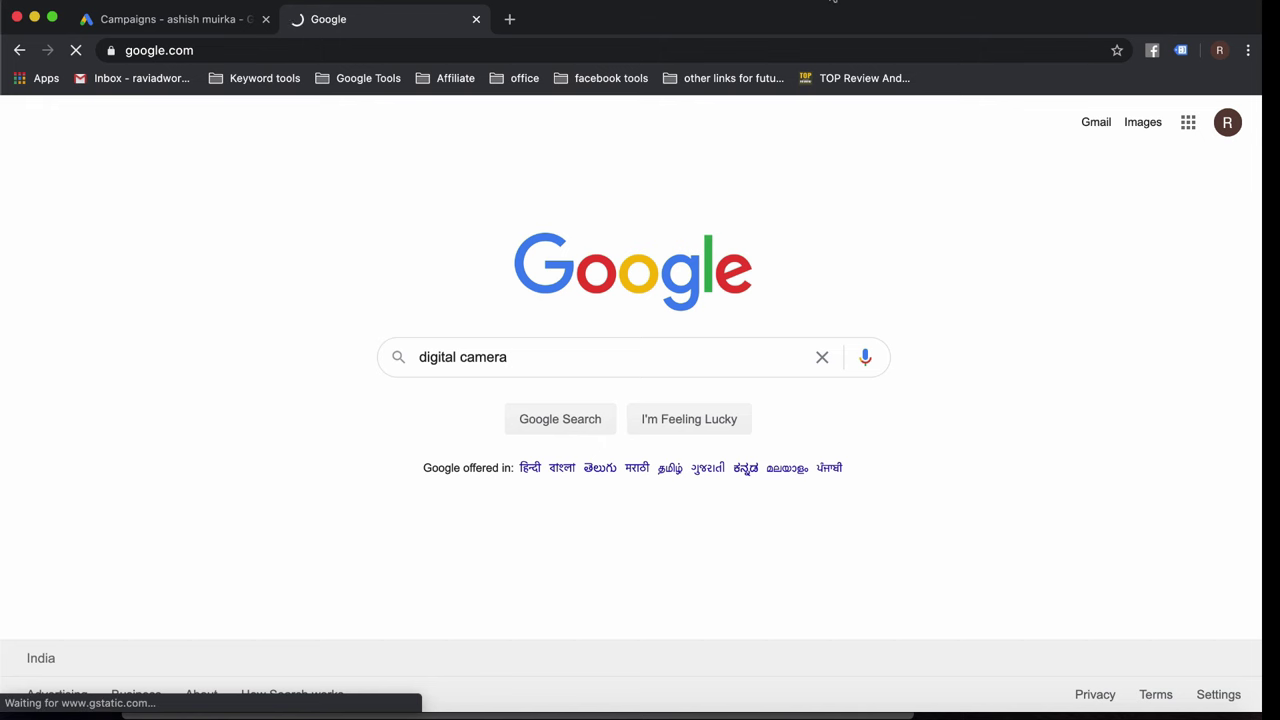
# Go to page 2 of the results and open the FUJIFILM X-A5 camera ad.
pyautogui.click(857, 2)
pyautogui.click(857, 12)
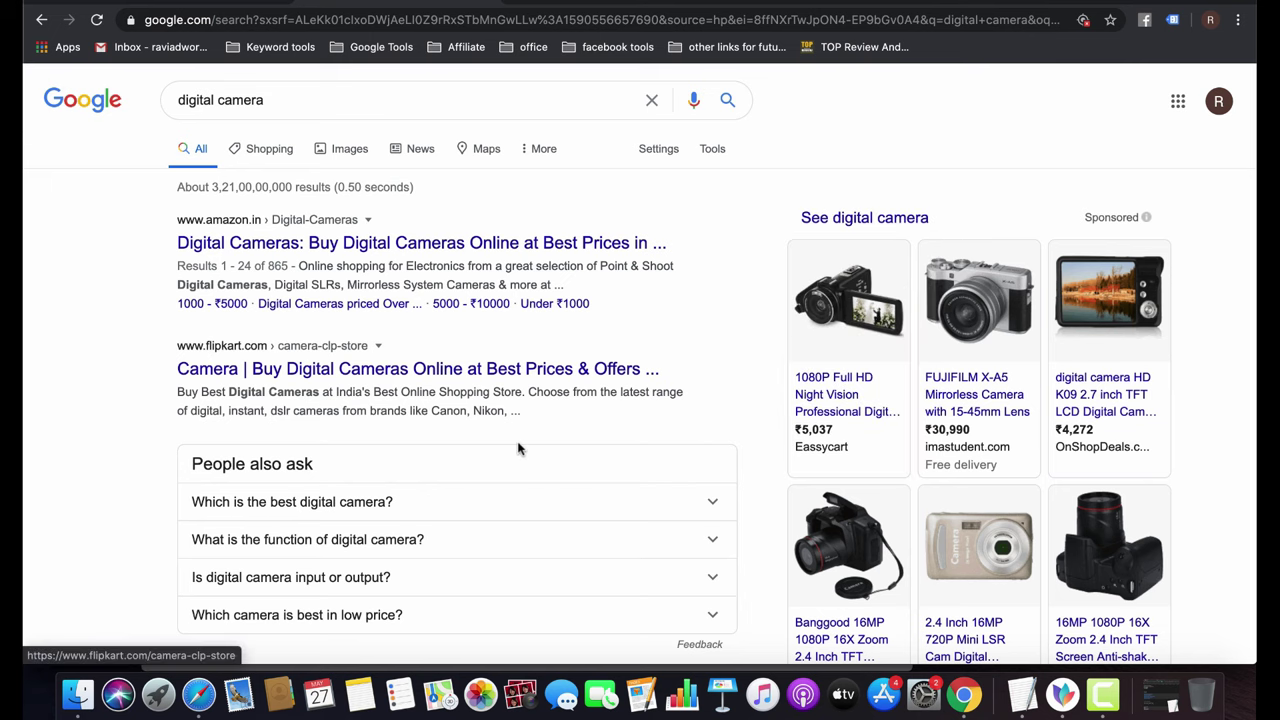
pyautogui.scroll(-15, 517, 447)
pyautogui.scroll(-10, 518, 449)
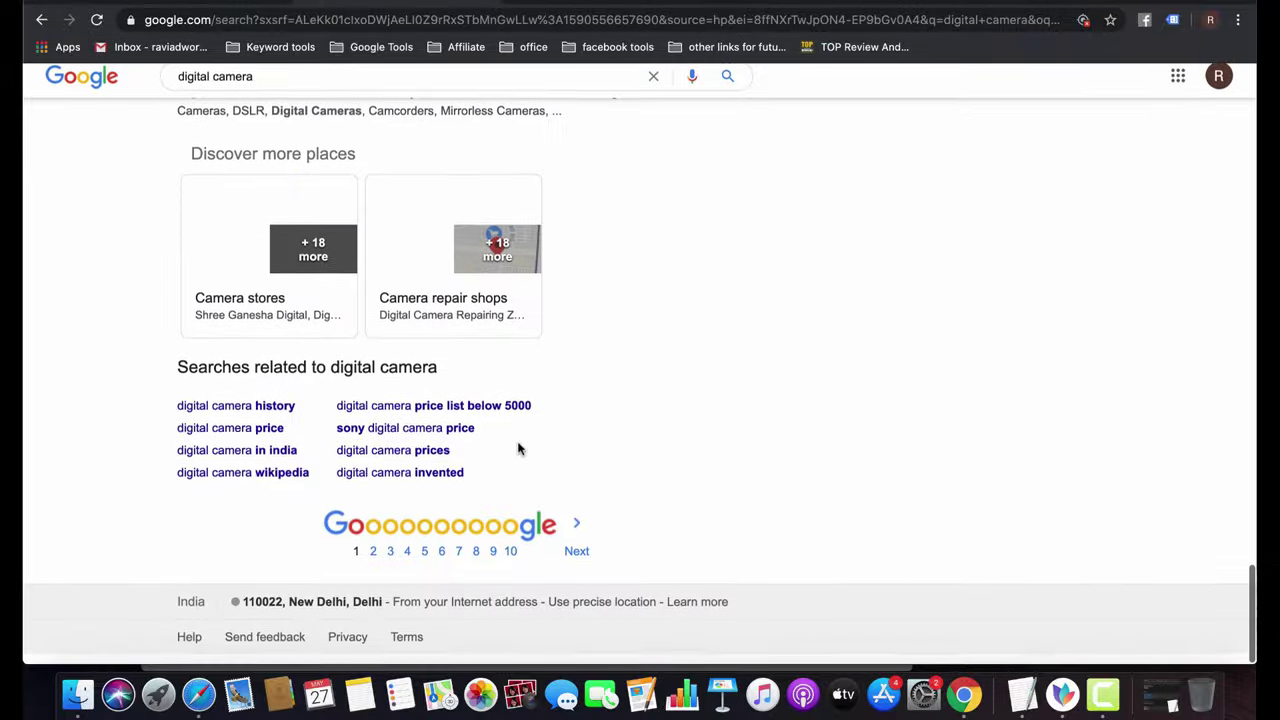
pyautogui.scroll(5, 518, 449)
pyautogui.scroll(-5, 518, 449)
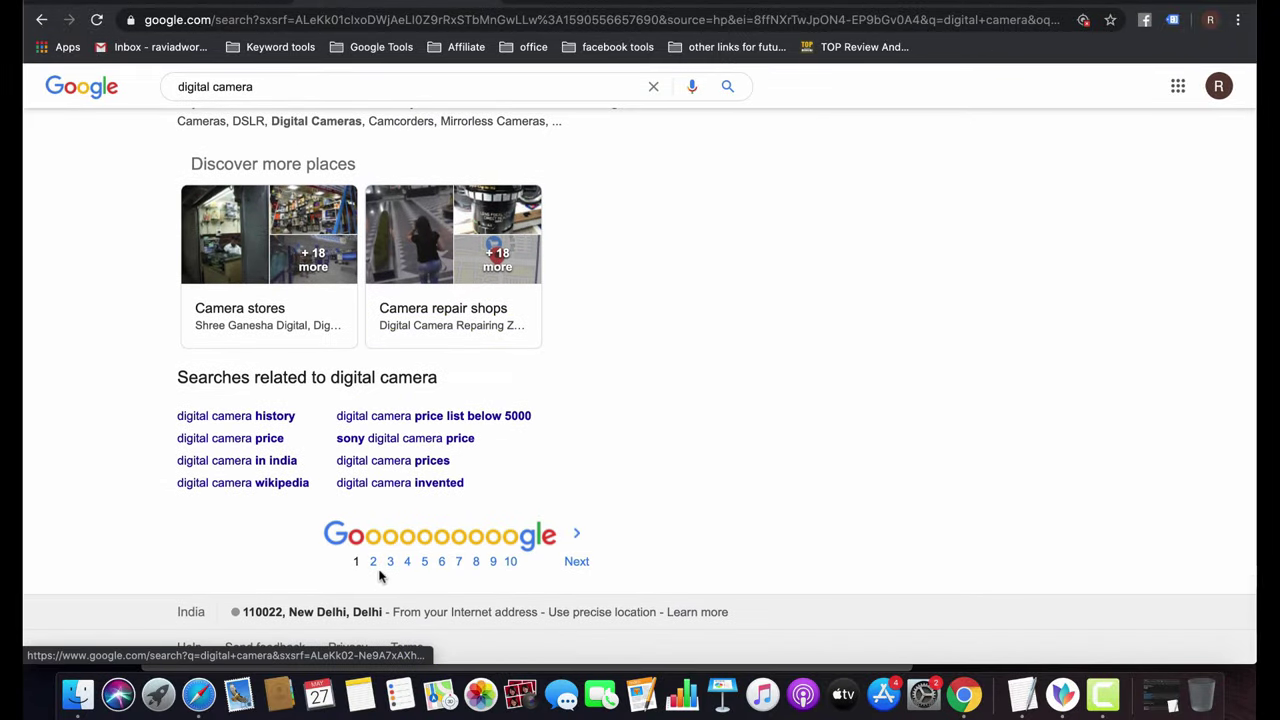
pyautogui.click(372, 561)
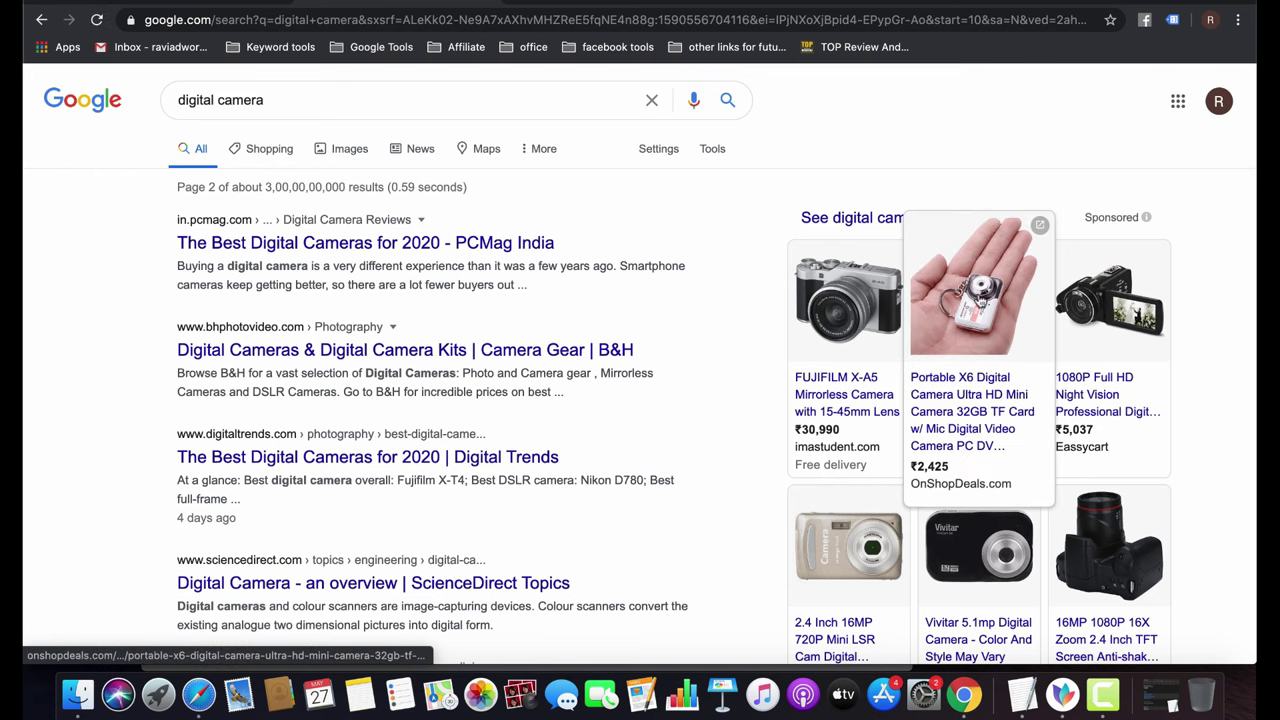
pyautogui.click(806, 252)
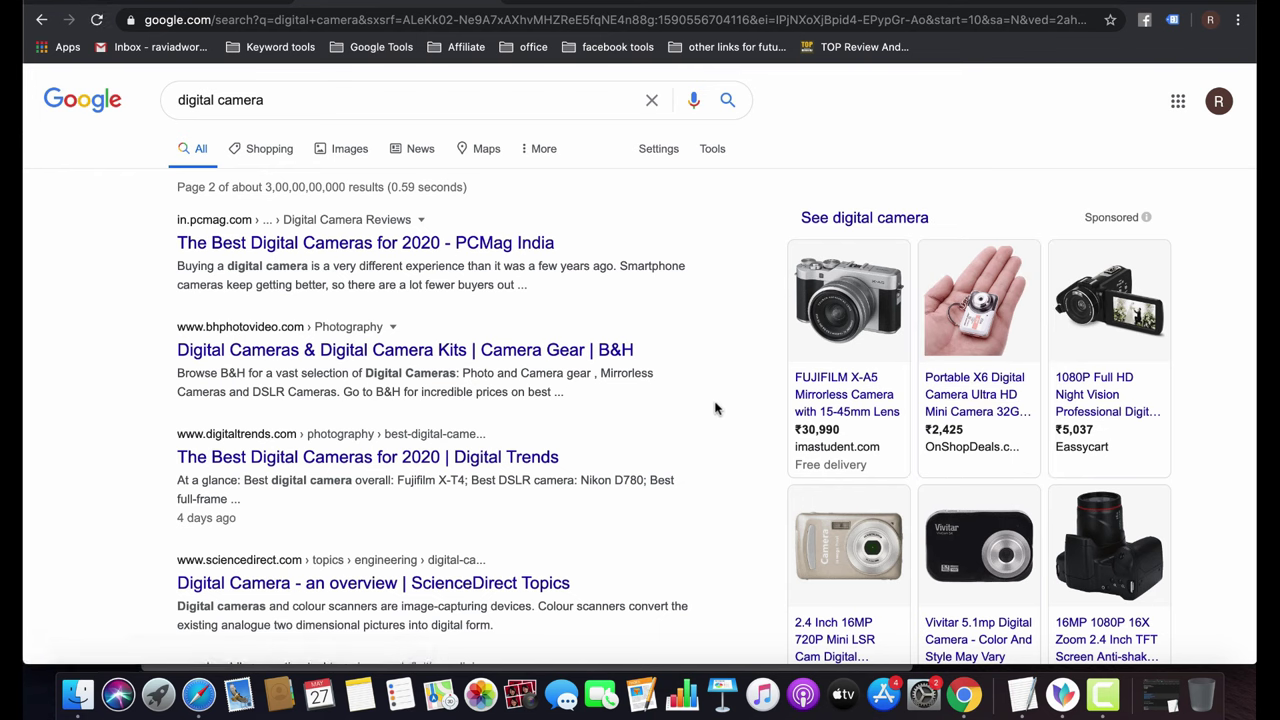
pyautogui.scroll(-15, 414, 475)
pyautogui.scroll(1, 414, 465)
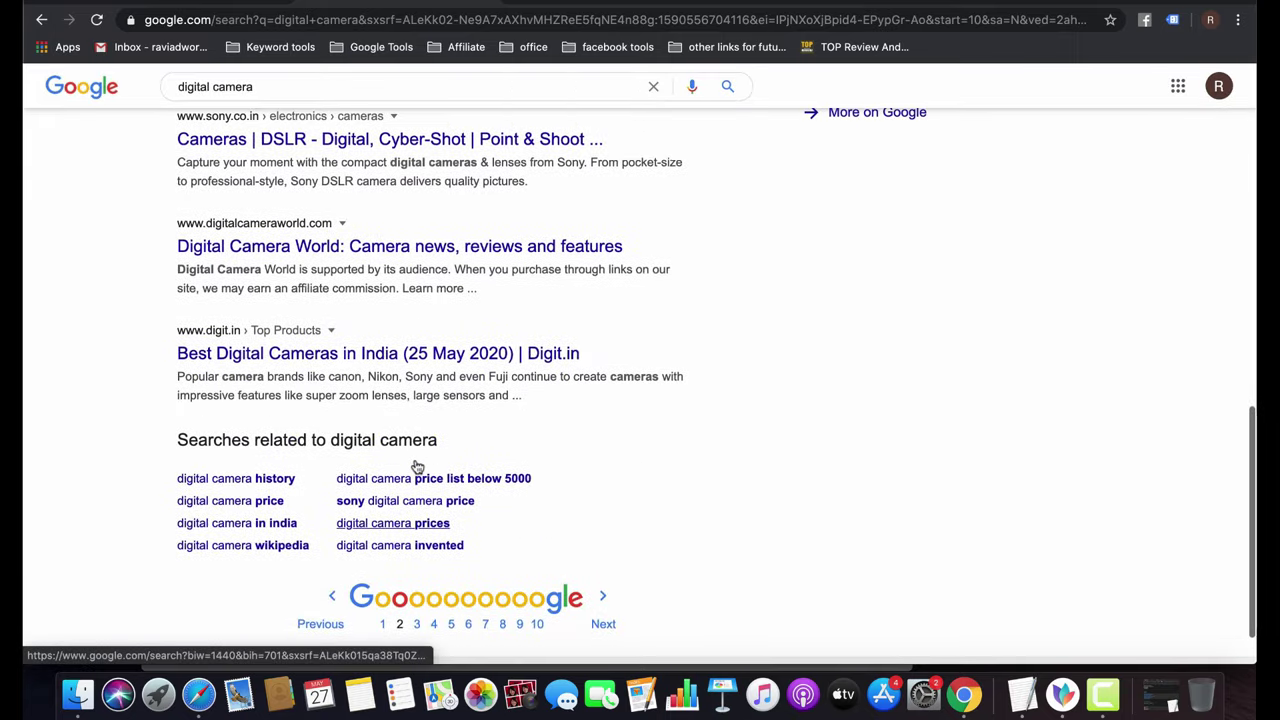
pyautogui.scroll(15, 414, 465)
pyautogui.tripleClick(280, 99)
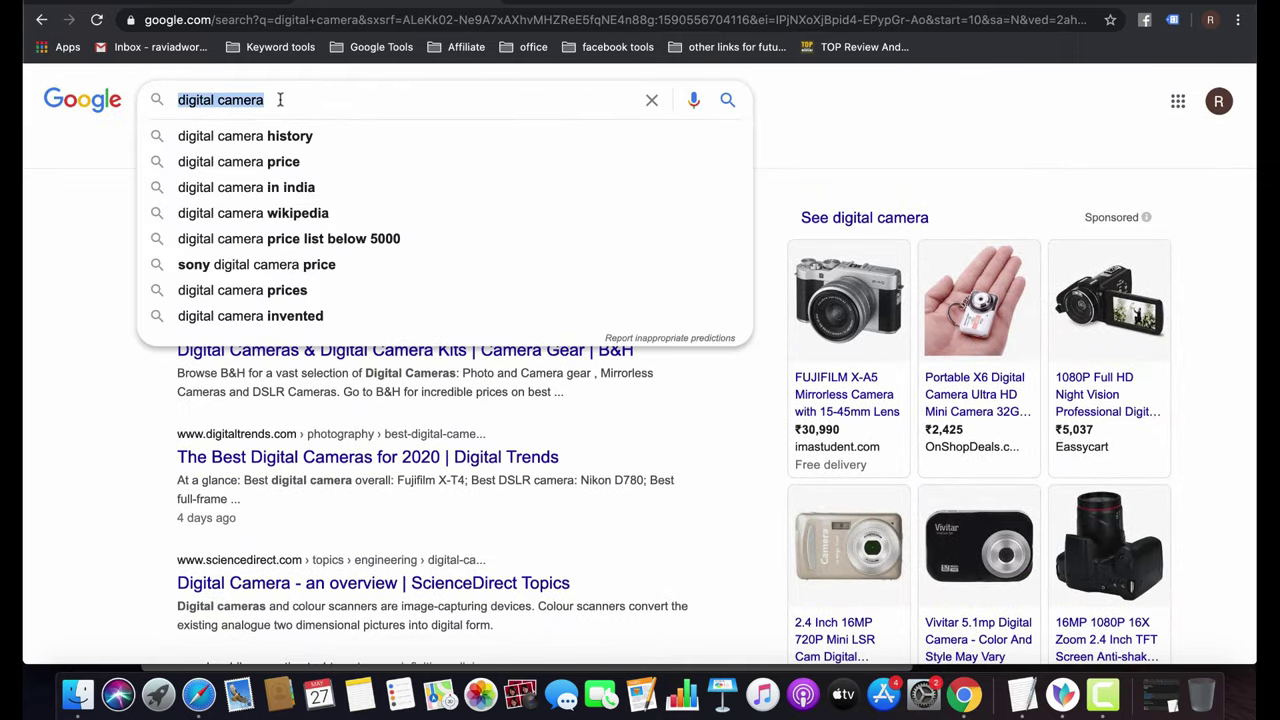
# Replace the search query with 'iphone 8' and run the search.
pyautogui.press('BackSpace')
pyautogui.write('iohpone')
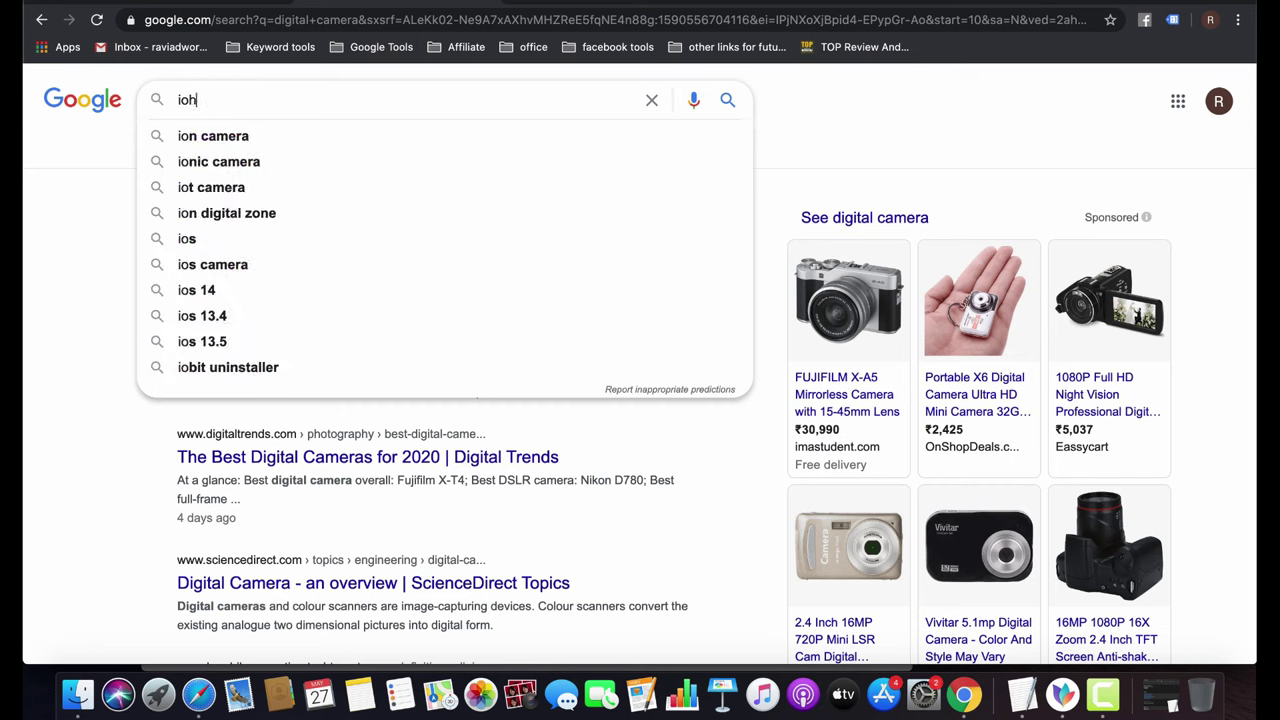
pyautogui.press('super+a')
pyautogui.write('u')
pyautogui.press('BackSpace')
pyautogui.write('iphone')
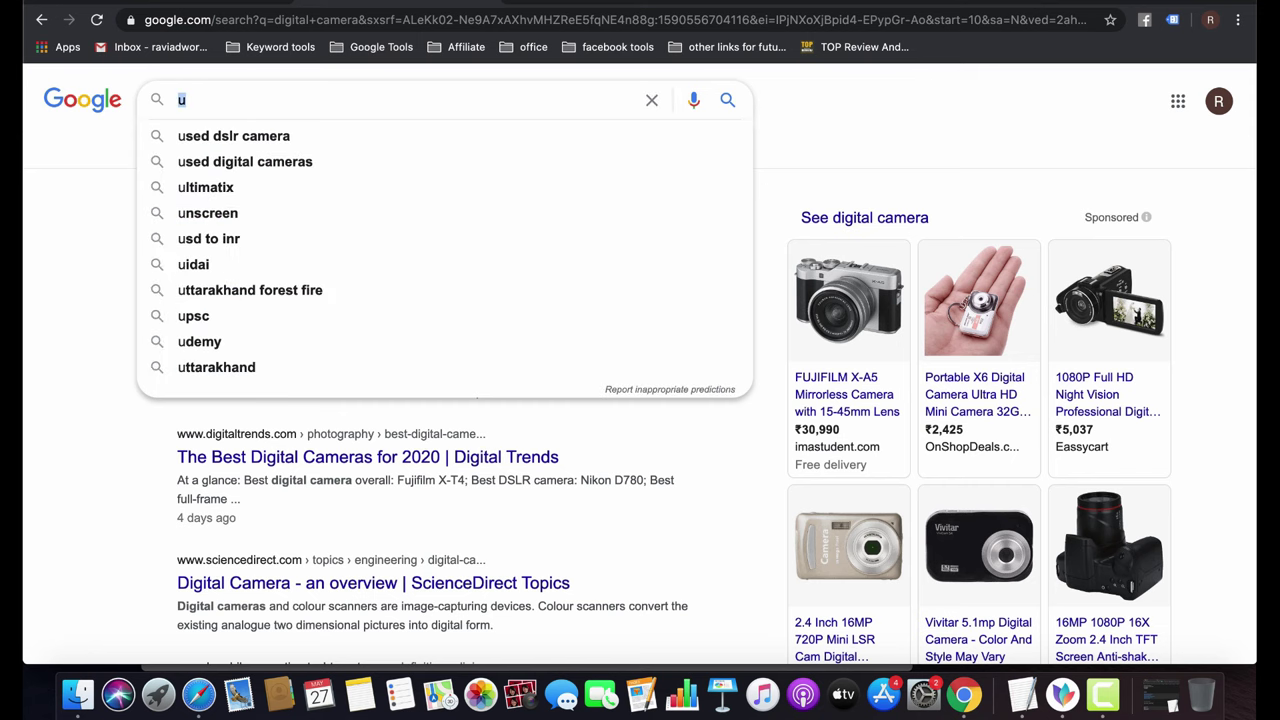
pyautogui.press('Down')
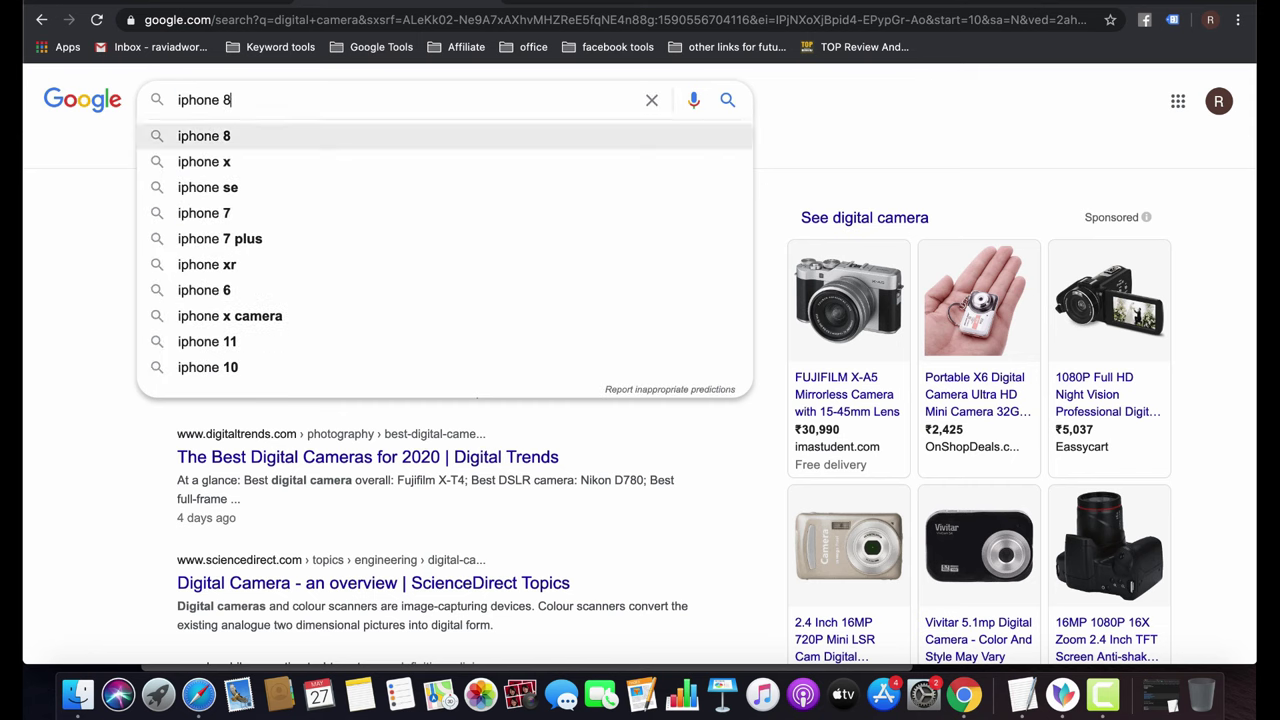
pyautogui.press('Return')
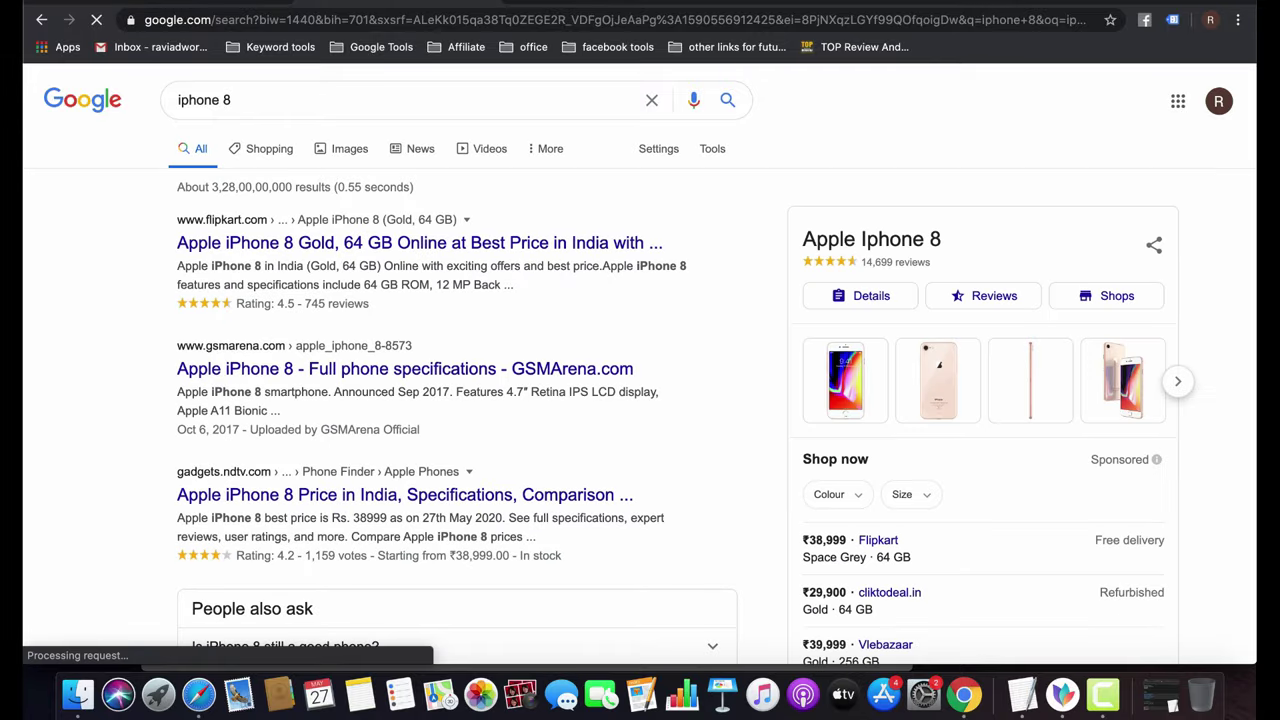
# Go to page 2 of the iphone 8 results and open the apple.com iPhone SE ad.
pyautogui.scroll(-15, 395, 377)
pyautogui.scroll(-5, 395, 377)
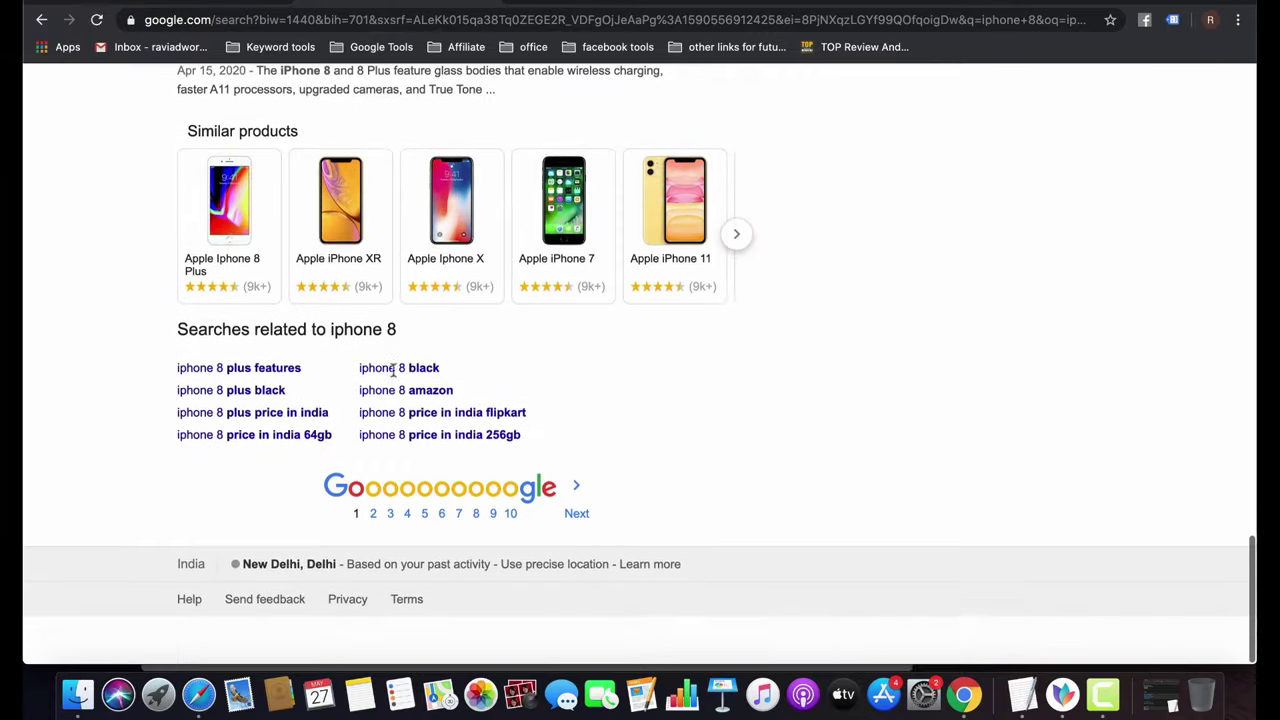
pyautogui.click(373, 558)
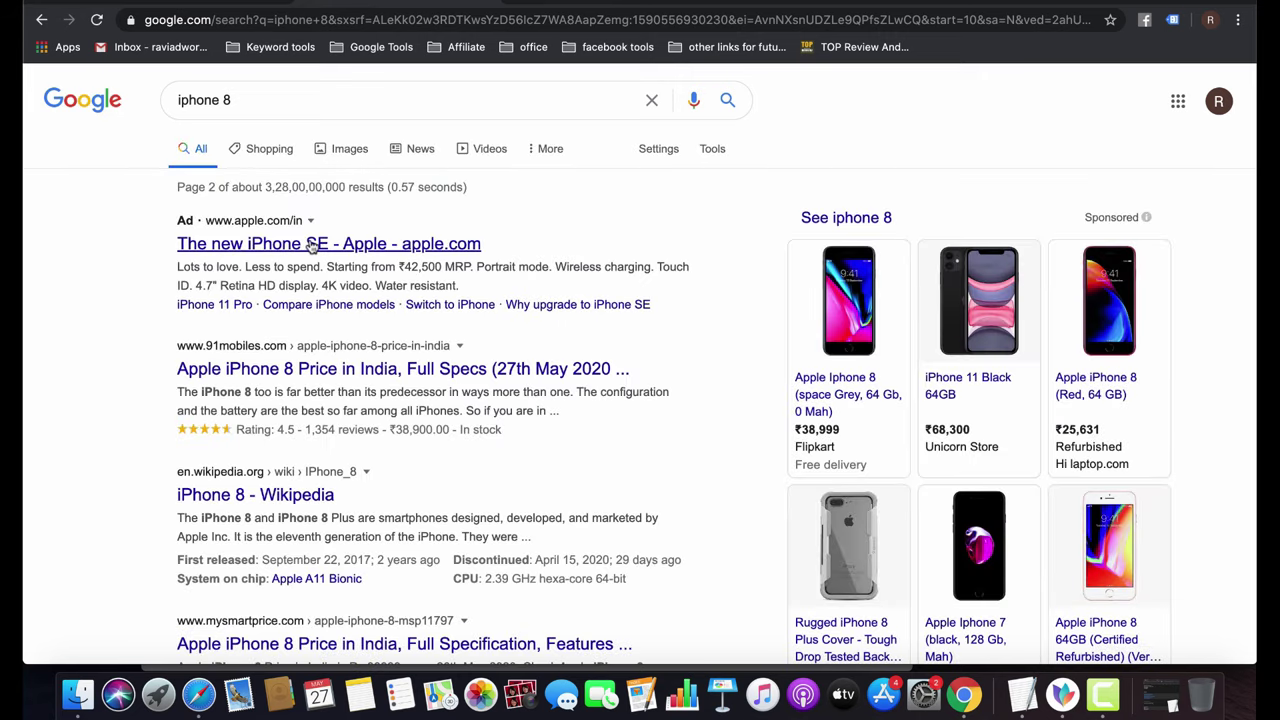
pyautogui.click(216, 244)
pyautogui.scroll(-15, 627, 228)
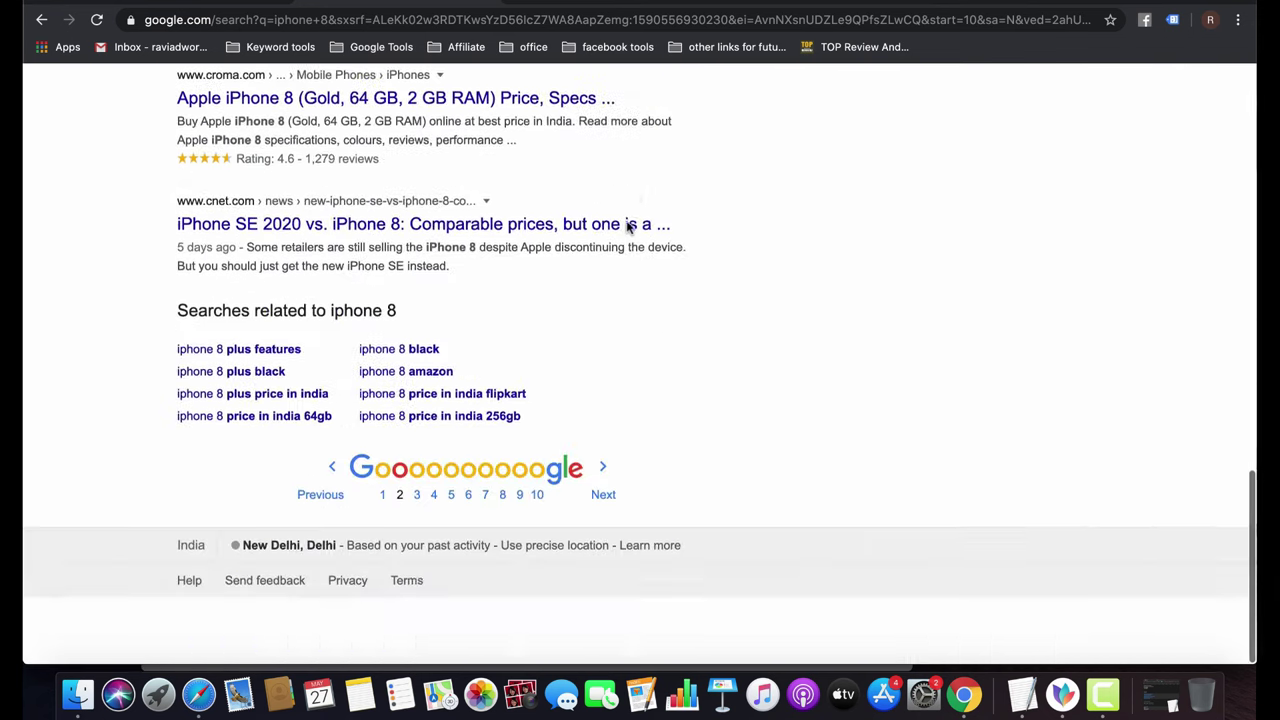
pyautogui.scroll(15, 632, 240)
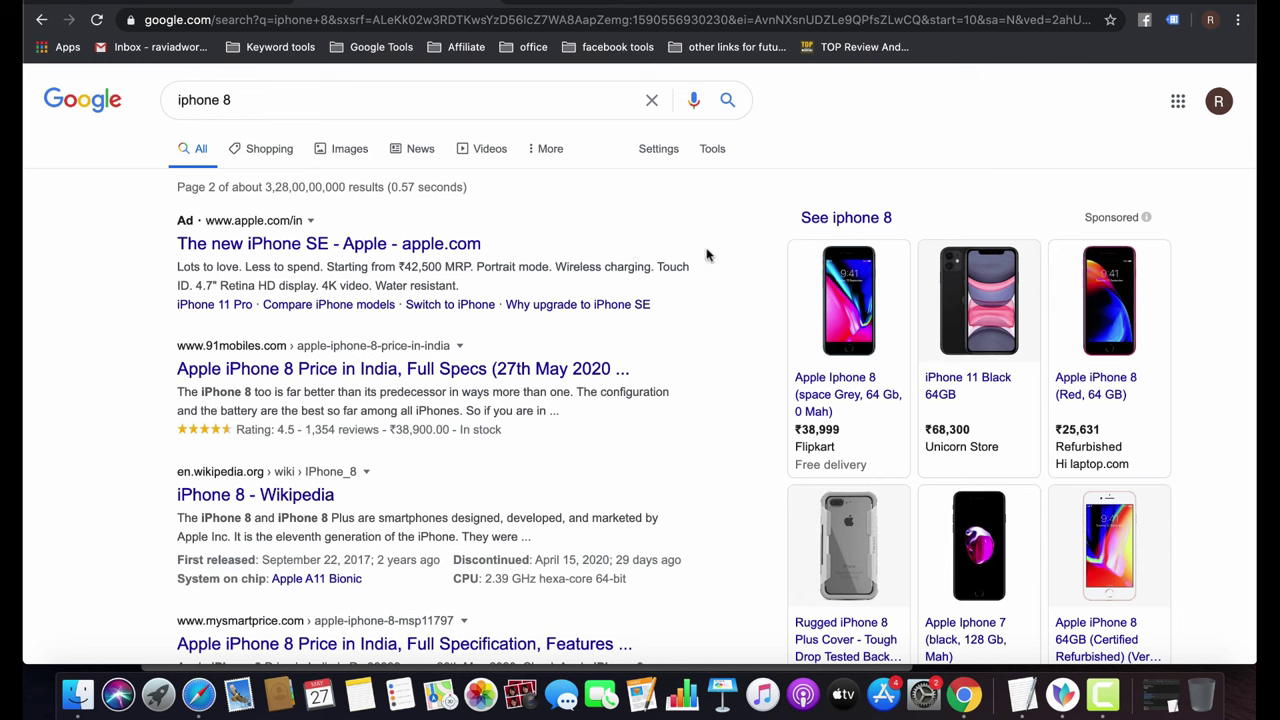
pyautogui.moveTo(868, 316)
pyautogui.click(283, 94)
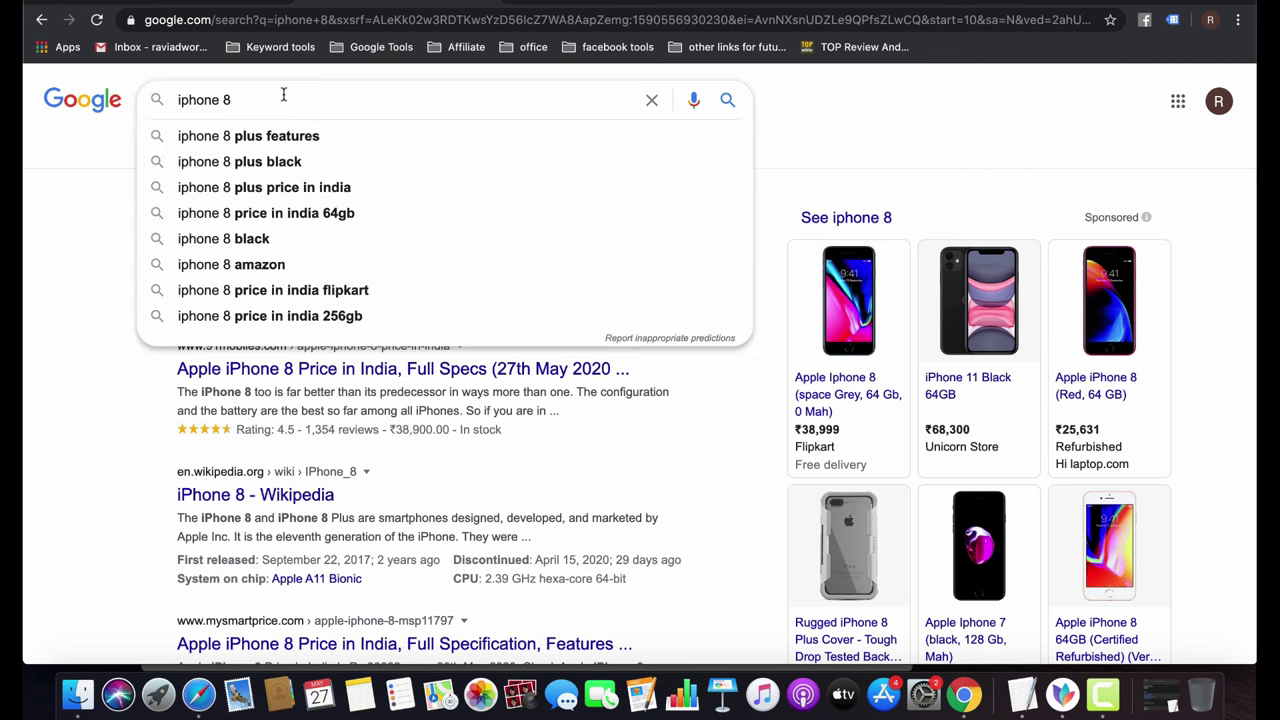
# Dismiss the search suggestions and return to the Google Ads All campaigns tab.
pyautogui.click(25, 338)
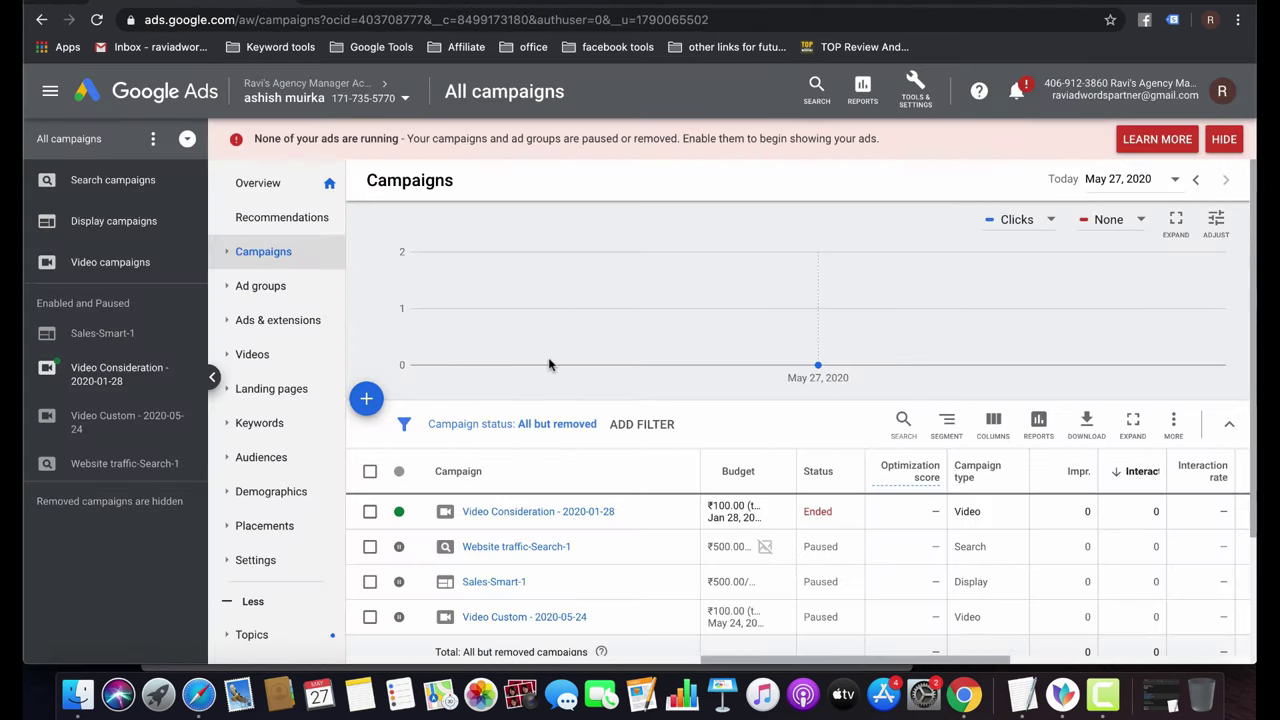
# Open Website traffic-Search-1, then Ad group 1, and view the ad group's Settings page.
pyautogui.scroll(-3, 548, 357)
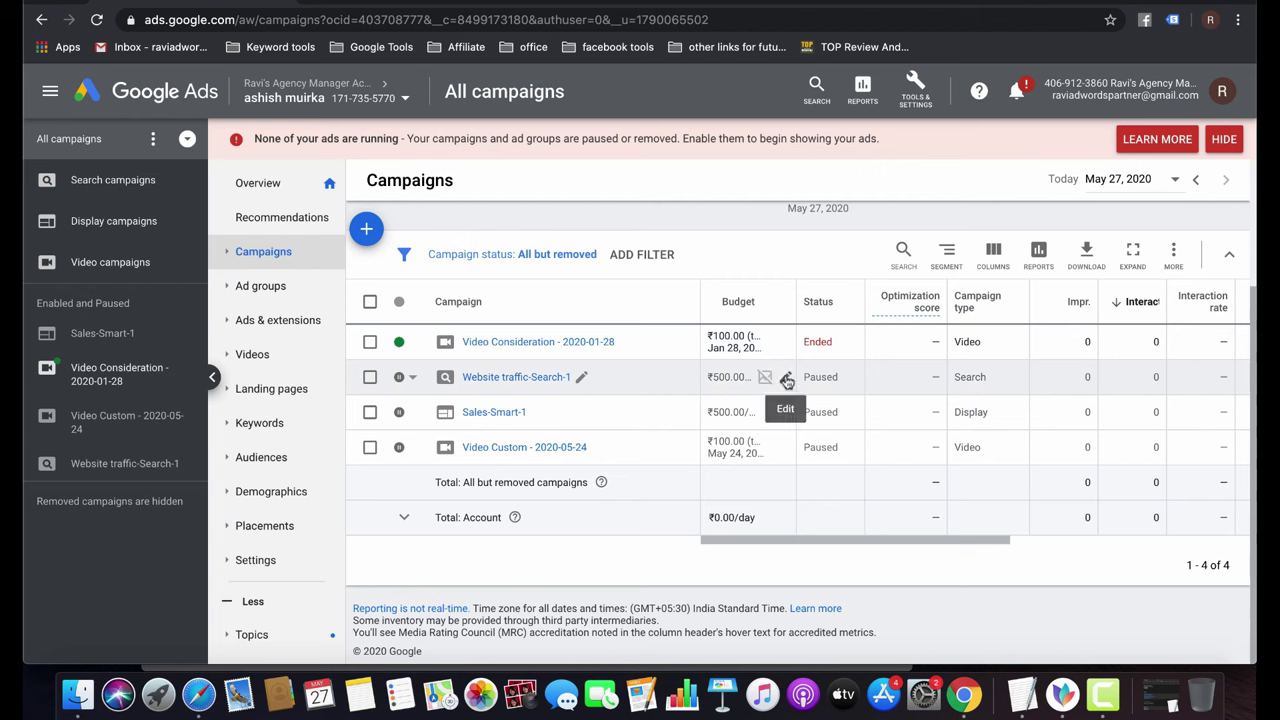
pyautogui.click(527, 380)
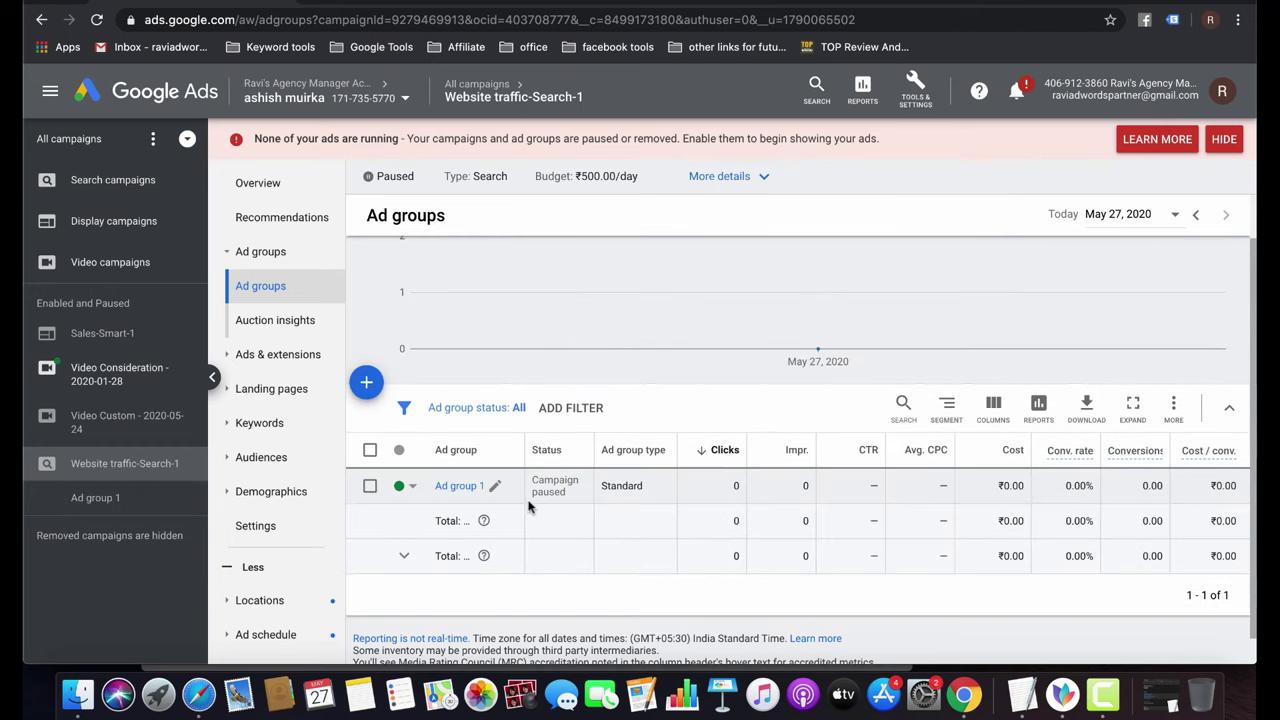
pyautogui.scroll(-1, 529, 507)
pyautogui.click(456, 459)
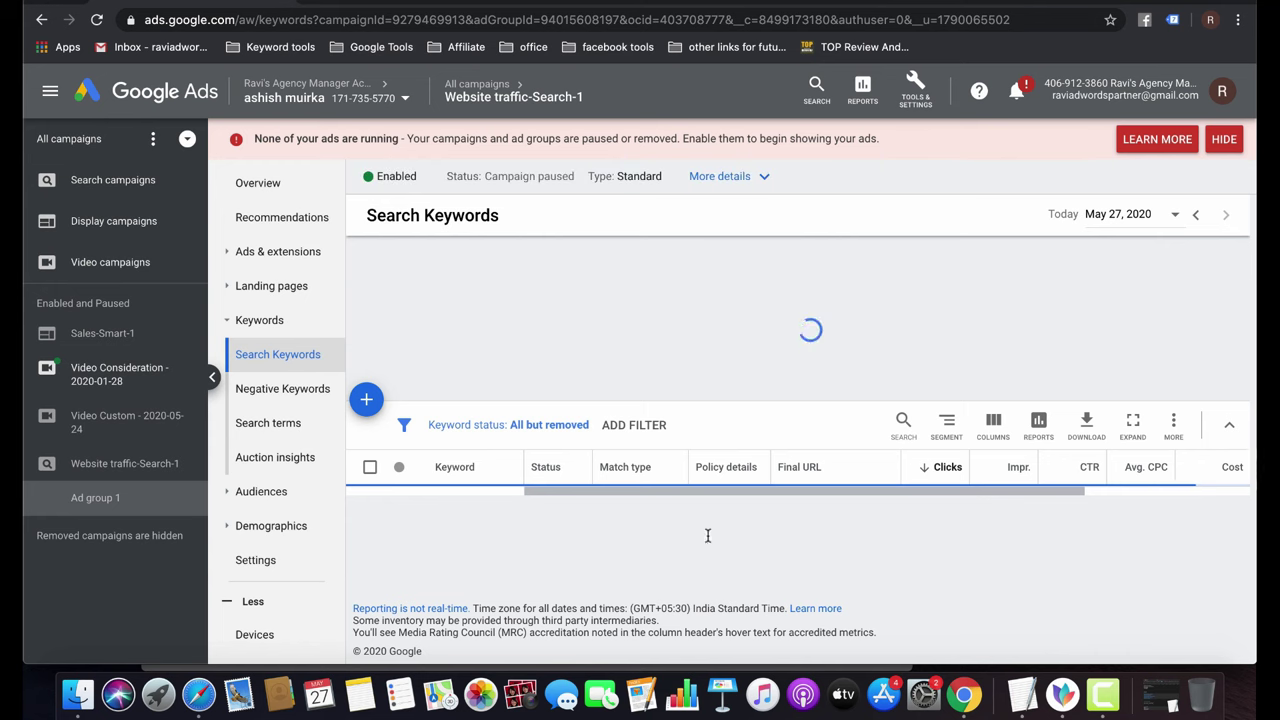
pyautogui.scroll(-5, 707, 536)
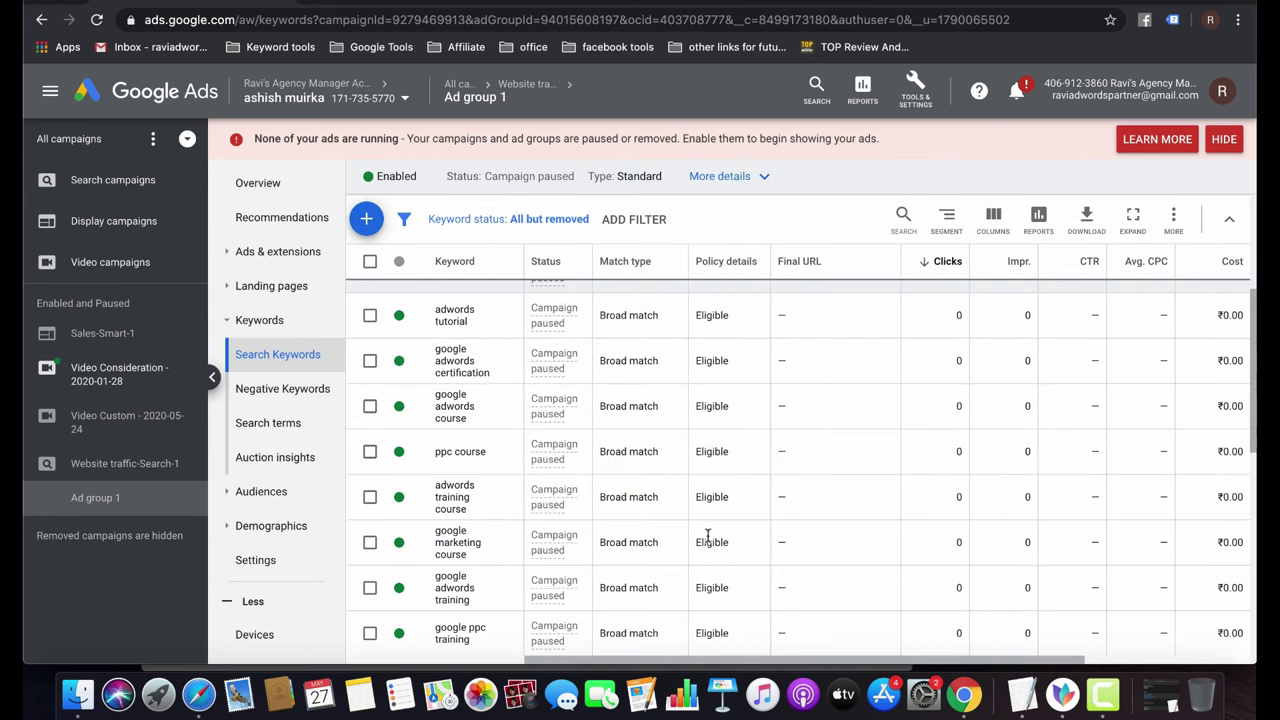
pyautogui.scroll(-5, 707, 536)
pyautogui.scroll(10, 707, 536)
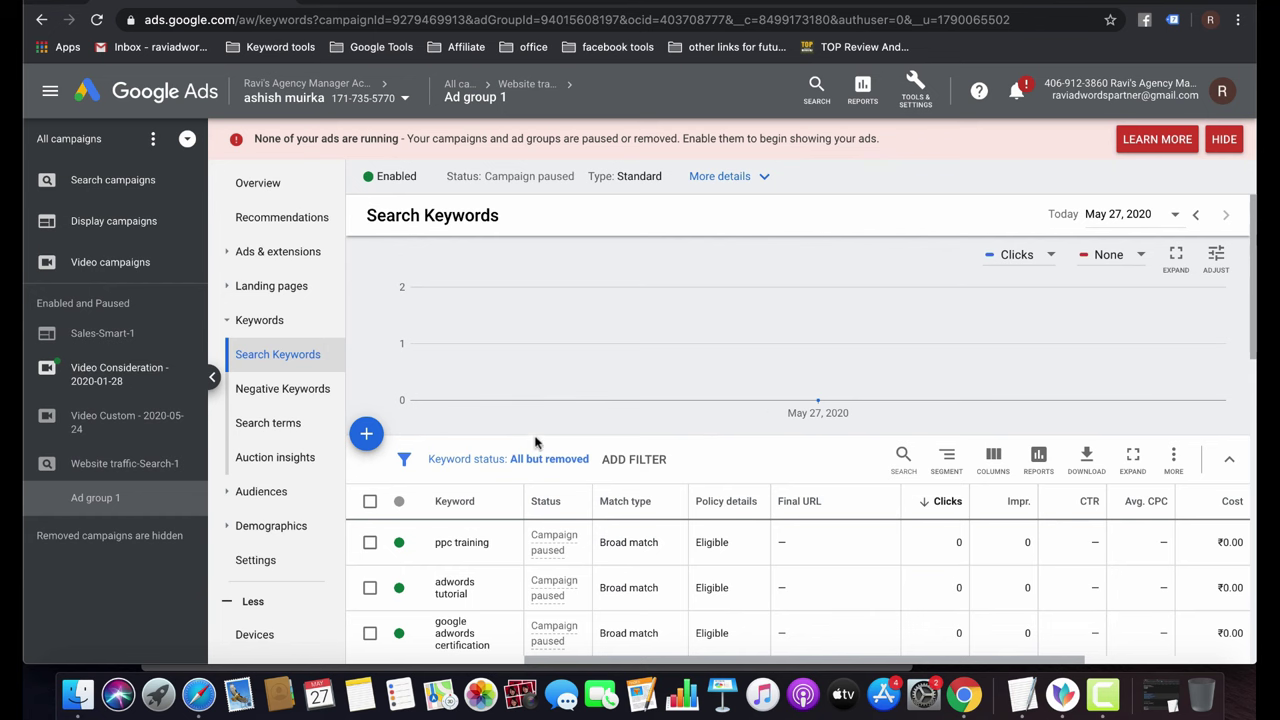
pyautogui.click(268, 561)
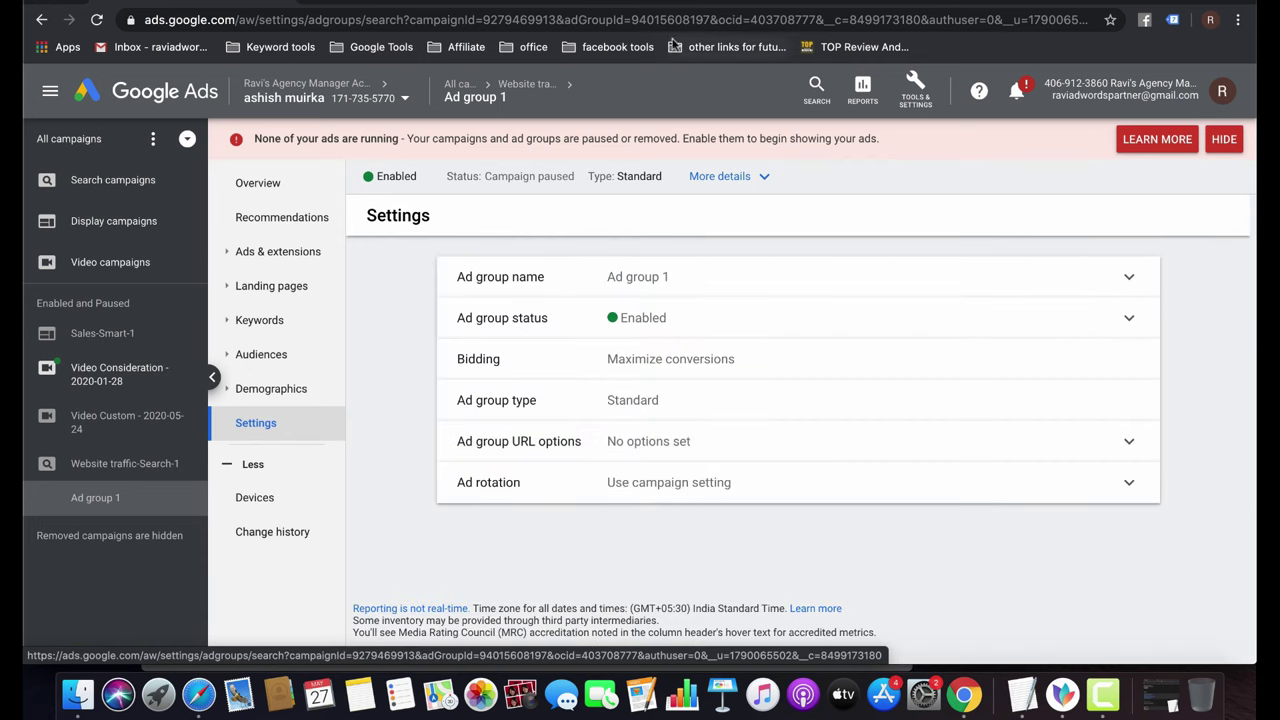
# View the Website traffic-Search-1 campaign's additional settings, checking ad rotation without changing it.
pyautogui.click(530, 86)
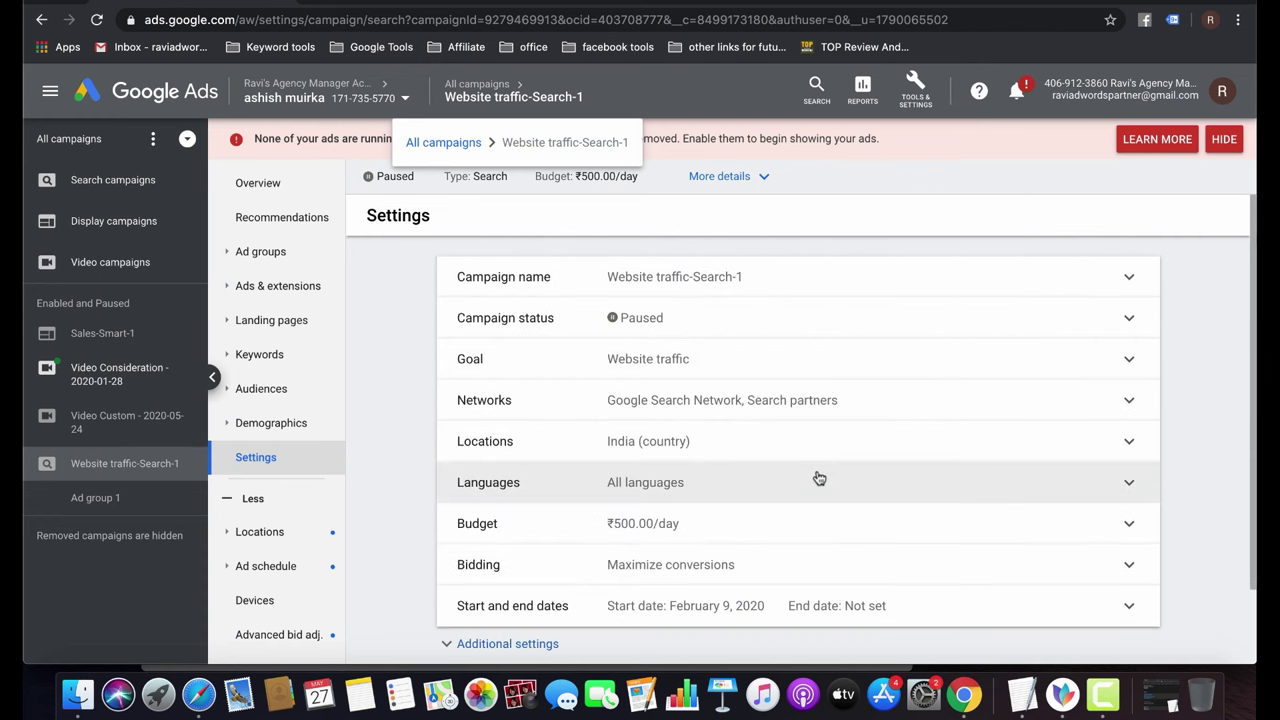
pyautogui.scroll(-2, 819, 479)
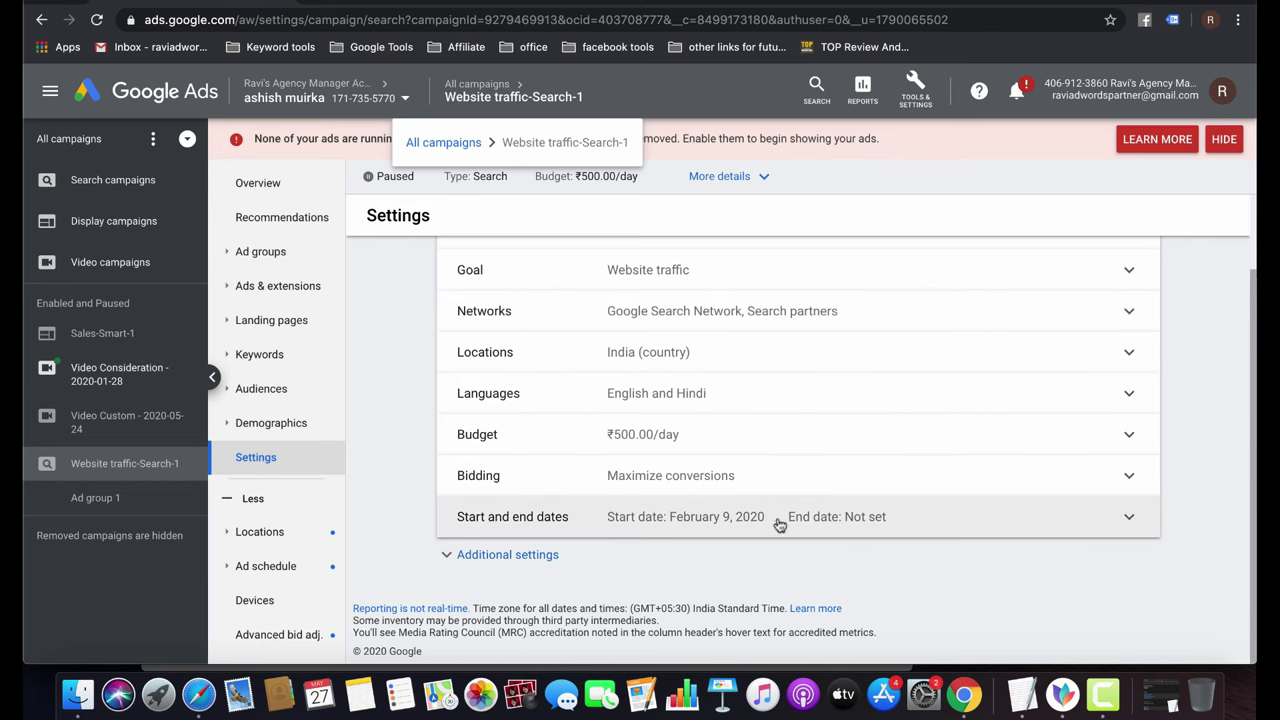
pyautogui.click(490, 553)
pyautogui.scroll(-3, 690, 530)
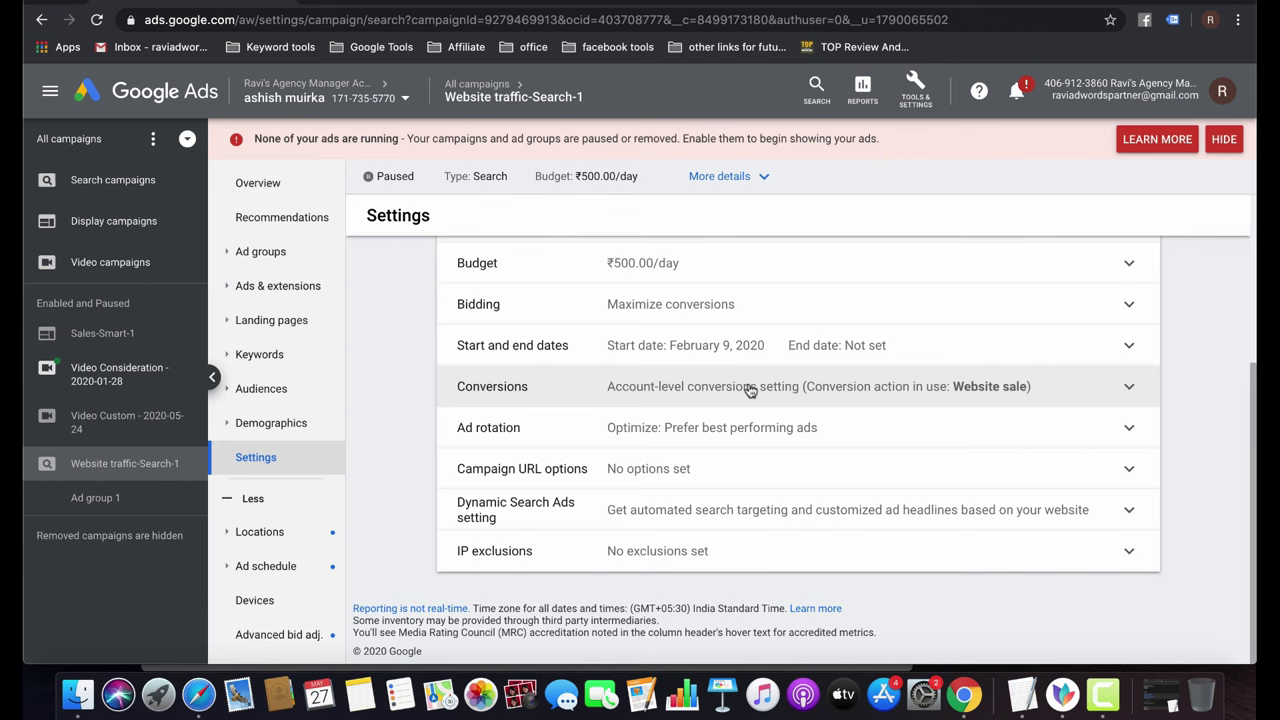
pyautogui.click(740, 430)
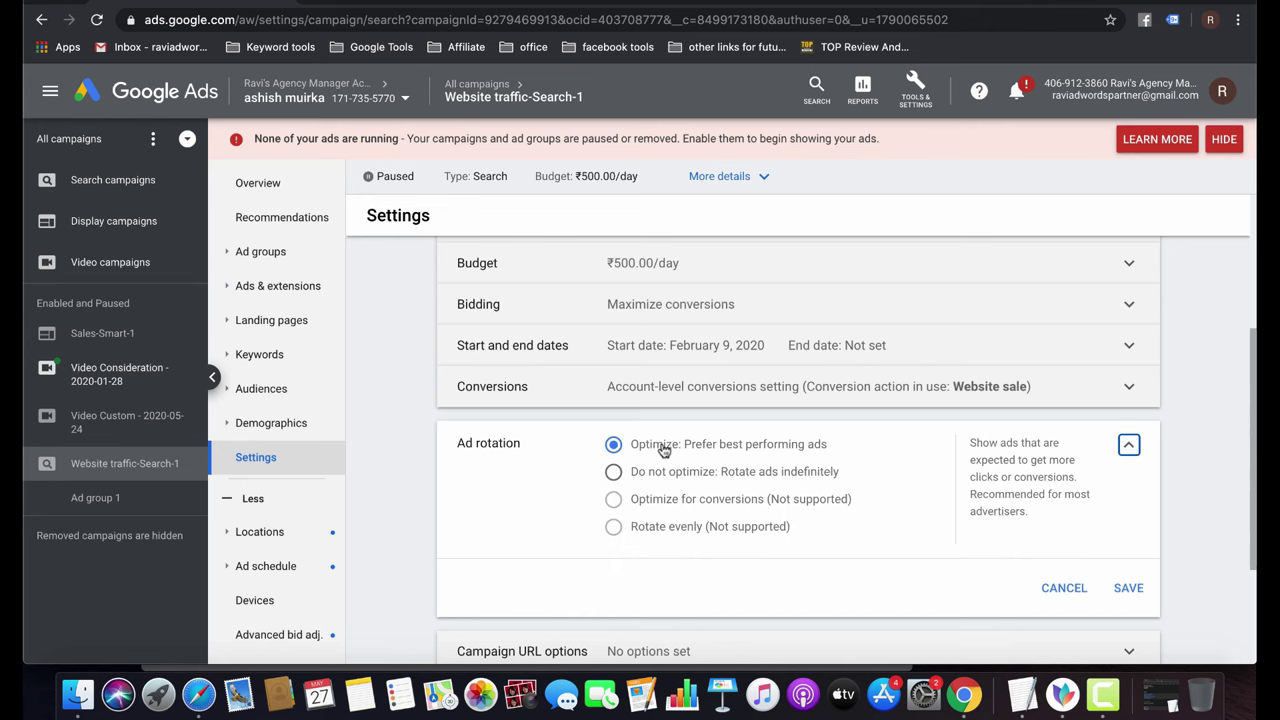
pyautogui.click(1070, 590)
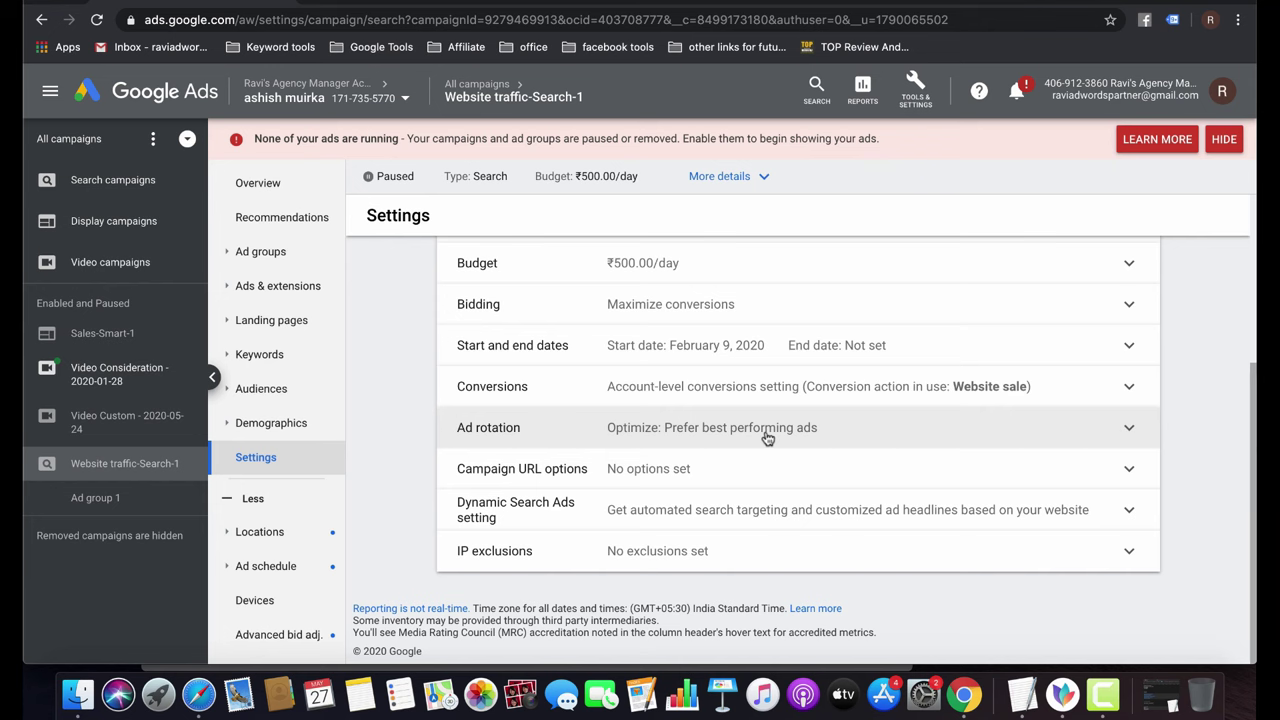
# From All campaigns, open Website traffic-Search-1 and then Ad group 1's Search Keywords list.
pyautogui.click(476, 100)
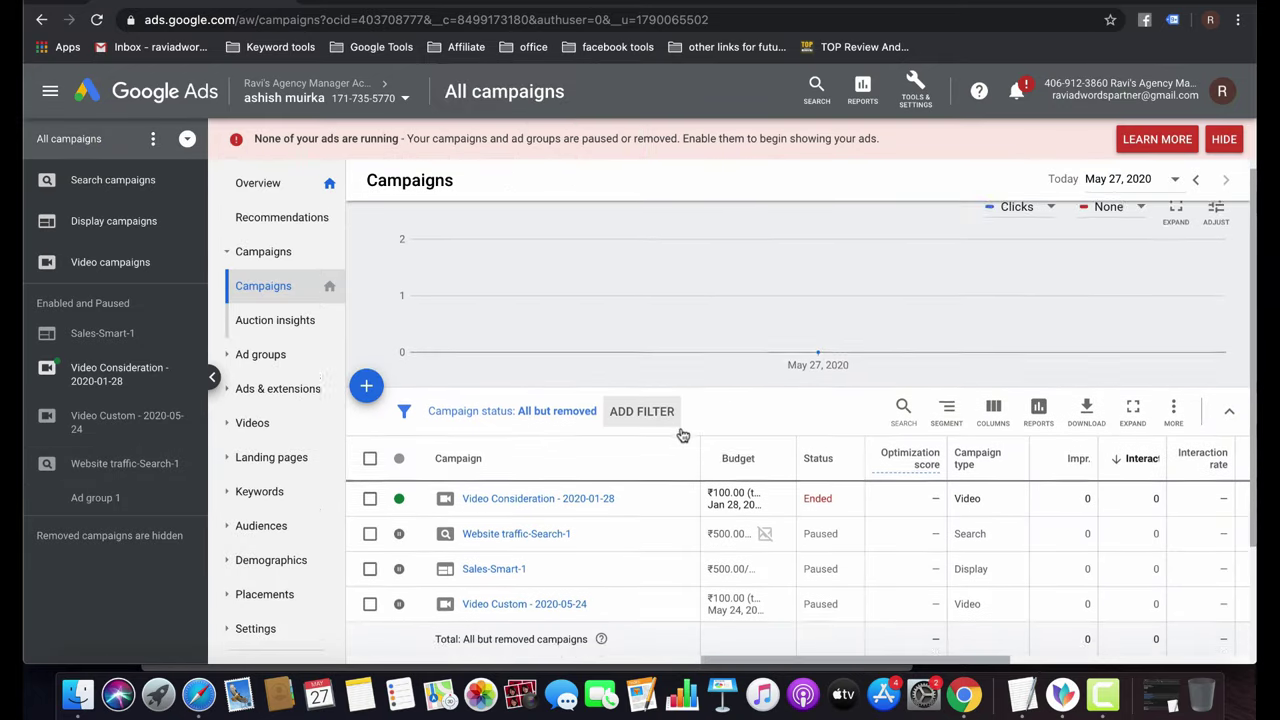
pyautogui.scroll(-3, 660, 432)
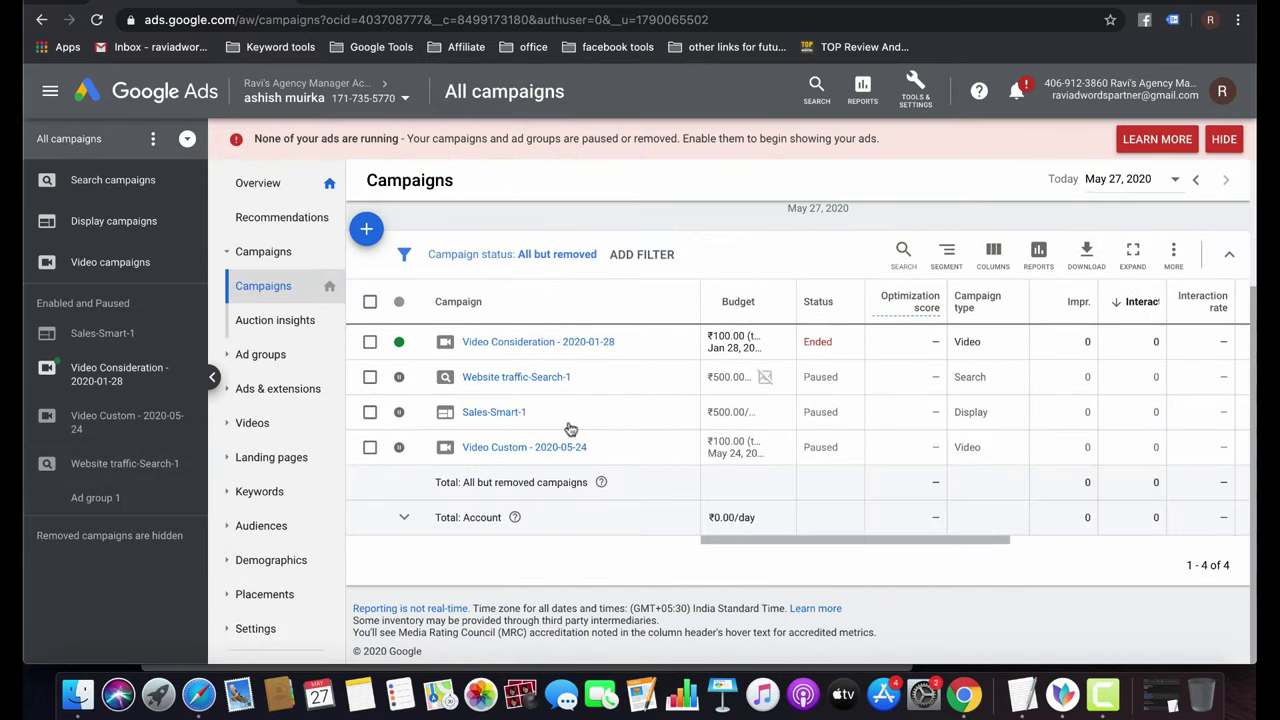
pyautogui.click(494, 380)
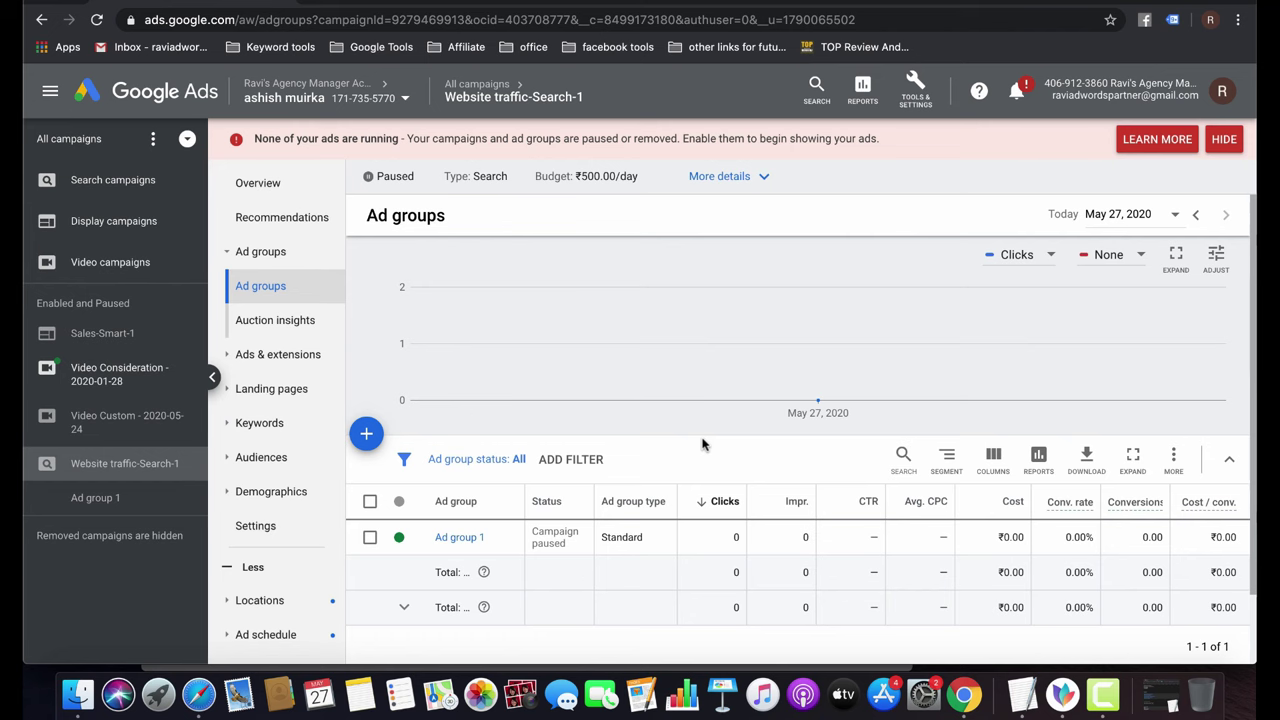
pyautogui.click(455, 541)
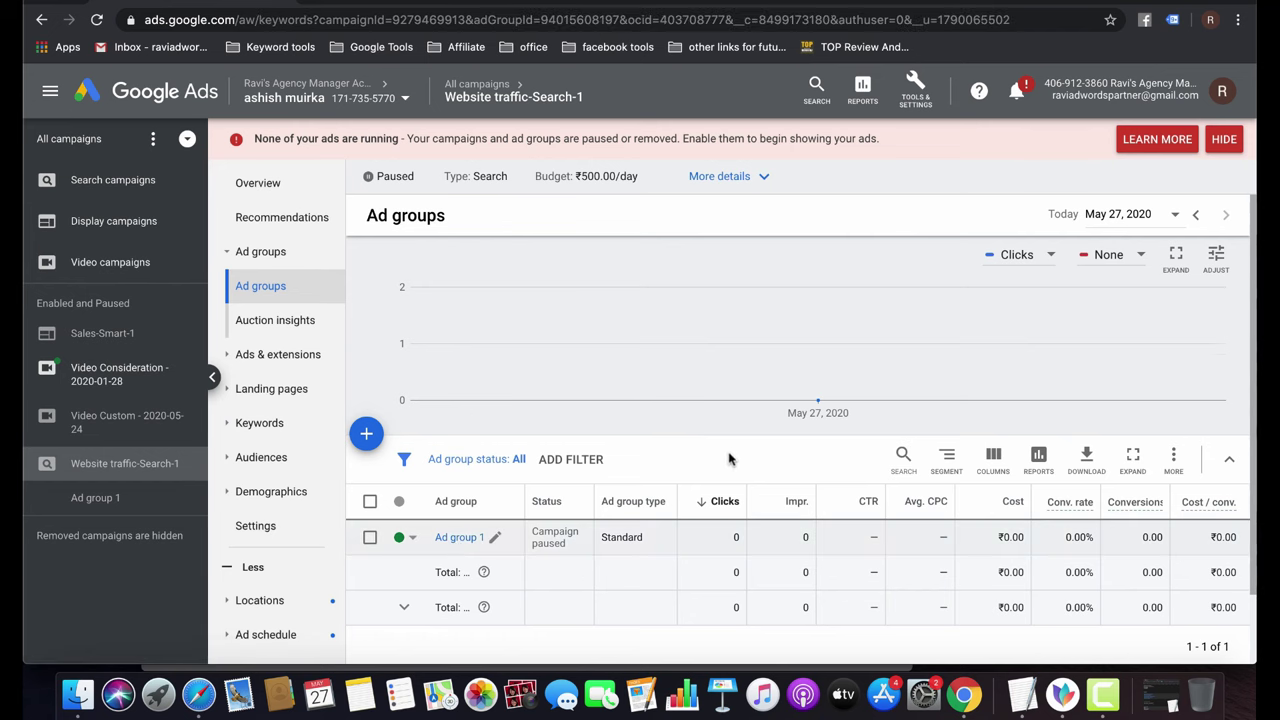
pyautogui.scroll(-3, 717, 553)
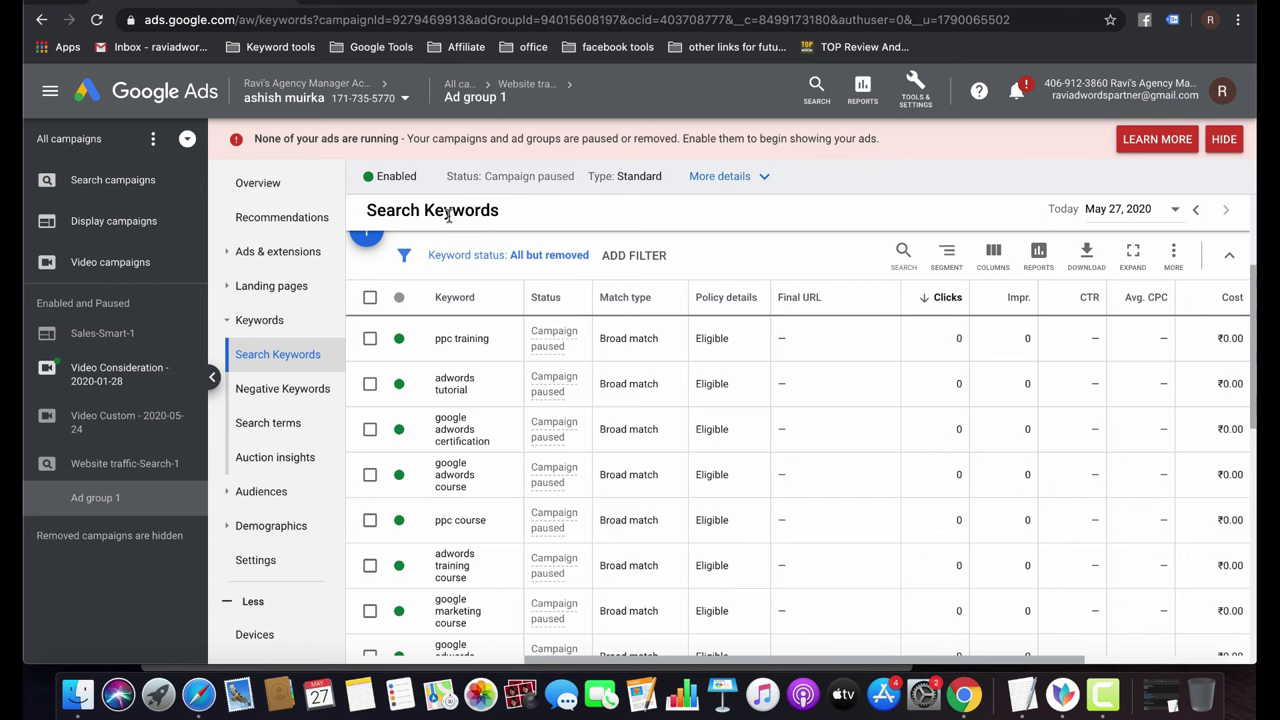
# Review Ad group 1's single expanded text ad, then return to All campaigns.
pyautogui.click(280, 254)
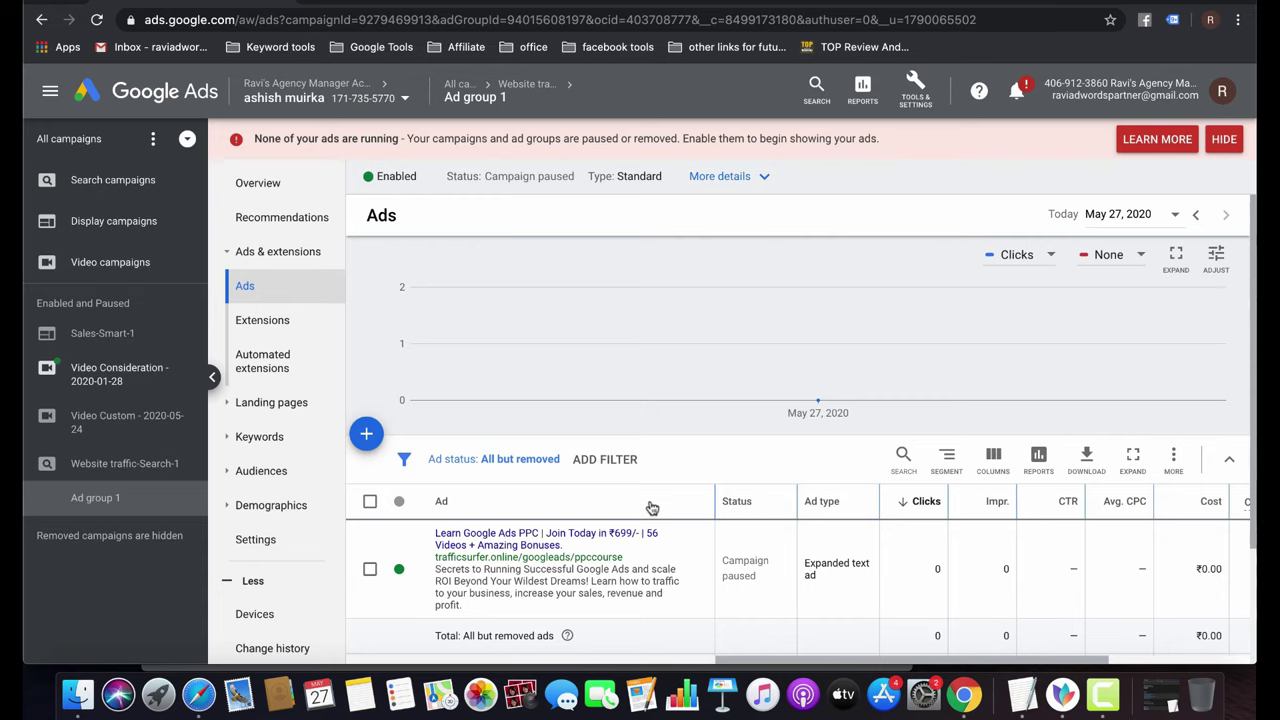
pyautogui.scroll(-3, 650, 507)
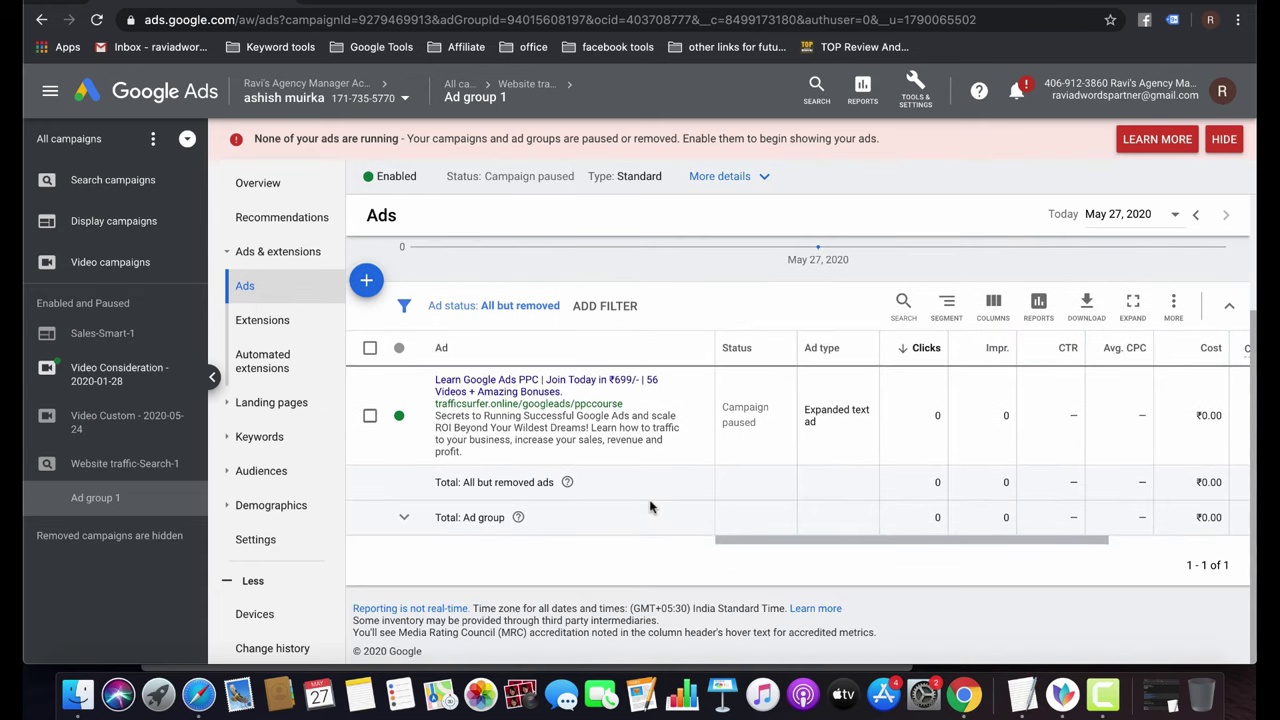
pyautogui.scroll(3, 650, 507)
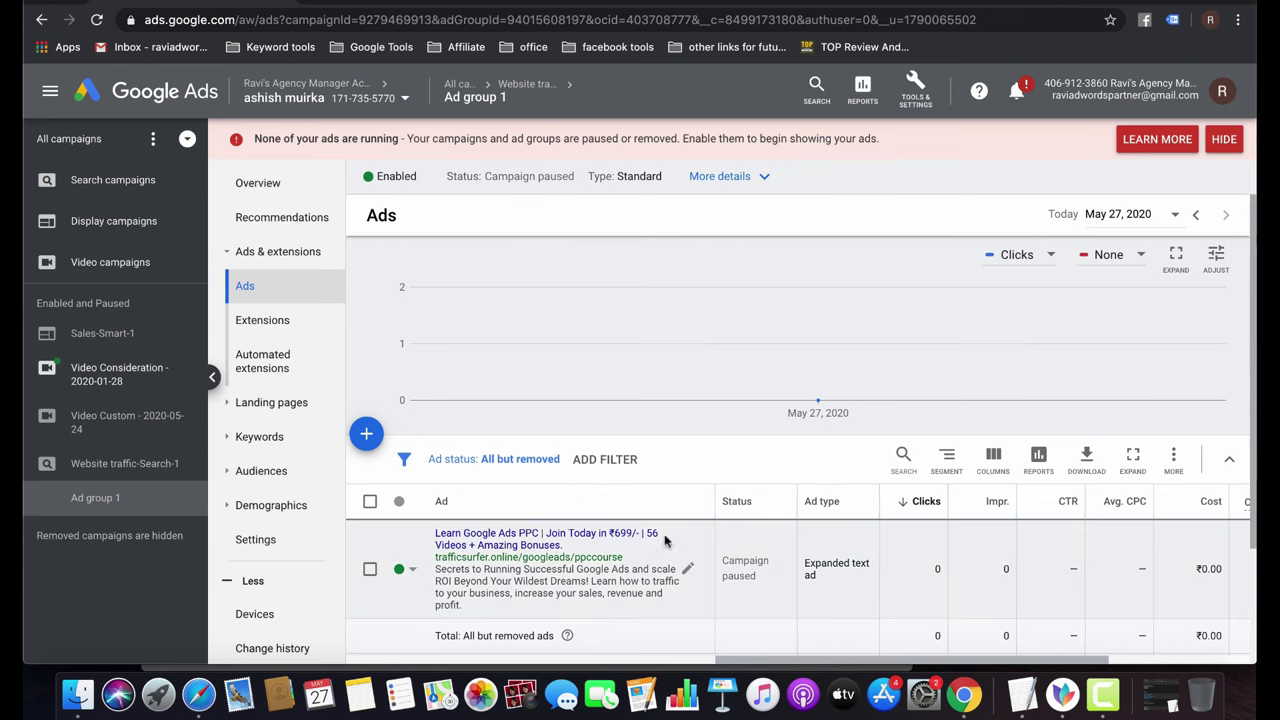
pyautogui.scroll(-2, 684, 472)
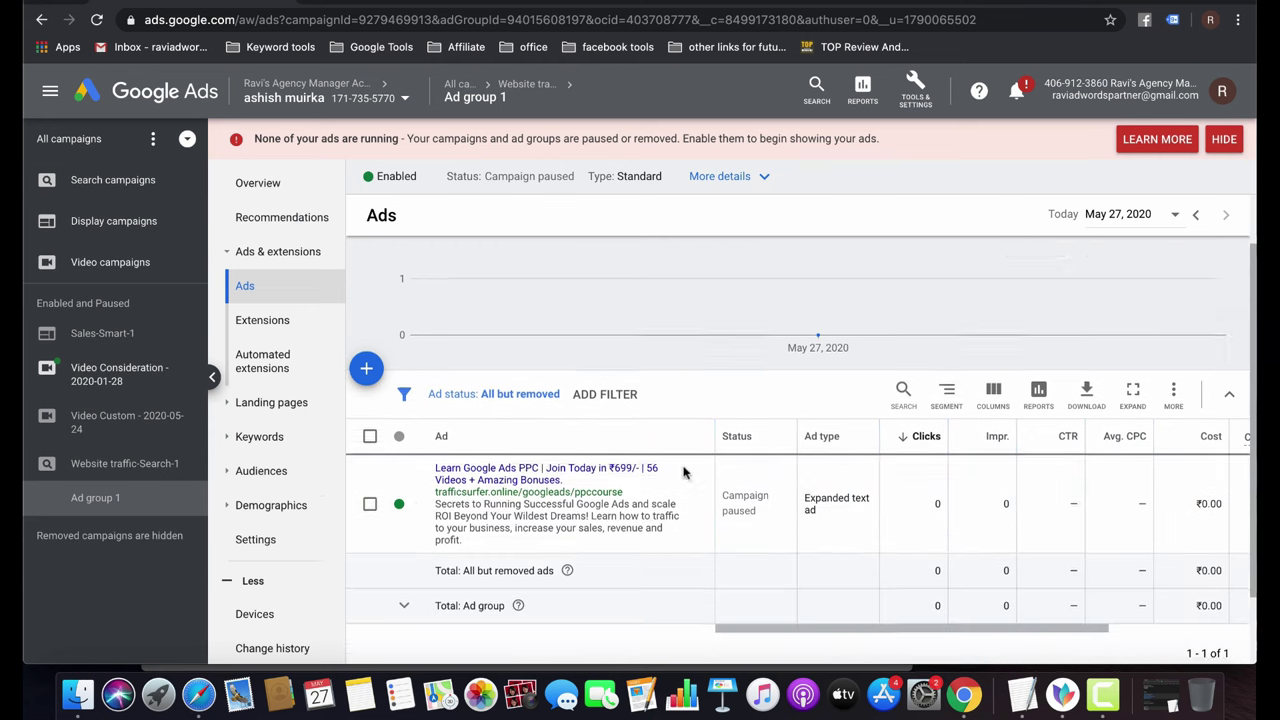
pyautogui.scroll(-3, 684, 472)
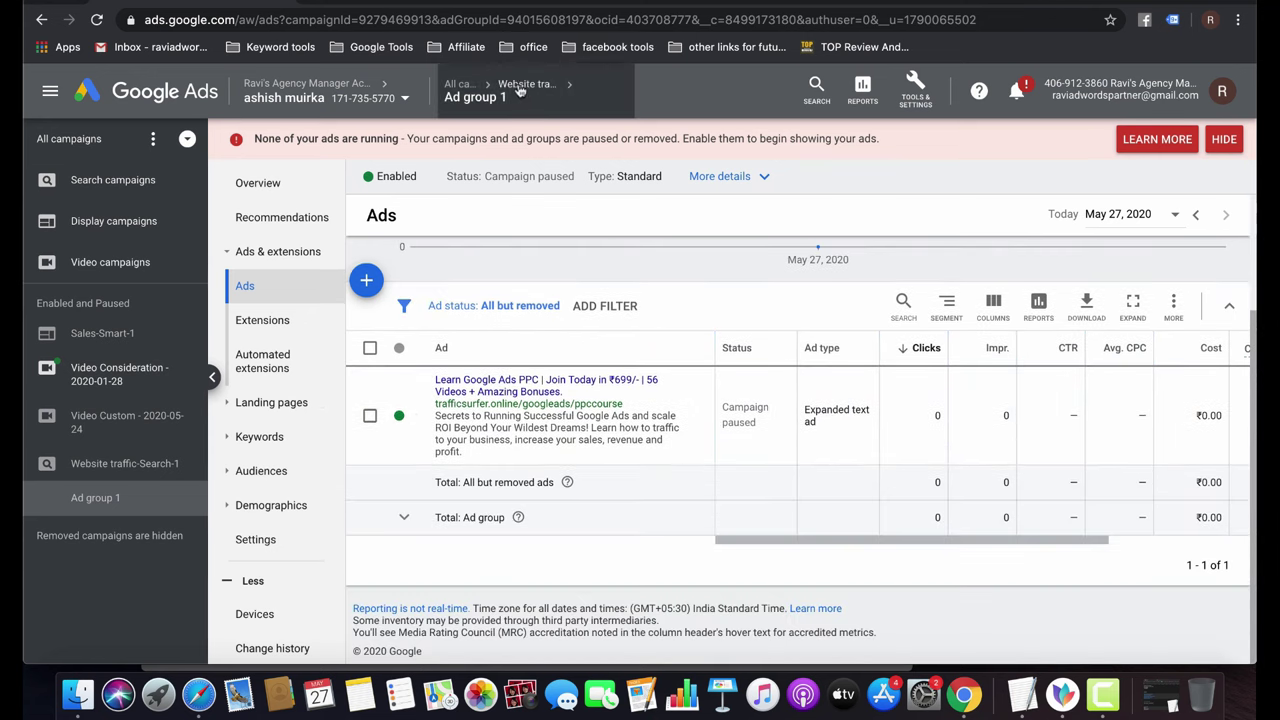
pyautogui.click(519, 86)
pyautogui.click(440, 137)
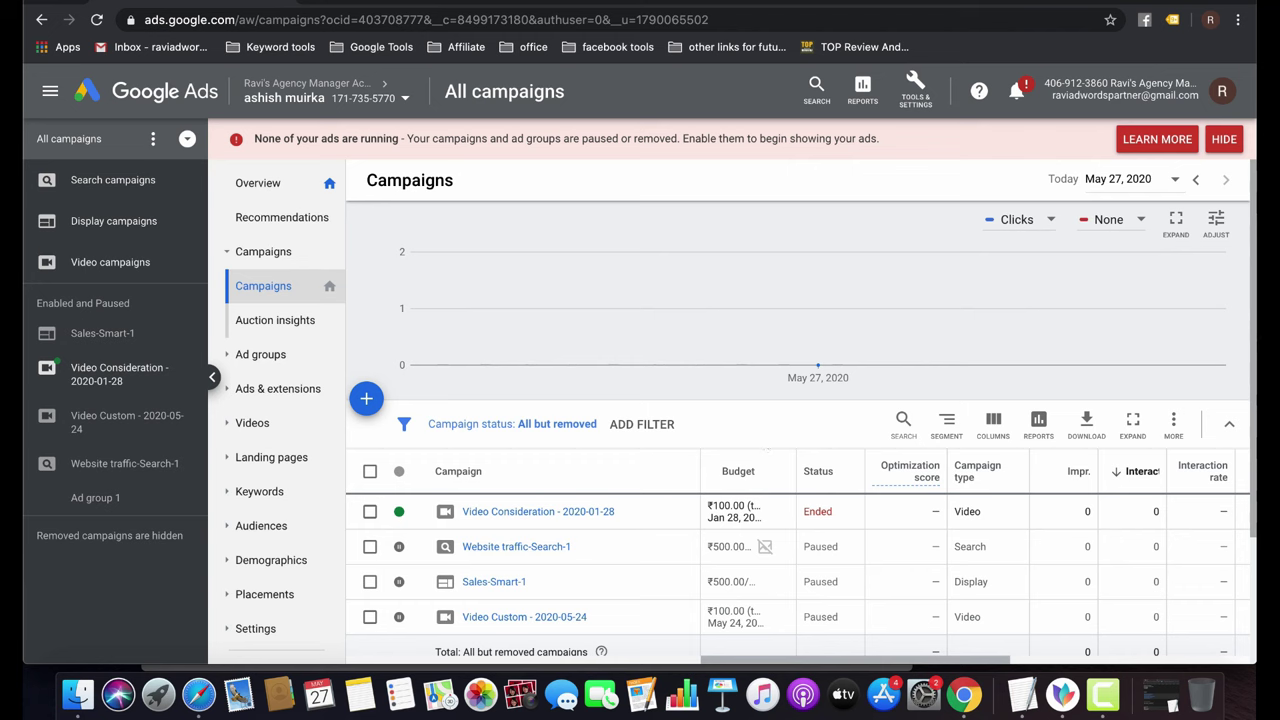
pyautogui.click(826, 1)
pyautogui.click(829, 286)
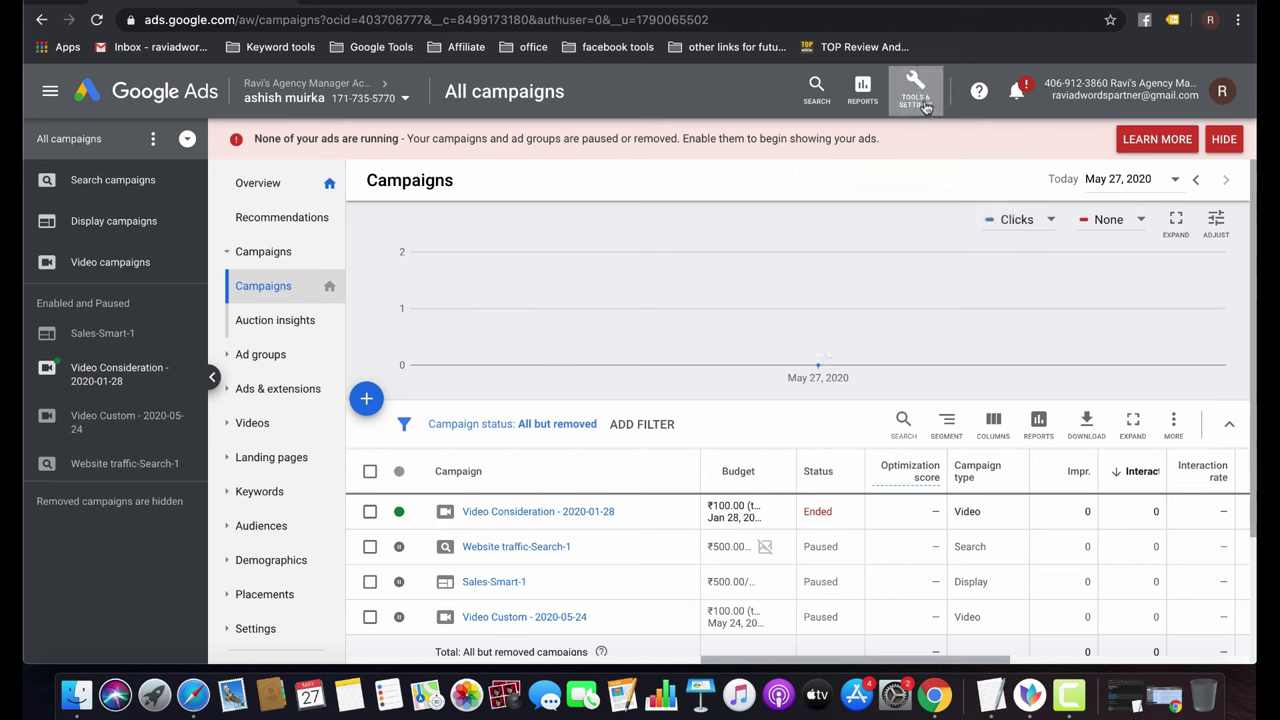
# Go to Tools & Settings > Measurement > Conversions and start a new conversion action.
pyautogui.click(925, 105)
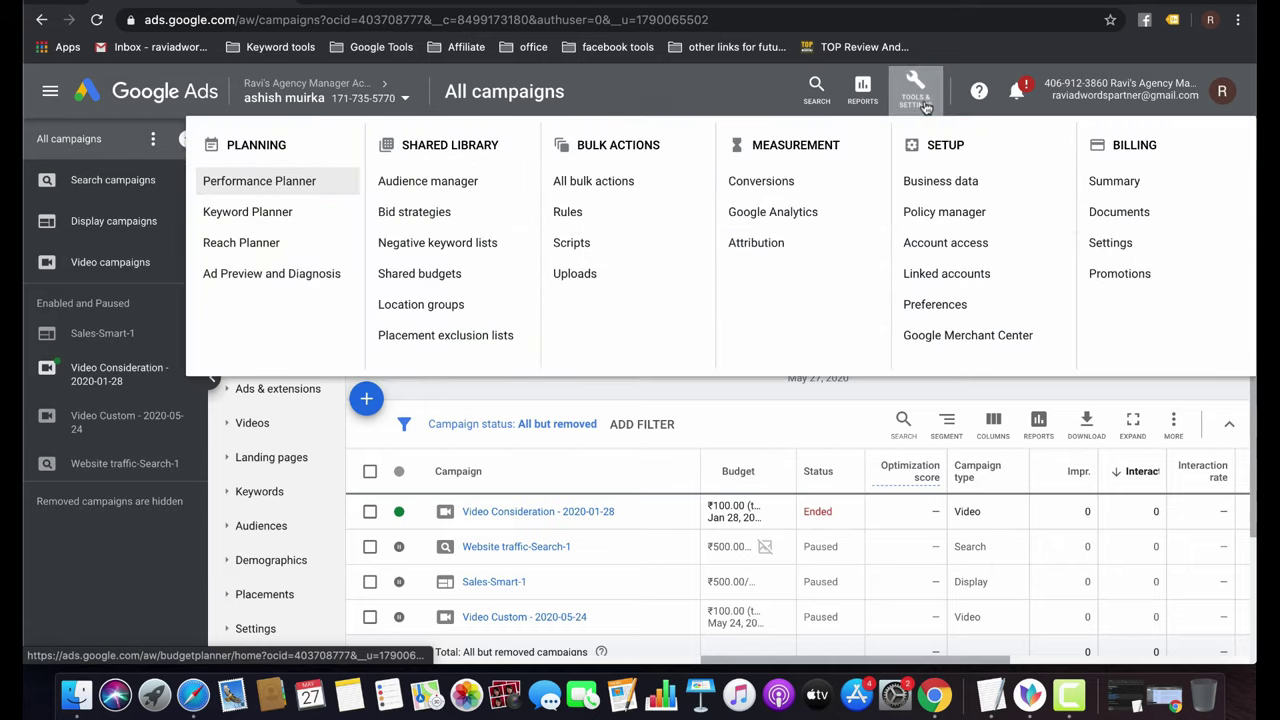
pyautogui.click(762, 181)
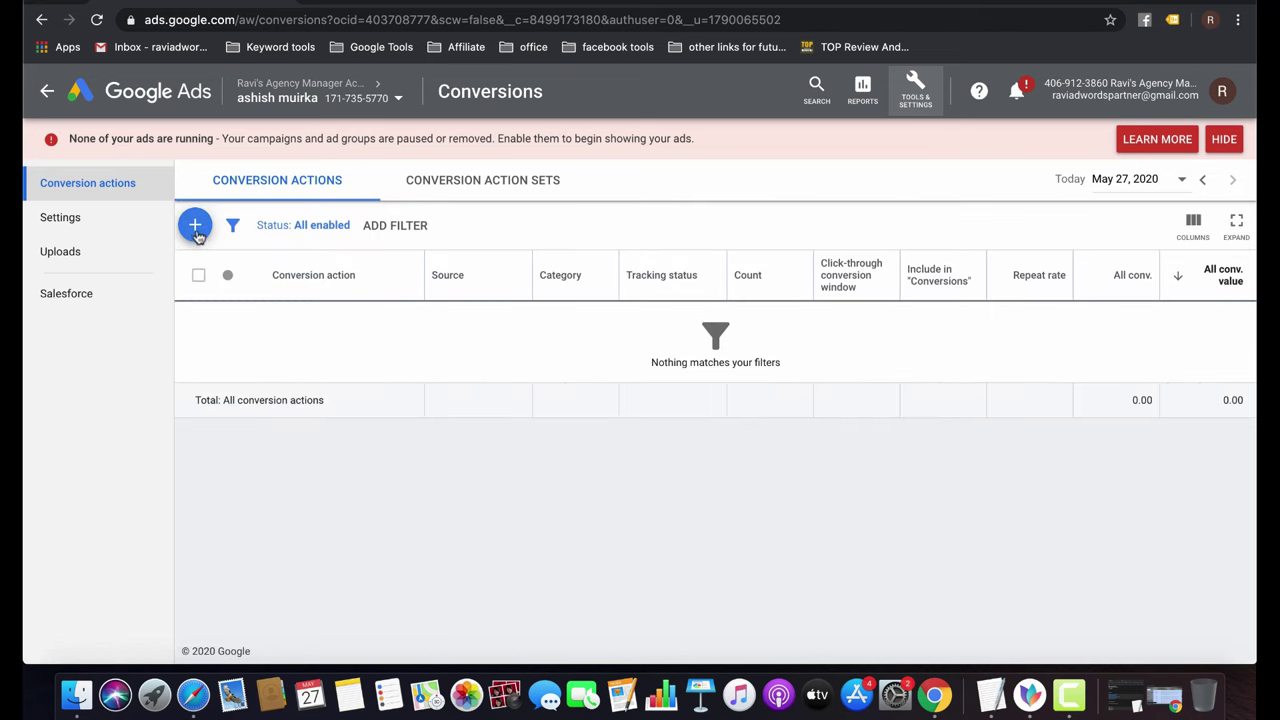
pyautogui.click(196, 227)
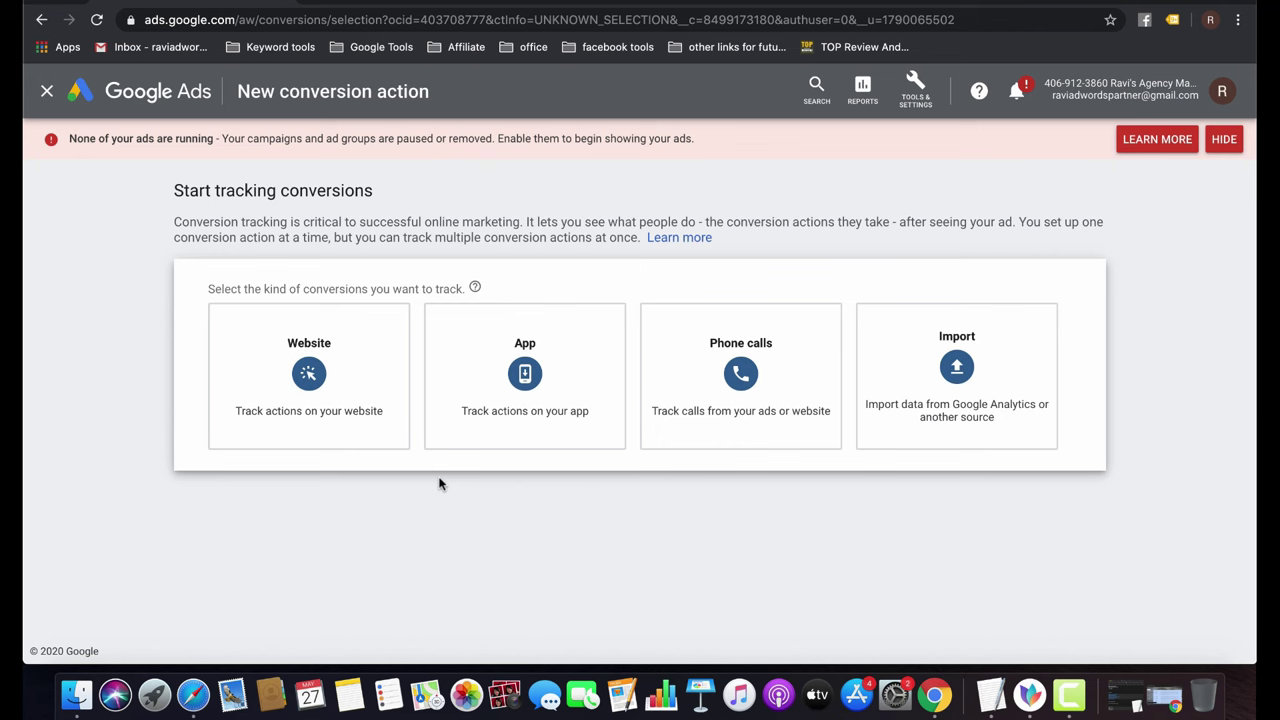
# Track Website conversions and set the category to Submit lead form.
pyautogui.click(309, 400)
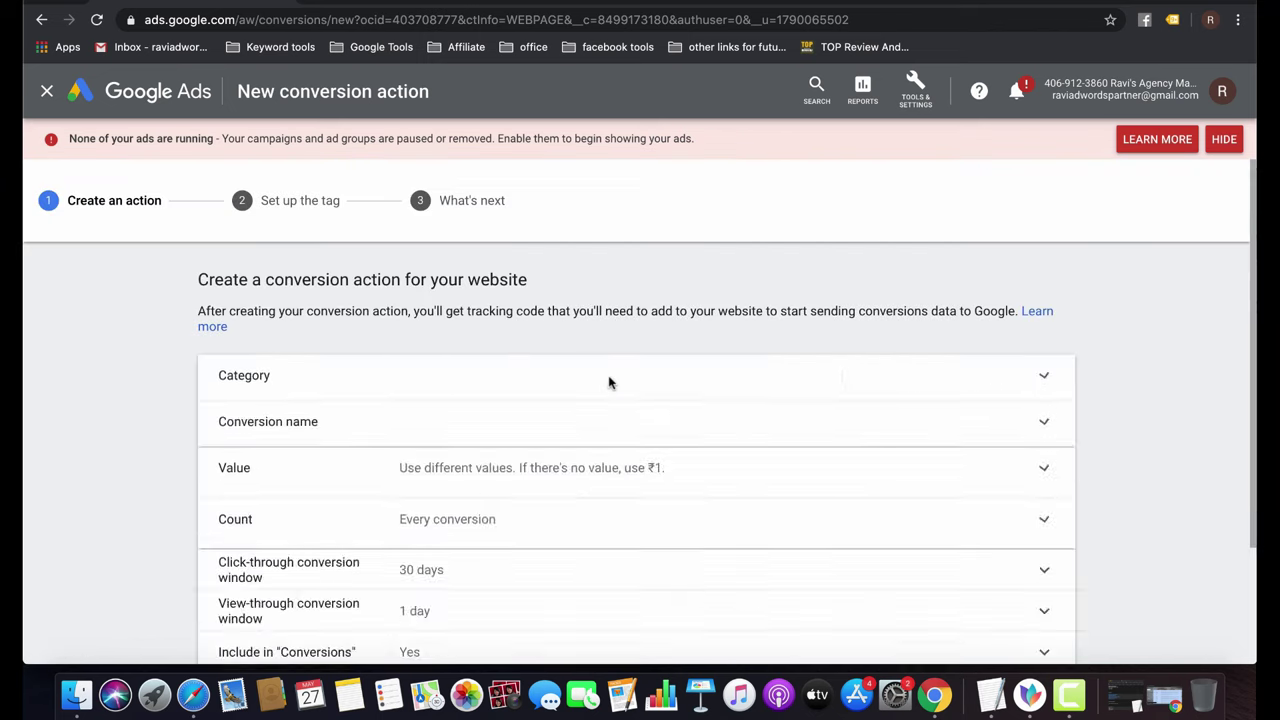
pyautogui.click(446, 413)
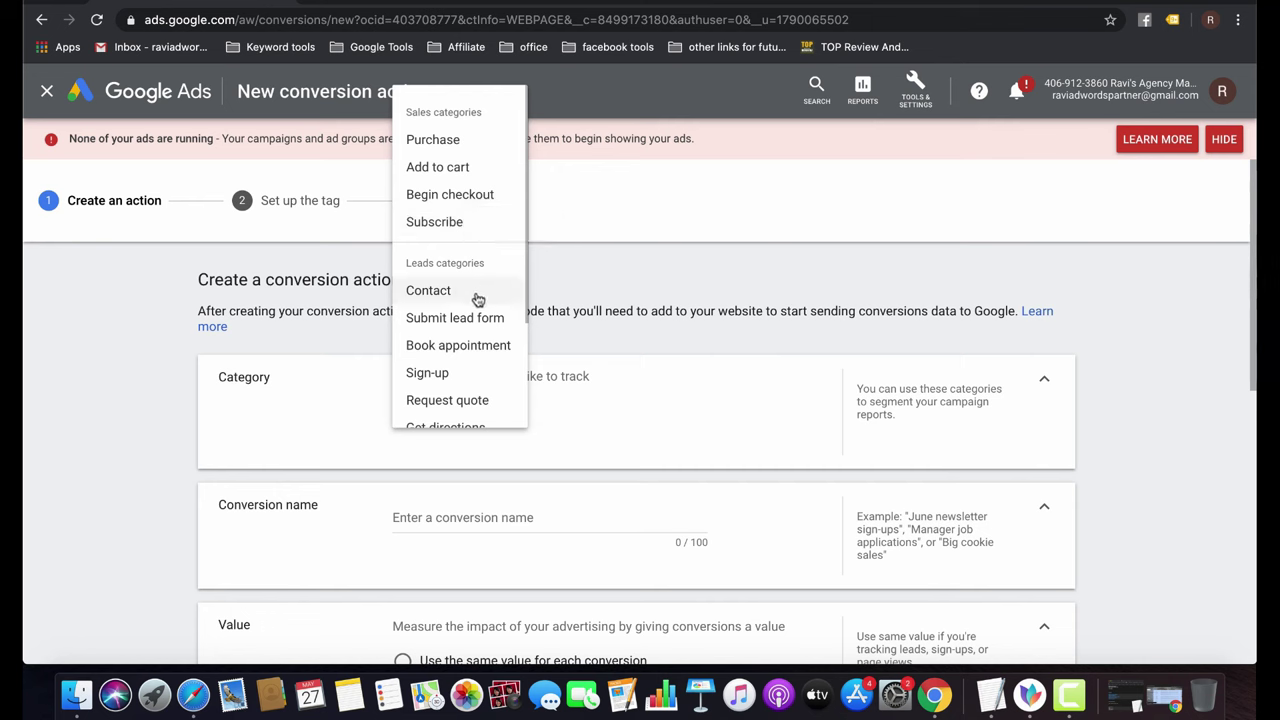
pyautogui.scroll(-2, 478, 297)
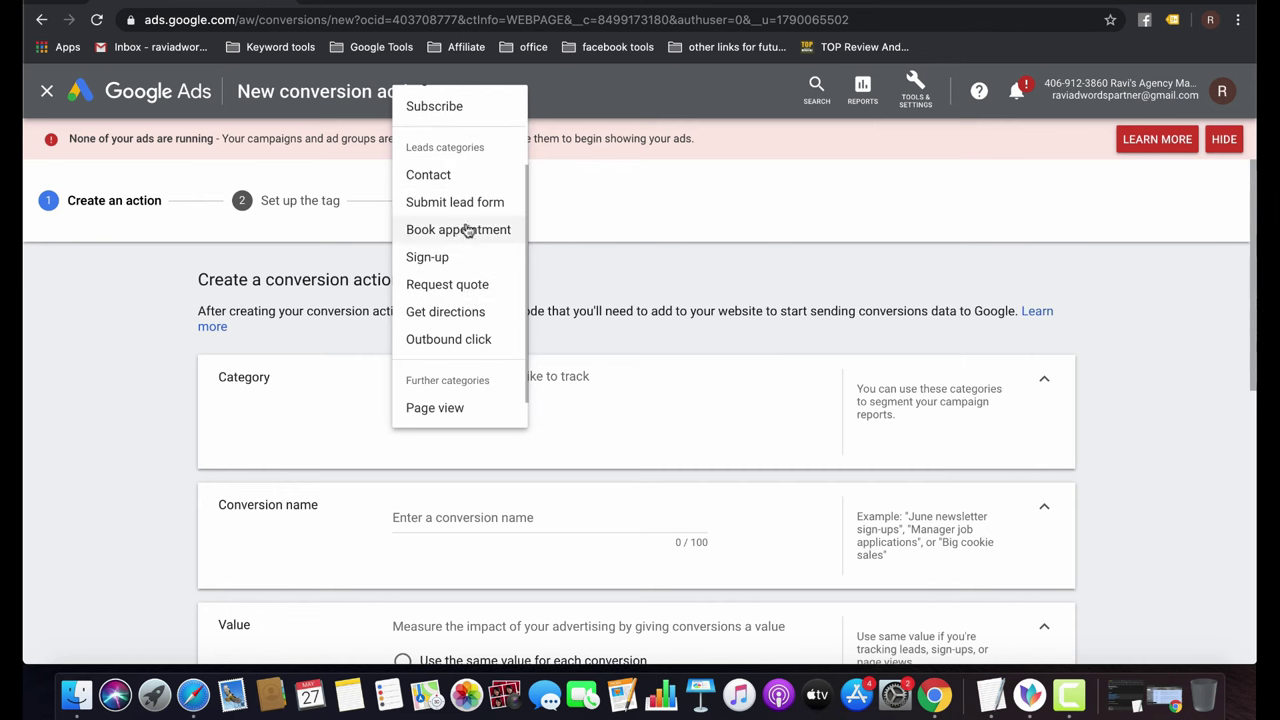
pyautogui.scroll(2, 461, 212)
pyautogui.scroll(1, 461, 212)
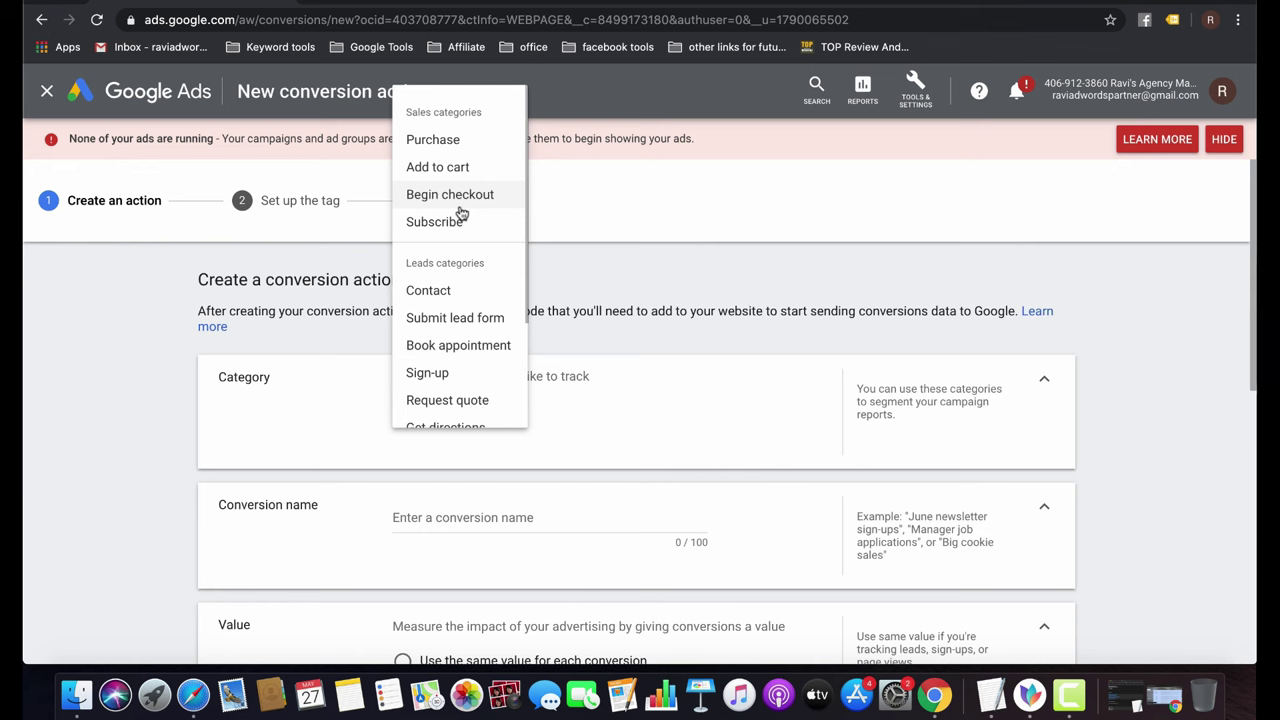
pyautogui.scroll(-2, 479, 296)
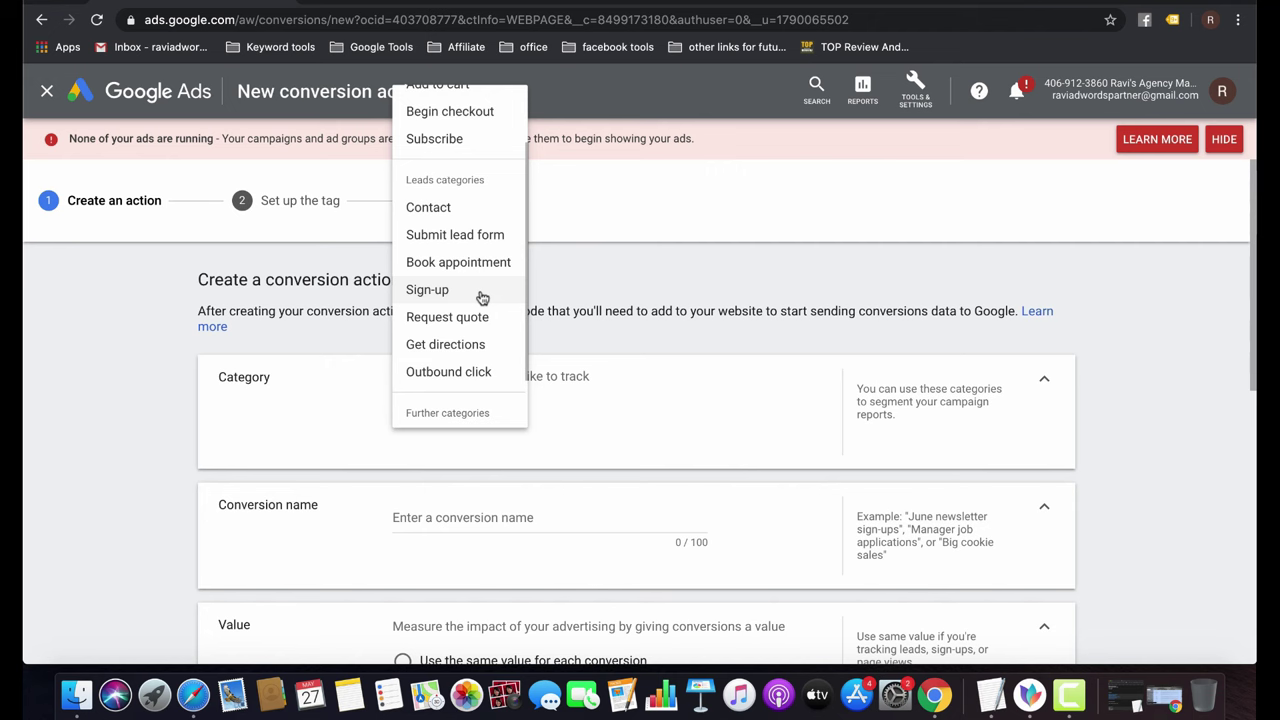
pyautogui.scroll(2, 481, 298)
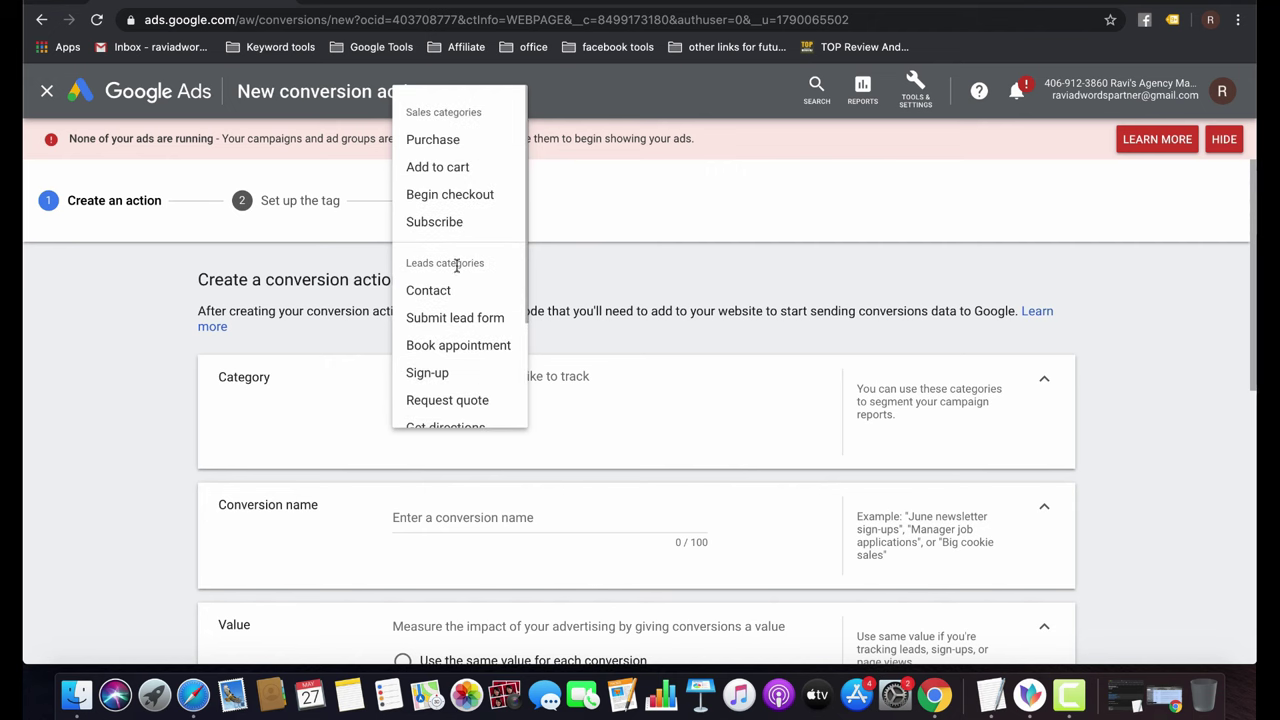
pyautogui.scroll(-3, 456, 265)
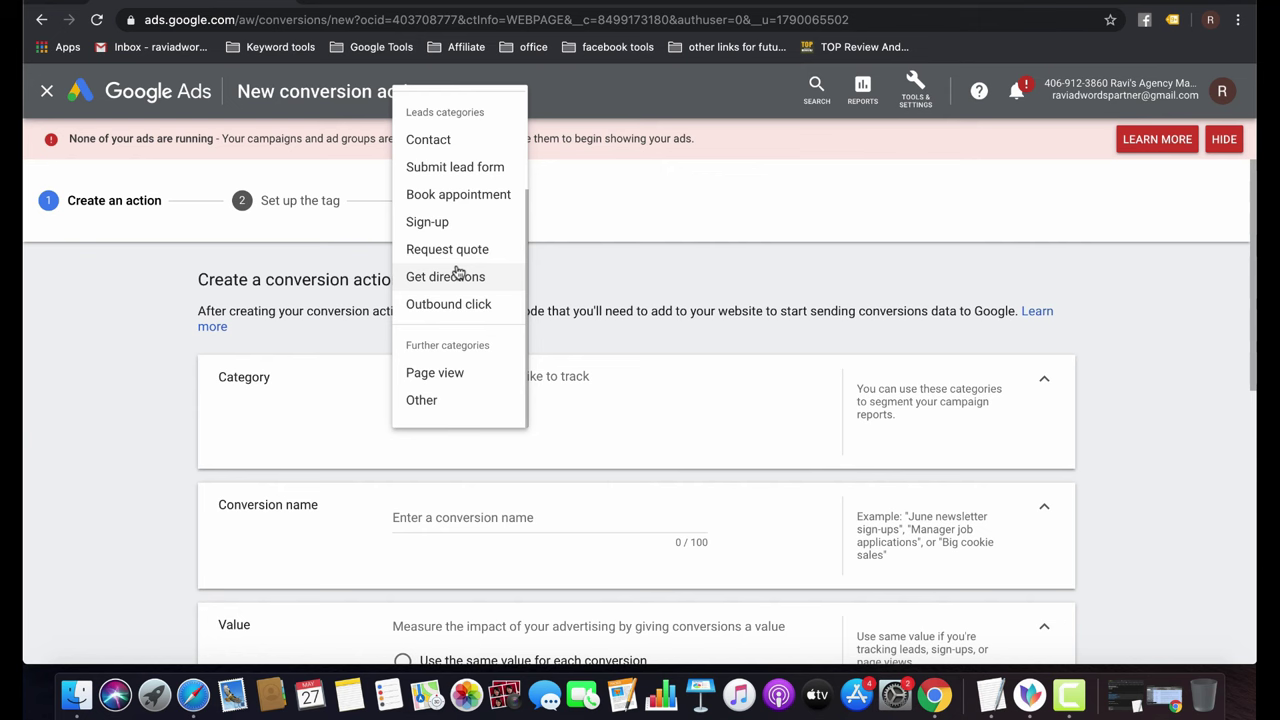
pyautogui.click(466, 168)
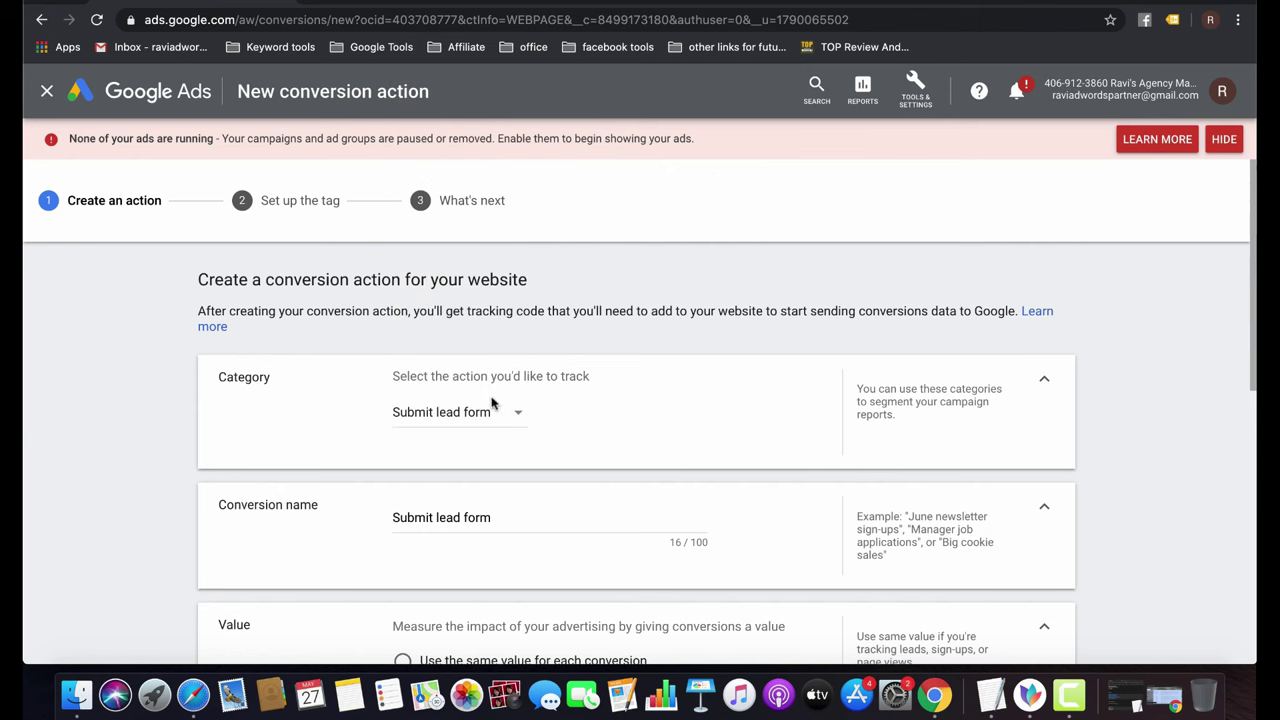
# Change the category to Page view, which names the conversion 'Page view'.
pyautogui.click(484, 414)
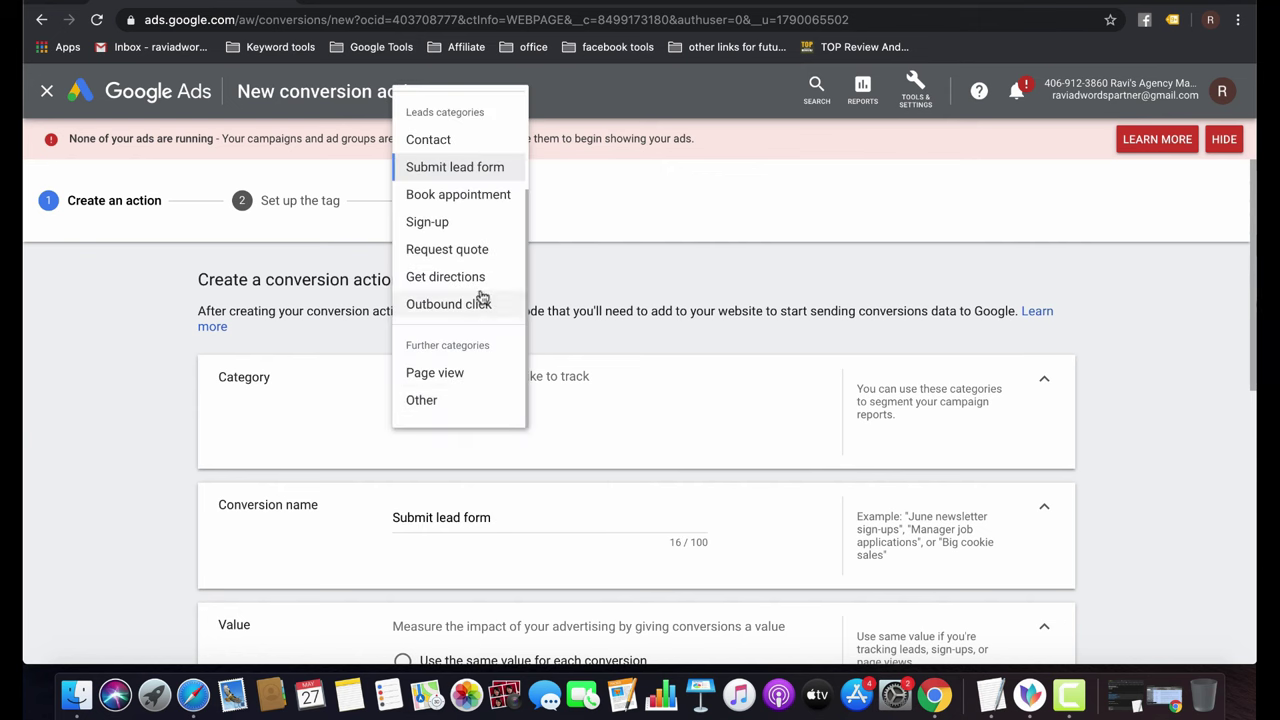
pyautogui.scroll(3, 481, 298)
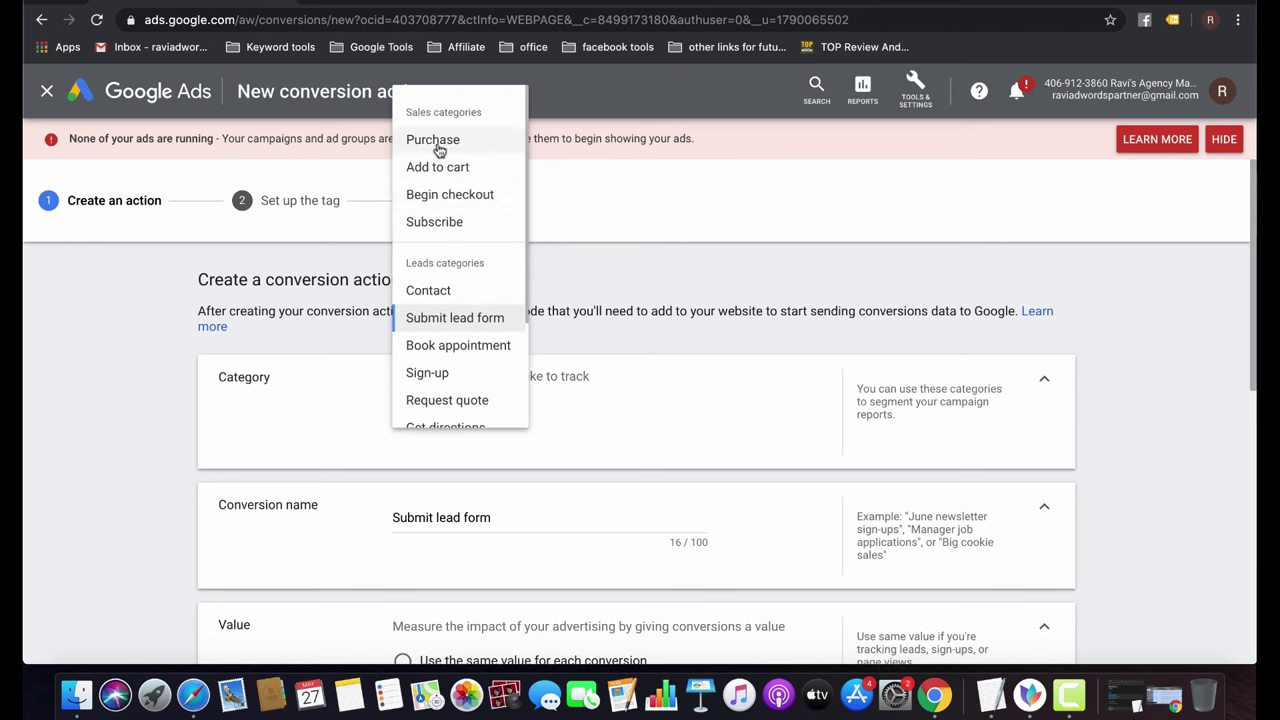
pyautogui.scroll(-3, 425, 322)
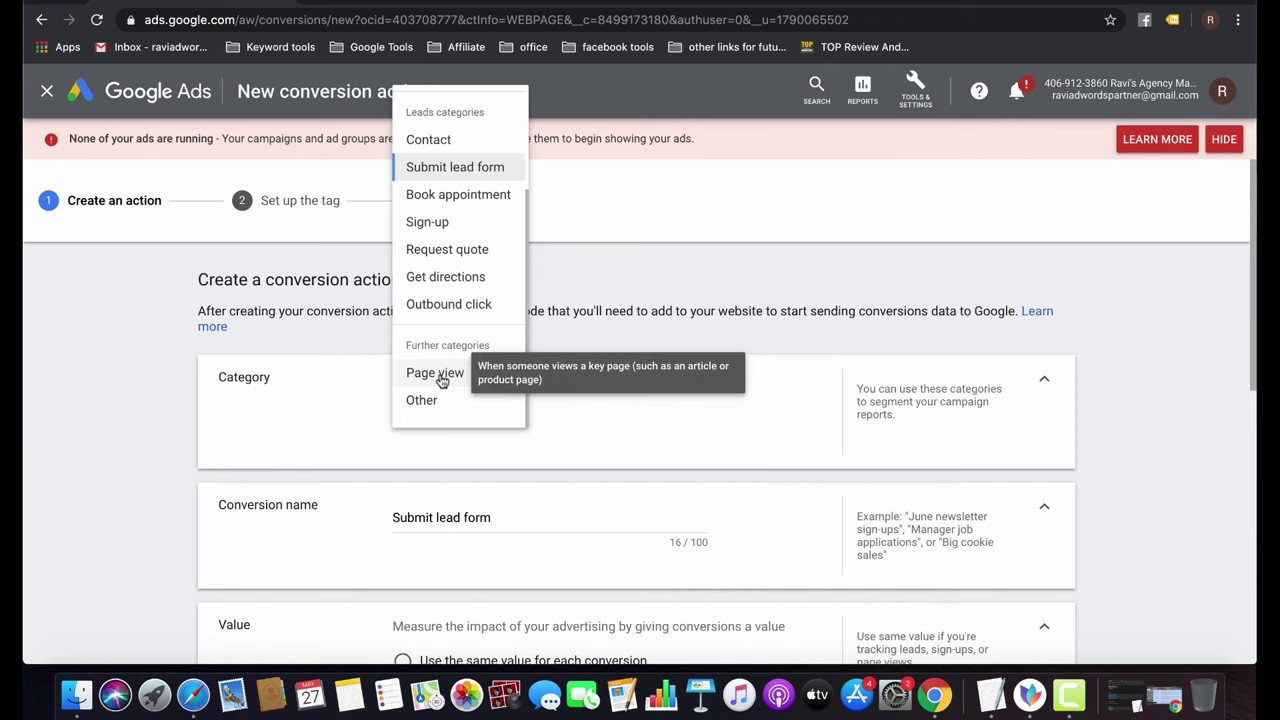
pyautogui.click(436, 373)
pyautogui.scroll(-1, 679, 409)
pyautogui.scroll(-3, 679, 409)
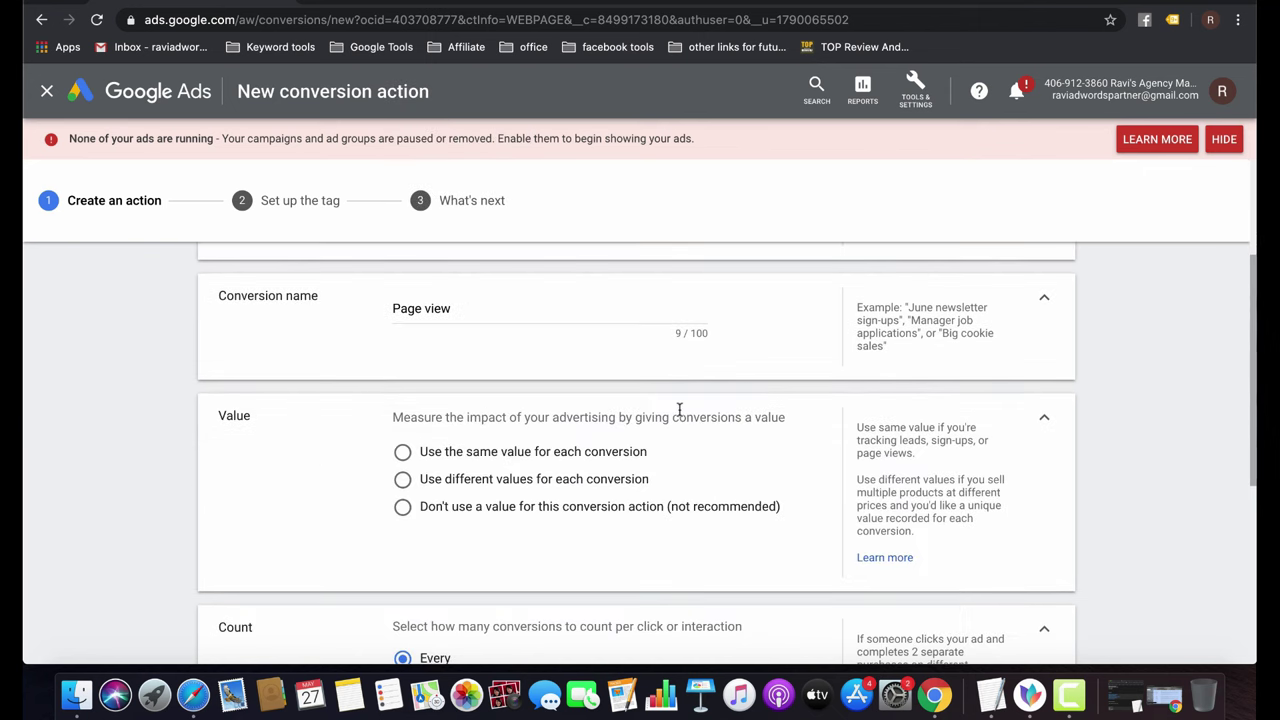
# Replace the conversion name 'Page view' with 'Leads'.
pyautogui.click(482, 309)
pyautogui.hotkey('alt', 'shift', 'Left')
pyautogui.hotkey('alt', 'shift', 'Left')
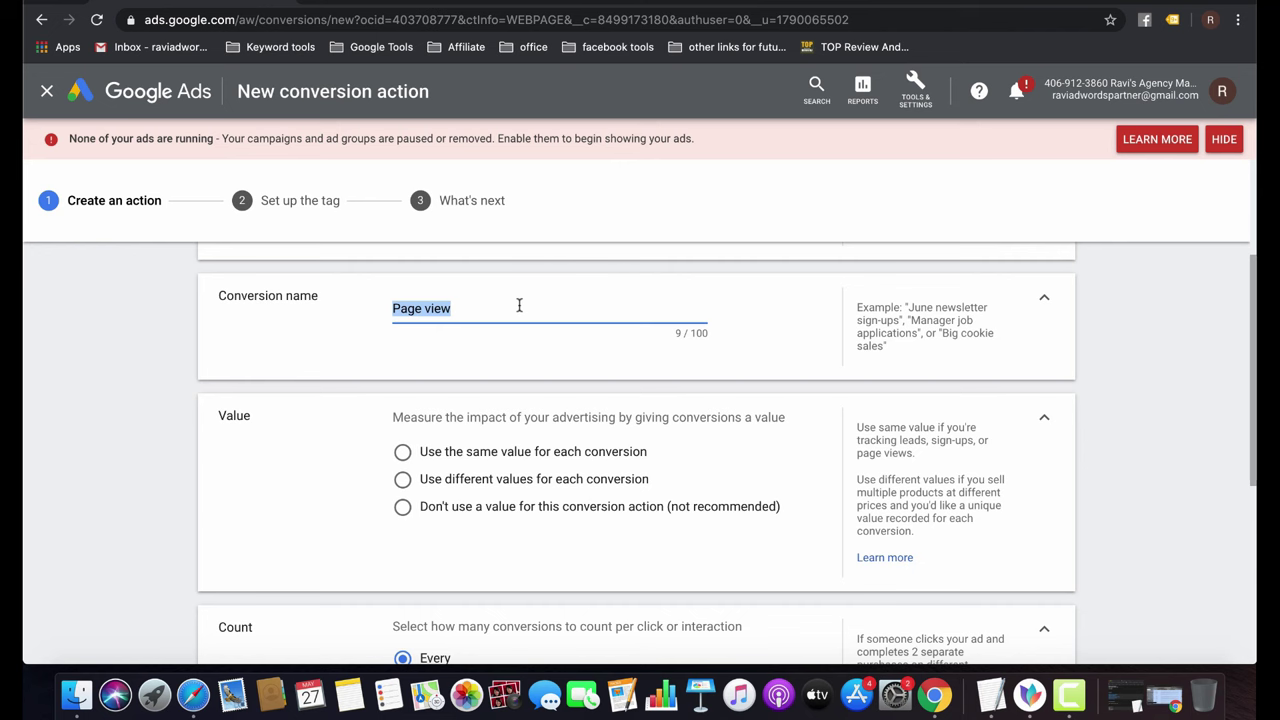
pyautogui.write('Leads')
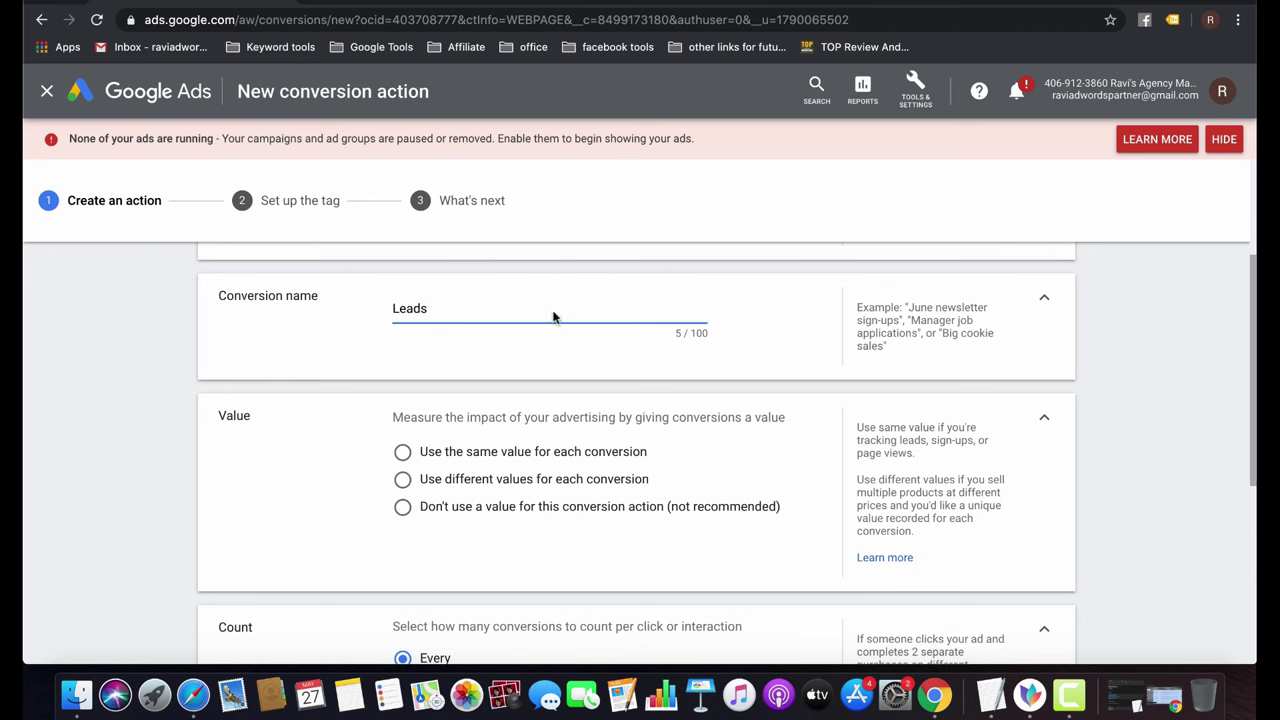
pyautogui.scroll(3, 597, 346)
pyautogui.click(467, 419)
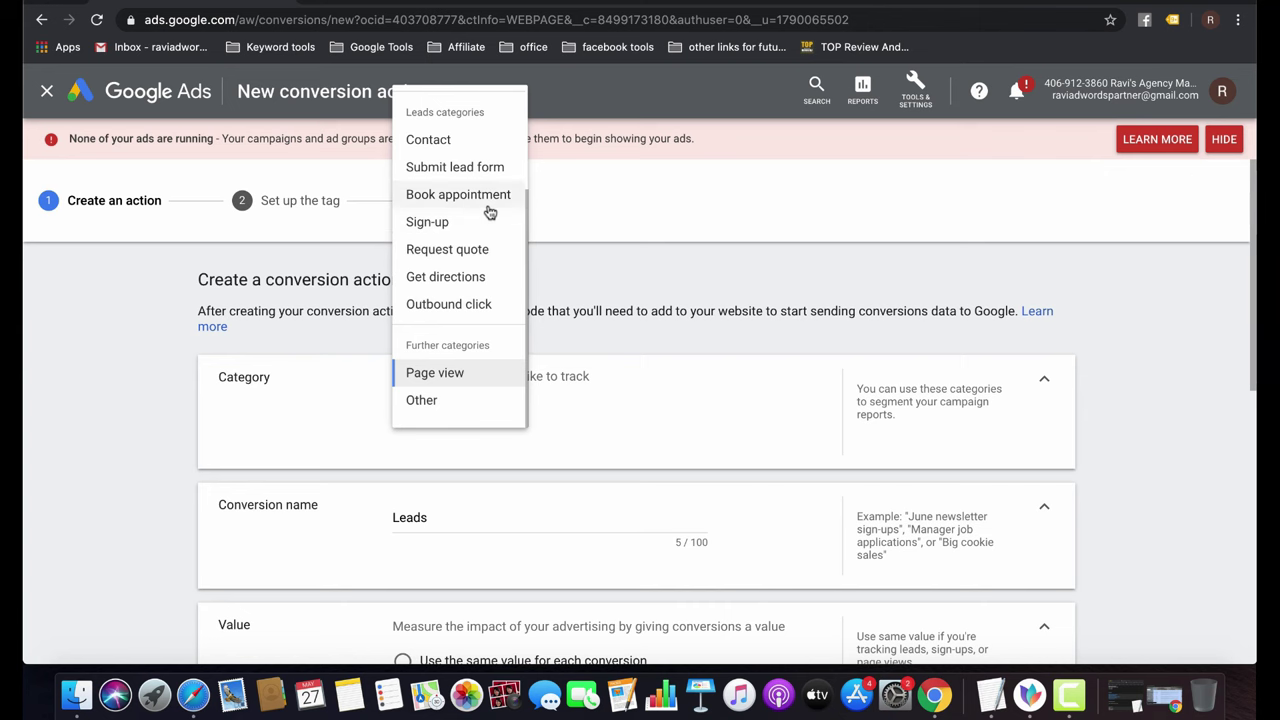
# Set the conversion category to Submit lead form under Leads categories.
pyautogui.scroll(3, 490, 212)
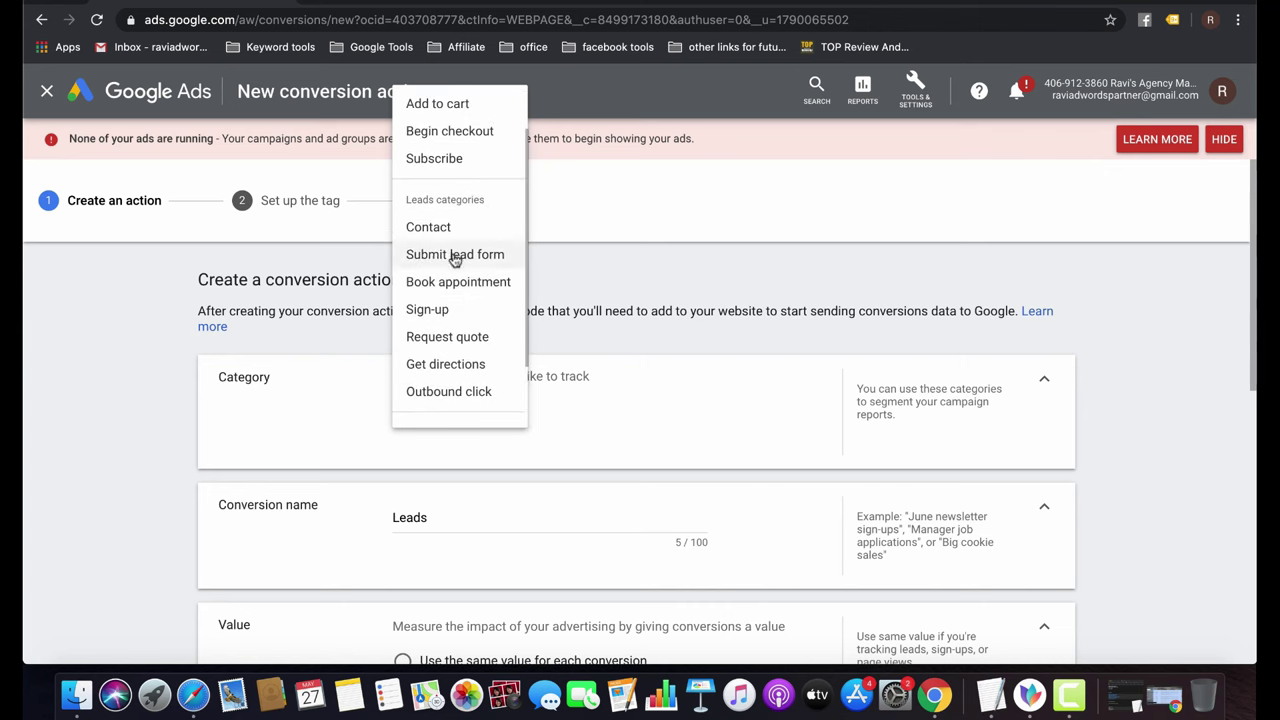
pyautogui.click(457, 254)
pyautogui.click(515, 418)
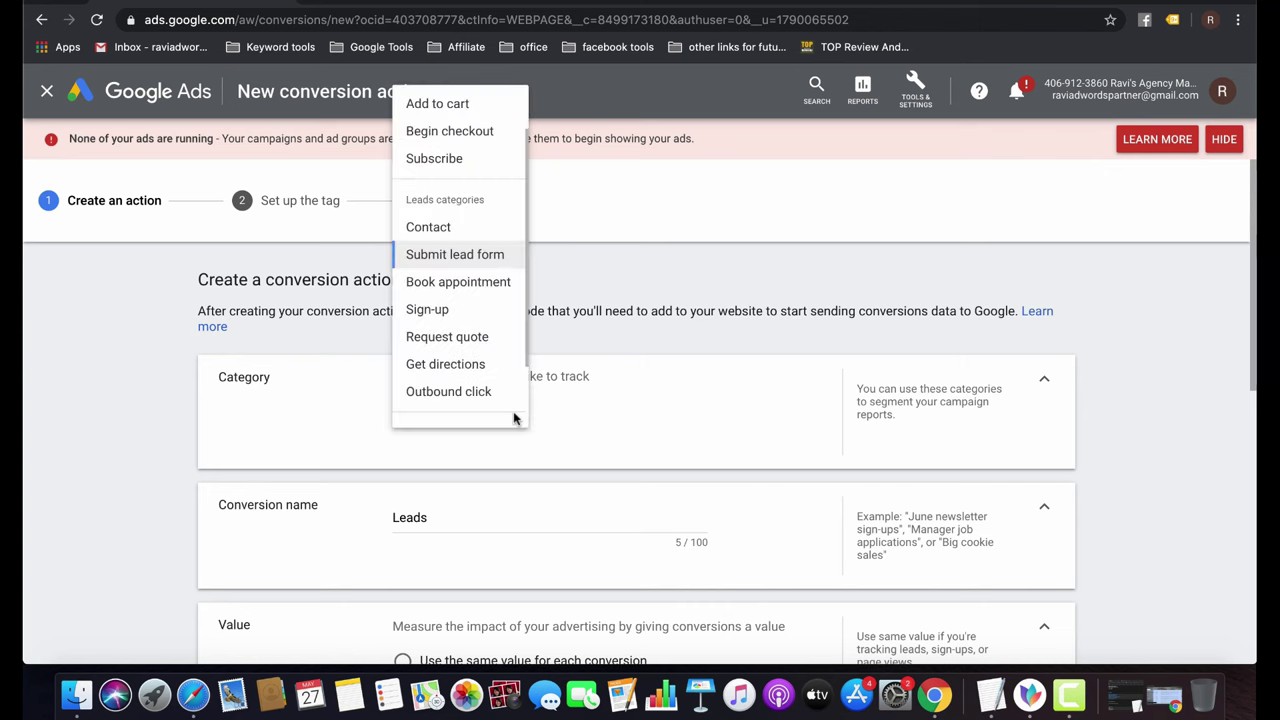
pyautogui.scroll(-2, 657, 418)
pyautogui.scroll(-2, 659, 418)
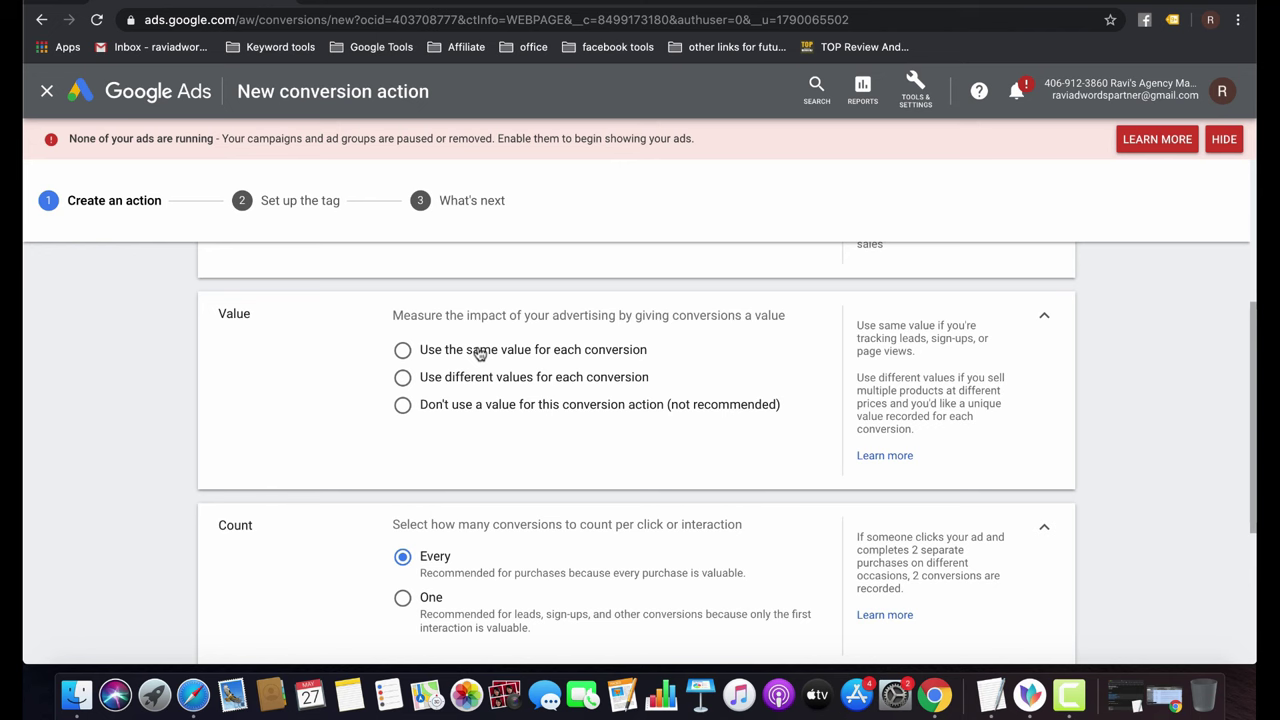
# Toggle Value between same value and different values per conversion, editing the default amount.
pyautogui.click(479, 352)
pyautogui.click(606, 417)
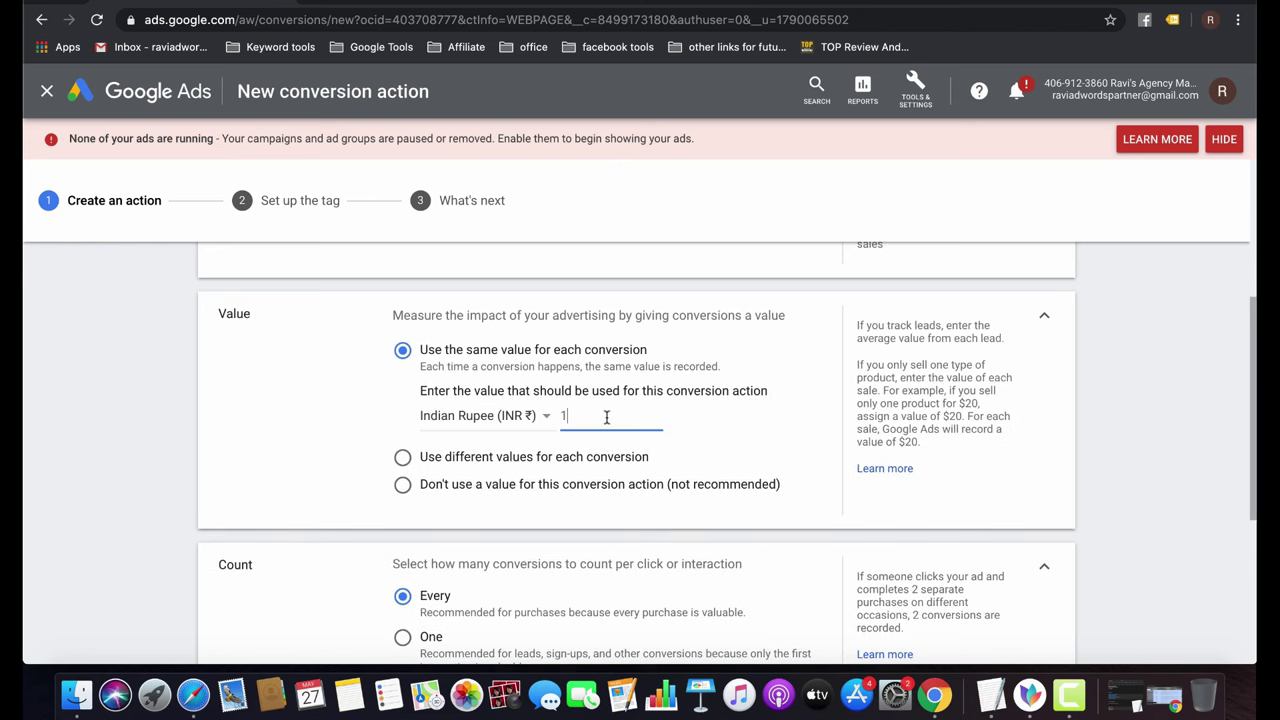
pyautogui.click(536, 458)
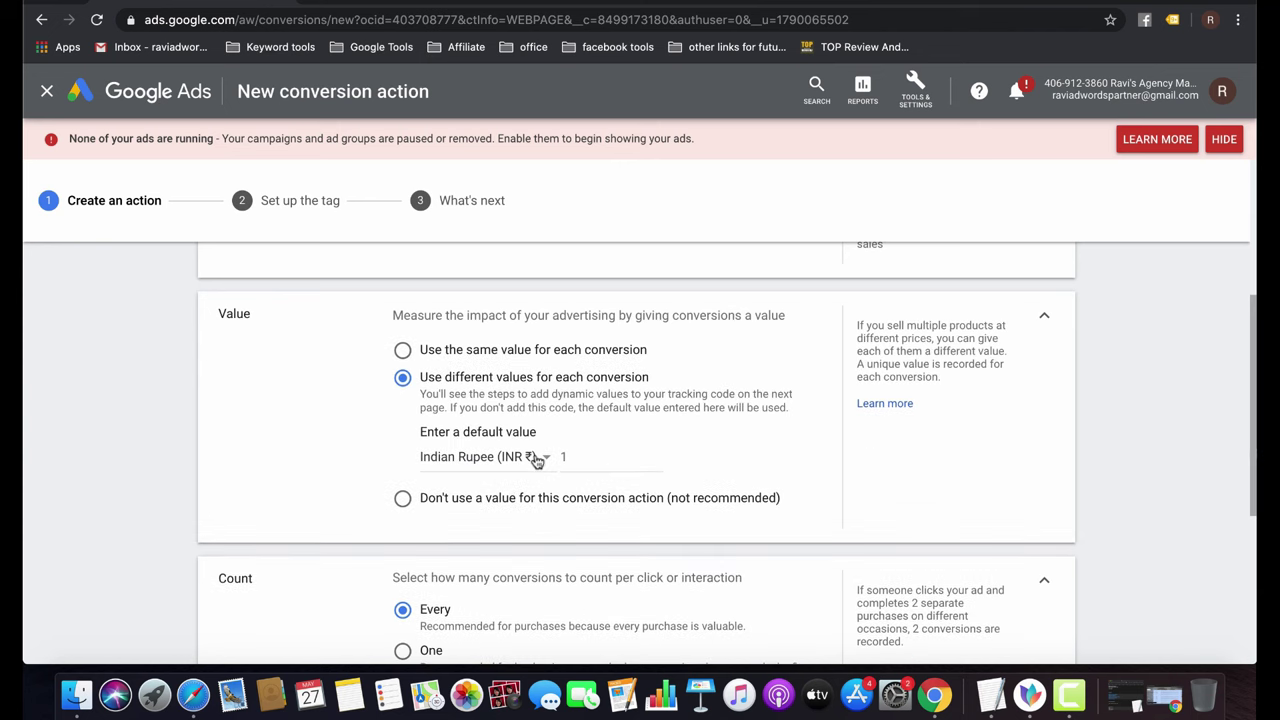
pyautogui.click(588, 457)
# Change the conversion value amount from 1 to 1000 INR.
pyautogui.click(488, 355)
pyautogui.scroll(5, 666, 440)
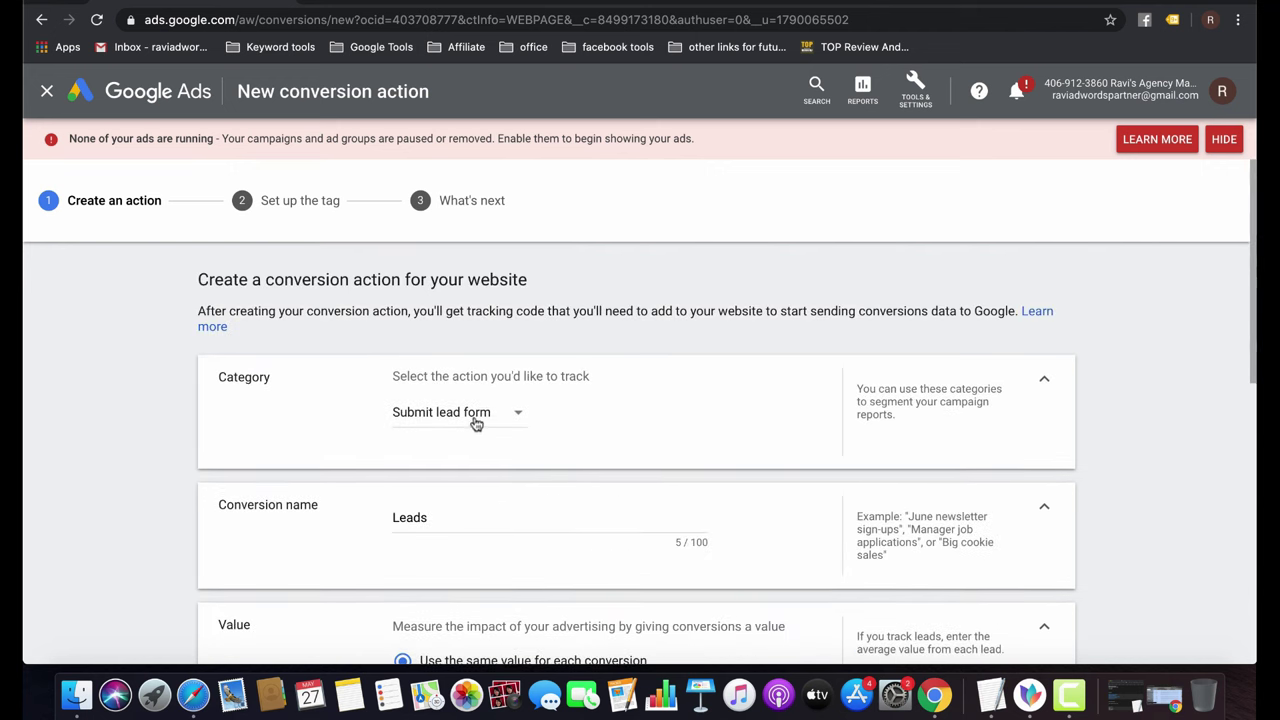
pyautogui.scroll(-5, 576, 436)
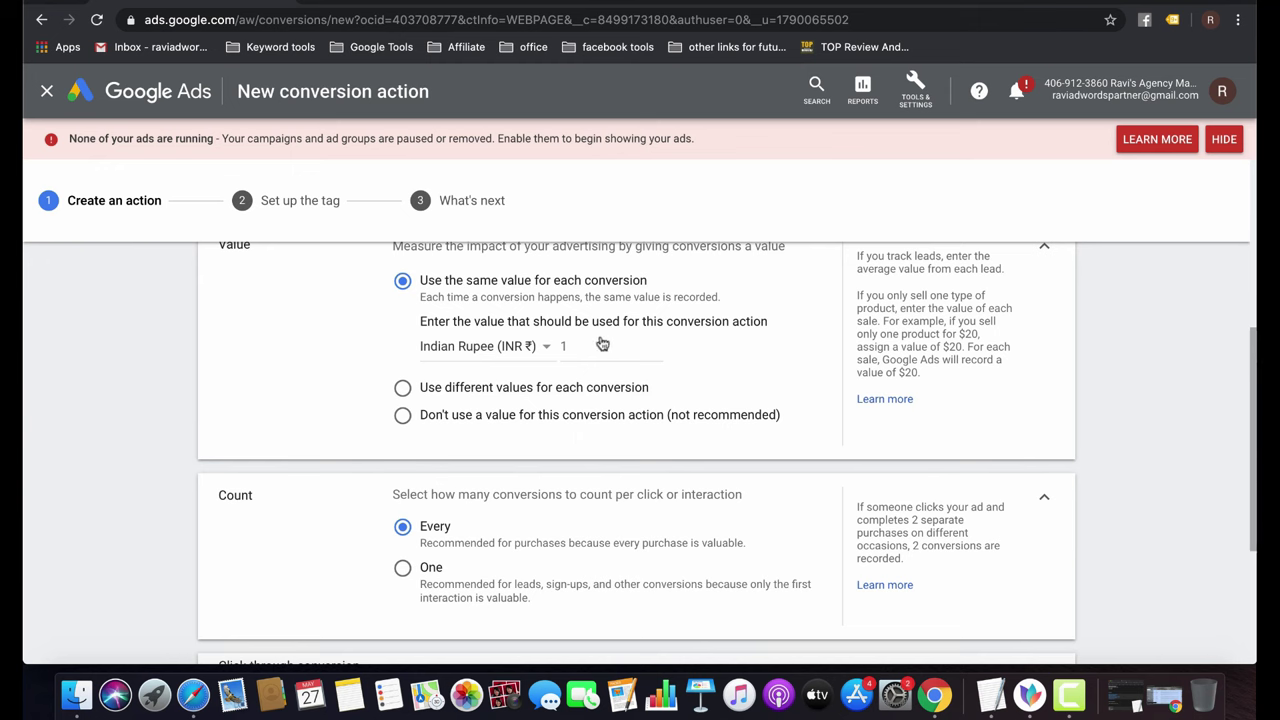
pyautogui.click(600, 345)
pyautogui.press('BackSpace')
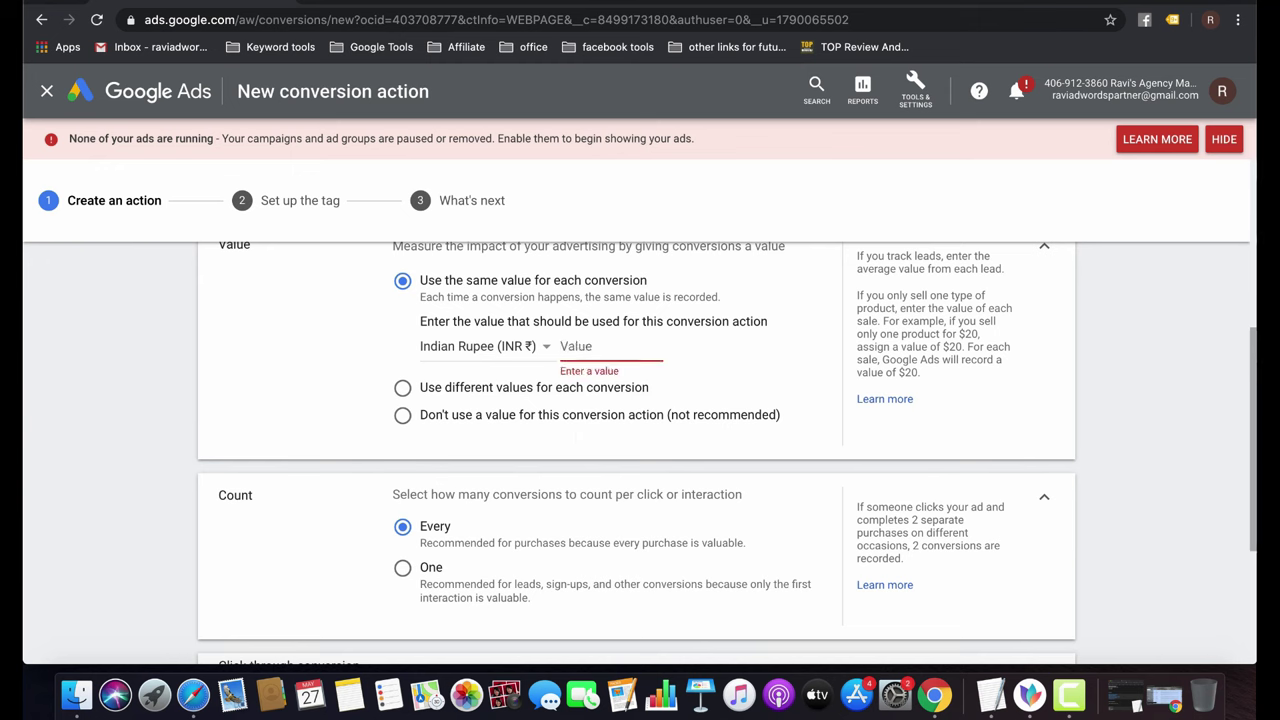
pyautogui.write('1000')
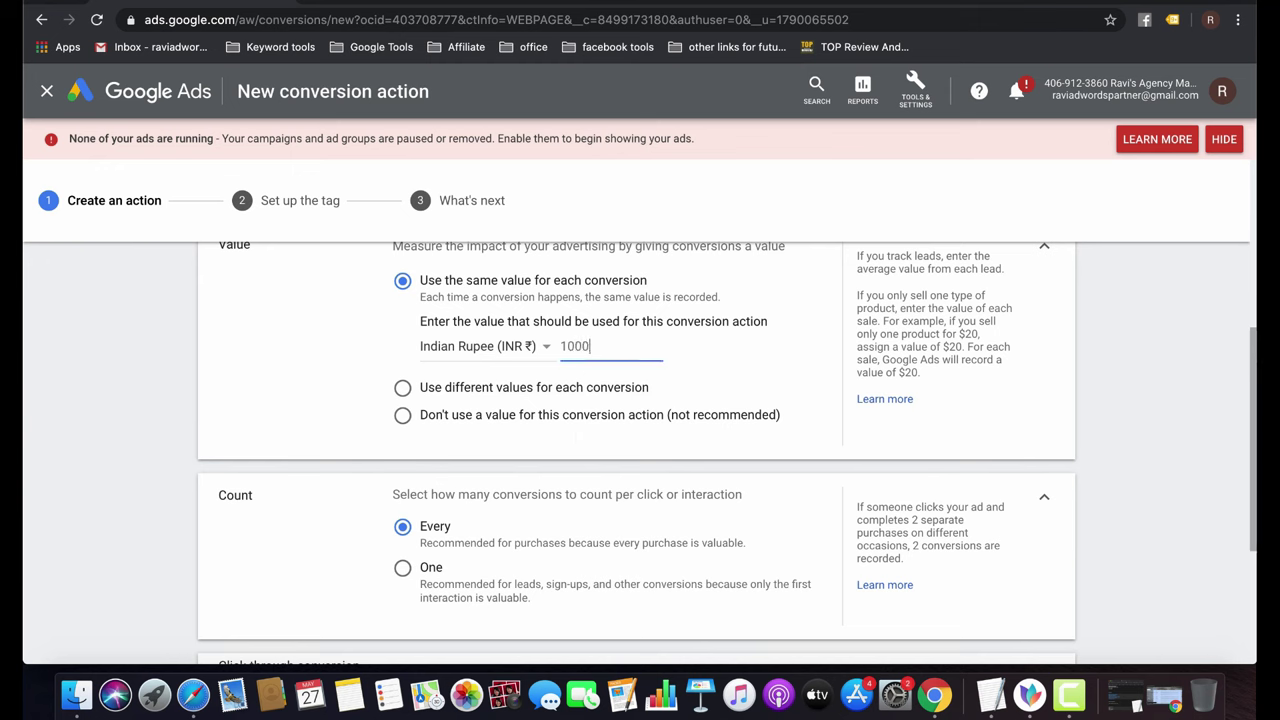
# Switch Value to use different values for each conversion.
pyautogui.scroll(-1, 660, 474)
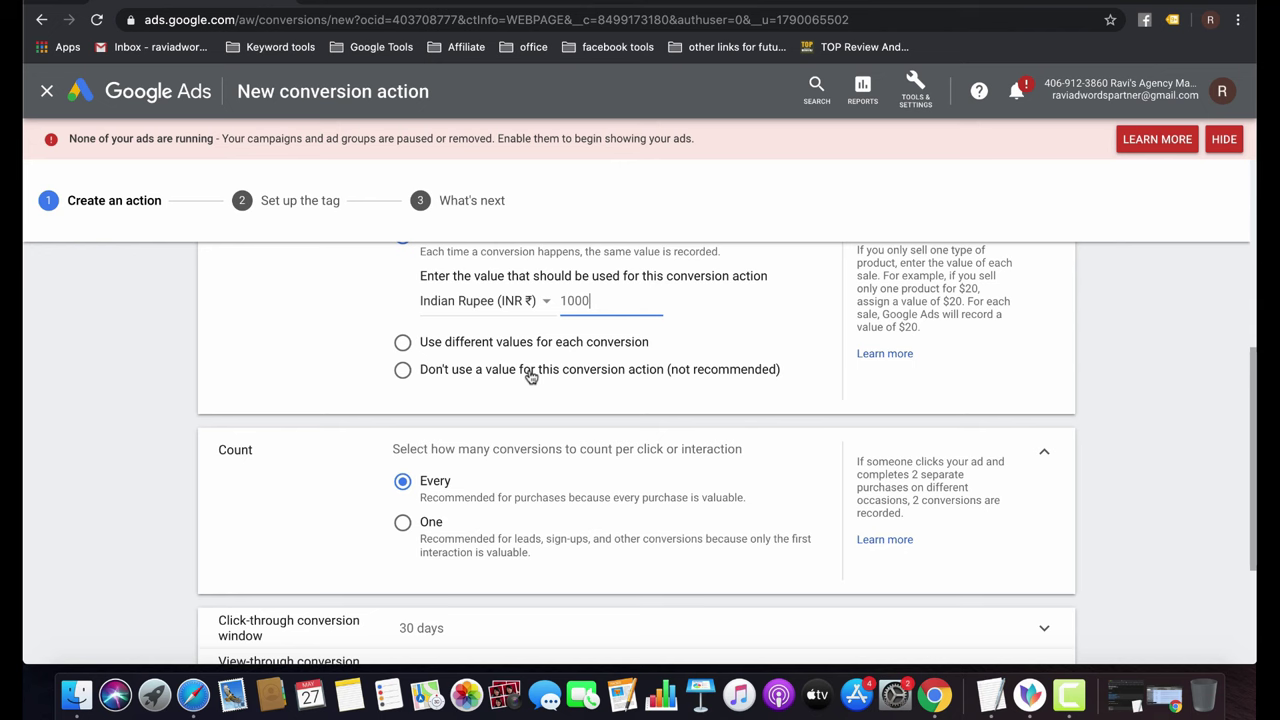
pyautogui.click(530, 372)
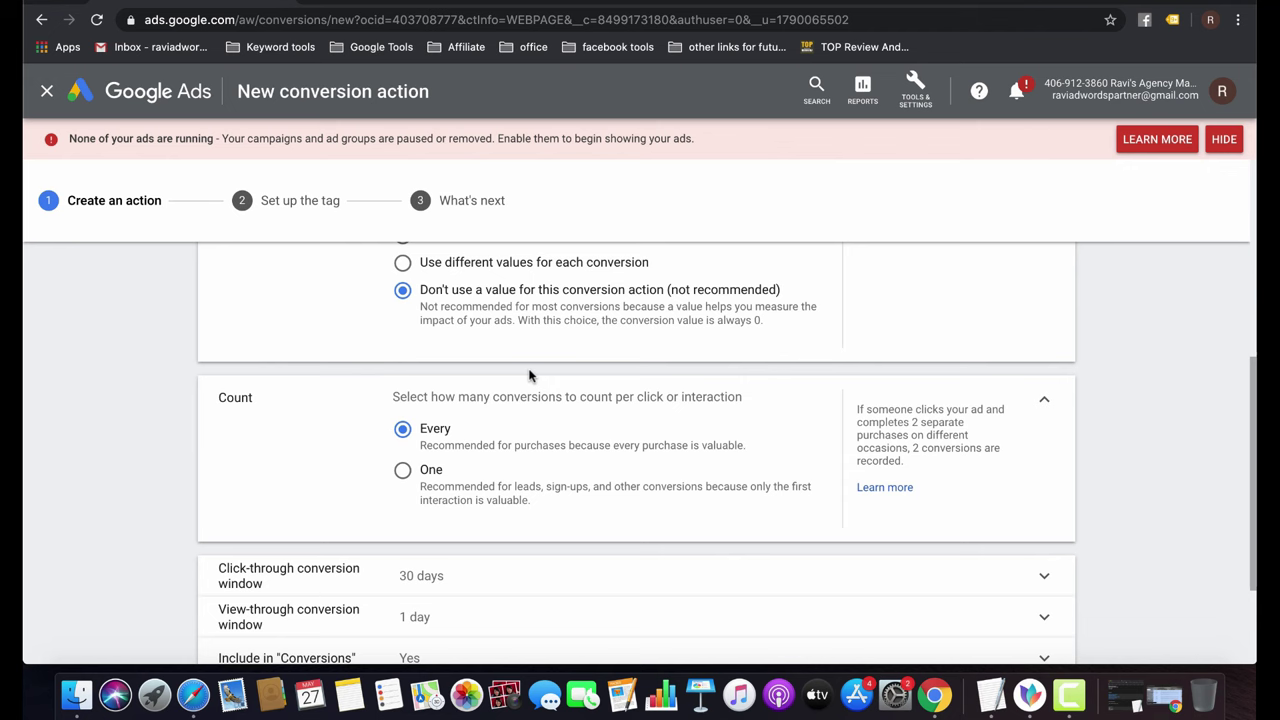
pyautogui.click(500, 264)
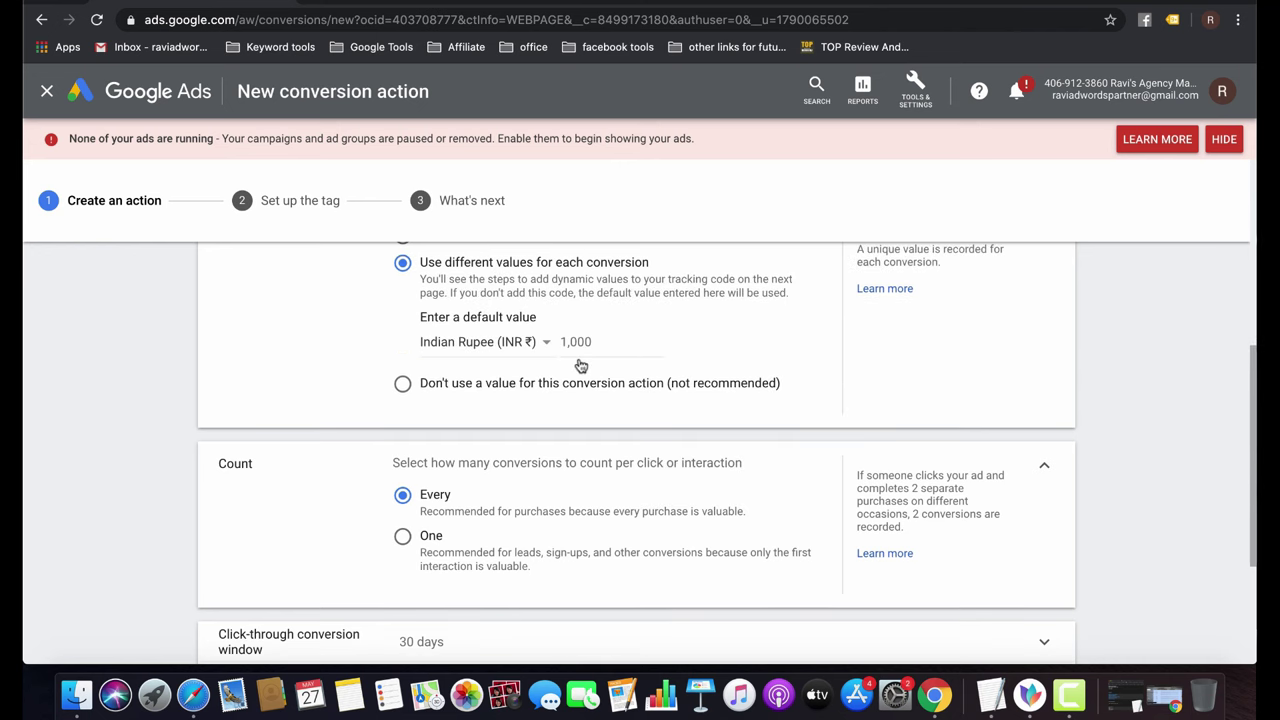
pyautogui.scroll(-4, 580, 366)
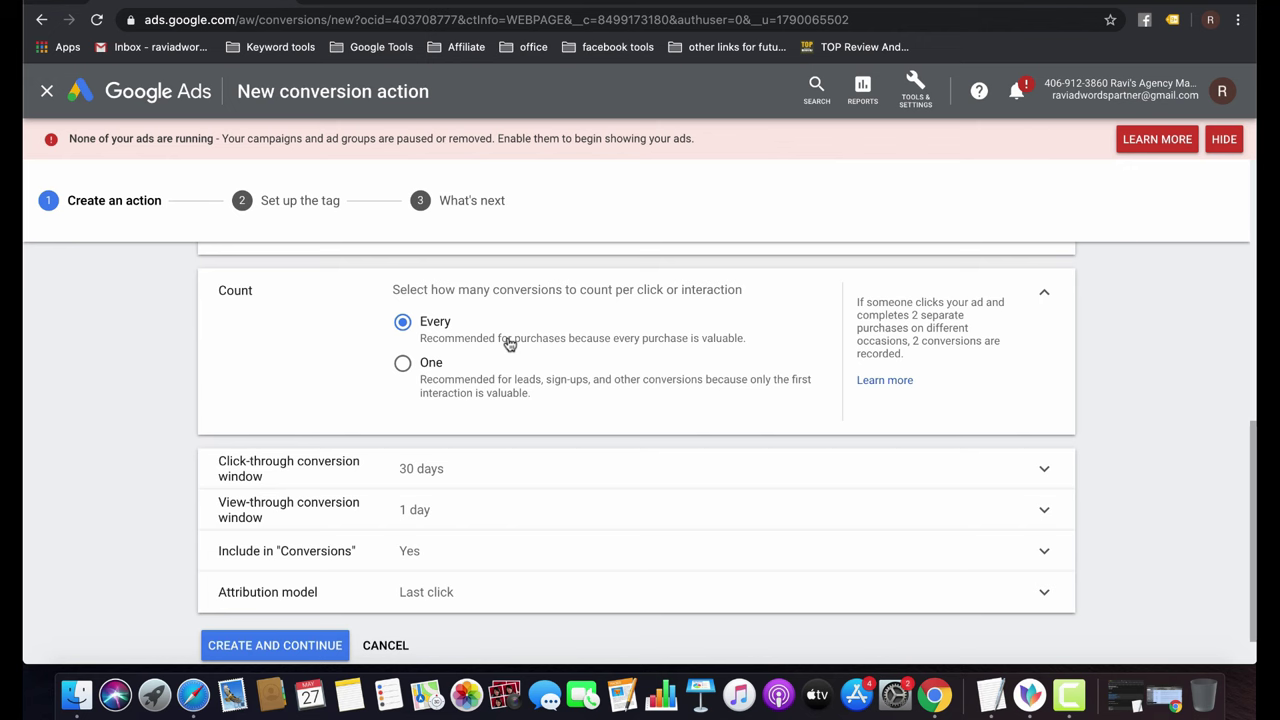
# Set Count to One conversion per click or interaction.
pyautogui.click(431, 369)
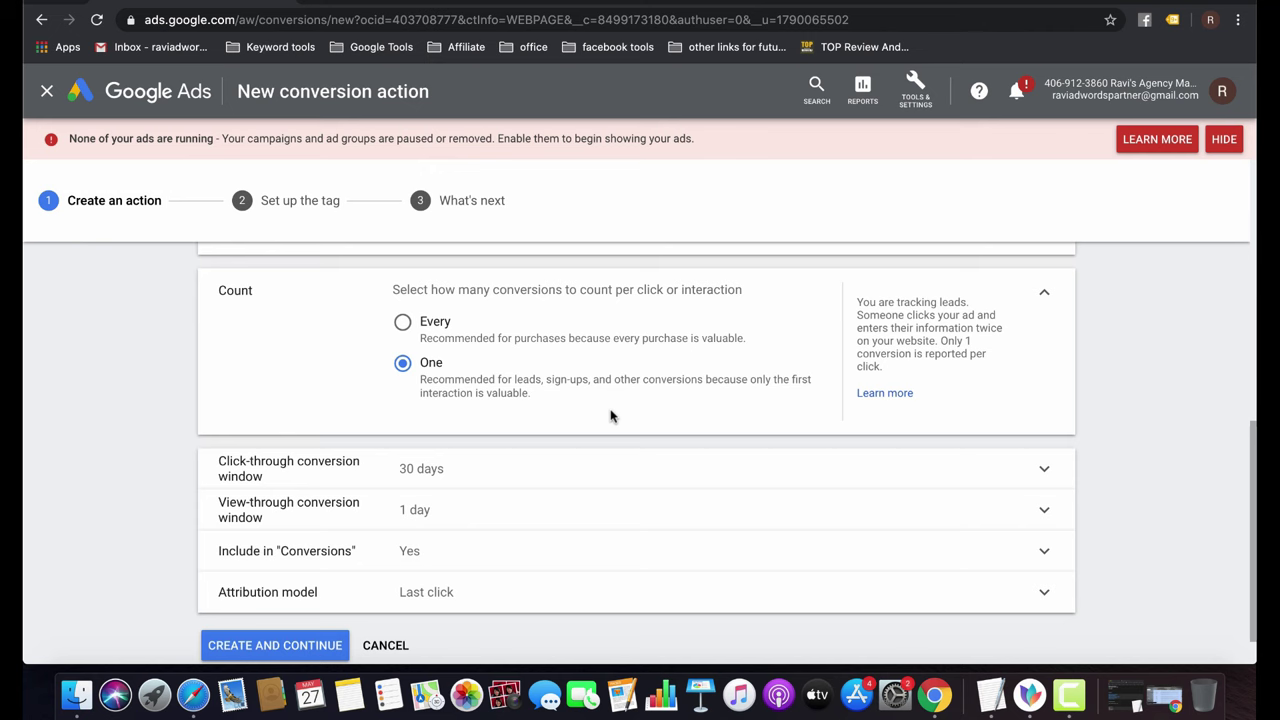
pyautogui.scroll(-2, 612, 416)
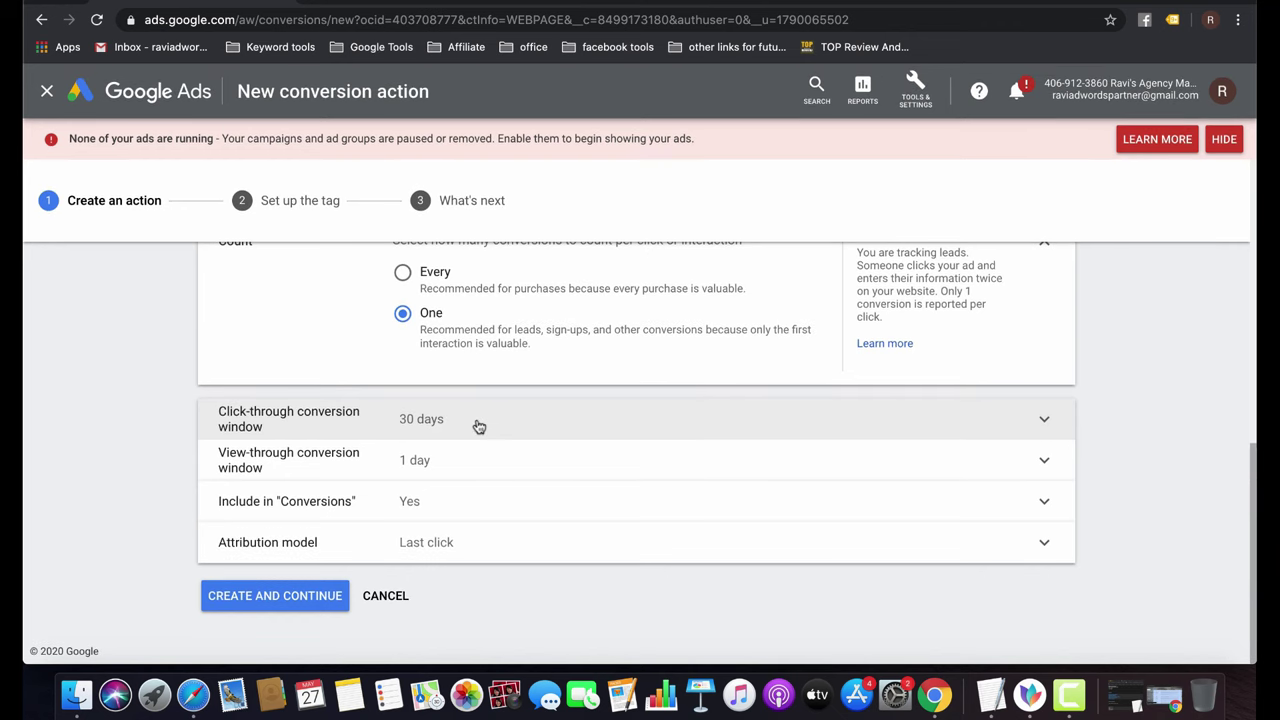
# Try a custom click-through window length, entering values like 180 and 45 days.
pyautogui.click(479, 426)
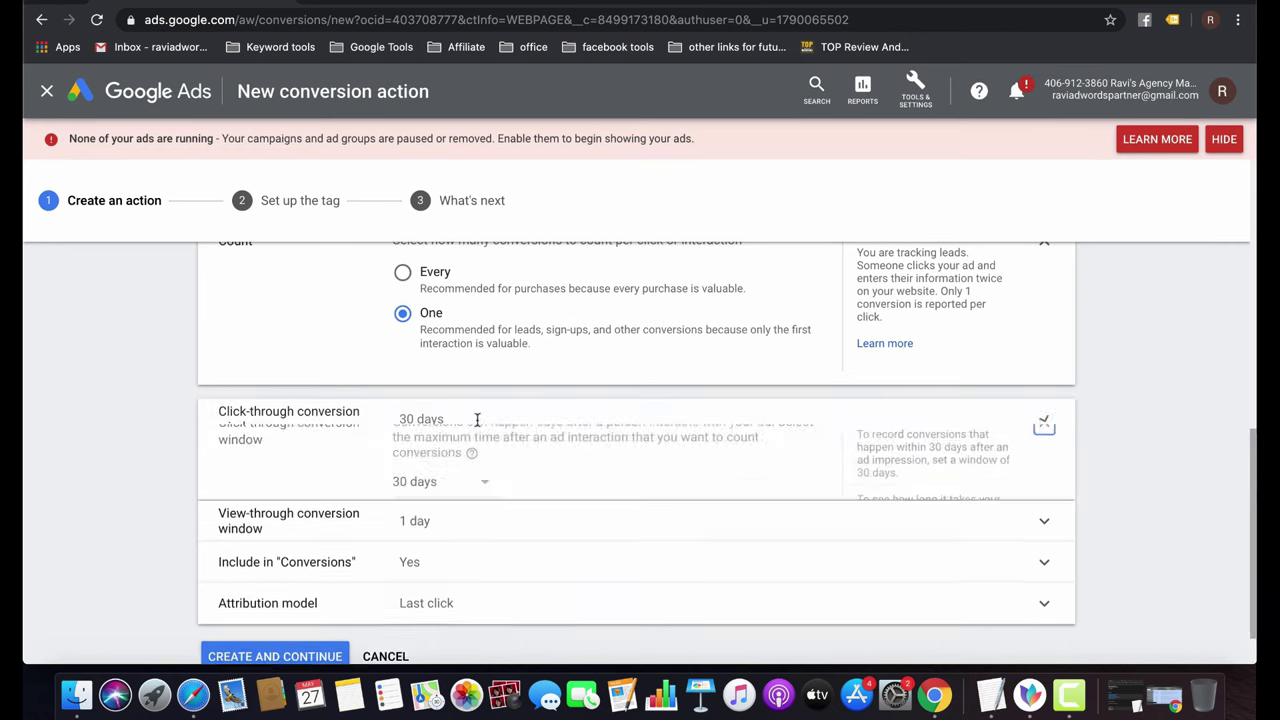
pyautogui.click(474, 483)
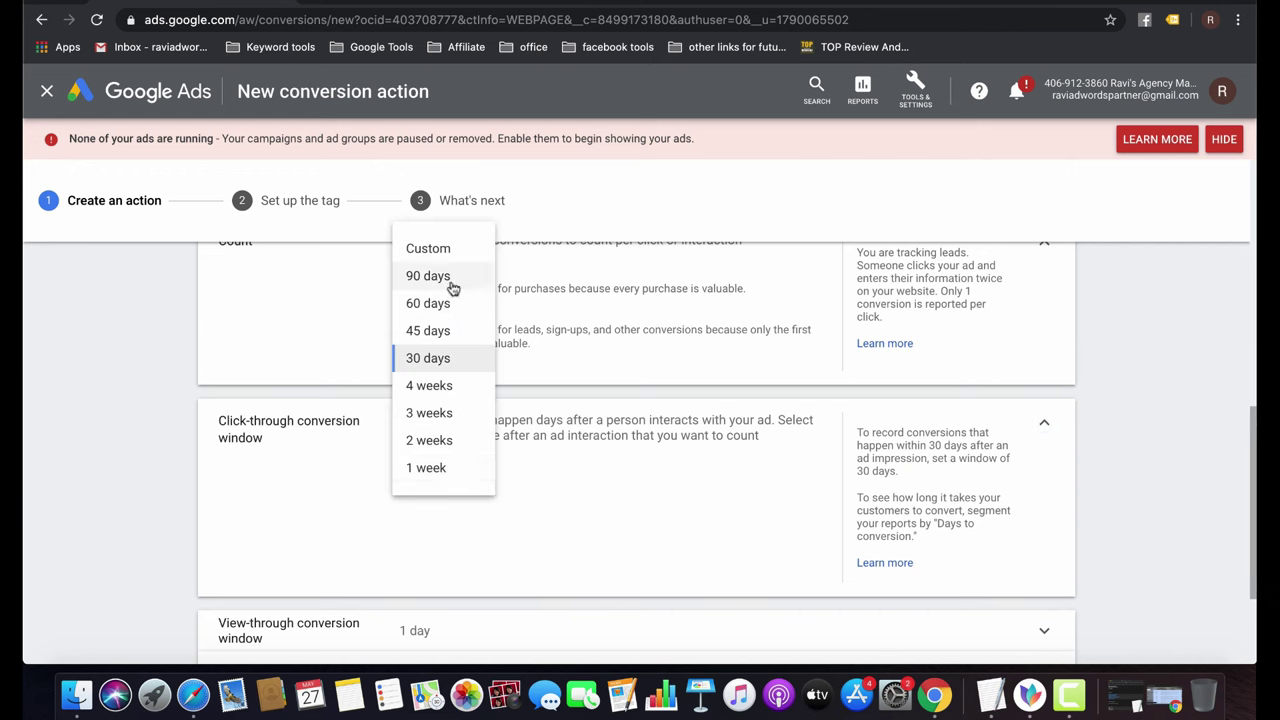
pyautogui.click(425, 250)
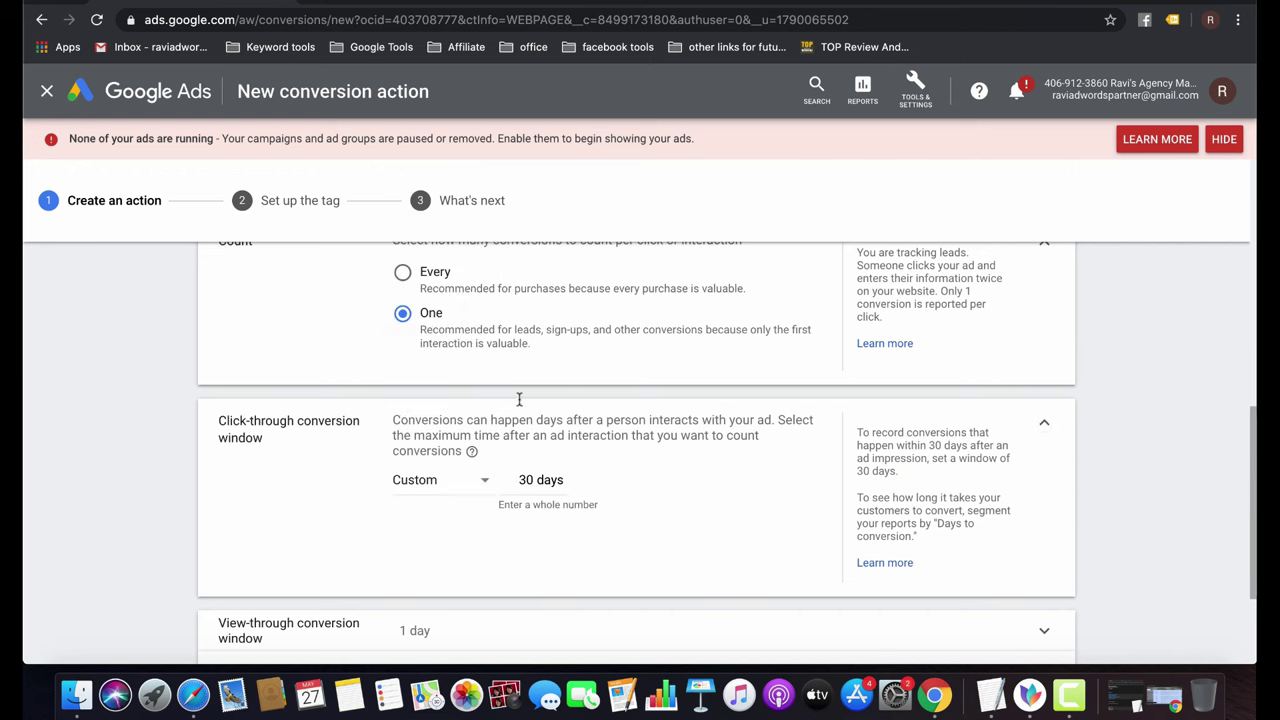
pyautogui.click(529, 479)
pyautogui.press('BackSpace')
pyautogui.press('BackSpace')
pyautogui.write('1')
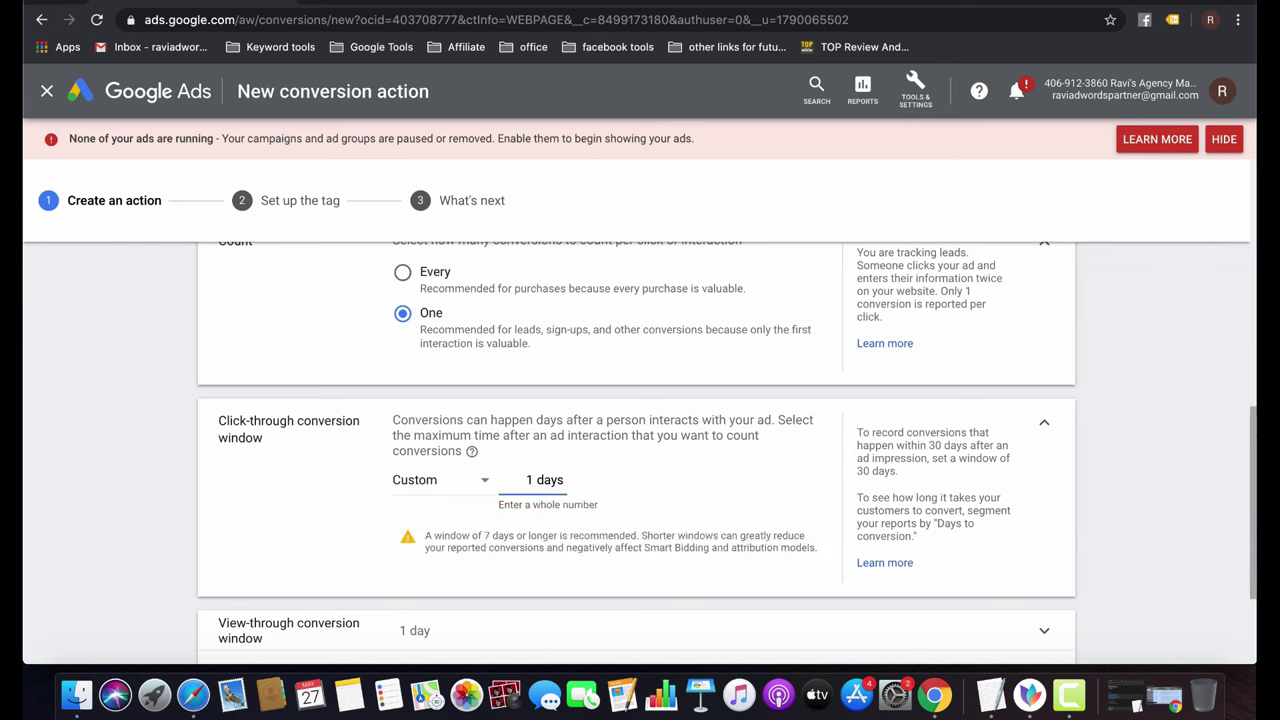
pyautogui.write('80')
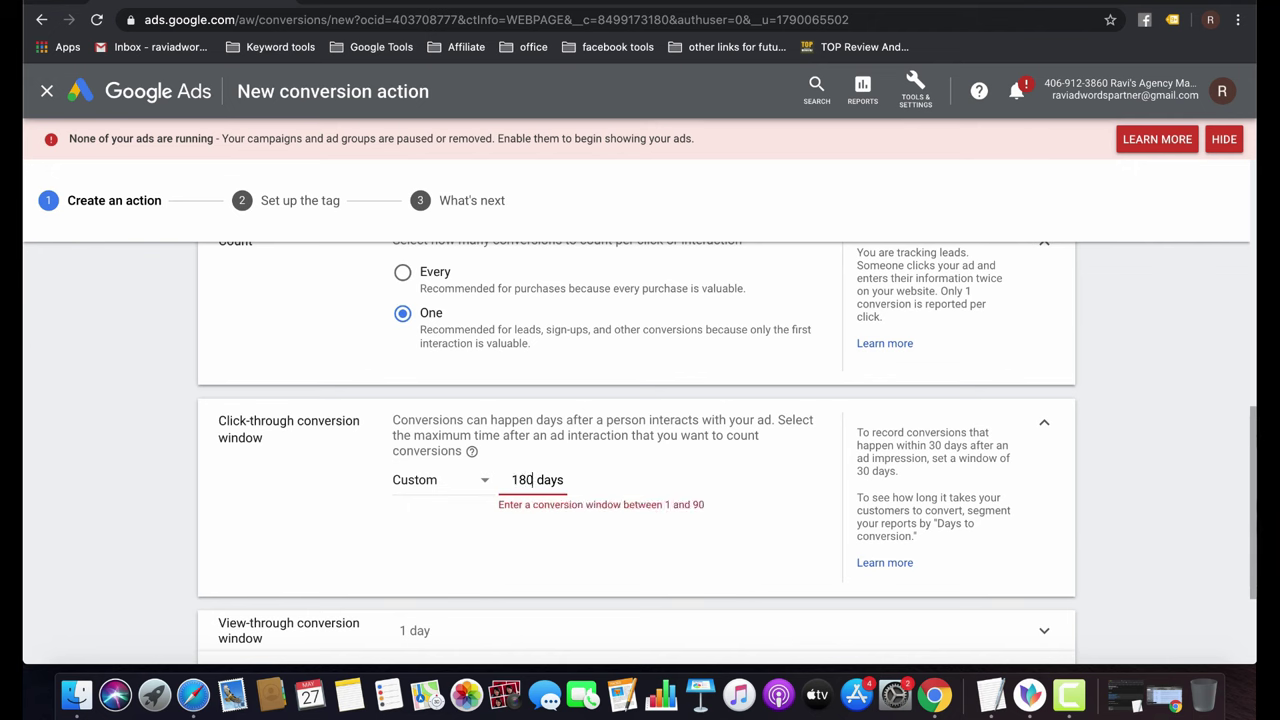
pyautogui.press('BackSpace')
pyautogui.press('BackSpace')
pyautogui.write('0')
pyautogui.press('BackSpace')
pyautogui.press('BackSpace')
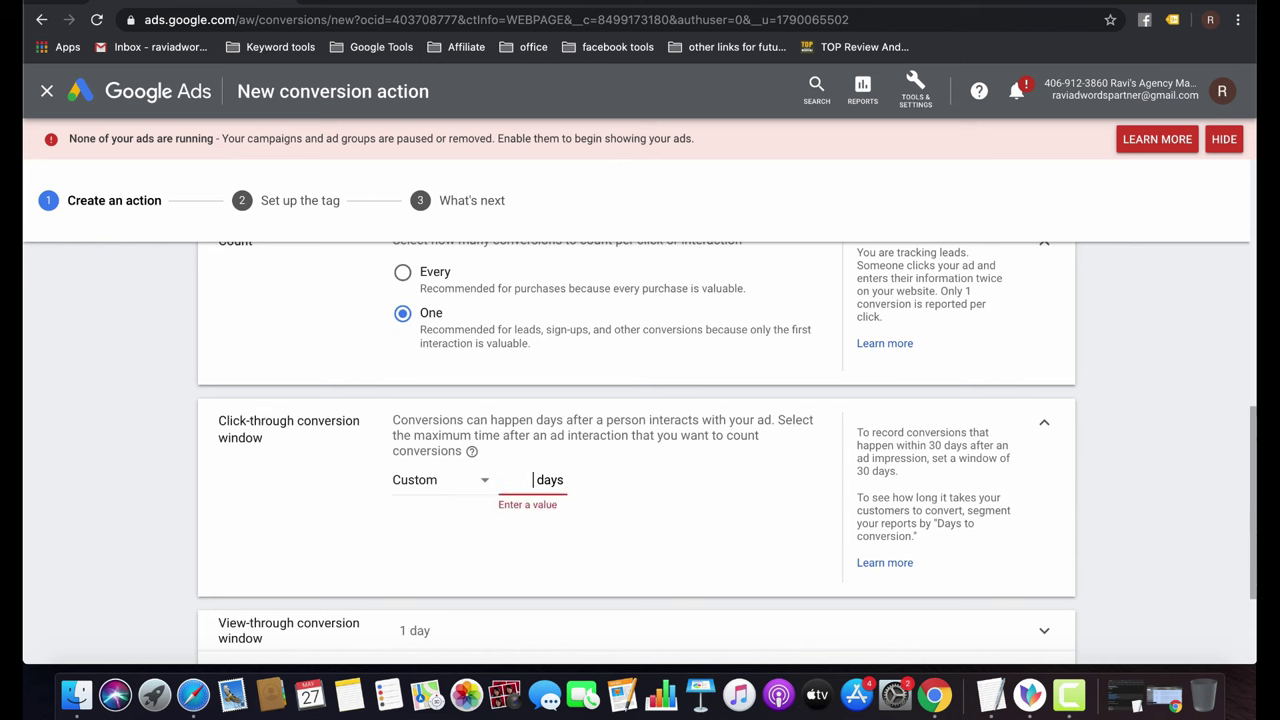
pyautogui.write('45')
pyautogui.press('BackSpace')
pyautogui.press('BackSpace')
# Set the click-through conversion window to 30 days after briefly picking 90 days.
pyautogui.click(482, 481)
pyautogui.click(455, 293)
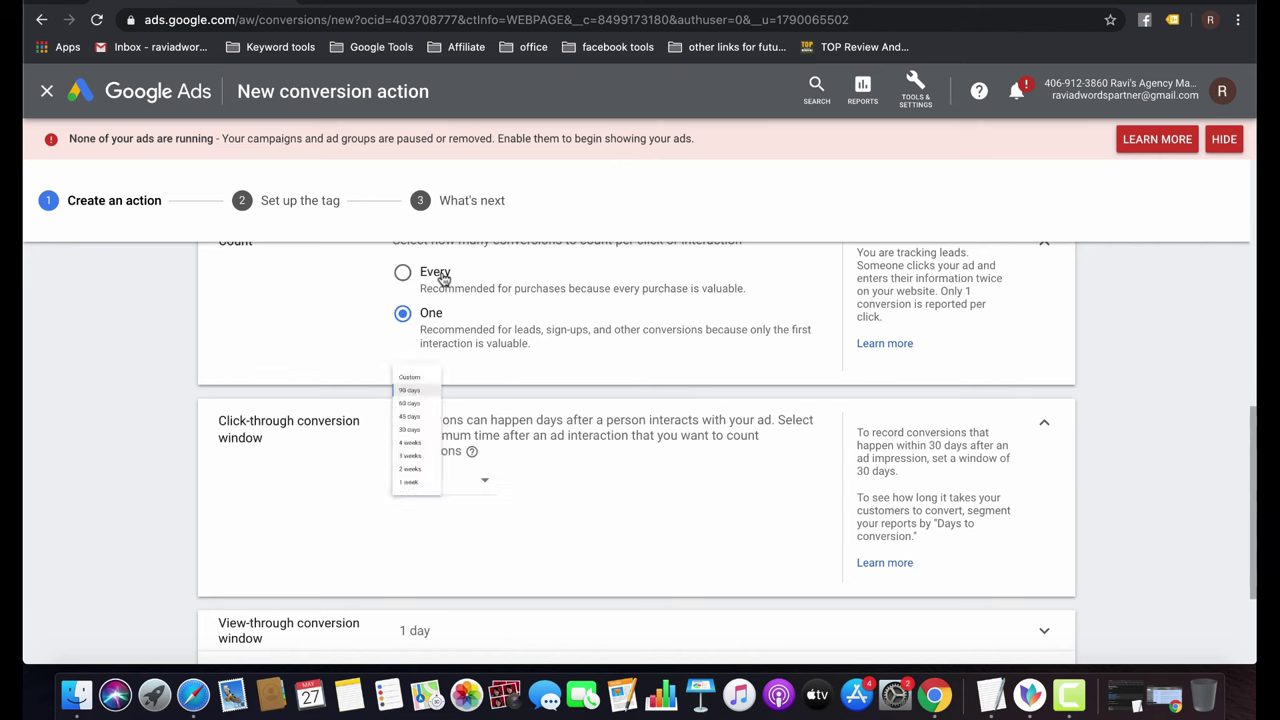
pyautogui.click(480, 482)
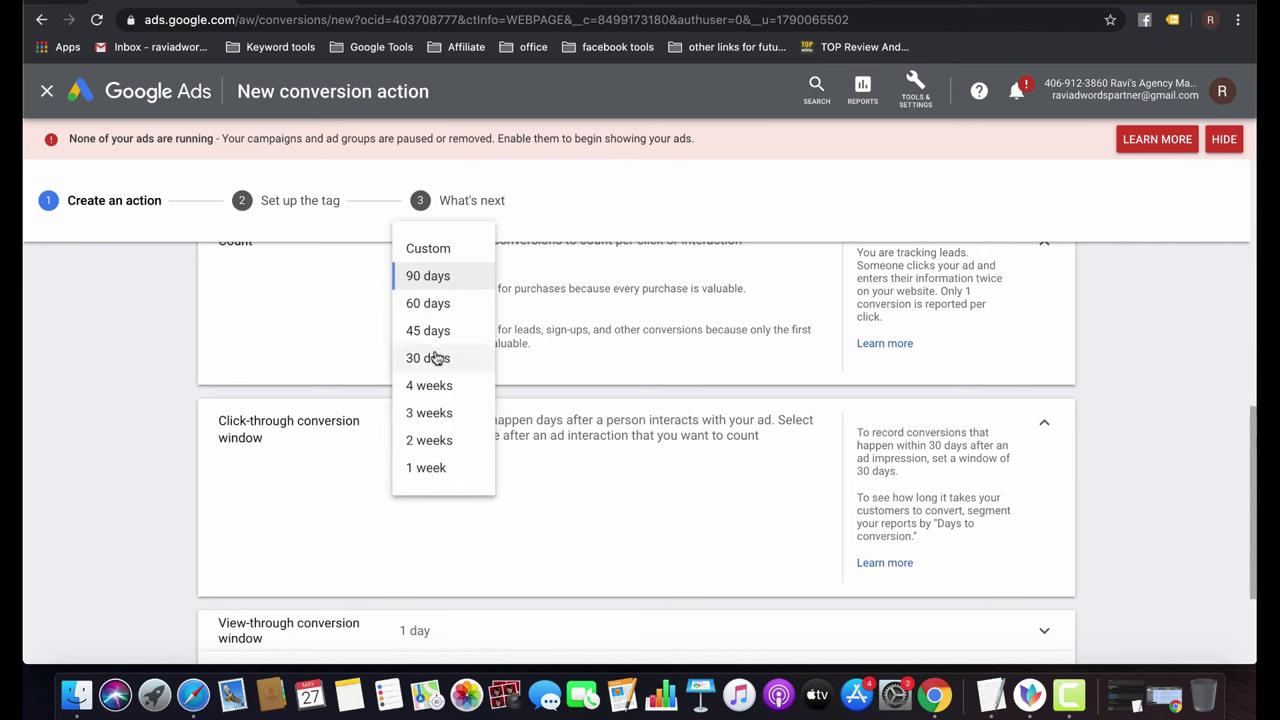
pyautogui.click(438, 358)
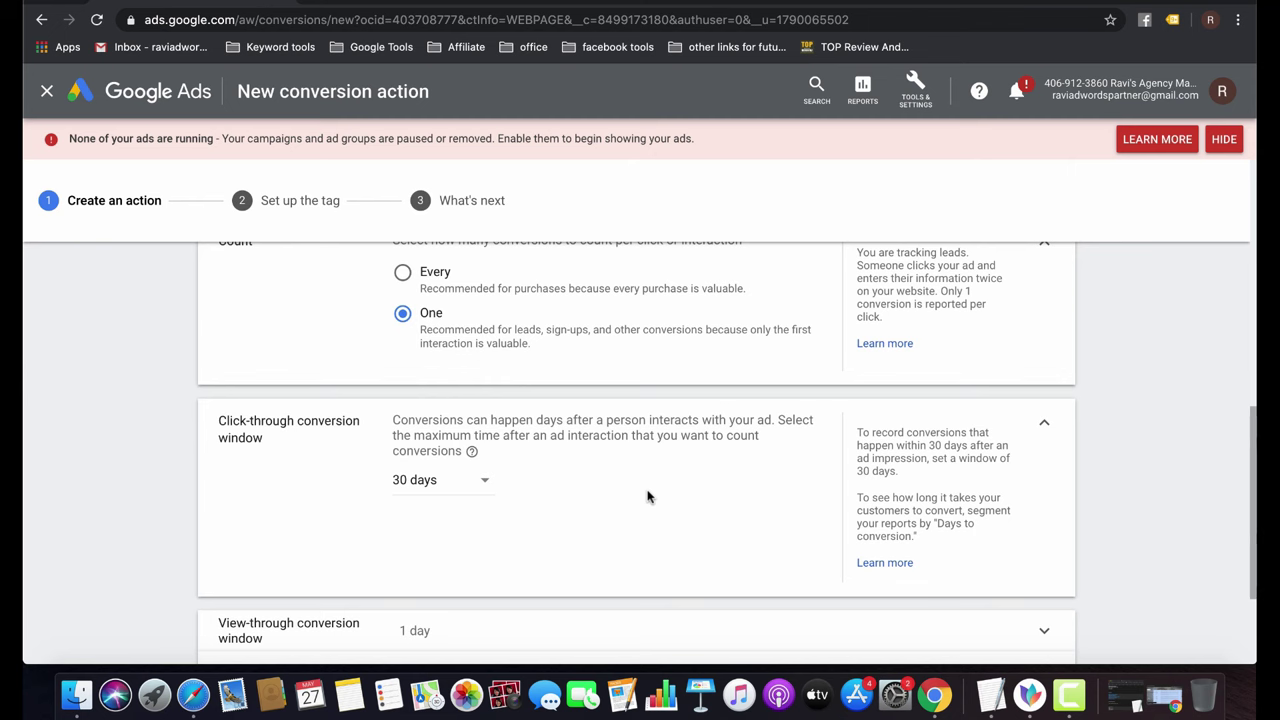
pyautogui.scroll(-3, 646, 497)
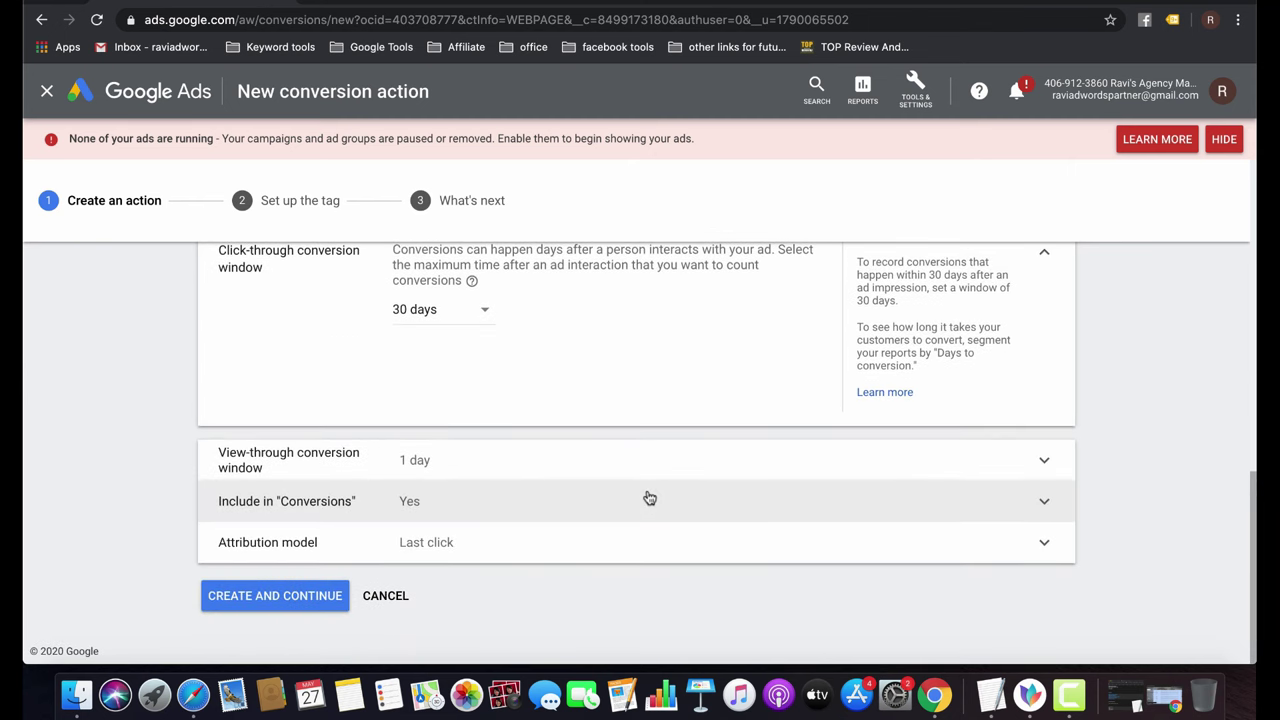
# Review the 1-day view-through window, Include in Conversions, and attribution model settings unchanged.
pyautogui.click(535, 462)
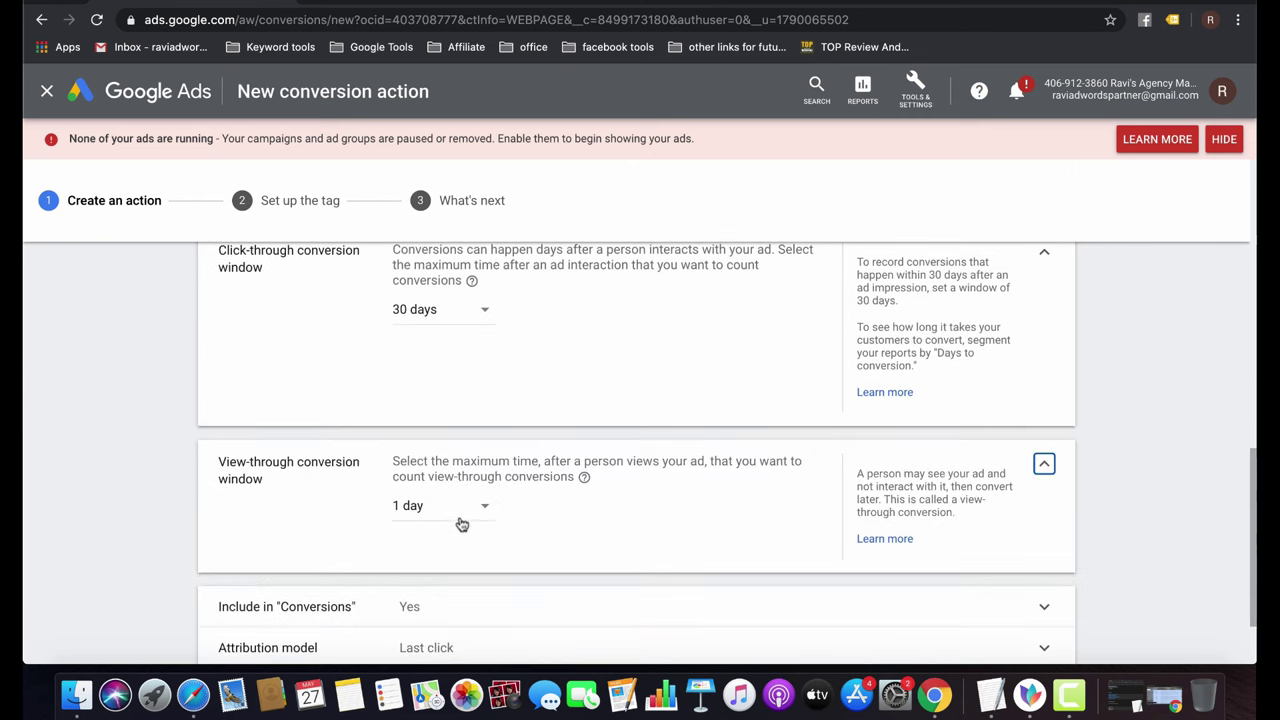
pyautogui.click(468, 509)
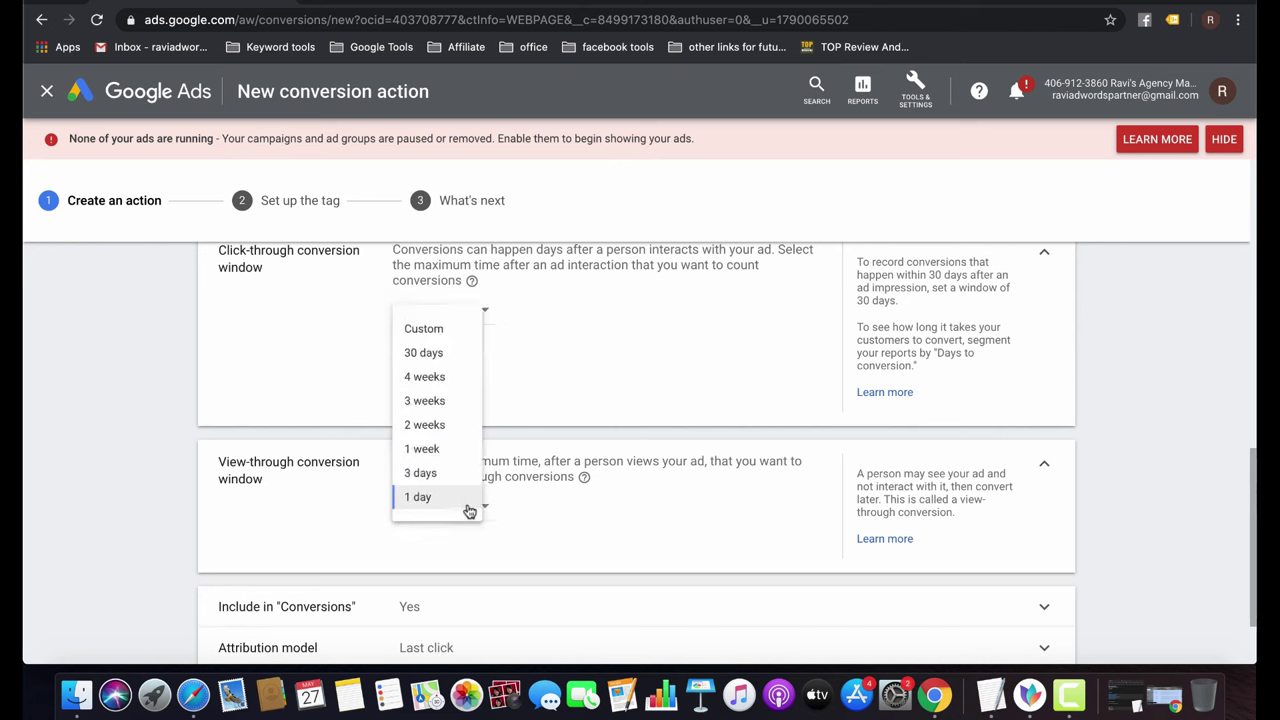
pyautogui.click(587, 499)
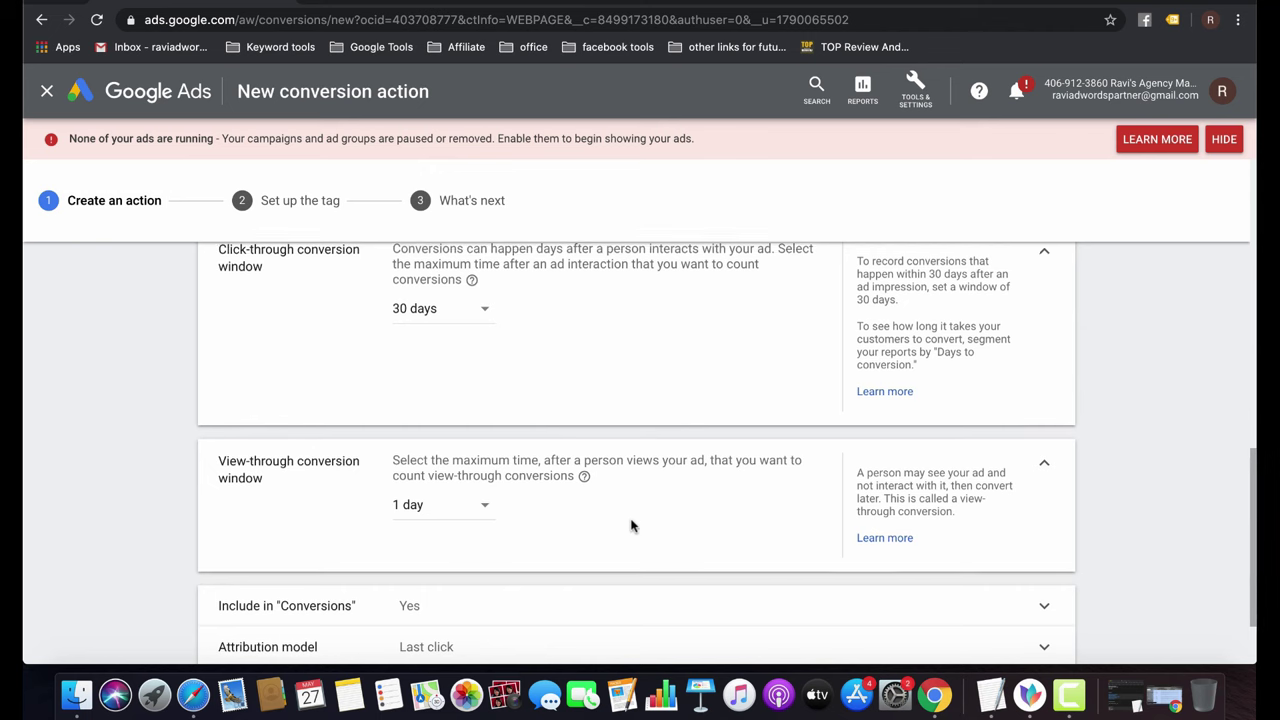
pyautogui.scroll(-2, 631, 525)
pyautogui.click(507, 505)
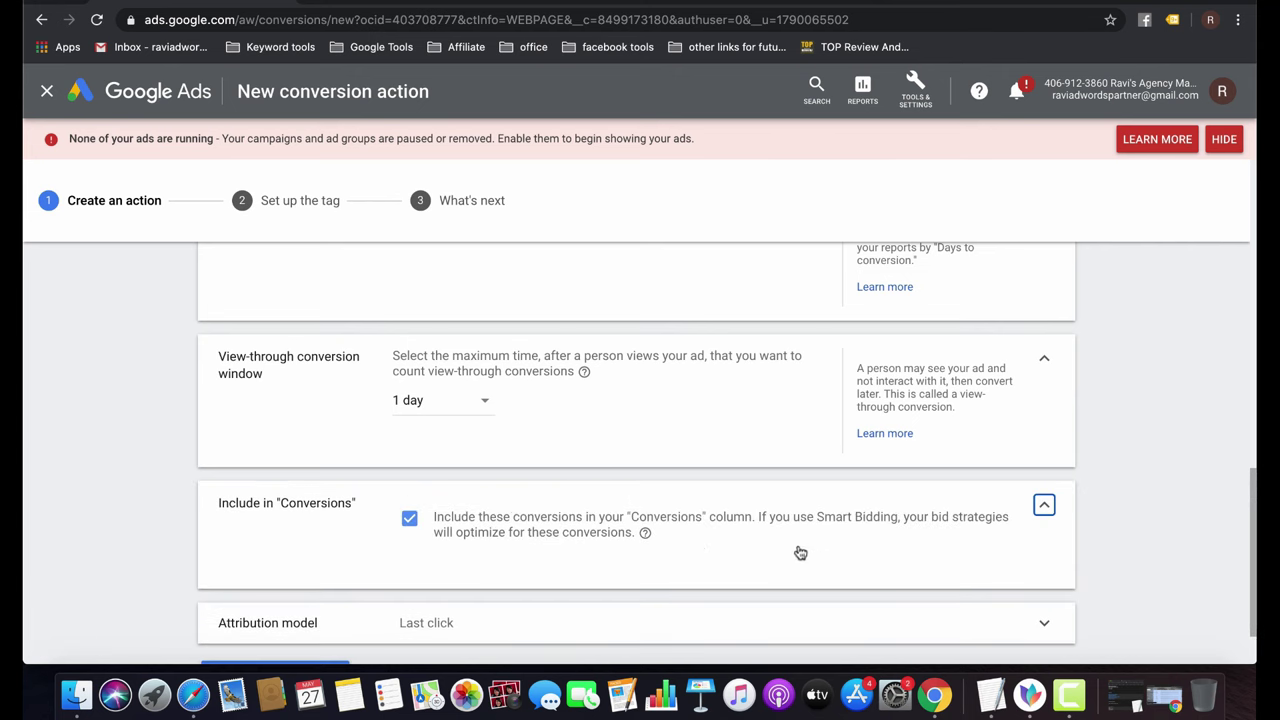
pyautogui.scroll(-1, 820, 554)
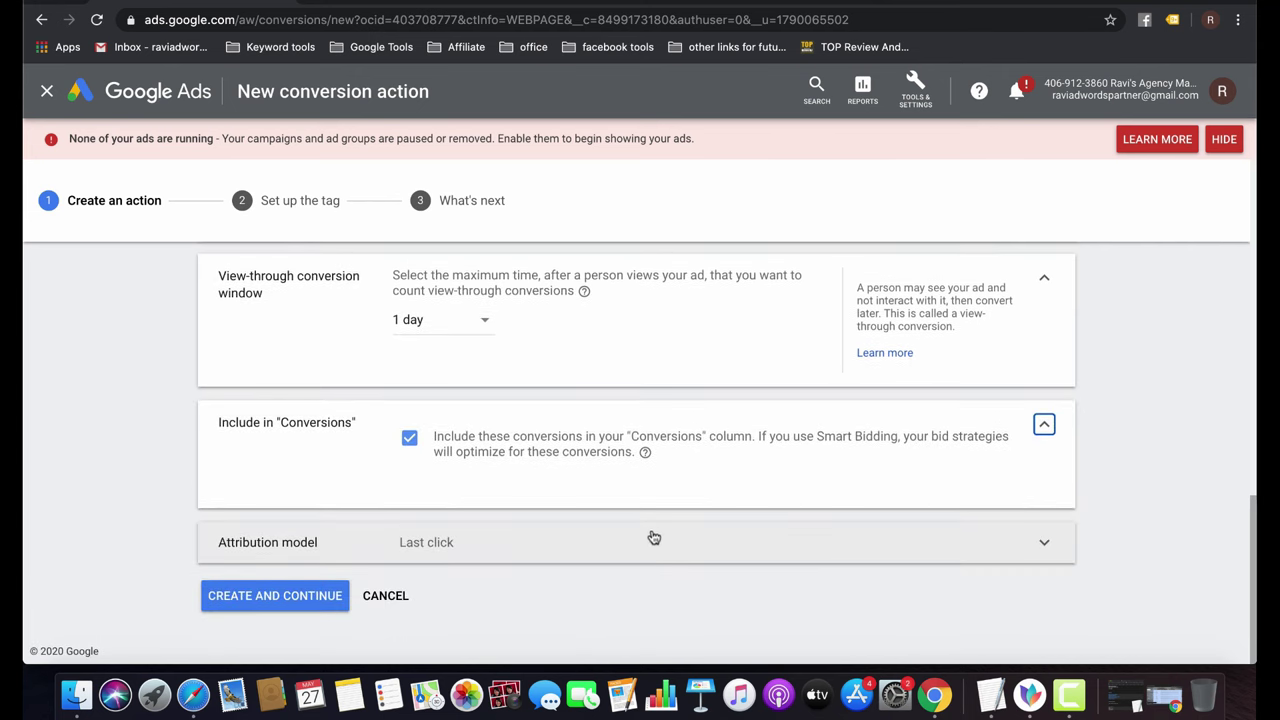
pyautogui.click(654, 534)
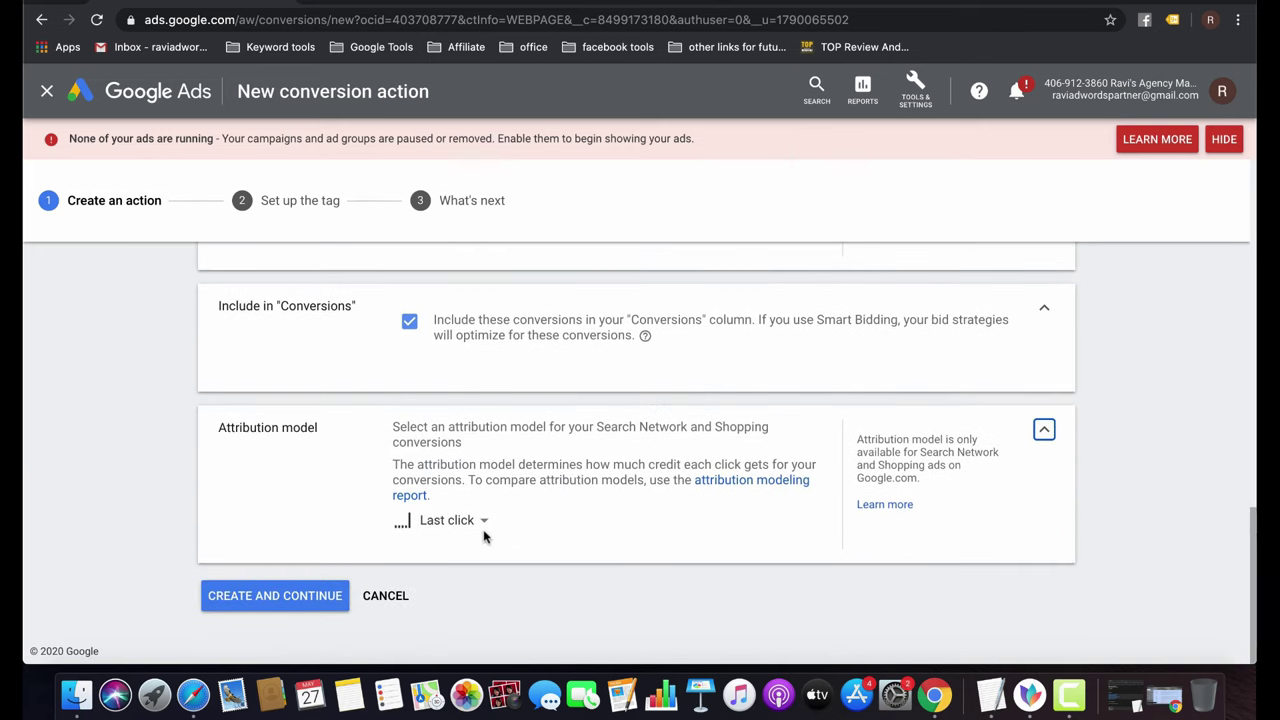
# Try First click and Linear attribution, then set the attribution model to Last click.
pyautogui.click(475, 523)
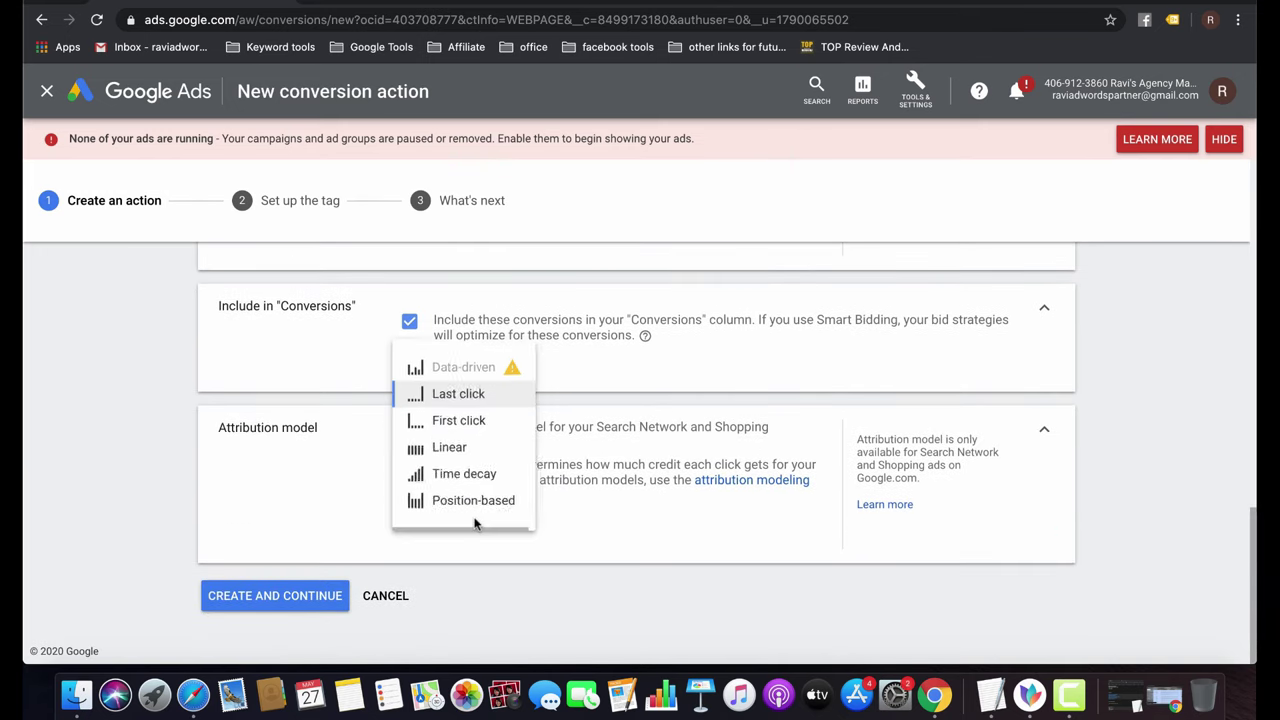
pyautogui.moveTo(531, 486)
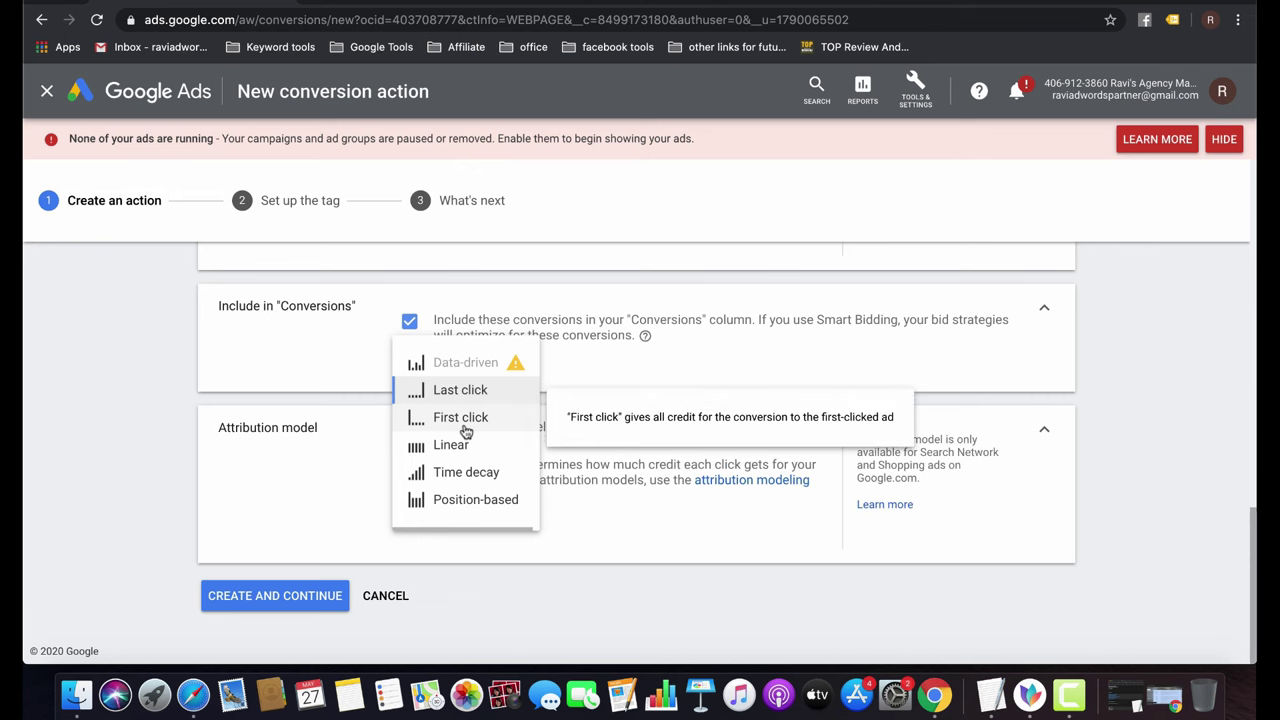
pyautogui.click(462, 418)
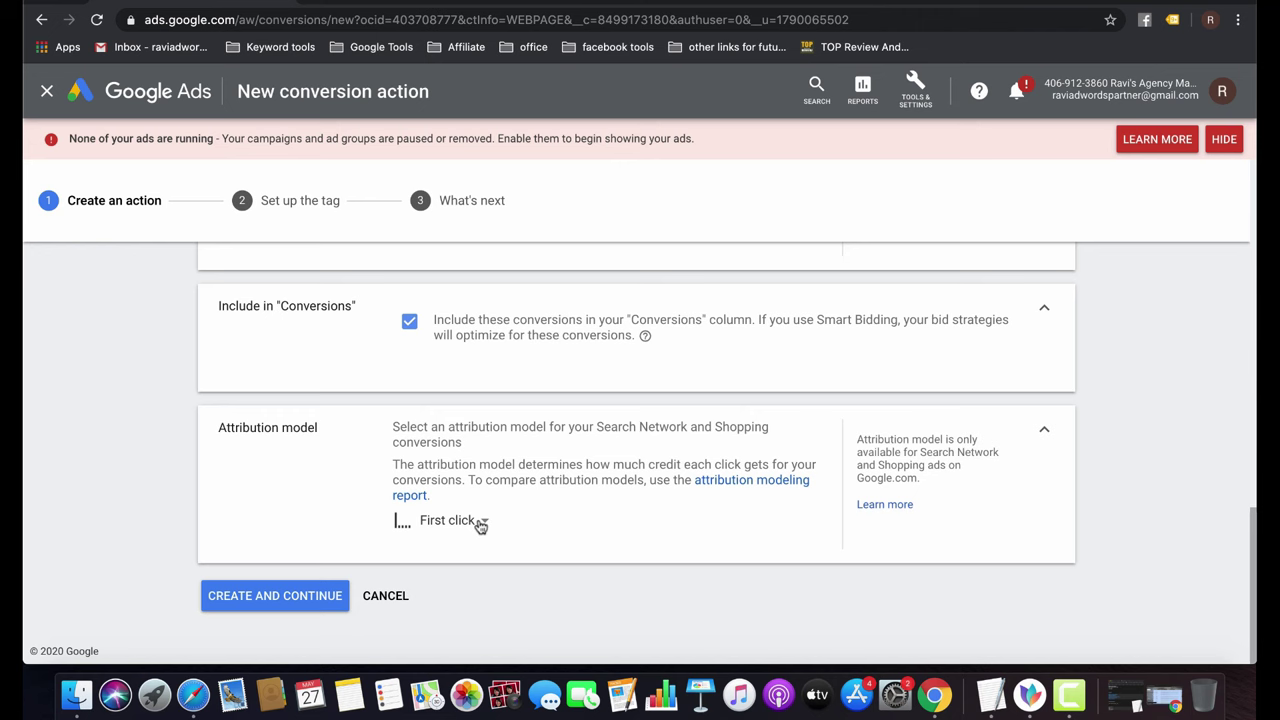
pyautogui.click(480, 525)
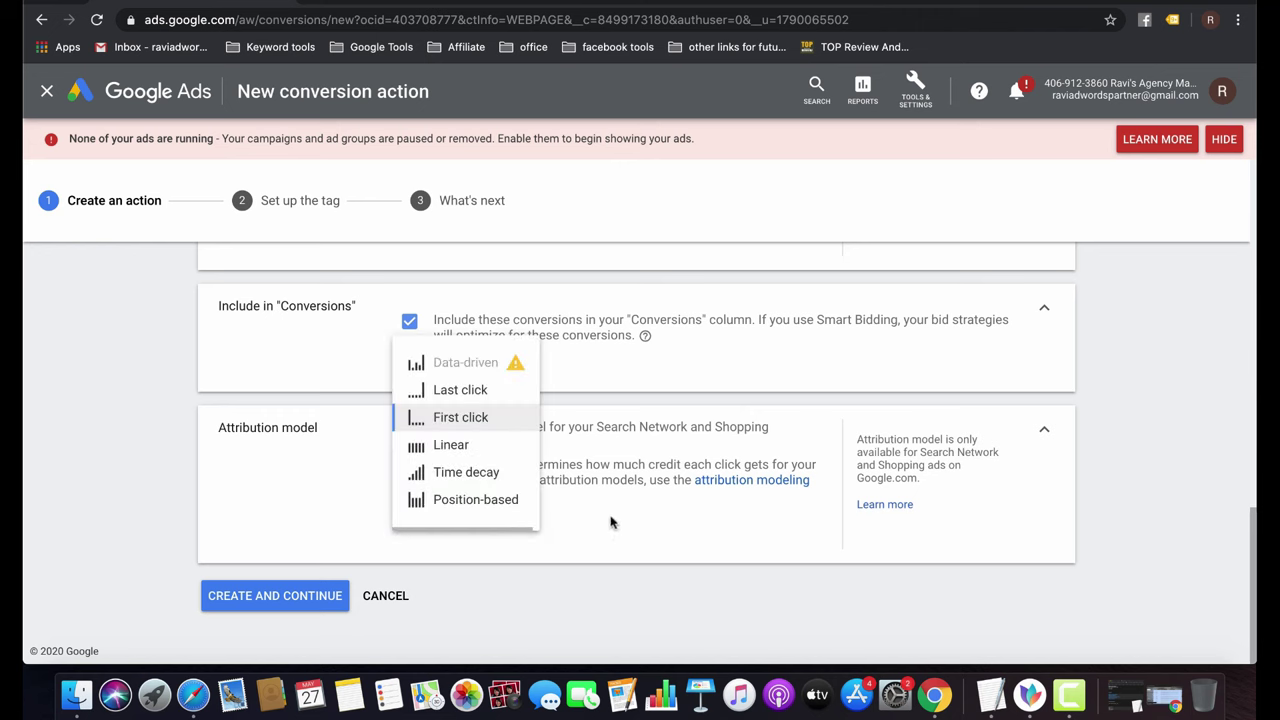
pyautogui.click(458, 444)
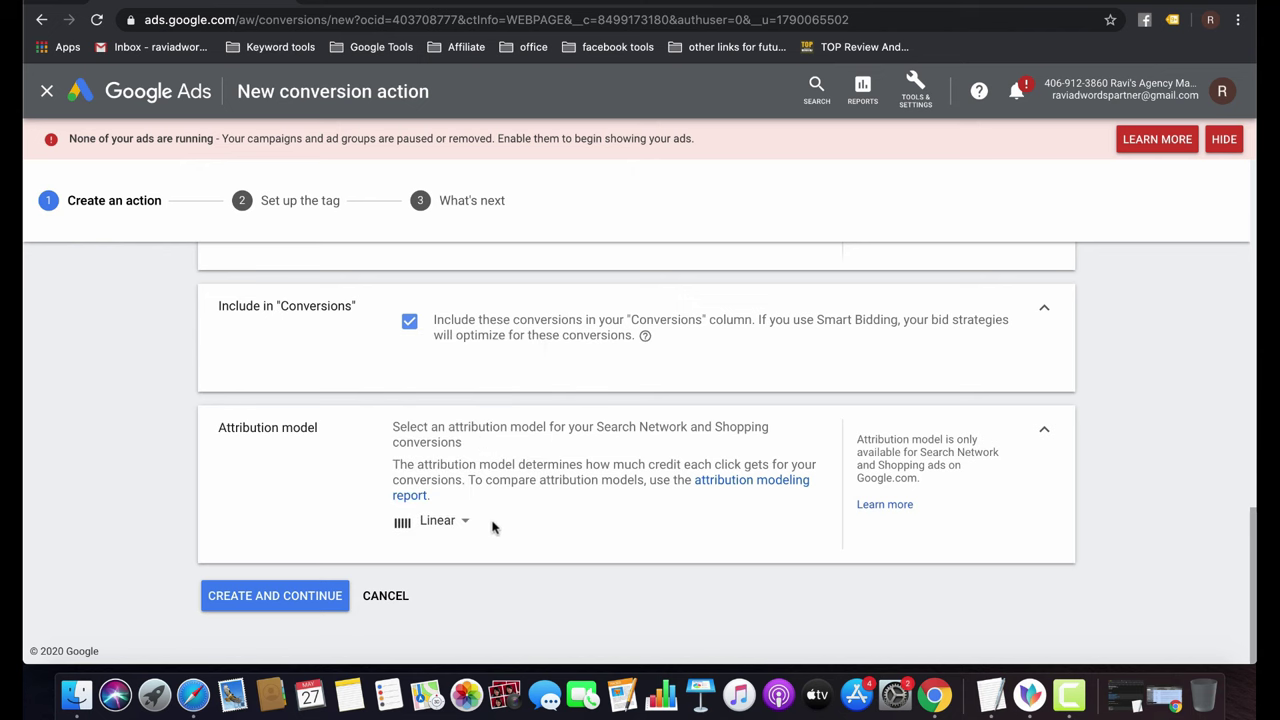
pyautogui.click(459, 523)
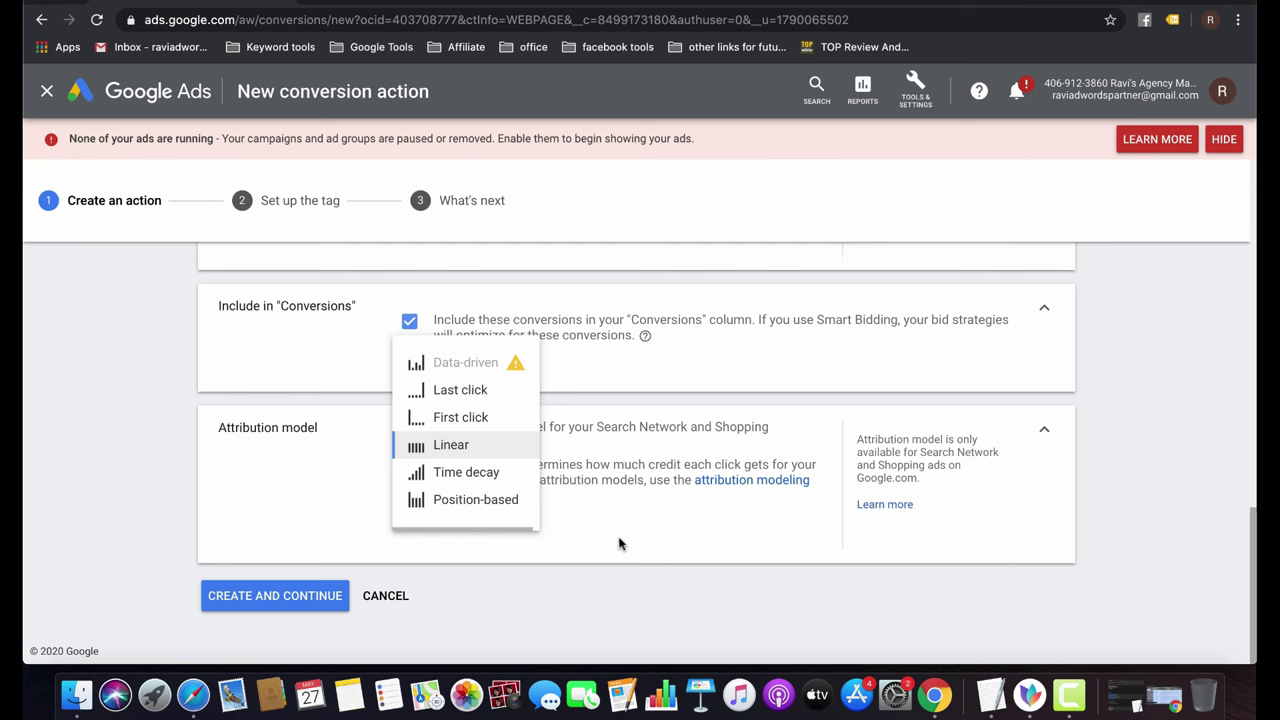
pyautogui.moveTo(488, 507)
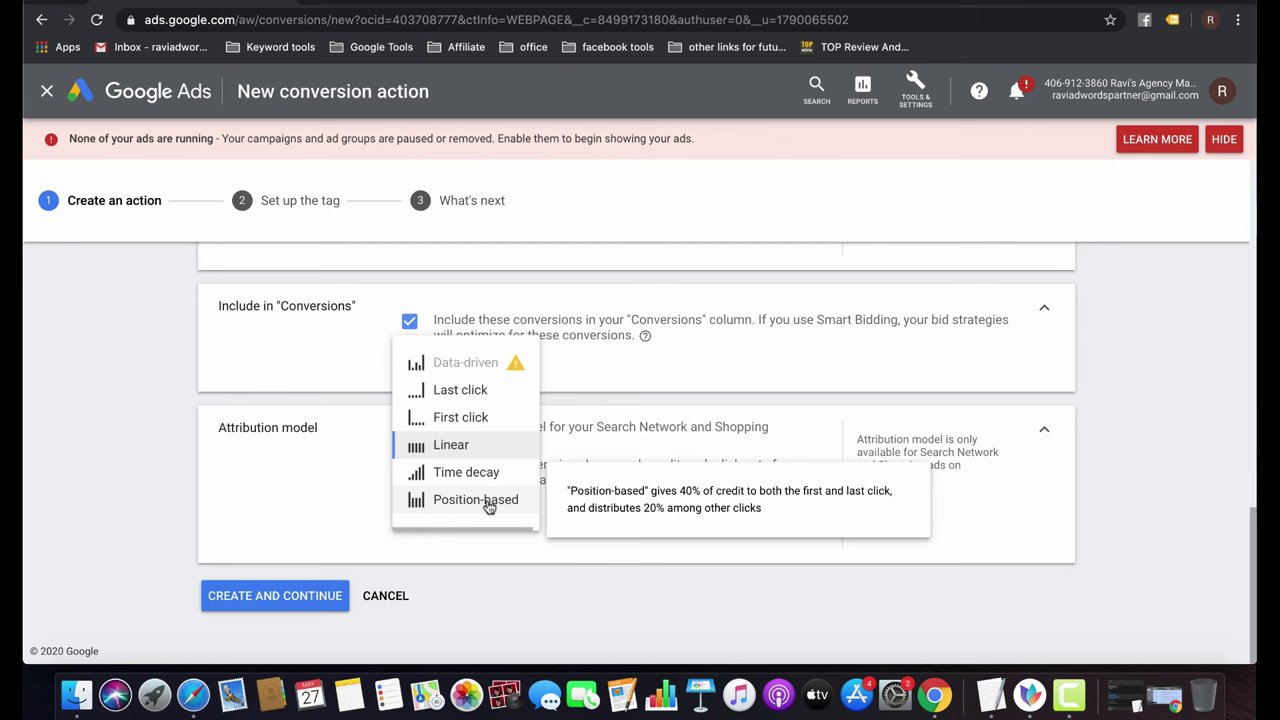
pyautogui.moveTo(471, 368)
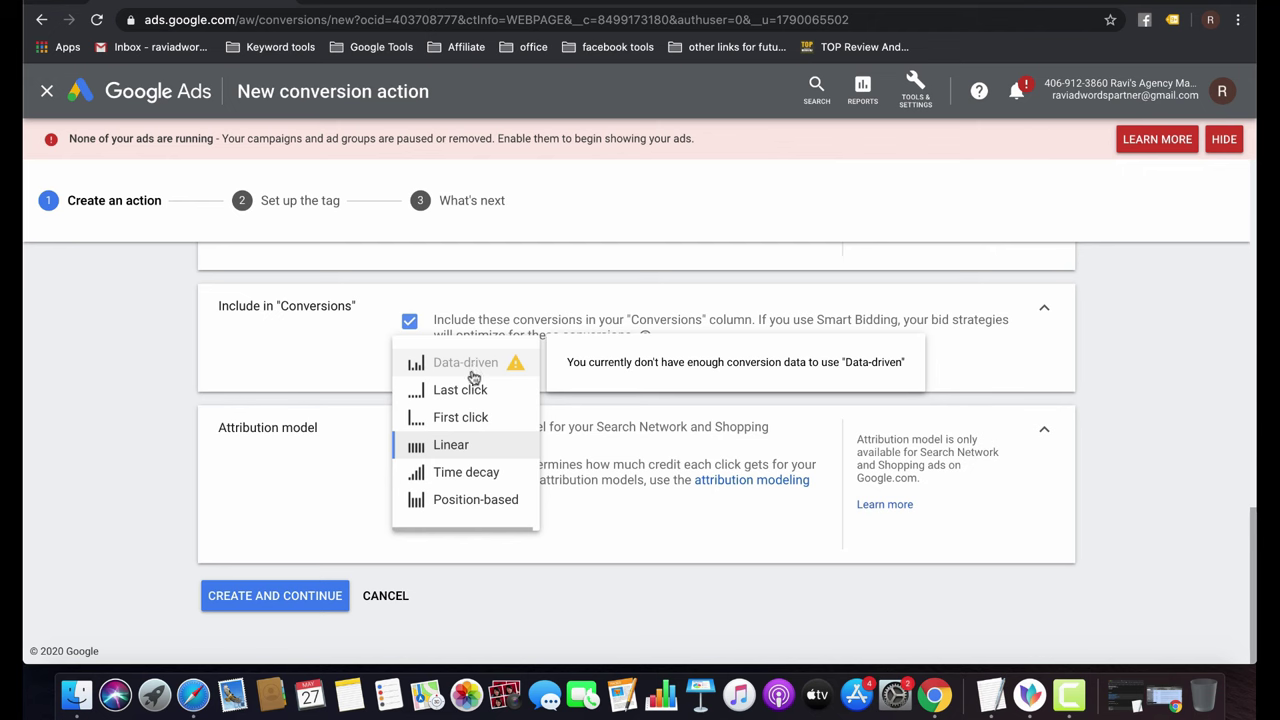
pyautogui.click(475, 395)
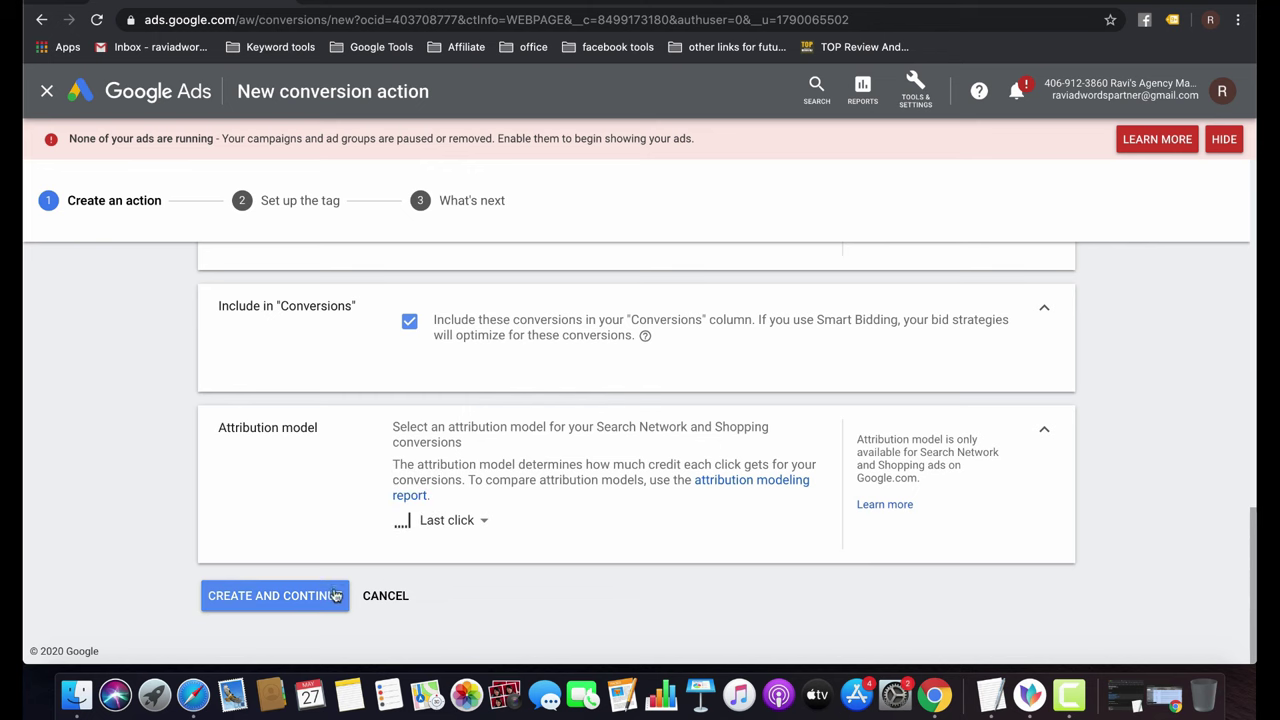
# Create the Leads conversion action and choose to install the tag yourself.
pyautogui.click(292, 600)
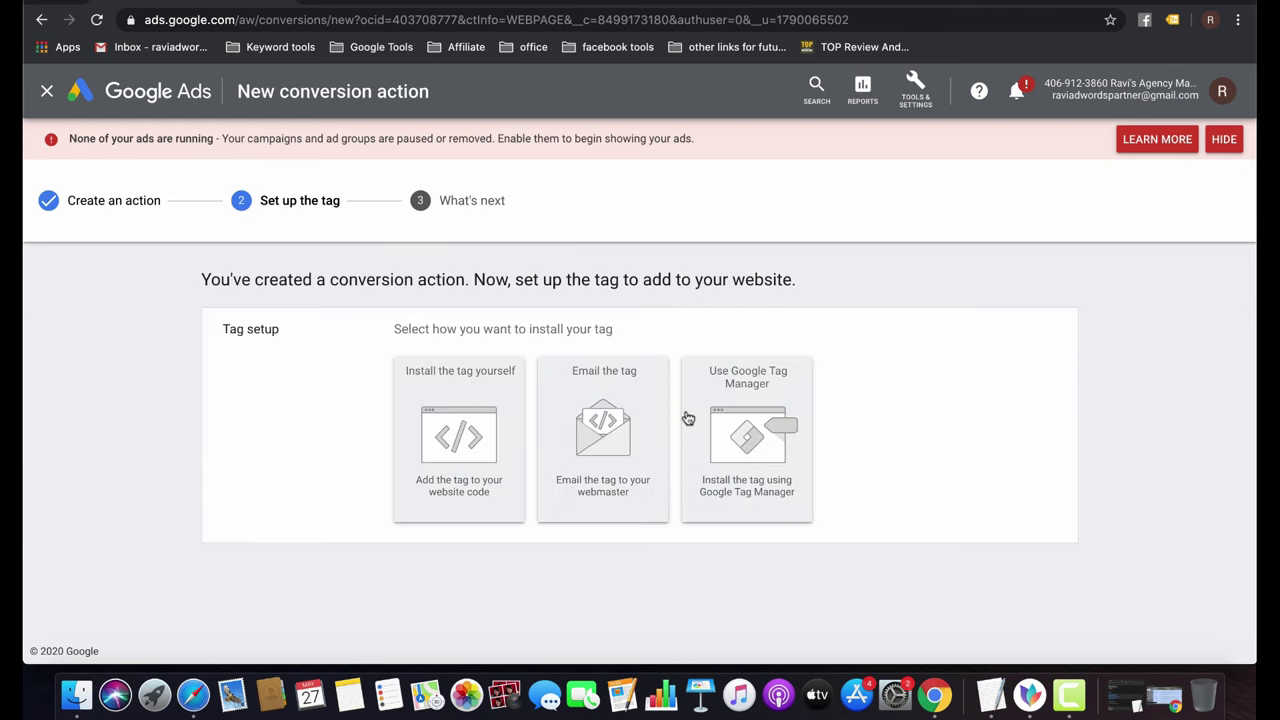
pyautogui.click(497, 463)
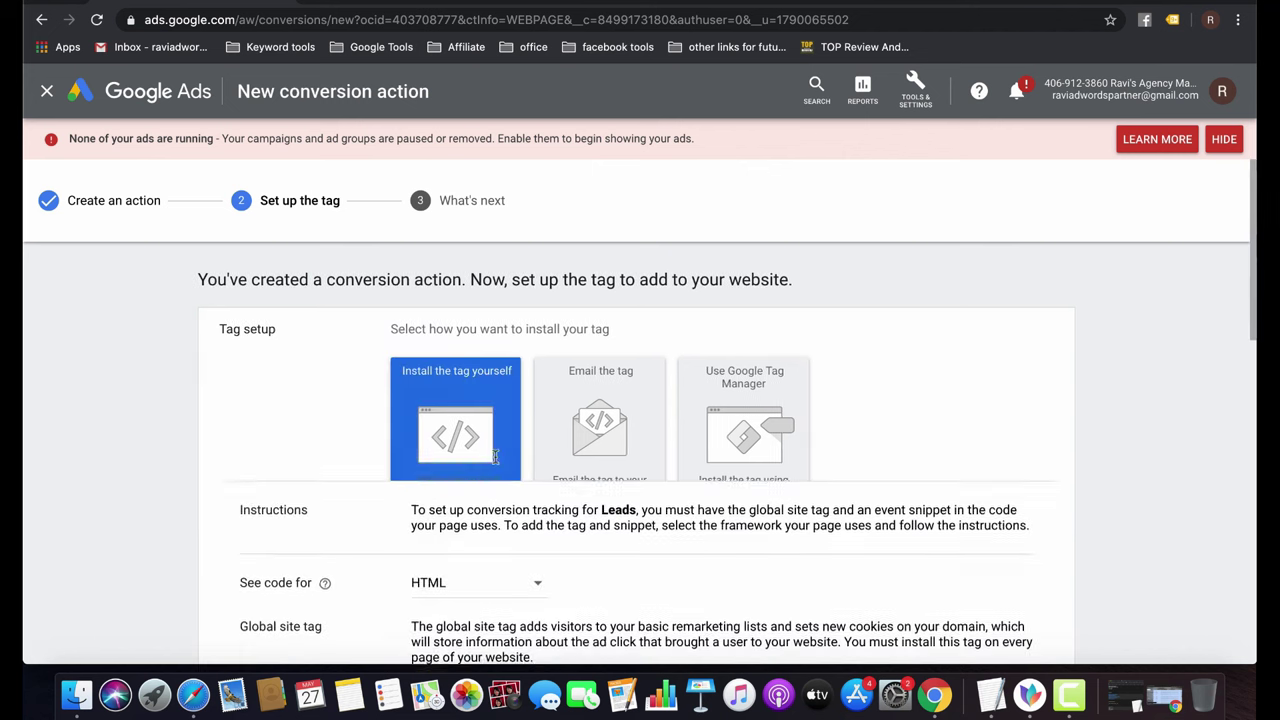
pyautogui.scroll(-5, 695, 524)
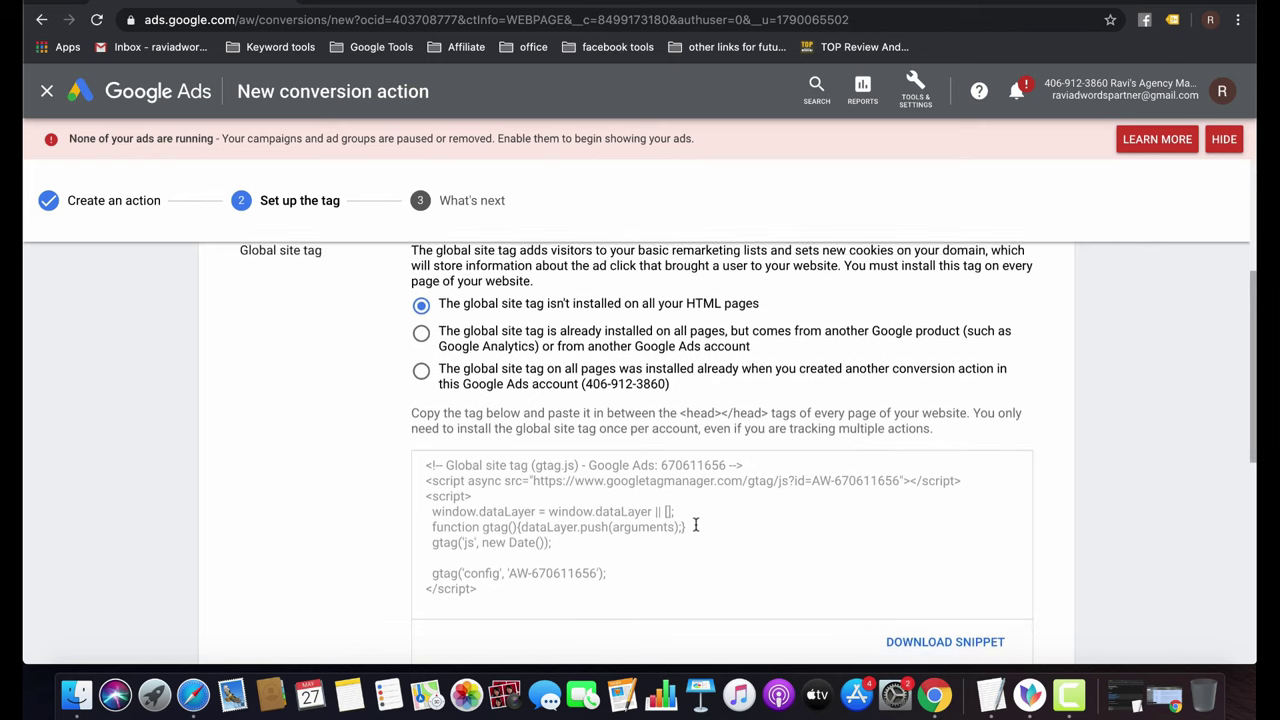
pyautogui.scroll(-3, 690, 524)
# Select the global site tag code and the event snippet code.
pyautogui.click(609, 463)
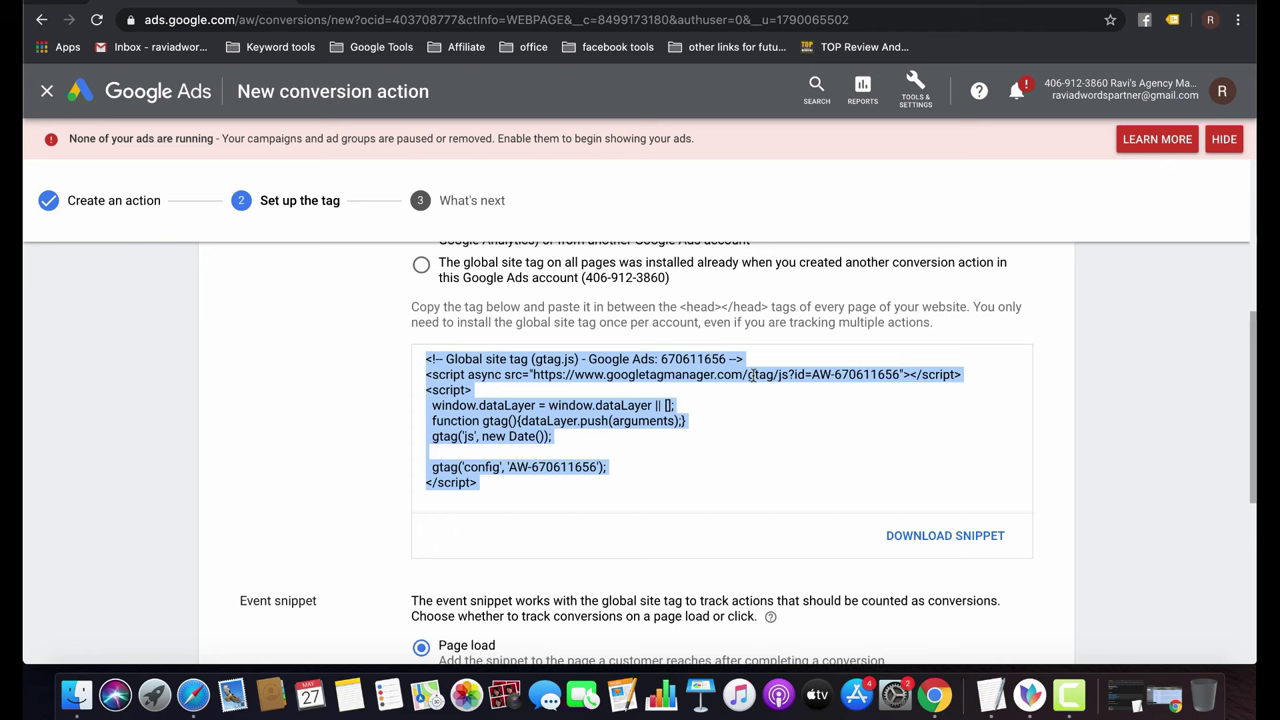
pyautogui.scroll(-7, 752, 375)
pyautogui.click(592, 546)
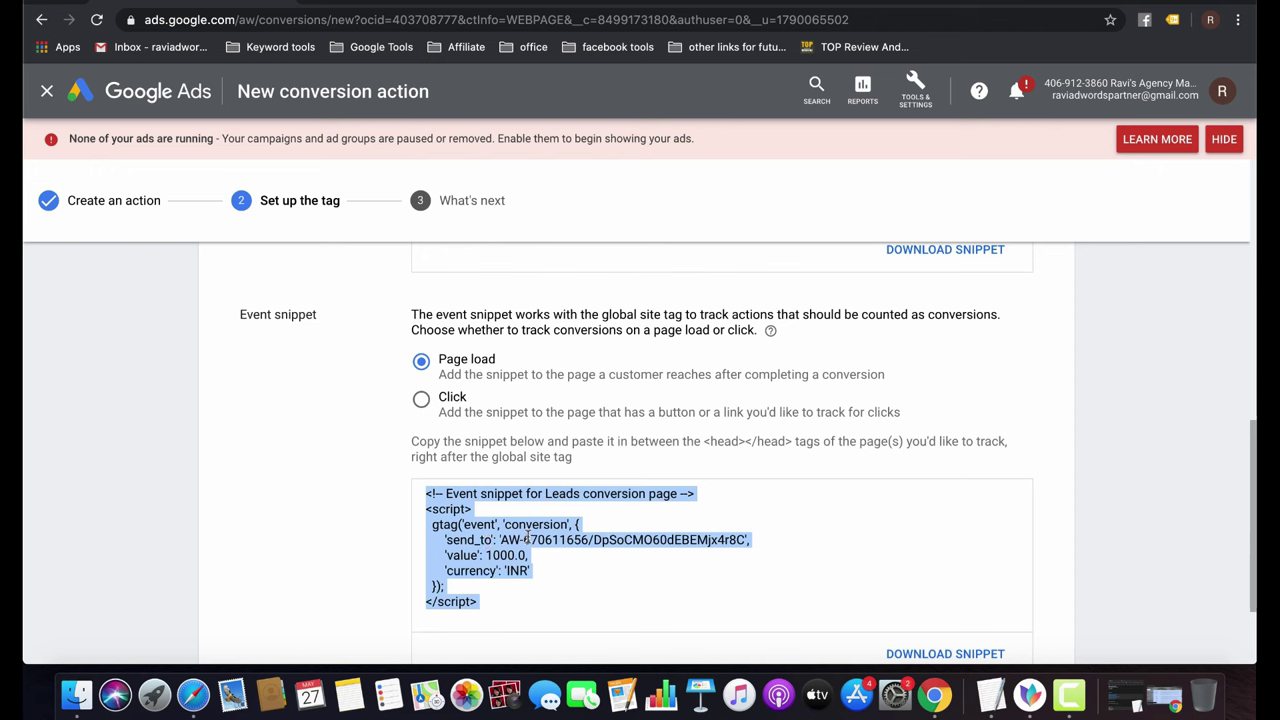
pyautogui.scroll(5, 528, 540)
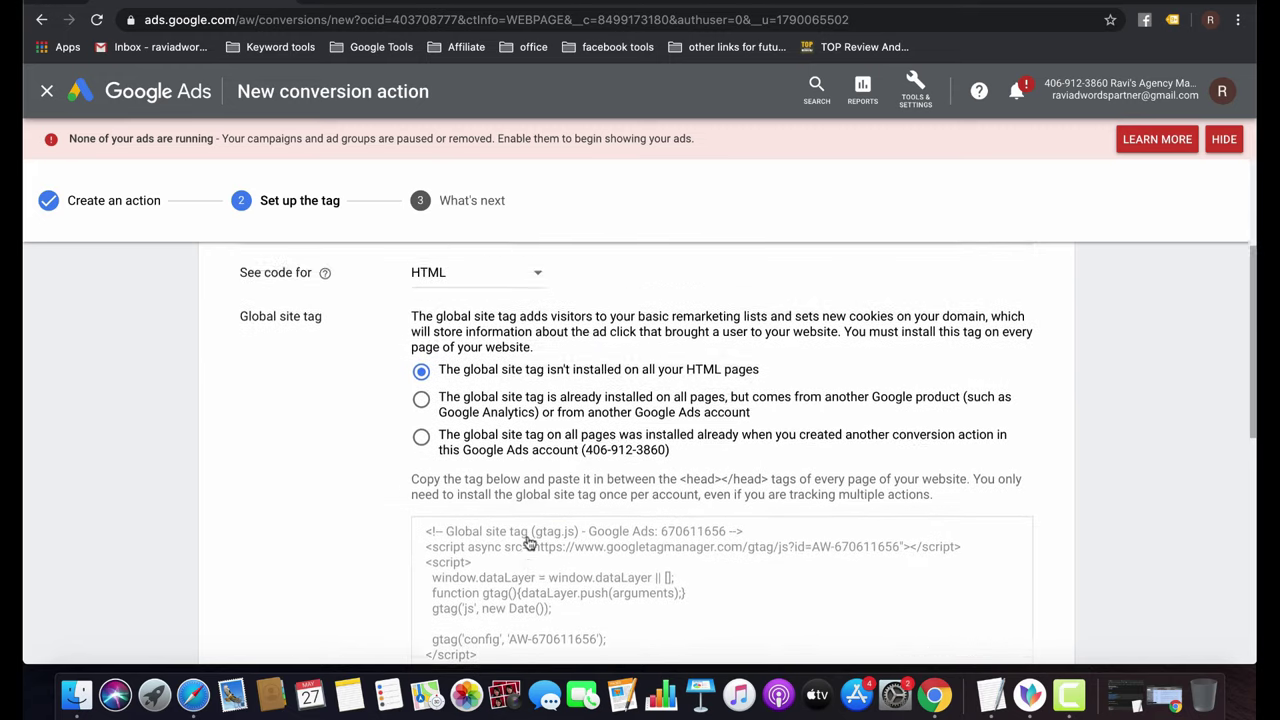
pyautogui.scroll(5, 528, 540)
# Choose Email the tag and review its Page load tracking and webmaster email field.
pyautogui.click(610, 387)
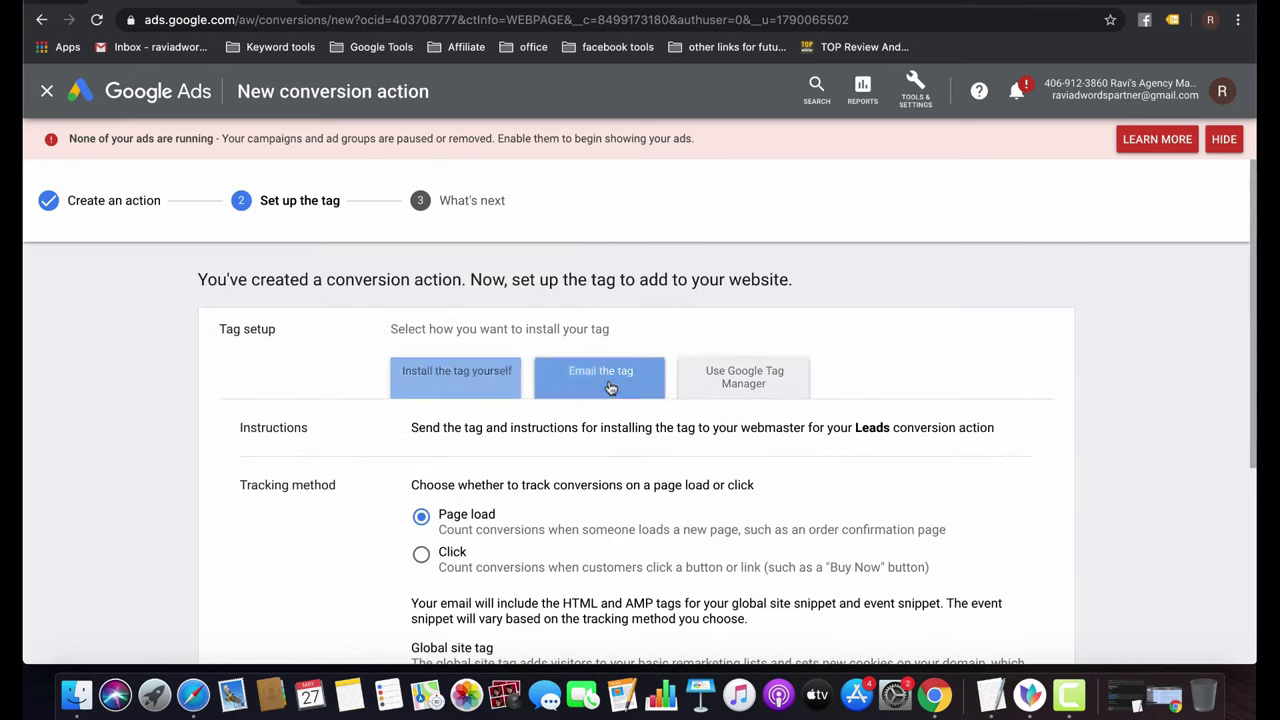
pyautogui.scroll(-3, 745, 519)
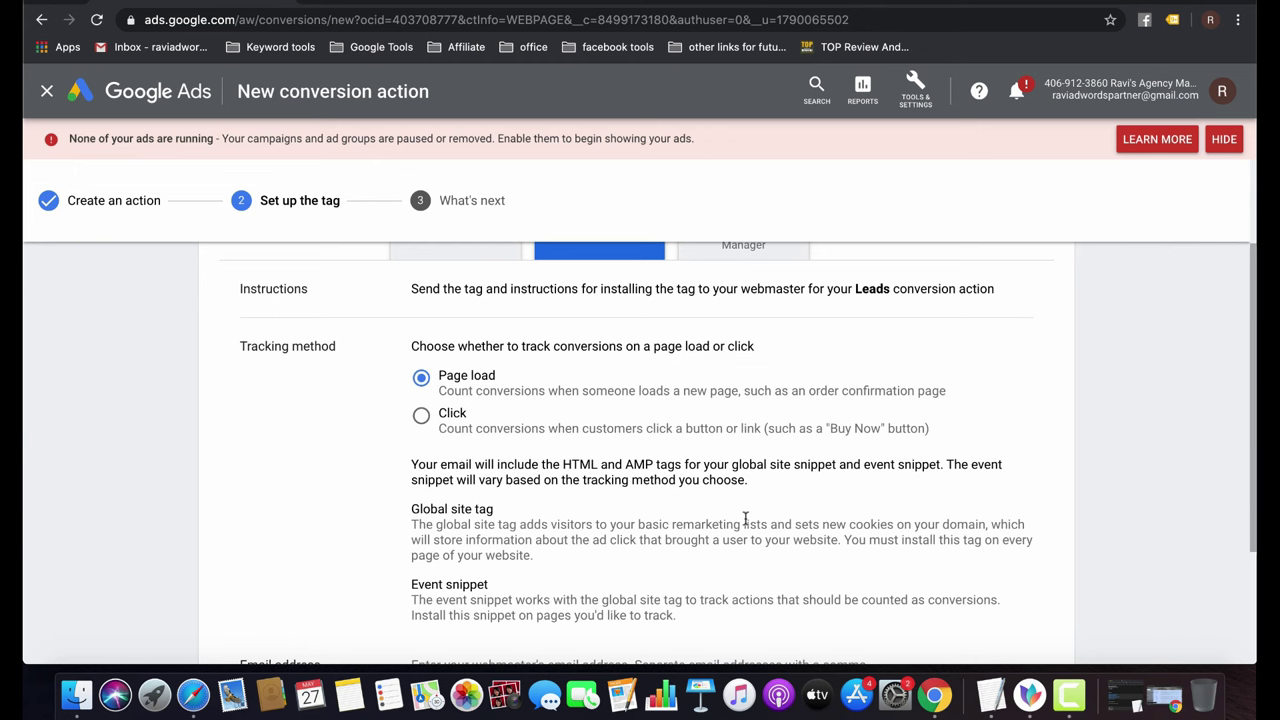
pyautogui.scroll(4, 745, 519)
pyautogui.scroll(-4, 729, 494)
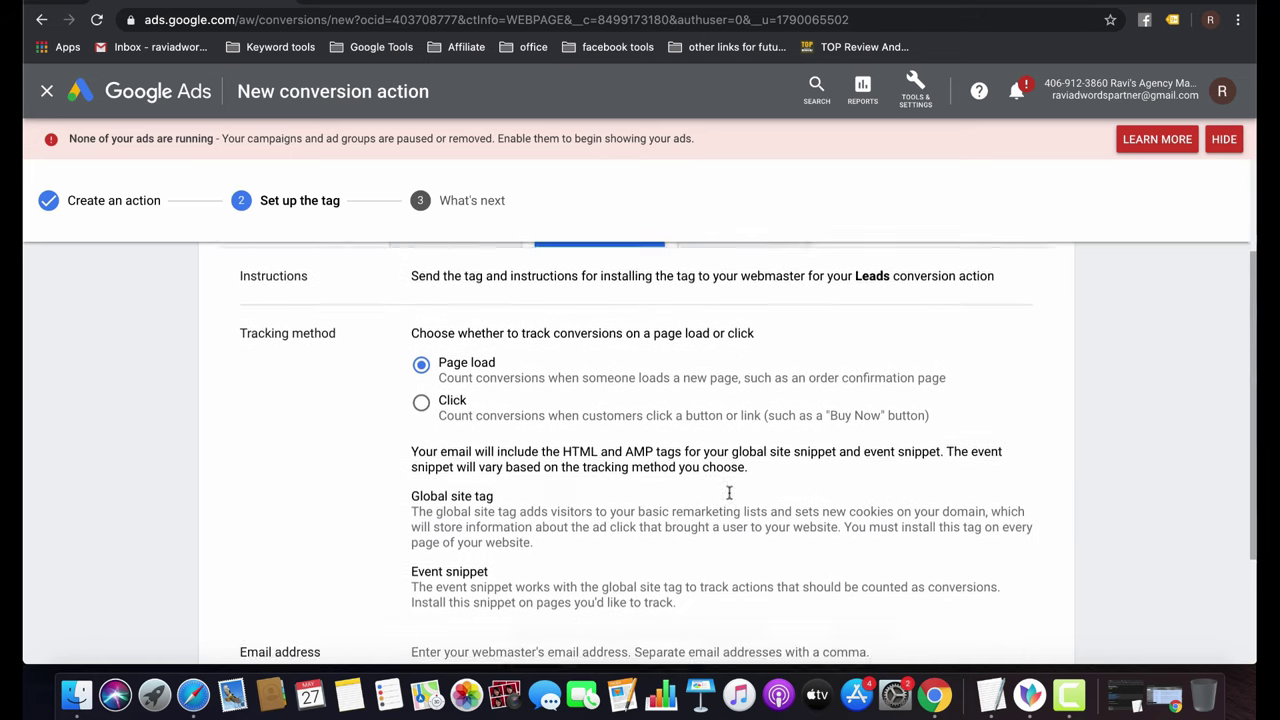
pyautogui.scroll(-1, 729, 493)
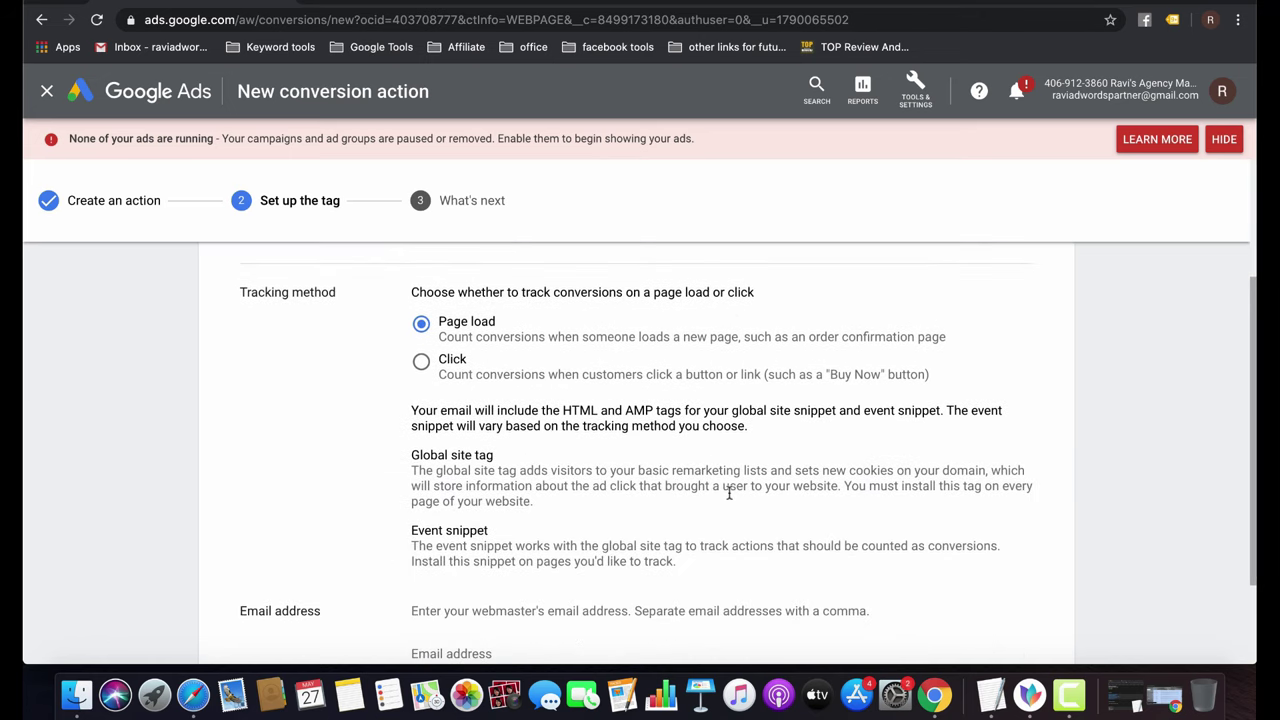
pyautogui.scroll(-2, 729, 492)
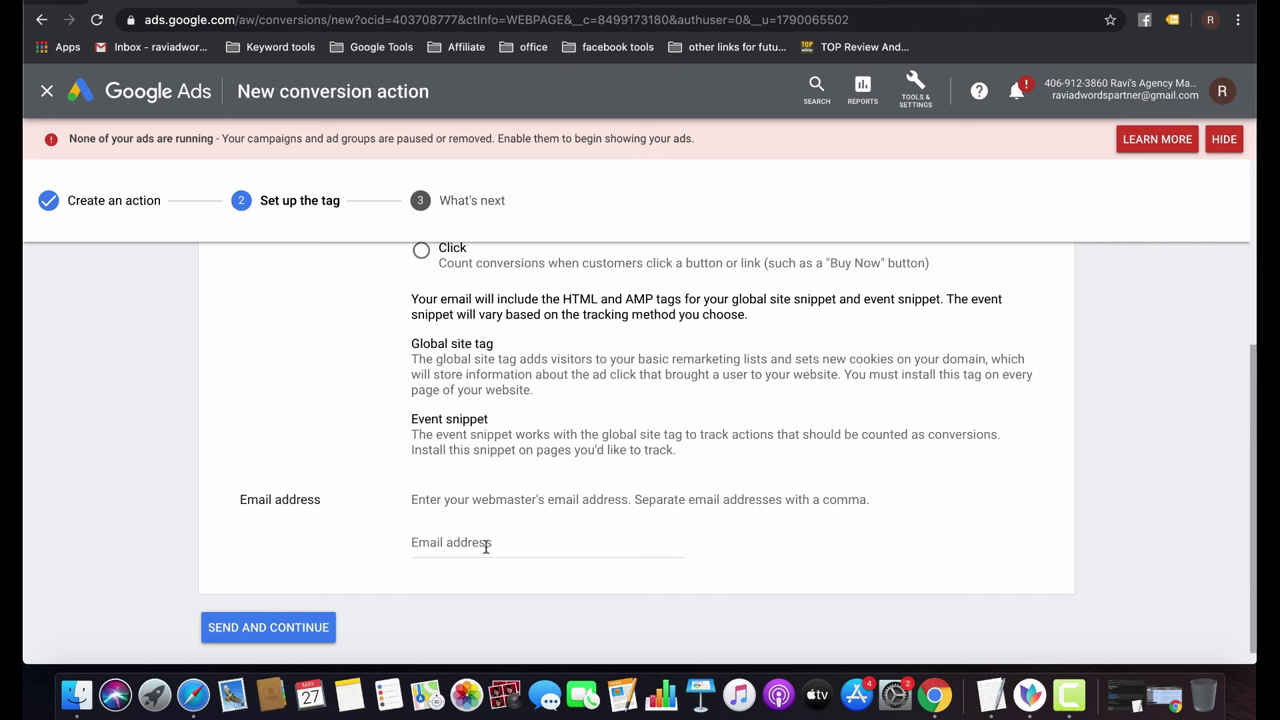
pyautogui.scroll(5, 486, 545)
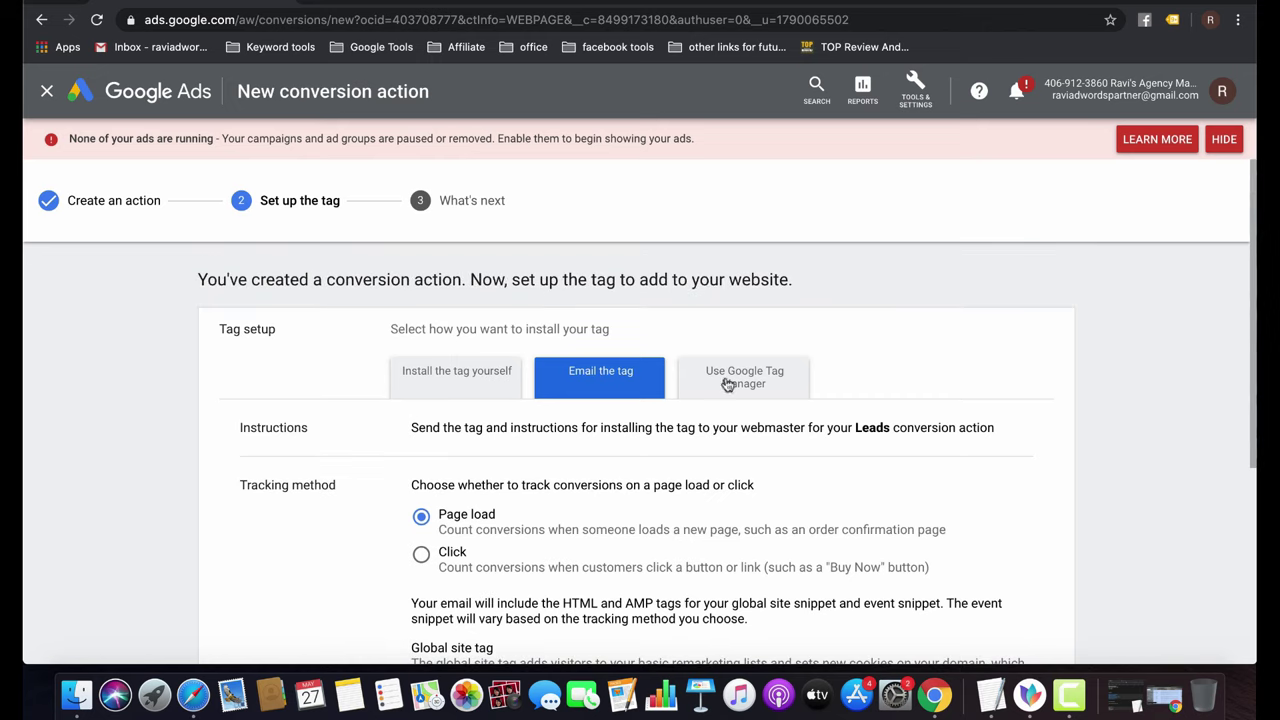
# Show the Google Tag Manager option listing the Leads conversion ID and conversion label.
pyautogui.click(744, 372)
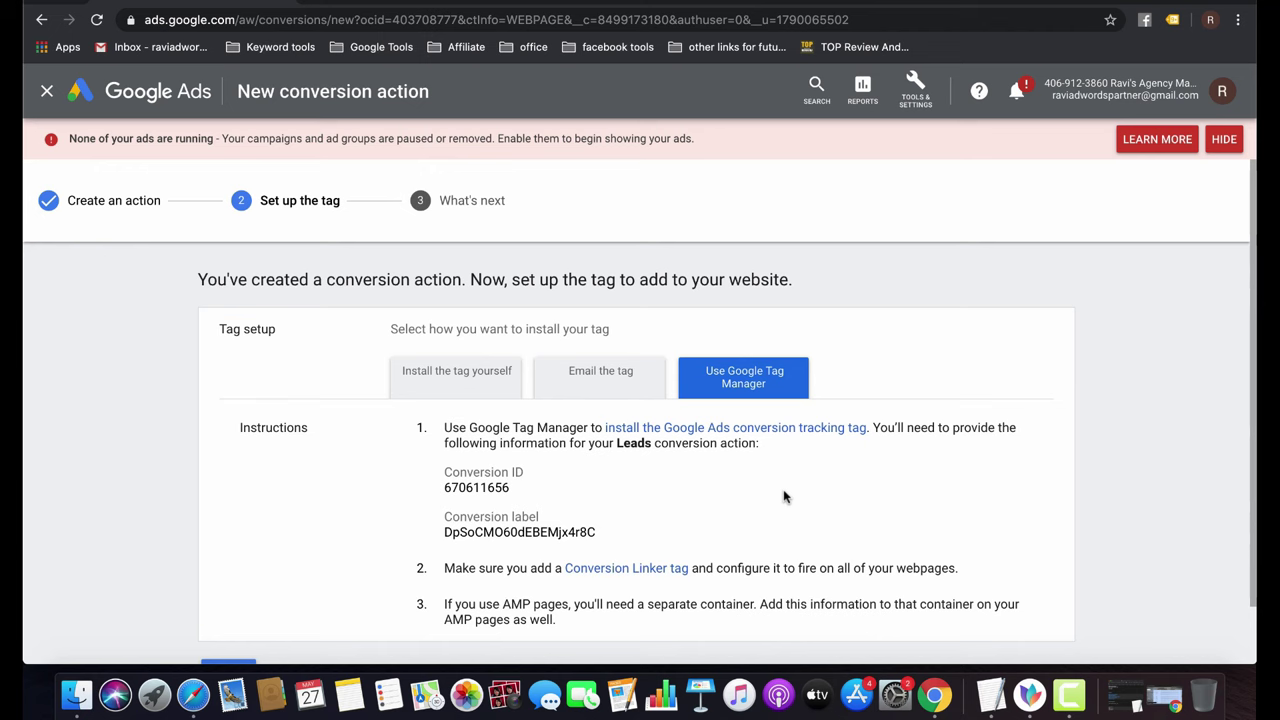
pyautogui.scroll(-1, 784, 497)
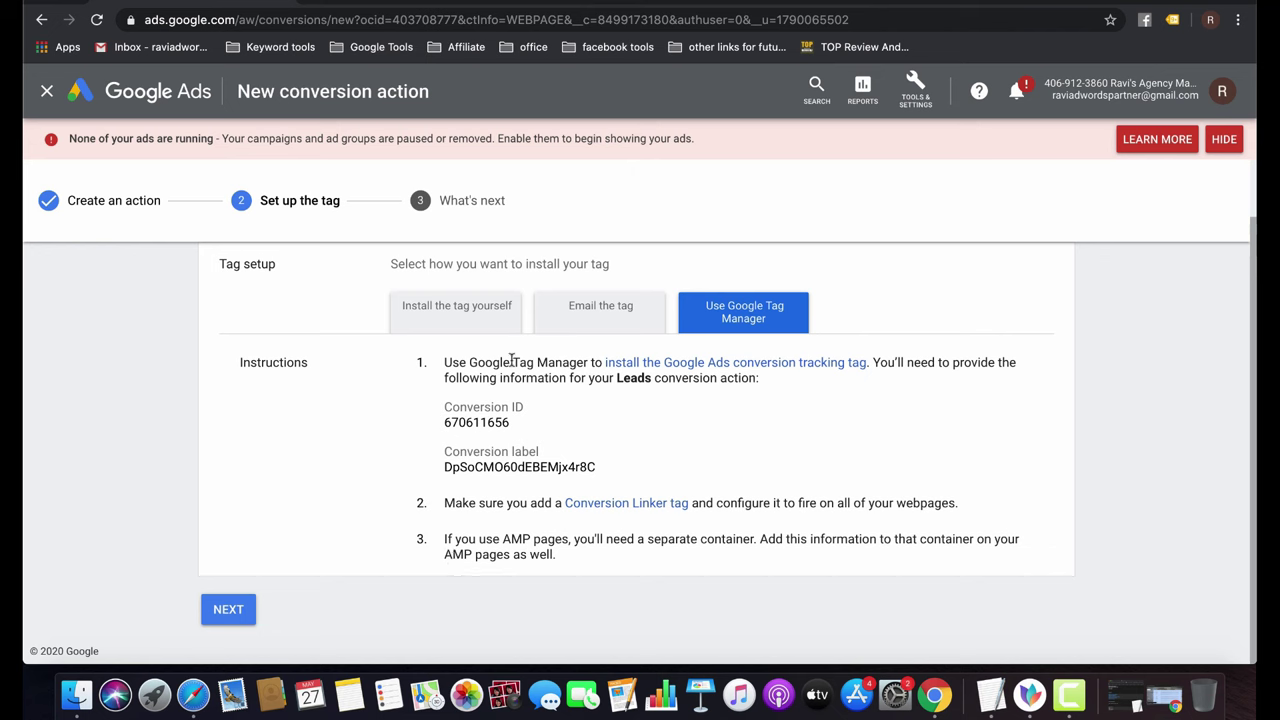
# Choose to install the tag yourself, select the global site tag and event snippet code, and continue.
pyautogui.click(478, 313)
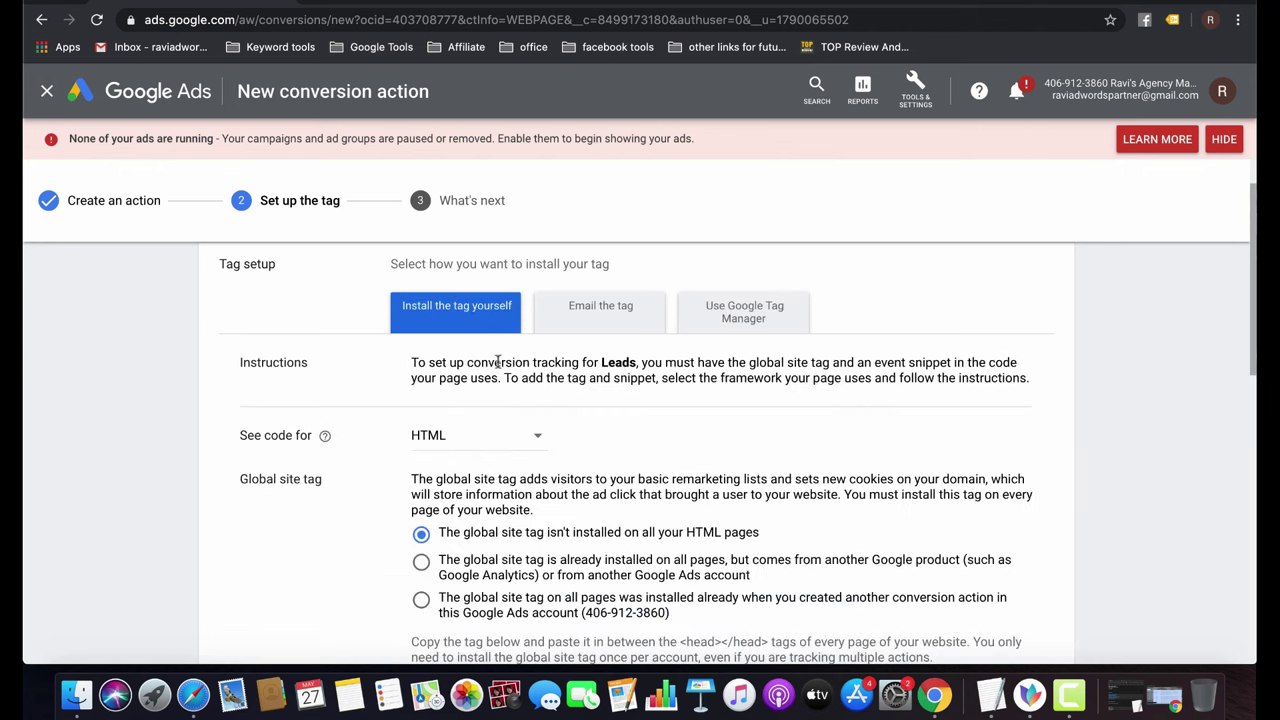
pyautogui.scroll(-5, 556, 513)
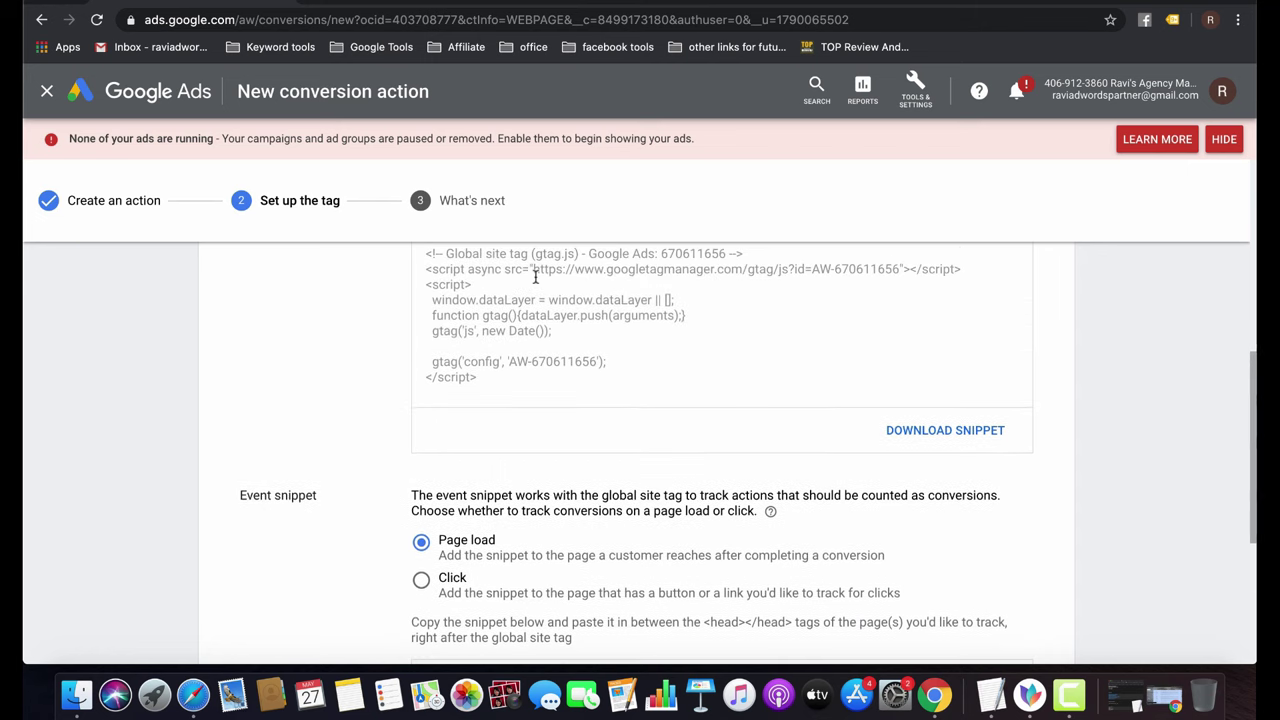
pyautogui.scroll(1, 536, 277)
pyautogui.click(547, 343)
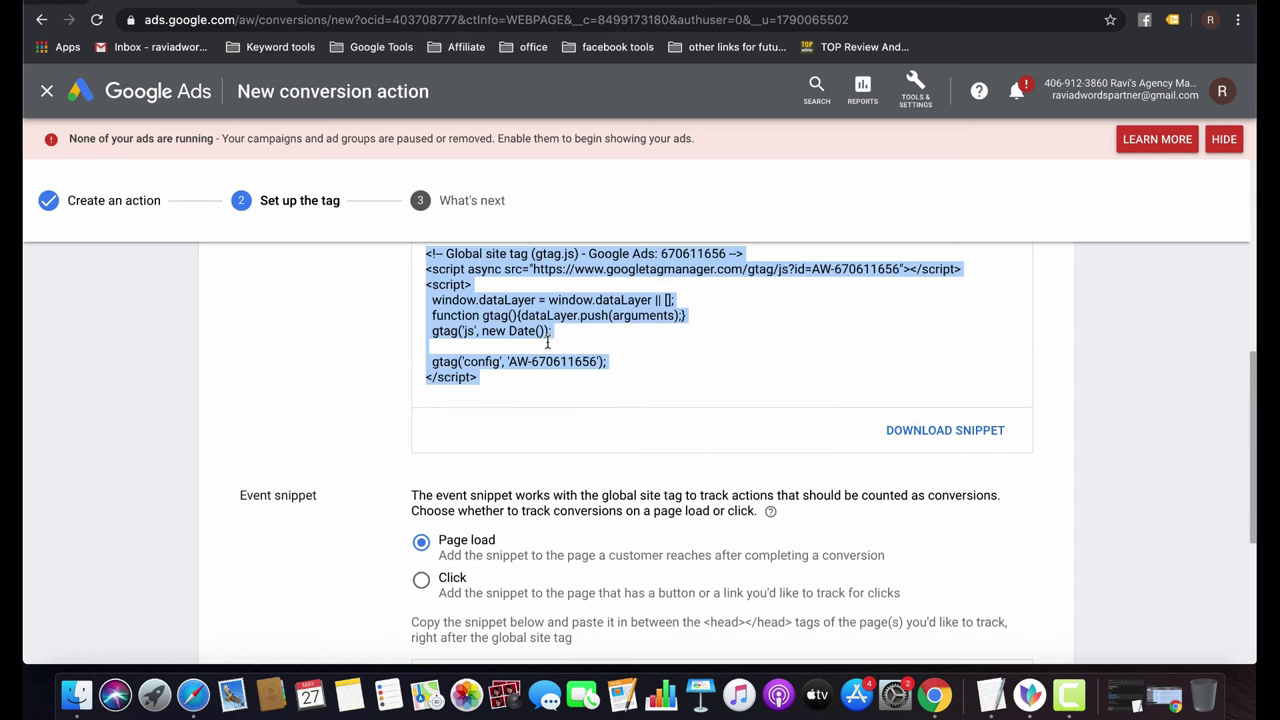
pyautogui.scroll(-3, 547, 343)
pyautogui.click(527, 474)
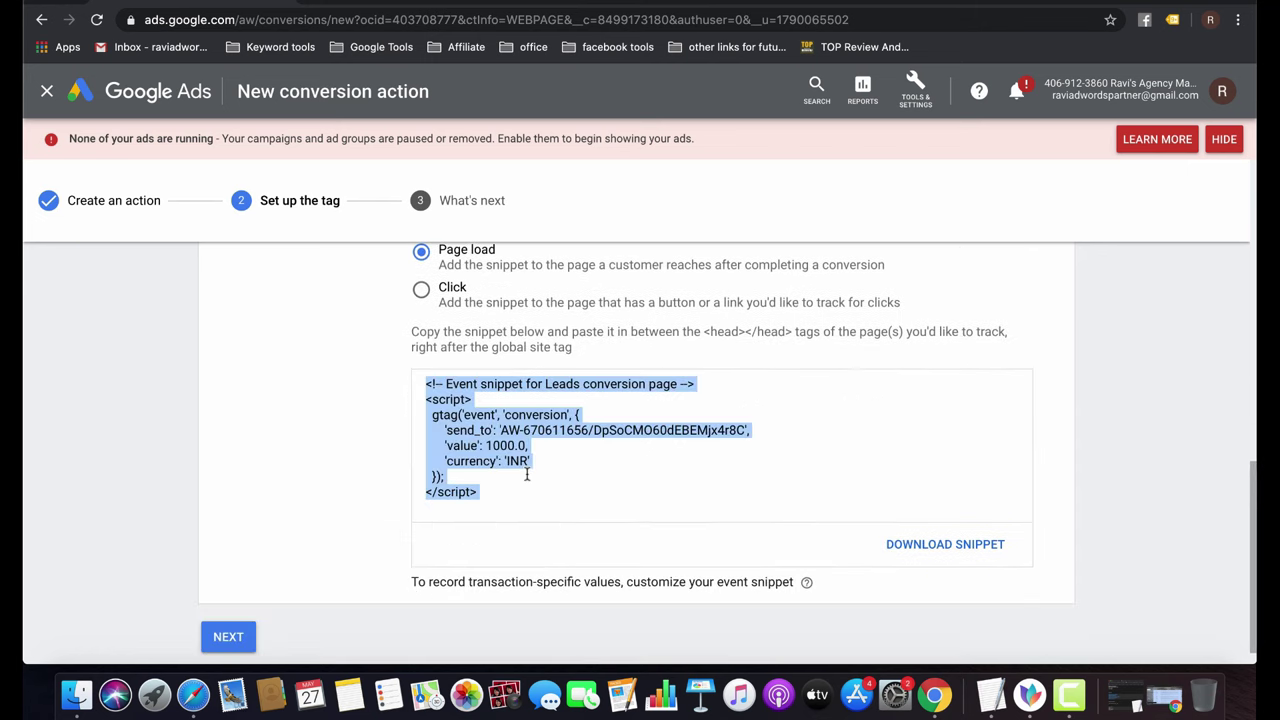
pyautogui.click(238, 636)
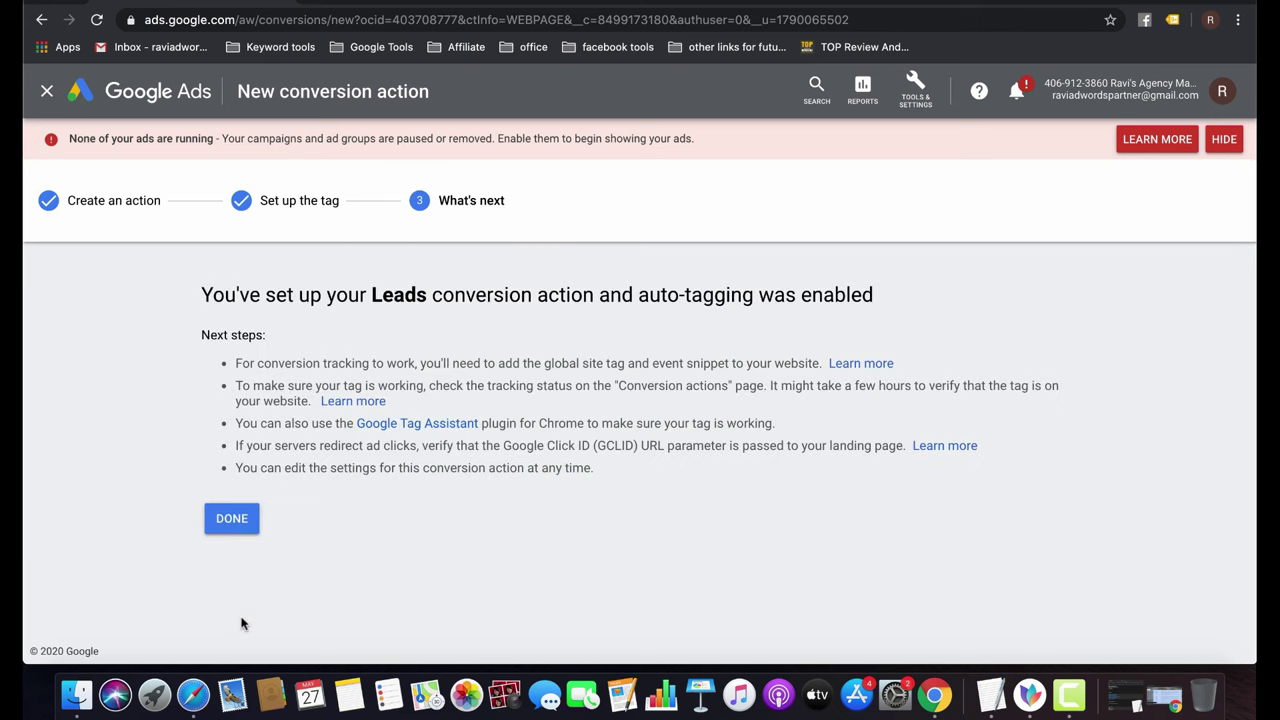
# Close setup, check Leads appears as Unverified in Conversion actions, and return to All campaigns.
pyautogui.click(231, 518)
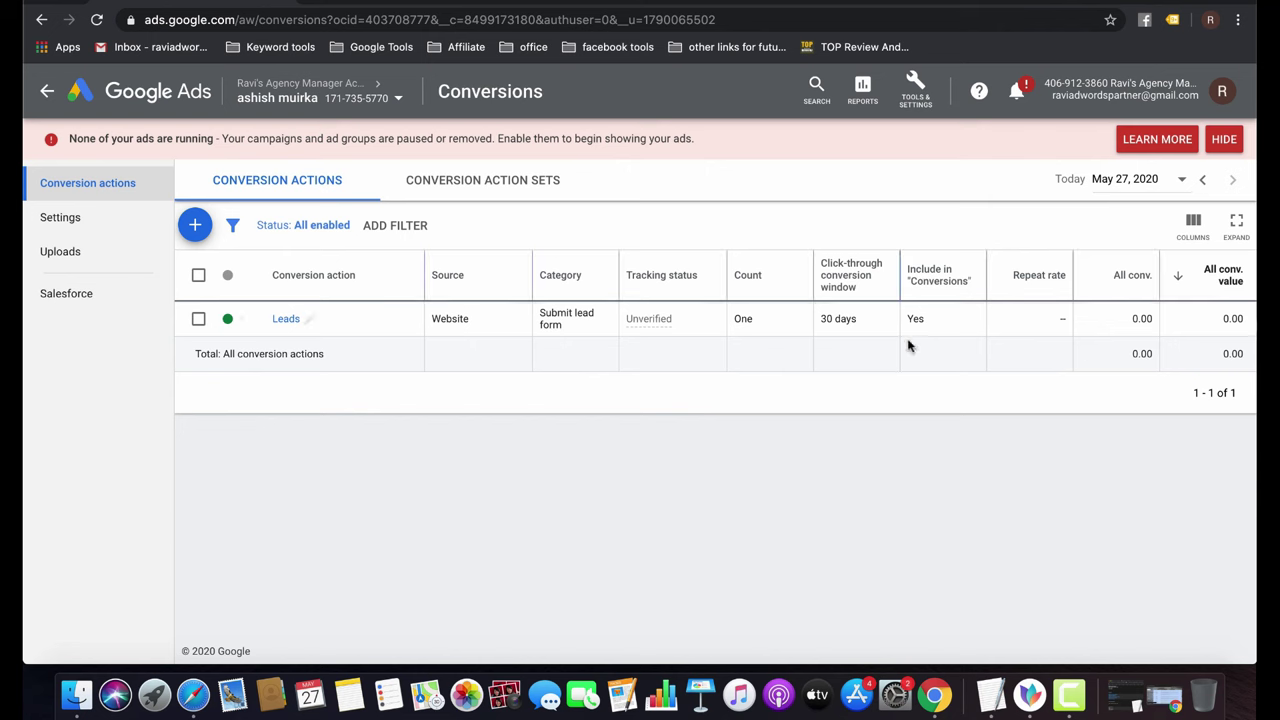
pyautogui.moveTo(648, 323)
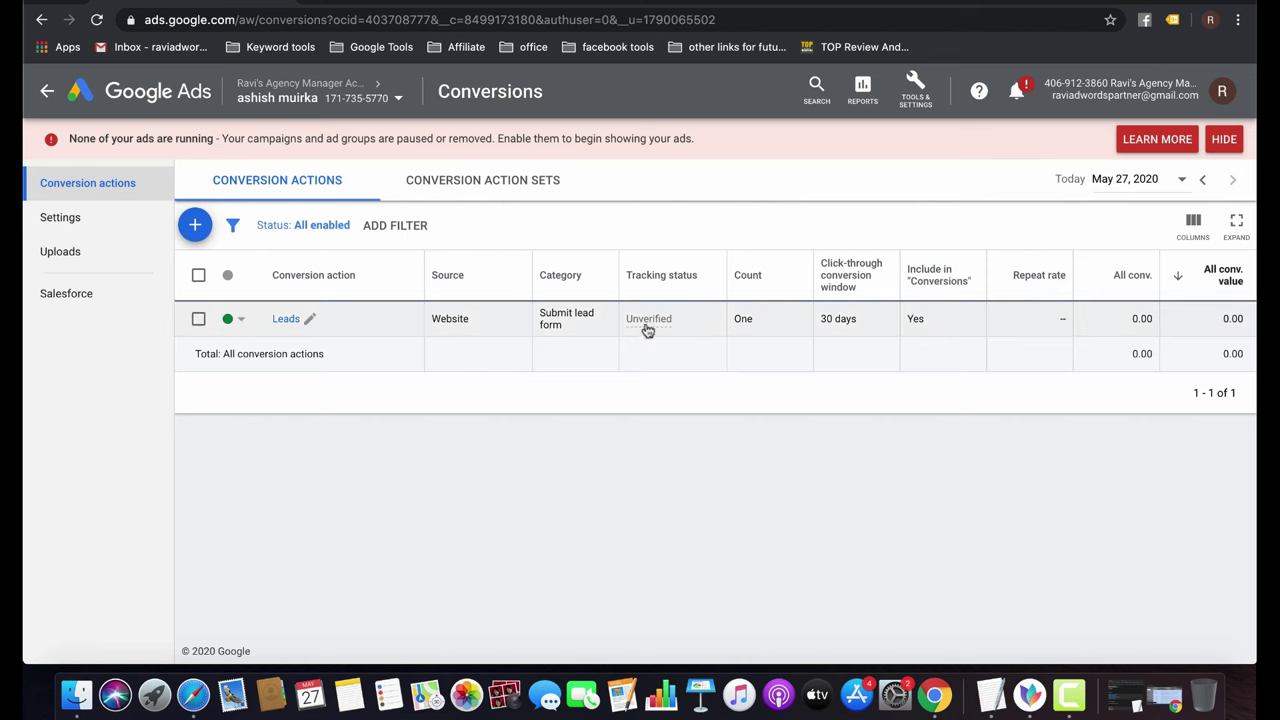
pyautogui.moveTo(642, 325)
pyautogui.click(47, 92)
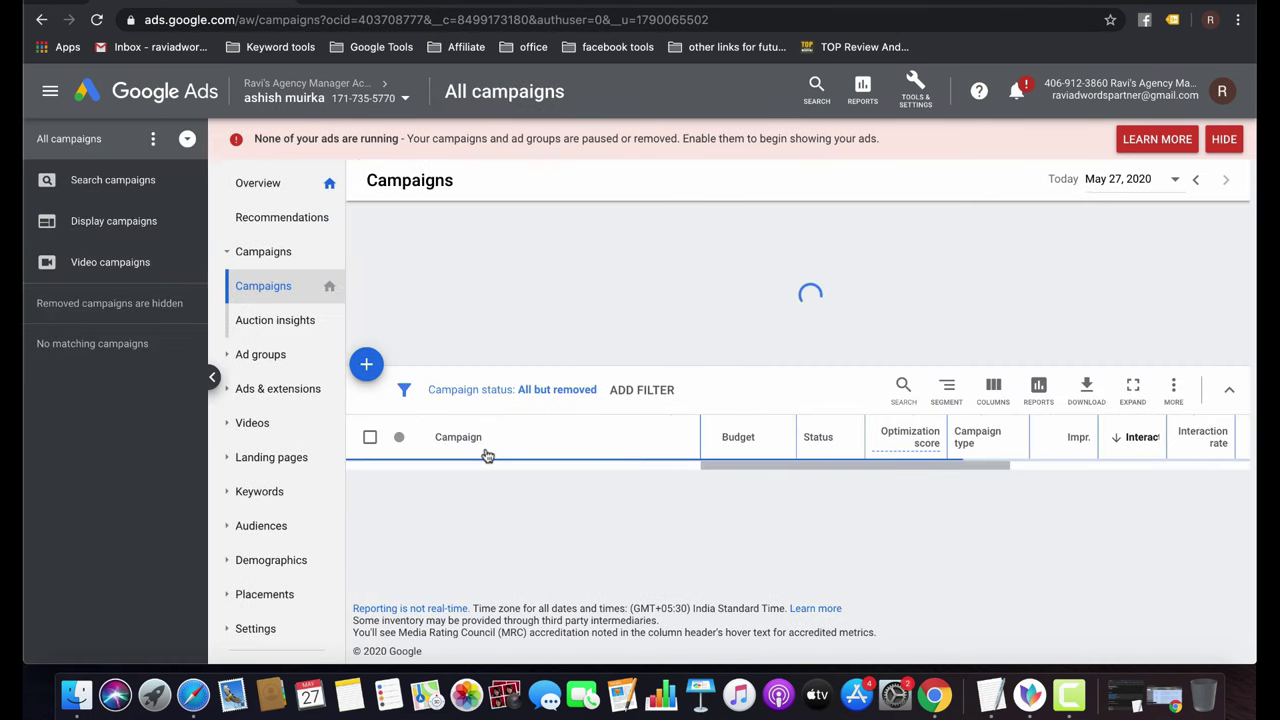
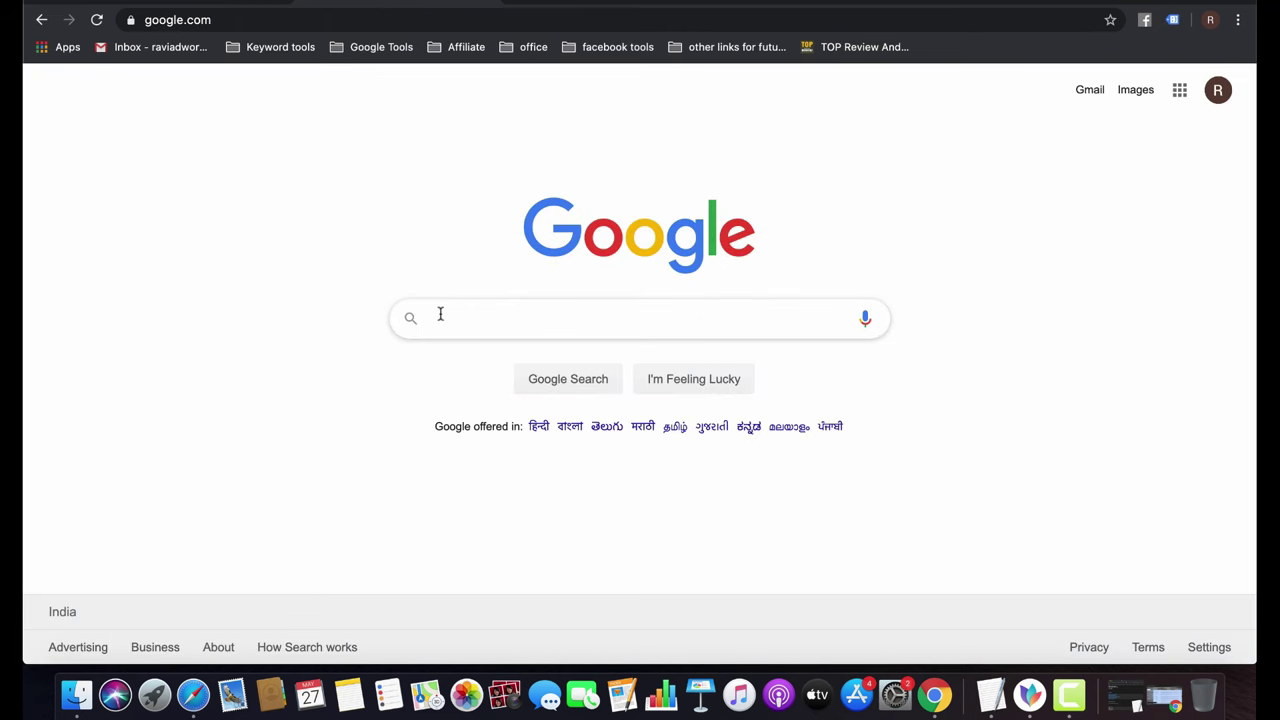
# Search Google for 'digital camera' from the suggestions, then dismiss the suggestion list.
pyautogui.click(440, 314)
pyautogui.write('igi')
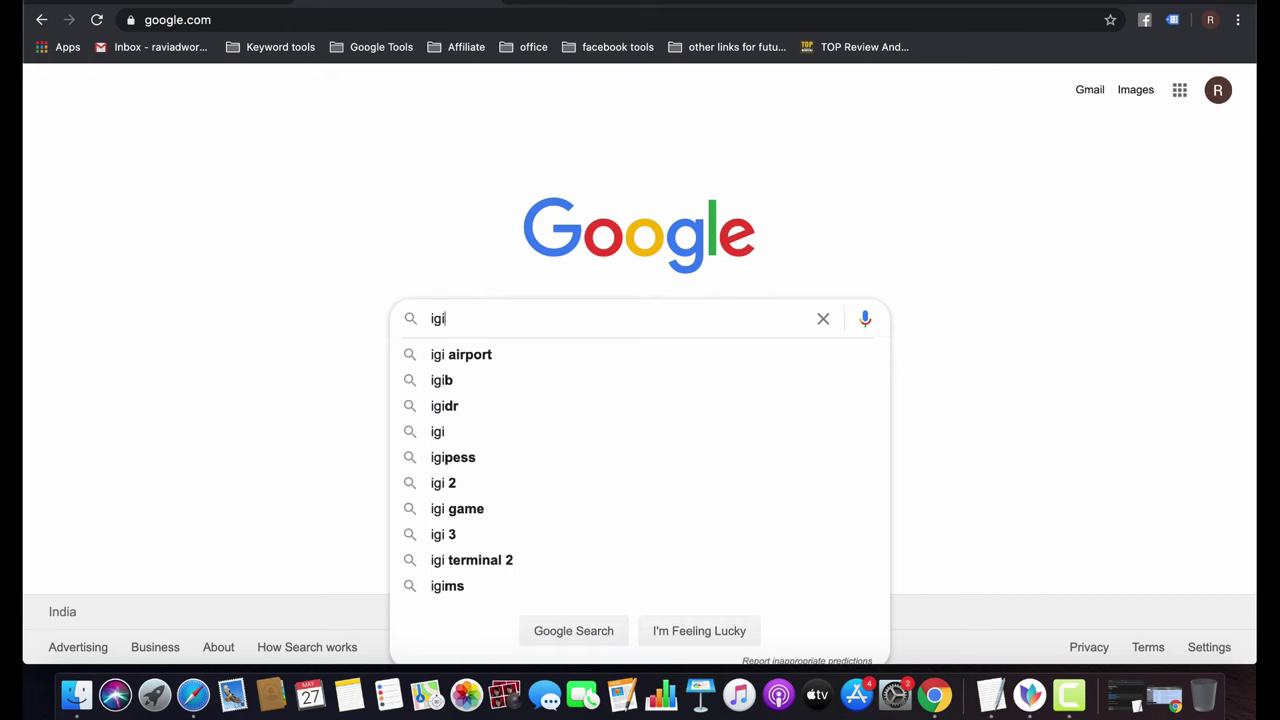
pyautogui.press('super+a')
pyautogui.write('dit')
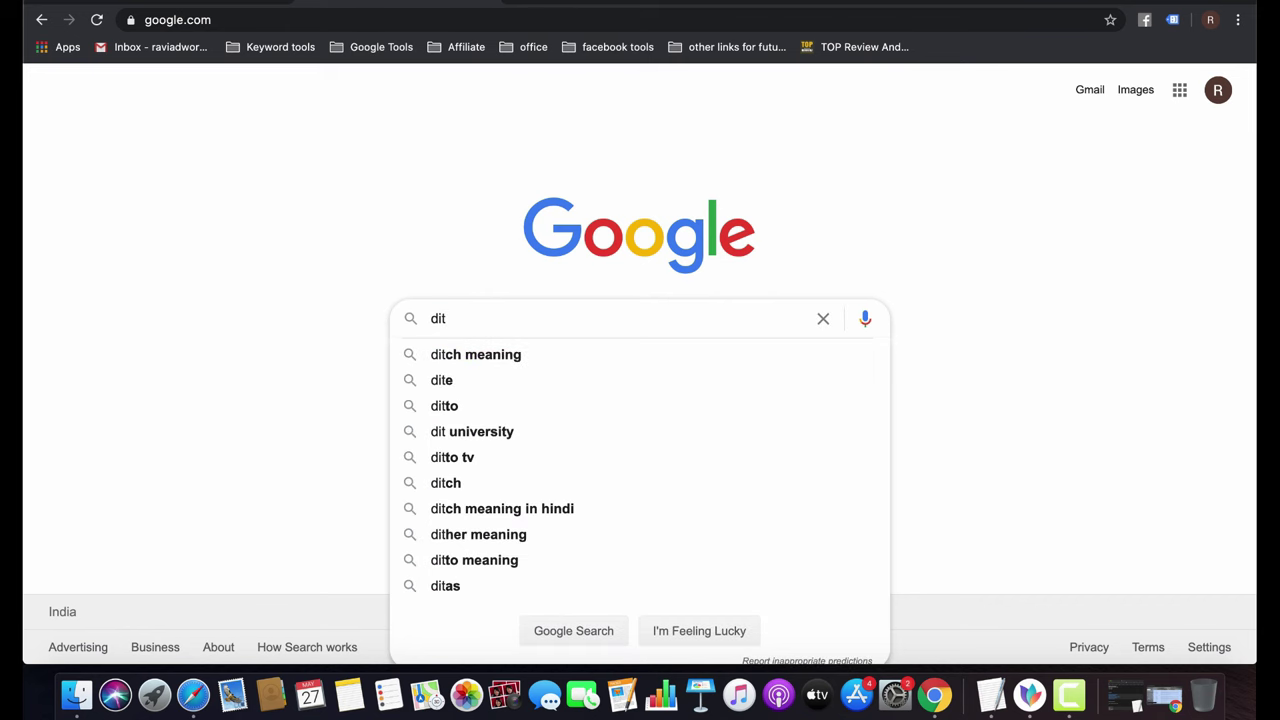
pyautogui.press('BackSpace')
pyautogui.press('Down')
pyautogui.press('Return')
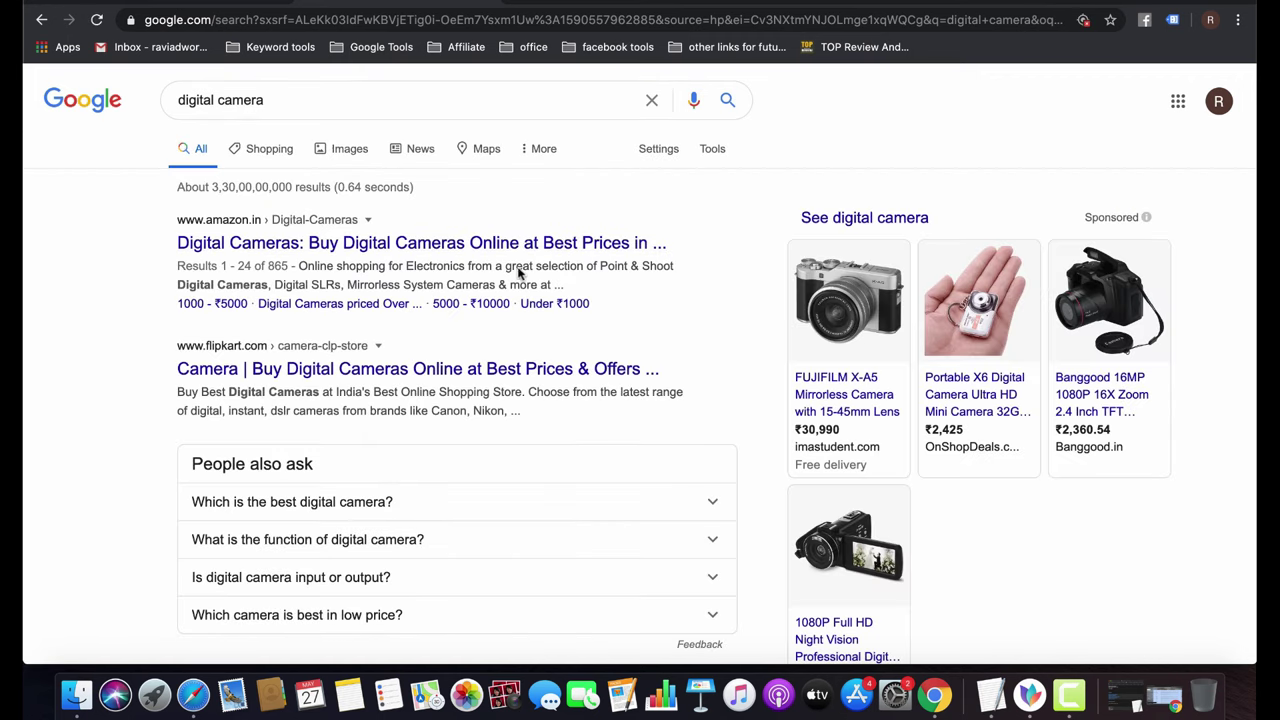
pyautogui.click(350, 97)
pyautogui.click(848, 113)
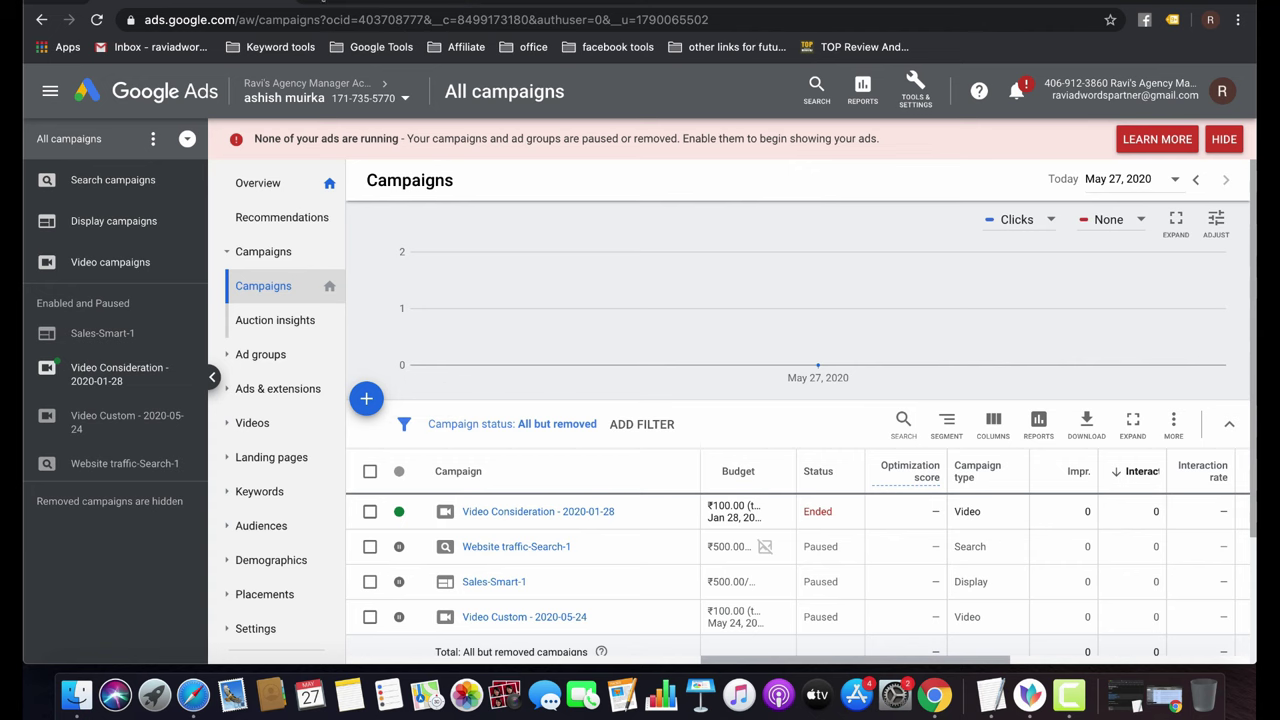
# In a new tab on google.com, search for 'pankaj the taxation'.
pyautogui.press('super+t')
pyautogui.write('goo')
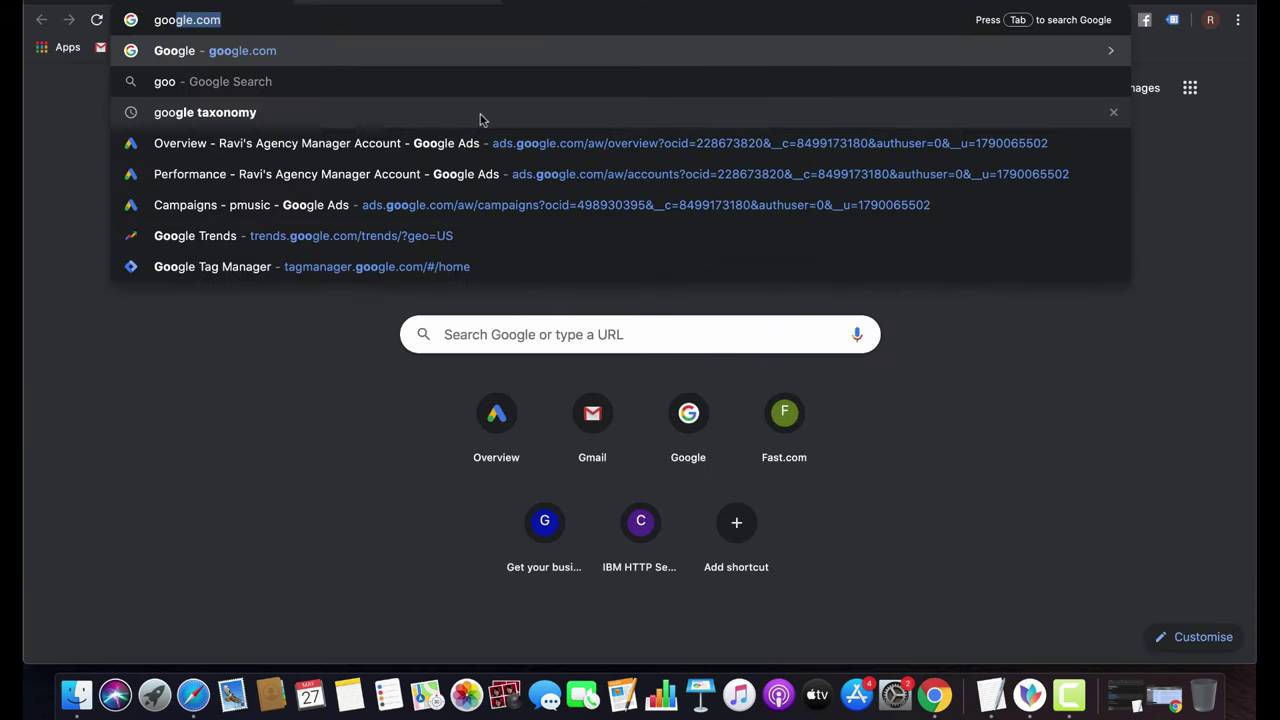
pyautogui.press('Return')
pyautogui.write('pnak')
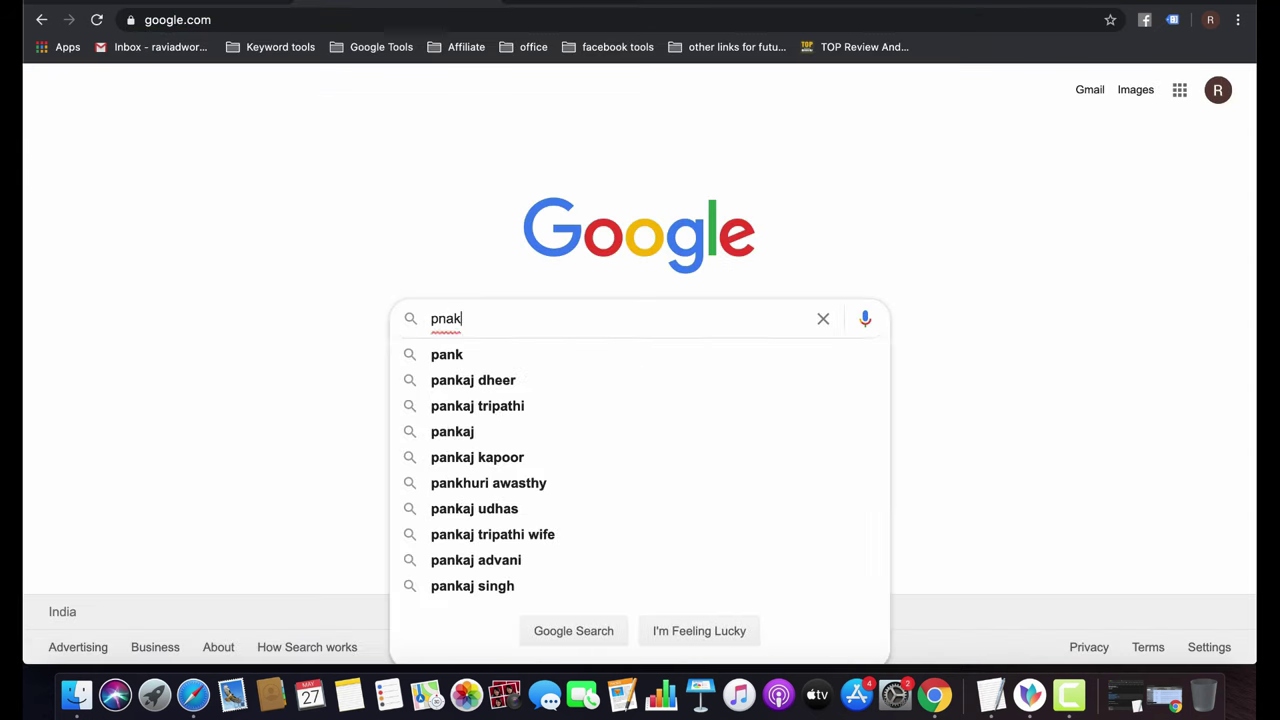
pyautogui.press('BackSpace')
pyautogui.press('BackSpace')
pyautogui.press('BackSpace')
pyautogui.write('a')
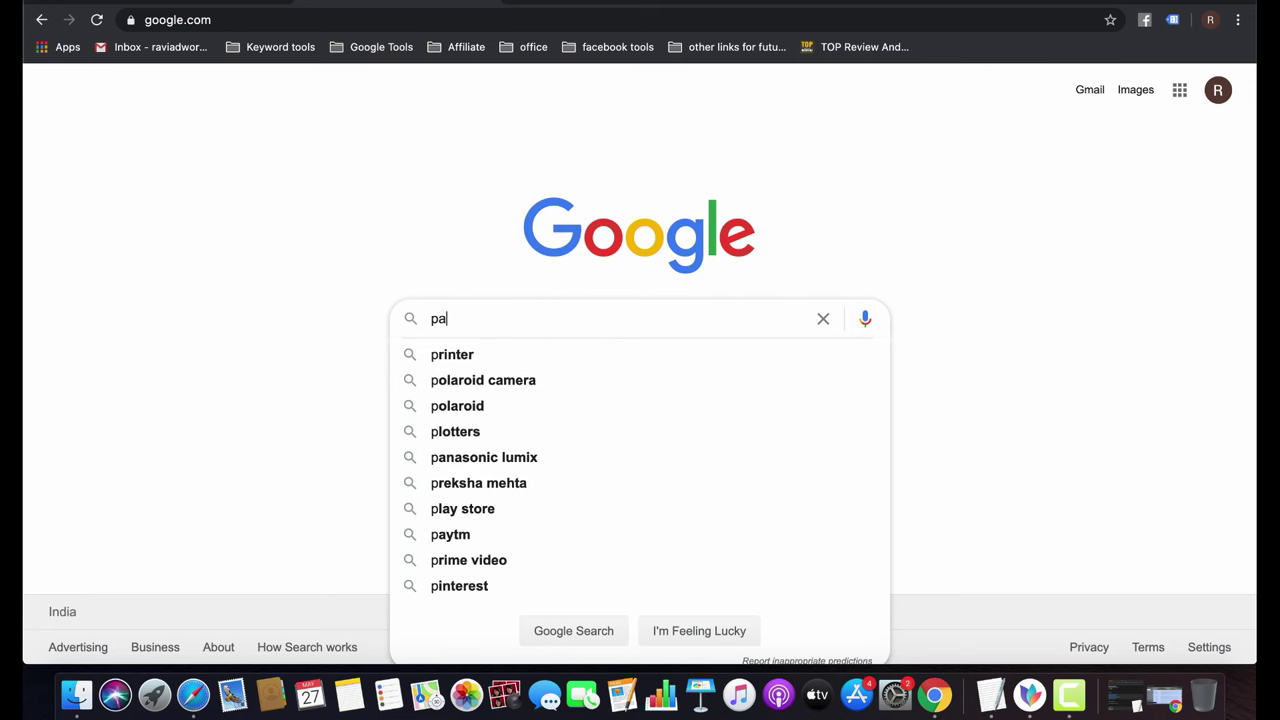
pyautogui.write('nkaj the')
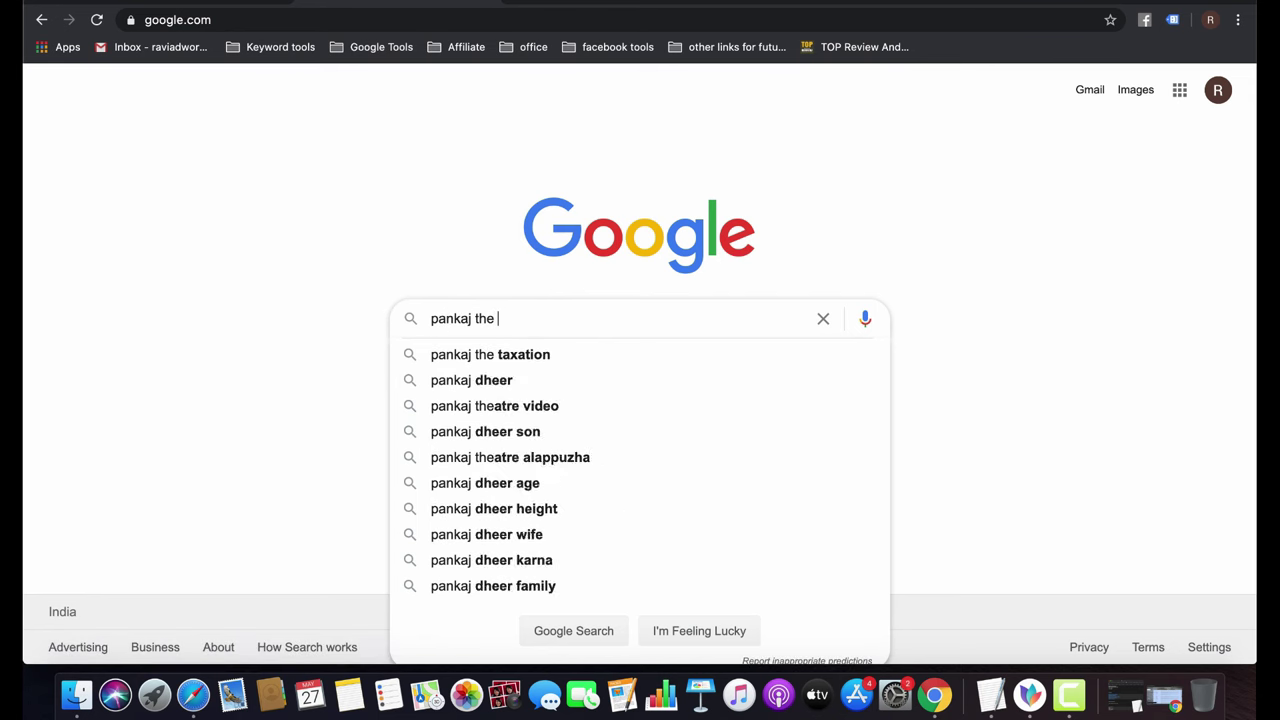
pyautogui.press('Down')
pyautogui.press('Return')
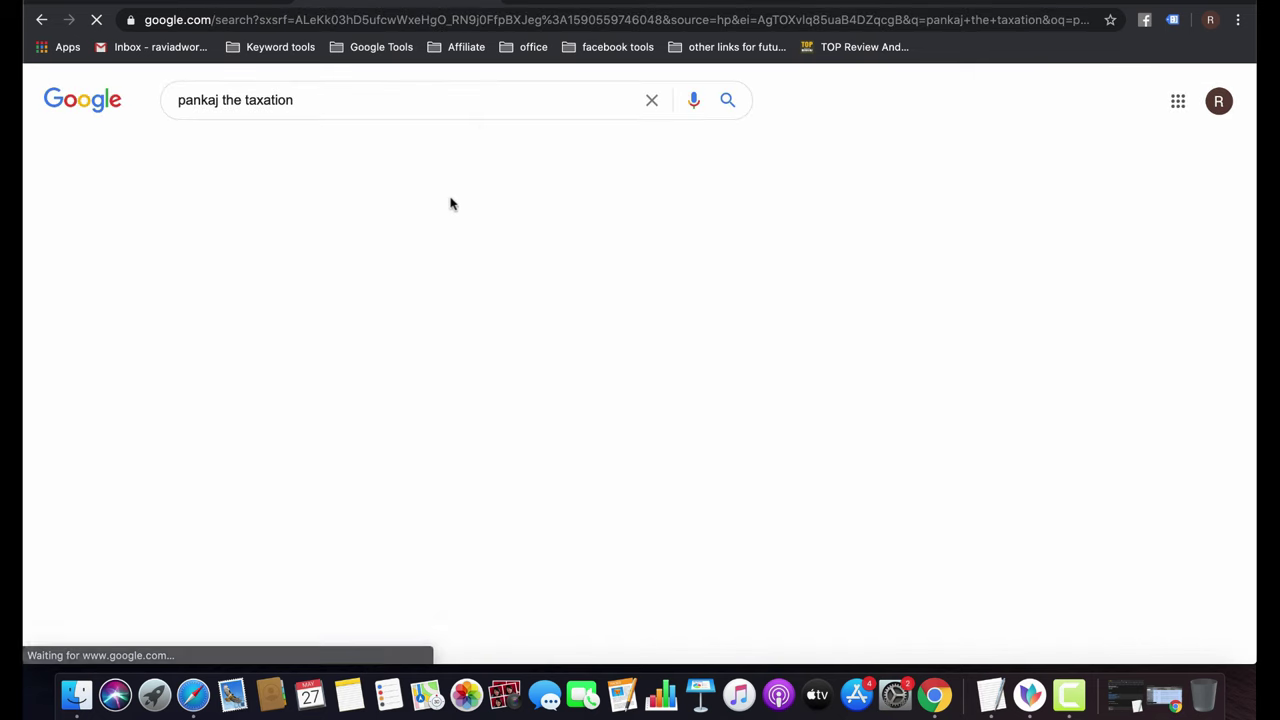
# Check the firm's Facebook result, return, and open the first map listing's website.
pyautogui.scroll(-6, 350, 430)
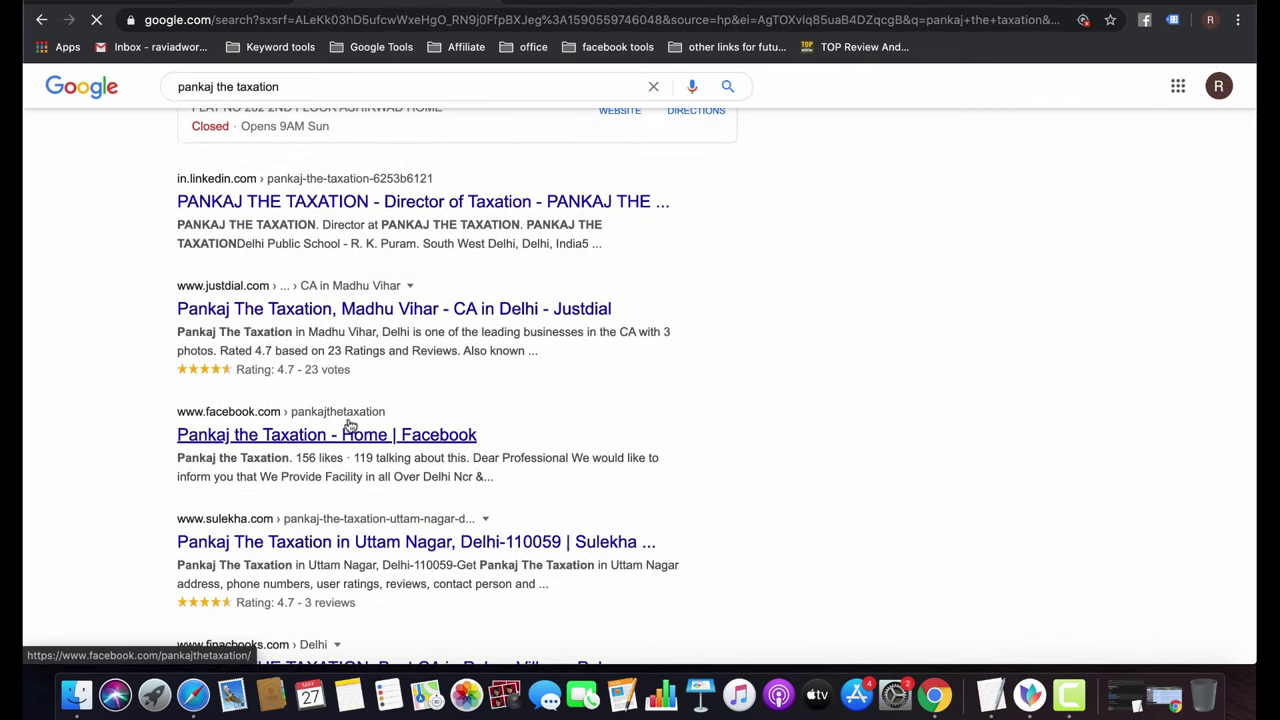
pyautogui.click(350, 427)
pyautogui.scroll(2, 350, 427)
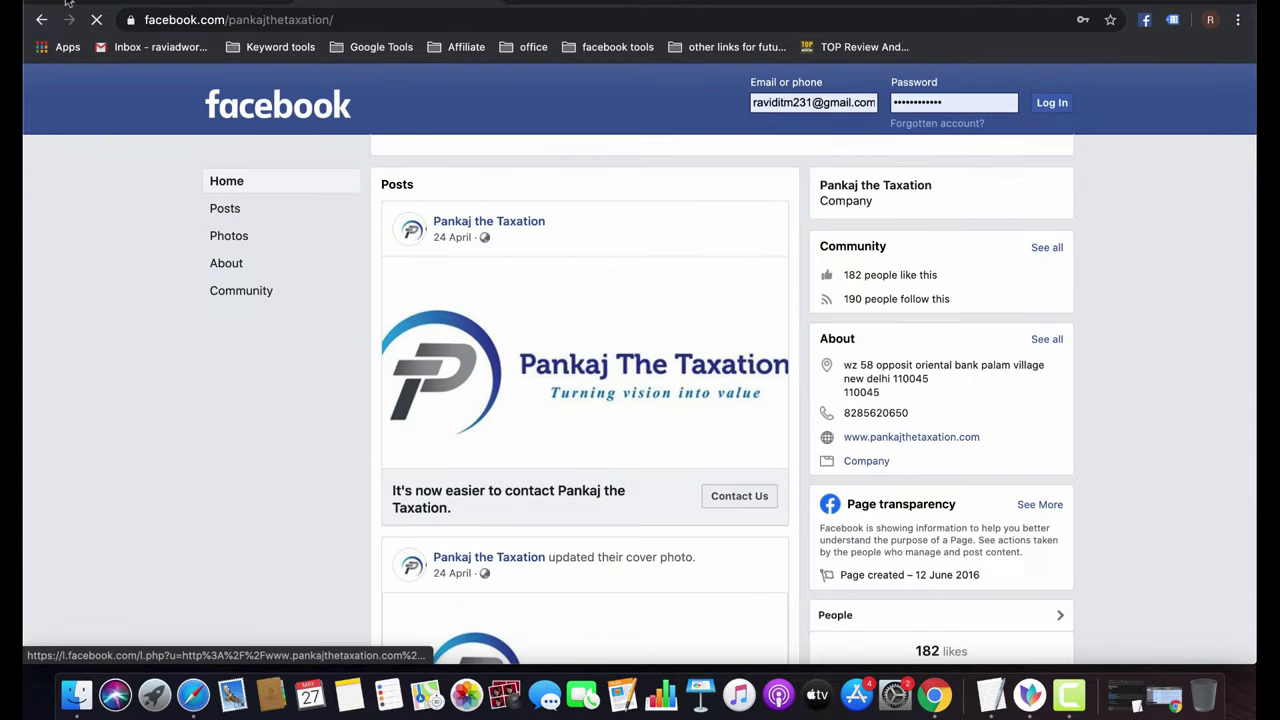
pyautogui.click(41, 19)
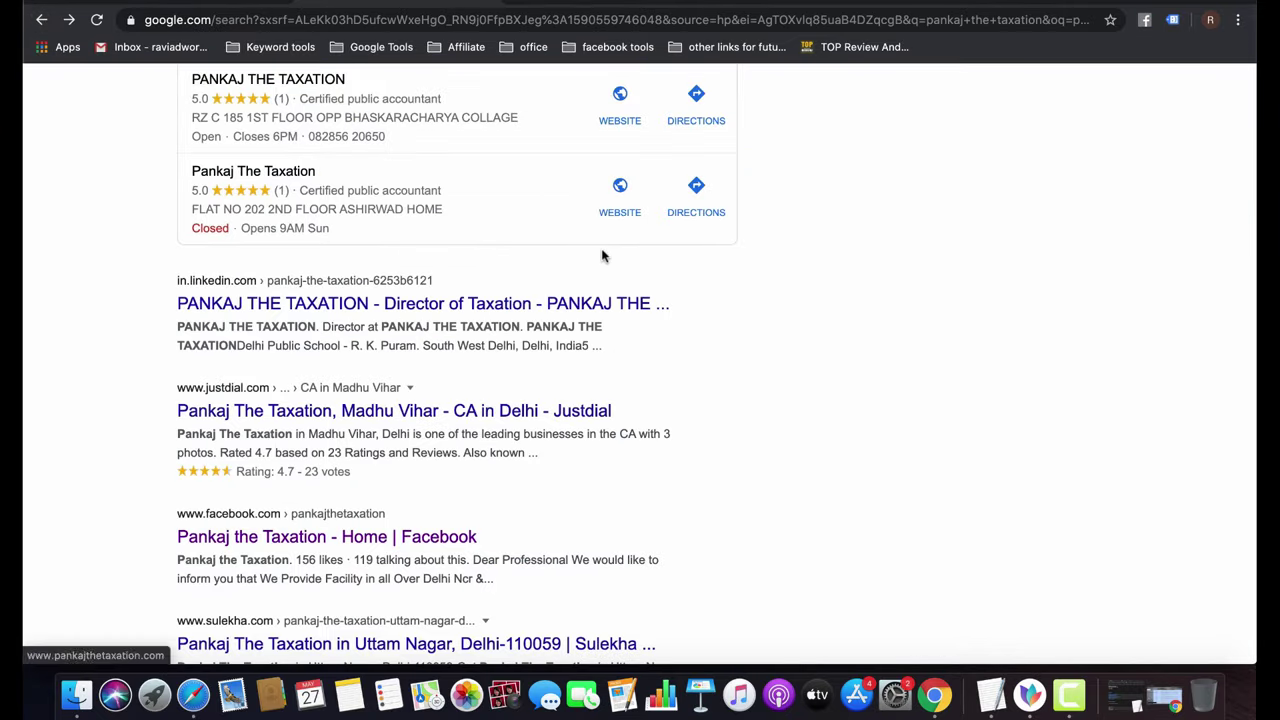
pyautogui.scroll(5, 603, 256)
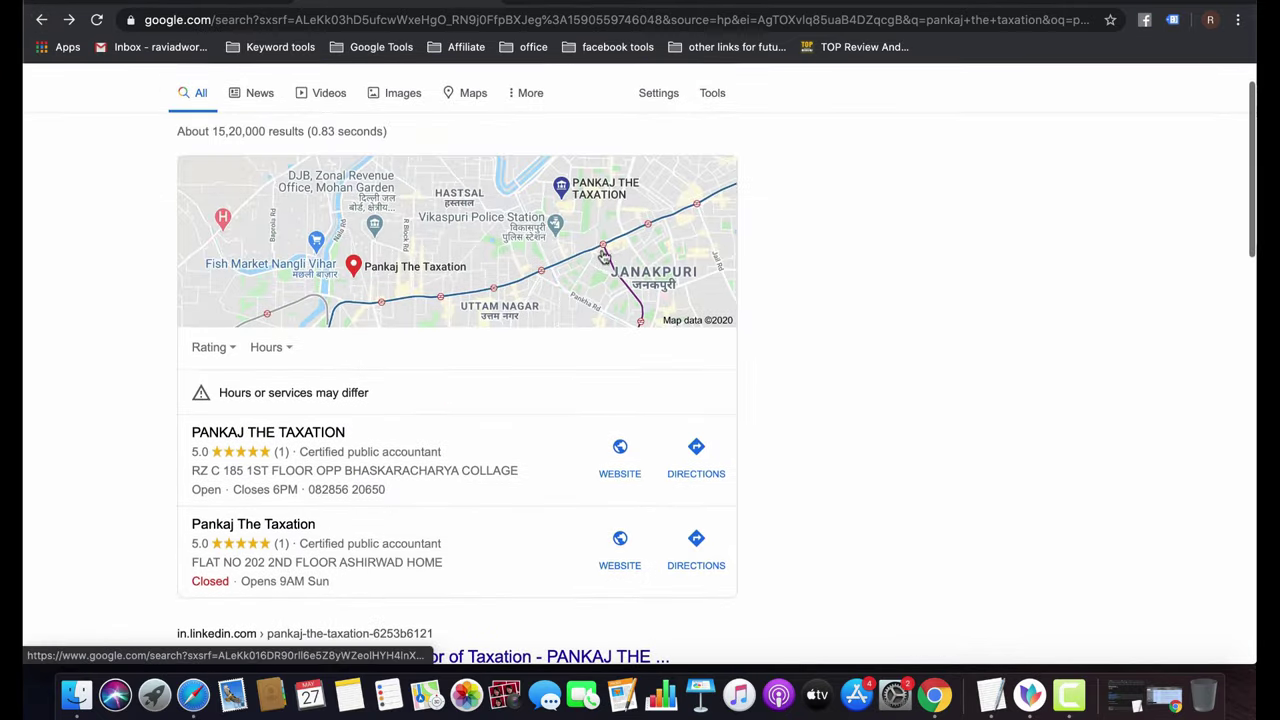
pyautogui.click(620, 450)
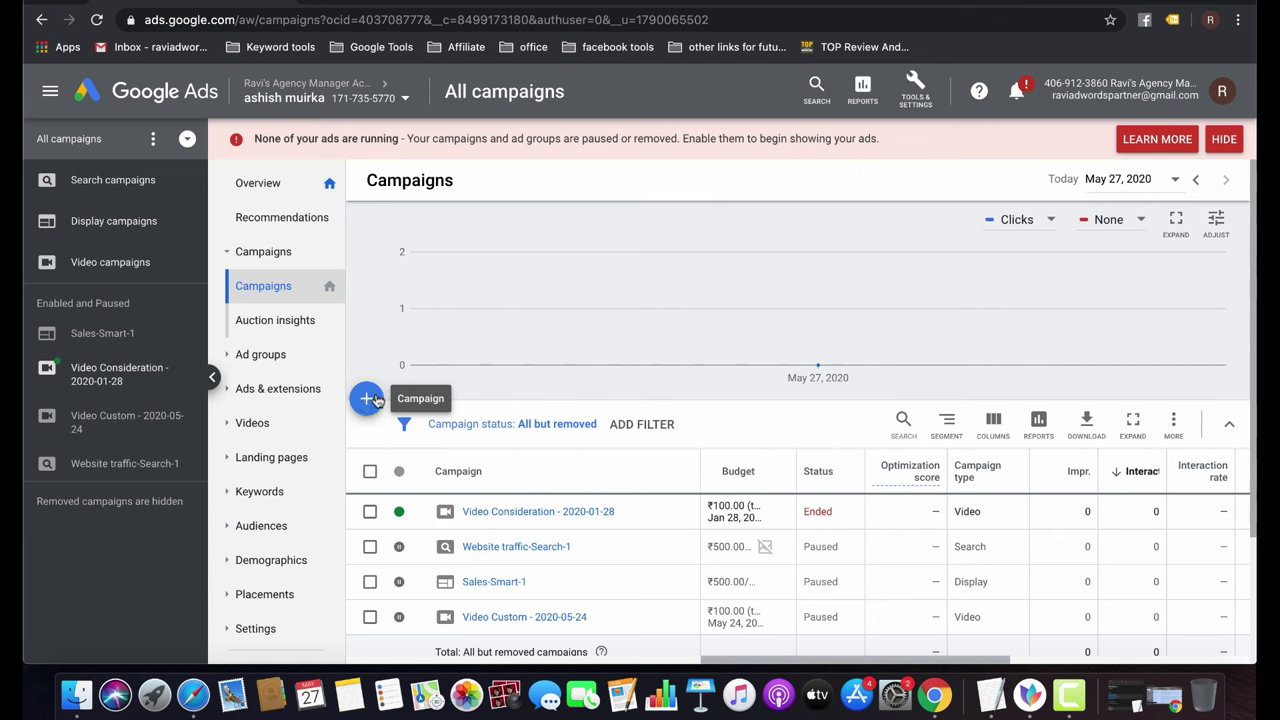
# Add a new campaign from the Campaigns page's + menu.
pyautogui.click(366, 401)
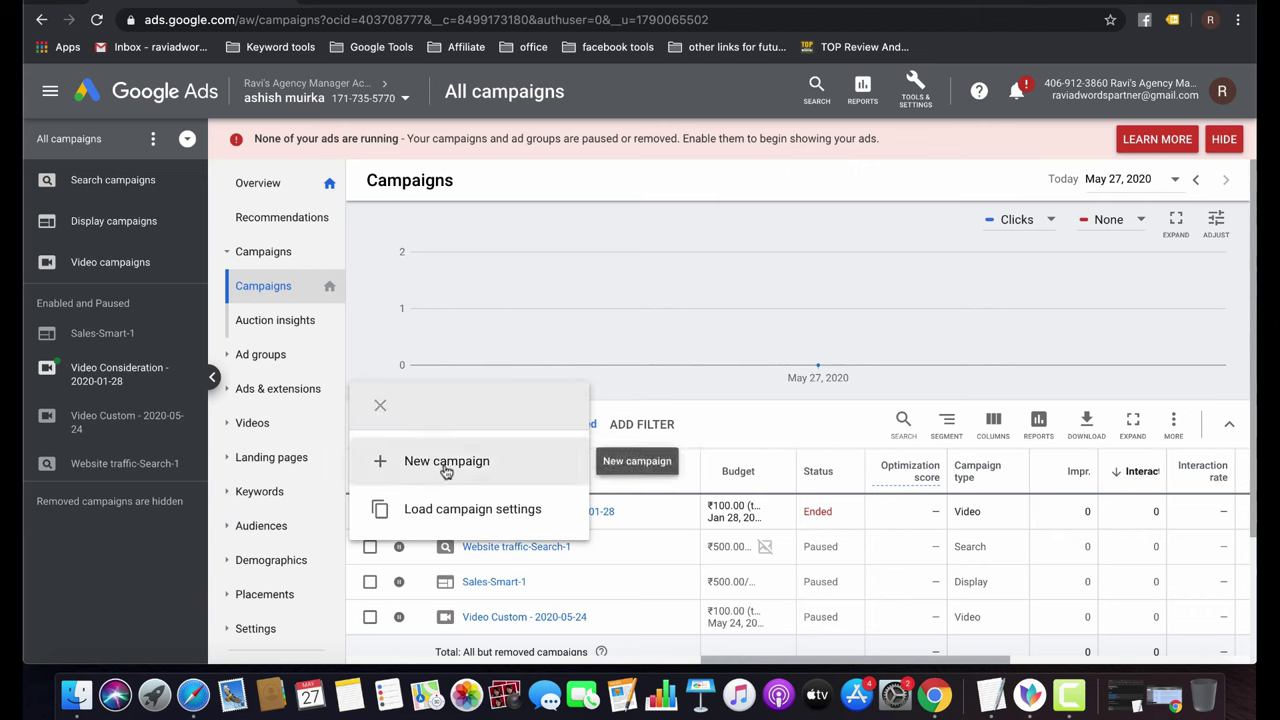
pyautogui.click(446, 466)
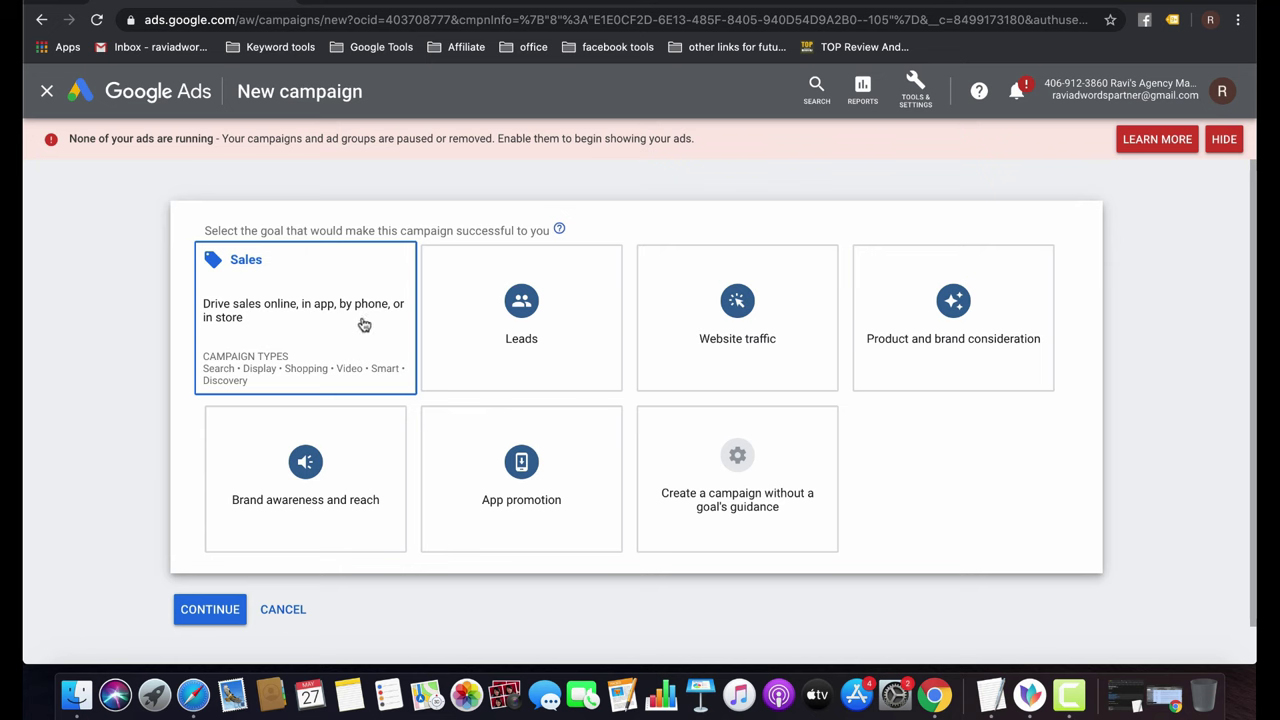
# Try the Leads and App promotion goals, then choose to create the campaign without a goal's guidance.
pyautogui.click(552, 324)
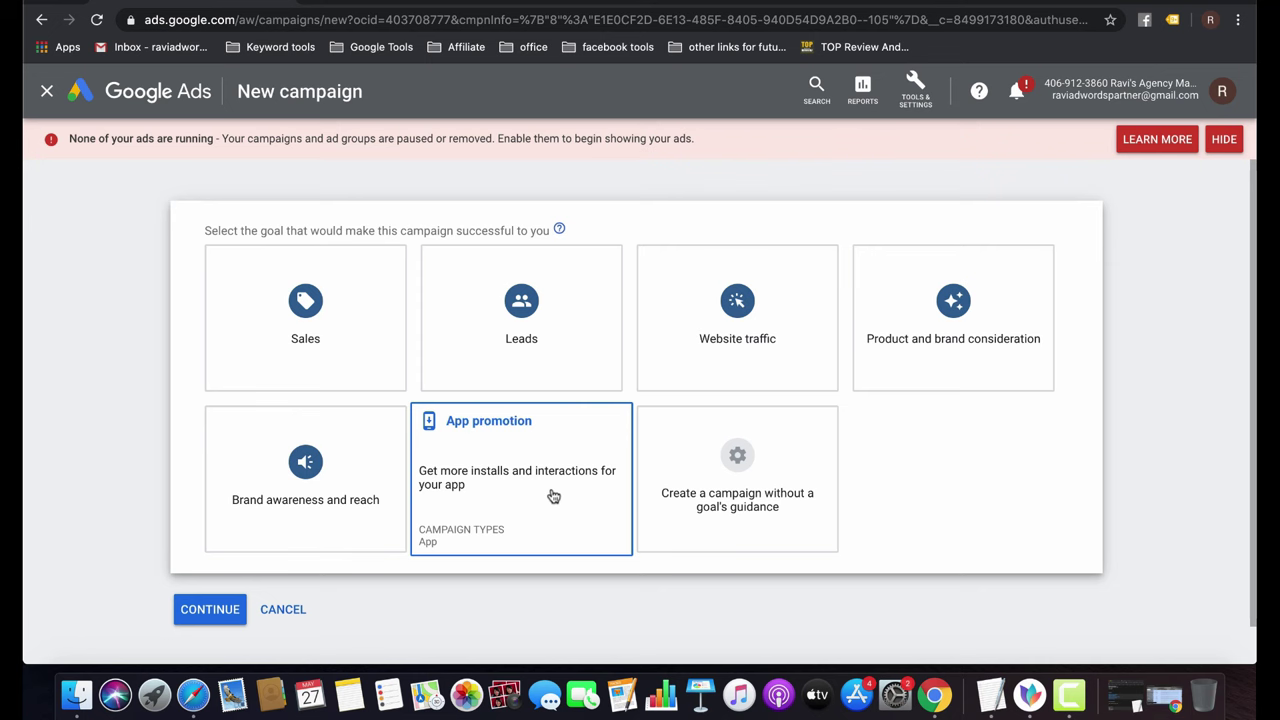
pyautogui.click(552, 495)
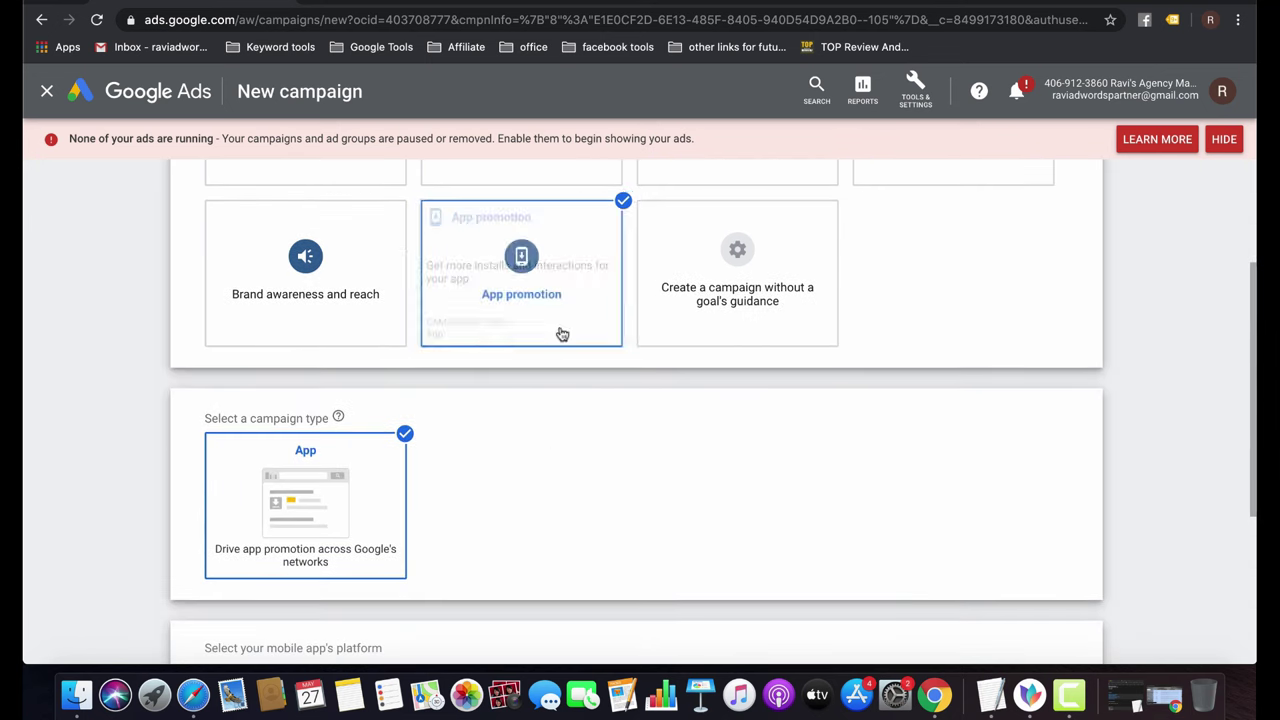
pyautogui.scroll(4, 577, 425)
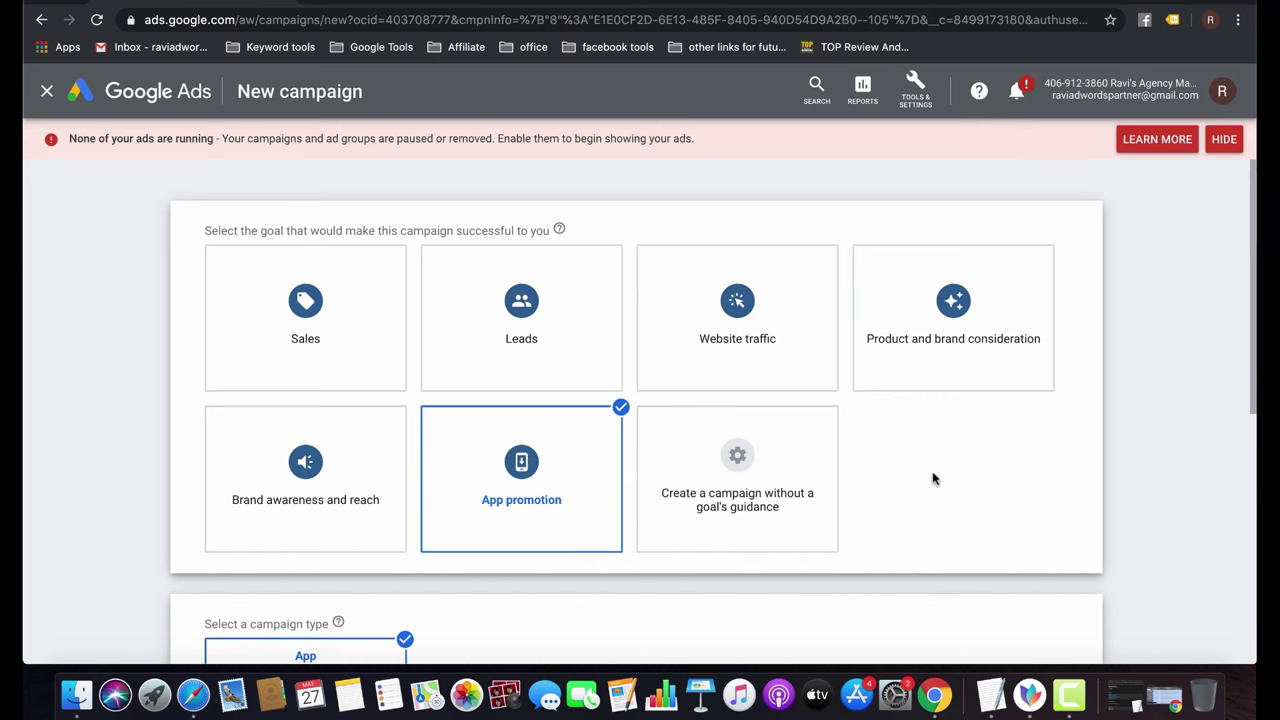
pyautogui.click(728, 470)
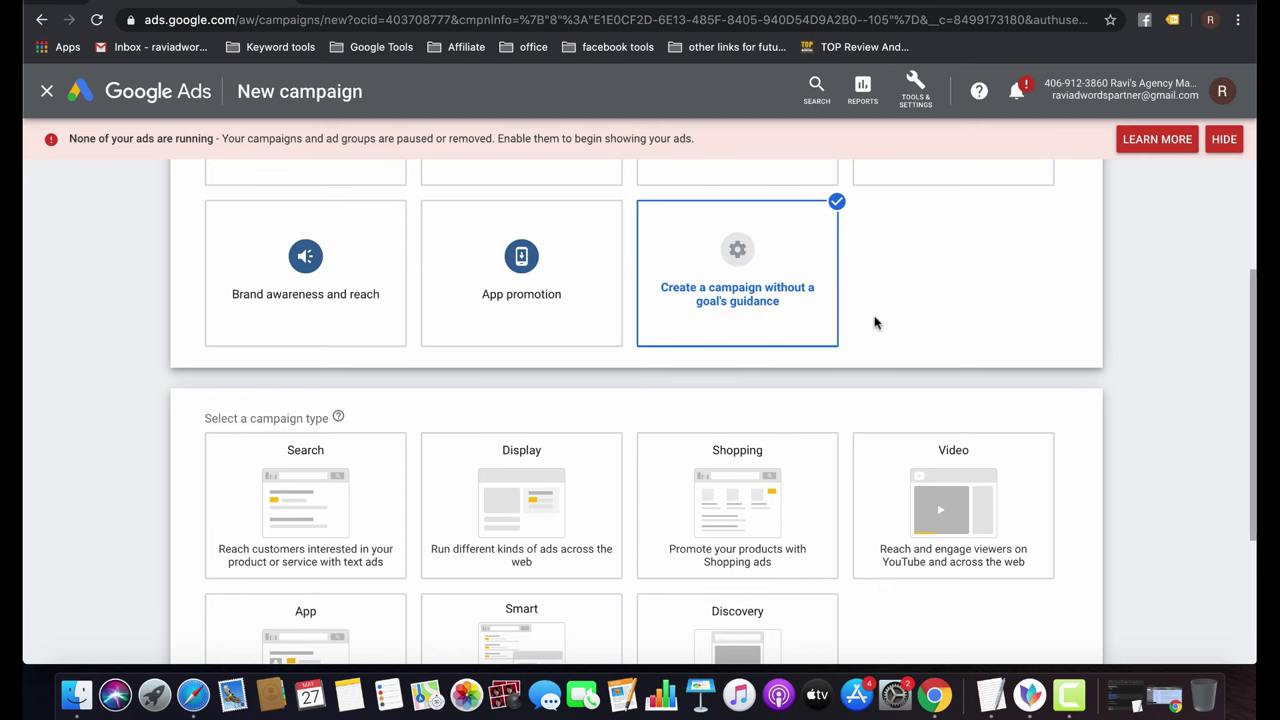
pyautogui.scroll(-3, 875, 322)
# Pick Search as the campaign type and review the available types.
pyautogui.click(381, 349)
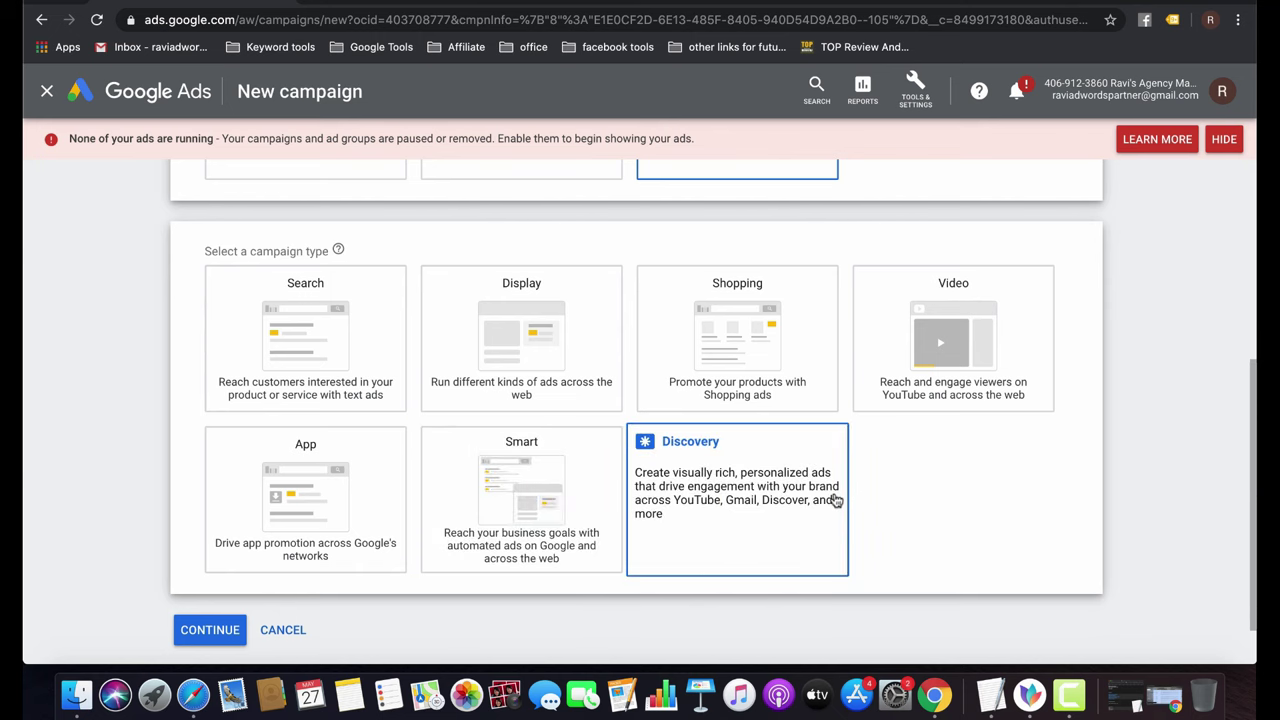
pyautogui.scroll(3, 836, 500)
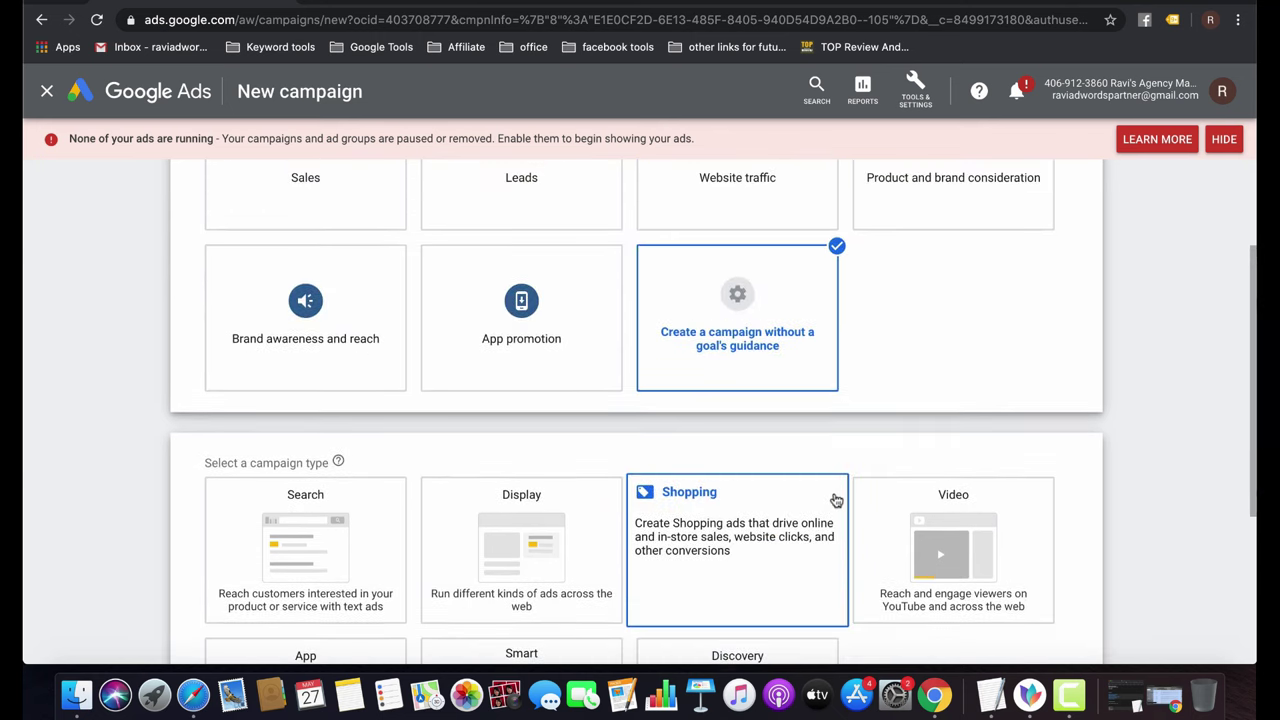
pyautogui.scroll(2, 836, 500)
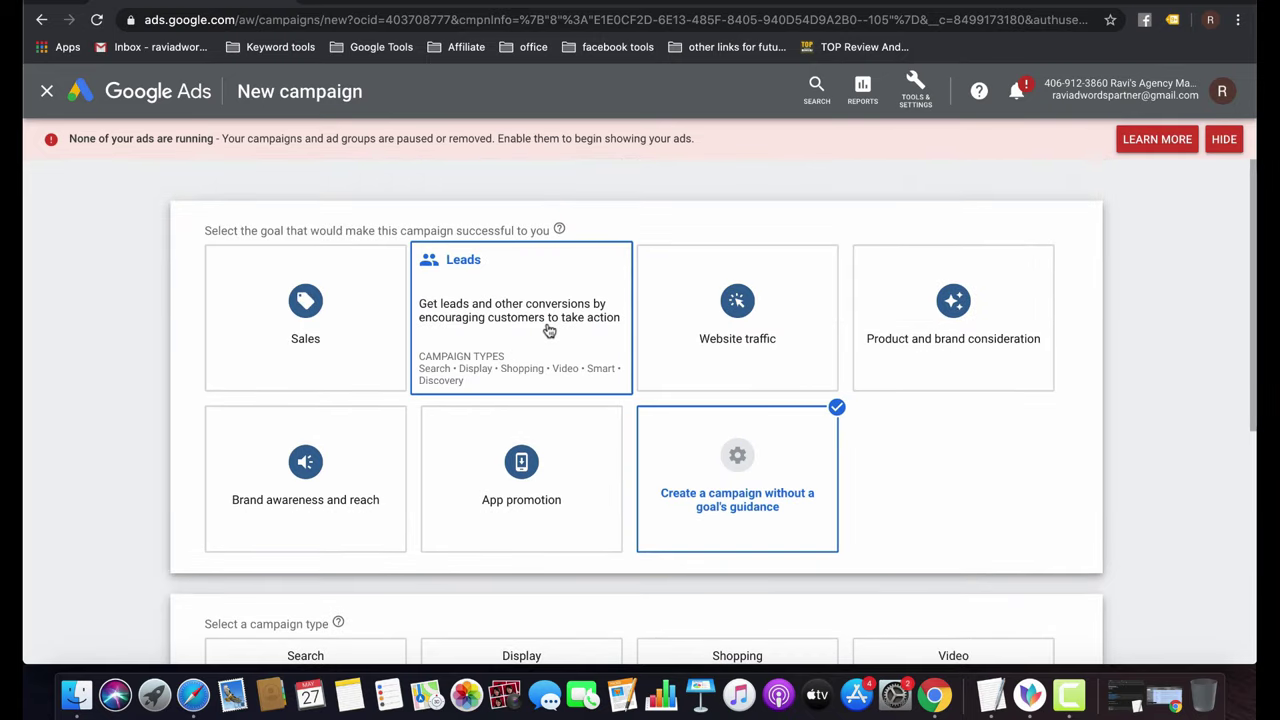
pyautogui.scroll(-5, 548, 330)
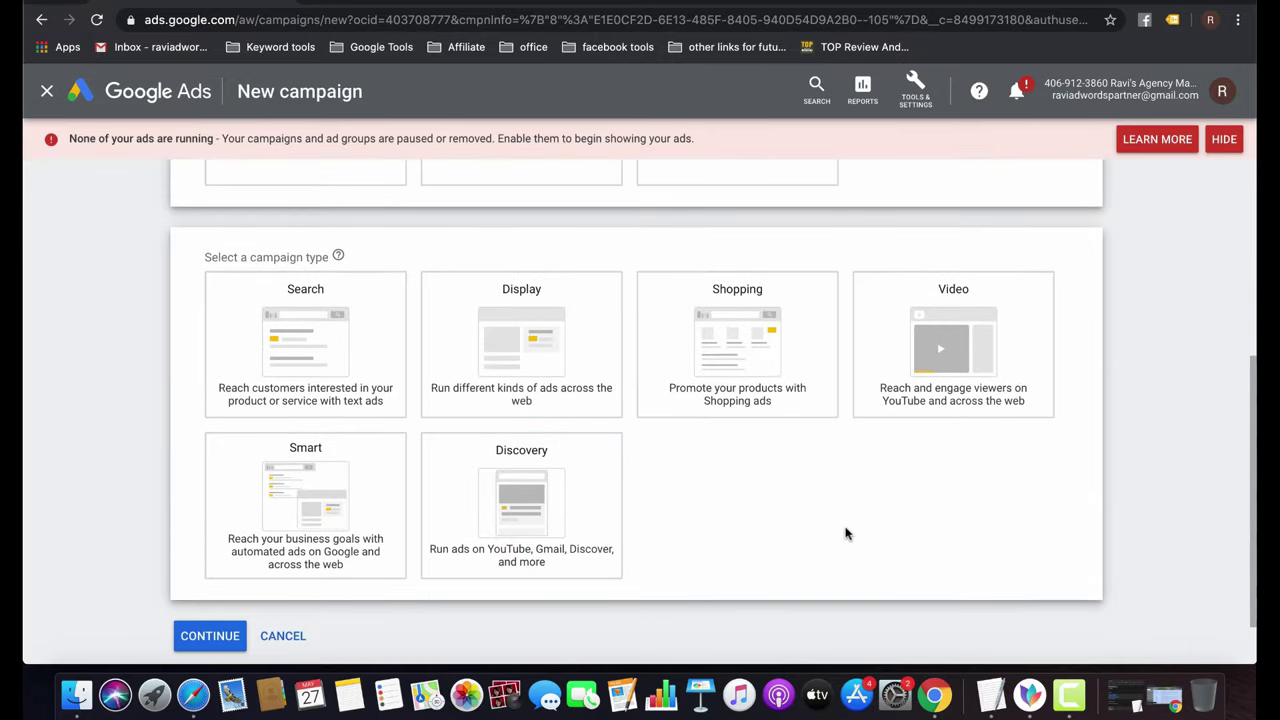
pyautogui.moveTo(340, 318)
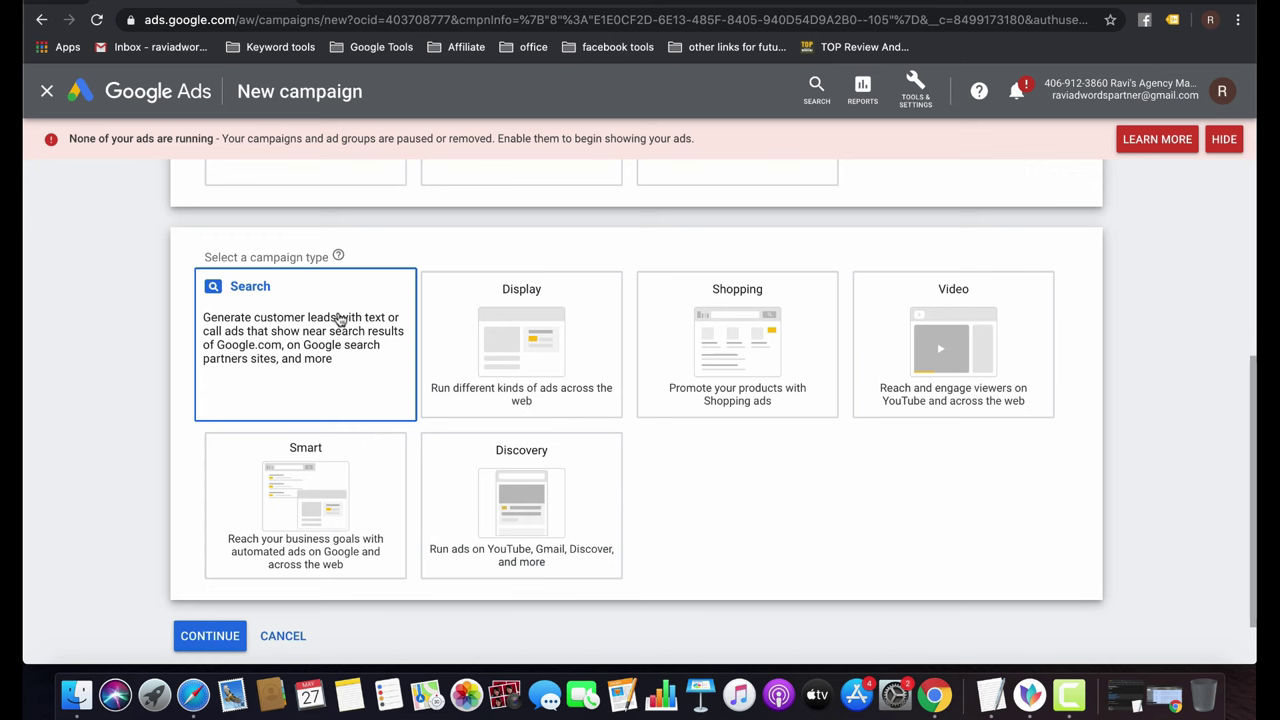
# Choose Website visits, paste the firm's website URL as the business website, and continue.
pyautogui.click(340, 318)
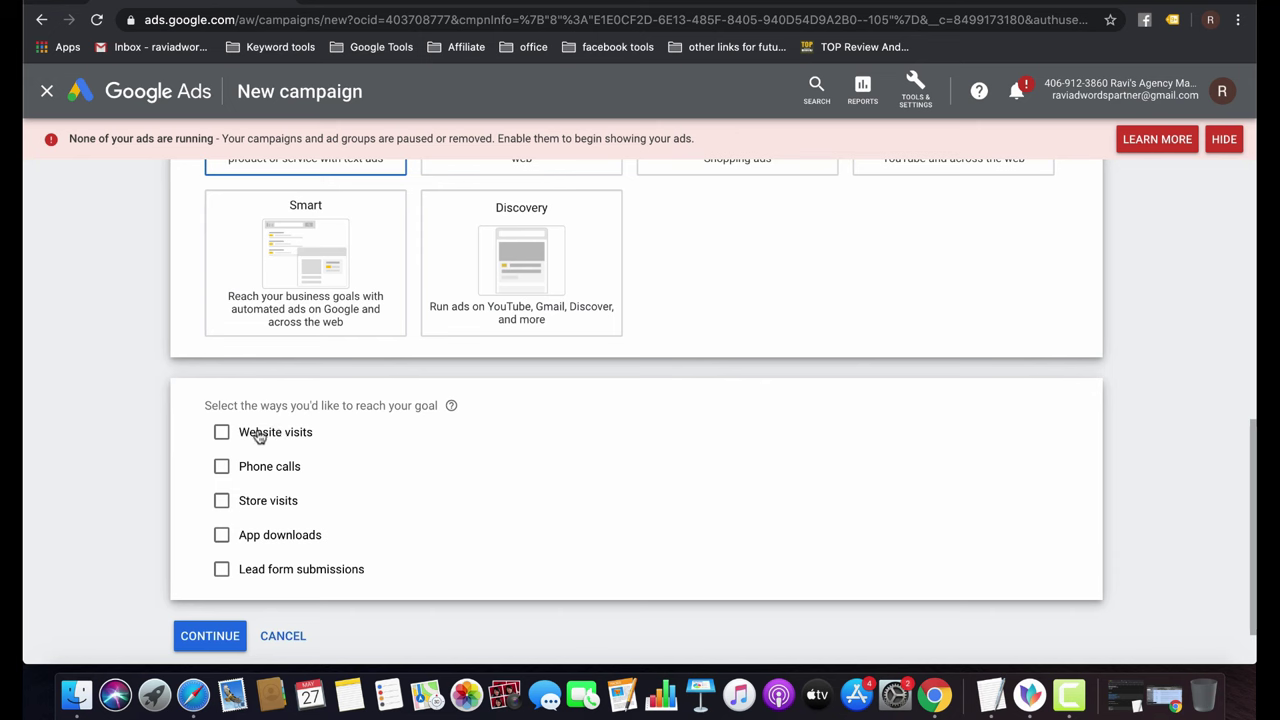
pyautogui.click(259, 435)
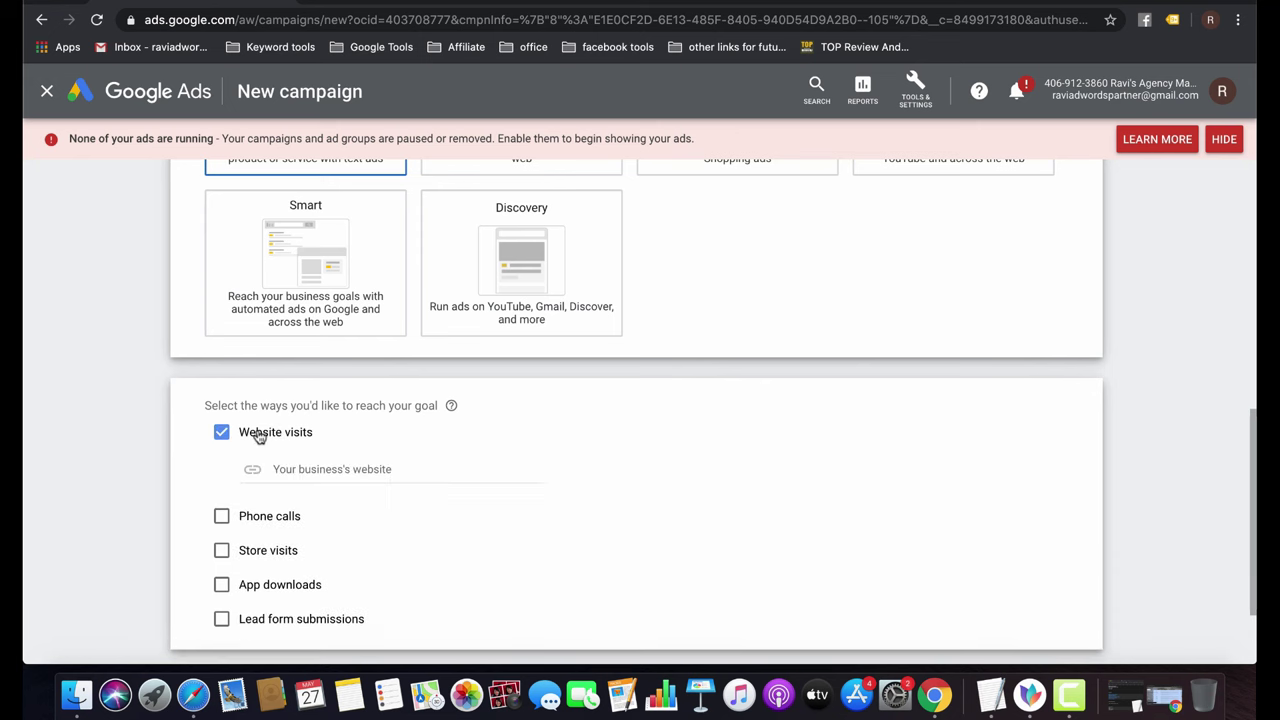
pyautogui.click(366, 470)
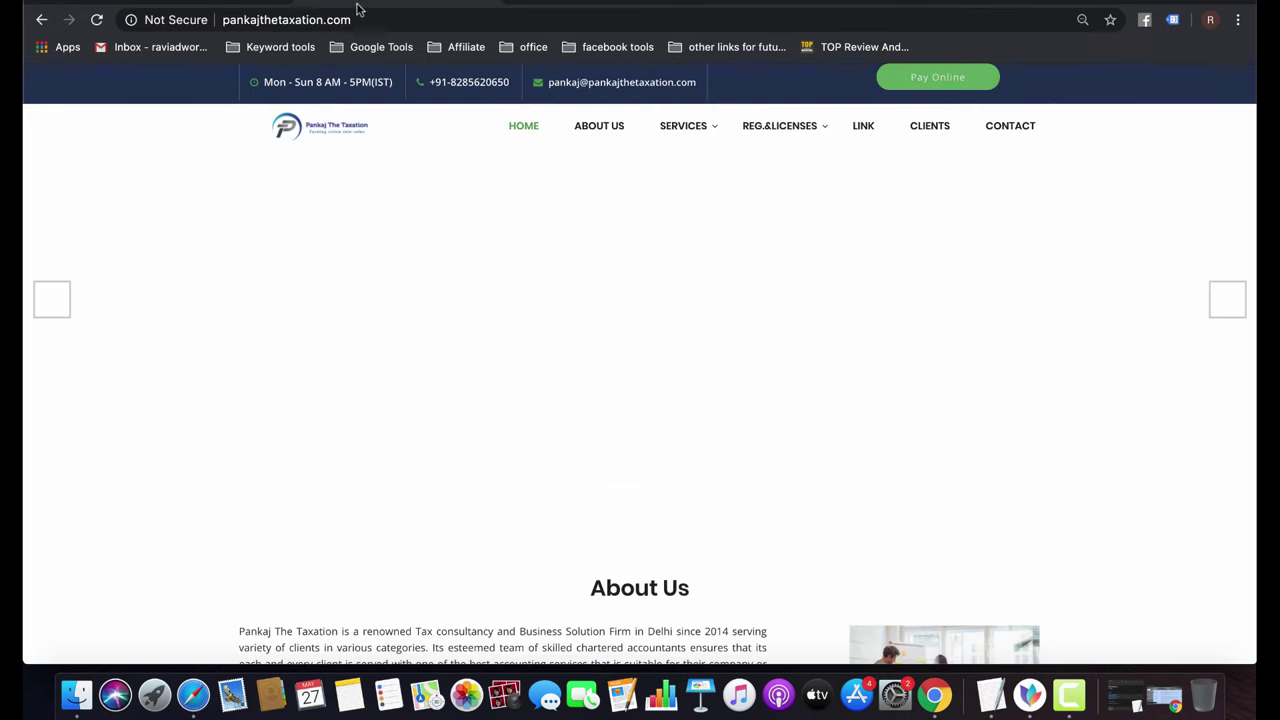
pyautogui.click(357, 16)
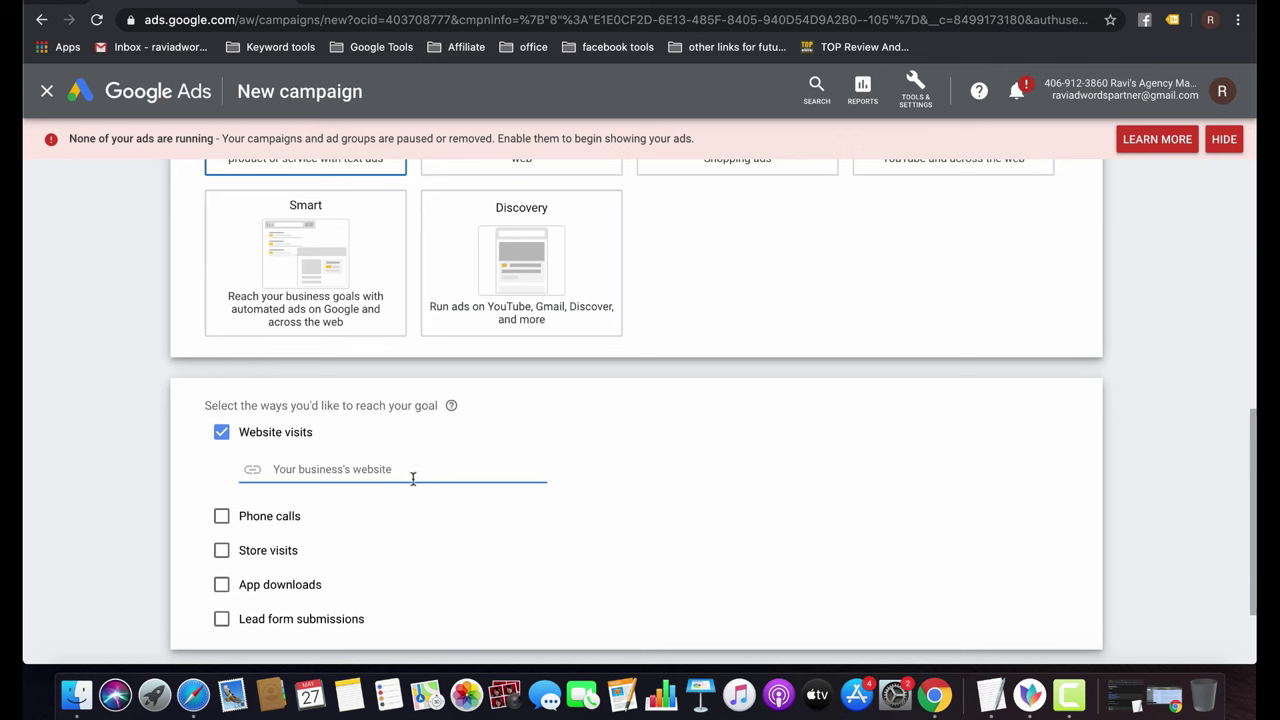
pyautogui.write('http://pankajthetaxation.com/')
pyautogui.scroll(-2, 474, 531)
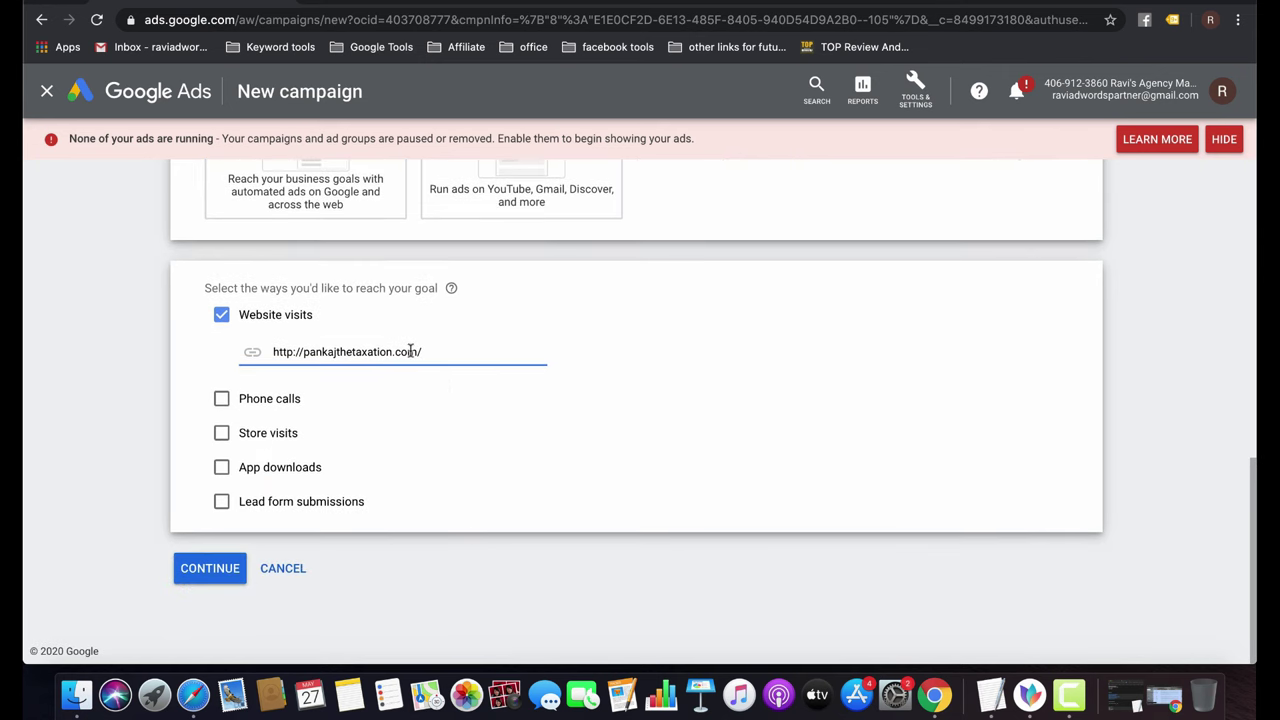
pyautogui.click(212, 584)
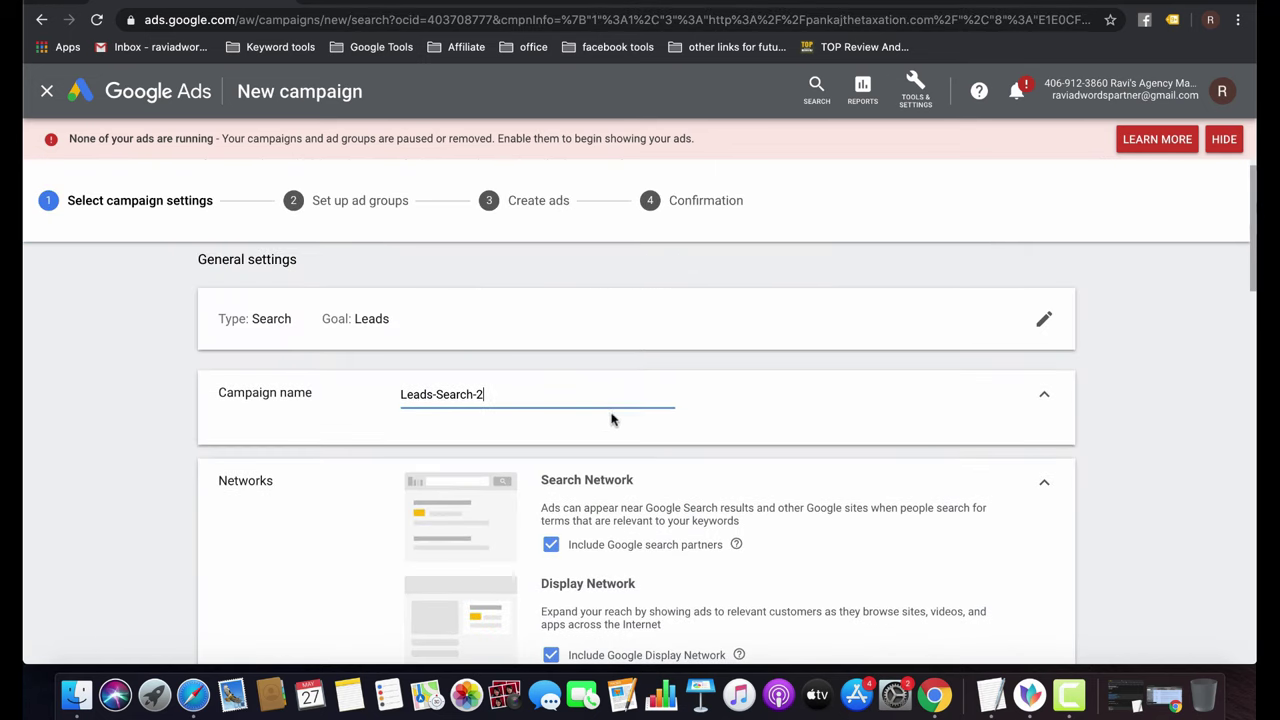
# Rename the campaign to 'Pankaj_Search_lead'.
pyautogui.tripleClick(518, 395)
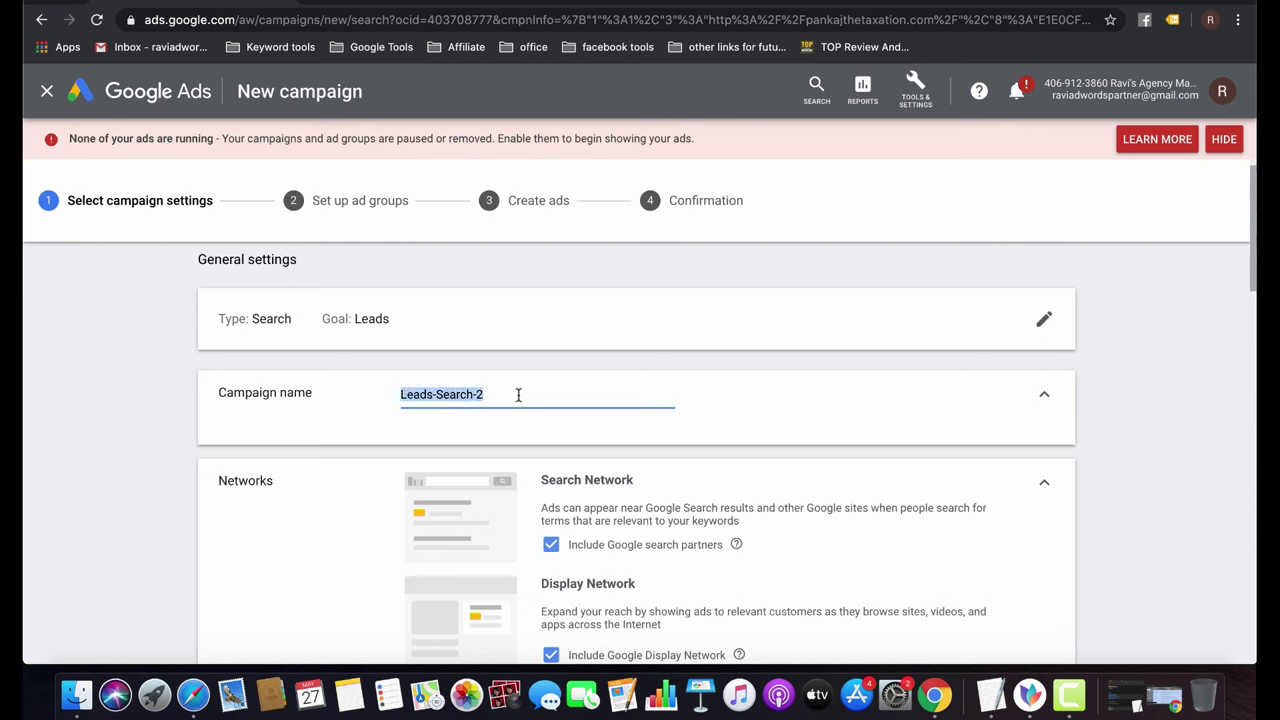
pyautogui.write('Pnaka')
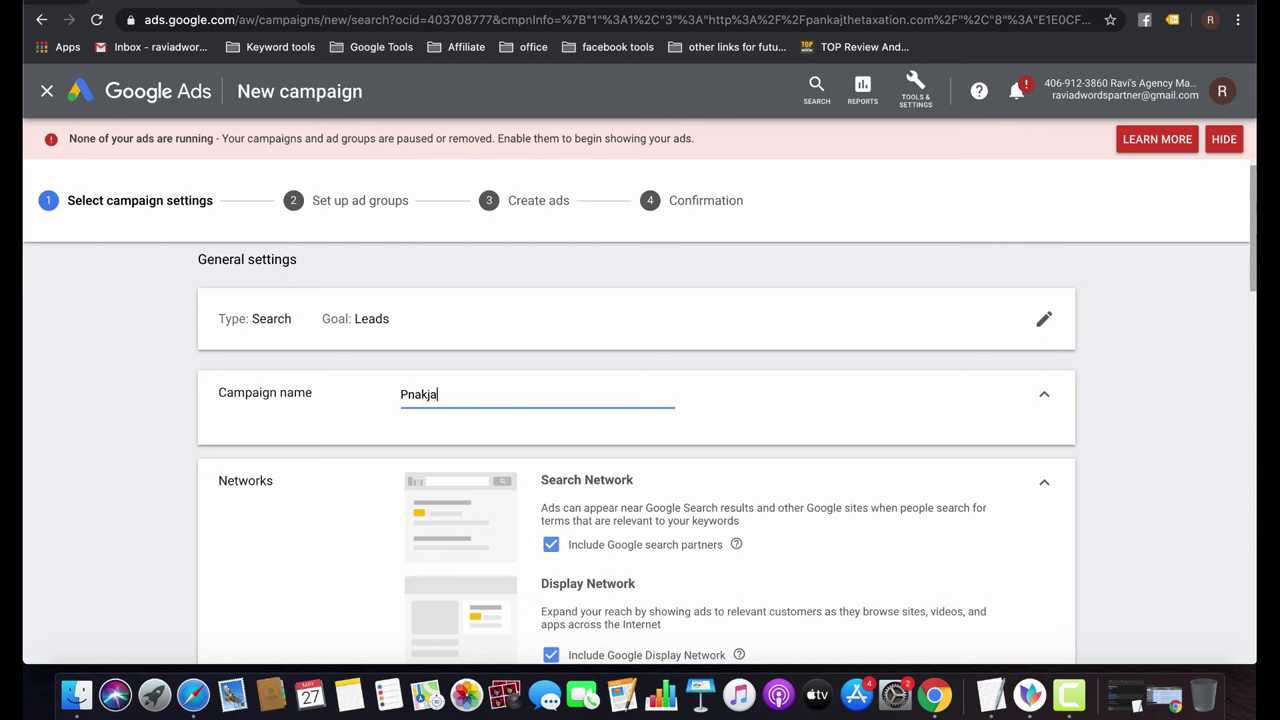
pyautogui.press('BackSpace')
pyautogui.press('BackSpace')
pyautogui.press('BackSpace')
pyautogui.press('BackSpace')
pyautogui.write('ankaj_Search_lead')
pyautogui.scroll(-4, 723, 436)
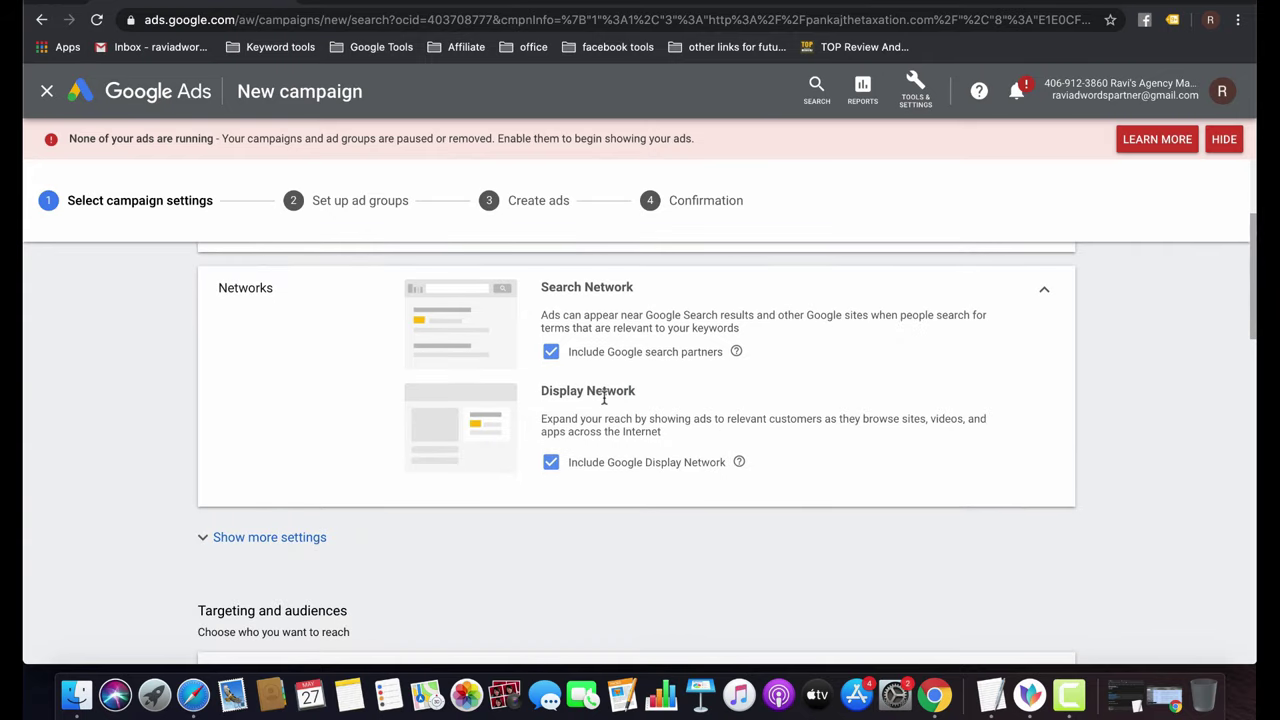
pyautogui.scroll(2, 603, 398)
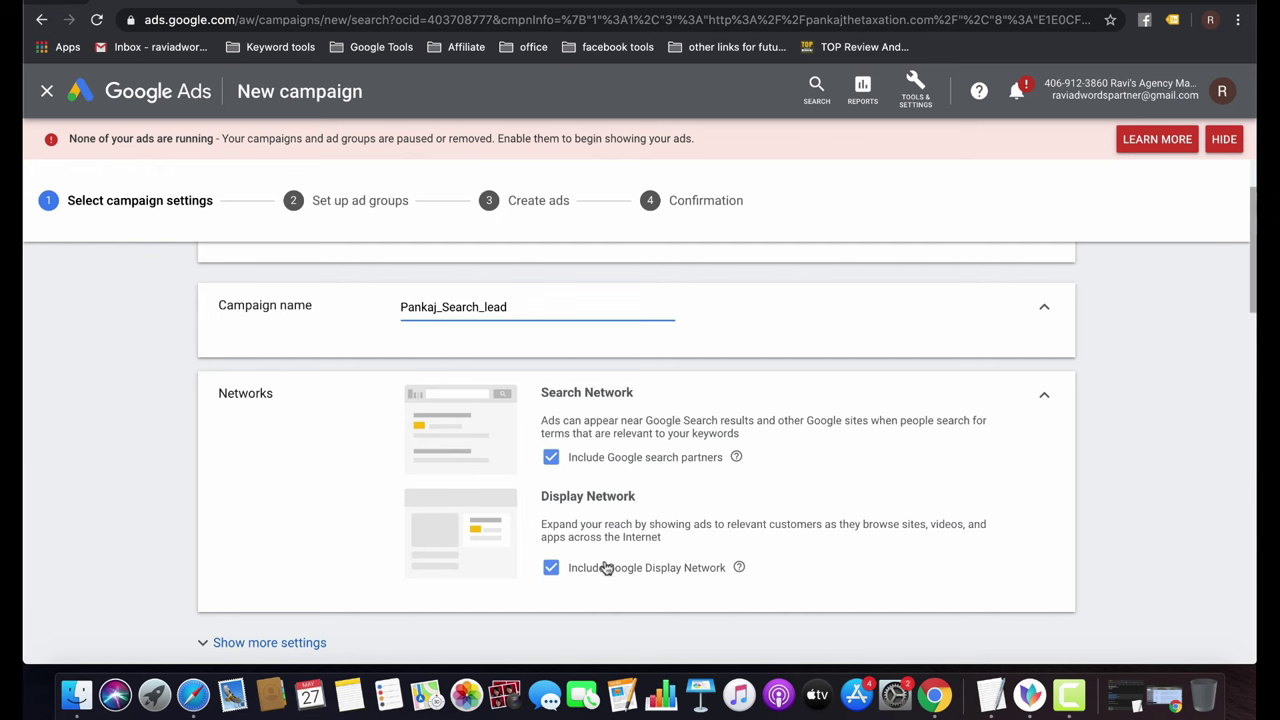
# Exclude the Google Display Network and reveal the additional campaign settings.
pyautogui.click(551, 568)
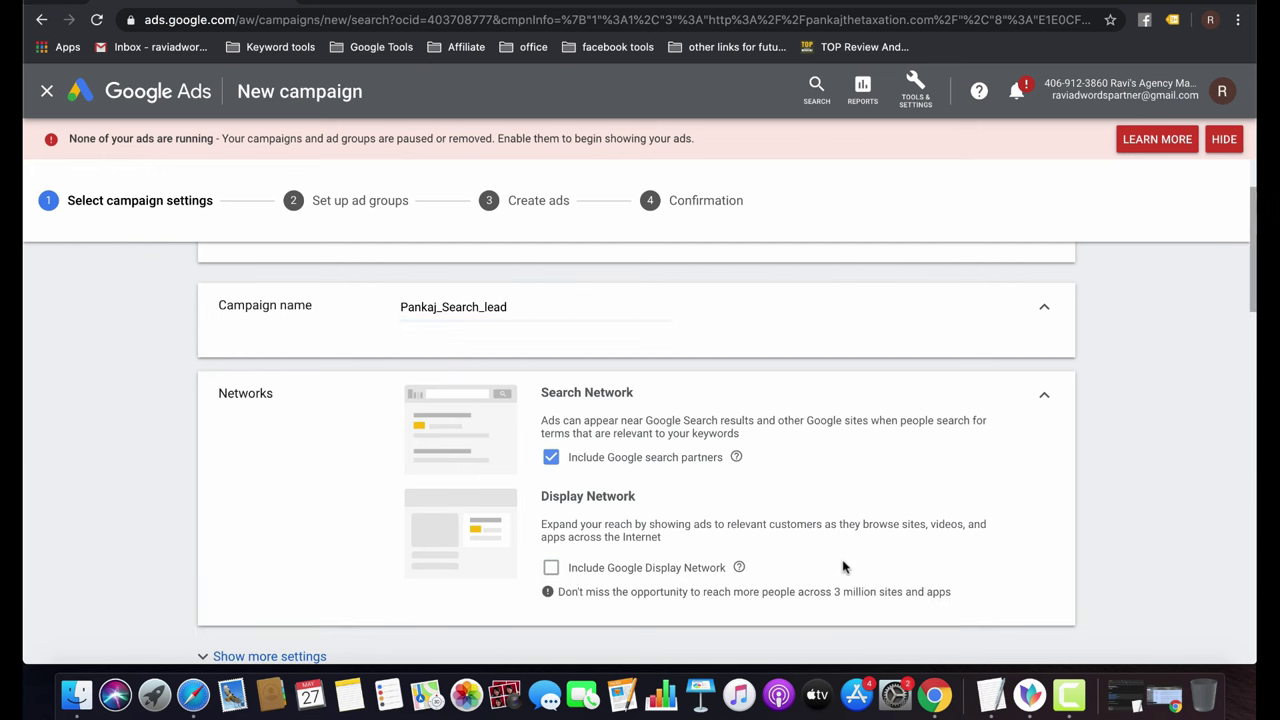
pyautogui.scroll(-1, 845, 568)
pyautogui.scroll(-3, 800, 520)
pyautogui.scroll(-3, 634, 451)
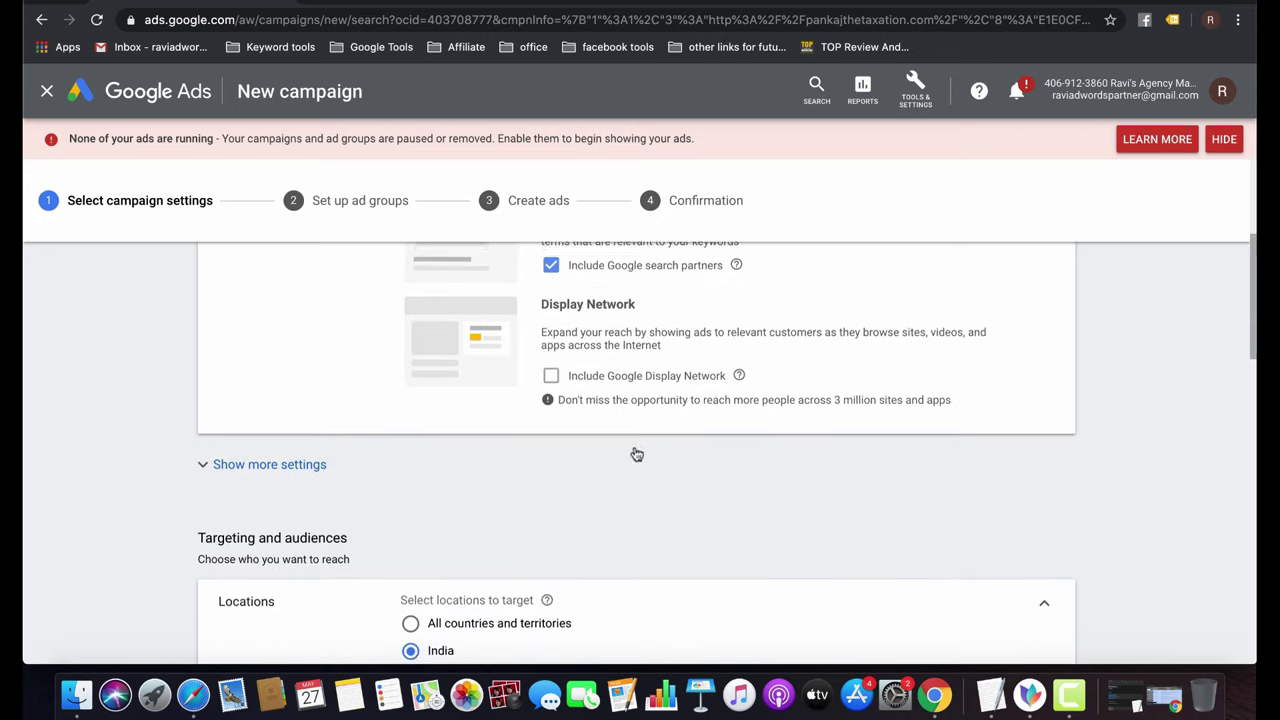
pyautogui.click(260, 322)
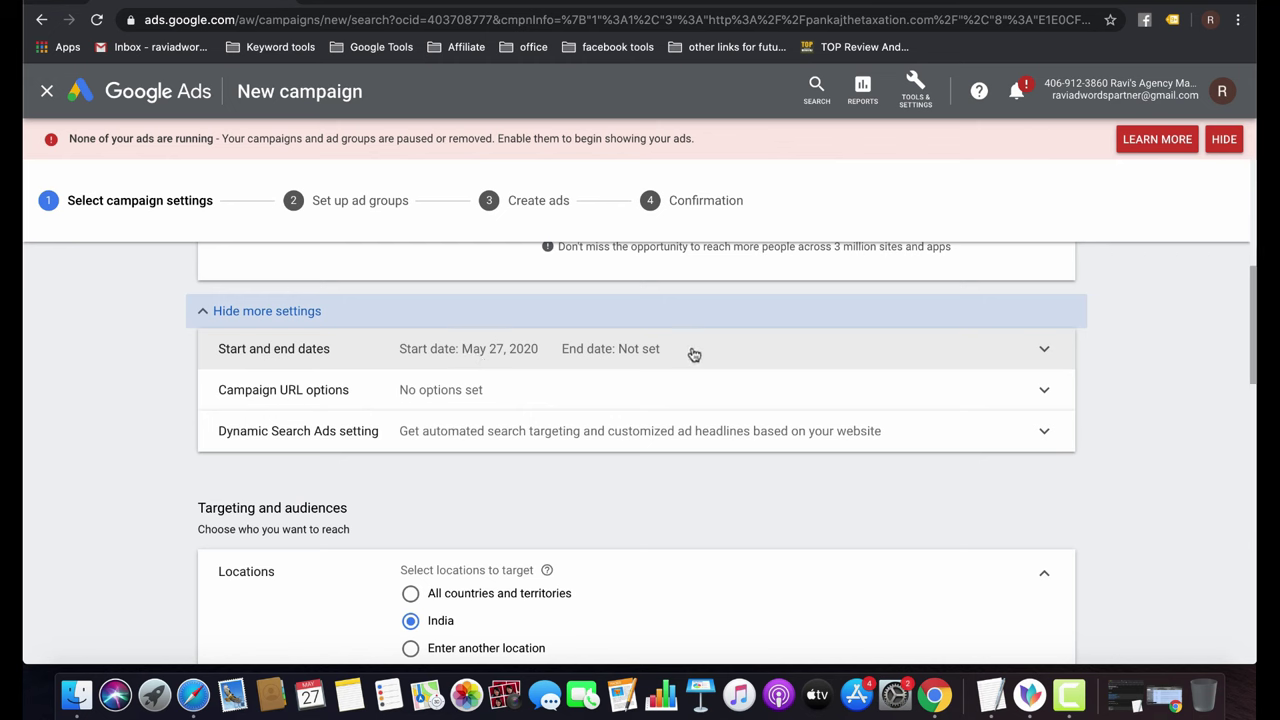
# Expand Campaign URL options to show tracking template, final URL suffix and custom parameters.
pyautogui.click(483, 389)
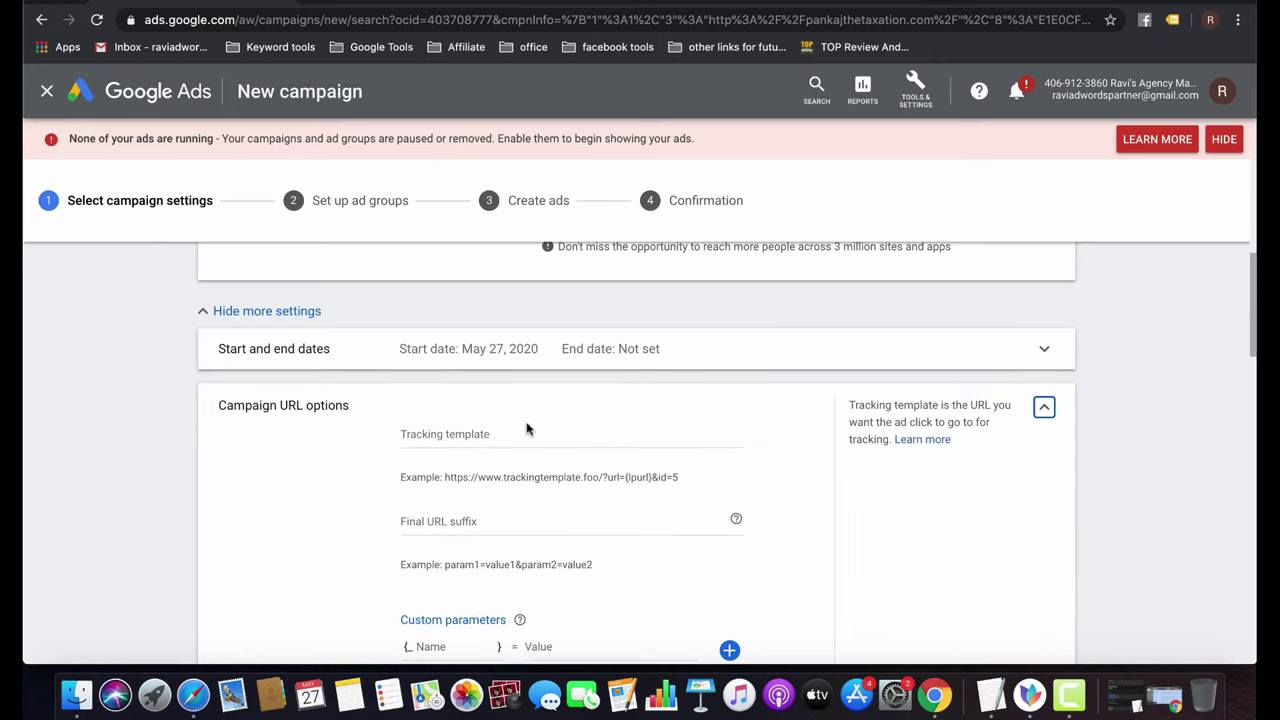
pyautogui.scroll(-3, 527, 429)
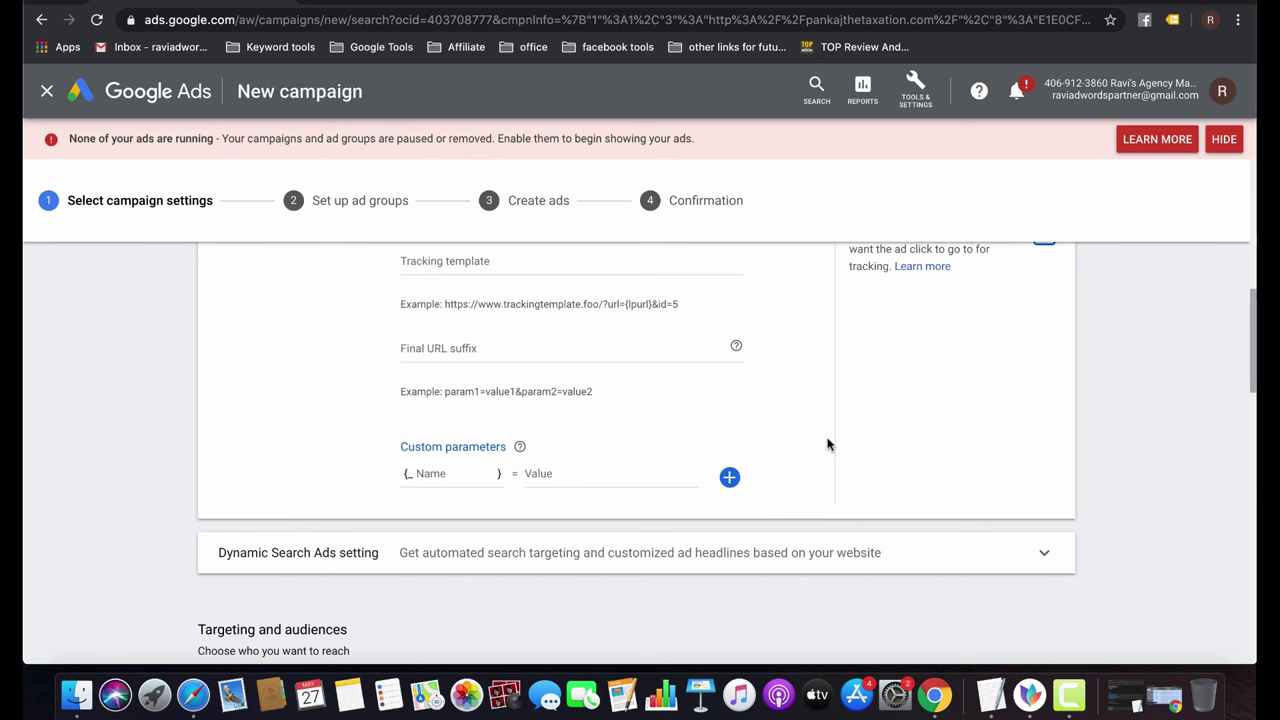
pyautogui.scroll(-4, 827, 444)
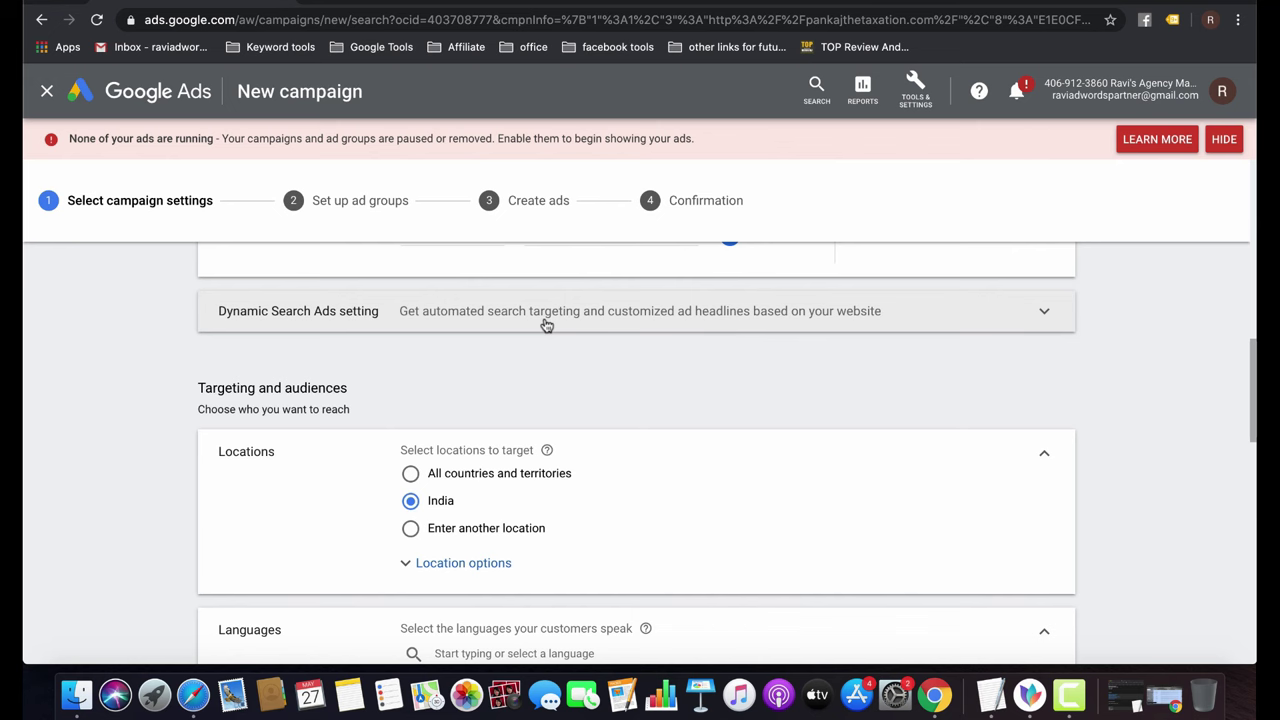
pyautogui.scroll(-3, 547, 325)
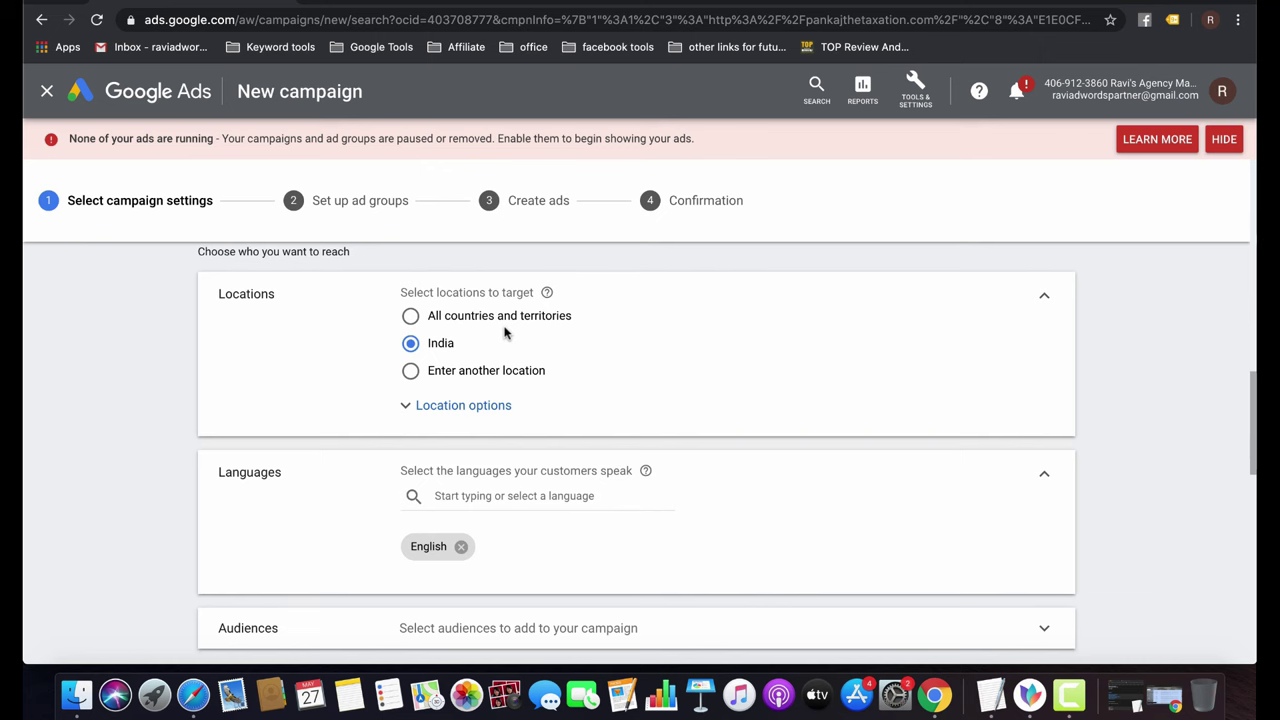
# Target only people in or regularly in India, then switch to the firm's website.
pyautogui.click(476, 414)
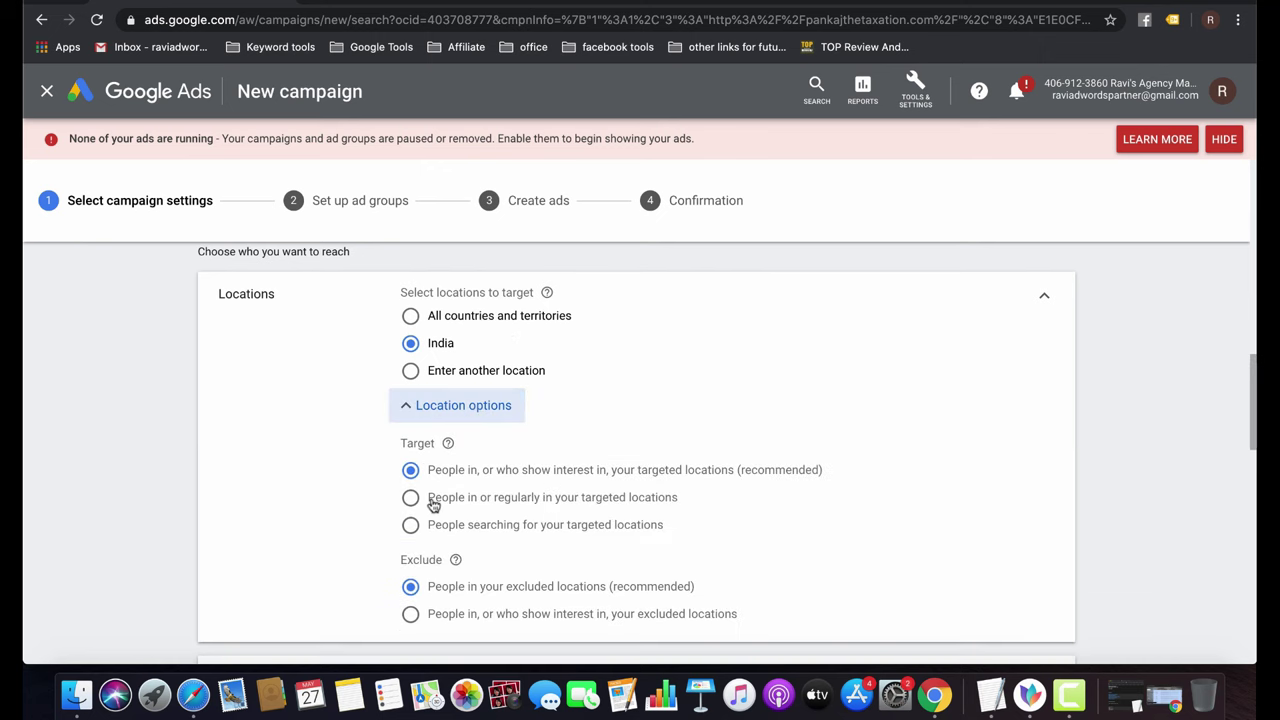
pyautogui.click(432, 503)
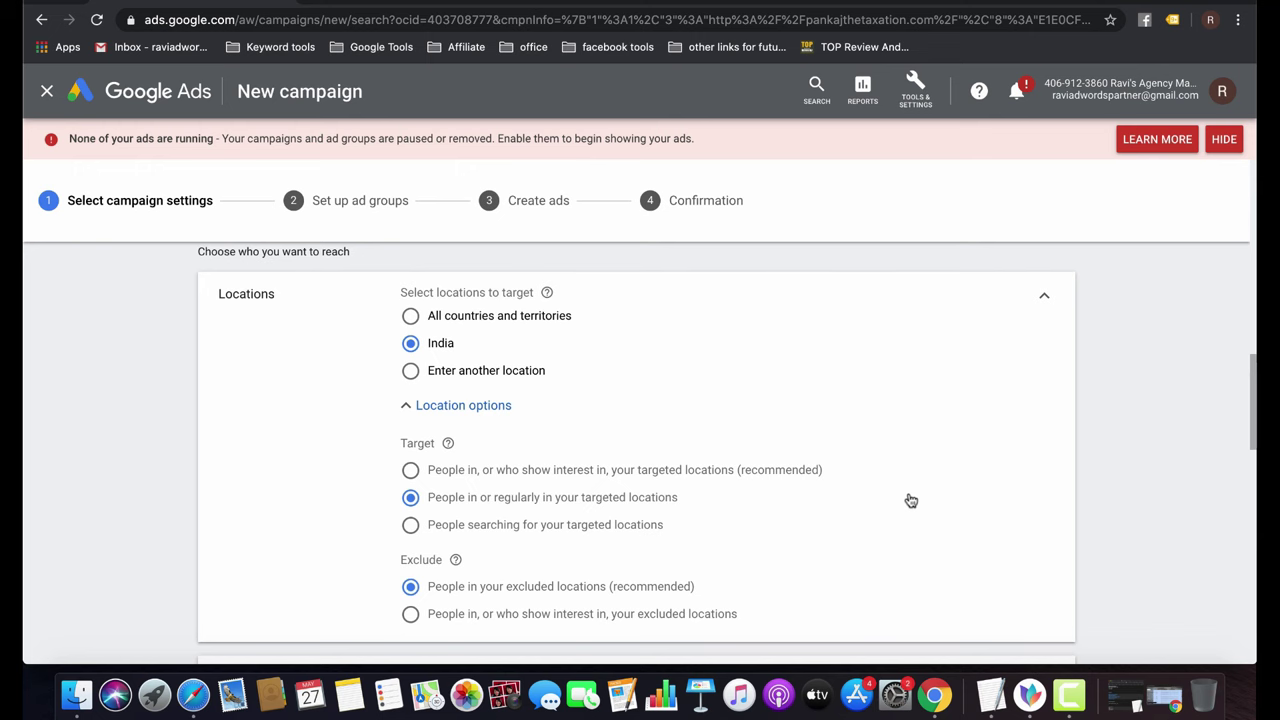
pyautogui.hotkey('ctrl', 'Tab')
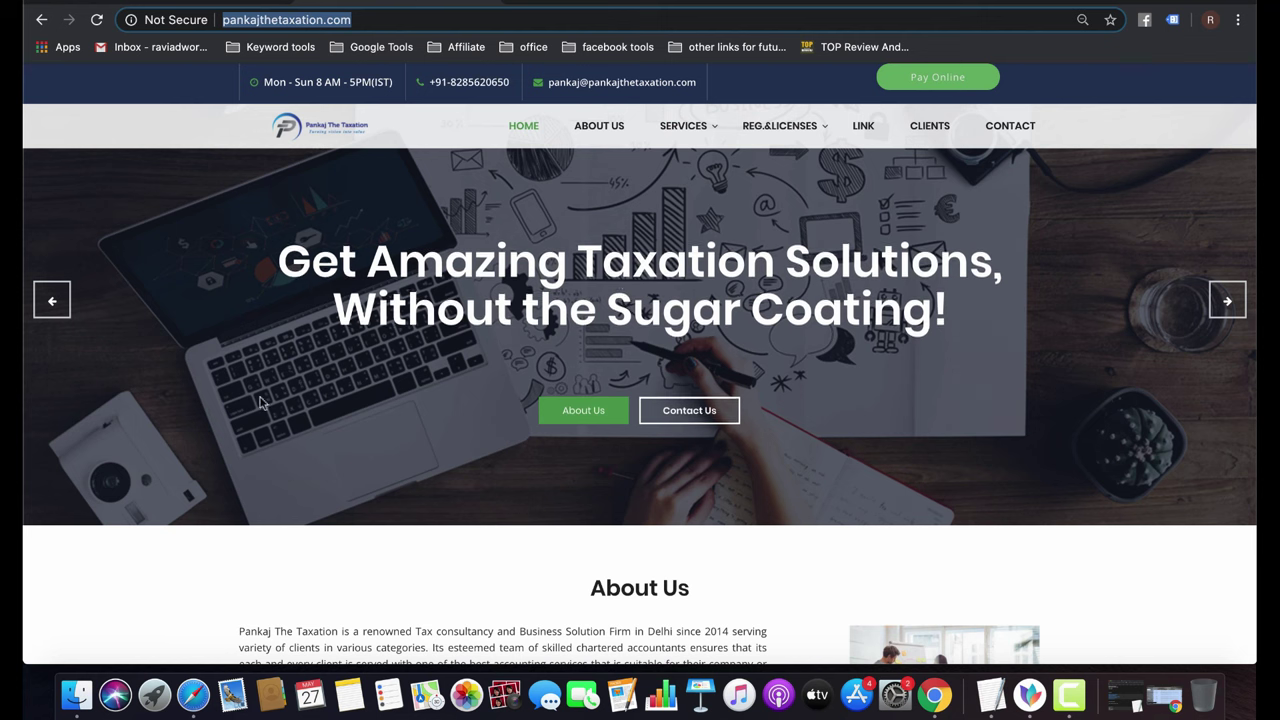
# Return from the firm's website to the Google Ads campaign settings.
pyautogui.hotkey('ctrl', 'shift', 'Tab')
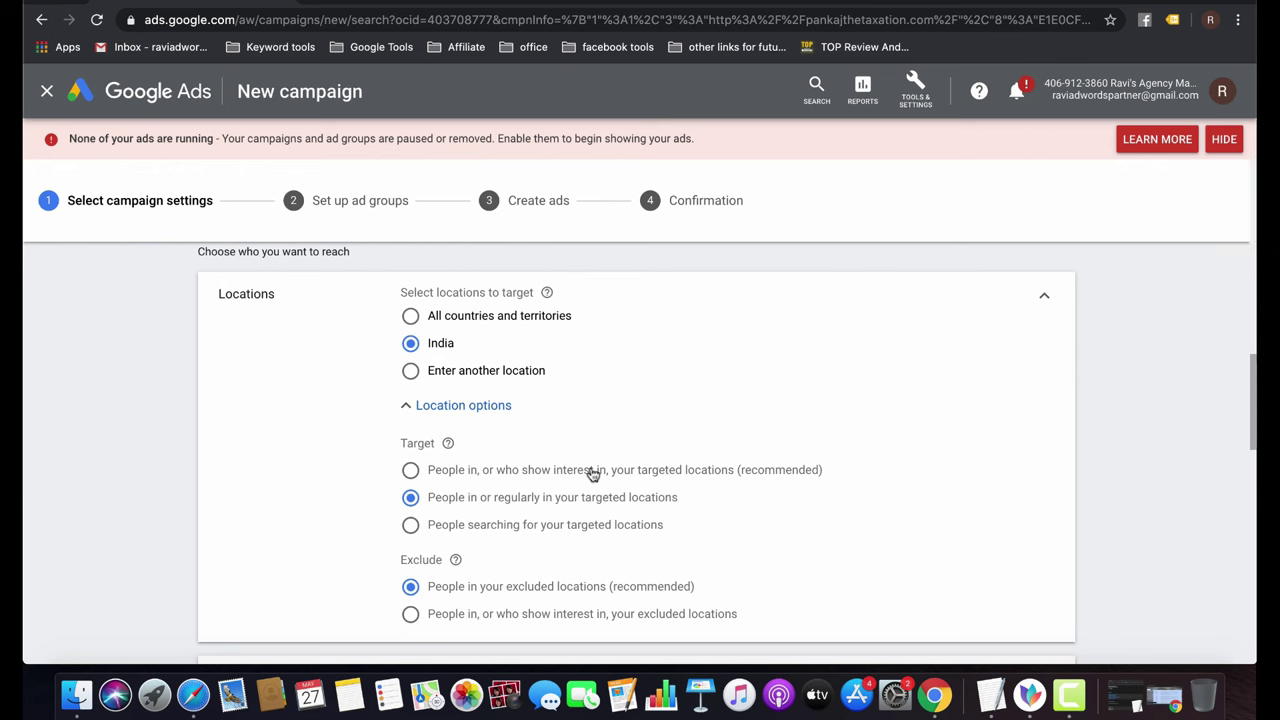
# Keep targeting people in the locations, remove English so all languages are targeted, and expand Audiences.
pyautogui.click(593, 474)
pyautogui.click(501, 508)
pyautogui.scroll(-5, 538, 502)
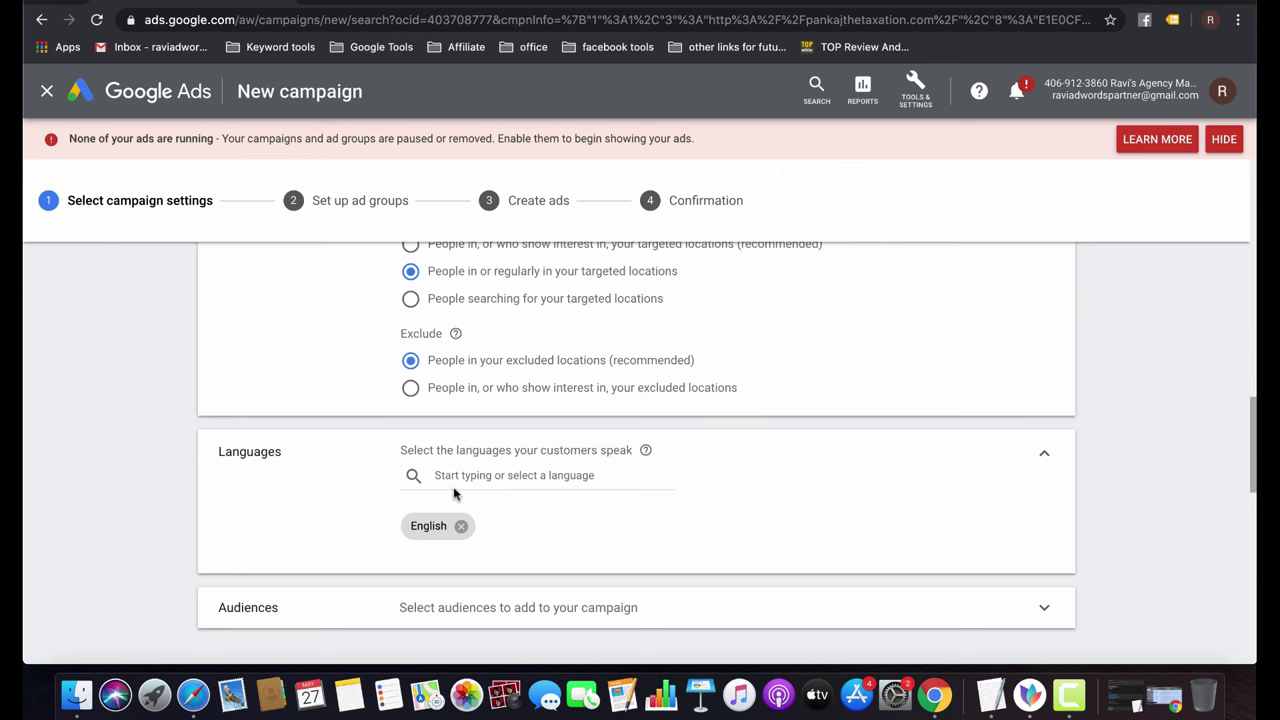
pyautogui.scroll(-3, 505, 452)
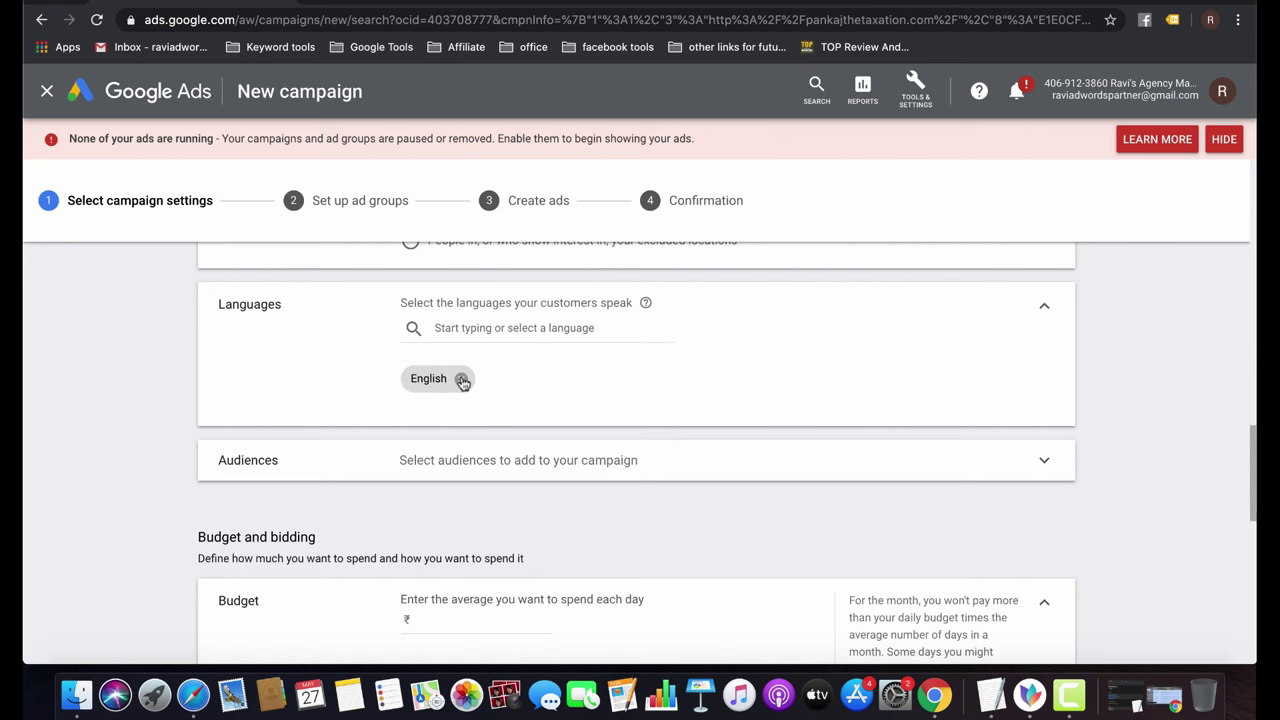
pyautogui.click(462, 381)
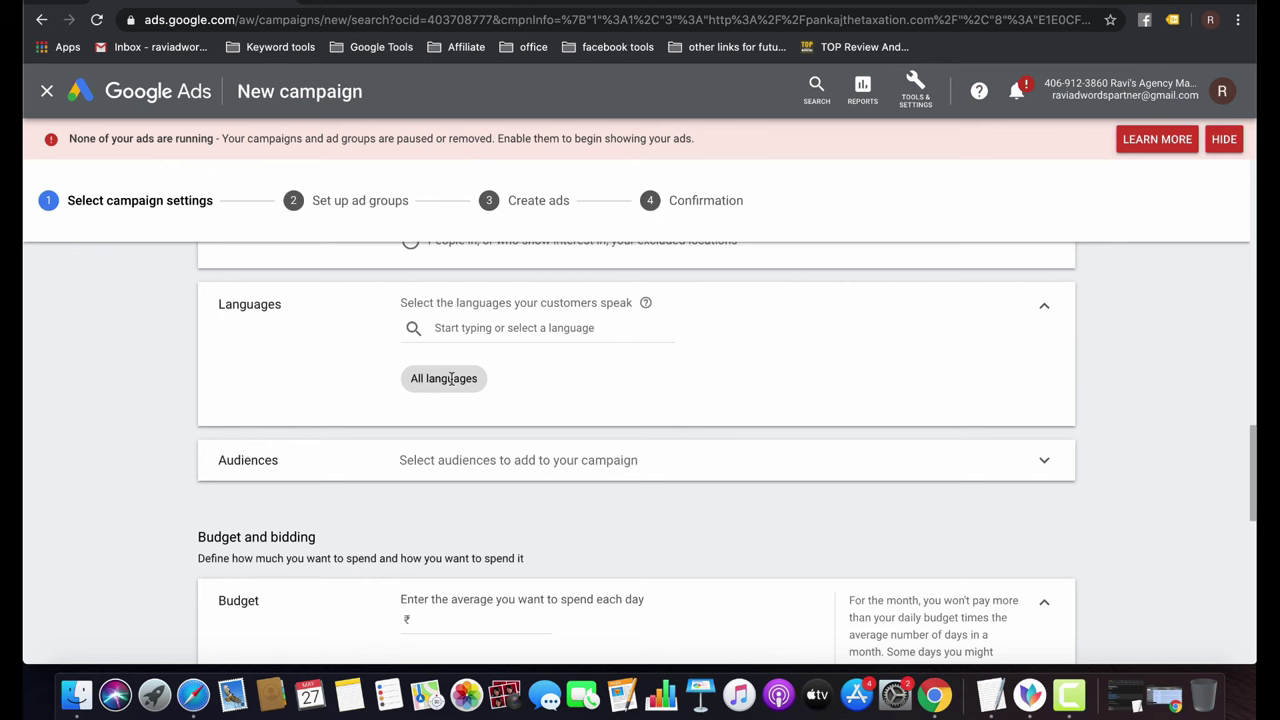
pyautogui.scroll(-3, 450, 380)
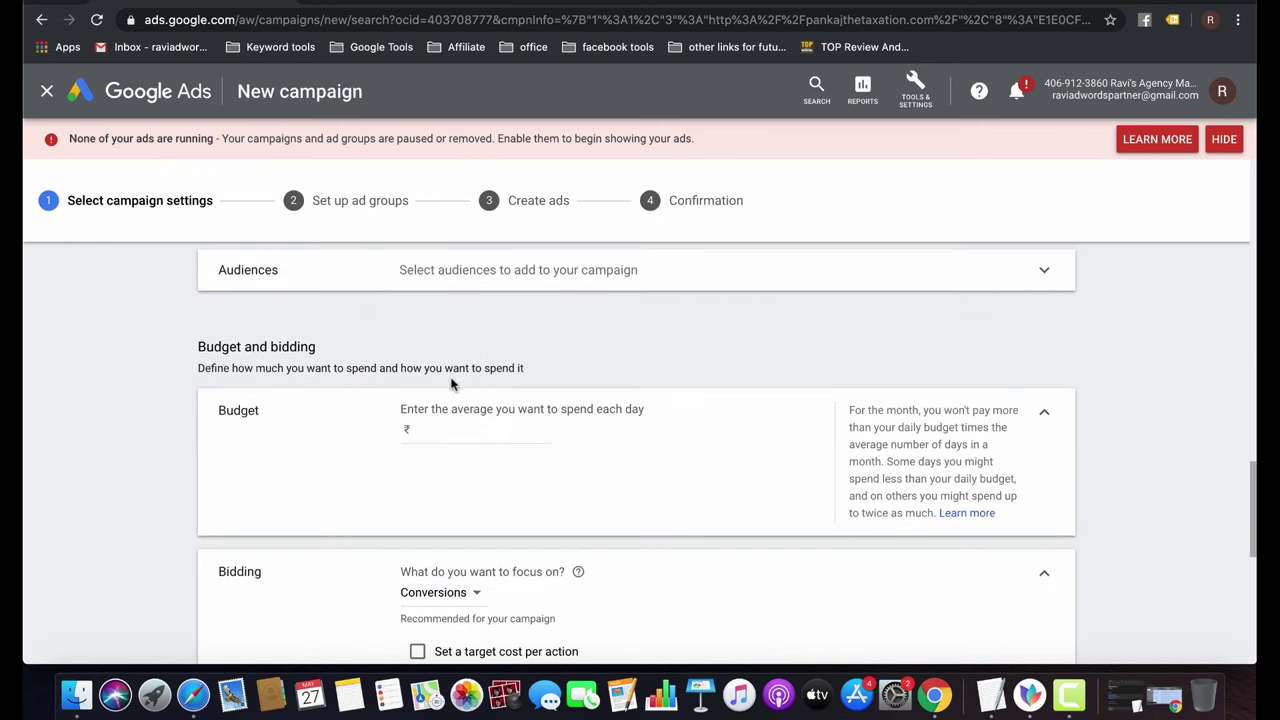
pyautogui.click(553, 276)
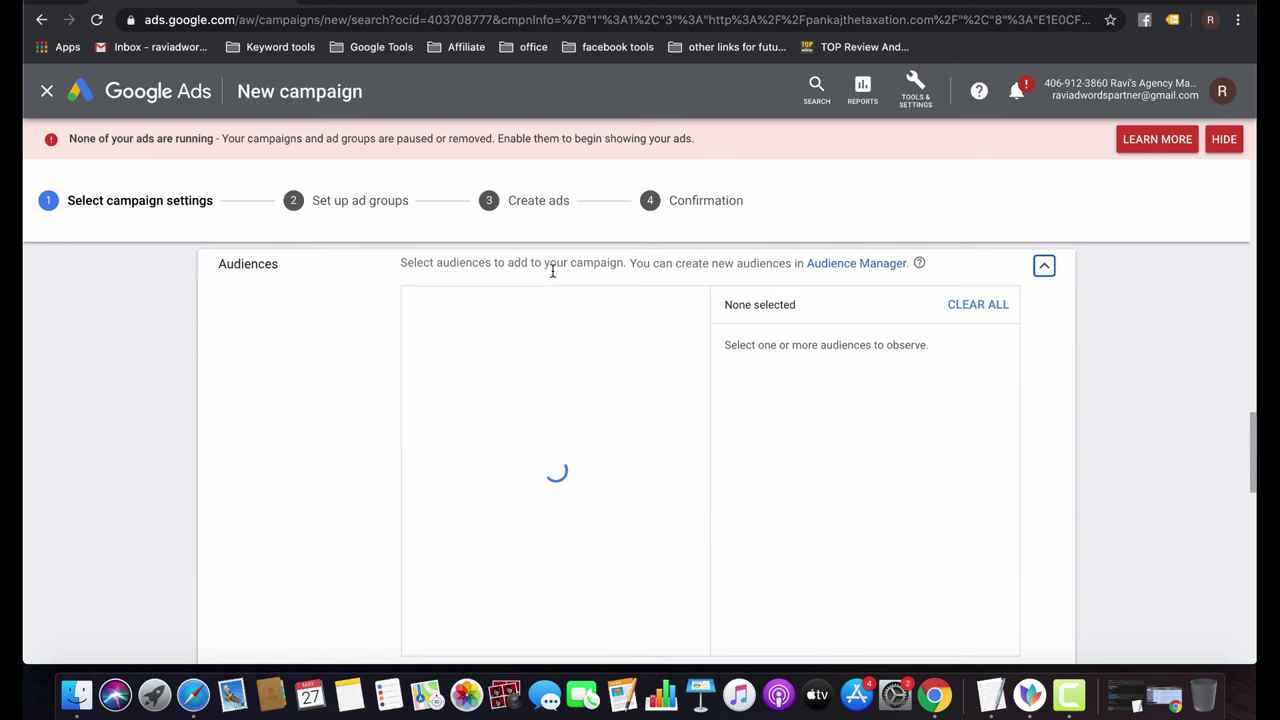
# Collapse Audiences and enter ₹500 as the campaign's average daily budget.
pyautogui.click(1044, 276)
pyautogui.scroll(-3, 623, 451)
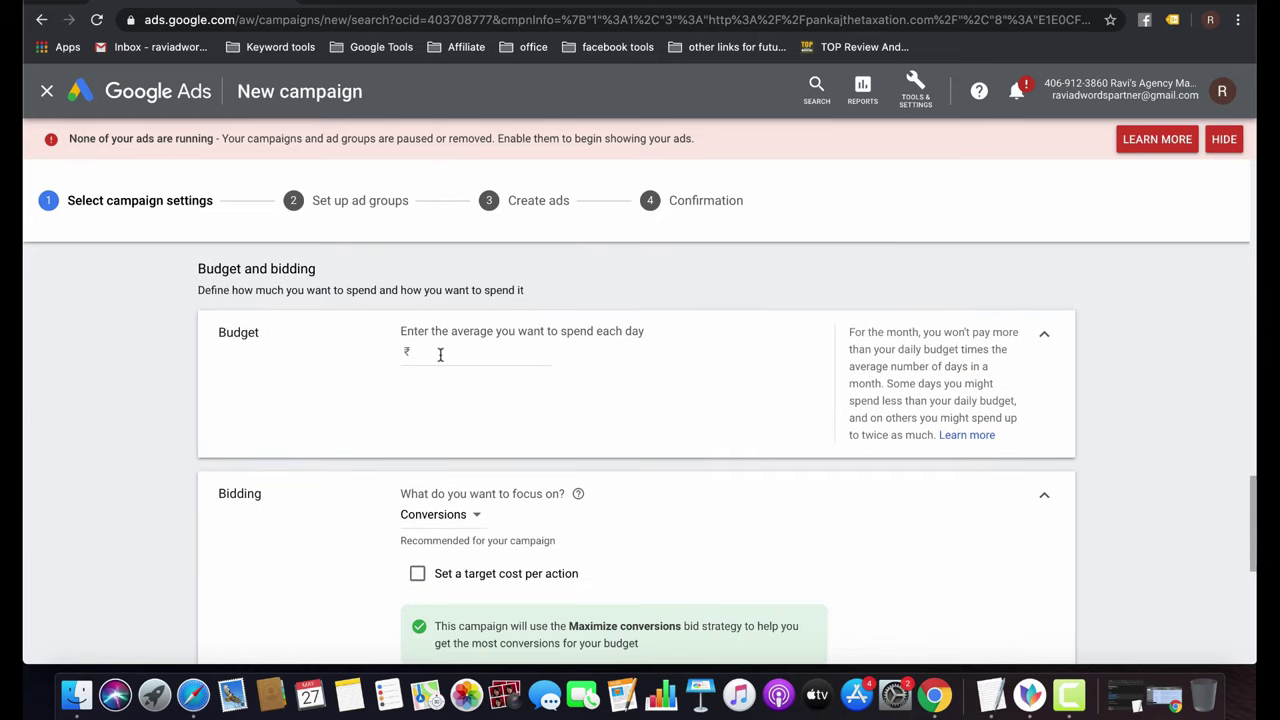
pyautogui.click(437, 353)
pyautogui.write('500')
pyautogui.click(675, 446)
pyautogui.scroll(-5, 566, 381)
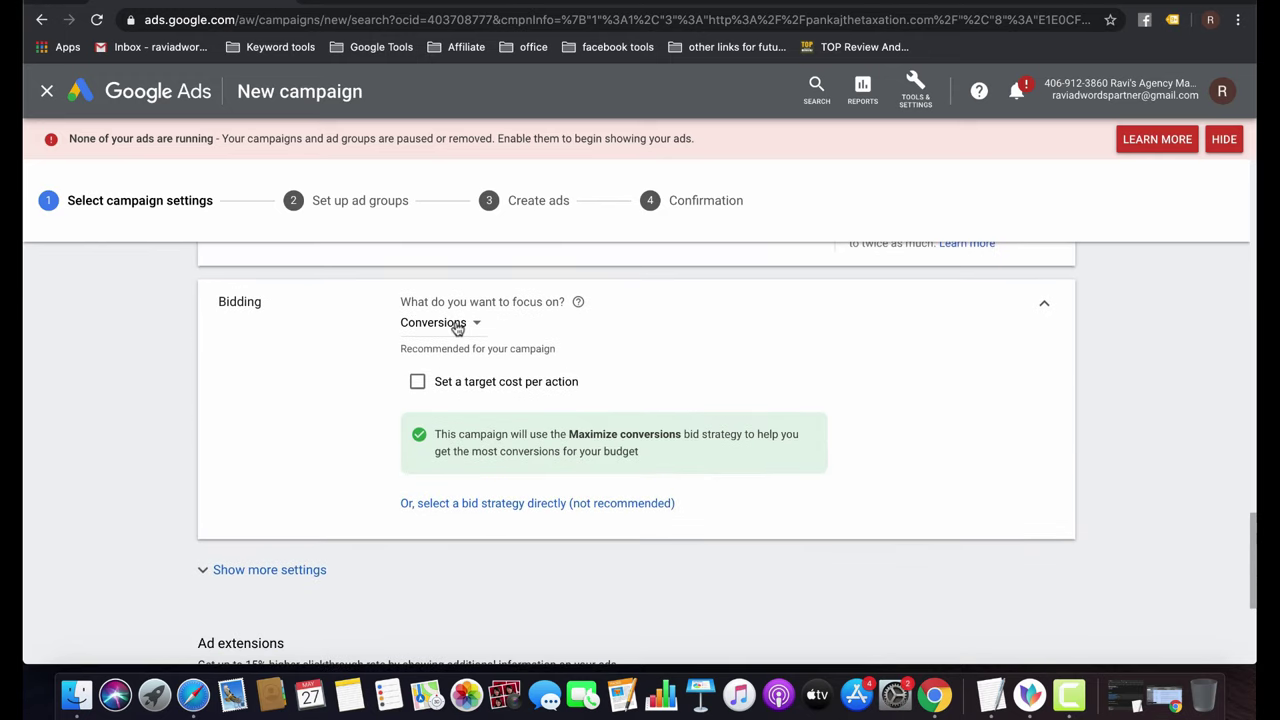
# Keep Conversions as the bidding focus, then pick Manual CPC as the bid strategy directly.
pyautogui.click(457, 326)
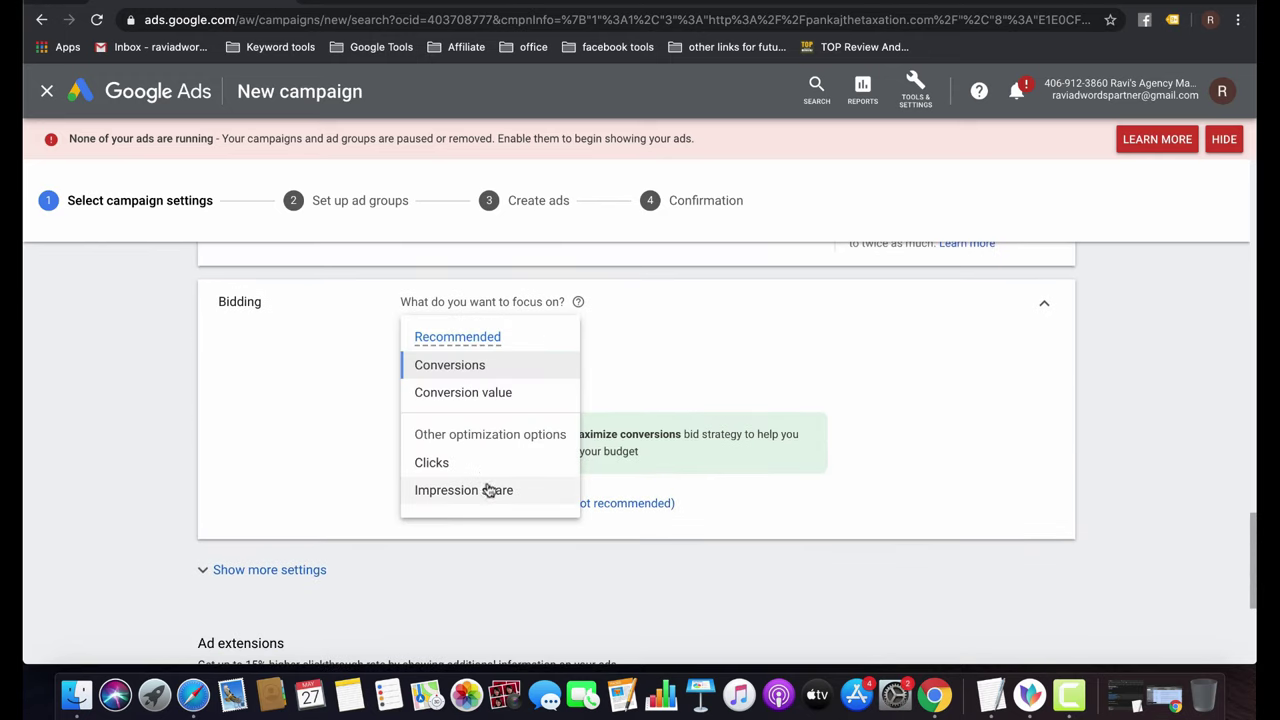
pyautogui.click(654, 383)
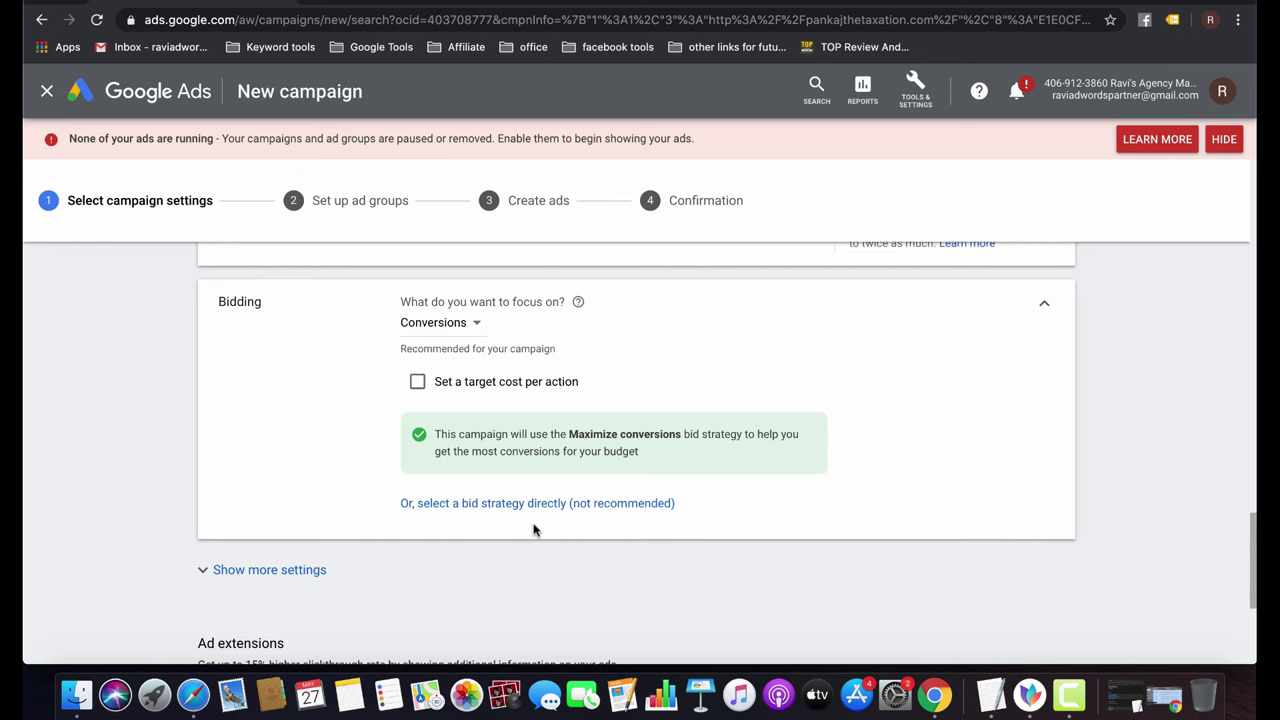
pyautogui.click(481, 507)
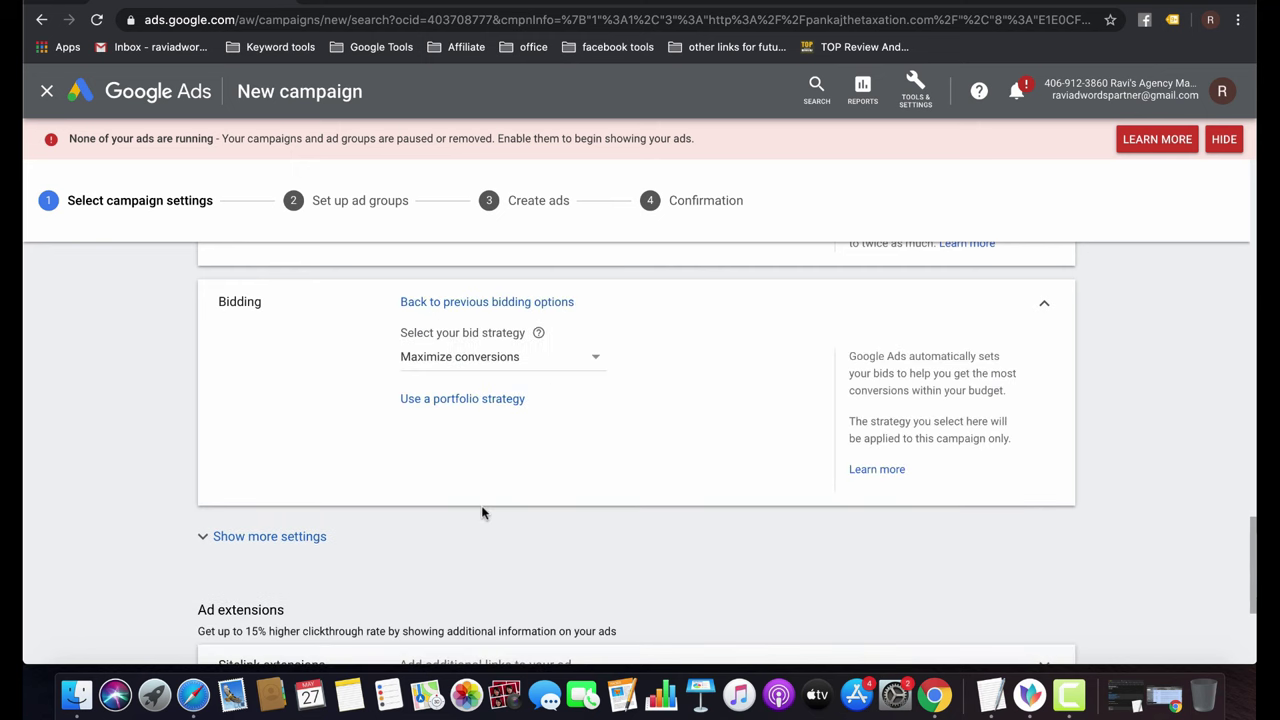
pyautogui.click(511, 366)
pyautogui.click(430, 611)
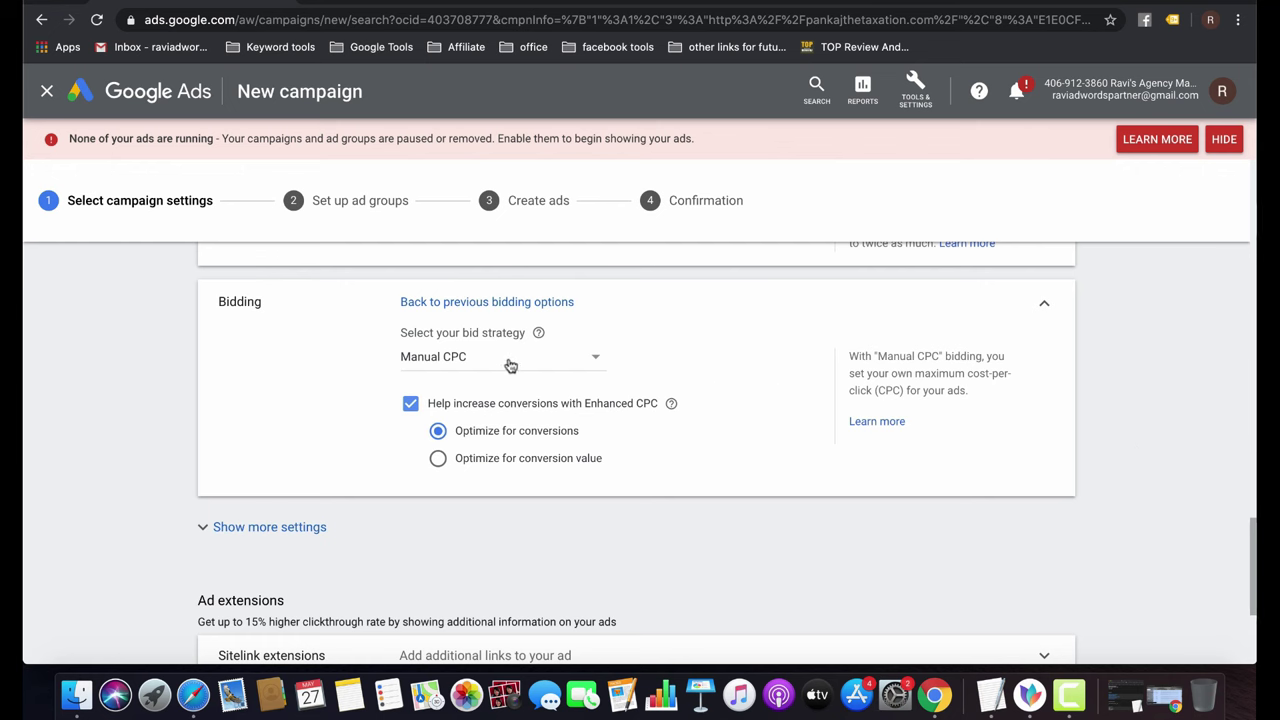
# Uncheck 'Help increase conversions with Enhanced CPC' under Manual CPC bidding.
pyautogui.click(409, 405)
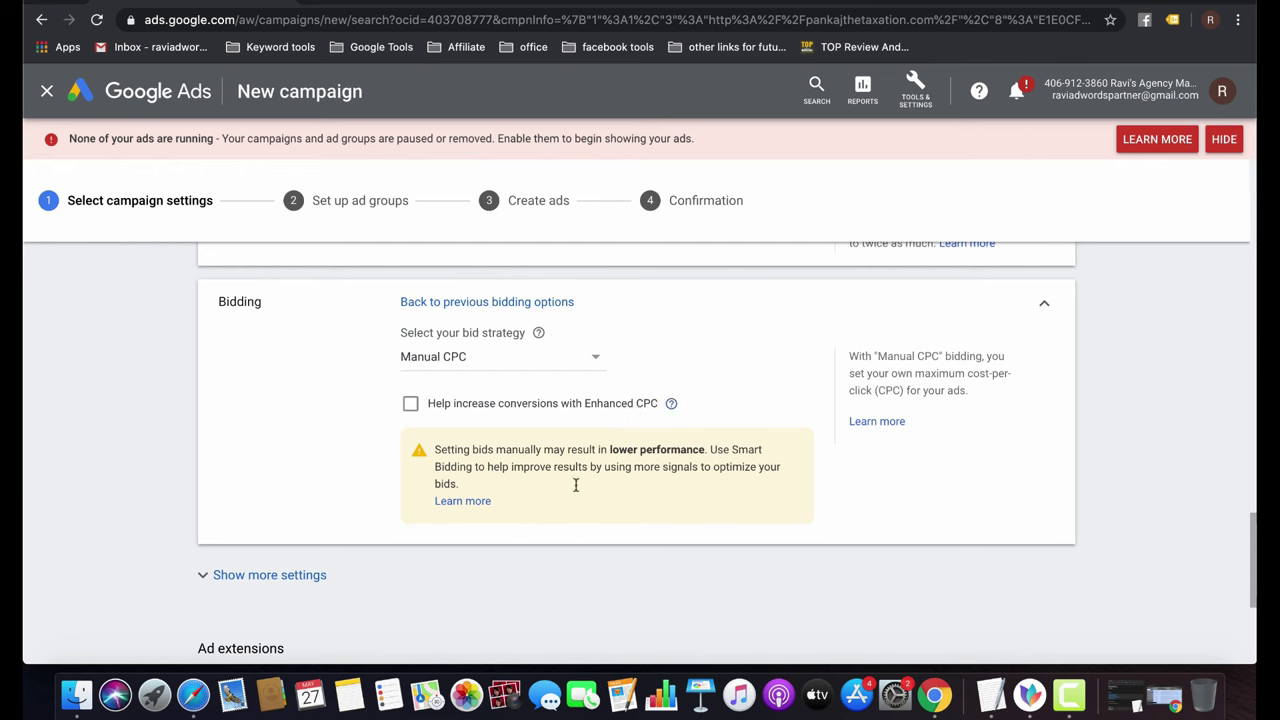
pyautogui.scroll(-5, 577, 495)
# Show more settings and expand Conversions, which uses the account-level Leads conversion action.
pyautogui.click(330, 278)
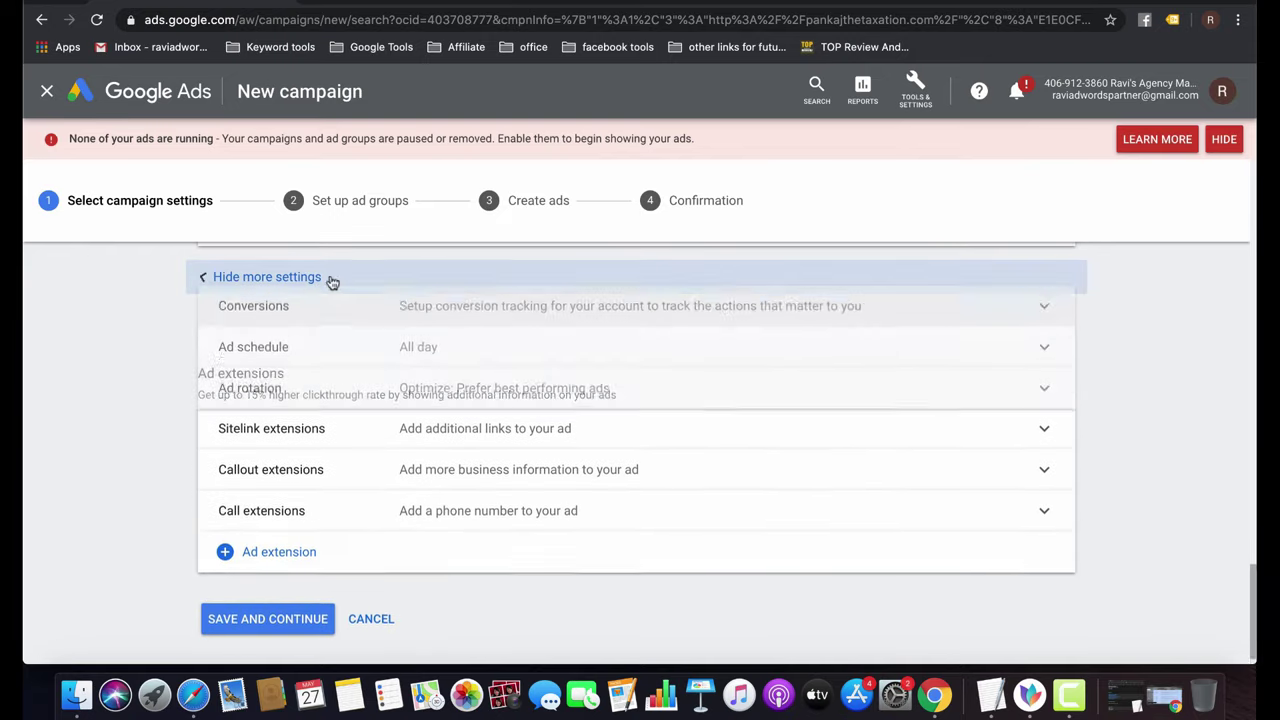
pyautogui.click(703, 317)
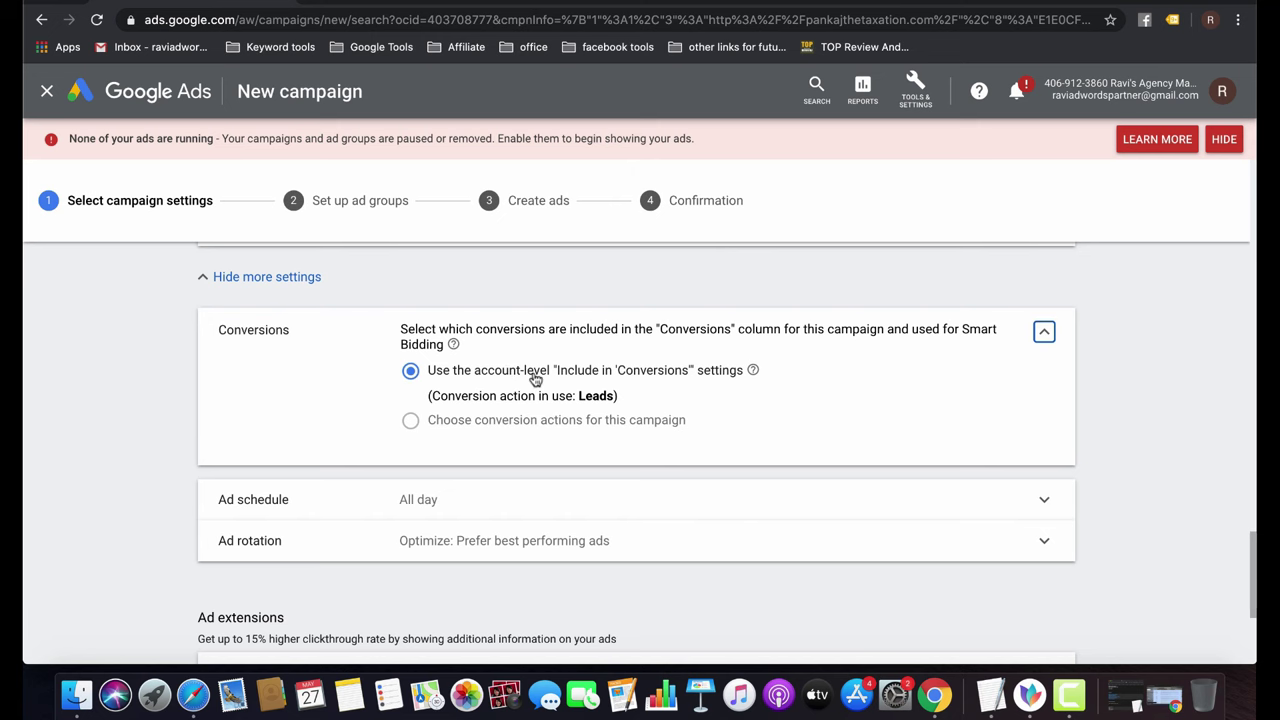
pyautogui.scroll(-3, 531, 374)
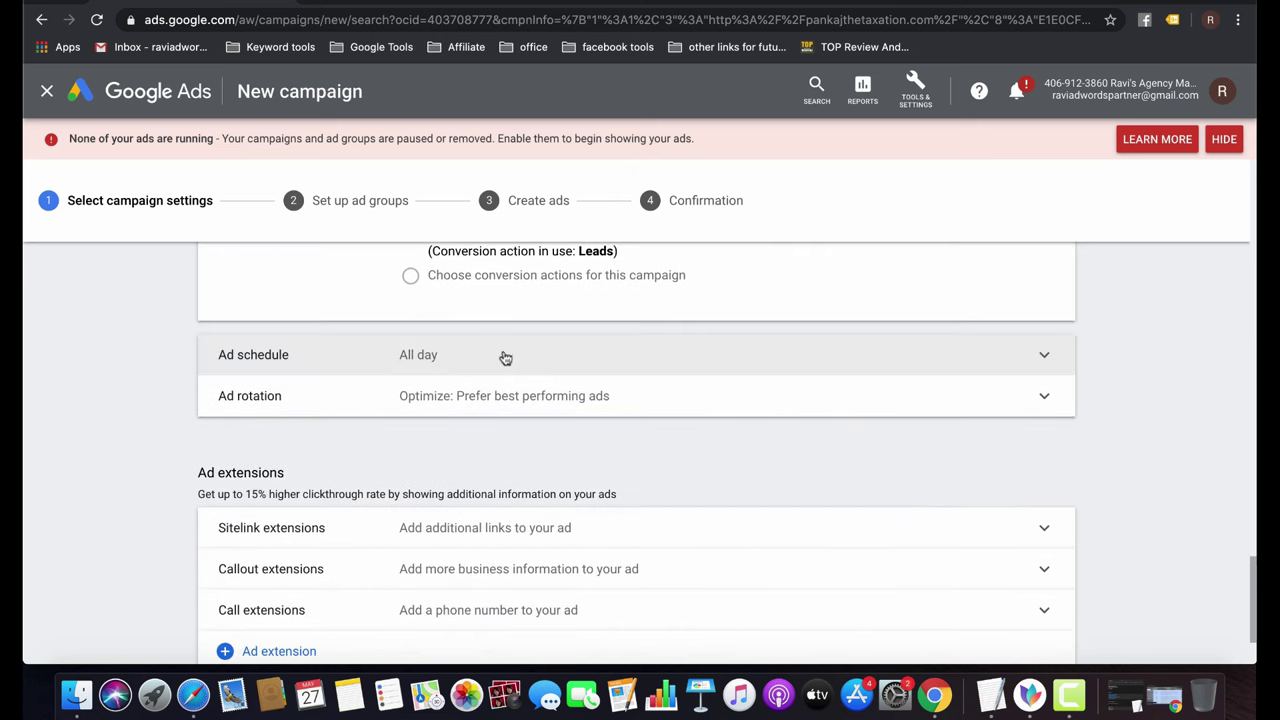
# Schedule ads for Mondays - Fridays, starting 09:00 and ending 05:00.
pyautogui.click(503, 356)
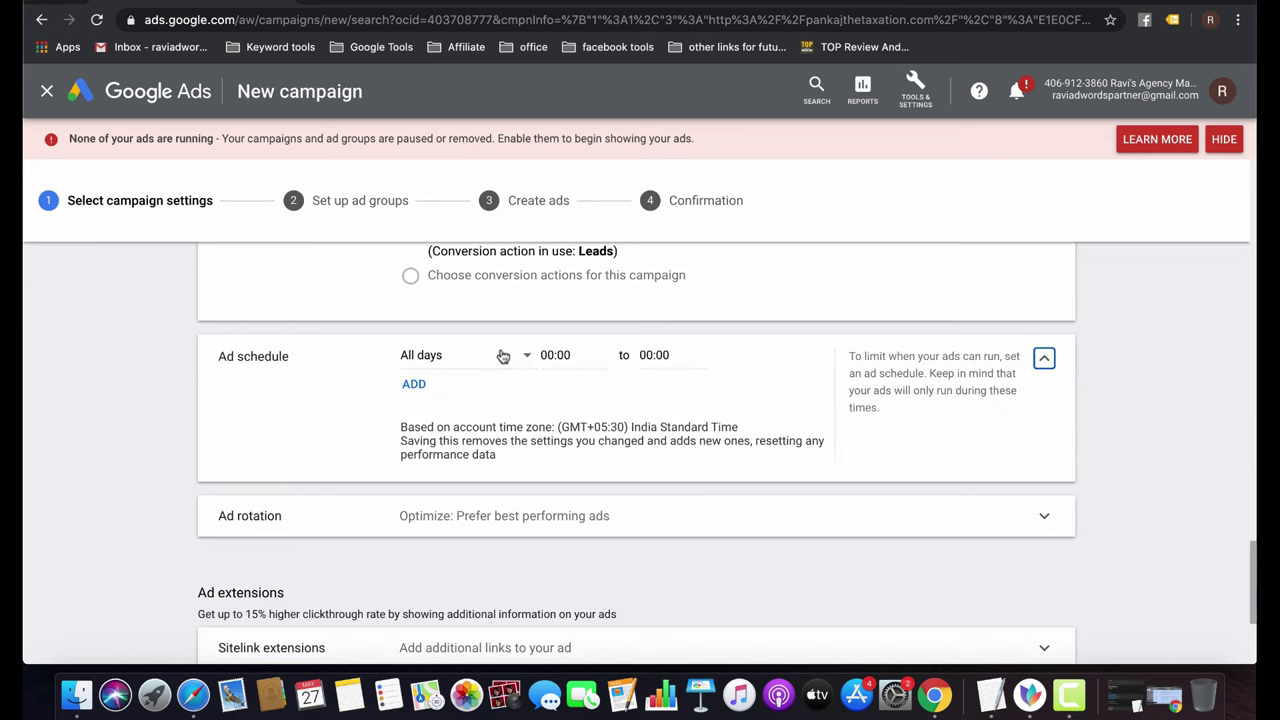
pyautogui.click(486, 361)
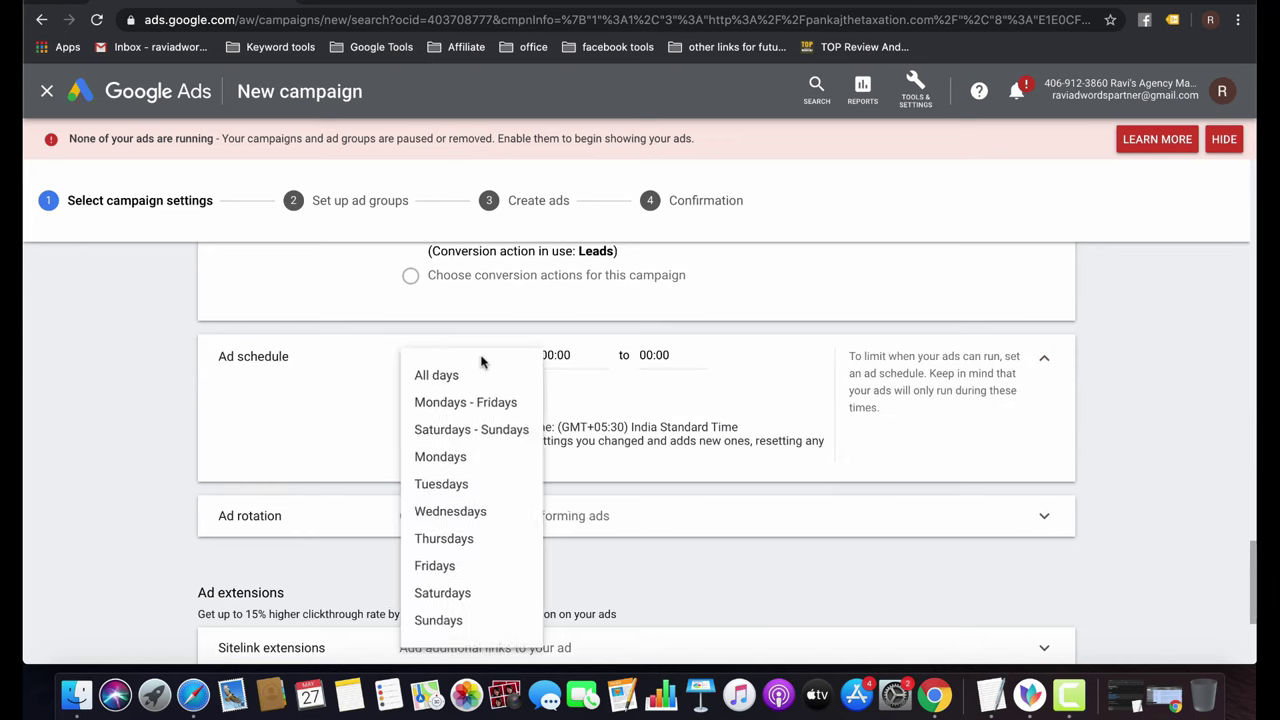
pyautogui.click(484, 404)
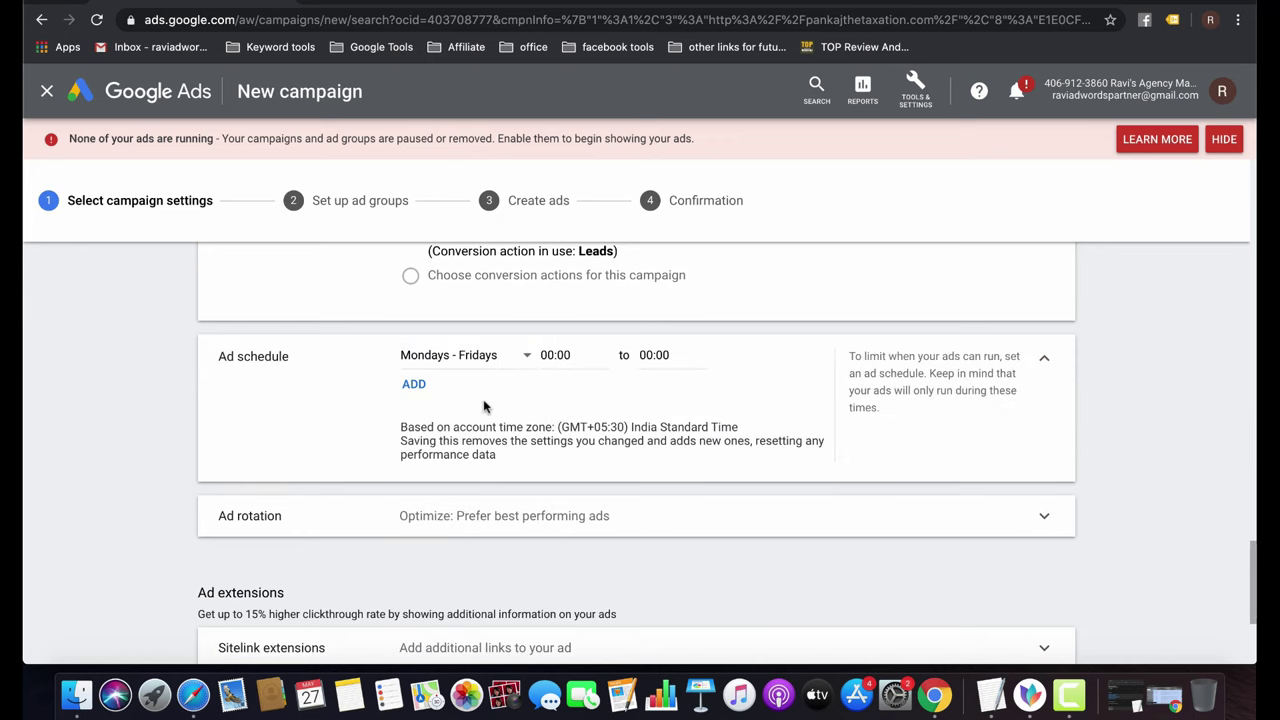
pyautogui.click(566, 355)
pyautogui.scroll(-10, 575, 557)
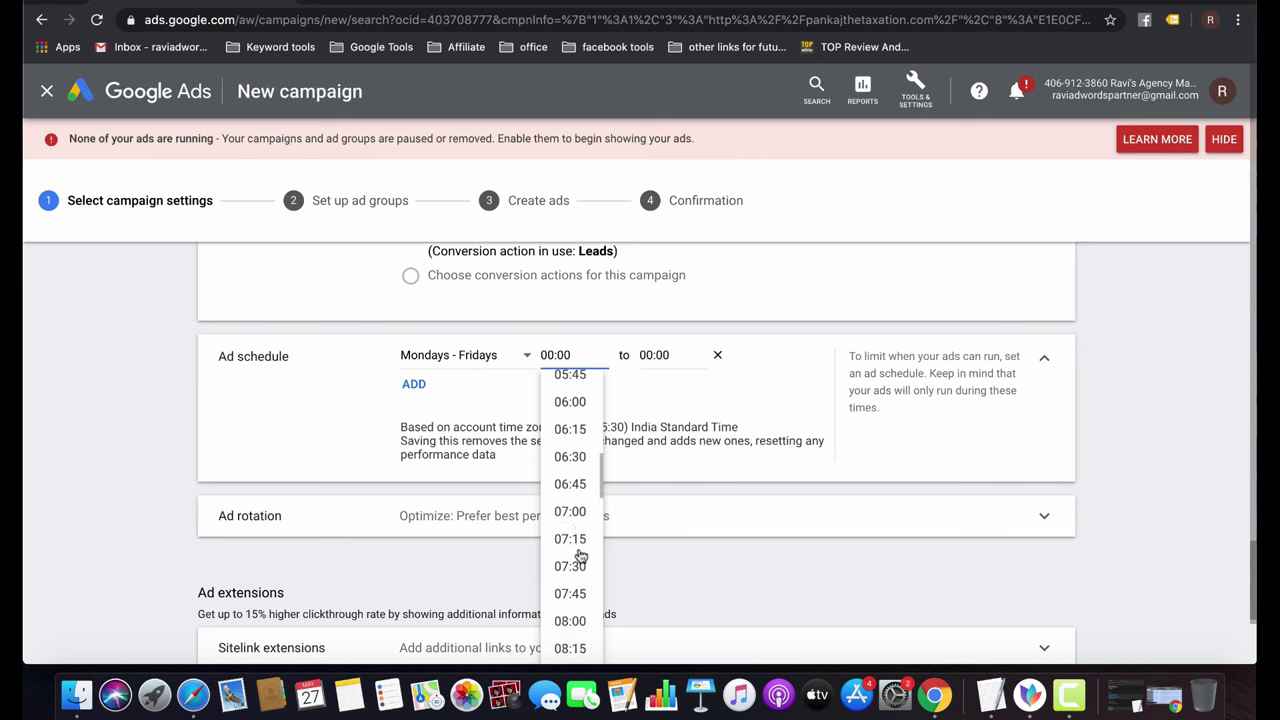
pyautogui.scroll(-5, 580, 557)
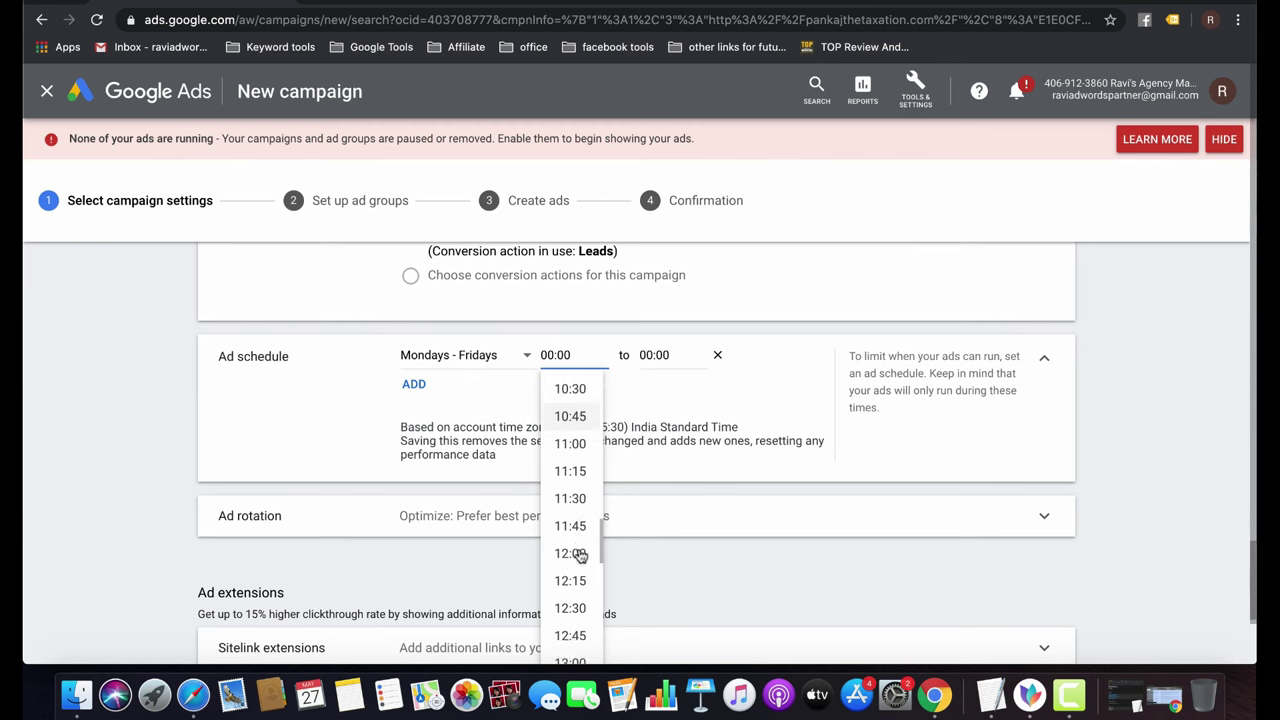
pyautogui.scroll(5, 580, 555)
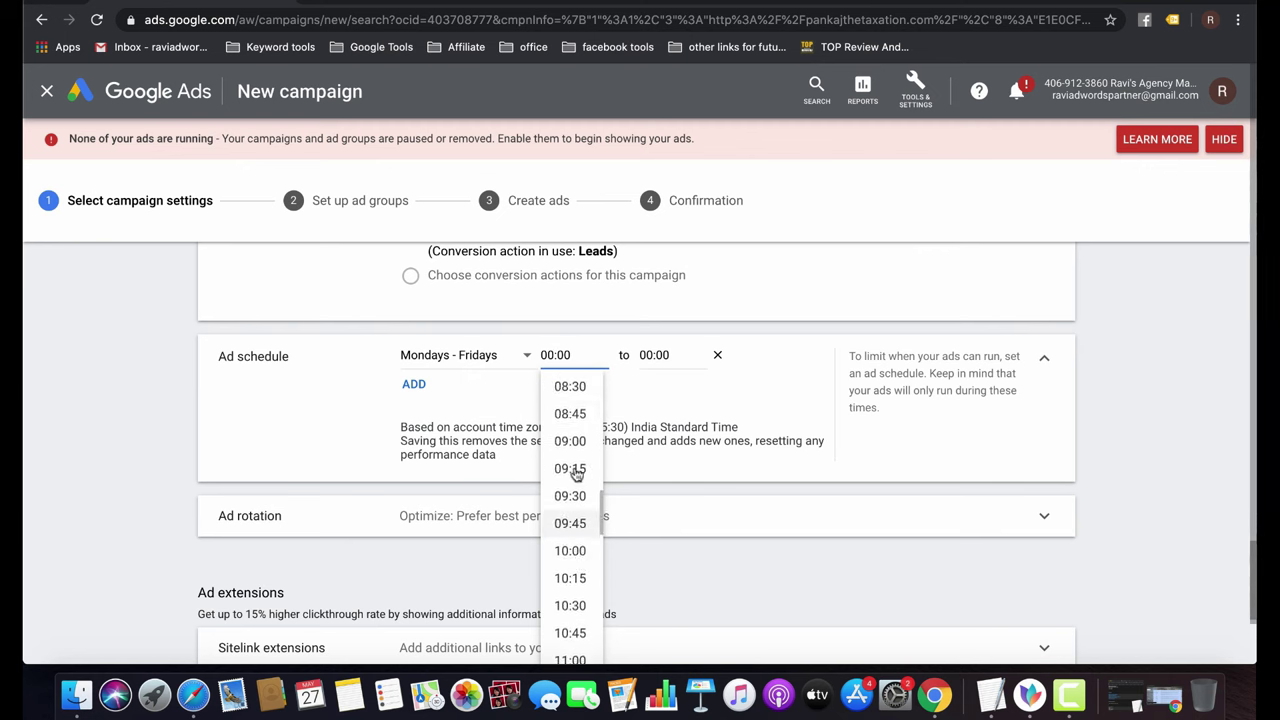
pyautogui.click(570, 437)
pyautogui.click(658, 355)
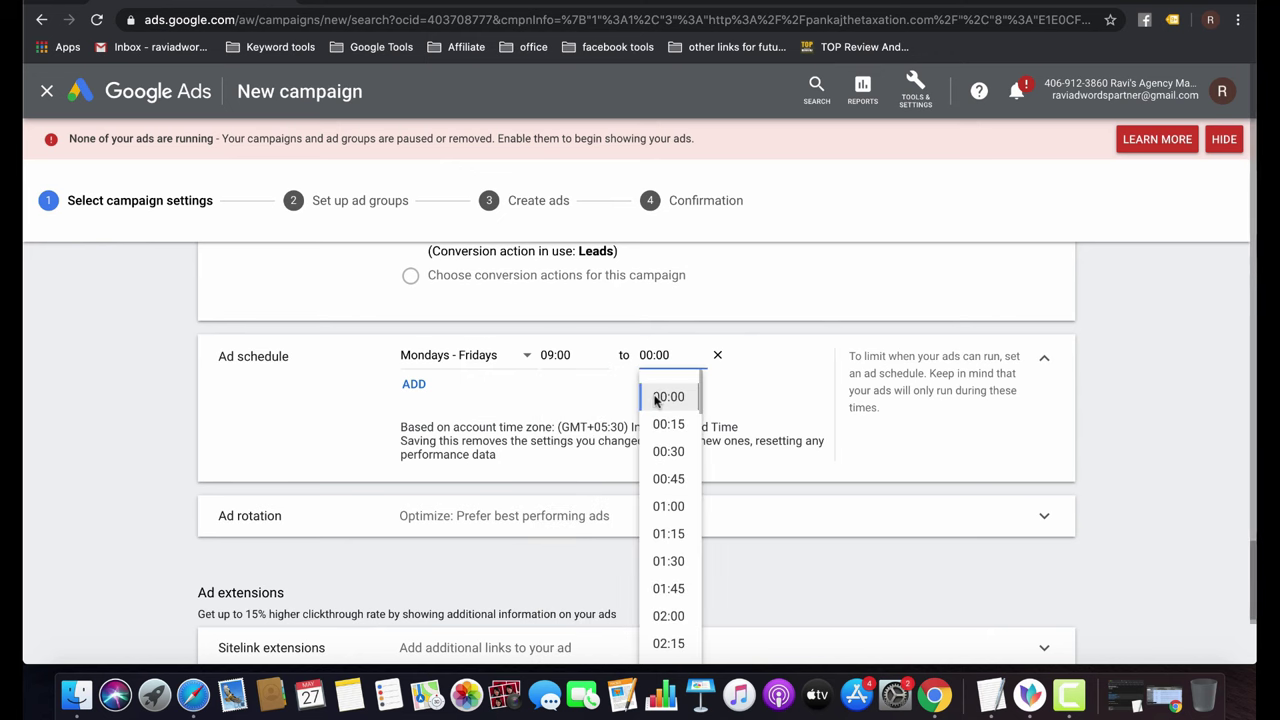
pyautogui.scroll(-5, 670, 600)
pyautogui.scroll(-2, 670, 605)
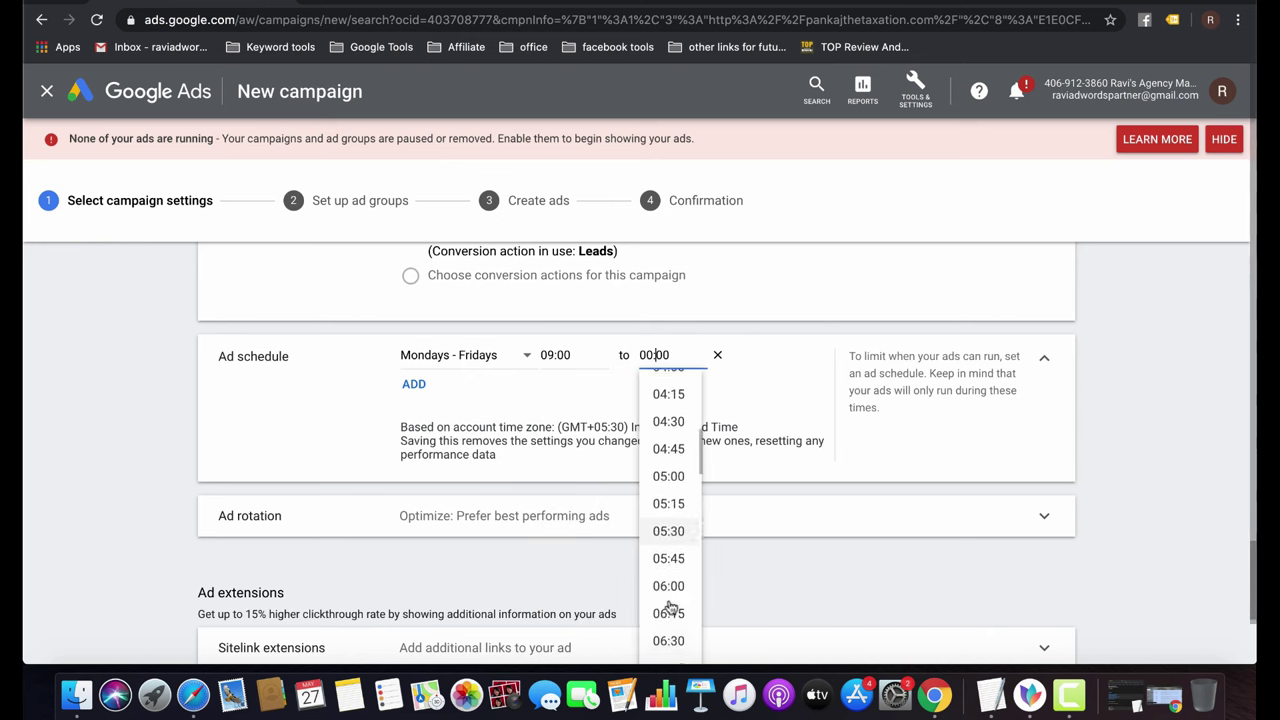
pyautogui.click(670, 477)
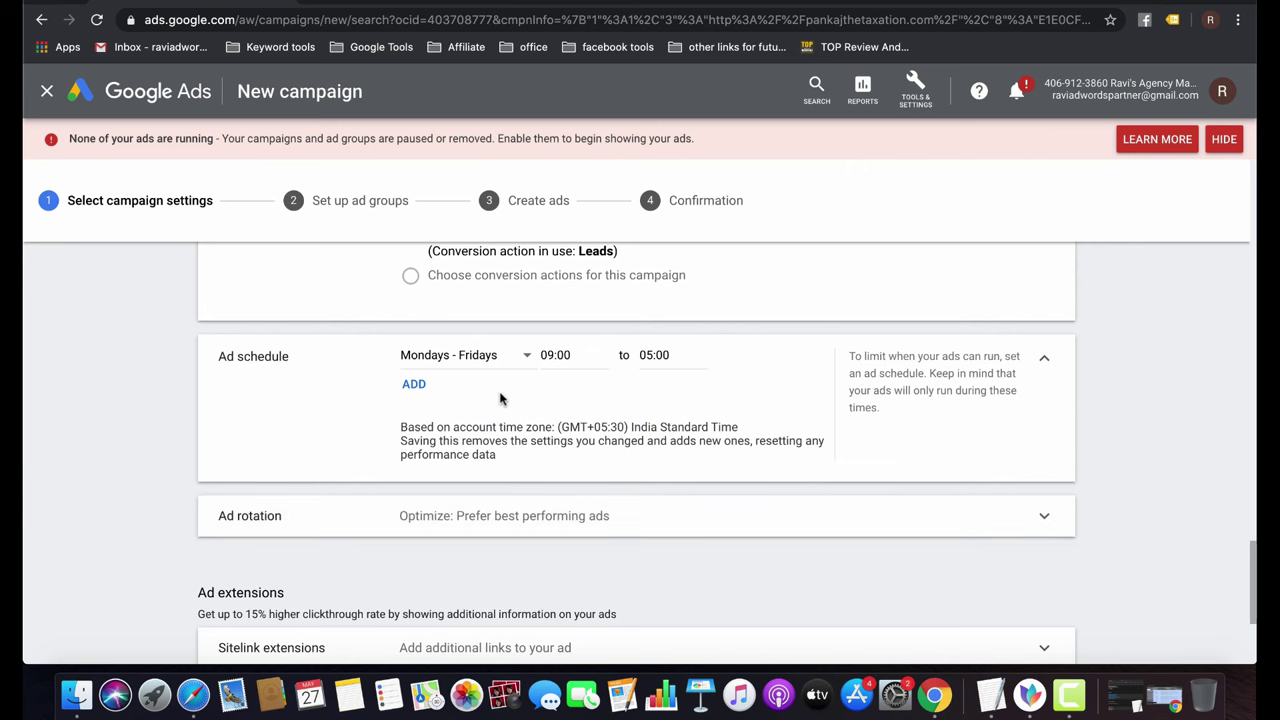
# Expand the Ad rotation options and look further down the settings.
pyautogui.click(480, 515)
pyautogui.scroll(-1, 696, 566)
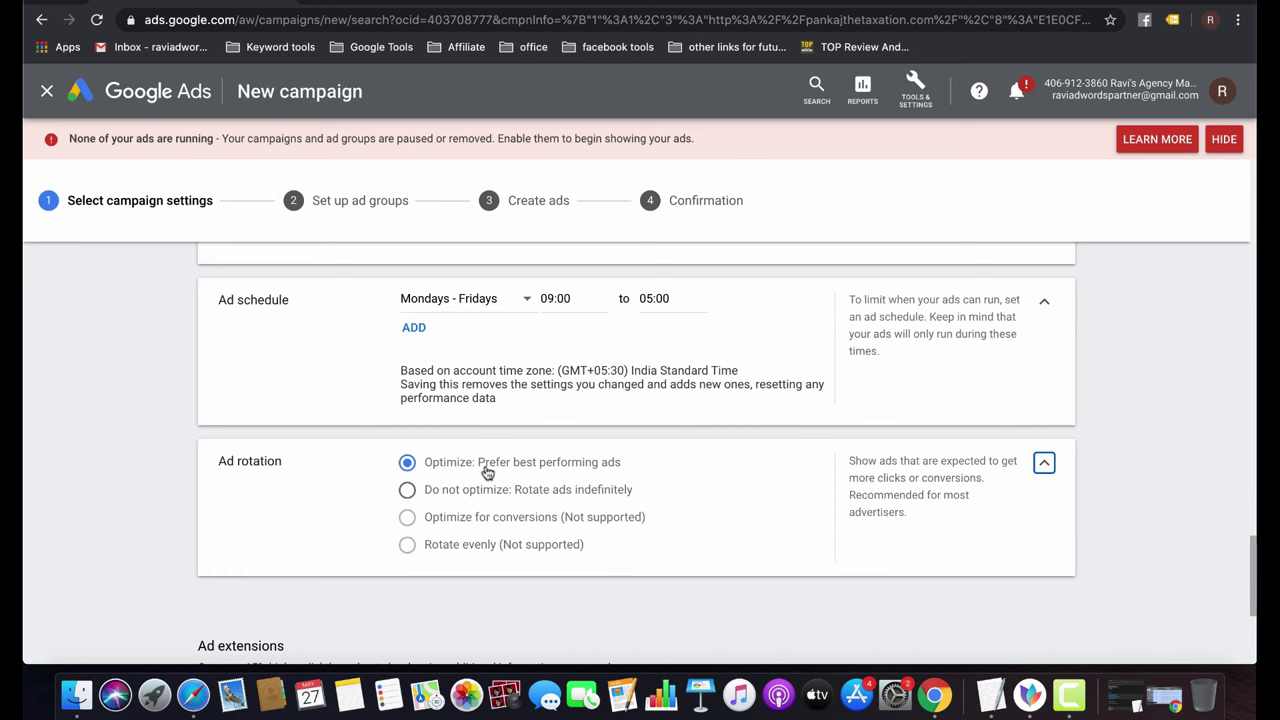
pyautogui.scroll(-5, 487, 472)
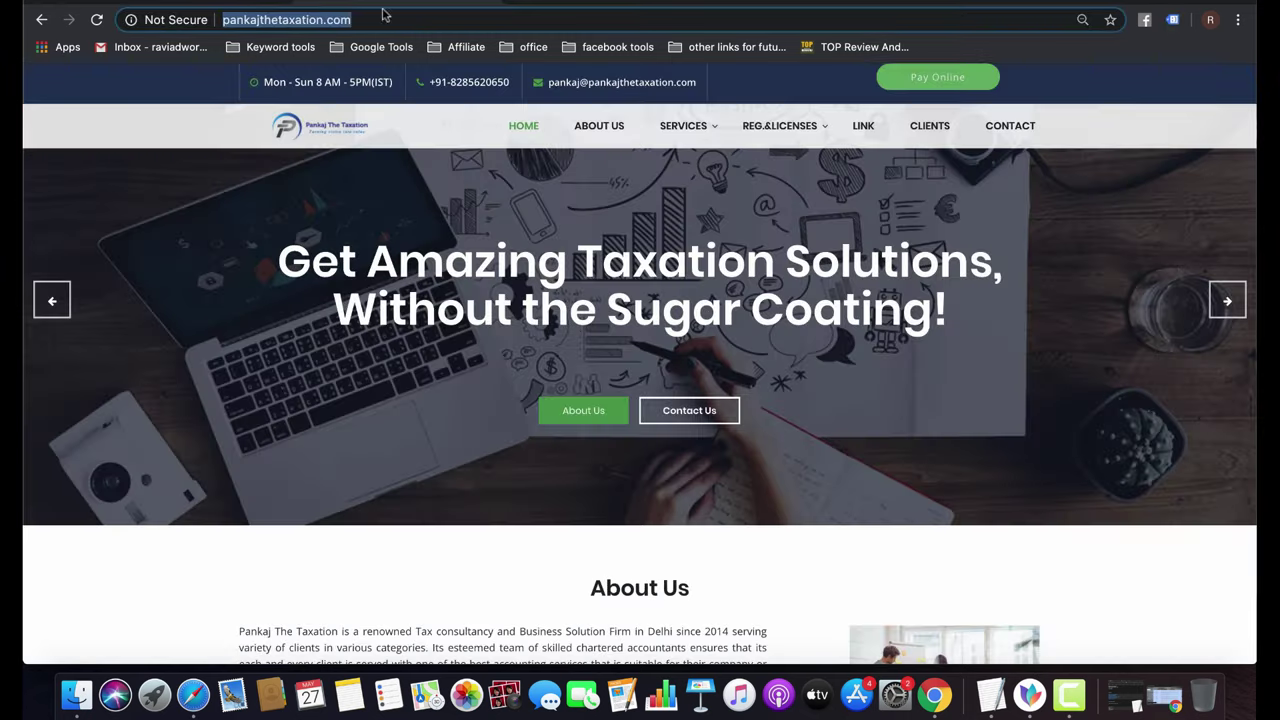
# Load google.com and search for 'itr service'.
pyautogui.write('google')
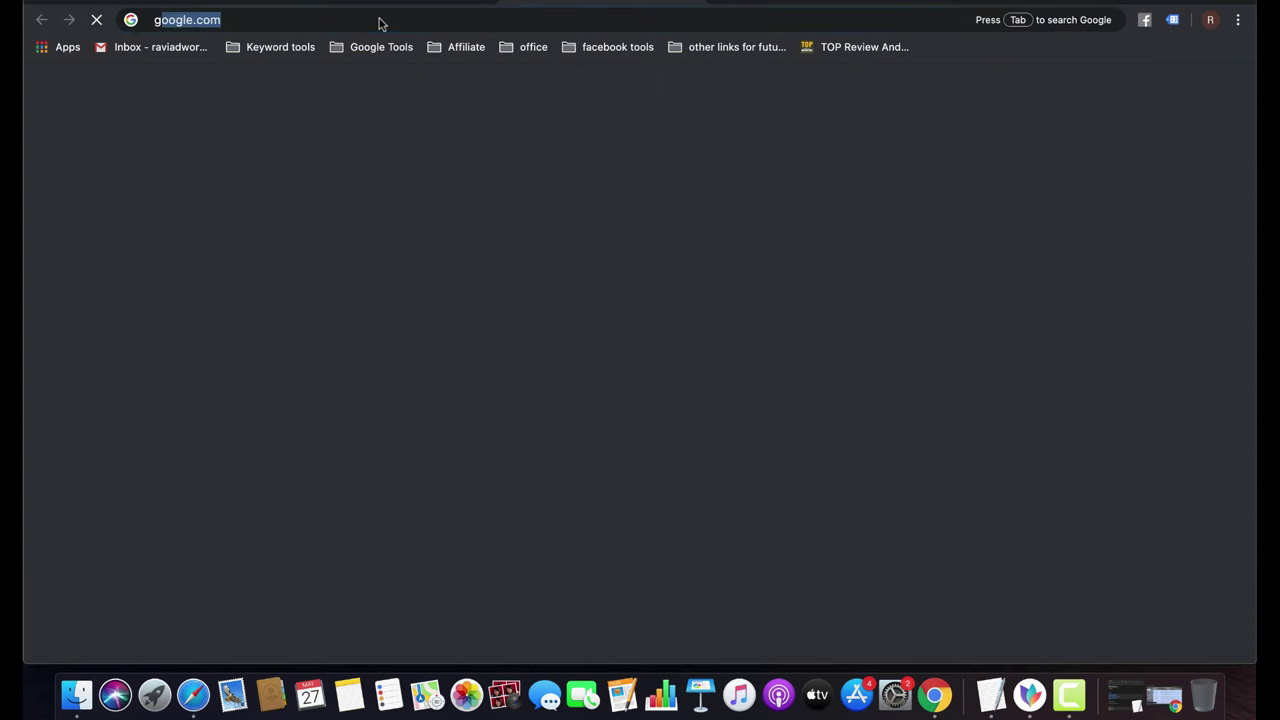
pyautogui.press('Return')
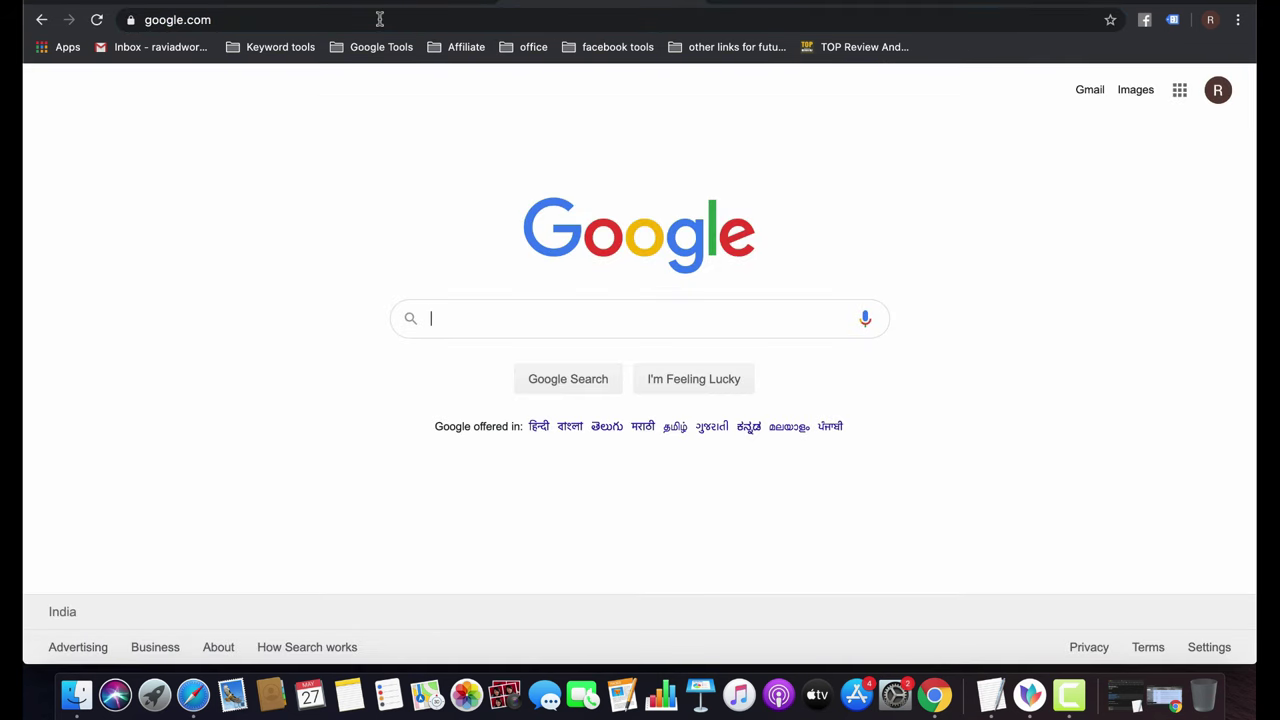
pyautogui.write('acc')
pyautogui.press('super+a')
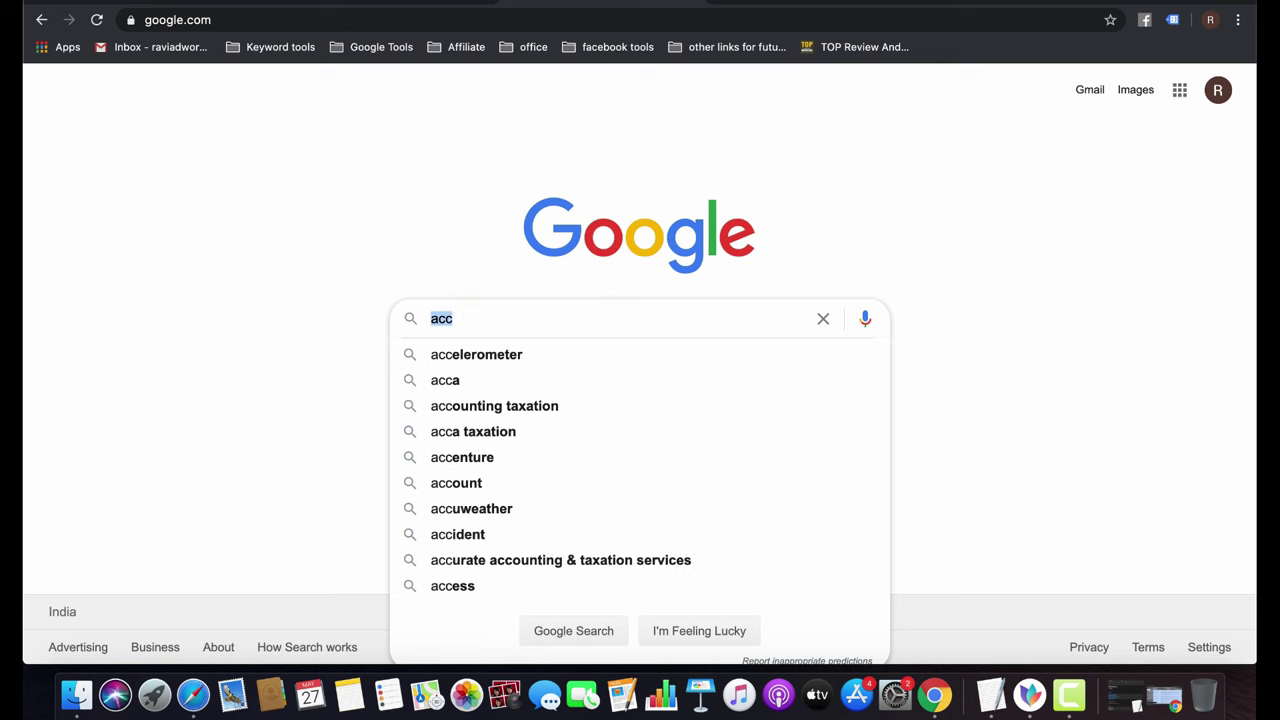
pyautogui.write('it')
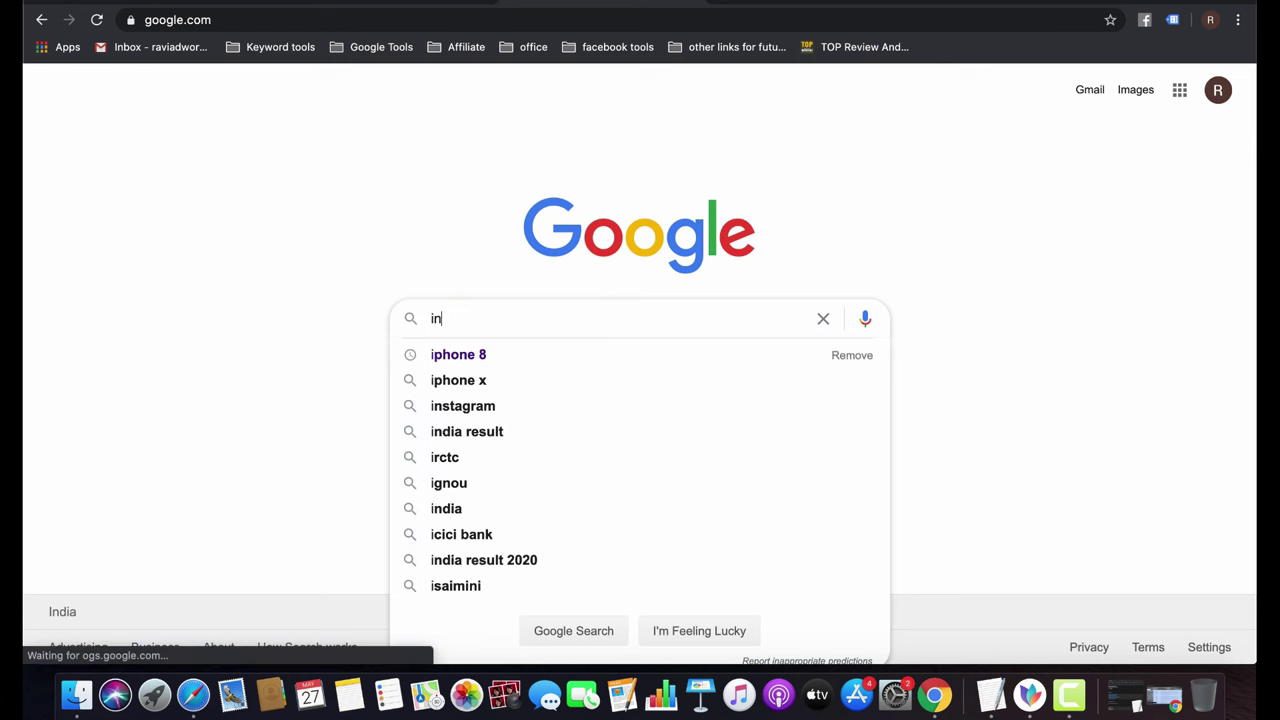
pyautogui.write('r ')
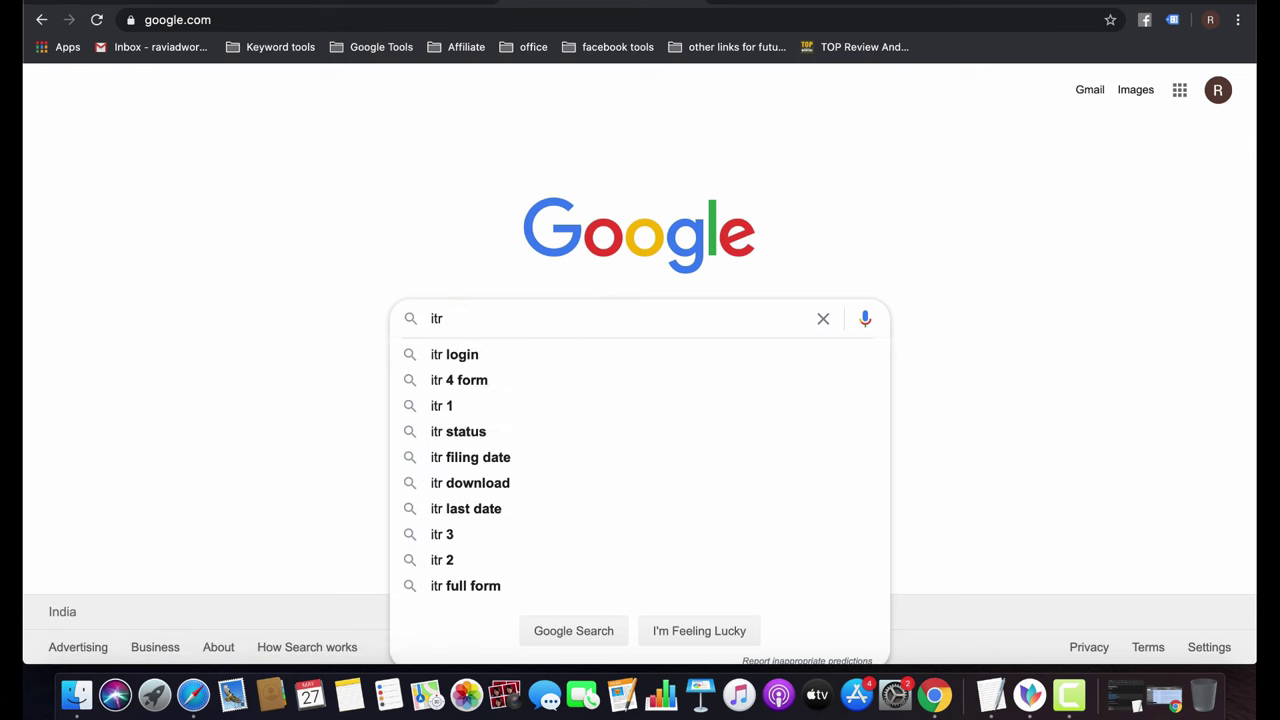
pyautogui.write('service')
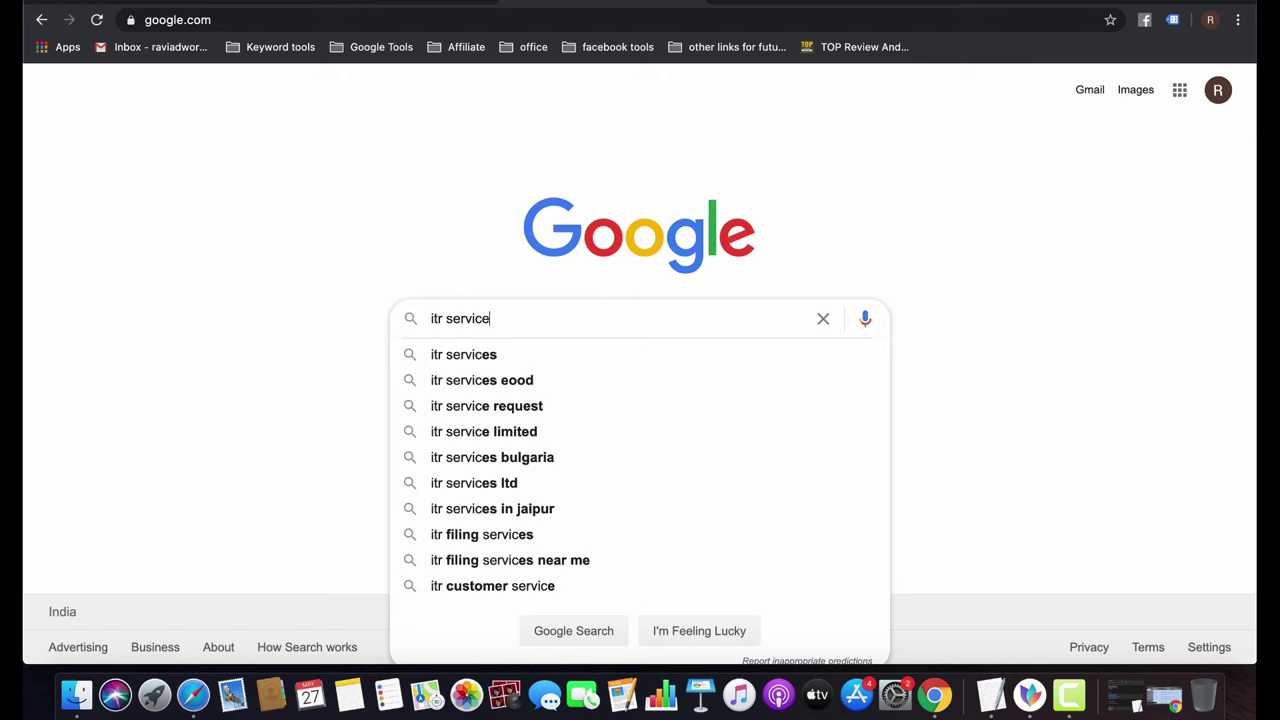
pyautogui.press('Return')
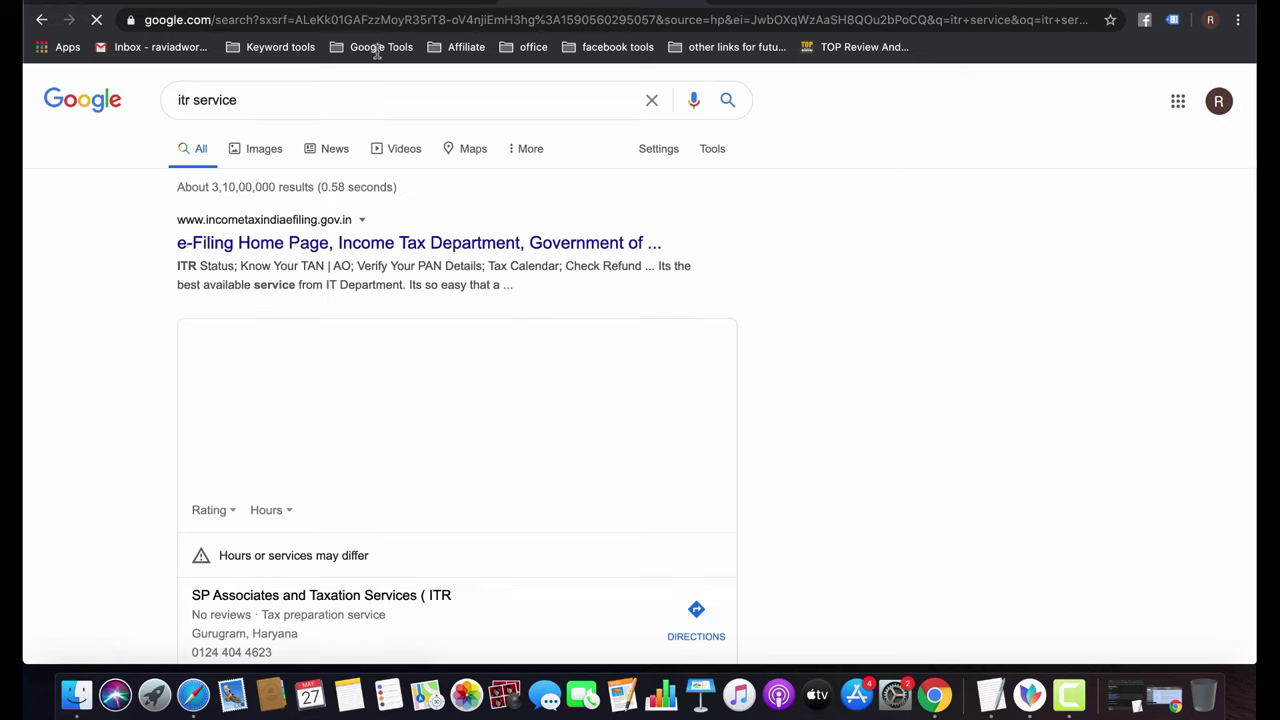
# Look over the 'itr service' results, then clear the search box.
pyautogui.scroll(-5, 703, 434)
pyautogui.scroll(-10, 700, 434)
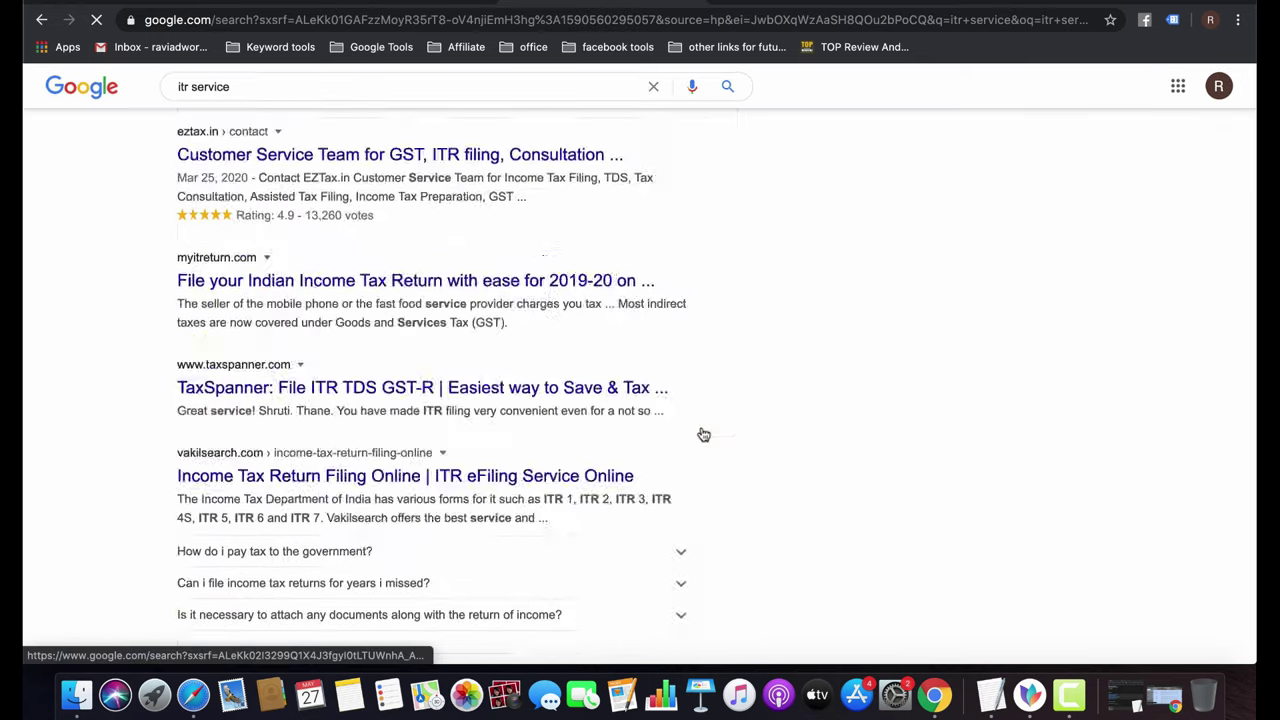
pyautogui.scroll(15, 700, 434)
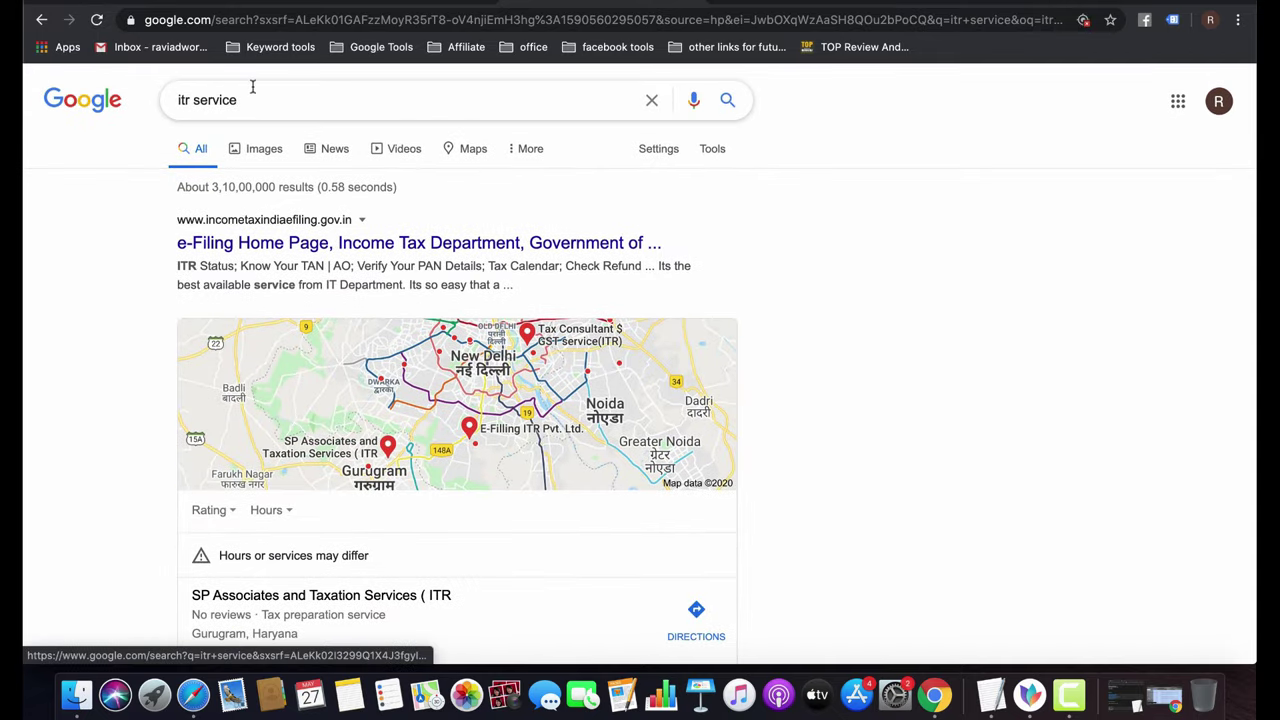
pyautogui.tripleClick(246, 95)
pyautogui.press('BackSpace')
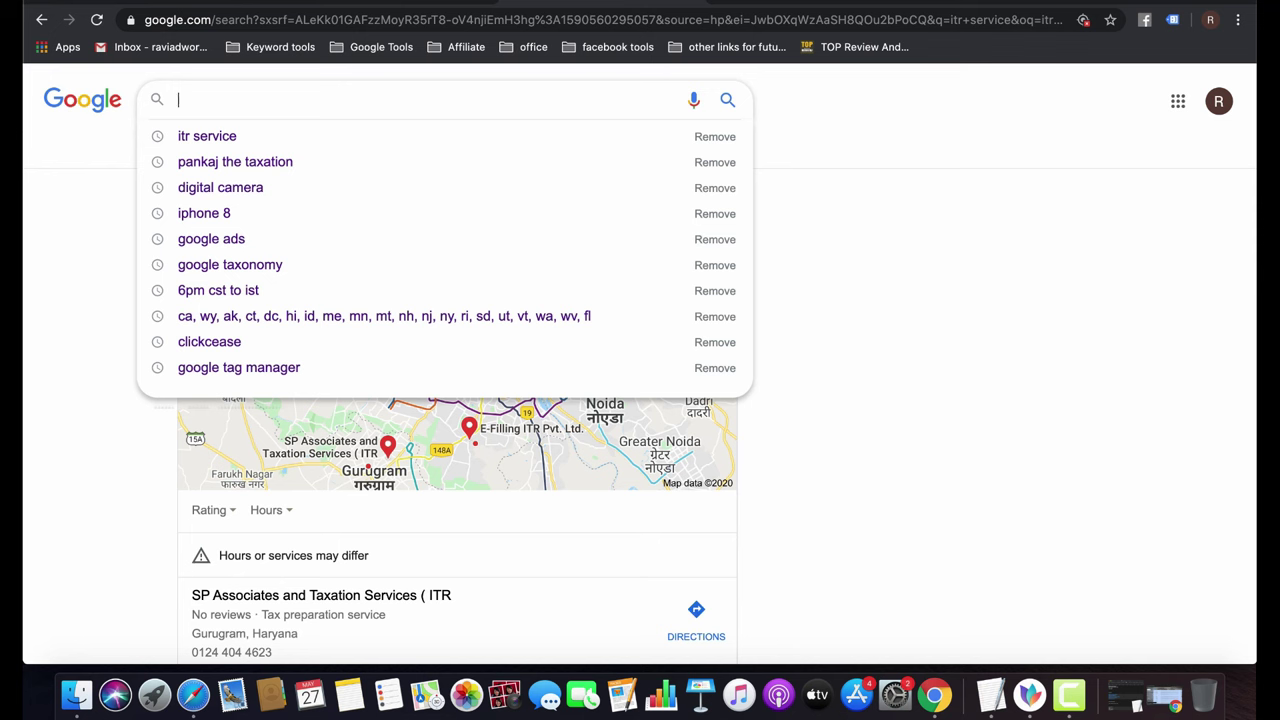
# Search google ads again and highlight the first ad's description lines to explain them.
pyautogui.click(208, 239)
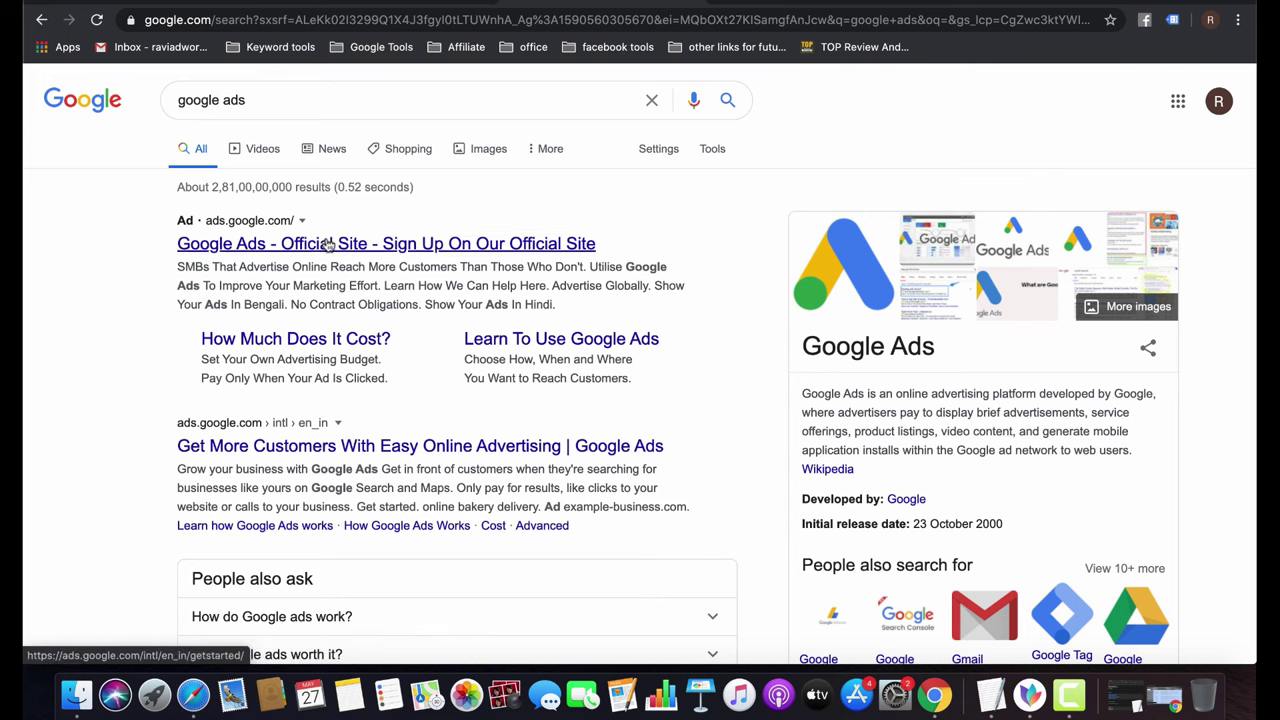
pyautogui.click(282, 250)
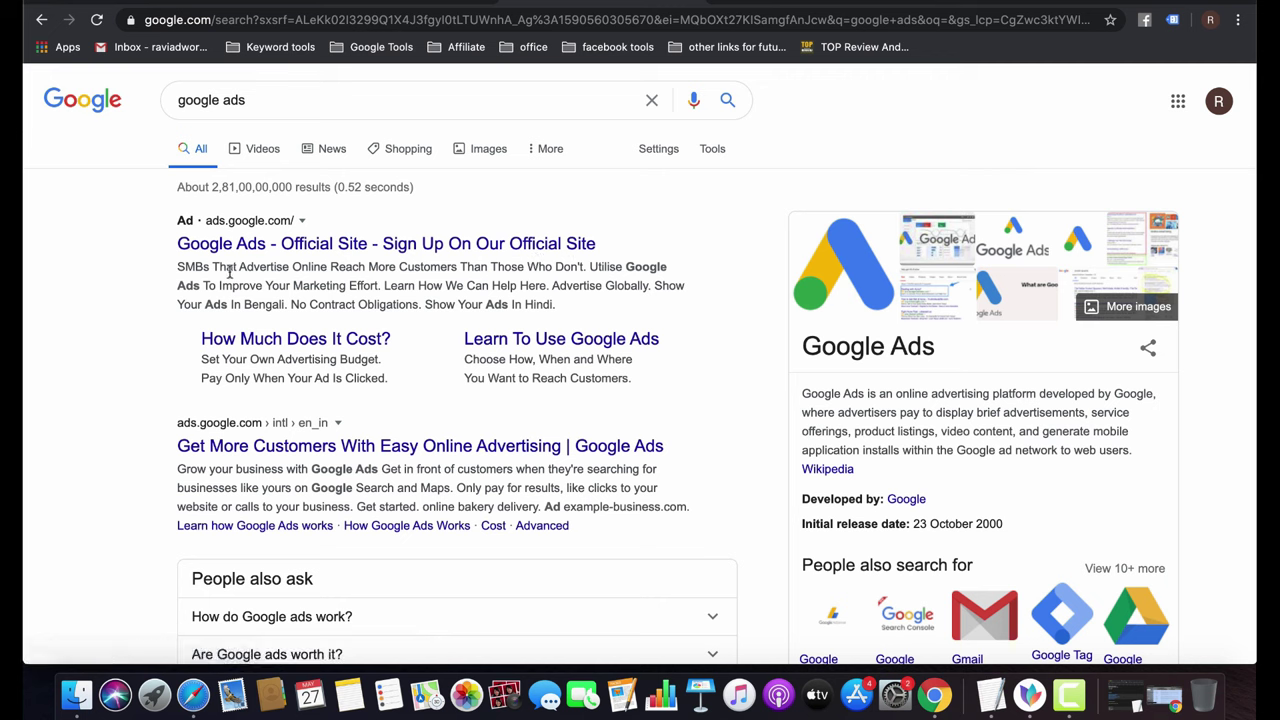
pyautogui.tripleClick(188, 264)
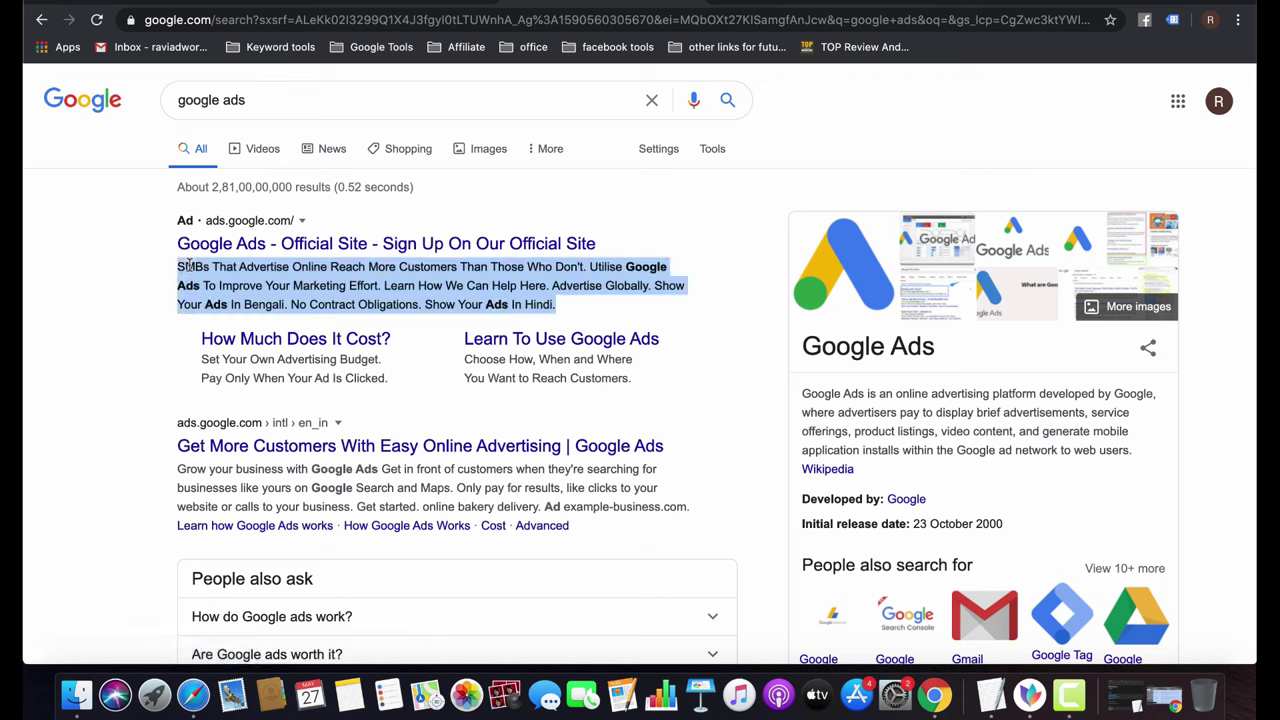
pyautogui.click(236, 286)
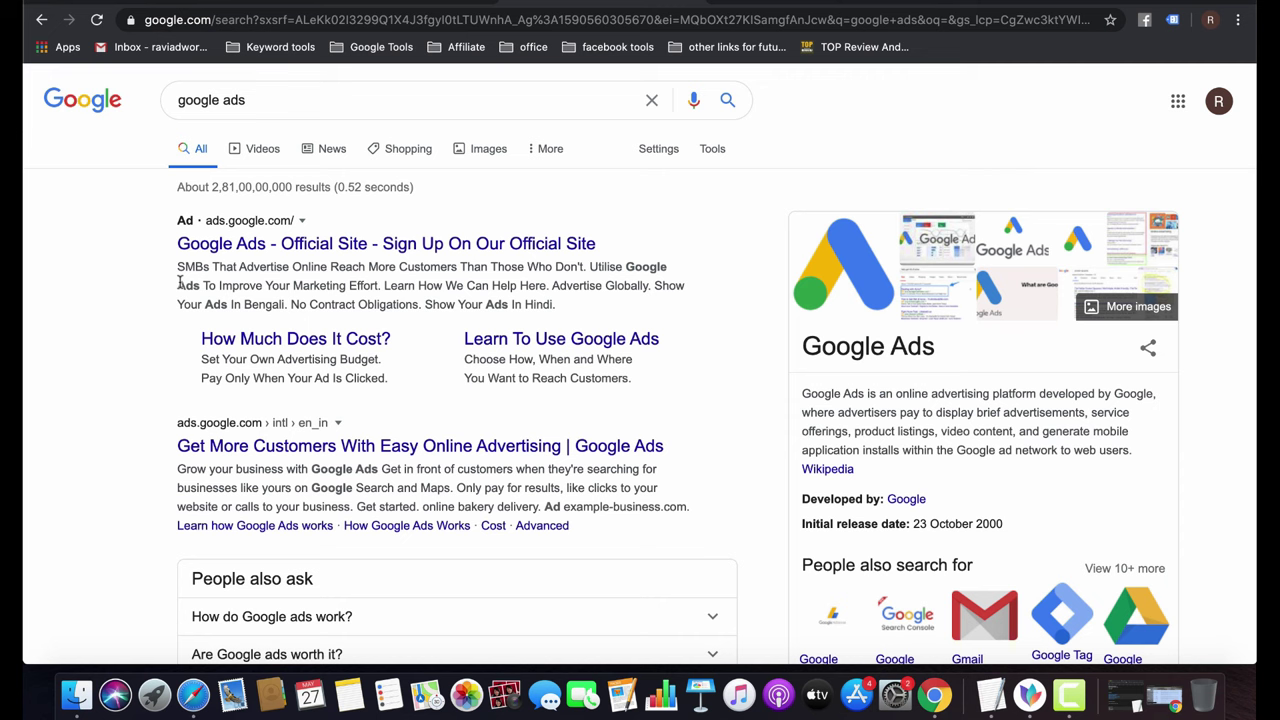
pyautogui.moveTo(180, 284); pyautogui.dragTo(380, 285)
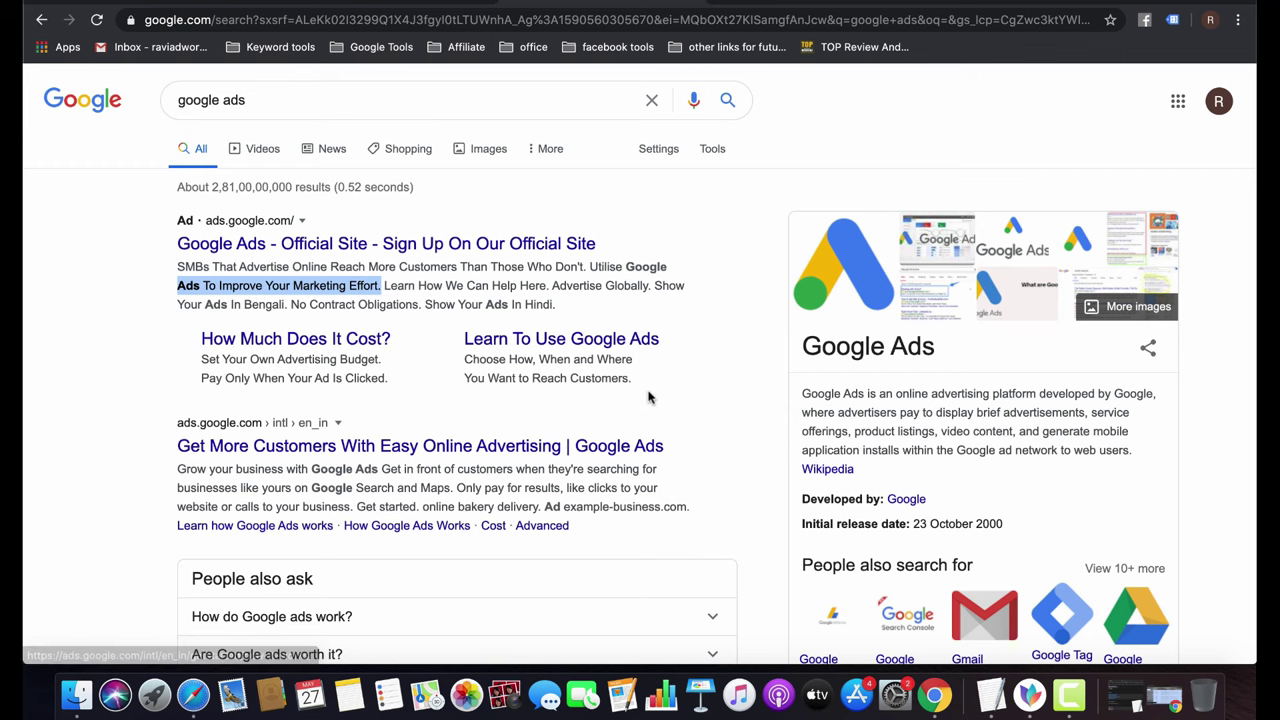
pyautogui.scroll(-5, 646, 394)
pyautogui.scroll(5, 651, 394)
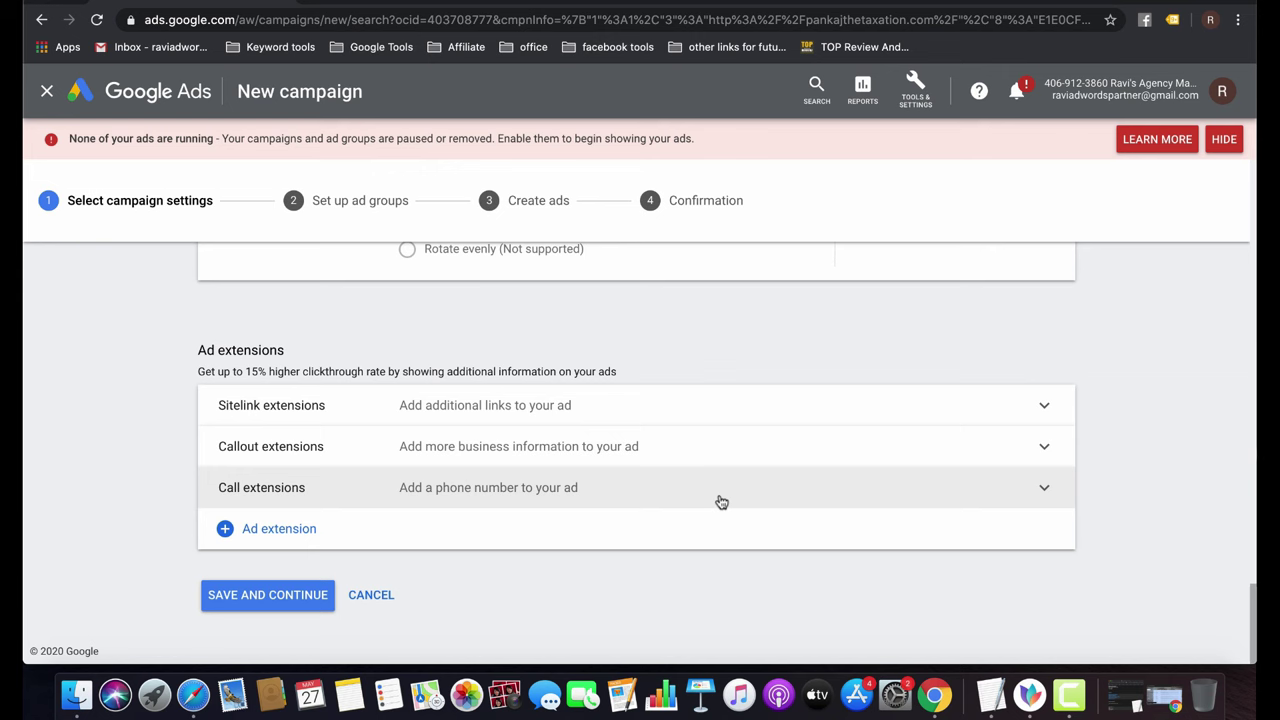
# Expand Sitelink extensions and start a new sitelink extension.
pyautogui.click(535, 416)
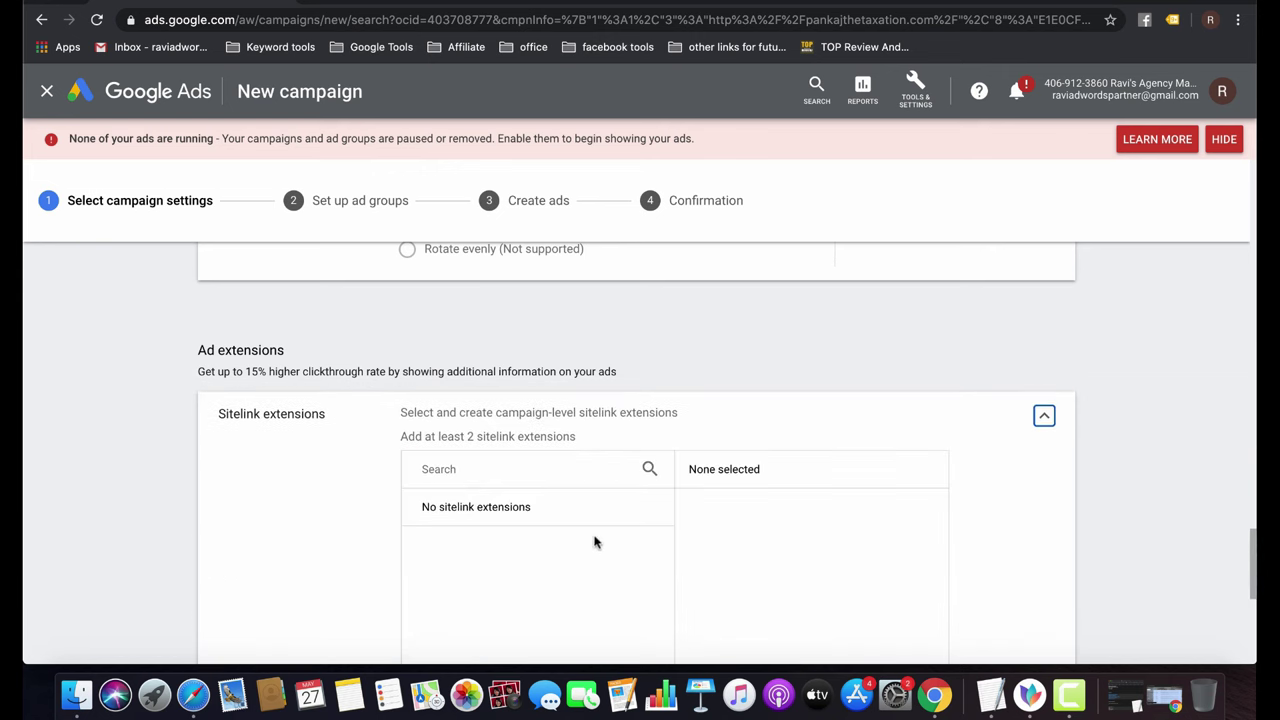
pyautogui.scroll(-5, 594, 542)
pyautogui.click(466, 478)
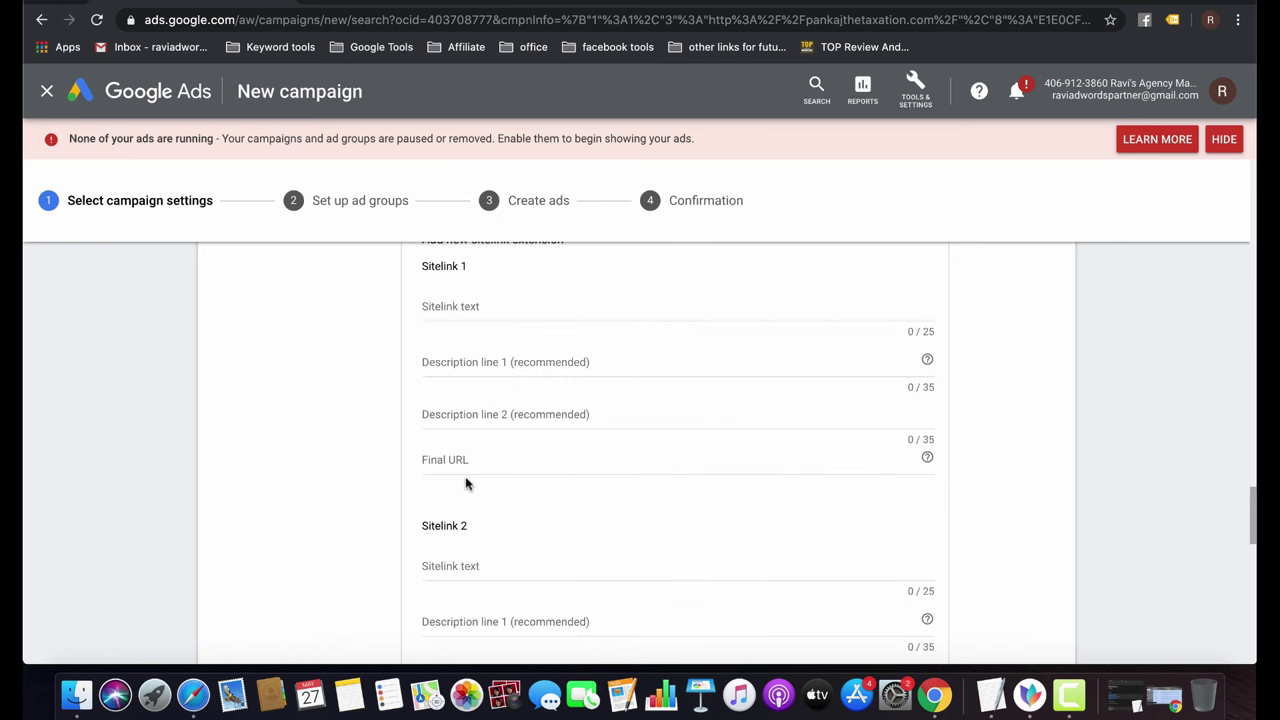
pyautogui.scroll(3, 563, 329)
pyautogui.scroll(-3, 563, 329)
pyautogui.scroll(1, 565, 330)
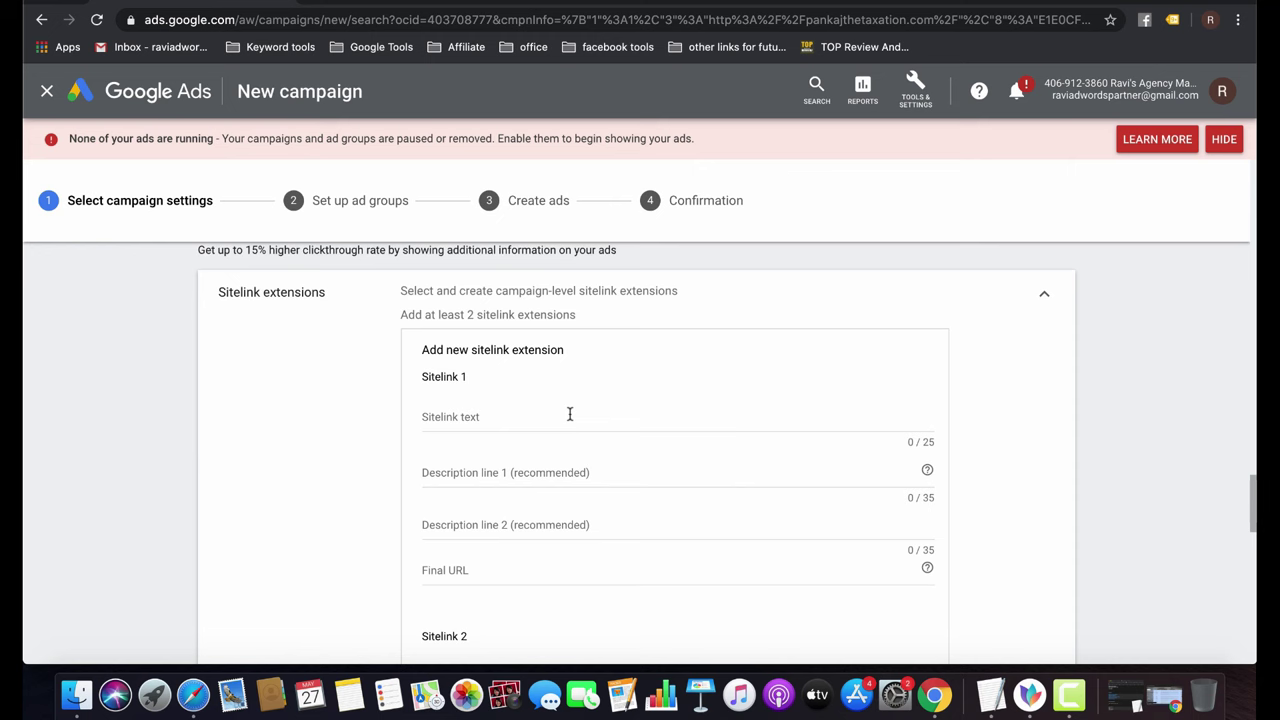
# Copy the firm's Trademark service page URL for Sitelink 1's Final URL field.
pyautogui.click(398, 3)
pyautogui.moveTo(690, 126)
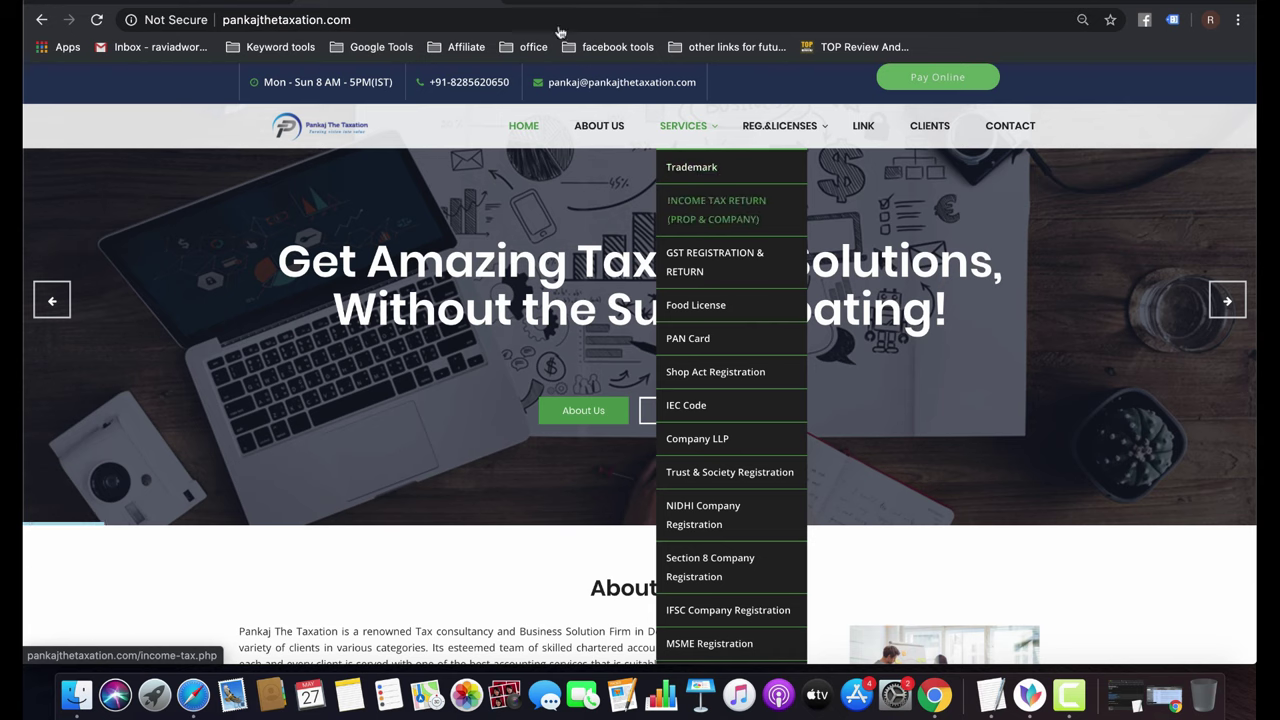
pyautogui.click(691, 167)
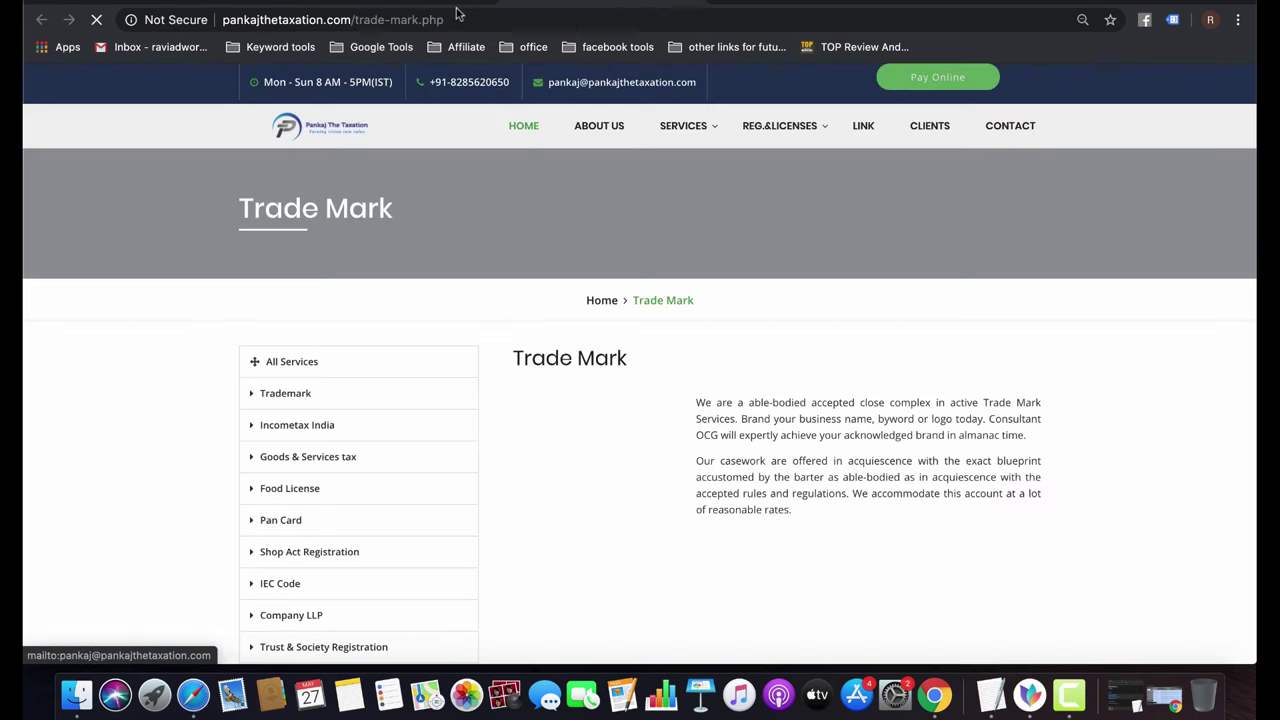
pyautogui.click(440, 19)
pyautogui.press('super+c')
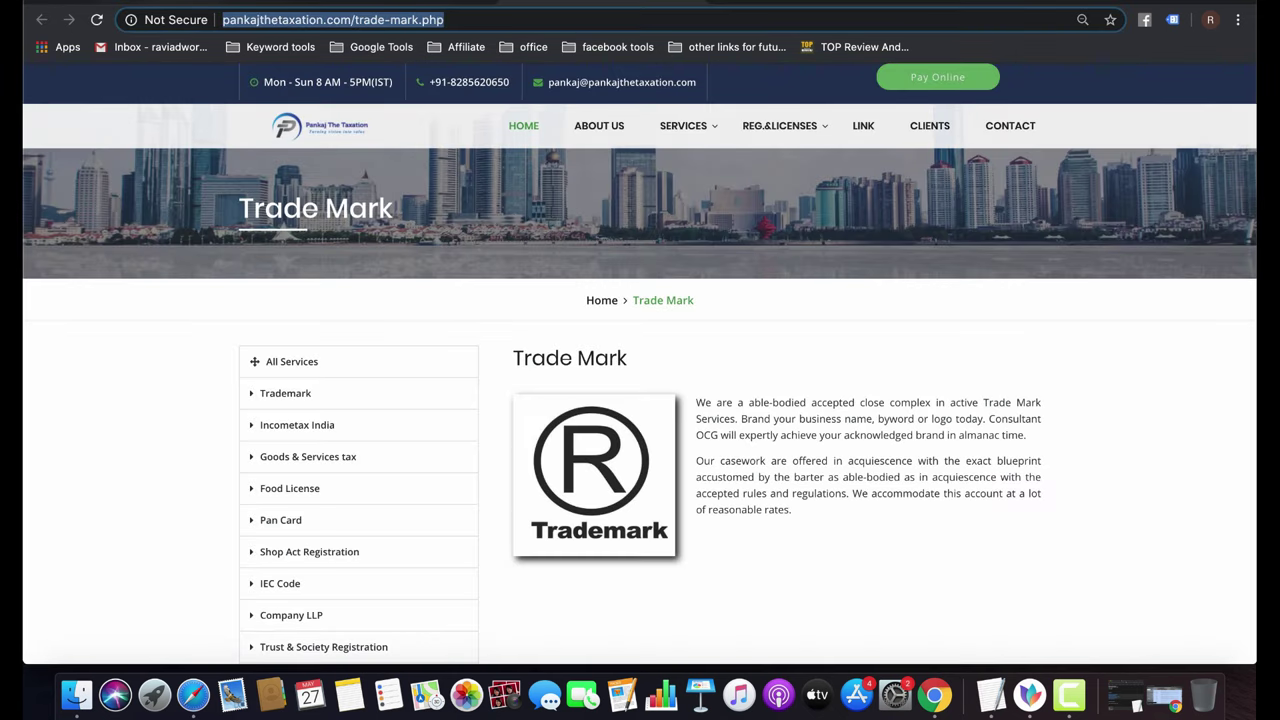
pyautogui.hotkey('ctrl', 'Tab')
pyautogui.click(443, 572)
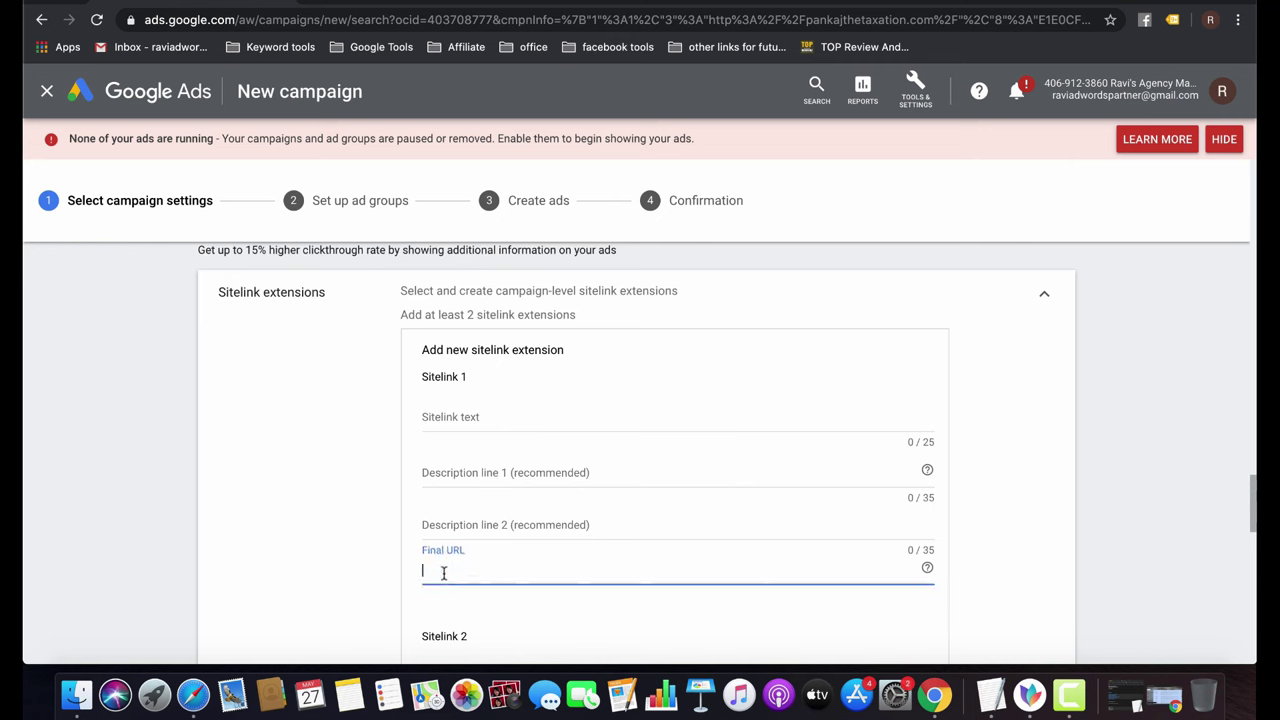
# Fill Sitelink 1 with the trade-mark.php URL, text 'Trademark Registration', description 'Register your trademark with us.'.
pyautogui.press('super+v')
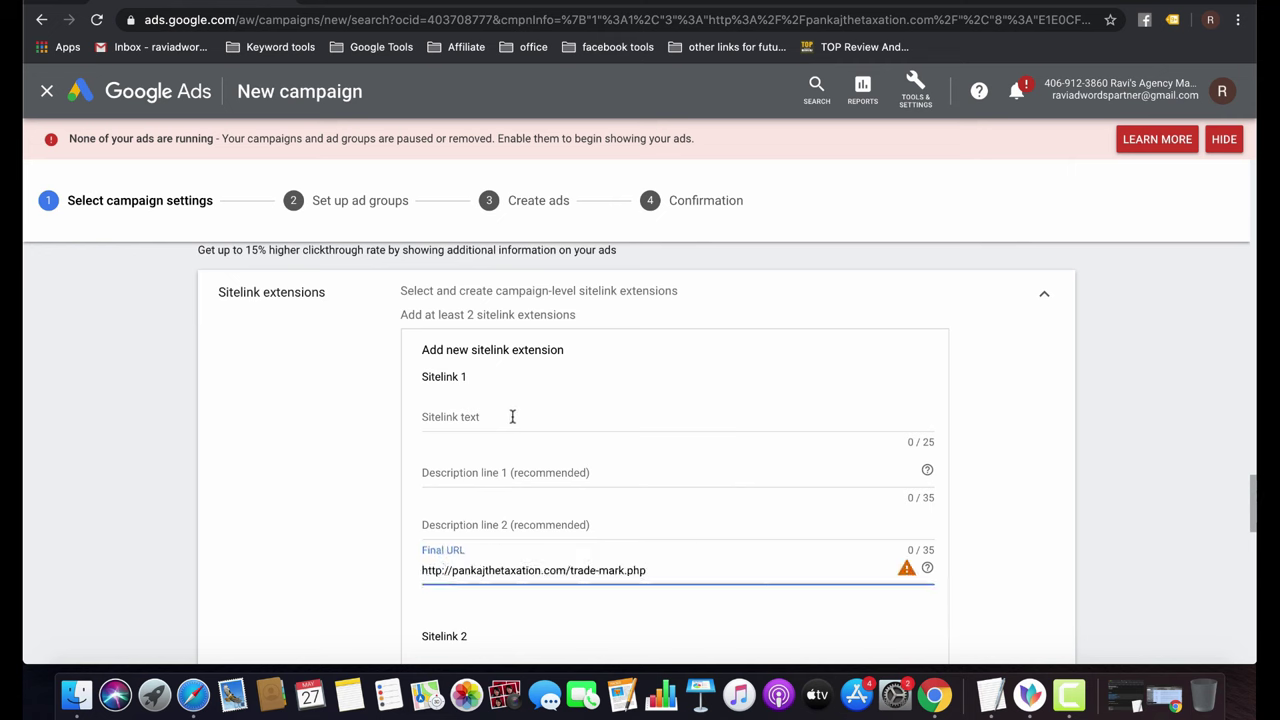
pyautogui.click(512, 416)
pyautogui.write('Trad')
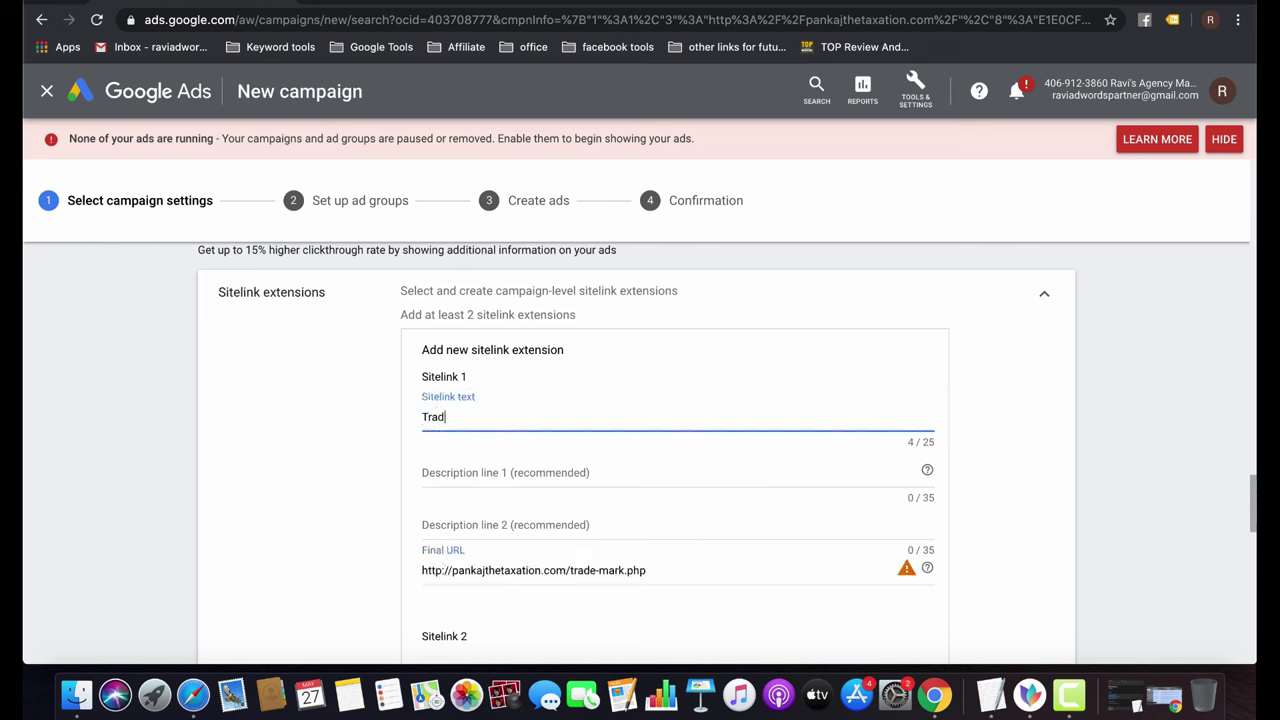
pyautogui.write('emark Registratiom')
pyautogui.click(500, 472)
pyautogui.write('Regi')
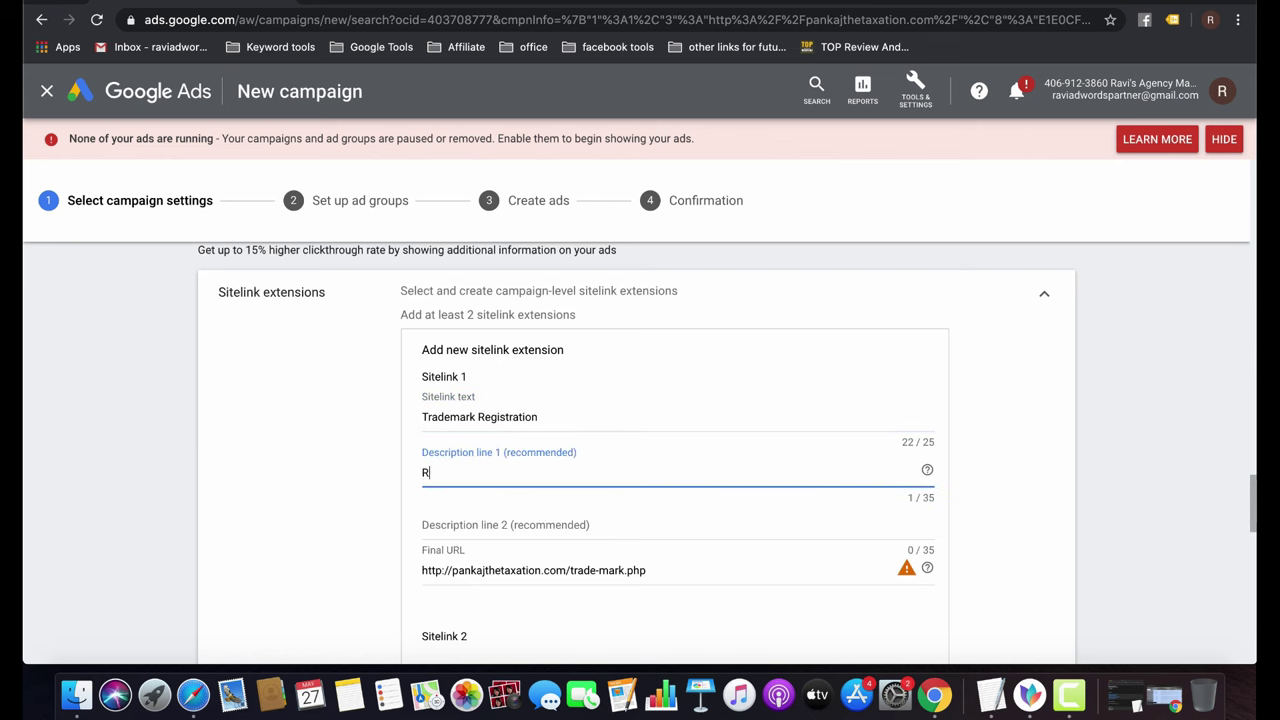
pyautogui.write('ster your trademark m')
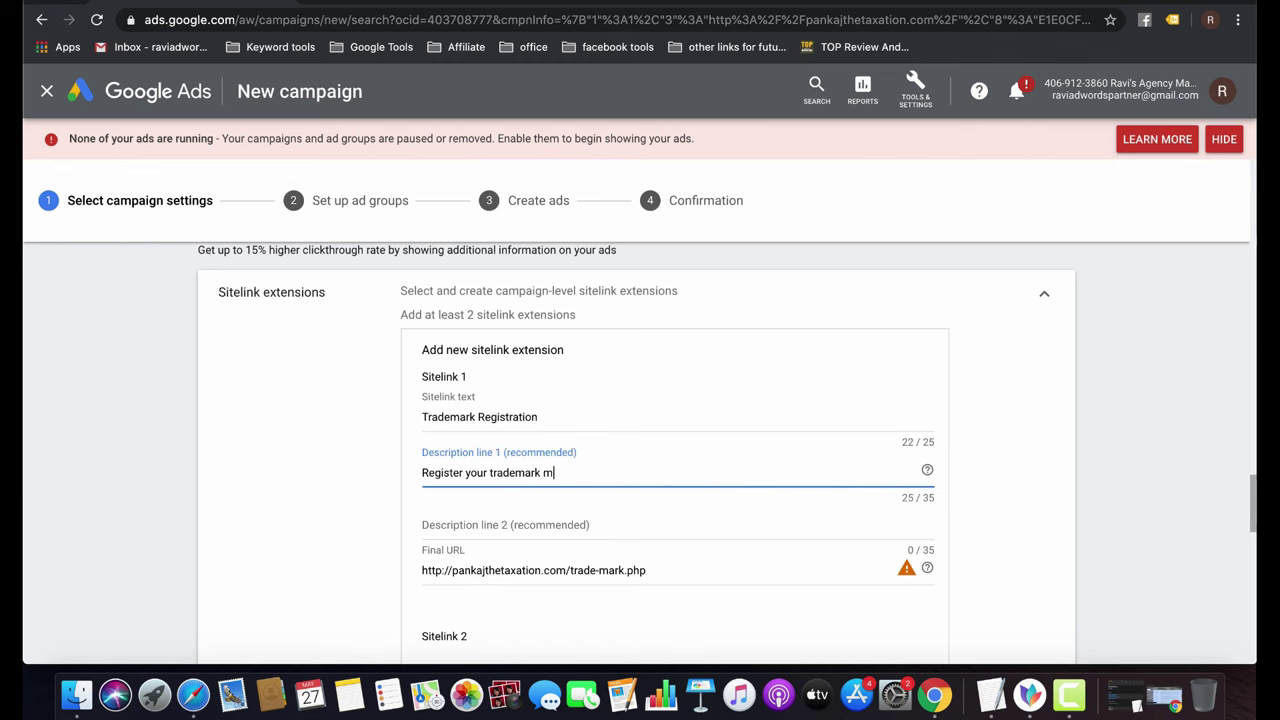
pyautogui.write('ore effectively')
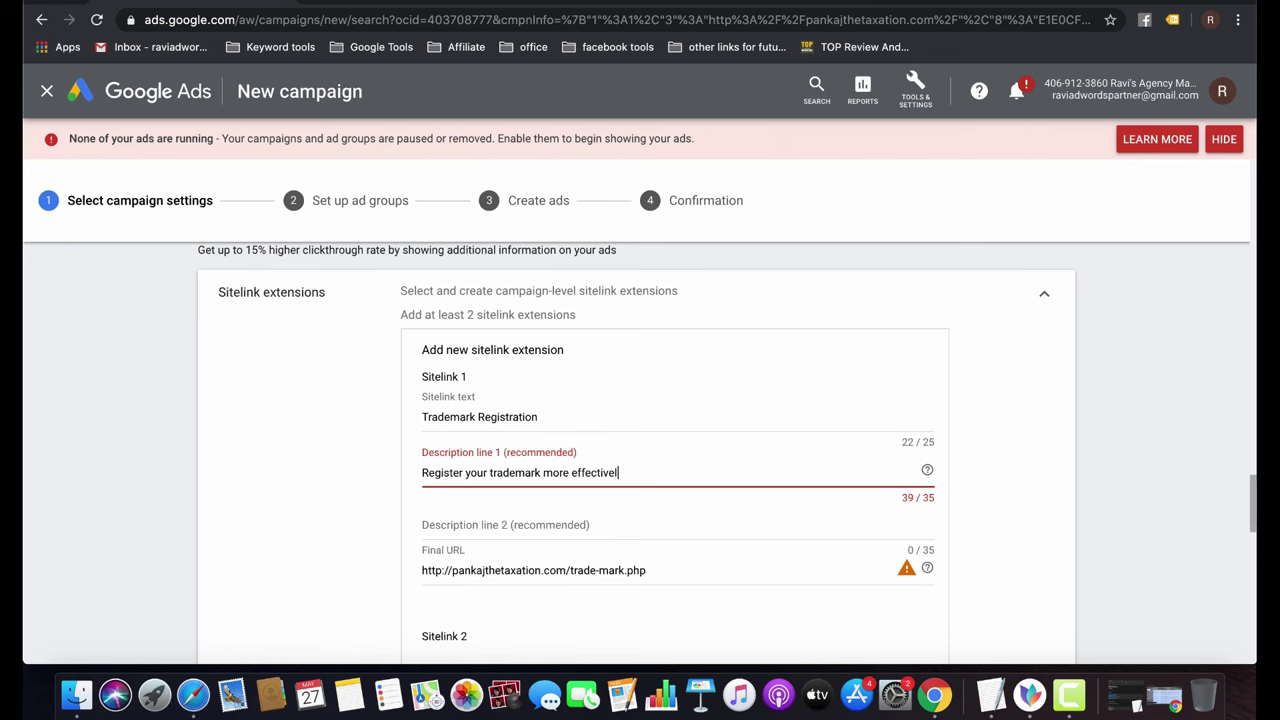
pyautogui.press('BackSpace')
pyautogui.press('BackSpace')
pyautogui.press('BackSpace')
pyautogui.press('BackSpace')
pyautogui.press('BackSpace')
pyautogui.press('BackSpace')
pyautogui.press('BackSpace')
pyautogui.press('BackSpace')
pyautogui.press('BackSpace')
pyautogui.press('BackSpace')
pyautogui.press('BackSpace')
pyautogui.press('BackSpace')
pyautogui.press('BackSpace')
pyautogui.press('BackSpace')
pyautogui.press('BackSpace')
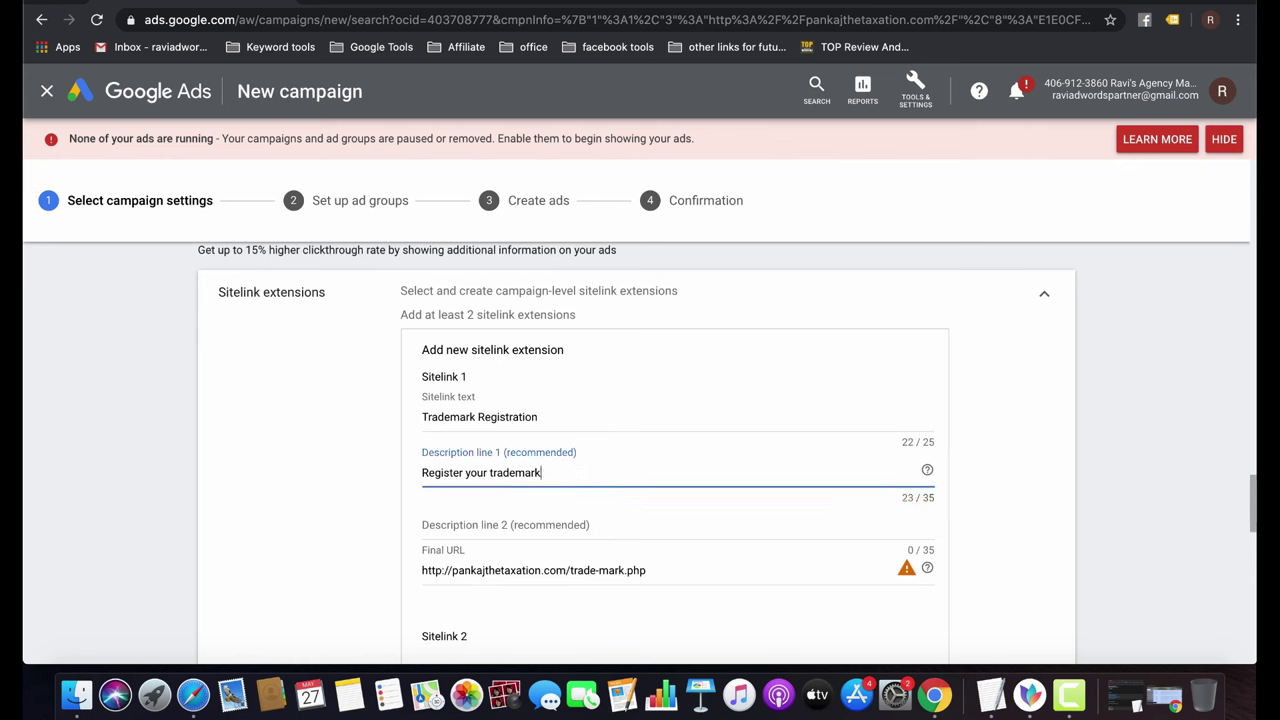
pyautogui.write('with us.')
# Switch to the firm's Income Tax page and select its web address.
pyautogui.scroll(-4, 586, 557)
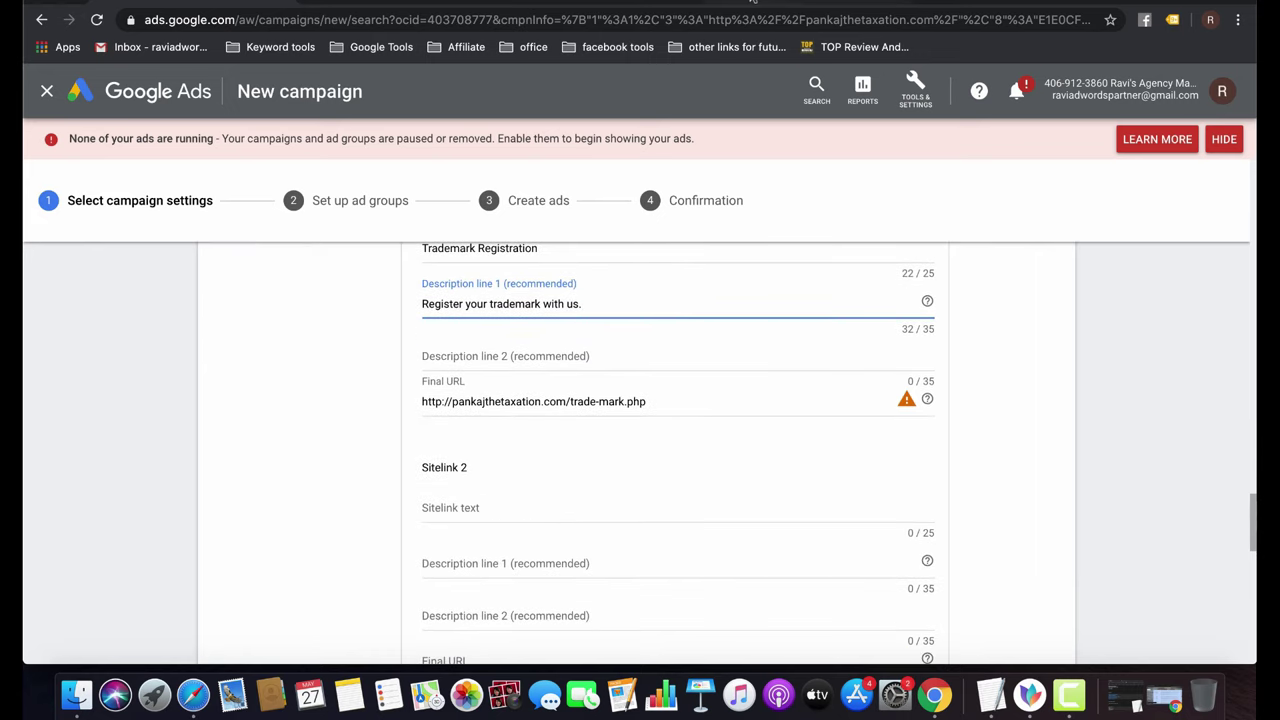
pyautogui.hotkey('ctrl', 'Tab')
pyautogui.click(400, 20)
# Copy the income-tax page address and paste it as Sitelink 2's final URL.
pyautogui.press('super+c')
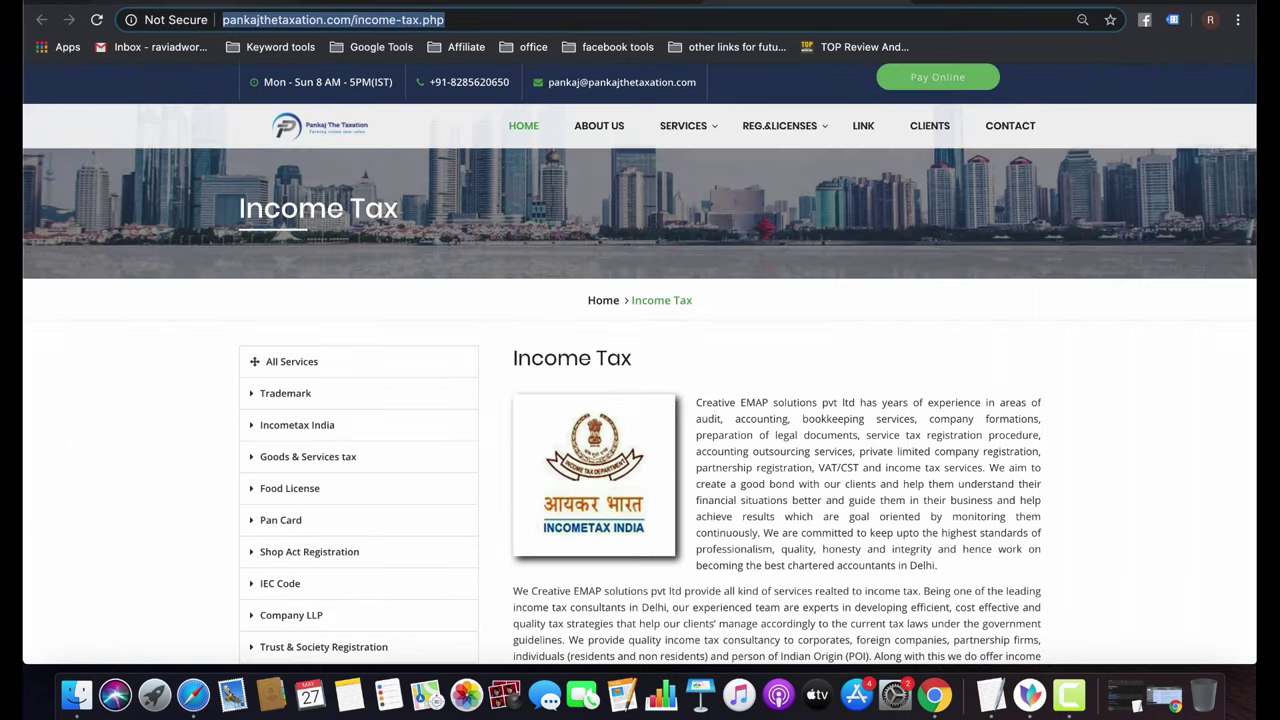
pyautogui.hotkey('ctrl', 'shift', 'Tab')
pyautogui.click(523, 503)
pyautogui.press('super+v')
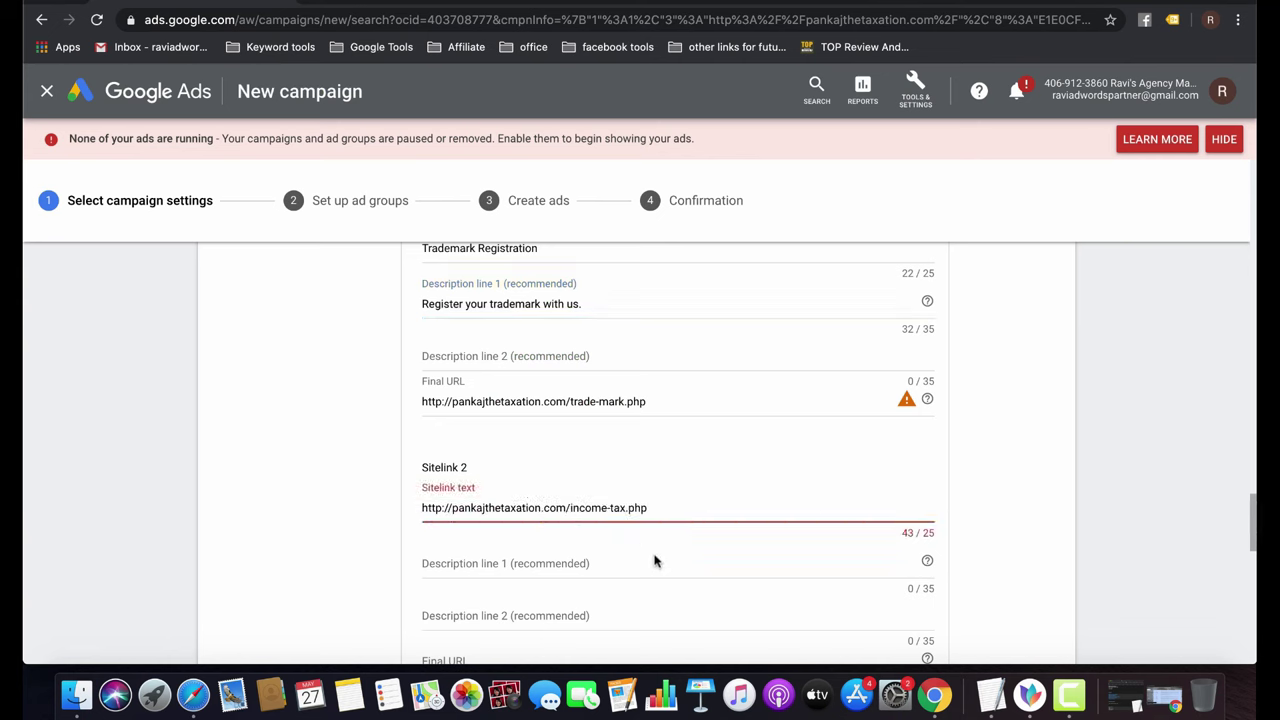
pyautogui.tripleClick(638, 505)
pyautogui.press('BackSpace')
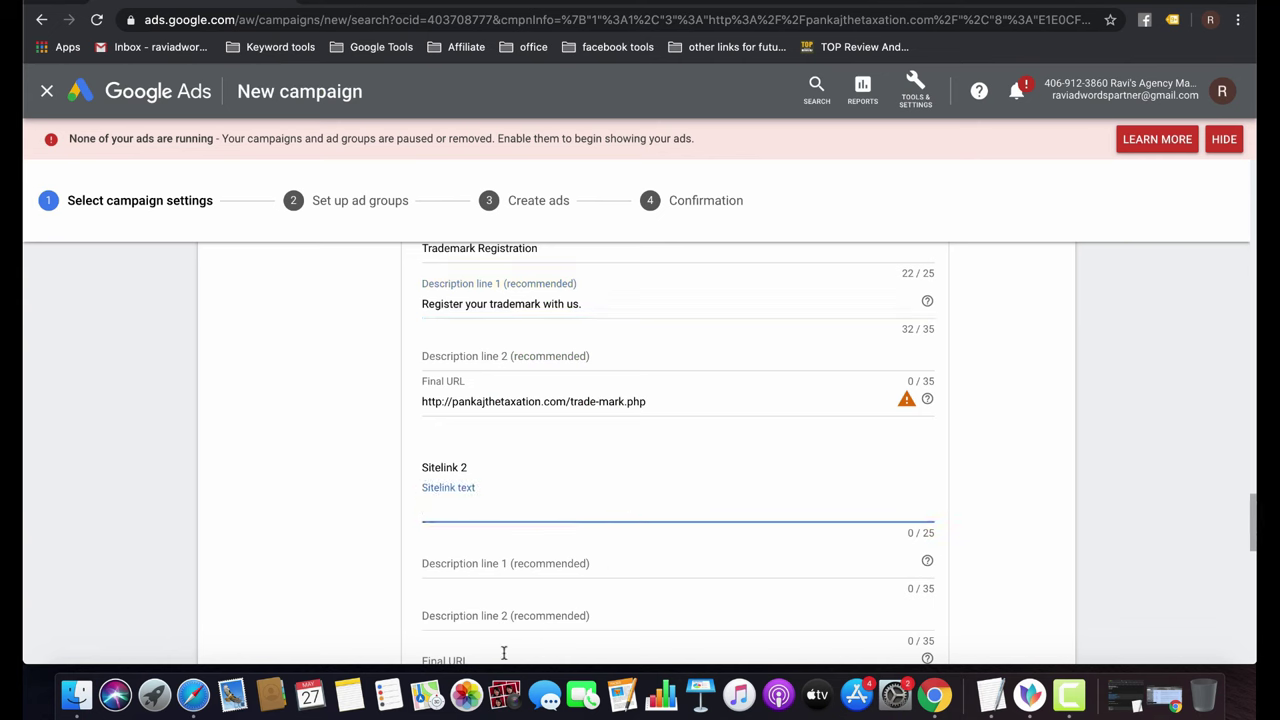
pyautogui.click(503, 652)
pyautogui.press('super+v')
pyautogui.scroll(-3, 575, 538)
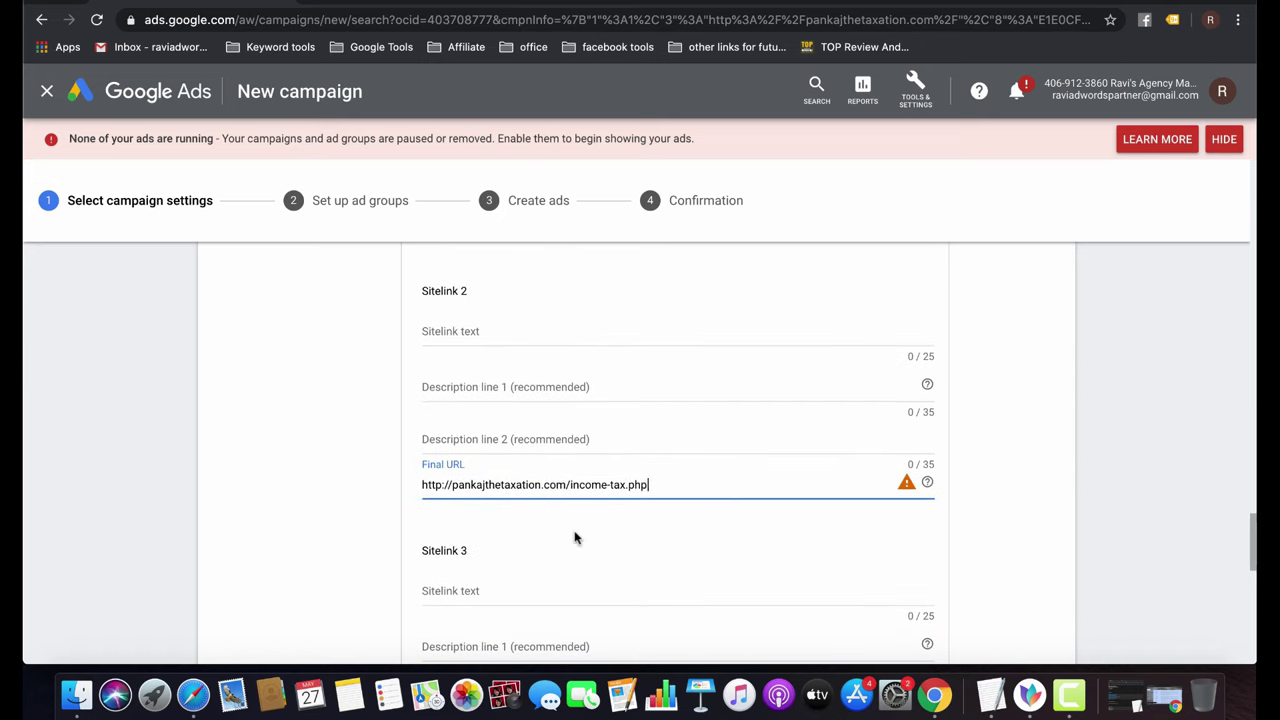
# Give Sitelink 2 the text 'Income Tax Filling' and description 'Fill your ITR form before it ends'.
pyautogui.click(456, 336)
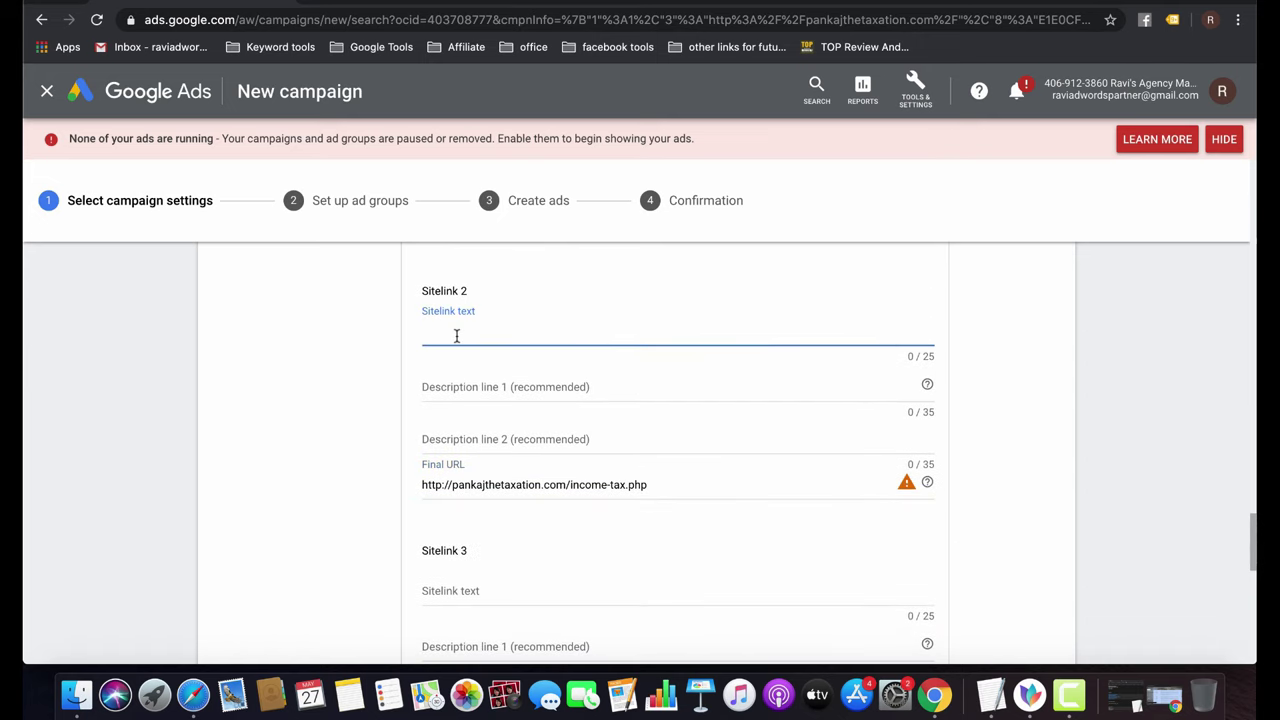
pyautogui.write('Income Ta')
pyautogui.write('xc')
pyautogui.write('Filling')
pyautogui.click(500, 387)
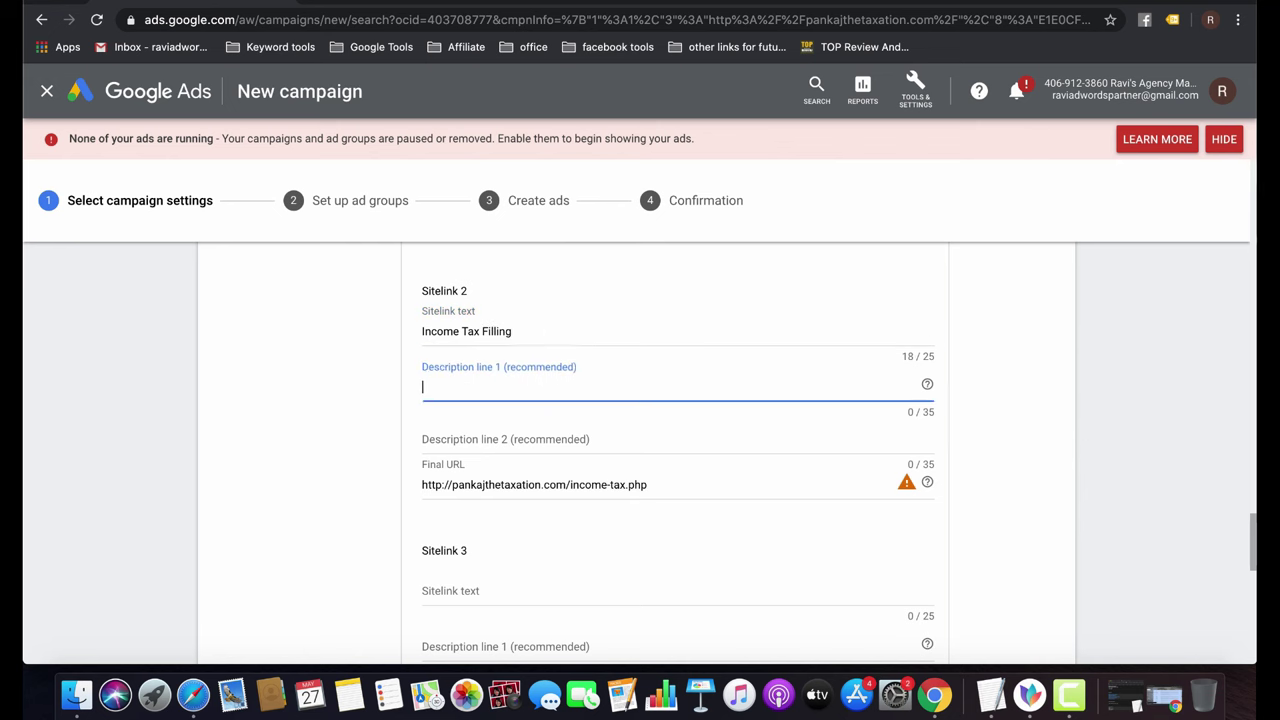
pyautogui.write('Fill your ITR form before')
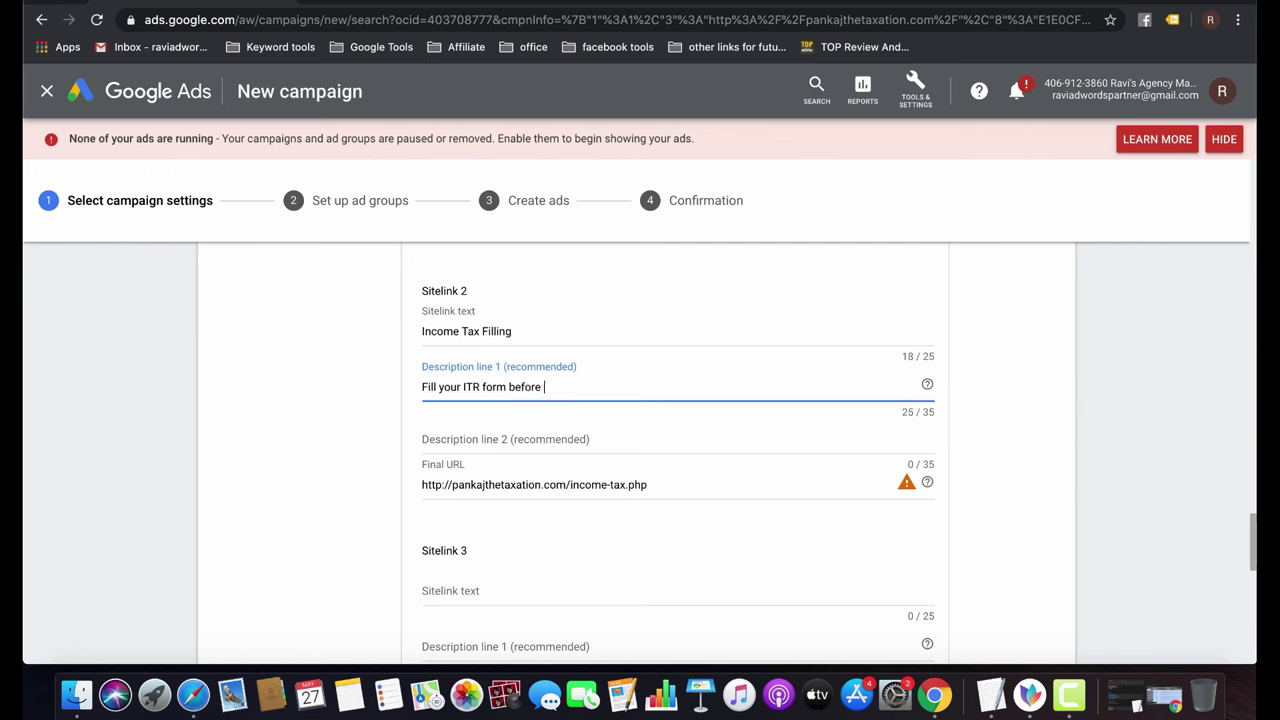
pyautogui.write(' it ends')
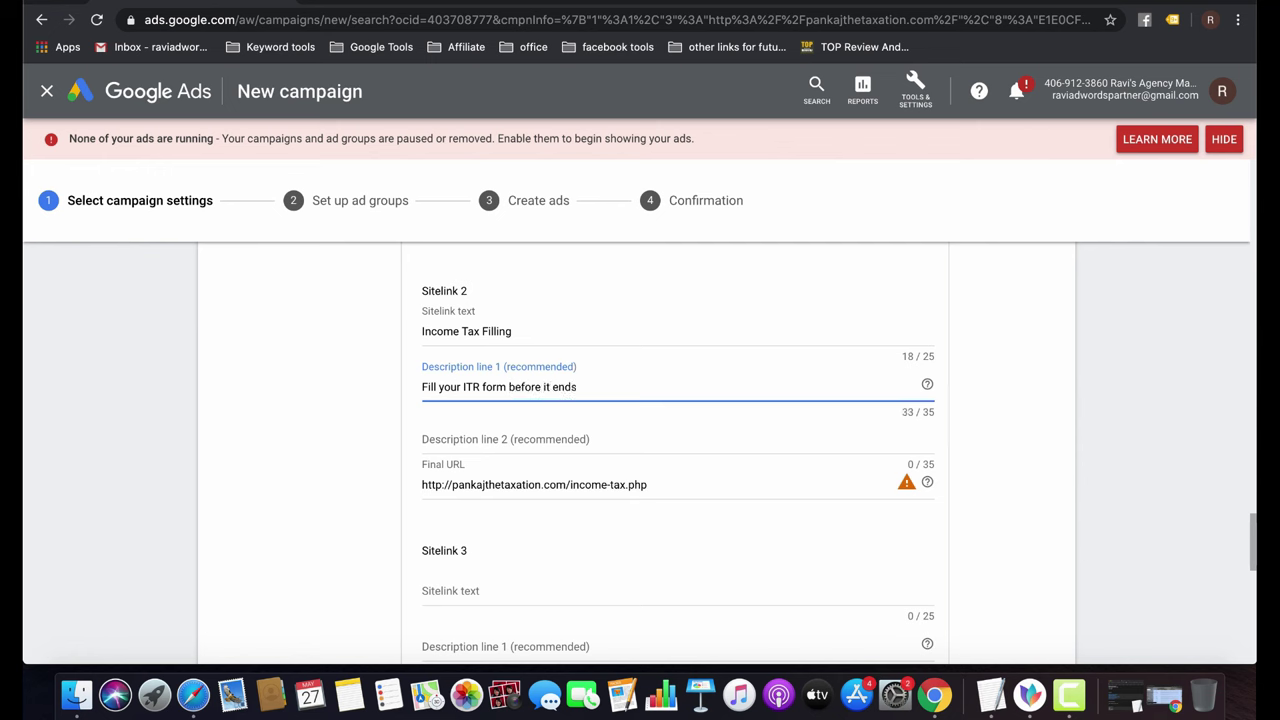
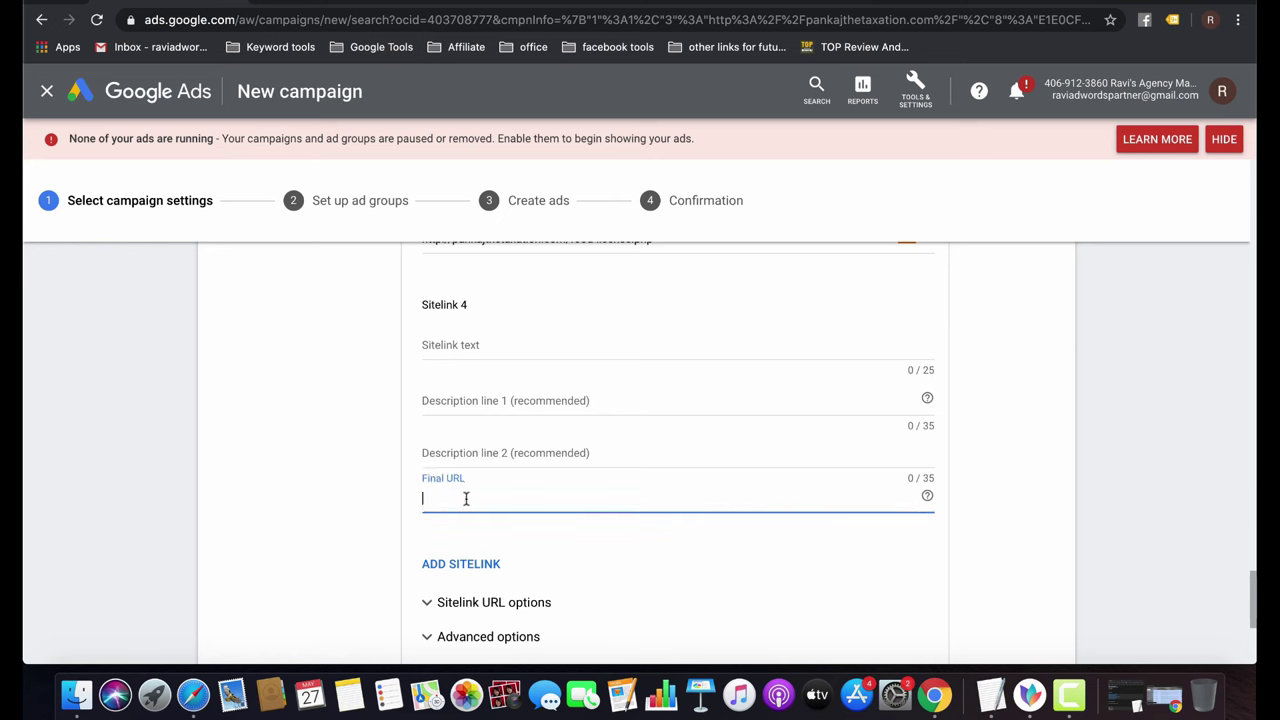
# Paste the pan-card.php page address as Sitelink 4's final URL.
pyautogui.write('http://pankajthetaxation.com/pan-card.php')
pyautogui.click(564, 398)
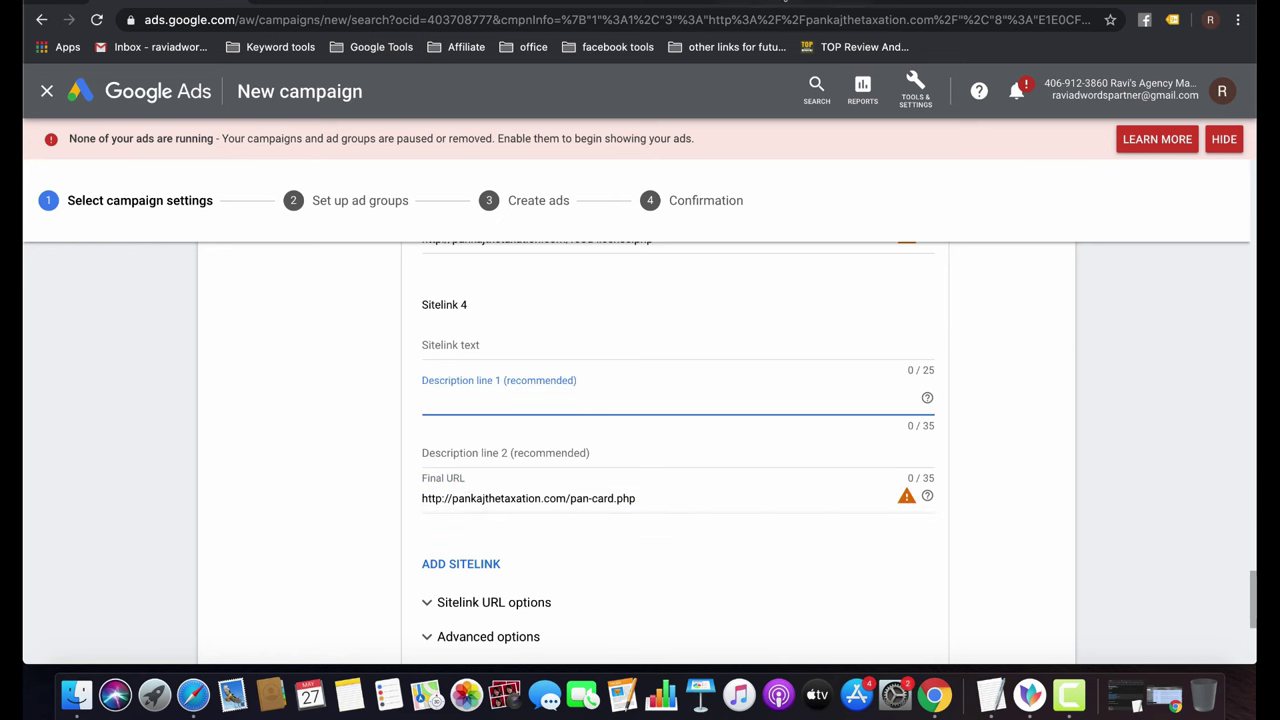
pyautogui.hotkey('ctrl', 'Tab')
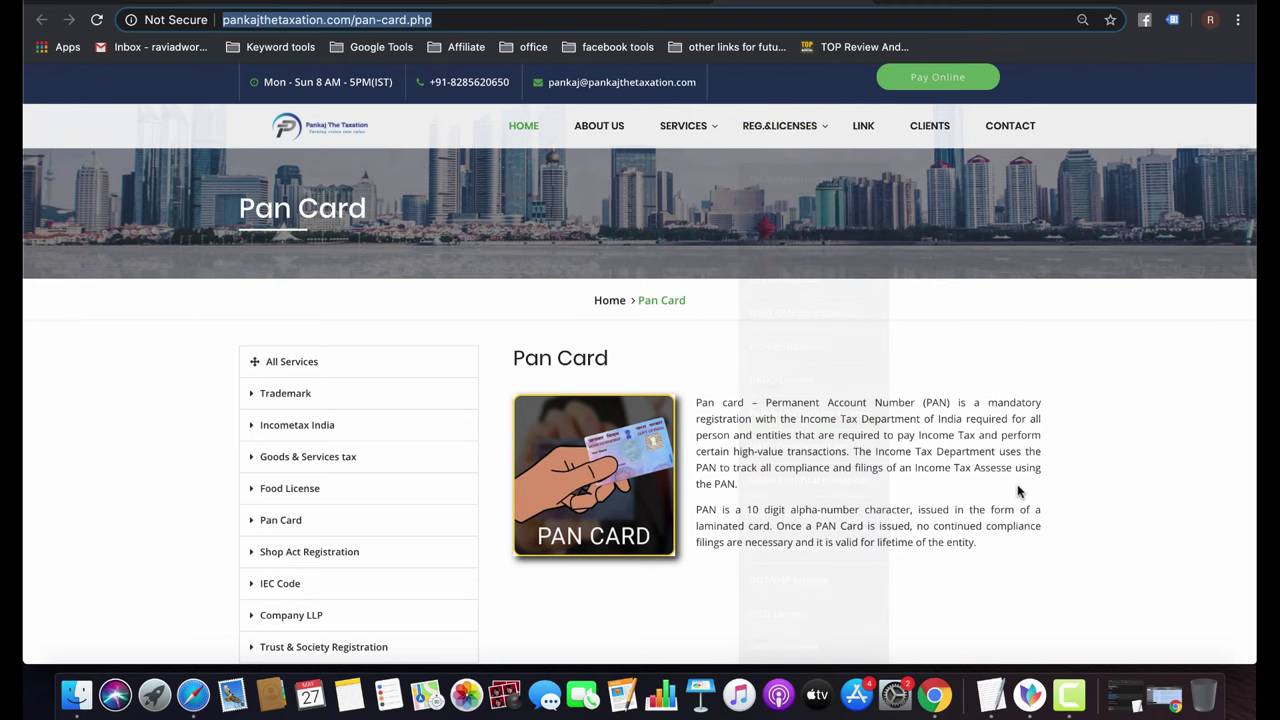
pyautogui.hotkey('ctrl', 'shift', 'Tab')
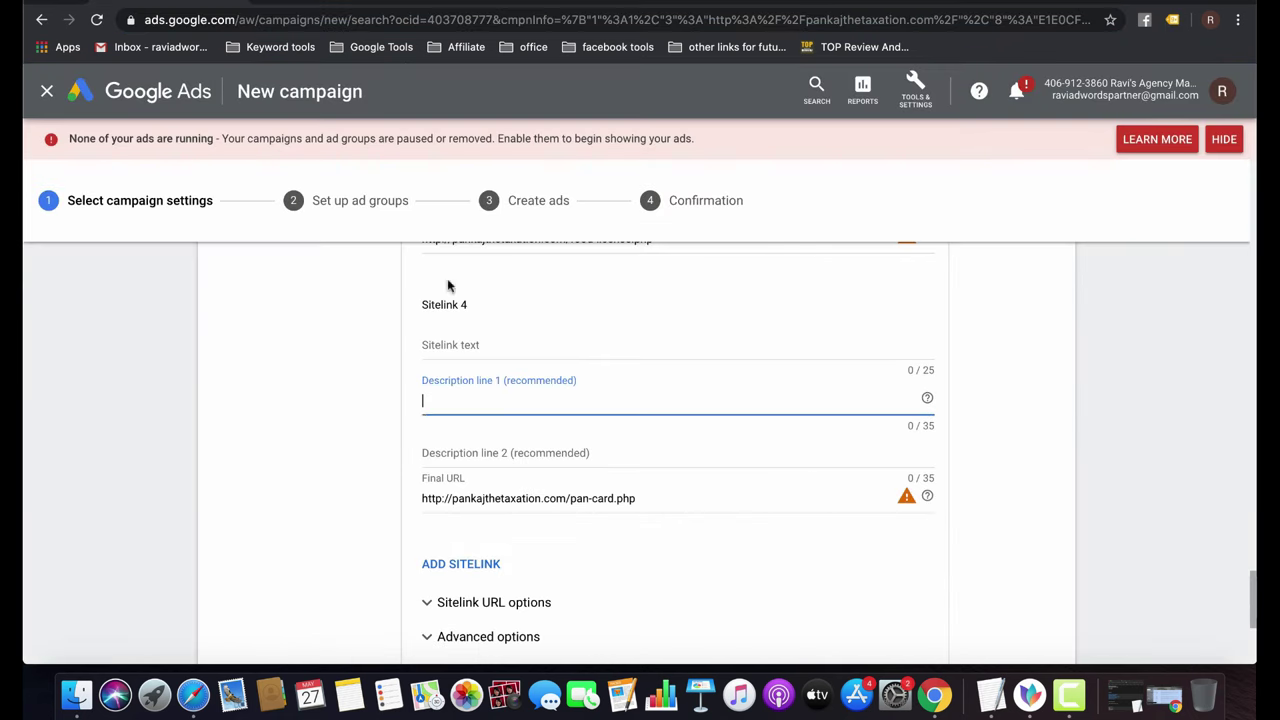
# Give Sitelink 4 the text 'Pan Card Registration' and description 'Get Pan Card in hand within 30 days'.
pyautogui.click(492, 340)
pyautogui.write('Pan ')
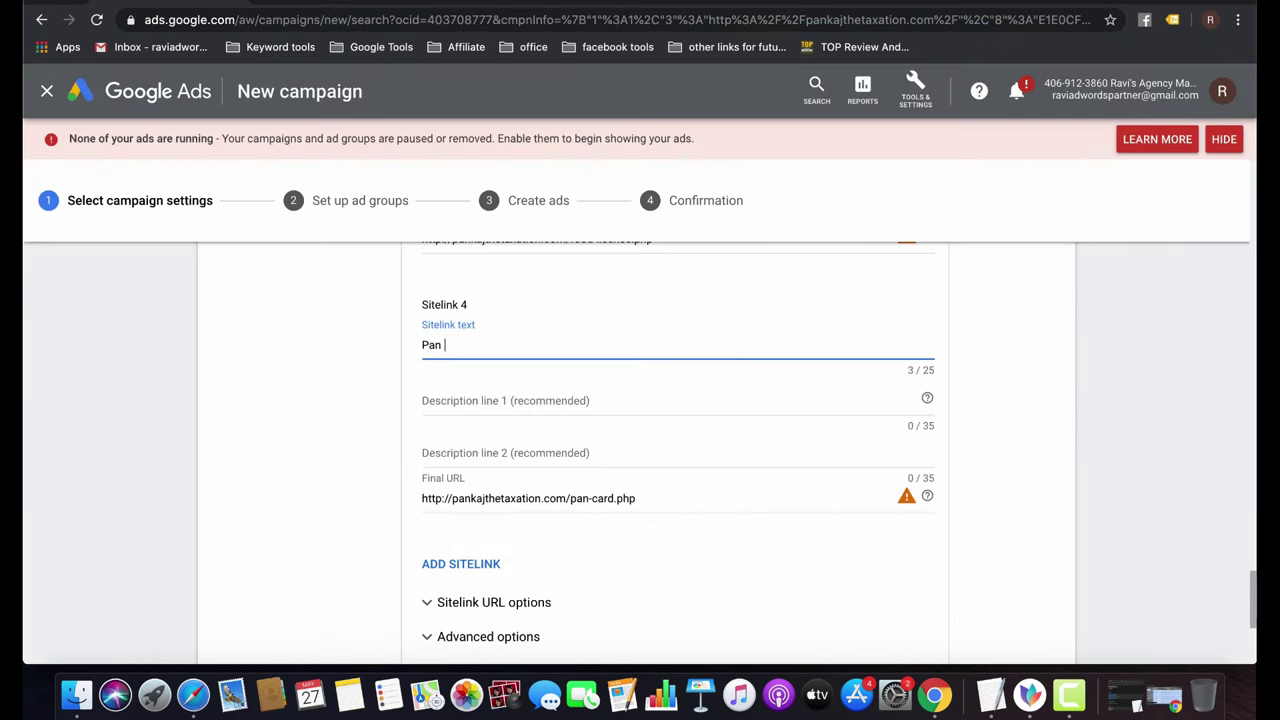
pyautogui.write('Card Registration')
pyautogui.press('Tab')
pyautogui.write('Ge')
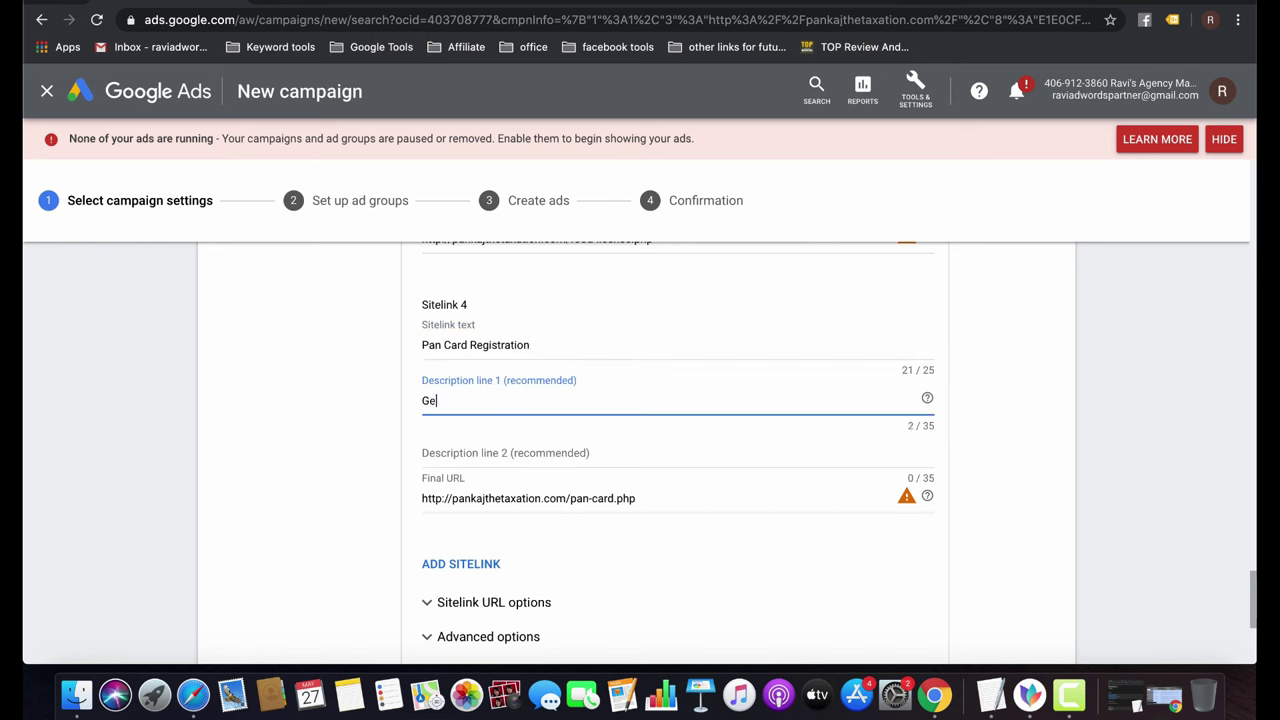
pyautogui.write('t your Pan Card in hand within ')
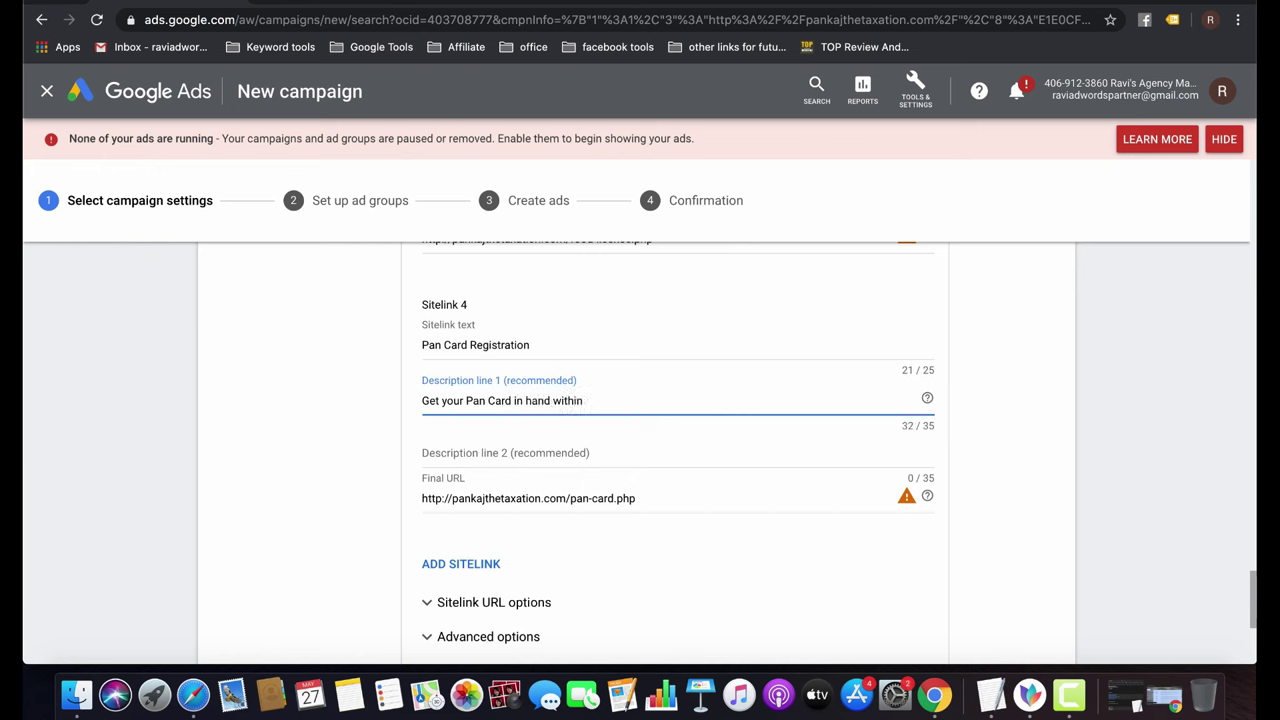
pyautogui.write('30 days.')
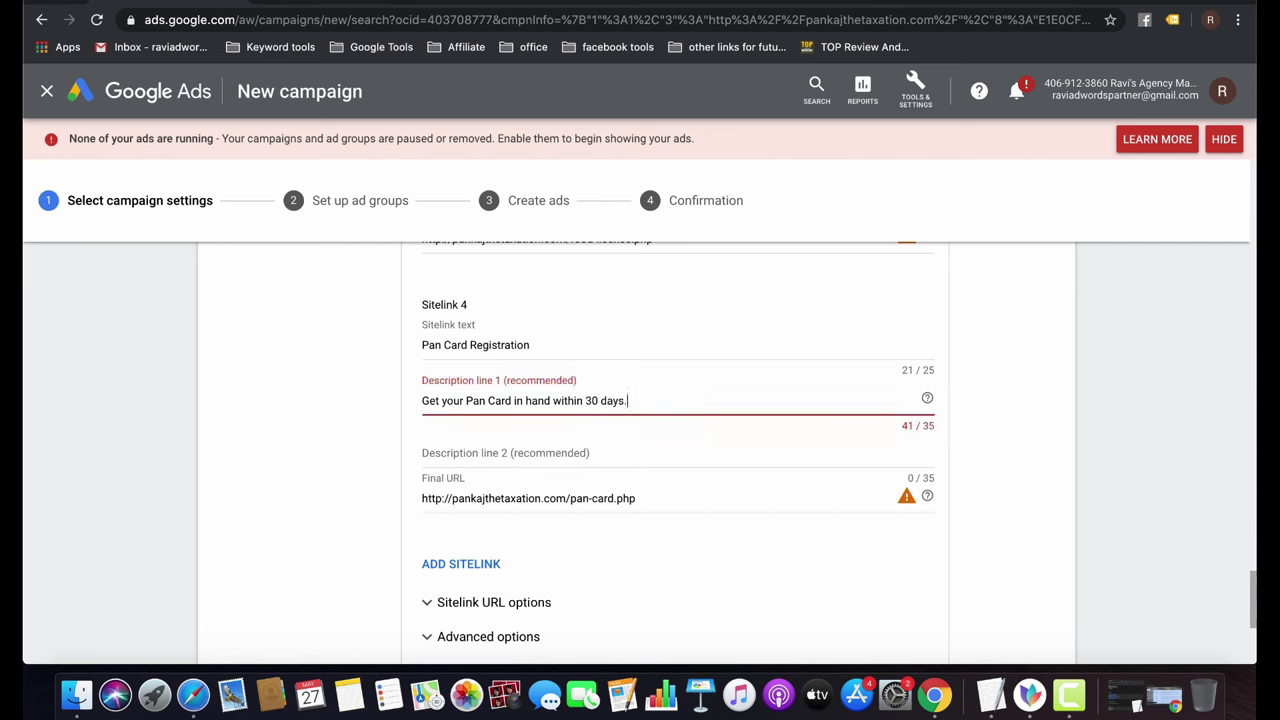
pyautogui.doubleClick(450, 400)
pyautogui.press('BackSpace')
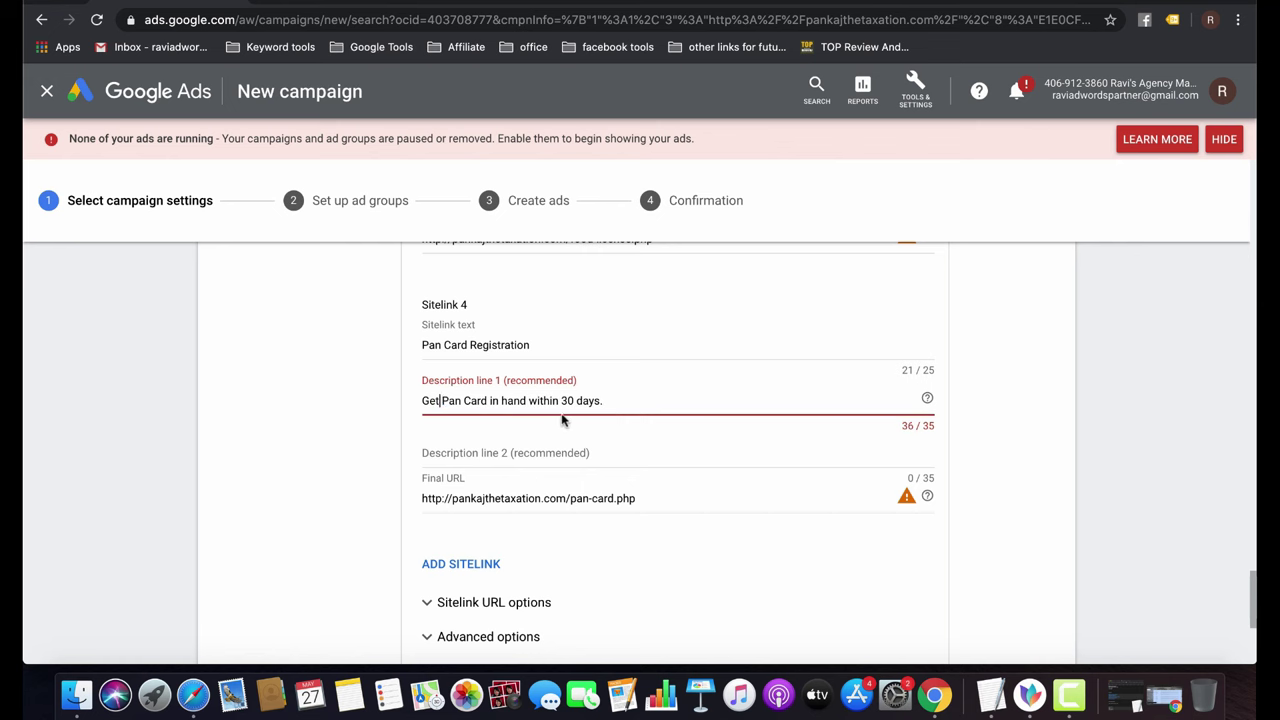
pyautogui.press('BackSpace')
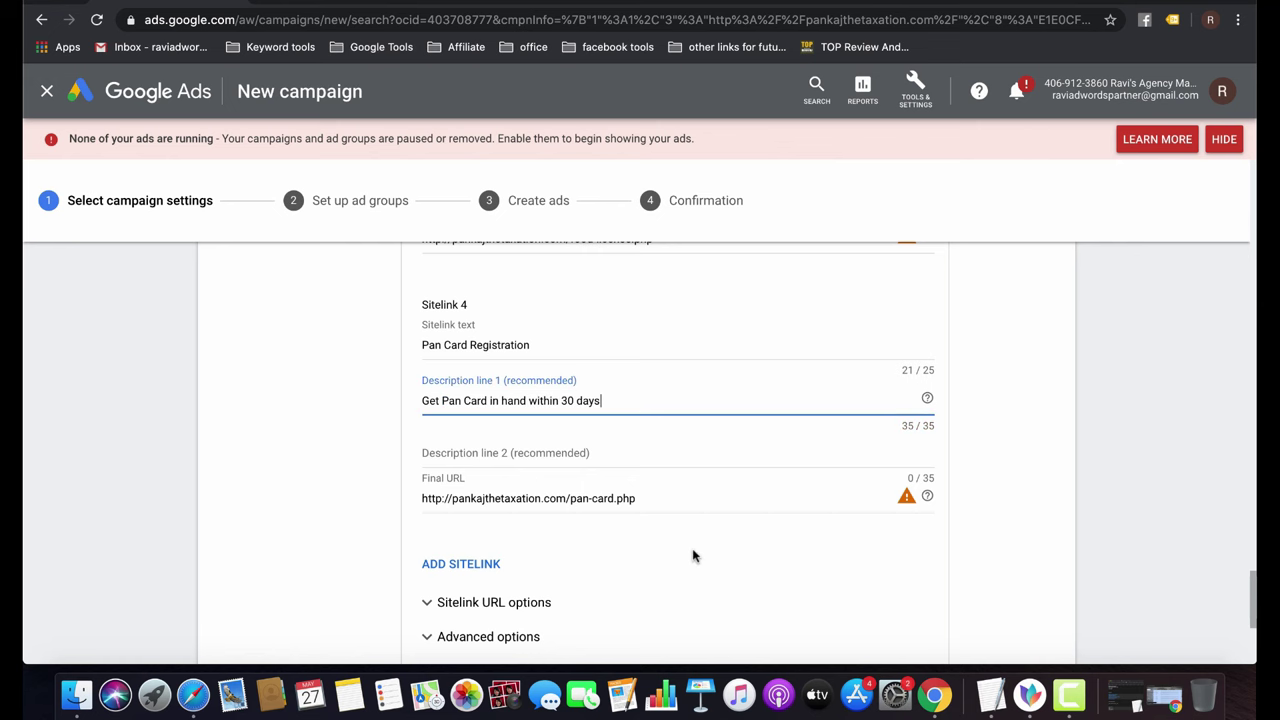
pyautogui.scroll(-1, 695, 557)
pyautogui.scroll(-3, 695, 557)
# Copy sitelink 1's trademark description into its second description line.
pyautogui.click(443, 500)
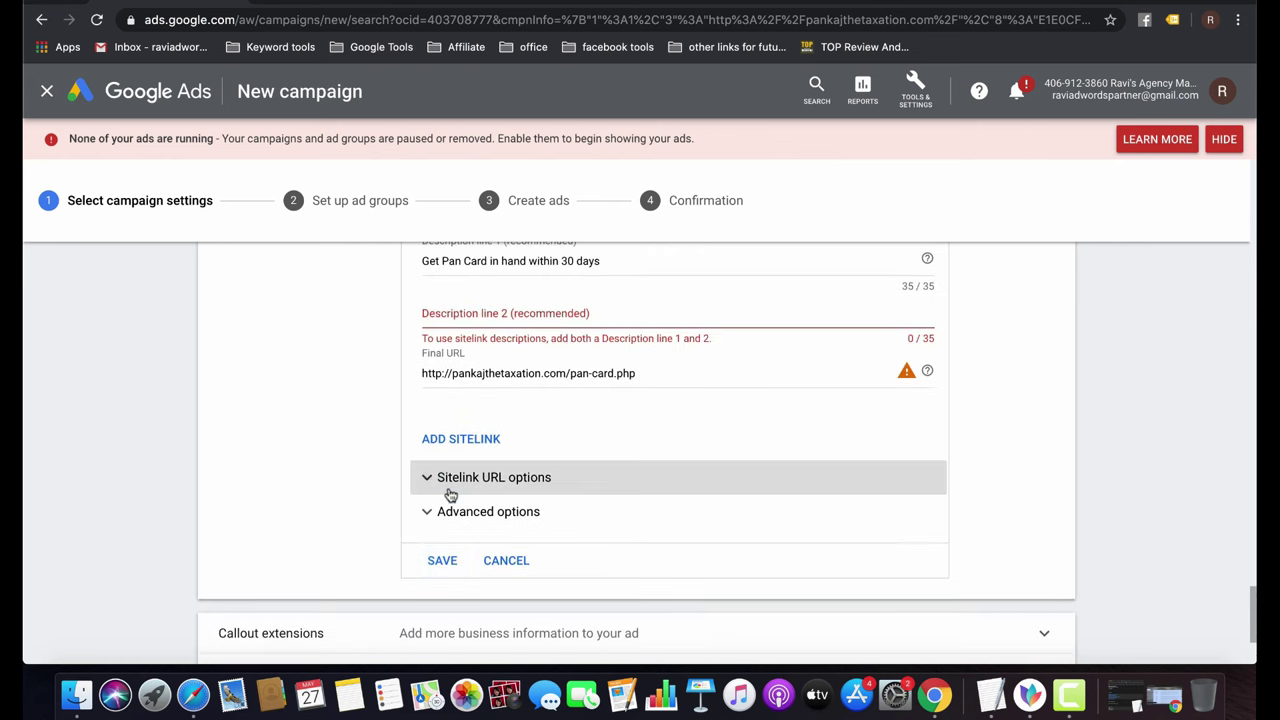
pyautogui.scroll(5, 665, 442)
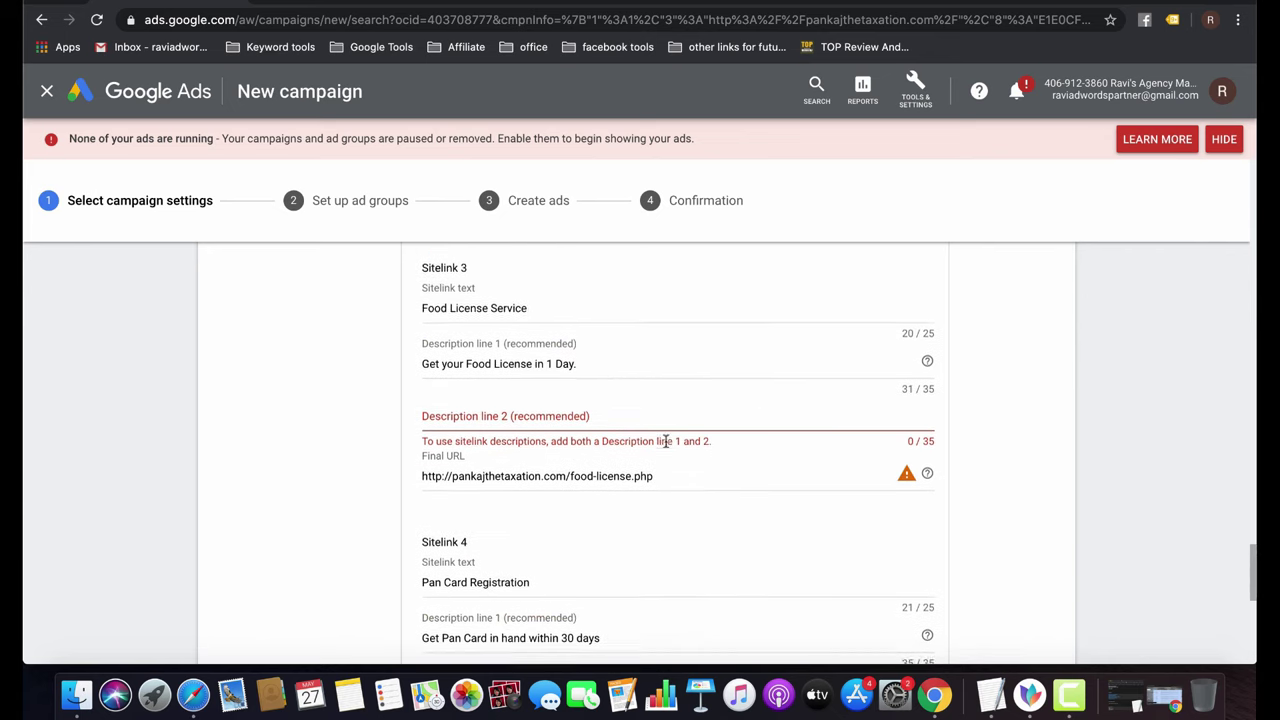
pyautogui.scroll(4, 665, 442)
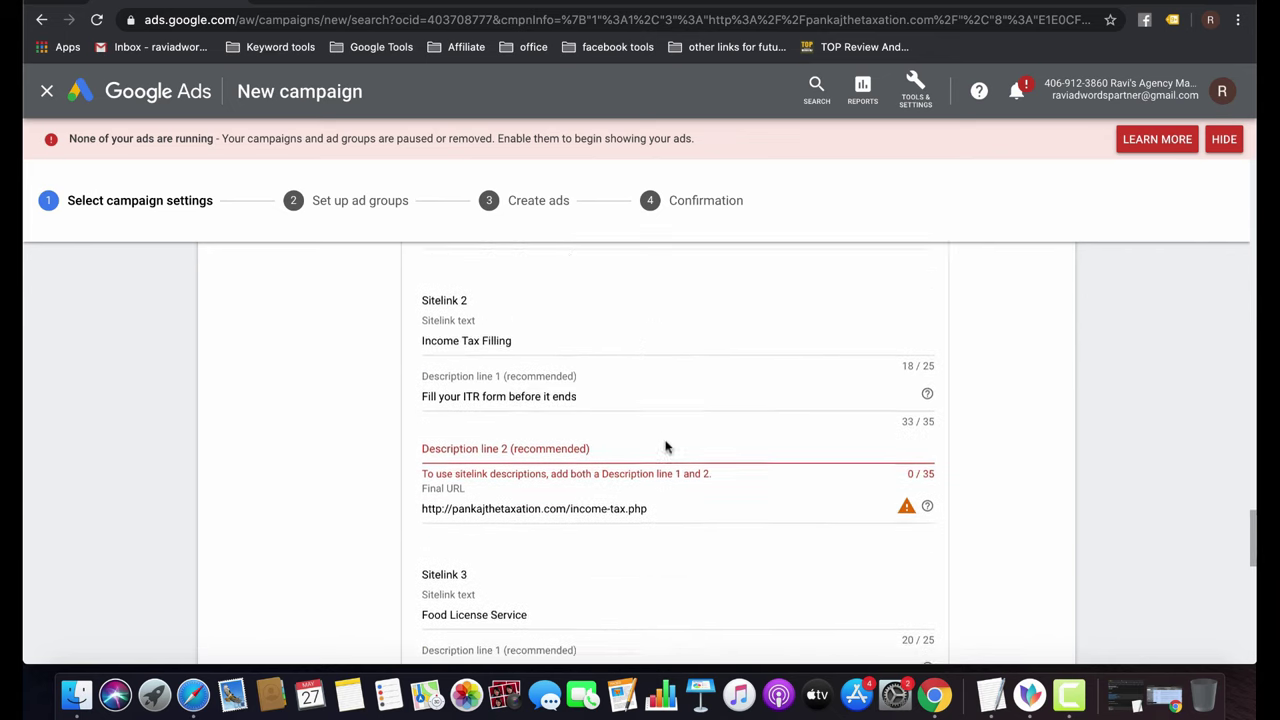
pyautogui.scroll(4, 623, 470)
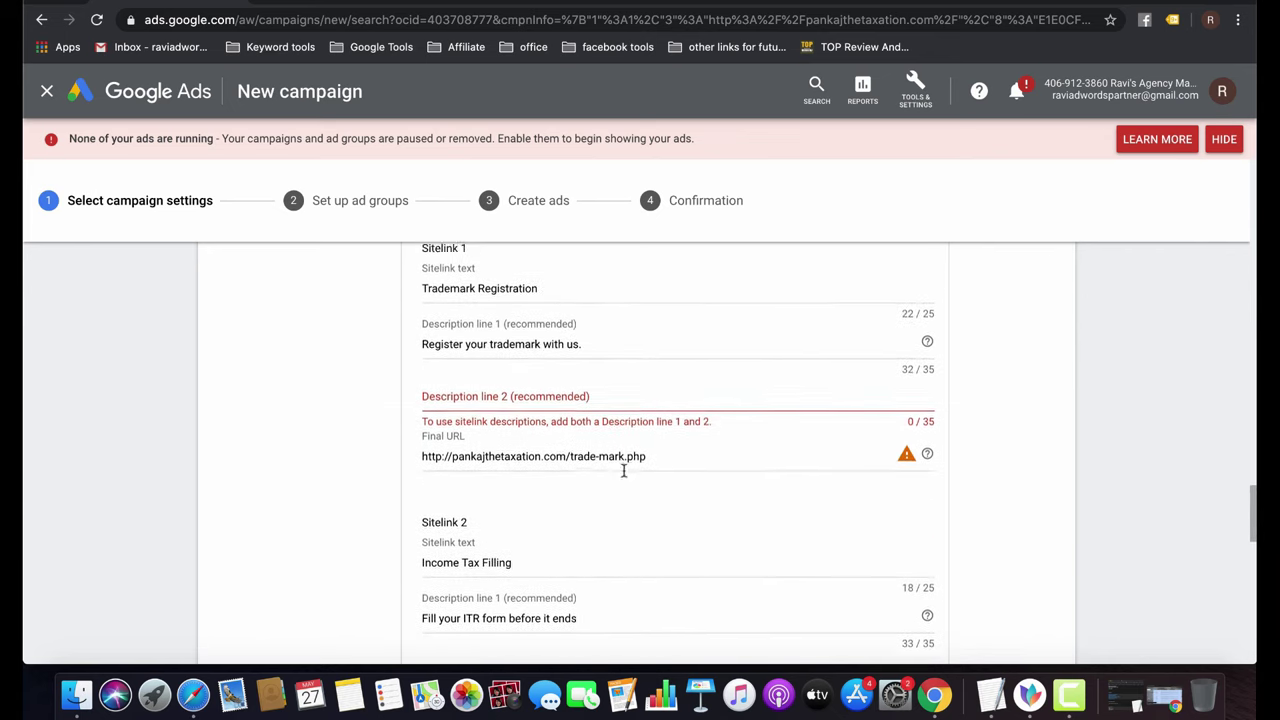
pyautogui.scroll(-2, 623, 476)
pyautogui.tripleClick(600, 365)
pyautogui.press('super+c')
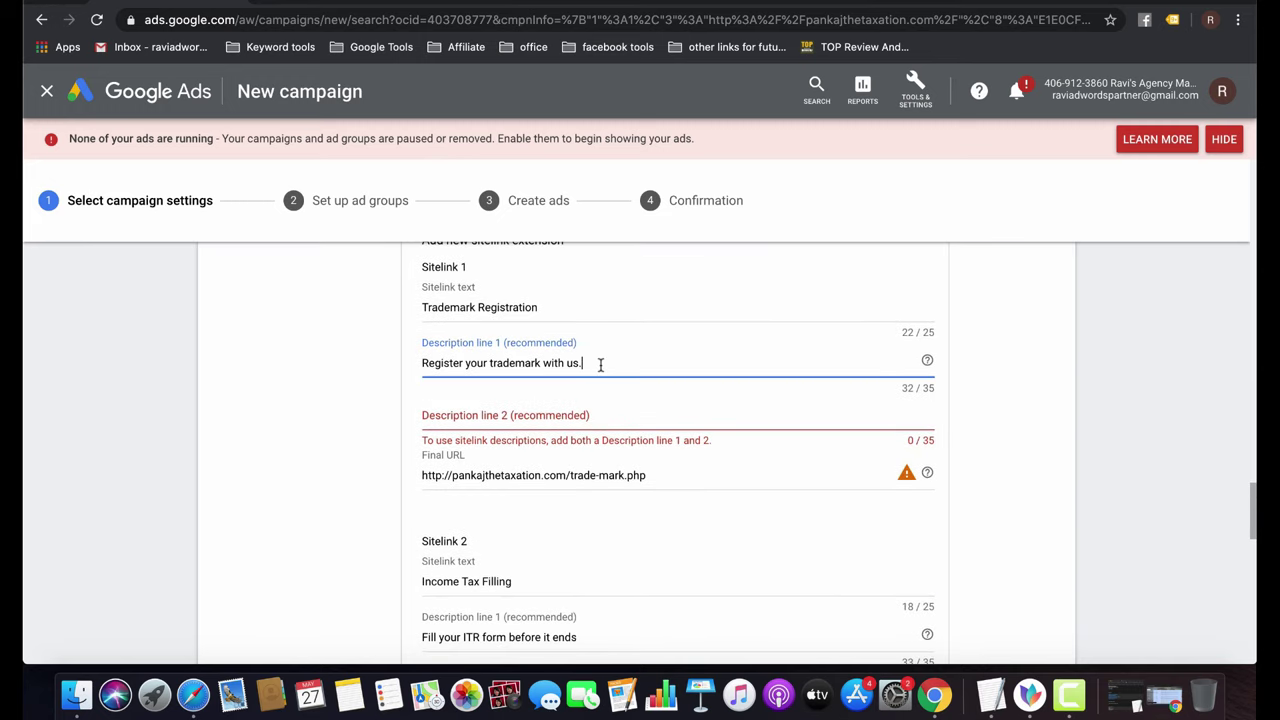
pyautogui.press('Tab')
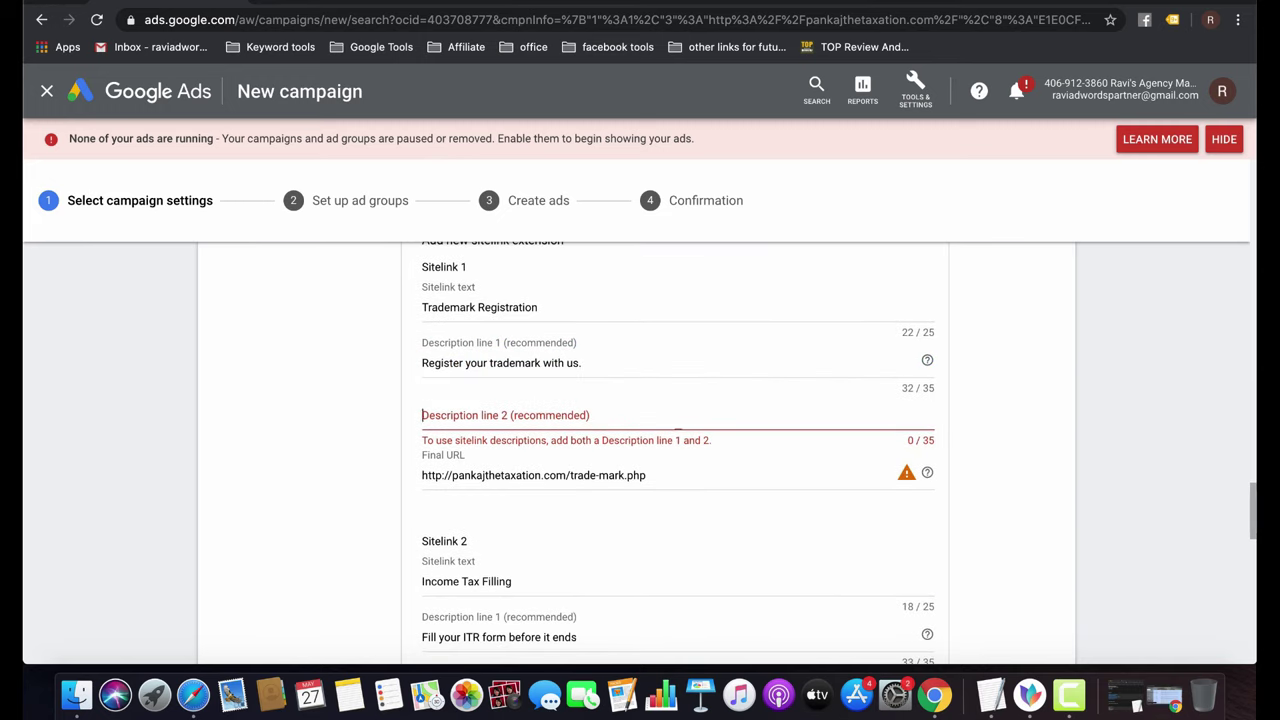
pyautogui.press('super+v')
# Copy sitelink 2's income tax description into its second description line.
pyautogui.scroll(-2, 580, 474)
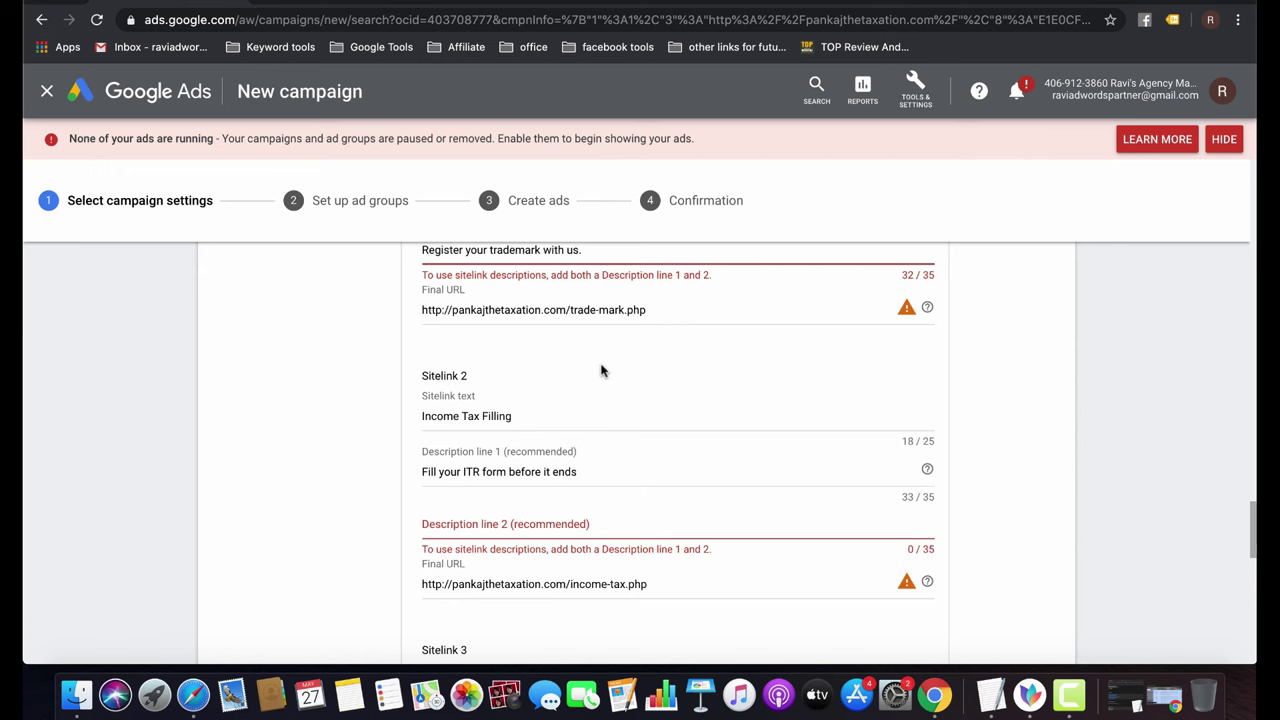
pyautogui.tripleClick(580, 474)
pyautogui.press('super+c')
pyautogui.click(571, 520)
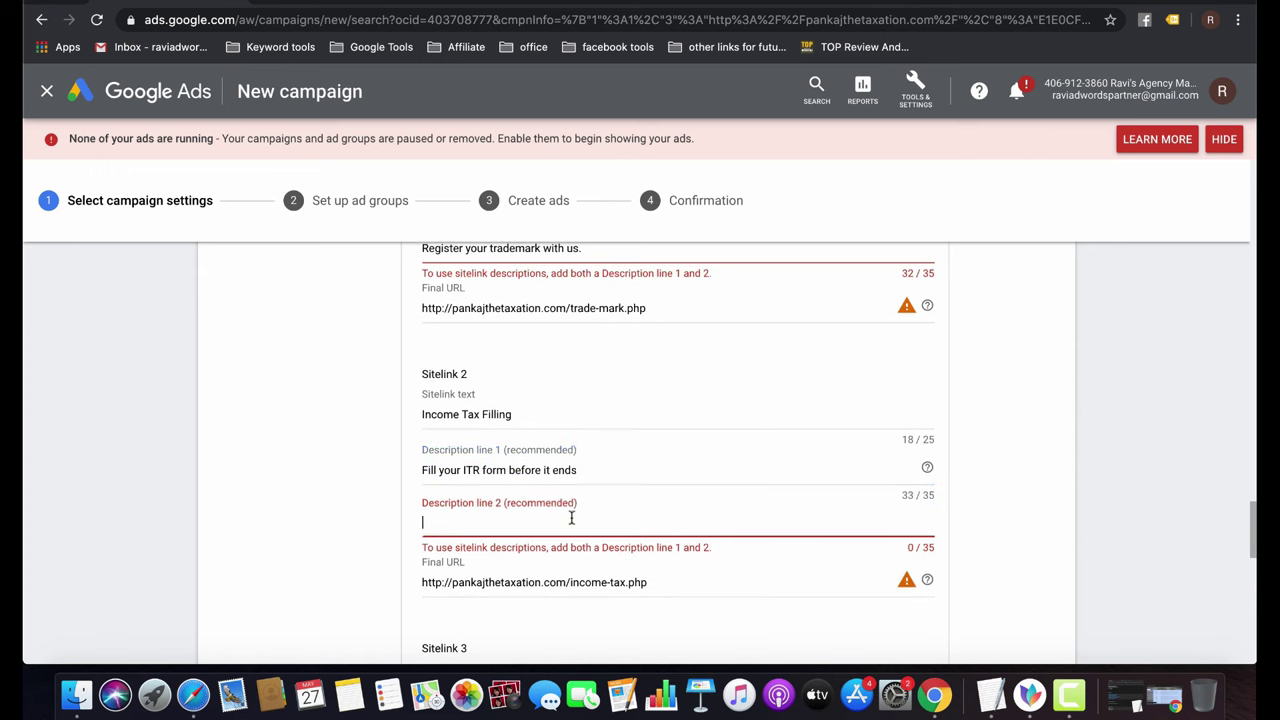
pyautogui.press('super+v')
# Paste the food license description as the second line of sitelinks 3 and 4, then save.
pyautogui.scroll(-3, 572, 510)
pyautogui.tripleClick(570, 542)
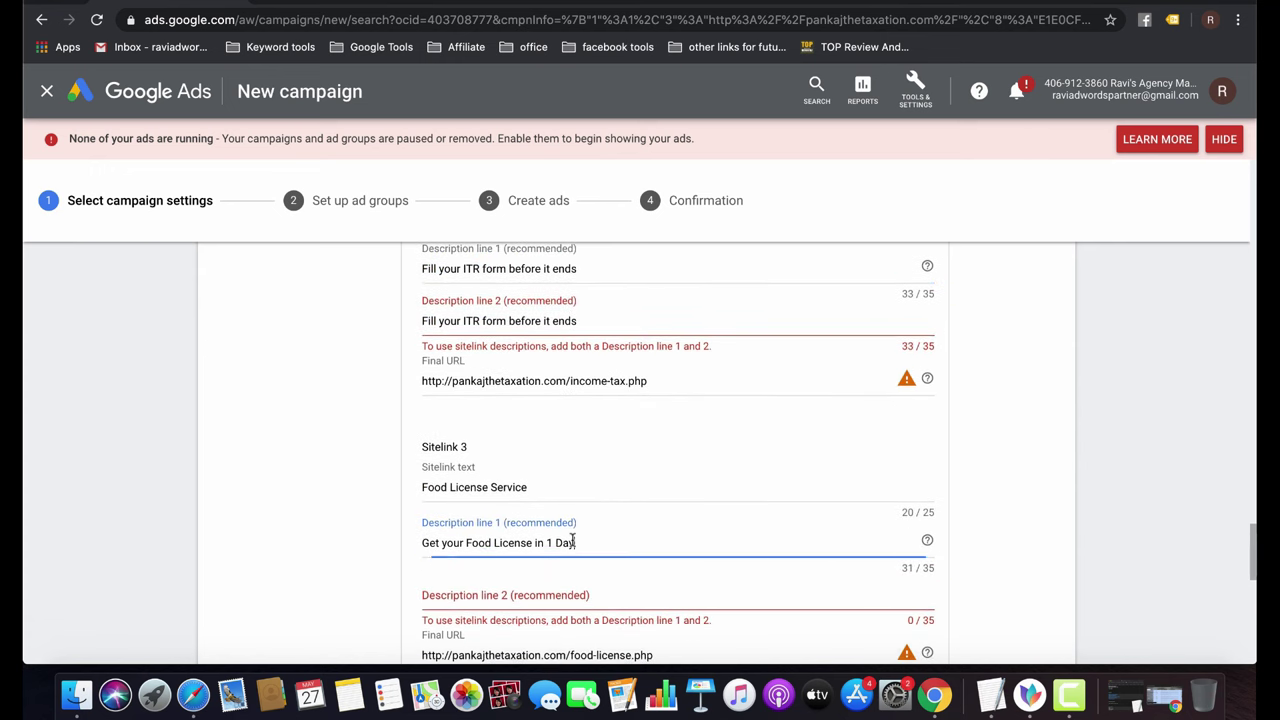
pyautogui.scroll(-4, 572, 540)
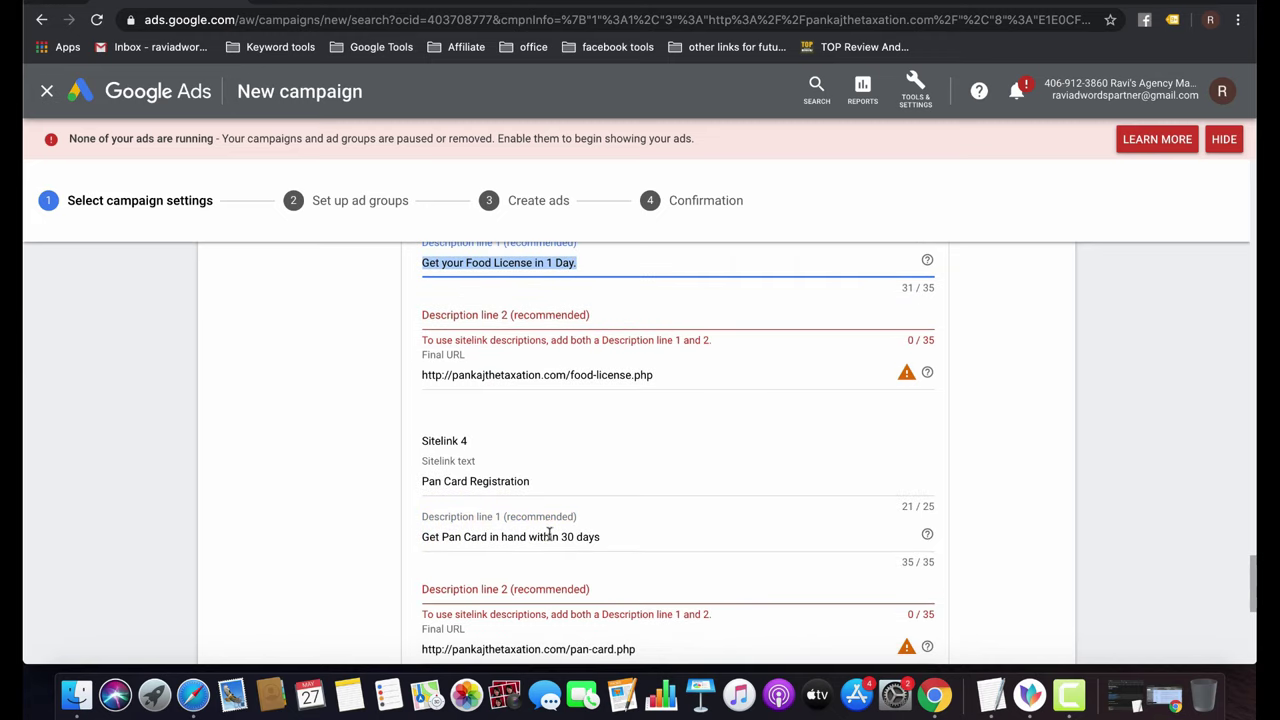
pyautogui.click(588, 584)
pyautogui.press('super+v')
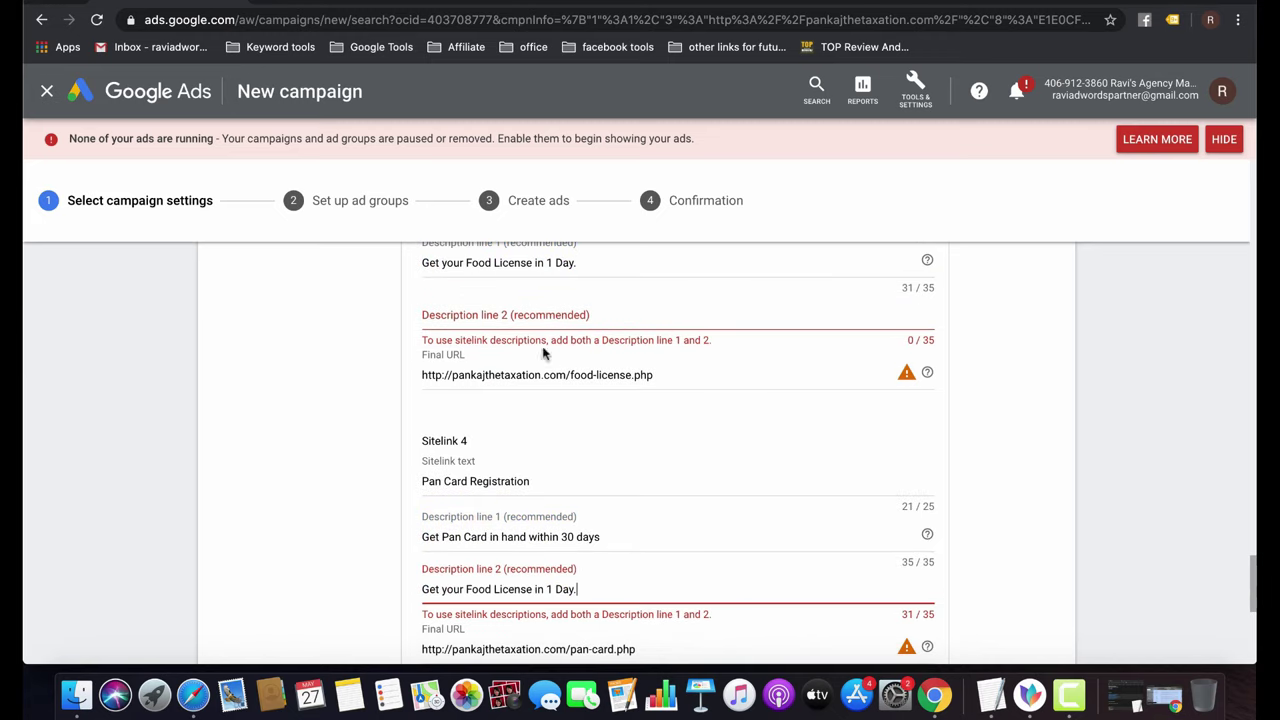
pyautogui.click(541, 312)
pyautogui.press('super+v')
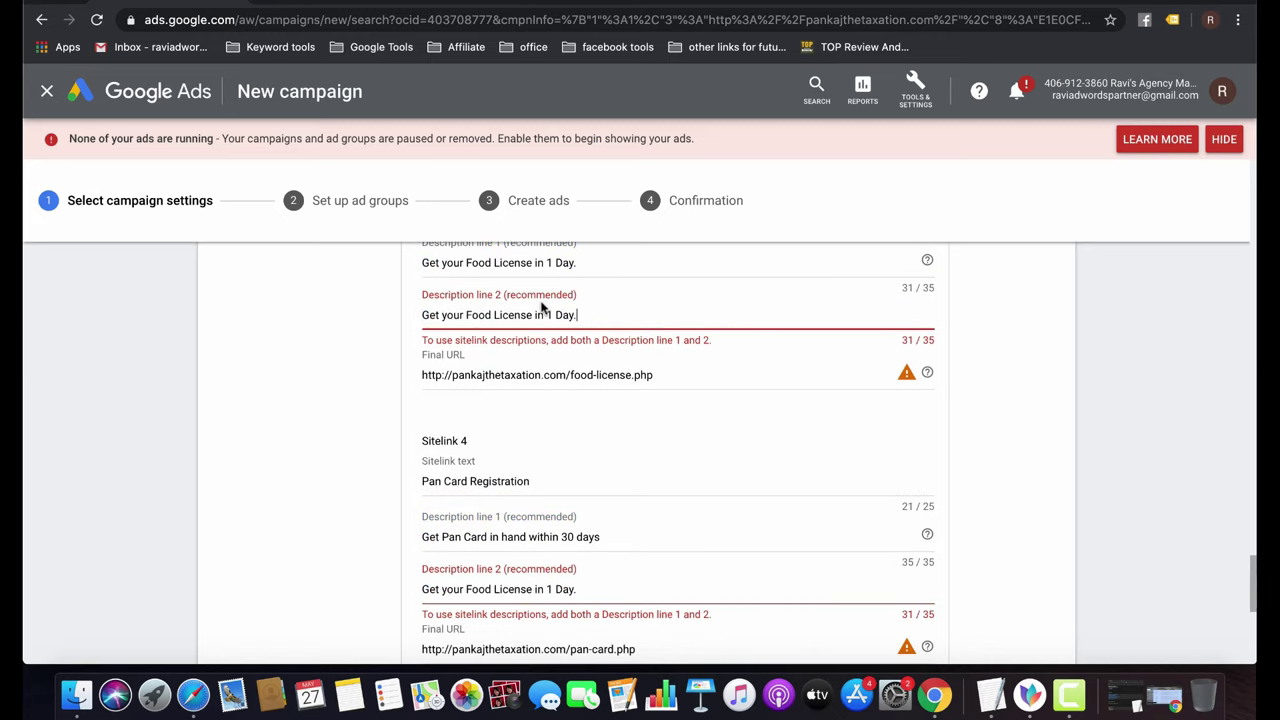
pyautogui.scroll(-4, 541, 315)
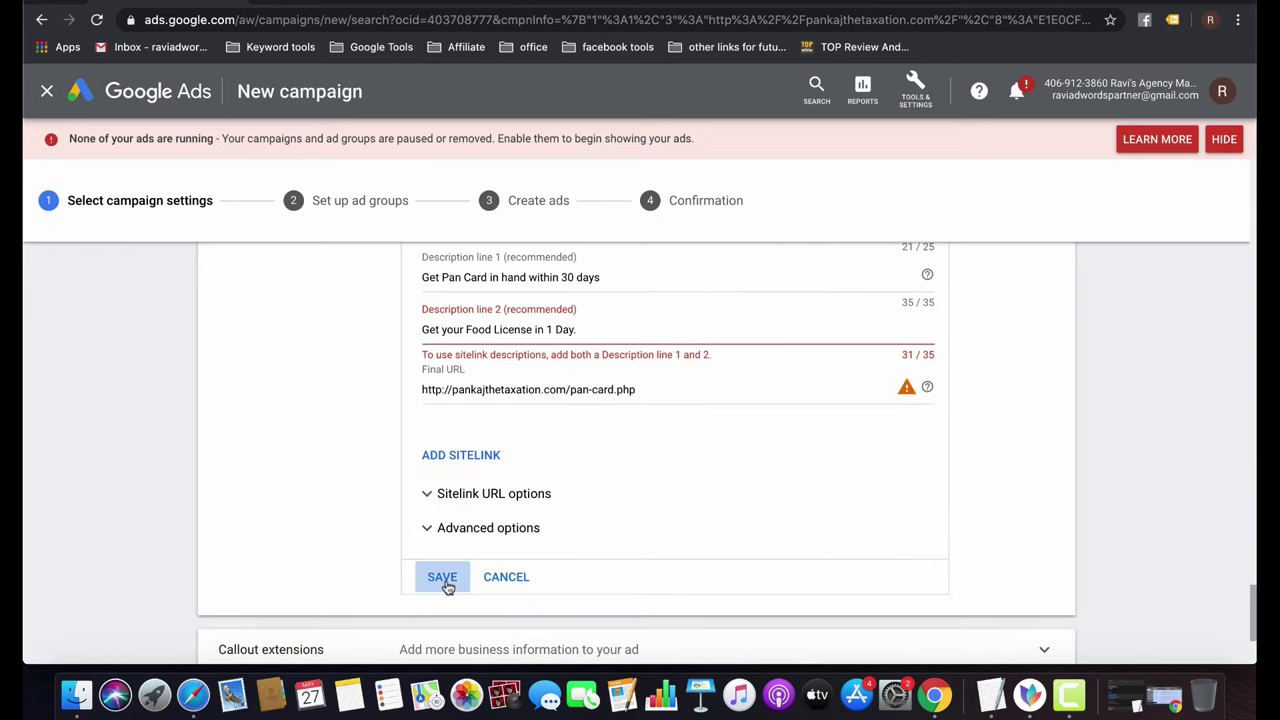
pyautogui.click(445, 578)
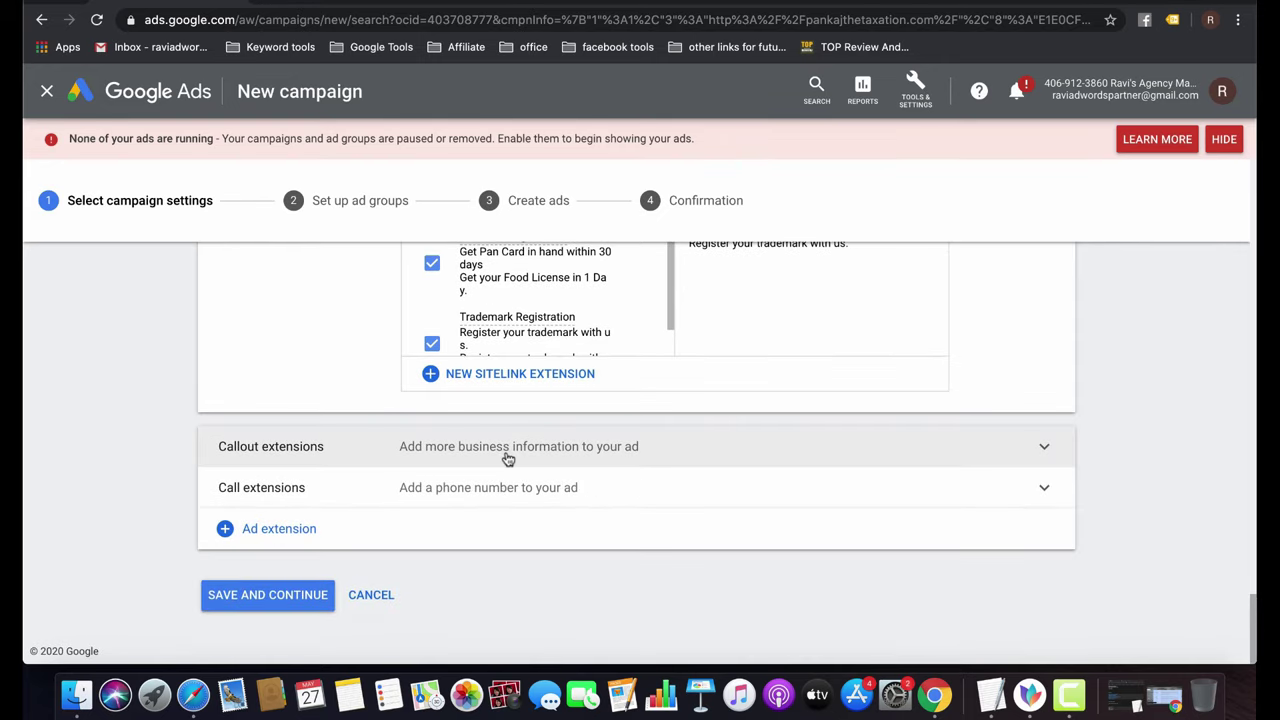
# Expand Callout extensions, start and discard a new callout, then expand Call extensions.
pyautogui.click(507, 456)
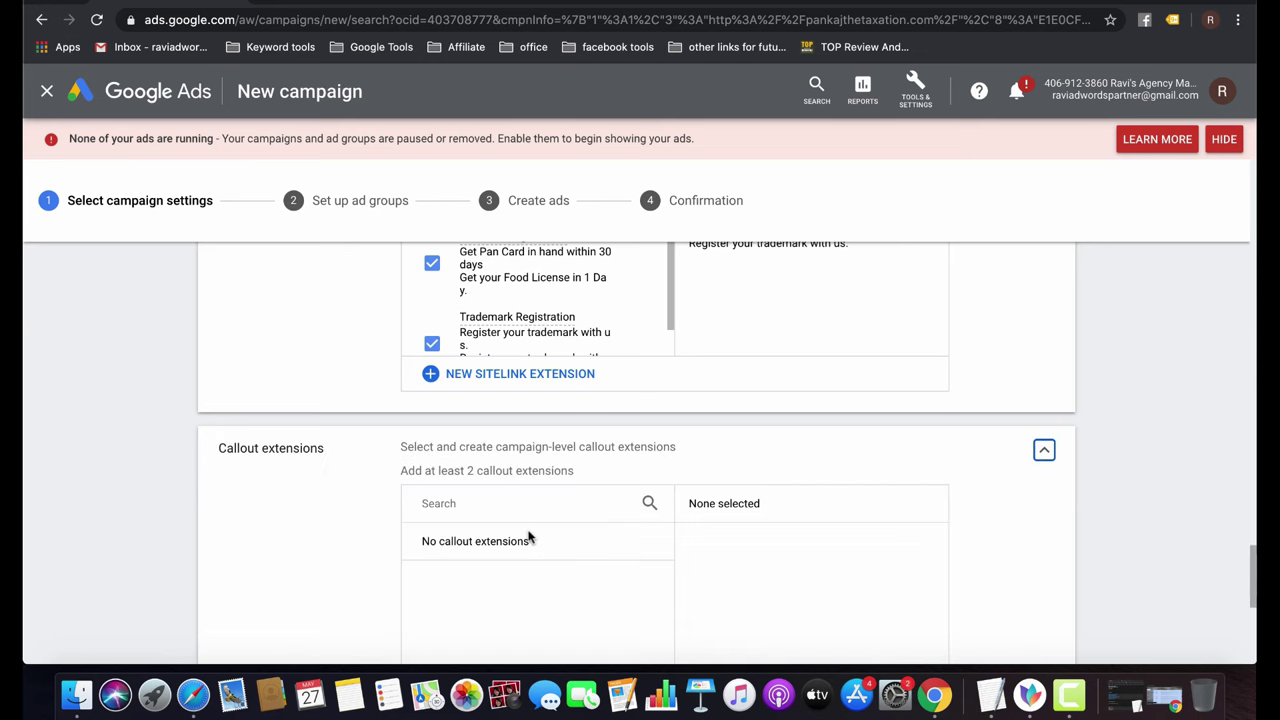
pyautogui.scroll(-3, 530, 538)
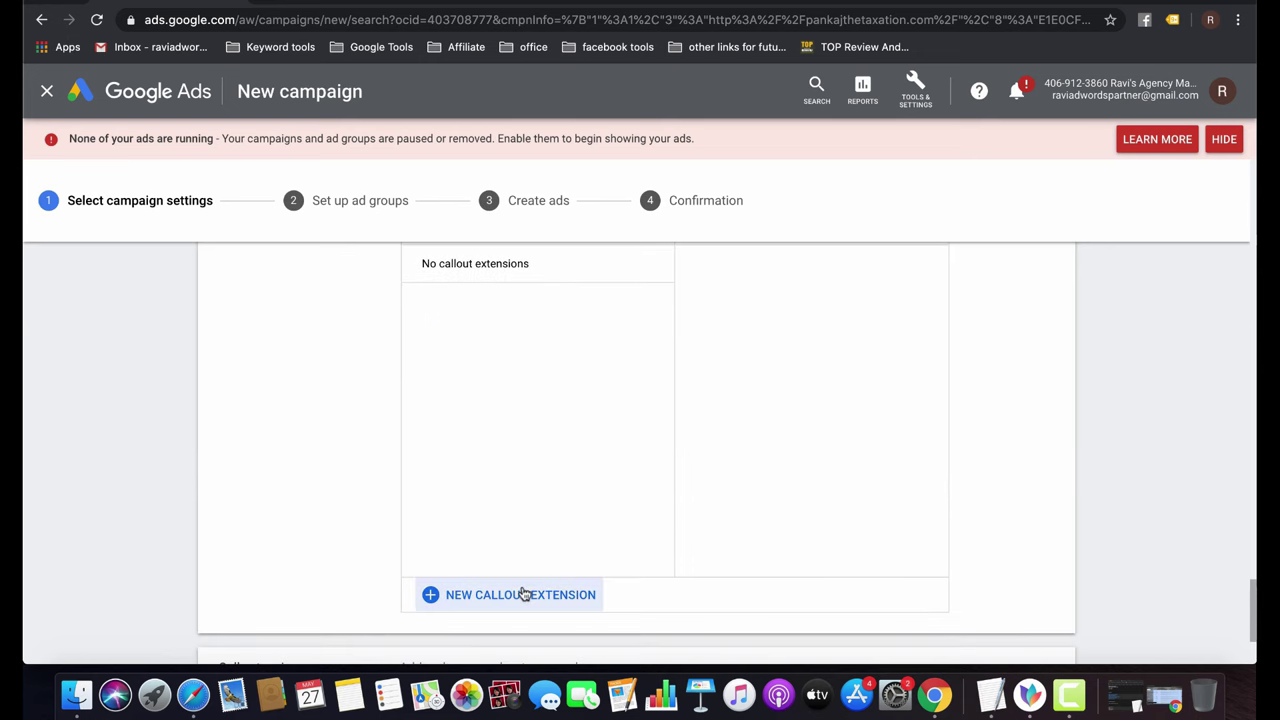
pyautogui.click(523, 594)
pyautogui.scroll(2, 654, 380)
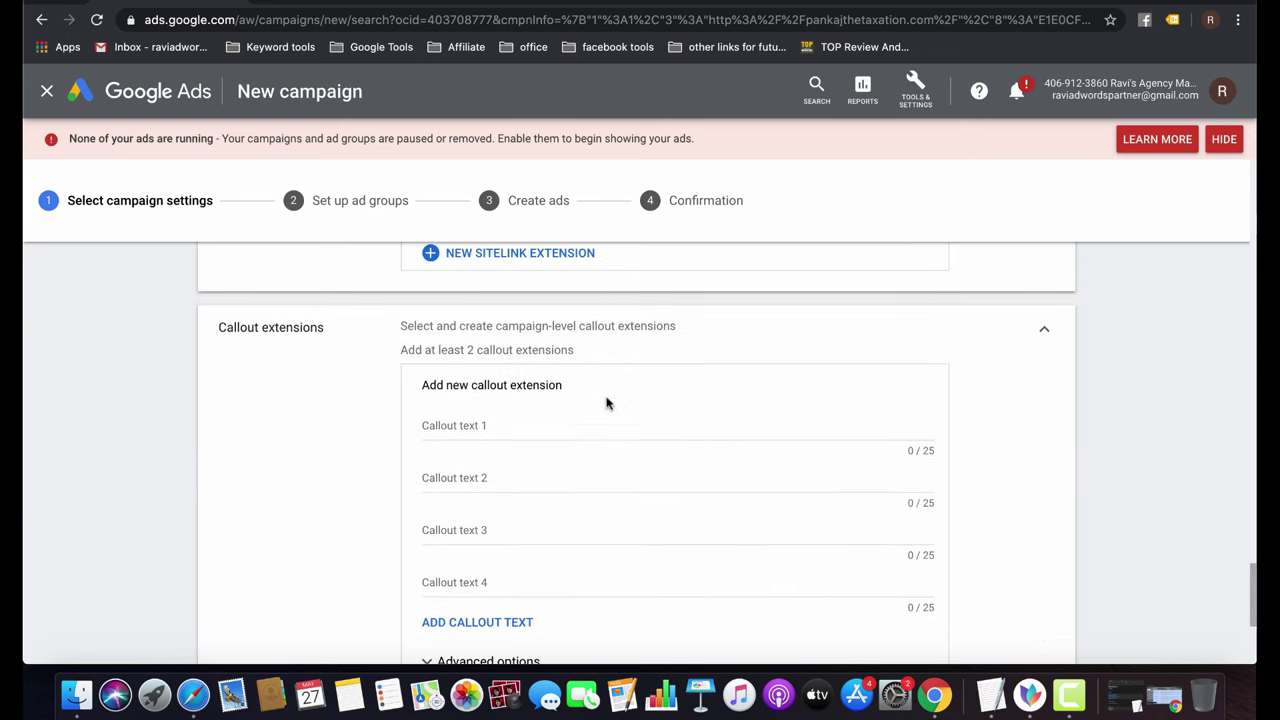
pyautogui.click(504, 425)
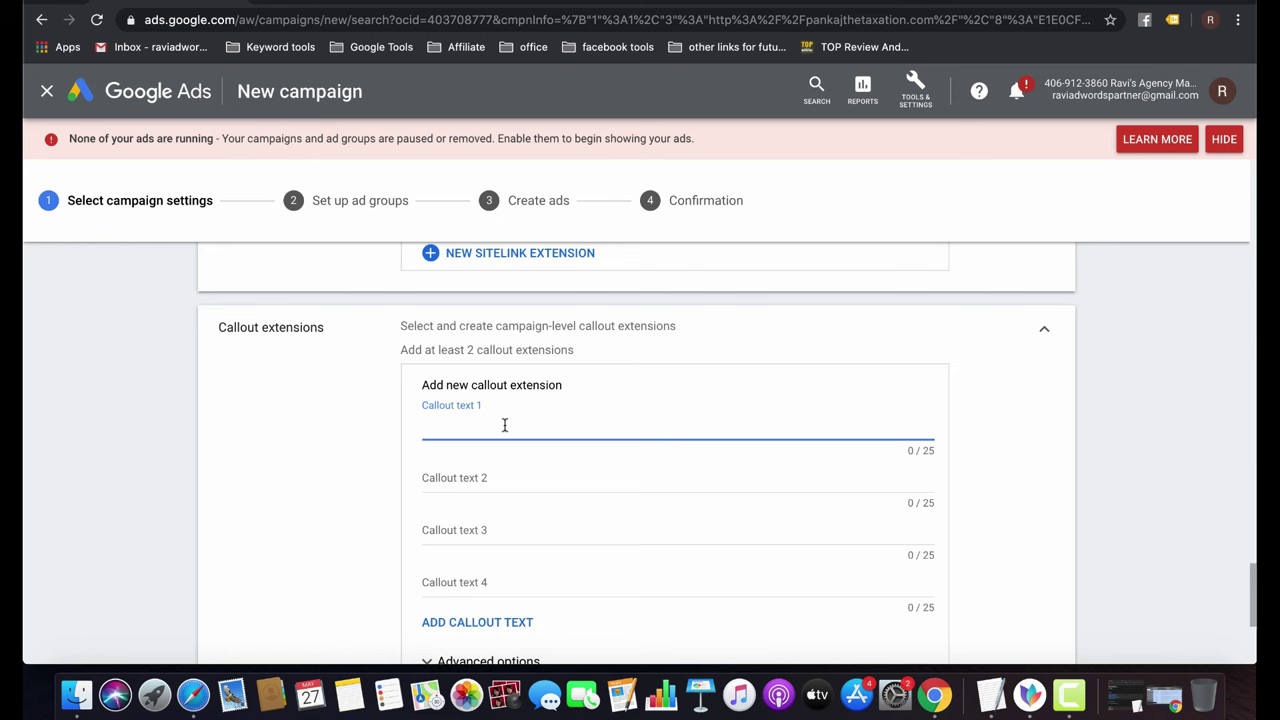
pyautogui.scroll(-5, 504, 425)
pyautogui.click(516, 456)
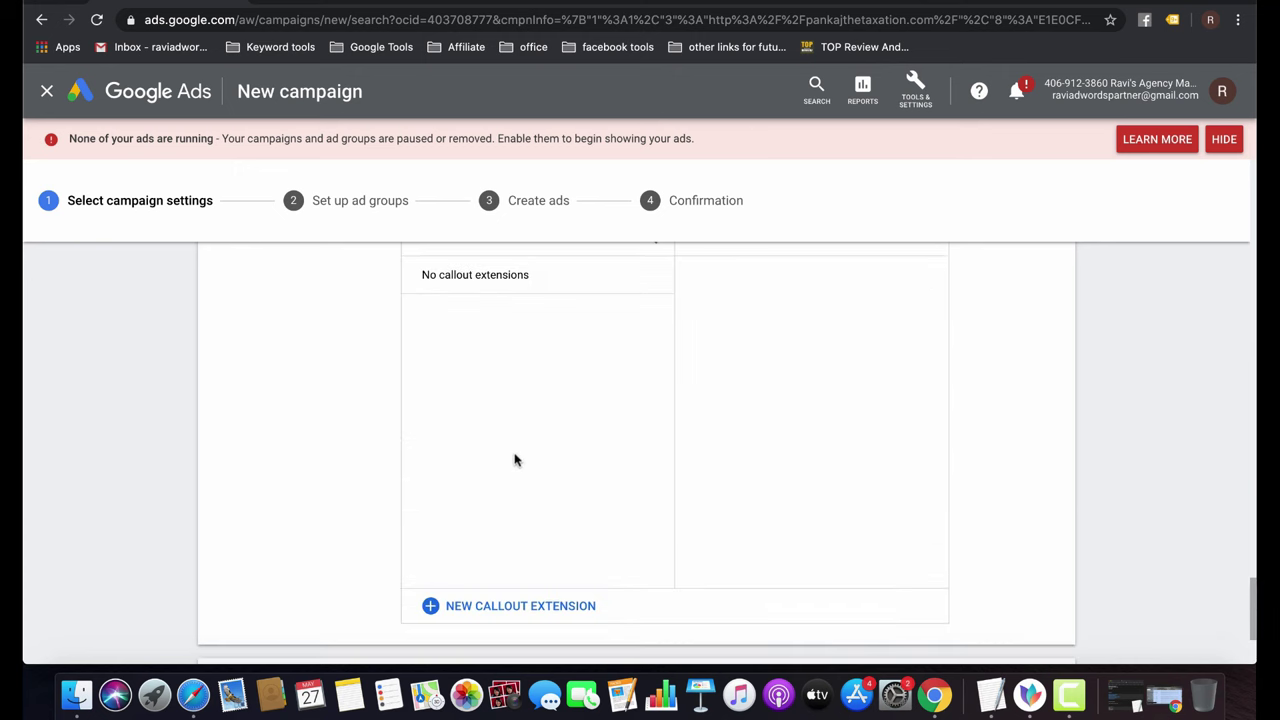
pyautogui.scroll(-3, 631, 571)
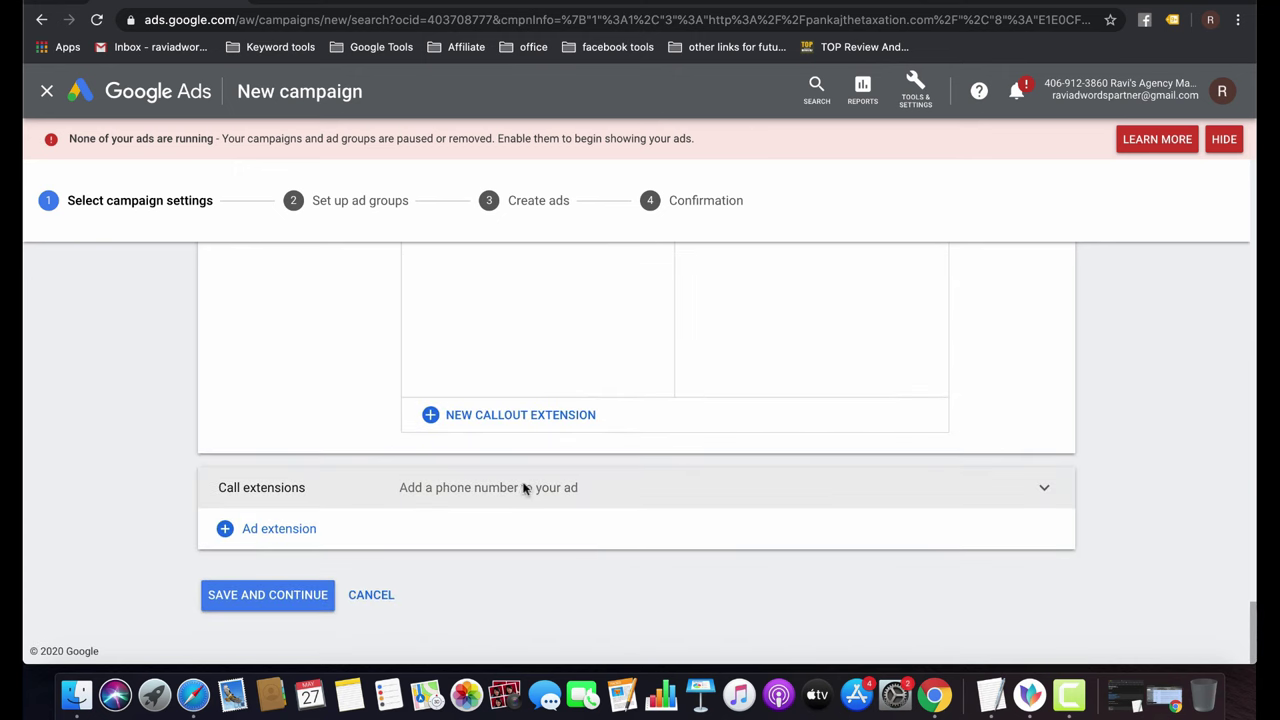
pyautogui.click(523, 488)
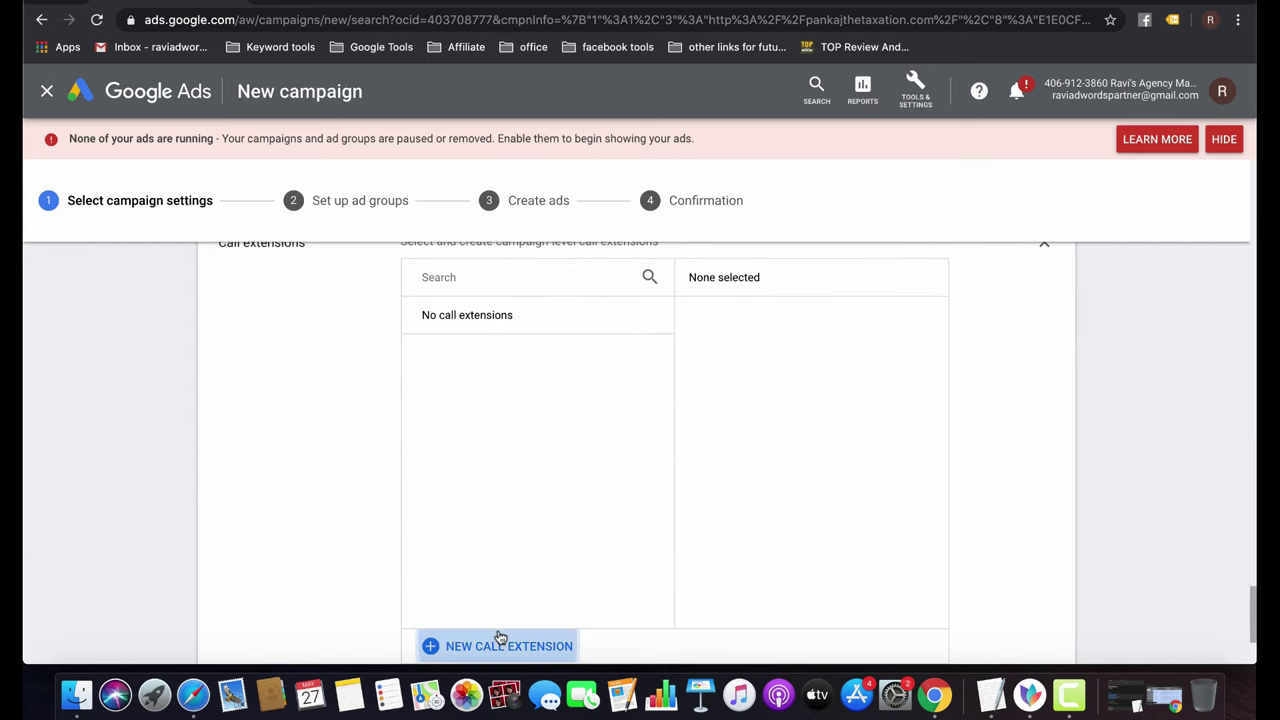
# Start a new call extension with India as the phone number's country.
pyautogui.click(500, 640)
pyautogui.click(608, 340)
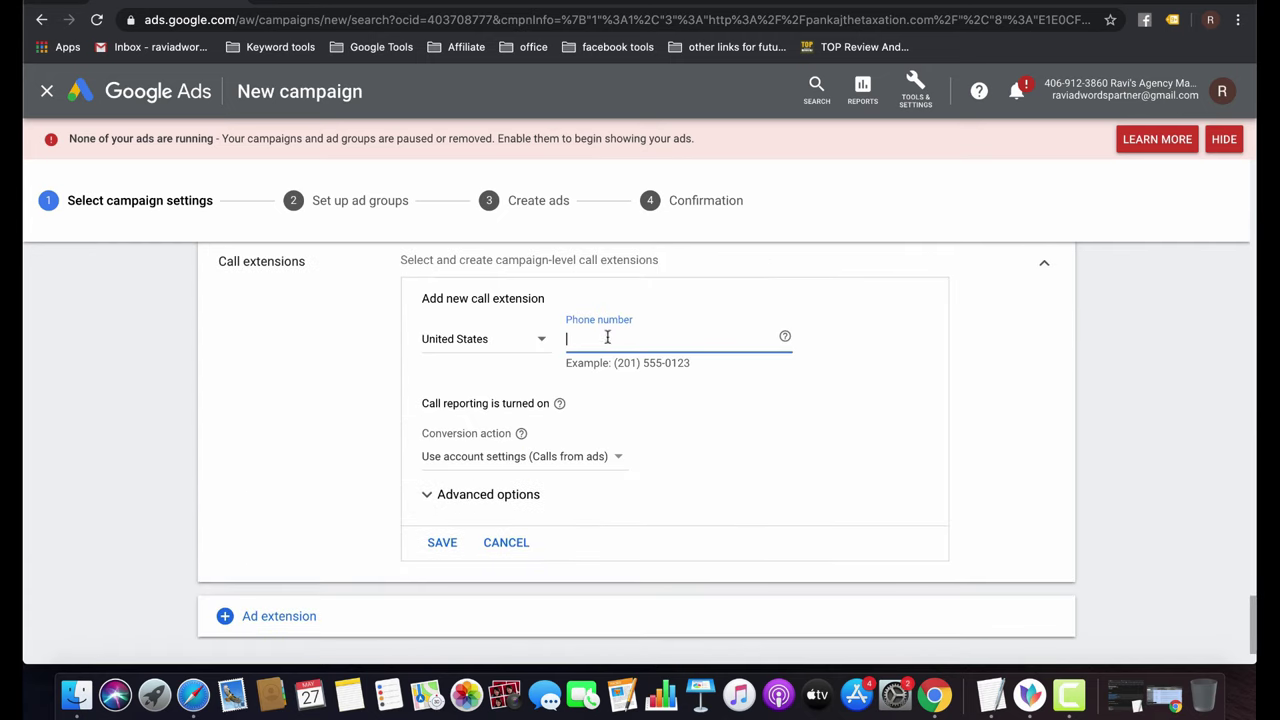
pyautogui.click(532, 343)
pyautogui.scroll(15, 528, 343)
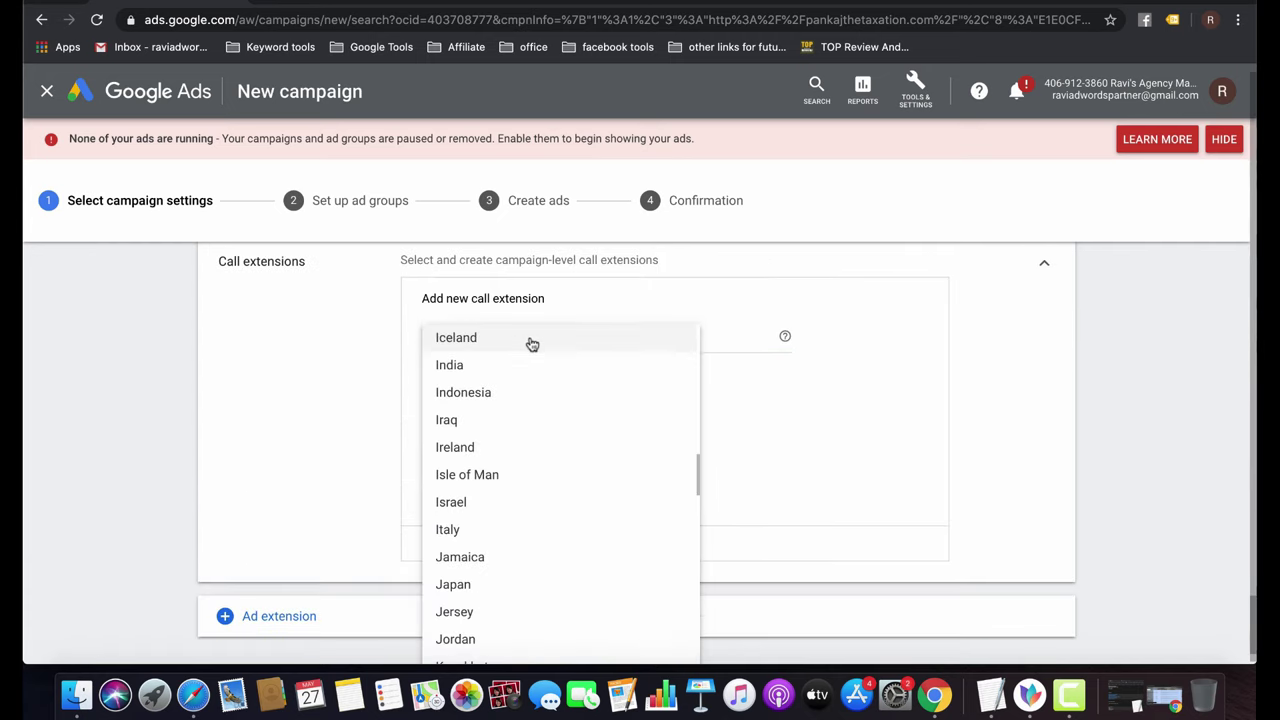
pyautogui.click(478, 366)
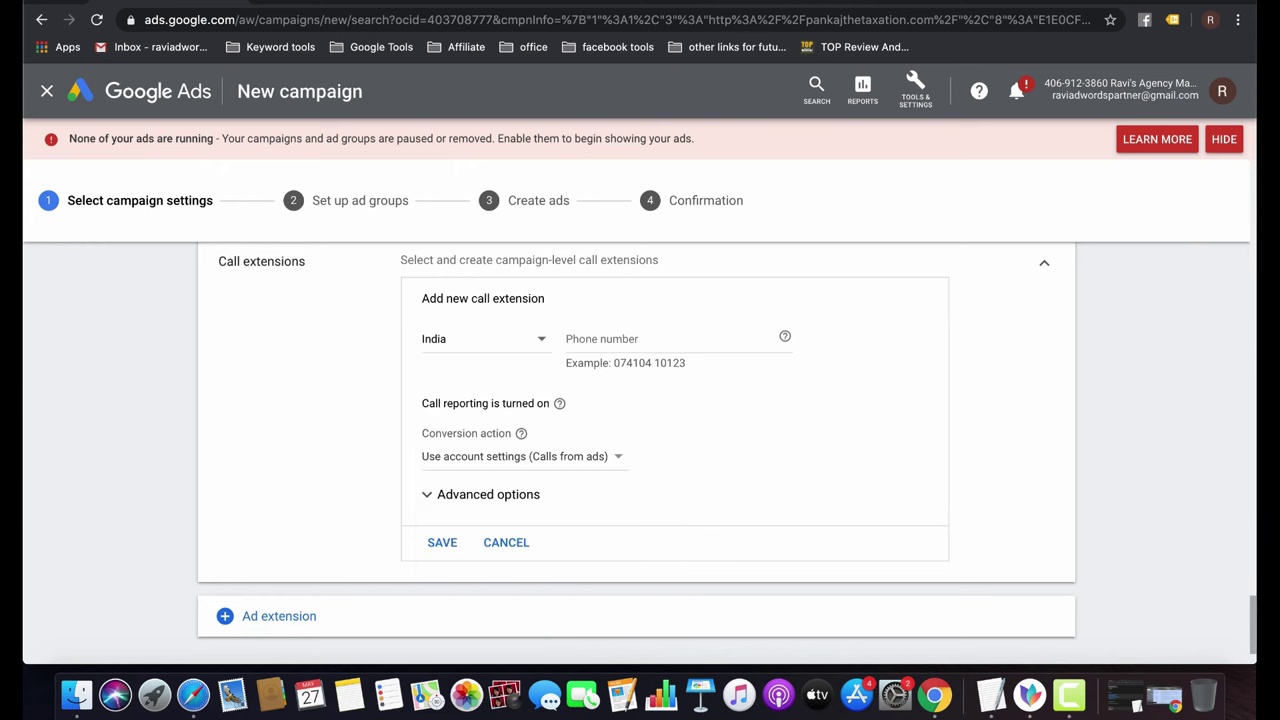
# Copy the business phone number from the firm's website into the call extension and save it.
pyautogui.hotkey('ctrl', 'Tab')
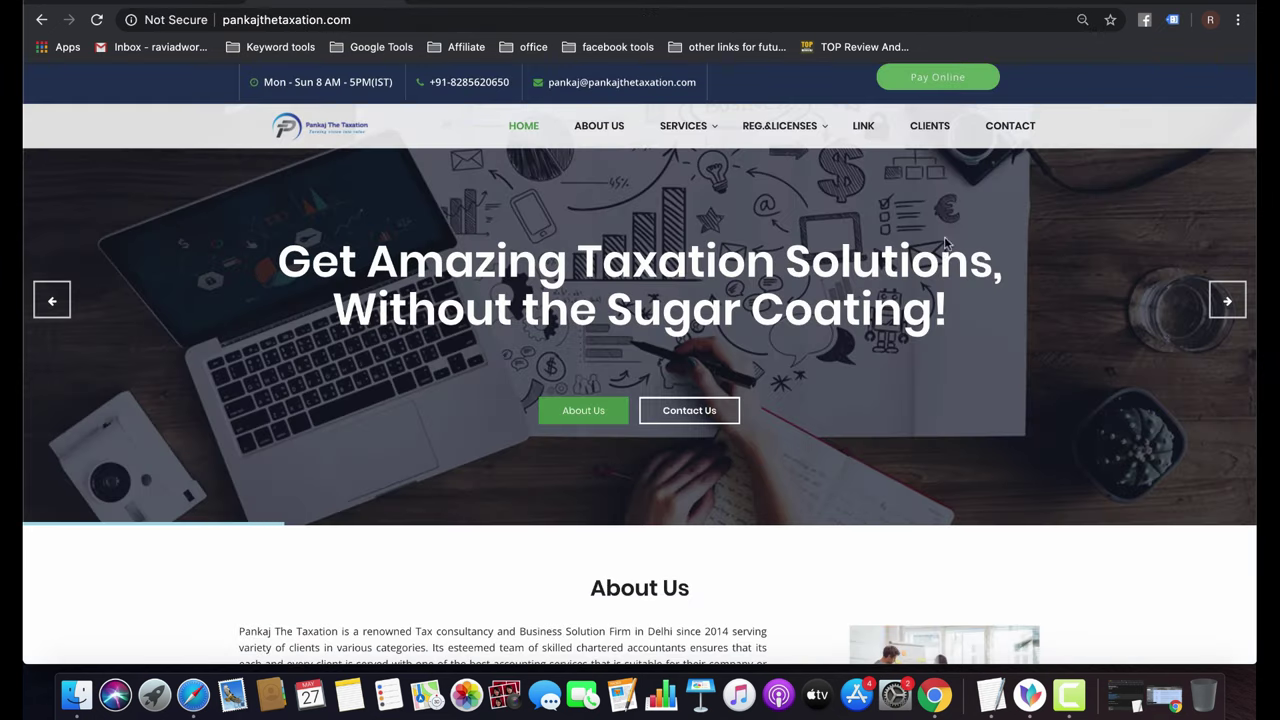
pyautogui.moveTo(509, 82); pyautogui.dragTo(448, 82)
pyautogui.press('super+c')
pyautogui.hotkey('ctrl', 'shift', 'Tab')
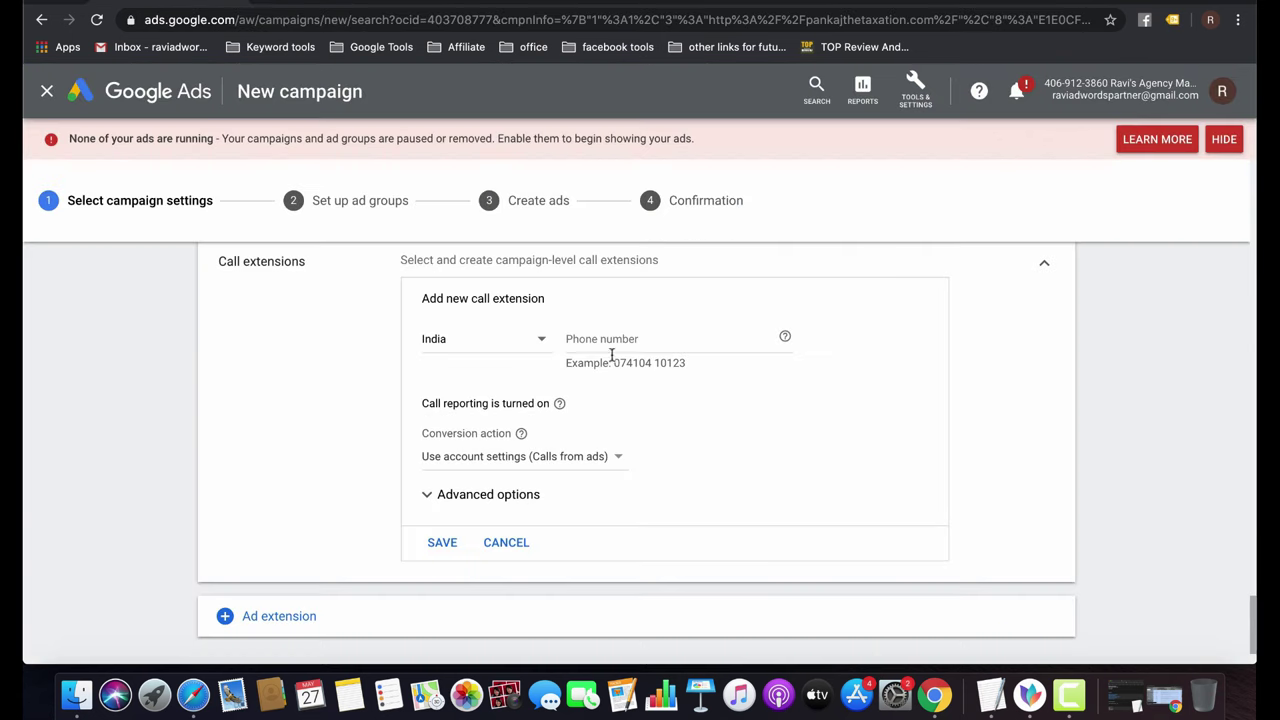
pyautogui.click(616, 342)
pyautogui.press('super+v')
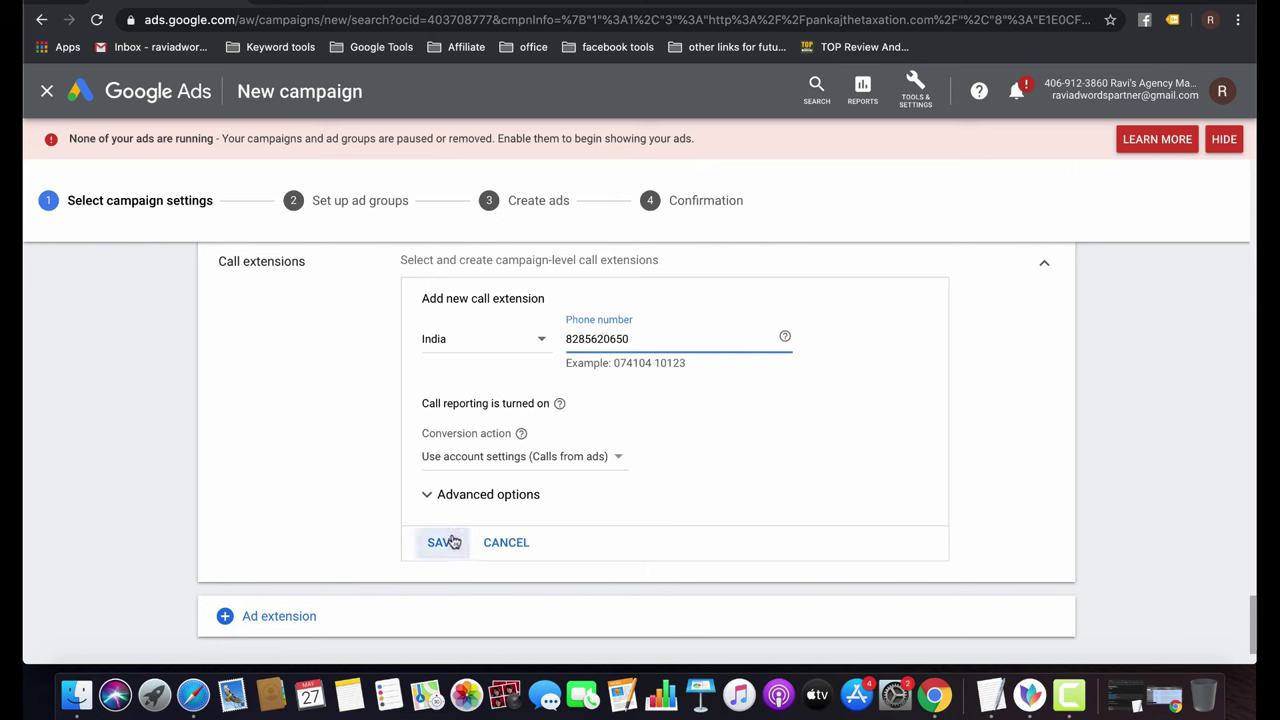
pyautogui.click(444, 542)
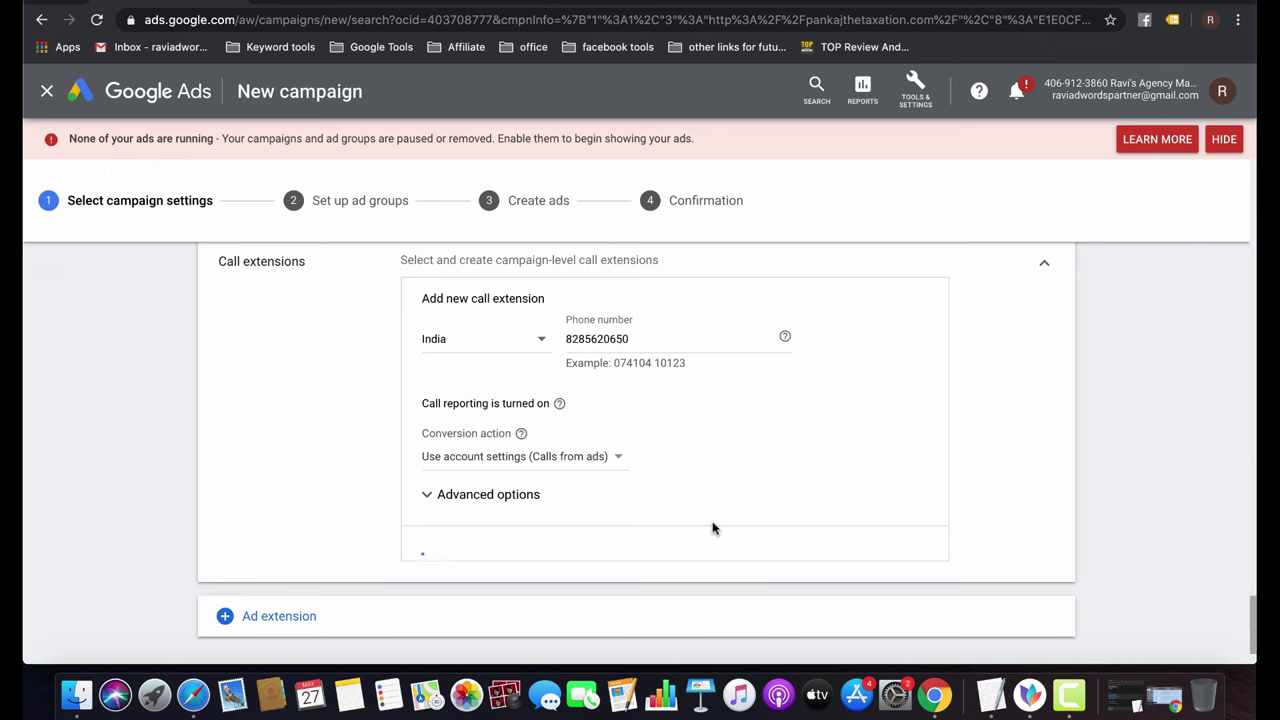
pyautogui.scroll(-3, 714, 529)
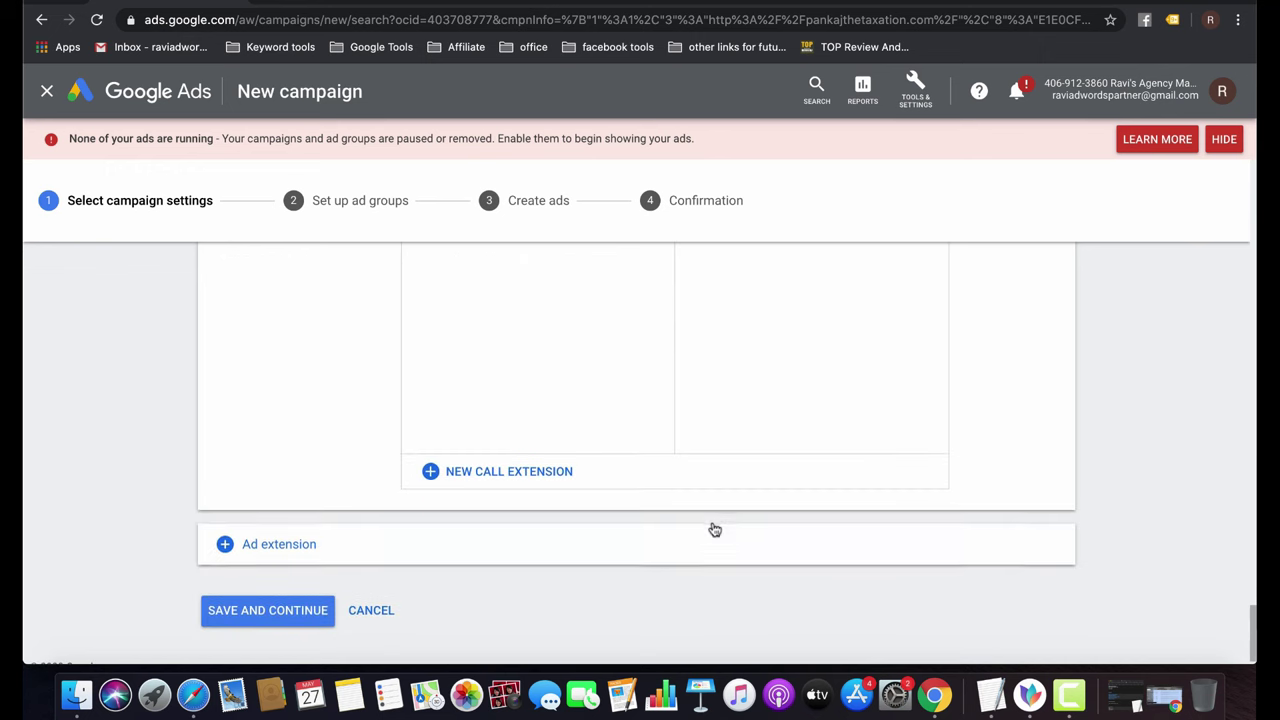
pyautogui.scroll(5, 714, 529)
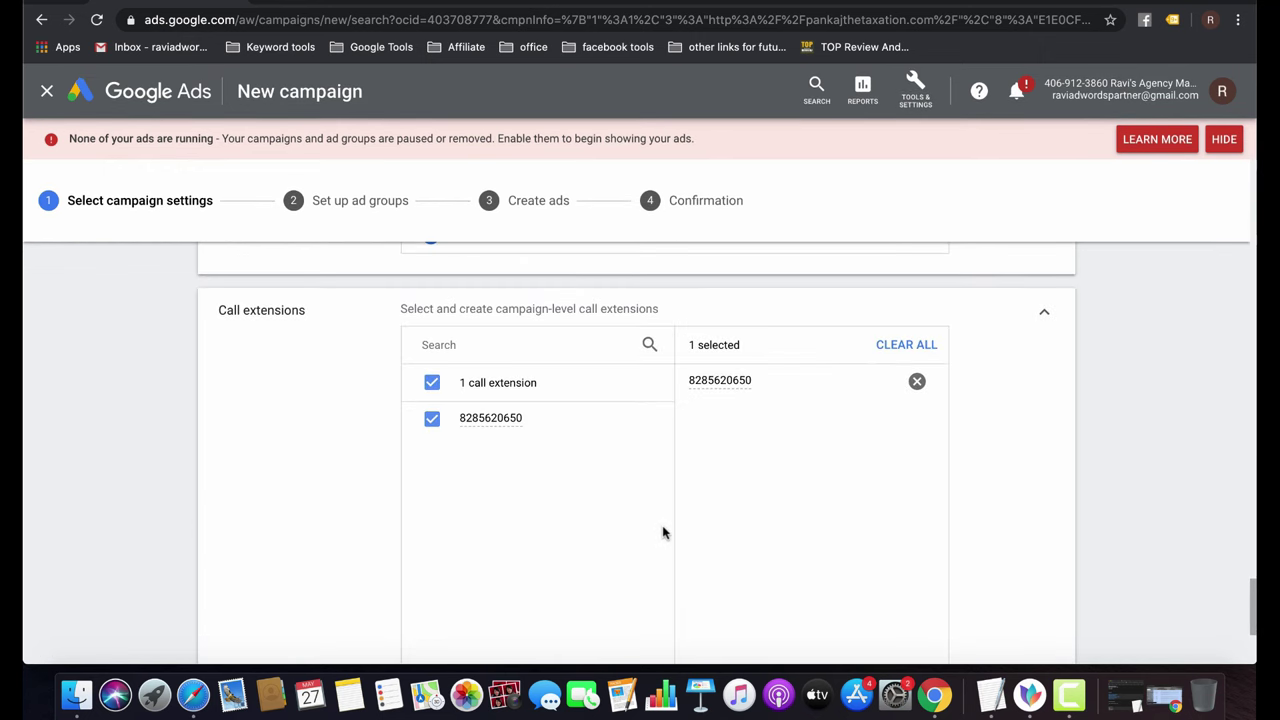
pyautogui.scroll(-4, 662, 533)
pyautogui.click(305, 530)
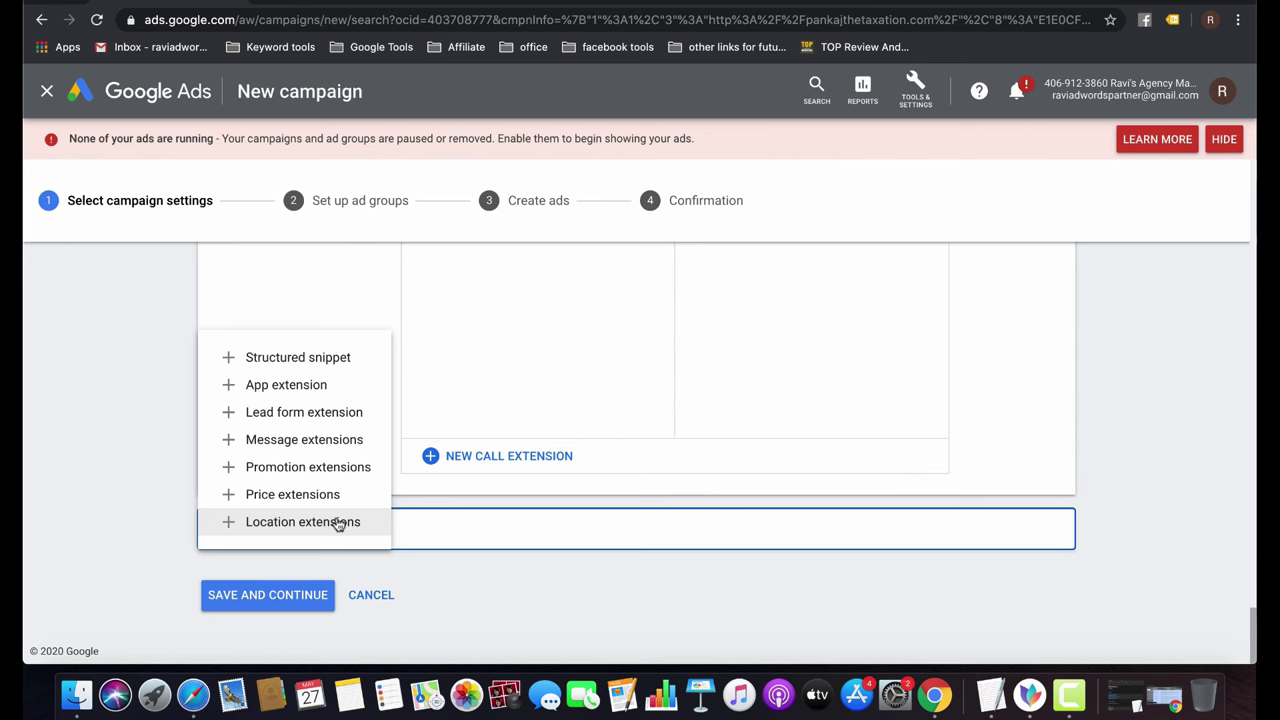
pyautogui.click(479, 591)
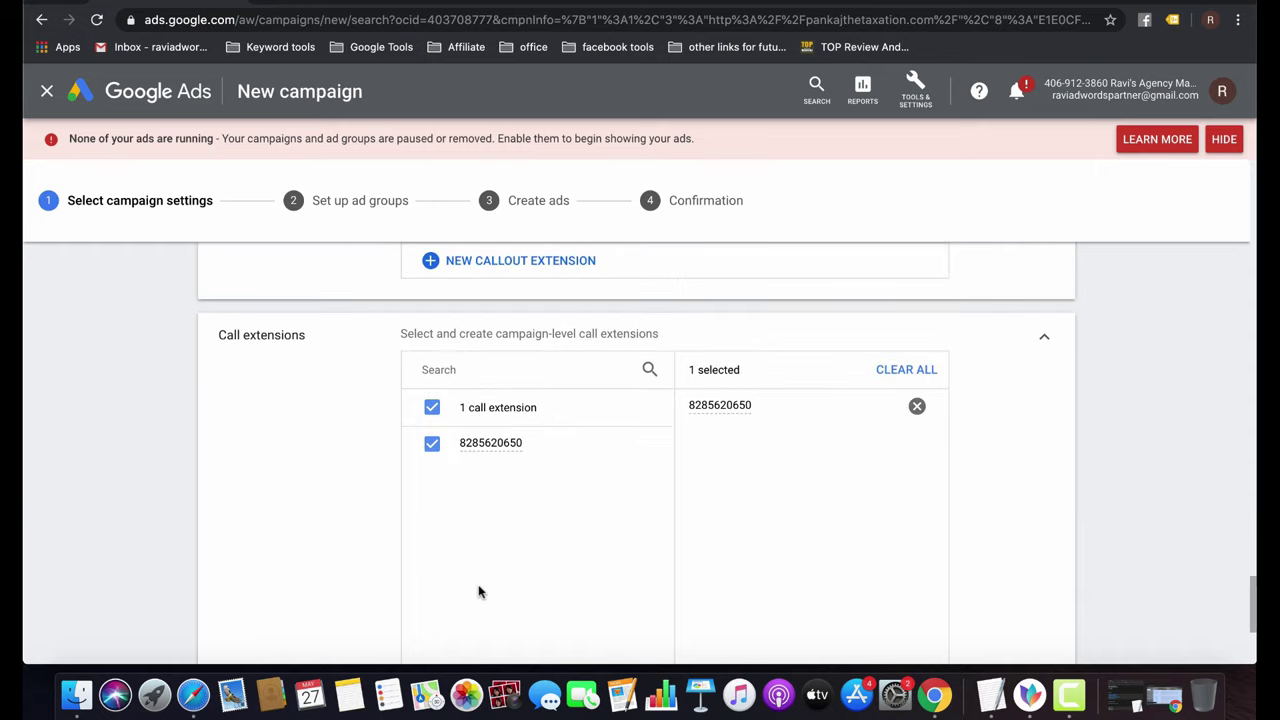
pyautogui.scroll(-3, 470, 600)
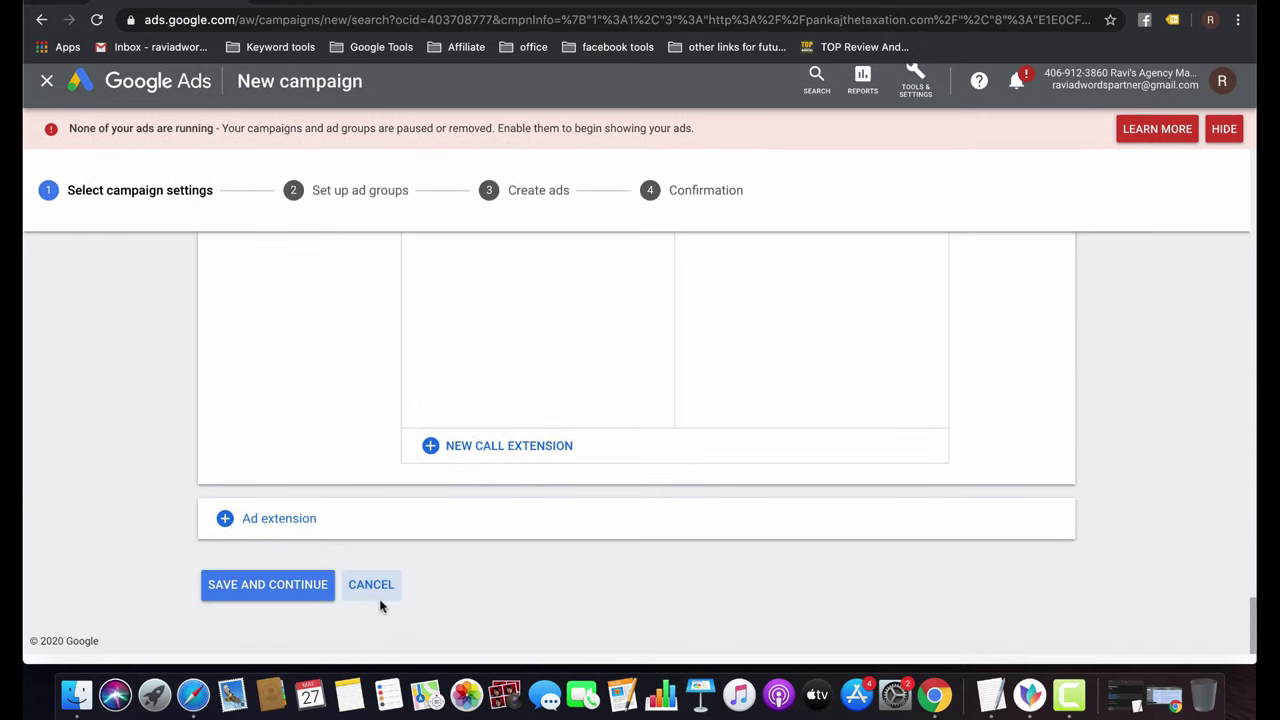
# Change the ad schedule's end time from 05:00 to 17:00.
pyautogui.click(282, 595)
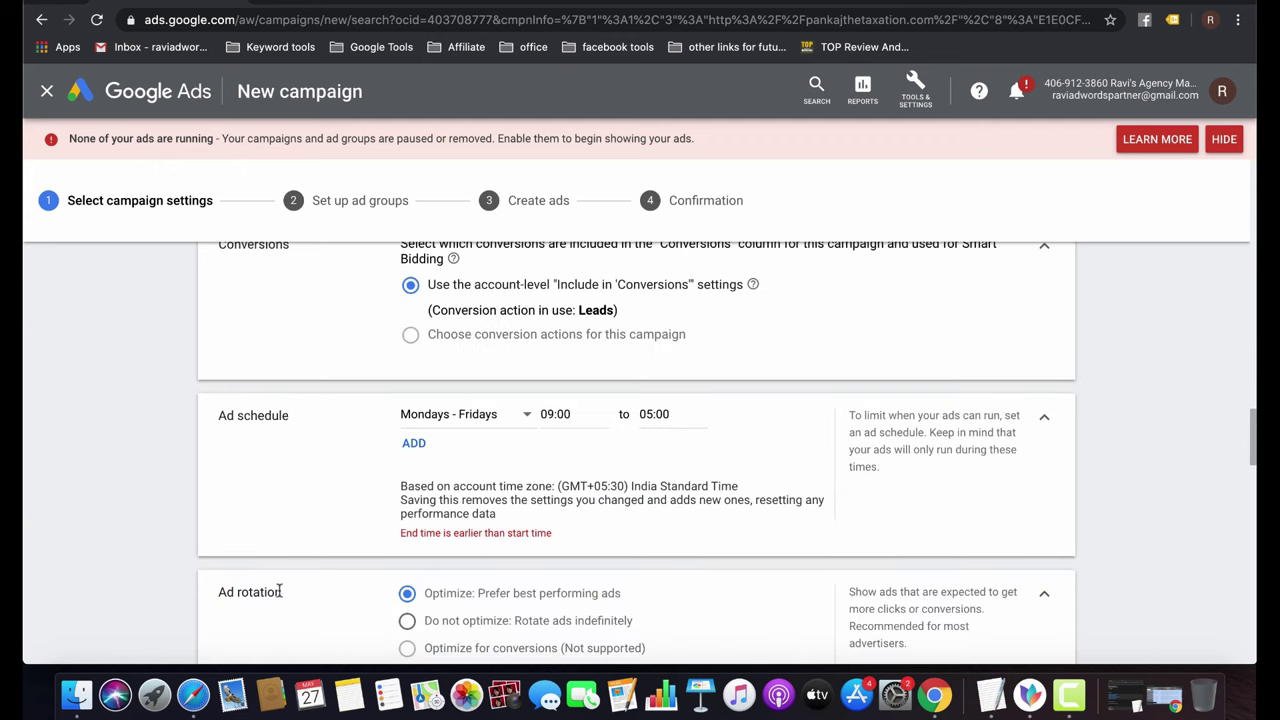
pyautogui.click(557, 414)
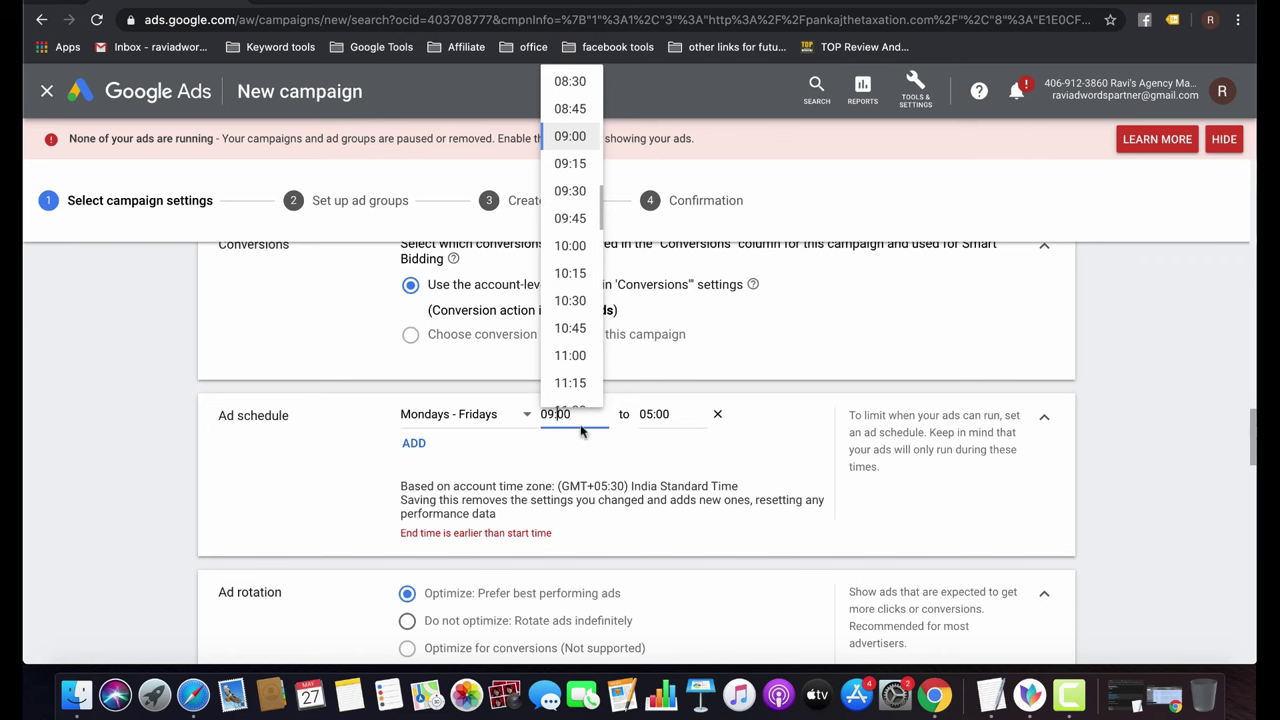
pyautogui.click(647, 416)
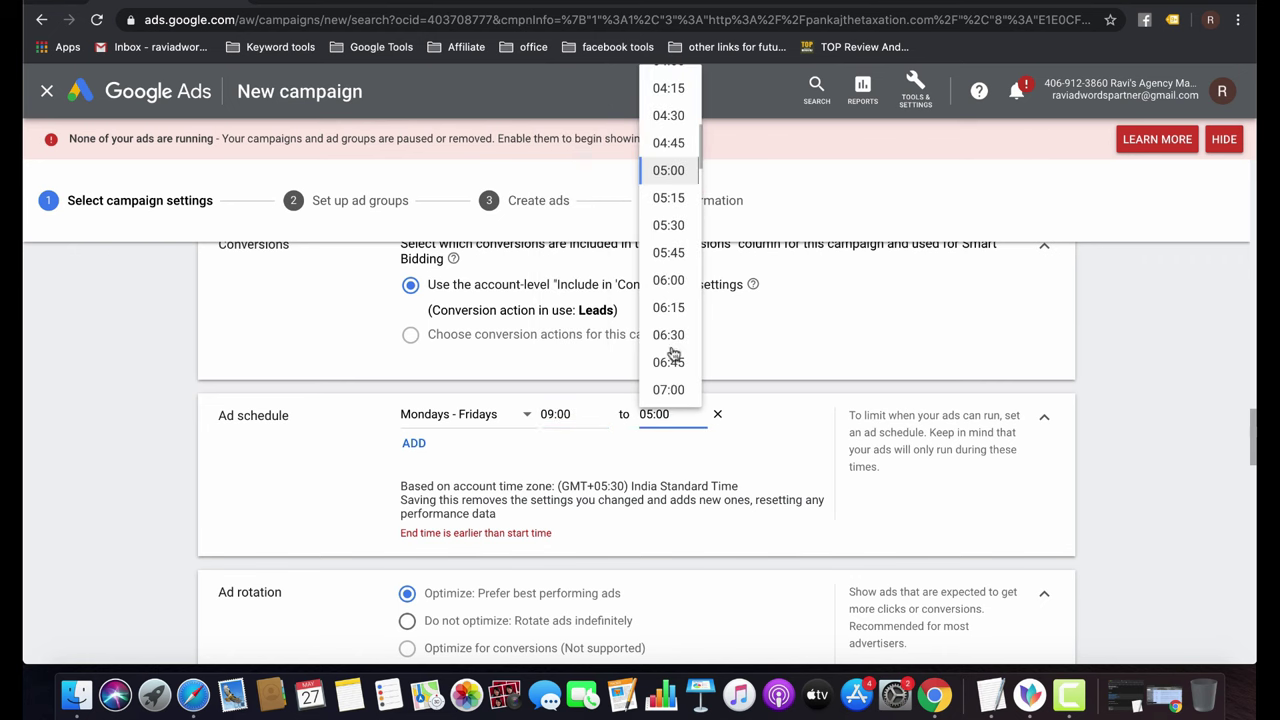
pyautogui.scroll(-3, 672, 347)
pyautogui.scroll(-15, 672, 347)
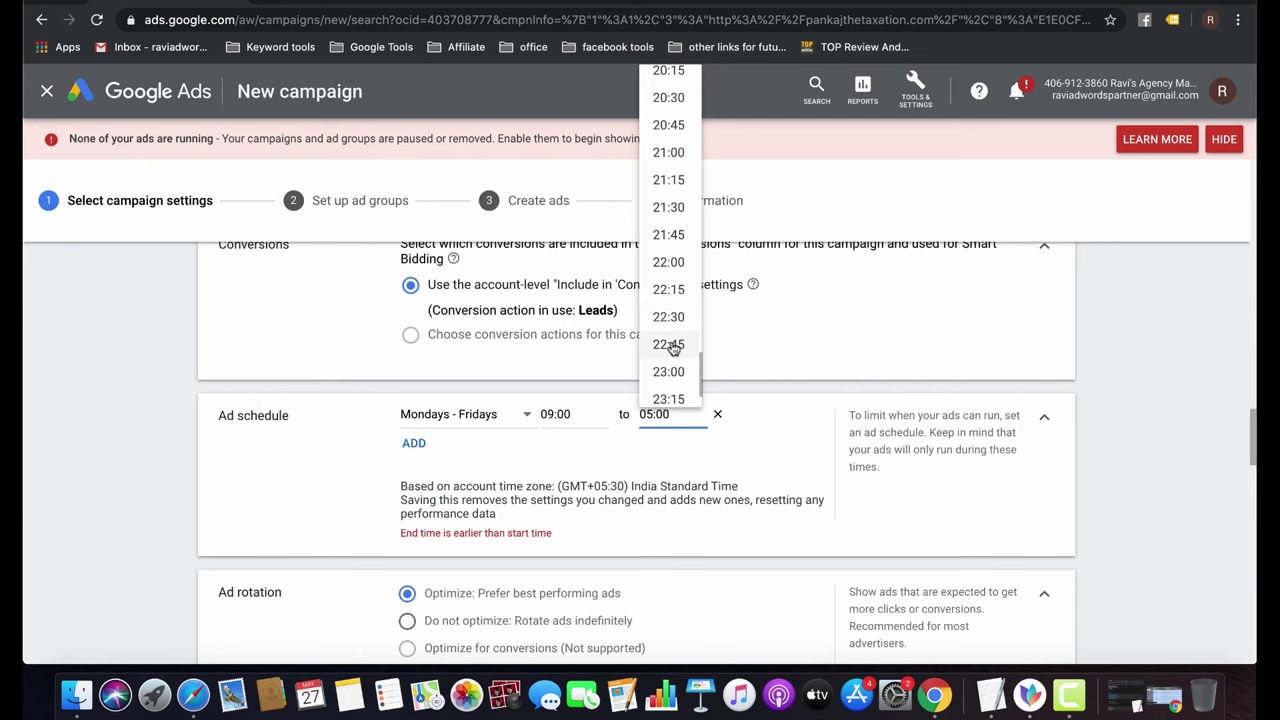
pyautogui.scroll(4, 672, 347)
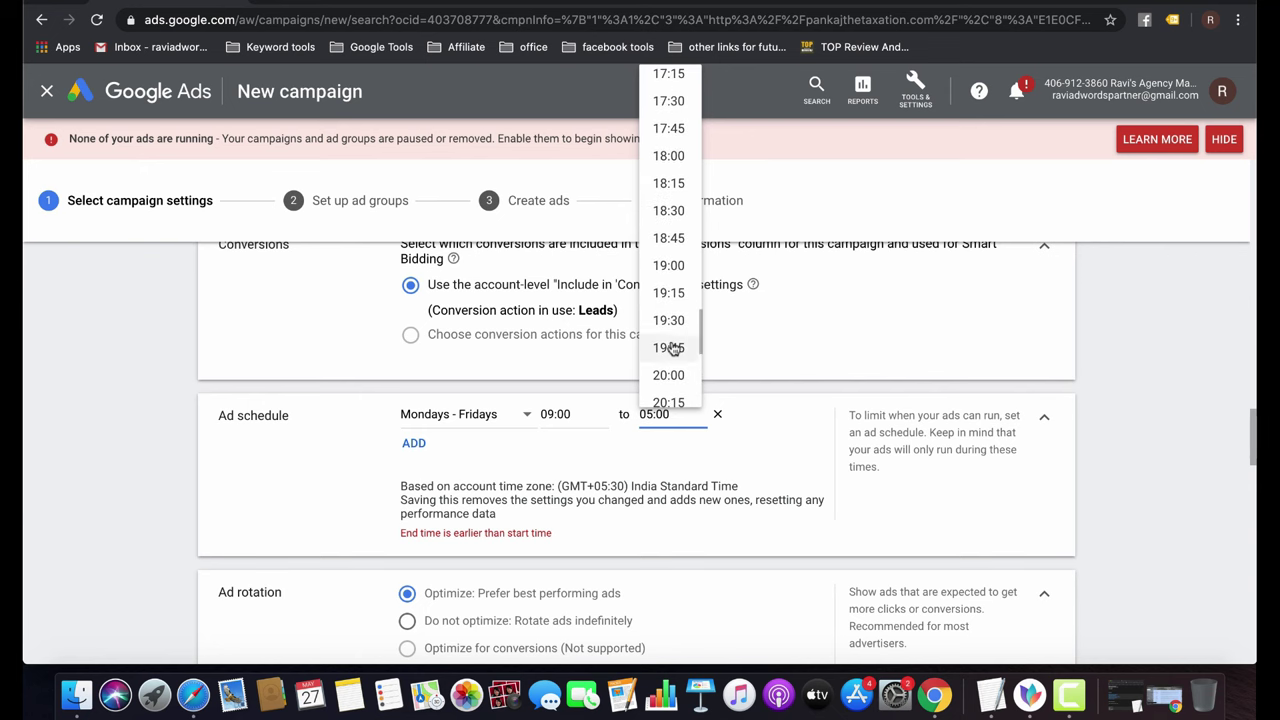
pyautogui.scroll(1, 676, 94)
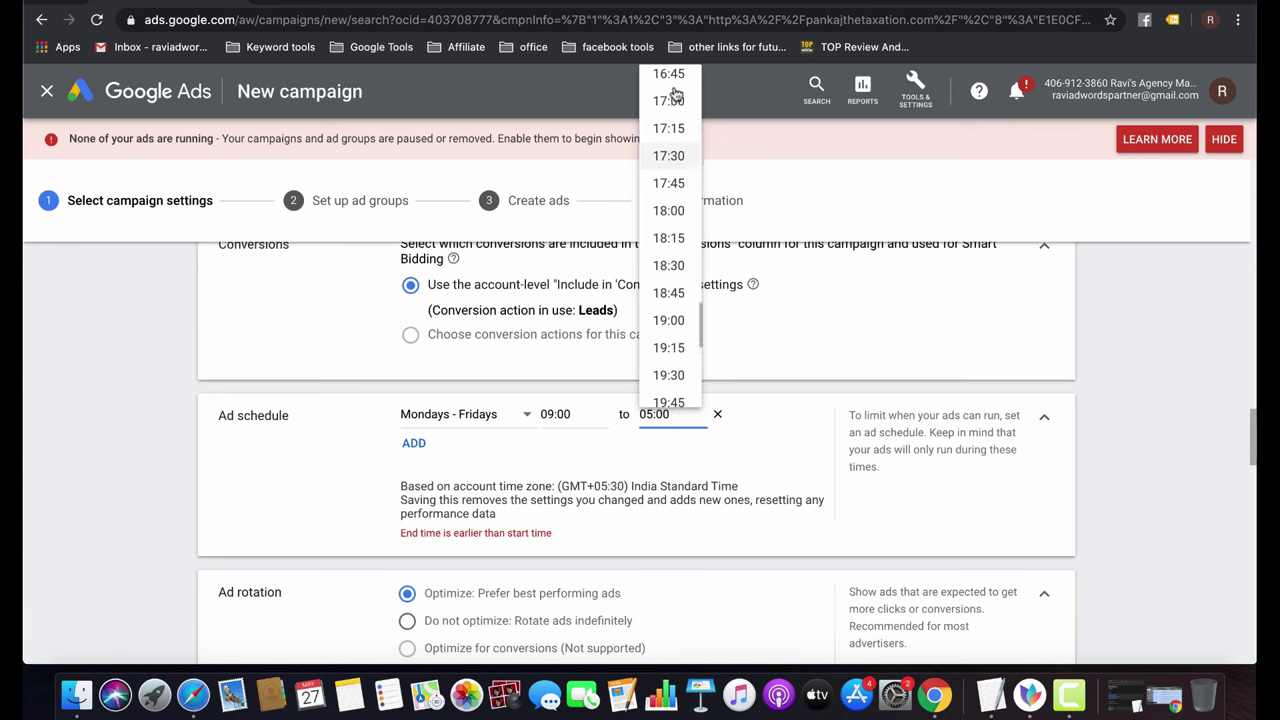
pyautogui.click(675, 101)
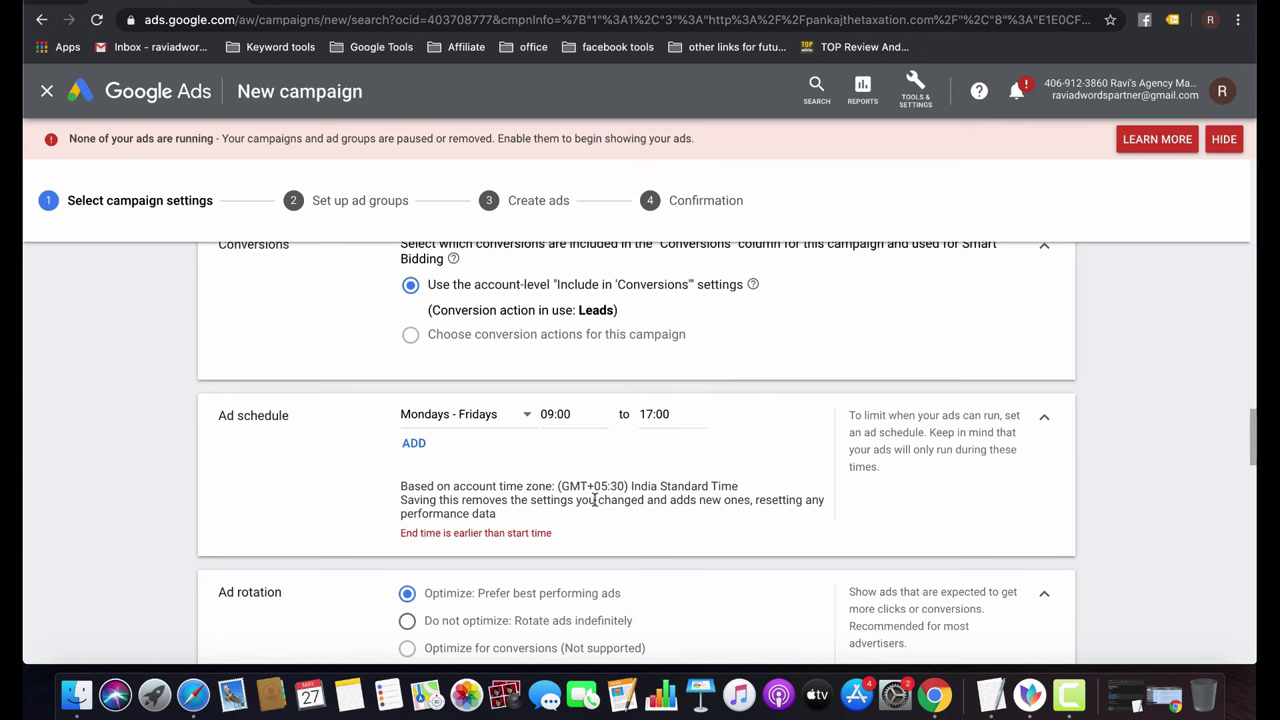
# Save the campaign settings and continue to the ad group setup.
pyautogui.scroll(-3, 594, 499)
pyautogui.scroll(2, 594, 504)
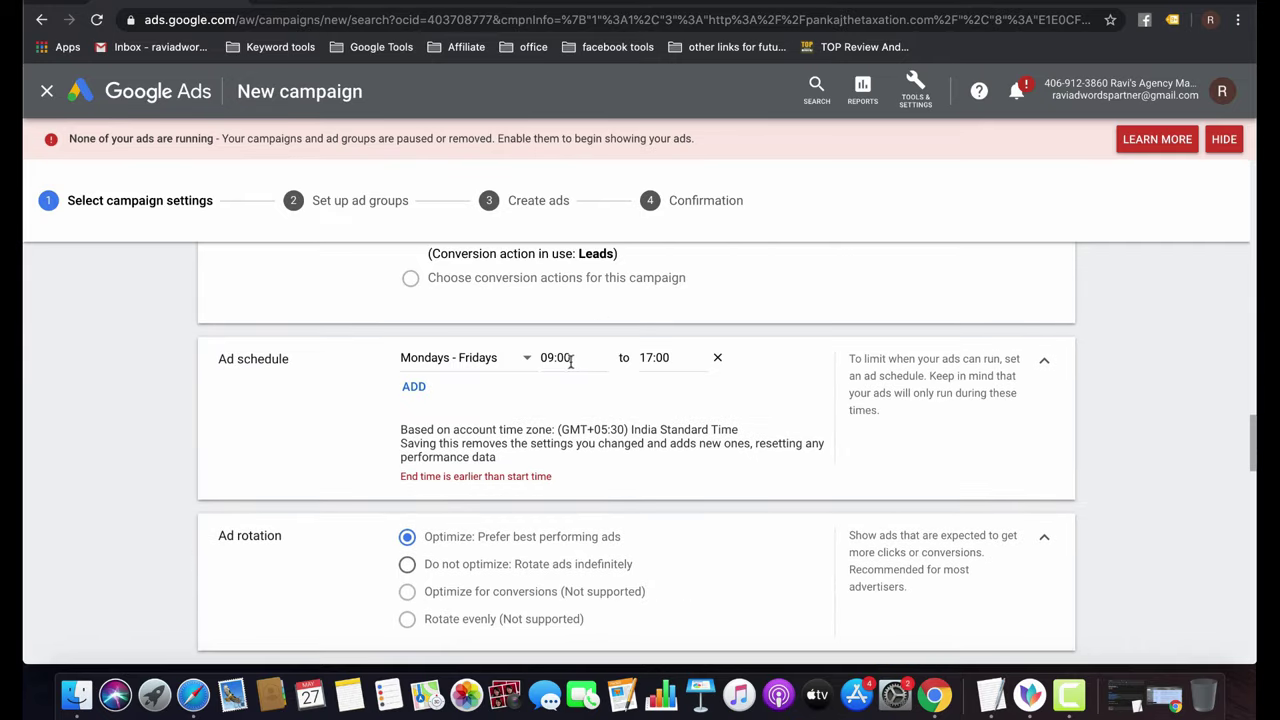
pyautogui.scroll(-5, 575, 466)
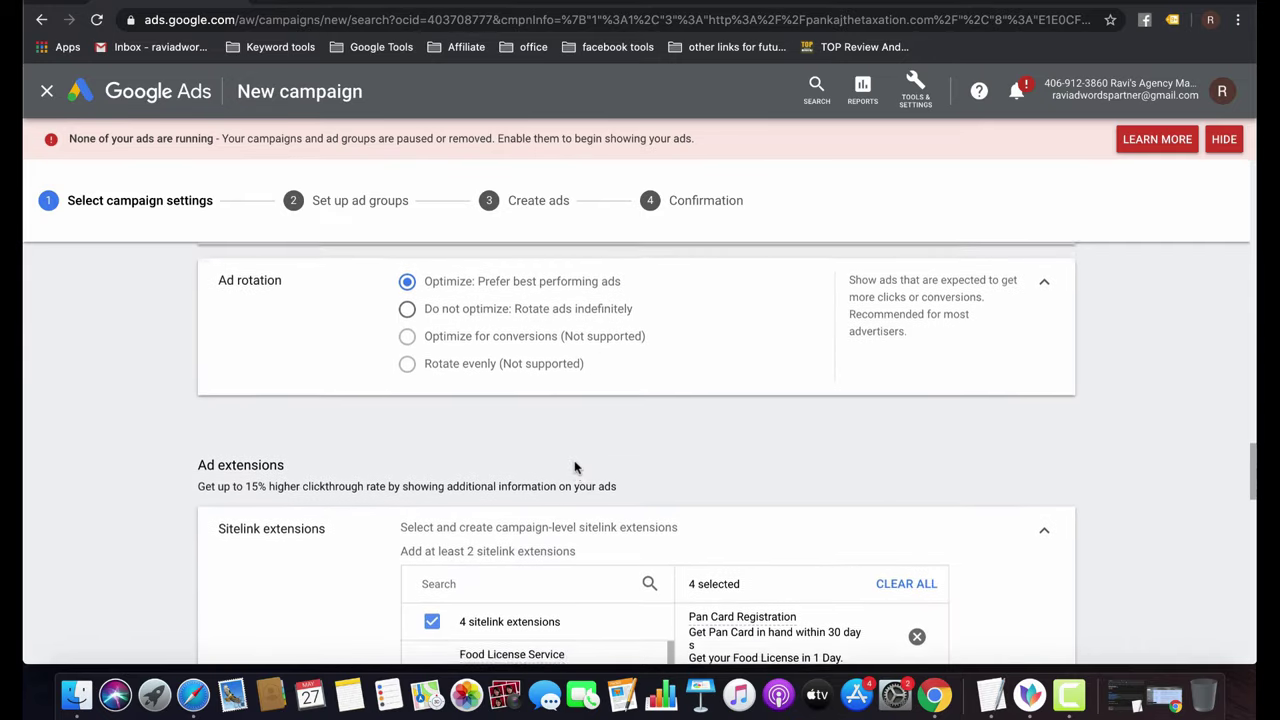
pyautogui.scroll(-20, 575, 466)
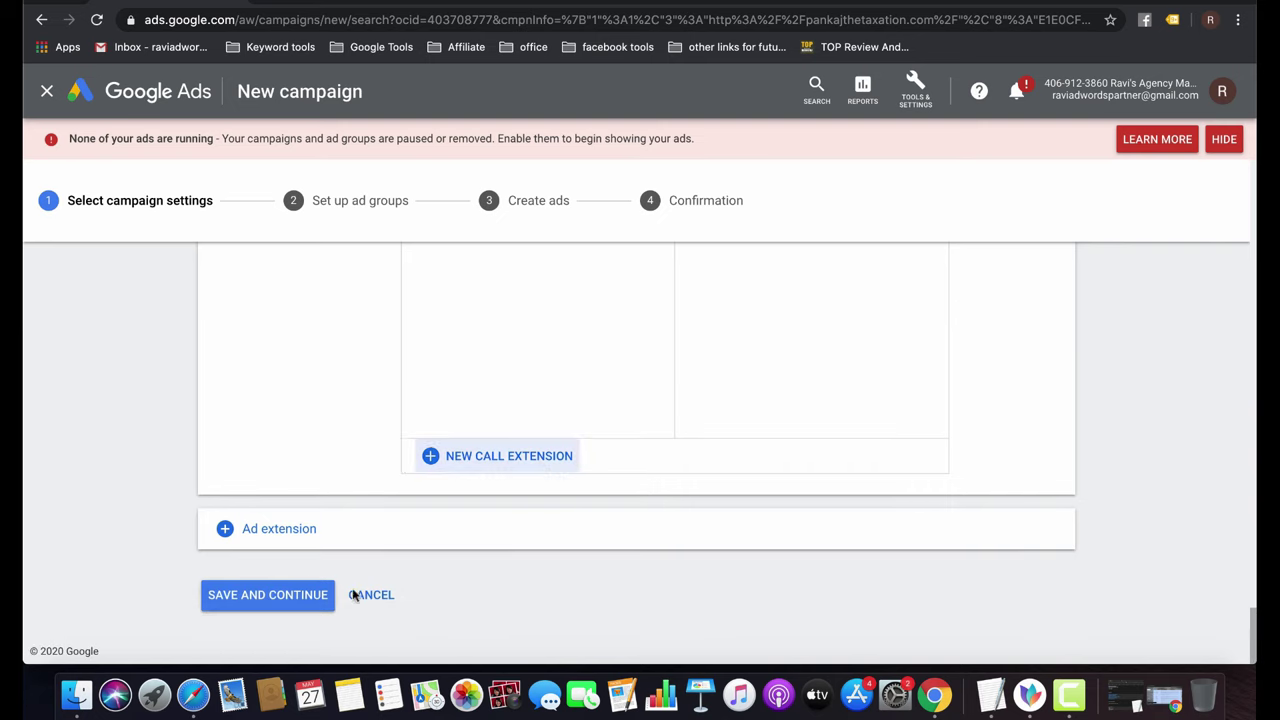
pyautogui.click(277, 600)
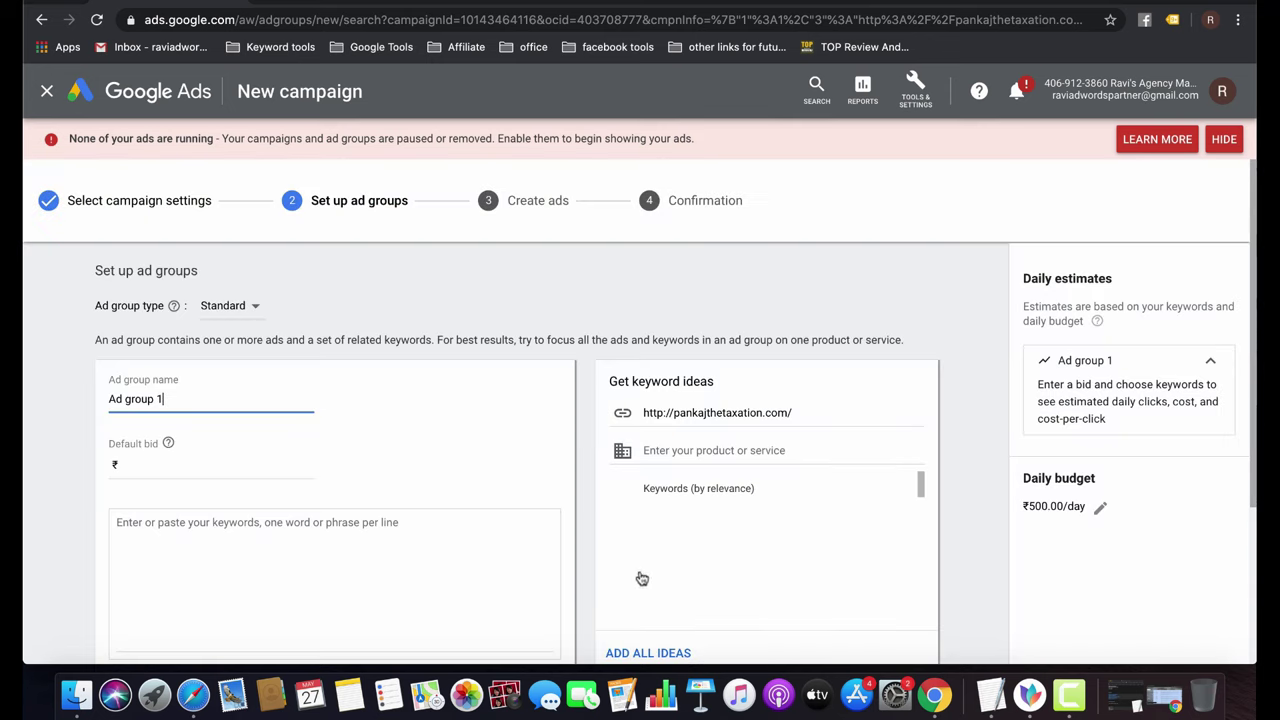
# Rename Ad group 1 to 'Accounting service' and set its default bid to ₹20.
pyautogui.doubleClick(169, 399)
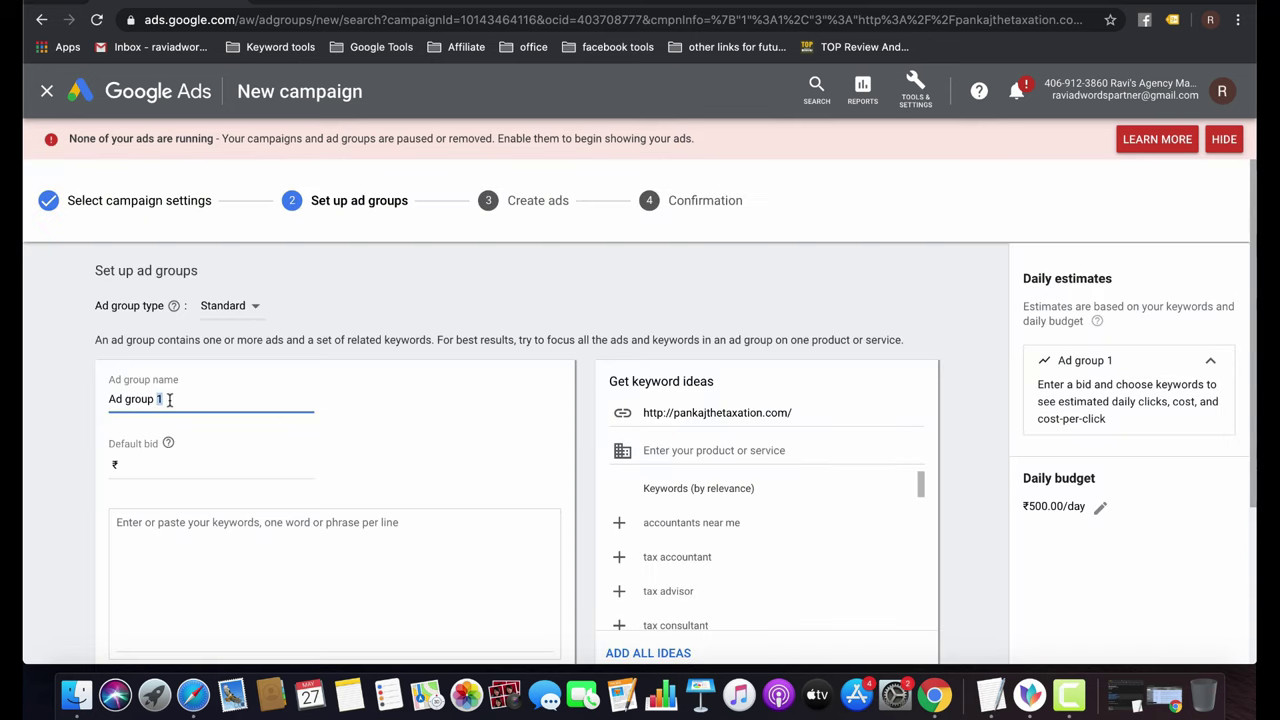
pyautogui.click(169, 399)
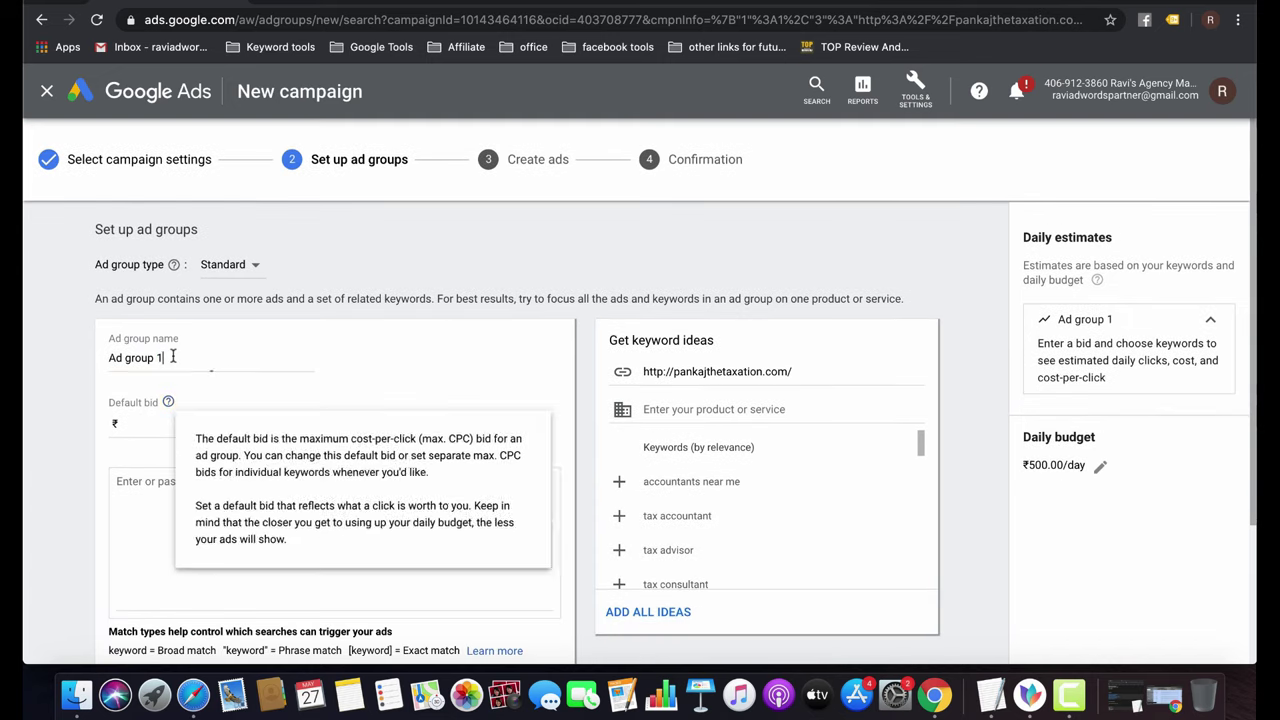
pyautogui.tripleClick(172, 356)
pyautogui.write('Acc')
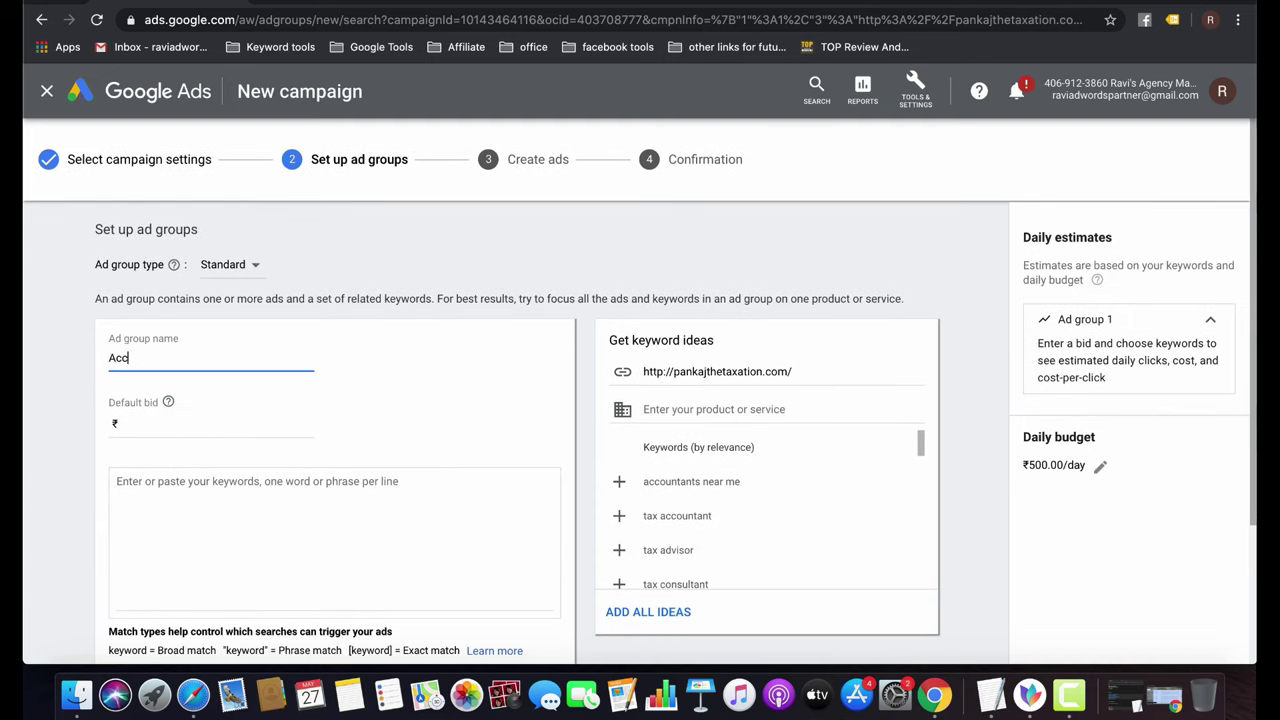
pyautogui.write('ounting service')
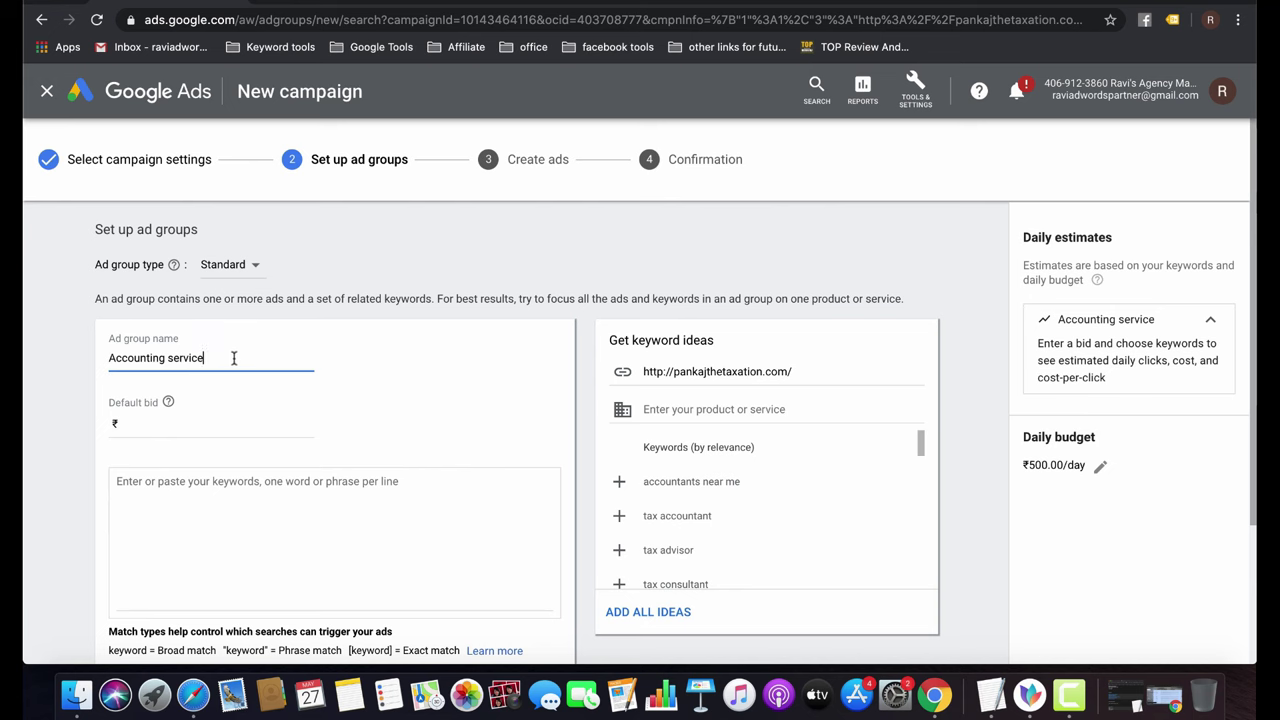
pyautogui.click(184, 421)
pyautogui.write('20')
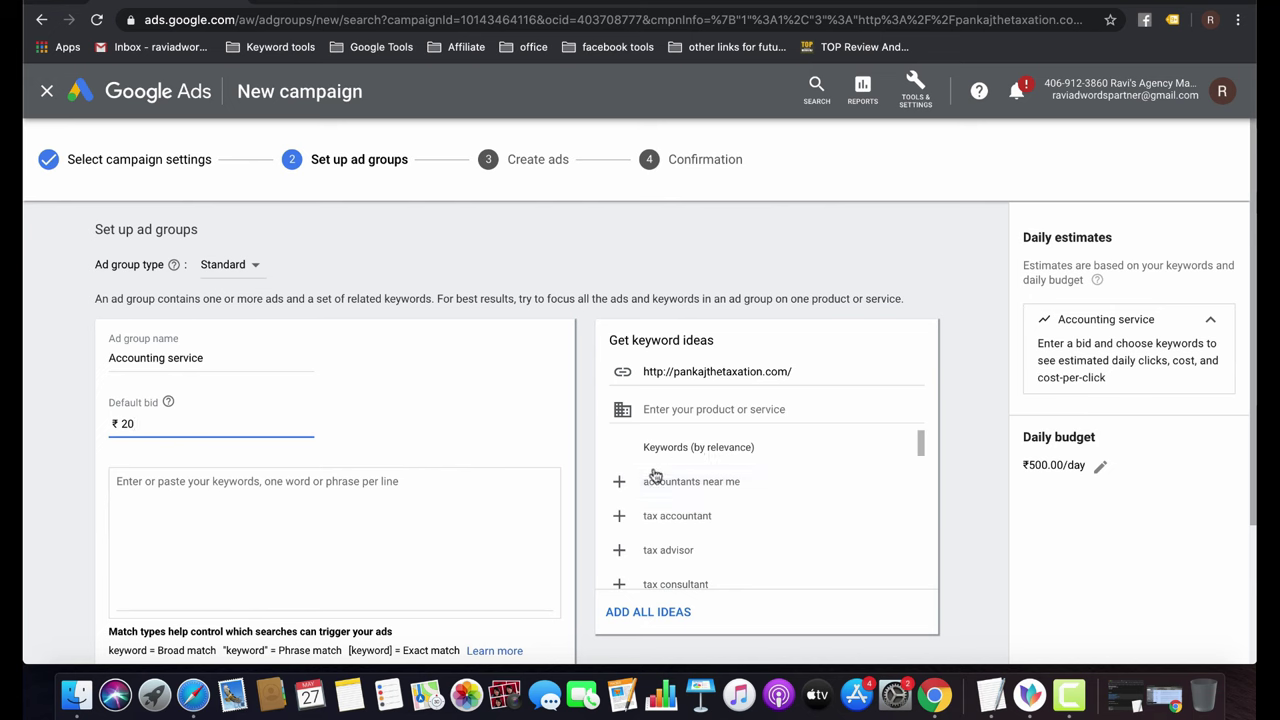
# Add accountants near me, tax accountant, find an accountant and accounting services as keywords.
pyautogui.click(619, 483)
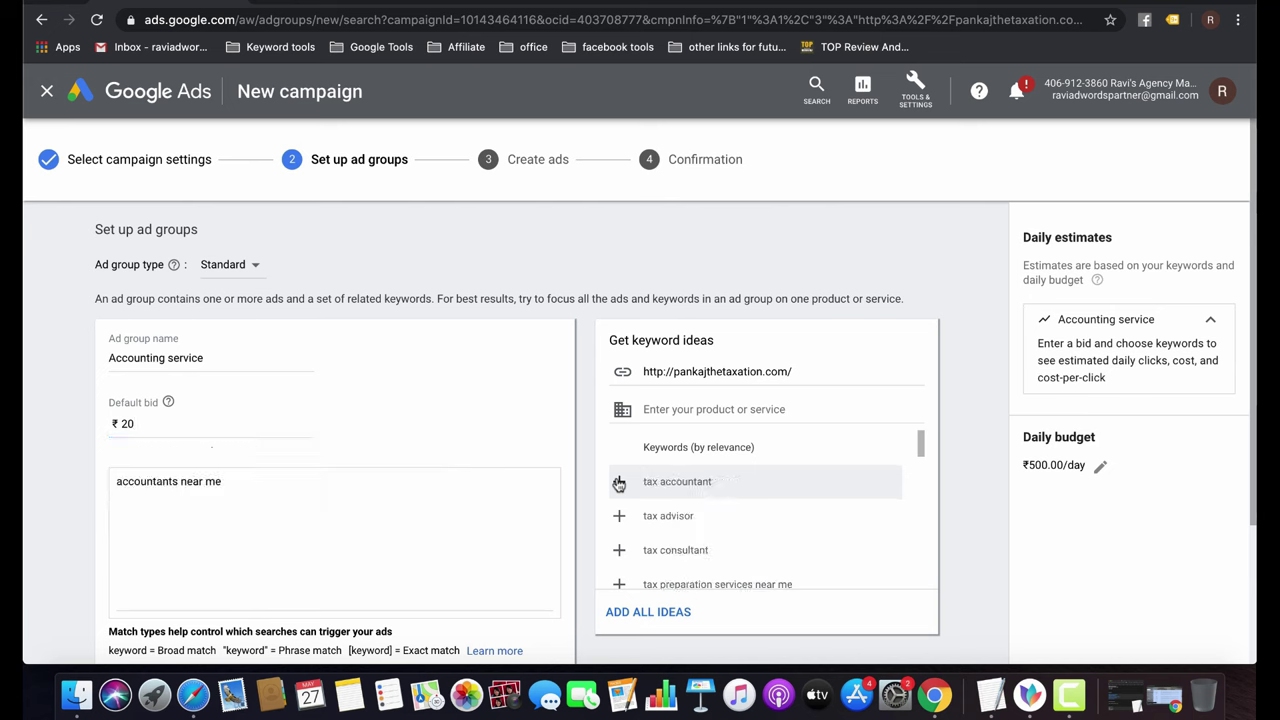
pyautogui.click(619, 482)
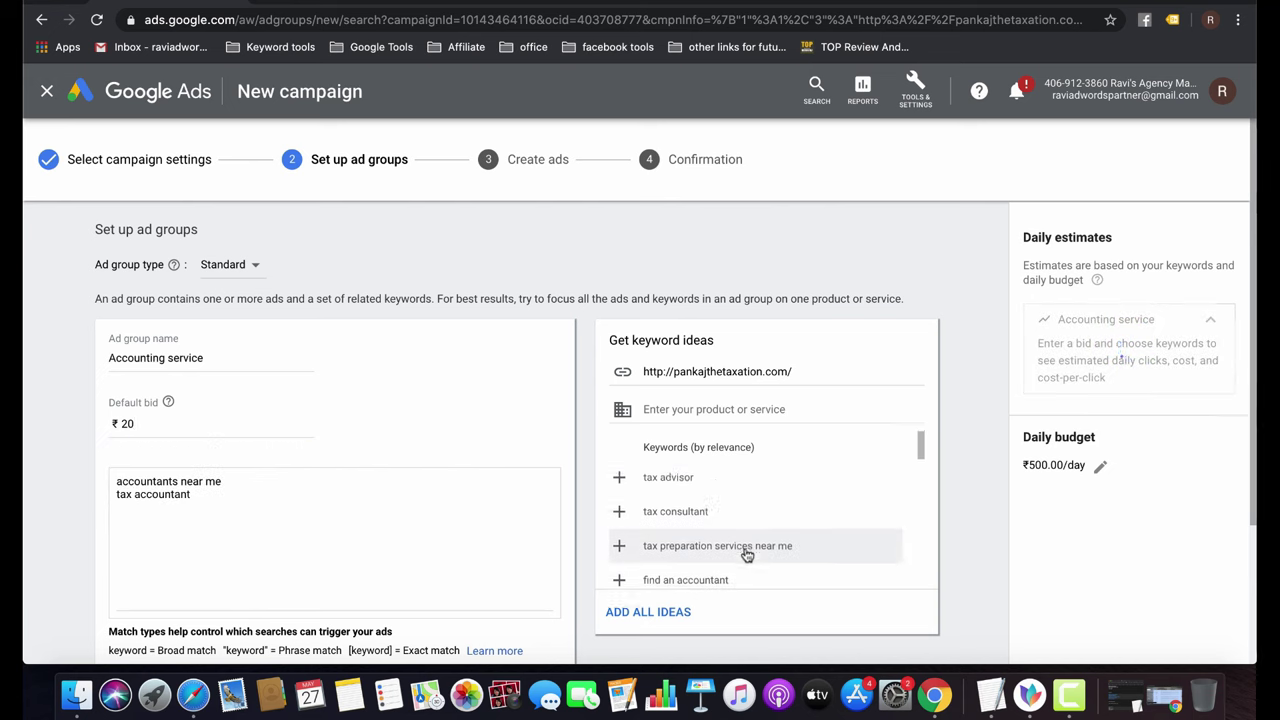
pyautogui.scroll(-2, 743, 550)
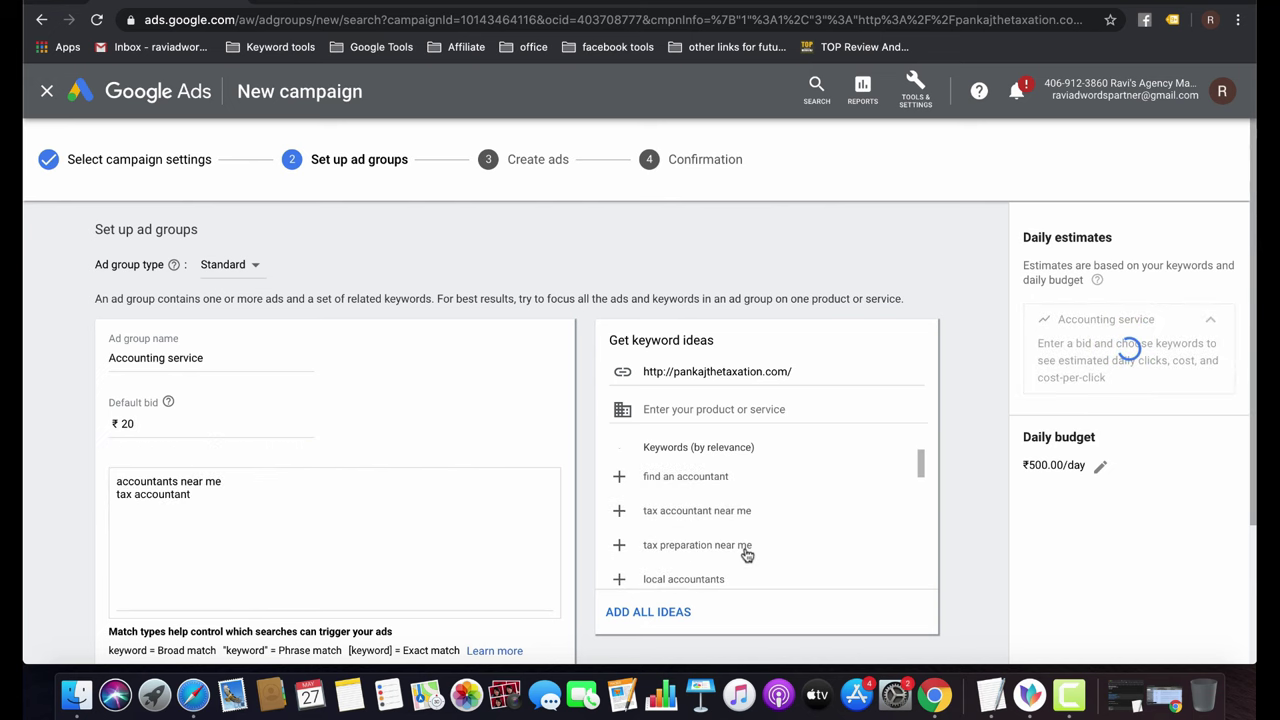
pyautogui.click(621, 480)
pyautogui.scroll(-3, 692, 545)
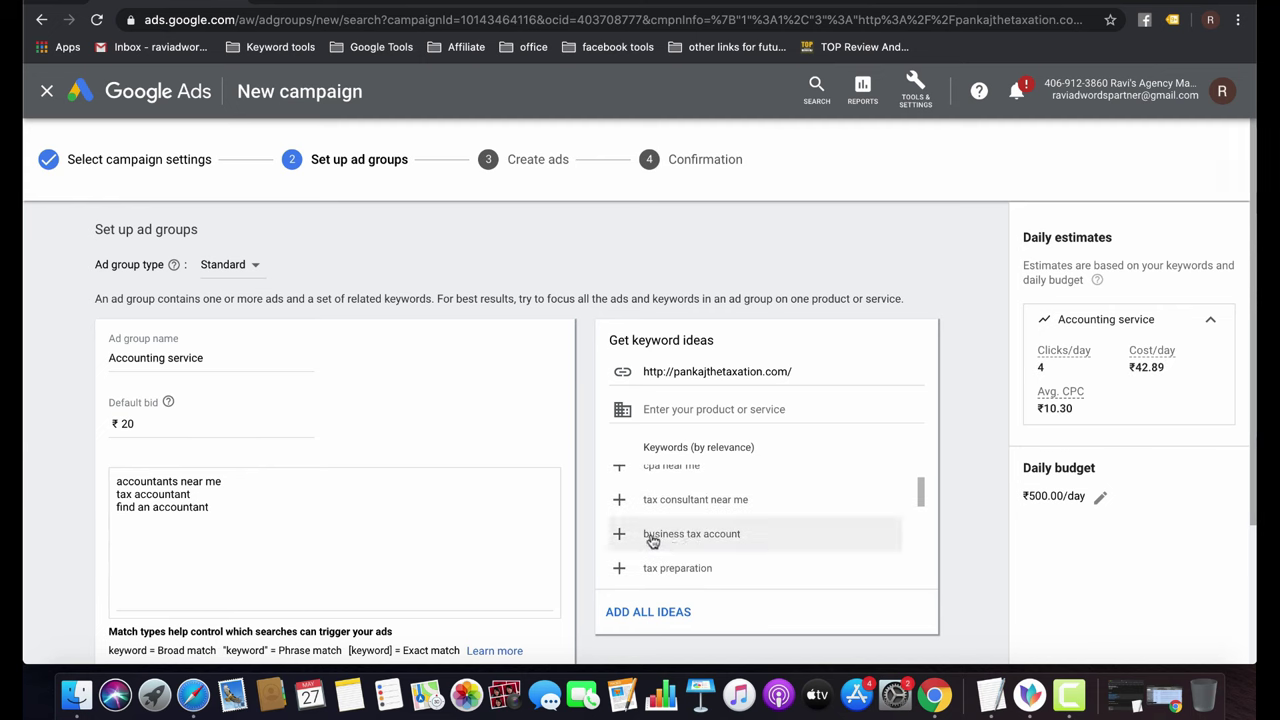
pyautogui.scroll(-3, 652, 540)
pyautogui.scroll(-5, 652, 540)
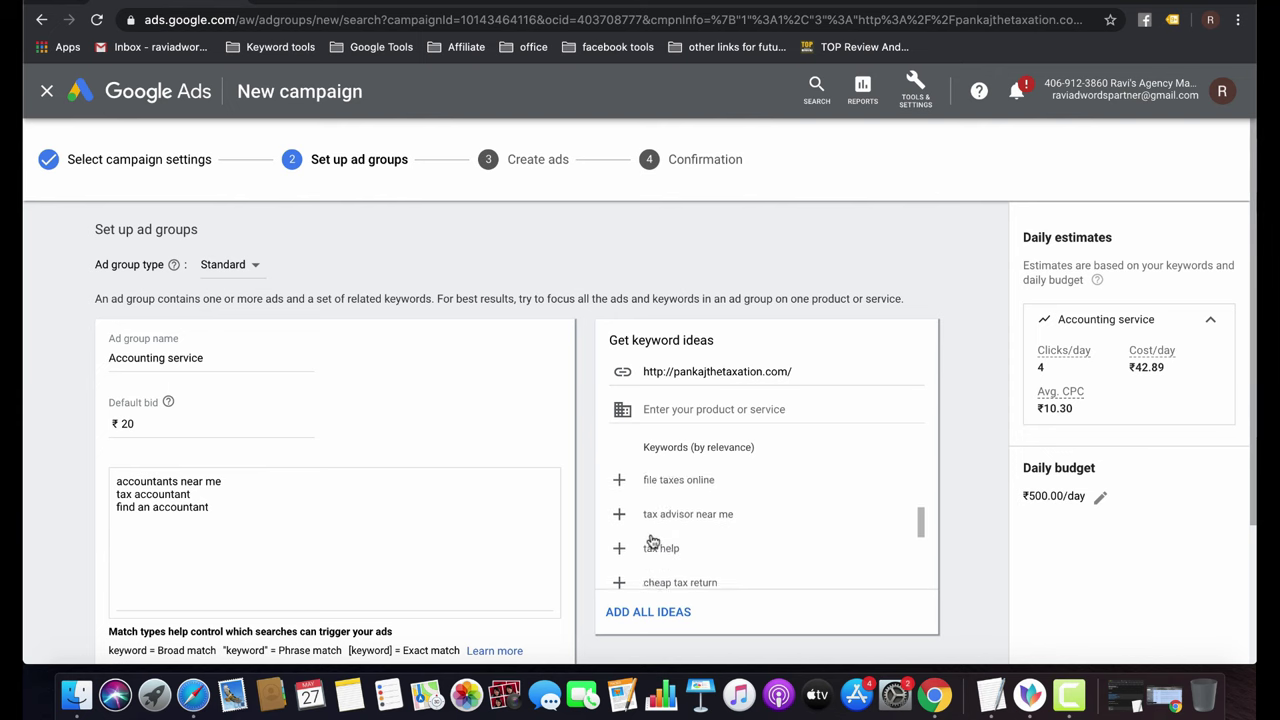
pyautogui.scroll(-1, 652, 541)
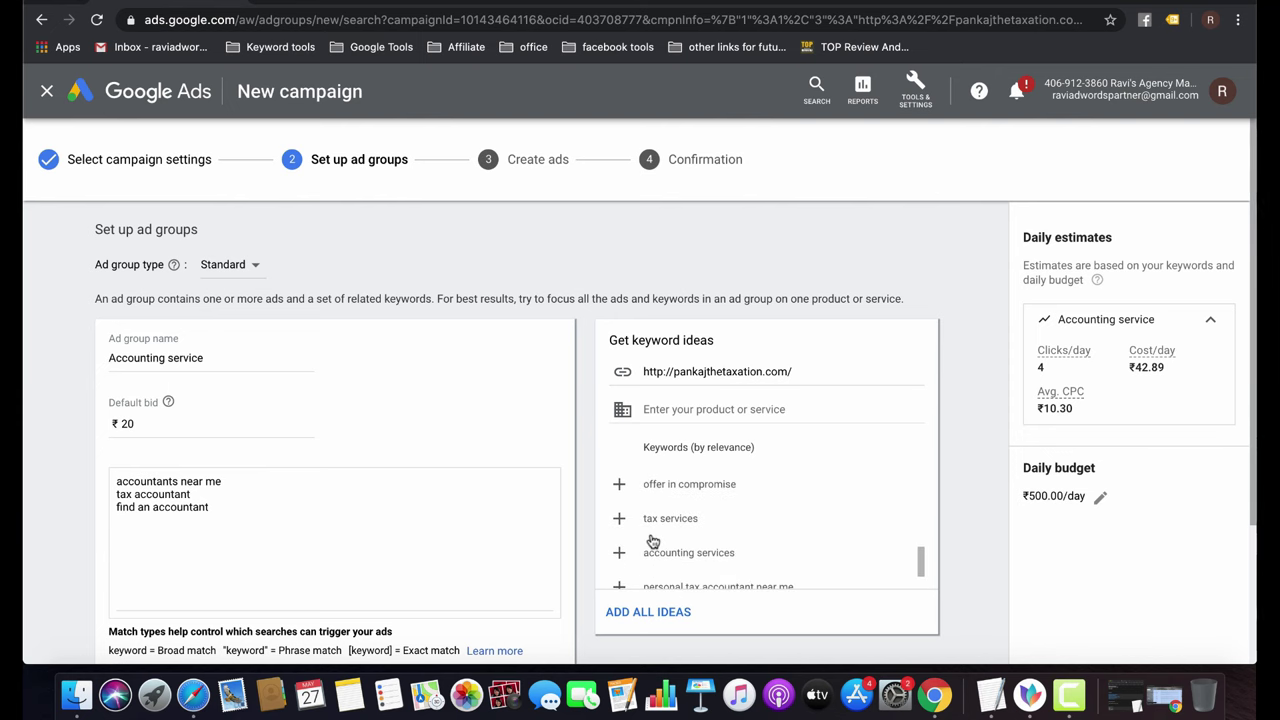
pyautogui.click(617, 552)
pyautogui.scroll(-2, 254, 417)
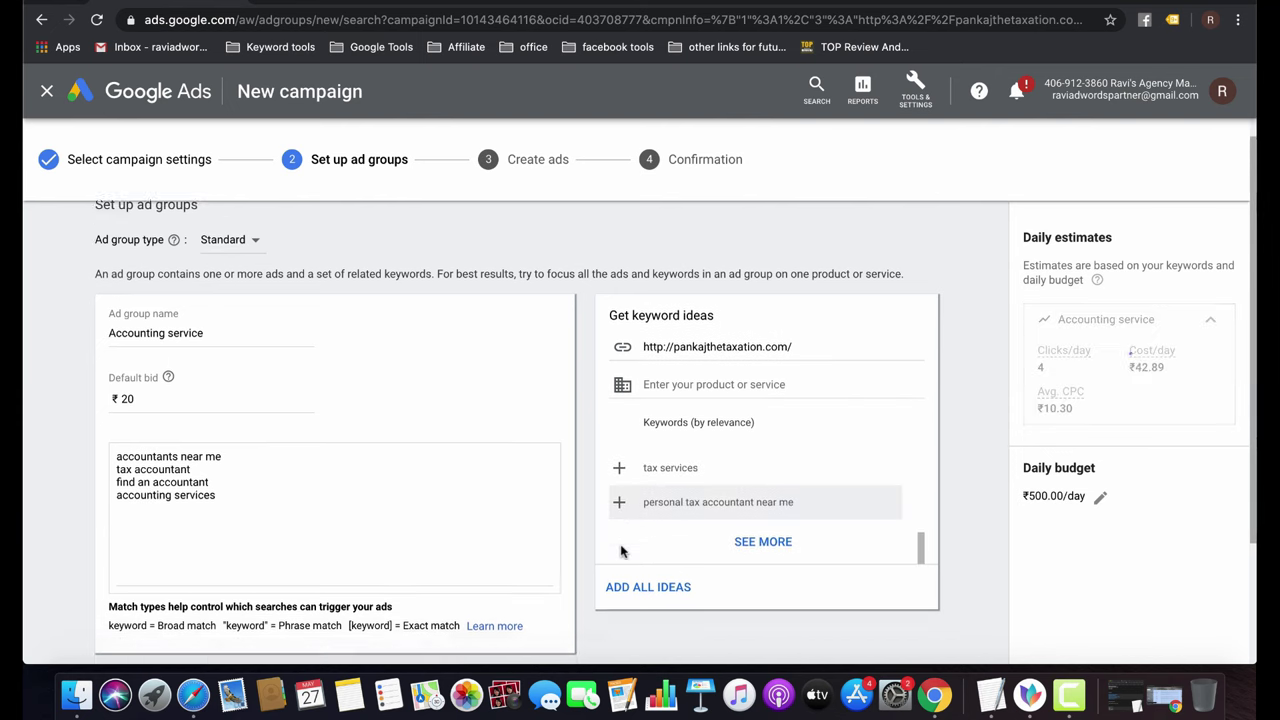
pyautogui.click(236, 428)
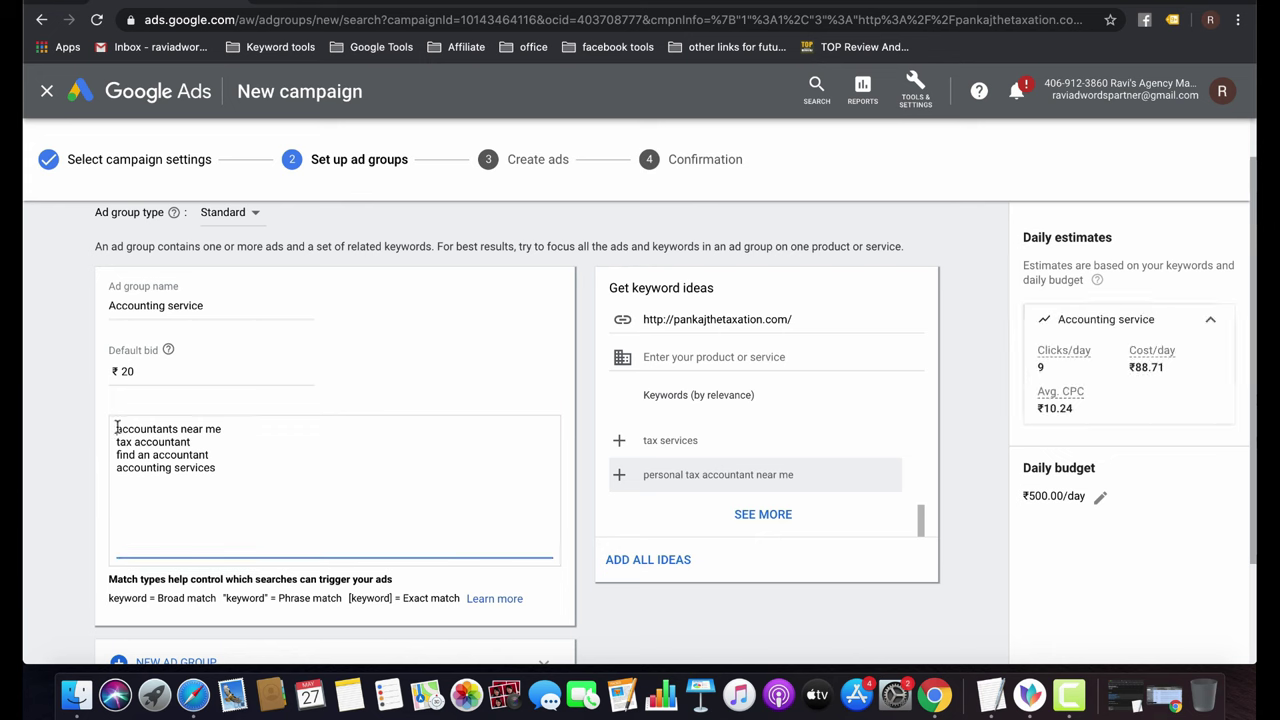
pyautogui.click(116, 428)
# Make [accountants near me] exact match and "tax accountant" phrase match.
pyautogui.write('[')
pyautogui.press('End')
pyautogui.write(']')
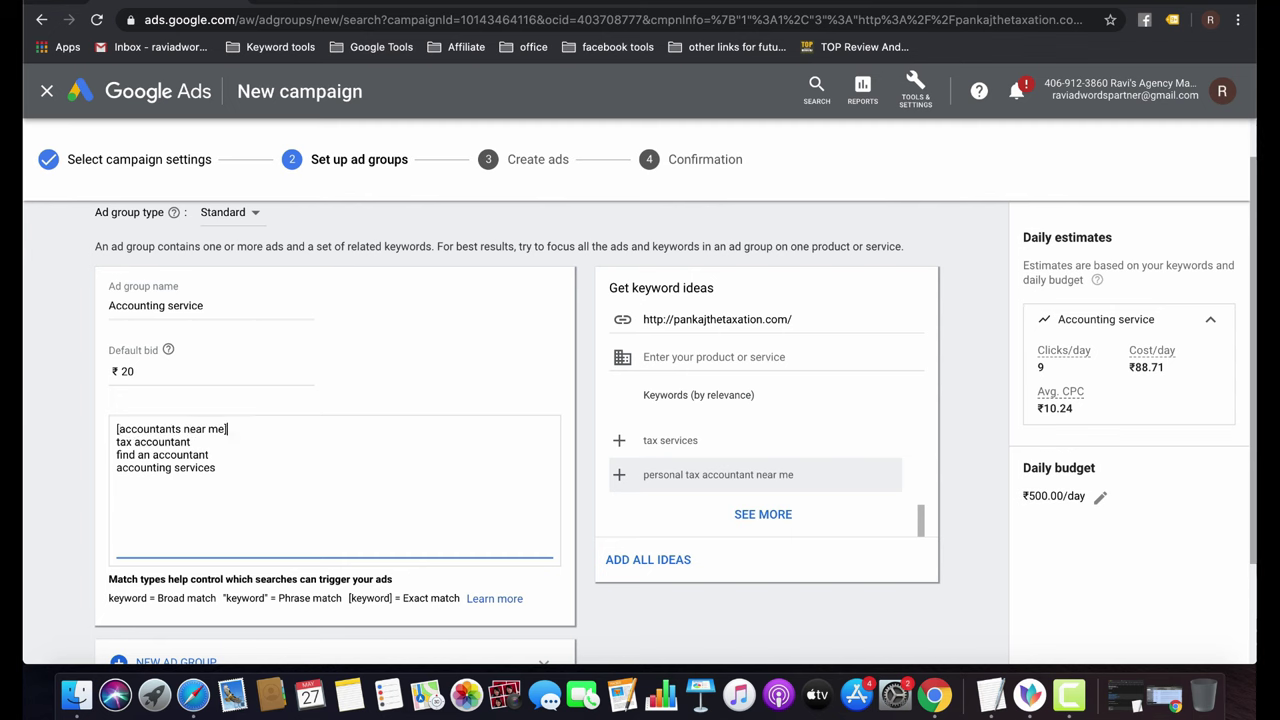
pyautogui.click(191, 441)
pyautogui.click(117, 441)
pyautogui.write('"')
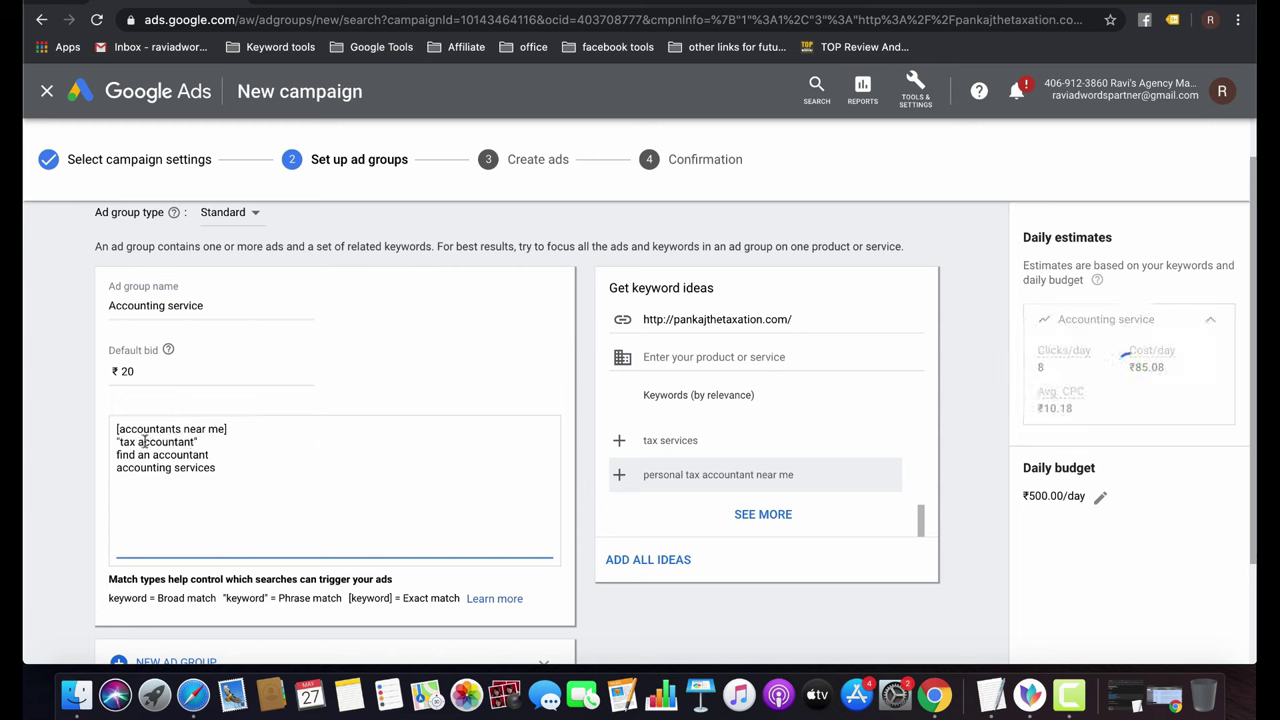
pyautogui.click(198, 441)
pyautogui.write('"')
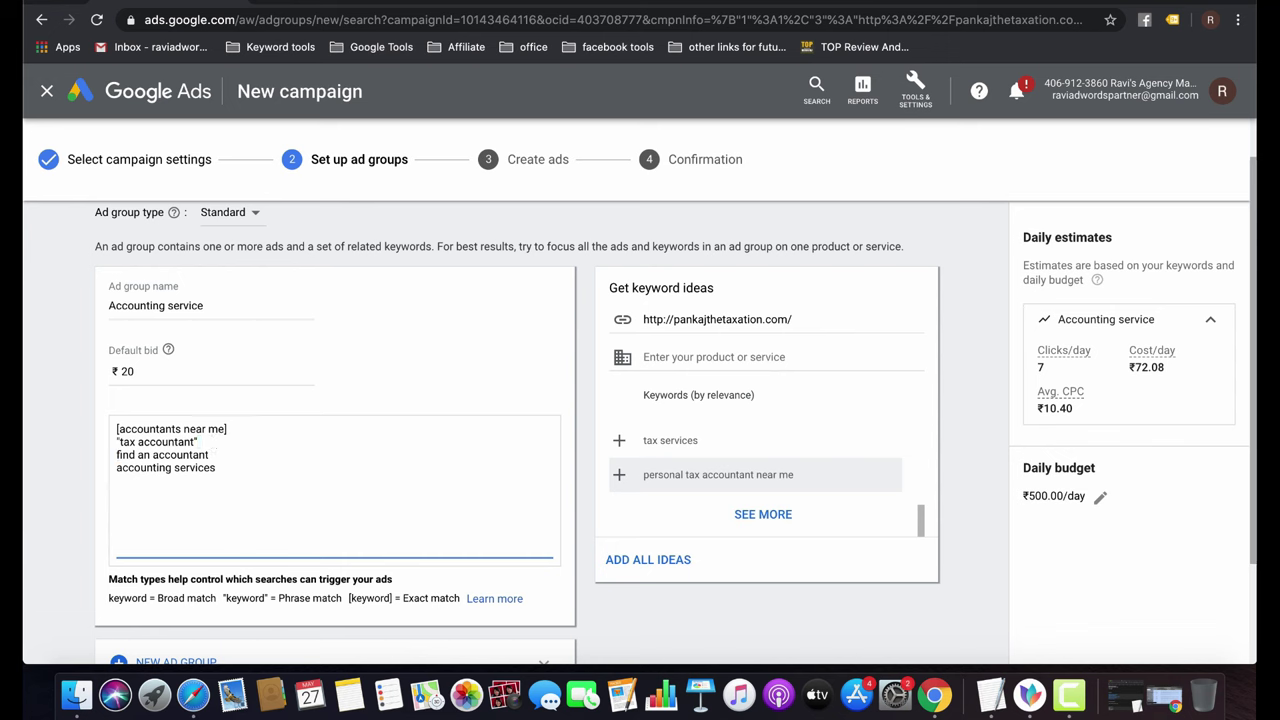
# Turn the third keyword into modified broad match: +find an +accountant.
pyautogui.click(116, 455)
pyautogui.write('+')
pyautogui.click(158, 455)
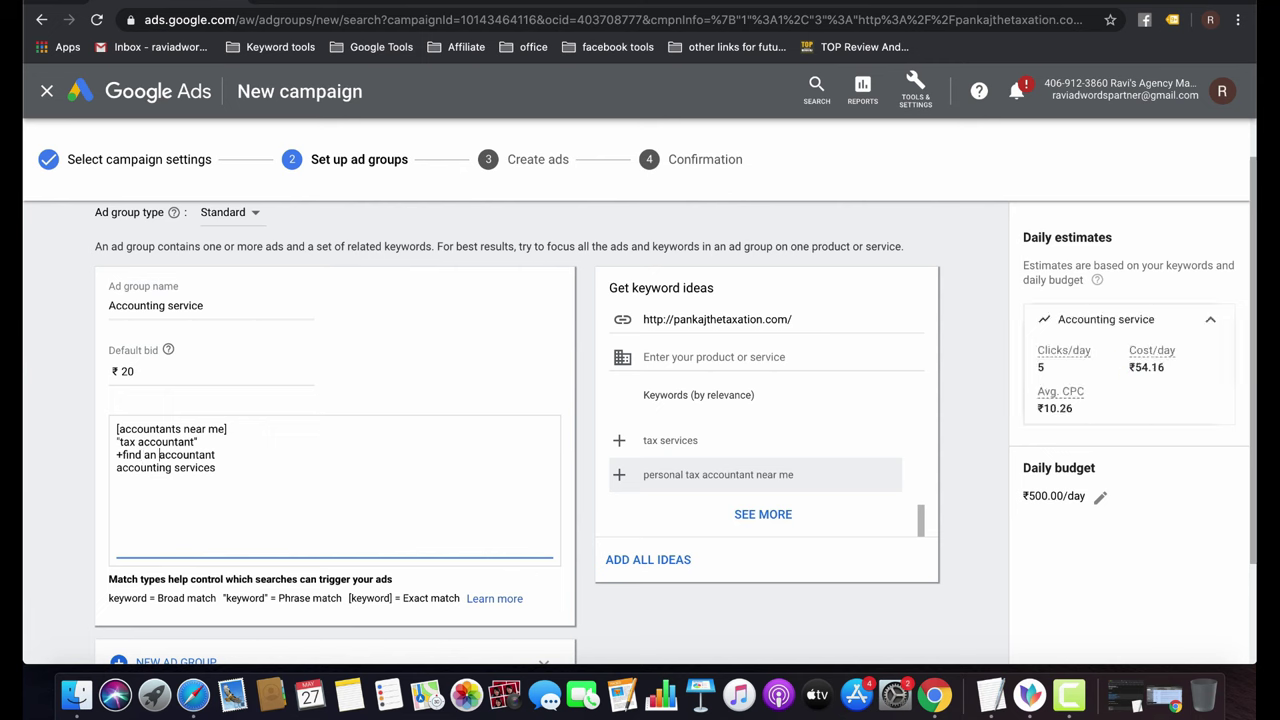
pyautogui.write('+')
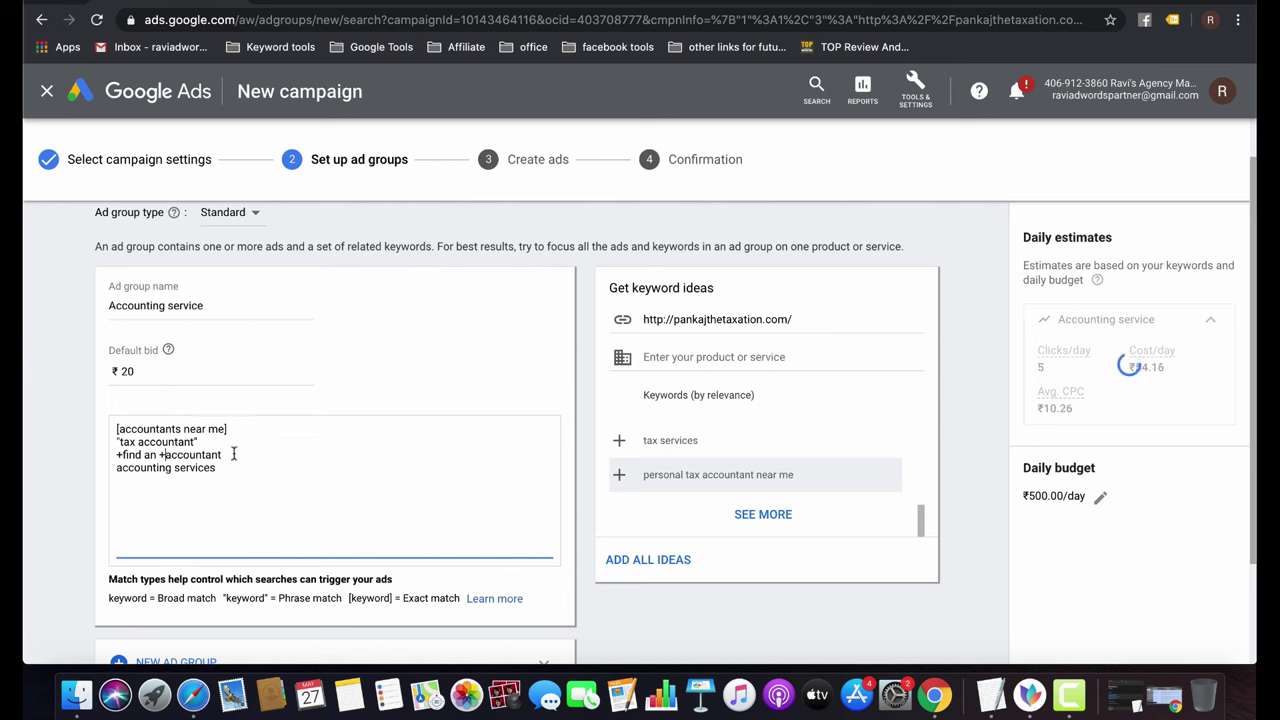
pyautogui.click(228, 455)
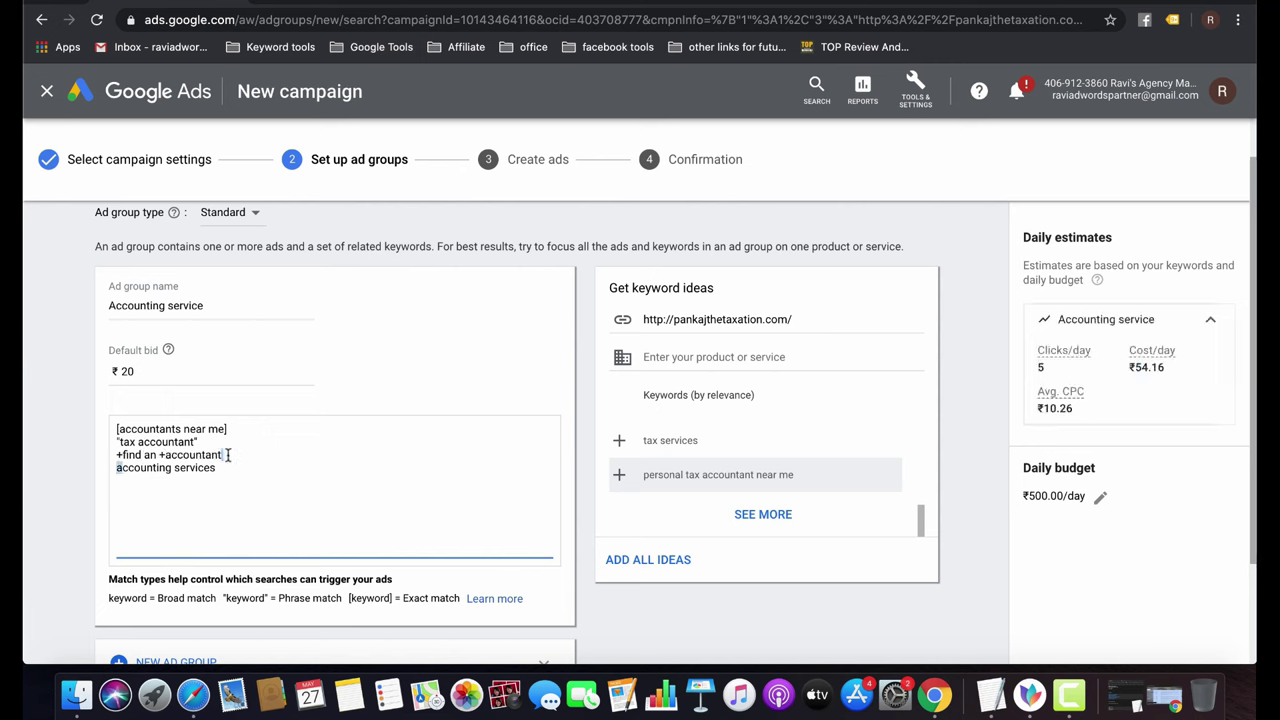
pyautogui.press('Left')
# Separate each of the four keywords with a blank line.
pyautogui.click(242, 430)
pyautogui.press('Return')
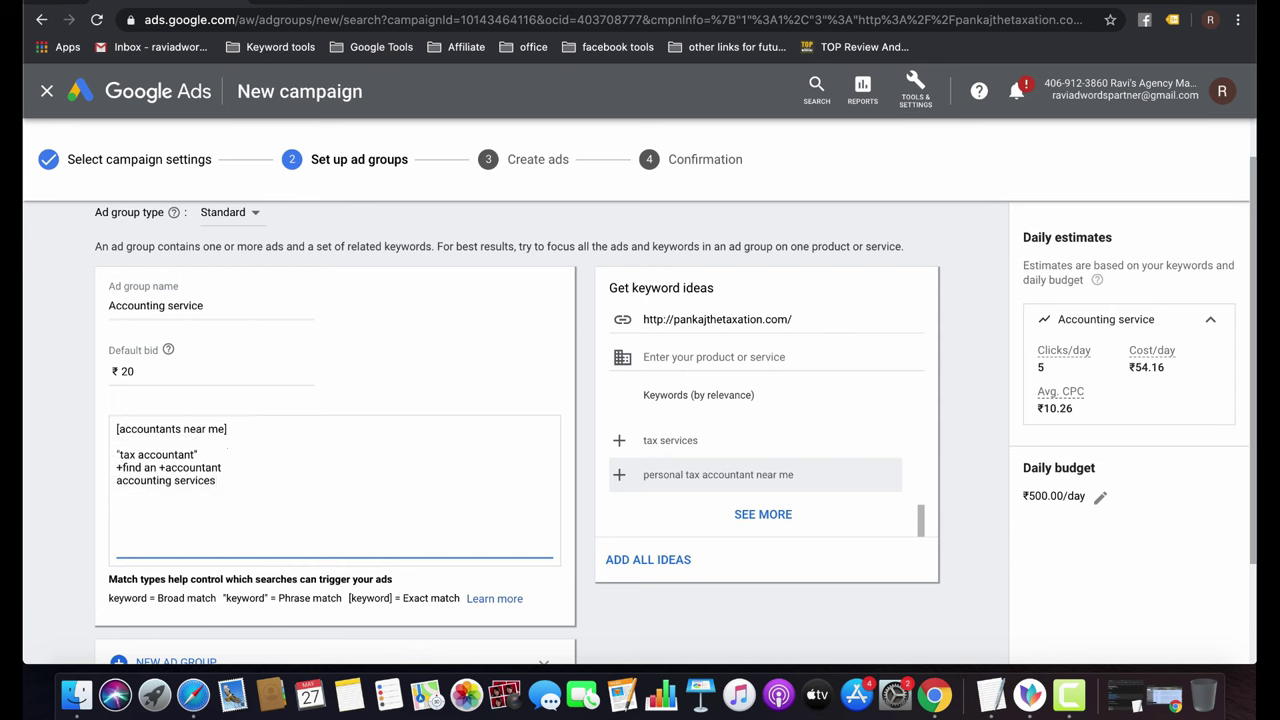
pyautogui.press('Return')
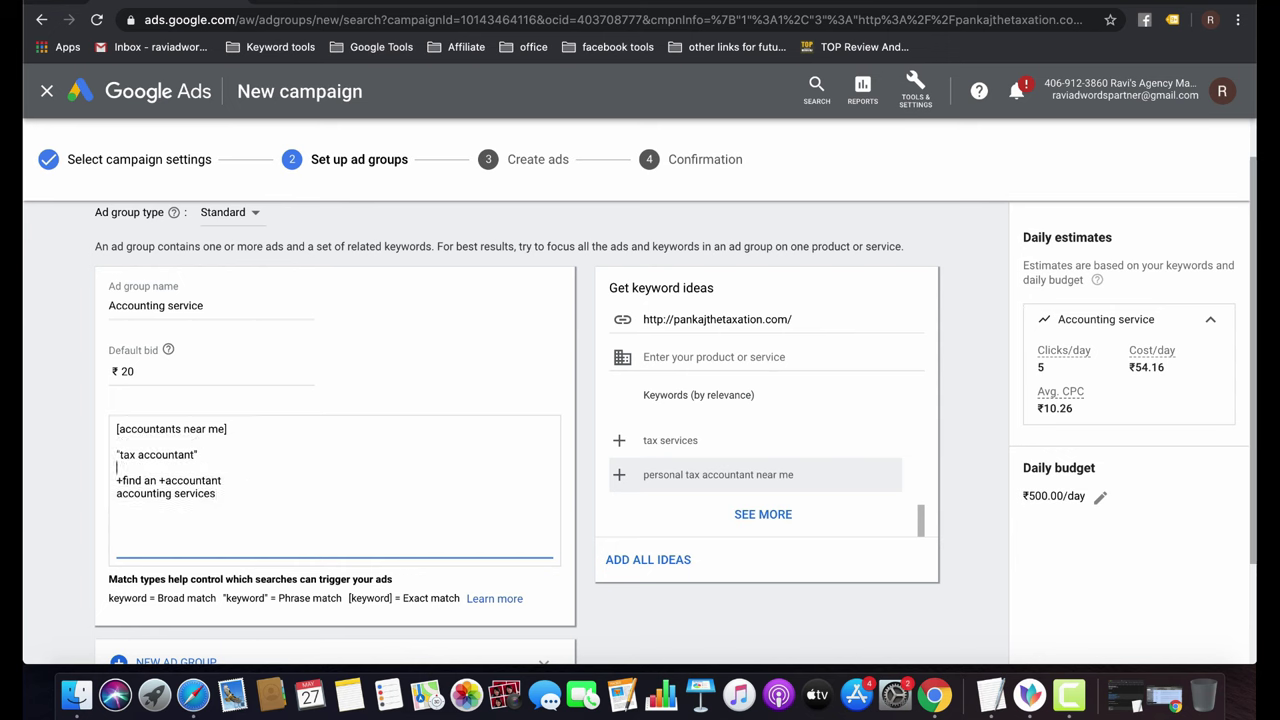
pyautogui.click(117, 480)
pyautogui.press('Return')
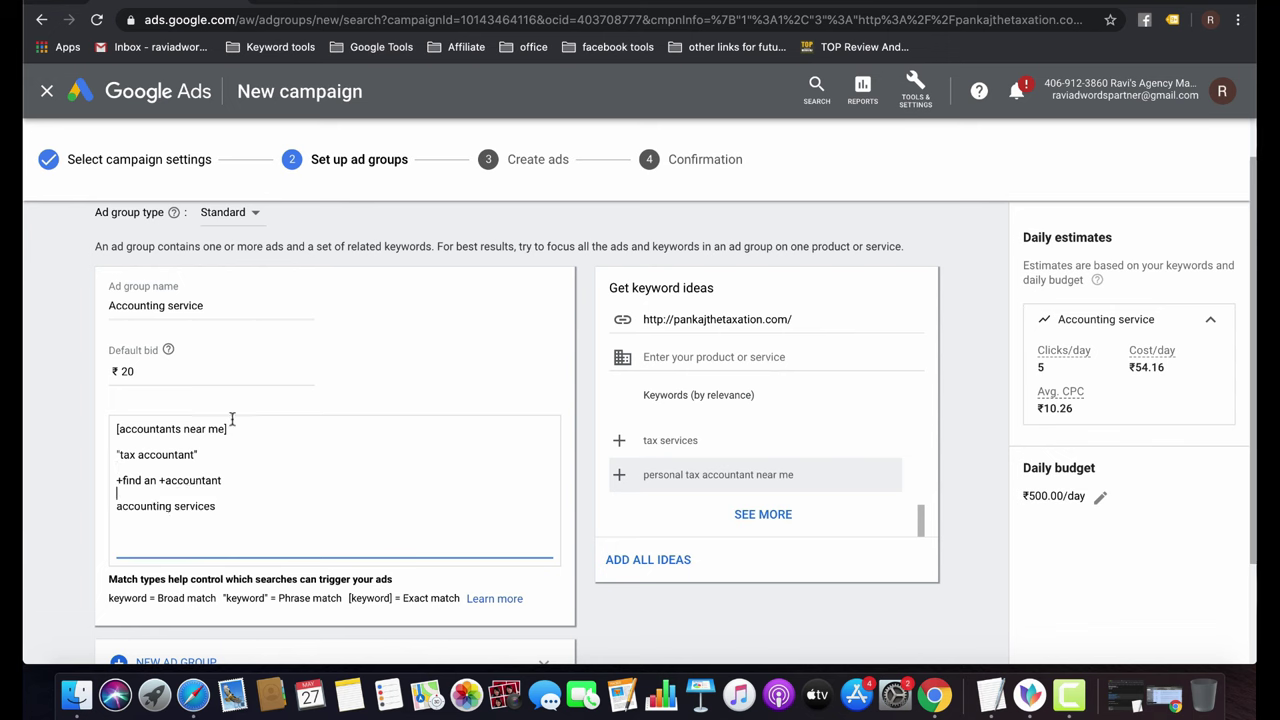
# Select each keyword line in turn to review its match type.
pyautogui.tripleClick(130, 429)
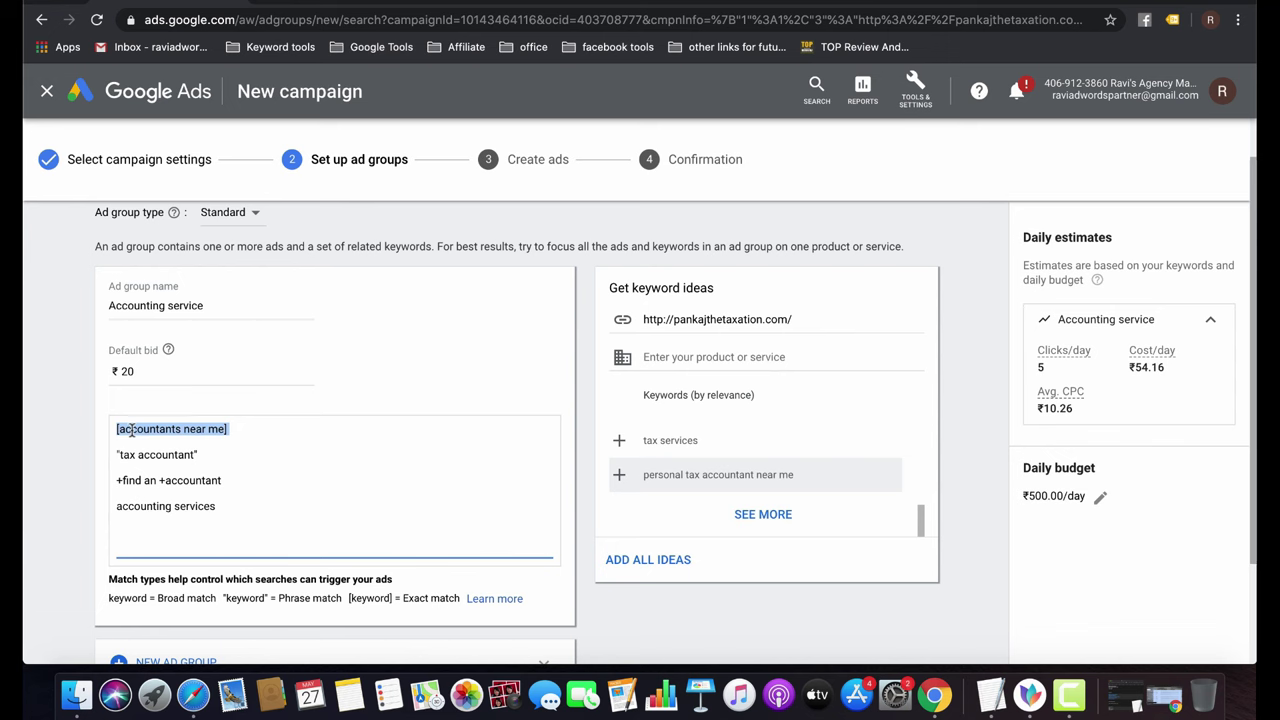
pyautogui.tripleClick(161, 454)
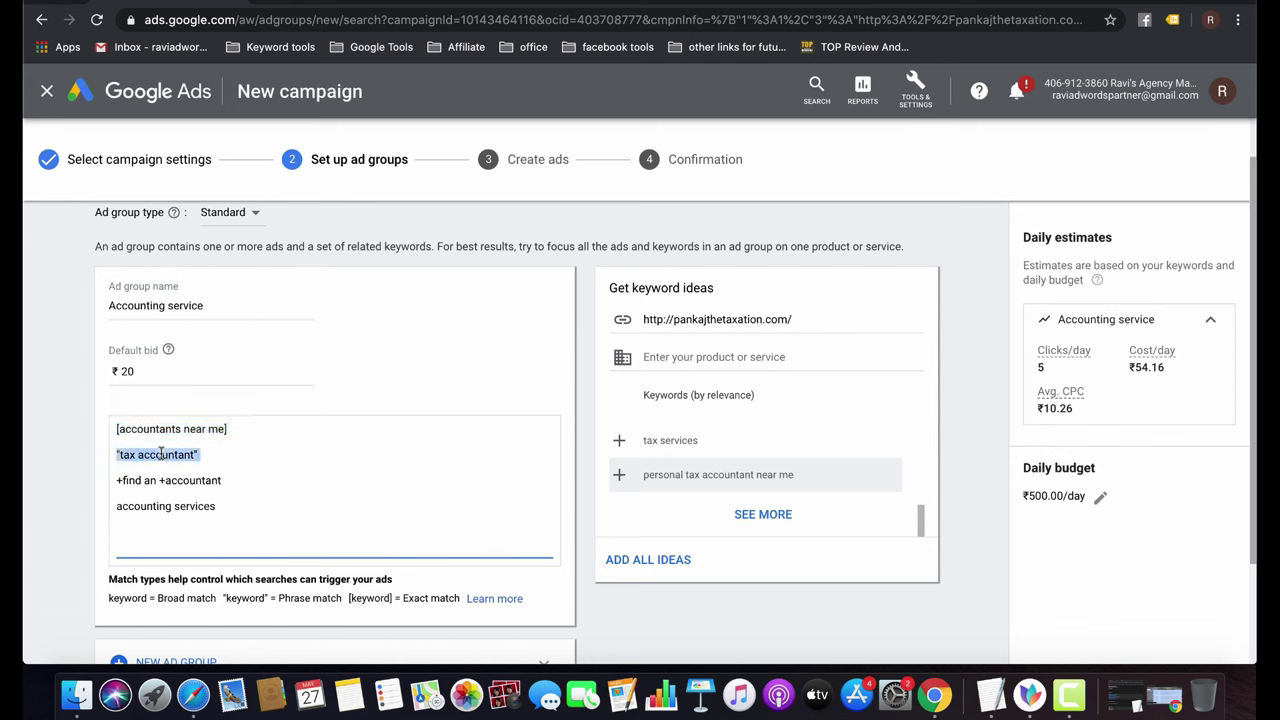
pyautogui.click(176, 480)
pyautogui.doubleClick(176, 480)
pyautogui.click(151, 480)
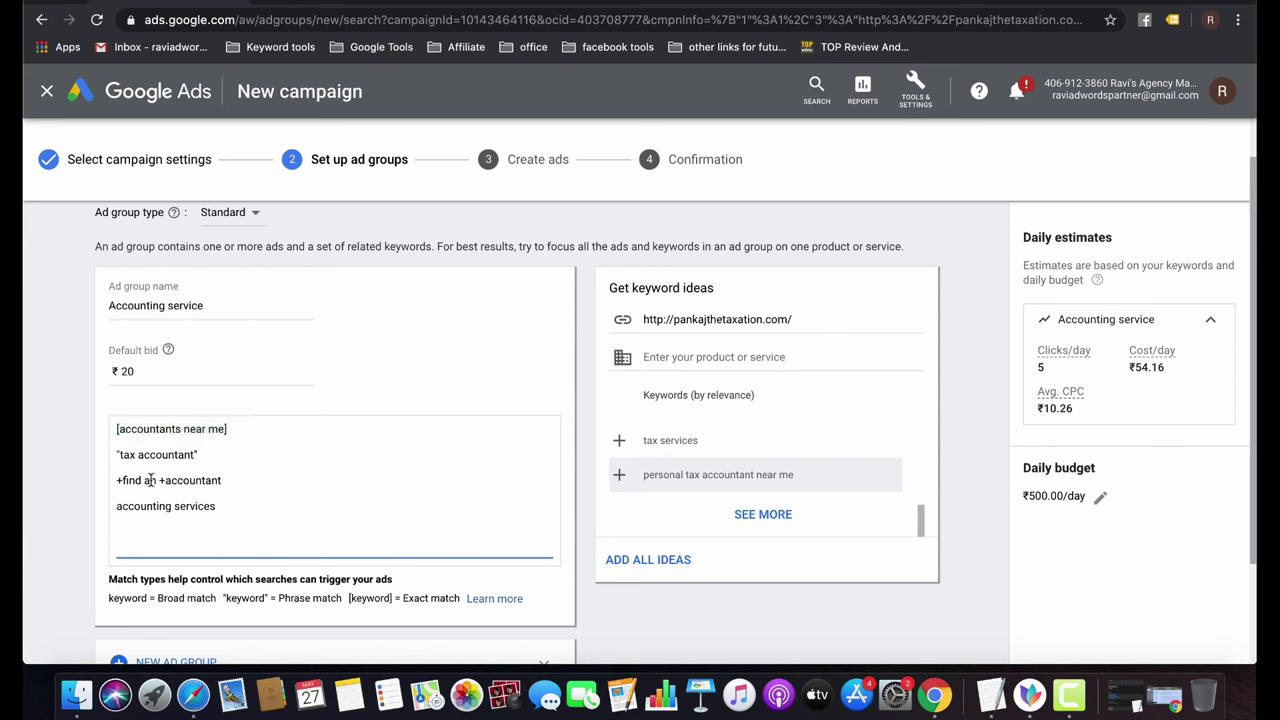
pyautogui.tripleClick(151, 480)
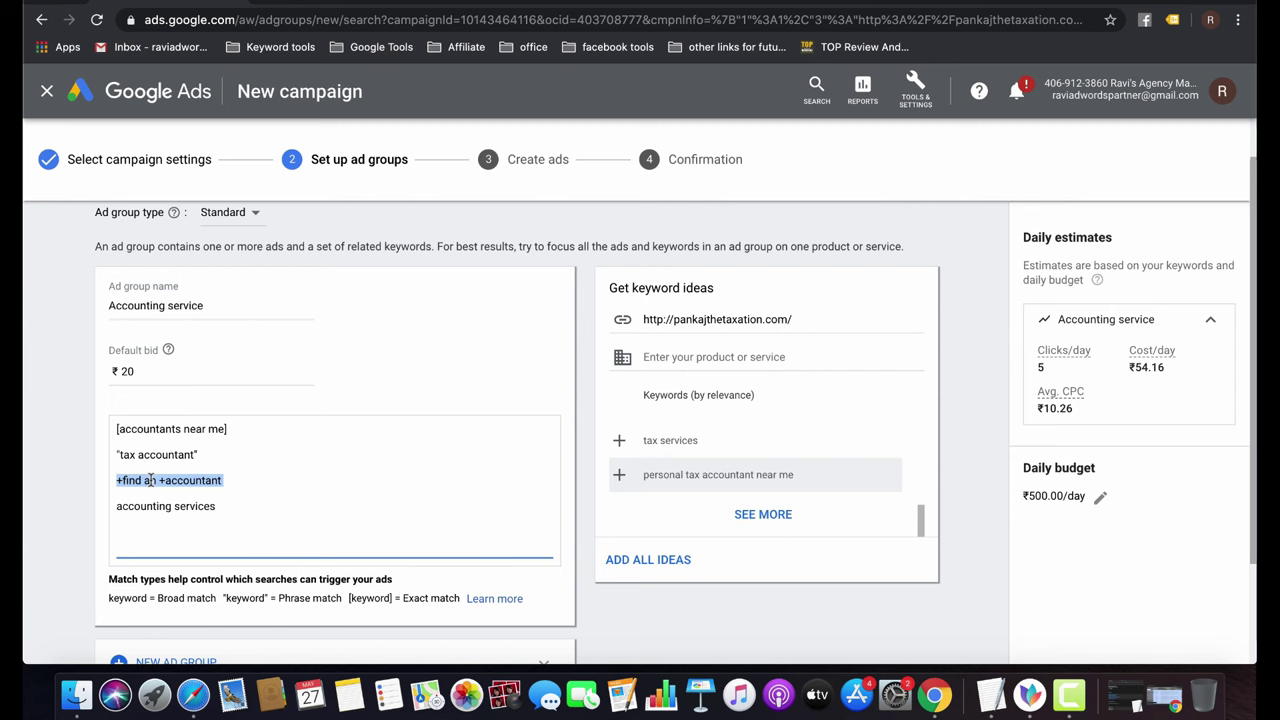
pyautogui.doubleClick(159, 514)
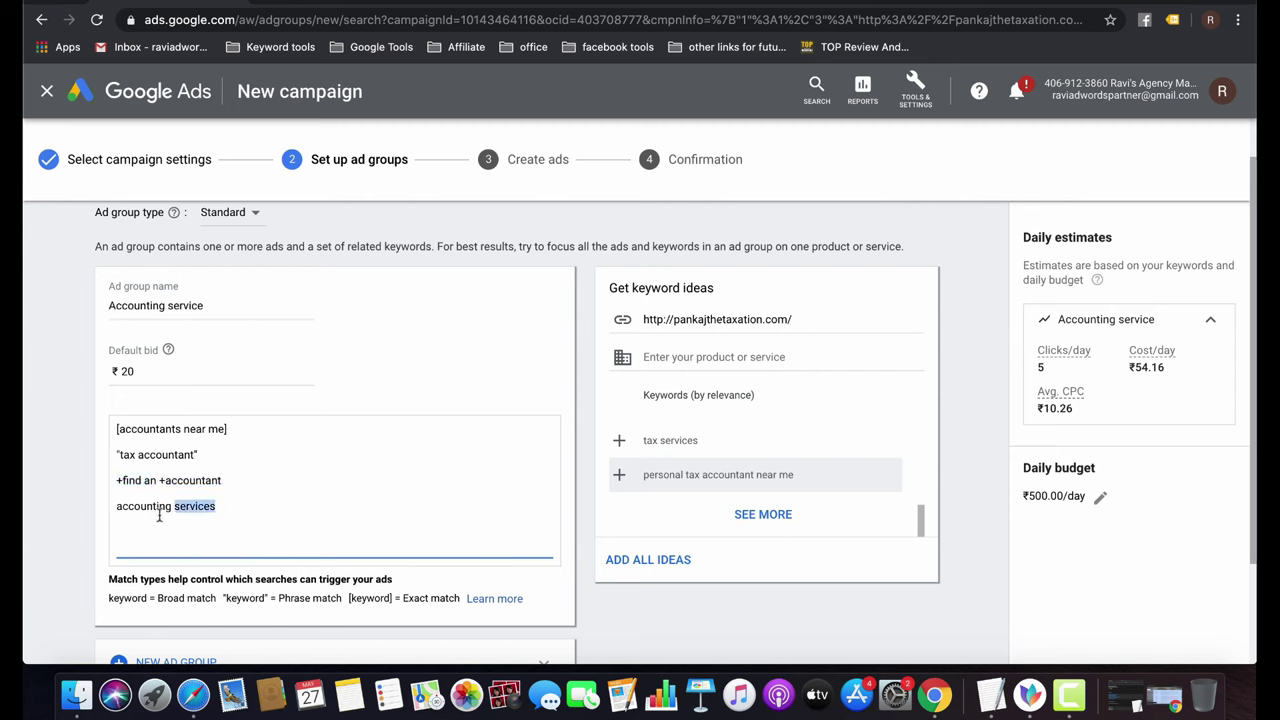
pyautogui.click(152, 508)
pyautogui.doubleClick(152, 508)
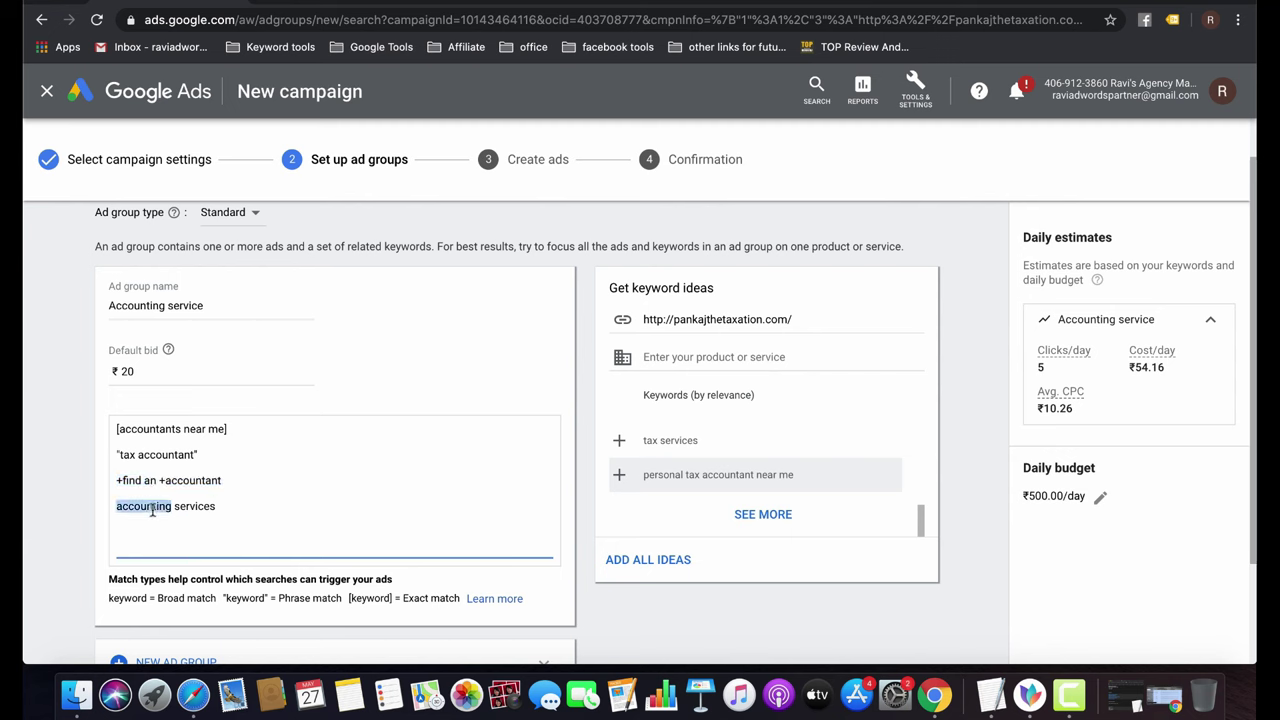
pyautogui.tripleClick(220, 505)
pyautogui.click(226, 478)
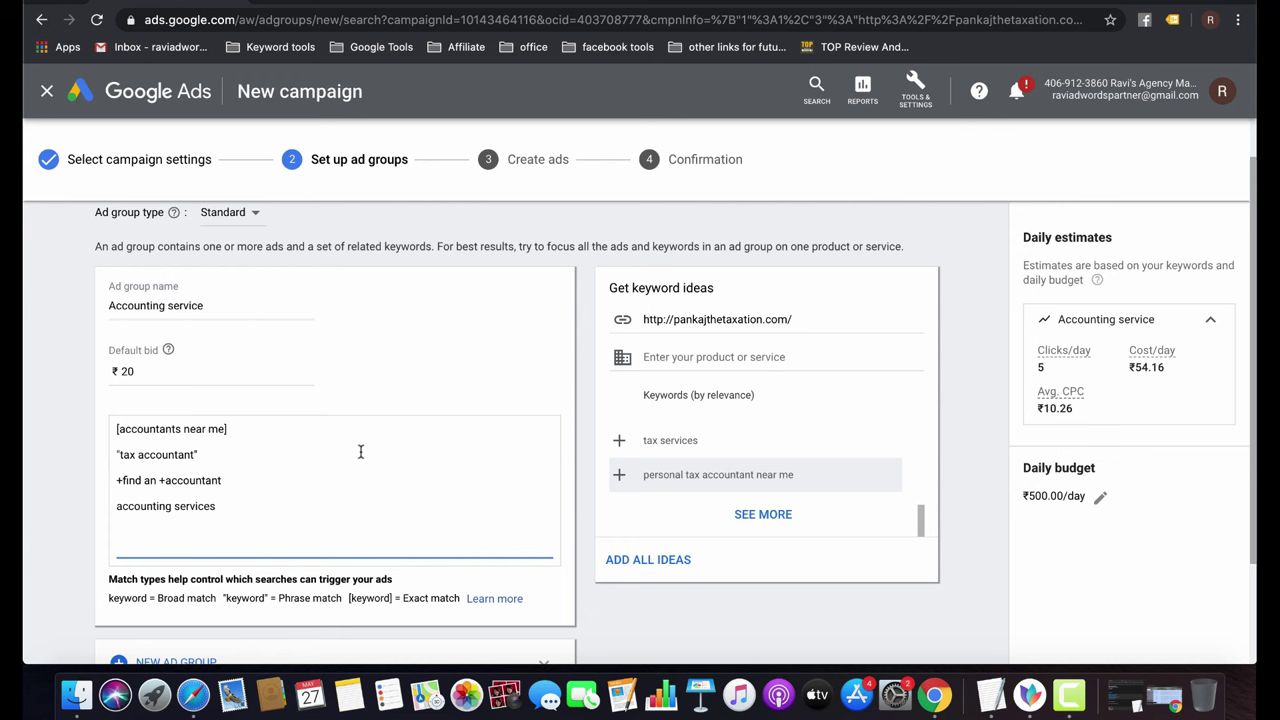
# Open Keyword Planner from Tools & Settings in a new browser tab and switch to it.
pyautogui.click(917, 93)
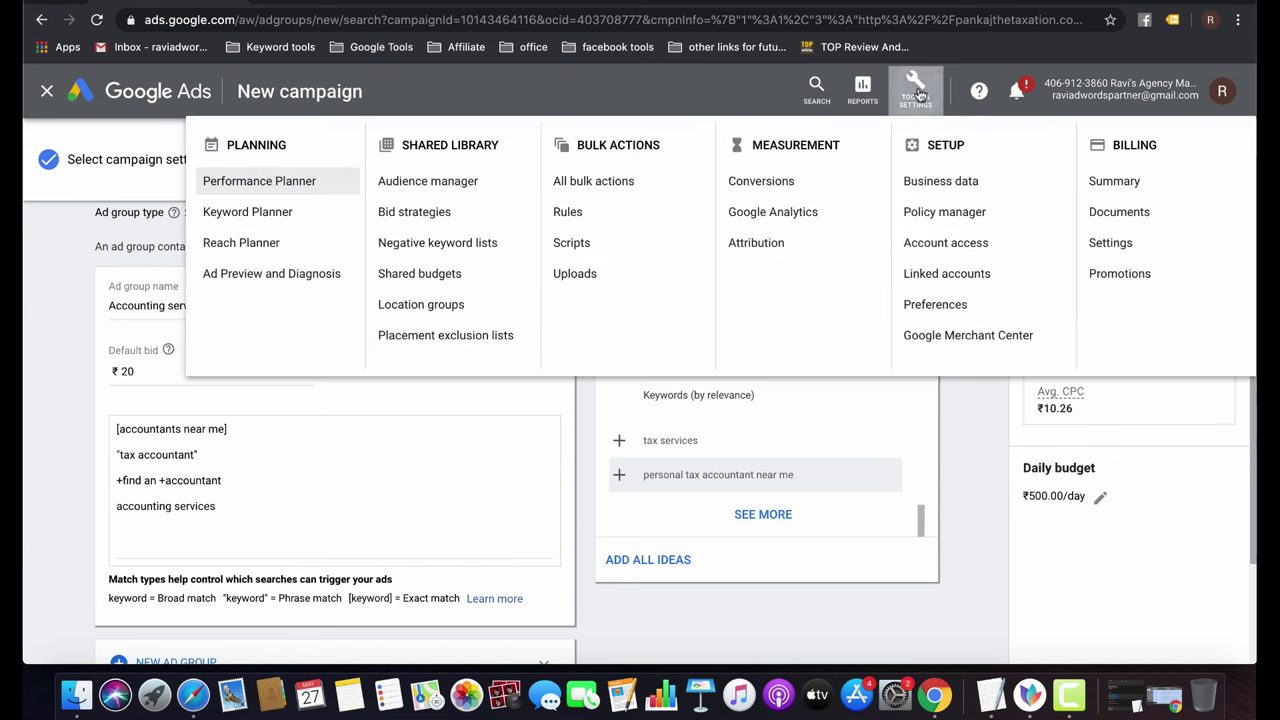
pyautogui.rightClick(270, 220)
pyautogui.click(303, 219)
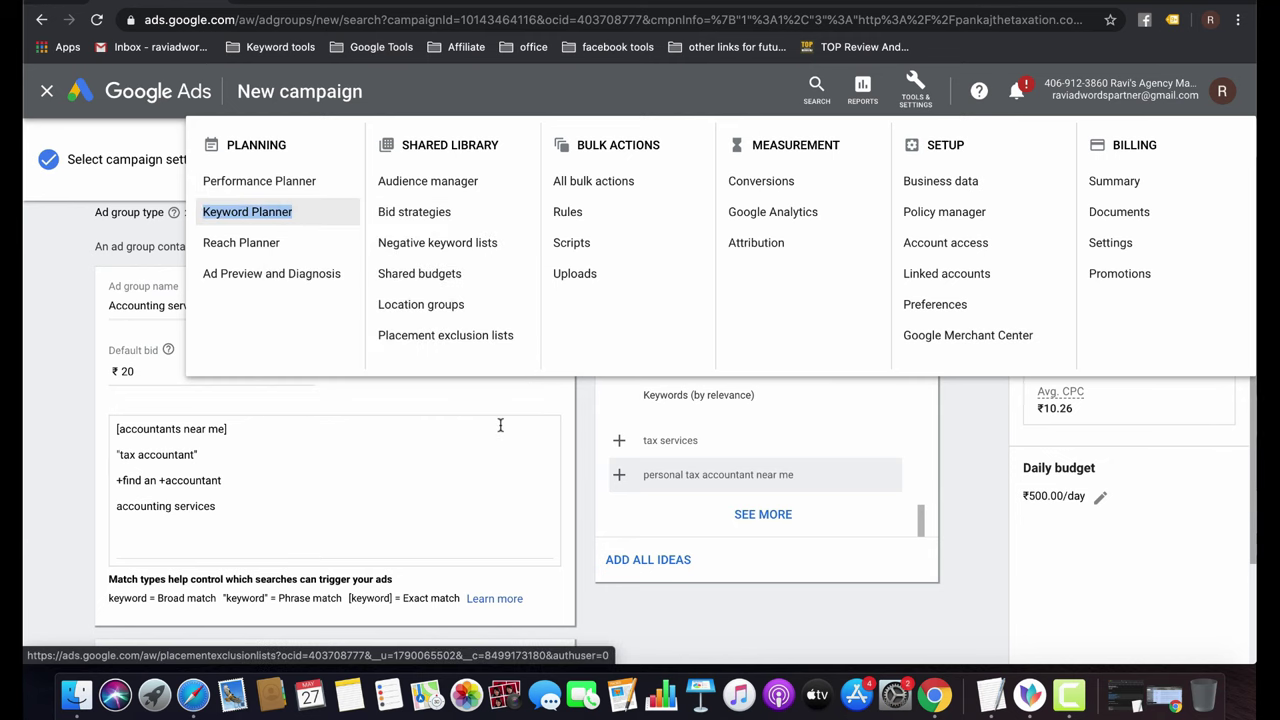
pyautogui.hotkey('ctrl', 'Tab')
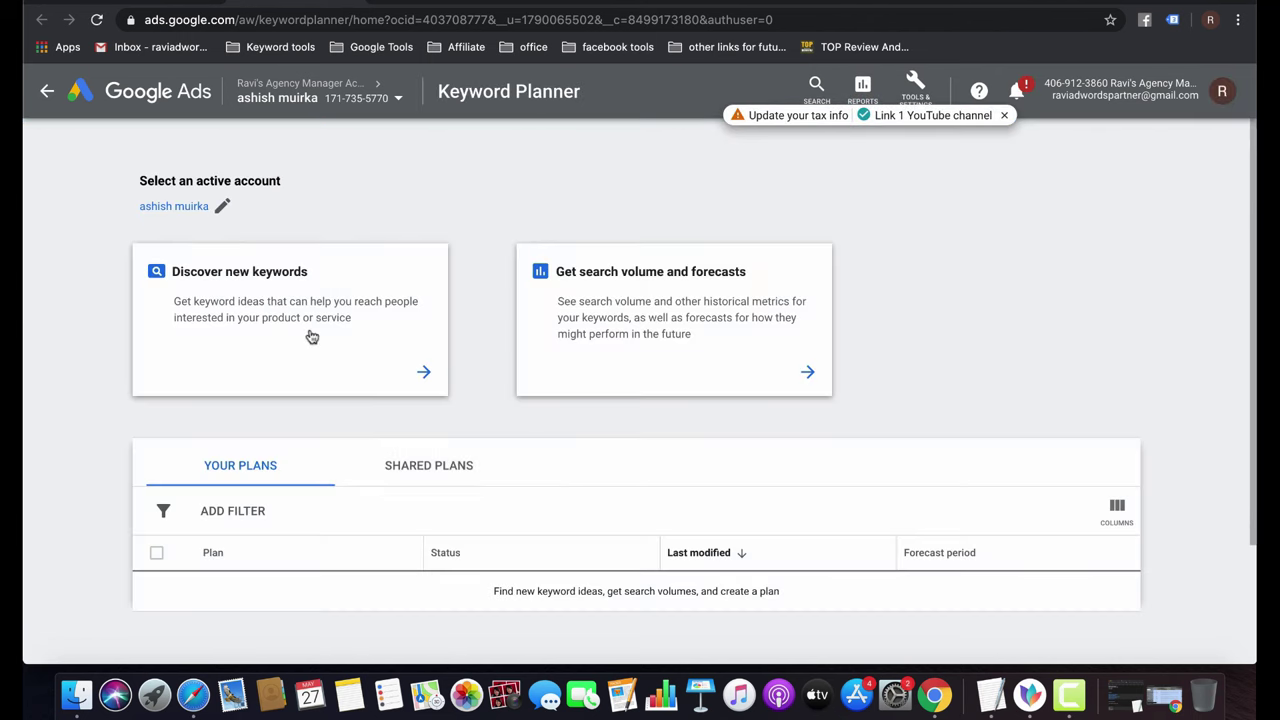
# Choose Discover new keywords starting from a website, clearing the domain field.
pyautogui.click(310, 336)
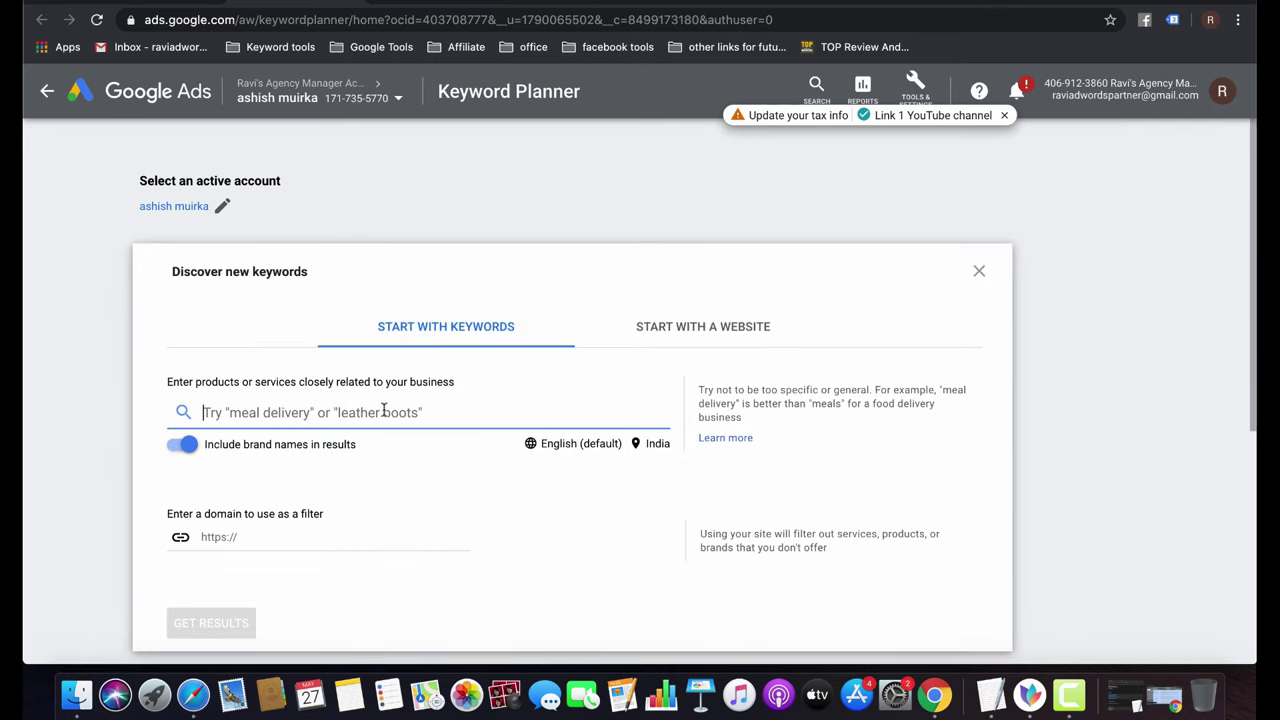
pyautogui.click(666, 336)
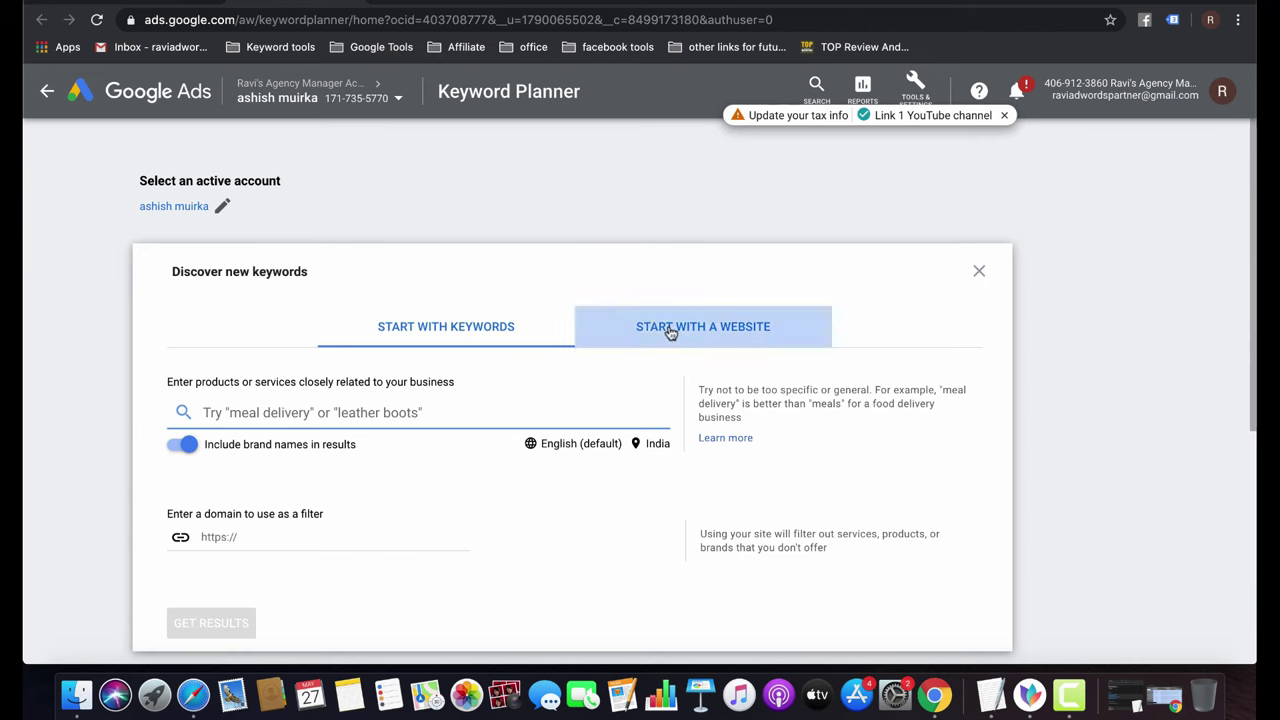
pyautogui.click(337, 408)
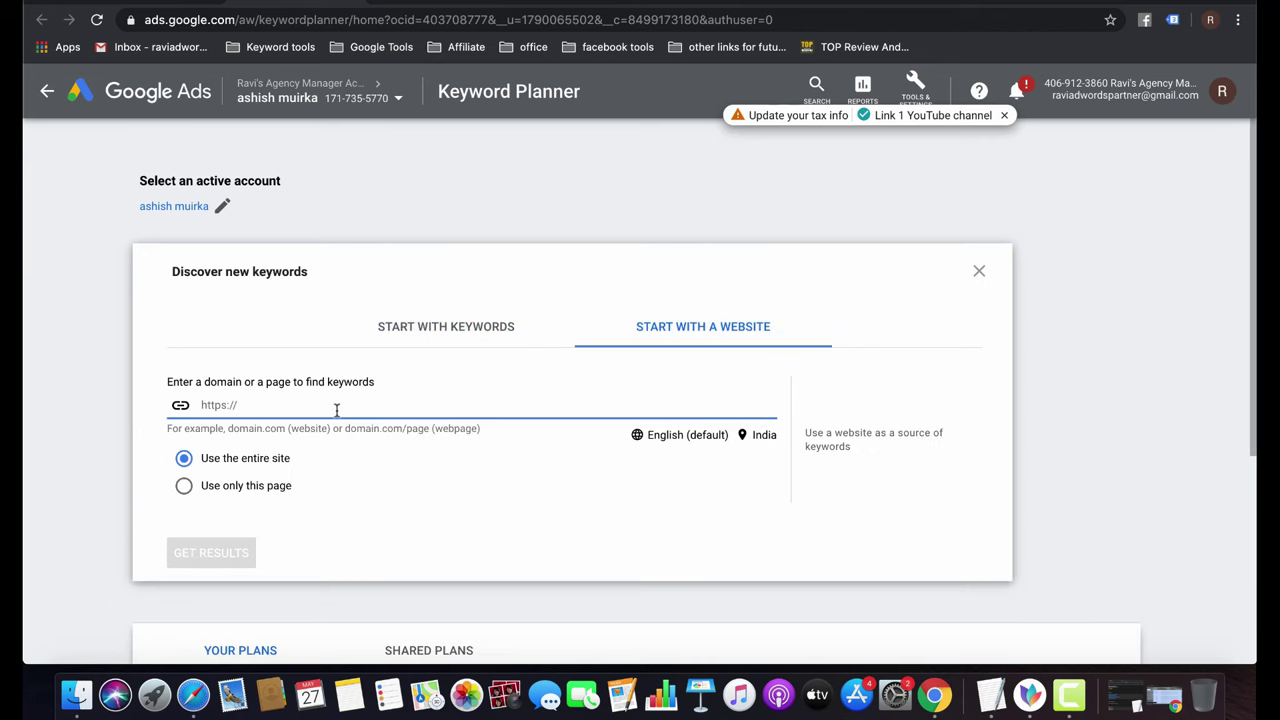
pyautogui.press('super+v')
pyautogui.press('super+a')
pyautogui.press('BackSpace')
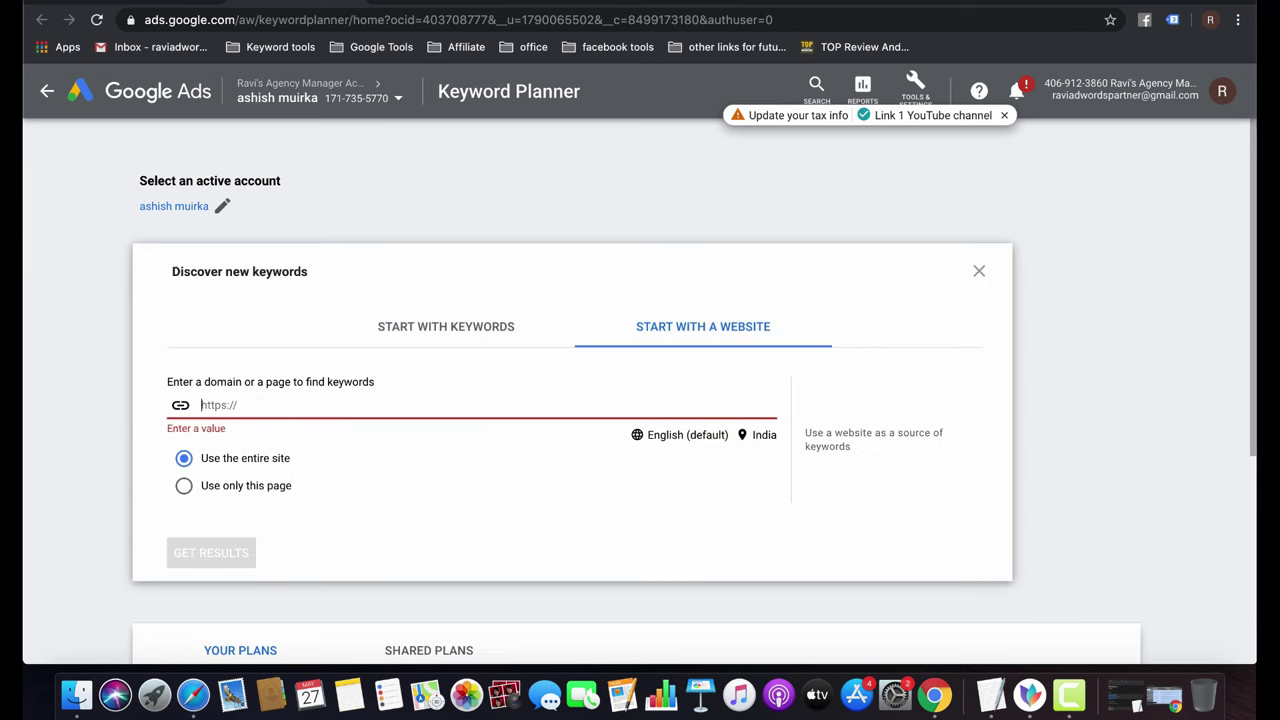
# Paste the pankajthetaxation.com address, use the entire site, and get keyword ideas.
pyautogui.hotkey('ctrl', 'Tab')
pyautogui.press('super+l')
pyautogui.press('super+c')
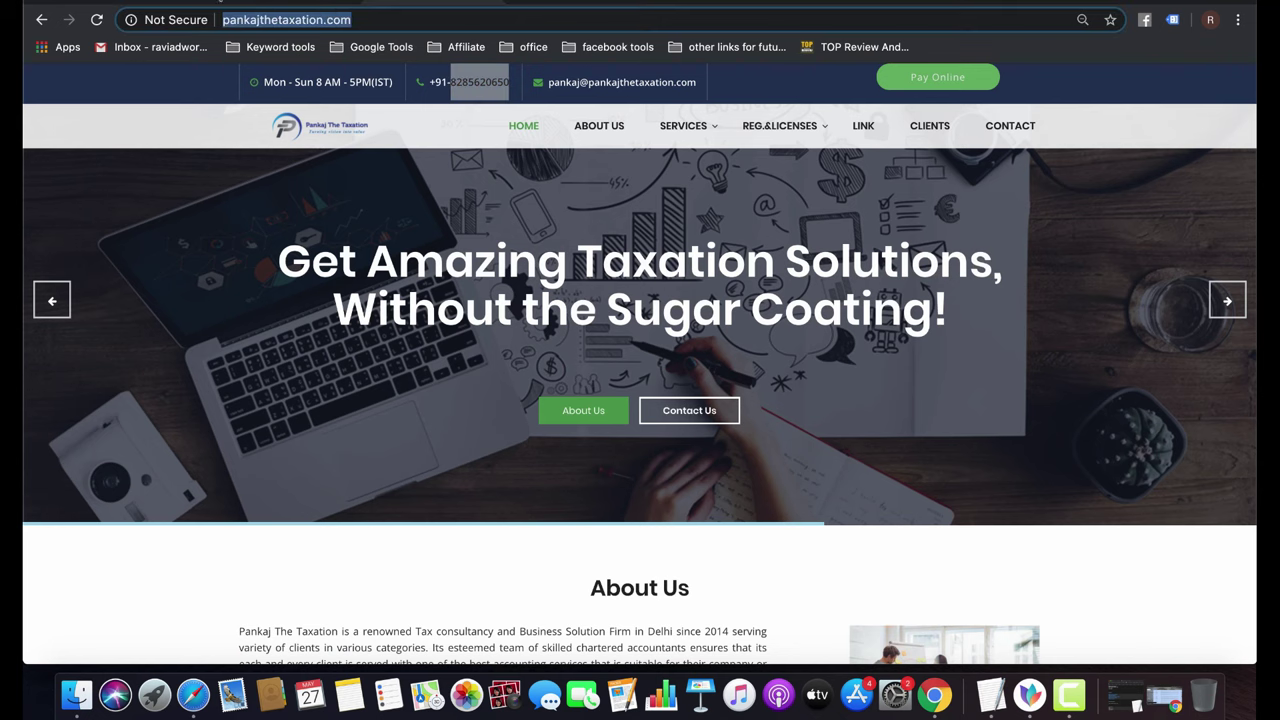
pyautogui.click(165, 3)
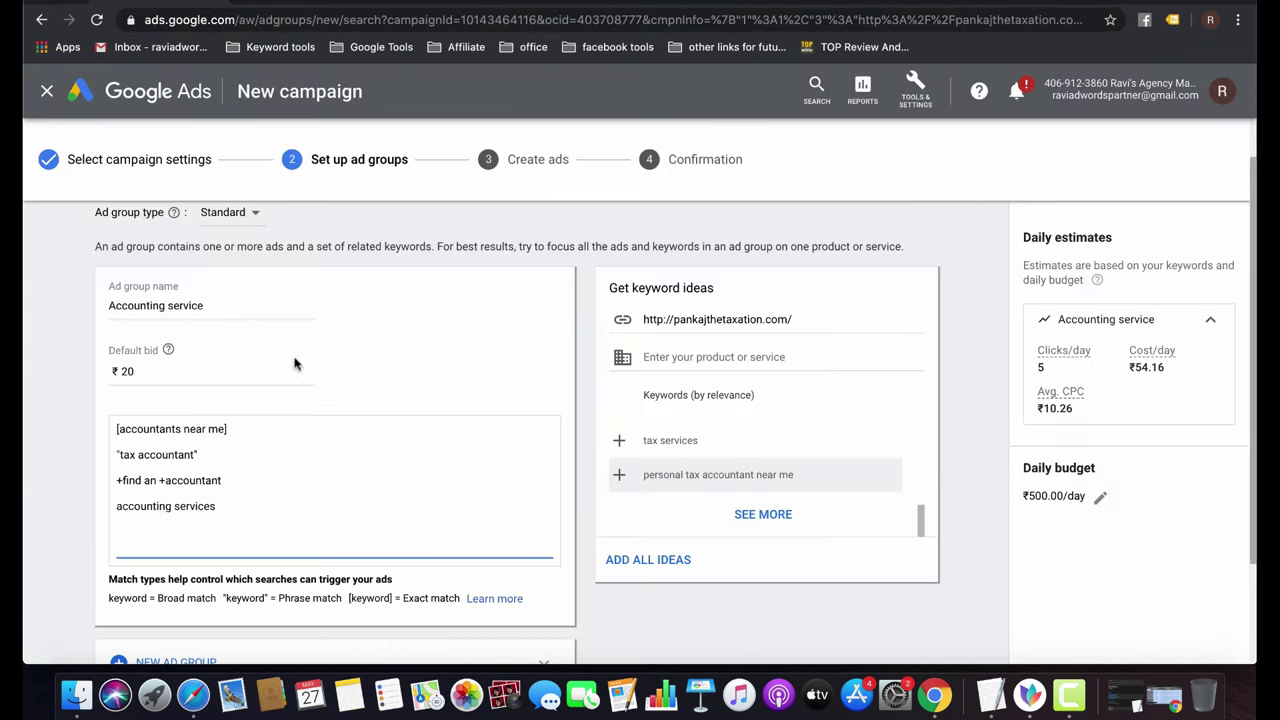
pyautogui.click(340, 3)
pyautogui.press('super+v')
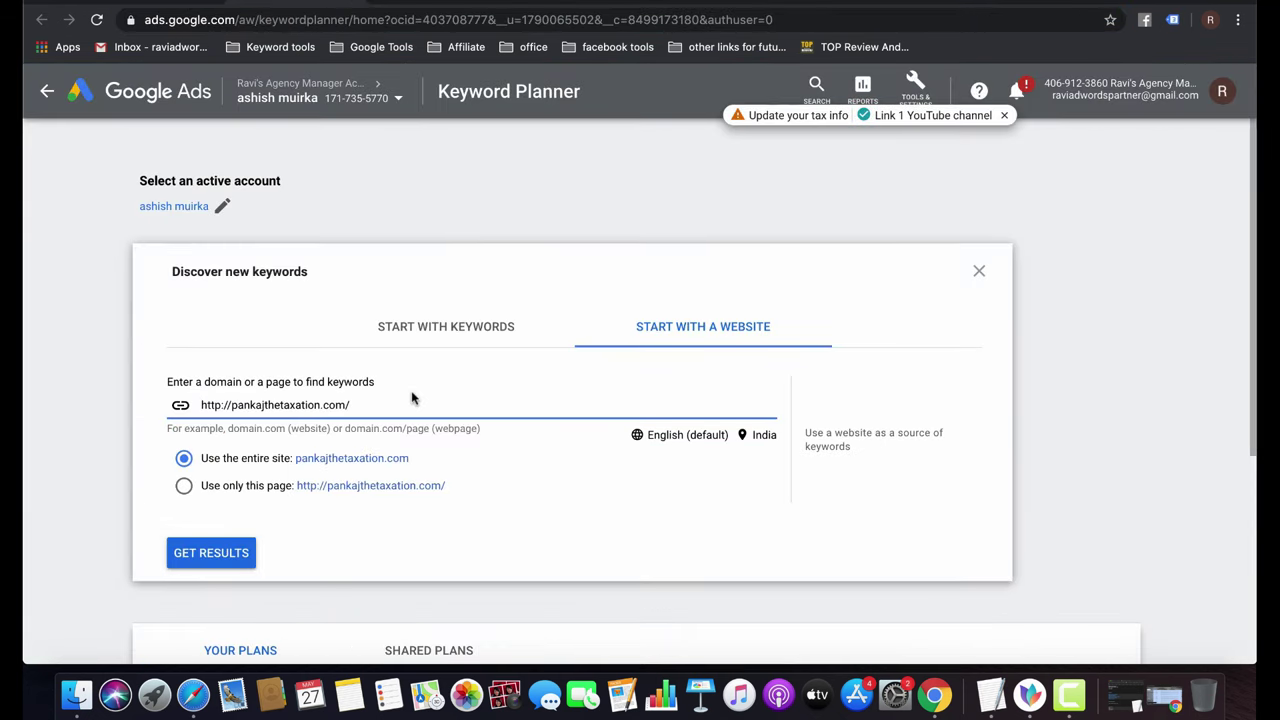
pyautogui.click(252, 490)
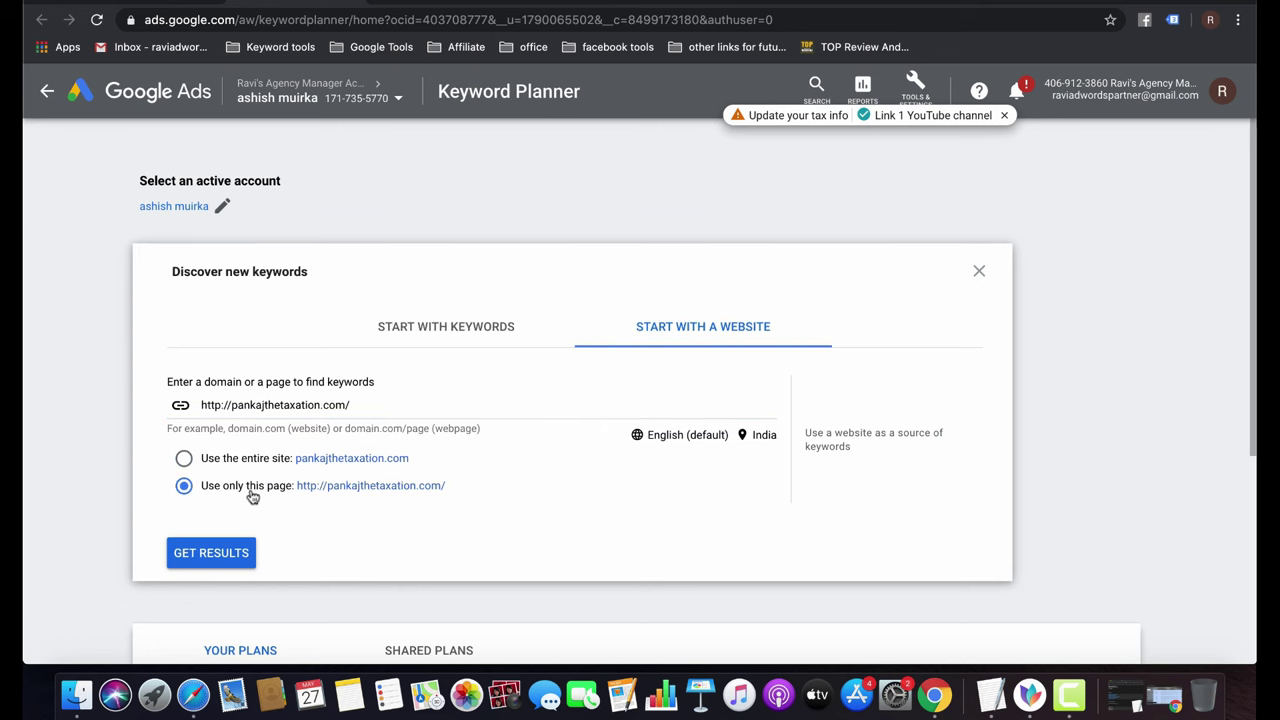
pyautogui.click(247, 468)
pyautogui.click(234, 556)
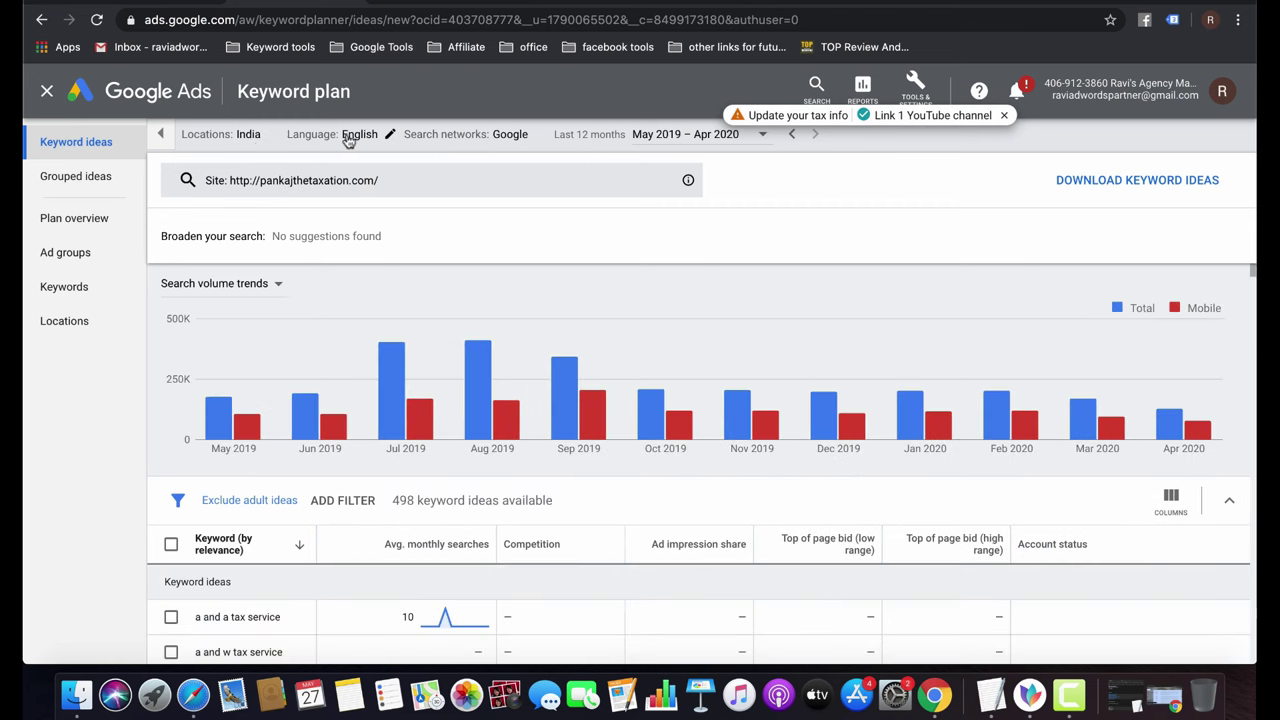
# Try Google and search partners networks, revert to Google only, and check the date range.
pyautogui.click(525, 143)
pyautogui.click(528, 183)
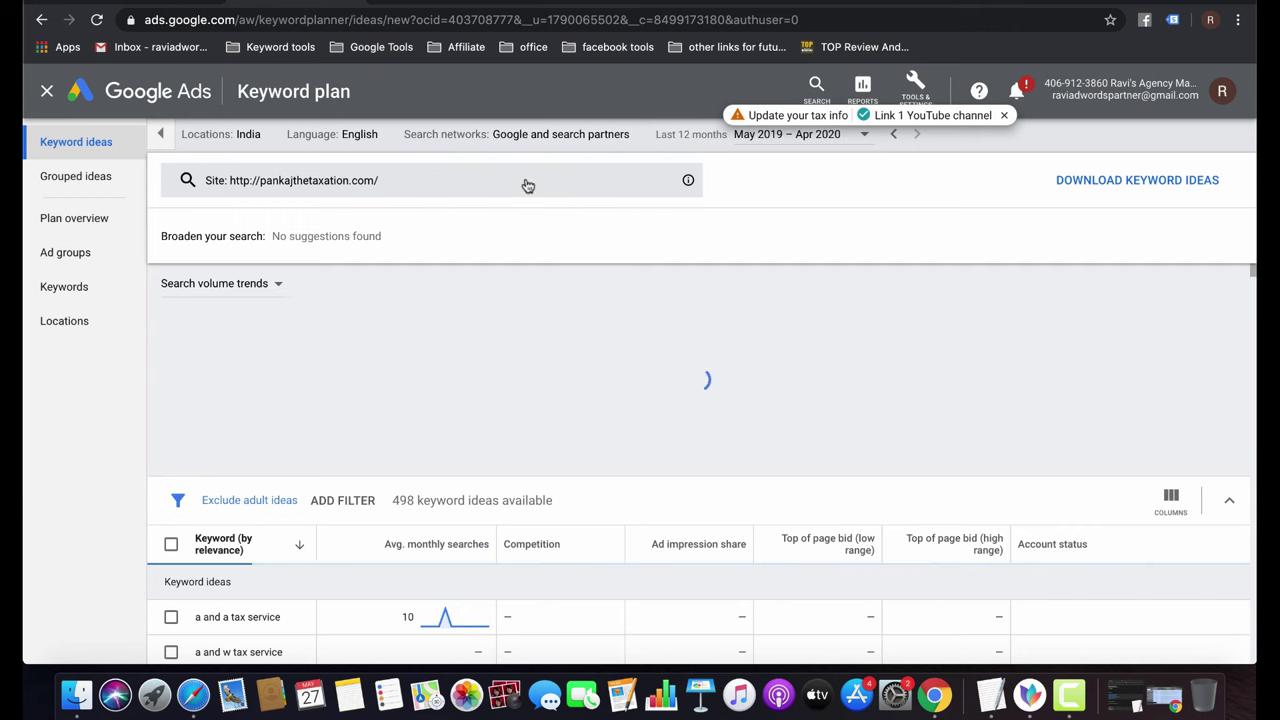
pyautogui.click(629, 137)
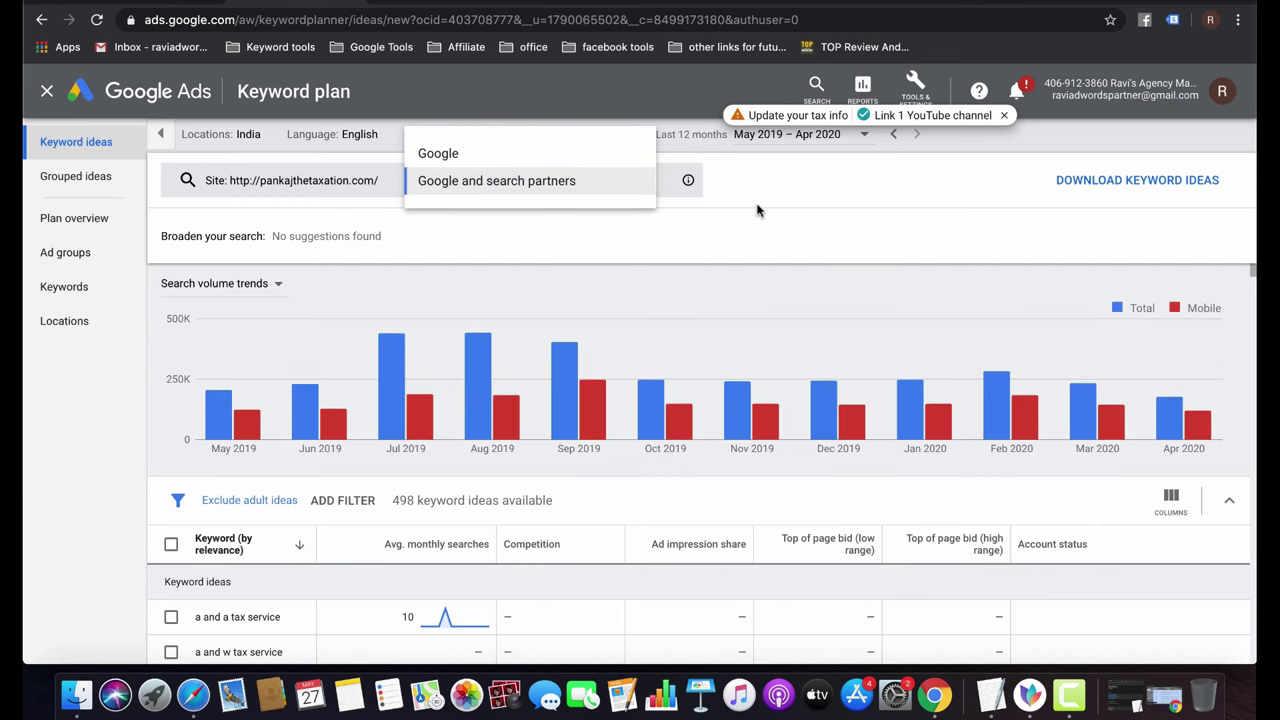
pyautogui.click(757, 210)
pyautogui.click(620, 137)
pyautogui.click(497, 152)
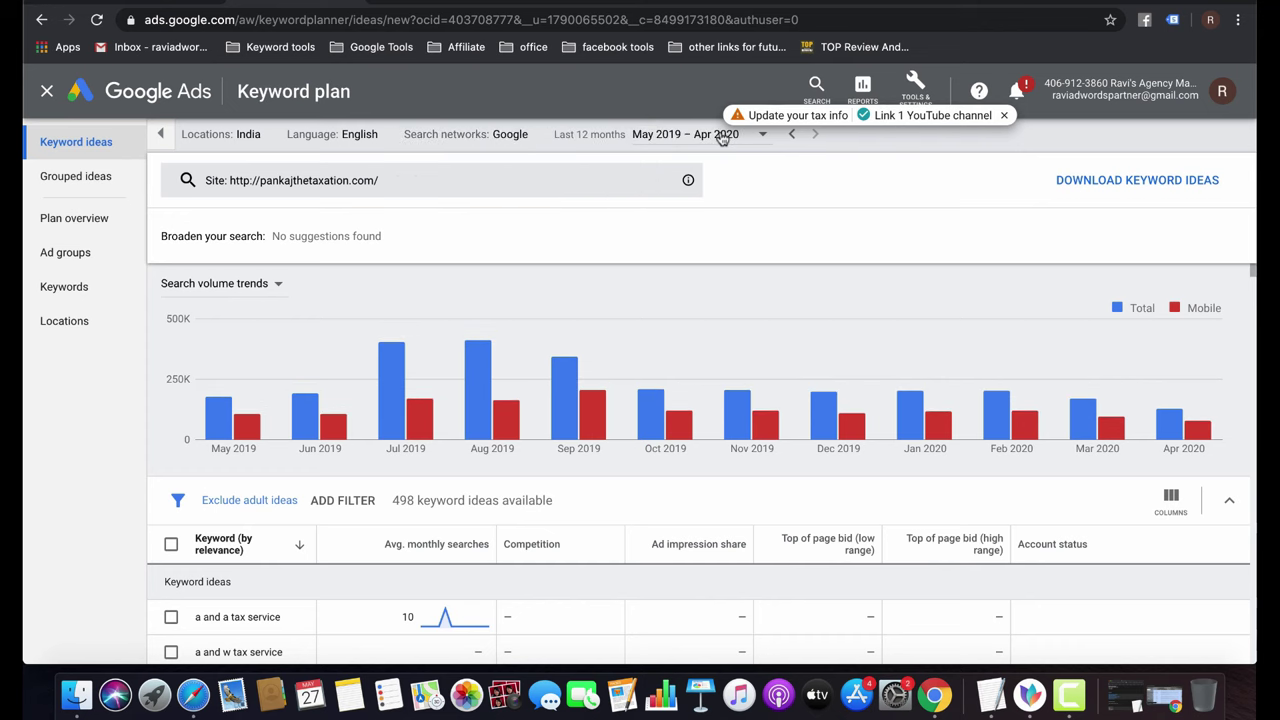
pyautogui.click(722, 140)
pyautogui.click(956, 218)
# Reopen the pankajthetaxation.com keyword-ideas search for editing.
pyautogui.scroll(-2, 624, 533)
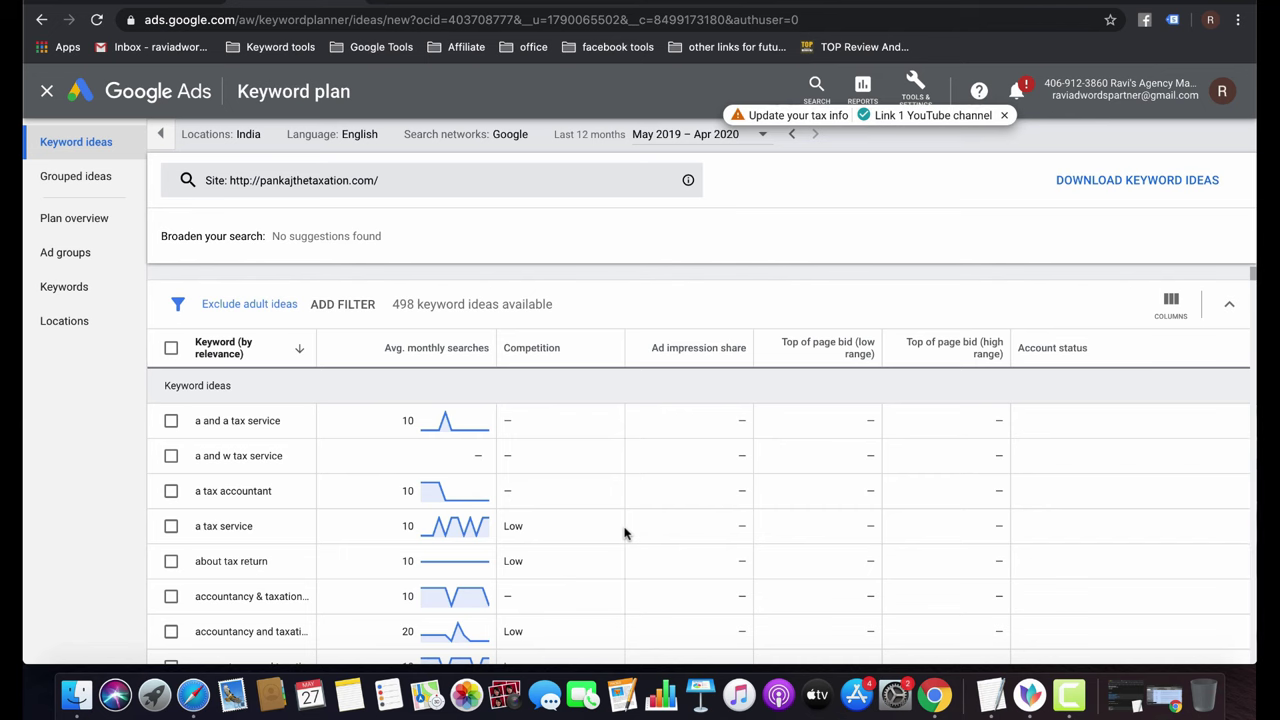
pyautogui.scroll(2, 624, 533)
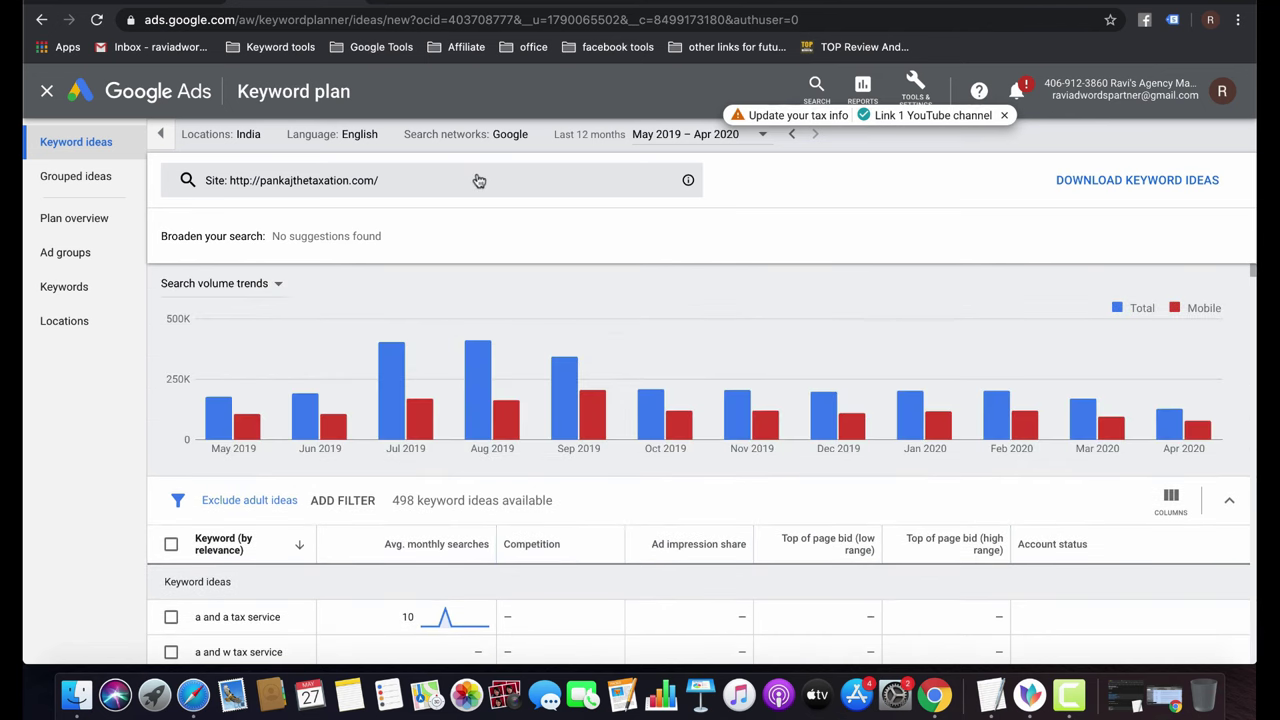
pyautogui.click(159, 133)
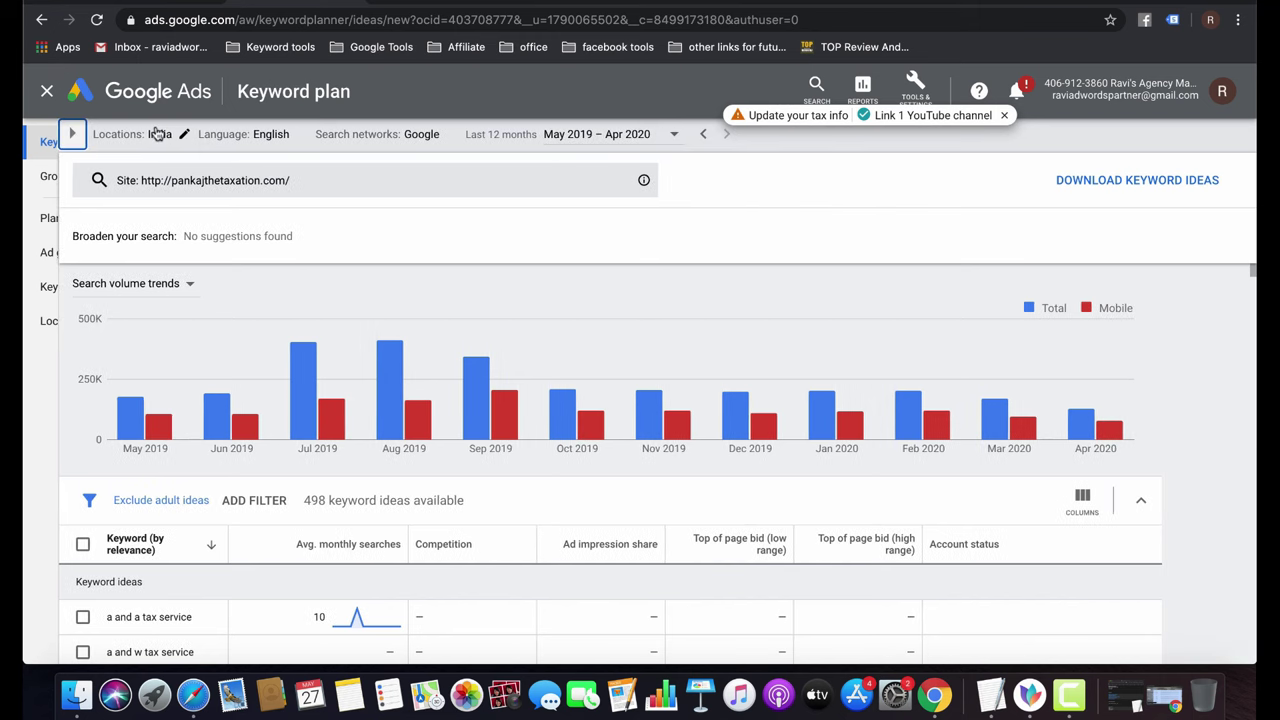
pyautogui.click(36, 133)
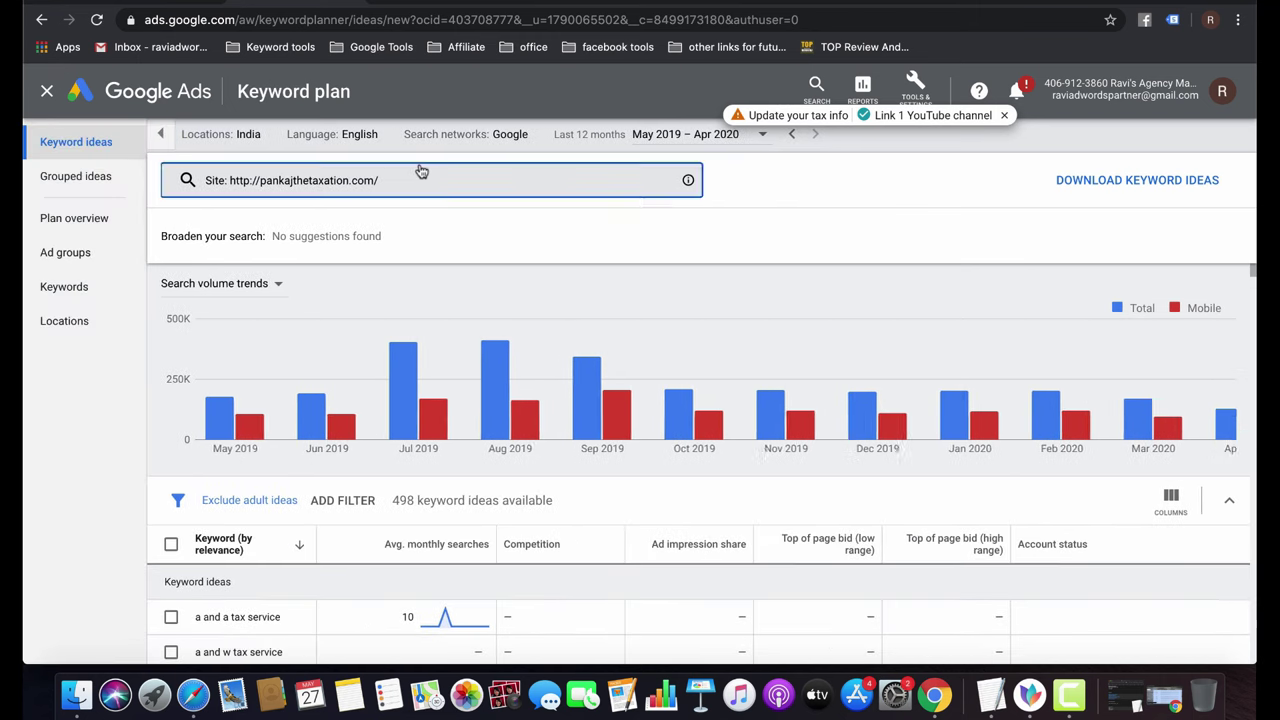
pyautogui.click(421, 172)
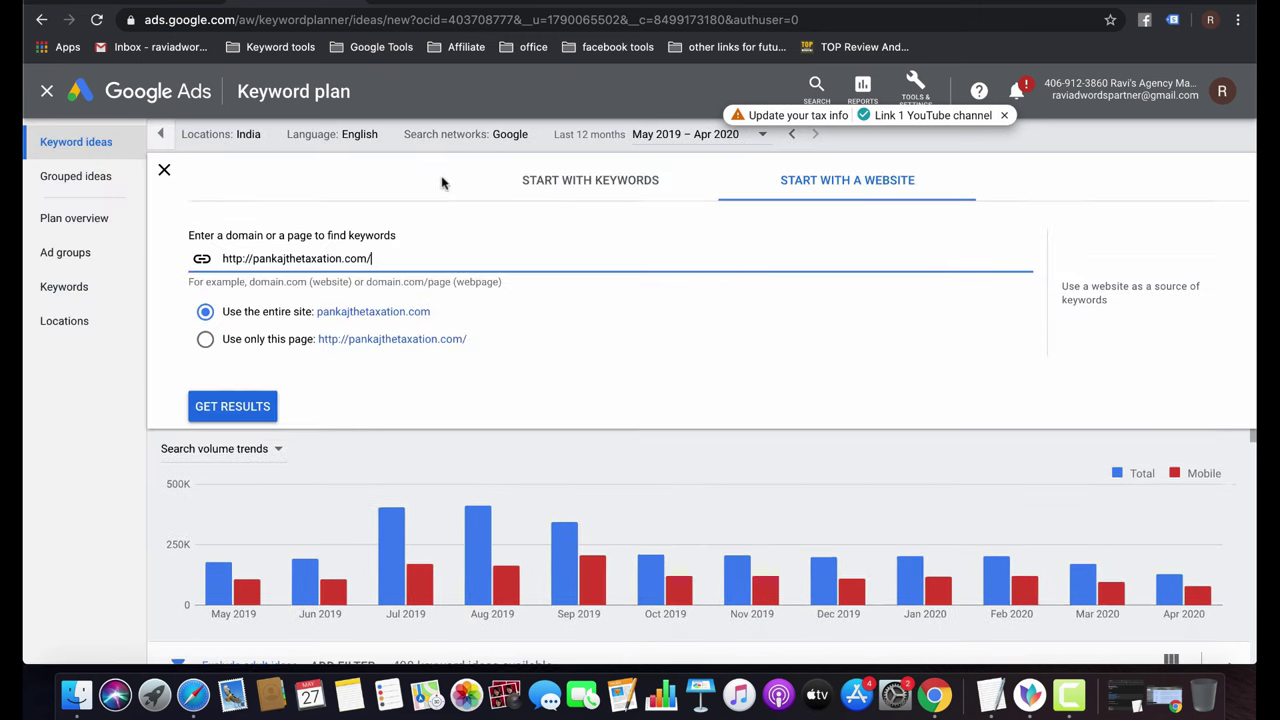
# Get keyword ideas for 'accountants near me' with the domain filter cleared.
pyautogui.click(585, 190)
pyautogui.click(220, 266)
pyautogui.write('ac')
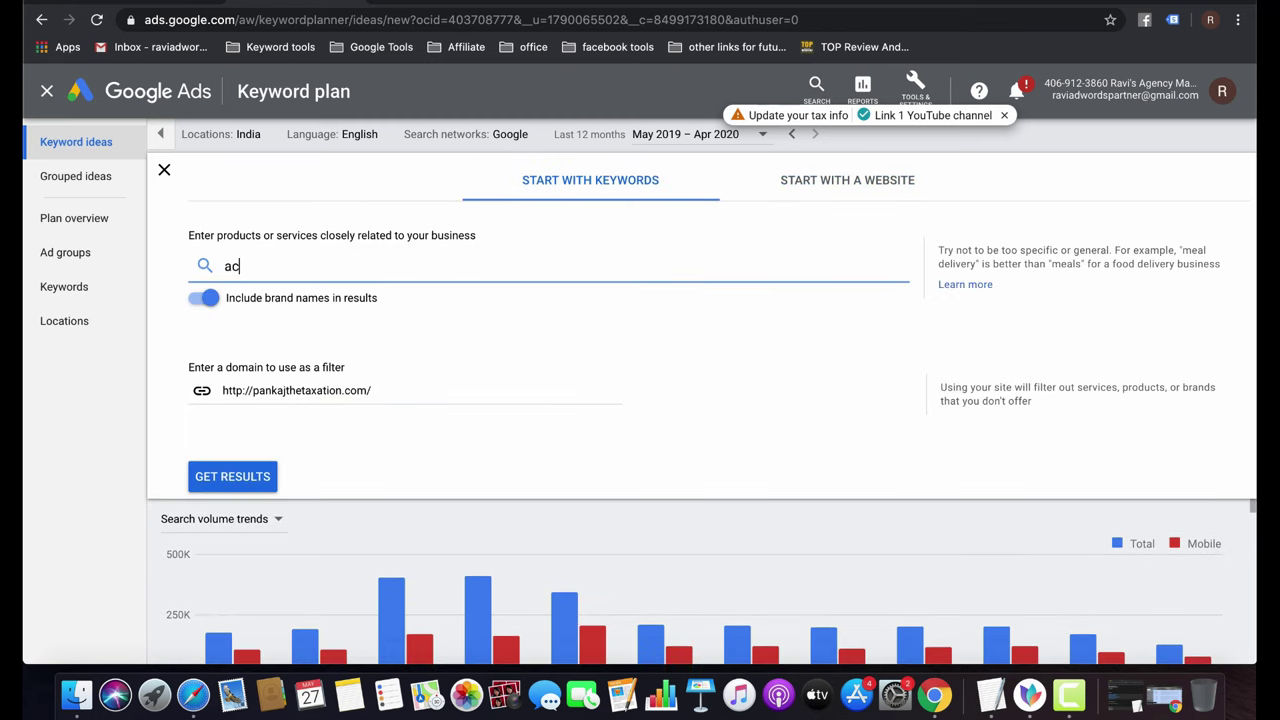
pyautogui.write('countants near me')
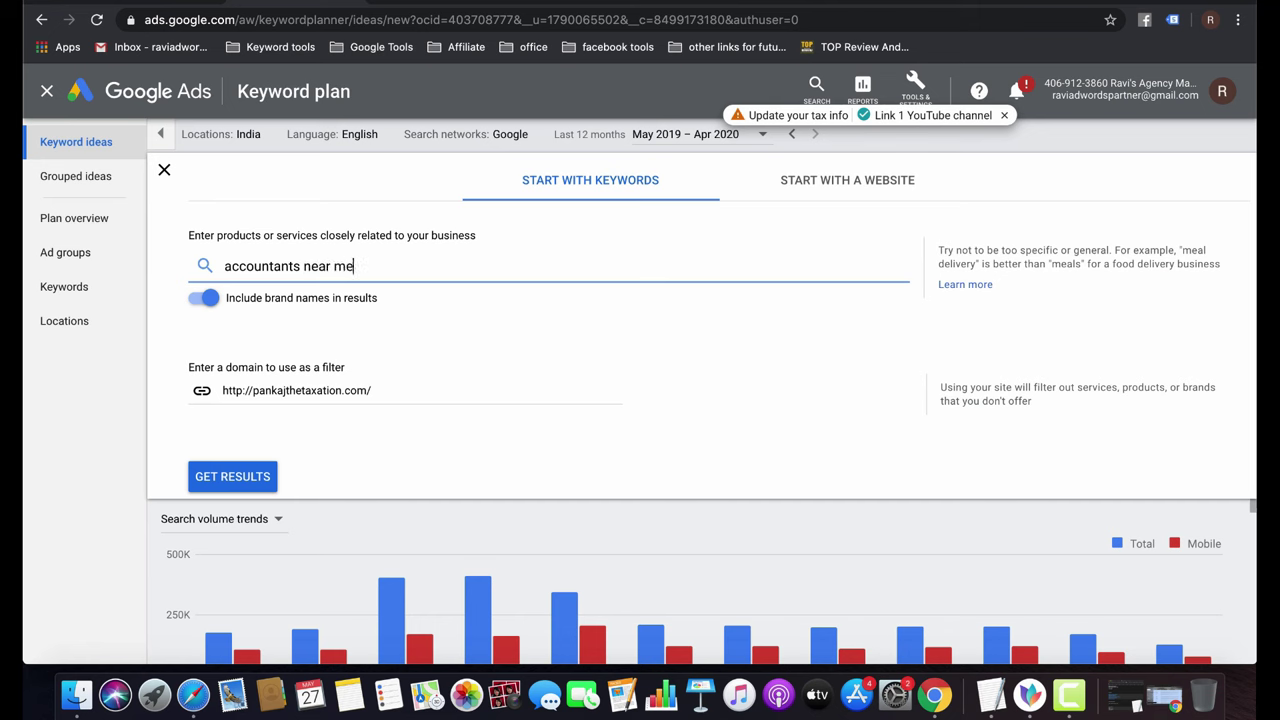
pyautogui.press('Return')
pyautogui.click(414, 384)
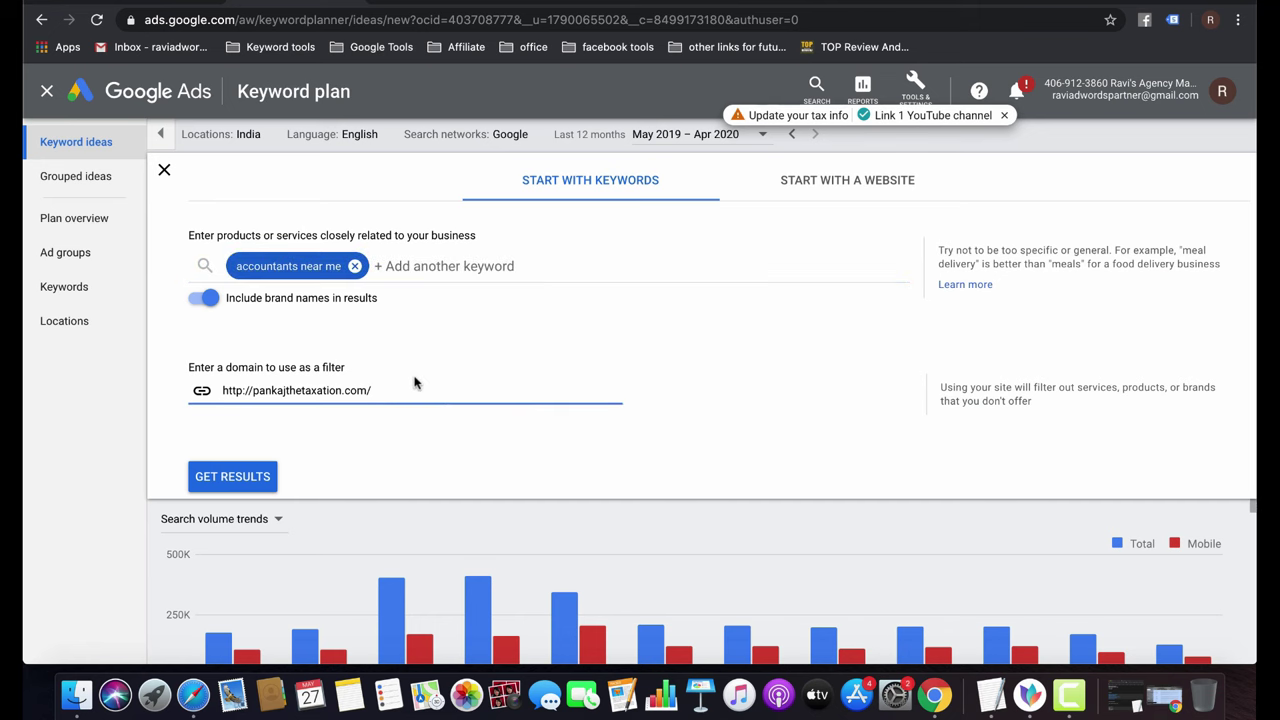
pyautogui.press('super+a')
pyautogui.press('BackSpace')
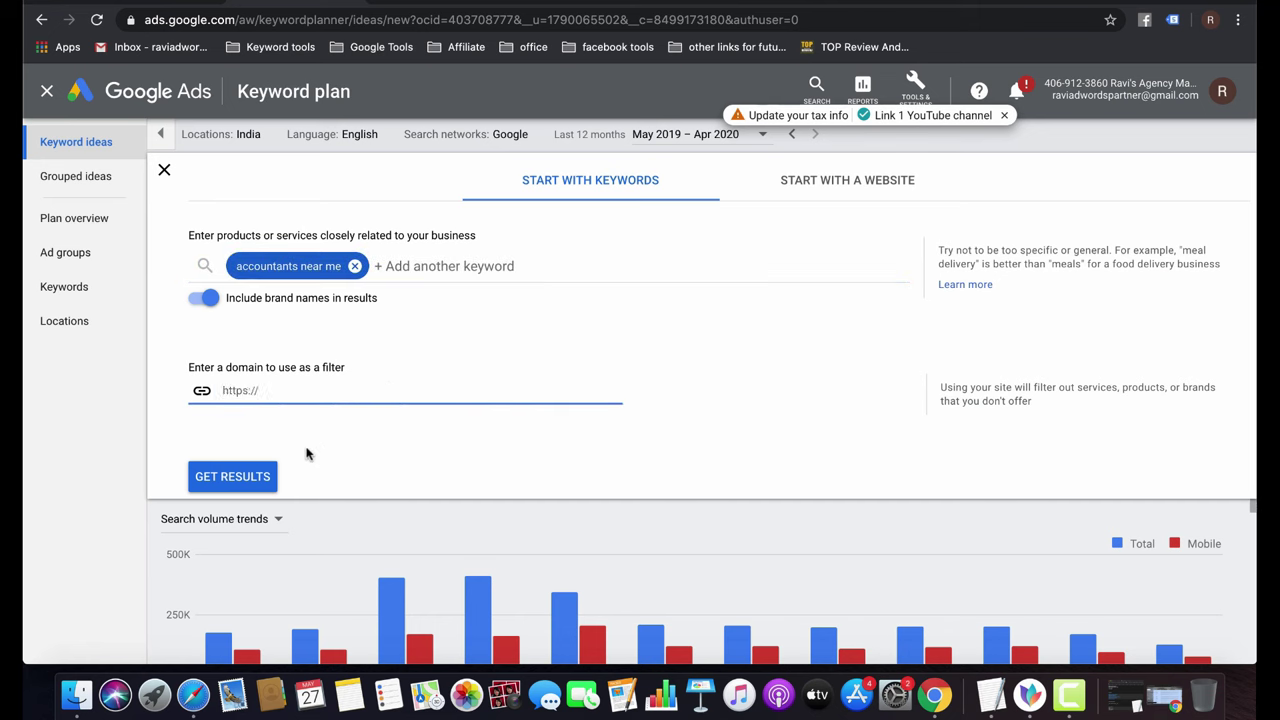
pyautogui.click(255, 470)
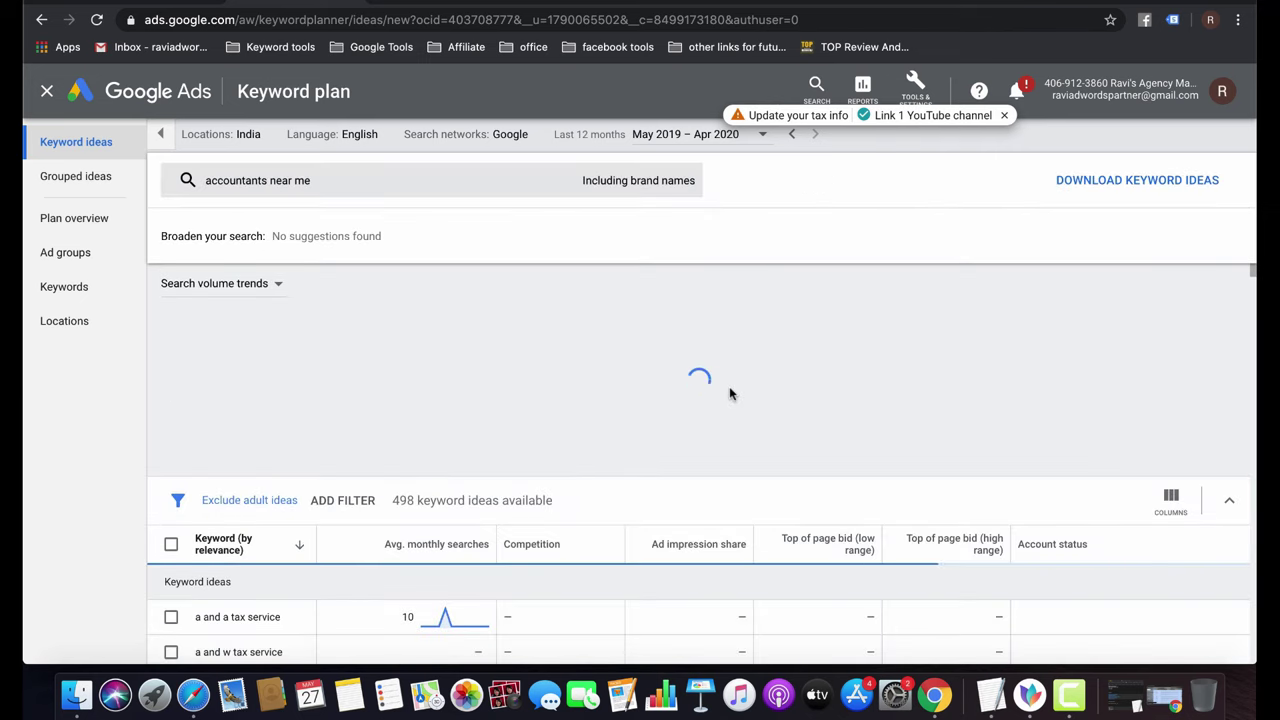
# Inspect the 299 ideas, highlighting the ₹9.82 low-range bid and 'tax accountant near me'.
pyautogui.scroll(-5, 452, 450)
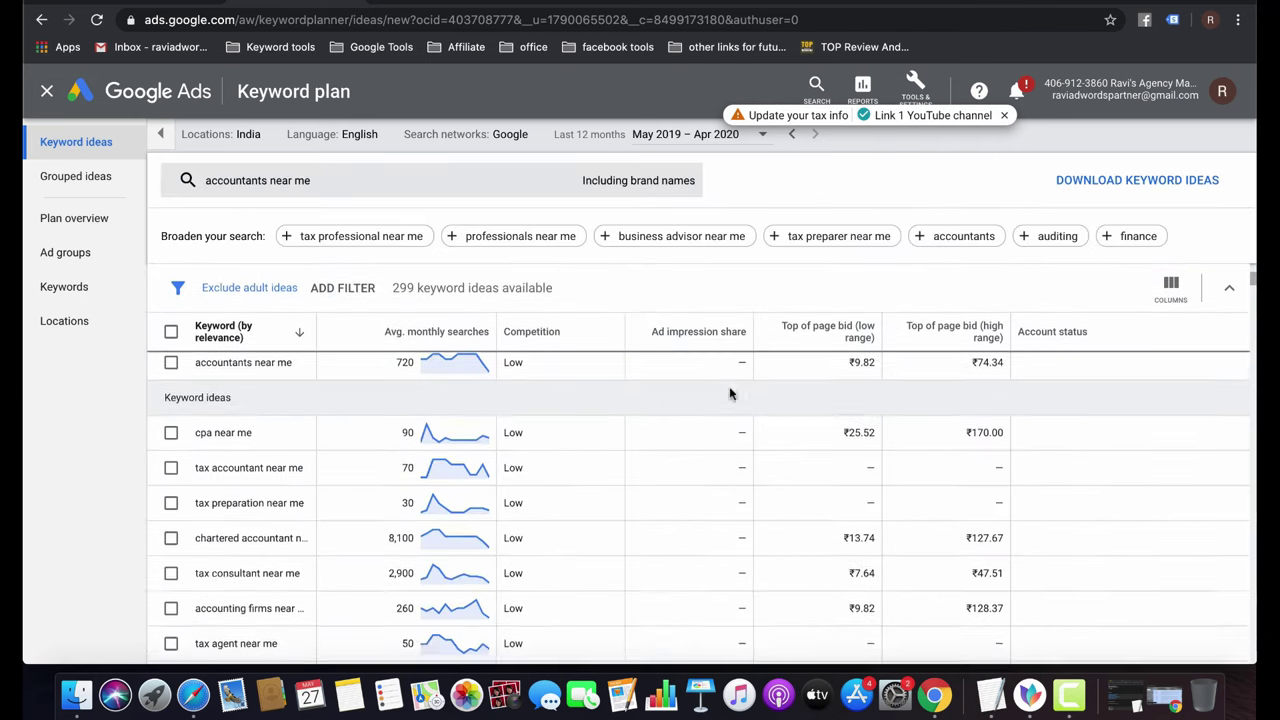
pyautogui.scroll(2, 452, 450)
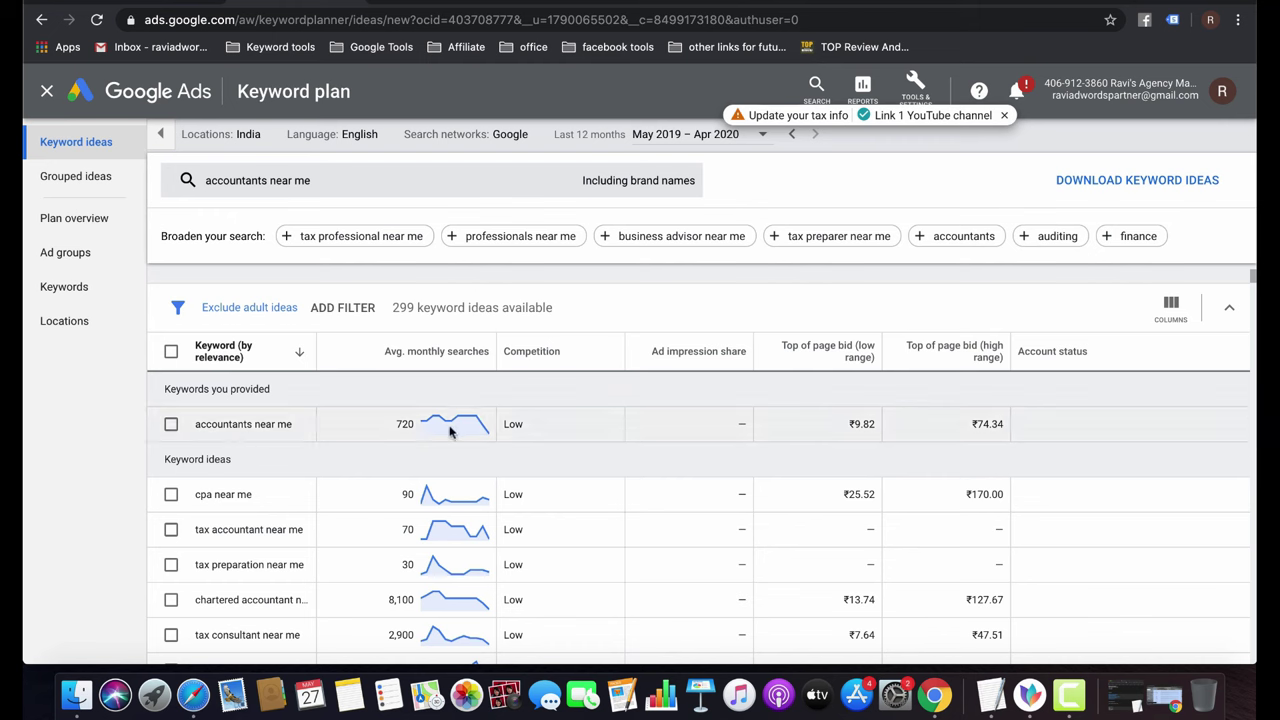
pyautogui.moveTo(450, 431)
pyautogui.moveTo(549, 448)
pyautogui.tripleClick(860, 426)
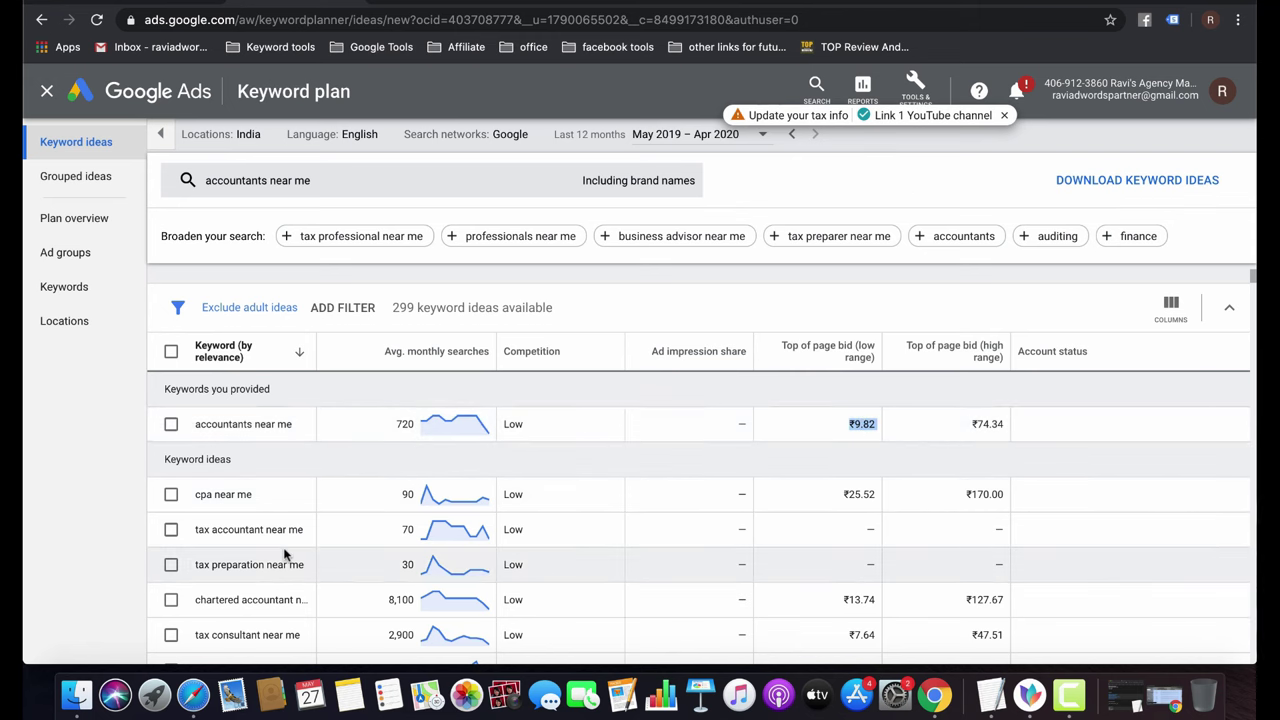
pyautogui.tripleClick(251, 533)
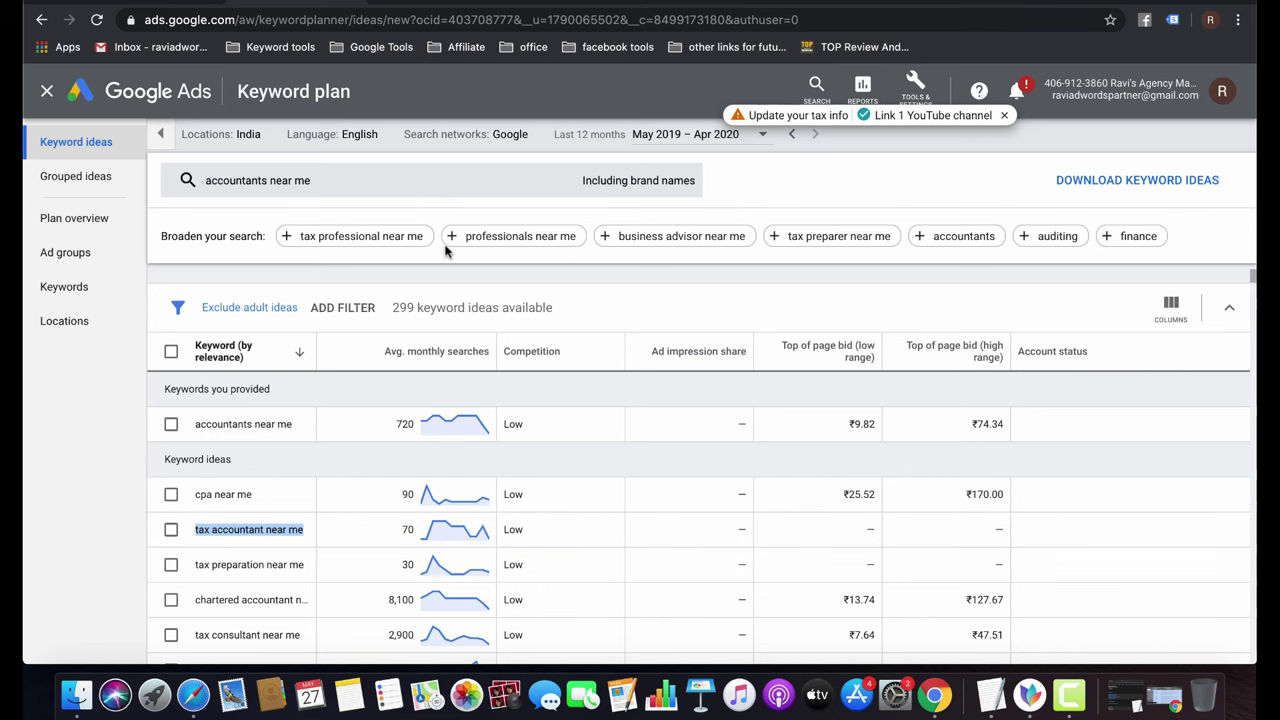
pyautogui.click(625, 183)
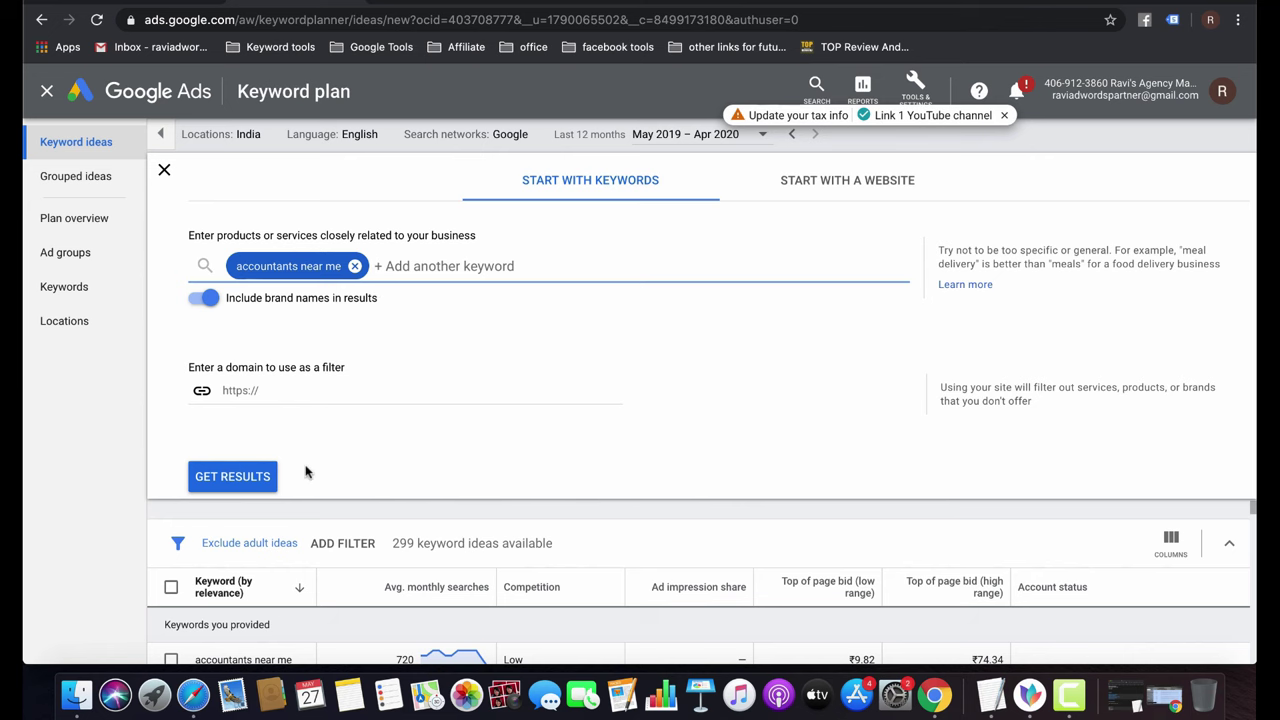
# Close the search editor, visit the plan's Keywords page, then return to the accountants near me ideas.
pyautogui.click(250, 476)
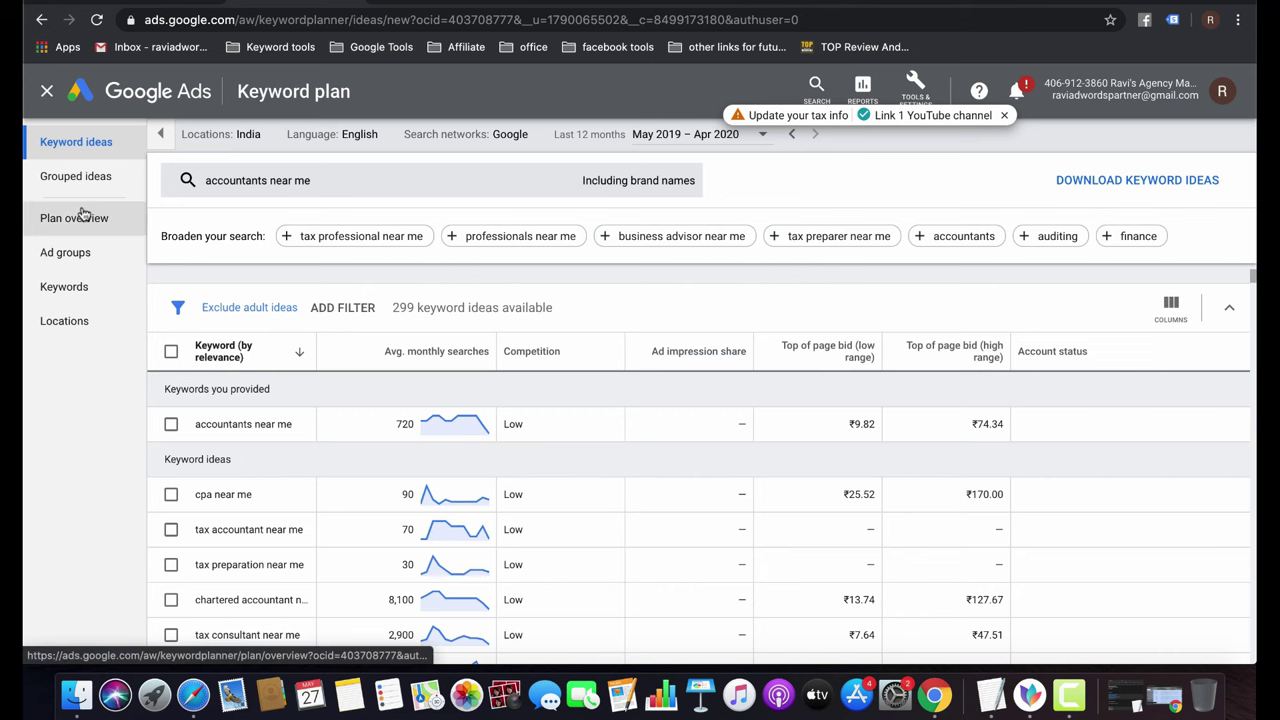
pyautogui.click(65, 287)
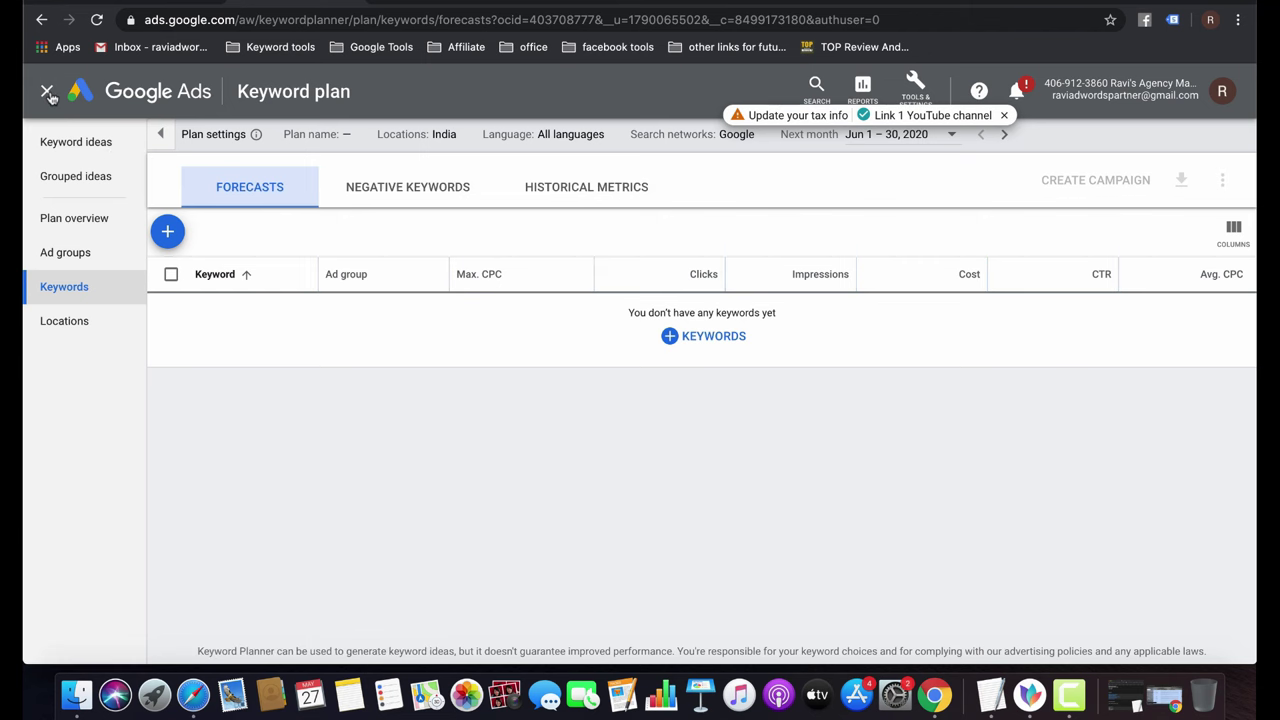
pyautogui.click(40, 20)
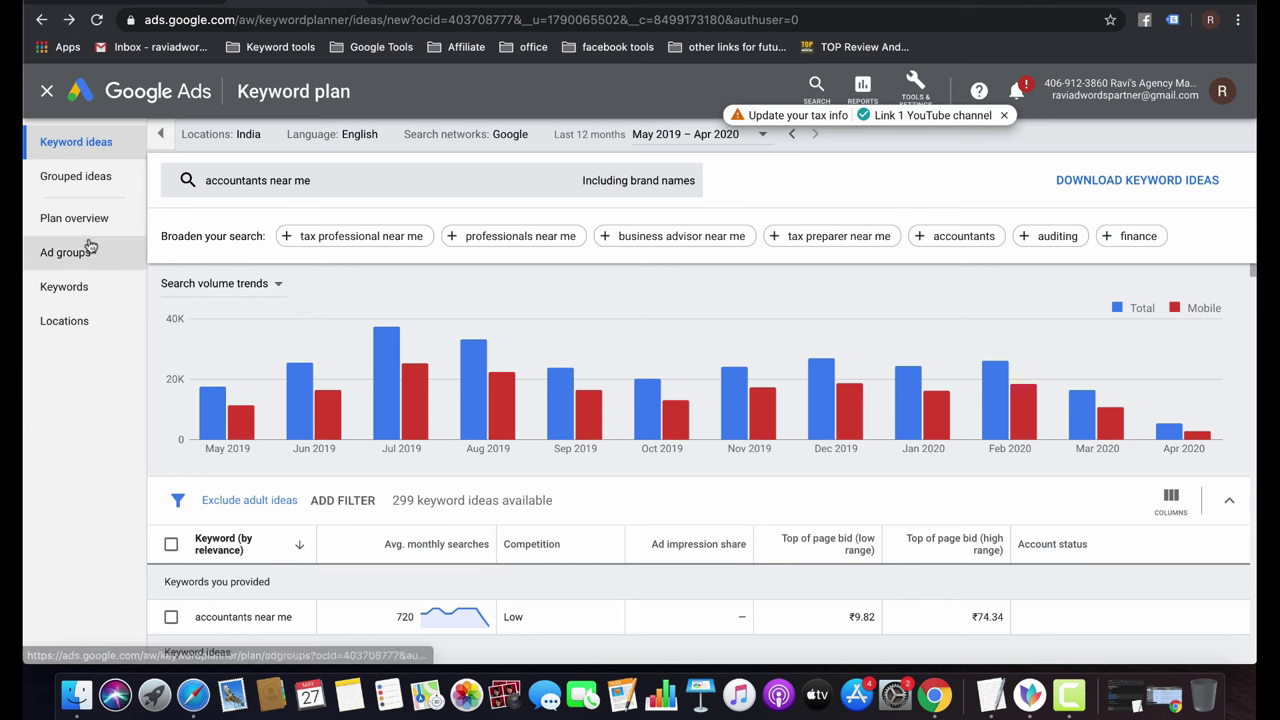
# Switch to Grouped ideas, widen the Group column, and peek at the Consultants Near group.
pyautogui.click(84, 185)
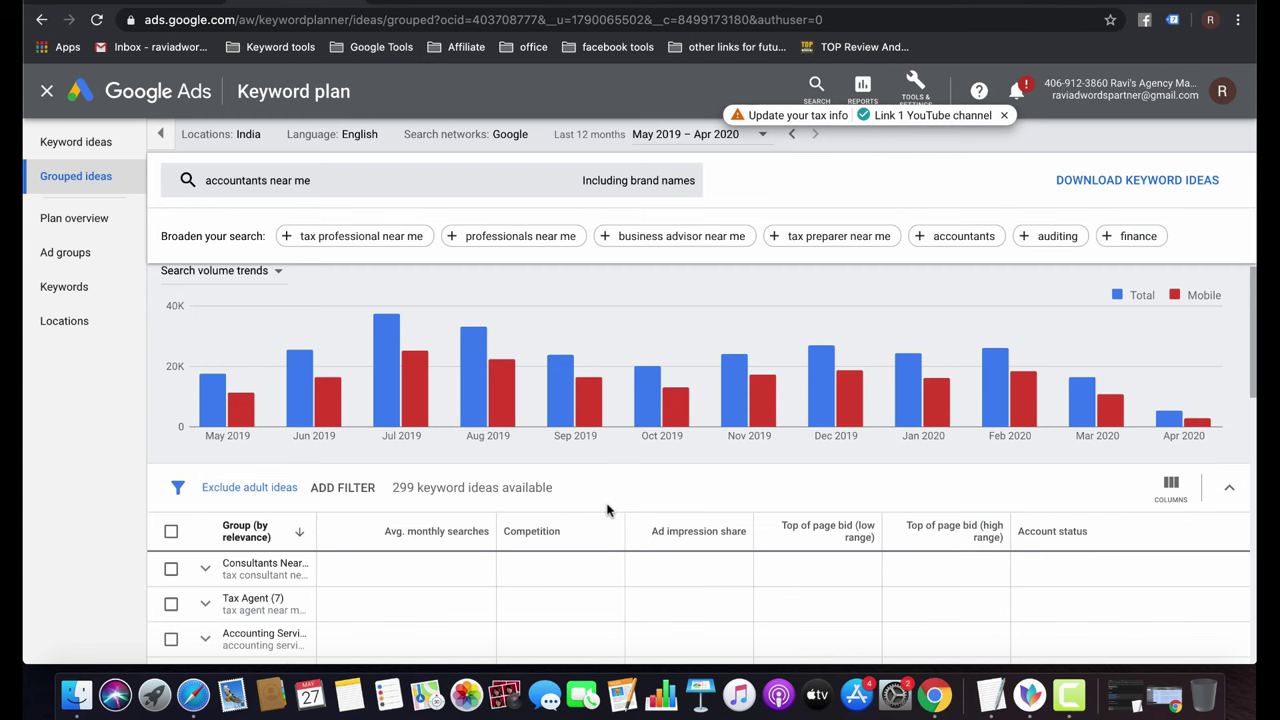
pyautogui.scroll(-3, 591, 451)
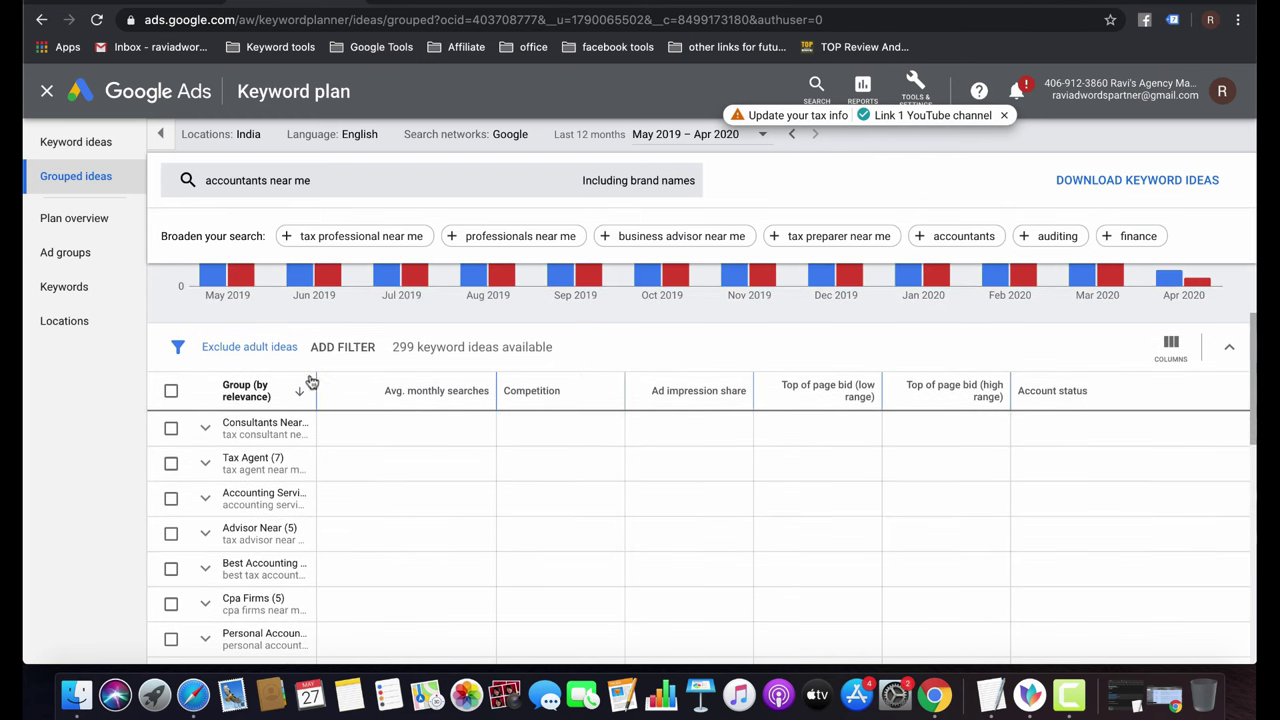
pyautogui.moveTo(312, 383); pyautogui.dragTo(488, 390)
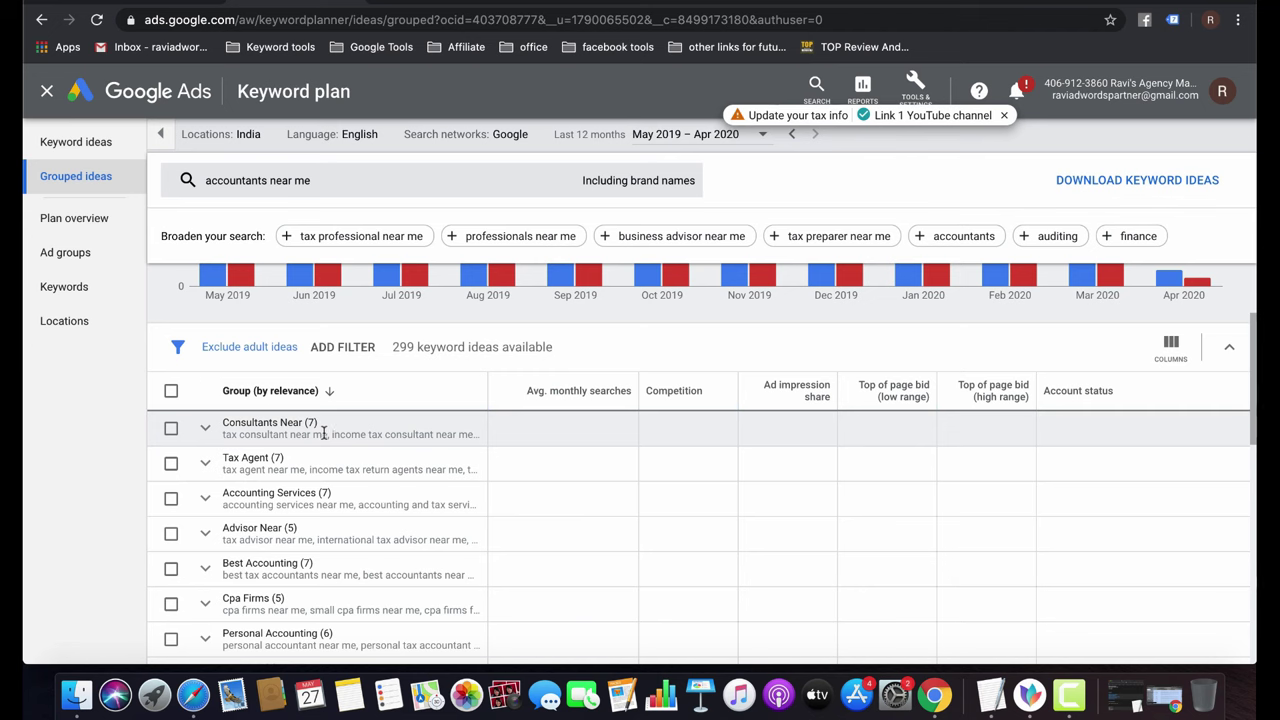
pyautogui.click(205, 428)
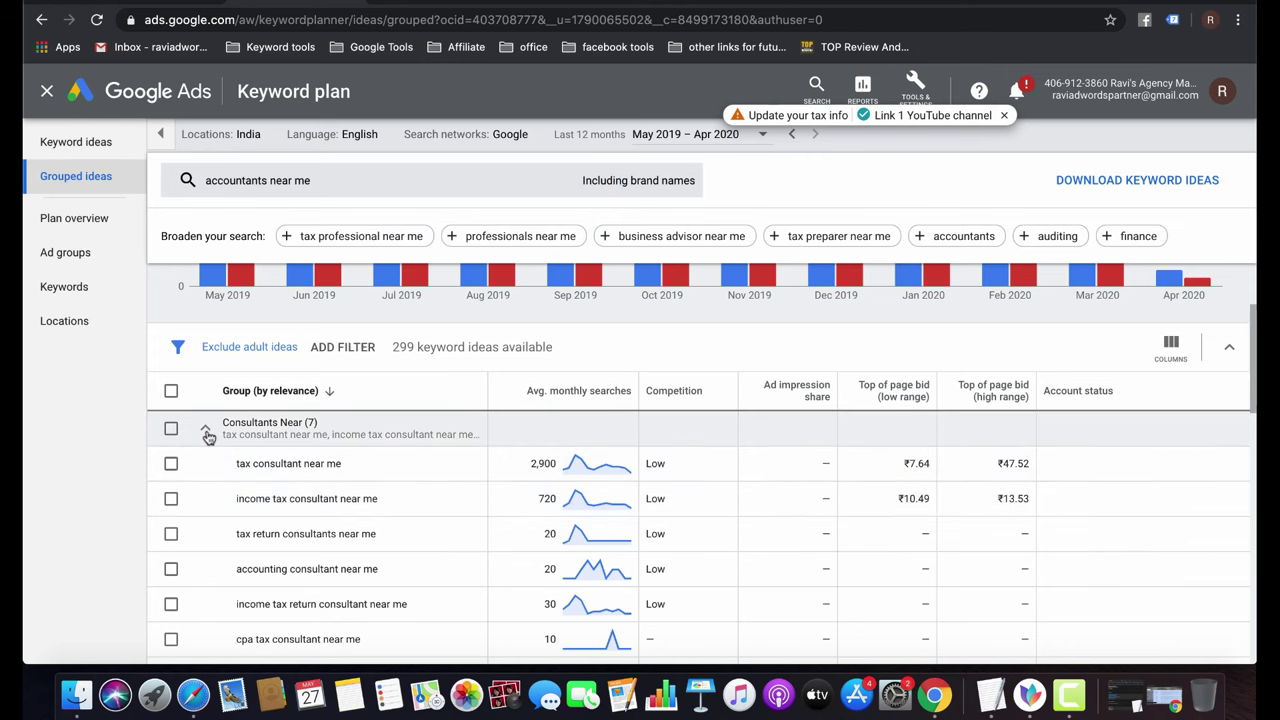
pyautogui.click(206, 430)
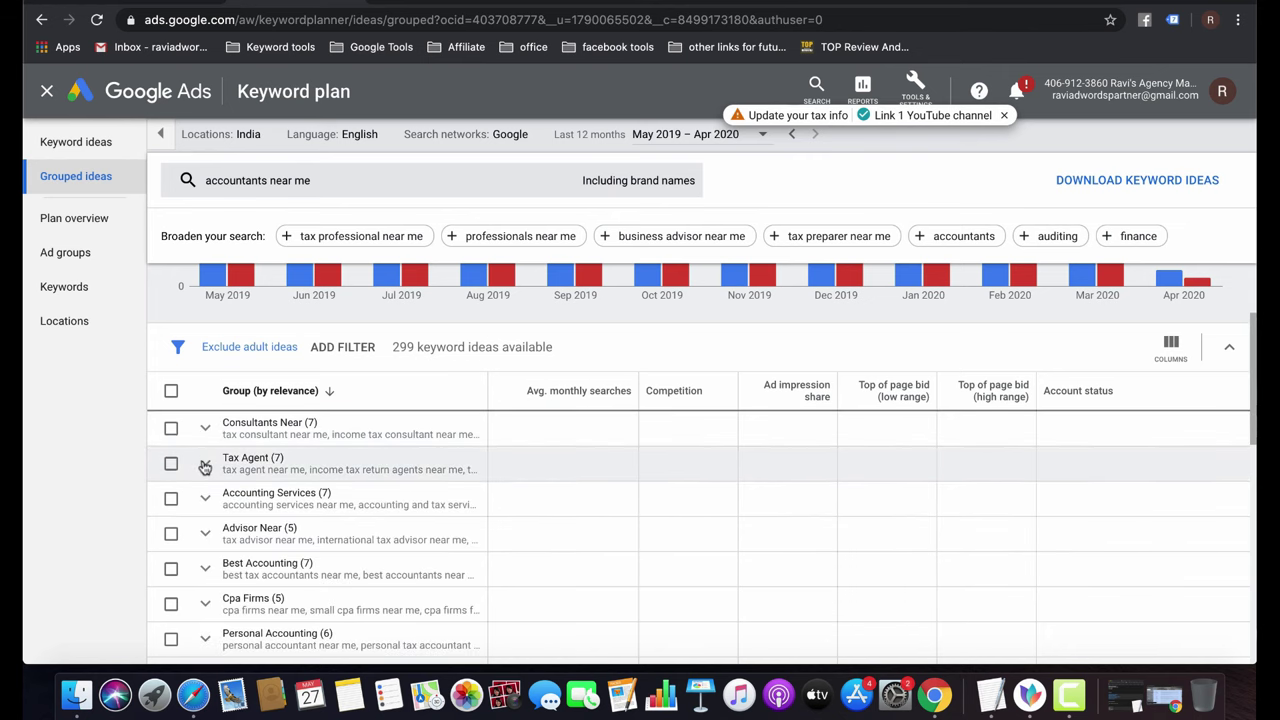
# Check the Tax Agent group, then expand Accounting Services to list its seven keywords.
pyautogui.click(204, 466)
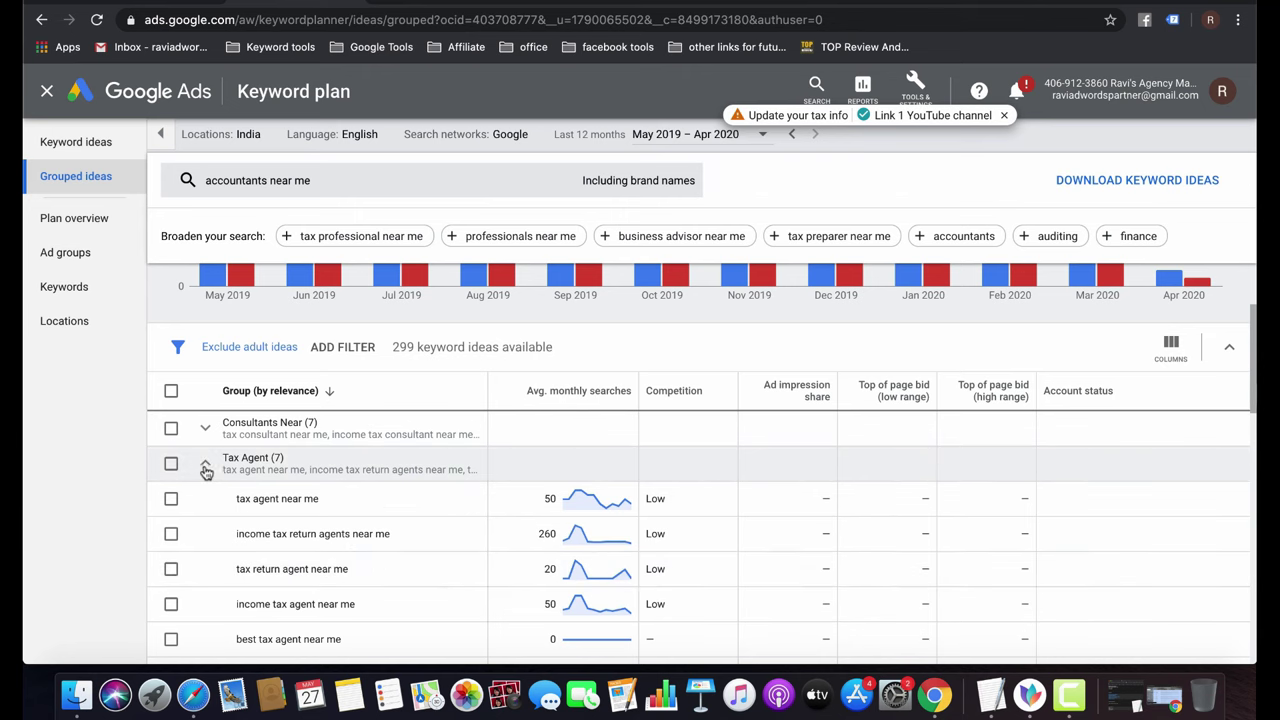
pyautogui.click(205, 471)
pyautogui.scroll(-1, 323, 530)
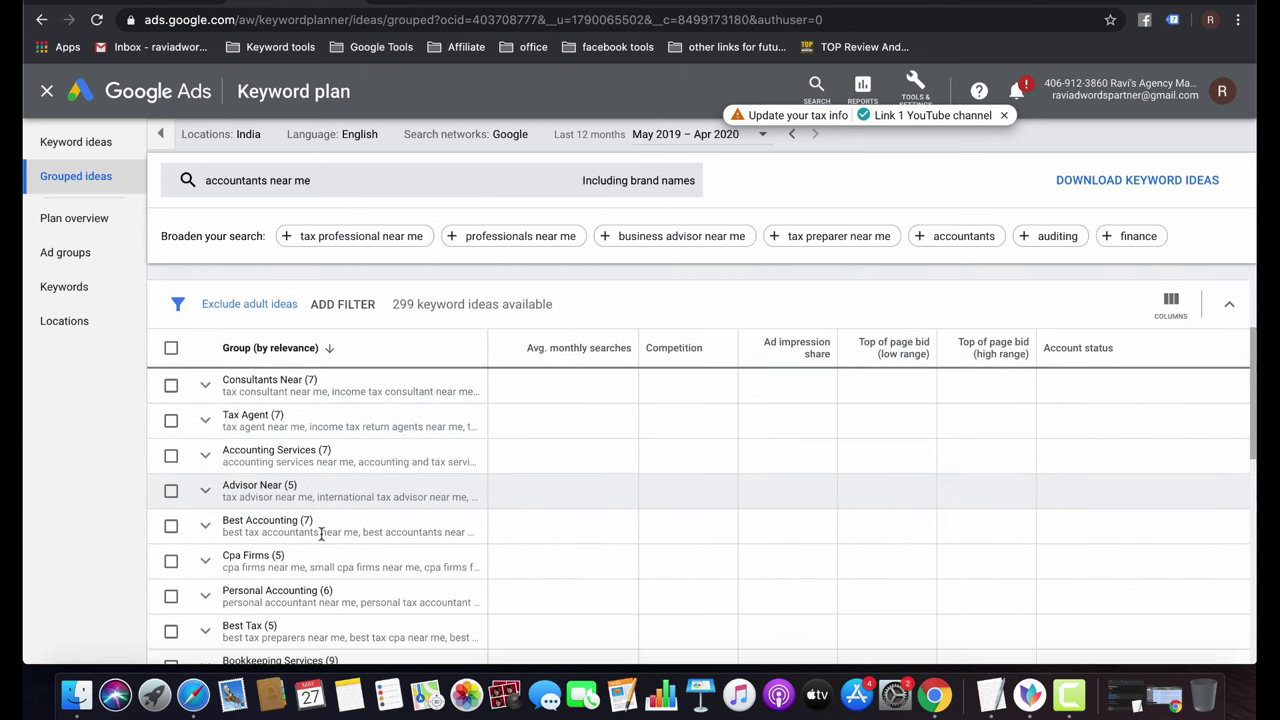
pyautogui.click(205, 456)
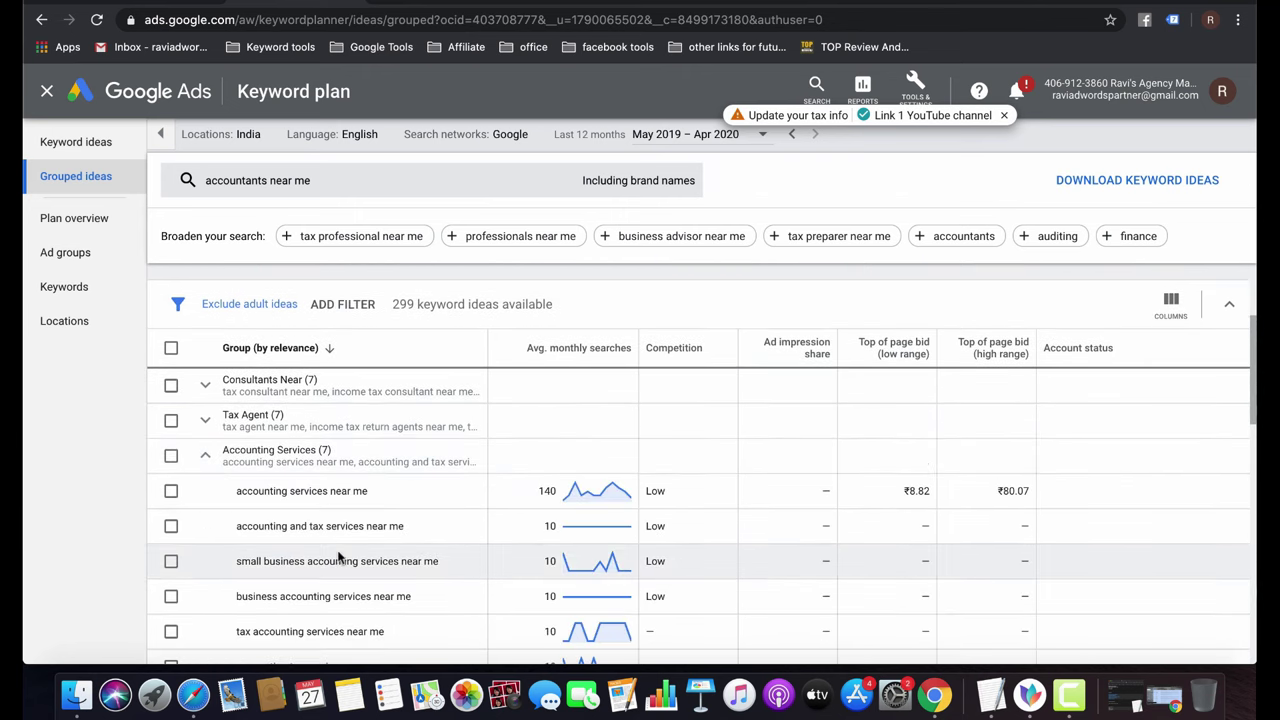
pyautogui.scroll(-1, 338, 558)
pyautogui.scroll(-5, 340, 550)
pyautogui.scroll(4, 340, 549)
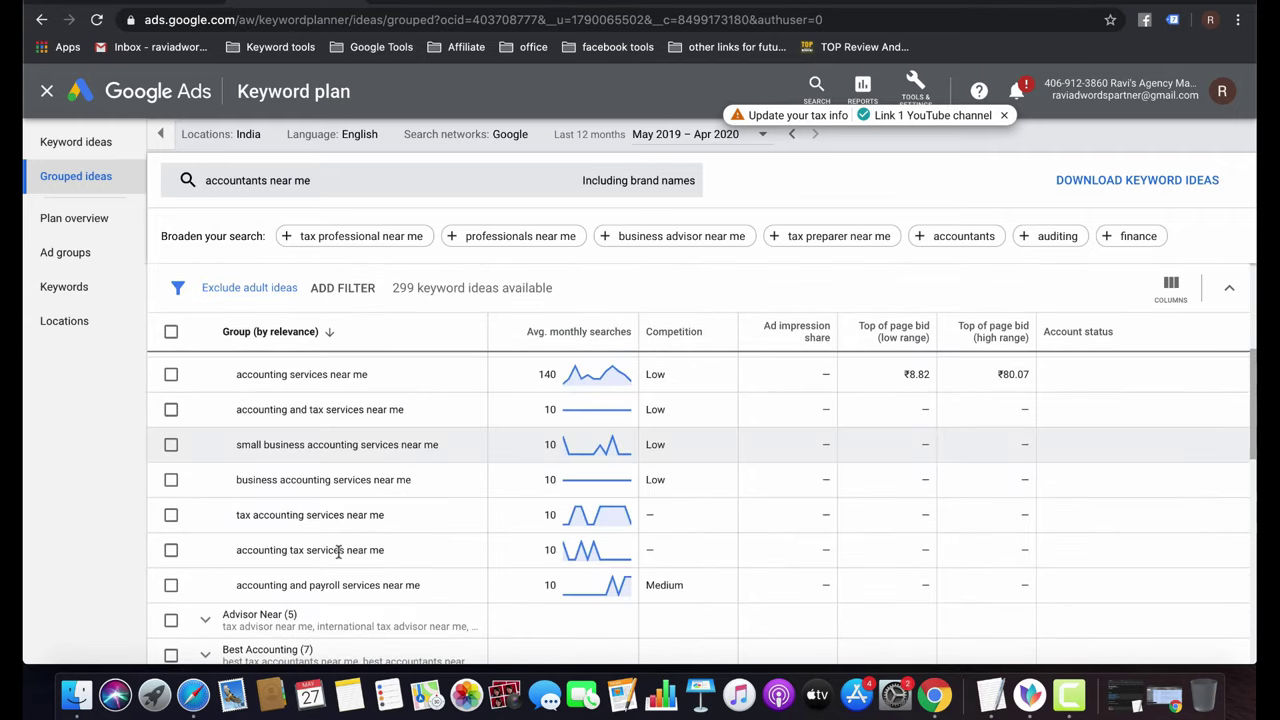
pyautogui.scroll(2, 345, 470)
pyautogui.scroll(-1, 345, 475)
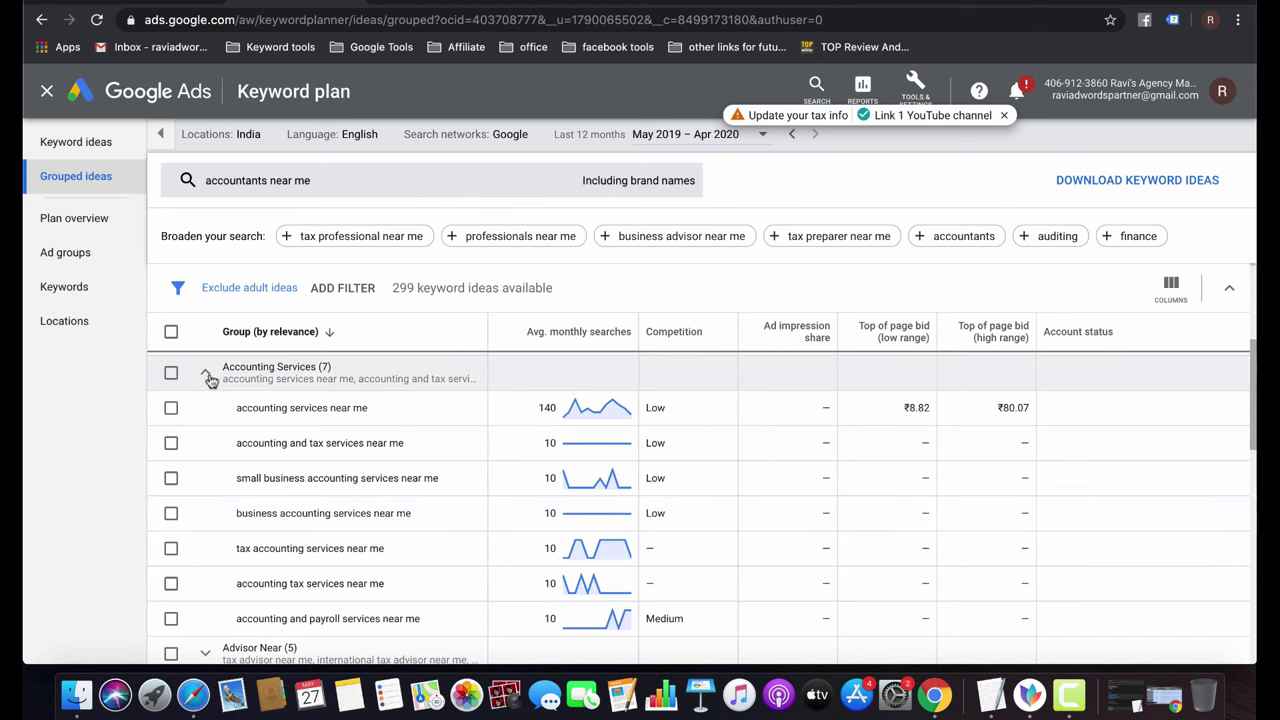
# Tick the seven Accounting Services keywords, from 'accounting services near me' to 'accounting and payroll services near me'.
pyautogui.click(171, 408)
pyautogui.click(171, 443)
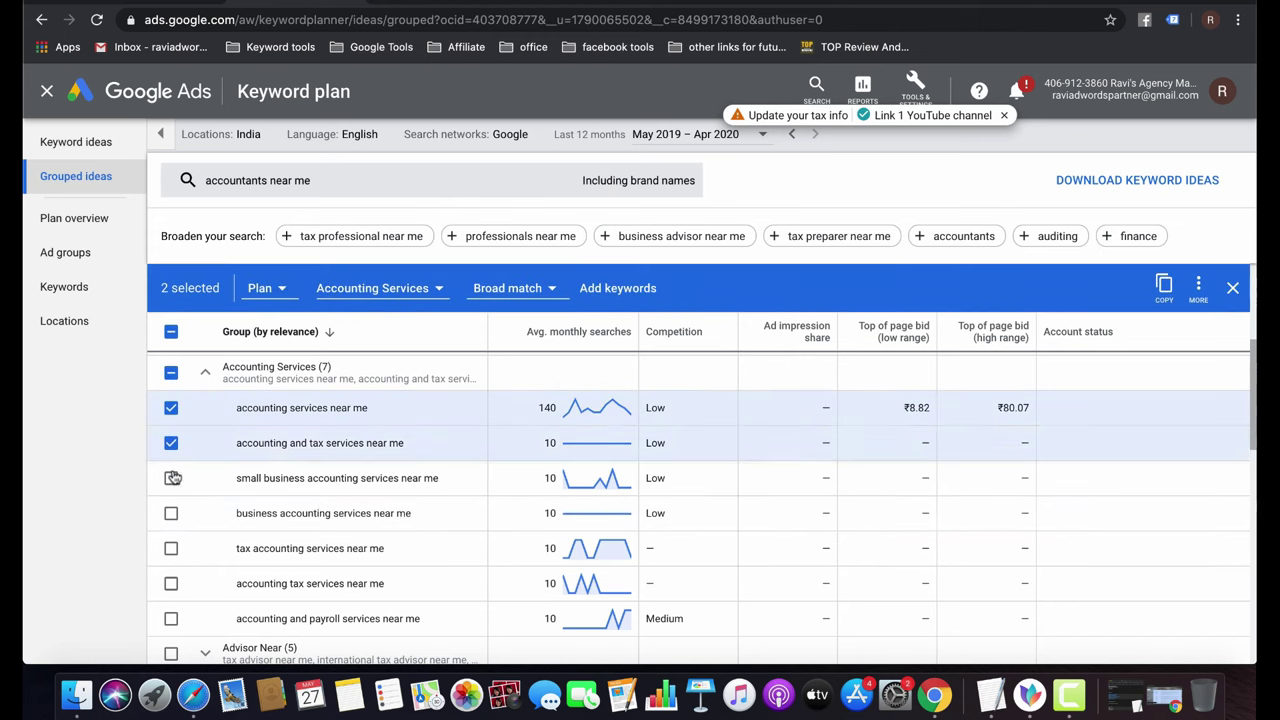
pyautogui.click(171, 478)
pyautogui.click(171, 513)
pyautogui.click(171, 548)
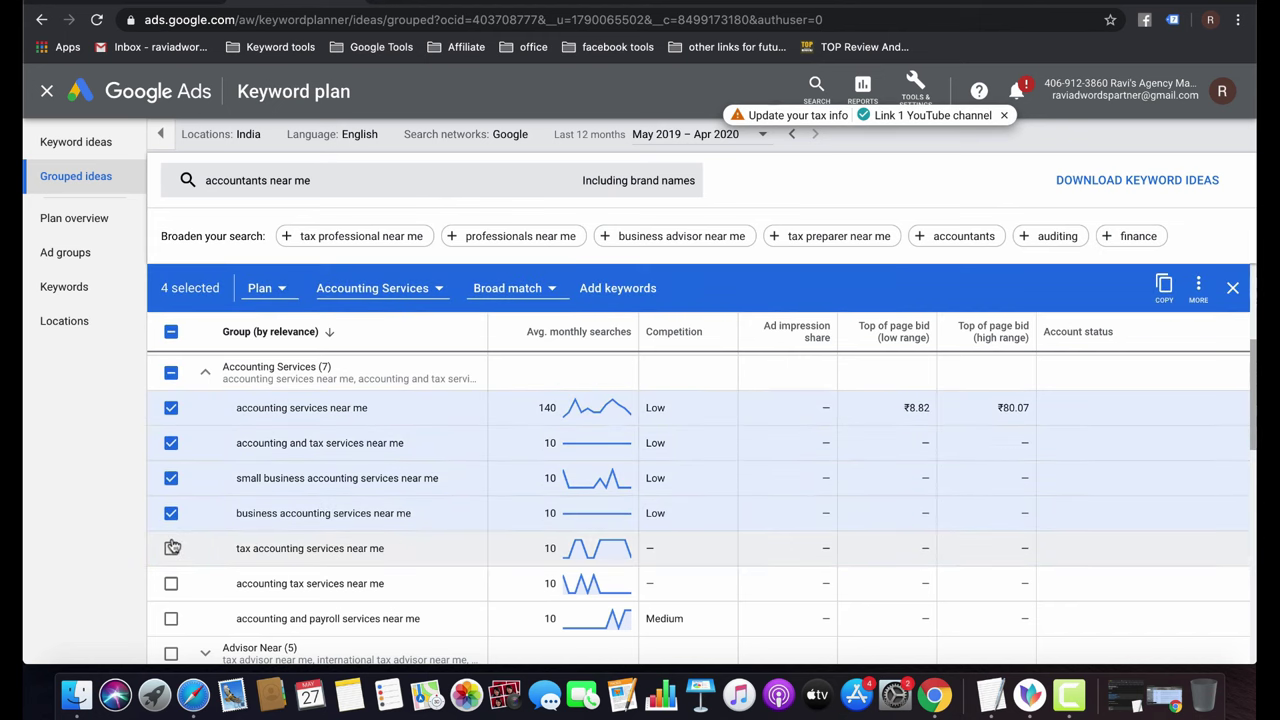
pyautogui.click(171, 583)
pyautogui.click(171, 618)
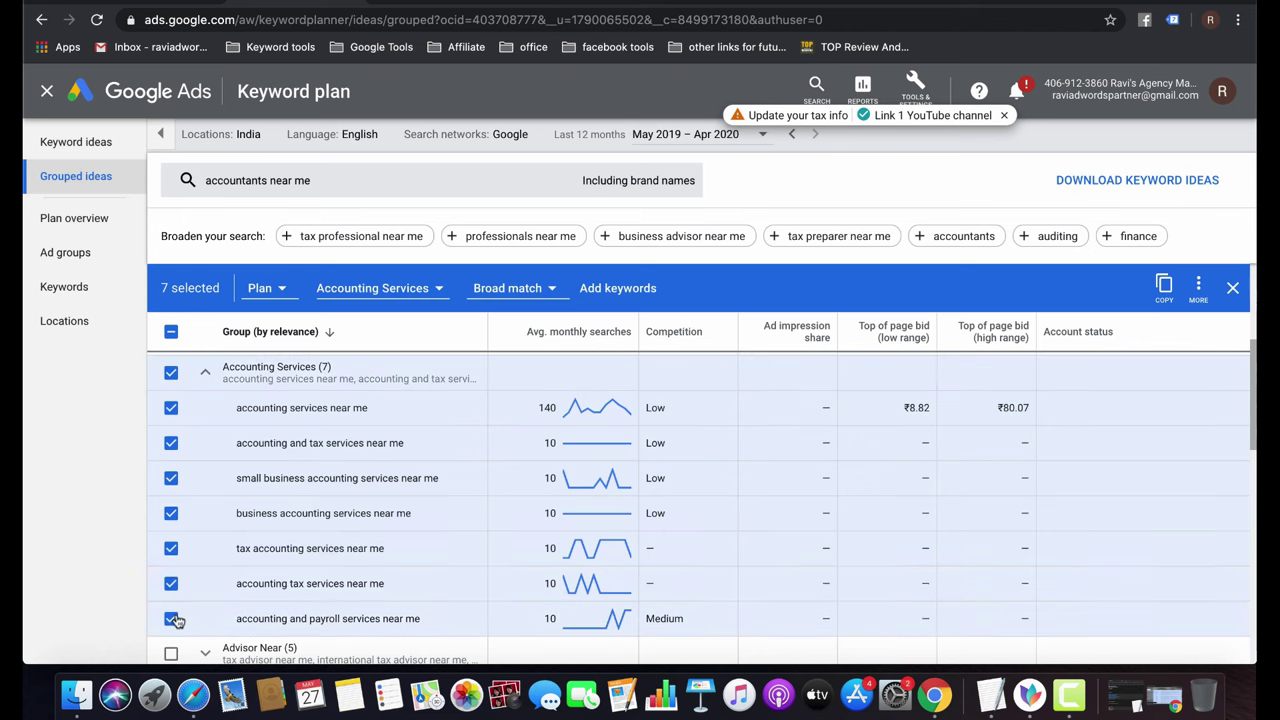
# Add them to the plan, keeping Broad match and the Accounting Services ad group.
pyautogui.click(548, 288)
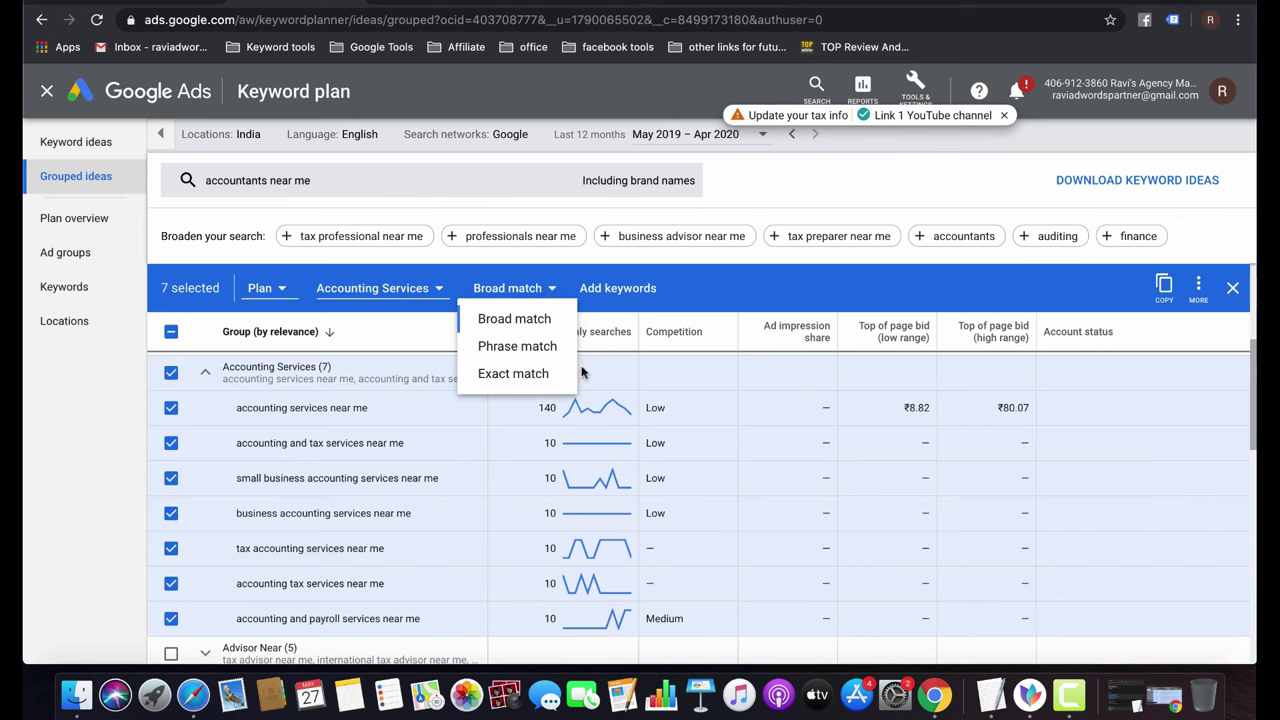
pyautogui.click(802, 290)
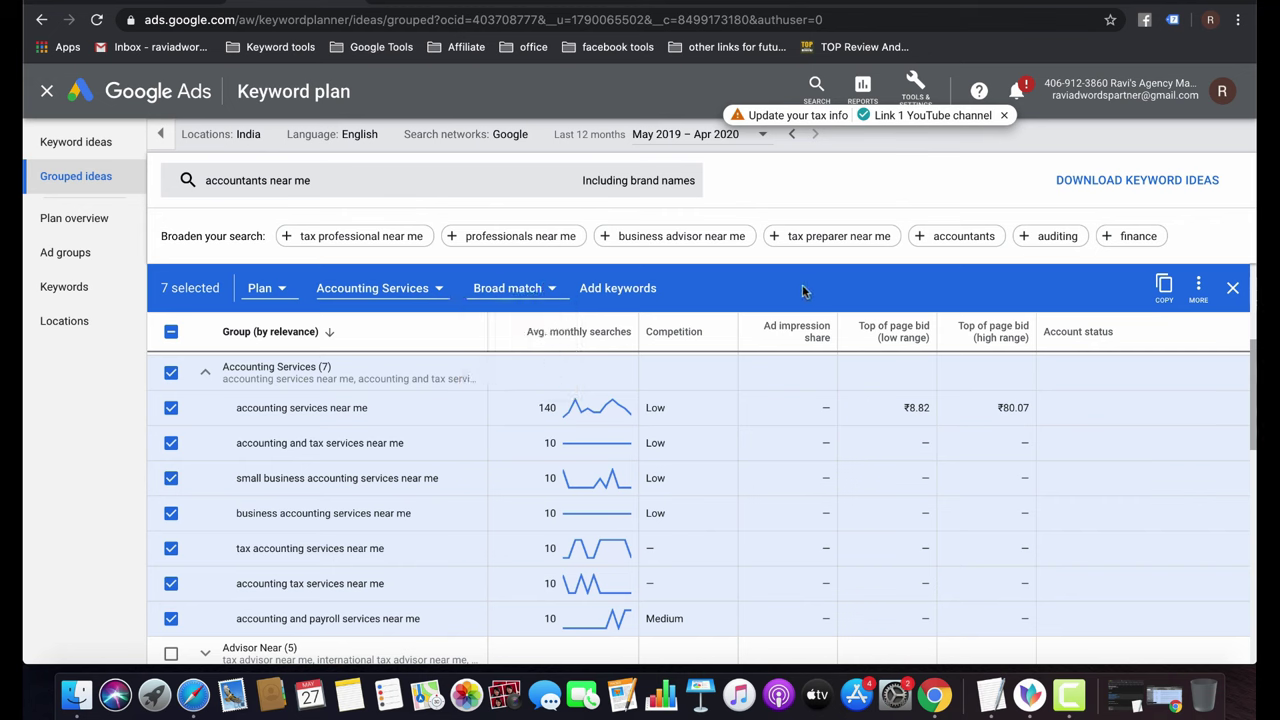
pyautogui.click(437, 294)
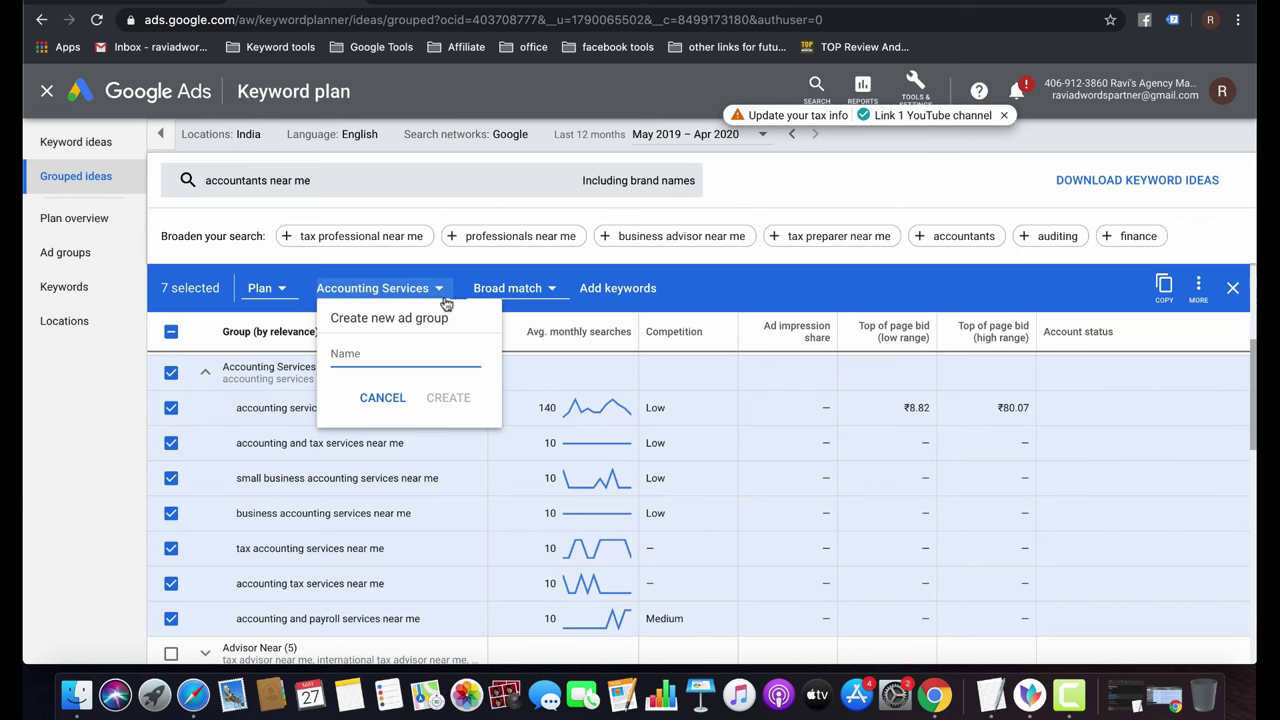
pyautogui.click(820, 292)
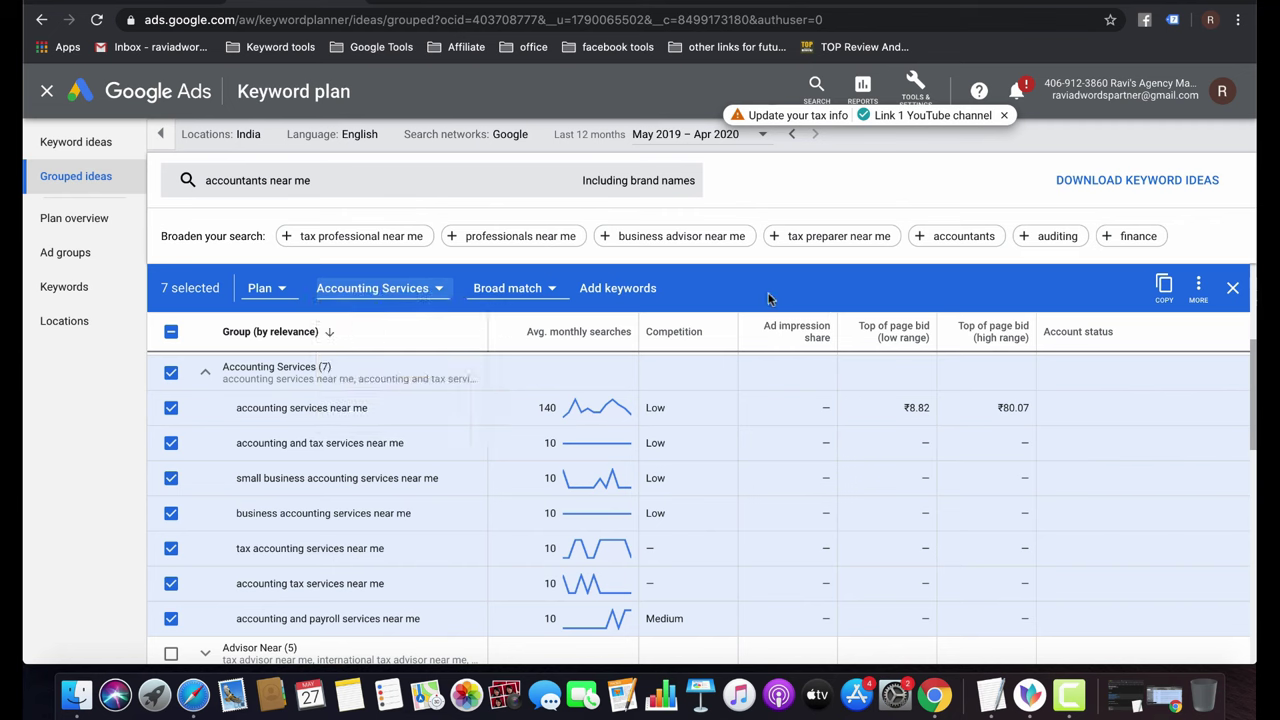
pyautogui.click(612, 292)
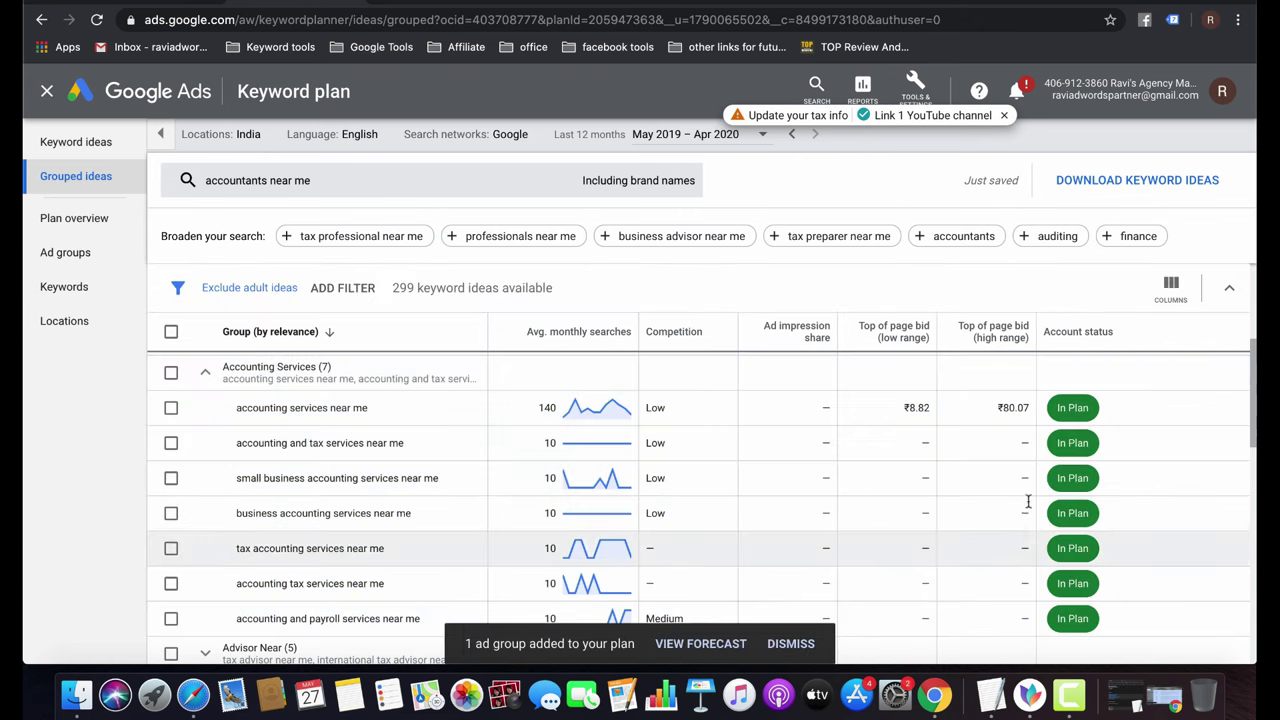
# Review the Plan overview forecast: 3 clicks, 69 impressions, ₹82 cost at ₹46 max CPC.
pyautogui.click(90, 222)
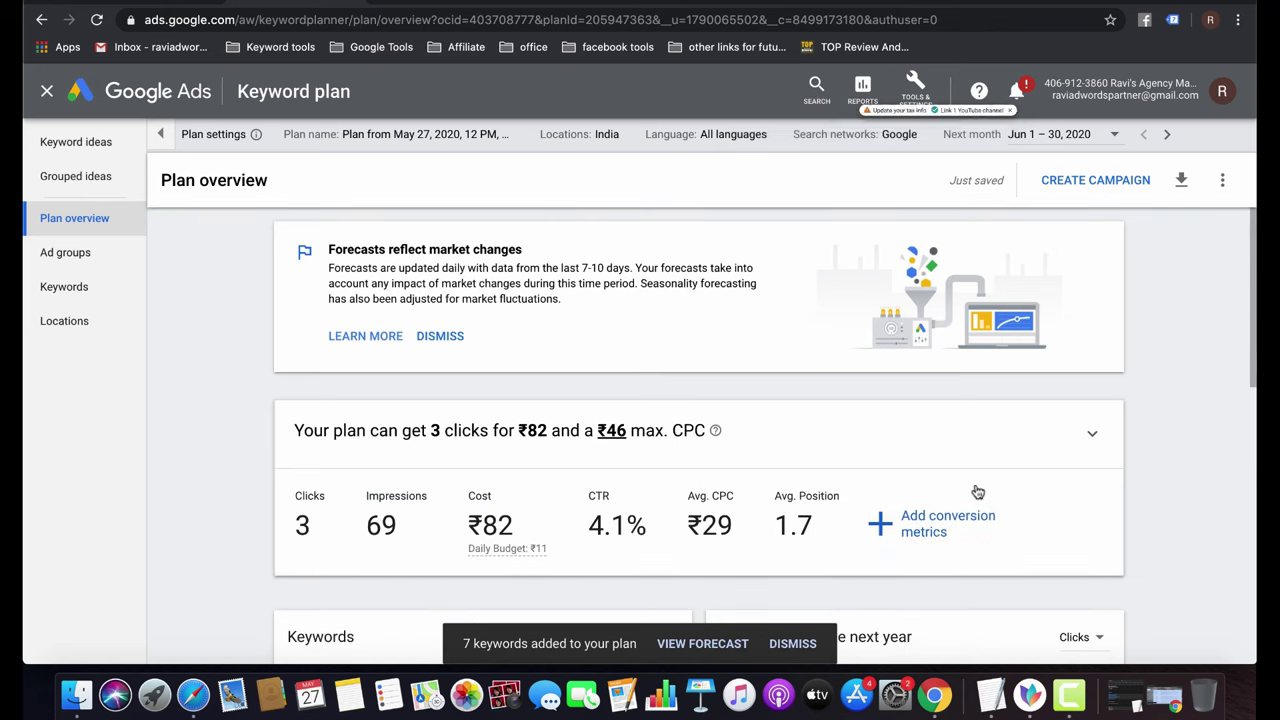
pyautogui.scroll(-2, 977, 489)
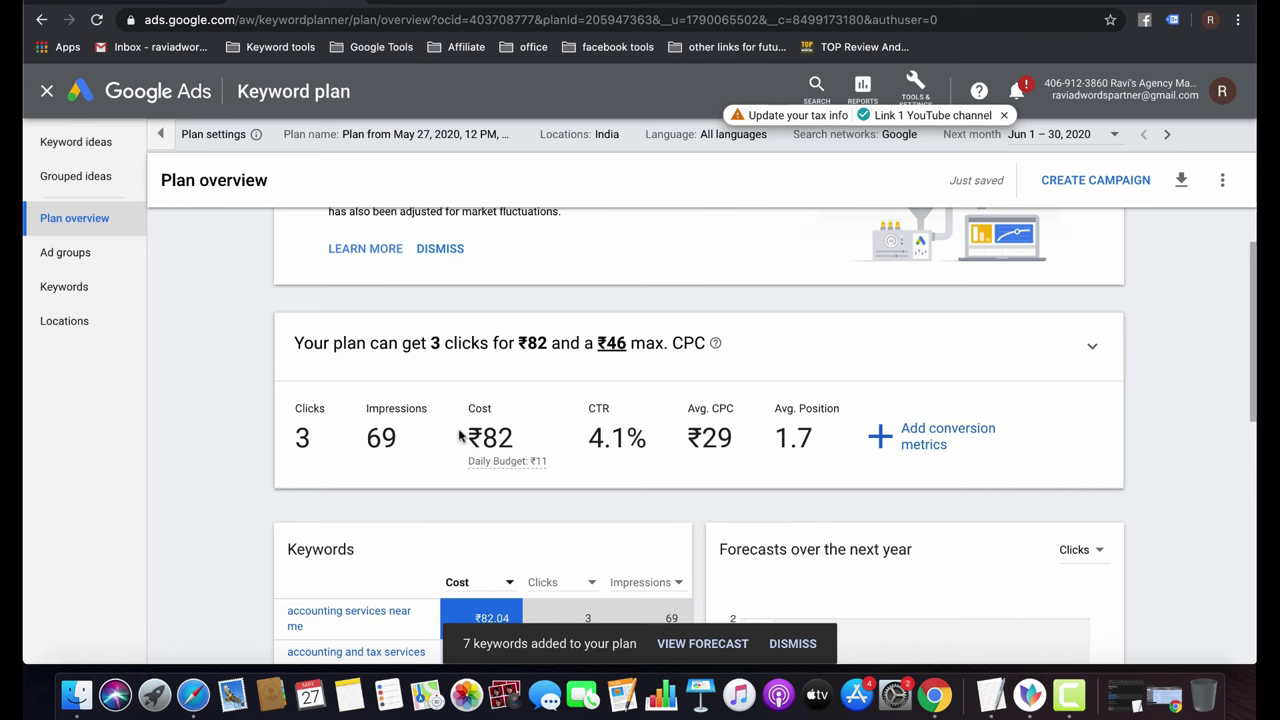
pyautogui.doubleClick(492, 437)
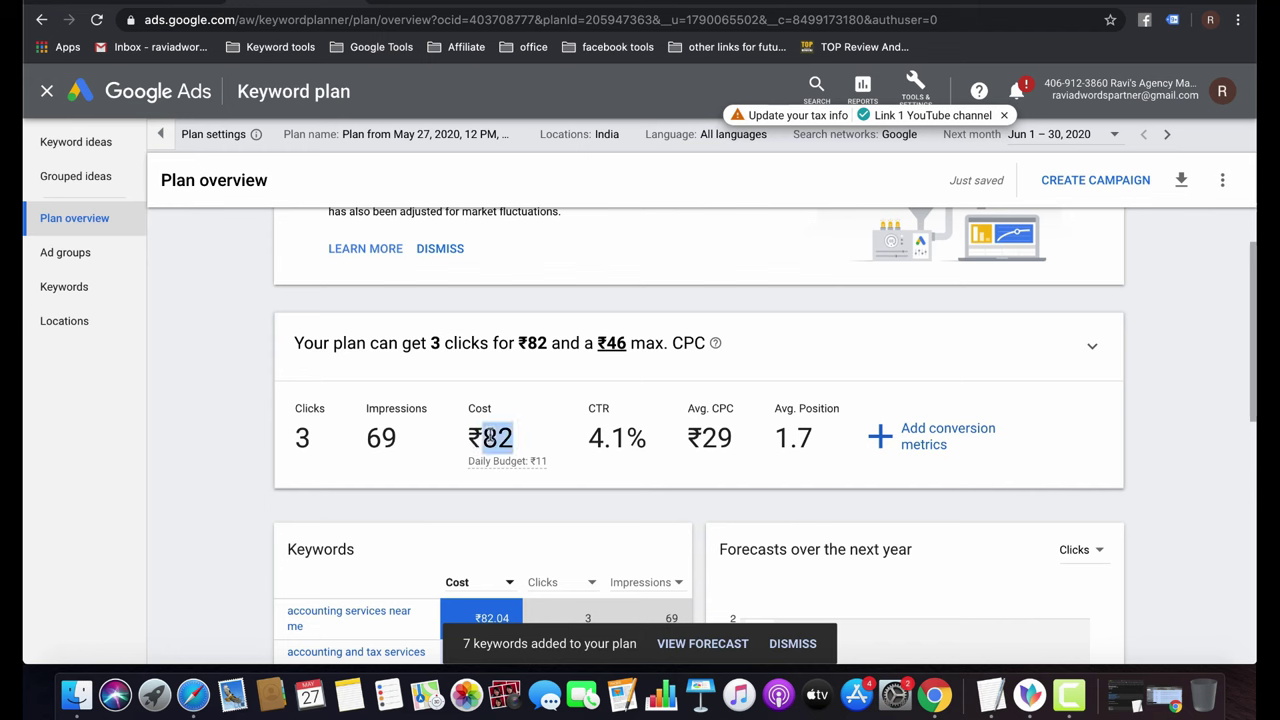
pyautogui.click(425, 480)
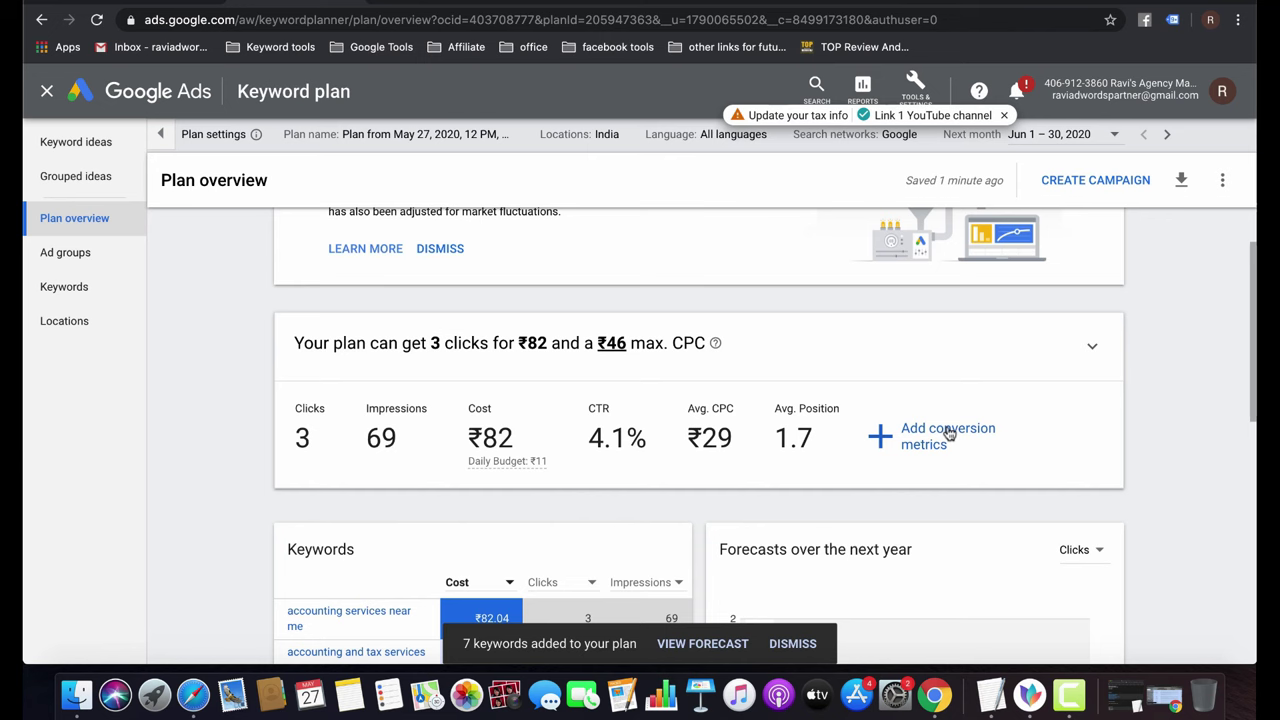
# Add a 4% conversion rate to the forecast and scroll down to the location breakdown.
pyautogui.click(949, 432)
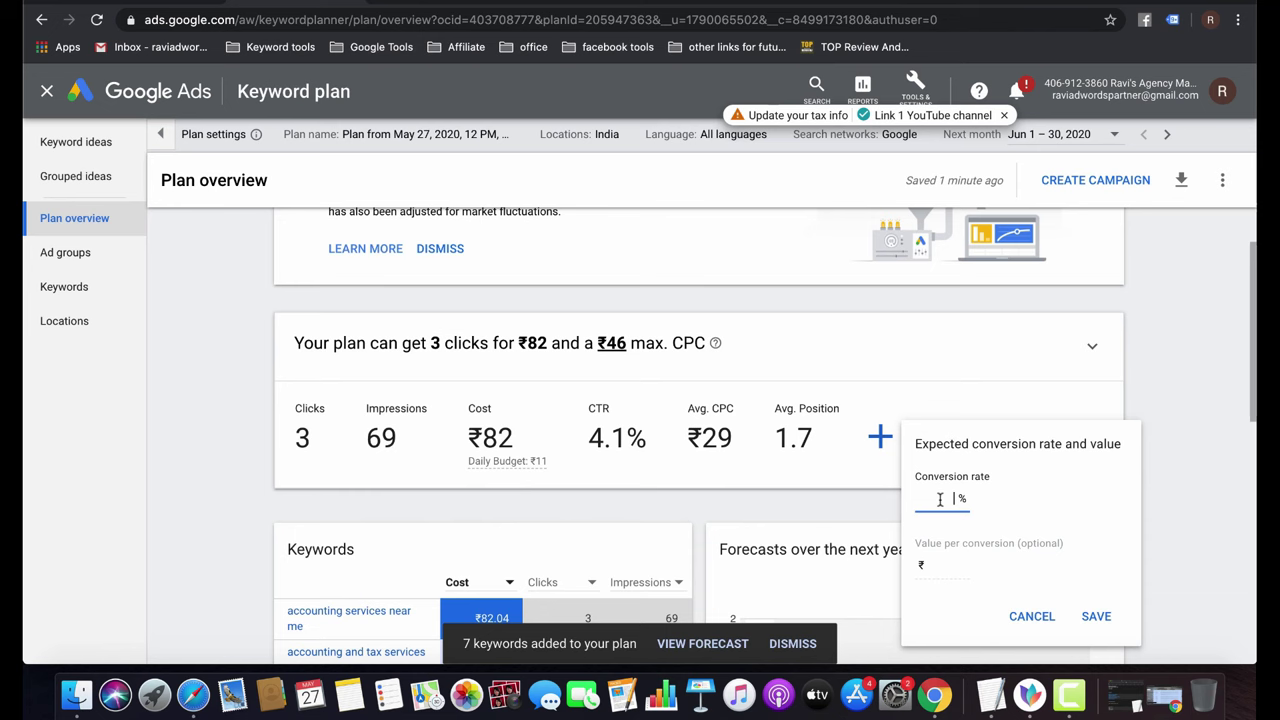
pyautogui.write('4')
pyautogui.click(1097, 616)
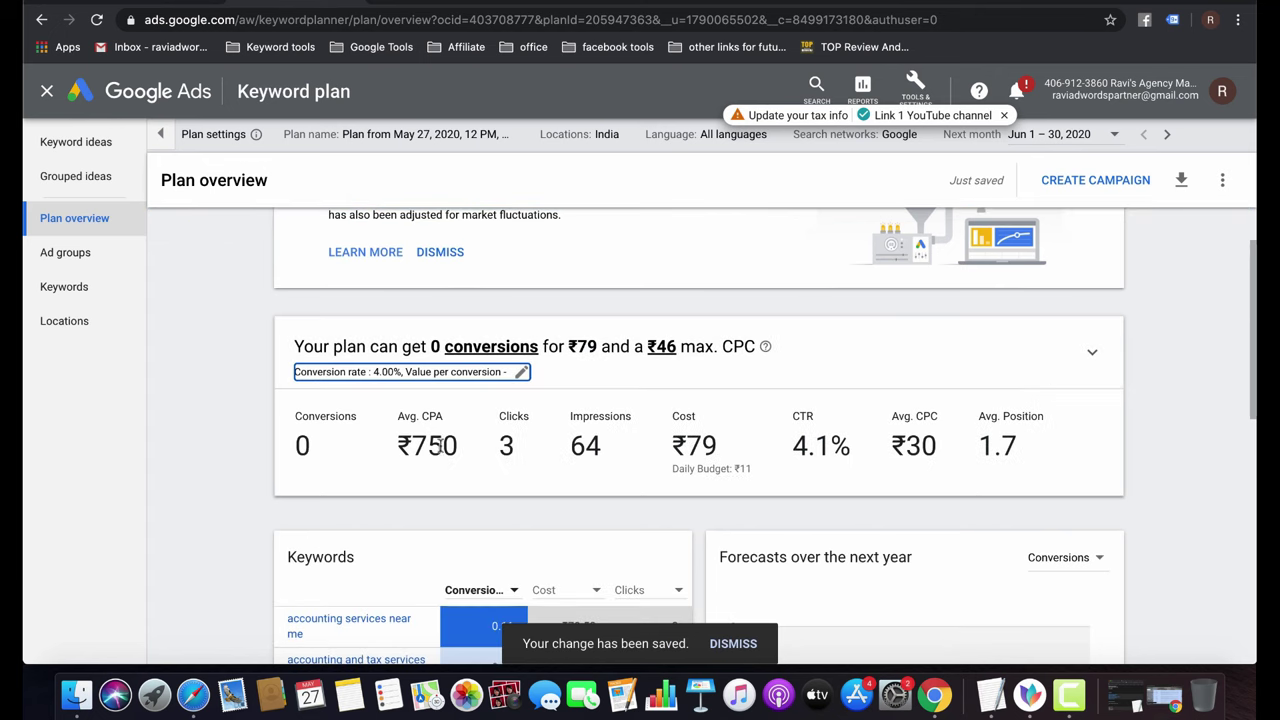
pyautogui.scroll(-3, 801, 466)
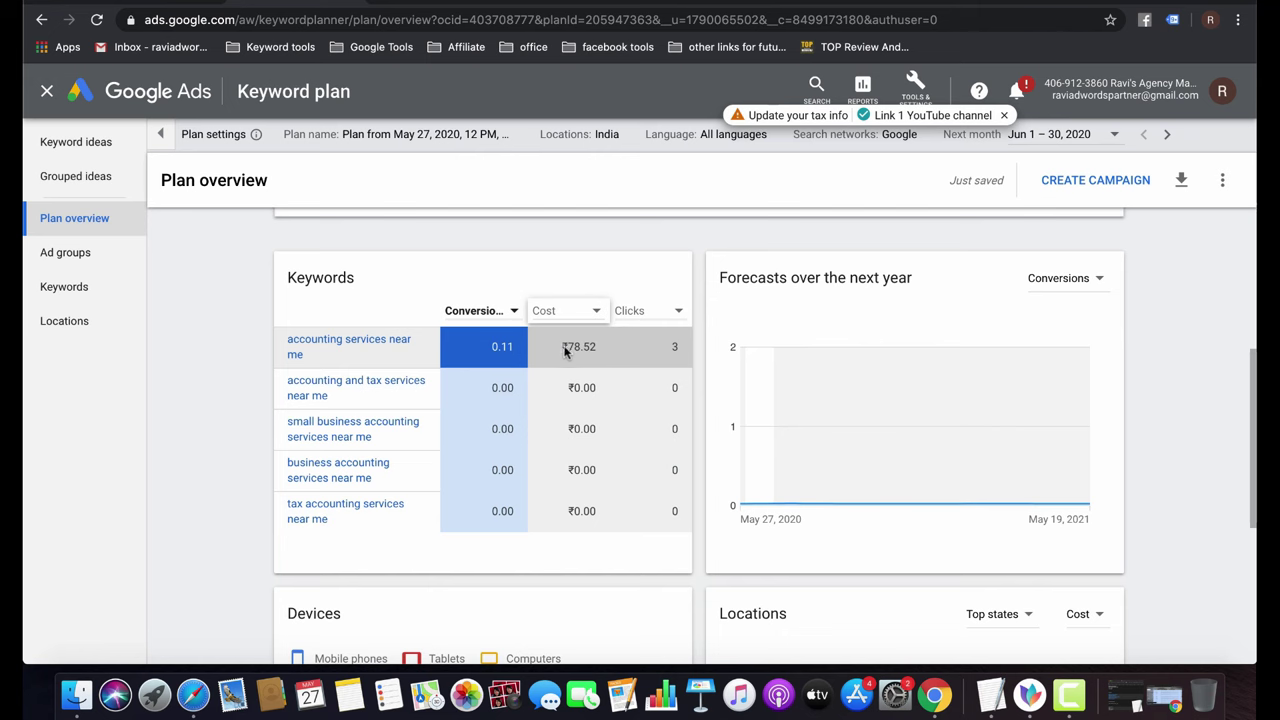
pyautogui.scroll(-5, 508, 355)
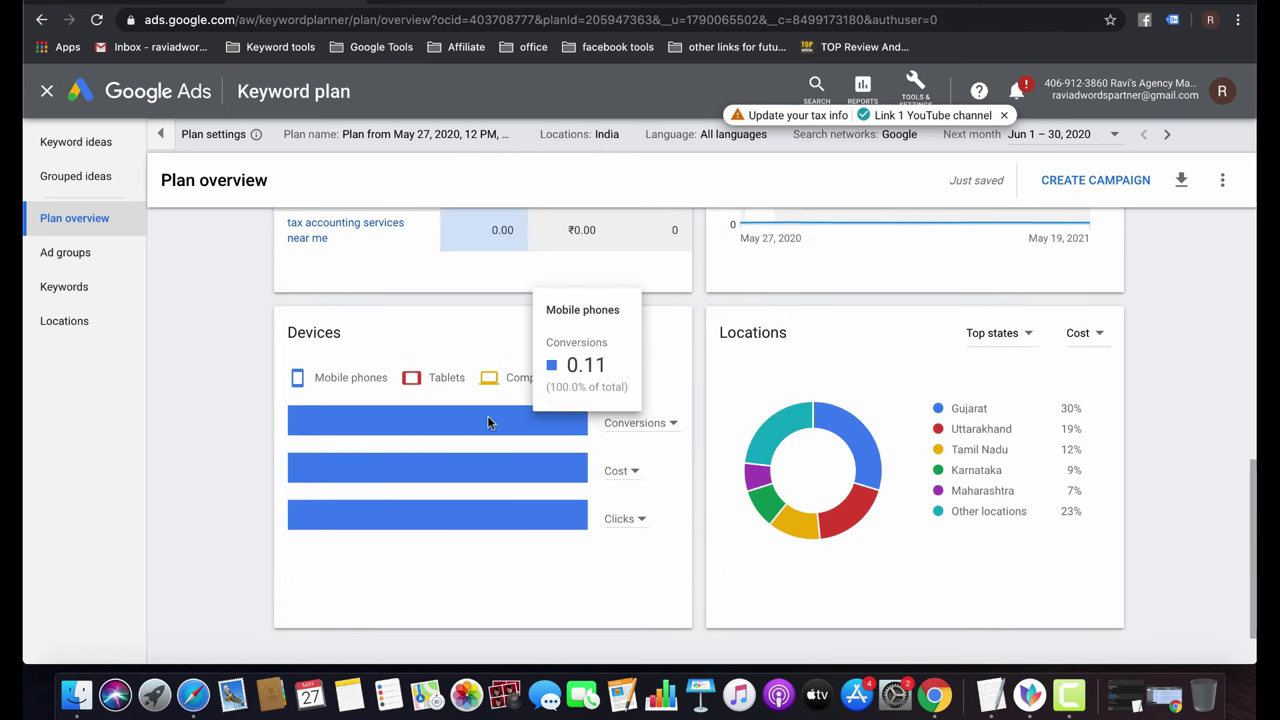
pyautogui.moveTo(487, 465)
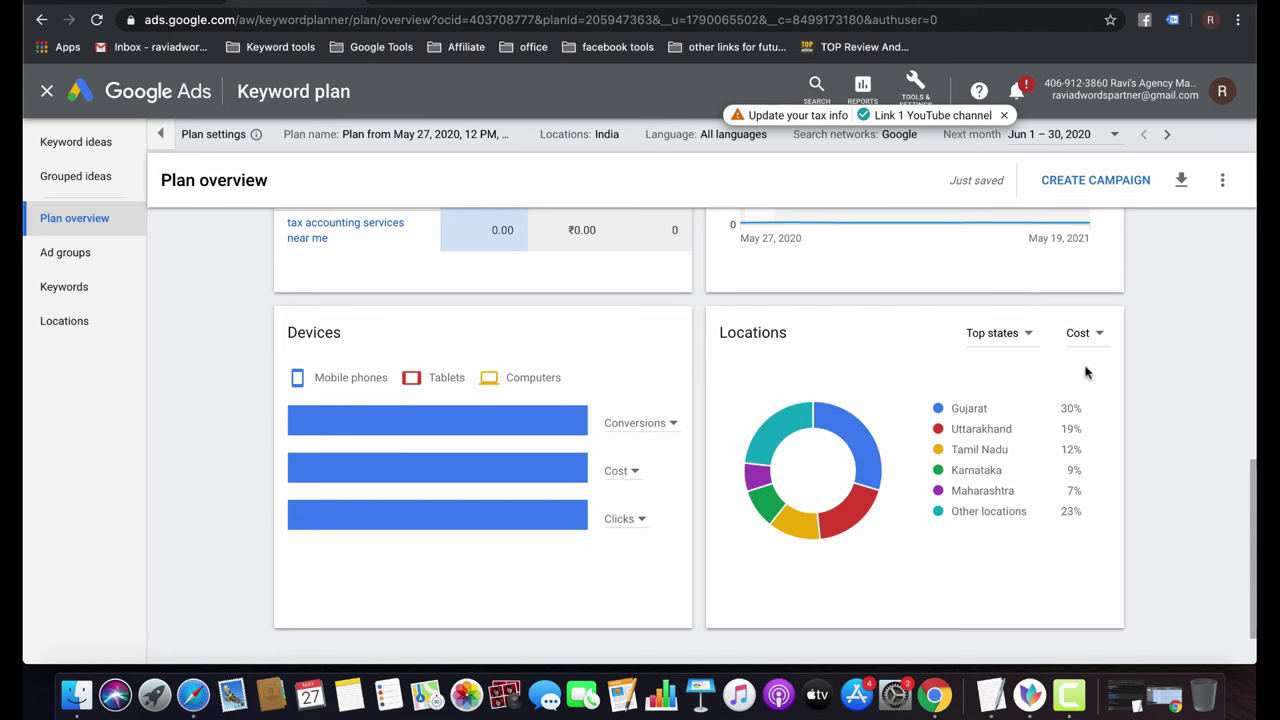
# Break locations down by top cities and view the chart by clicks, impressions, then cost.
pyautogui.click(1000, 334)
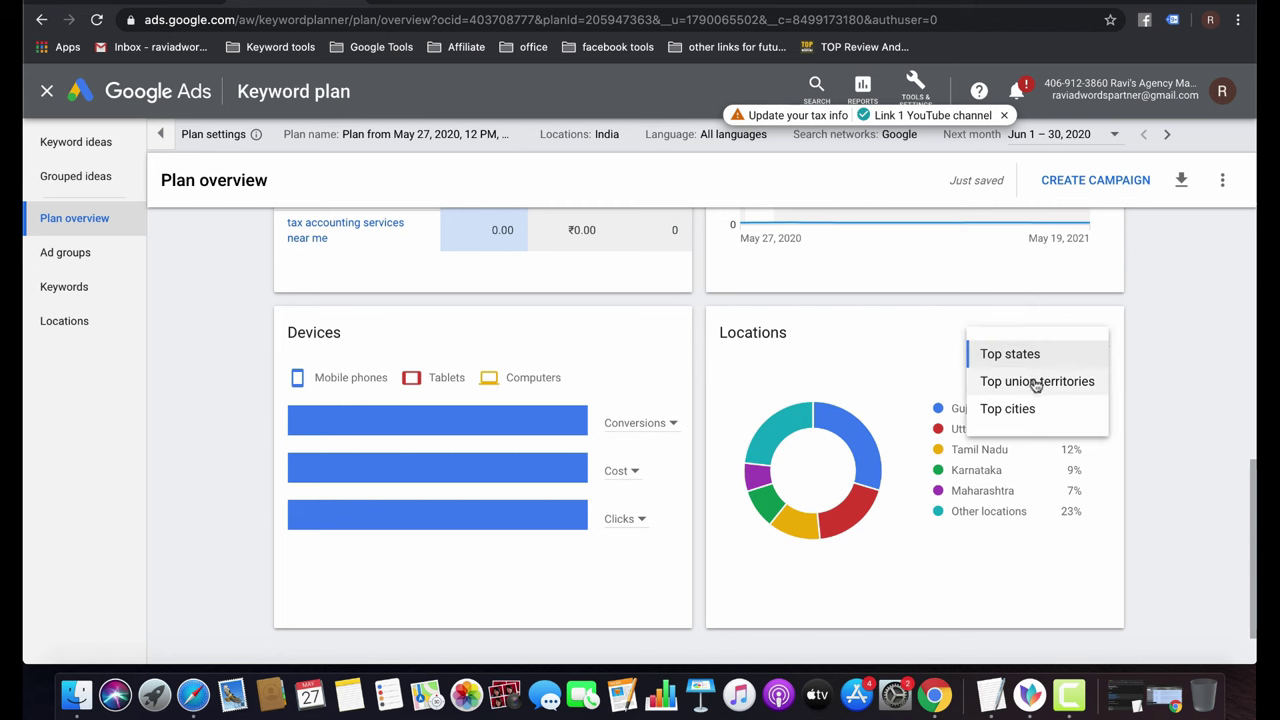
pyautogui.click(1008, 409)
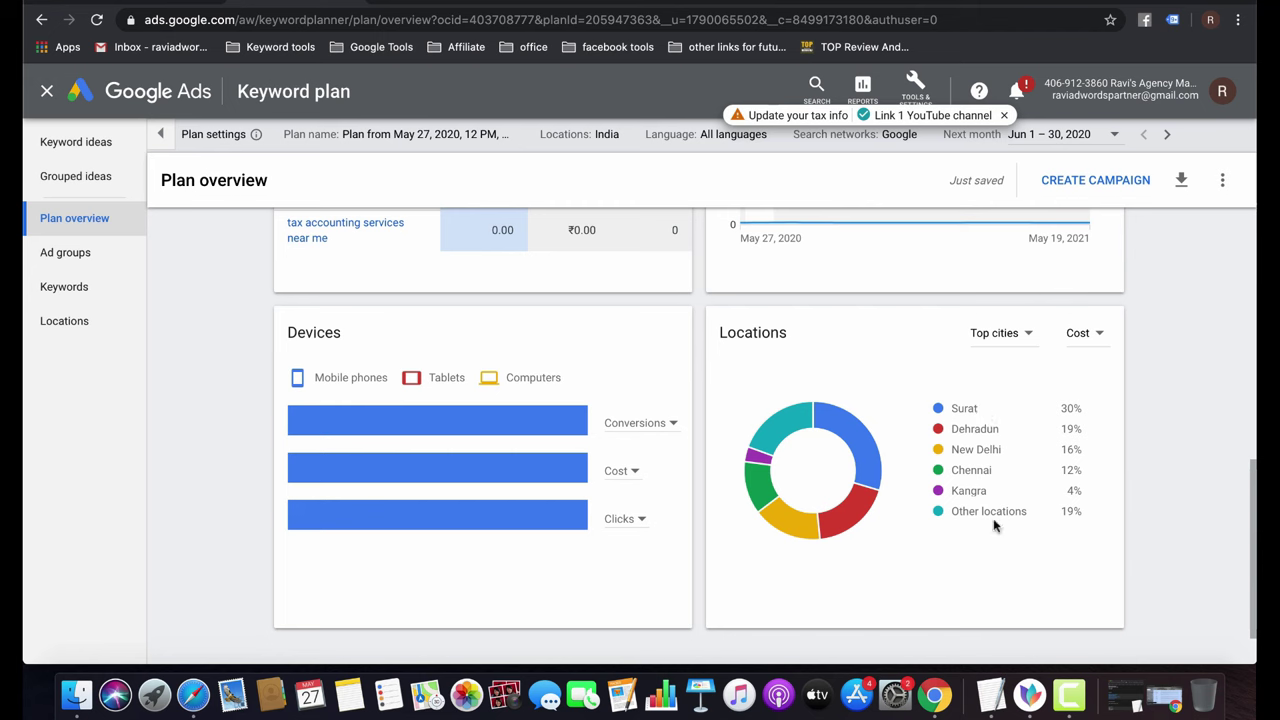
pyautogui.click(1096, 334)
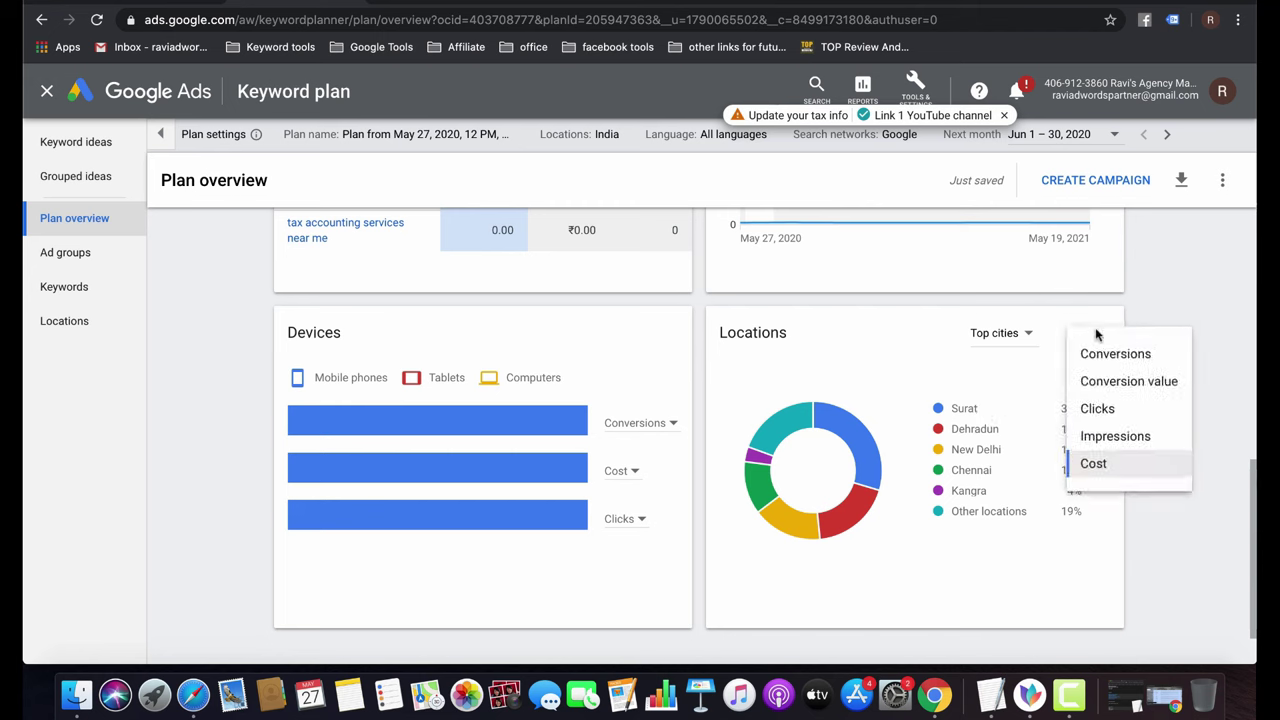
pyautogui.click(1103, 407)
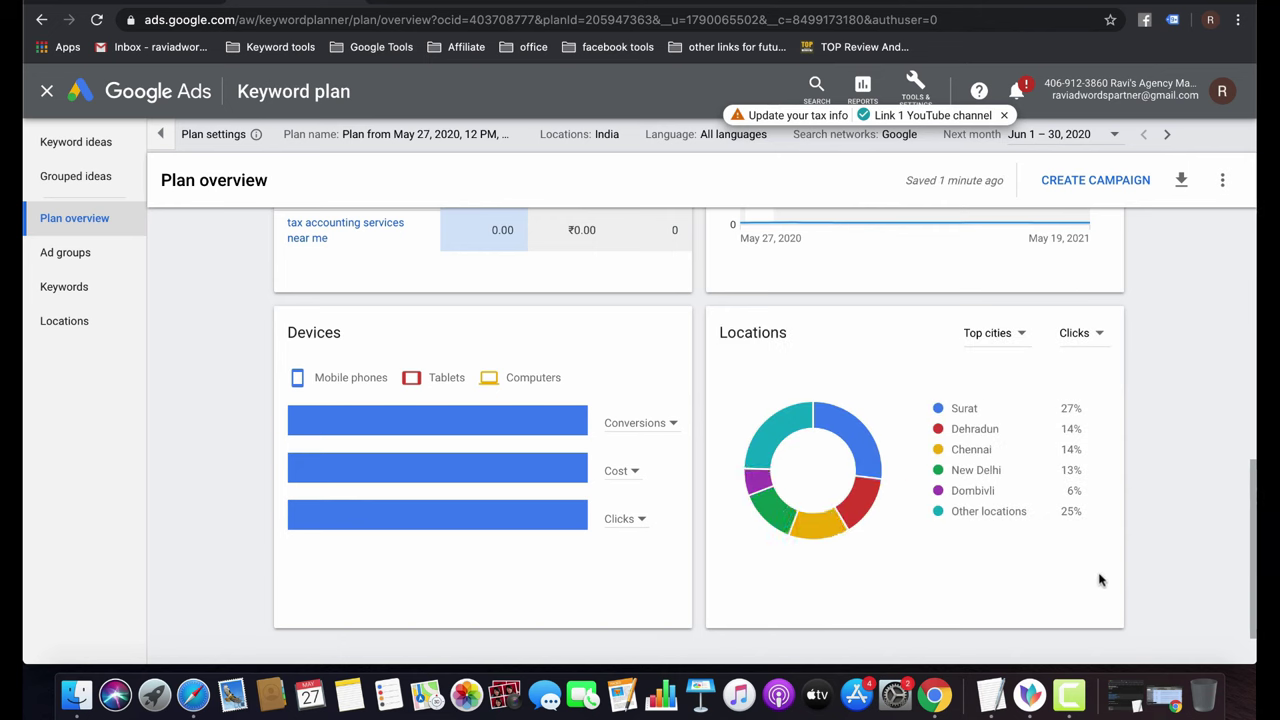
pyautogui.click(1093, 337)
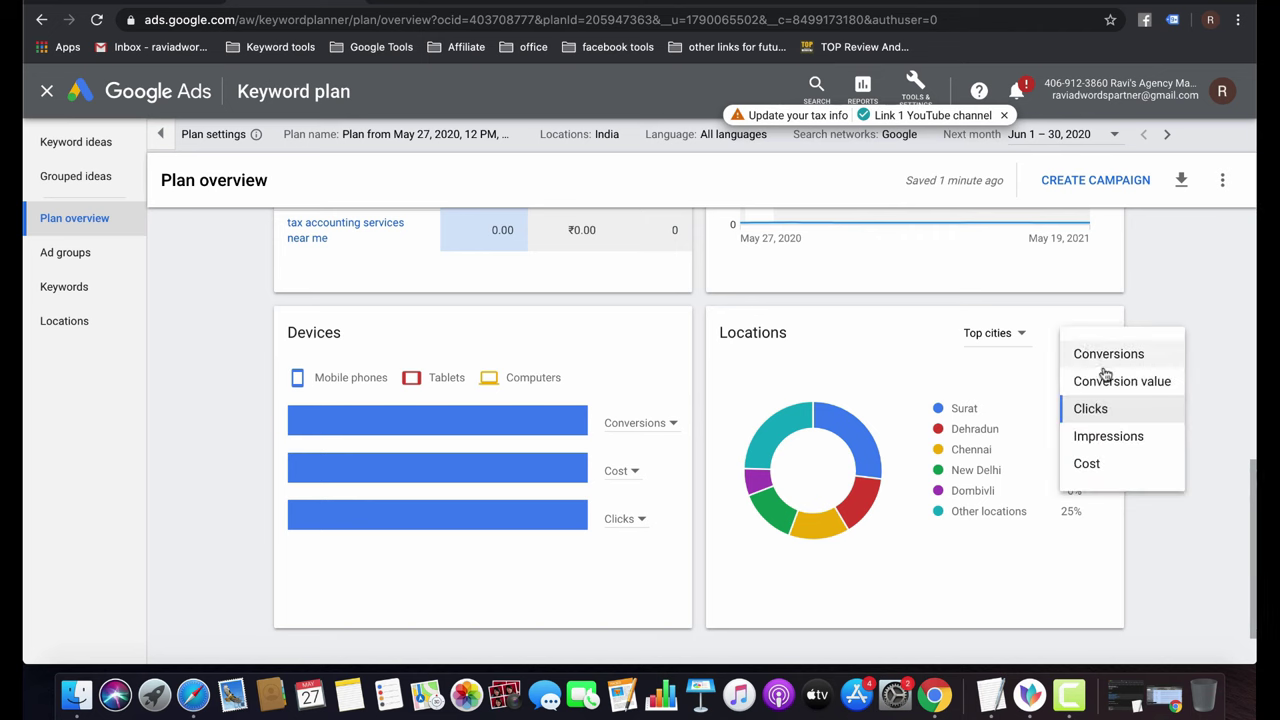
pyautogui.click(1113, 435)
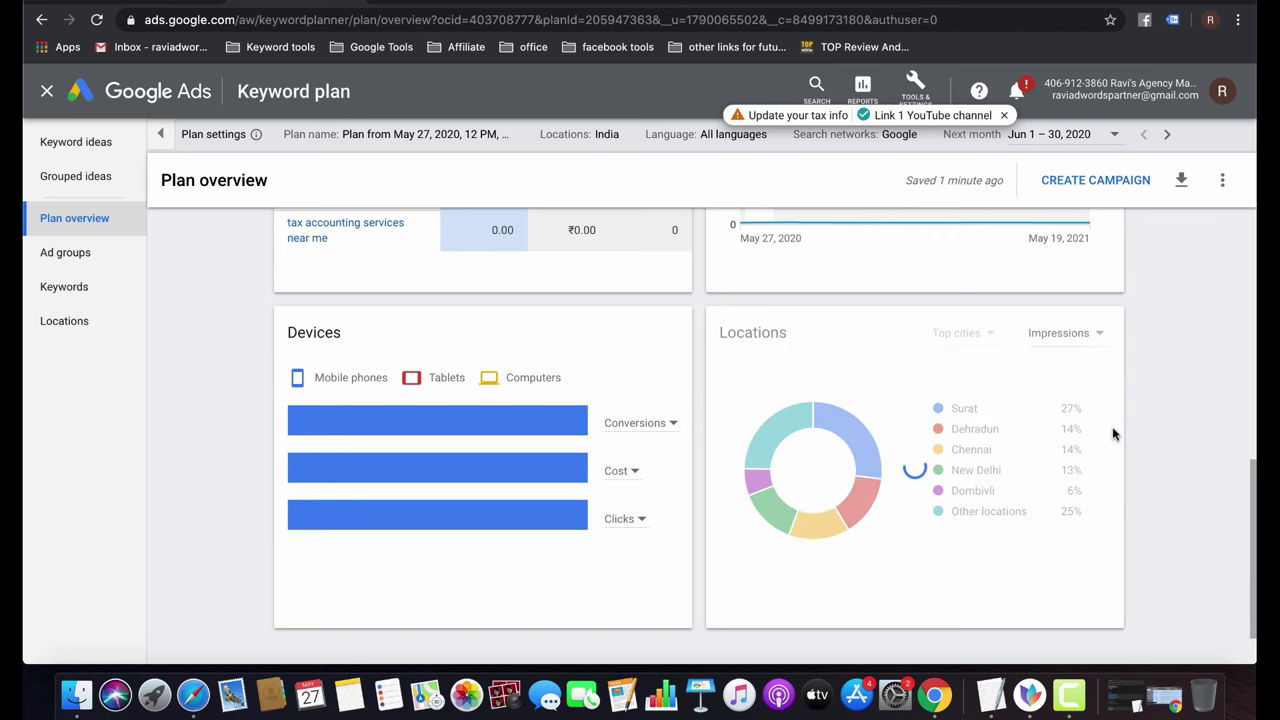
pyautogui.click(1095, 344)
pyautogui.click(1060, 463)
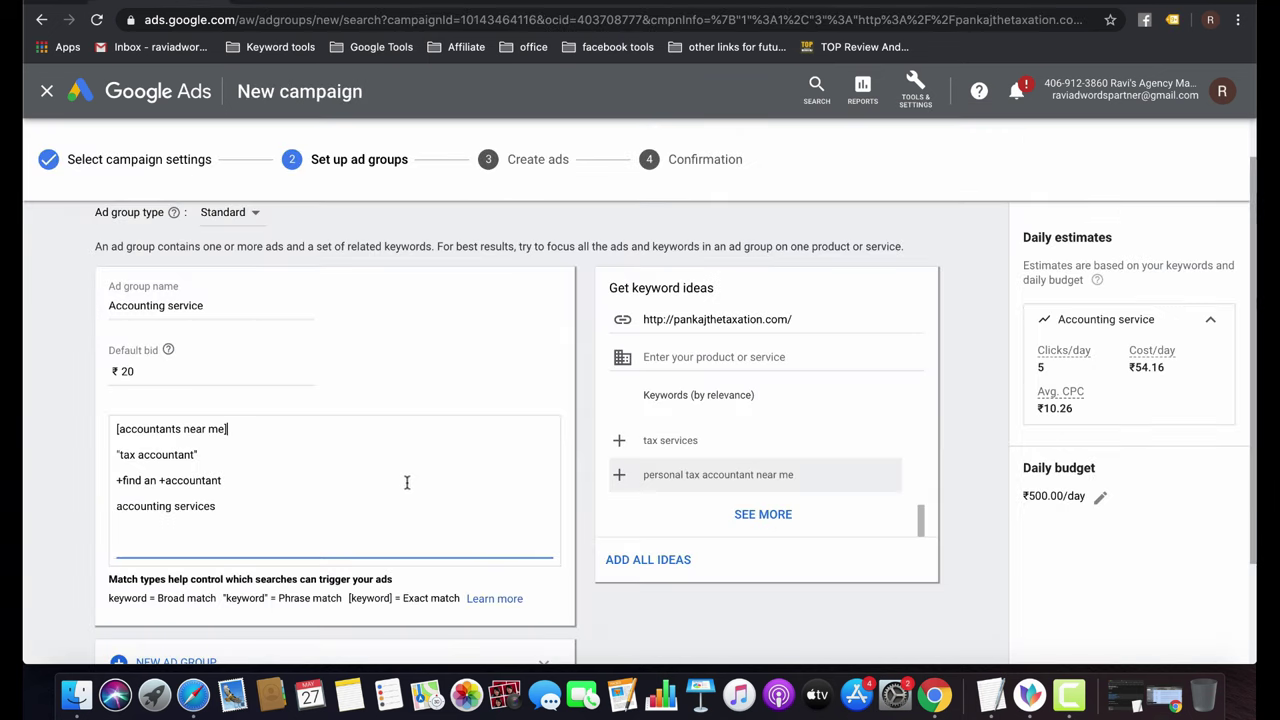
# Save the Accounting service ad group and its keywords, moving on to the Create ads step.
pyautogui.scroll(-3, 398, 502)
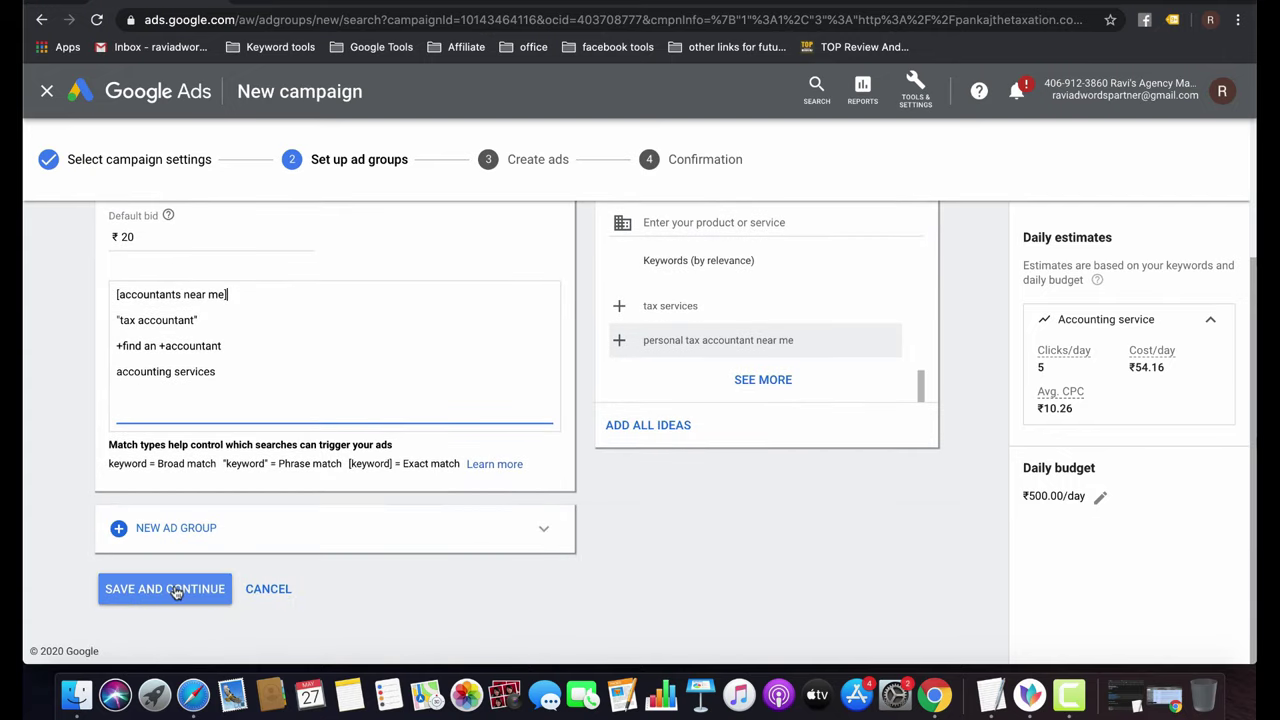
pyautogui.click(175, 590)
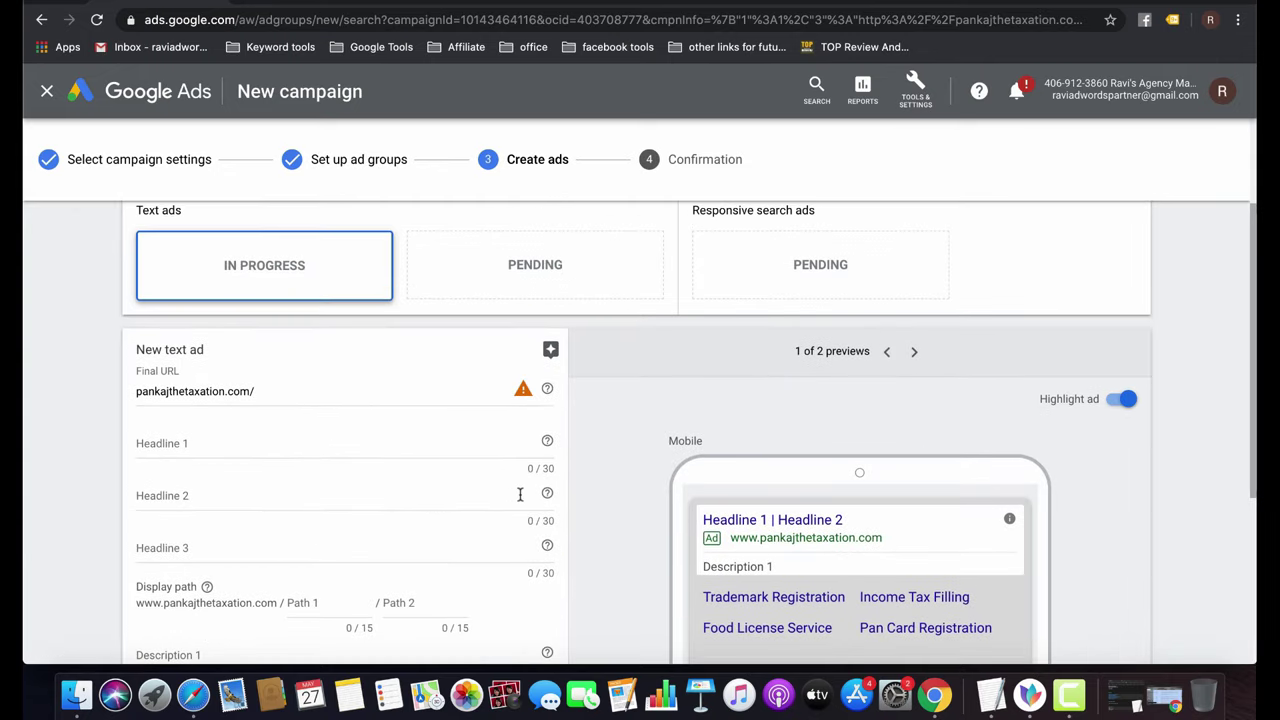
pyautogui.moveTo(520, 498)
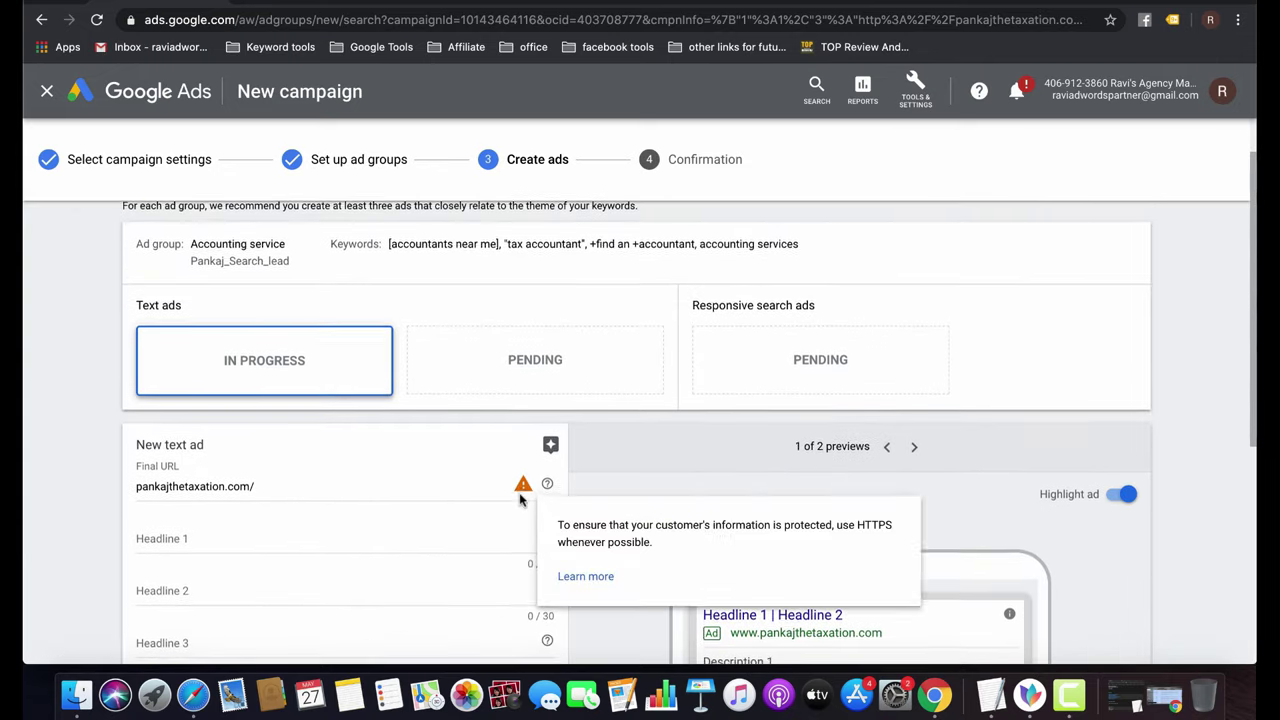
pyautogui.scroll(-3, 520, 498)
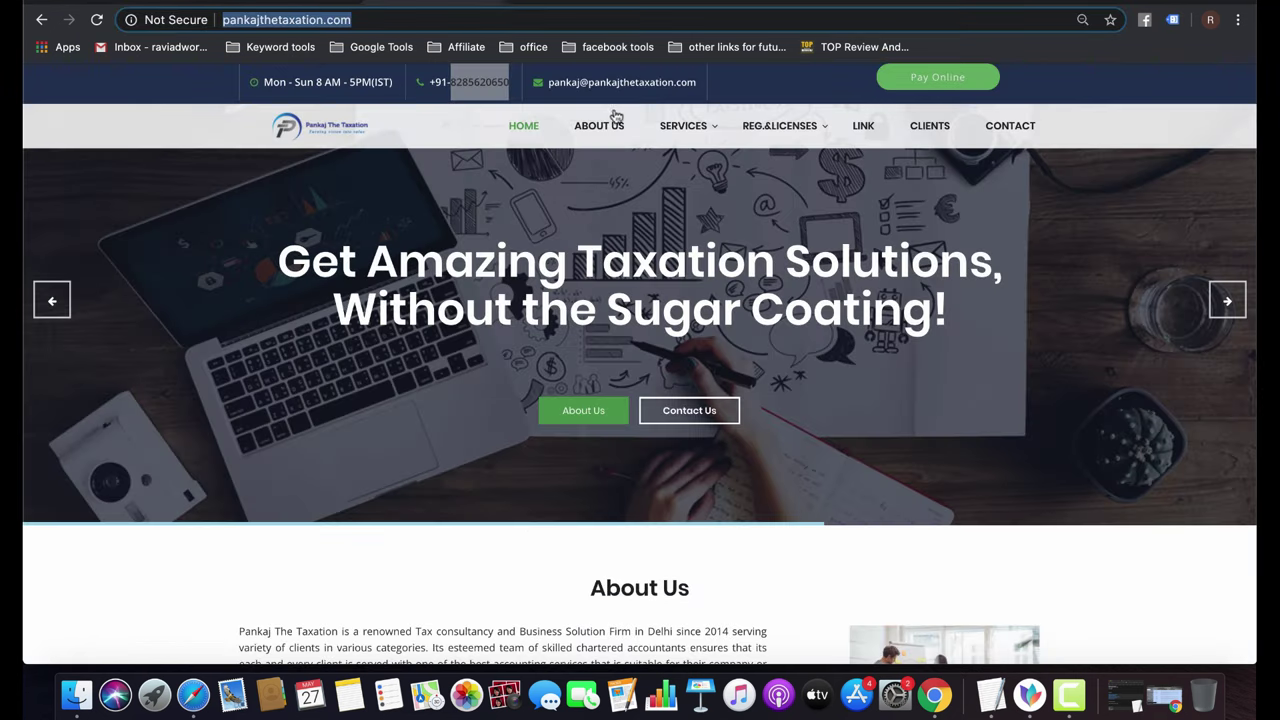
# Visit the pankajthetaxation.com home page, then go back to the Google Ads new text ad.
pyautogui.moveTo(683, 127)
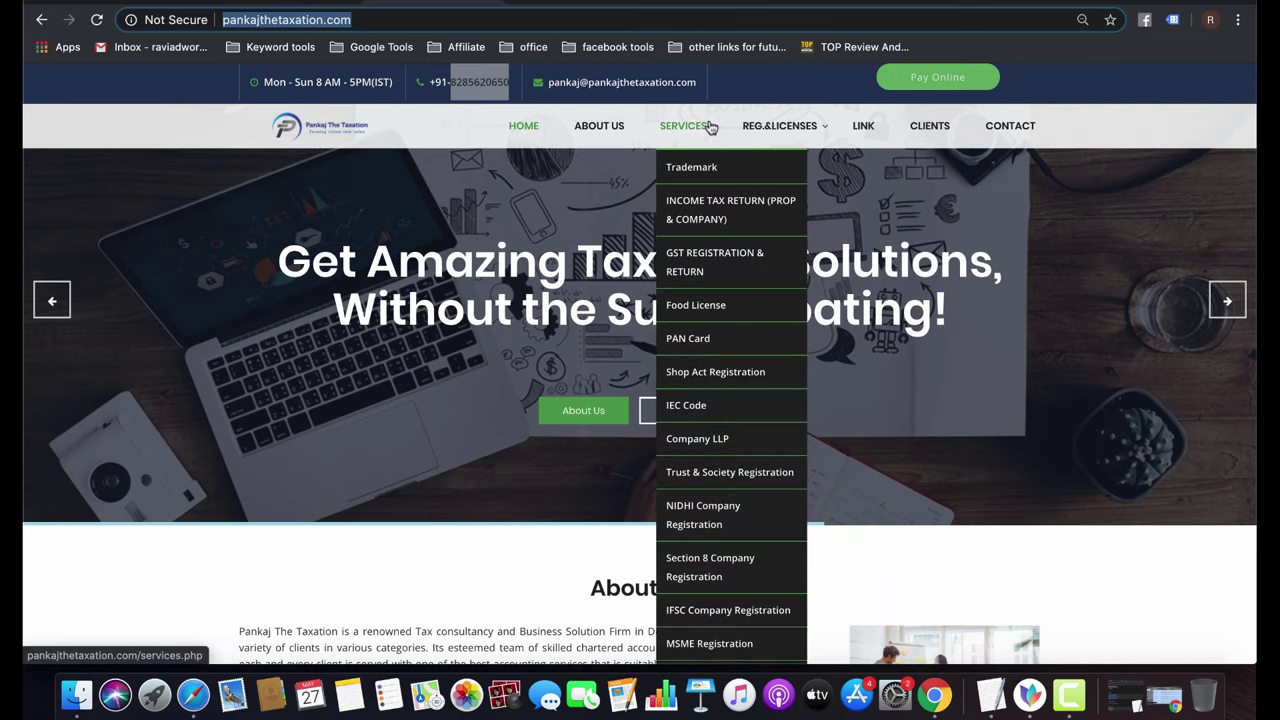
pyautogui.click(518, 127)
pyautogui.scroll(-10, 478, 495)
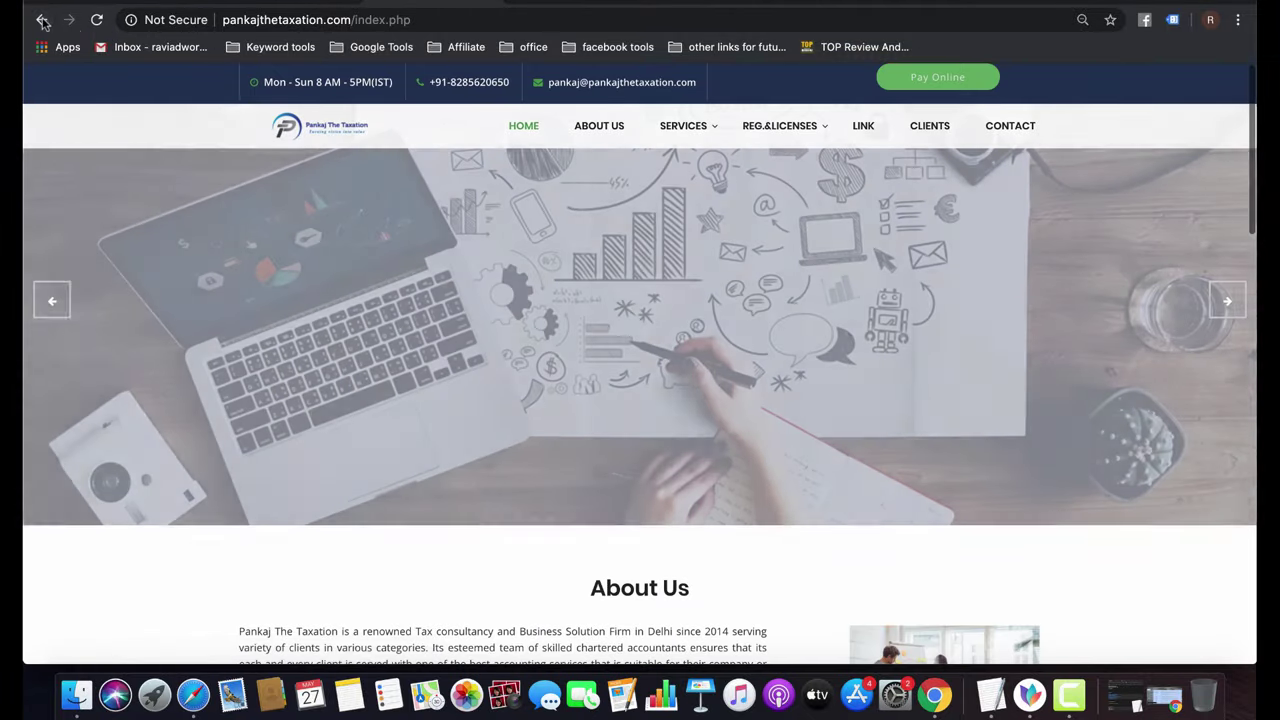
pyautogui.click(43, 20)
pyautogui.click(43, 20)
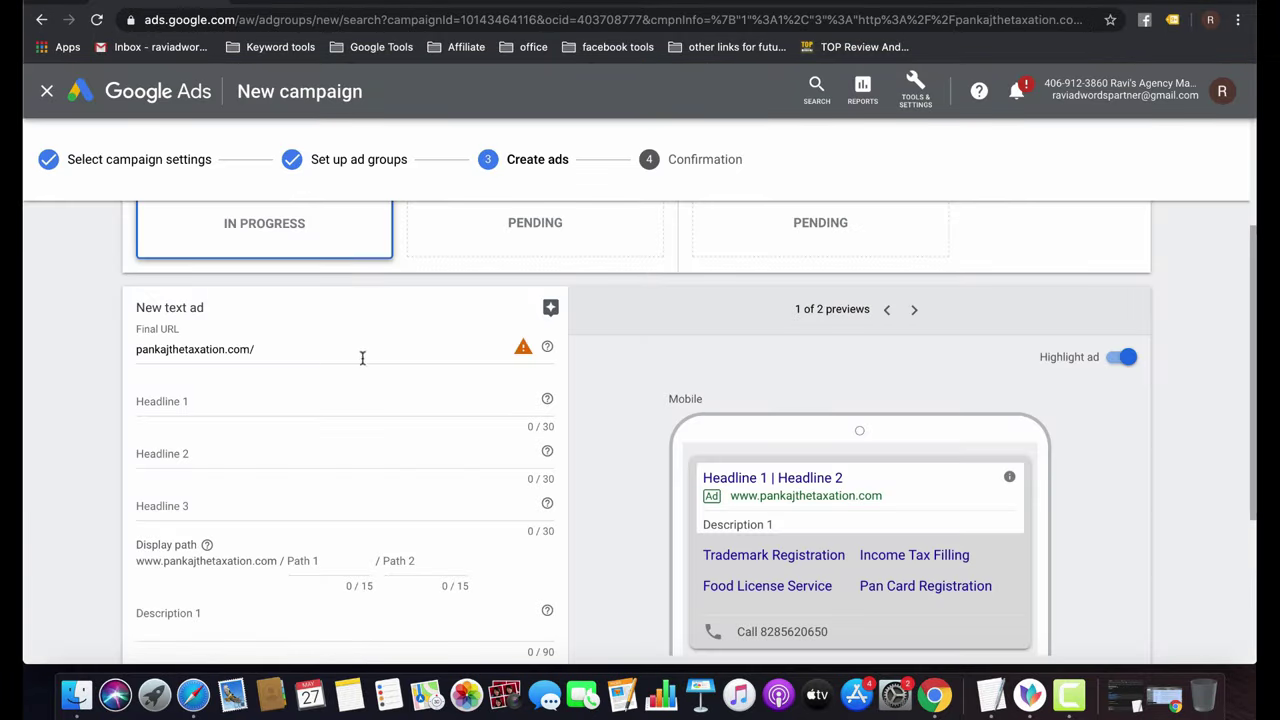
# Remove the final URL's trailing slash and set Headline 1 to 'Accountants Near me'.
pyautogui.click(278, 348)
pyautogui.press('BackSpace')
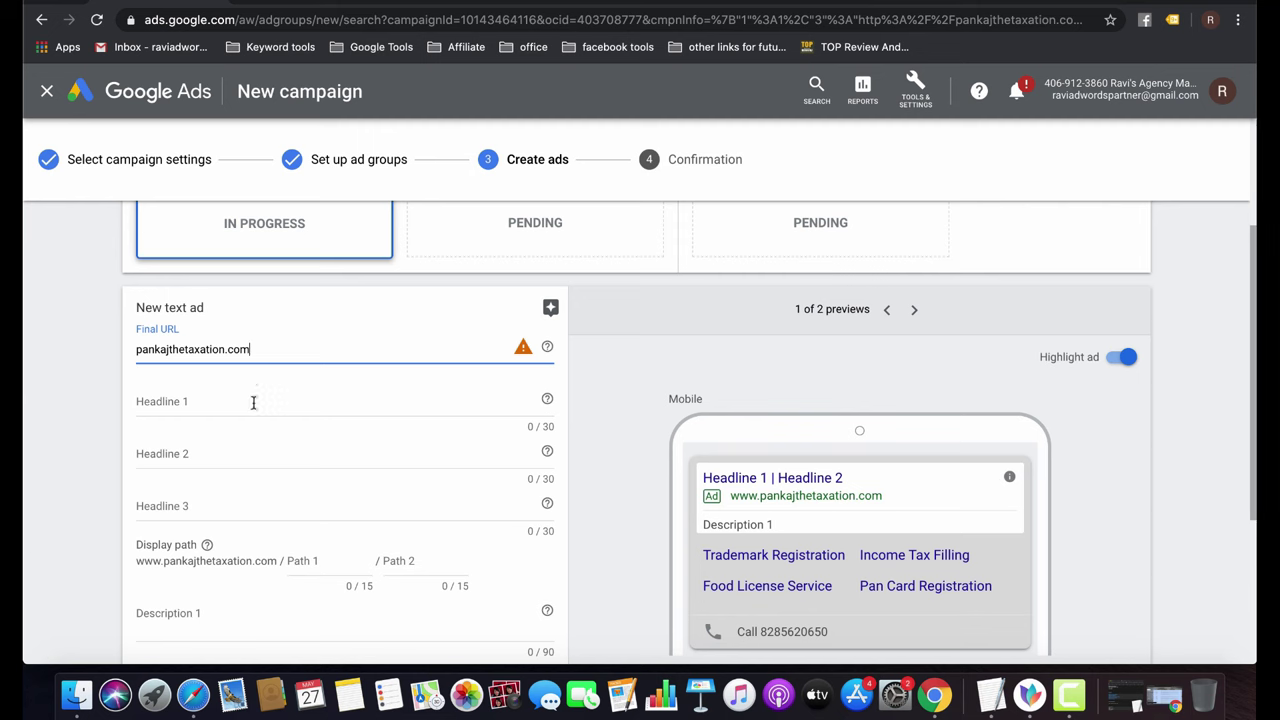
pyautogui.click(242, 402)
pyautogui.write('Acco')
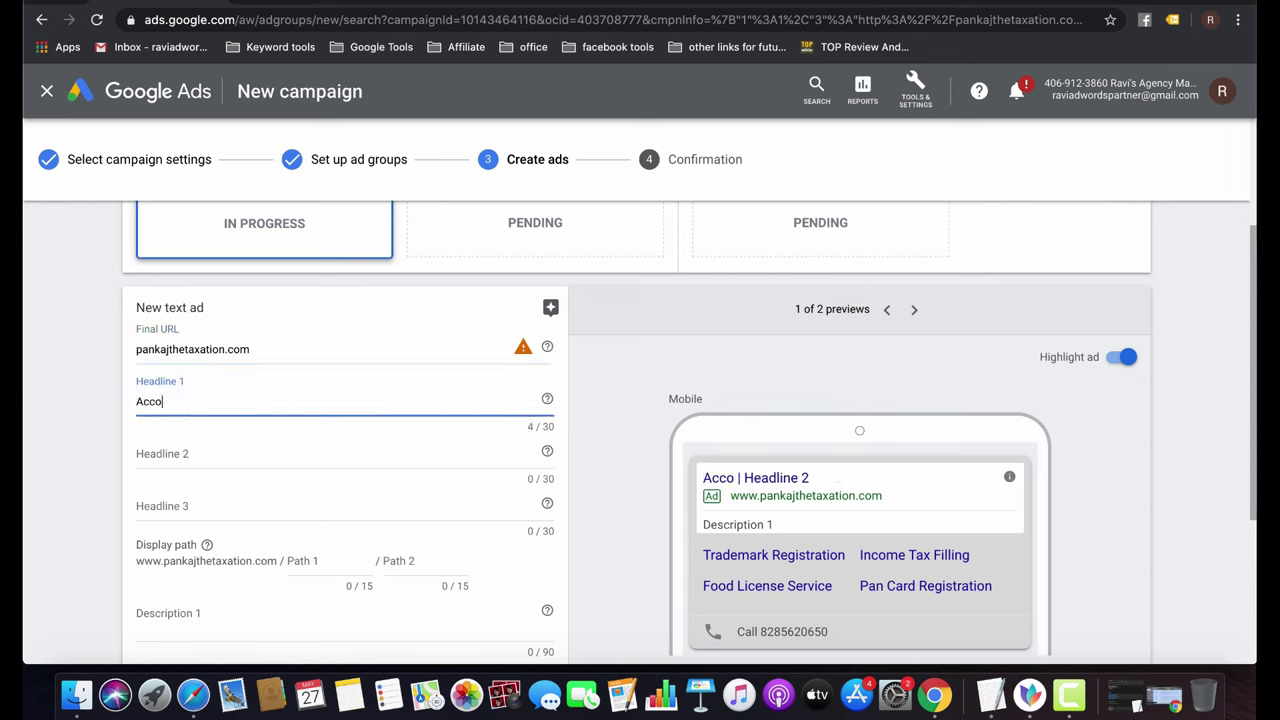
pyautogui.write('untnt')
pyautogui.press('BackSpace')
pyautogui.press('BackSpace')
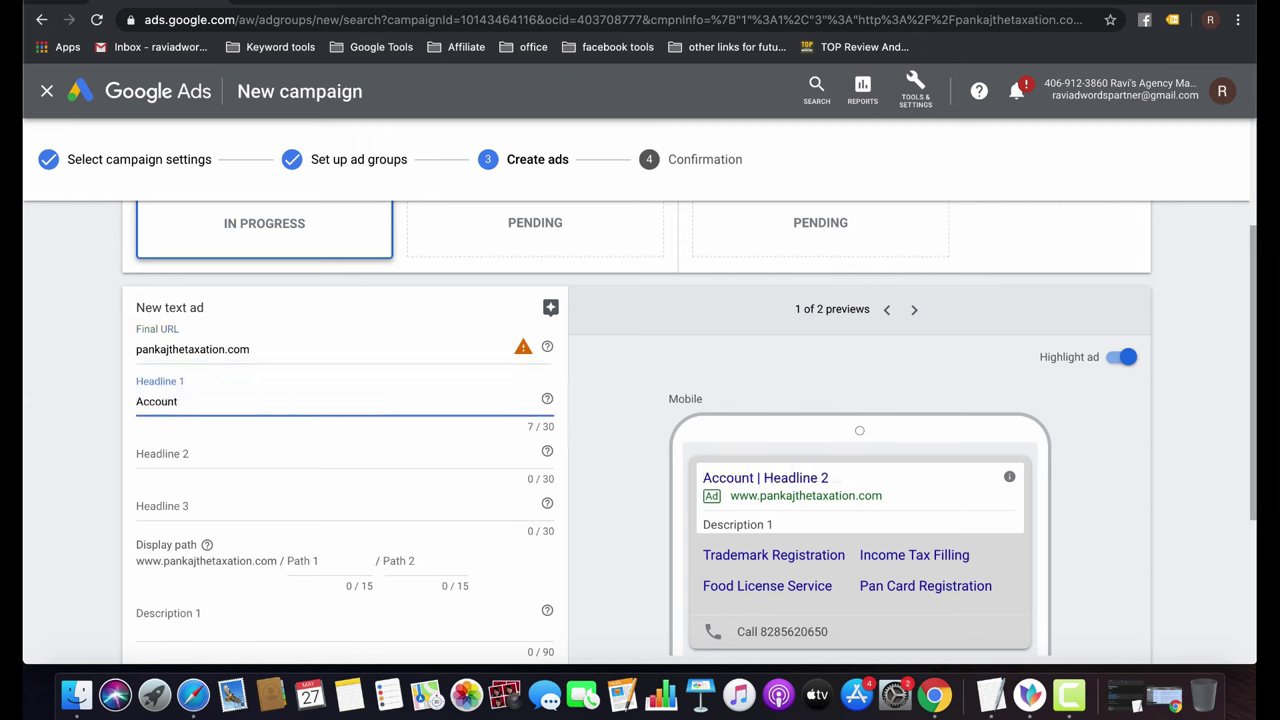
pyautogui.write('ants Near')
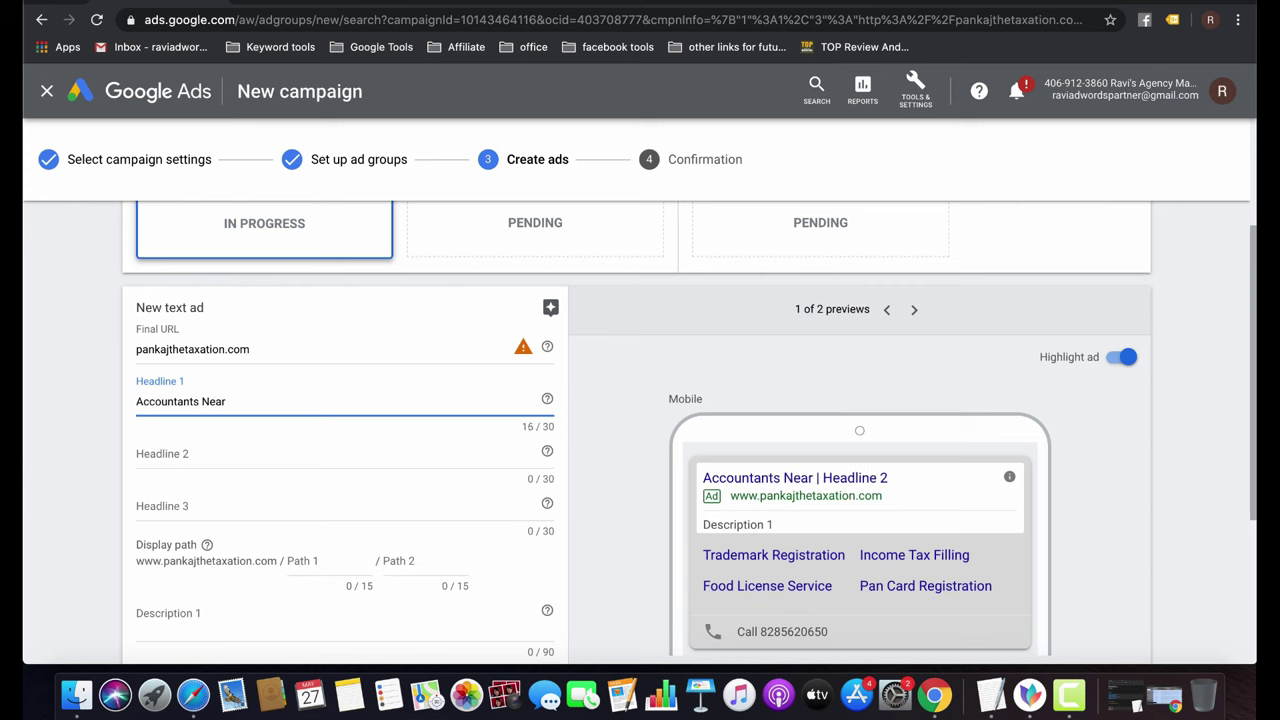
pyautogui.write(' me')
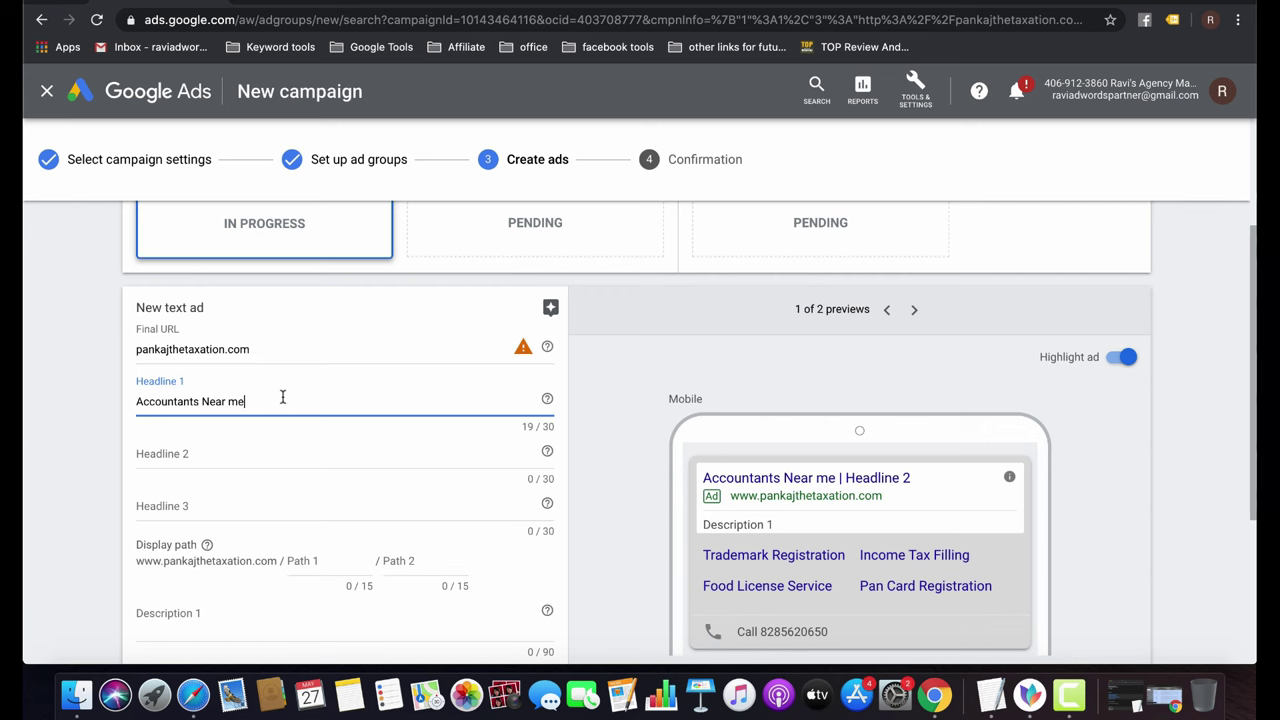
# Set Headline 2 to 'Affordable rates', replacing a 'Tax & Preparation Services' draft.
pyautogui.click(236, 451)
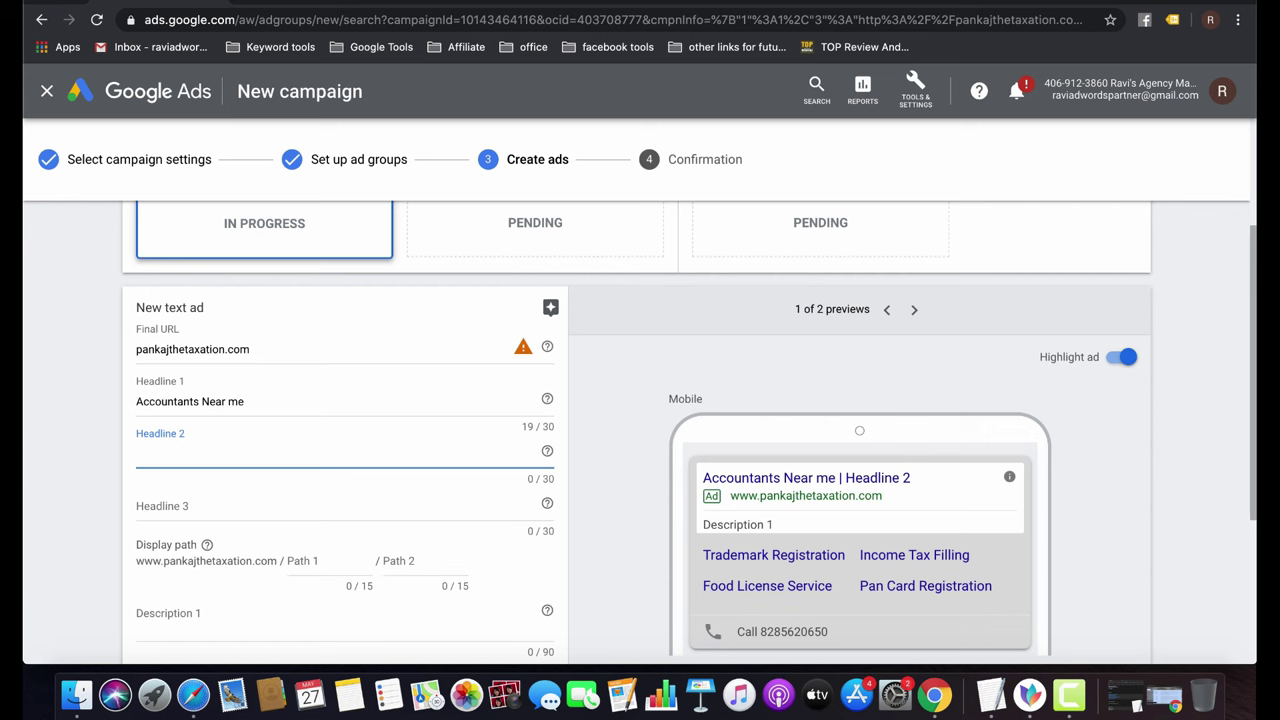
pyautogui.write('Tax')
pyautogui.write(' &')
pyautogui.write(' B')
pyautogui.press('BackSpace')
pyautogui.press('BackSpace')
pyautogui.write('Pr')
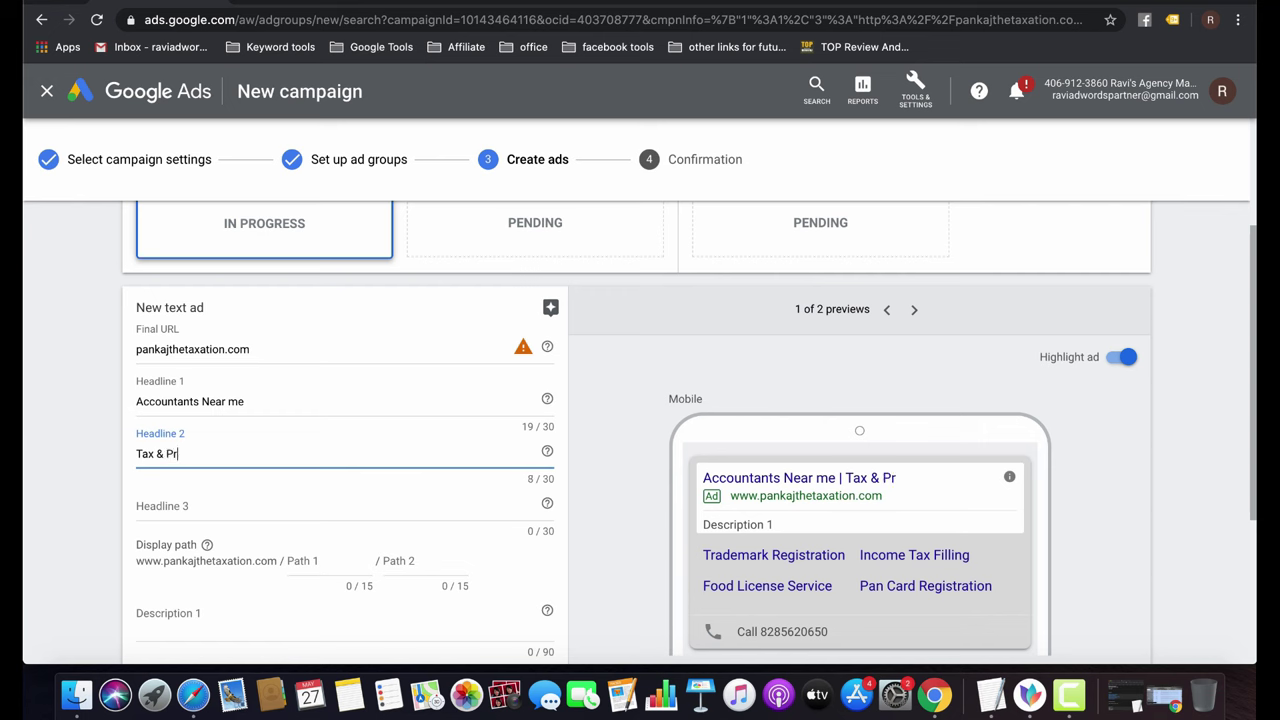
pyautogui.write('eparation Services')
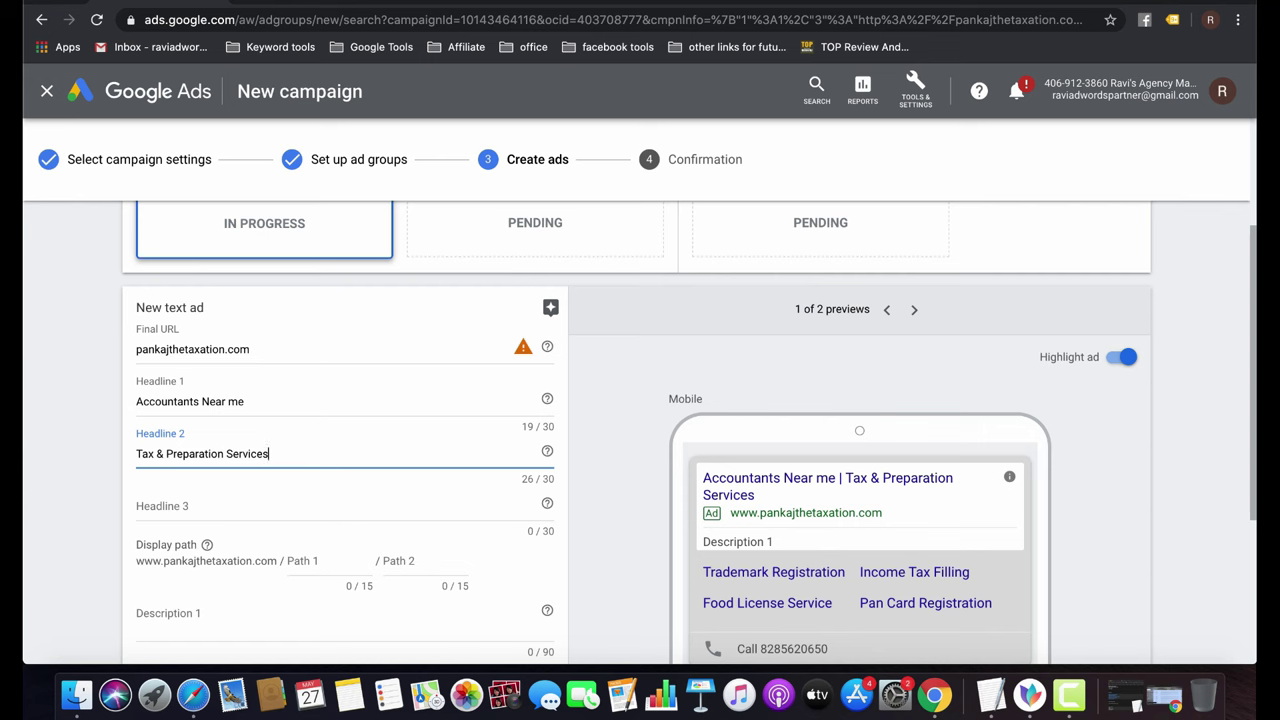
pyautogui.press('super+a')
pyautogui.press('BackSpace')
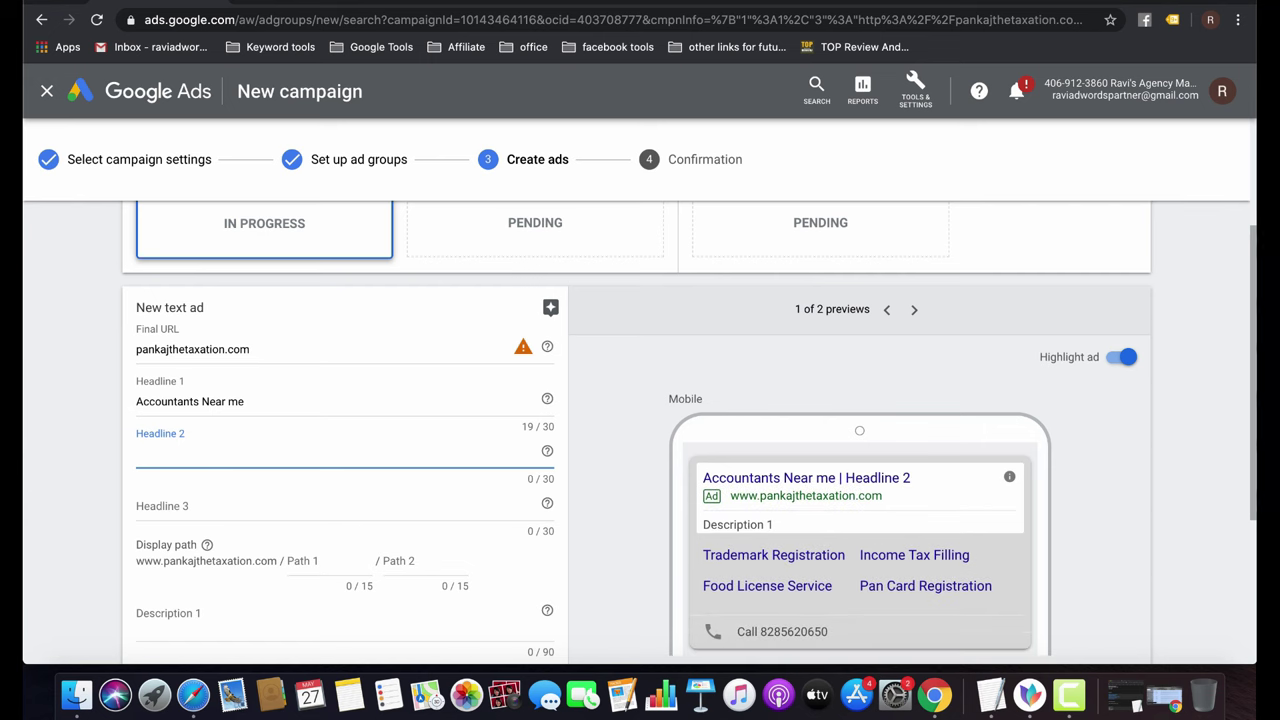
pyautogui.write('Affor')
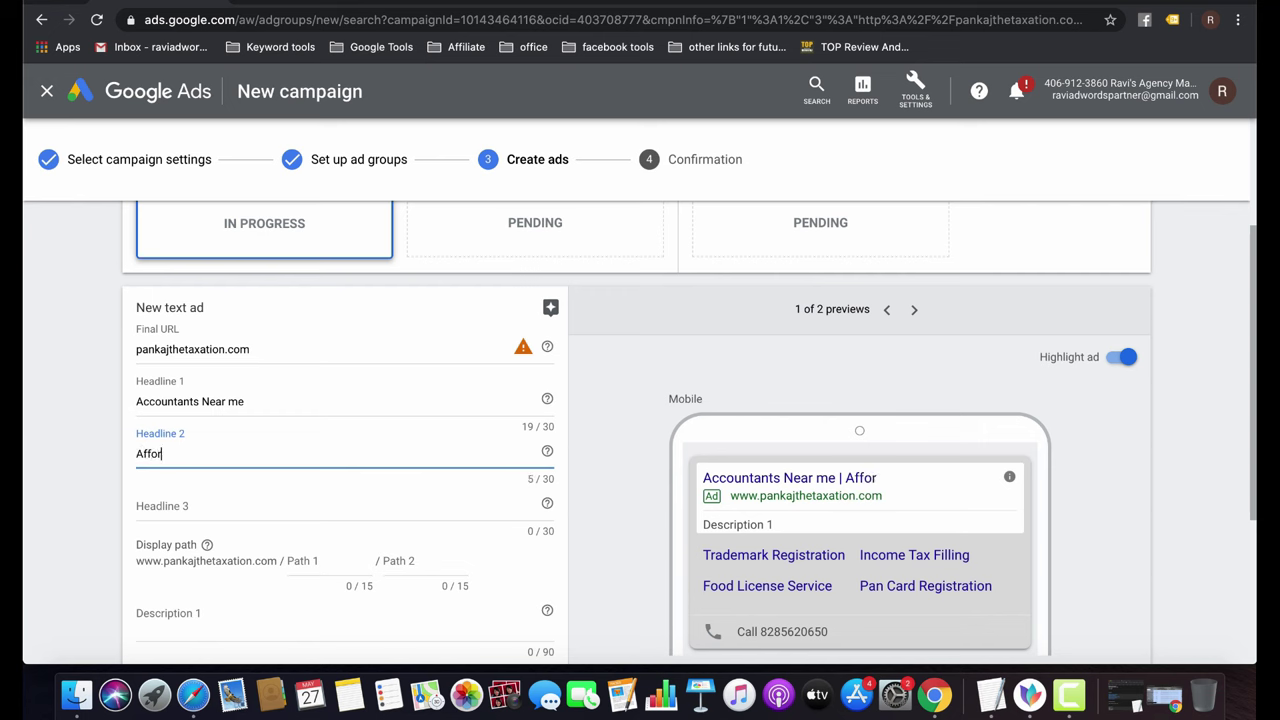
pyautogui.write('dable rates')
pyautogui.click(216, 509)
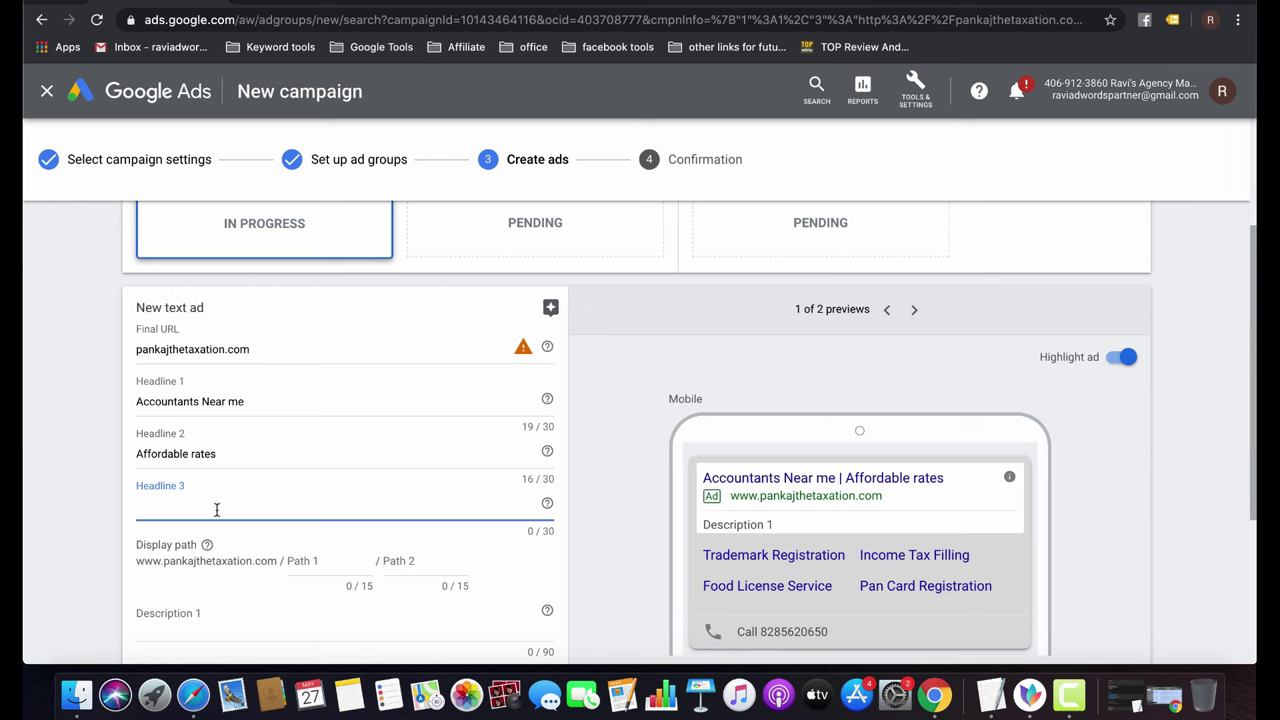
pyautogui.click(326, 559)
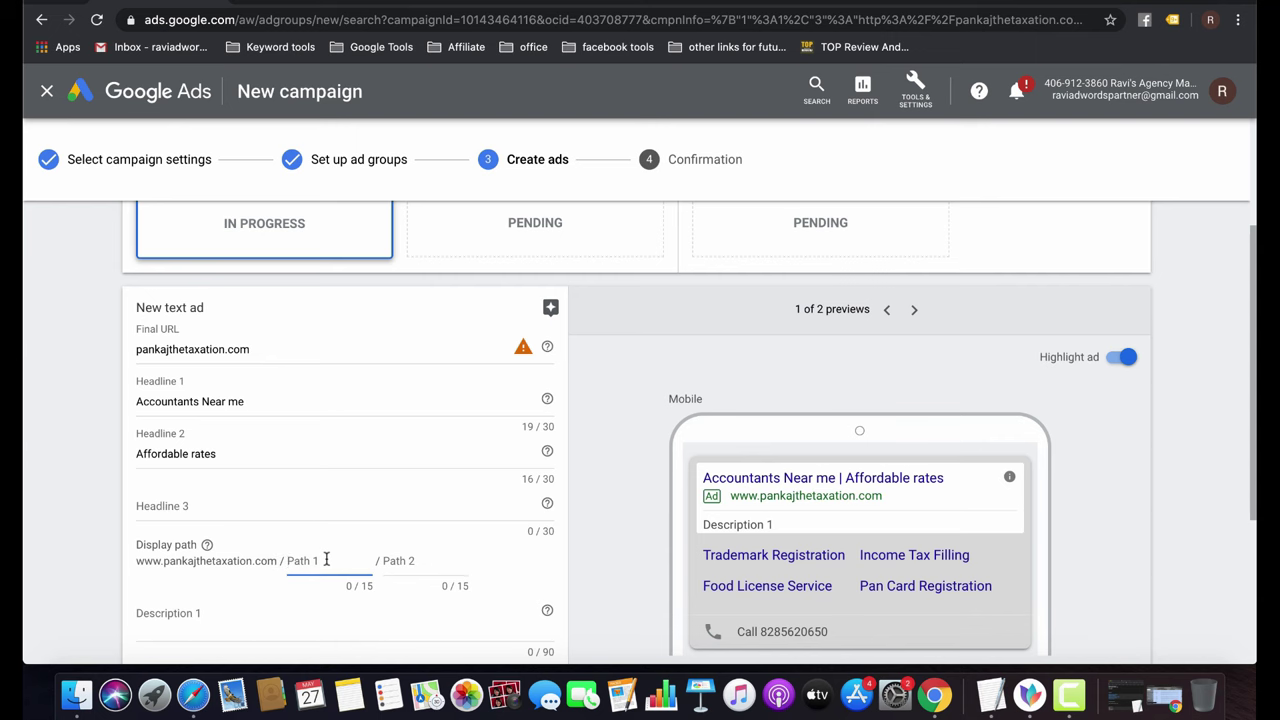
pyautogui.scroll(-2, 326, 559)
# Fill the display path with 'accoutning' in Path 1 and 'services' in Path 2.
pyautogui.click(259, 548)
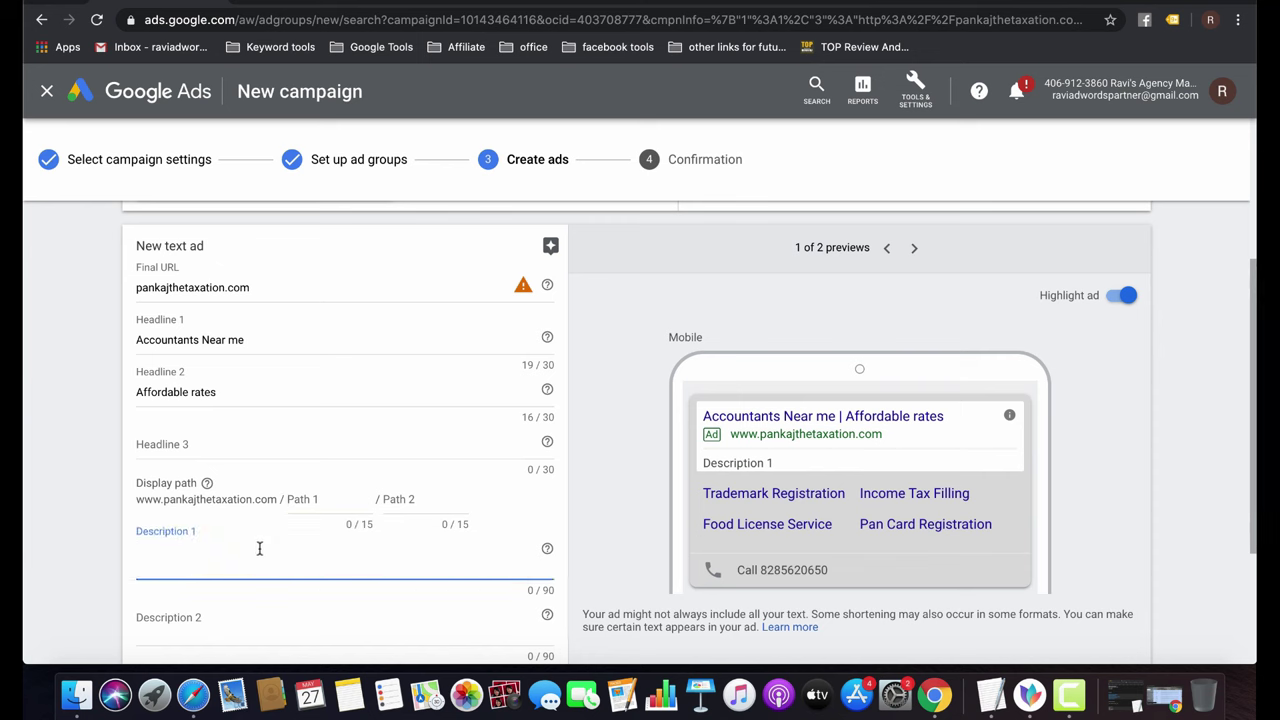
pyautogui.click(340, 493)
pyautogui.write('accou')
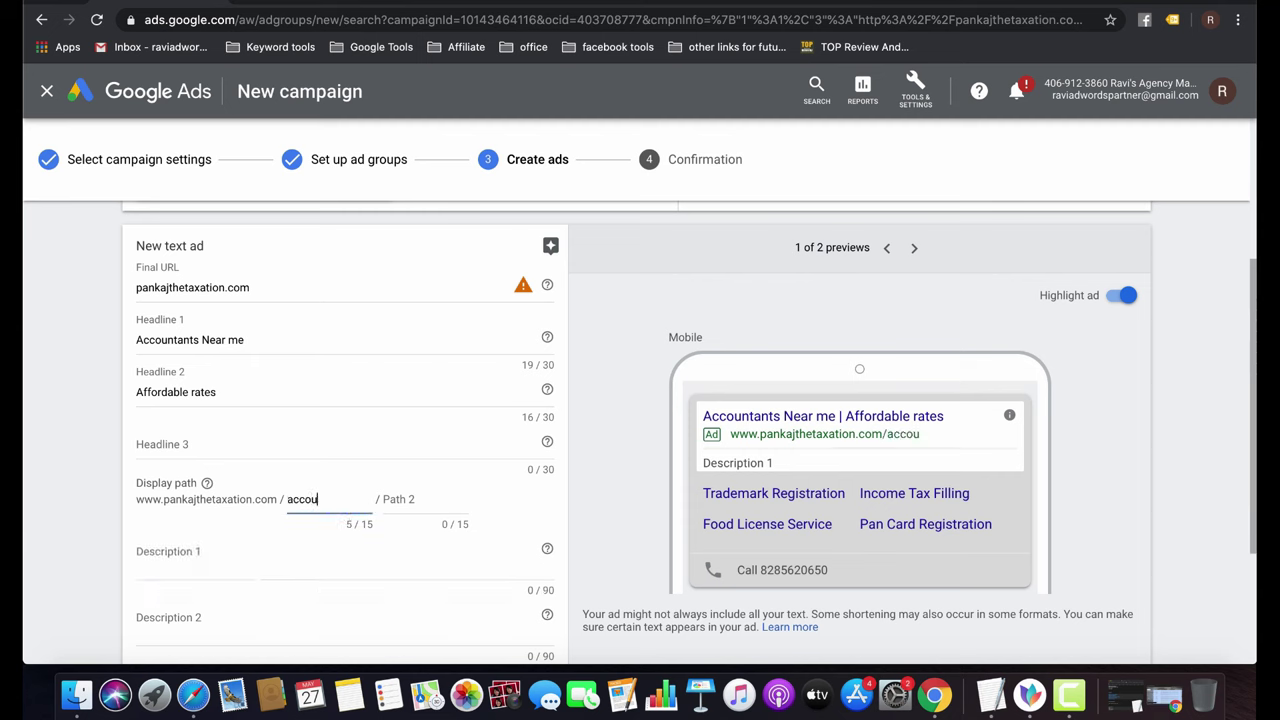
pyautogui.write('tning servic')
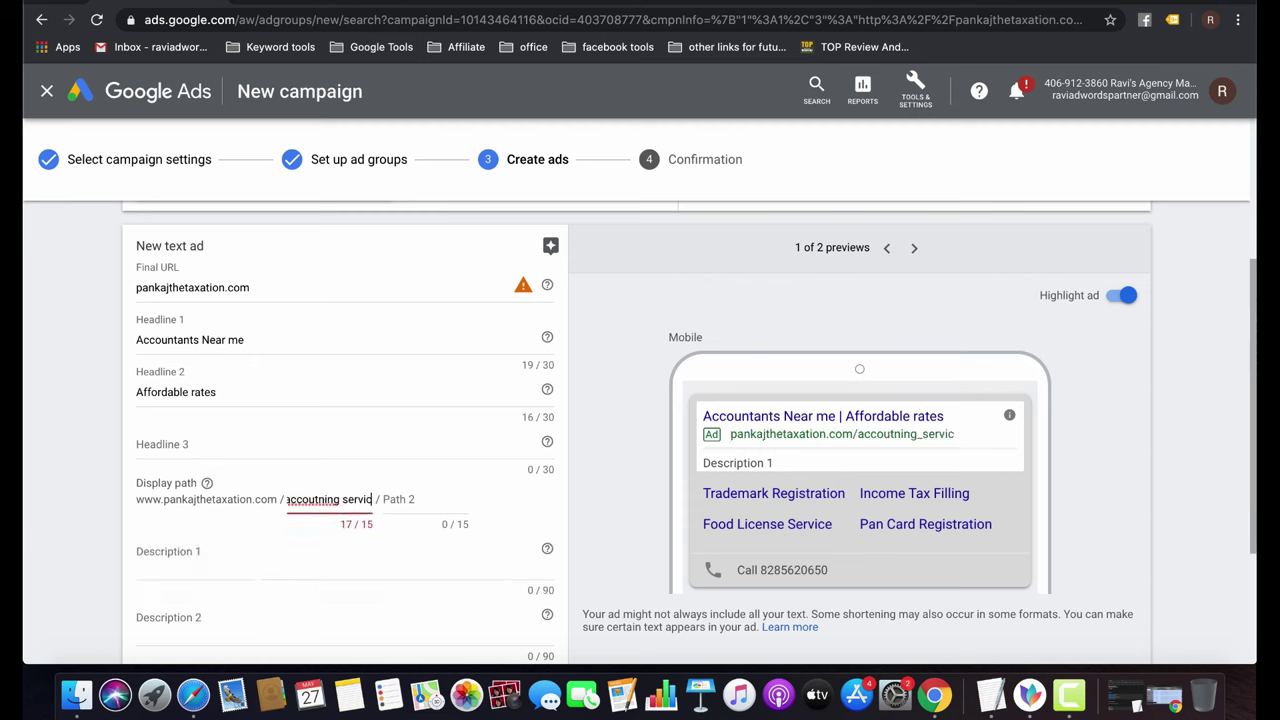
pyautogui.write('es')
pyautogui.hotkey('shift', 'alt', 'Left')
pyautogui.press('BackSpace')
pyautogui.press('BackSpace')
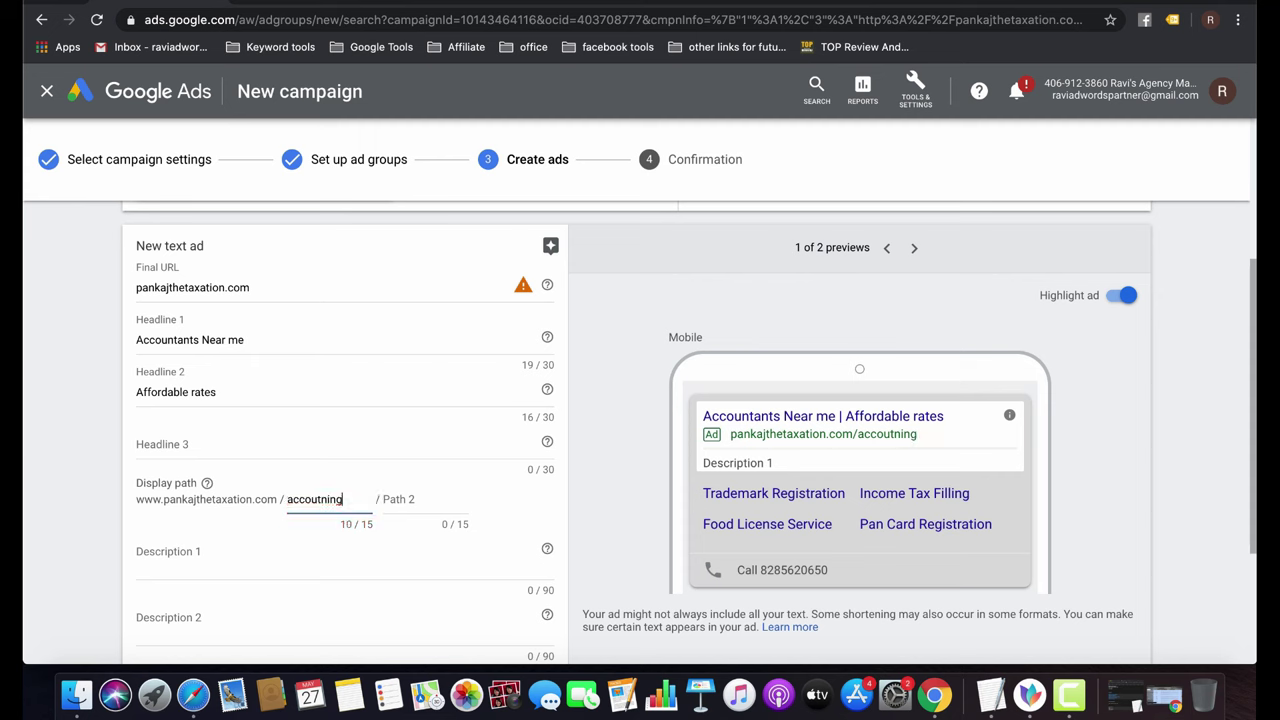
pyautogui.hotkey('shift', 'alt', 'Left')
pyautogui.press('Tab')
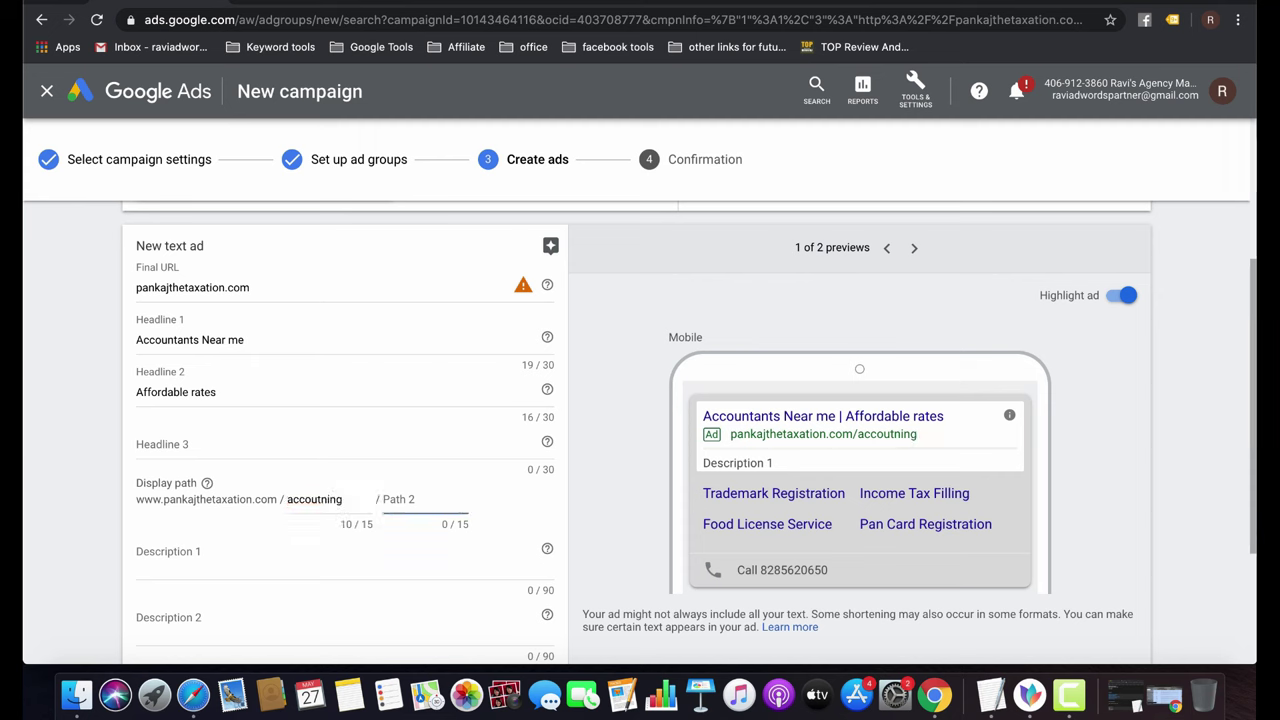
pyautogui.write('http://pankajthetaxation.com/')
pyautogui.press('super+a')
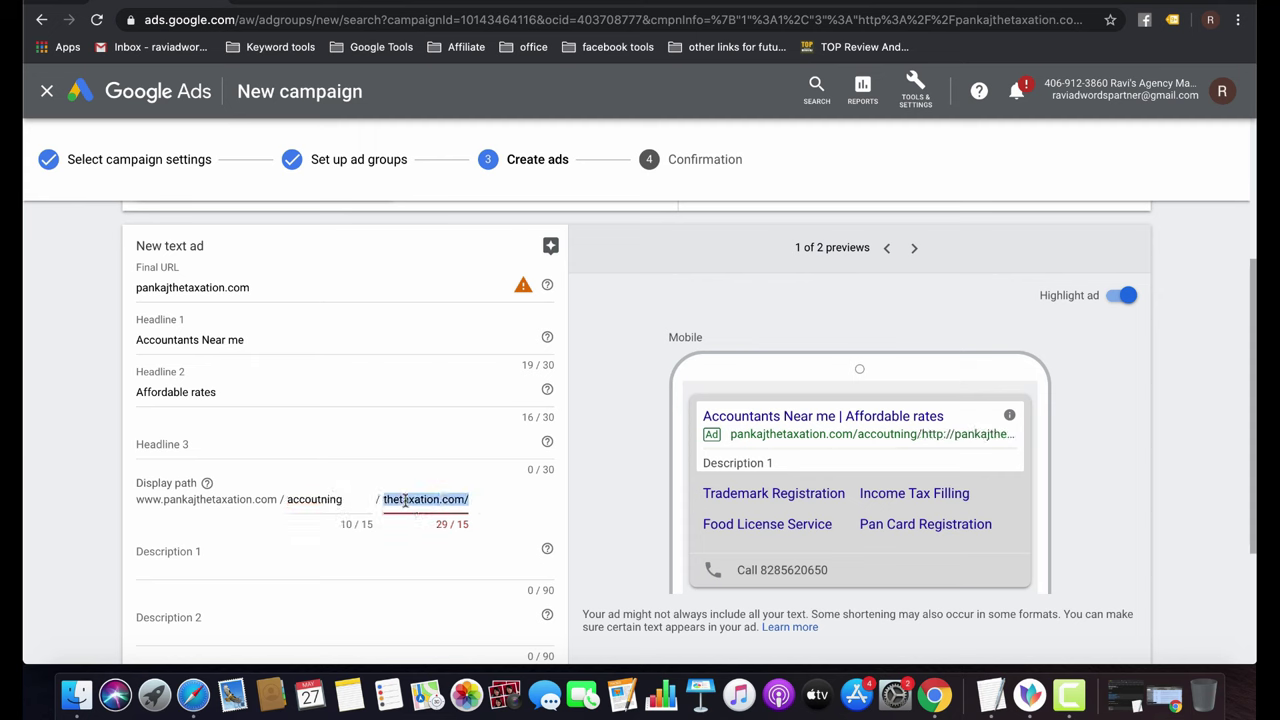
pyautogui.write('services')
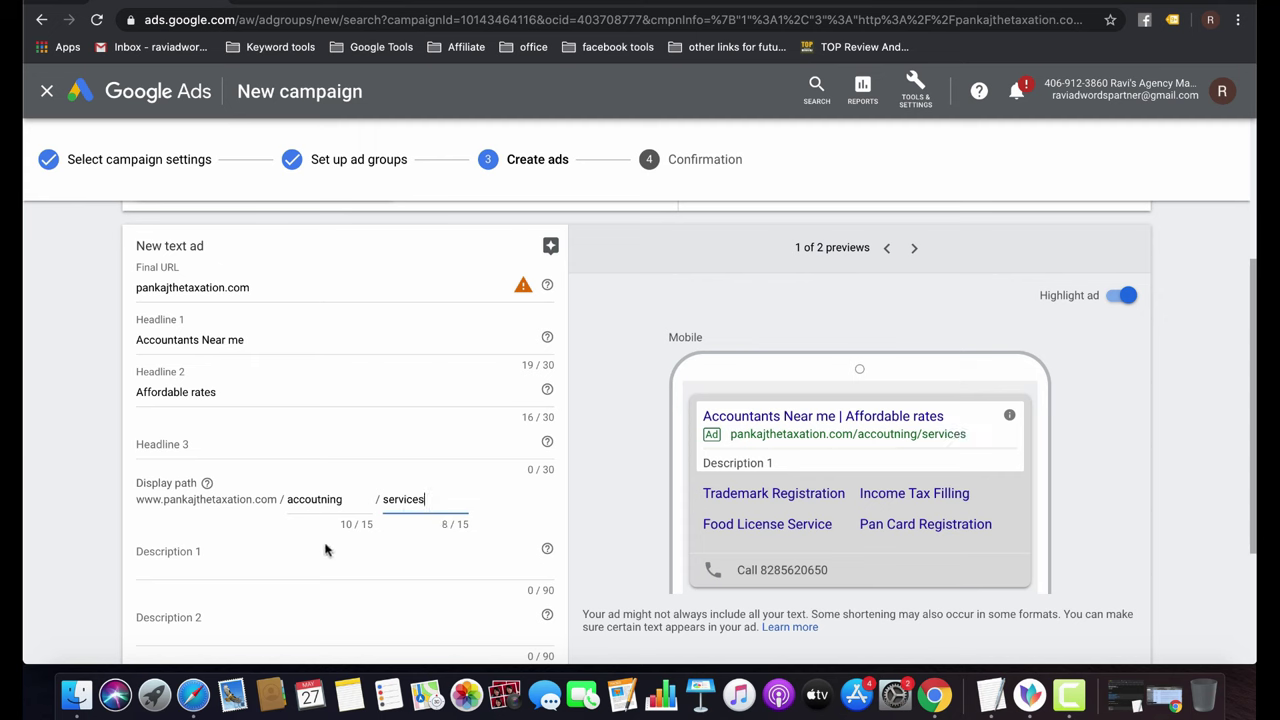
# Switch the ad preview to the desktop version.
pyautogui.click(290, 552)
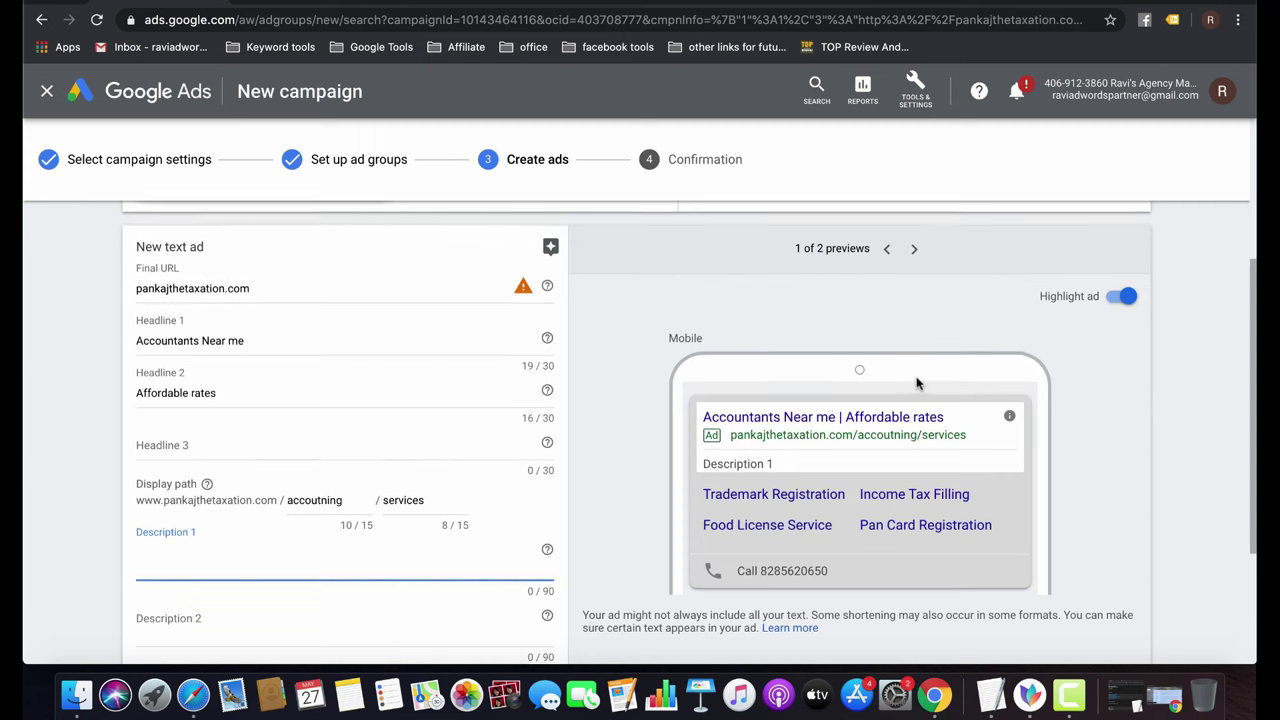
pyautogui.scroll(4, 917, 381)
pyautogui.scroll(-3, 917, 381)
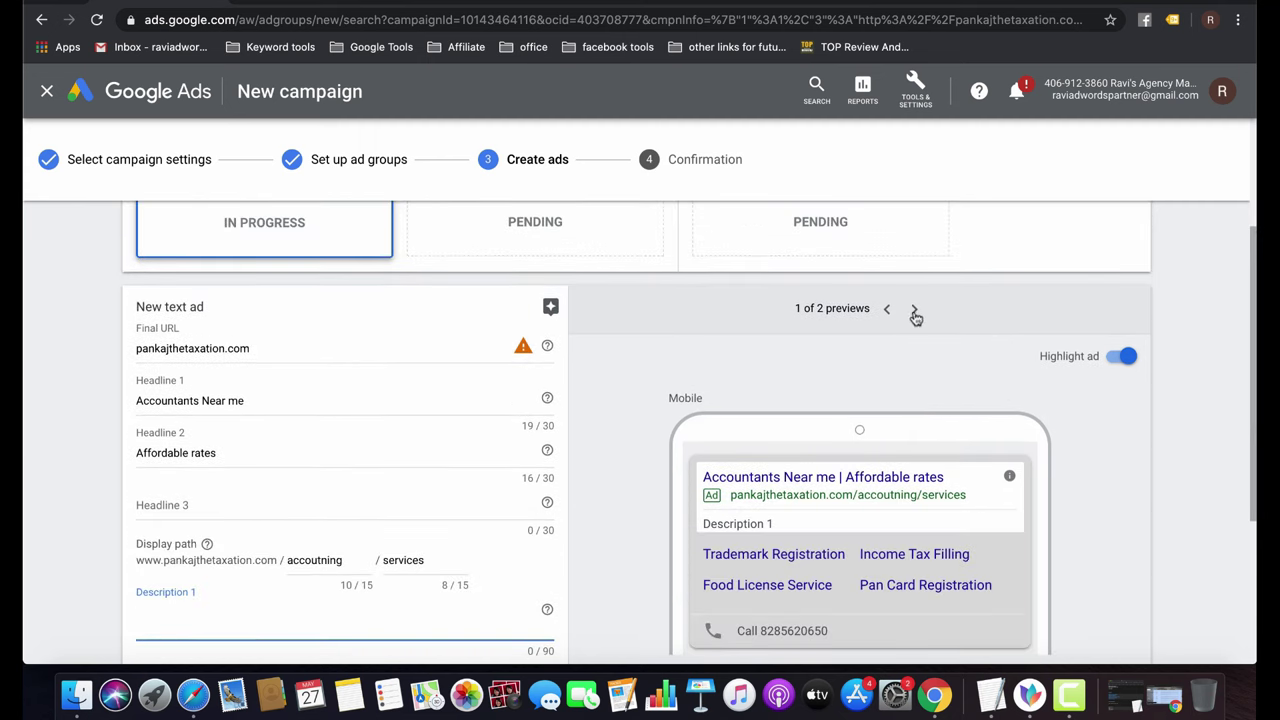
pyautogui.click(913, 309)
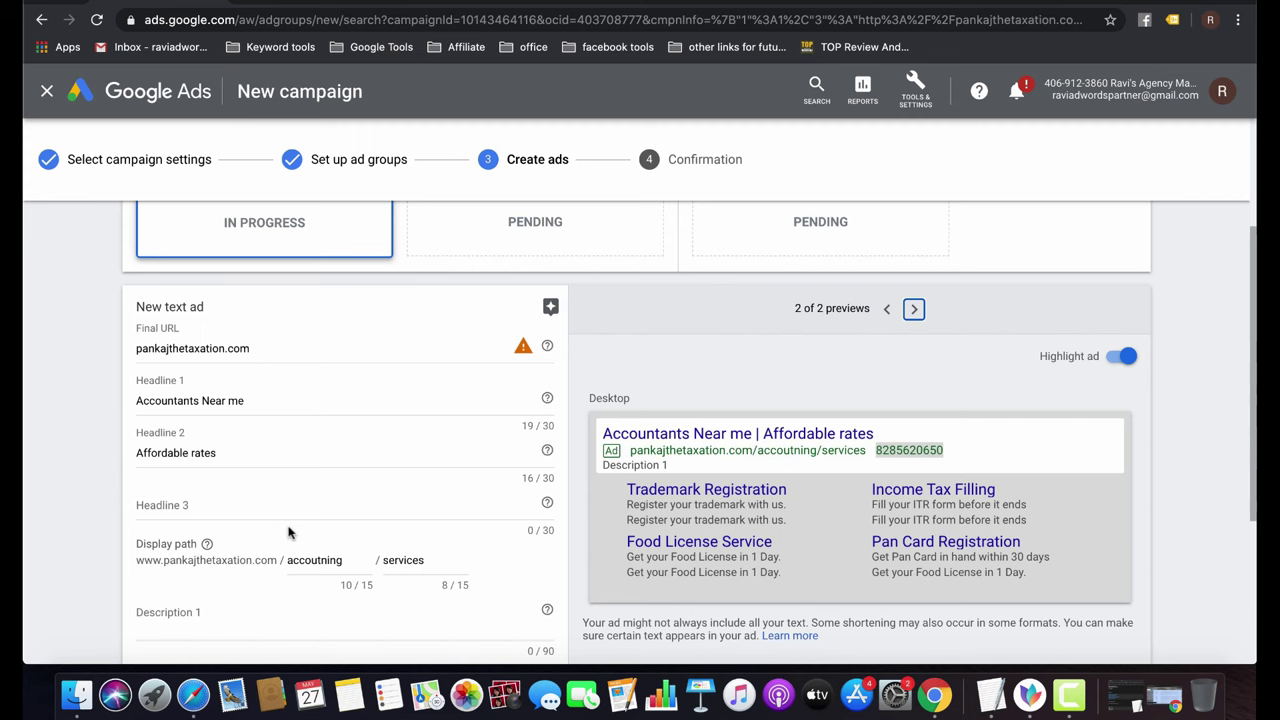
# Enter Description 1 as 'Let us handle your accounts & Bookkeeping.' and mark the ad done.
pyautogui.scroll(-3, 288, 532)
pyautogui.click(217, 500)
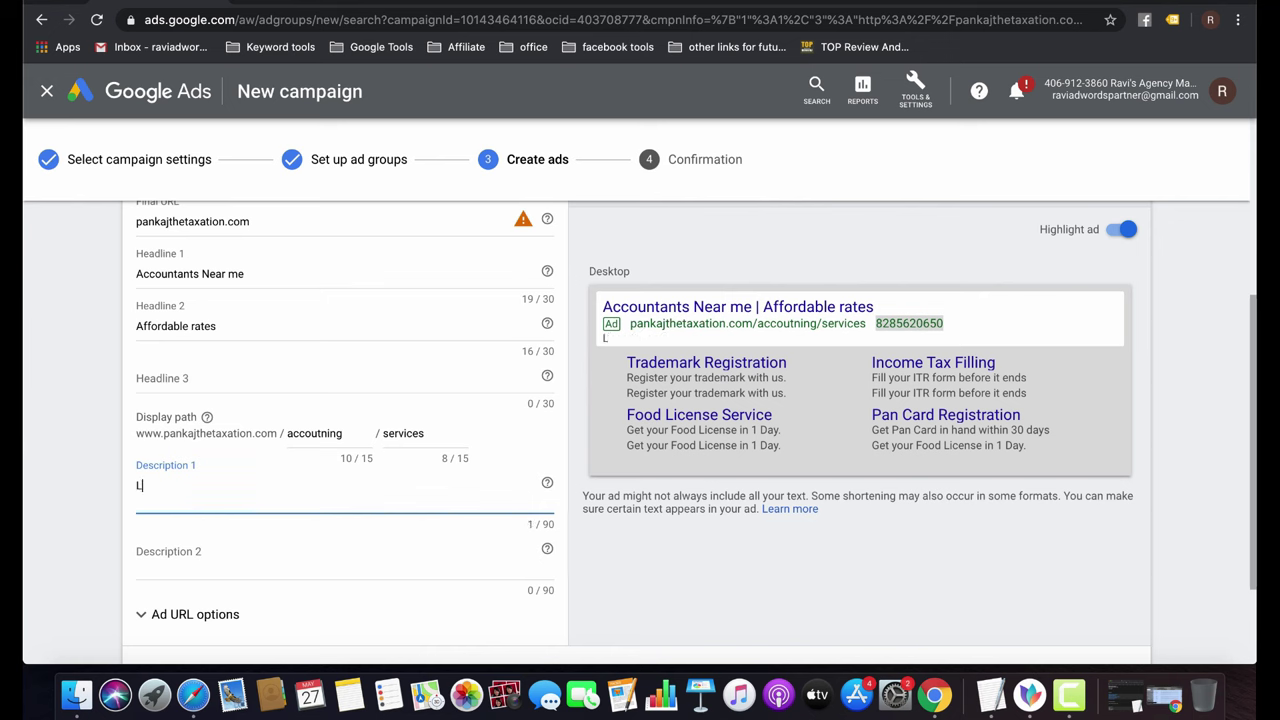
pyautogui.write('You Take c')
pyautogui.press('super+a')
pyautogui.press('BackSpace')
pyautogui.write('Let us handle your ac')
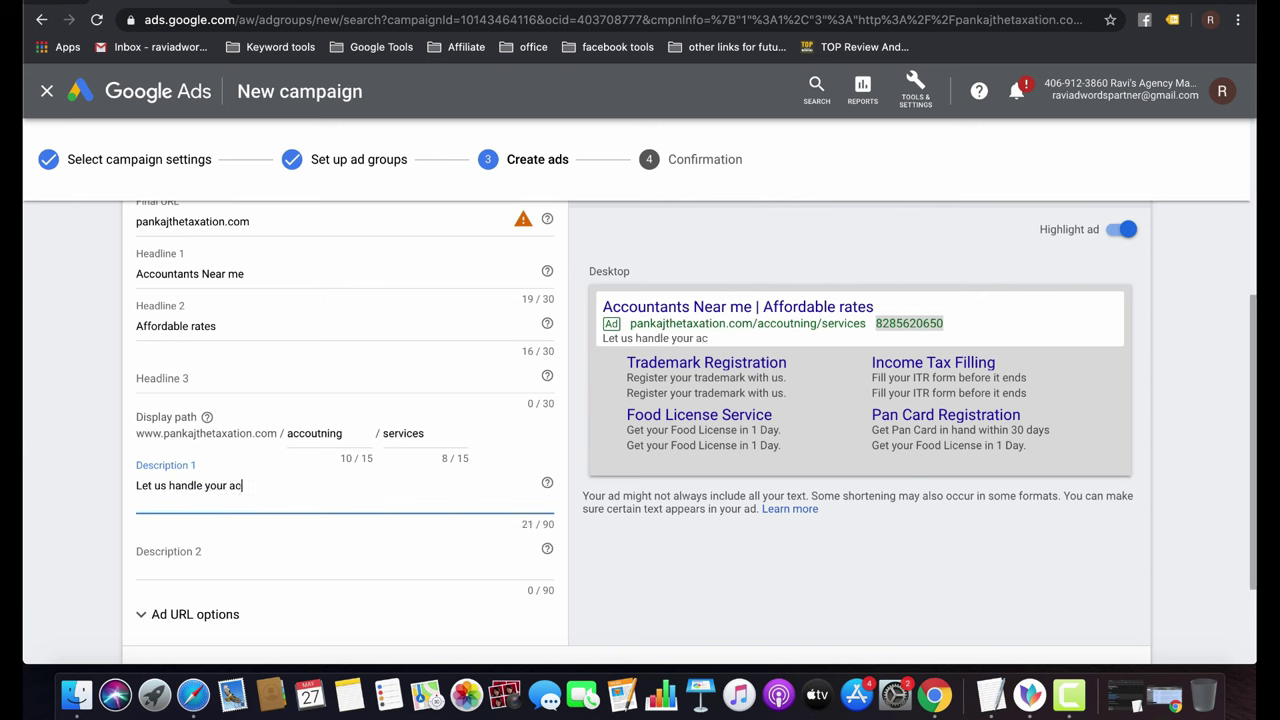
pyautogui.write('counts & Books')
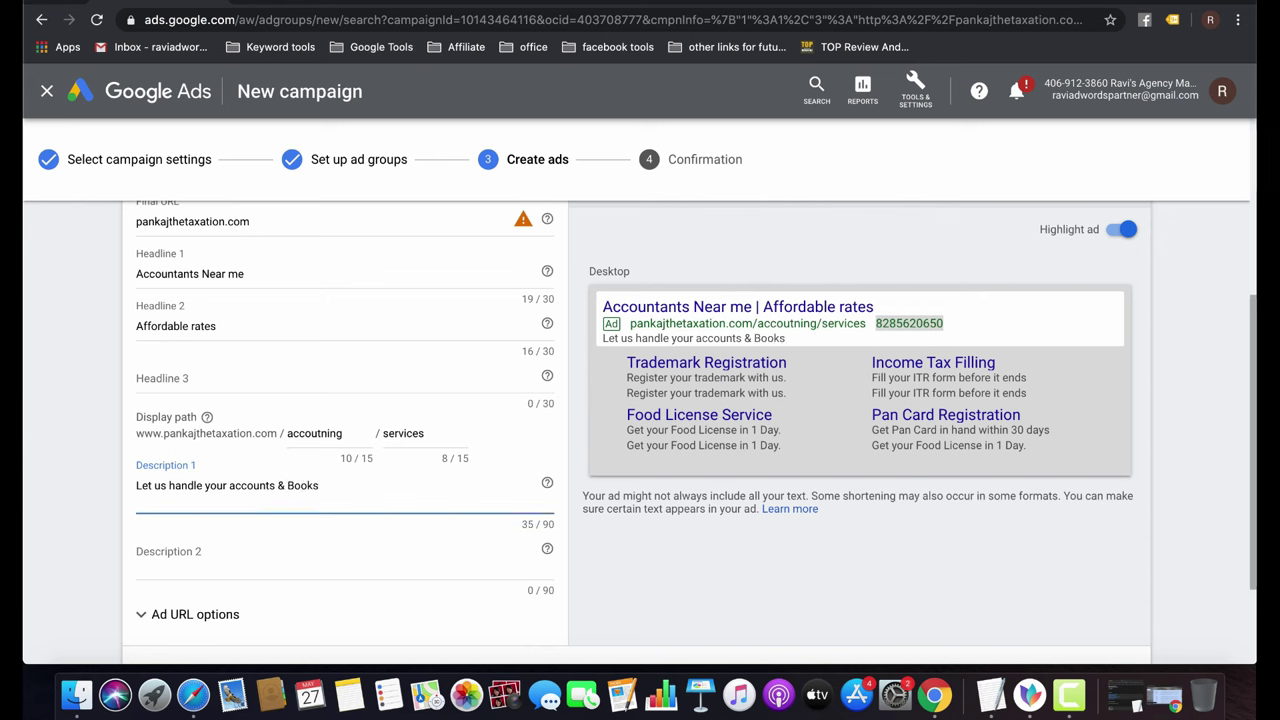
pyautogui.press('BackSpace')
pyautogui.press('BackSpace')
pyautogui.press('BackSpace')
pyautogui.press('BackSpace')
pyautogui.press('BackSpace')
pyautogui.press('BackSpace')
pyautogui.press('BackSpace')
pyautogui.write('& Bookk')
pyautogui.write('eeping')
pyautogui.write(' and')
pyautogui.write('YOu')
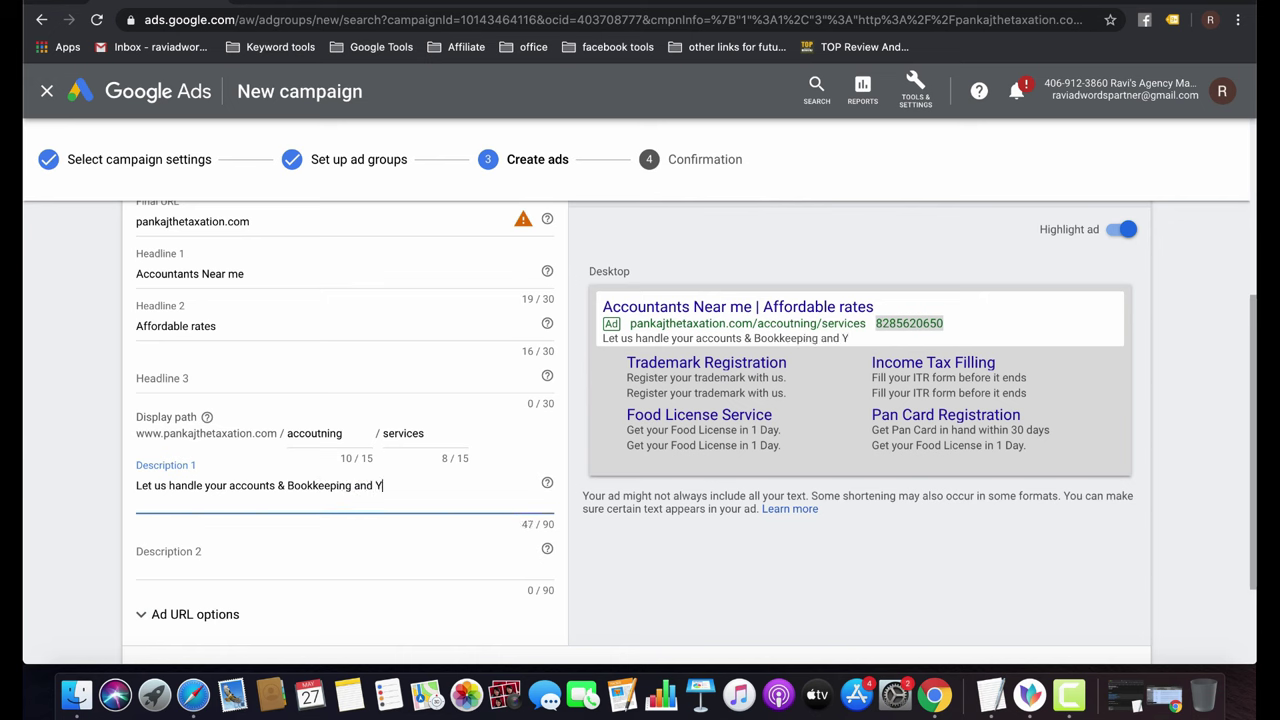
pyautogui.press('BackSpace')
pyautogui.press('BackSpace')
pyautogui.press('BackSpace')
pyautogui.press('BackSpace')
pyautogui.press('BackSpace')
pyautogui.press('BackSpace')
pyautogui.press('BackSpace')
pyautogui.write('.')
pyautogui.scroll(-3, 320, 605)
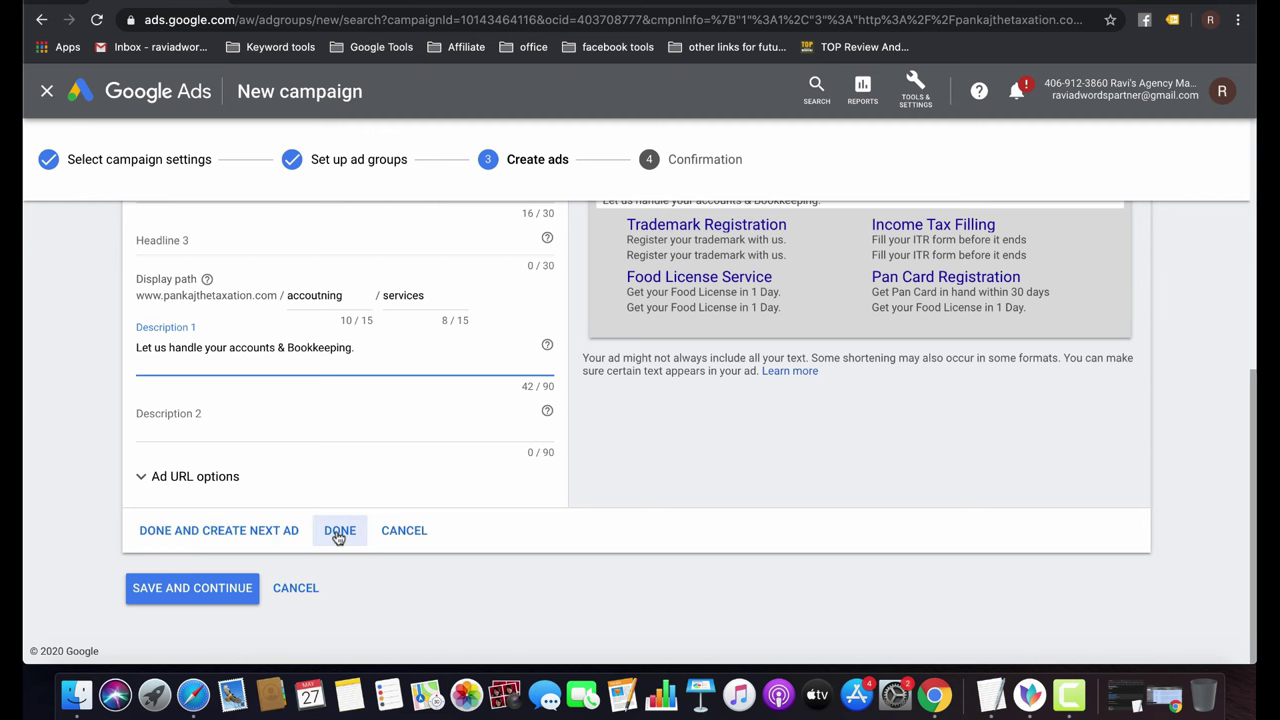
pyautogui.click(339, 532)
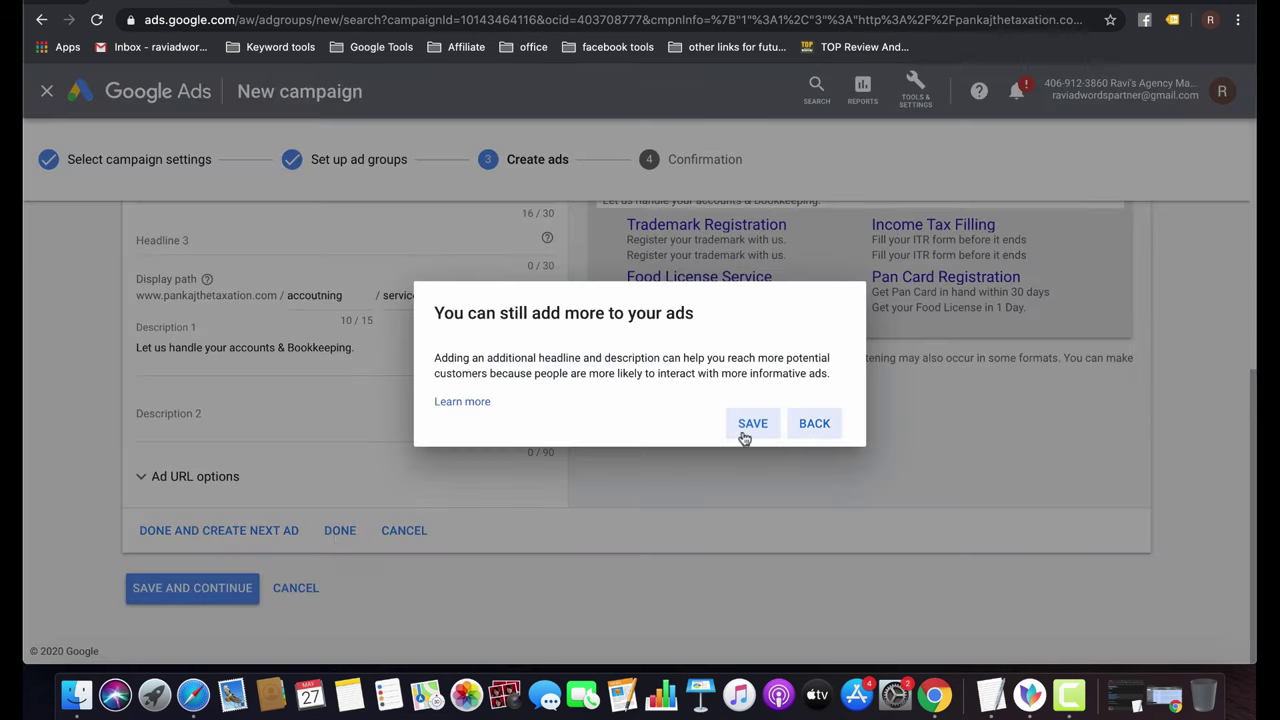
# Save the first text ad without additions and start a second text ad.
pyautogui.click(755, 432)
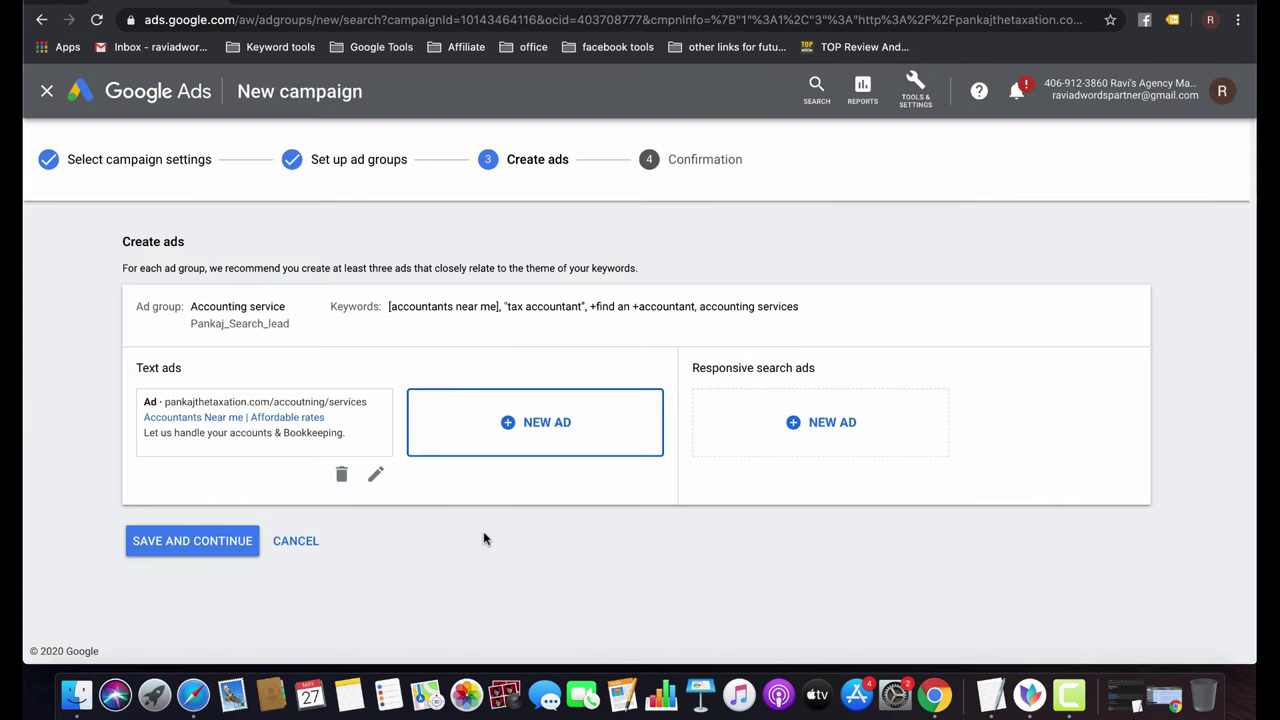
pyautogui.click(546, 420)
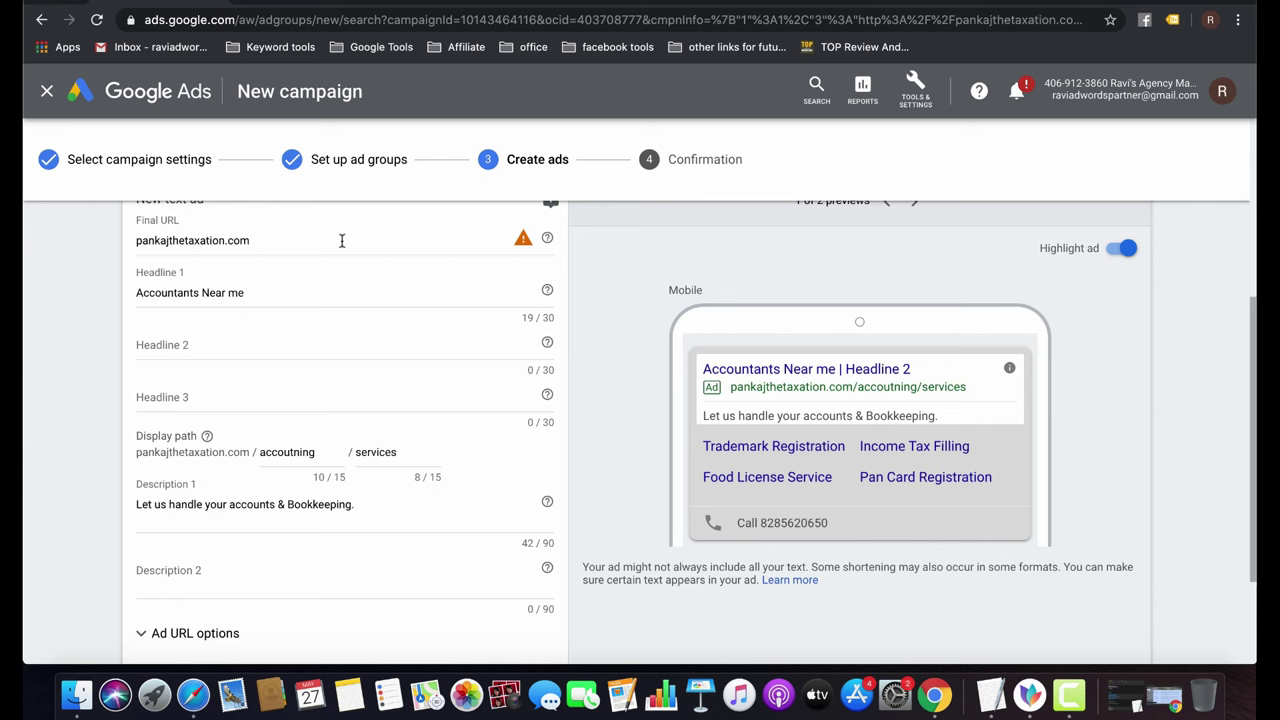
# Replace the second ad's Headline 1 with 'Accountants in your area', lowercasing the 'y'.
pyautogui.tripleClick(279, 294)
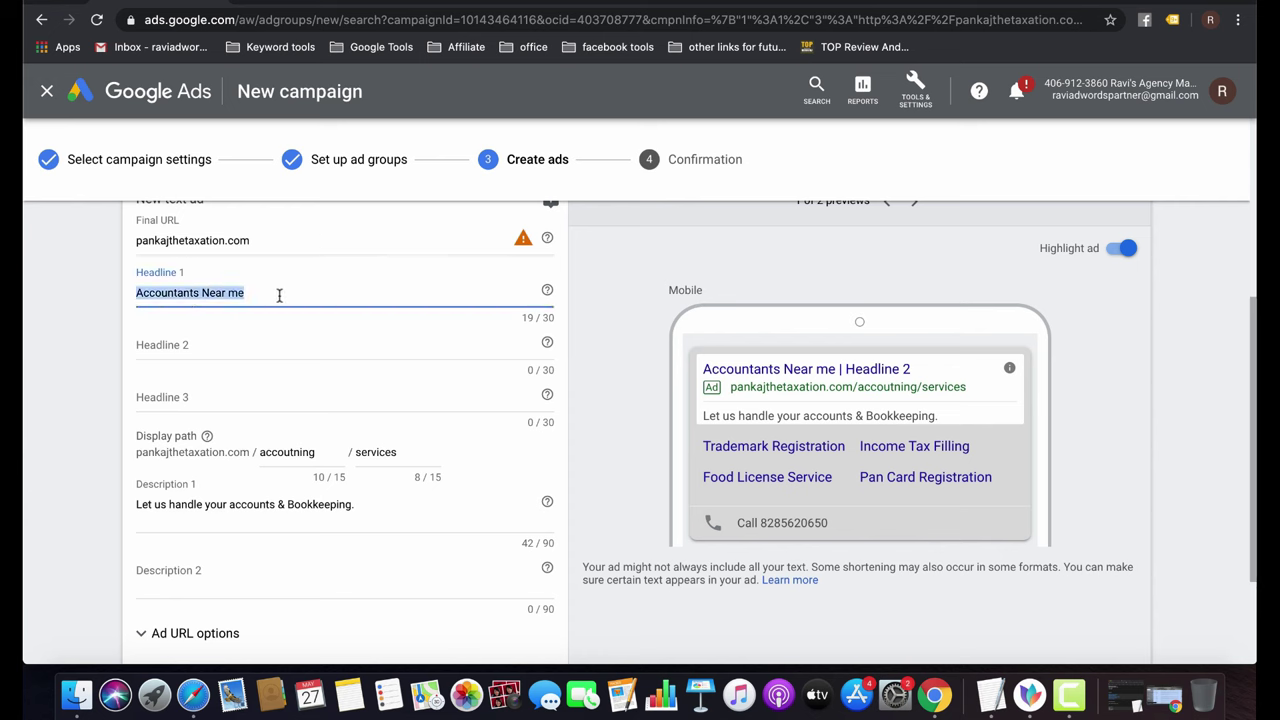
pyautogui.write('Accoun')
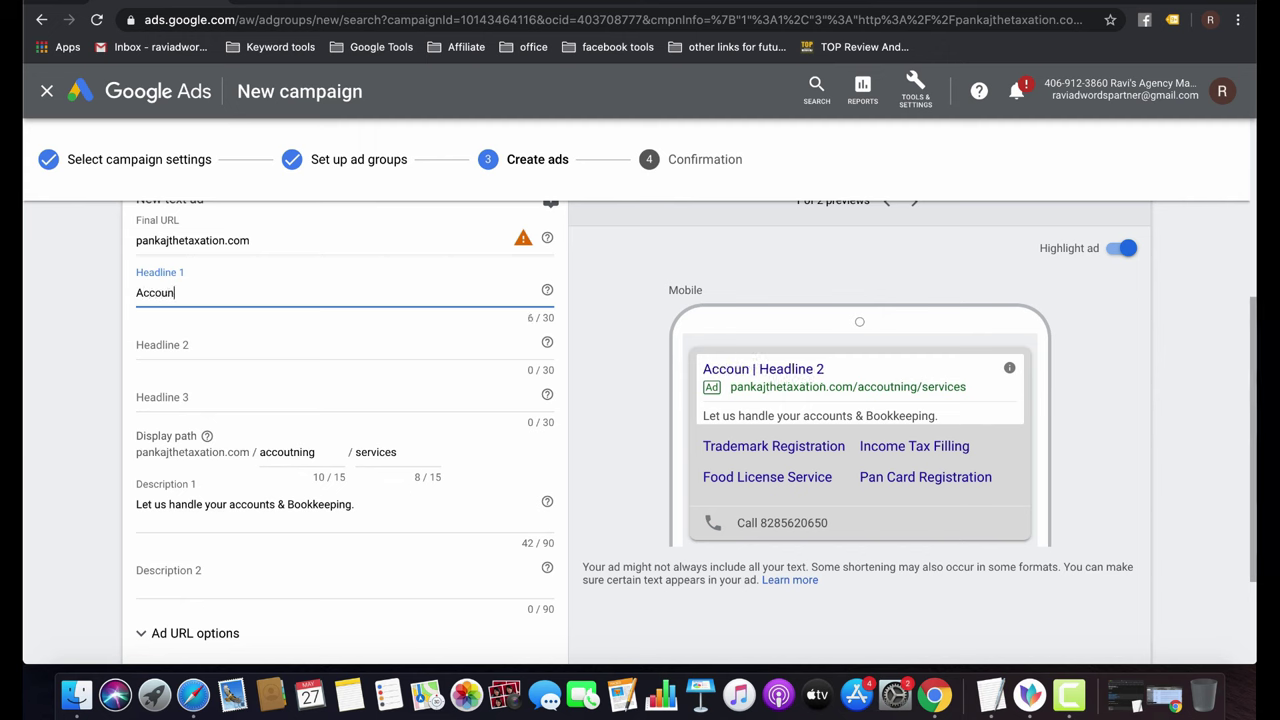
pyautogui.write('tant')
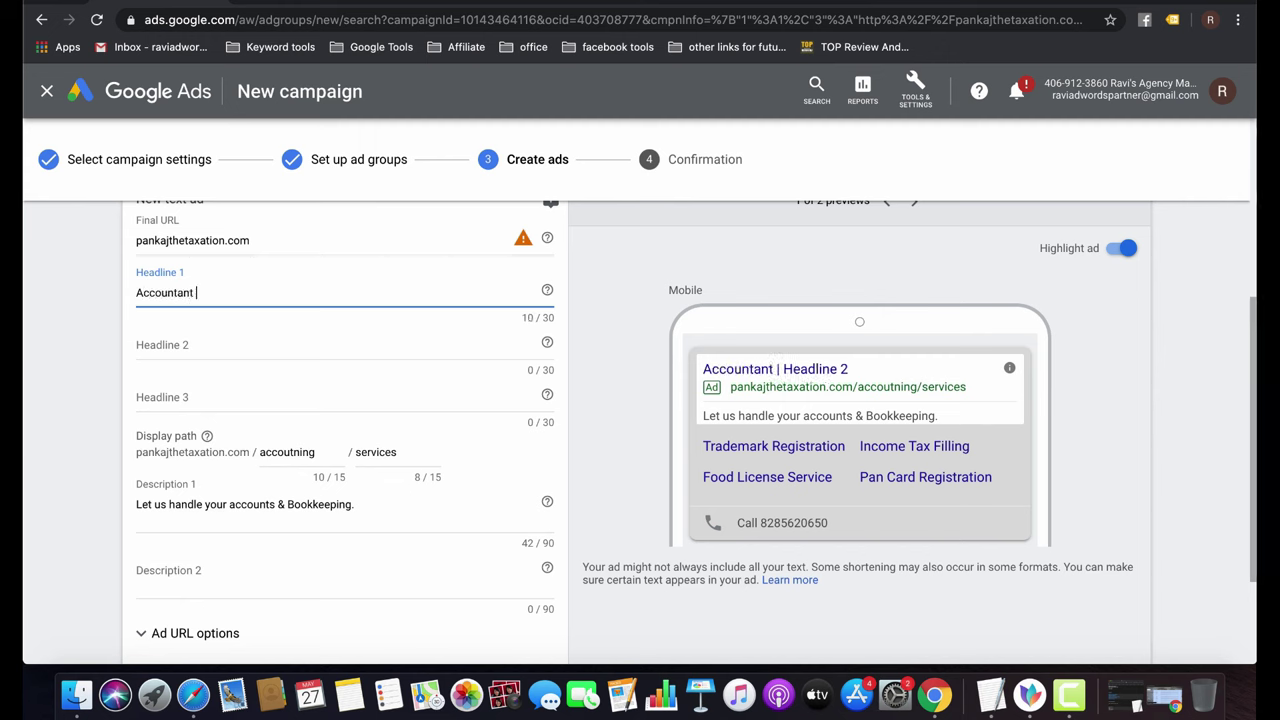
pyautogui.write('s in Y')
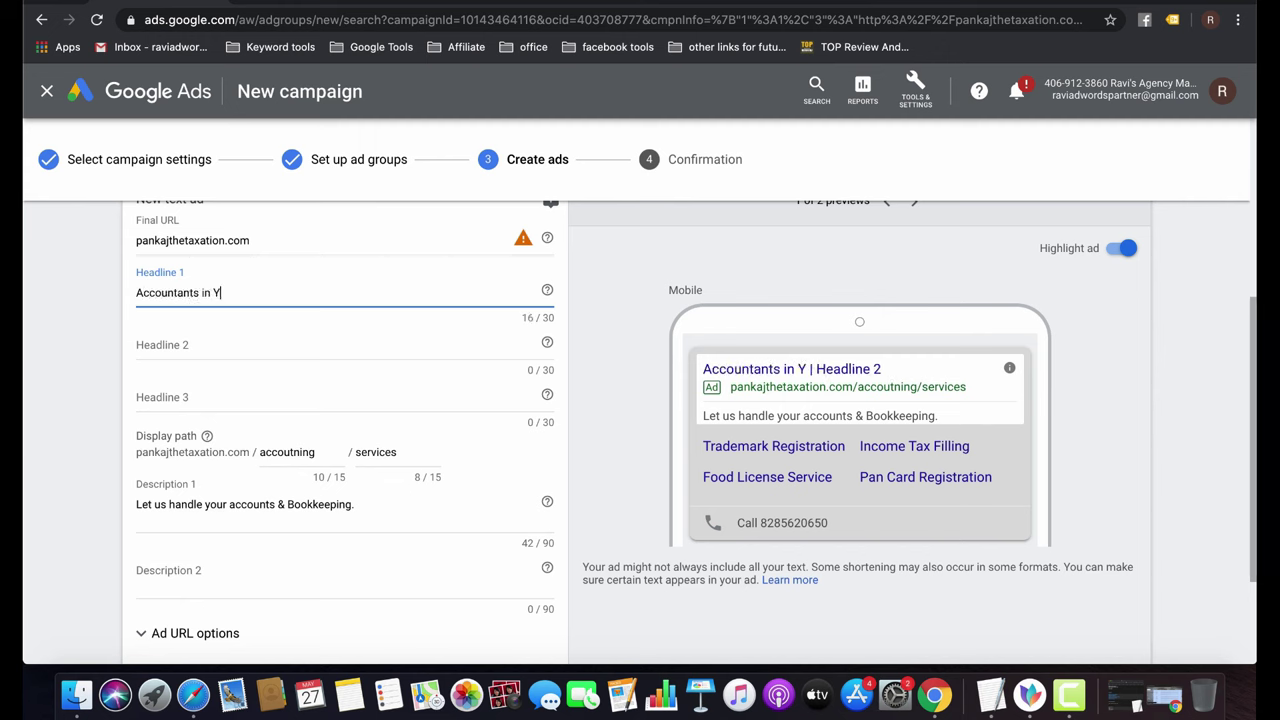
pyautogui.write('our area')
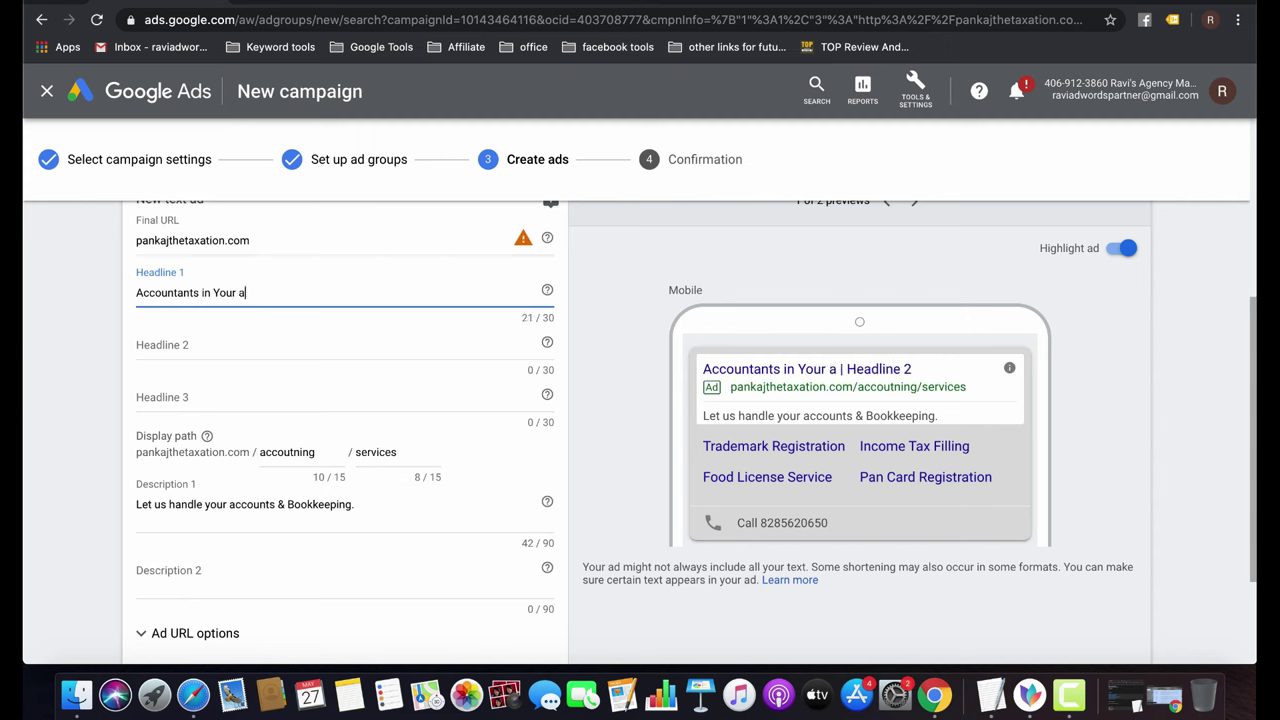
pyautogui.click(223, 289)
pyautogui.press('BackSpace')
pyautogui.write('y')
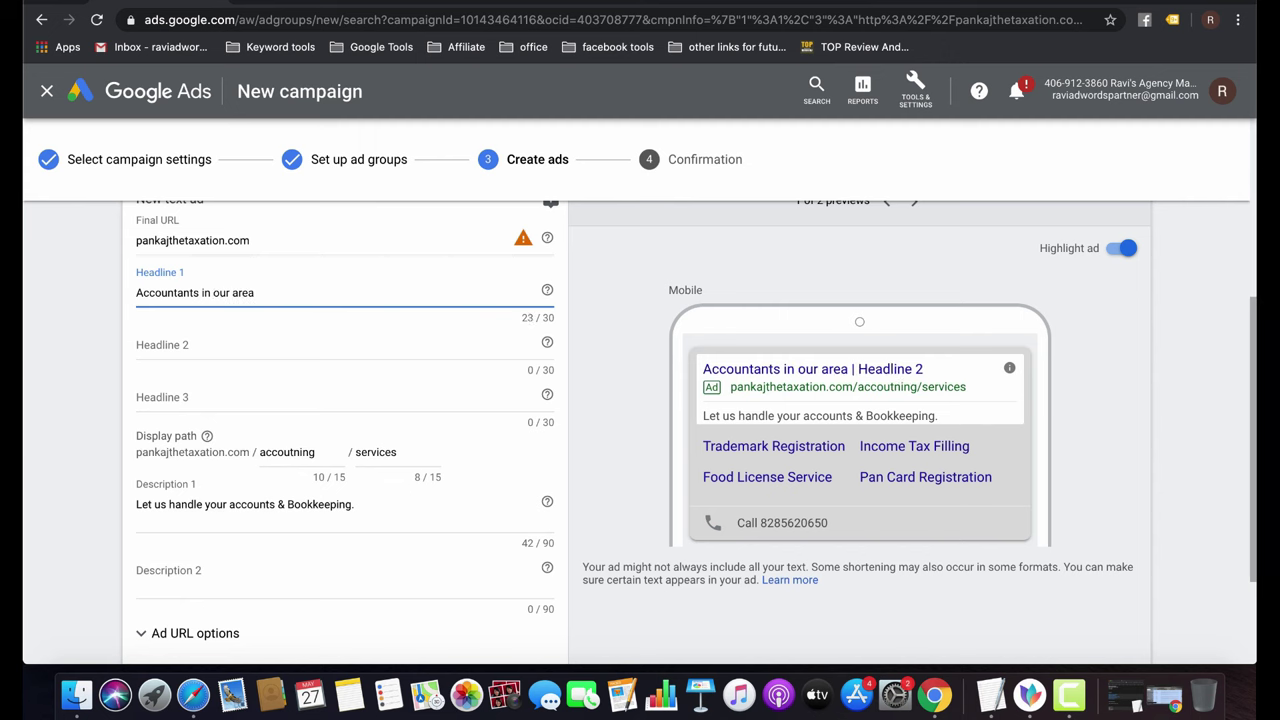
pyautogui.click(298, 342)
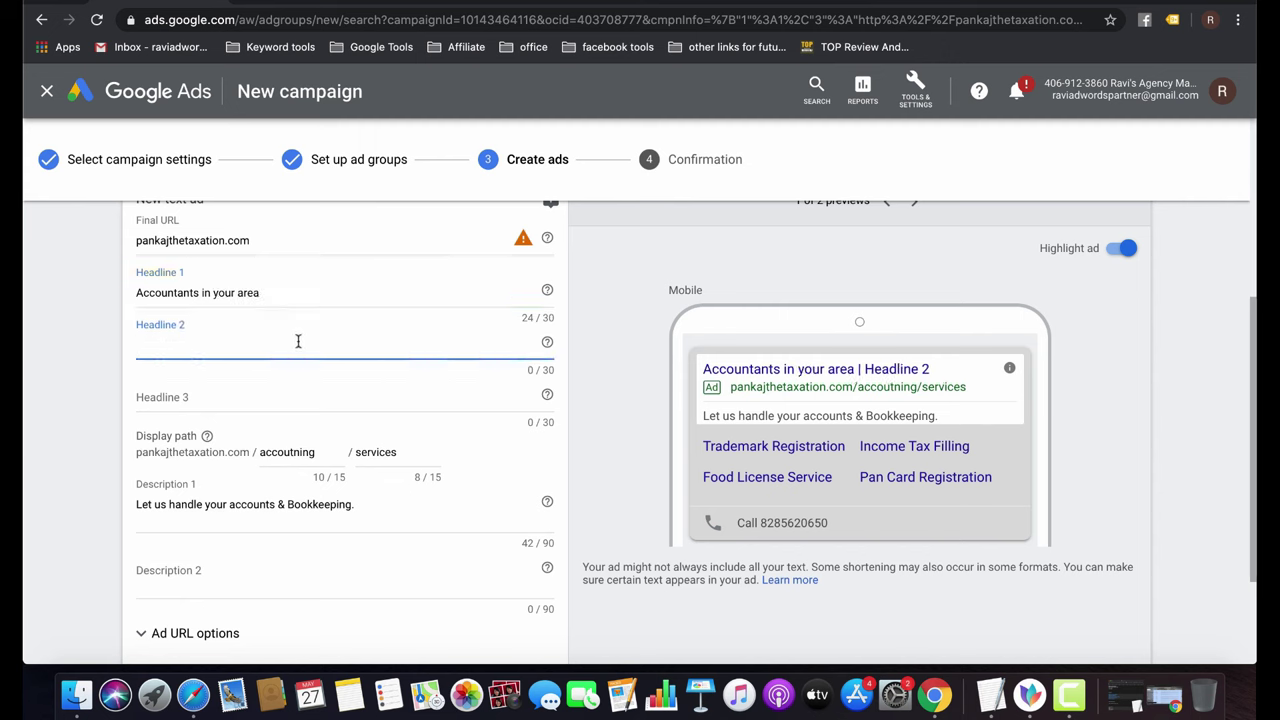
pyautogui.doubleClick(243, 291)
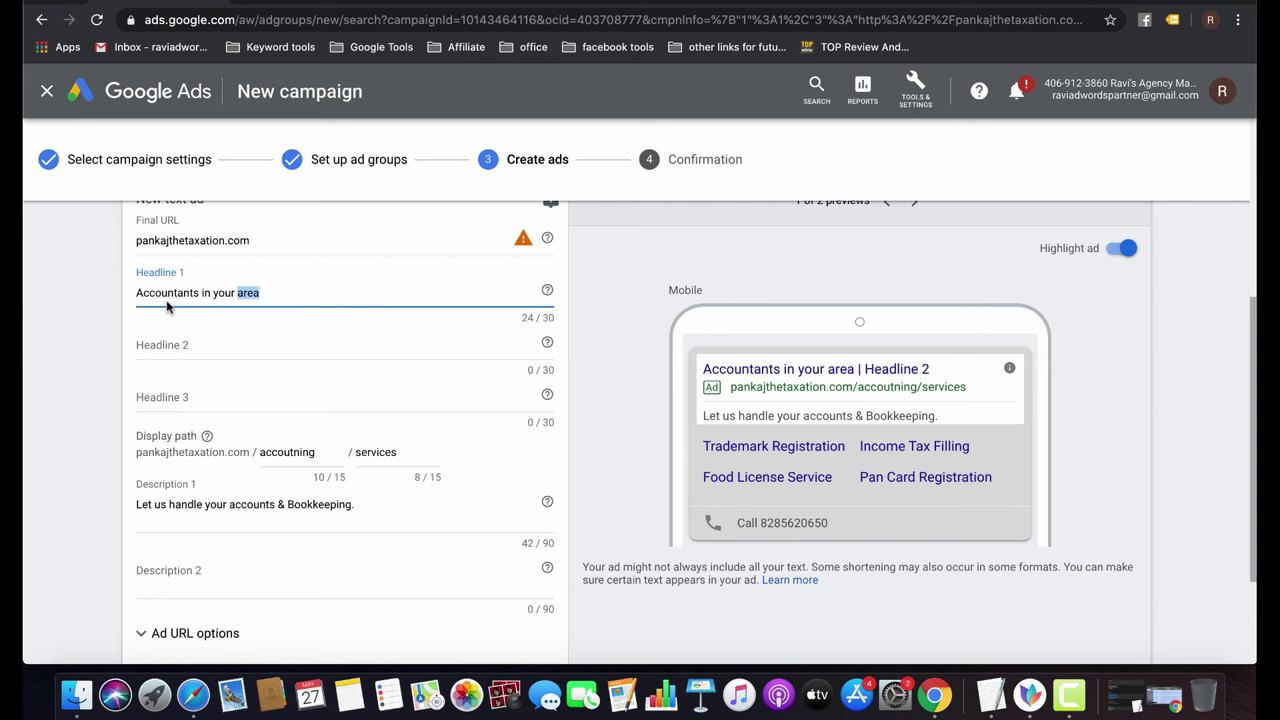
pyautogui.click(196, 347)
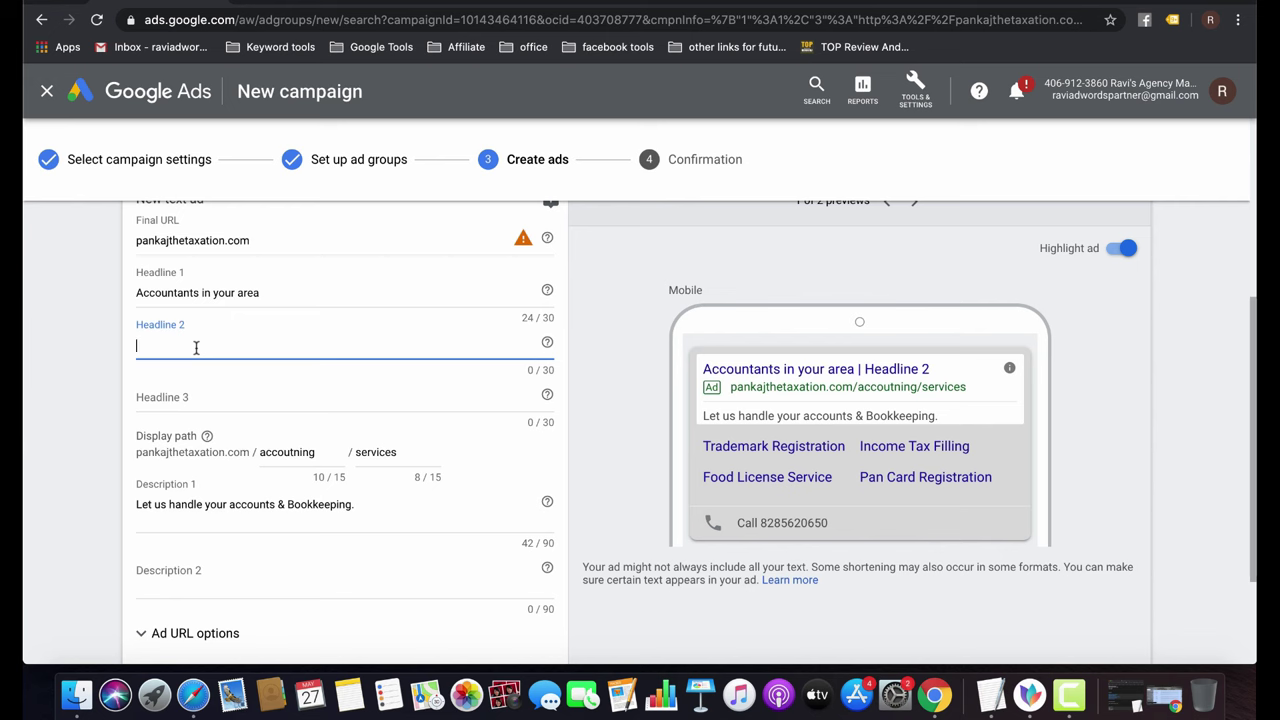
# Set the second ad's Headline 2 to 'Handled 150+ Clients in India'.
pyautogui.write('Affordabl')
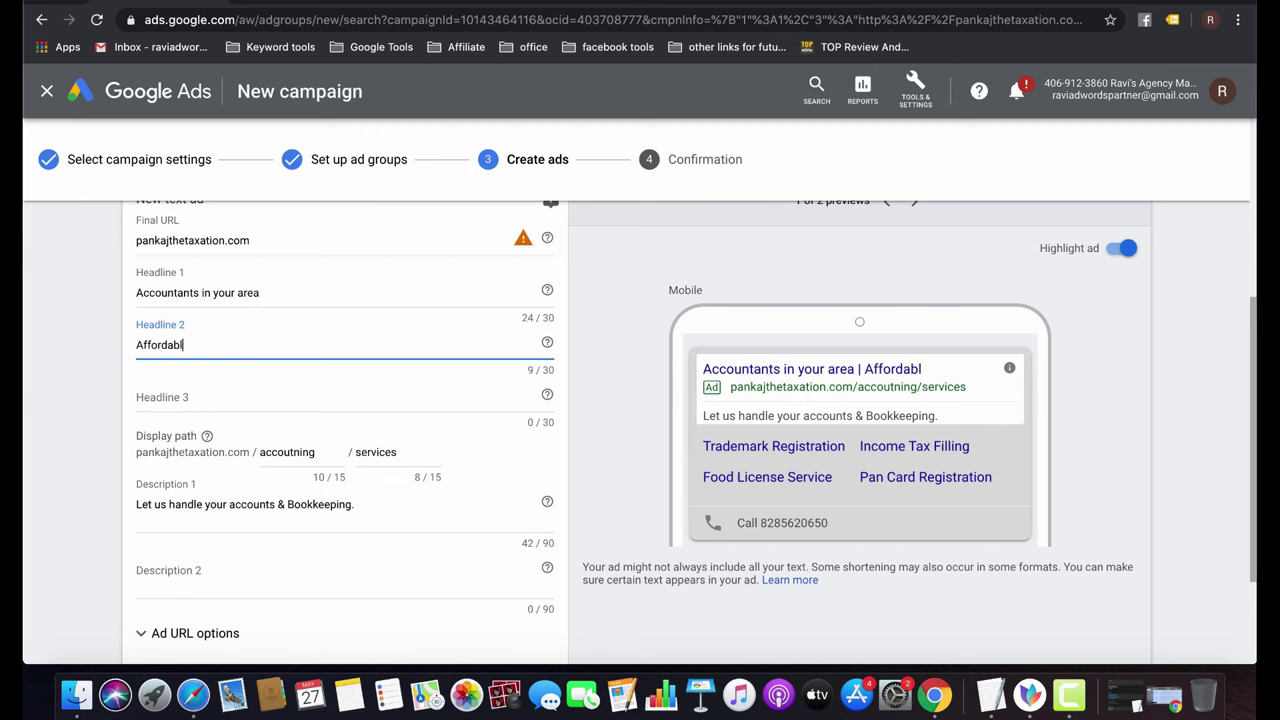
pyautogui.write('e rates')
pyautogui.hotkey('ctrl', 'a')
pyautogui.press('BackSpace')
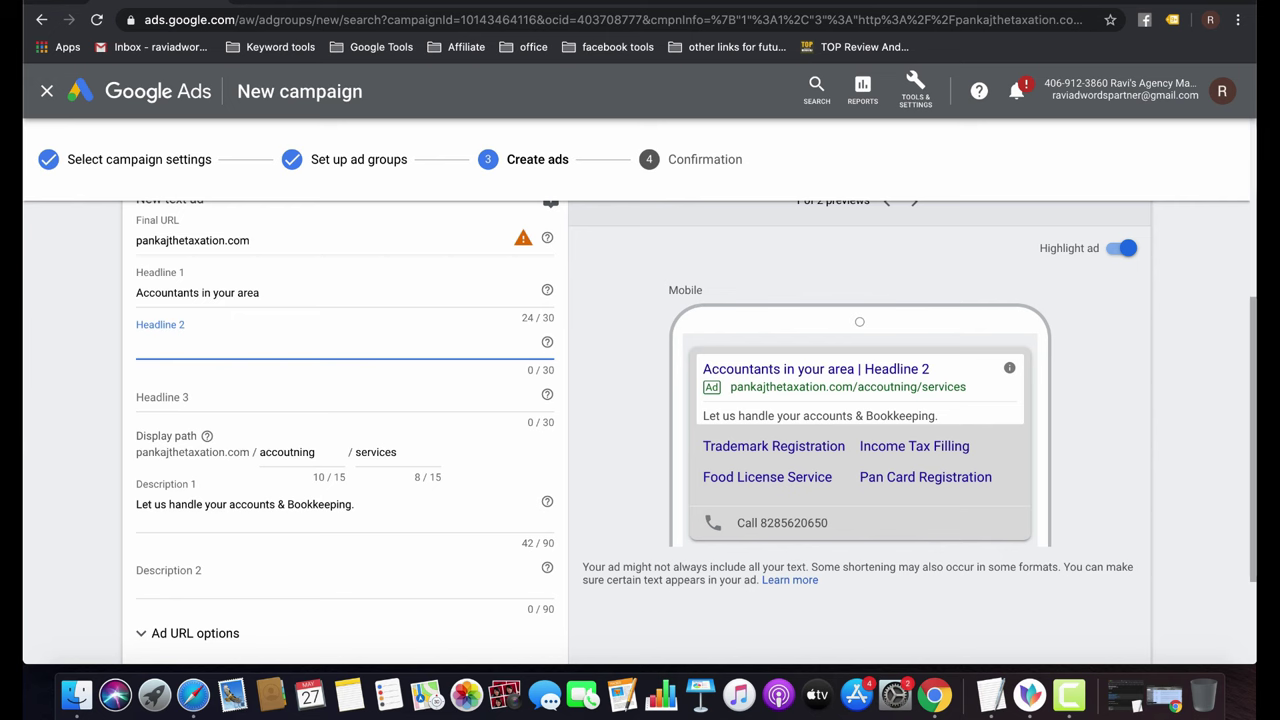
pyautogui.write('Handled')
pyautogui.write('50+ ')
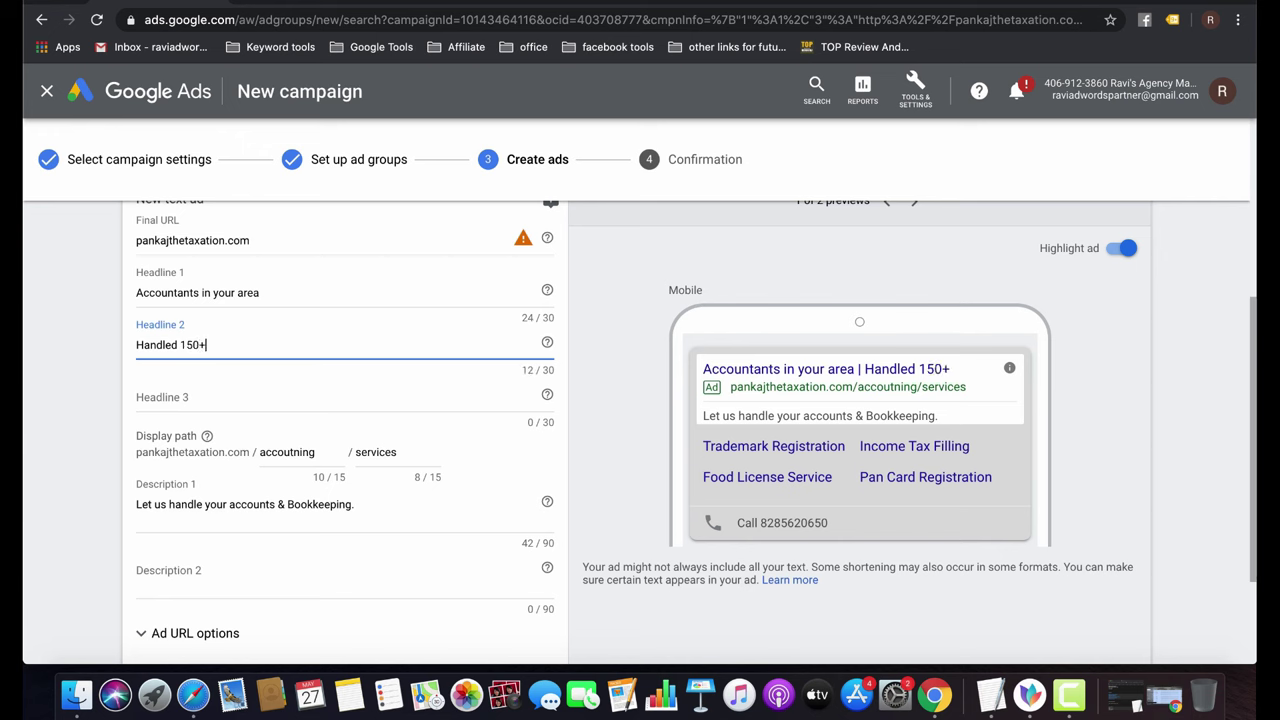
pyautogui.write('CLients')
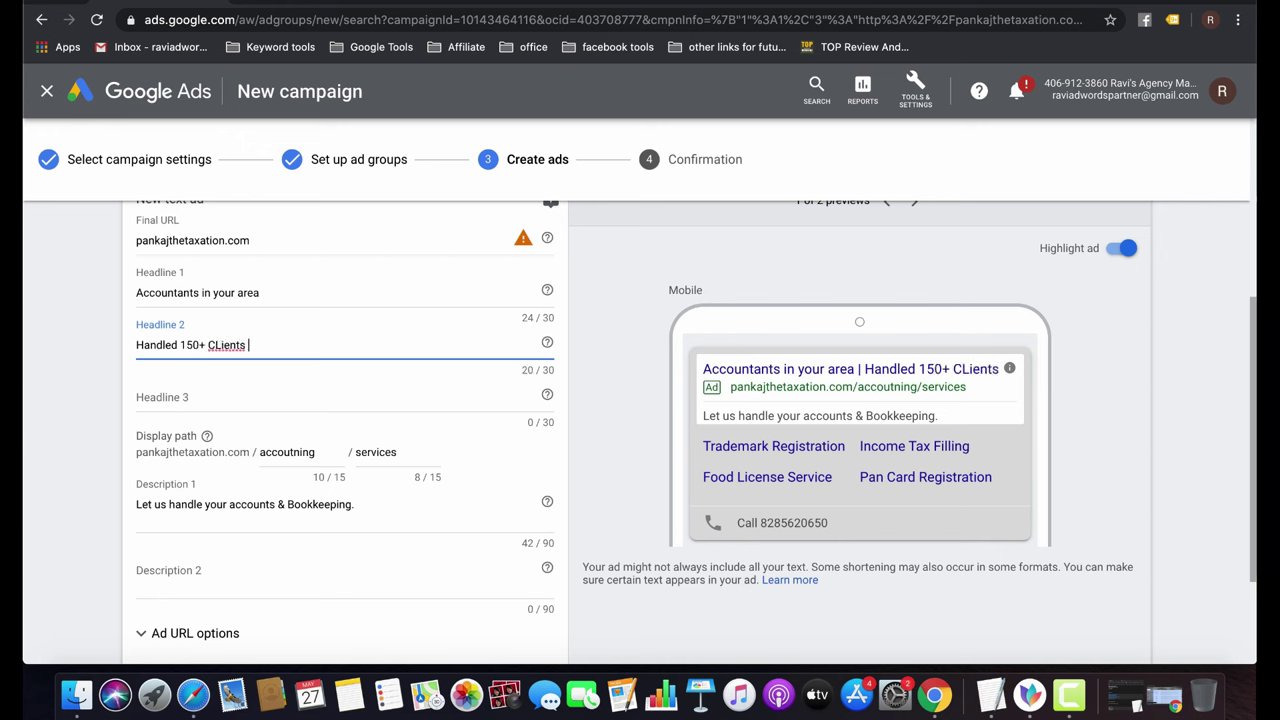
pyautogui.press('BackSpace')
pyautogui.press('BackSpace')
pyautogui.press('BackSpace')
pyautogui.press('BackSpace')
pyautogui.press('BackSpace')
pyautogui.press('BackSpace')
pyautogui.write('l')
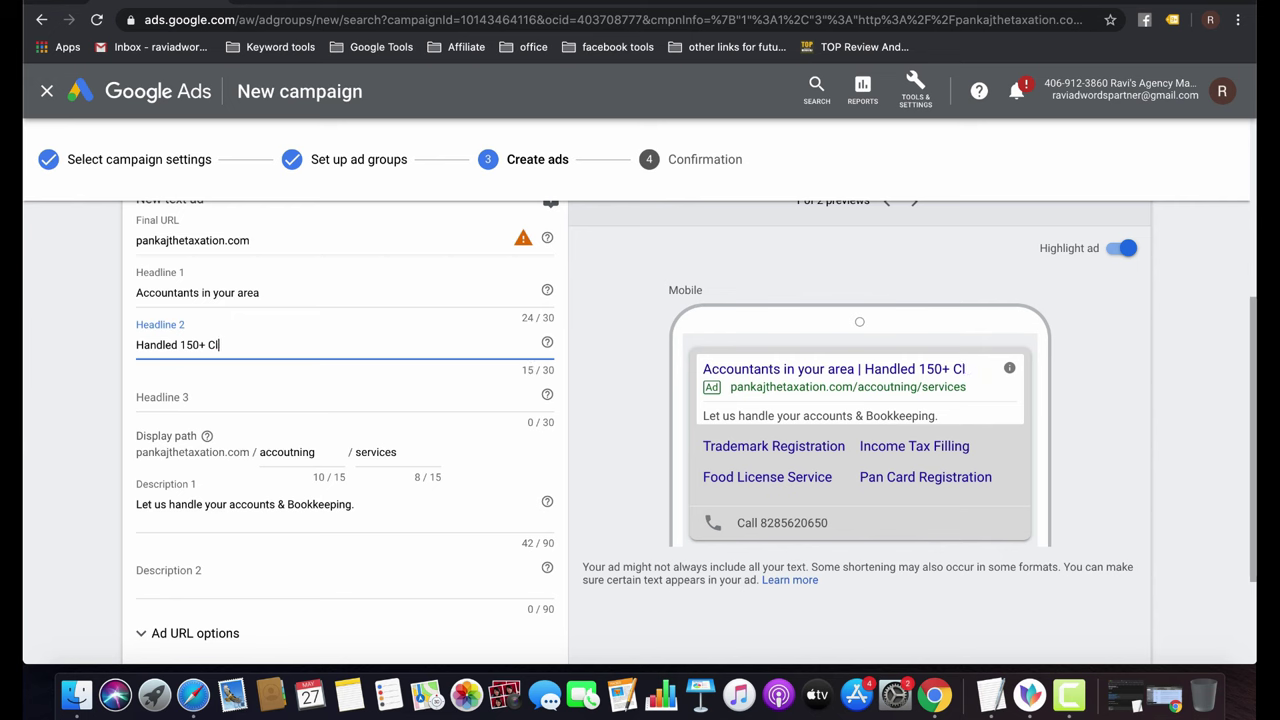
pyautogui.write('ients in India')
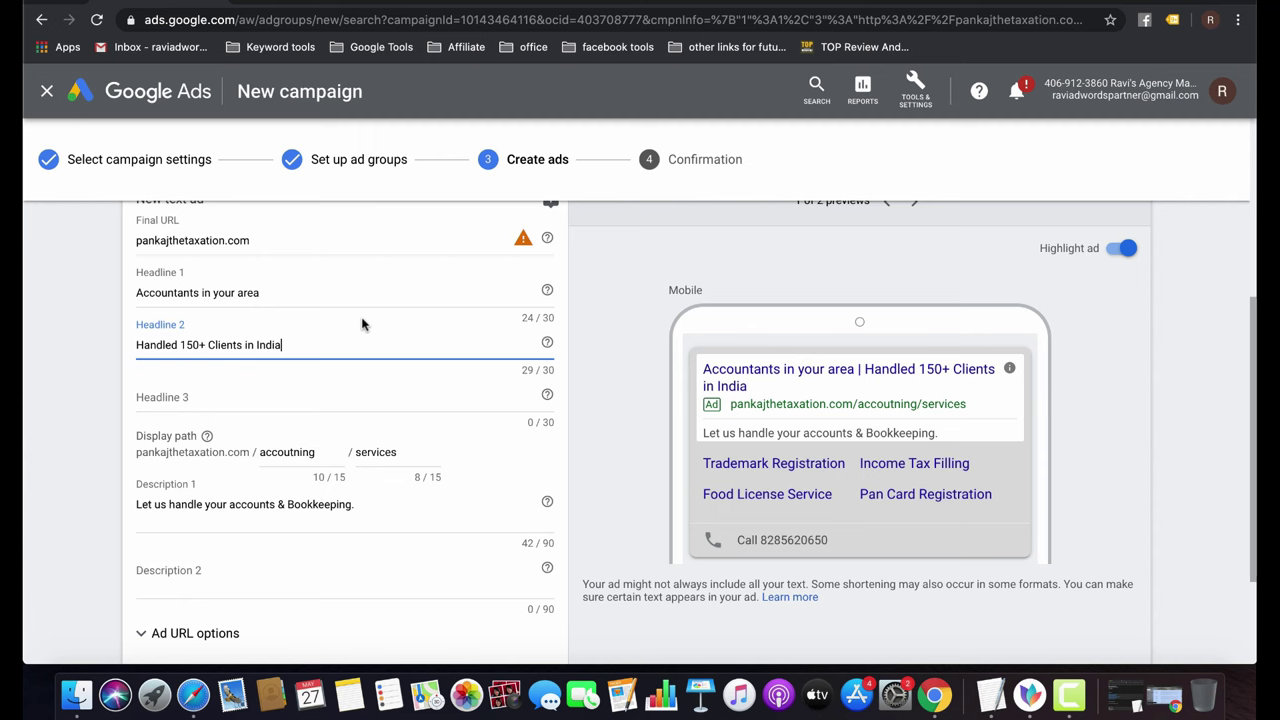
pyautogui.scroll(-3, 362, 323)
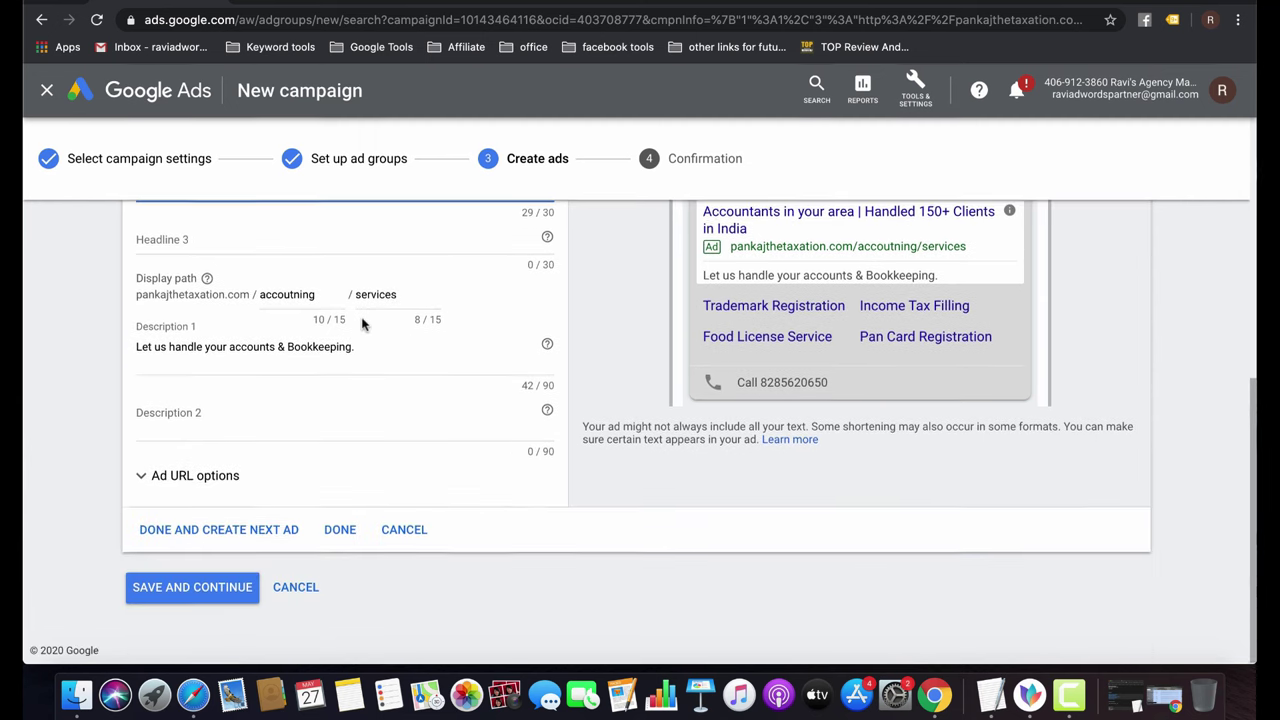
# Save the second text ad and continue to the Confirmation step.
pyautogui.click(339, 530)
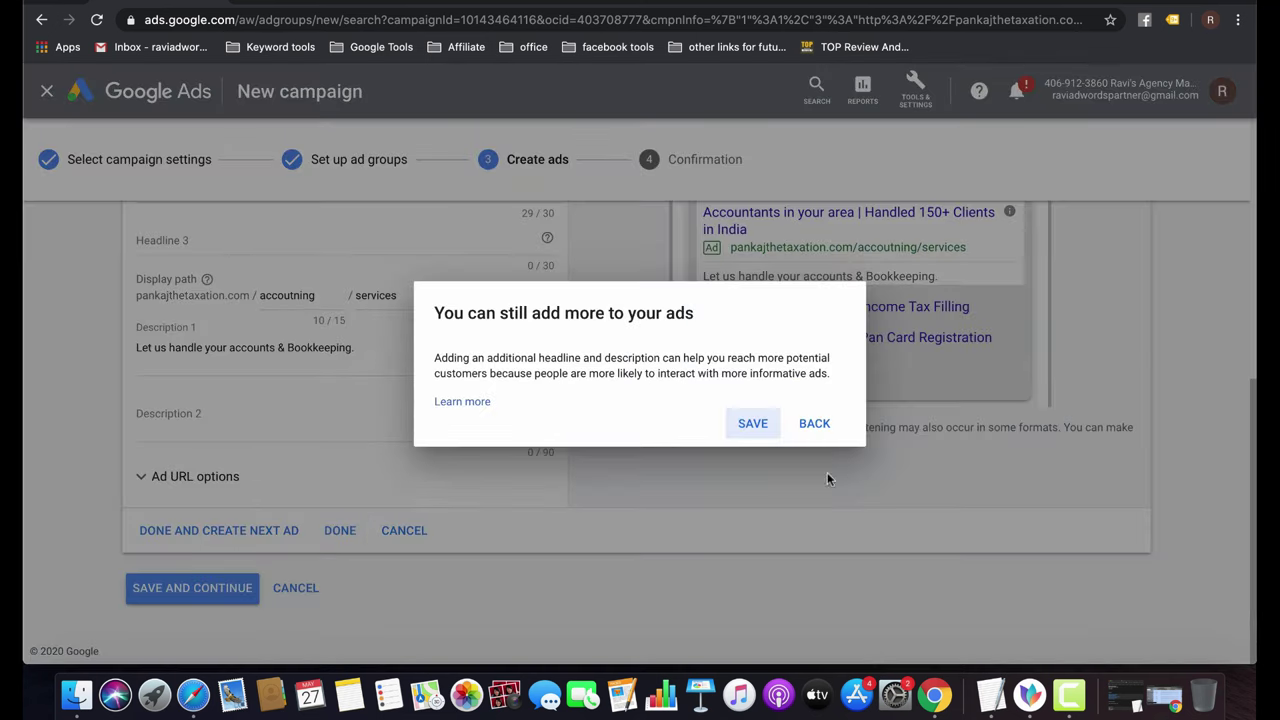
pyautogui.click(752, 424)
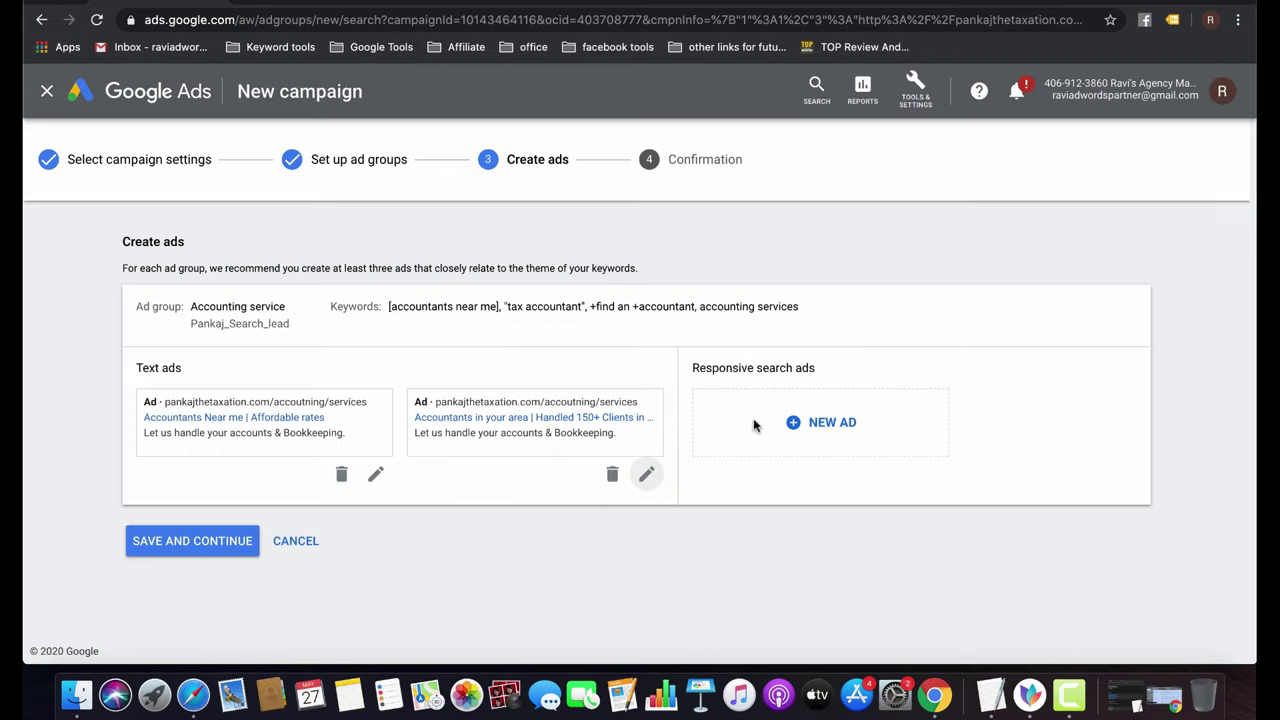
pyautogui.click(229, 543)
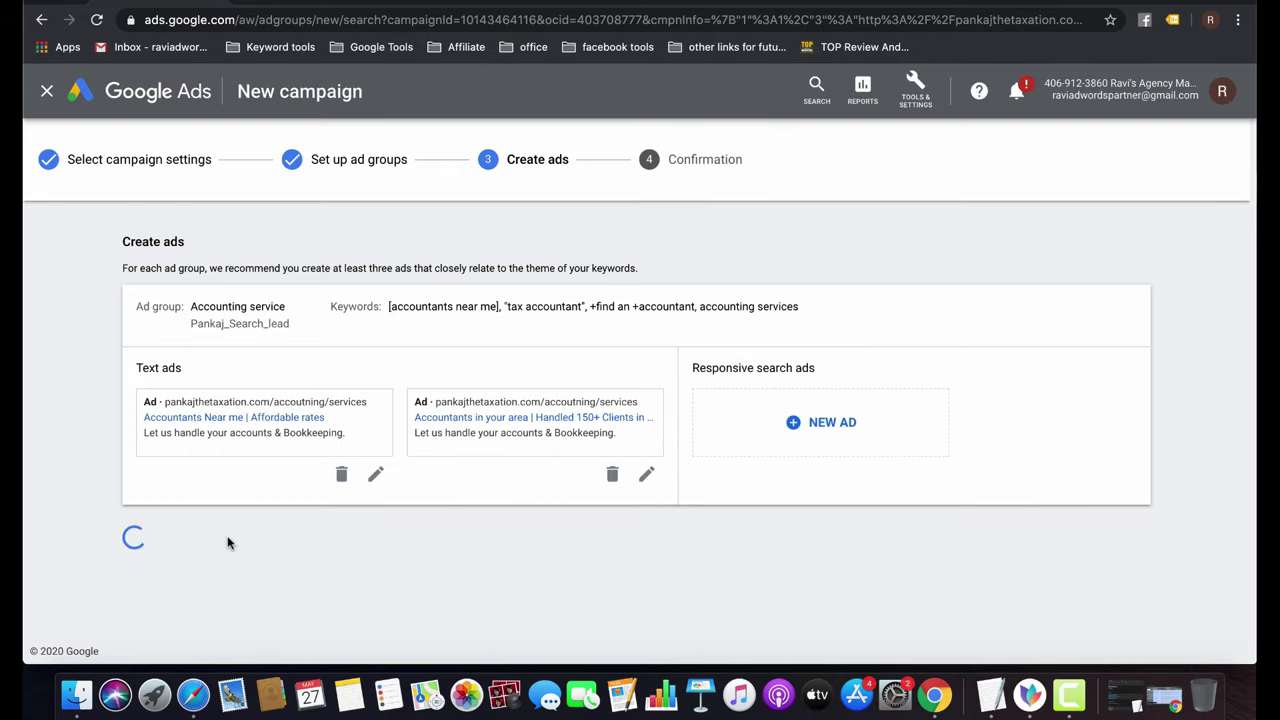
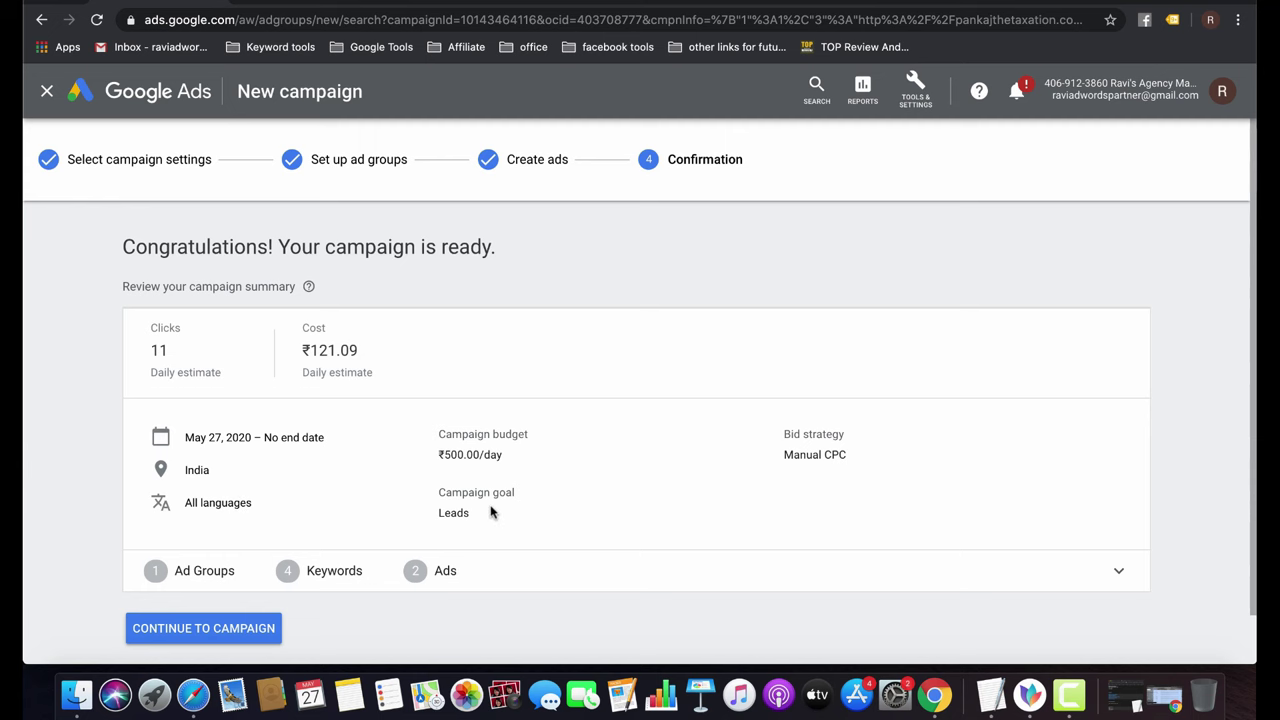
# Review Pankaj_Search_lead's ad group, keywords and ads summary, then continue to the campaign.
pyautogui.click(1119, 572)
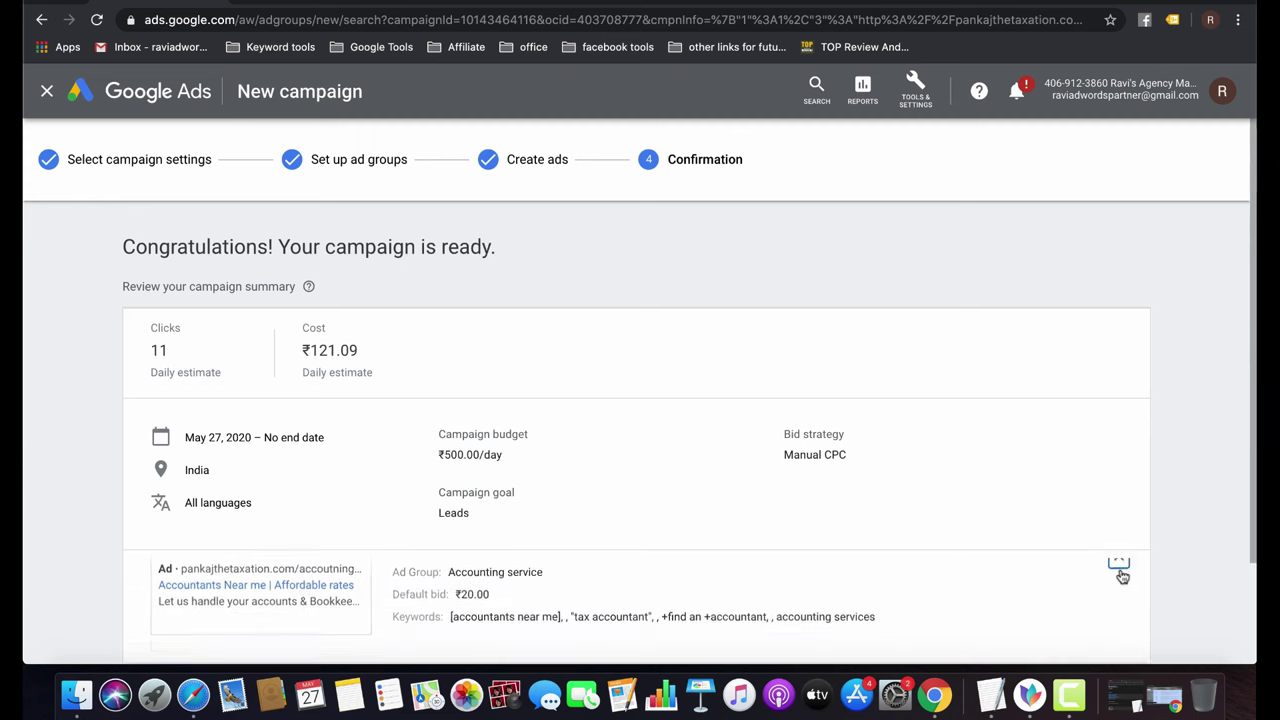
pyautogui.scroll(-3, 1120, 574)
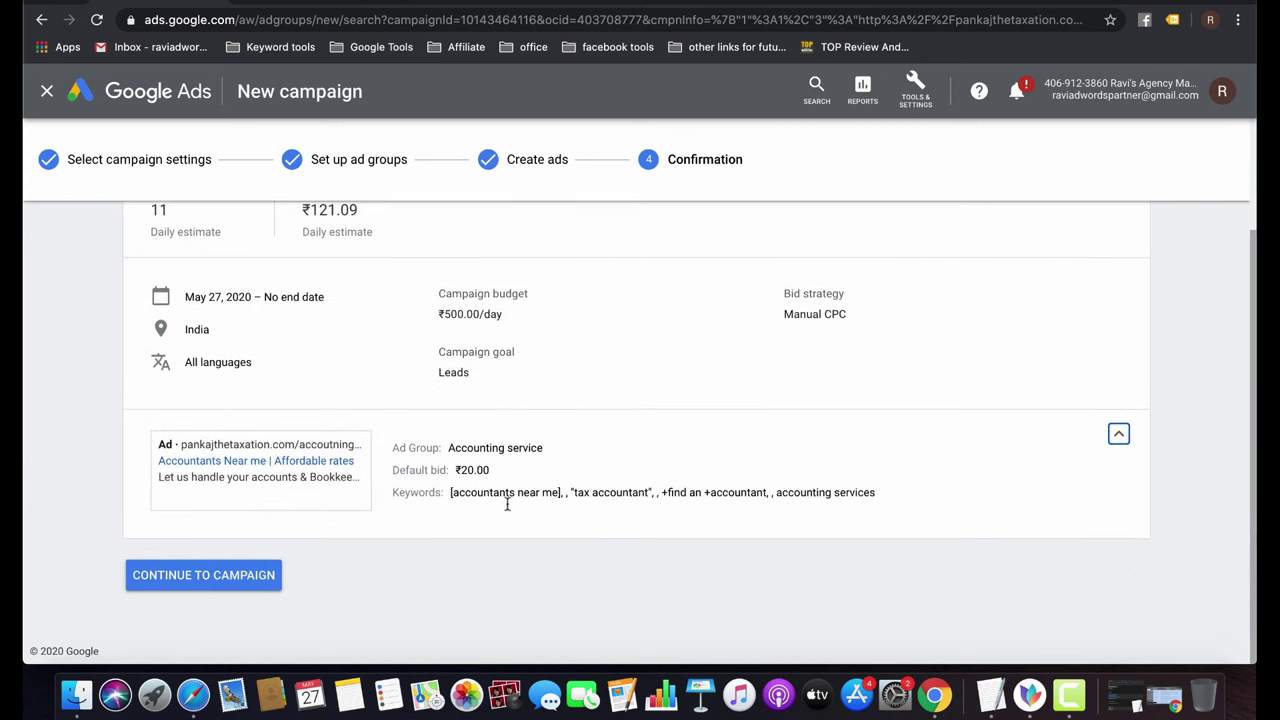
pyautogui.click(212, 584)
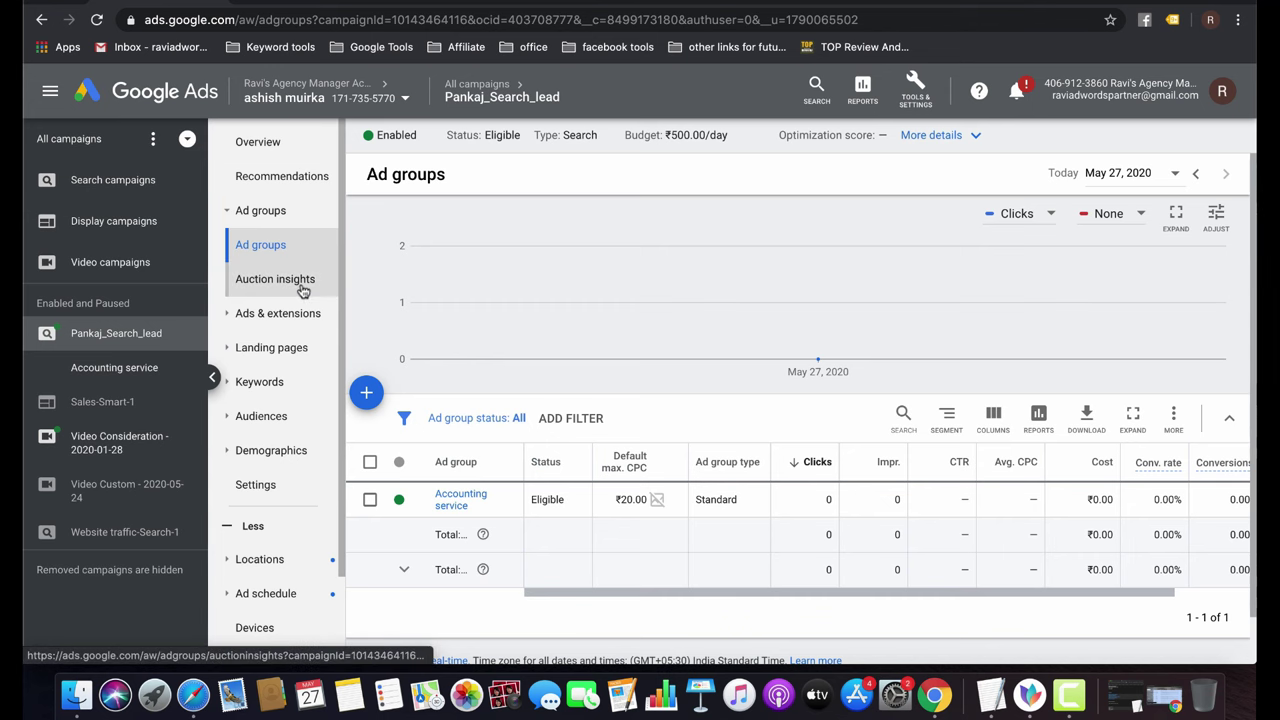
# View the campaign's ads, then its four Eligible keywords at ₹20.00 CPC.
pyautogui.click(294, 325)
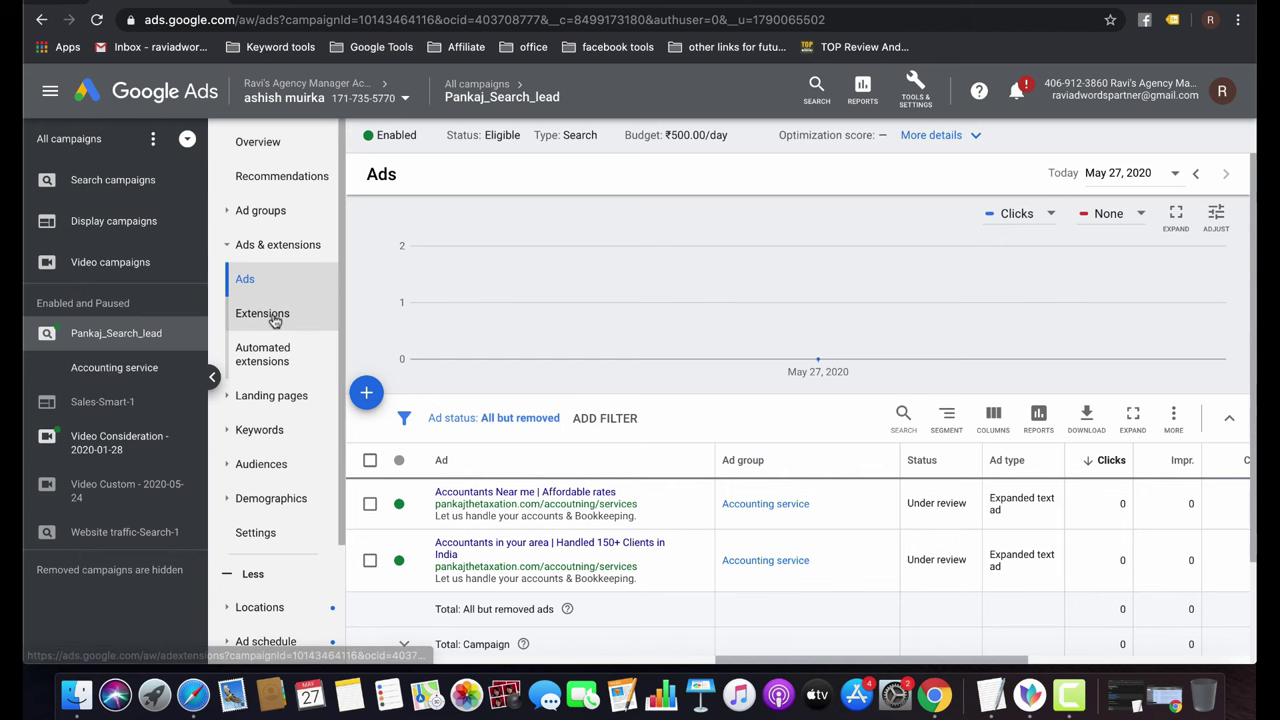
pyautogui.click(265, 431)
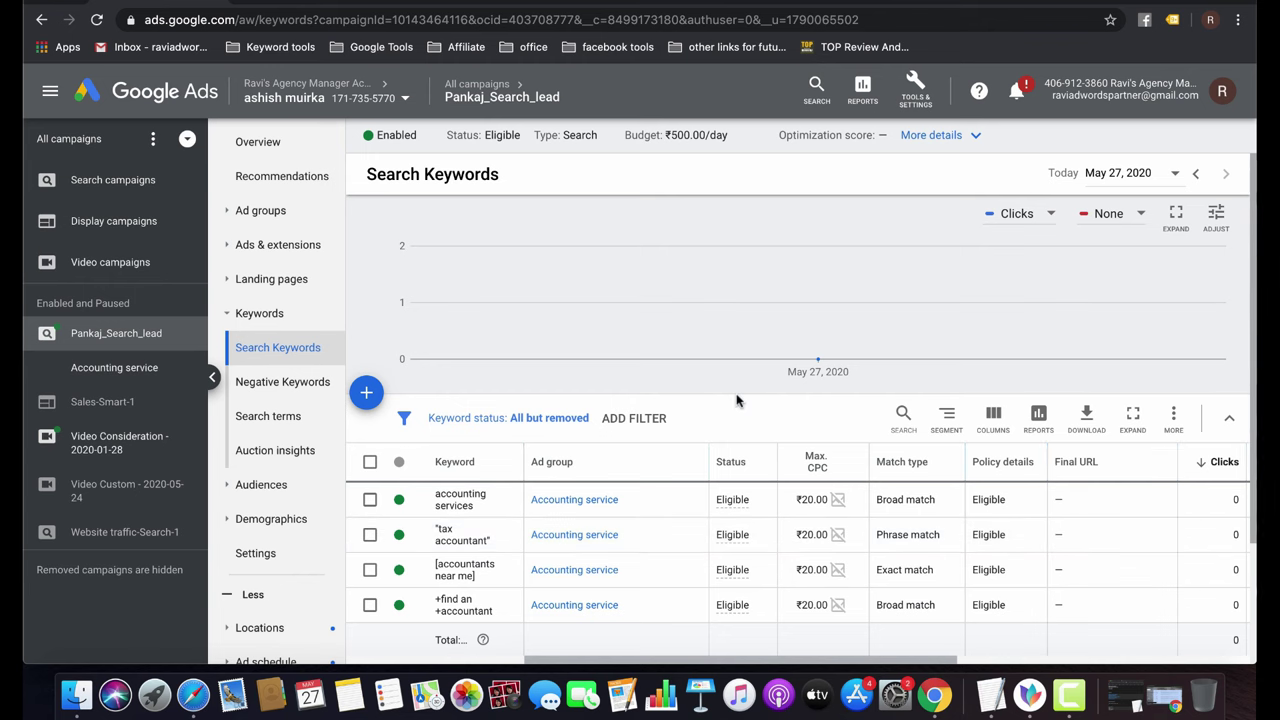
pyautogui.moveTo(734, 507)
# Switch to the Ads table and browse its conversion, performance, attribution and attribute column groups.
pyautogui.click(994, 418)
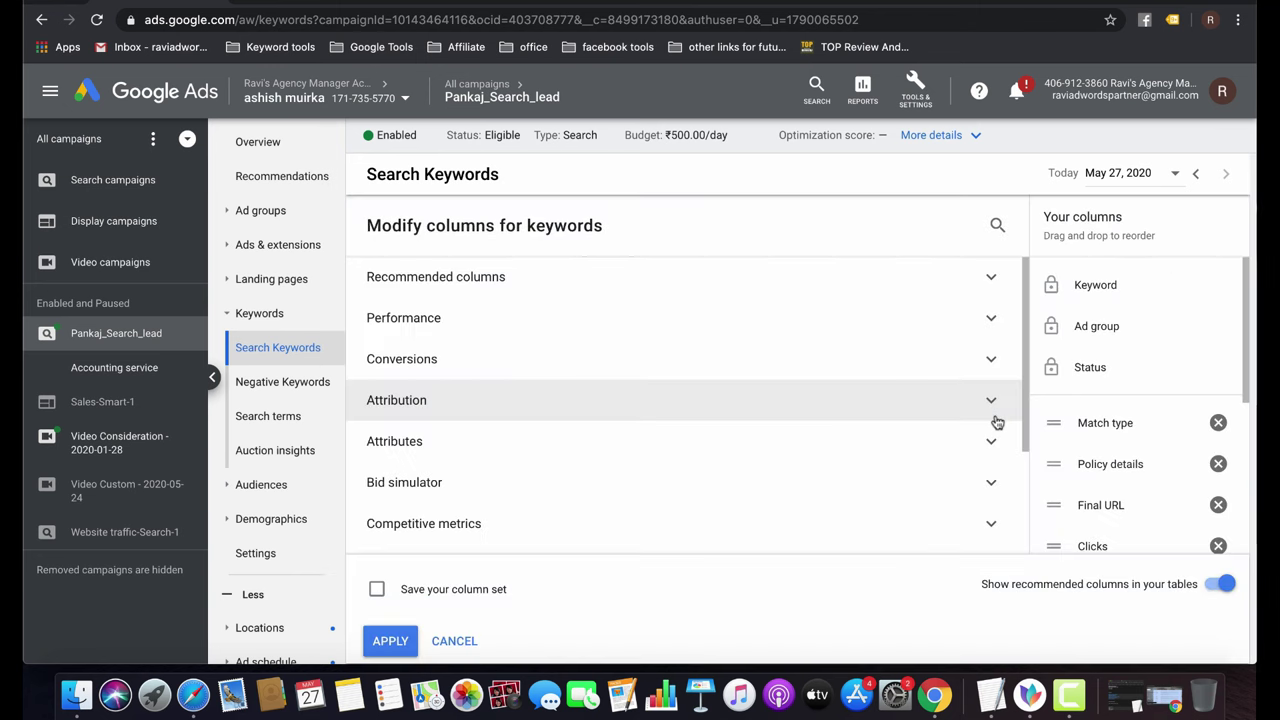
pyautogui.click(277, 253)
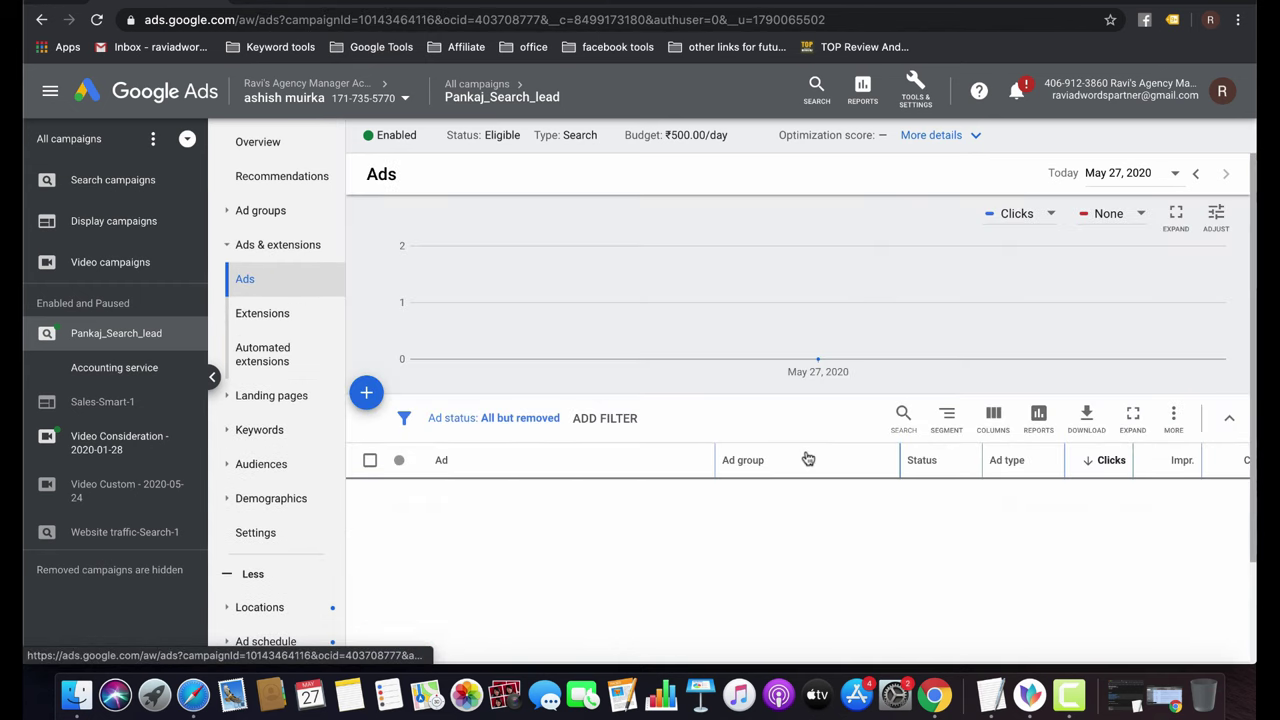
pyautogui.click(992, 418)
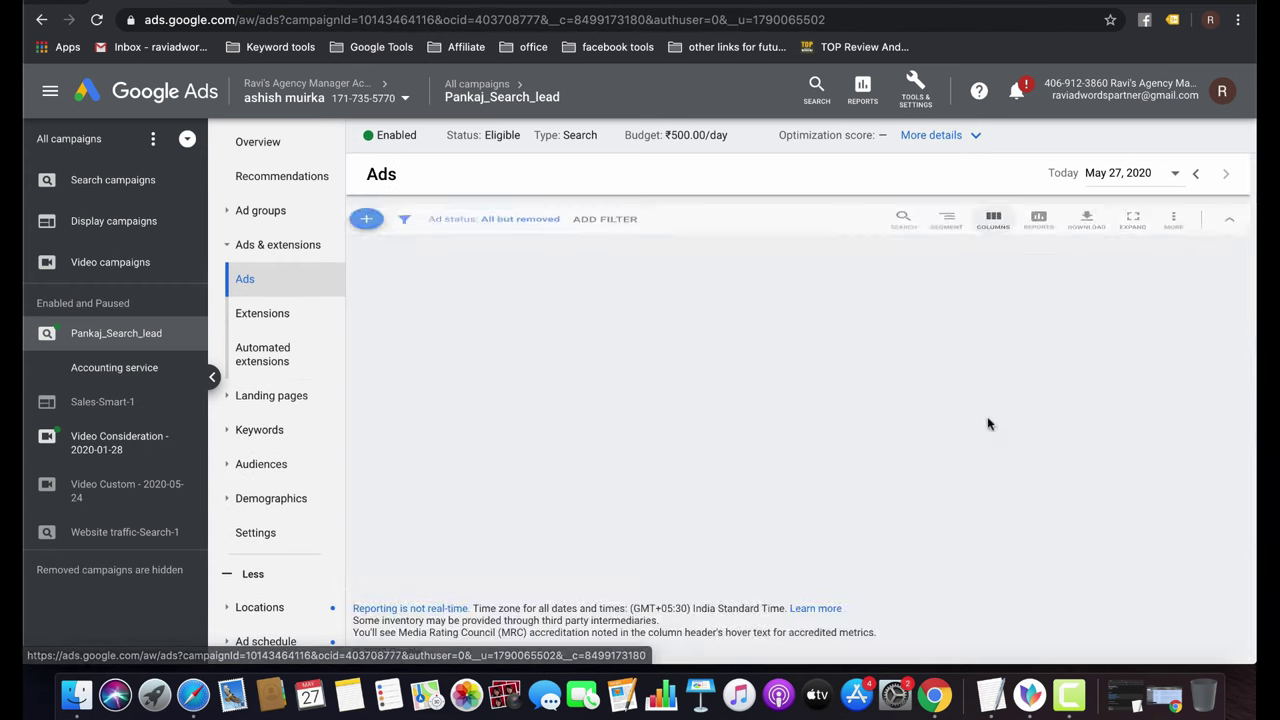
pyautogui.click(455, 365)
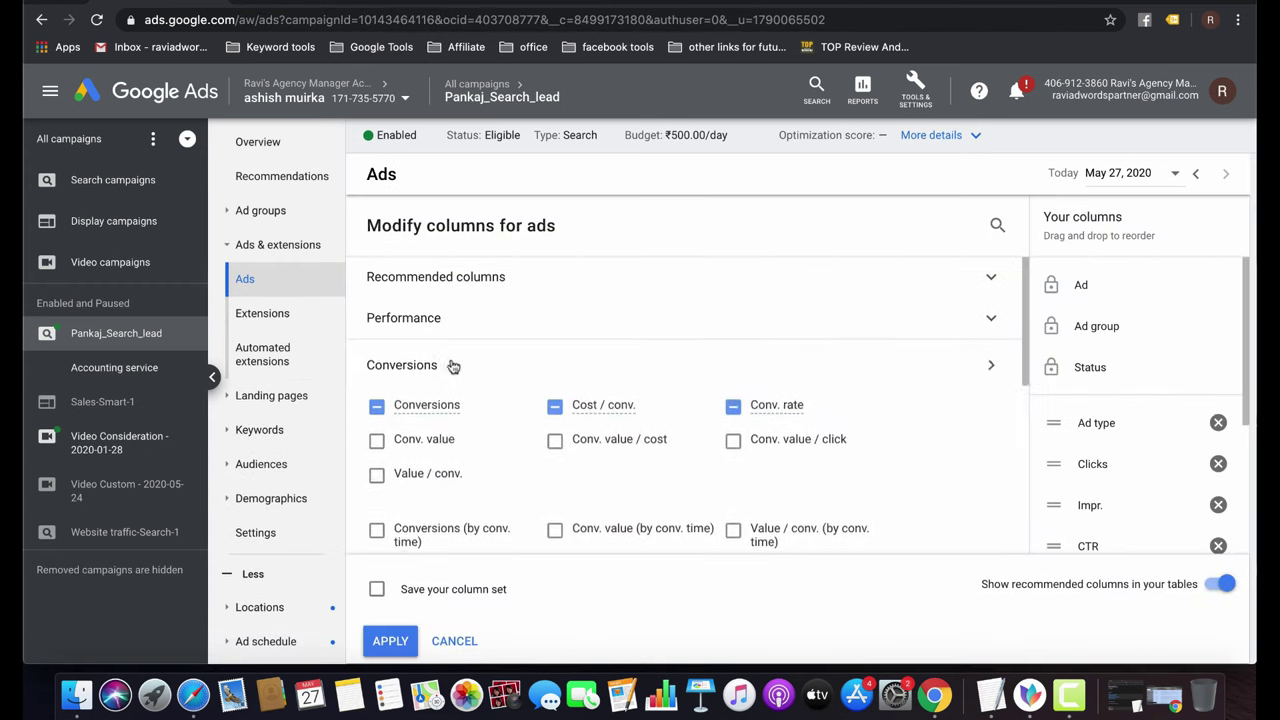
pyautogui.click(426, 322)
pyautogui.click(493, 280)
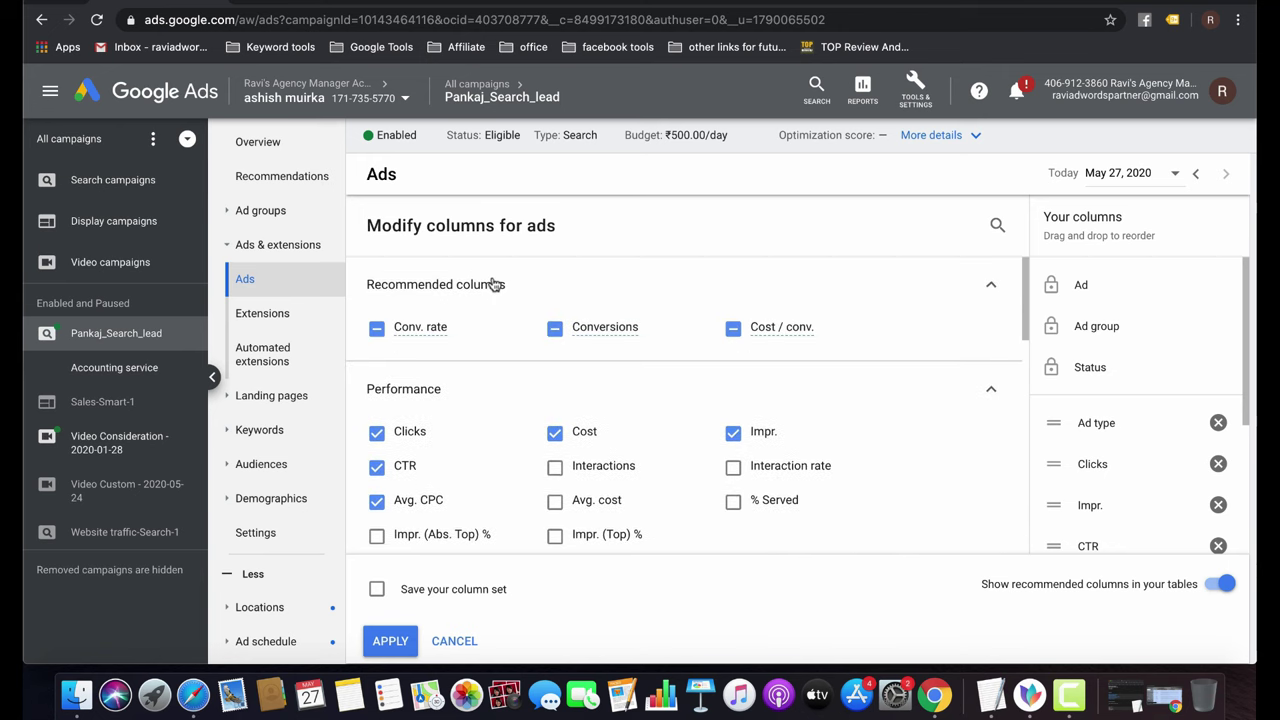
pyautogui.click(493, 280)
pyautogui.scroll(-3, 455, 475)
pyautogui.scroll(-6, 453, 475)
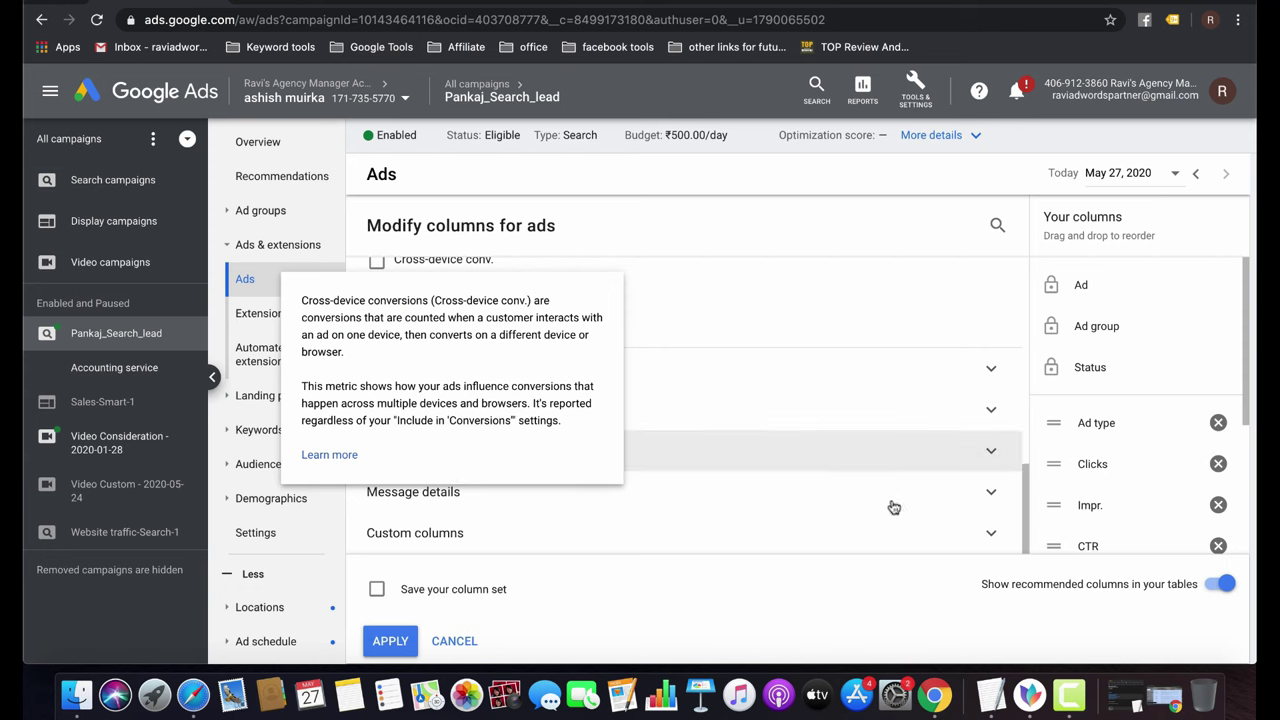
pyautogui.click(989, 370)
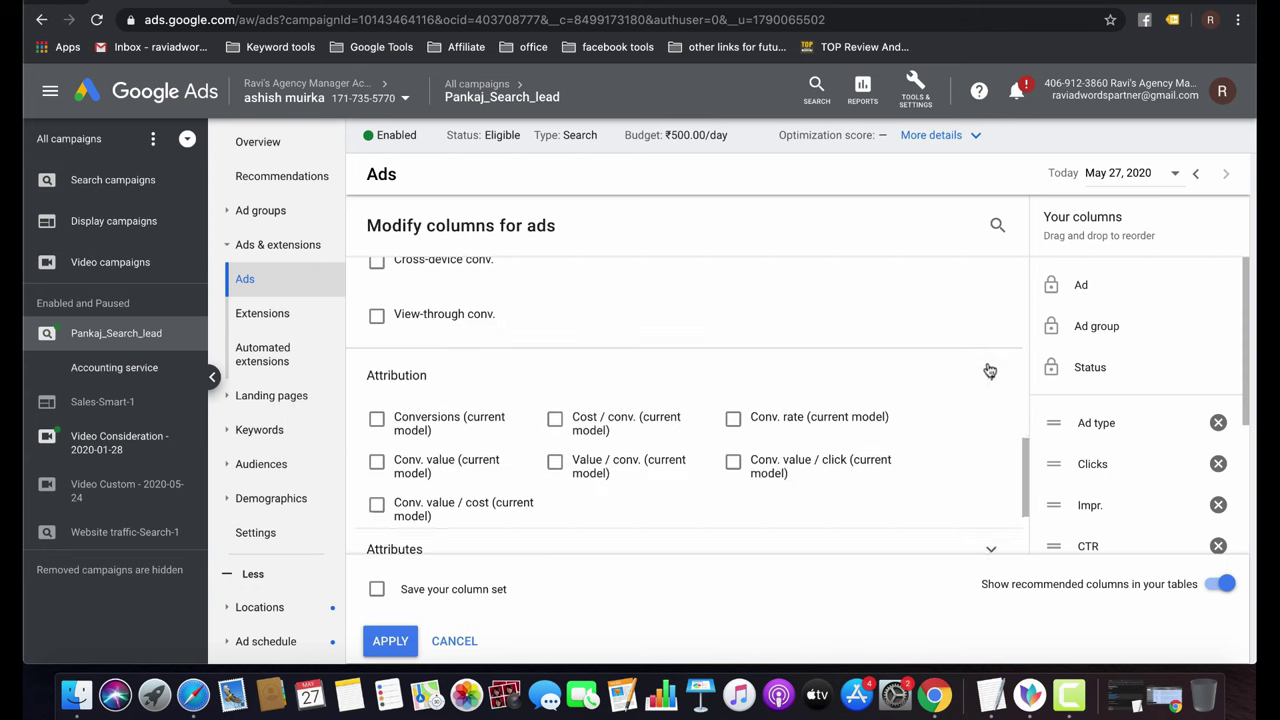
pyautogui.scroll(-2, 662, 431)
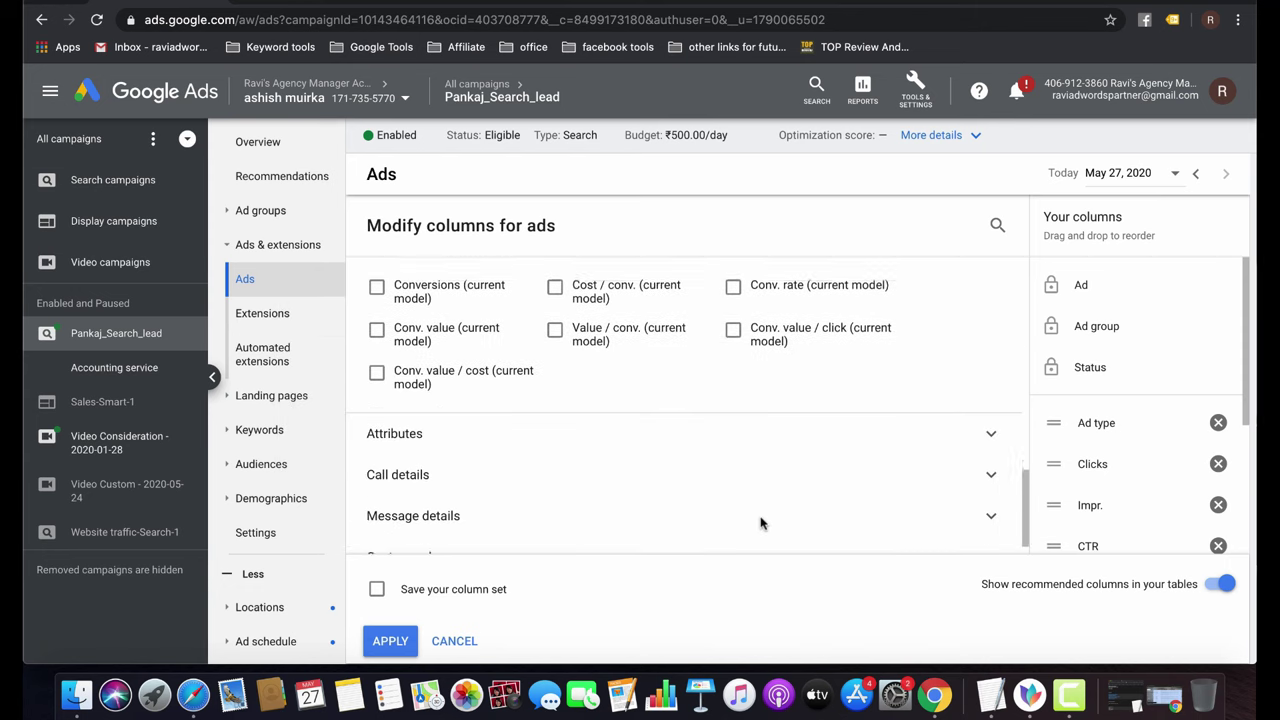
pyautogui.click(634, 420)
pyautogui.scroll(-2, 638, 420)
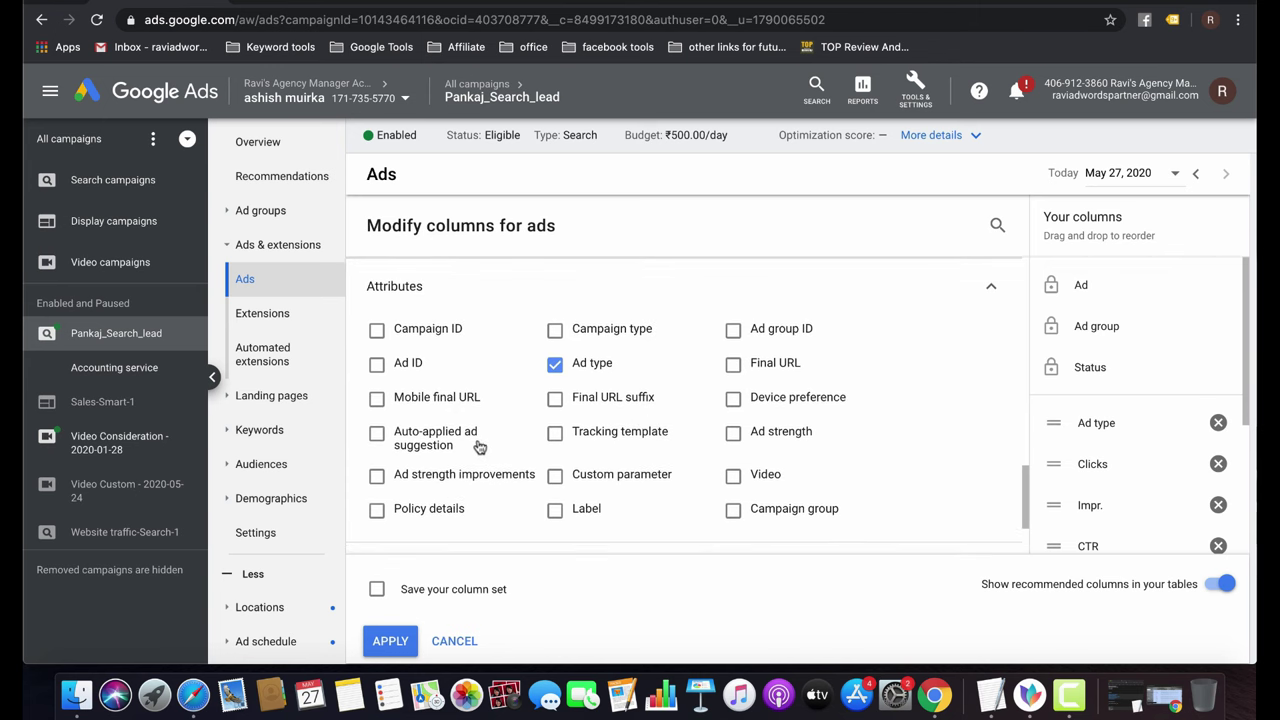
# Add Policy details, Phone calls and Phone impr. columns to the Ads table and apply.
pyautogui.click(419, 510)
pyautogui.moveTo(592, 522)
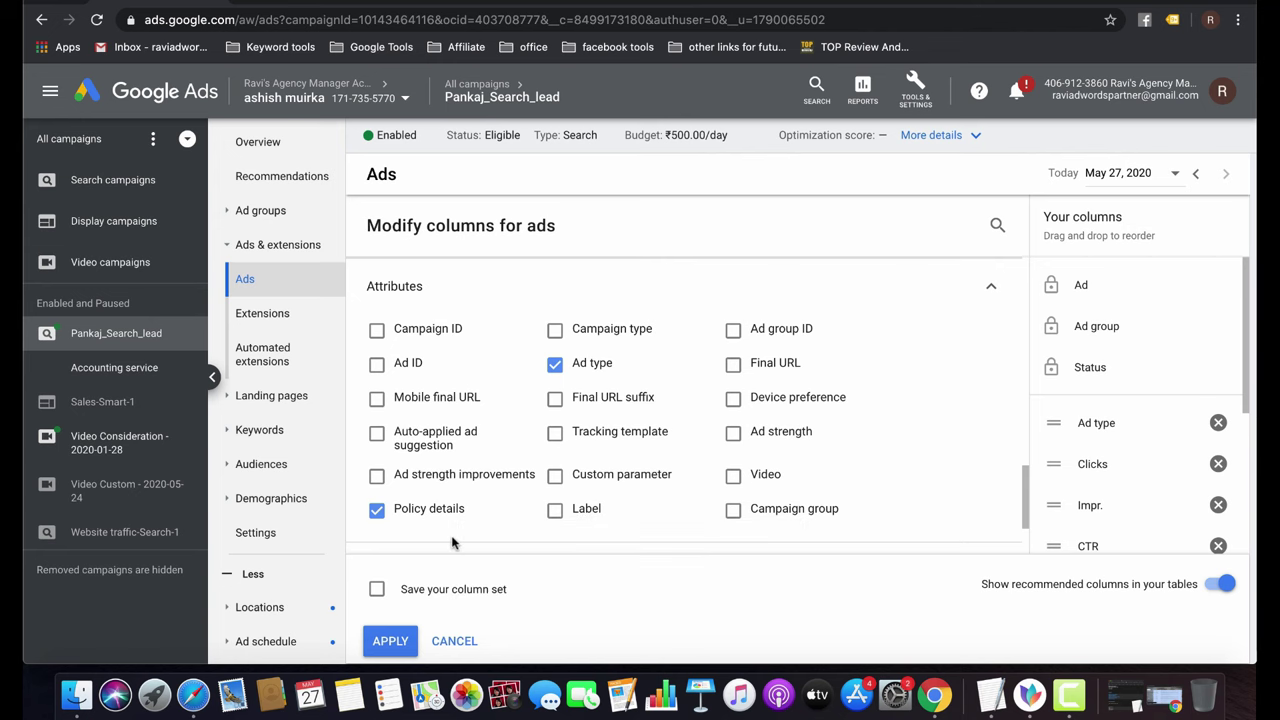
pyautogui.scroll(-2, 452, 542)
pyautogui.scroll(-1, 452, 542)
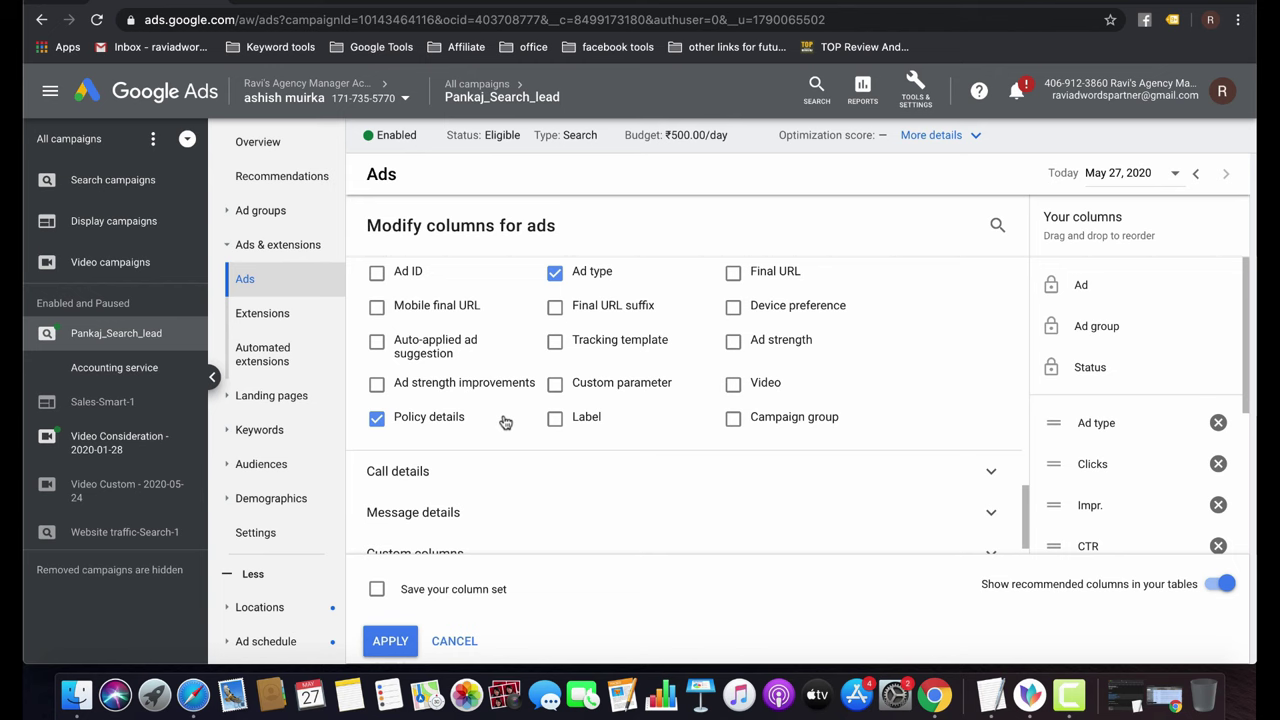
pyautogui.scroll(-1, 506, 422)
pyautogui.click(797, 456)
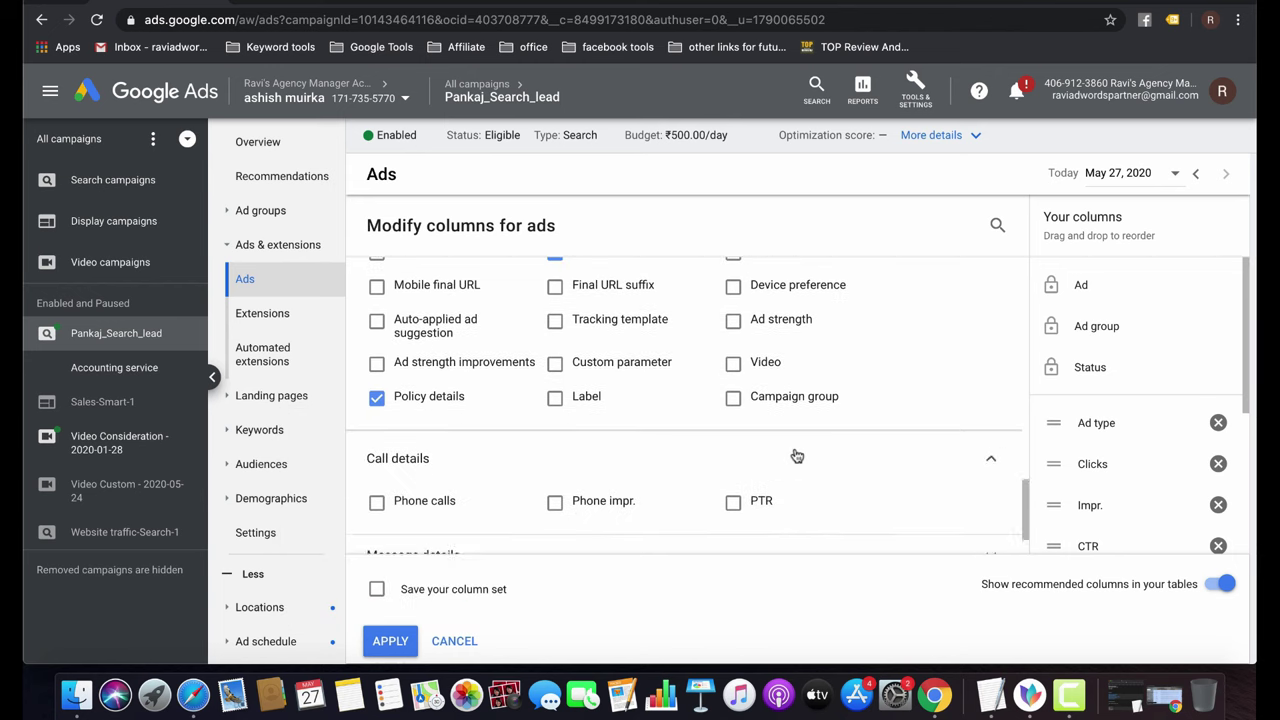
pyautogui.click(412, 437)
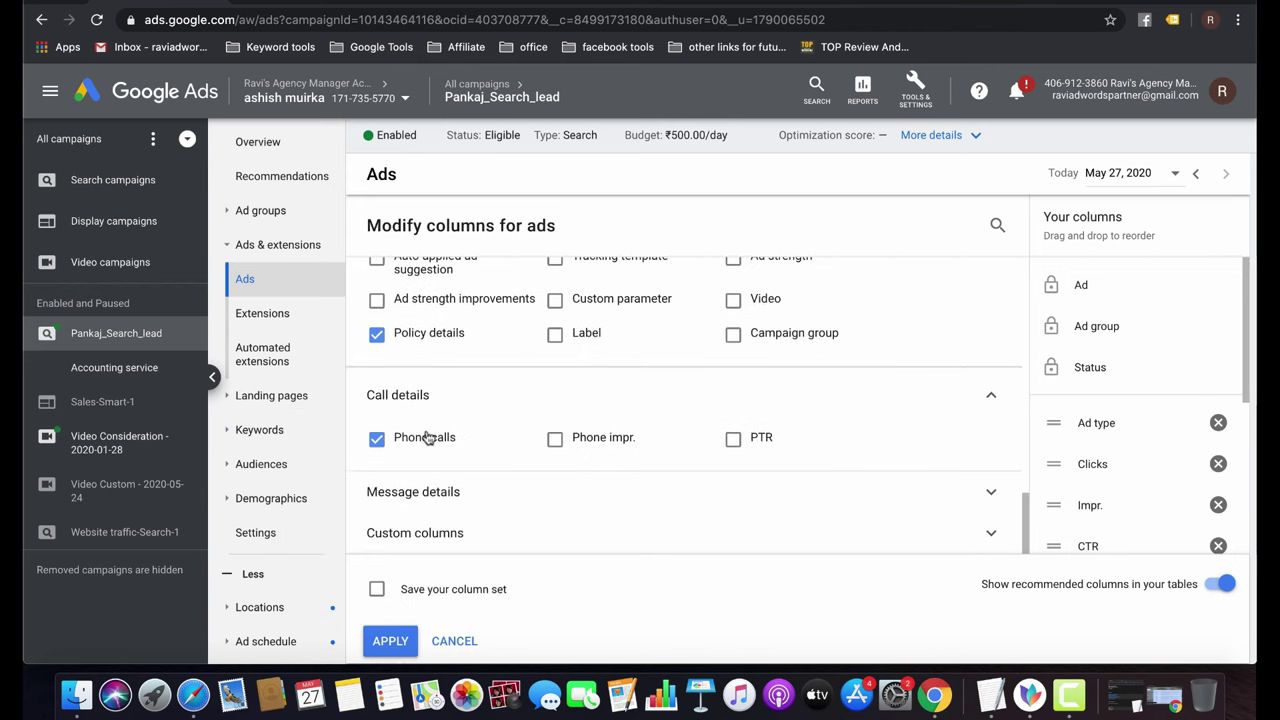
pyautogui.click(604, 442)
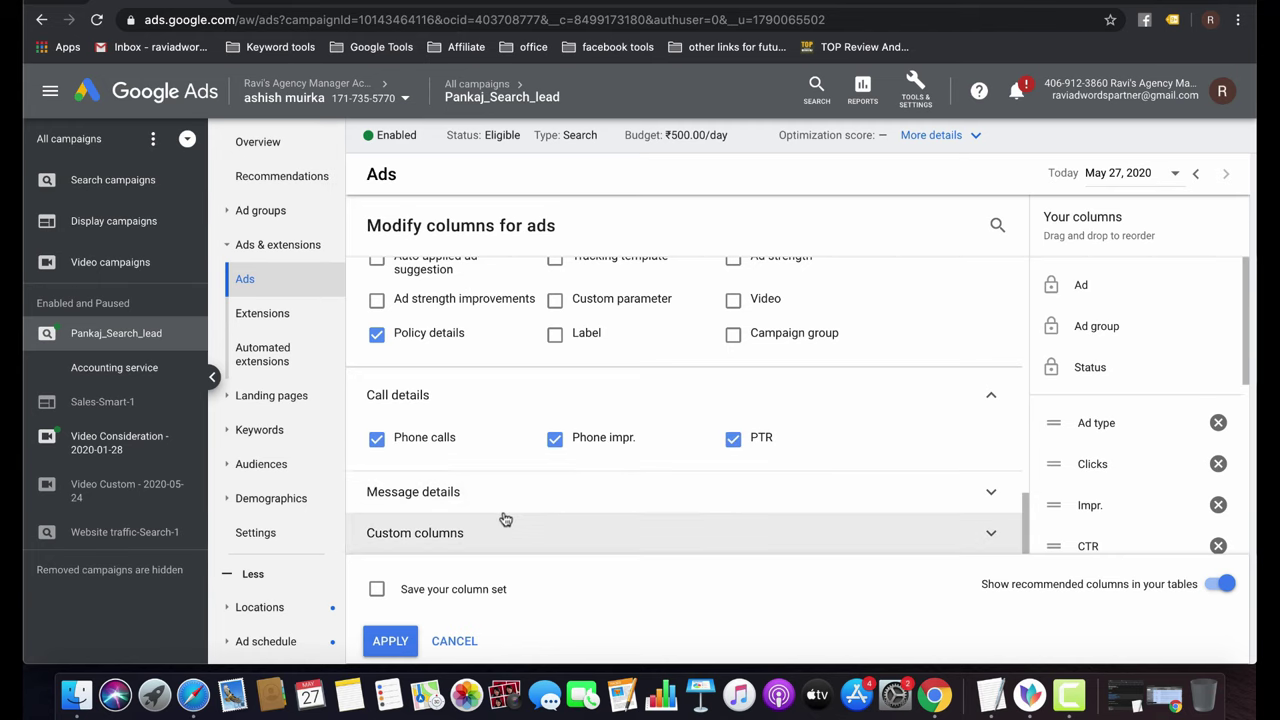
pyautogui.click(390, 643)
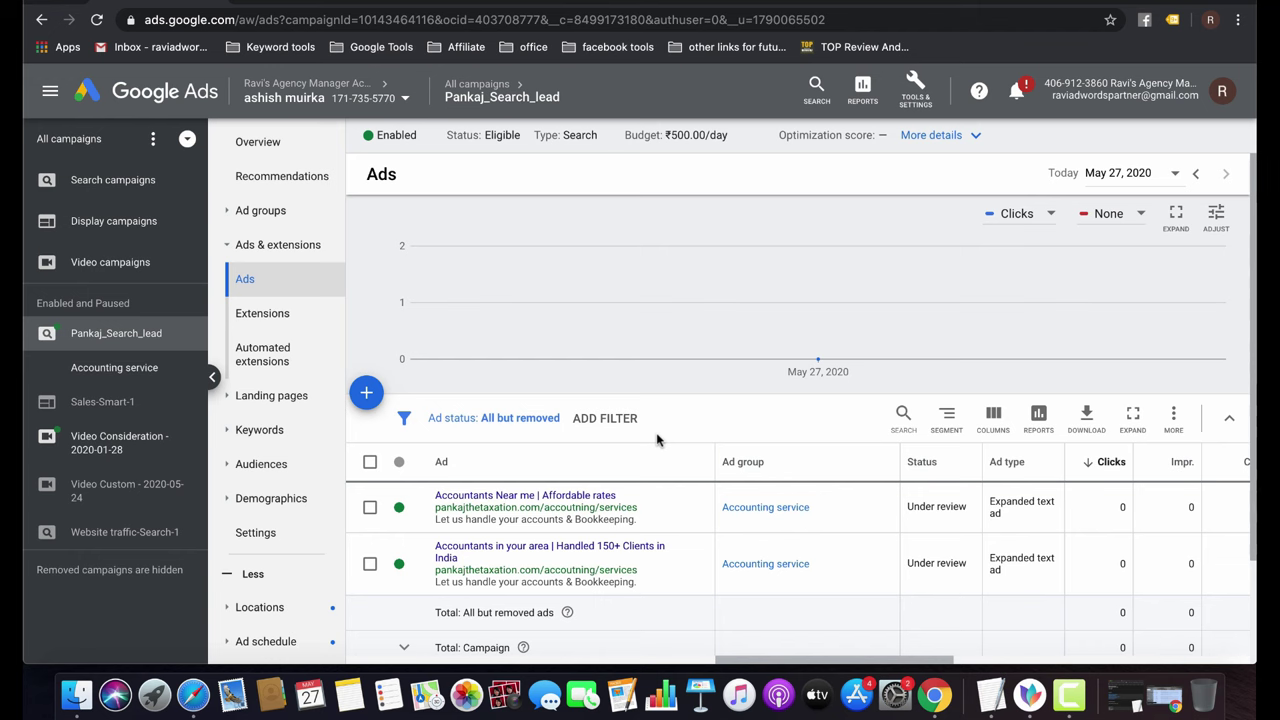
# Browse the campaign's keyword and audience pages in the side menu.
pyautogui.click(268, 428)
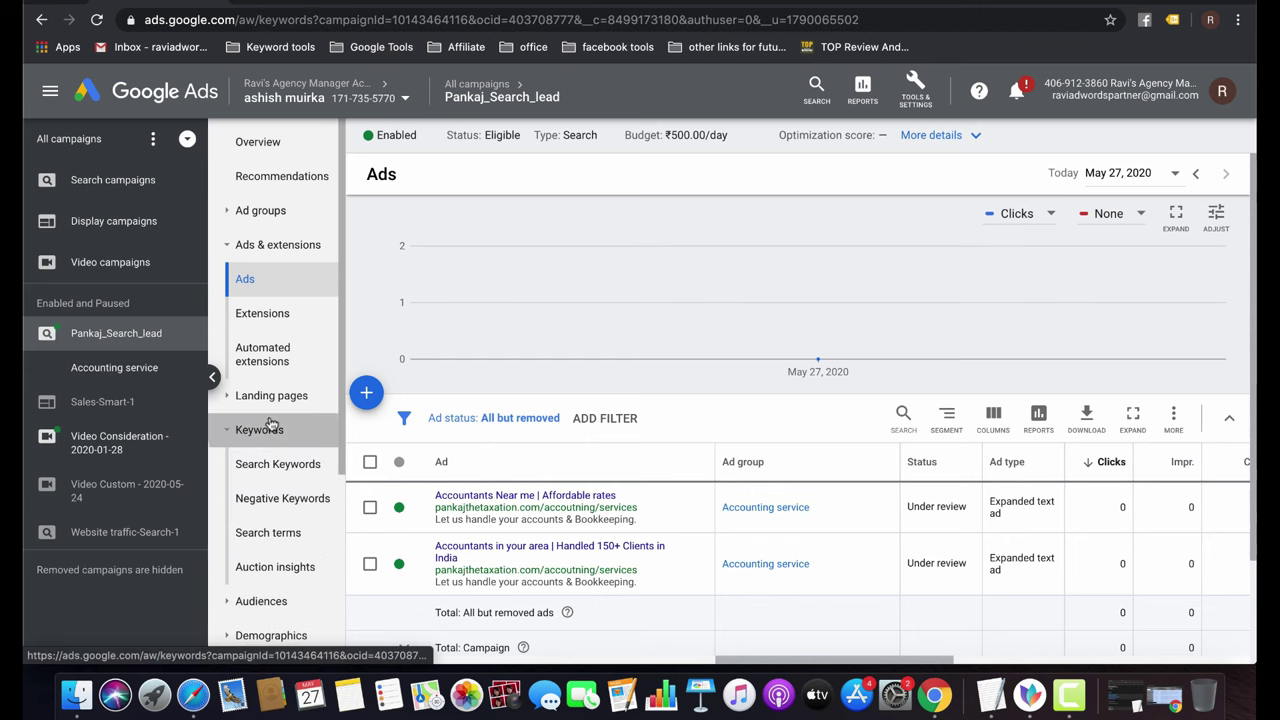
pyautogui.click(284, 488)
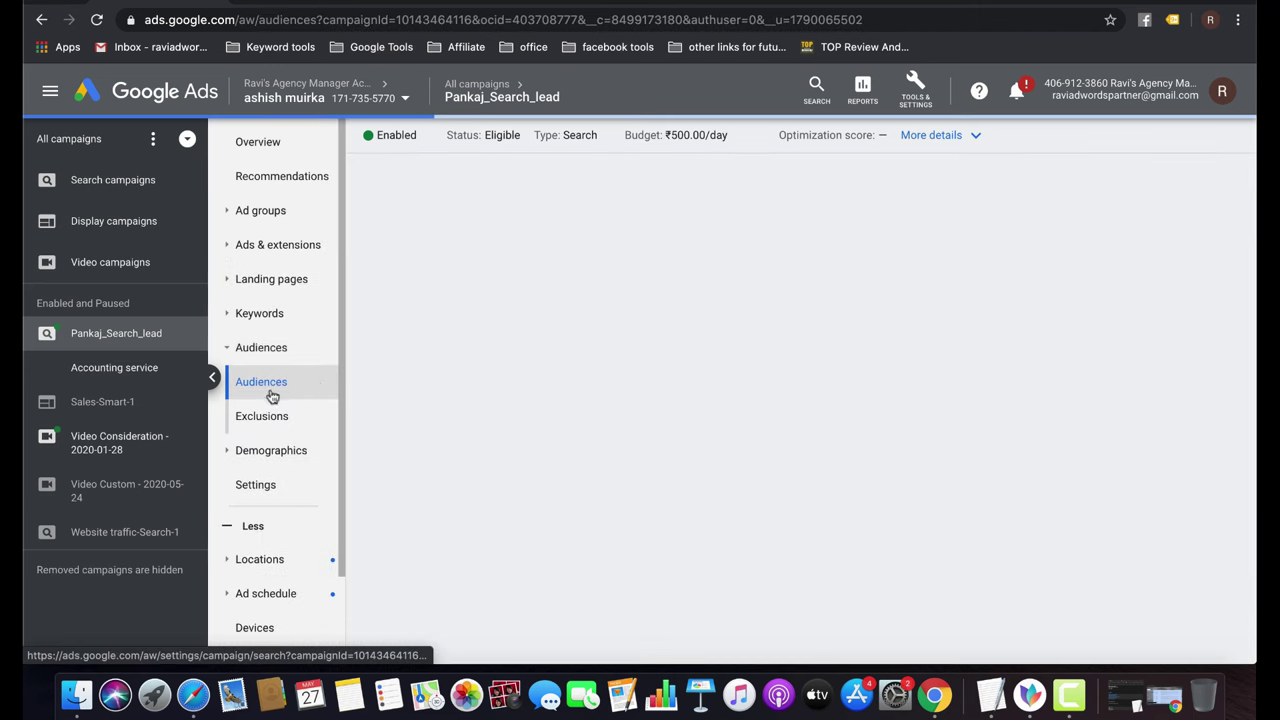
pyautogui.click(274, 383)
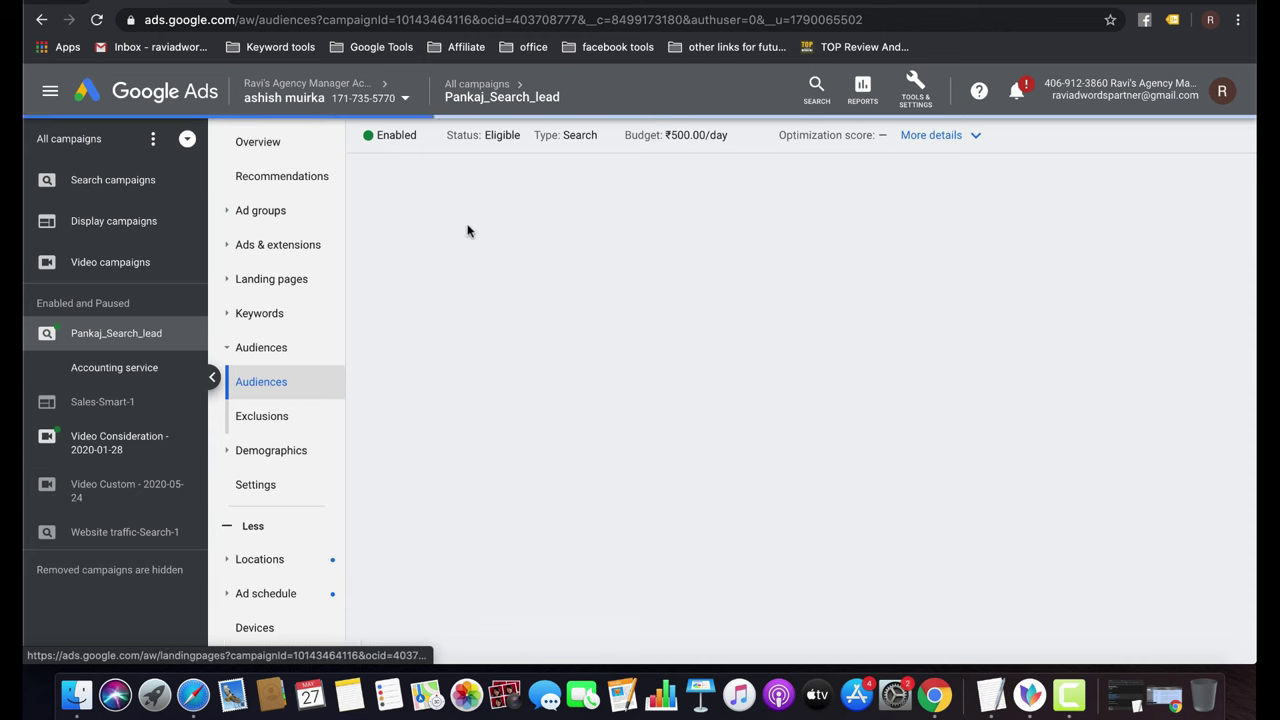
# Look at the Video Custom - 2020-05-24 campaign, then open Pankaj_Search_lead's Accounting service ad group.
pyautogui.click(463, 85)
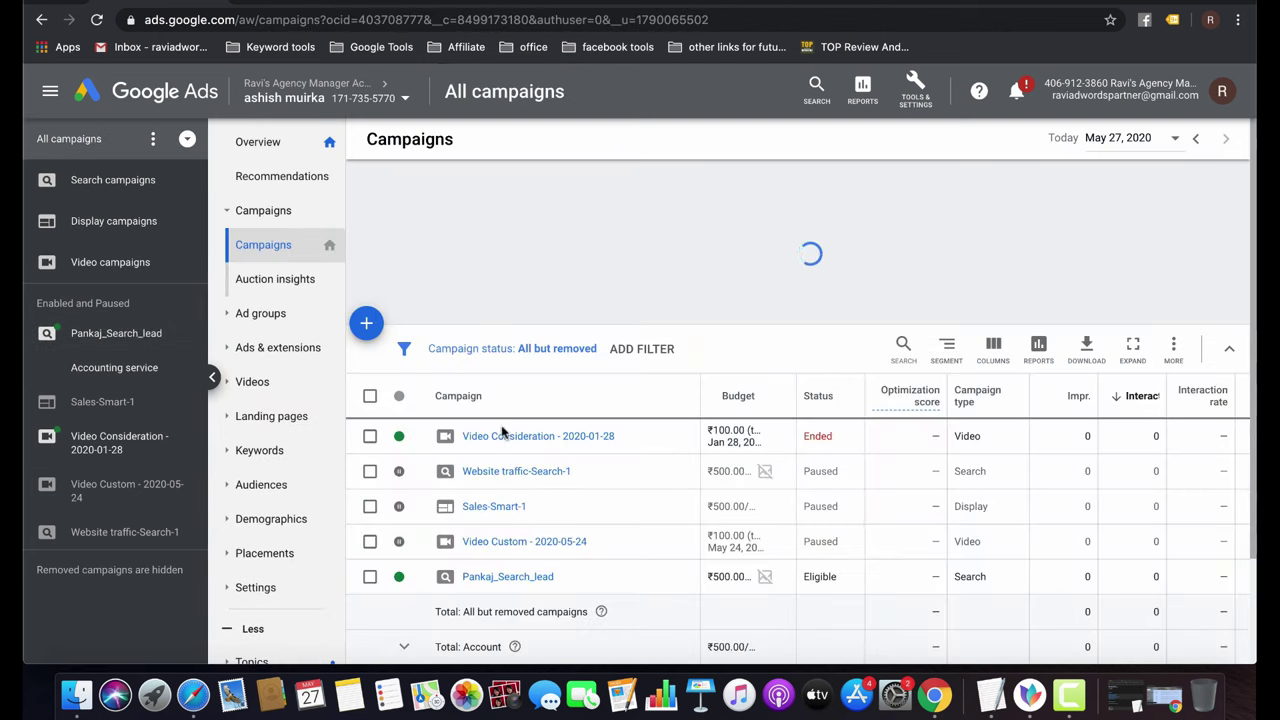
pyautogui.click(495, 580)
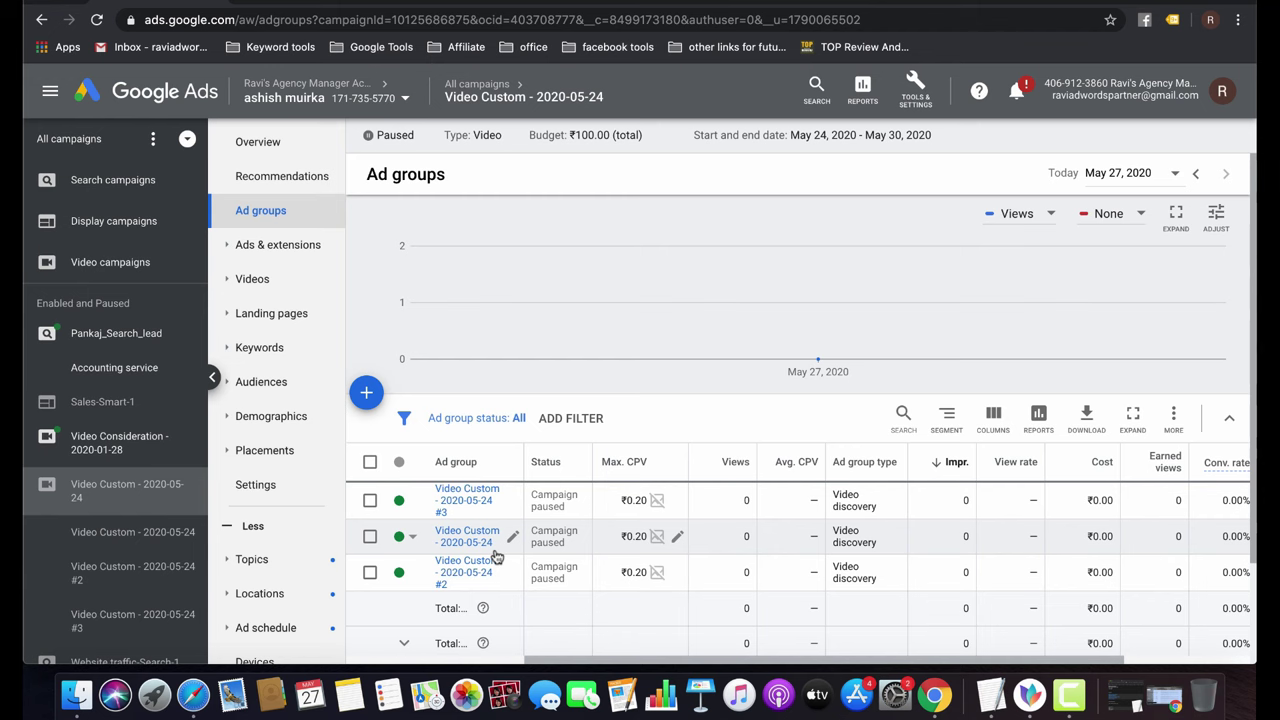
pyautogui.click(477, 86)
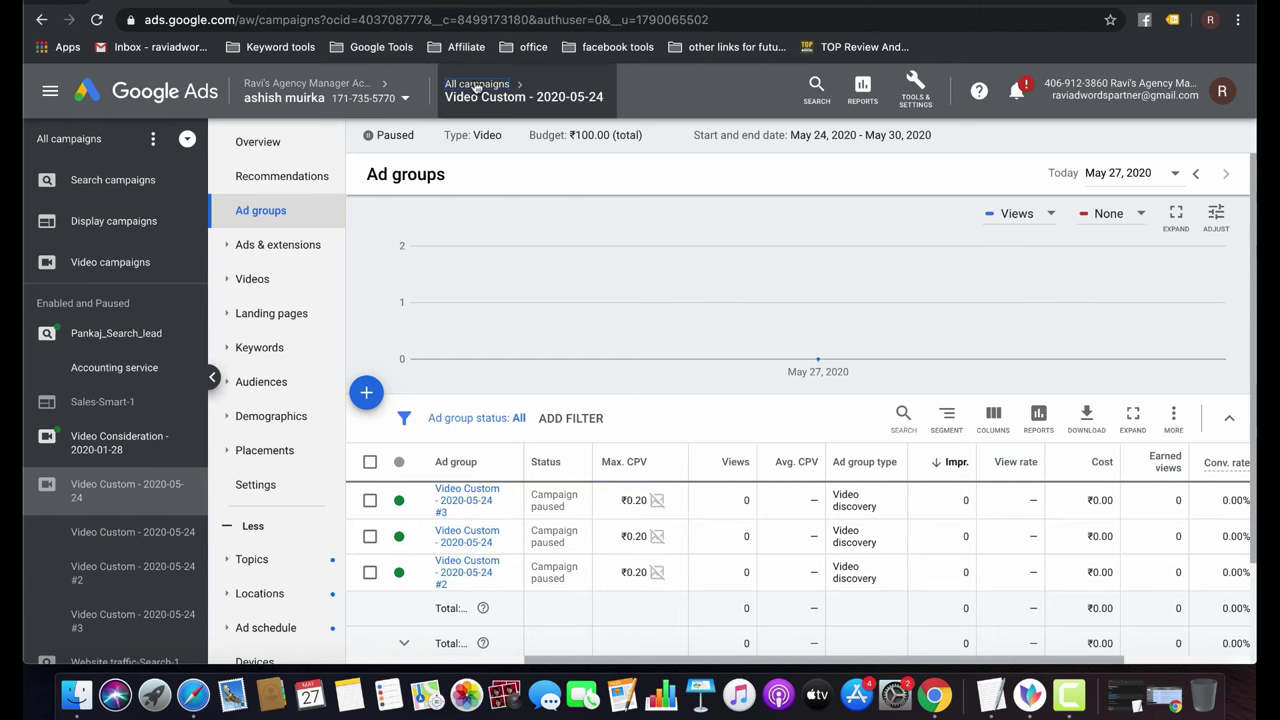
pyautogui.click(495, 612)
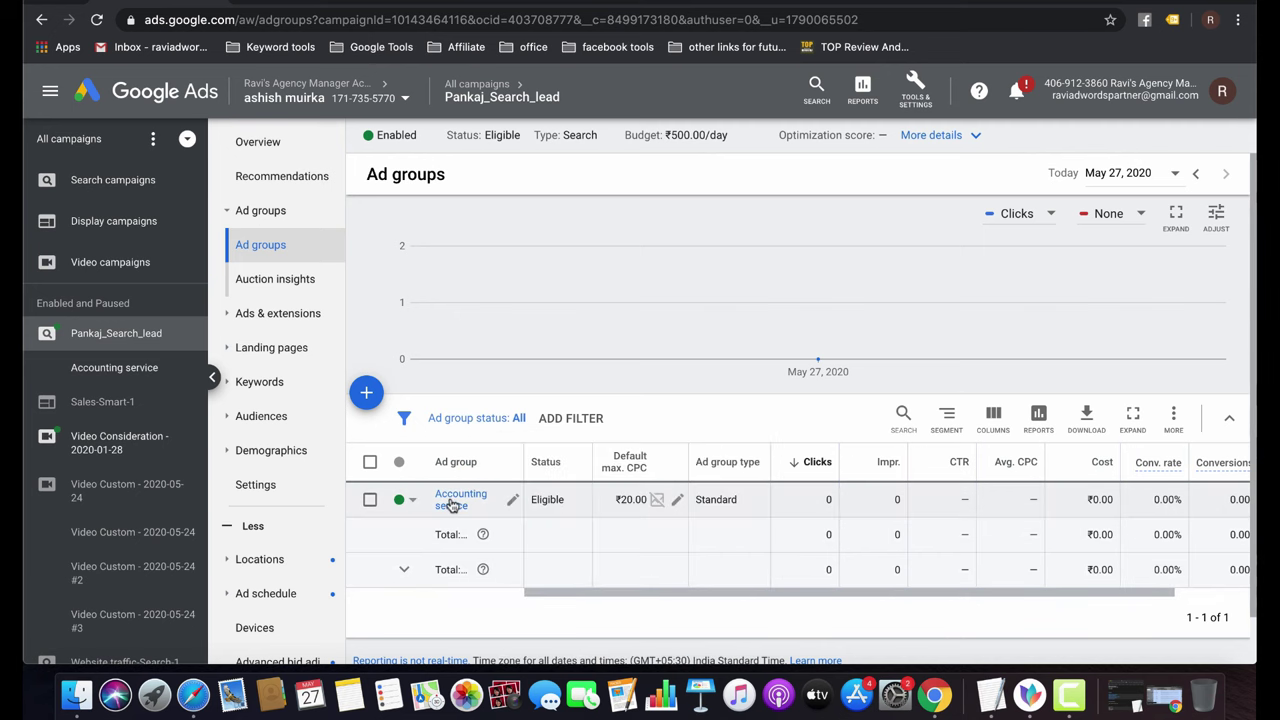
pyautogui.click(452, 503)
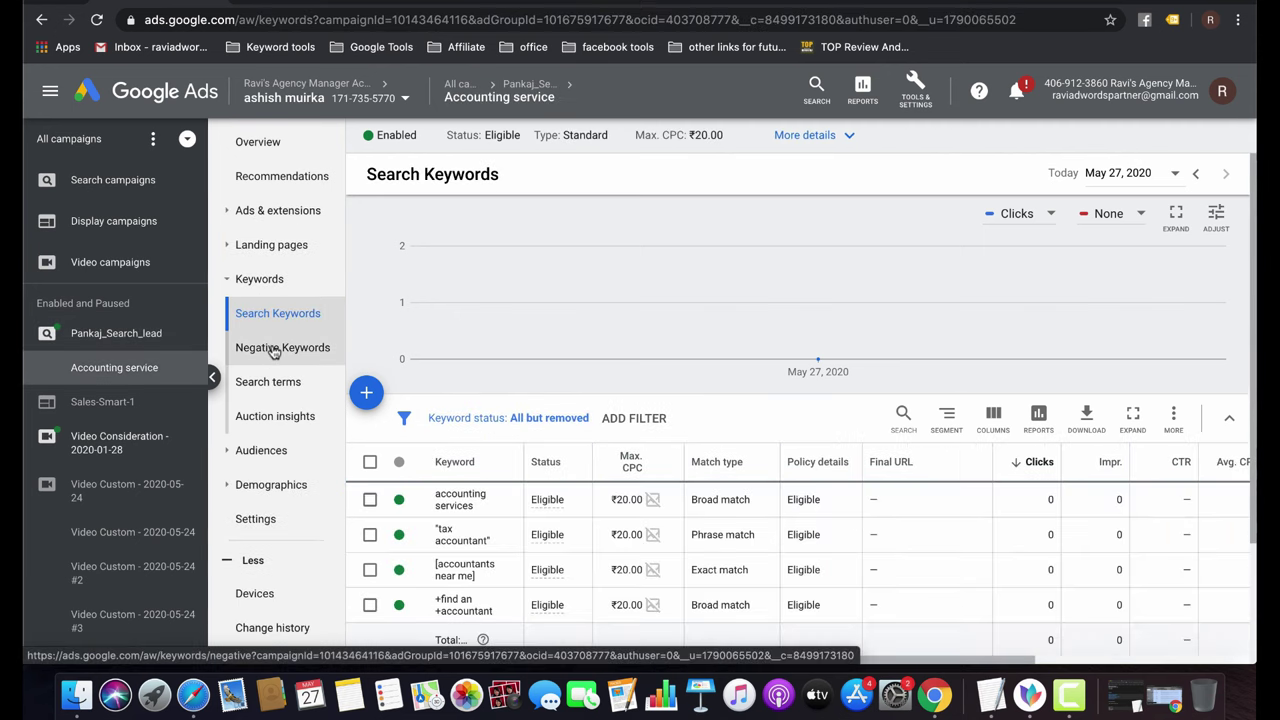
# Start a negative keyword list with aggarwal accountant, free and school.
pyautogui.click(272, 350)
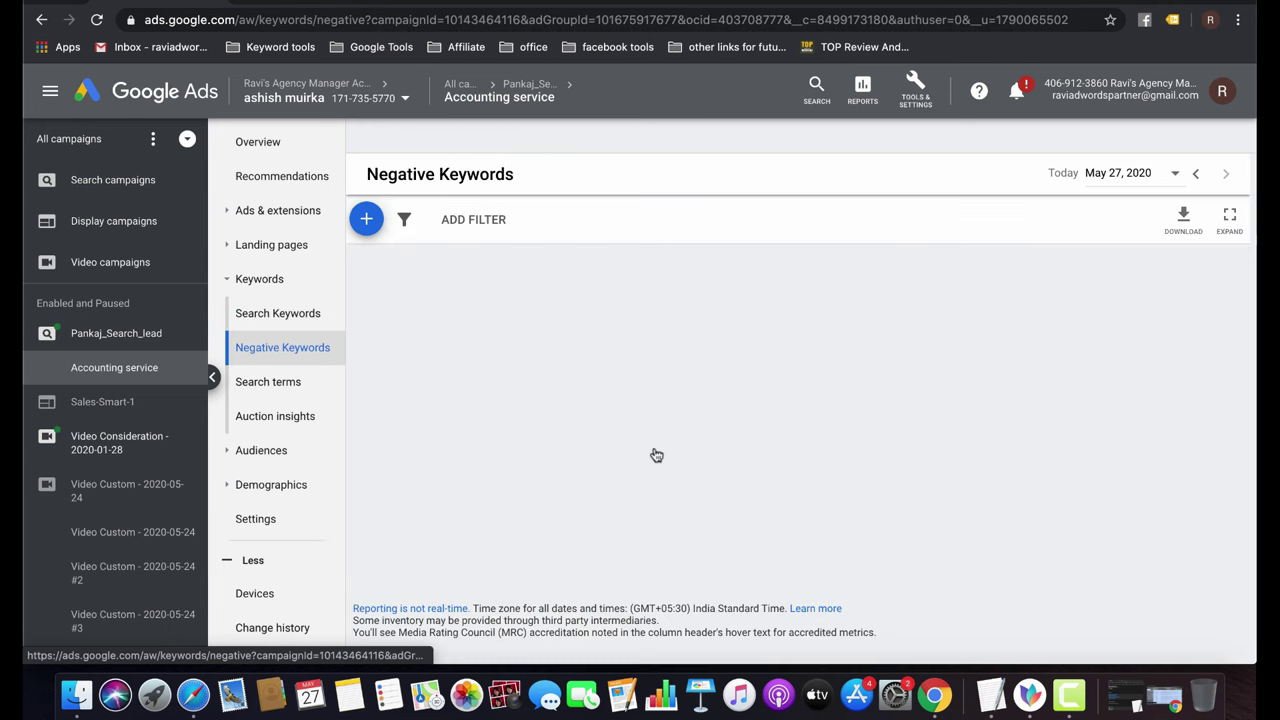
pyautogui.click(789, 324)
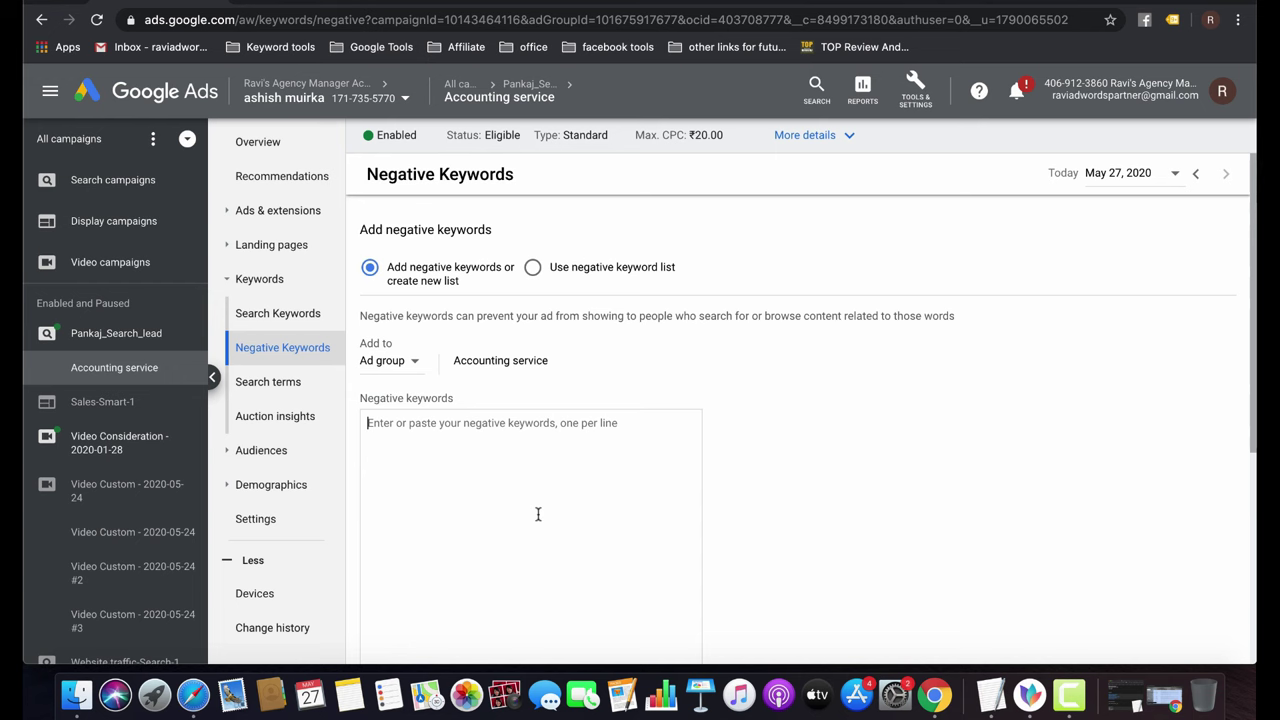
pyautogui.write('a')
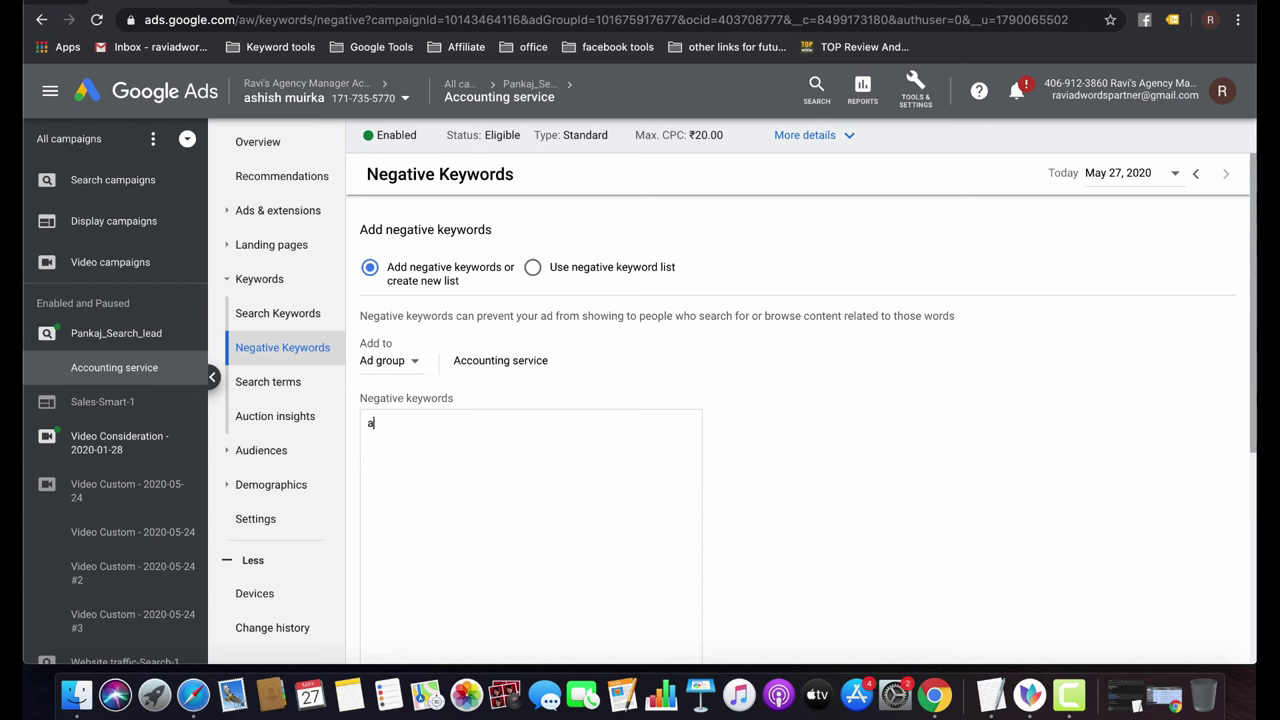
pyautogui.write('ggarwal accountant')
pyautogui.press('Return')
pyautogui.write('fr')
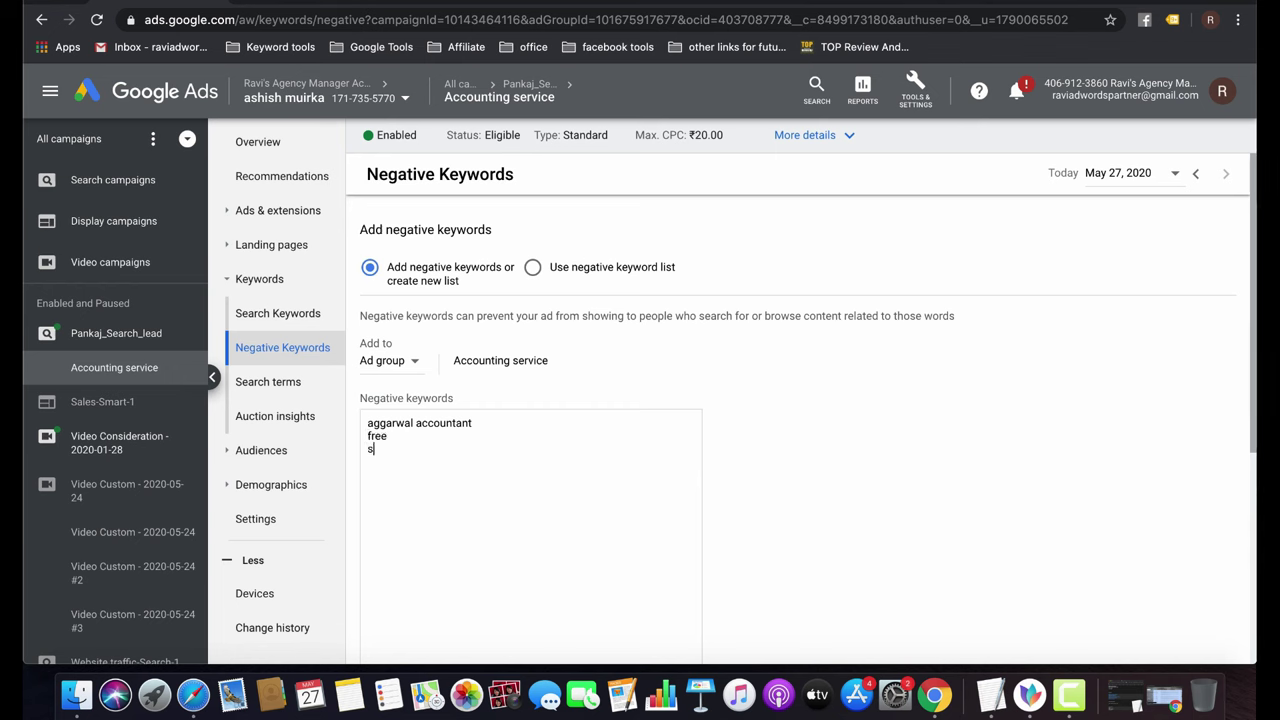
pyautogui.write('ee')
pyautogui.press('Return')
pyautogui.write('schhool')
pyautogui.press('BackSpace')
pyautogui.press('BackSpace')
pyautogui.press('BackSpace')
pyautogui.write('chool')
pyautogui.press('Return')
pyautogui.press('Up')
pyautogui.press('Right')
pyautogui.press('Right')
pyautogui.press('Right')
pyautogui.press('BackSpace')
pyautogui.press('Down')
# Add college, price, cost, job, education, training and location as negatives and save the list.
pyautogui.write('collega')
pyautogui.write('pr')
pyautogui.write('ice')
pyautogui.press('Return')
pyautogui.write('cost ')
pyautogui.write('j')
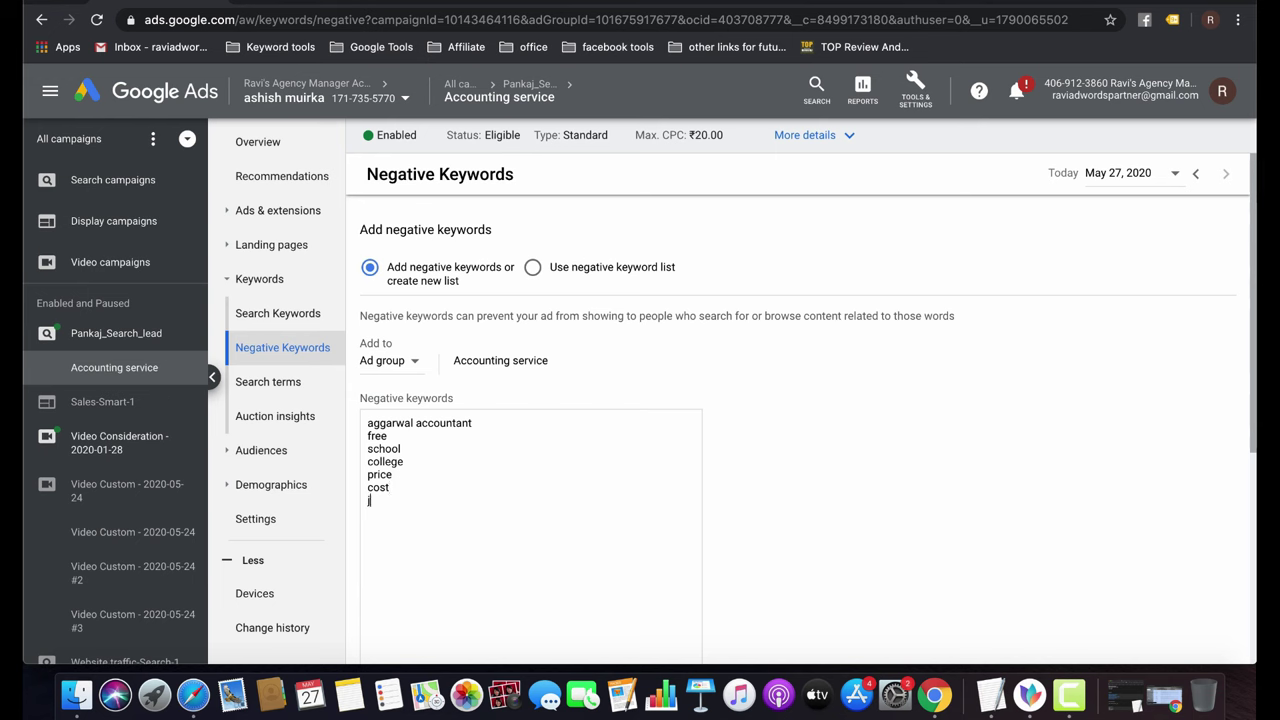
pyautogui.write('ob')
pyautogui.press('Return')
pyautogui.write('educate')
pyautogui.press('BackSpace')
pyautogui.press('BackSpace')
pyautogui.press('BackSpace')
pyautogui.press('BackSpace')
pyautogui.write('ate')
pyautogui.press('Return')
pyautogui.write('education tu')
pyautogui.write('rtotial')
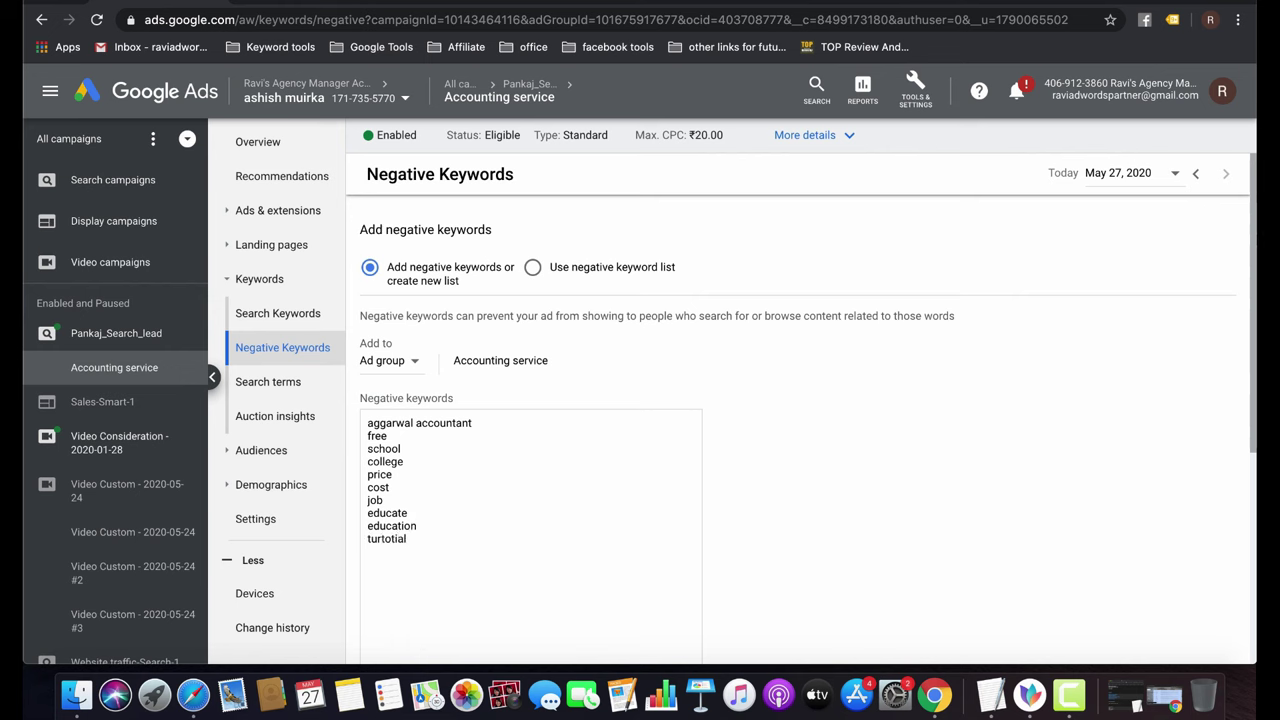
pyautogui.press('Return')
pyautogui.write('training')
pyautogui.press('Return')
pyautogui.write('location')
pyautogui.scroll(-3, 794, 523)
pyautogui.press('BackSpace')
pyautogui.scroll(-3, 737, 500)
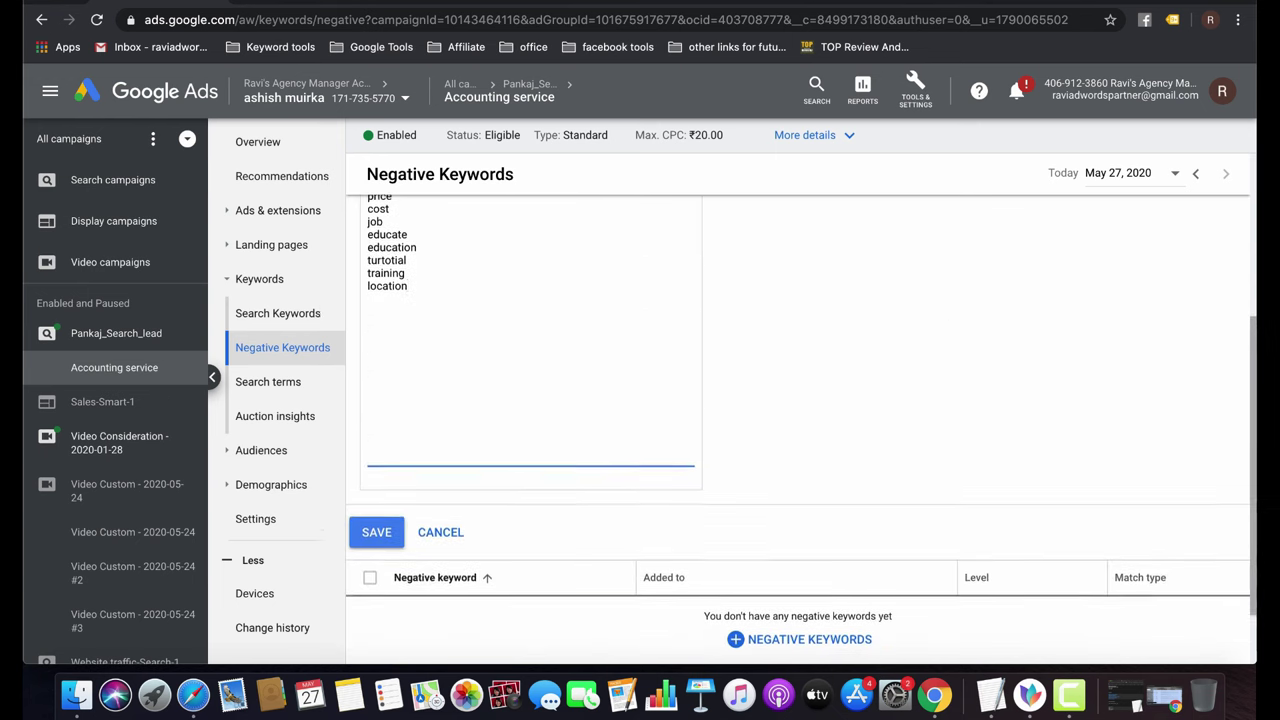
pyautogui.scroll(4, 737, 500)
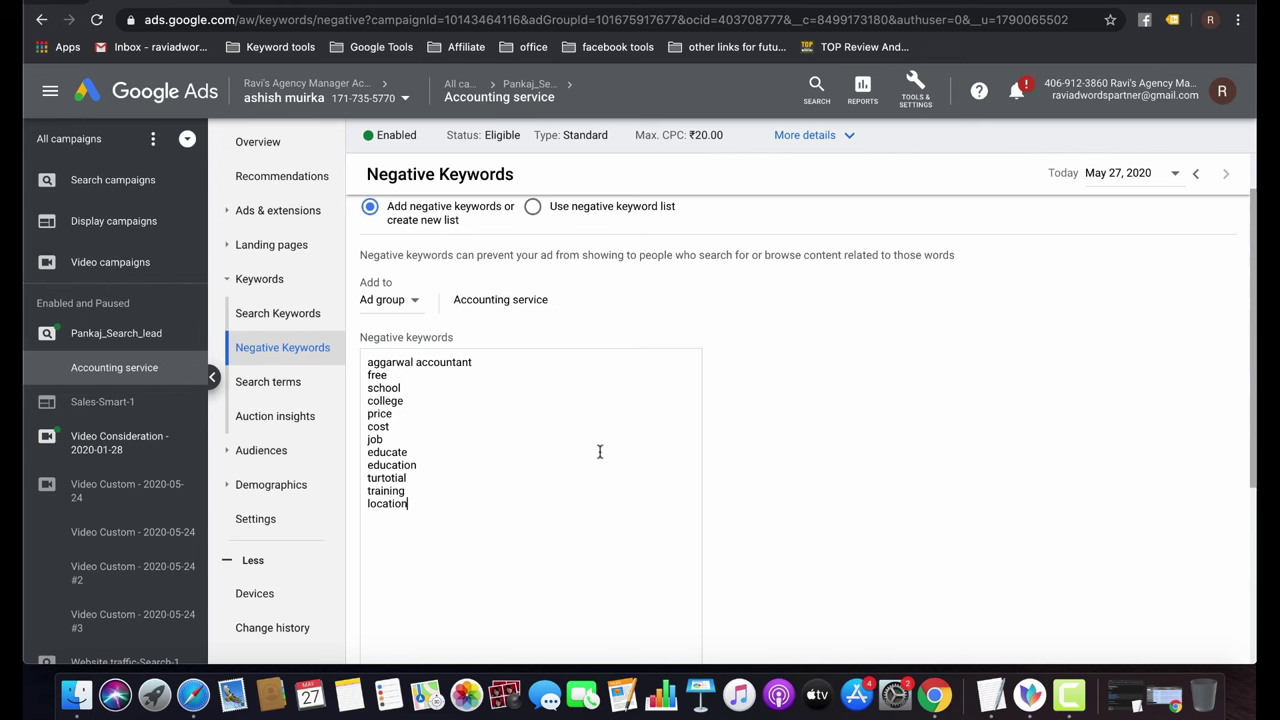
pyautogui.scroll(-5, 471, 609)
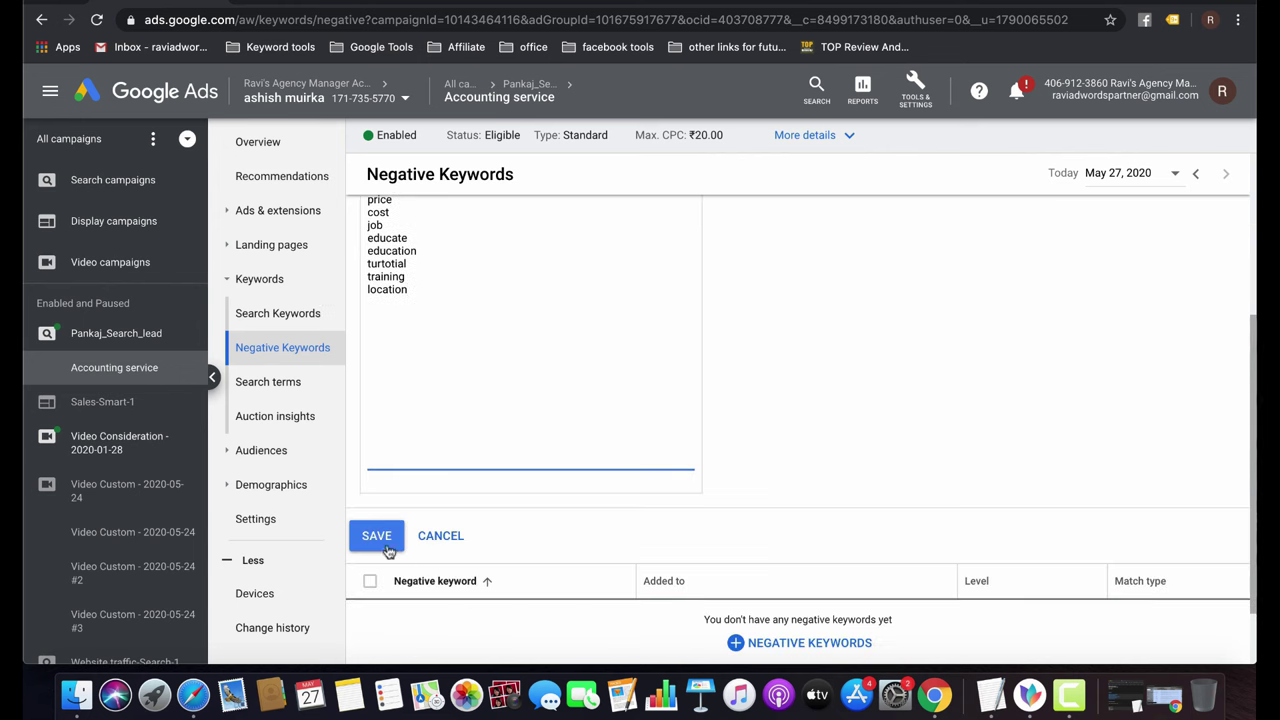
pyautogui.click(380, 542)
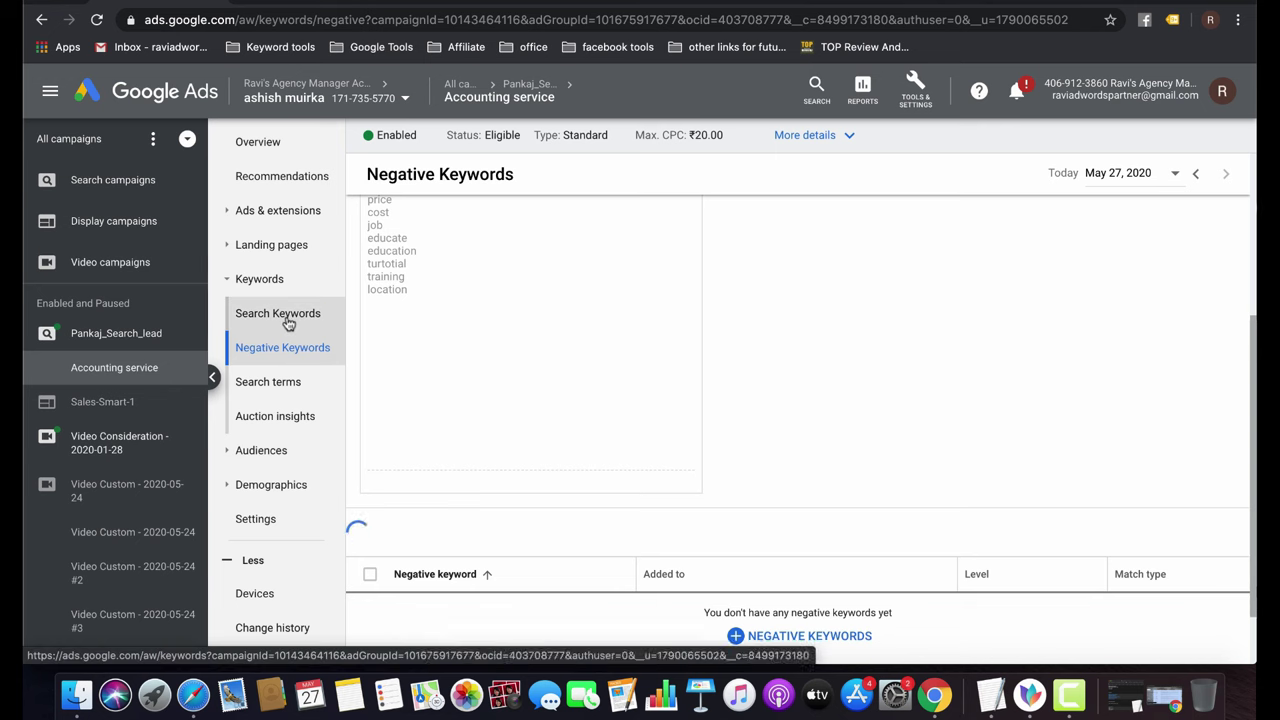
# Check the Search terms and Auction insights reports, then view the Age demographics report.
pyautogui.click(276, 386)
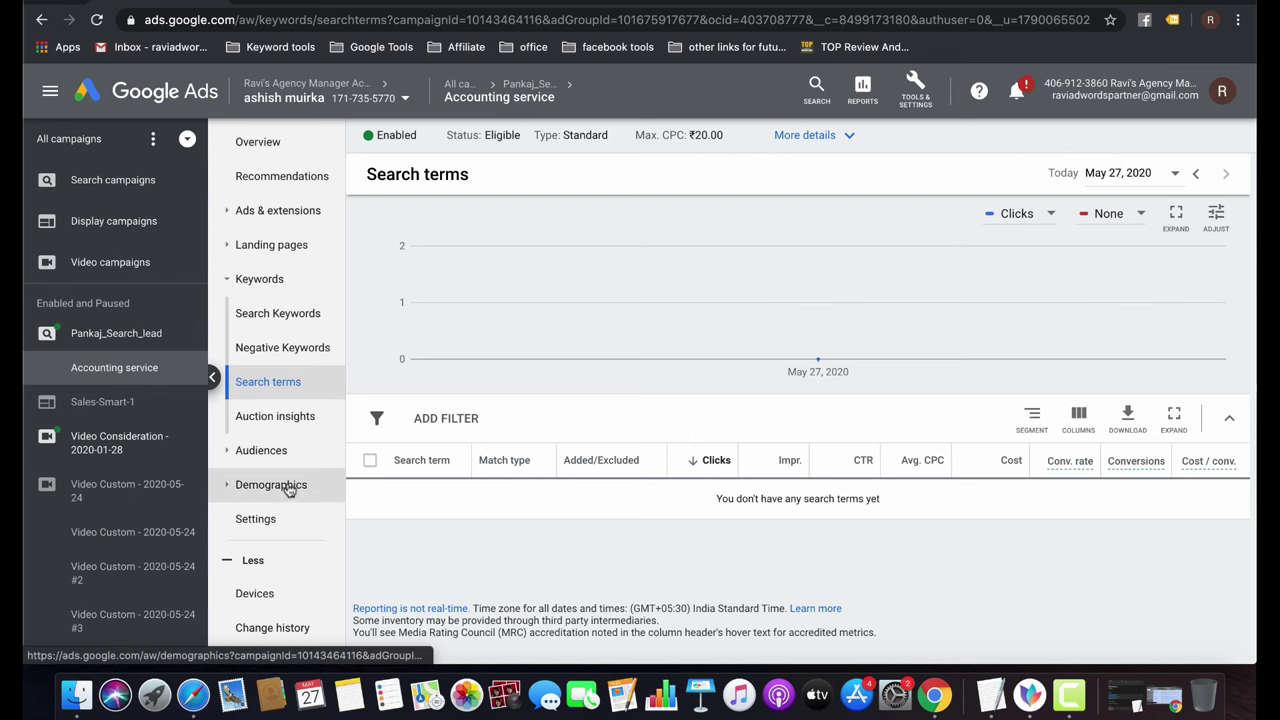
pyautogui.click(296, 426)
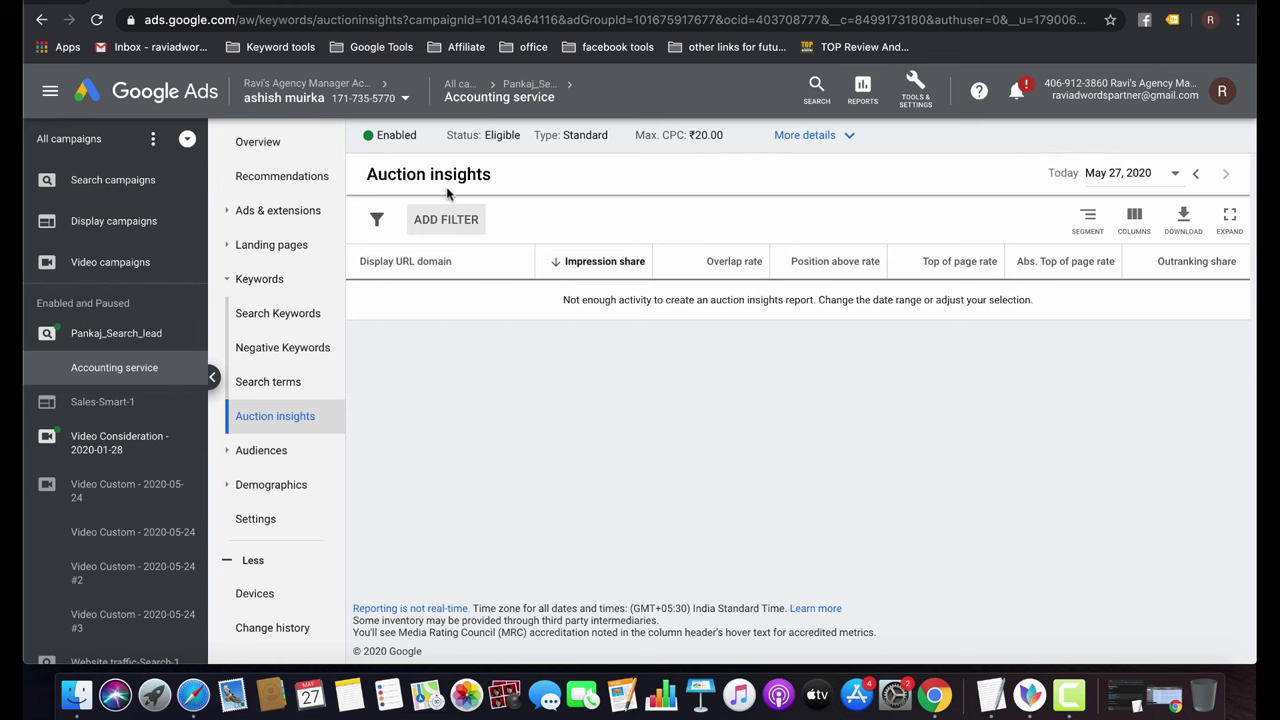
pyautogui.click(273, 486)
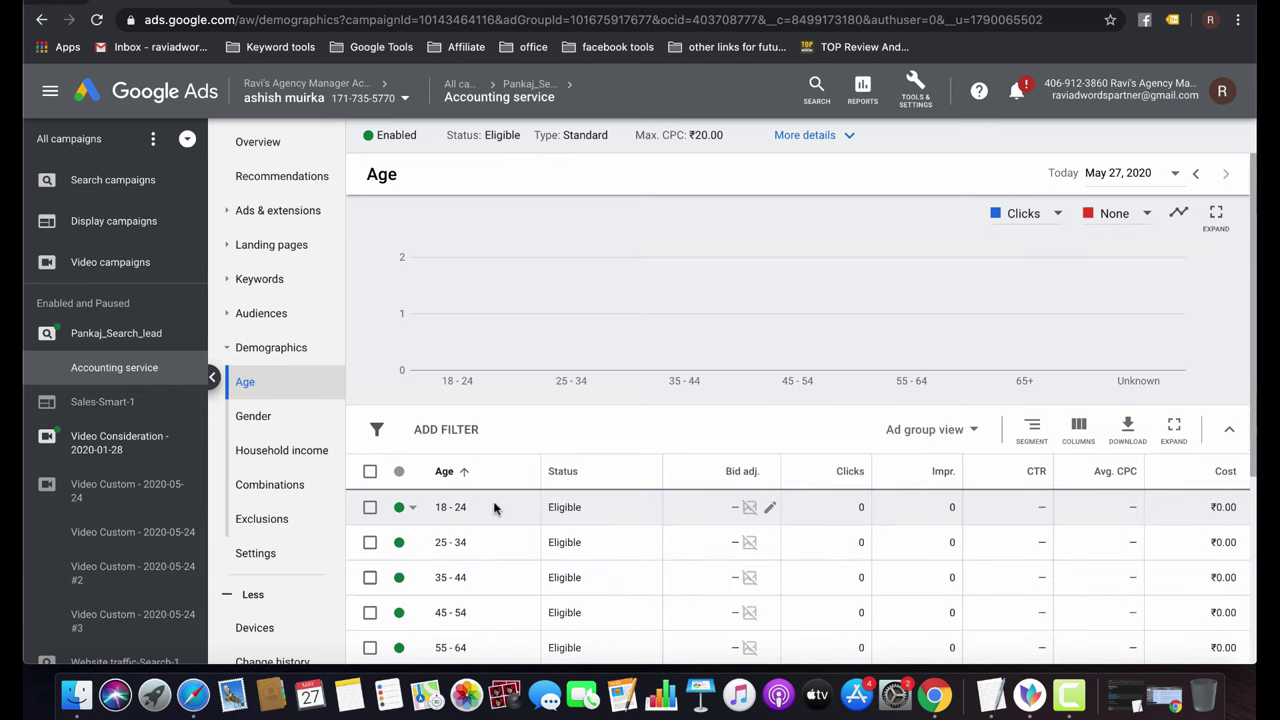
pyautogui.scroll(-1, 251, 510)
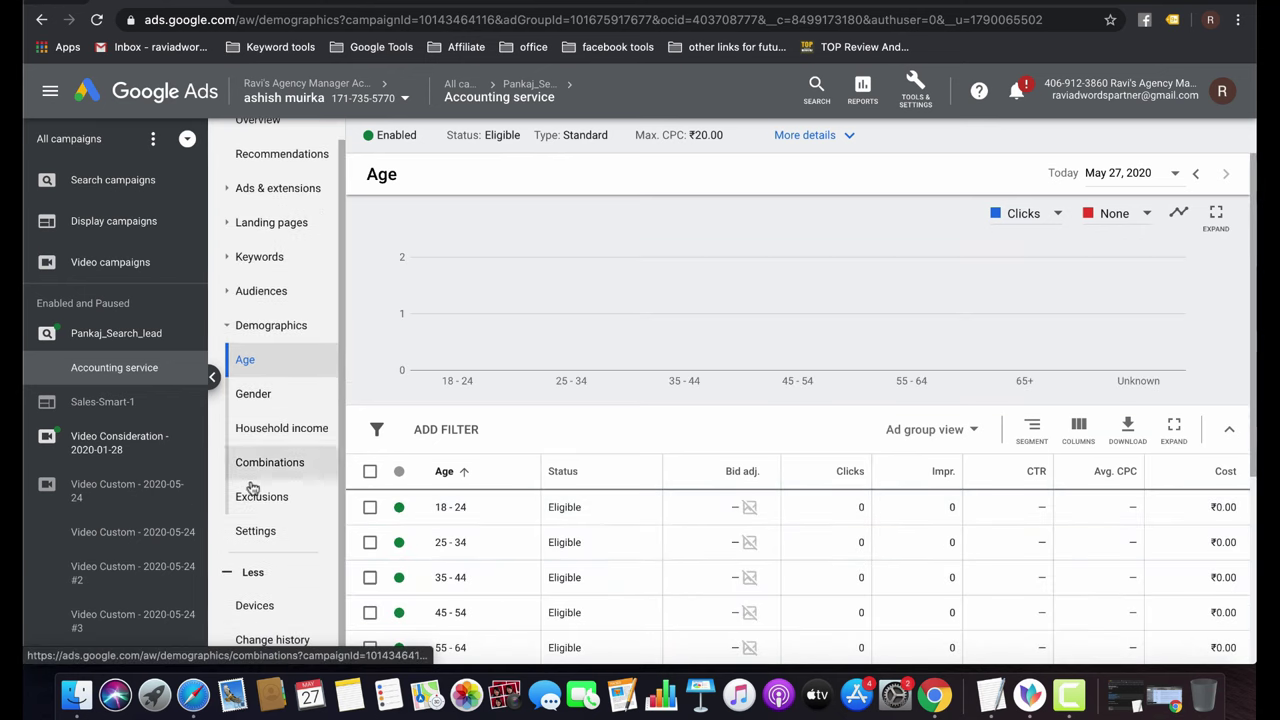
# On the Devices page, try a 100% mobile phones bid decrease, then cancel it.
pyautogui.click(256, 610)
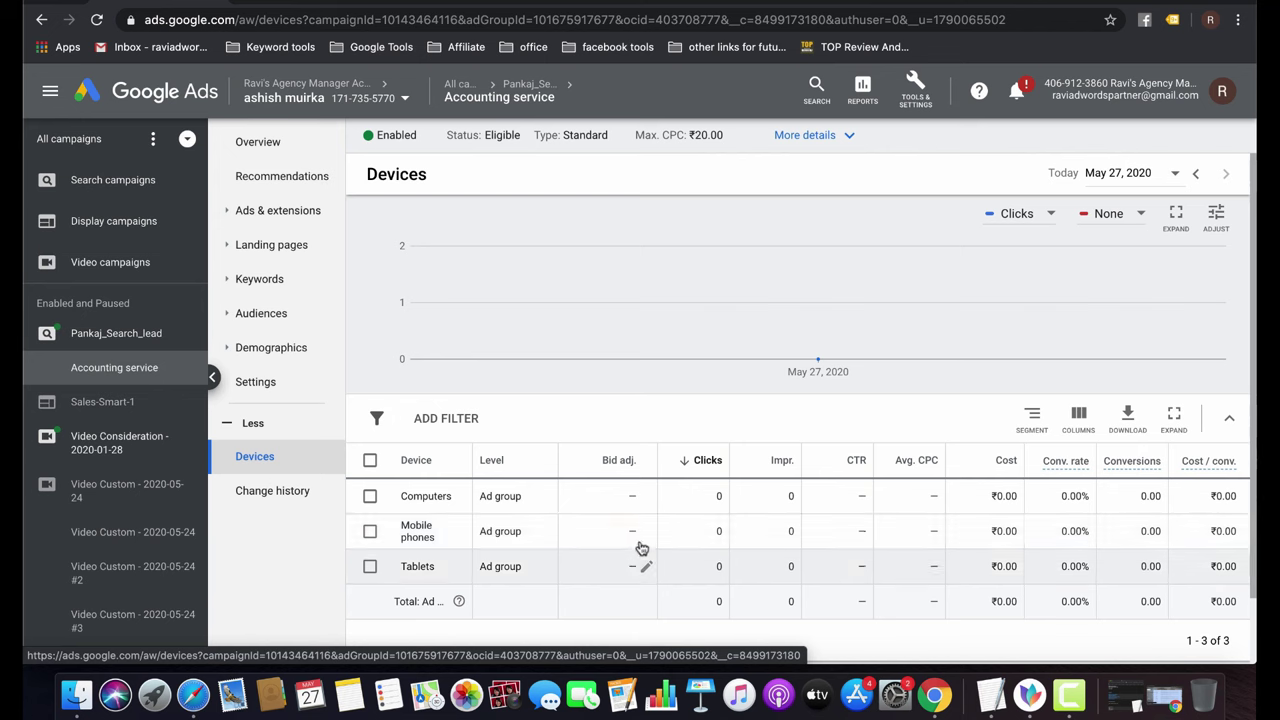
pyautogui.click(647, 533)
pyautogui.click(607, 556)
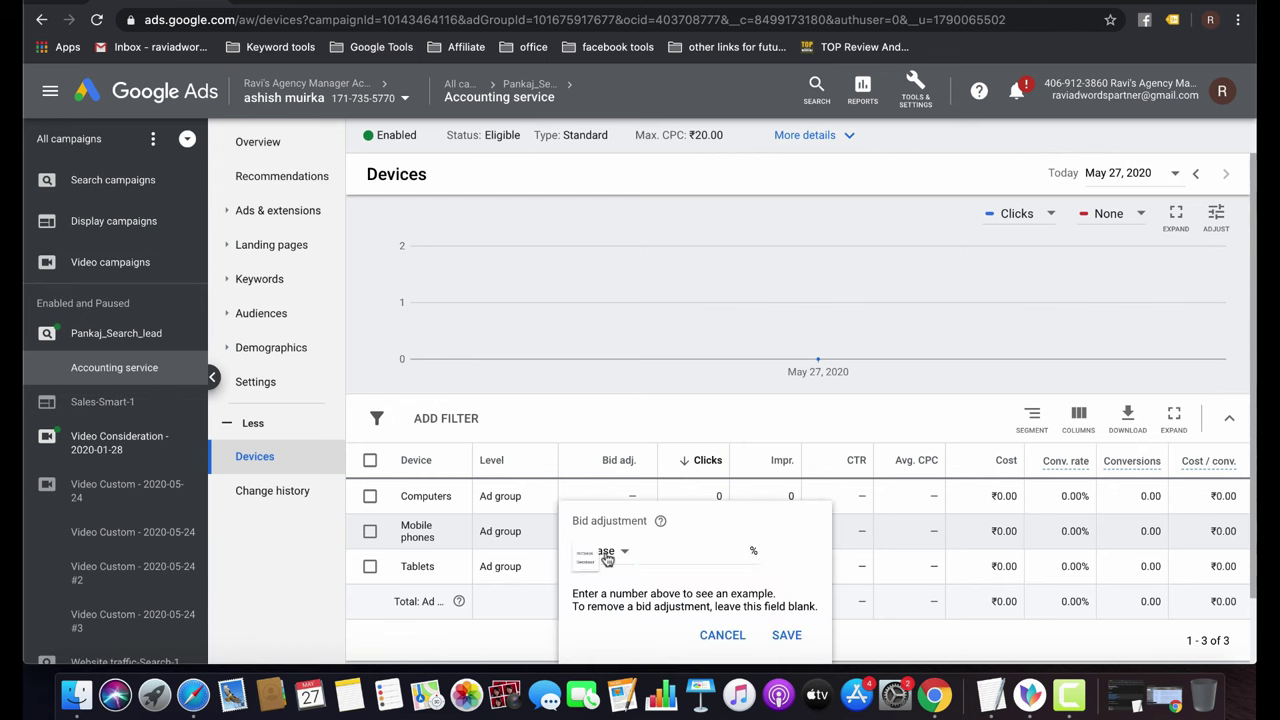
pyautogui.click(594, 597)
pyautogui.click(677, 566)
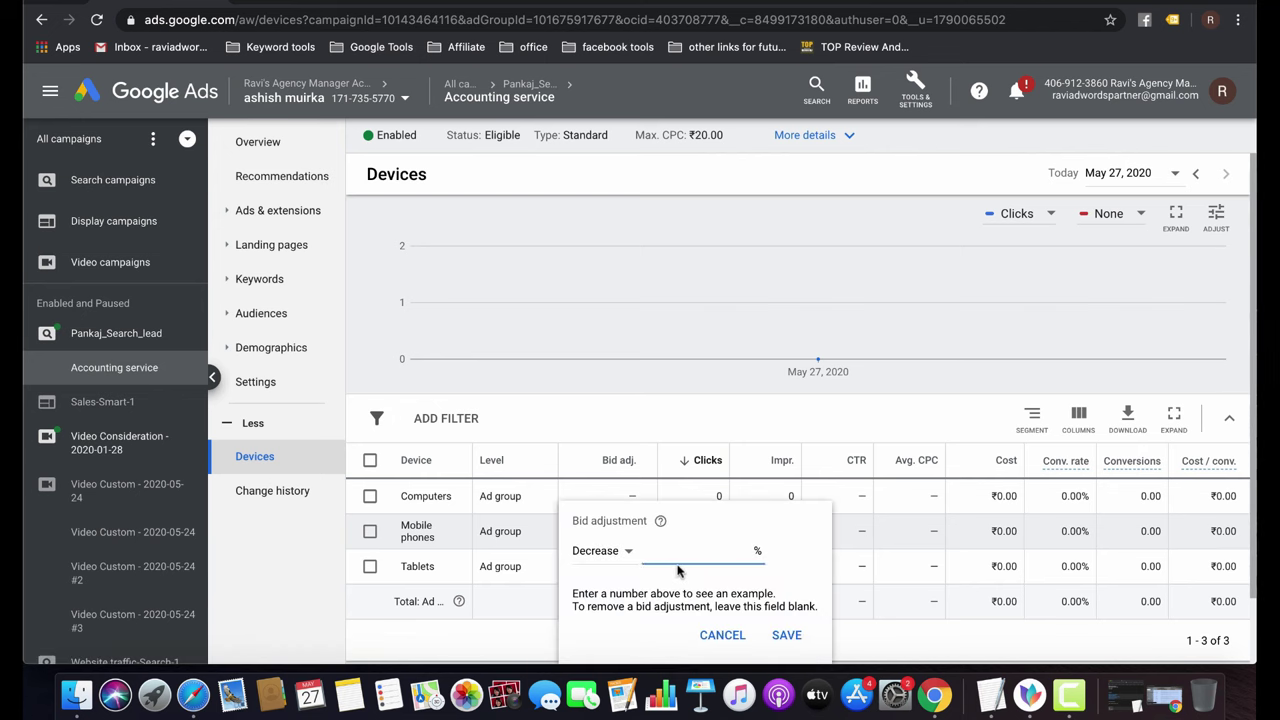
pyautogui.write('100')
pyautogui.click(721, 637)
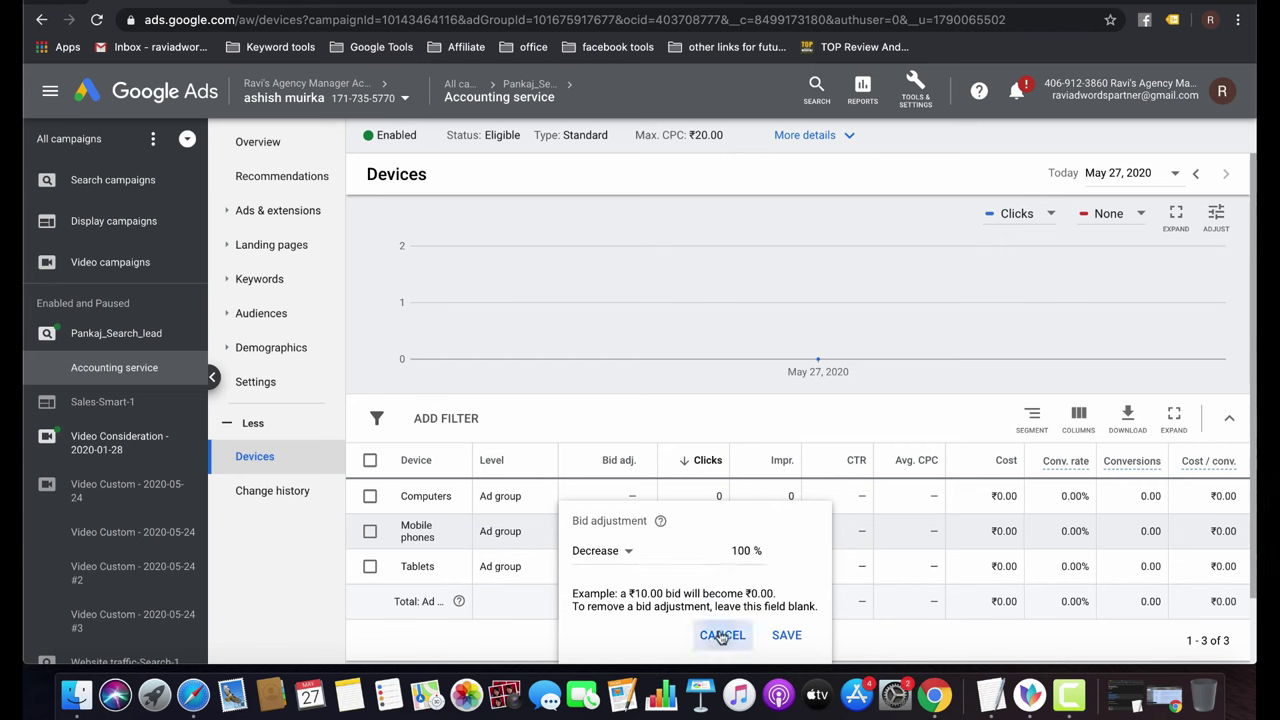
# Give Computers a +10% bid increase and save it.
pyautogui.click(646, 495)
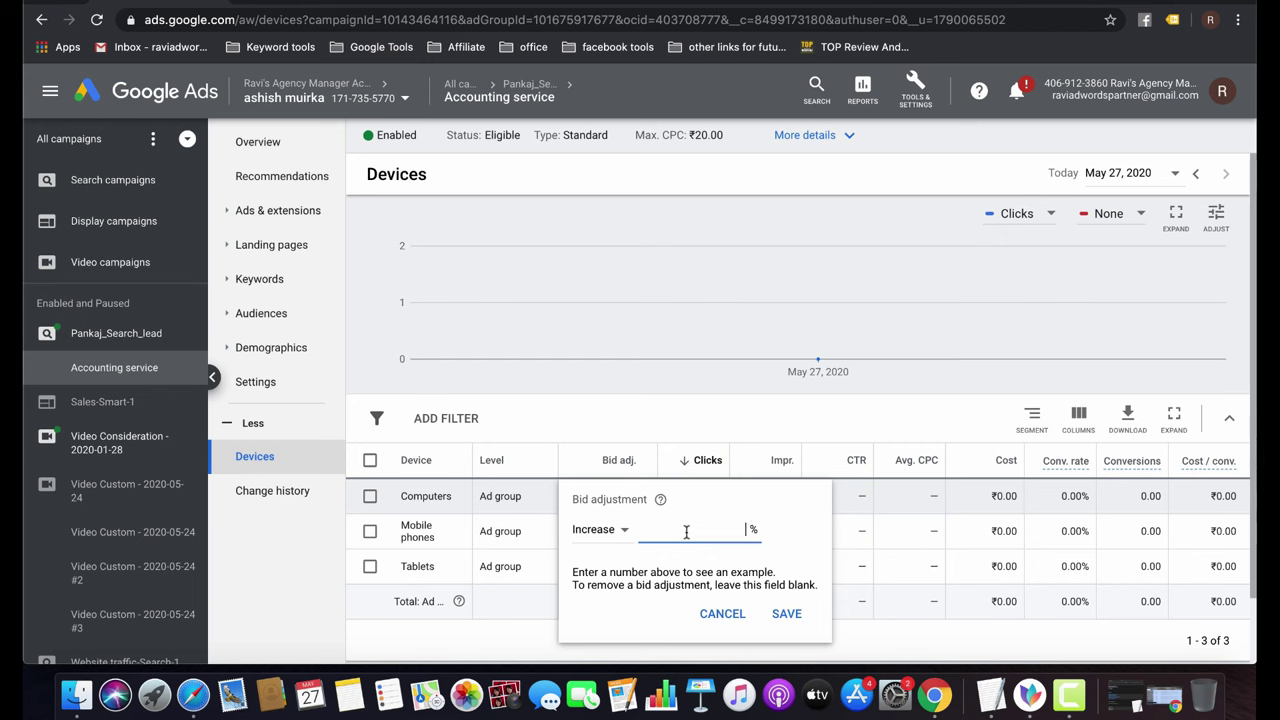
pyautogui.click(603, 530)
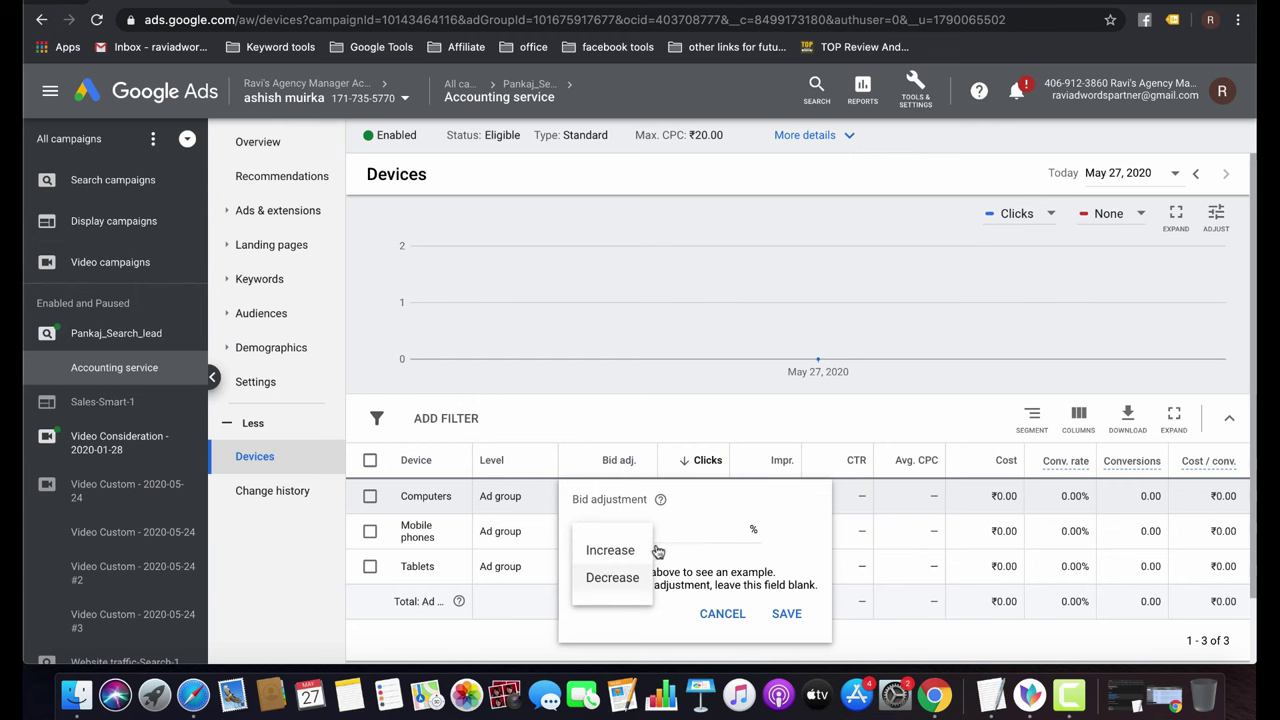
pyautogui.click(690, 530)
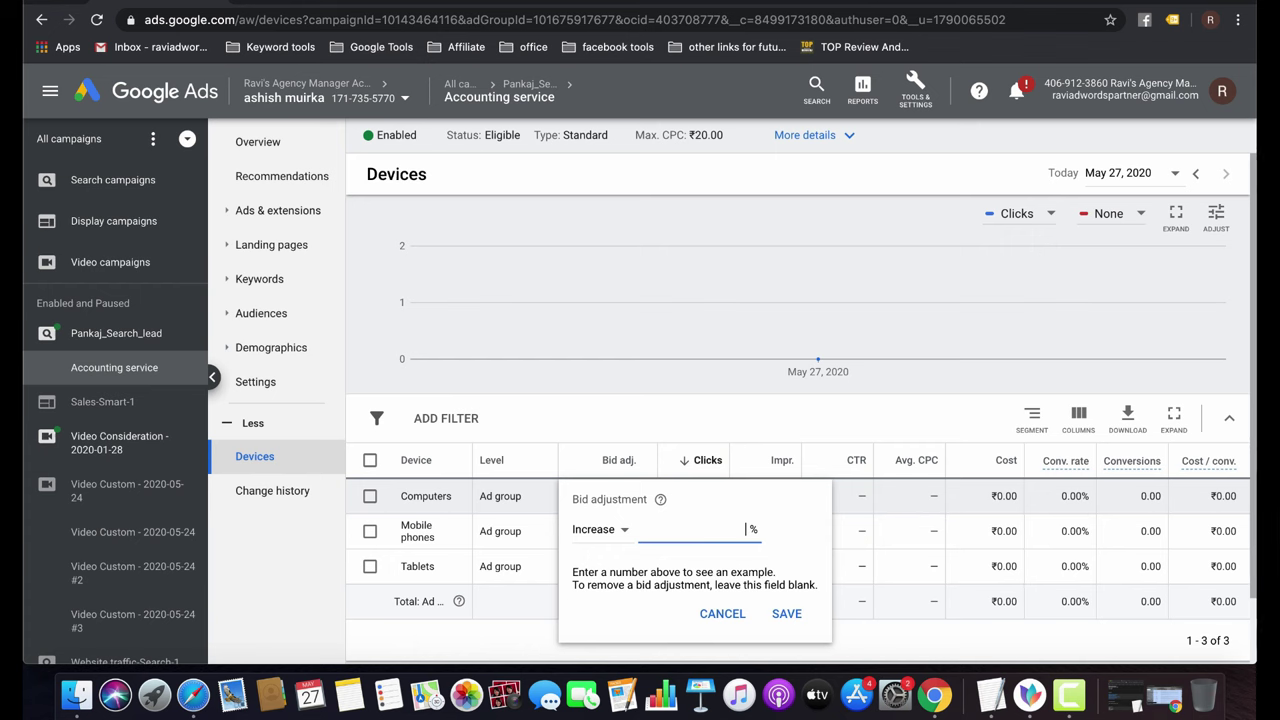
pyautogui.write('100')
pyautogui.press('BackSpace')
pyautogui.press('BackSpace')
pyautogui.press('BackSpace')
pyautogui.write('10')
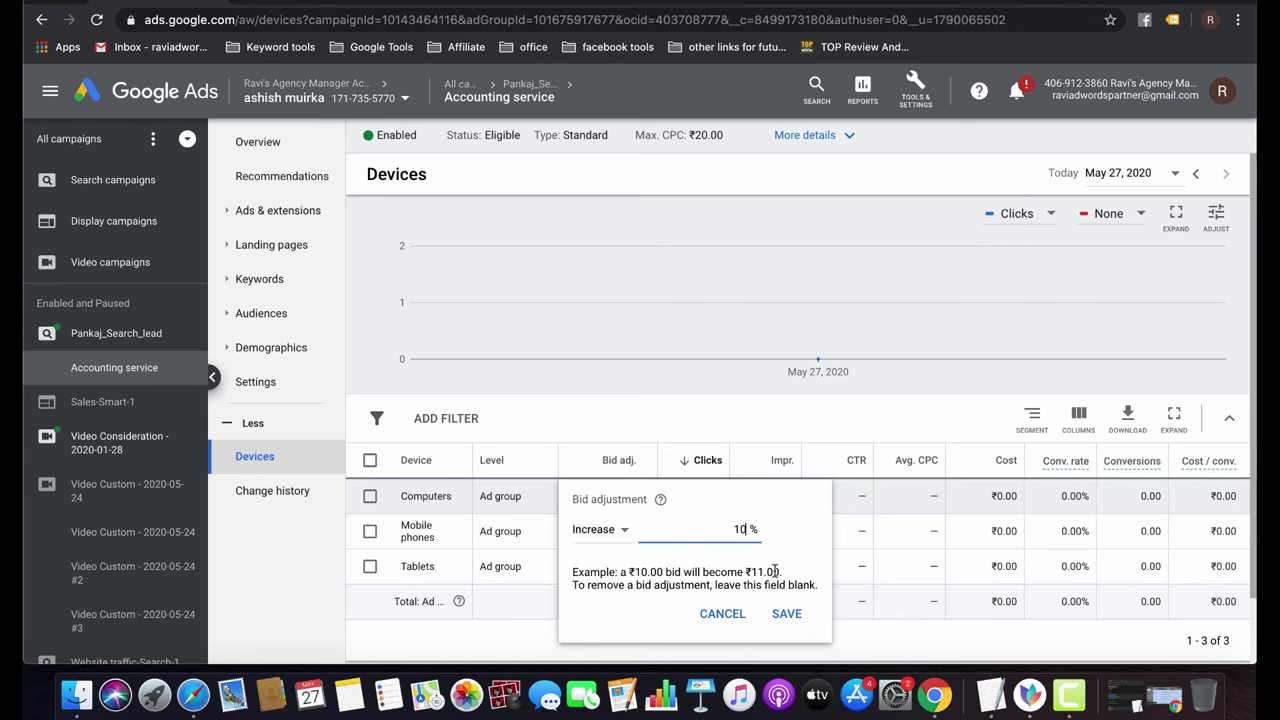
pyautogui.click(786, 613)
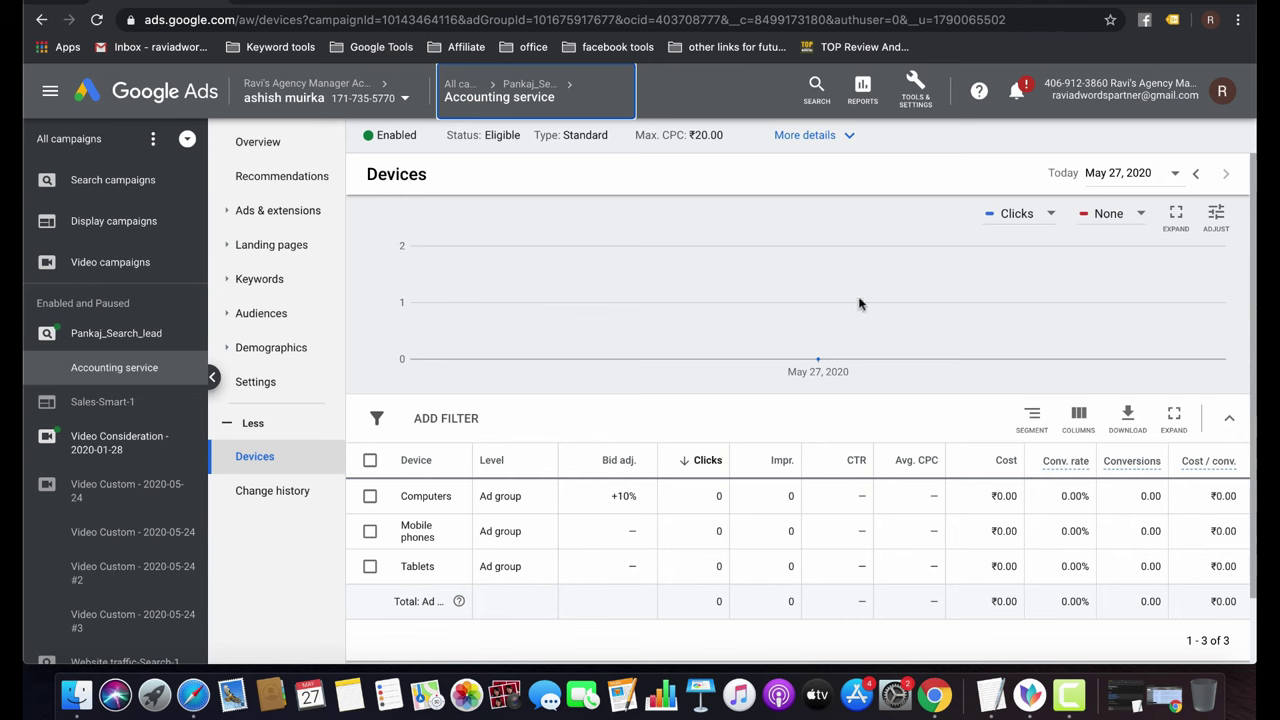
# Switch to the pankajthetaxation.com homepage to review its service articles and call-back form.
pyautogui.click(835, 8)
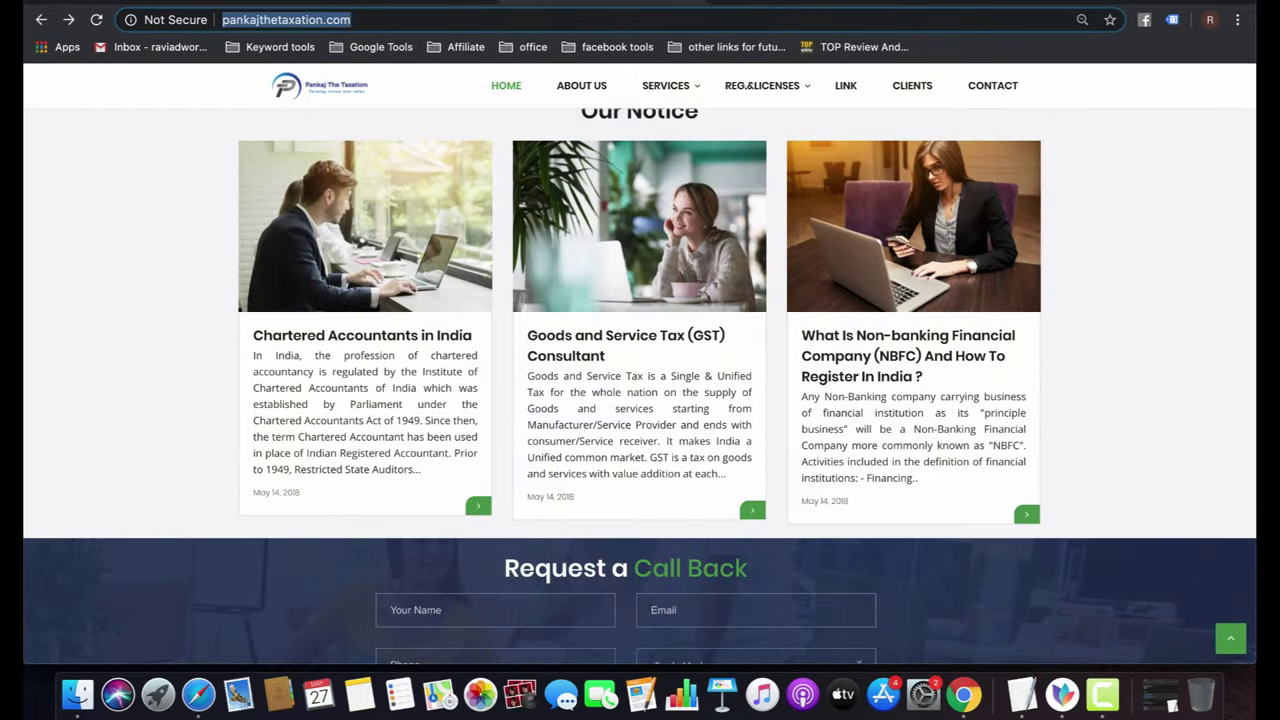
# Search Google for smallseotool and open the SmallSeoTools.com ad, blocking its notification prompt.
pyautogui.press('super+t')
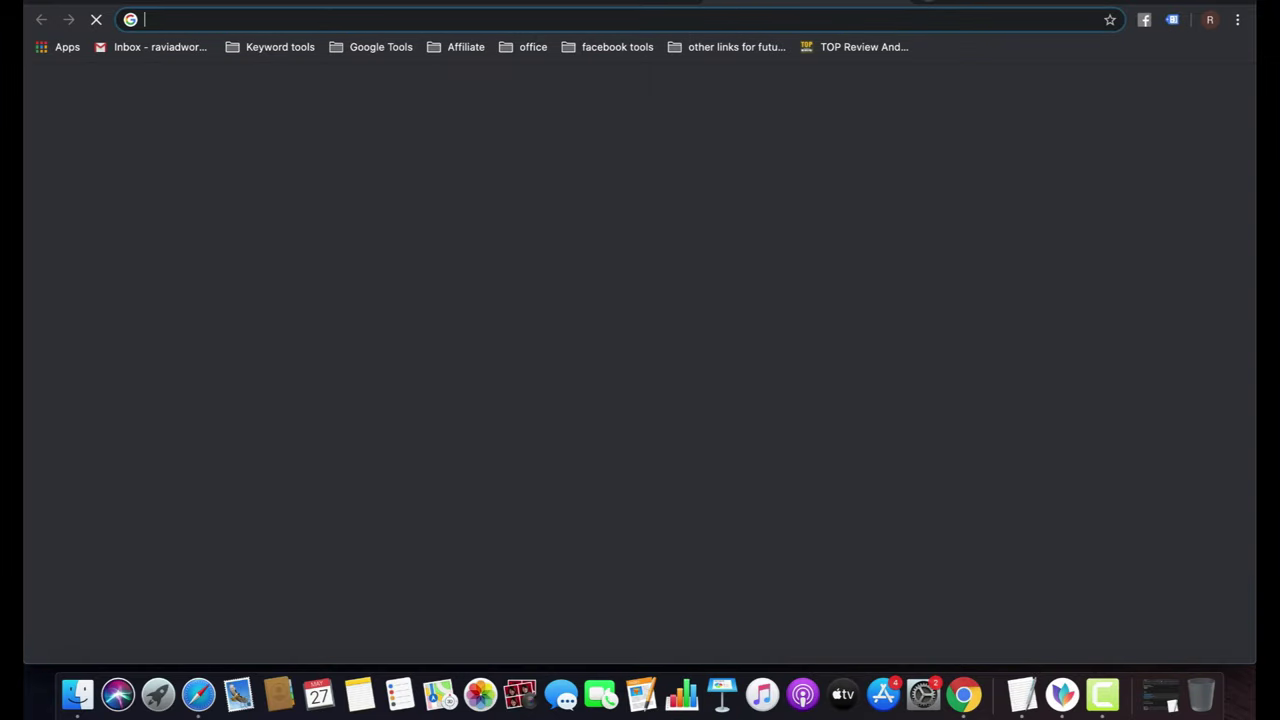
pyautogui.write('g')
pyautogui.press('Return')
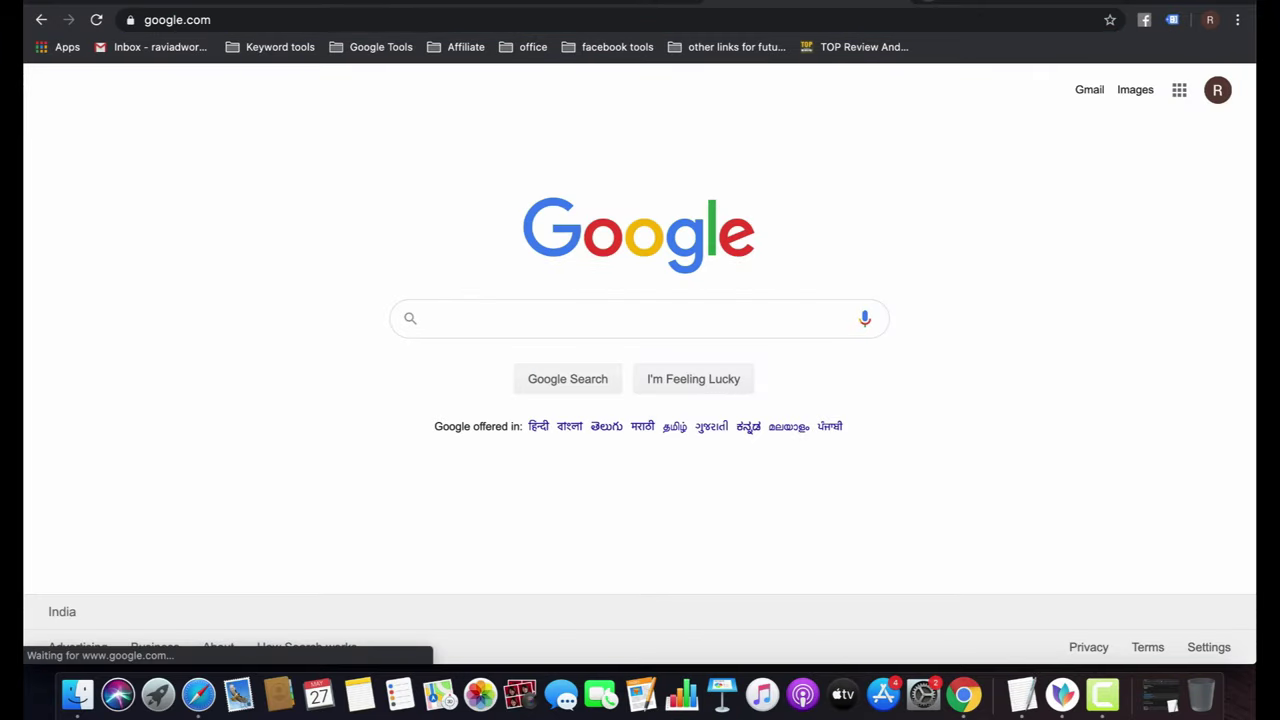
pyautogui.write('sma')
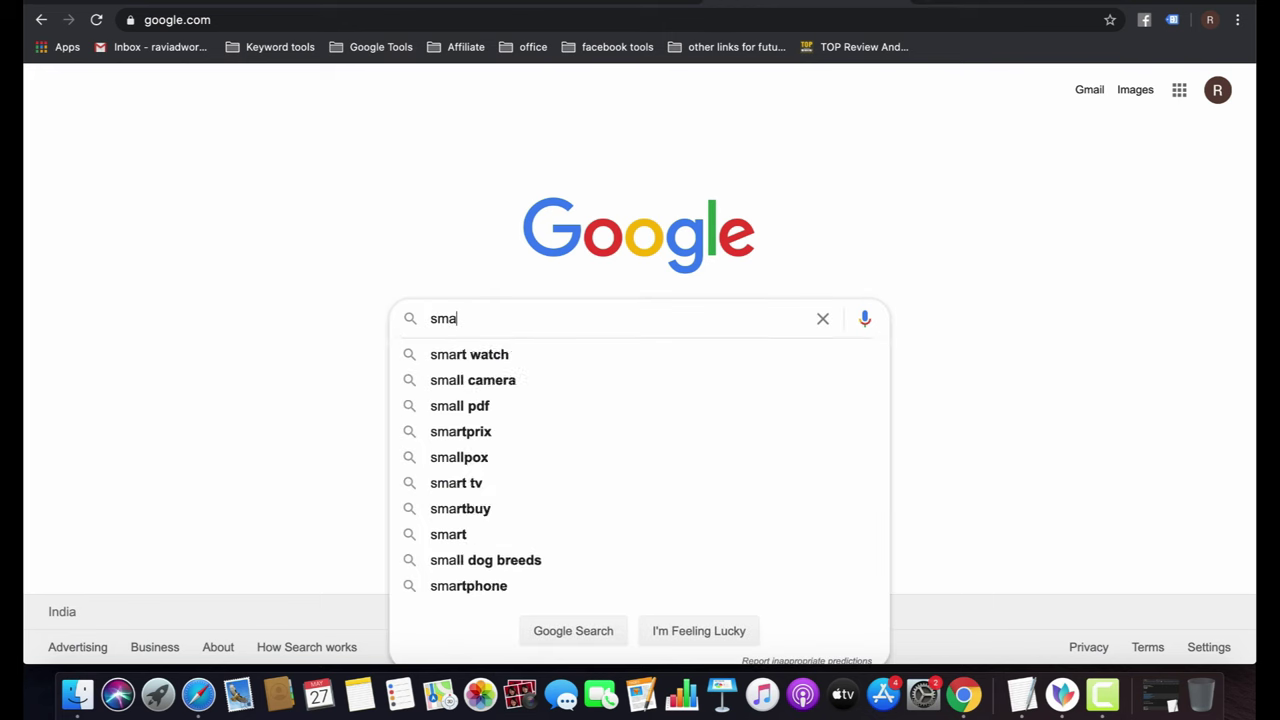
pyautogui.write('llseotool')
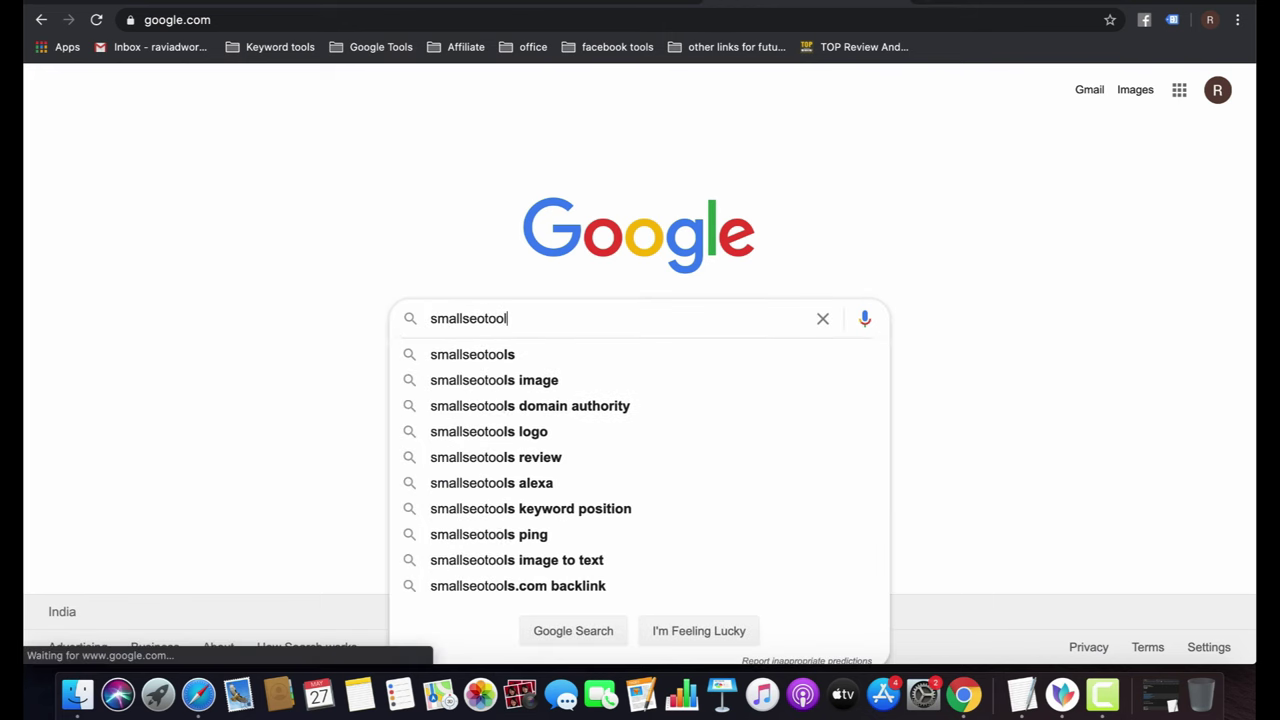
pyautogui.press('Return')
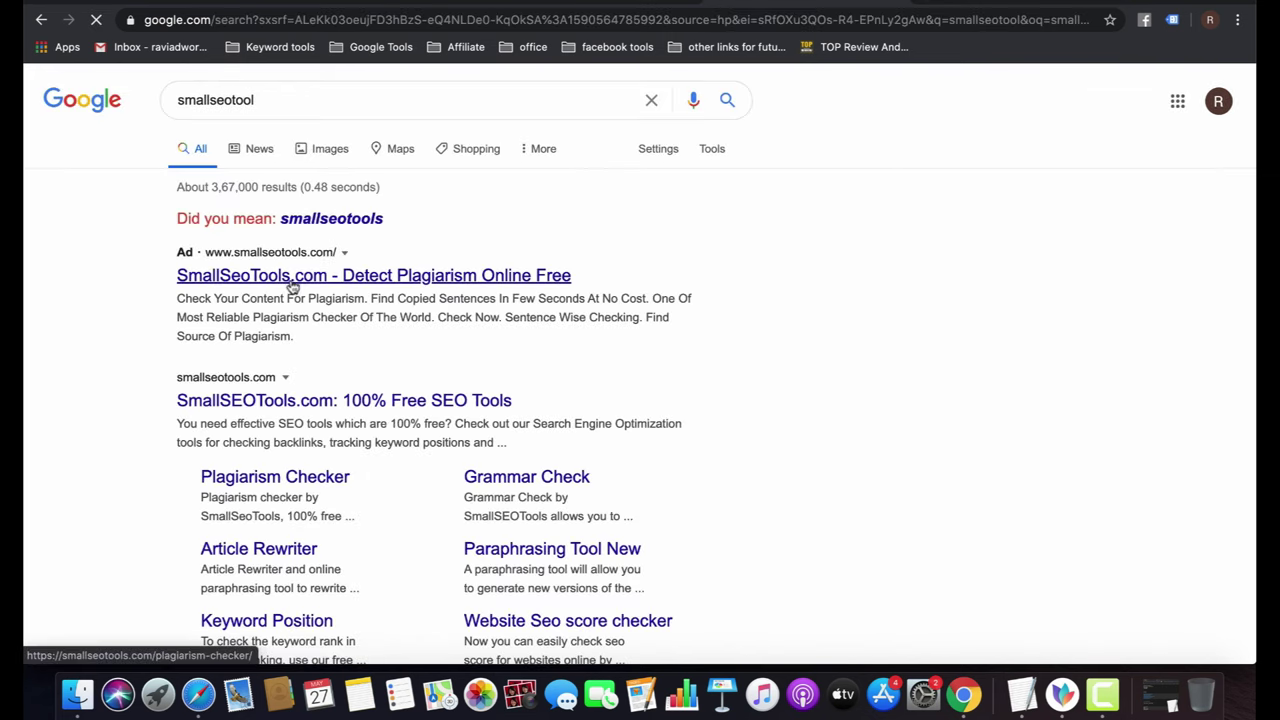
pyautogui.click(290, 277)
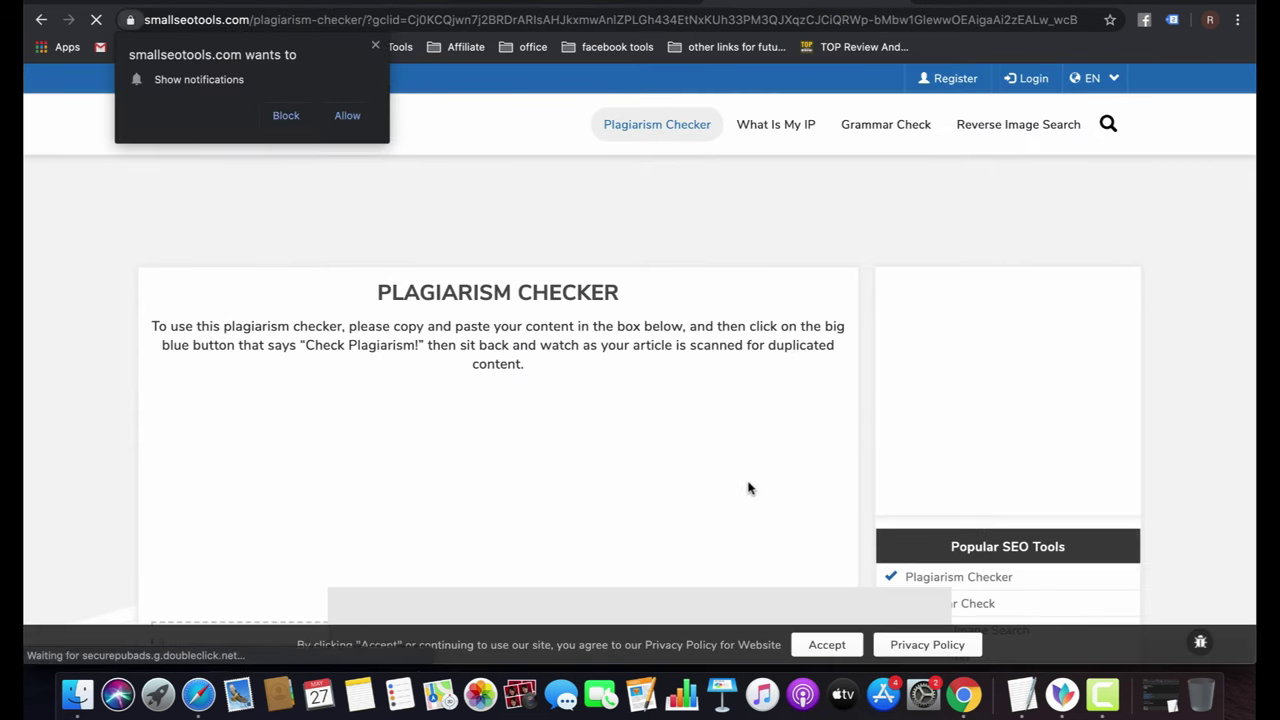
pyautogui.click(376, 45)
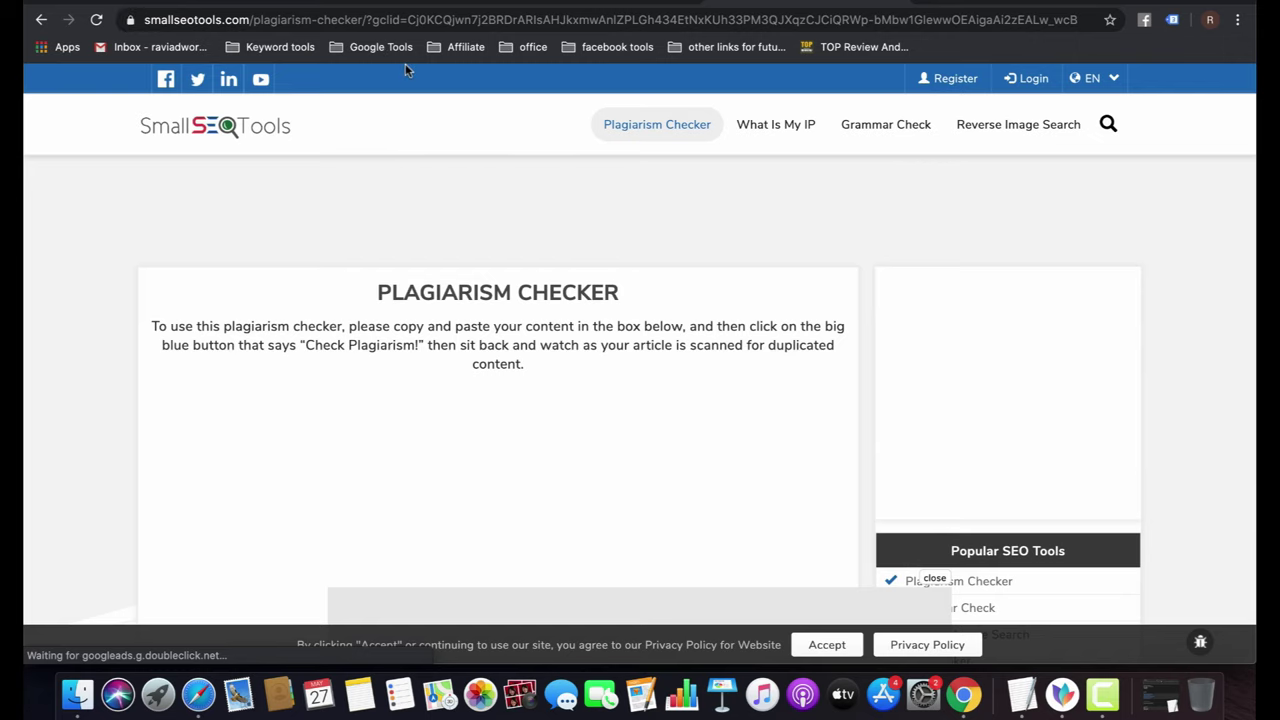
# Scroll through the Plagiarism Checker page to review its features section.
pyautogui.scroll(-5, 660, 310)
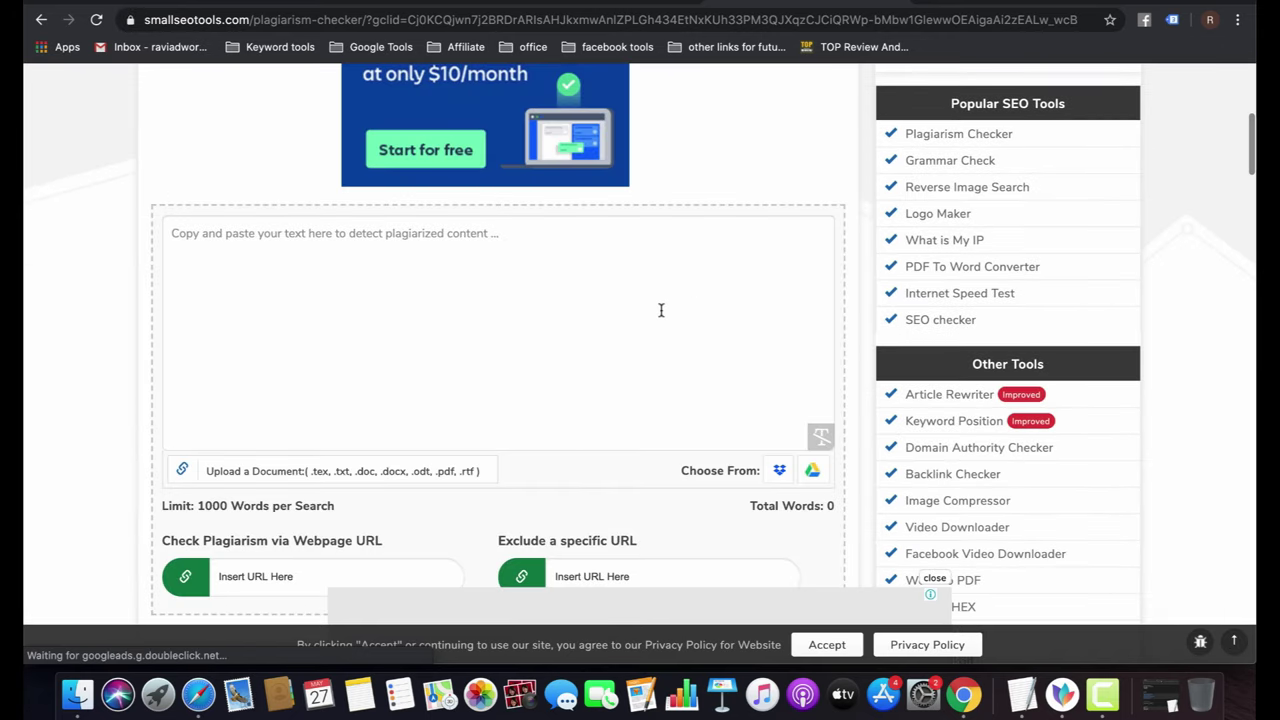
pyautogui.scroll(2, 660, 310)
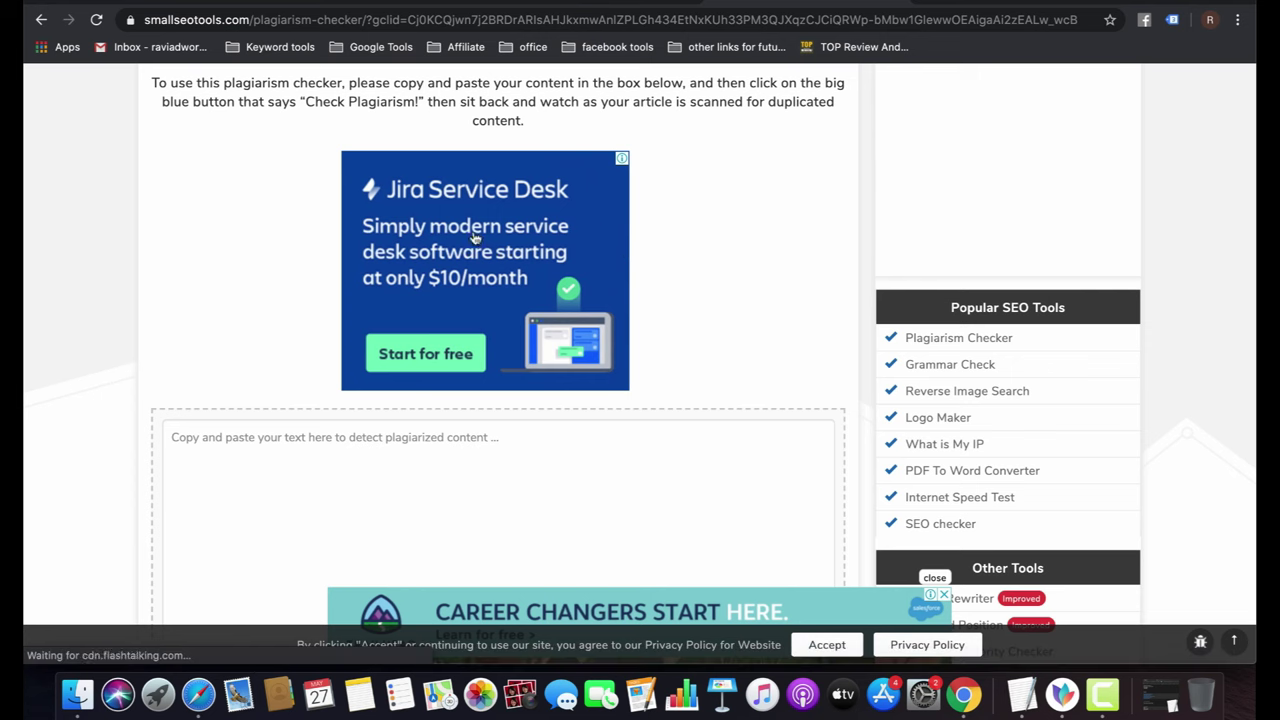
pyautogui.scroll(-10, 722, 264)
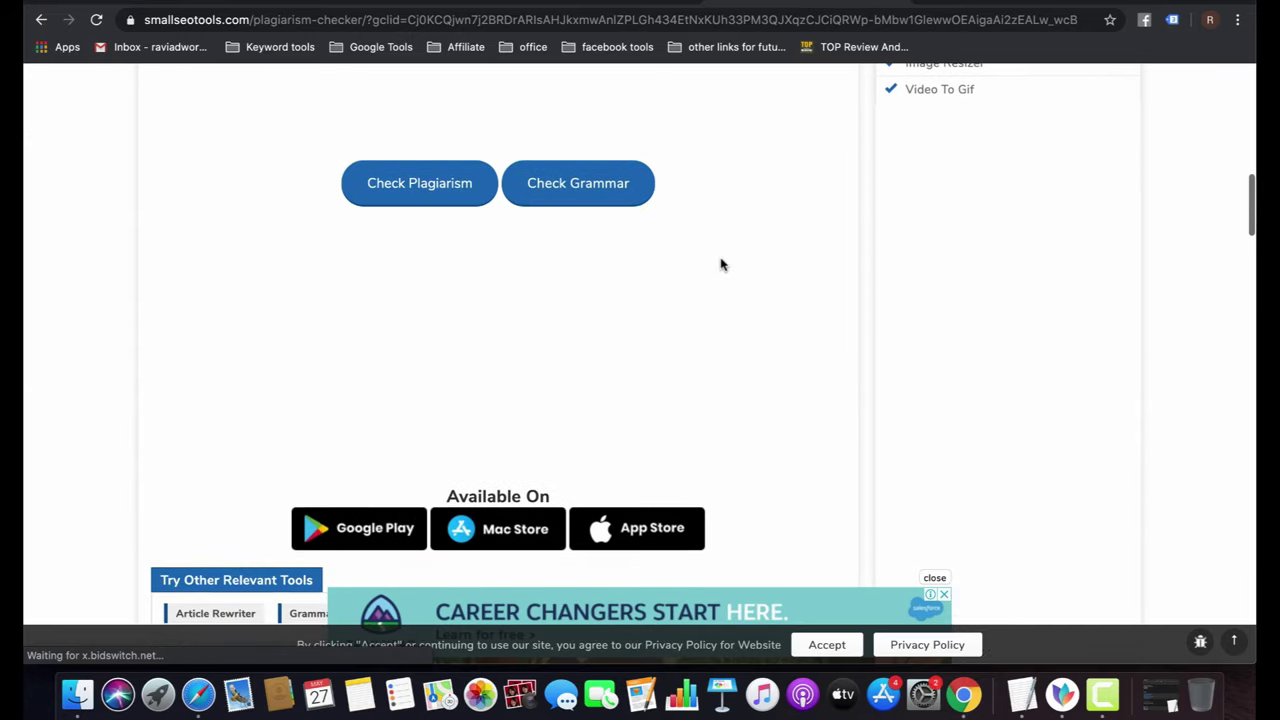
pyautogui.scroll(-3, 722, 264)
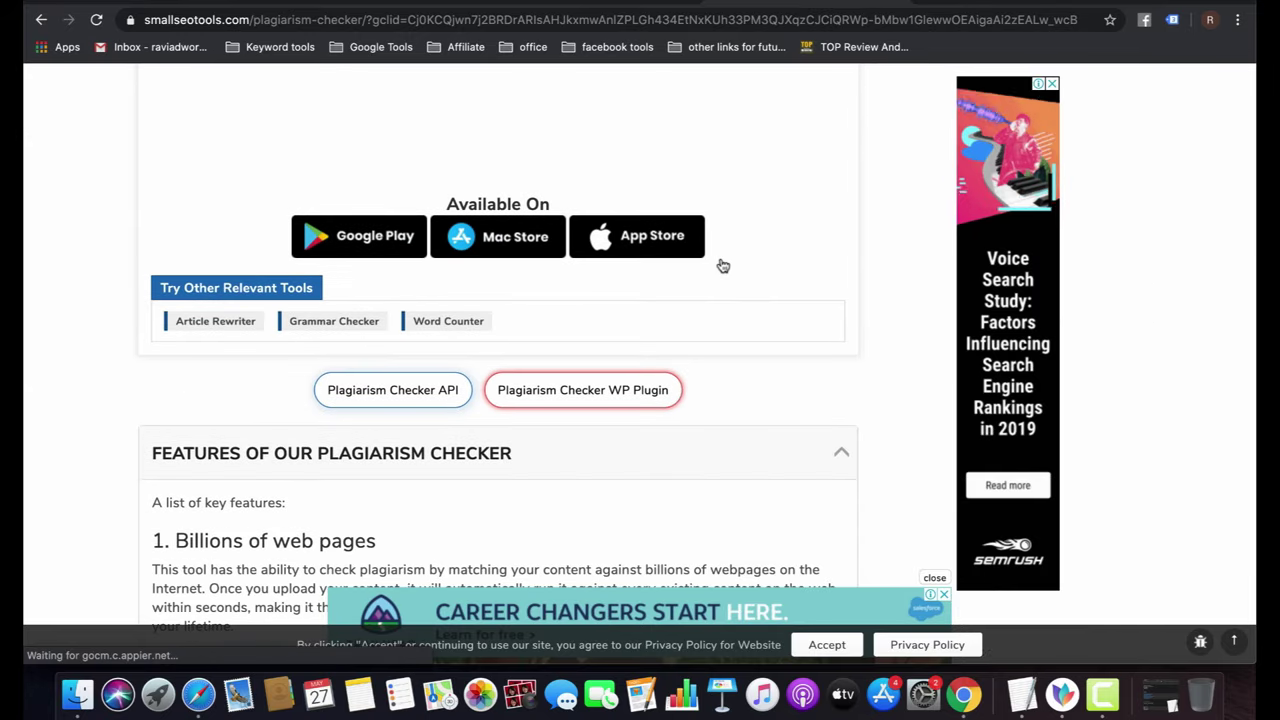
pyautogui.scroll(3, 602, 230)
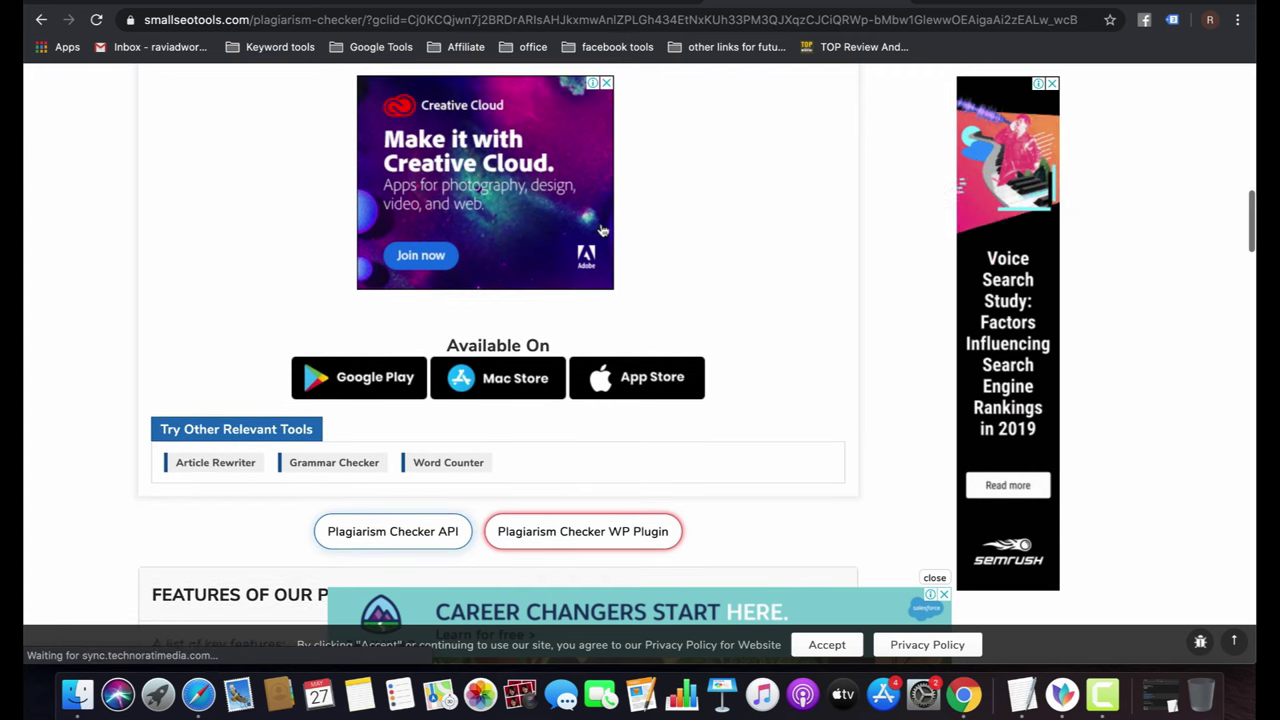
pyautogui.scroll(-2, 602, 230)
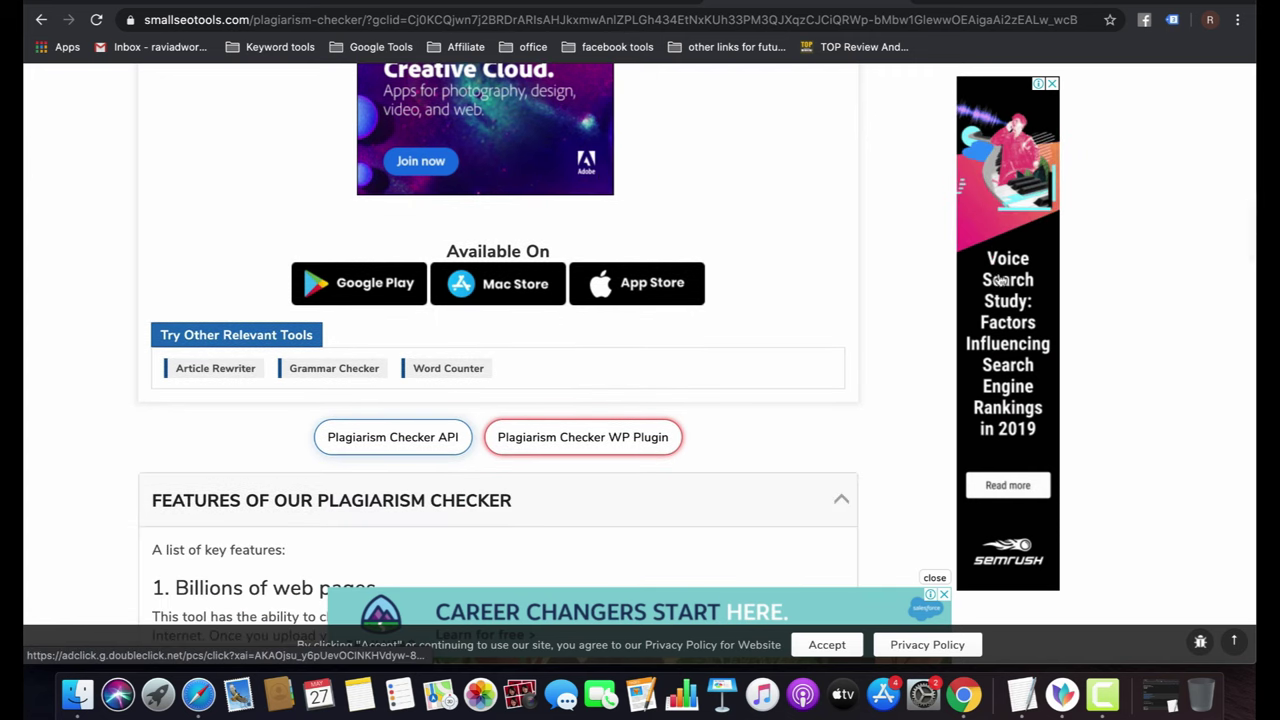
pyautogui.scroll(-3, 1000, 278)
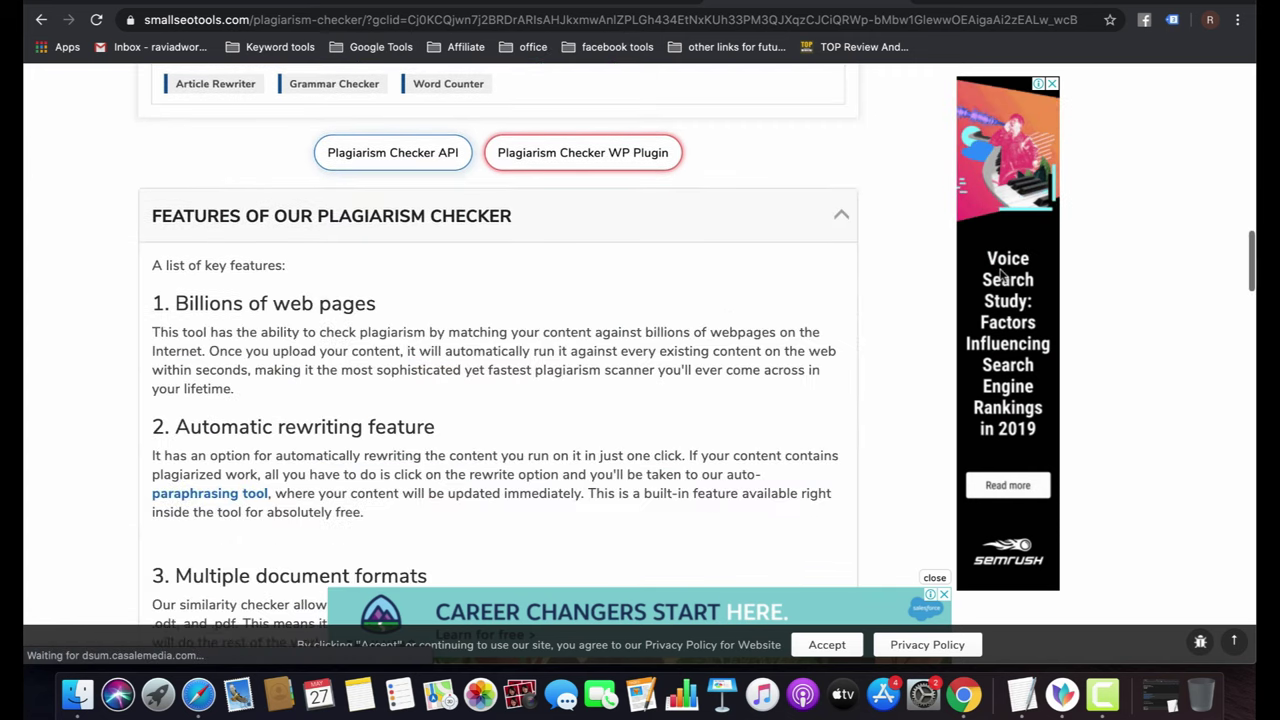
pyautogui.scroll(-1, 726, 294)
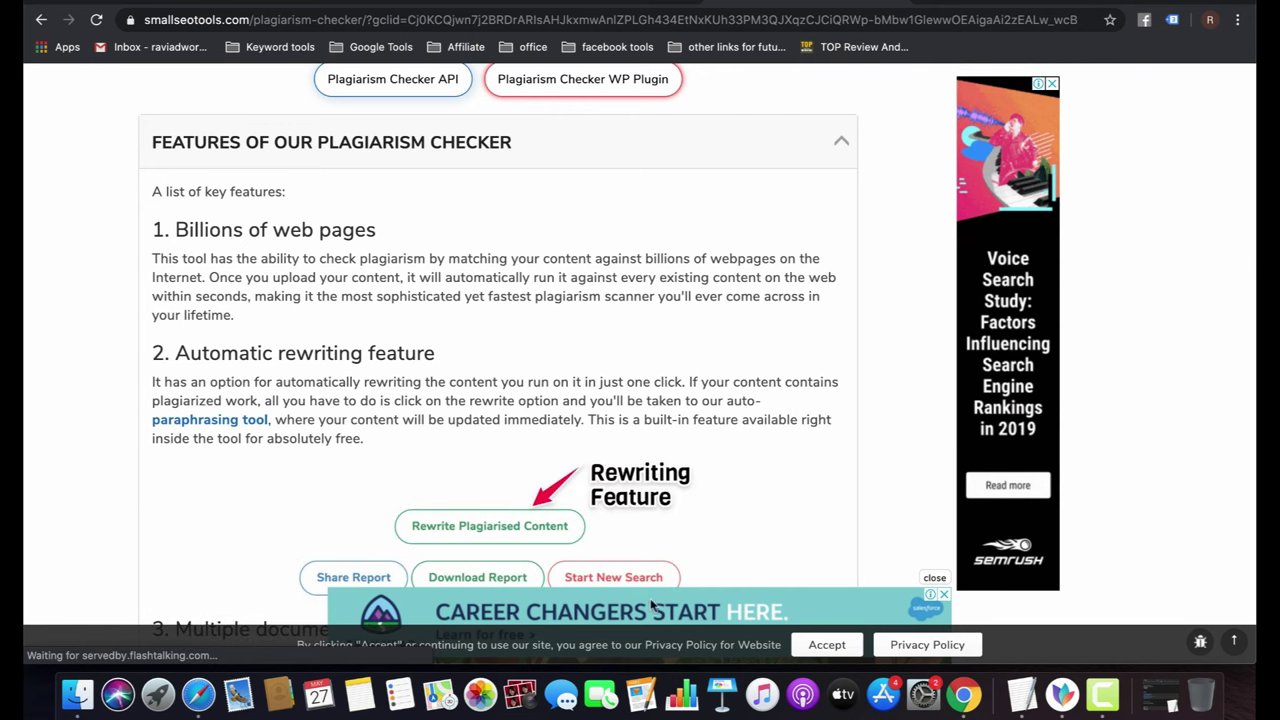
pyautogui.scroll(-20, 785, 462)
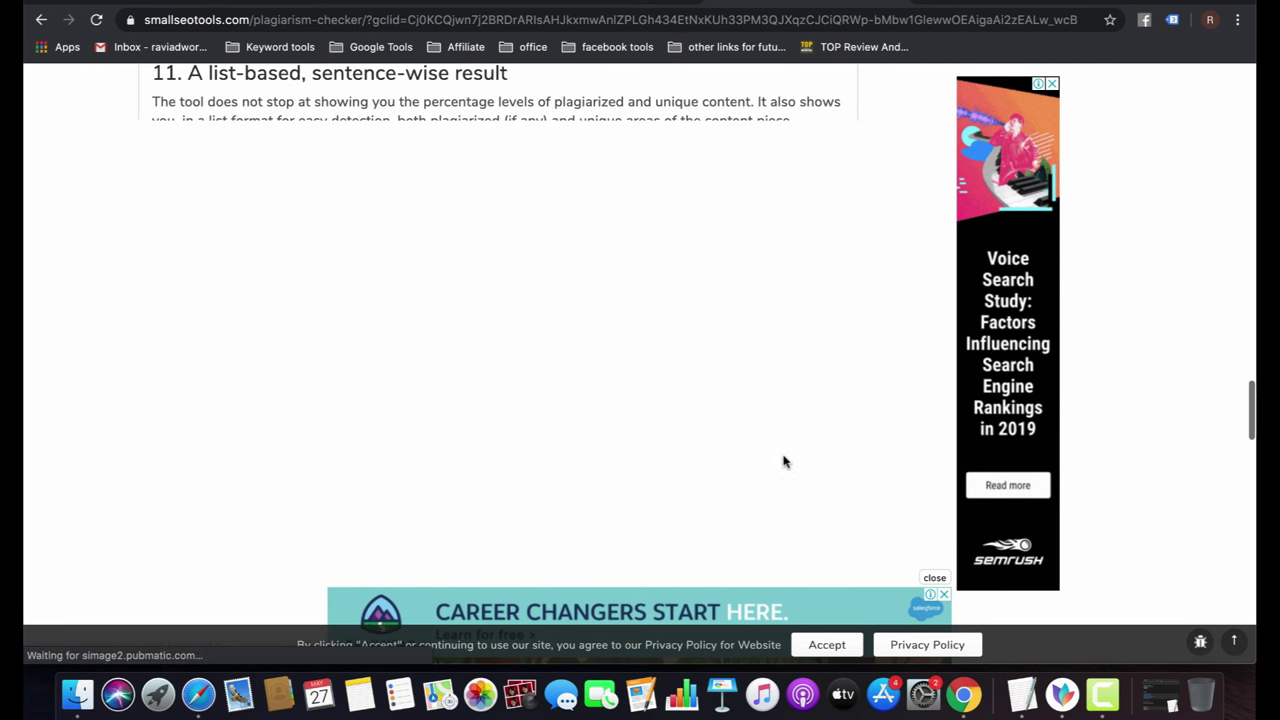
pyautogui.scroll(15, 785, 462)
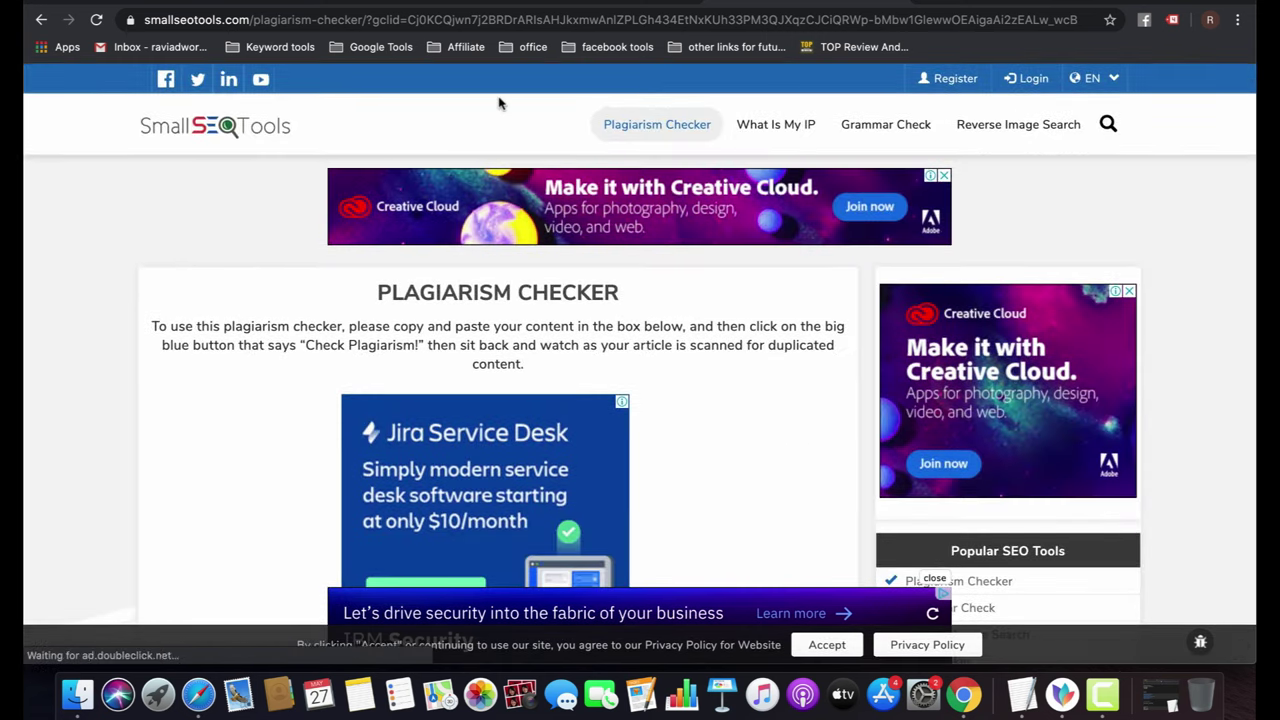
# Return to the Google Ads tab and start a new campaign.
pyautogui.moveTo(255, 5)
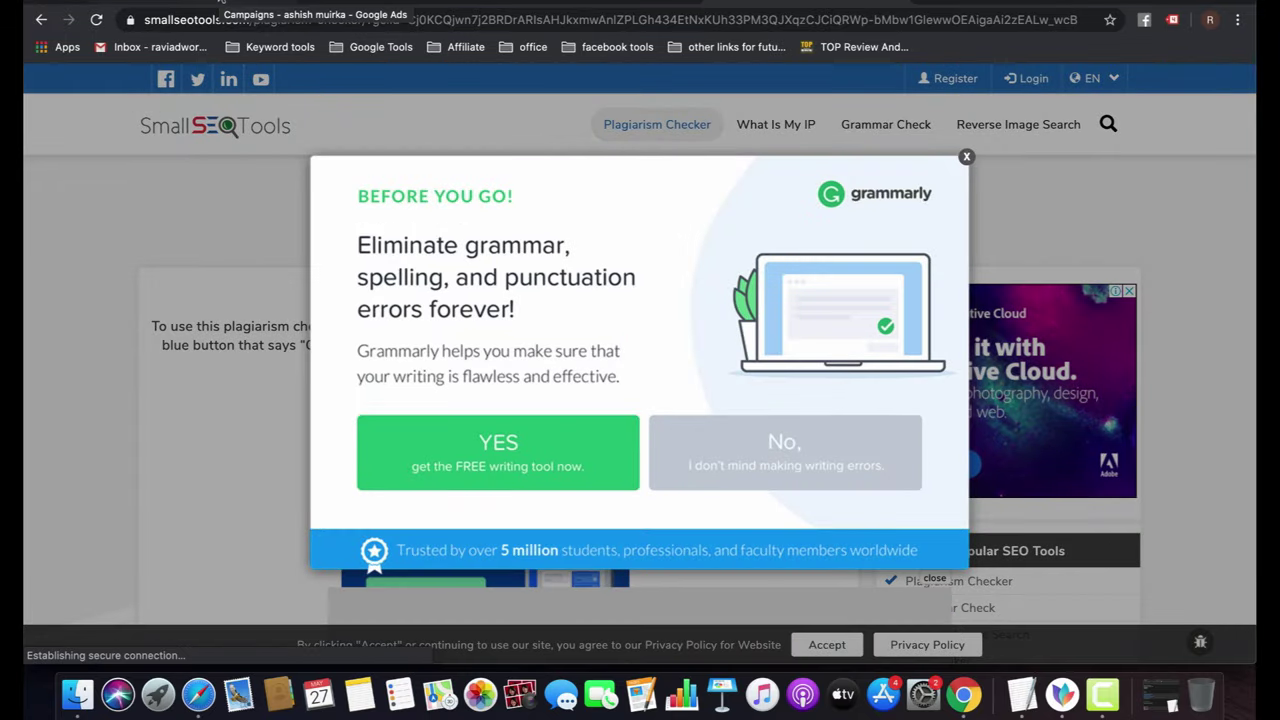
pyautogui.click(222, 4)
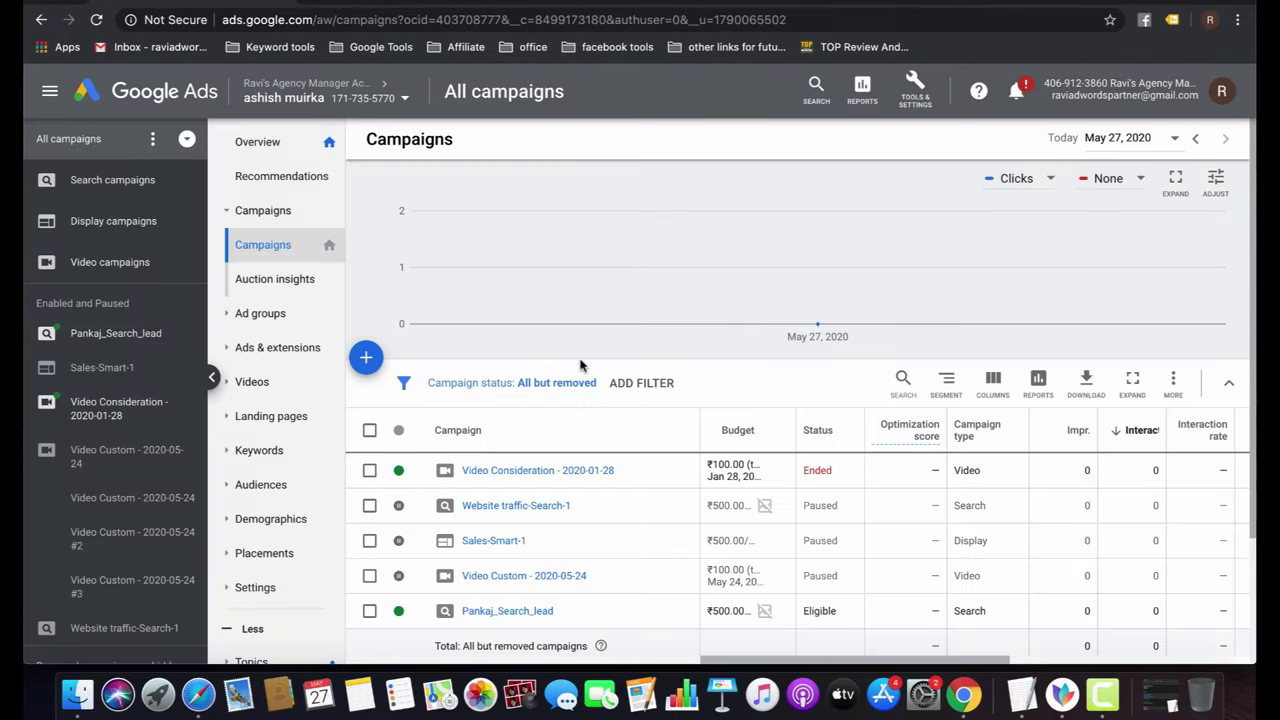
pyautogui.click(366, 357)
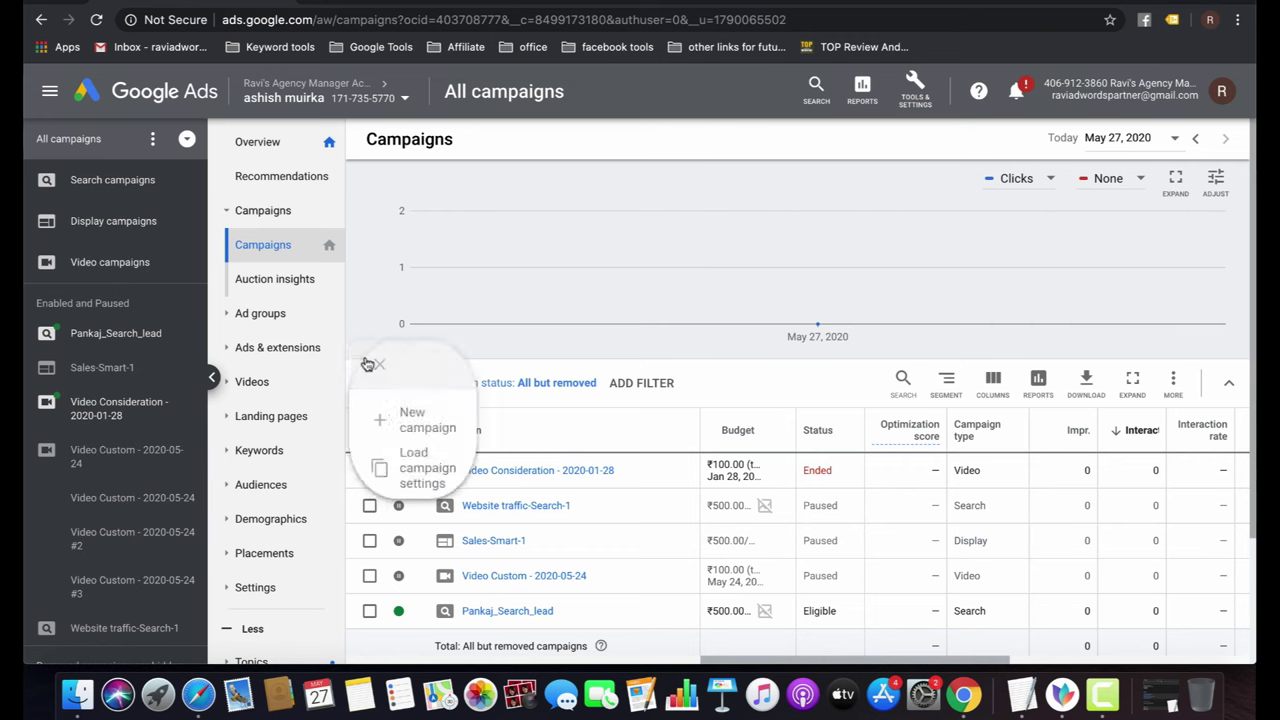
pyautogui.click(444, 424)
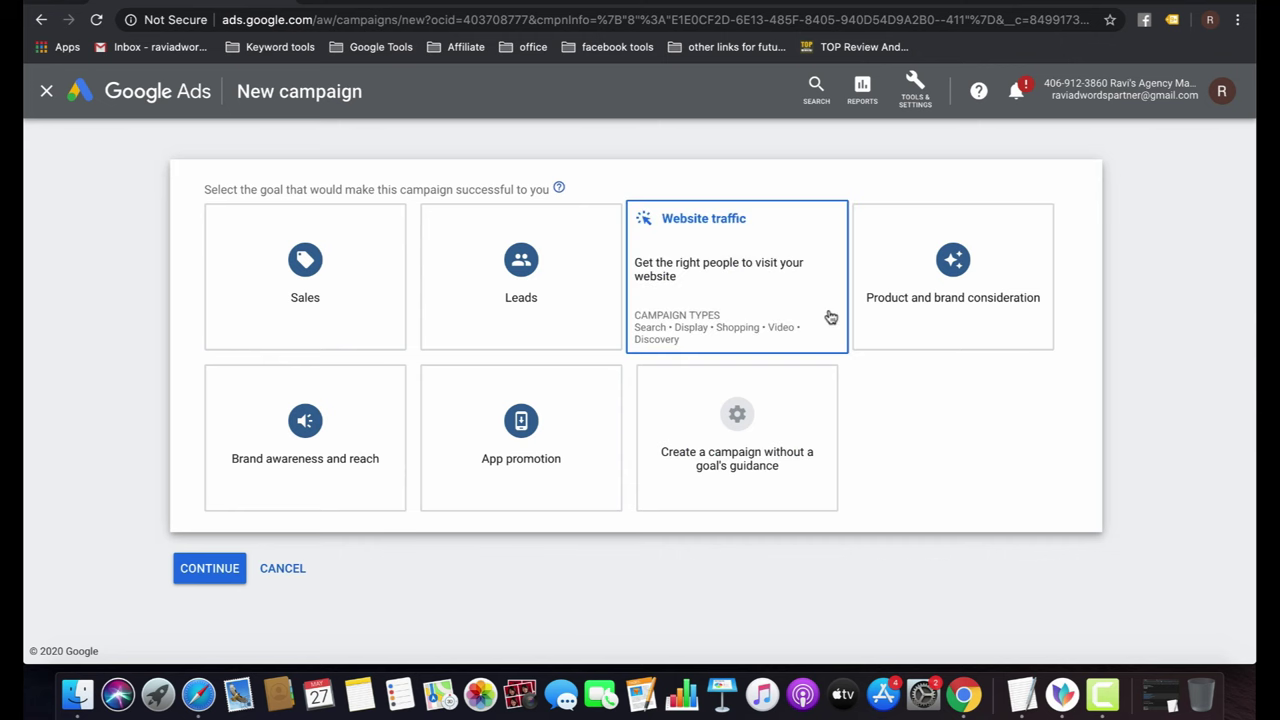
# Compare the Sales, Leads and Website traffic goals, settling on Brand awareness and reach.
pyautogui.click(357, 280)
pyautogui.click(502, 306)
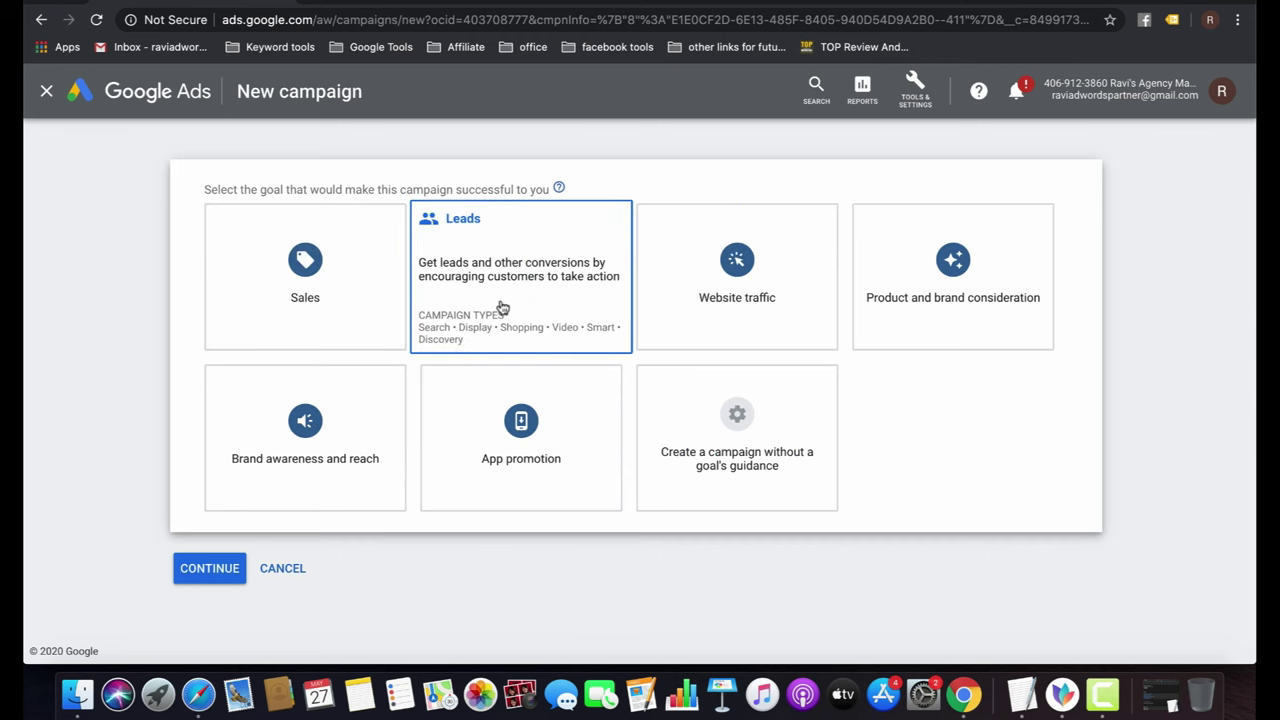
pyautogui.click(742, 317)
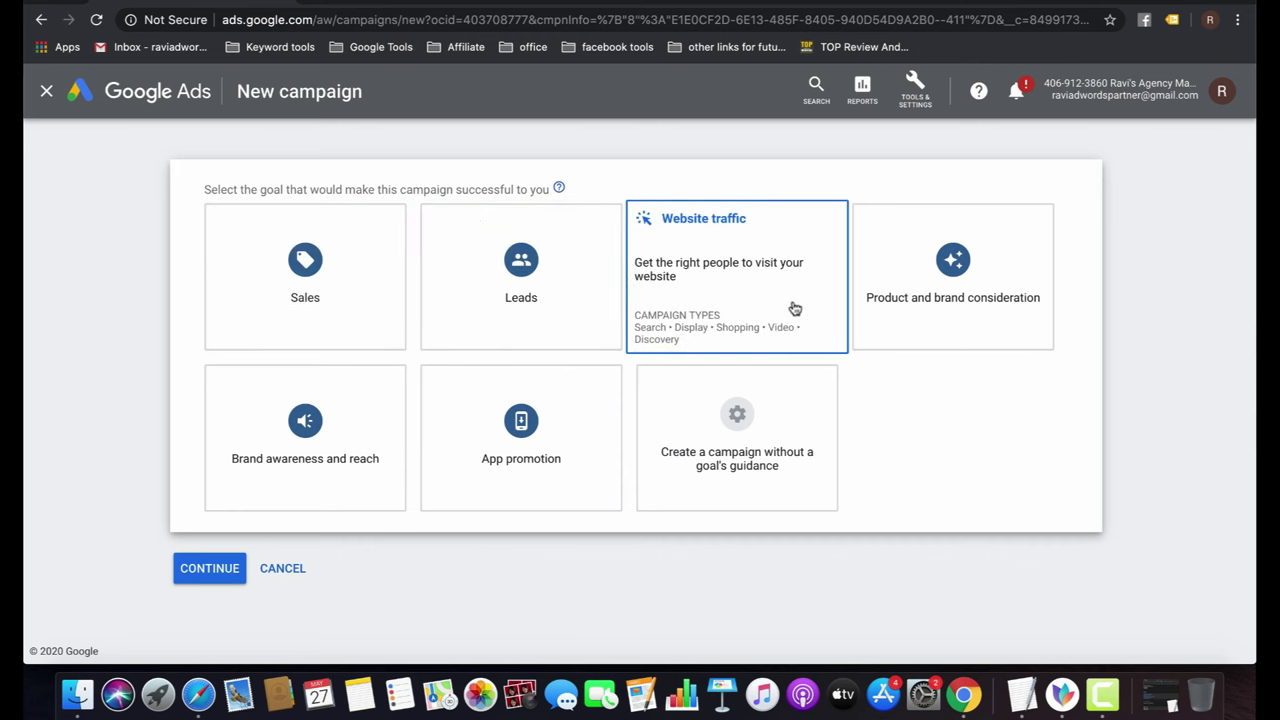
pyautogui.click(494, 279)
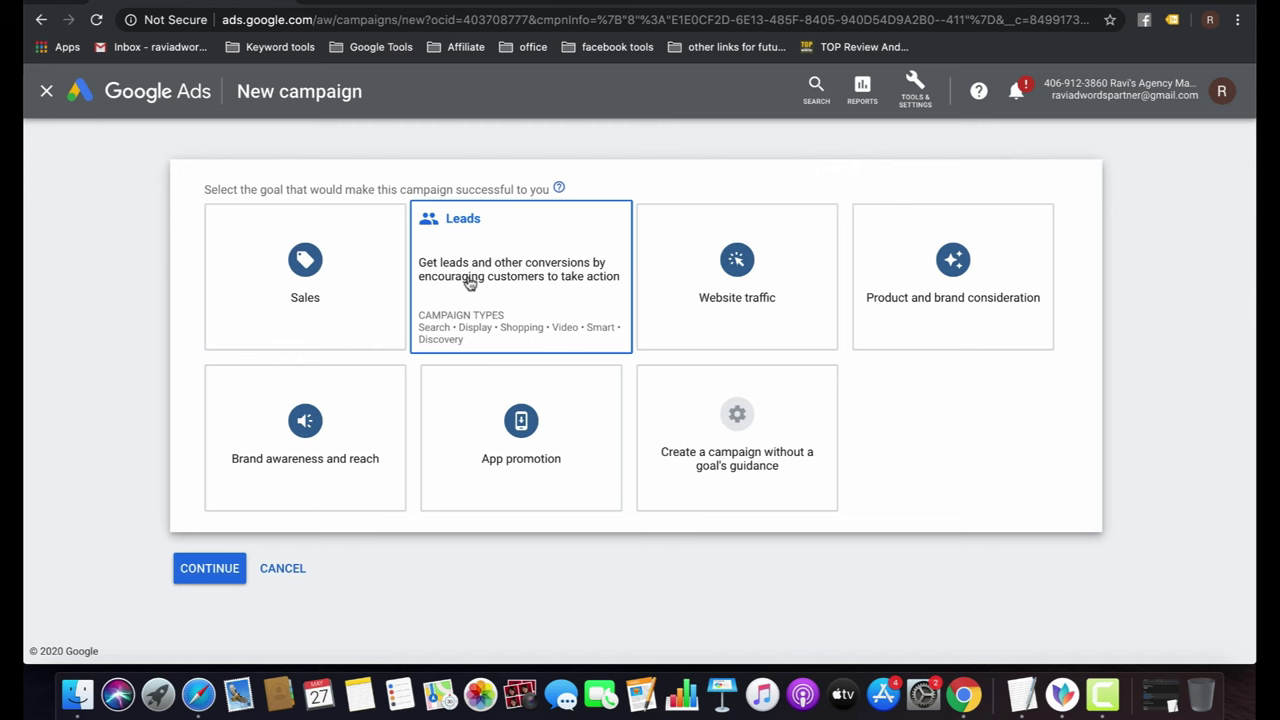
pyautogui.click(331, 338)
pyautogui.click(325, 460)
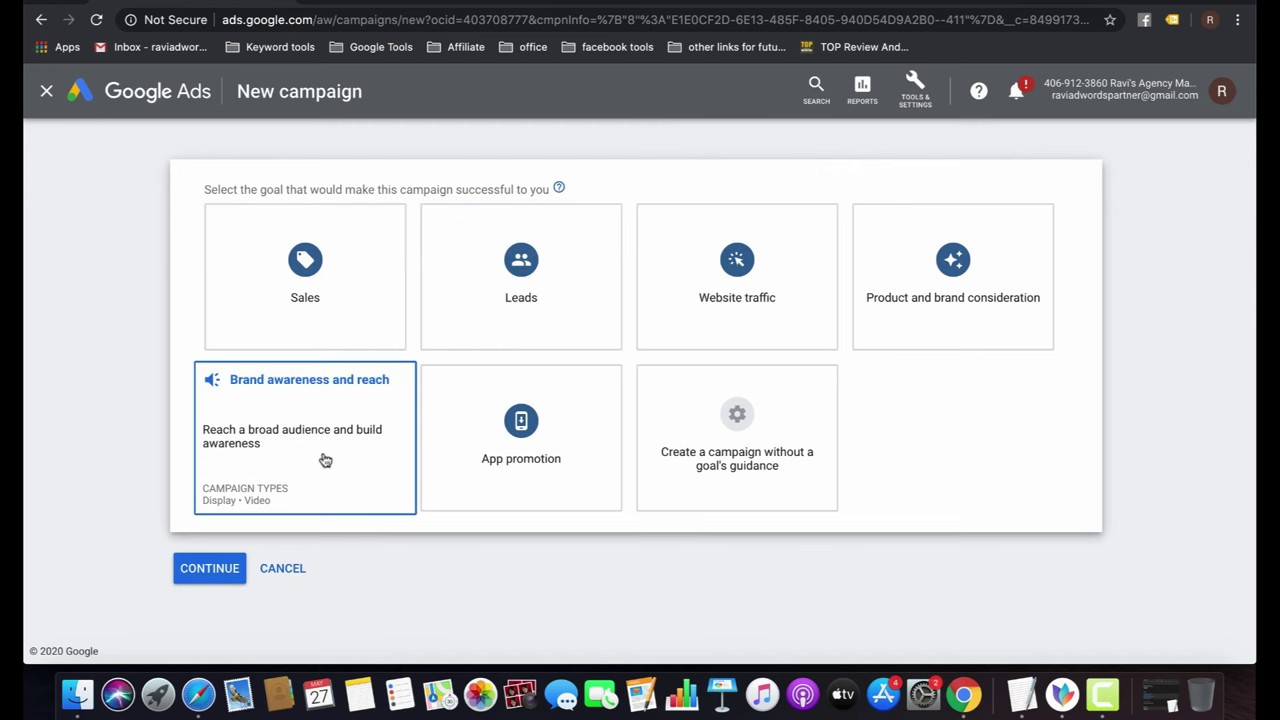
# Start a goal-free Display campaign and choose the Standard display campaign subtype instead of Smart display.
pyautogui.click(743, 457)
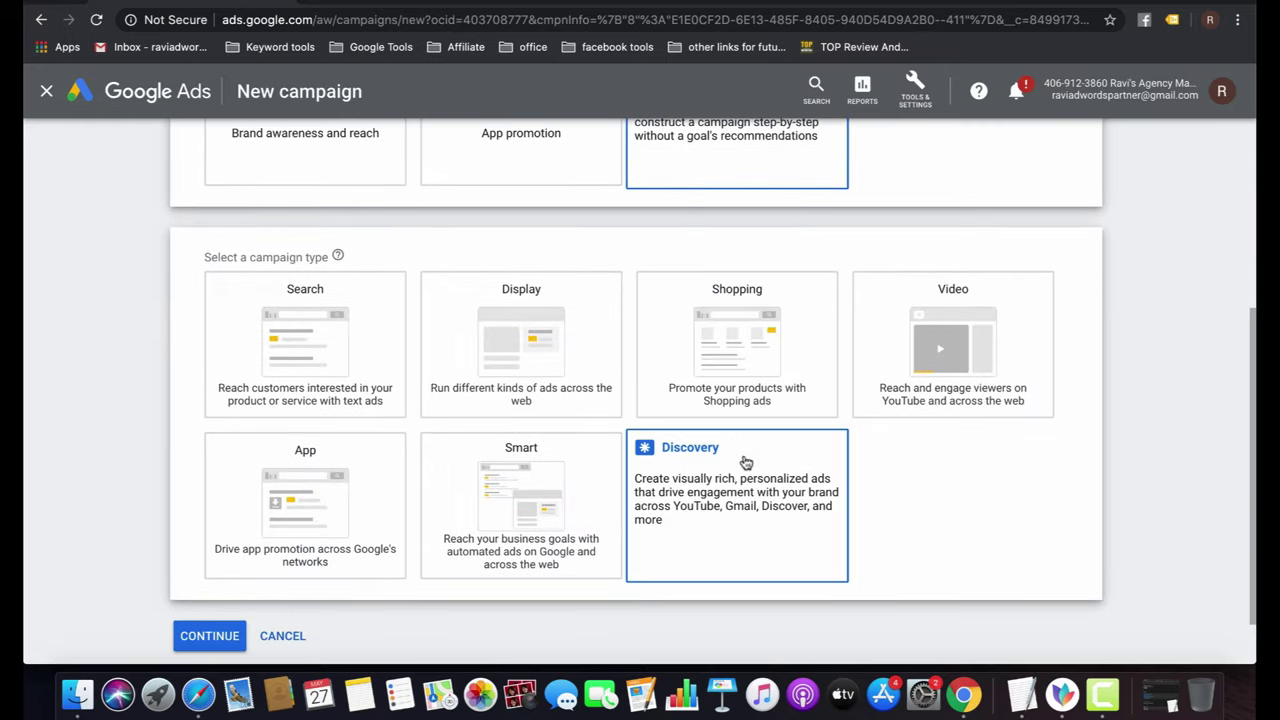
pyautogui.click(534, 344)
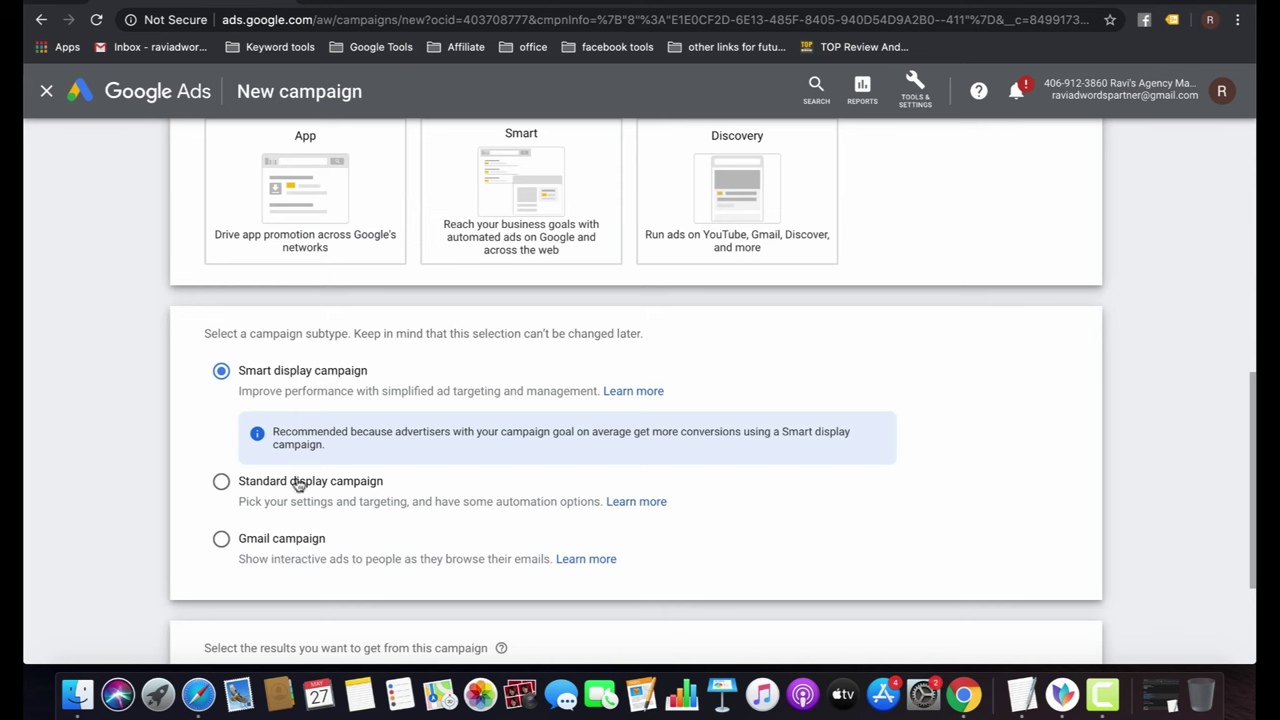
pyautogui.click(266, 484)
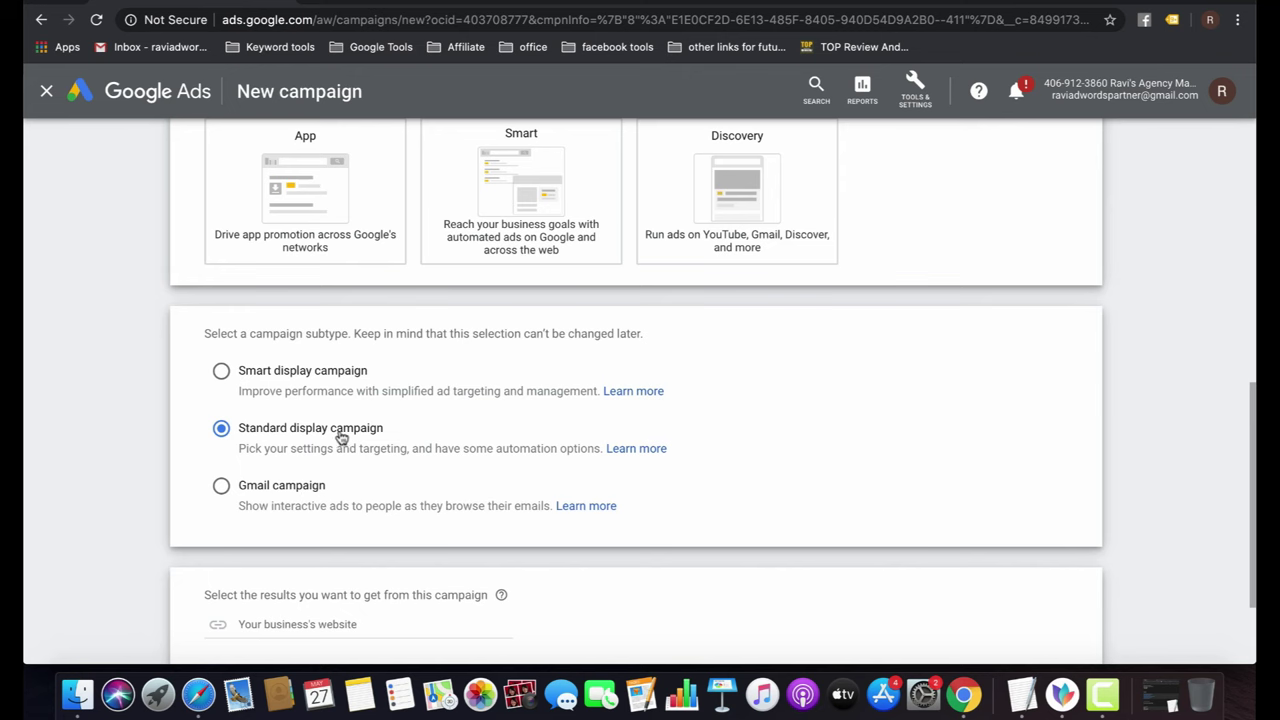
pyautogui.scroll(-3, 365, 446)
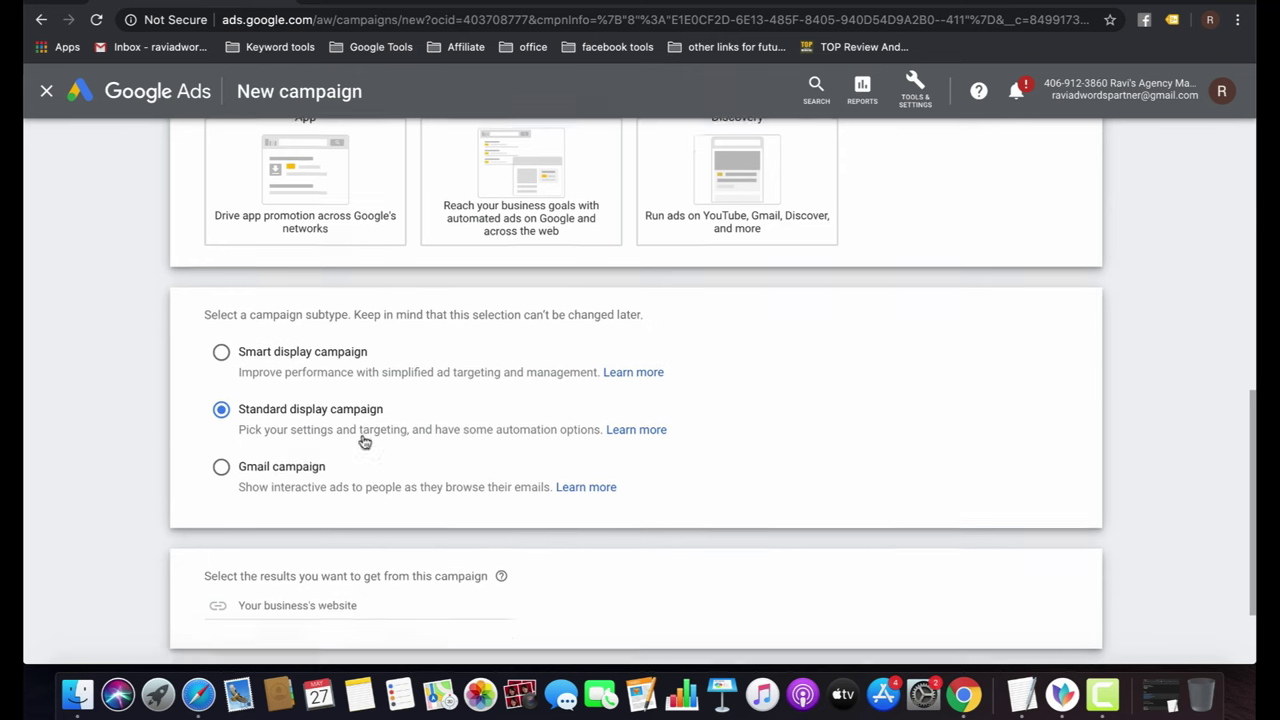
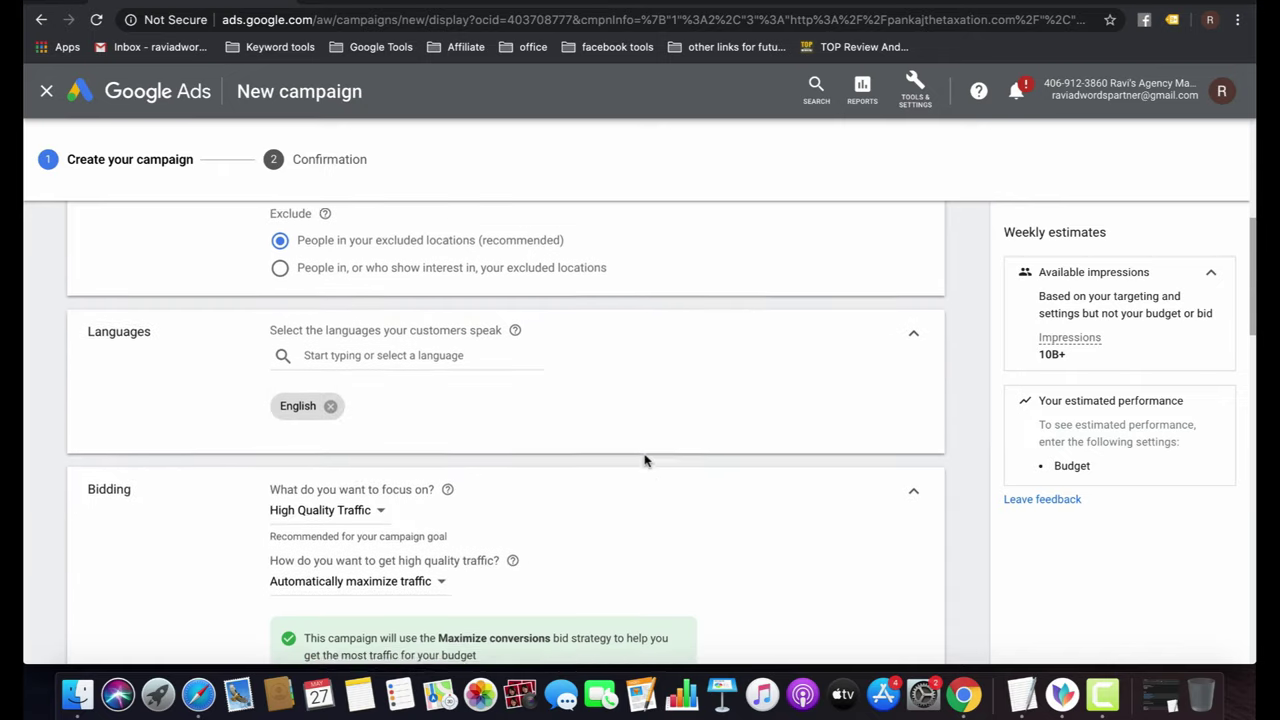
# Remove the English language chip so the campaign targets all languages.
pyautogui.click(330, 382)
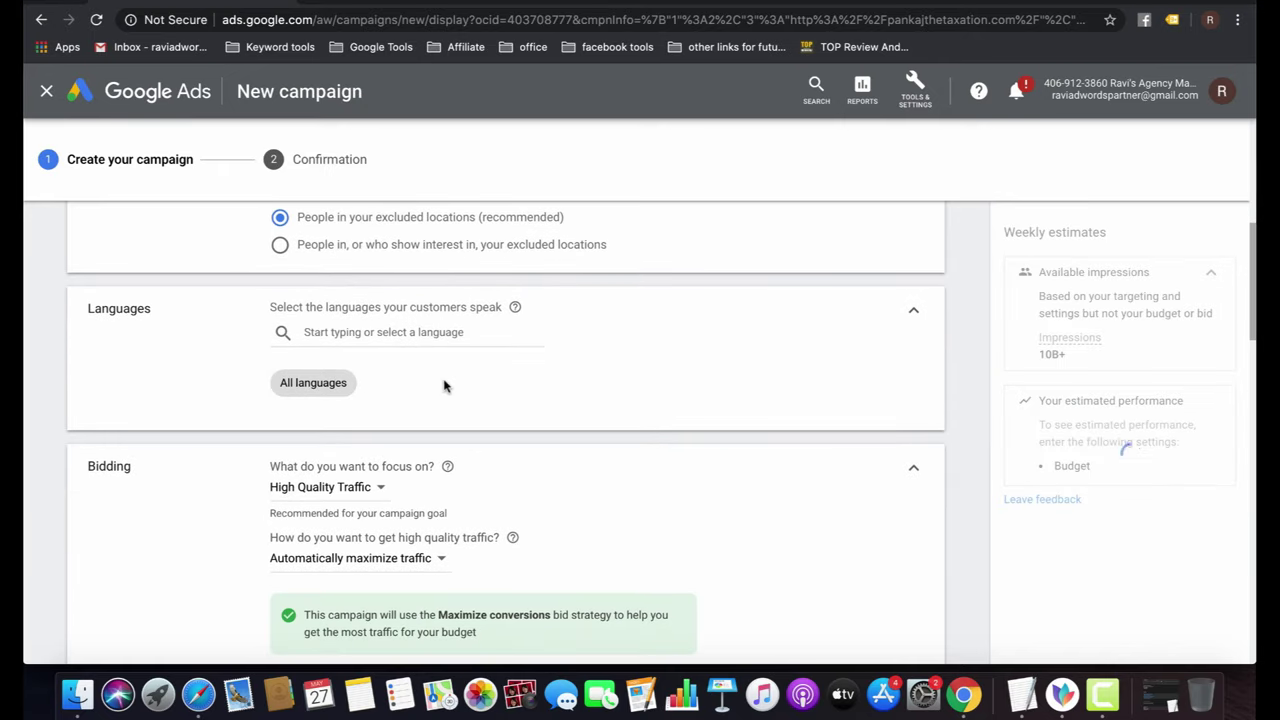
pyautogui.scroll(-4, 445, 386)
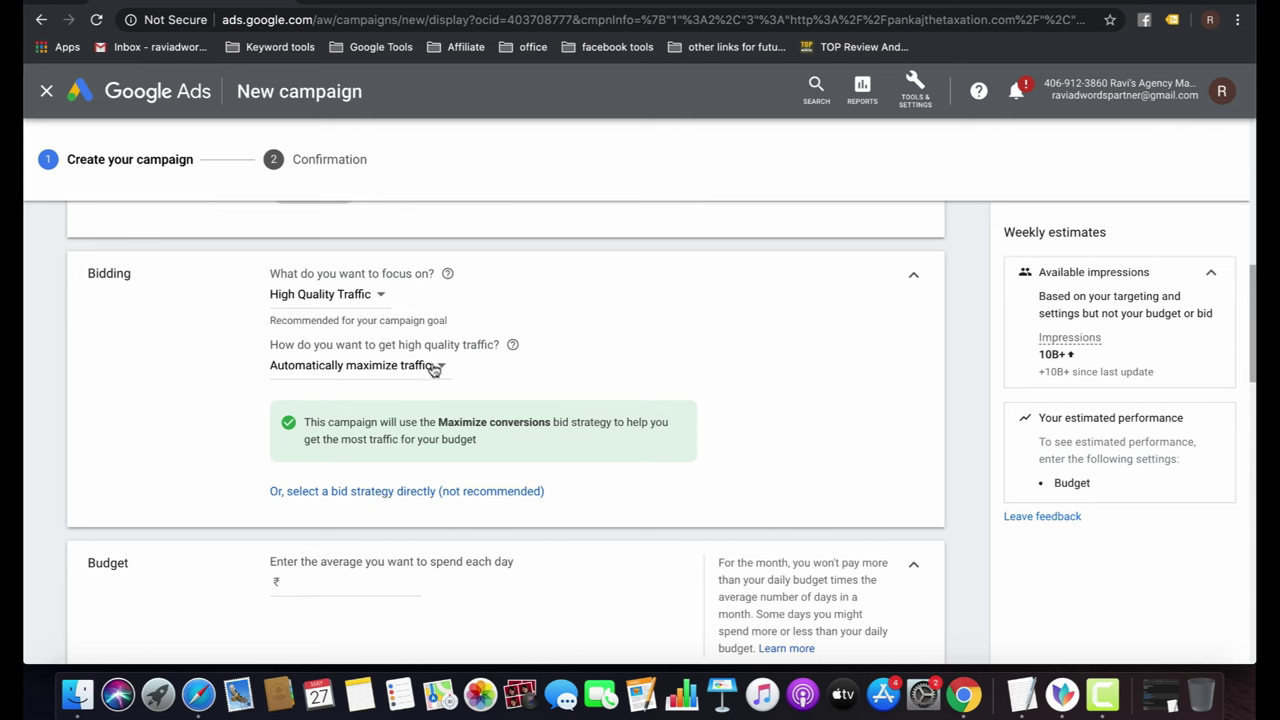
# Pick Manual CPC directly from the bid strategy list, leaving Enhanced CPC off.
pyautogui.click(408, 492)
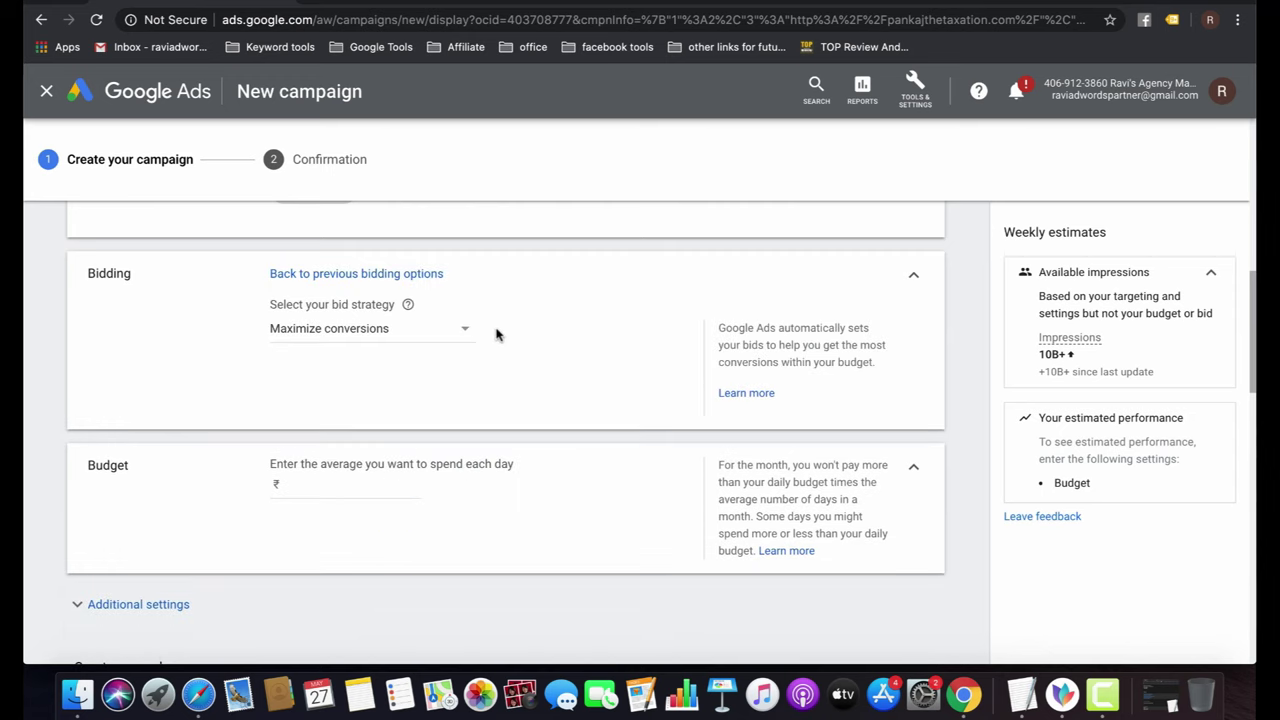
pyautogui.click(446, 334)
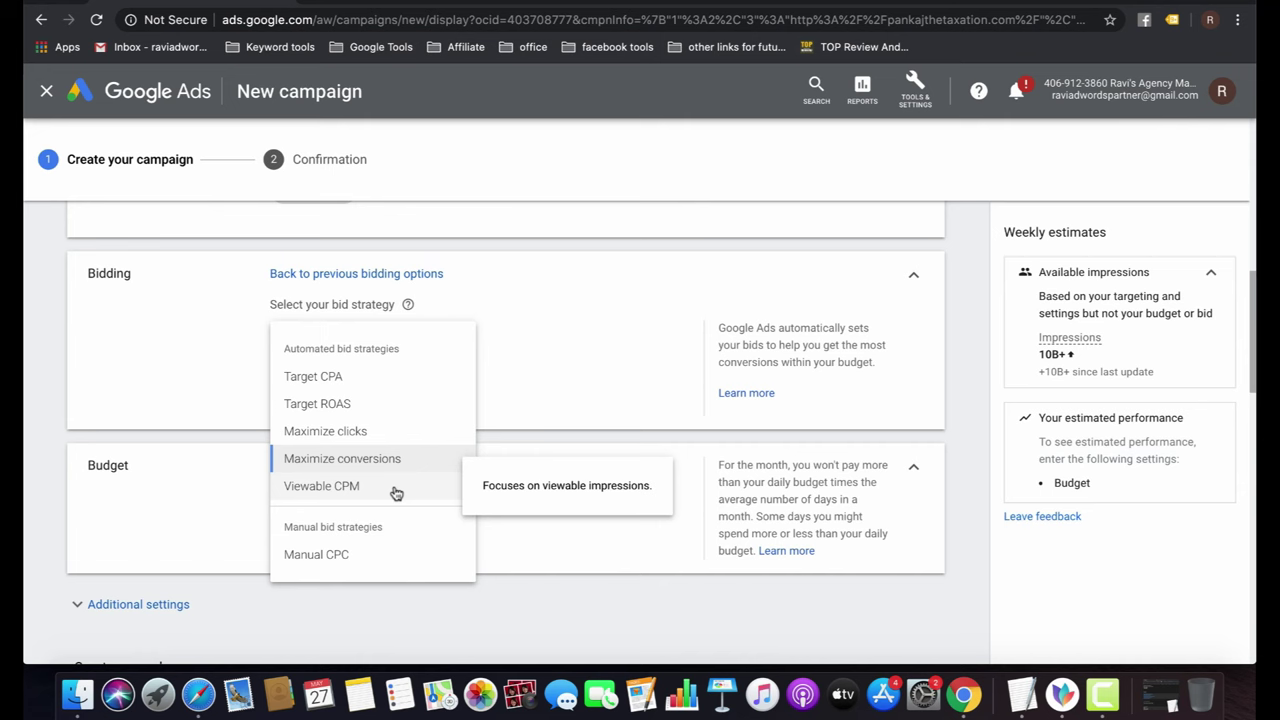
pyautogui.click(363, 556)
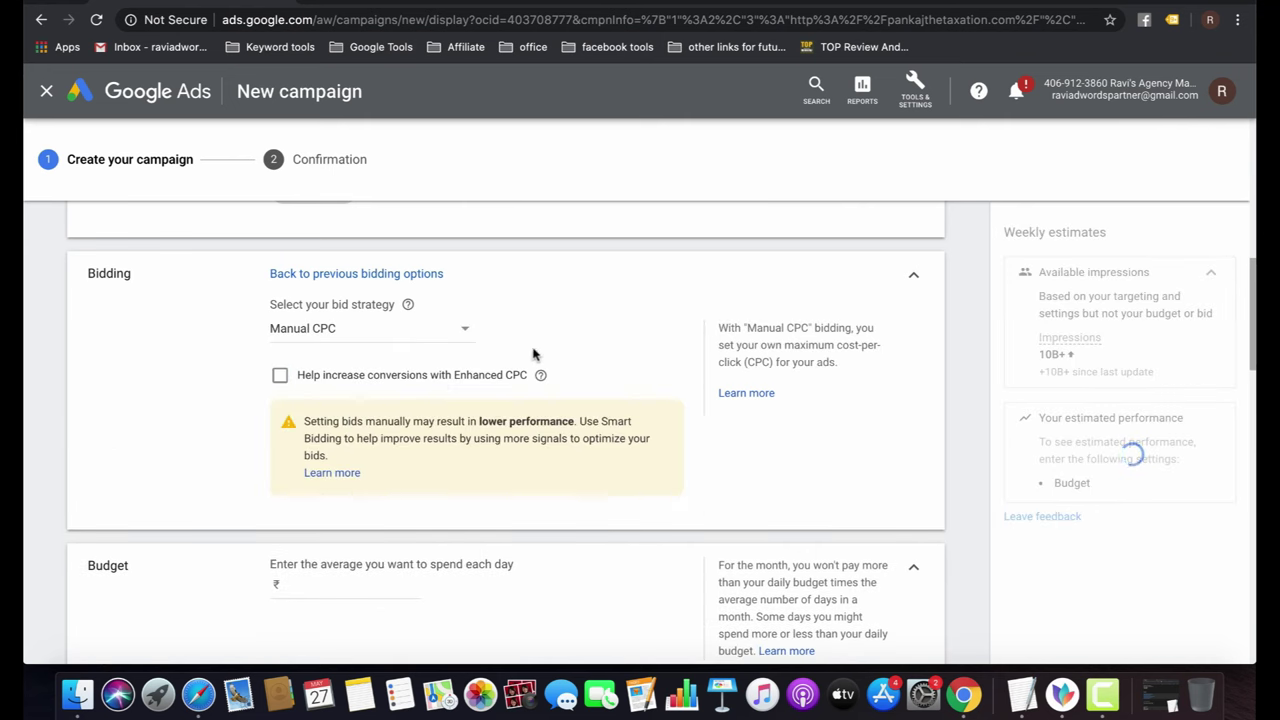
pyautogui.scroll(-3, 551, 351)
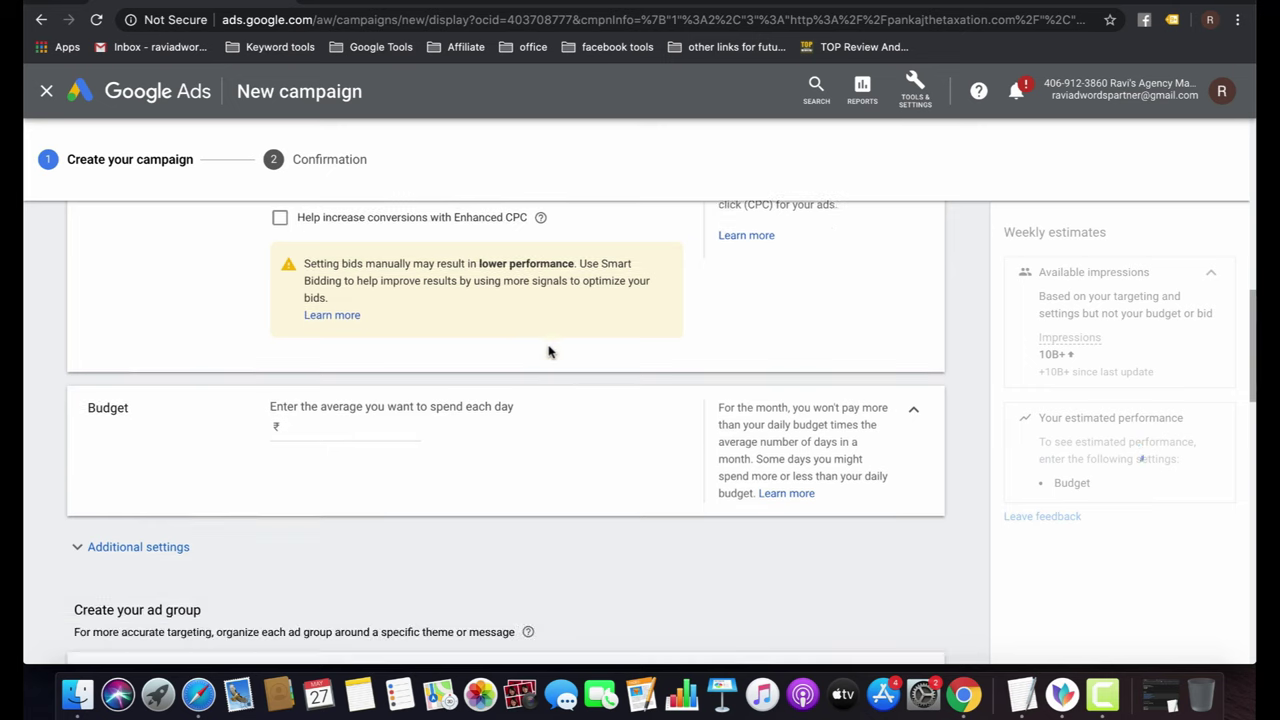
# Enter 500 in the Budget field for a ₹500.00 average daily budget.
pyautogui.click(320, 424)
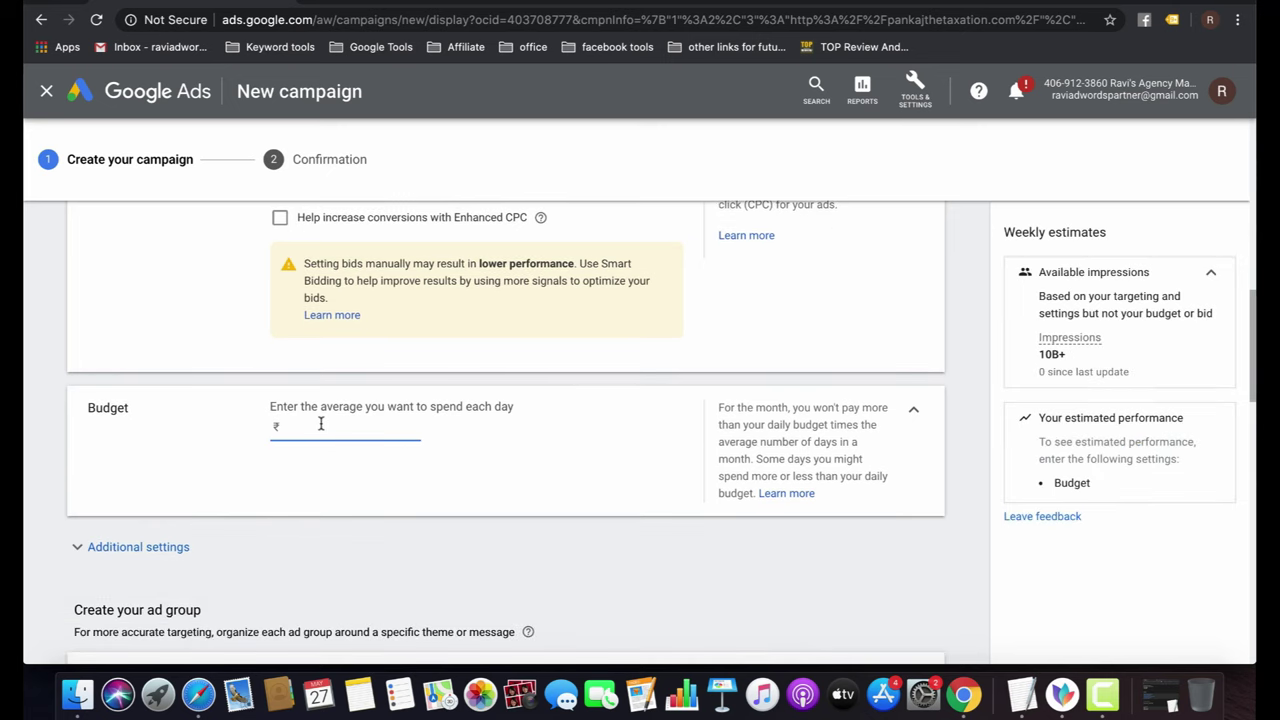
pyautogui.write('500')
pyautogui.click(518, 515)
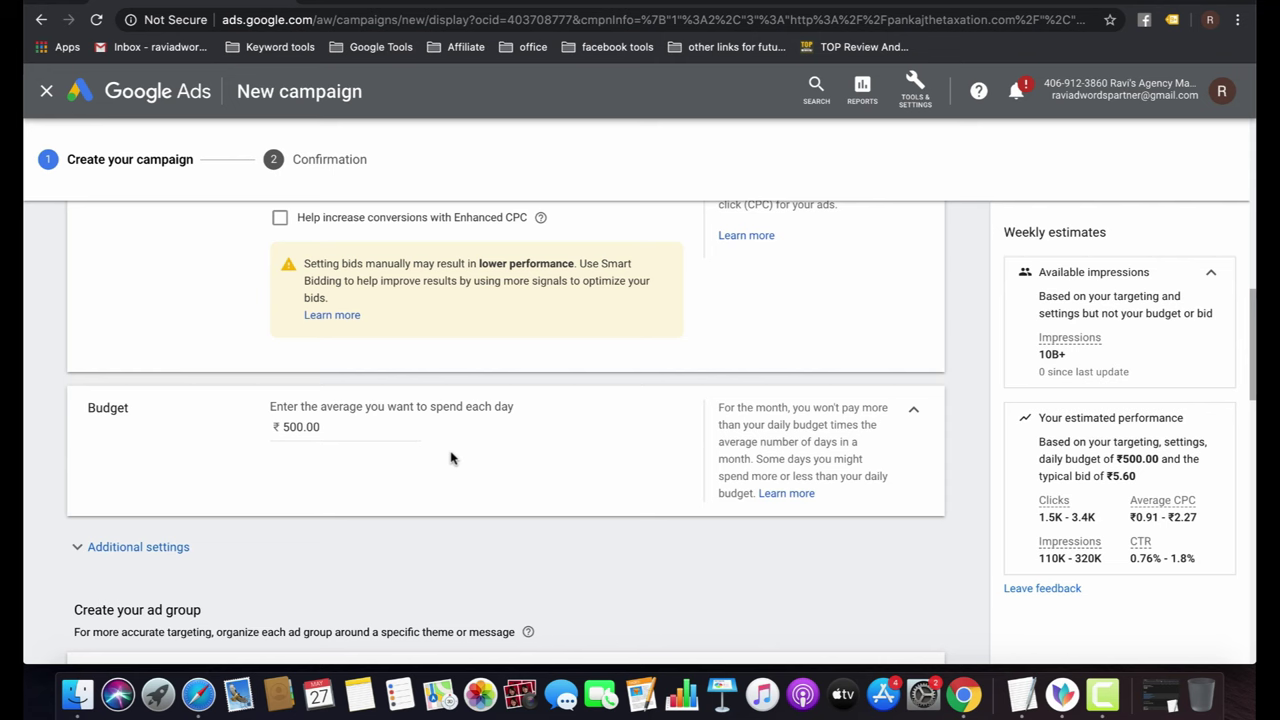
# Expand Additional settings and try a frequency cap of 1 impression per day.
pyautogui.scroll(-2, 450, 458)
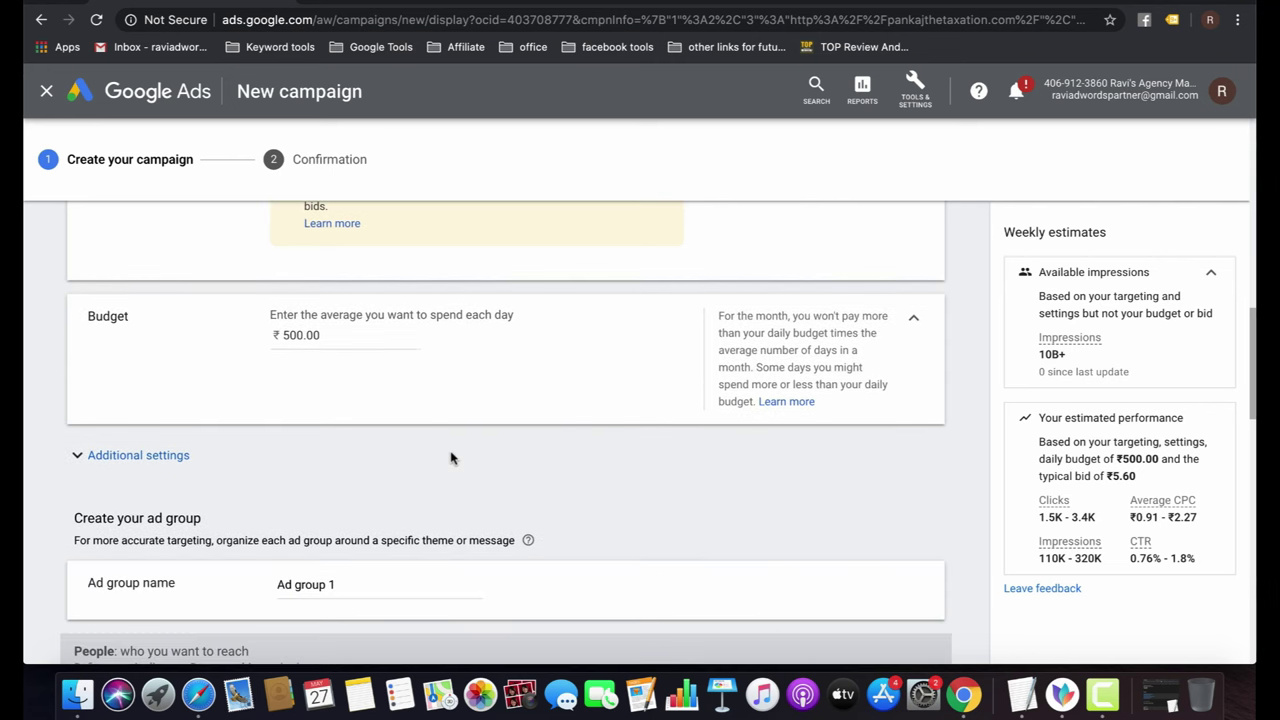
pyautogui.click(146, 462)
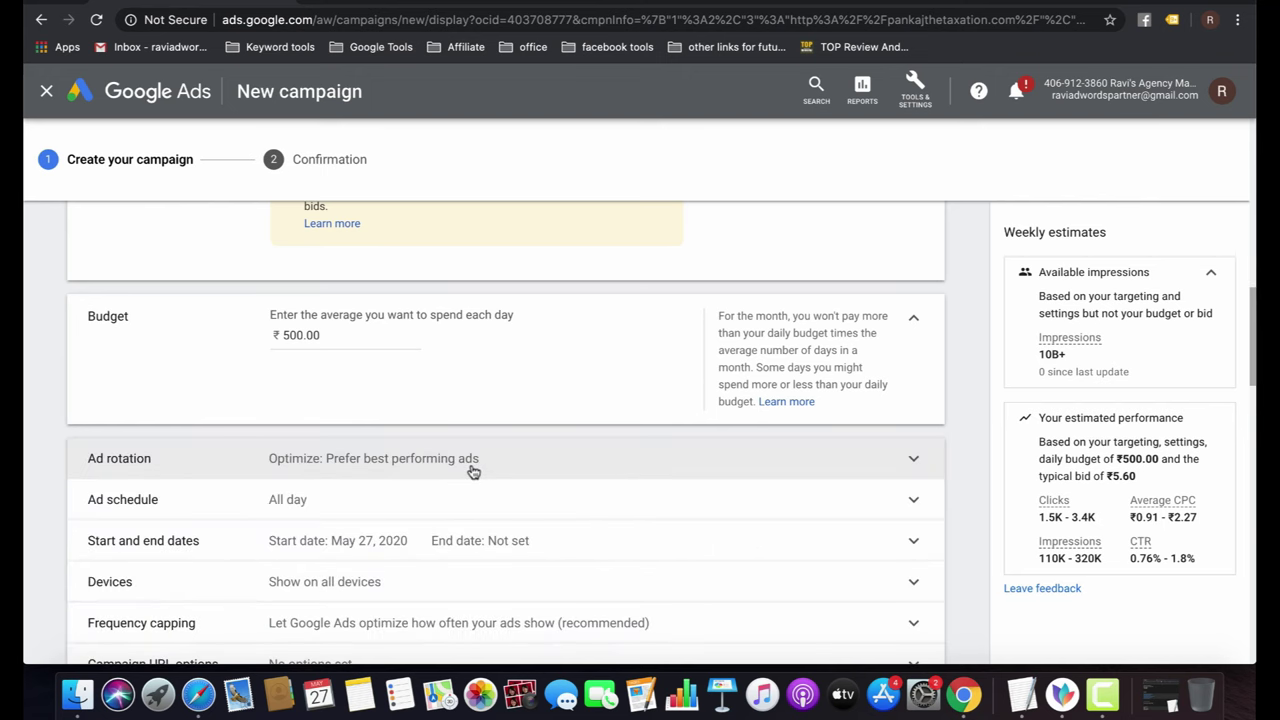
pyautogui.scroll(-2, 473, 472)
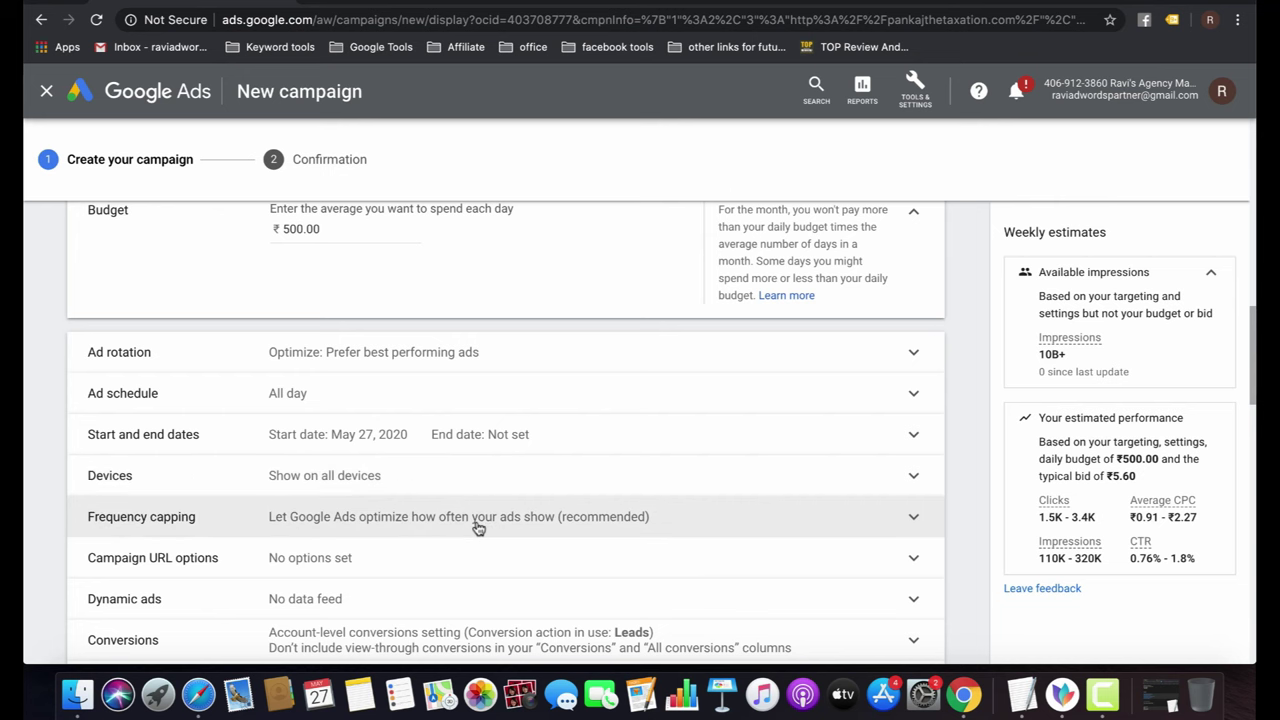
pyautogui.scroll(-2, 478, 528)
pyautogui.click(421, 422)
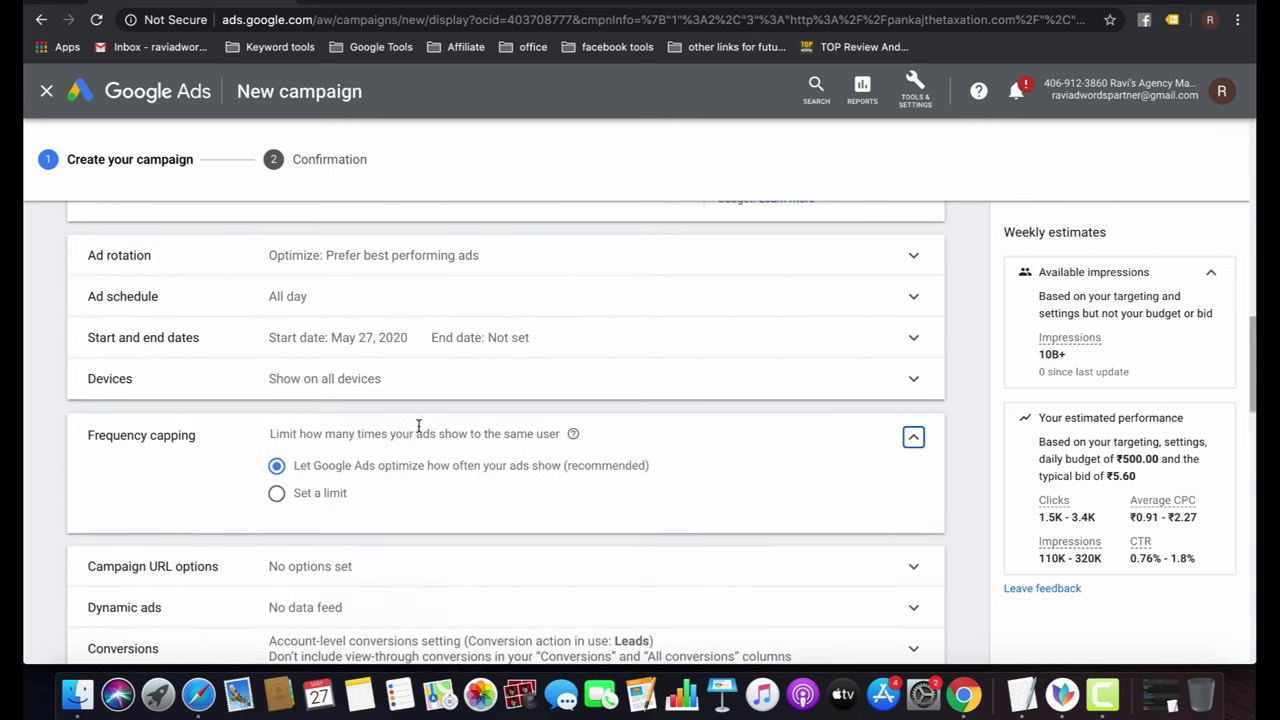
pyautogui.click(312, 497)
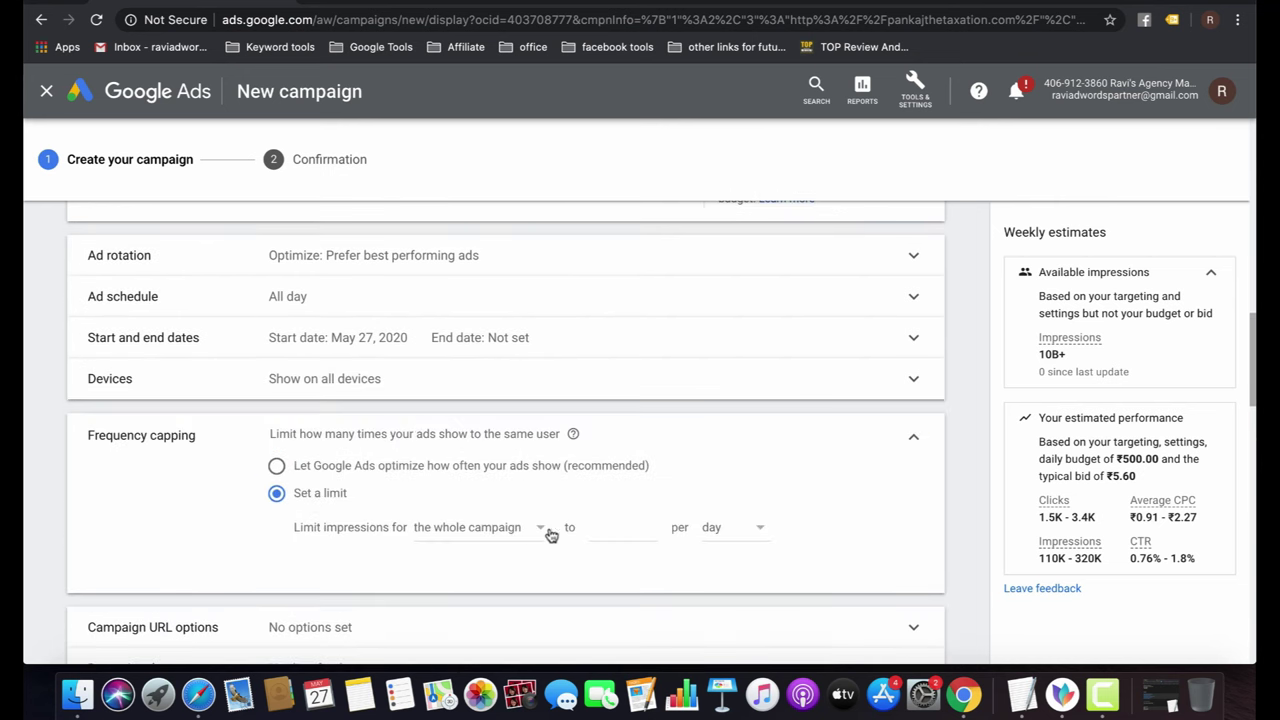
pyautogui.click(514, 528)
pyautogui.click(610, 527)
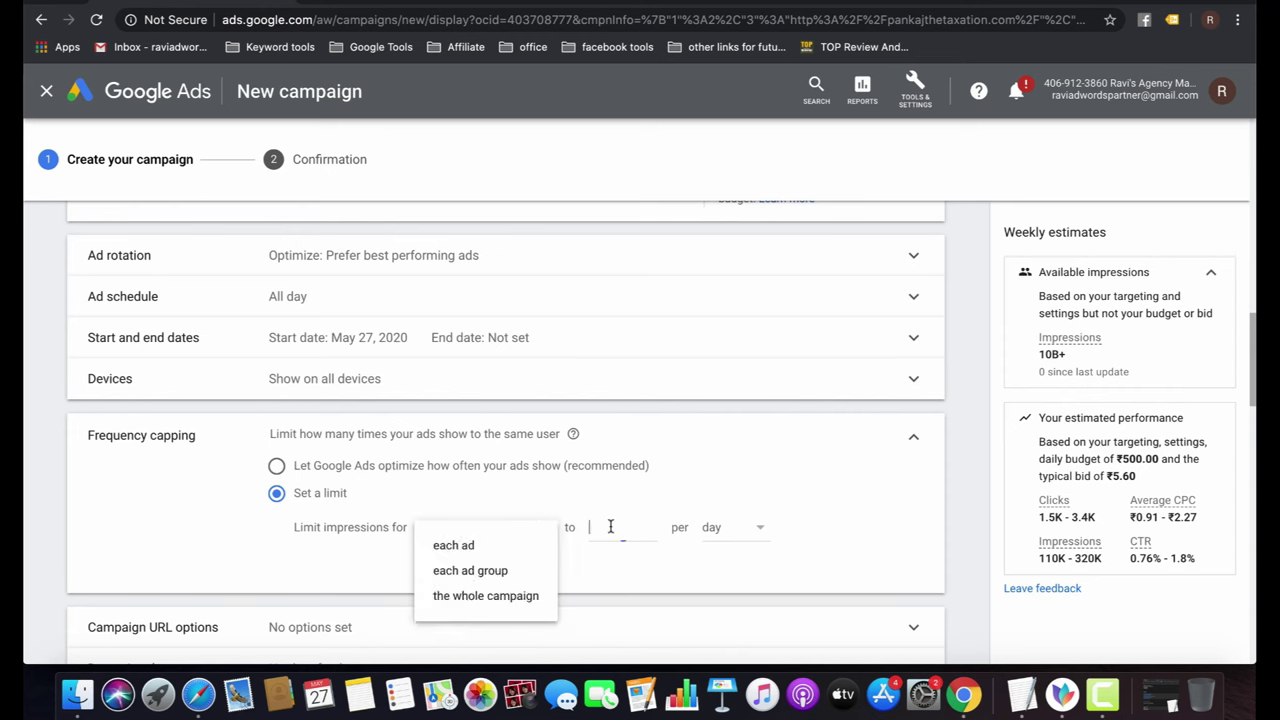
pyautogui.write('1')
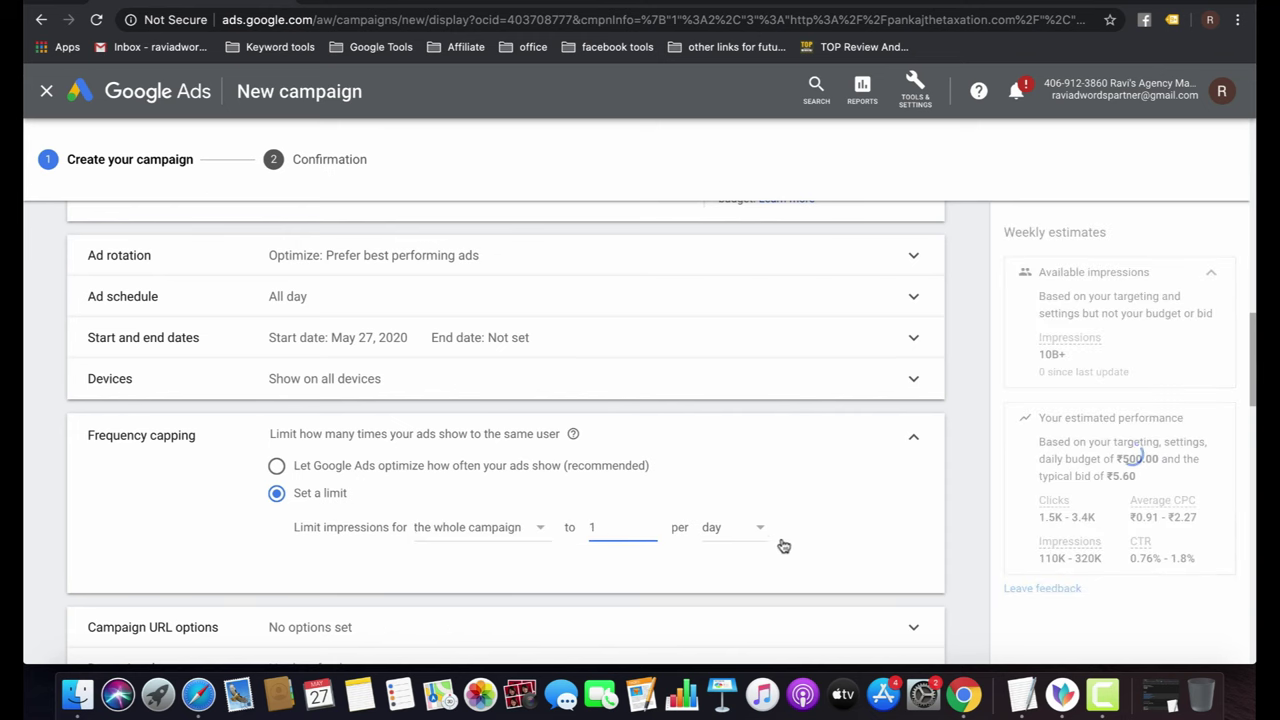
pyautogui.click(755, 529)
pyautogui.click(848, 525)
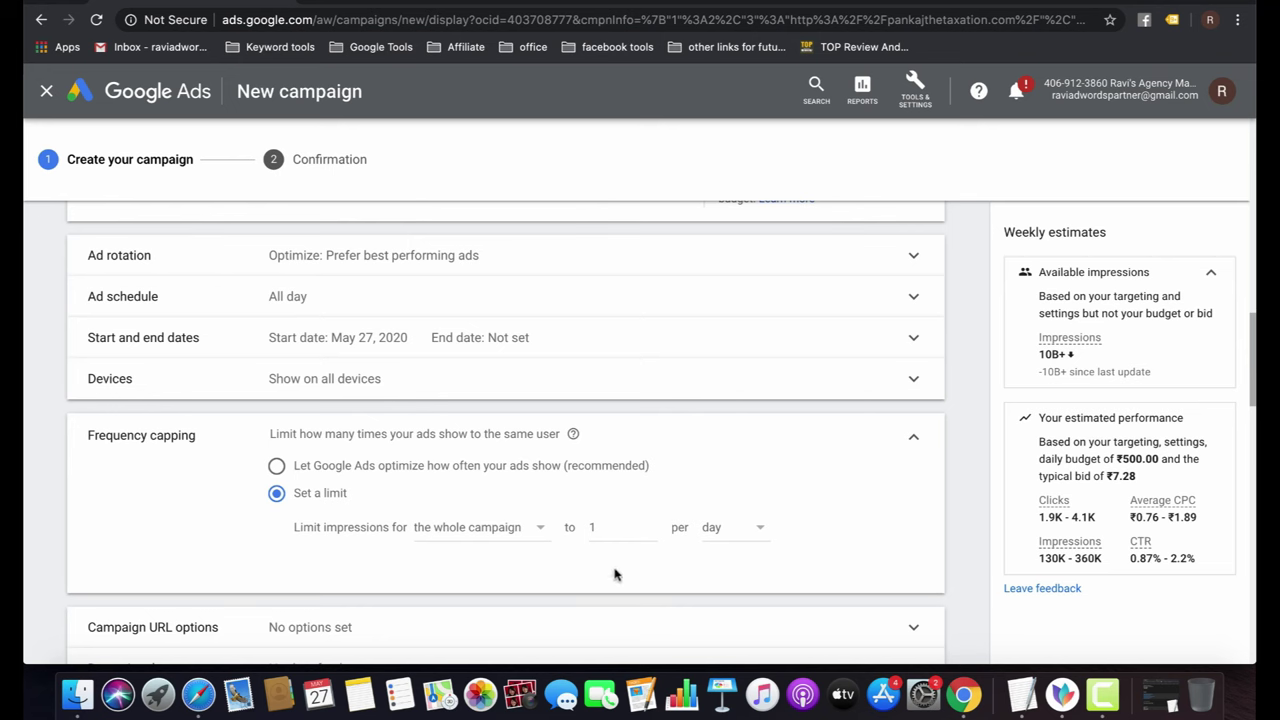
# Change the limit to 10 per day, then revert frequency capping to Google Ads optimization.
pyautogui.click(604, 528)
pyautogui.write('0')
pyautogui.click(640, 466)
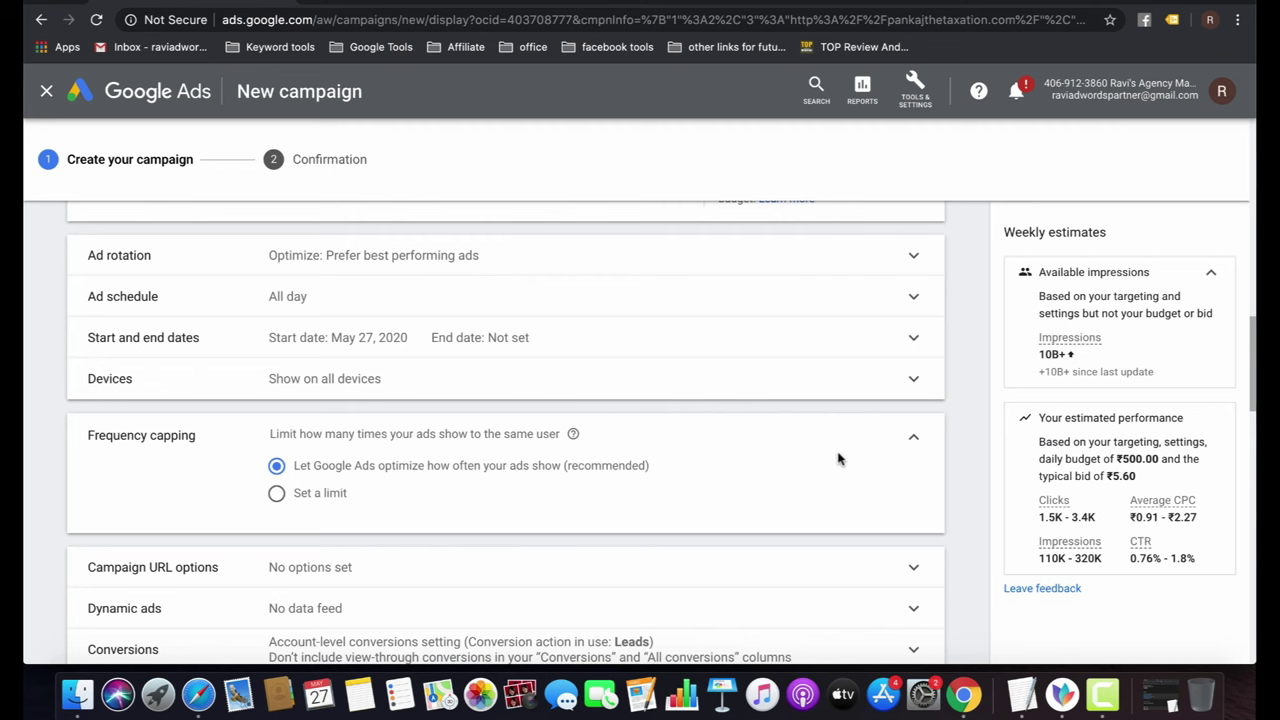
pyautogui.click(277, 493)
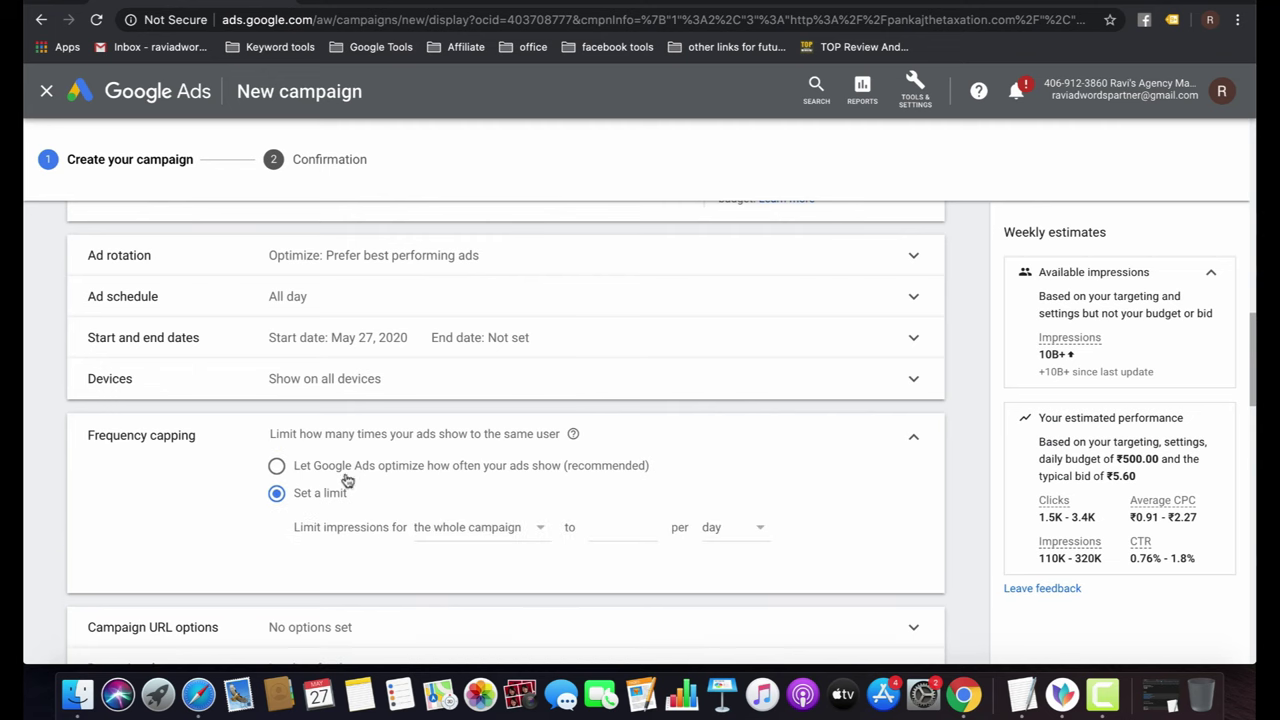
pyautogui.click(375, 474)
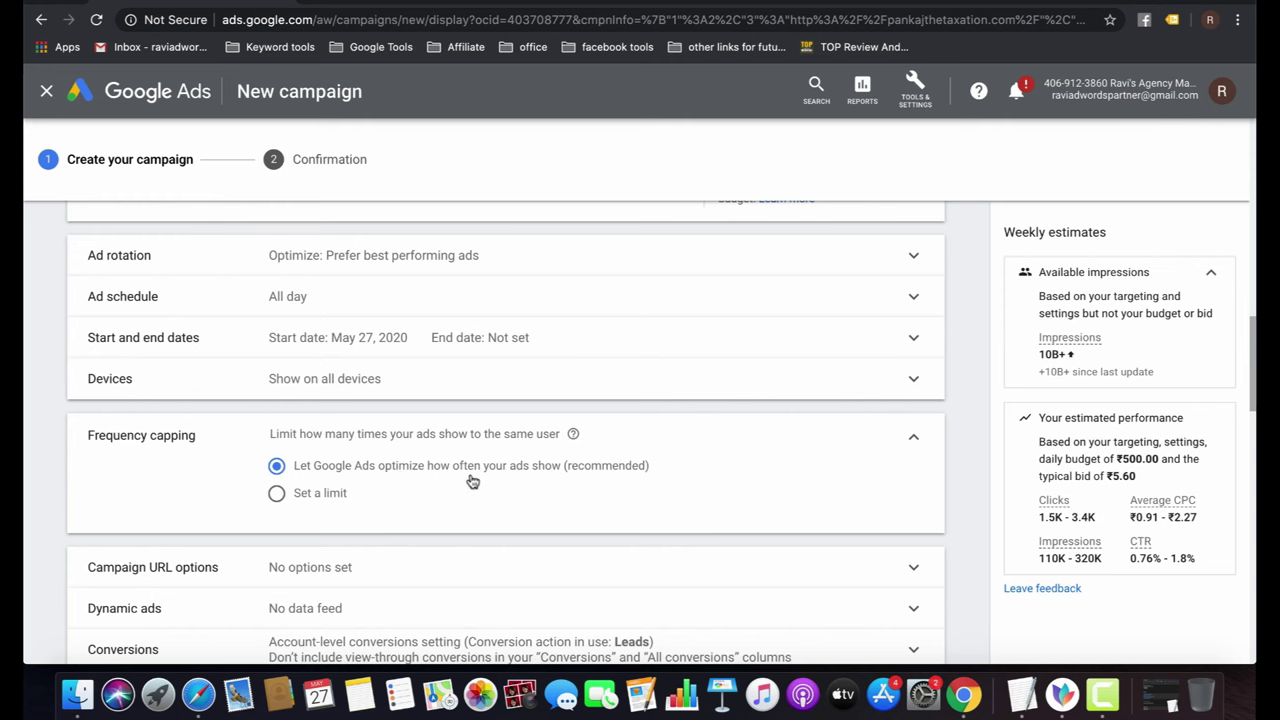
# Exclude Tragedy and conflict, Sensitive social issues, Profanity, Sexually suggestive, and Sensational and shocking content.
pyautogui.scroll(-3, 471, 480)
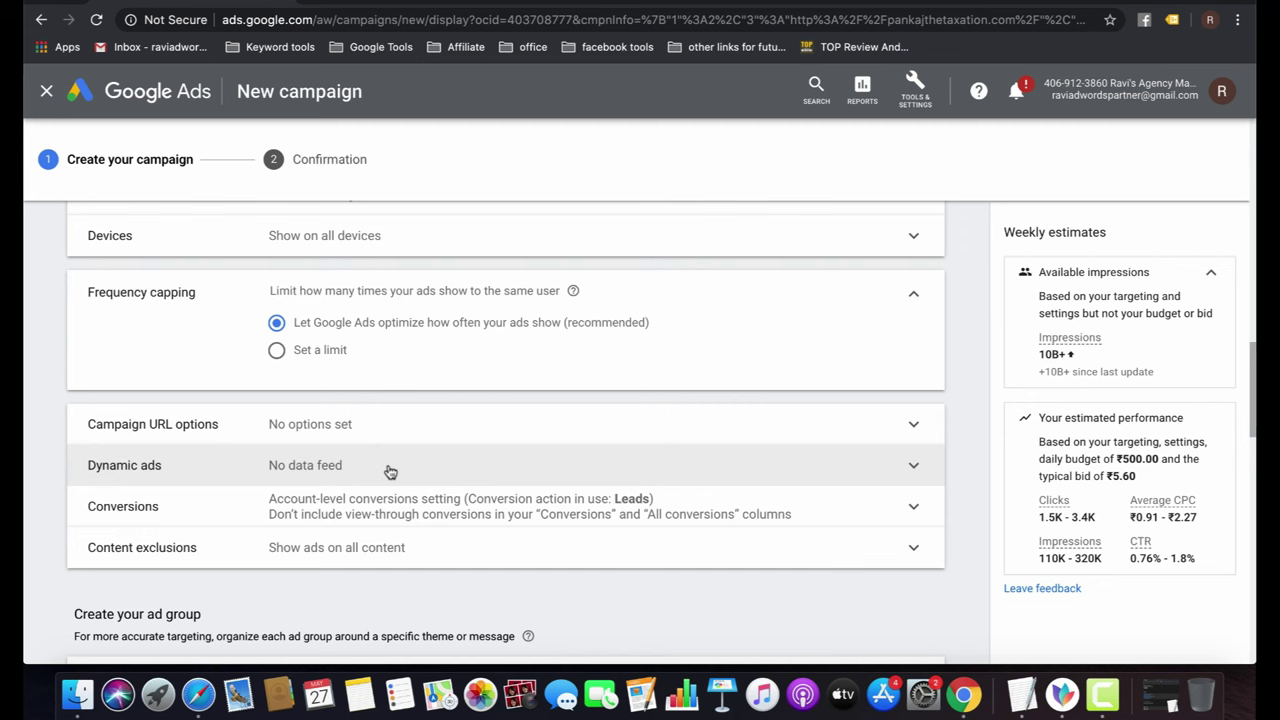
pyautogui.scroll(-2, 390, 472)
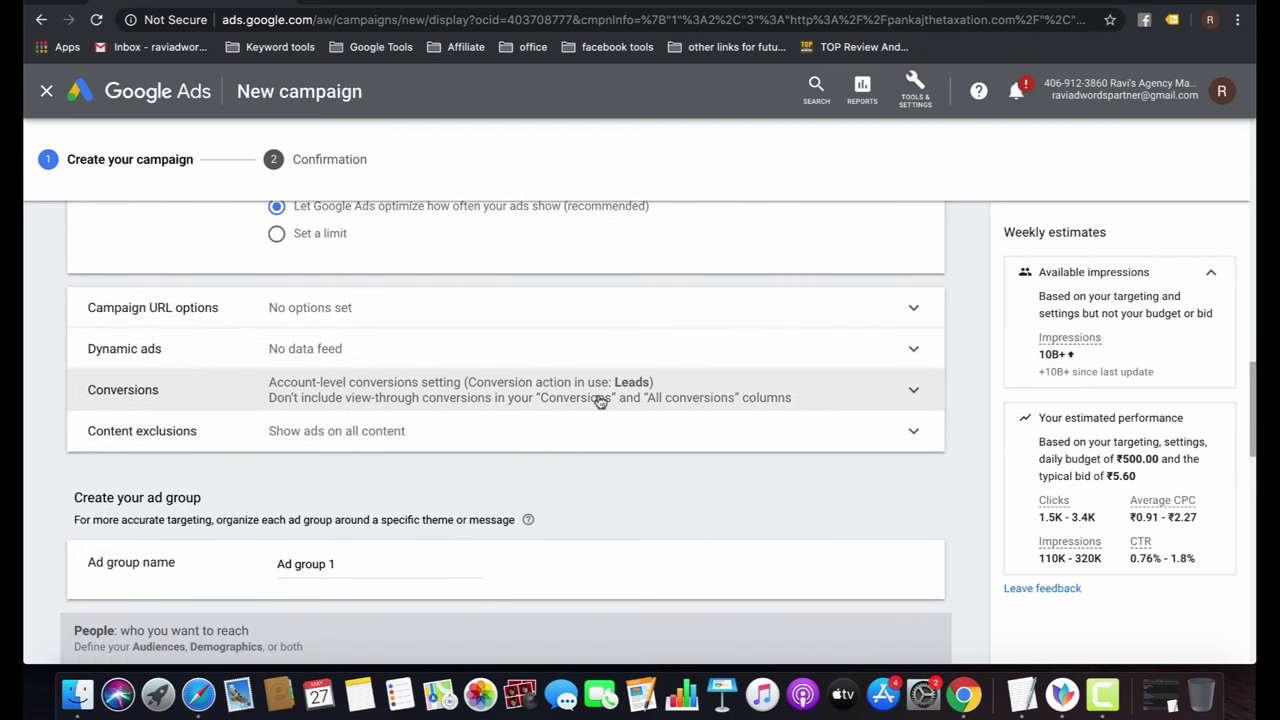
pyautogui.click(402, 438)
pyautogui.scroll(-2, 447, 450)
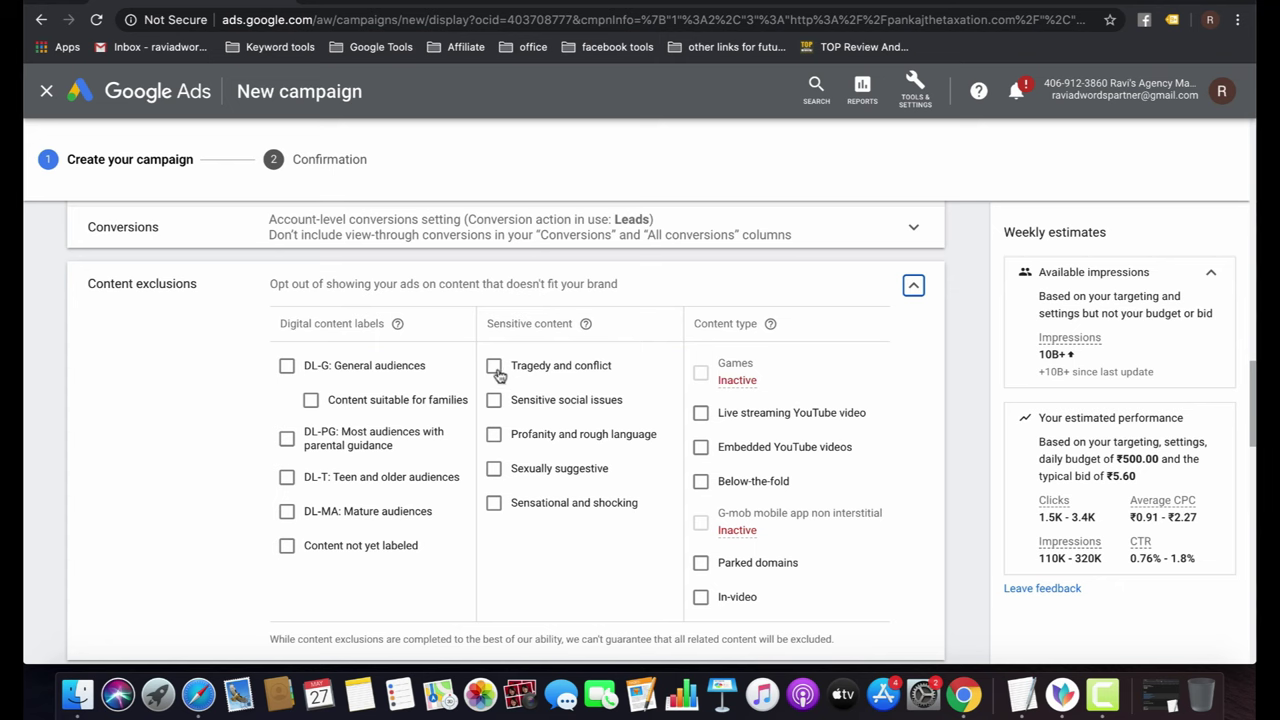
pyautogui.click(494, 367)
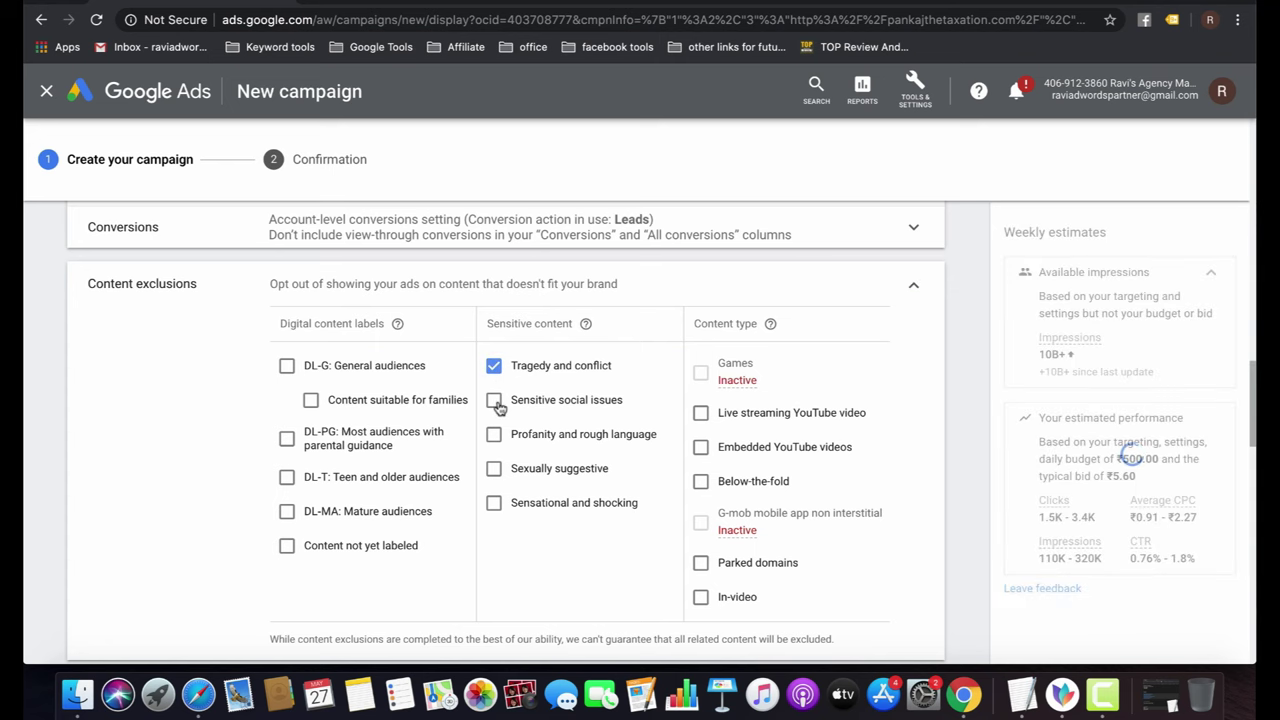
pyautogui.click(495, 401)
pyautogui.click(495, 436)
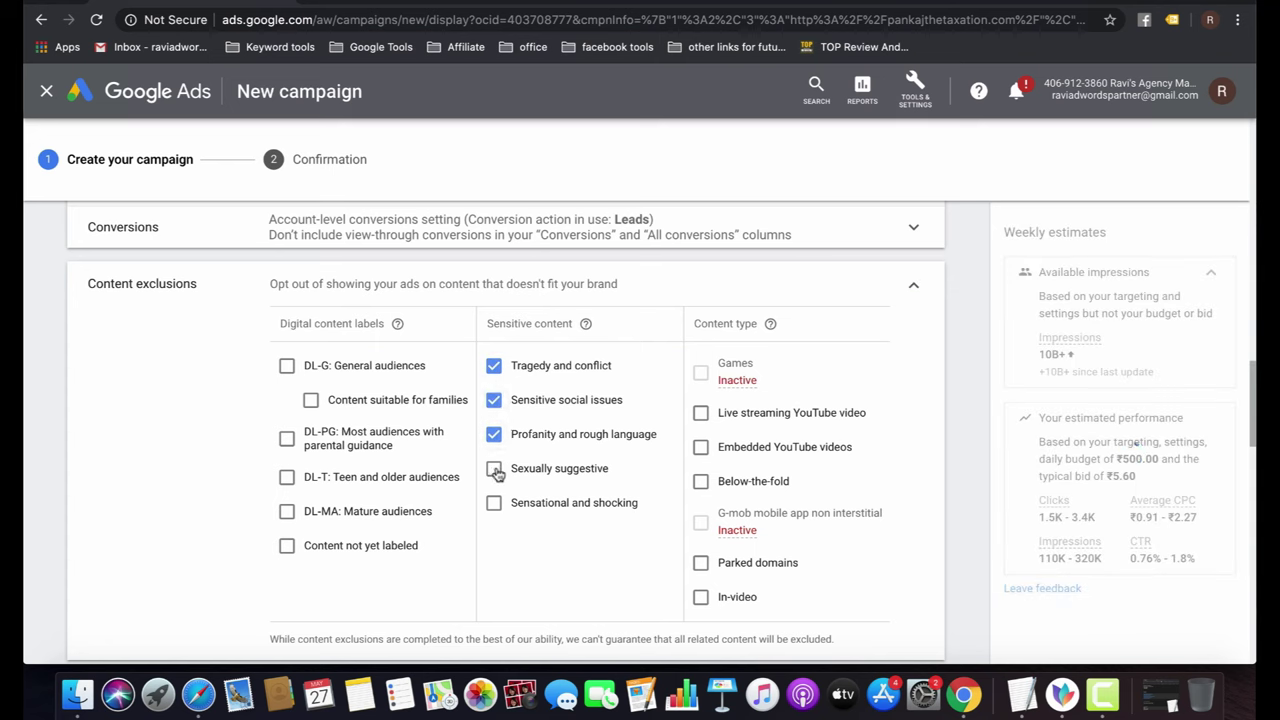
pyautogui.click(495, 470)
pyautogui.click(494, 503)
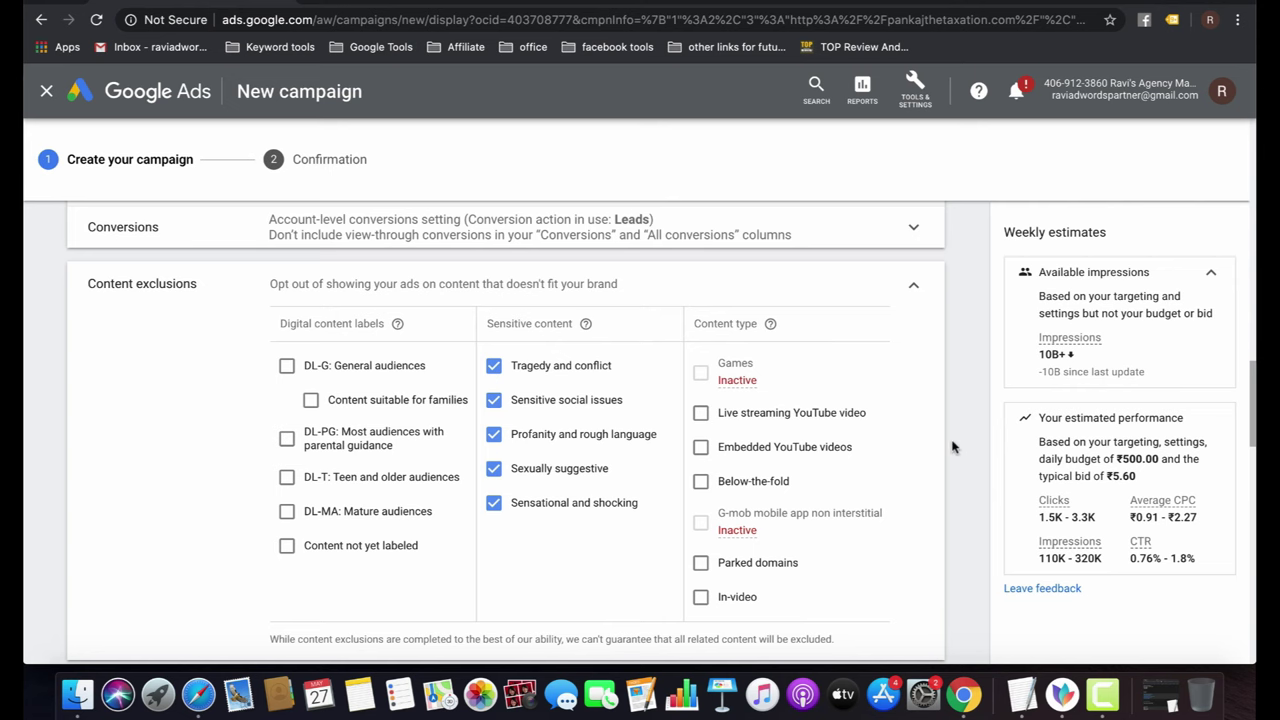
pyautogui.scroll(-5, 952, 447)
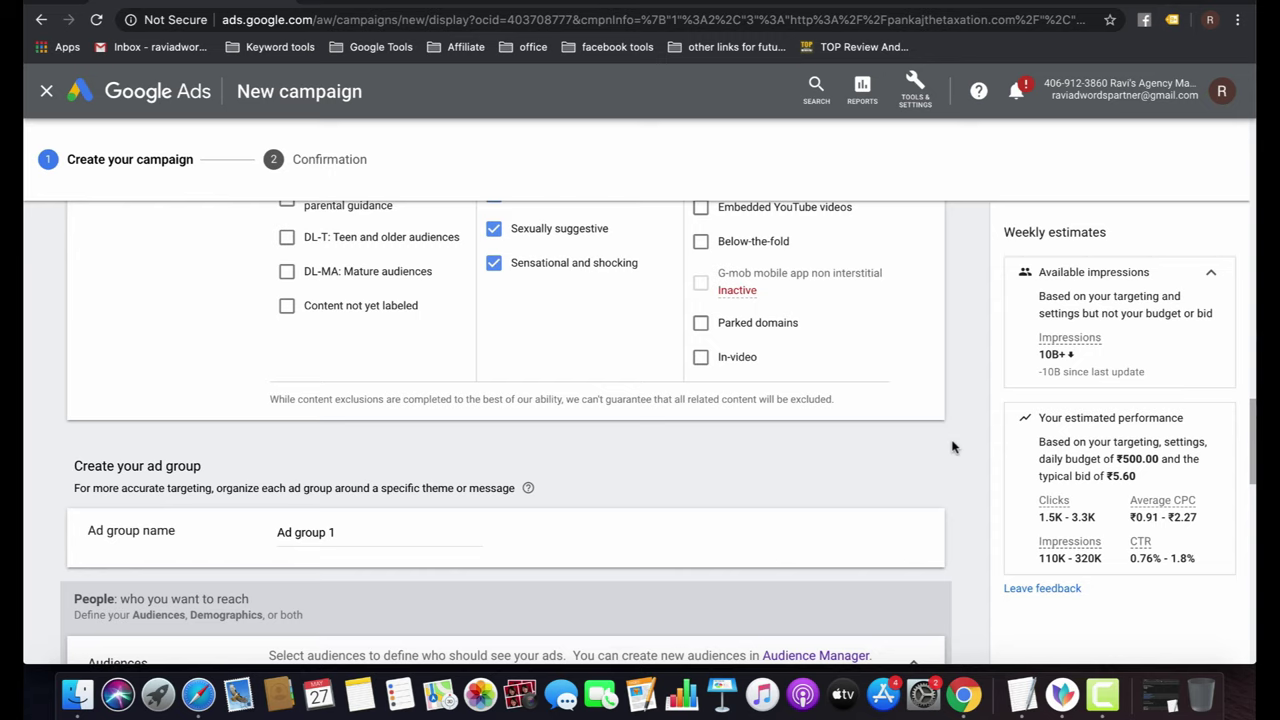
# Replace 'Ad group 1' with 'accounting services' in the ad group name field.
pyautogui.scroll(-5, 952, 447)
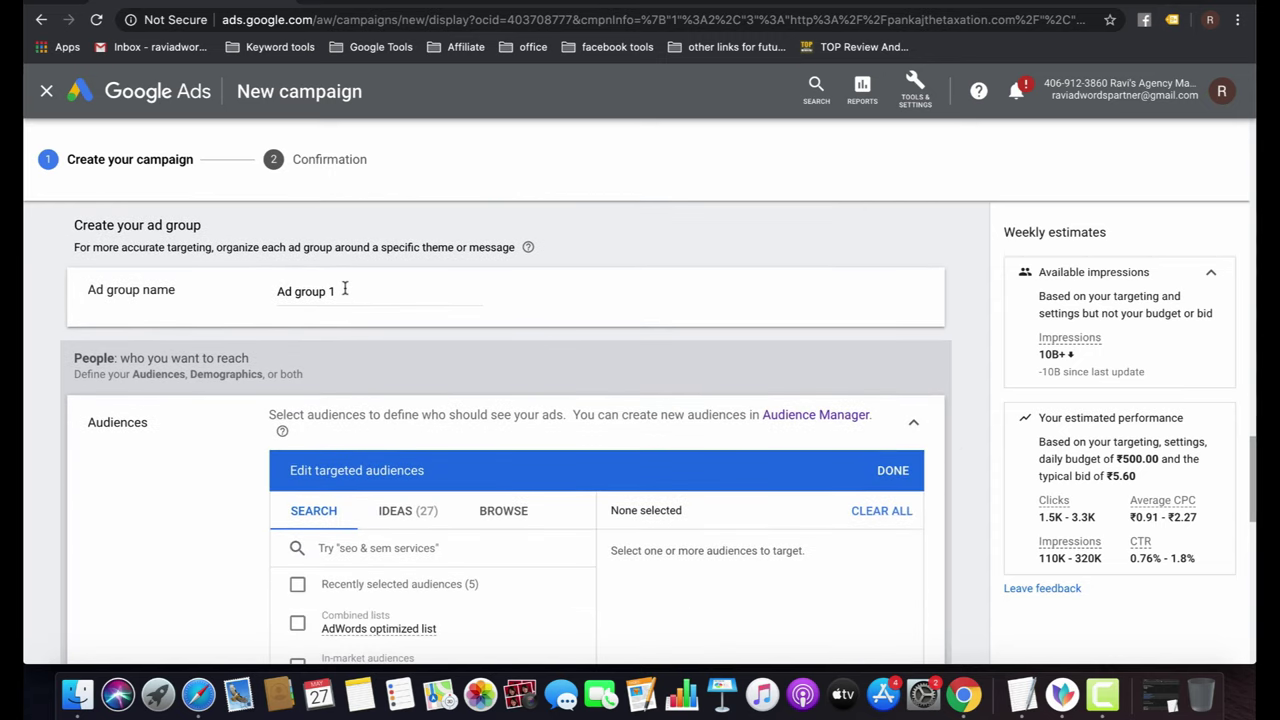
pyautogui.click(345, 288)
pyautogui.press('super+a')
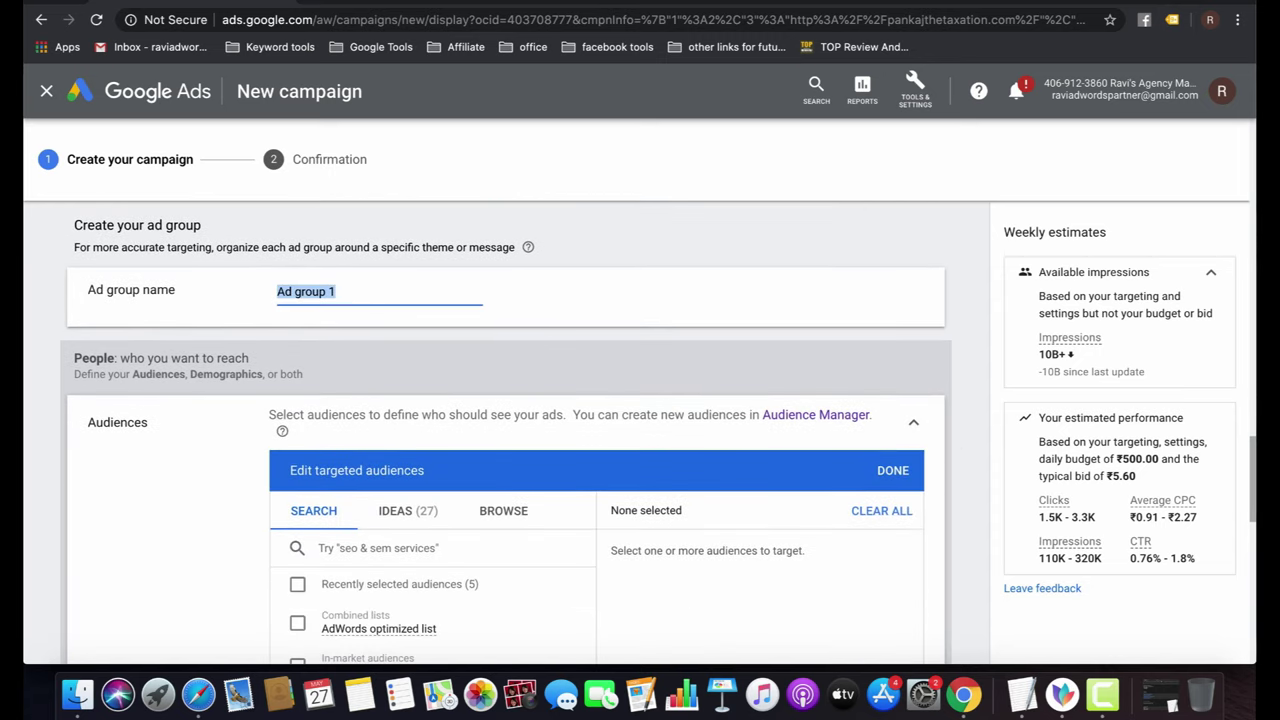
pyautogui.write('accounting serv')
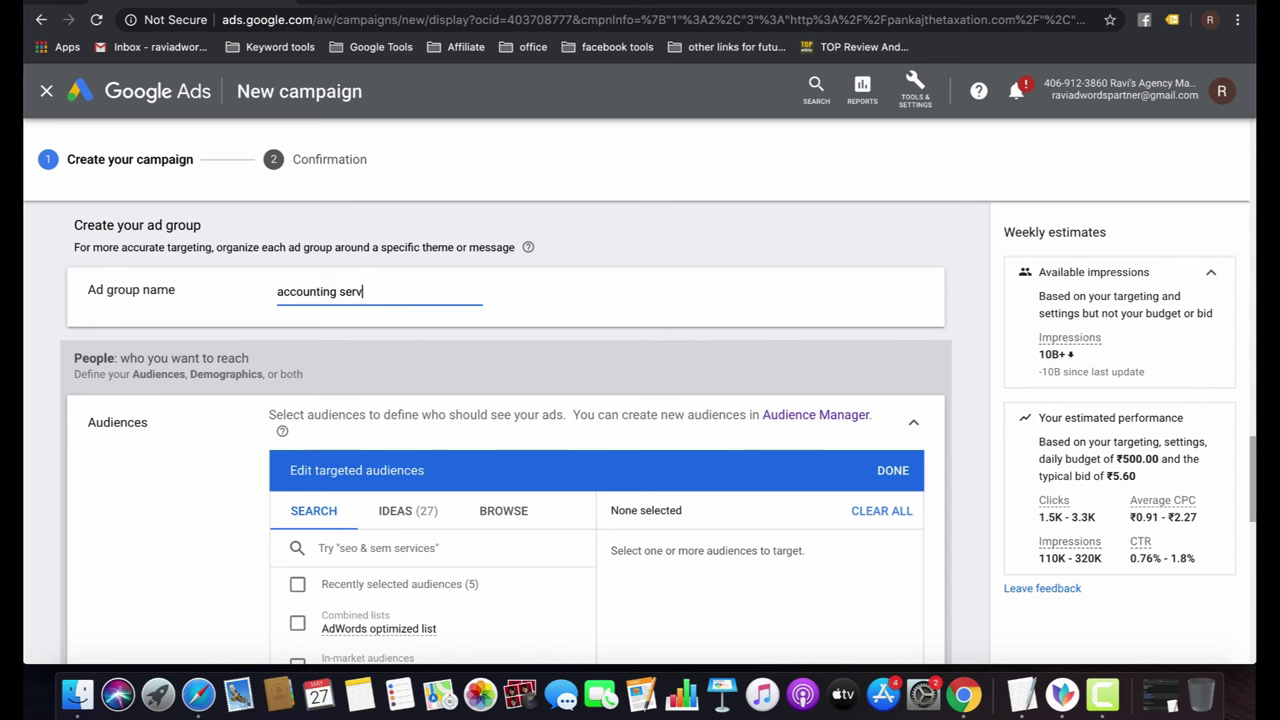
pyautogui.write('ices')
# Show the suggested audience ideas in the targeted audiences editor.
pyautogui.scroll(-2, 500, 411)
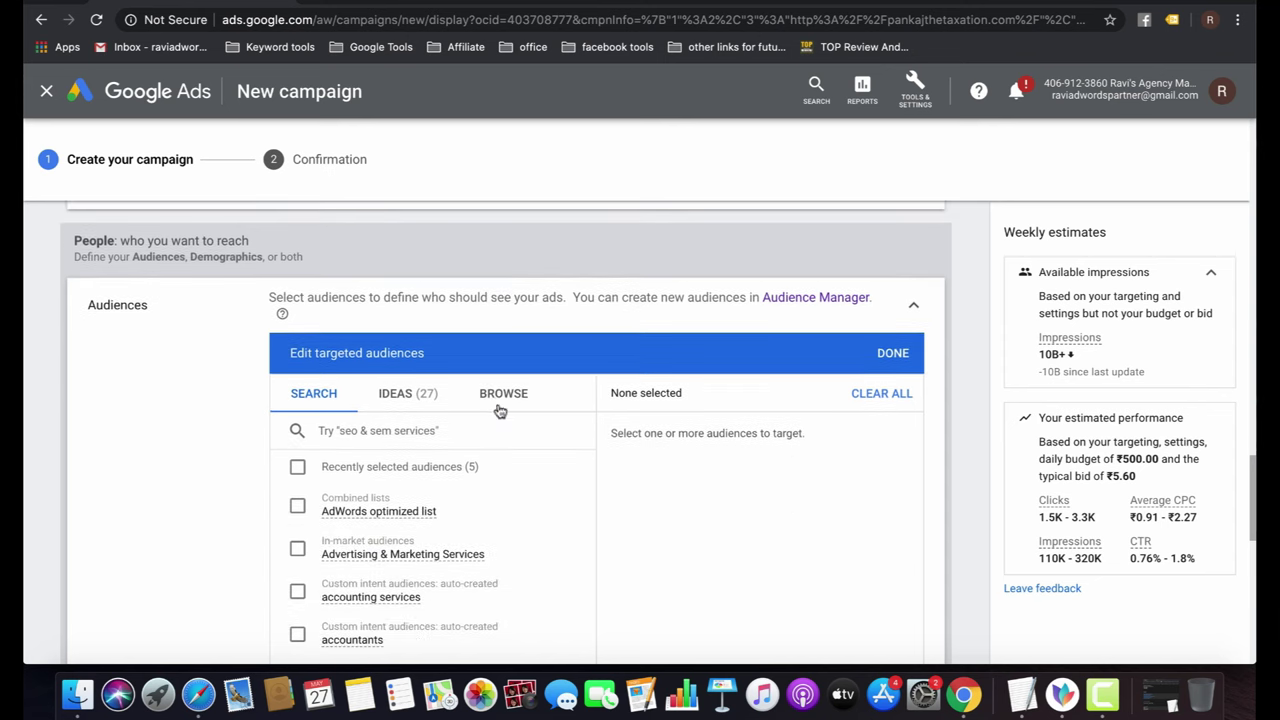
pyautogui.scroll(-1, 500, 410)
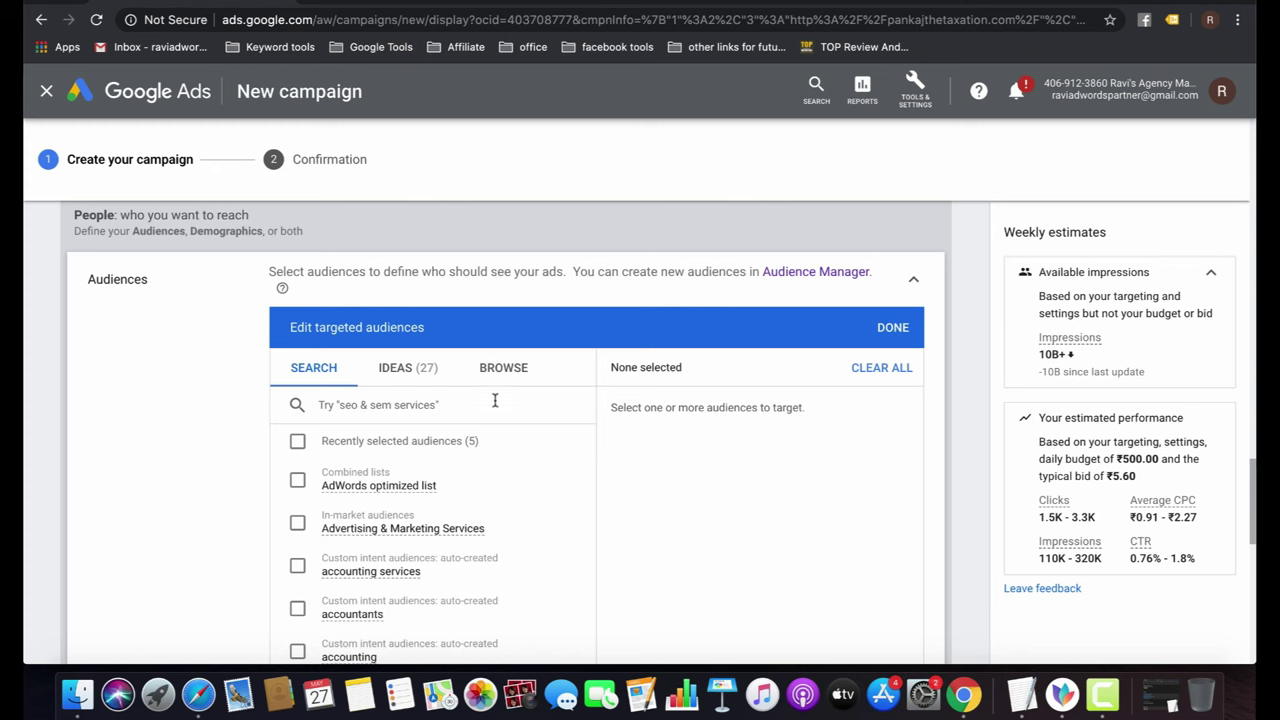
pyautogui.click(414, 370)
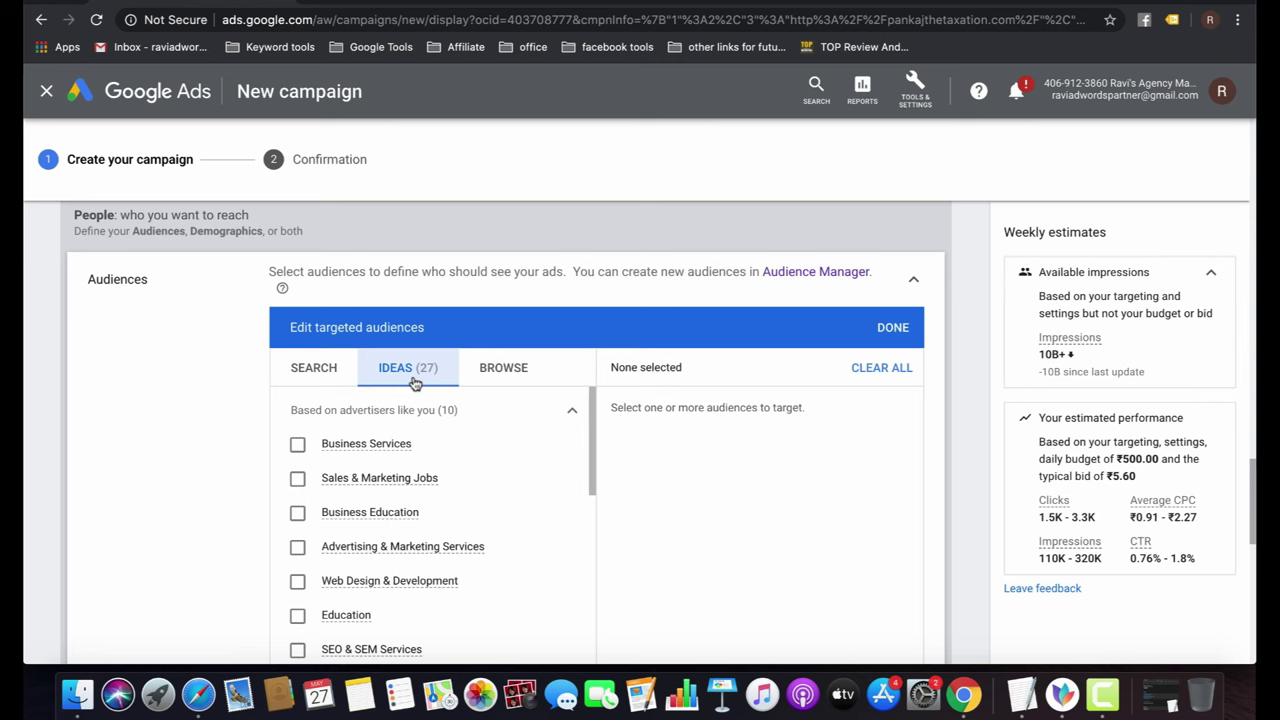
pyautogui.moveTo(388, 460)
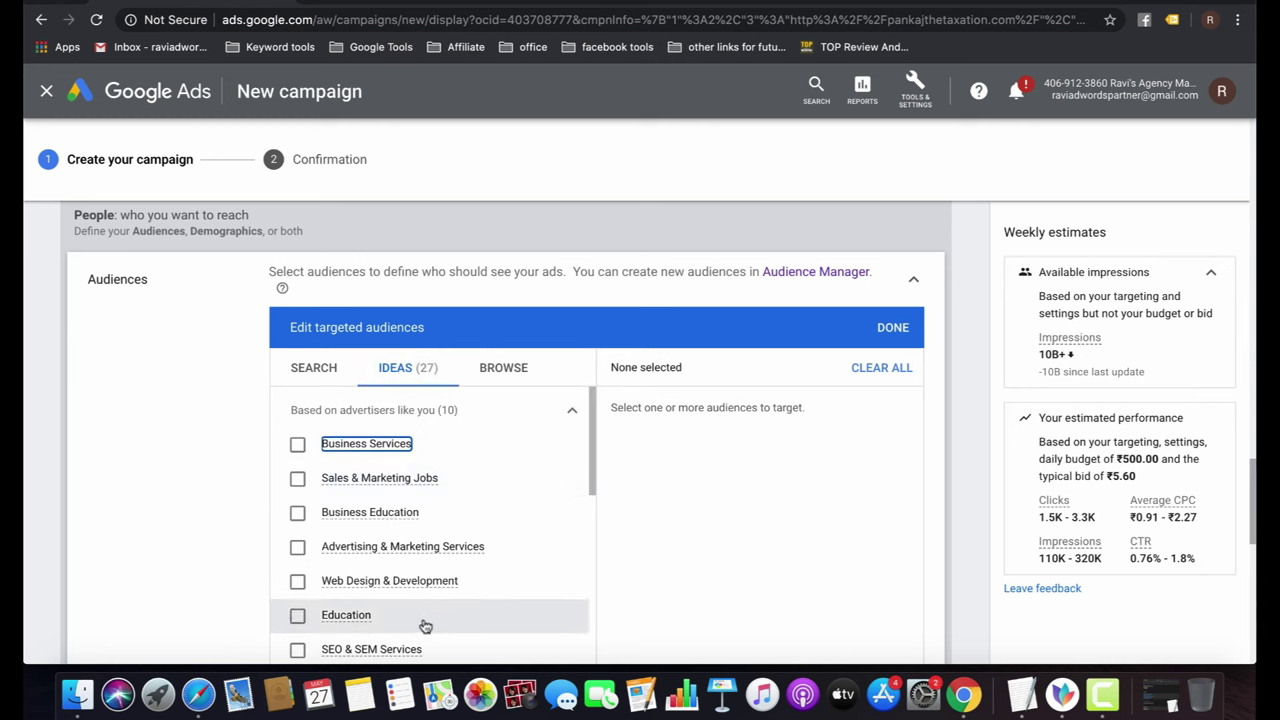
# Tick the tax accounting services, accountants and accounting services audiences.
pyautogui.scroll(-5, 446, 560)
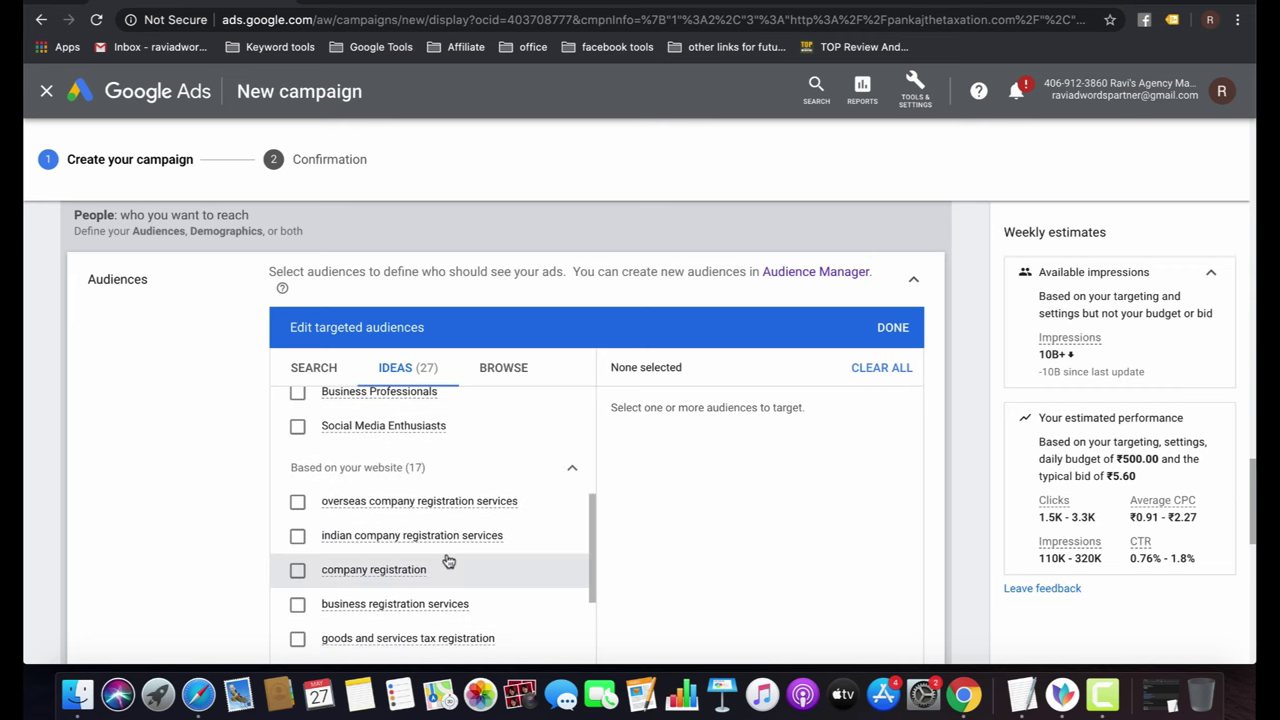
pyautogui.scroll(-2, 449, 562)
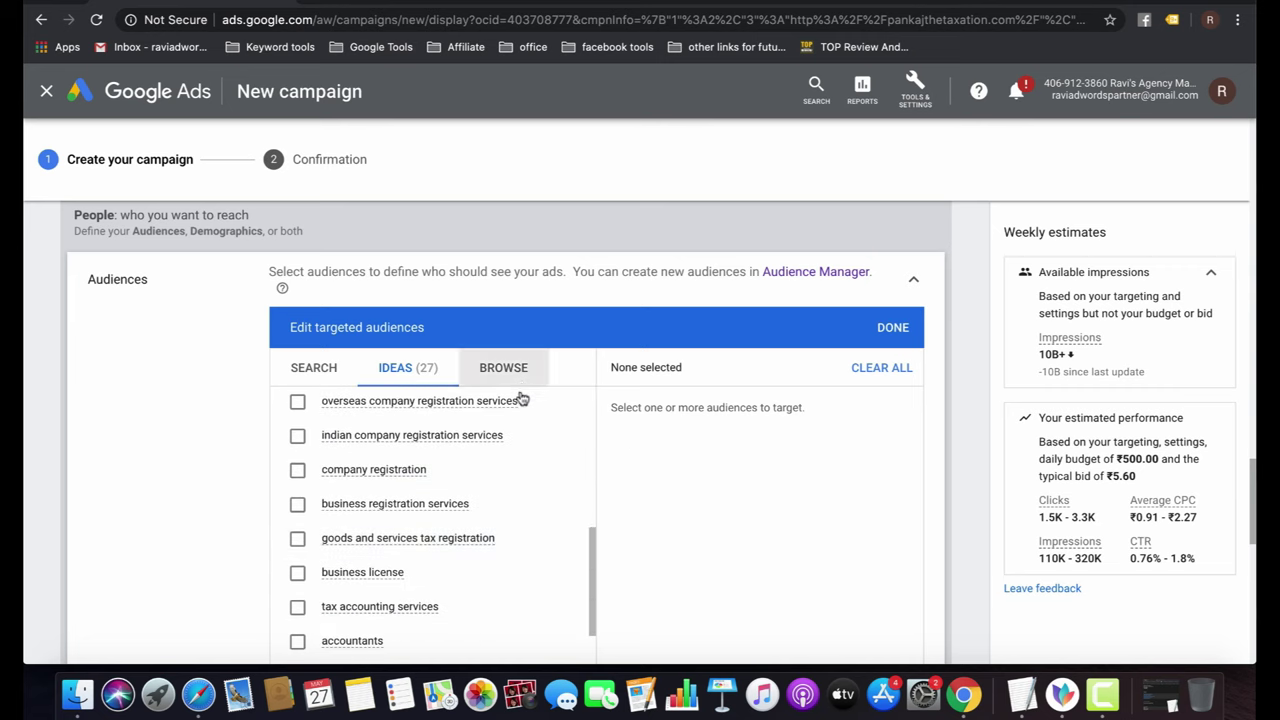
pyautogui.scroll(2, 500, 486)
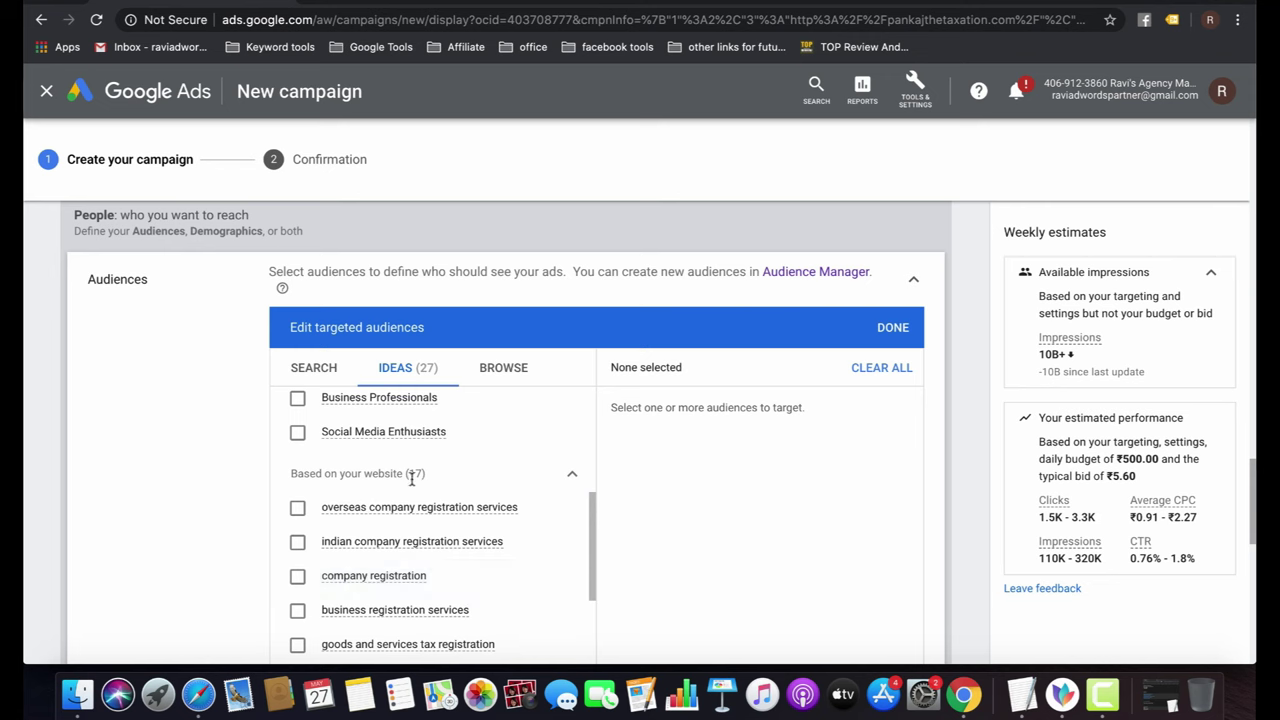
pyautogui.scroll(-1, 411, 480)
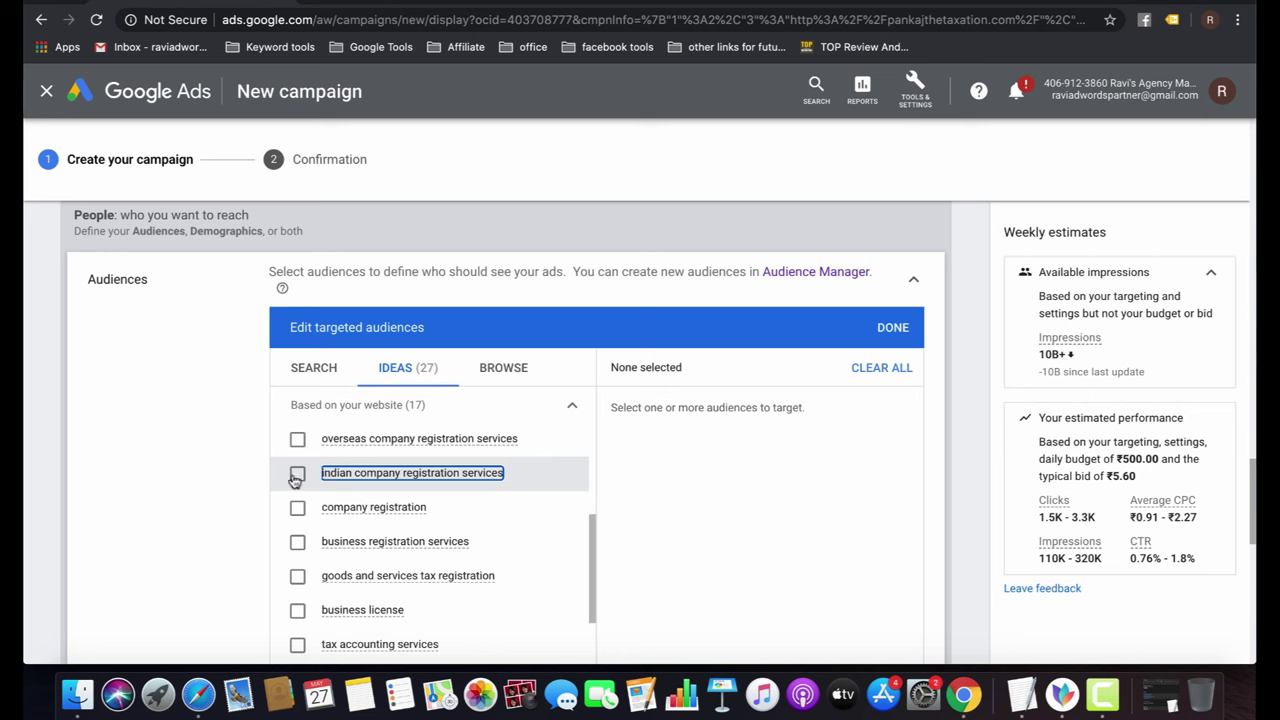
pyautogui.scroll(-2, 388, 533)
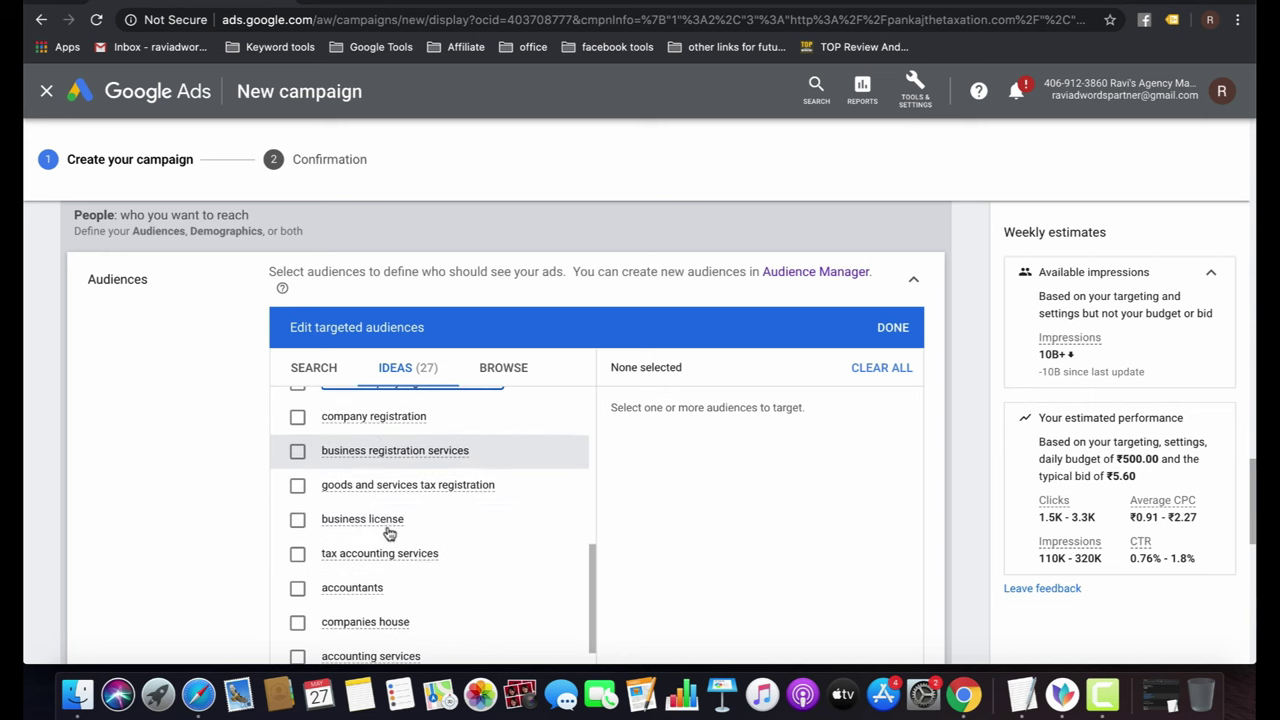
pyautogui.scroll(-1, 388, 533)
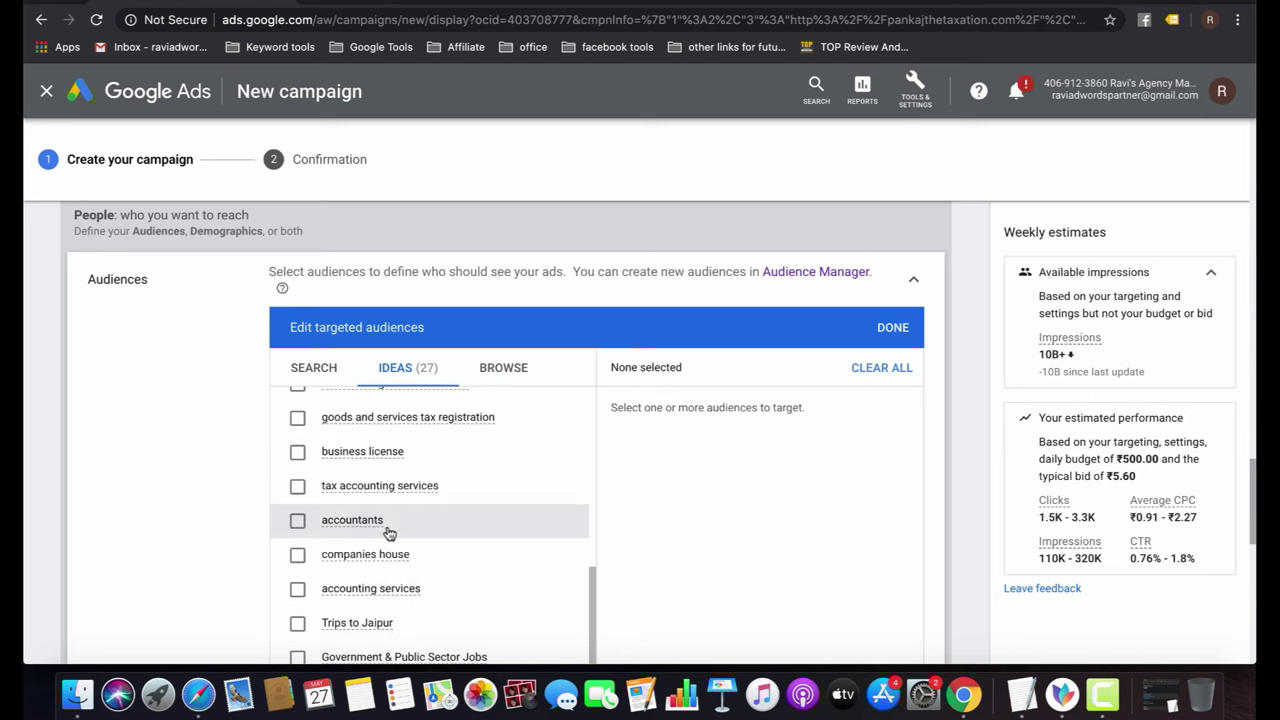
pyautogui.click(297, 486)
pyautogui.click(297, 521)
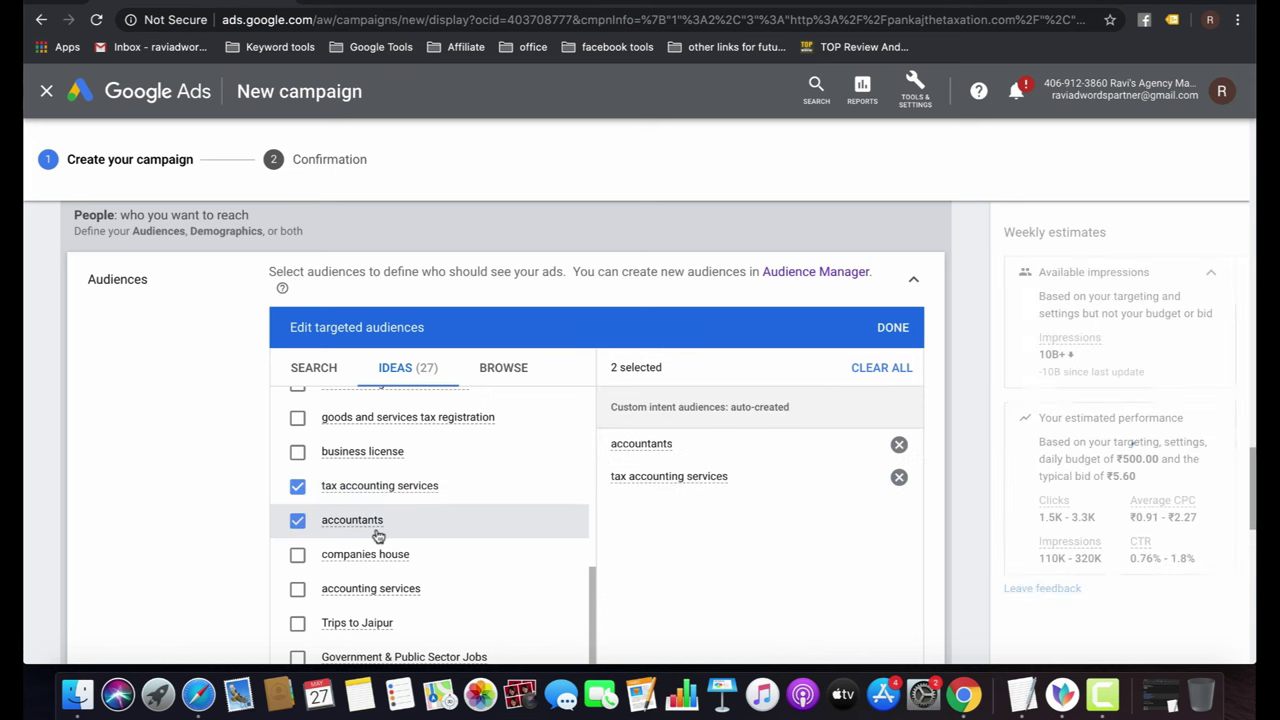
pyautogui.click(298, 589)
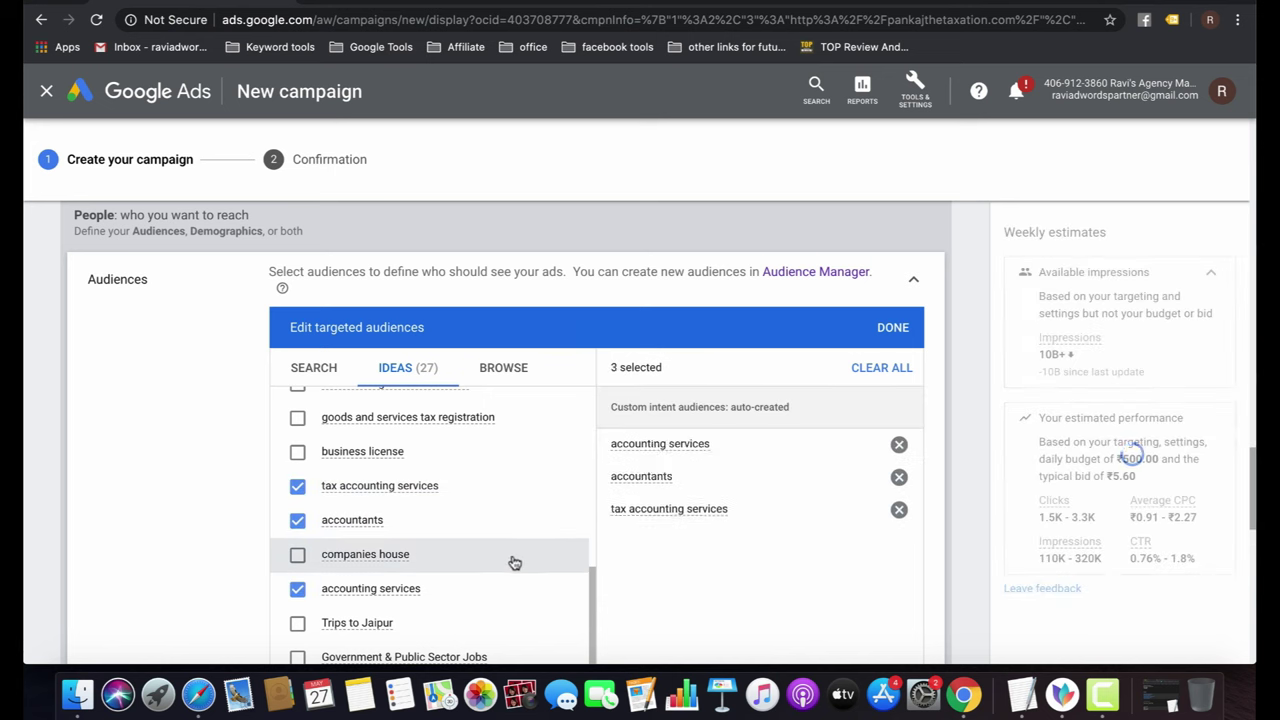
pyautogui.scroll(-2, 514, 562)
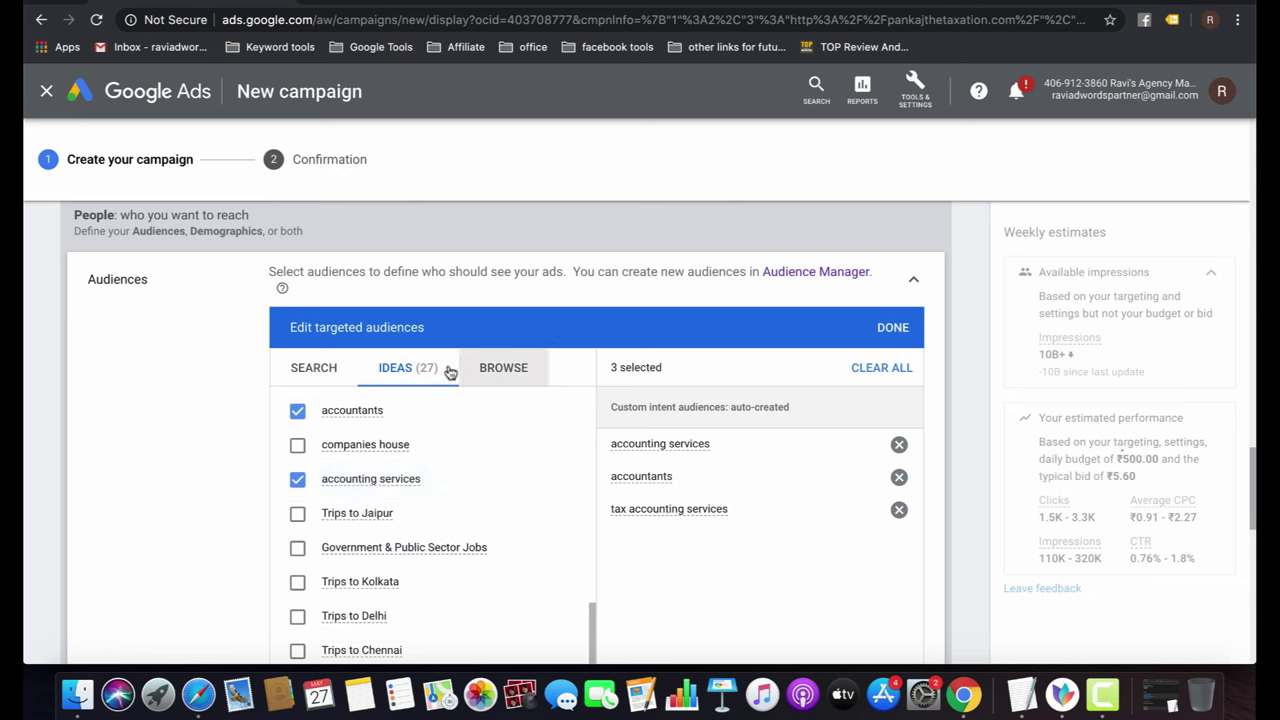
pyautogui.click(302, 368)
pyautogui.click(390, 402)
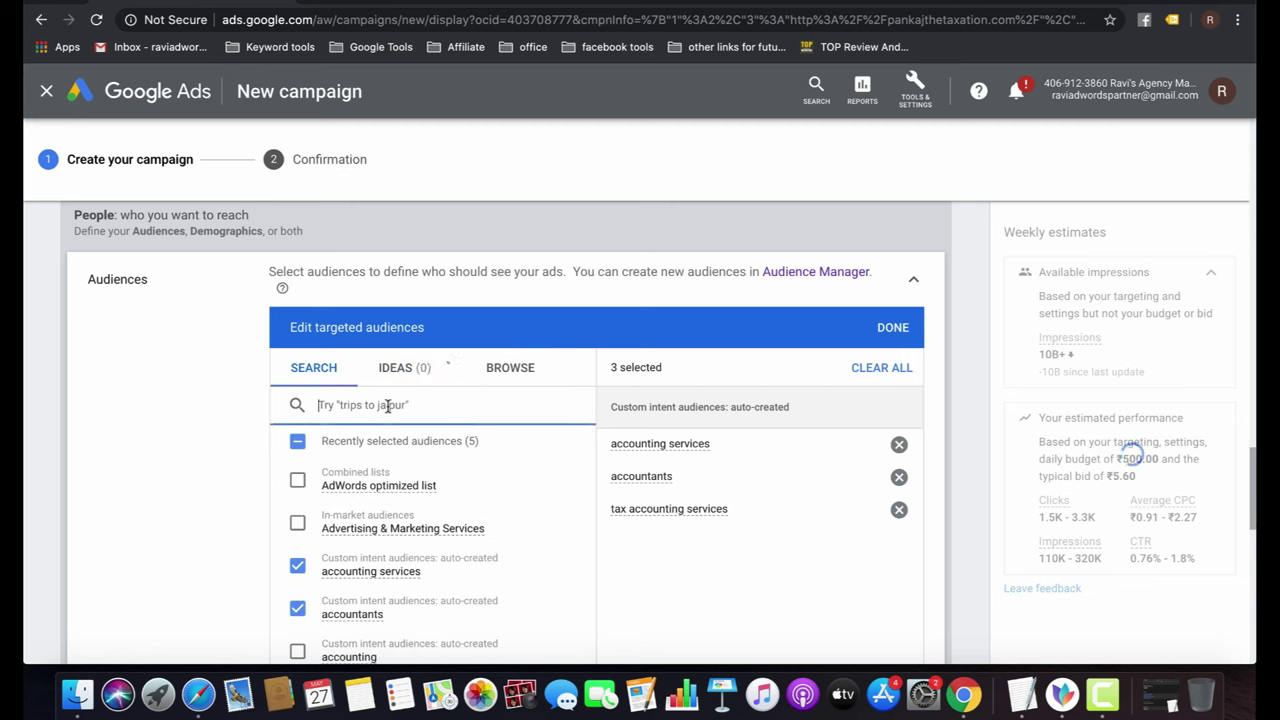
pyautogui.write('account')
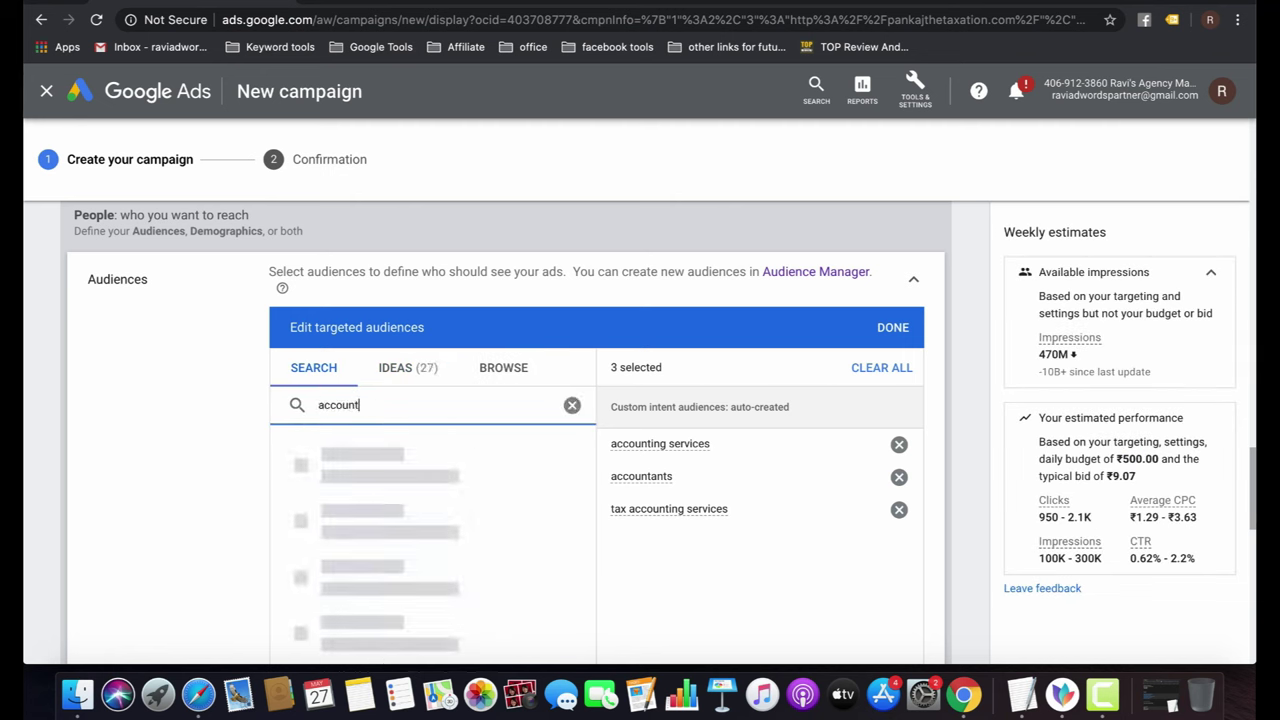
pyautogui.write('ing services')
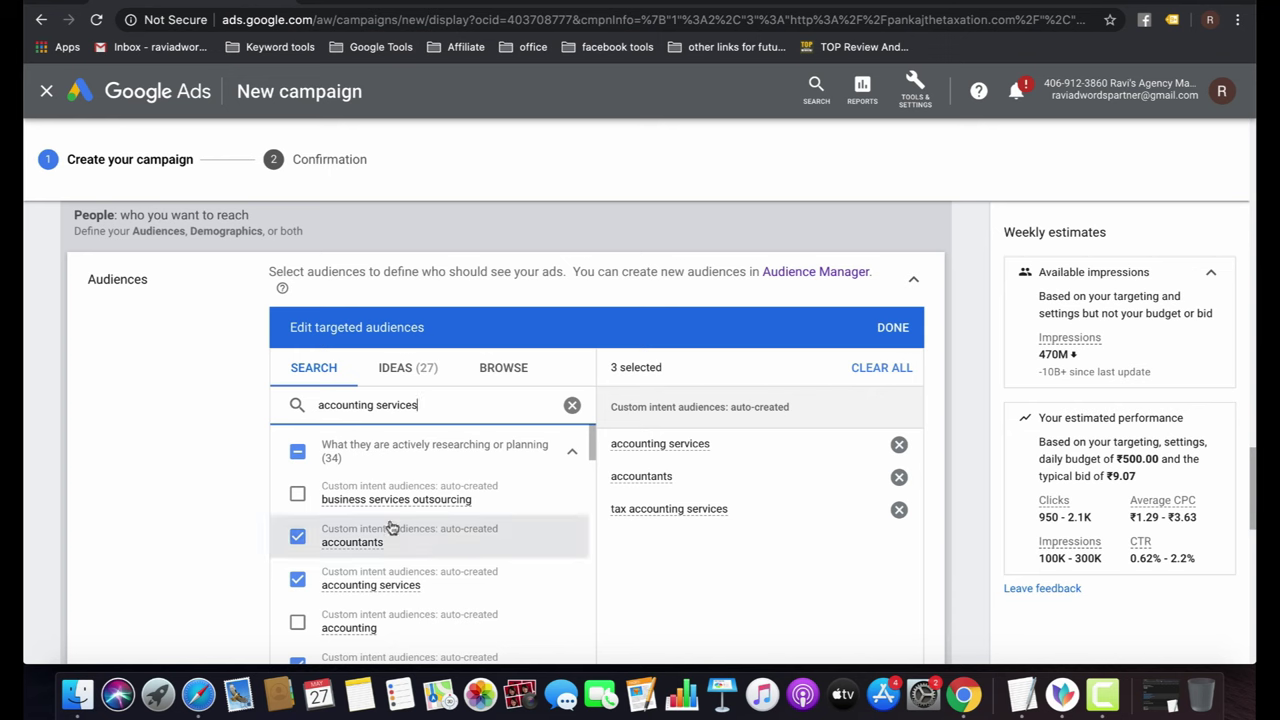
pyautogui.scroll(-3, 417, 543)
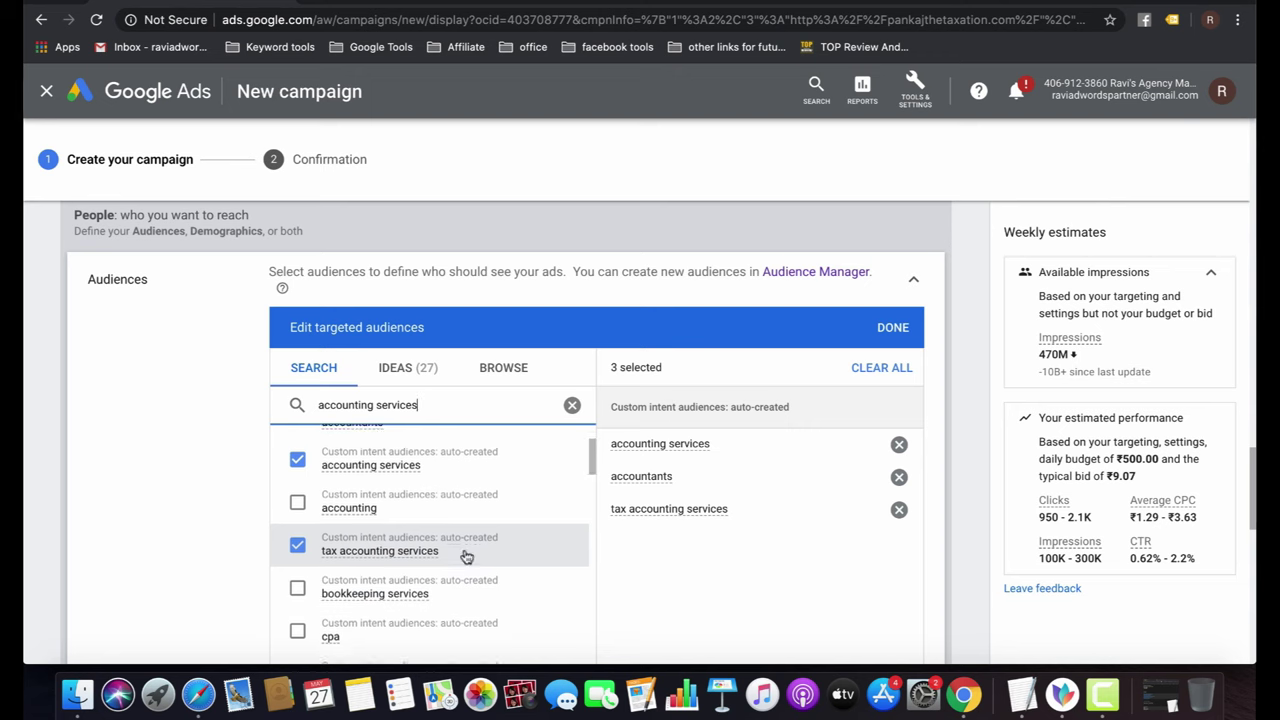
pyautogui.scroll(-5, 468, 558)
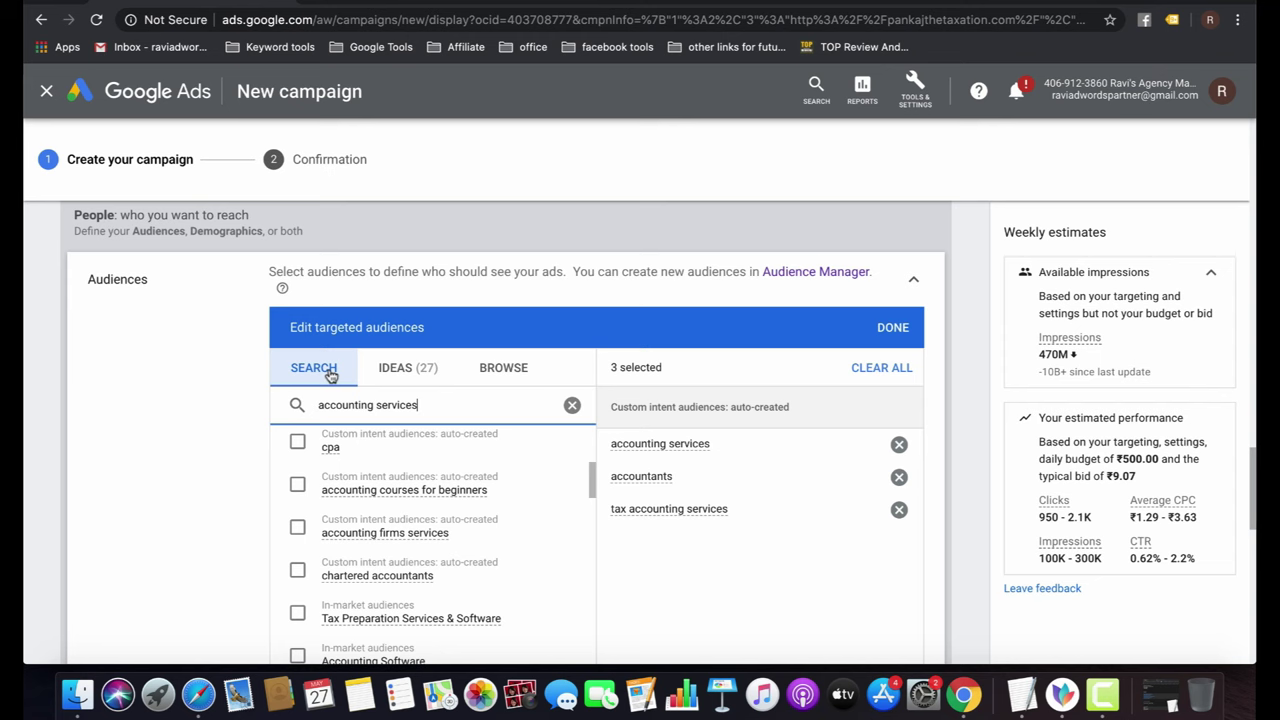
pyautogui.click(418, 370)
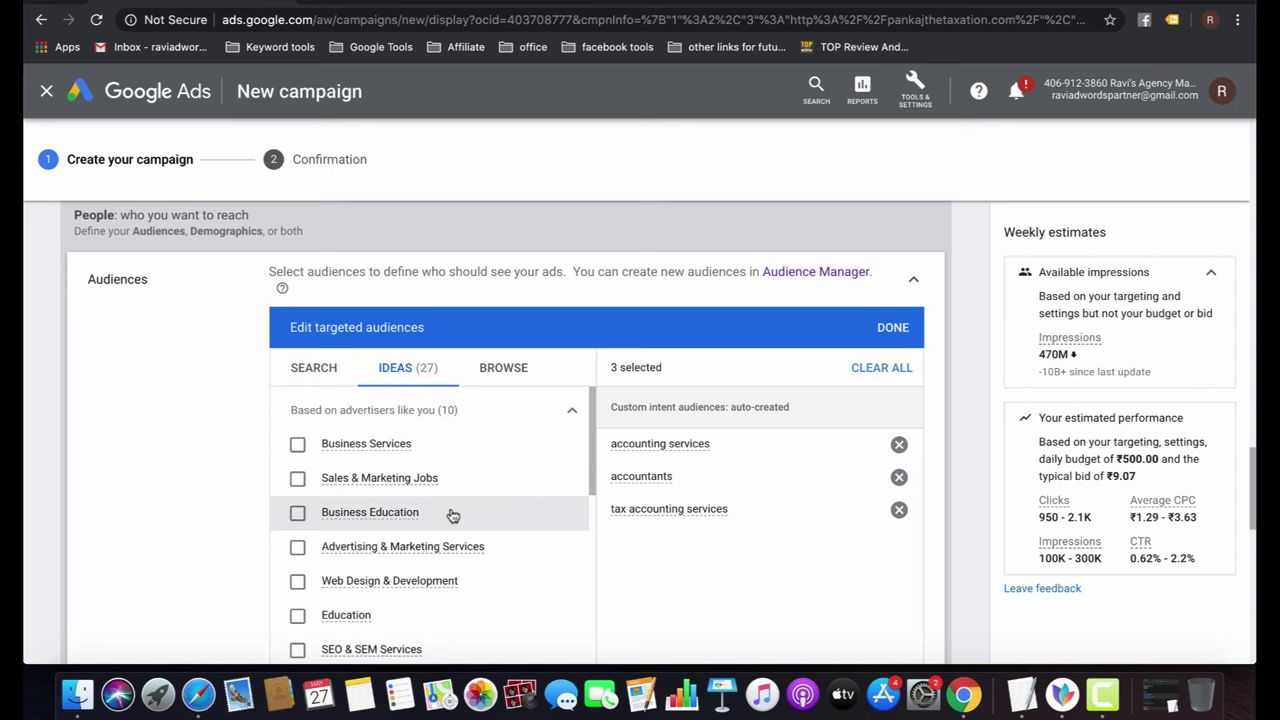
pyautogui.scroll(-10, 453, 515)
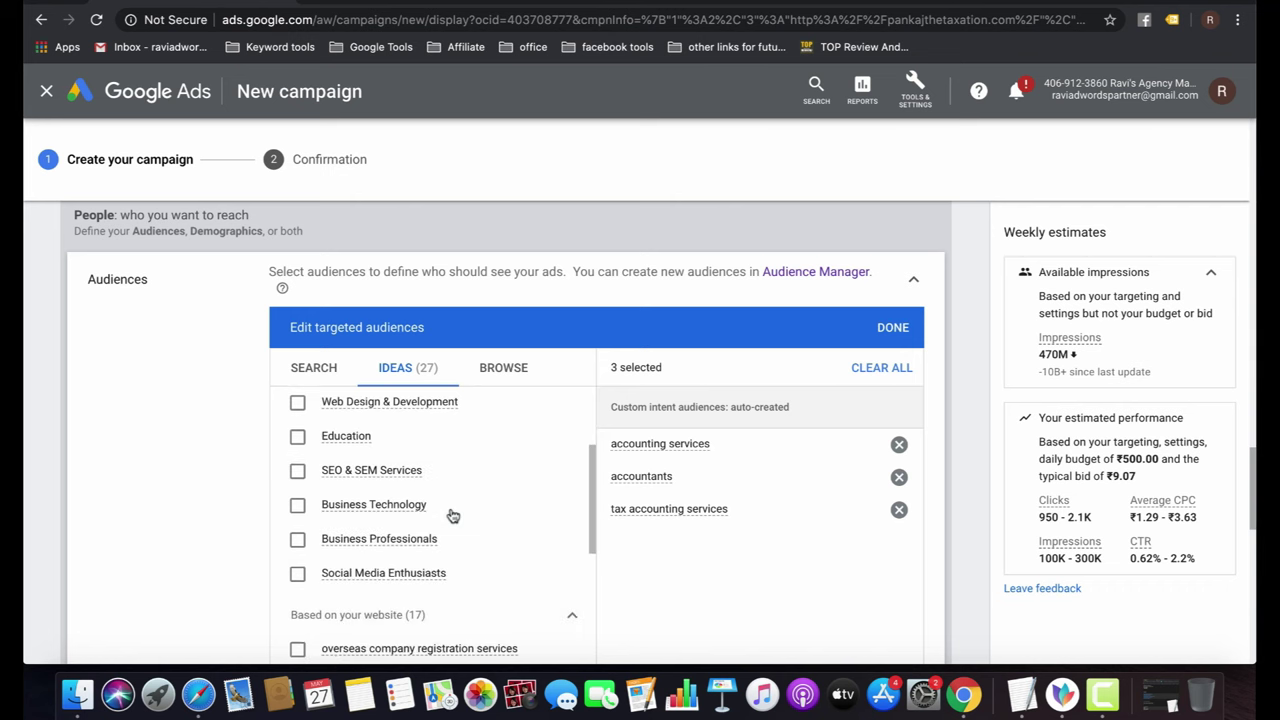
pyautogui.scroll(-3, 453, 515)
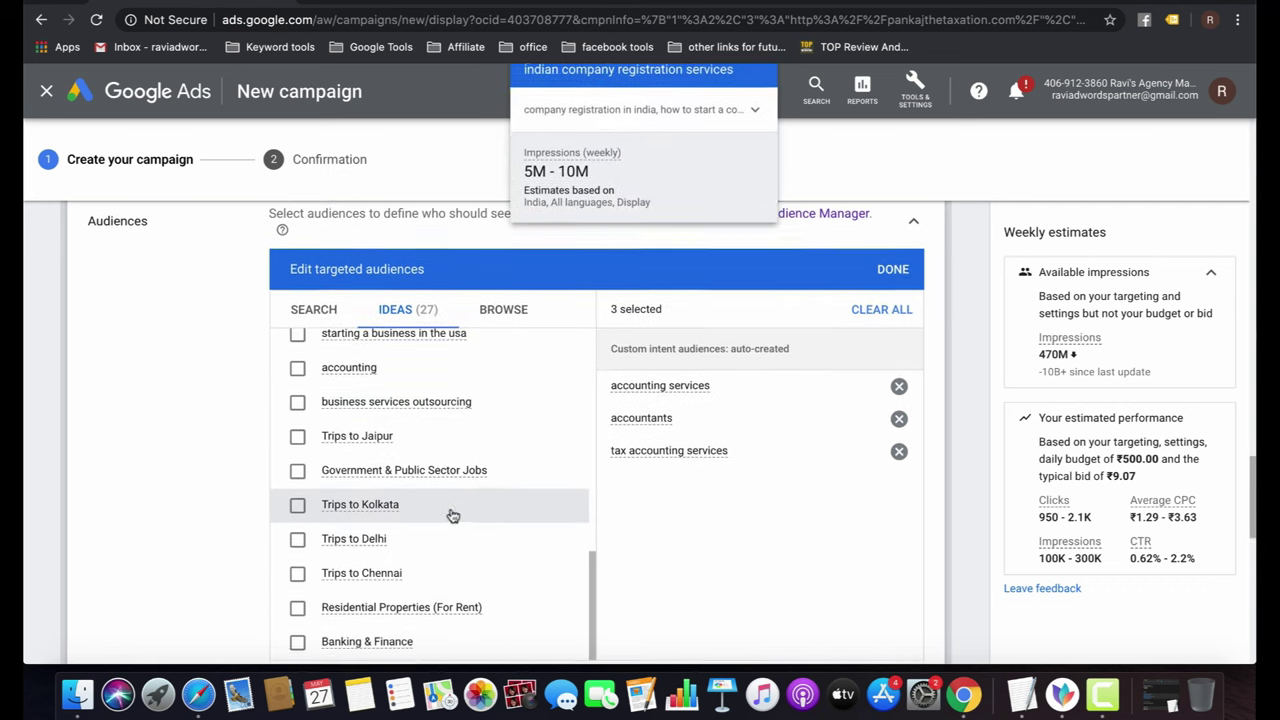
pyautogui.scroll(4, 449, 514)
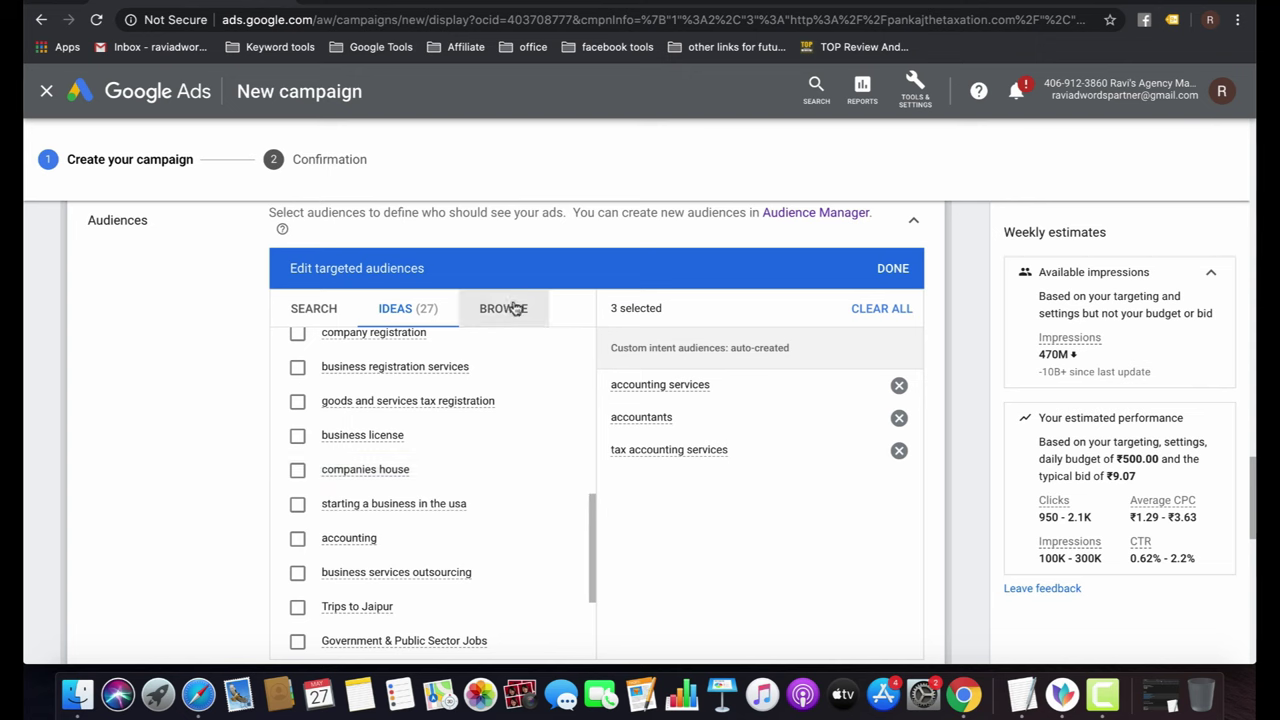
# Browse the interests and past-interaction audience categories, then return to the top-level categories.
pyautogui.click(512, 309)
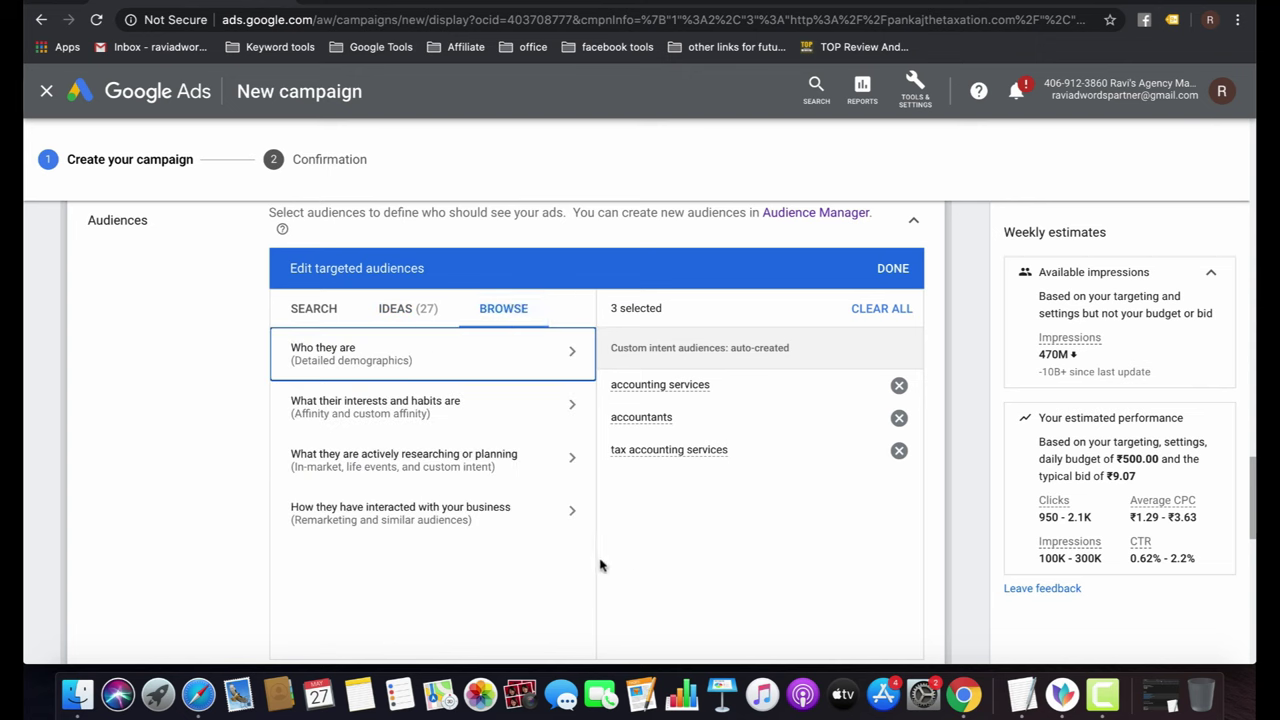
pyautogui.click(492, 419)
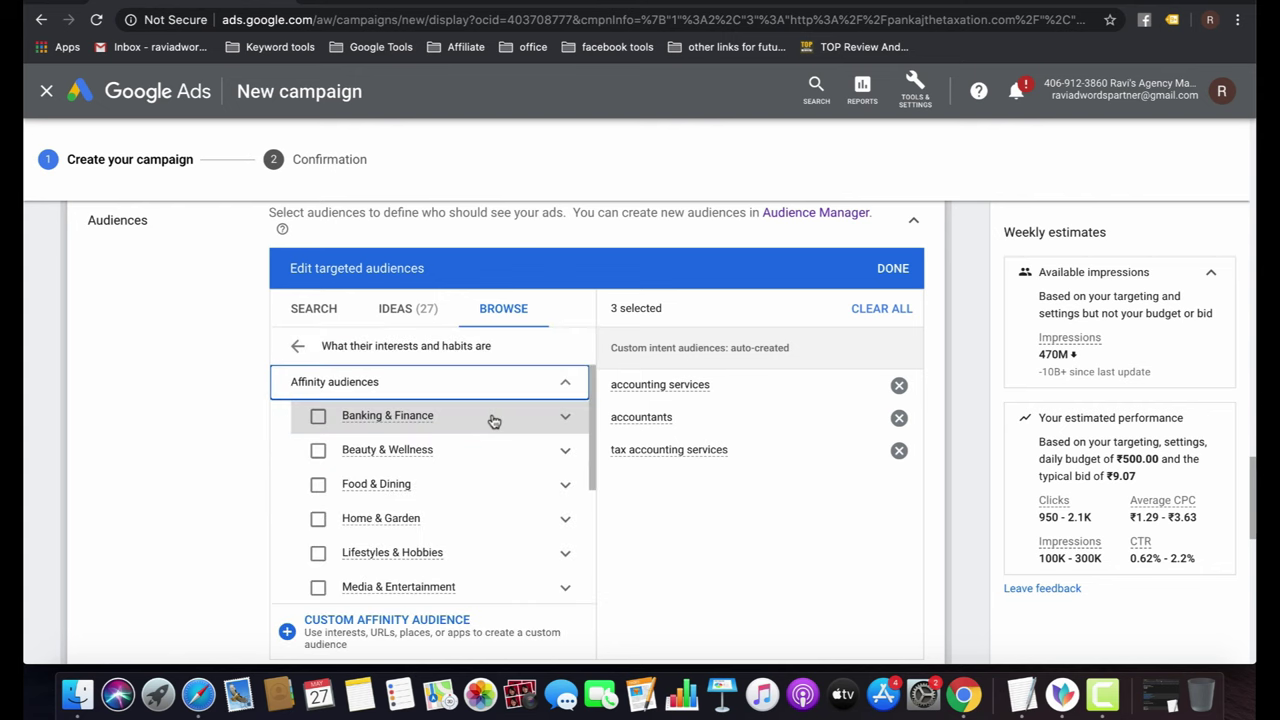
pyautogui.click(529, 378)
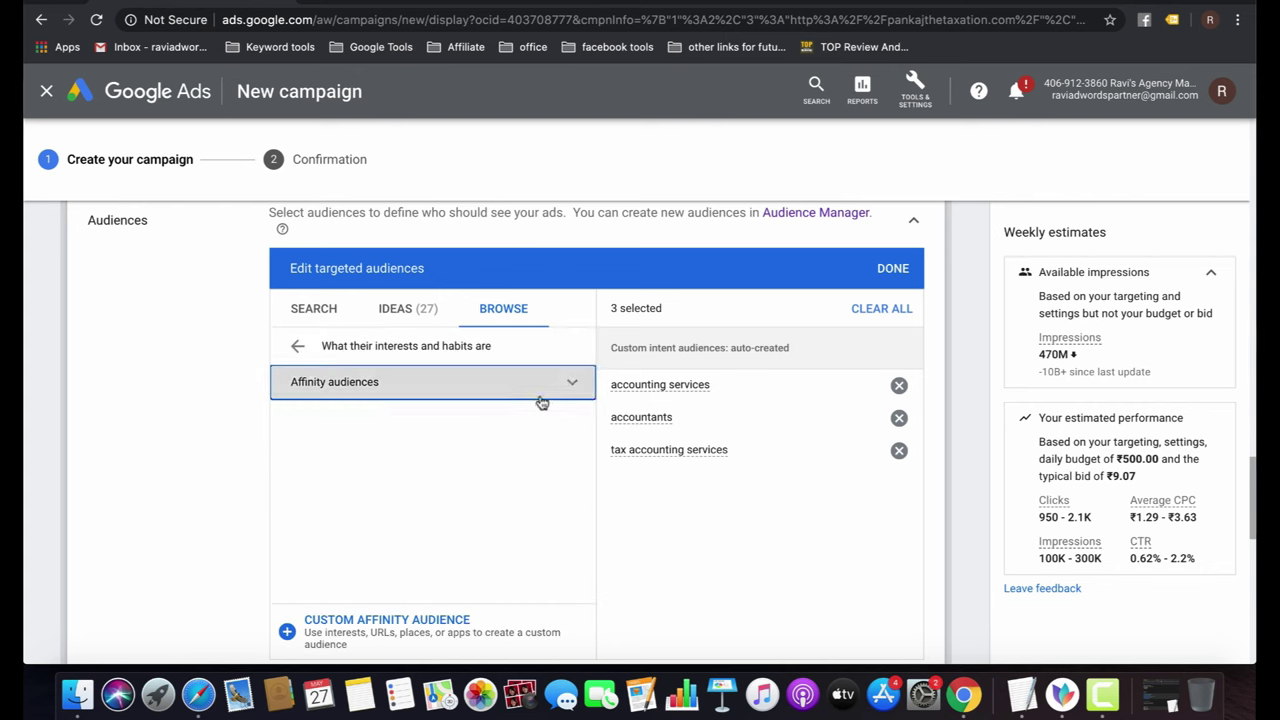
pyautogui.click(541, 400)
pyautogui.click(297, 345)
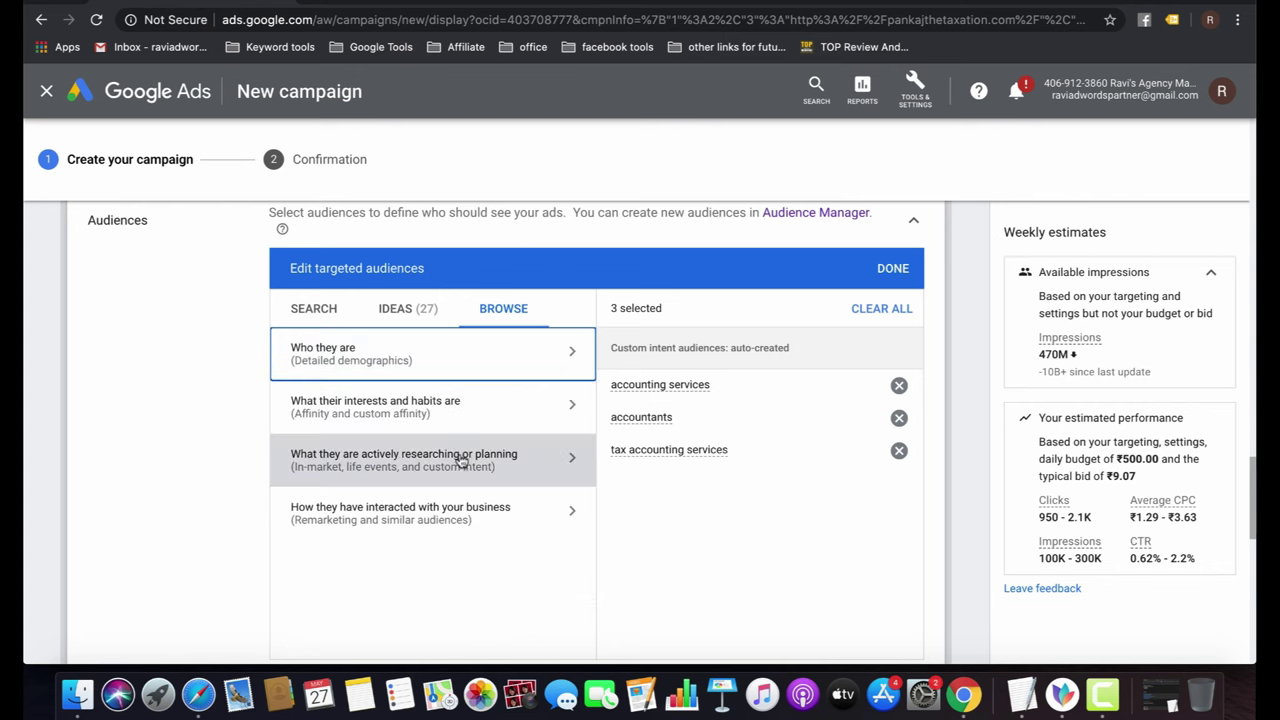
pyautogui.click(562, 530)
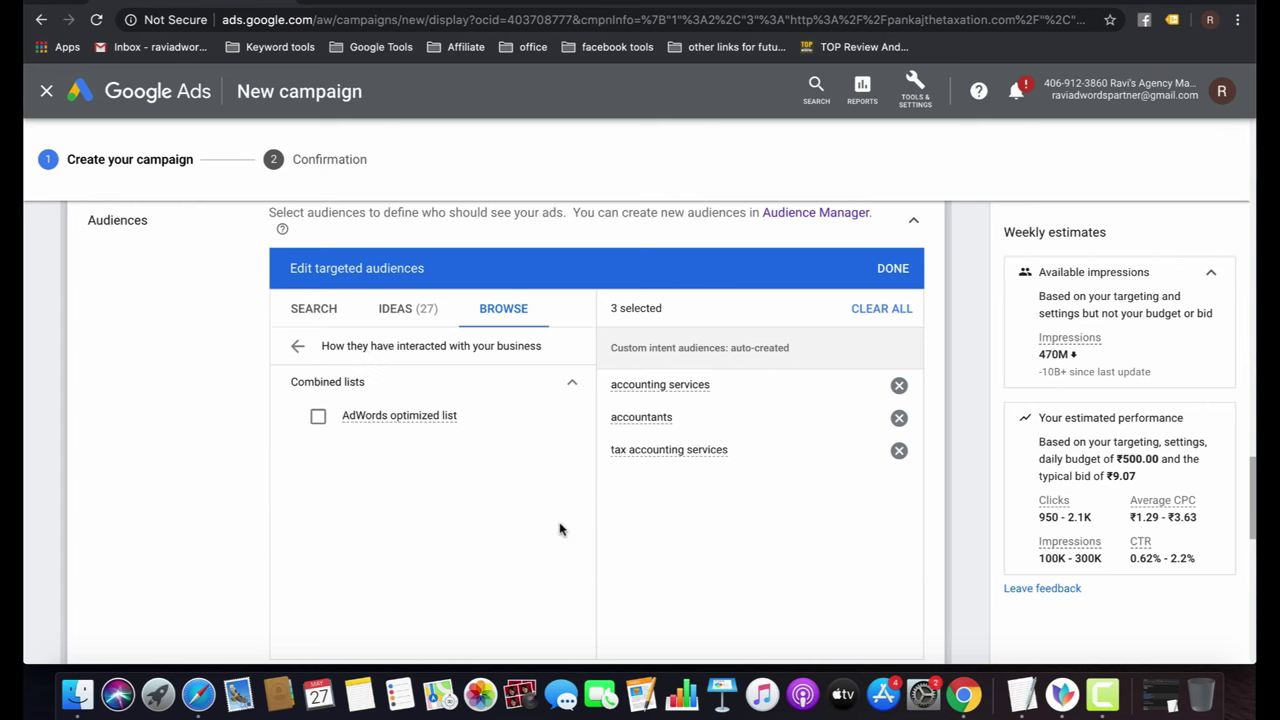
pyautogui.tripleClick(378, 418)
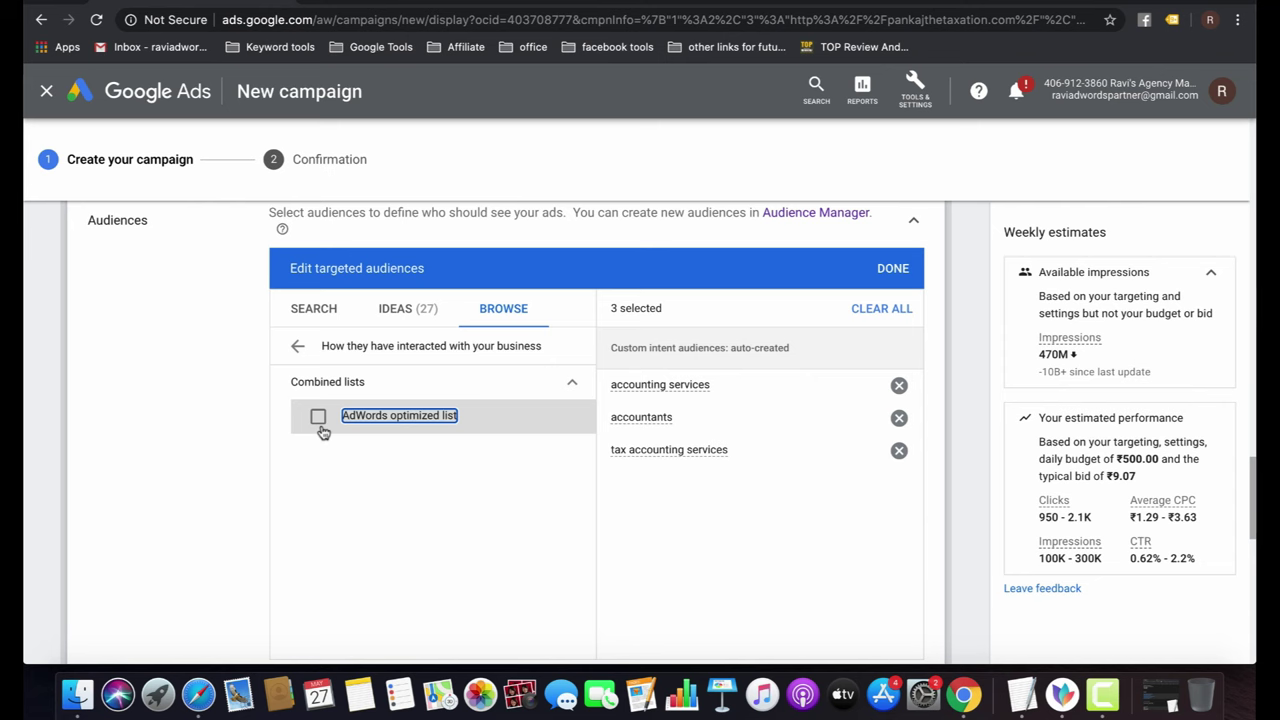
pyautogui.click(297, 345)
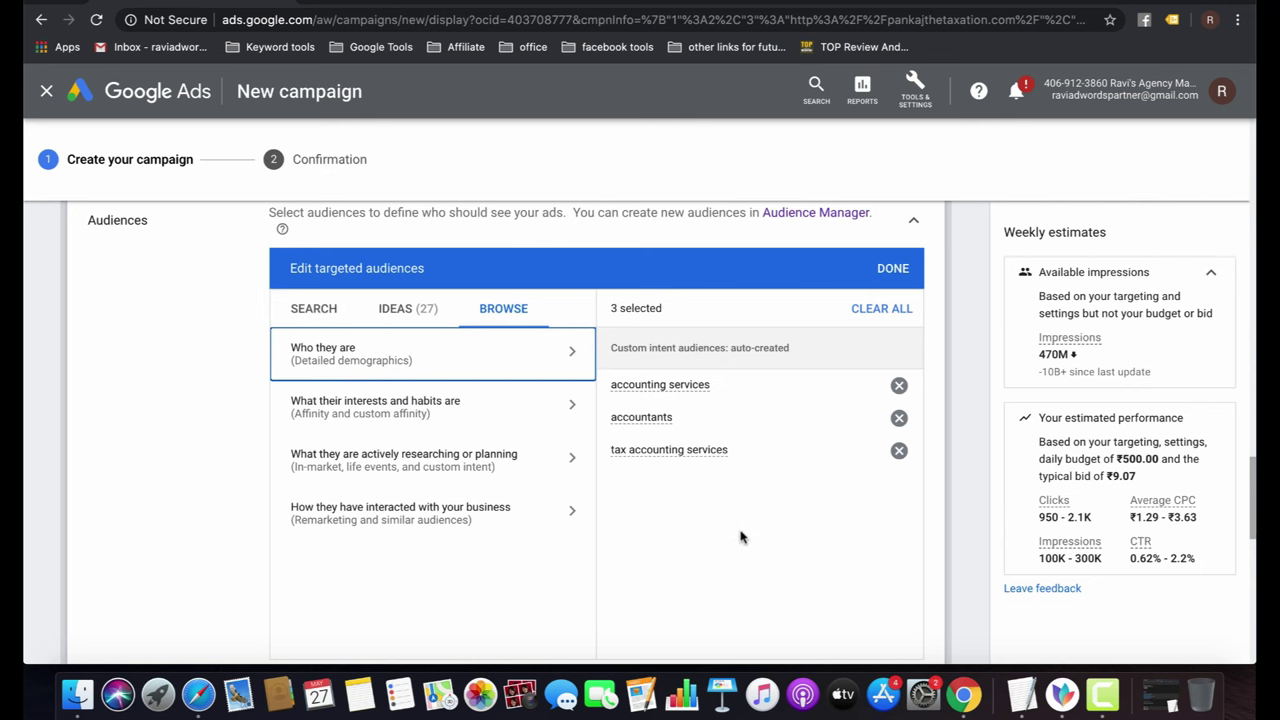
pyautogui.scroll(-3, 733, 541)
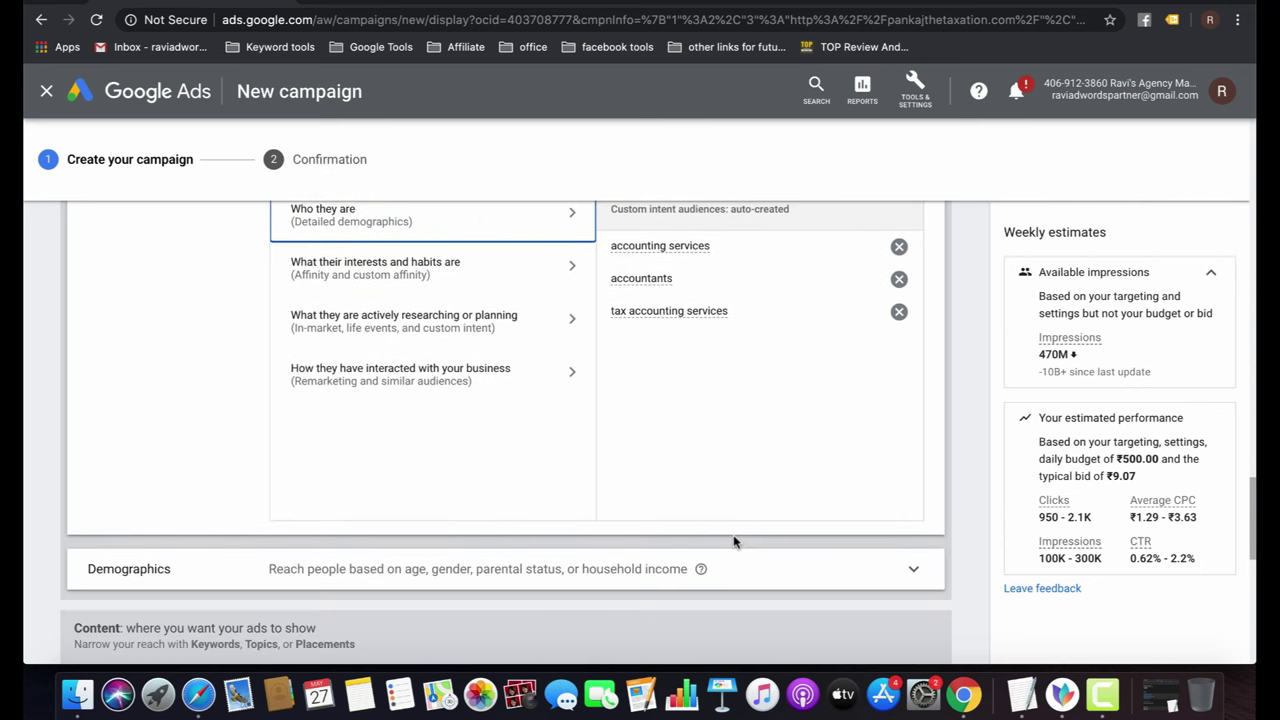
pyautogui.scroll(-4, 733, 541)
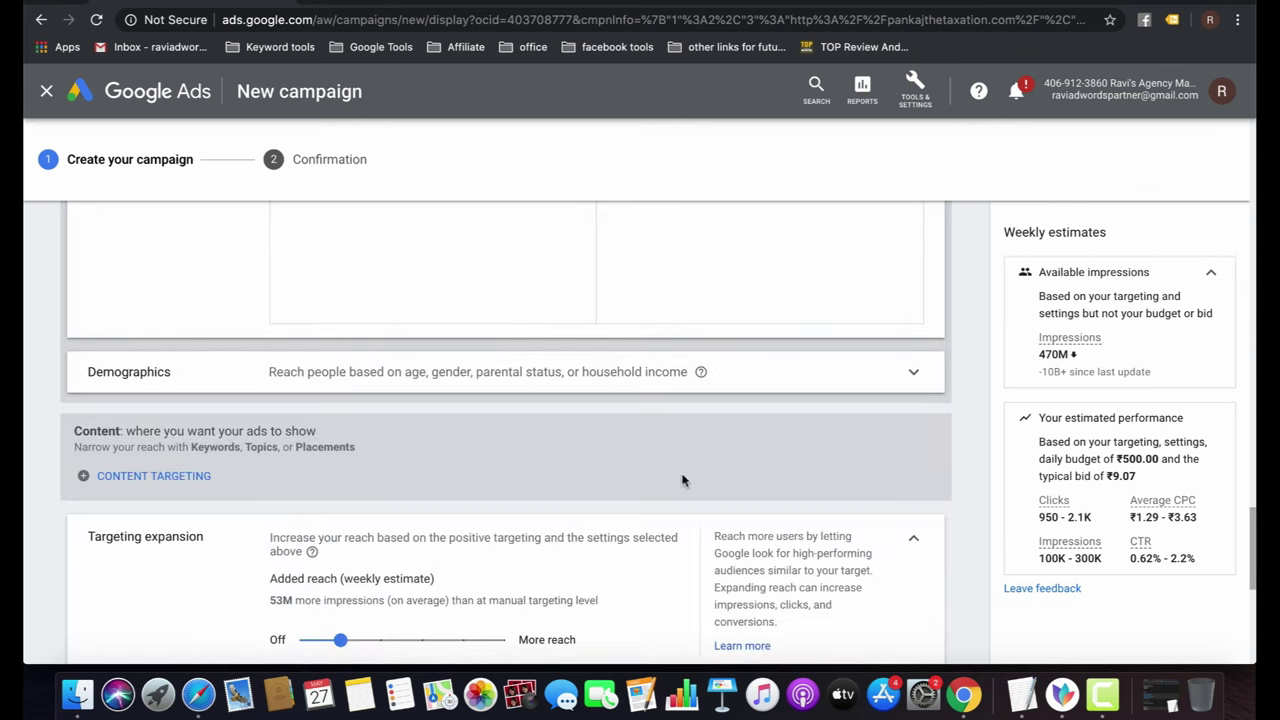
pyautogui.click(547, 383)
pyautogui.click(547, 383)
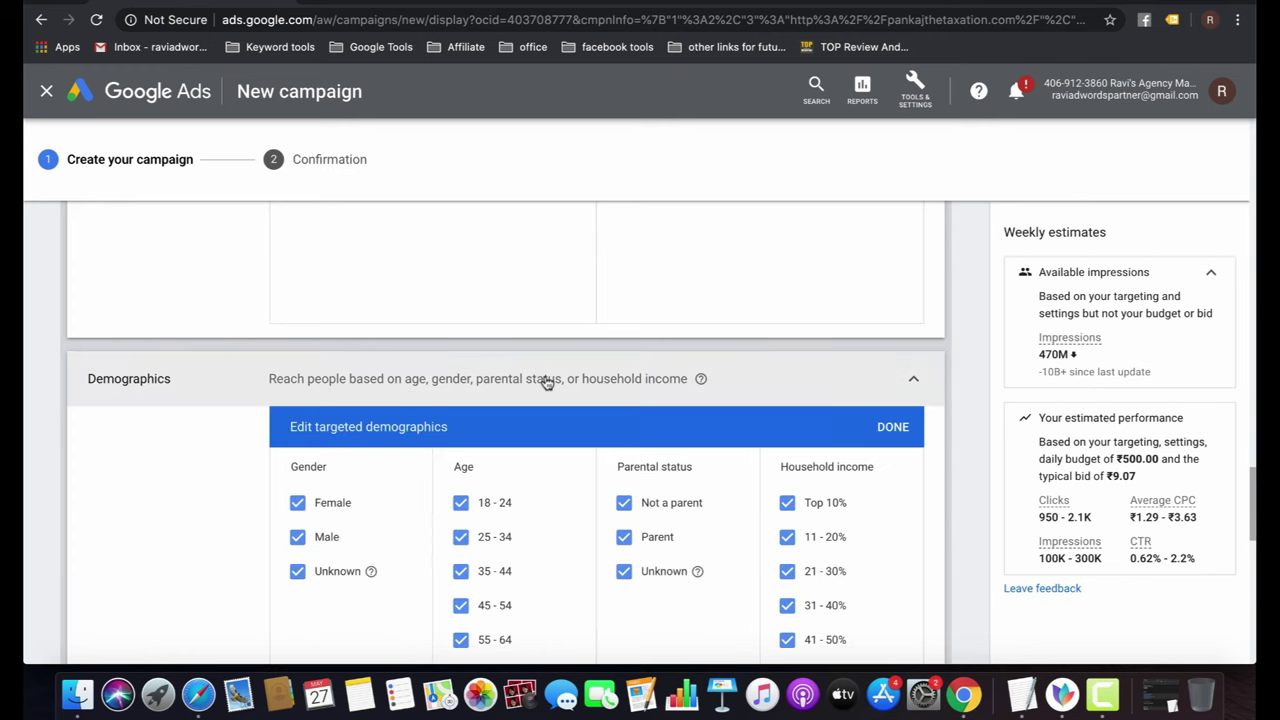
pyautogui.scroll(-3, 547, 383)
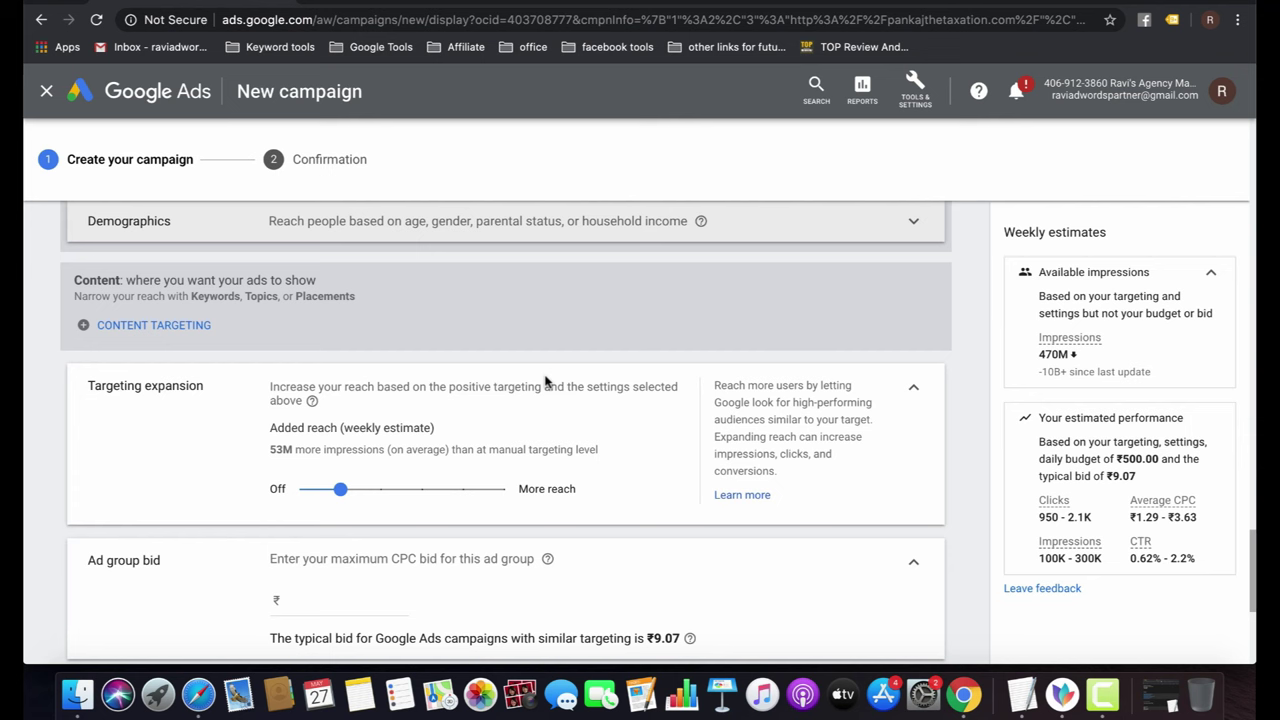
pyautogui.scroll(-4, 545, 380)
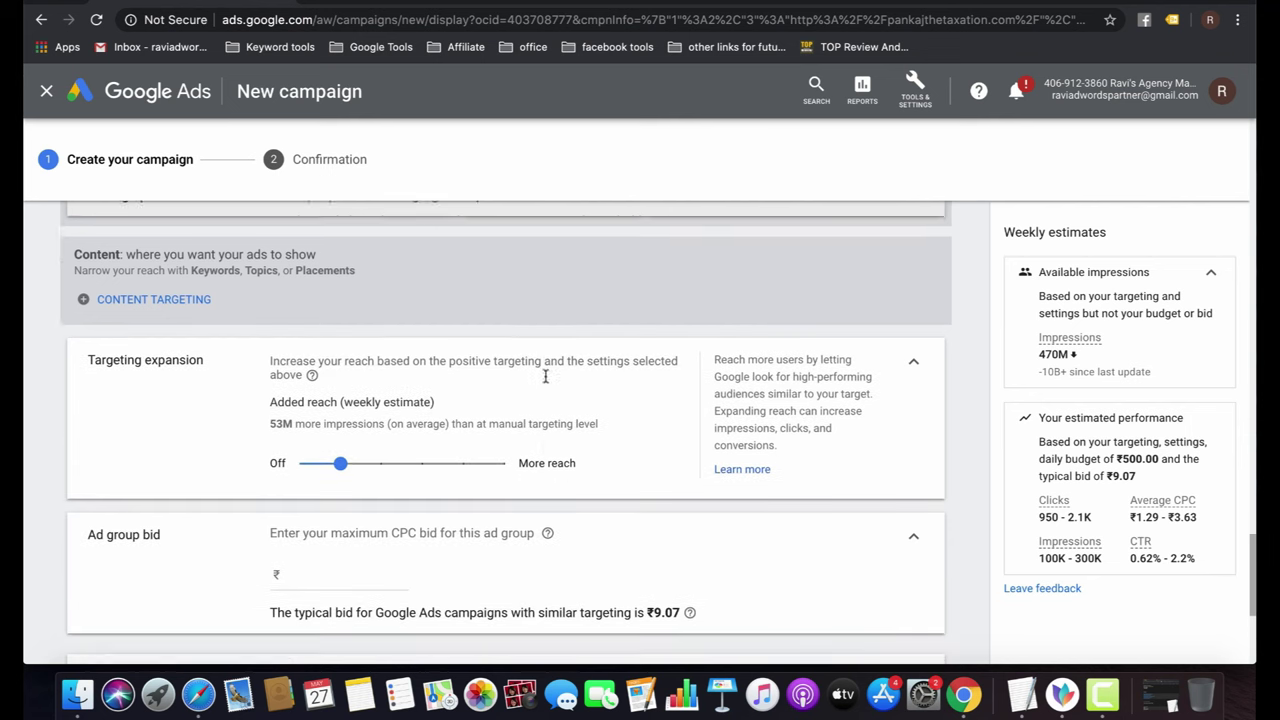
pyautogui.scroll(1, 337, 325)
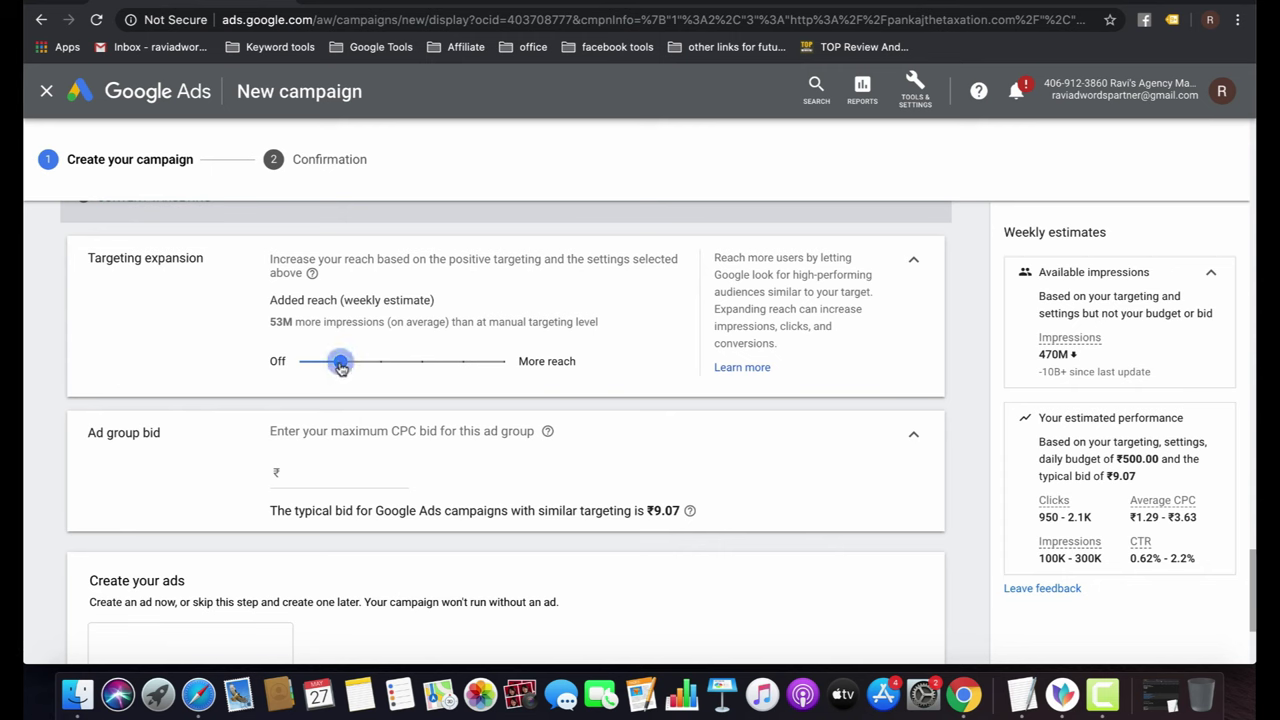
pyautogui.moveTo(340, 366); pyautogui.dragTo(463, 365)
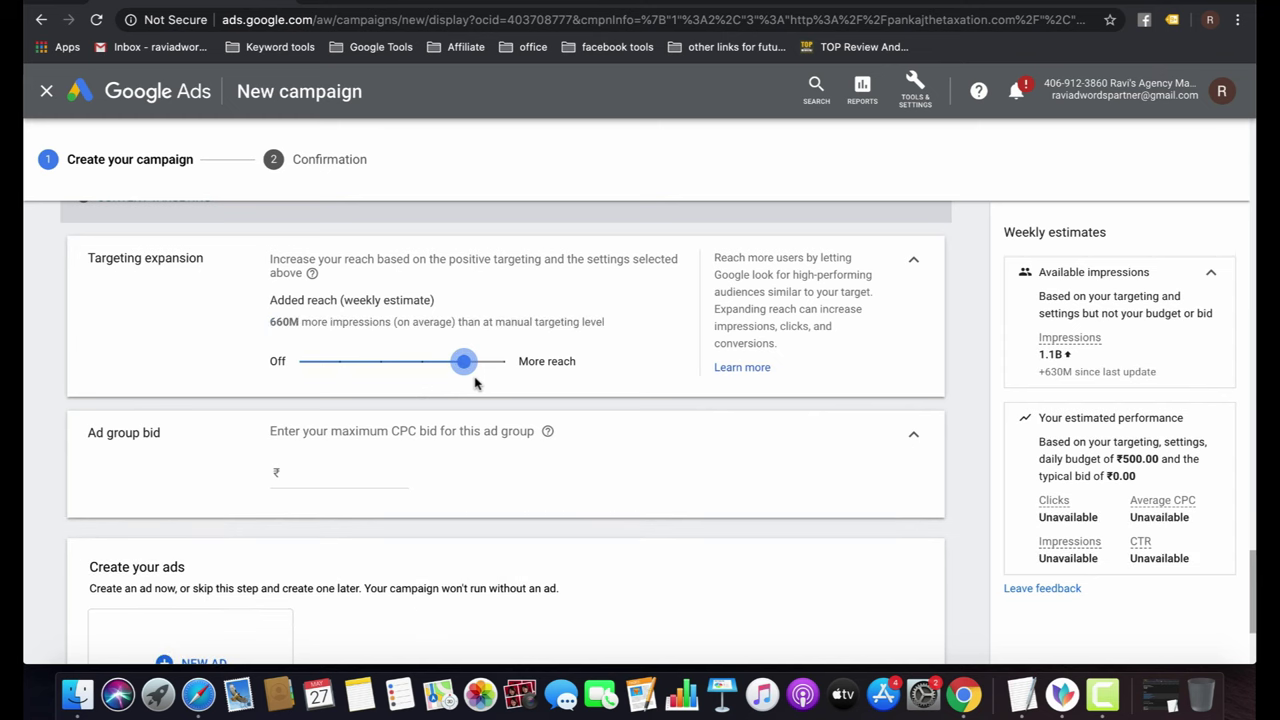
pyautogui.moveTo(460, 362); pyautogui.dragTo(381, 364)
pyautogui.moveTo(338, 363); pyautogui.dragTo(338, 362)
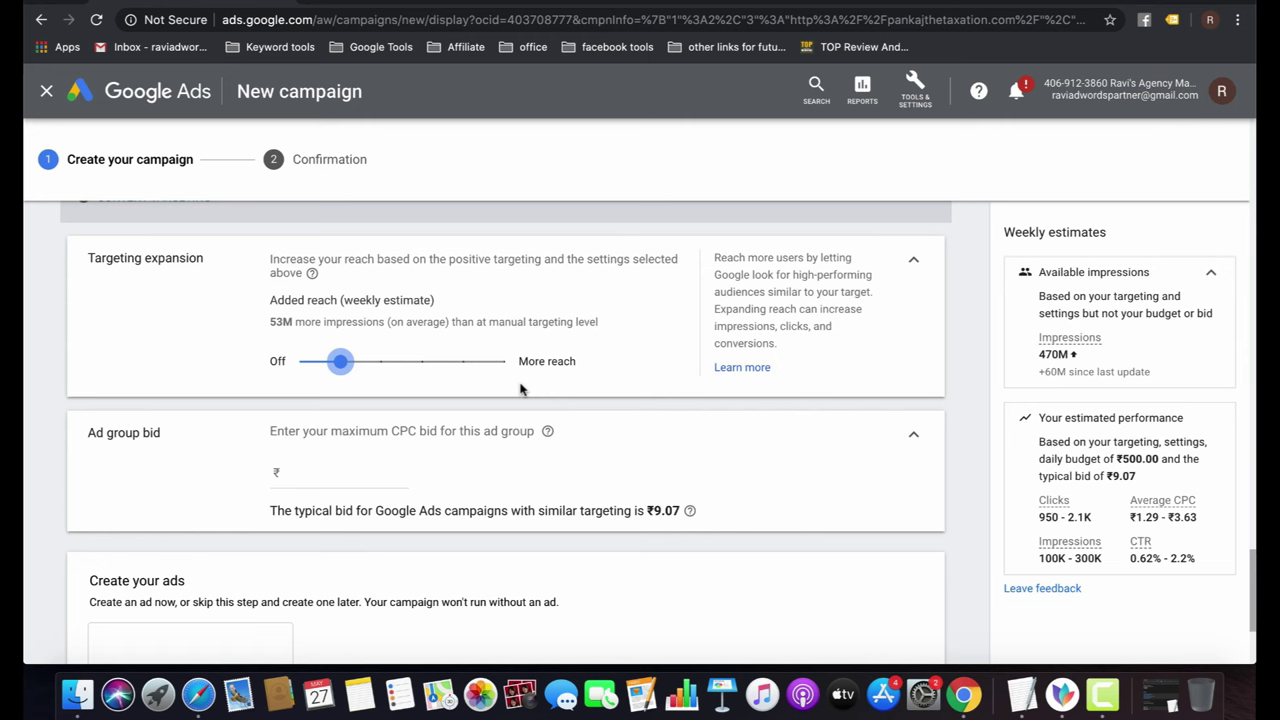
pyautogui.scroll(-3, 520, 389)
# Enter 0.20 as the ad group's max CPC bid, then bring up the NEW AD menu.
pyautogui.click(323, 324)
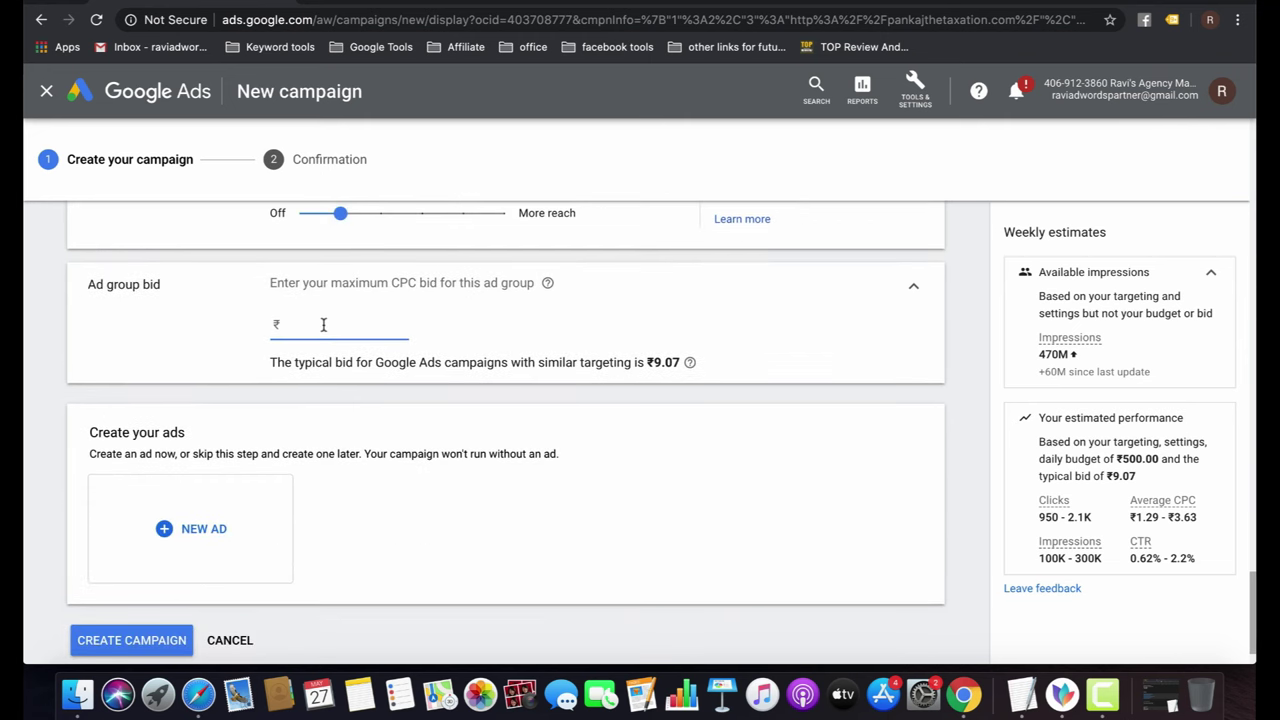
pyautogui.write('0.20')
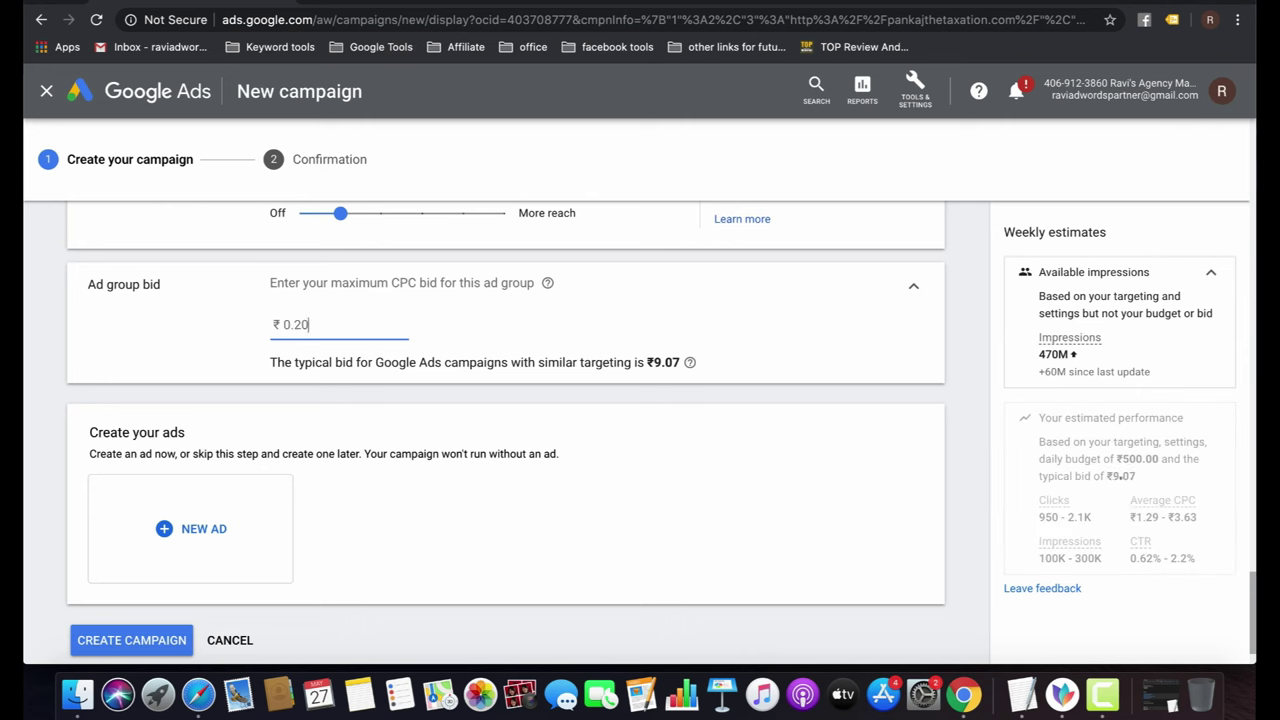
pyautogui.click(967, 432)
pyautogui.click(207, 539)
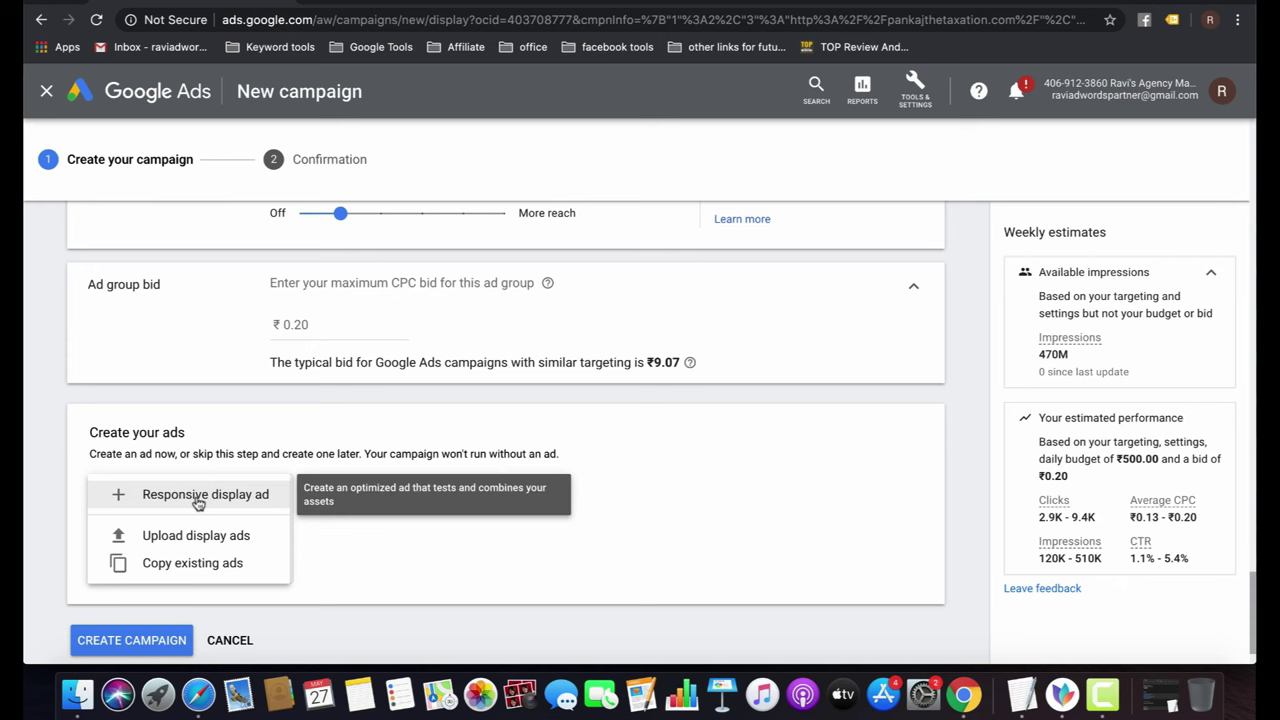
# Choose Responsive display ad and open its IMAGES AND LOGOS chooser.
pyautogui.click(198, 495)
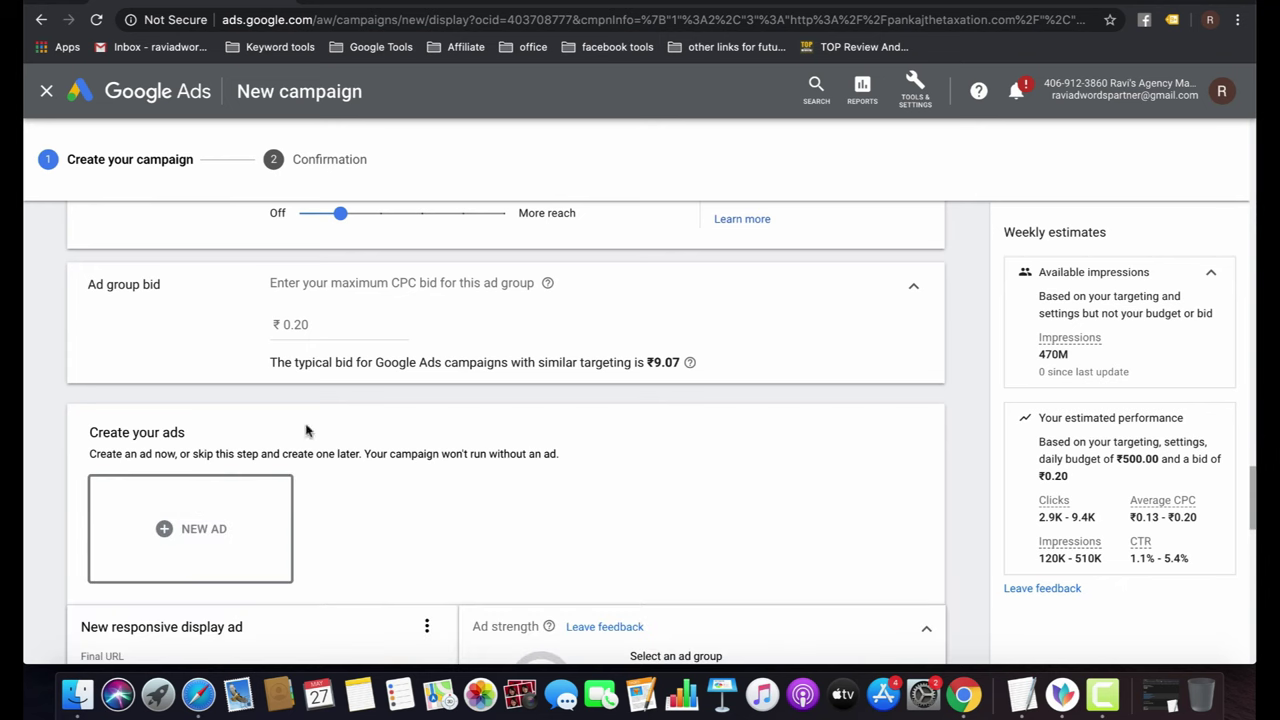
pyautogui.scroll(-5, 540, 450)
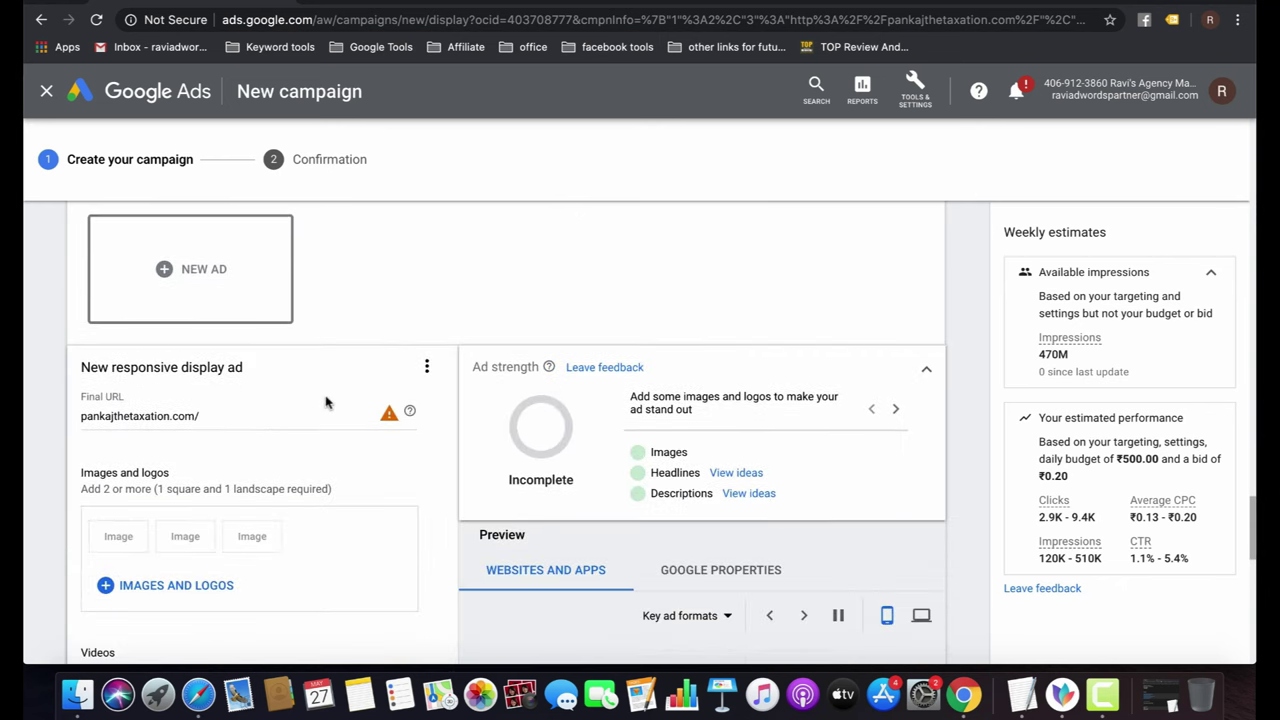
pyautogui.scroll(-3, 325, 402)
pyautogui.moveTo(390, 278)
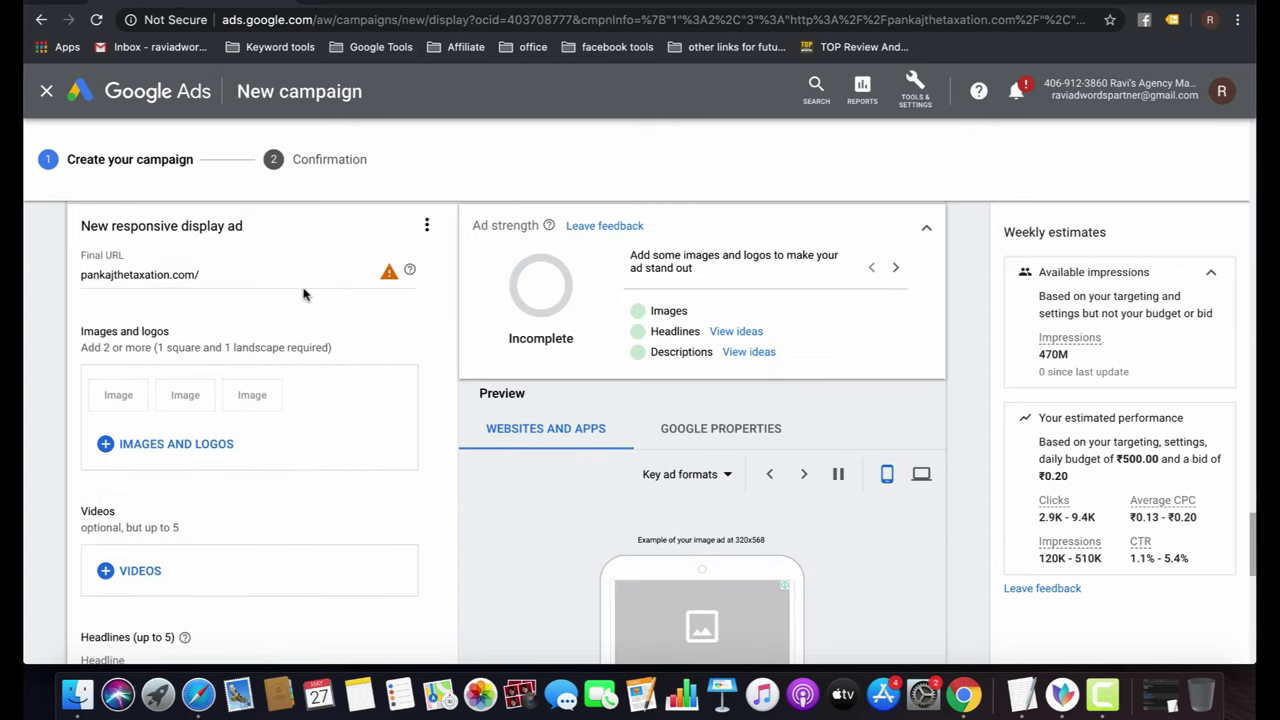
pyautogui.click(133, 446)
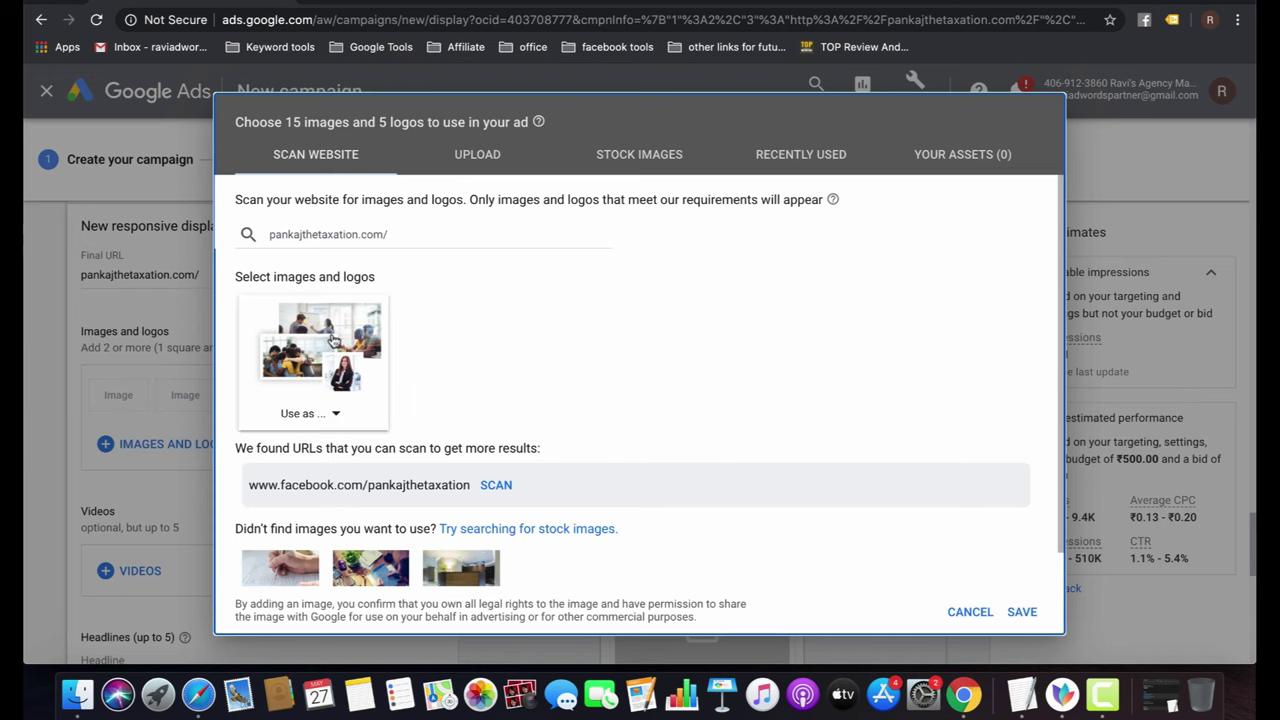
# Add the stock photo of hands filling in a form as an ad image, shifting the square crop over the hand and pen.
pyautogui.click(305, 413)
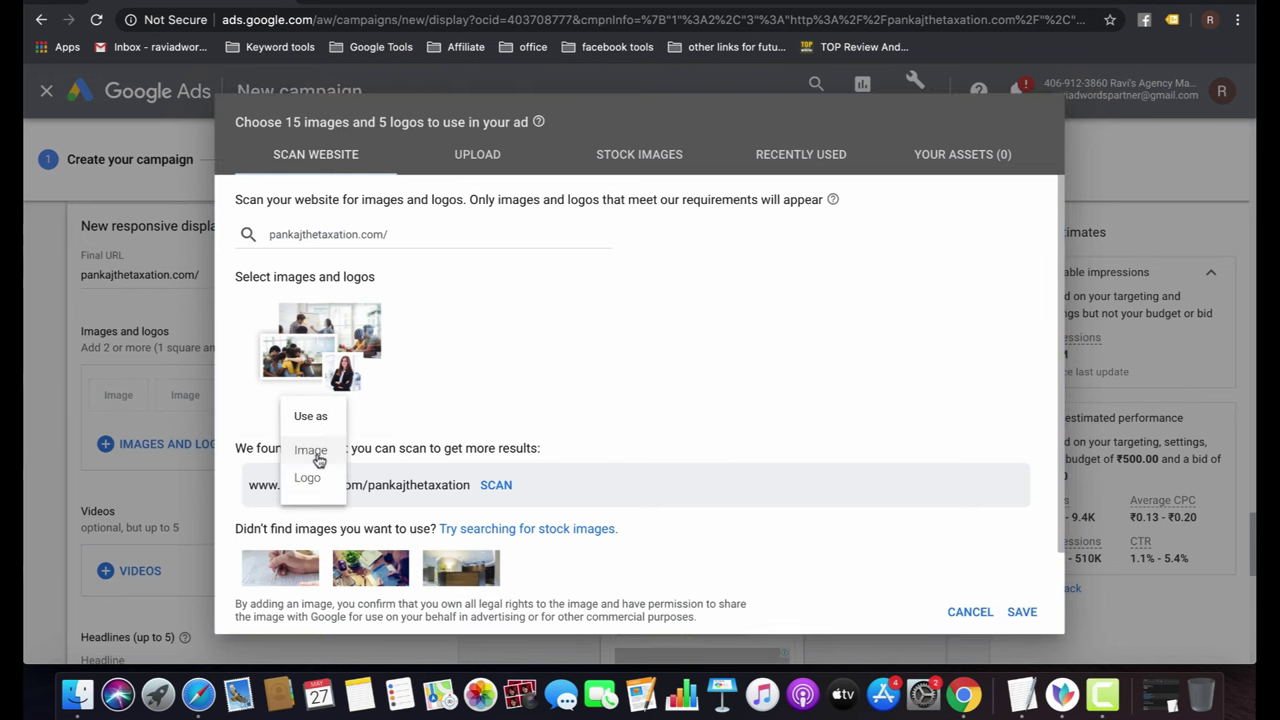
pyautogui.click(587, 305)
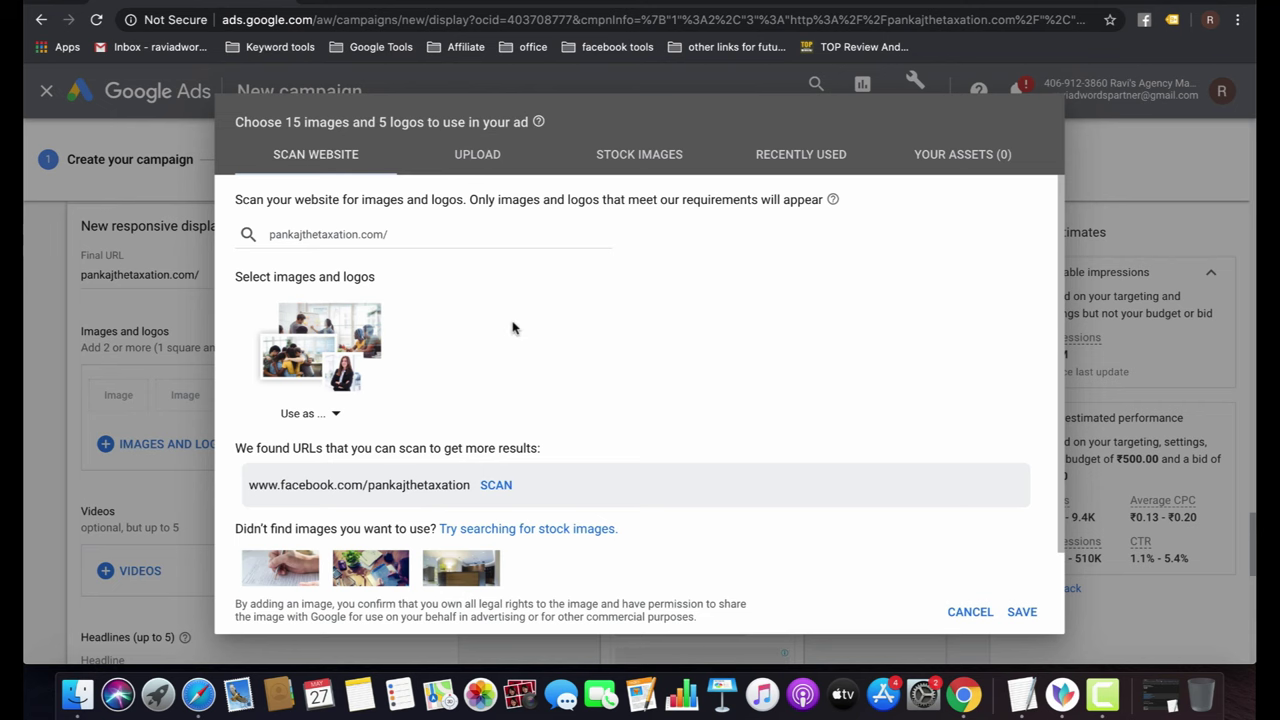
pyautogui.click(640, 153)
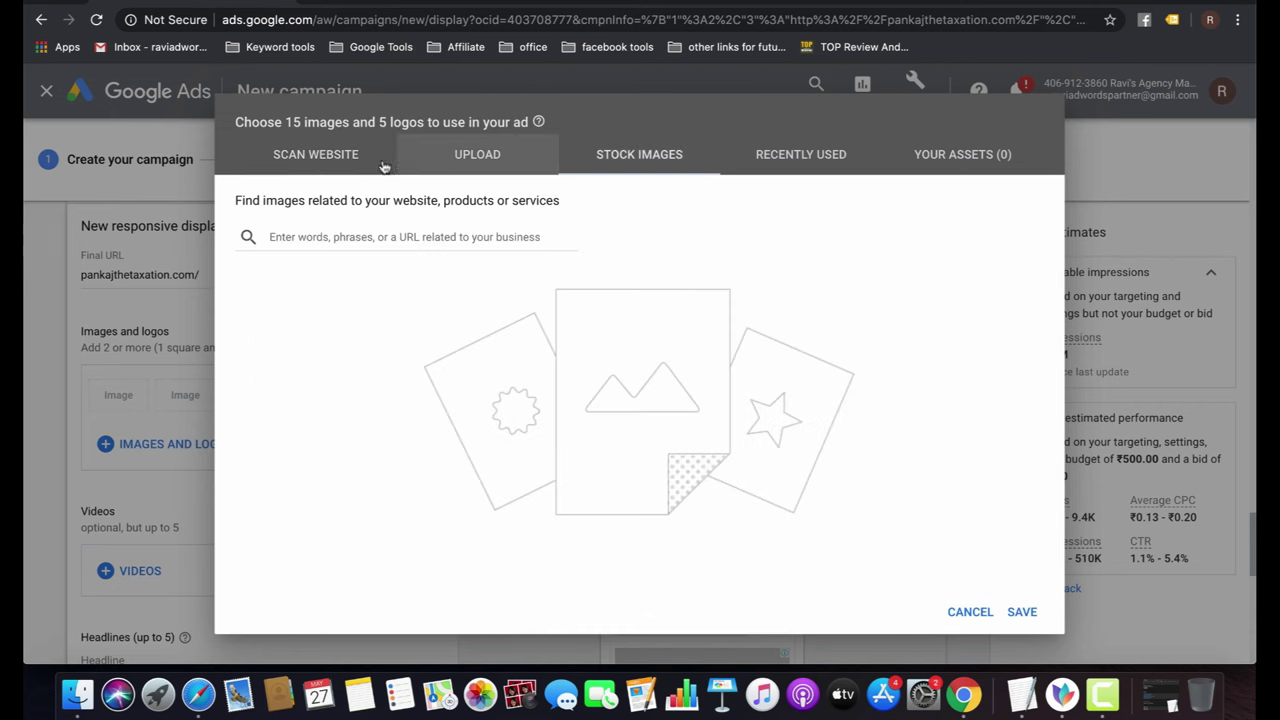
pyautogui.click(300, 157)
pyautogui.scroll(-2, 435, 400)
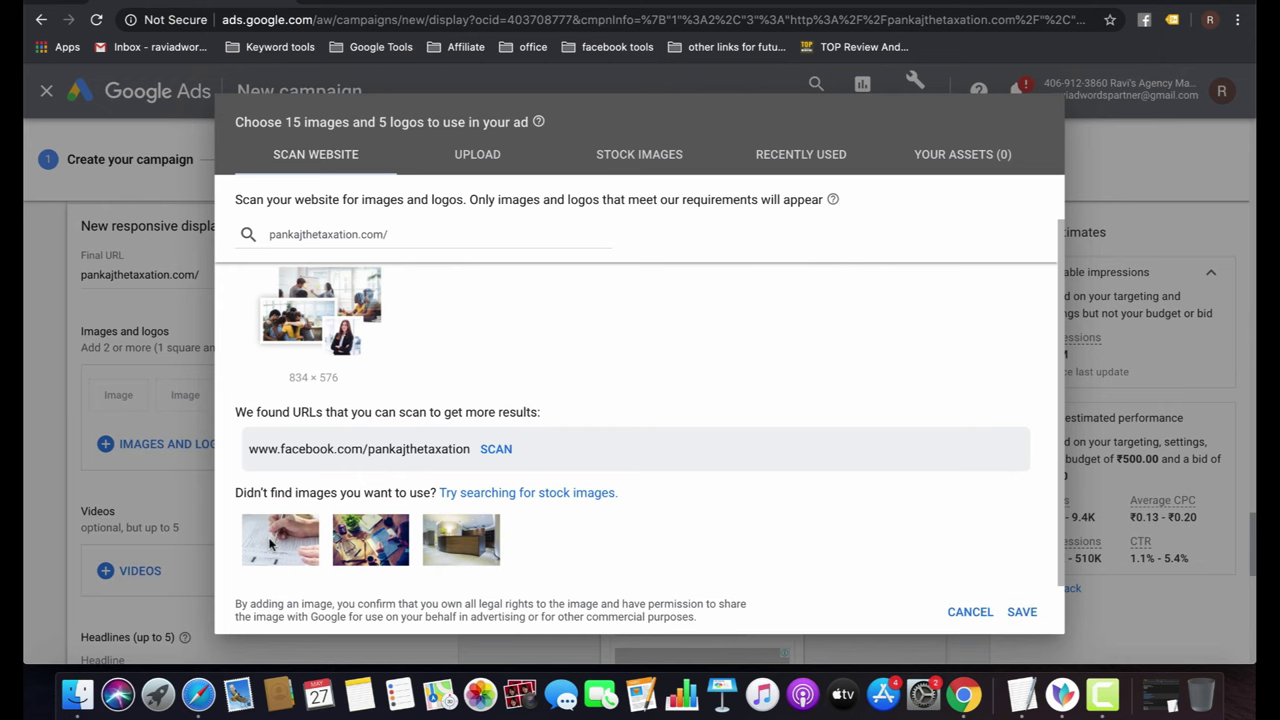
pyautogui.click(270, 543)
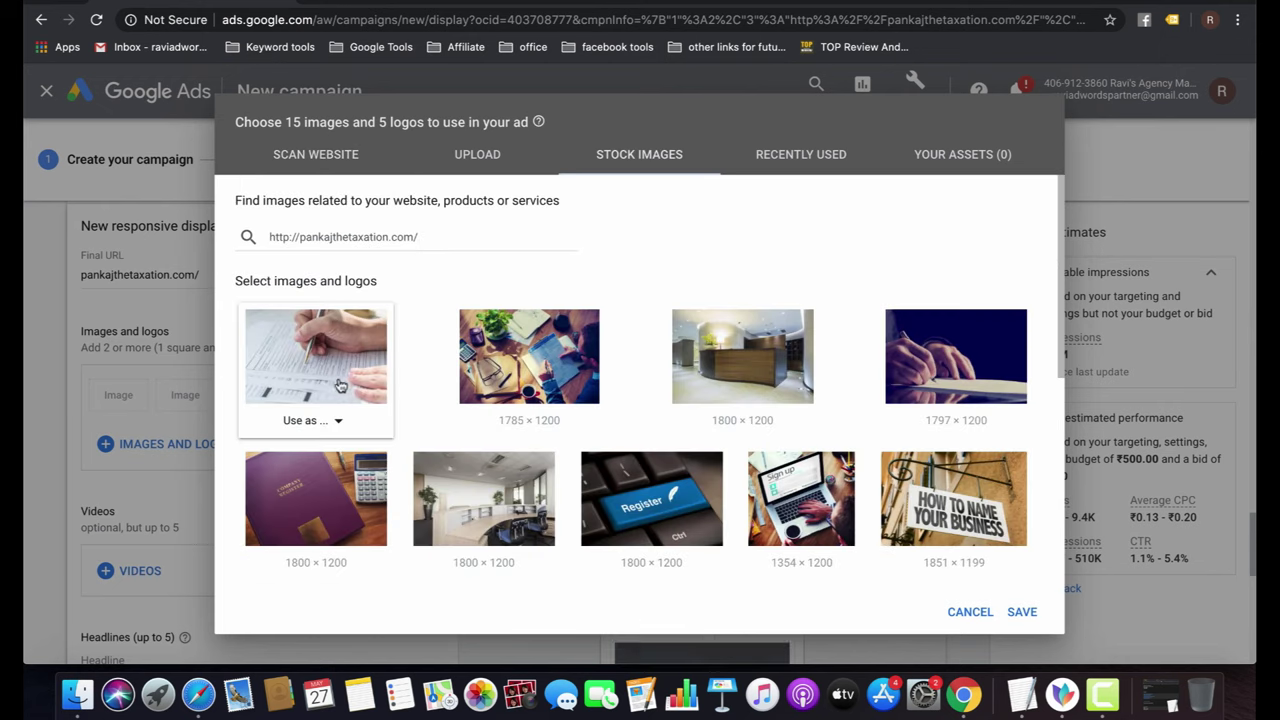
pyautogui.click(312, 420)
pyautogui.click(315, 455)
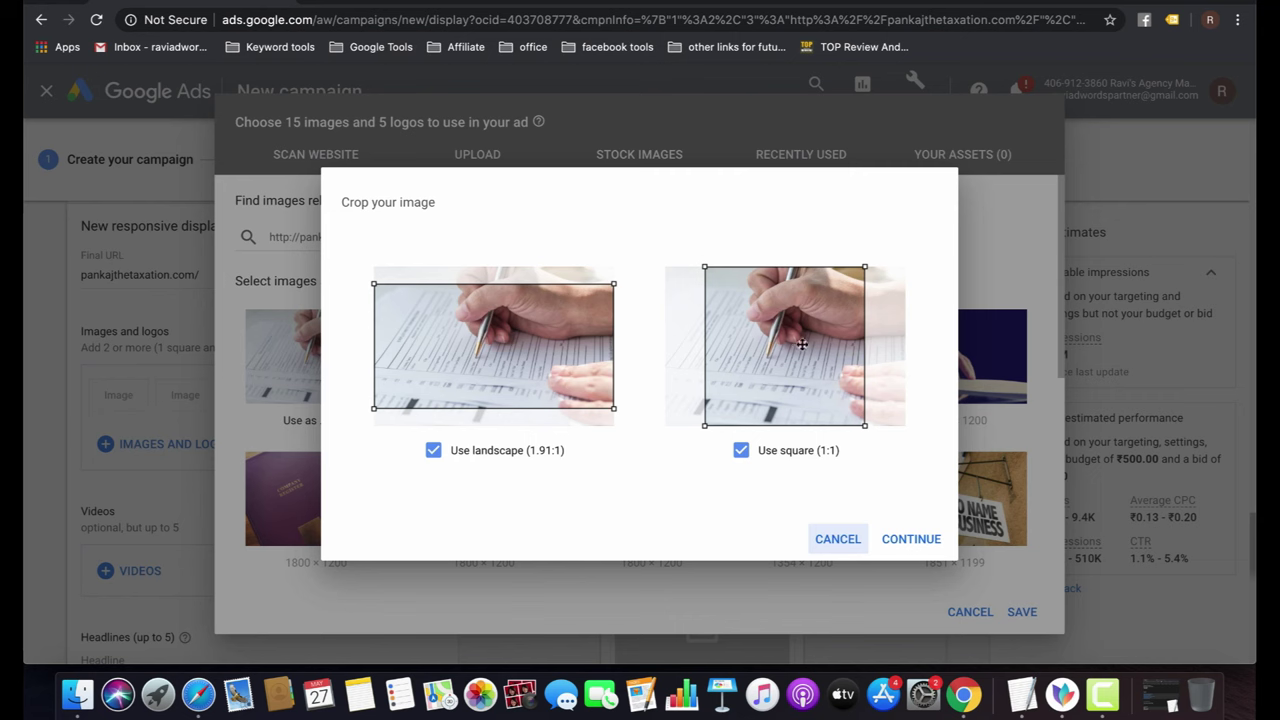
pyautogui.moveTo(802, 344); pyautogui.dragTo(832, 328)
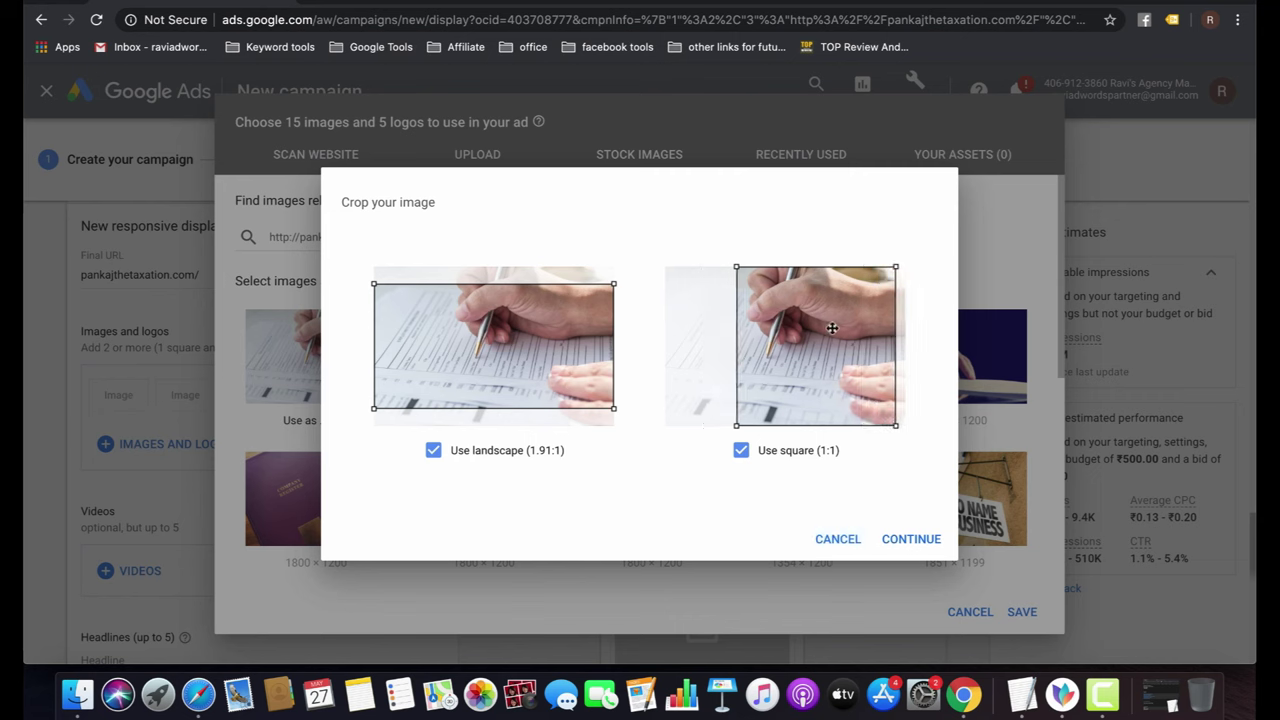
pyautogui.click(911, 538)
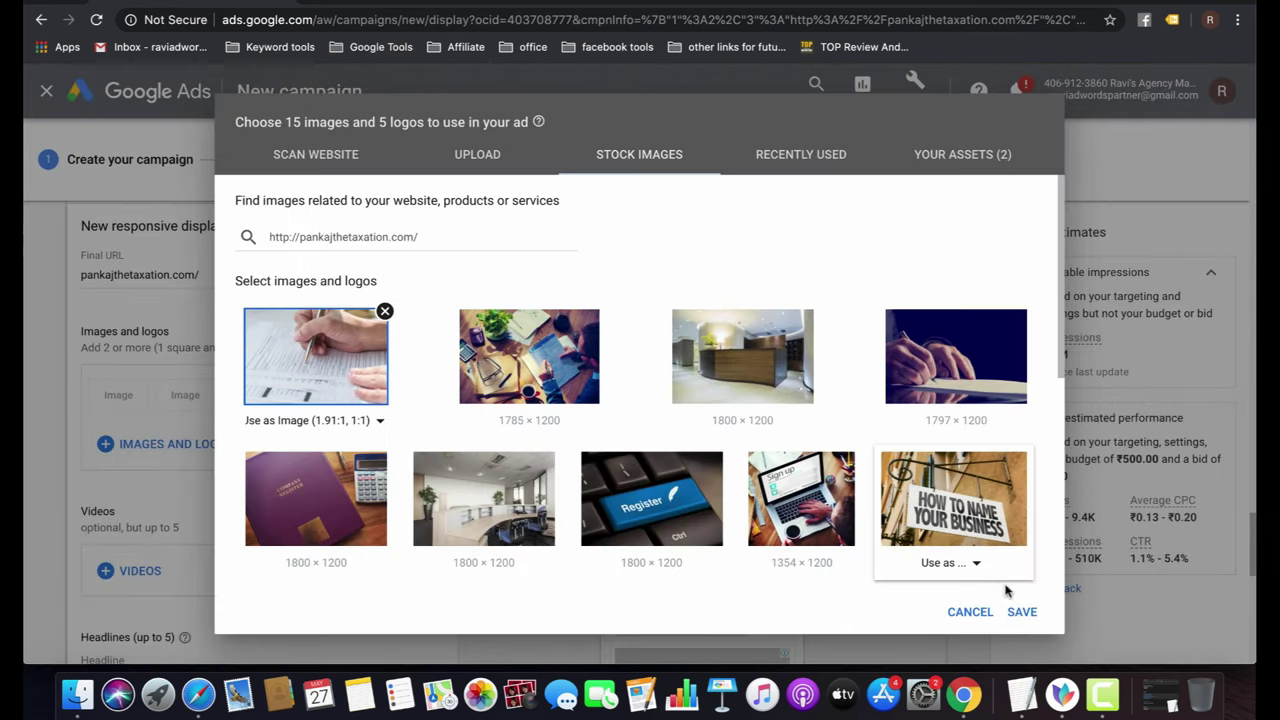
pyautogui.click(1021, 611)
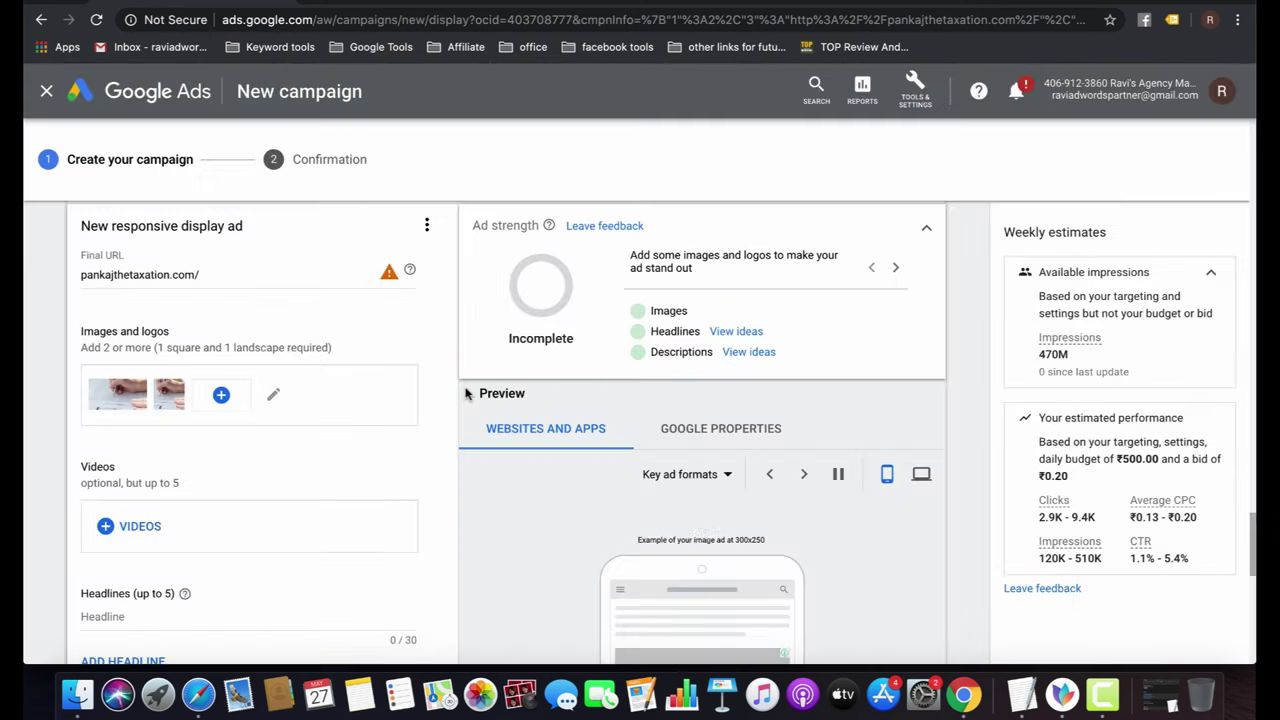
# Add the recently used P logo as an ad image in both square and landscape crops.
pyautogui.click(219, 396)
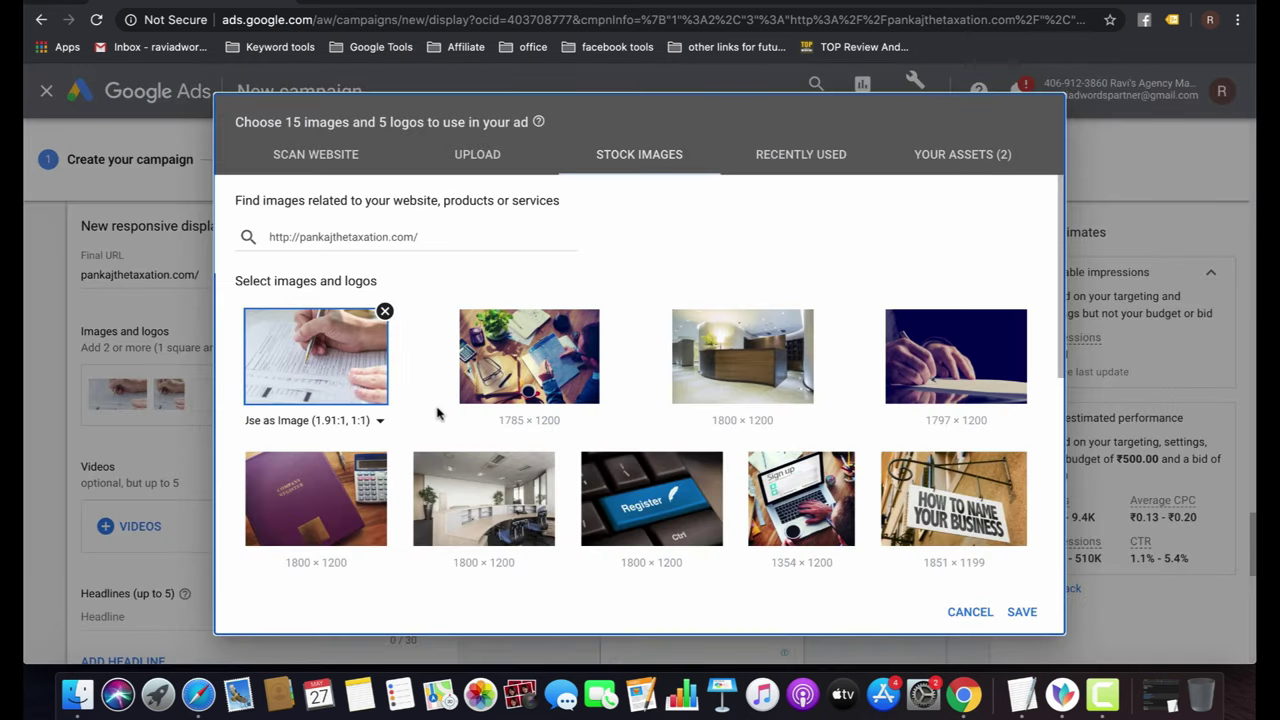
pyautogui.click(376, 236)
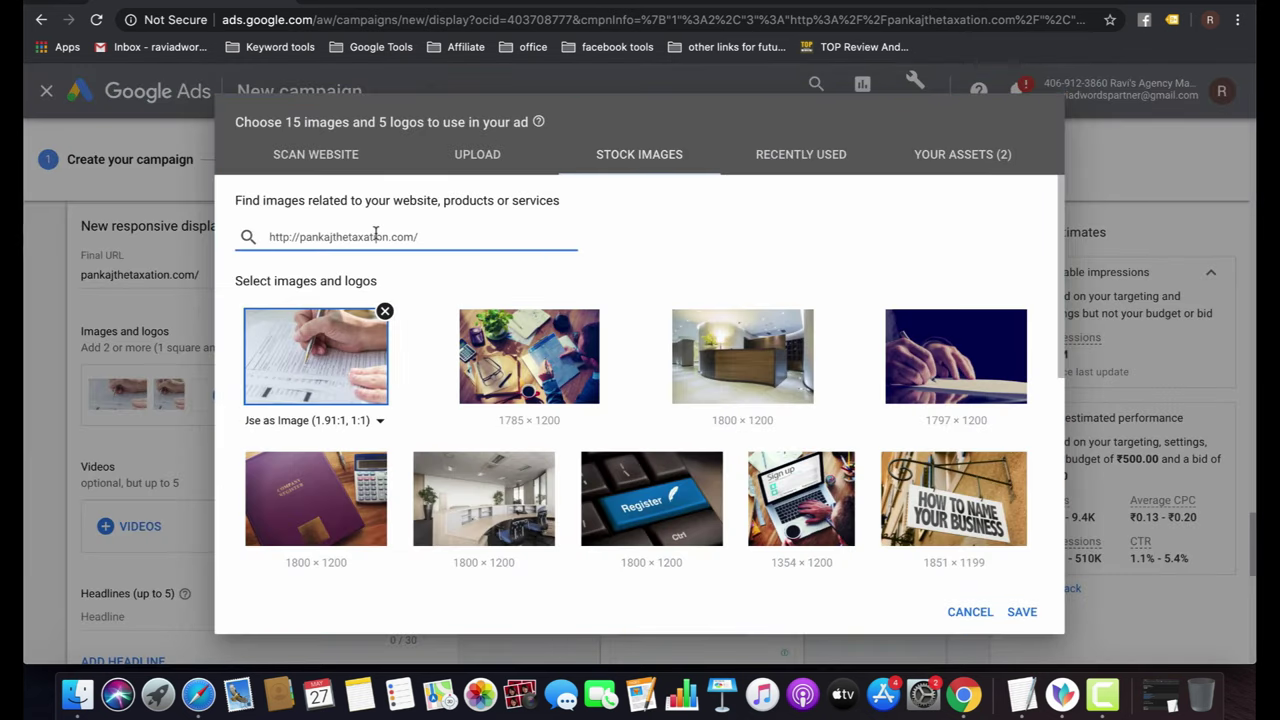
pyautogui.scroll(-5, 668, 261)
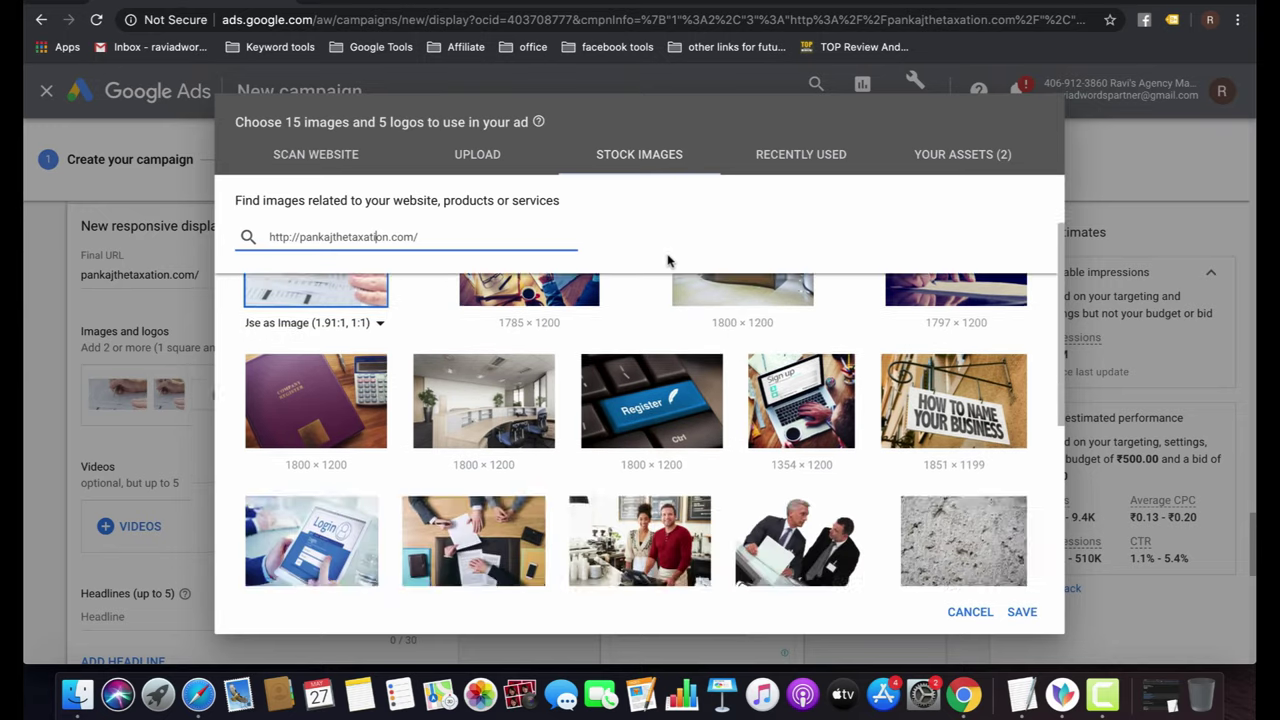
pyautogui.scroll(10, 630, 415)
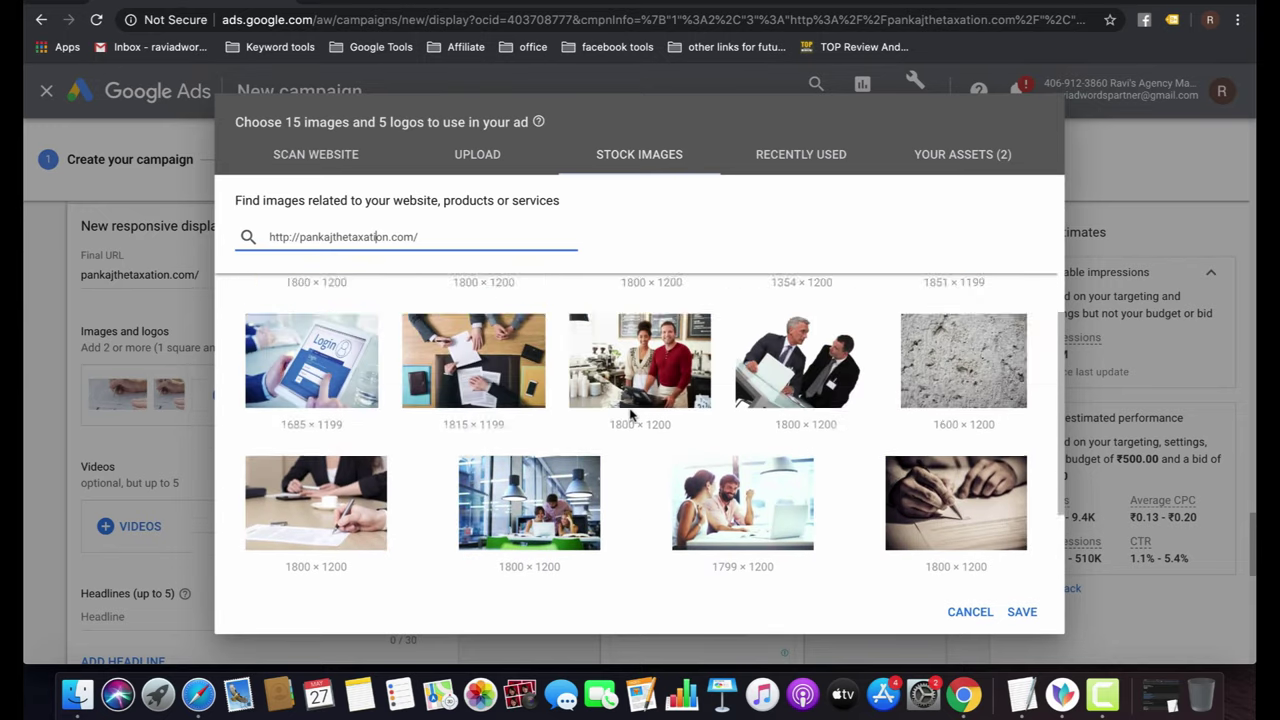
pyautogui.click(975, 156)
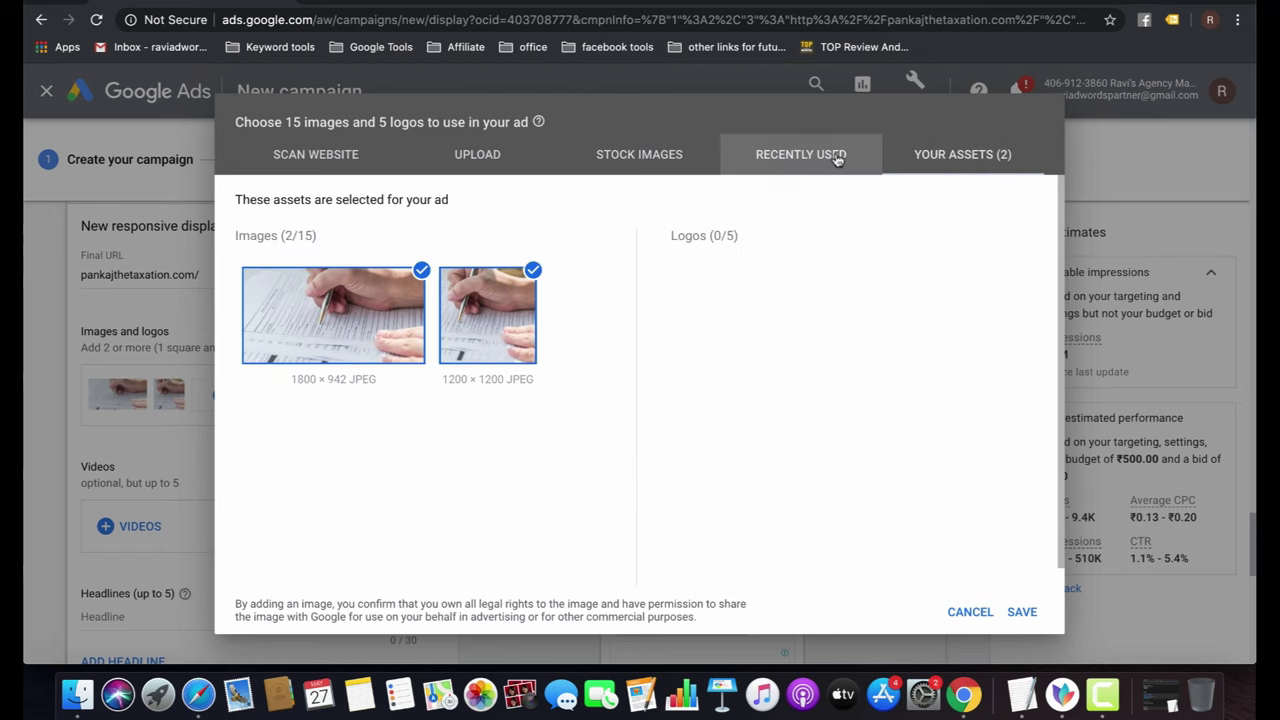
pyautogui.click(800, 155)
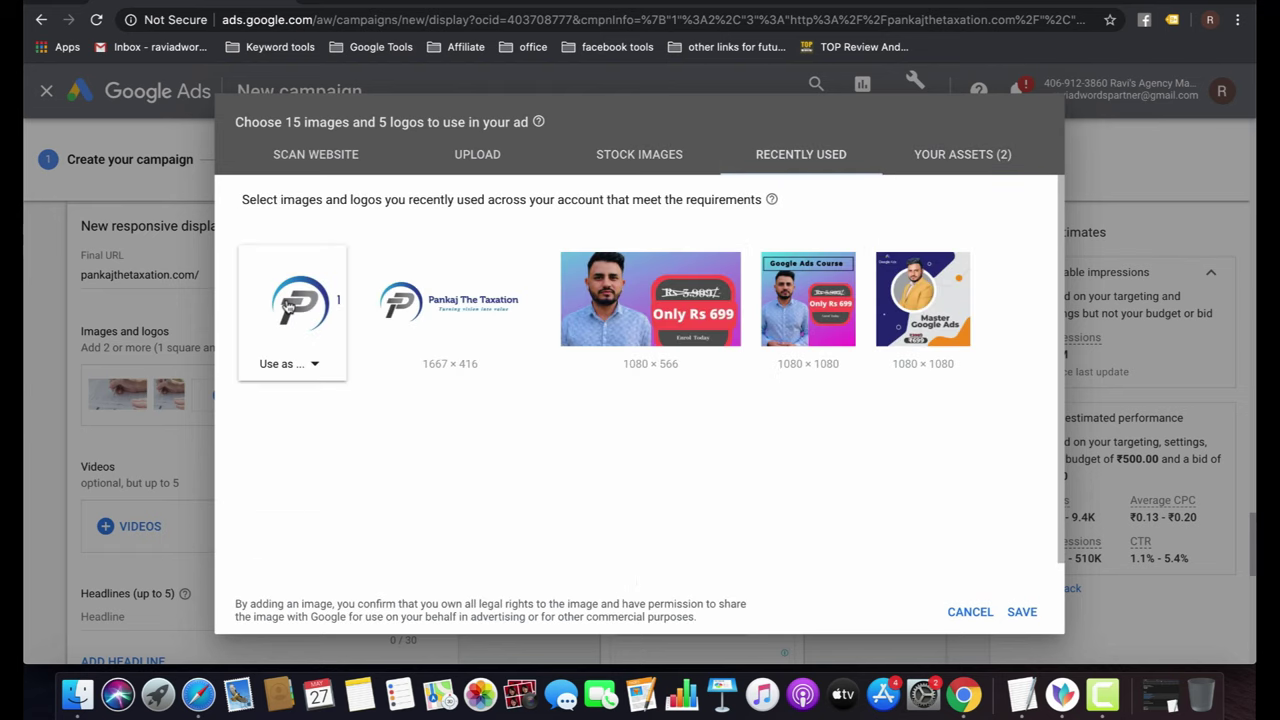
pyautogui.click(288, 364)
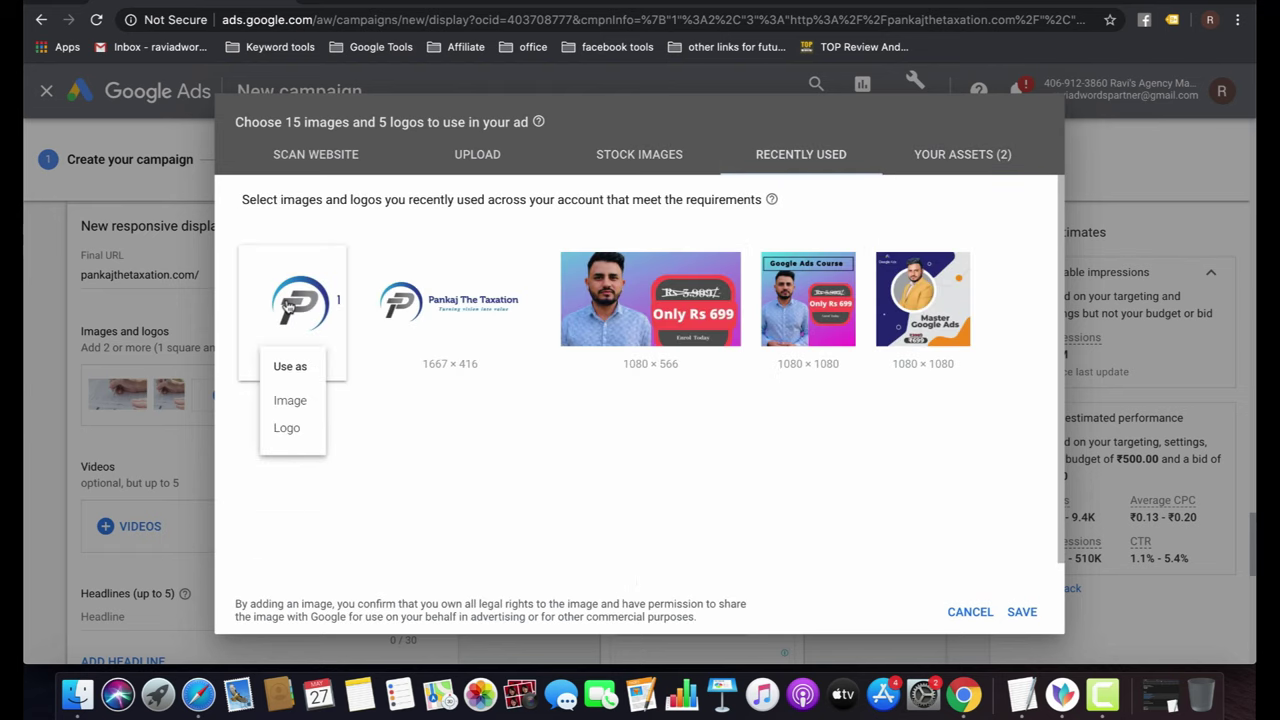
pyautogui.click(290, 401)
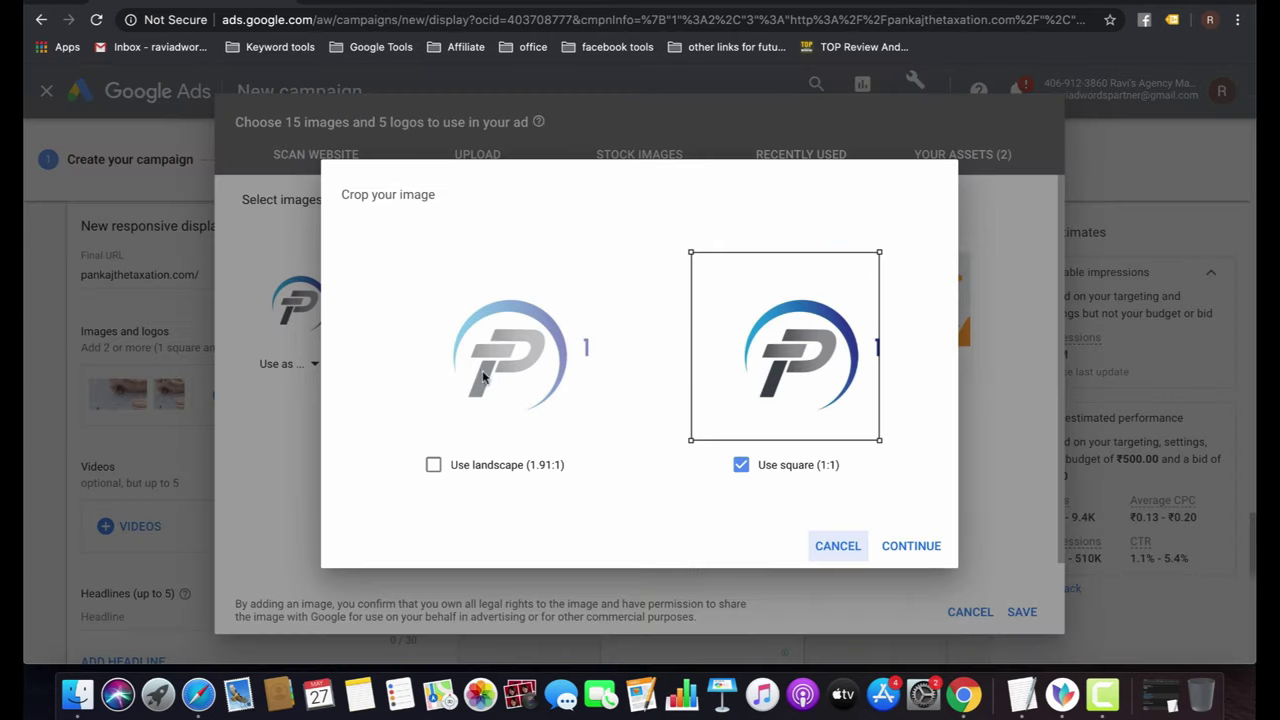
pyautogui.click(482, 465)
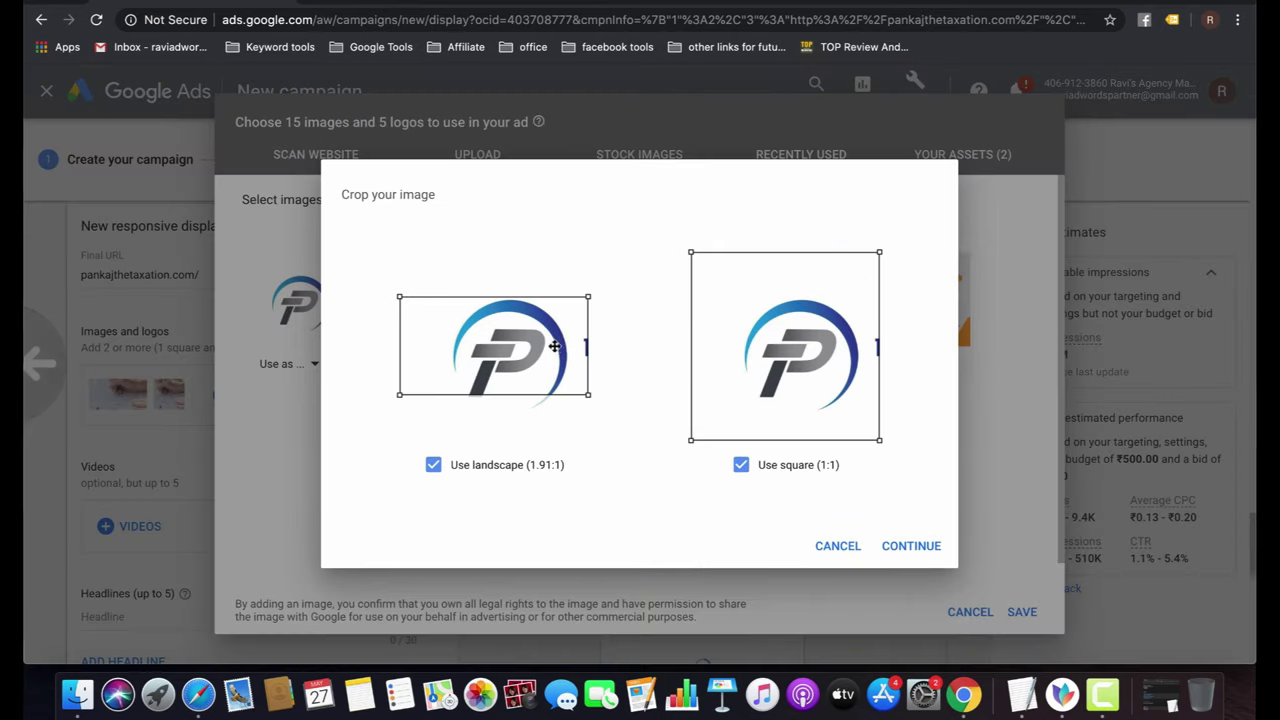
pyautogui.click(913, 556)
pyautogui.click(1020, 612)
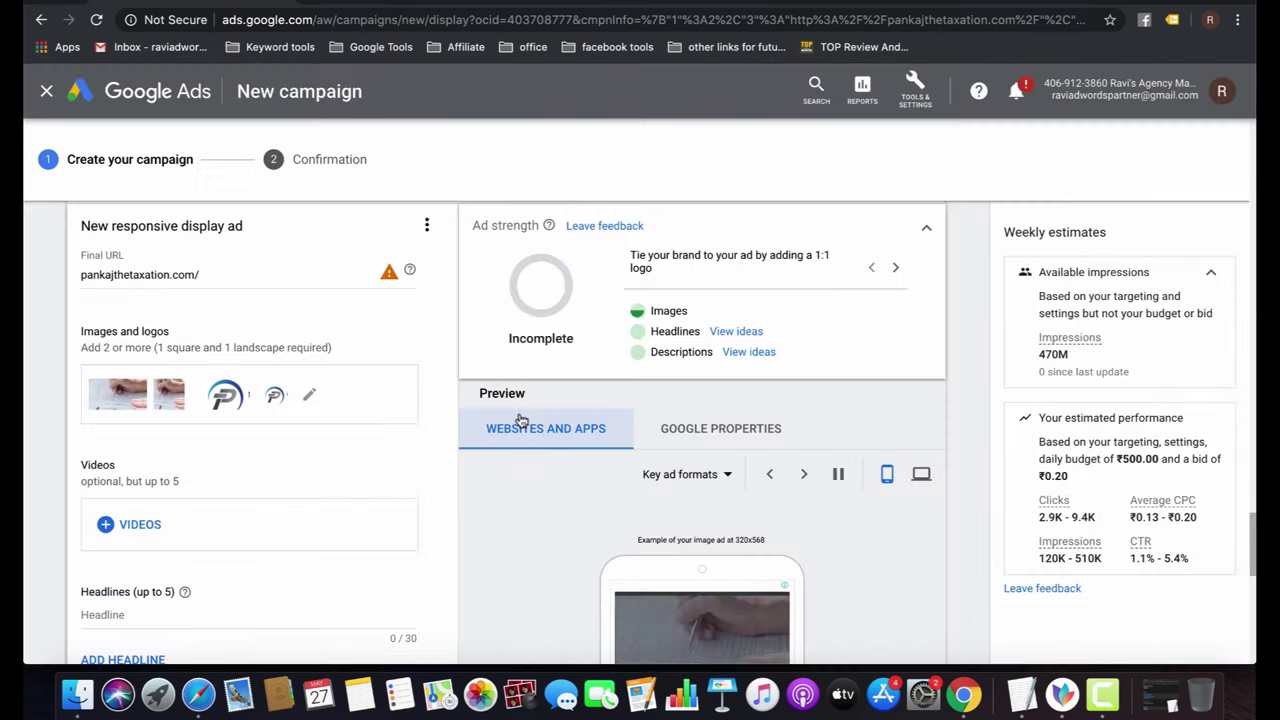
# Enter the first three headlines, starting with 'Accountant Near me' and ending with 'Affodable accounting services'.
pyautogui.scroll(-3, 203, 471)
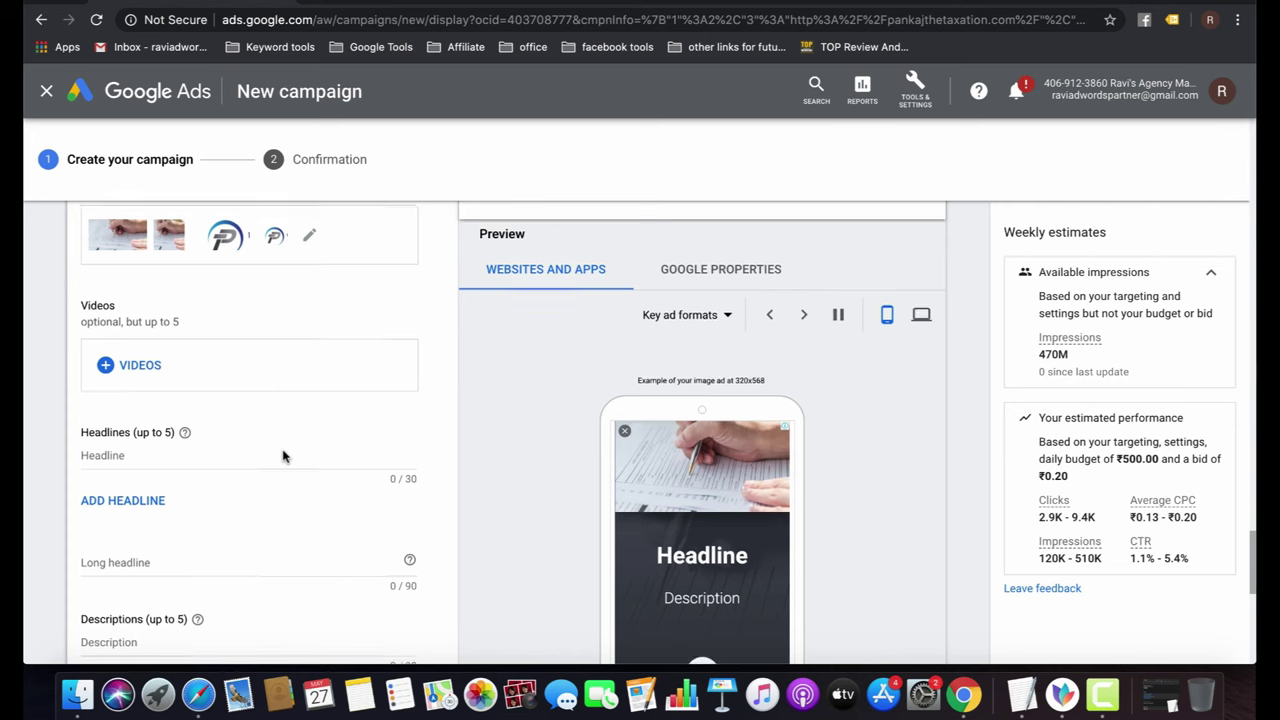
pyautogui.scroll(-2, 283, 451)
pyautogui.click(172, 357)
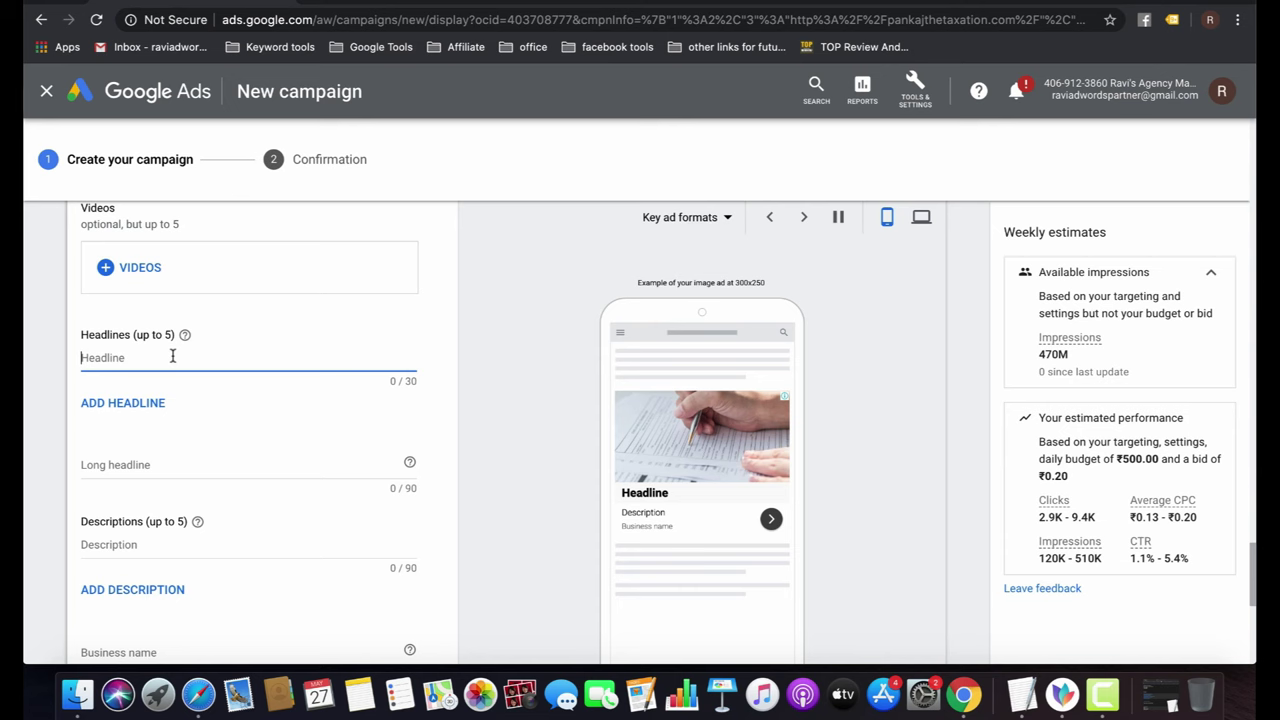
pyautogui.write('A')
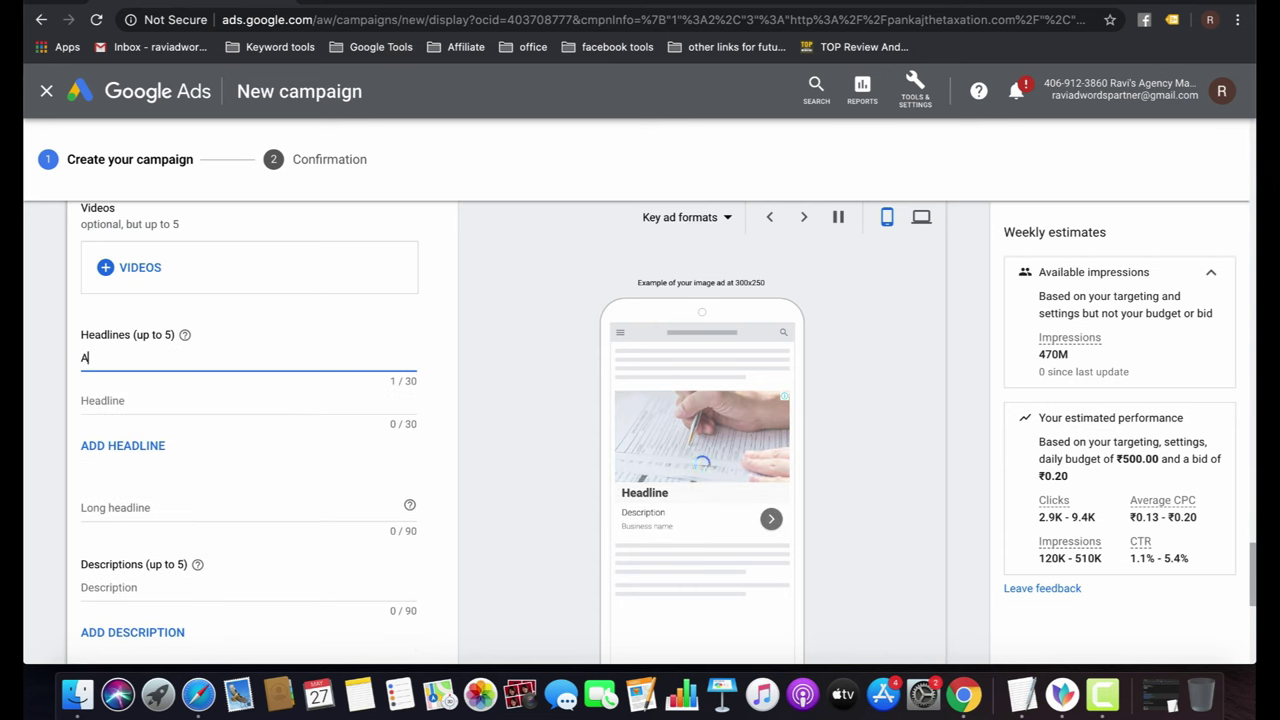
pyautogui.write('ccountant ')
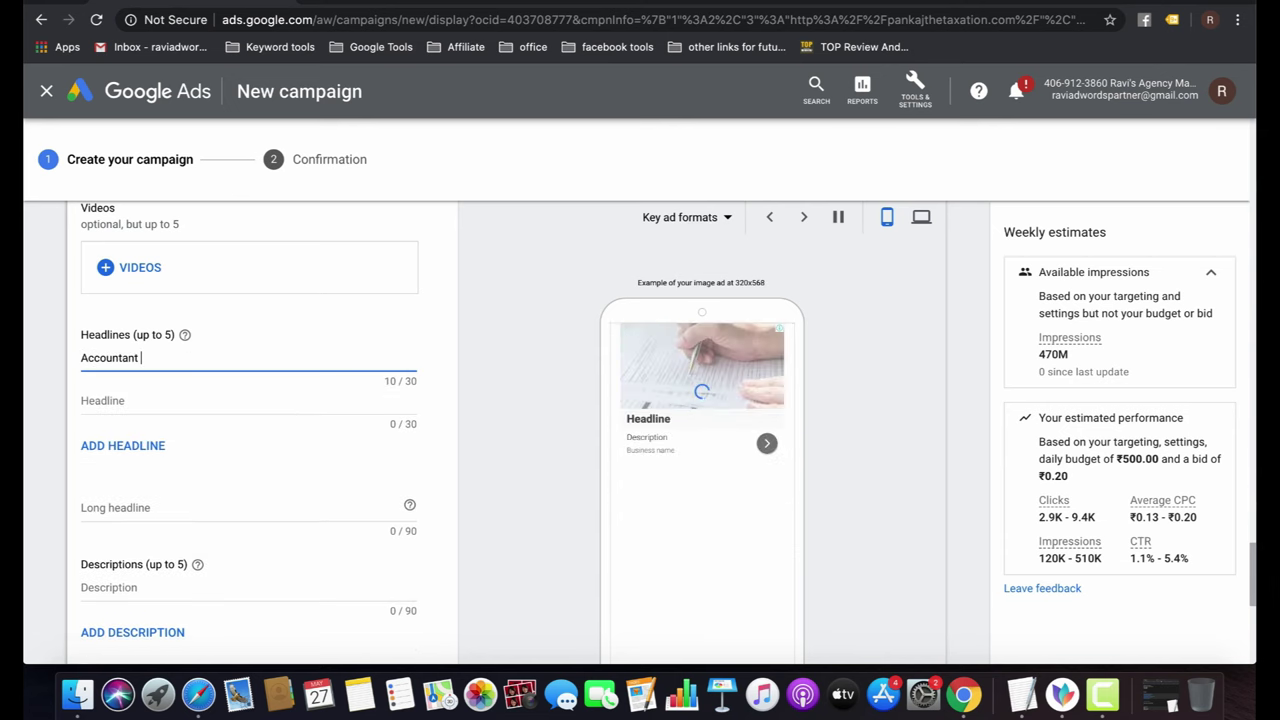
pyautogui.write('Near me')
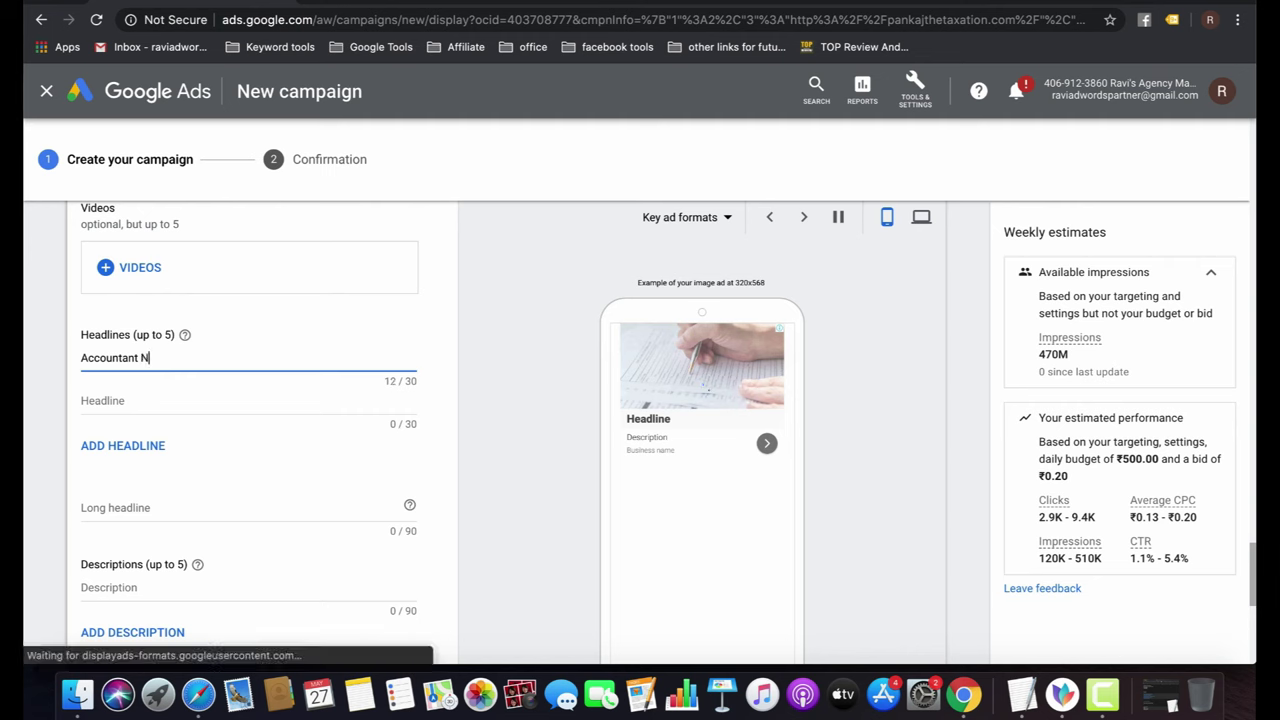
pyautogui.click(117, 404)
pyautogui.write('Adcountant')
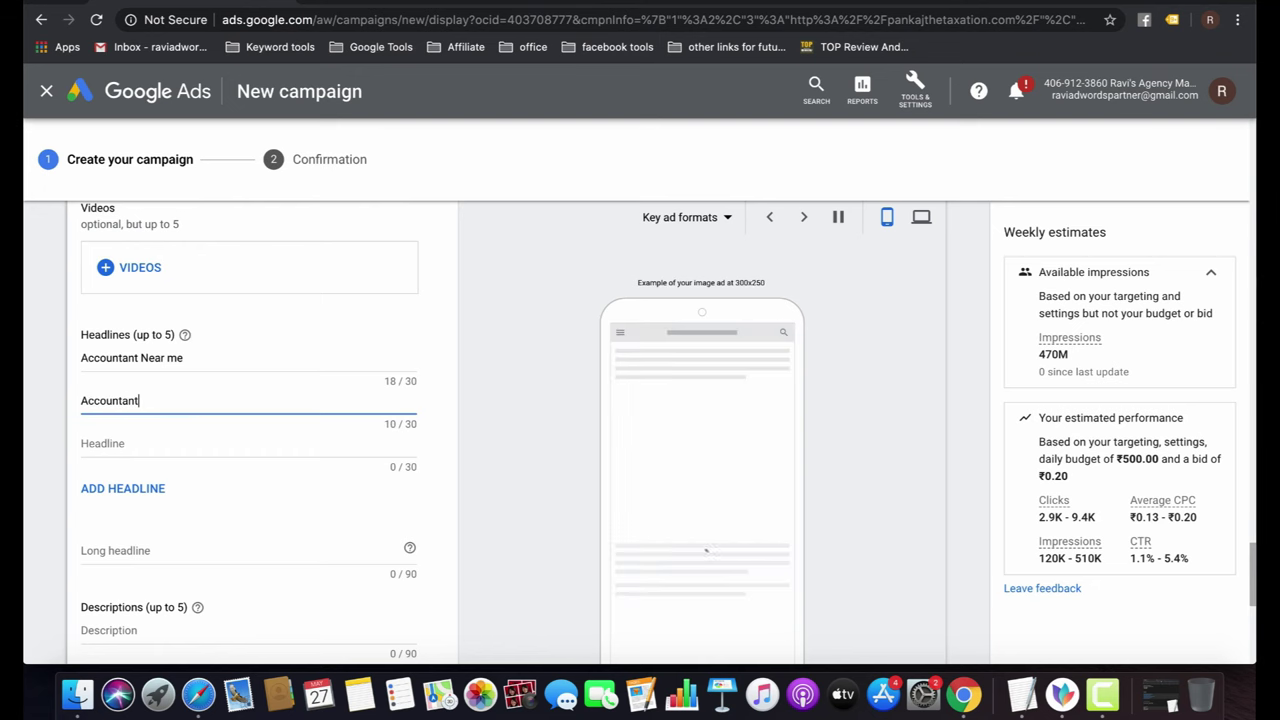
pyautogui.write(' Ne')
pyautogui.write(' Your area')
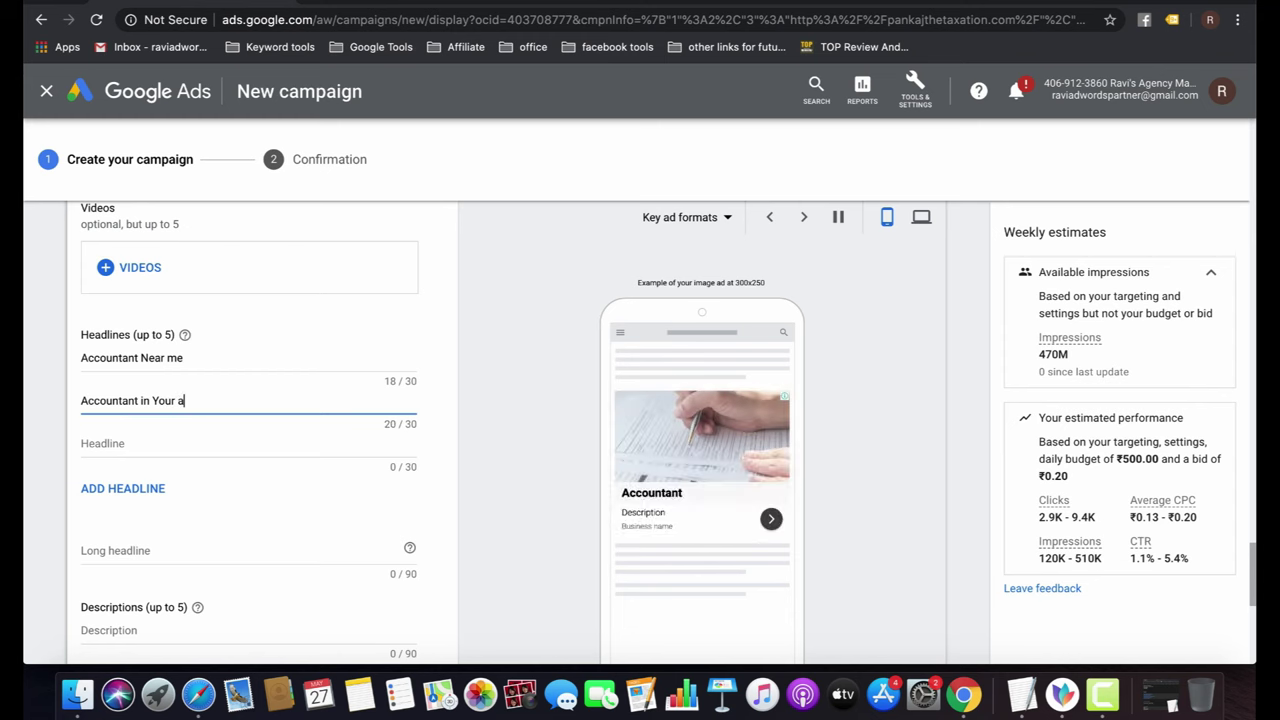
pyautogui.click(84, 442)
pyautogui.write('Aff')
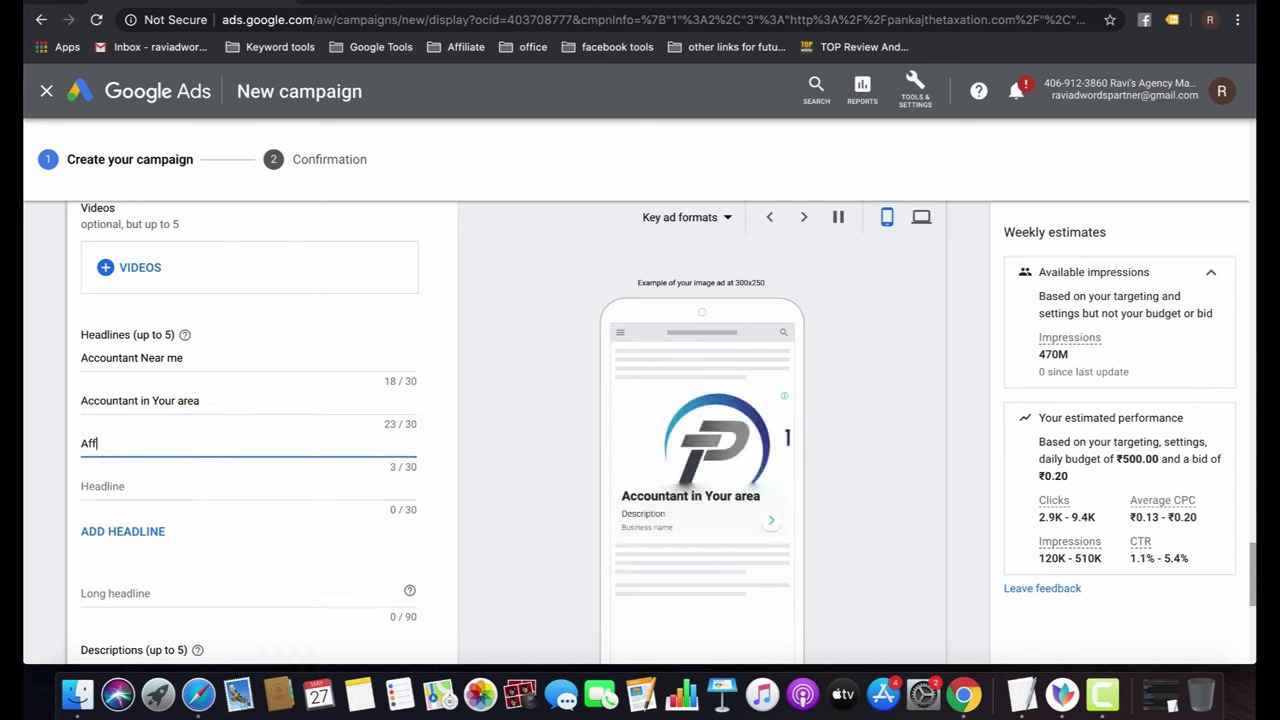
pyautogui.write('odable a')
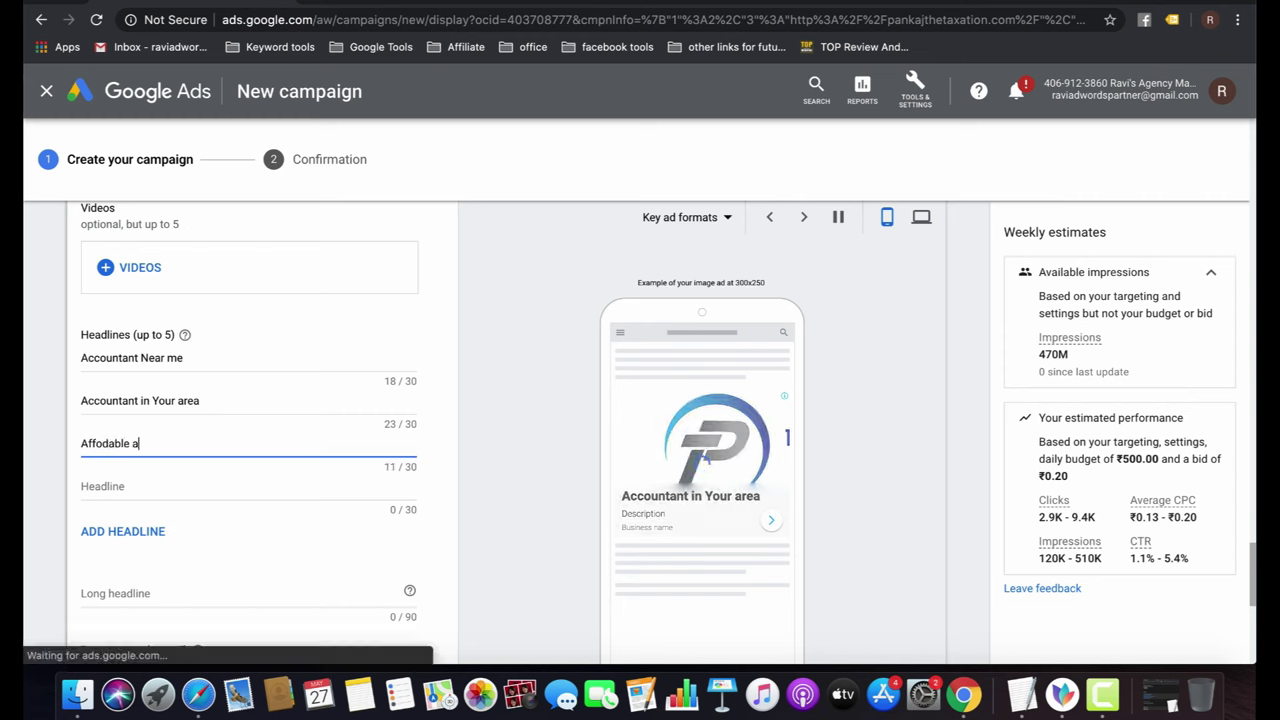
pyautogui.write('ccounting s')
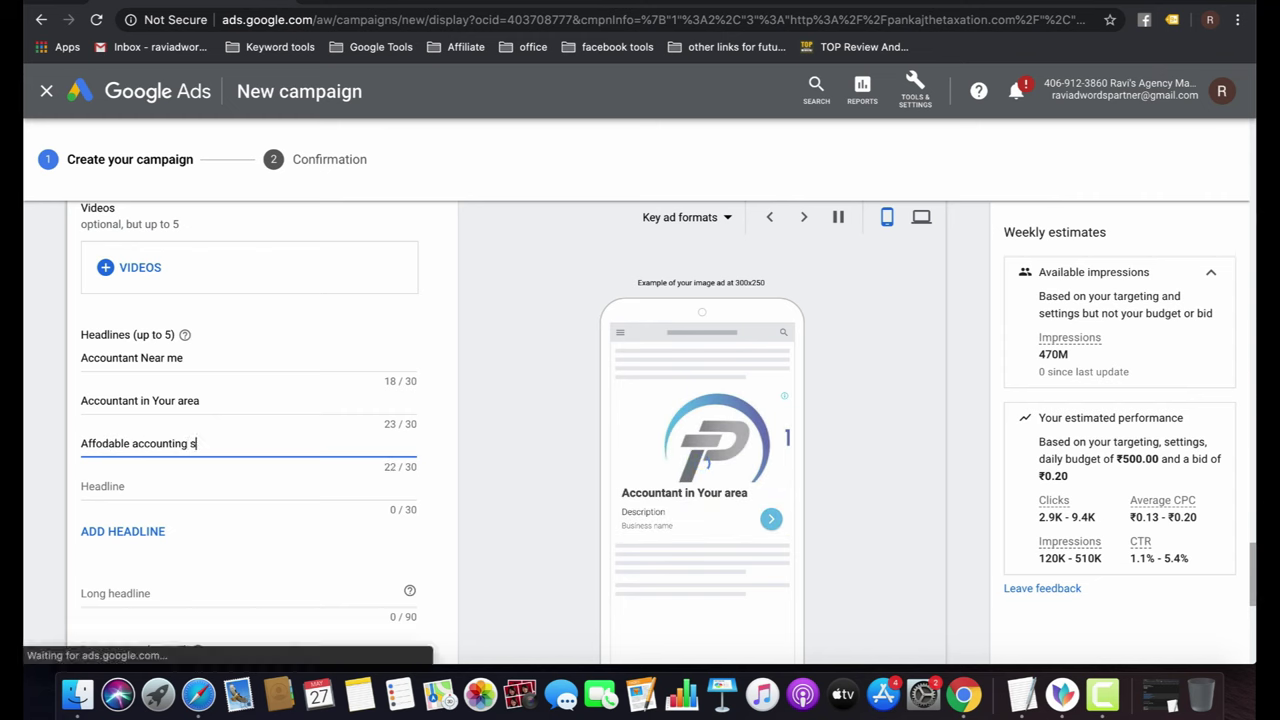
pyautogui.write('ervices')
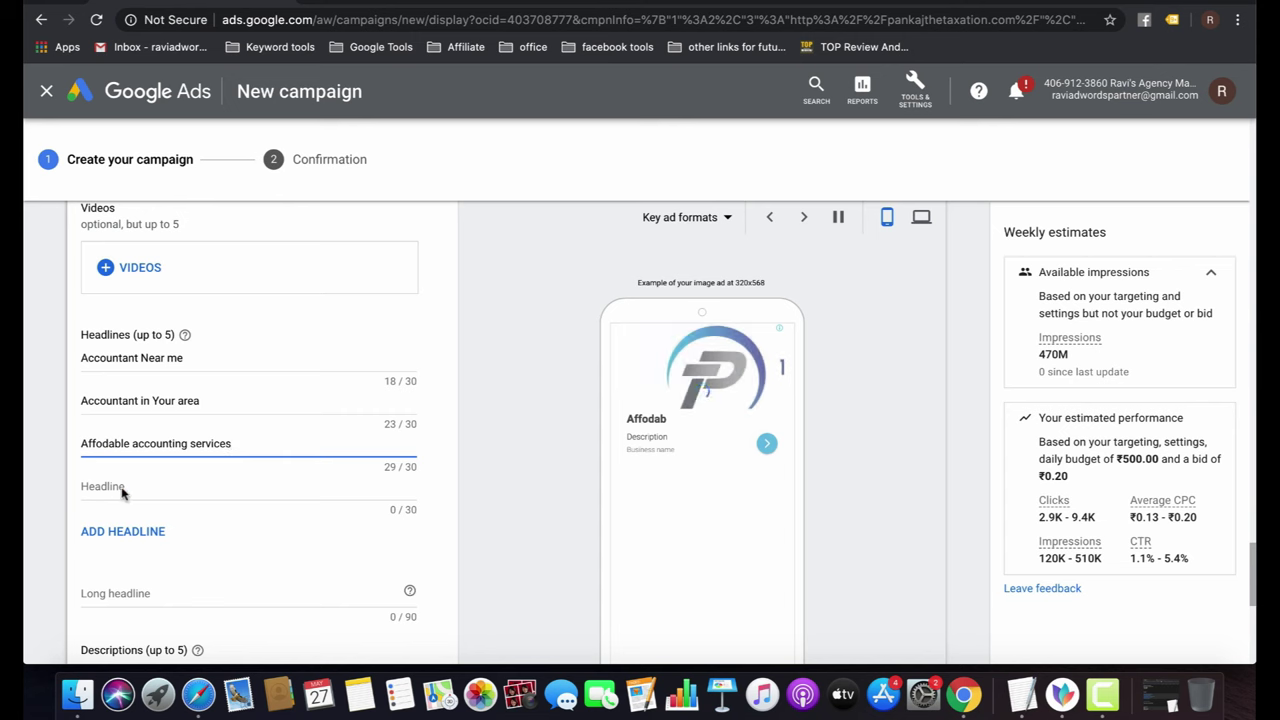
# Correct the third headline to 'Affordable Accounting Services'.
pyautogui.click(122, 487)
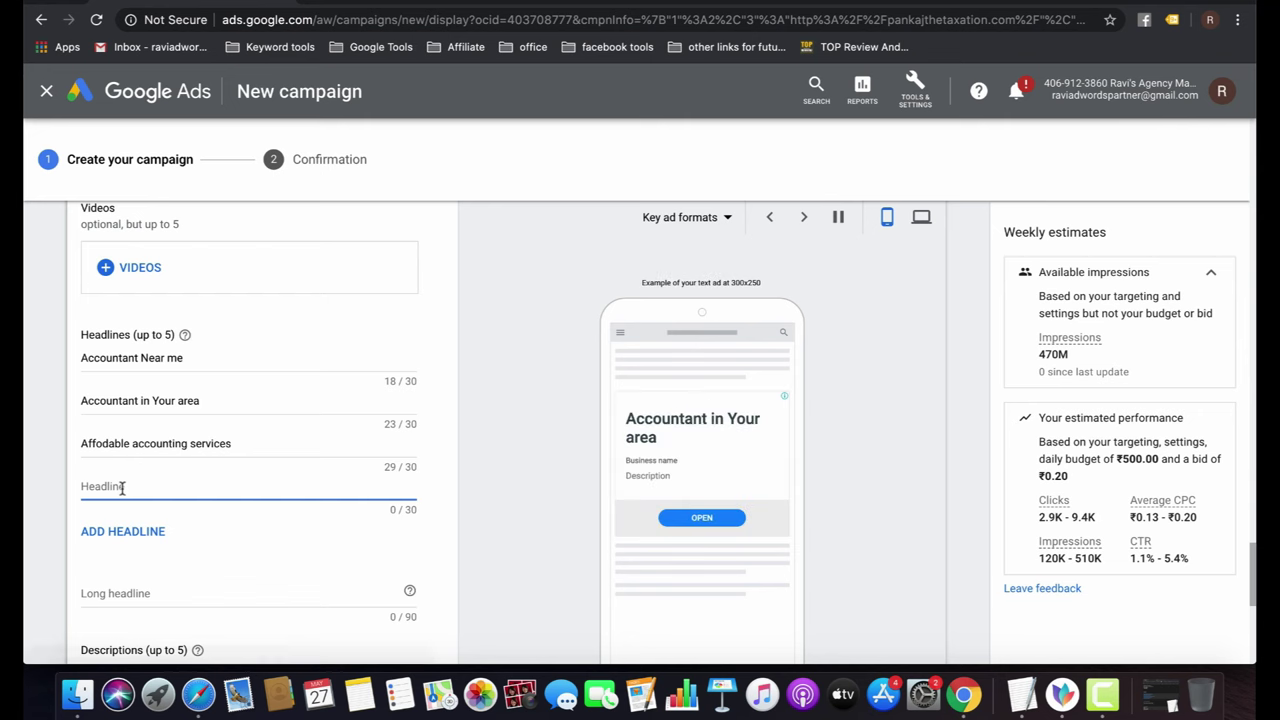
pyautogui.click(133, 443)
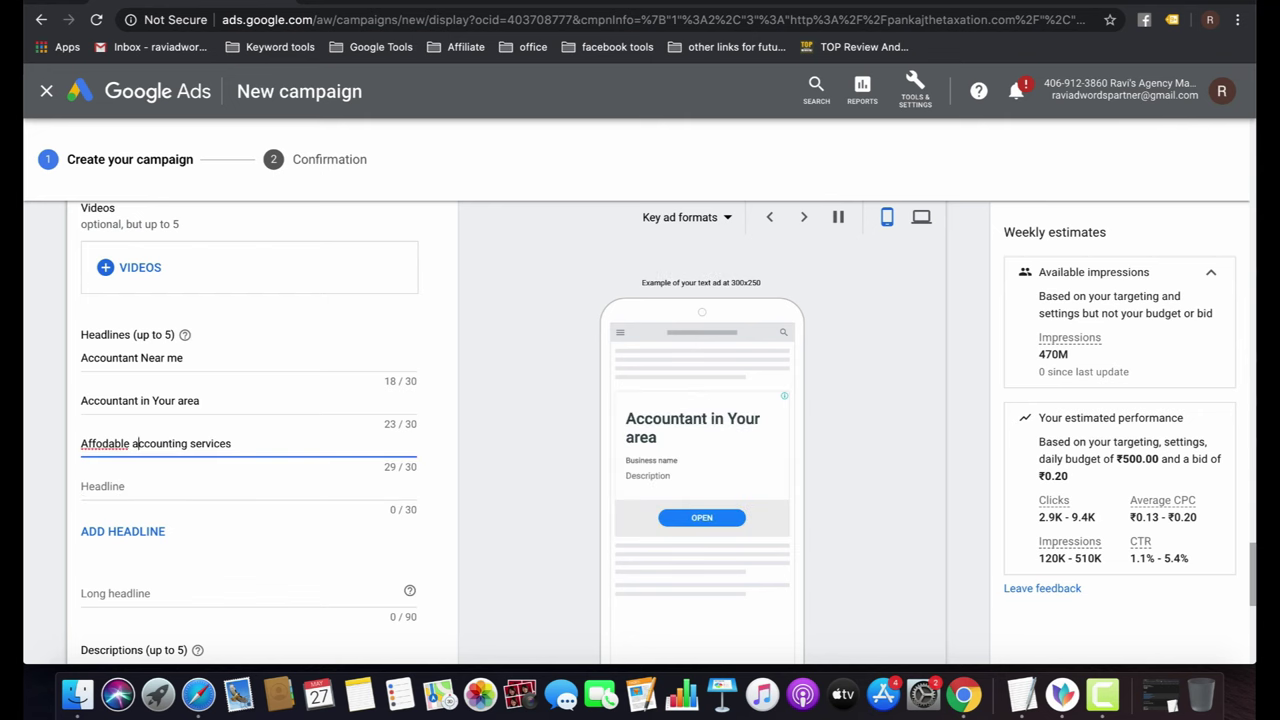
pyautogui.press('BackSpace')
pyautogui.write('A')
pyautogui.click(196, 443)
pyautogui.press('BackSpace')
pyautogui.write('S')
pyautogui.click(102, 443)
pyautogui.write('r')
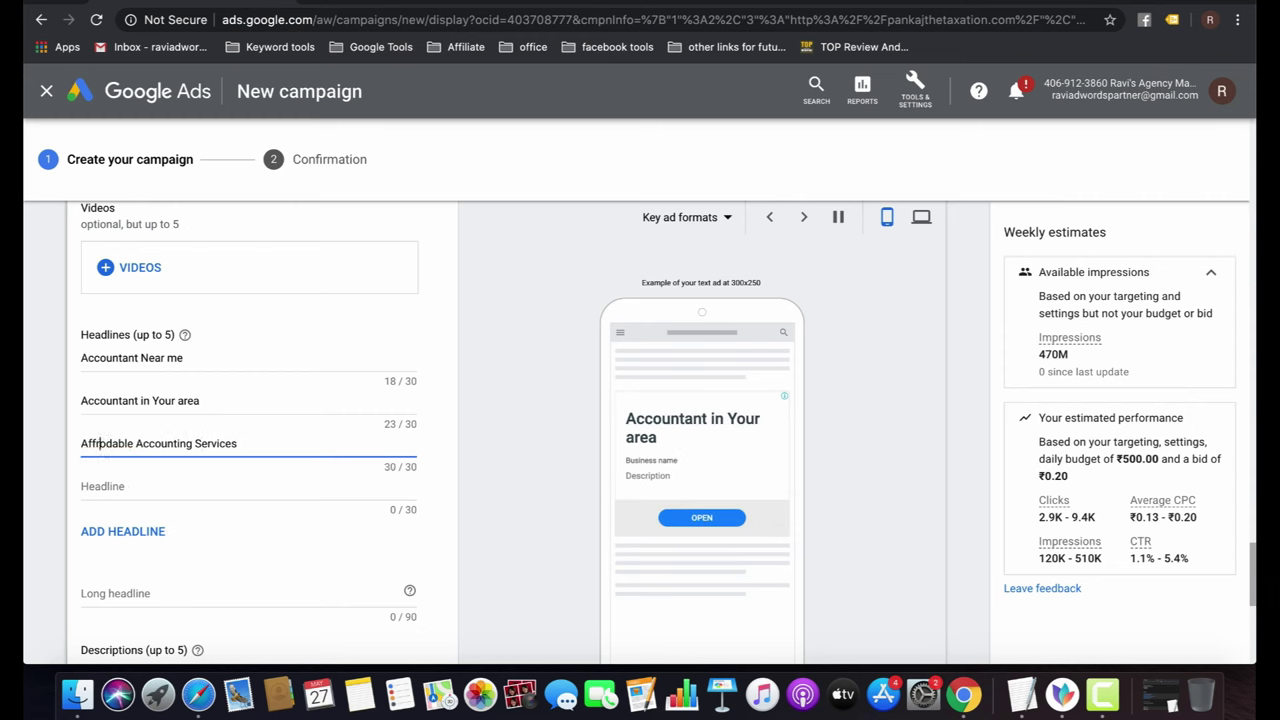
# Add the fourth and fifth headlines 'CPA Accountant in India' and '# 1 Accountant in India'.
pyautogui.click(172, 486)
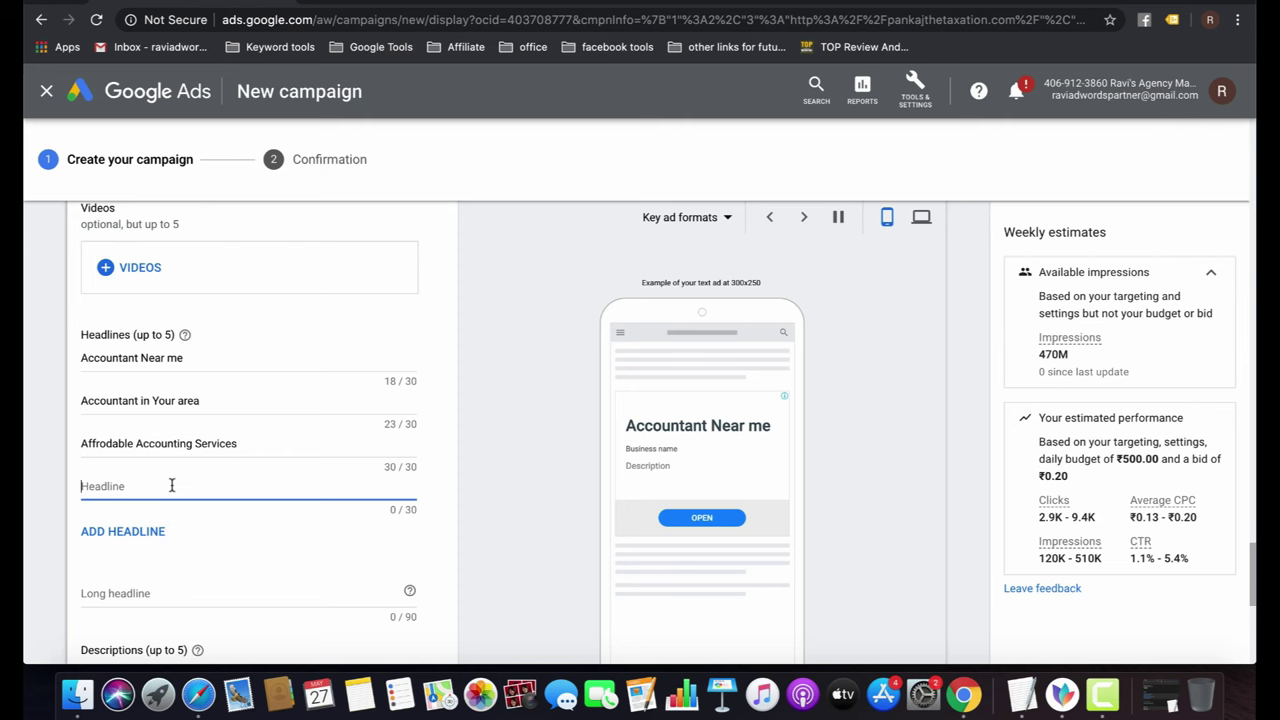
pyautogui.write('CPA A')
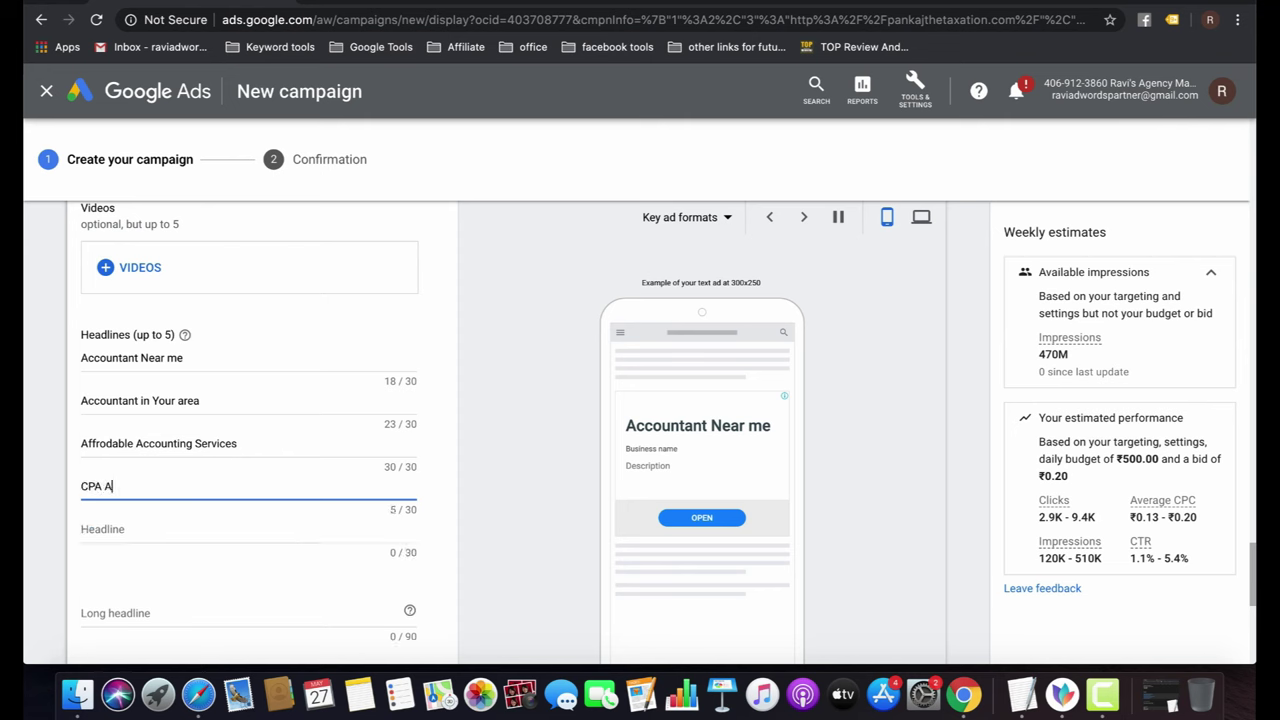
pyautogui.write('ccountan')
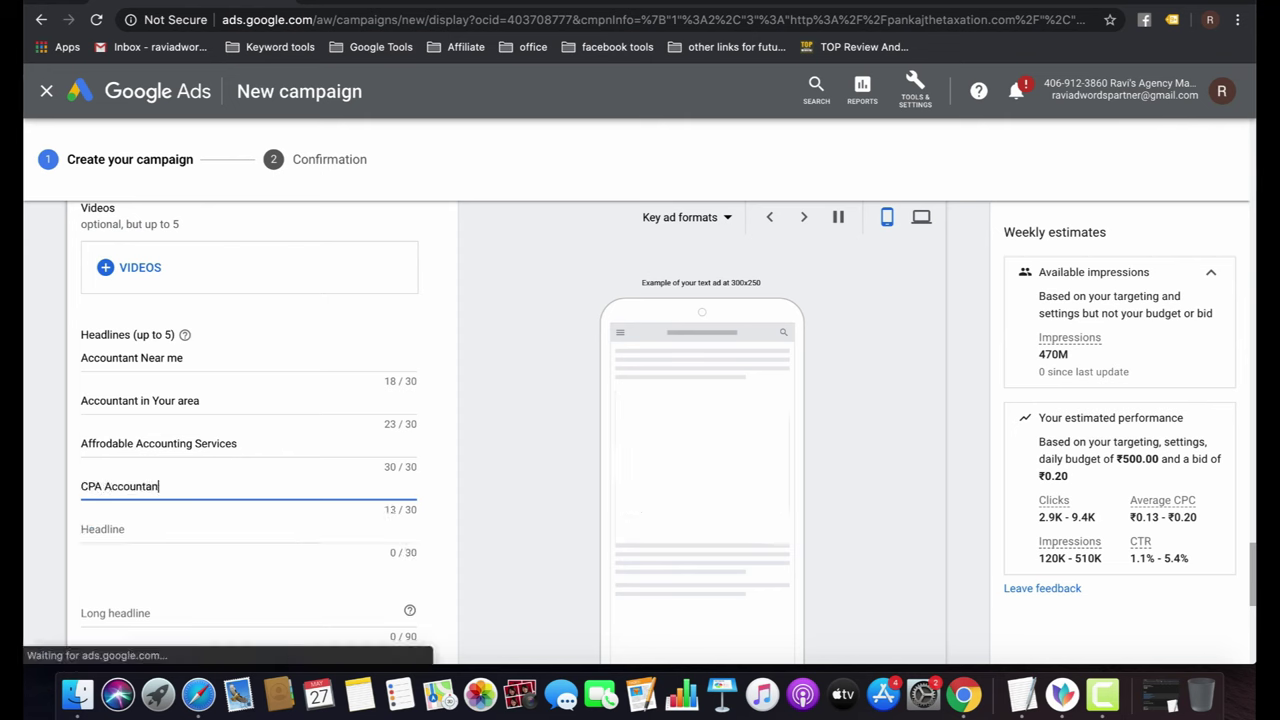
pyautogui.write('t in India')
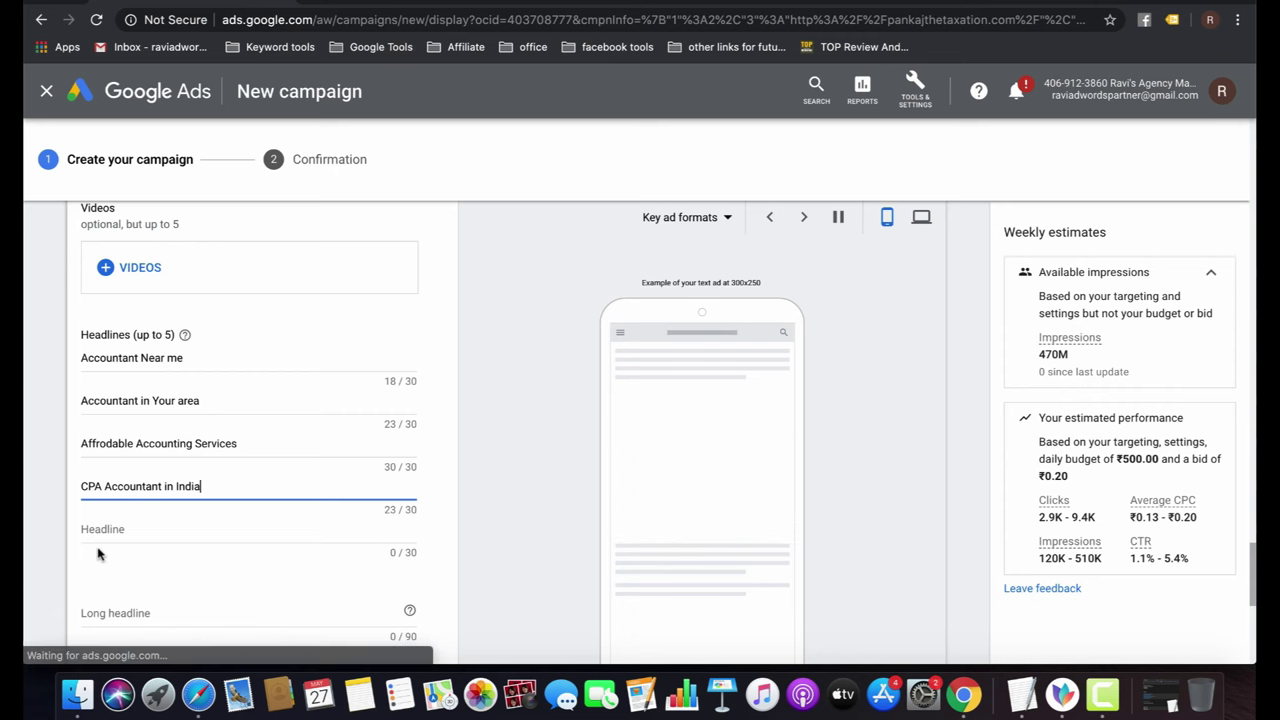
pyautogui.click(115, 528)
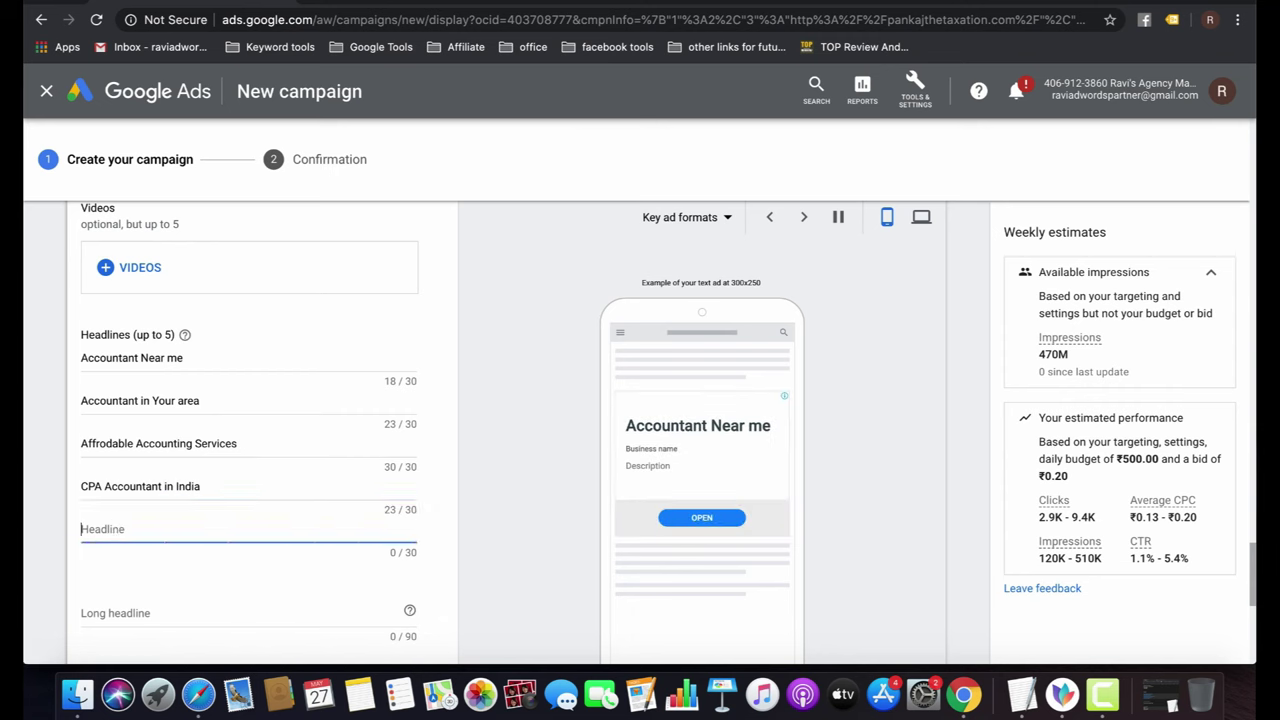
pyautogui.write('#')
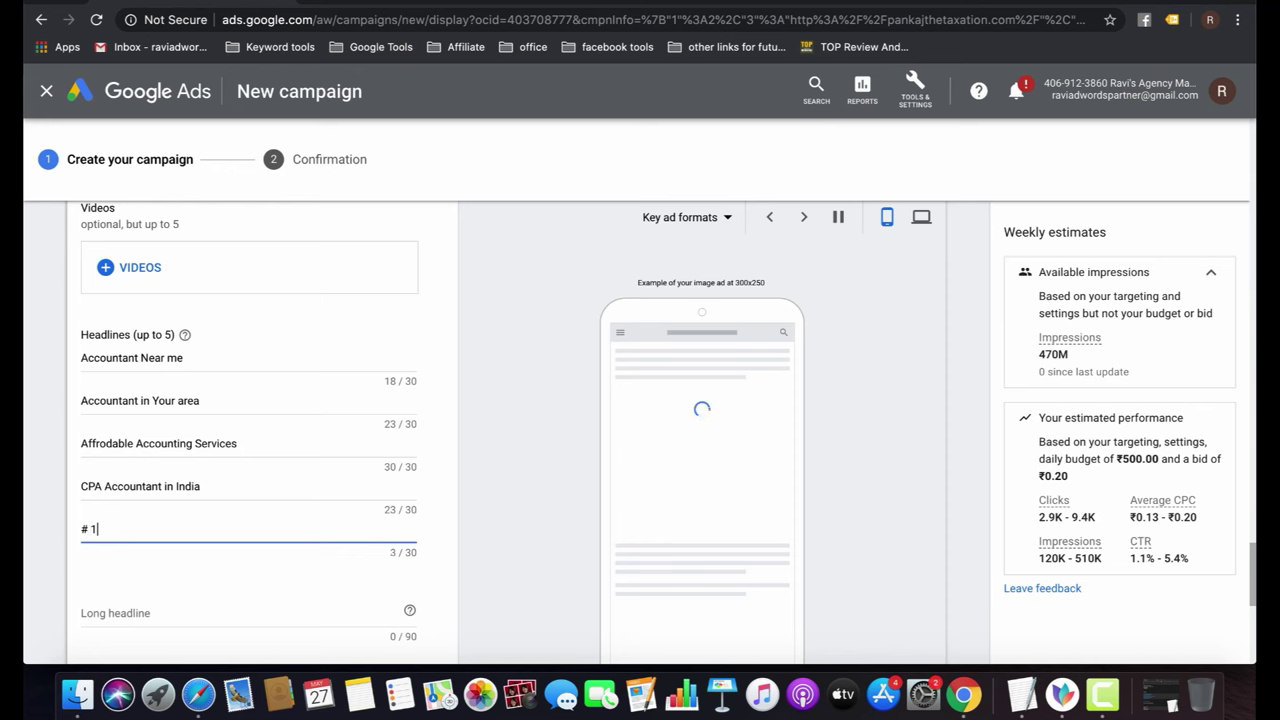
pyautogui.write(' 1 Account')
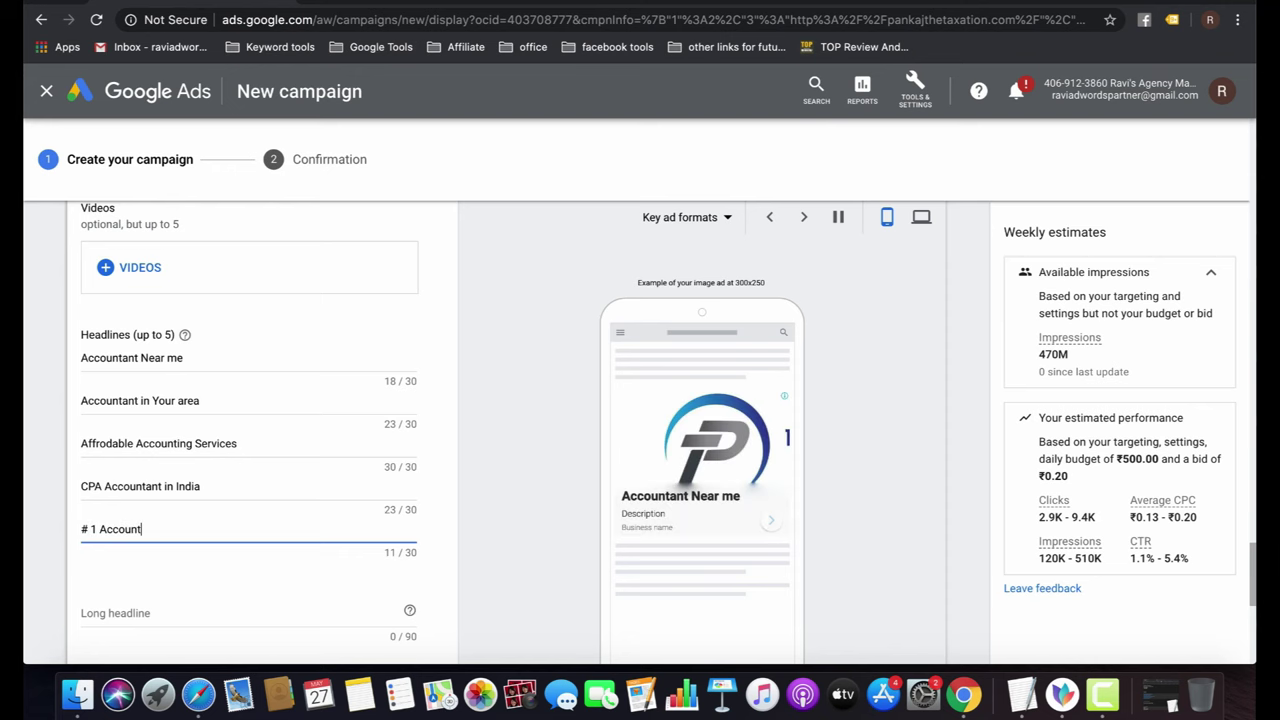
pyautogui.write('ant in India')
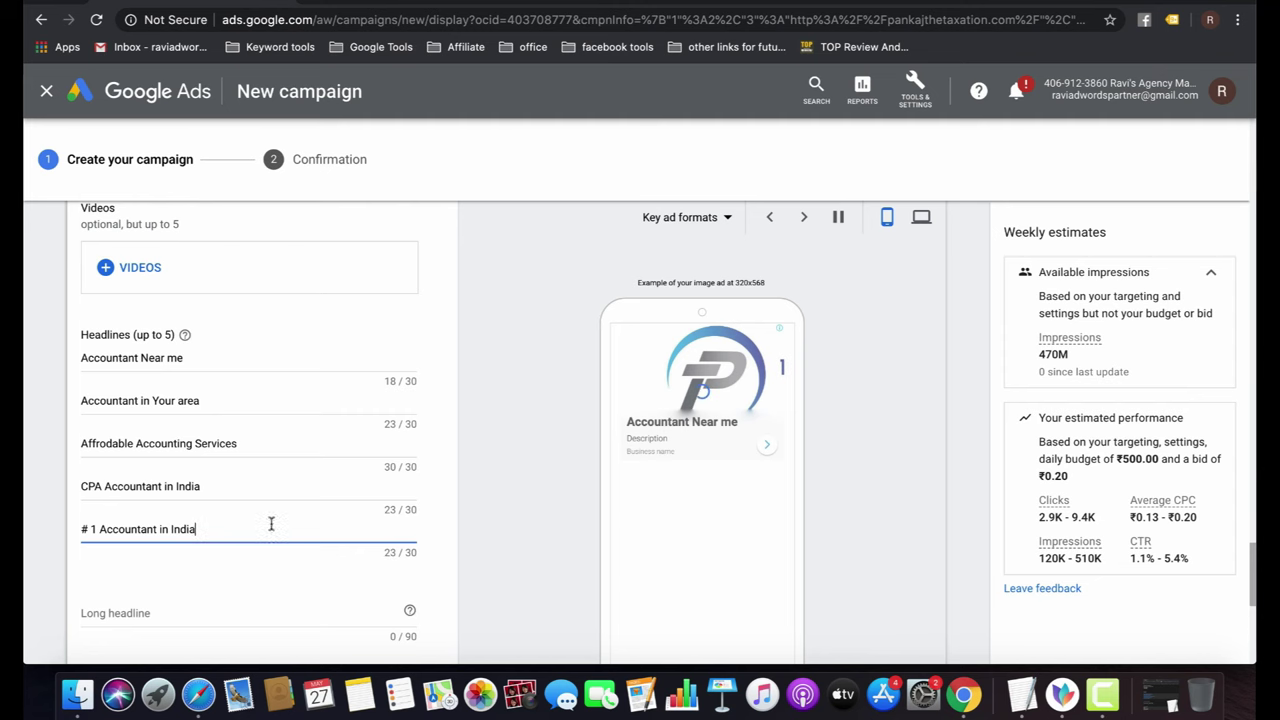
pyautogui.scroll(-2, 337, 547)
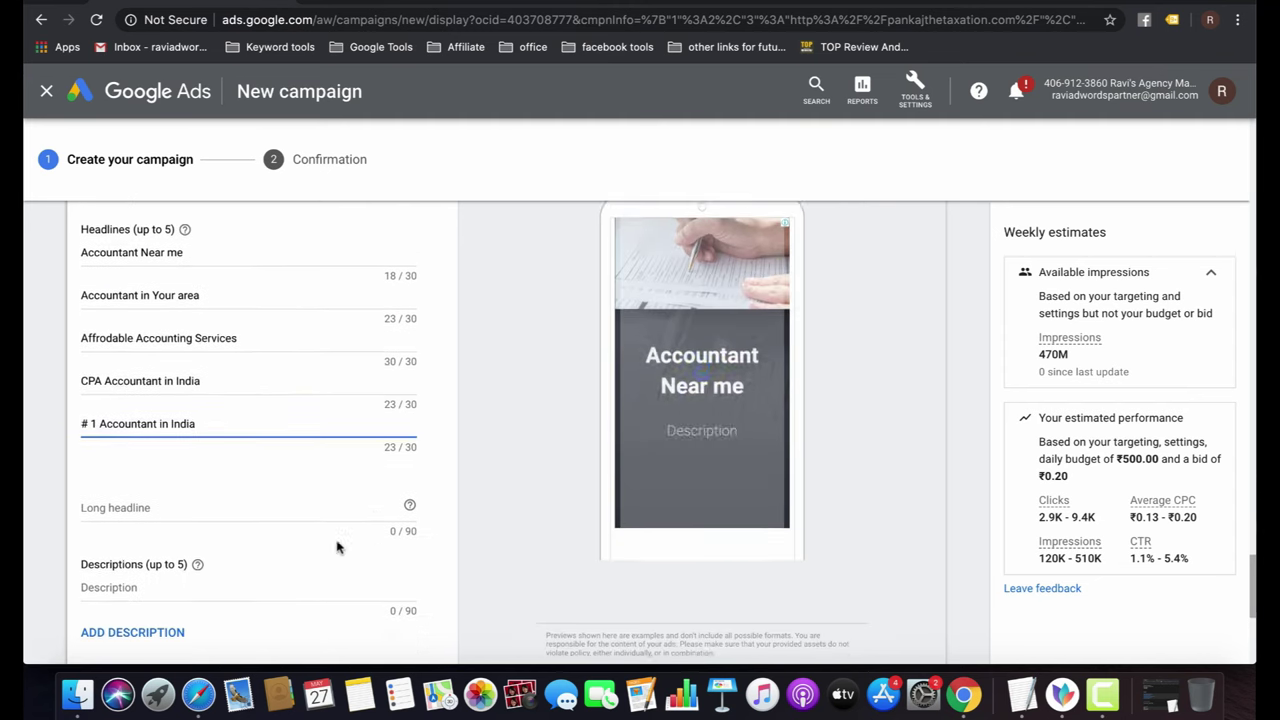
# Set the long headline to 'Affordable CPA Accountant in India'.
pyautogui.click(165, 491)
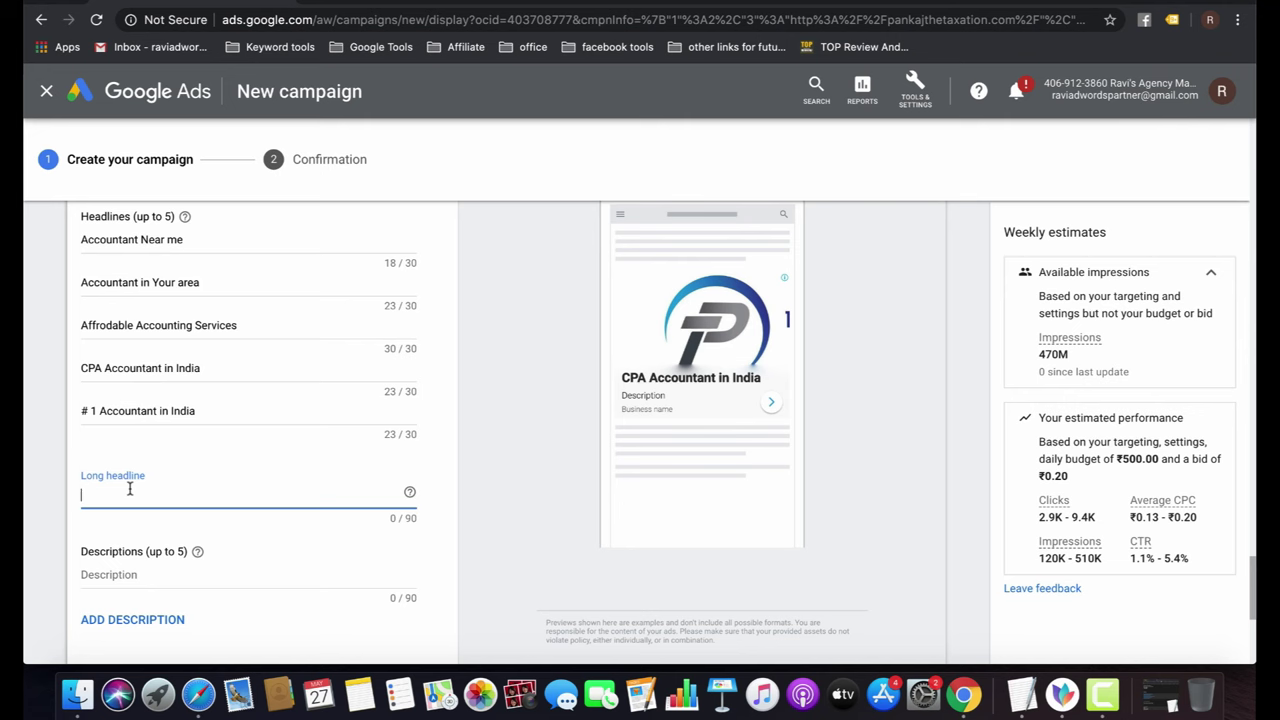
pyautogui.write('Afforda')
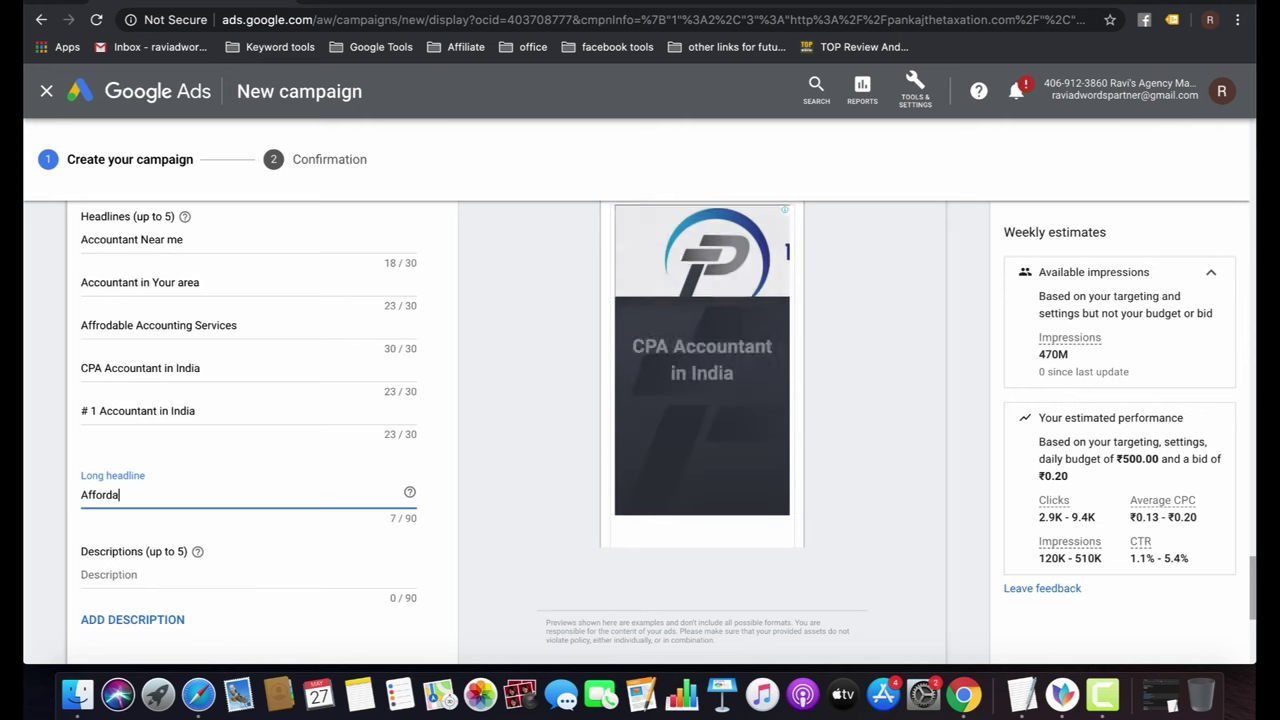
pyautogui.write('ble CP')
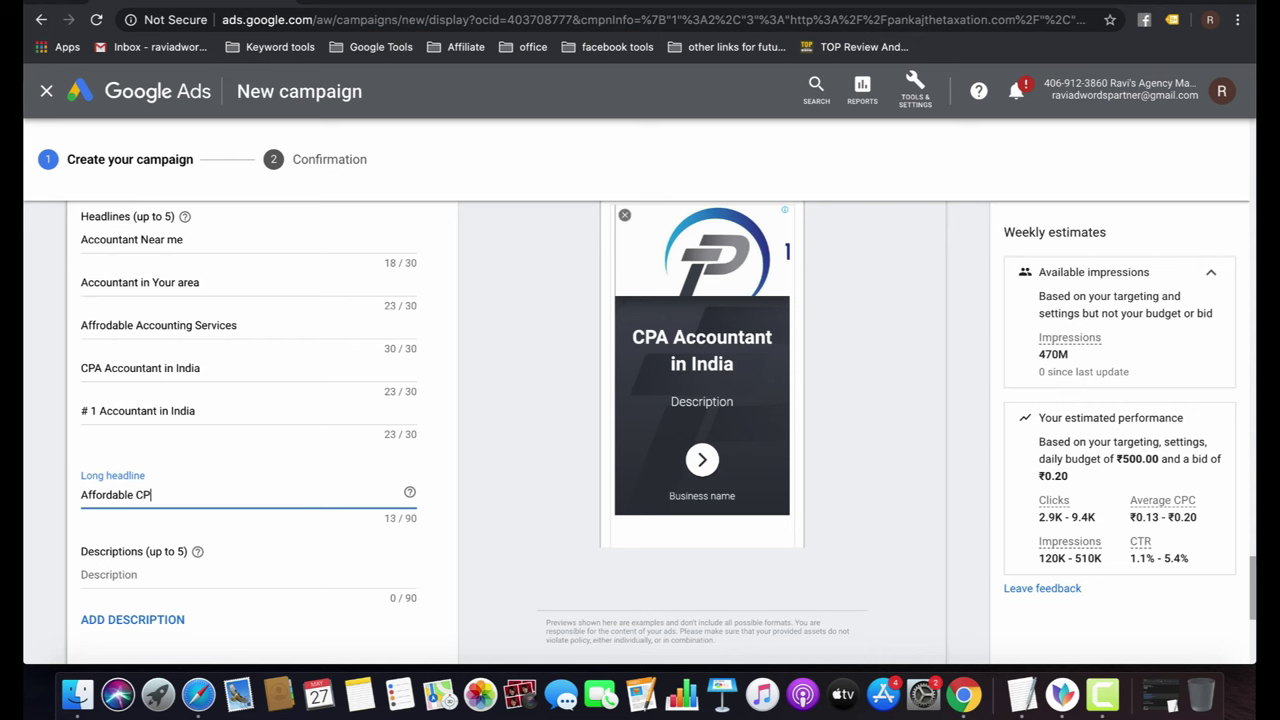
pyautogui.write('A Acco')
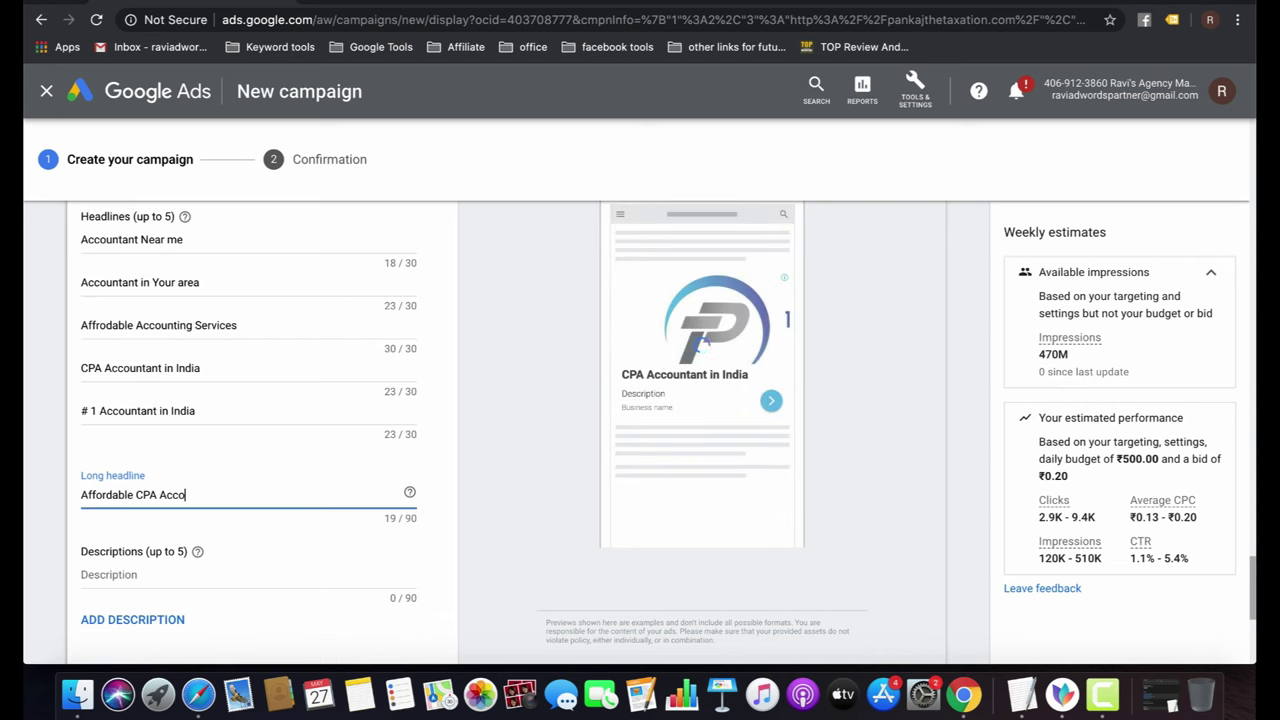
pyautogui.write('untant ')
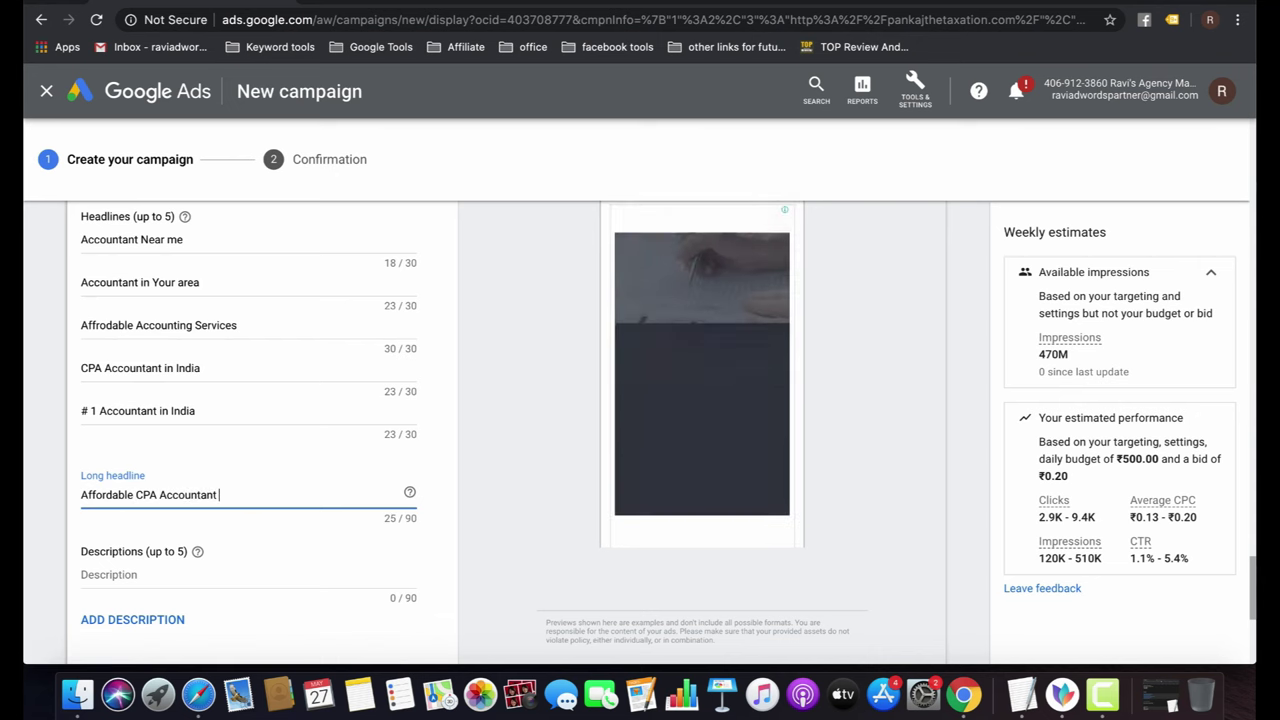
pyautogui.write('IN')
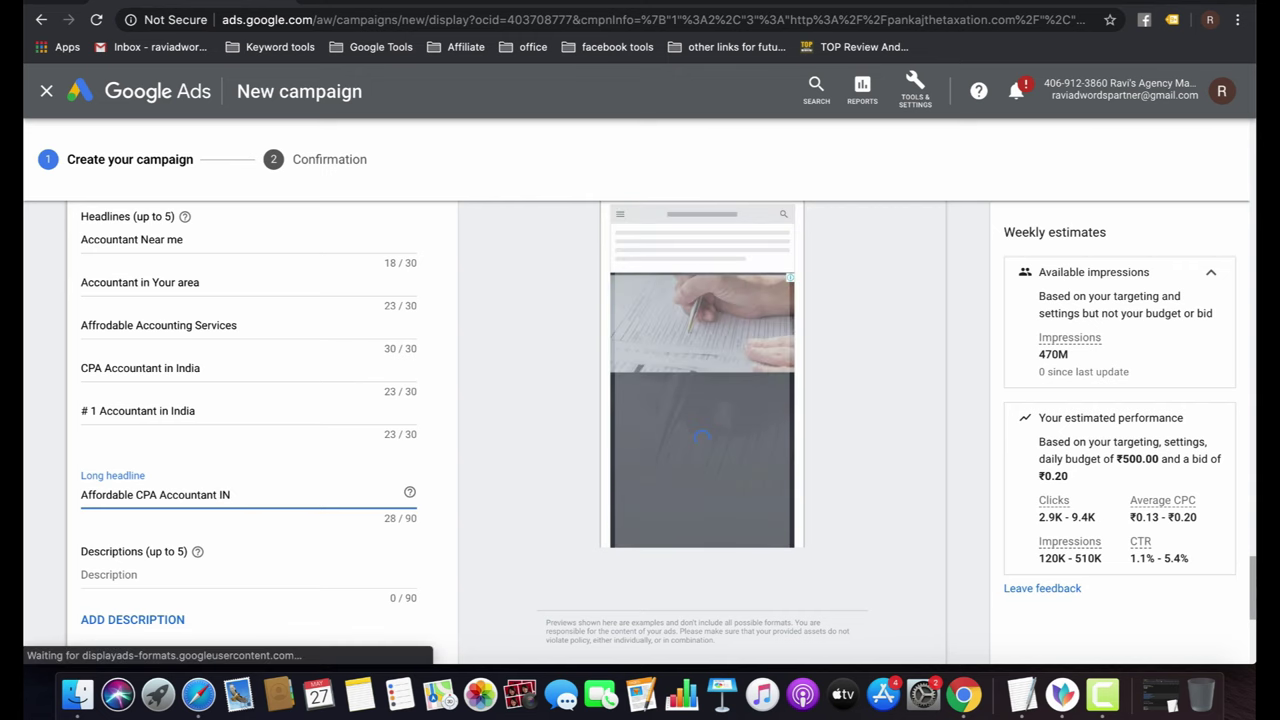
pyautogui.press('BackSpace')
pyautogui.press('BackSpace')
pyautogui.write('in')
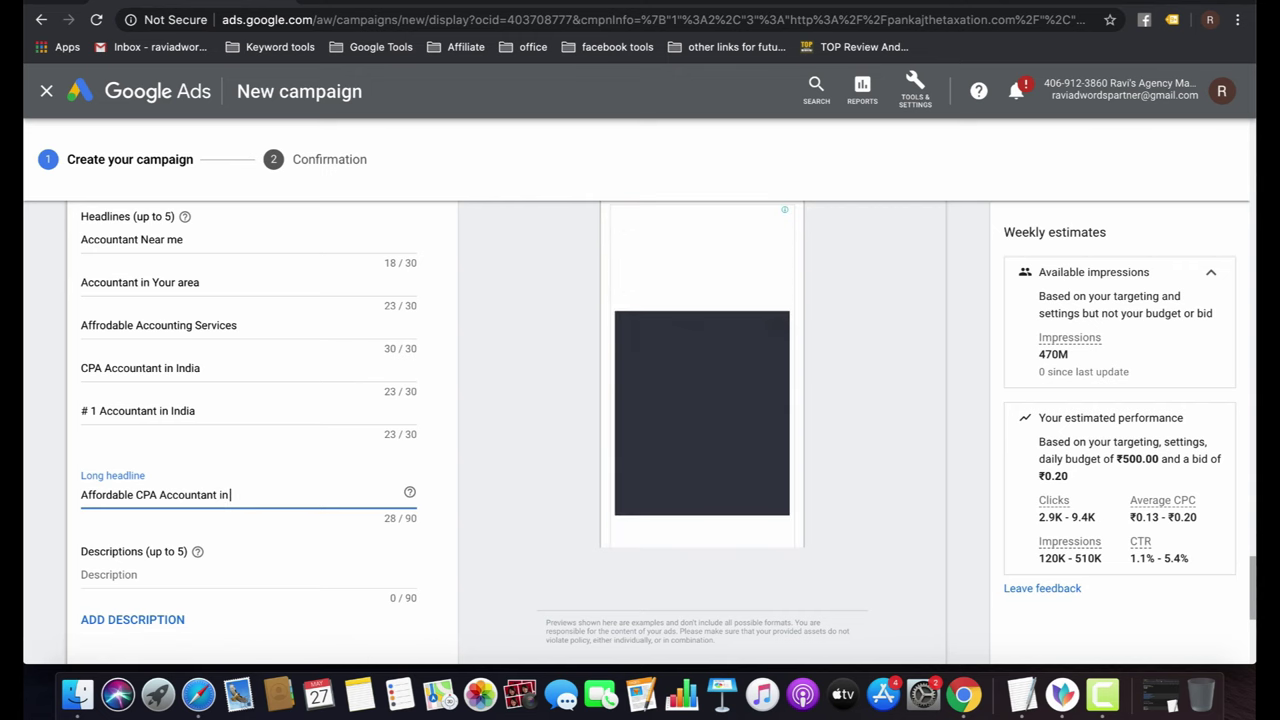
pyautogui.write(' India')
# Enter the description 'We provide accounting solutions in India at affordable cost.'.
pyautogui.click(175, 578)
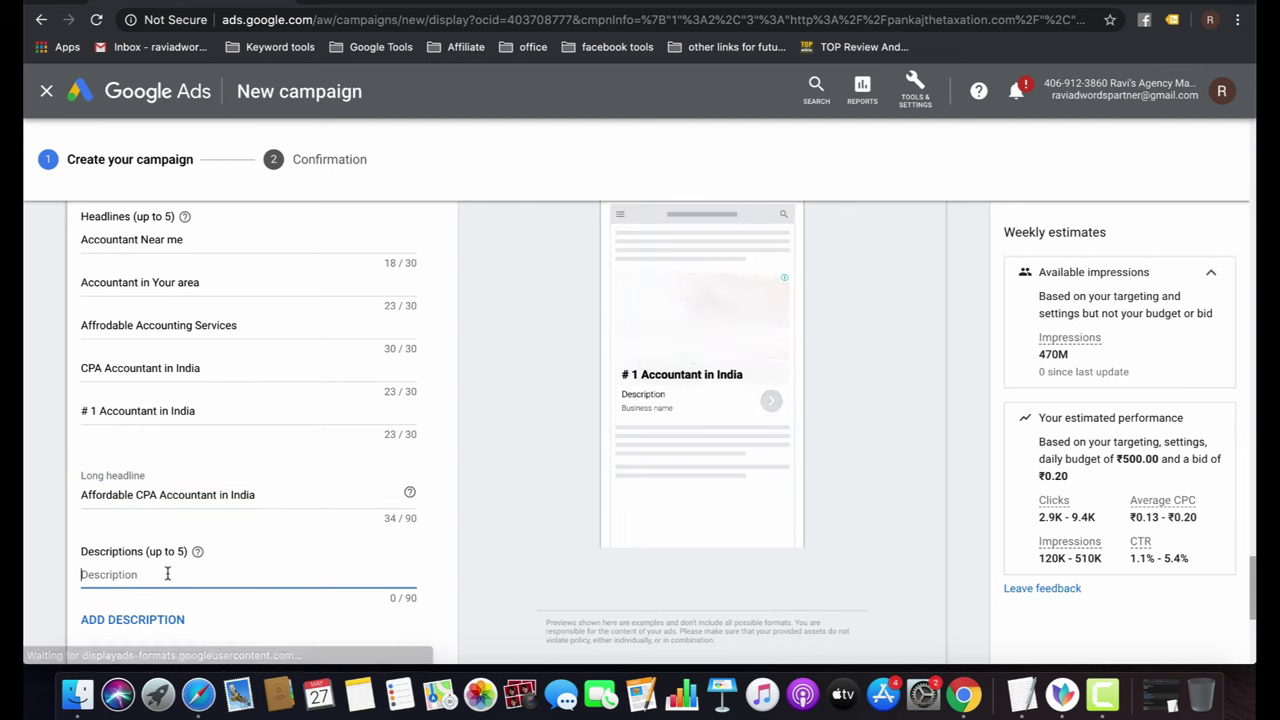
pyautogui.scroll(-3, 411, 505)
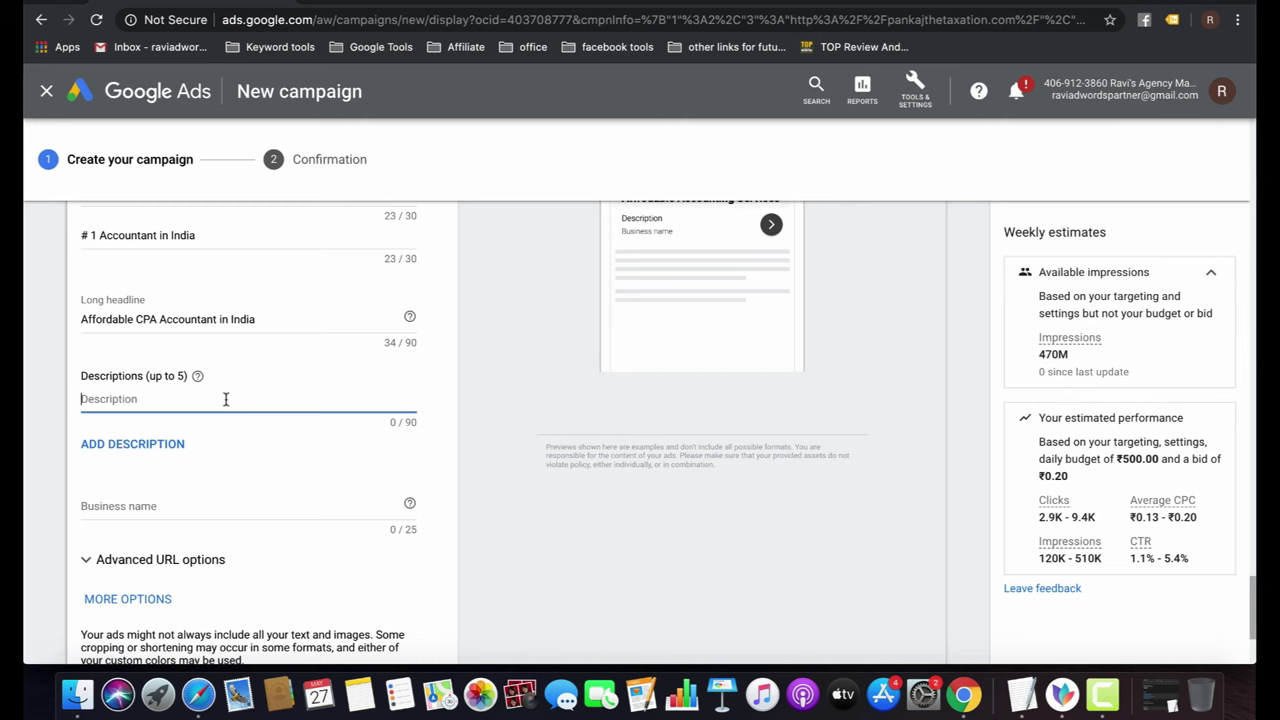
pyautogui.write('We provi')
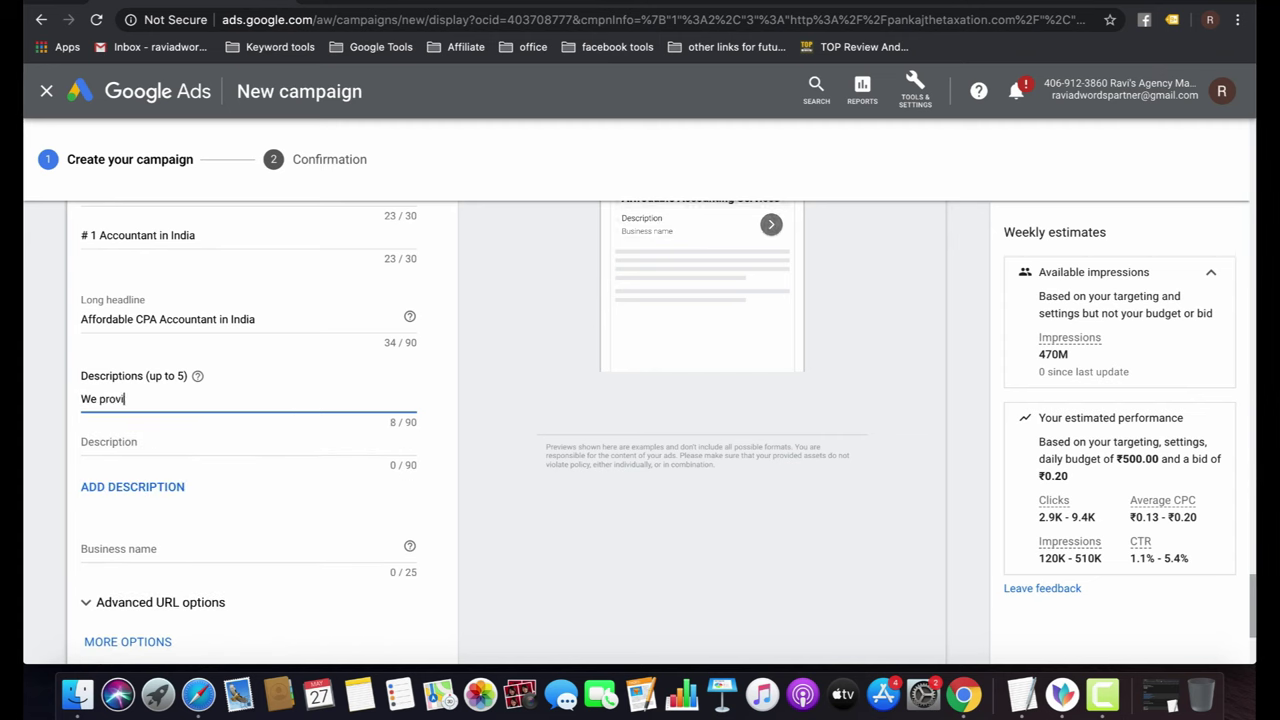
pyautogui.write('de accounting solutions (')
pyautogui.write('n ')
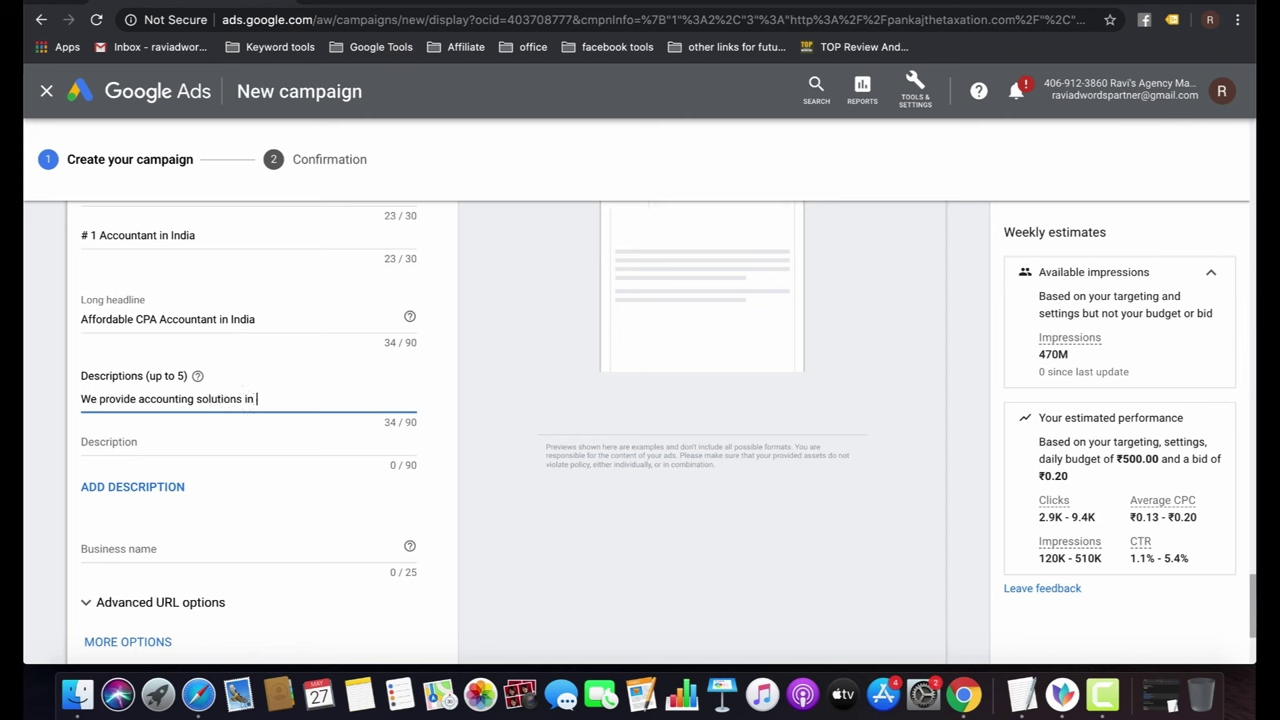
pyautogui.write('India ')
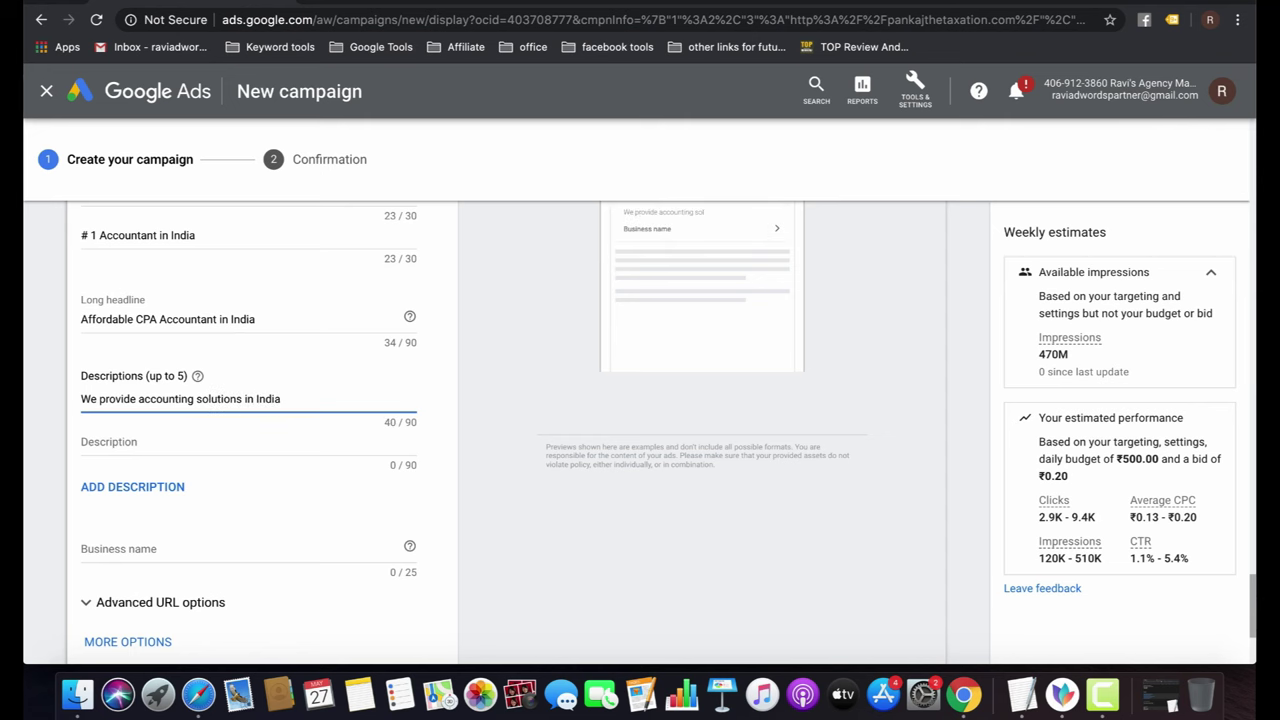
pyautogui.write('wi')
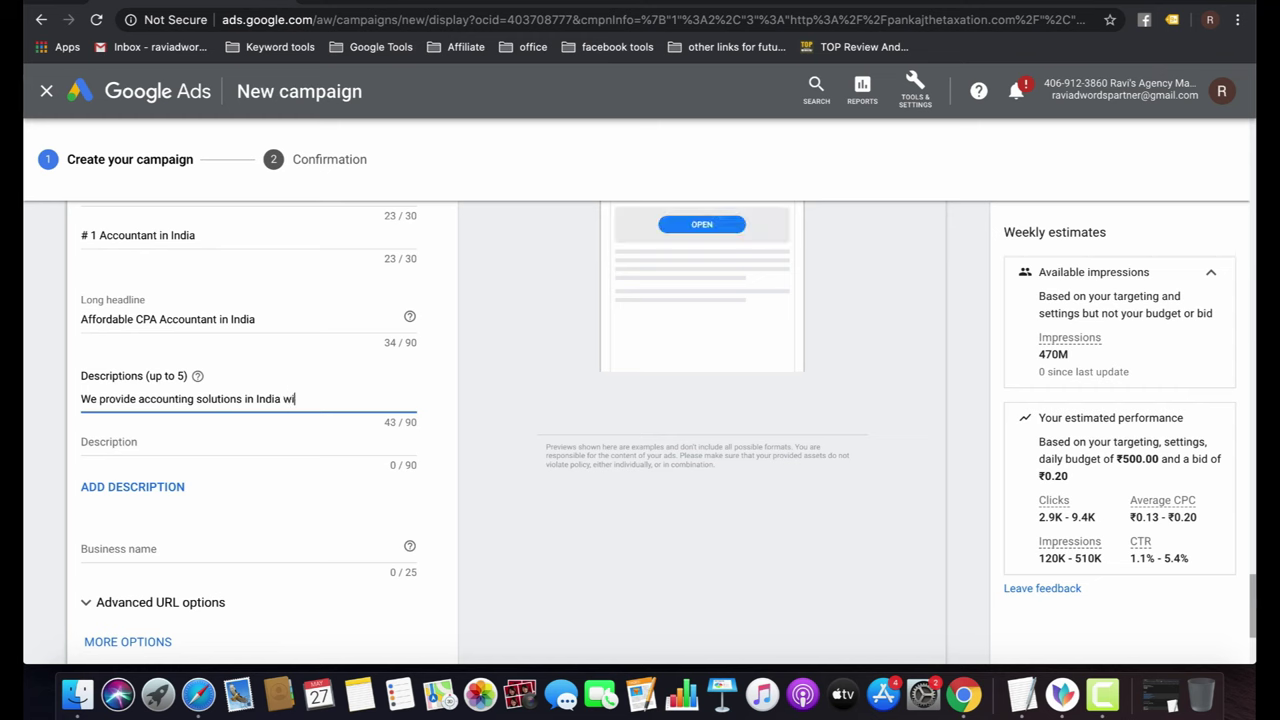
pyautogui.write('th affordable')
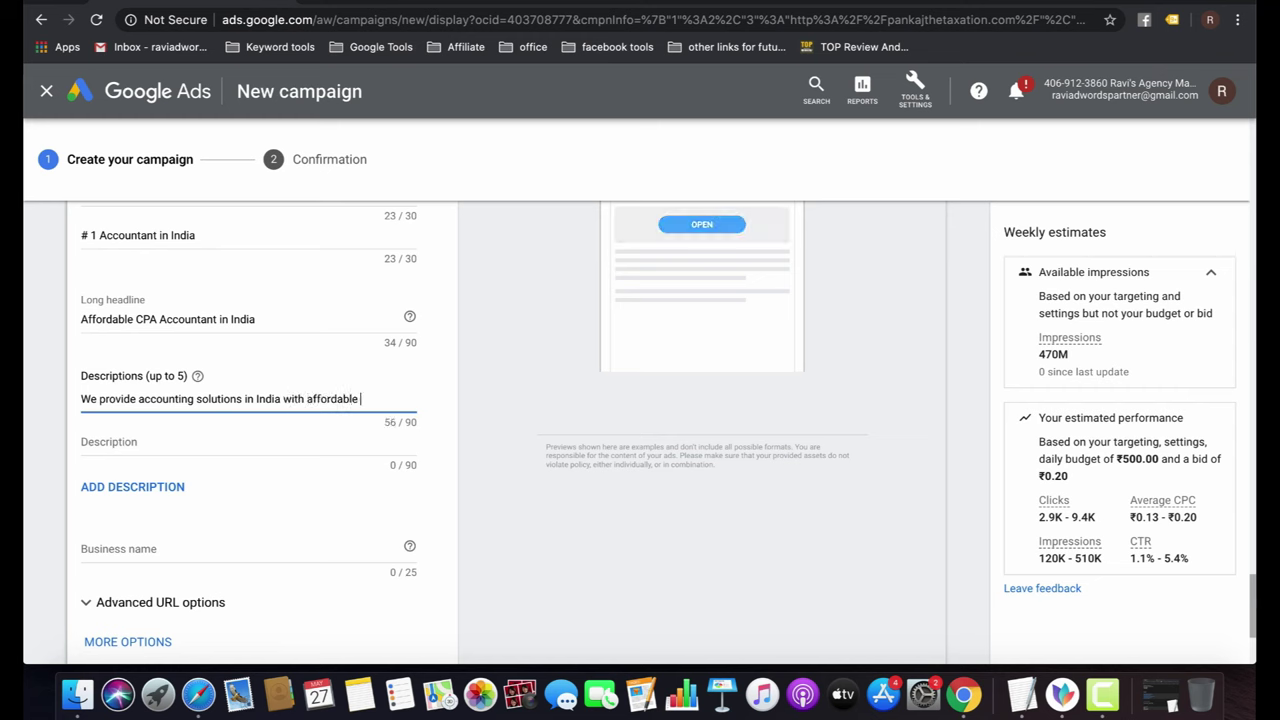
pyautogui.write(' cost')
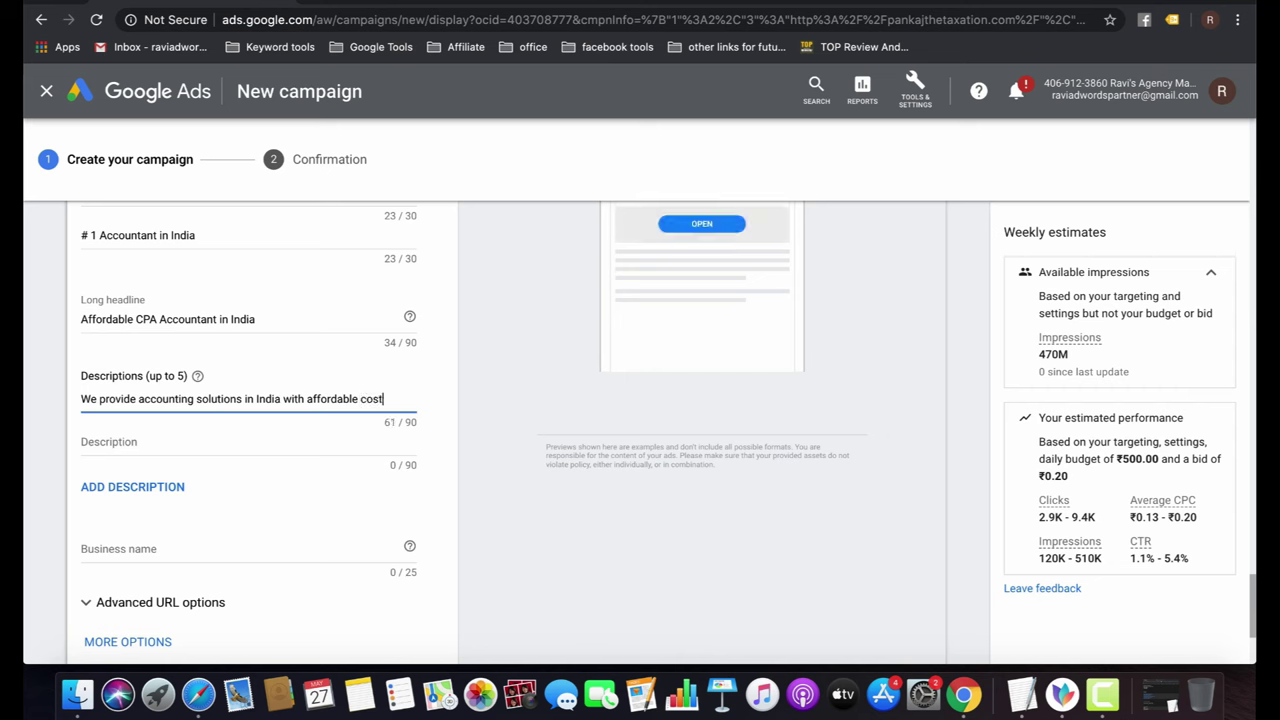
pyautogui.doubleClick(293, 399)
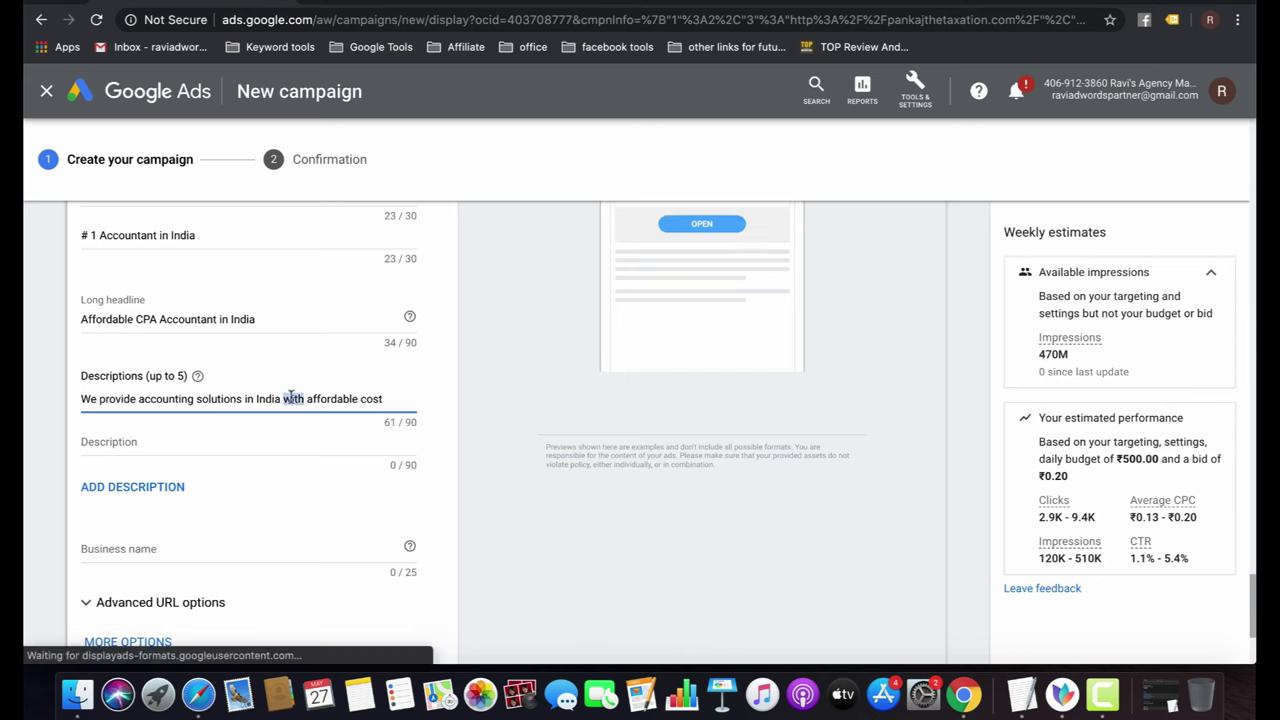
pyautogui.write('at')
pyautogui.click(389, 397)
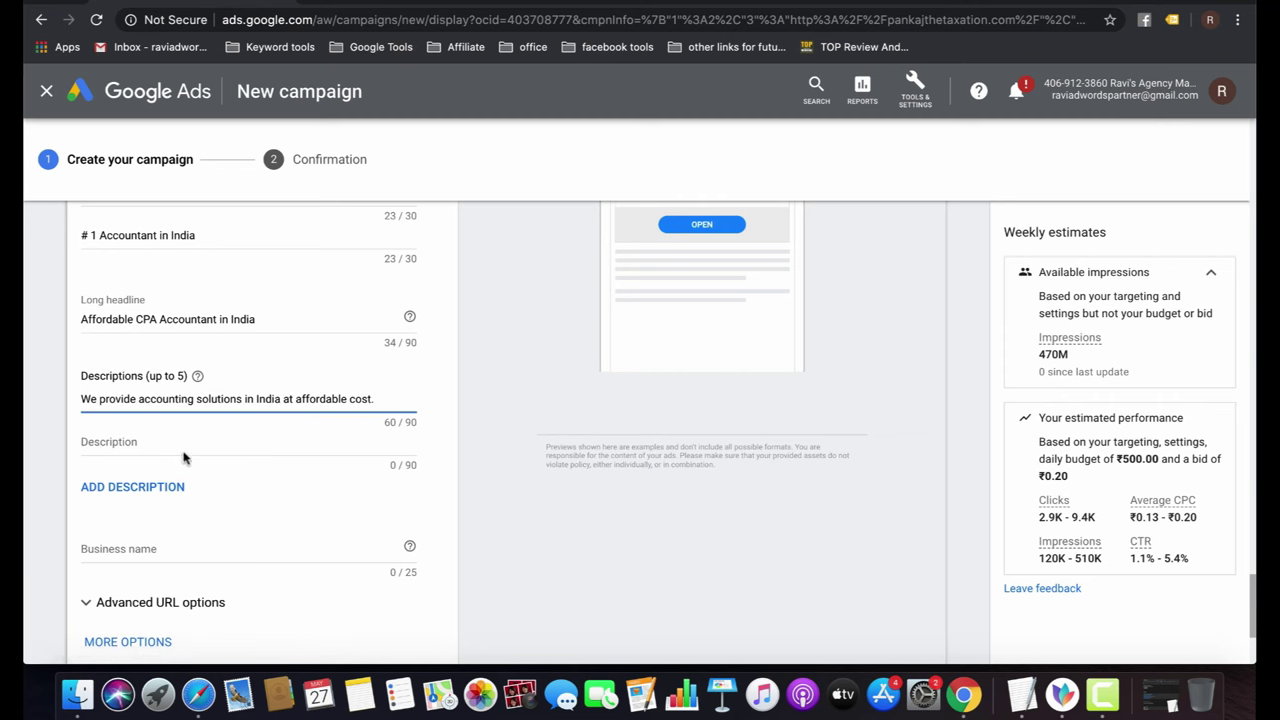
# Enter the taxation business's name and add the finished responsive display ad to the ad group.
pyautogui.scroll(-3, 280, 516)
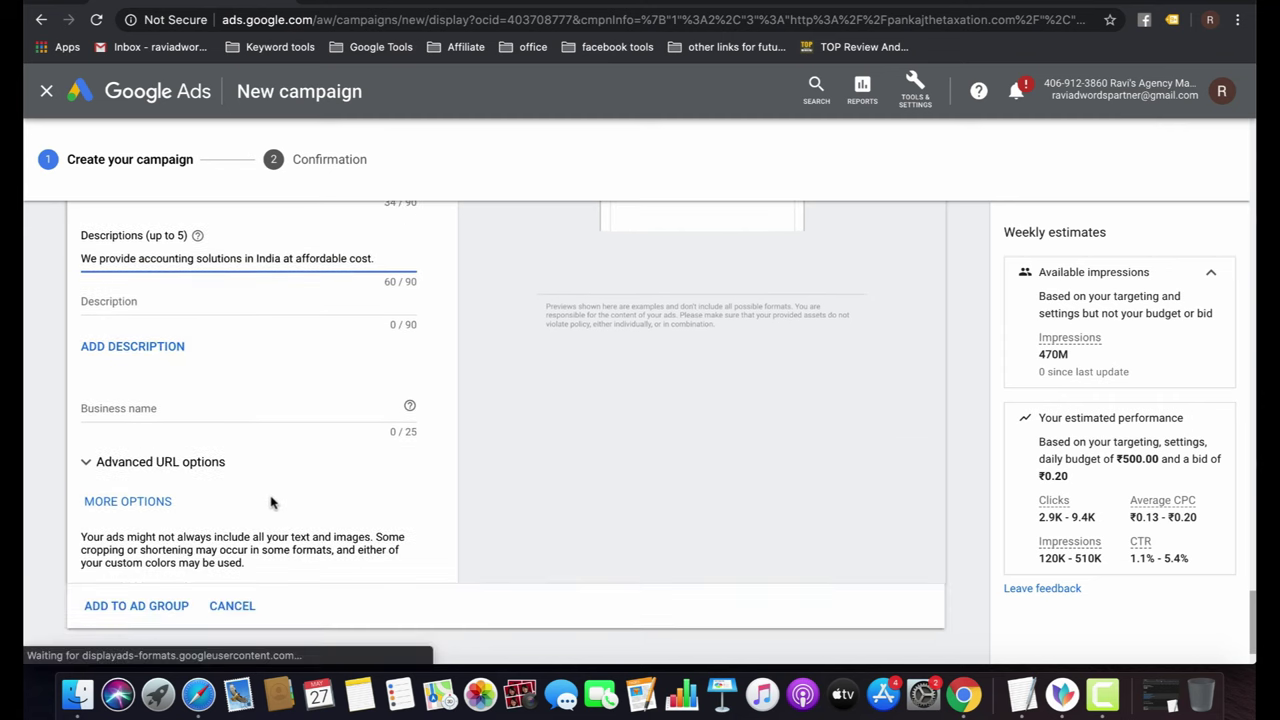
pyautogui.click(163, 401)
pyautogui.write('Pnakj')
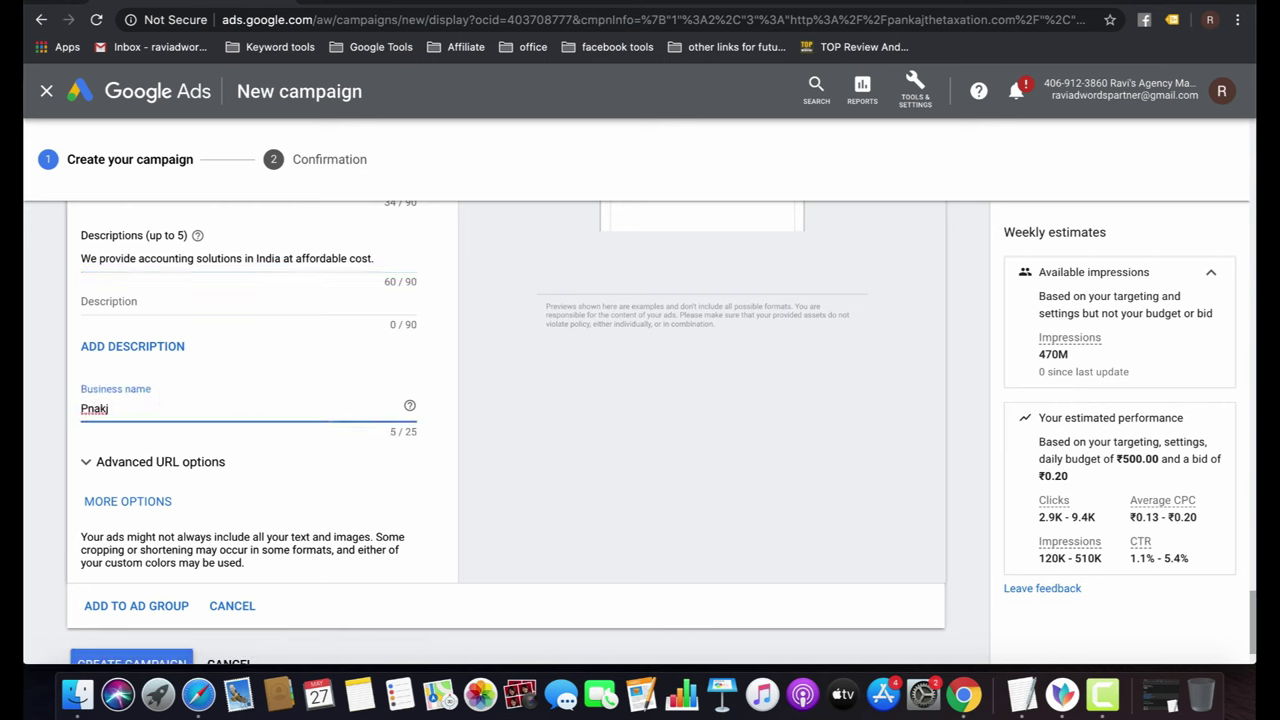
pyautogui.press('super+a')
pyautogui.write('pankaj')
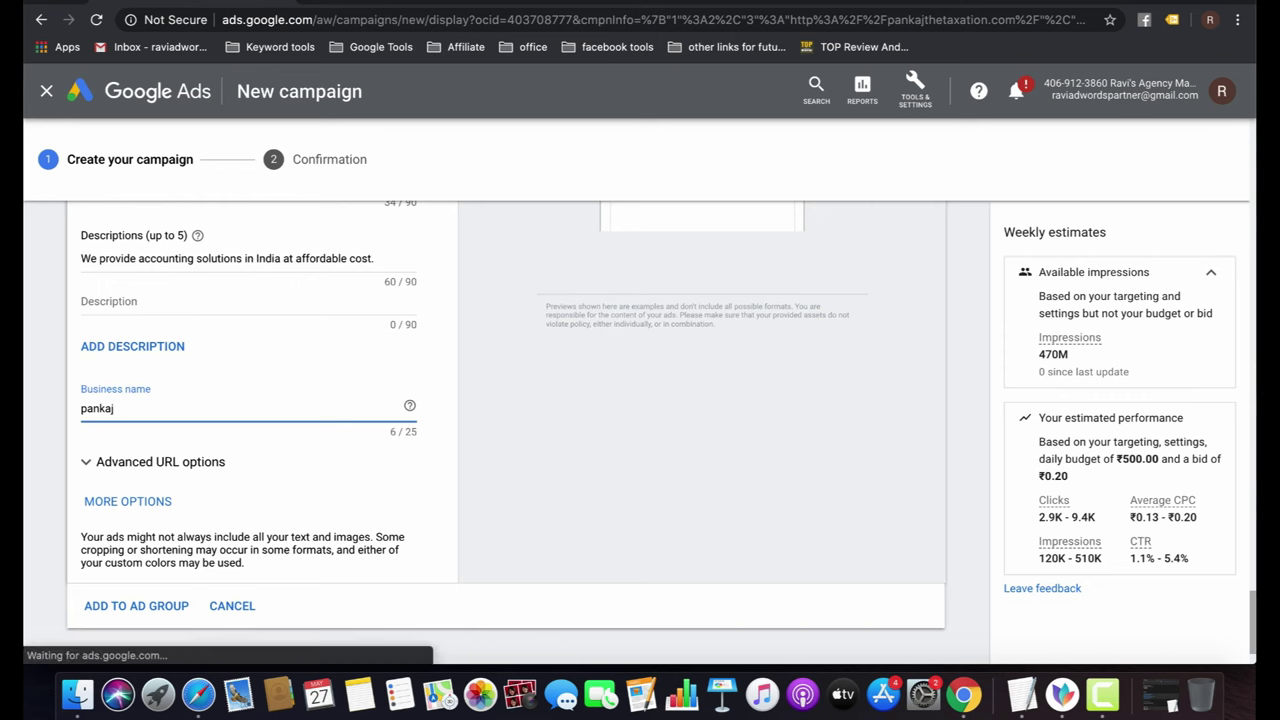
pyautogui.write(' the Tax')
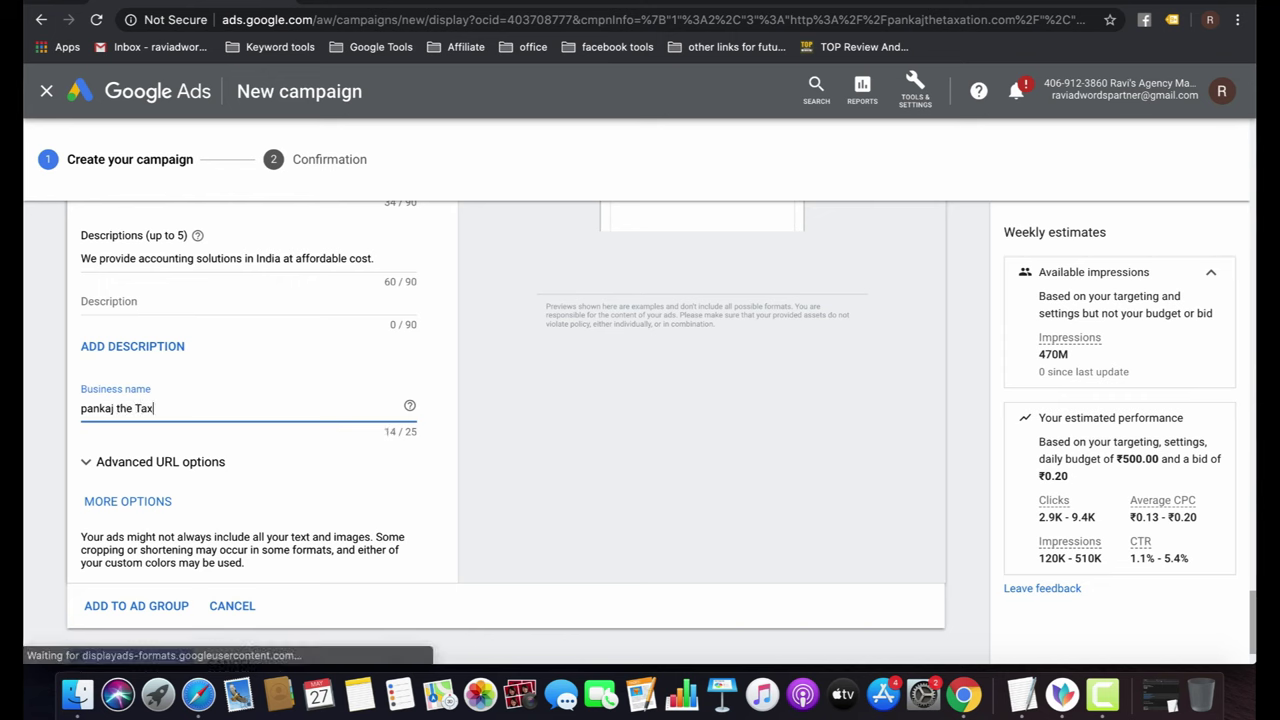
pyautogui.write('atio')
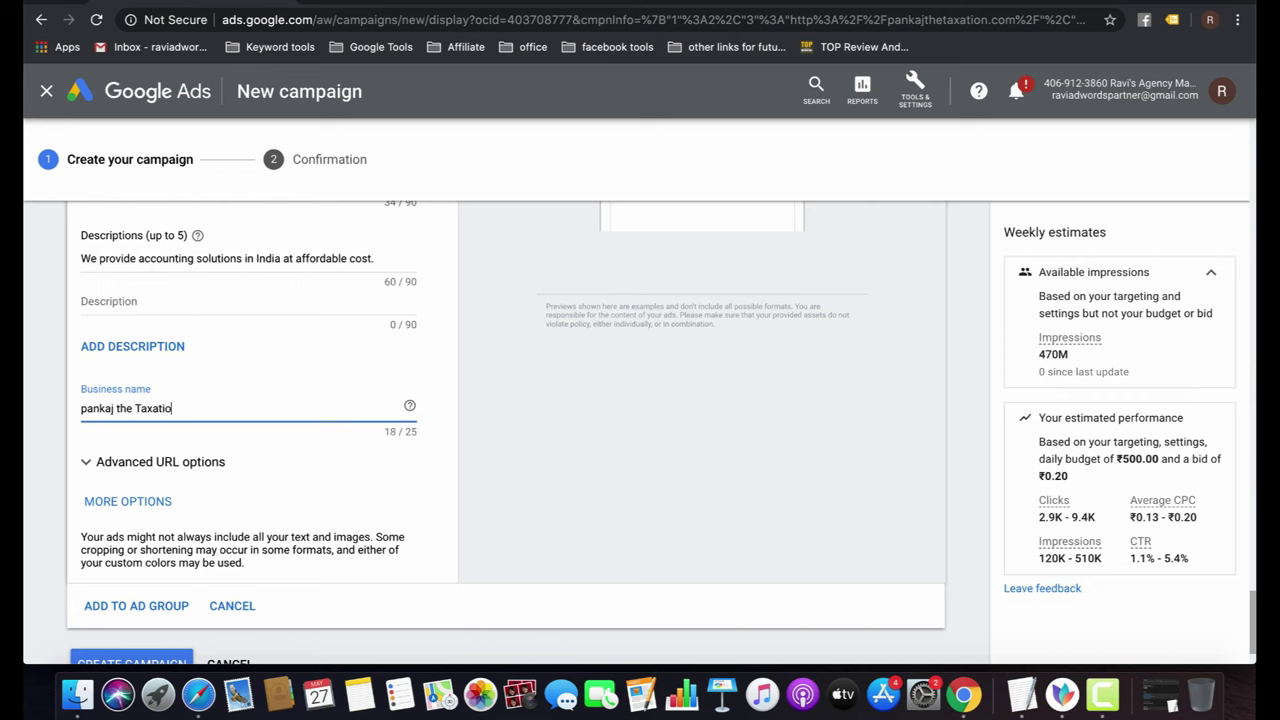
pyautogui.write('n')
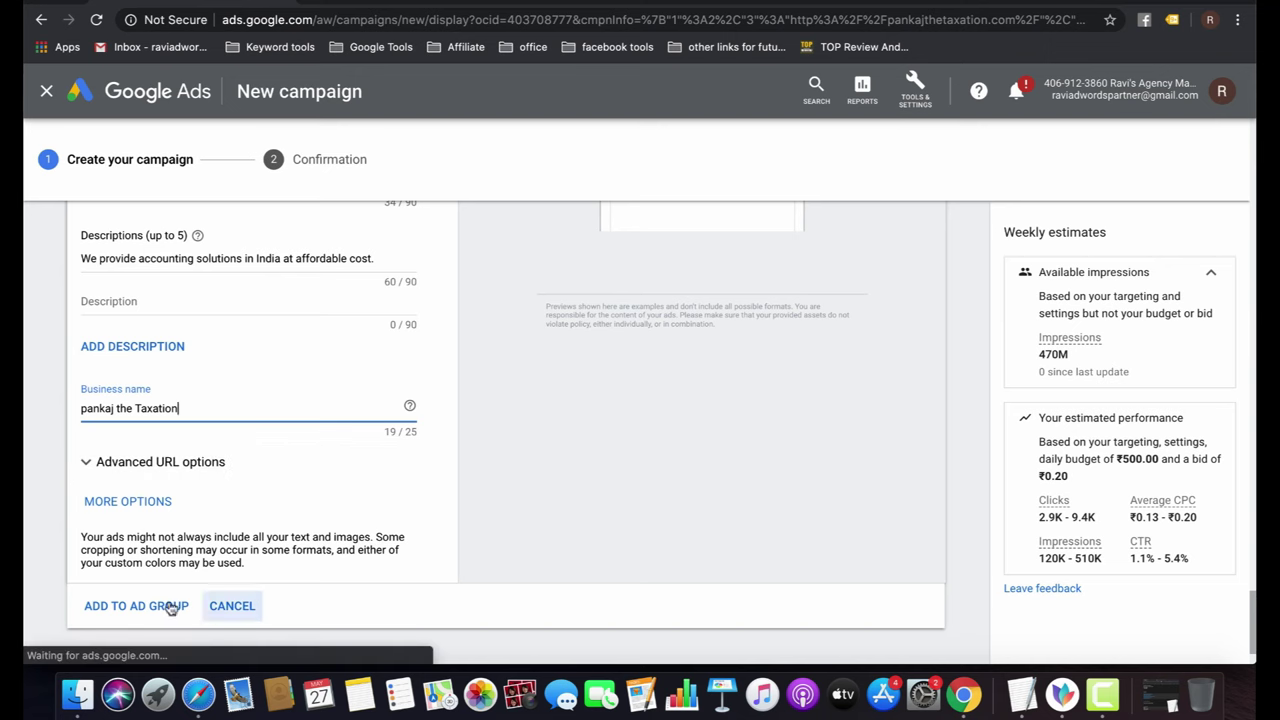
pyautogui.click(146, 607)
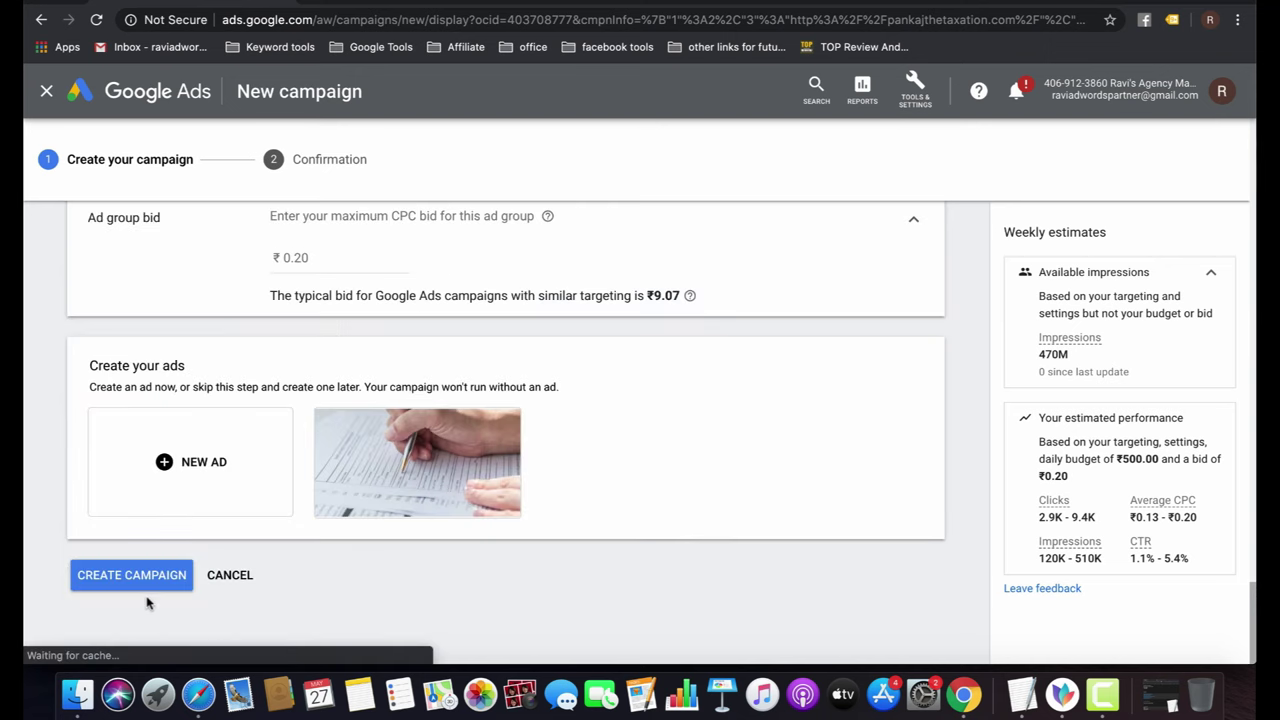
pyautogui.moveTo(477, 470)
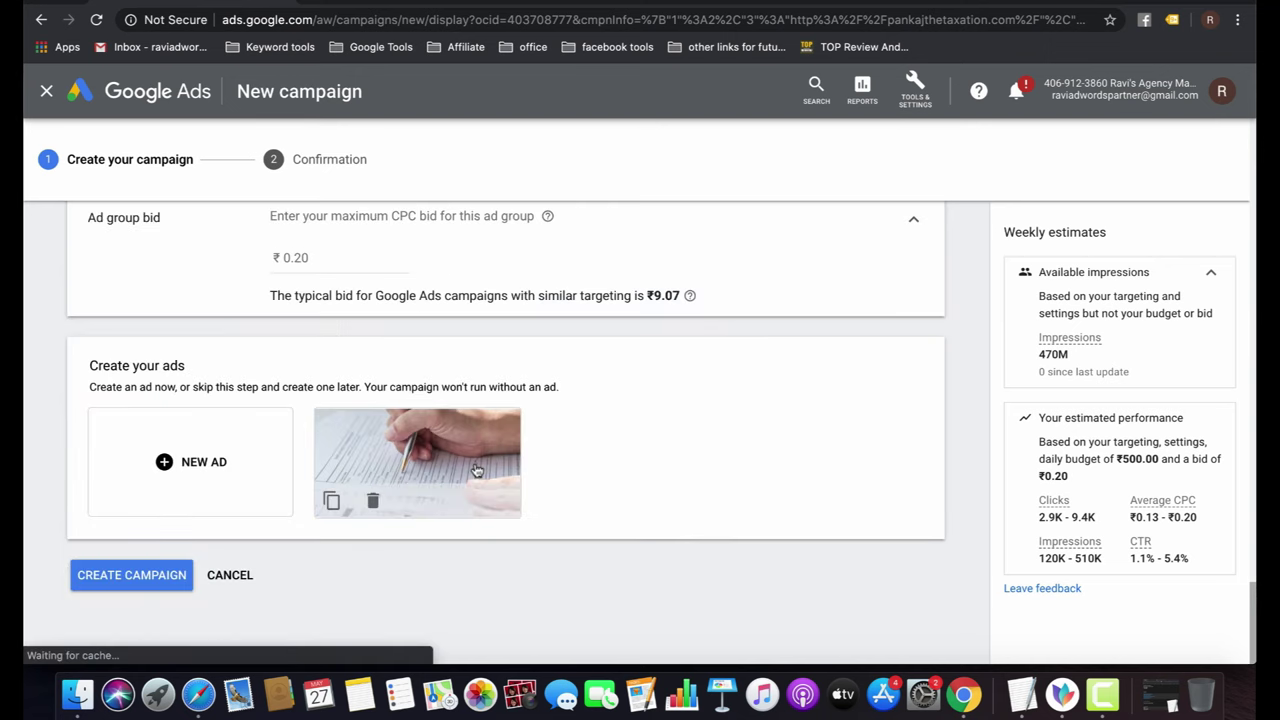
# Create the Display campaign, check its ad group and ad summary, and continue to the campaign.
pyautogui.click(155, 579)
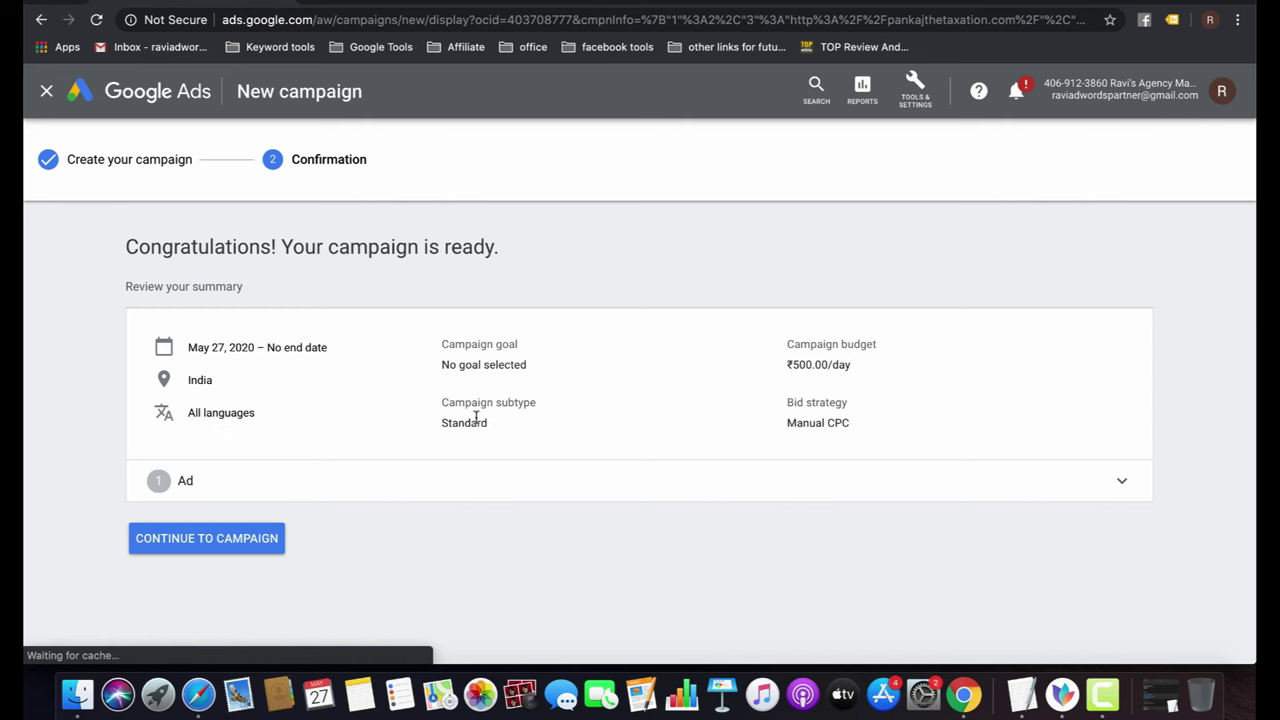
pyautogui.click(1121, 482)
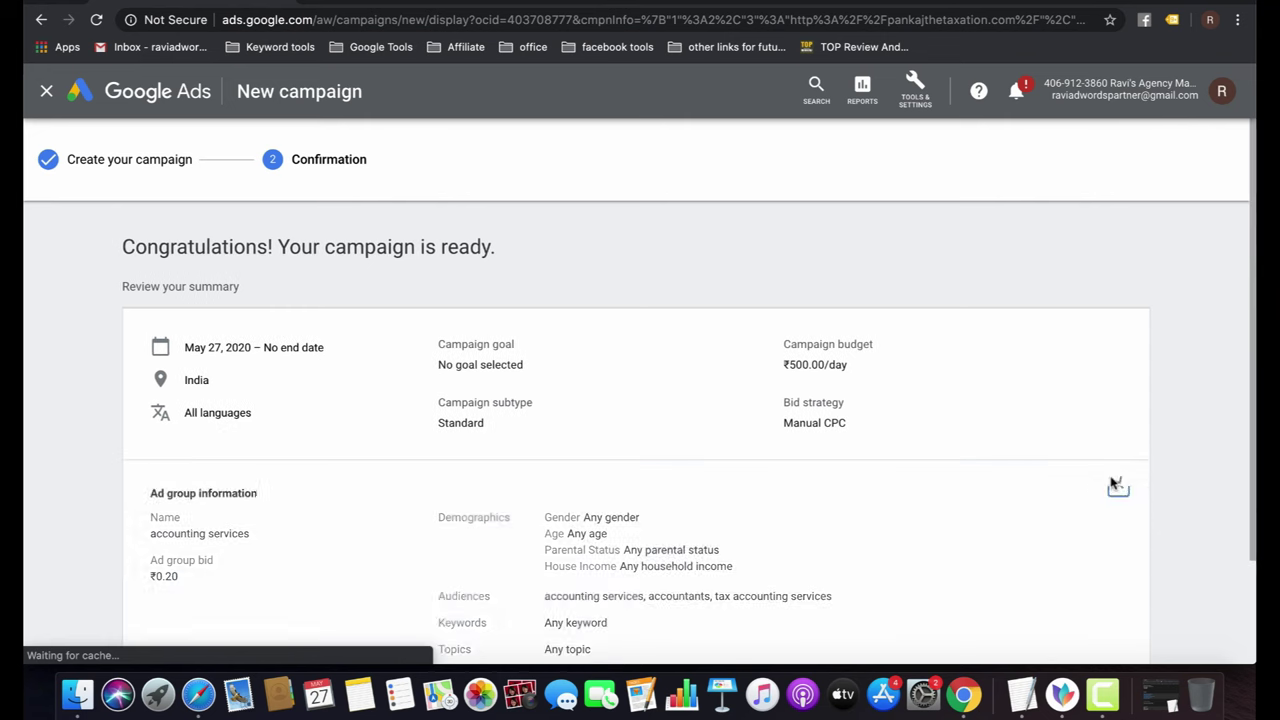
pyautogui.scroll(-3, 660, 394)
pyautogui.scroll(3, 655, 392)
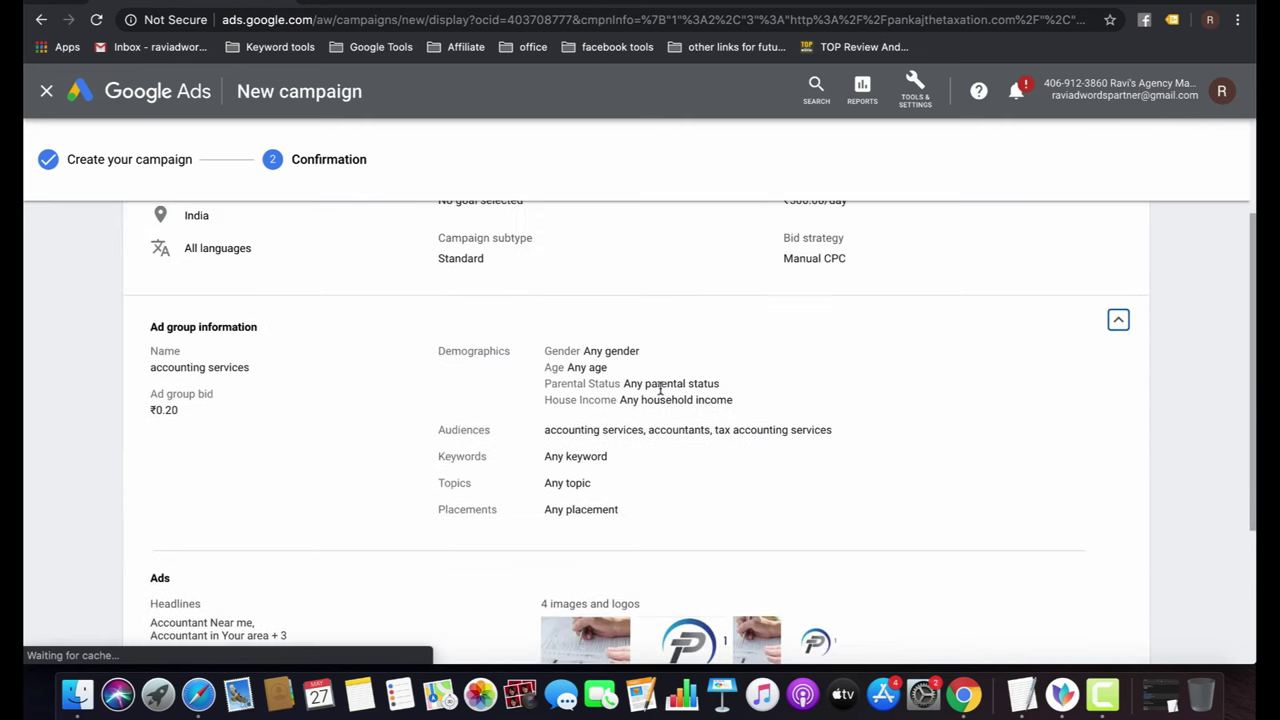
pyautogui.scroll(-5, 630, 480)
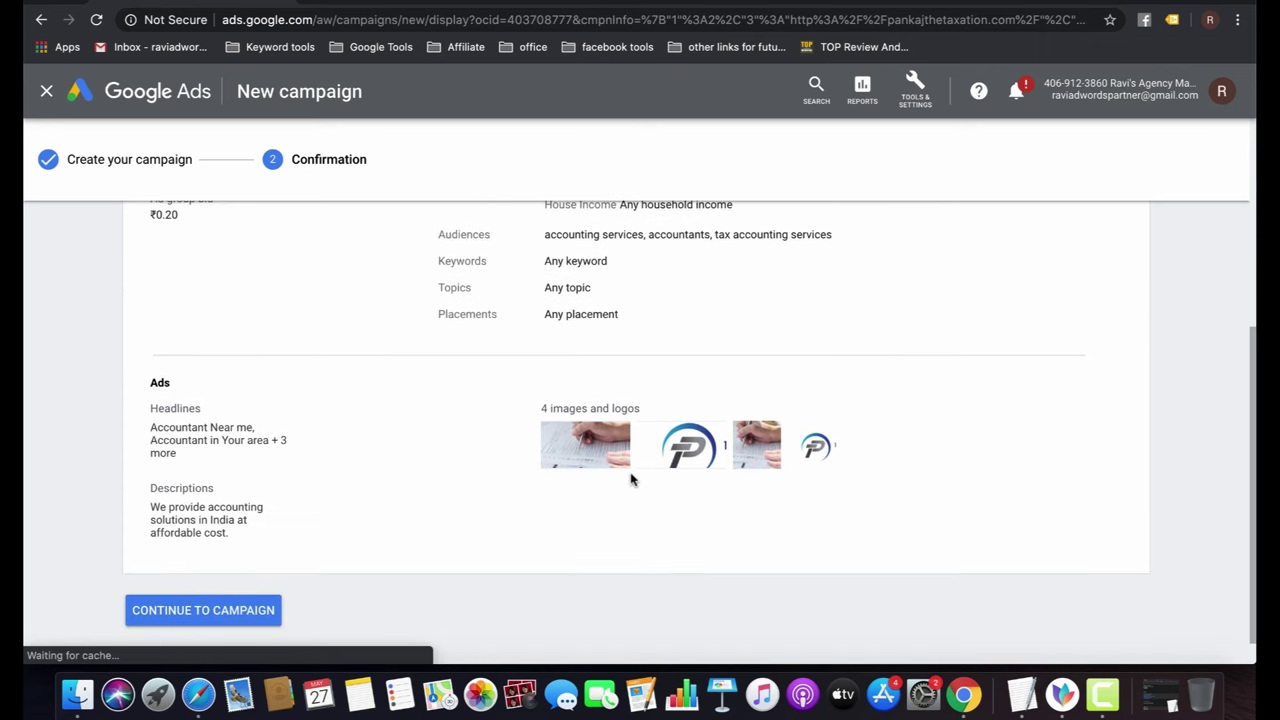
pyautogui.click(223, 576)
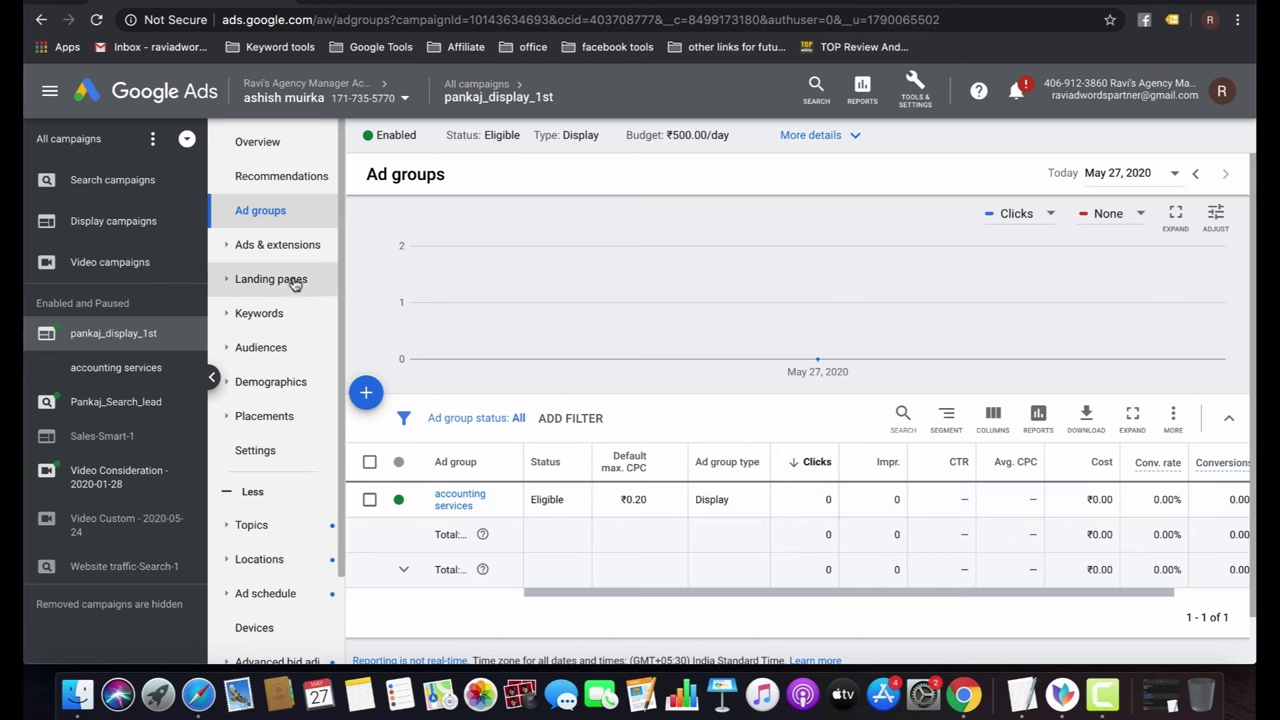
# Enter keywords 'accounting services', 'accountants in delhi' and 'business accountant in india' for the accounting services ad group.
pyautogui.click(280, 322)
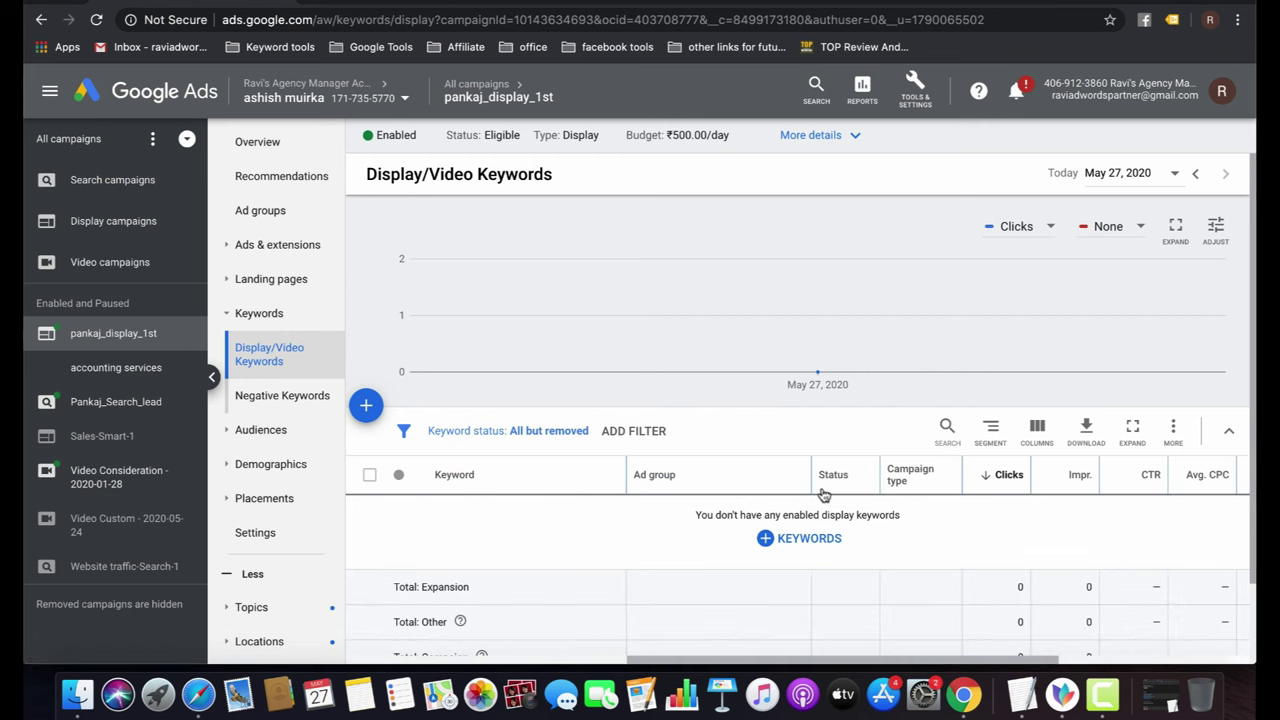
pyautogui.click(812, 540)
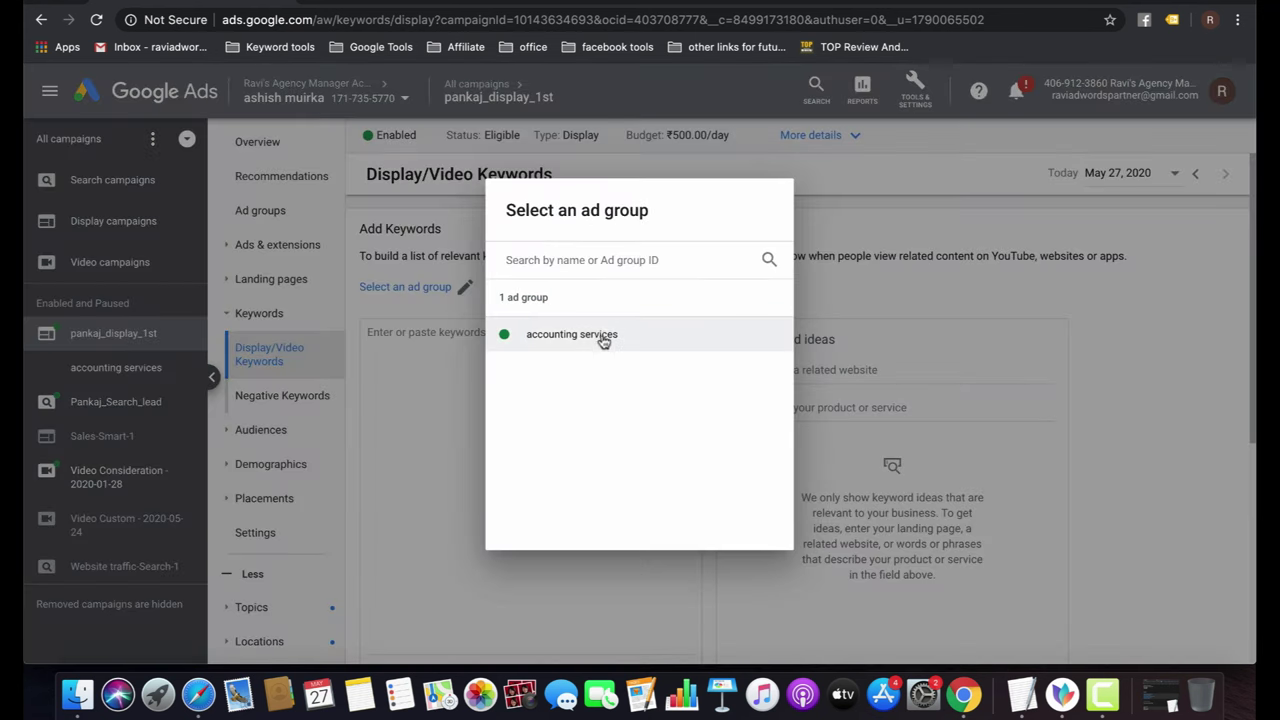
pyautogui.click(602, 337)
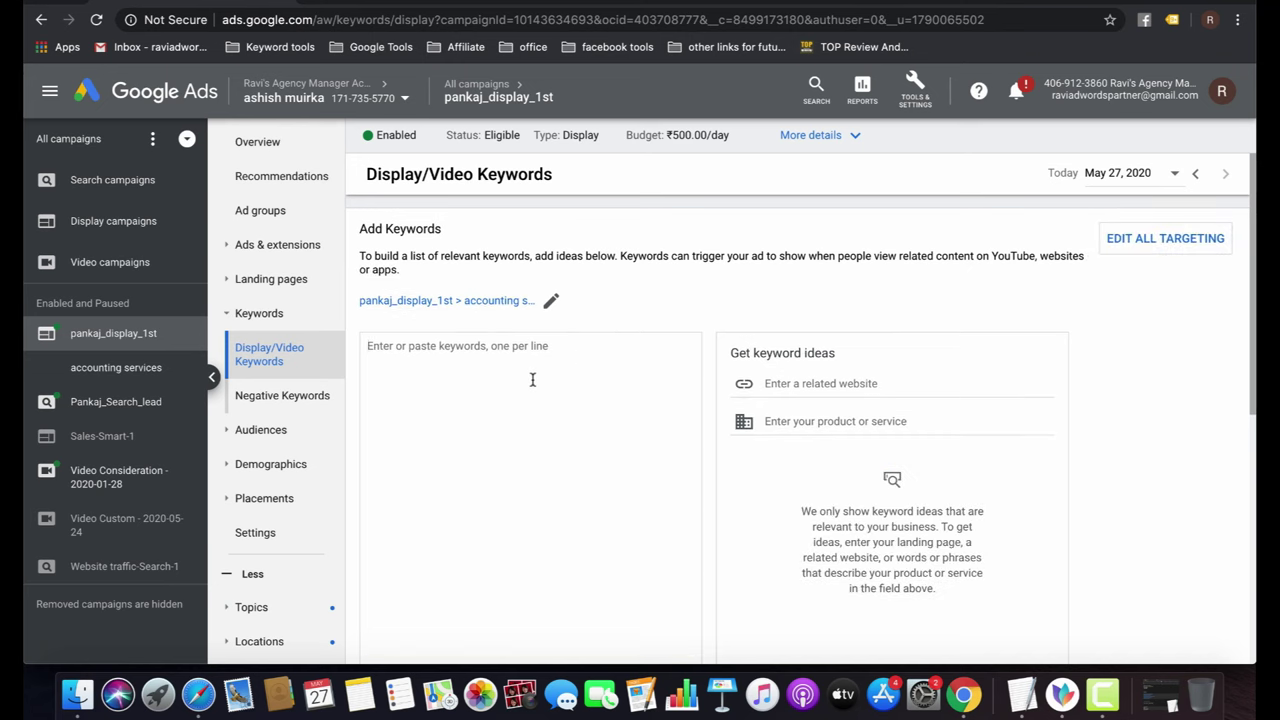
pyautogui.write('a')
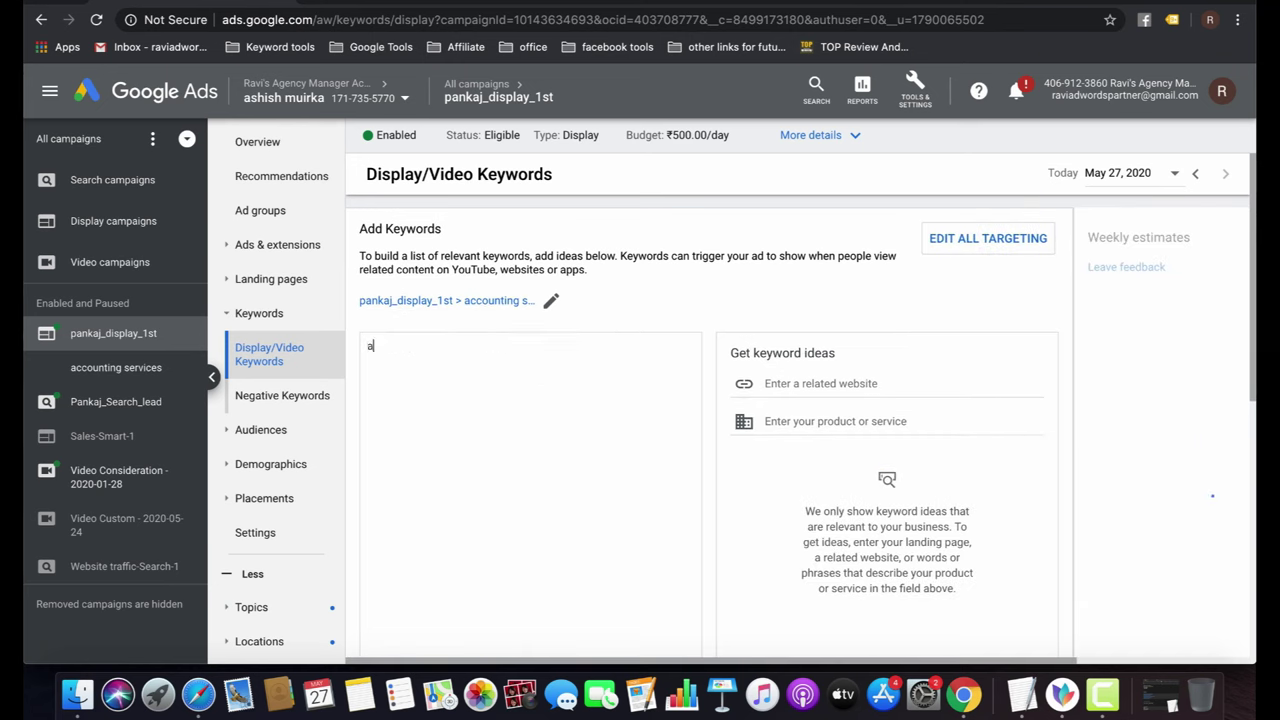
pyautogui.write('ccounting se')
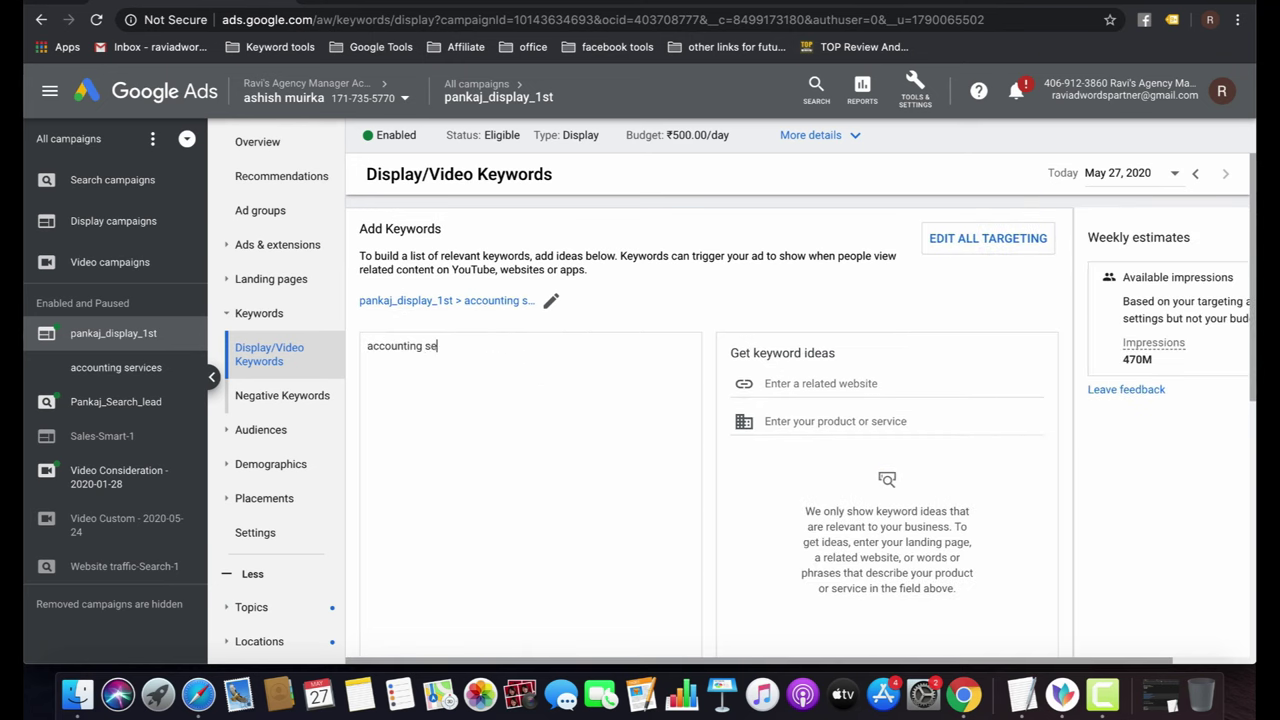
pyautogui.write('rvices')
pyautogui.press('Return')
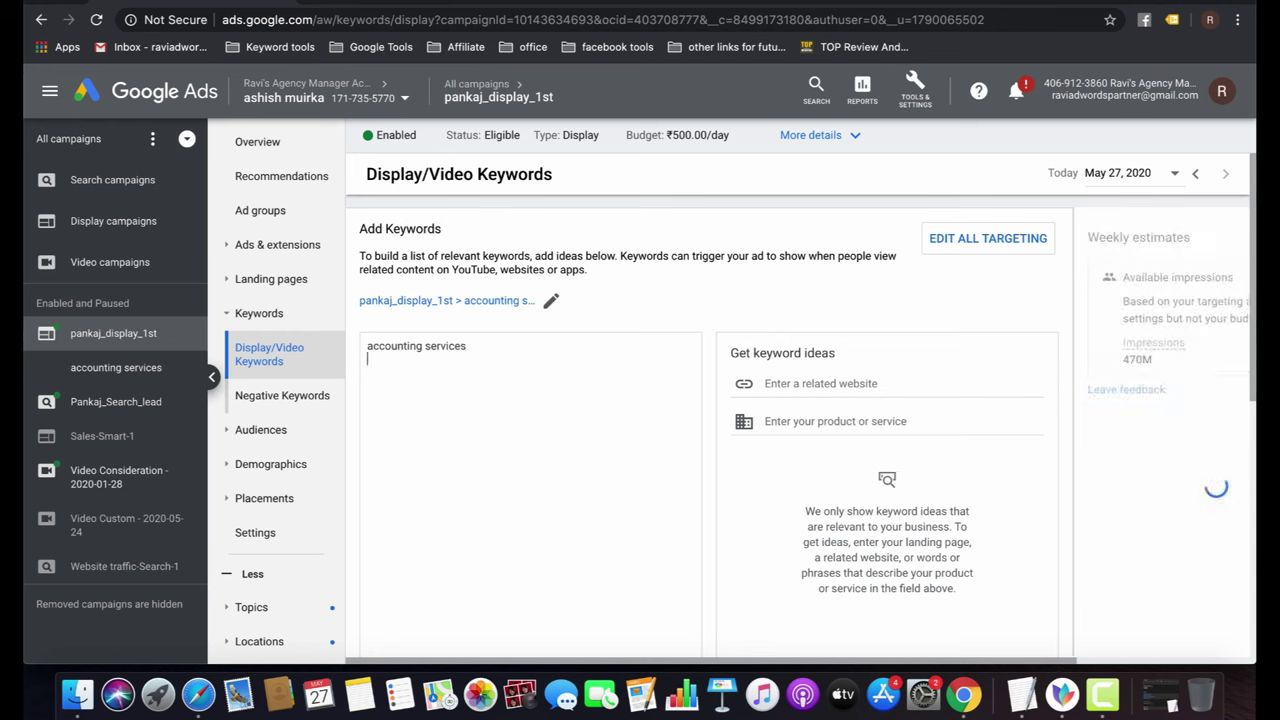
pyautogui.write('accounts in')
pyautogui.press('super+a')
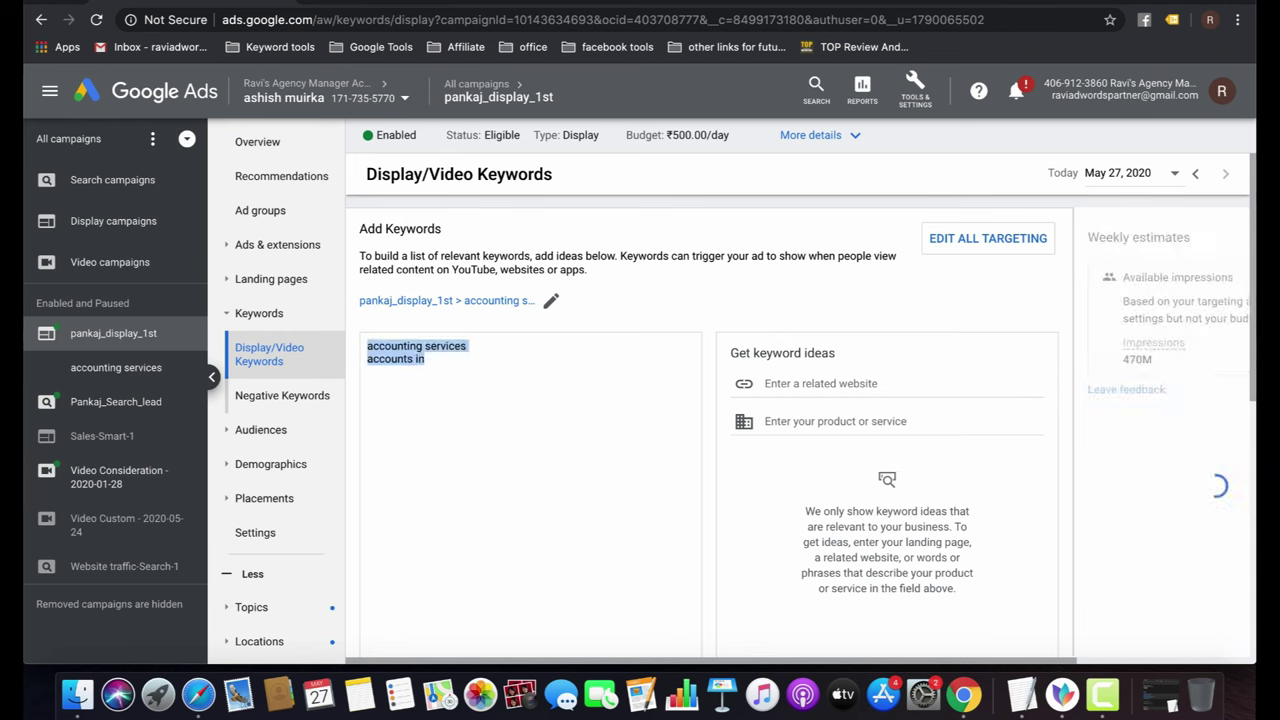
pyautogui.press('Right')
pyautogui.press('BackSpace')
pyautogui.press('BackSpace')
pyautogui.press('BackSpace')
pyautogui.press('BackSpace')
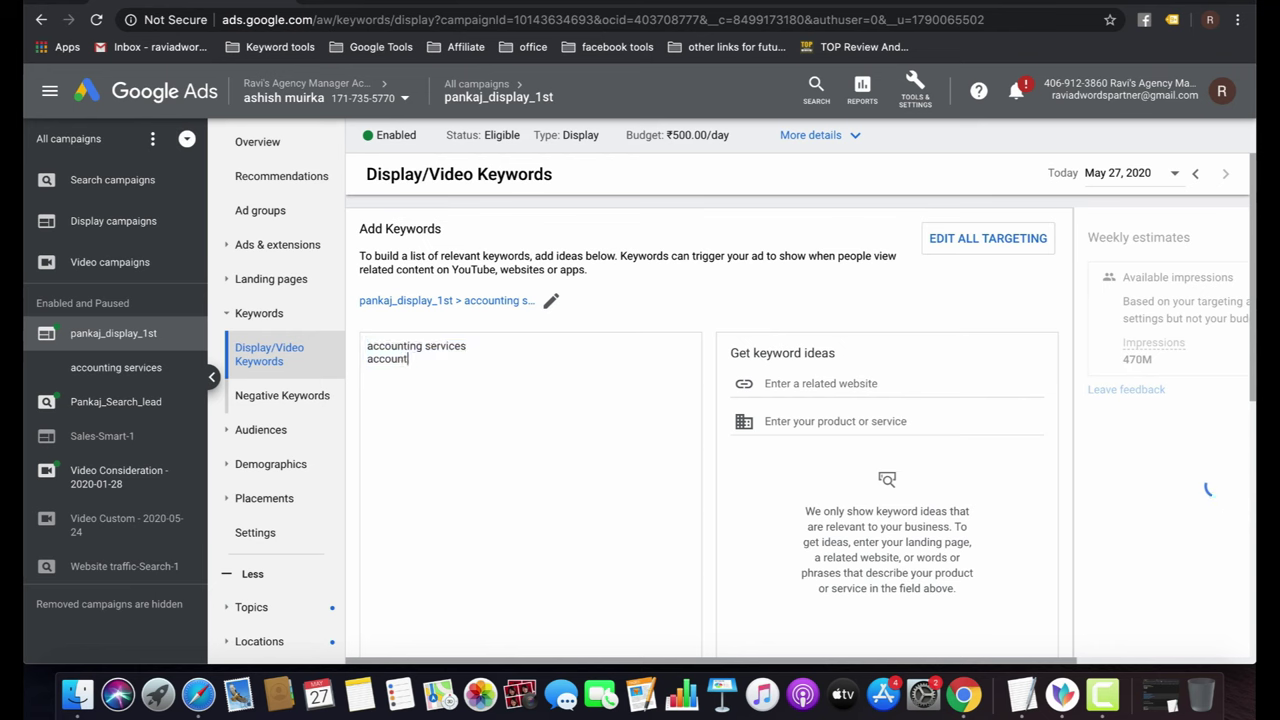
pyautogui.write('ants in delhi')
pyautogui.press('Return')
pyautogui.write('business accou')
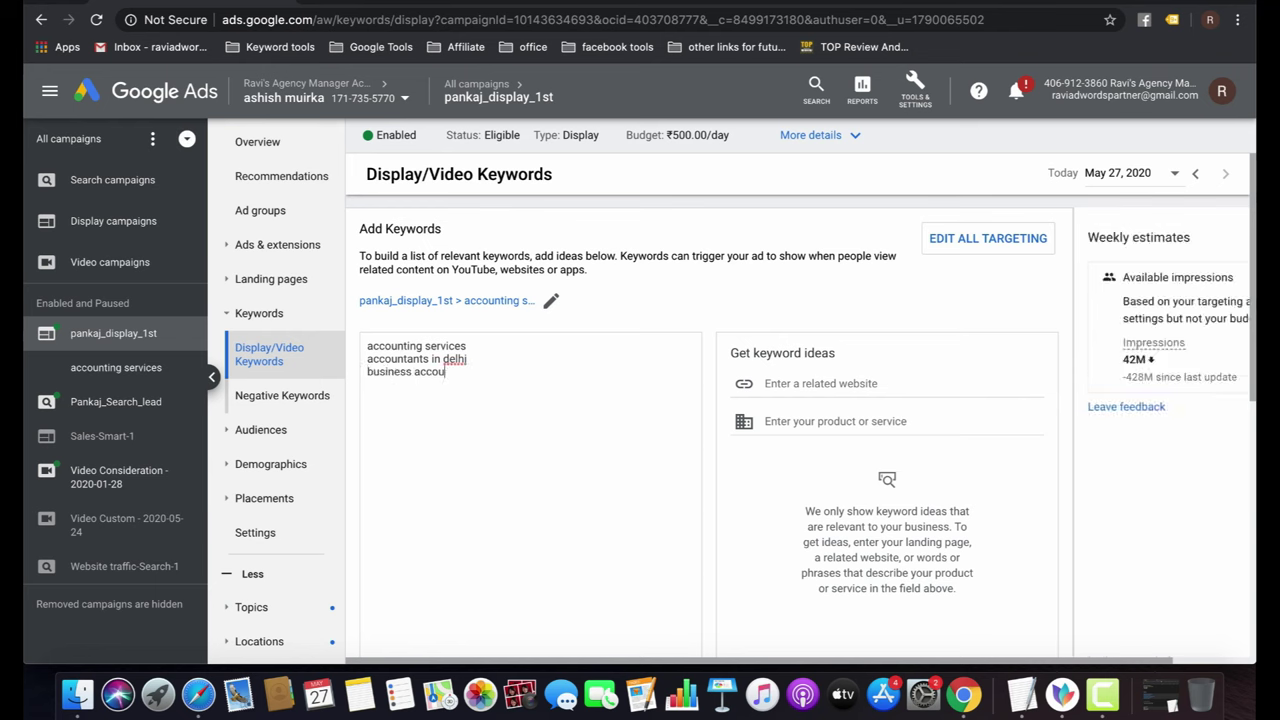
pyautogui.write('ntant in india')
# Choose the Content keyword setting so ads show only on related content, and save the keywords.
pyautogui.scroll(-5, 655, 499)
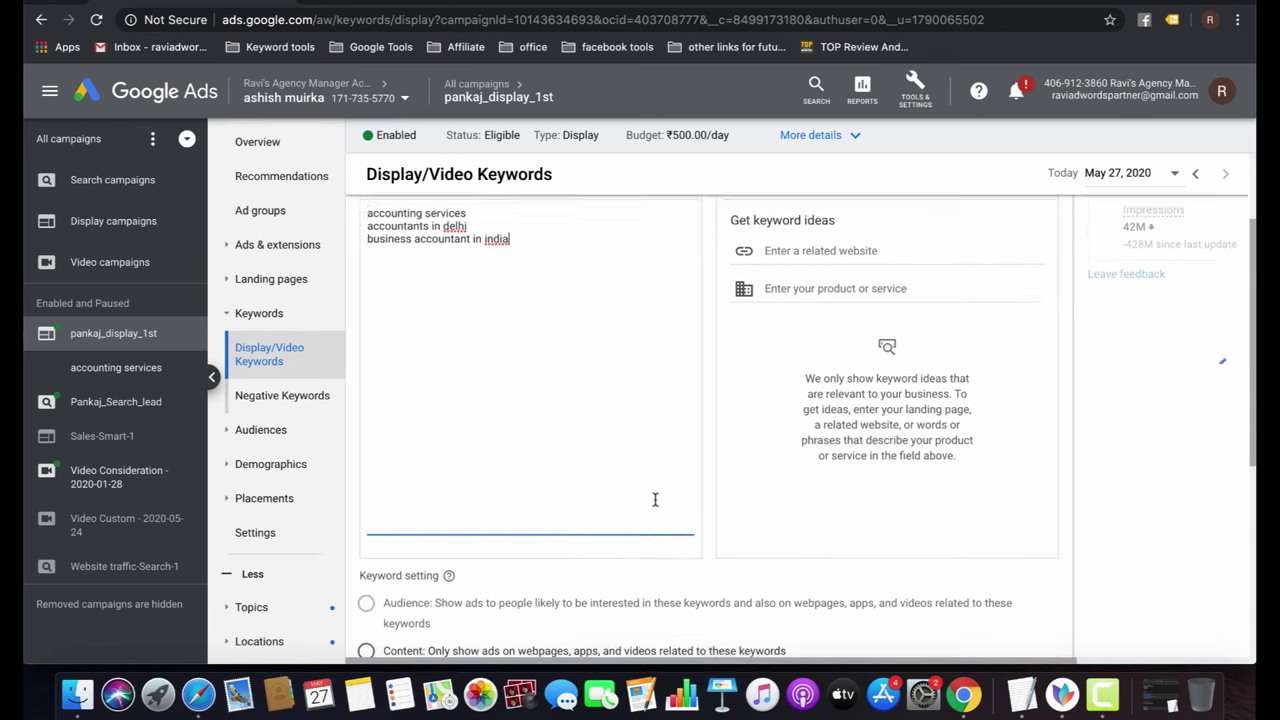
pyautogui.scroll(-2, 575, 484)
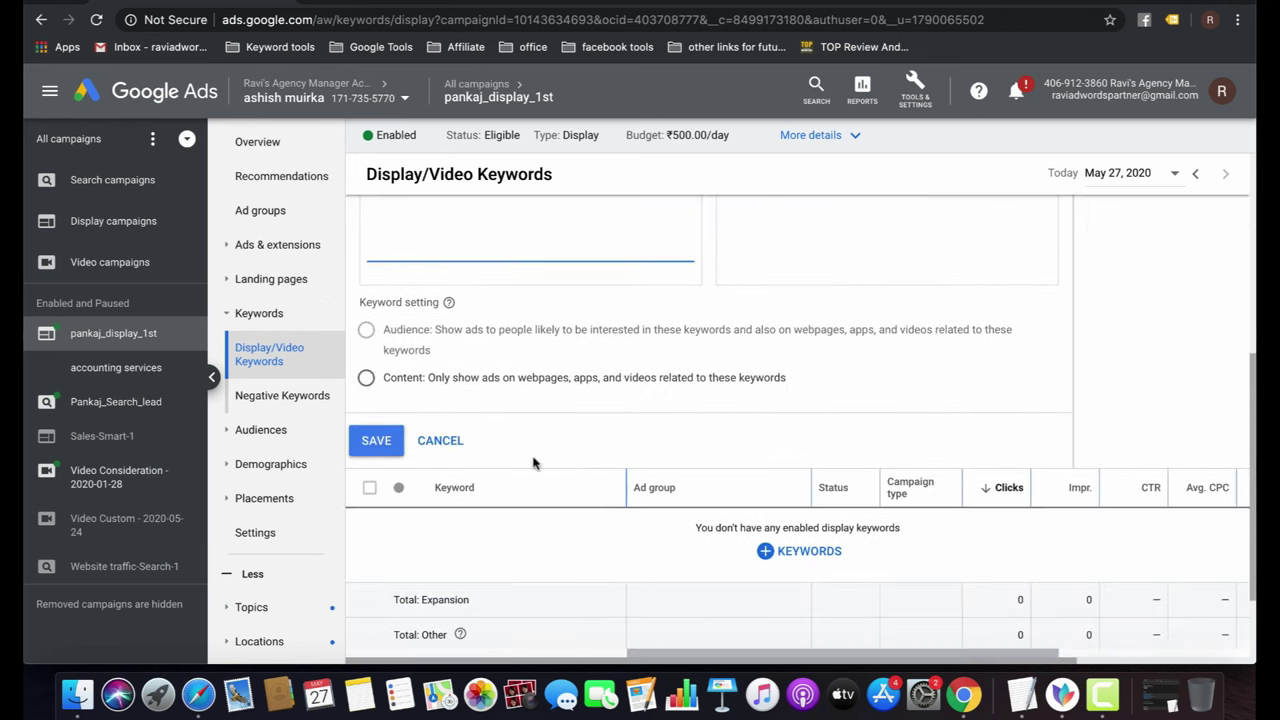
pyautogui.click(369, 380)
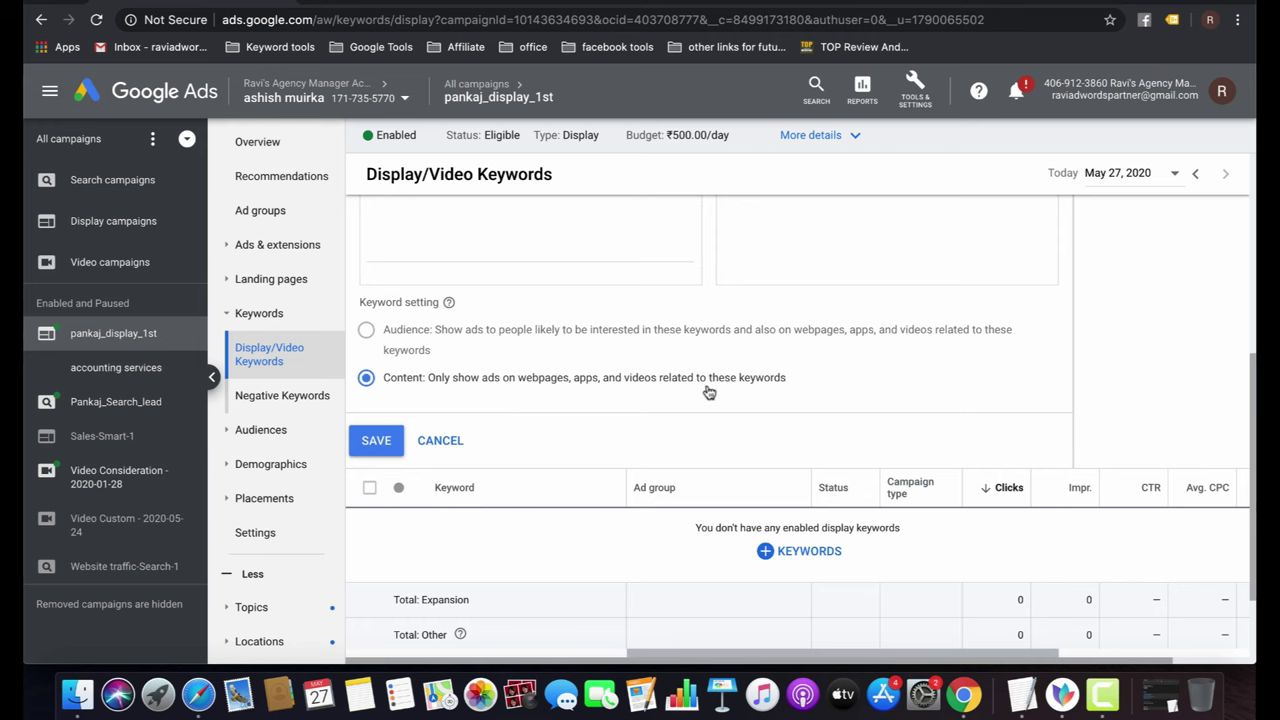
pyautogui.scroll(5, 708, 392)
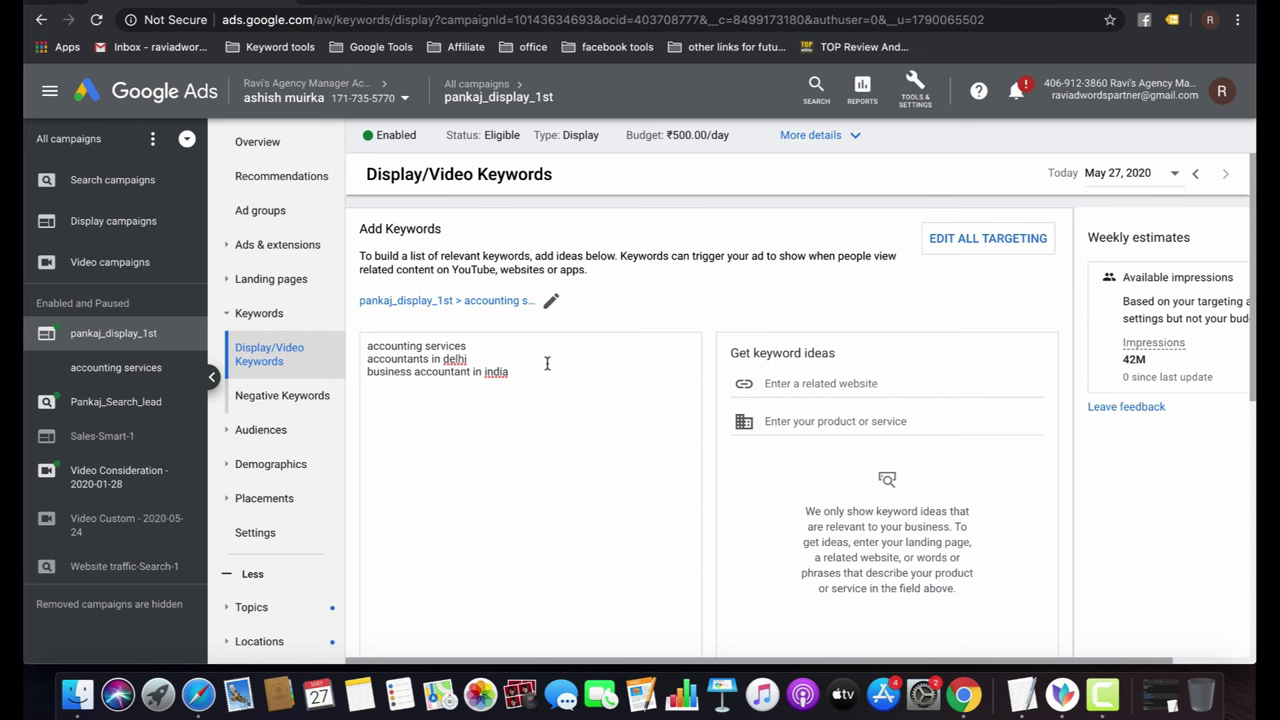
pyautogui.scroll(-5, 543, 363)
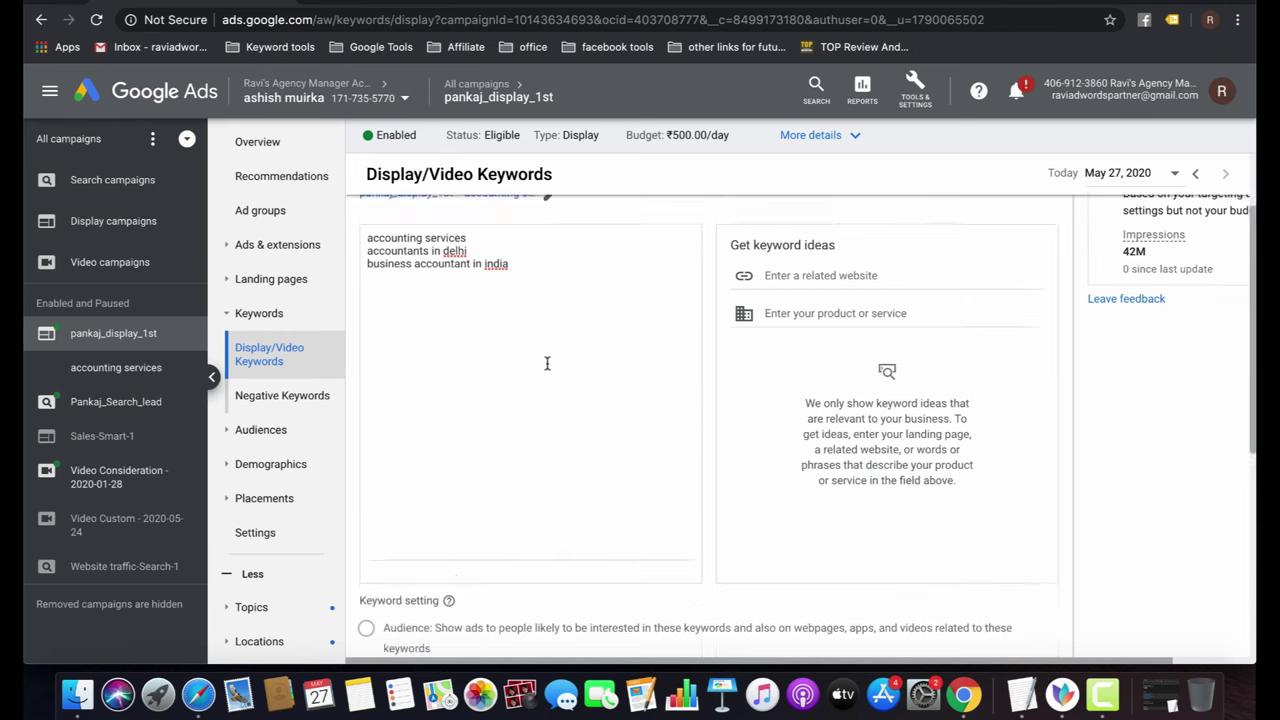
pyautogui.click(375, 513)
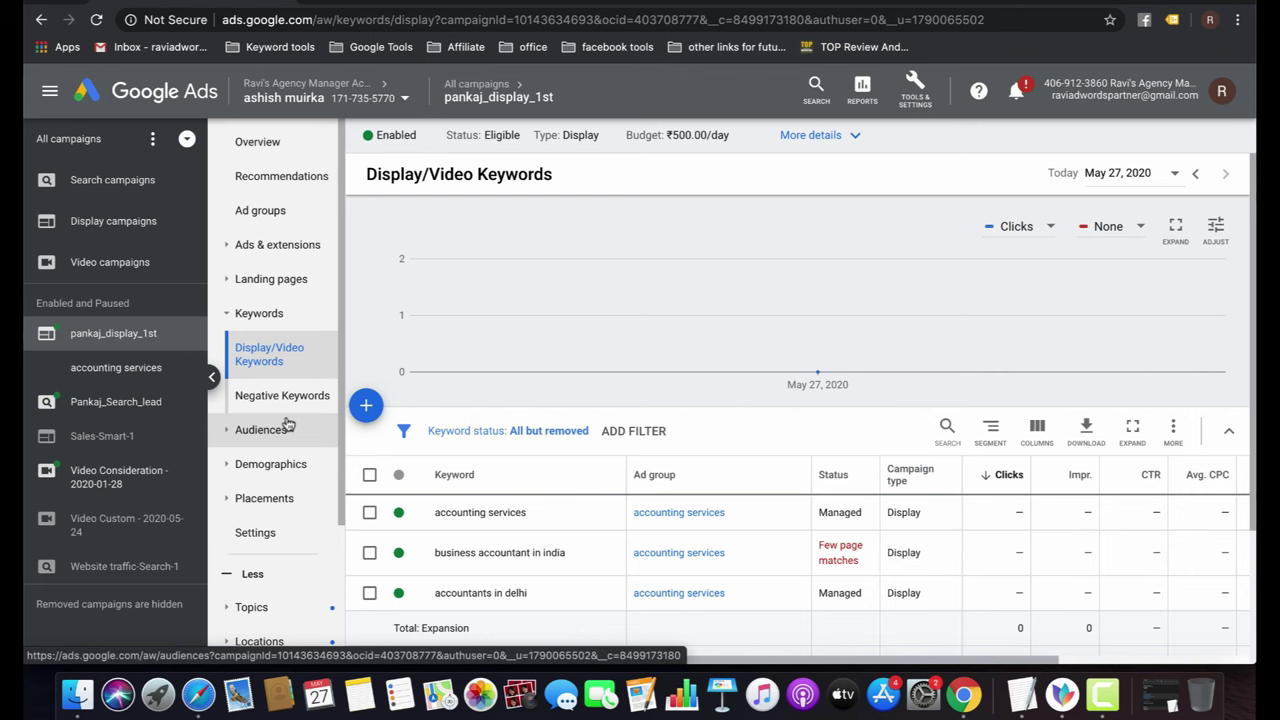
# Open the campaign's Placements 'Where ads showed' report.
pyautogui.click(284, 499)
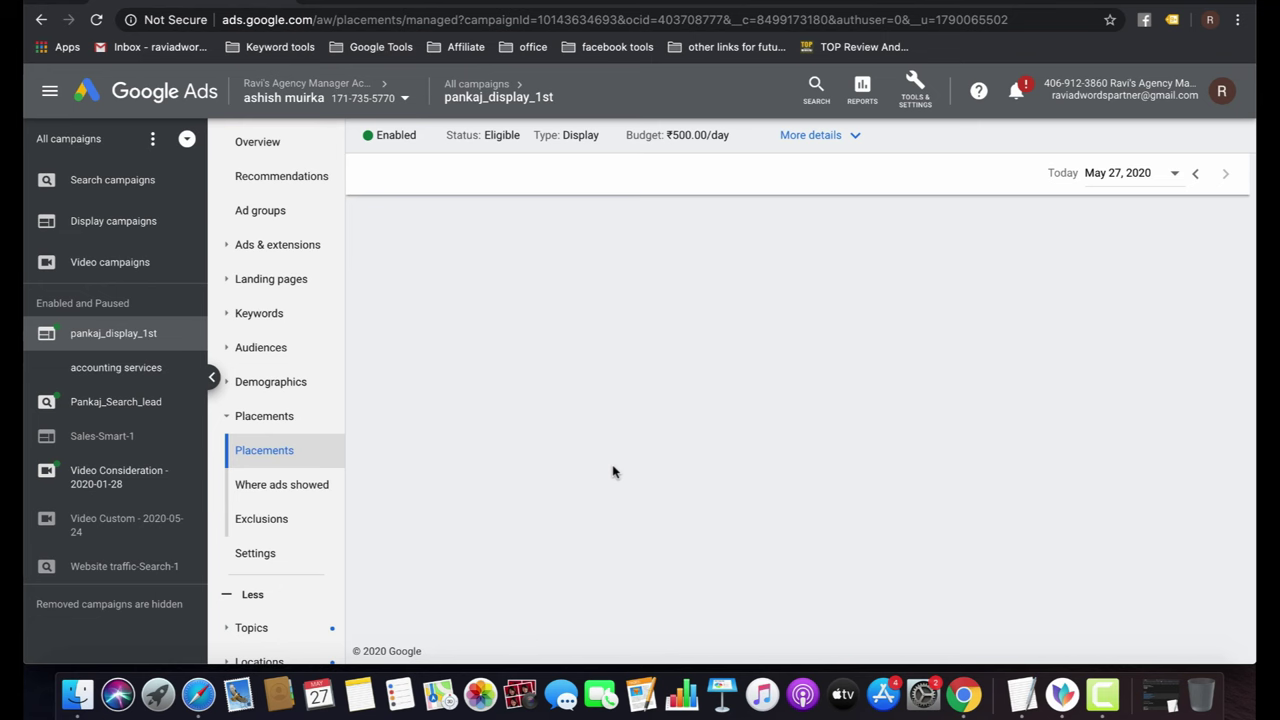
pyautogui.click(295, 488)
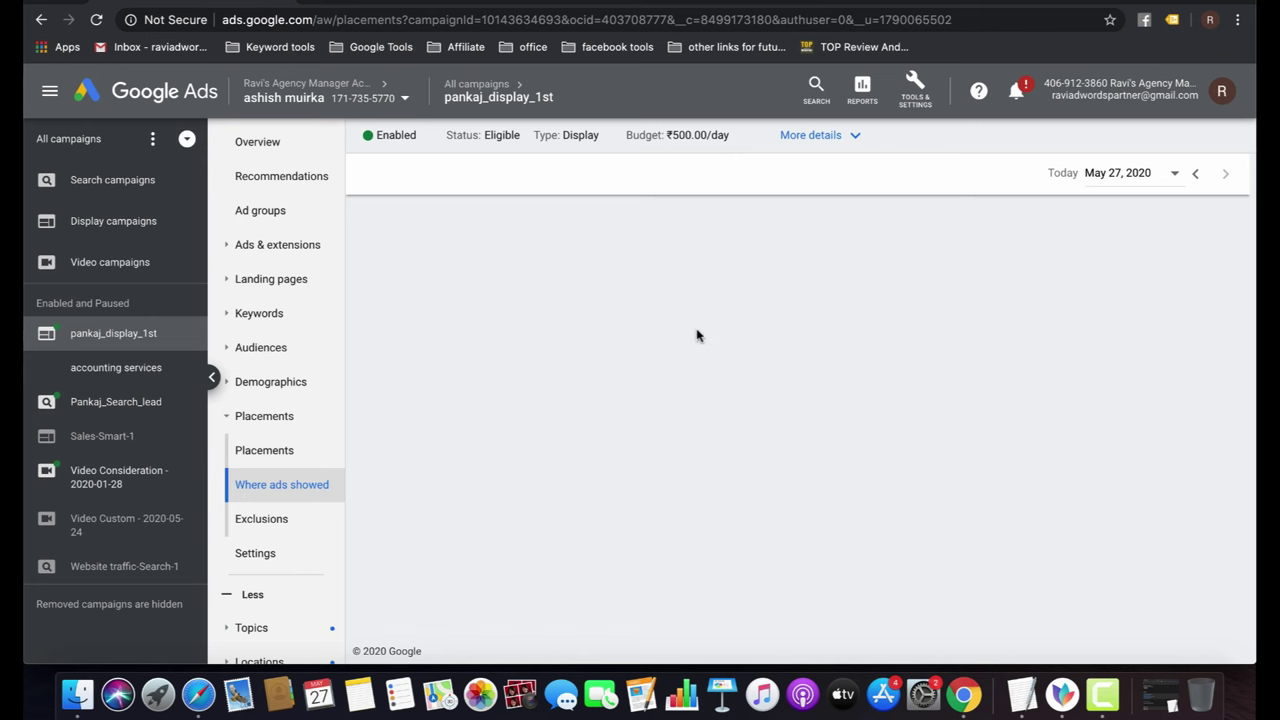
# In the Age demographics, exclude 18 - 24, 65+ and 55 - 64 from the accounting services ad group.
pyautogui.click(265, 385)
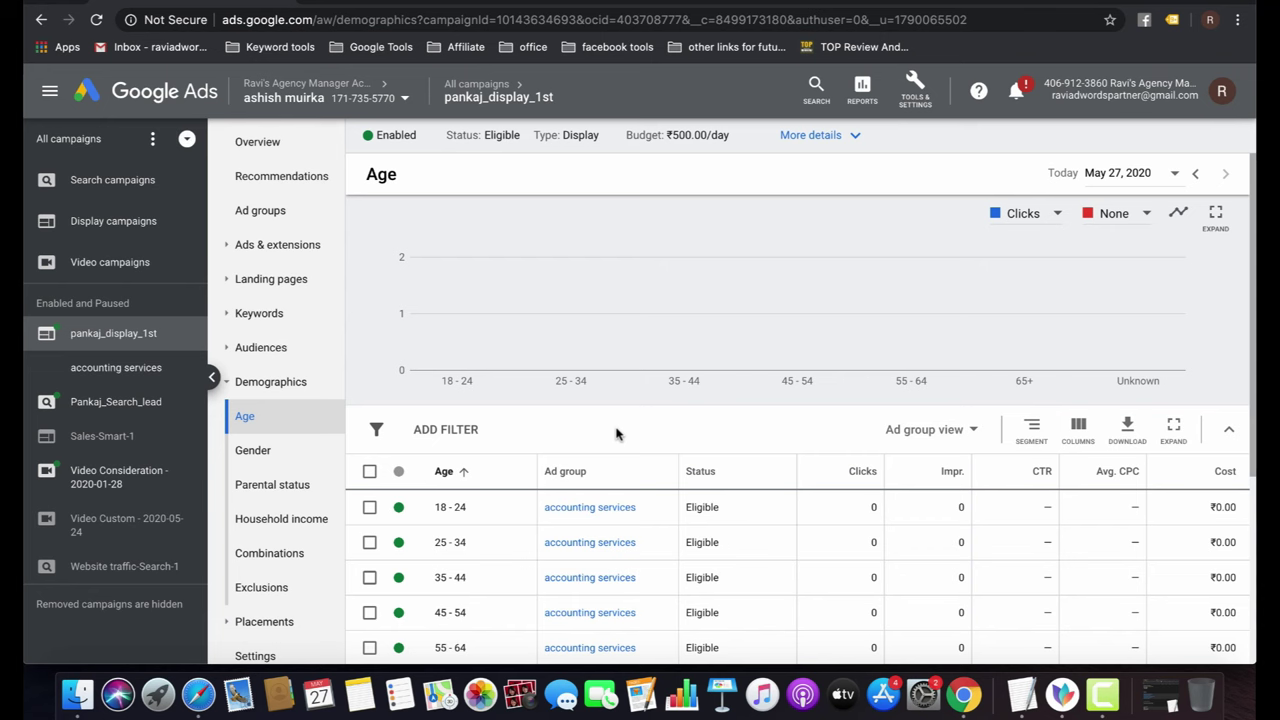
pyautogui.scroll(-3, 616, 433)
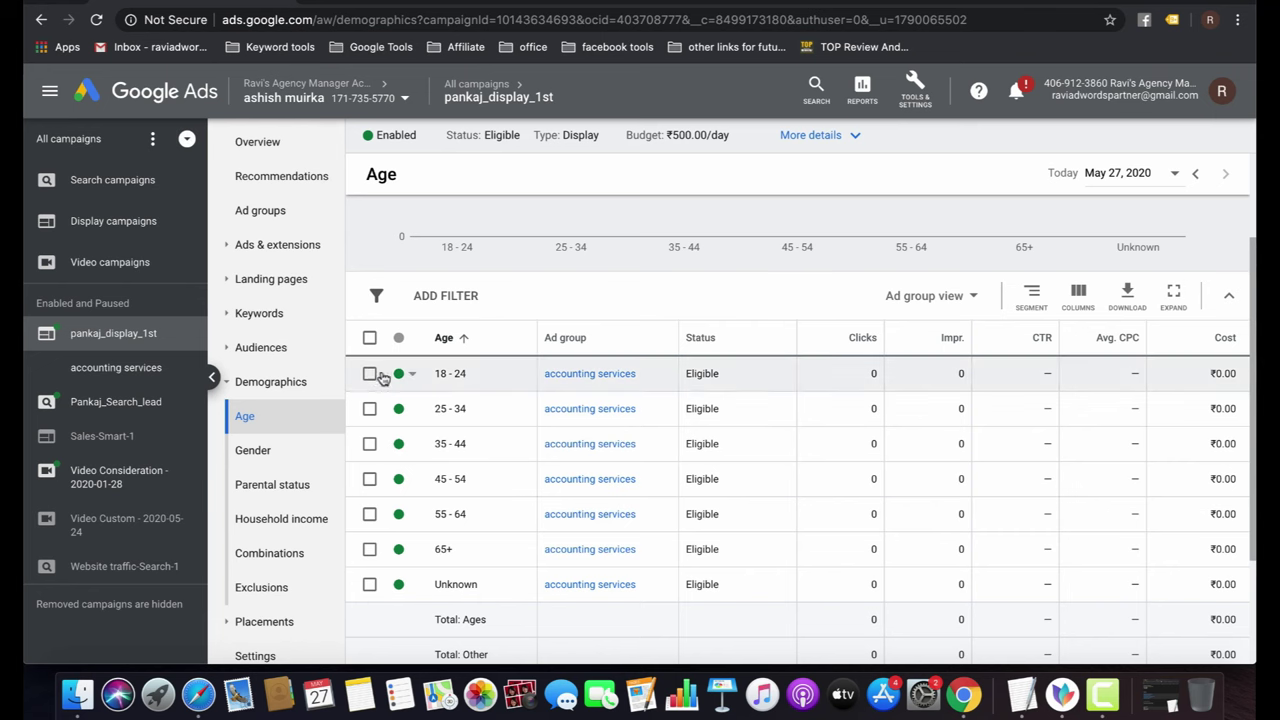
pyautogui.click(399, 374)
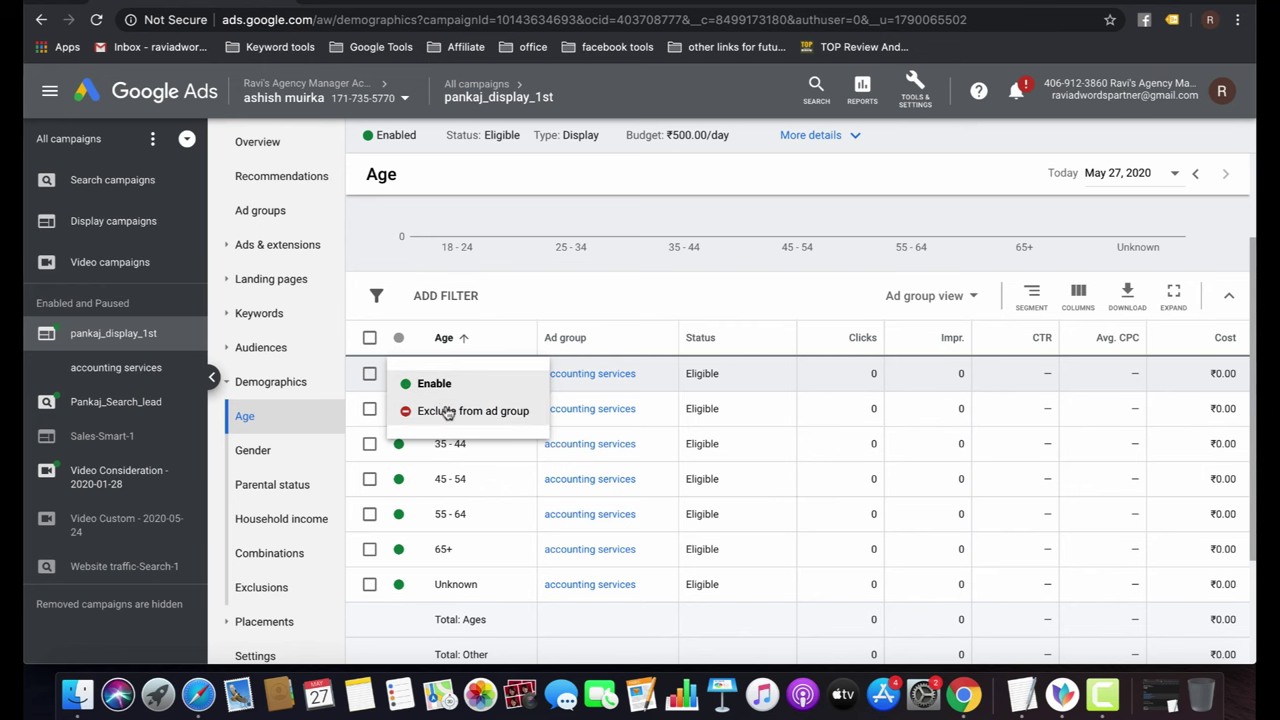
pyautogui.click(446, 411)
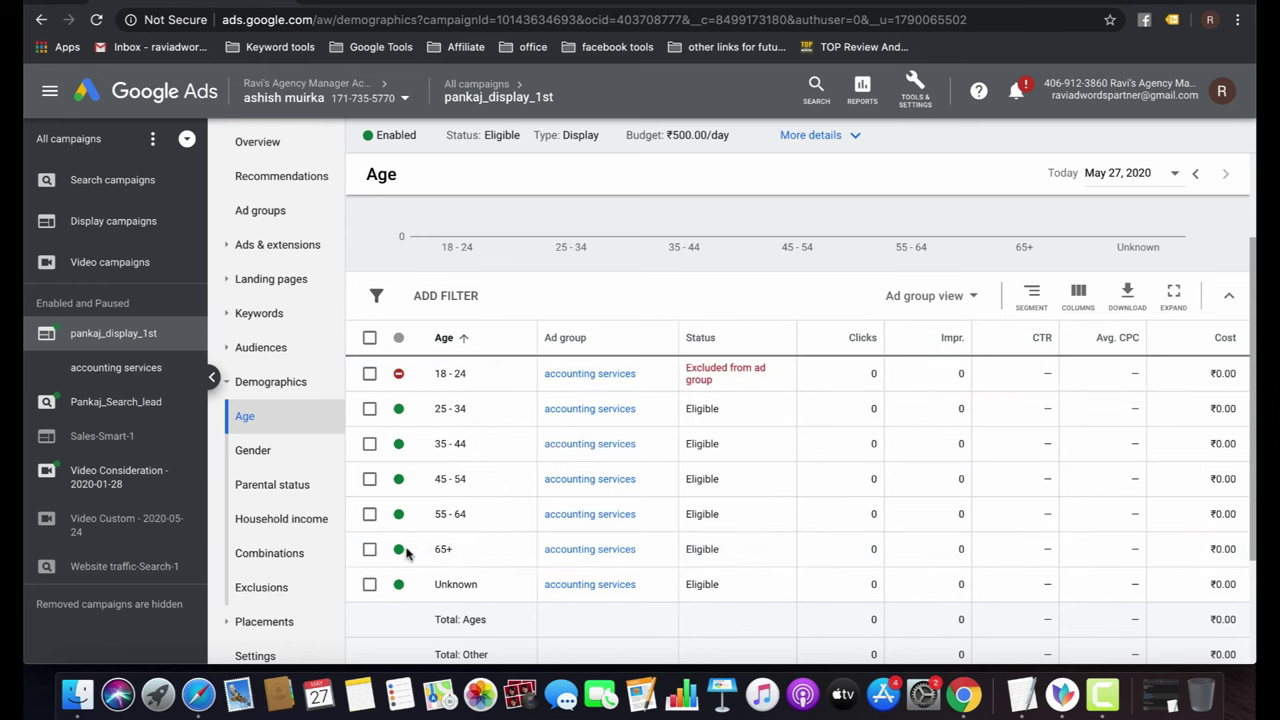
pyautogui.click(398, 550)
pyautogui.click(428, 587)
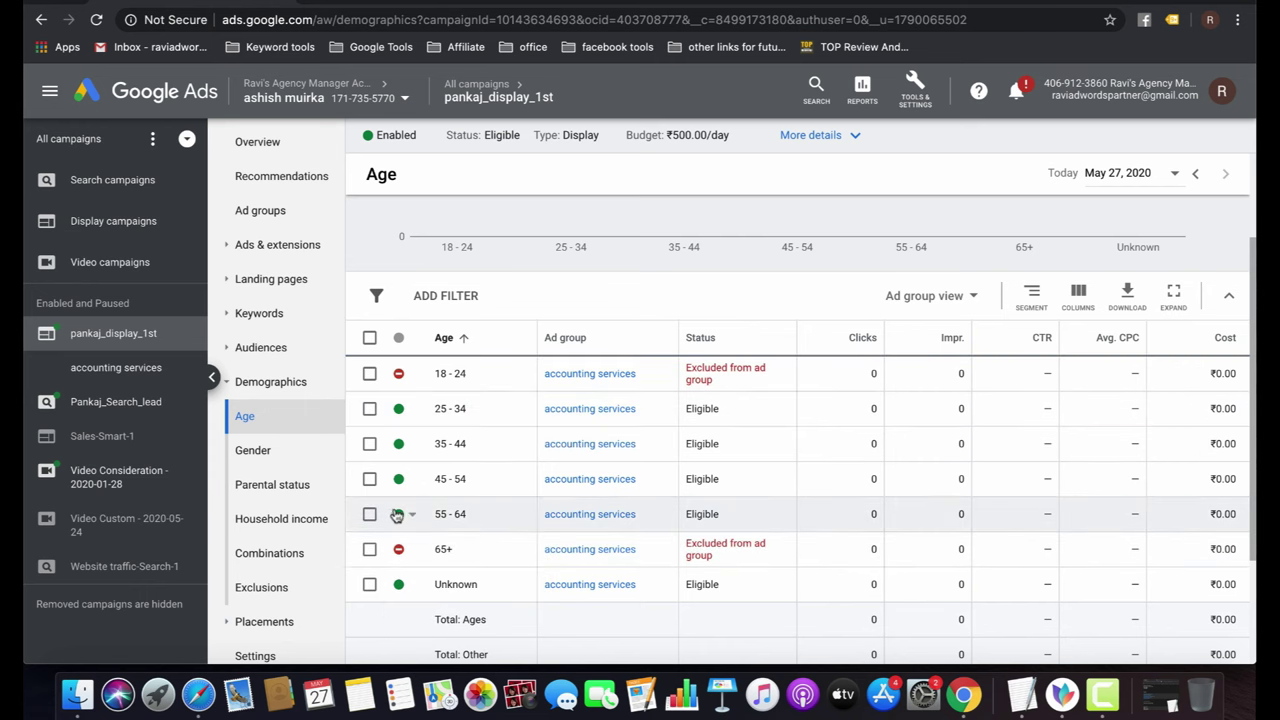
pyautogui.click(399, 514)
pyautogui.click(425, 552)
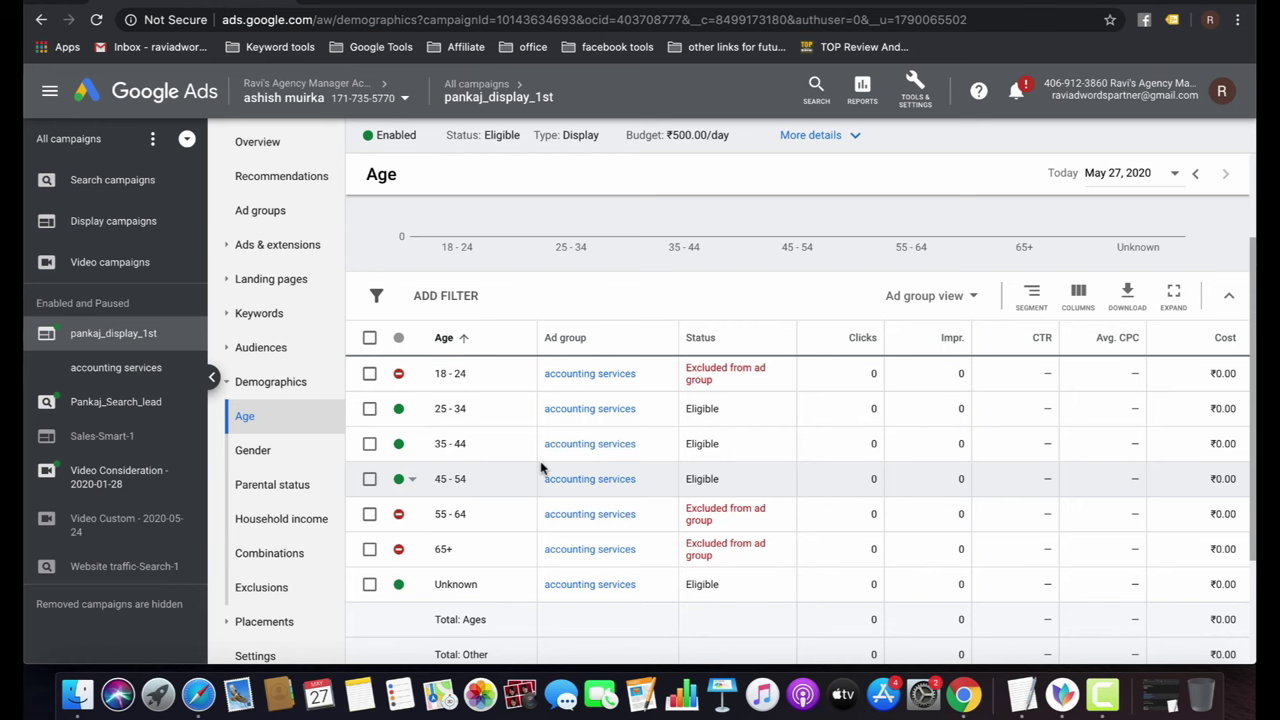
pyautogui.click(254, 451)
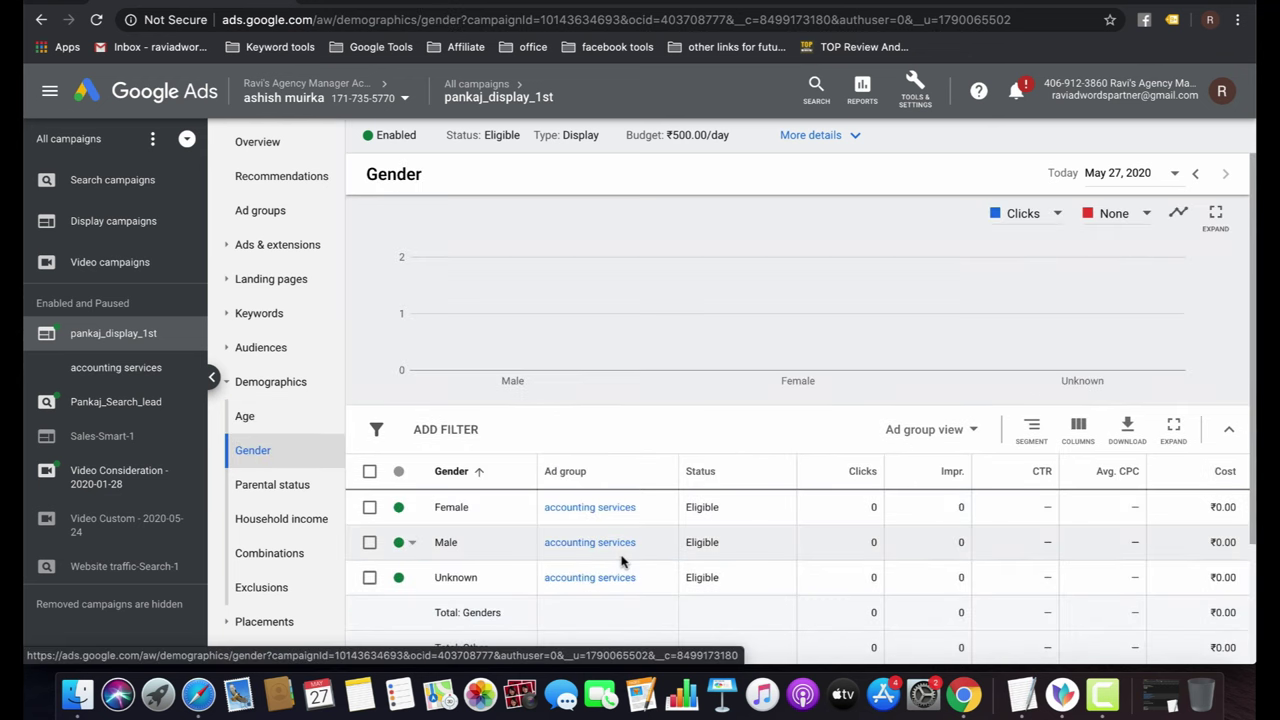
# Browse the Parental status, Household income and Combinations demographic reports.
pyautogui.scroll(-1, 621, 562)
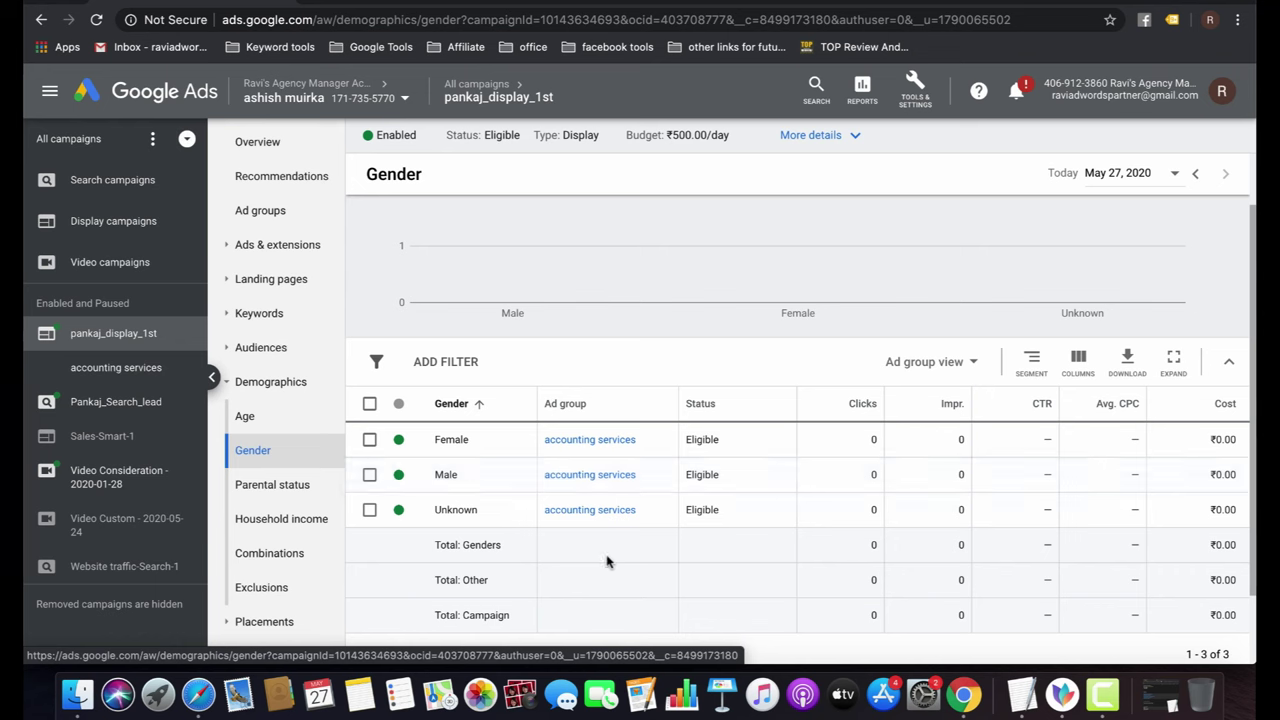
pyautogui.click(272, 485)
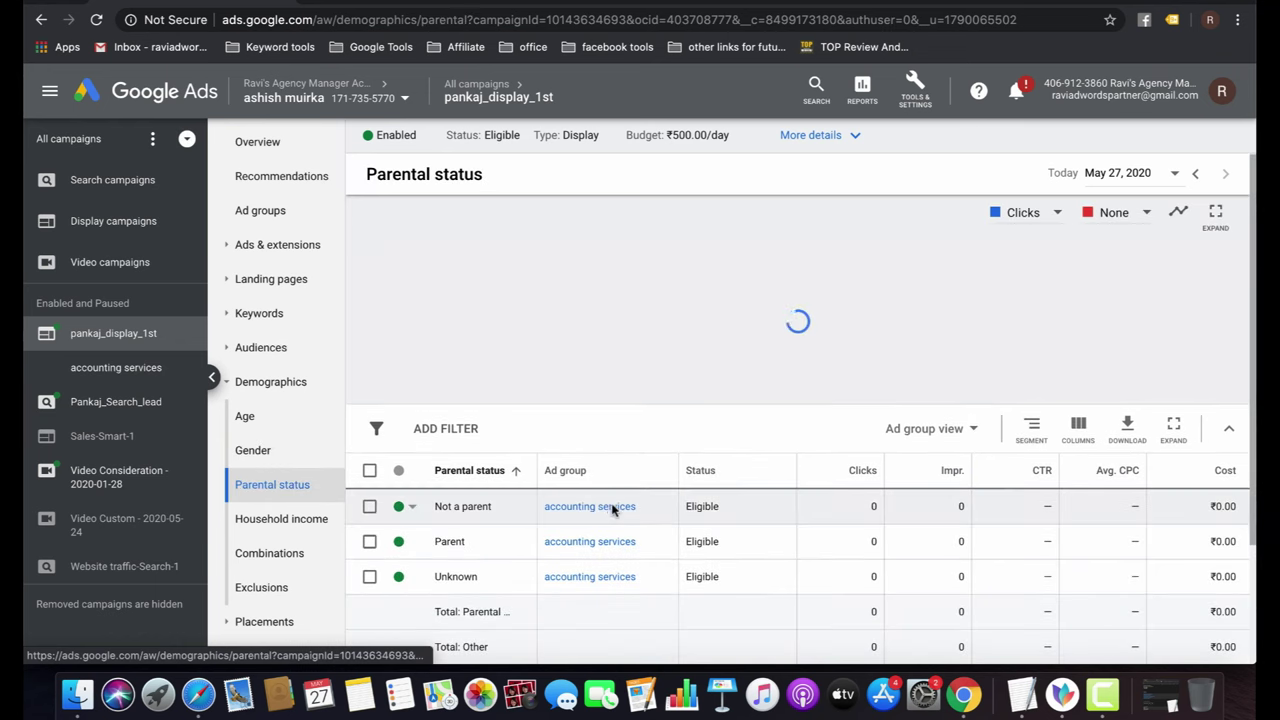
pyautogui.click(277, 521)
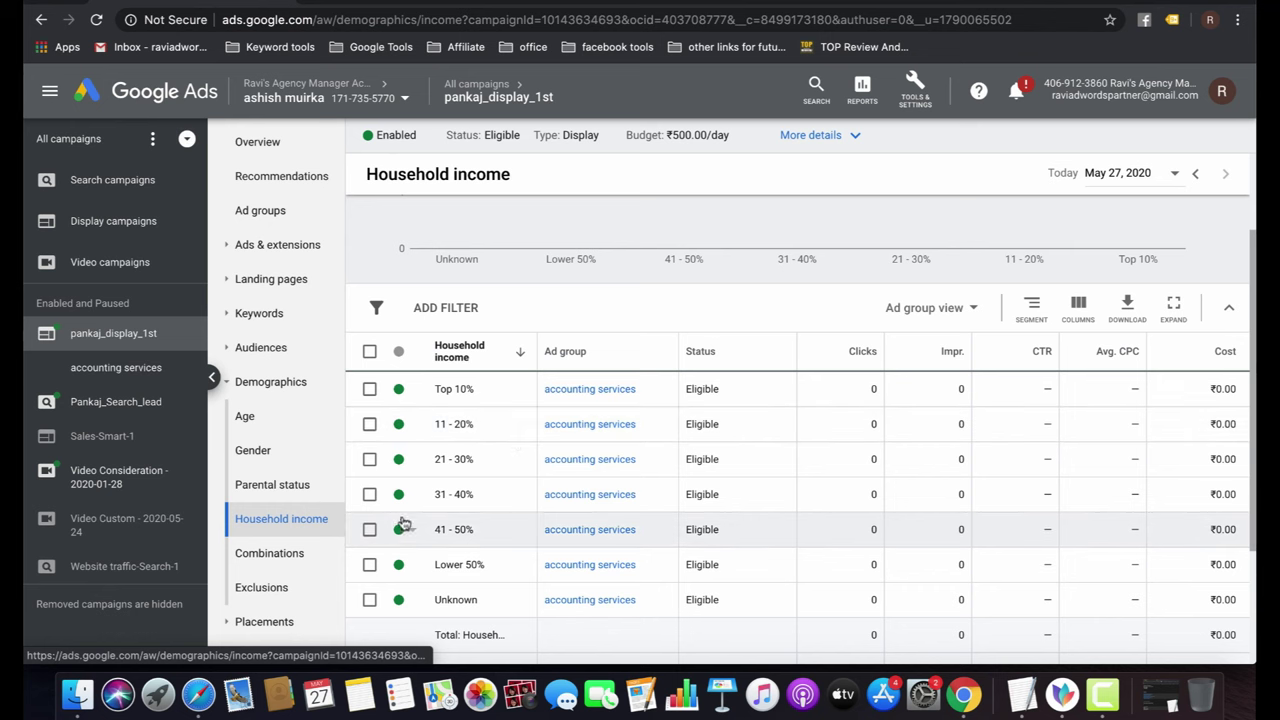
pyautogui.click(266, 556)
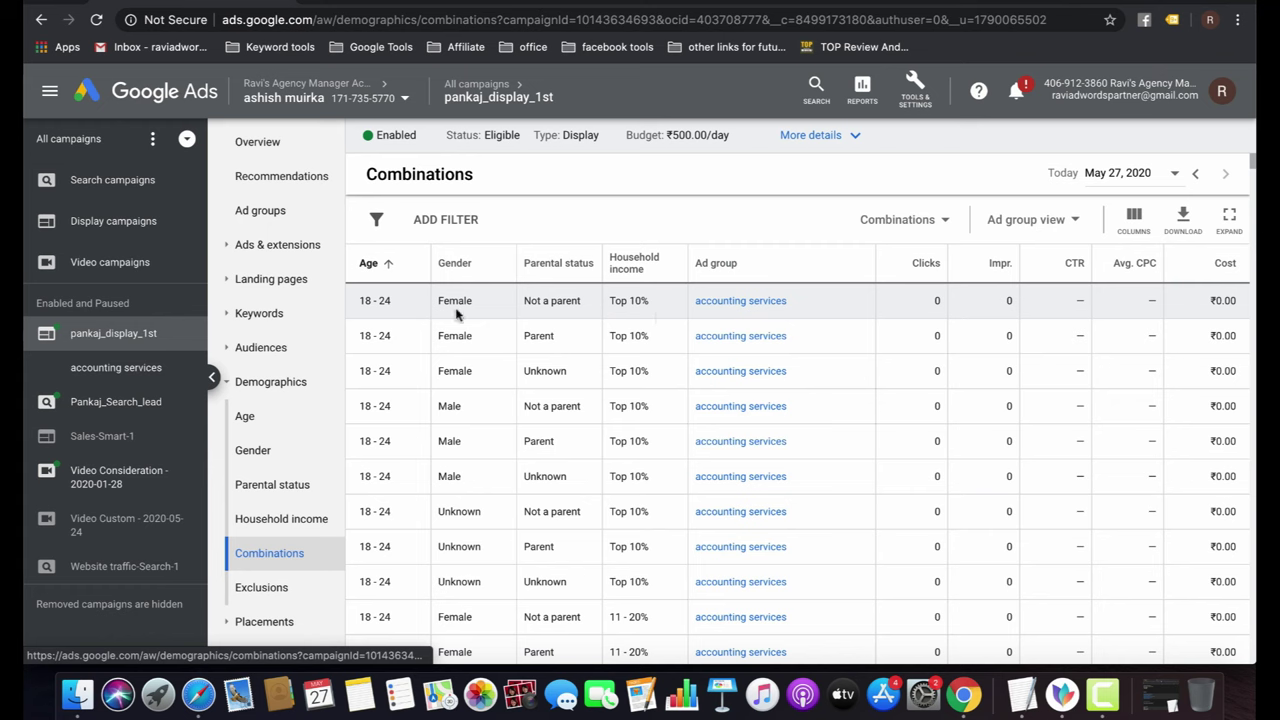
pyautogui.click(285, 594)
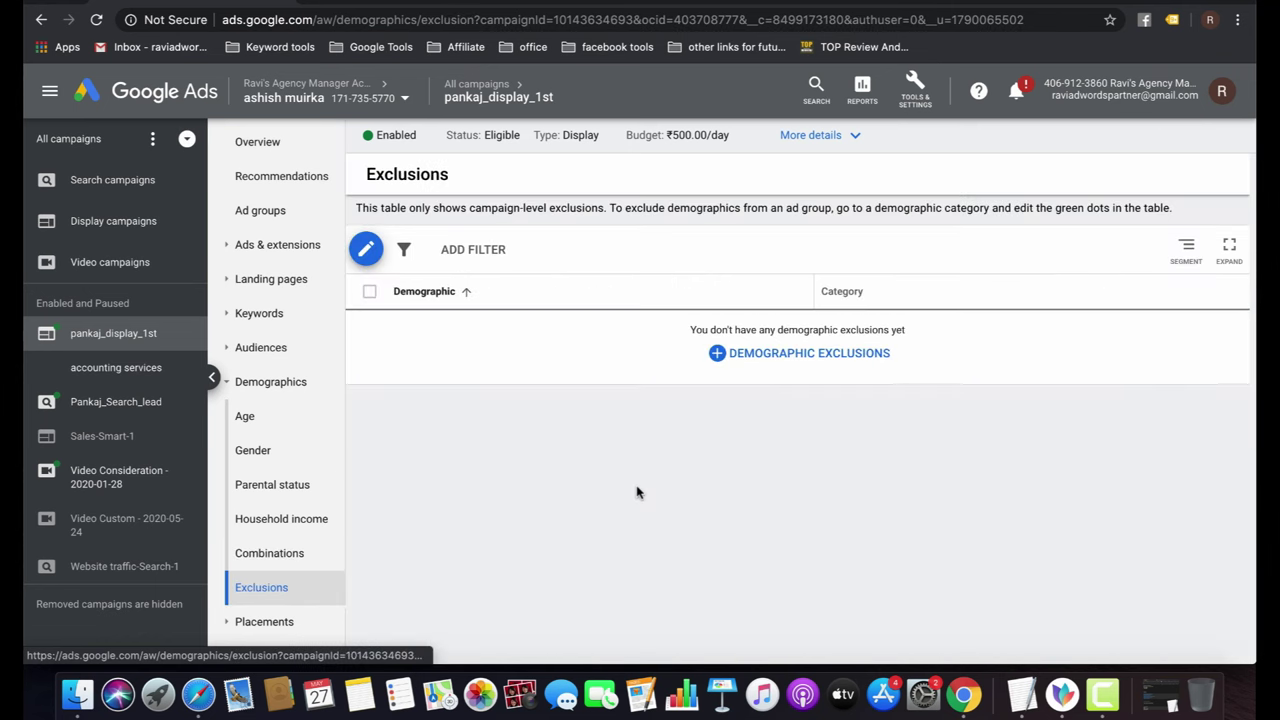
# Exclude ages 18 - 24 and 65+ and the Lower 50% household income campaign-wide, then save.
pyautogui.click(815, 357)
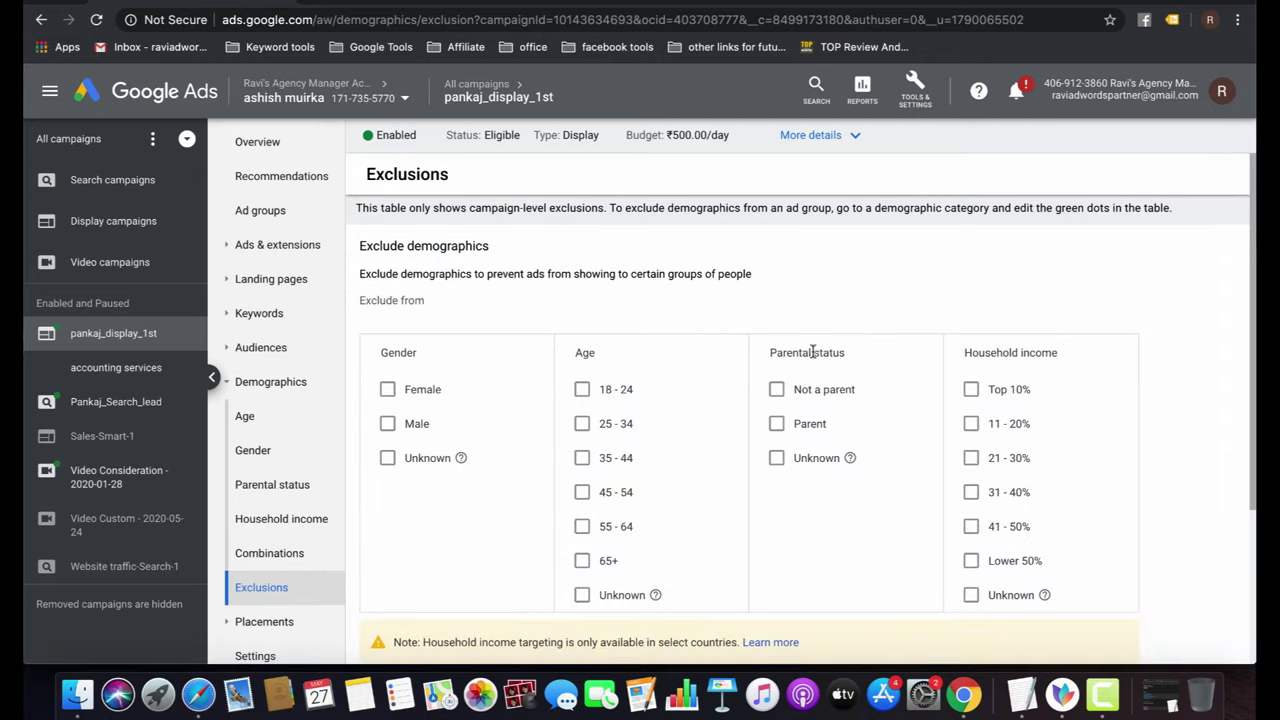
pyautogui.scroll(-2, 666, 385)
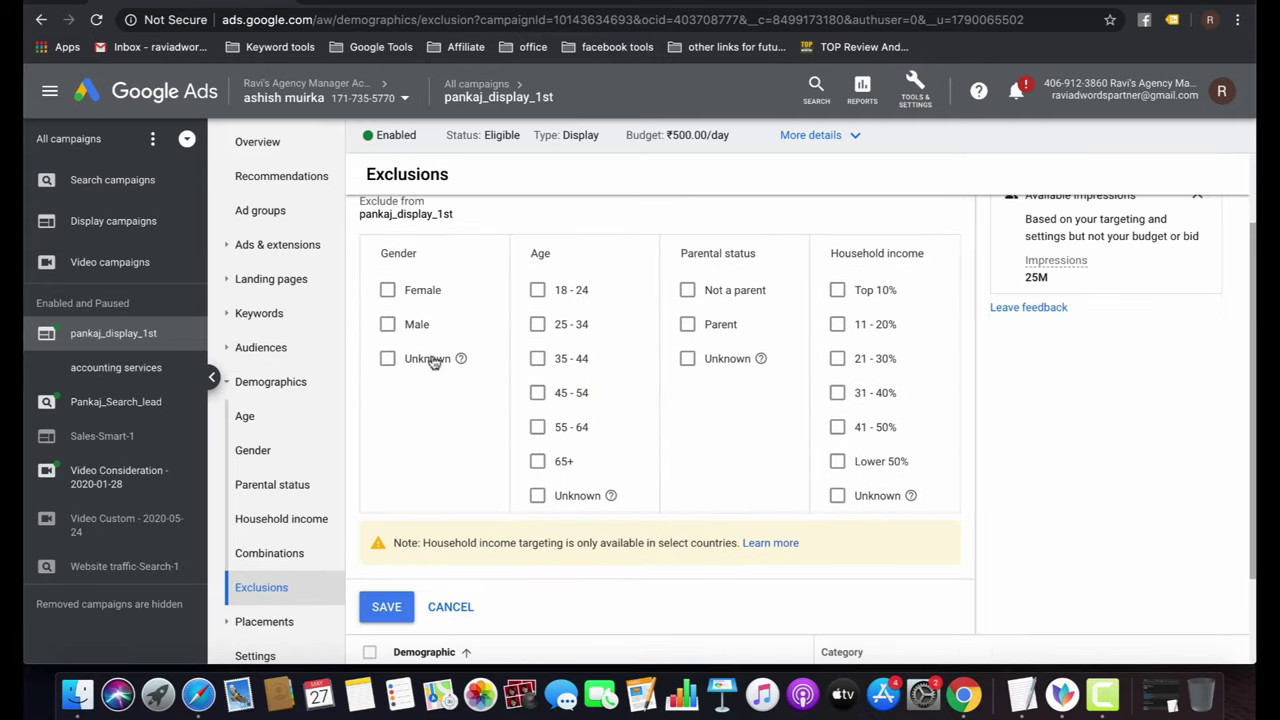
pyautogui.click(388, 360)
pyautogui.click(388, 360)
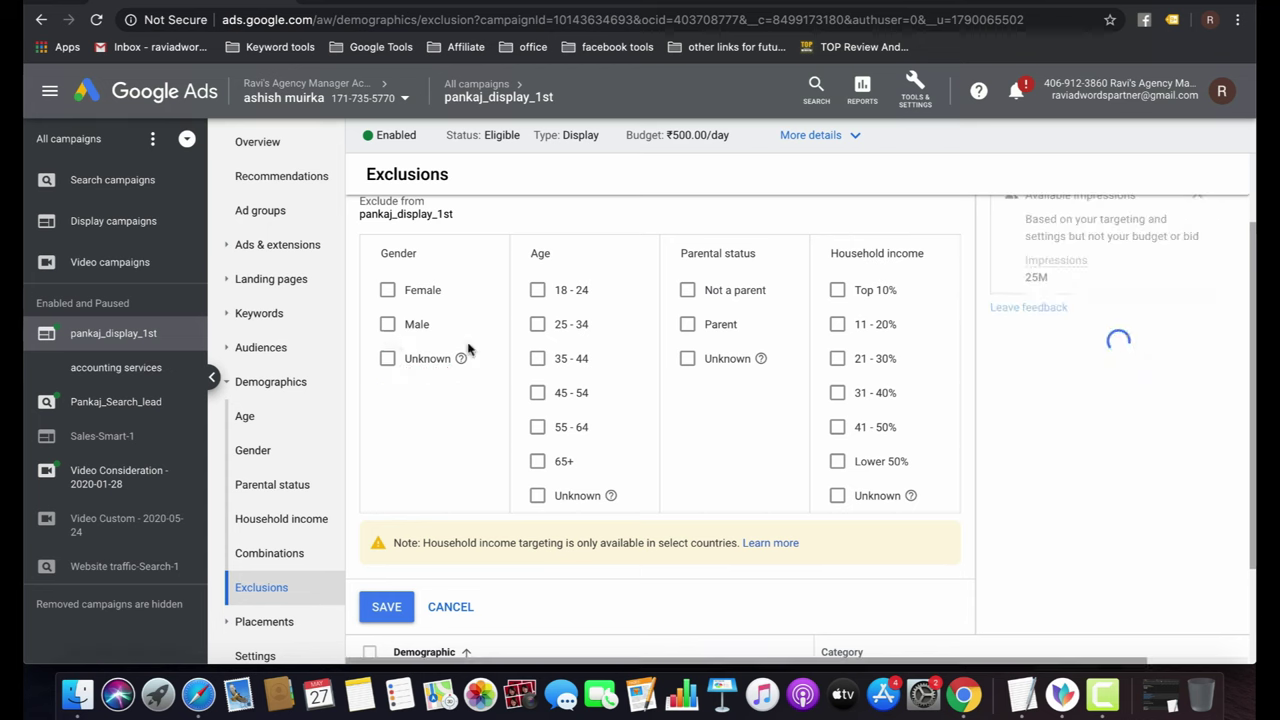
pyautogui.click(537, 462)
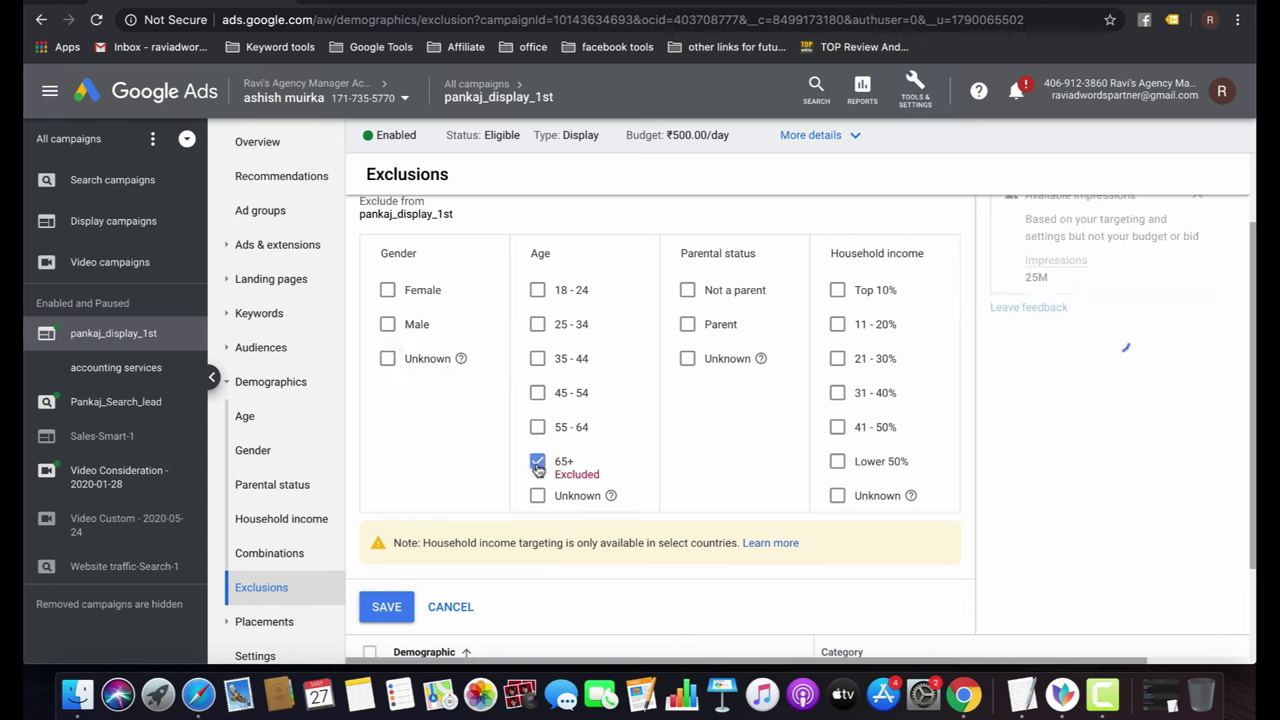
pyautogui.click(540, 292)
pyautogui.click(837, 461)
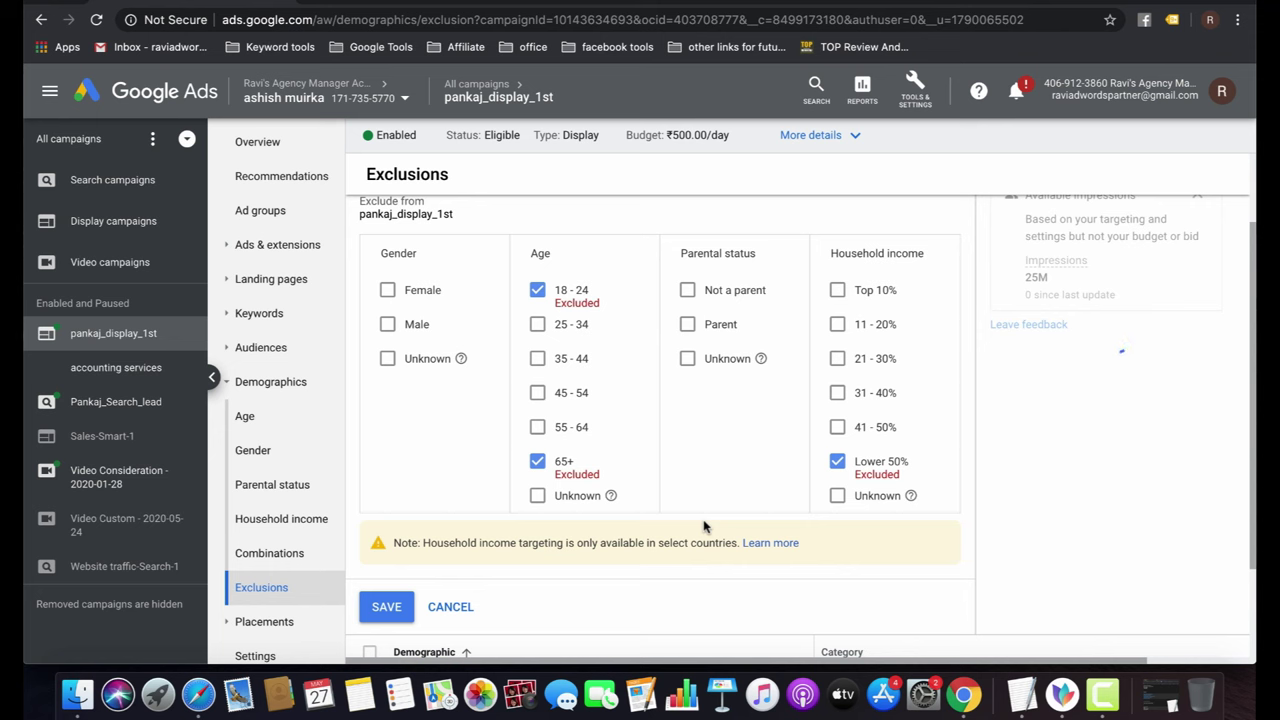
pyautogui.click(386, 606)
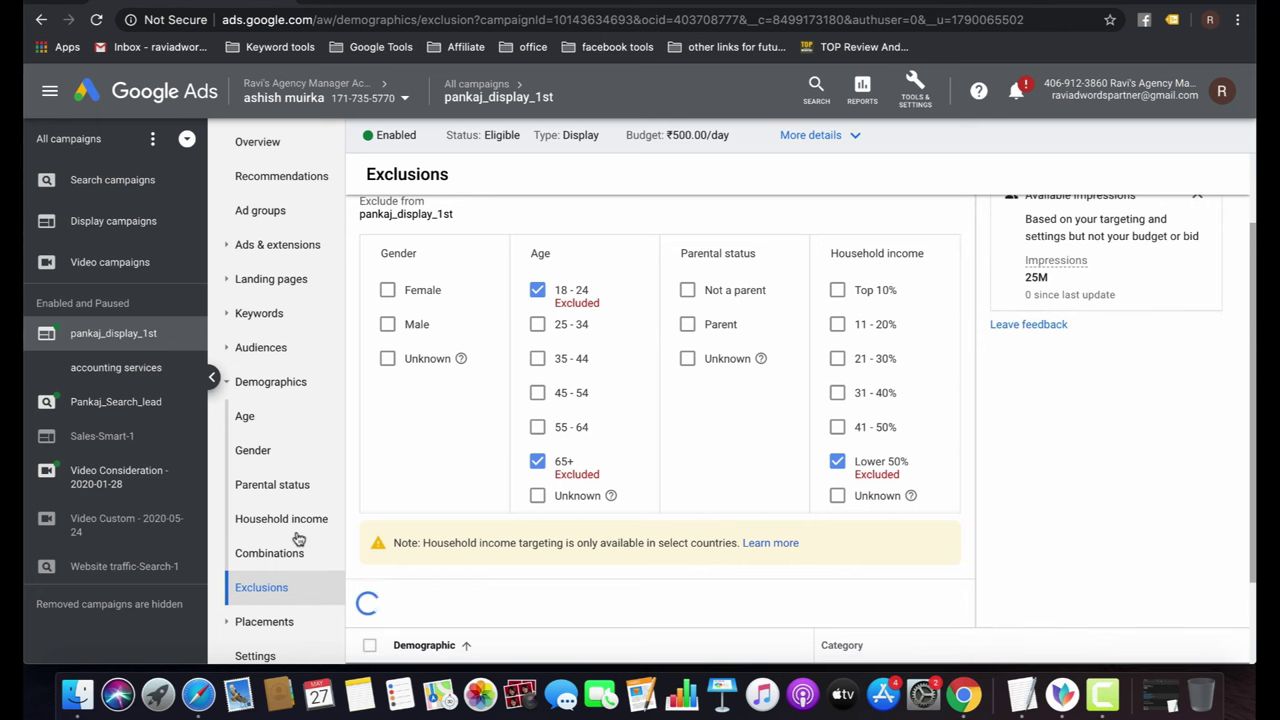
pyautogui.scroll(-4, 296, 538)
pyautogui.click(261, 446)
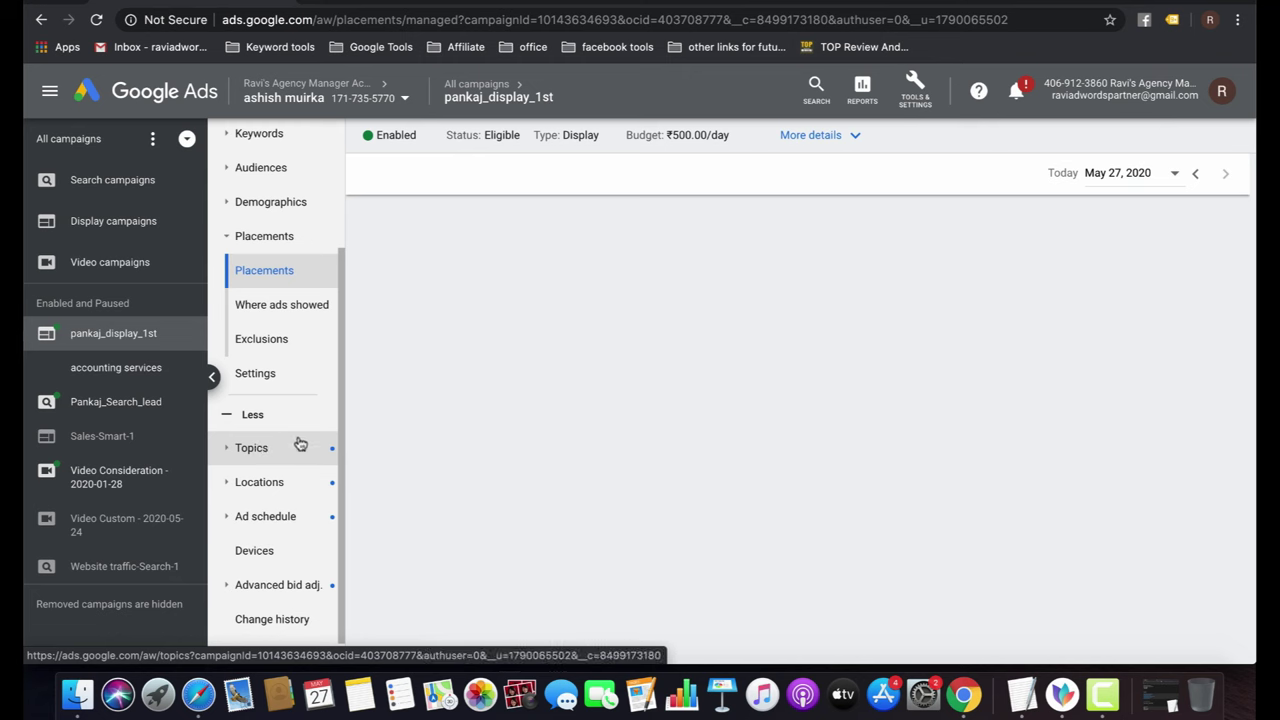
# Open pankaj_display_1st's Where ads showed placements report, still empty for May 27, 2020.
pyautogui.click(306, 311)
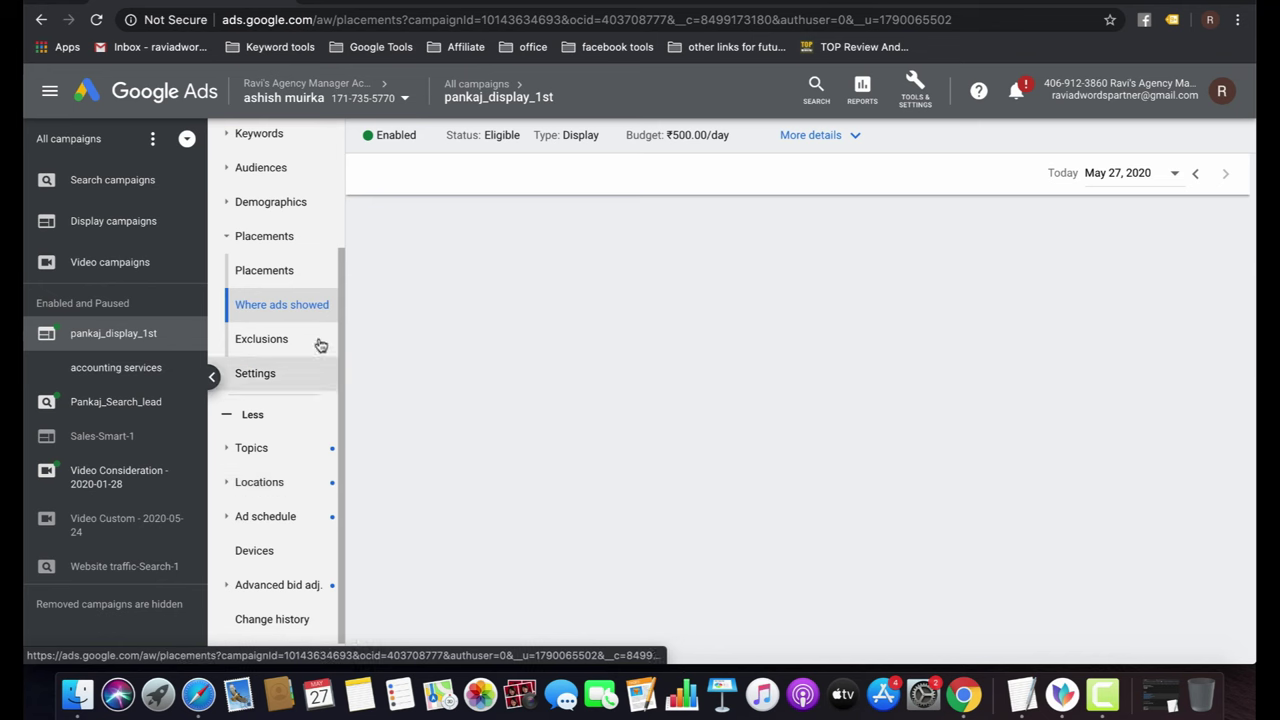
pyautogui.scroll(3, 318, 308)
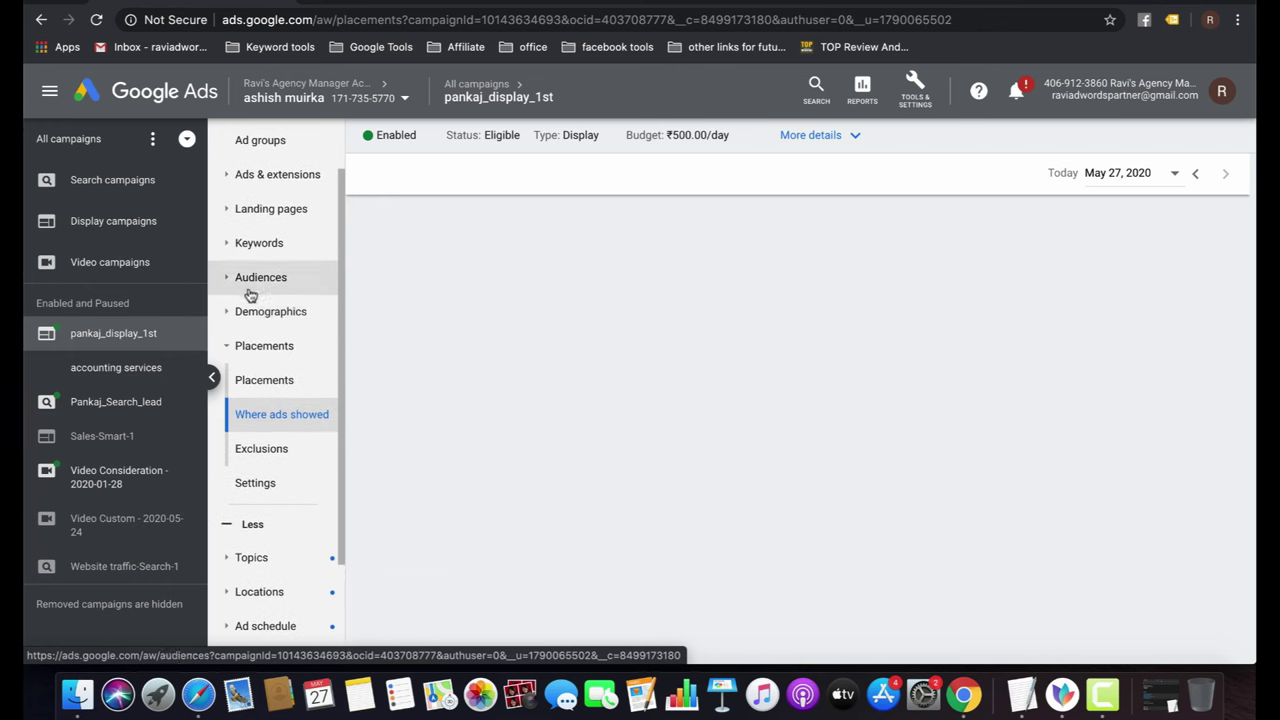
pyautogui.scroll(-3, 280, 428)
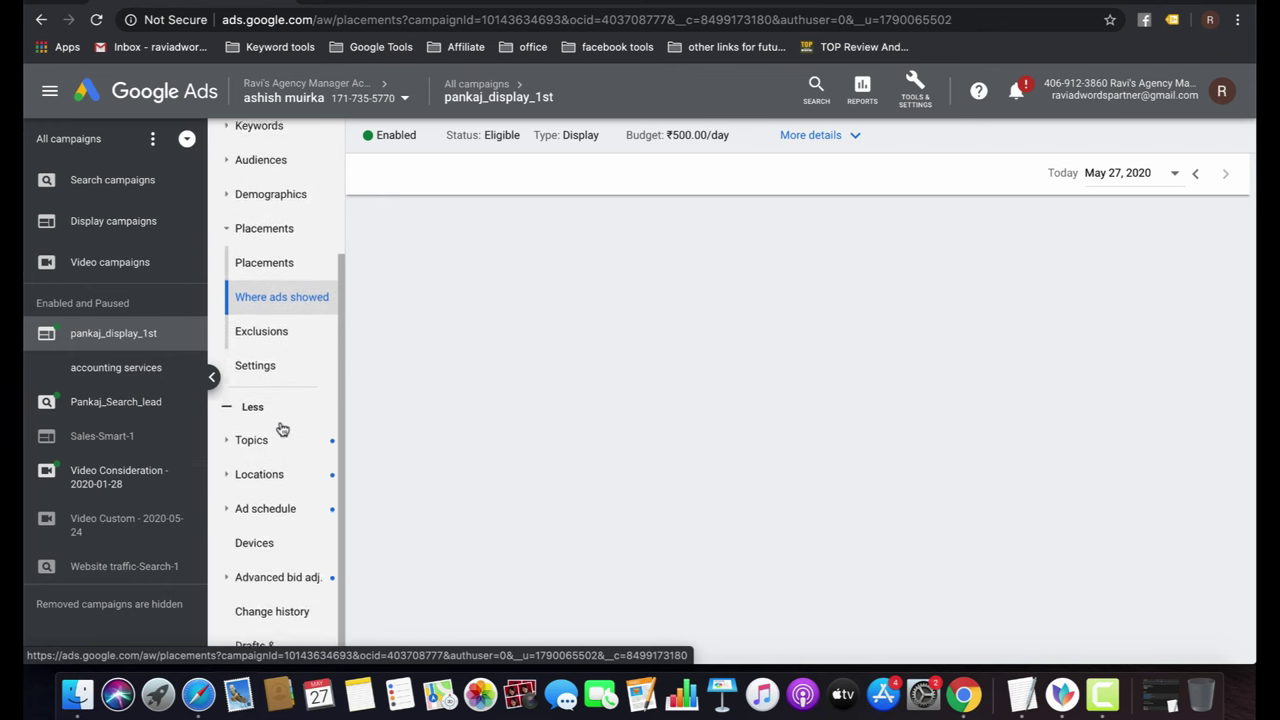
pyautogui.scroll(5, 282, 428)
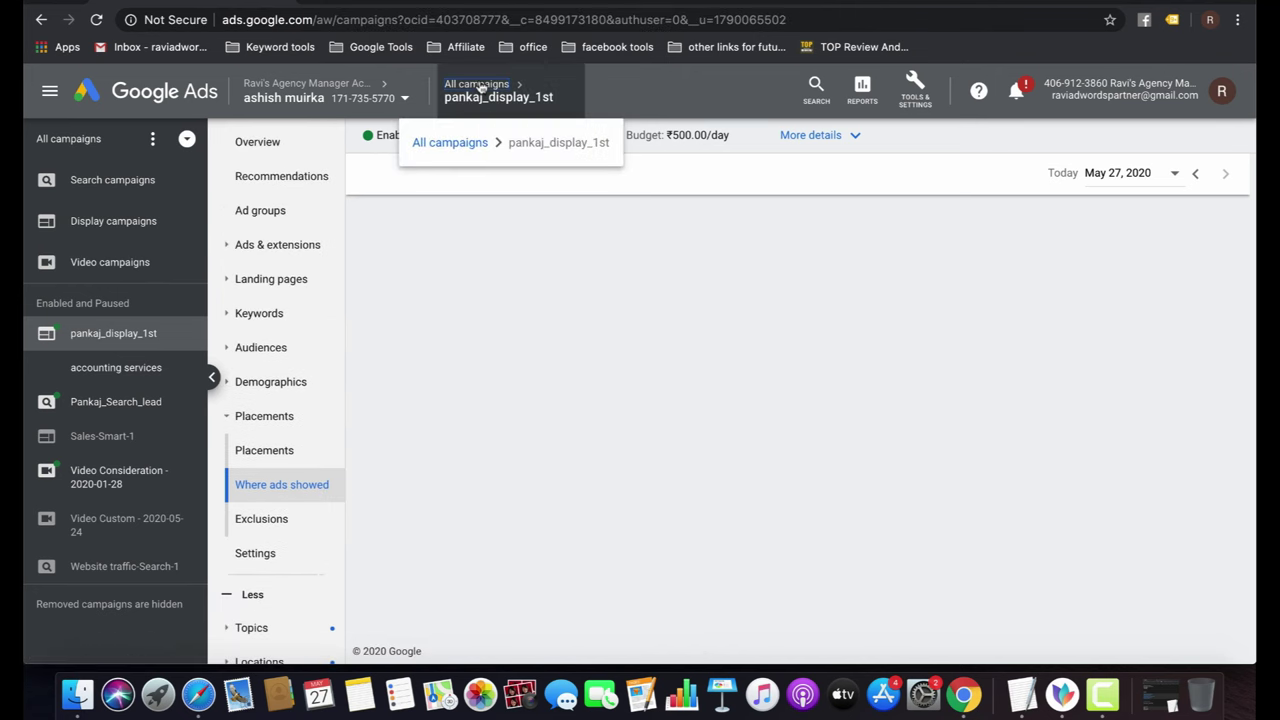
# Navigate from All campaigns into pankaj_display_1st and open its empty Topics page.
pyautogui.click(490, 112)
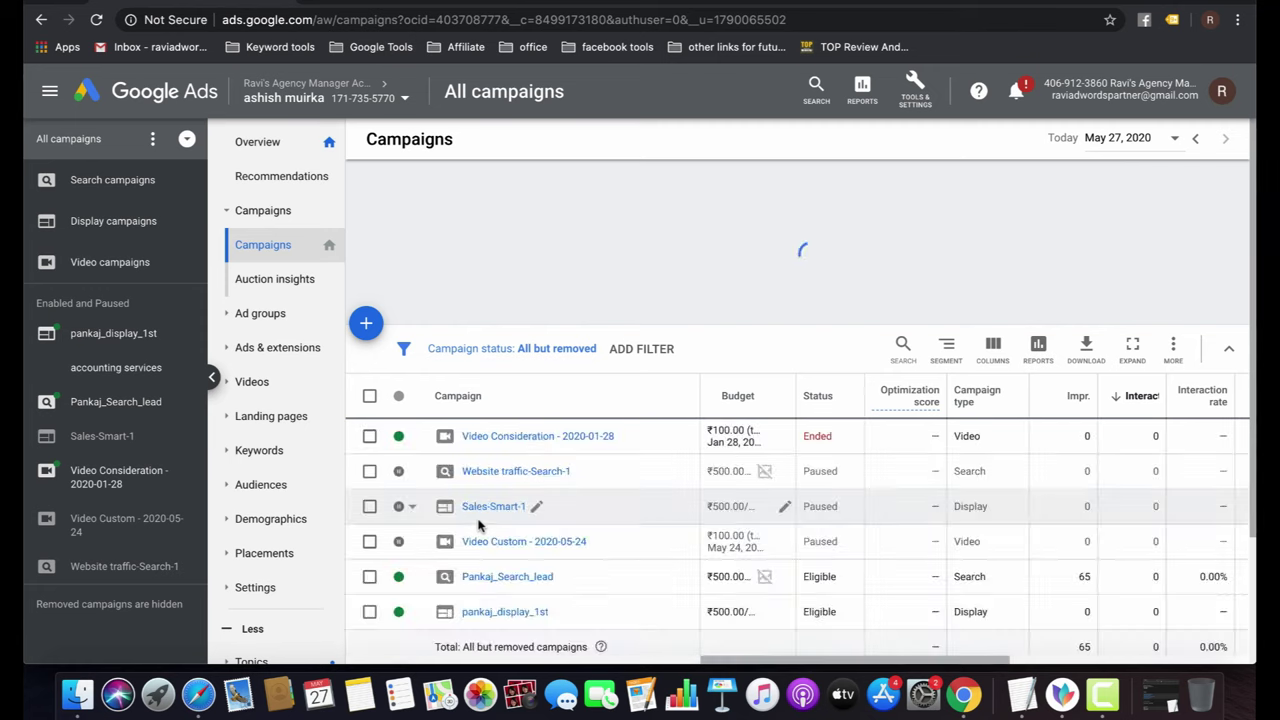
pyautogui.click(488, 612)
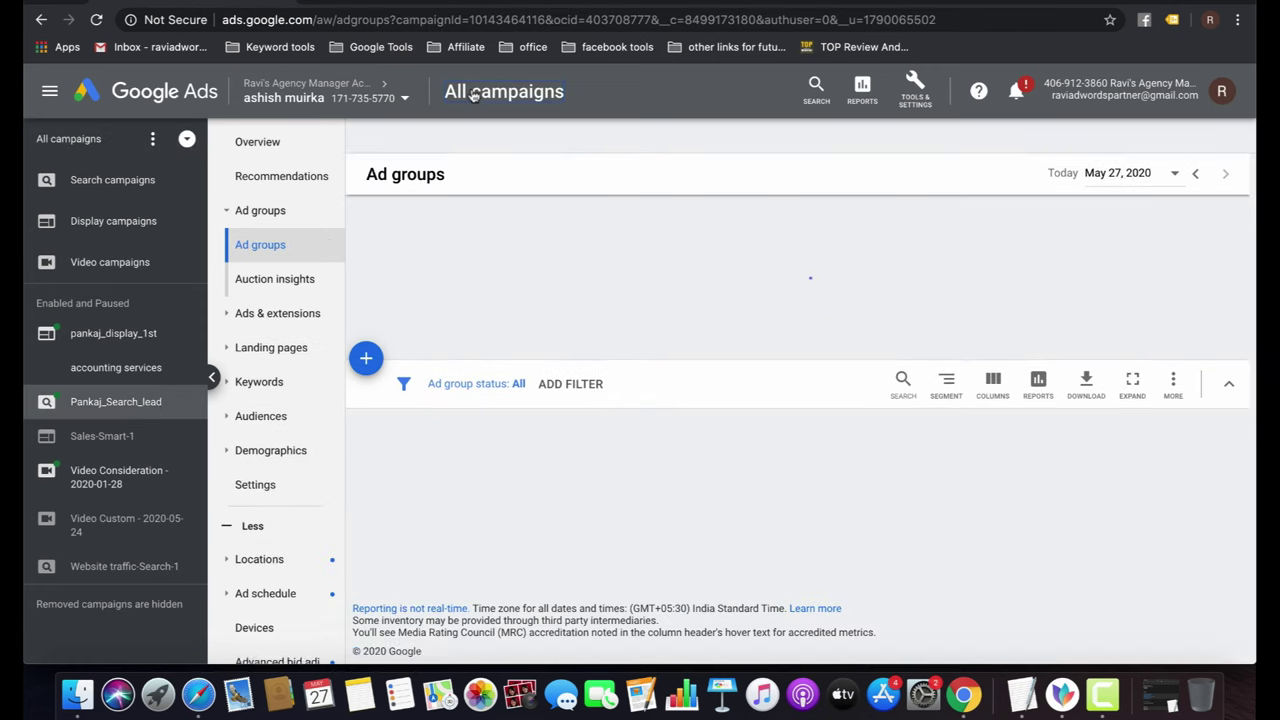
pyautogui.click(476, 91)
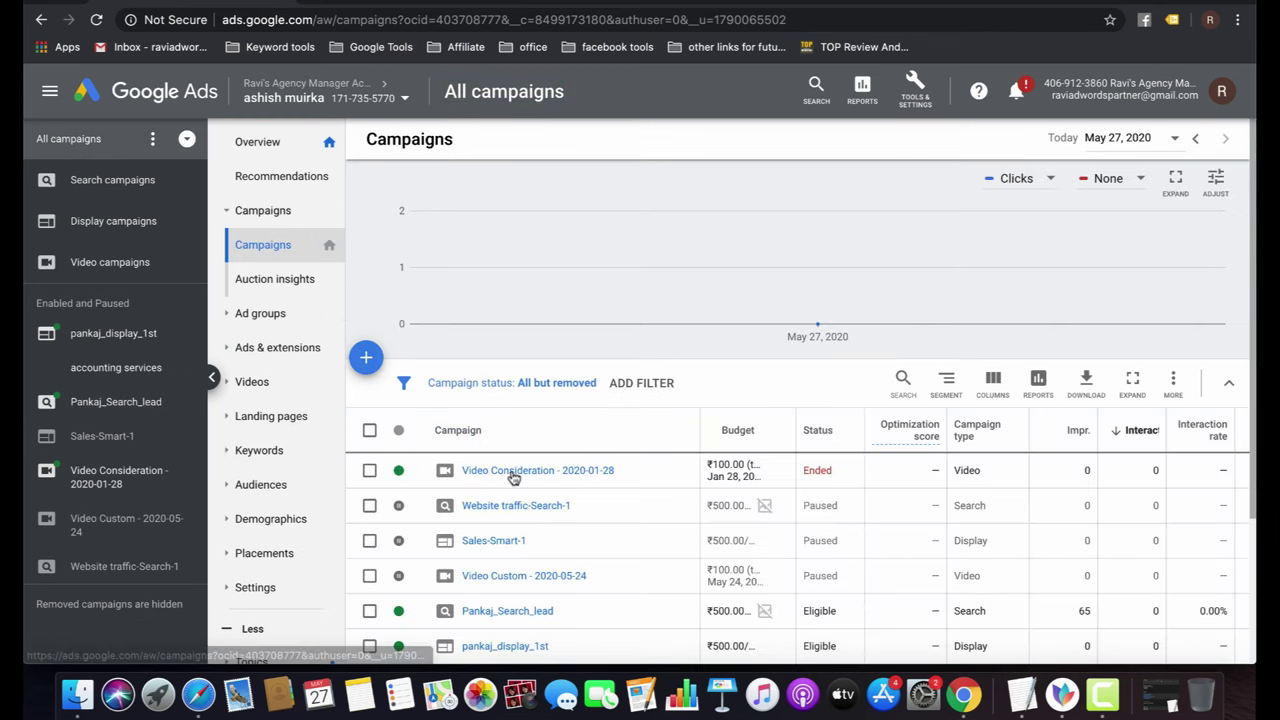
pyautogui.scroll(-3, 513, 478)
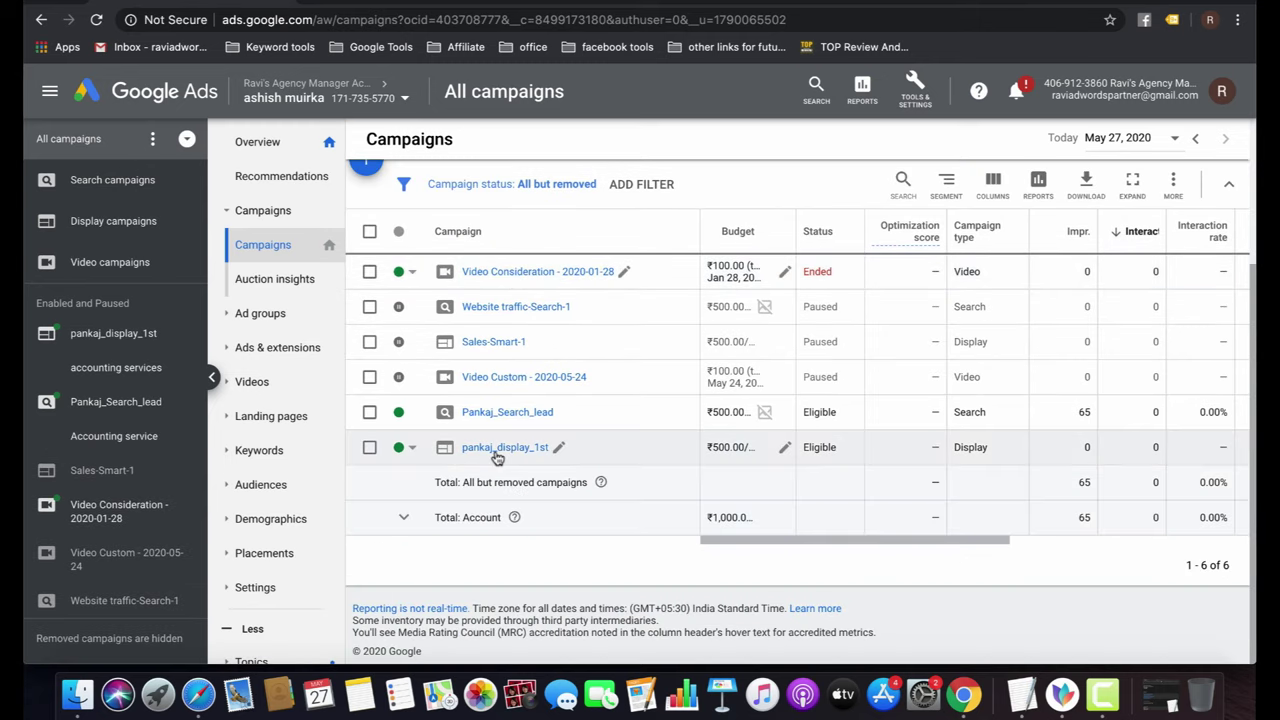
pyautogui.click(497, 450)
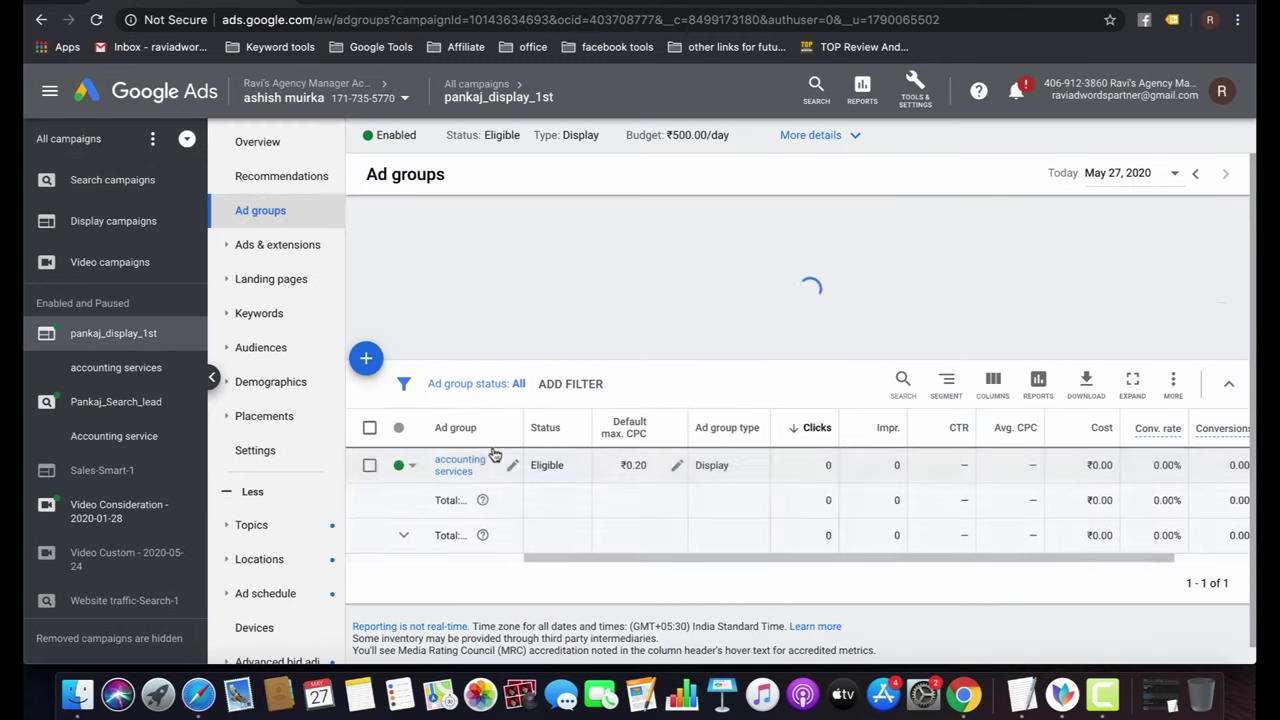
pyautogui.click(237, 283)
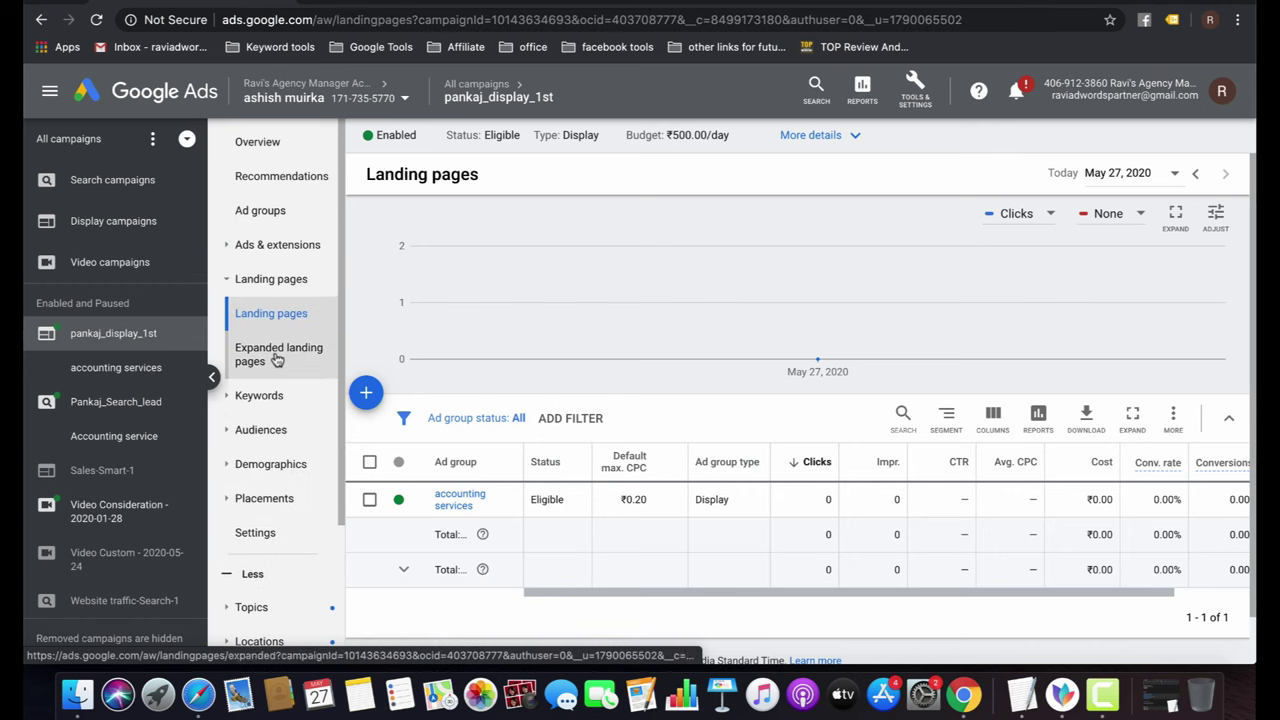
pyautogui.click(262, 430)
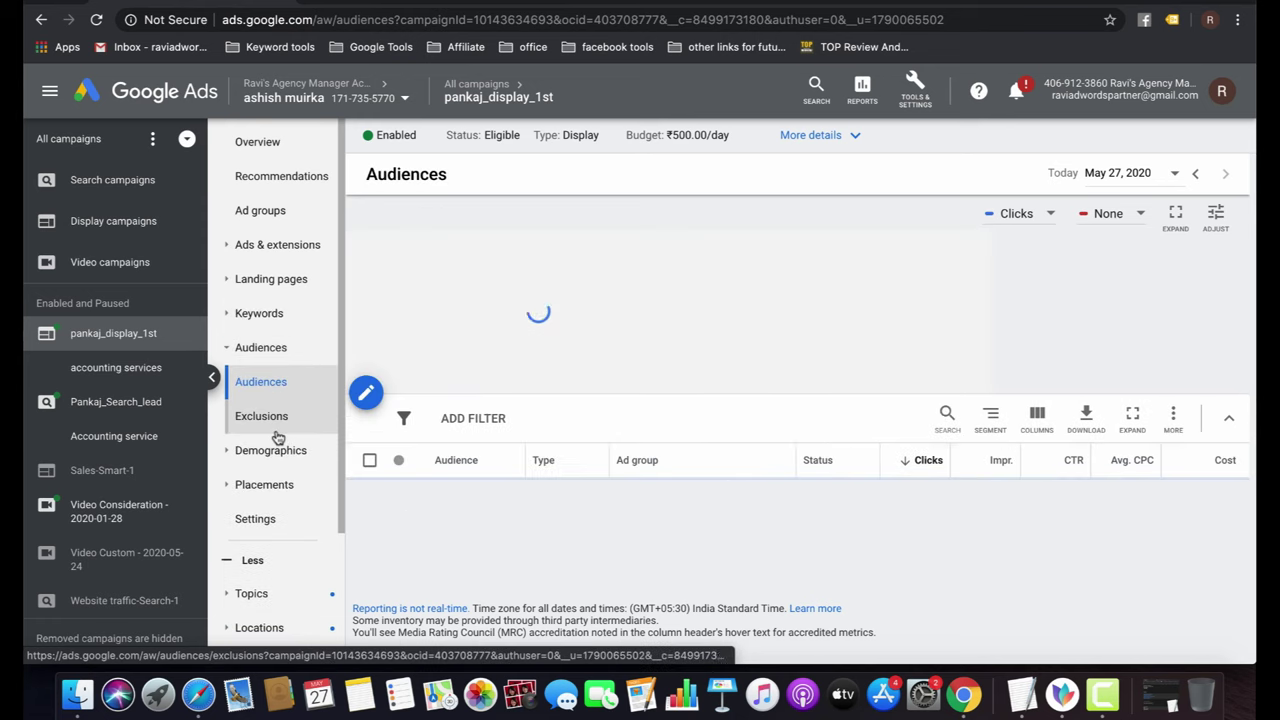
pyautogui.click(289, 528)
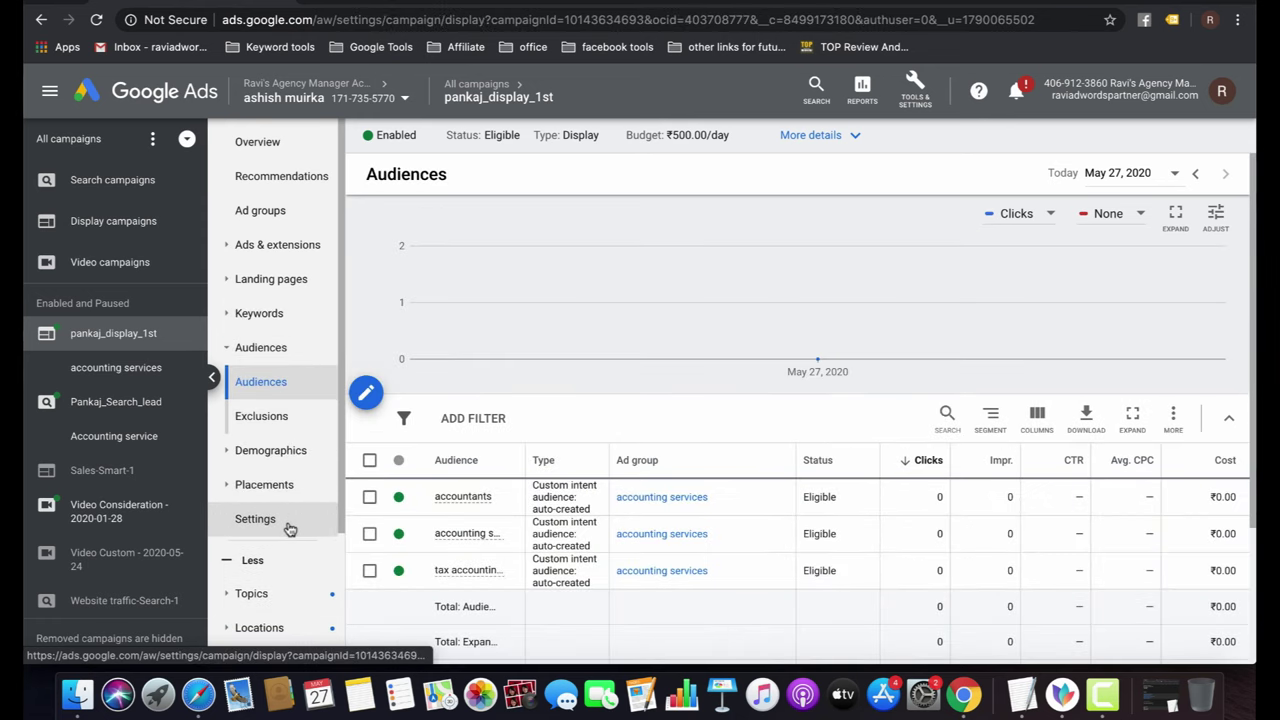
pyautogui.click(276, 537)
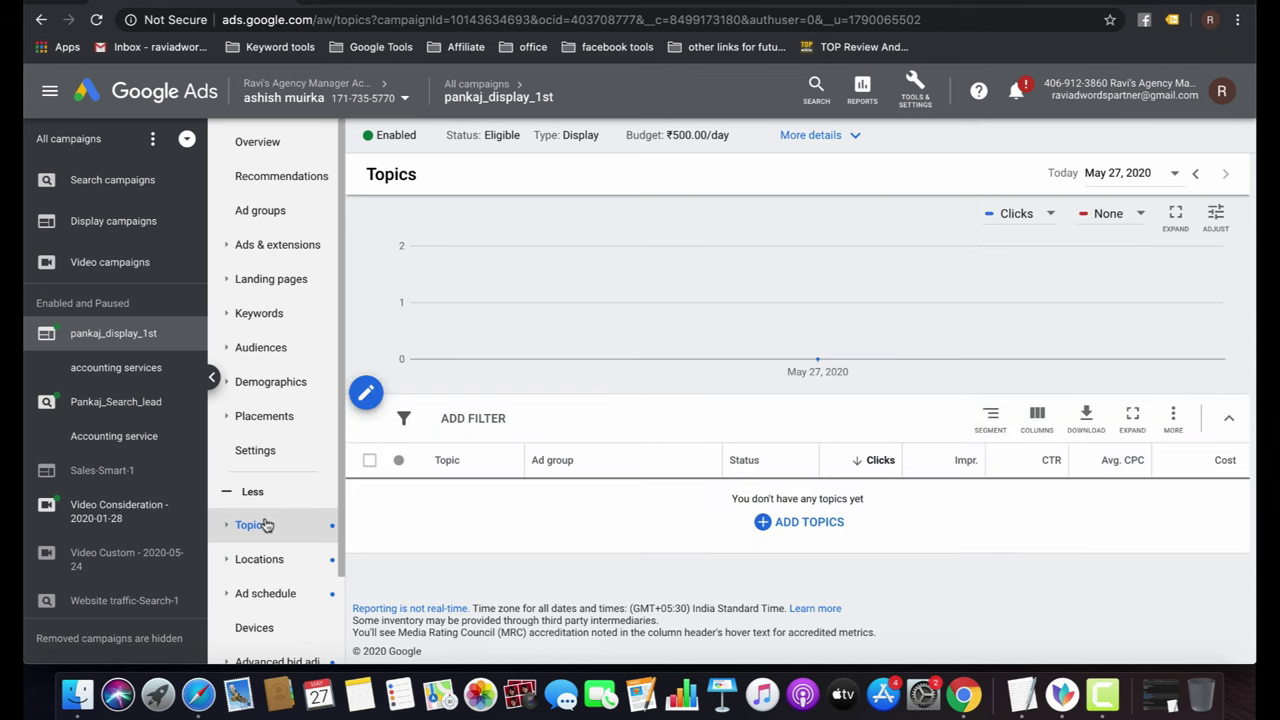
# Begin adding topics with the accounting services ad group selected as the target.
pyautogui.click(806, 530)
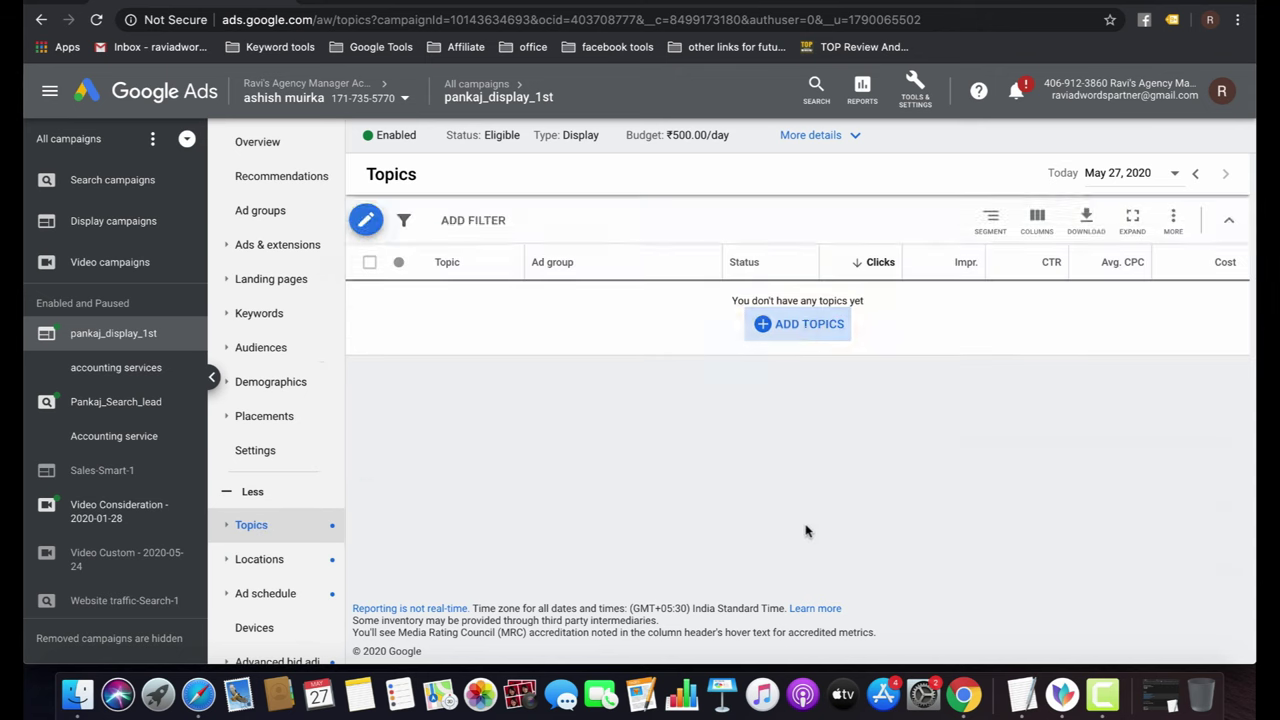
pyautogui.click(464, 274)
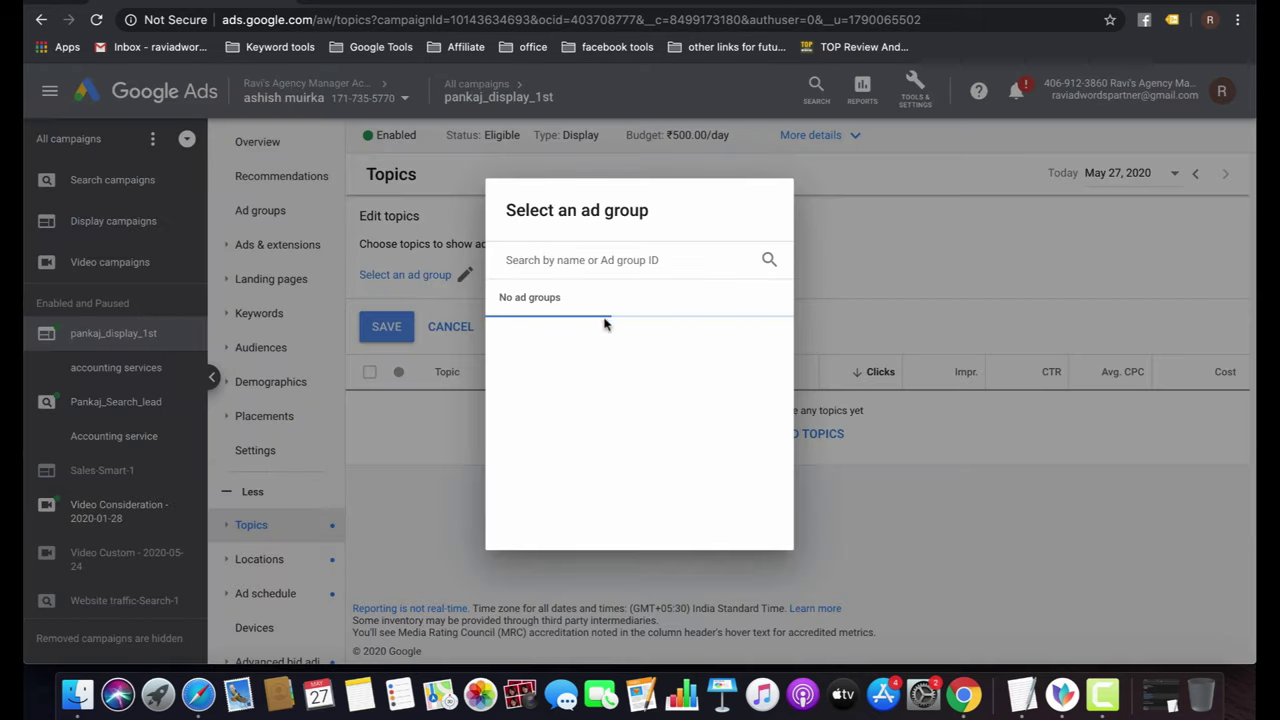
pyautogui.click(575, 342)
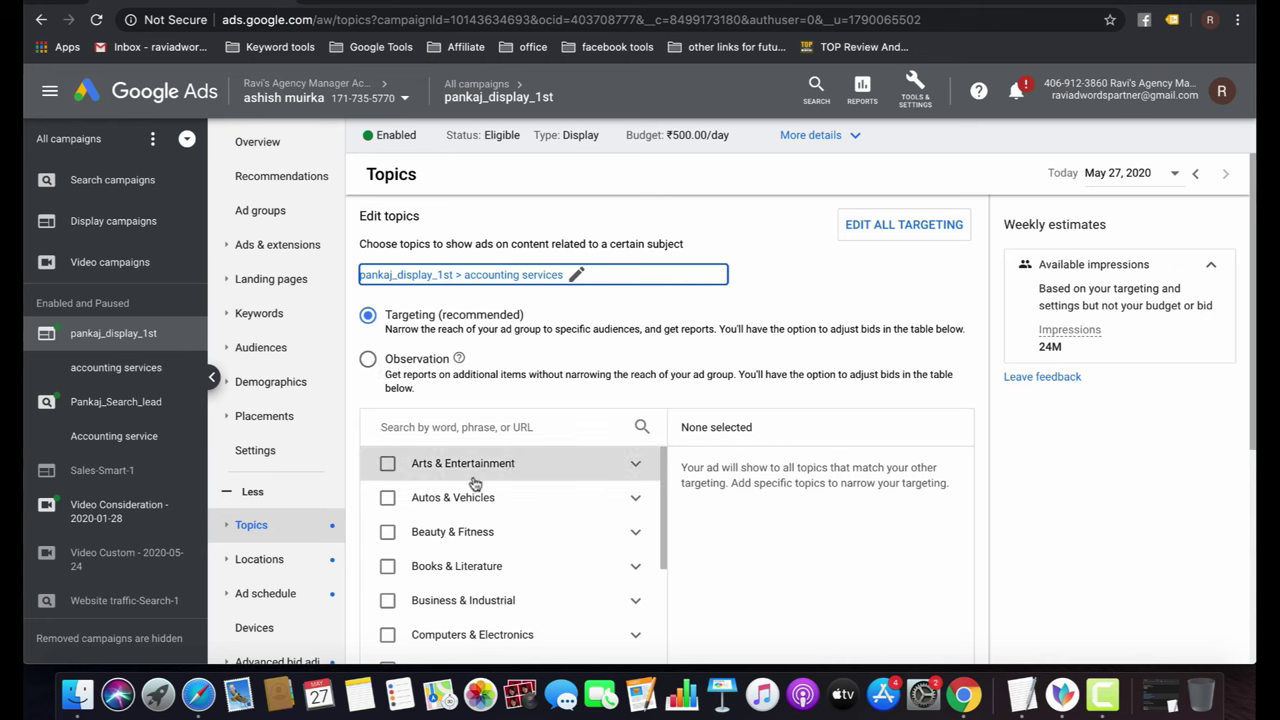
# Search topics for 'accounting' and tick Accounting & Financial Software and Finance > Accounting & Auditing.
pyautogui.scroll(-1, 474, 484)
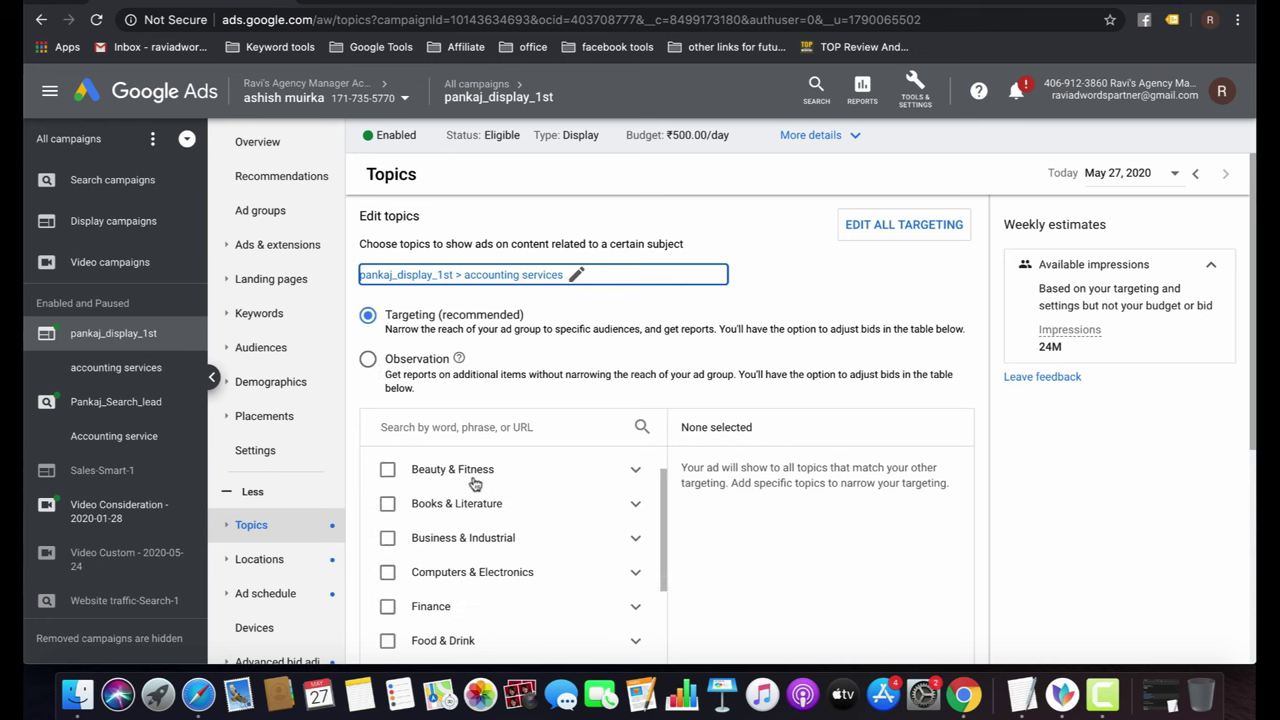
pyautogui.scroll(2, 474, 484)
pyautogui.click(432, 426)
pyautogui.write('ac')
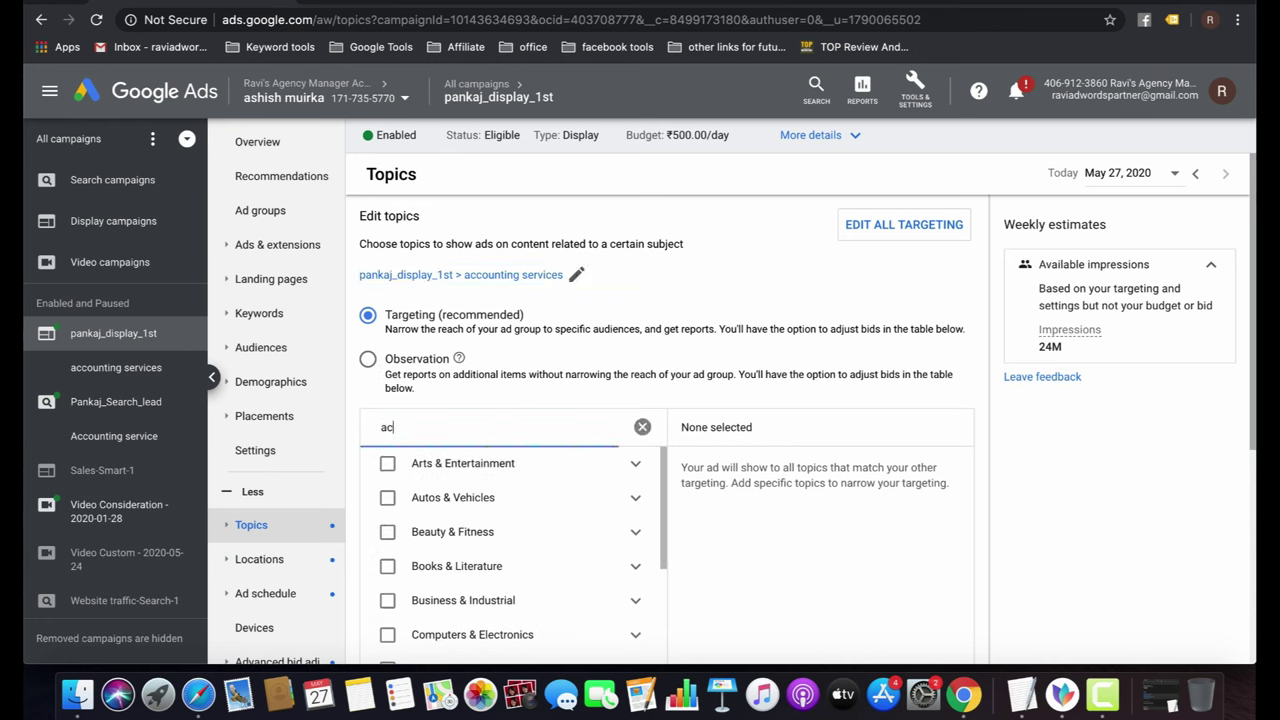
pyautogui.write('counting')
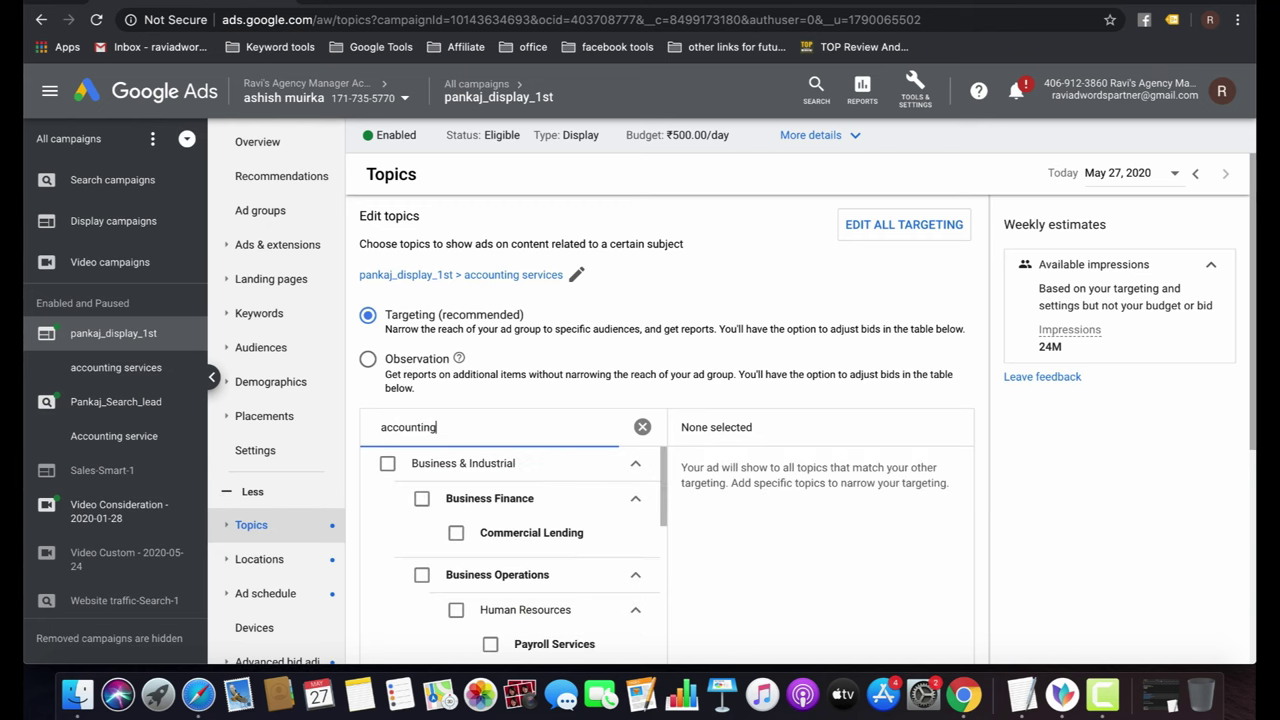
pyautogui.scroll(-5, 458, 556)
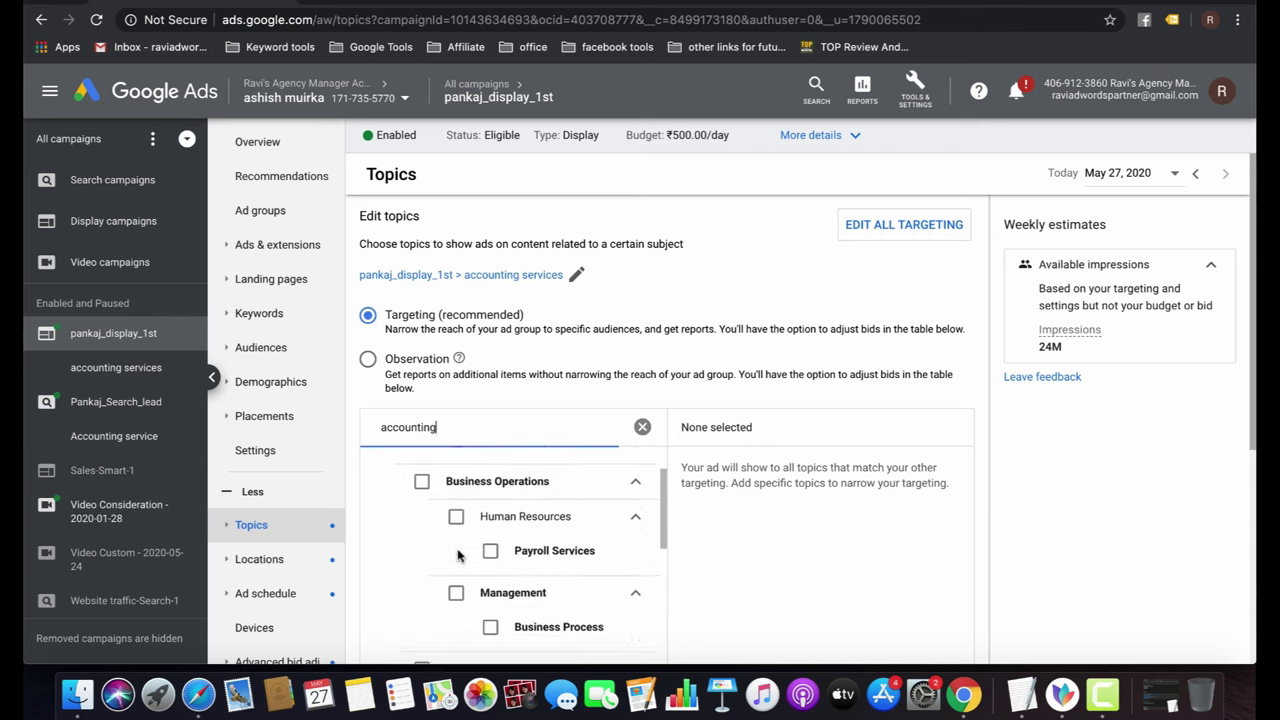
pyautogui.scroll(-2, 458, 556)
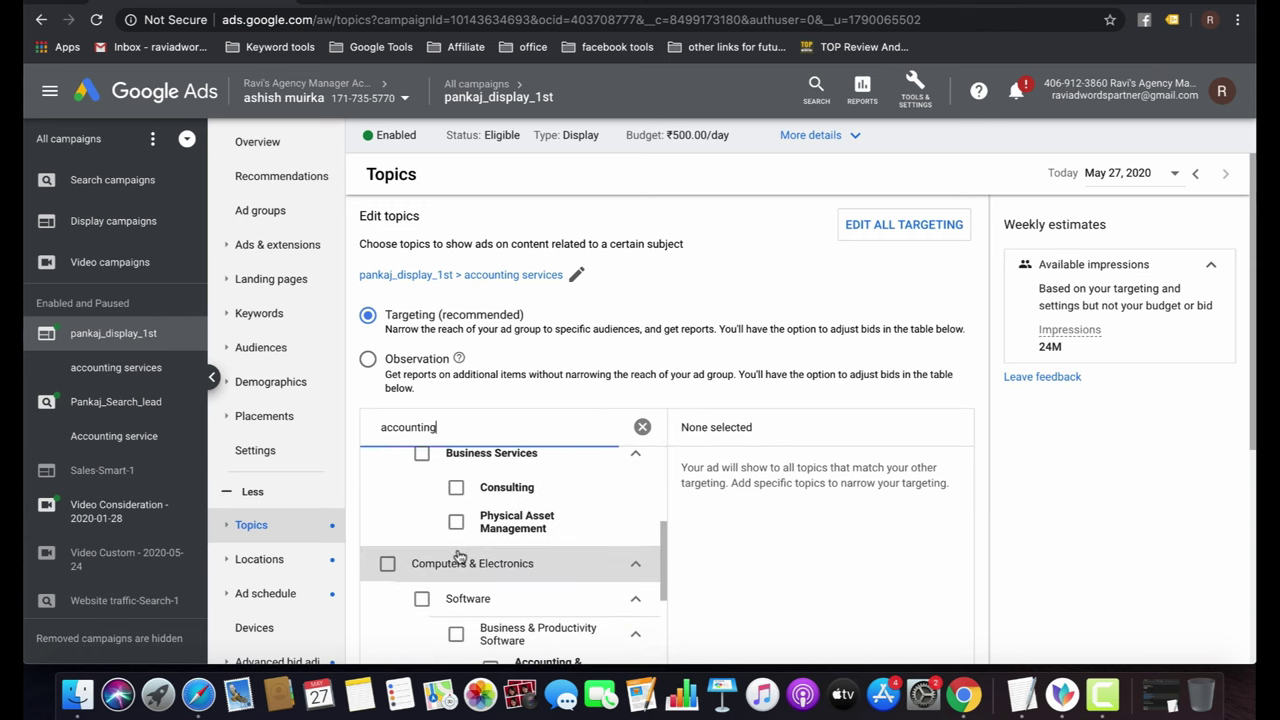
pyautogui.scroll(-3, 458, 556)
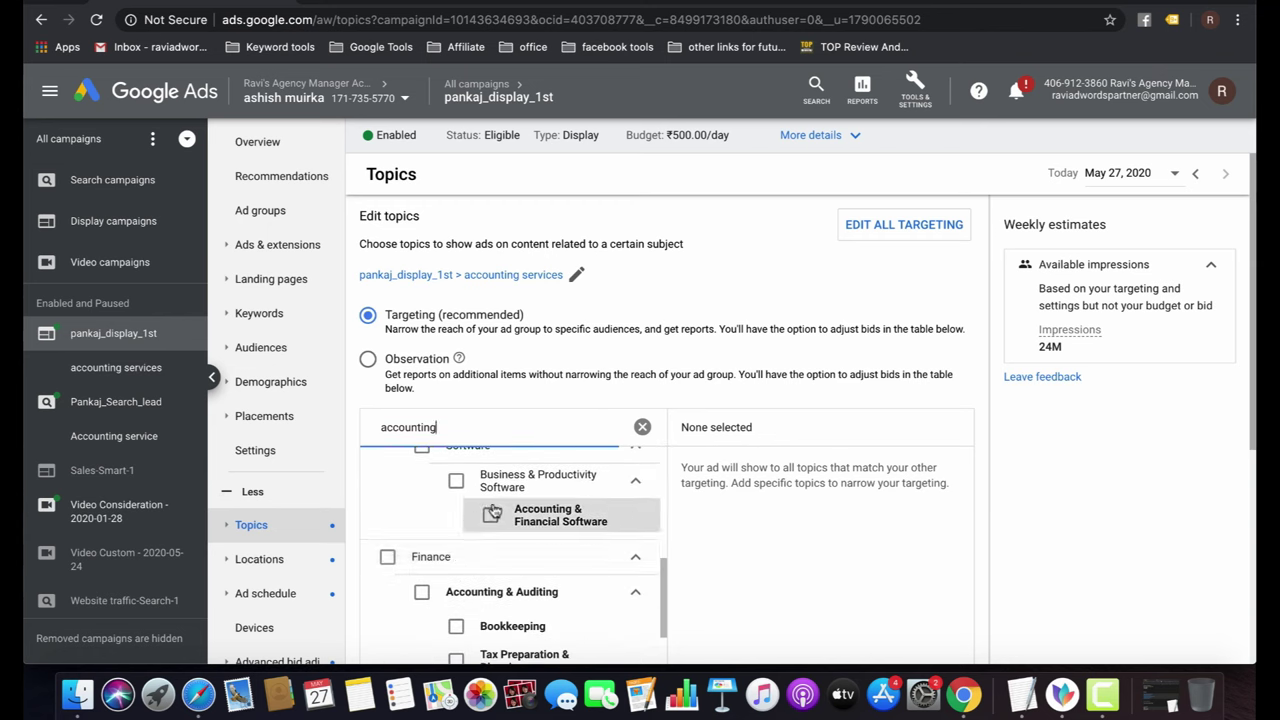
pyautogui.click(491, 515)
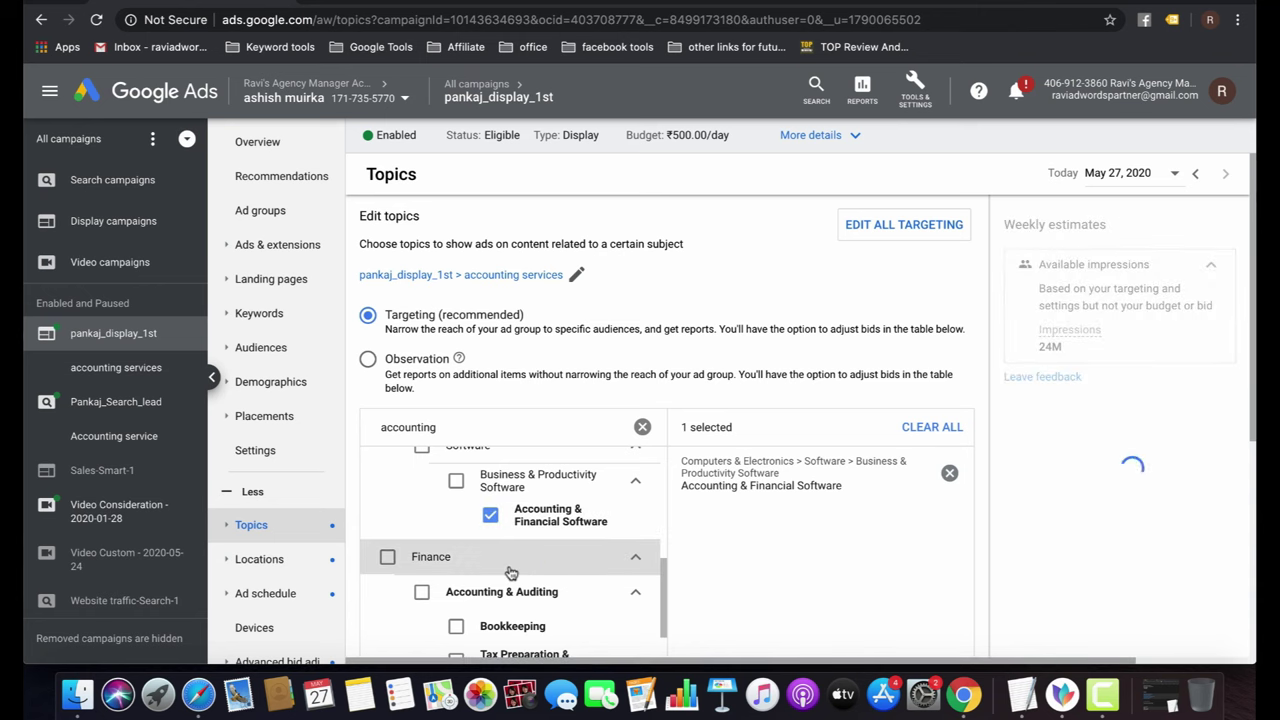
pyautogui.scroll(-1, 511, 572)
pyautogui.click(421, 483)
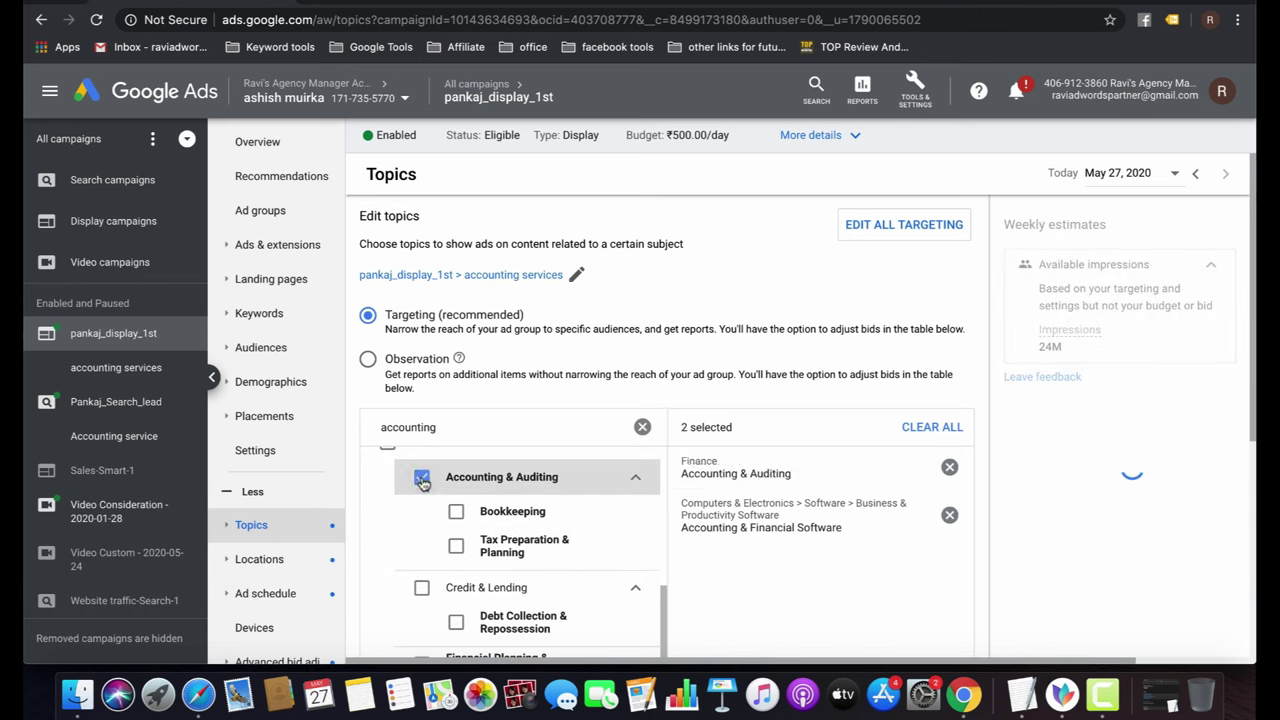
# Review the selection and save the two accounting topics to the ad group.
pyautogui.scroll(-1, 579, 567)
pyautogui.scroll(-8, 579, 567)
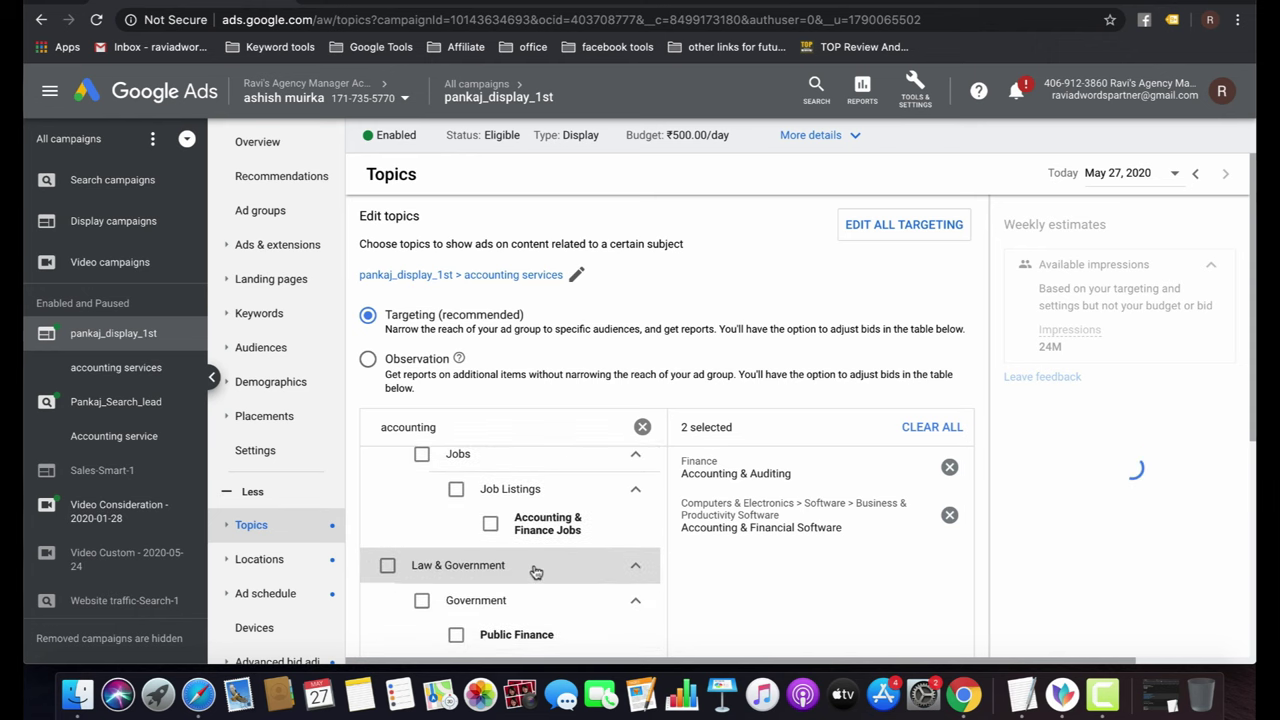
pyautogui.scroll(-4, 535, 571)
pyautogui.scroll(3, 536, 572)
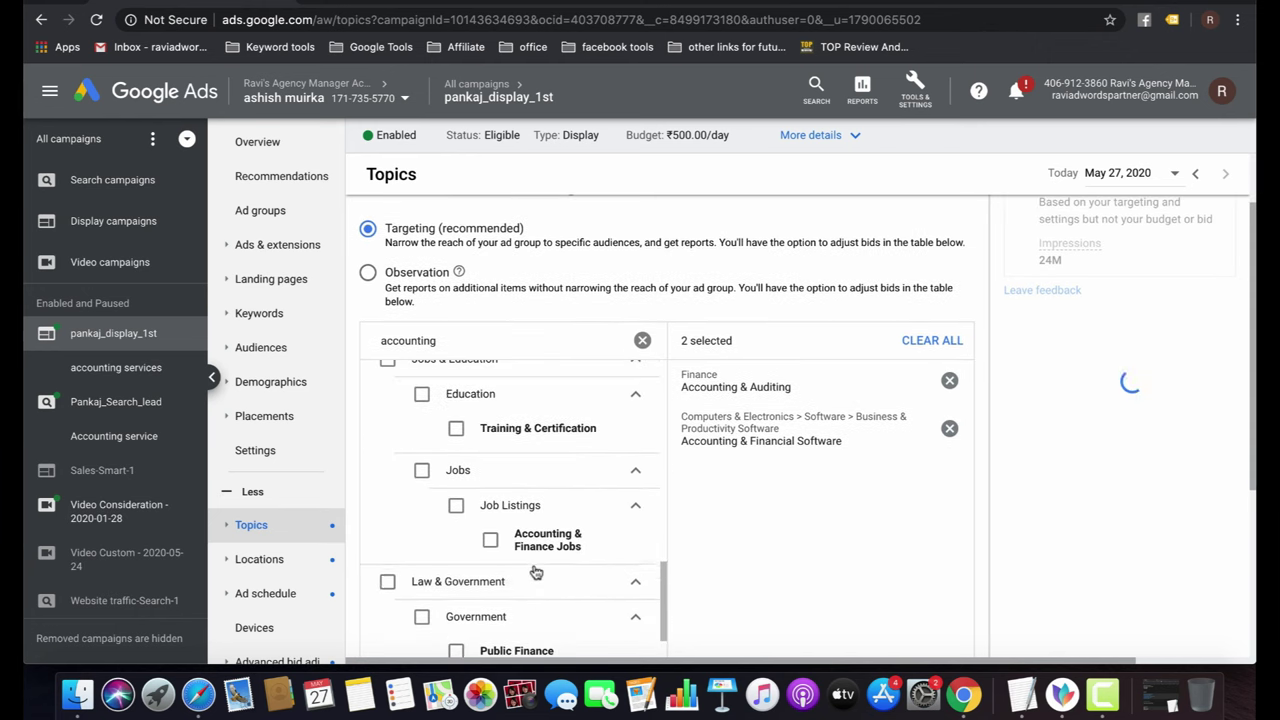
pyautogui.scroll(3, 533, 571)
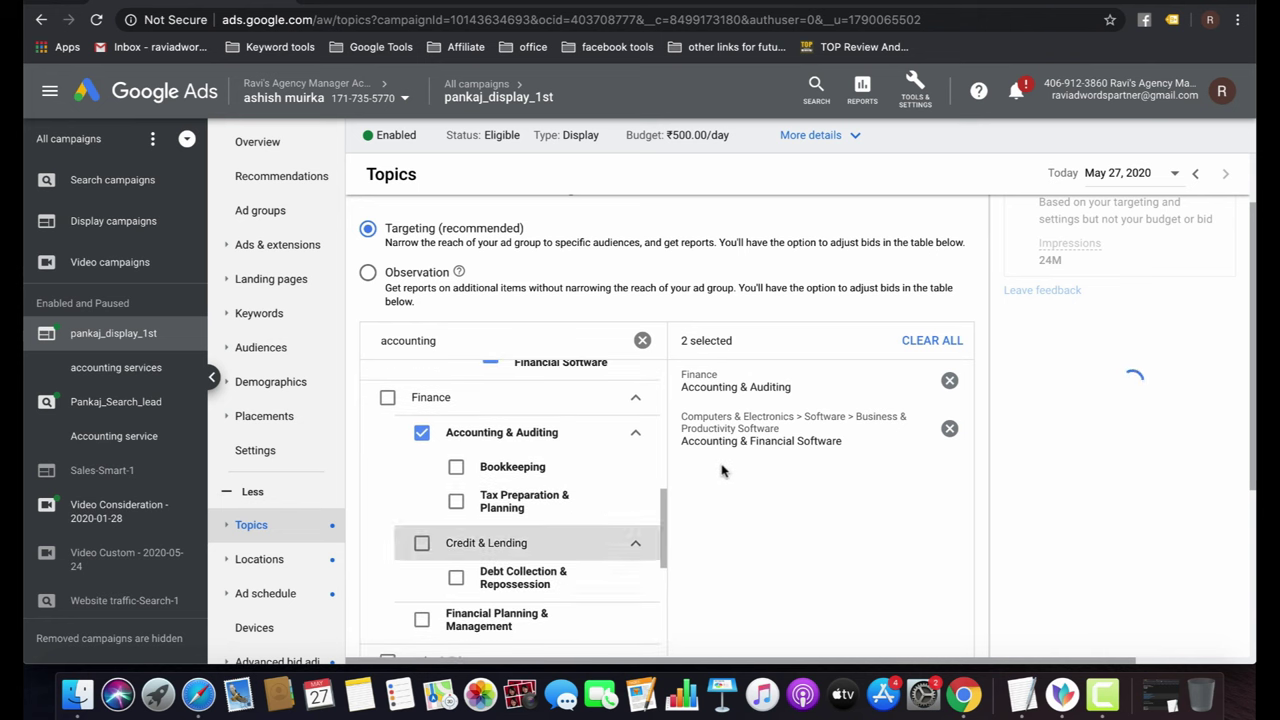
pyautogui.scroll(1, 836, 585)
pyautogui.scroll(-2, 836, 585)
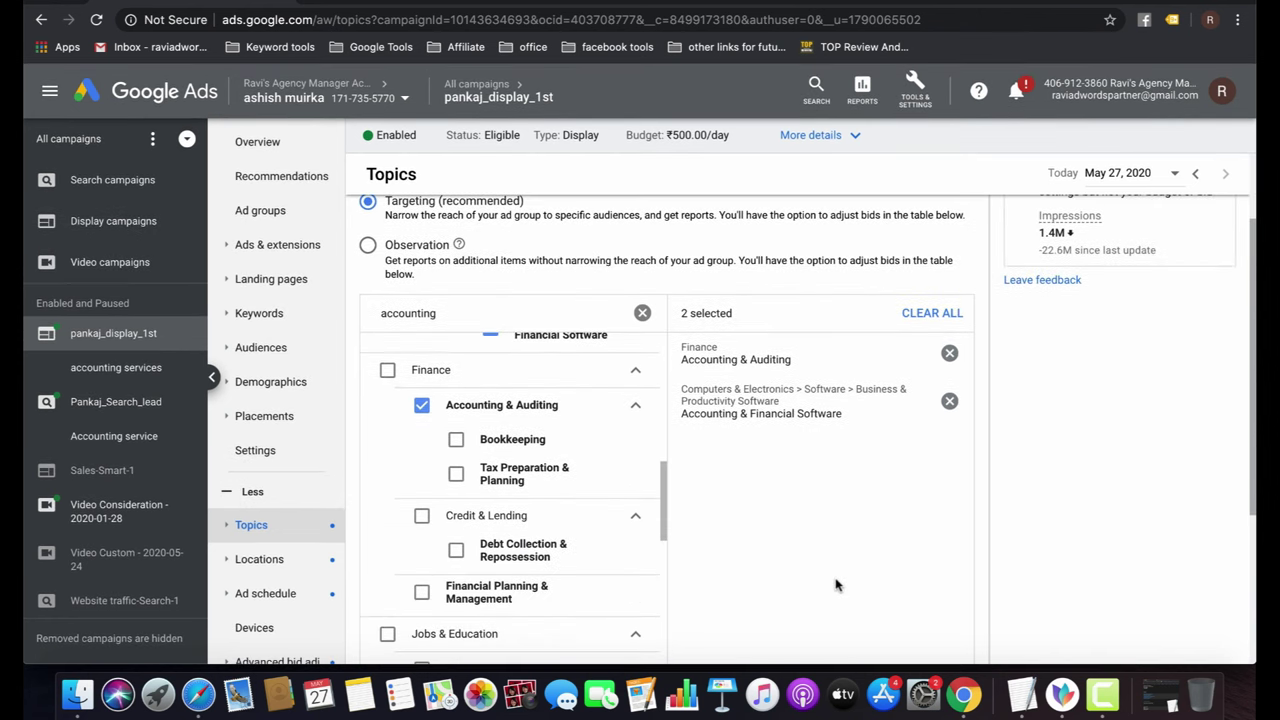
pyautogui.scroll(-4, 836, 585)
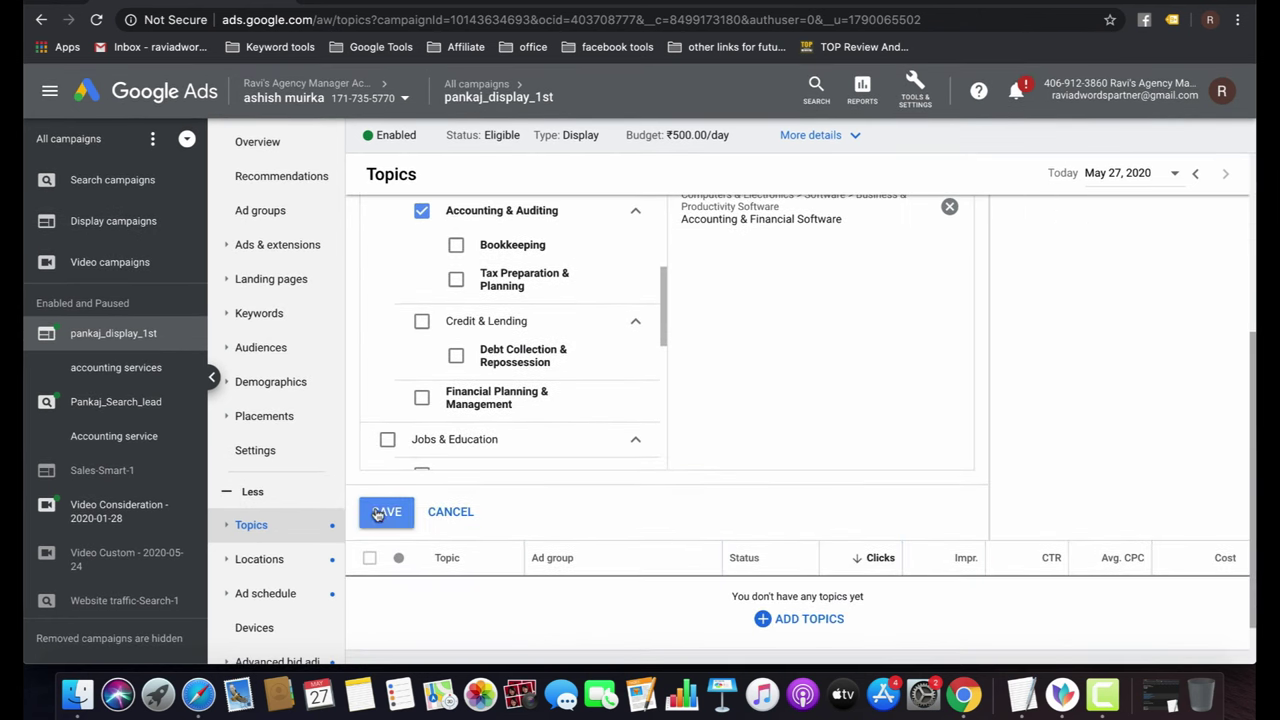
pyautogui.click(377, 511)
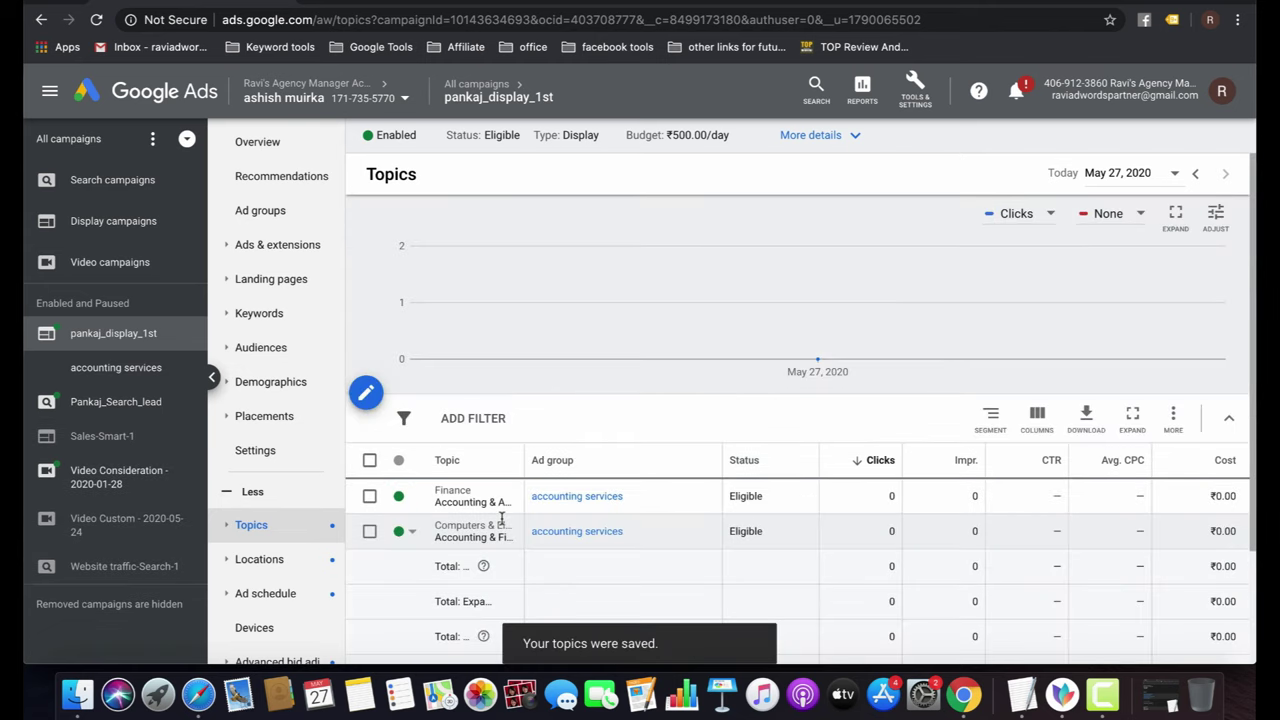
pyautogui.scroll(-2, 272, 545)
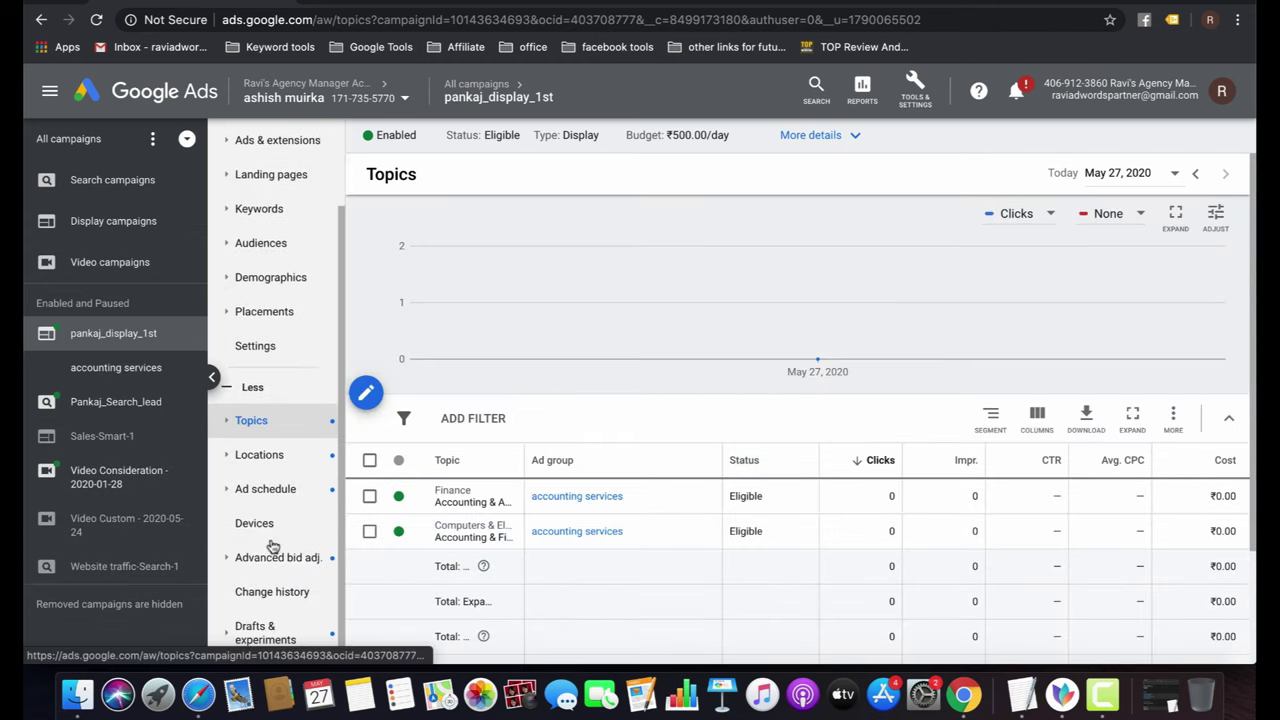
# Confirm India as the only targeted location, then open the campaign's Audiences list.
pyautogui.click(237, 457)
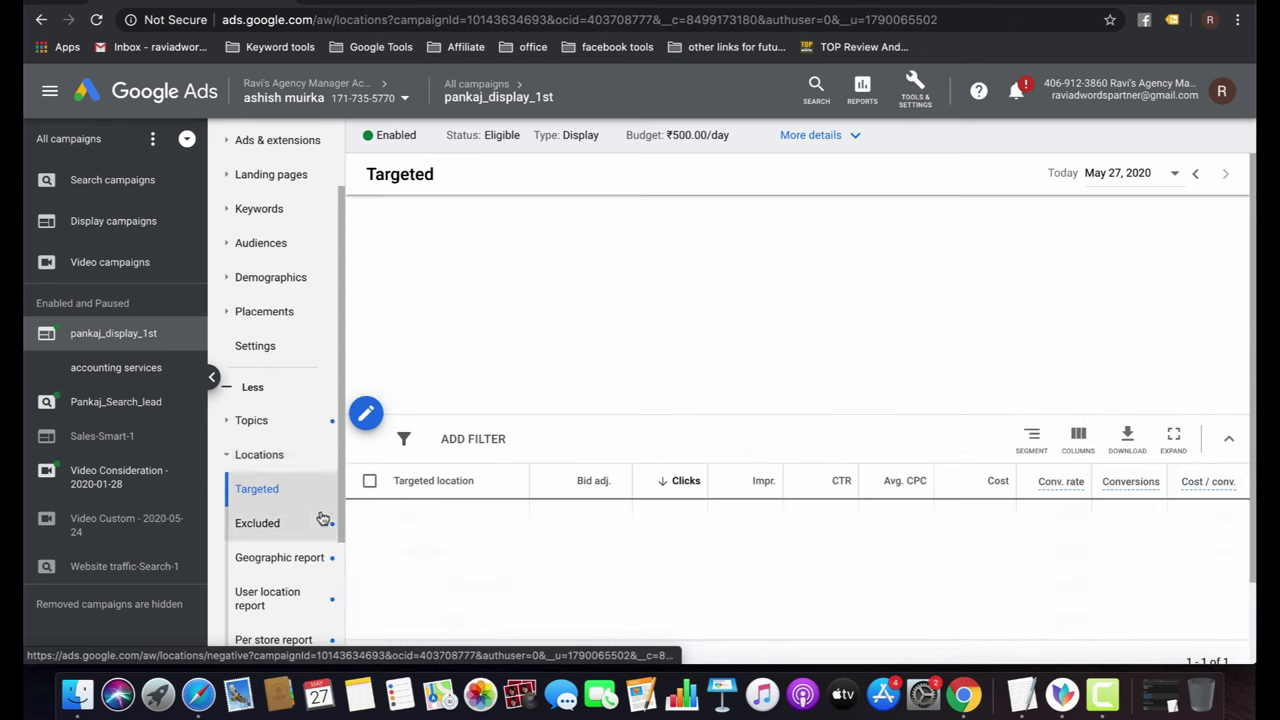
pyautogui.scroll(-3, 318, 525)
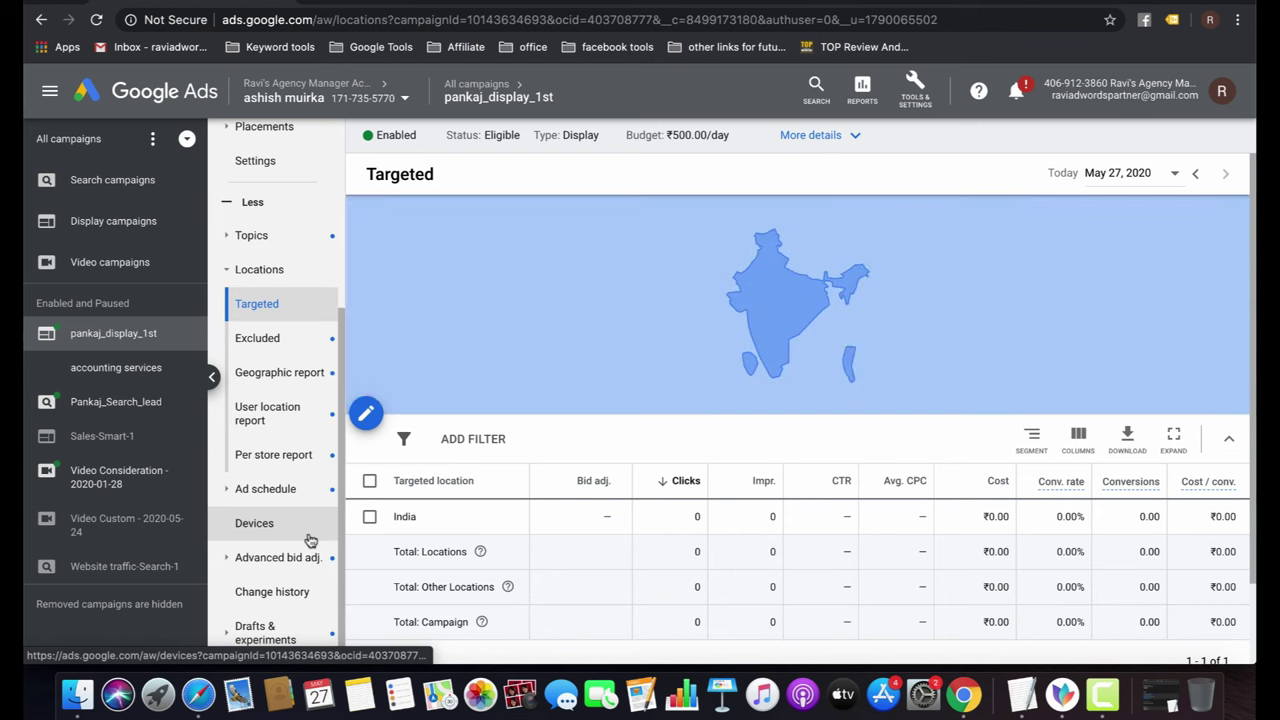
pyautogui.scroll(3, 310, 540)
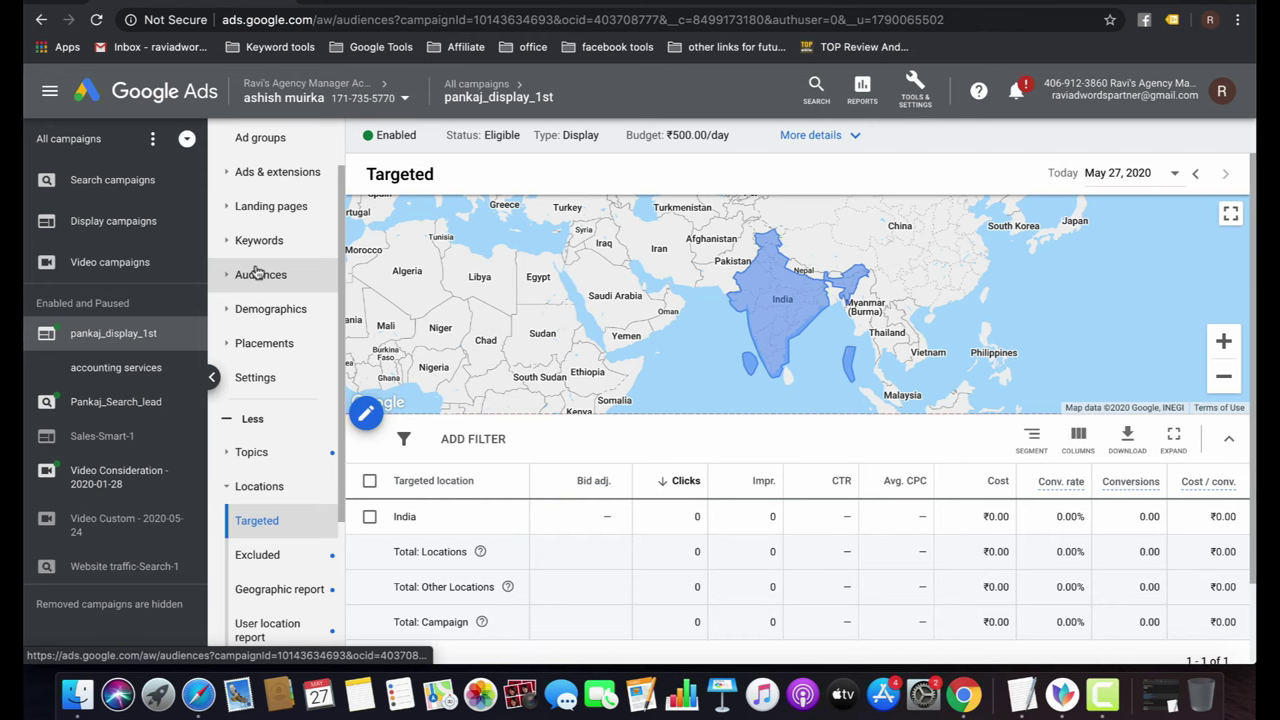
pyautogui.click(258, 274)
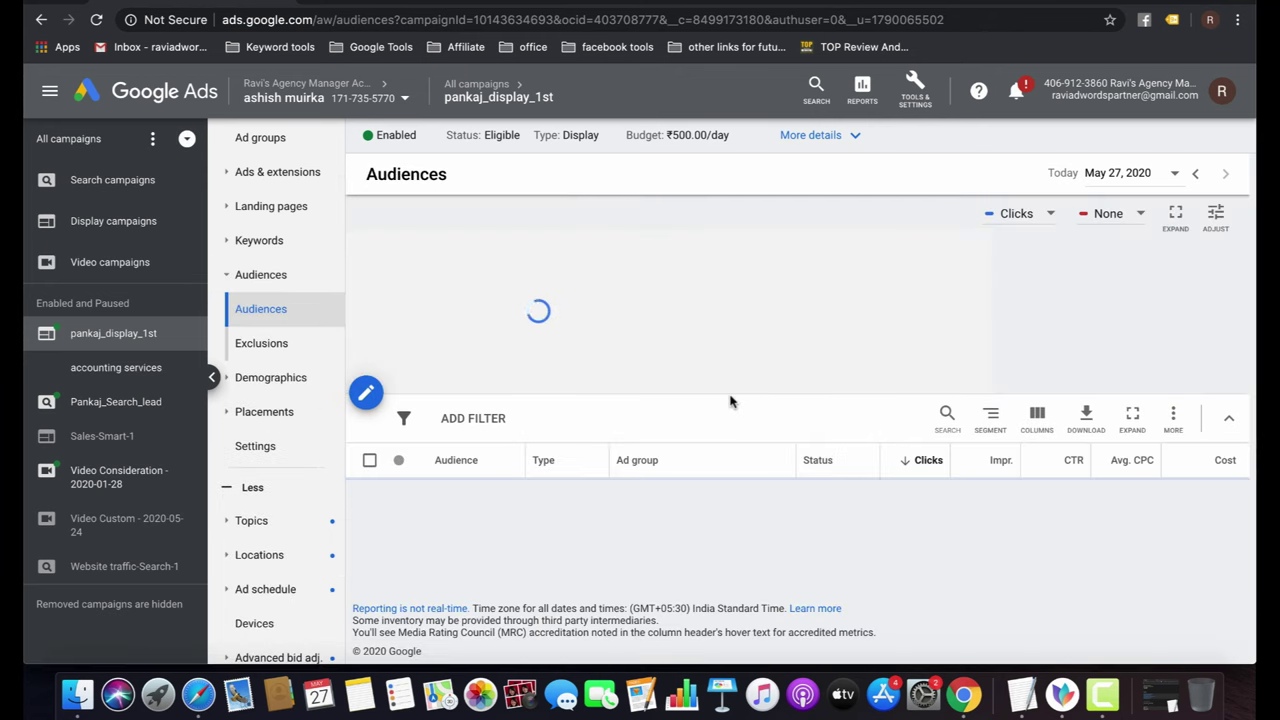
# Edit audiences for the accounting services ad group.
pyautogui.click(378, 404)
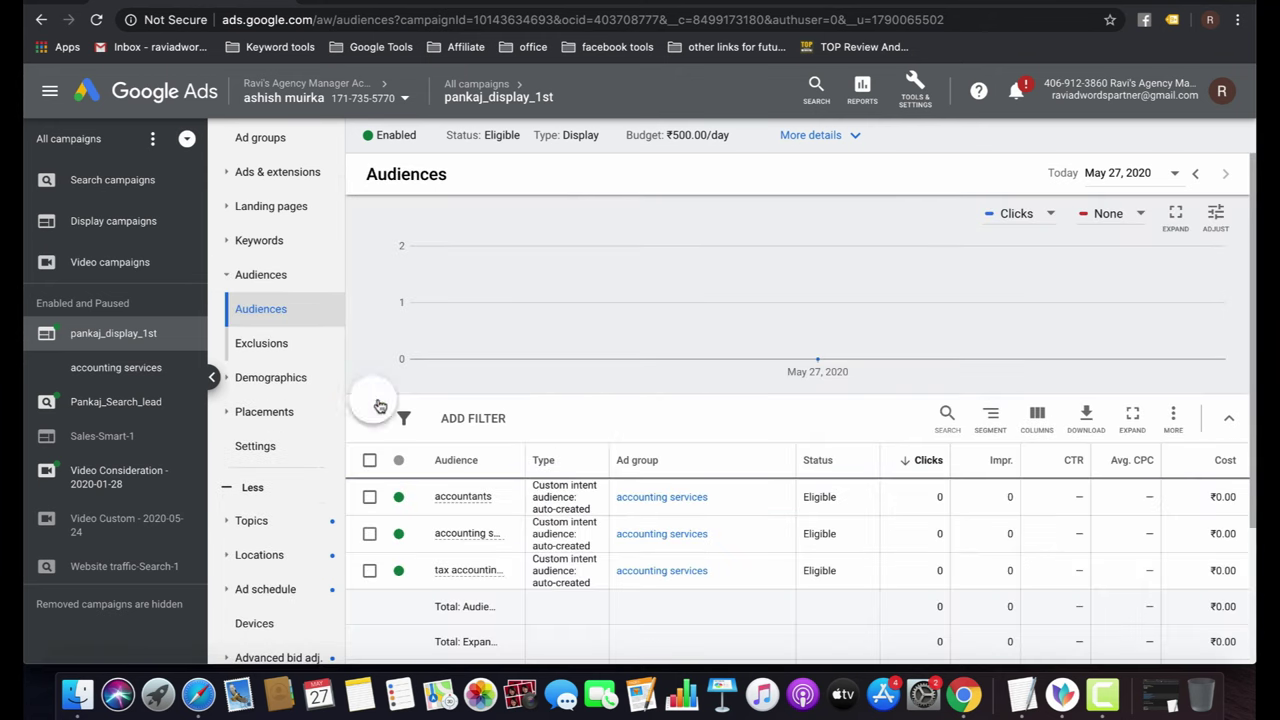
pyautogui.click(478, 536)
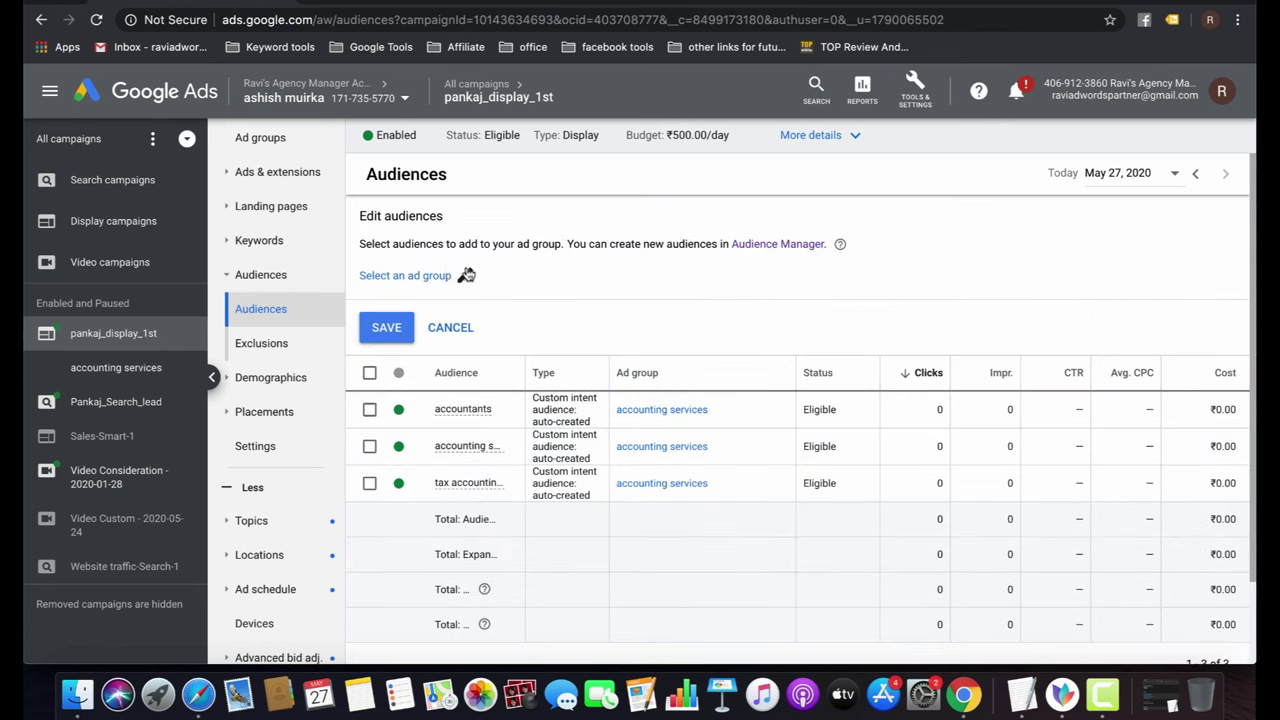
pyautogui.click(464, 276)
pyautogui.click(570, 335)
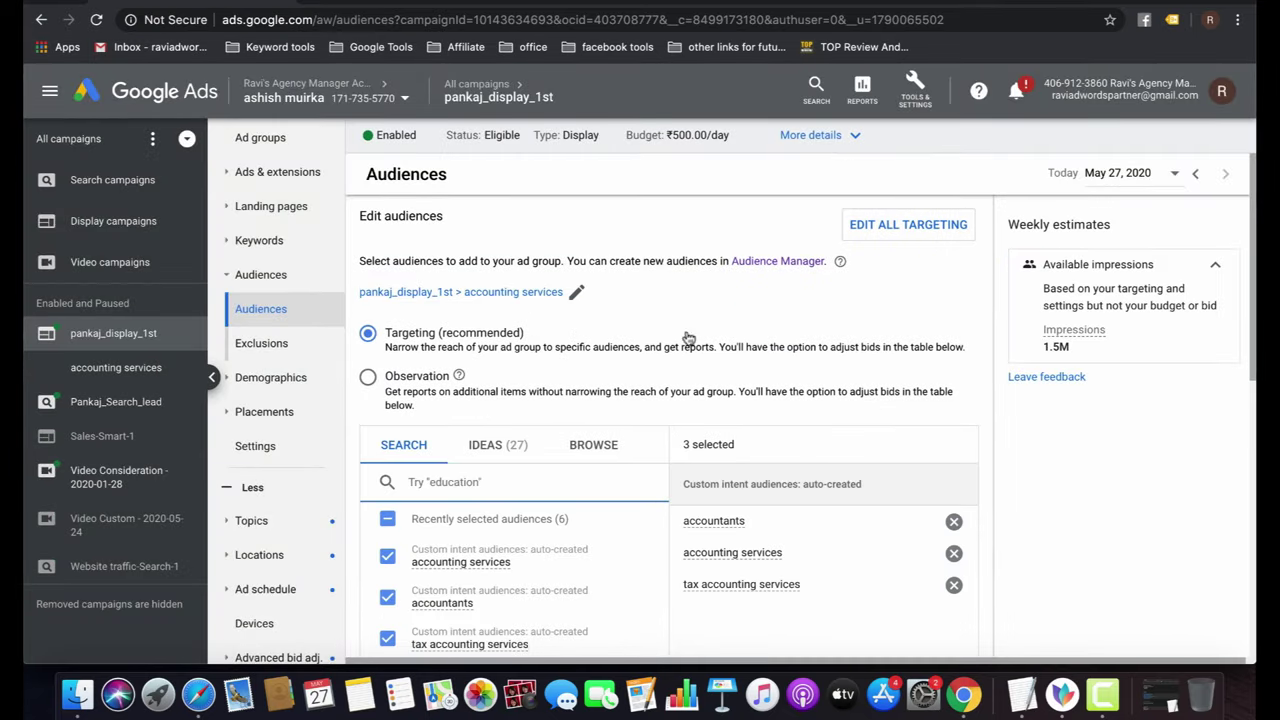
pyautogui.scroll(-3, 728, 376)
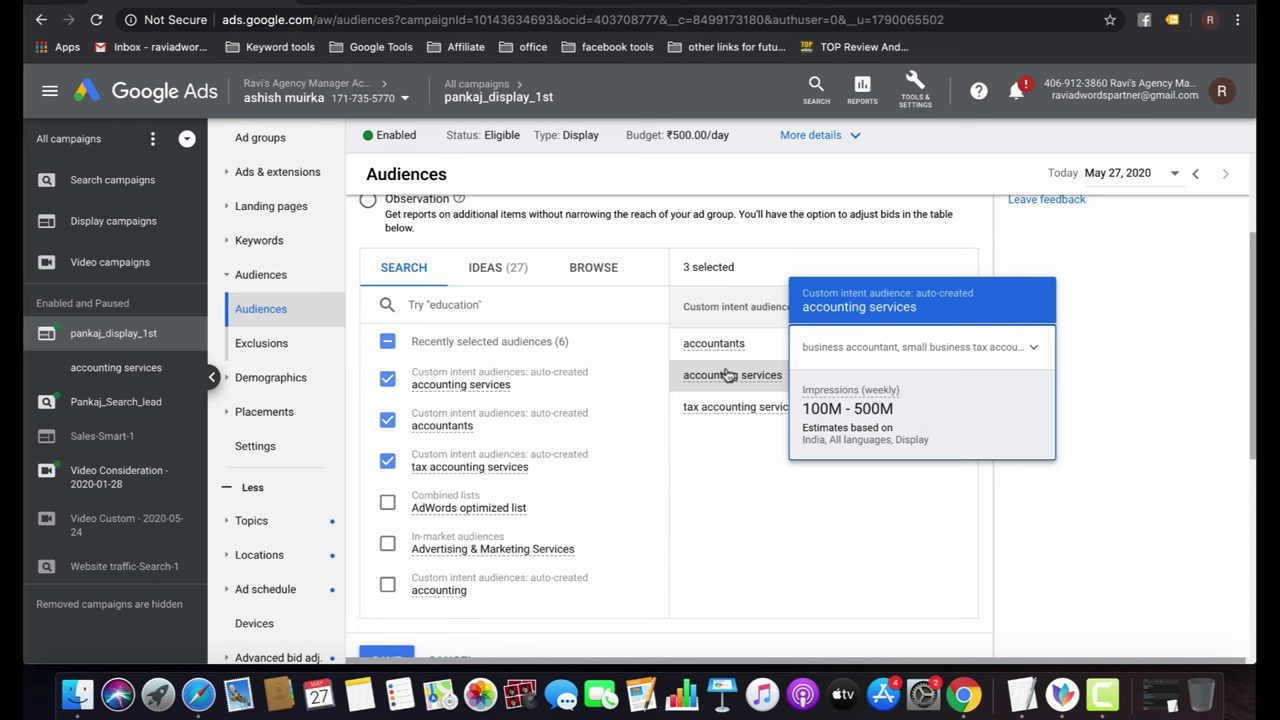
# Browse audience categories to the 'What their interests and habits are' affinity list.
pyautogui.click(728, 375)
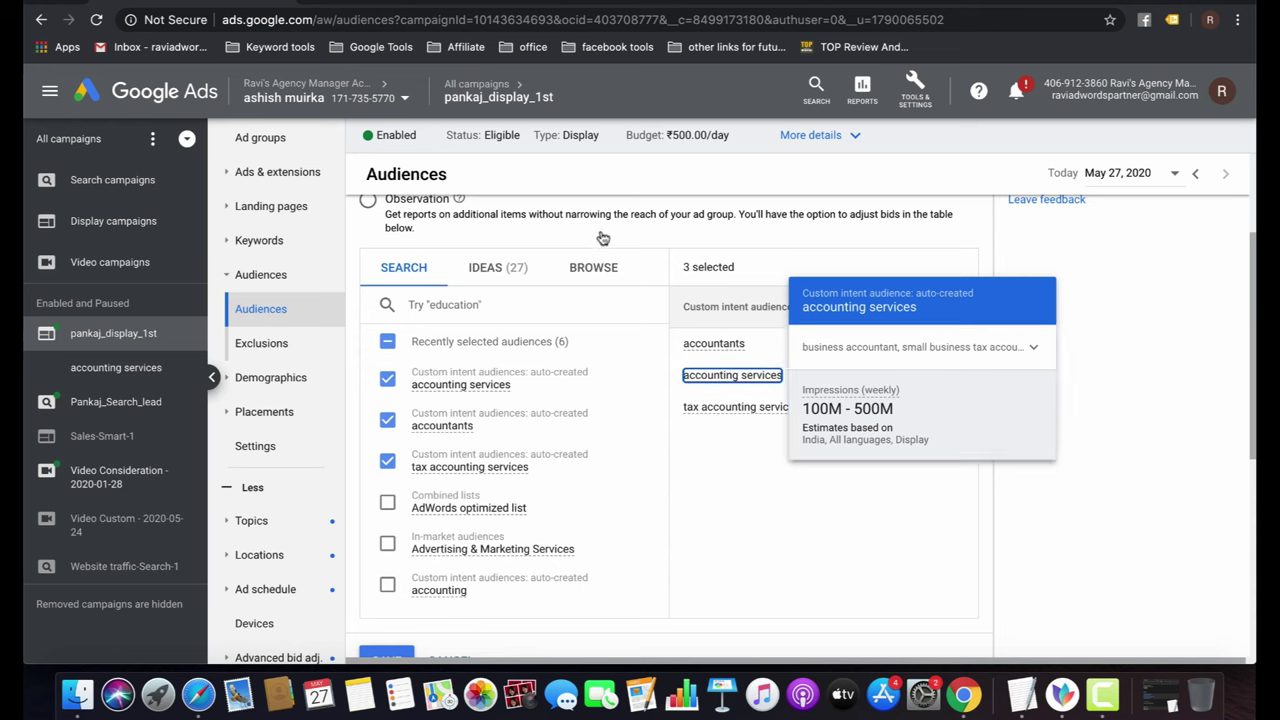
pyautogui.click(591, 265)
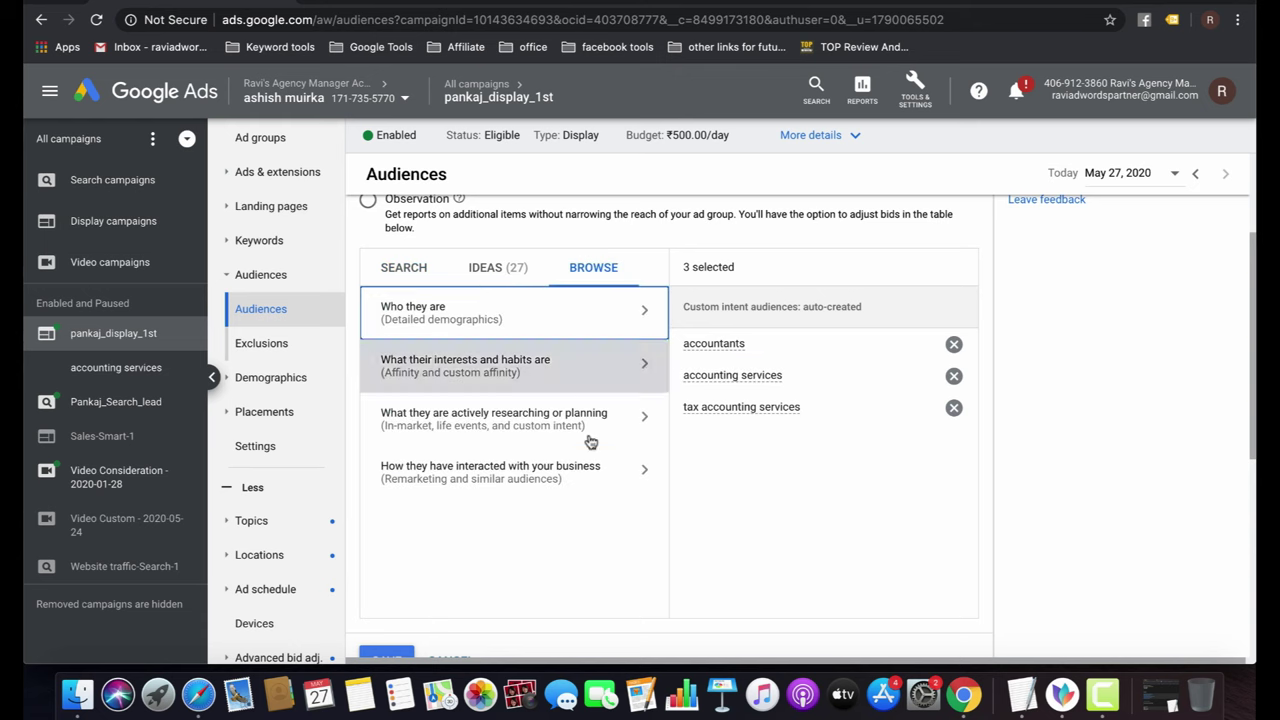
pyautogui.click(522, 484)
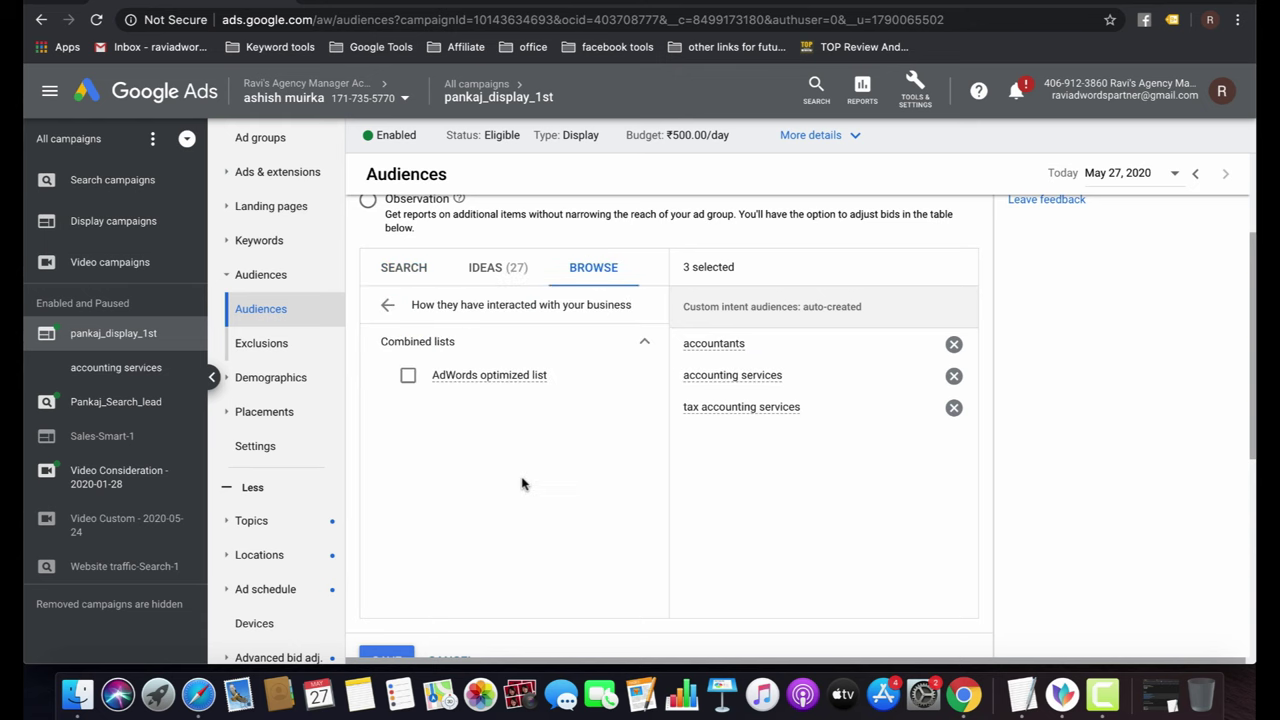
pyautogui.click(387, 305)
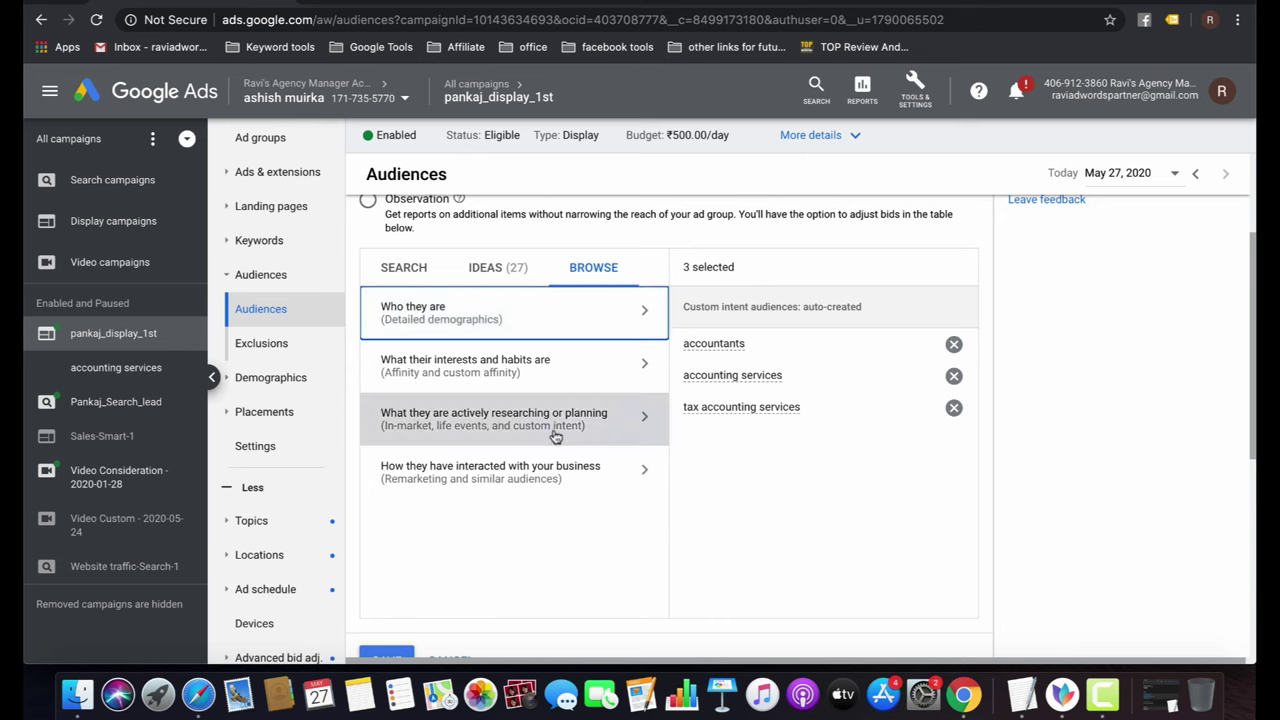
pyautogui.click(510, 370)
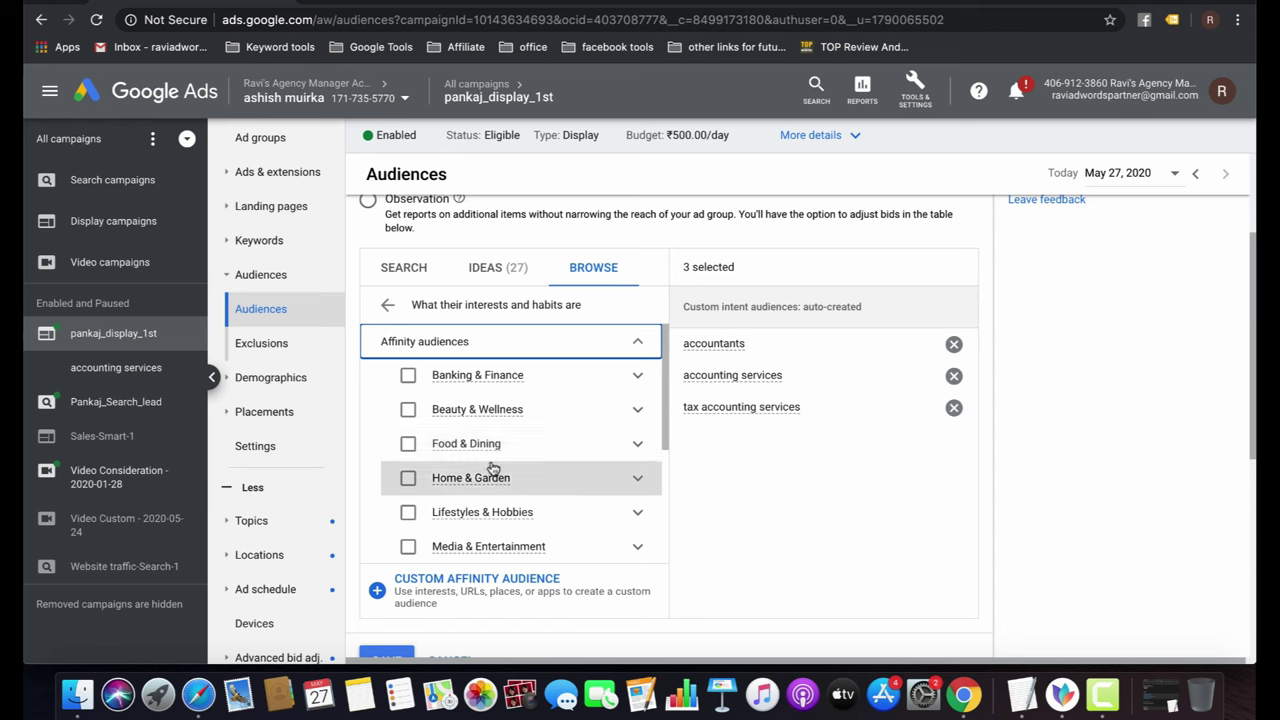
pyautogui.scroll(-6, 470, 477)
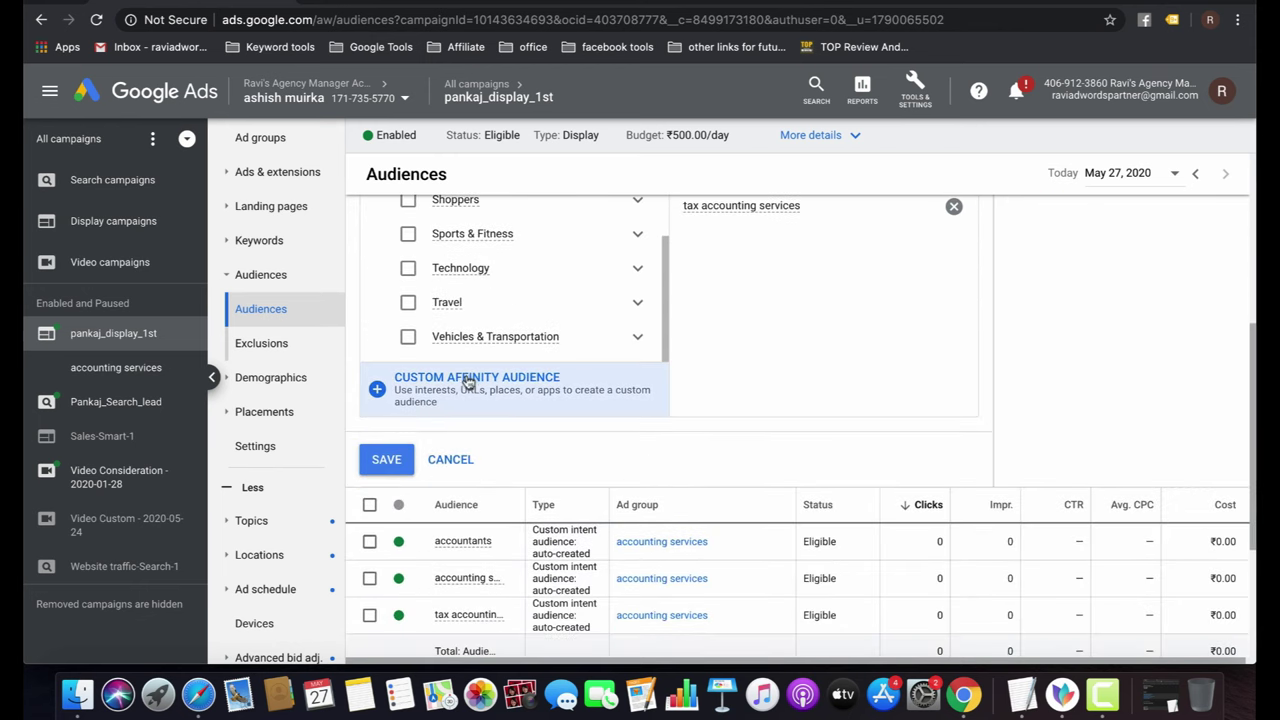
# Start a new custom affinity audience named 'accounting' using Interest entries.
pyautogui.click(470, 382)
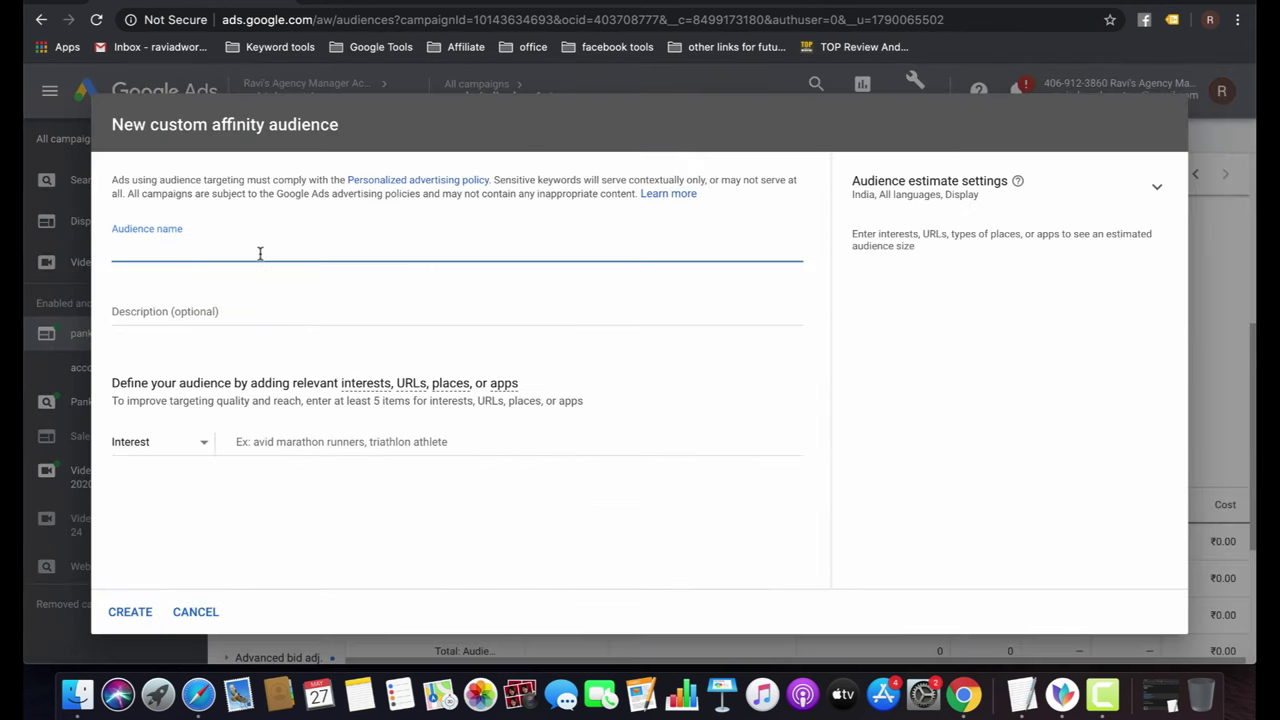
pyautogui.write('accounting')
pyautogui.press('Tab')
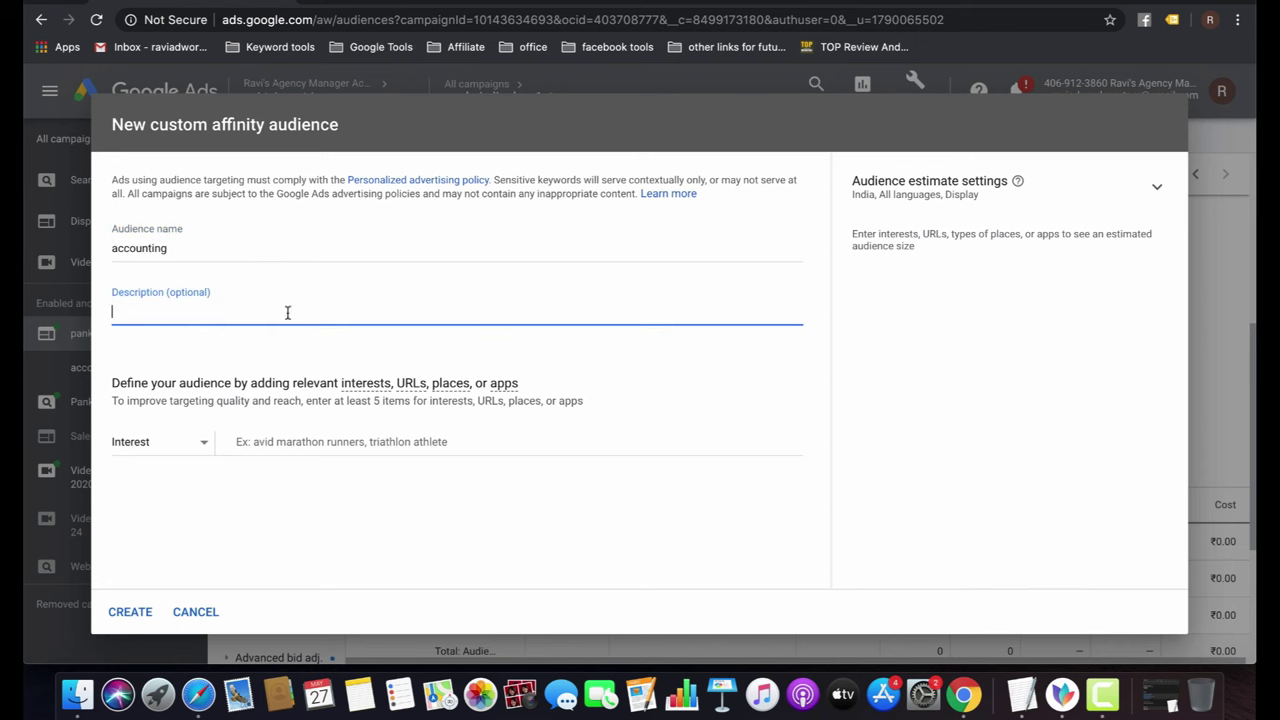
pyautogui.click(260, 441)
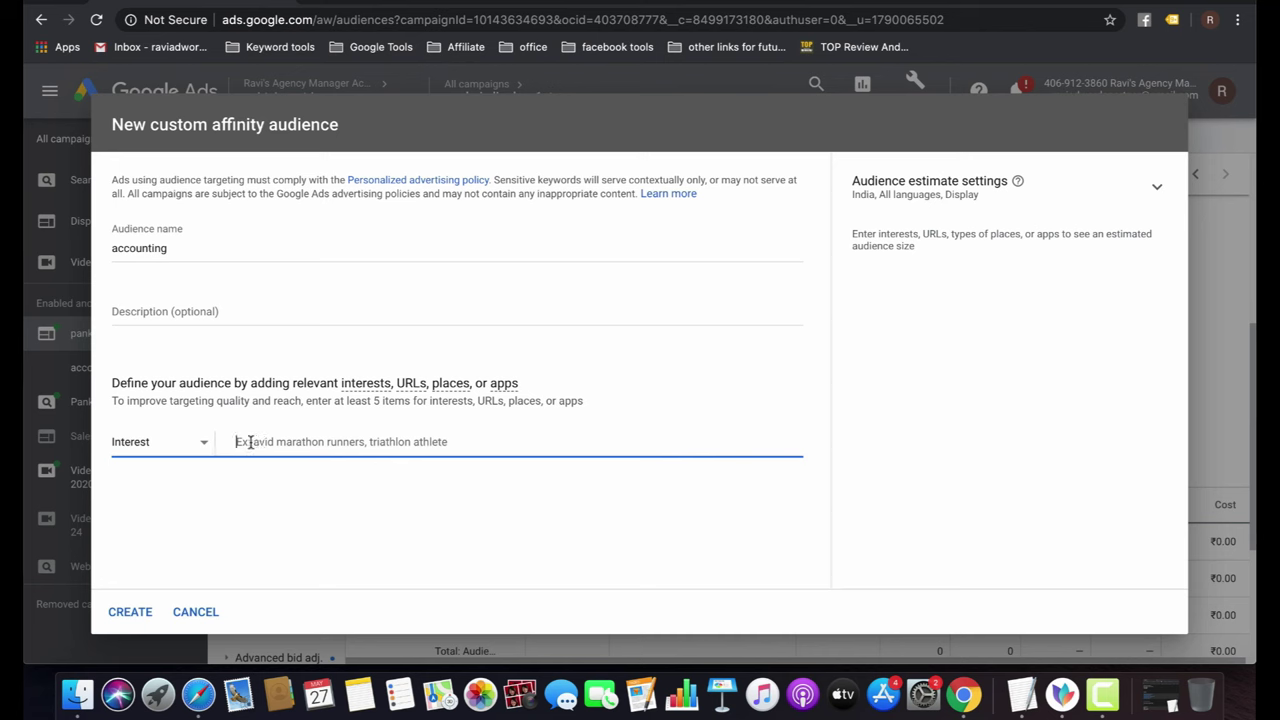
pyautogui.click(205, 442)
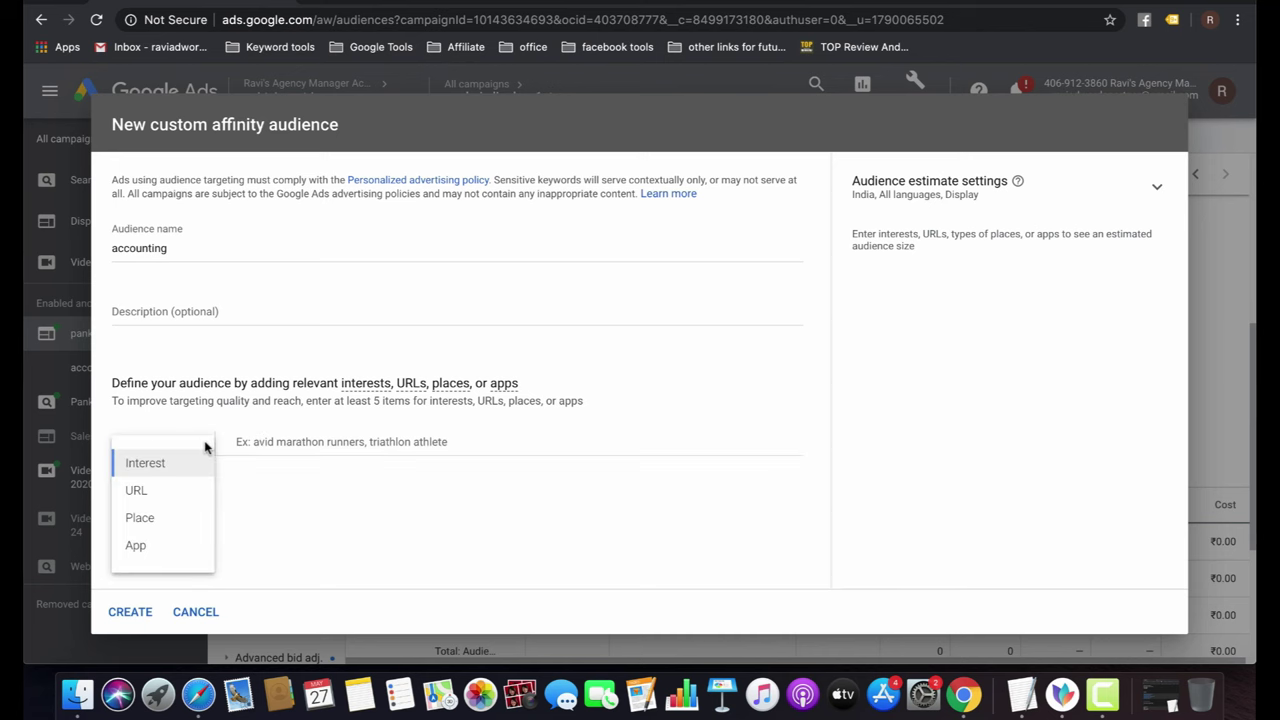
pyautogui.click(291, 443)
# Add interests accounting, accounting services, bookkeeping, taxation and income tax preparation.
pyautogui.write('acco')
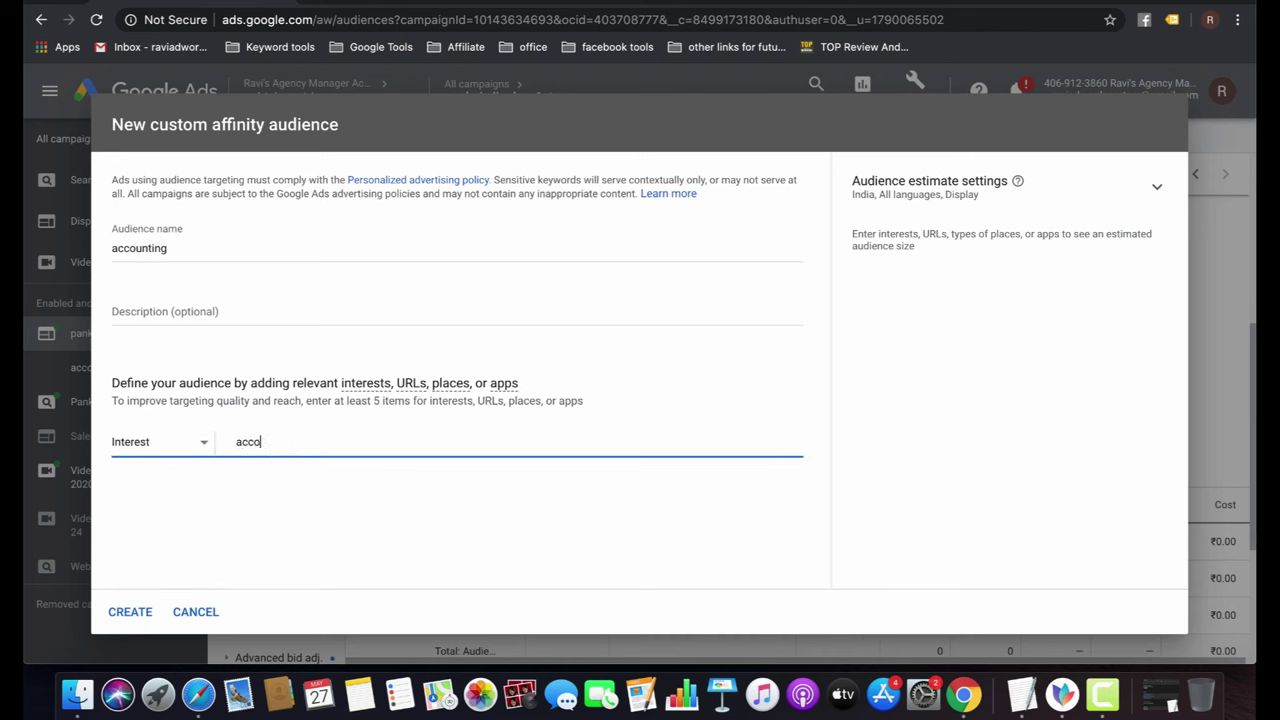
pyautogui.write('unting')
pyautogui.press('Return')
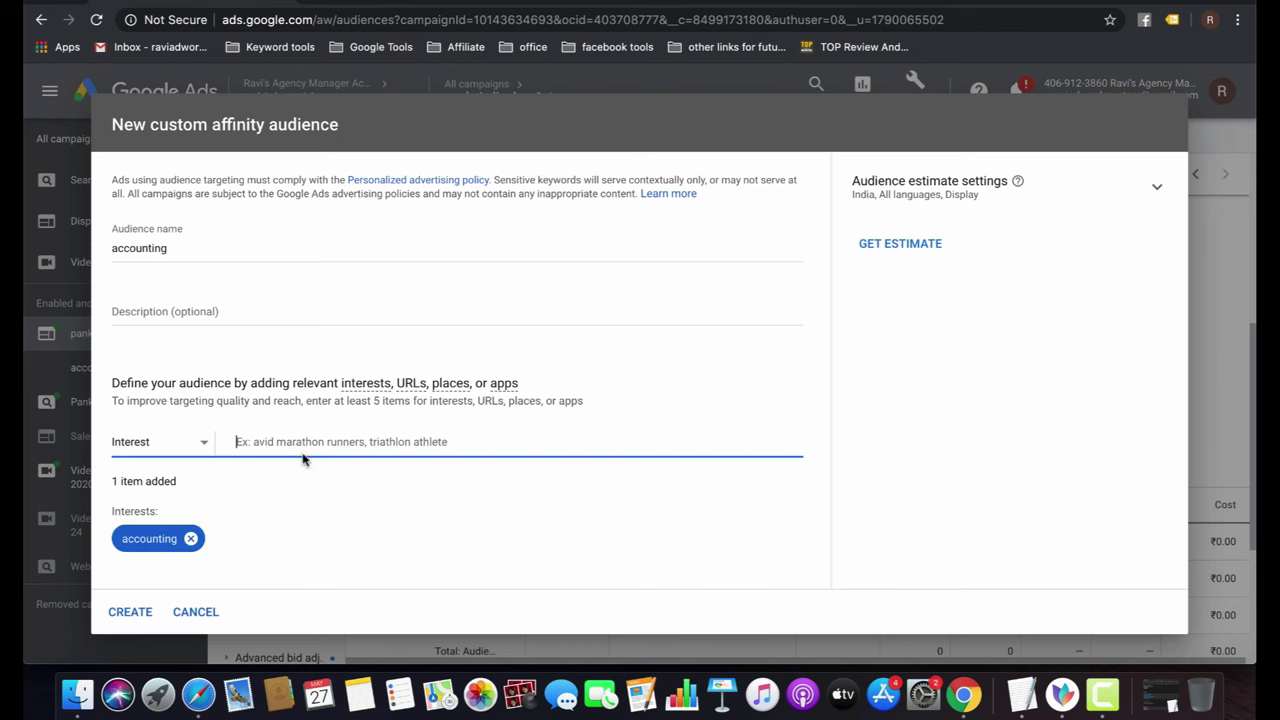
pyautogui.write('accounting')
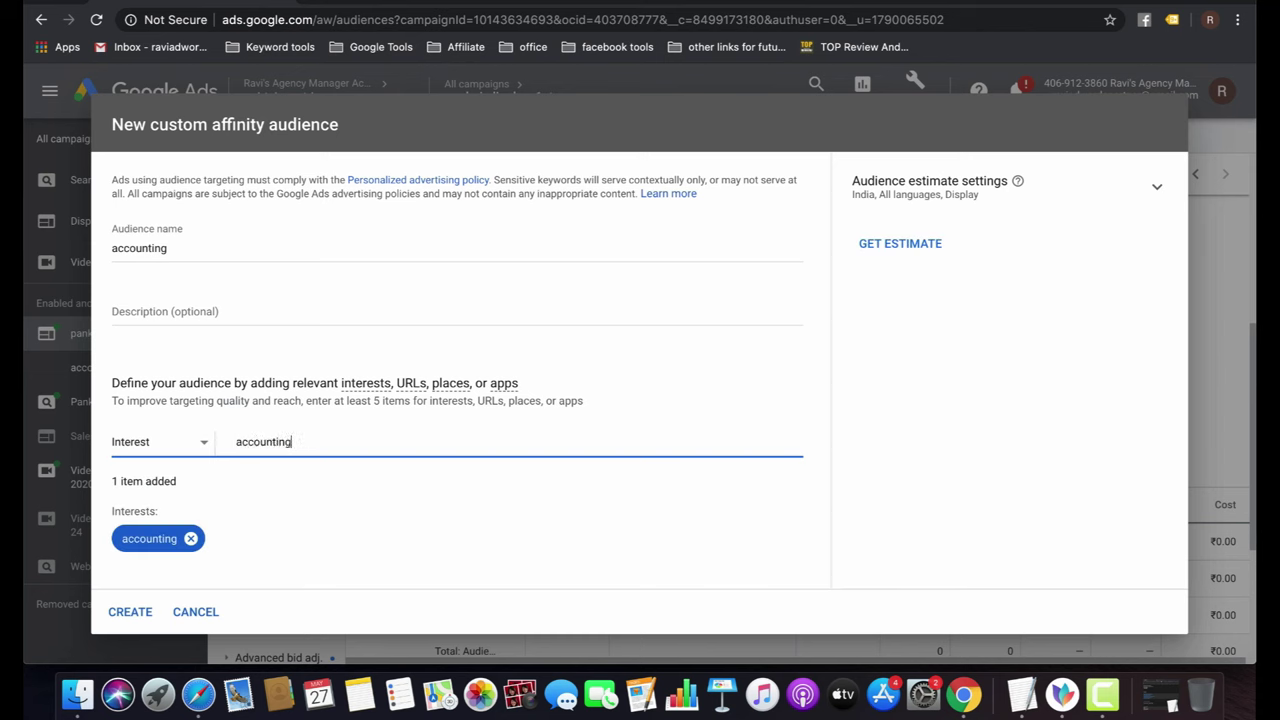
pyautogui.write(' services')
pyautogui.press('Return')
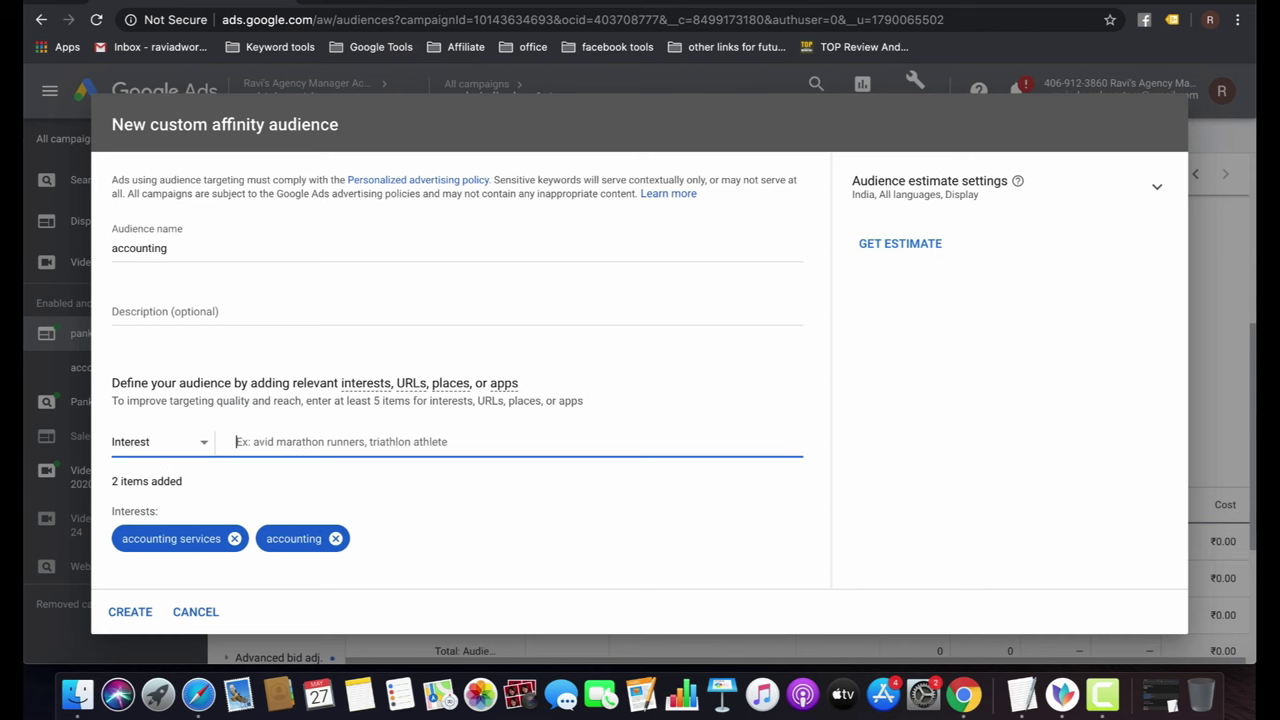
pyautogui.write('bookkee')
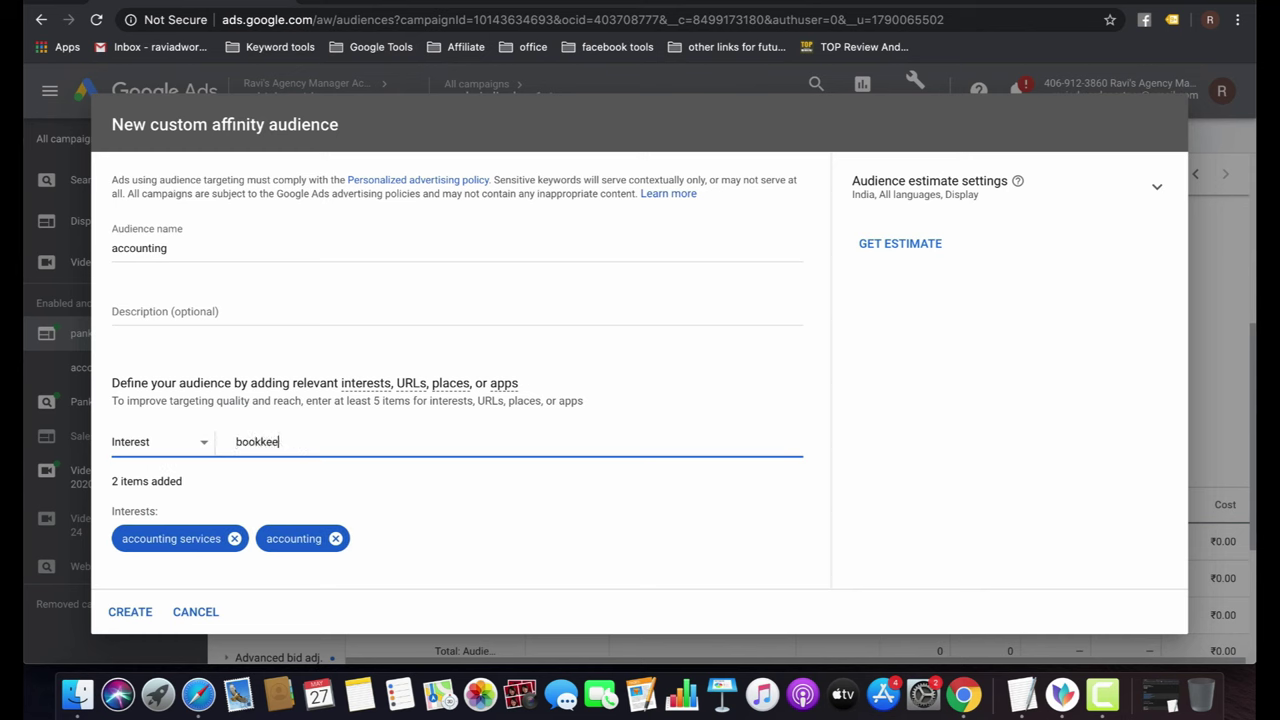
pyautogui.write('ping')
pyautogui.press('Return')
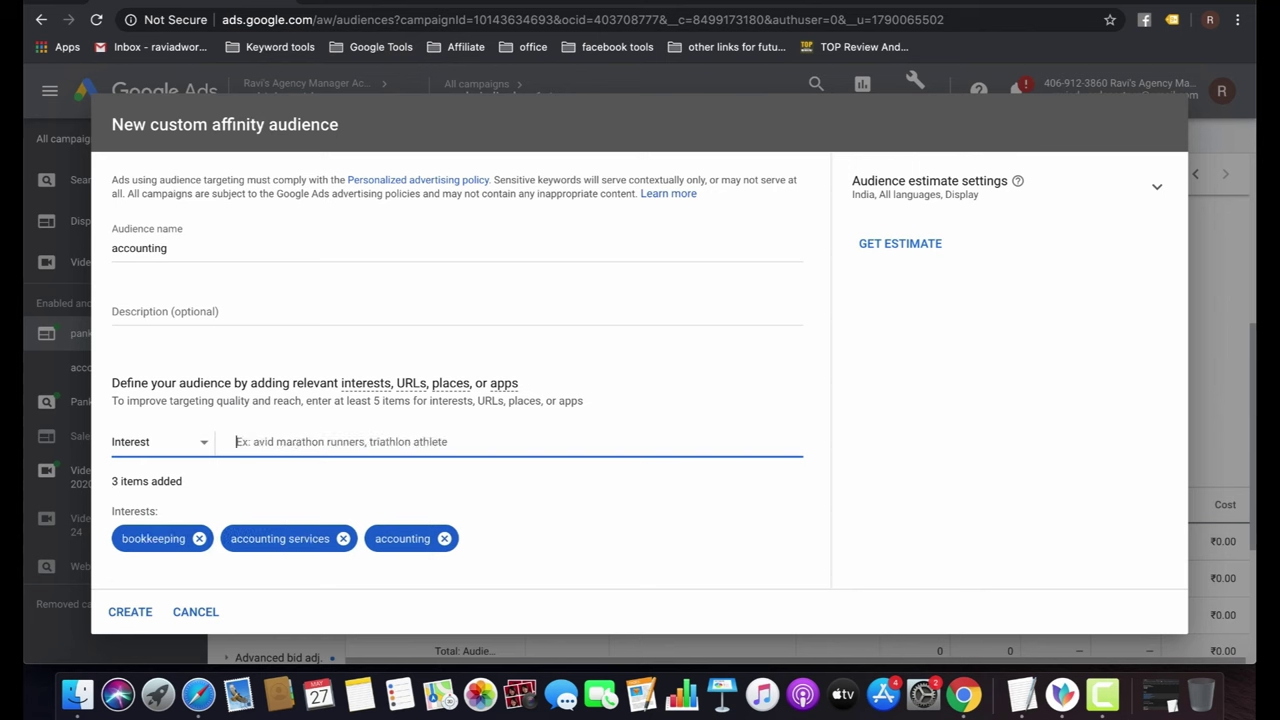
pyautogui.write('tax')
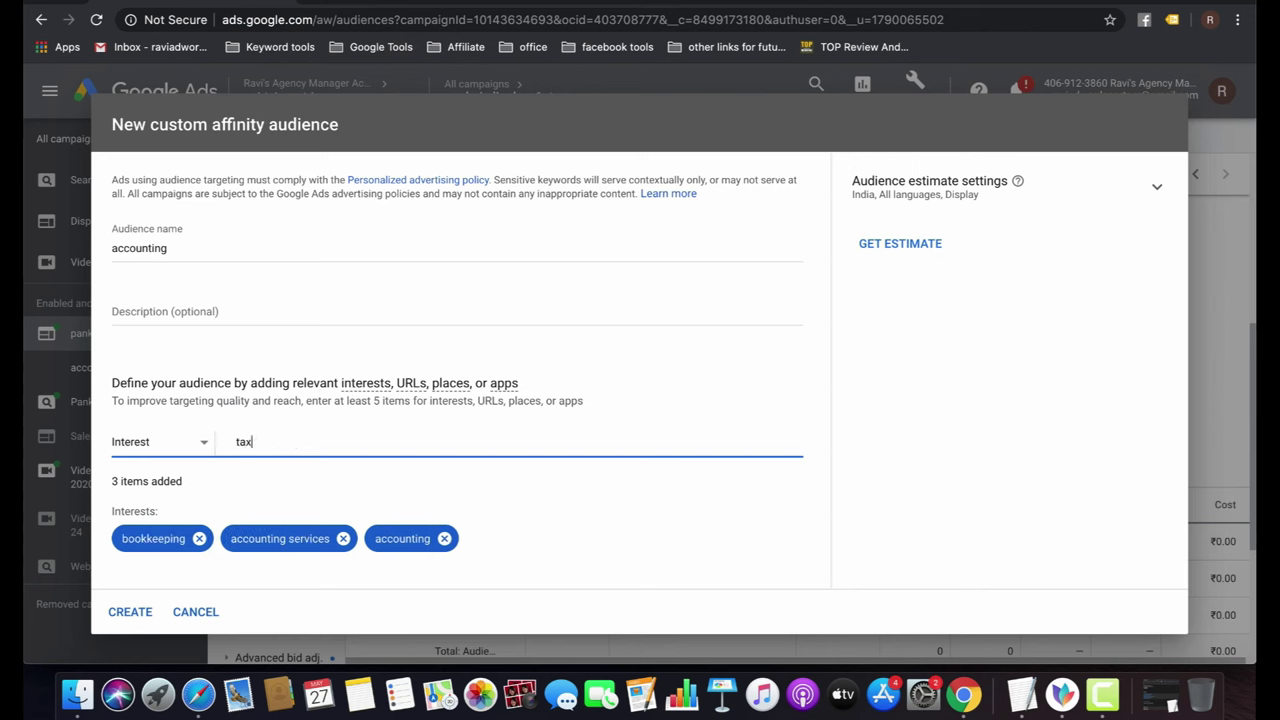
pyautogui.write('ation')
pyautogui.press('Return')
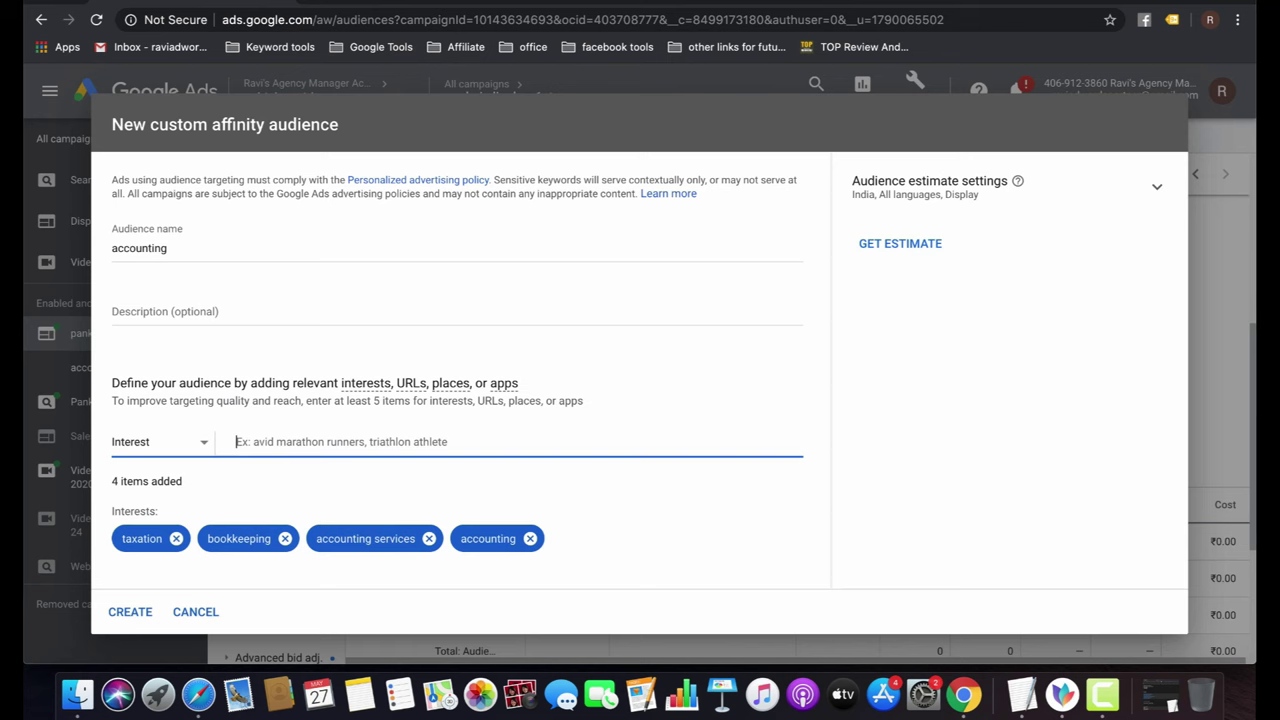
pyautogui.write('income tax')
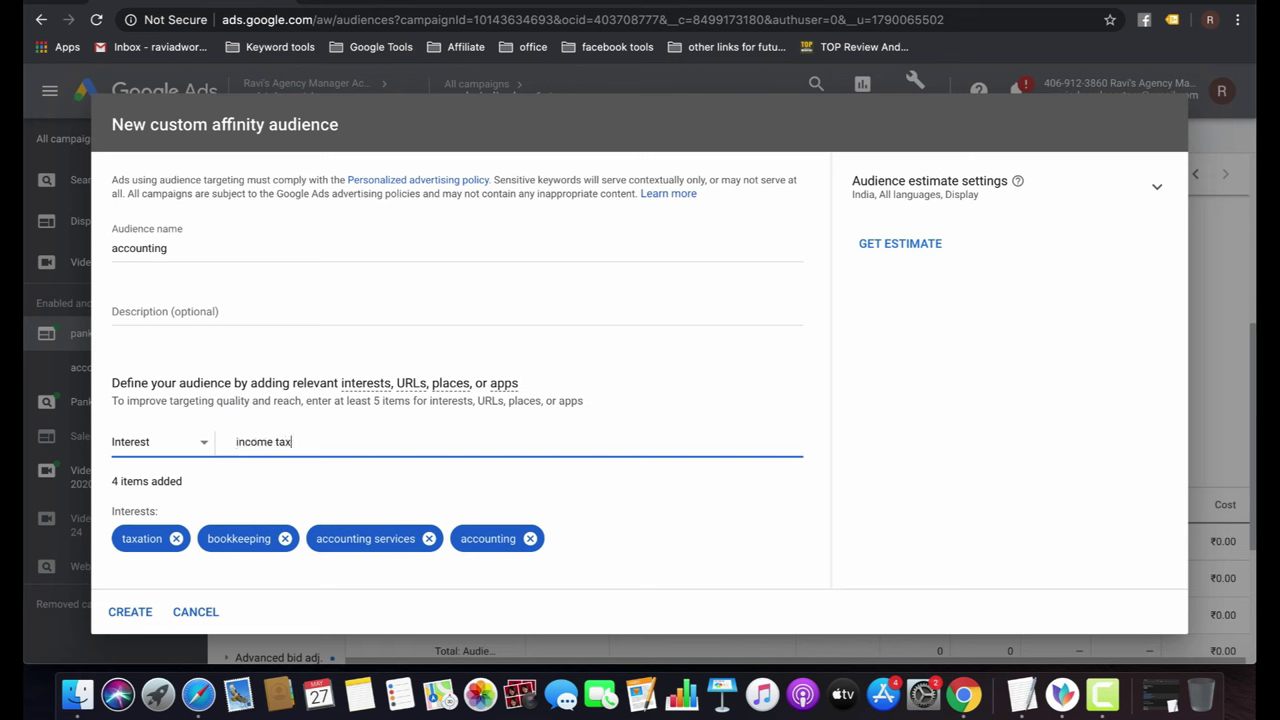
pyautogui.write(' prepareation')
pyautogui.press('BackSpace')
pyautogui.press('BackSpace')
pyautogui.press('BackSpace')
pyautogui.write('ation')
pyautogui.press('Return')
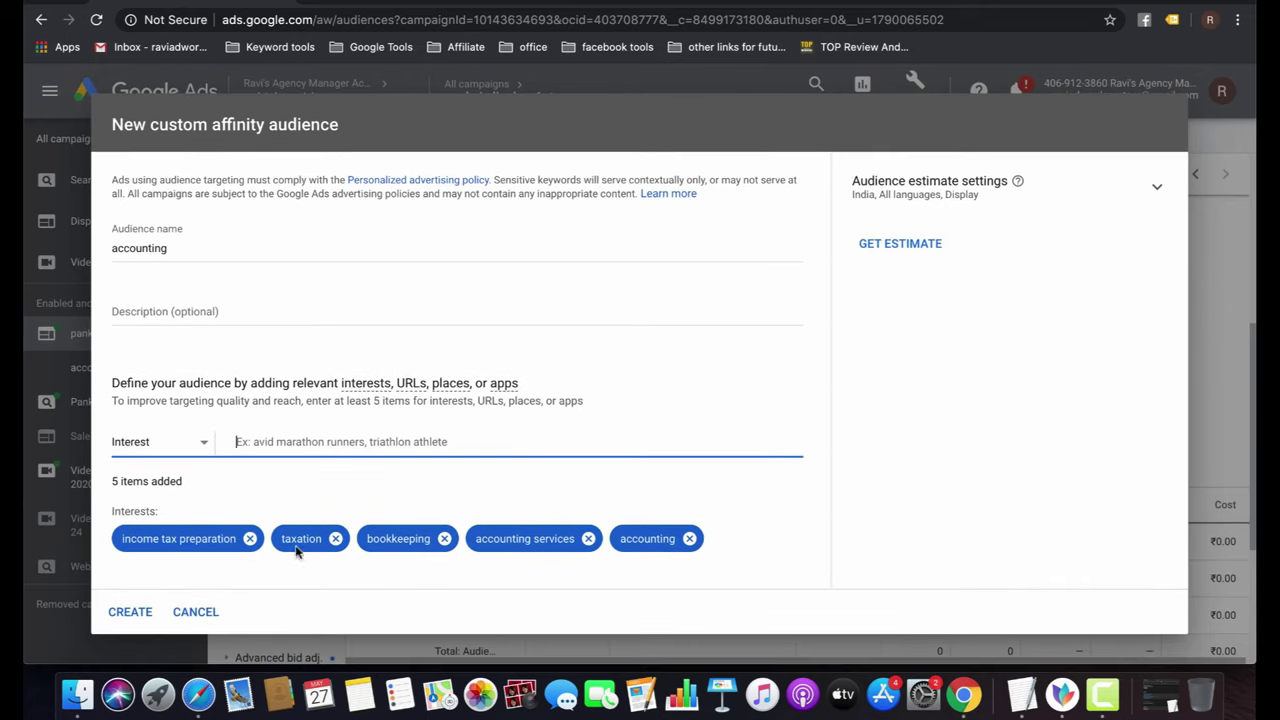
# Create the 'accounting' audience, save it to accounting services, then open age demographics.
pyautogui.click(130, 613)
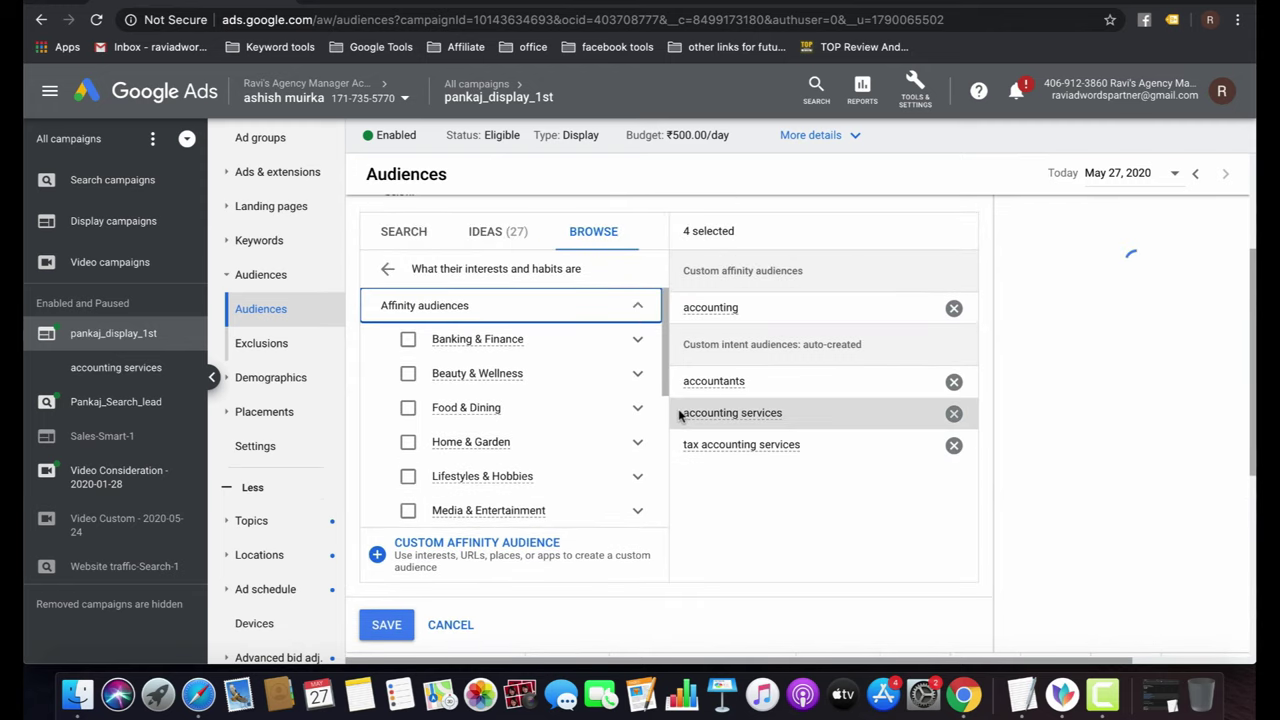
pyautogui.scroll(-5, 560, 474)
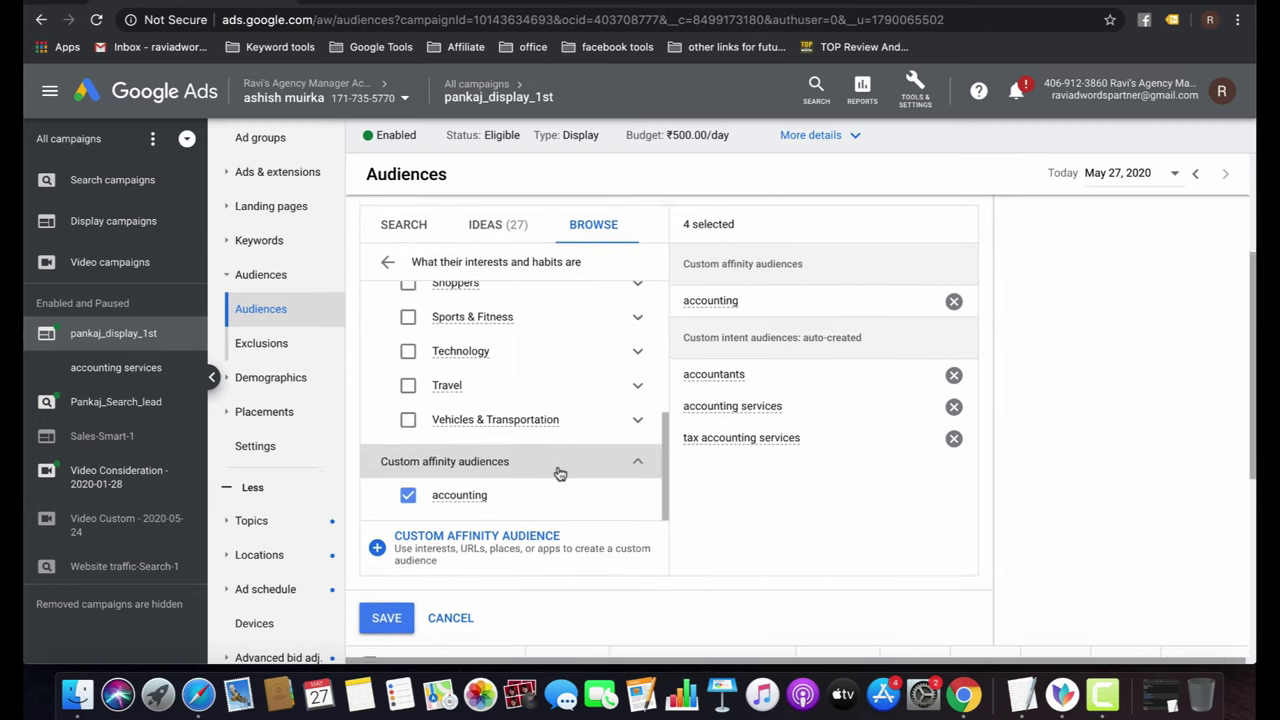
pyautogui.moveTo(466, 502)
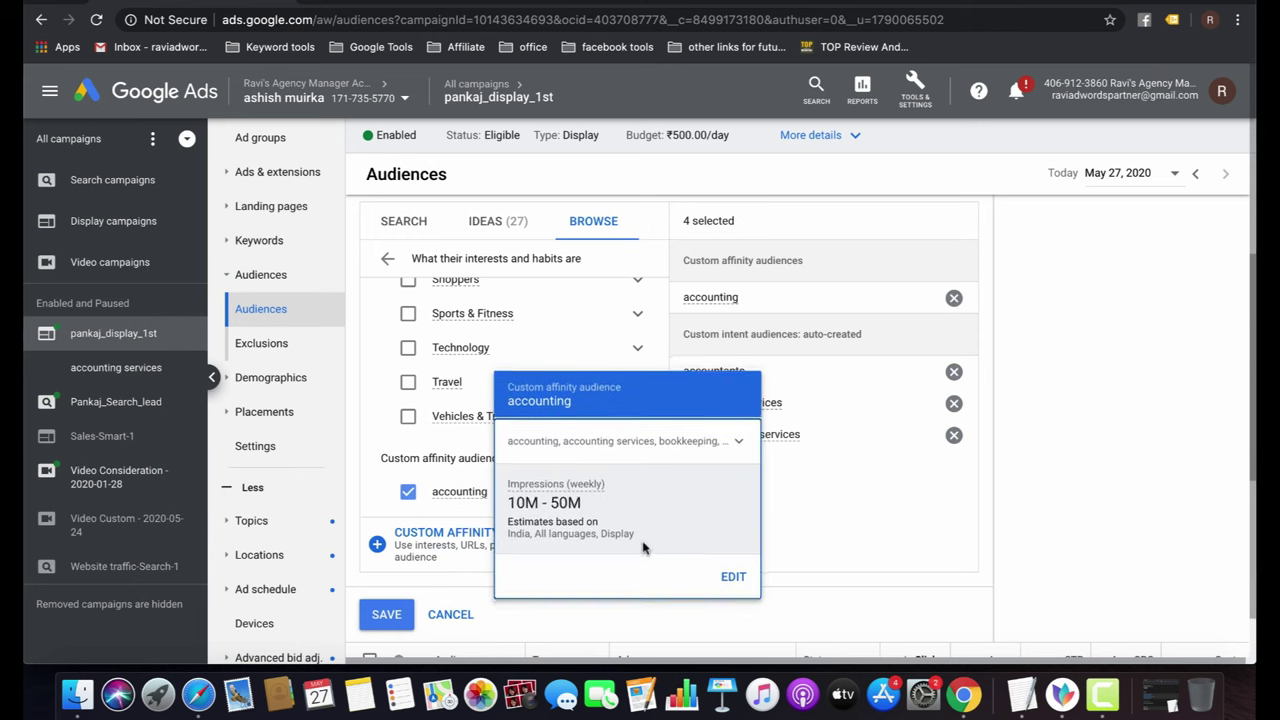
pyautogui.click(398, 615)
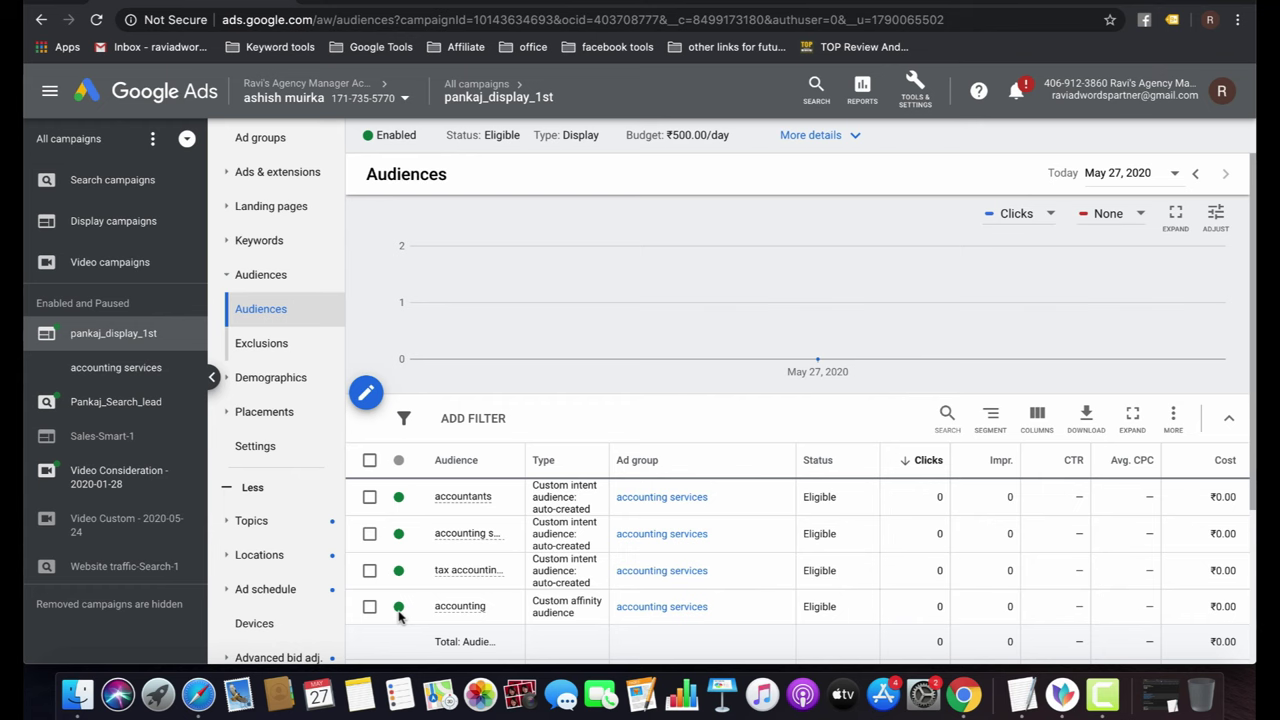
pyautogui.click(275, 378)
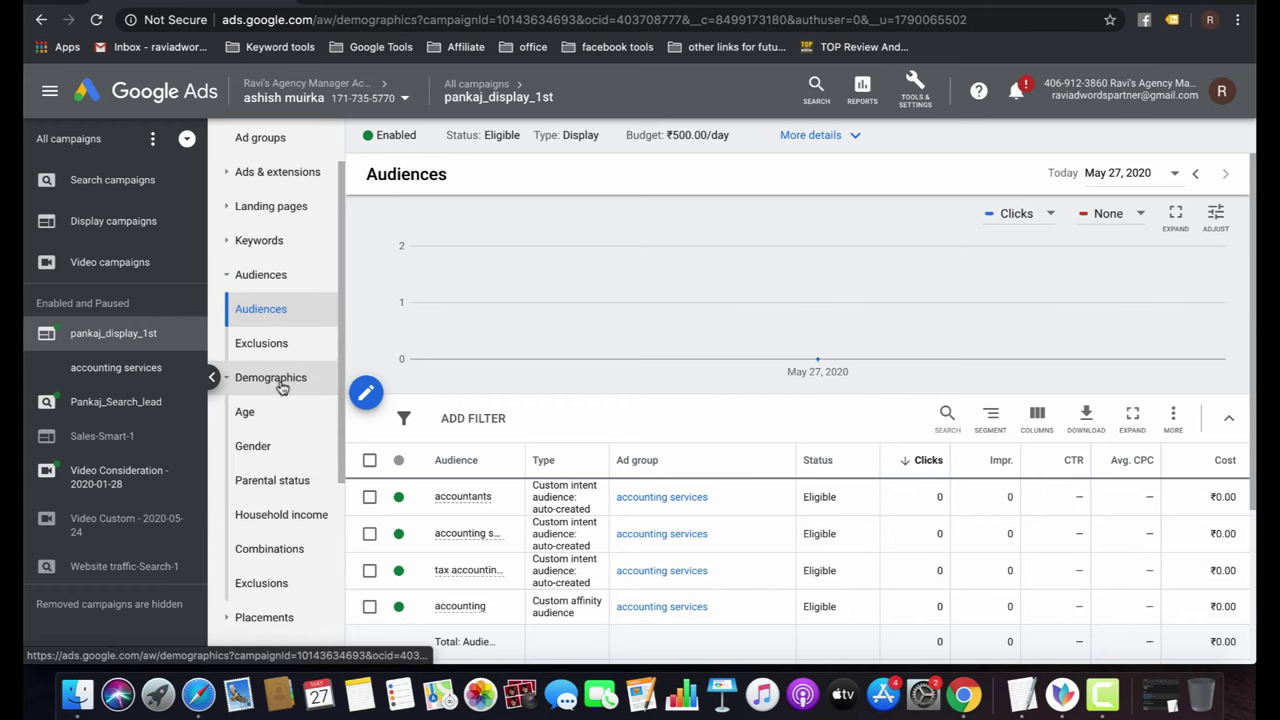
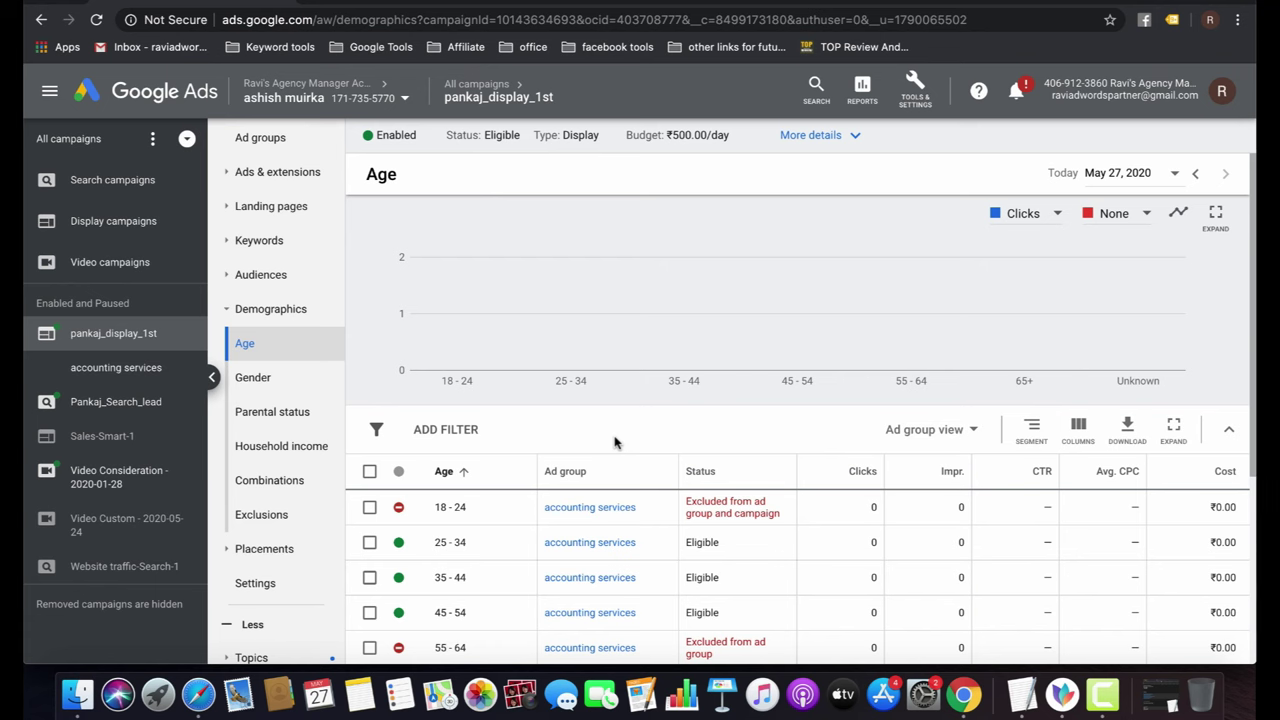
# Go back to the All campaigns list and start a new campaign.
pyautogui.click(458, 88)
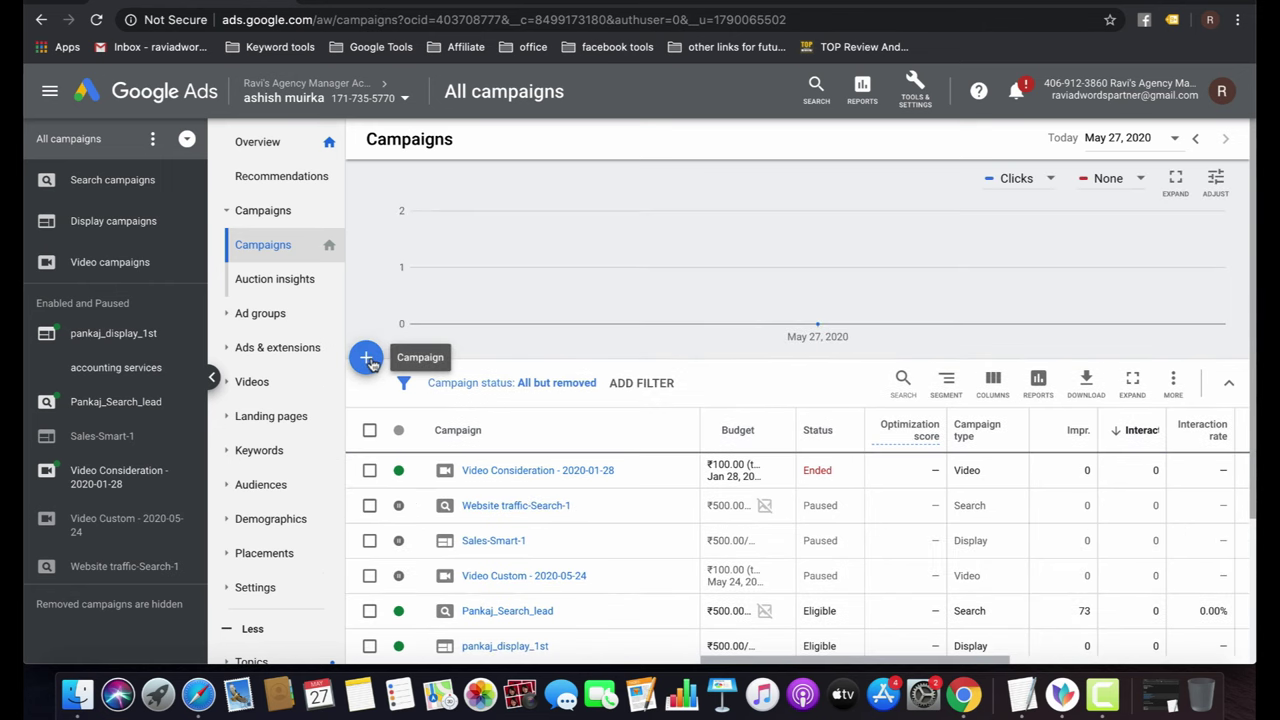
pyautogui.click(366, 360)
pyautogui.click(496, 447)
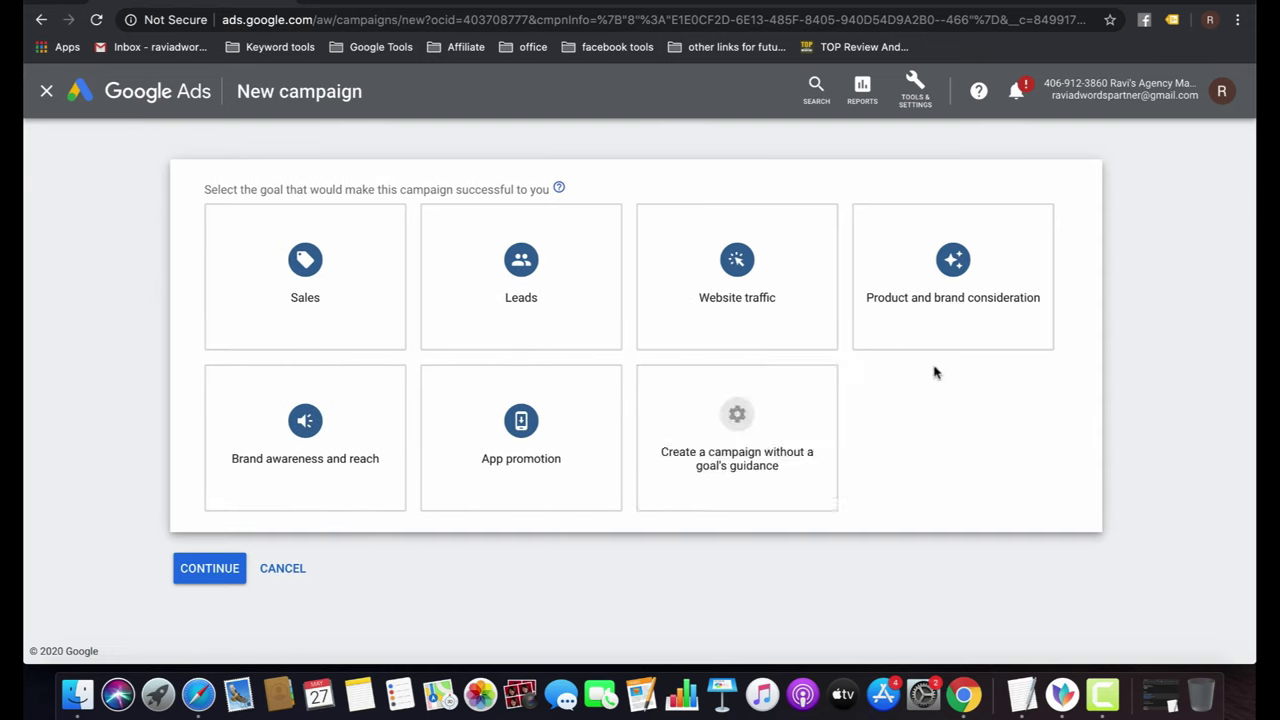
# Create a Display campaign without goal guidance, Gmail subtype, for pankajthetaxation.com, and continue.
pyautogui.click(706, 457)
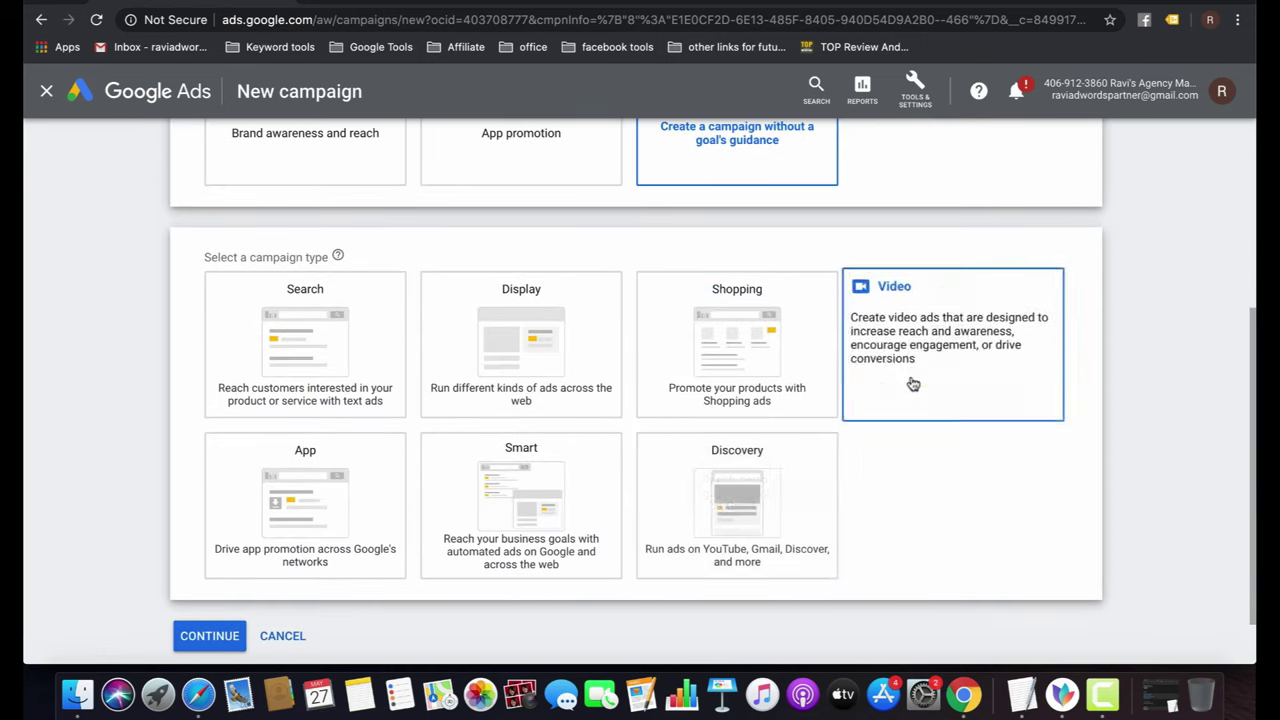
pyautogui.click(538, 355)
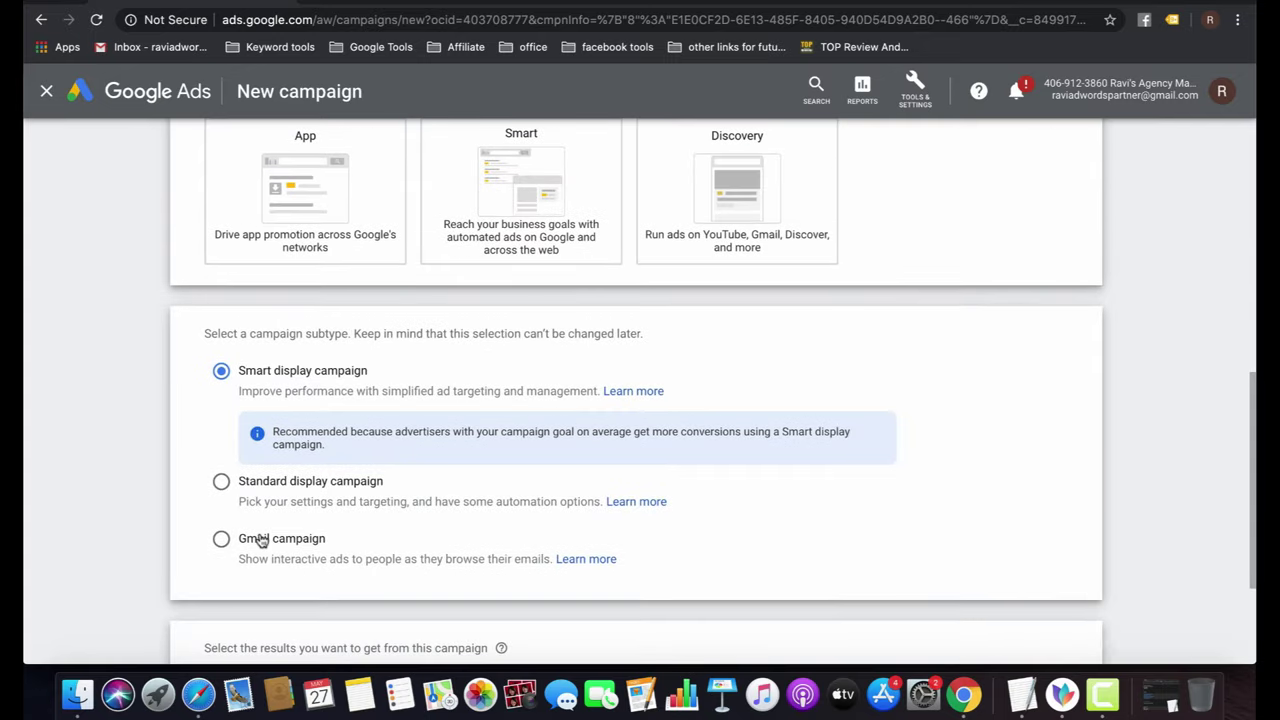
pyautogui.click(252, 541)
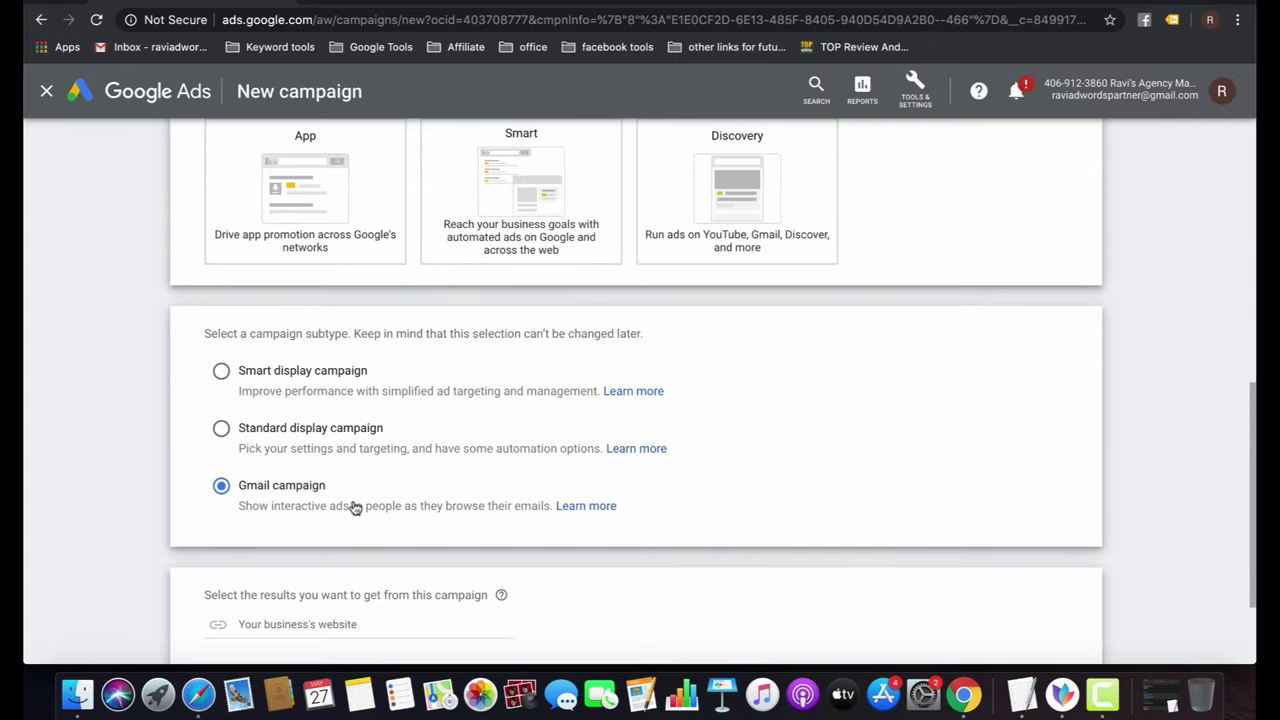
pyautogui.scroll(-3, 355, 508)
pyautogui.click(320, 483)
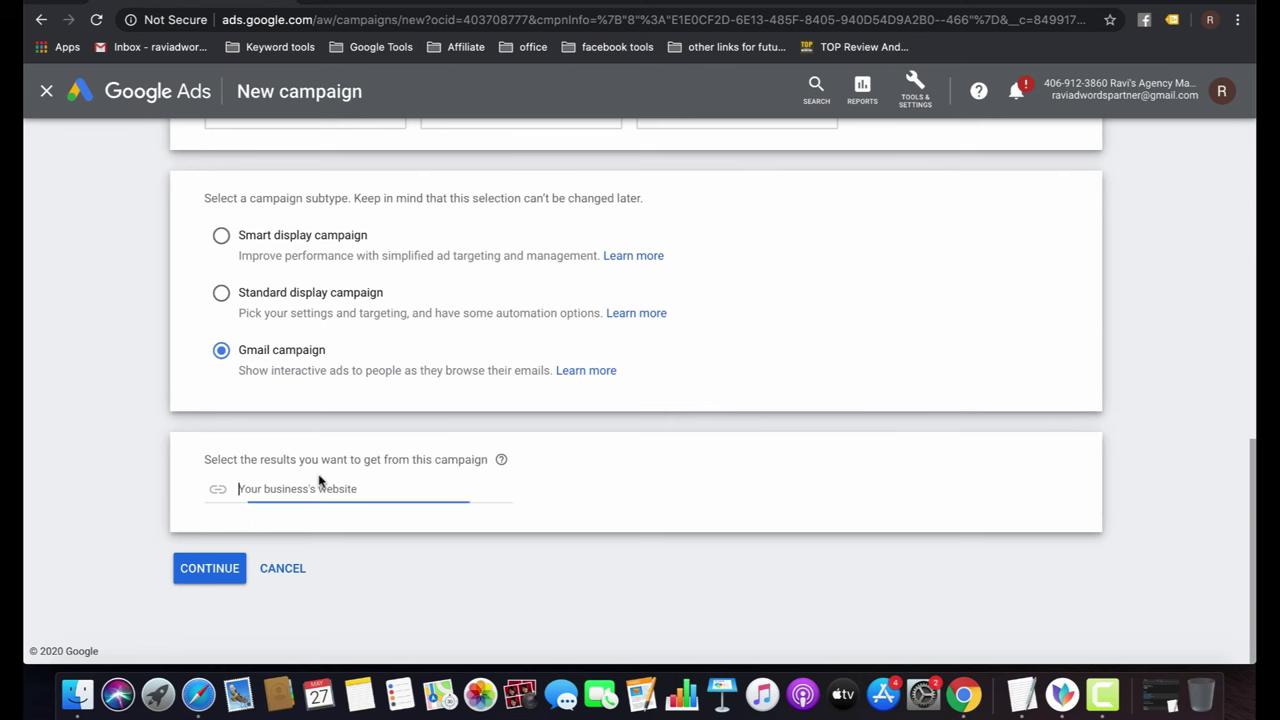
pyautogui.write('http://pankajthetaxation.com/')
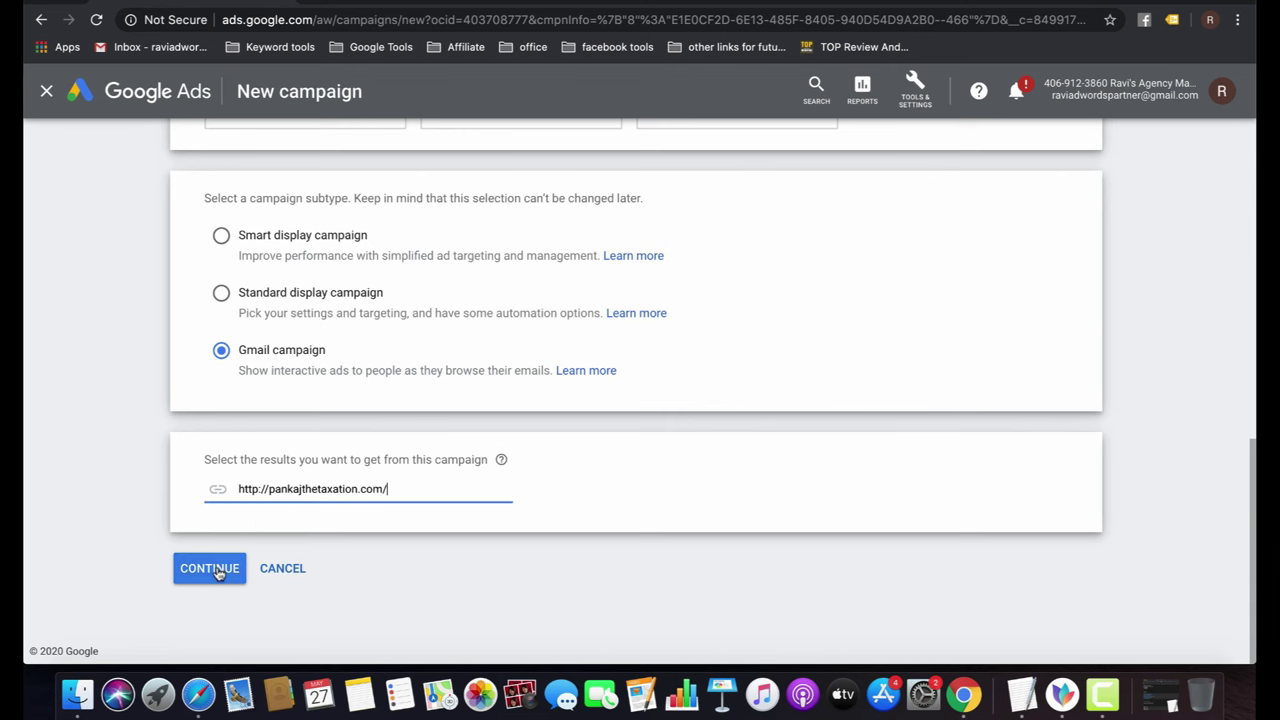
pyautogui.click(217, 570)
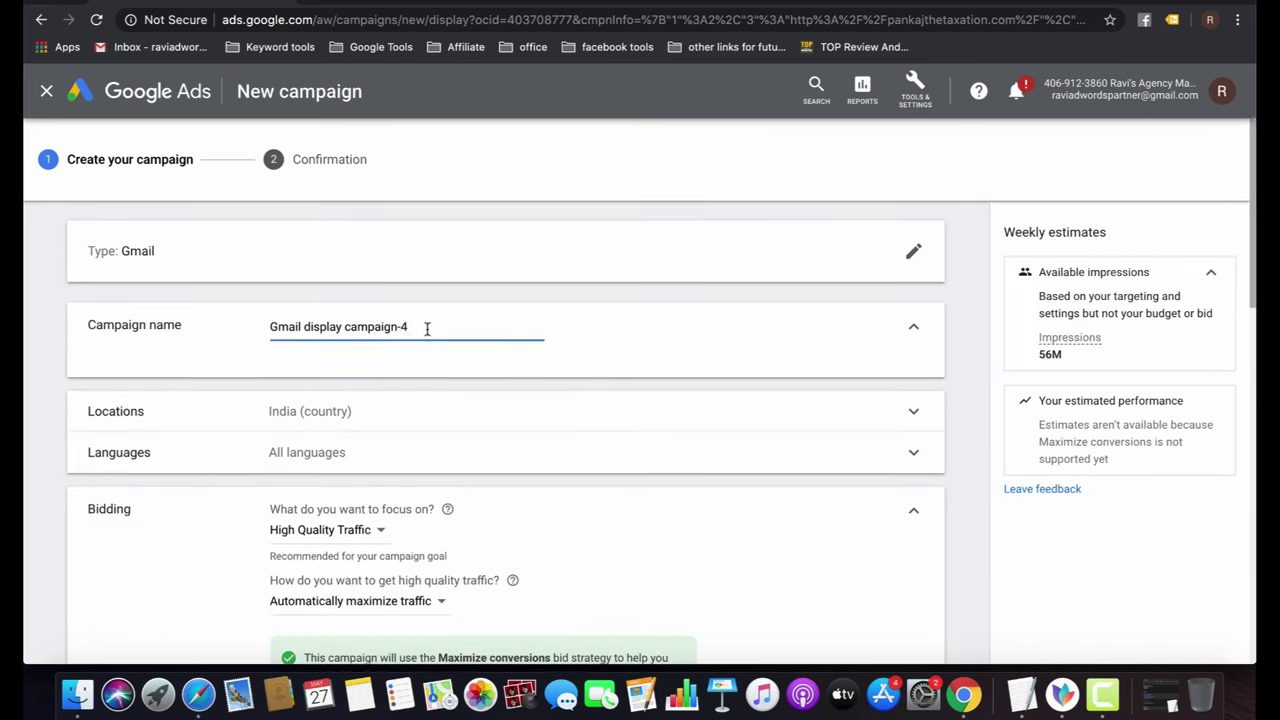
# Switch bidding to Manual CPC with Enhanced CPC turned off.
pyautogui.scroll(-3, 440, 330)
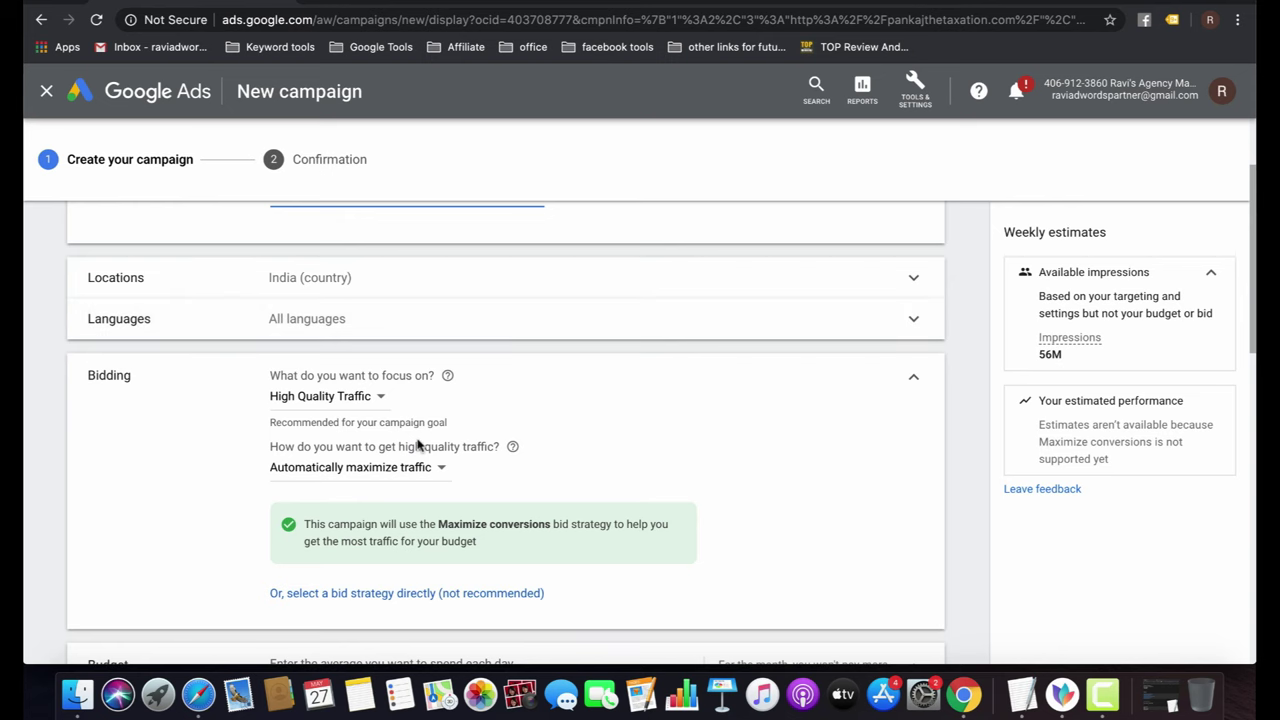
pyautogui.click(410, 592)
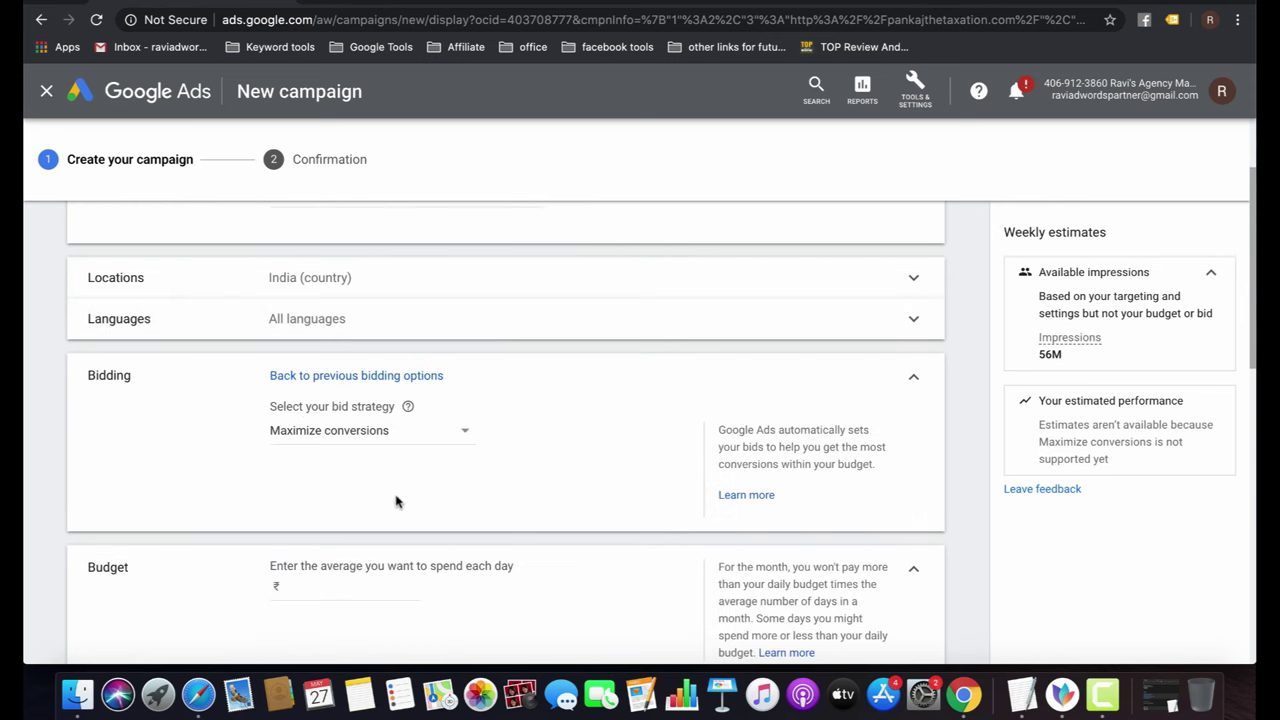
pyautogui.click(376, 433)
pyautogui.click(340, 604)
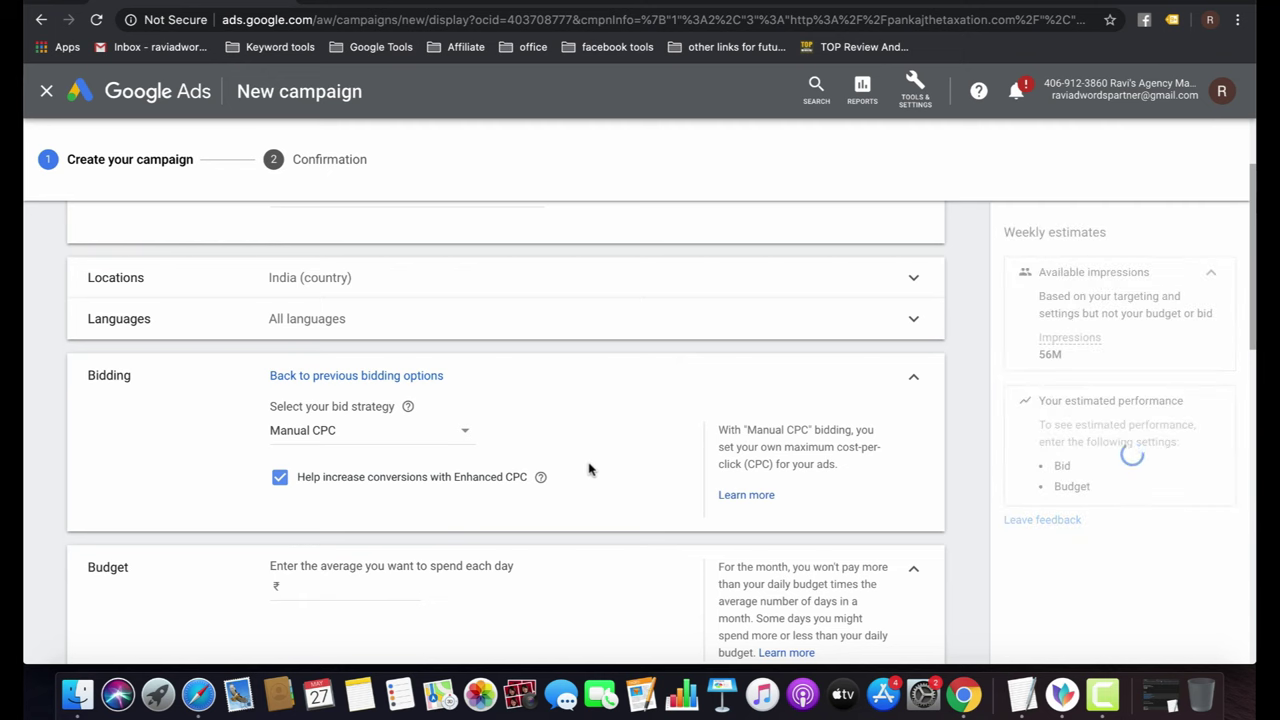
pyautogui.click(280, 478)
# Set a ₹100.00 daily budget and expand the Additional settings.
pyautogui.scroll(-3, 546, 486)
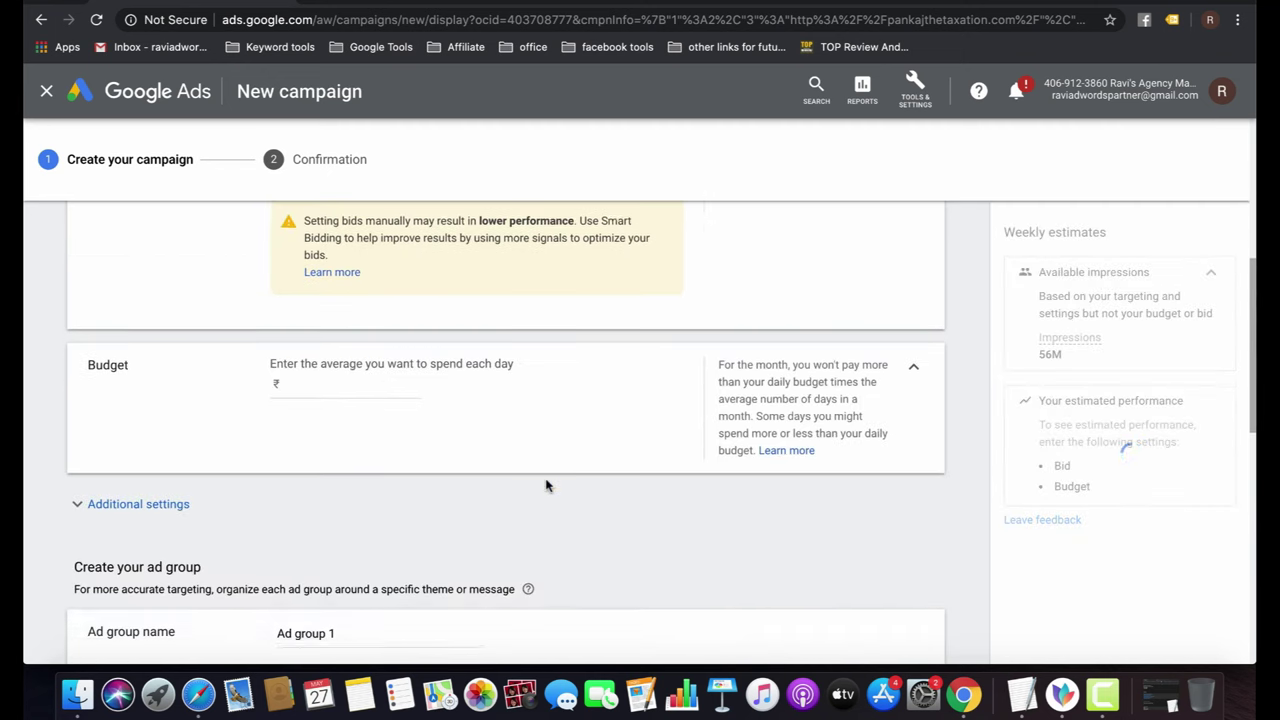
pyautogui.click(340, 384)
pyautogui.write('100')
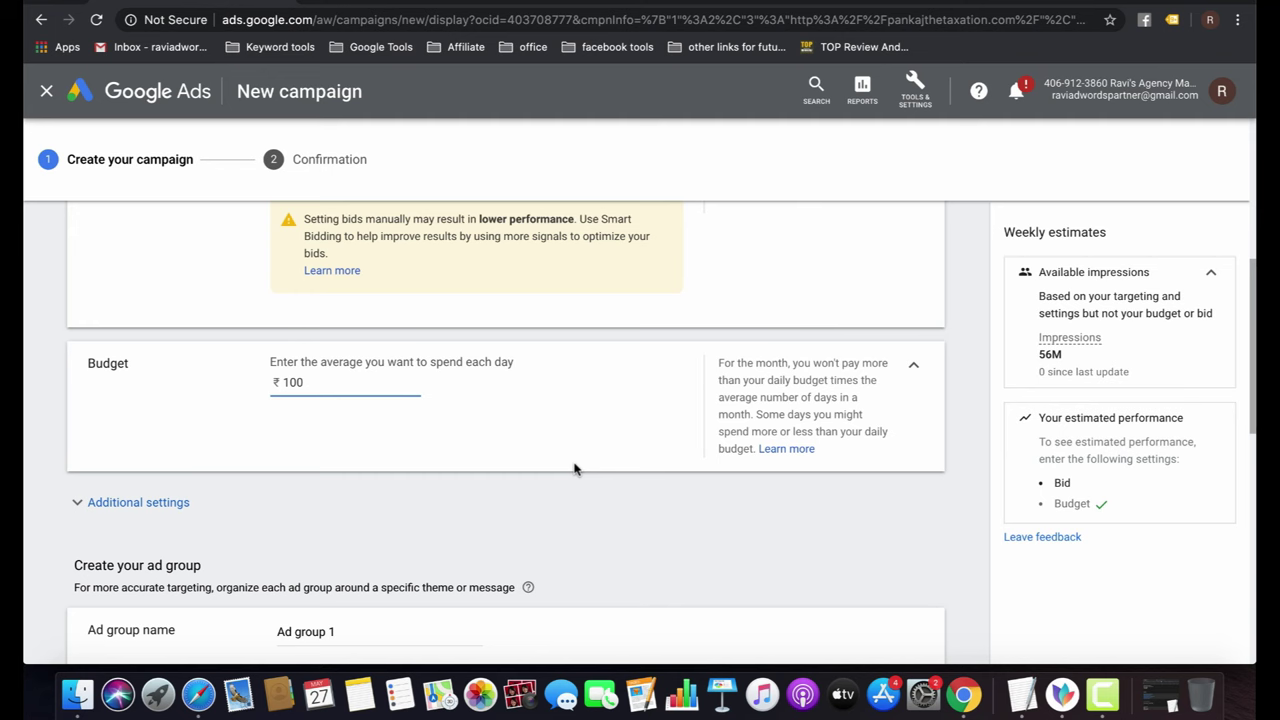
pyautogui.click(574, 468)
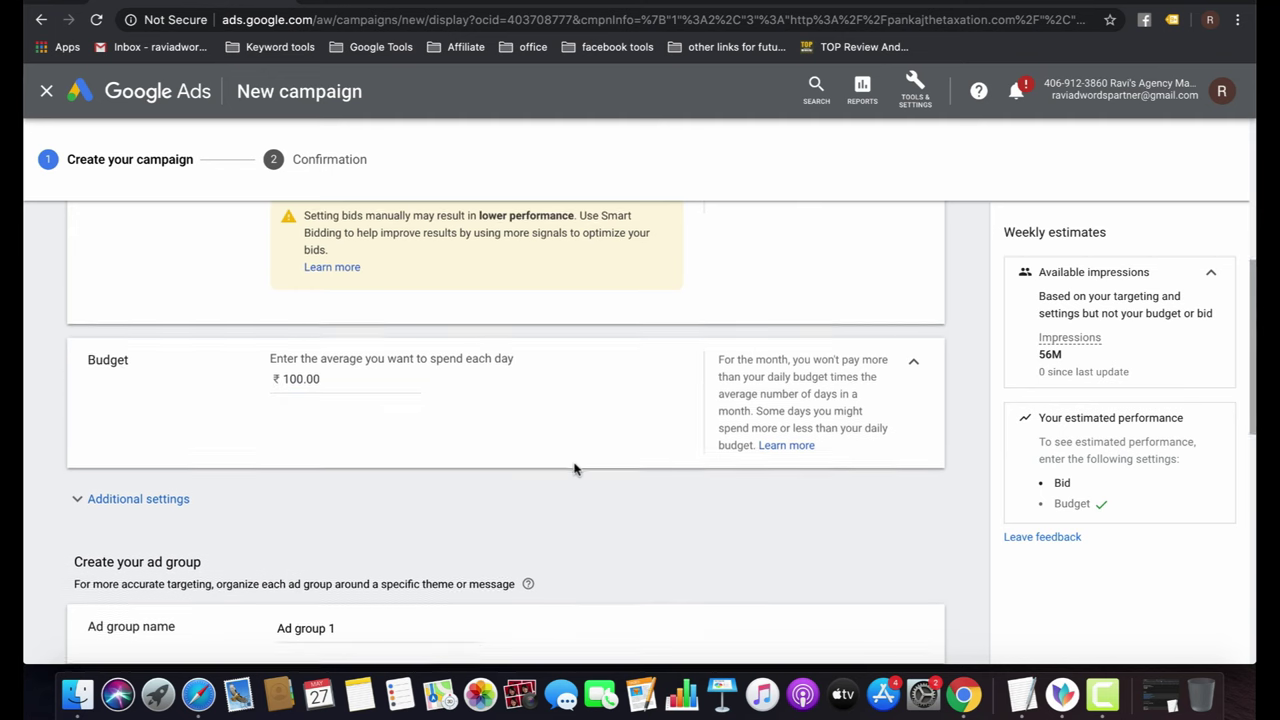
pyautogui.scroll(-2, 574, 468)
pyautogui.click(146, 292)
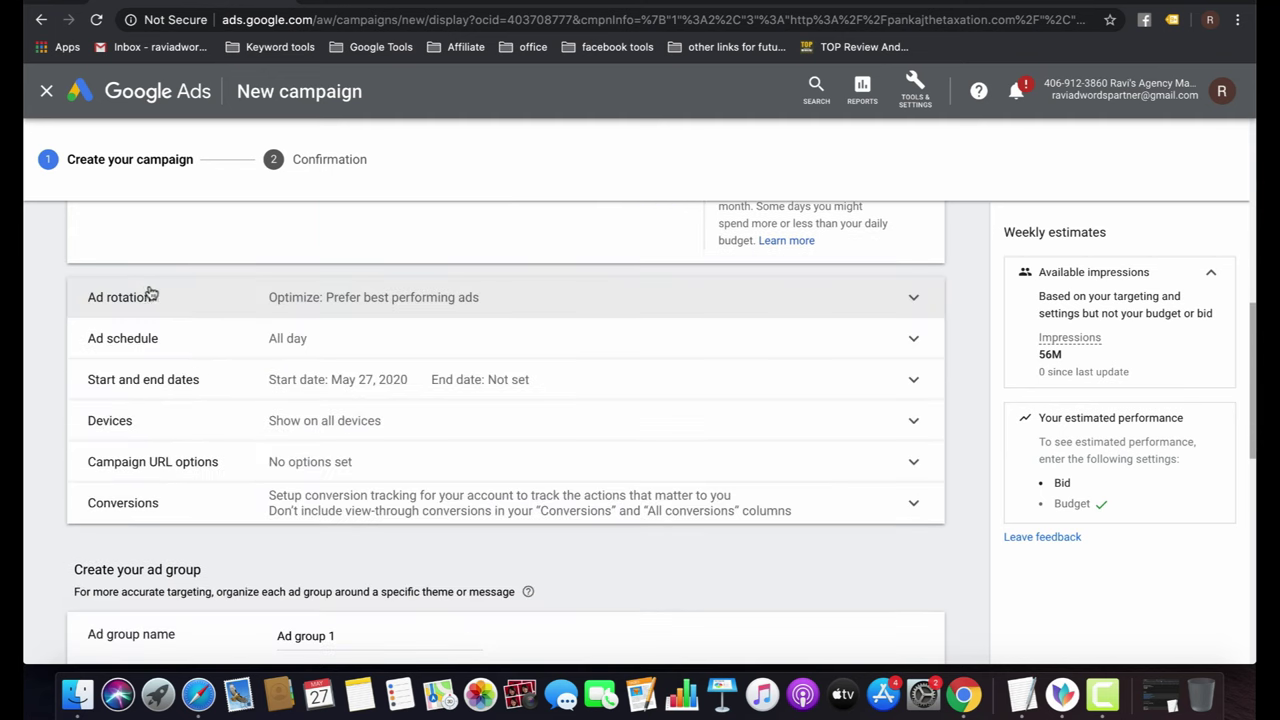
pyautogui.scroll(-4, 507, 525)
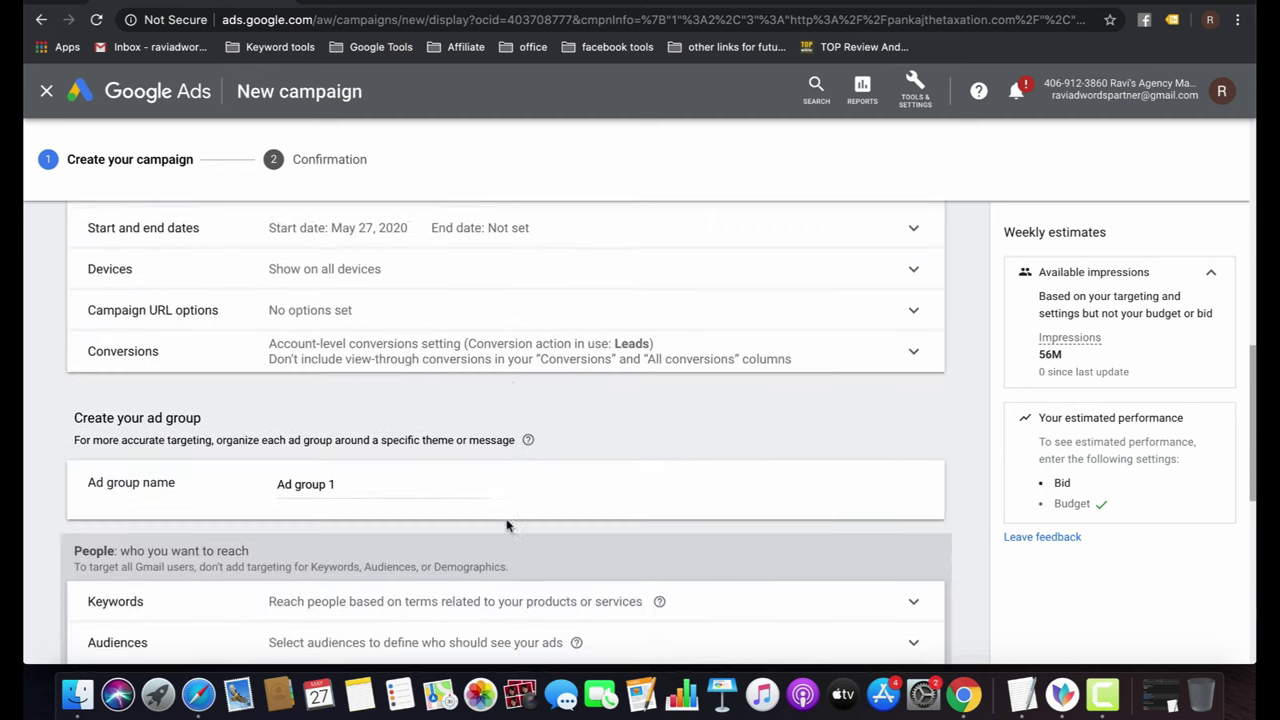
pyautogui.scroll(3, 507, 522)
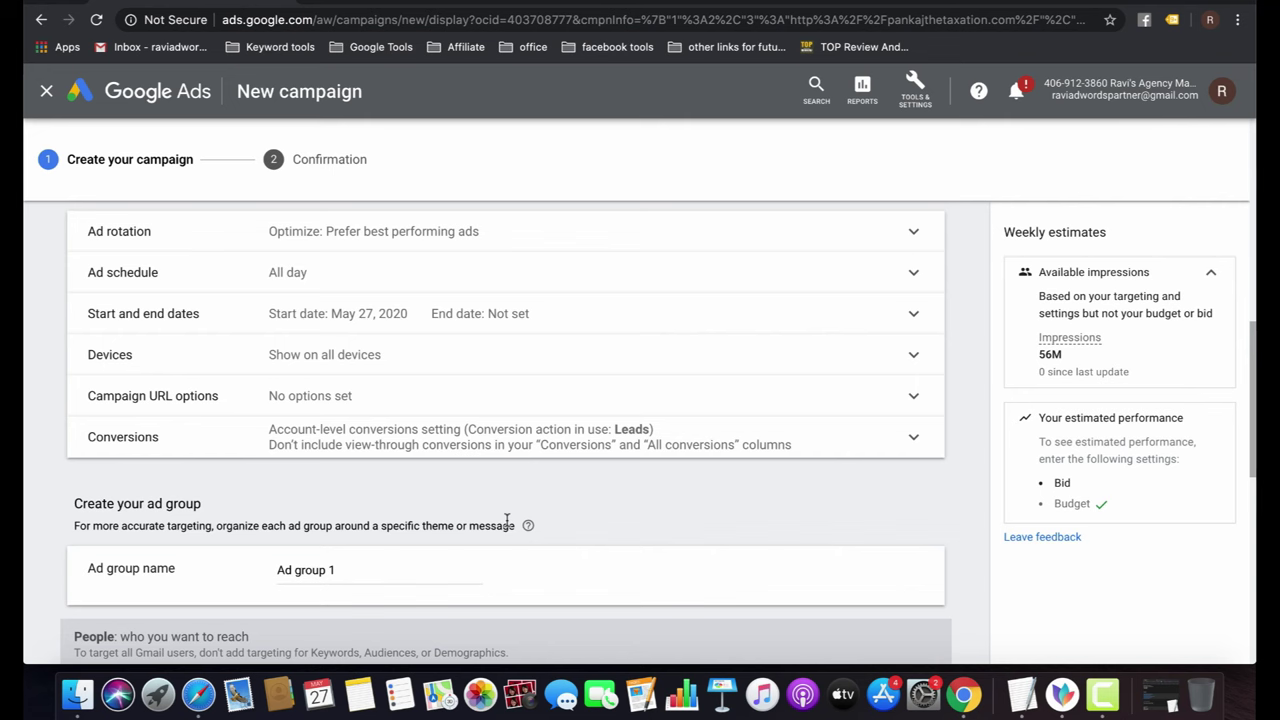
pyautogui.scroll(-5, 507, 522)
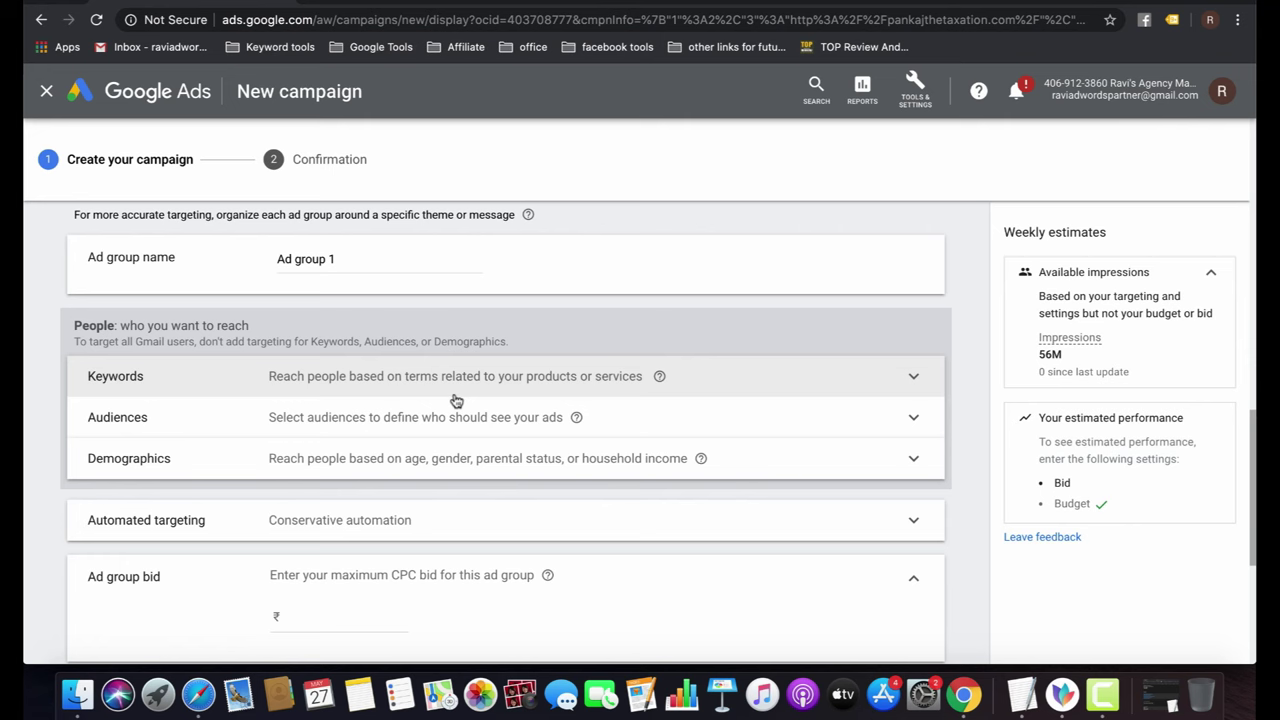
# Target the Advertising & Marketing Services audience and keep Conservative automated targeting.
pyautogui.click(508, 414)
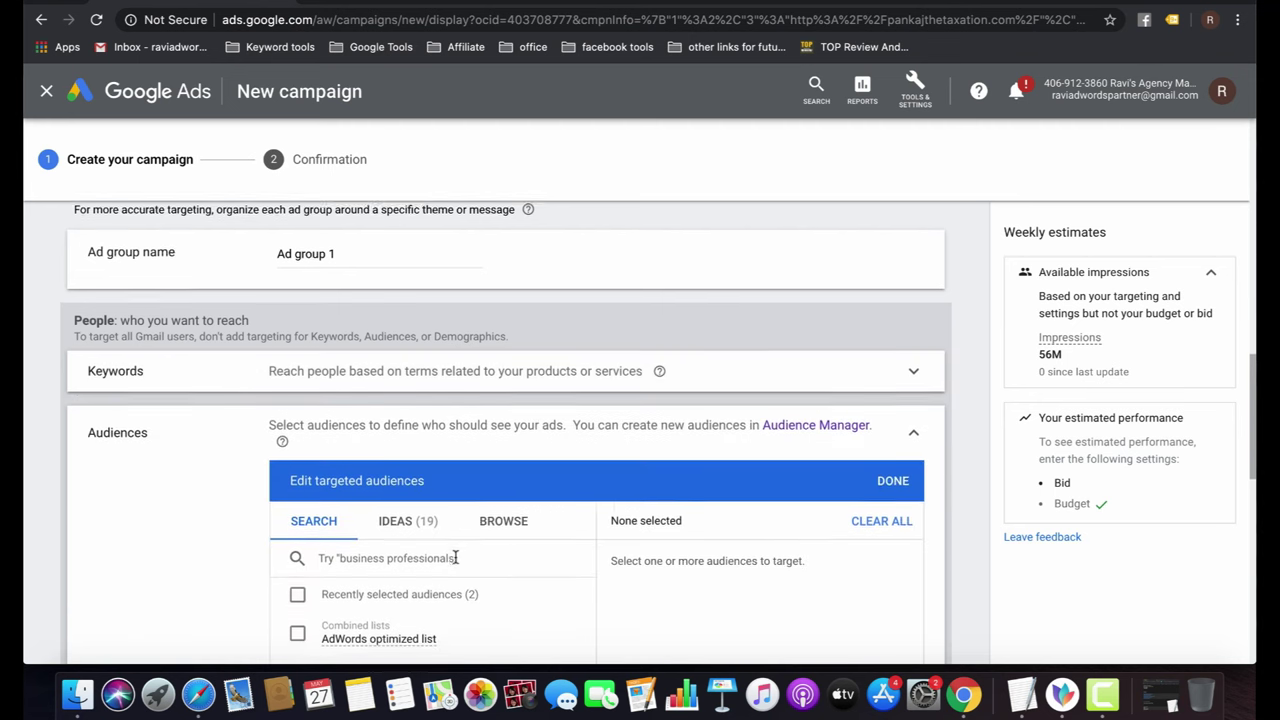
pyautogui.scroll(-3, 455, 557)
pyautogui.click(297, 520)
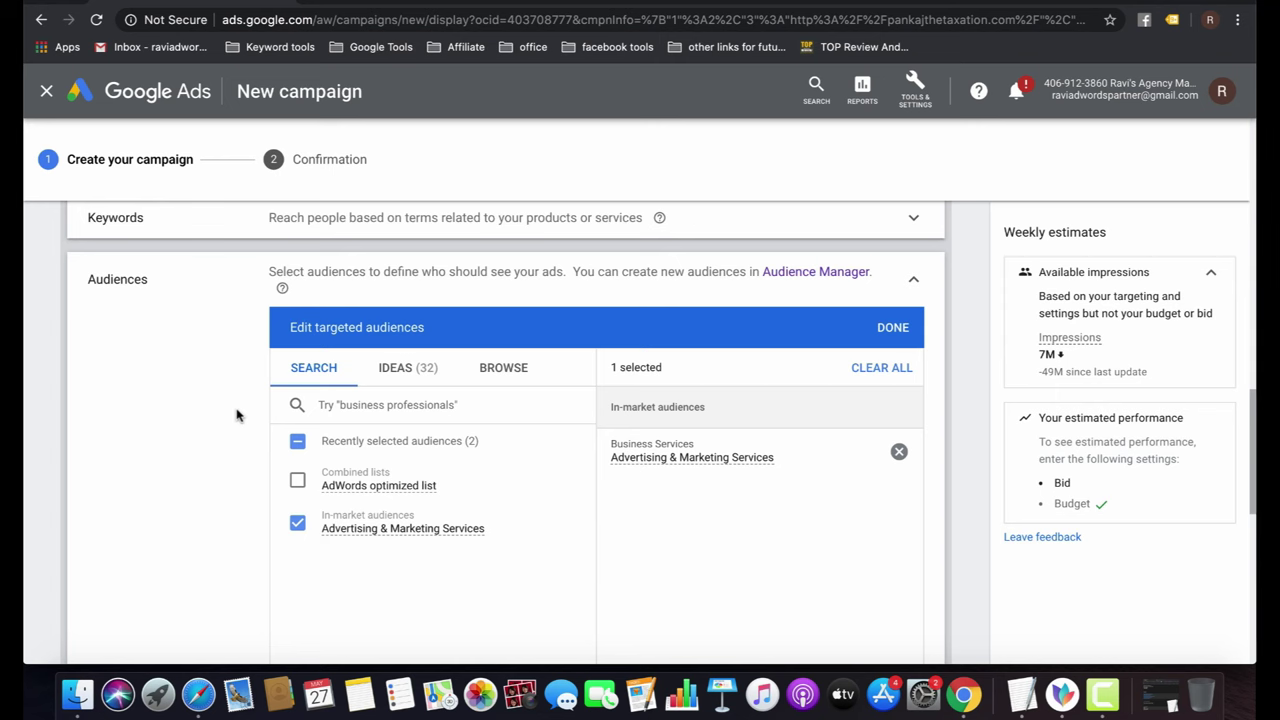
pyautogui.scroll(-8, 237, 415)
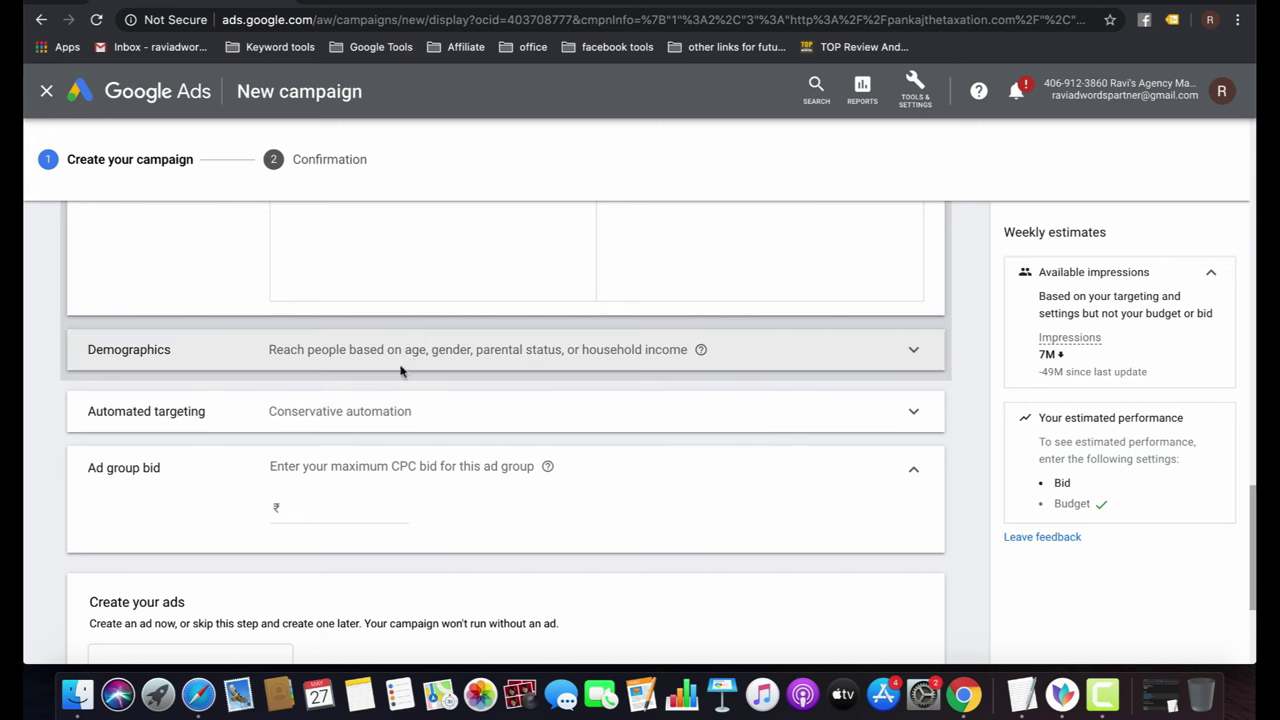
pyautogui.click(368, 420)
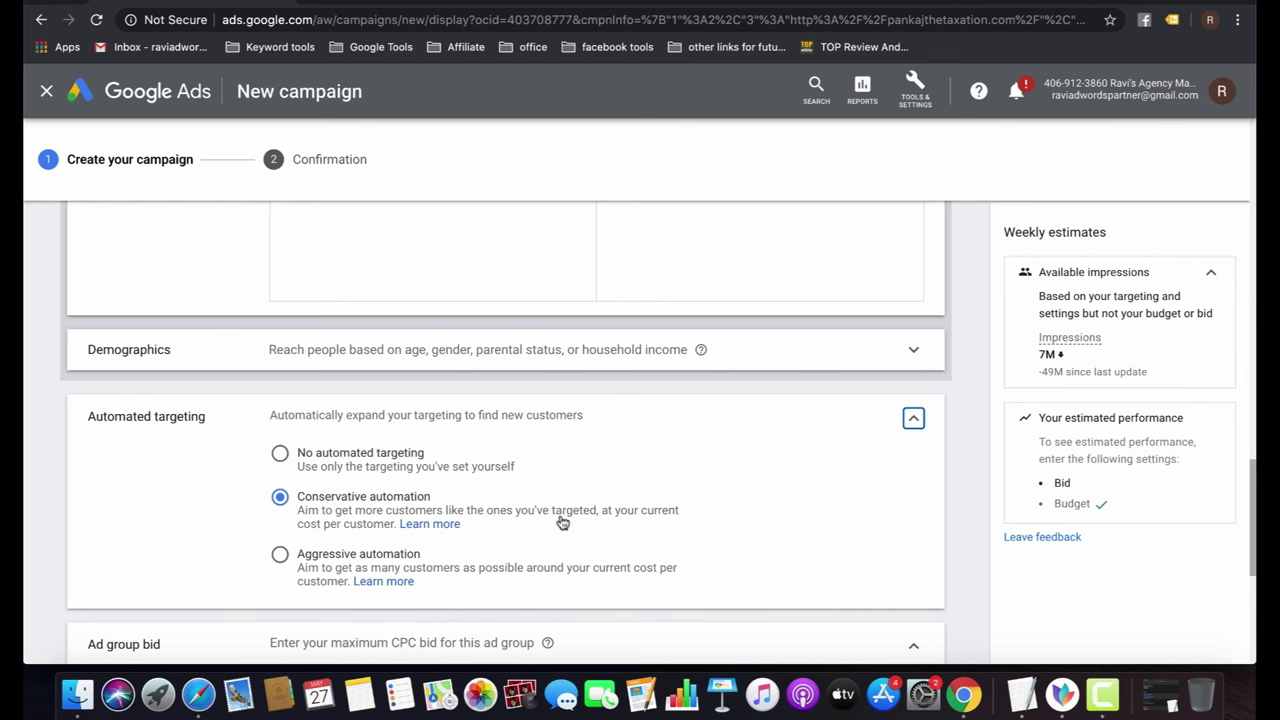
pyautogui.click(347, 458)
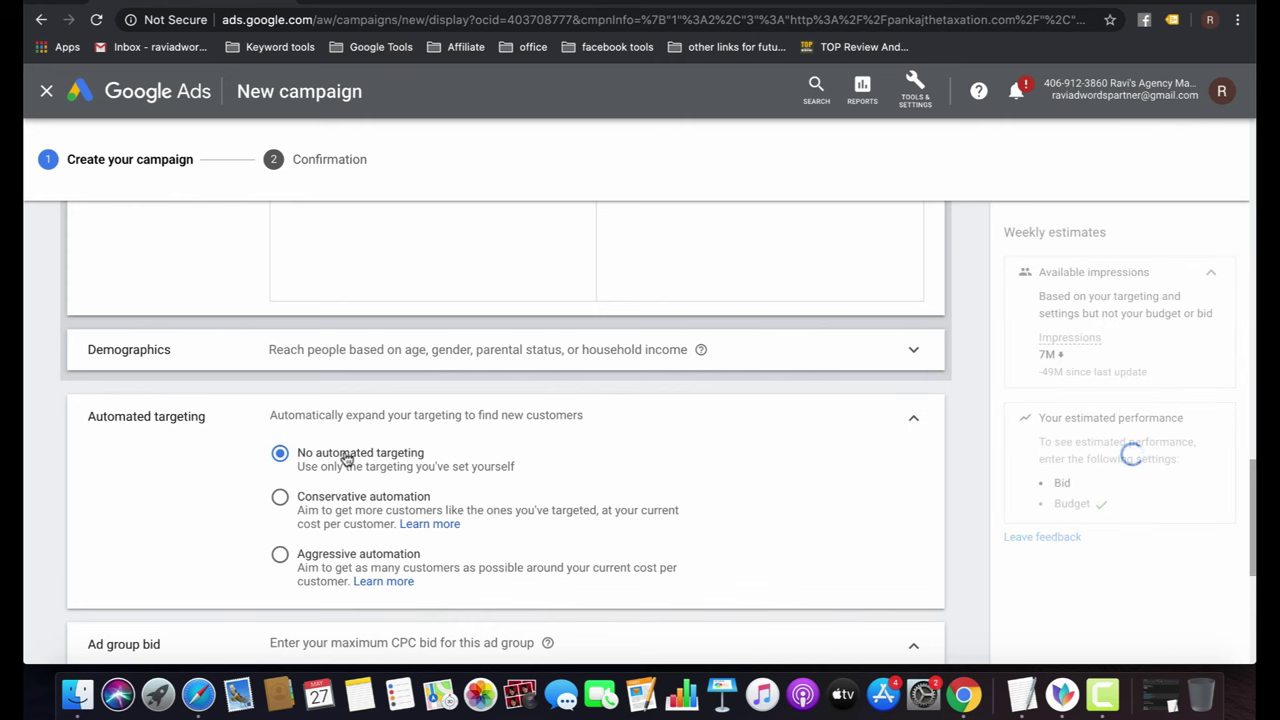
pyautogui.click(342, 511)
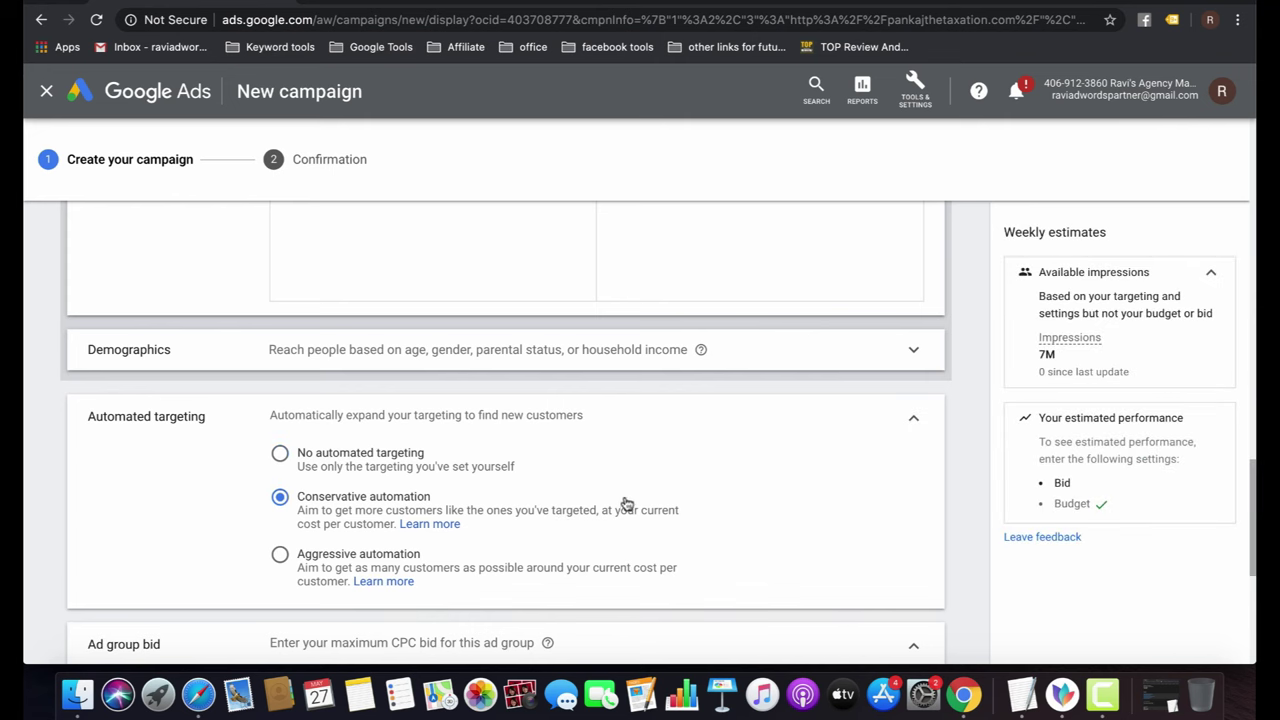
# Enter a ₹1 maximum CPC ad group bid.
pyautogui.scroll(-5, 623, 503)
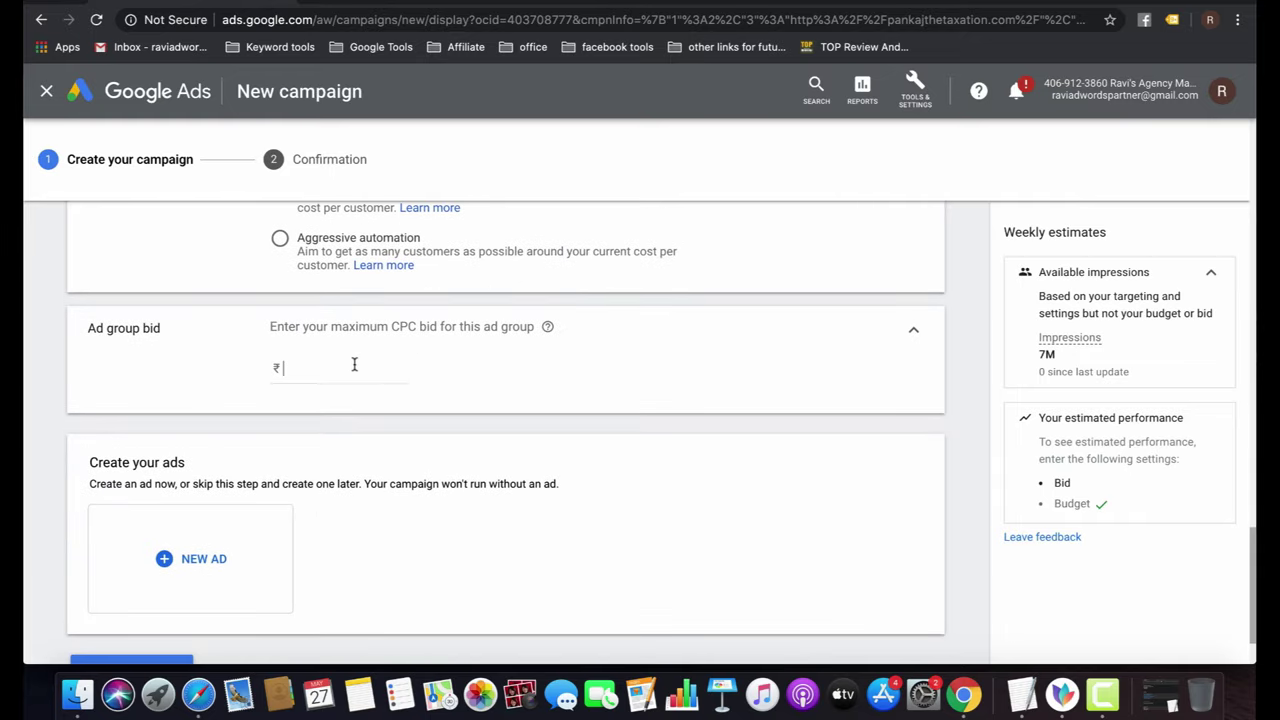
pyautogui.click(354, 365)
pyautogui.write('1')
pyautogui.scroll(-2, 509, 503)
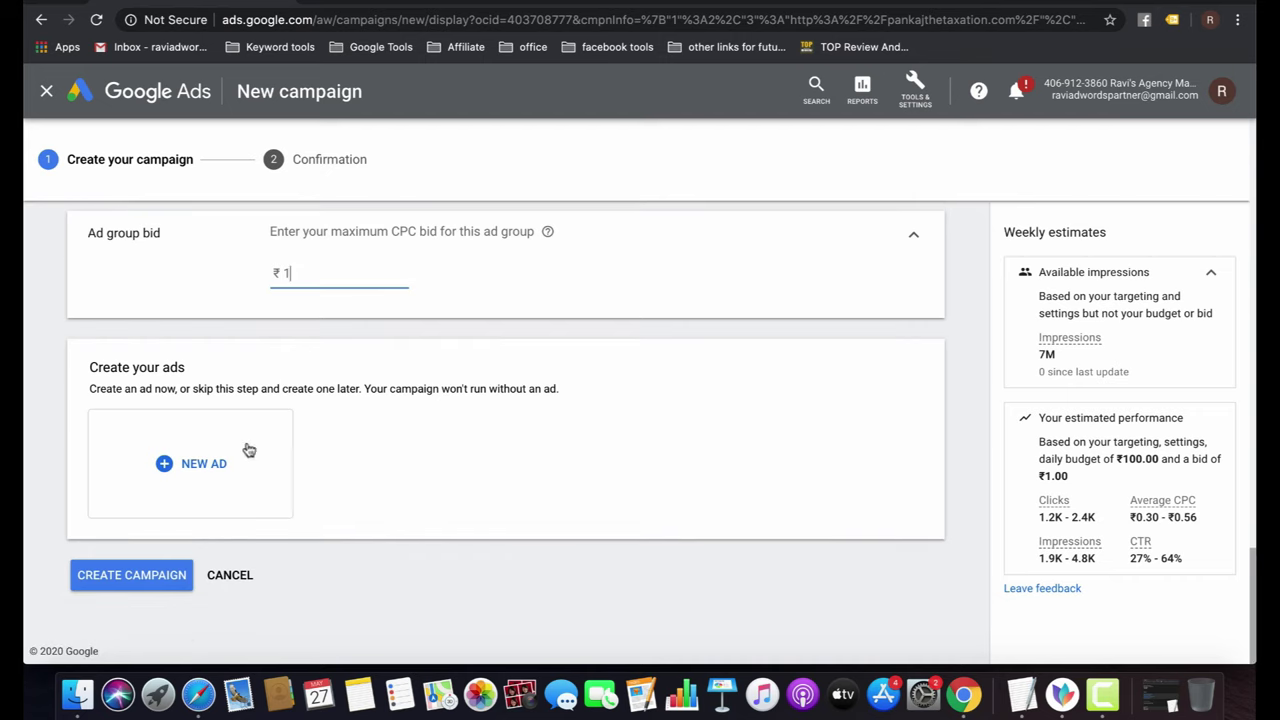
# Start a new Gmail ad and enter the business name.
pyautogui.click(207, 460)
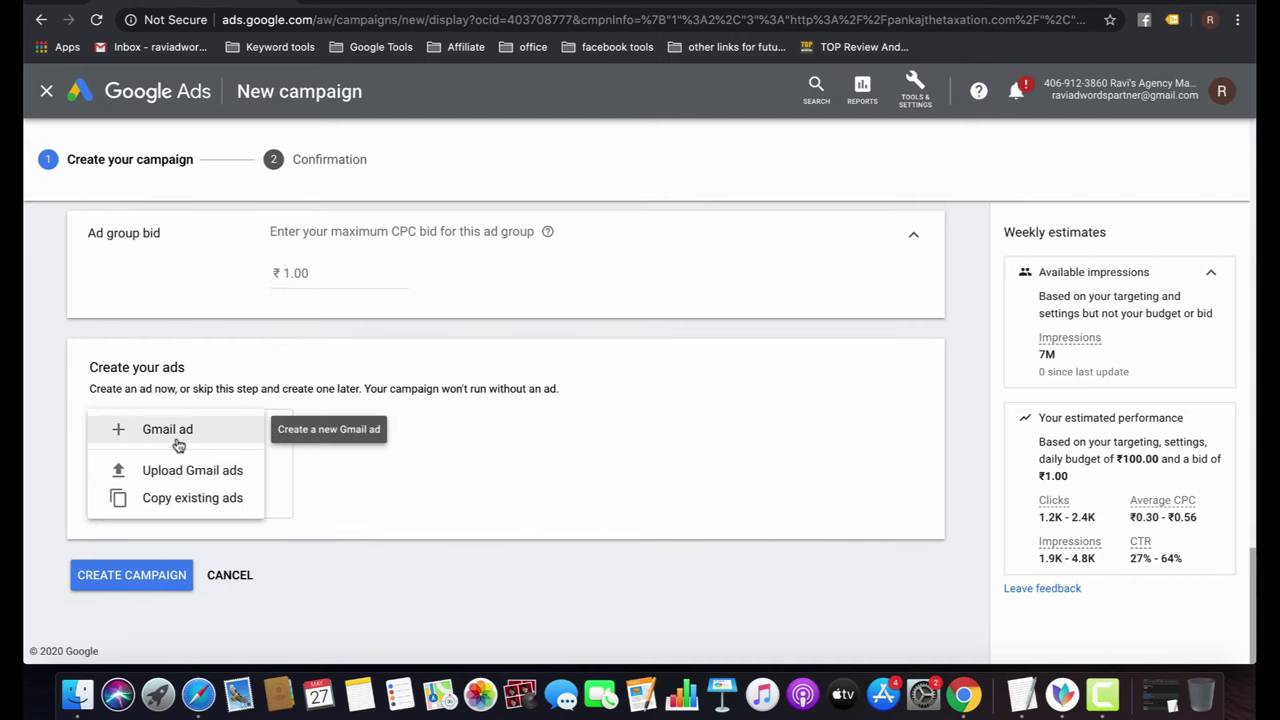
pyautogui.click(178, 440)
pyautogui.scroll(-5, 460, 487)
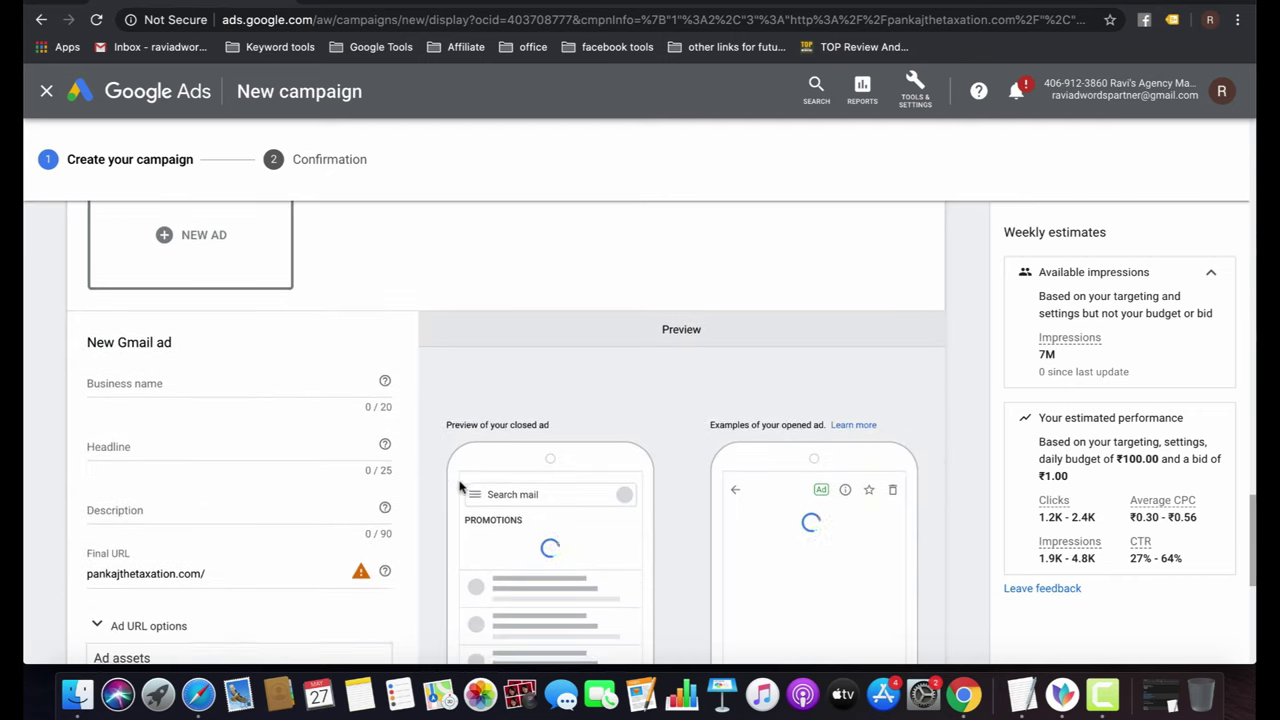
pyautogui.click(147, 377)
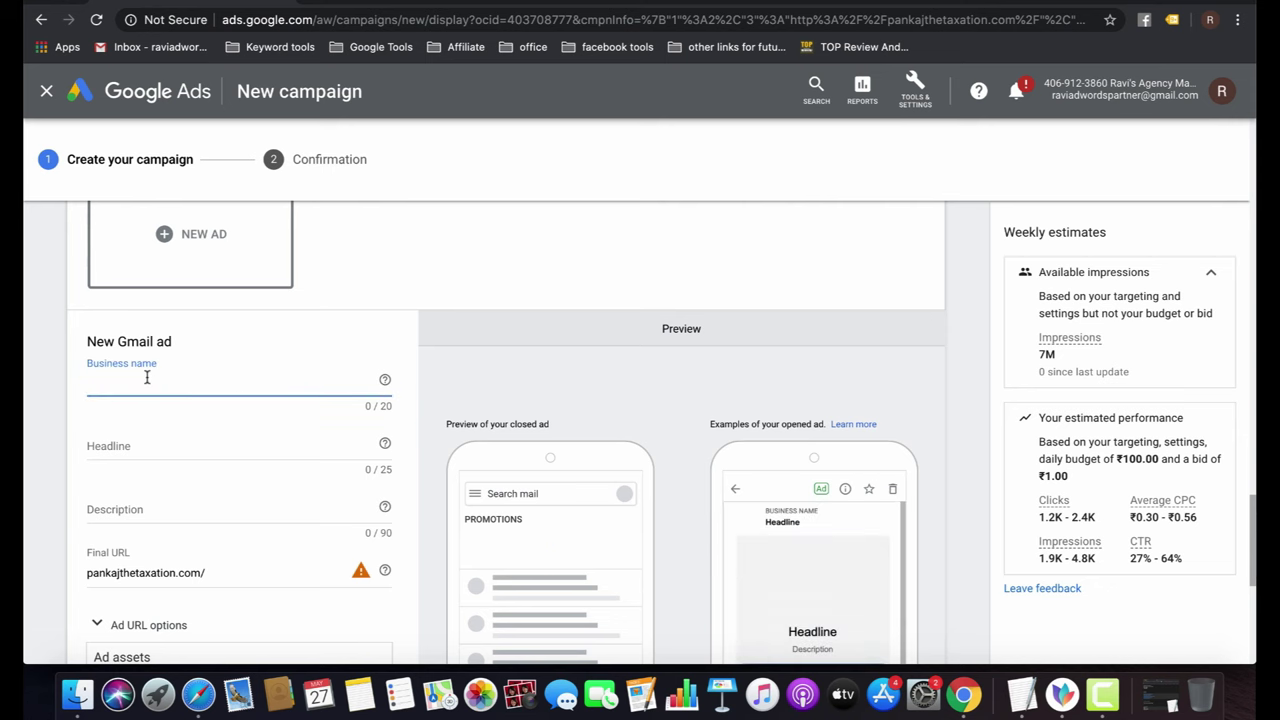
pyautogui.write('Pan')
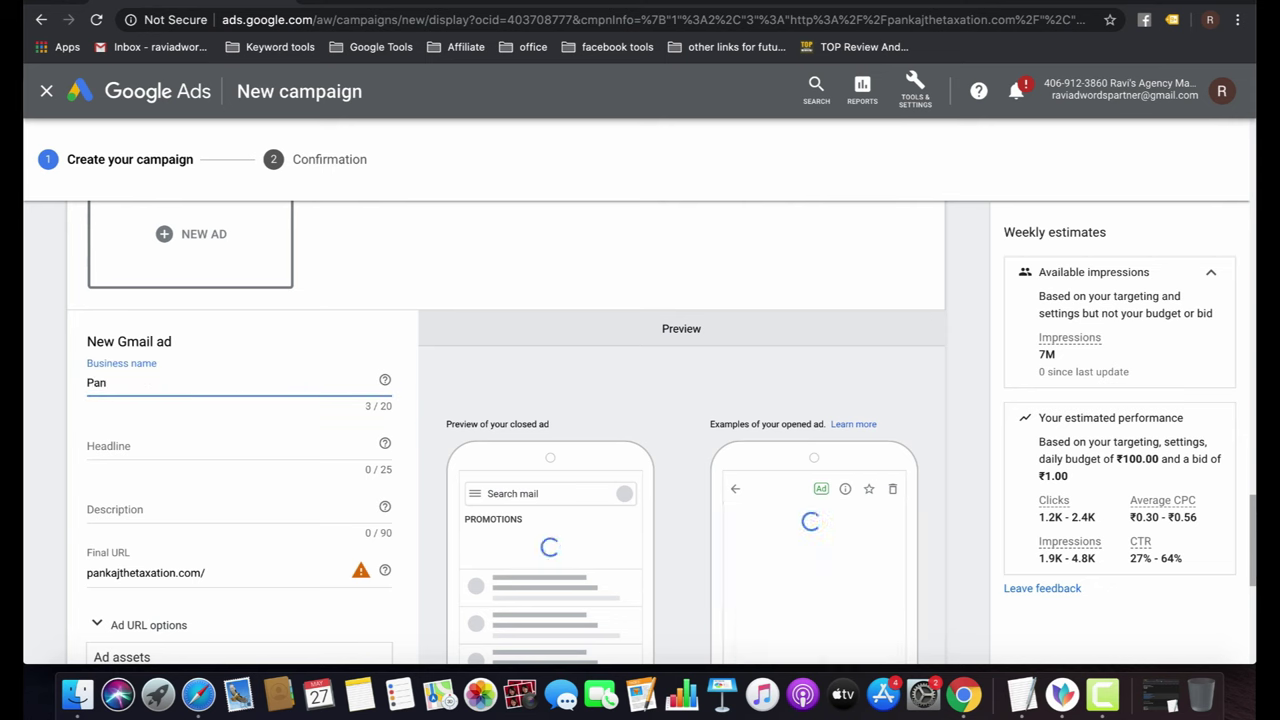
pyautogui.write('kaj The Taxat')
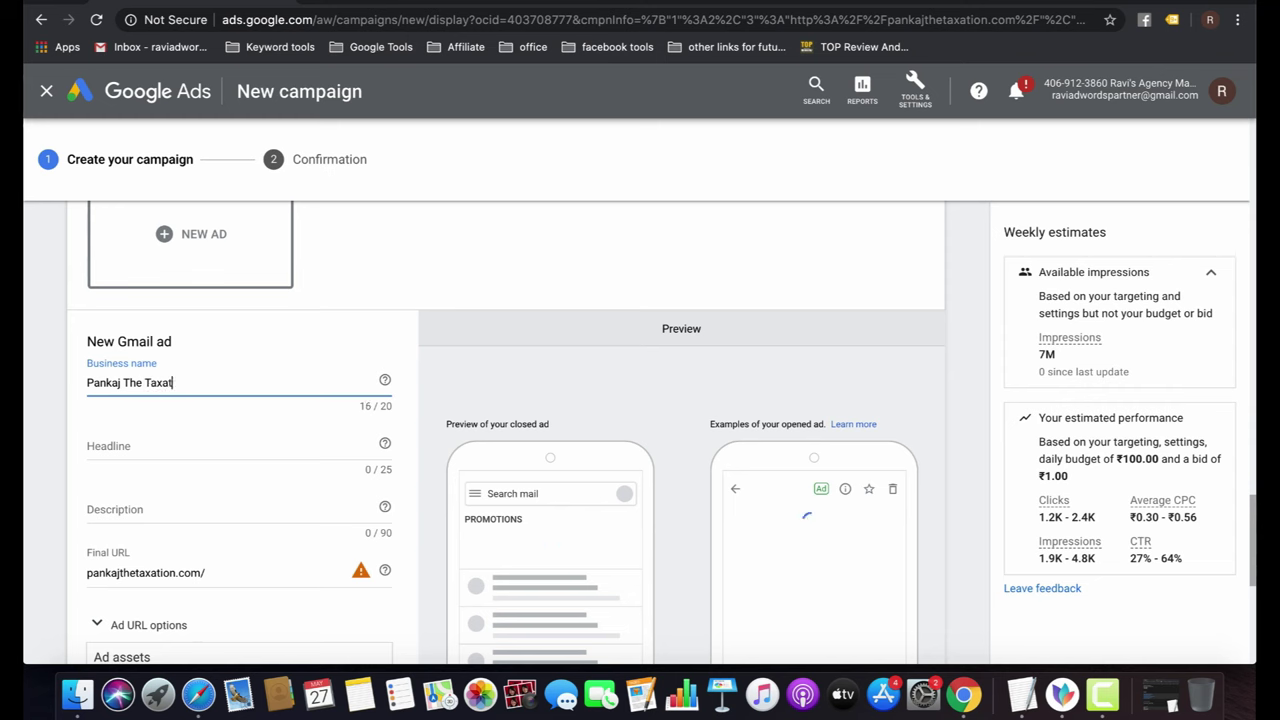
pyautogui.write('ion')
# Add the headline '#1 Accountants In India' and the description 'Get Affordable Accounting solution for your busoness.'.
pyautogui.click(148, 444)
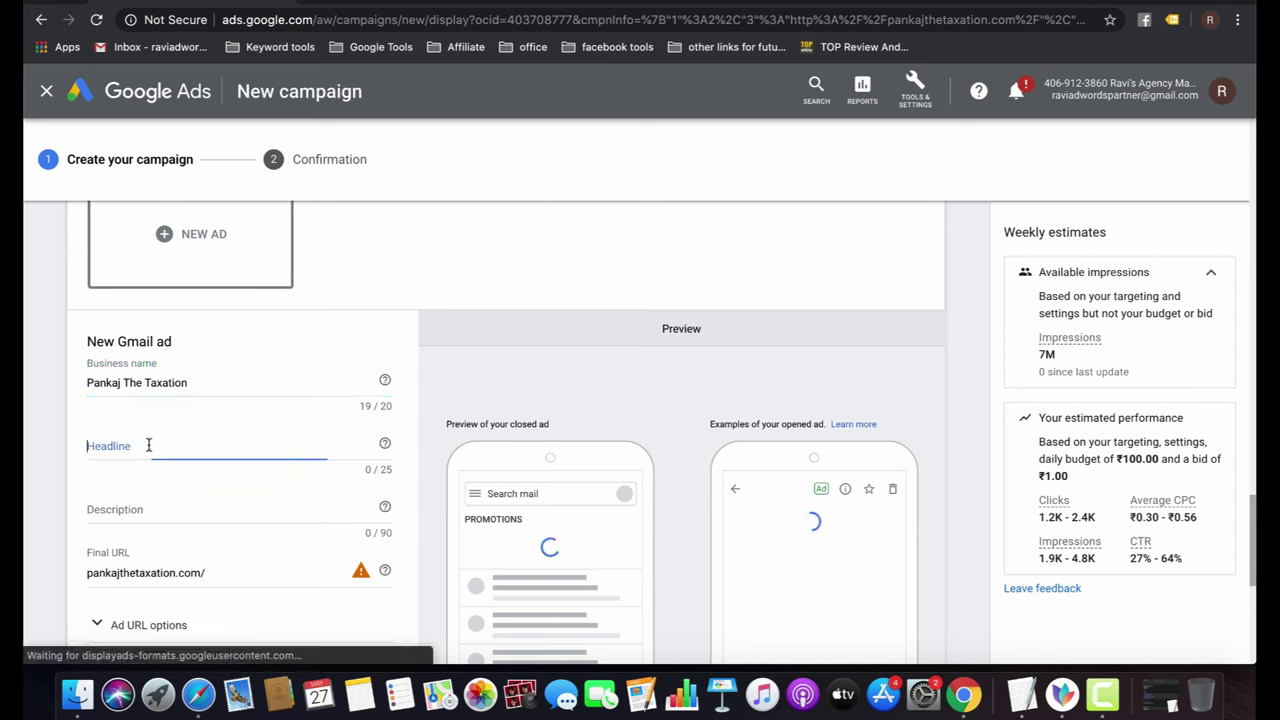
pyautogui.write('Account')
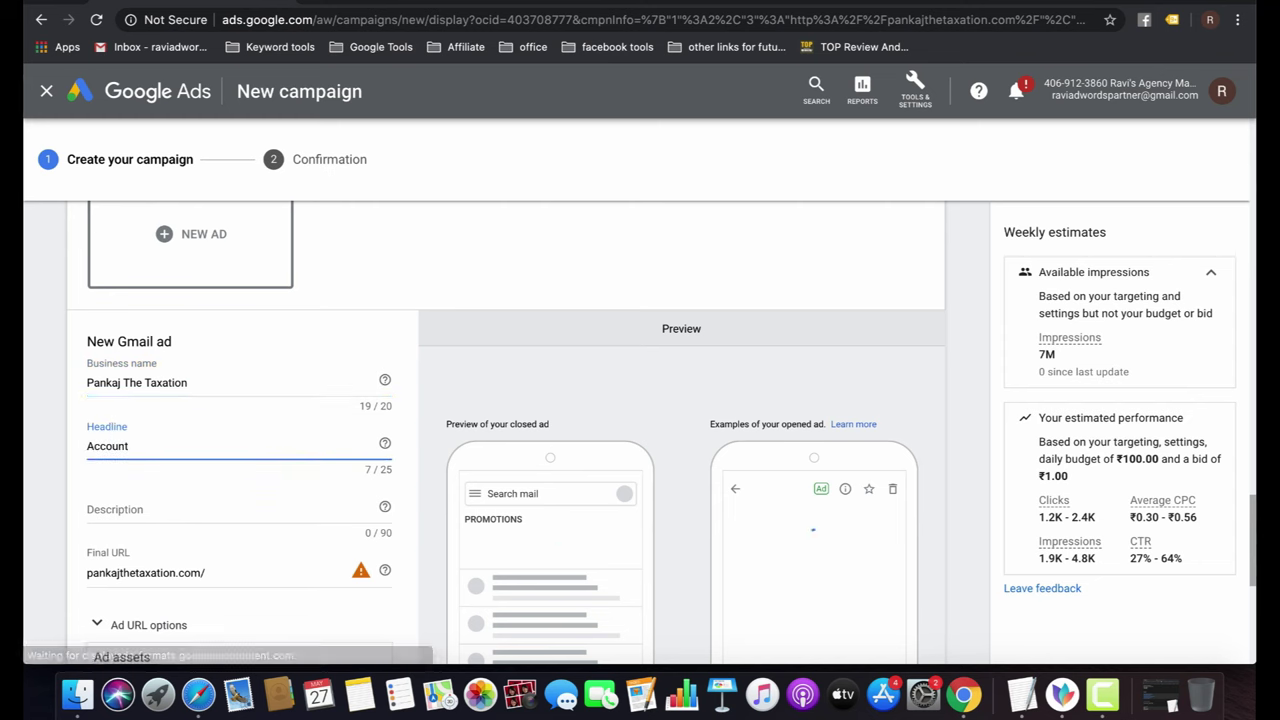
pyautogui.write('ants')
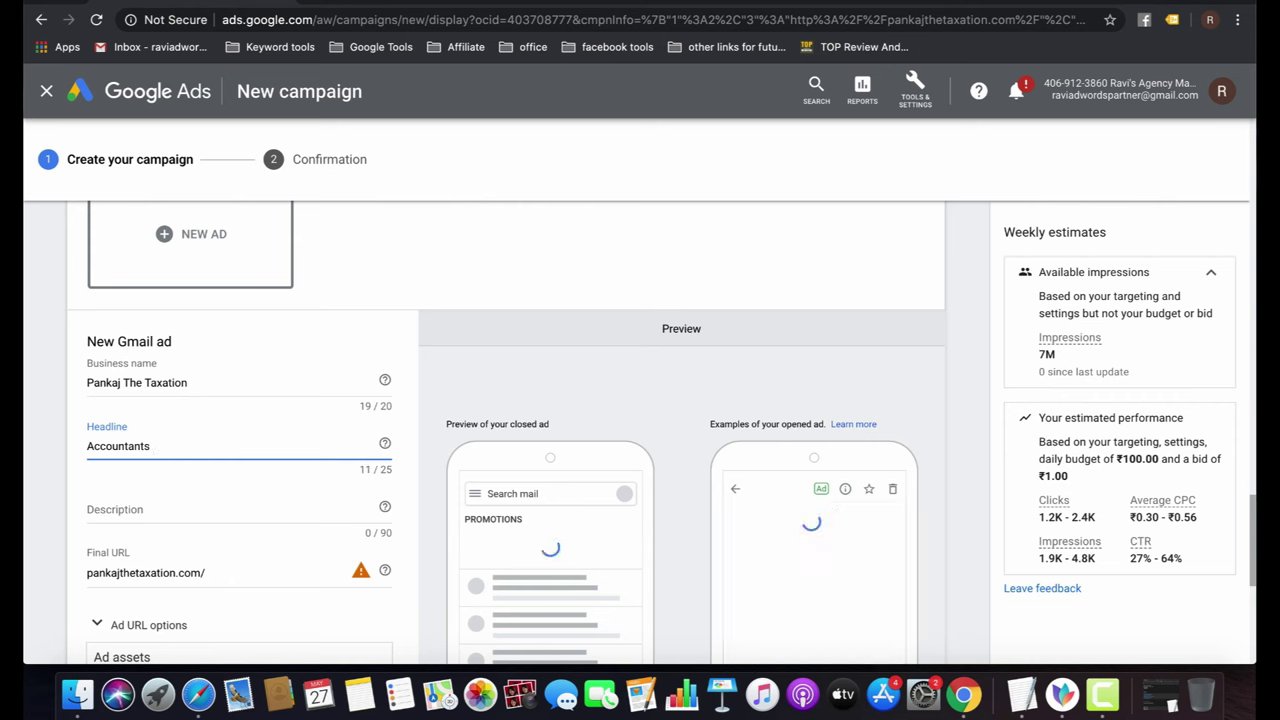
pyautogui.write(' In D')
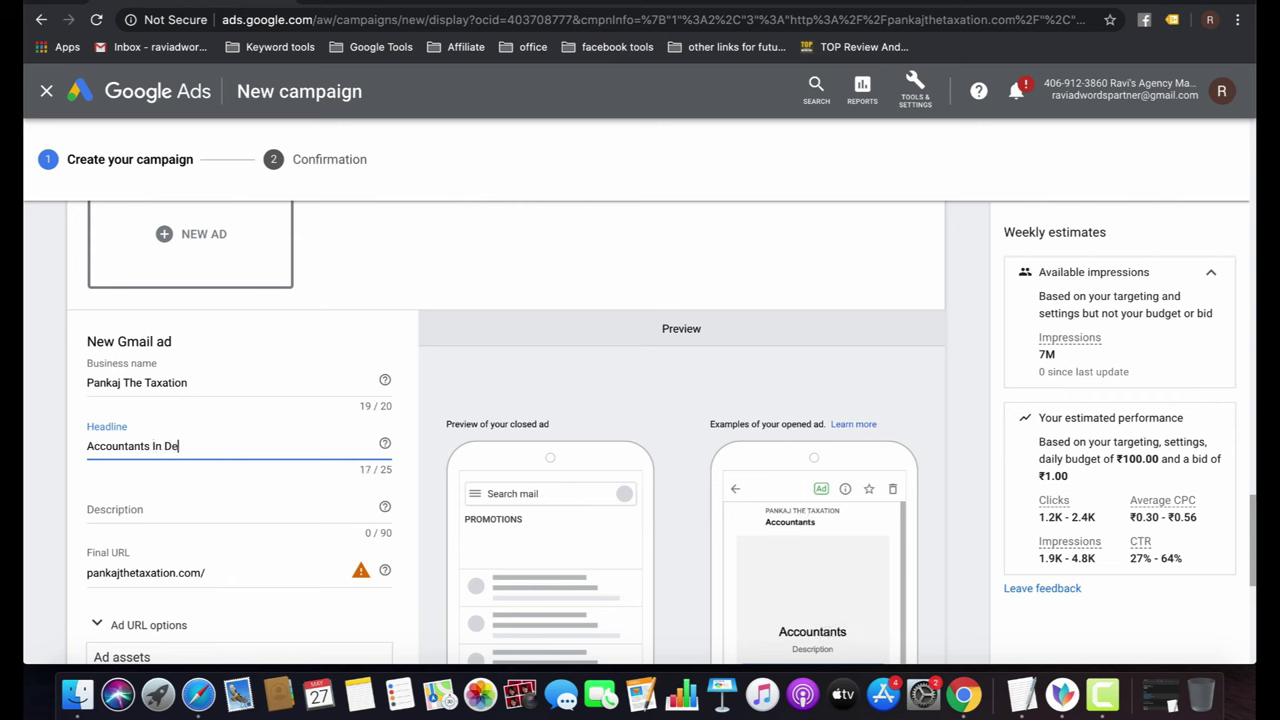
pyautogui.press('BackSpace')
pyautogui.write('India')
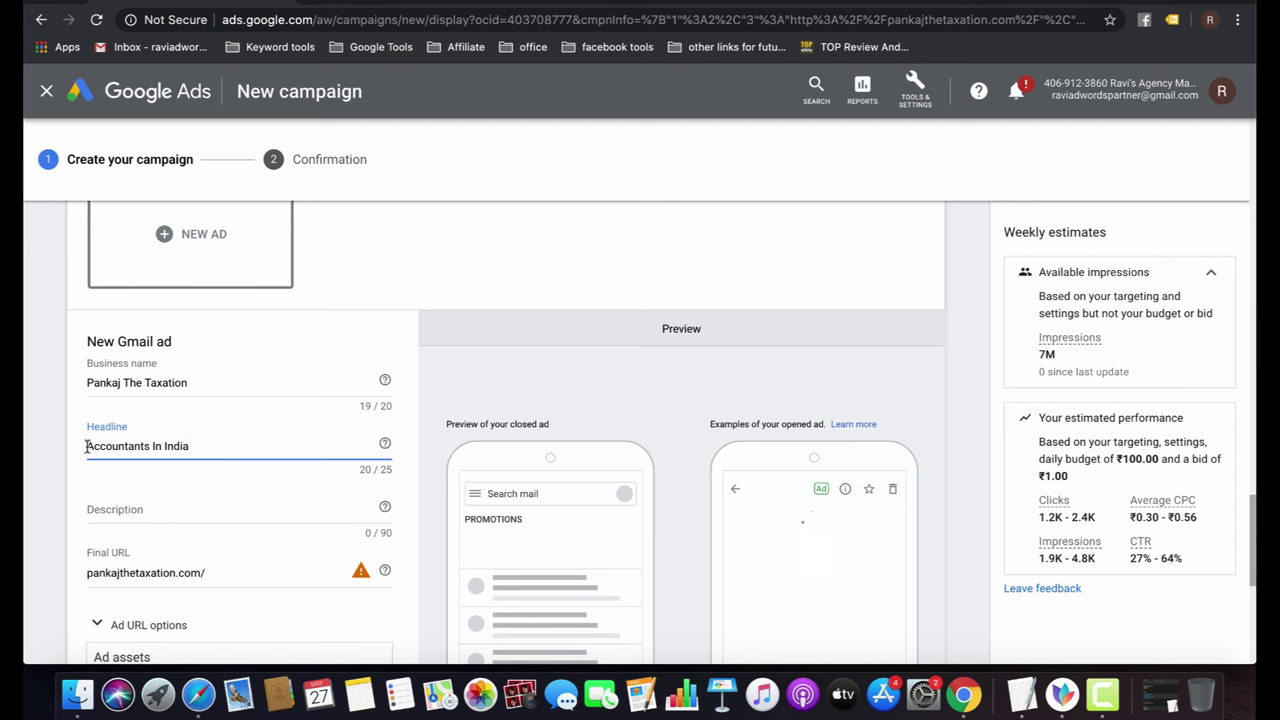
pyautogui.write('#1')
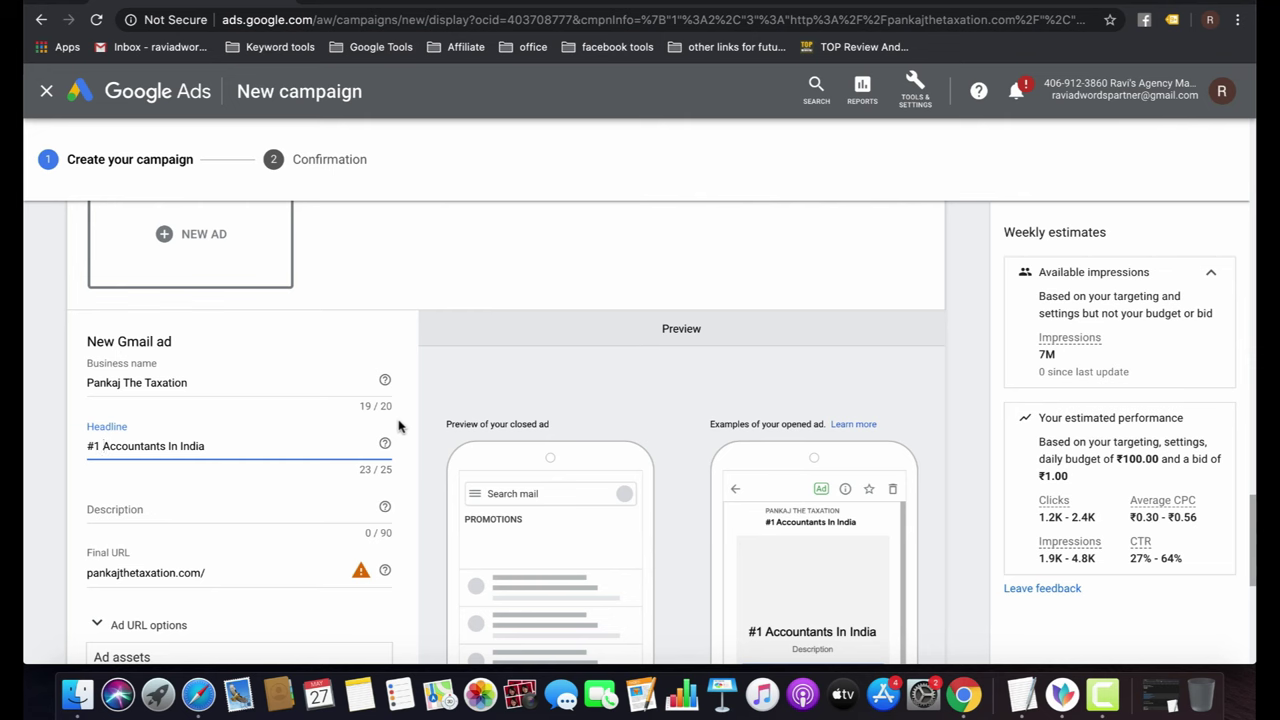
pyautogui.click(183, 506)
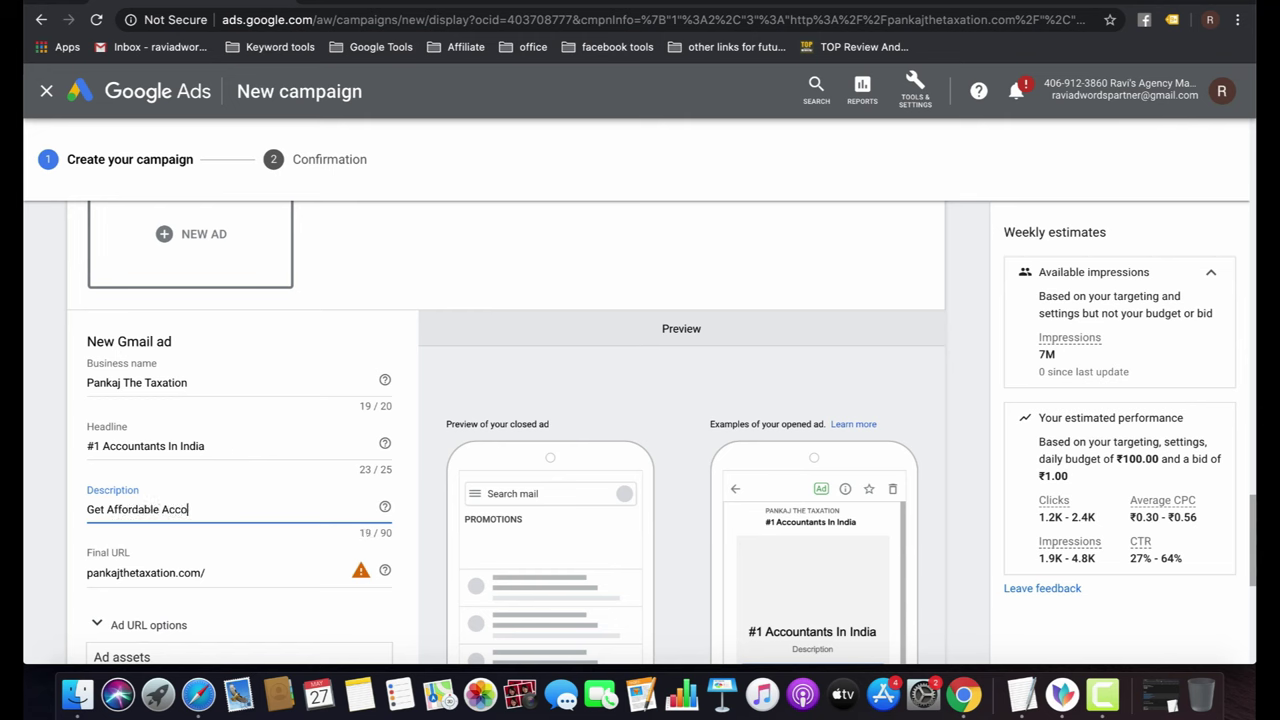
pyautogui.write('Get Affordable Accounting soluti')
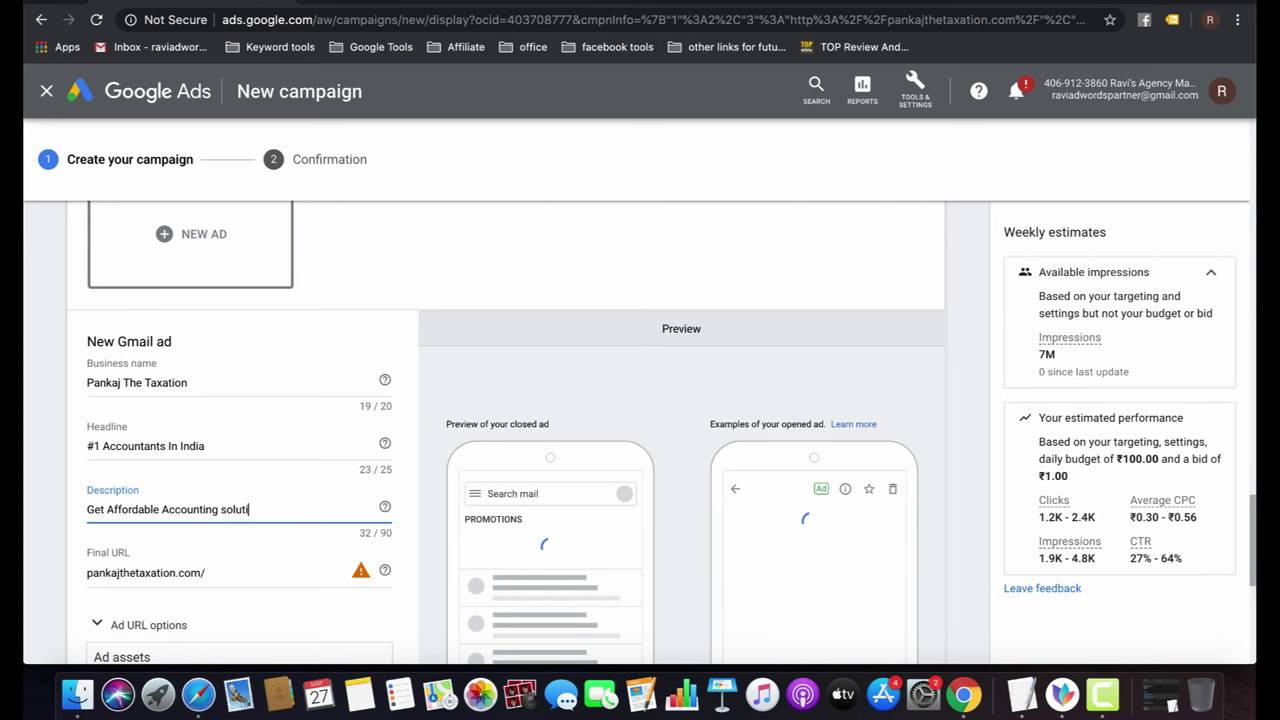
pyautogui.write('on for your busoness')
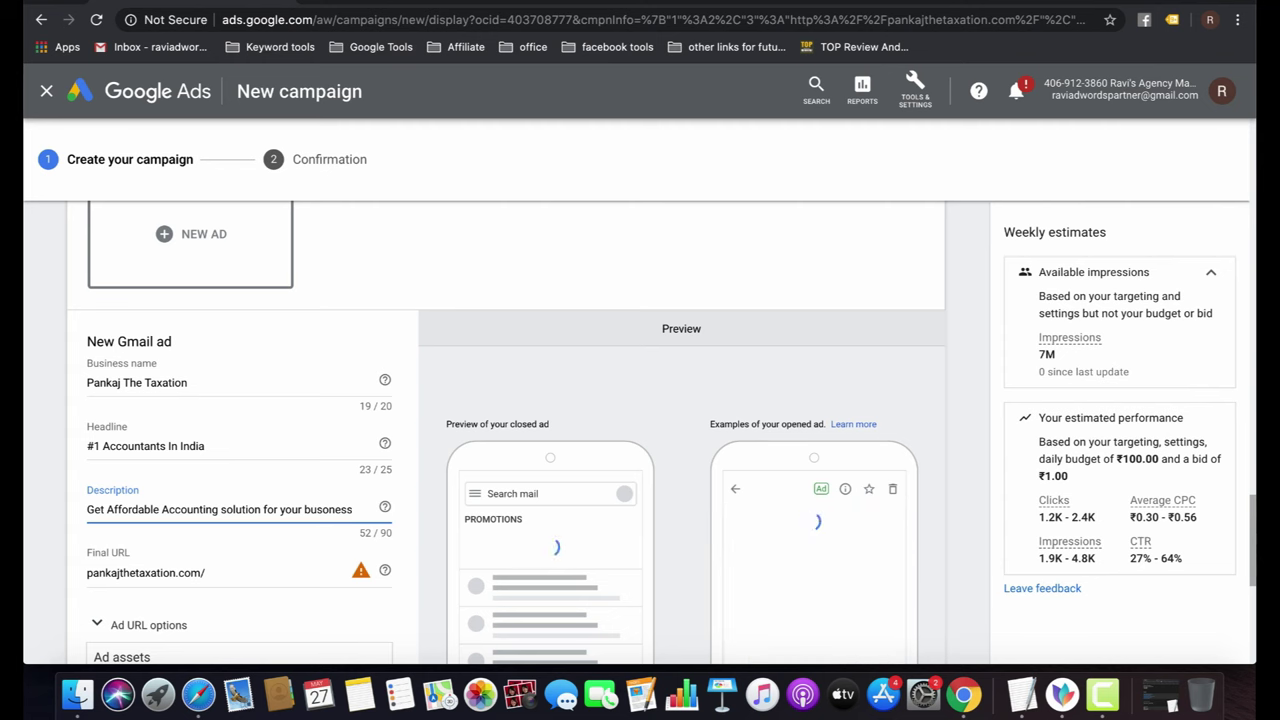
pyautogui.write('.')
pyautogui.scroll(-1, 249, 592)
pyautogui.scroll(-5, 249, 592)
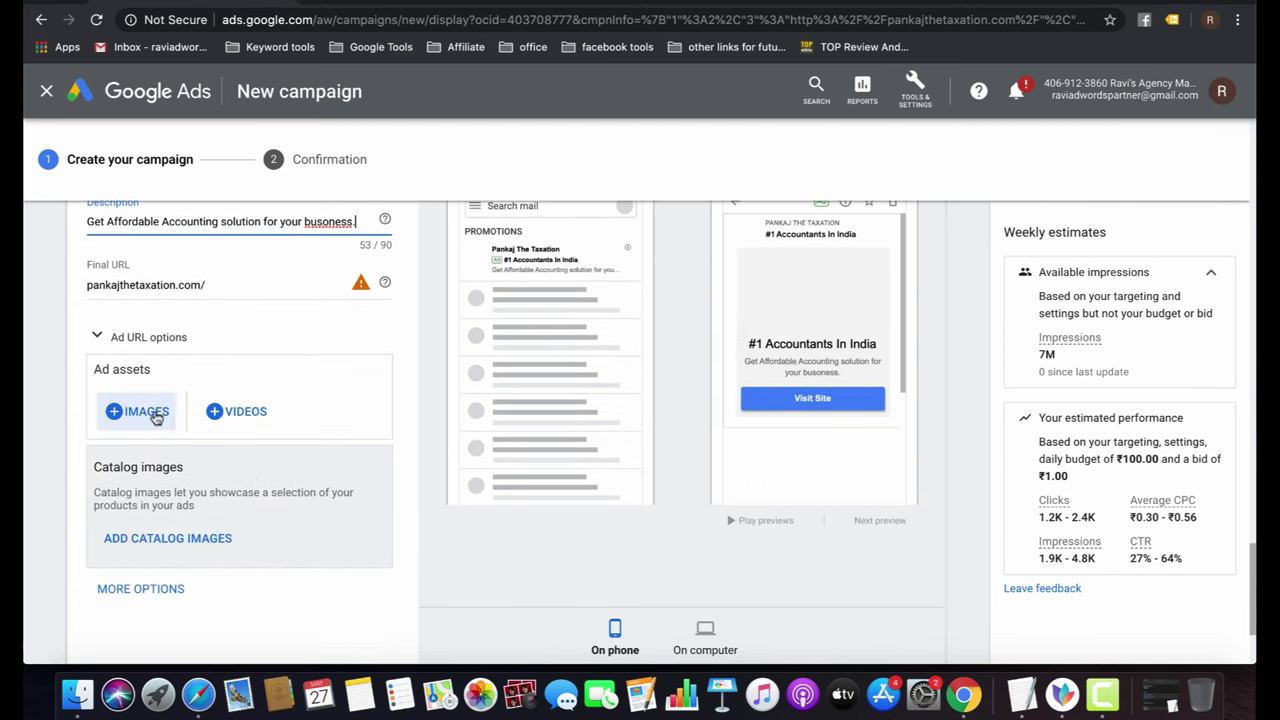
# Pick the first stock photo as the marketing image, cropped to its top.
pyautogui.click(150, 411)
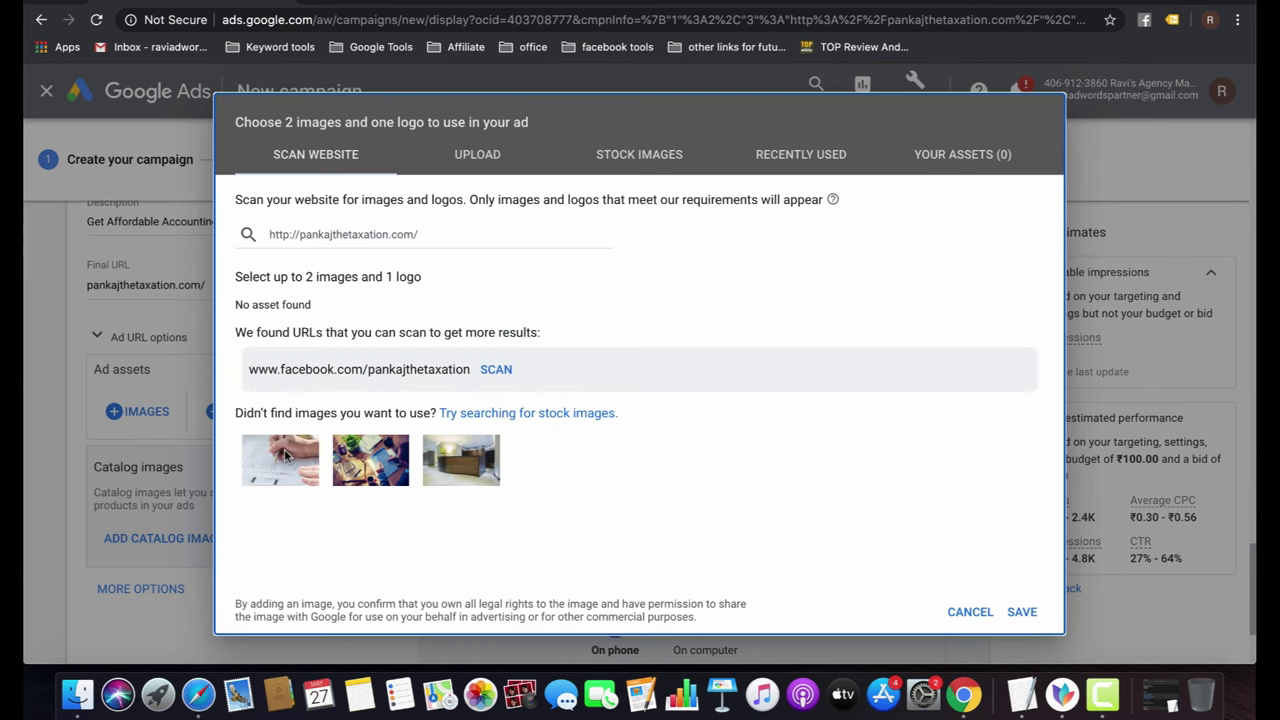
pyautogui.click(285, 455)
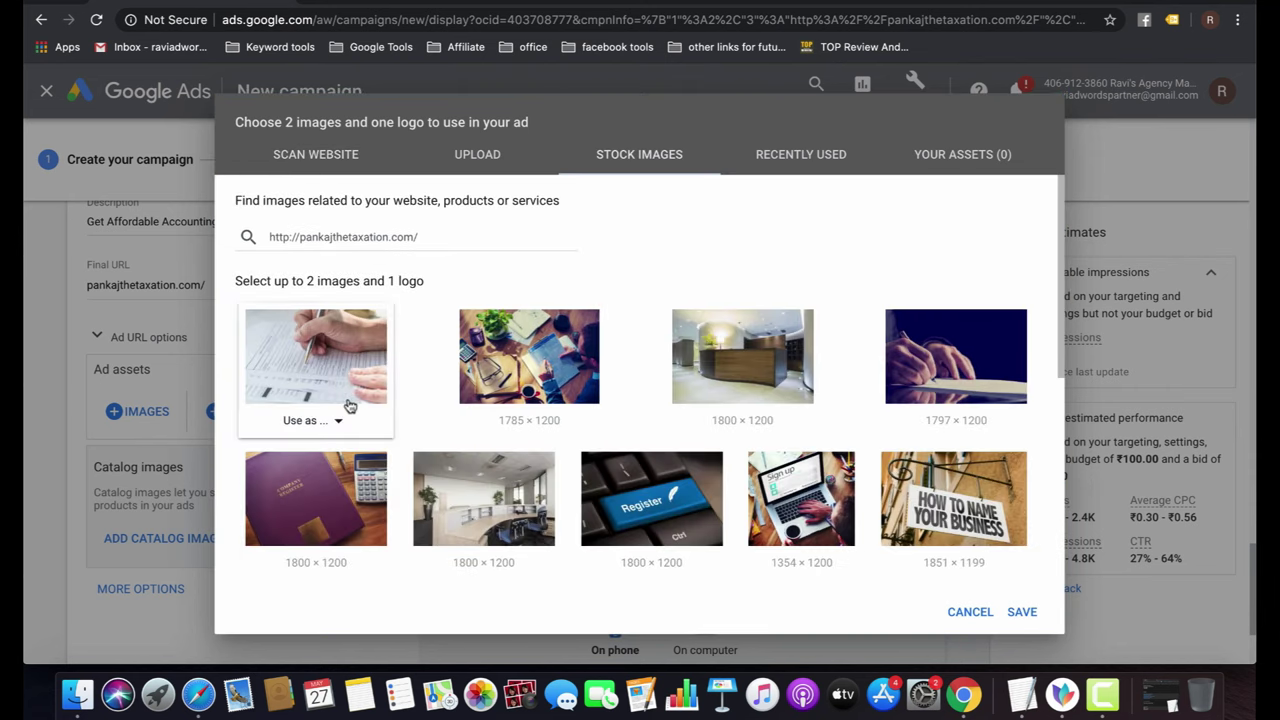
pyautogui.click(340, 420)
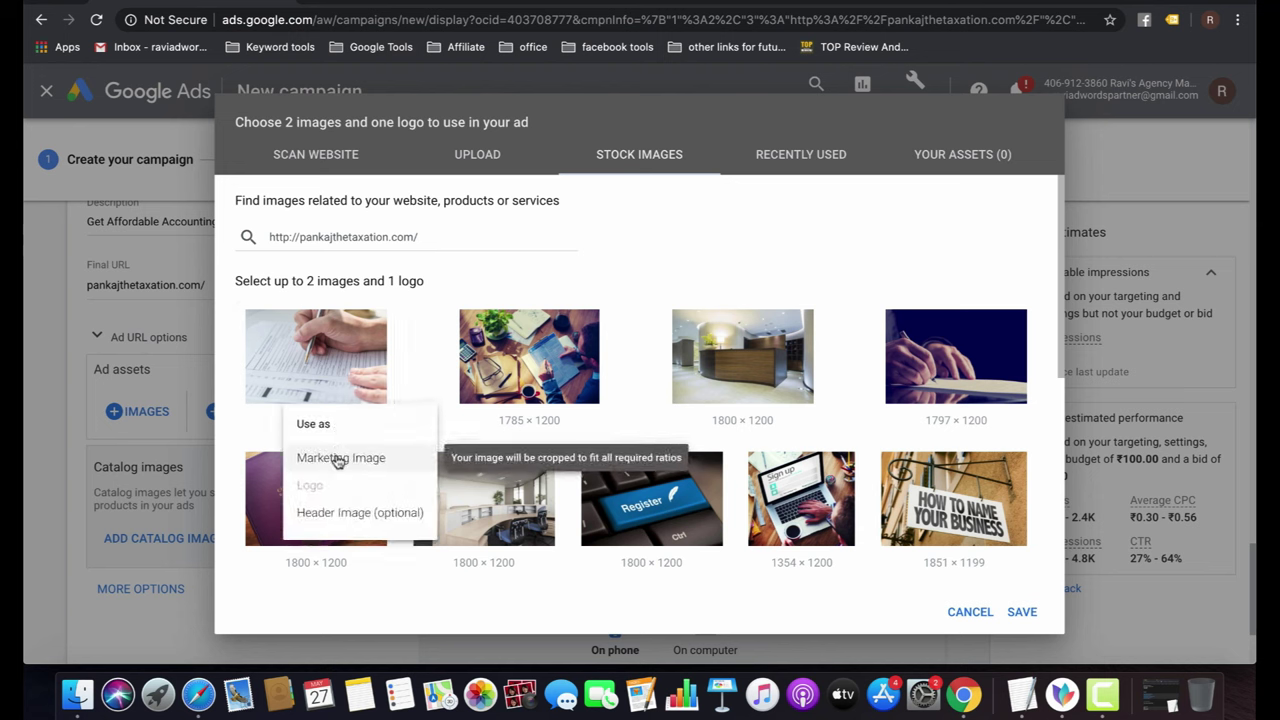
pyautogui.moveTo(338, 458); pyautogui.dragTo(340, 430)
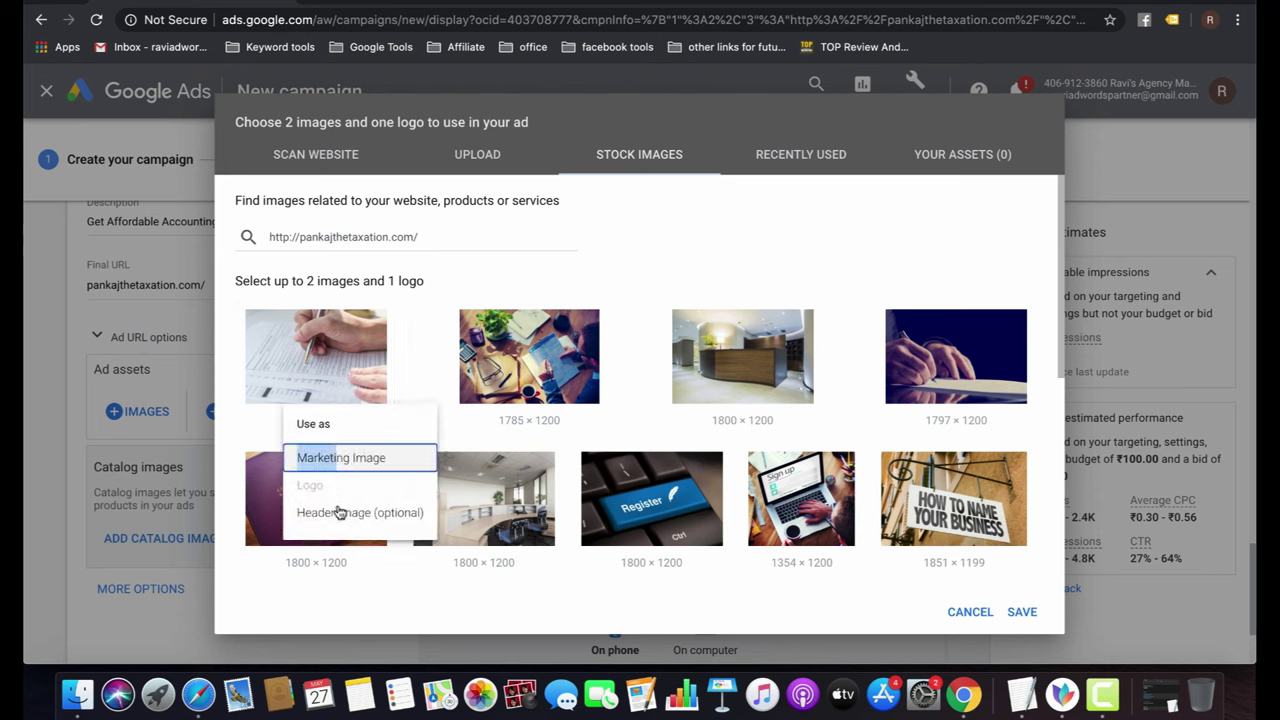
pyautogui.click(754, 272)
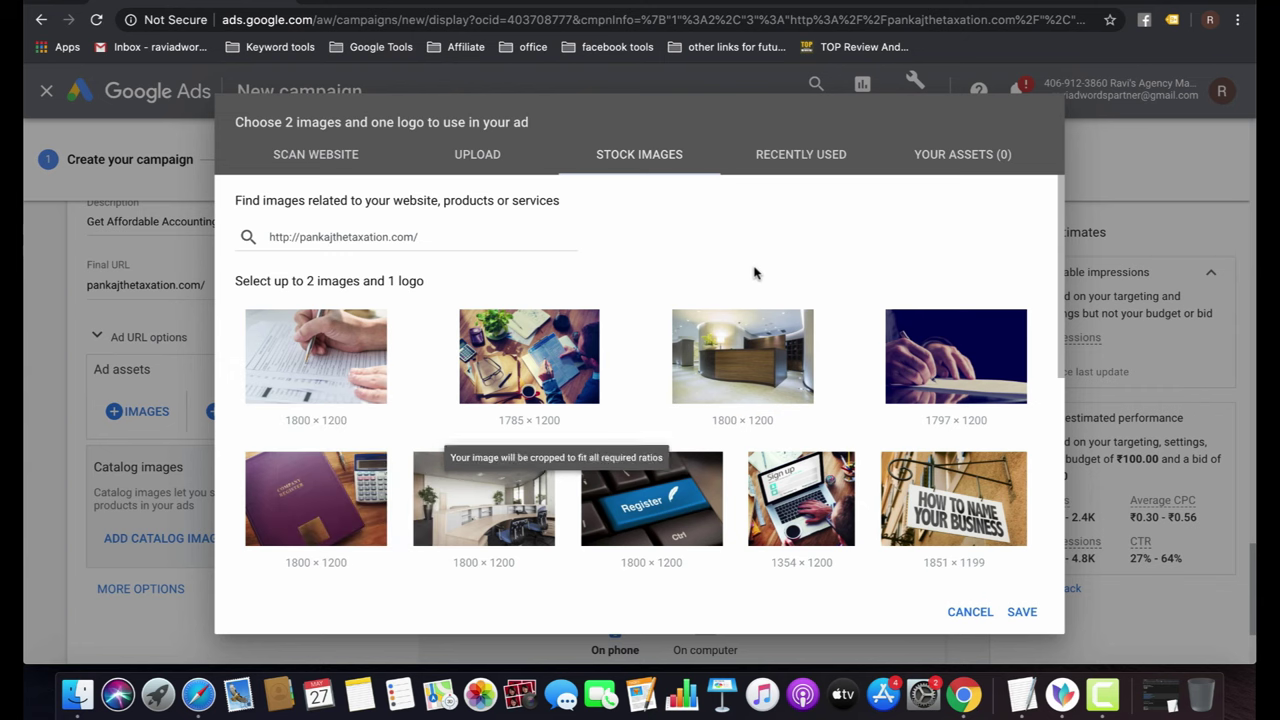
pyautogui.click(355, 423)
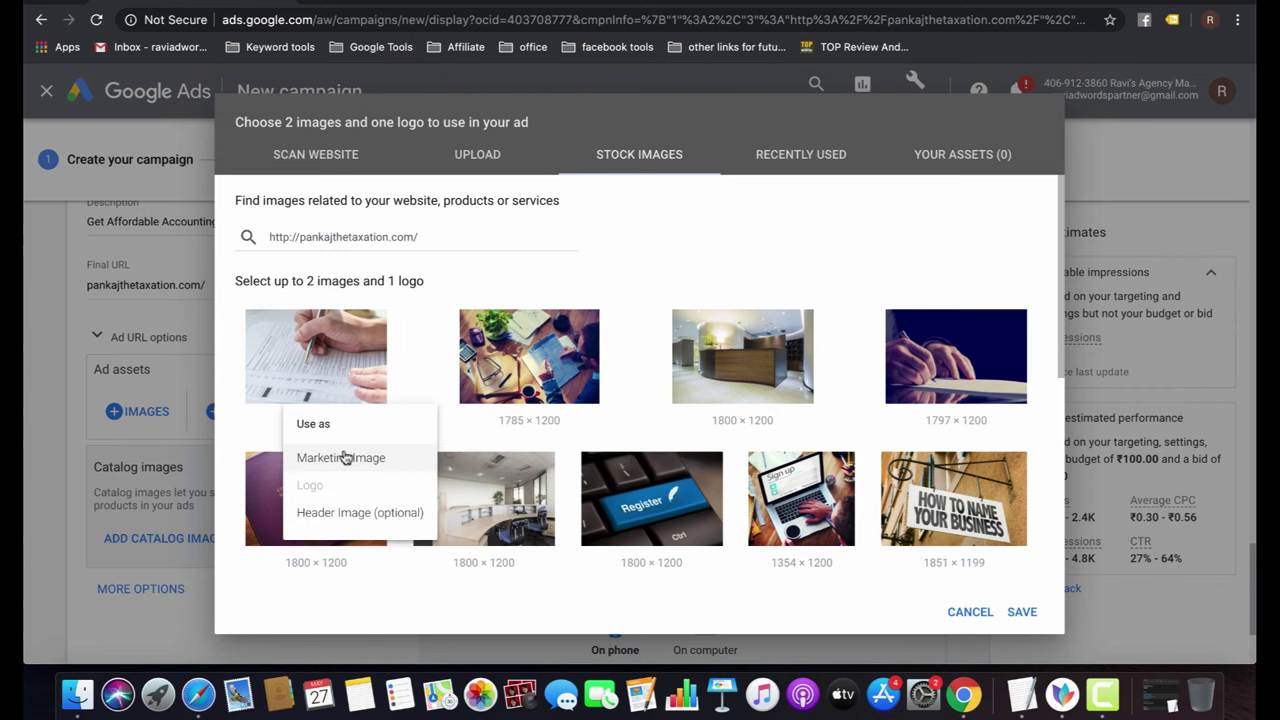
pyautogui.click(342, 513)
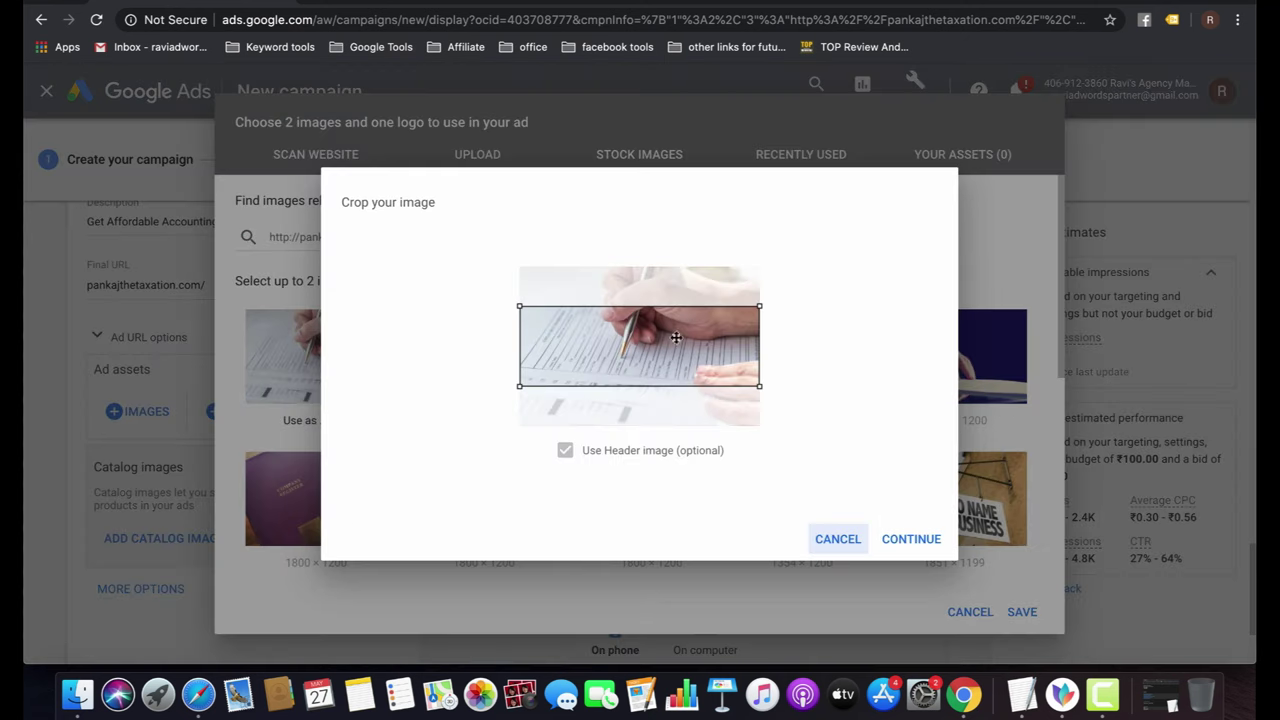
pyautogui.click(849, 541)
pyautogui.click(345, 418)
pyautogui.click(335, 463)
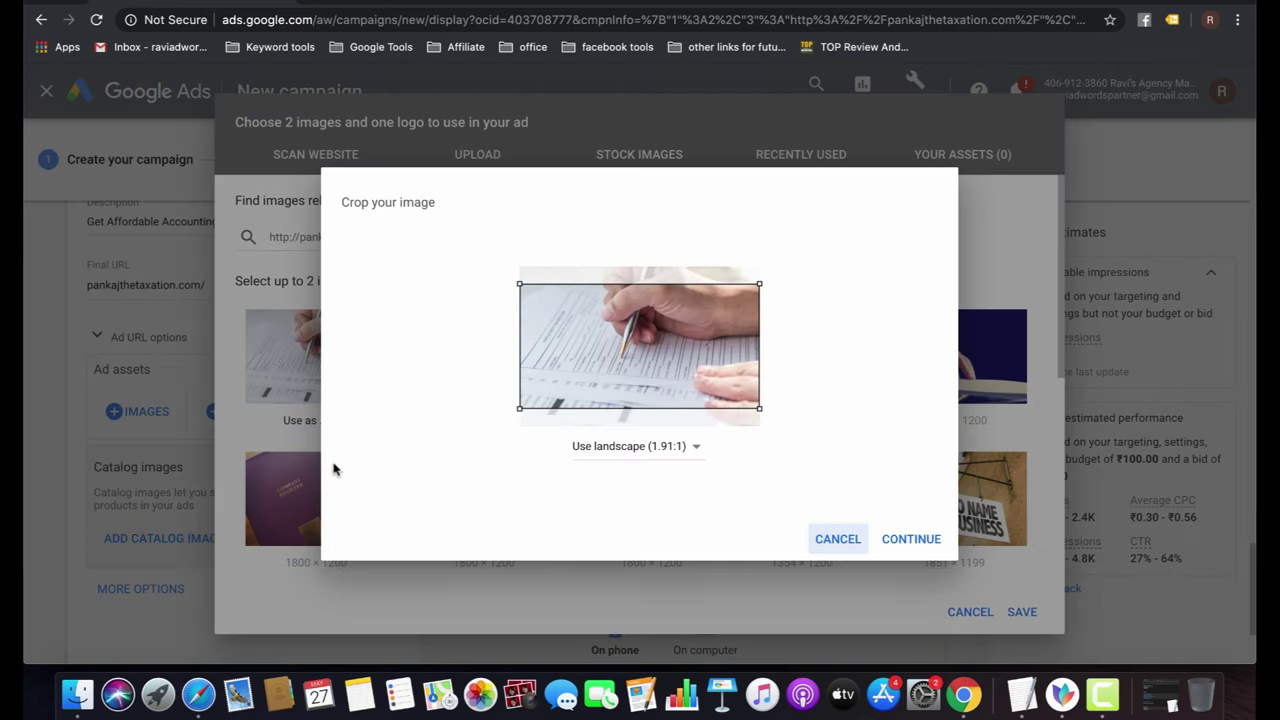
pyautogui.moveTo(658, 368); pyautogui.dragTo(658, 330)
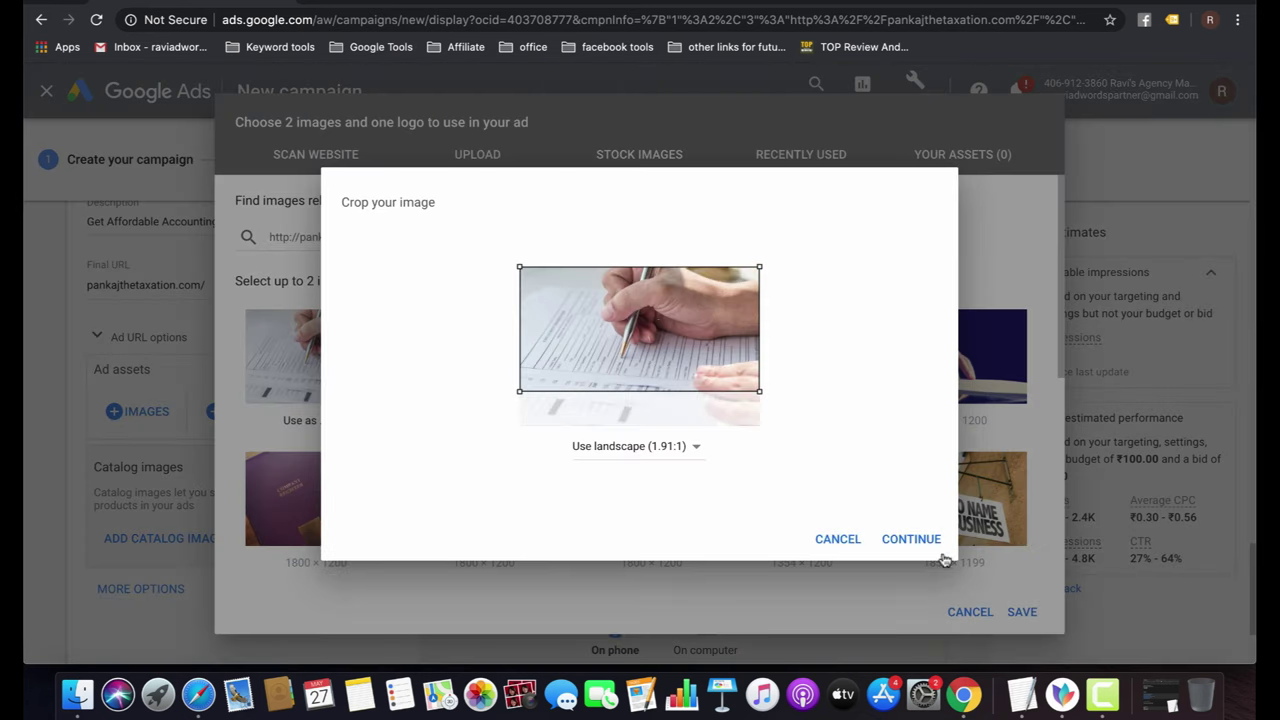
pyautogui.click(911, 539)
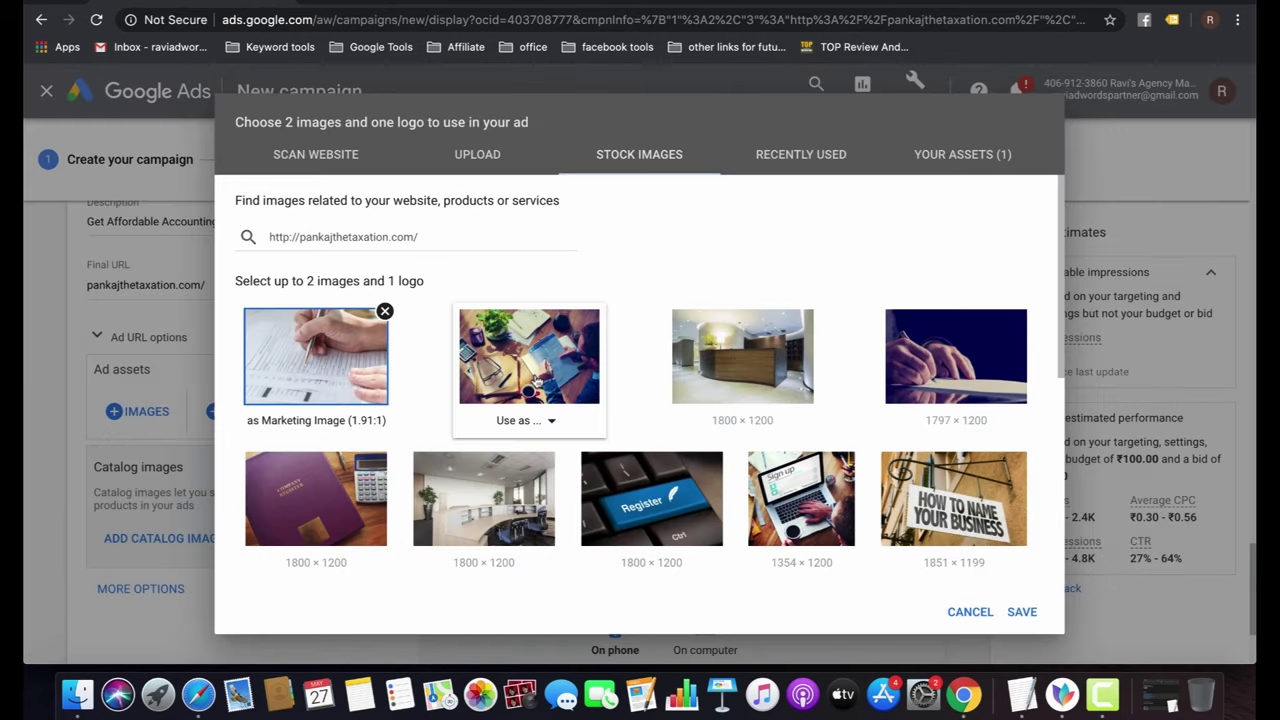
# Use the desk meeting stock photo as the header image and save both images.
pyautogui.scroll(-2, 537, 381)
pyautogui.scroll(-2, 537, 381)
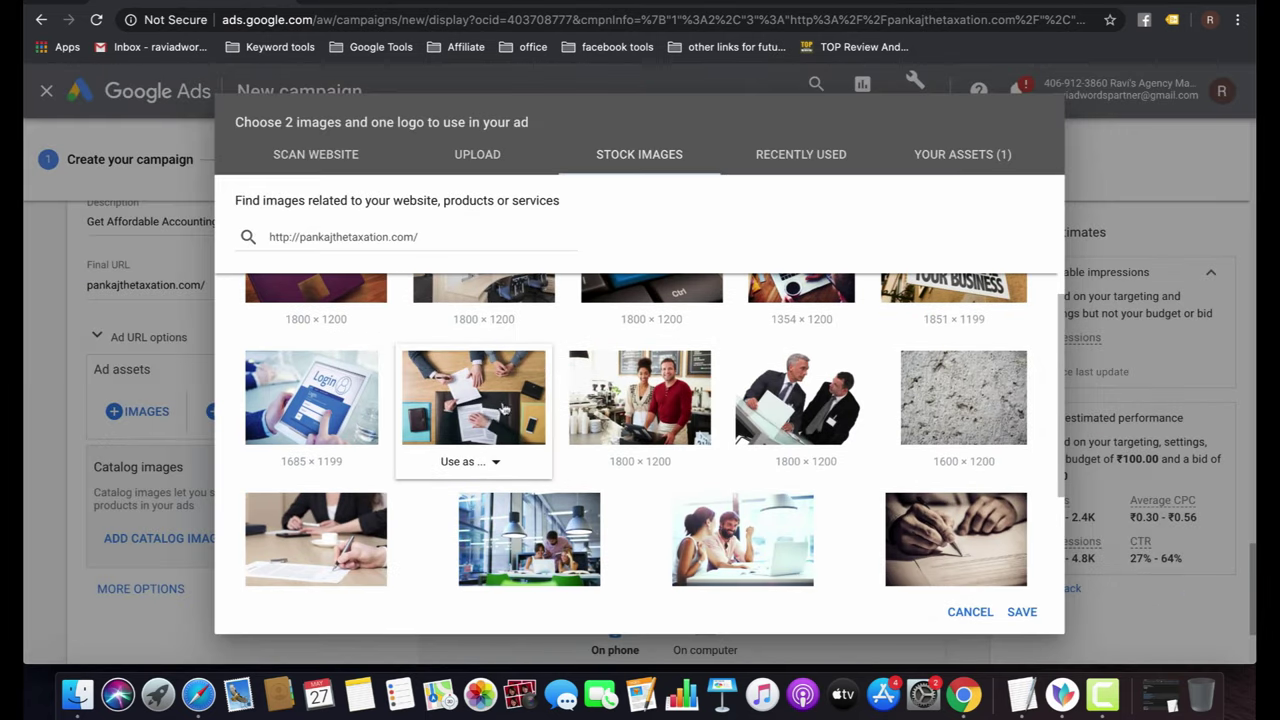
pyautogui.click(494, 461)
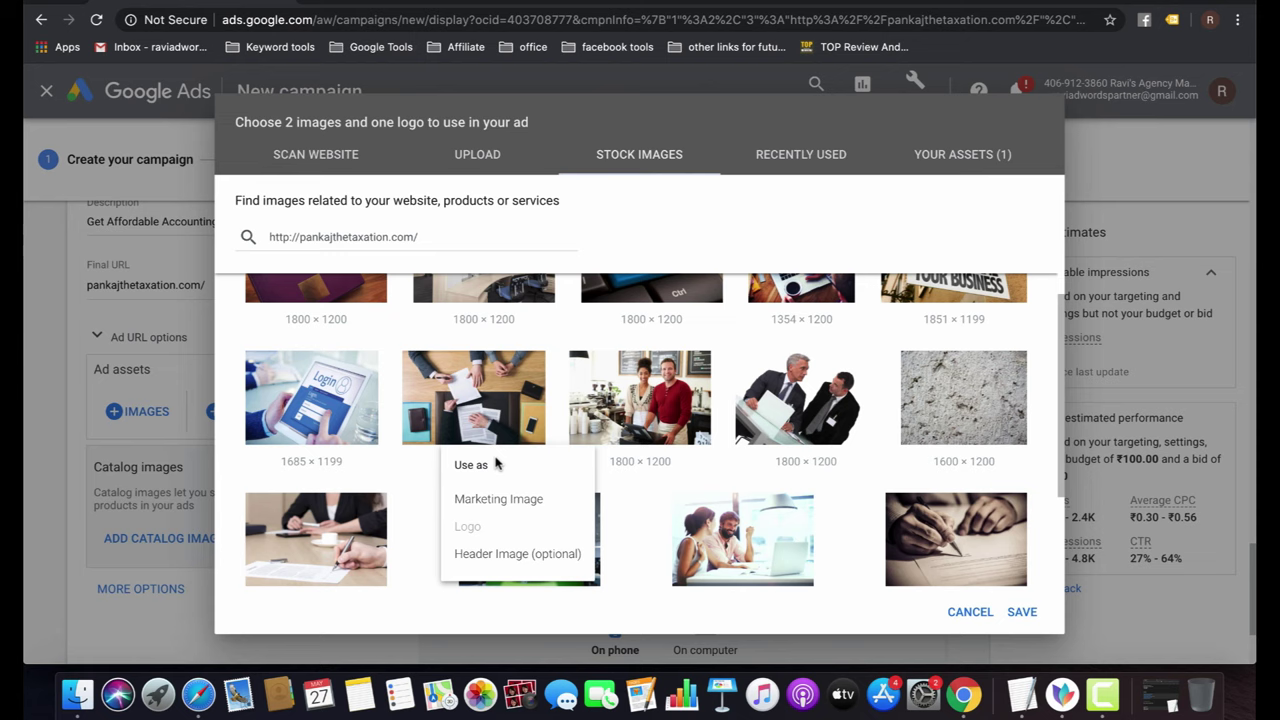
pyautogui.click(503, 554)
pyautogui.moveTo(604, 328); pyautogui.dragTo(607, 289)
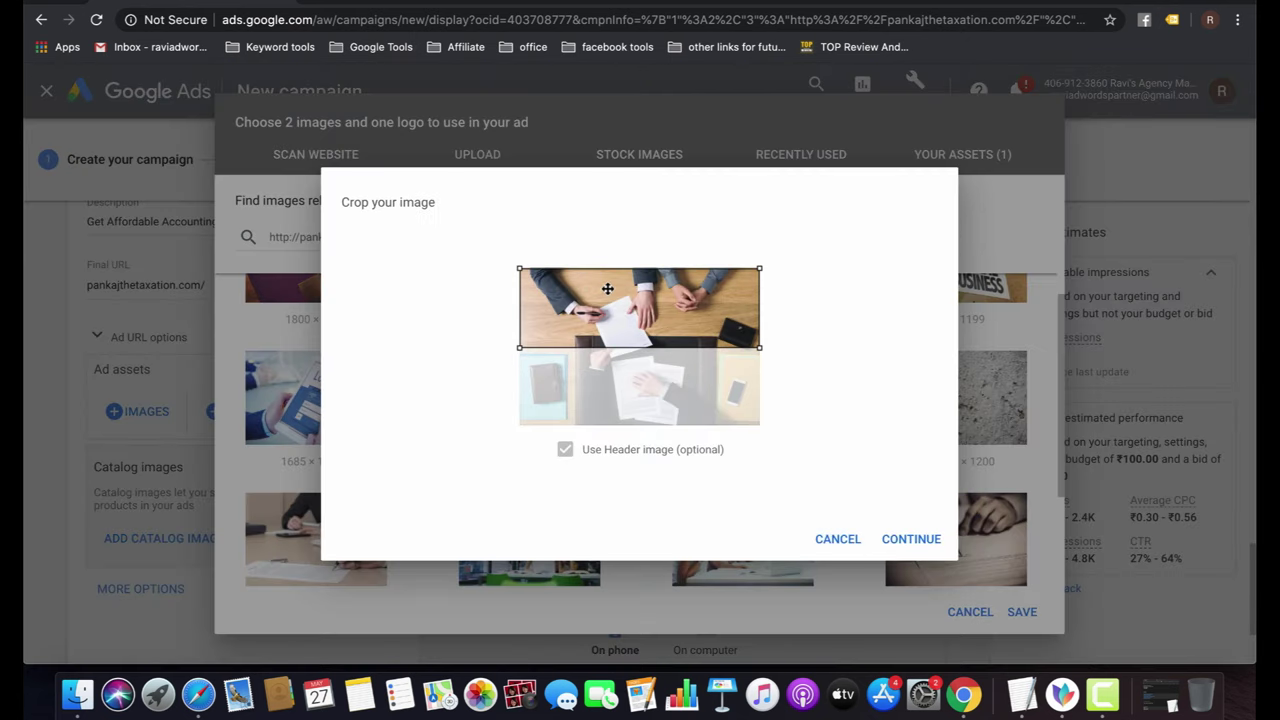
pyautogui.click(897, 538)
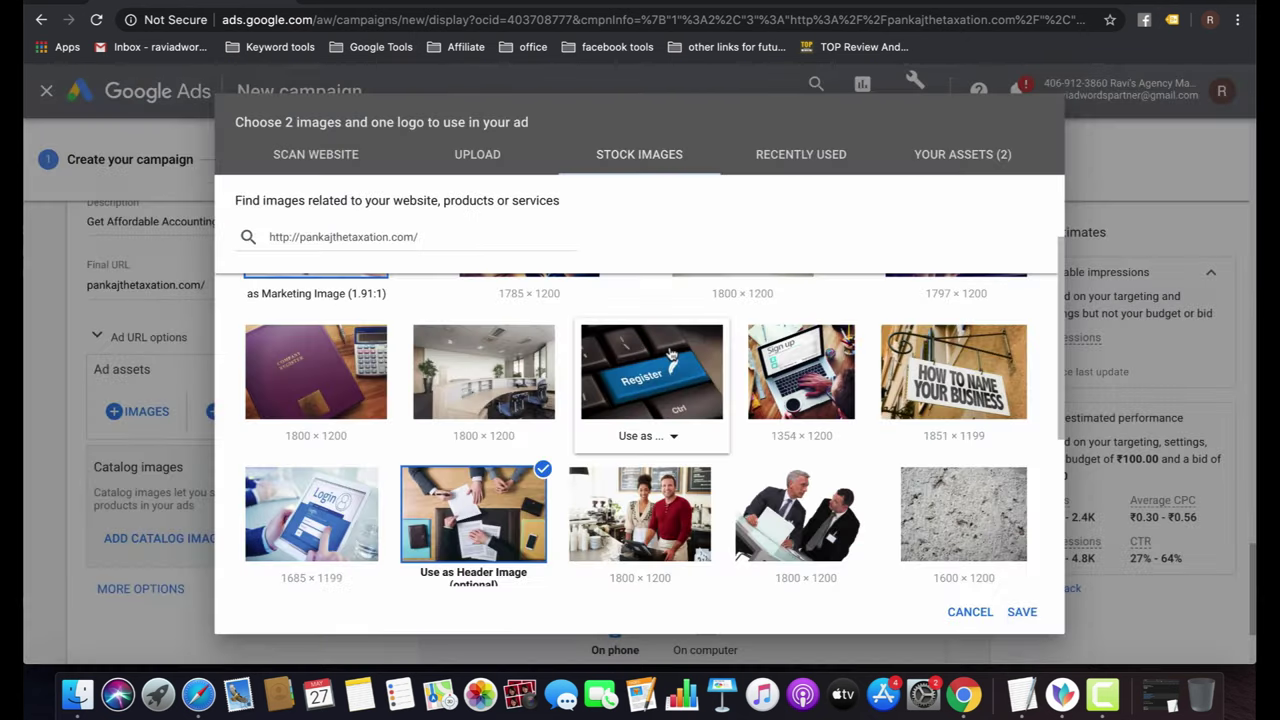
pyautogui.click(1030, 614)
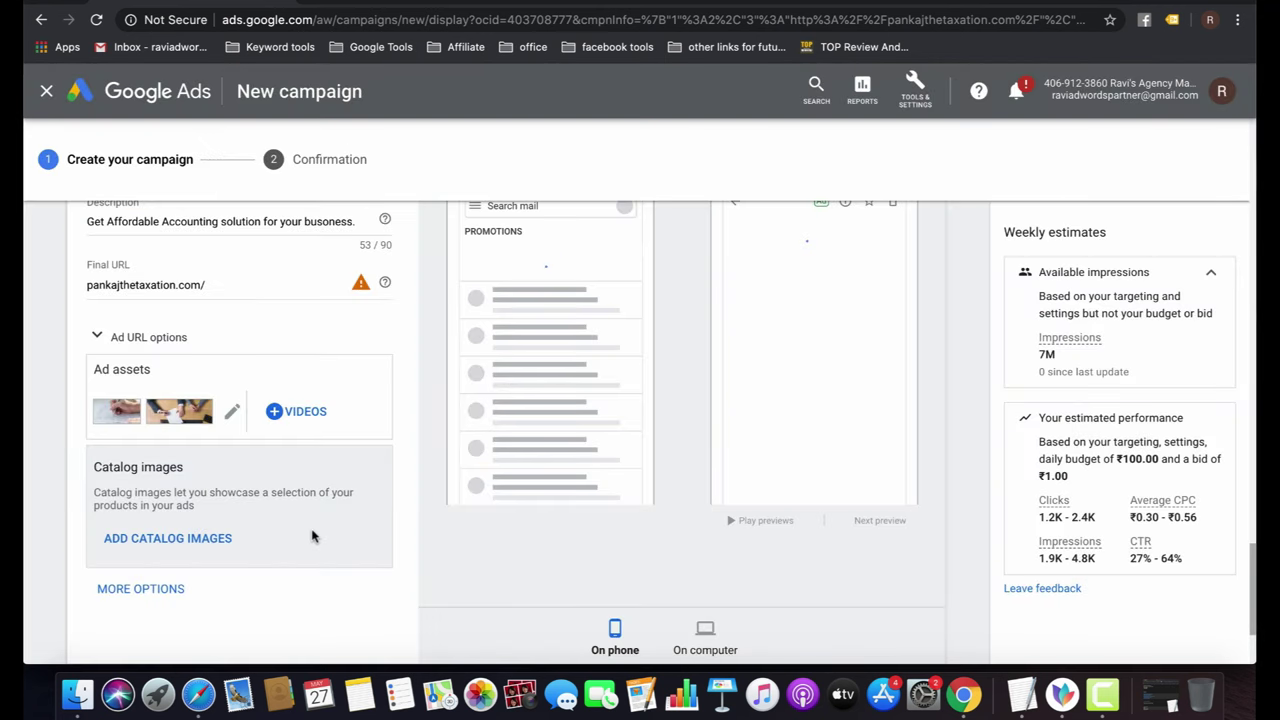
# Add the ad to the ad group, then review recent and already chosen images.
pyautogui.scroll(-3, 312, 537)
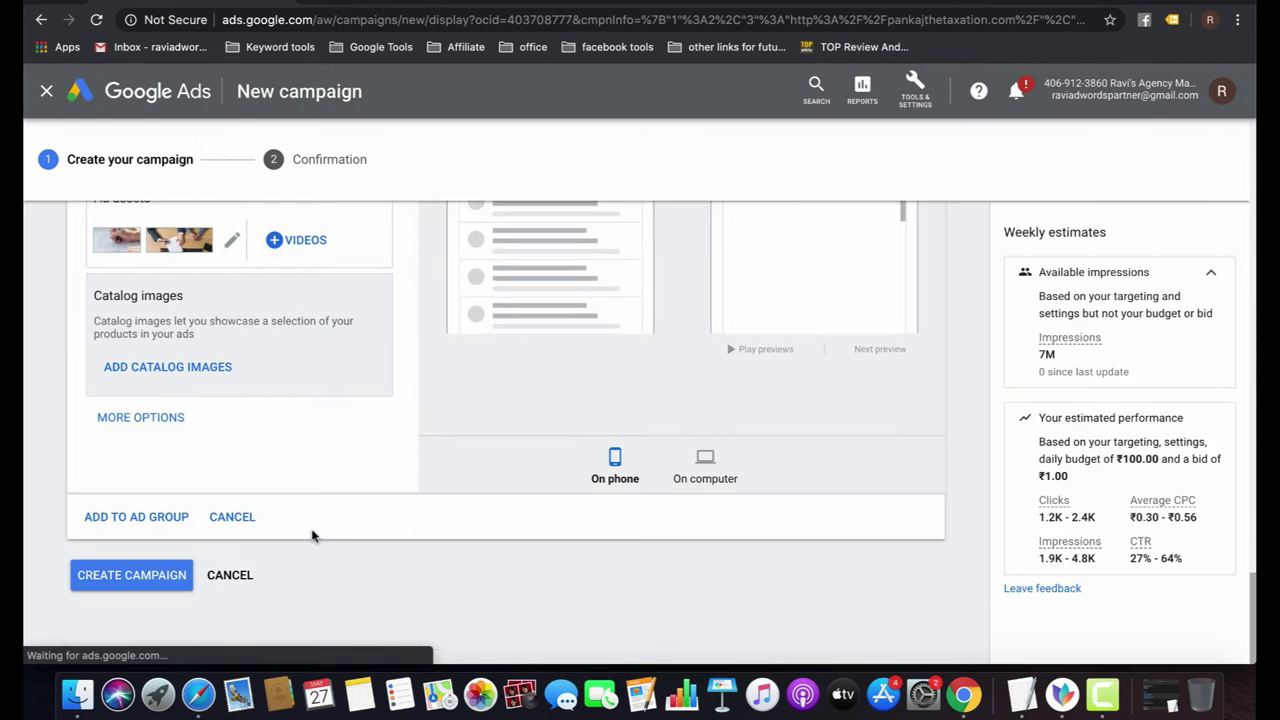
pyautogui.click(158, 518)
pyautogui.scroll(1, 274, 436)
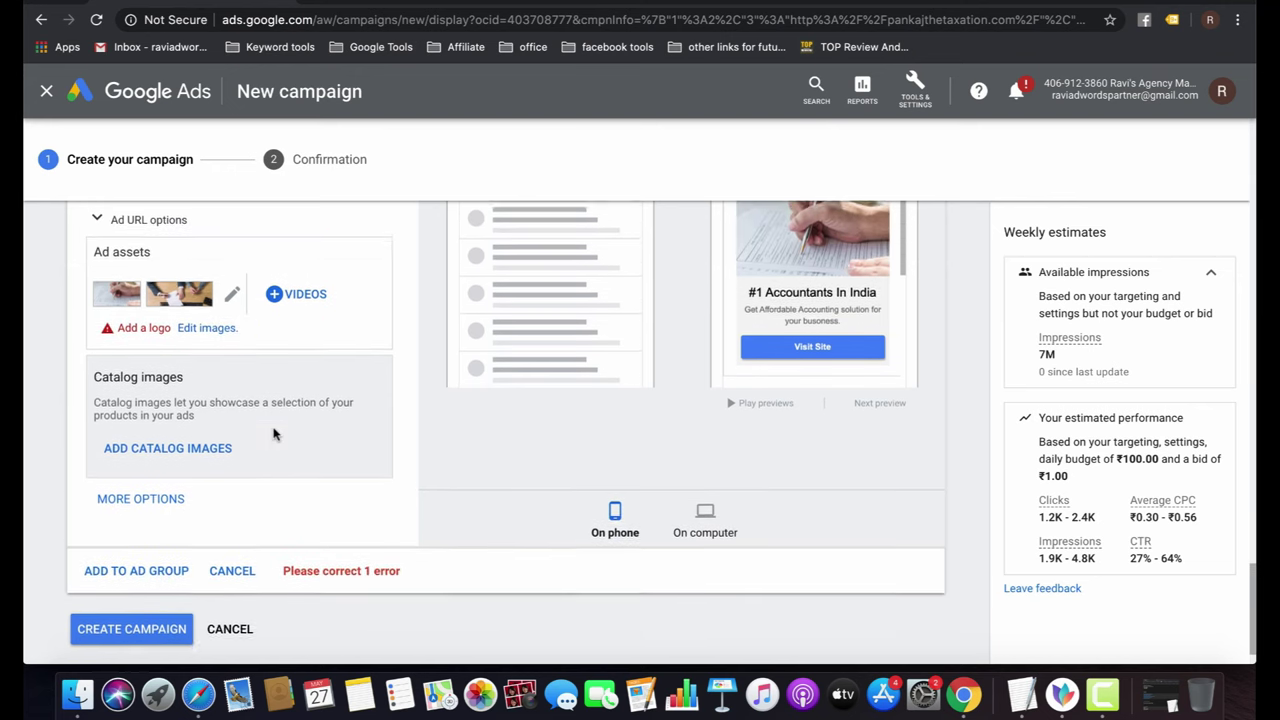
pyautogui.click(216, 335)
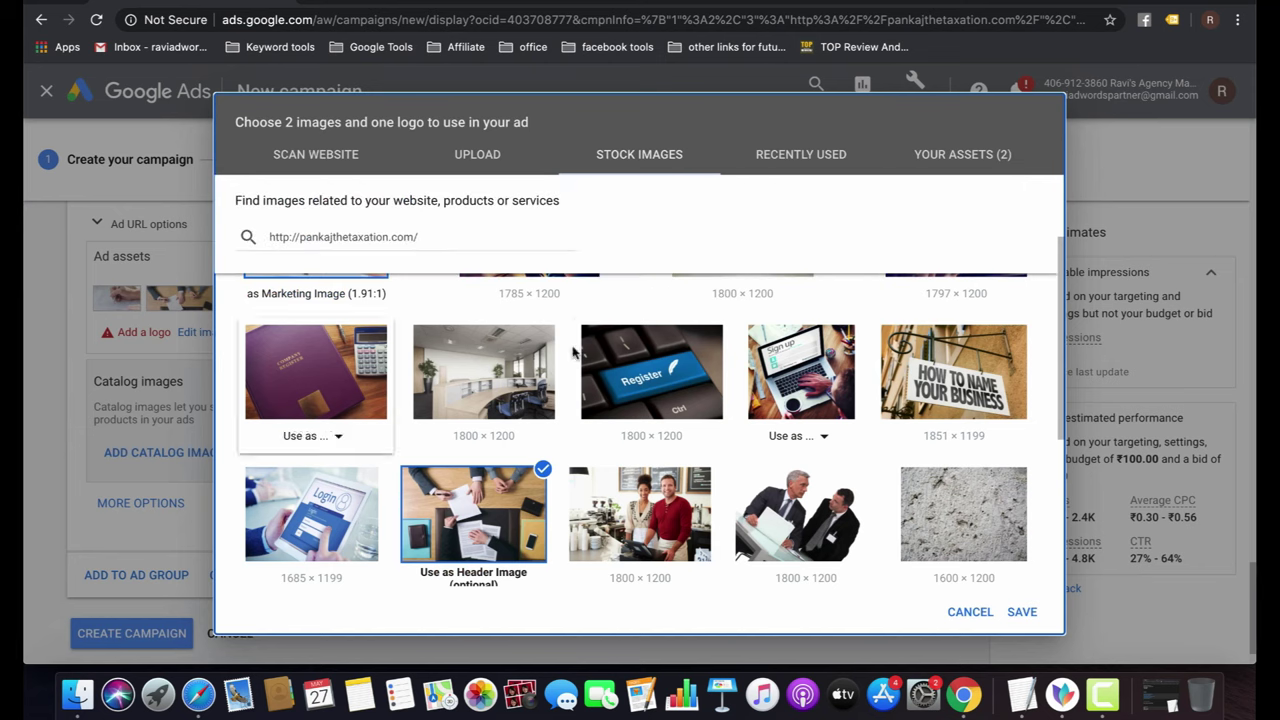
pyautogui.scroll(3, 614, 403)
pyautogui.click(768, 166)
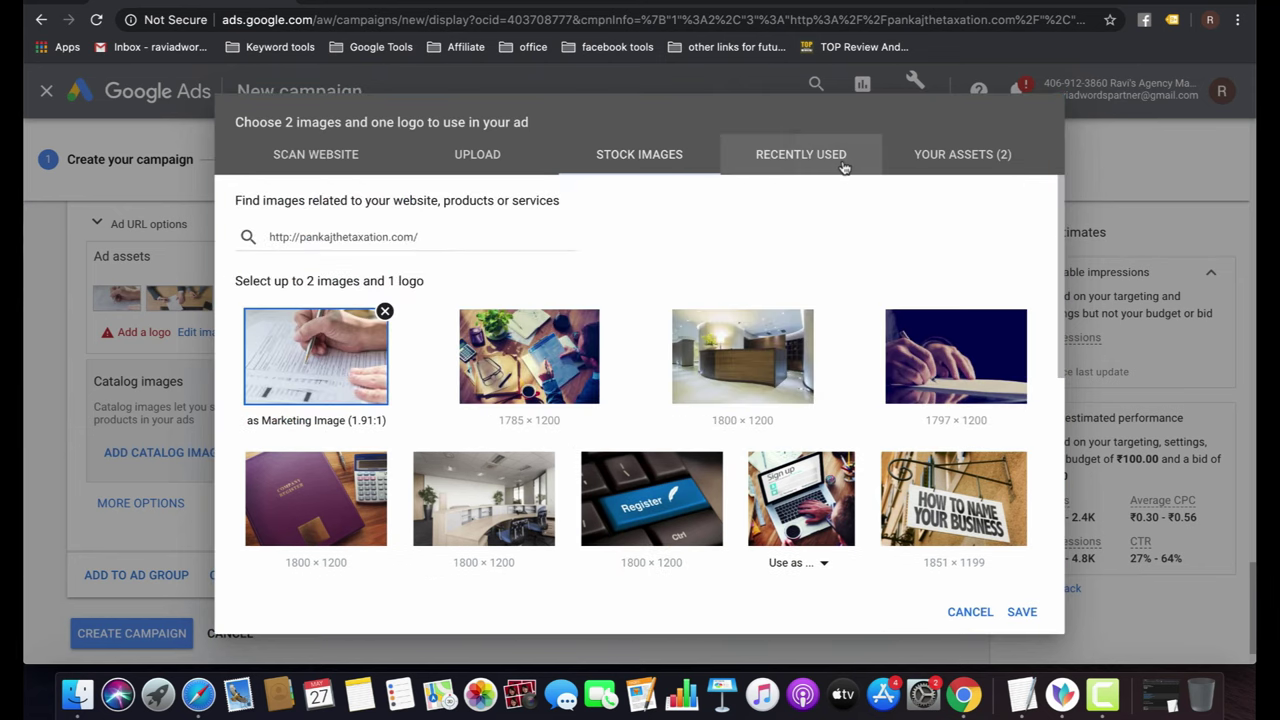
pyautogui.click(945, 155)
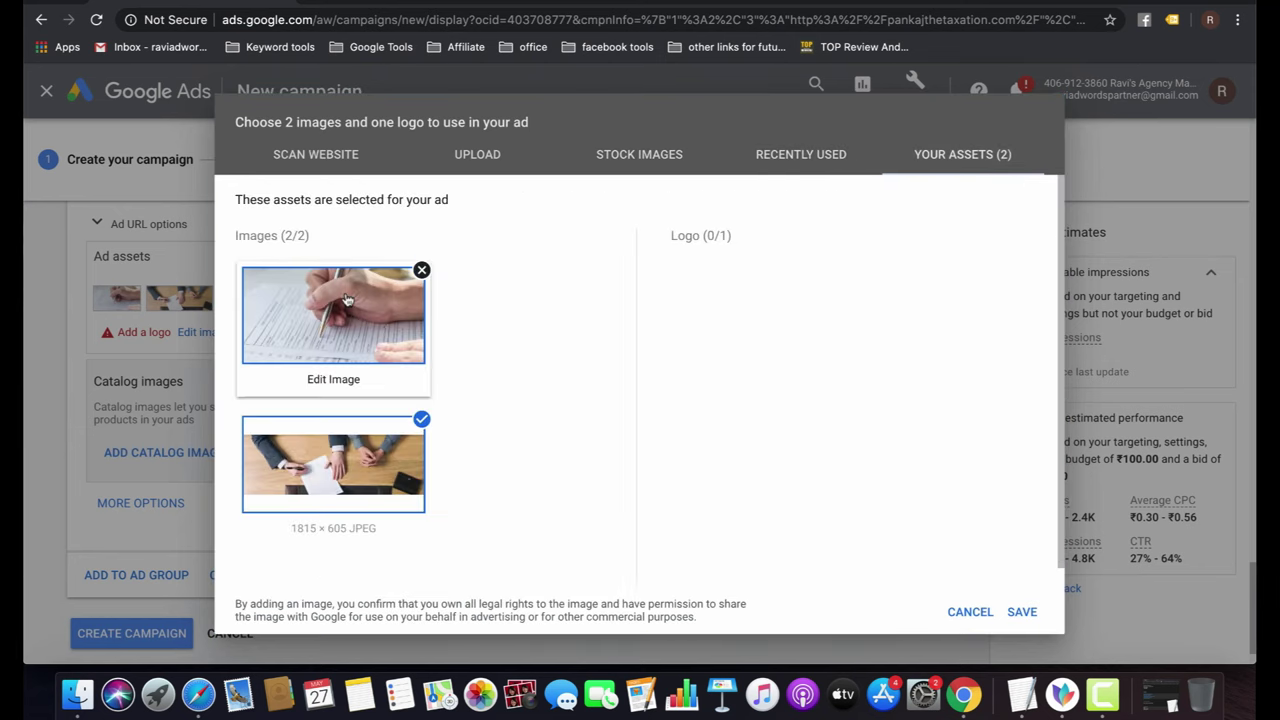
pyautogui.click(800, 160)
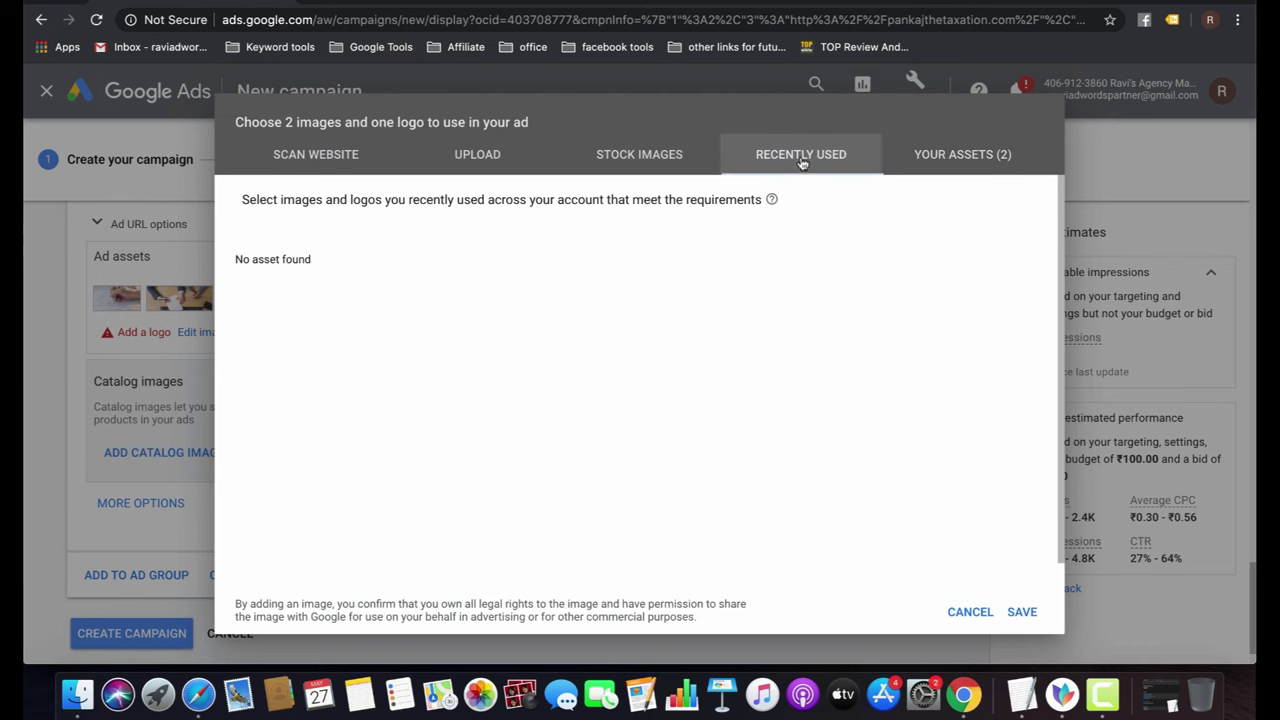
pyautogui.click(968, 157)
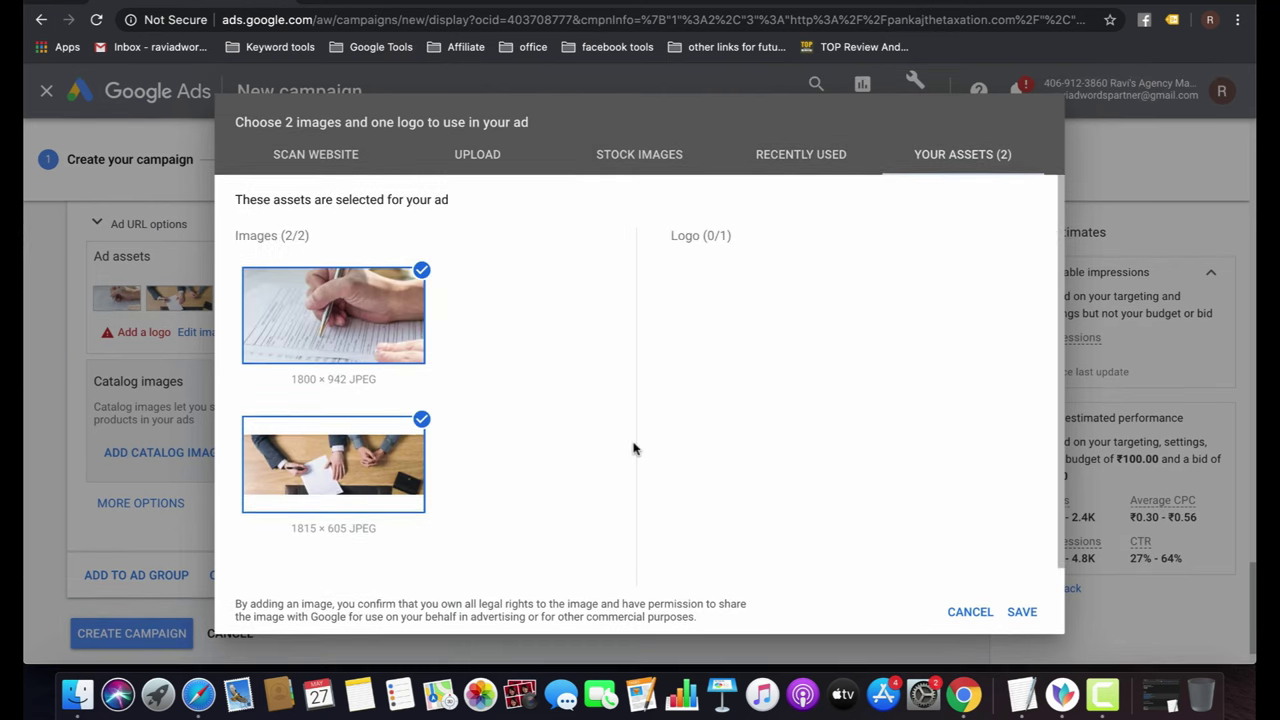
# Scan the Facebook page and save the round P image as the ad's logo.
pyautogui.click(637, 160)
pyautogui.click(495, 163)
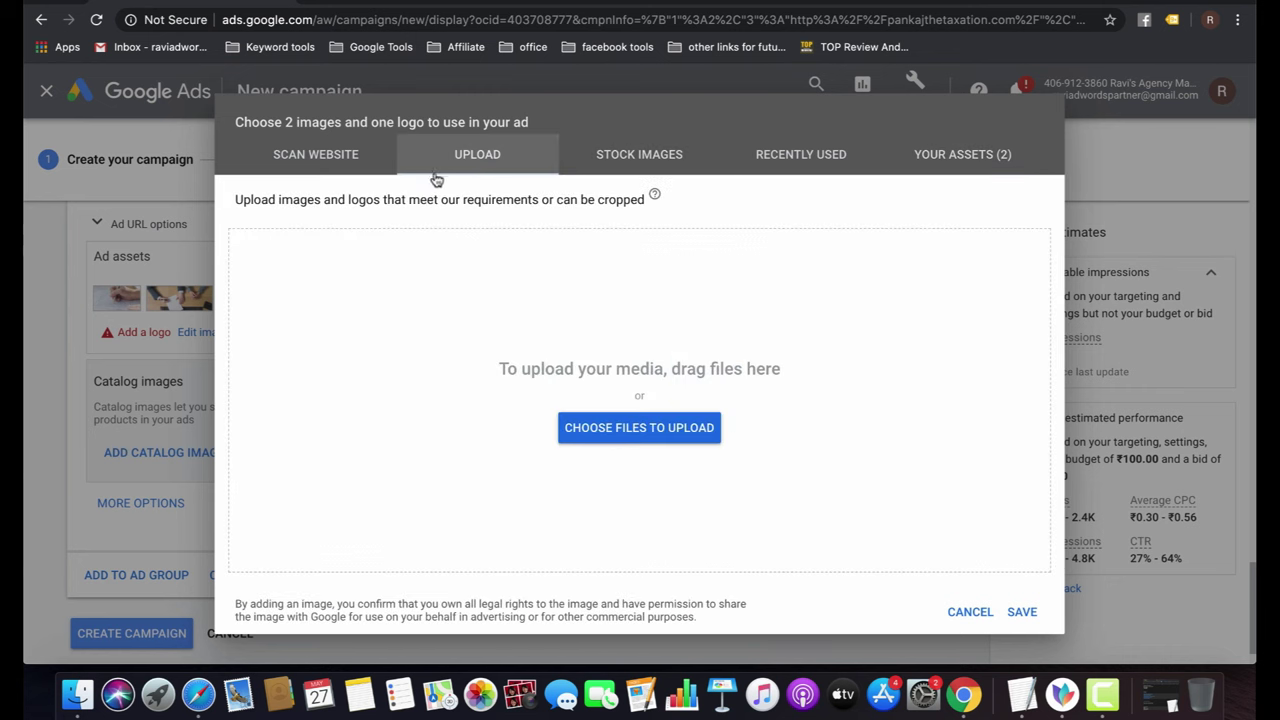
pyautogui.click(314, 168)
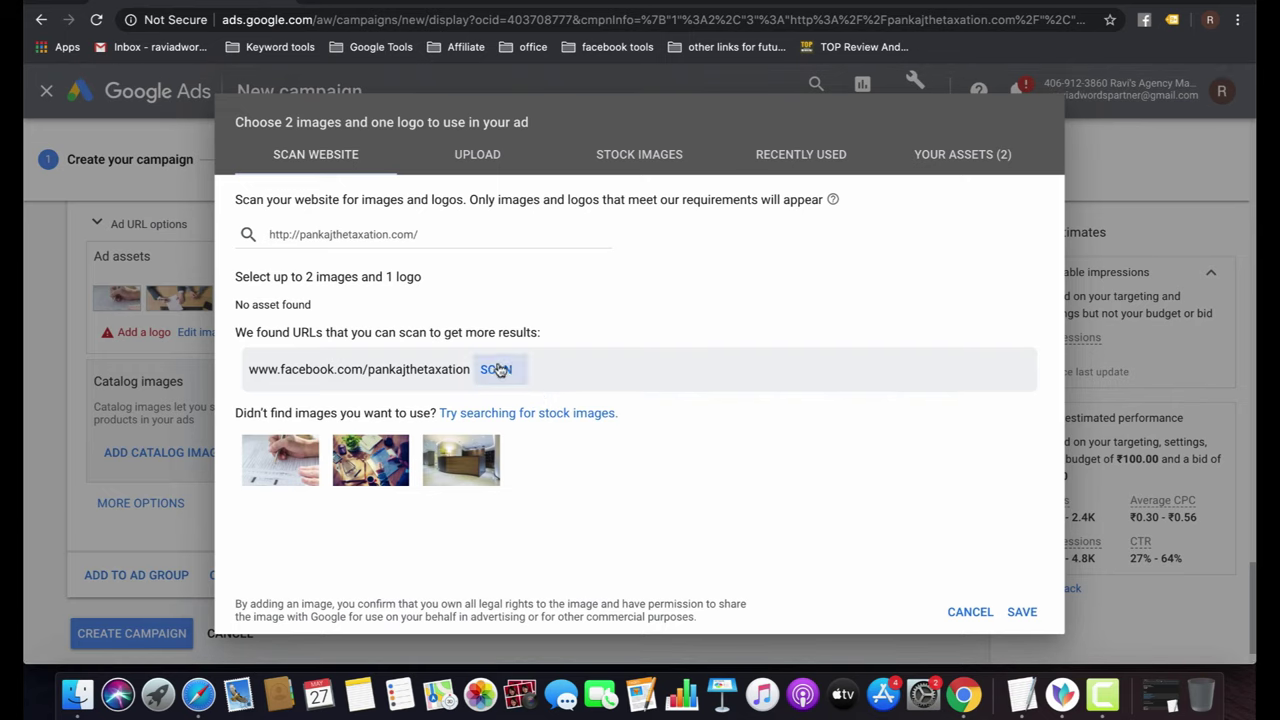
pyautogui.click(496, 369)
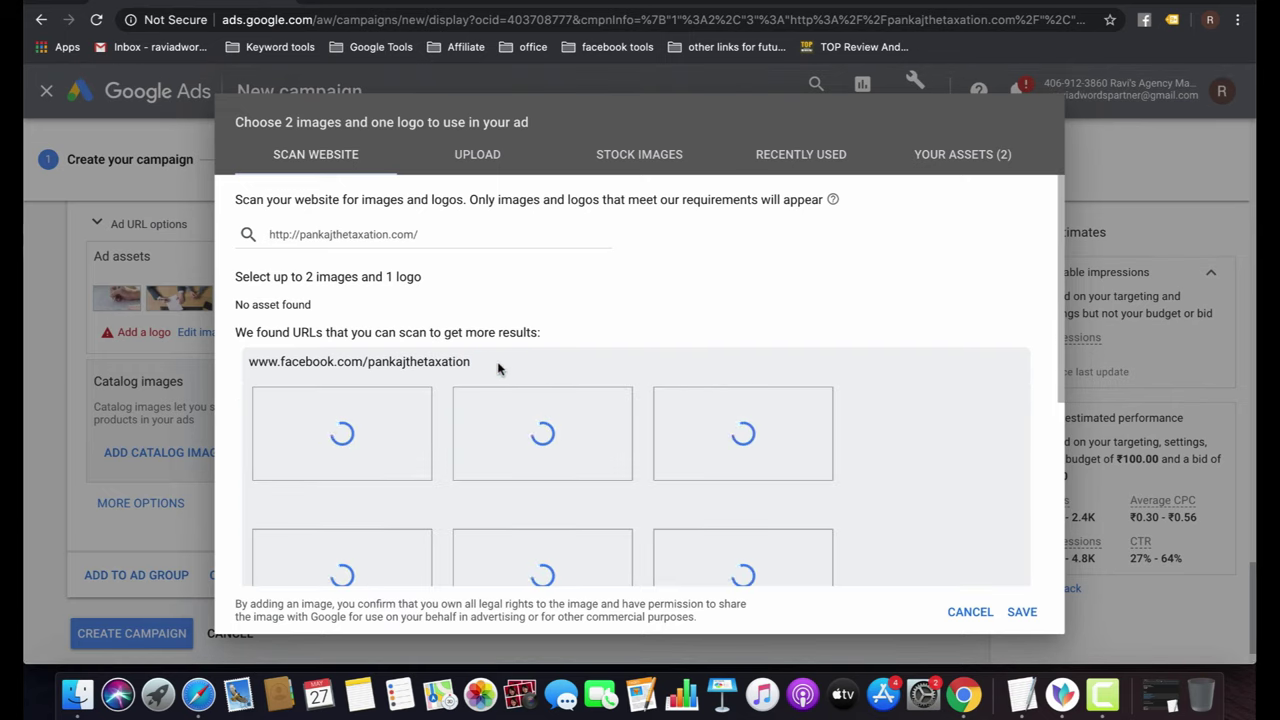
pyautogui.moveTo(521, 470)
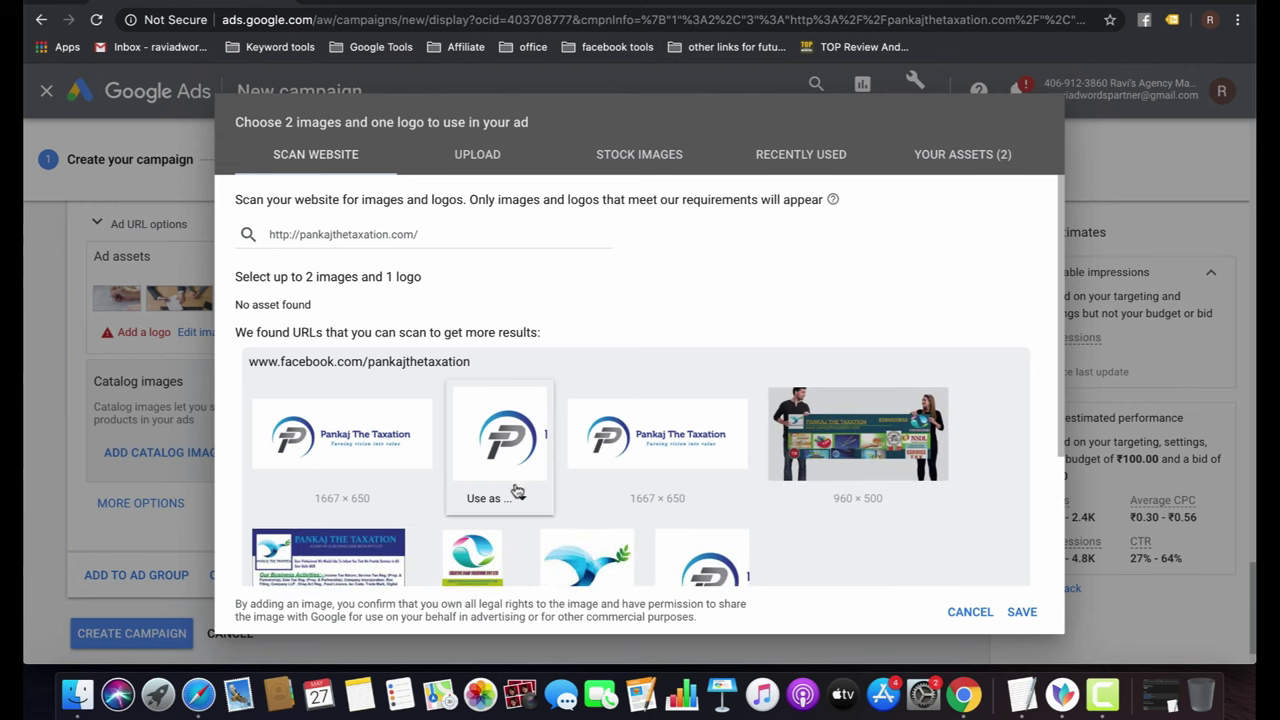
pyautogui.click(518, 498)
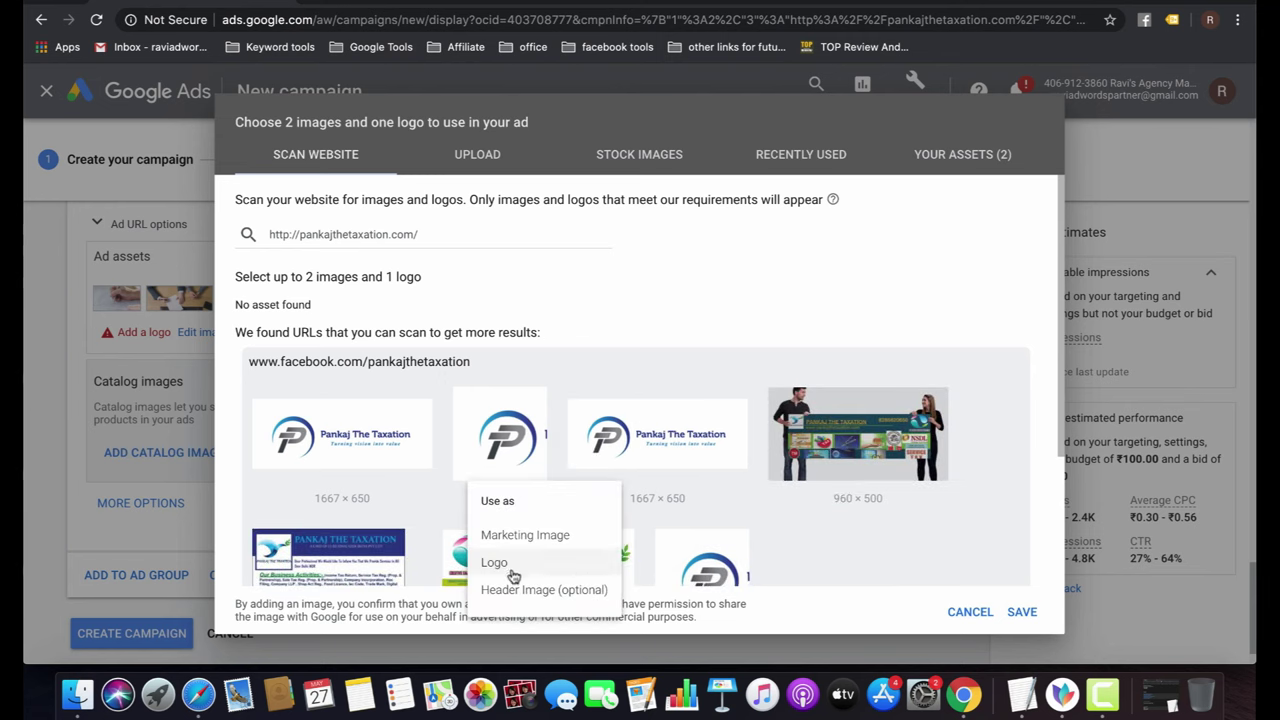
pyautogui.click(517, 563)
pyautogui.click(912, 538)
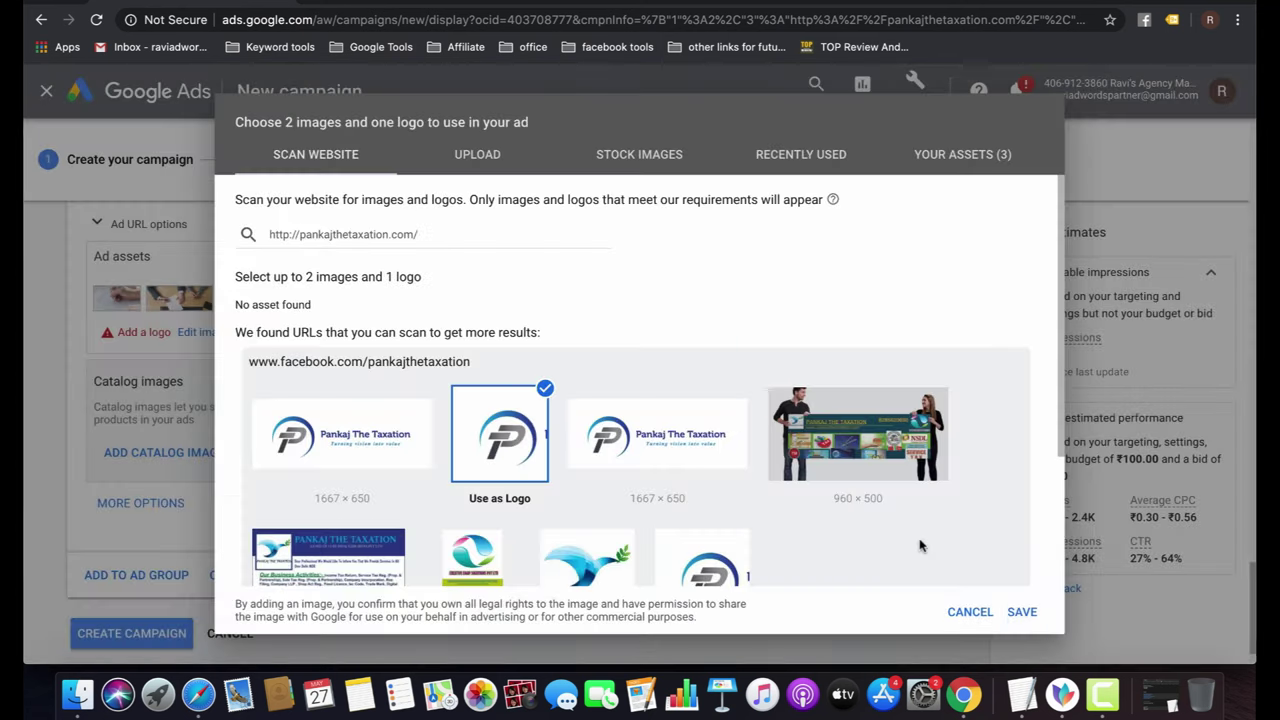
pyautogui.click(1030, 613)
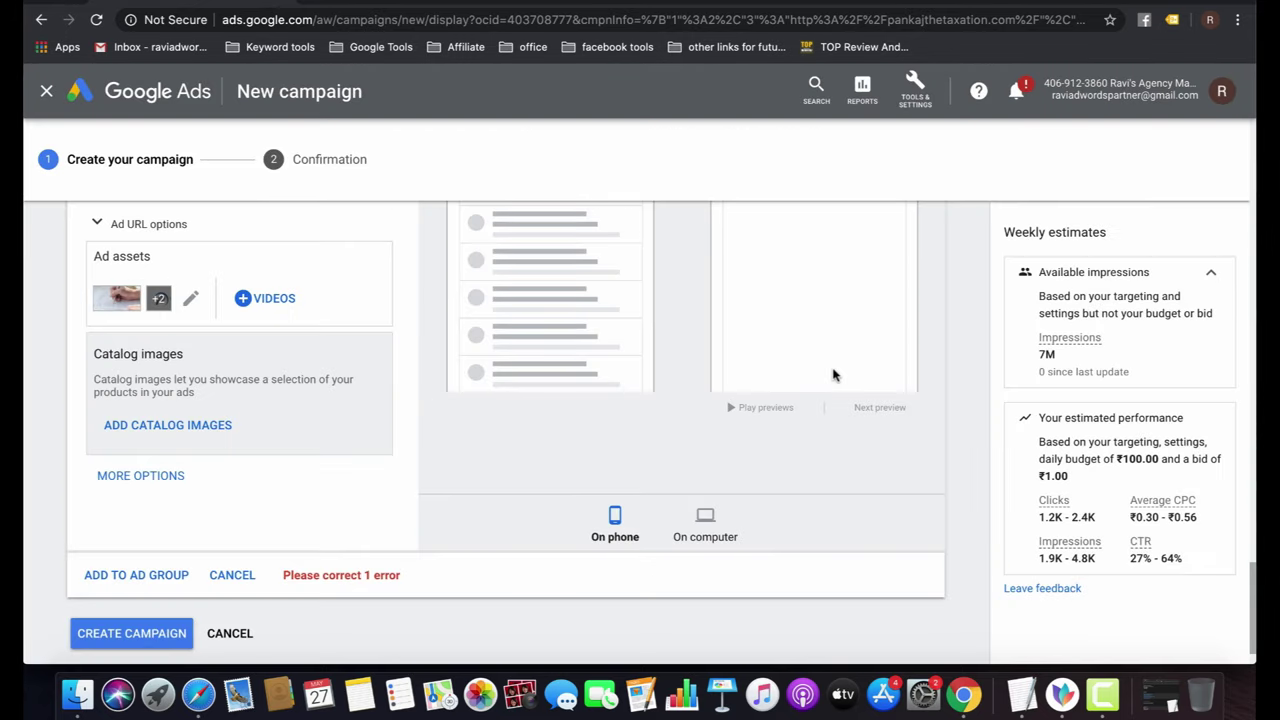
# Add the ad, create Gmail display campaign-4, and return to All campaigns.
pyautogui.click(155, 575)
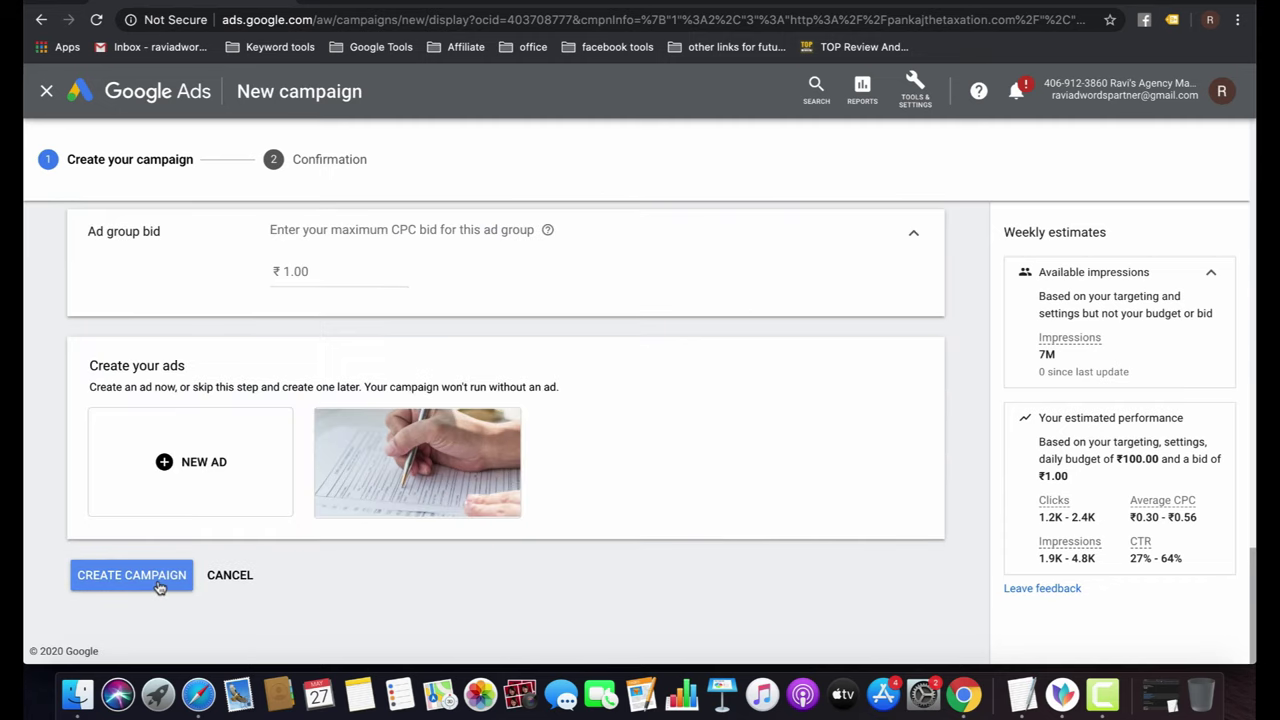
pyautogui.click(132, 576)
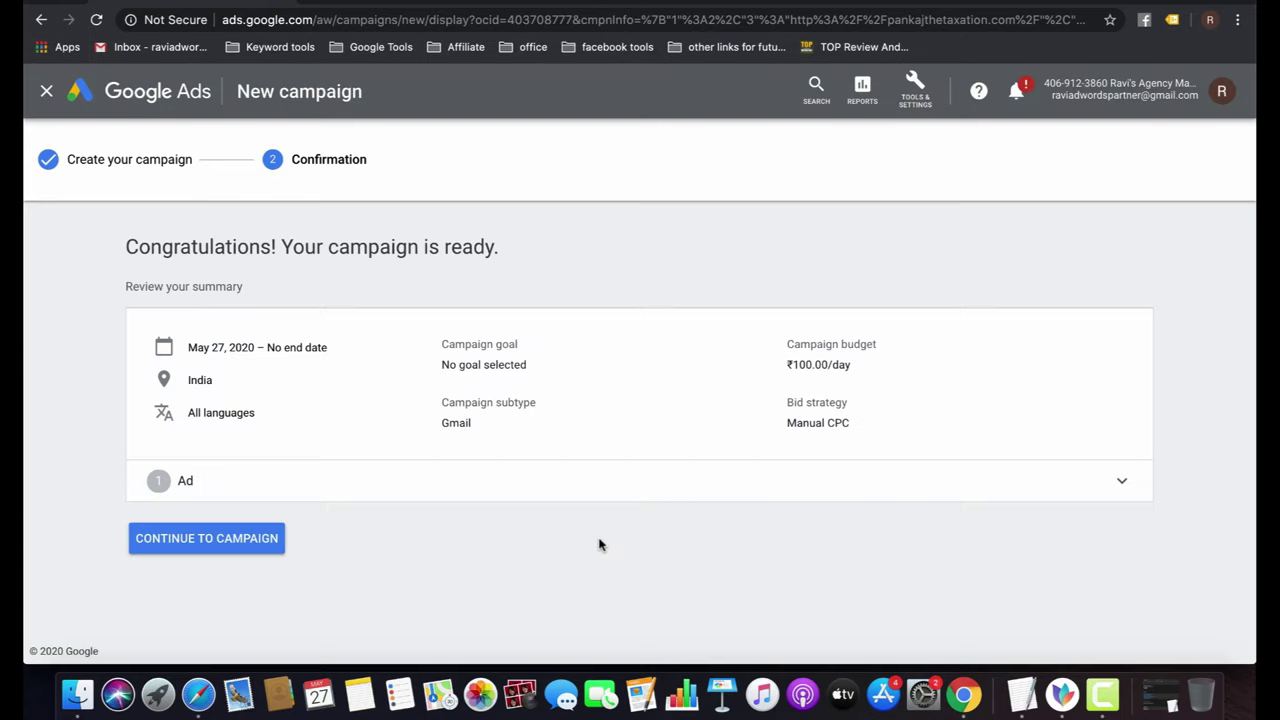
pyautogui.click(212, 550)
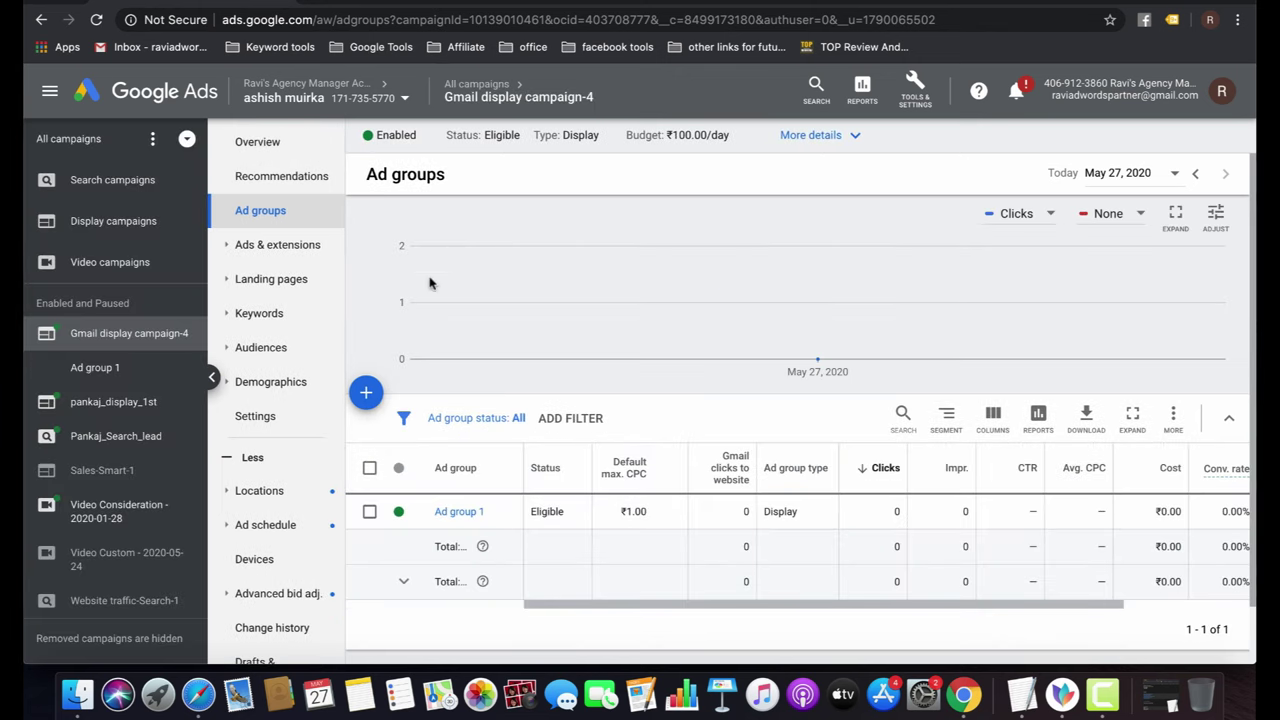
pyautogui.click(474, 87)
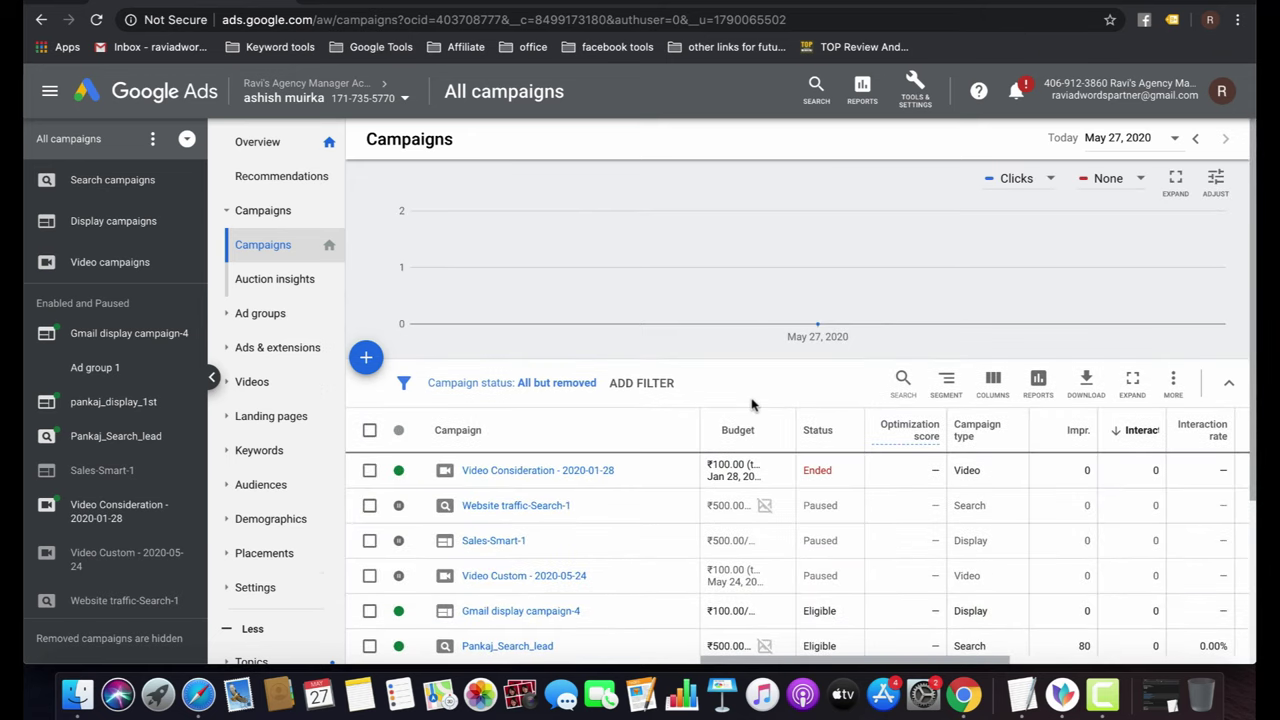
pyautogui.click(366, 357)
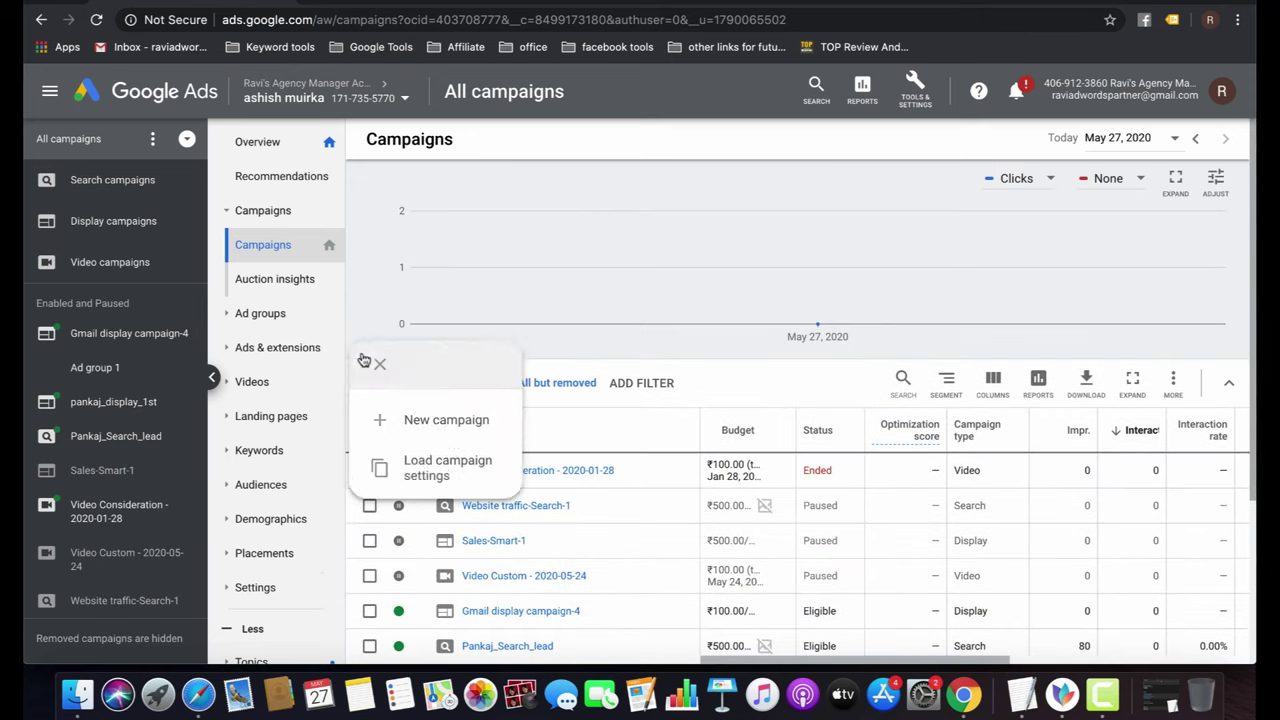
# Create an App promotion campaign for the Android app Swiggy Food Order & Delivery, found by searching 'Swigg'.
pyautogui.click(442, 420)
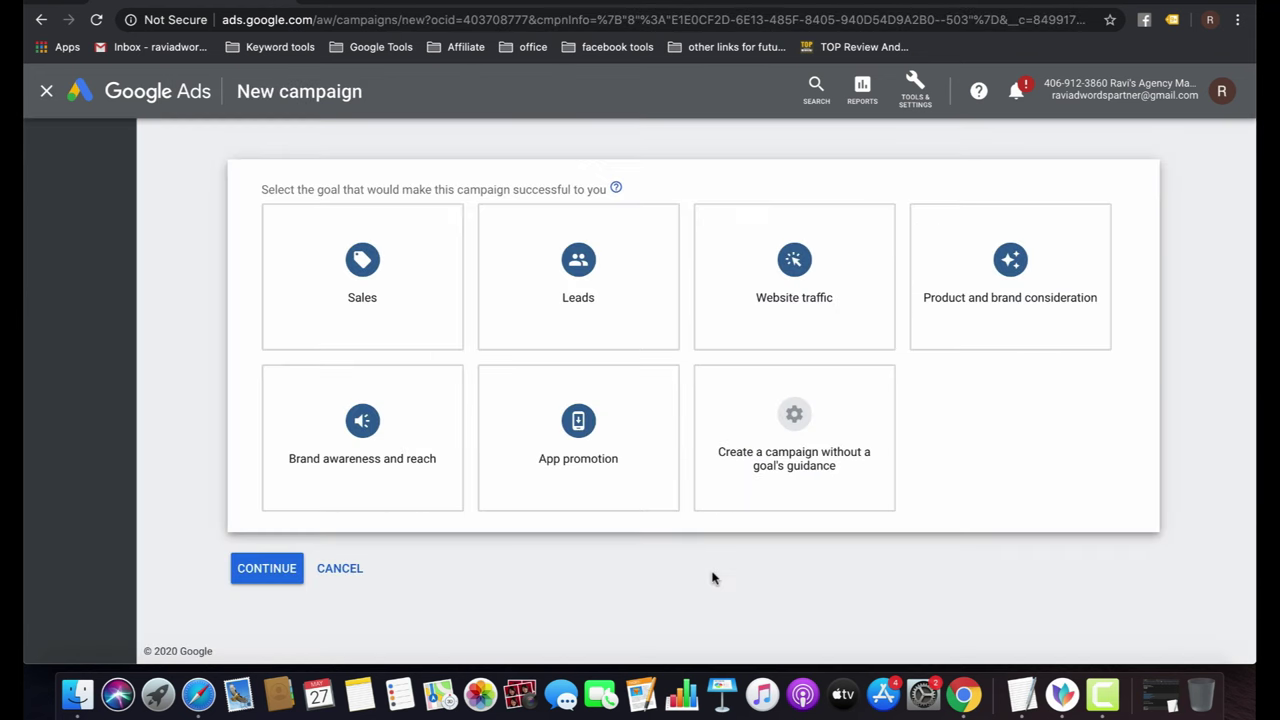
pyautogui.click(540, 449)
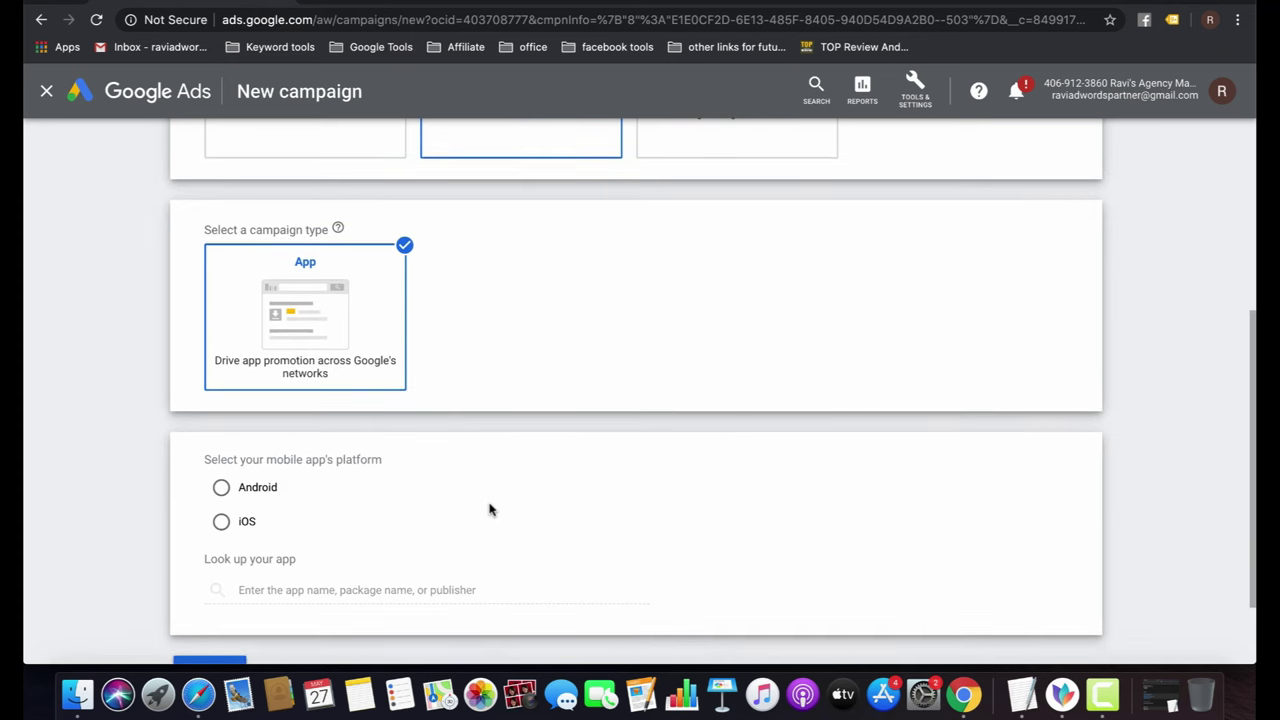
pyautogui.scroll(-2, 489, 510)
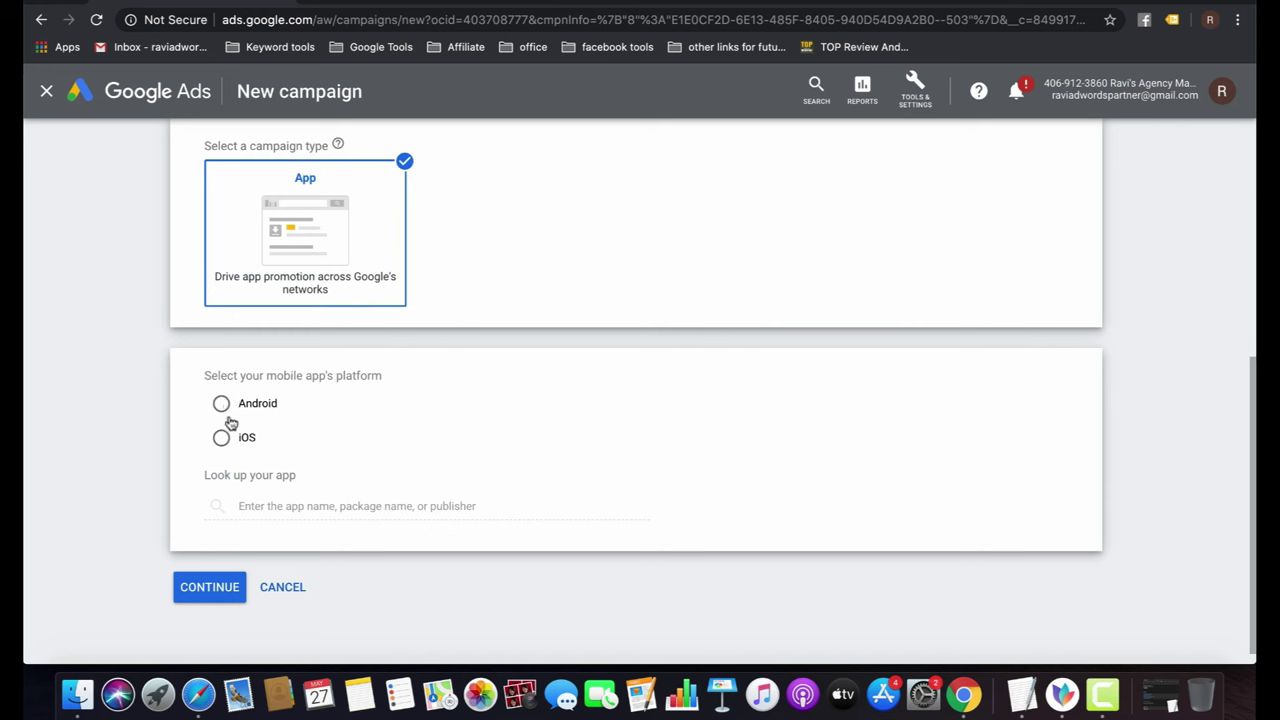
pyautogui.click(223, 406)
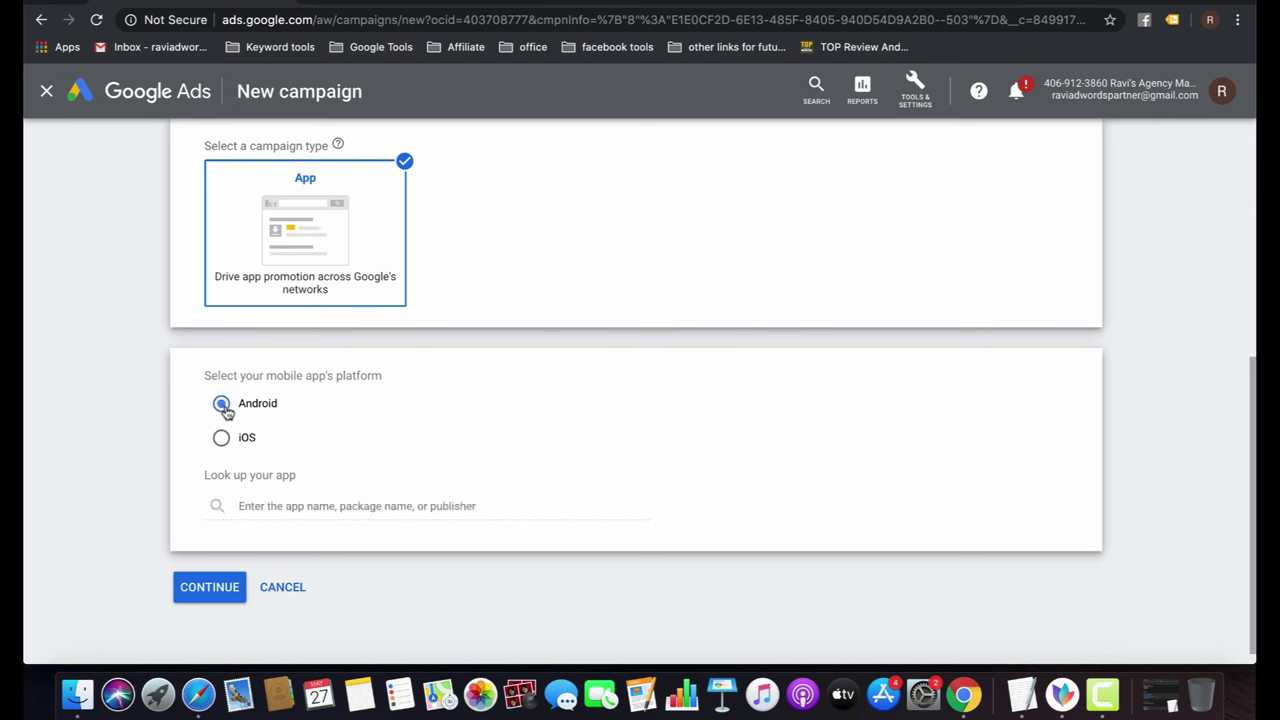
pyautogui.click(321, 508)
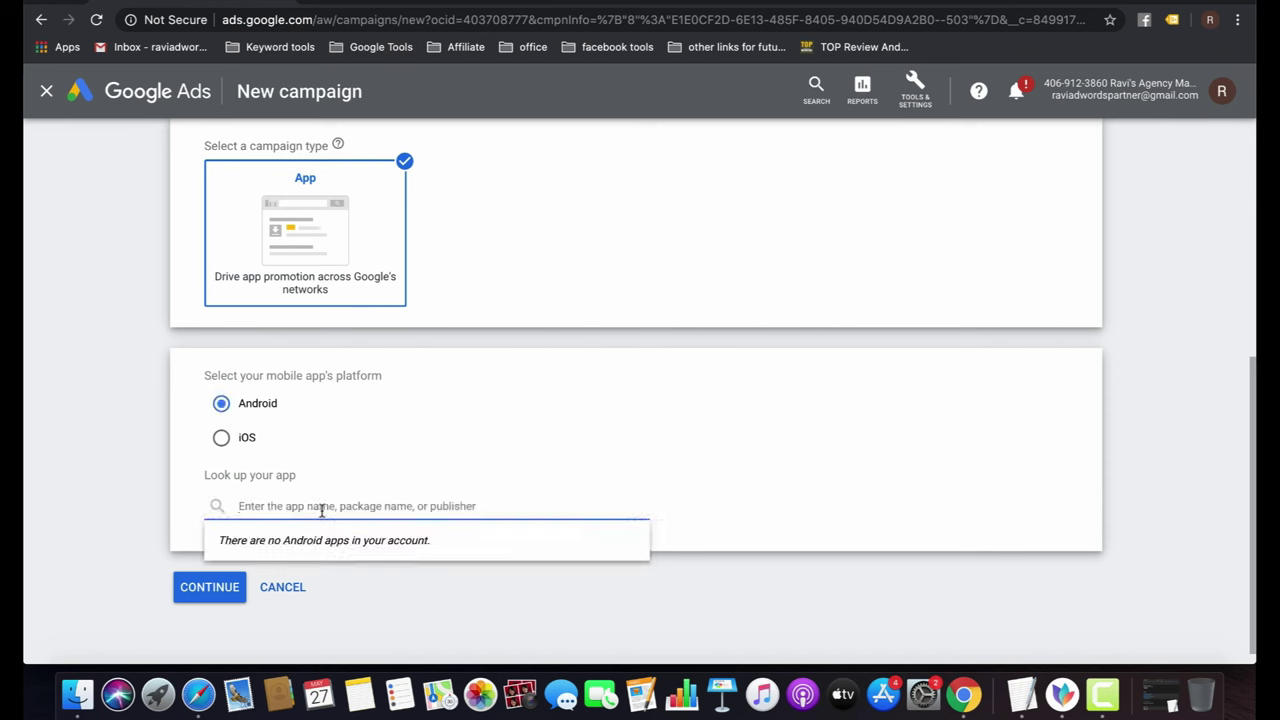
pyautogui.write('Swiggy')
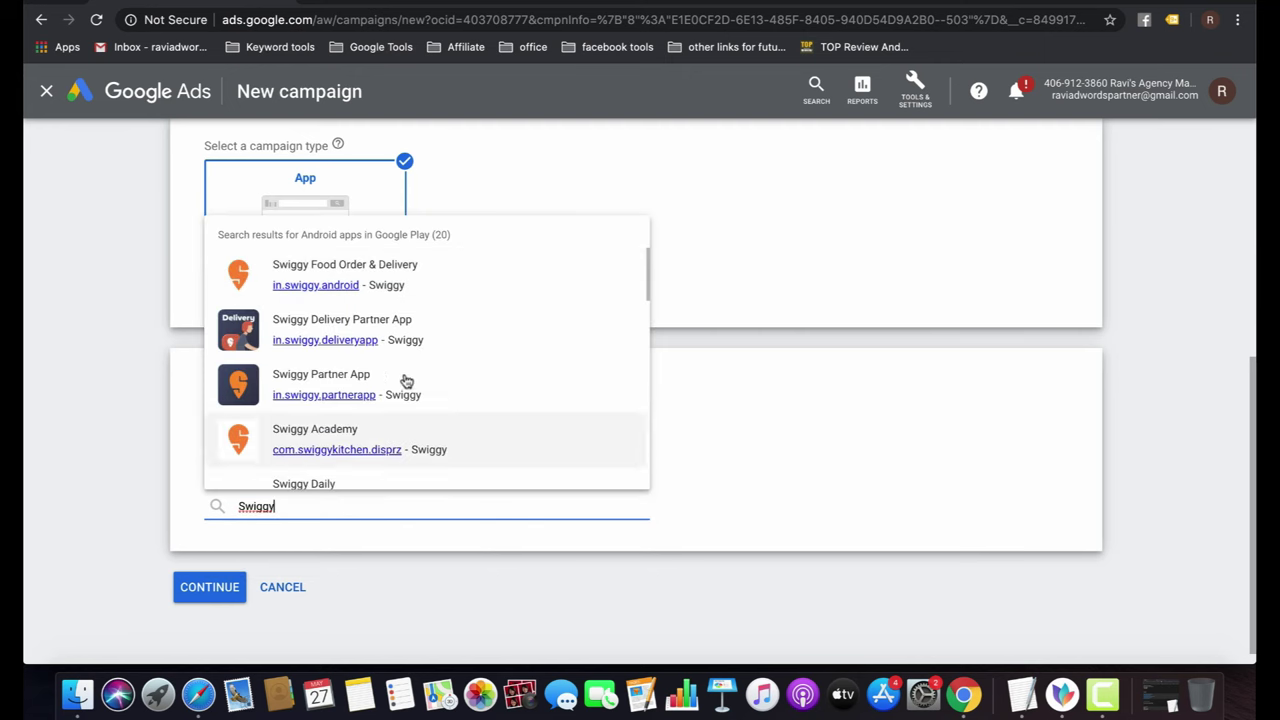
pyautogui.click(430, 276)
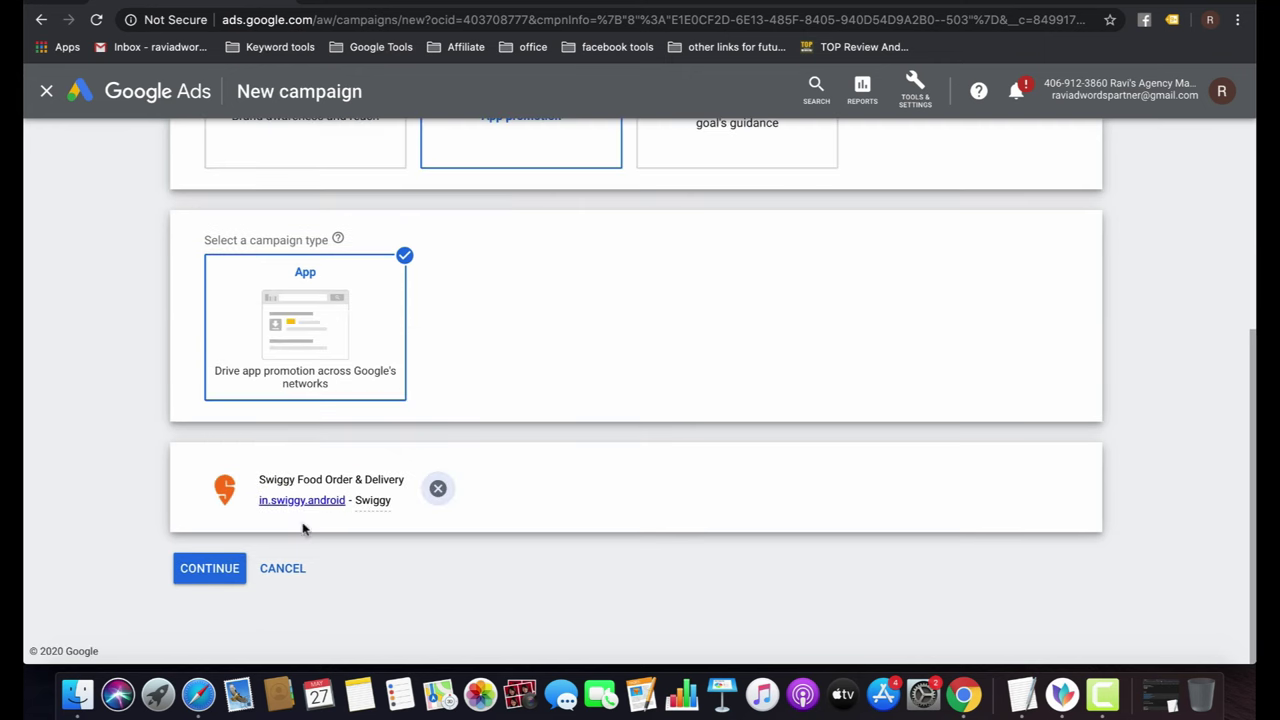
pyautogui.click(205, 572)
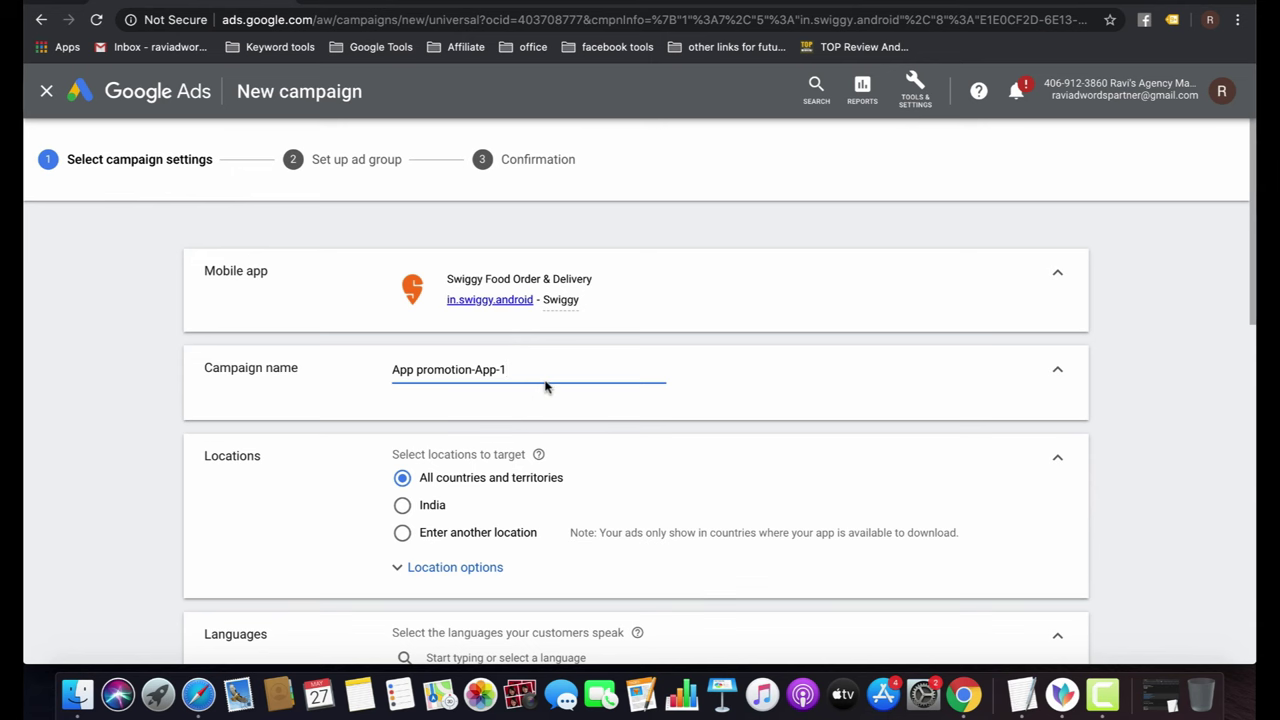
# Target India only, people in or regularly in the location, and all languages.
pyautogui.click(423, 510)
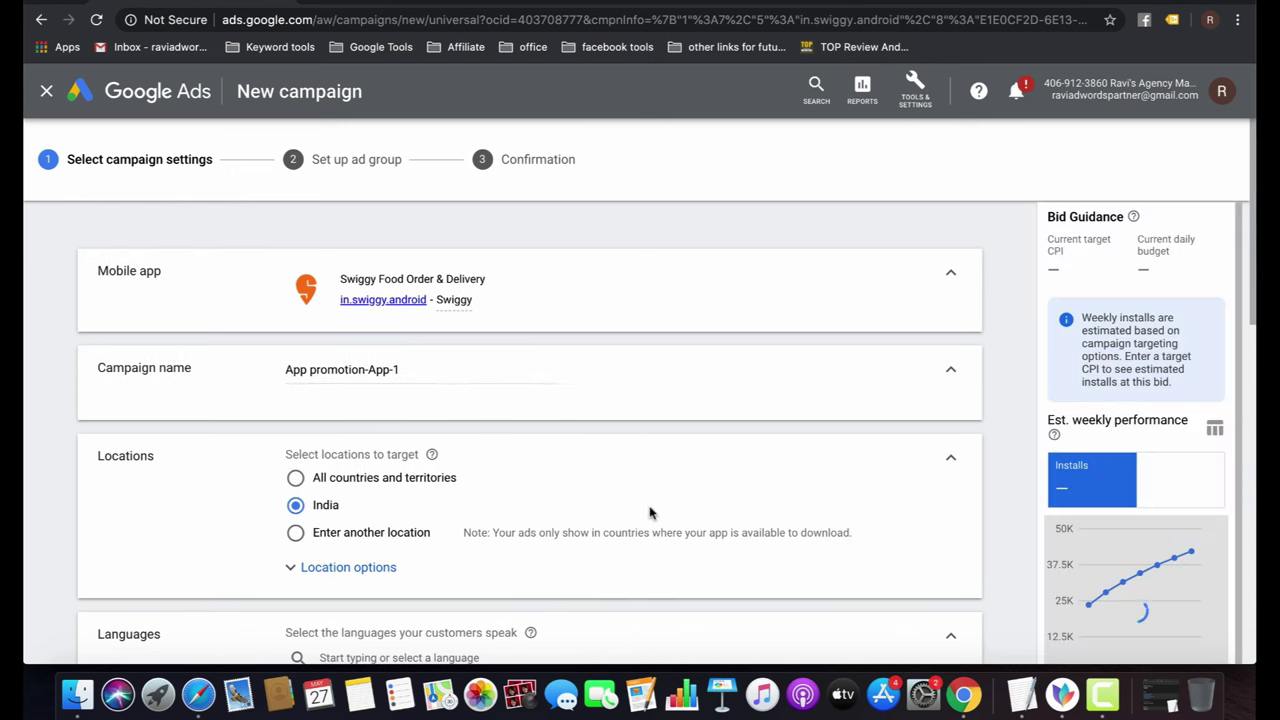
pyautogui.scroll(-3, 651, 514)
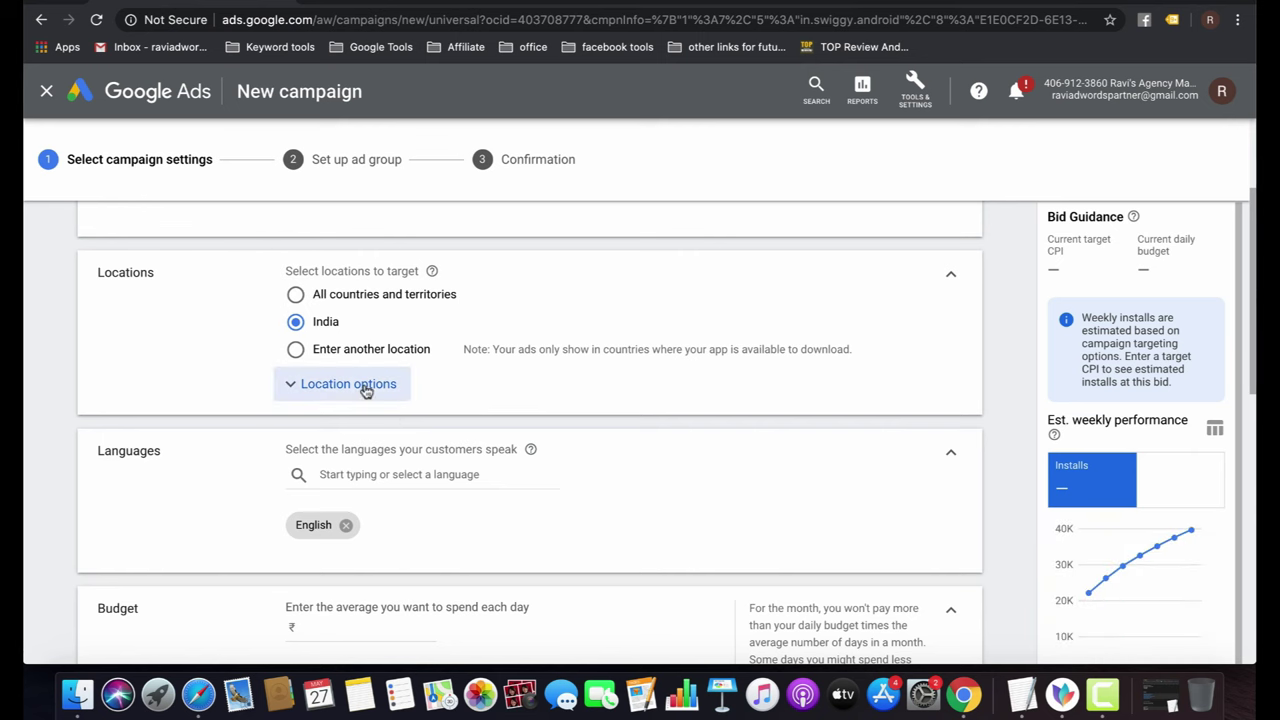
pyautogui.click(368, 390)
pyautogui.click(347, 478)
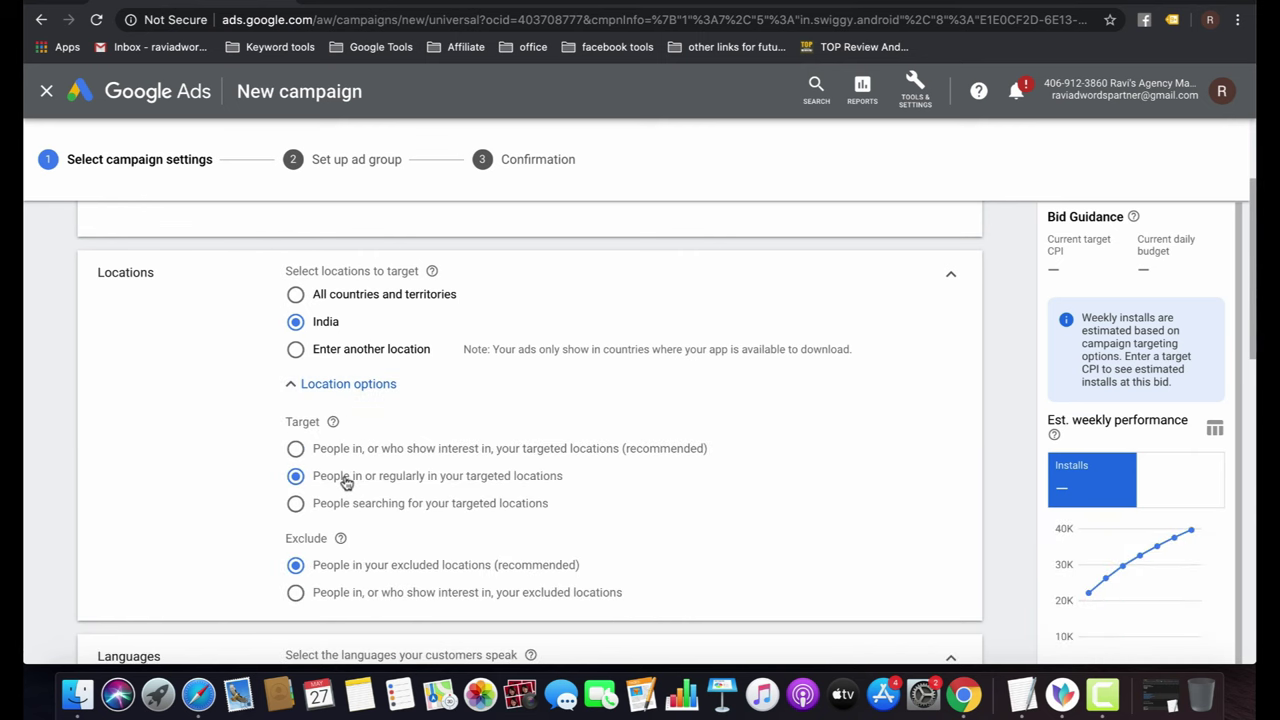
pyautogui.scroll(-3, 632, 497)
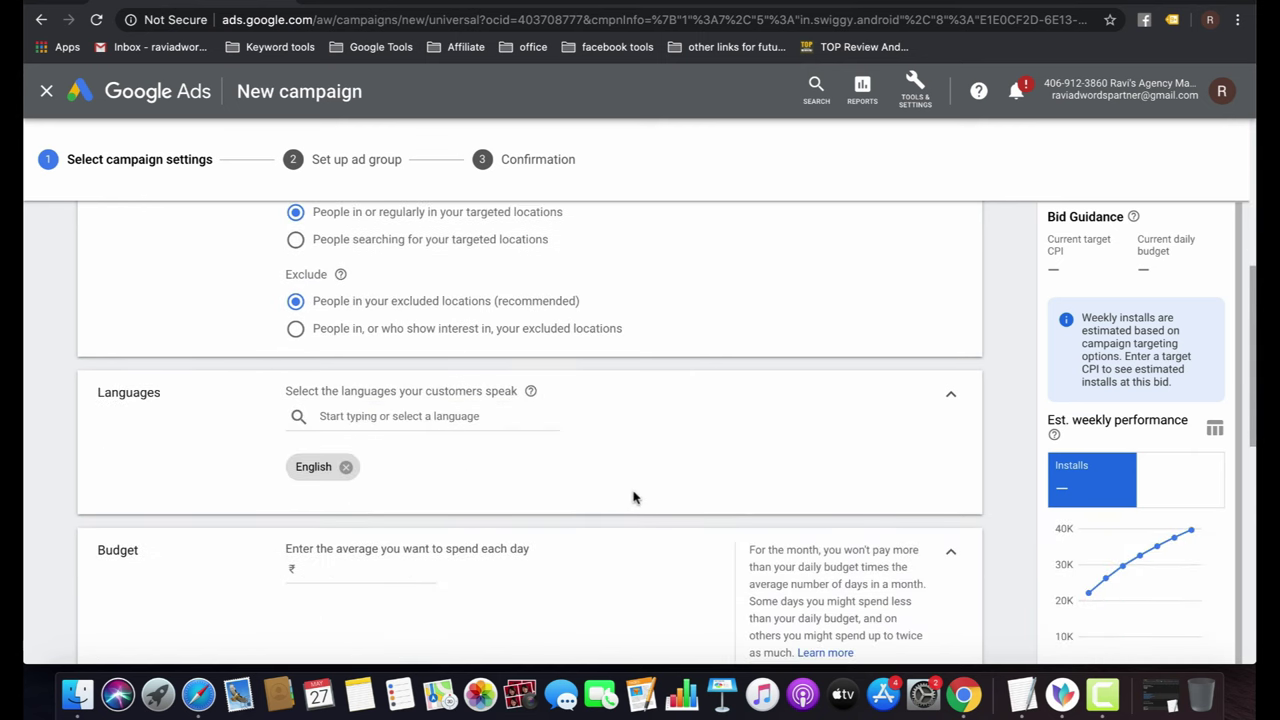
pyautogui.scroll(-3, 632, 497)
pyautogui.click(344, 302)
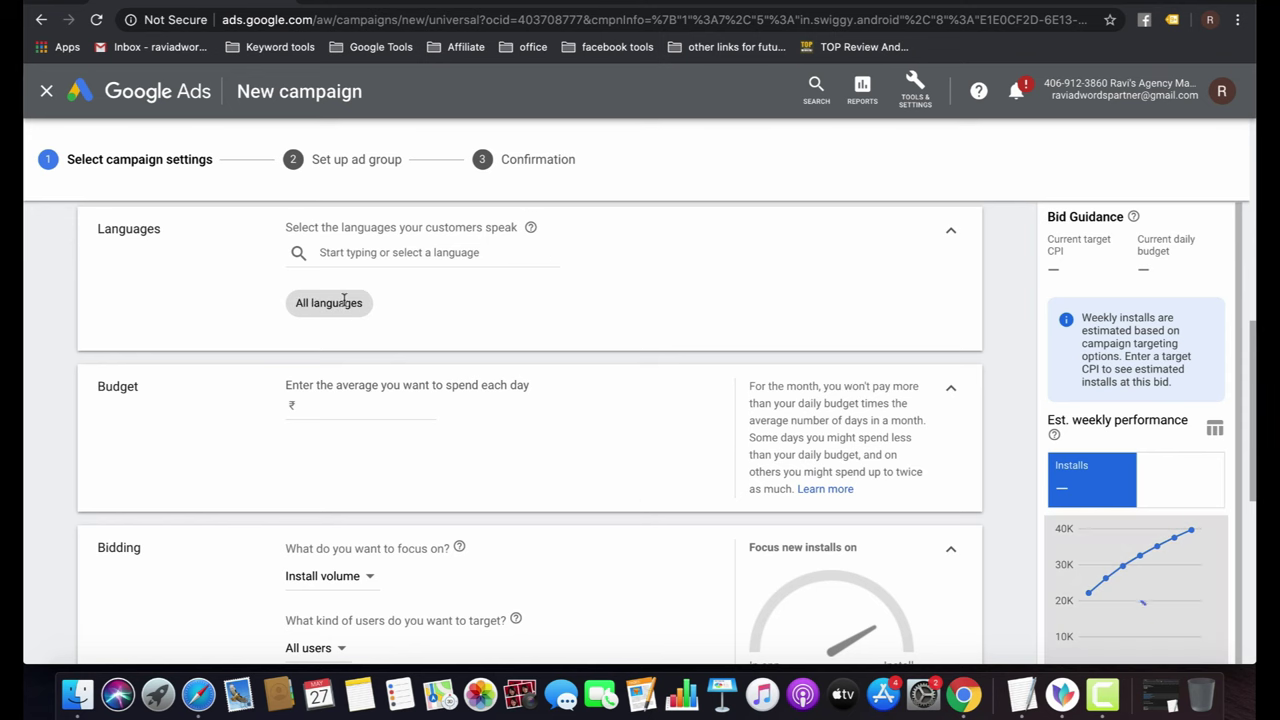
# Set a ₹100 daily budget, Install volume focus, All users, and ₹0.50 target cost-per-install.
pyautogui.click(344, 401)
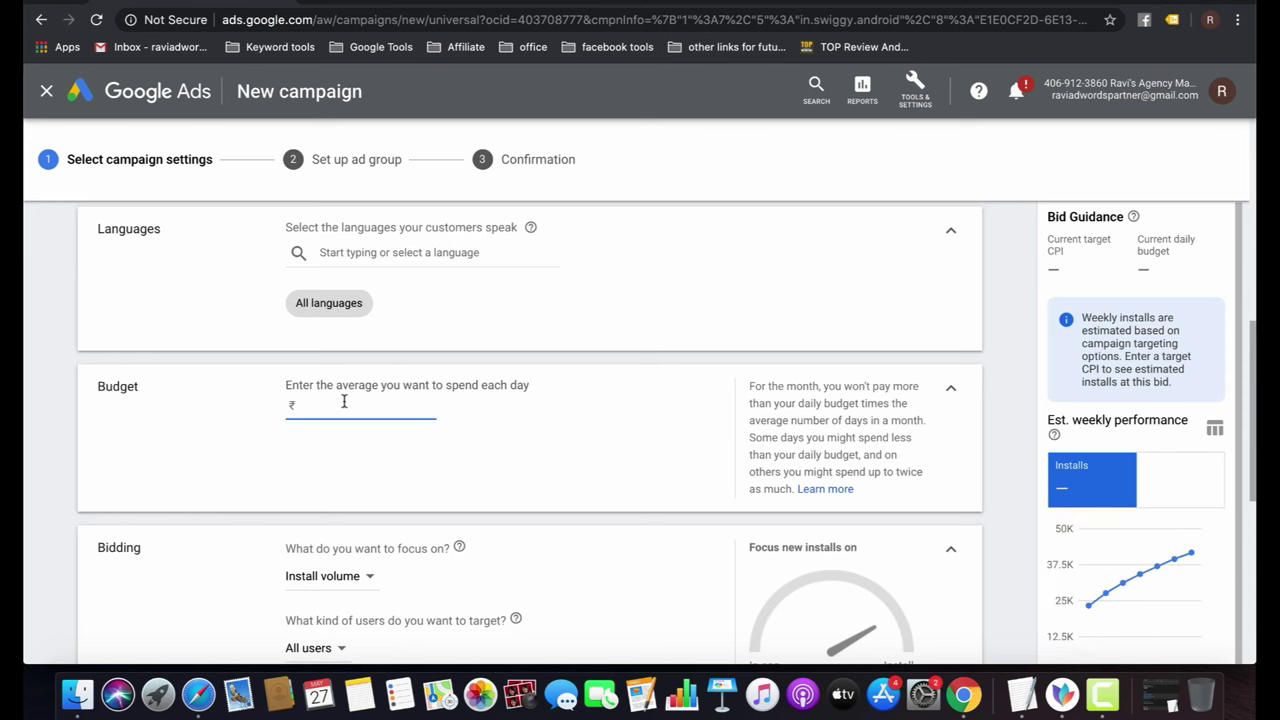
pyautogui.write('100')
pyautogui.click(551, 467)
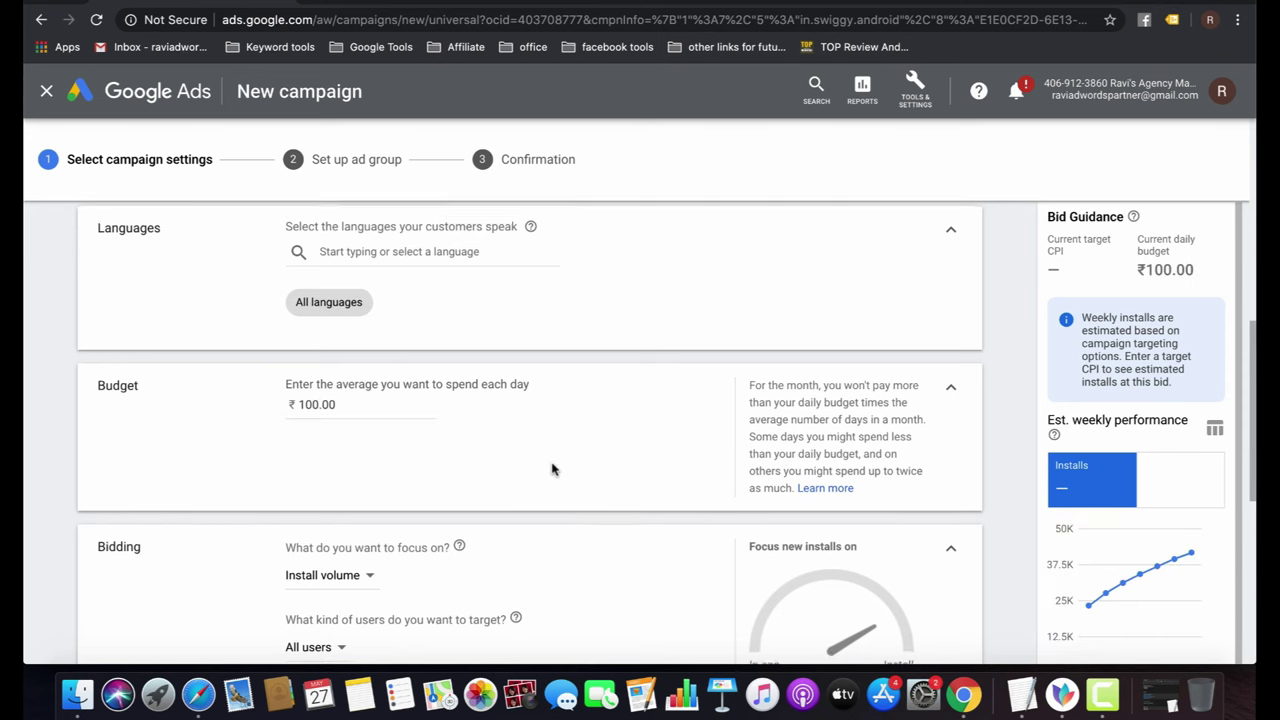
pyautogui.scroll(-3, 551, 467)
pyautogui.click(358, 402)
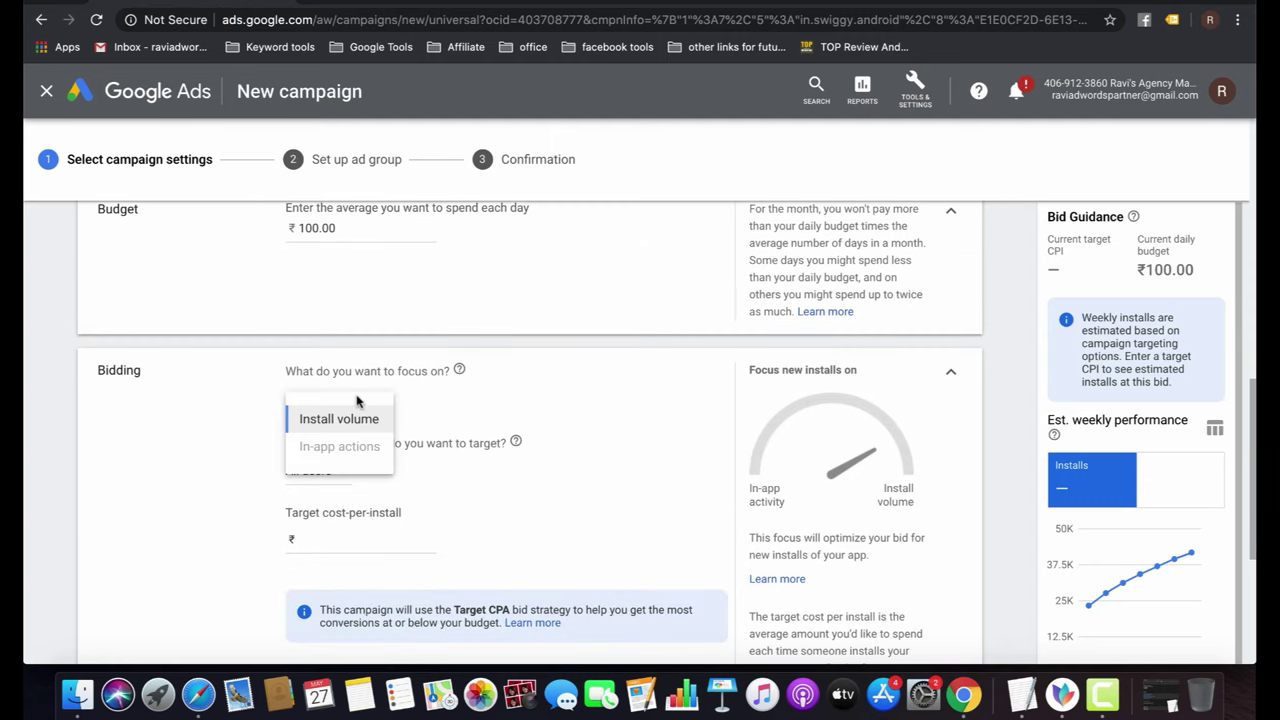
pyautogui.click(455, 403)
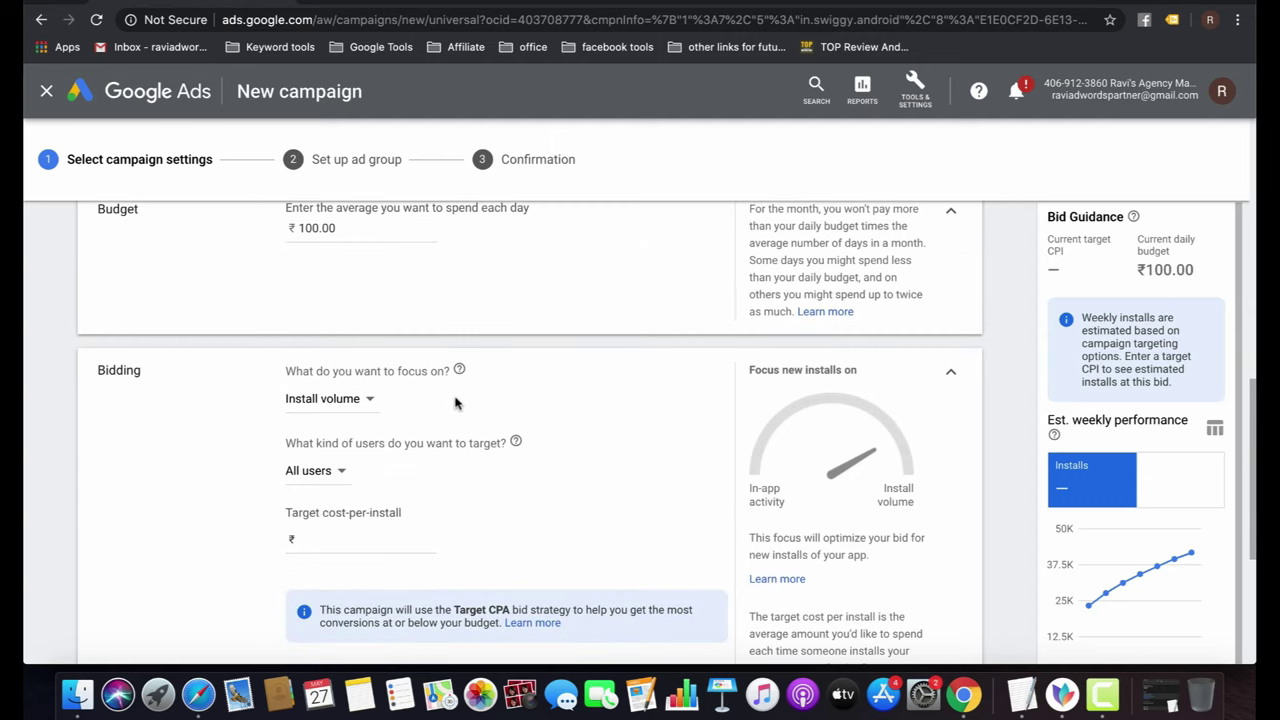
pyautogui.click(340, 473)
pyautogui.click(545, 508)
pyautogui.click(362, 536)
pyautogui.write('0.')
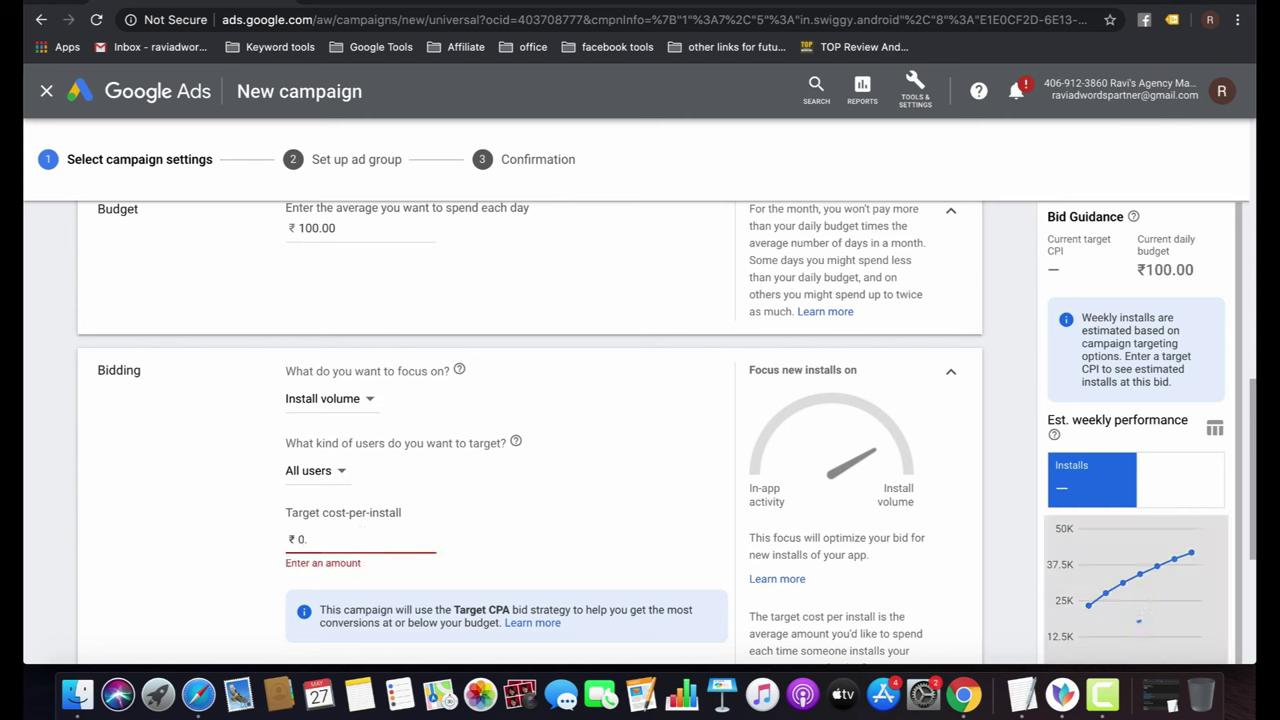
pyautogui.write('5')
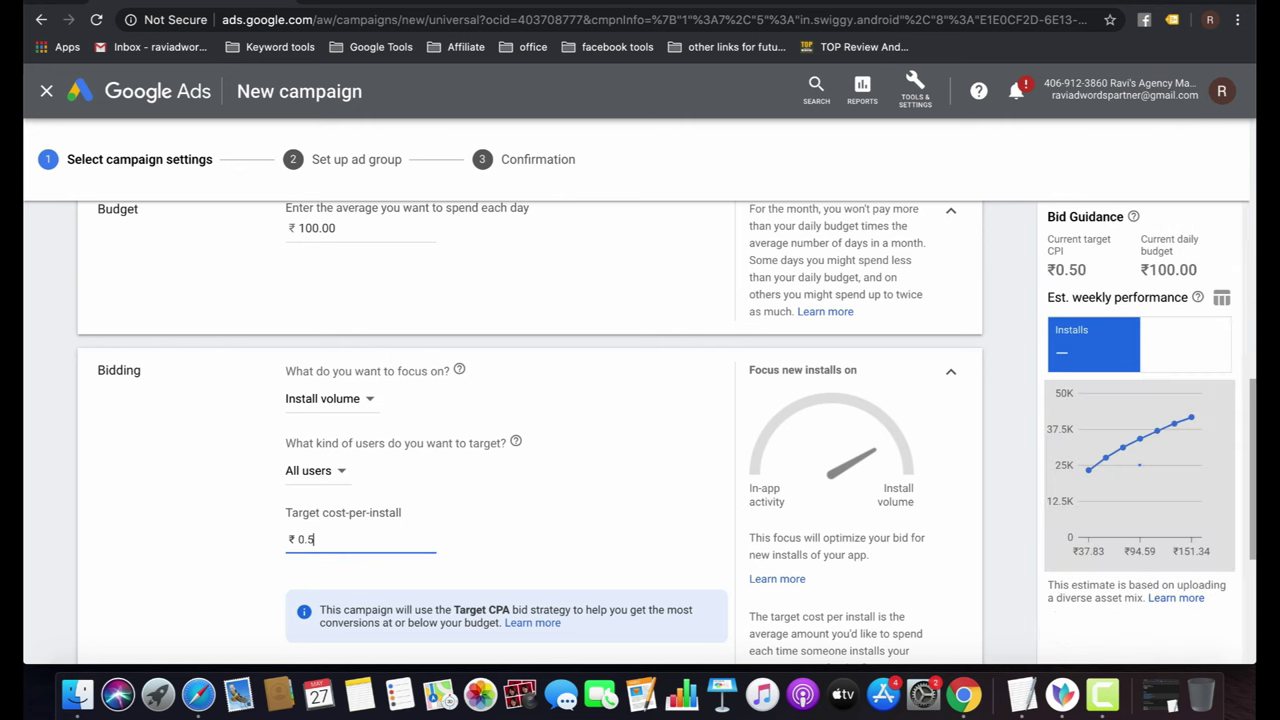
pyautogui.write('0')
pyautogui.click(632, 506)
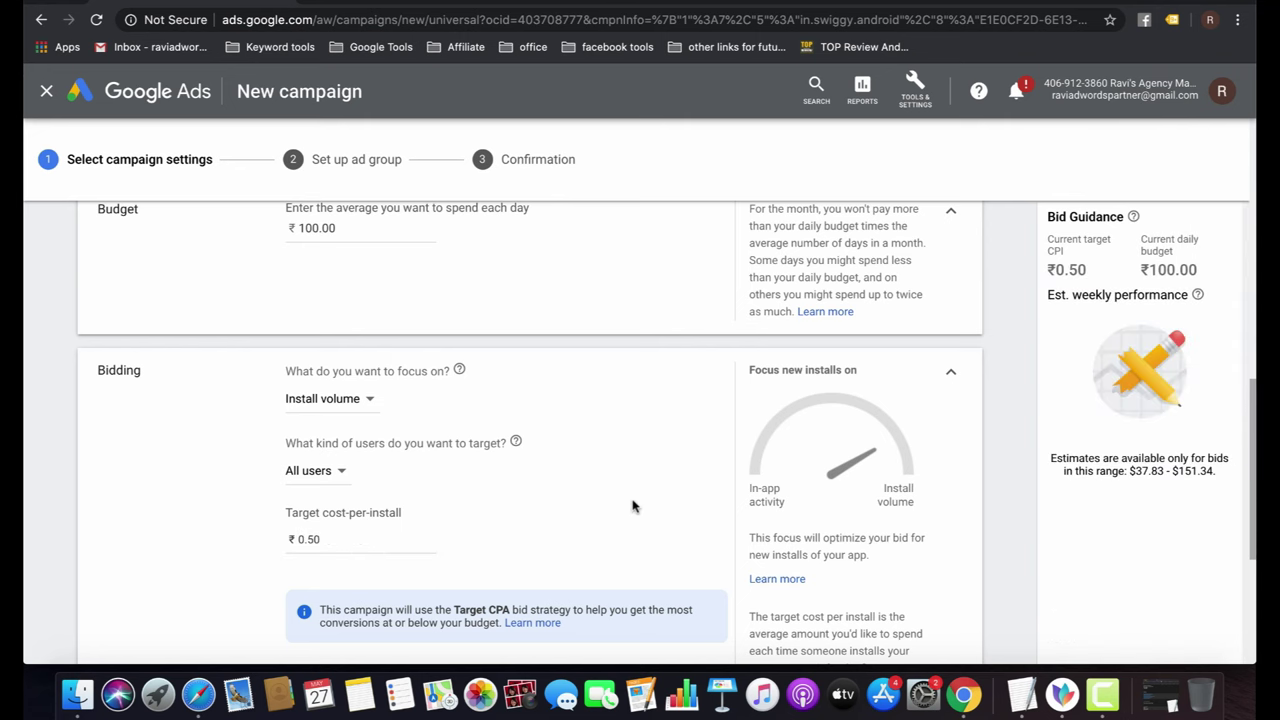
# Review the finished app campaign settings and save them to reach the ad group.
pyautogui.scroll(-3, 632, 506)
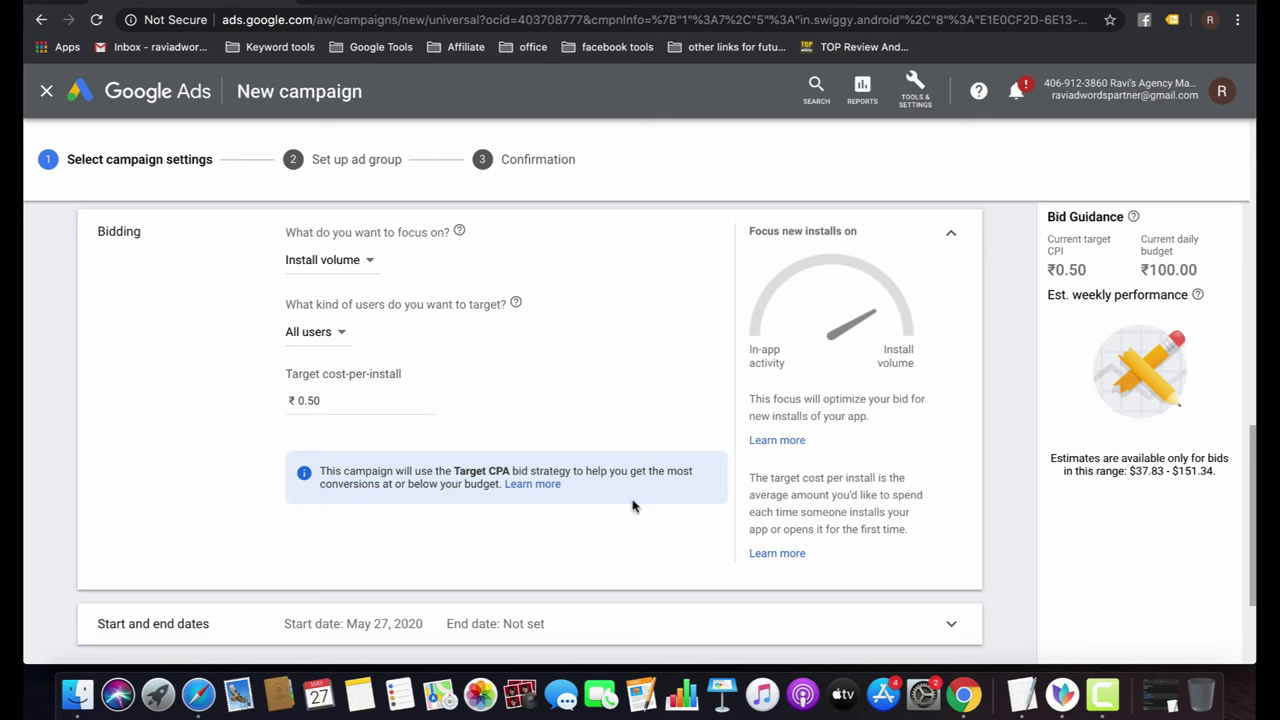
pyautogui.scroll(-2, 632, 506)
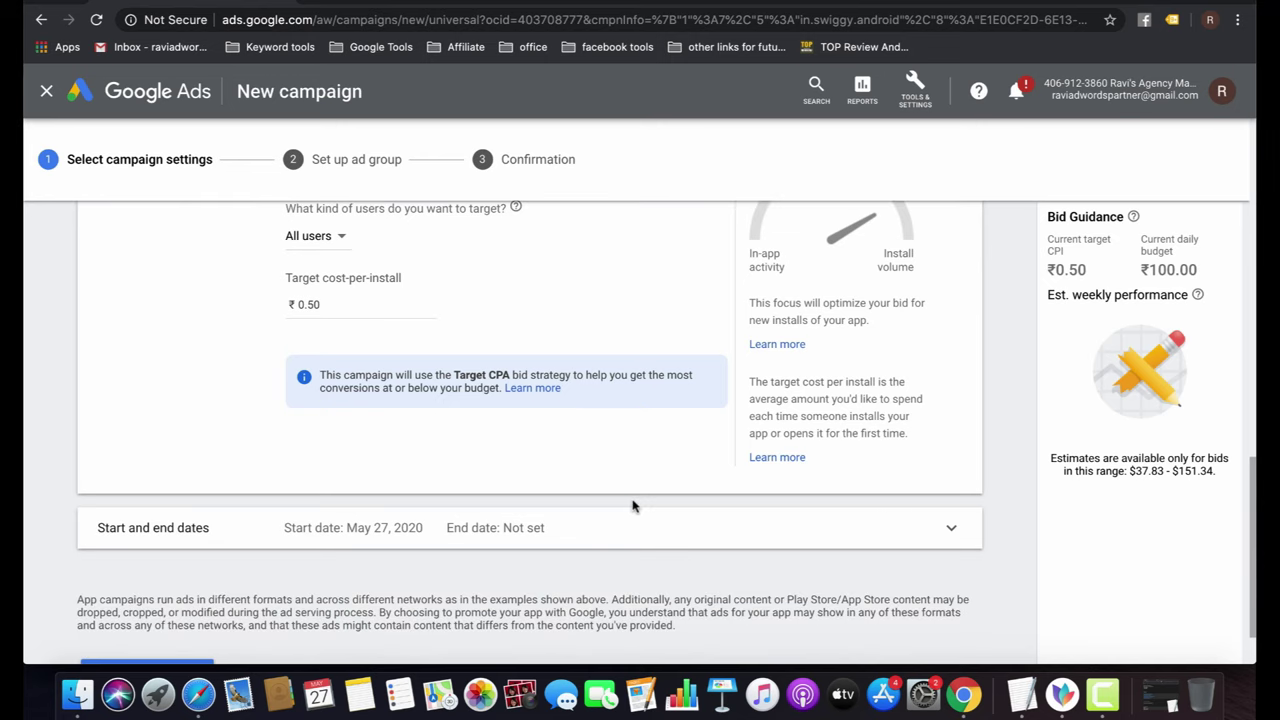
pyautogui.scroll(-2, 632, 506)
pyautogui.scroll(3, 632, 506)
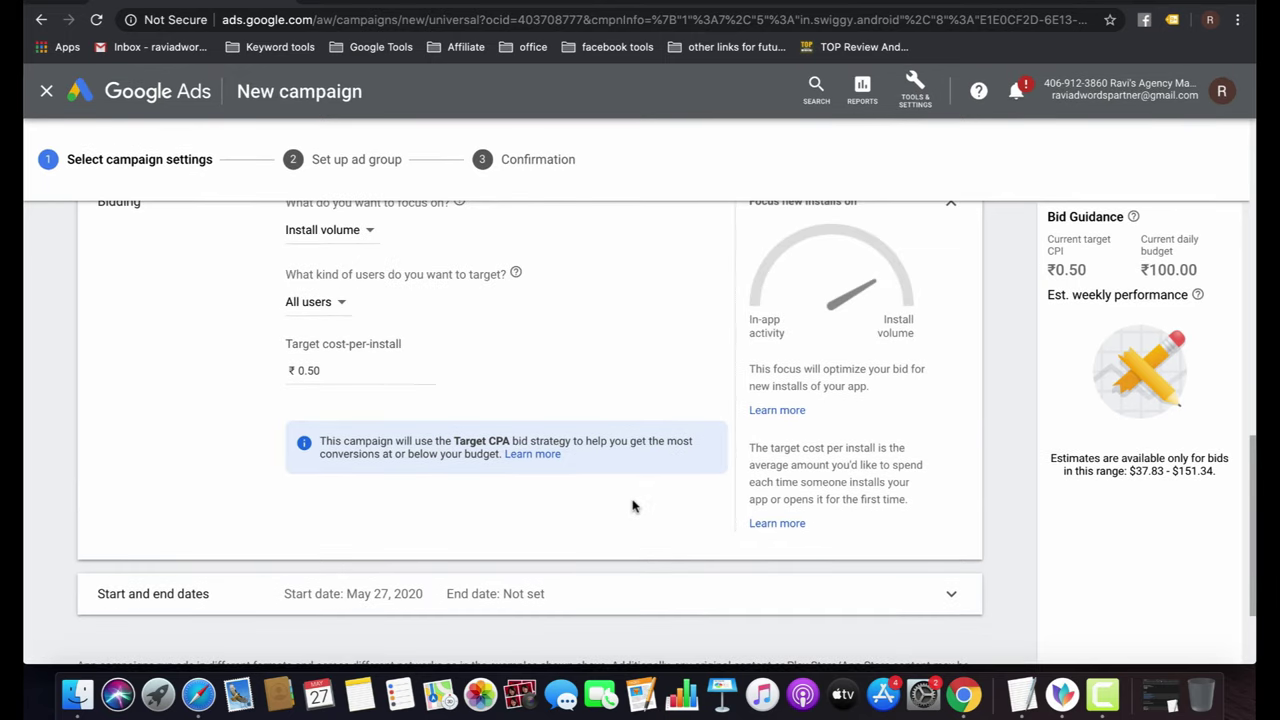
pyautogui.scroll(1, 632, 506)
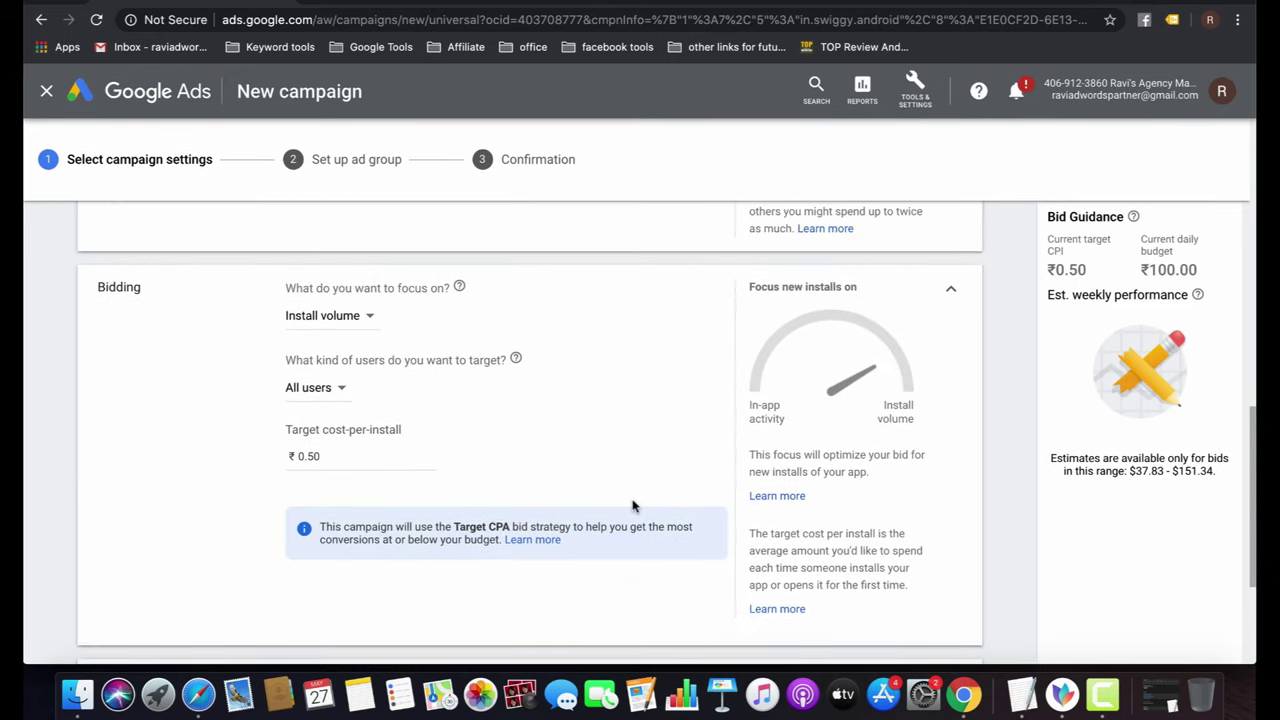
pyautogui.scroll(-3, 632, 506)
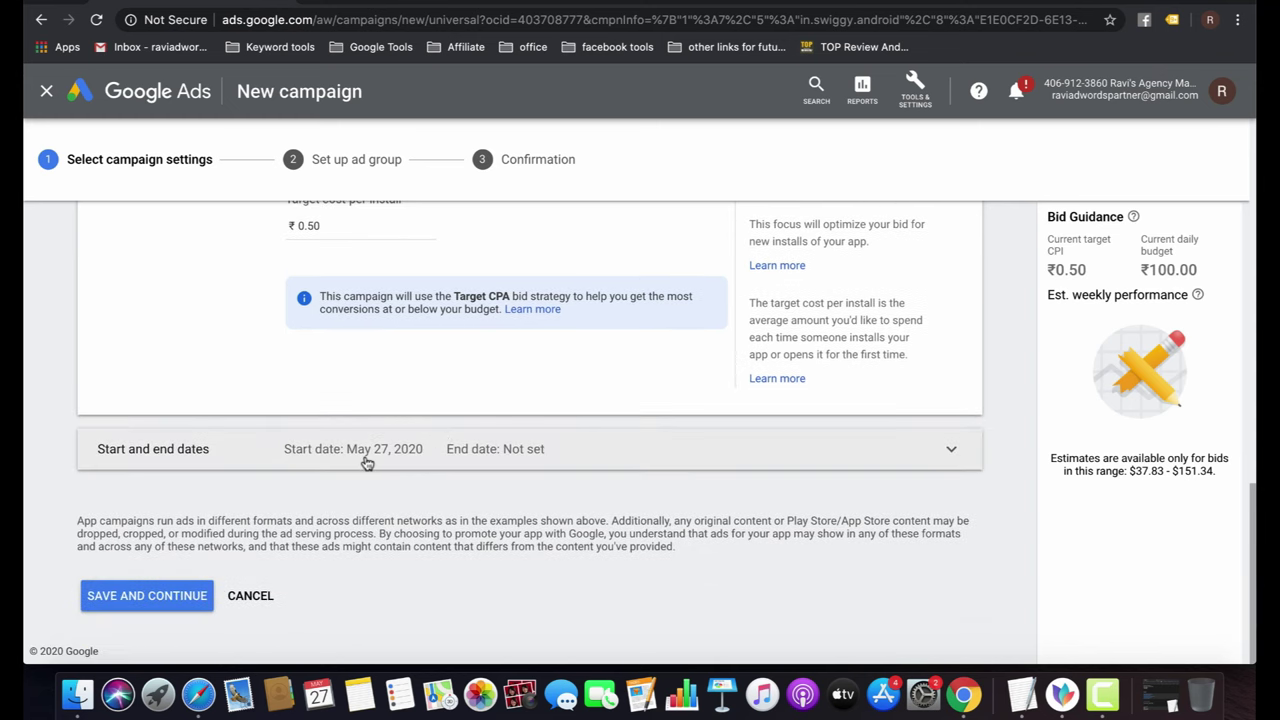
pyautogui.click(153, 600)
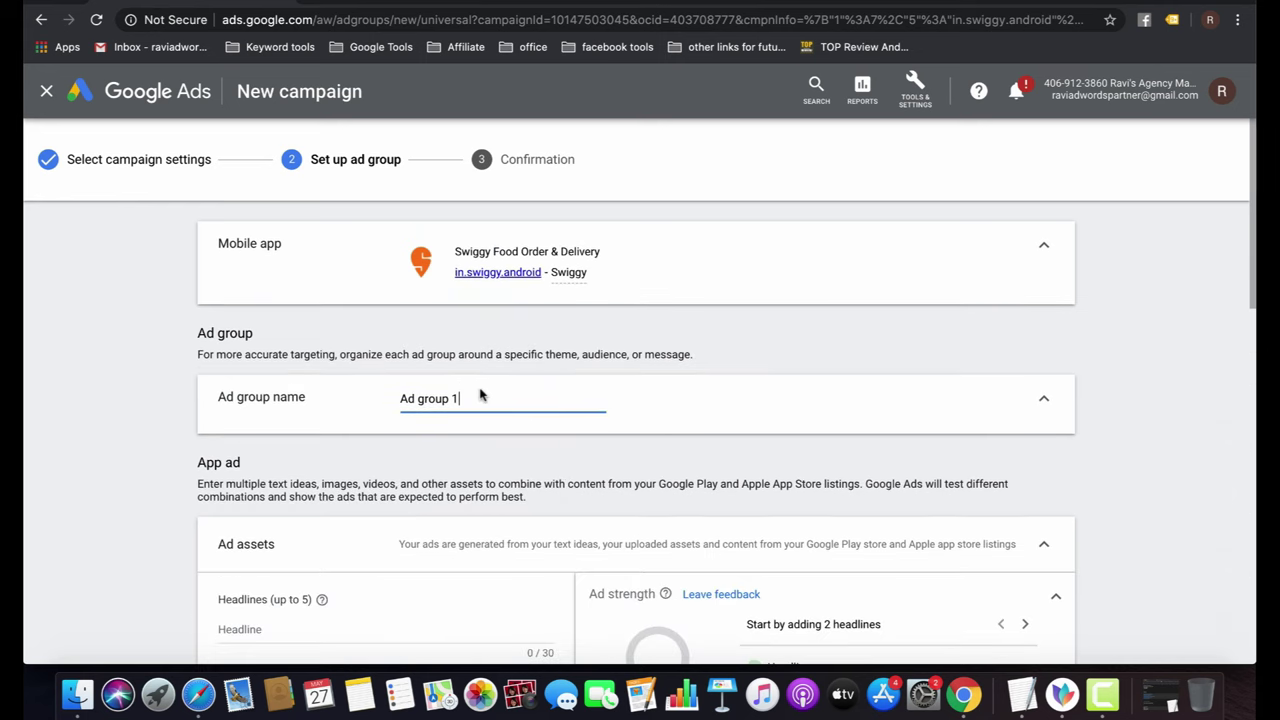
# Enter the headlines 'Swiggy Fast Food Delivery' and 'Install and Get 20% OFF.' for the app ad.
pyautogui.tripleClick(484, 401)
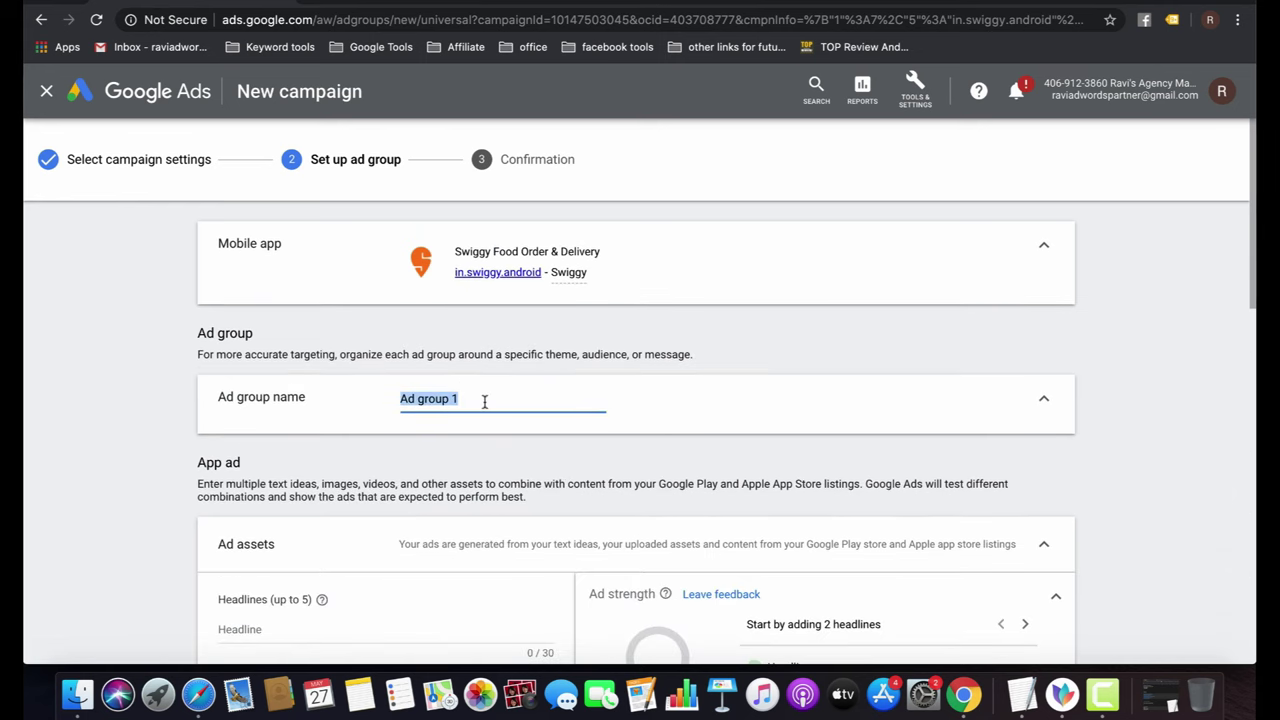
pyautogui.scroll(-3, 484, 401)
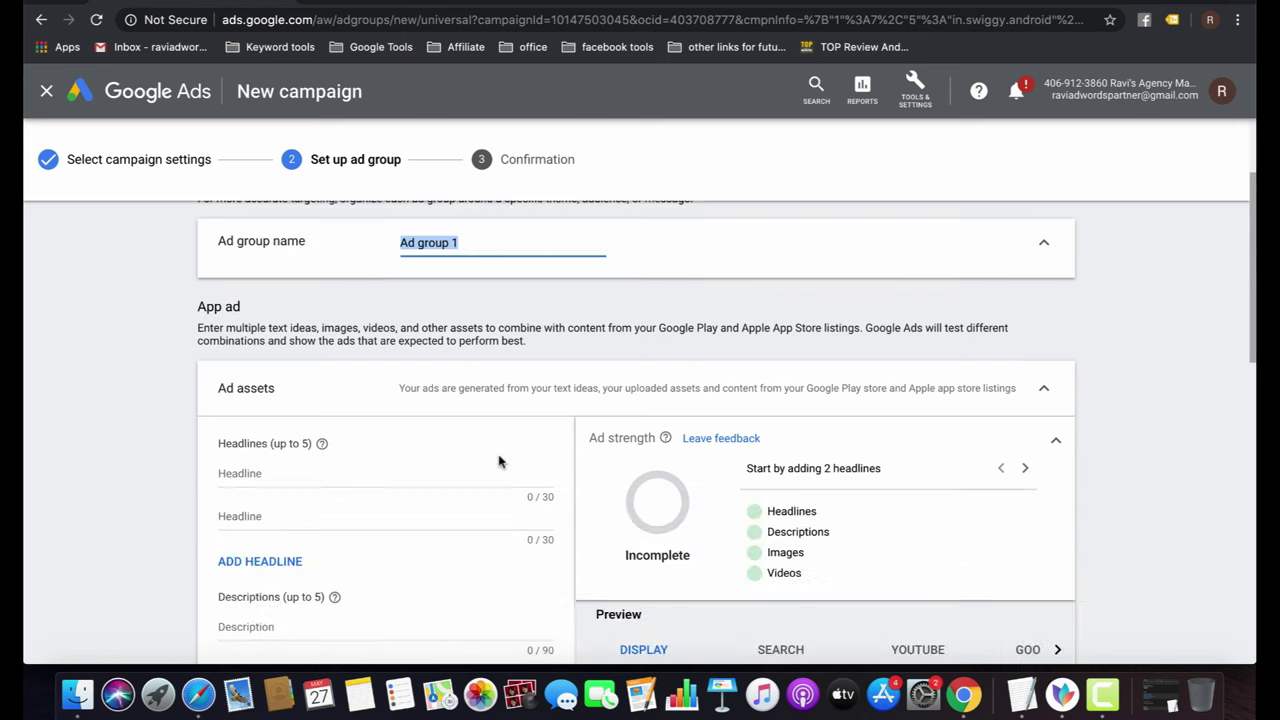
pyautogui.click(307, 472)
pyautogui.write('Swi')
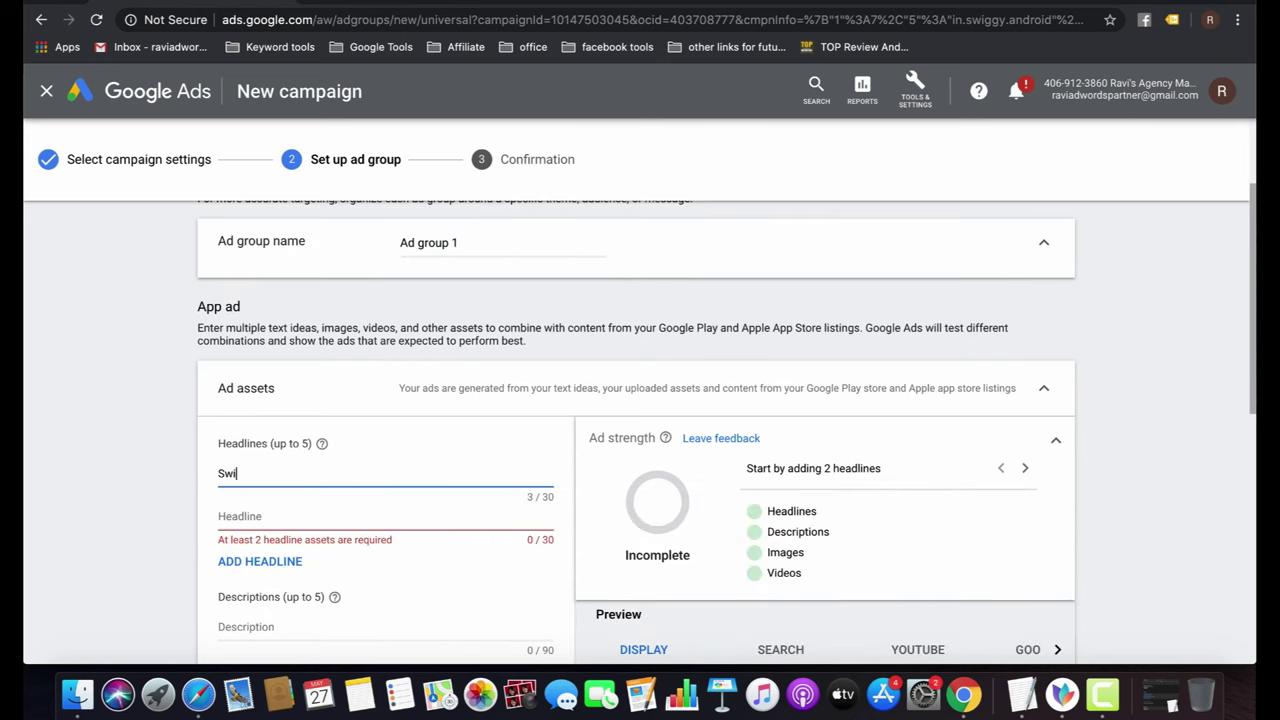
pyautogui.write('ggy Fast F')
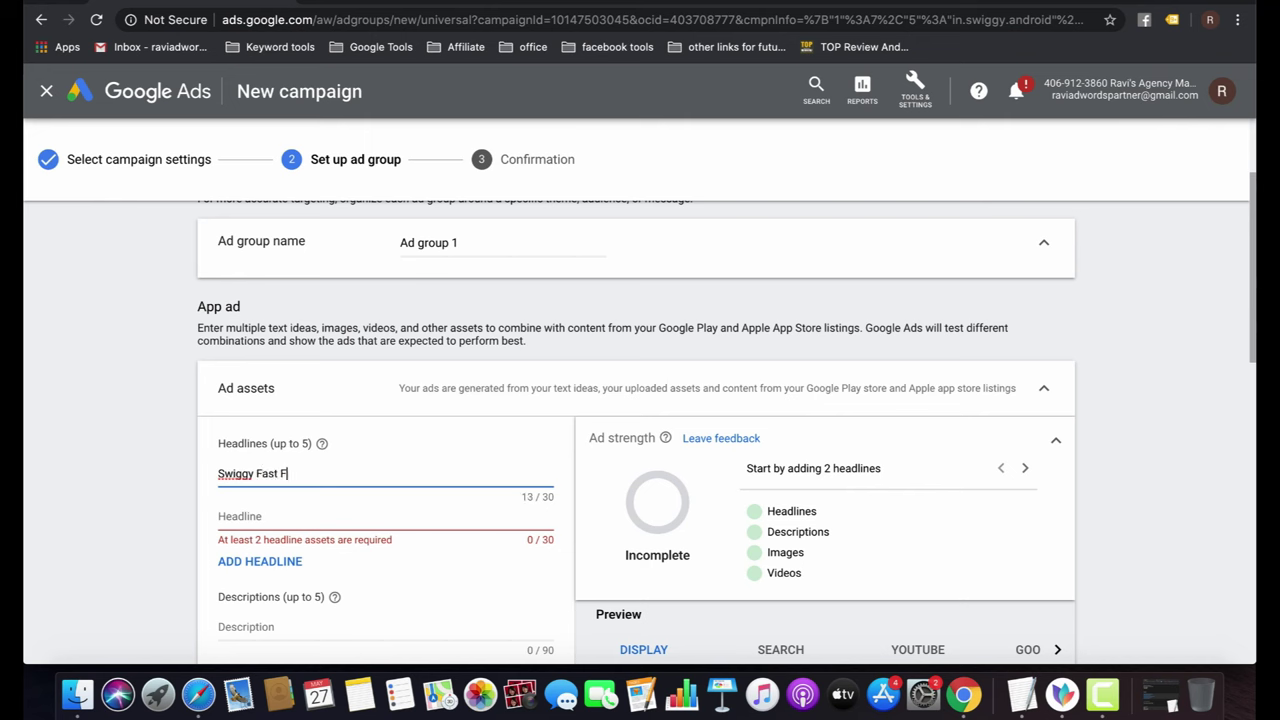
pyautogui.write('ood Deivle')
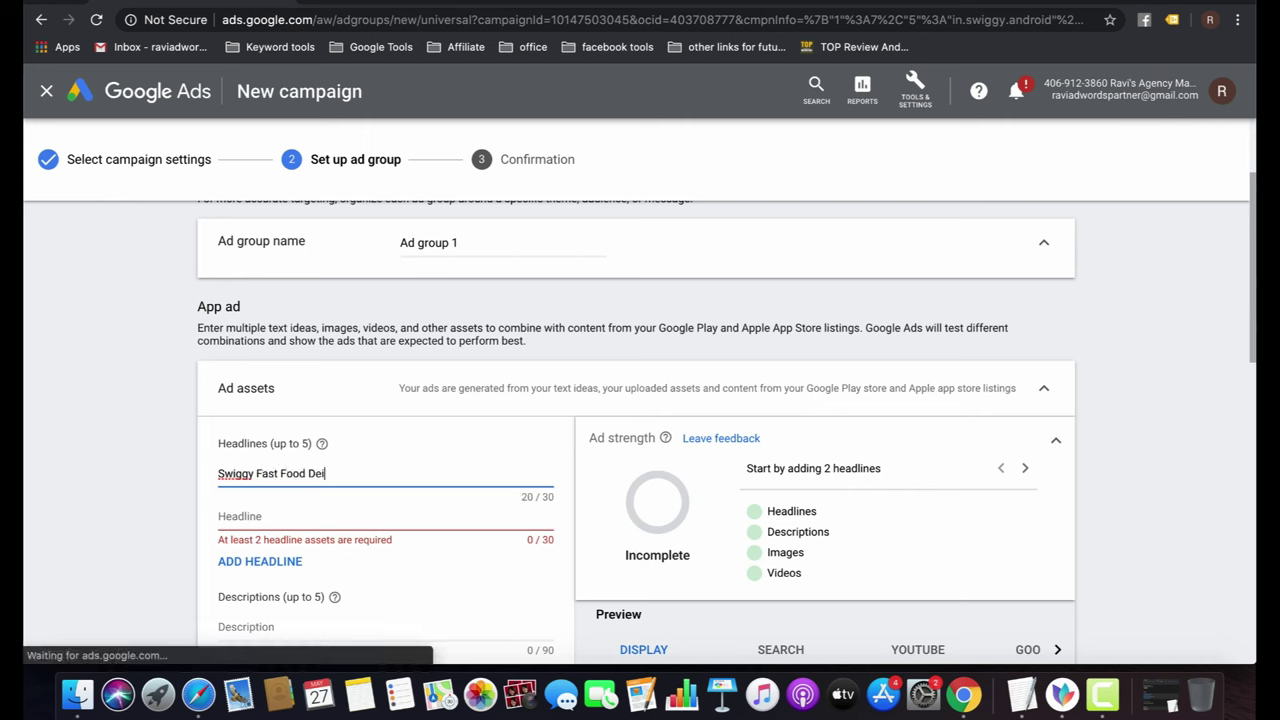
pyautogui.press('BackSpace')
pyautogui.press('BackSpace')
pyautogui.press('BackSpace')
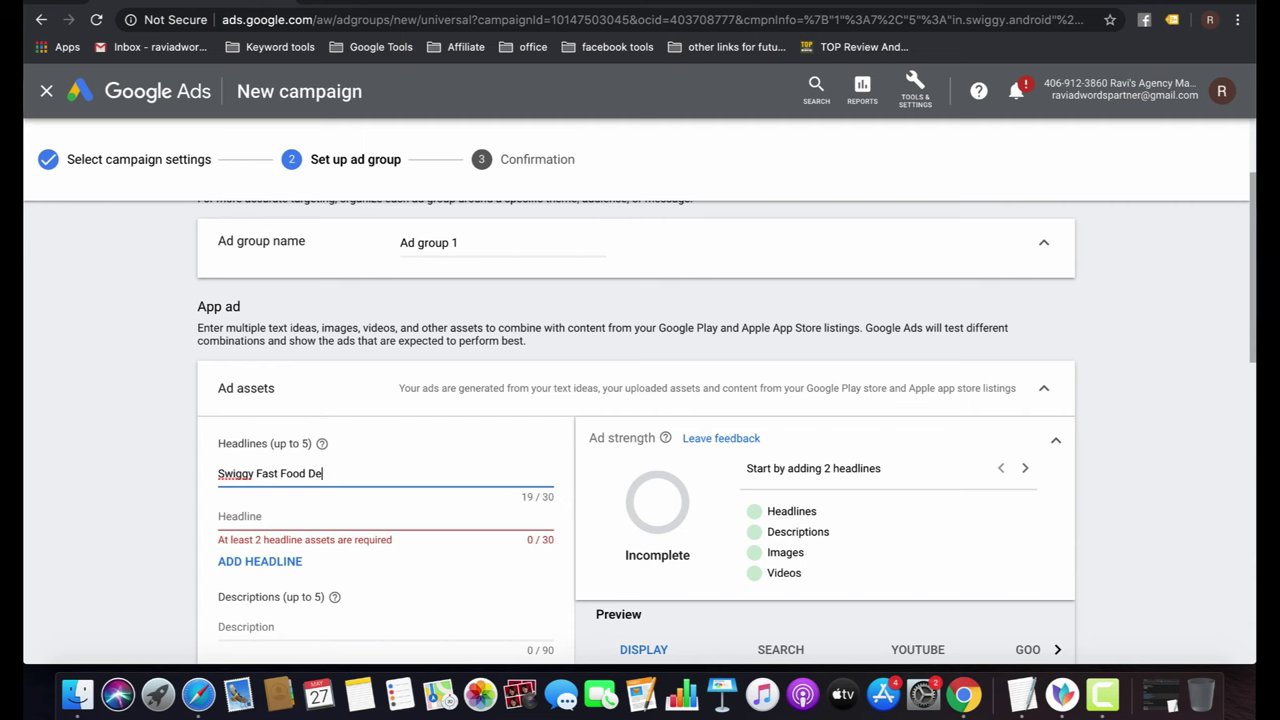
pyautogui.write('very')
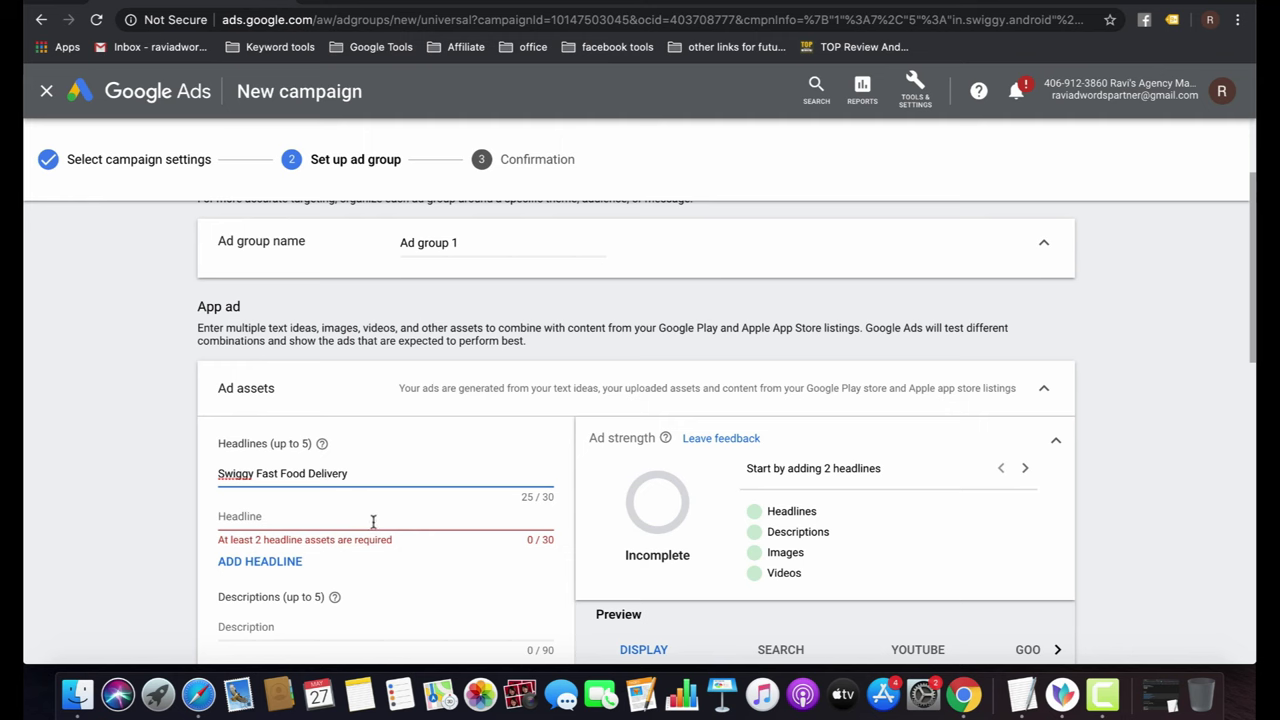
pyautogui.click(354, 527)
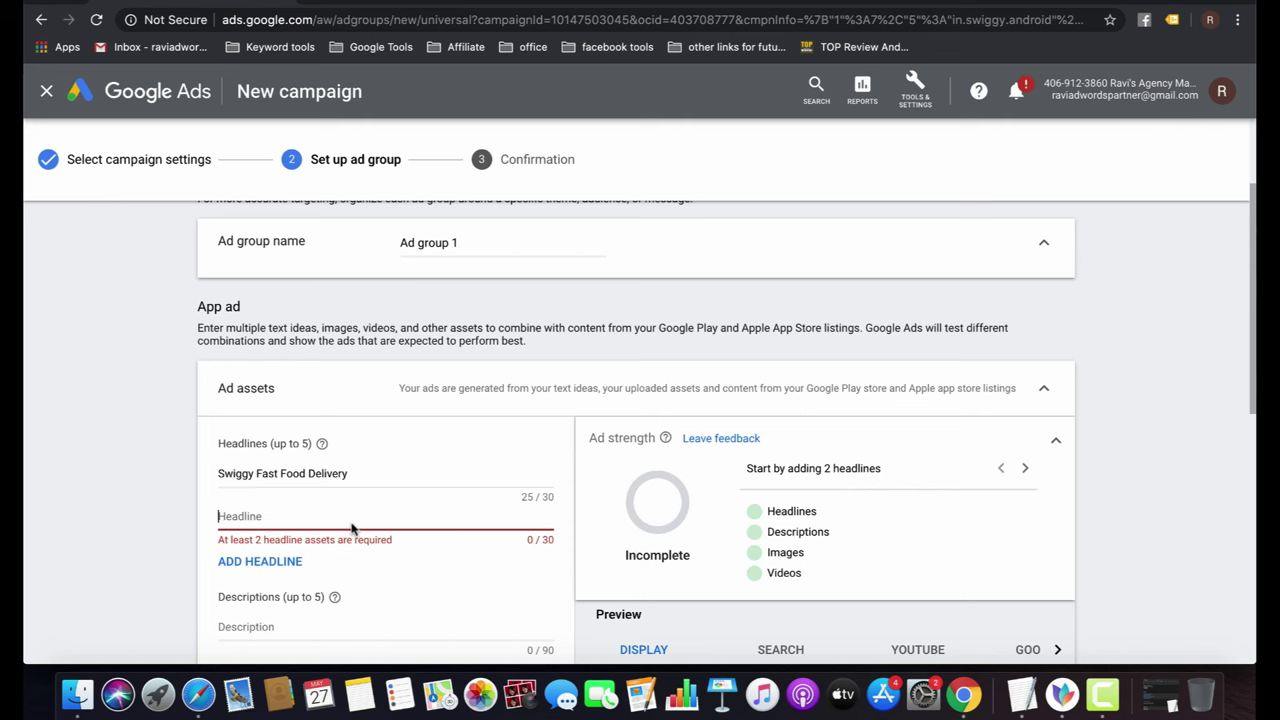
pyautogui.write('I')
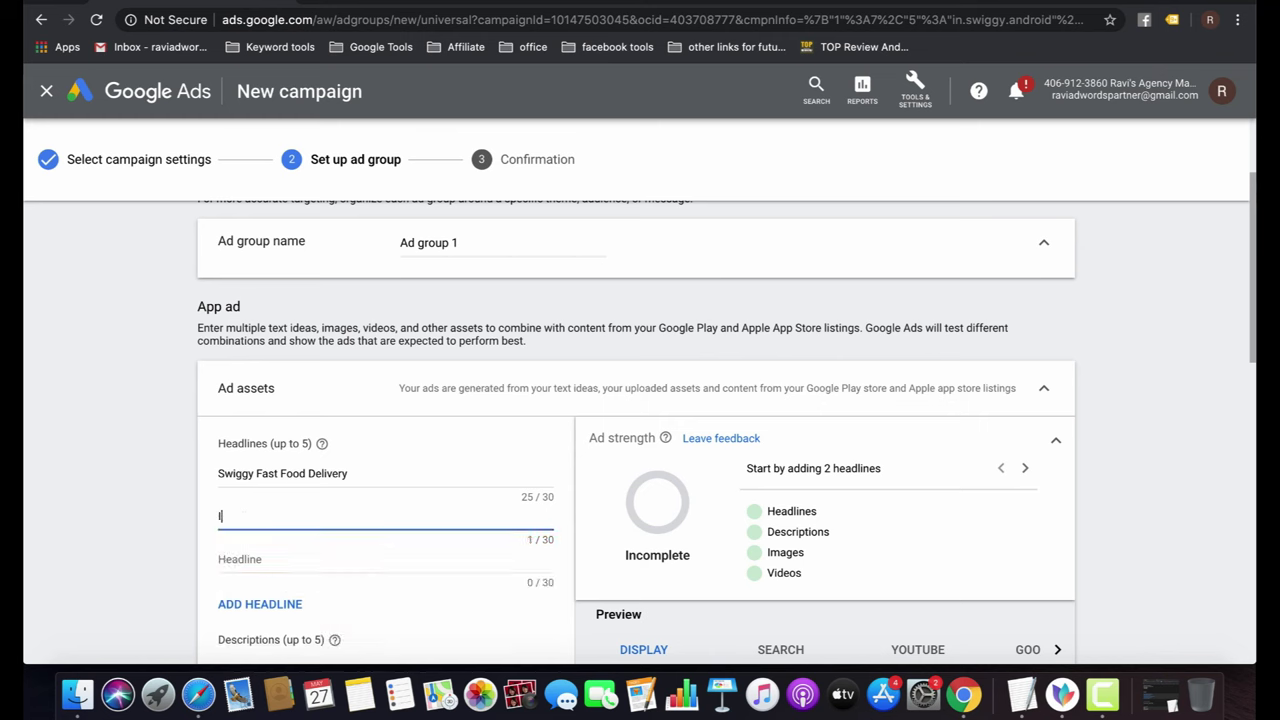
pyautogui.write('nstall and Get 100')
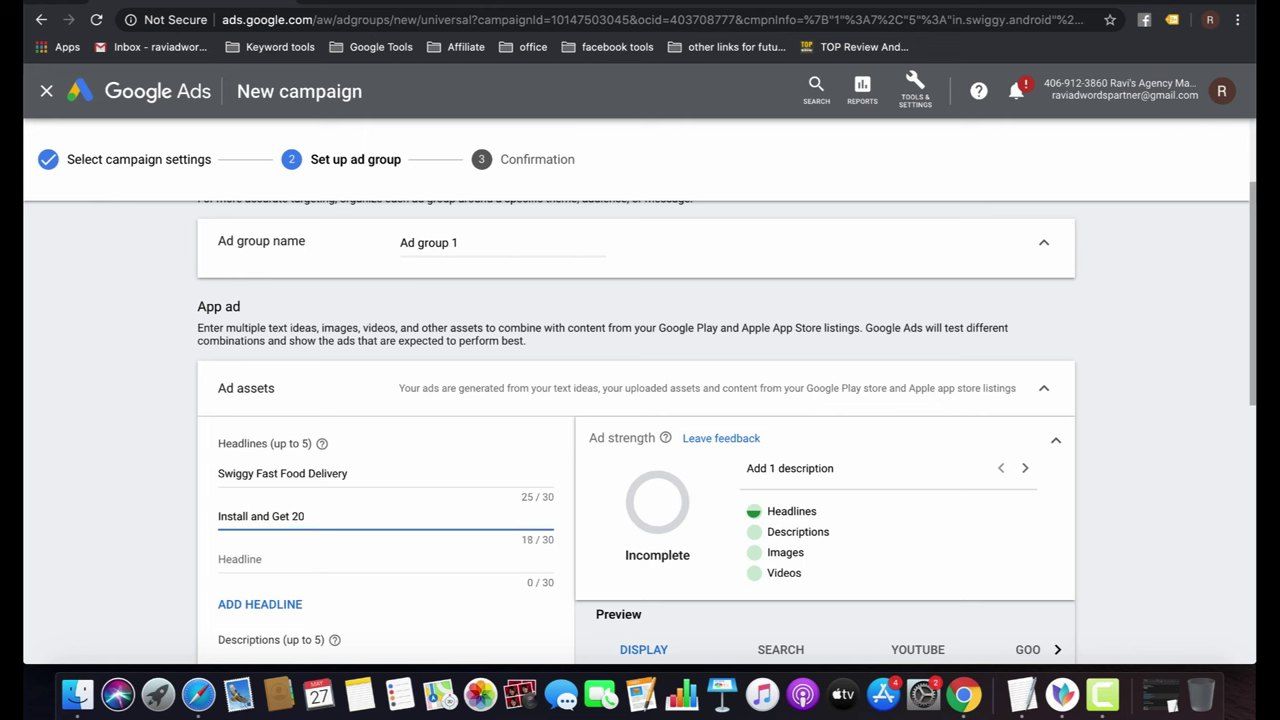
pyautogui.write('OFF.')
# Write two ad descriptions: a Fast Food delivery app line and '#1 Food Delivery Platform in India.'.
pyautogui.scroll(-3, 370, 530)
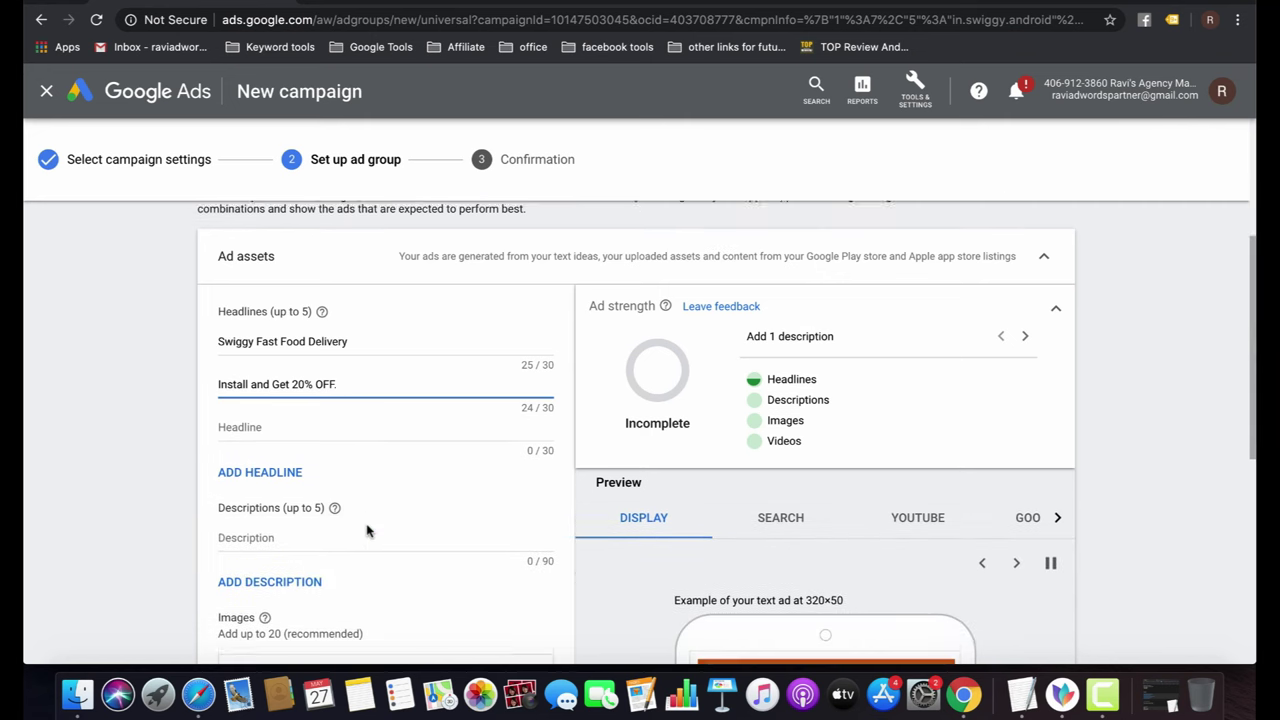
pyautogui.click(302, 530)
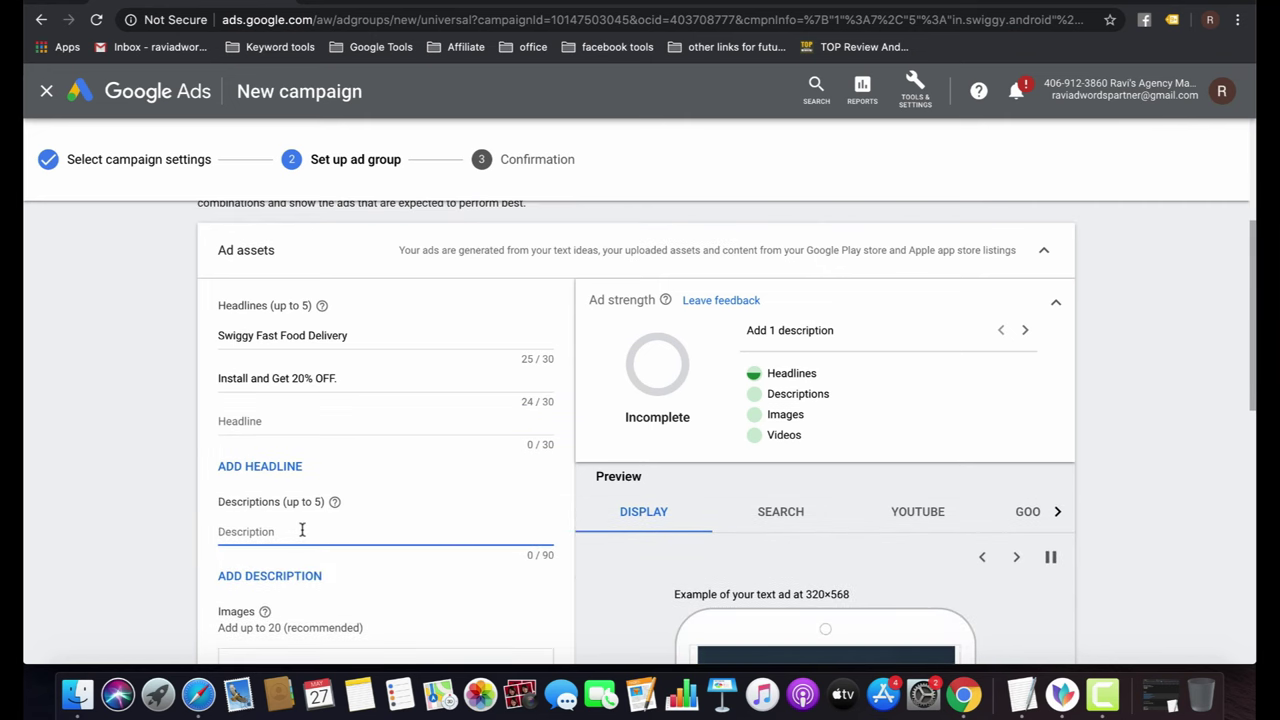
pyautogui.write('F')
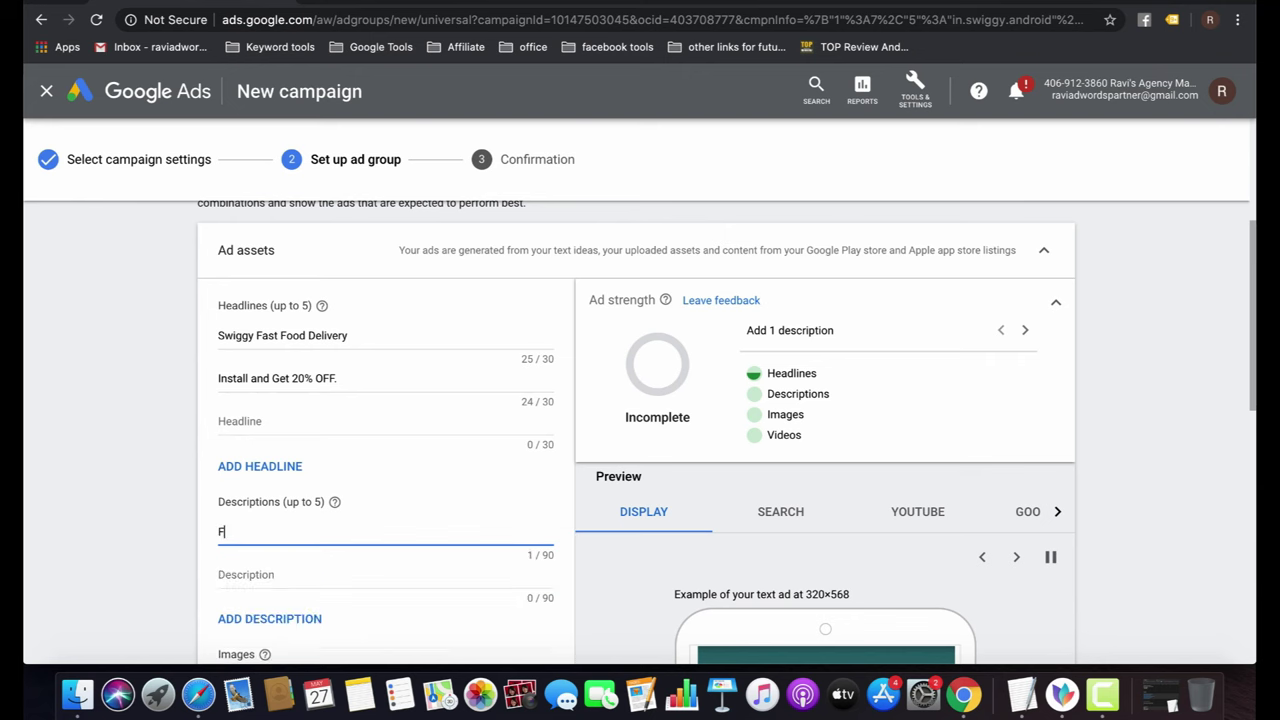
pyautogui.write('ast deliver')
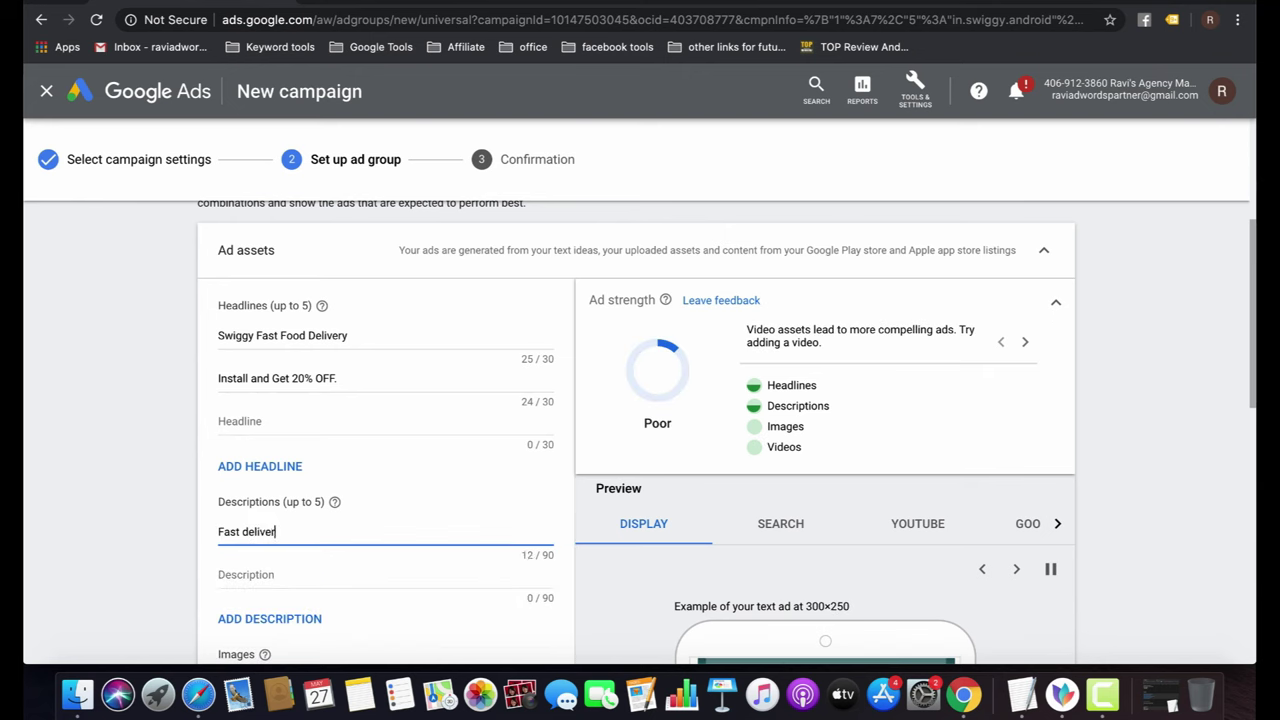
pyautogui.write('y')
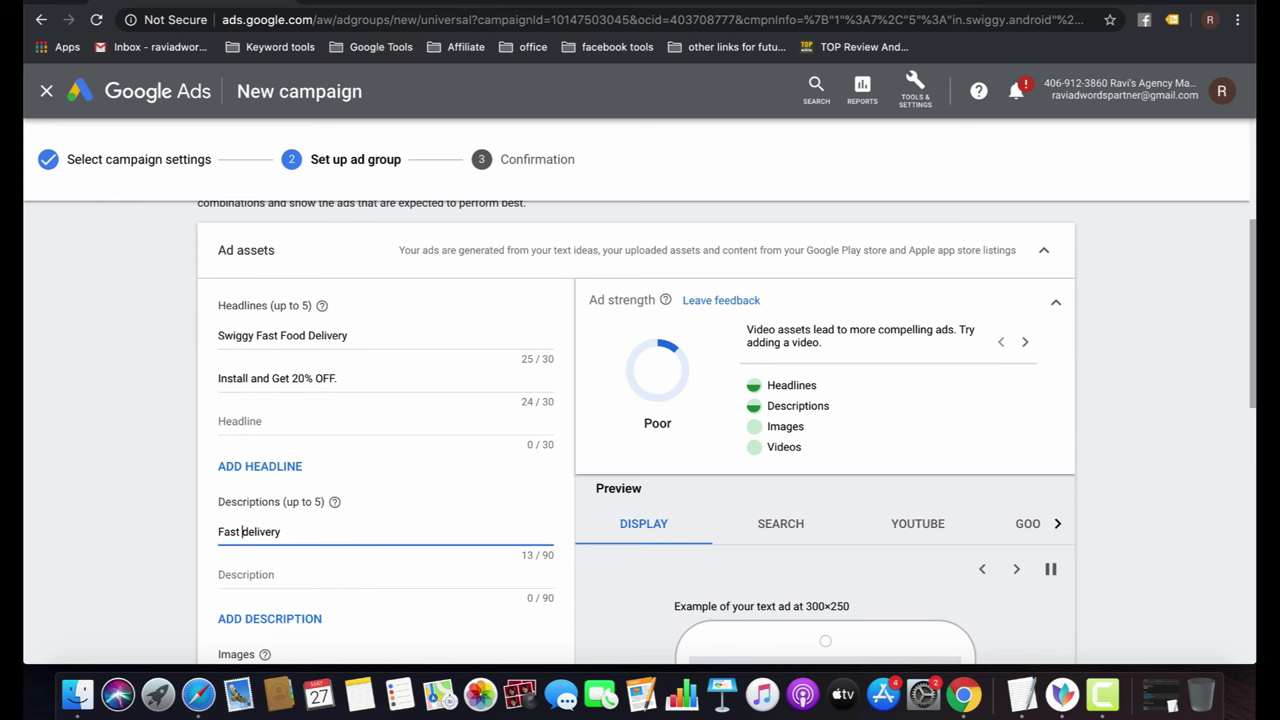
pyautogui.click(244, 532)
pyautogui.write('Food delivery ')
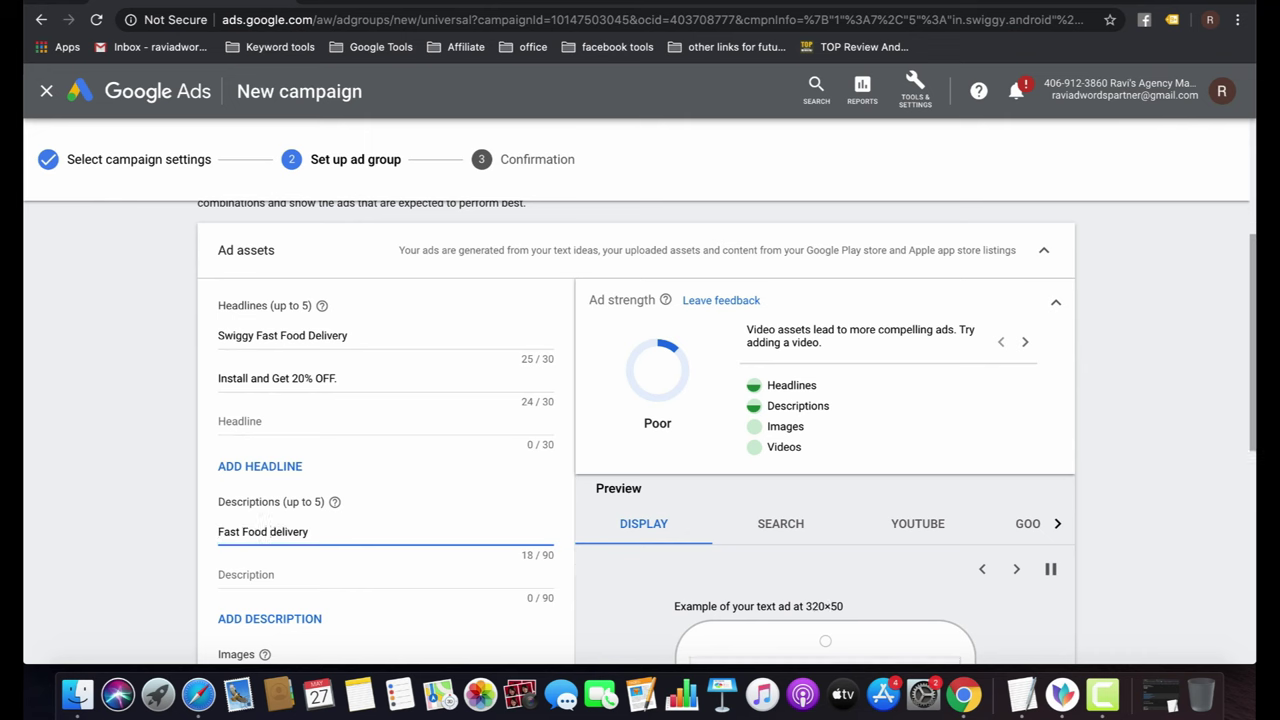
pyautogui.write('app in India.')
pyautogui.click(274, 583)
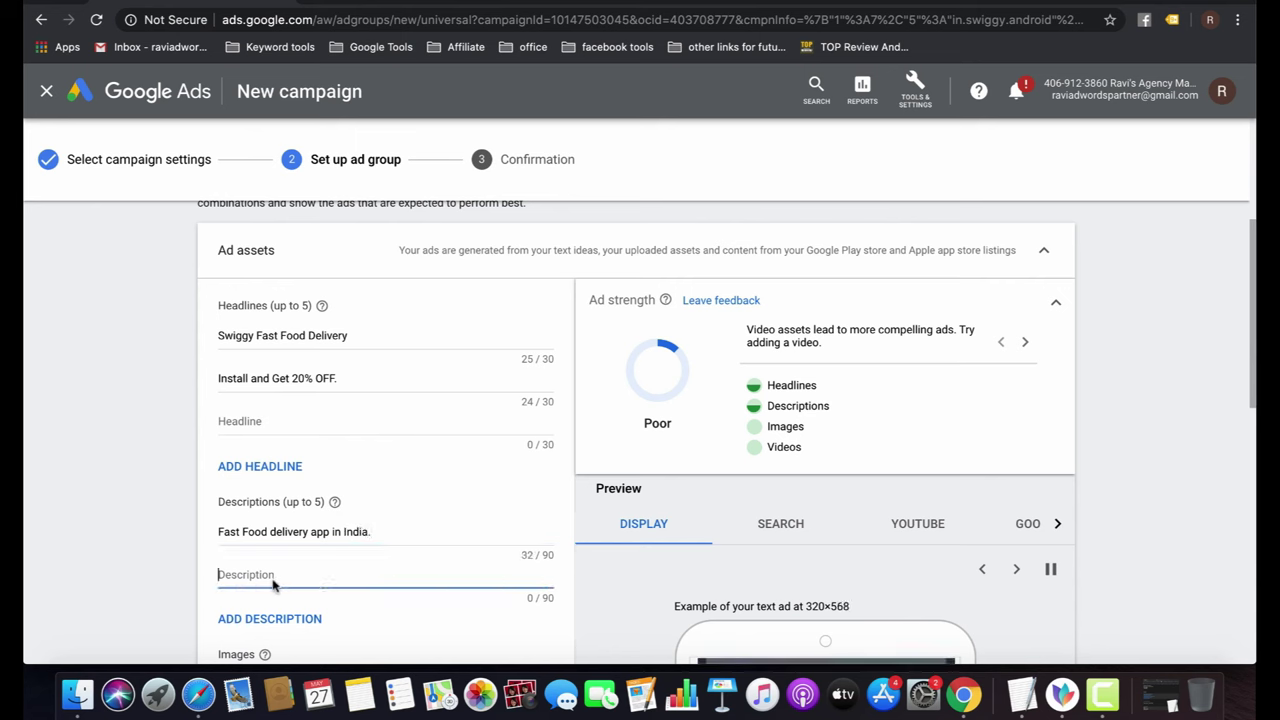
pyautogui.write('#1')
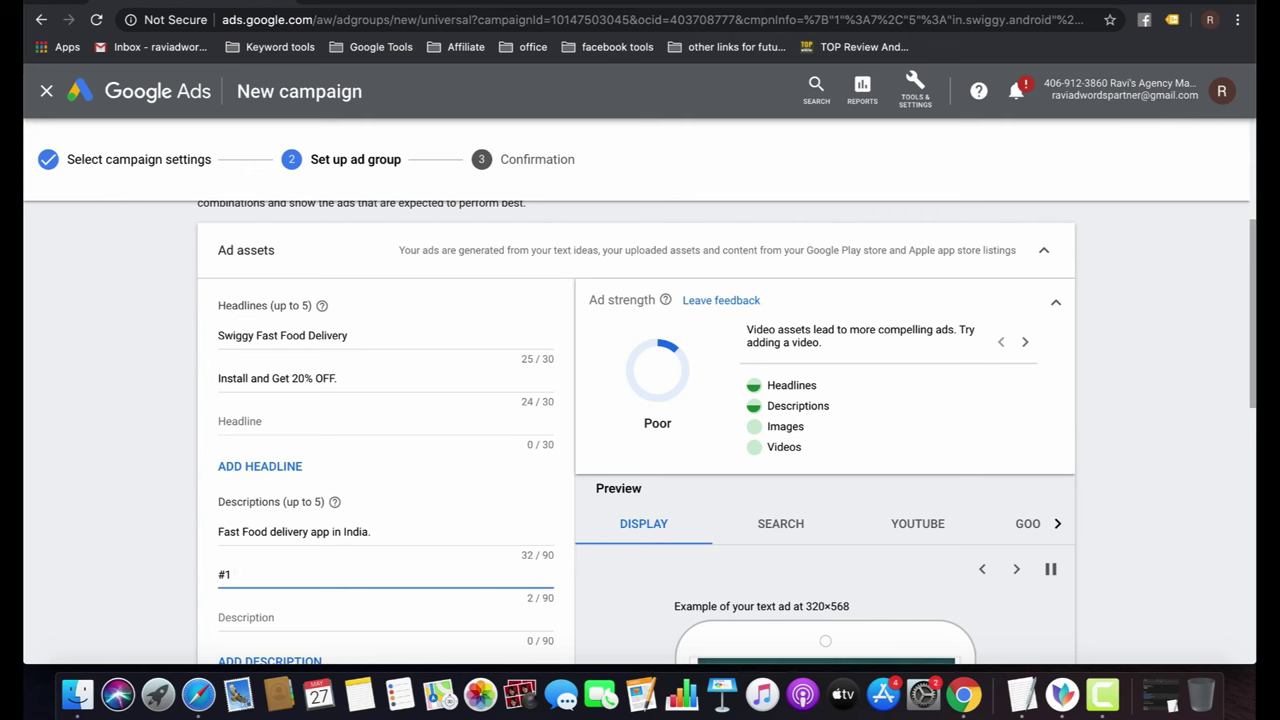
pyautogui.write(' Food Deliv')
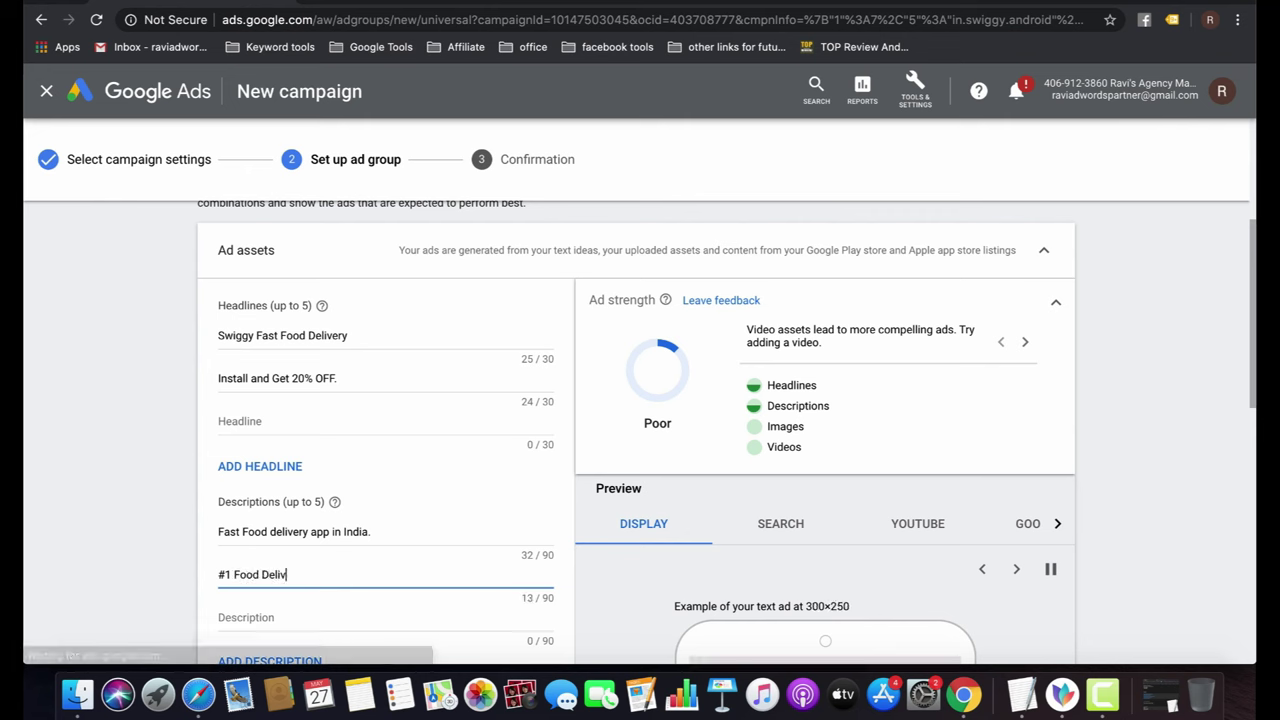
pyautogui.write('ery')
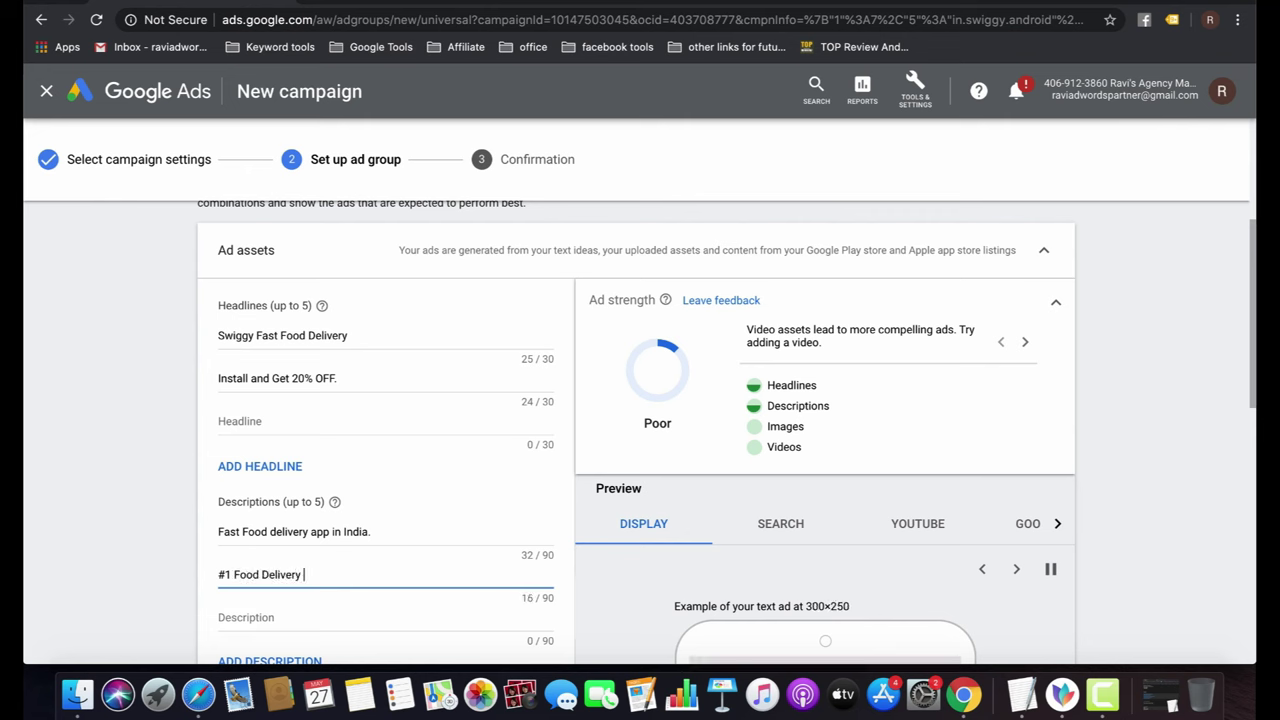
pyautogui.write(' Platform i')
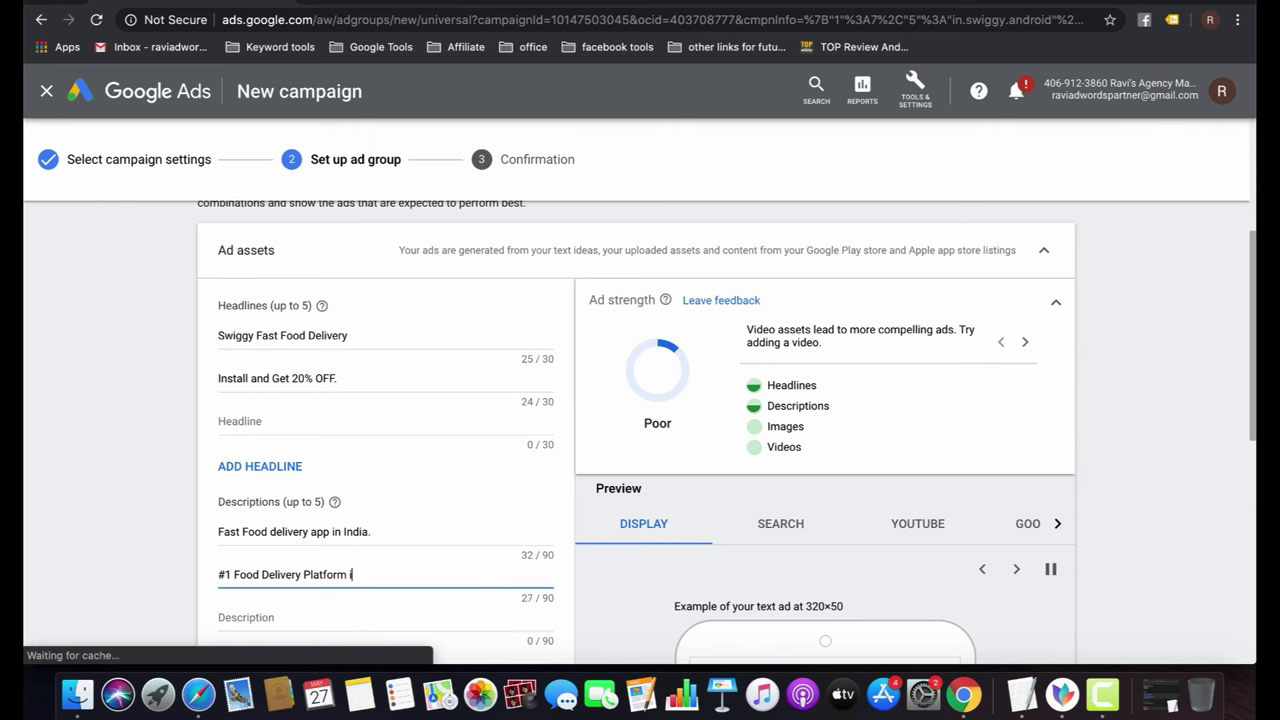
pyautogui.write('n India.')
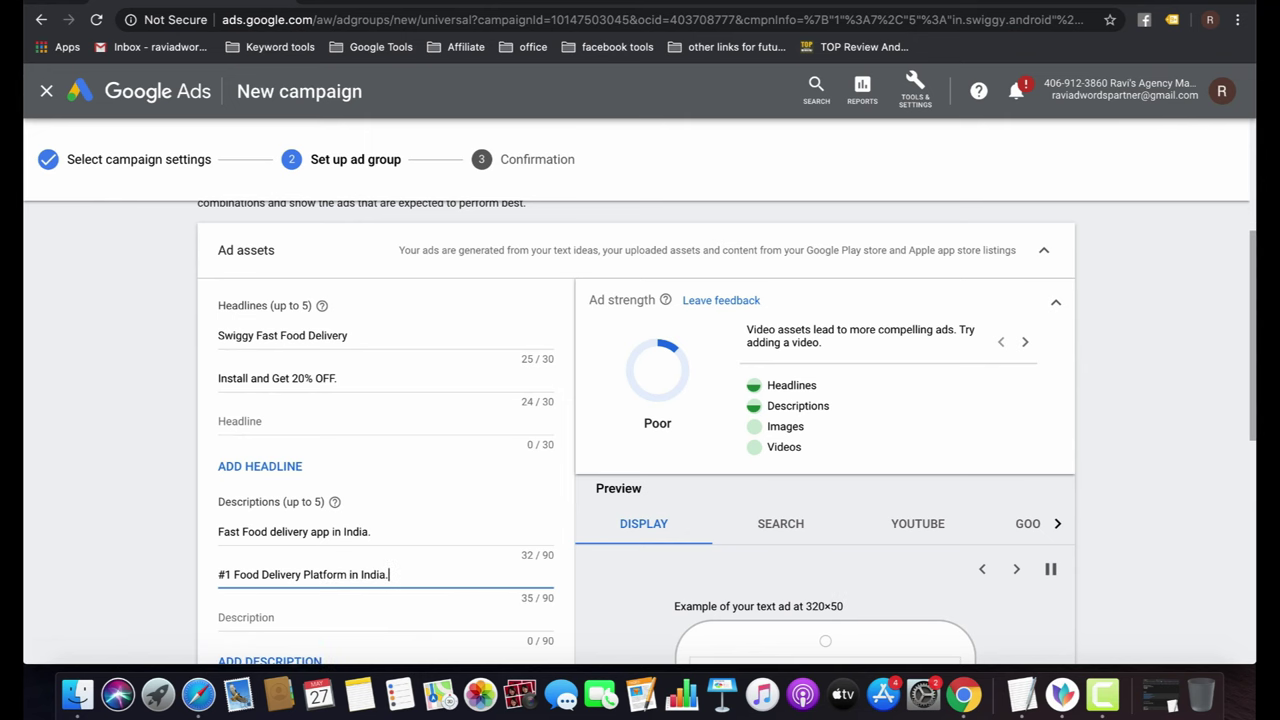
# Move to the empty third description field, then bring up the image chooser for the ad.
pyautogui.scroll(-3, 273, 587)
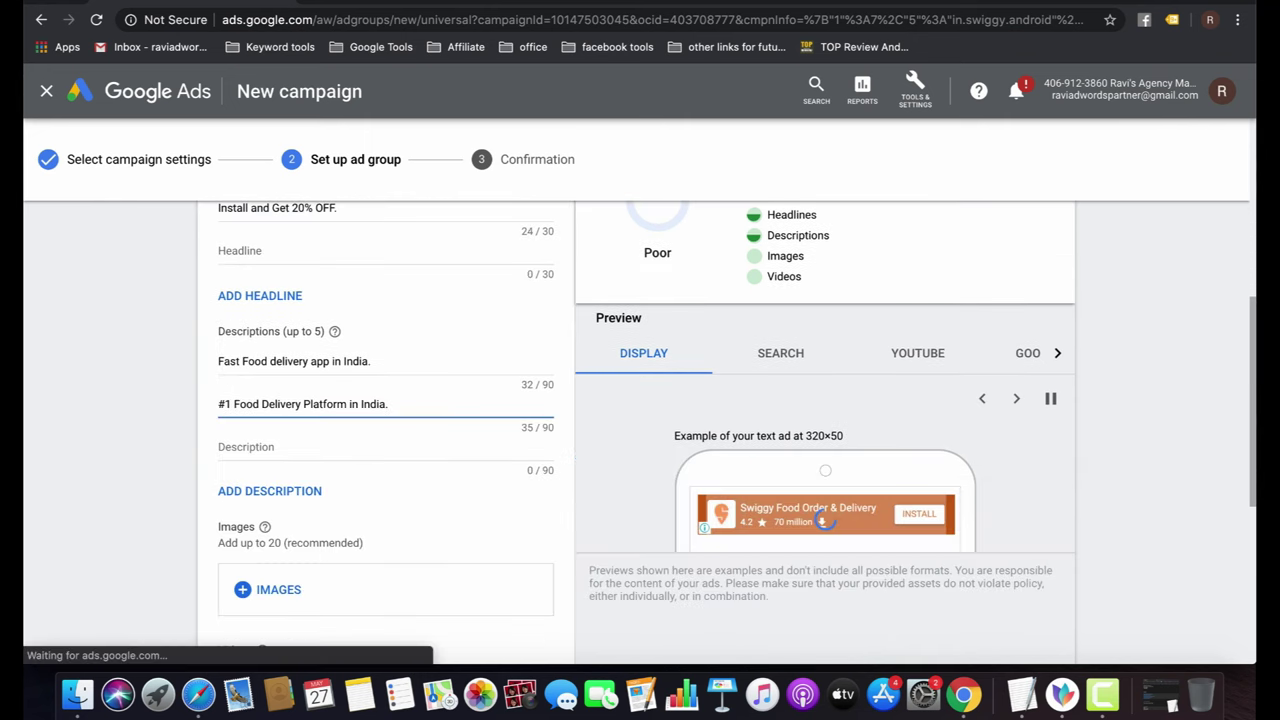
pyautogui.click(346, 447)
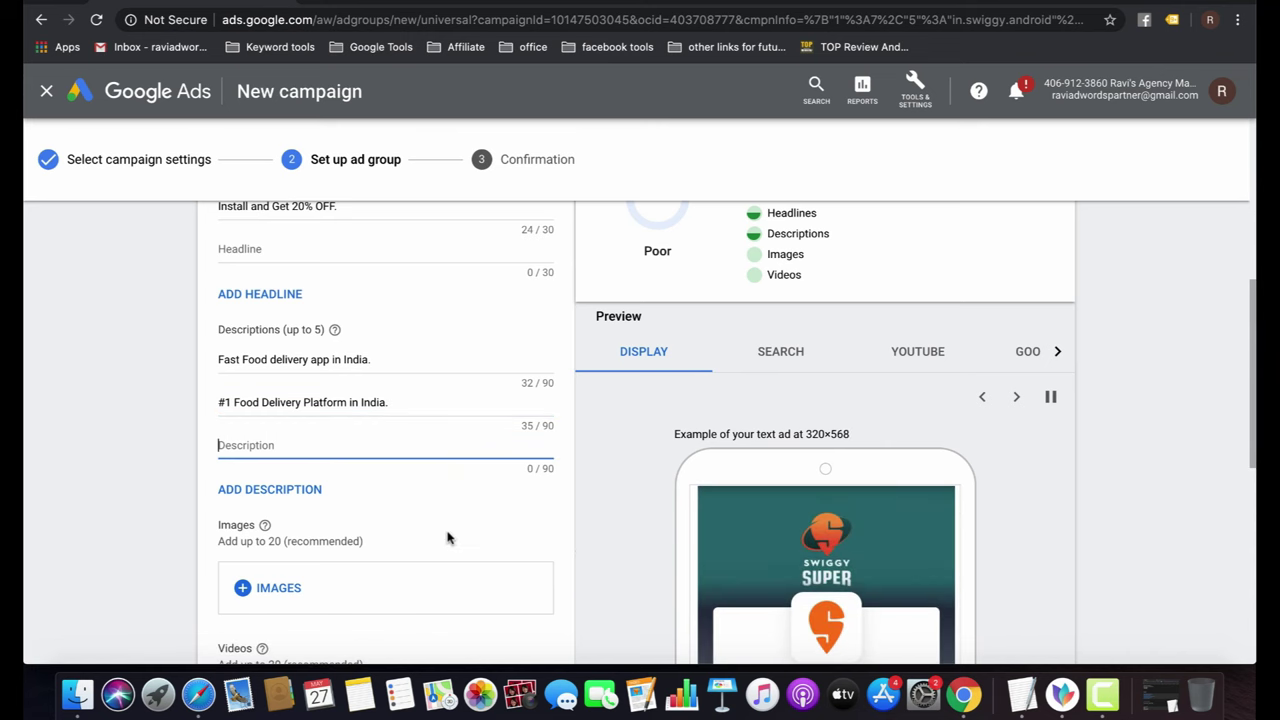
pyautogui.scroll(-3, 446, 534)
pyautogui.click(265, 421)
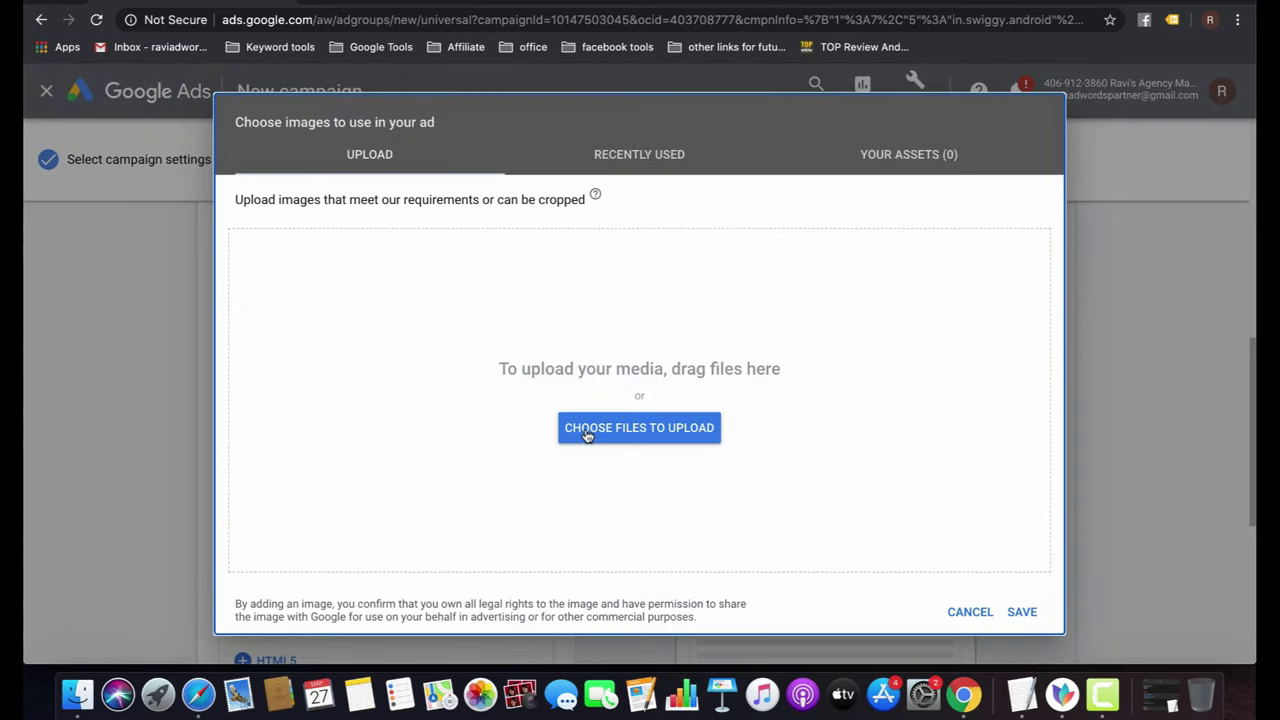
# Browse the image chooser's Recently used and Your assets tabs, then close it without adding images.
pyautogui.click(642, 172)
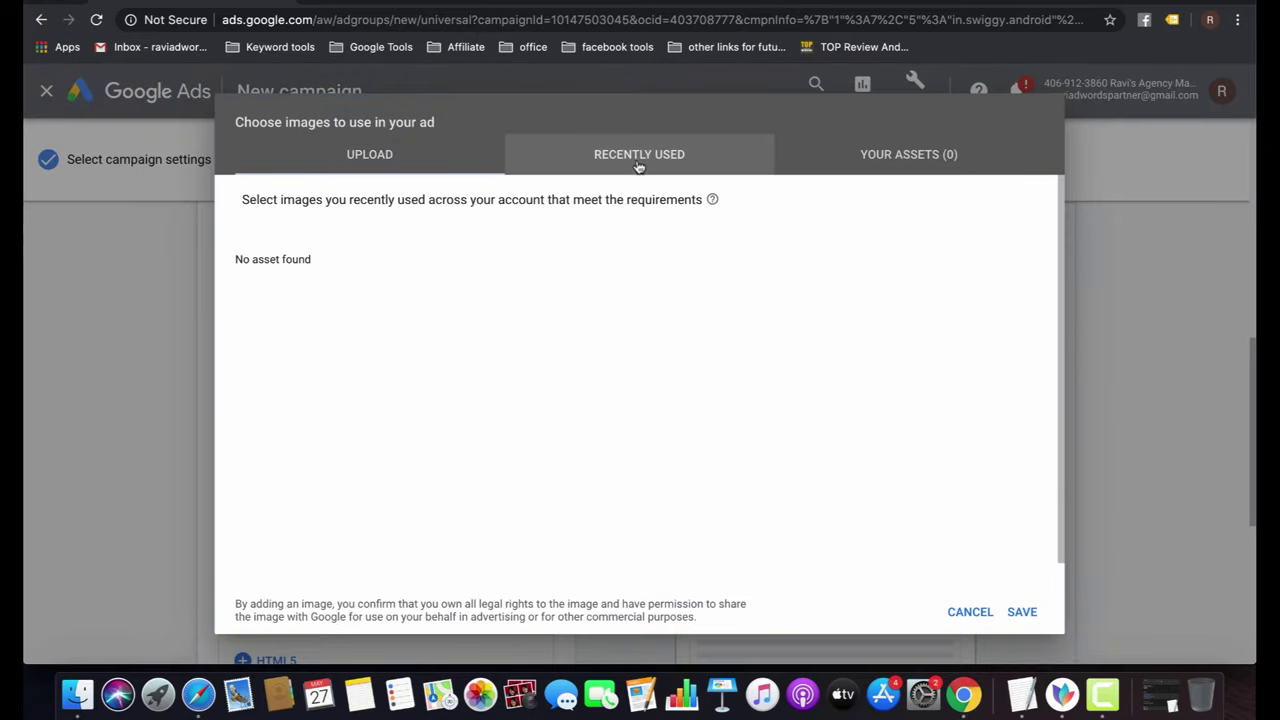
pyautogui.click(897, 162)
pyautogui.click(970, 611)
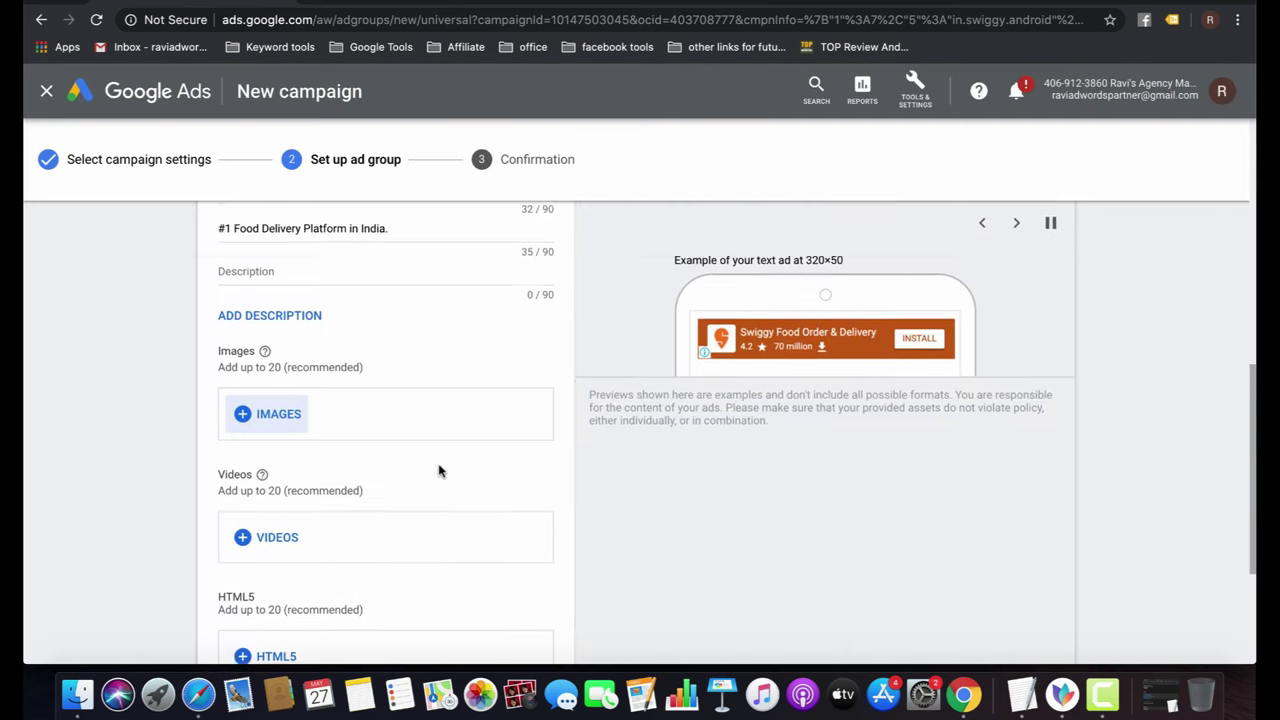
pyautogui.scroll(-2, 438, 471)
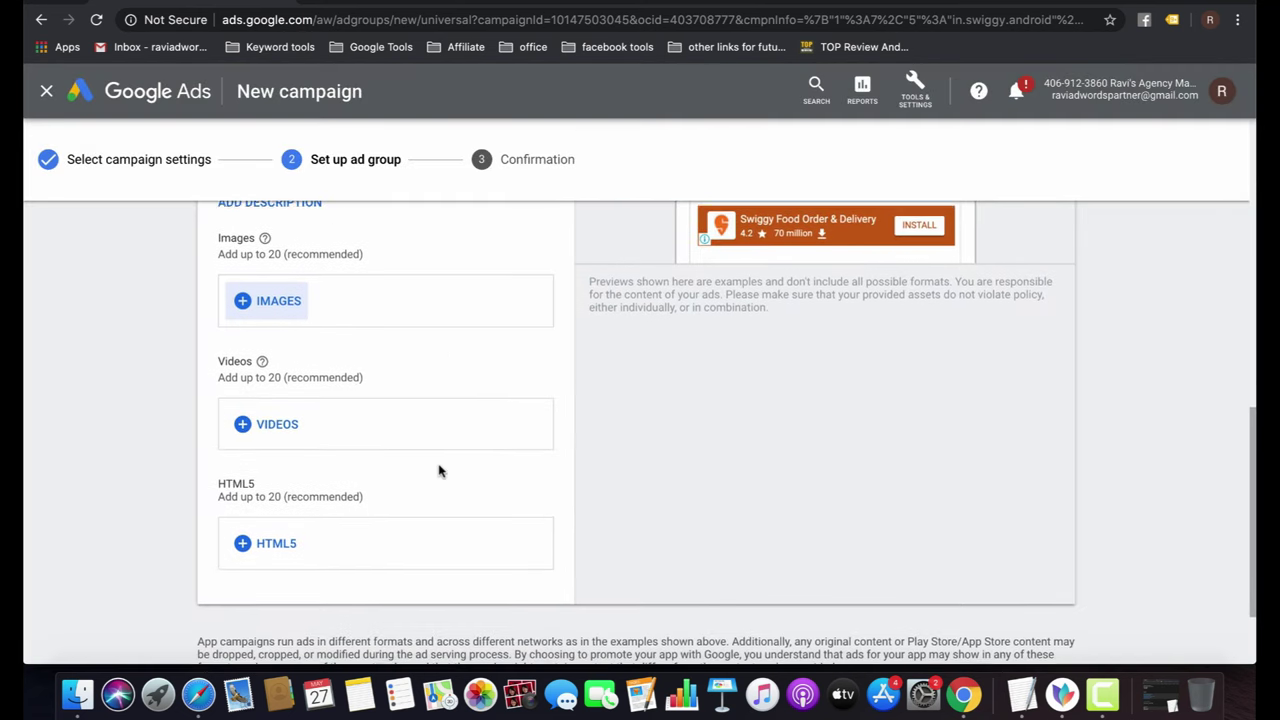
# Reopen the image chooser, recheck its tabs and return to the Upload area, dismissing the file picker.
pyautogui.click(269, 303)
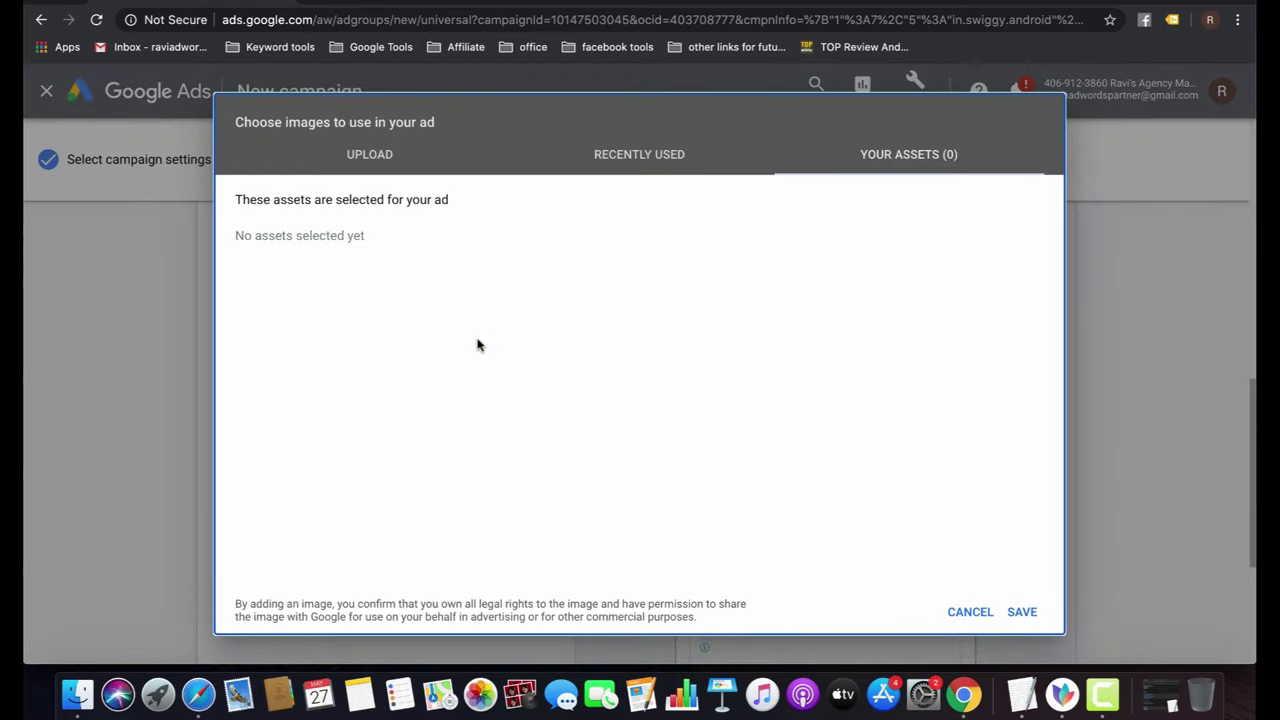
pyautogui.click(637, 154)
pyautogui.click(864, 157)
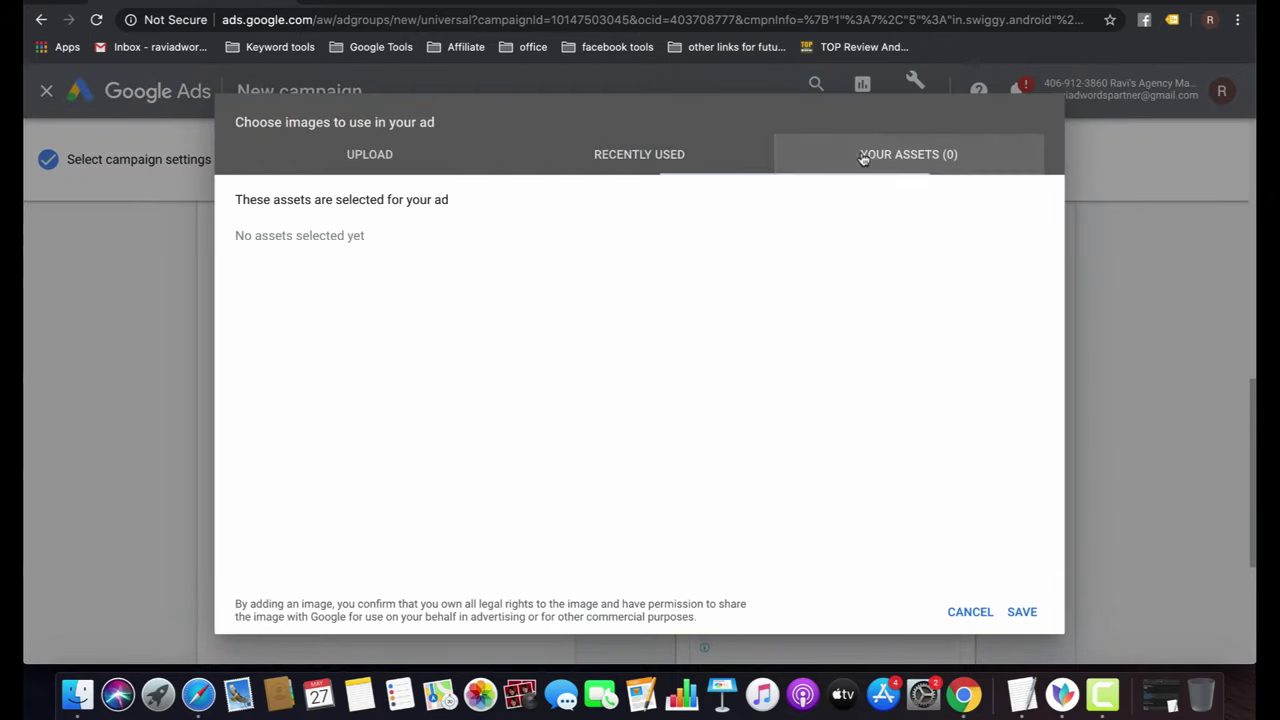
pyautogui.click(372, 160)
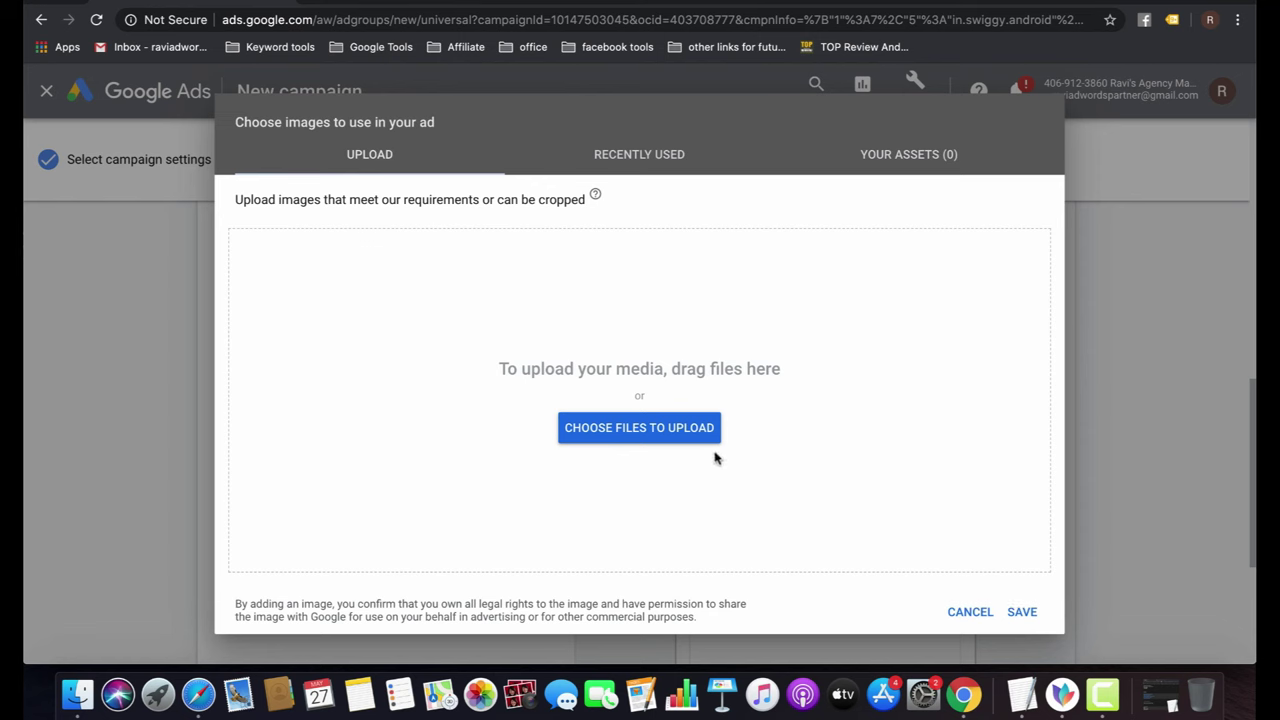
pyautogui.click(619, 176)
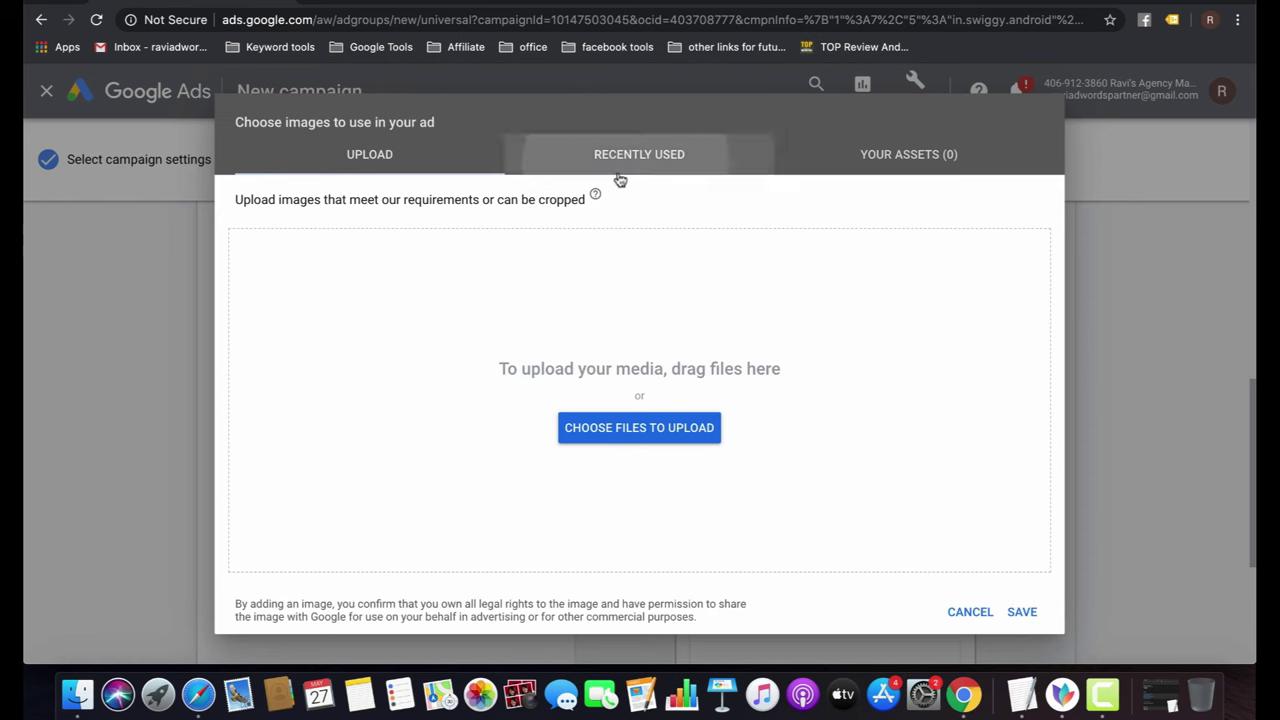
pyautogui.click(383, 170)
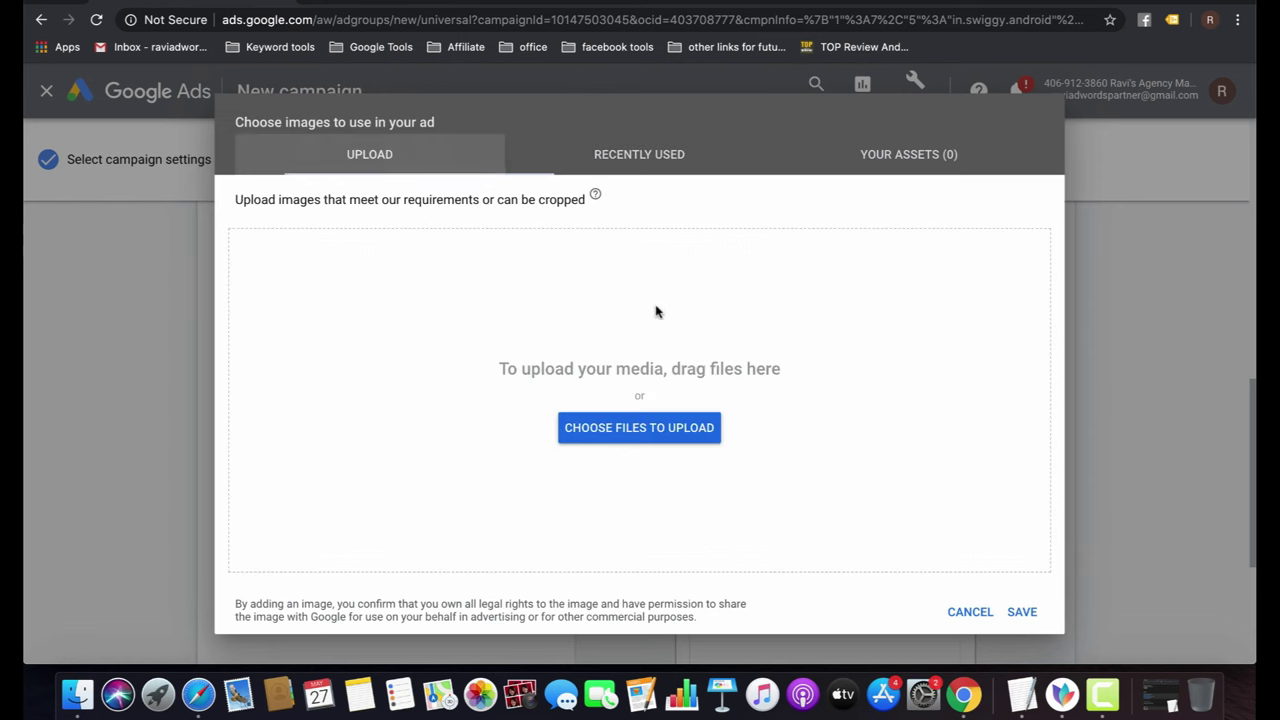
pyautogui.click(652, 441)
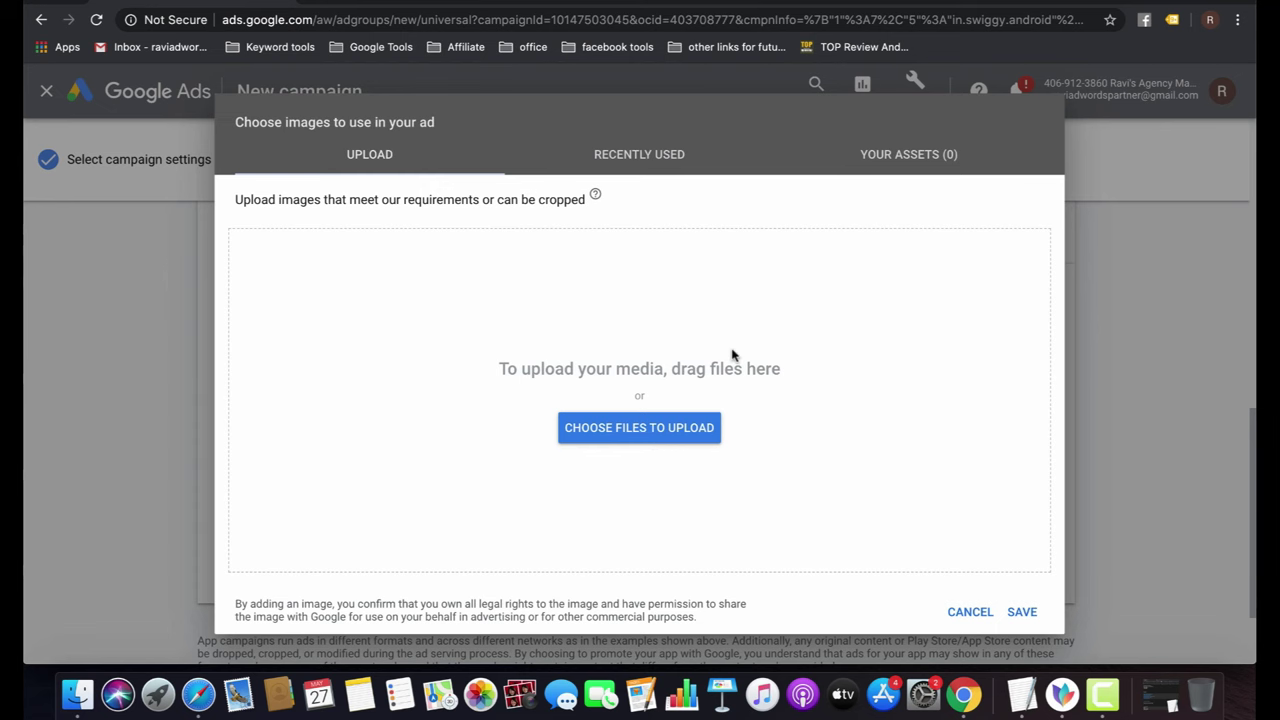
pyautogui.click(846, 398)
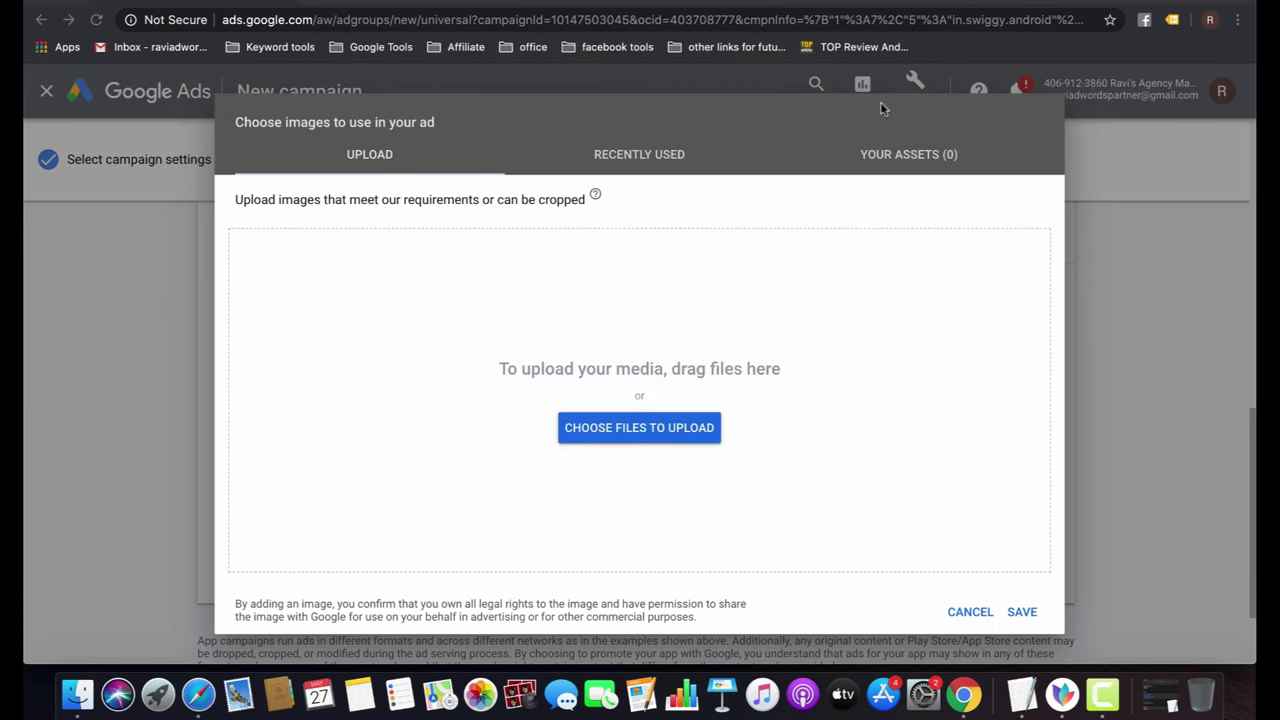
# Search Google for 'swiggy app' in a new tab and show the image results.
pyautogui.press('super+t')
pyautogui.write('goo')
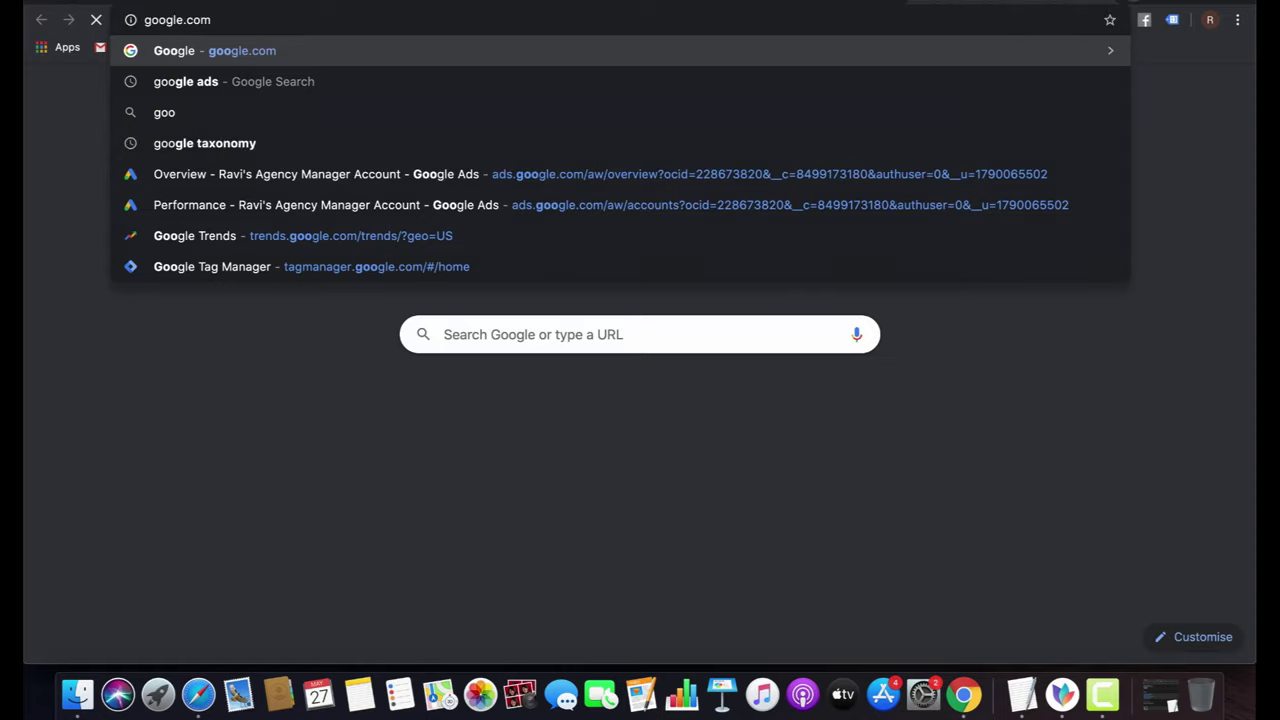
pyautogui.press('Return')
pyautogui.write('swiggy app')
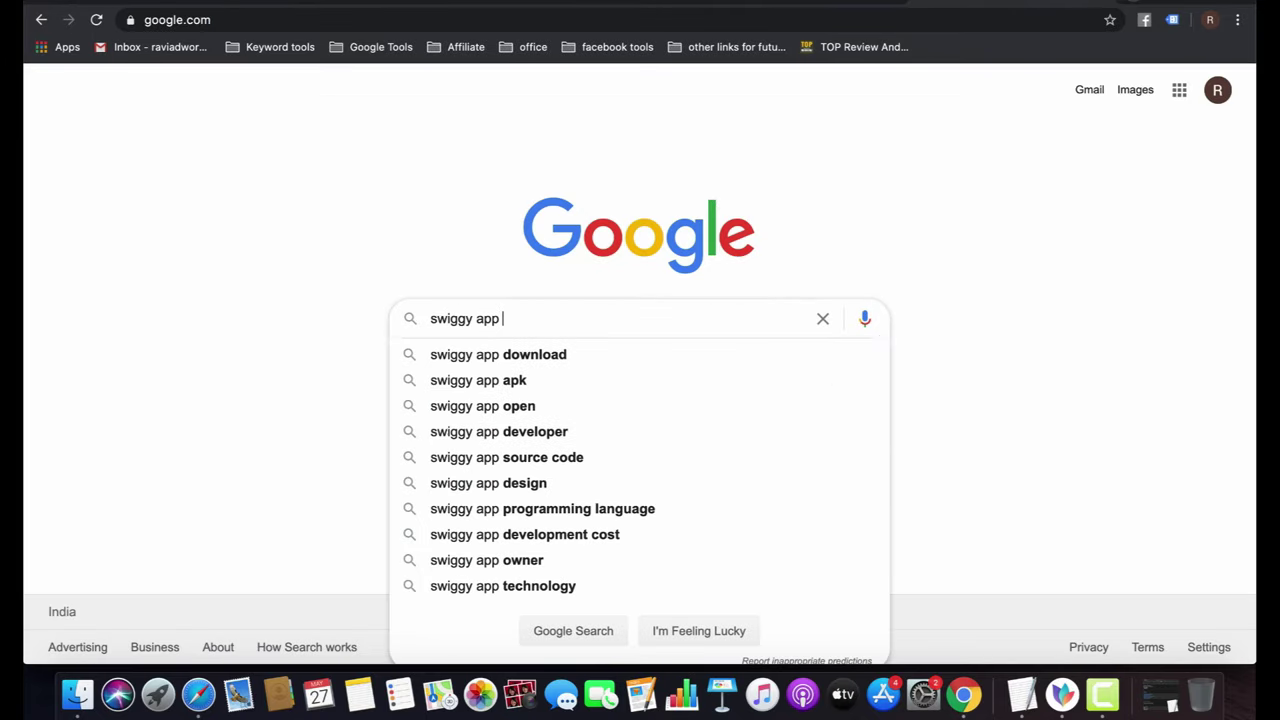
pyautogui.press('Return')
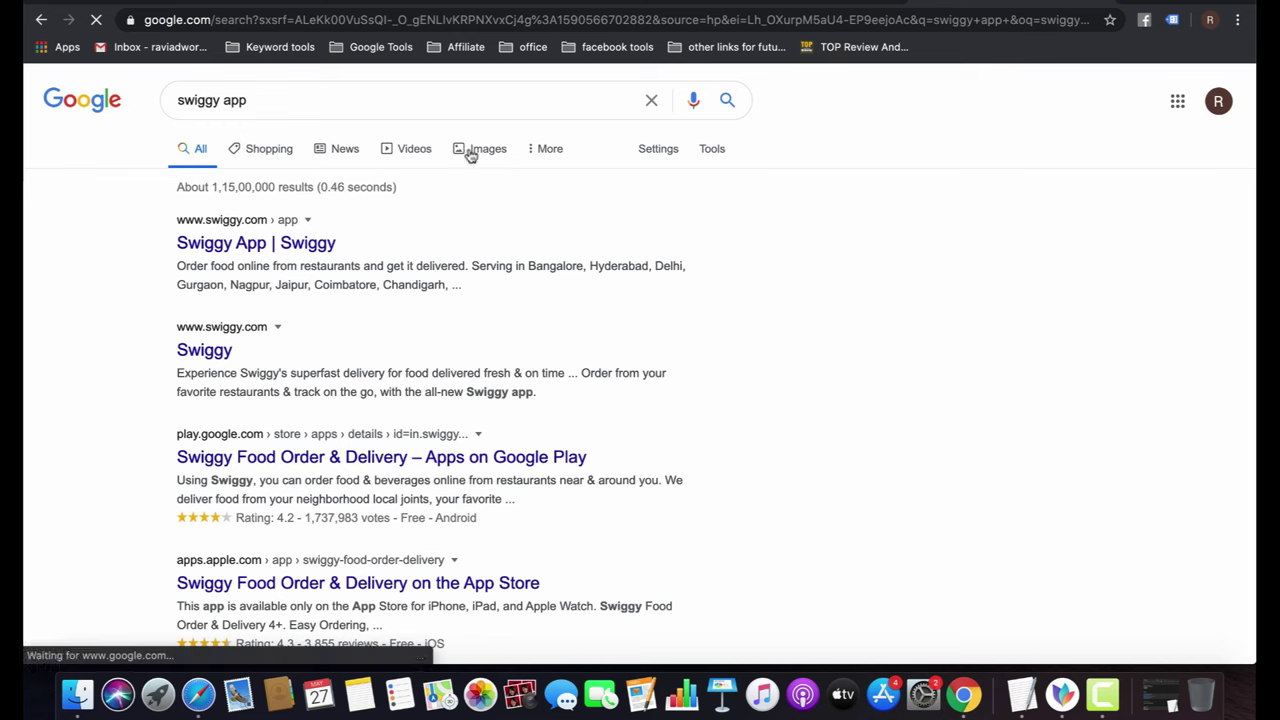
pyautogui.click(477, 153)
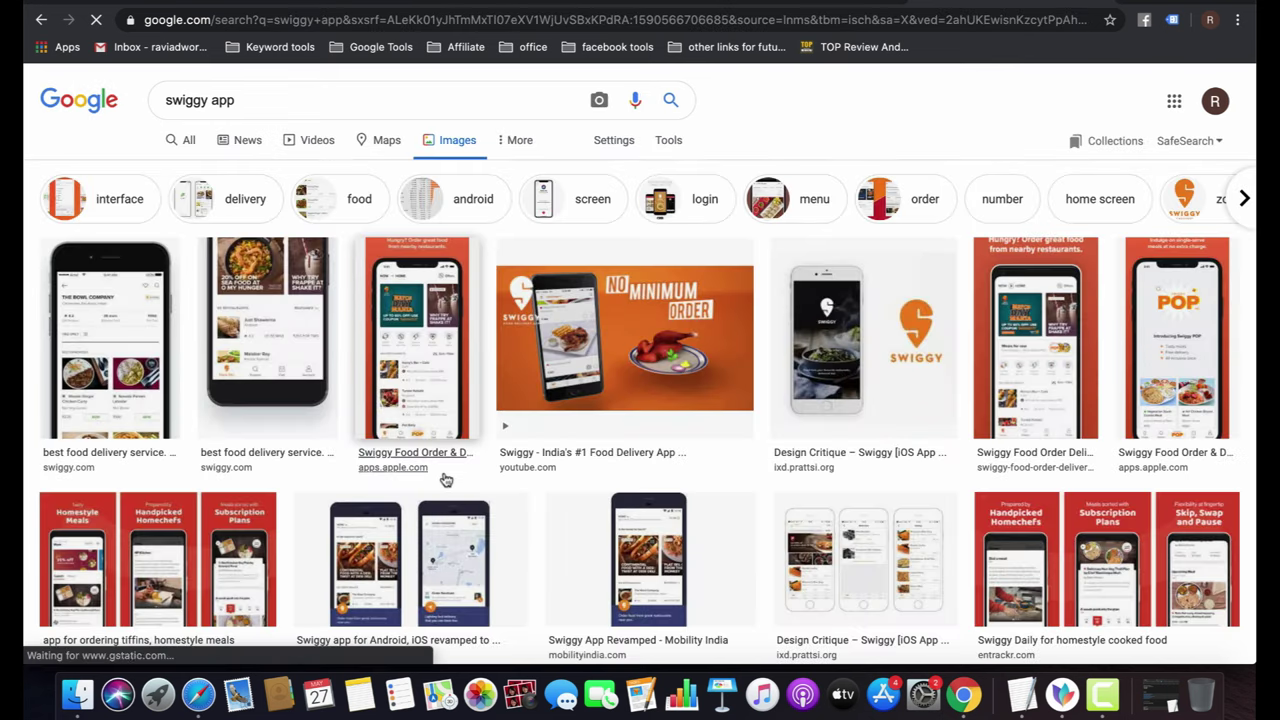
# Save the Swiggy logo phone image to Downloads as download.jpeg.
pyautogui.rightClick(574, 350)
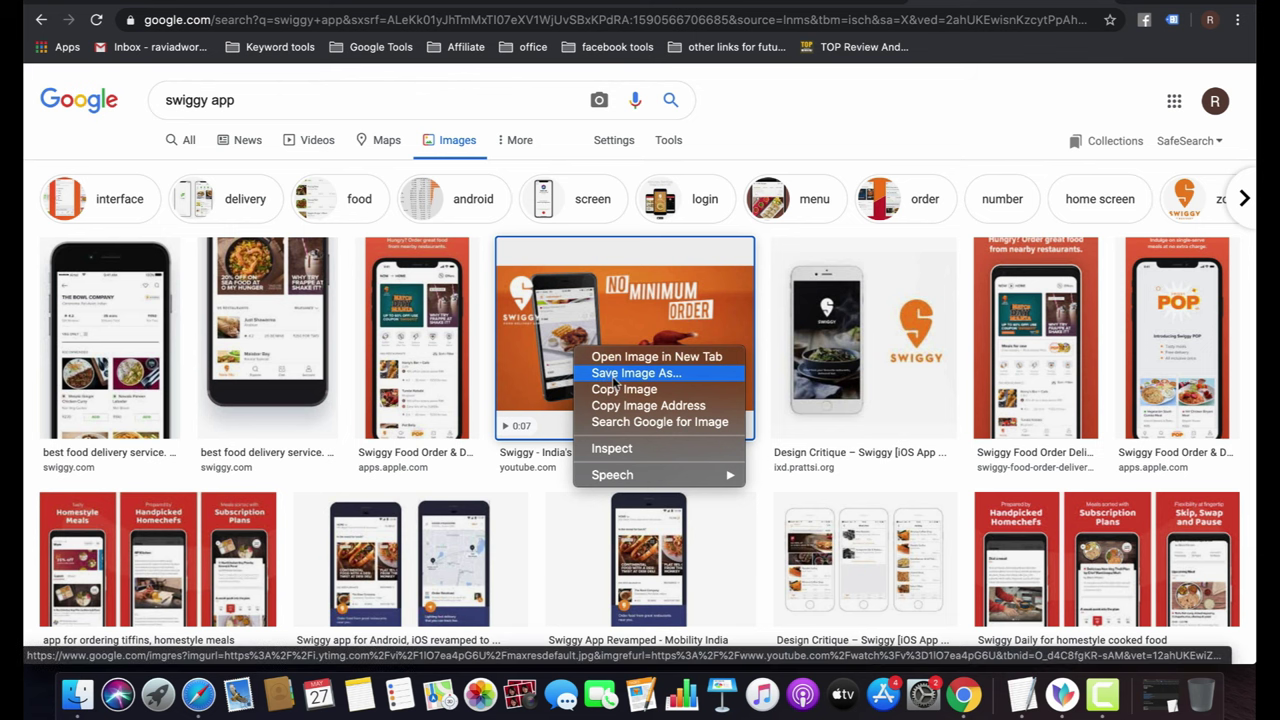
pyautogui.rightClick(870, 346)
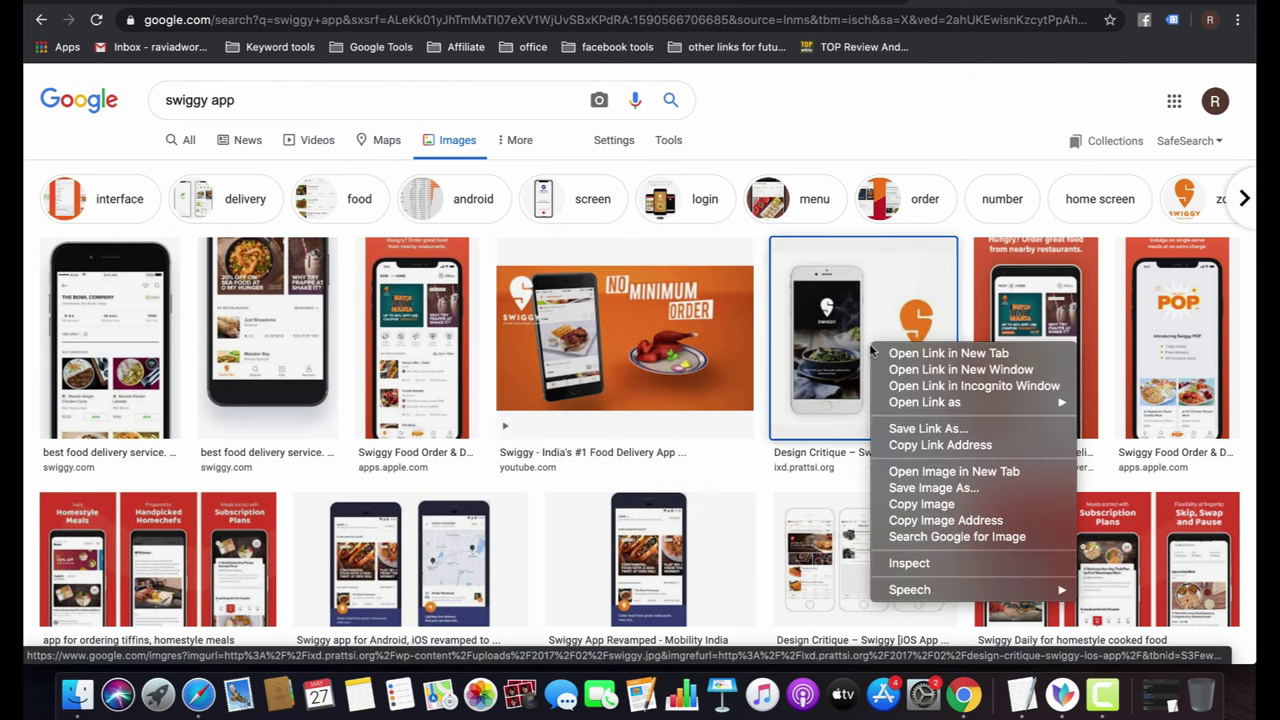
pyautogui.click(925, 488)
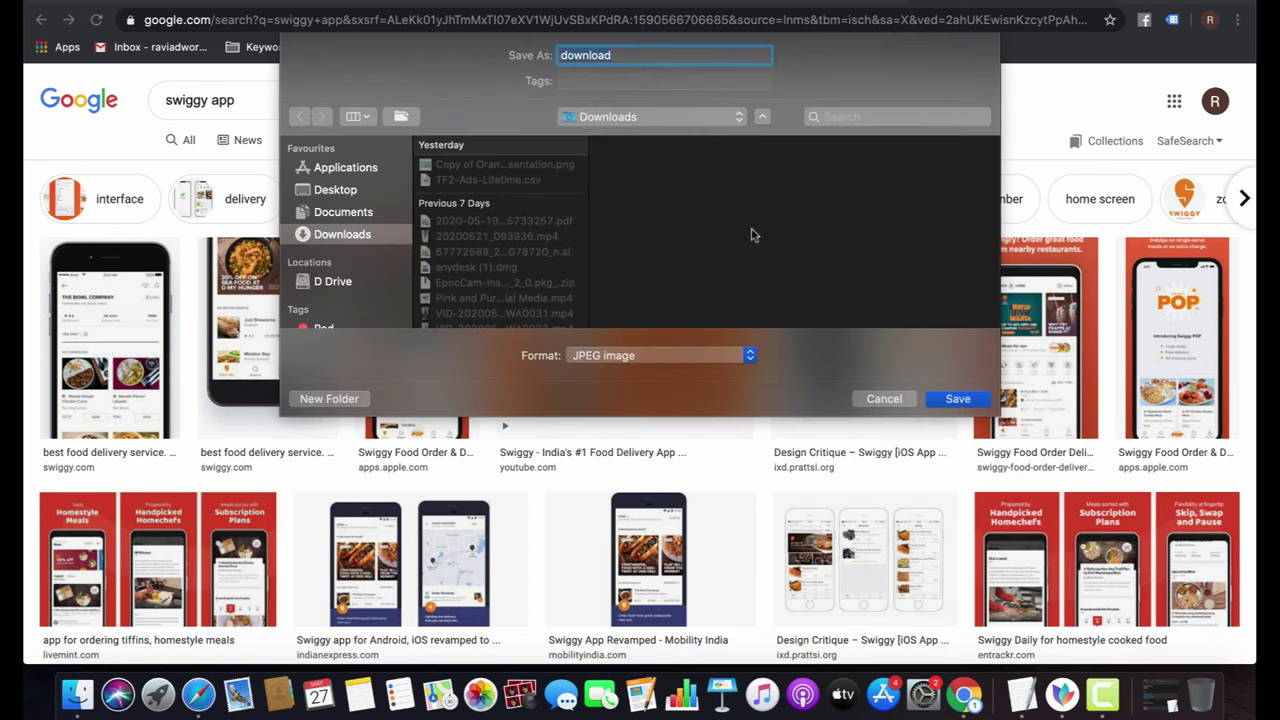
pyautogui.click(968, 399)
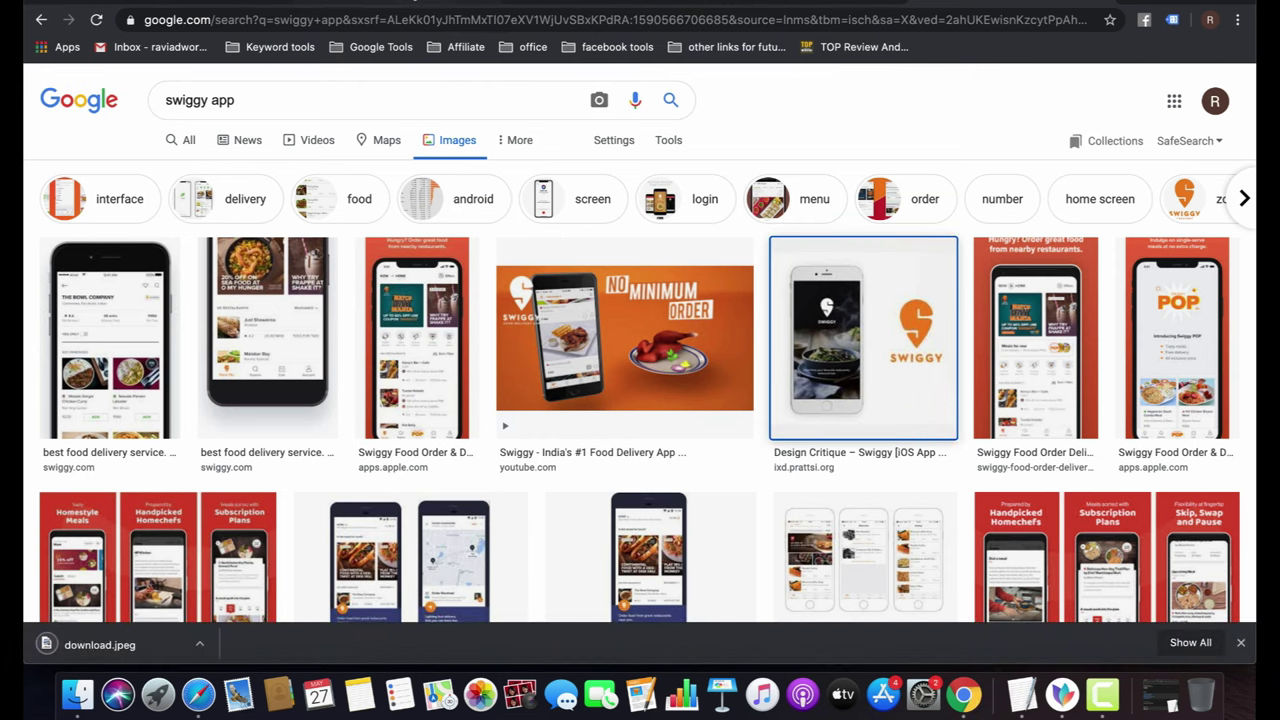
# Upload download.jpeg to the ad, clear it after the 252x200 size rejection, and cancel the chooser.
pyautogui.hotkey('ctrl', 'Tab')
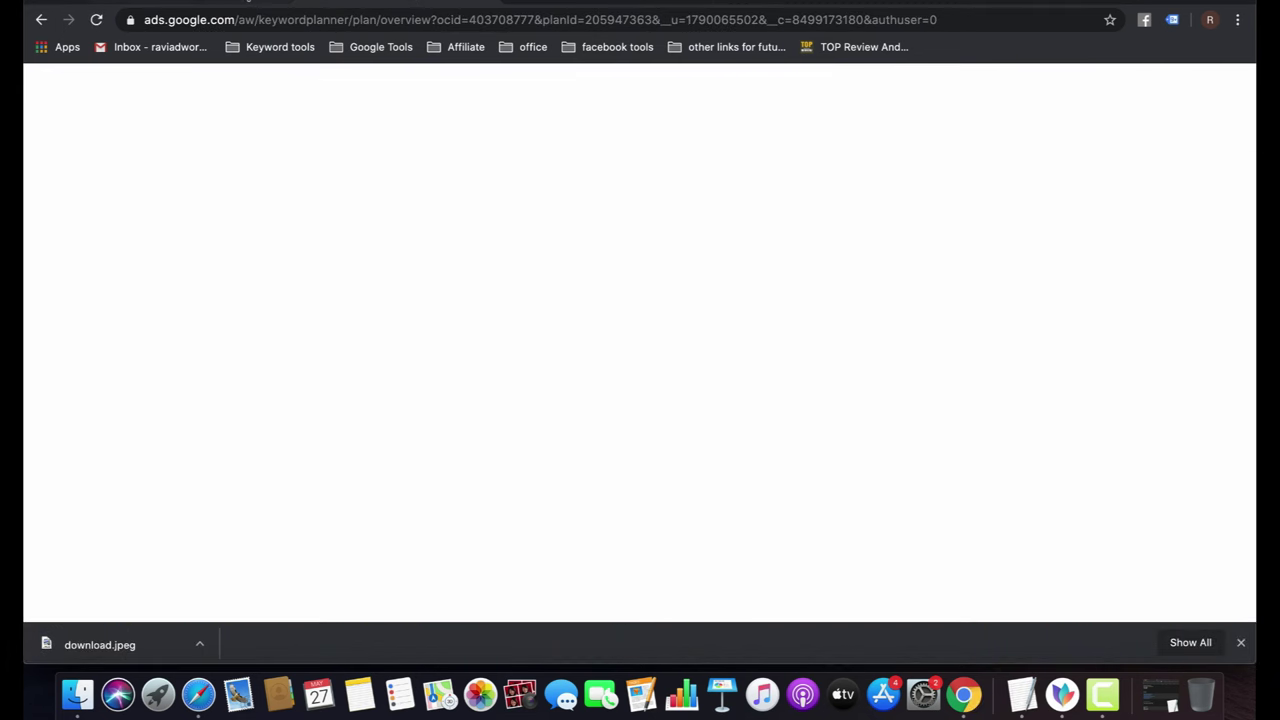
pyautogui.hotkey('ctrl', 'Tab')
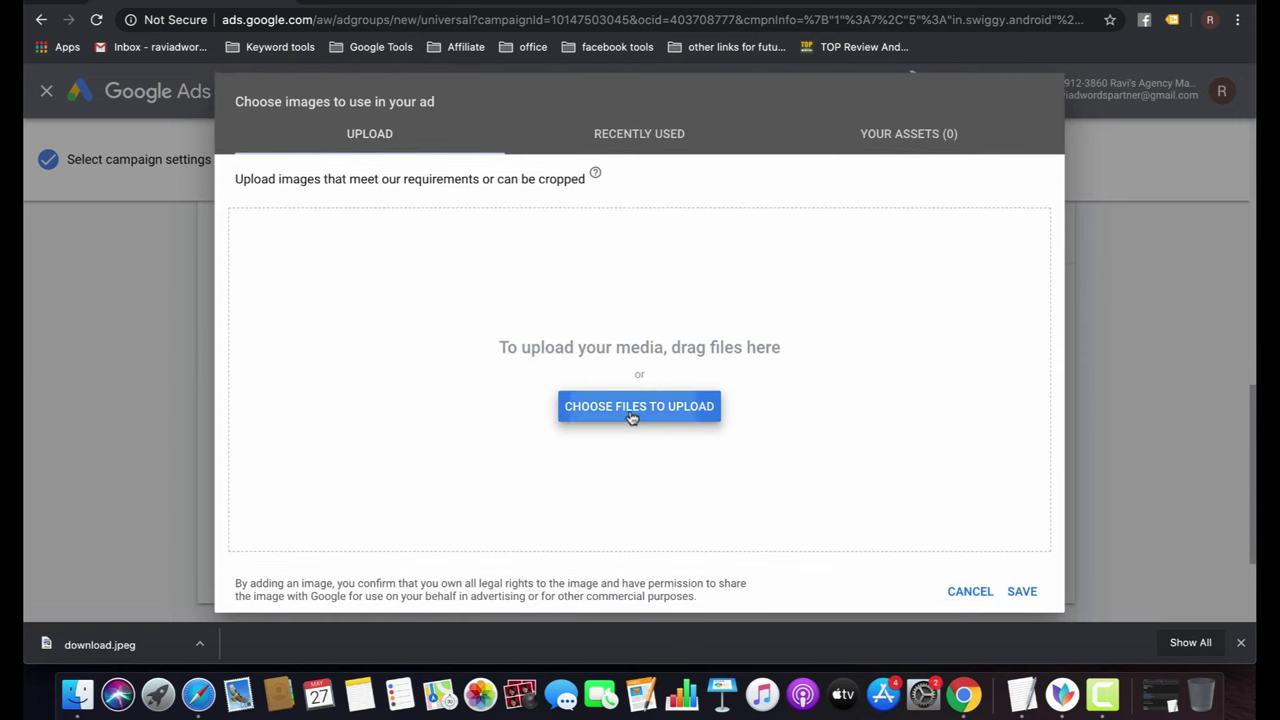
pyautogui.click(631, 417)
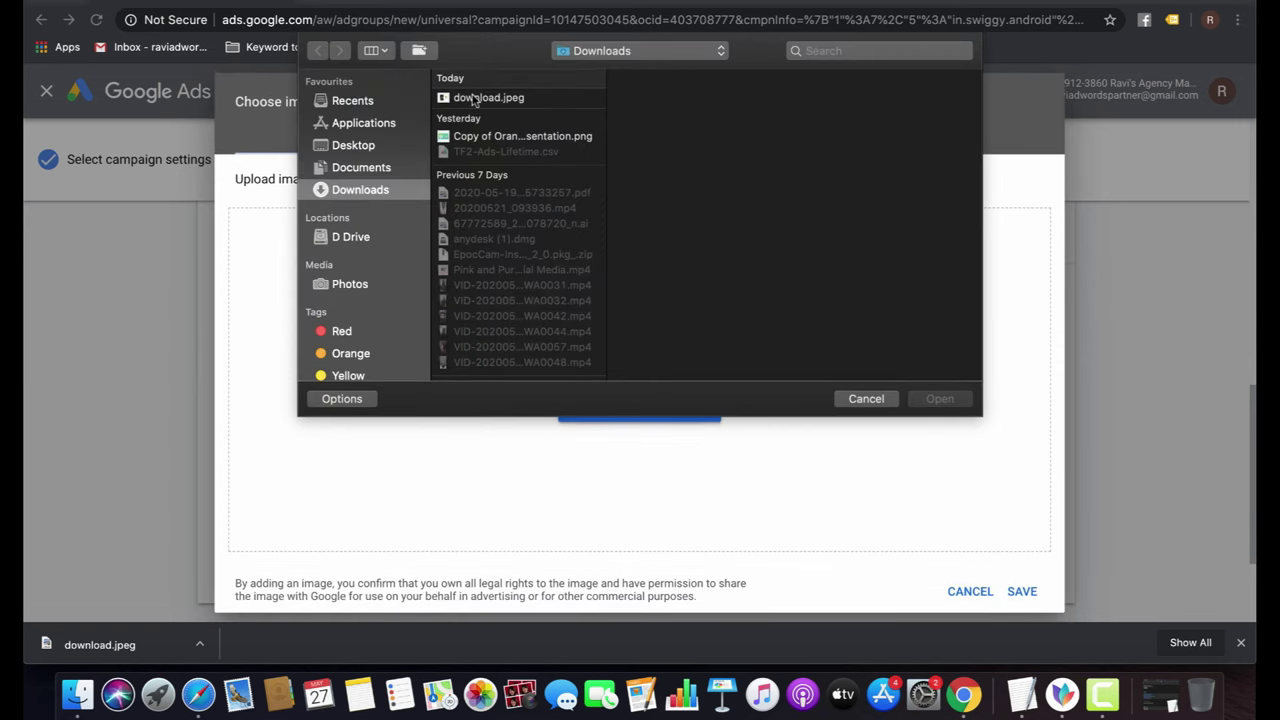
pyautogui.click(478, 97)
pyautogui.click(940, 398)
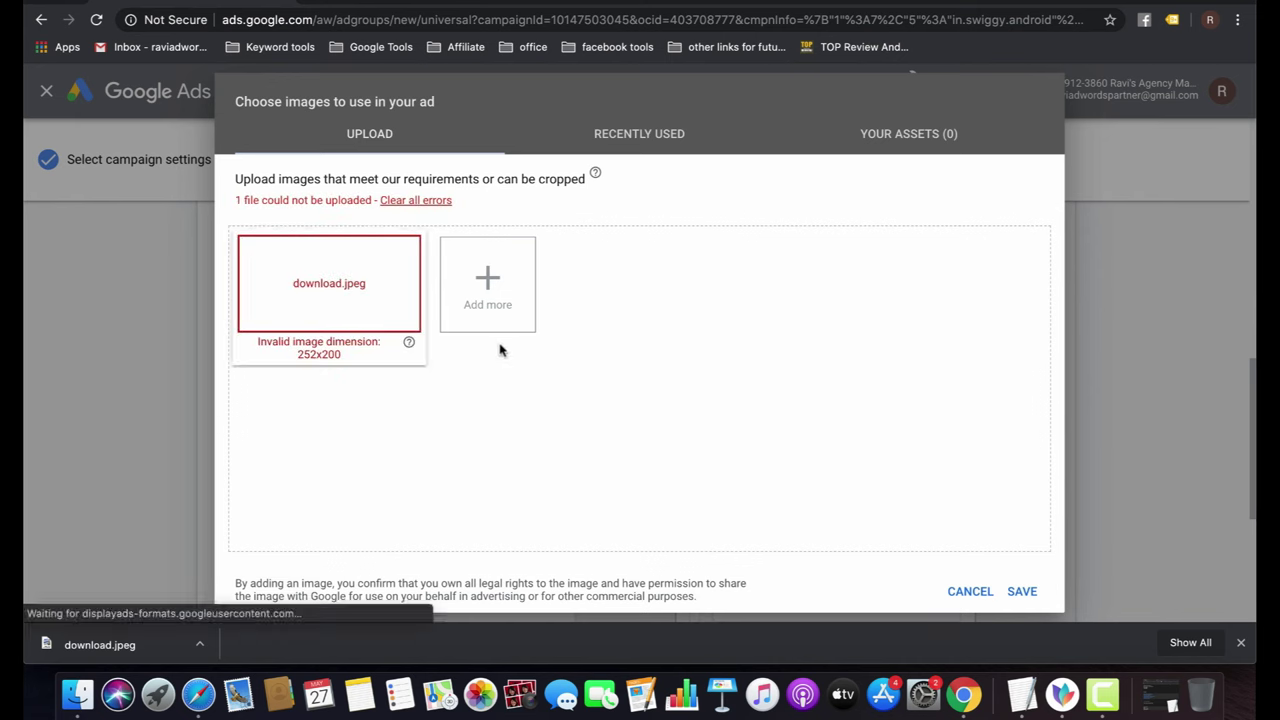
pyautogui.click(402, 203)
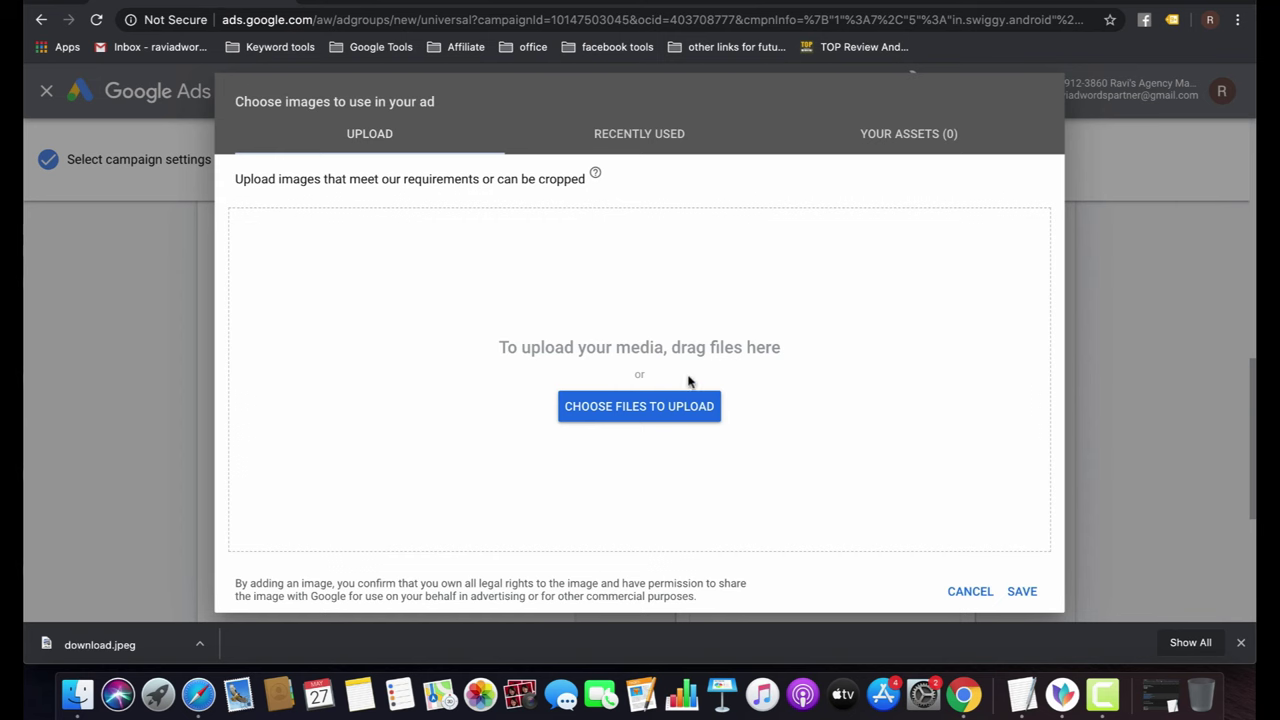
pyautogui.click(968, 591)
pyautogui.scroll(-3, 402, 464)
# Continue to the App promotion-App-1 campaign, then return to the All campaigns list.
pyautogui.click(270, 548)
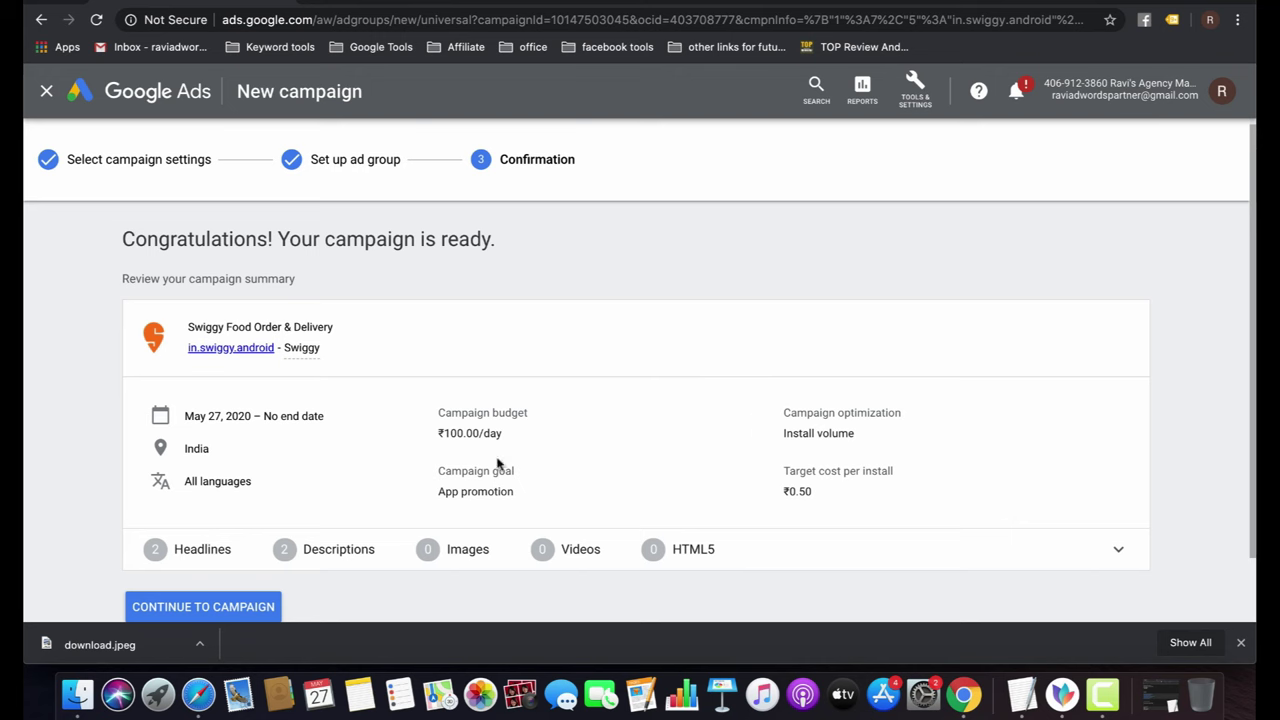
pyautogui.click(245, 609)
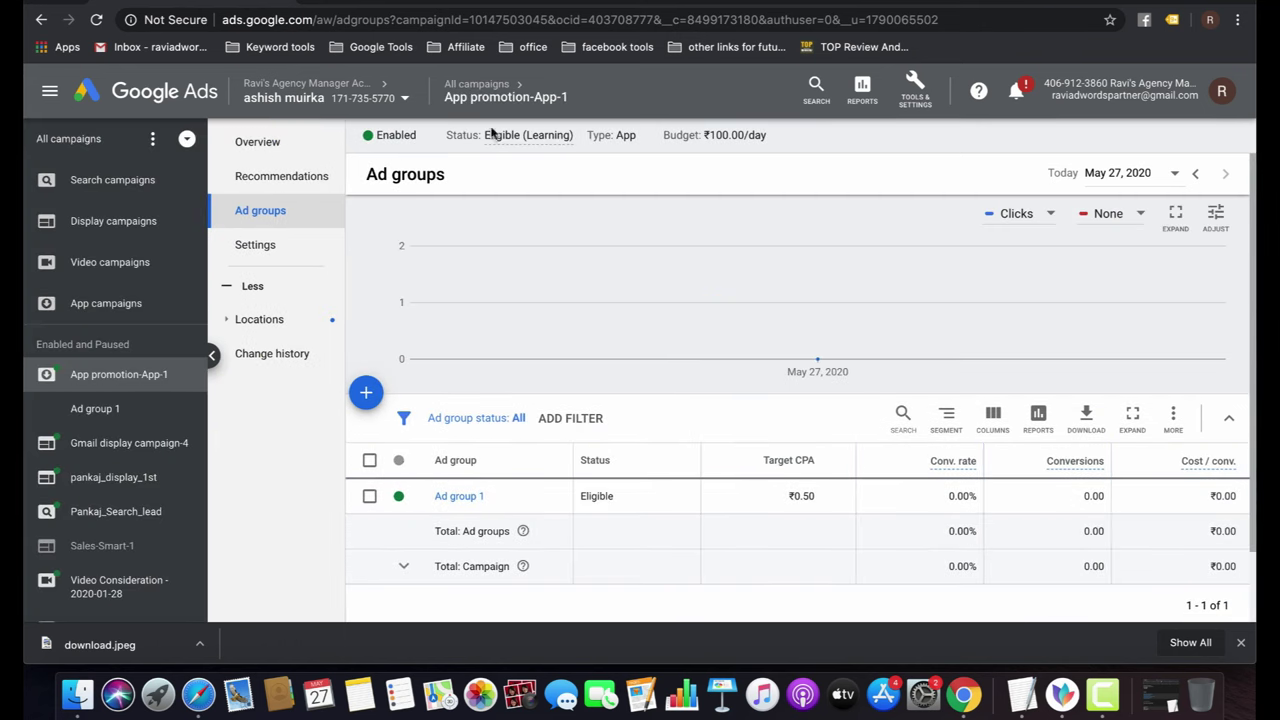
pyautogui.click(465, 86)
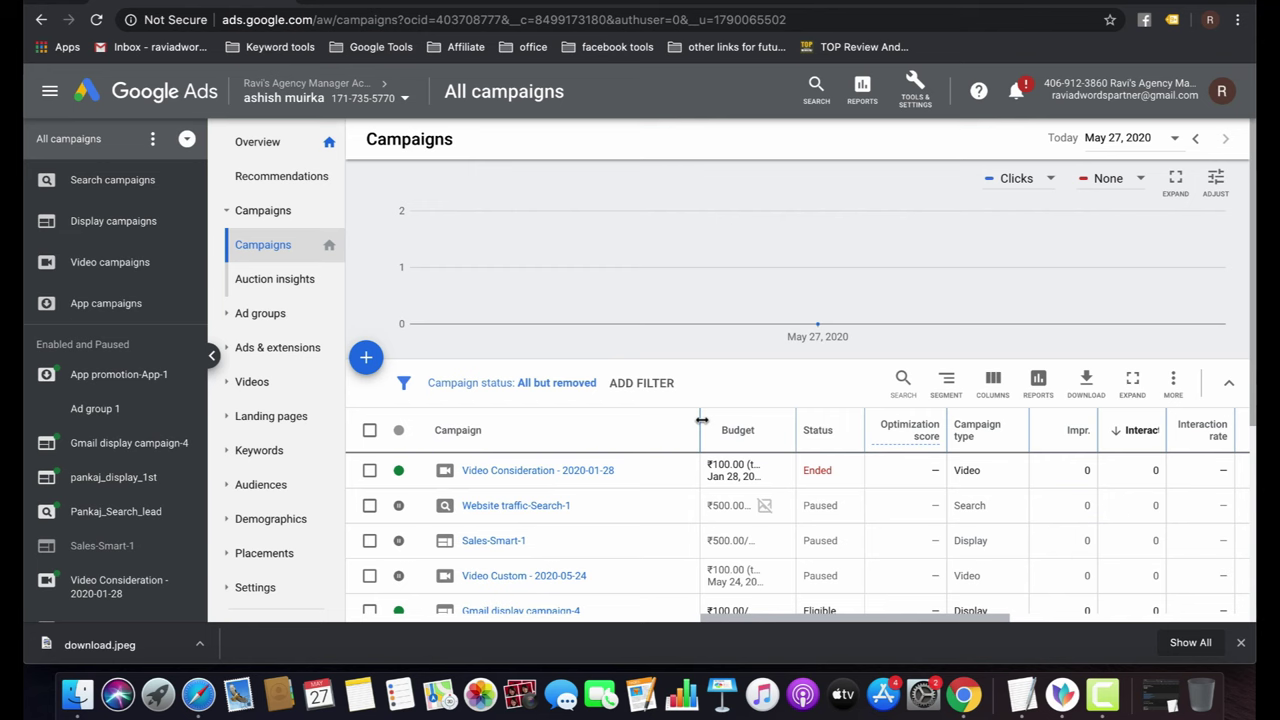
pyautogui.scroll(-4, 702, 421)
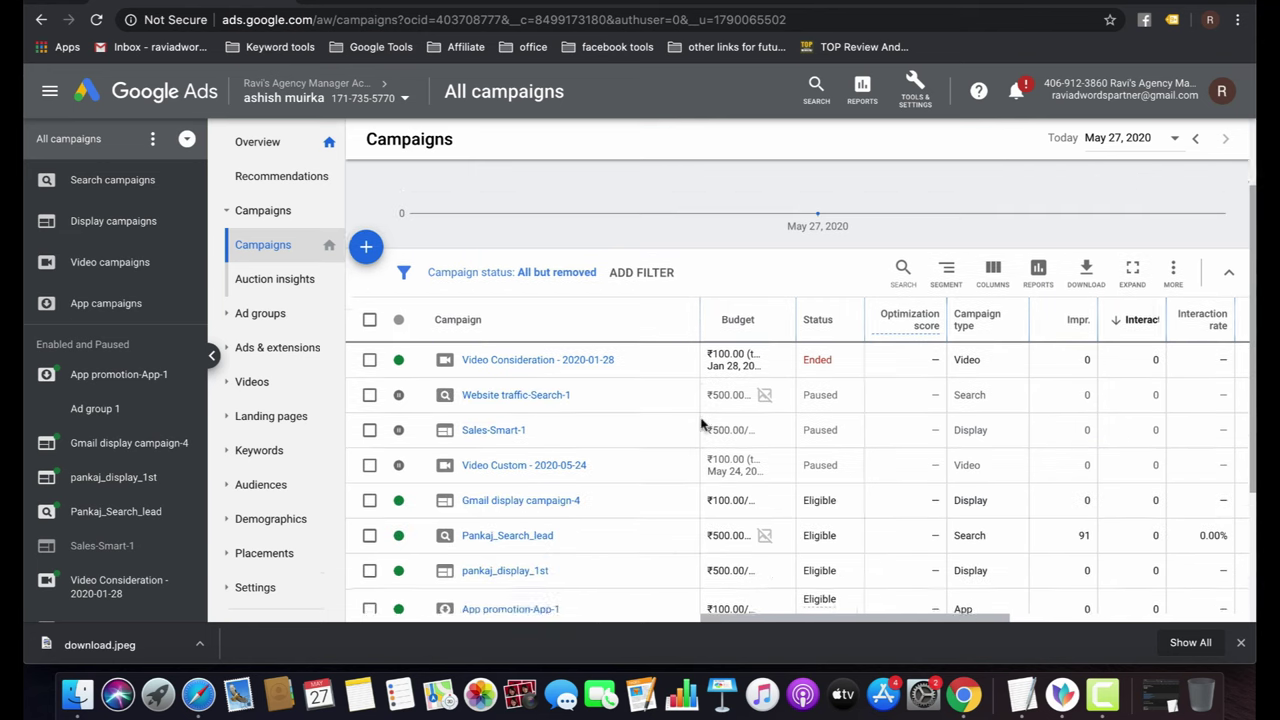
pyautogui.scroll(2, 701, 424)
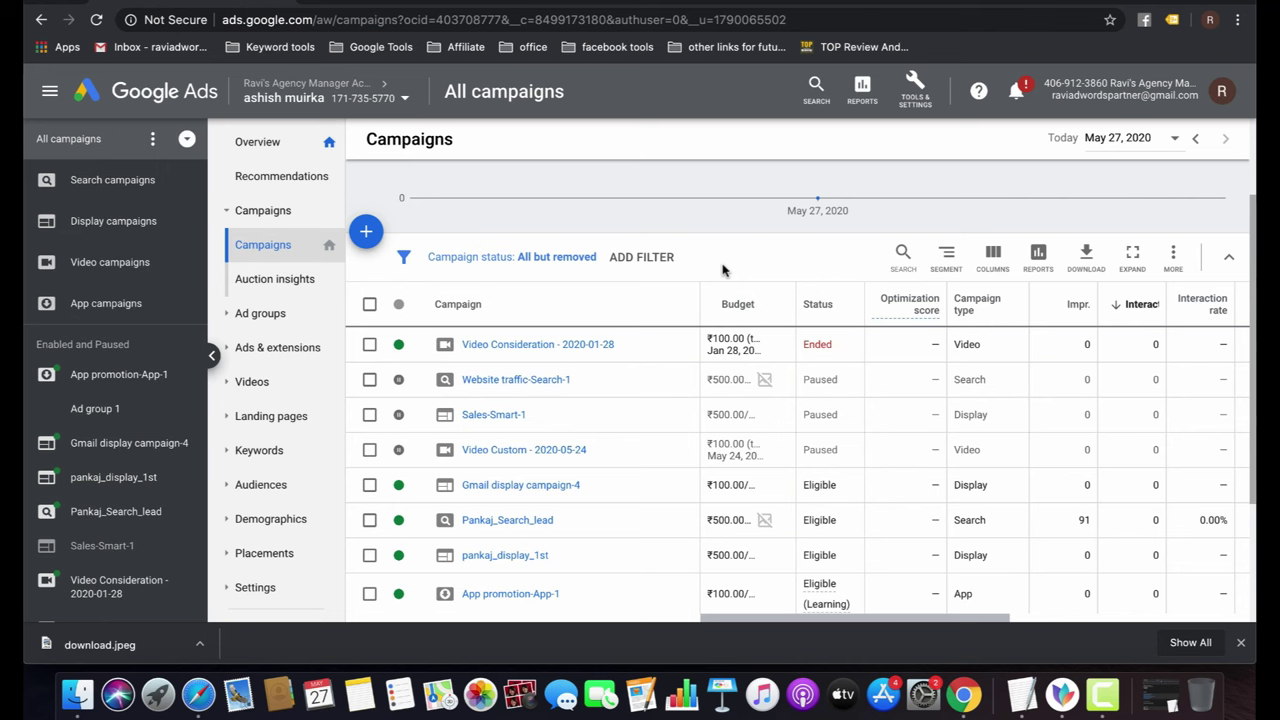
pyautogui.click(870, 0)
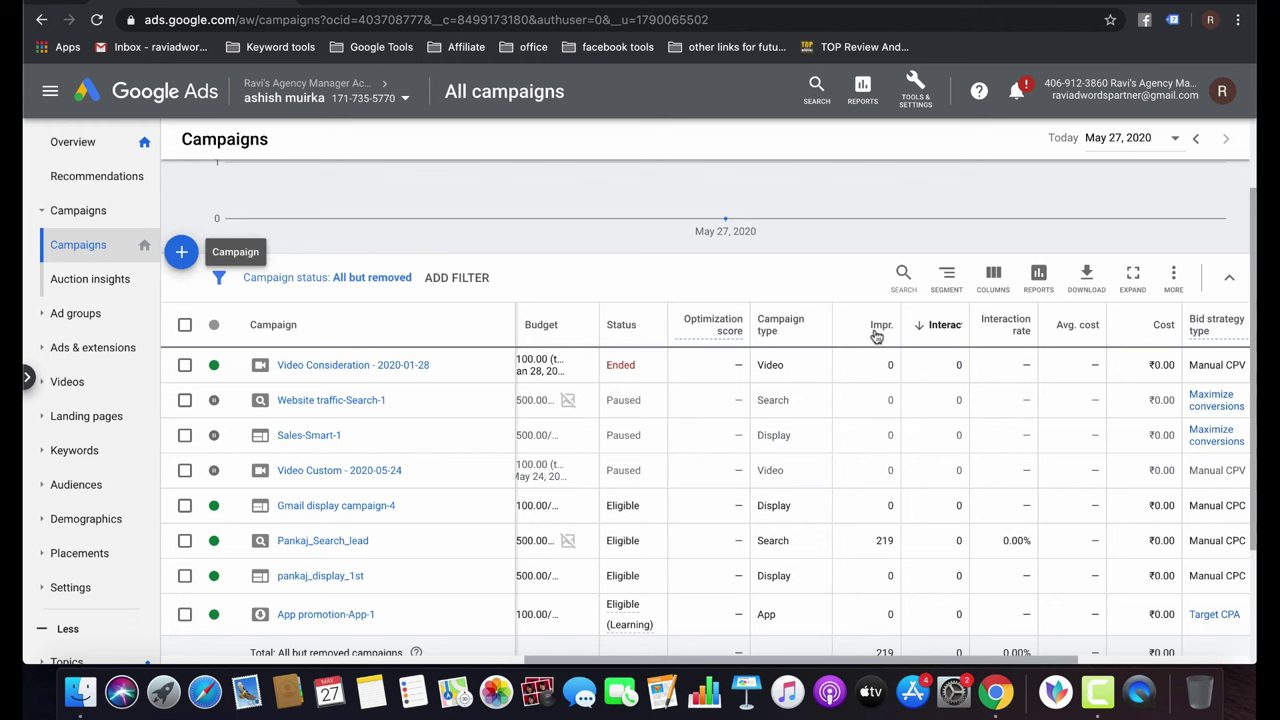
# Go to Audience manager under Tools & Settings and start a new Website visitors audience.
pyautogui.click(918, 92)
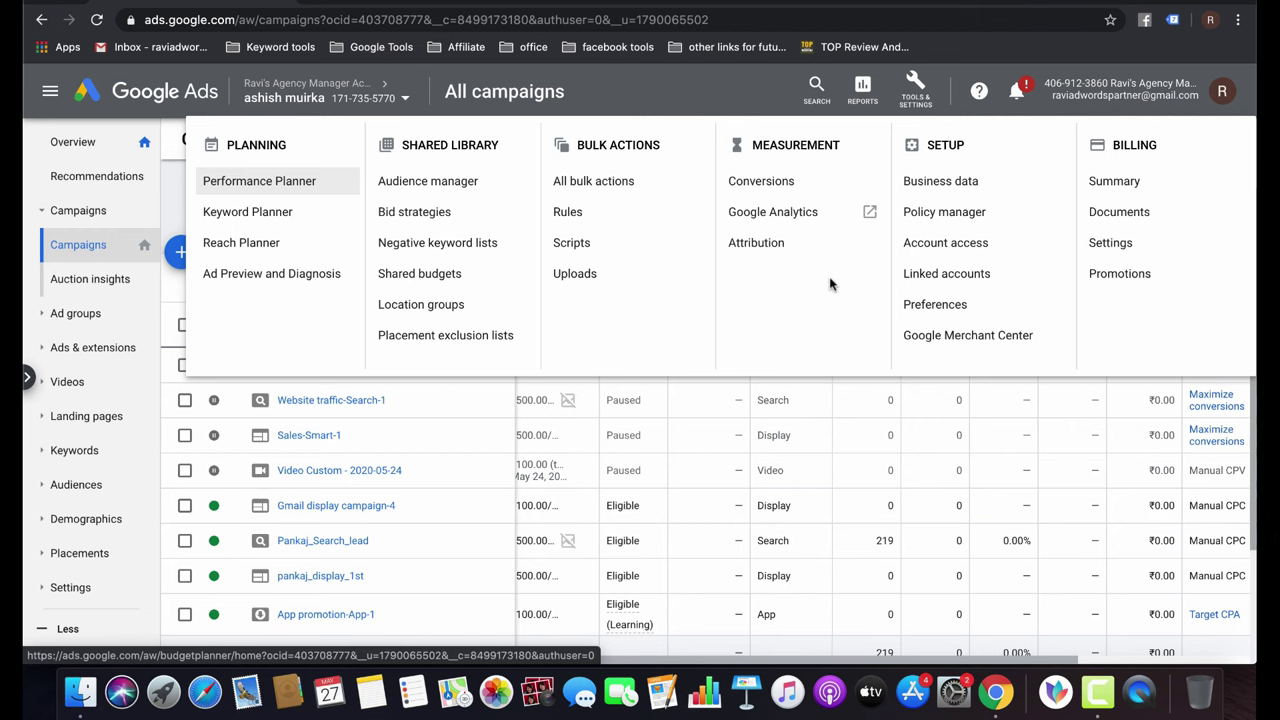
pyautogui.click(421, 194)
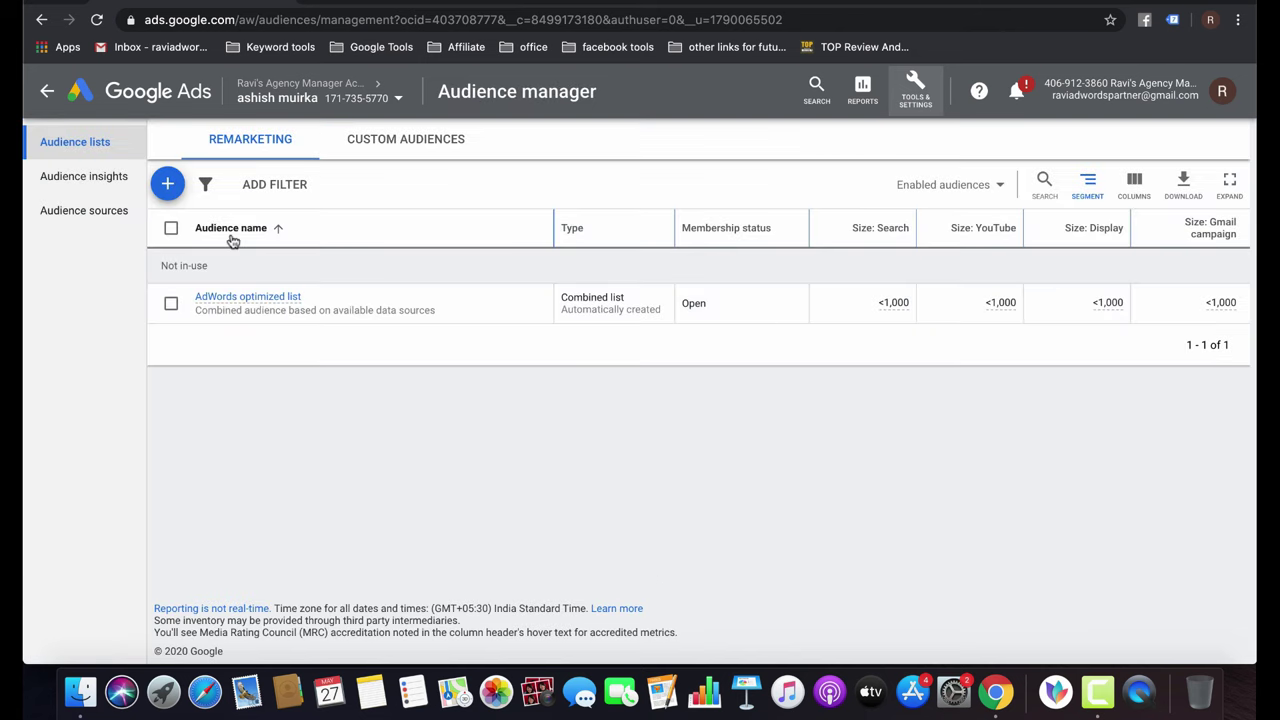
pyautogui.click(170, 195)
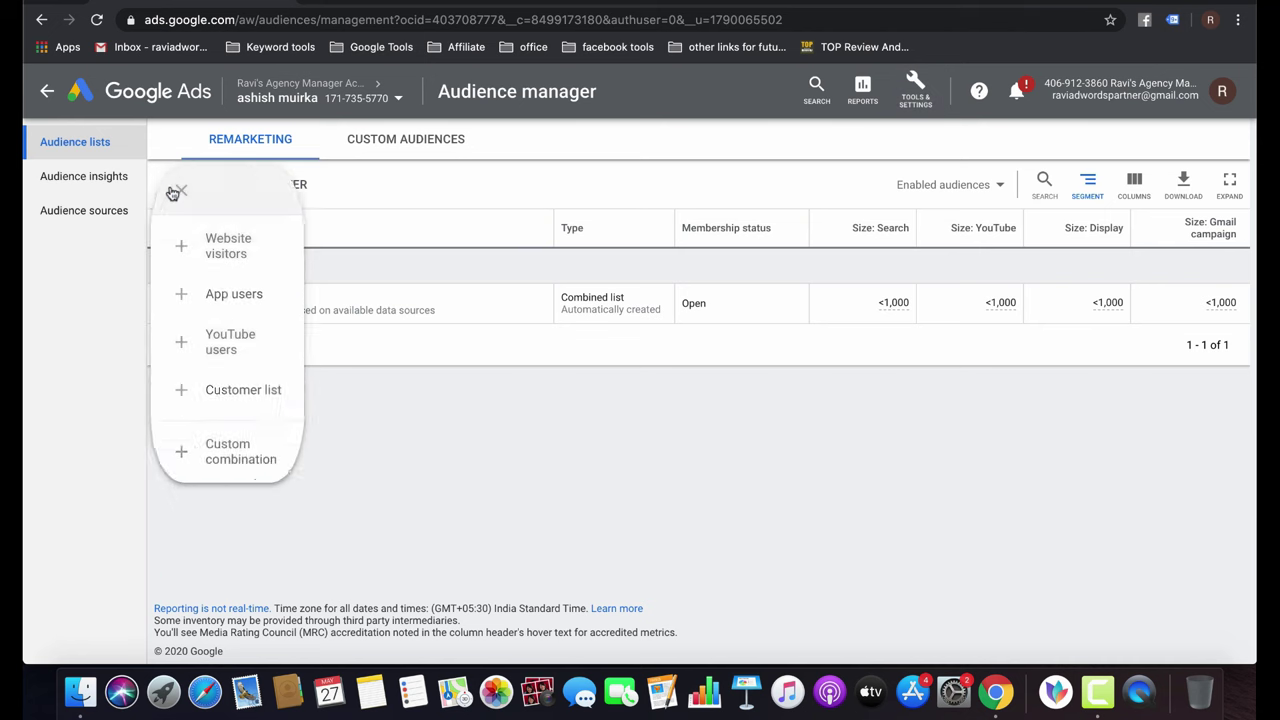
pyautogui.click(279, 251)
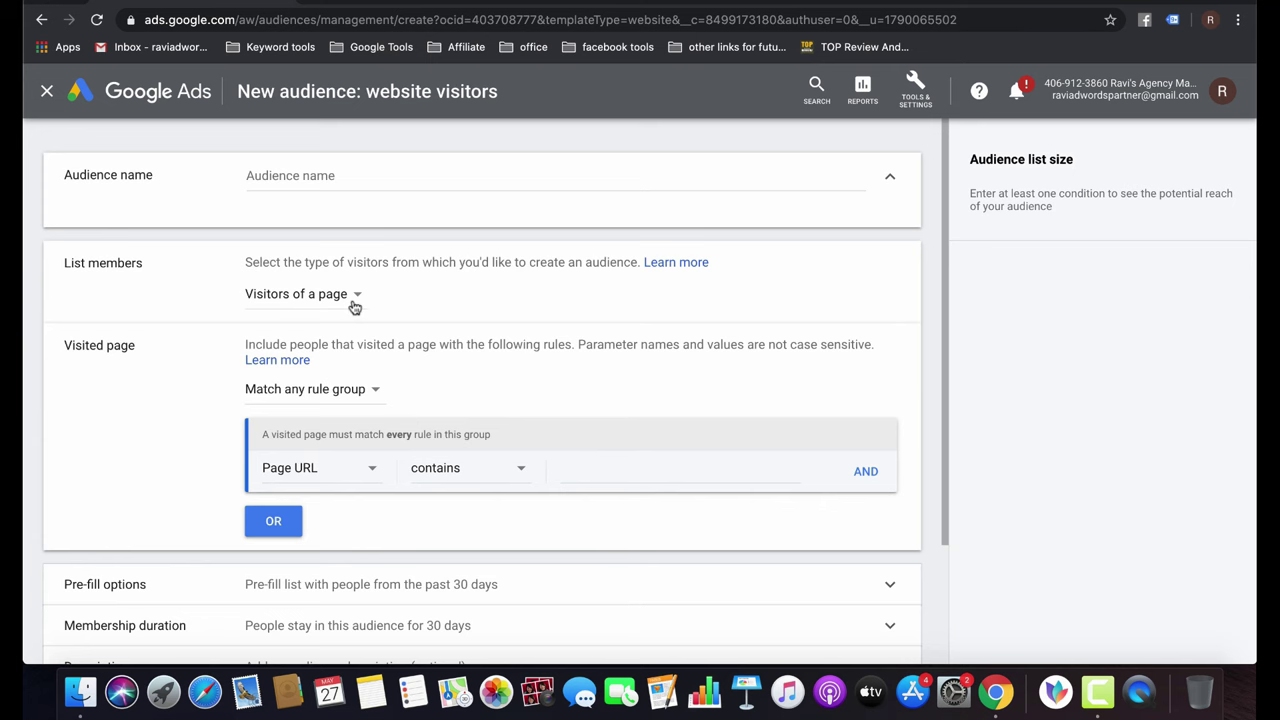
pyautogui.click(355, 306)
pyautogui.click(394, 317)
pyautogui.scroll(-1, 634, 443)
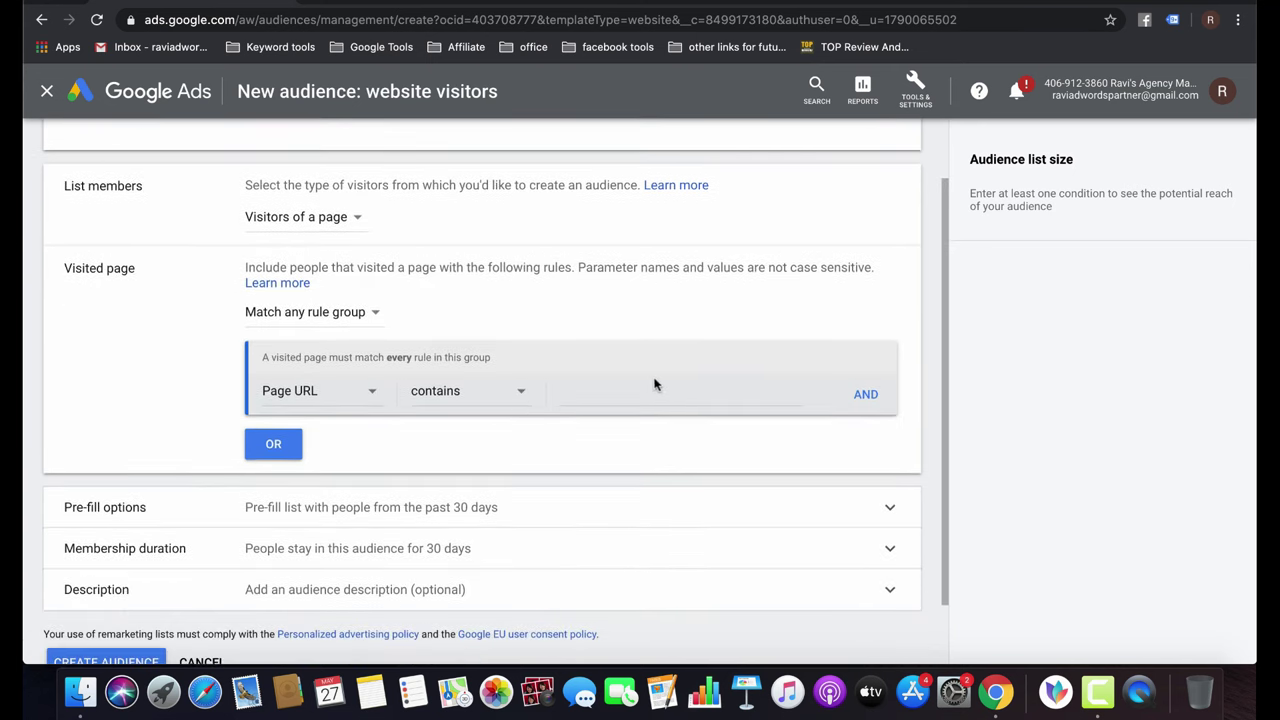
pyautogui.click(630, 388)
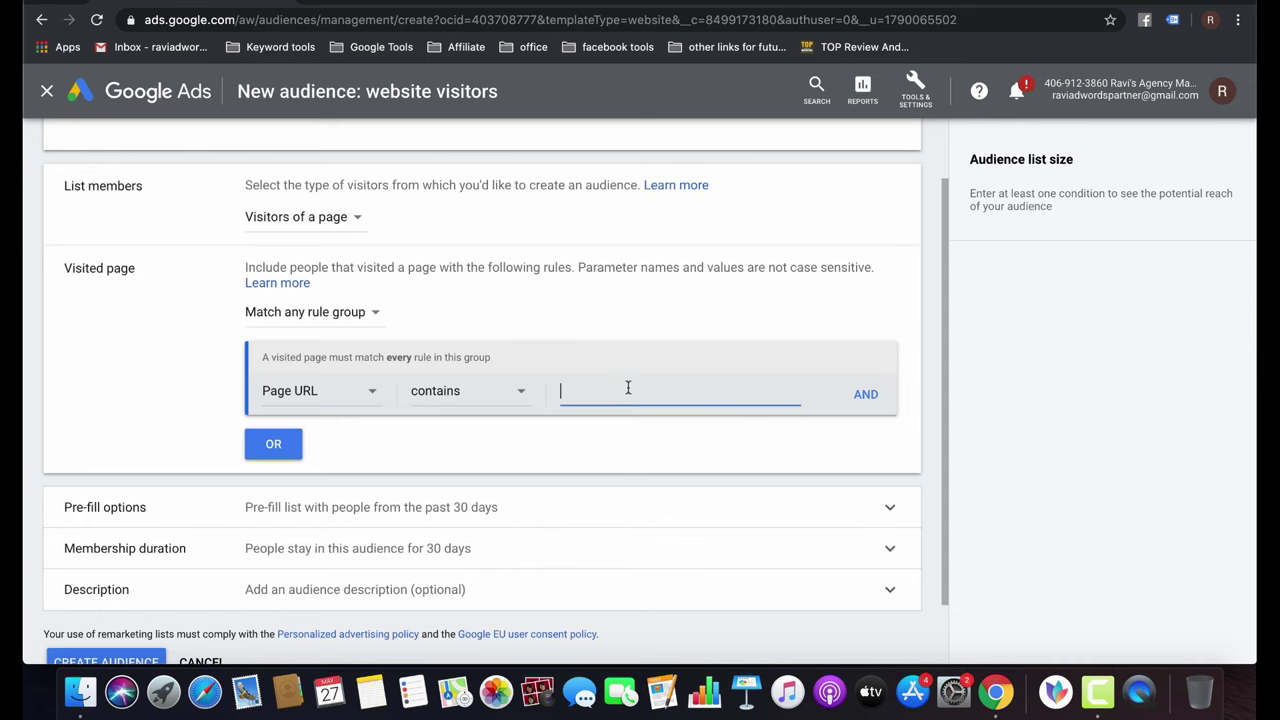
pyautogui.press('super+t')
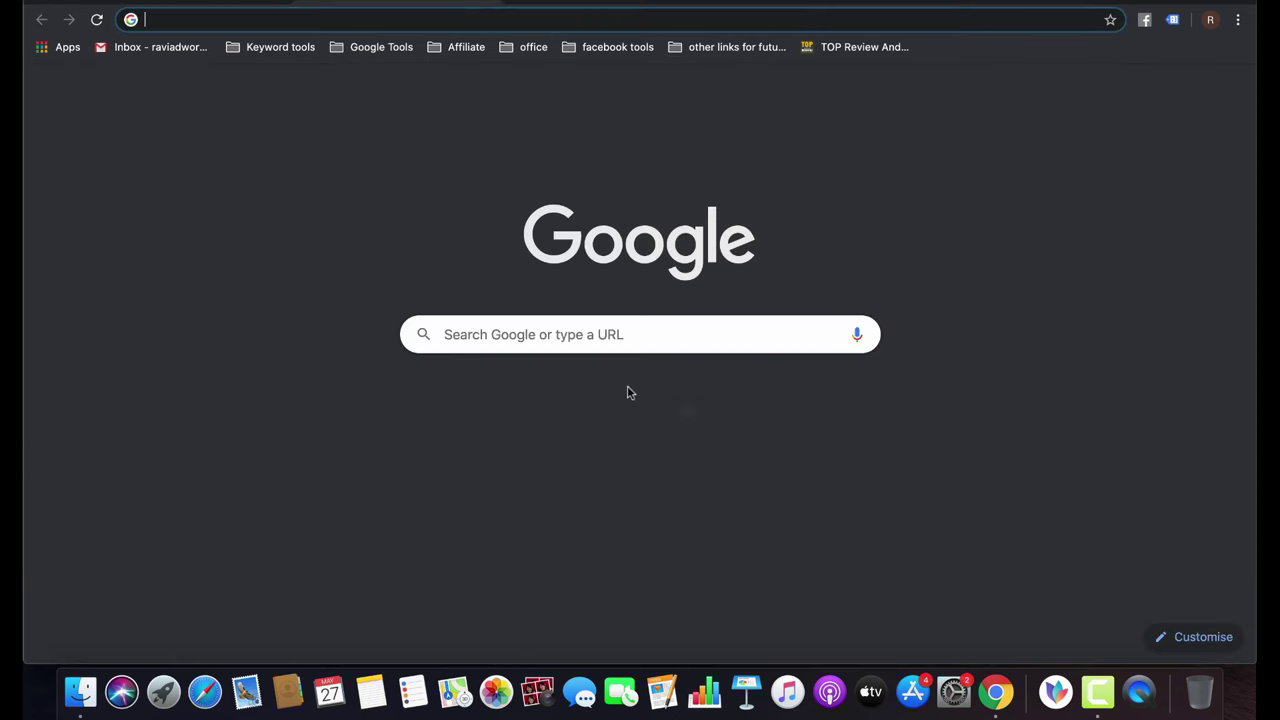
pyautogui.write('pank')
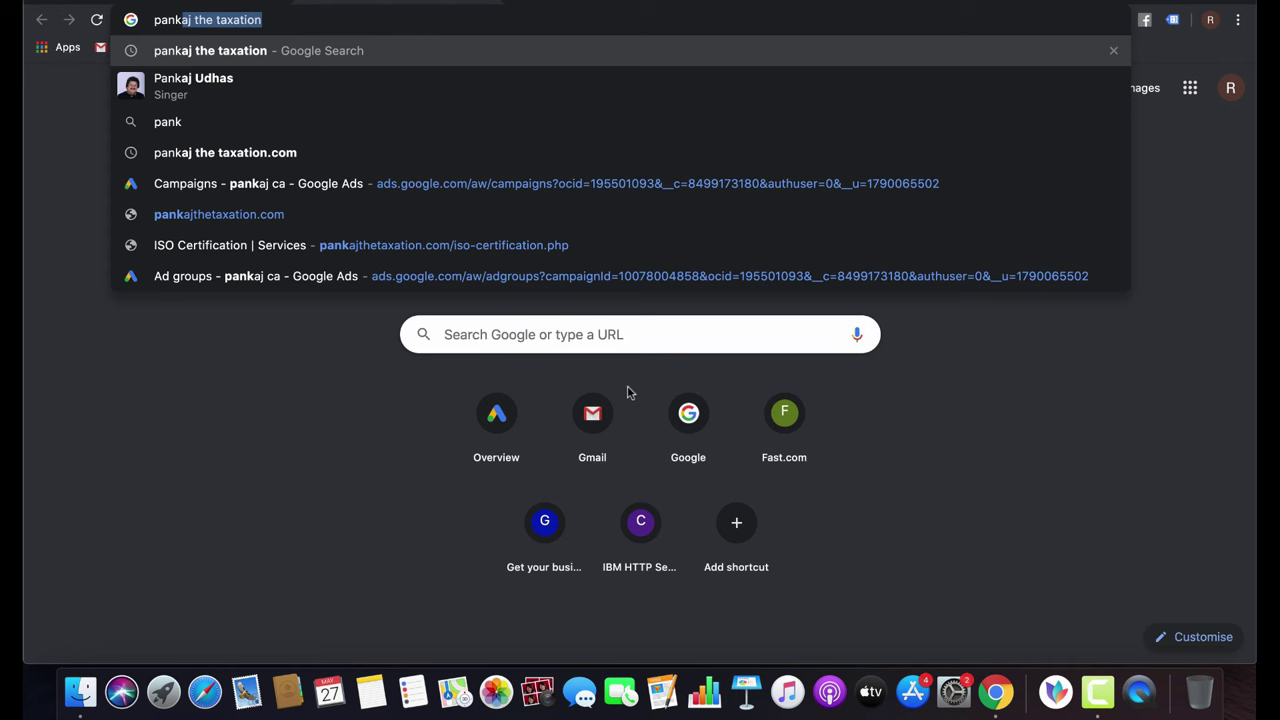
pyautogui.press('Down')
pyautogui.press('Down')
pyautogui.press('Down')
pyautogui.press('Down')
pyautogui.press('Down')
pyautogui.press('Return')
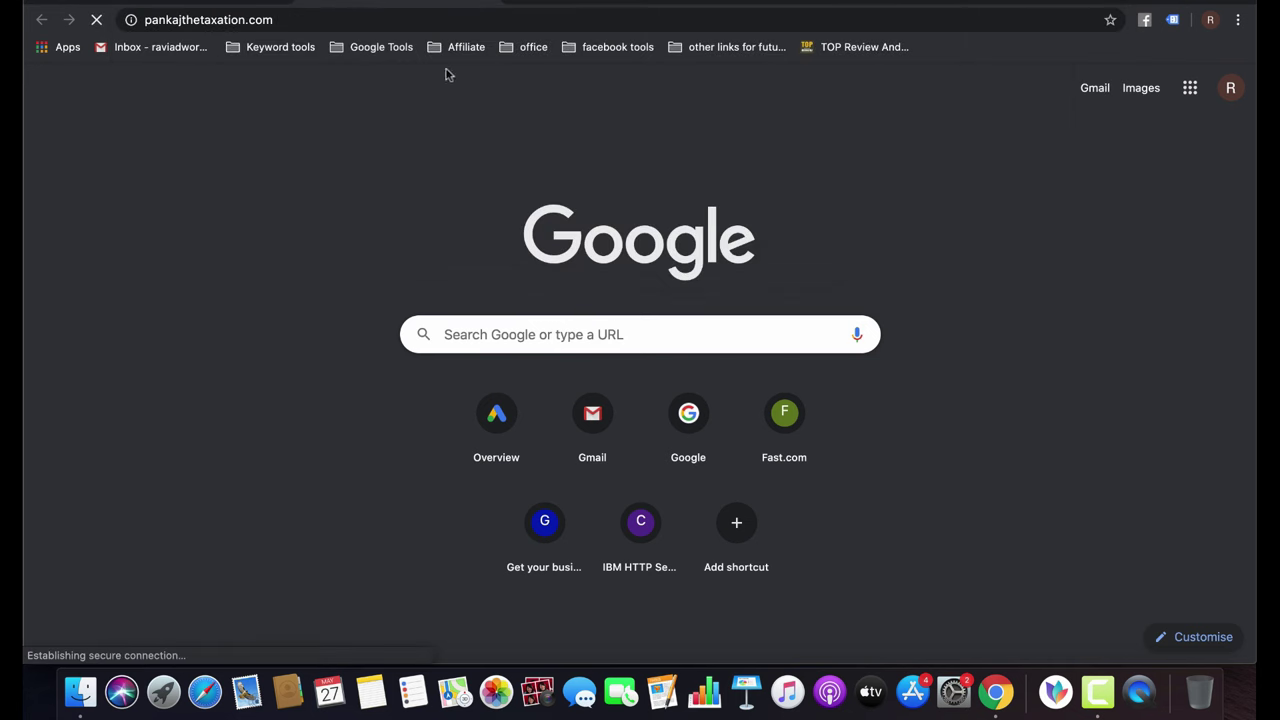
pyautogui.click(377, 20)
pyautogui.press('super+c')
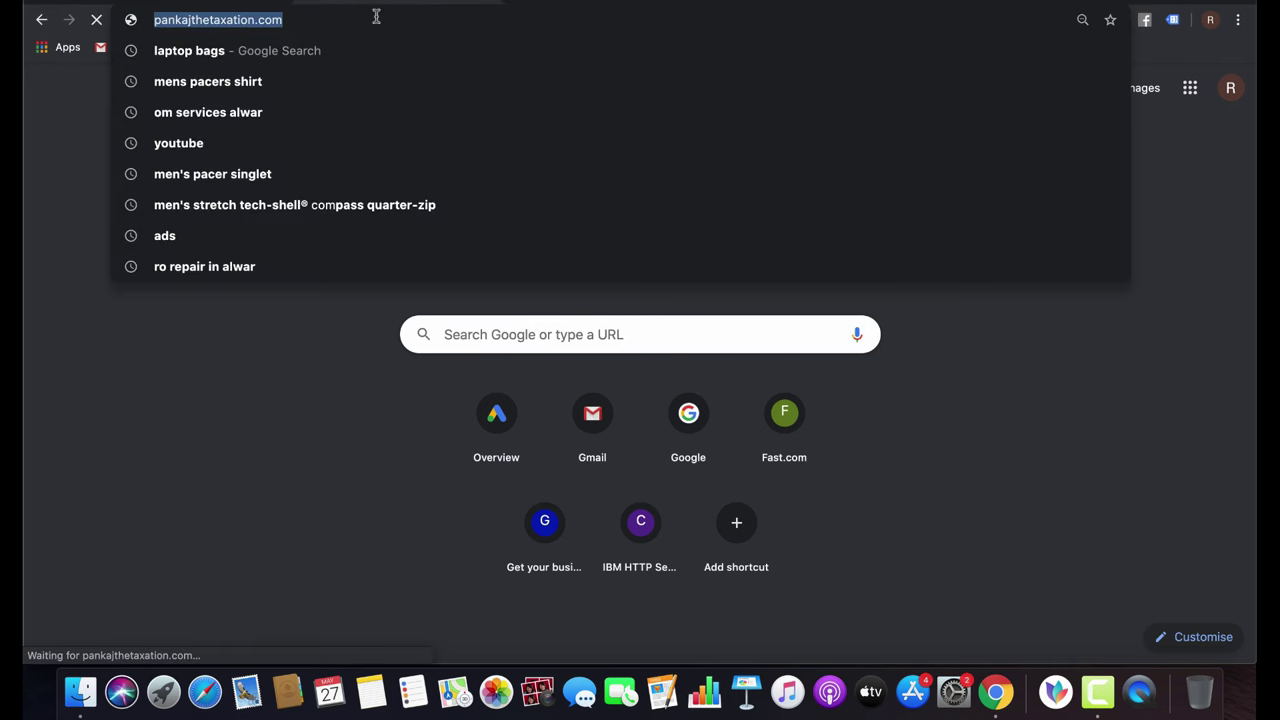
pyautogui.press('super+w')
pyautogui.press('super+v')
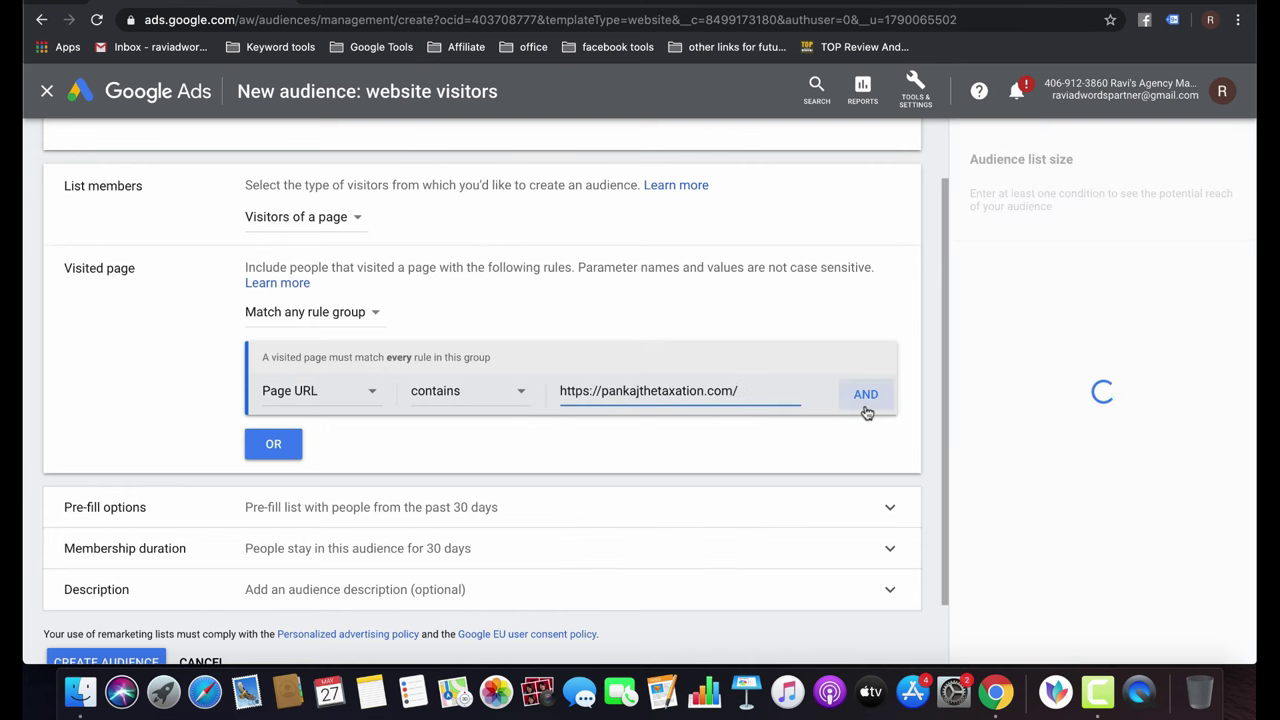
# Add a second OR rule group and grab the site's contact page address from a new tab.
pyautogui.click(286, 444)
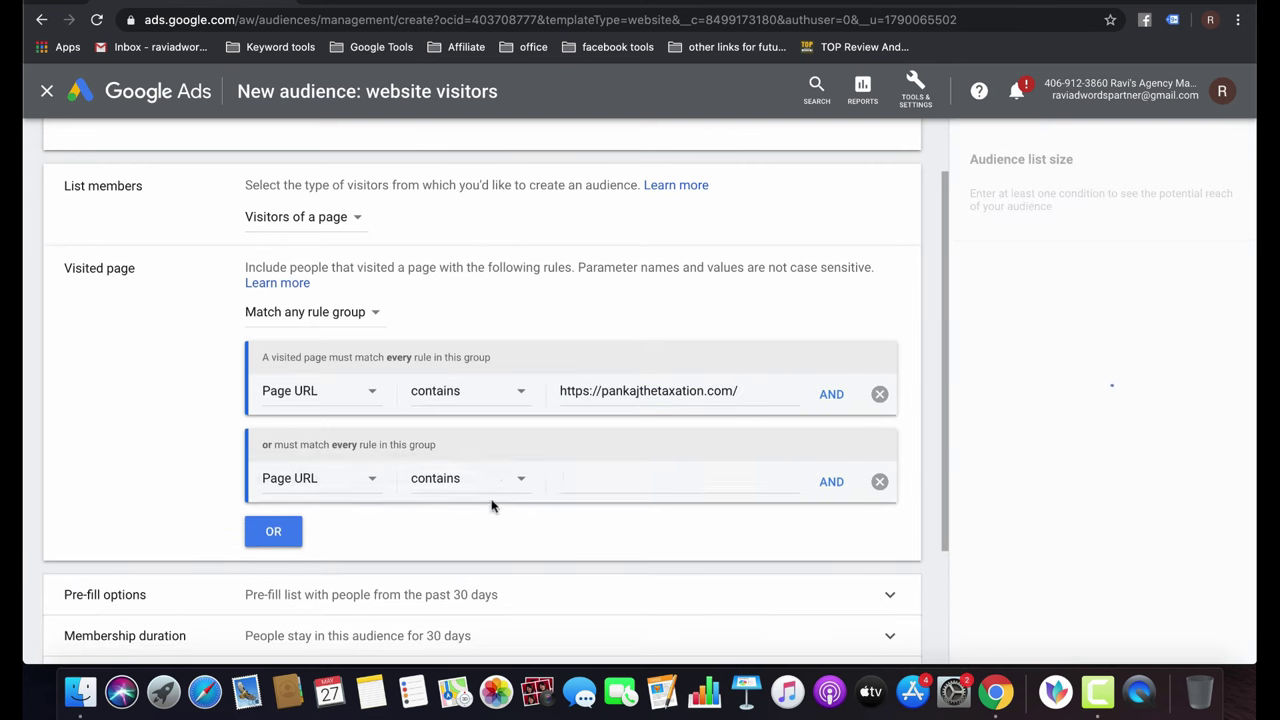
pyautogui.click(589, 477)
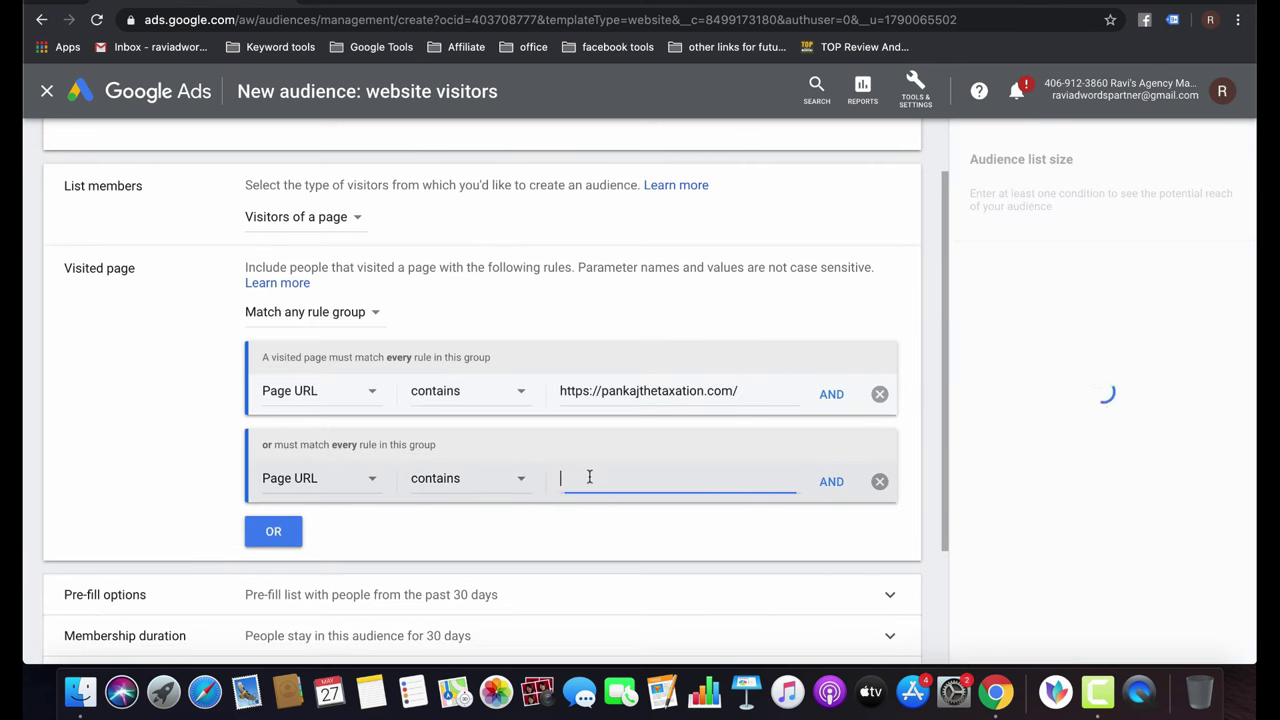
pyautogui.click(317, 1)
pyautogui.press('super+v')
pyautogui.press('Return')
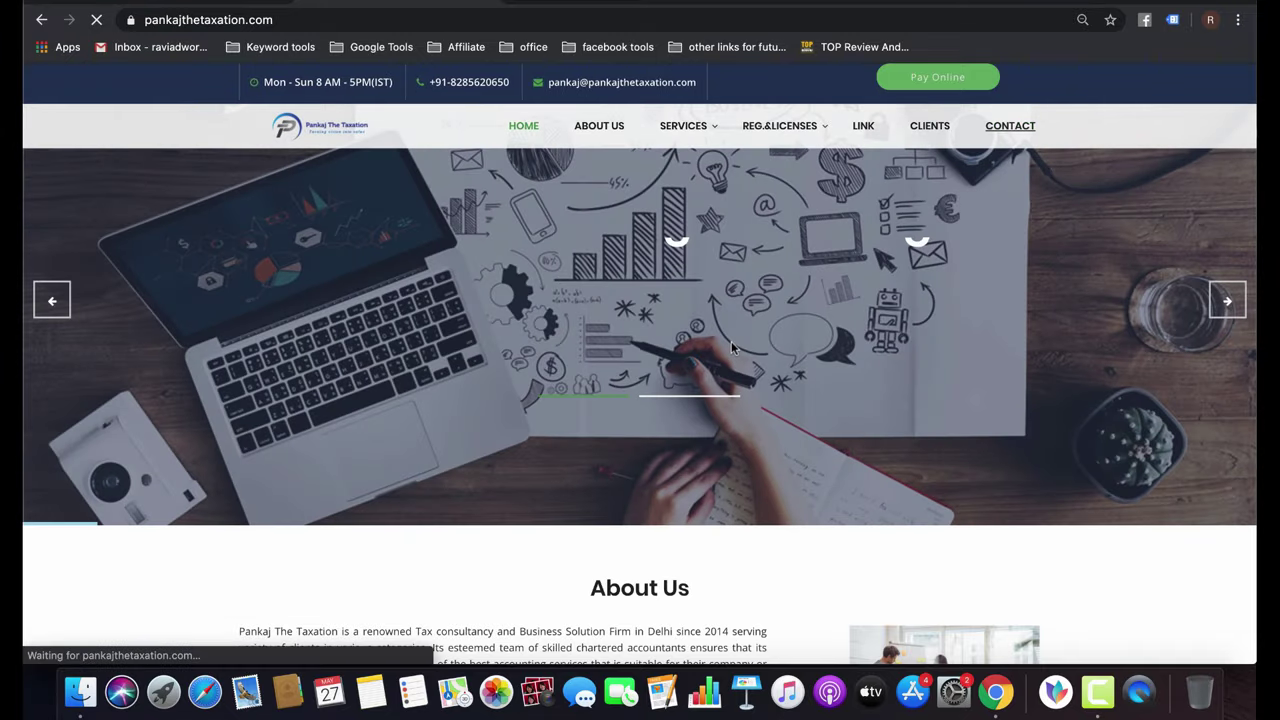
pyautogui.click(370, 18)
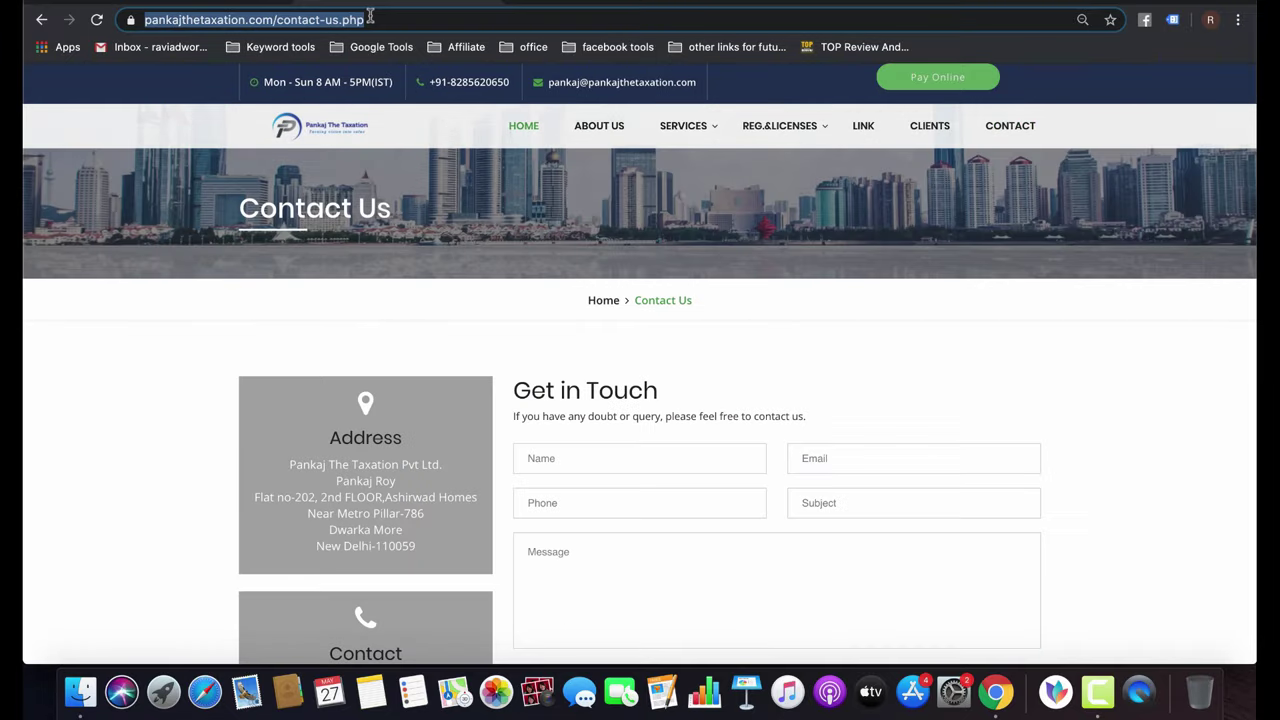
pyautogui.hotkey('ctrl', 'Tab')
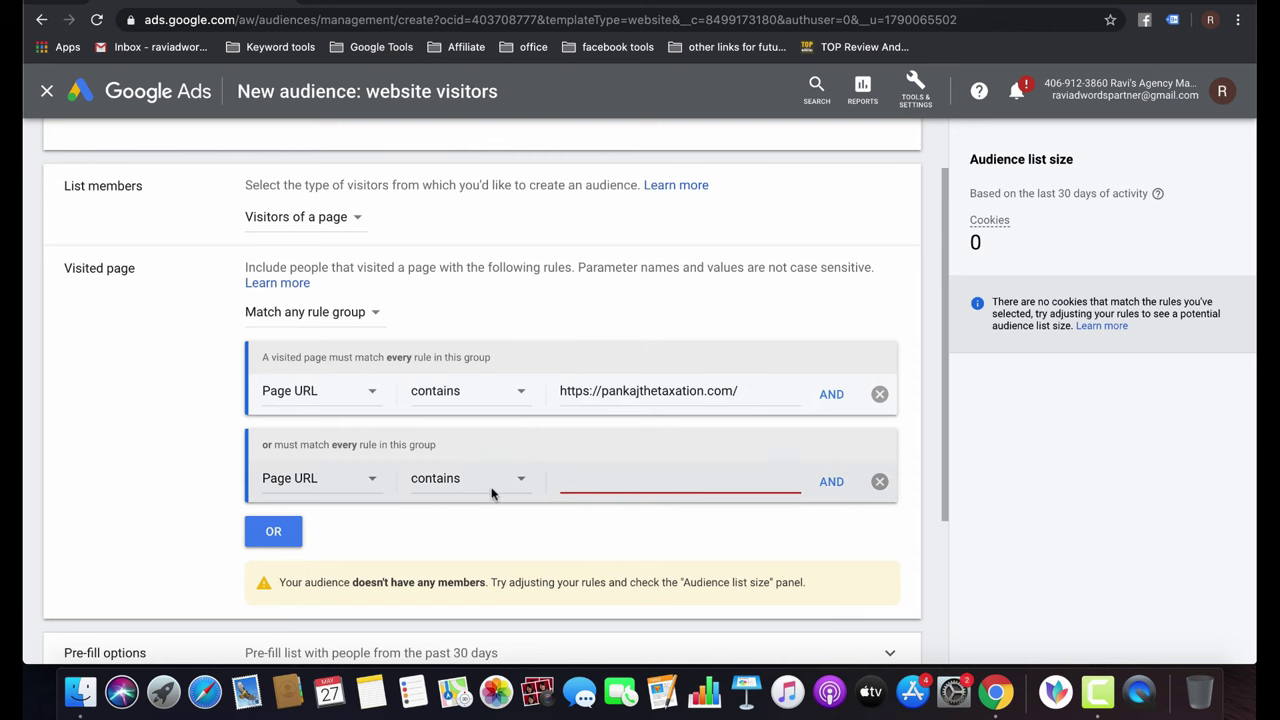
# Drop the empty rule group, name the audience 'Pankaj_WebPage_VIsitors_30' and create it.
pyautogui.click(879, 481)
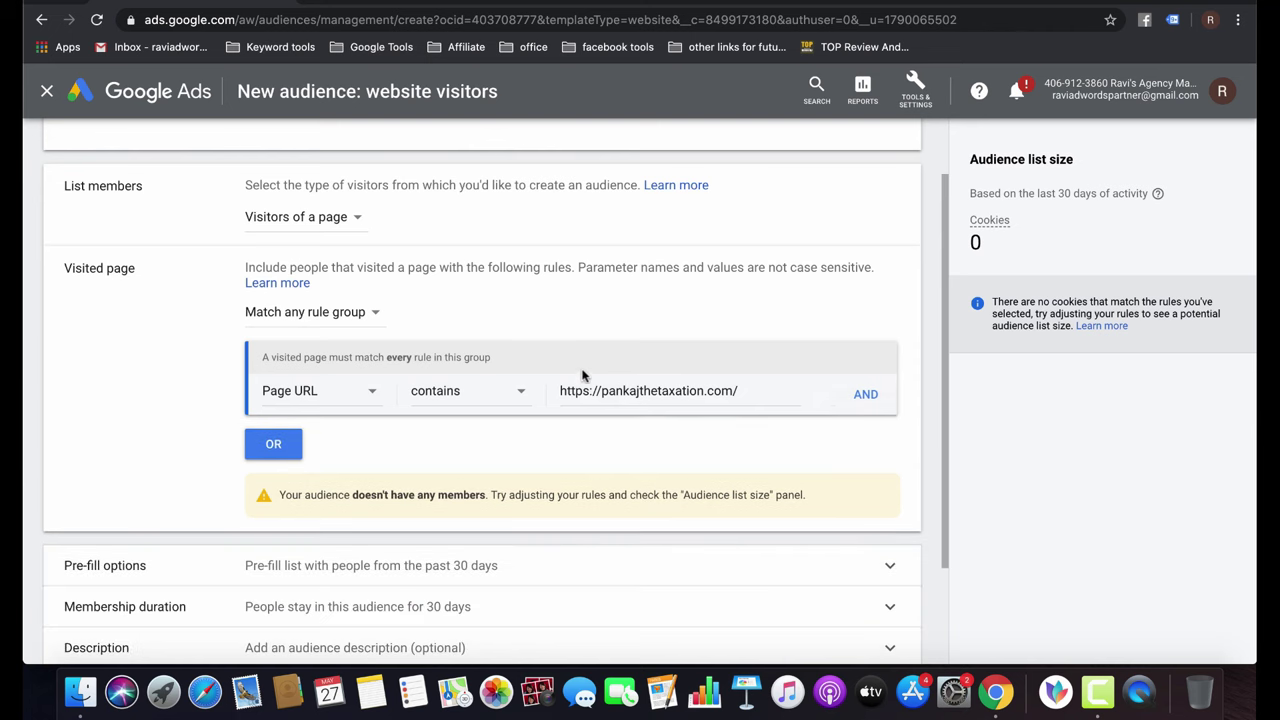
pyautogui.scroll(-3, 516, 453)
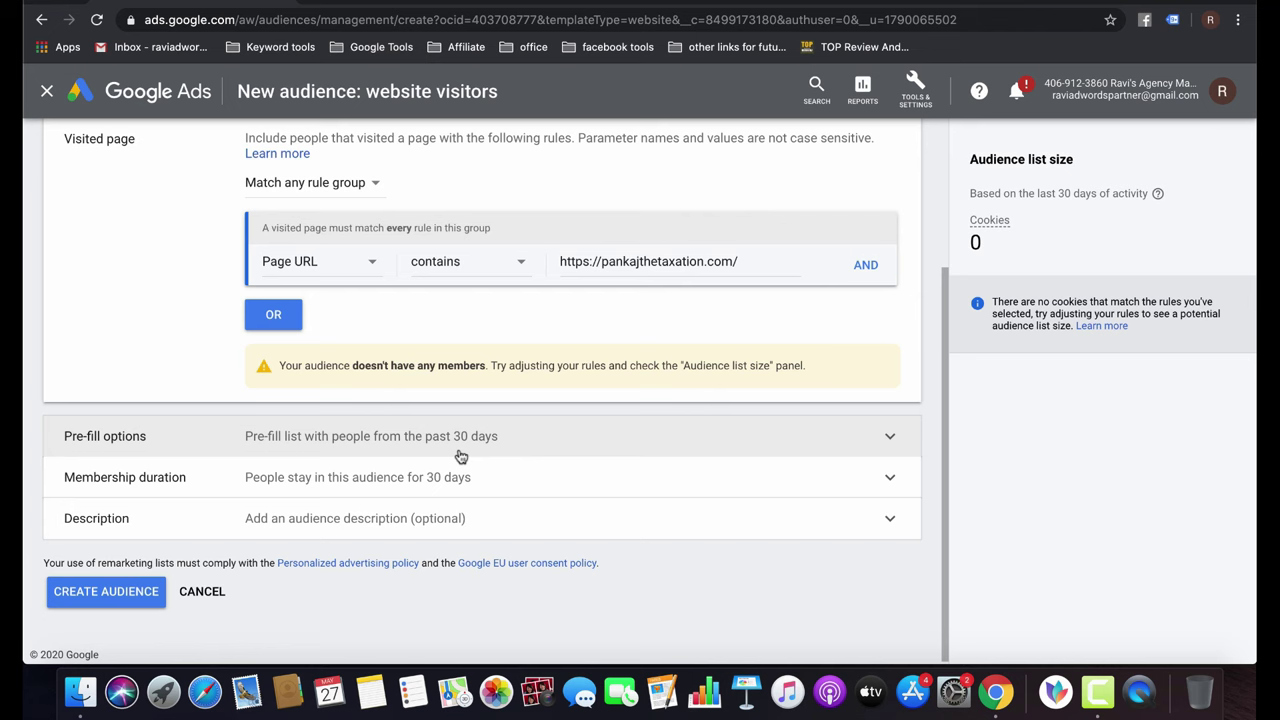
pyautogui.click(106, 592)
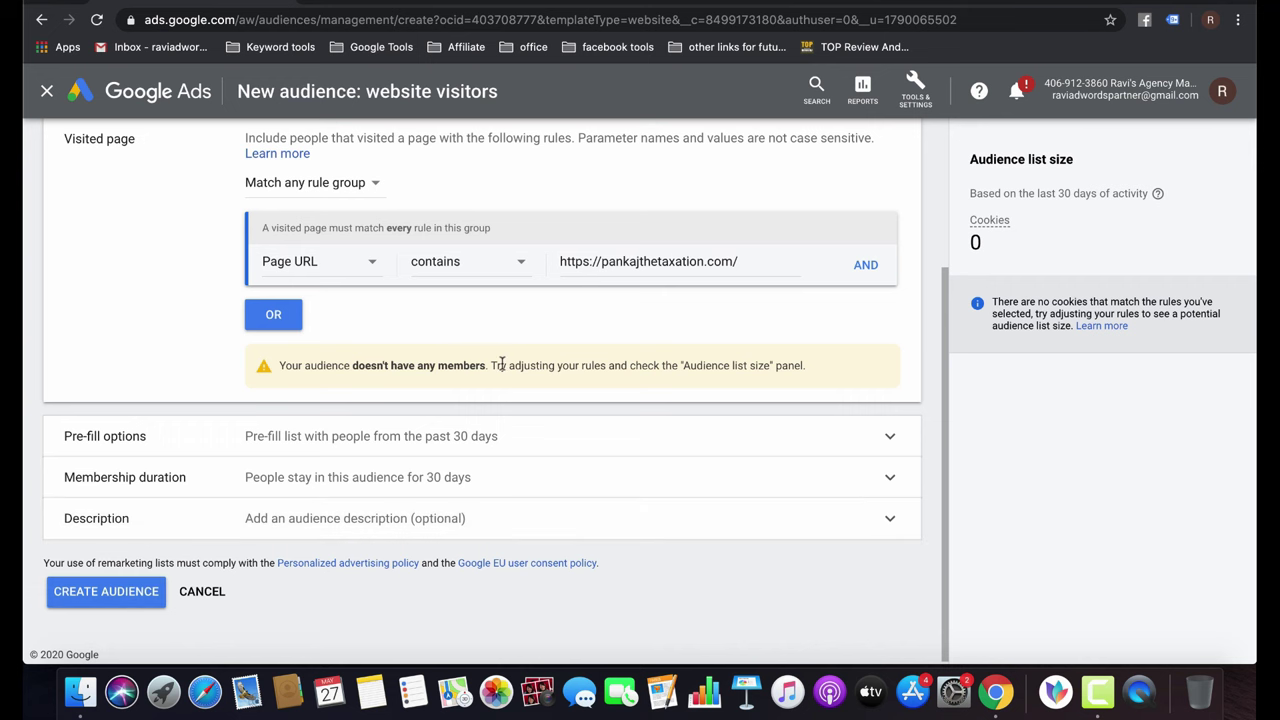
pyautogui.click(331, 180)
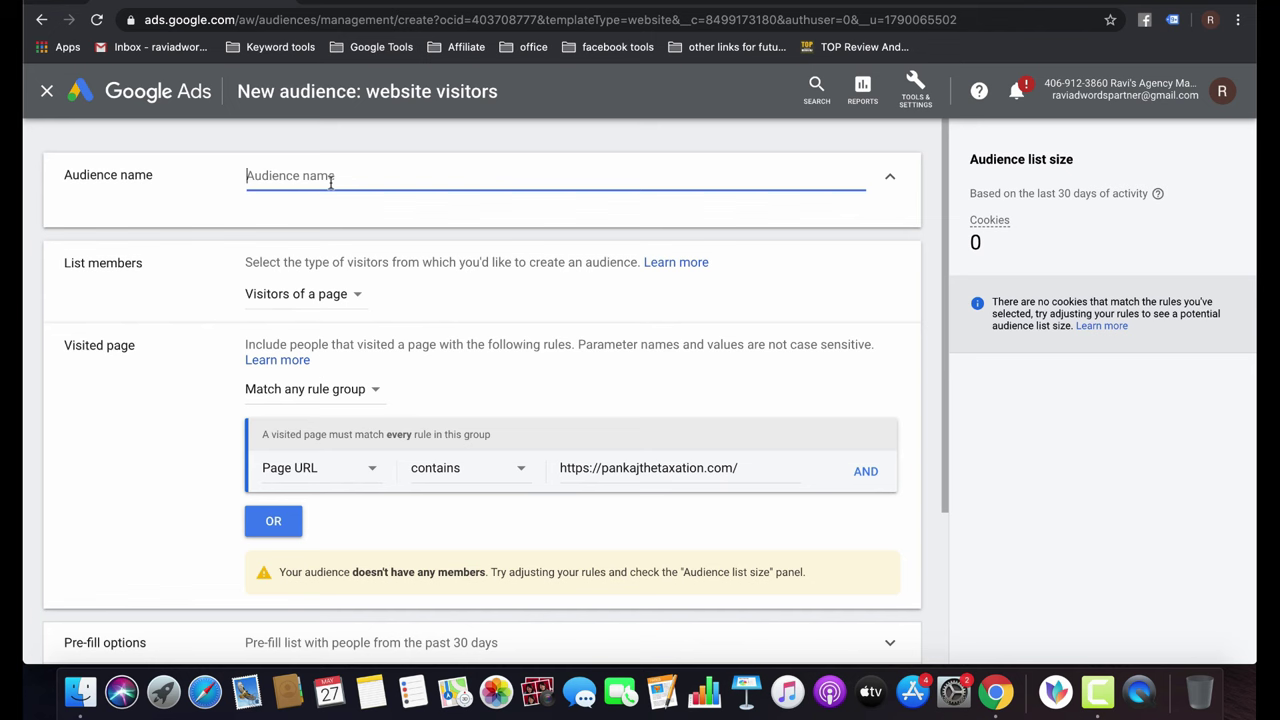
pyautogui.write('Pankaj_WebPage_VIsitors_30')
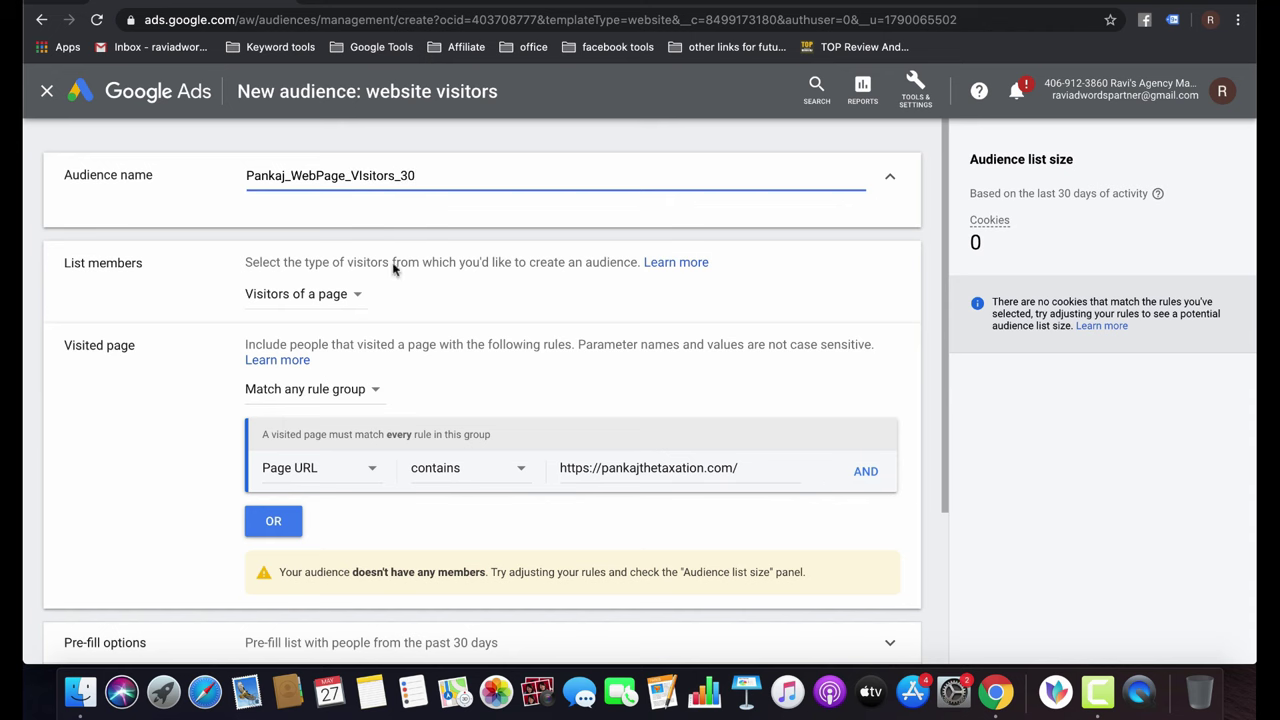
pyautogui.scroll(-5, 200, 517)
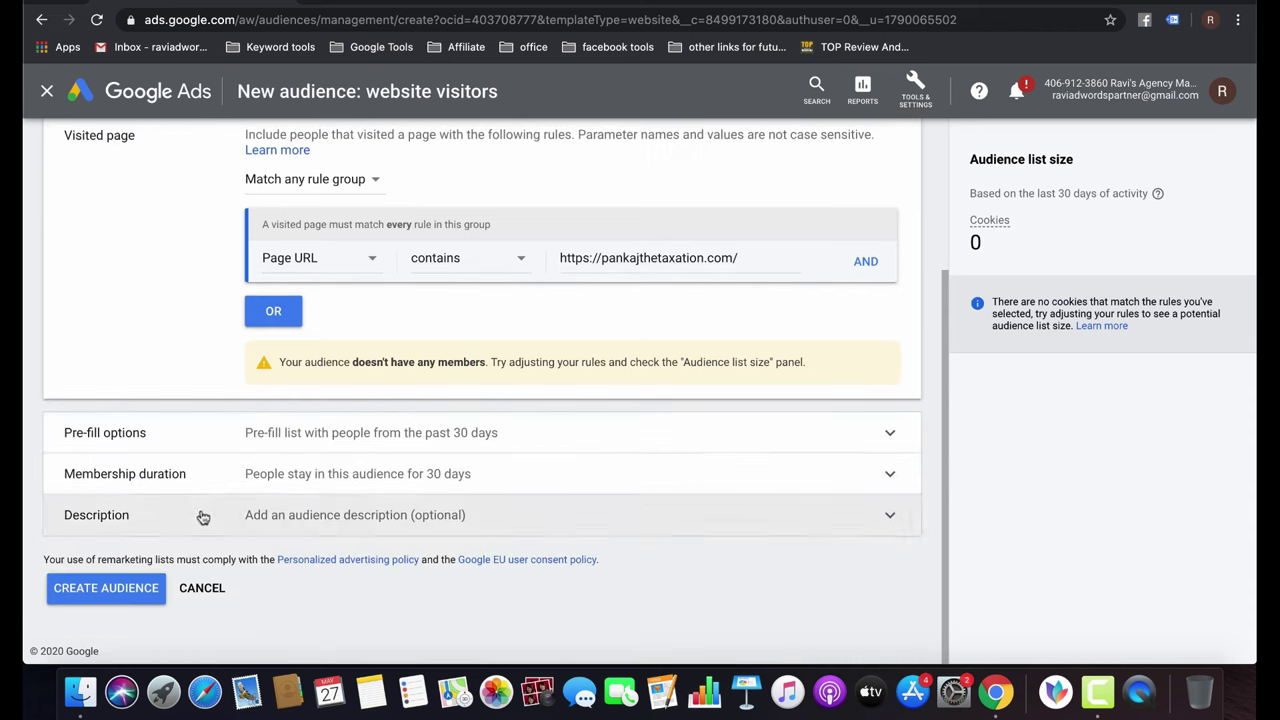
pyautogui.click(136, 590)
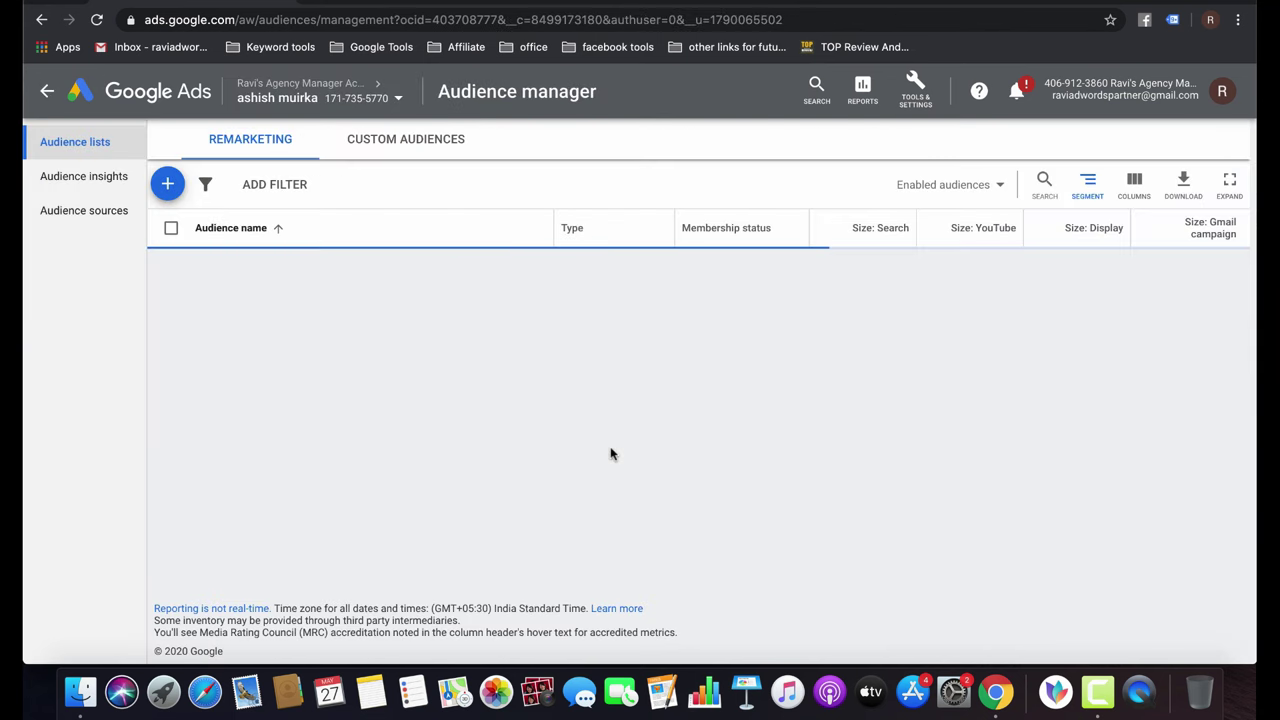
# Start another website visitors audience named 'Lead form Submit Audience'.
pyautogui.click(170, 184)
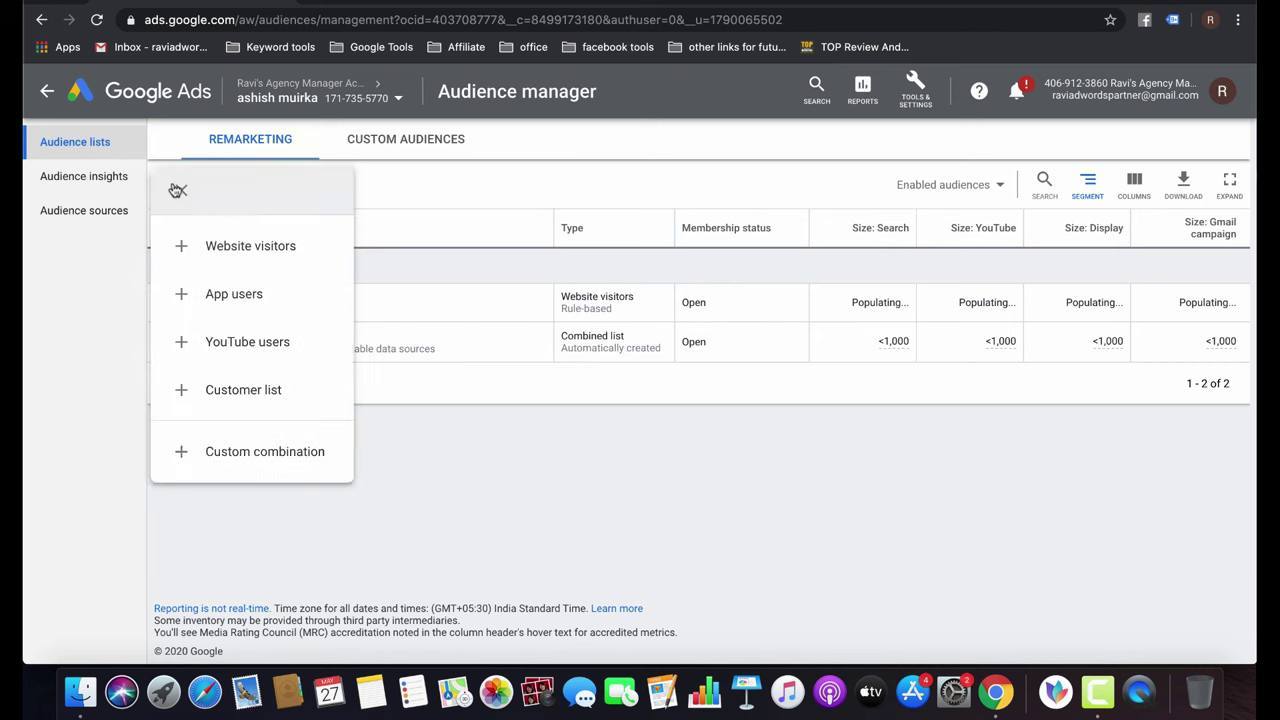
pyautogui.click(265, 241)
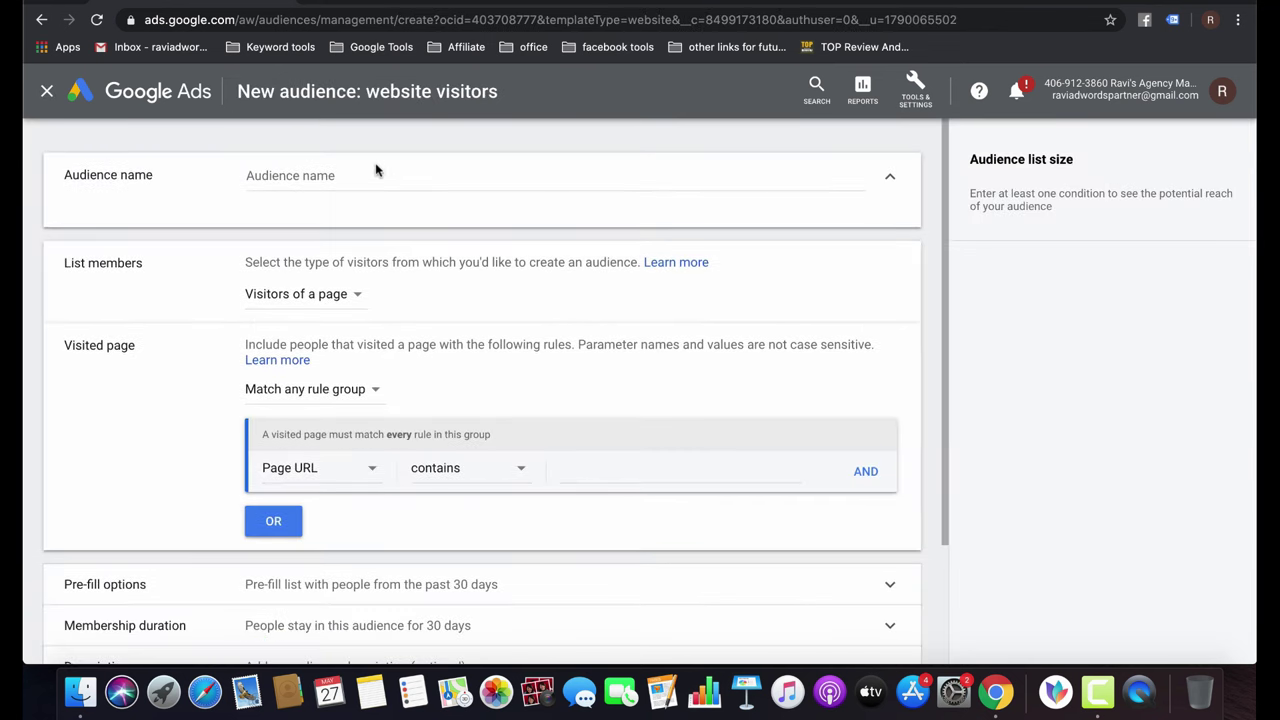
pyautogui.click(362, 175)
pyautogui.write('Lead form Submit')
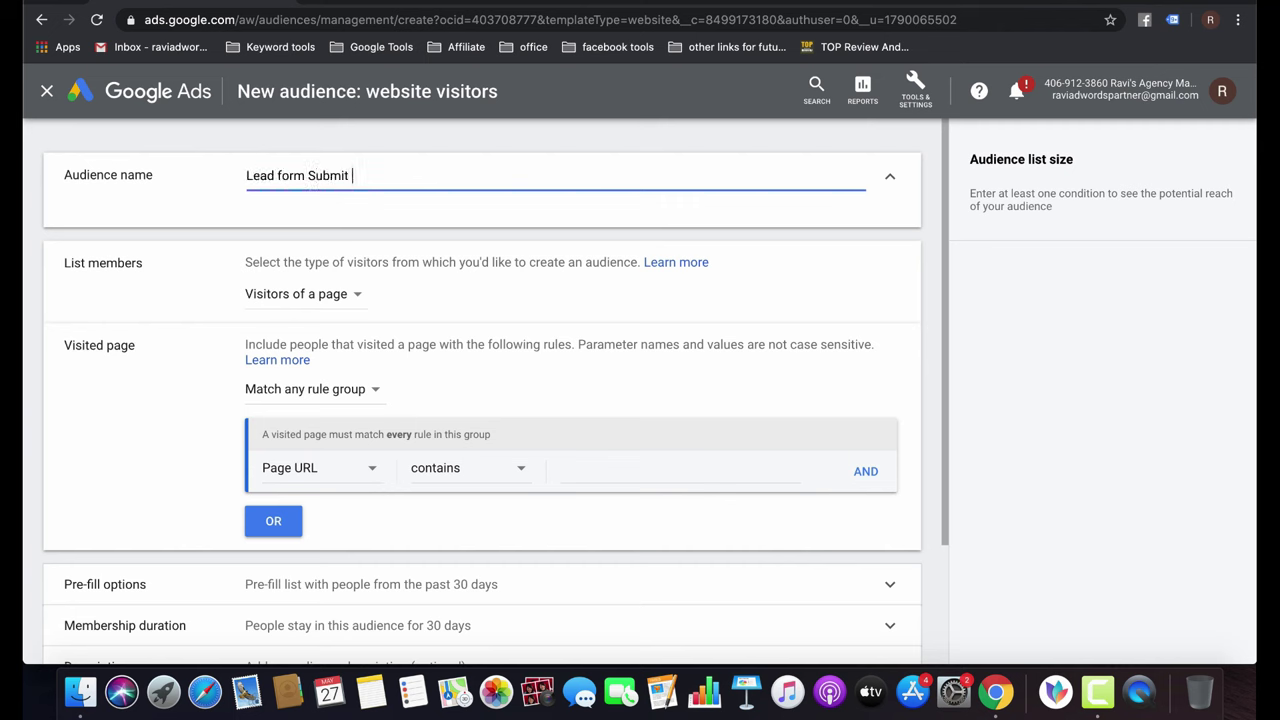
pyautogui.write(' Audience')
# Set Page URL contains the contact-us page URL, remove the extra rule group, and create the audience.
pyautogui.click(564, 472)
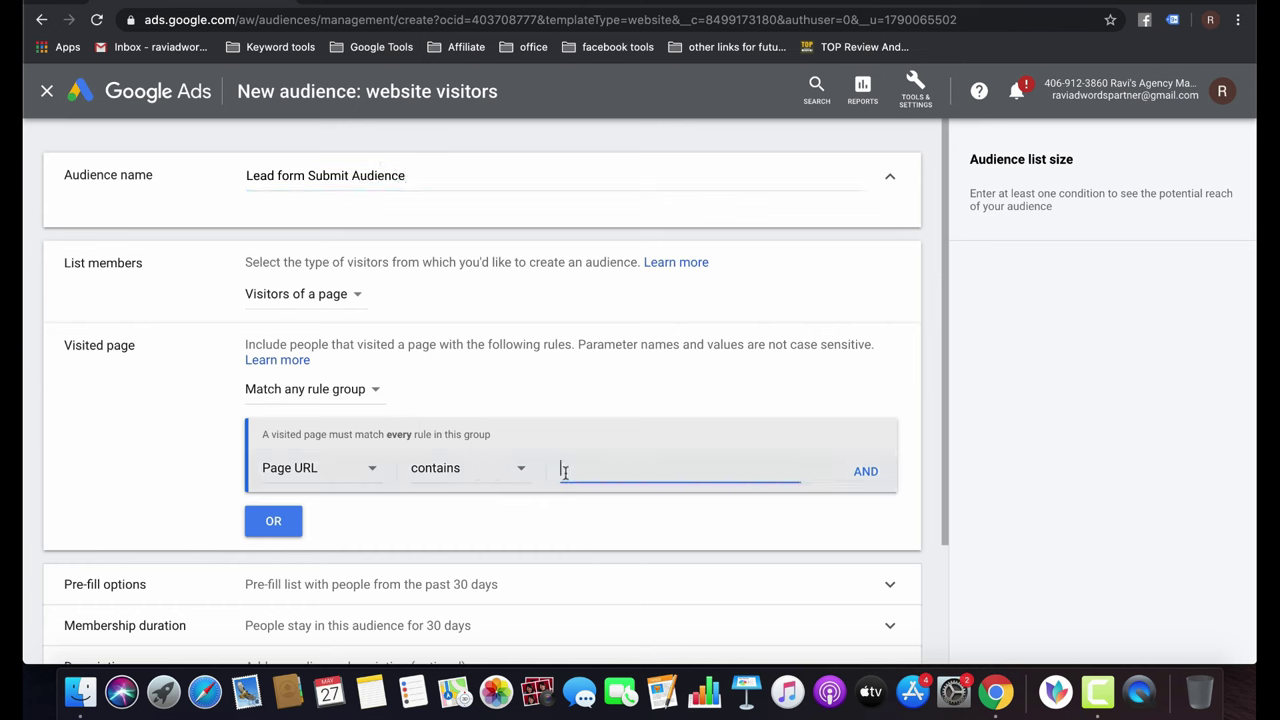
pyautogui.press('super+v')
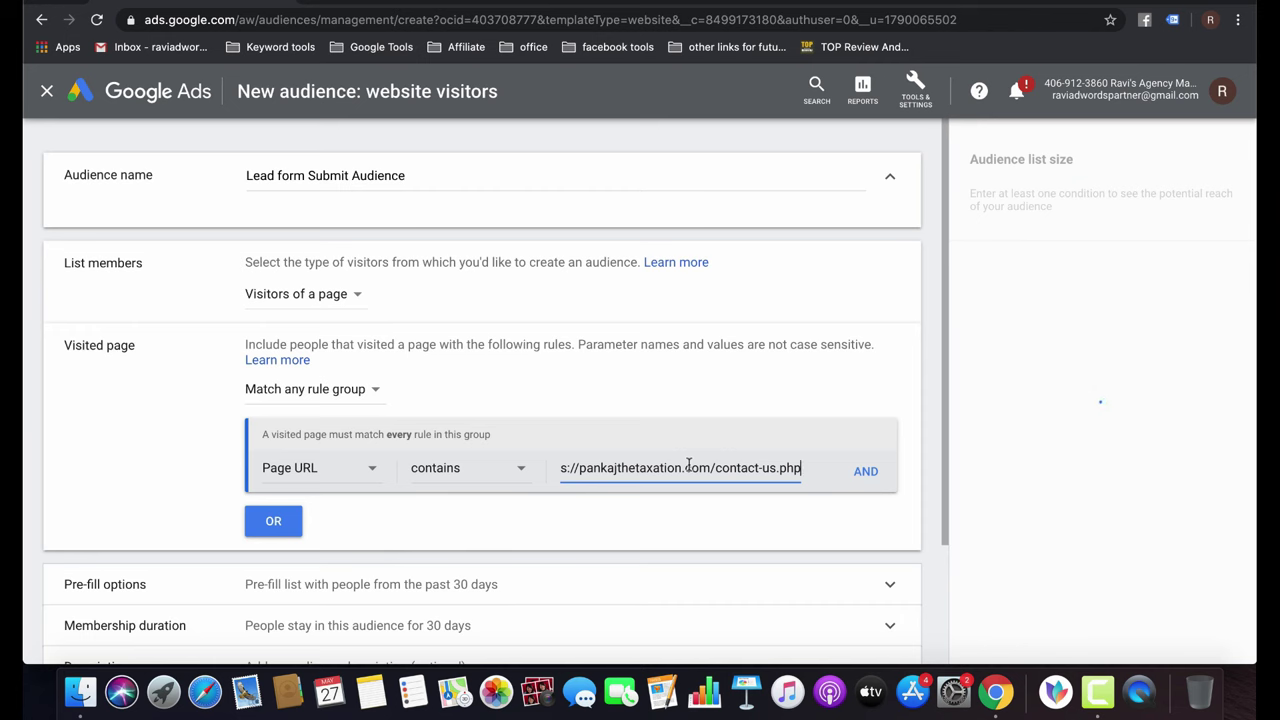
pyautogui.click(290, 521)
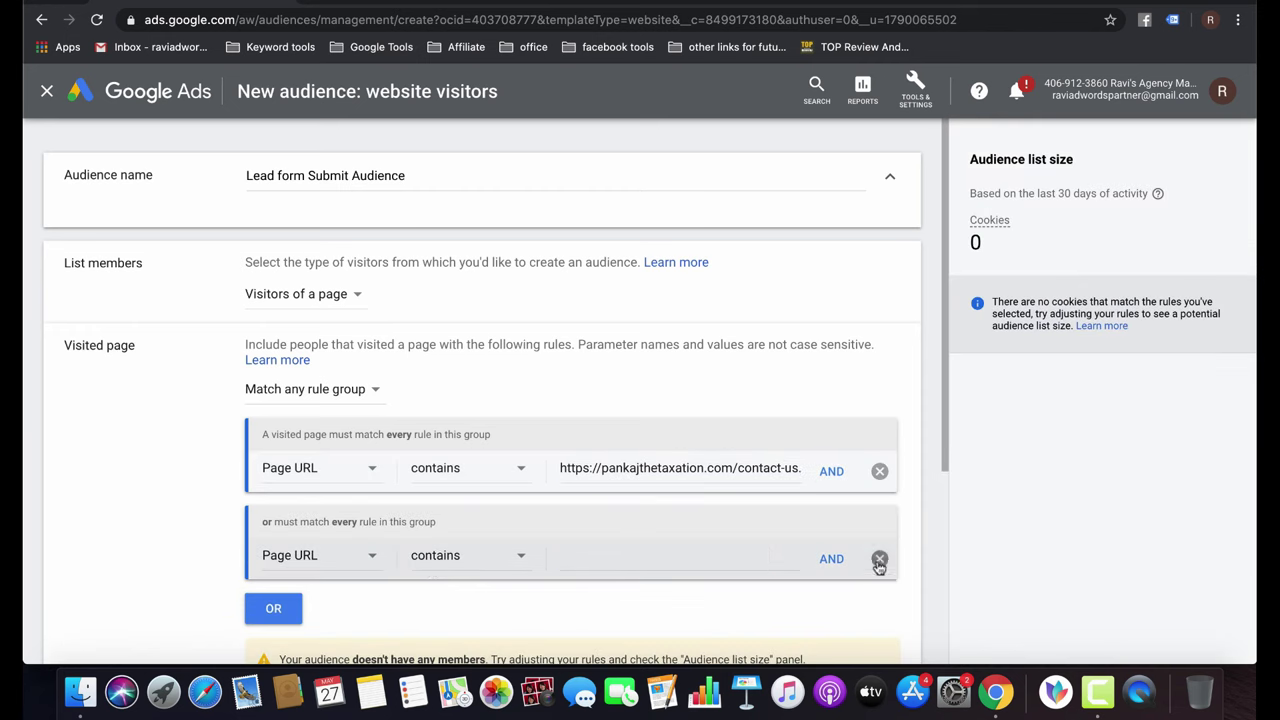
pyautogui.click(879, 559)
pyautogui.scroll(-3, 877, 567)
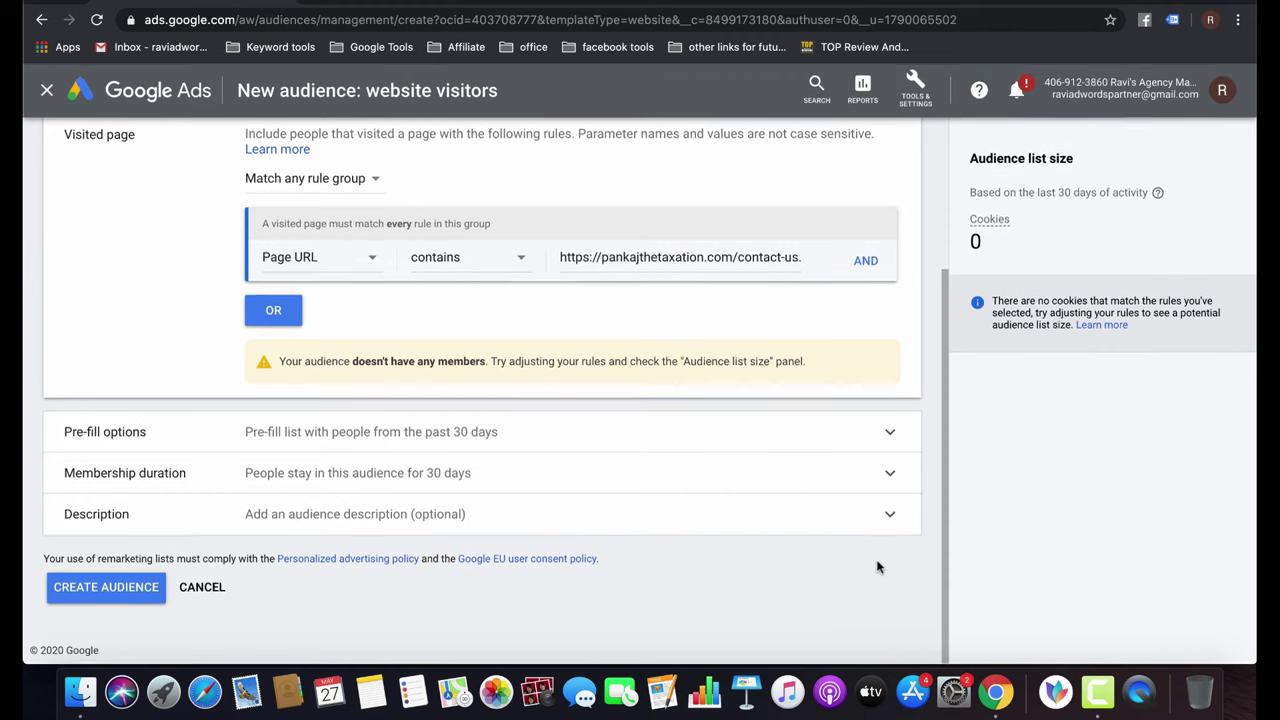
pyautogui.click(111, 593)
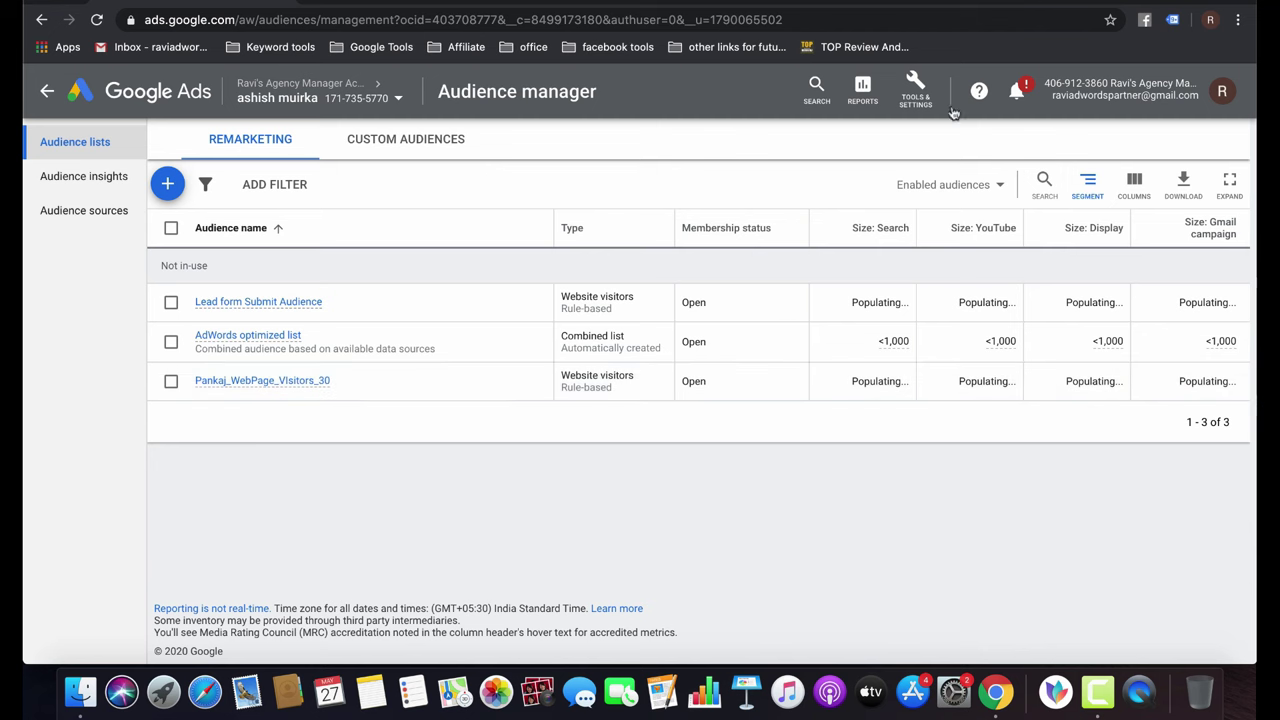
# Leave the Audience manager for the All campaigns overview listing the account's eight campaigns.
pyautogui.click(920, 94)
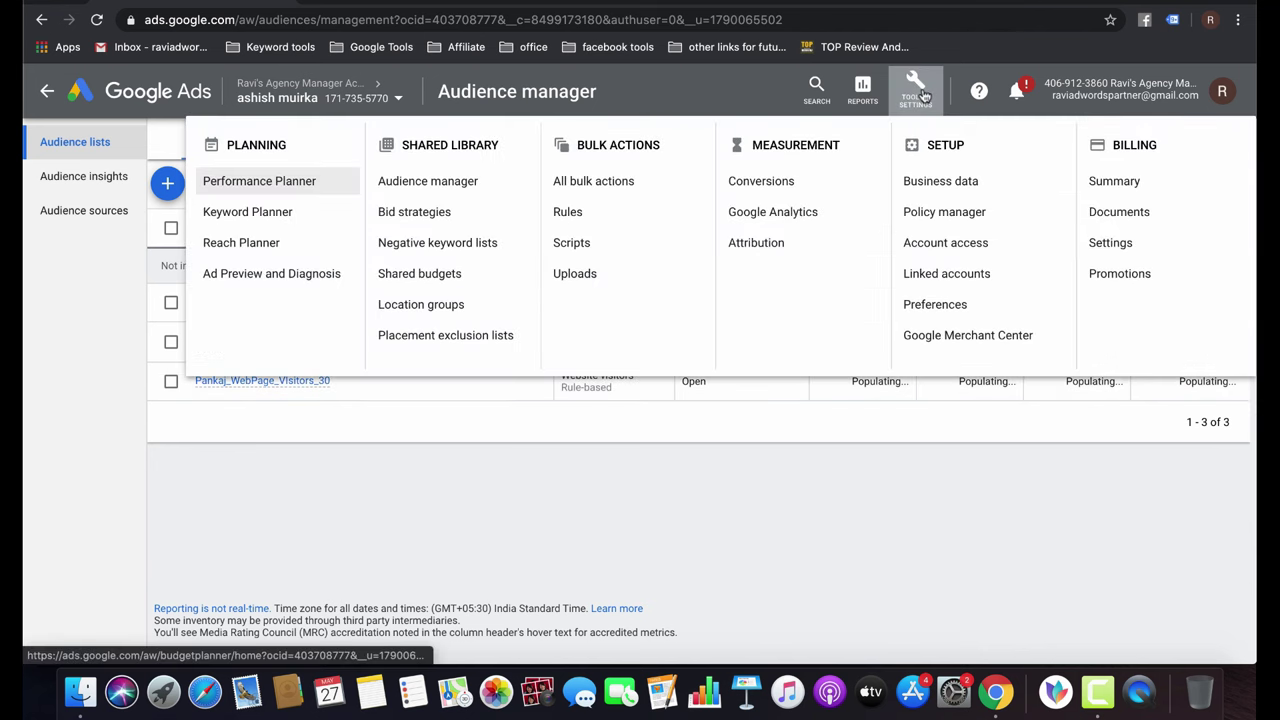
pyautogui.click(647, 542)
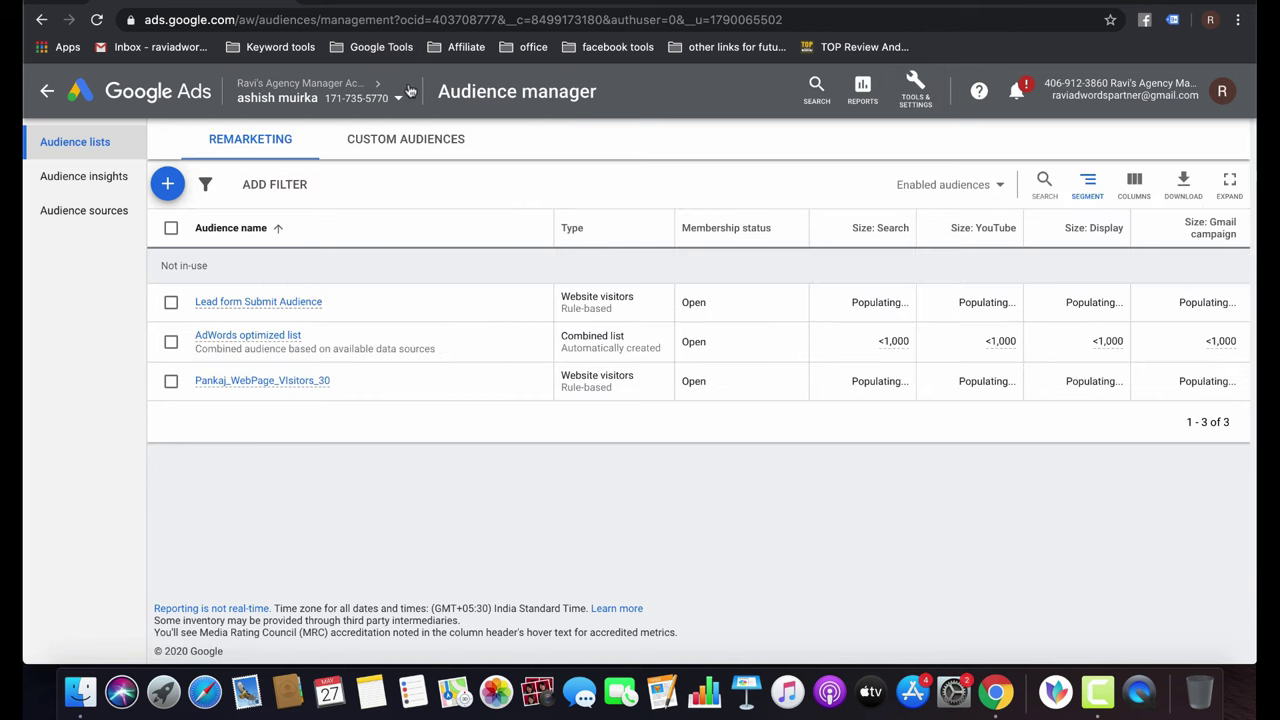
pyautogui.click(45, 93)
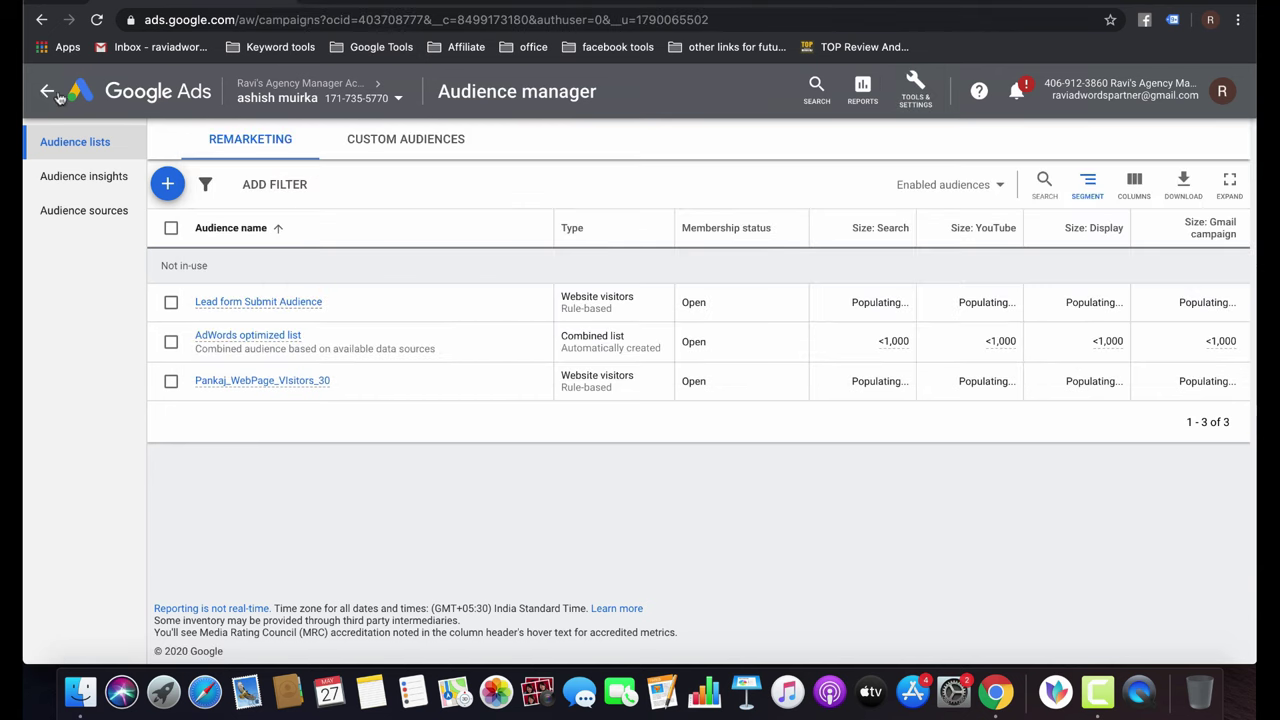
pyautogui.scroll(-3, 497, 396)
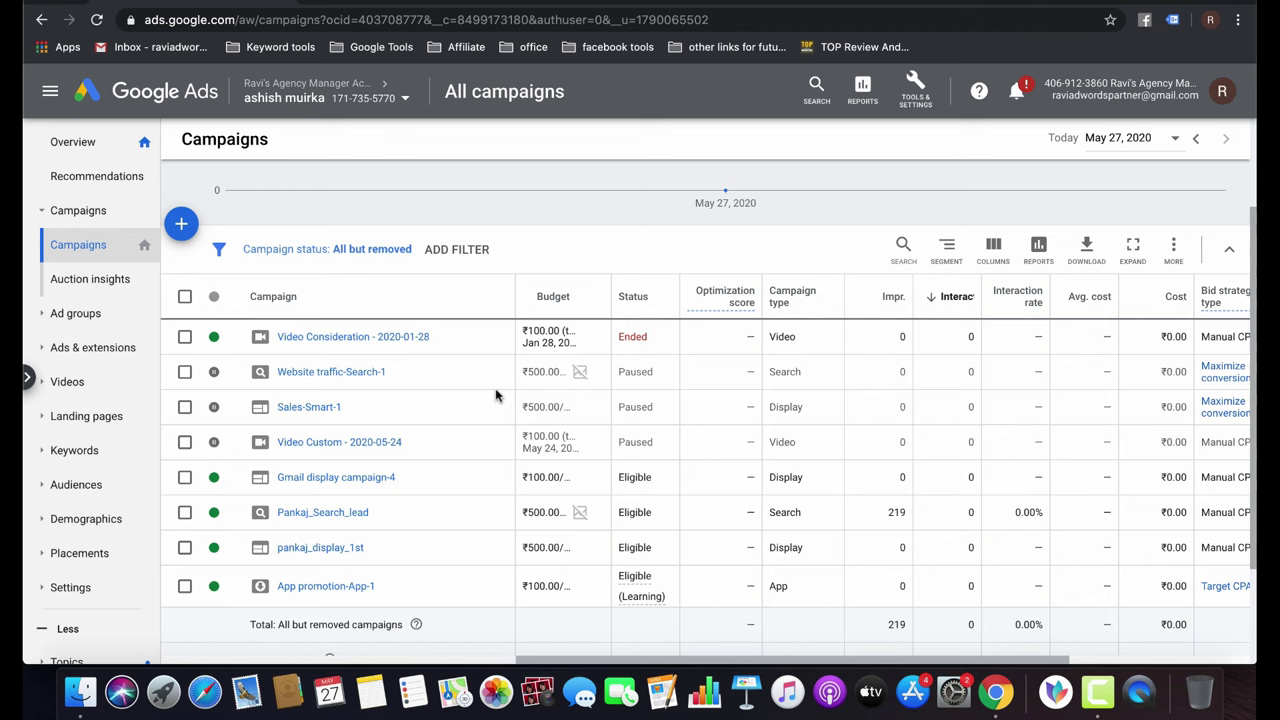
pyautogui.click(183, 225)
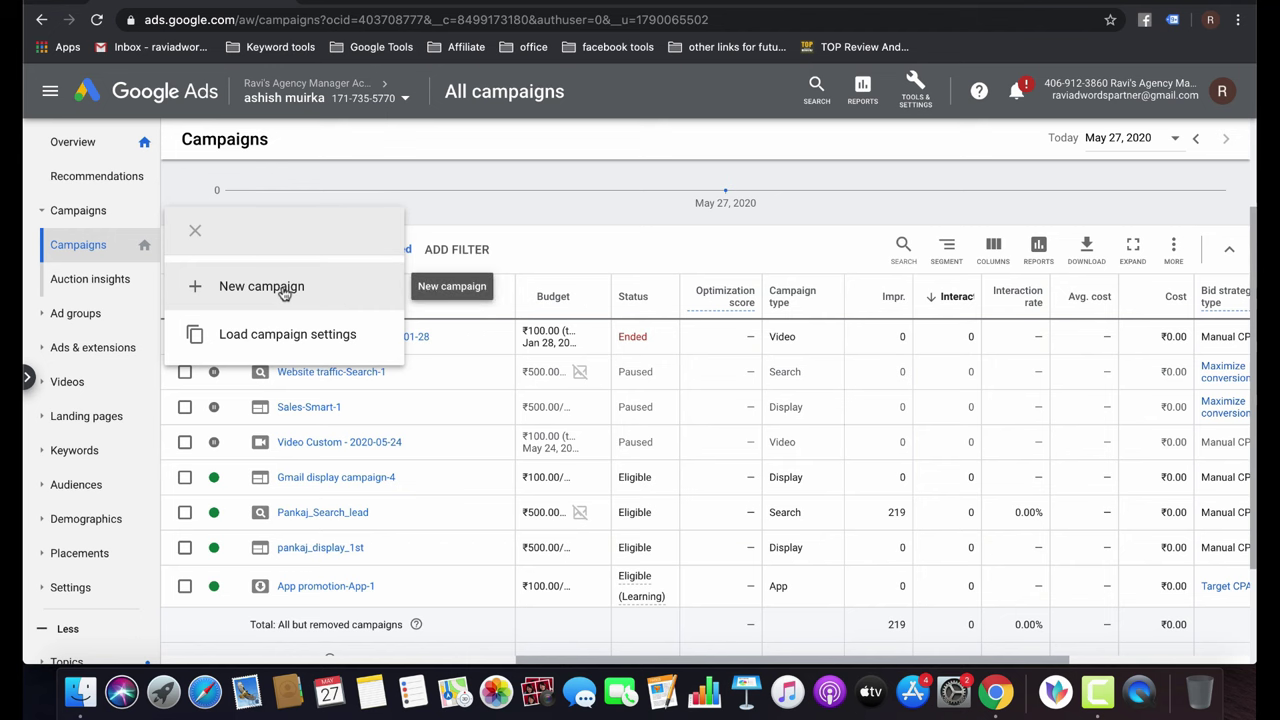
# Go to Audience manager's Audience sources and start setting up the Google Ads tag.
pyautogui.click(752, 240)
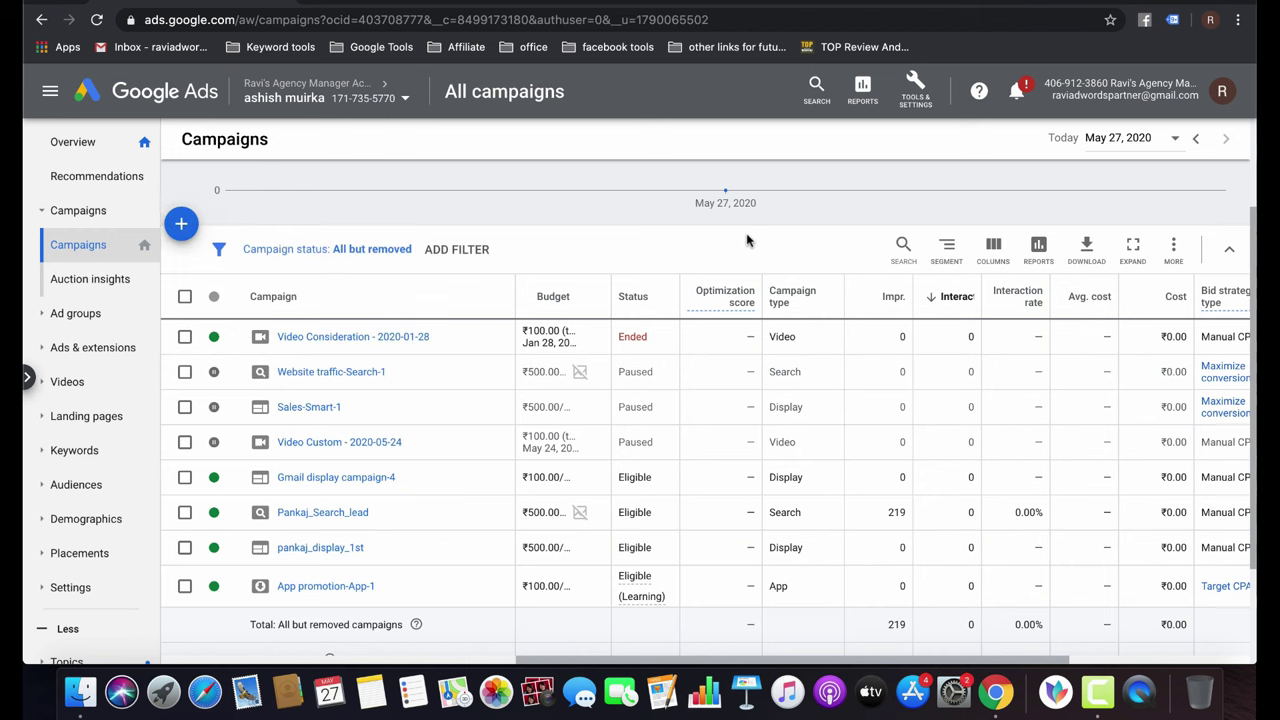
pyautogui.click(925, 97)
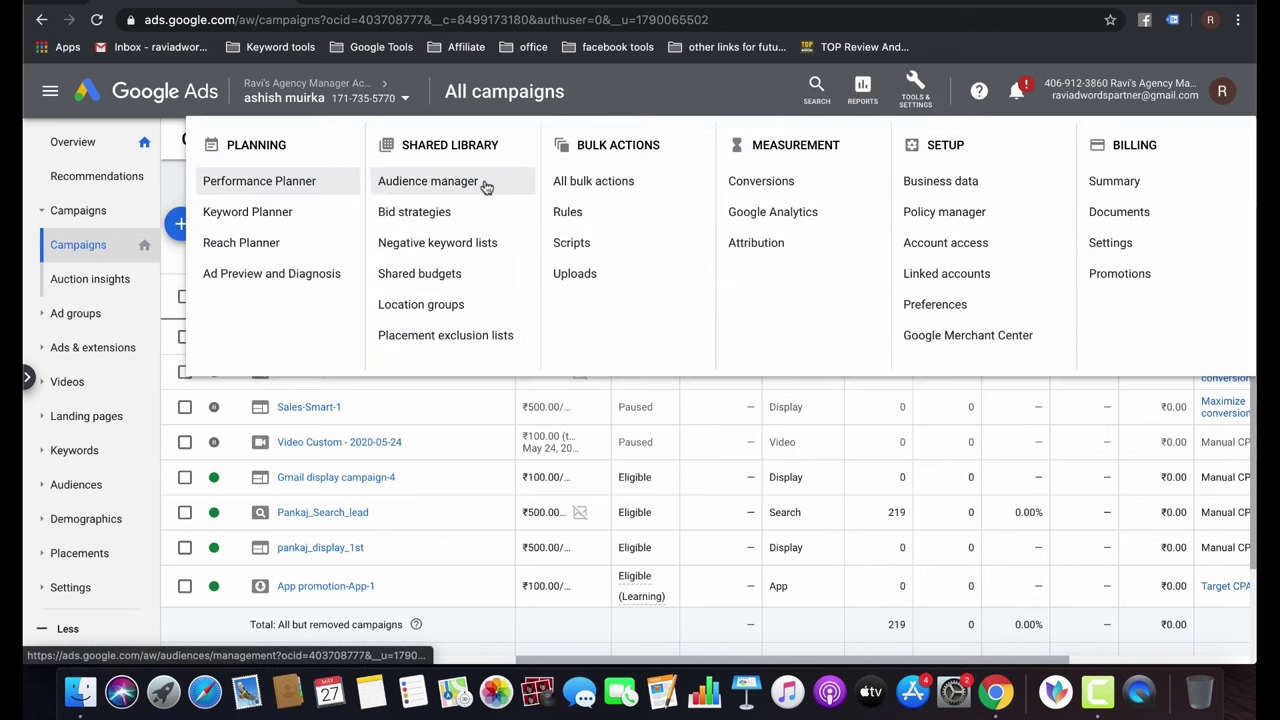
pyautogui.click(430, 183)
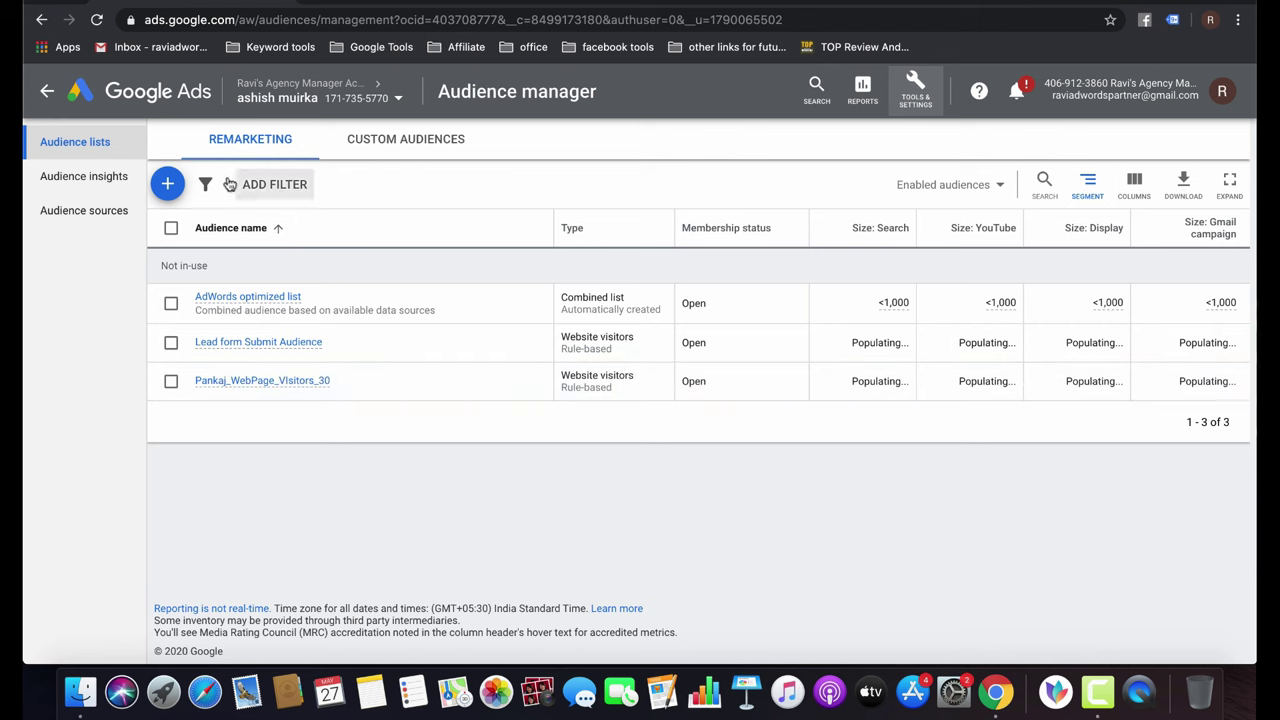
pyautogui.click(98, 211)
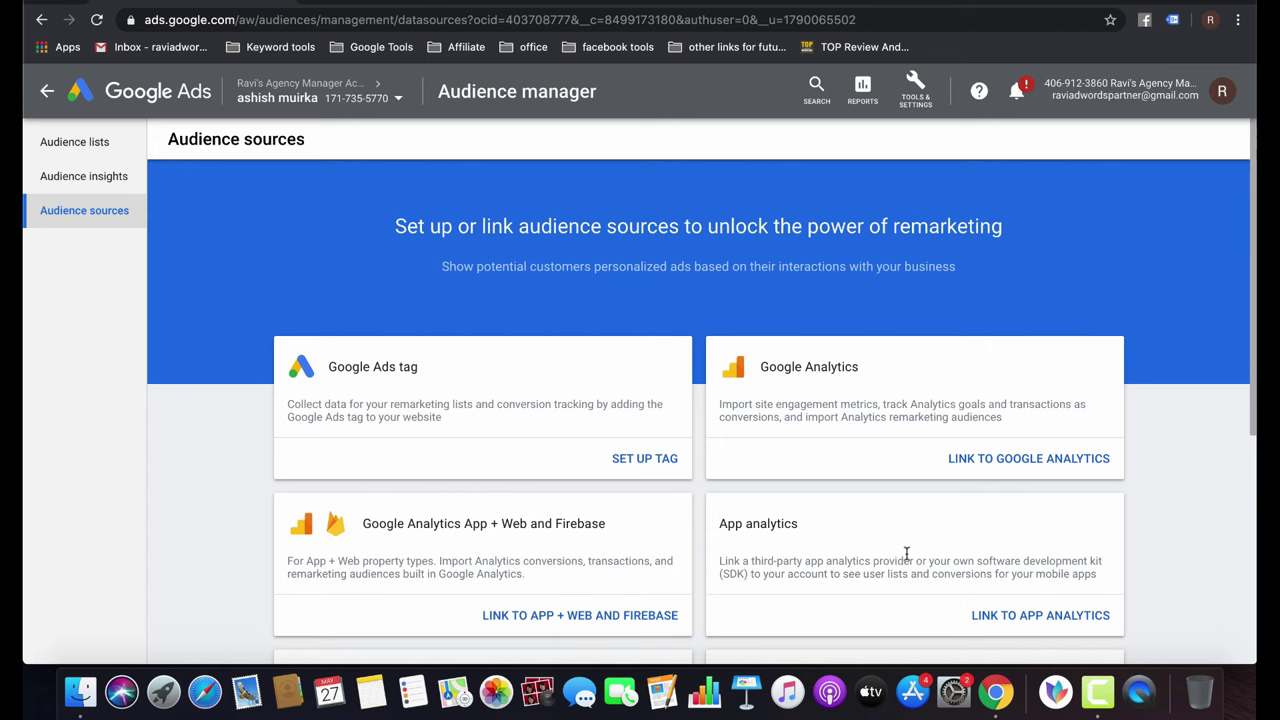
pyautogui.click(652, 474)
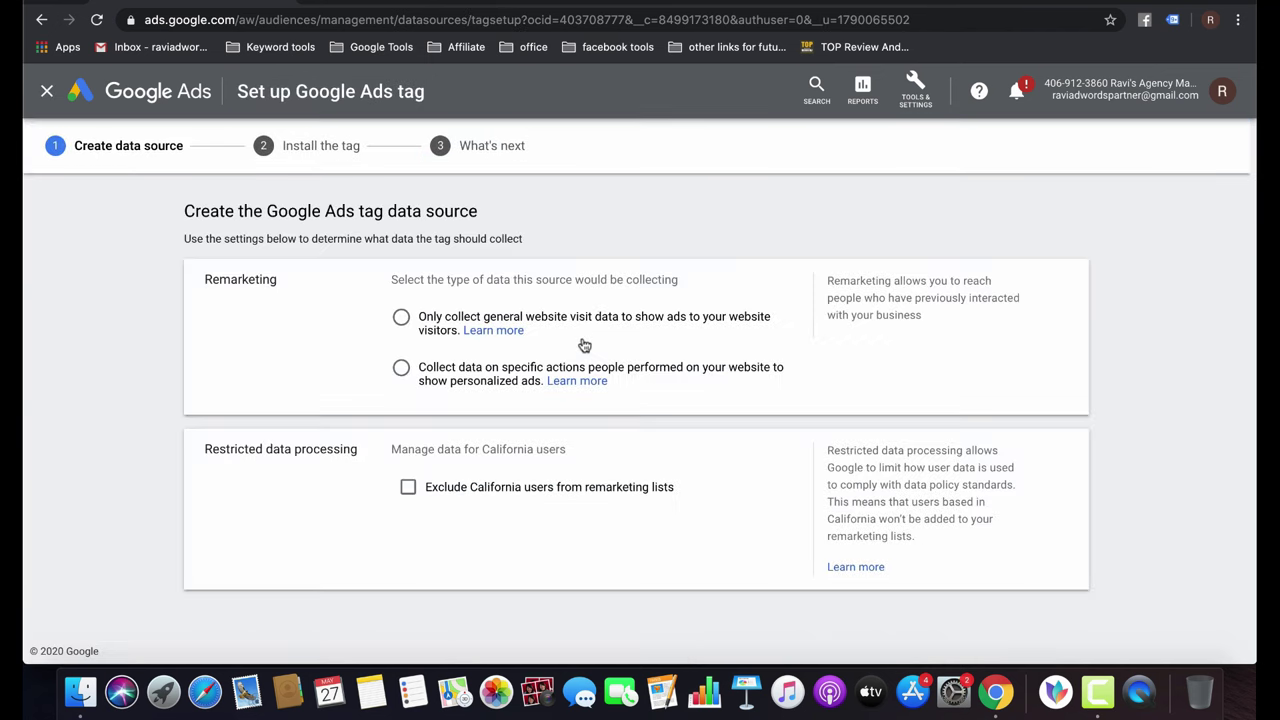
# Create the tag data source collecting only general website visit data, checking advanced settings, and save.
pyautogui.click(529, 323)
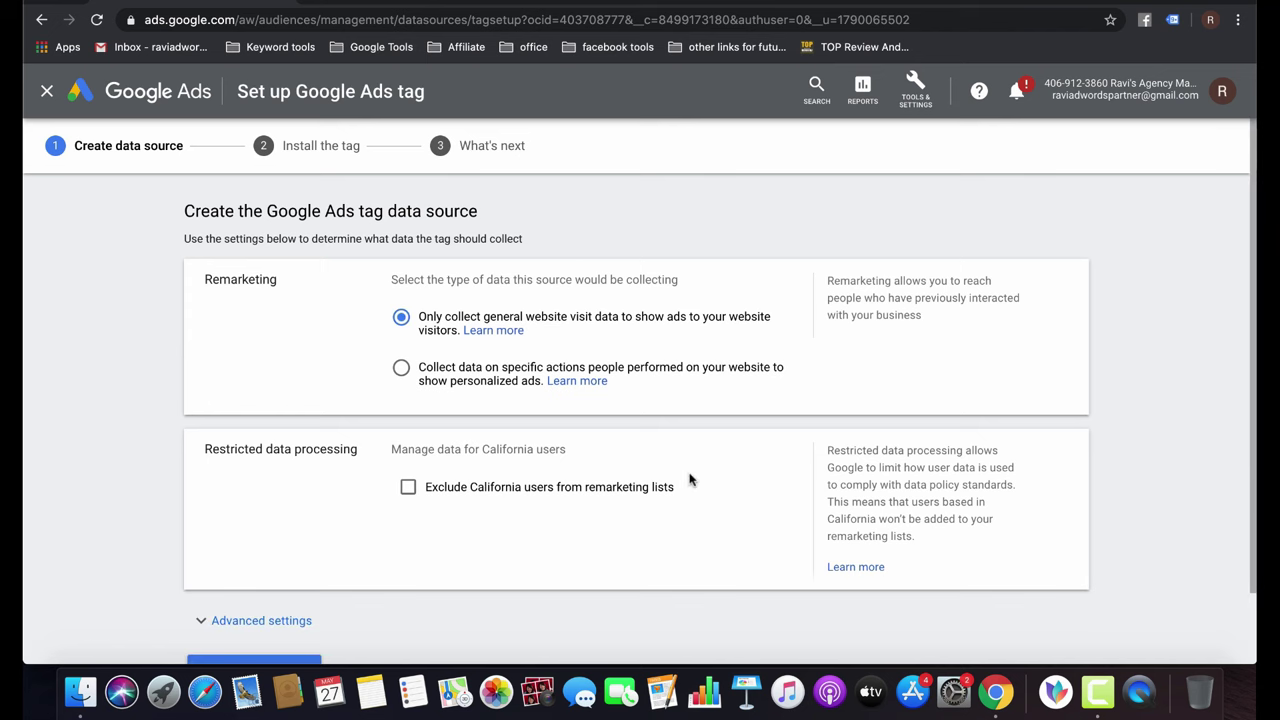
pyautogui.scroll(-2, 689, 478)
pyautogui.click(263, 537)
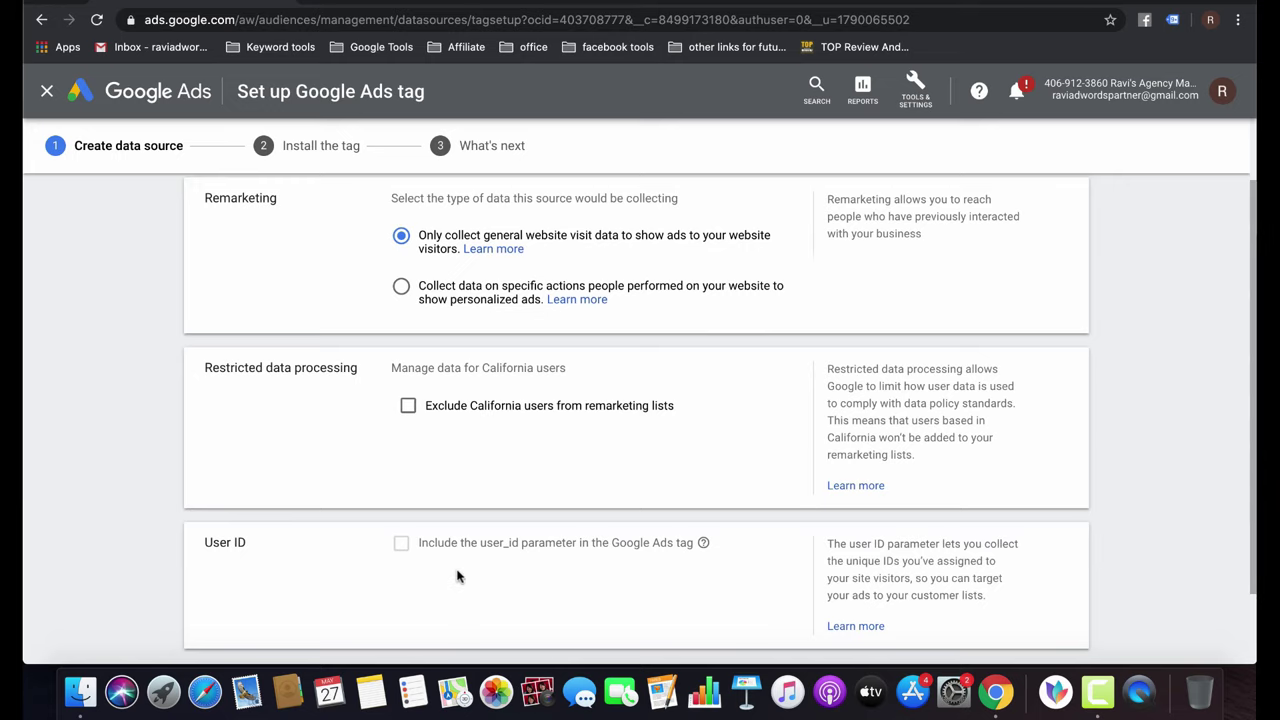
pyautogui.scroll(-2, 263, 540)
pyautogui.click(265, 600)
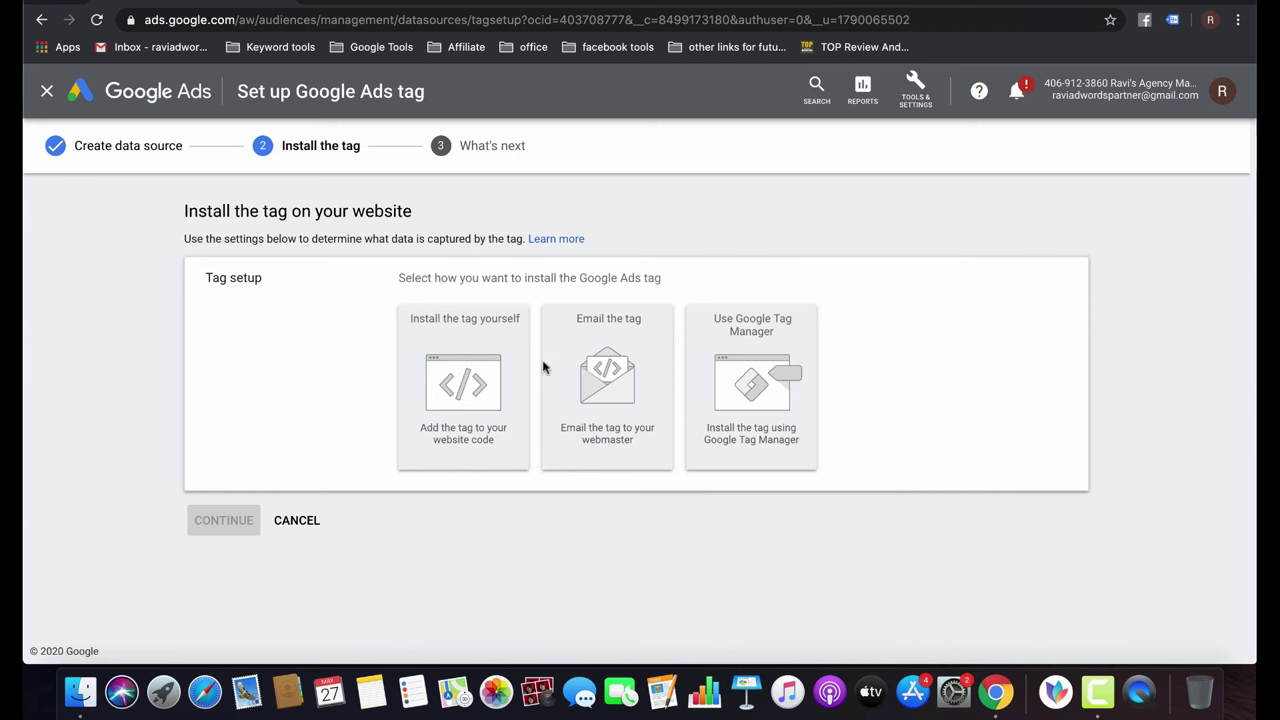
# Choose to install the tag yourself and select the entire global site tag code.
pyautogui.click(490, 388)
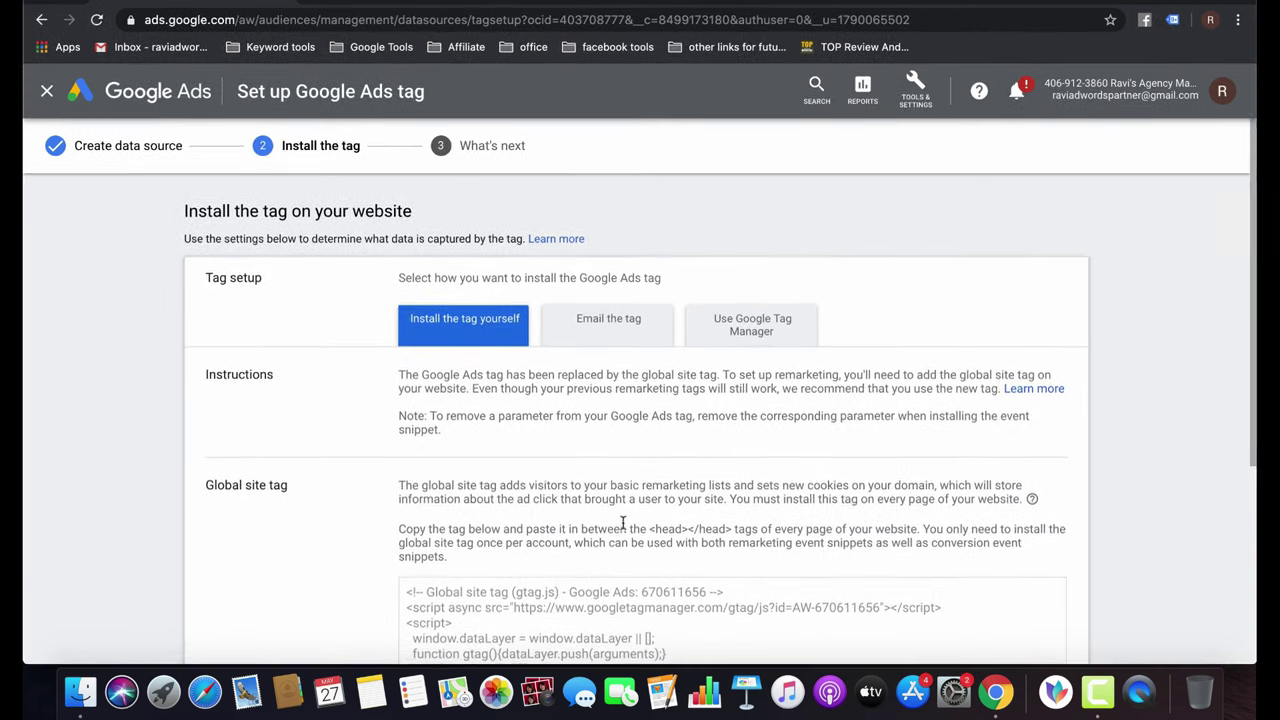
pyautogui.scroll(-5, 622, 528)
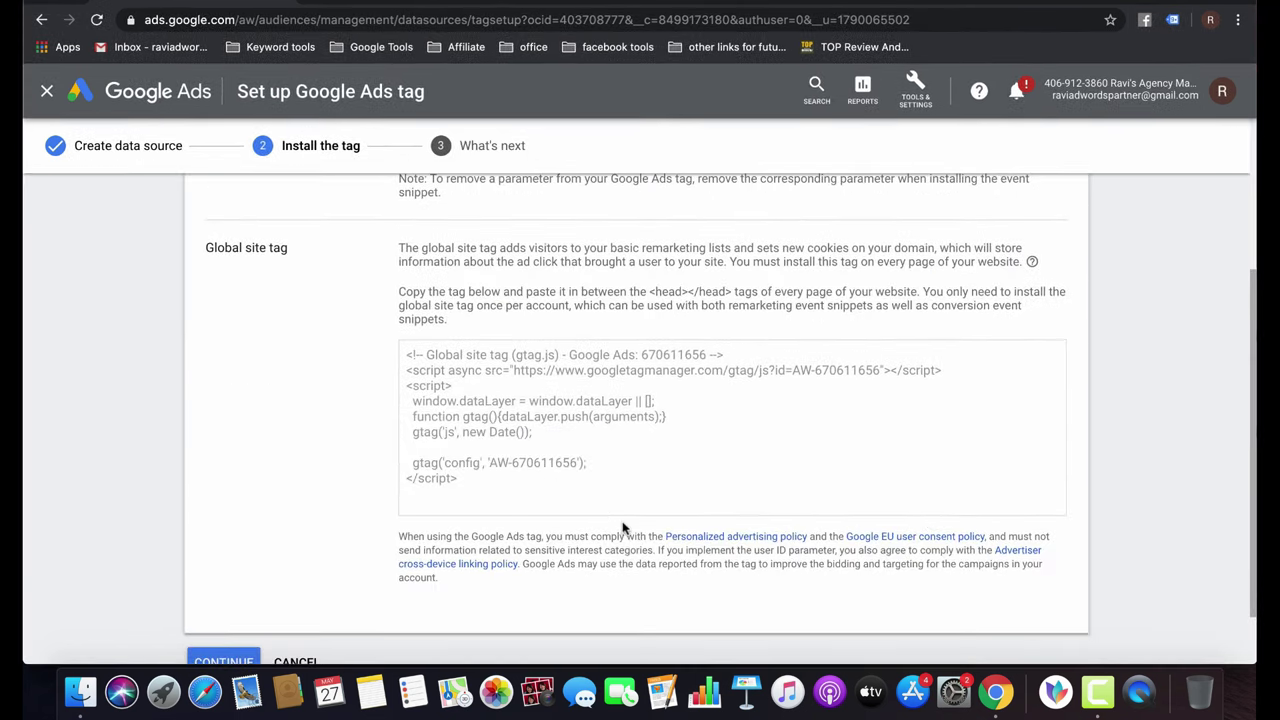
pyautogui.tripleClick(581, 474)
pyautogui.click(584, 467)
pyautogui.tripleClick(537, 429)
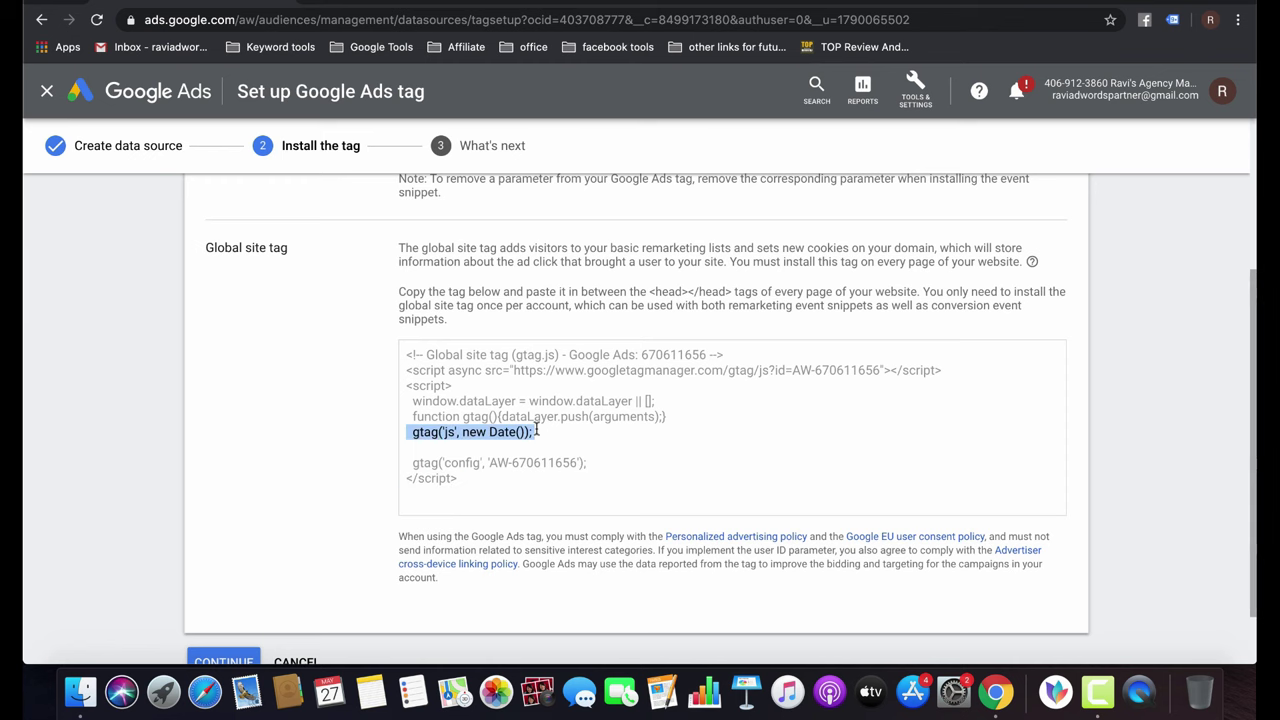
pyautogui.press('super+a')
pyautogui.scroll(-3, 537, 429)
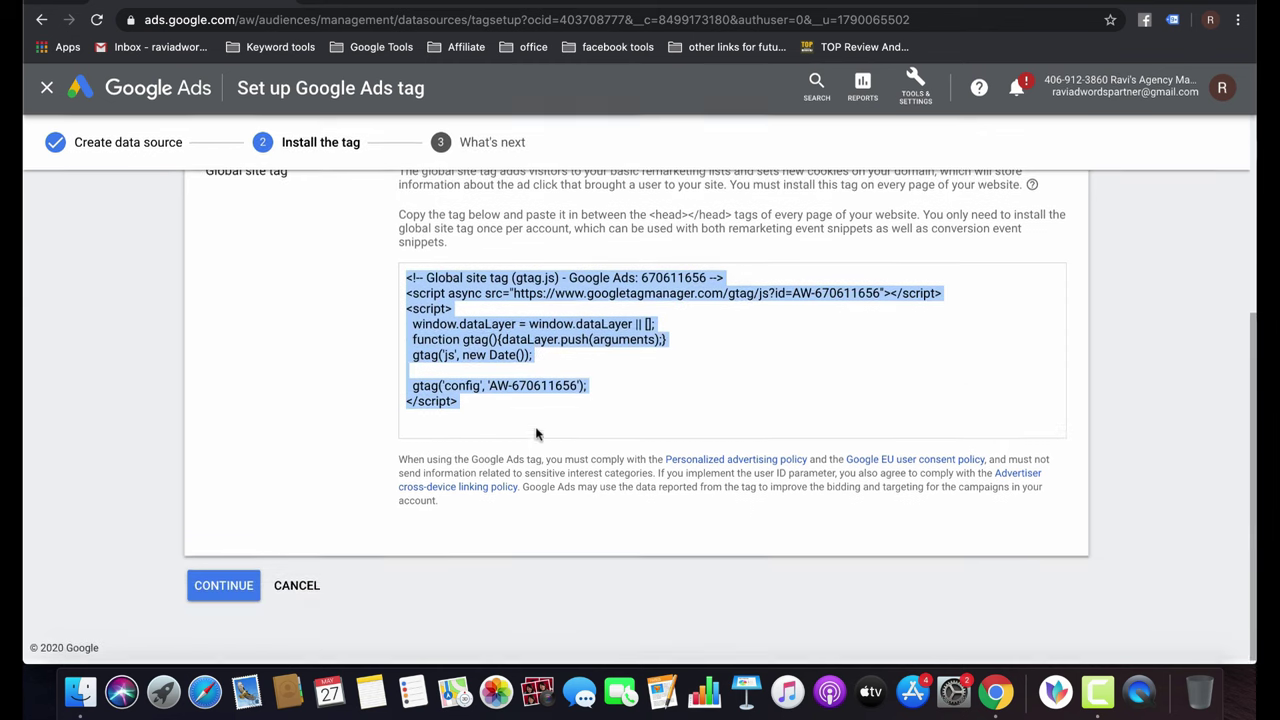
pyautogui.scroll(10, 537, 433)
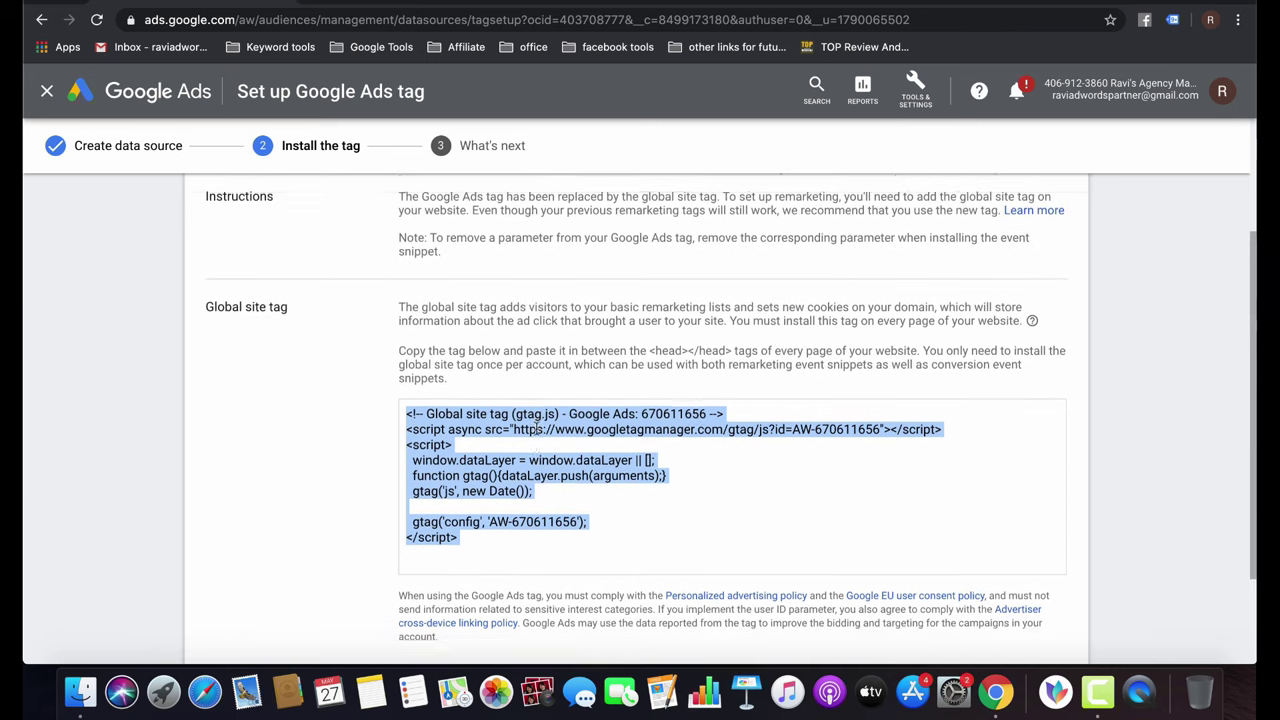
# Review the email and Tag Manager options, return to self-install, and finish the tag setup.
pyautogui.click(603, 320)
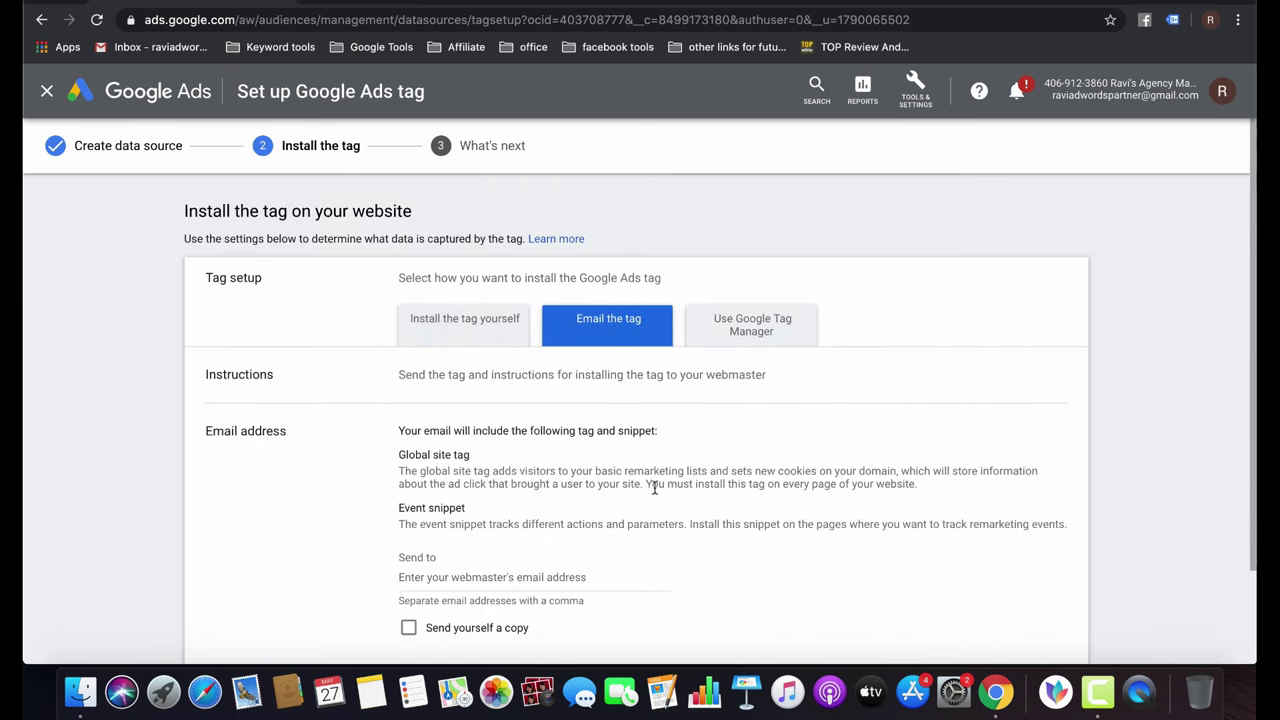
pyautogui.scroll(-2, 677, 543)
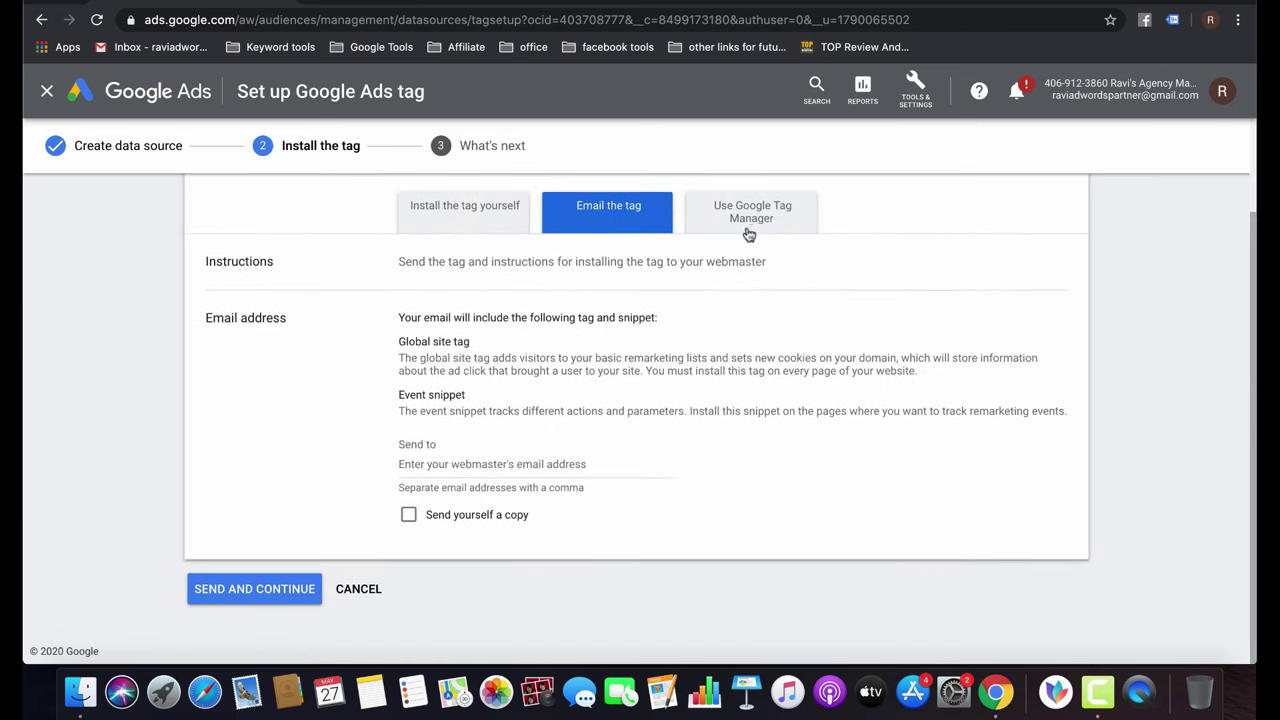
pyautogui.click(755, 226)
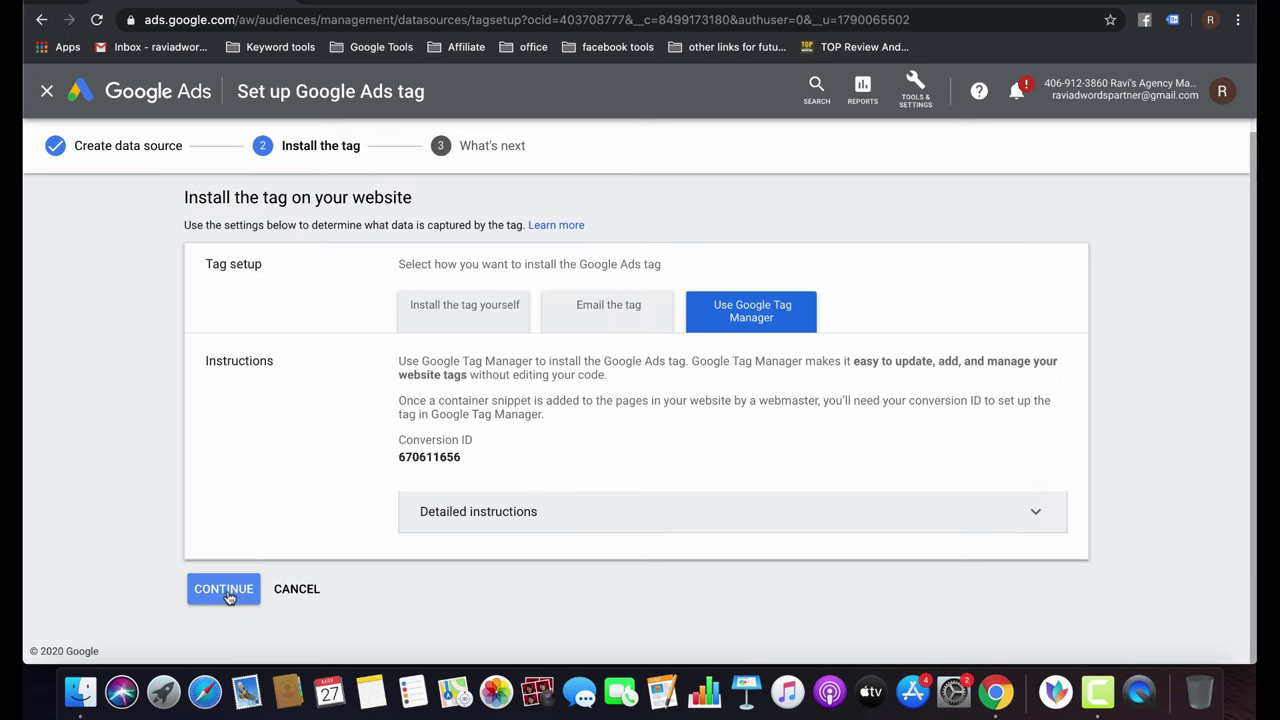
pyautogui.click(460, 305)
pyautogui.scroll(-5, 300, 560)
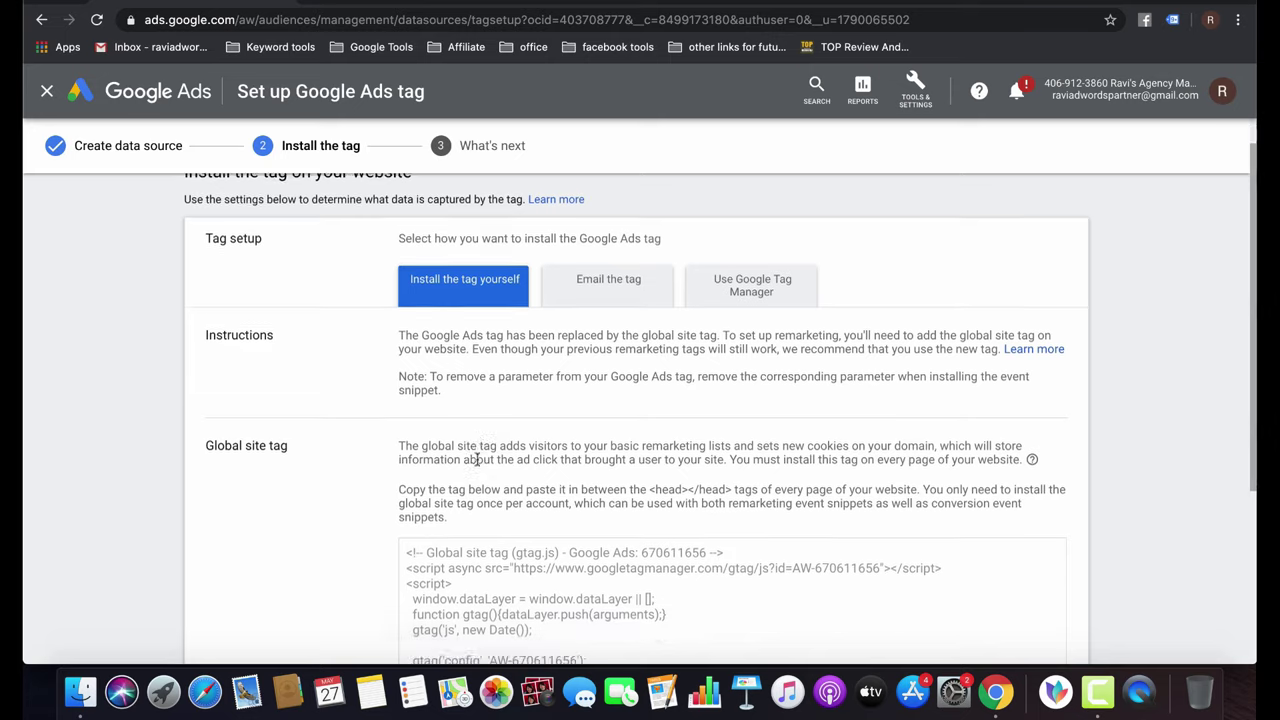
pyautogui.click(225, 589)
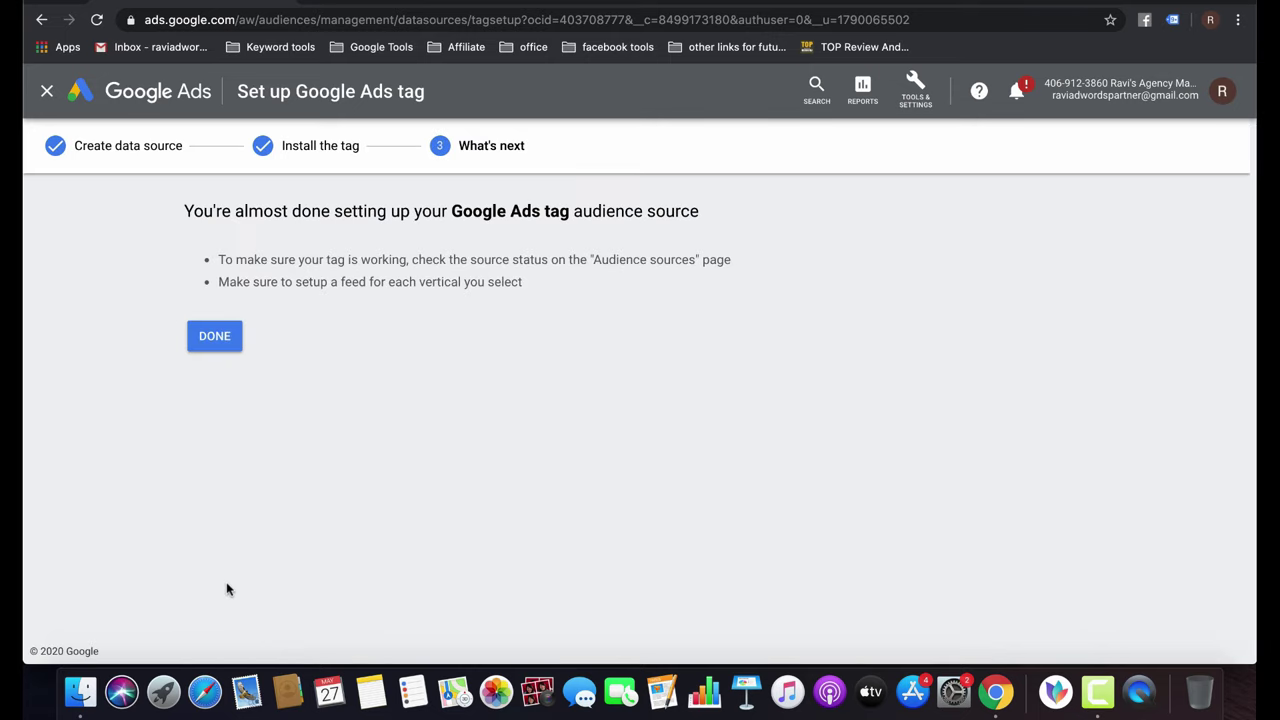
pyautogui.click(240, 336)
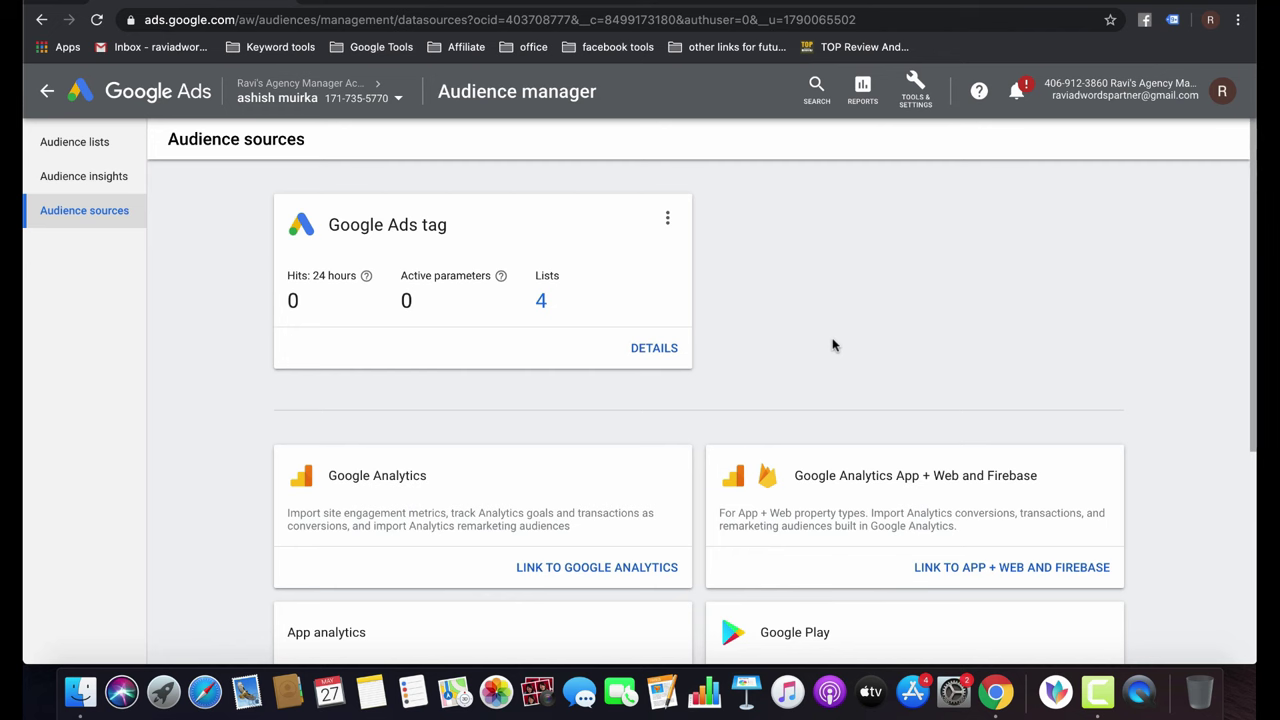
# Return to the campaigns overview and abandon a newly started campaign without creating it.
pyautogui.click(47, 92)
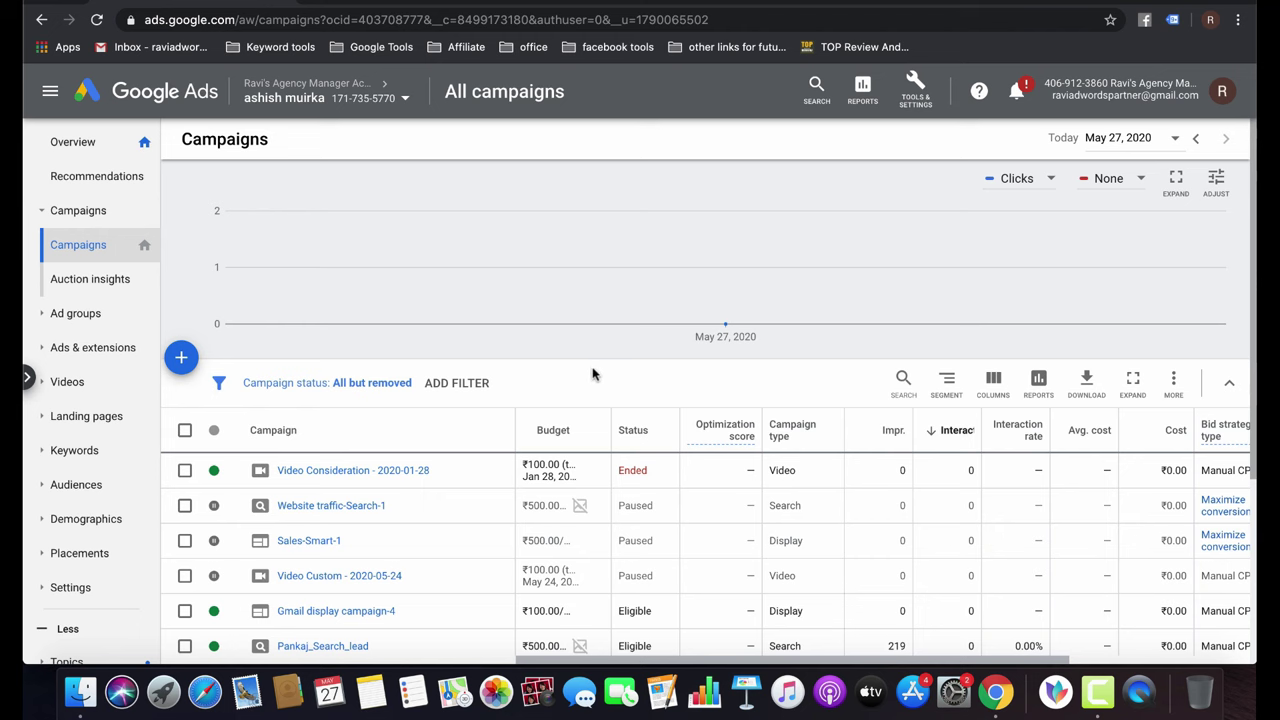
pyautogui.scroll(-2, 592, 374)
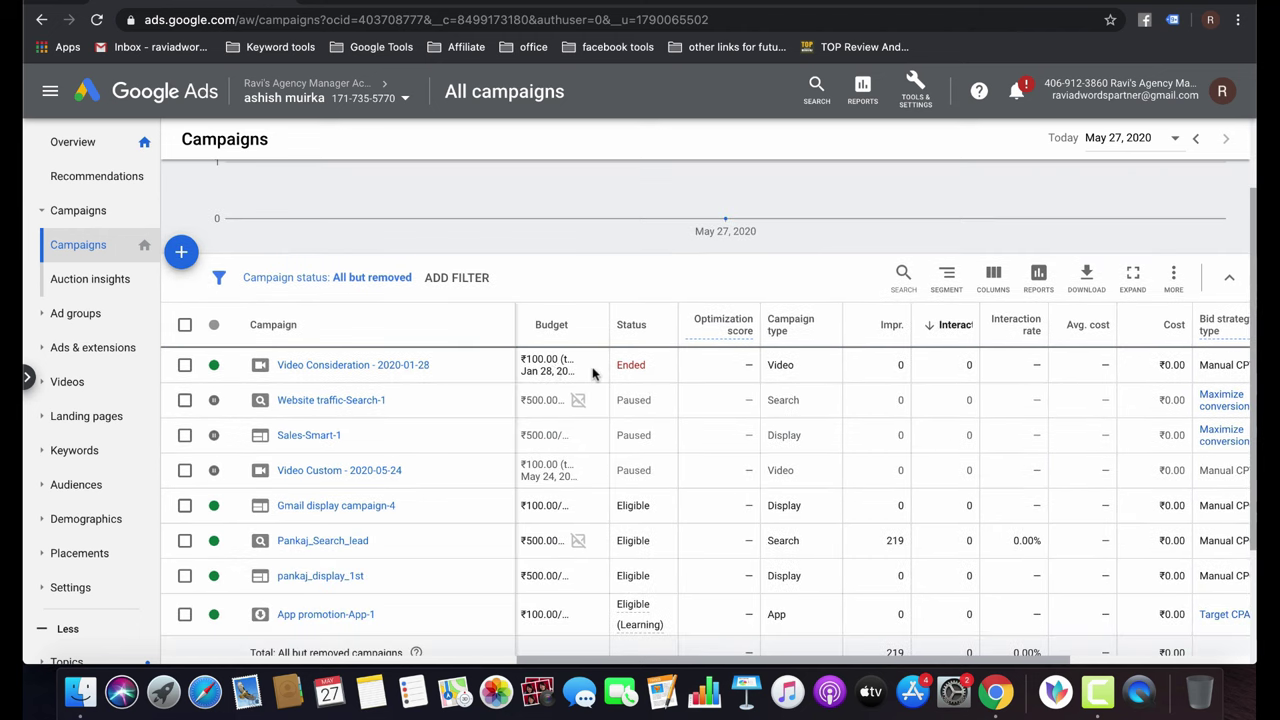
pyautogui.click(183, 253)
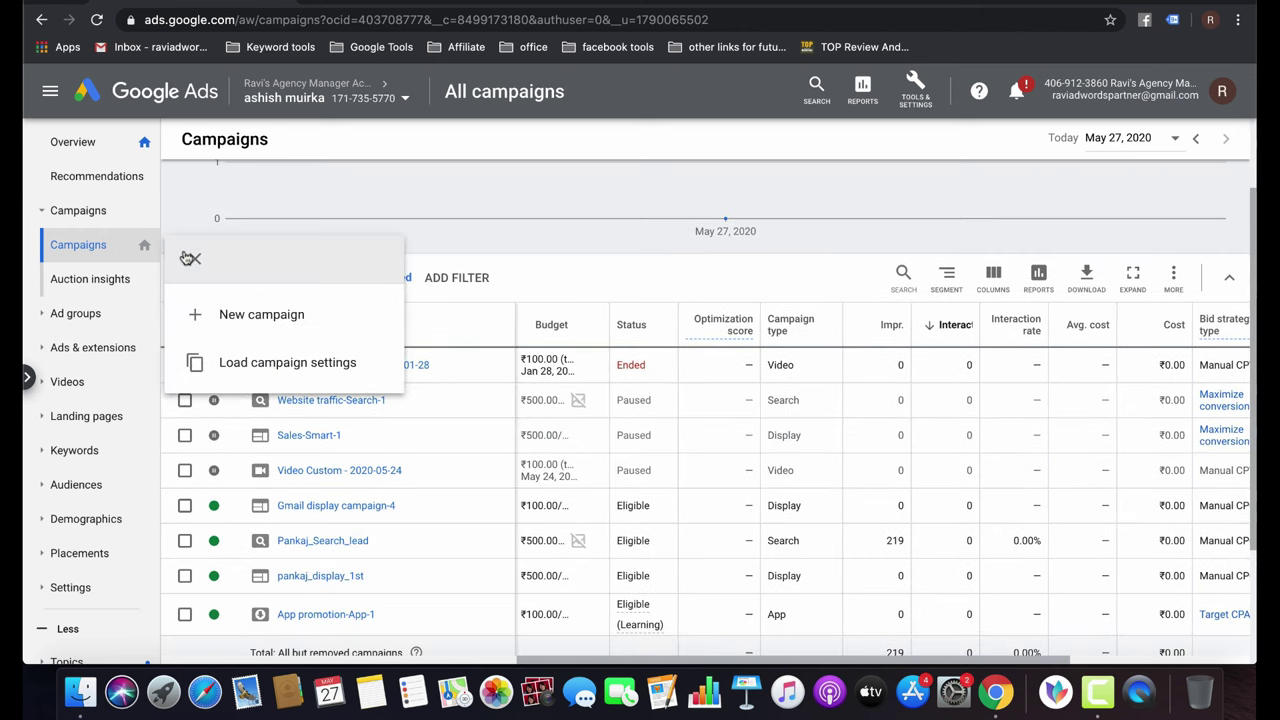
pyautogui.click(328, 329)
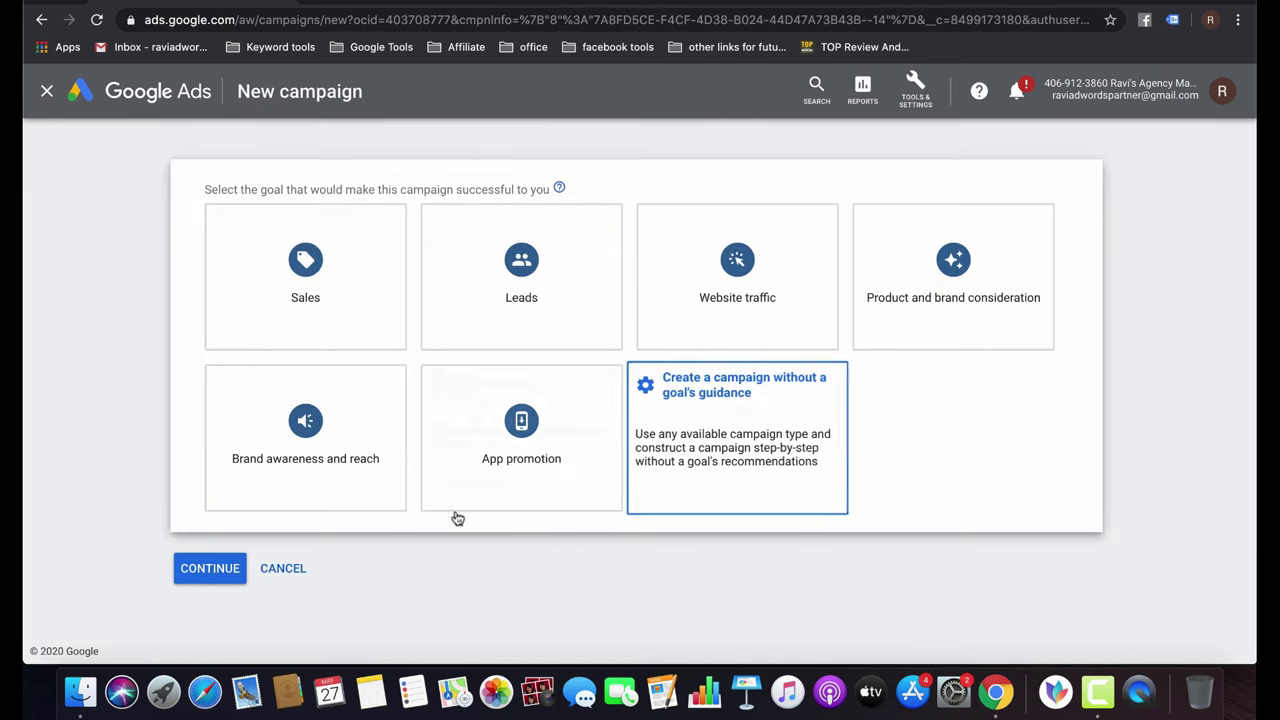
pyautogui.click(294, 580)
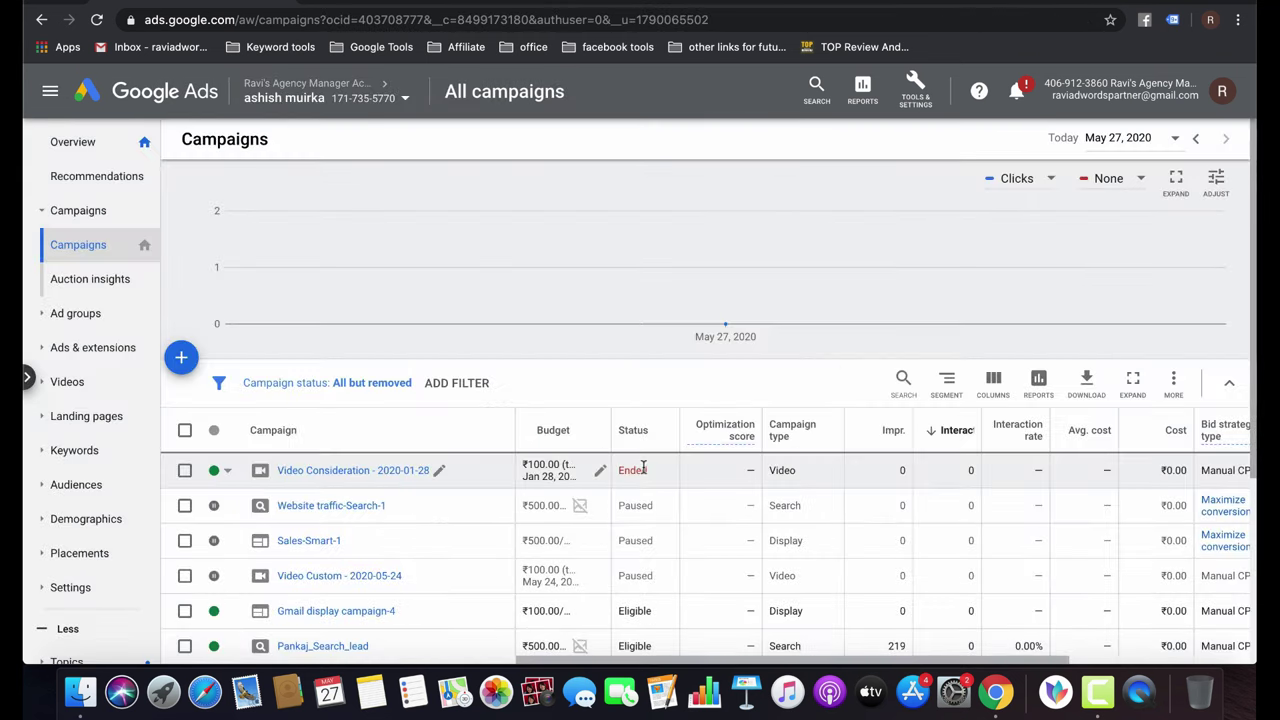
# Select pankaj_display_1st, view its bulk edit actions without choosing one, then deselect it.
pyautogui.scroll(-1, 645, 472)
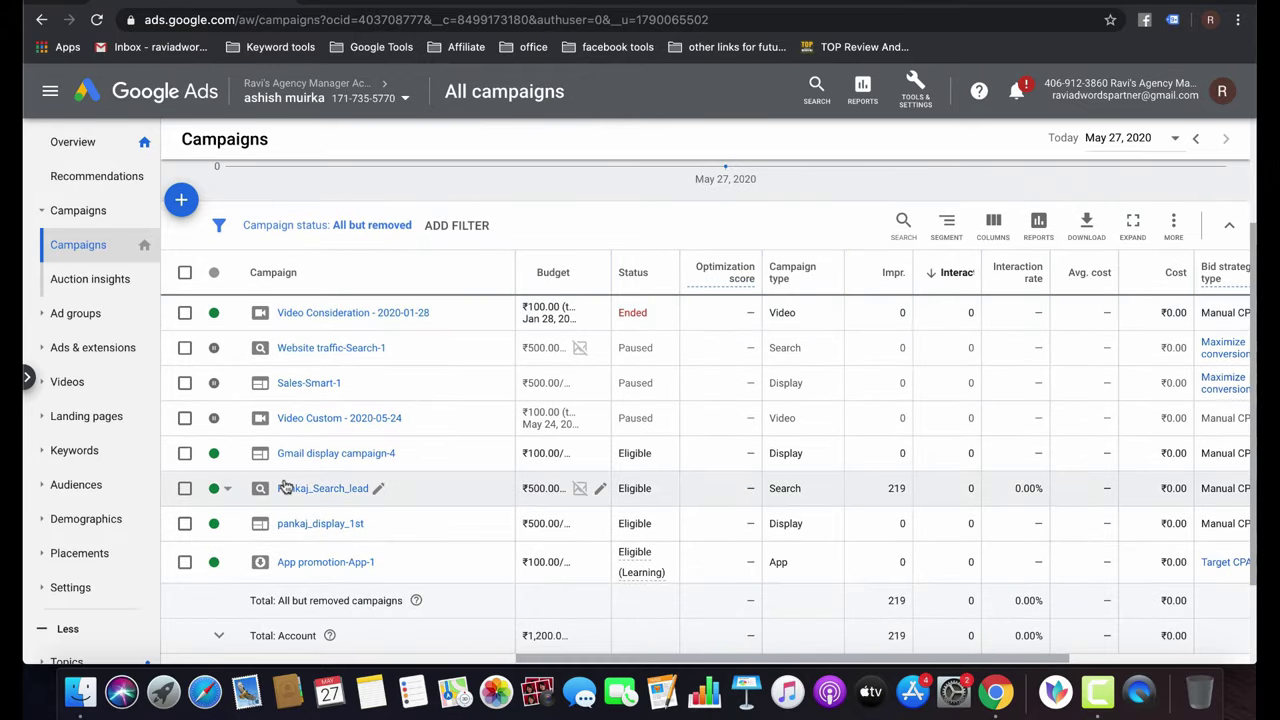
pyautogui.click(185, 524)
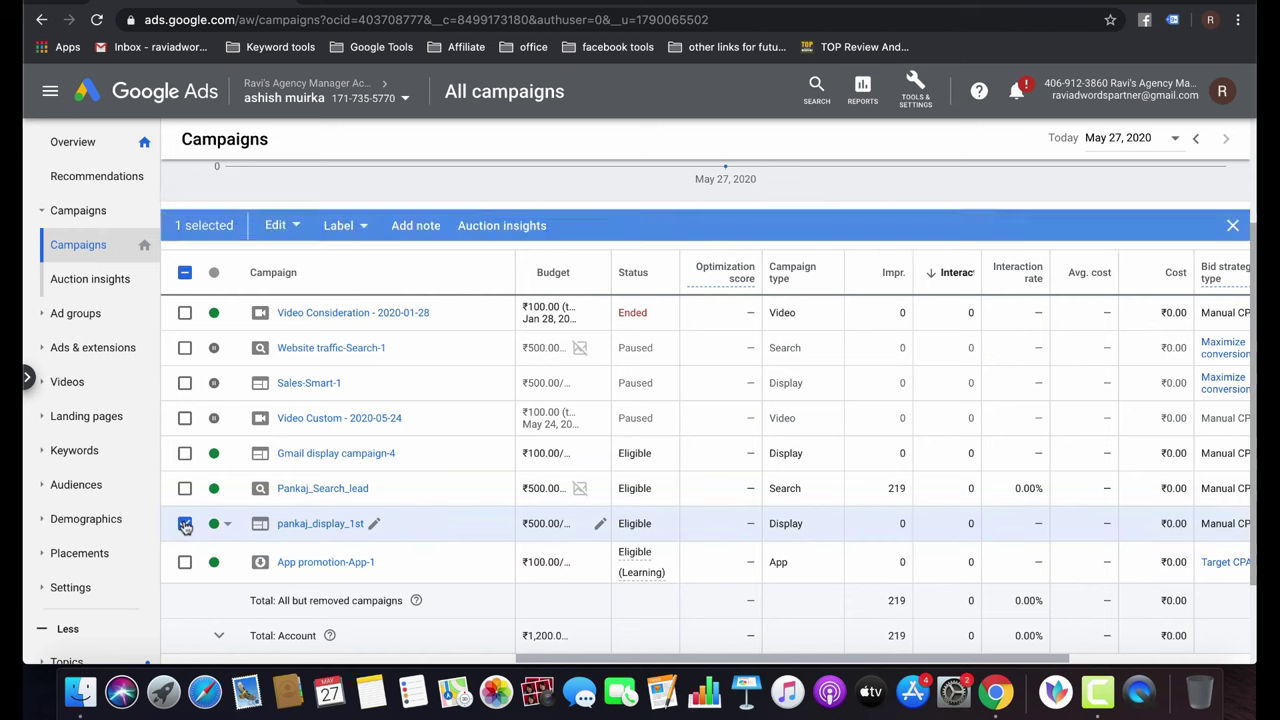
pyautogui.click(292, 228)
pyautogui.click(470, 615)
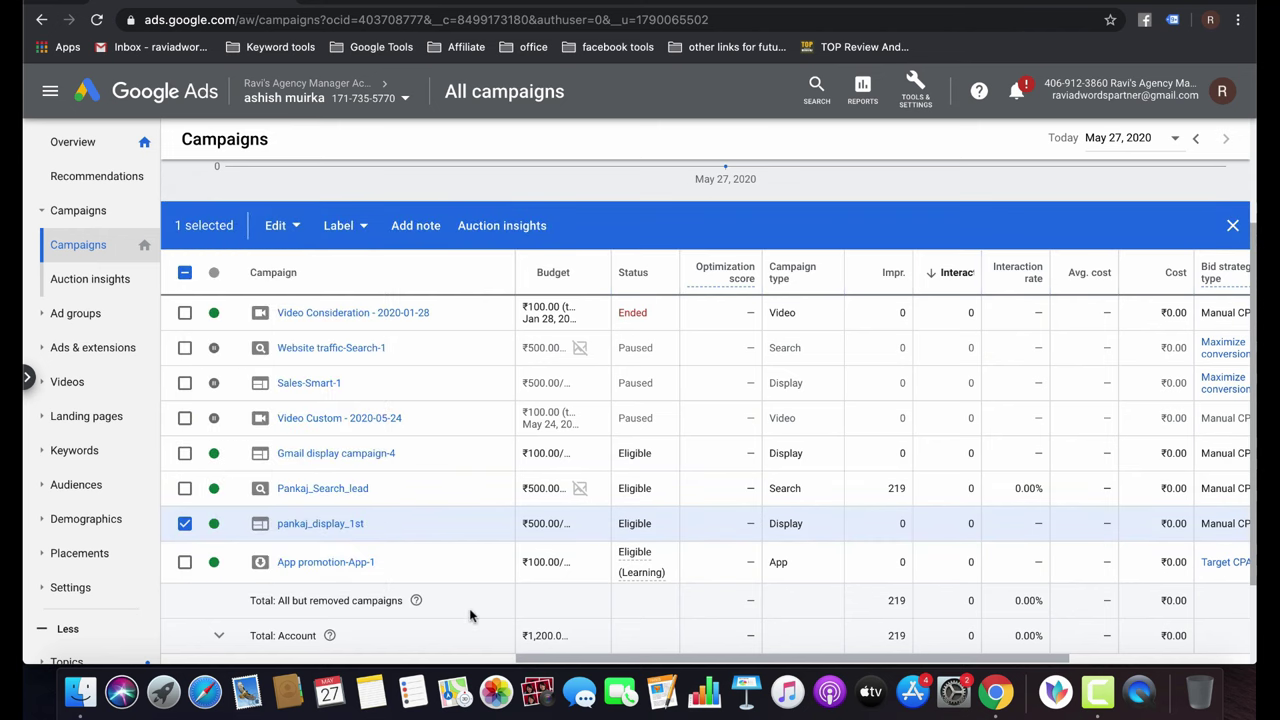
pyautogui.click(185, 524)
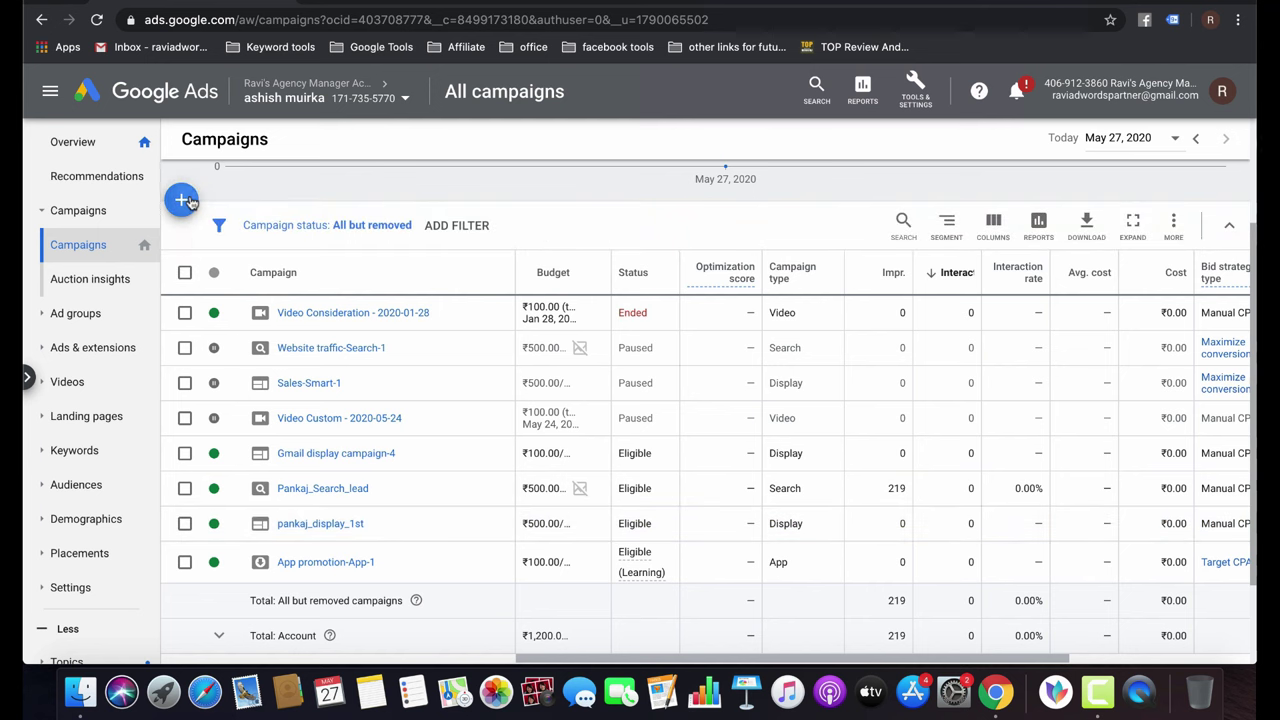
pyautogui.click(184, 200)
# Create a goal-free Standard display campaign for the pasted pankajthetaxation.com contact-us page URL.
pyautogui.click(284, 263)
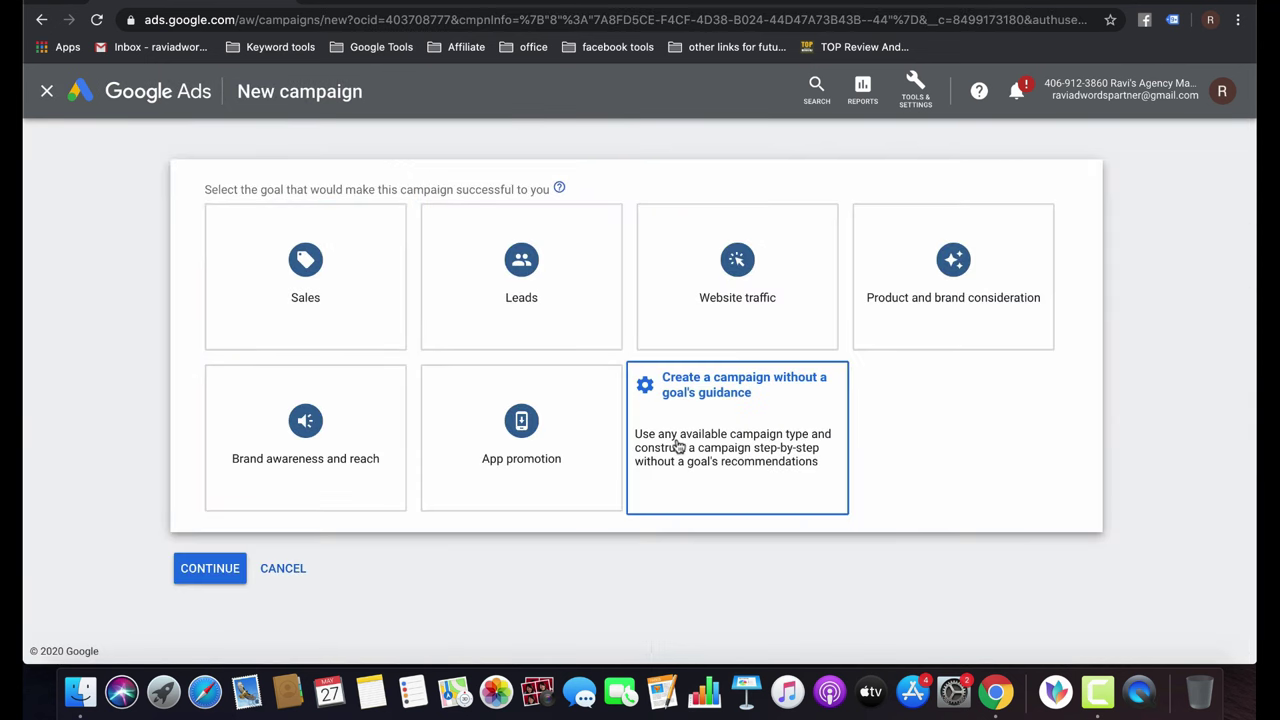
pyautogui.click(766, 471)
pyautogui.click(532, 352)
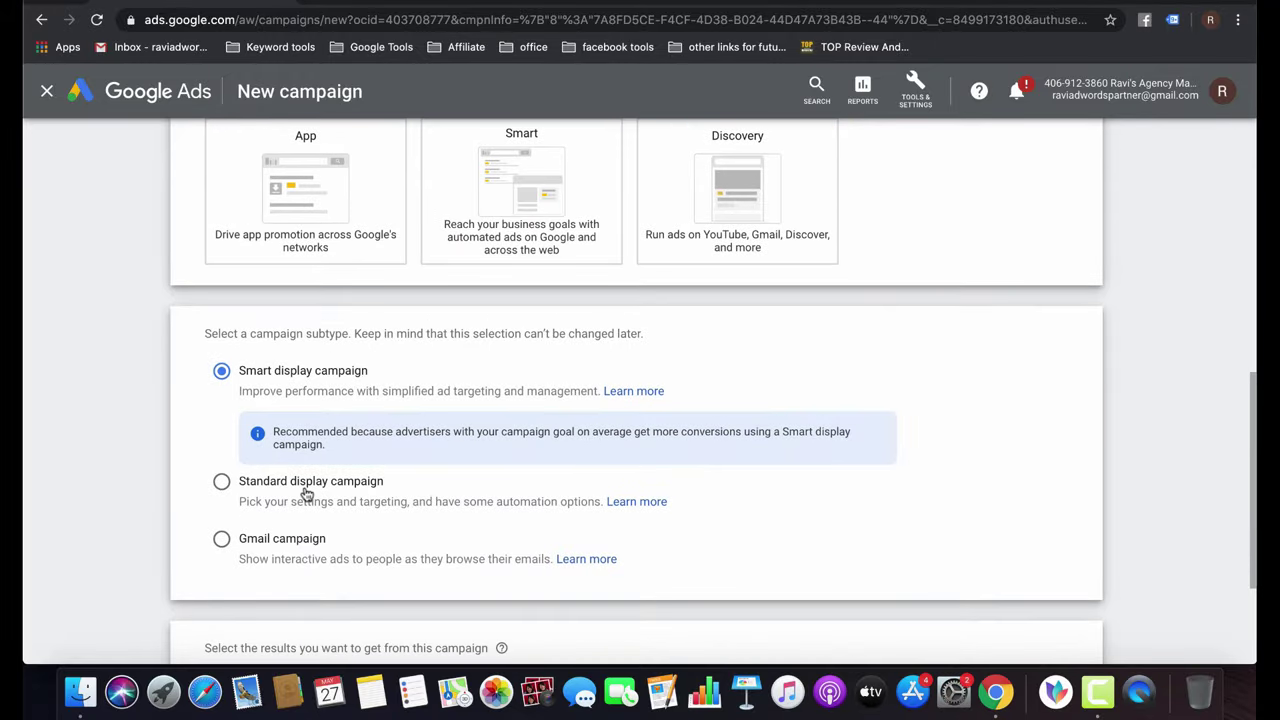
pyautogui.click(320, 495)
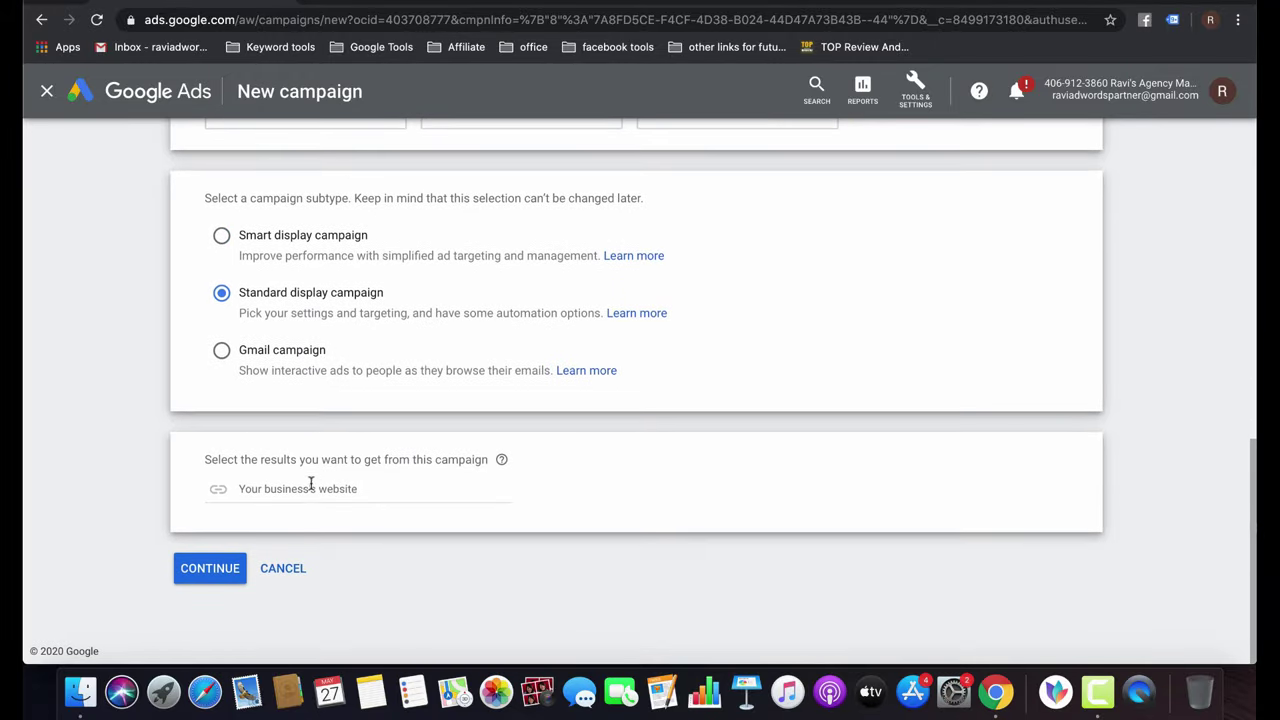
pyautogui.click(306, 486)
pyautogui.write('https://pankajthetaxation.com/contact-us.php')
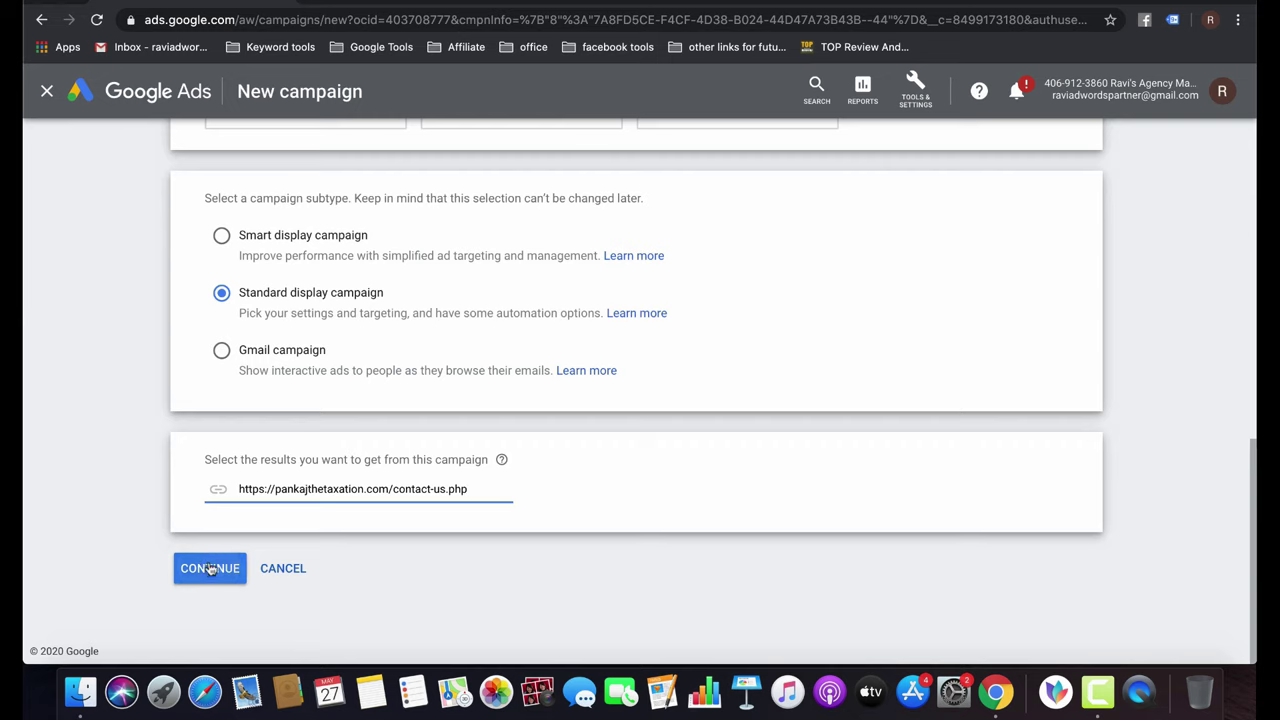
pyautogui.click(212, 567)
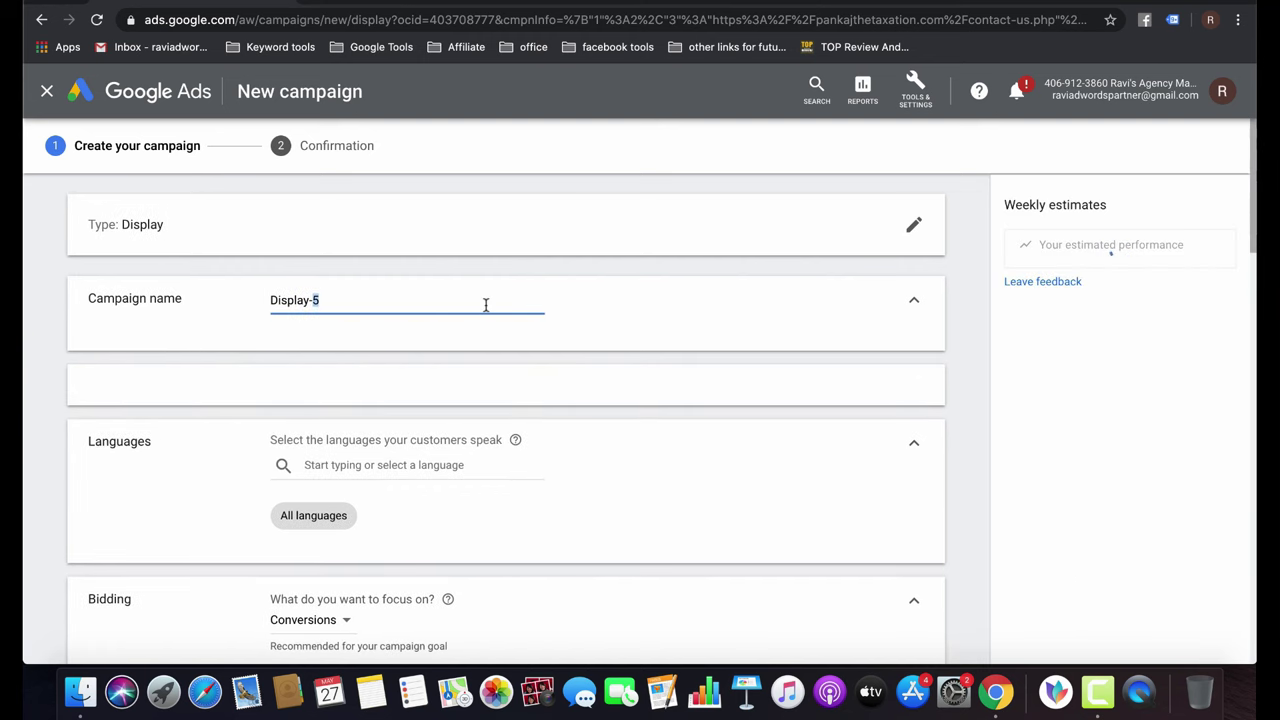
# Name the campaign 'REmarketing _D' and expand the location targeting options.
pyautogui.write('RE')
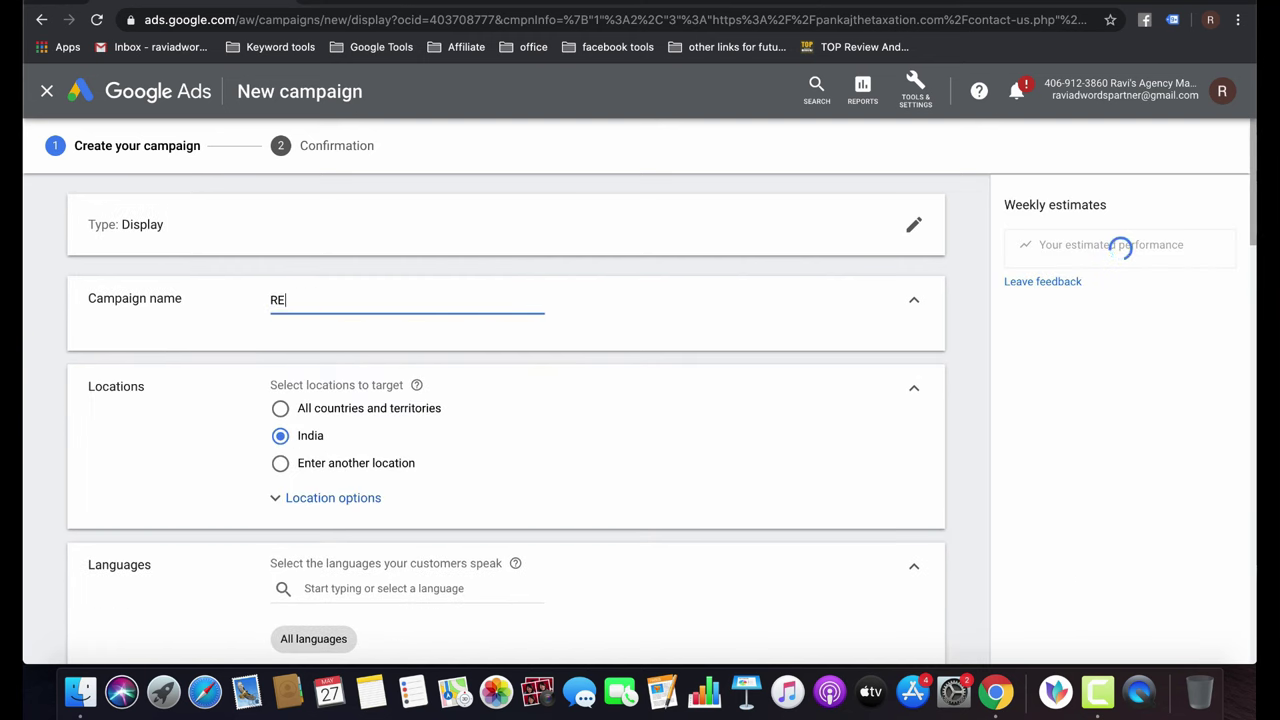
pyautogui.write('marketing ')
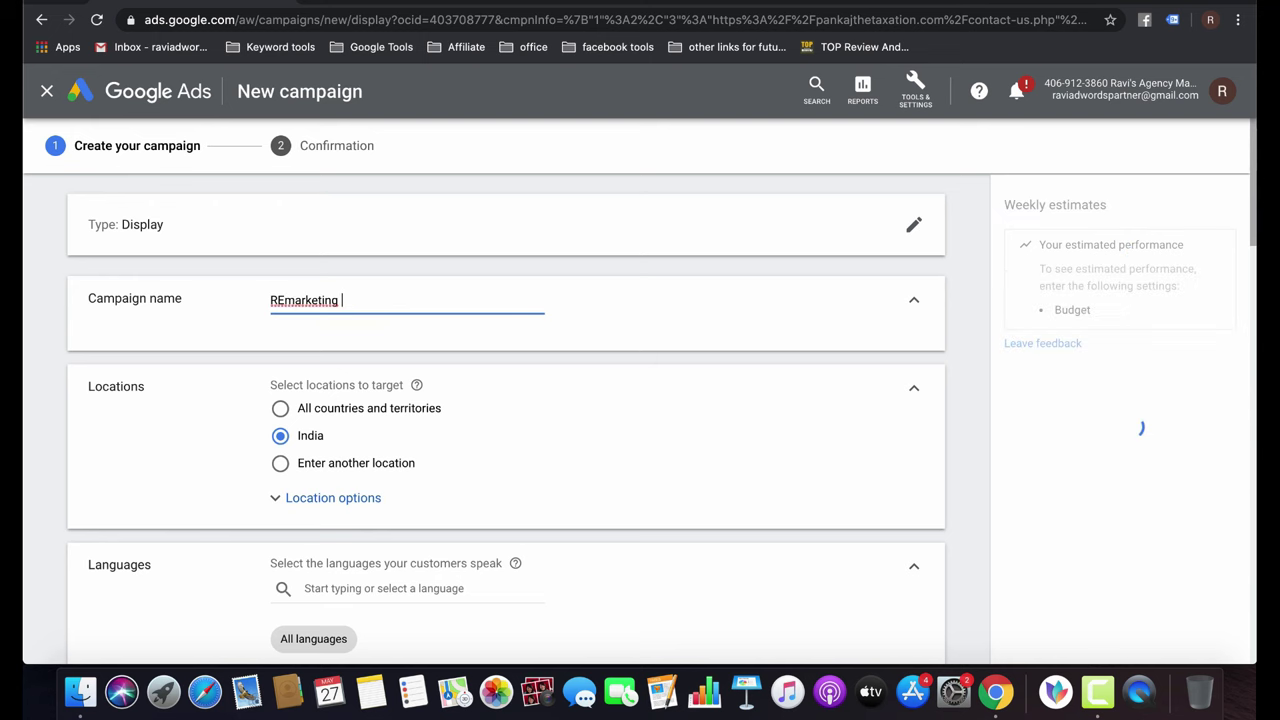
pyautogui.write('_Display')
pyautogui.scroll(-3, 575, 410)
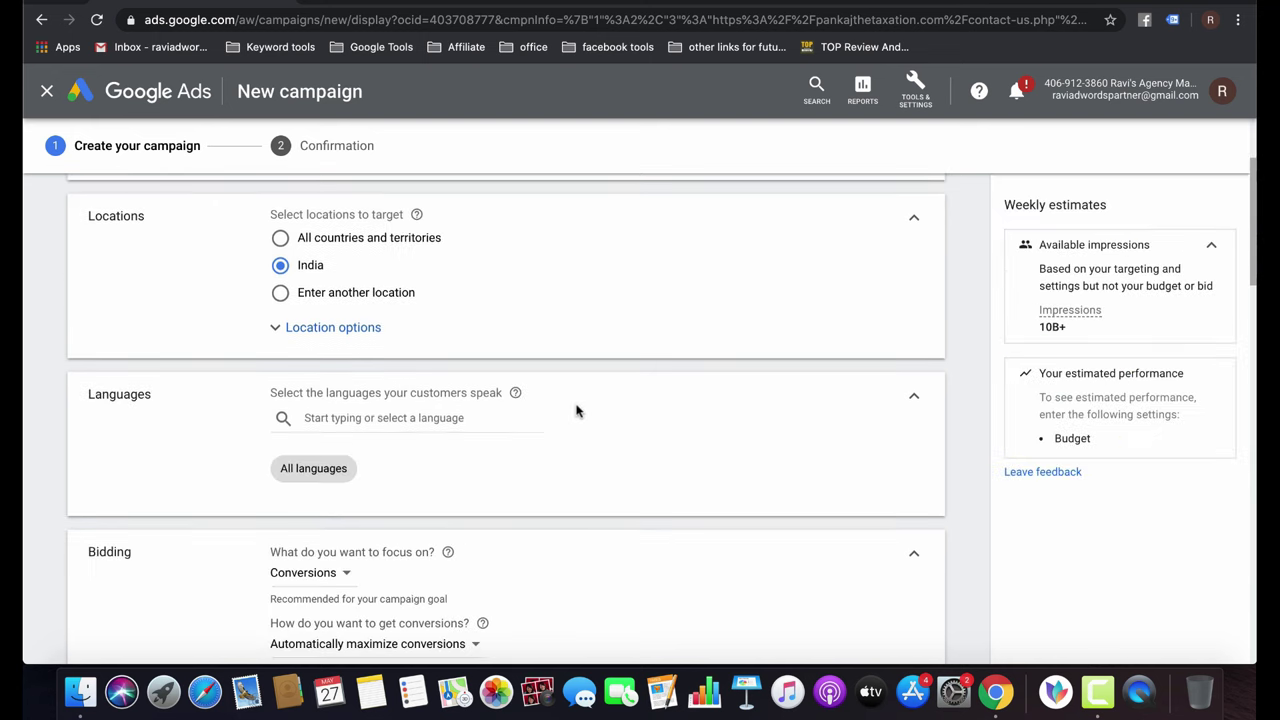
pyautogui.click(330, 327)
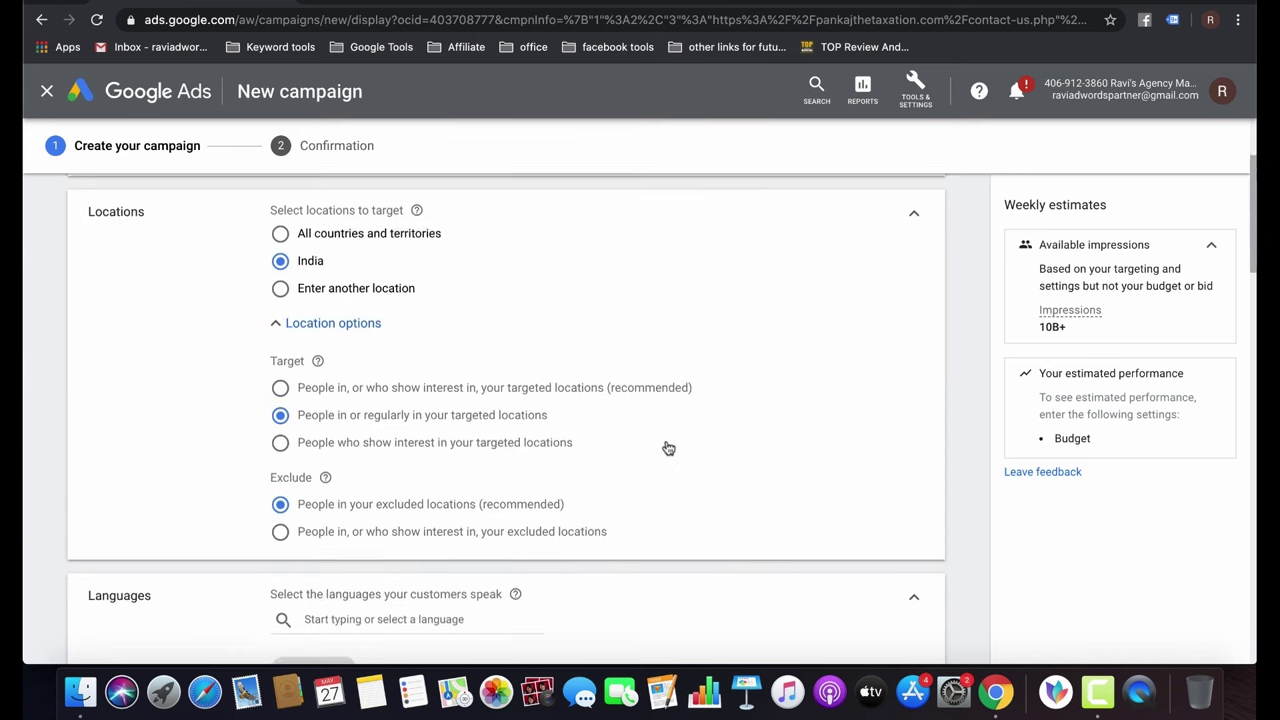
pyautogui.scroll(-5, 666, 446)
pyautogui.scroll(-4, 573, 435)
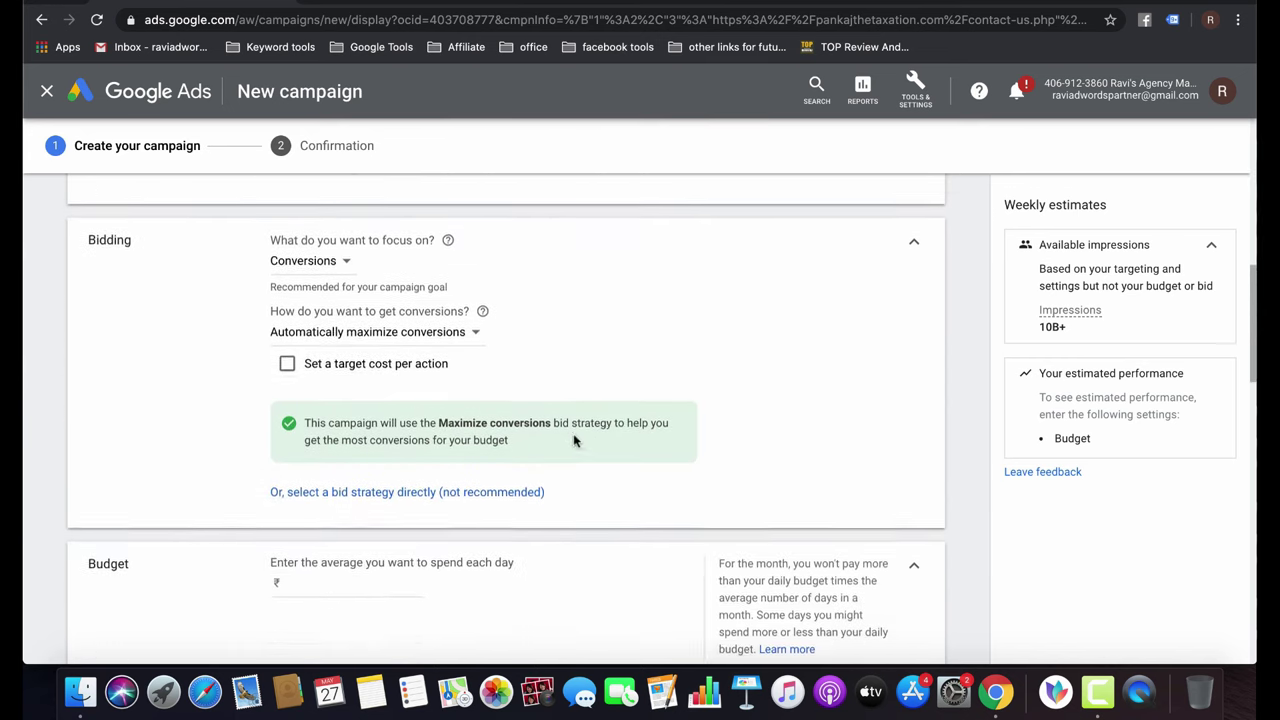
# Use Manual CPC bidding with Enhanced CPC off and a ₹100 average daily budget.
pyautogui.click(398, 468)
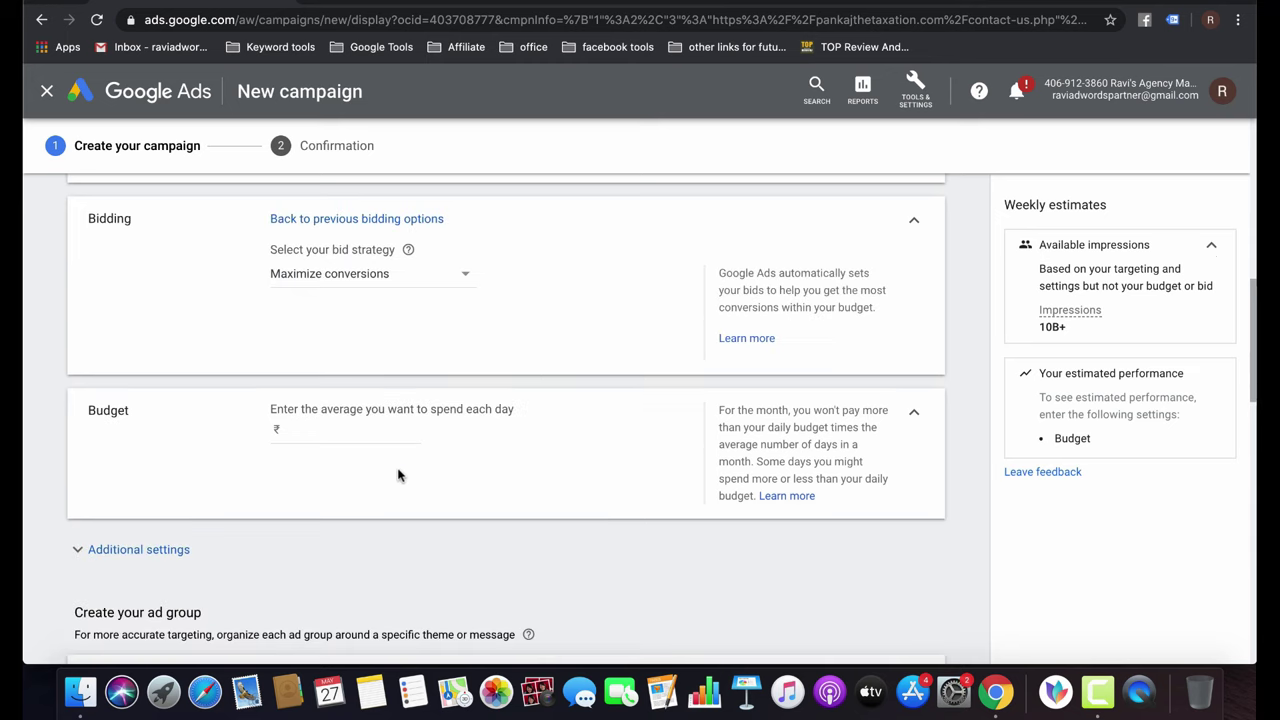
pyautogui.click(396, 289)
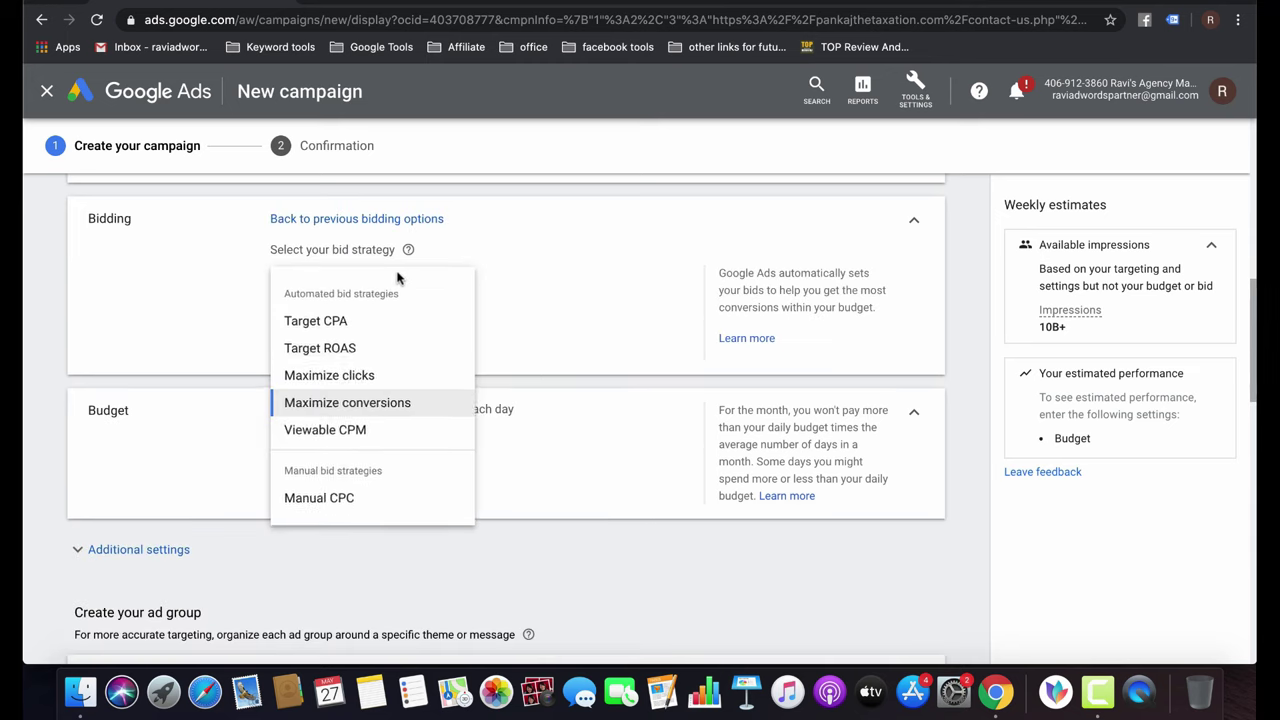
pyautogui.click(314, 500)
pyautogui.click(284, 321)
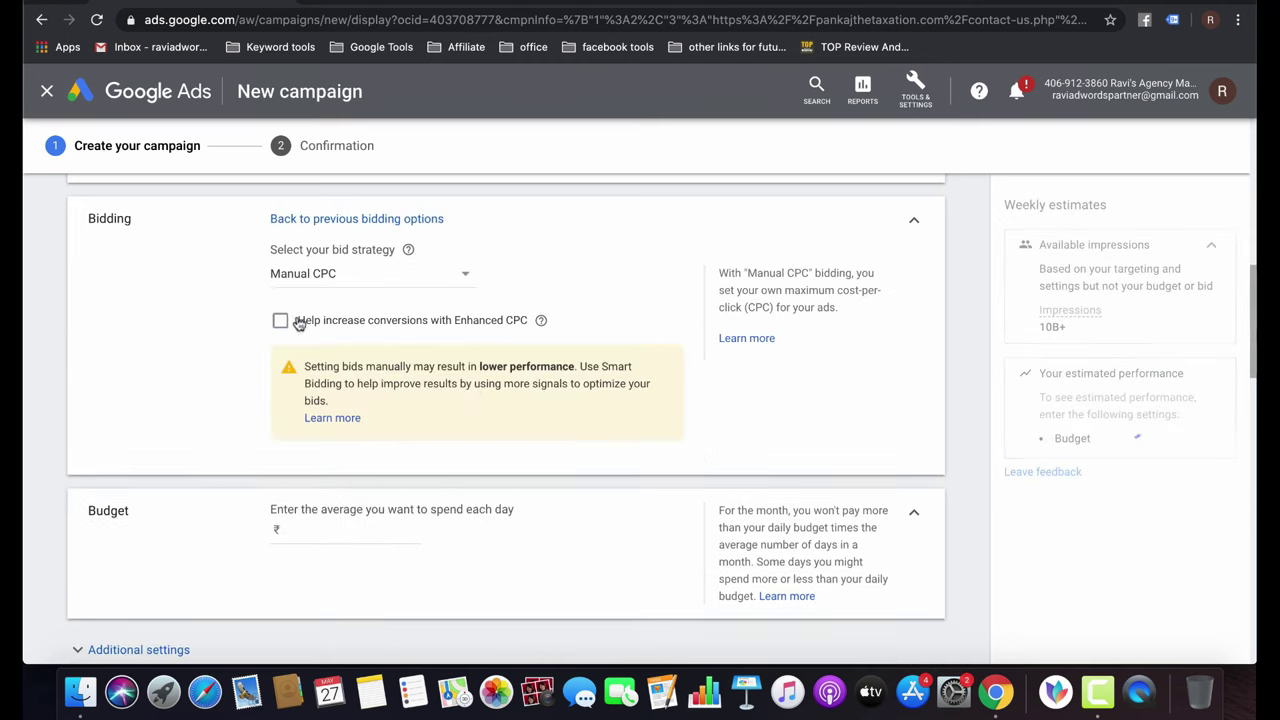
pyautogui.scroll(-5, 500, 440)
pyautogui.click(329, 277)
pyautogui.write('100')
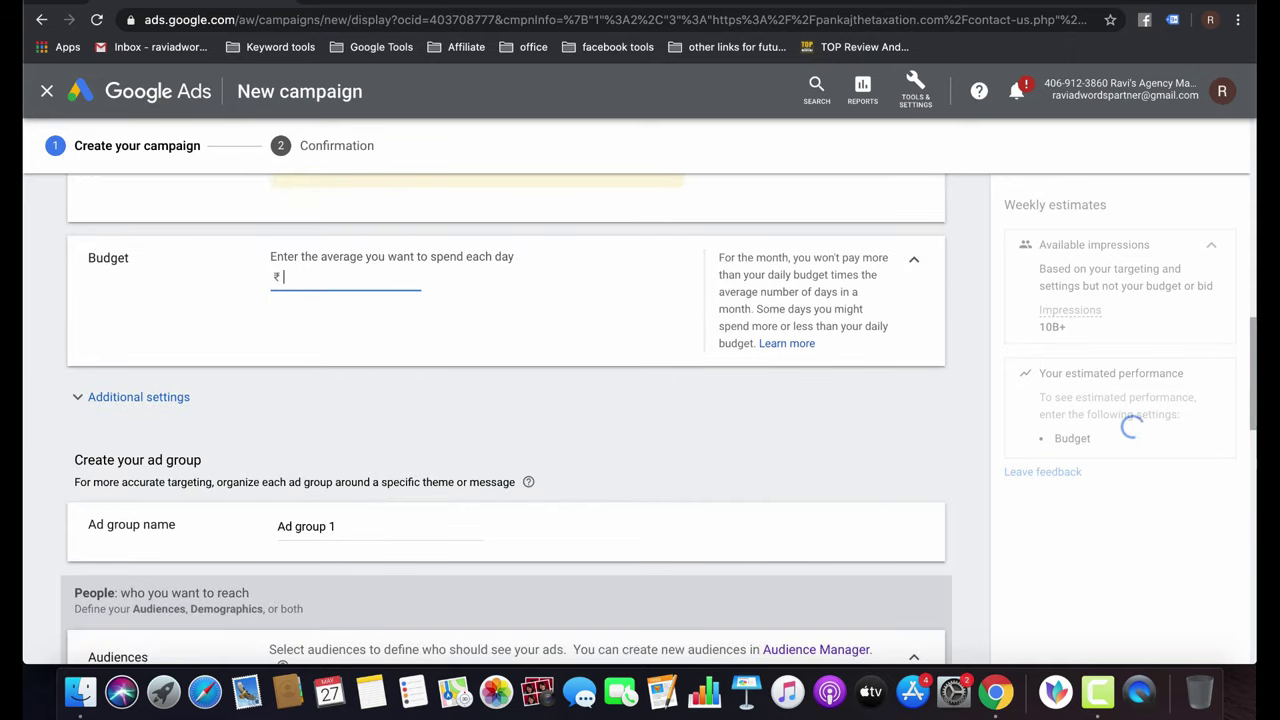
pyautogui.write('00')
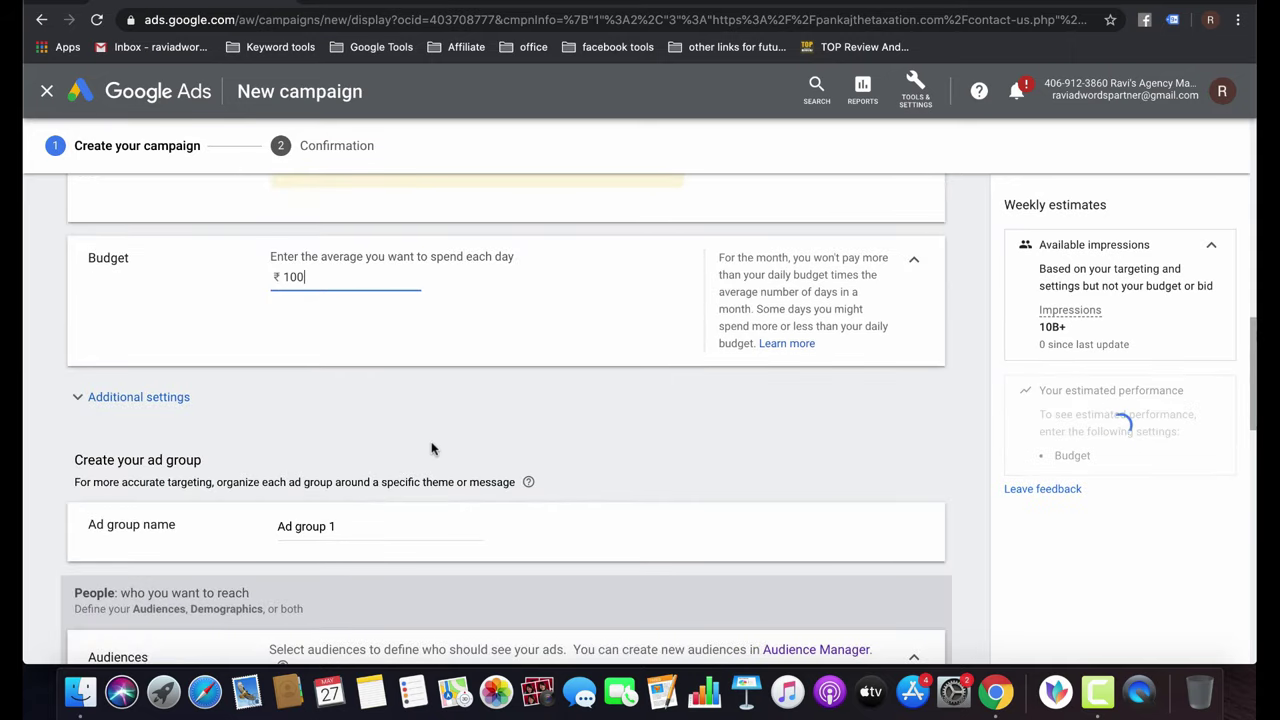
# Rename the default ad group to 'RLSA'.
pyautogui.scroll(-3, 432, 448)
pyautogui.tripleClick(353, 285)
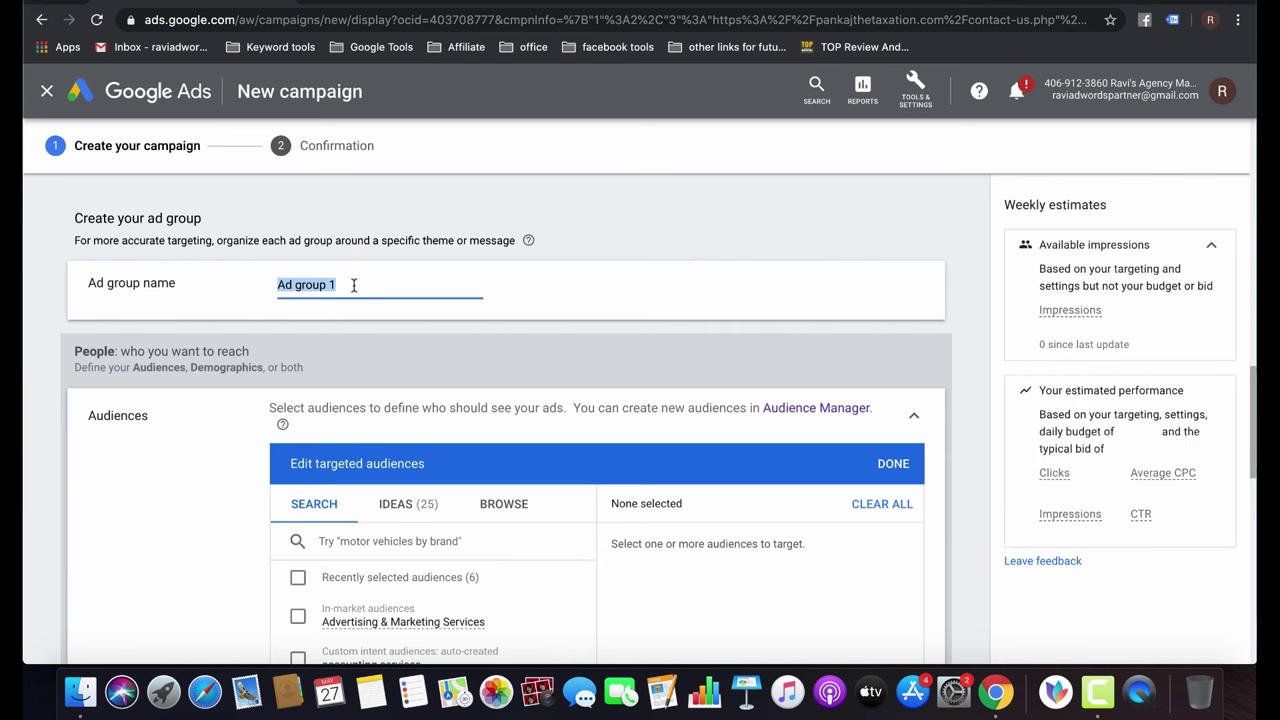
pyautogui.write('RLSA')
pyautogui.scroll(-3, 535, 420)
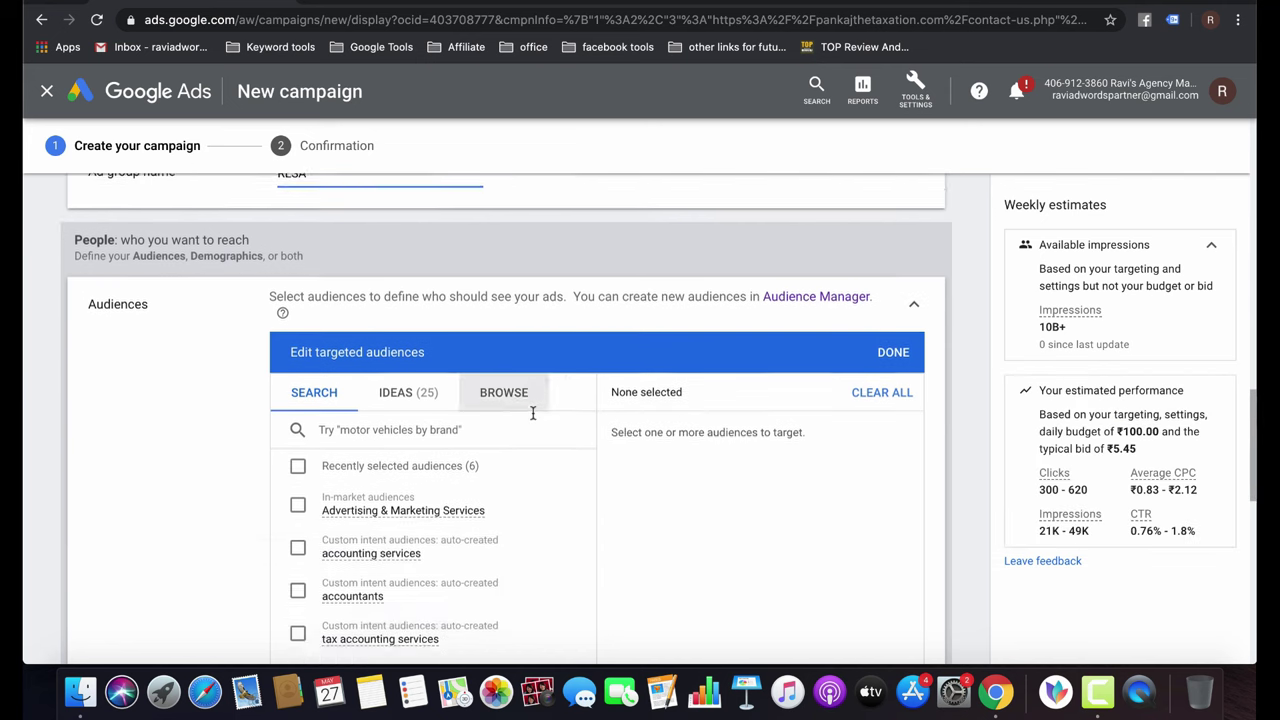
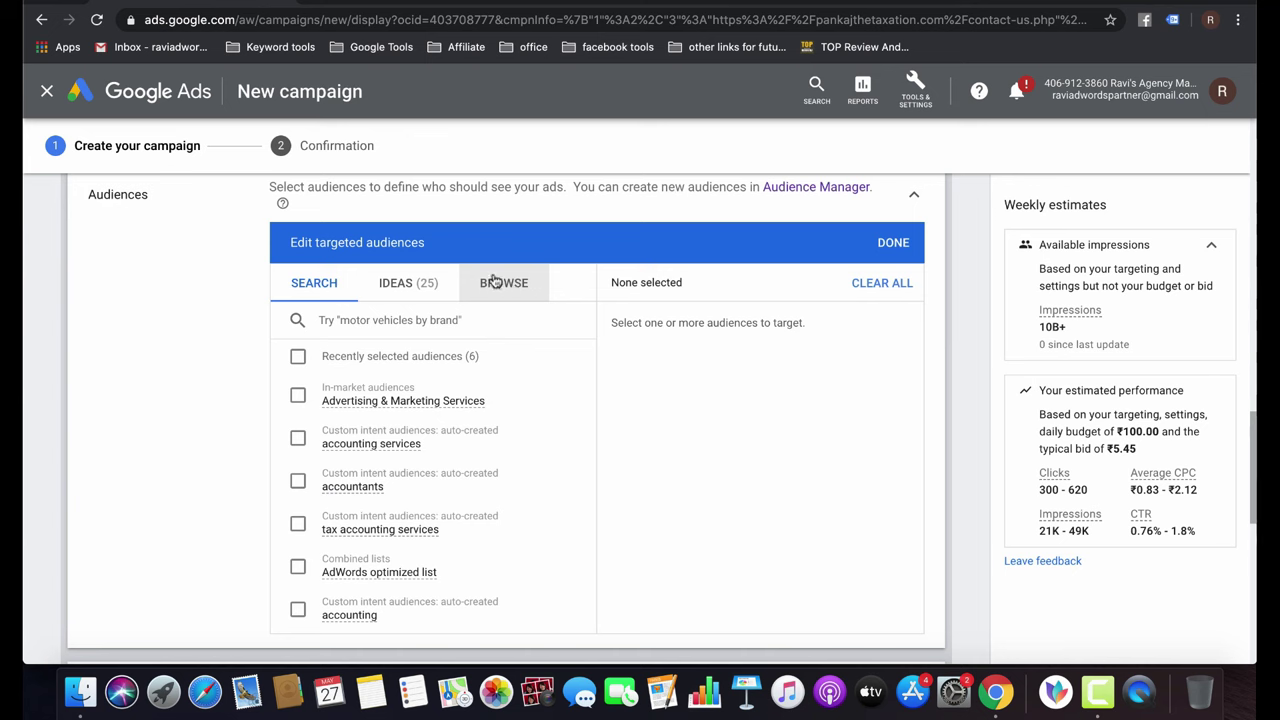
# Tick the WebPage_VIsitors_30 list under Browse > interactions > Website visitors.
pyautogui.click(498, 289)
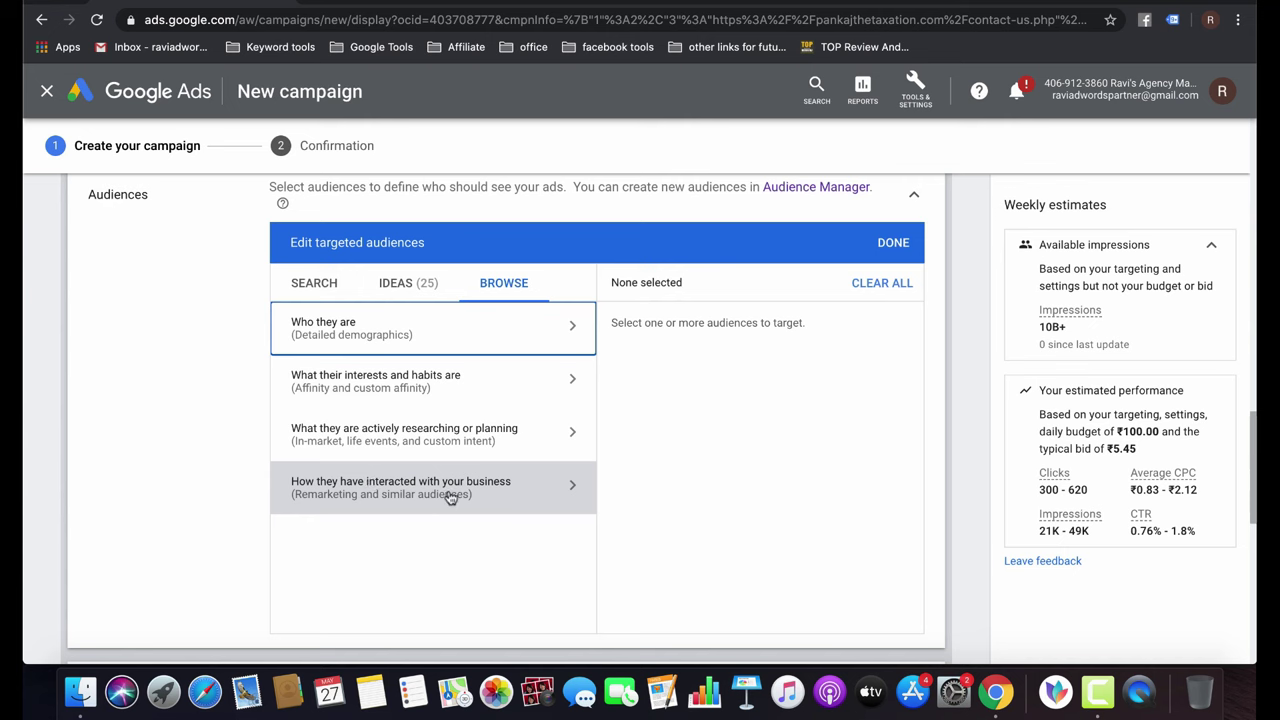
pyautogui.click(450, 497)
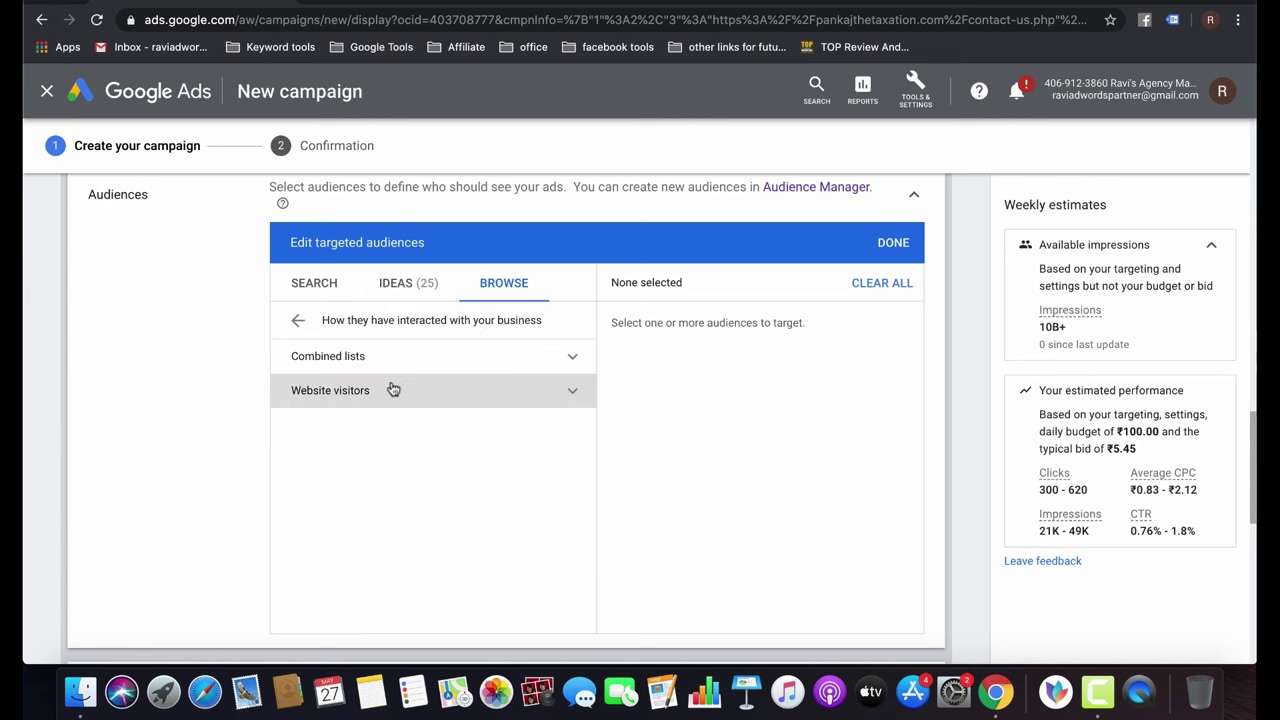
pyautogui.click(393, 389)
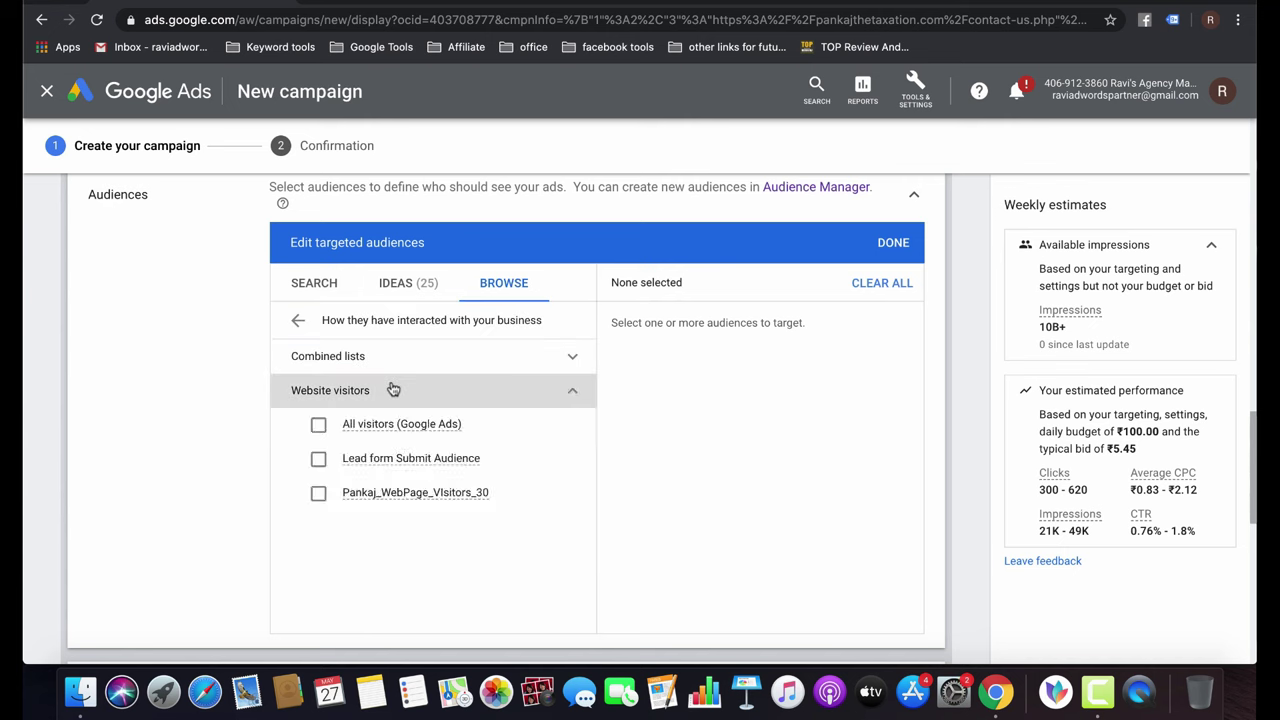
pyautogui.click(316, 493)
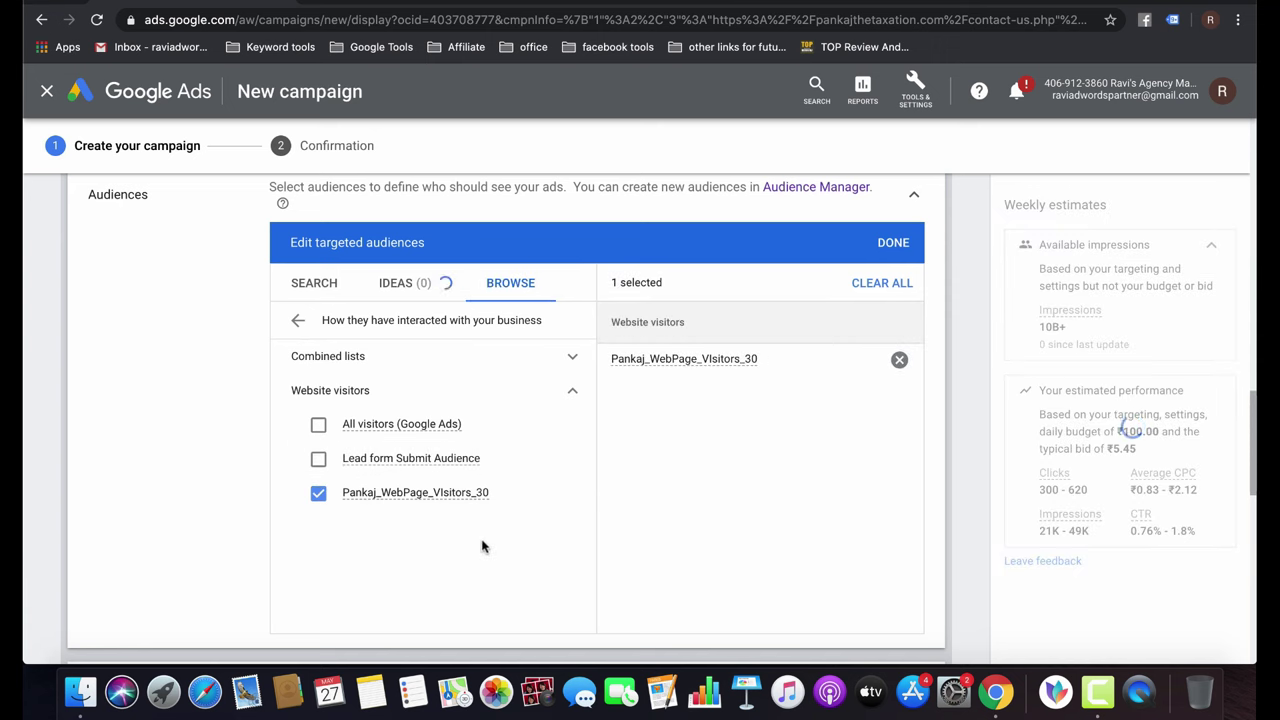
pyautogui.scroll(-5, 482, 546)
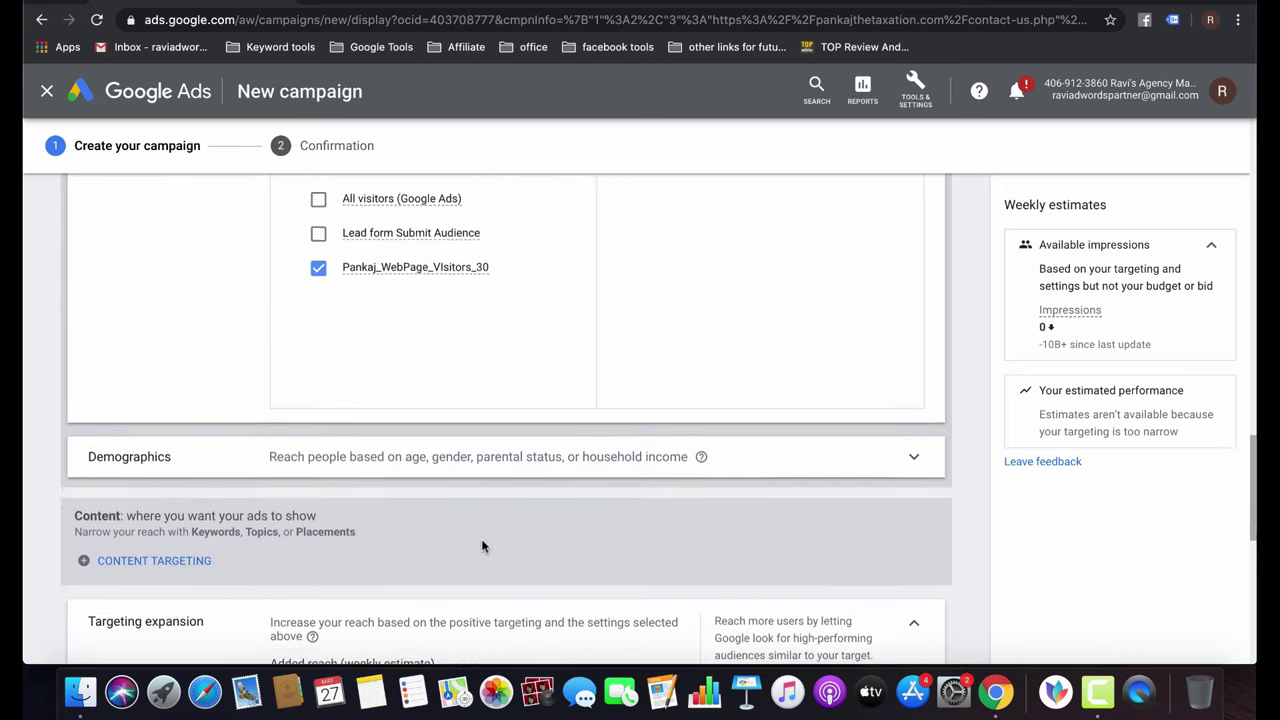
pyautogui.scroll(4, 480, 451)
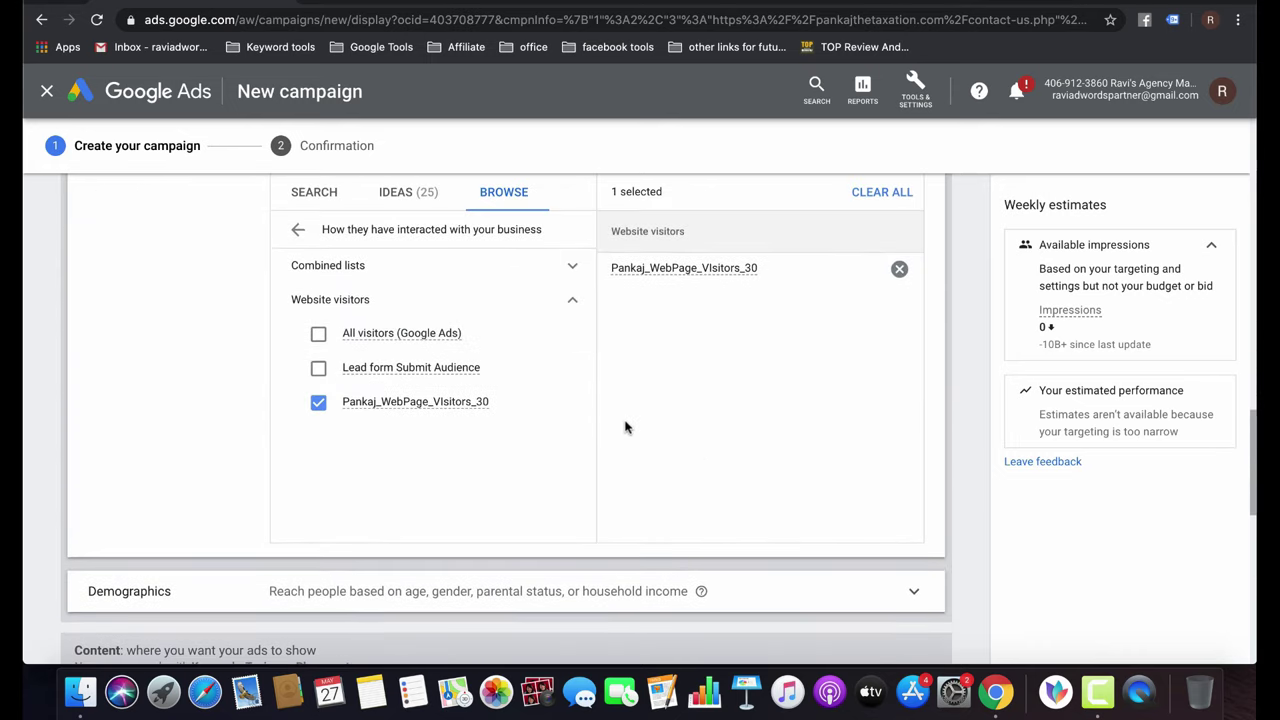
pyautogui.scroll(-3, 625, 428)
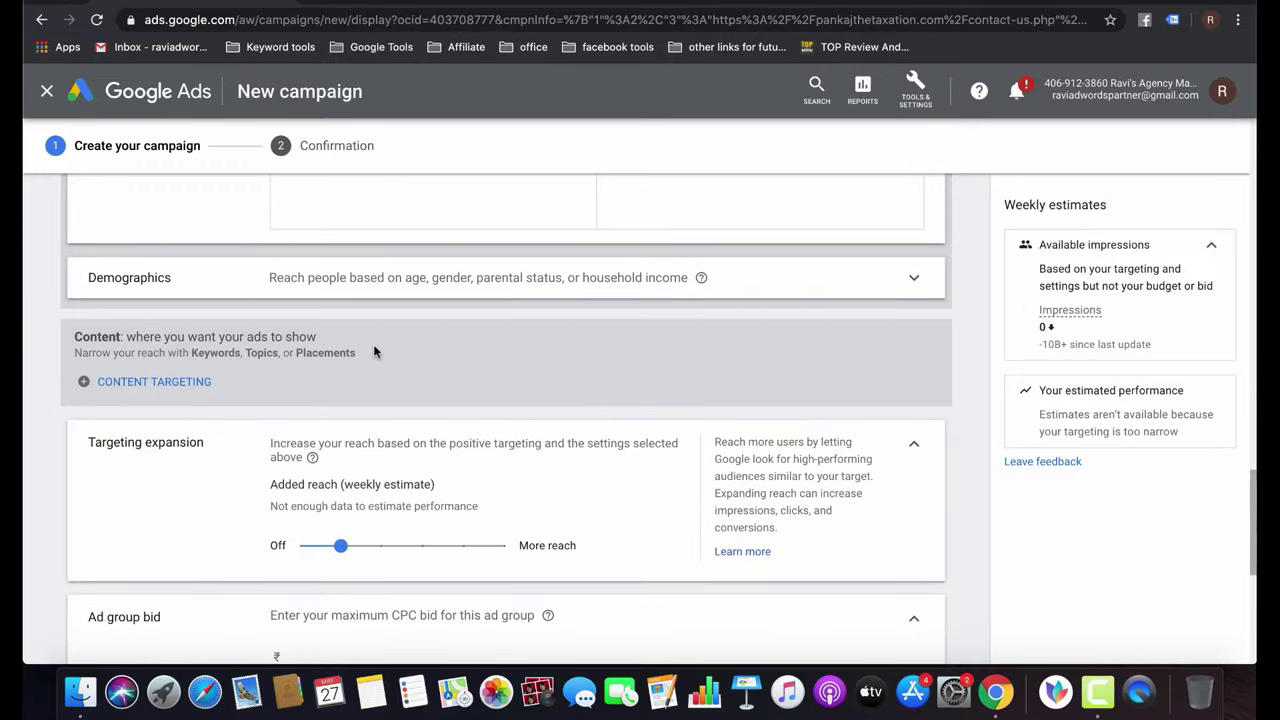
pyautogui.scroll(-5, 443, 408)
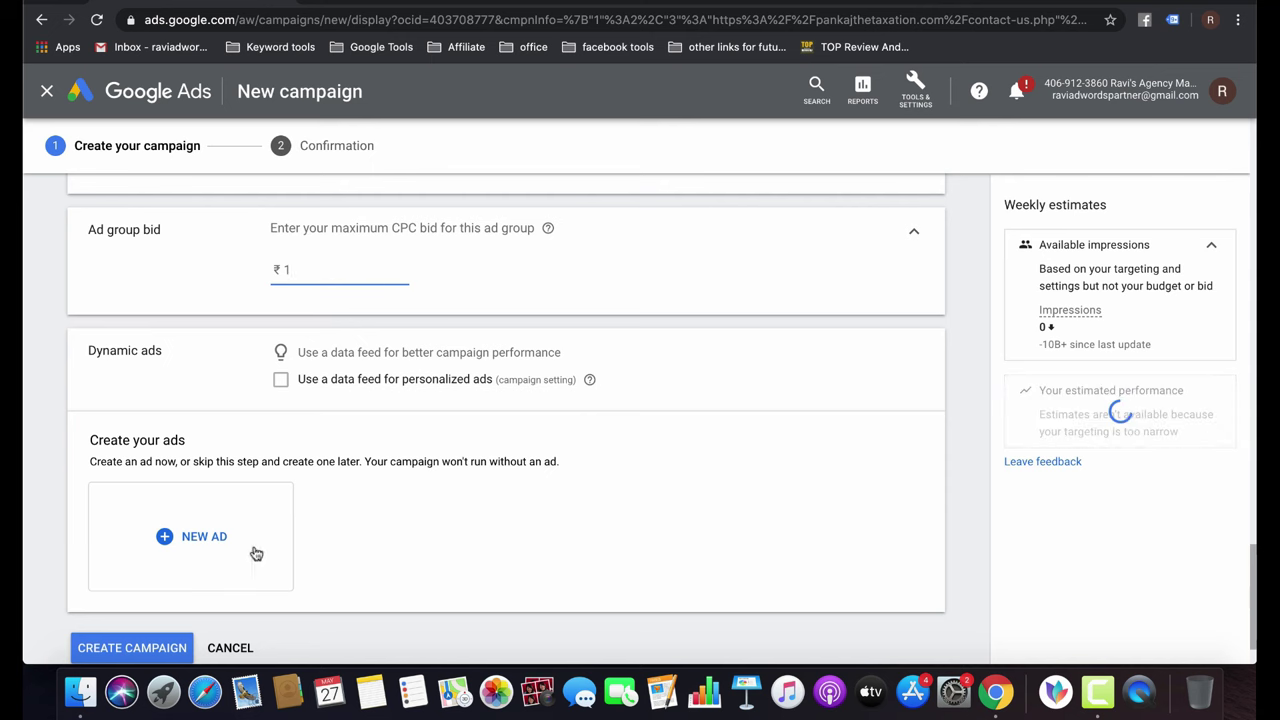
# Create a responsive display ad and add the laptop stock photo as a cropped image.
pyautogui.click(191, 536)
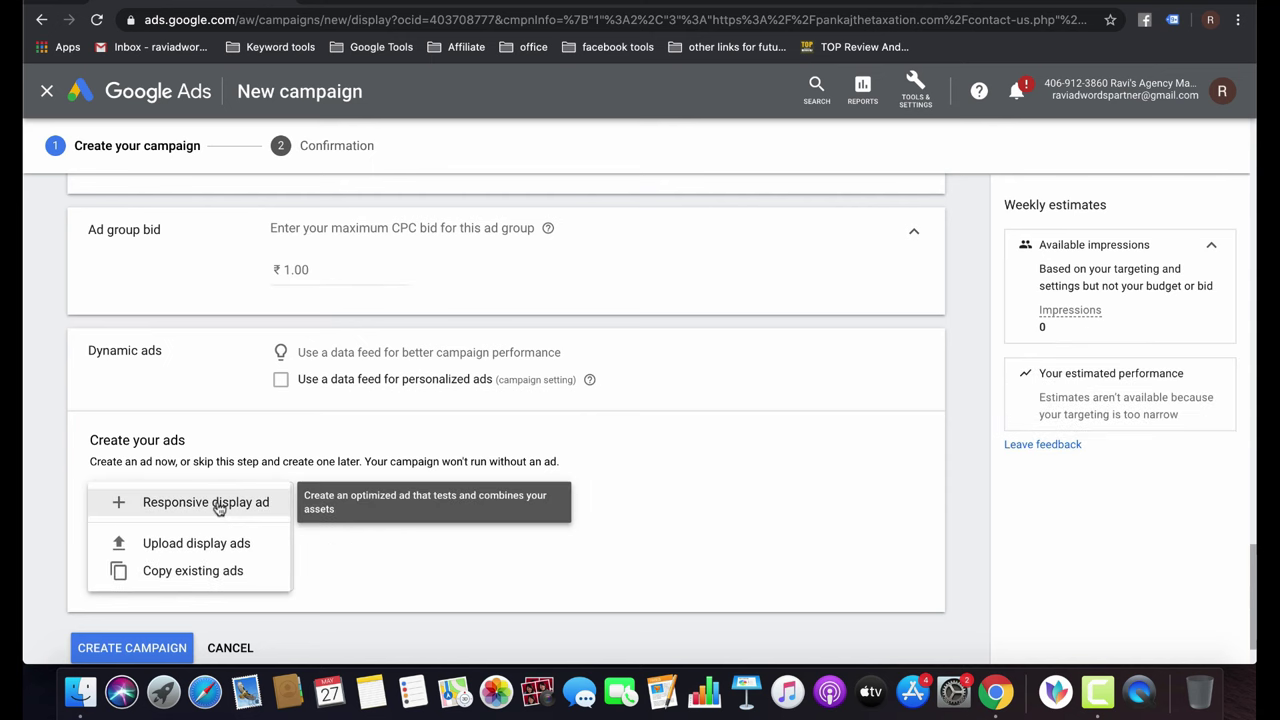
pyautogui.click(220, 507)
pyautogui.scroll(-4, 460, 466)
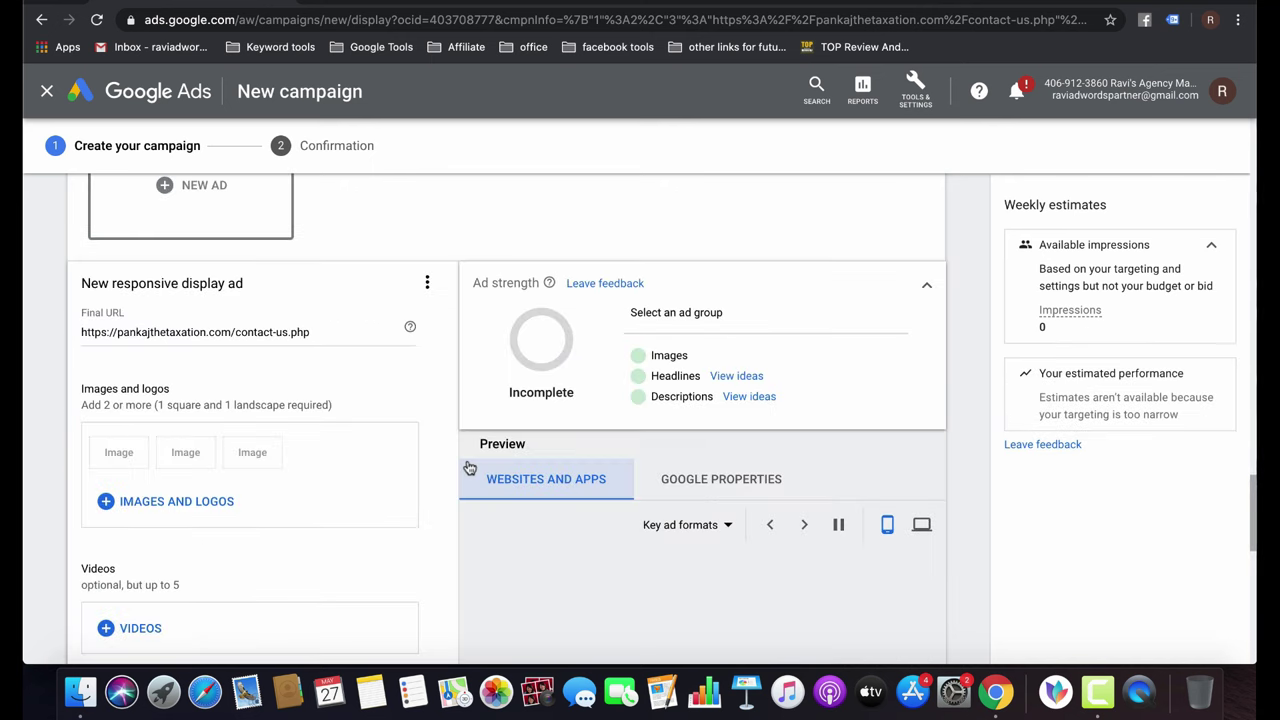
pyautogui.click(155, 503)
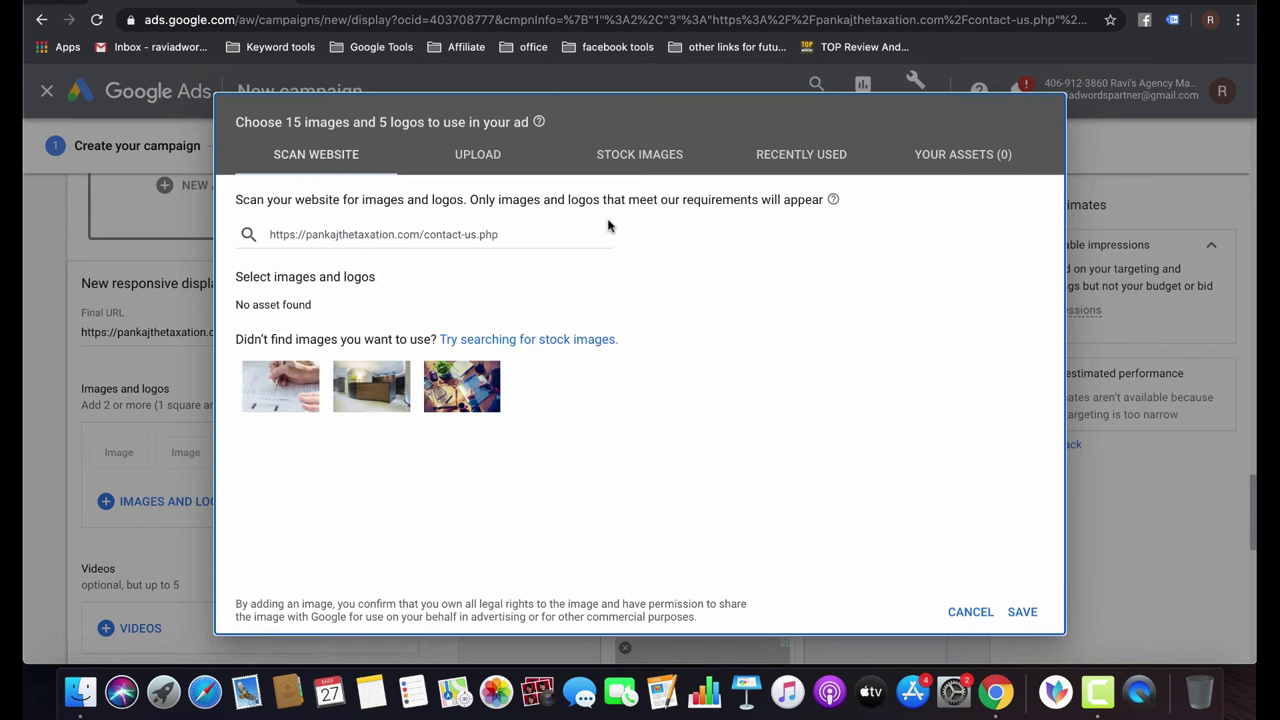
pyautogui.click(387, 384)
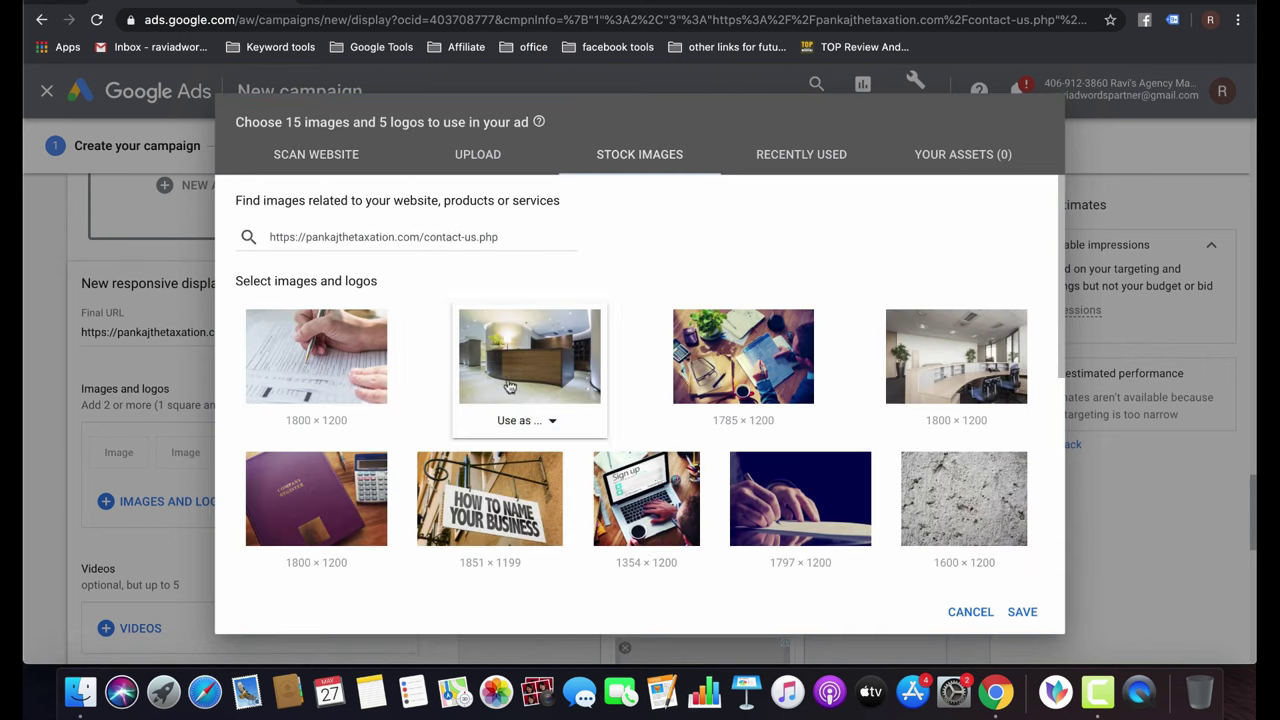
pyautogui.click(652, 561)
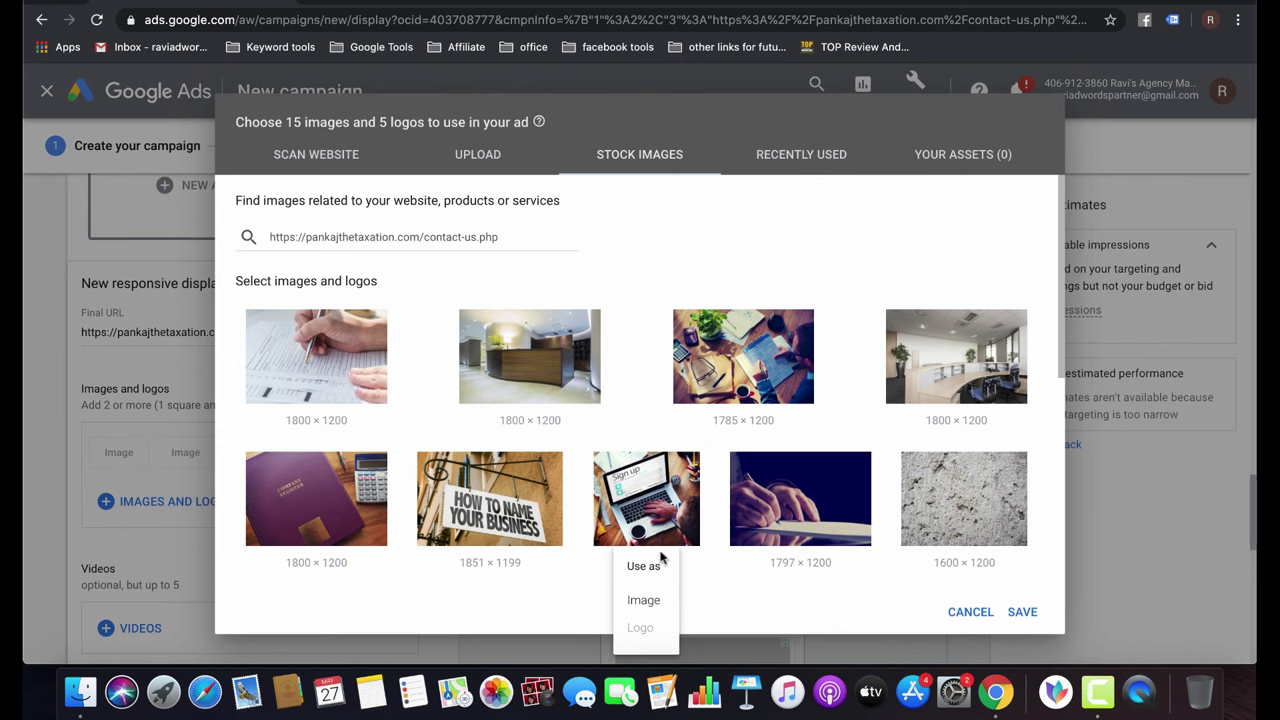
pyautogui.click(644, 602)
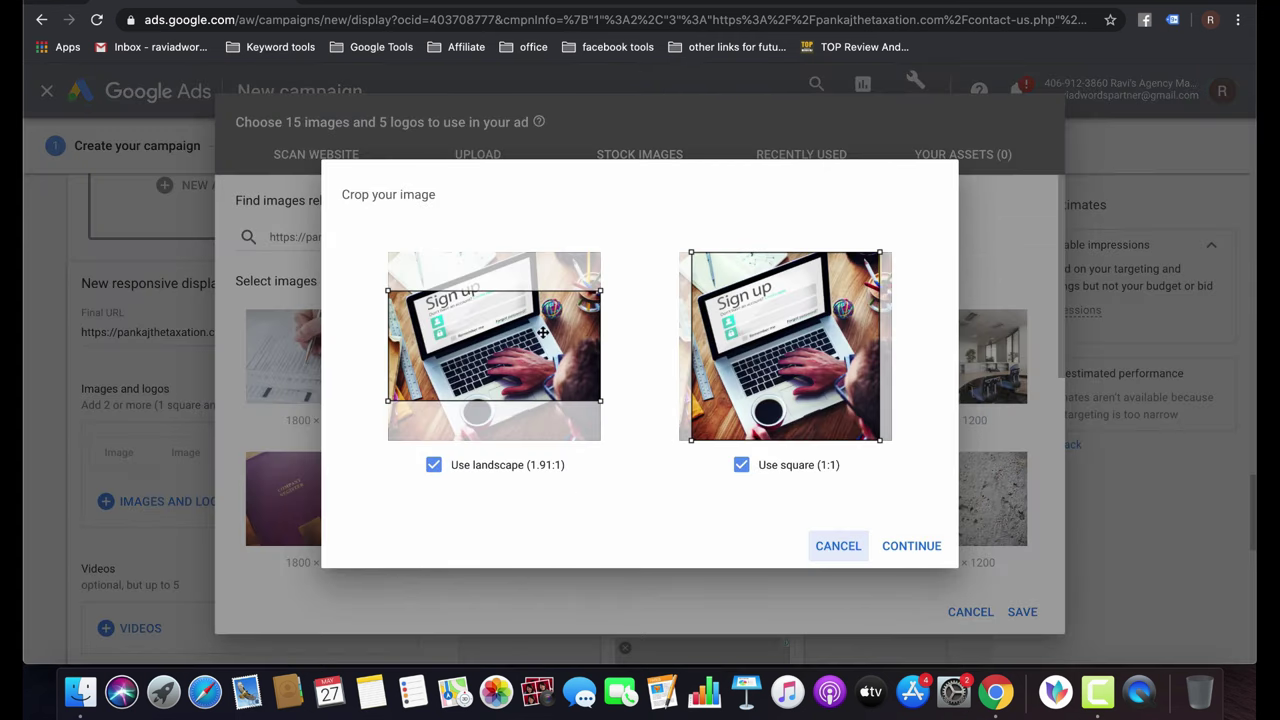
pyautogui.moveTo(542, 332); pyautogui.dragTo(543, 304)
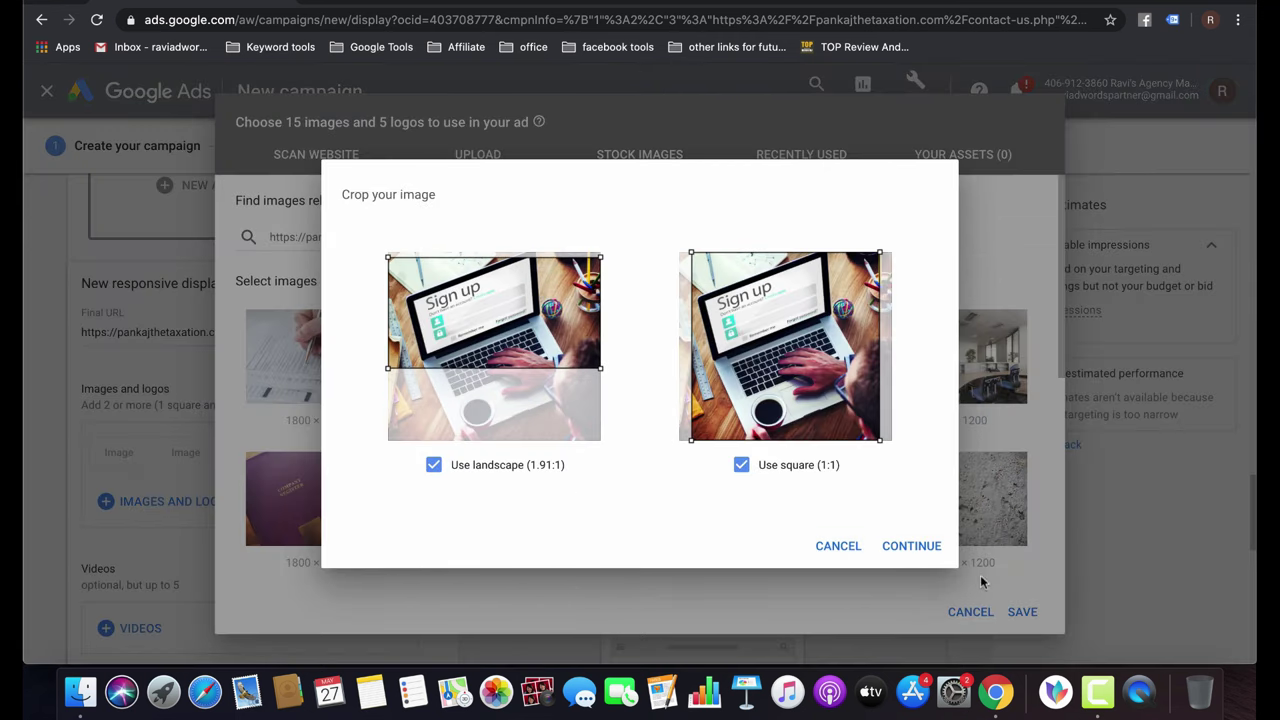
pyautogui.click(909, 545)
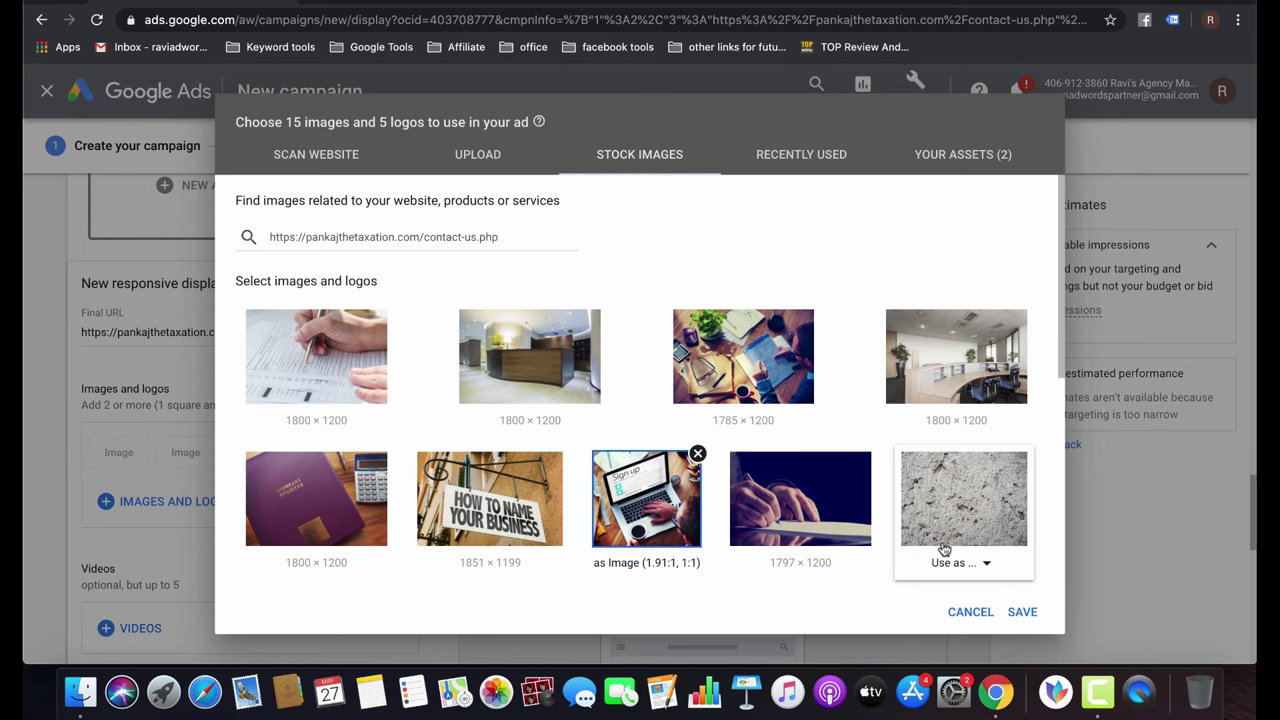
pyautogui.click(1022, 612)
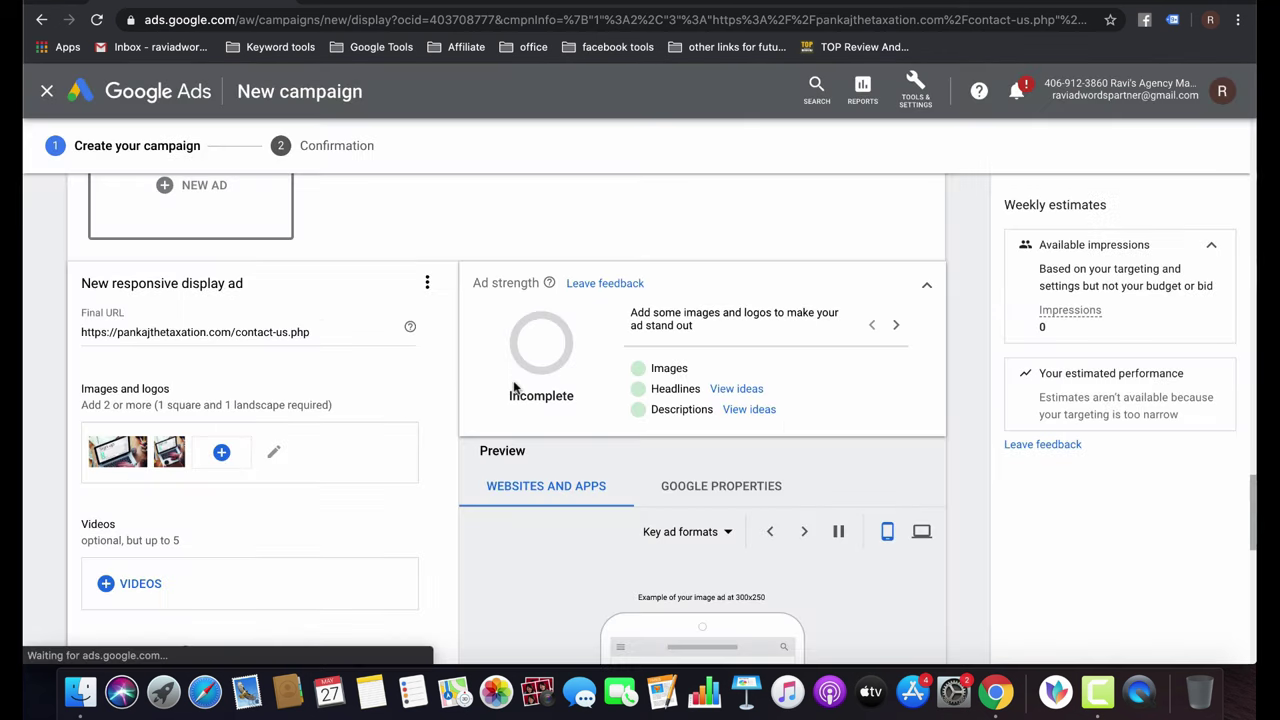
# Add the recently used P logo as the ad's logo, cropped and saved.
pyautogui.click(221, 452)
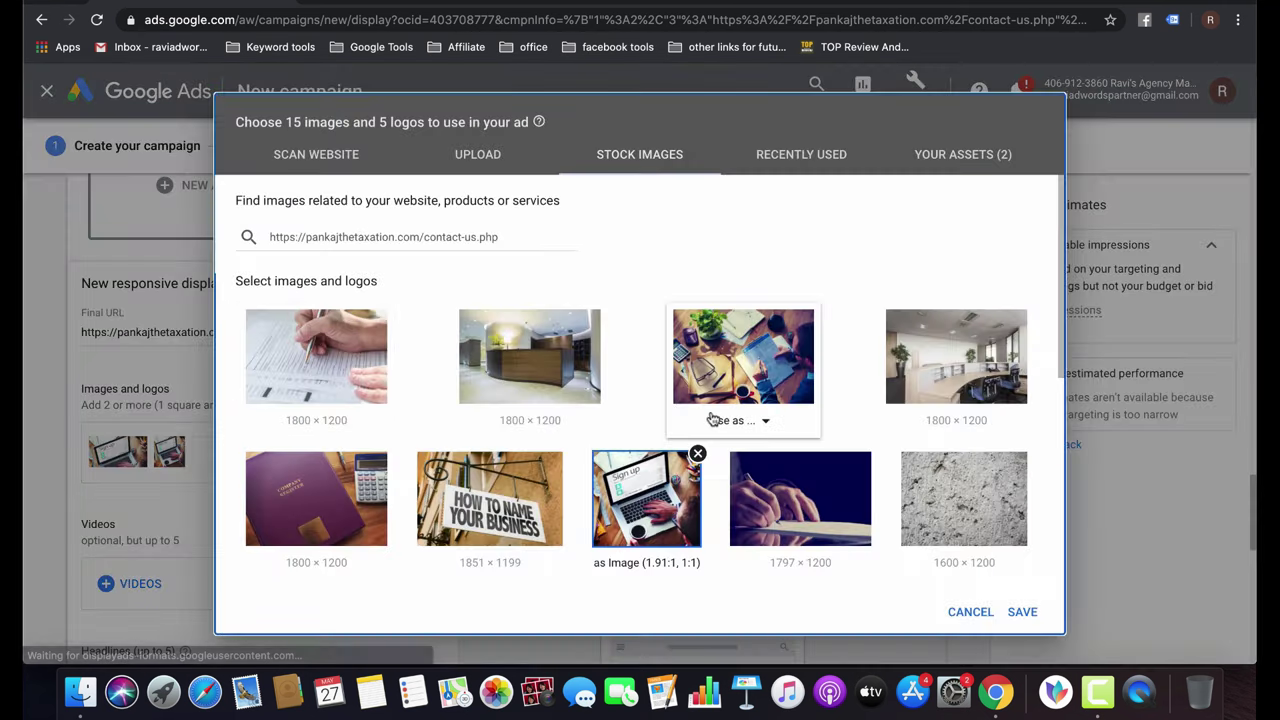
pyautogui.click(479, 162)
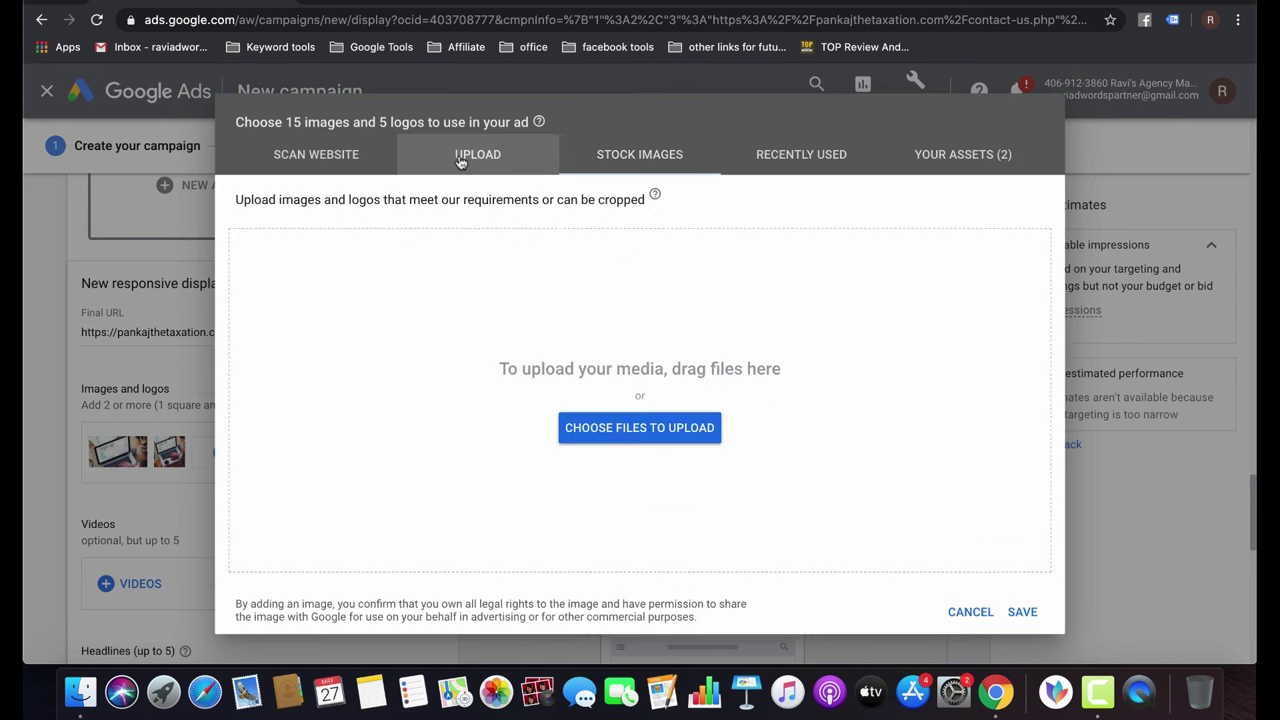
pyautogui.click(617, 160)
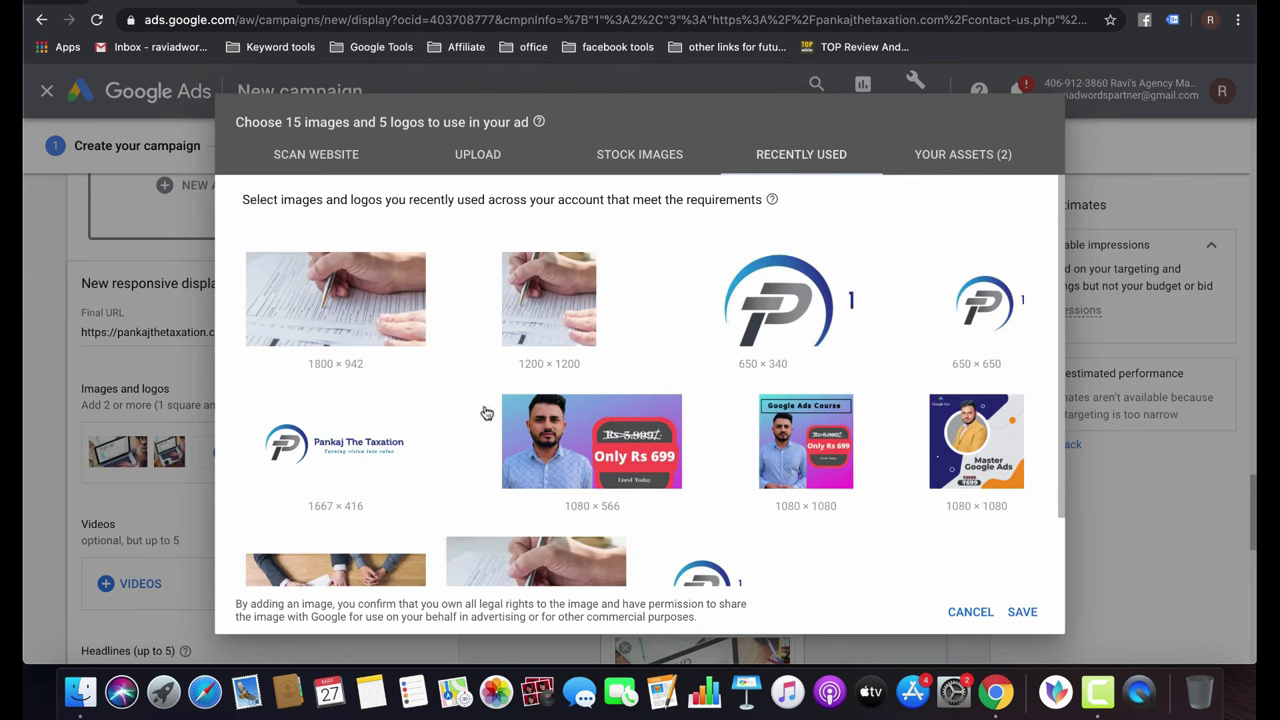
pyautogui.click(813, 292)
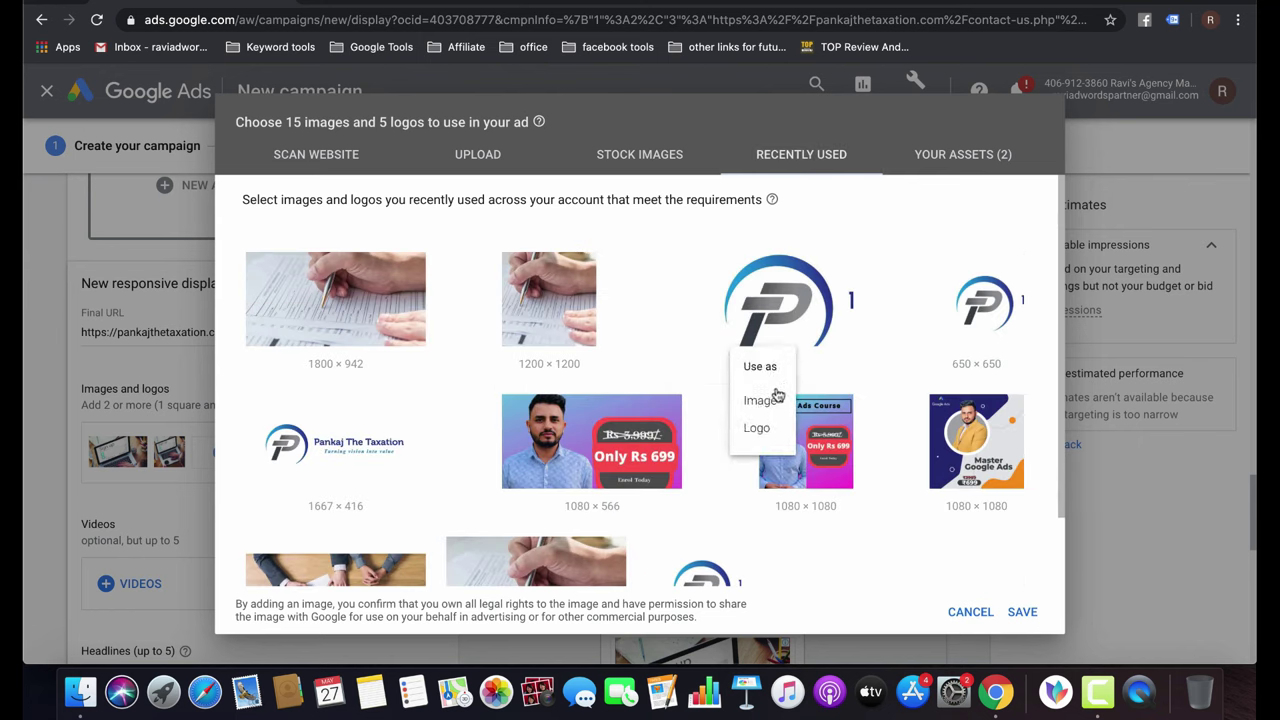
pyautogui.click(762, 429)
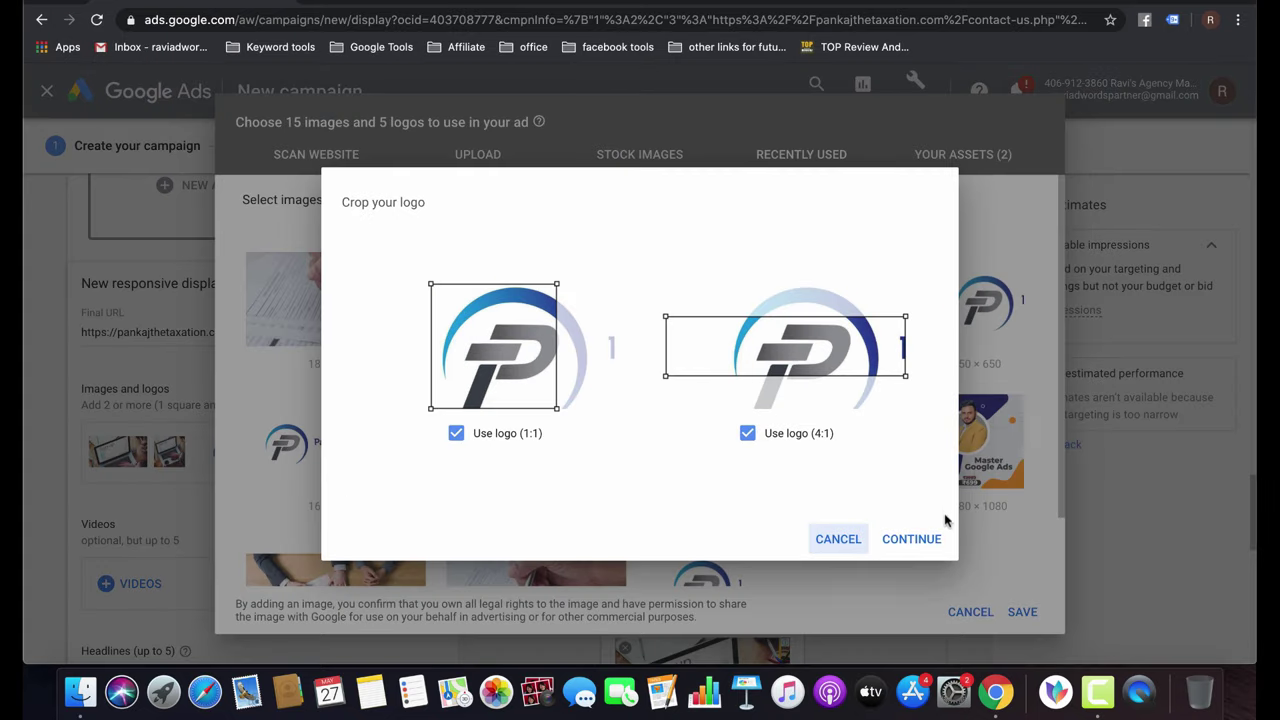
pyautogui.moveTo(430, 302); pyautogui.dragTo(455, 325)
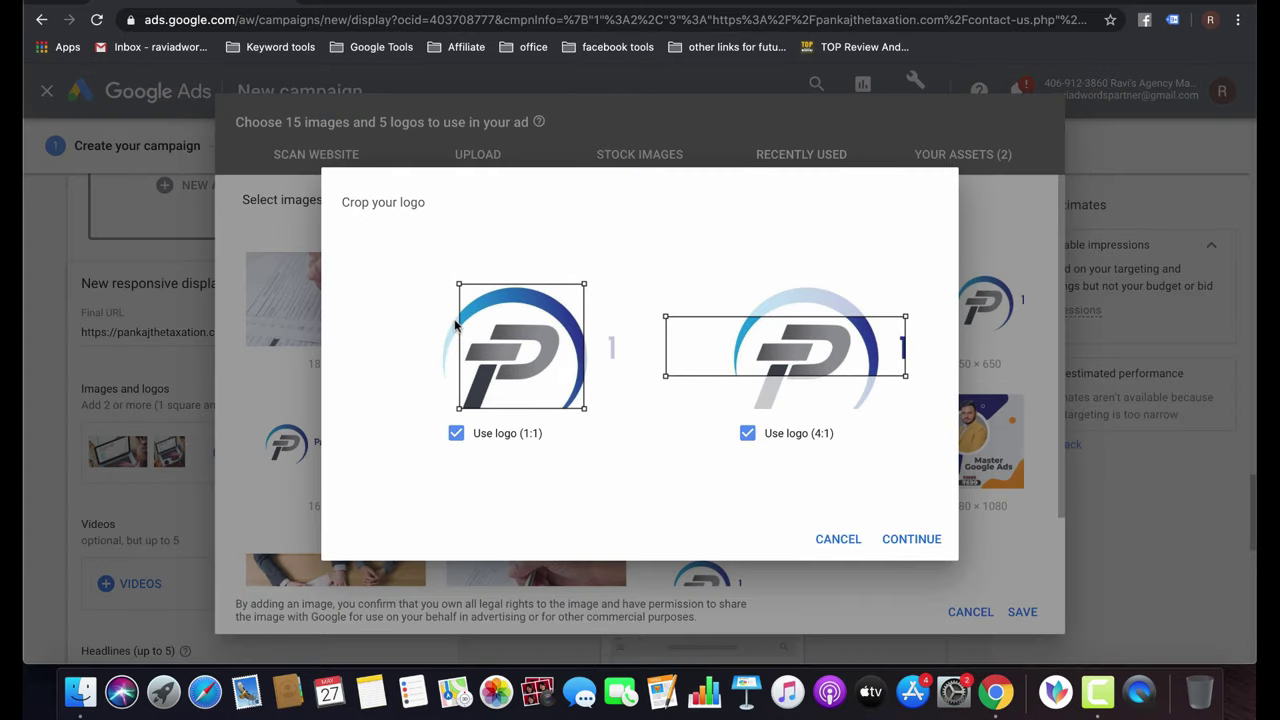
pyautogui.click(927, 538)
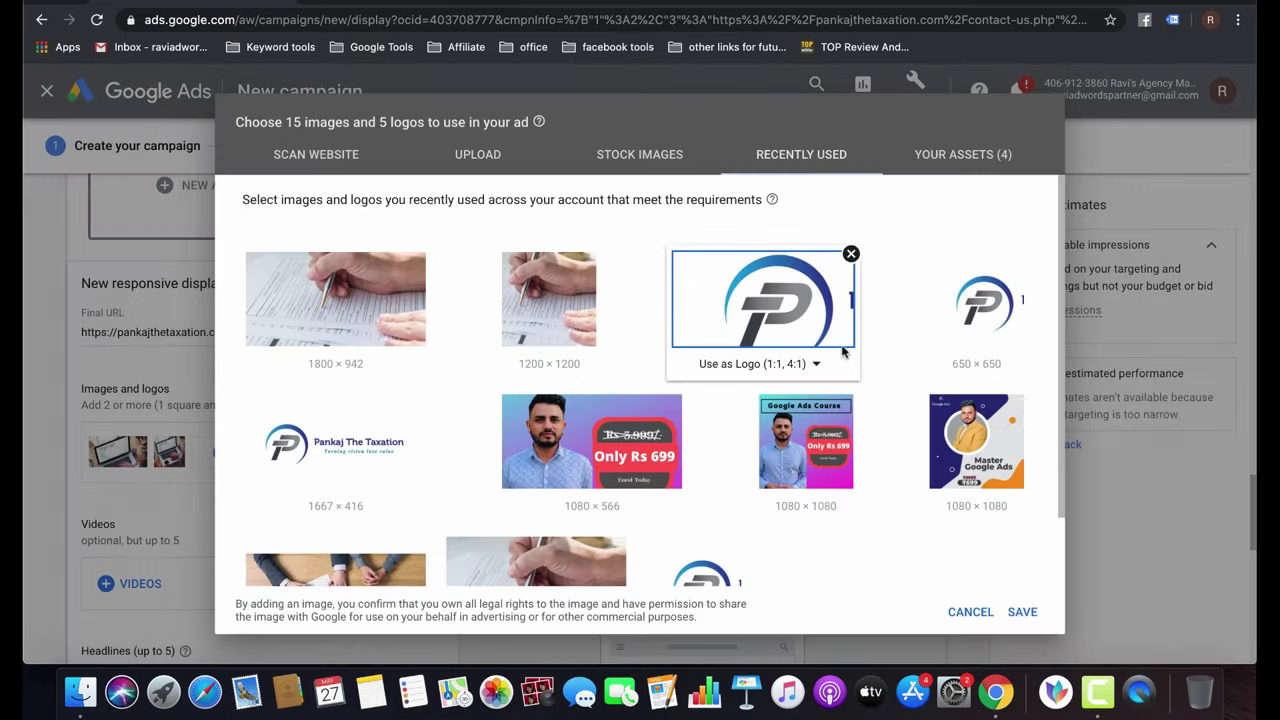
pyautogui.click(1018, 611)
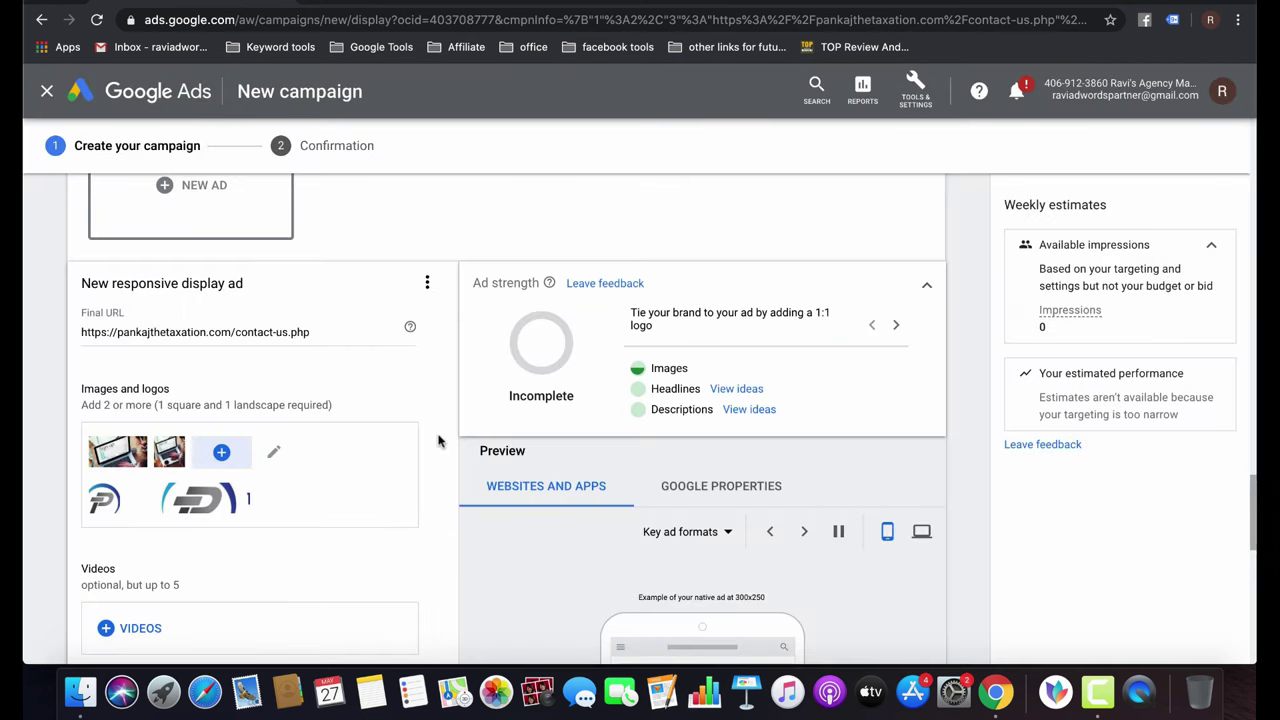
# Enter 'Accounting Services' and 'Accountants near me' as the first two headlines.
pyautogui.scroll(-5, 438, 441)
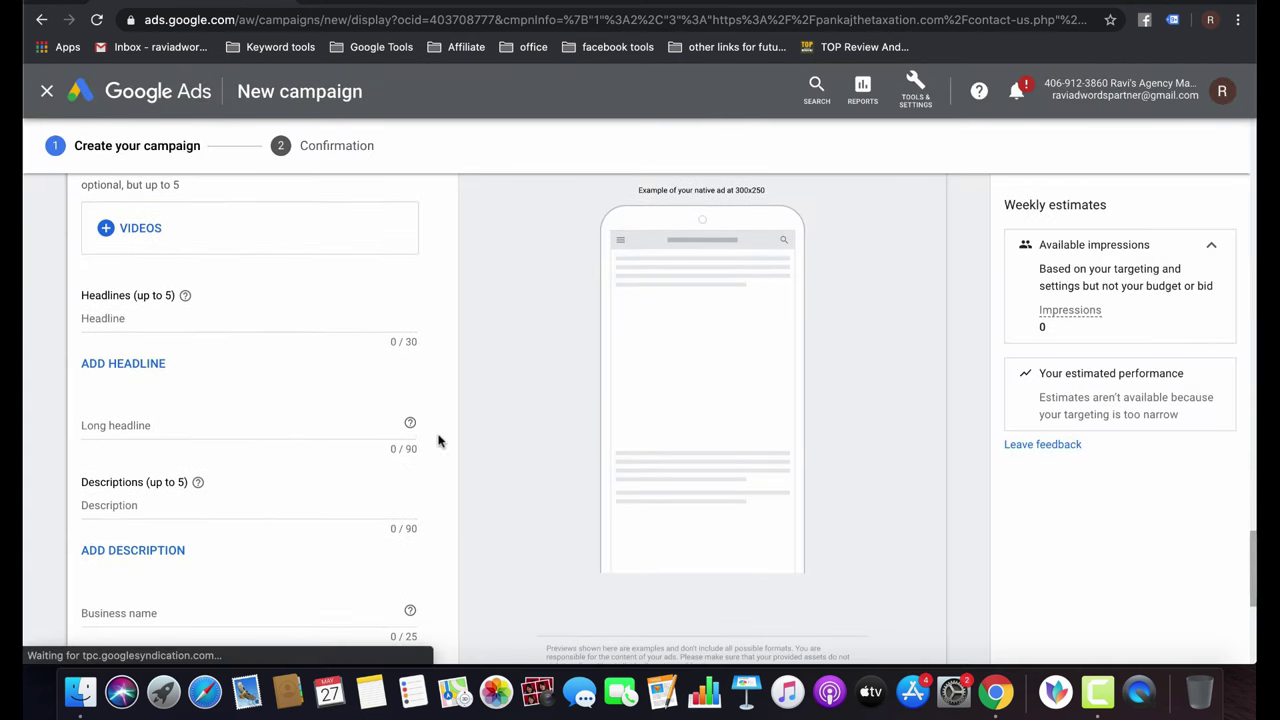
pyautogui.click(186, 318)
pyautogui.write('Acco')
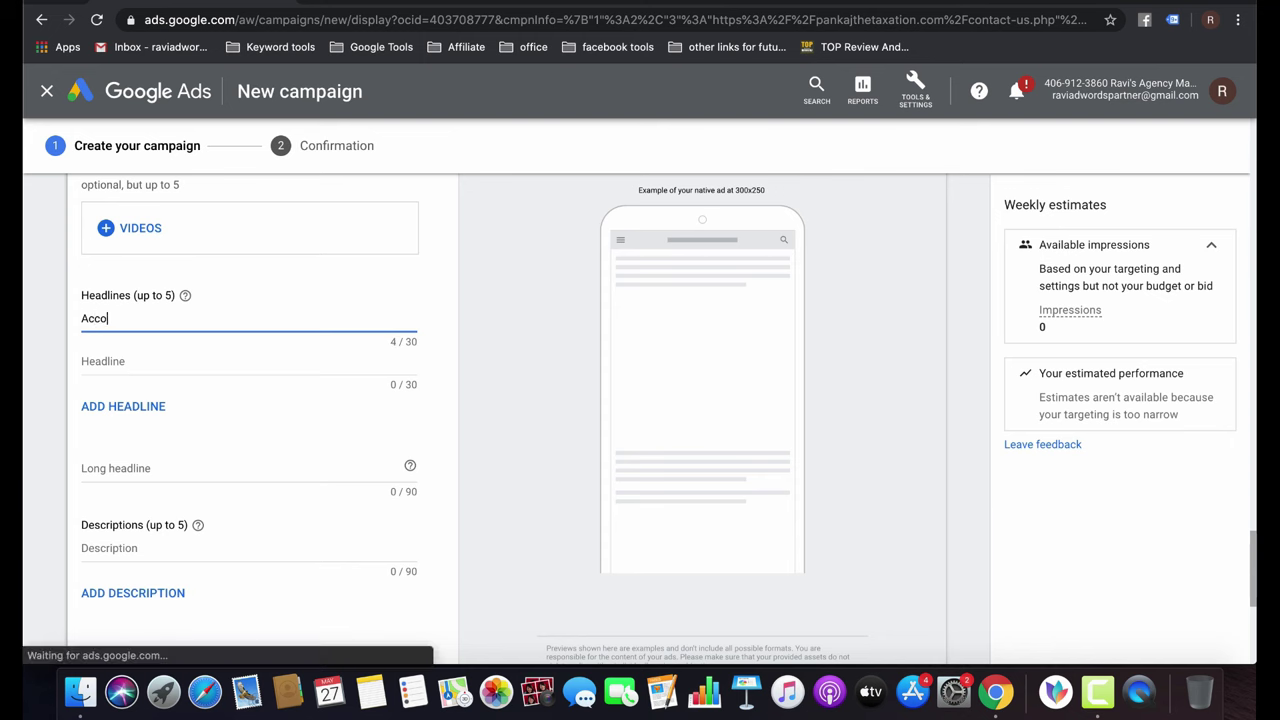
pyautogui.write('untin')
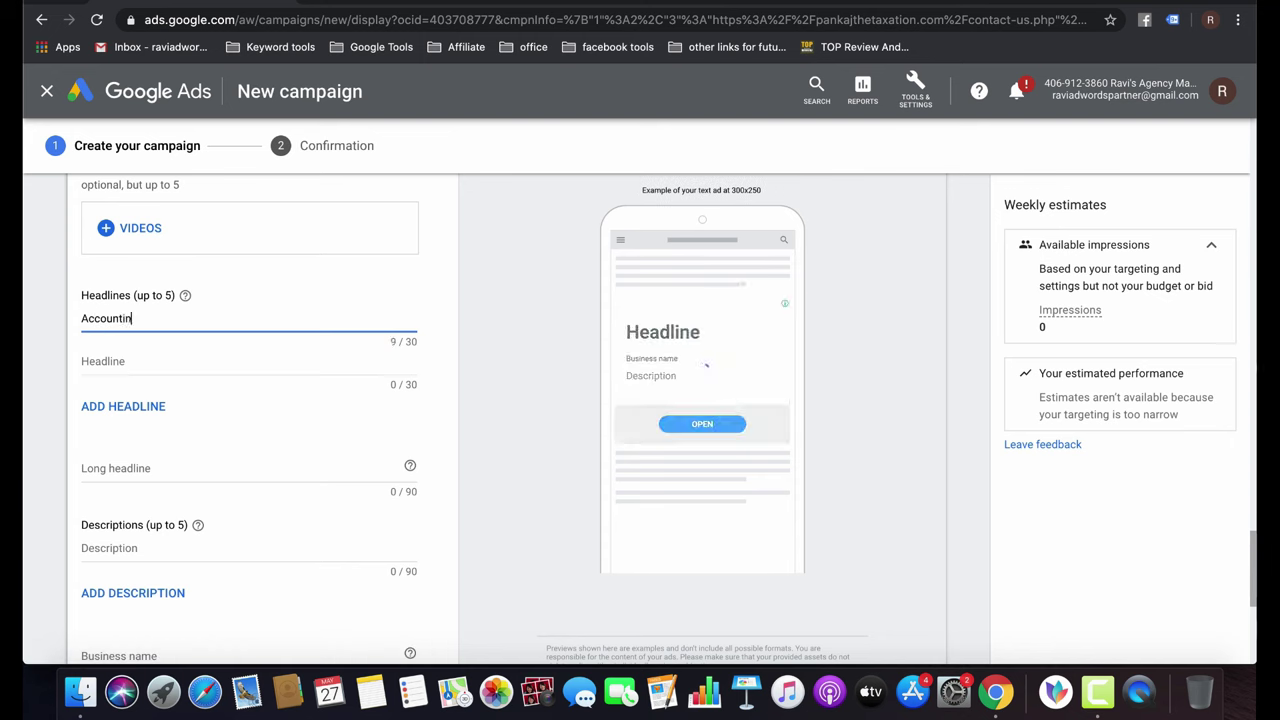
pyautogui.write('g Service')
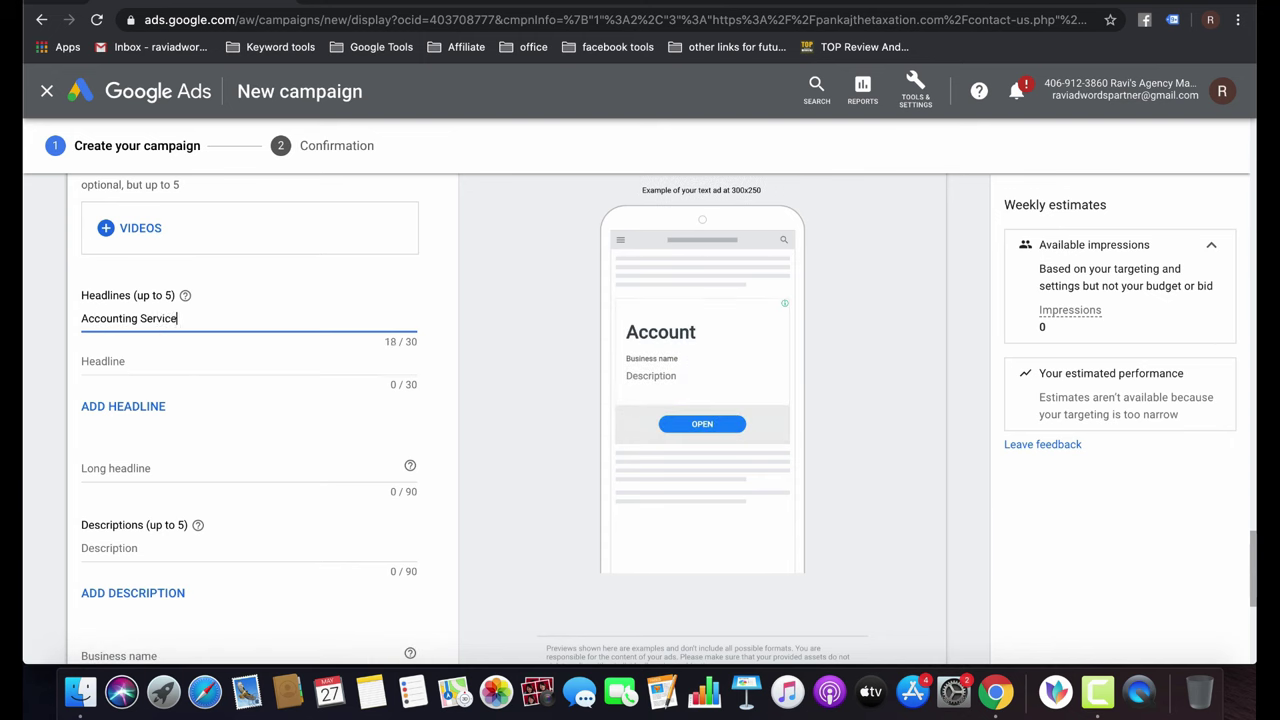
pyautogui.write('s')
pyautogui.click(200, 361)
pyautogui.write('Acco')
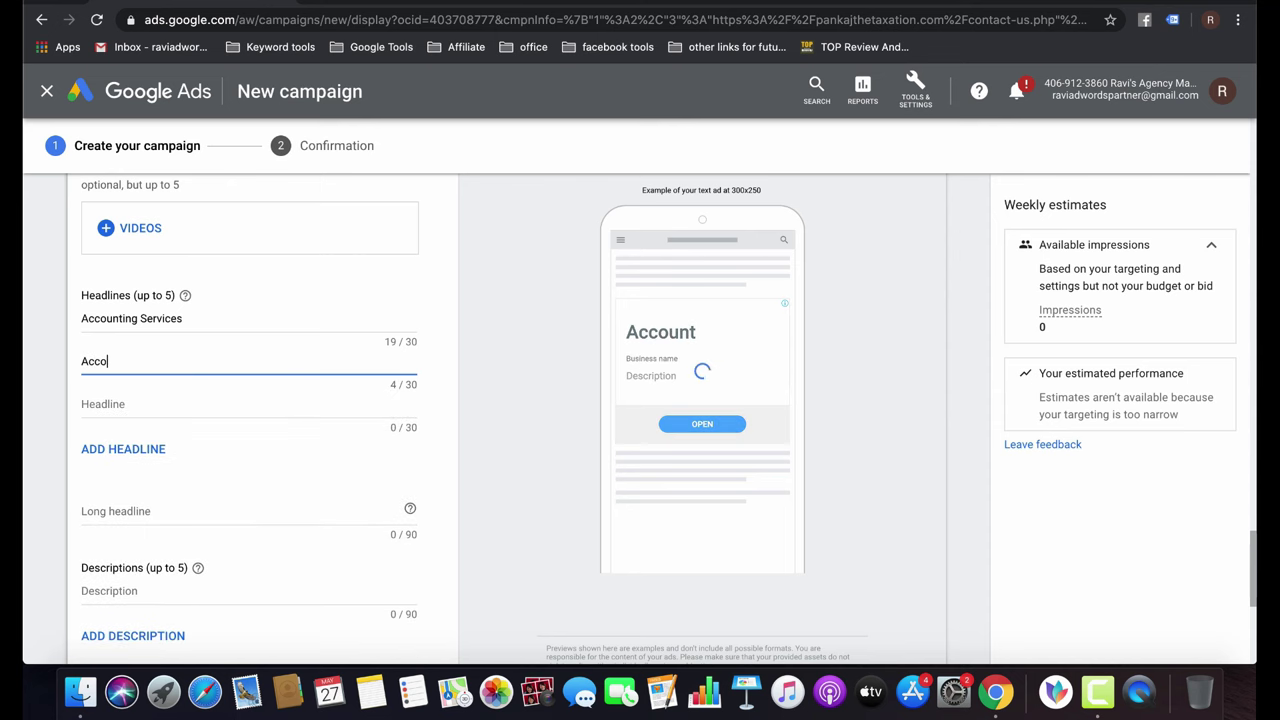
pyautogui.write('unting')
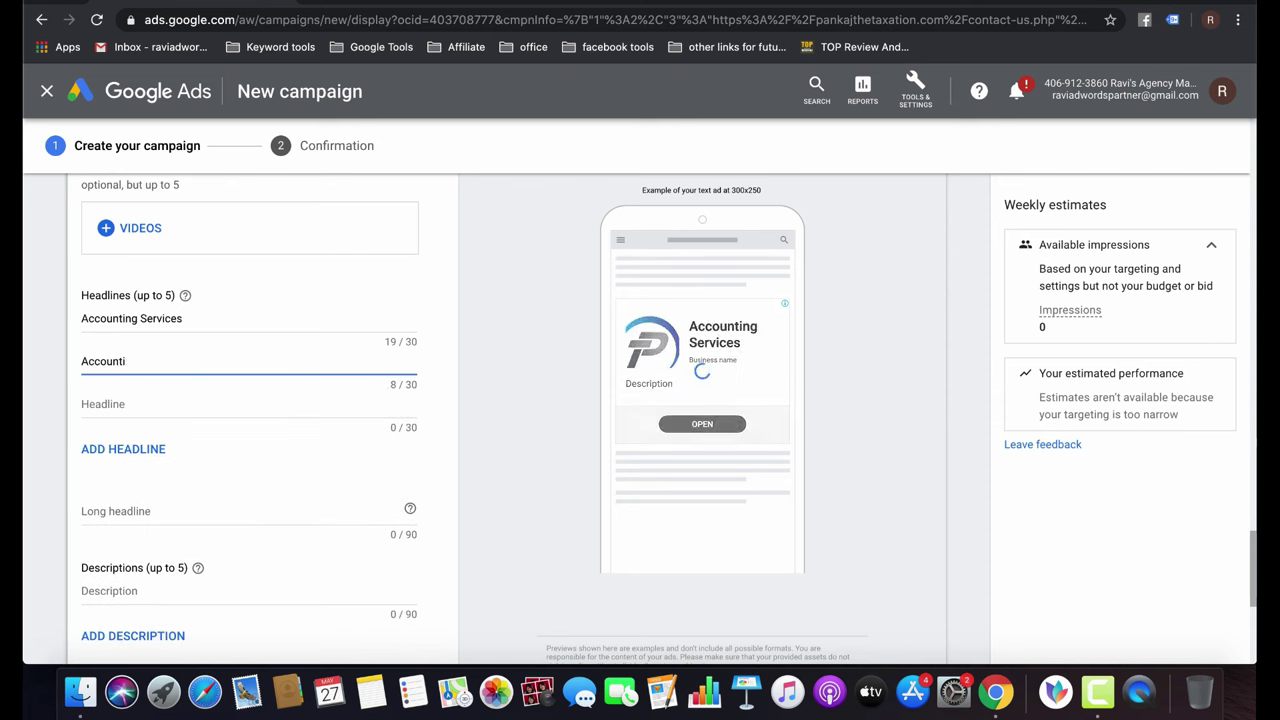
pyautogui.press('BackSpace')
pyautogui.write('an')
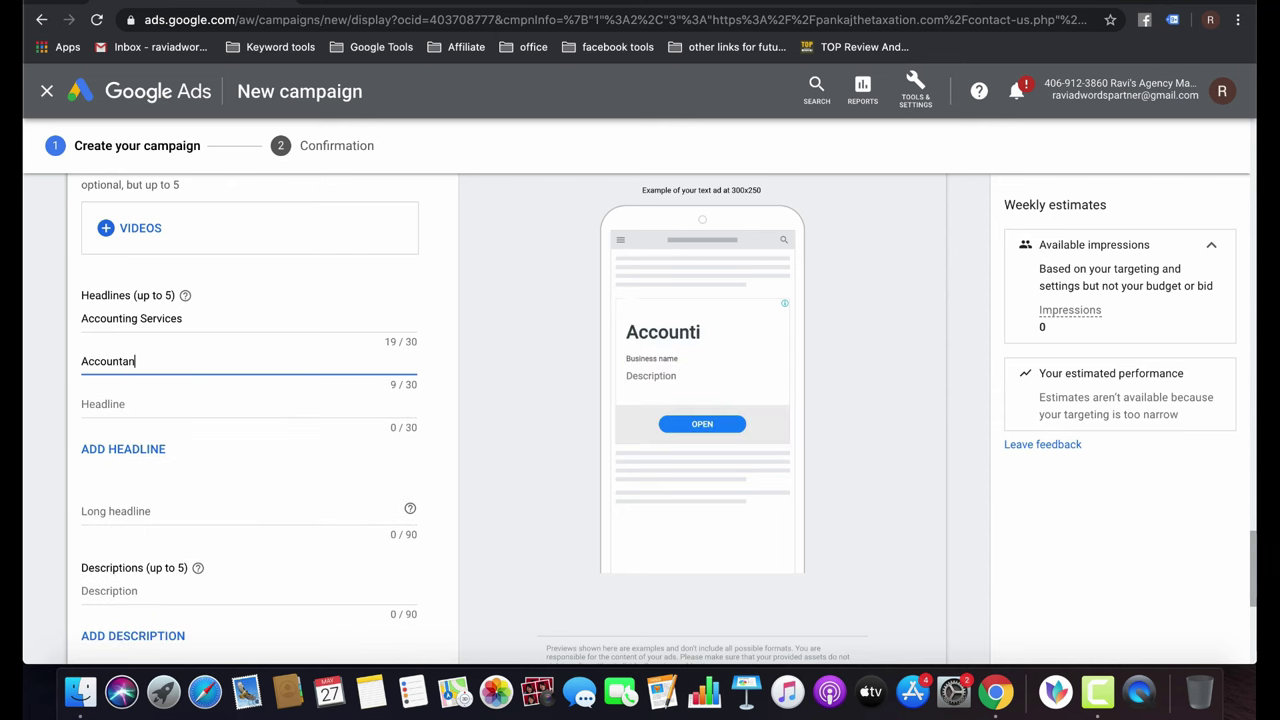
pyautogui.write('ts near me')
pyautogui.click(137, 406)
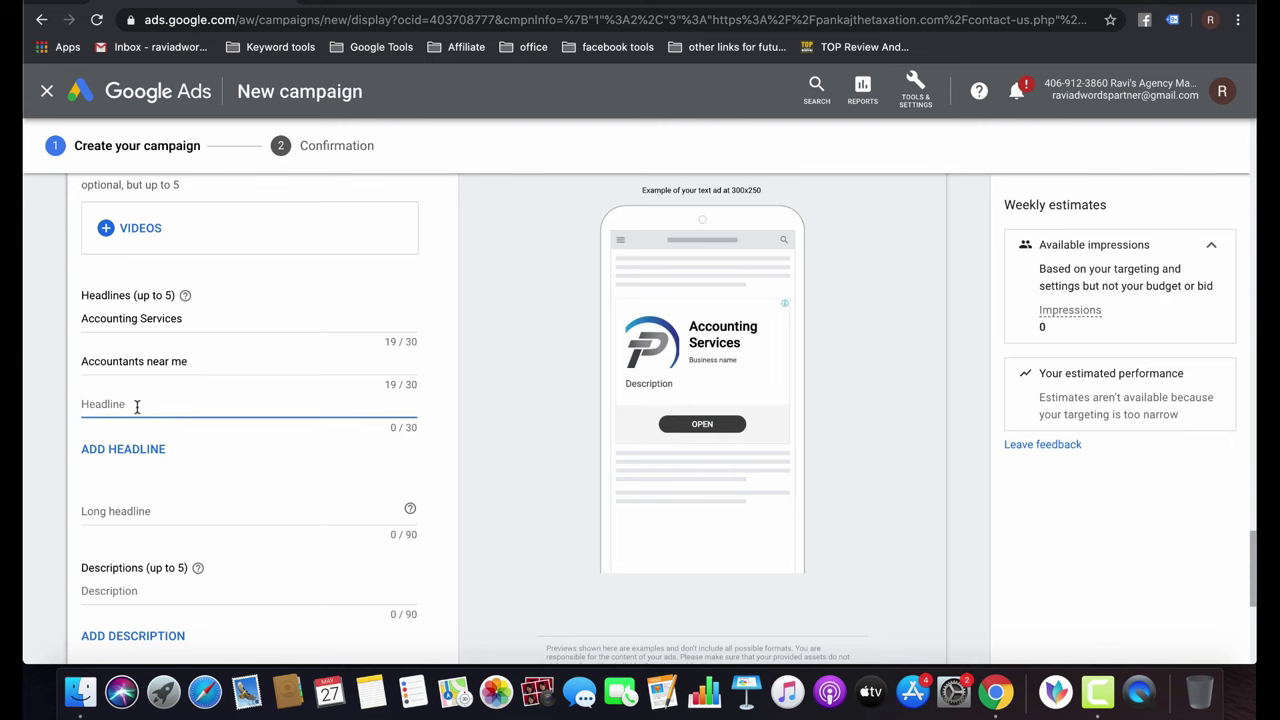
pyautogui.scroll(-5, 137, 410)
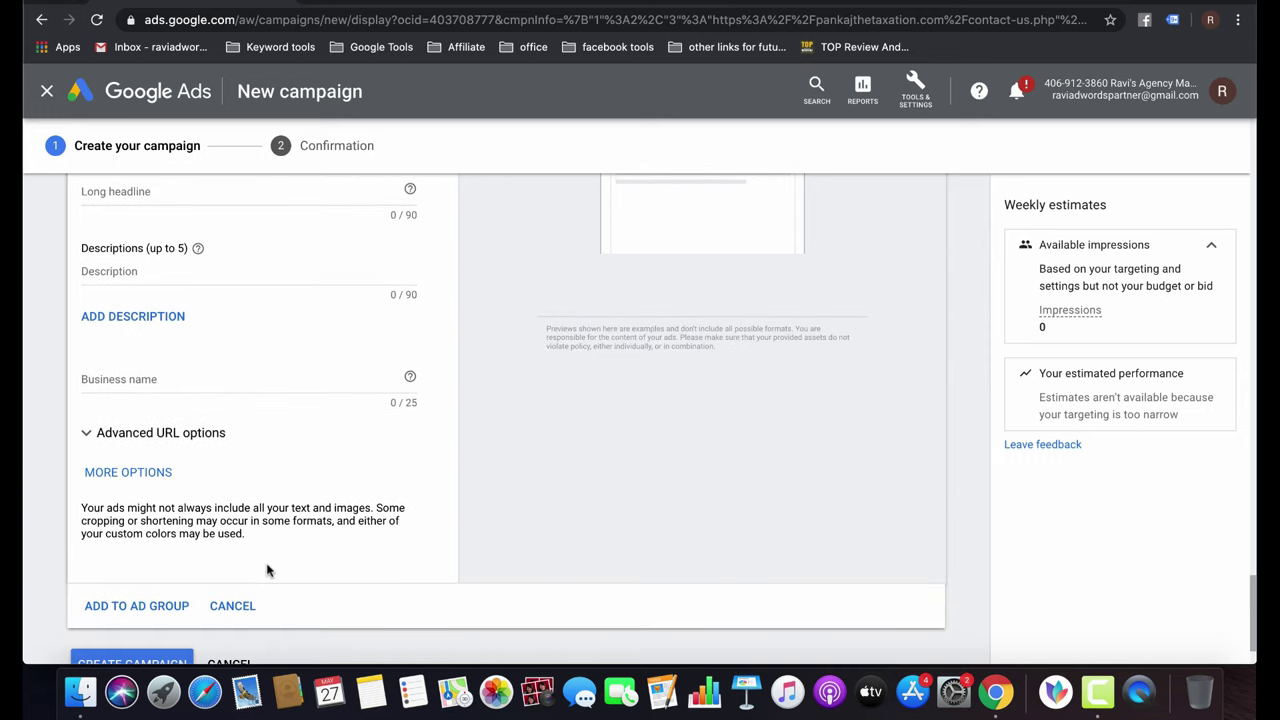
pyautogui.scroll(-2, 267, 570)
# Cancel and leave the unsaved campaign draft, then open pankaj_display_1st.
pyautogui.click(127, 516)
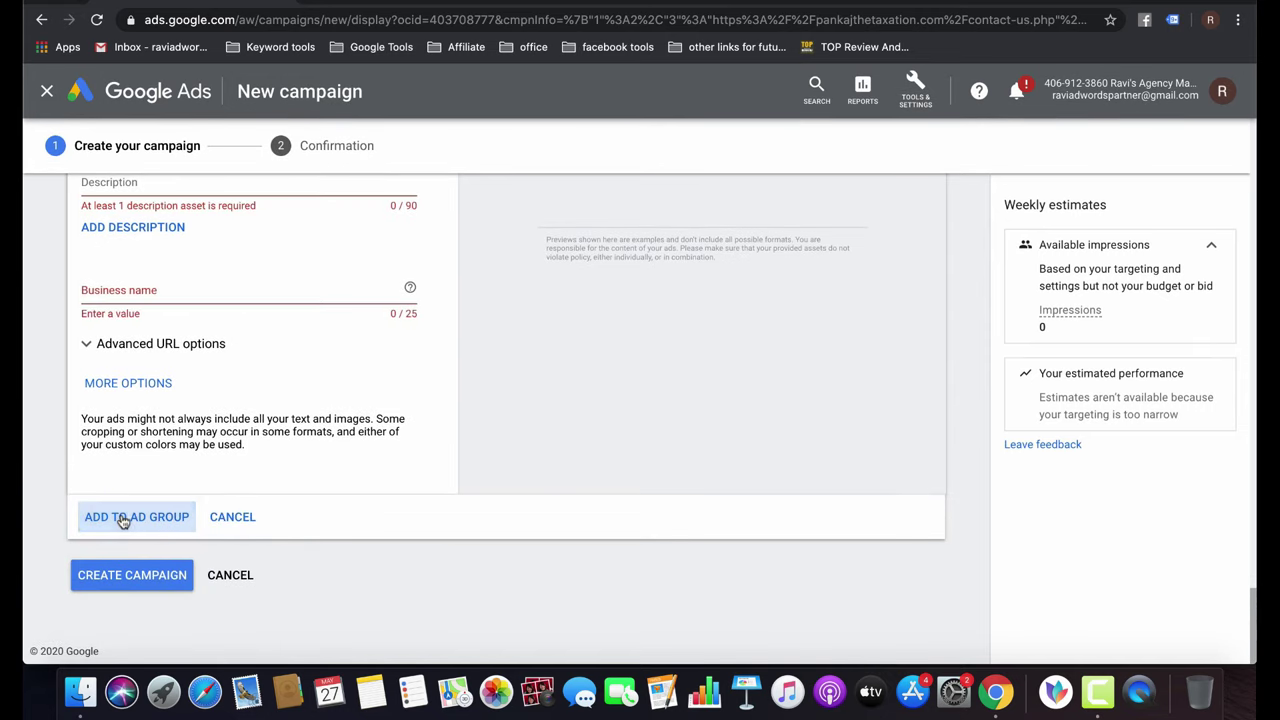
pyautogui.click(222, 576)
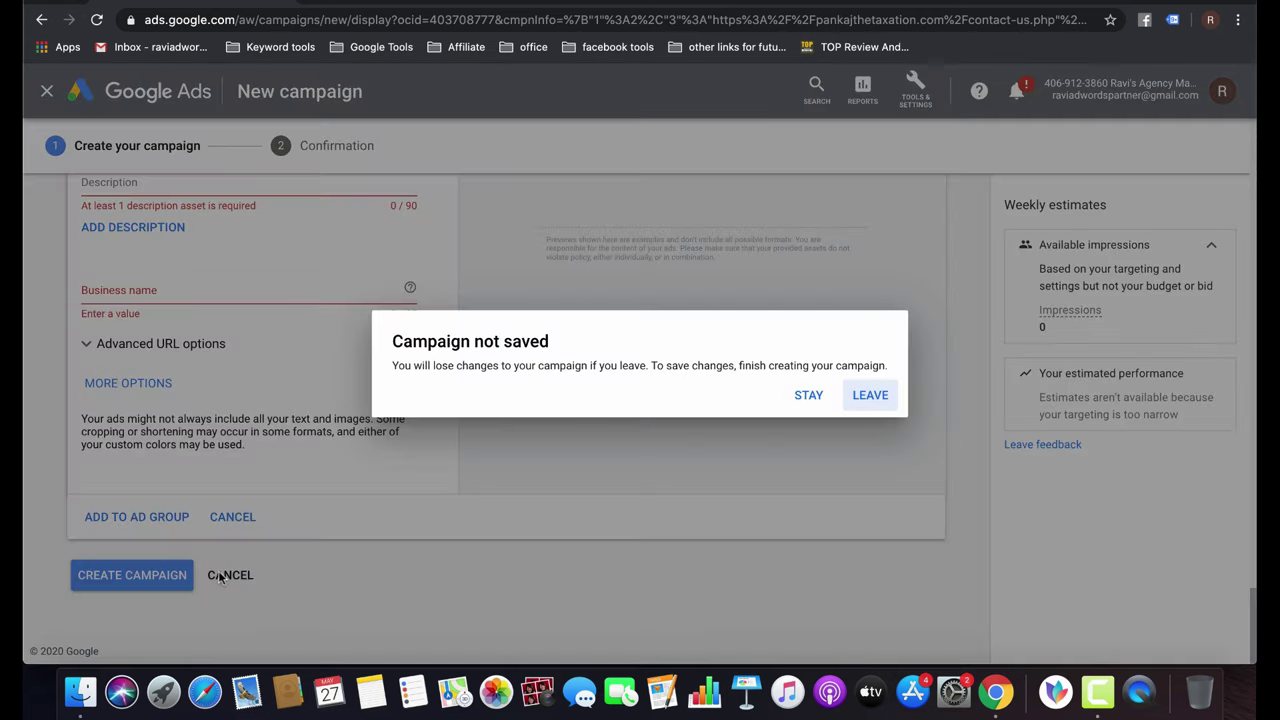
pyautogui.click(871, 395)
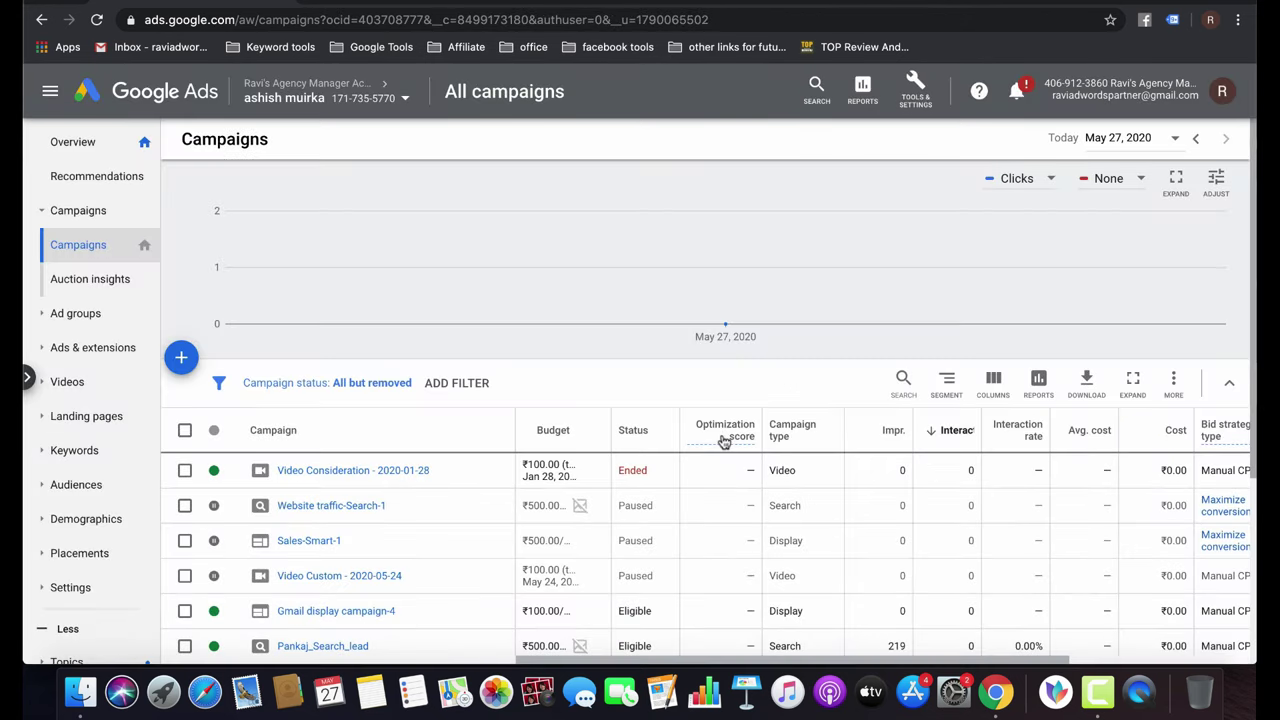
pyautogui.scroll(-3, 724, 442)
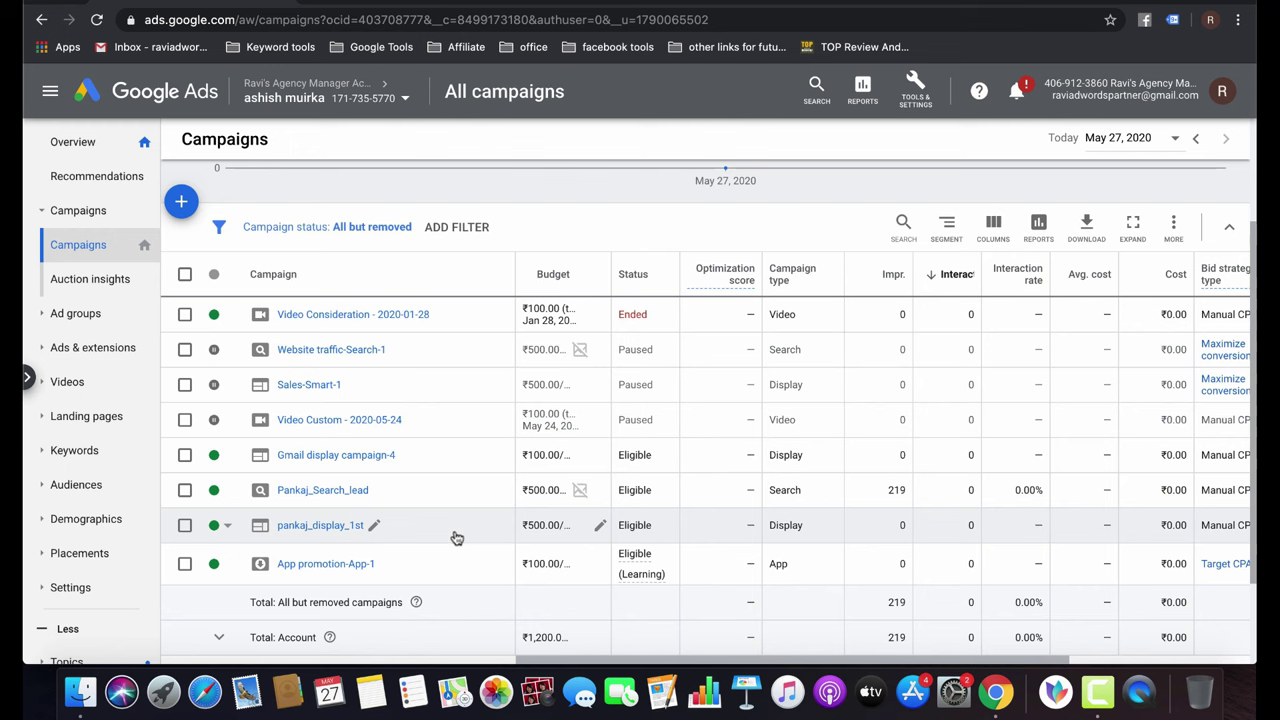
pyautogui.click(320, 525)
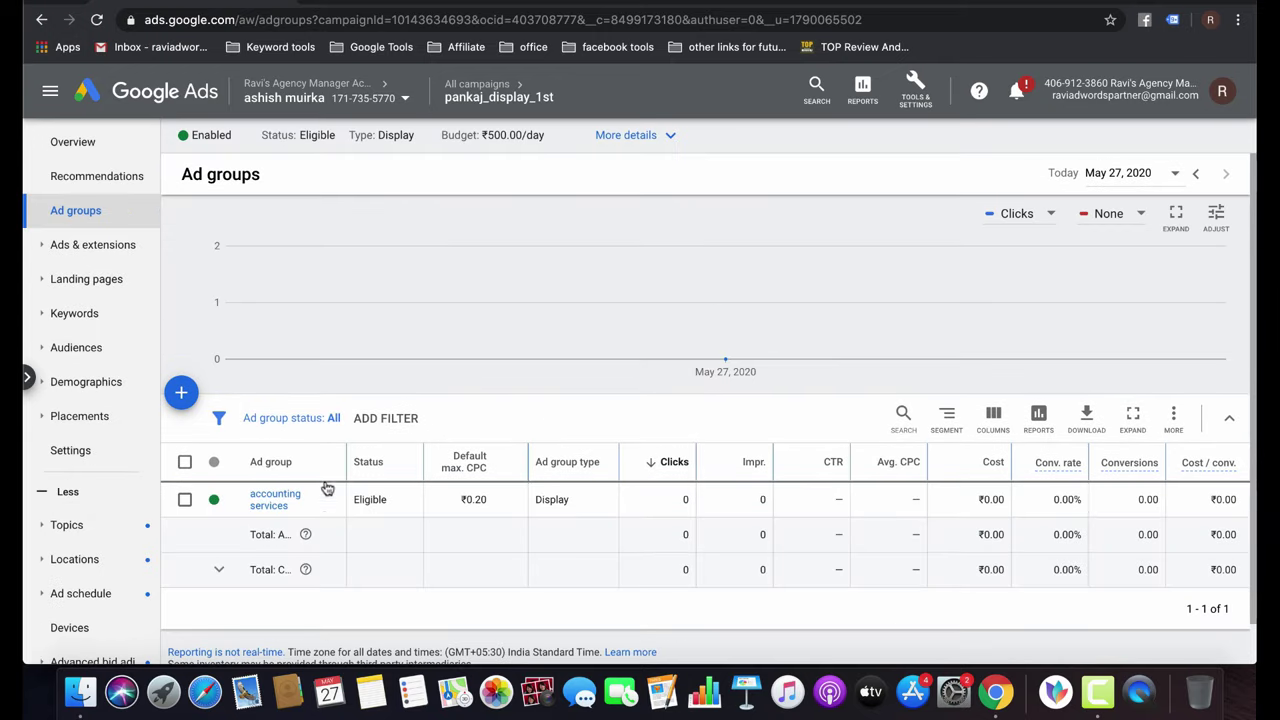
# In Audiences, choose Edit audiences, select all rows, and pick the accounting services ad group.
pyautogui.click(100, 350)
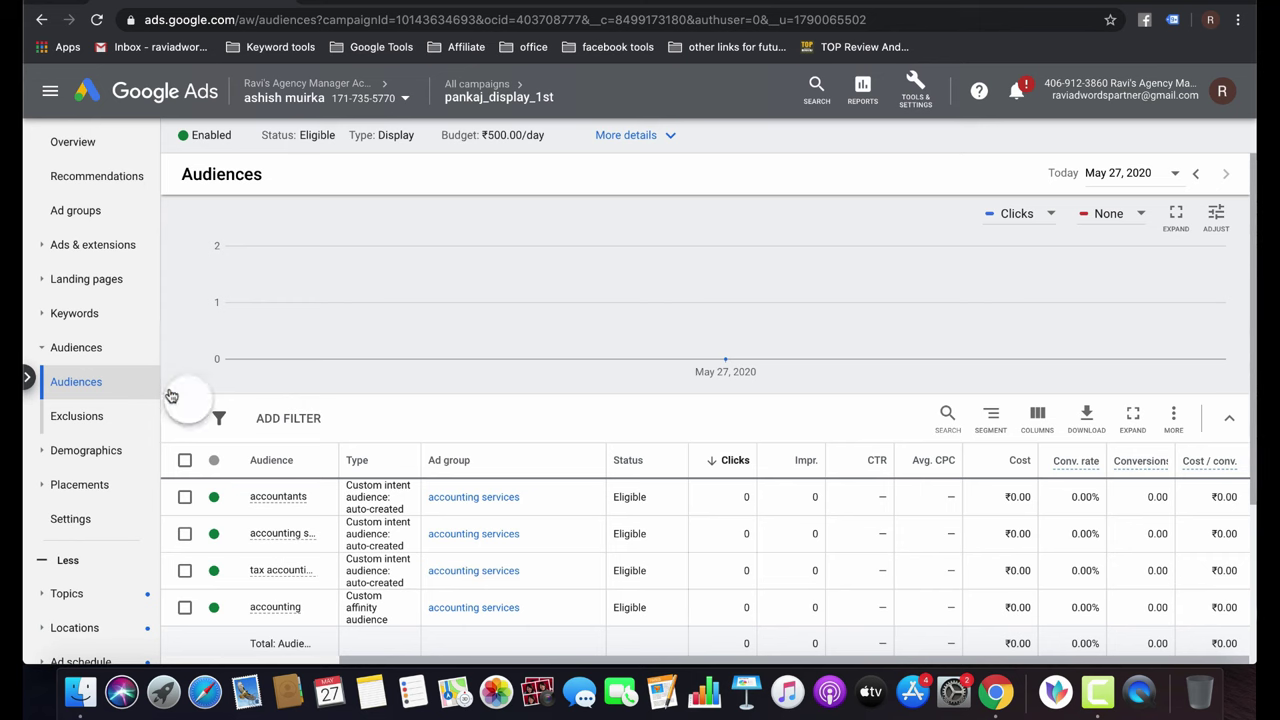
pyautogui.click(177, 394)
pyautogui.scroll(-5, 267, 453)
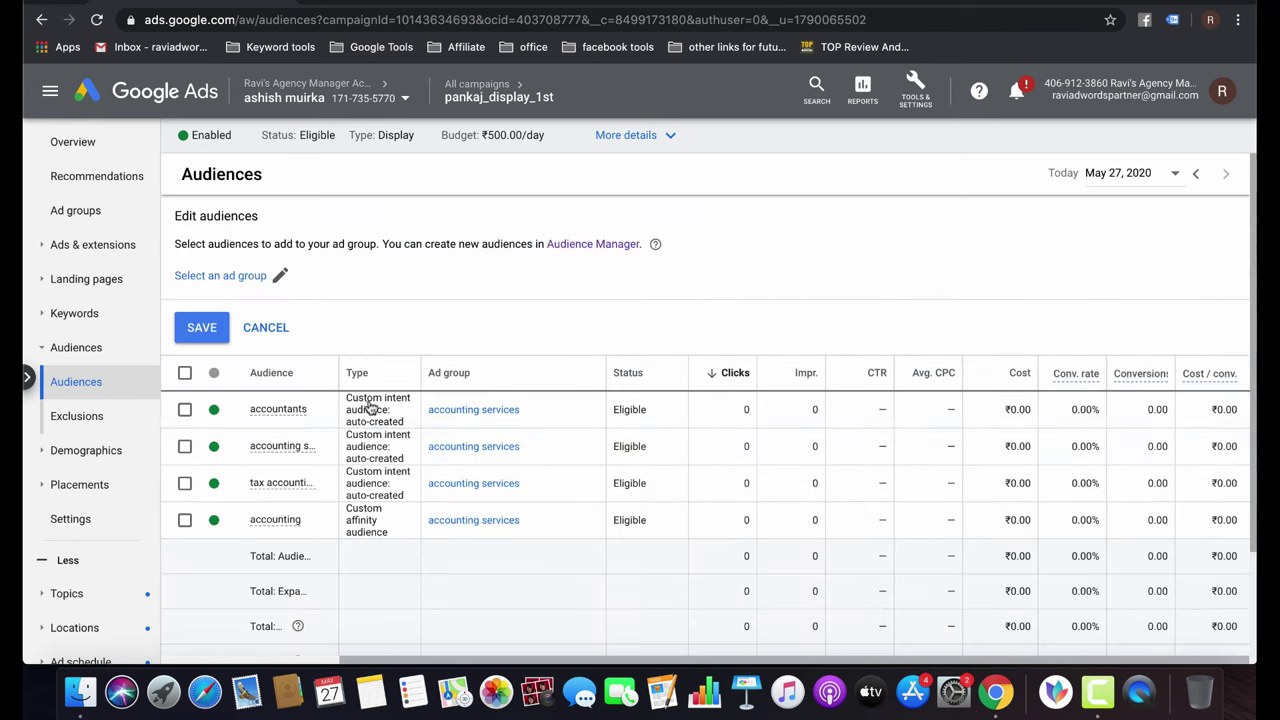
pyautogui.click(185, 409)
pyautogui.click(185, 446)
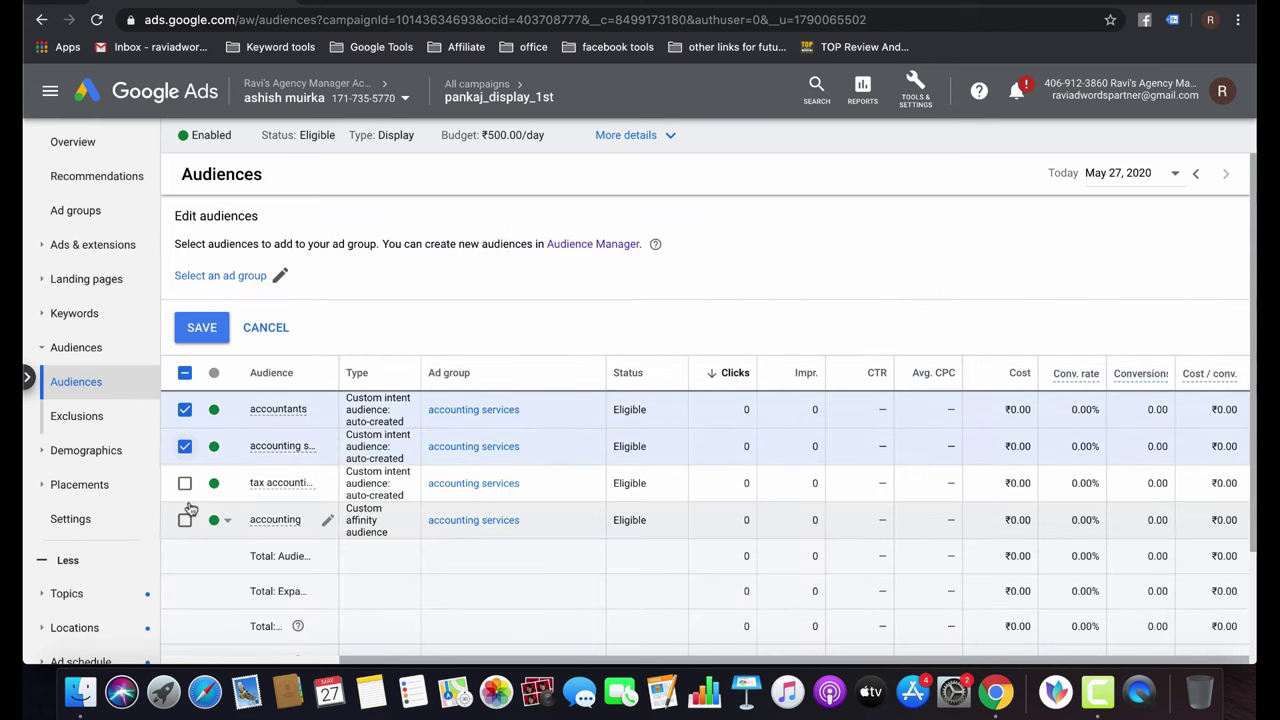
pyautogui.click(185, 483)
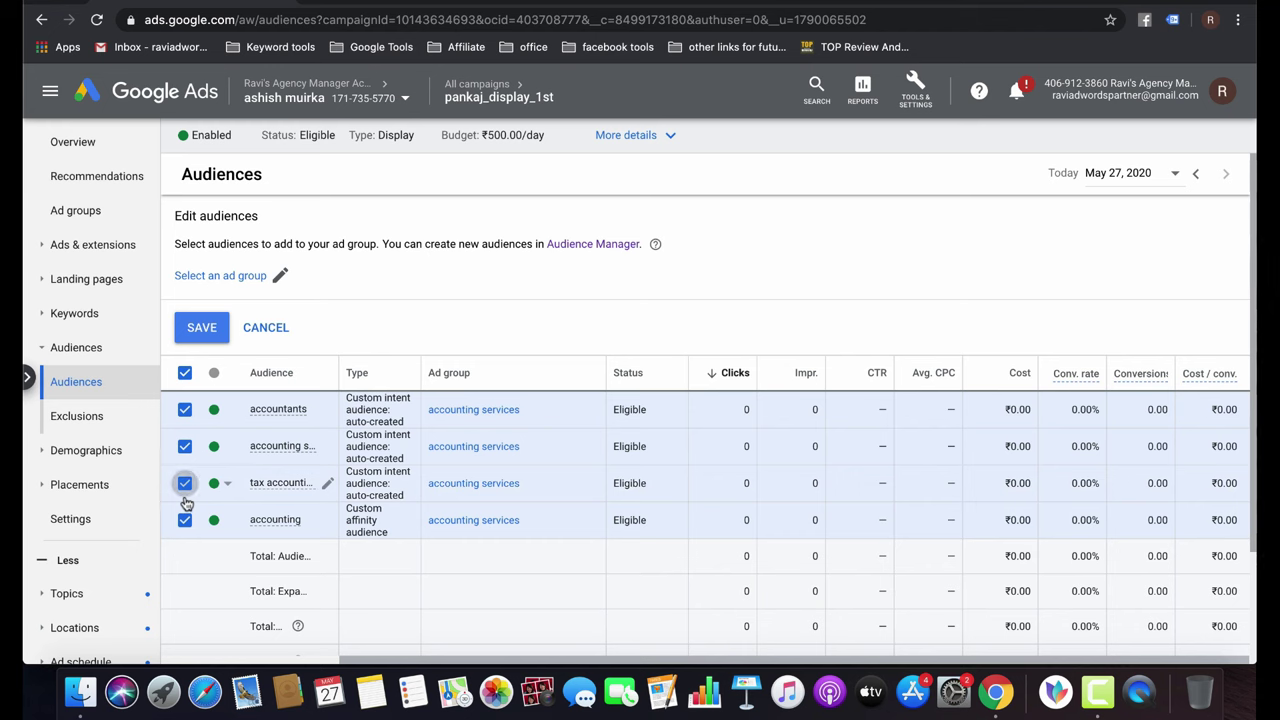
pyautogui.click(280, 277)
pyautogui.click(569, 341)
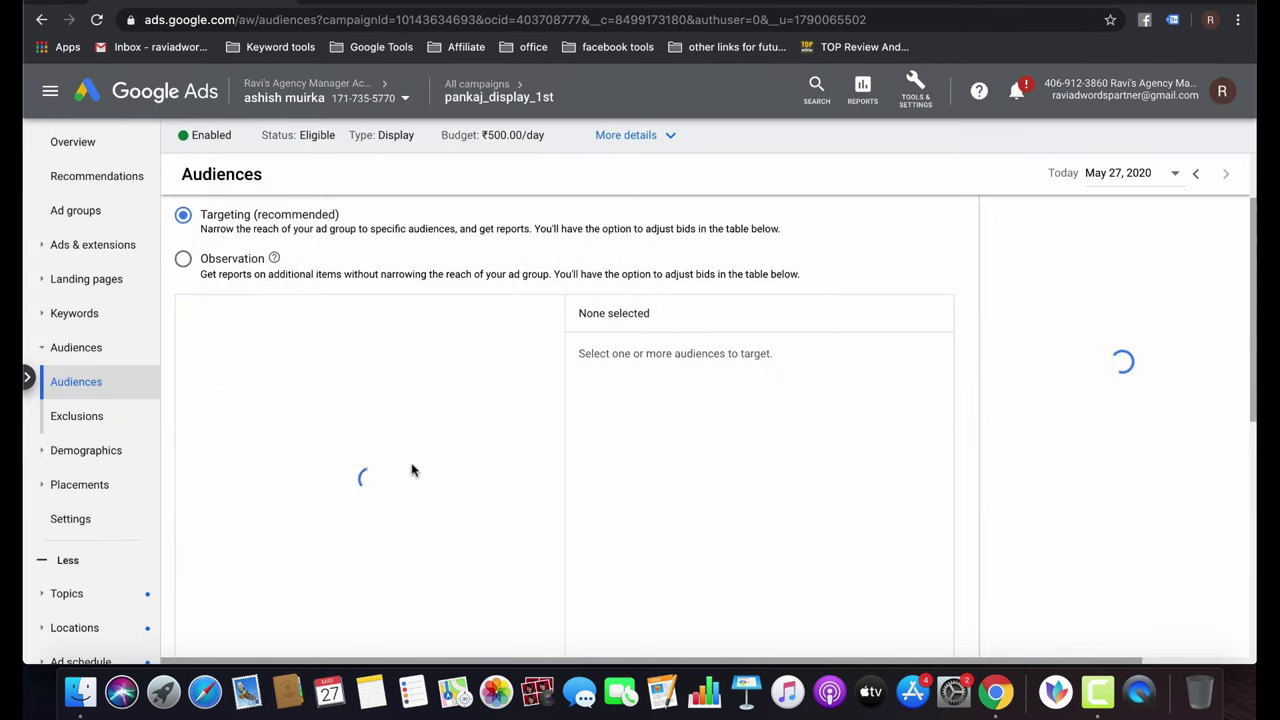
# Remove the four accounting audiences and save All visitors (Google Ads) as the targeting.
pyautogui.scroll(-2, 413, 468)
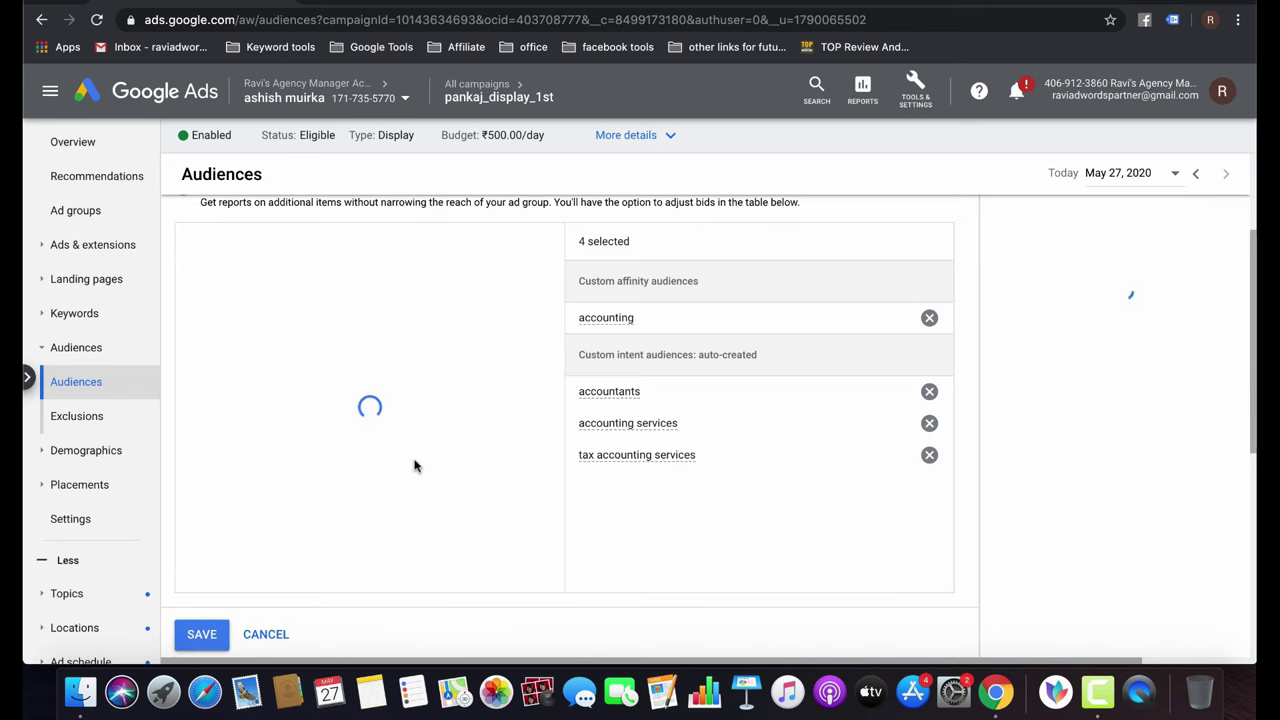
pyautogui.click(929, 318)
pyautogui.click(929, 318)
pyautogui.click(929, 318)
pyautogui.click(929, 318)
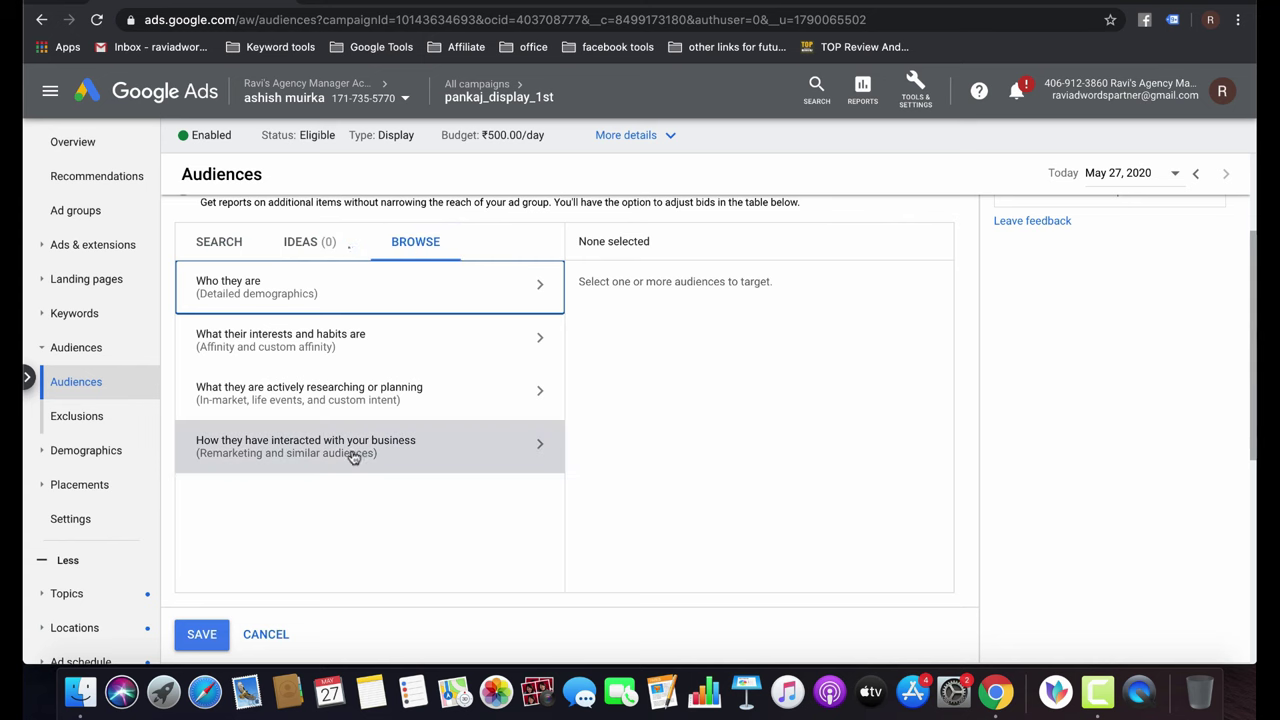
pyautogui.click(345, 452)
pyautogui.click(373, 348)
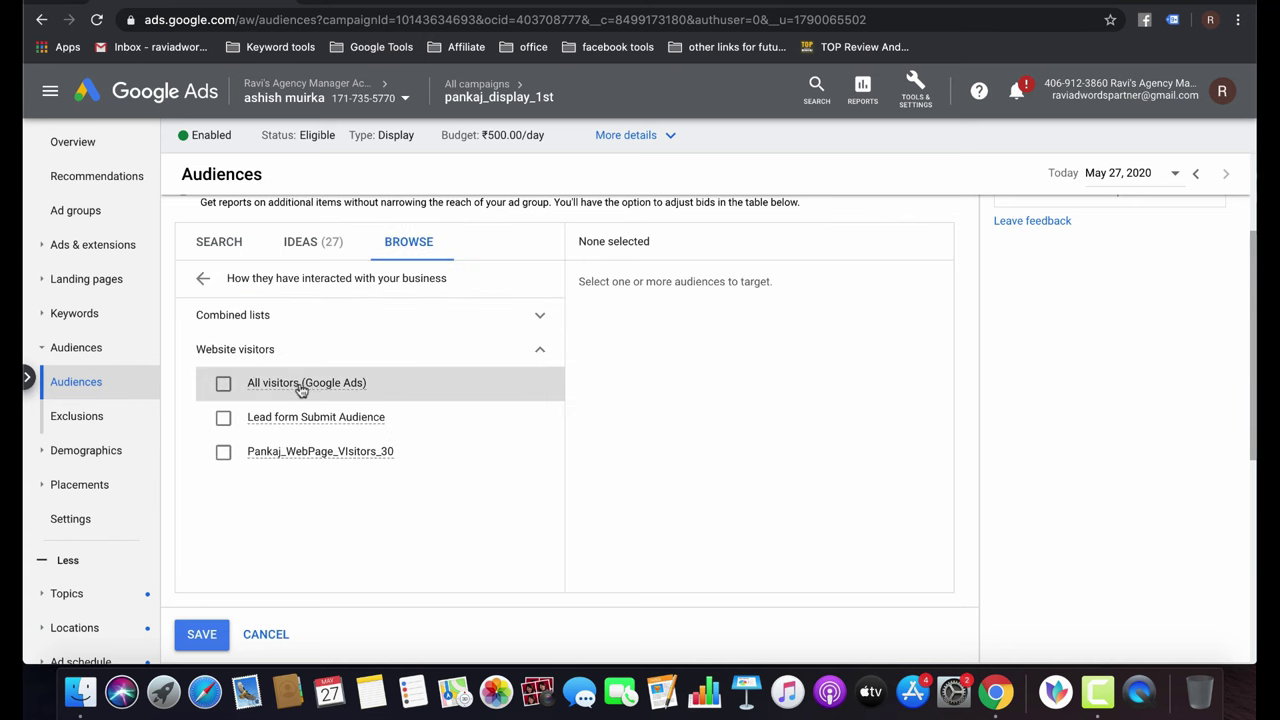
pyautogui.click(300, 386)
pyautogui.click(203, 635)
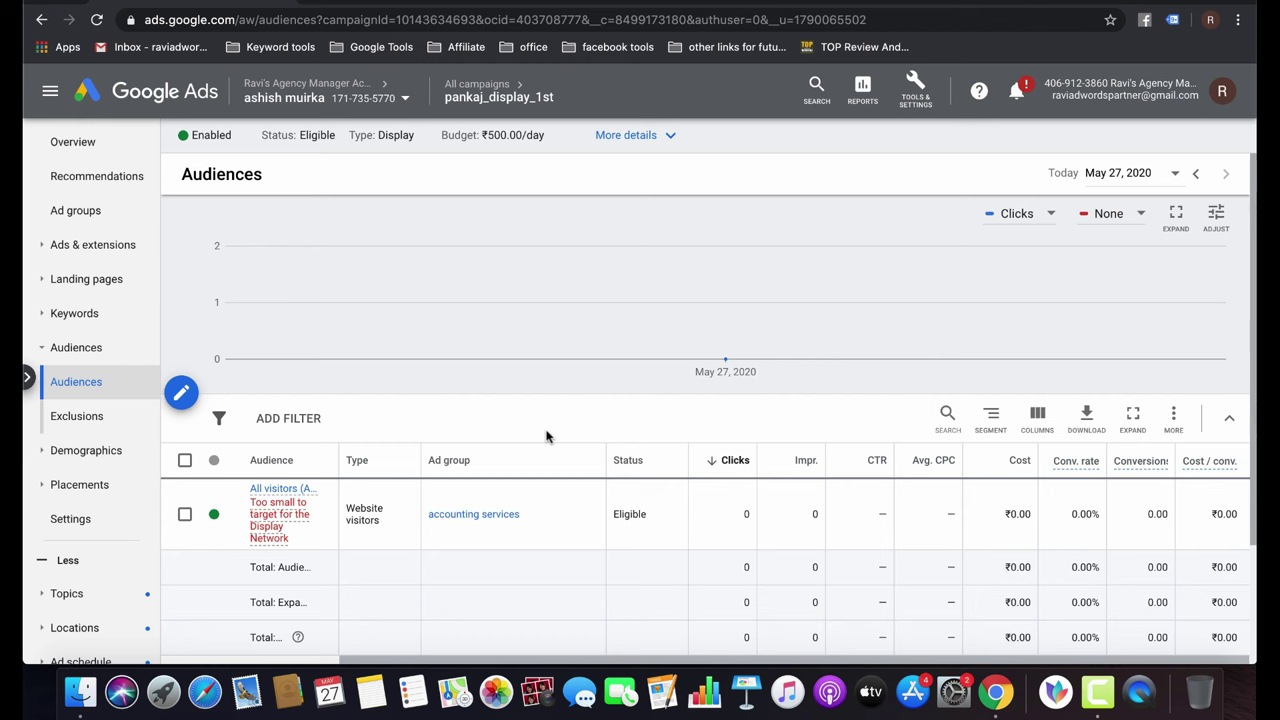
# Return to All campaigns and open Pankaj_Search_lead's Audiences page.
pyautogui.moveTo(477, 88)
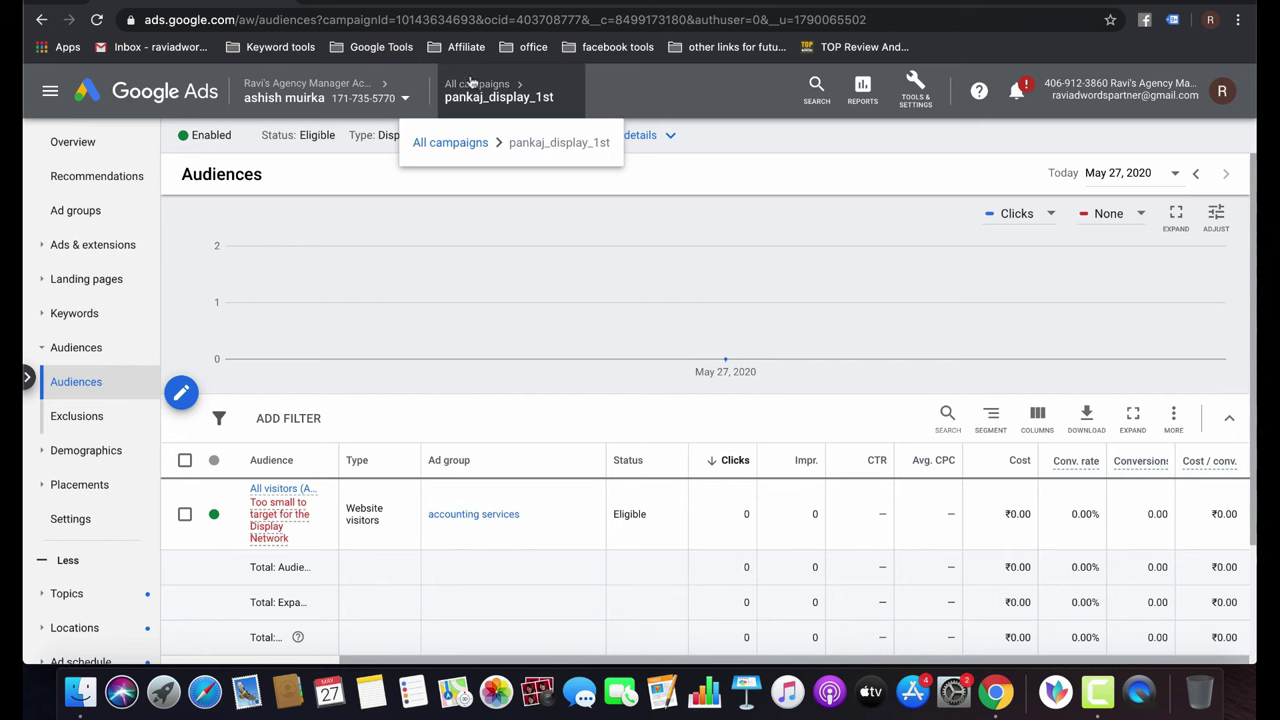
pyautogui.click(473, 93)
pyautogui.click(476, 85)
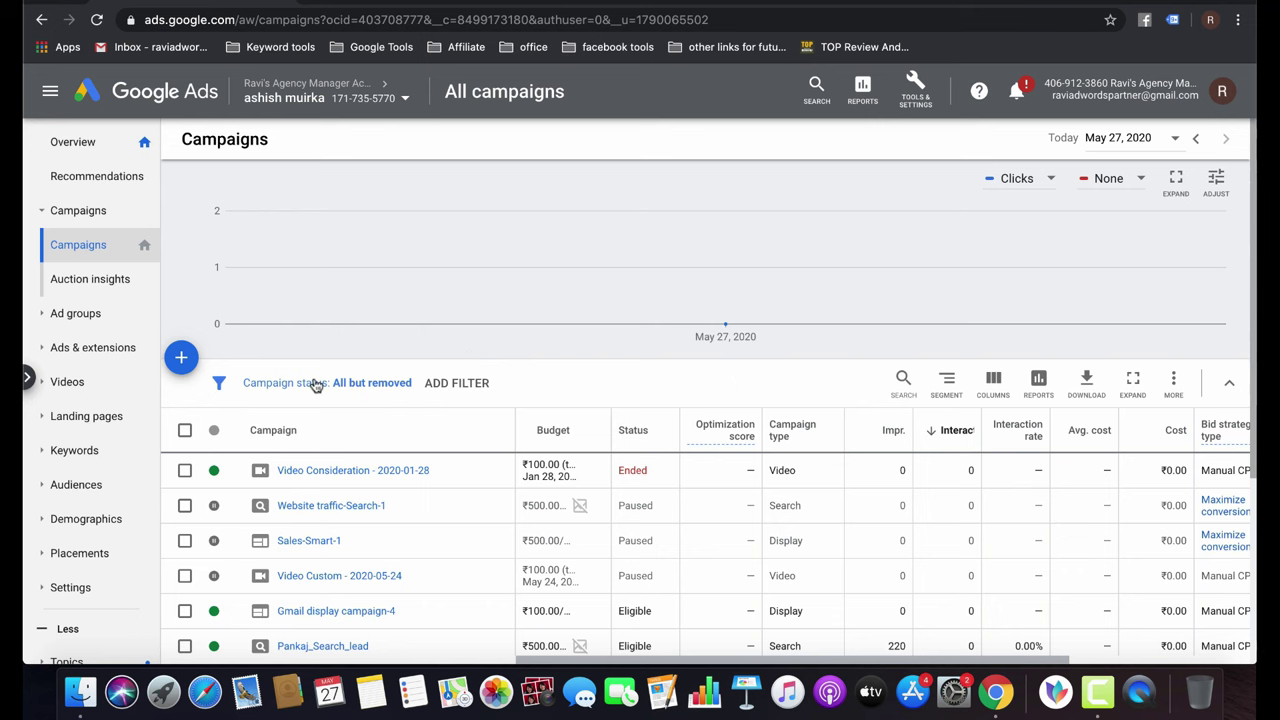
pyautogui.scroll(-3, 575, 436)
pyautogui.scroll(-1, 575, 436)
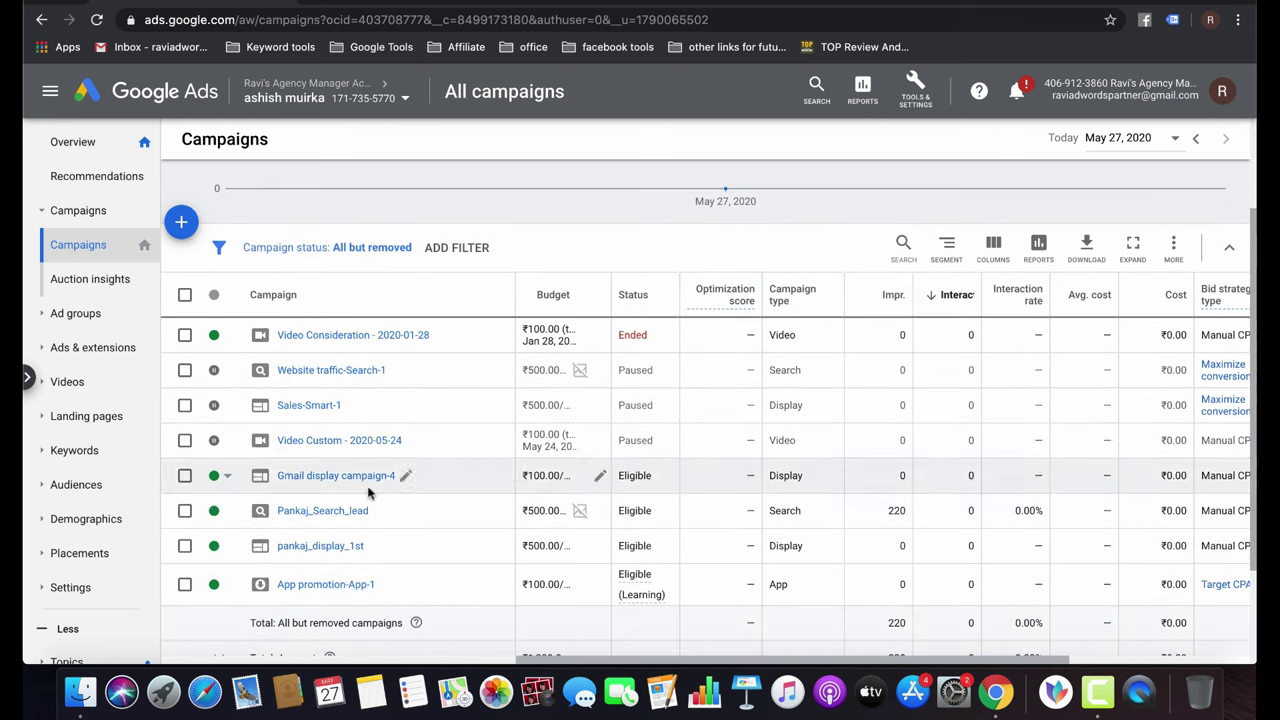
pyautogui.click(316, 512)
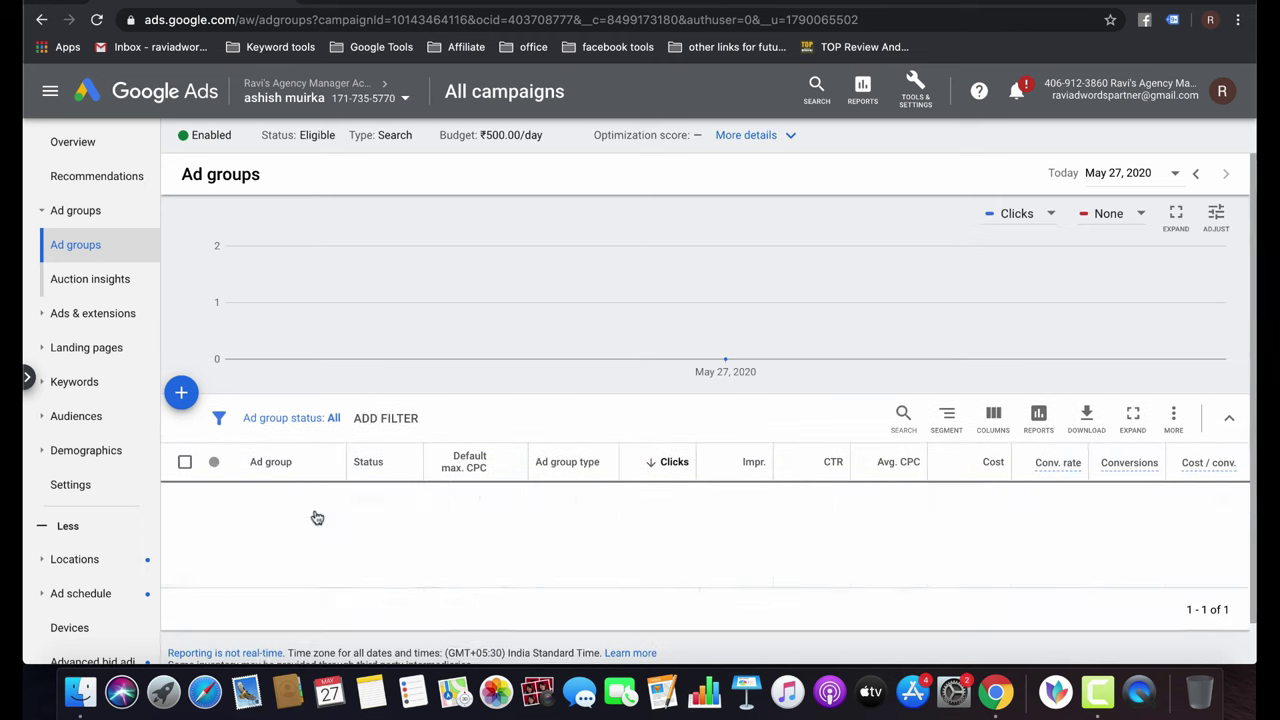
pyautogui.click(90, 415)
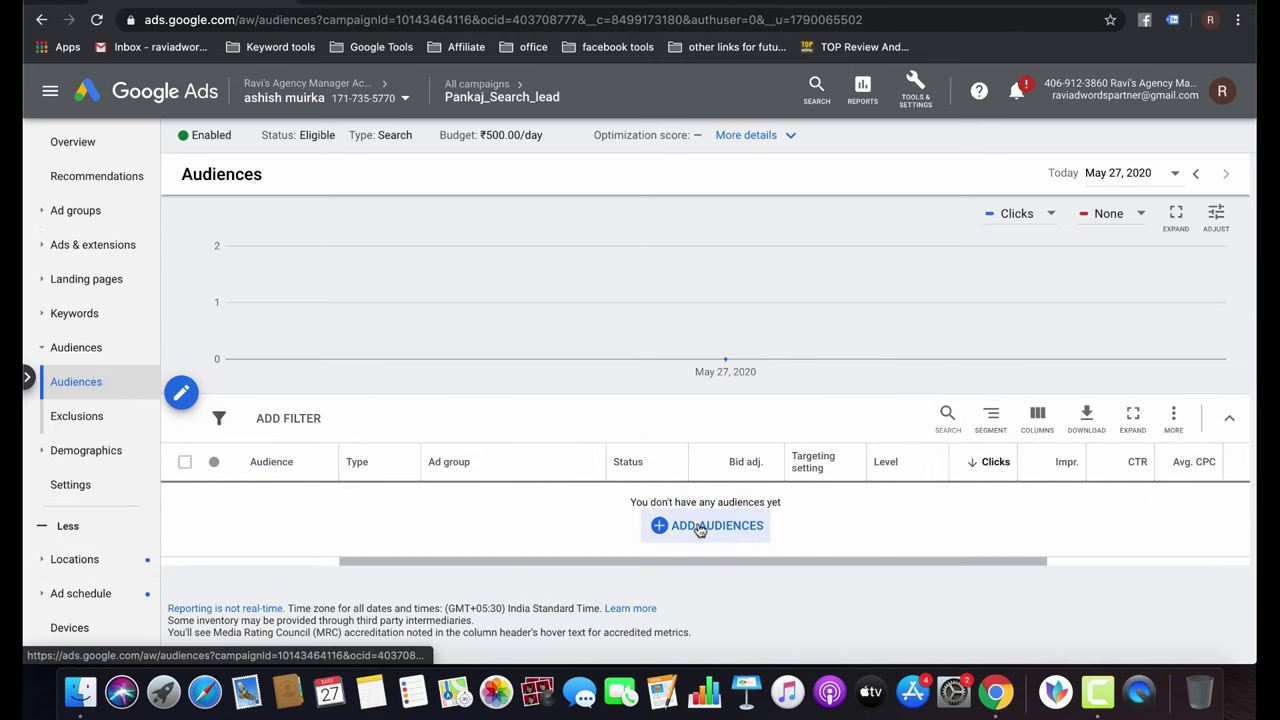
# Add All visitors and Lead form Submit Audience website lists for observation and save.
pyautogui.click(698, 525)
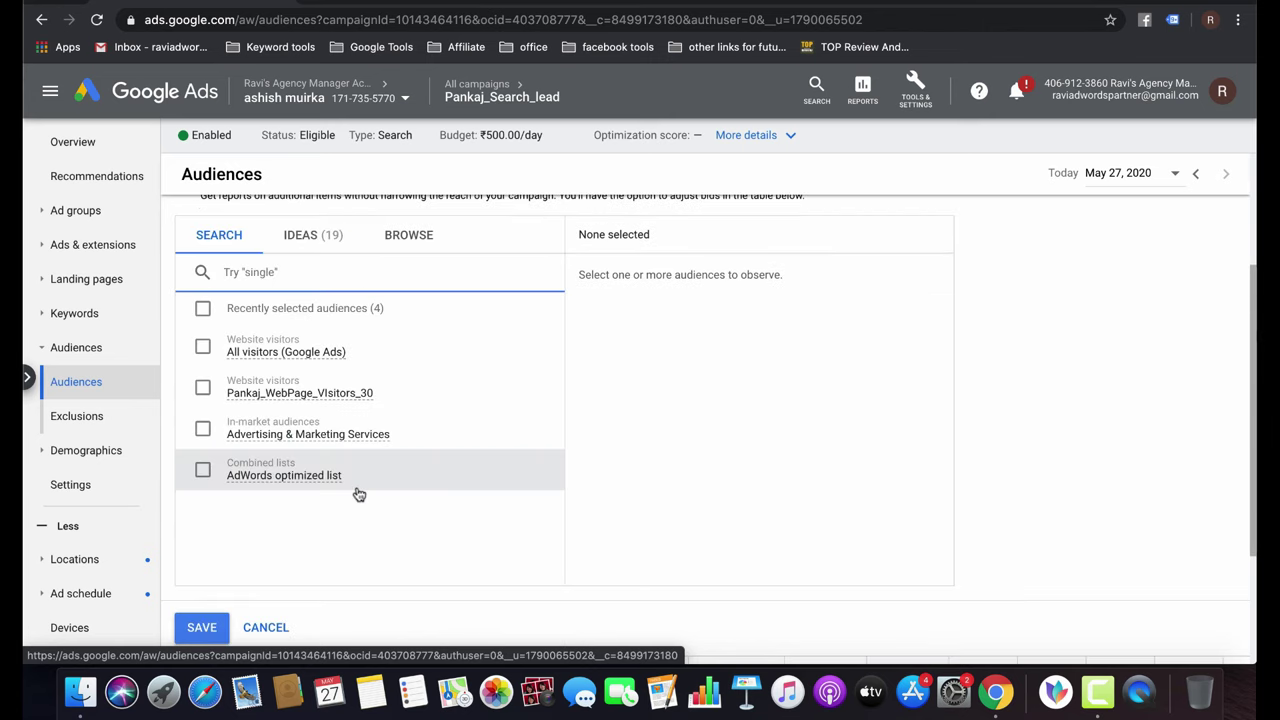
pyautogui.click(434, 226)
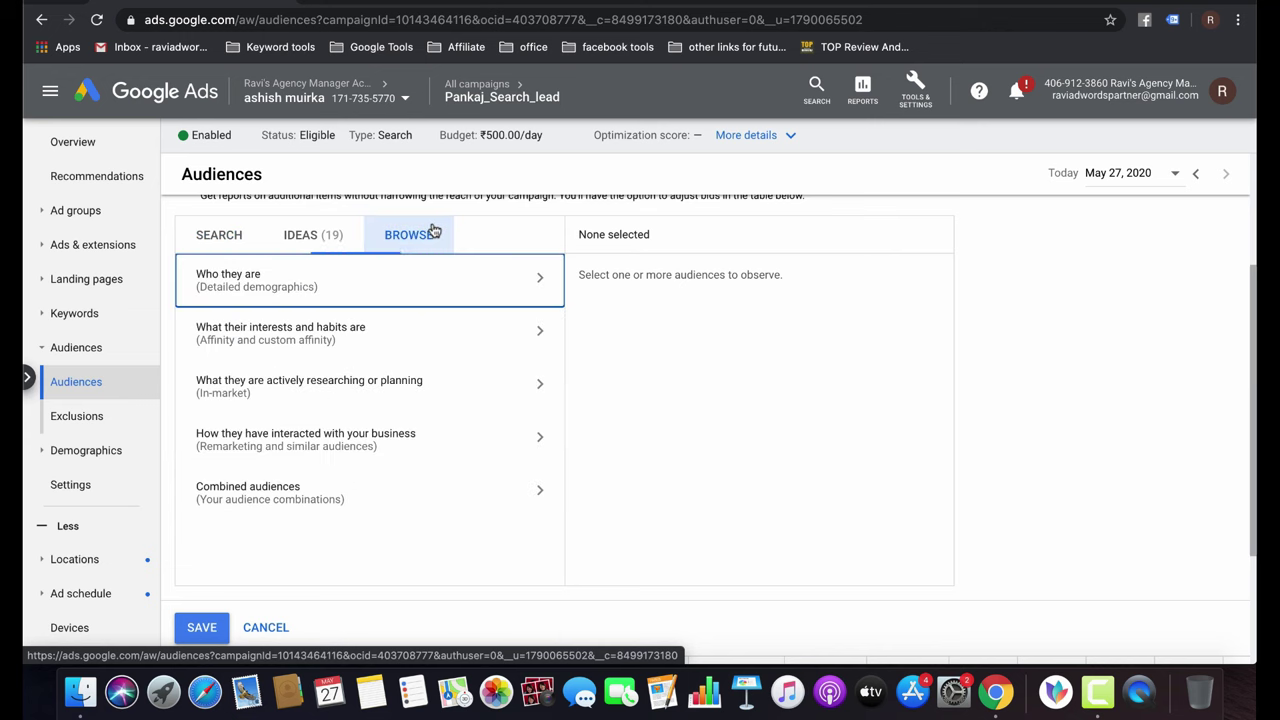
pyautogui.click(355, 508)
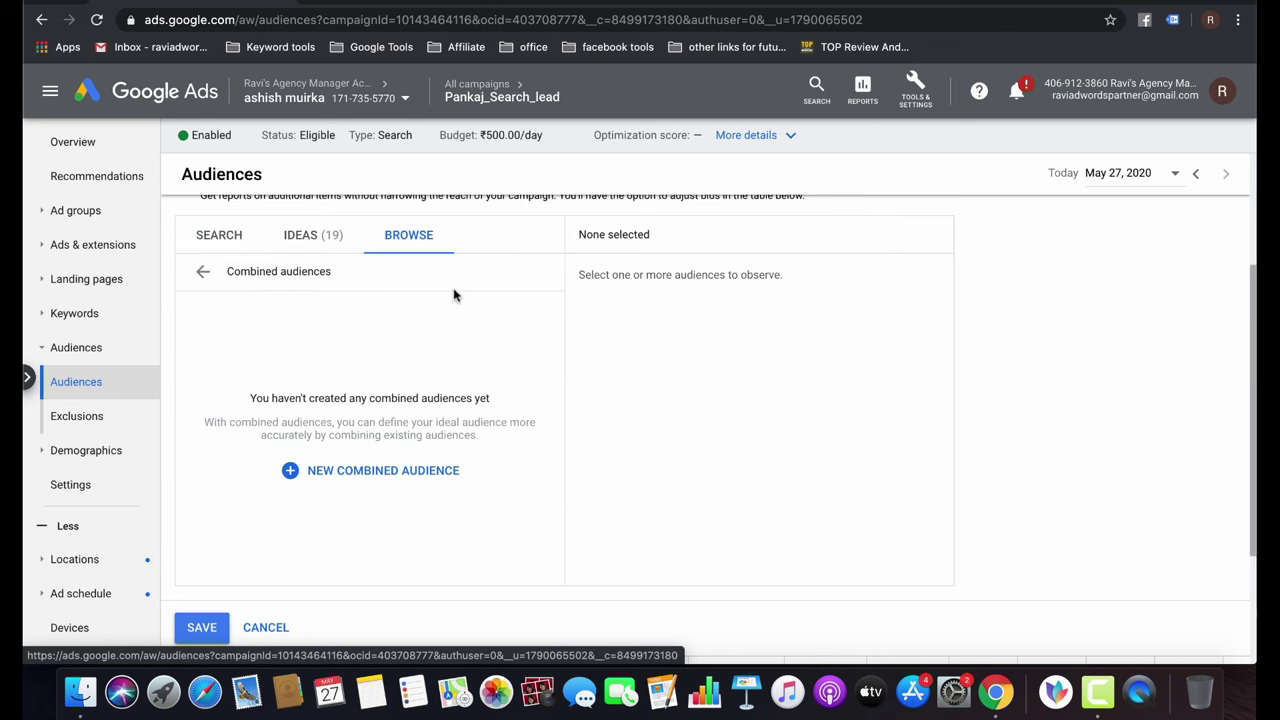
pyautogui.click(207, 274)
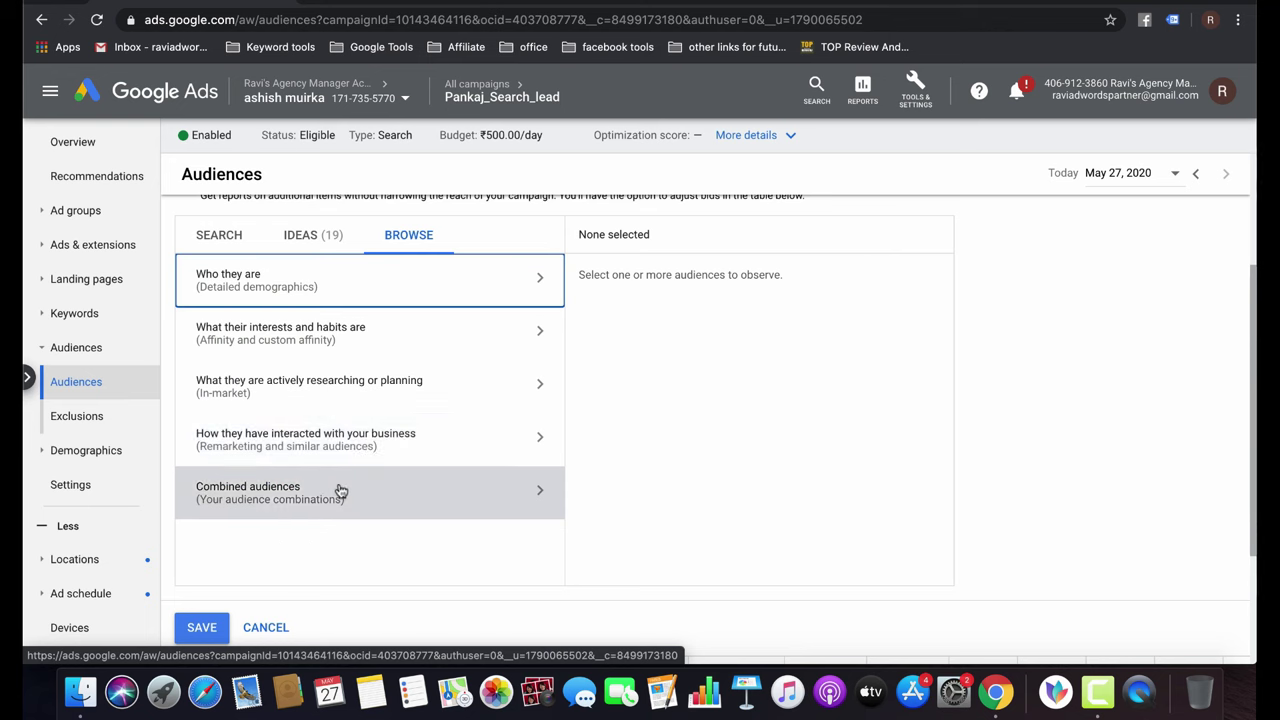
pyautogui.click(314, 455)
pyautogui.click(320, 350)
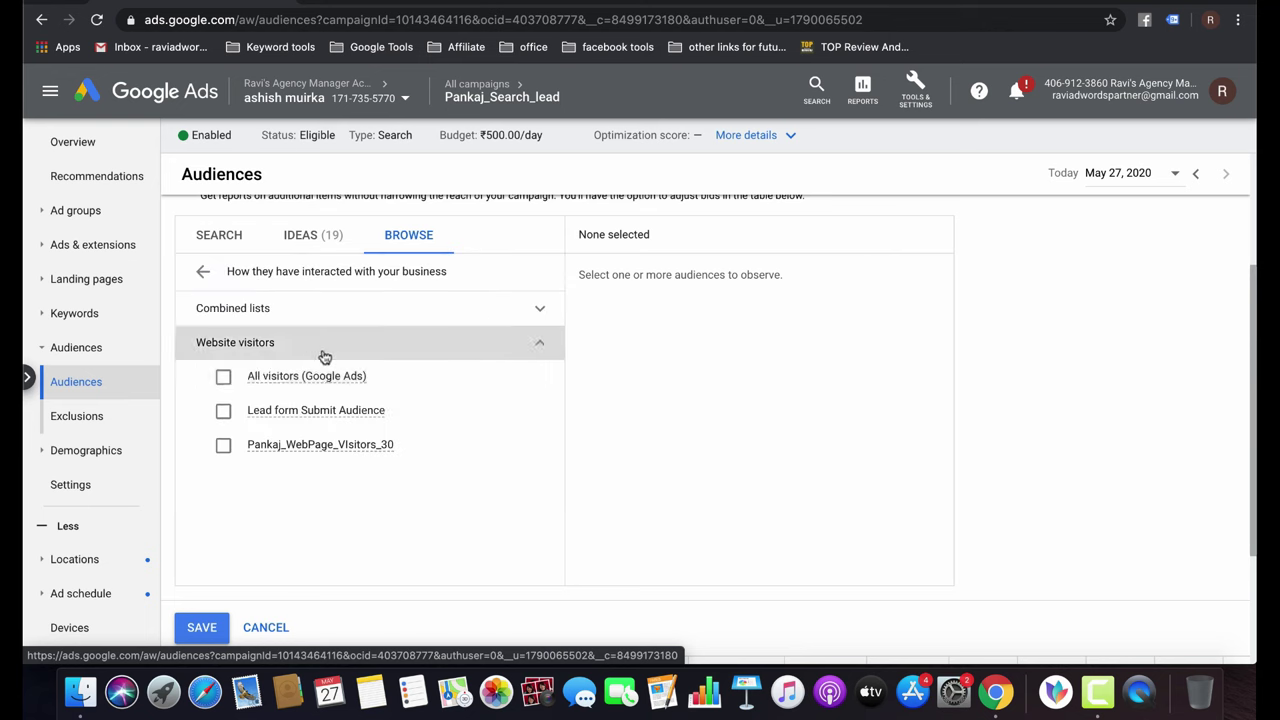
pyautogui.click(278, 379)
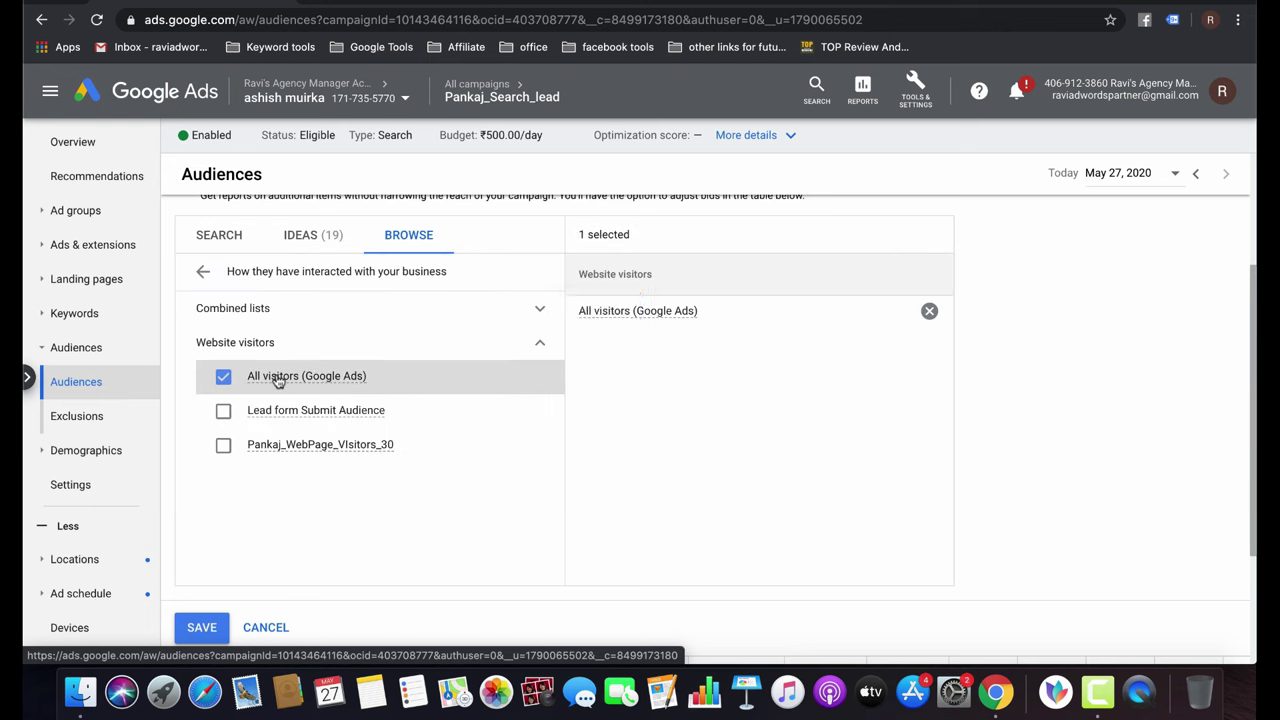
pyautogui.click(226, 410)
pyautogui.click(206, 626)
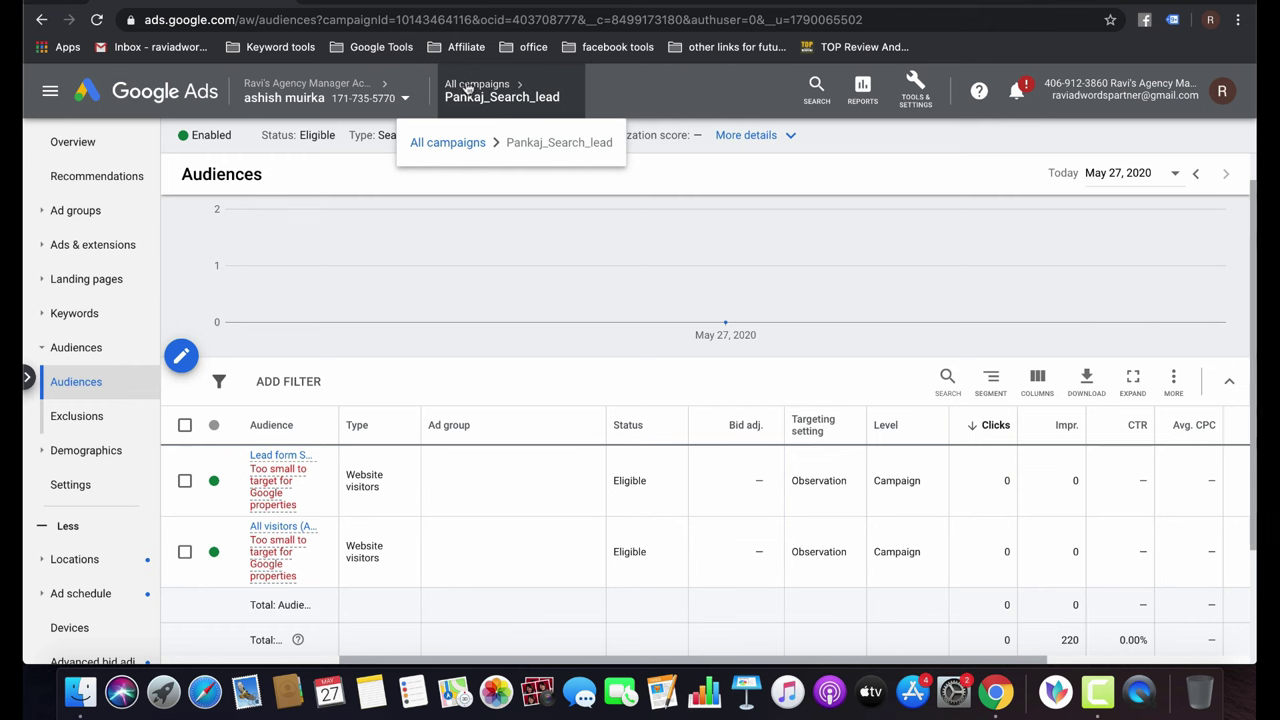
# Open the Tools & Settings menu from the top toolbar.
pyautogui.moveTo(806, 272)
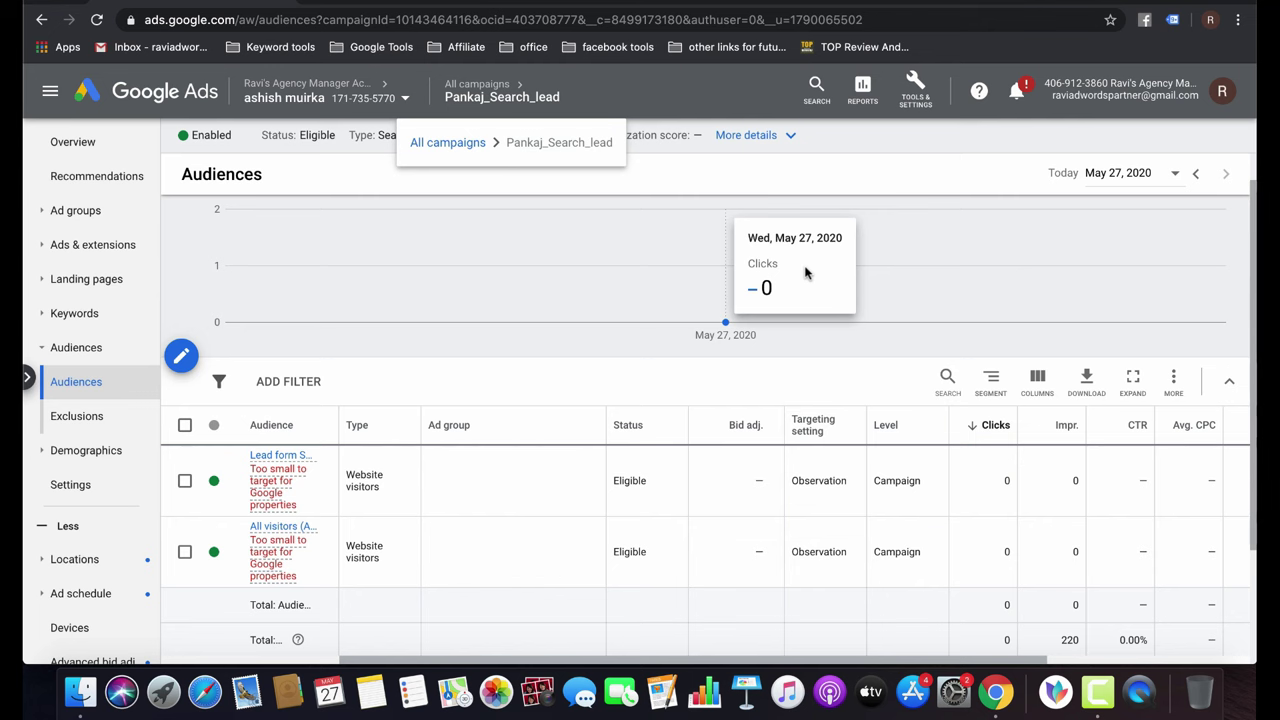
pyautogui.click(925, 82)
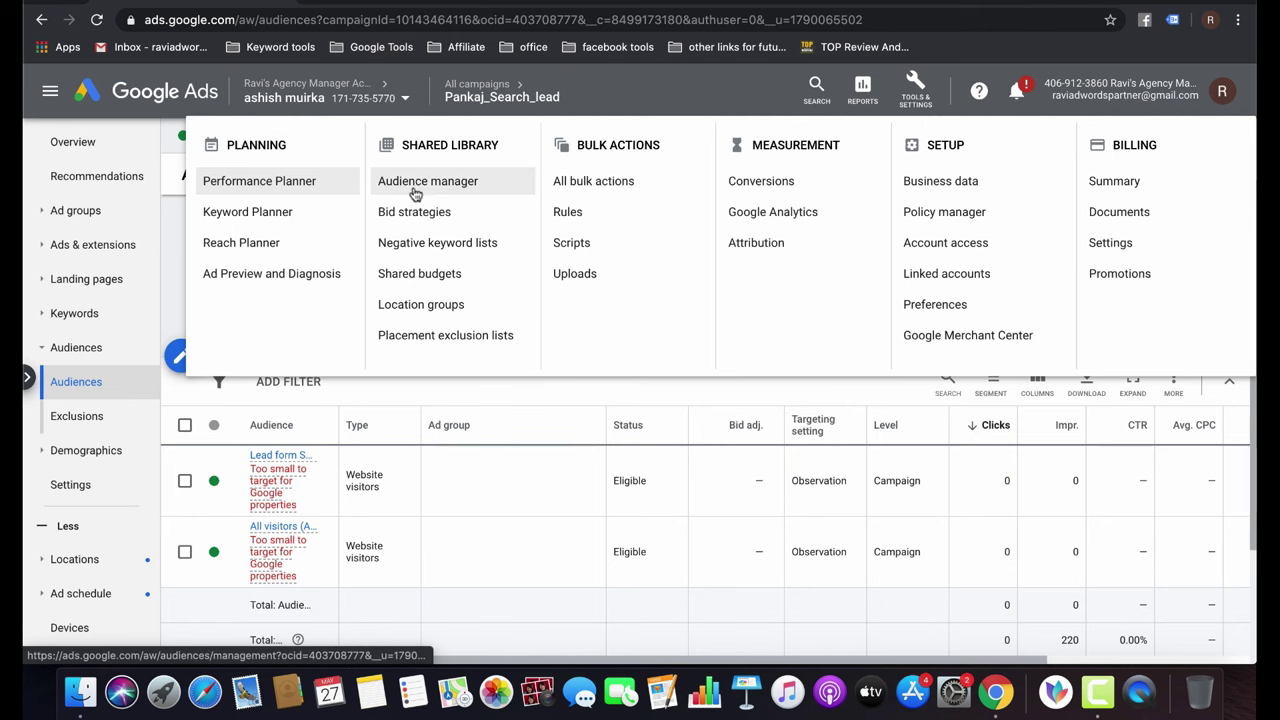
# Open Audience manager and review its Audience sources page.
pyautogui.click(415, 193)
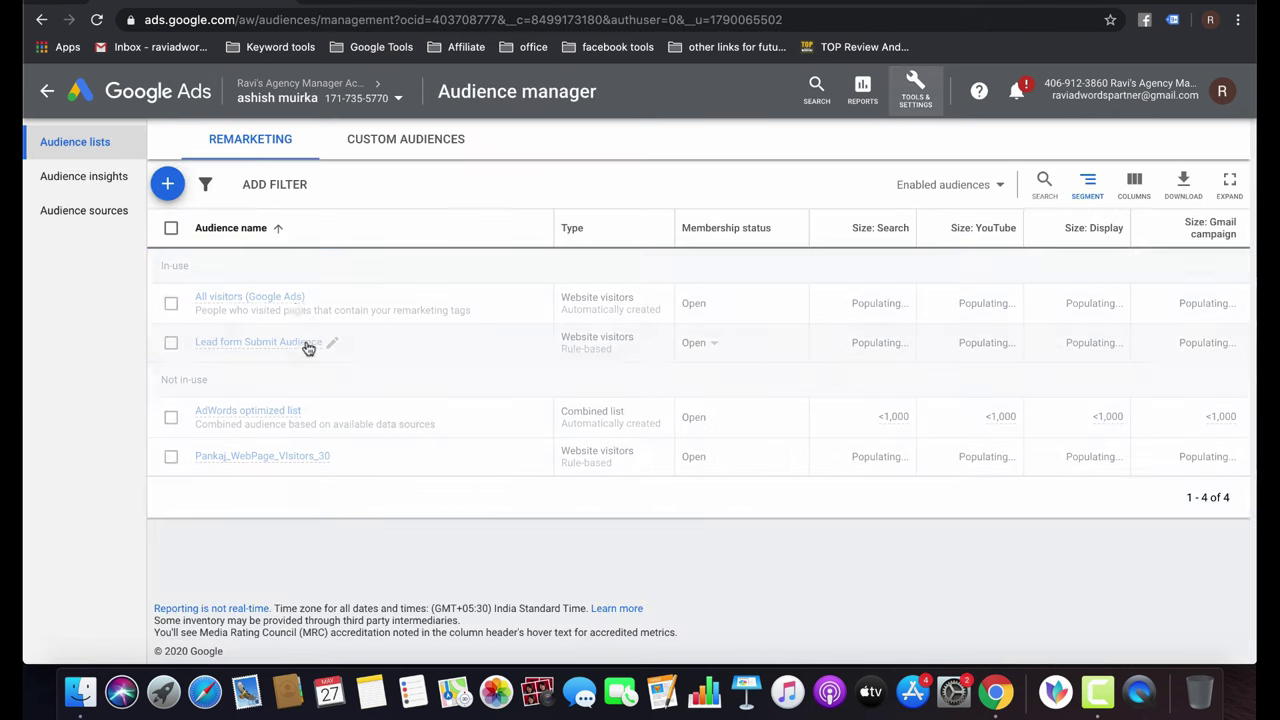
pyautogui.click(95, 211)
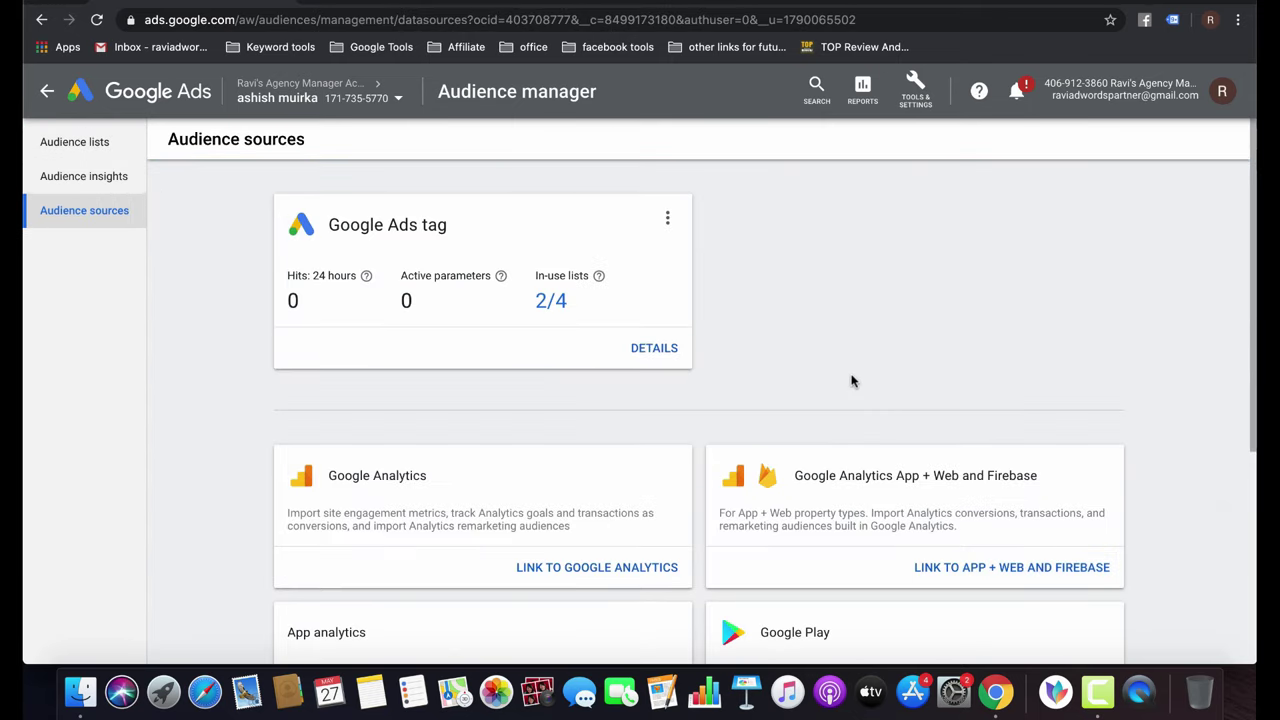
pyautogui.scroll(-5, 852, 380)
pyautogui.scroll(-1, 852, 380)
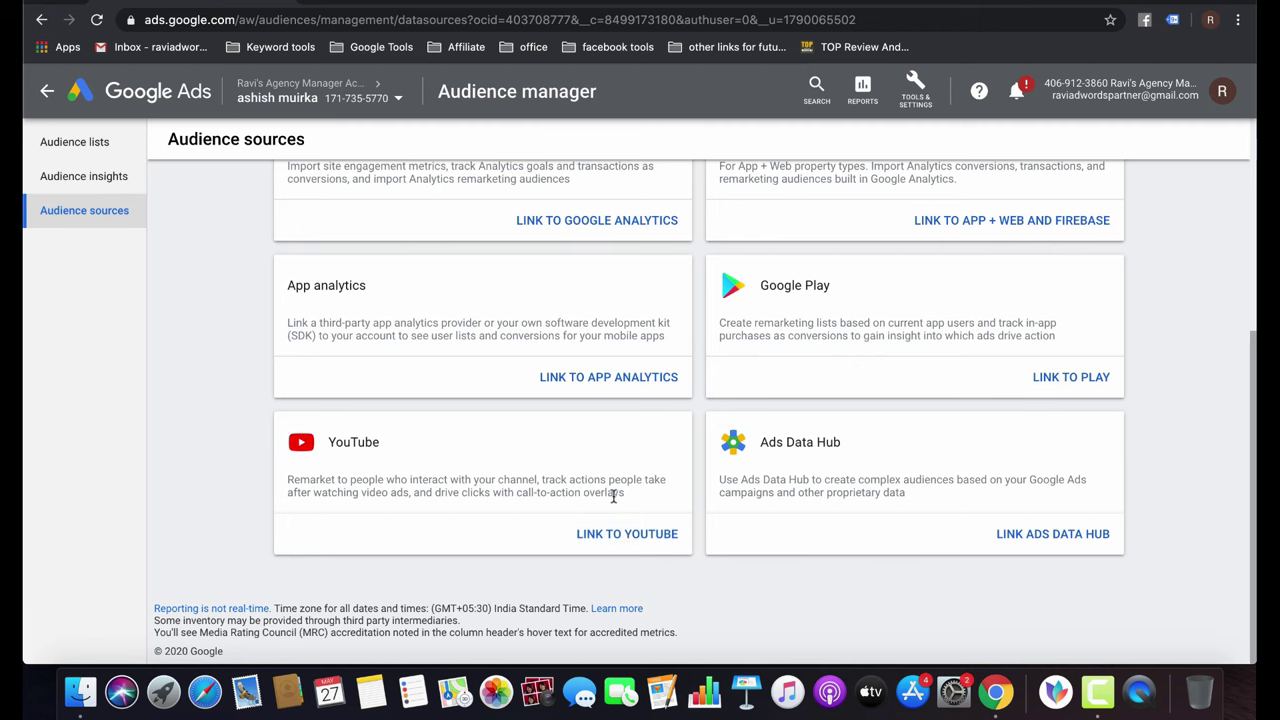
pyautogui.scroll(5, 614, 505)
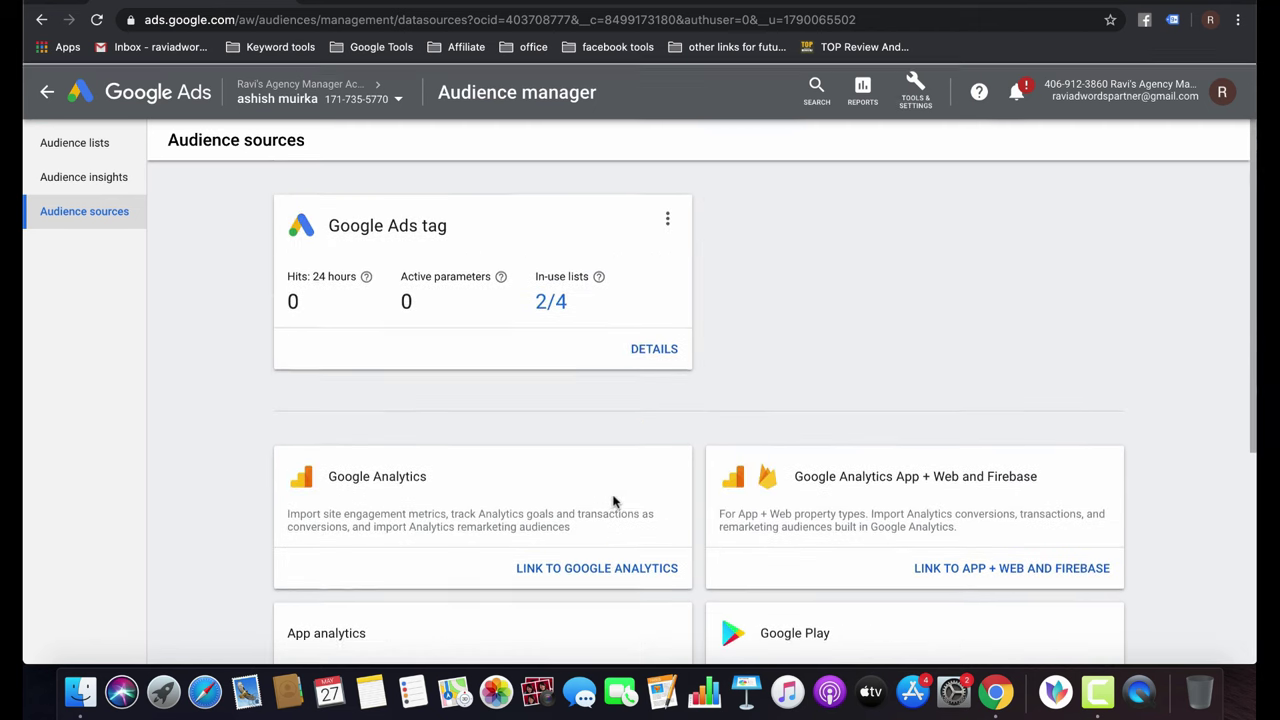
pyautogui.click(75, 150)
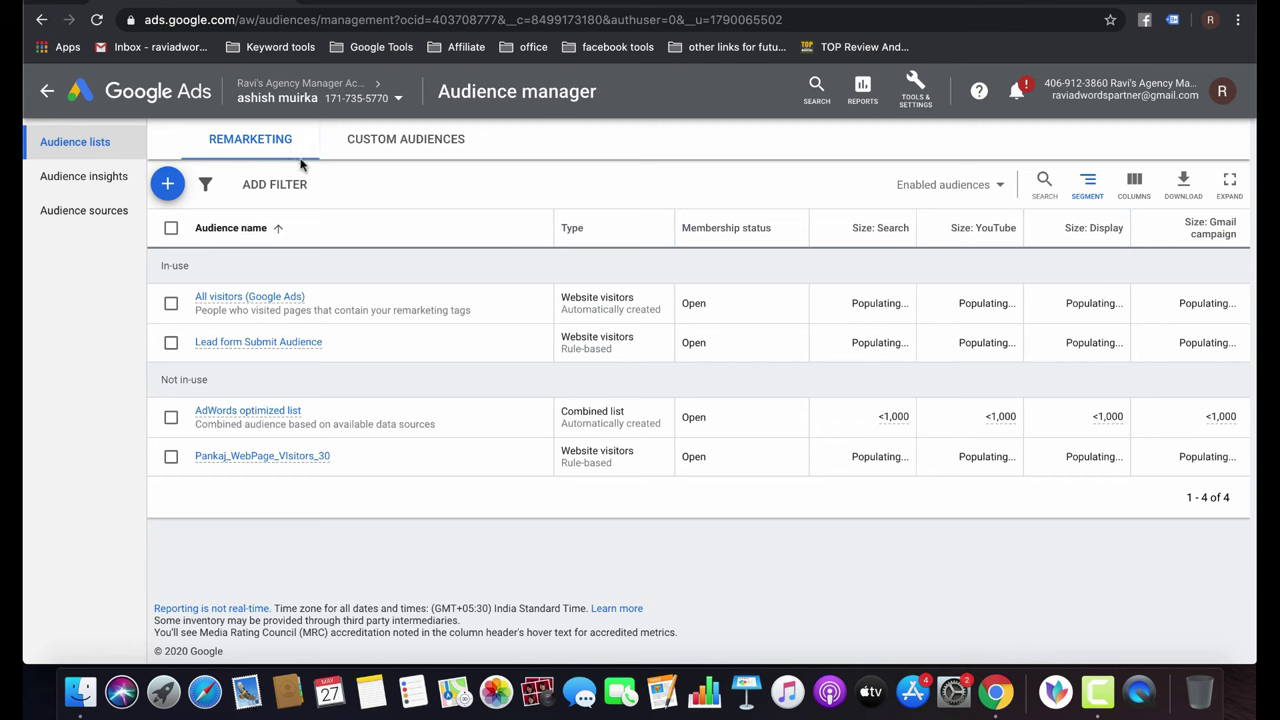
# Check the custom audience types, then attempt a Customer list remarketing audience.
pyautogui.click(421, 145)
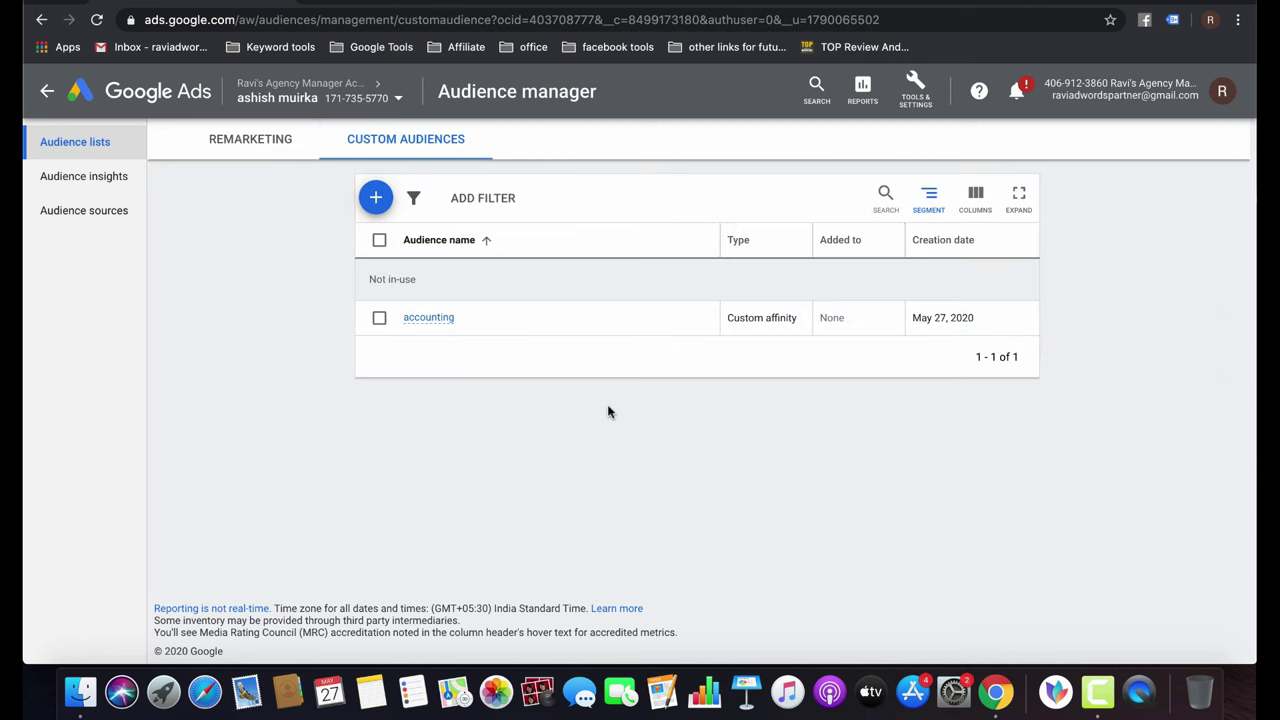
pyautogui.click(378, 200)
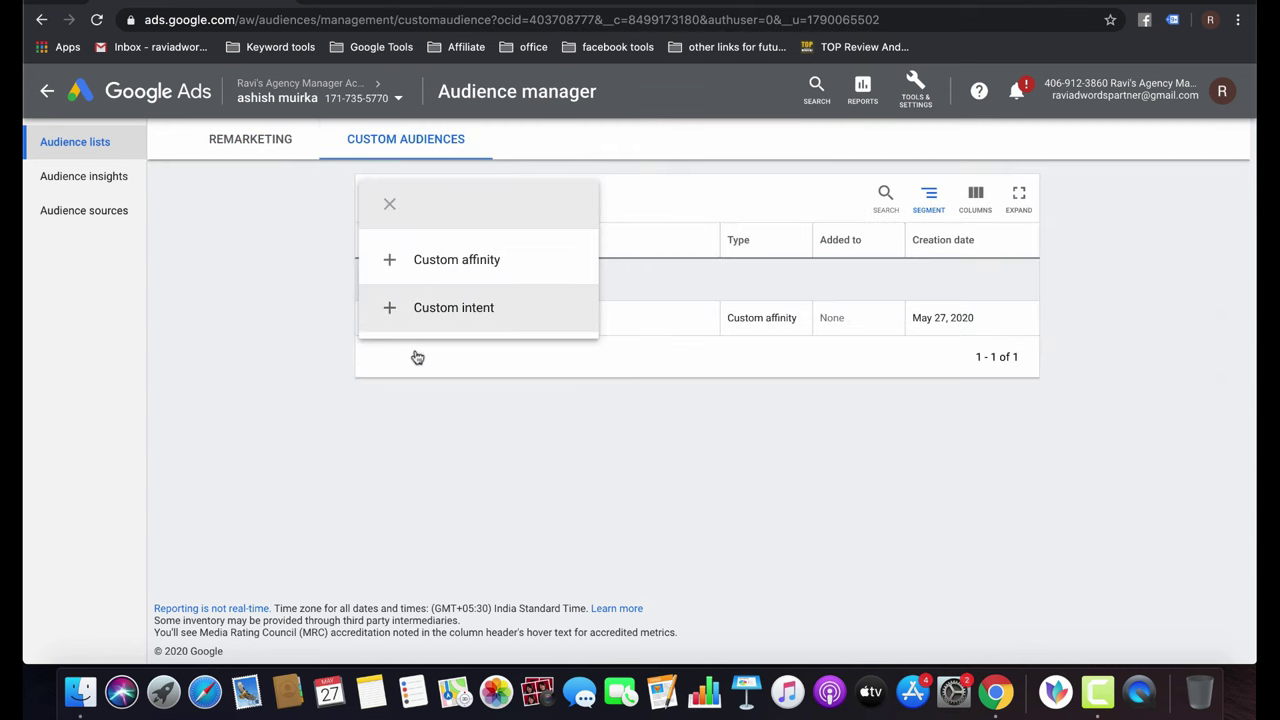
pyautogui.click(363, 411)
pyautogui.click(240, 140)
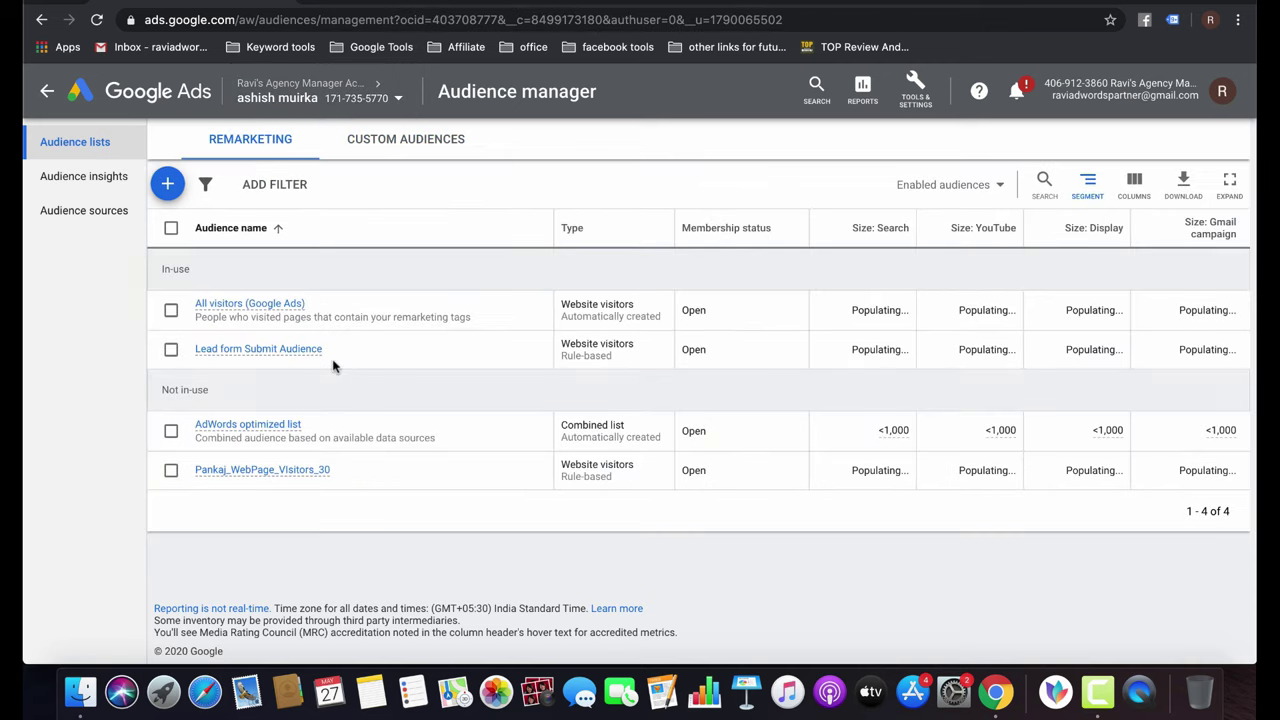
pyautogui.click(167, 190)
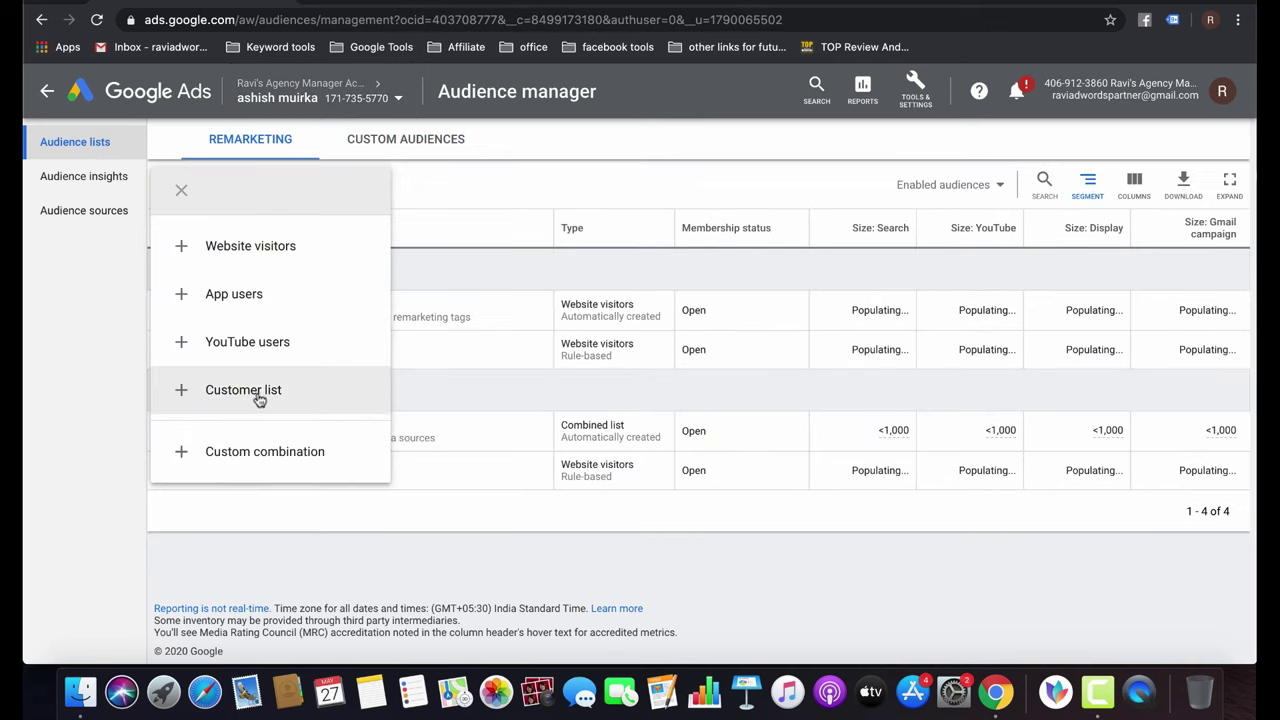
pyautogui.click(258, 396)
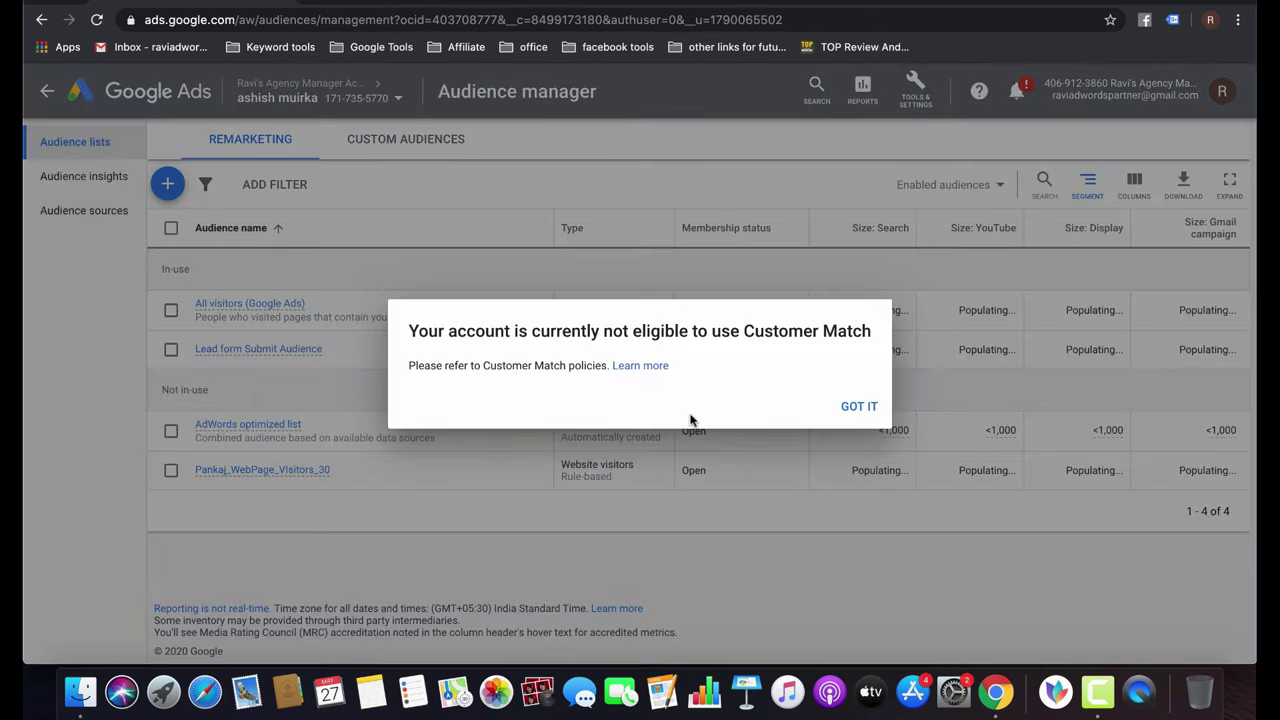
# Read the Customer Match eligibility help, then dismiss the Customer Match ineligibility notice.
pyautogui.click(645, 366)
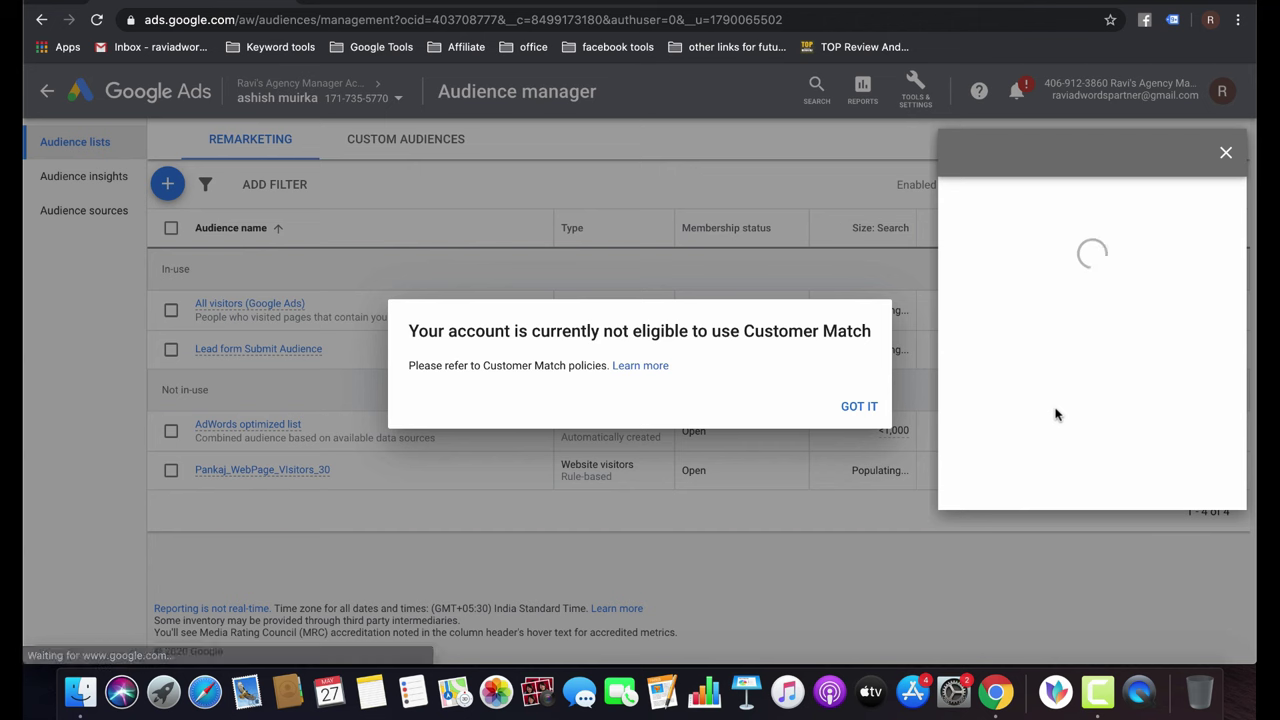
pyautogui.scroll(-5, 1112, 450)
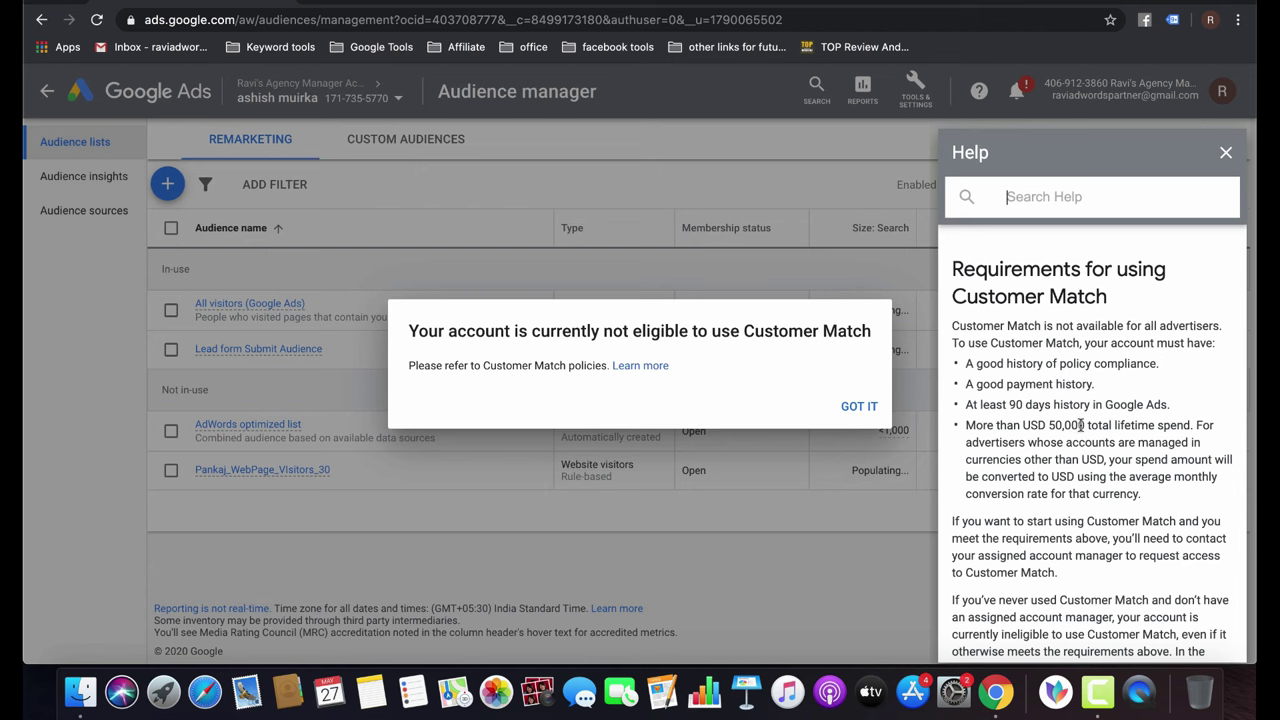
pyautogui.scroll(-5, 1074, 473)
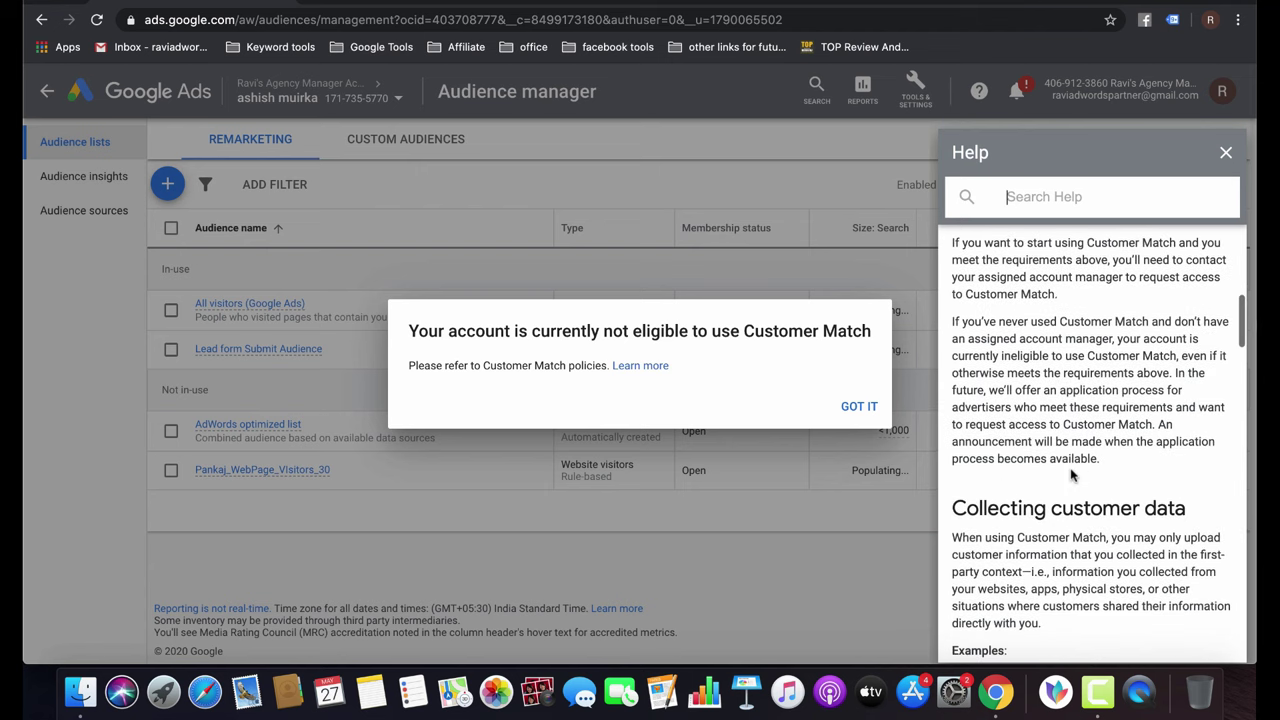
pyautogui.click(1228, 156)
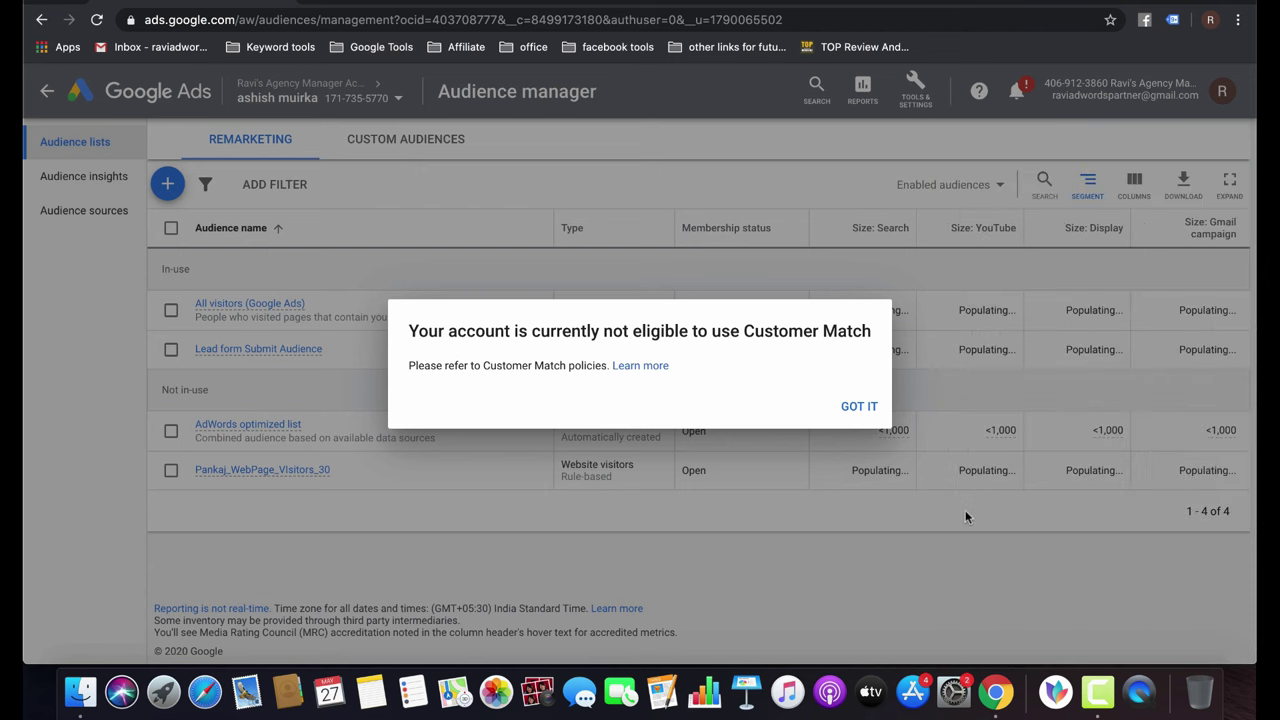
pyautogui.click(860, 407)
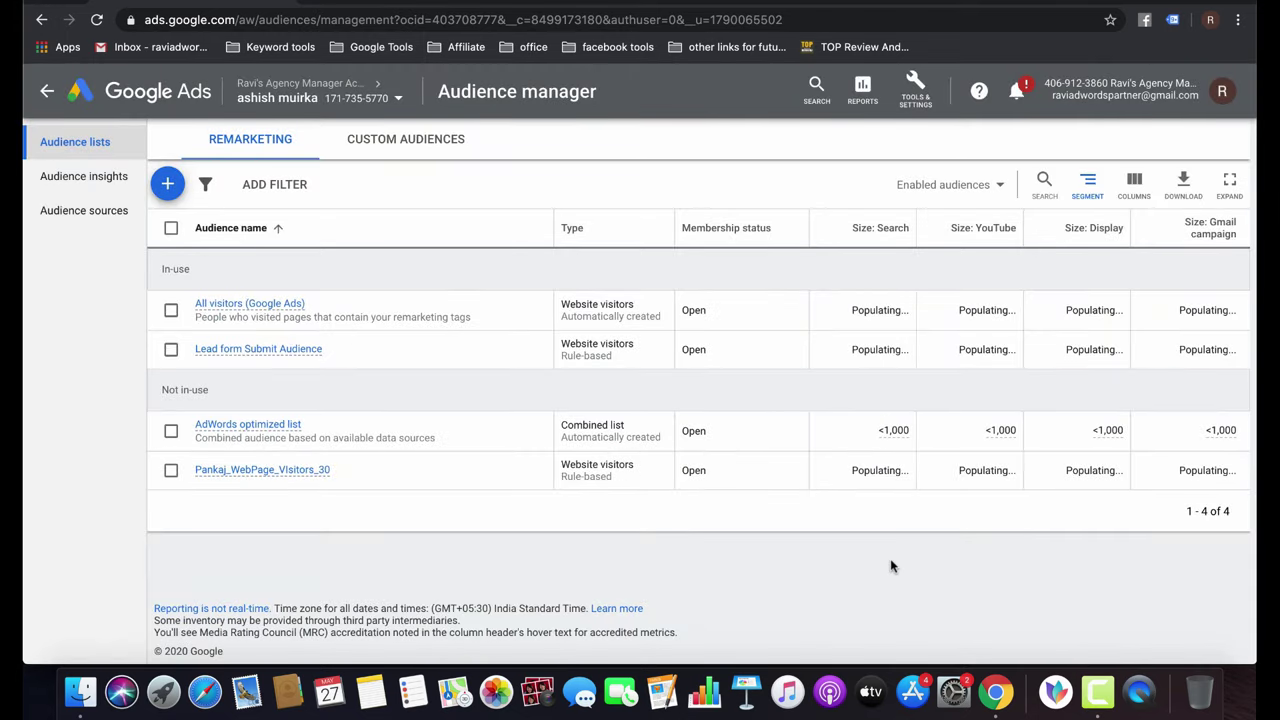
# Start a custom combination audience, trying All visitors, Lead form Submit and 30-day visitor lists, then clearing them.
pyautogui.click(165, 185)
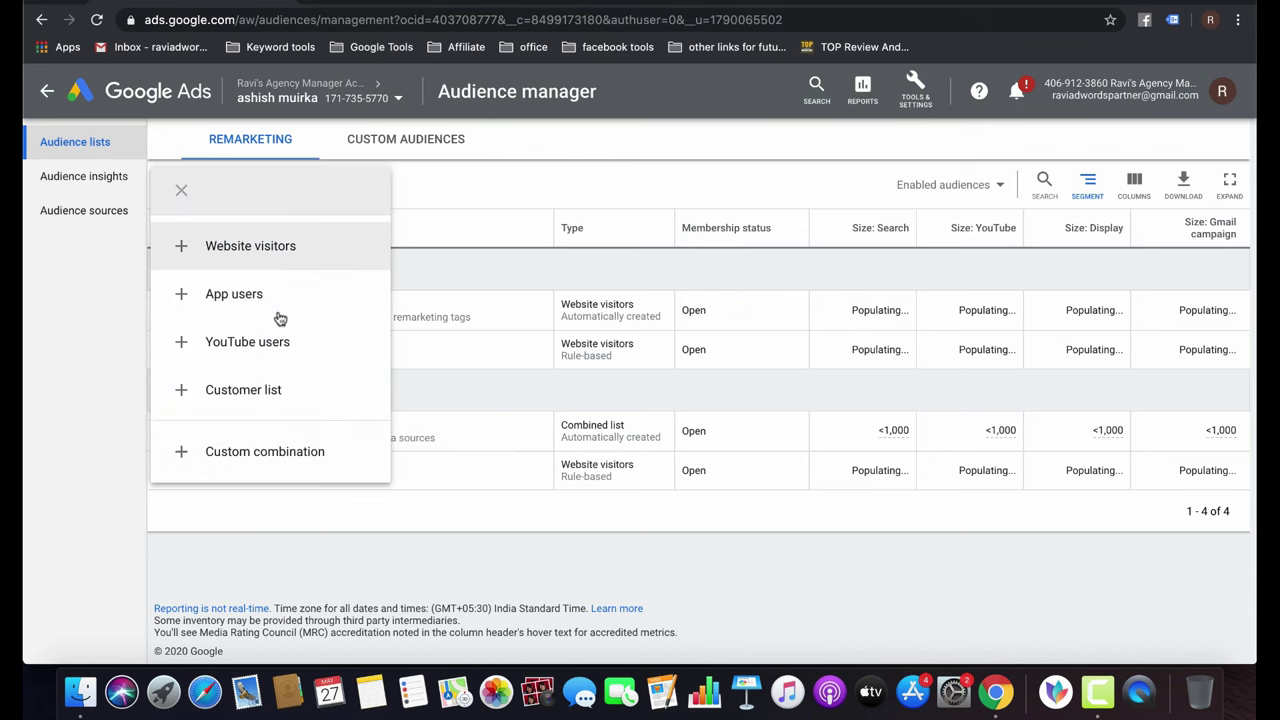
pyautogui.click(283, 453)
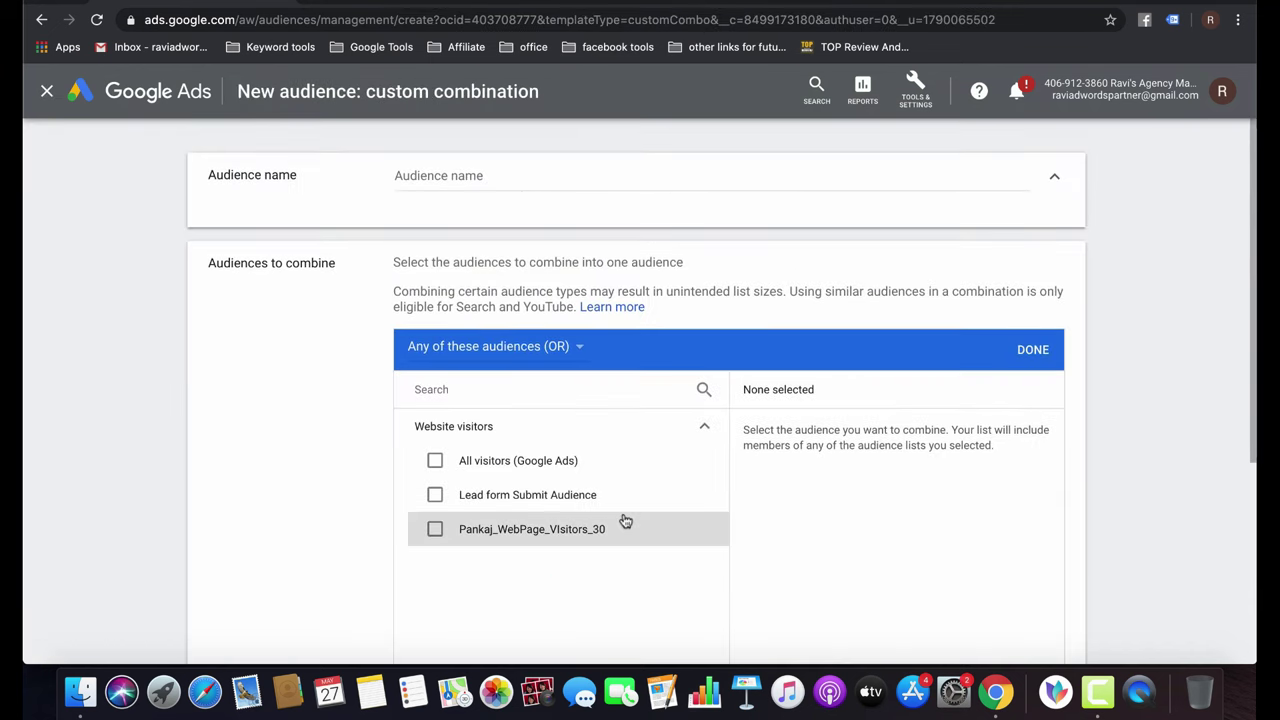
pyautogui.click(435, 460)
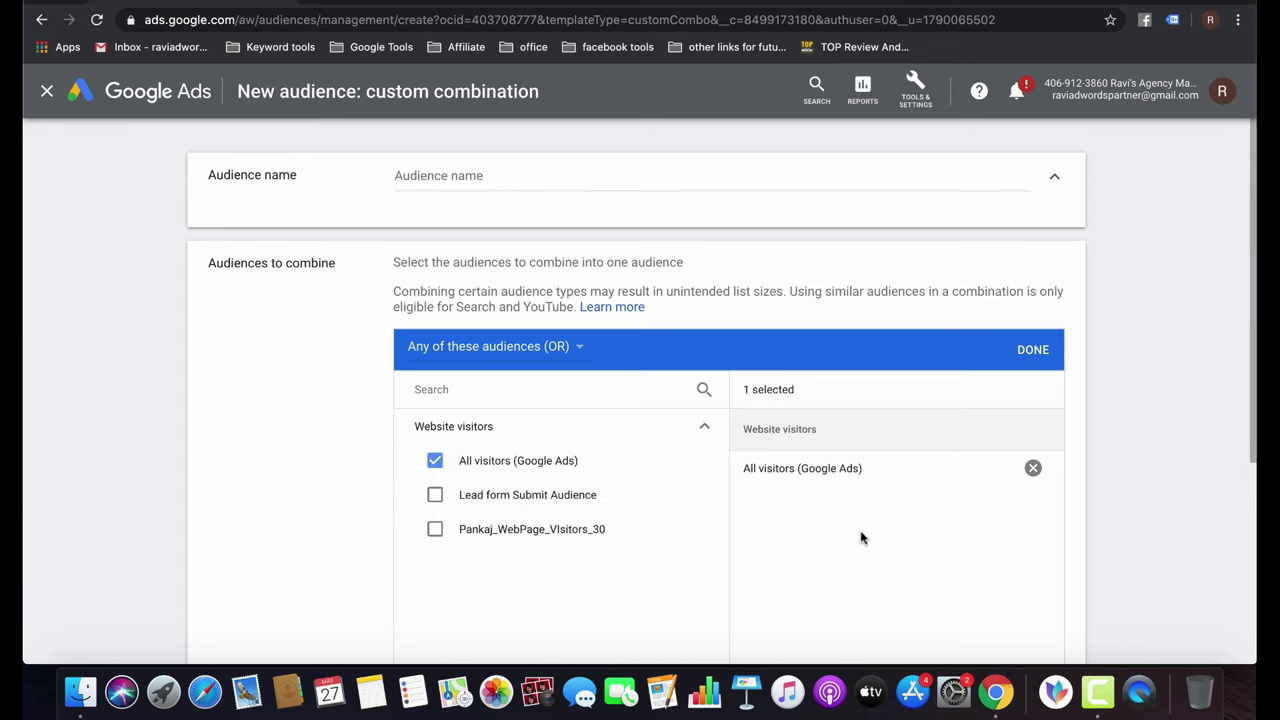
pyautogui.scroll(-3, 862, 536)
pyautogui.click(435, 272)
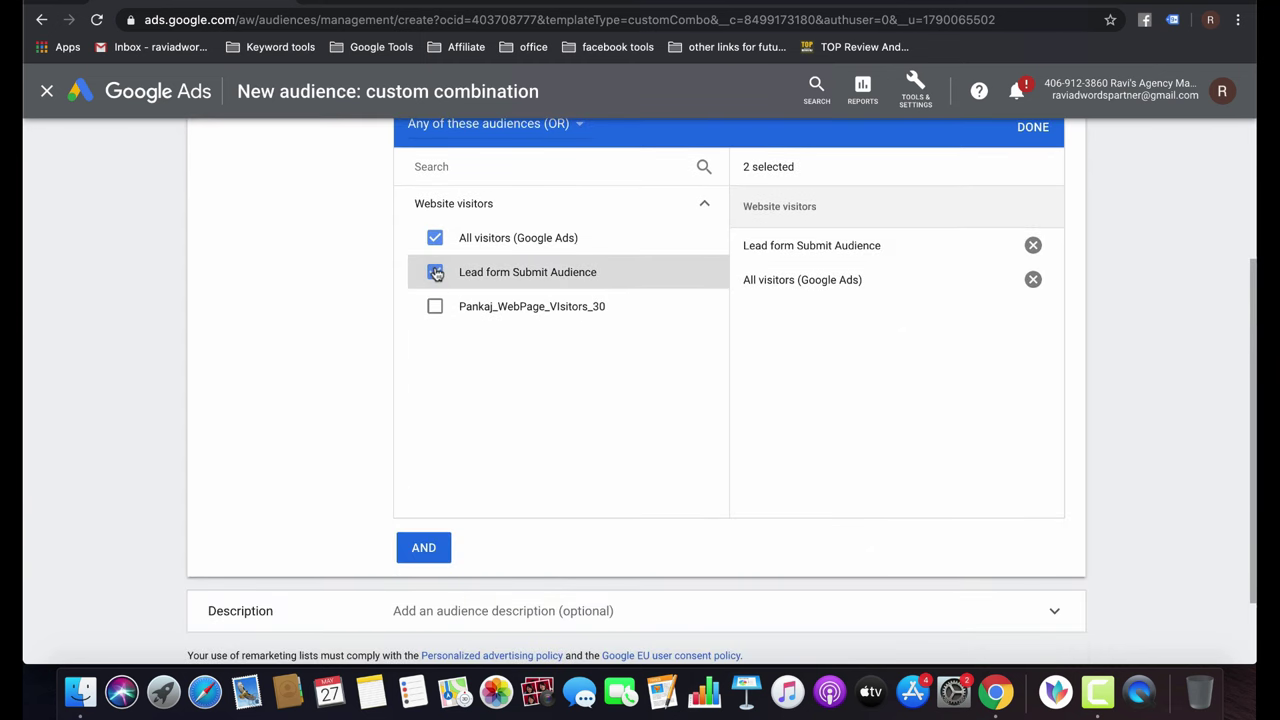
pyautogui.click(436, 310)
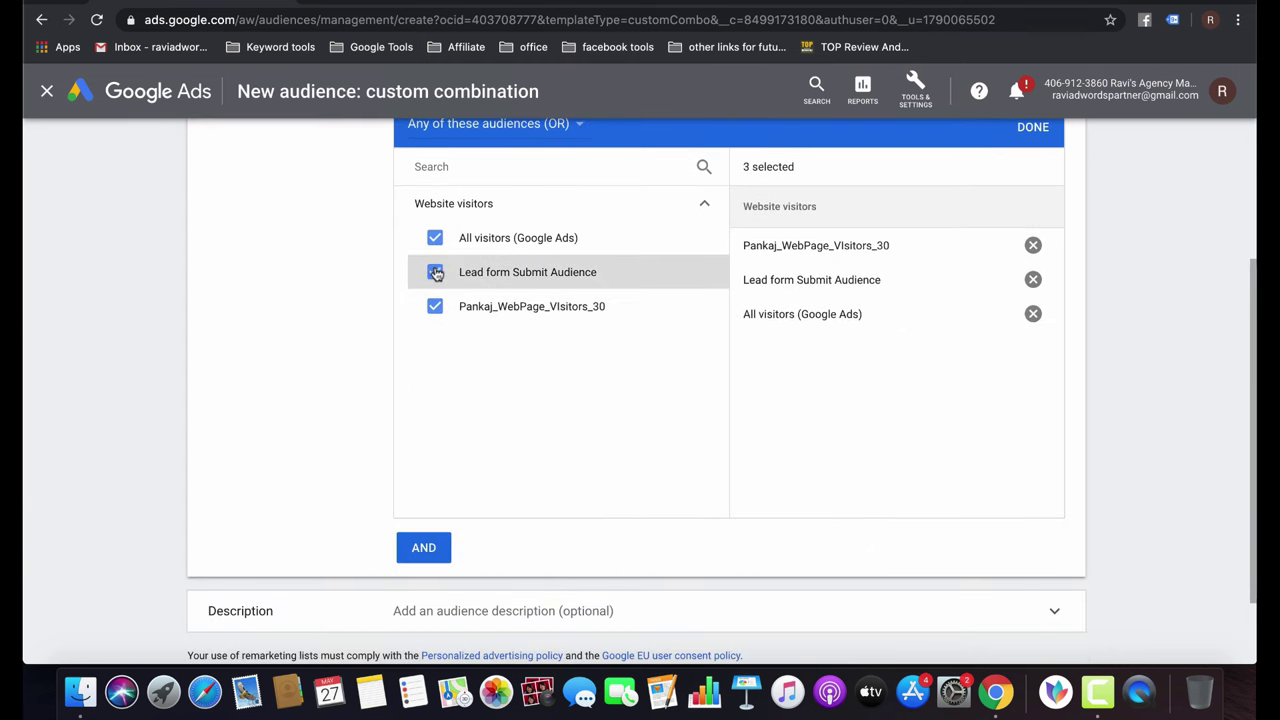
pyautogui.click(435, 272)
pyautogui.click(435, 306)
pyautogui.click(436, 240)
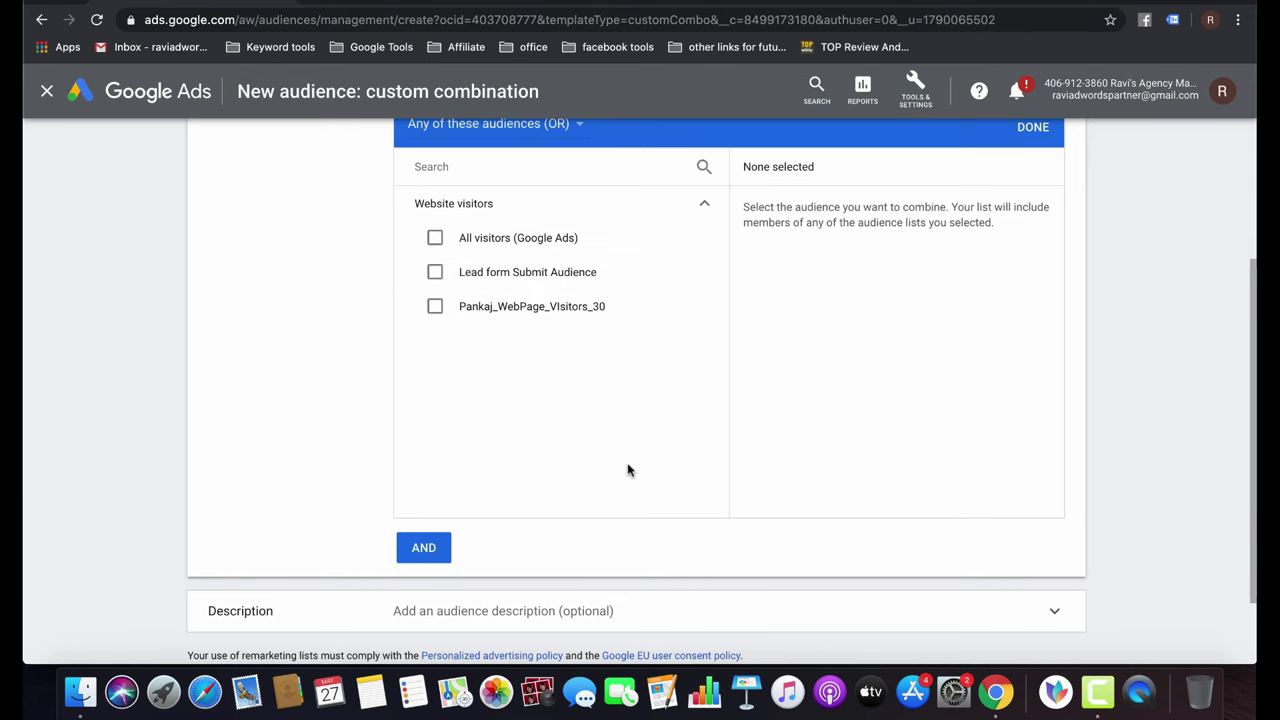
pyautogui.scroll(-2, 628, 469)
# Add a second audience group set to exclude, and name the combination 'Mix'.
pyautogui.click(423, 451)
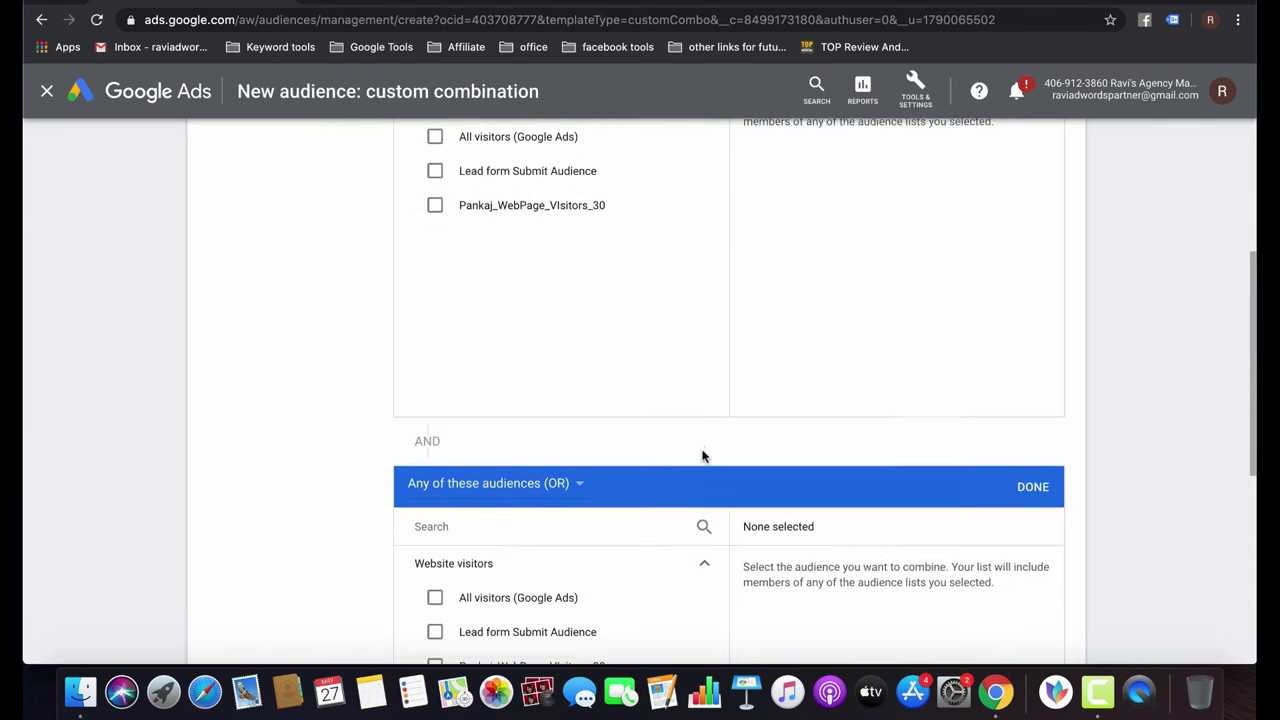
pyautogui.scroll(-5, 703, 454)
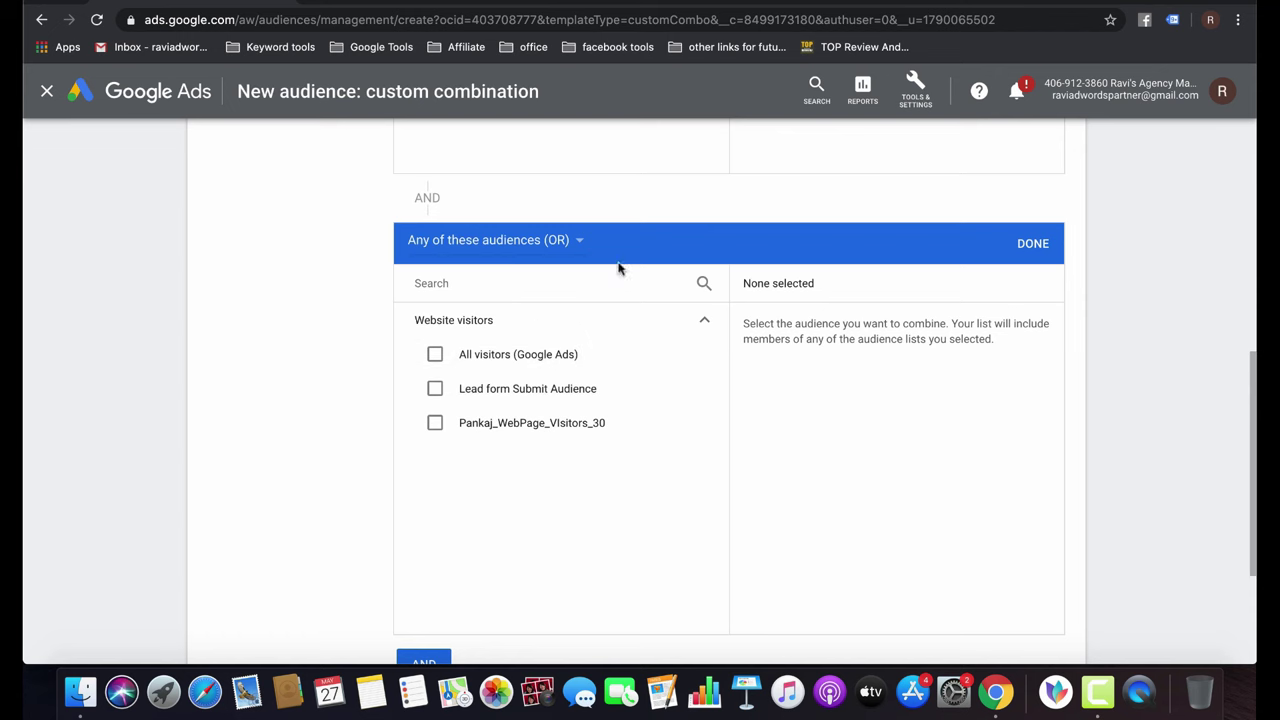
pyautogui.click(576, 245)
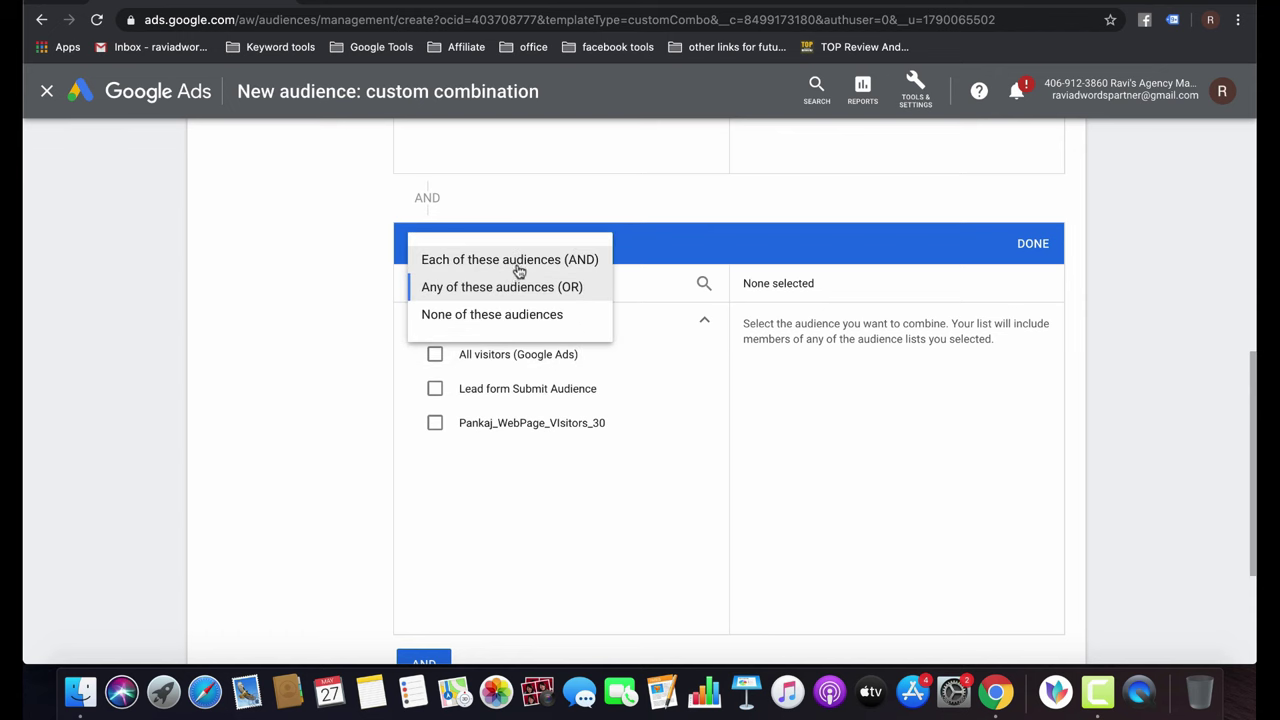
pyautogui.click(508, 314)
pyautogui.click(1040, 245)
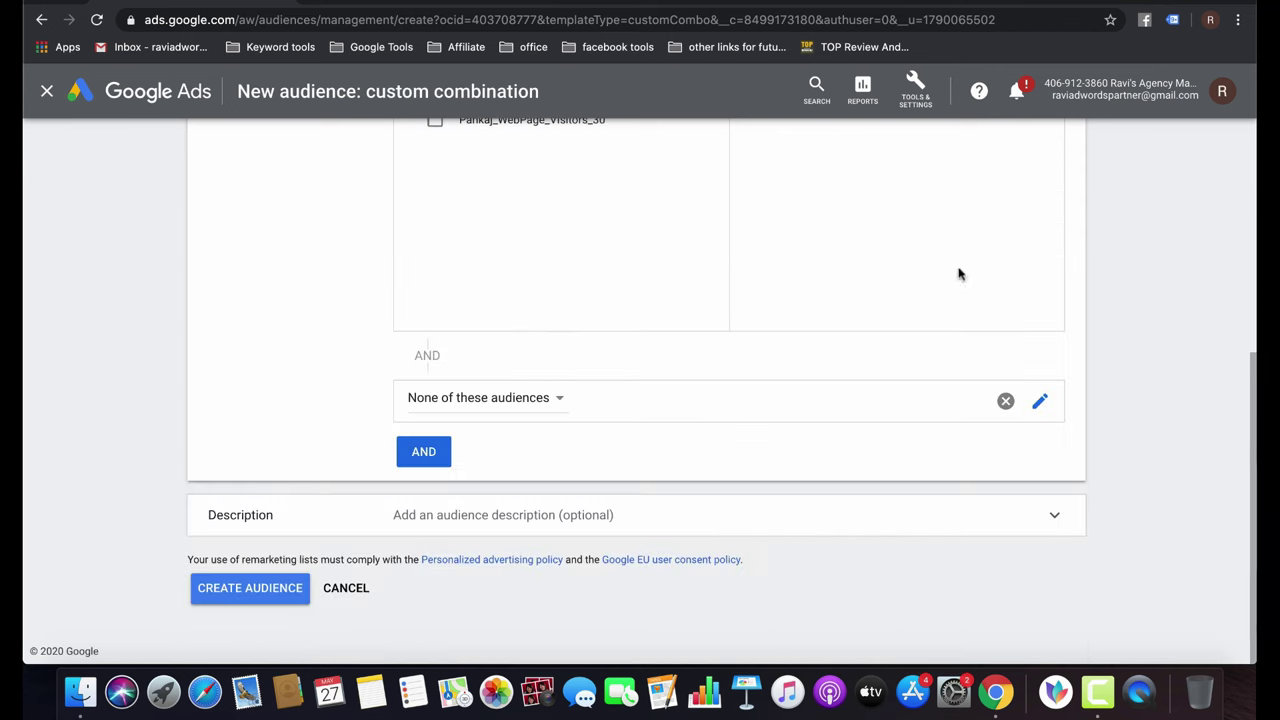
pyautogui.click(250, 596)
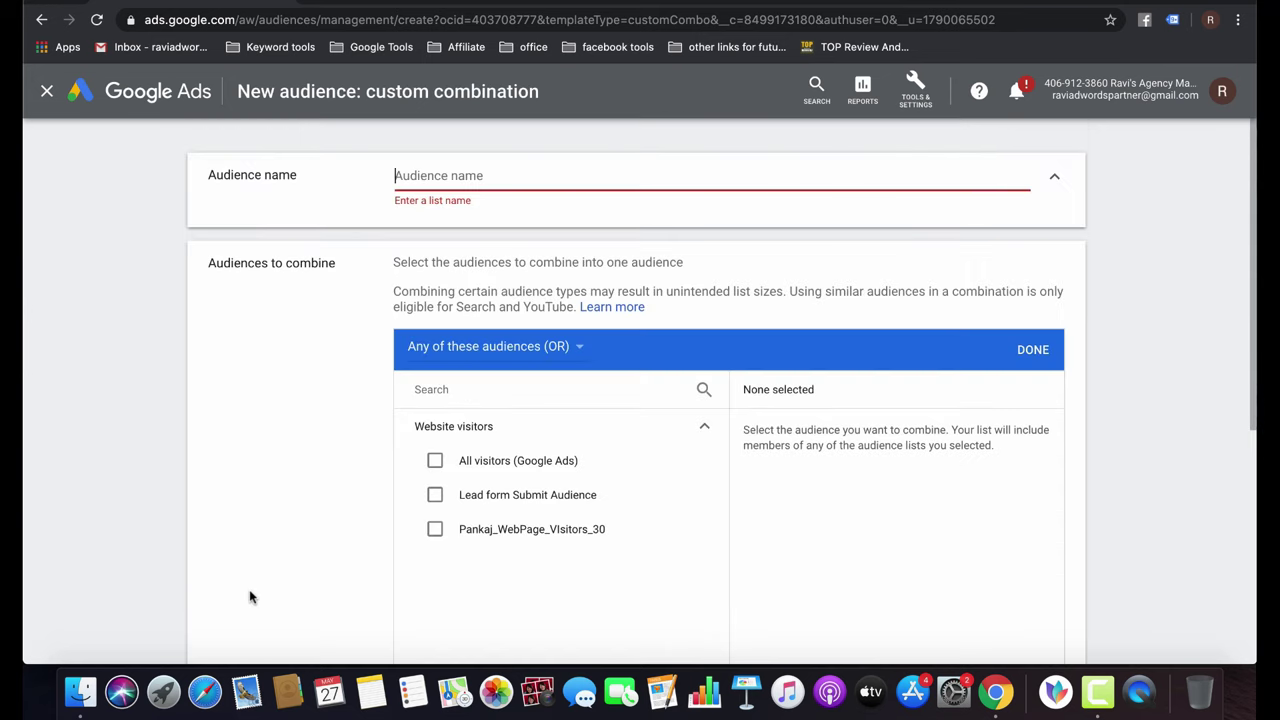
pyautogui.write('Mix')
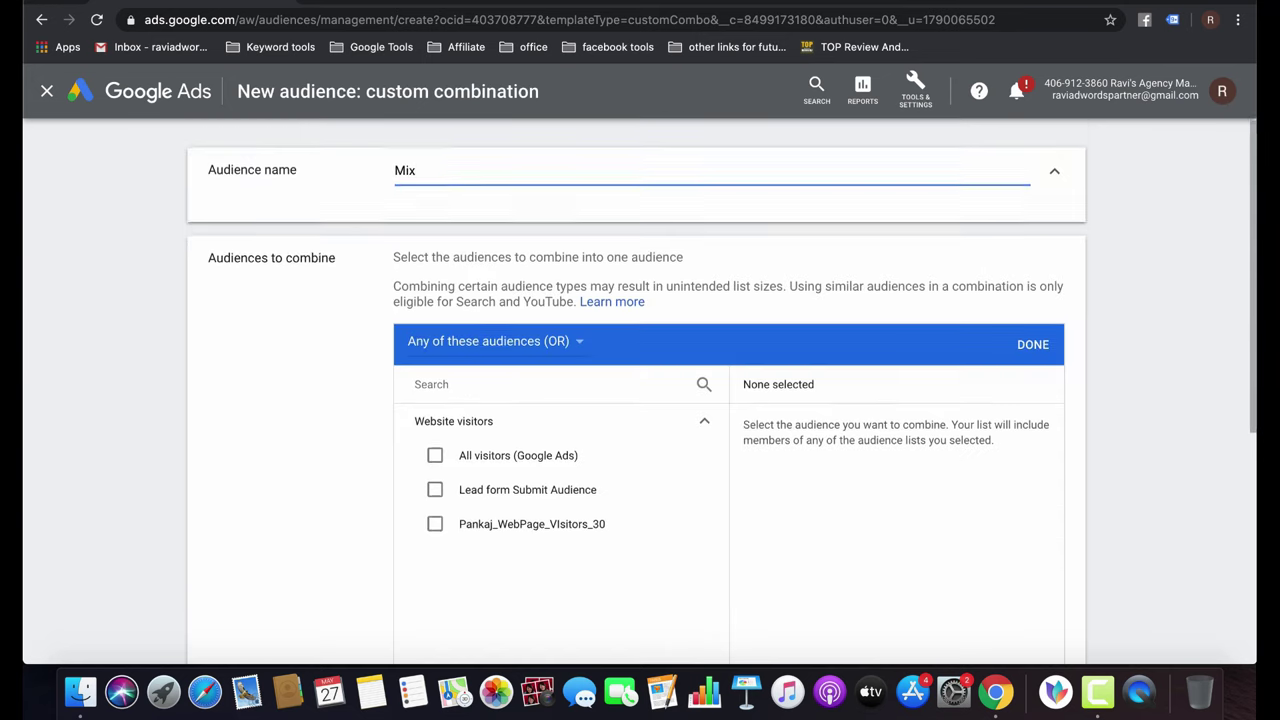
# Abandon the unsaved 'Mix' audience and go back to the Audience manager list.
pyautogui.scroll(-5, 432, 438)
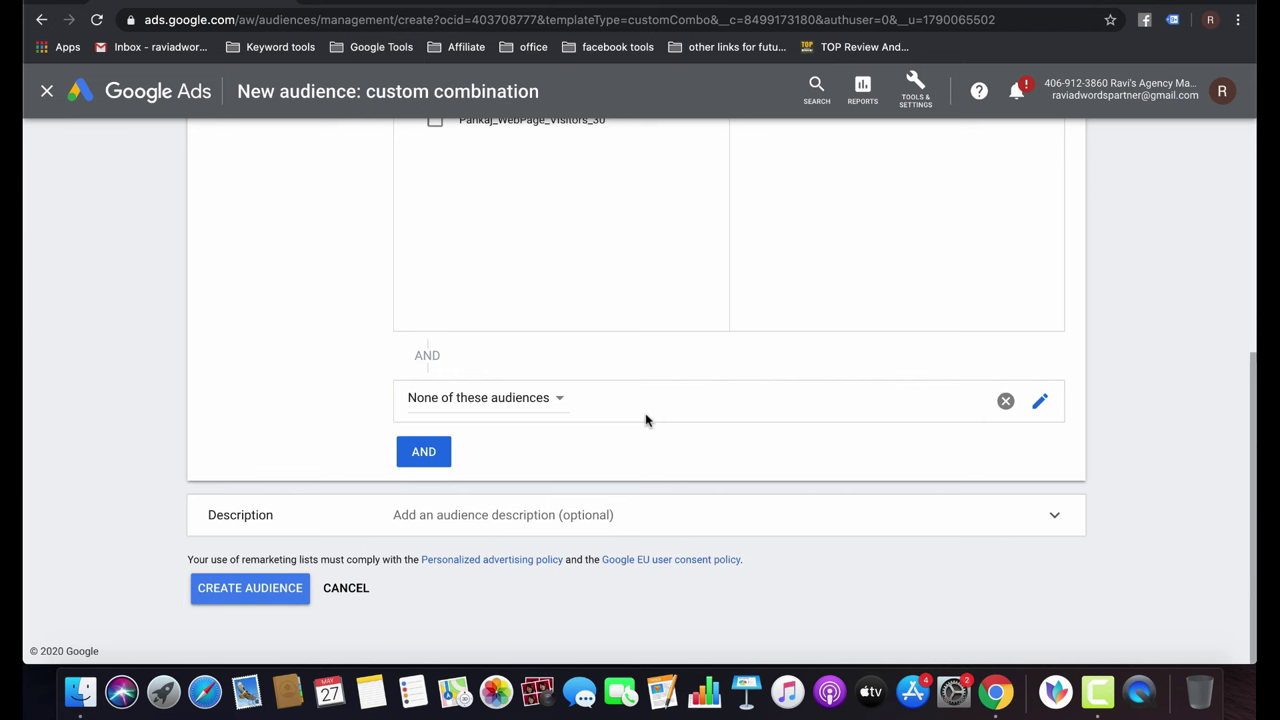
pyautogui.scroll(5, 646, 420)
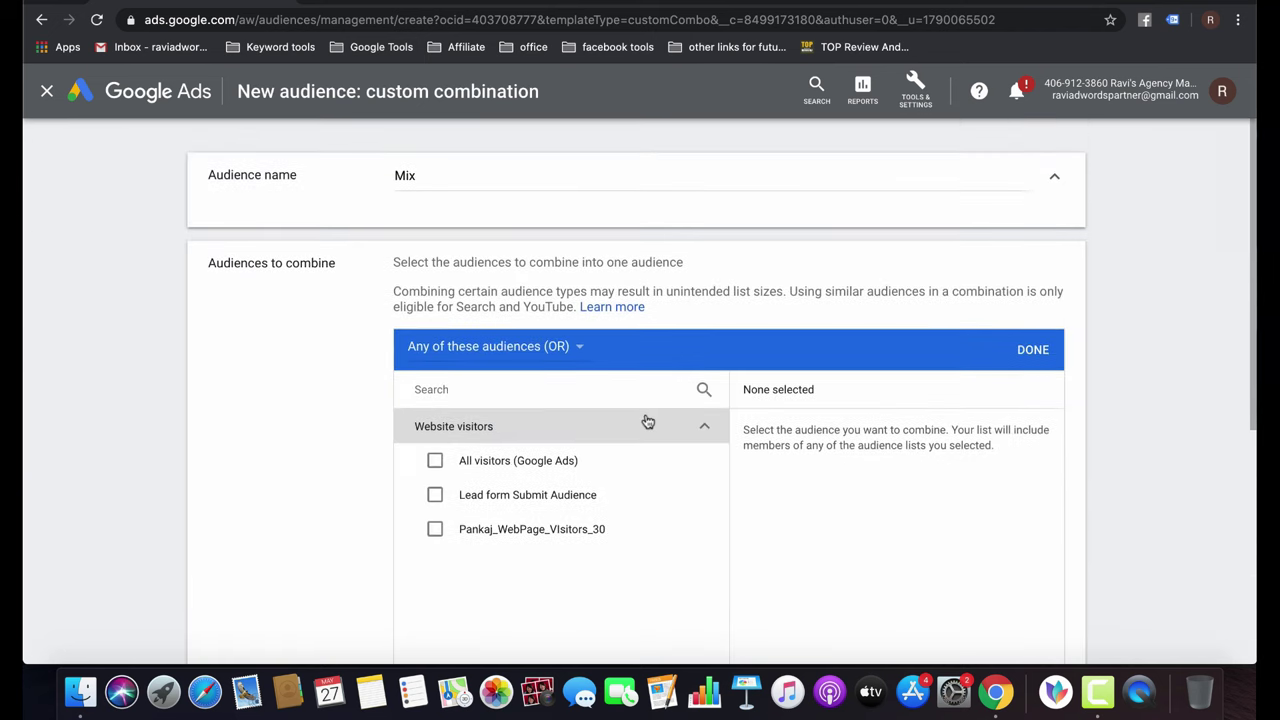
pyautogui.click(41, 19)
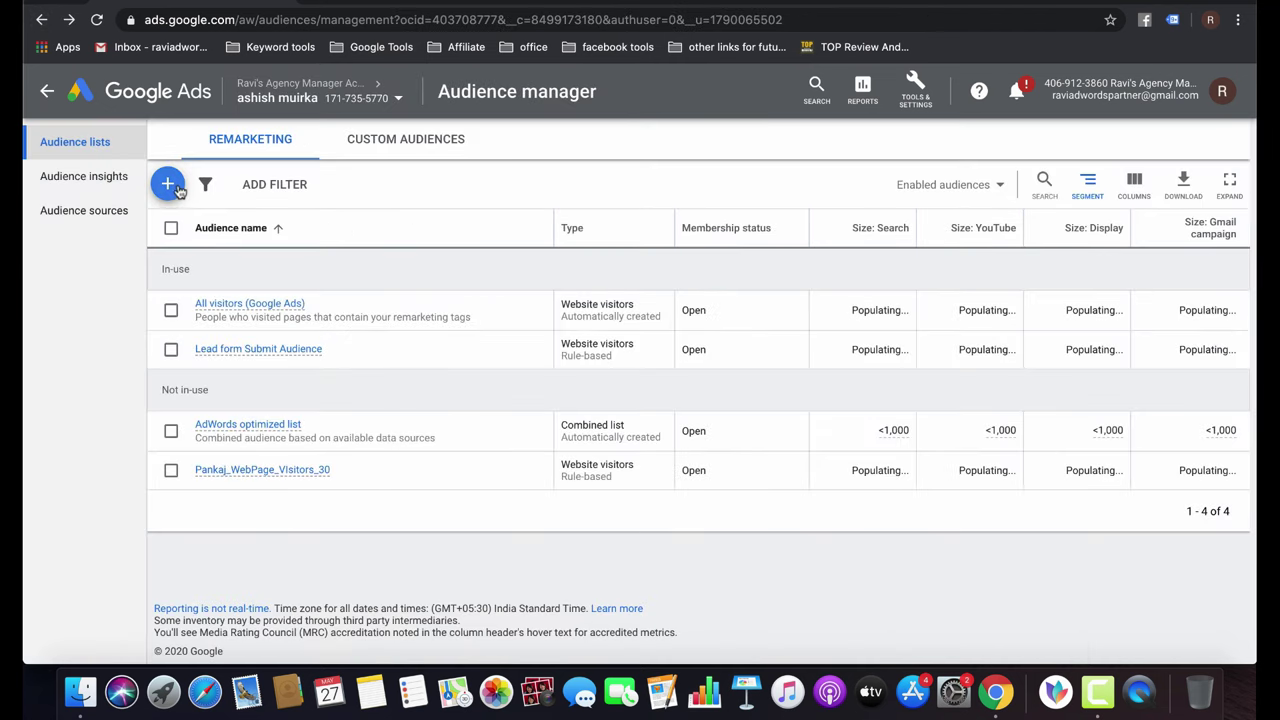
# Show the new audience types: website visitors, app users, YouTube users, customer list and custom combination.
pyautogui.click(168, 184)
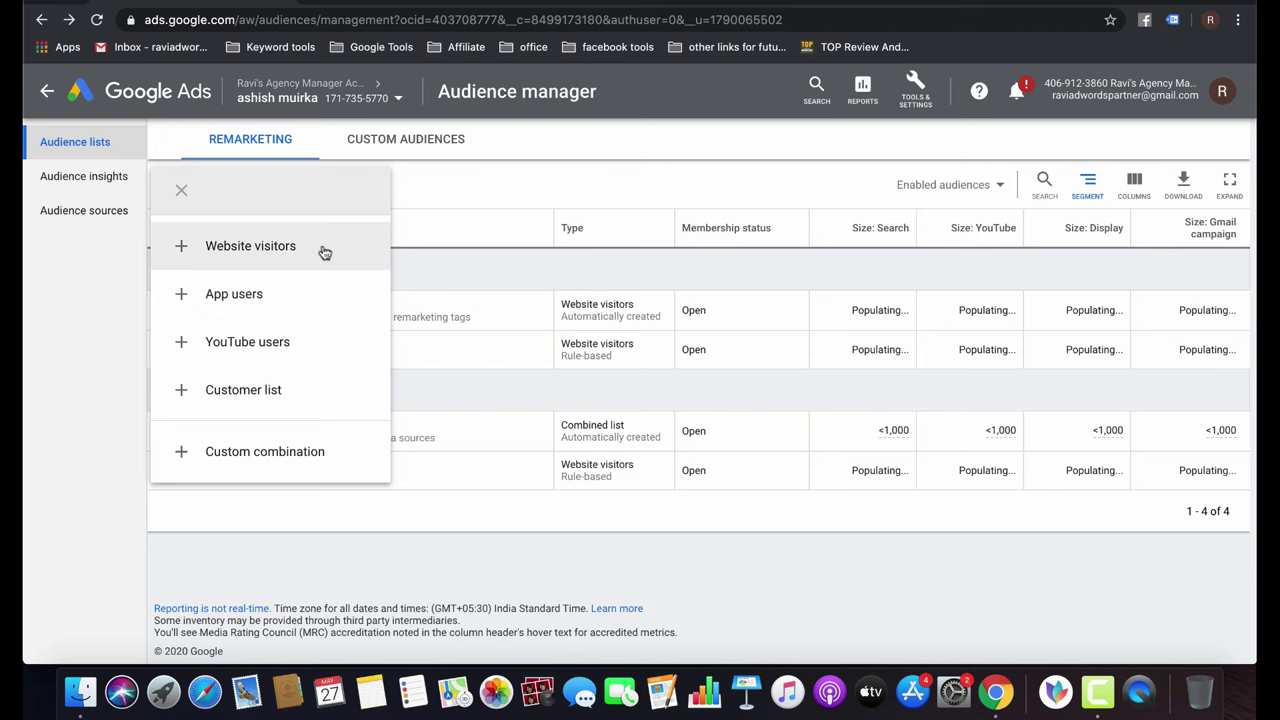
# In Custom audiences, preview a new custom affinity audience form and discard it.
pyautogui.click(400, 147)
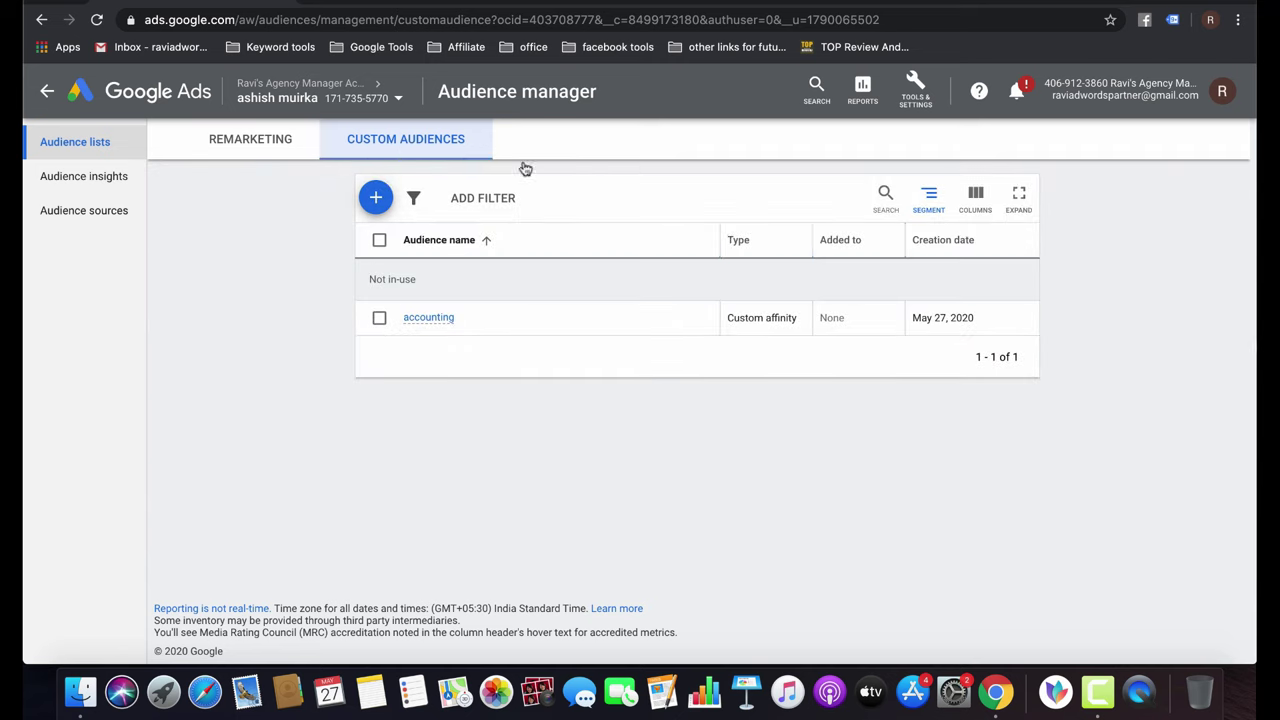
pyautogui.click(376, 198)
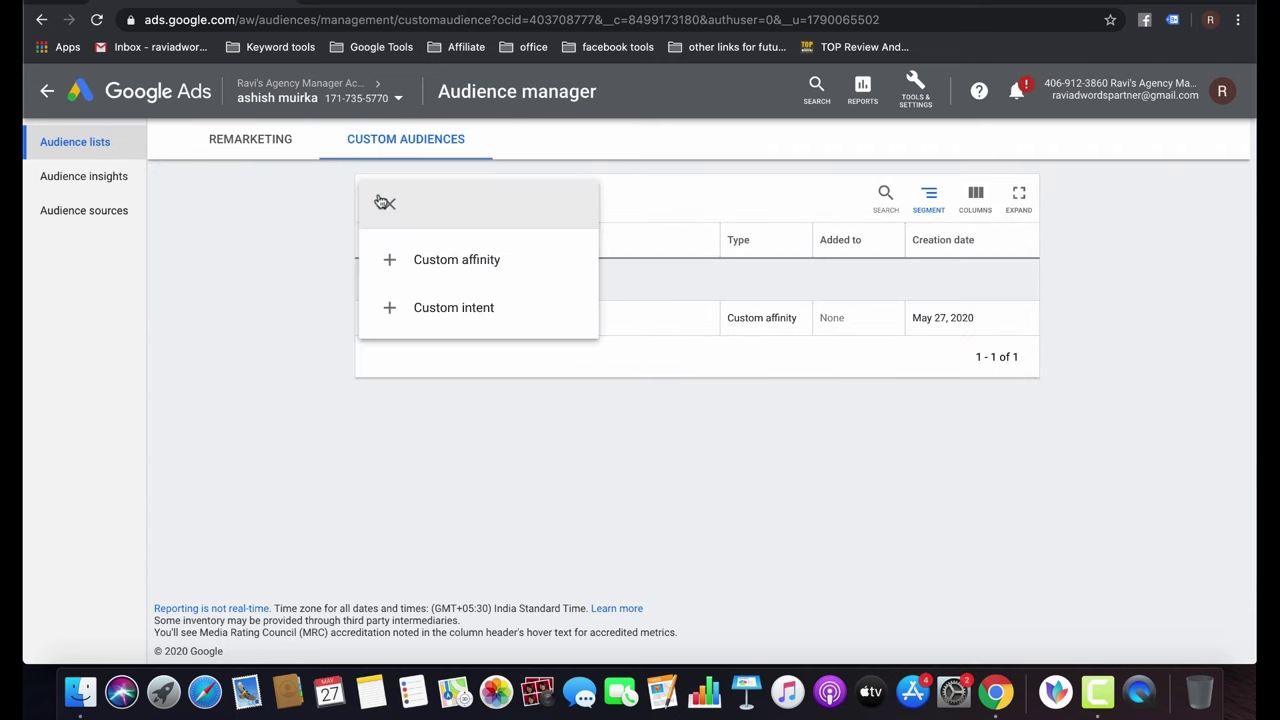
pyautogui.click(466, 272)
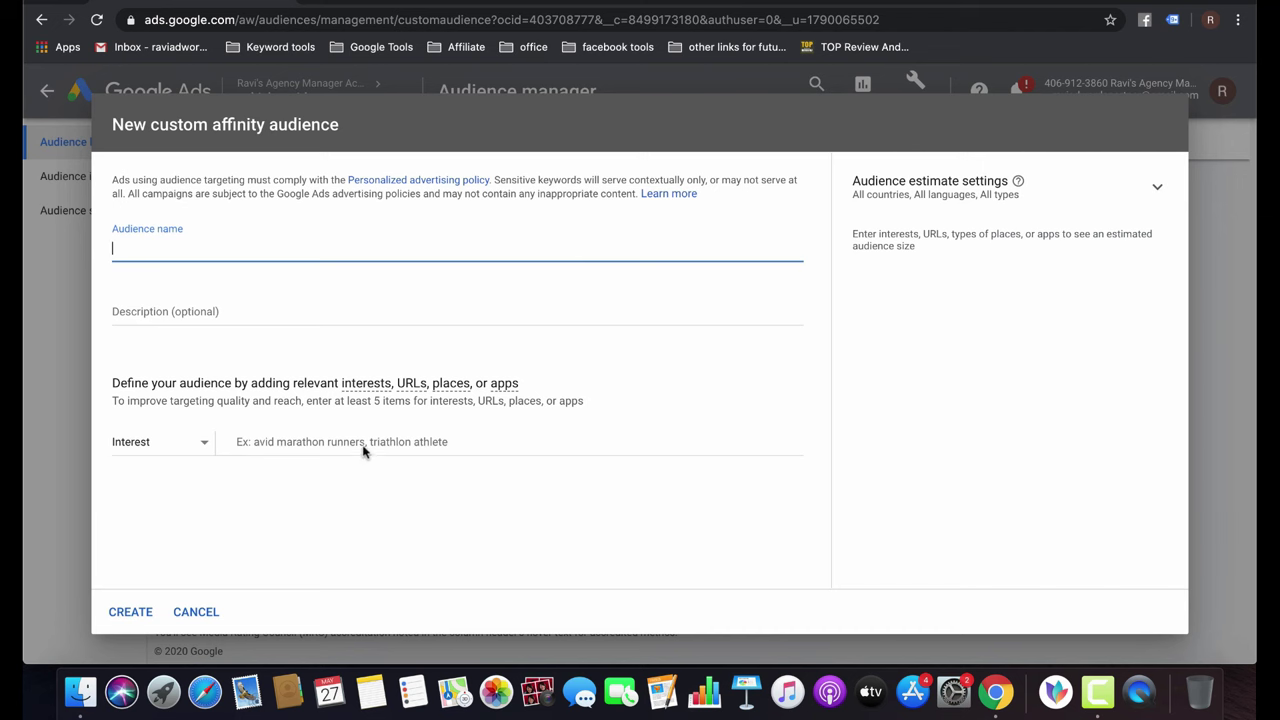
pyautogui.click(196, 612)
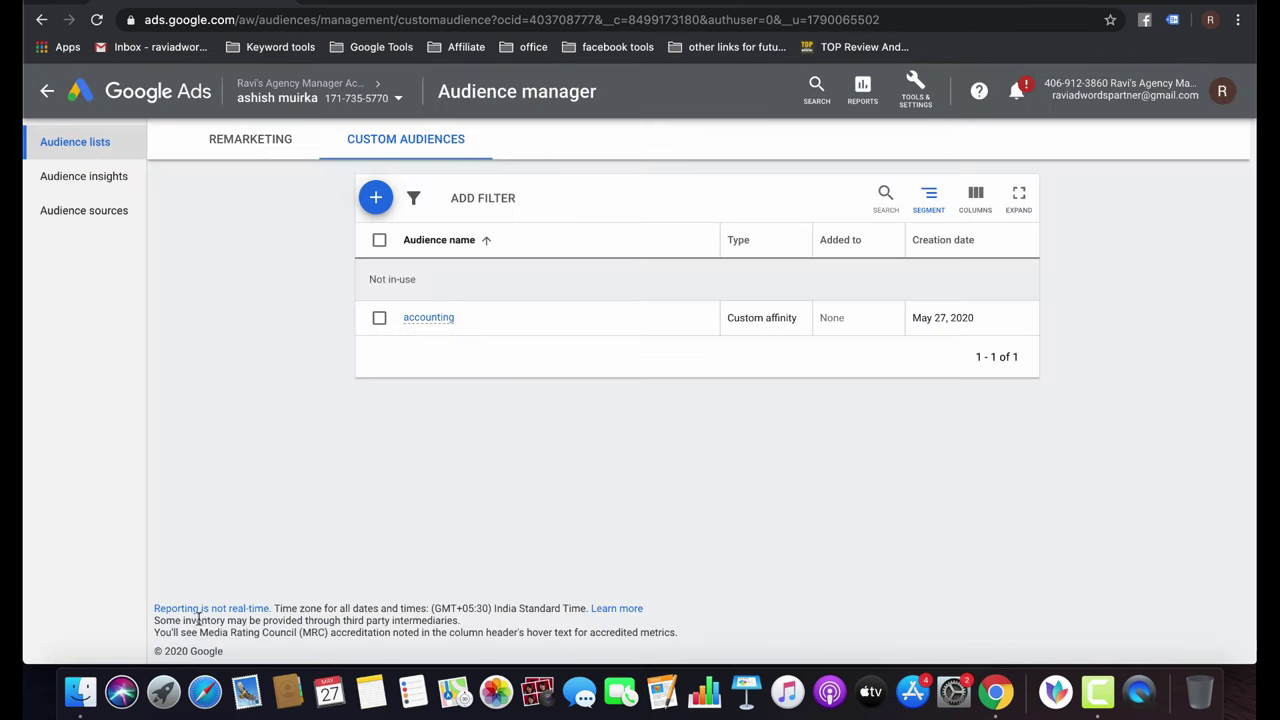
# Preview a custom intent form, toggling Google search terms and In-market keywords, then discard it and return to Overview.
pyautogui.click(375, 198)
pyautogui.click(445, 305)
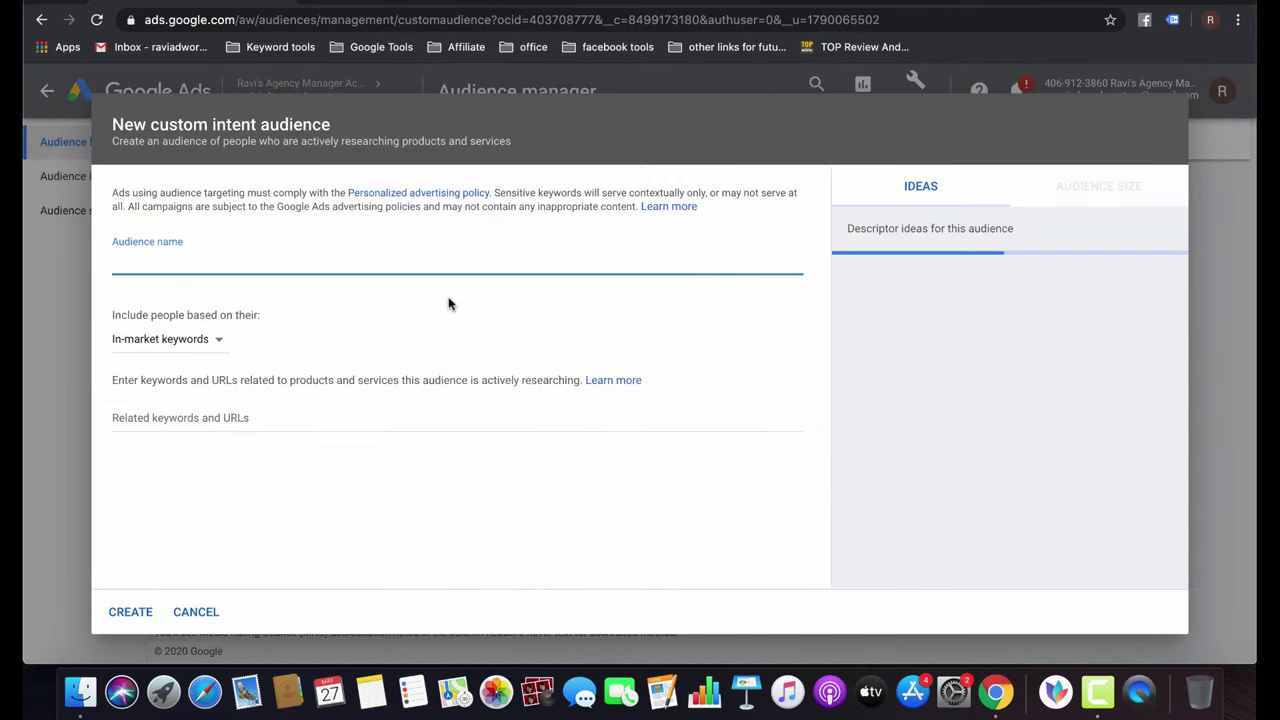
pyautogui.click(216, 342)
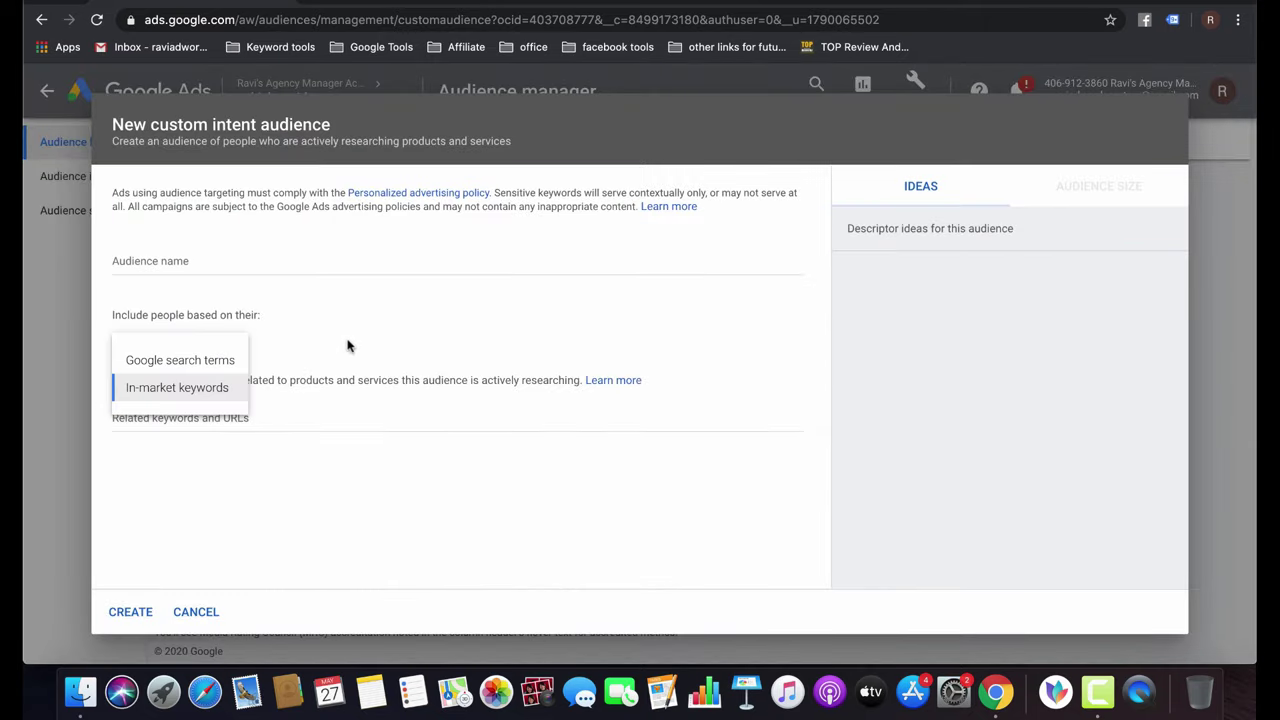
pyautogui.click(210, 362)
pyautogui.click(204, 346)
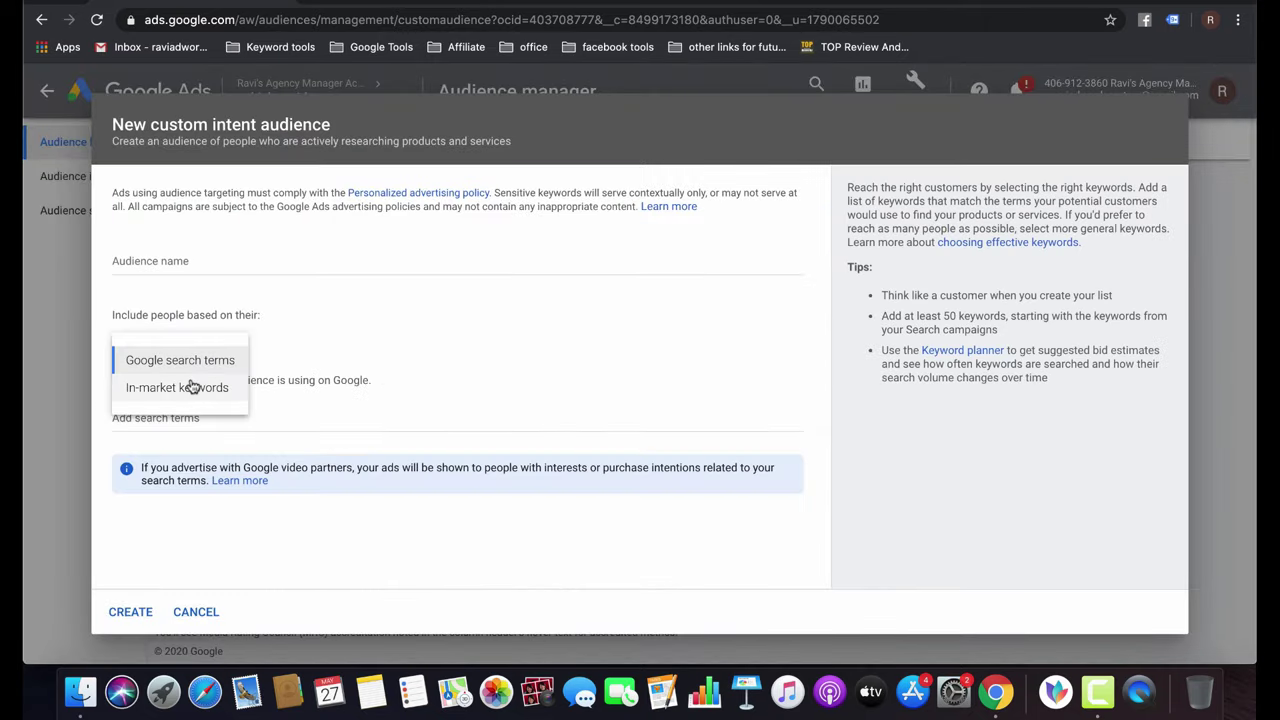
pyautogui.click(236, 386)
pyautogui.click(203, 612)
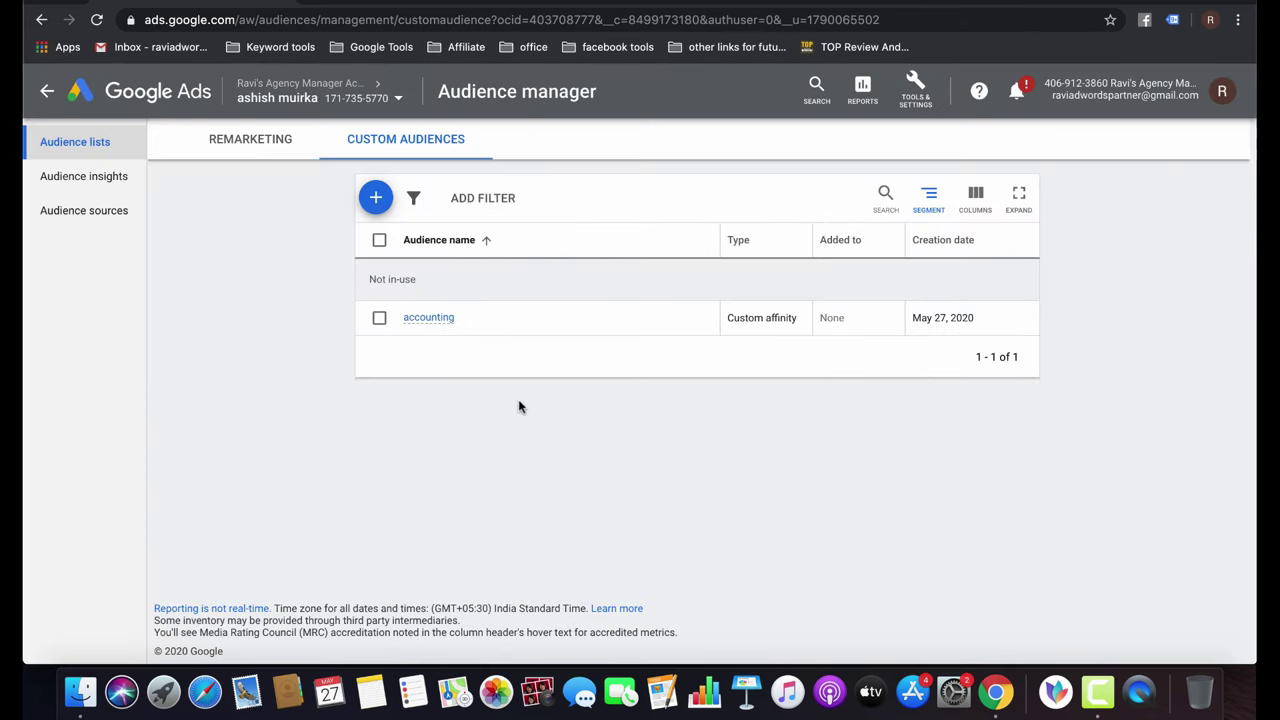
pyautogui.click(49, 92)
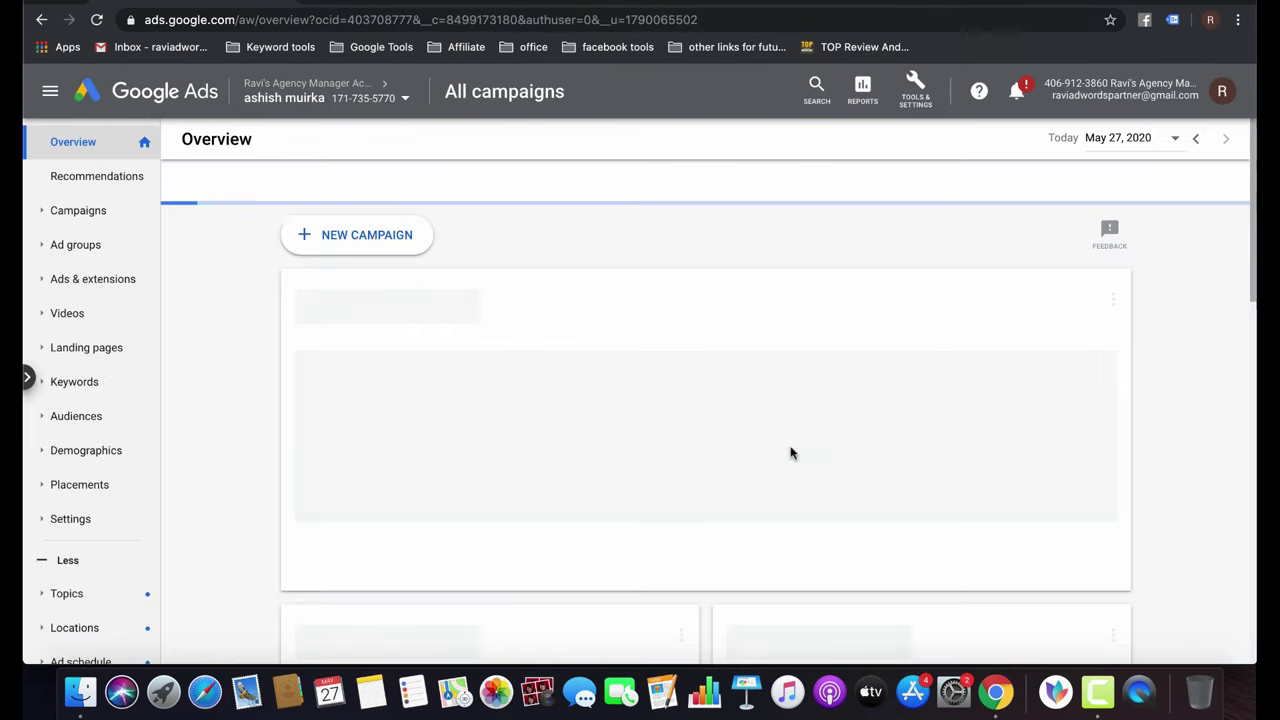
# Show the Campaigns table listing all eight campaigns, Pankaj_Search_lead through App promotion-App-1, with totals.
pyautogui.click(101, 210)
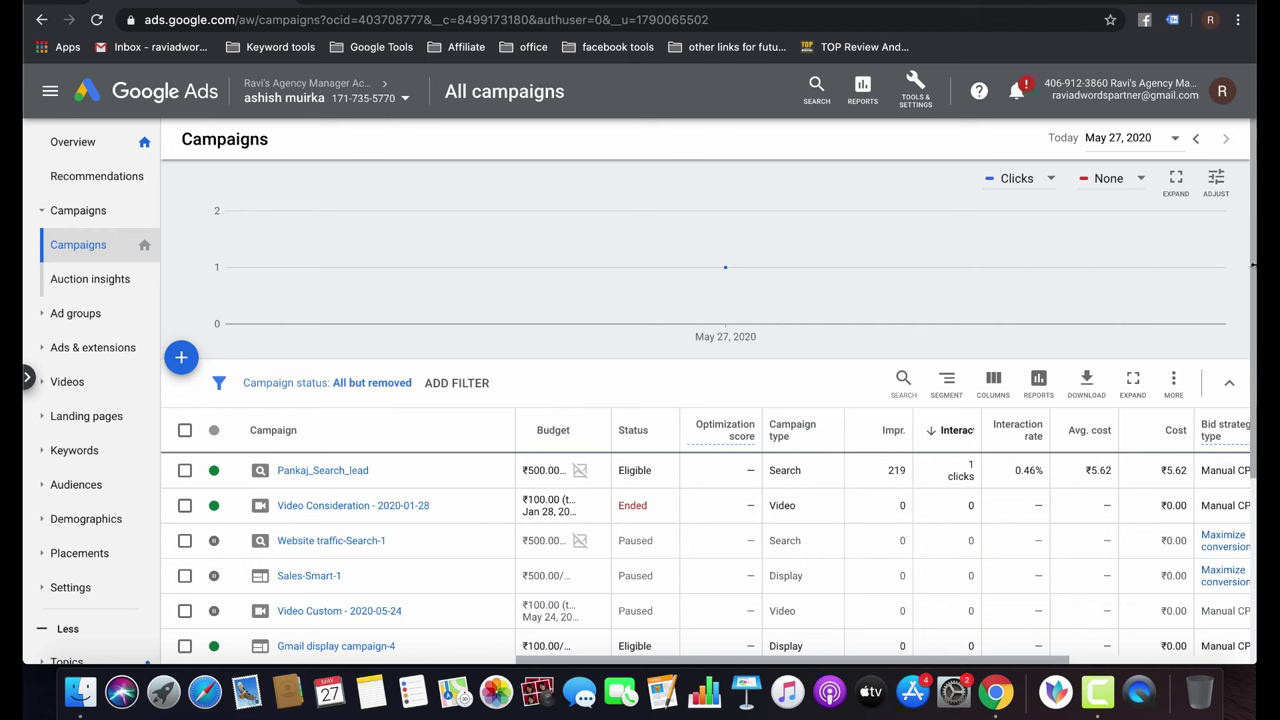
pyautogui.scroll(-2, 716, 597)
pyautogui.scroll(-3, 716, 597)
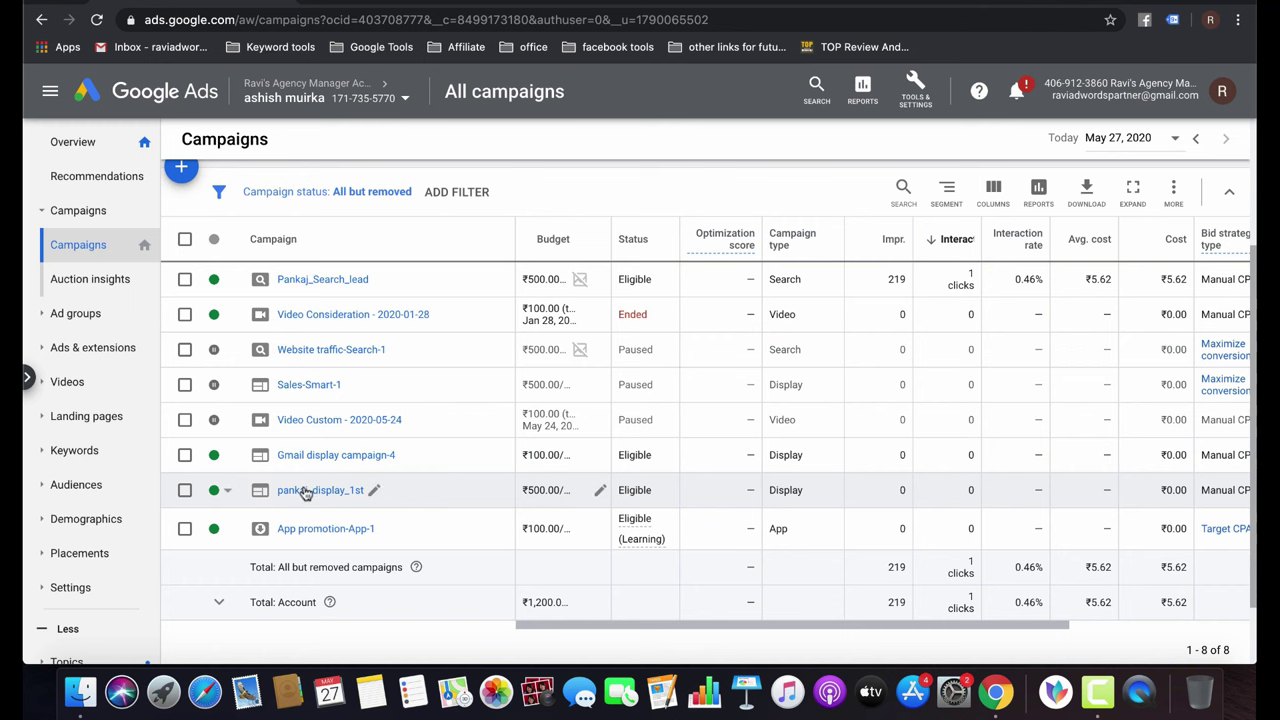
# Open pankaj_display_1st's Audiences and edit audiences for the accounting services ad group.
pyautogui.click(308, 491)
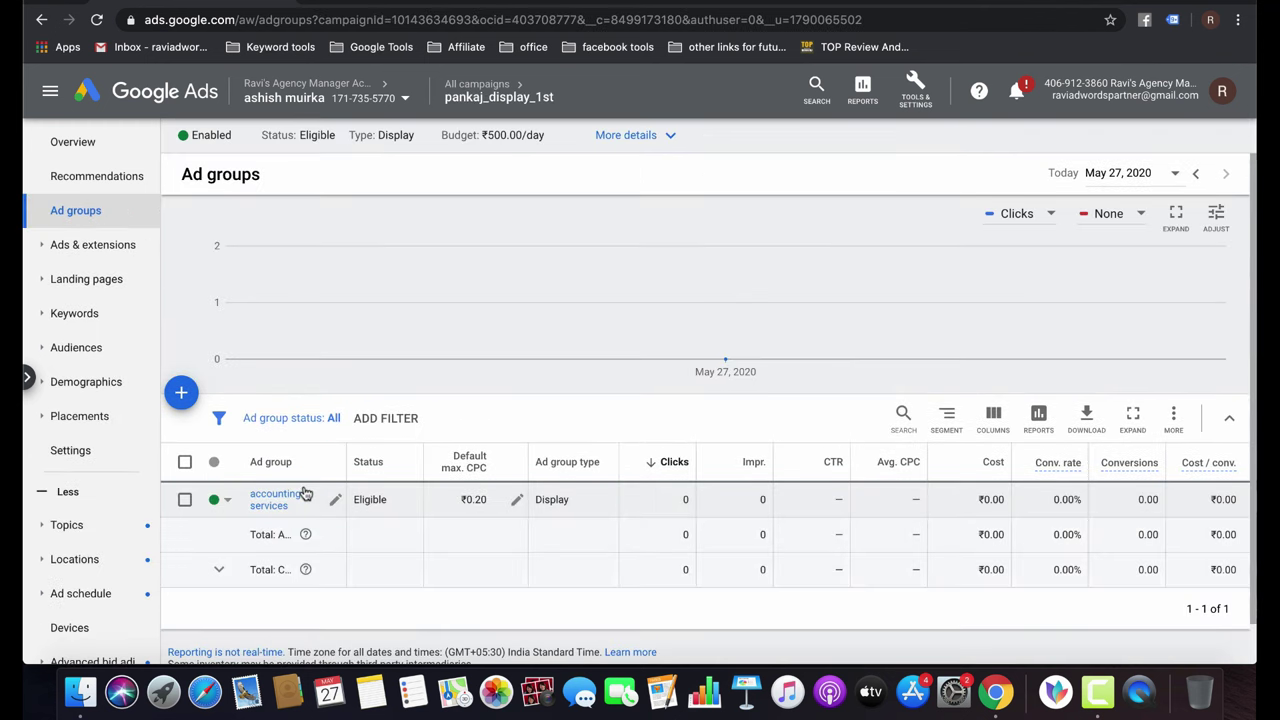
pyautogui.click(78, 350)
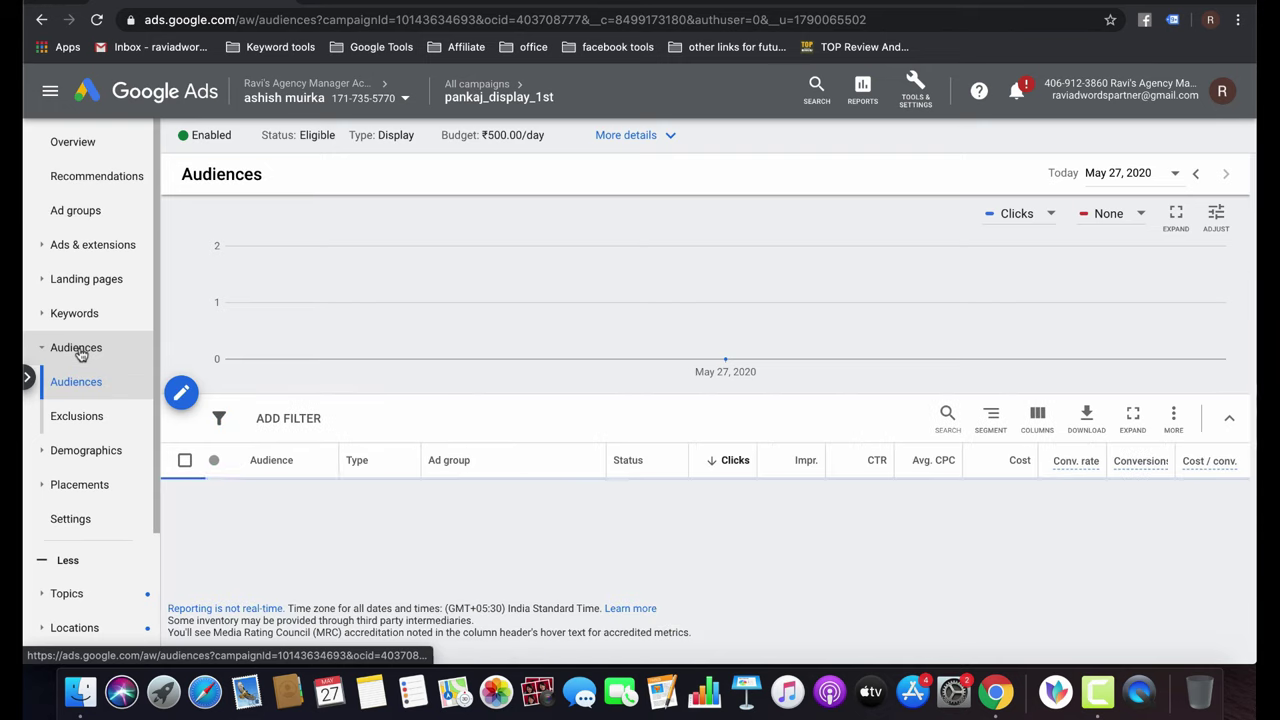
pyautogui.scroll(-1, 350, 468)
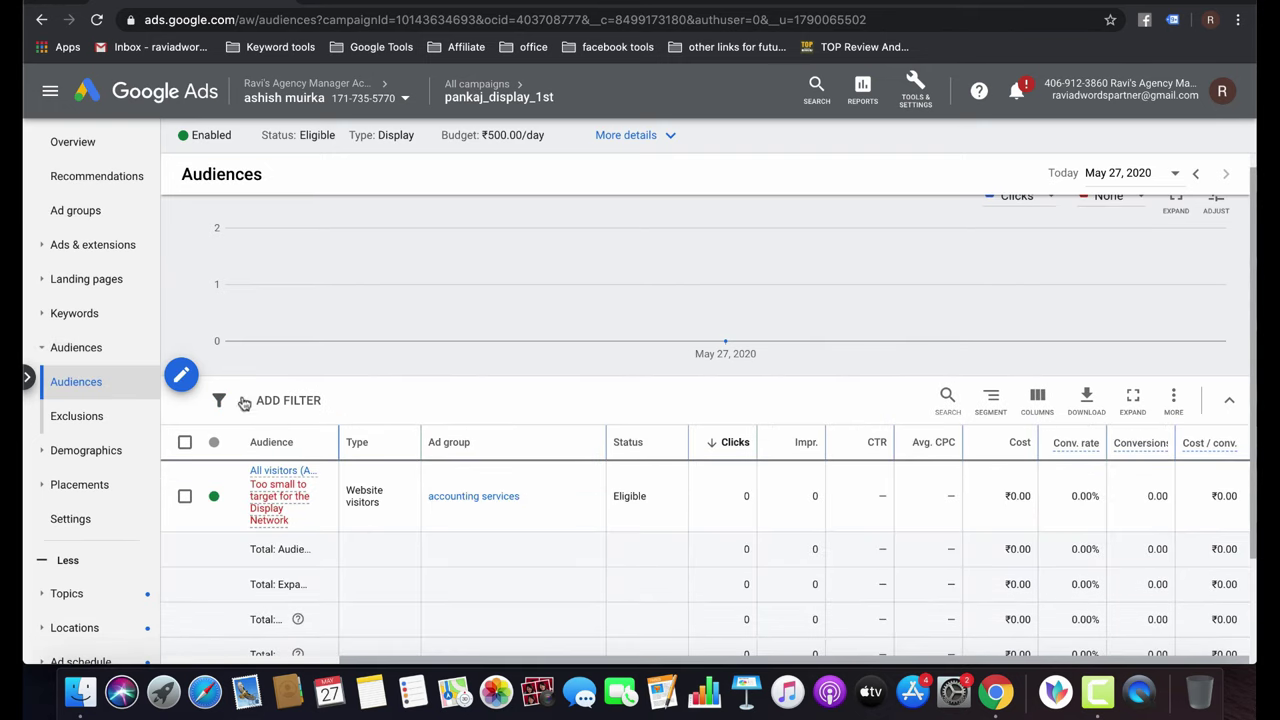
pyautogui.click(182, 374)
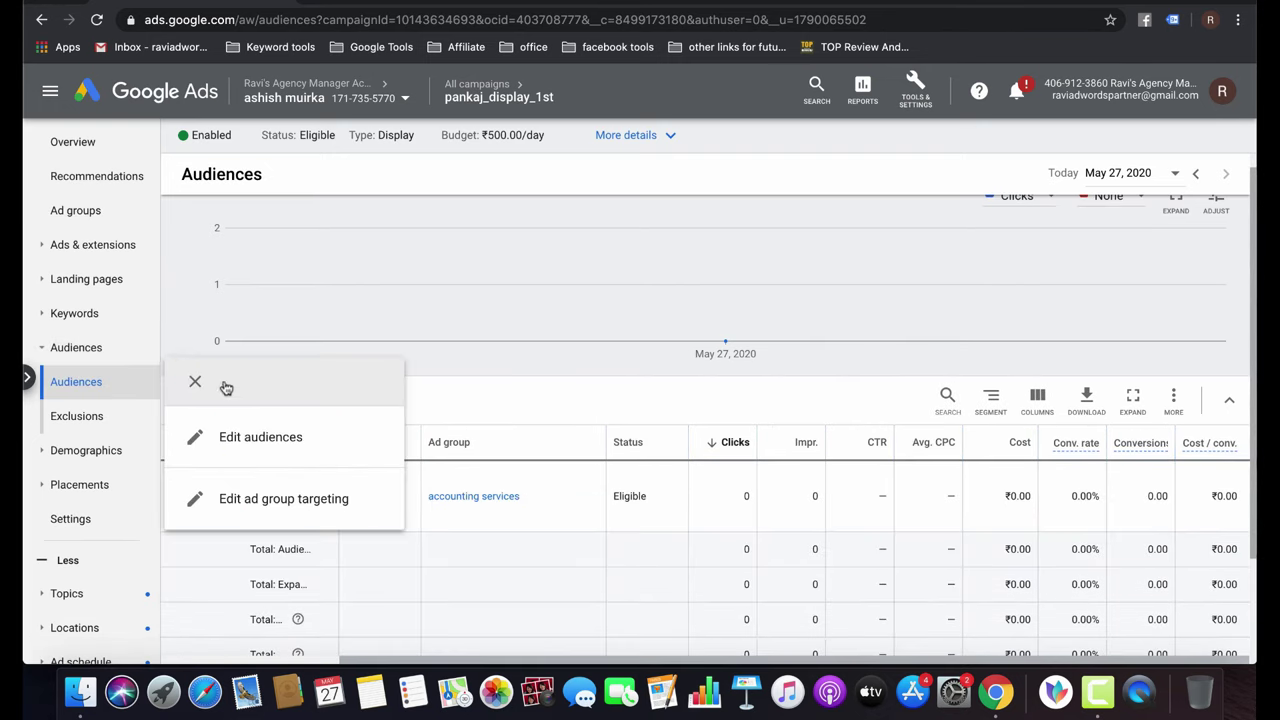
pyautogui.click(260, 440)
pyautogui.click(280, 280)
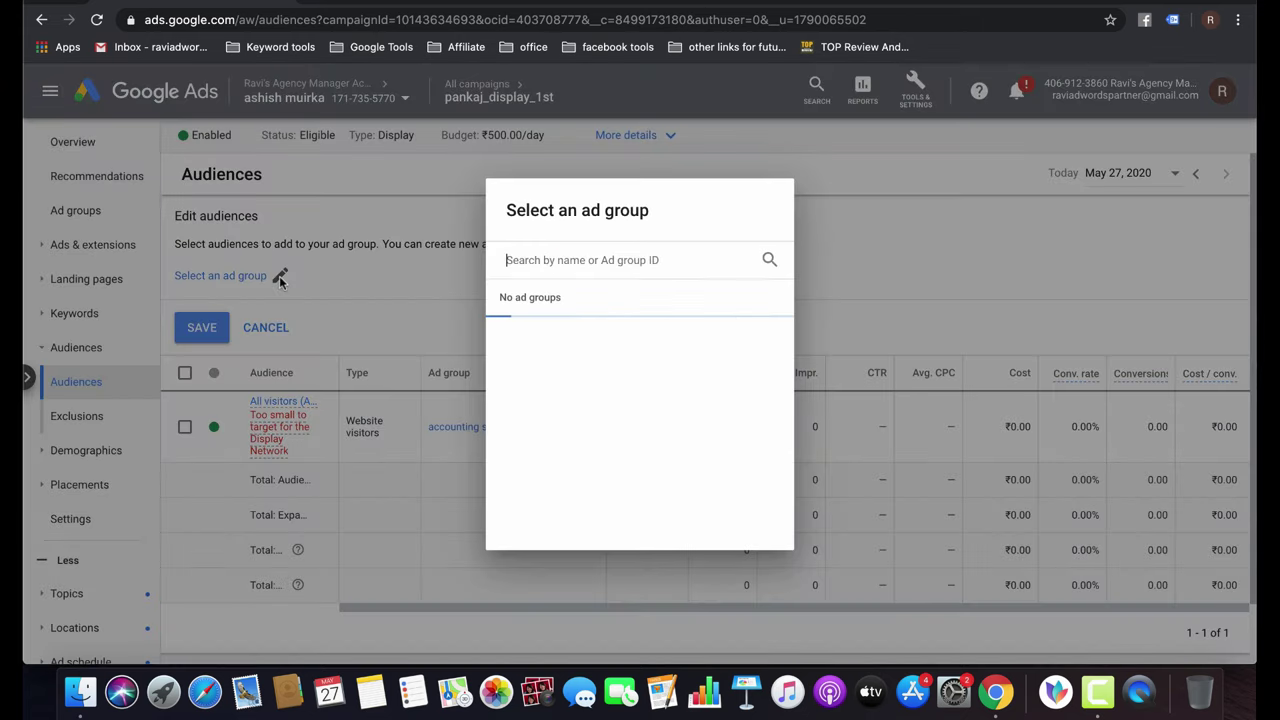
pyautogui.click(569, 335)
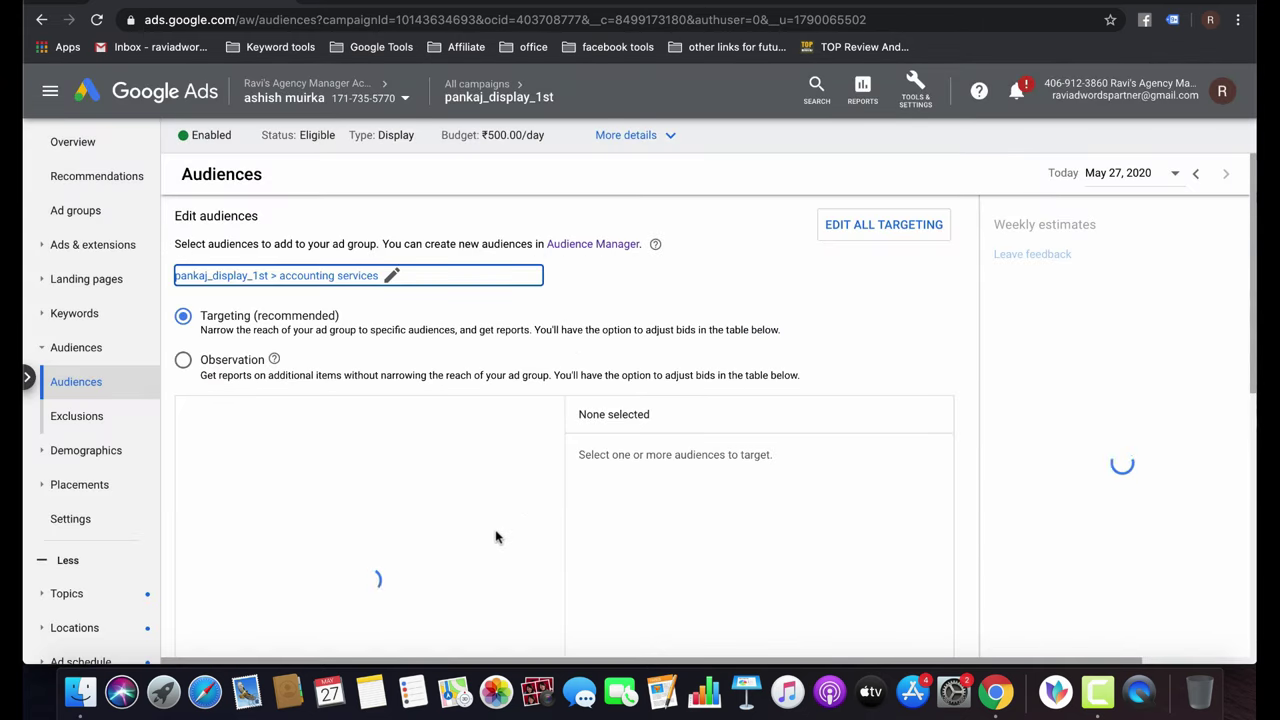
pyautogui.scroll(-5, 460, 500)
pyautogui.scroll(2, 459, 501)
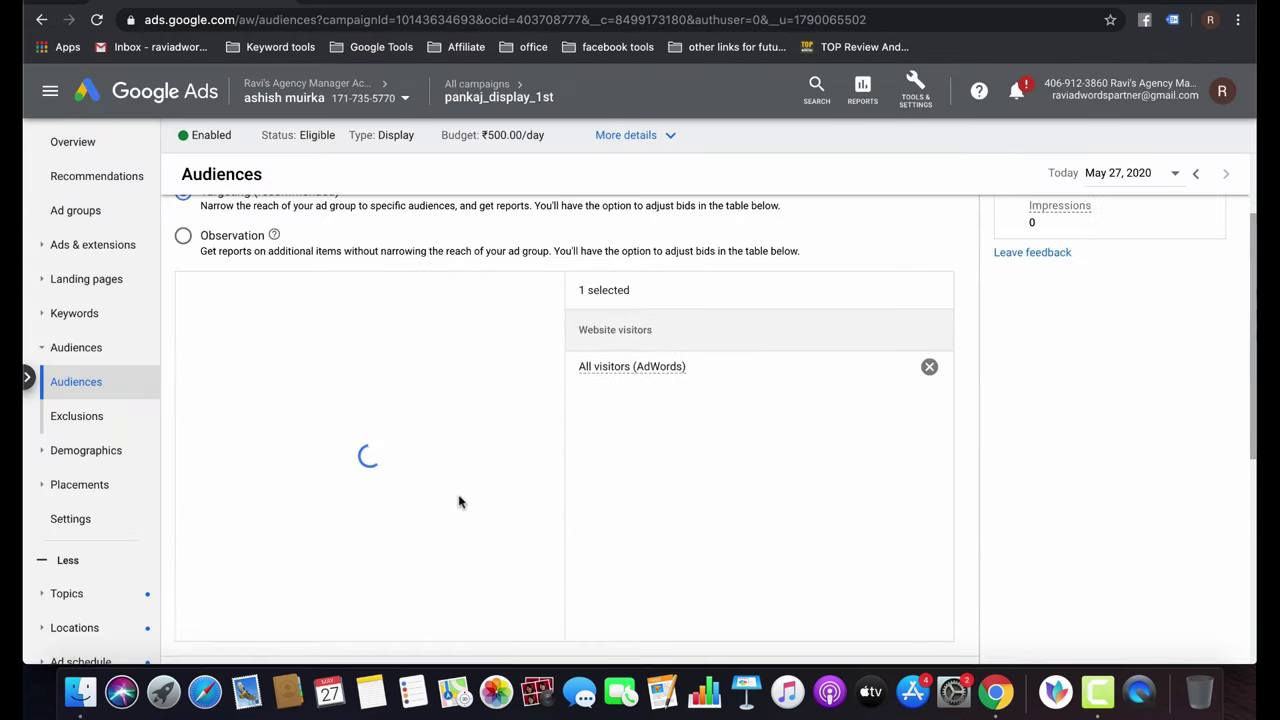
# Browse the website visitor remarketing lists under business interactions, then cancel the audience edits.
pyautogui.click(394, 292)
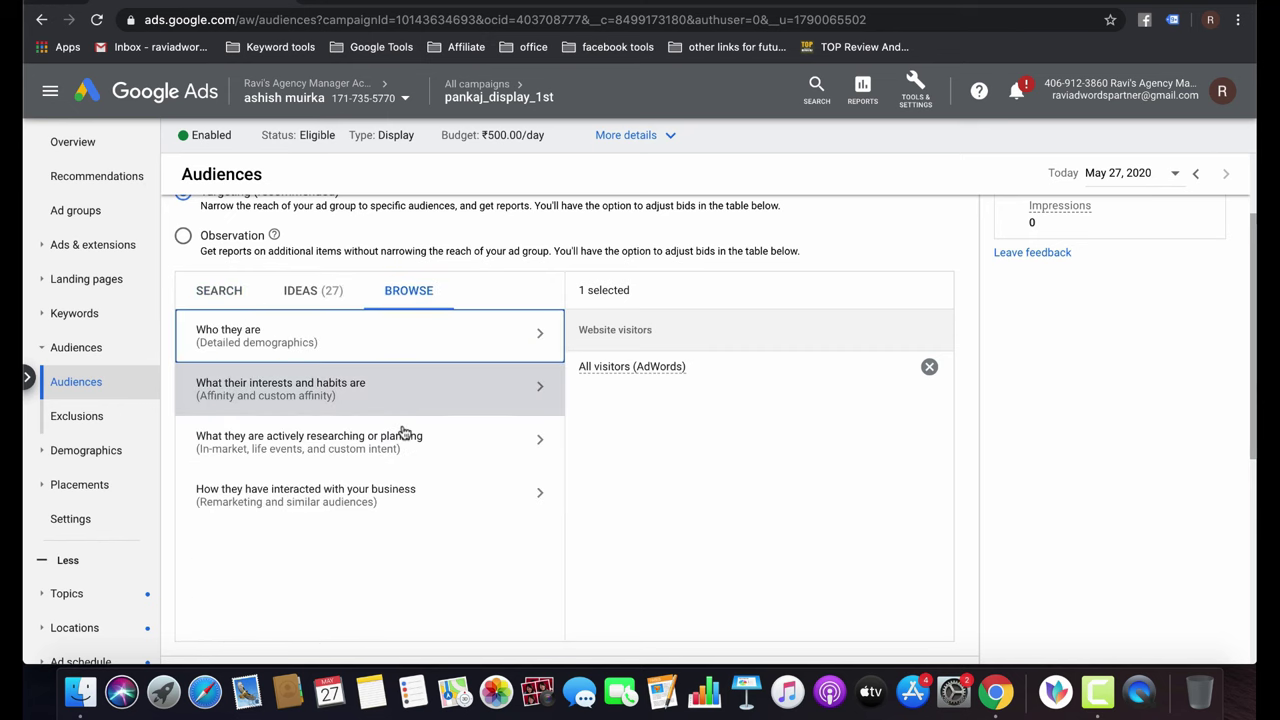
pyautogui.click(375, 505)
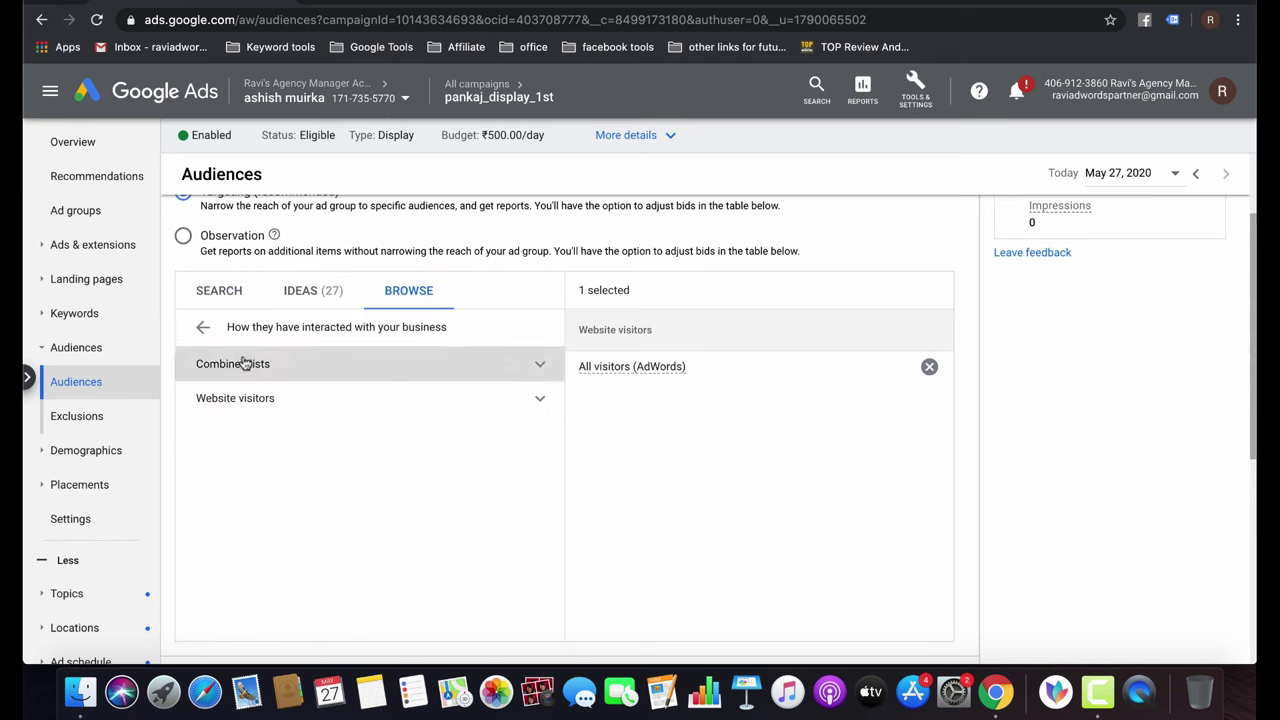
pyautogui.click(284, 404)
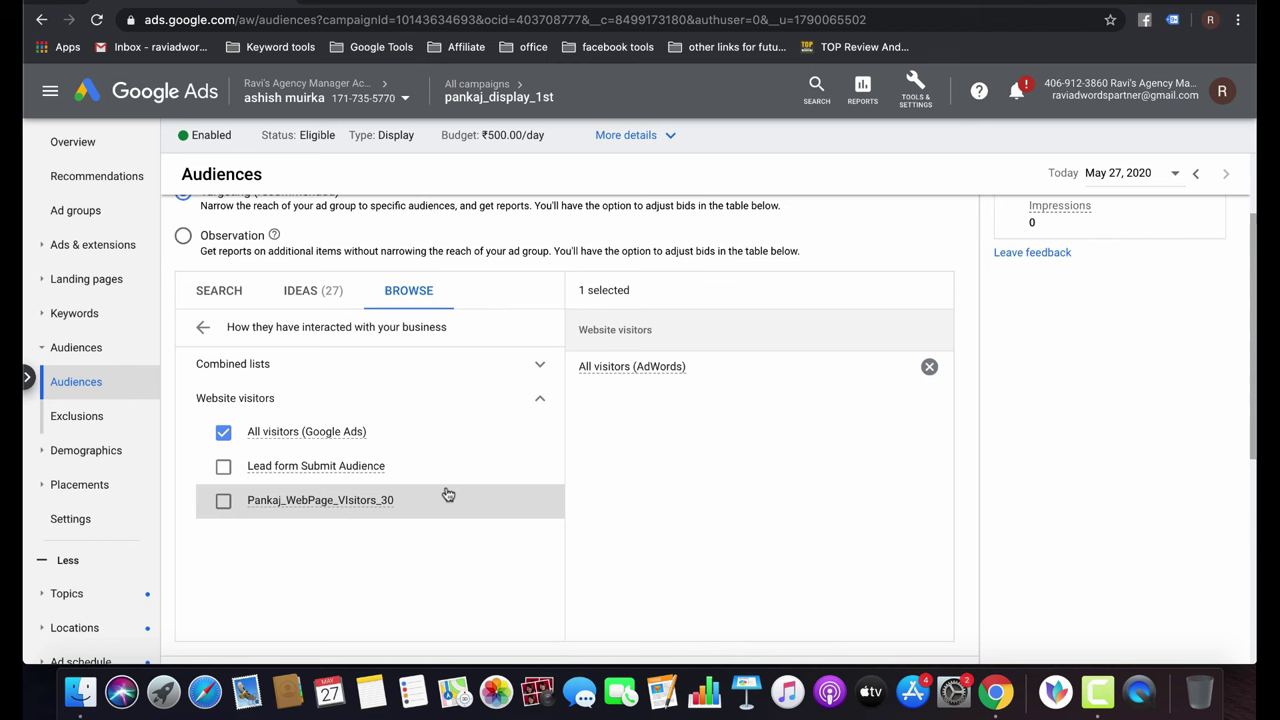
pyautogui.click(203, 329)
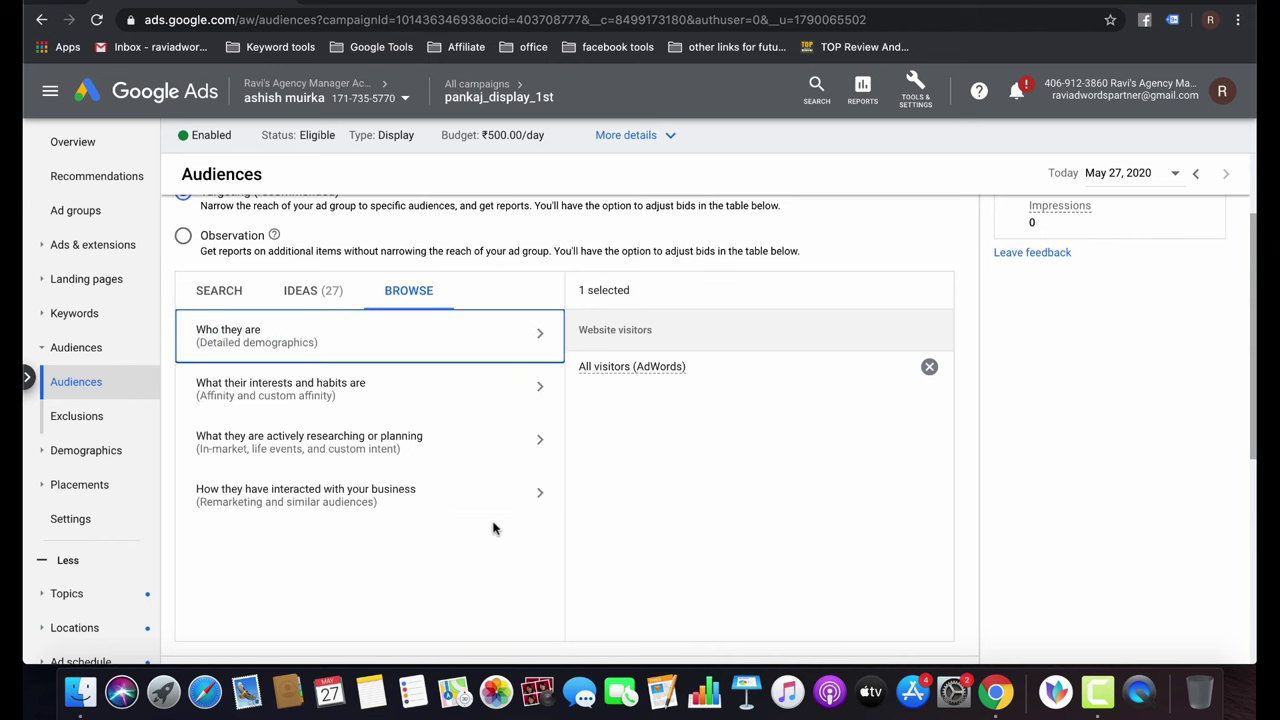
pyautogui.scroll(-3, 686, 539)
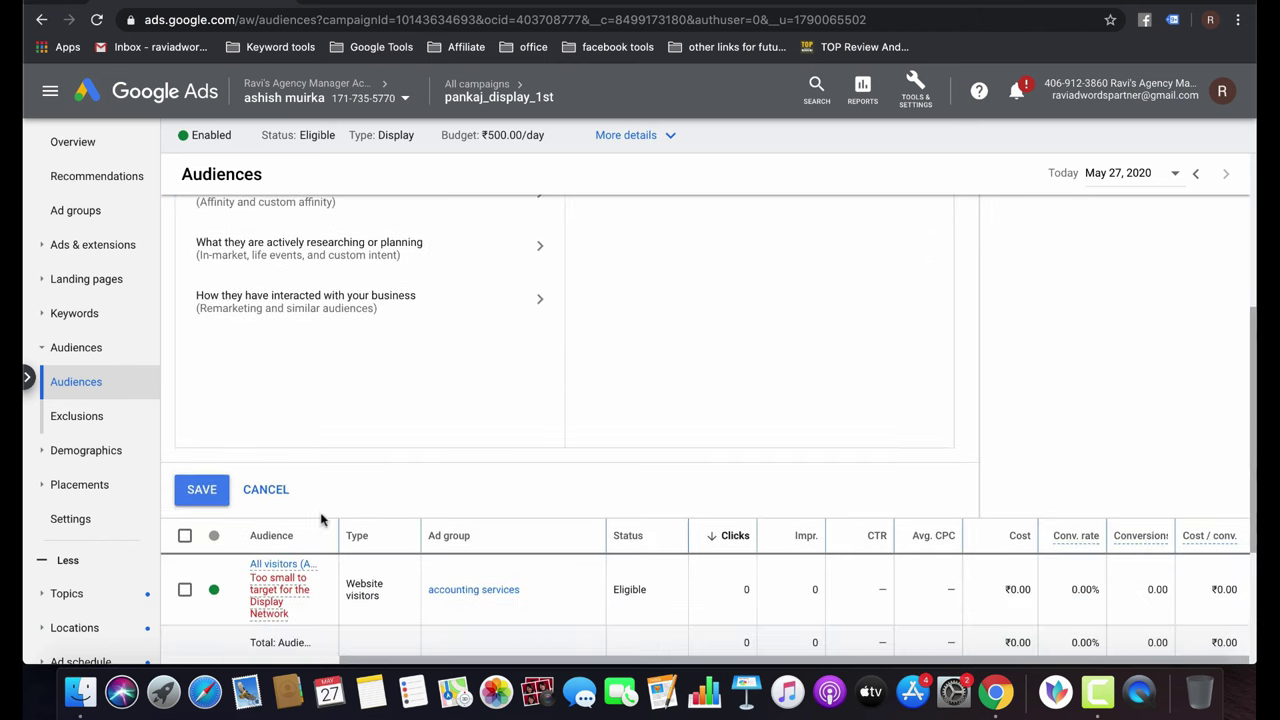
pyautogui.click(266, 489)
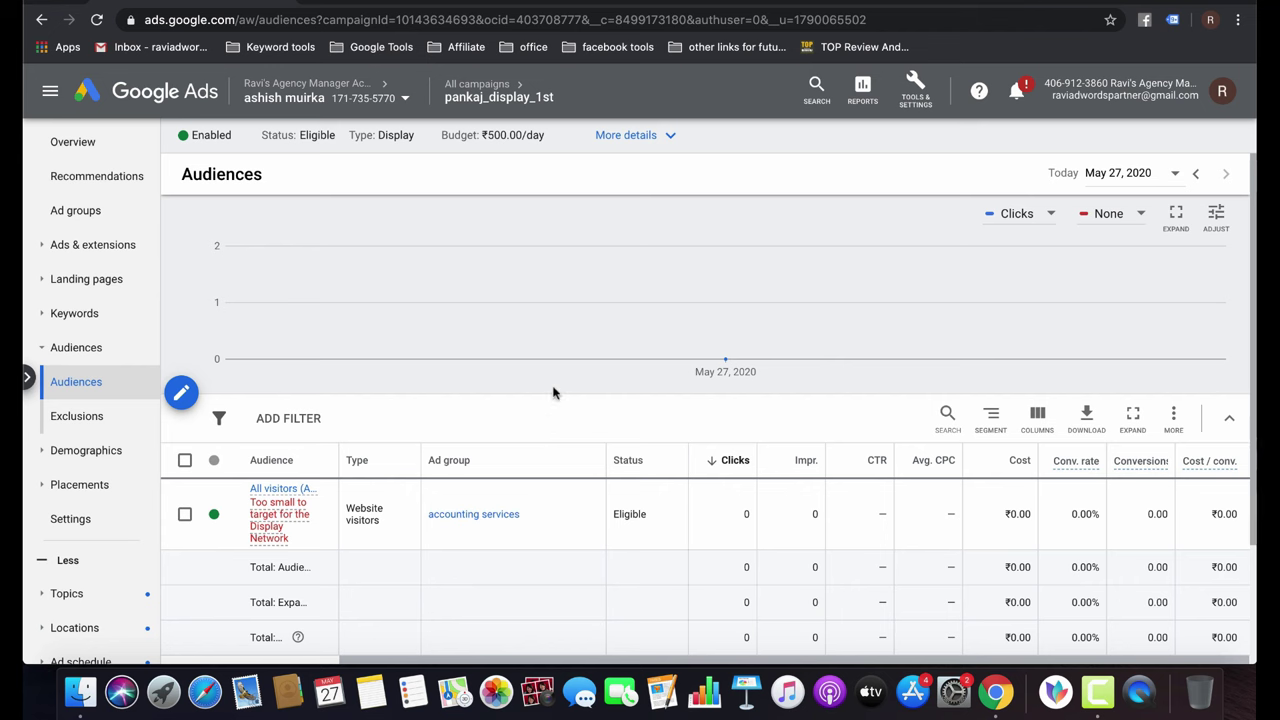
pyautogui.click(822, 8)
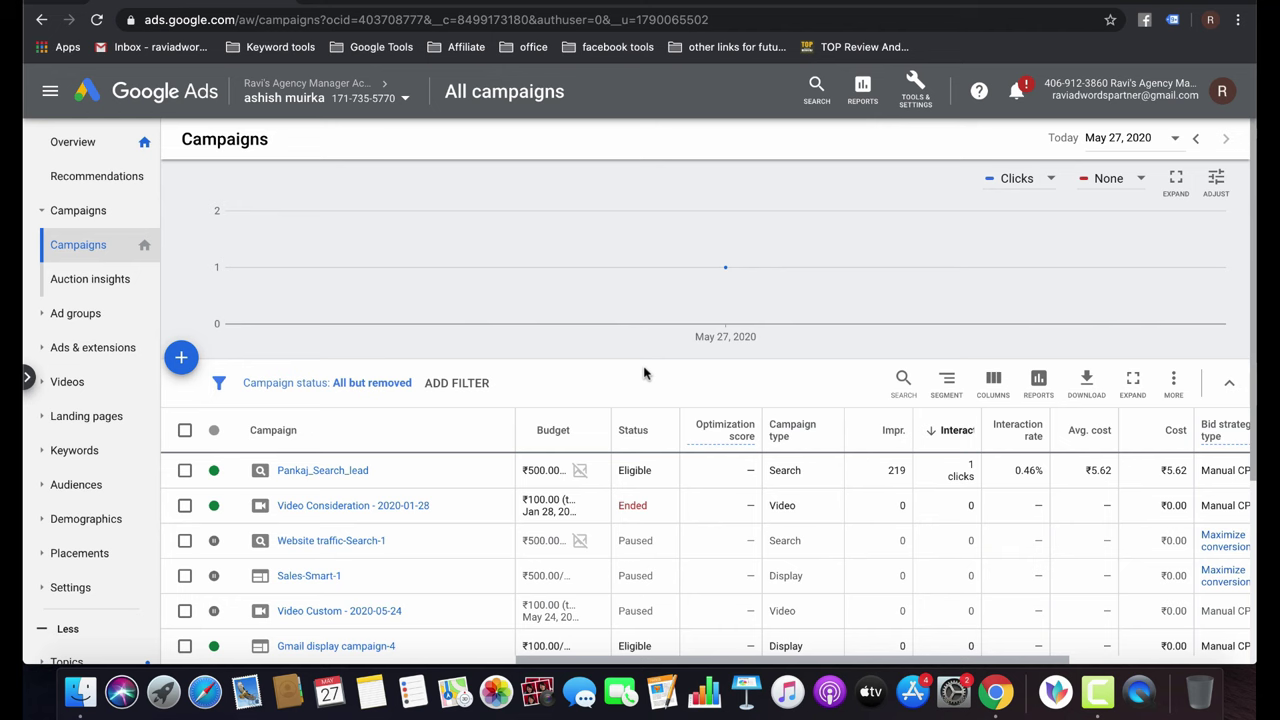
pyautogui.press('super+t')
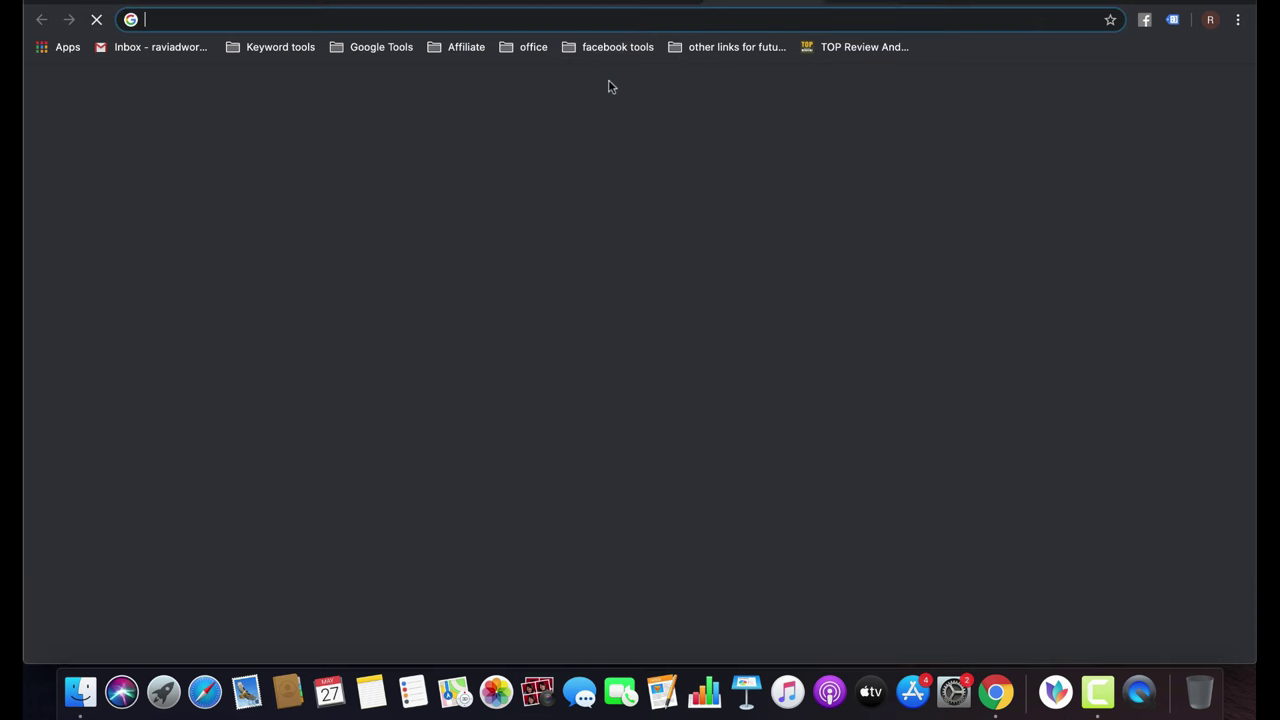
pyautogui.write('you')
pyautogui.press('Return')
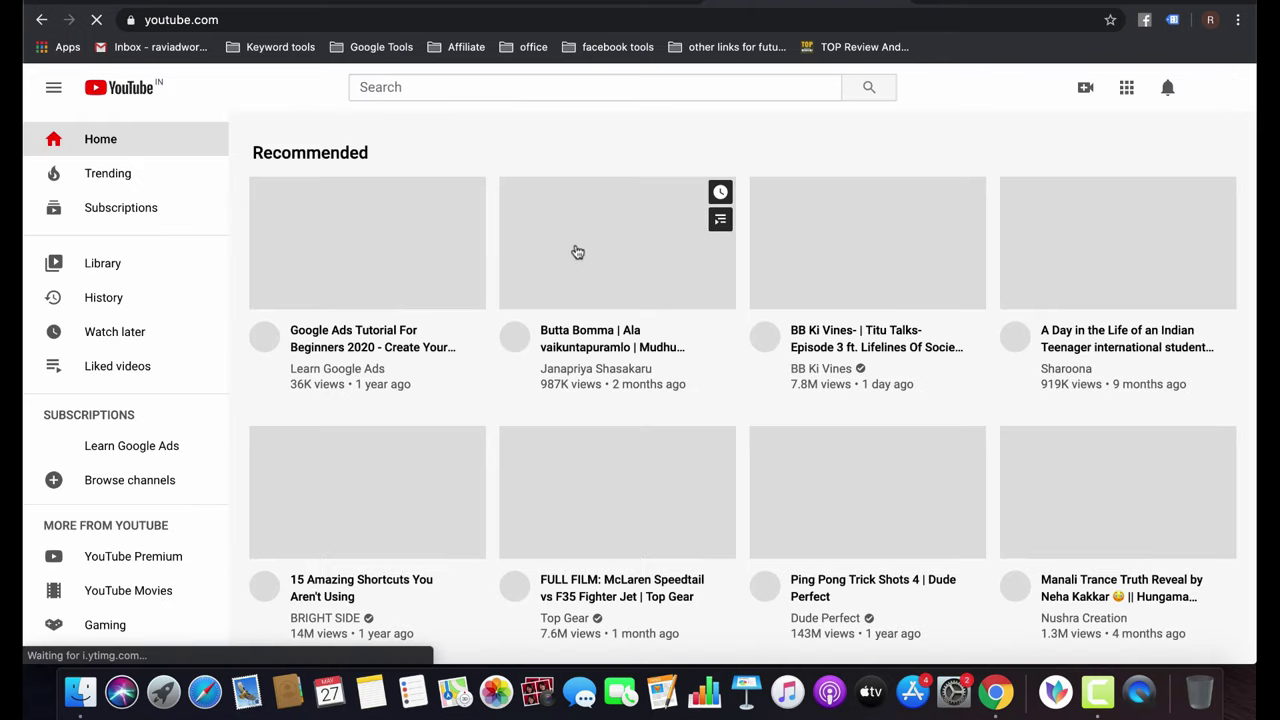
pyautogui.scroll(-5, 577, 252)
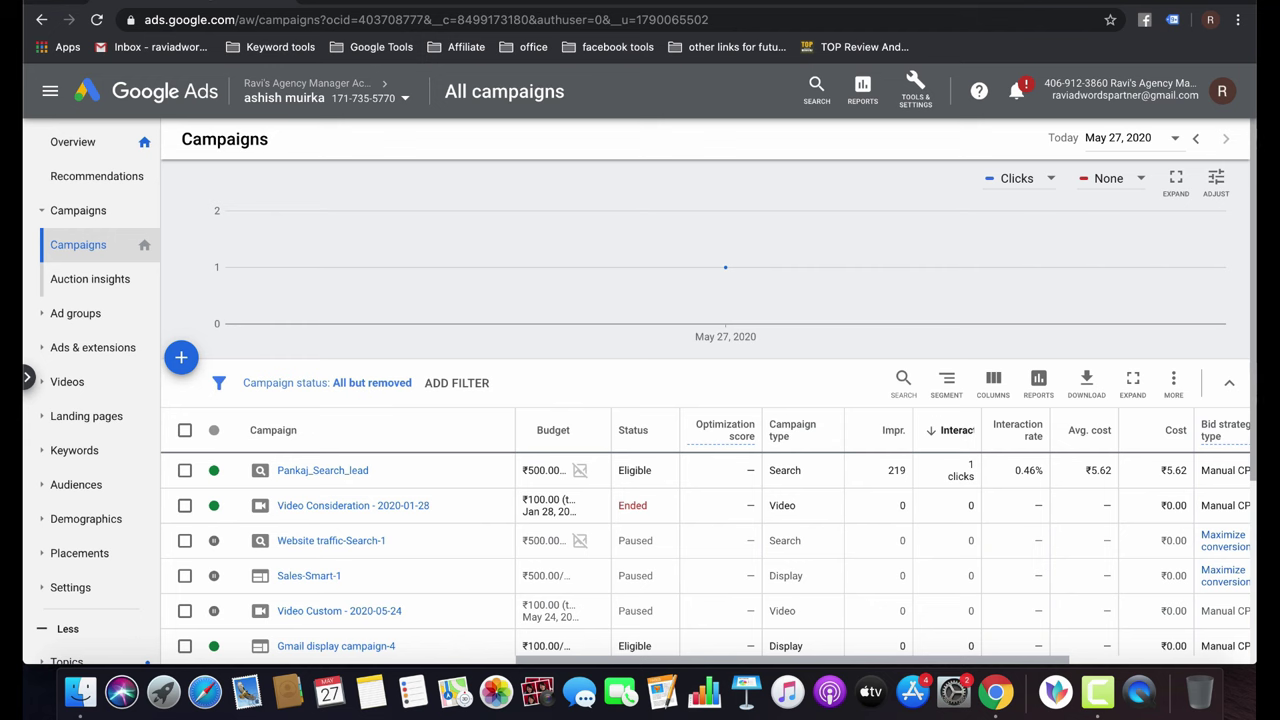
# Start a new campaign and select its marketing goal.
pyautogui.click(181, 354)
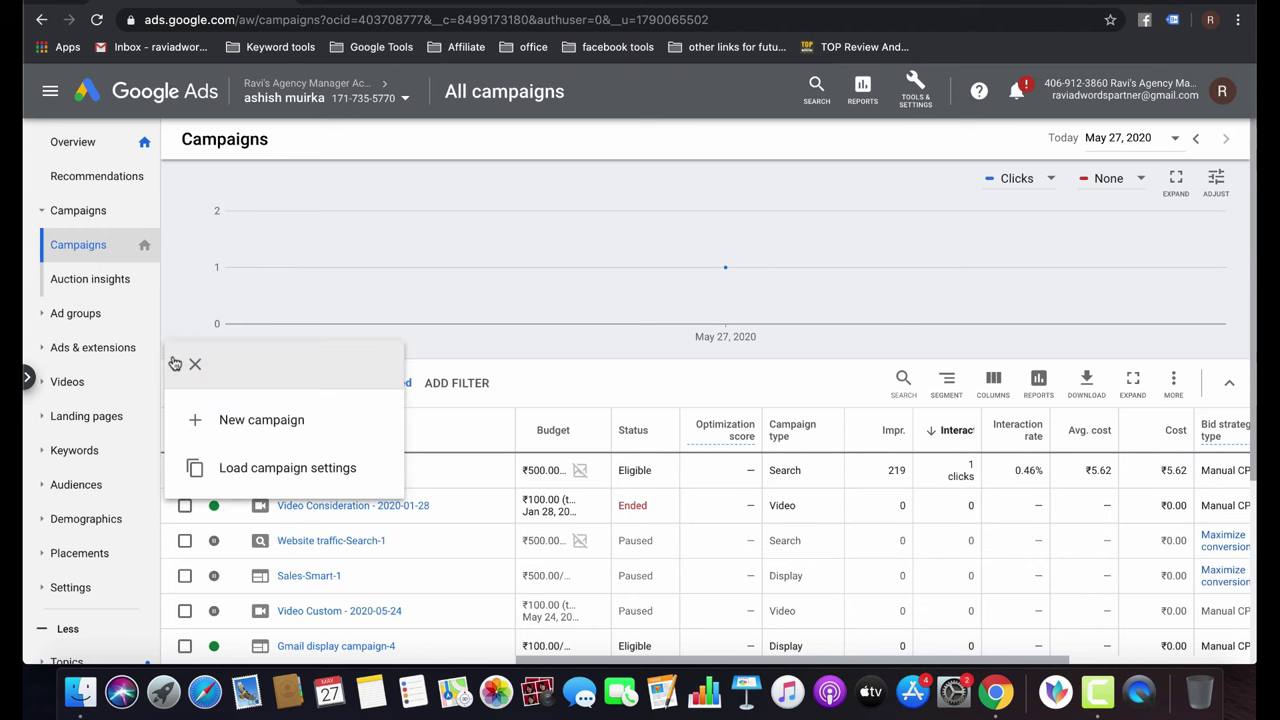
pyautogui.click(269, 427)
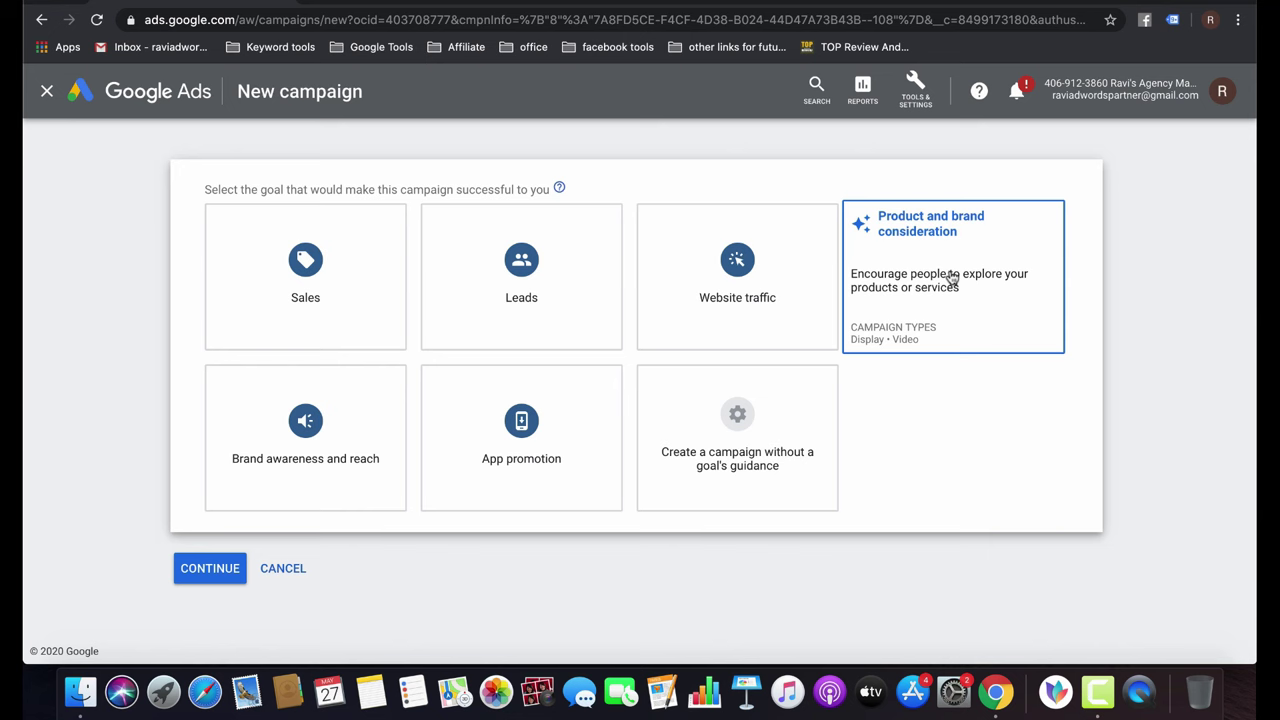
pyautogui.click(320, 485)
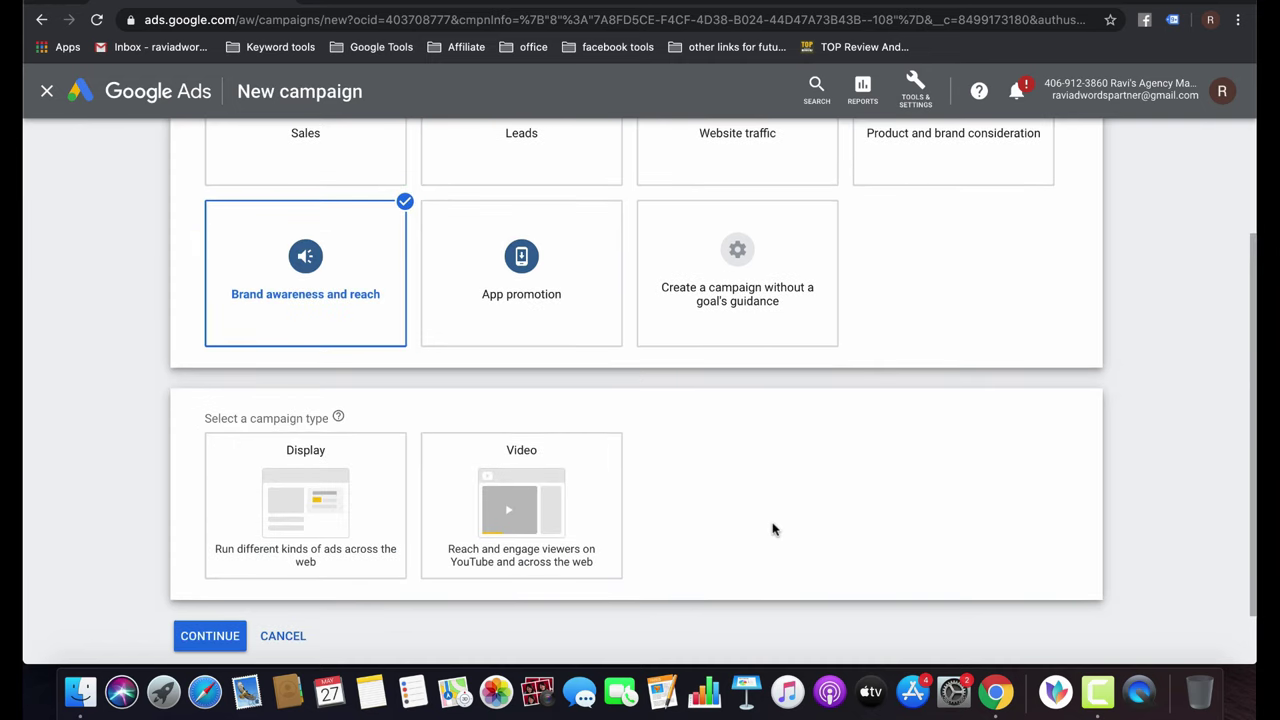
# Choose the Video campaign type and try the Ad sequence and Shopping subtypes.
pyautogui.scroll(3, 957, 417)
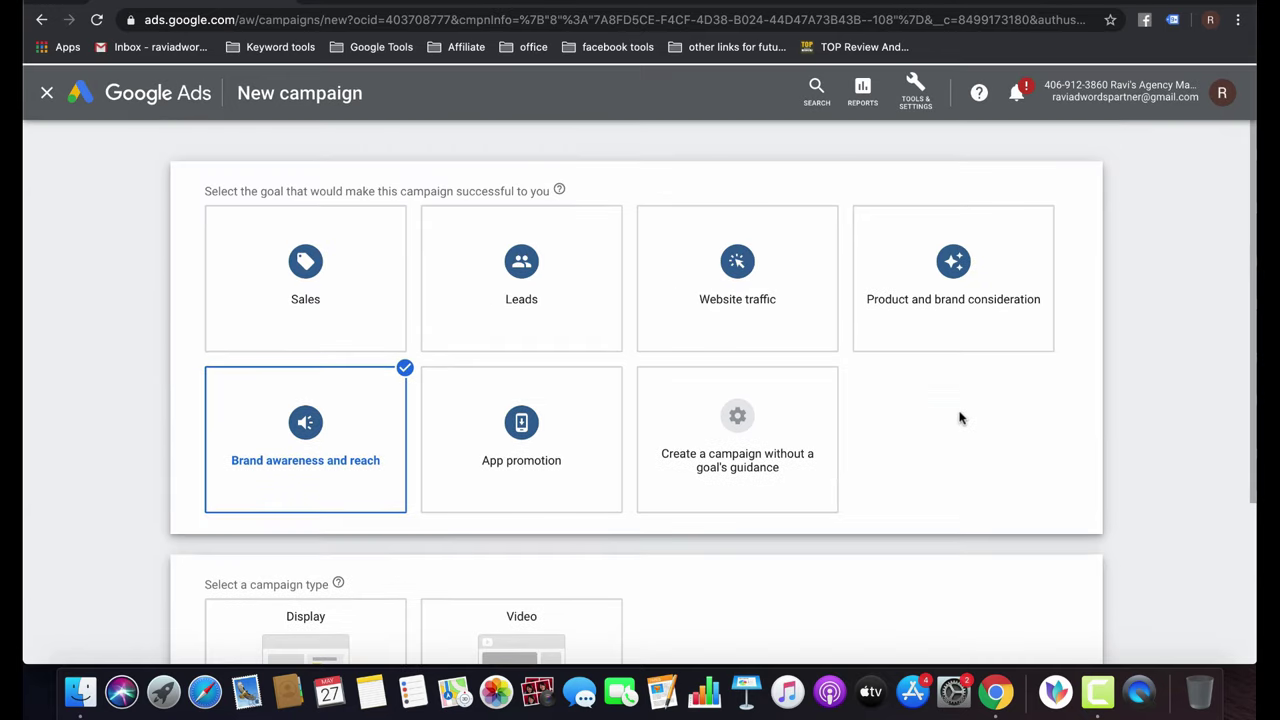
pyautogui.scroll(-2, 900, 345)
pyautogui.click(537, 480)
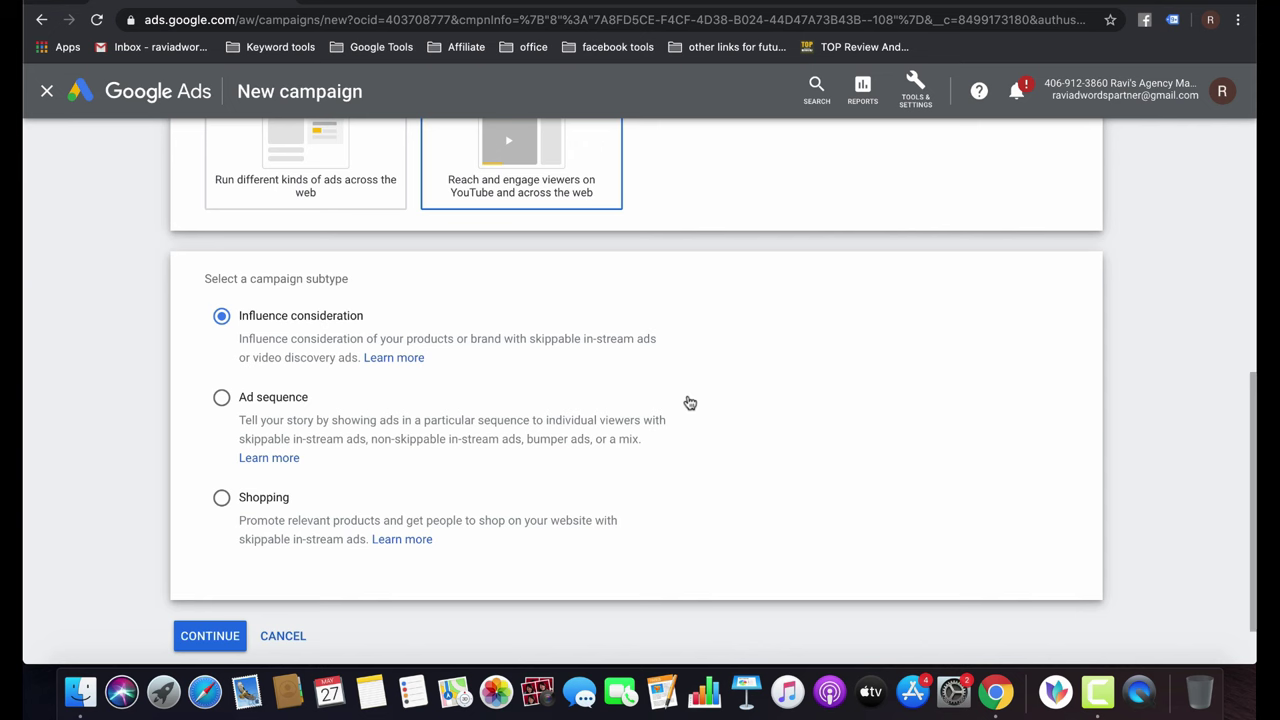
pyautogui.click(284, 401)
pyautogui.click(252, 499)
pyautogui.scroll(-1, 671, 514)
pyautogui.scroll(2, 669, 514)
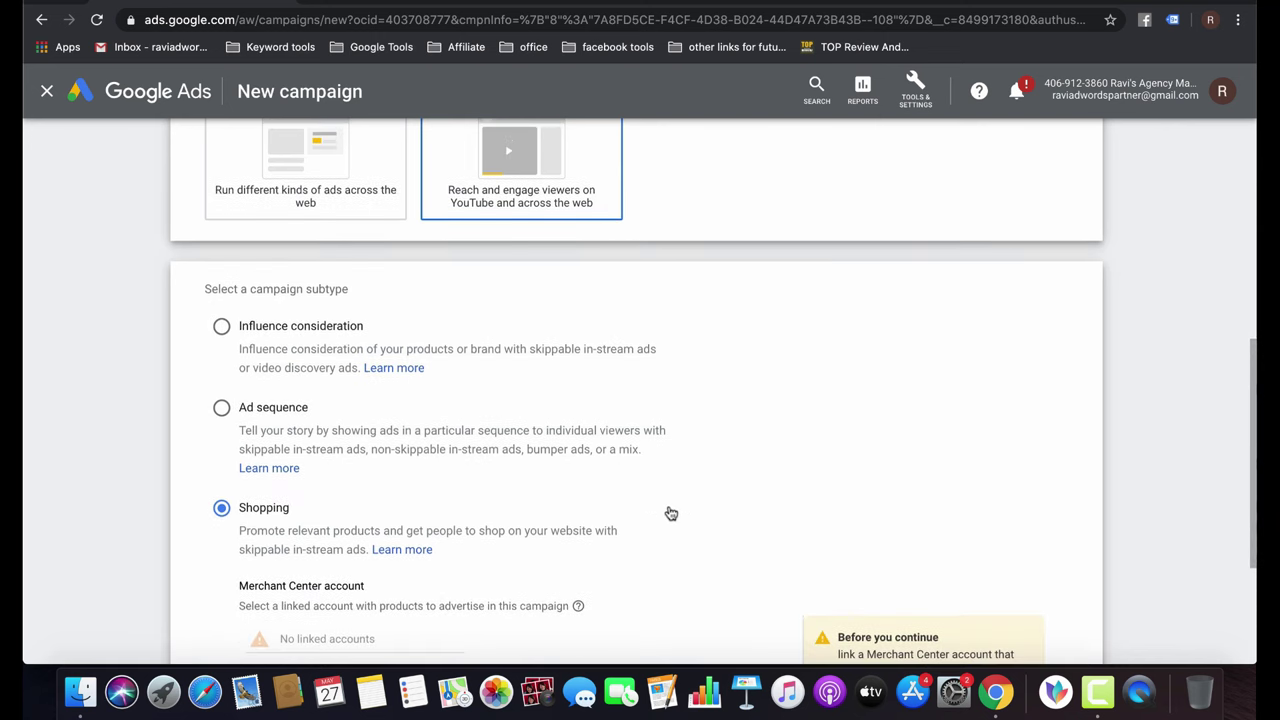
pyautogui.scroll(3, 670, 512)
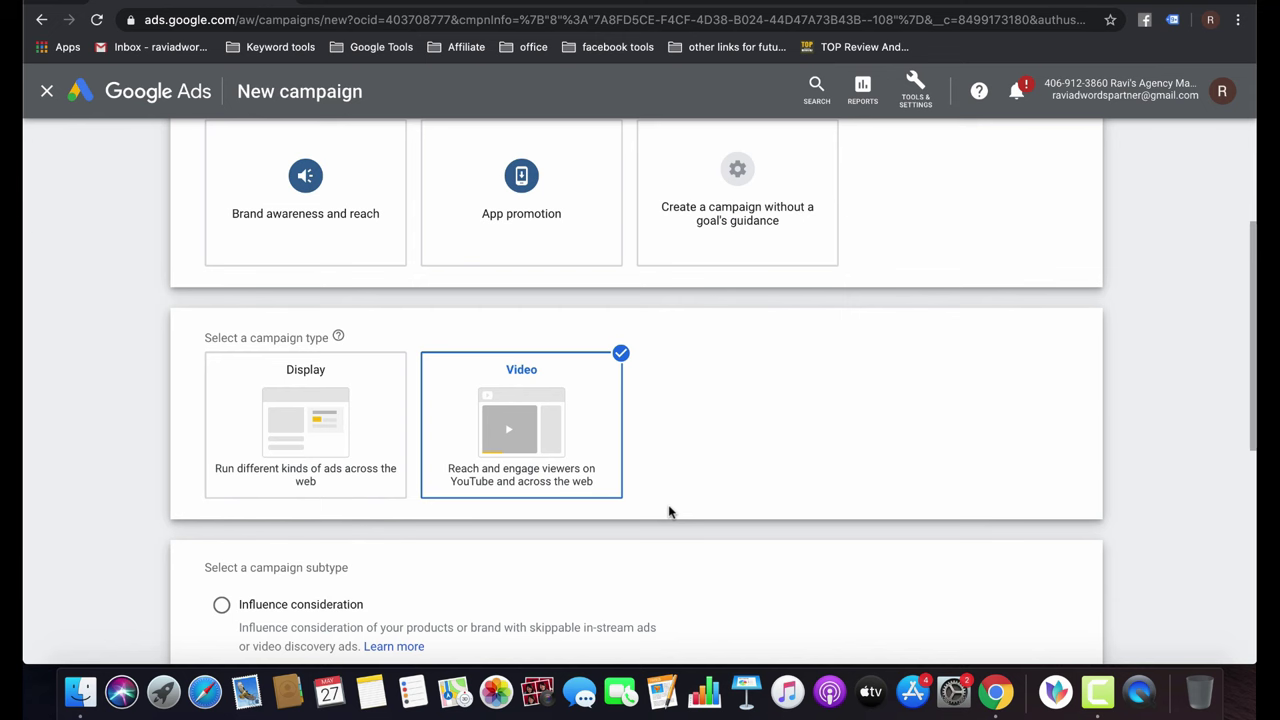
pyautogui.scroll(3, 669, 512)
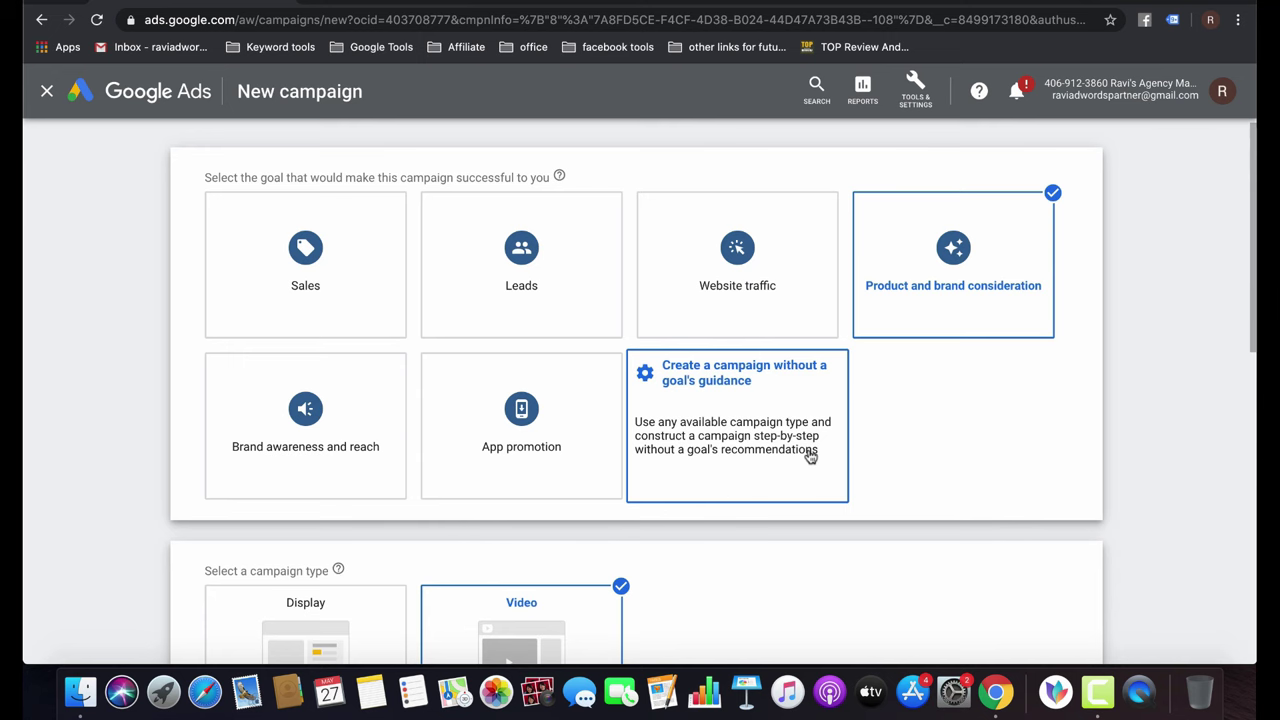
# Choose no goal guidance and the Video type, trying Non-skippable in-stream before picking Outstream.
pyautogui.click(810, 456)
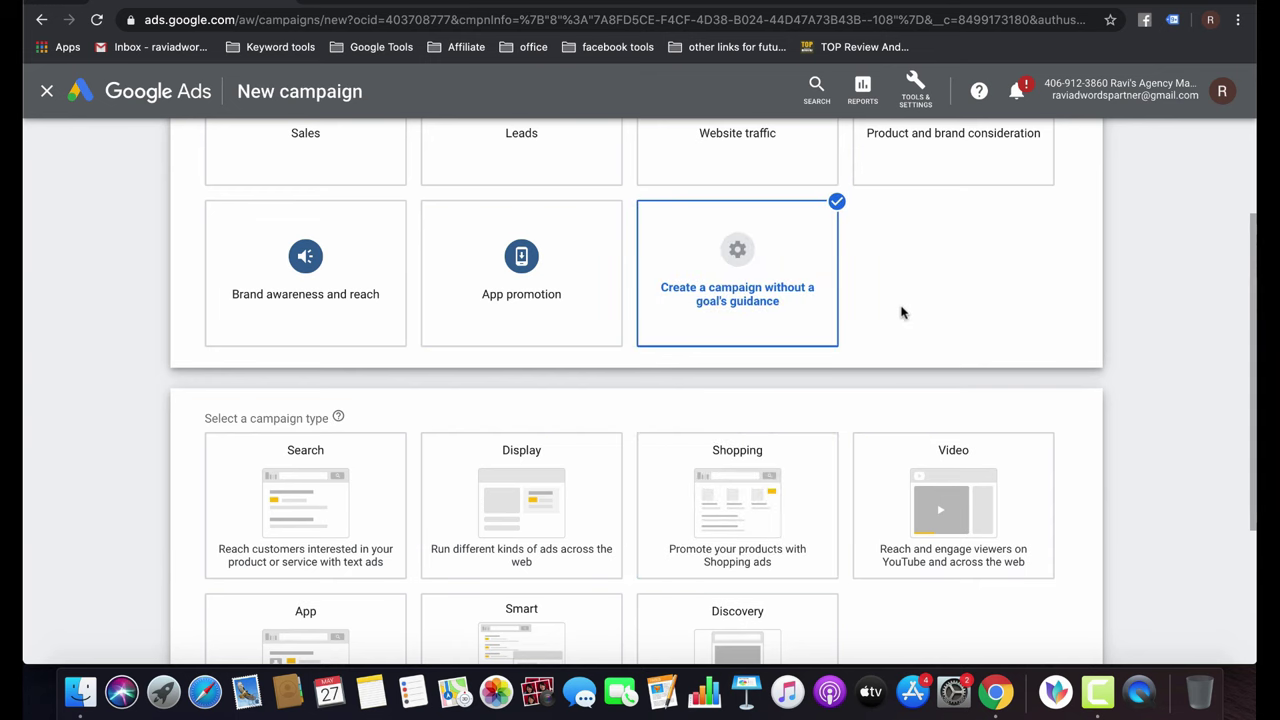
pyautogui.scroll(1, 923, 214)
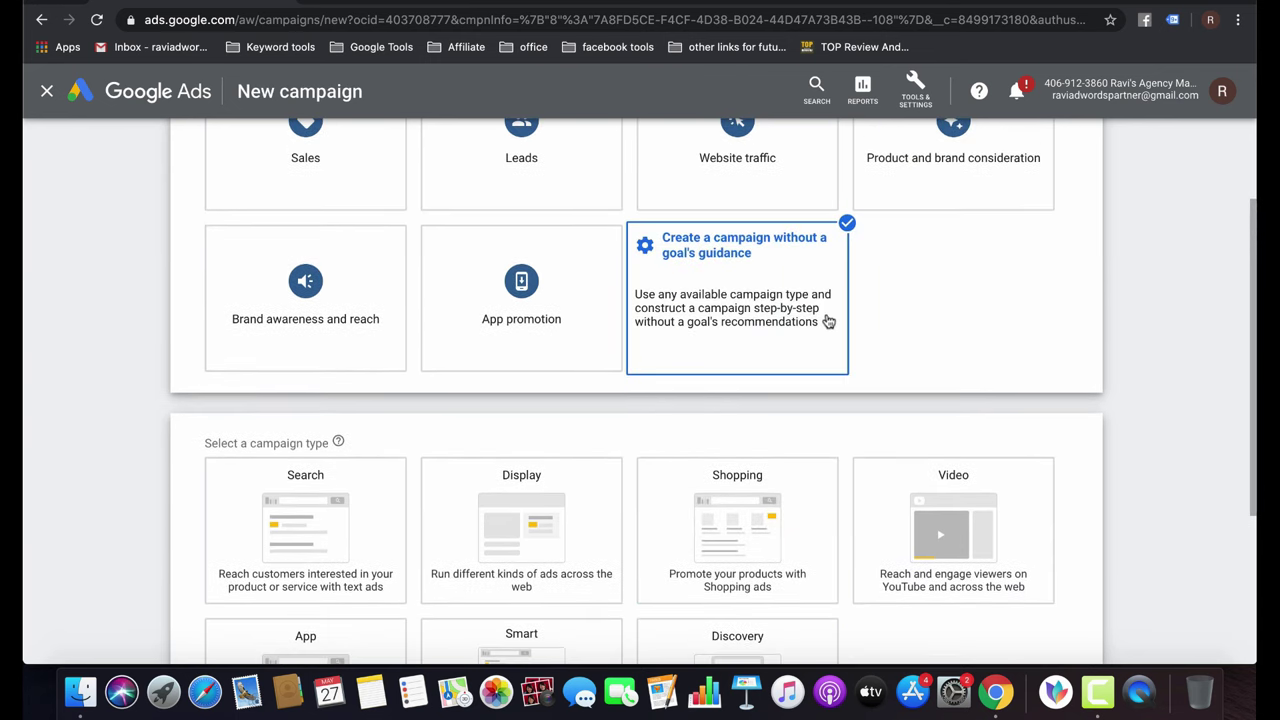
pyautogui.scroll(-3, 828, 321)
pyautogui.click(971, 389)
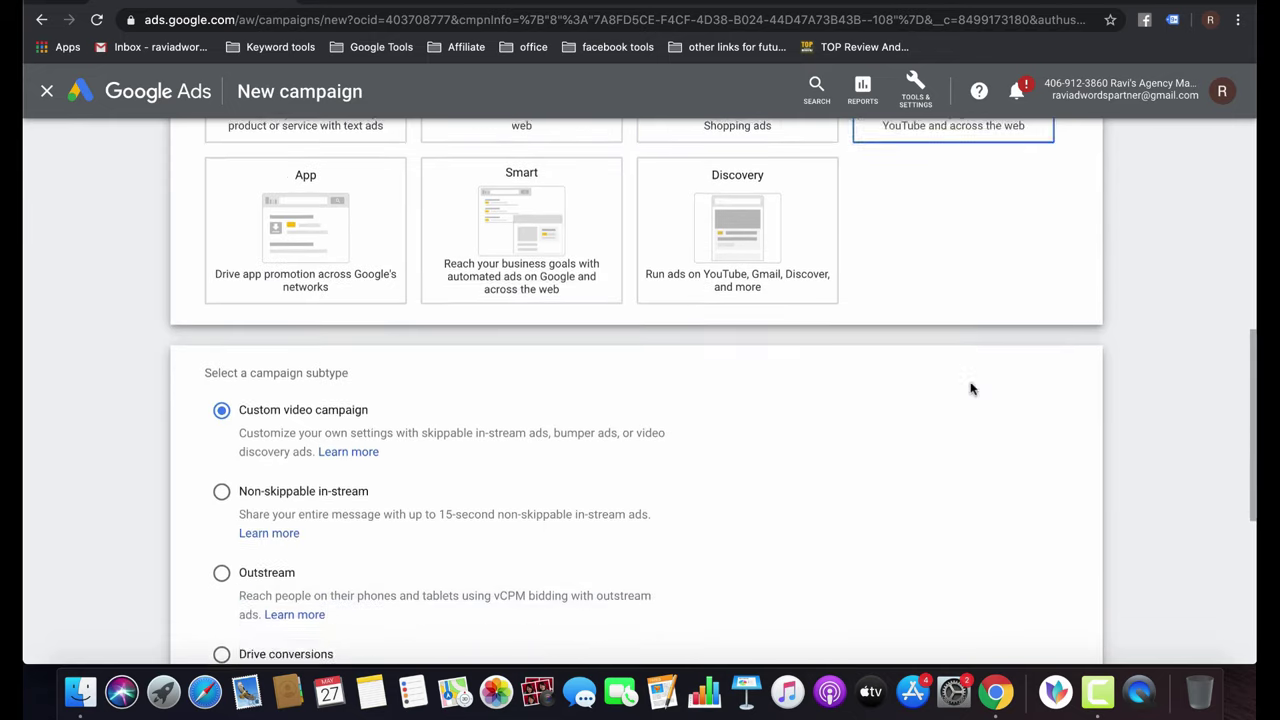
pyautogui.scroll(-5, 657, 380)
pyautogui.scroll(3, 662, 381)
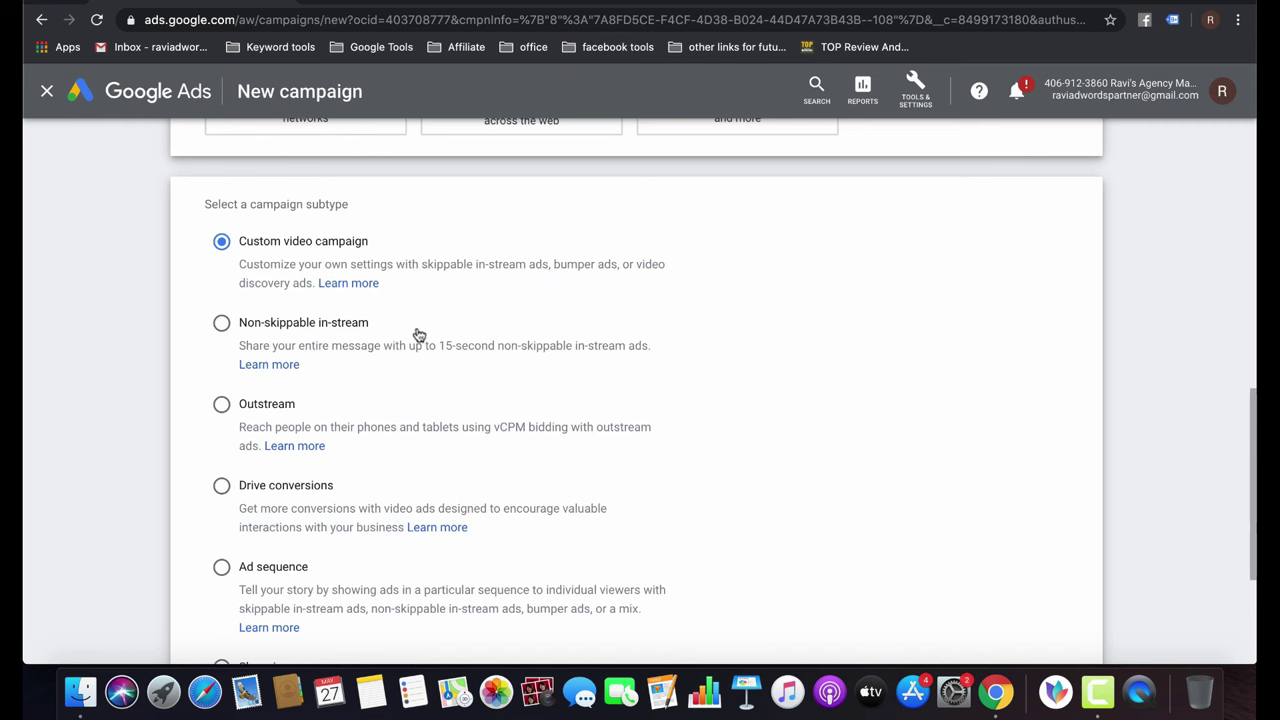
pyautogui.click(304, 326)
pyautogui.click(265, 407)
# Try Drive conversions, Ad sequence and Shopping, then choose Custom video campaign and continue.
pyautogui.scroll(-3, 481, 455)
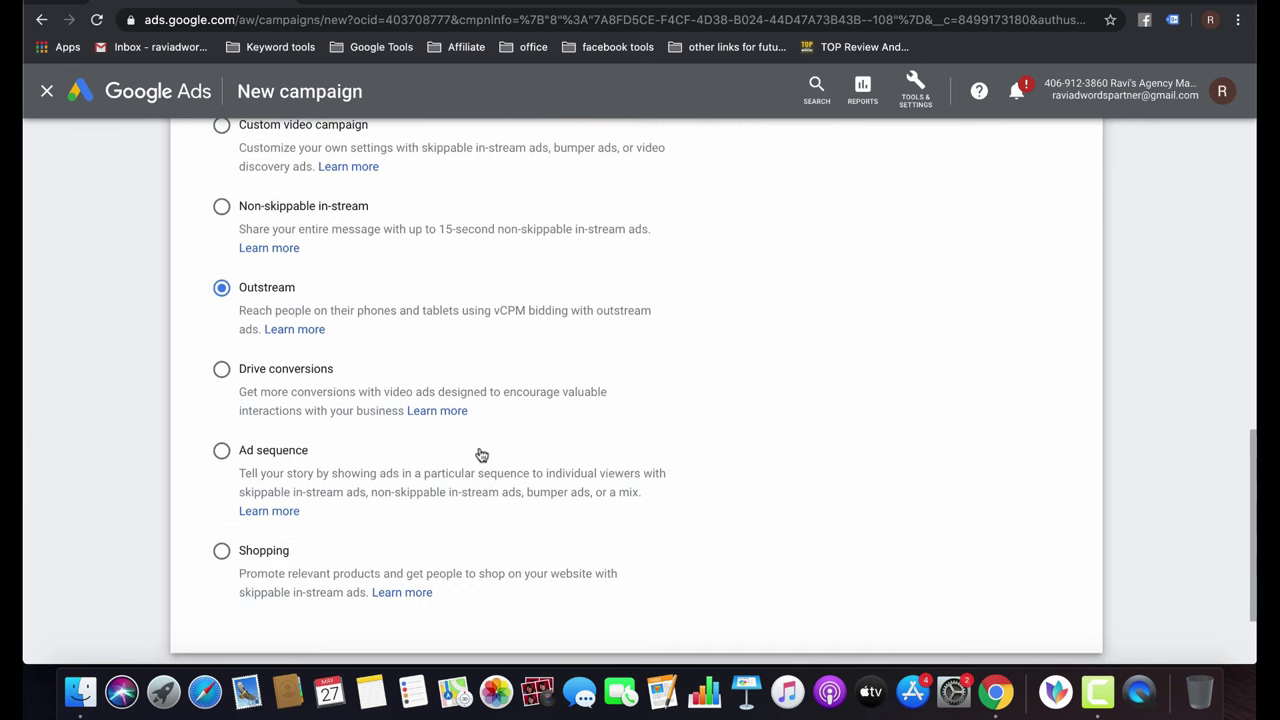
pyautogui.click(267, 371)
pyautogui.click(254, 453)
pyautogui.click(221, 551)
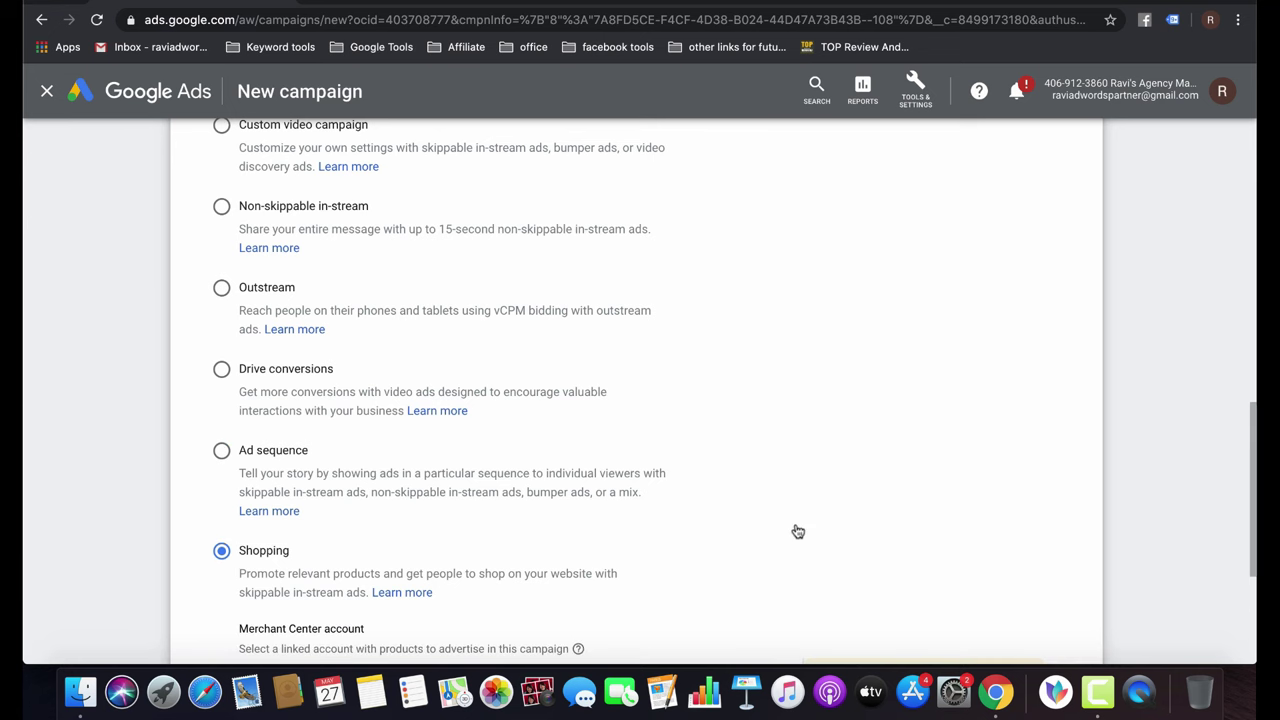
pyautogui.scroll(-3, 797, 531)
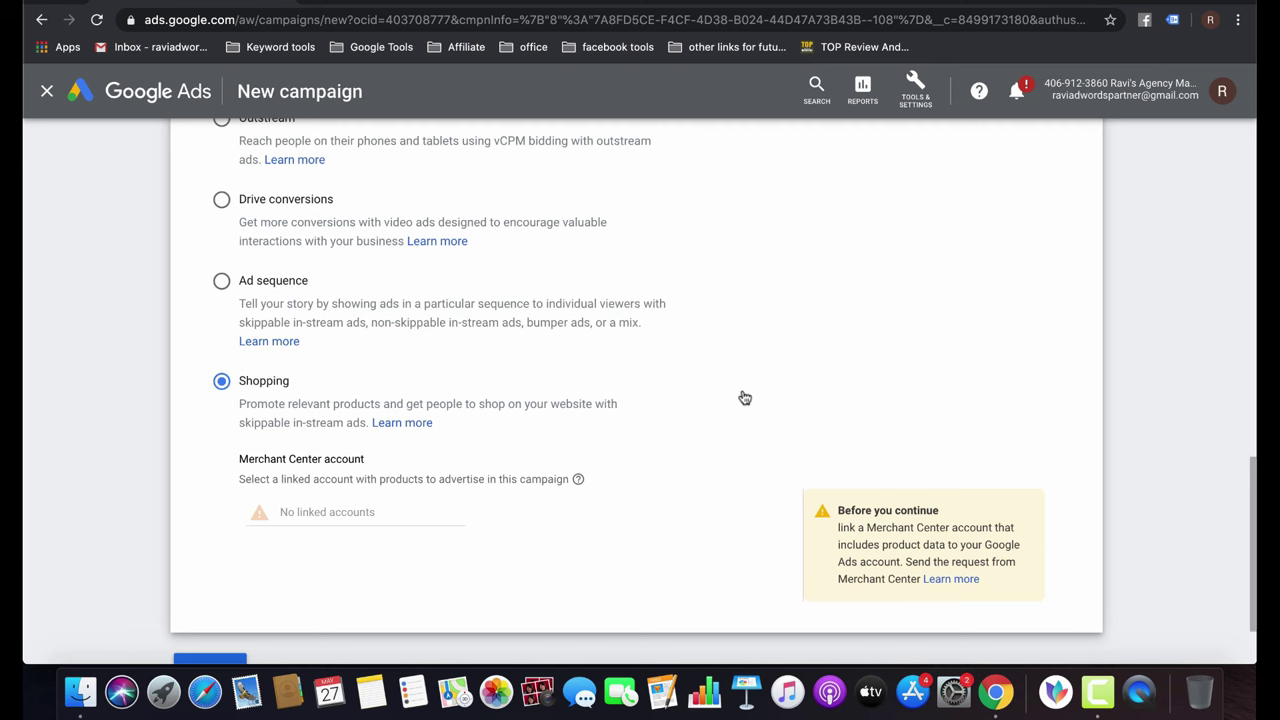
pyautogui.scroll(5, 745, 398)
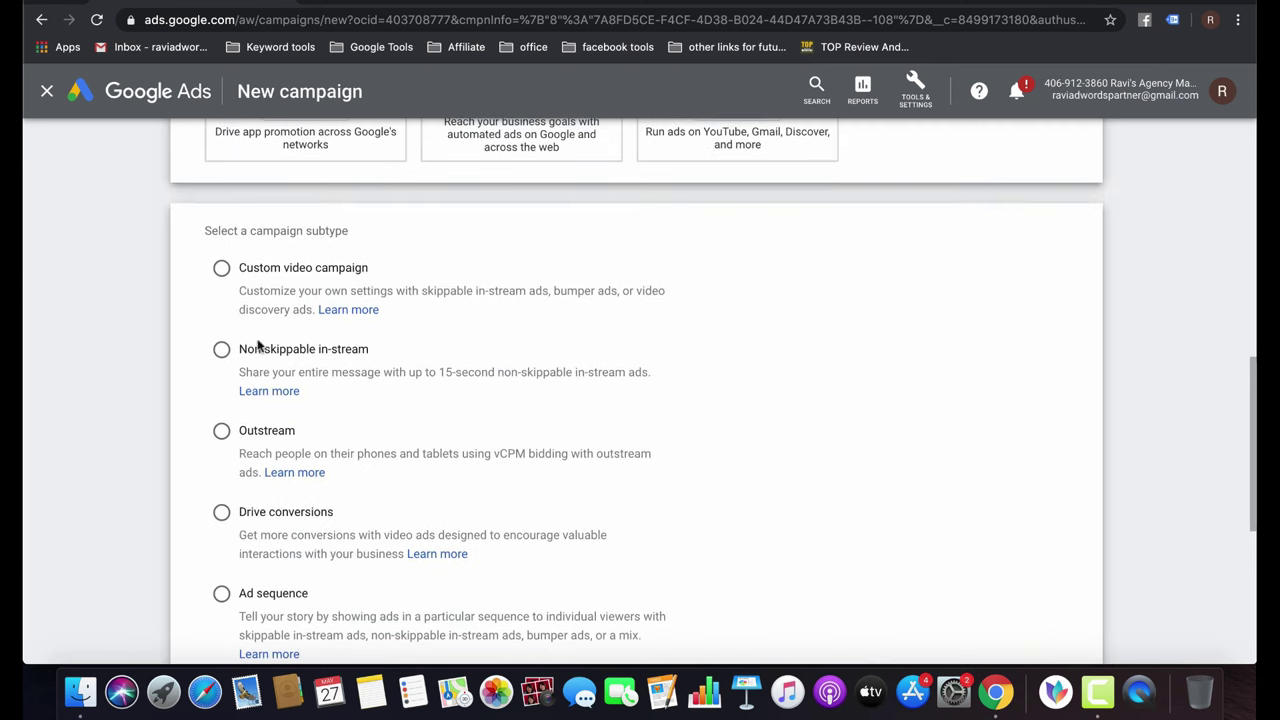
pyautogui.click(221, 270)
pyautogui.scroll(-5, 609, 466)
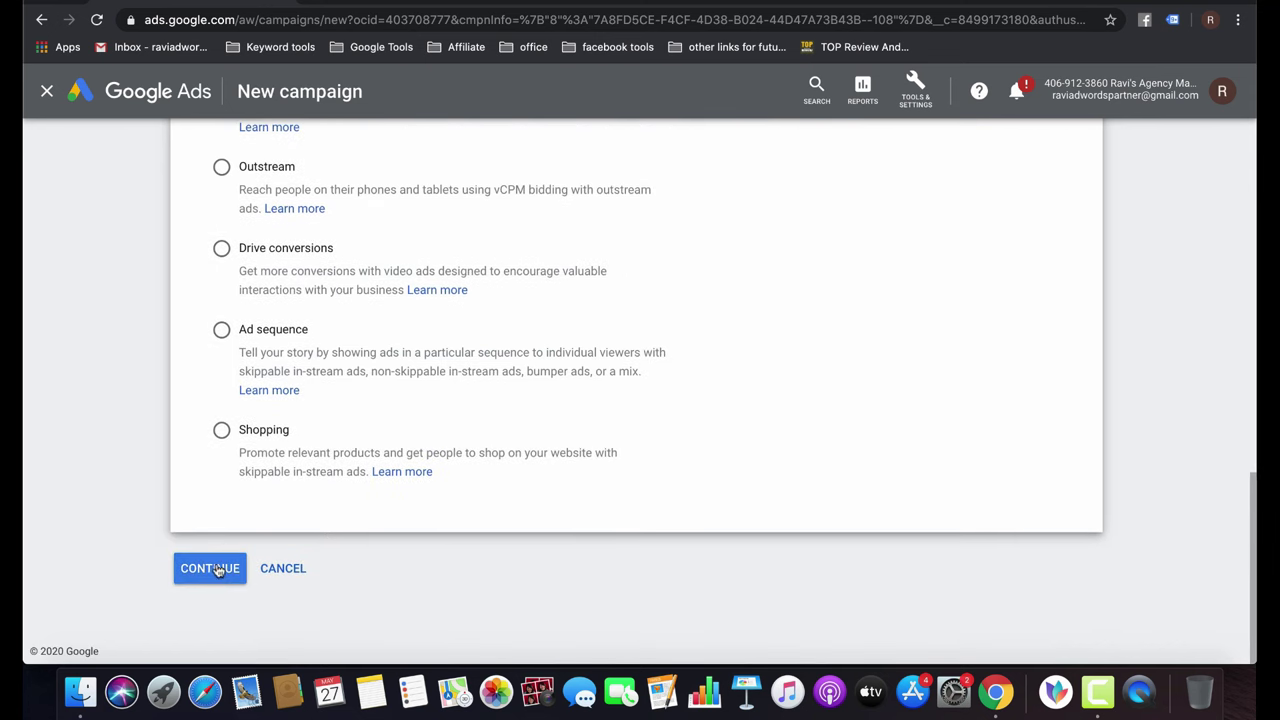
pyautogui.click(212, 568)
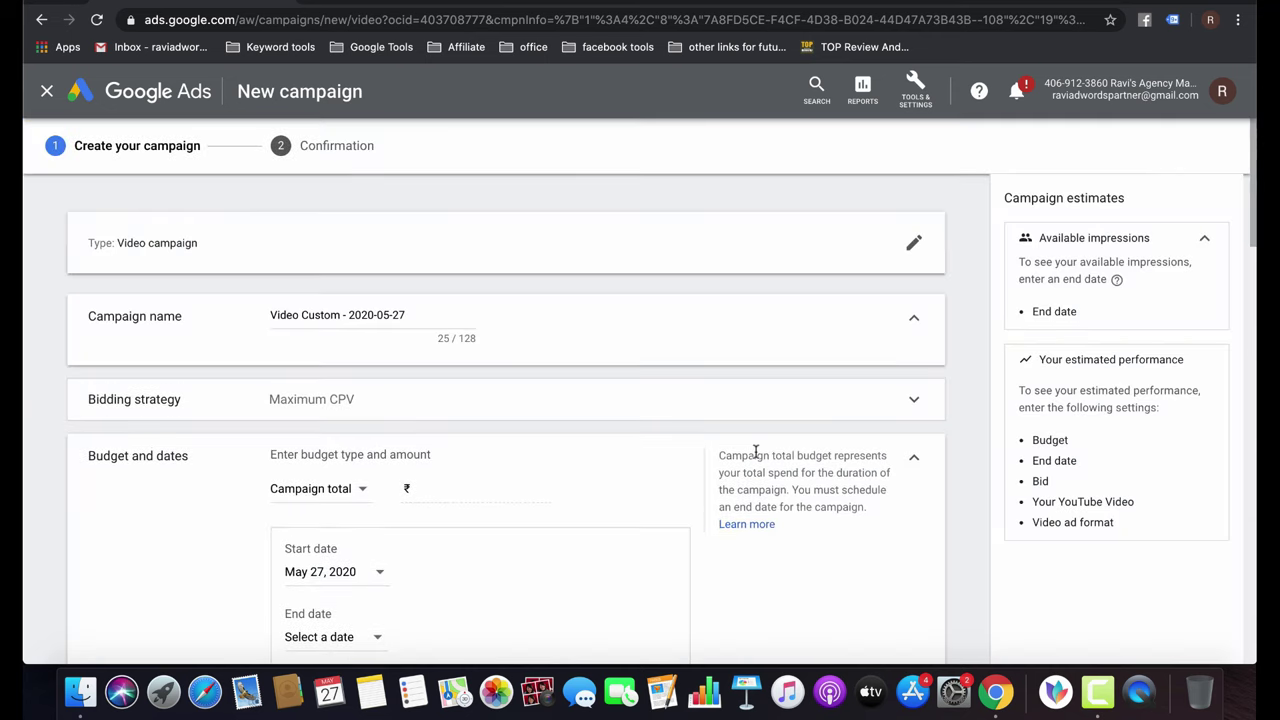
# Keep Maximum CPV bidding and try a campaign total budget with a May 31, 2020 end date.
pyautogui.scroll(-2, 494, 430)
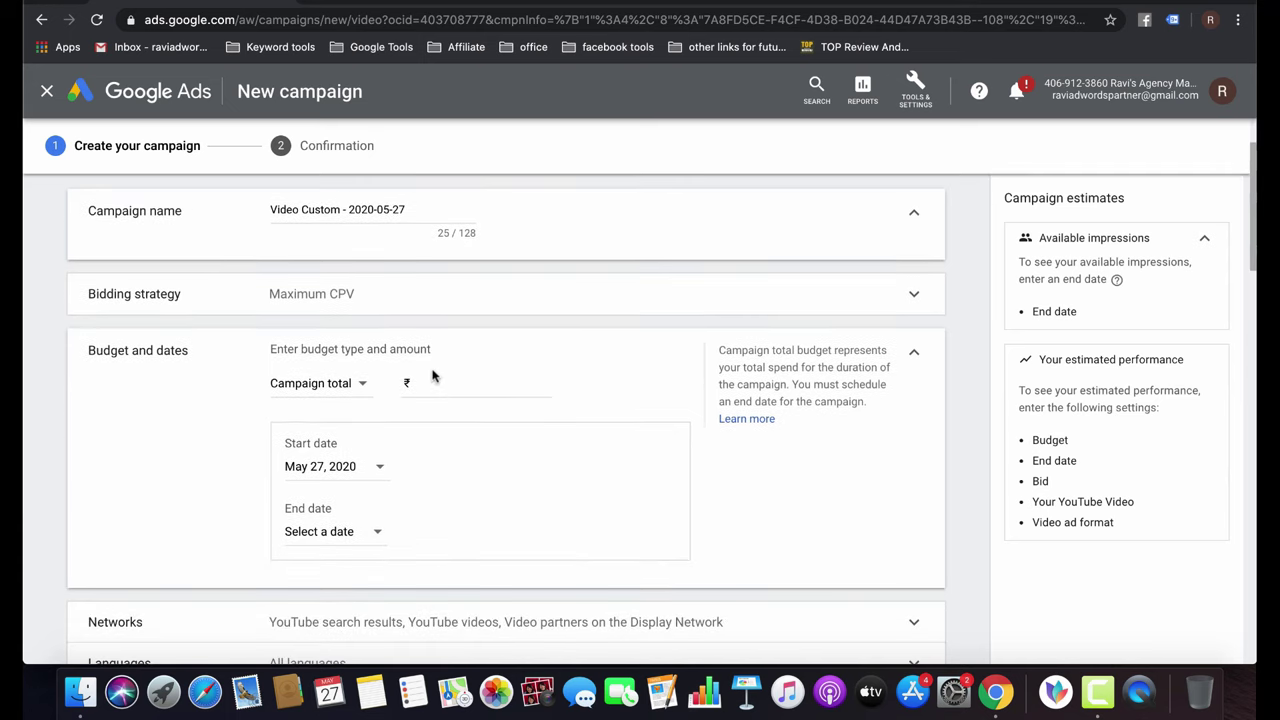
pyautogui.click(694, 290)
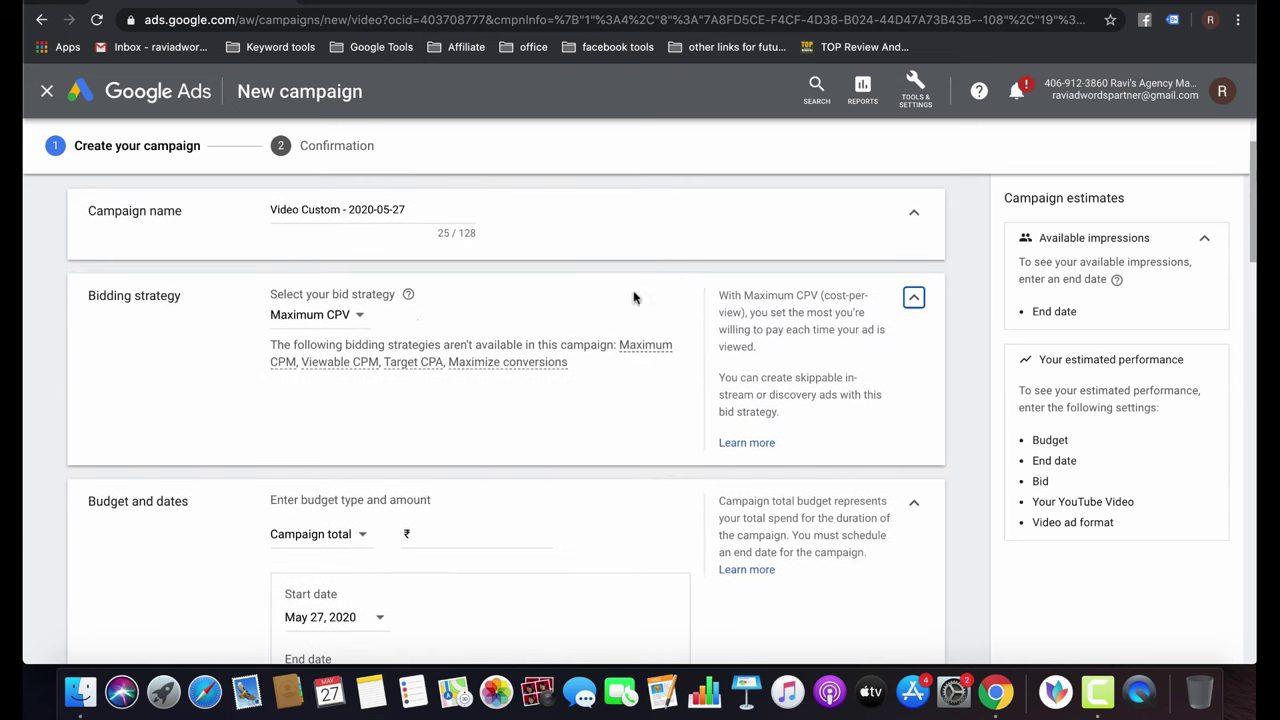
pyautogui.click(358, 318)
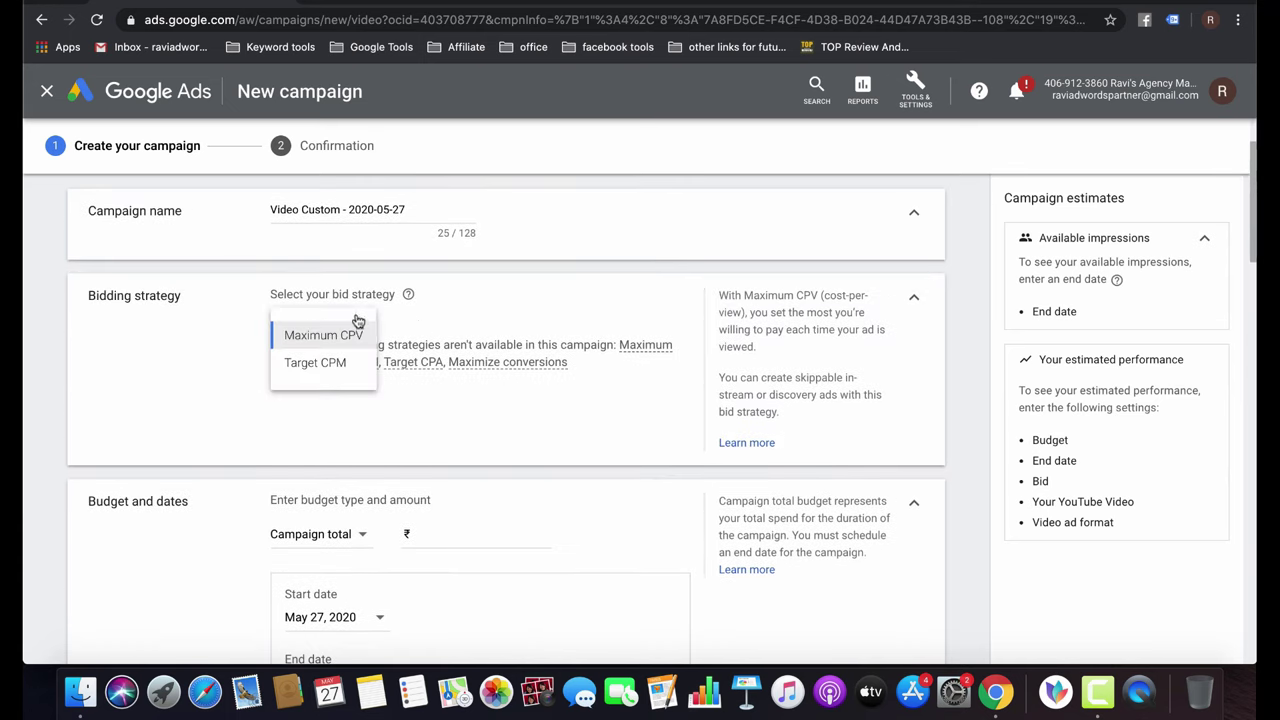
pyautogui.click(406, 432)
pyautogui.scroll(-2, 524, 509)
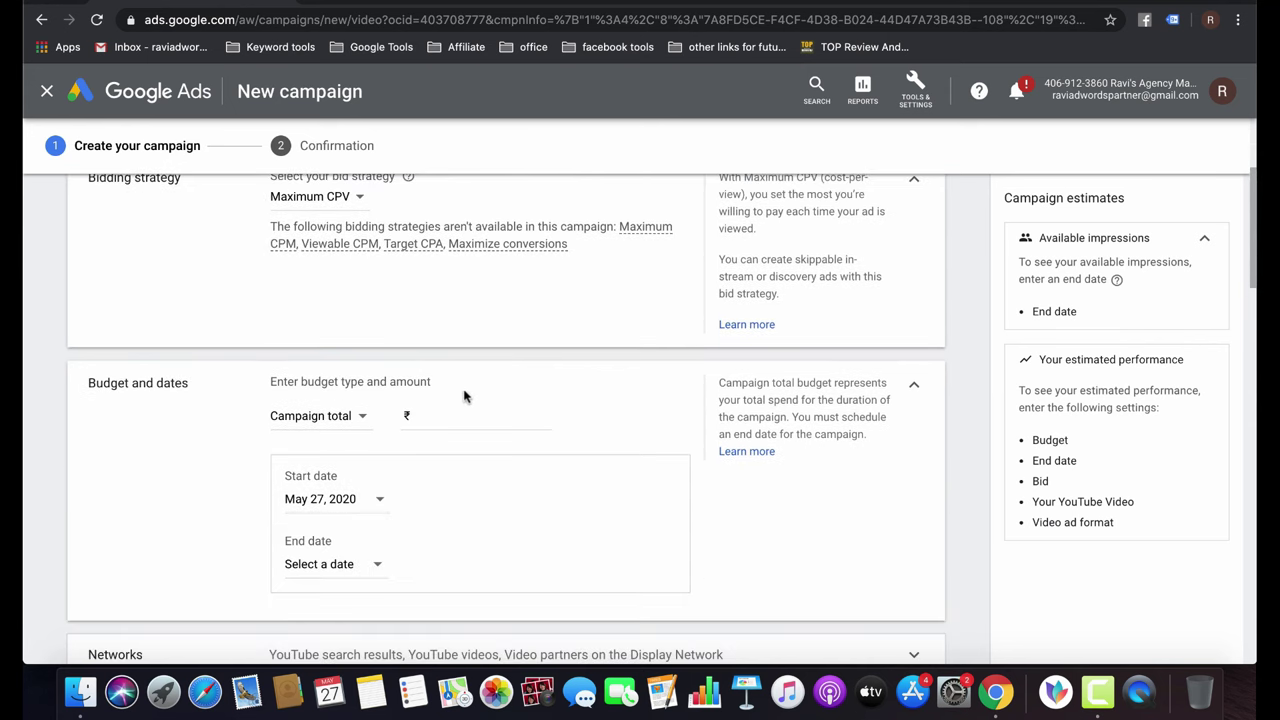
pyautogui.click(429, 414)
pyautogui.write('0')
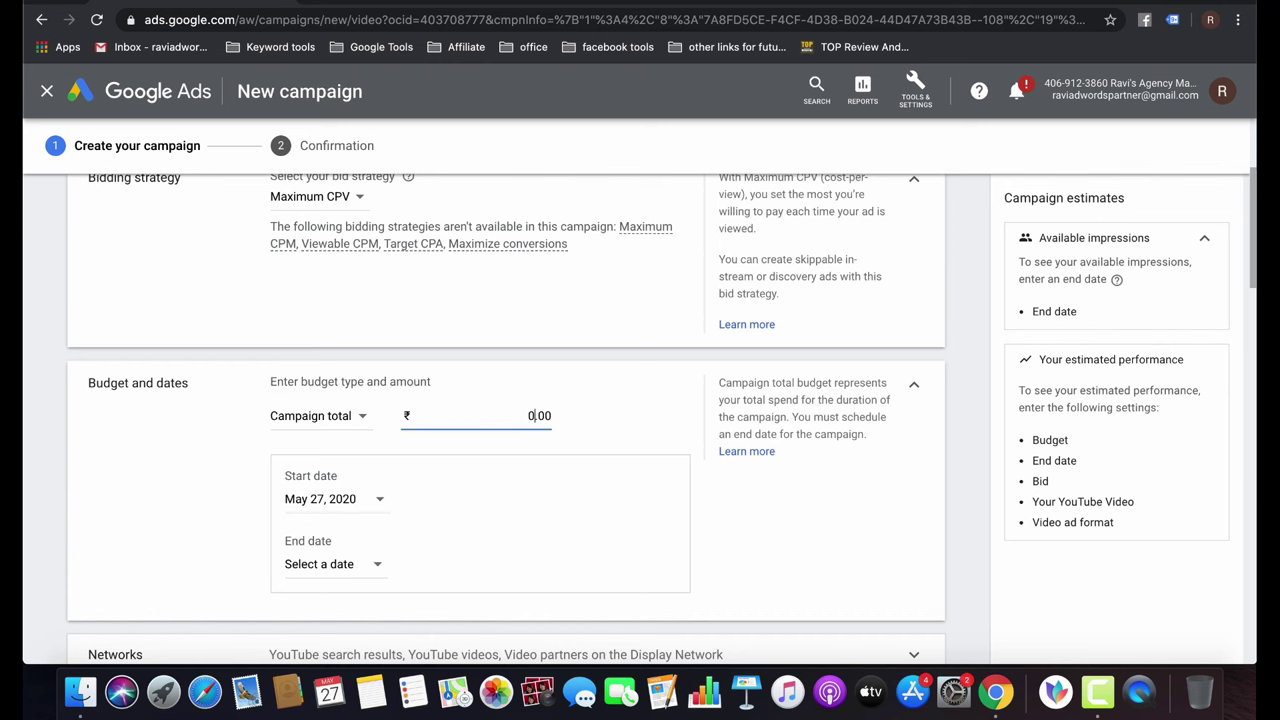
pyautogui.write('100')
pyautogui.scroll(-3, 790, 574)
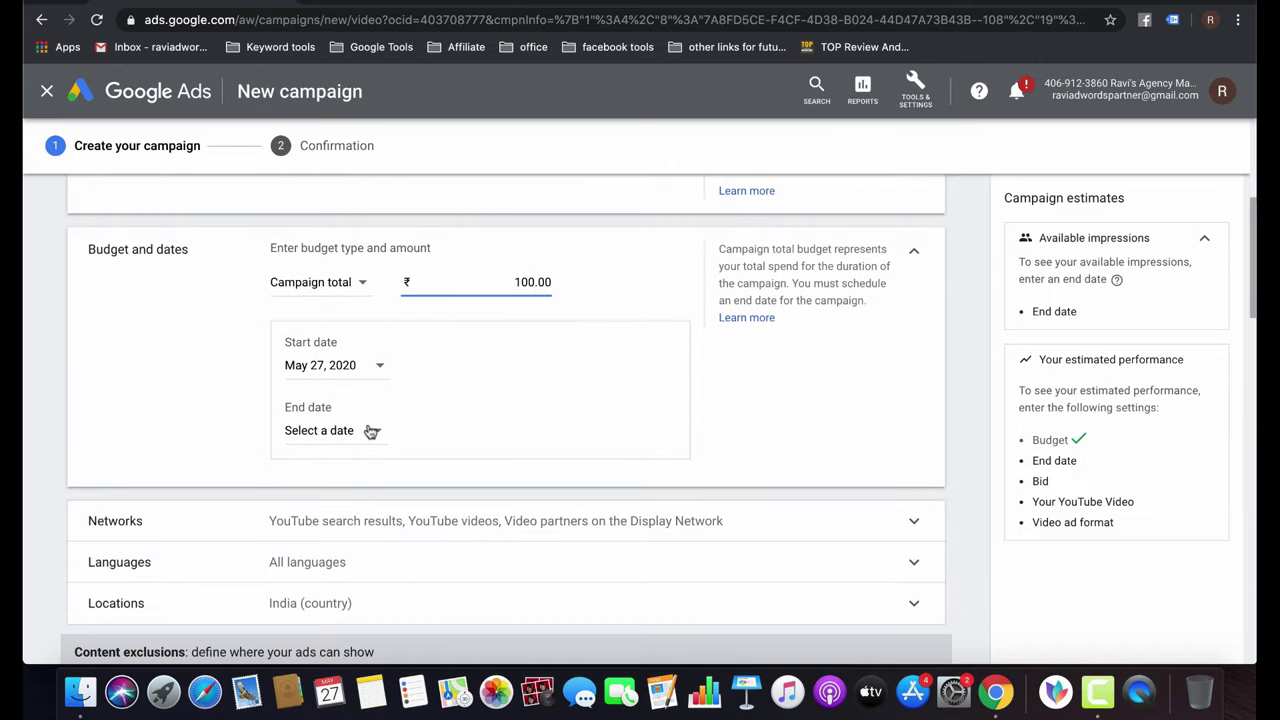
pyautogui.click(370, 431)
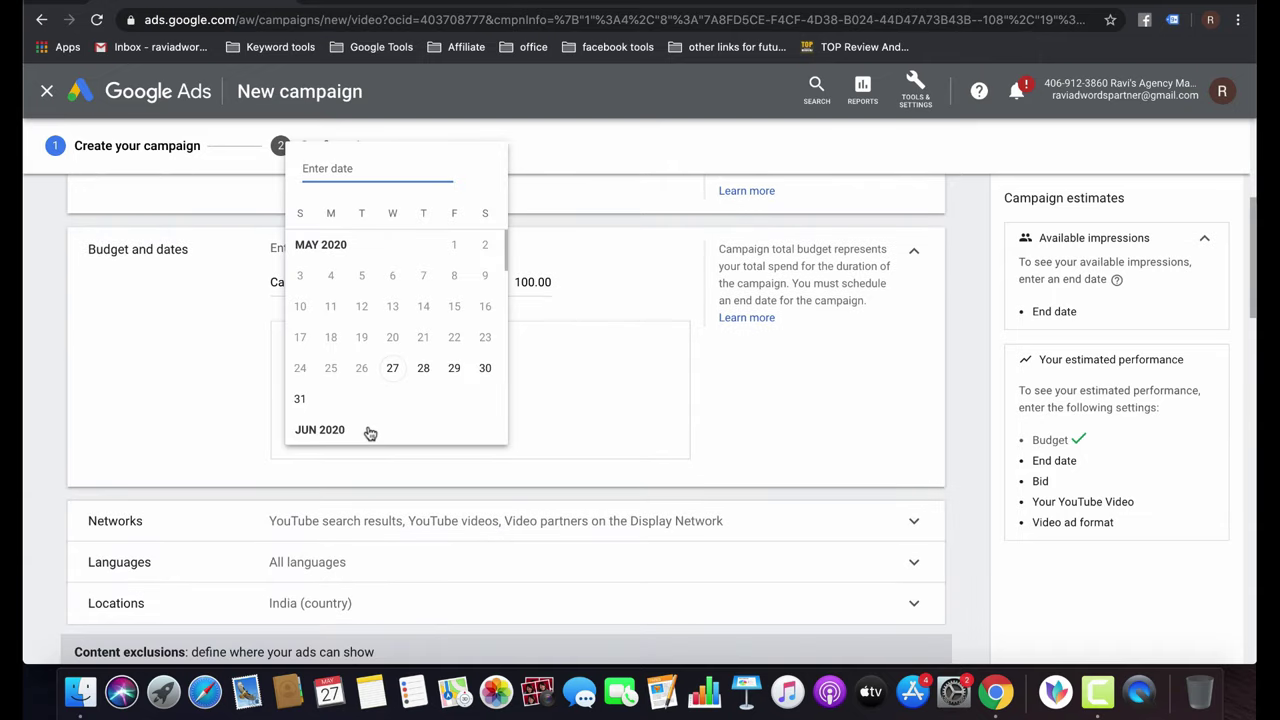
pyautogui.click(300, 398)
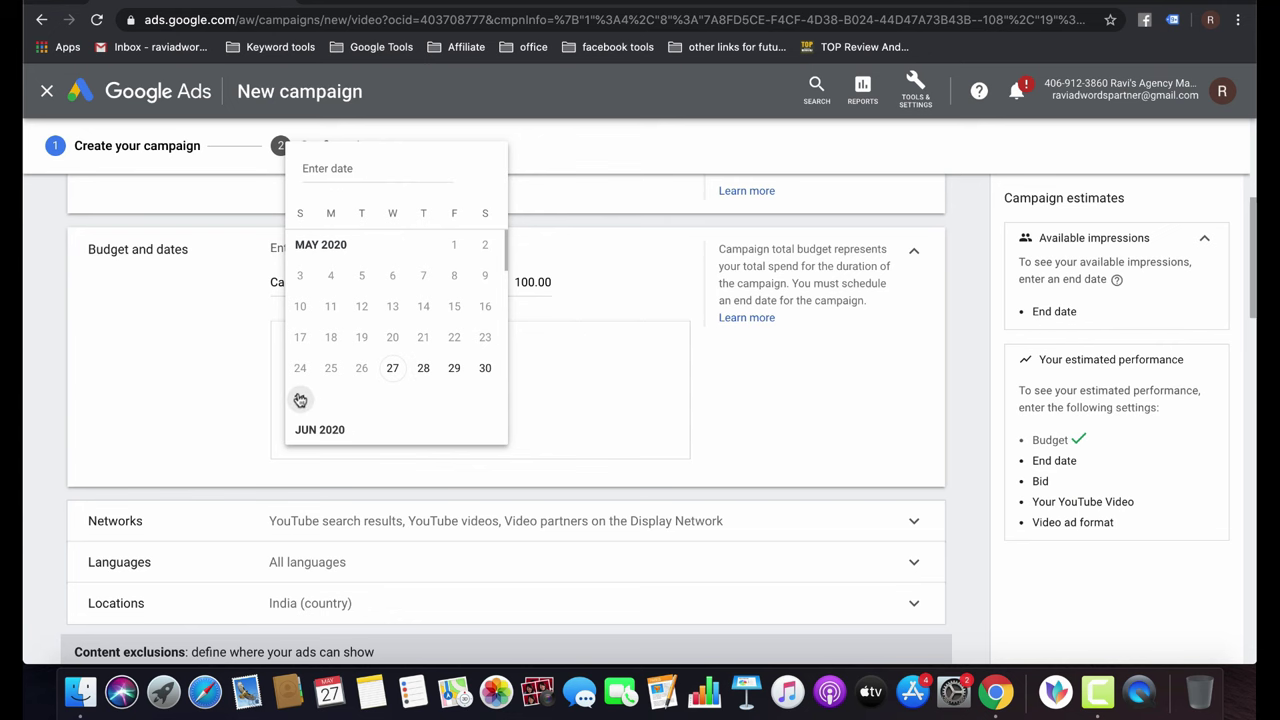
pyautogui.scroll(-2, 614, 464)
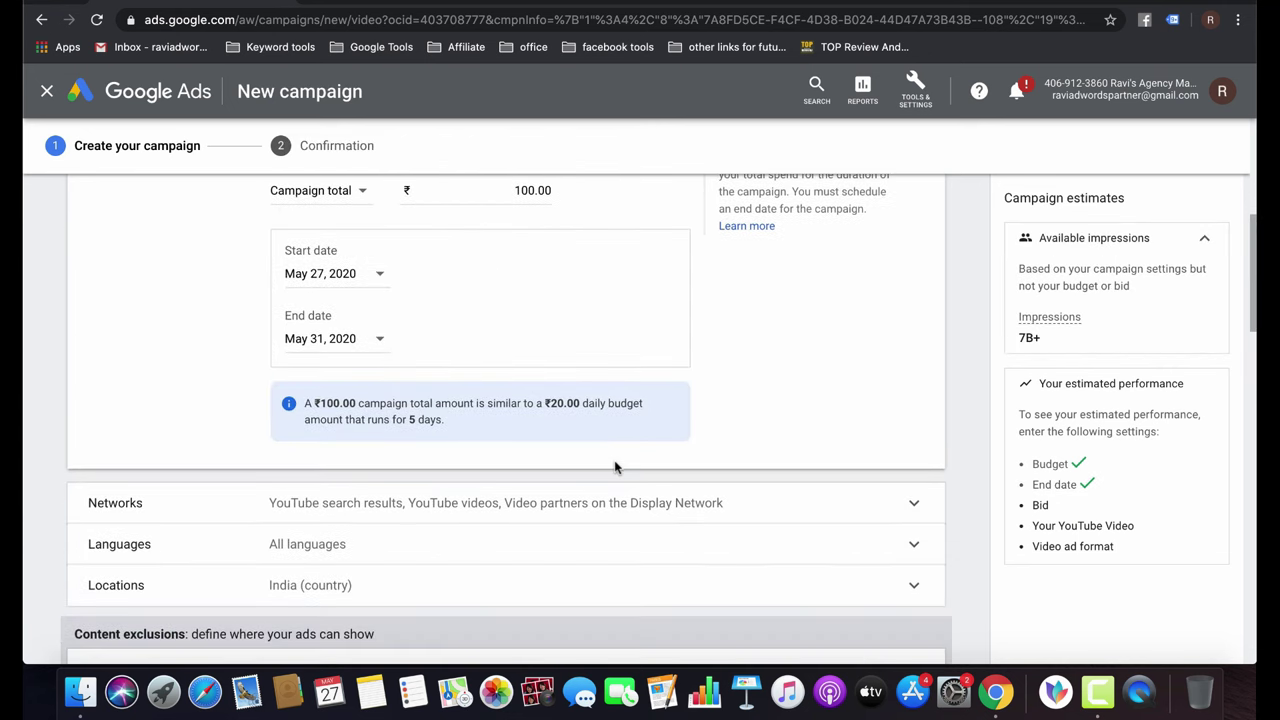
pyautogui.scroll(2, 614, 464)
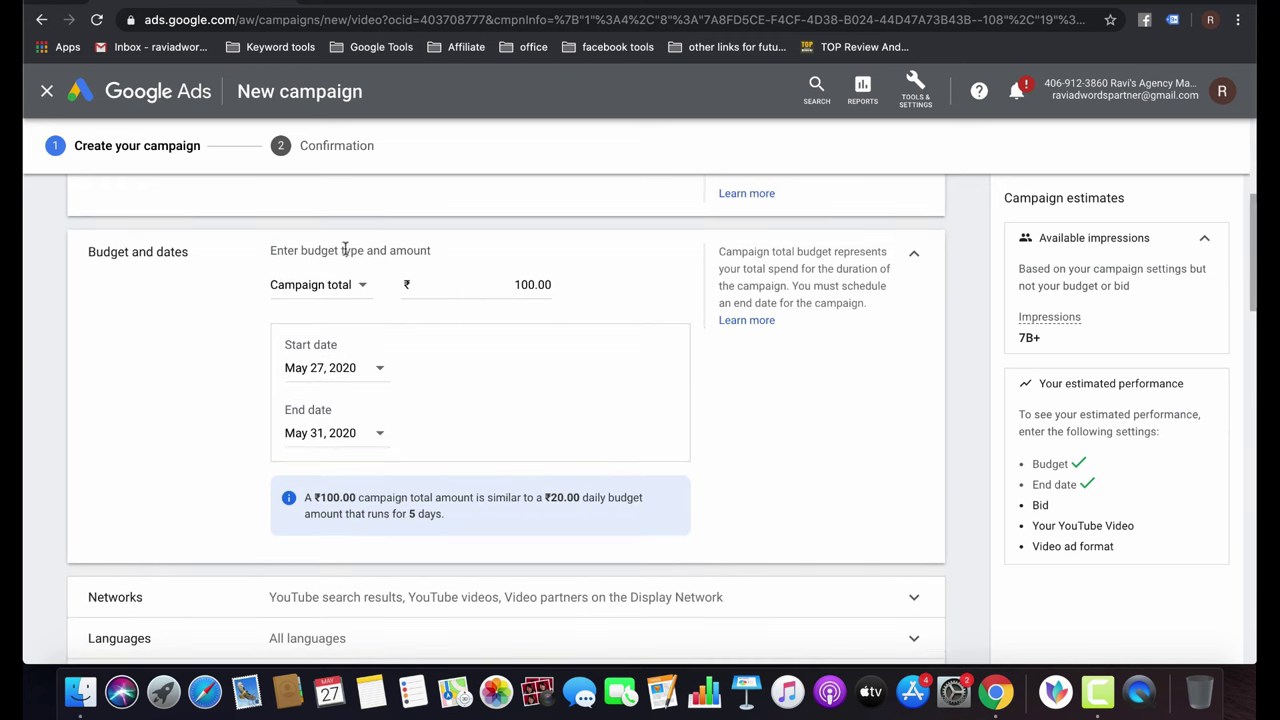
# Switch the budget type to Daily at ₹10.00 and remove the end date.
pyautogui.click(345, 288)
pyautogui.click(306, 307)
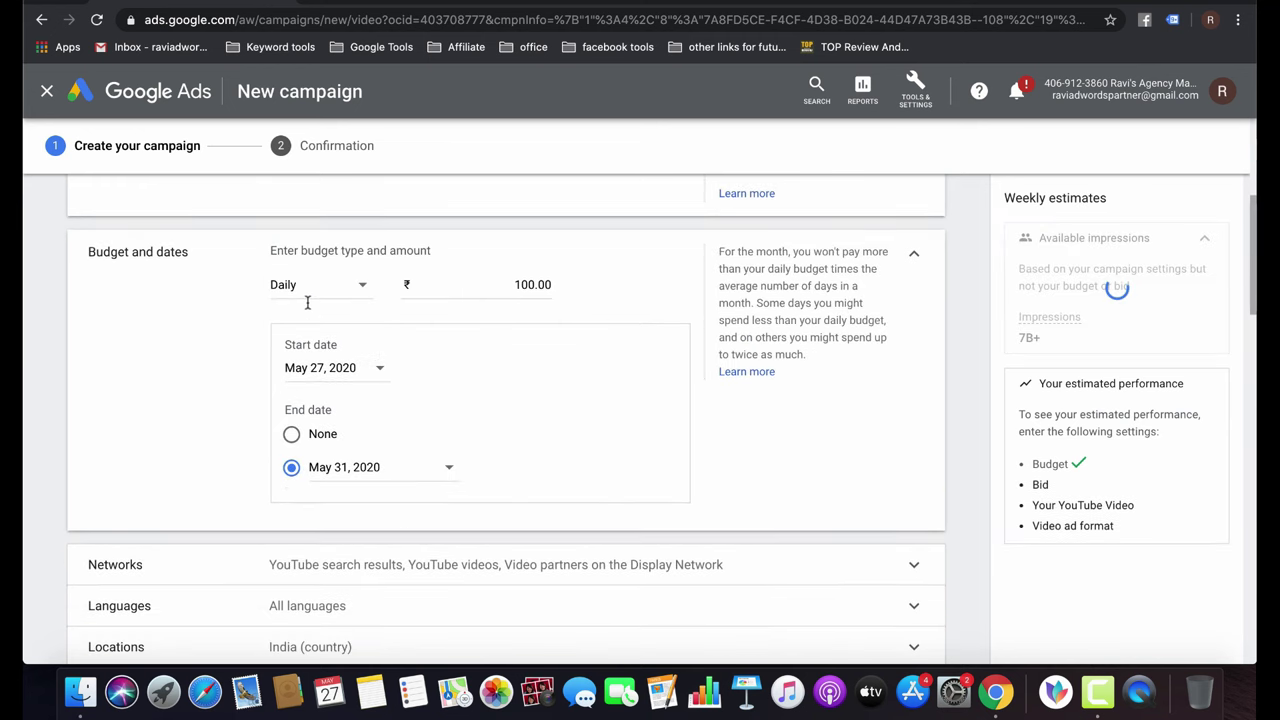
pyautogui.click(527, 285)
pyautogui.press('BackSpace')
pyautogui.press('BackSpace')
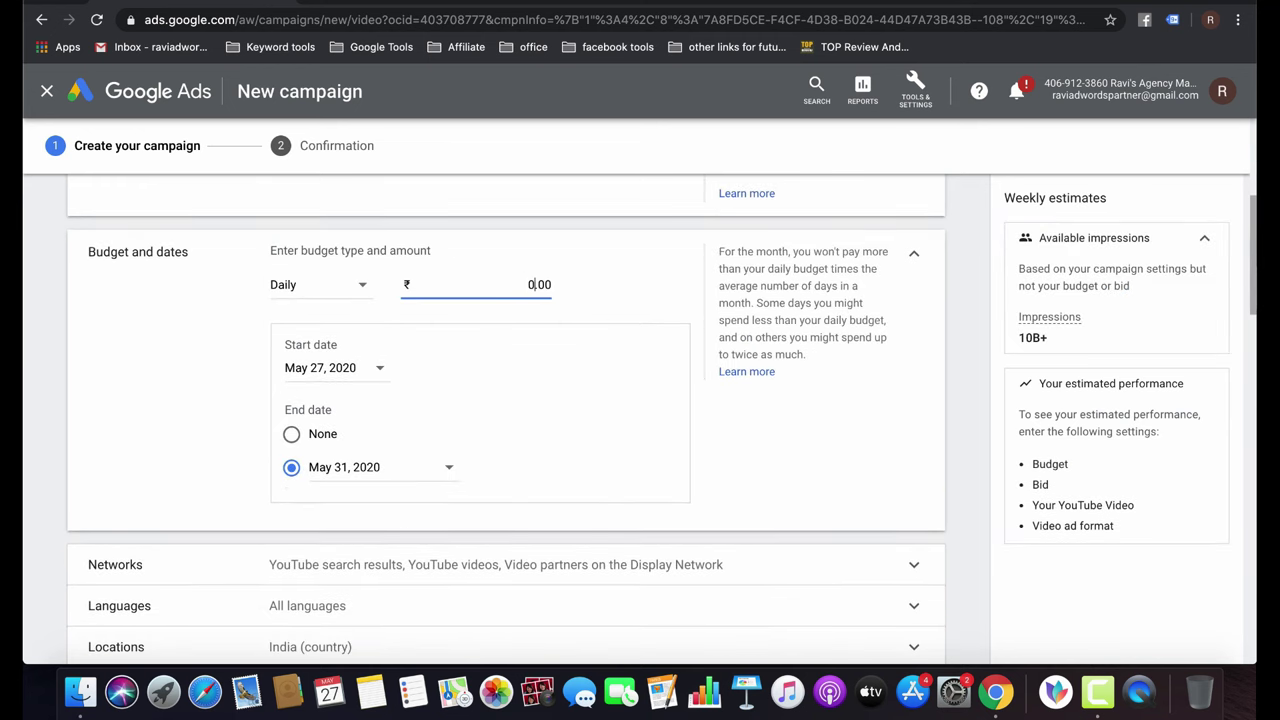
pyautogui.write('10')
pyautogui.click(651, 391)
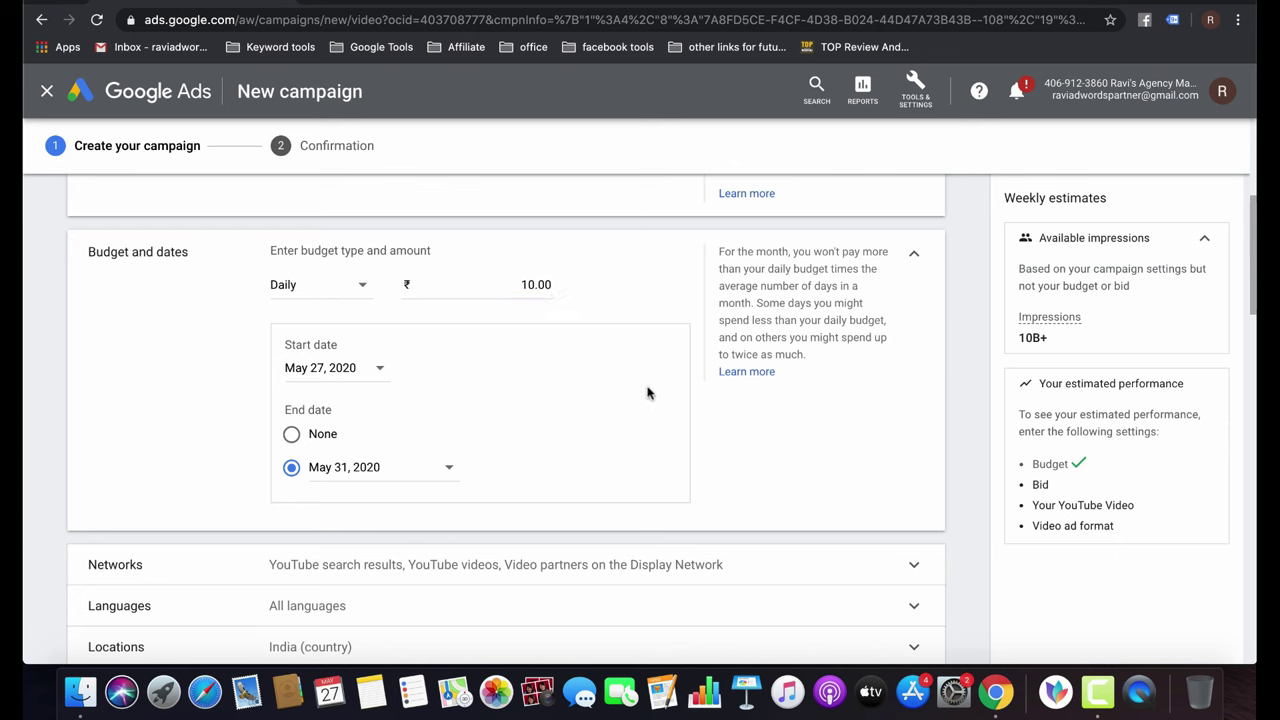
pyautogui.click(292, 434)
pyautogui.scroll(-3, 558, 356)
# Drop Display Network video partners from the campaign's networks and expand Languages.
pyautogui.click(515, 339)
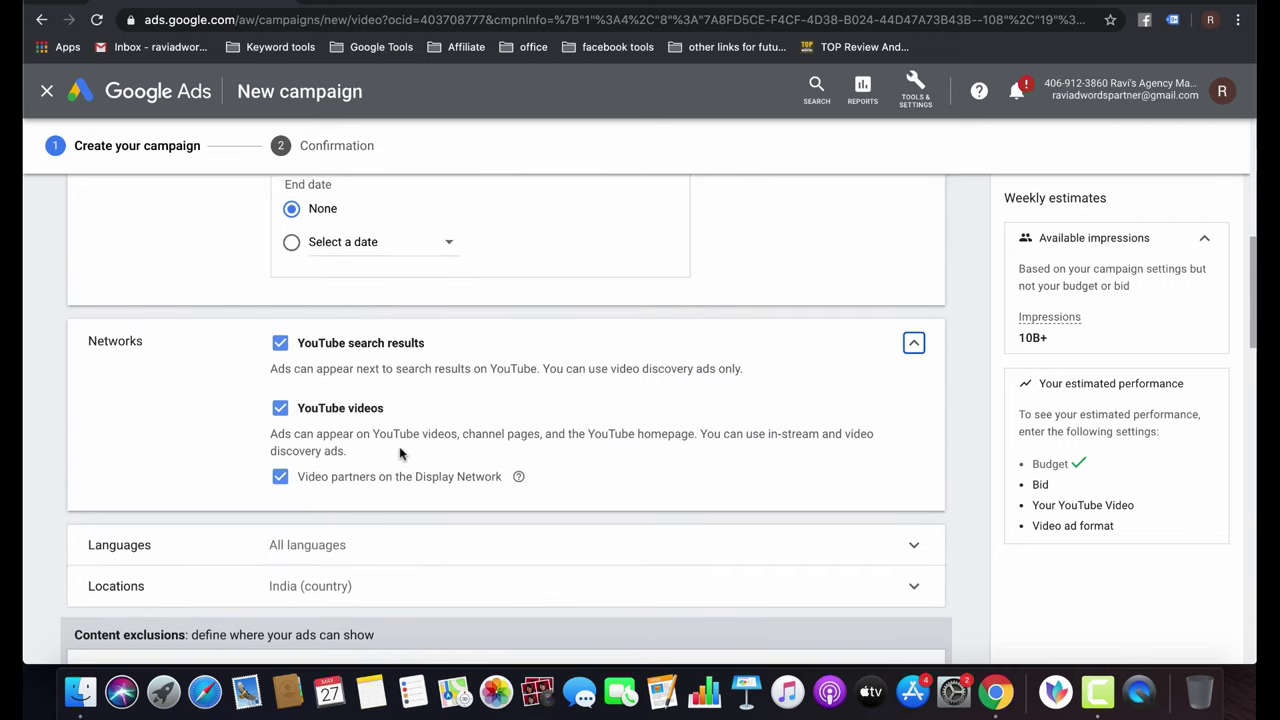
pyautogui.click(282, 479)
pyautogui.scroll(-3, 509, 453)
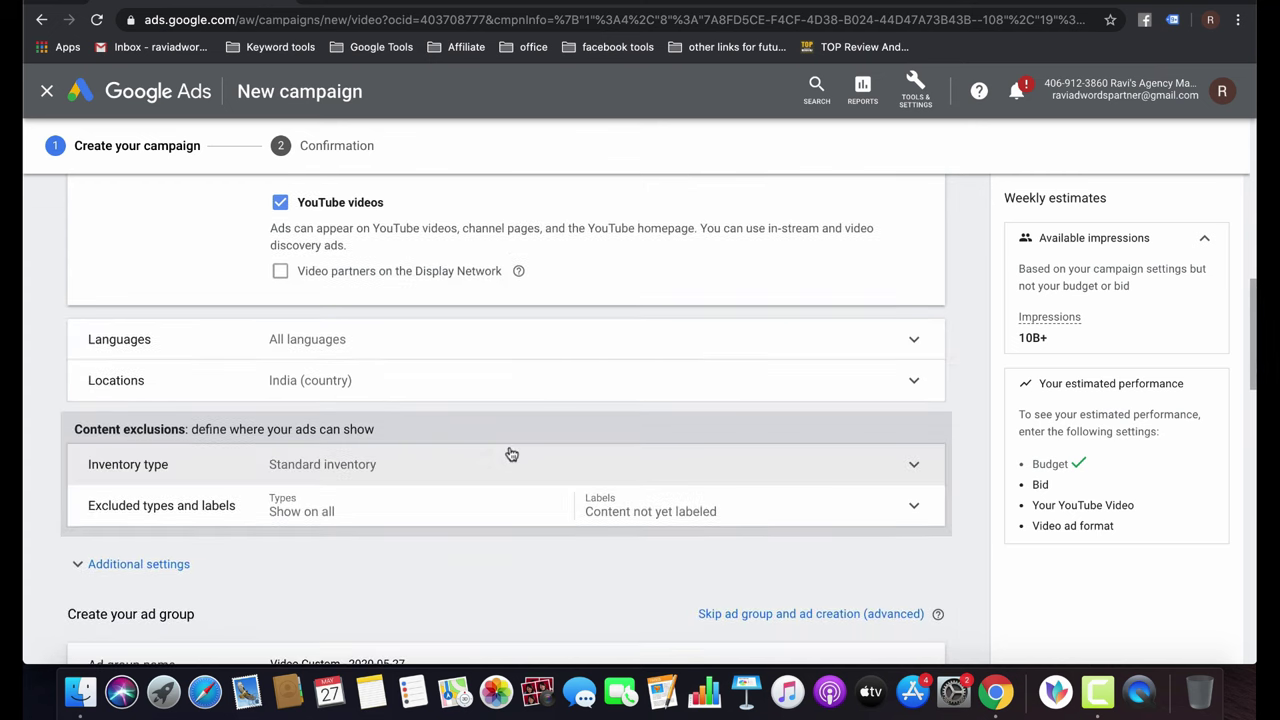
pyautogui.click(383, 351)
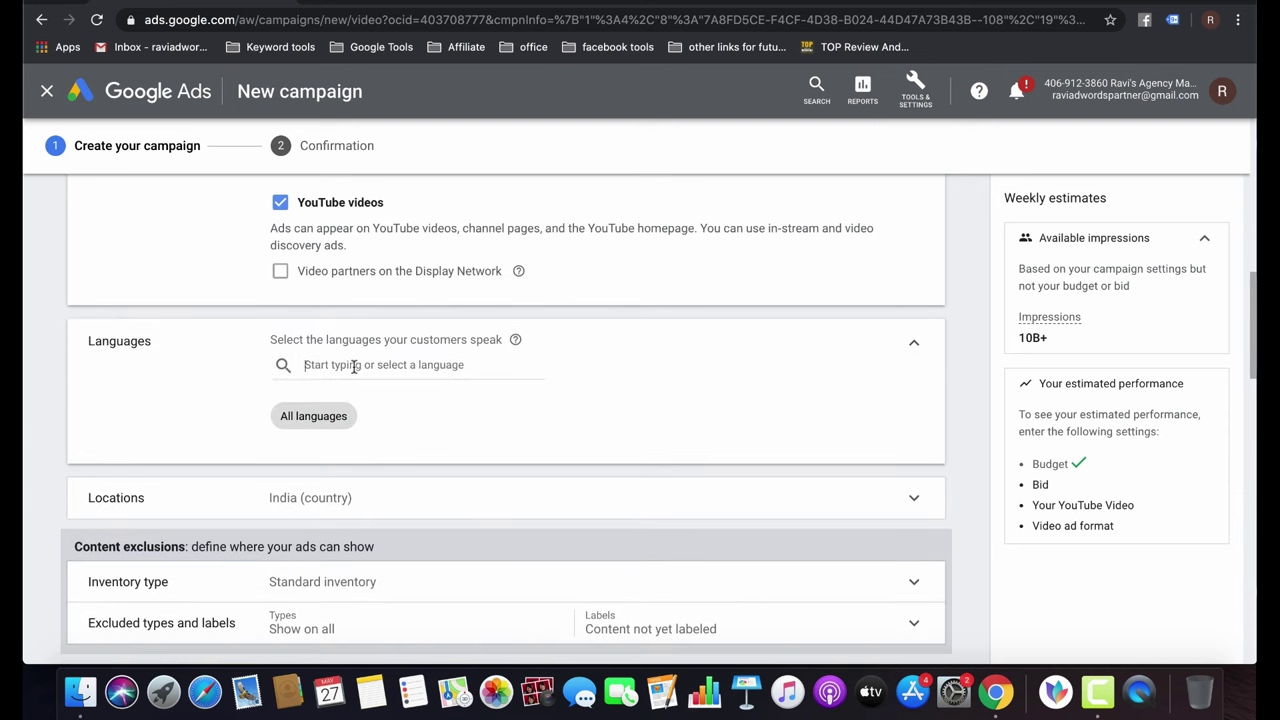
# Set language targeting to English only, then expand the Locations settings.
pyautogui.click(353, 366)
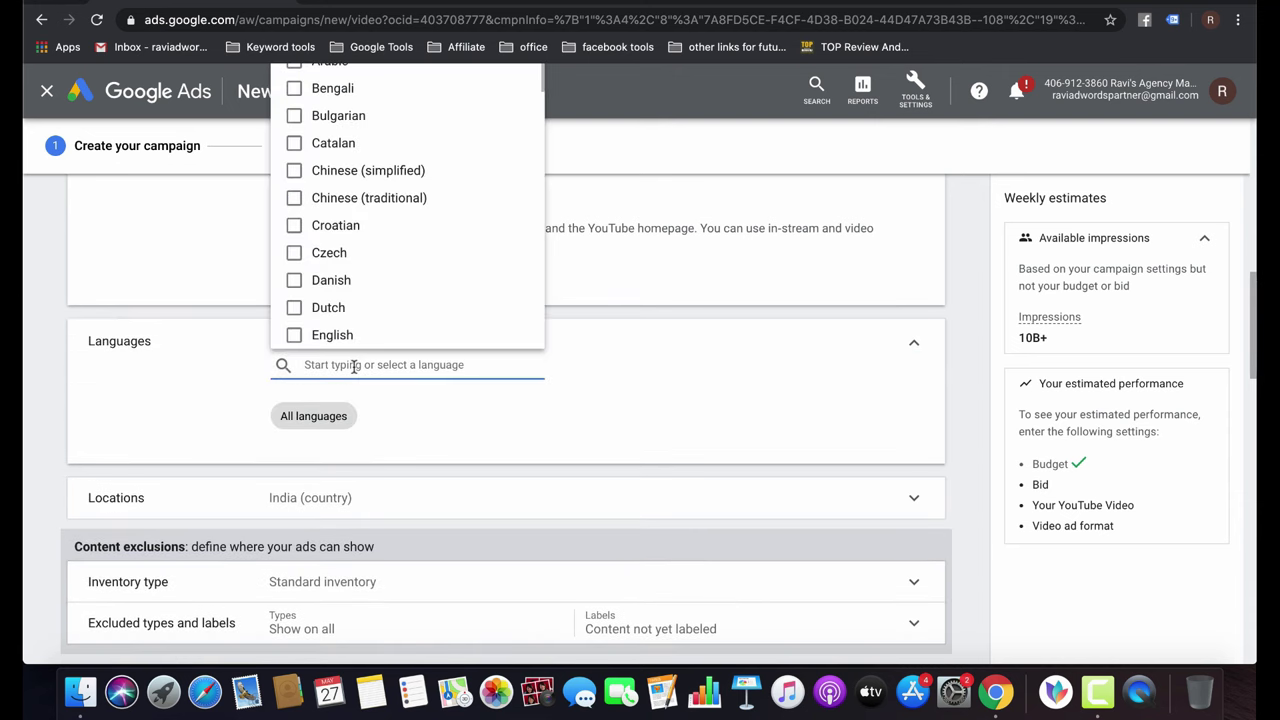
pyautogui.click(295, 336)
pyautogui.click(550, 456)
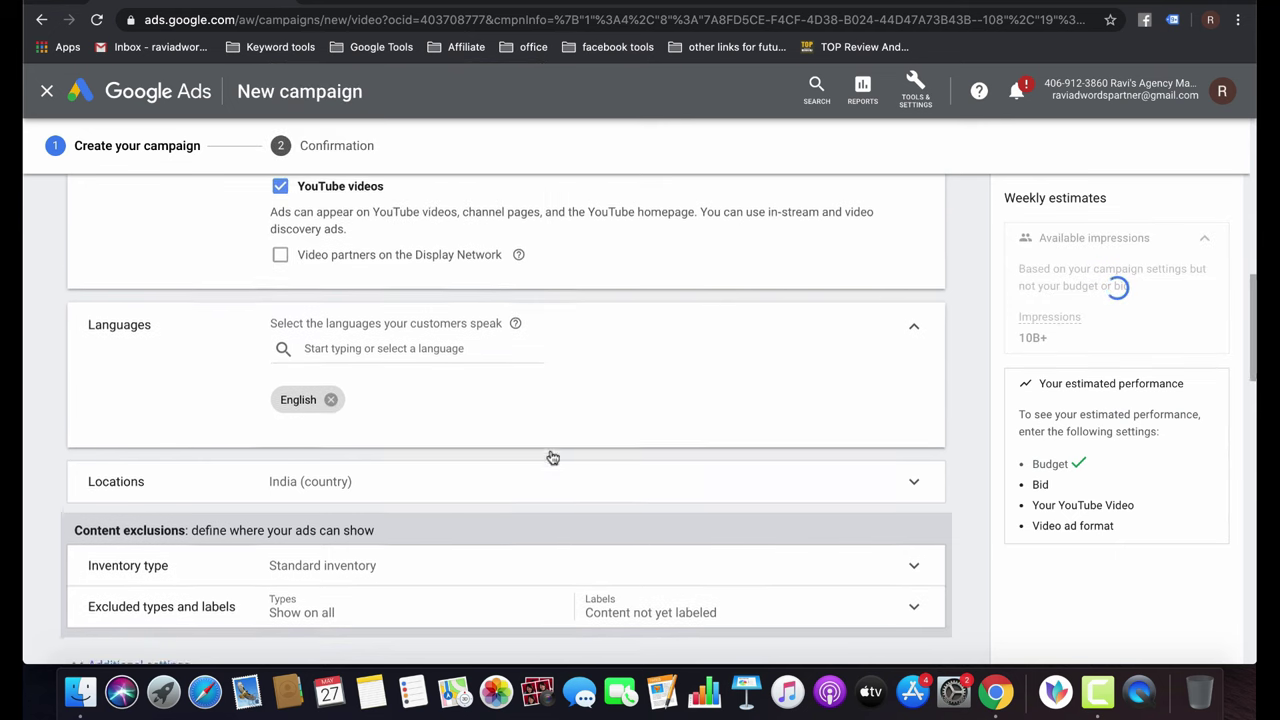
pyautogui.scroll(-2, 550, 455)
pyautogui.click(391, 431)
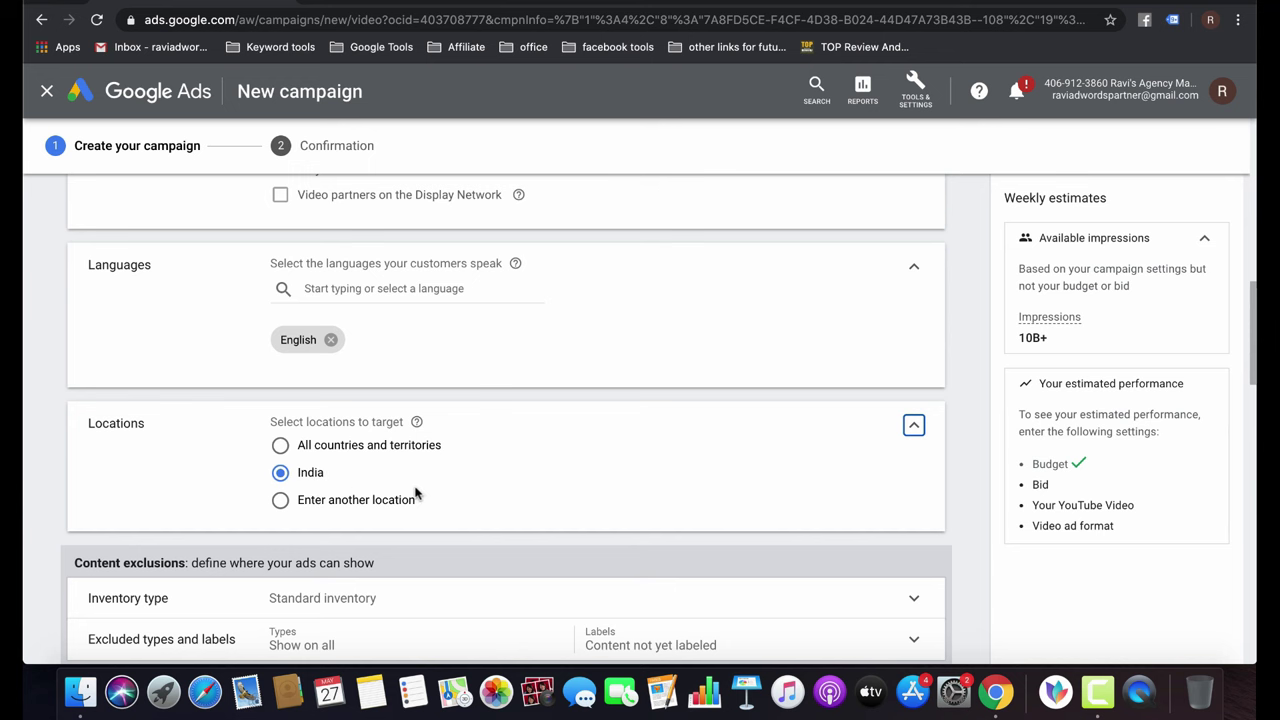
pyautogui.scroll(-3, 416, 494)
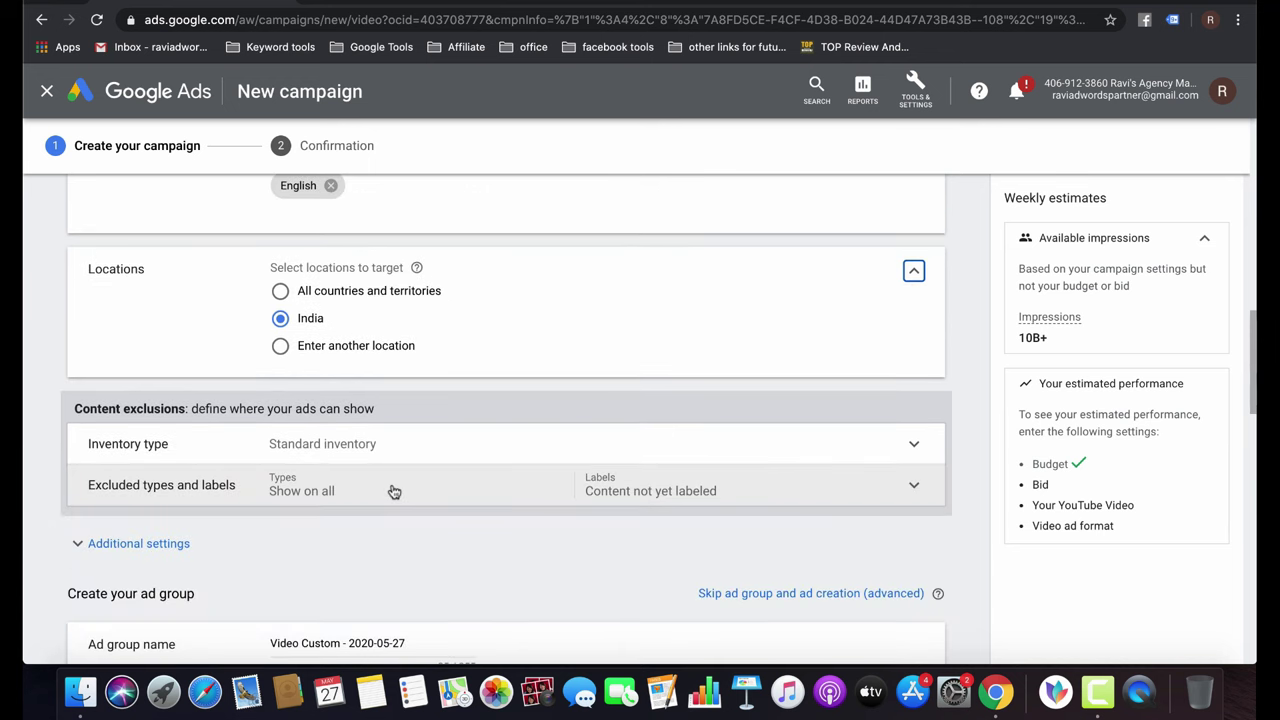
# Compare Expanded and Limited inventory, then keep Standard inventory for content exclusions.
pyautogui.click(352, 460)
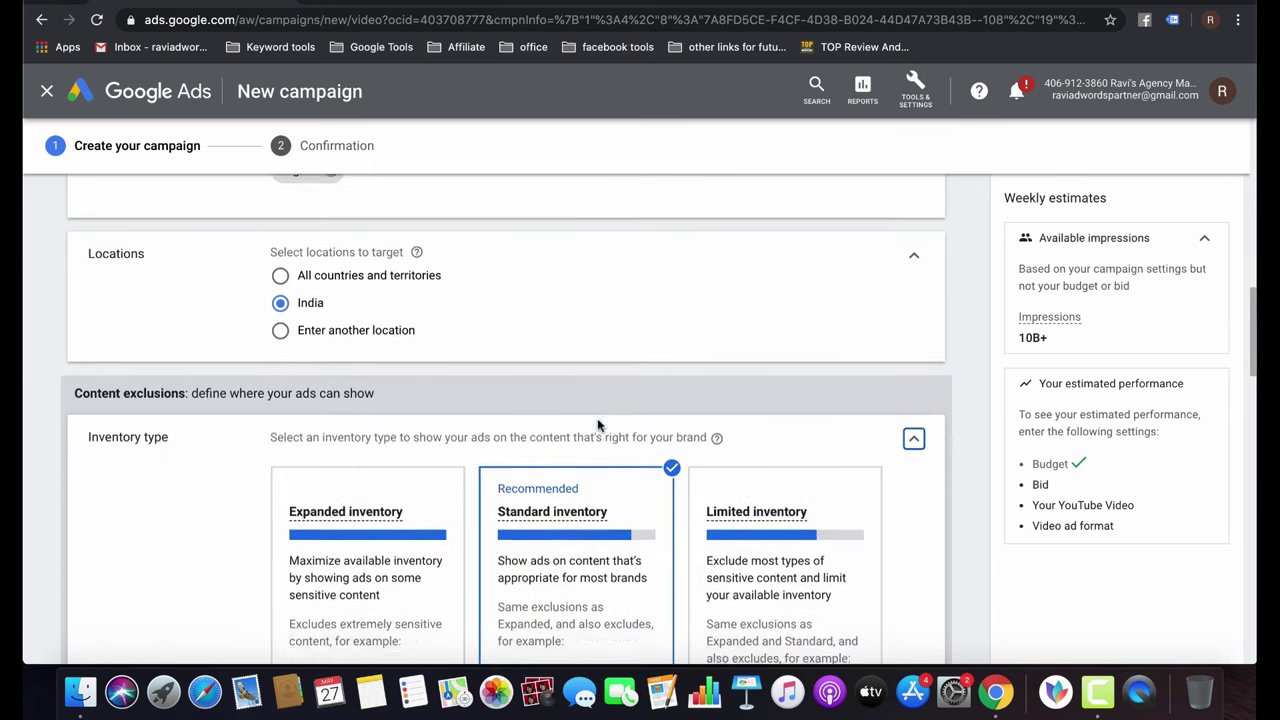
pyautogui.moveTo(598, 421)
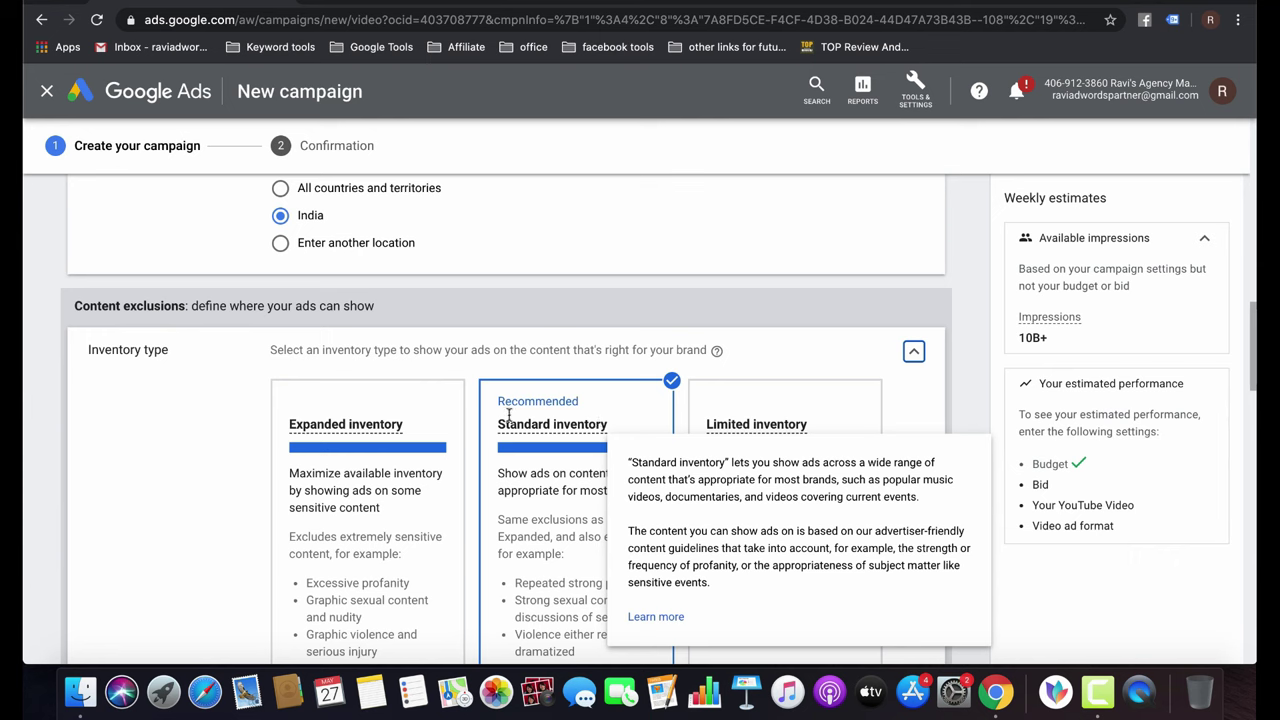
pyautogui.click(362, 528)
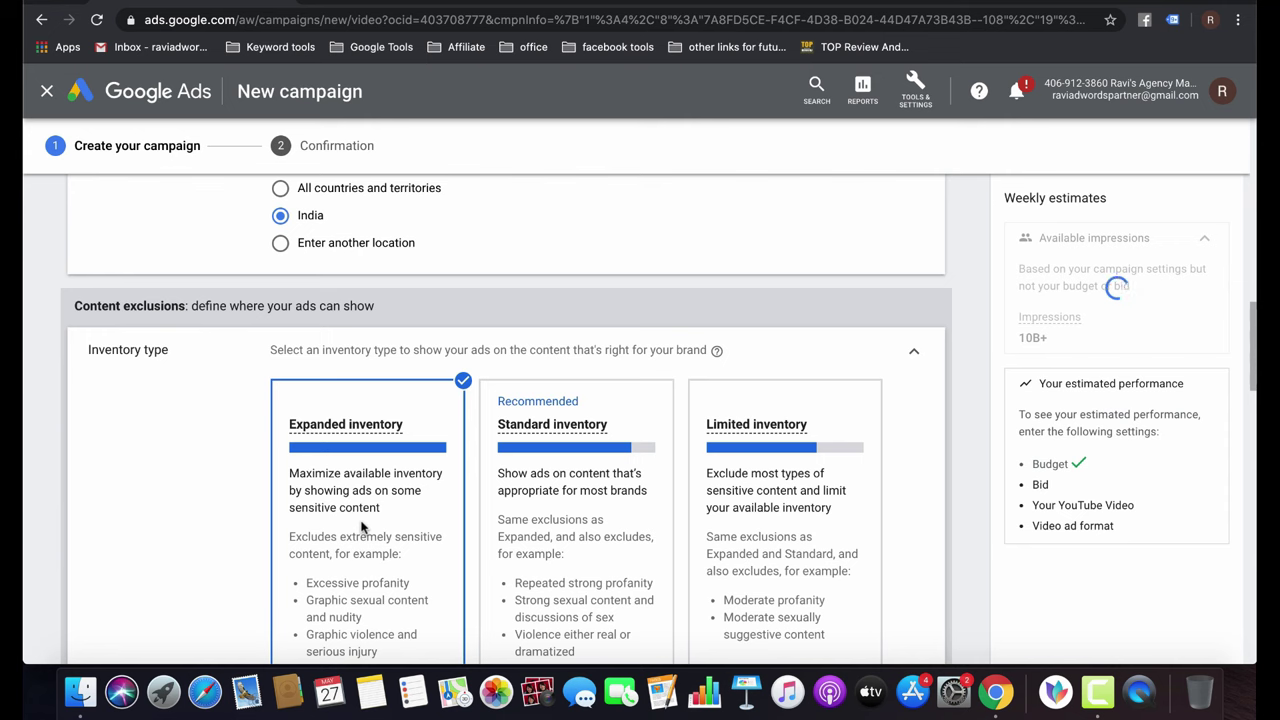
pyautogui.click(557, 508)
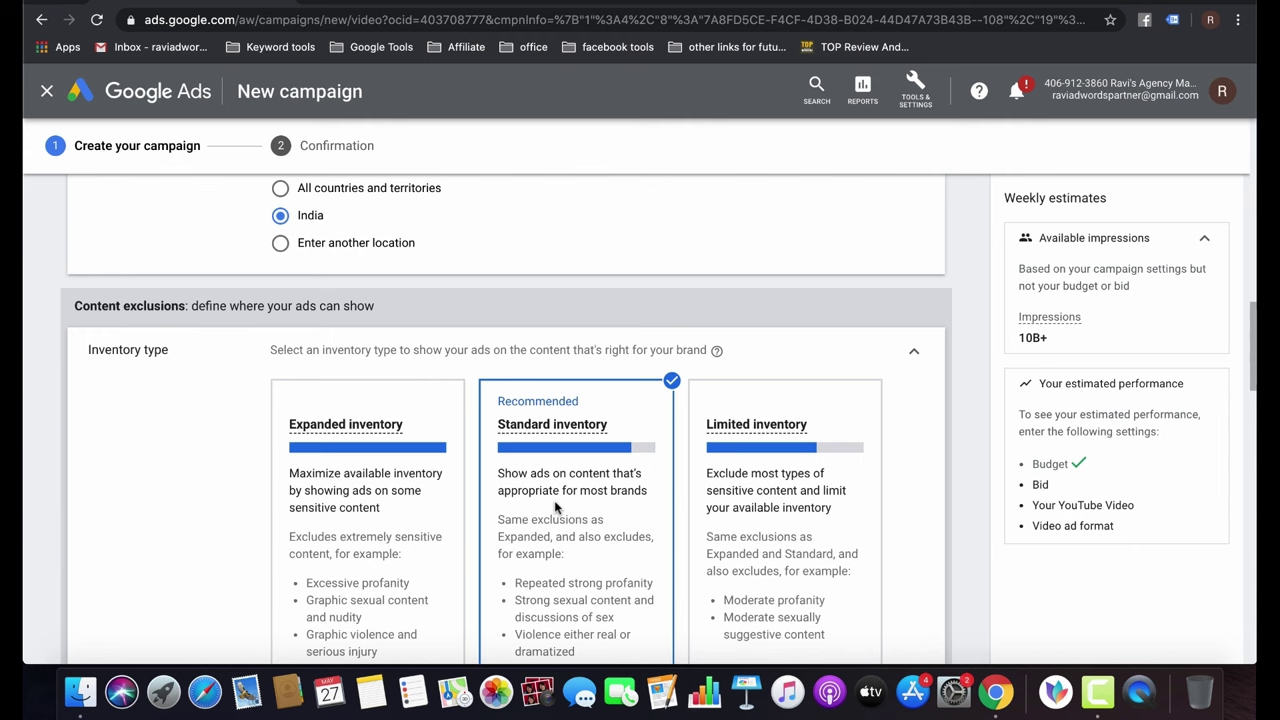
pyautogui.click(789, 599)
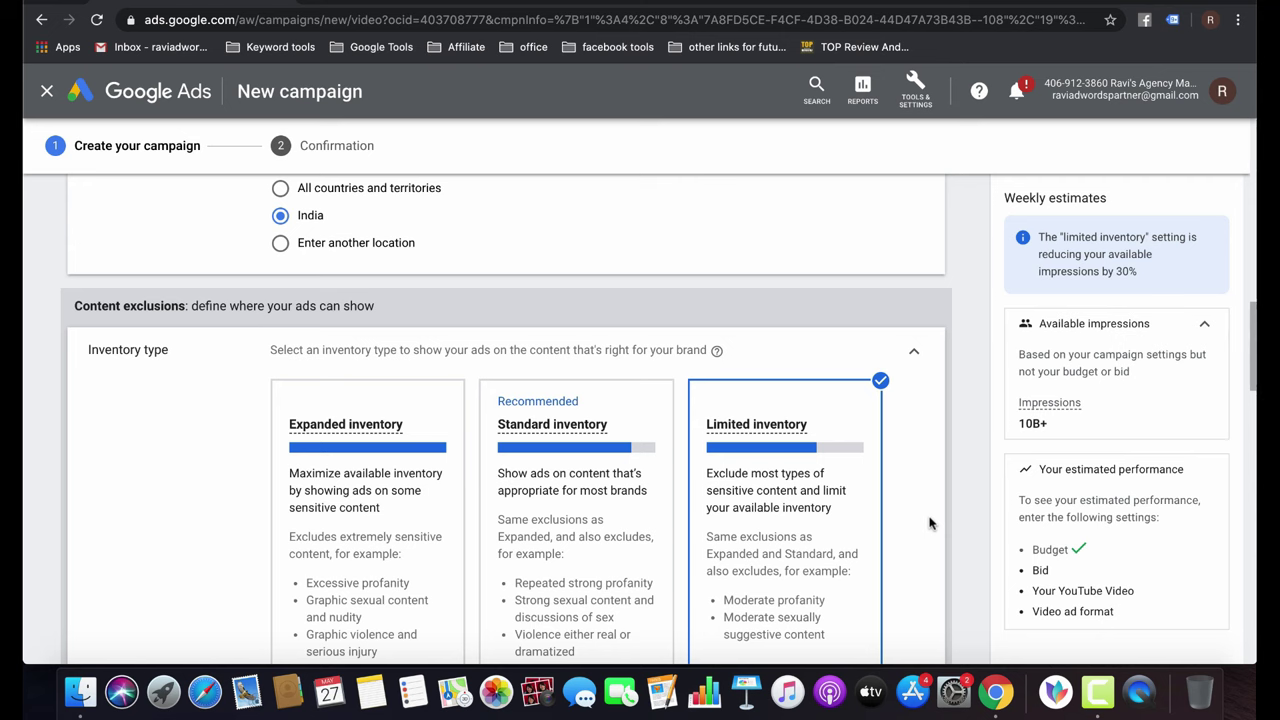
pyautogui.click(603, 530)
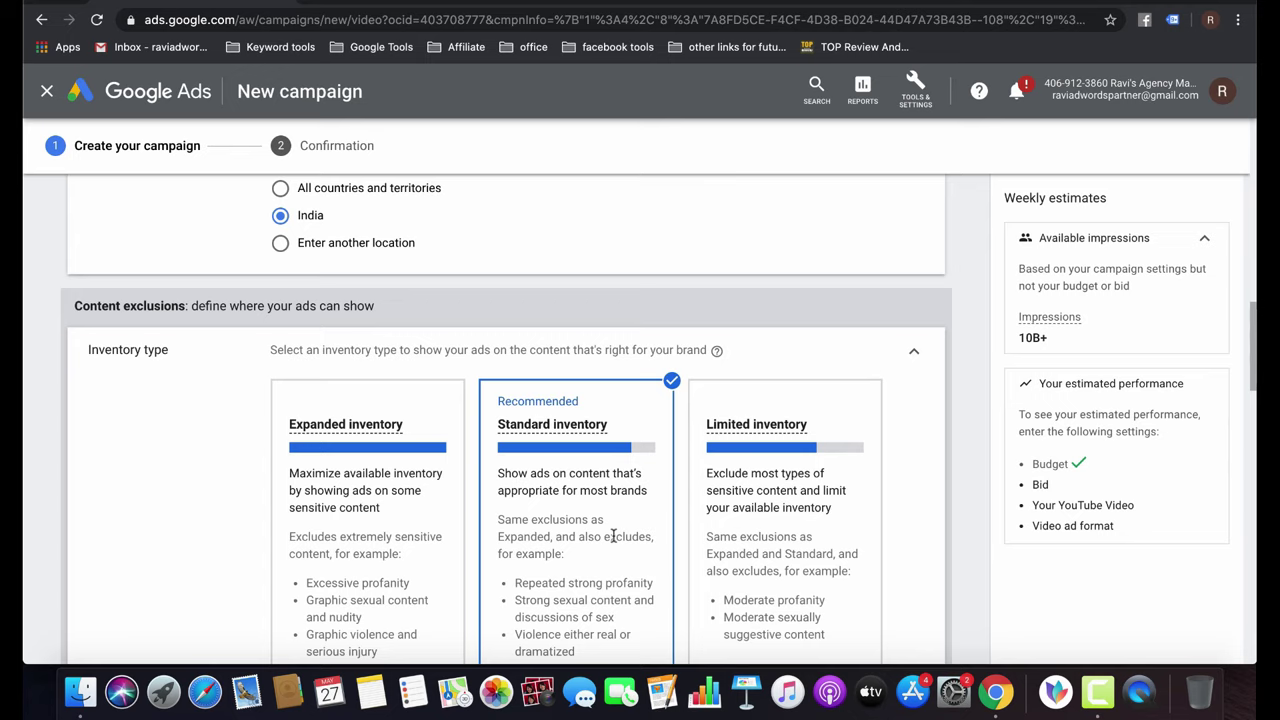
pyautogui.scroll(-3, 613, 536)
pyautogui.scroll(-2, 447, 541)
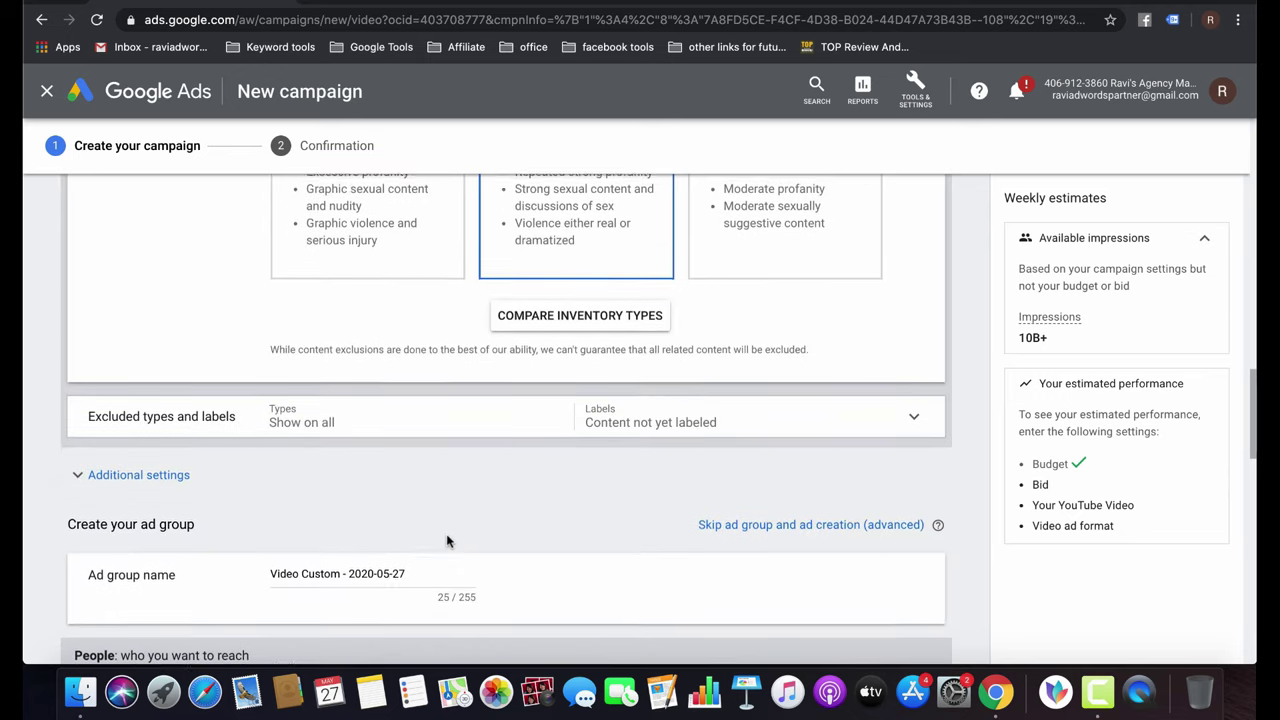
# Exclude Embedded YouTube videos and Live streaming videos under excluded types and labels.
pyautogui.click(323, 416)
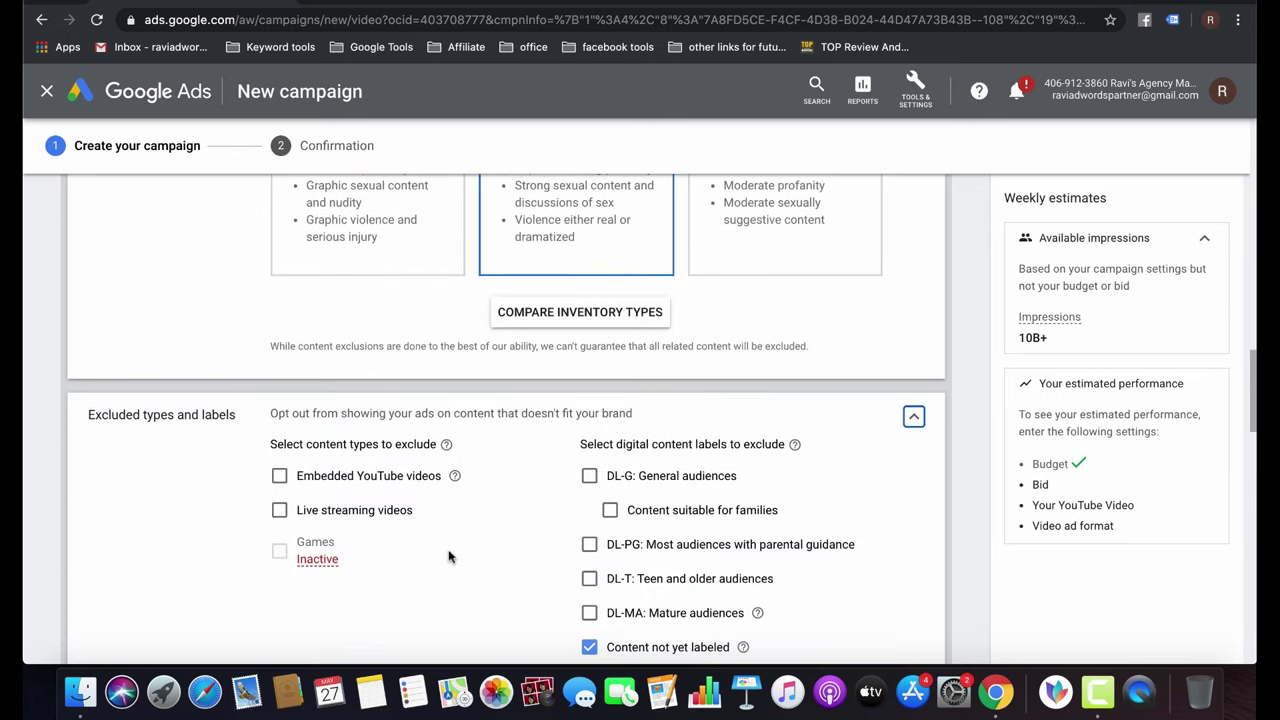
pyautogui.scroll(-2, 449, 555)
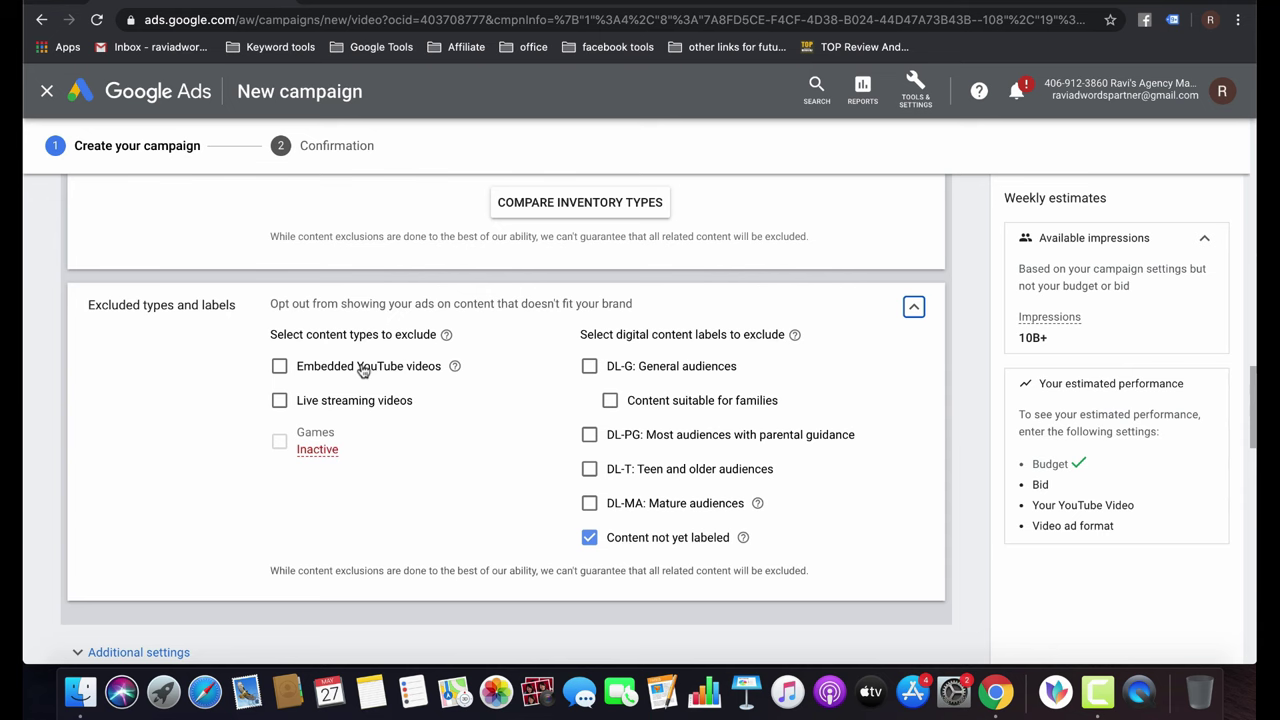
pyautogui.click(363, 368)
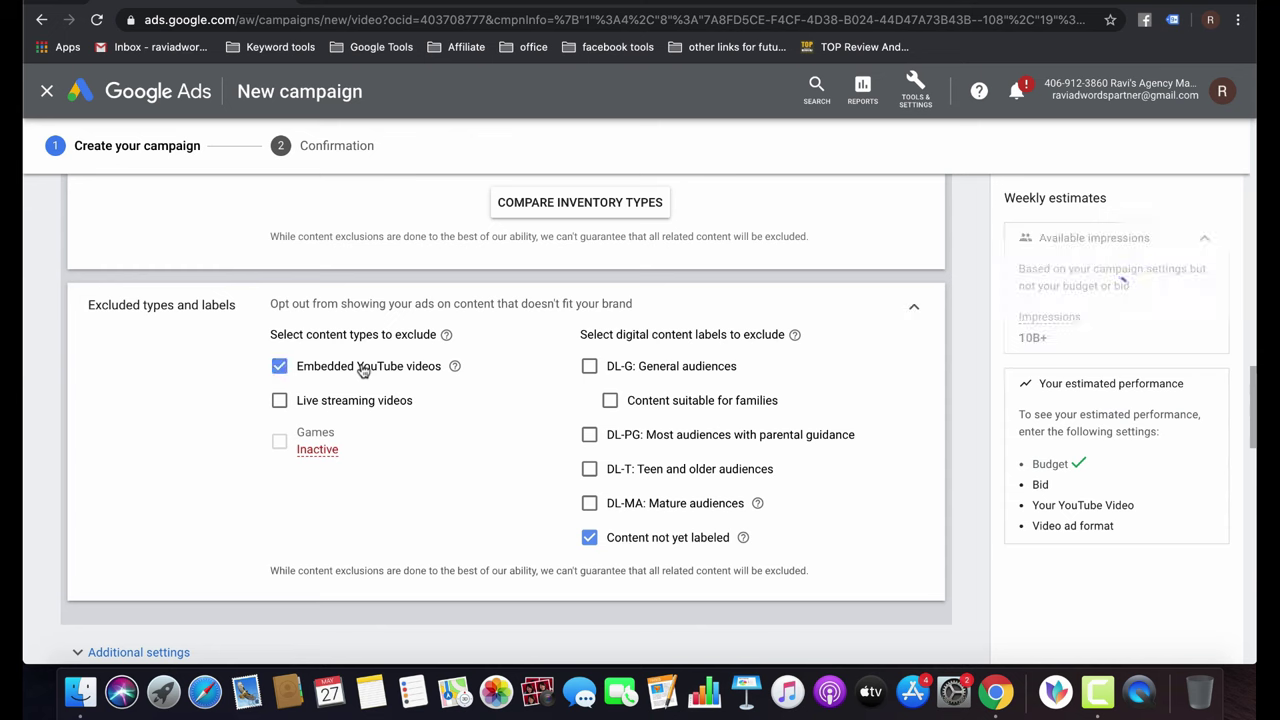
pyautogui.click(310, 400)
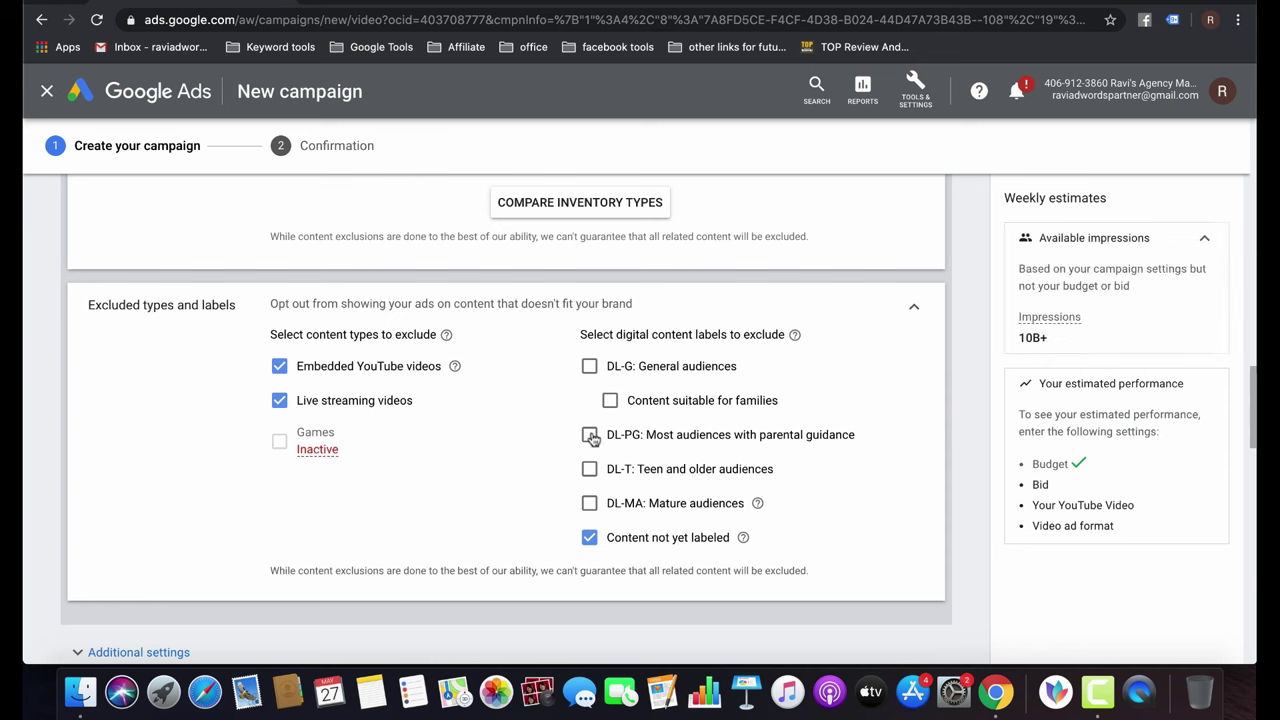
pyautogui.scroll(-1, 597, 505)
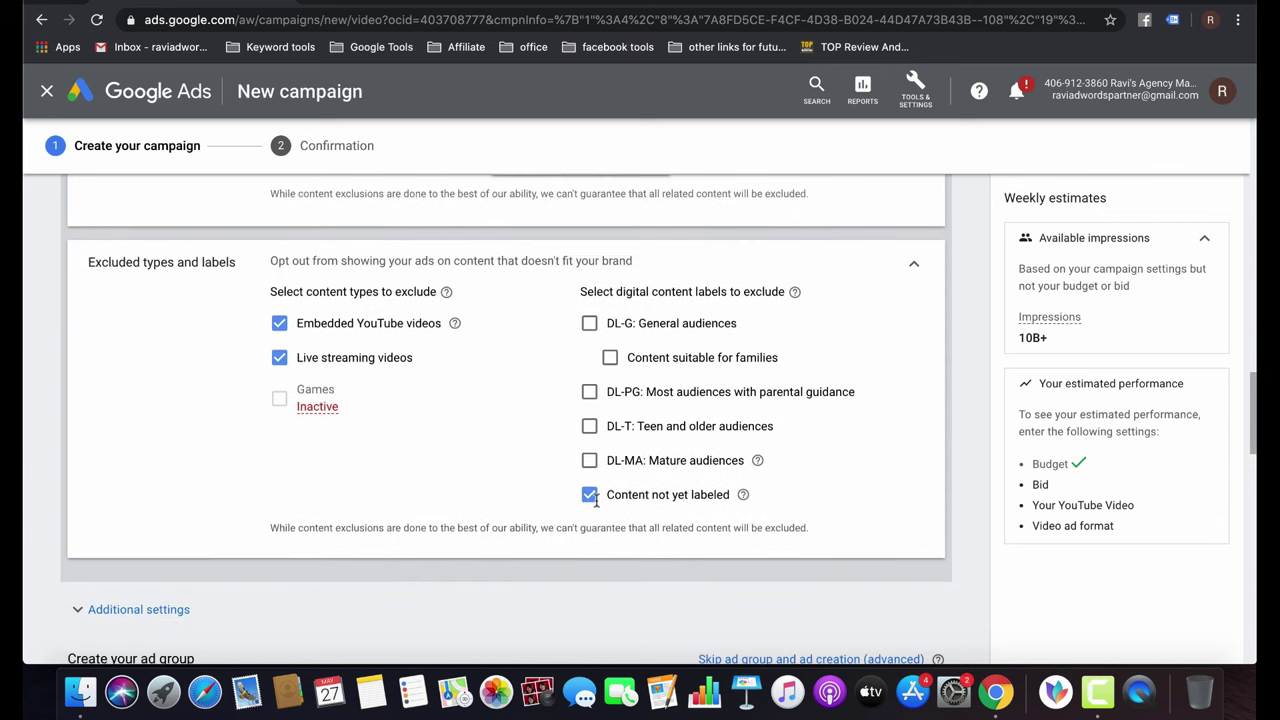
pyautogui.scroll(-7, 595, 500)
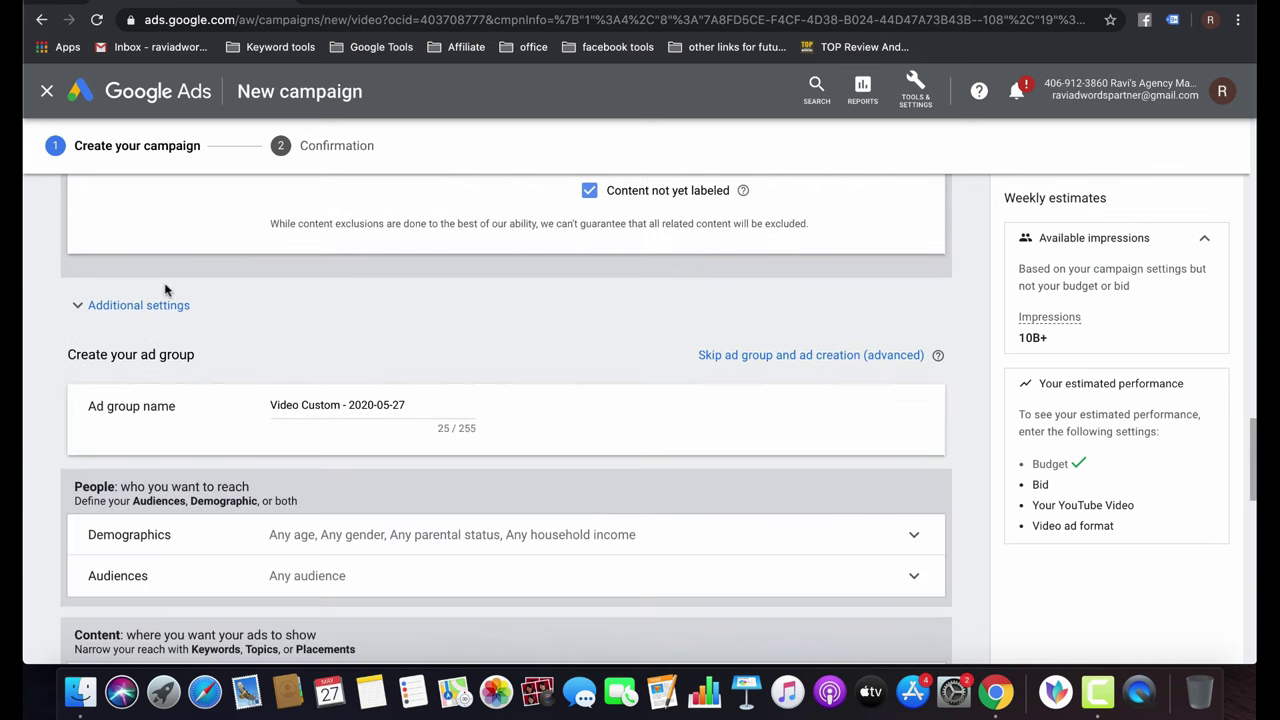
# Show Additional settings, leave Conversions at account level, and expand Devices.
pyautogui.click(120, 305)
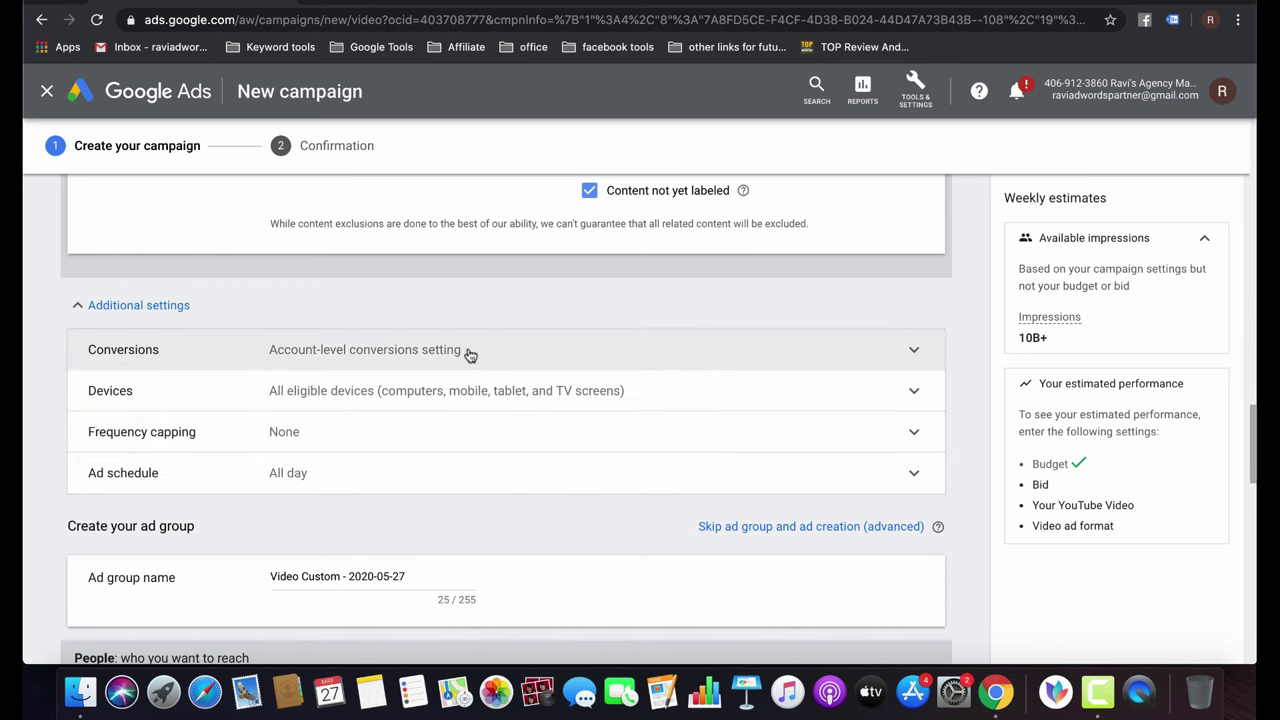
pyautogui.click(470, 352)
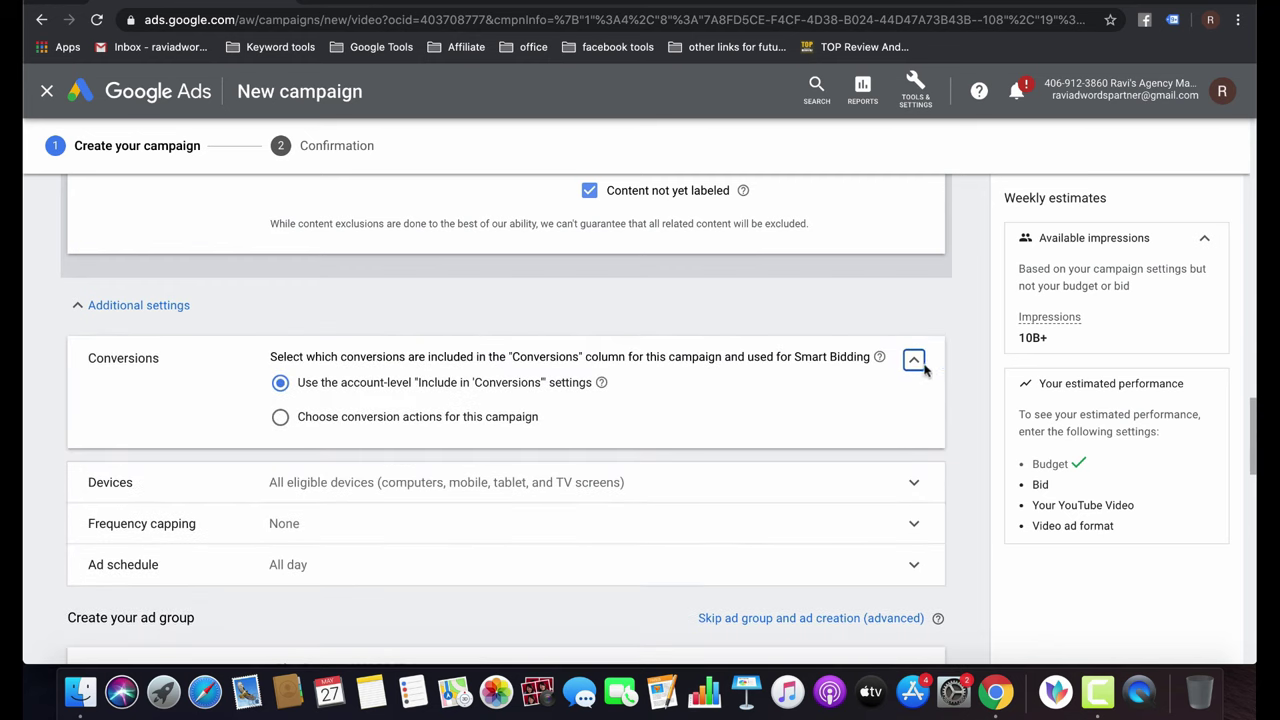
pyautogui.click(914, 361)
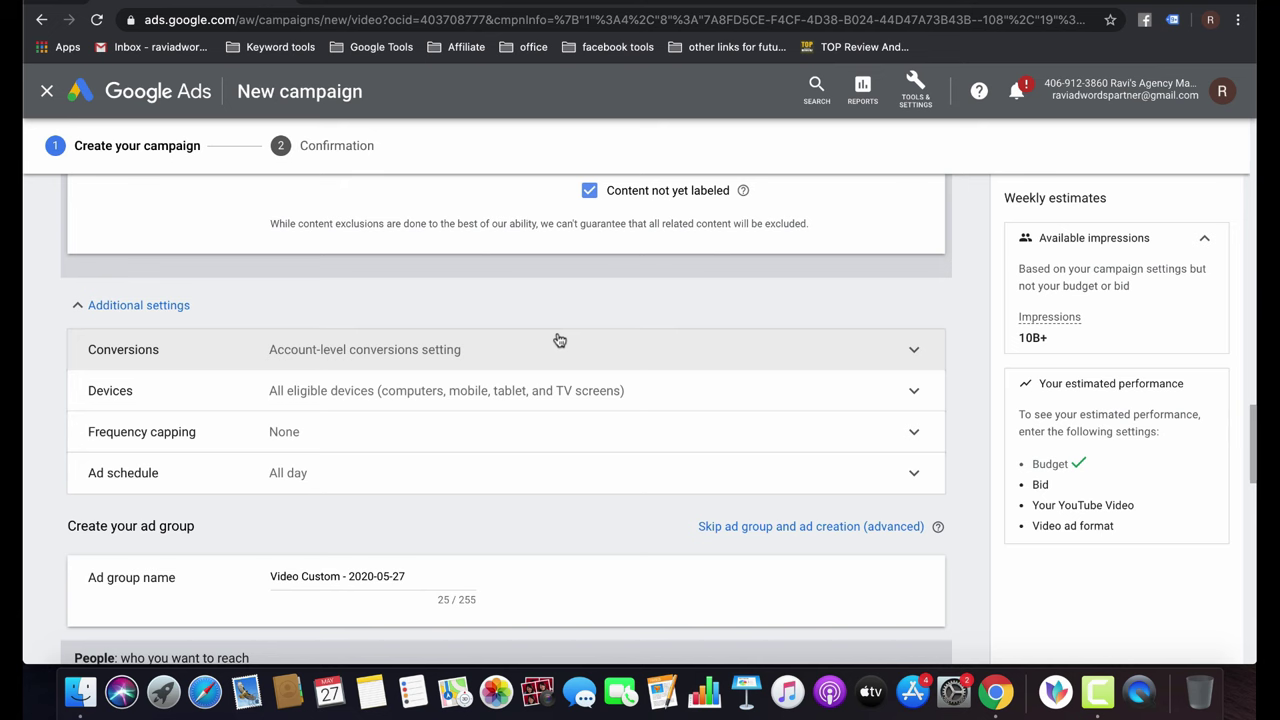
pyautogui.click(565, 391)
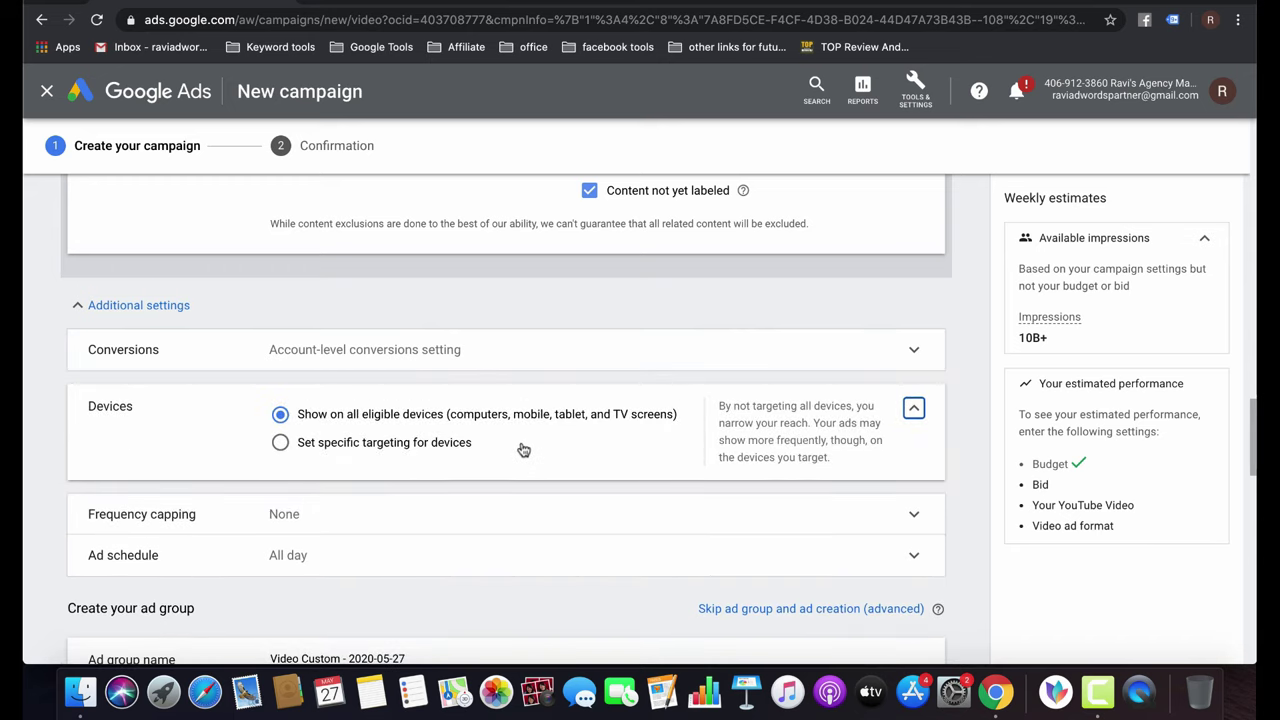
# Switch to specific device targeting, dropping computers, tablets and TV screens.
pyautogui.click(412, 446)
pyautogui.click(314, 468)
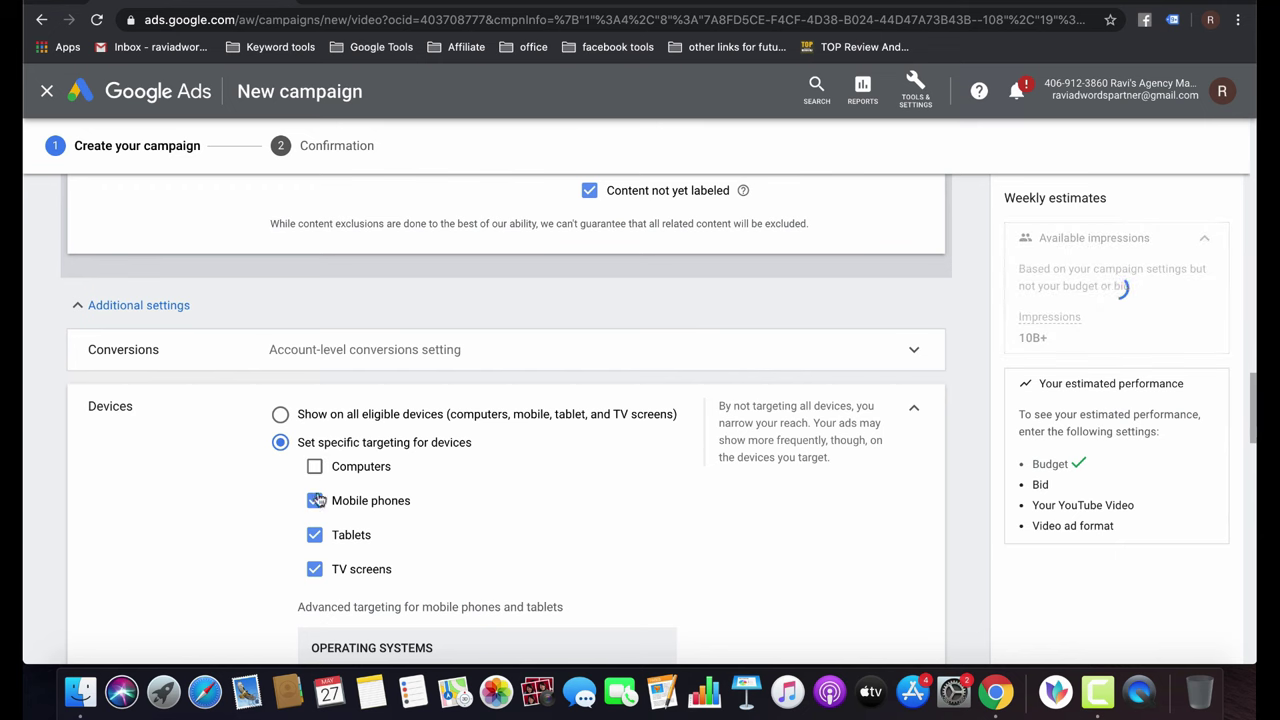
pyautogui.click(315, 535)
pyautogui.click(318, 569)
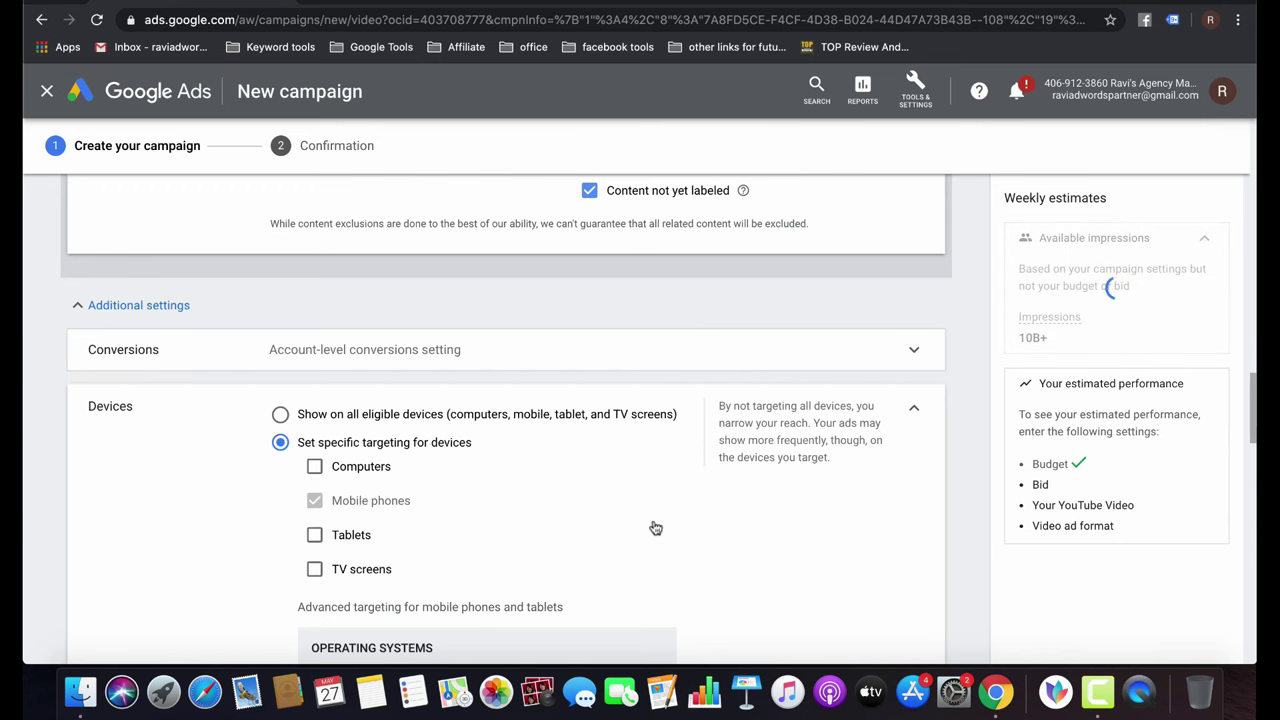
pyautogui.scroll(-3, 553, 532)
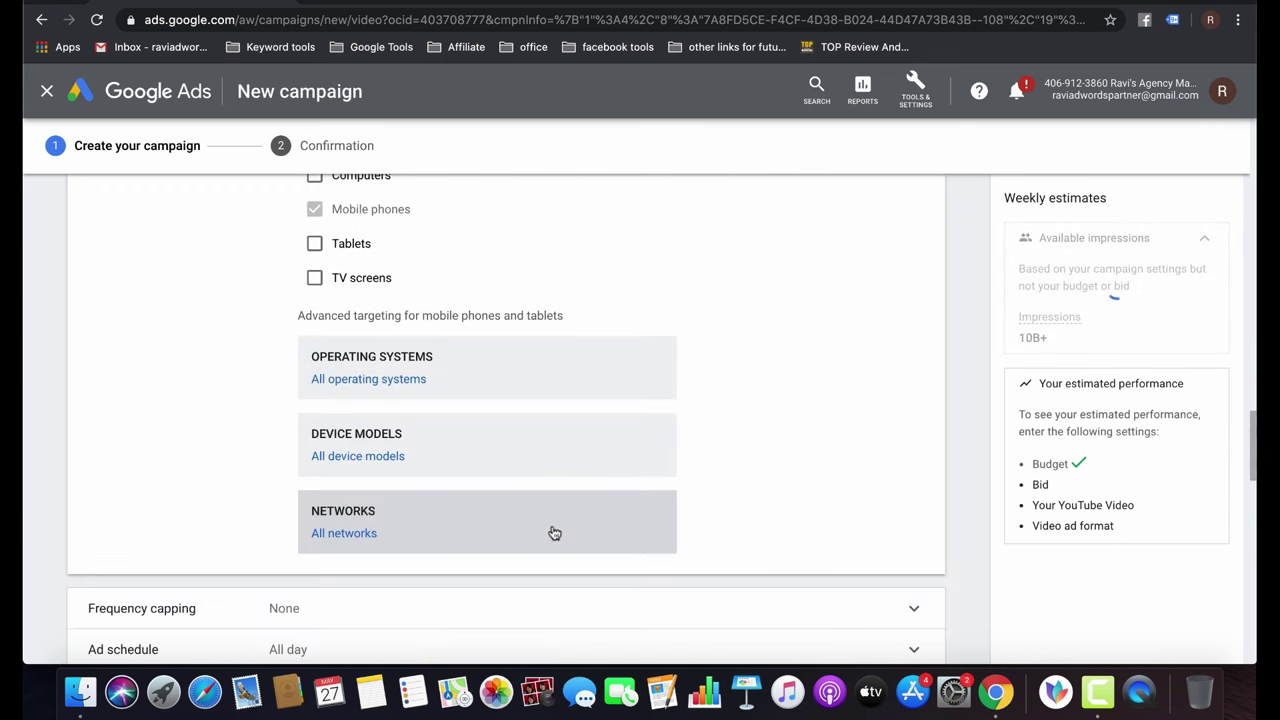
# Limit operating systems to iOS and BlackBerry, all versions.
pyautogui.click(366, 380)
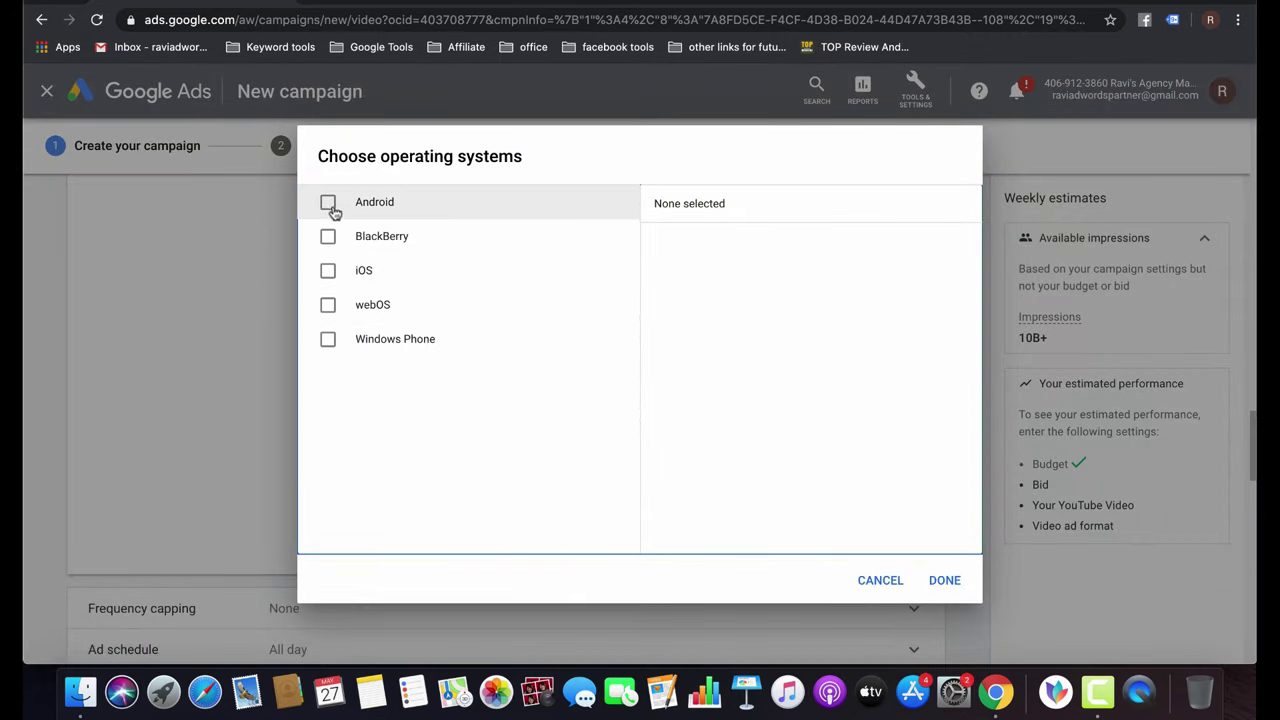
pyautogui.click(328, 271)
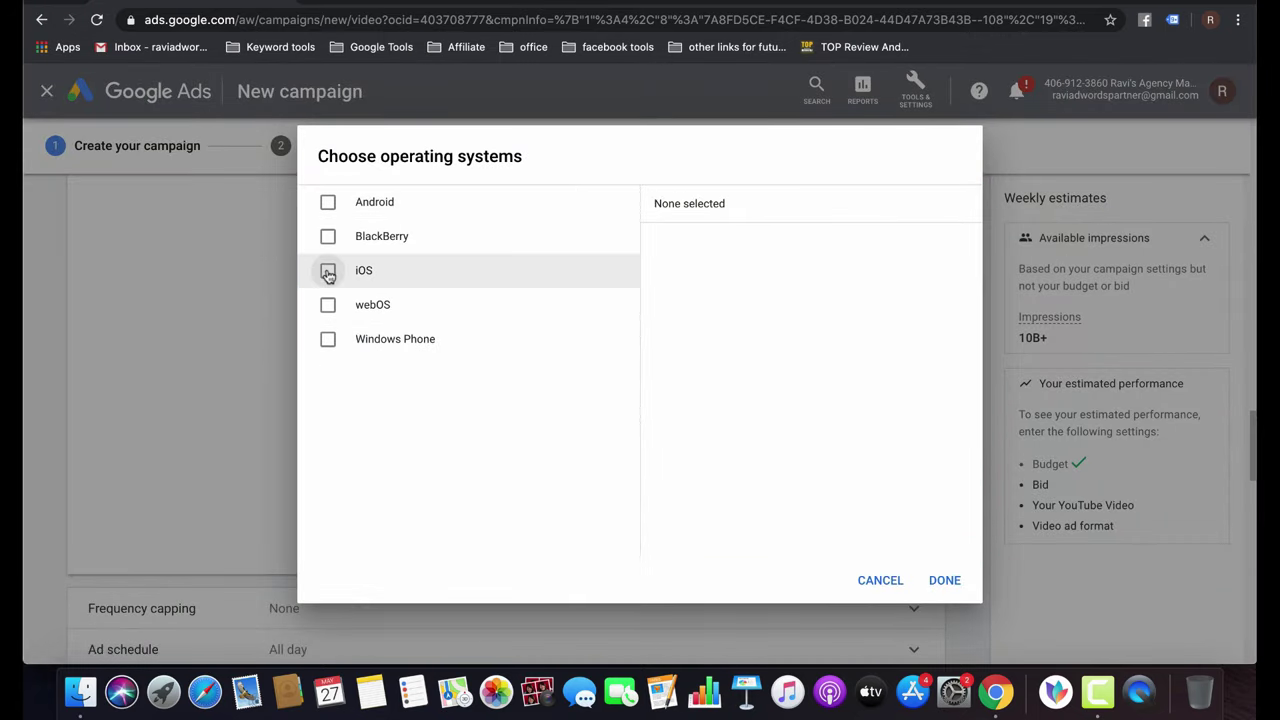
pyautogui.click(328, 236)
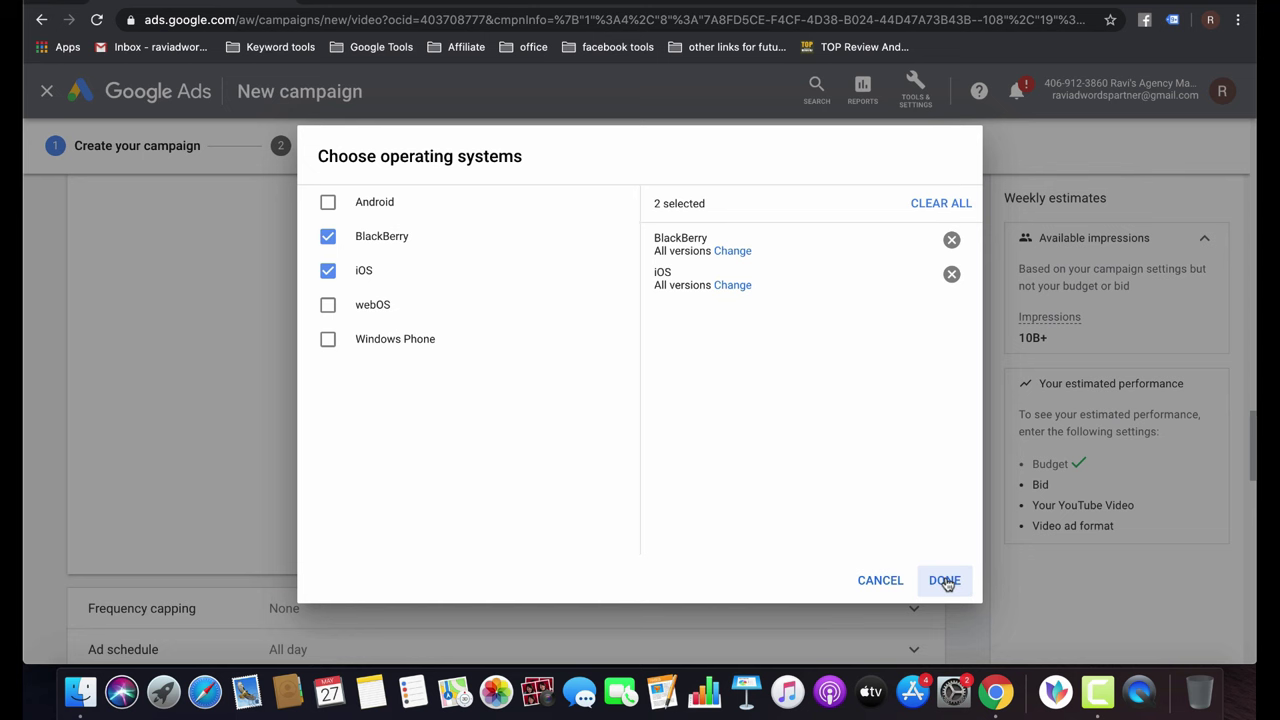
pyautogui.click(944, 581)
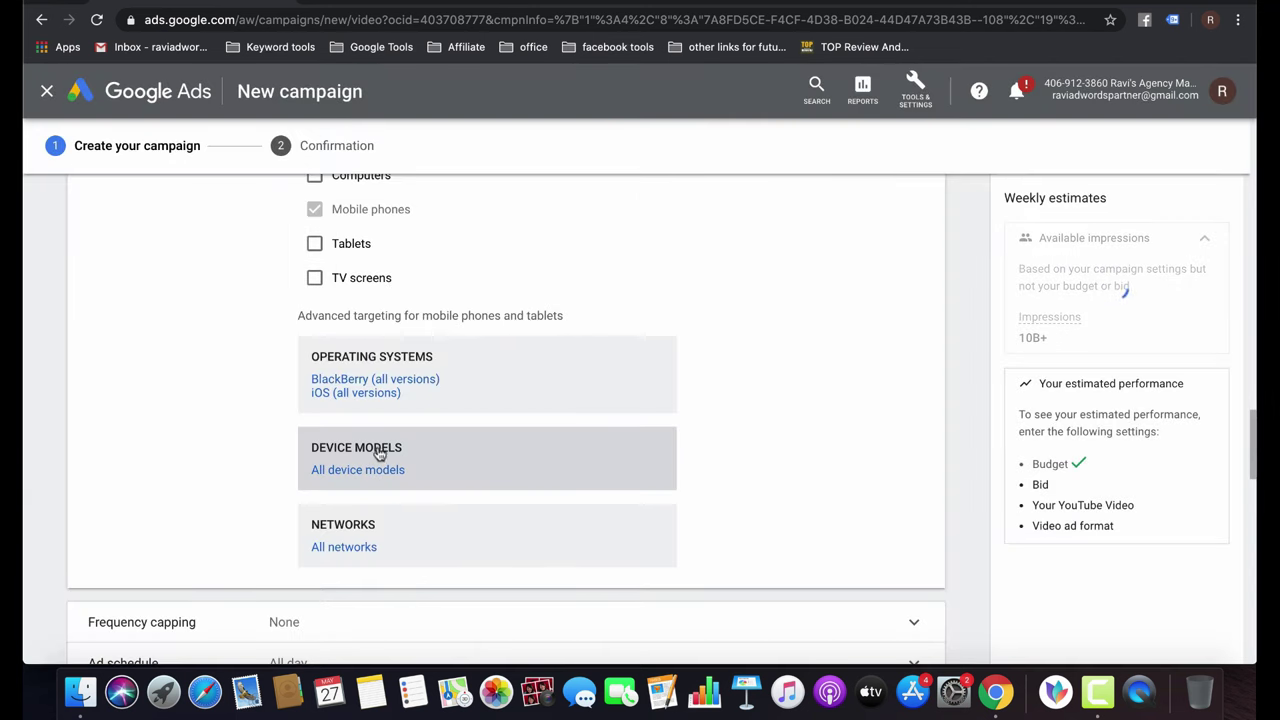
# Restrict device models to Apple (All Models) under iOS.
pyautogui.click(357, 470)
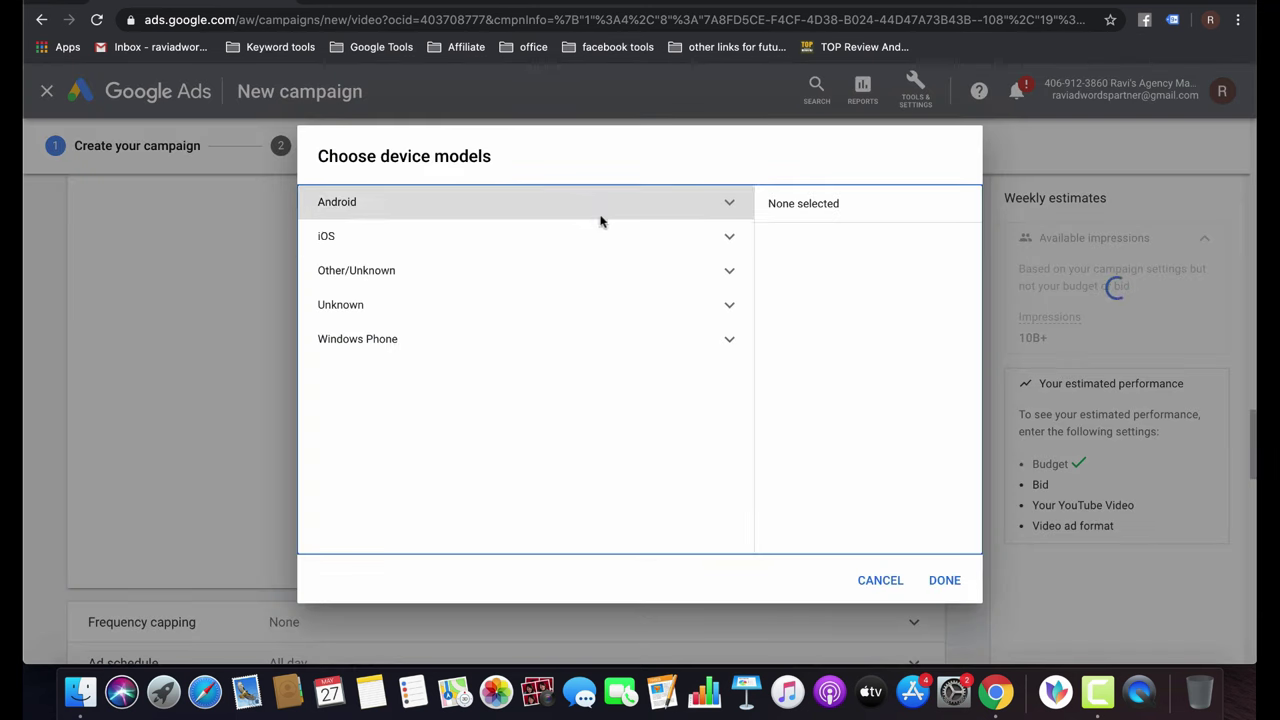
pyautogui.click(622, 237)
pyautogui.click(359, 271)
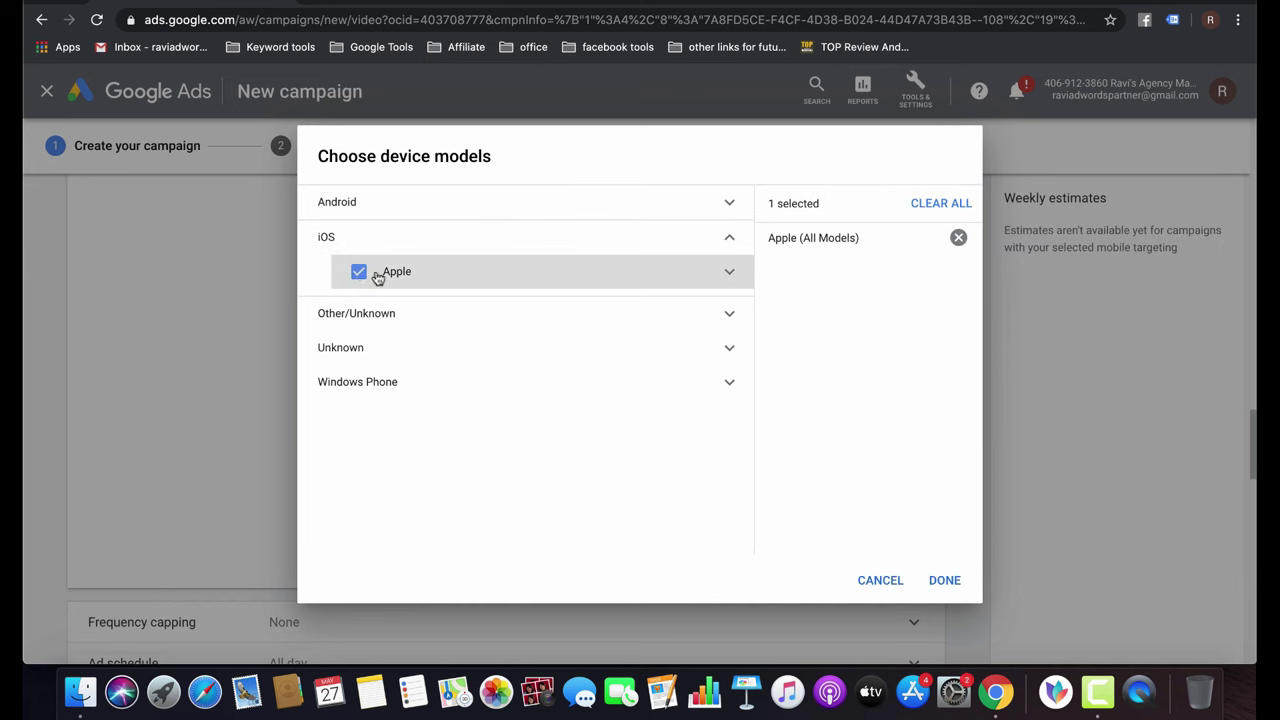
pyautogui.click(944, 580)
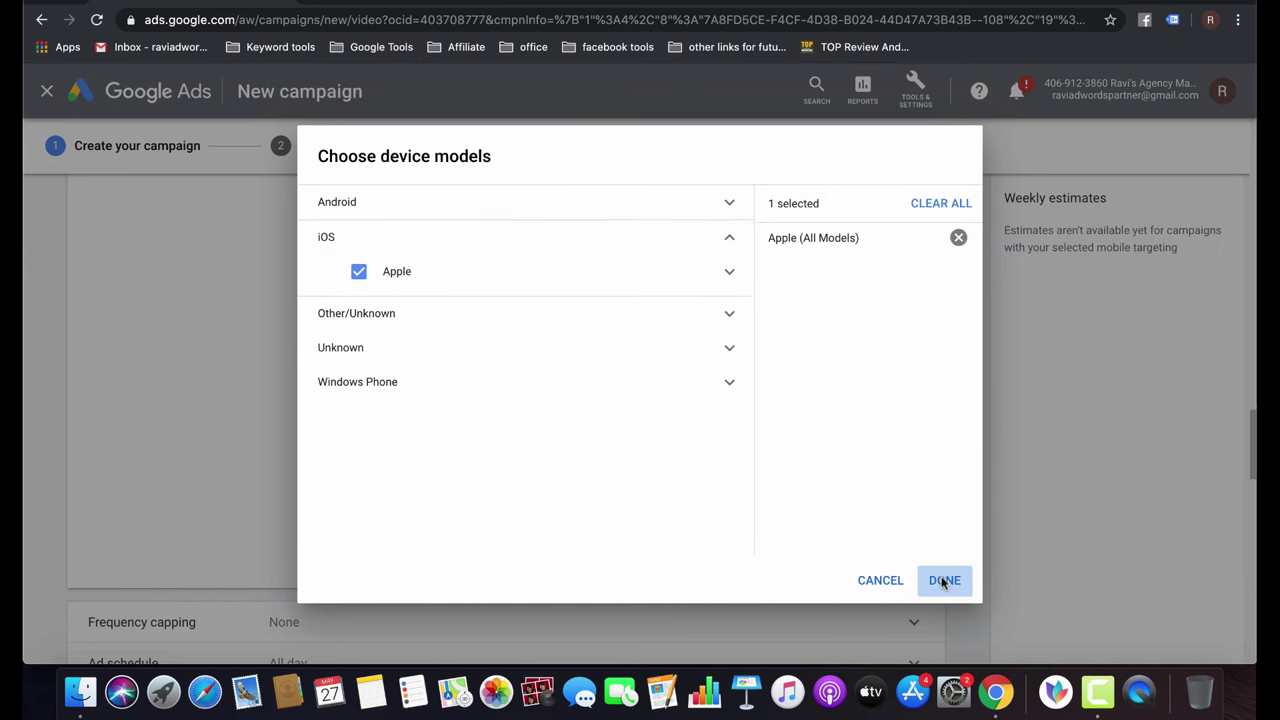
pyautogui.scroll(-2, 610, 425)
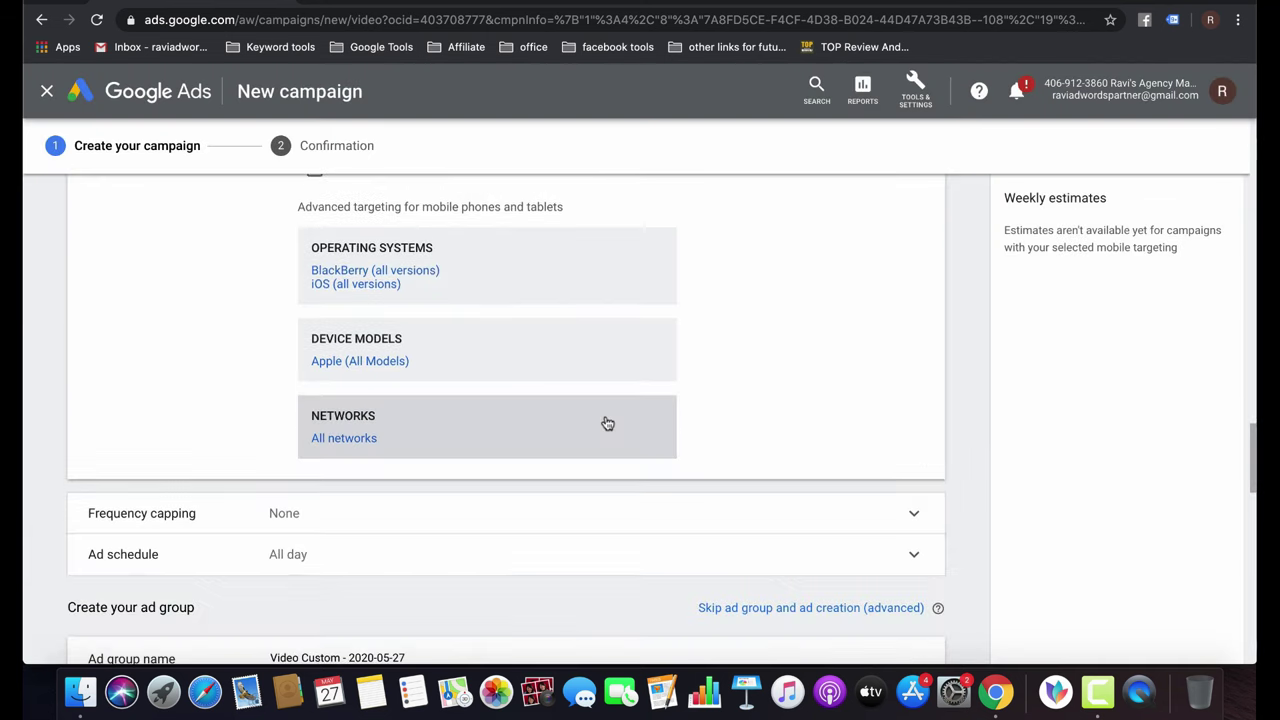
# Target India's mobile carriers, removing Reliance Jio, TATA DOCOMO and Uninor.
pyautogui.click(330, 440)
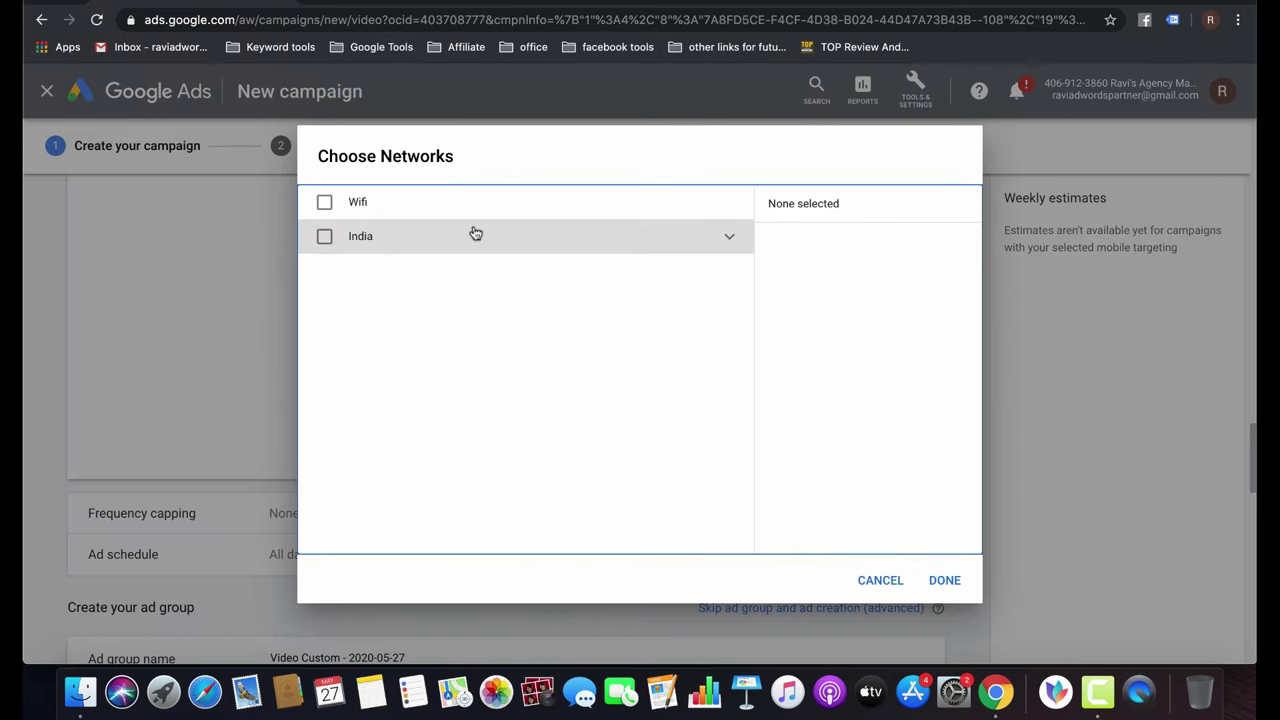
pyautogui.click(696, 240)
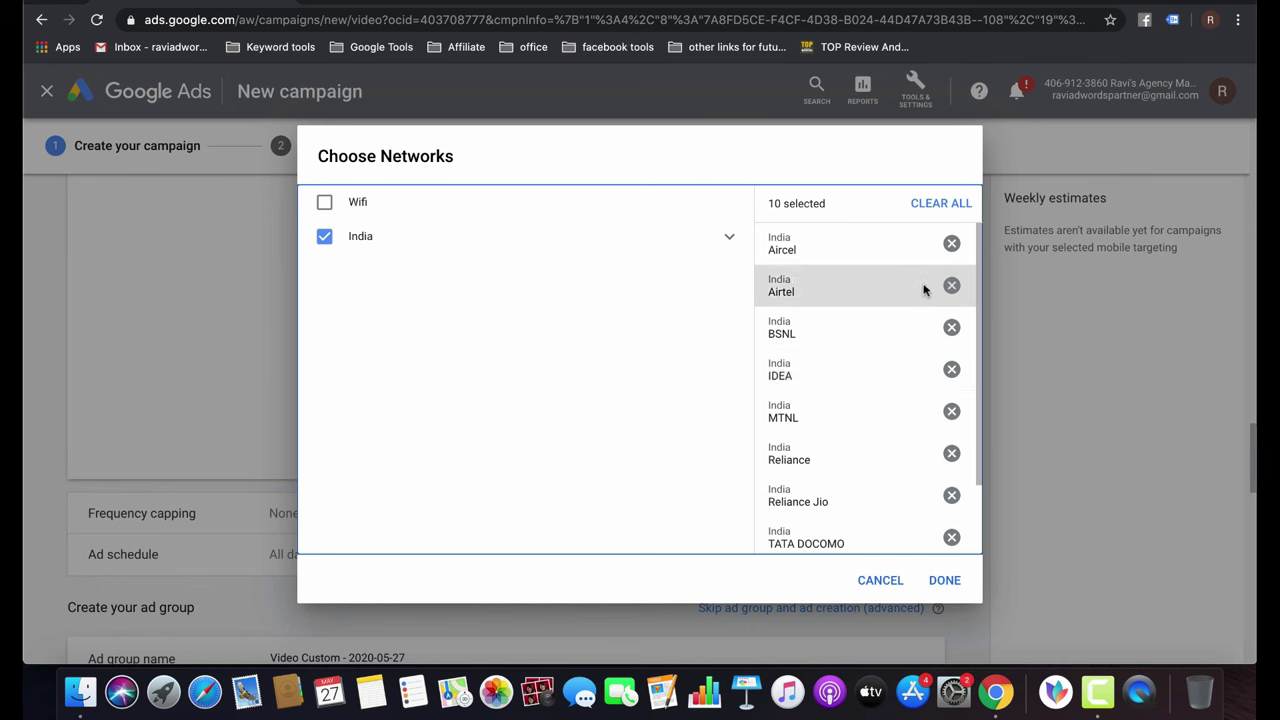
pyautogui.scroll(-1, 913, 434)
pyautogui.scroll(-2, 913, 434)
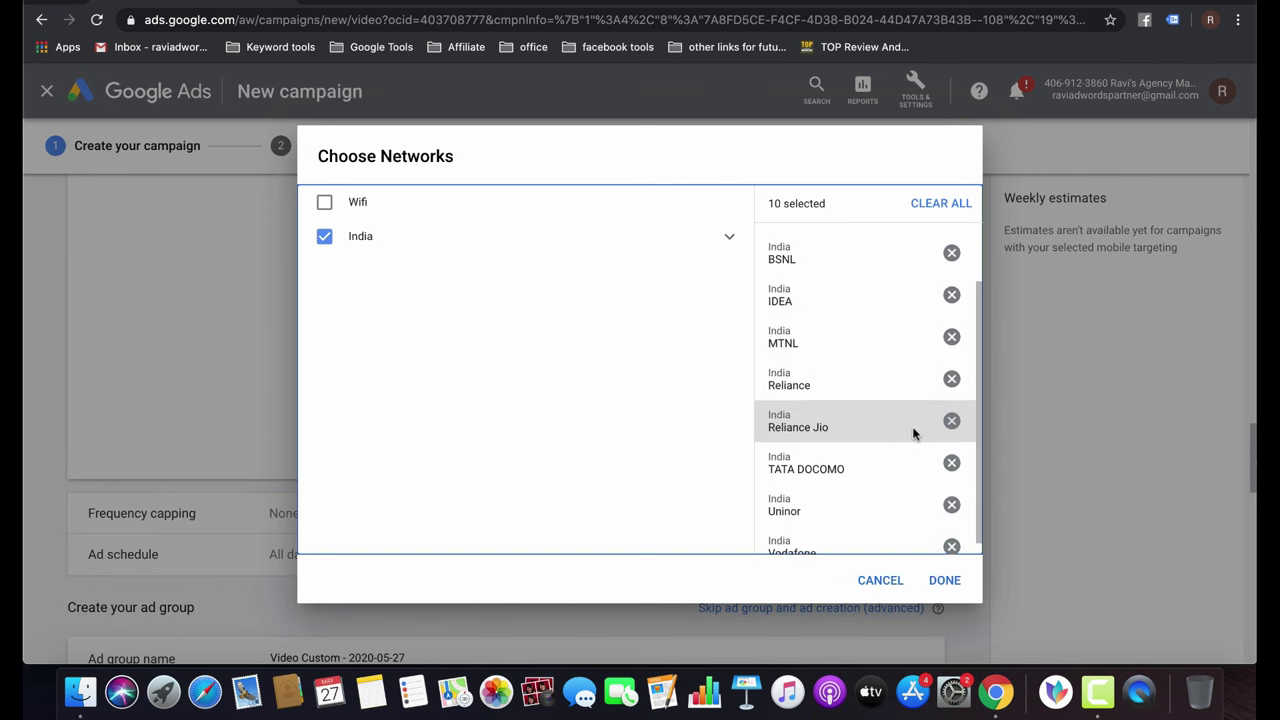
pyautogui.click(951, 428)
pyautogui.click(952, 450)
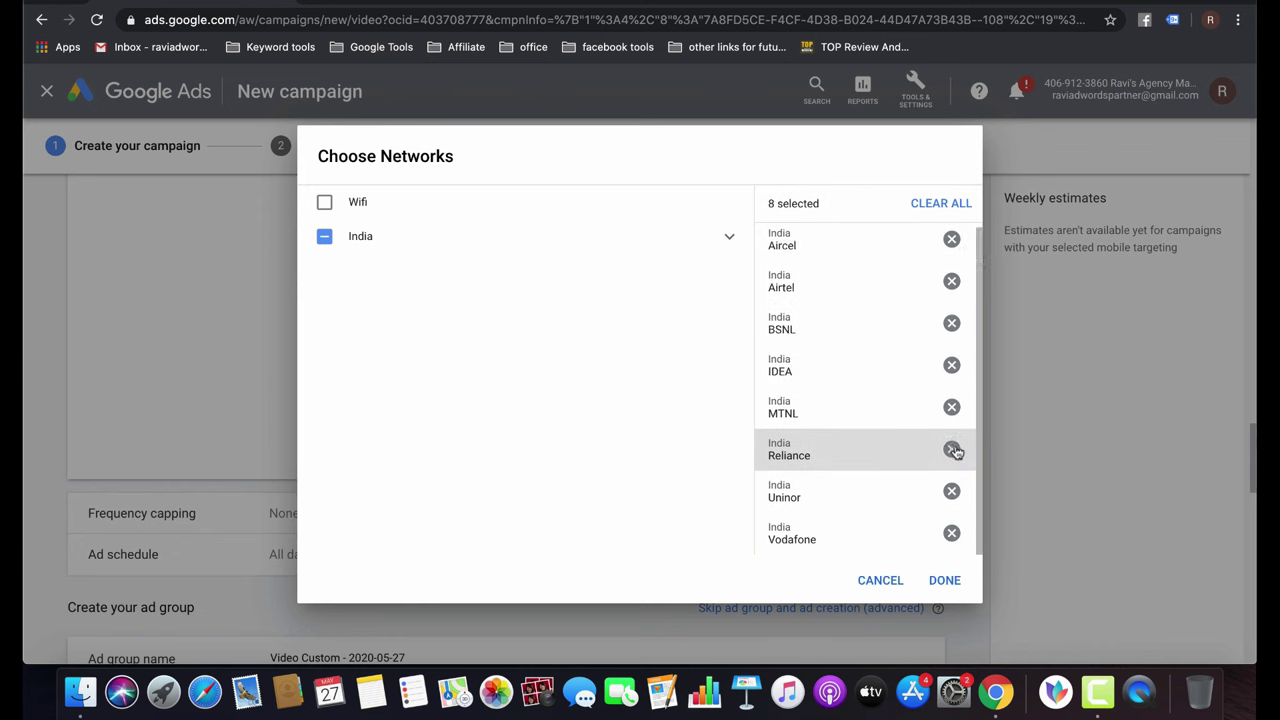
pyautogui.click(953, 491)
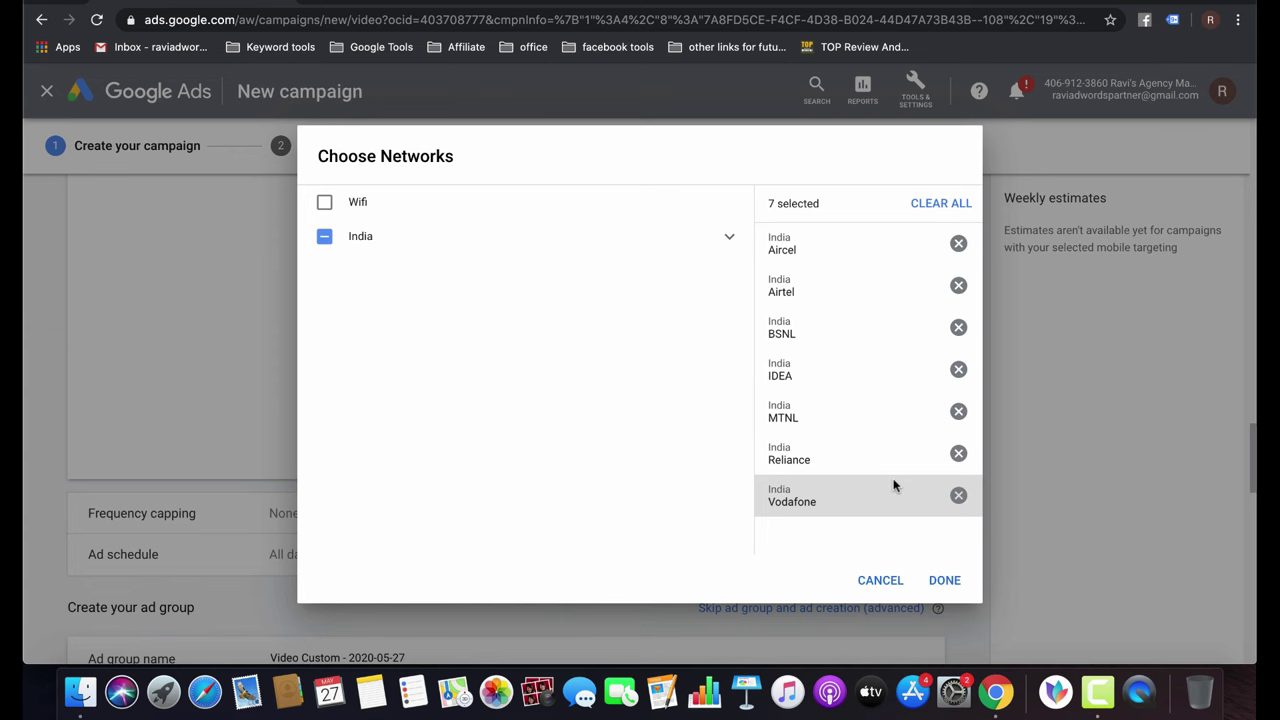
pyautogui.click(943, 580)
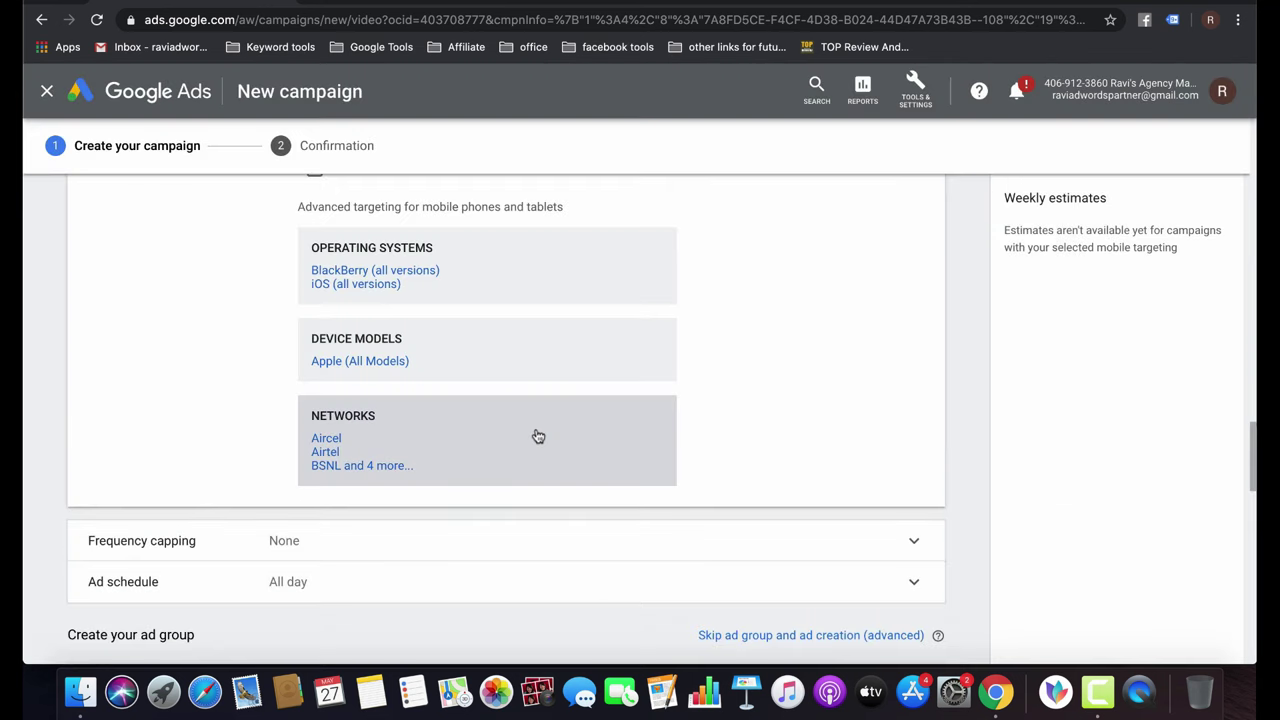
pyautogui.scroll(-2, 536, 434)
pyautogui.scroll(-3, 536, 434)
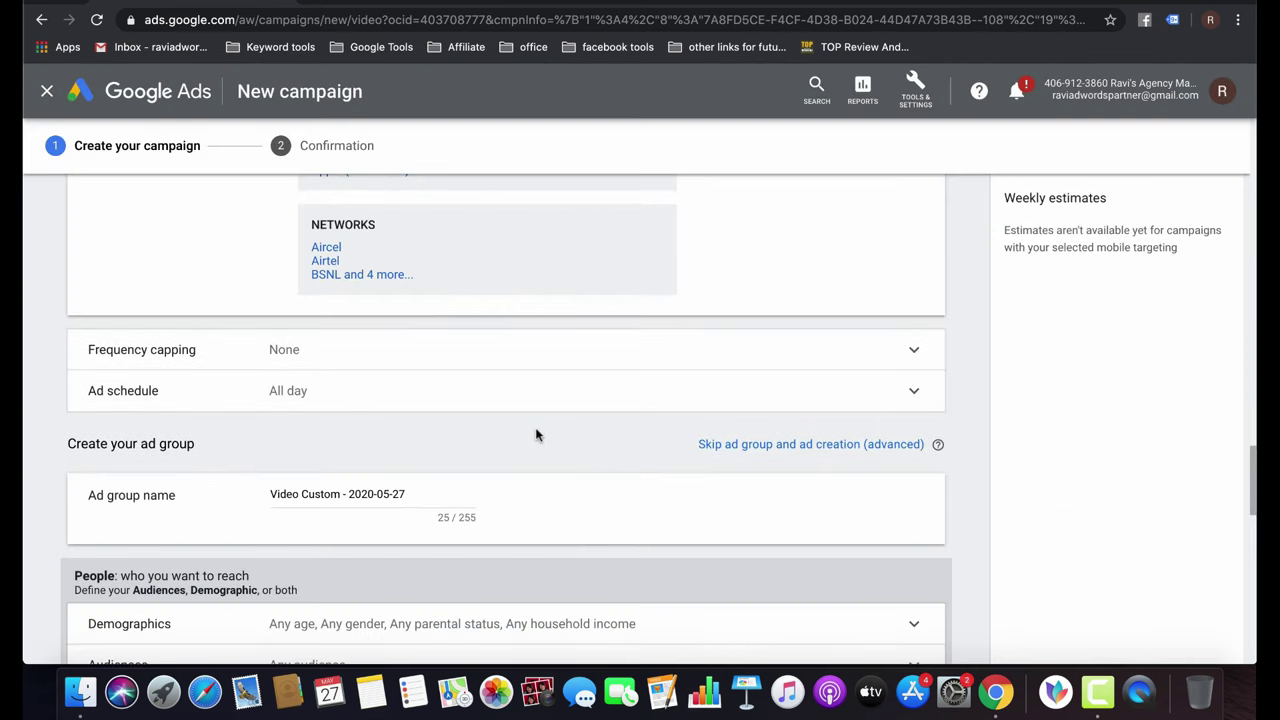
# Turn on view frequency capping at 1 view per day.
pyautogui.click(454, 352)
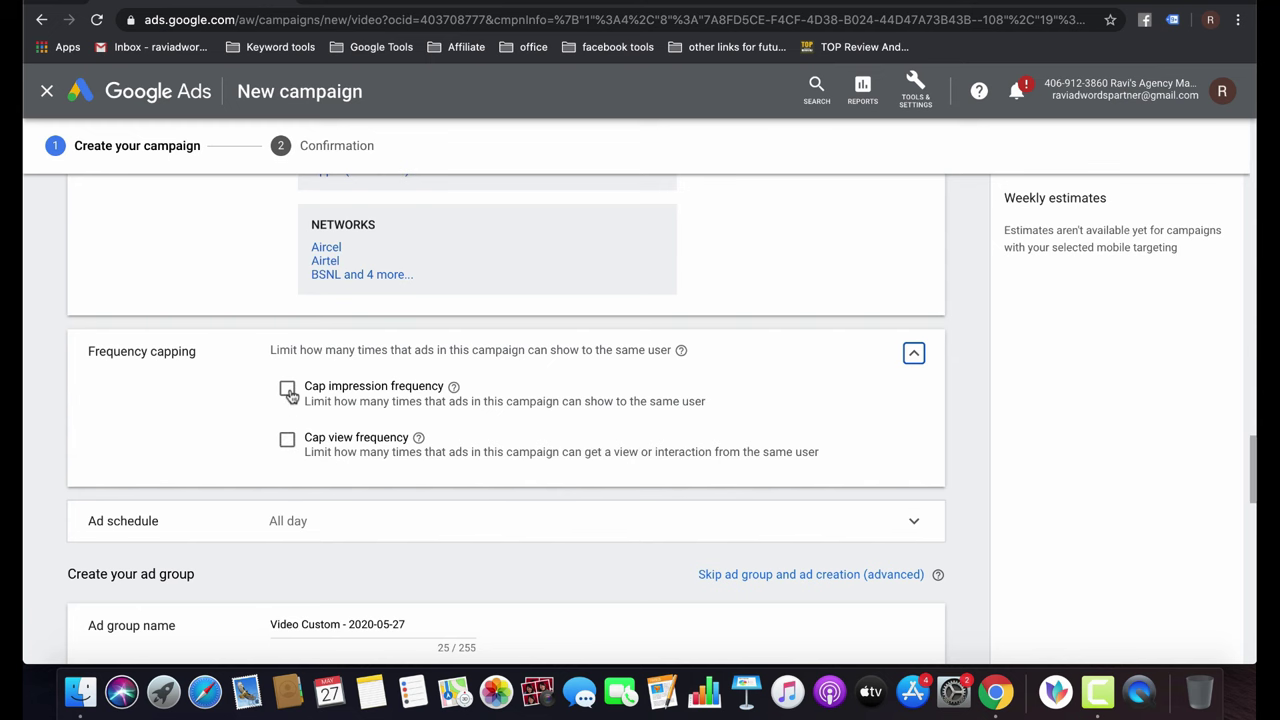
pyautogui.click(287, 439)
pyautogui.click(389, 512)
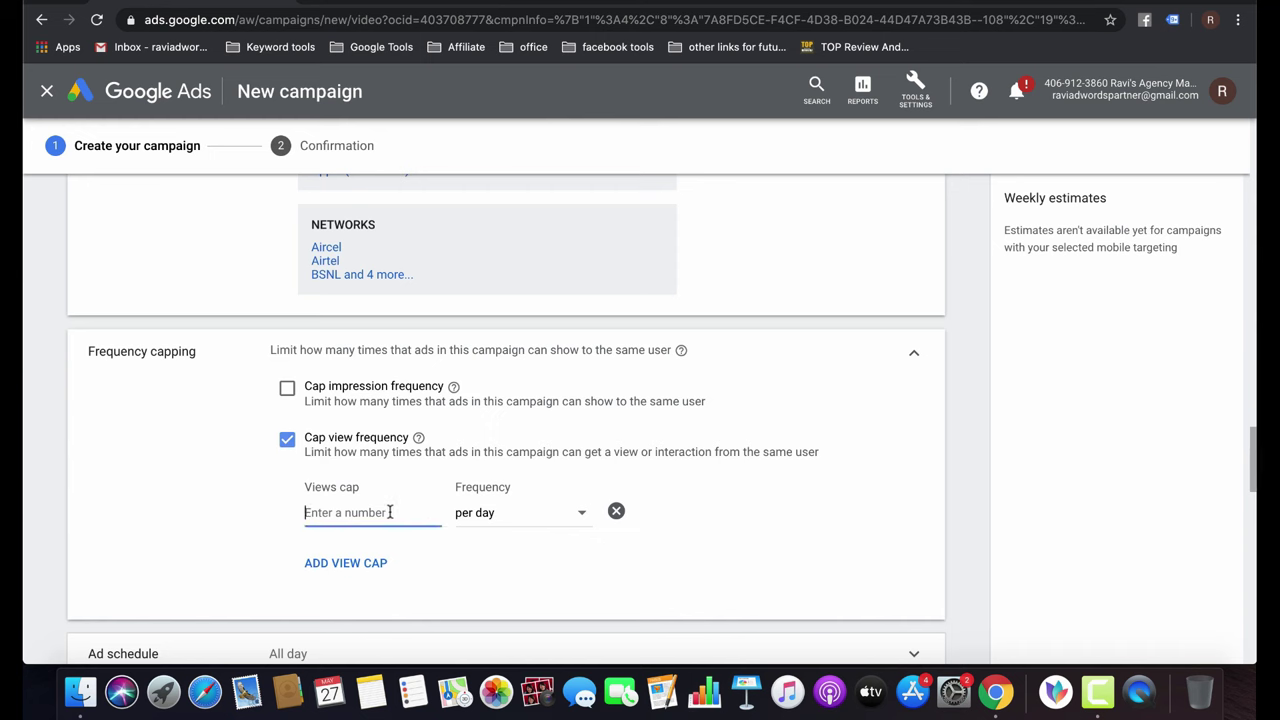
pyautogui.write('1')
pyautogui.scroll(-5, 479, 578)
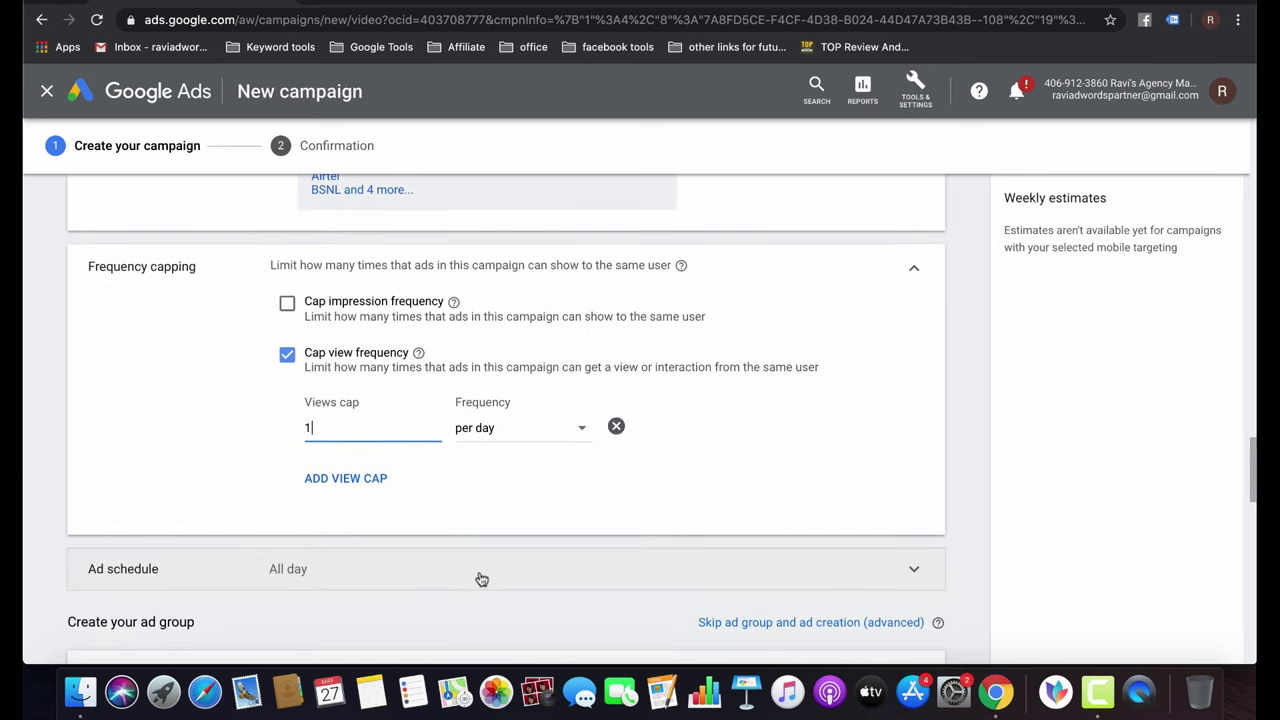
pyautogui.click(355, 295)
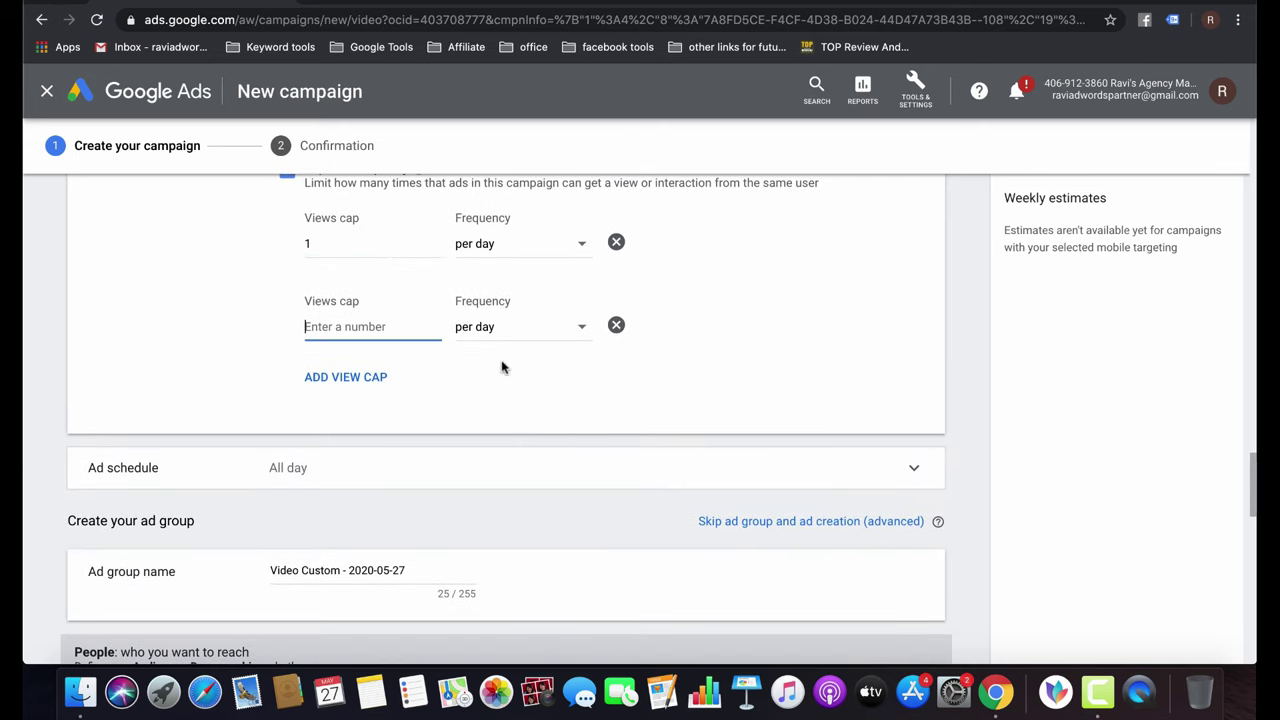
pyautogui.click(615, 332)
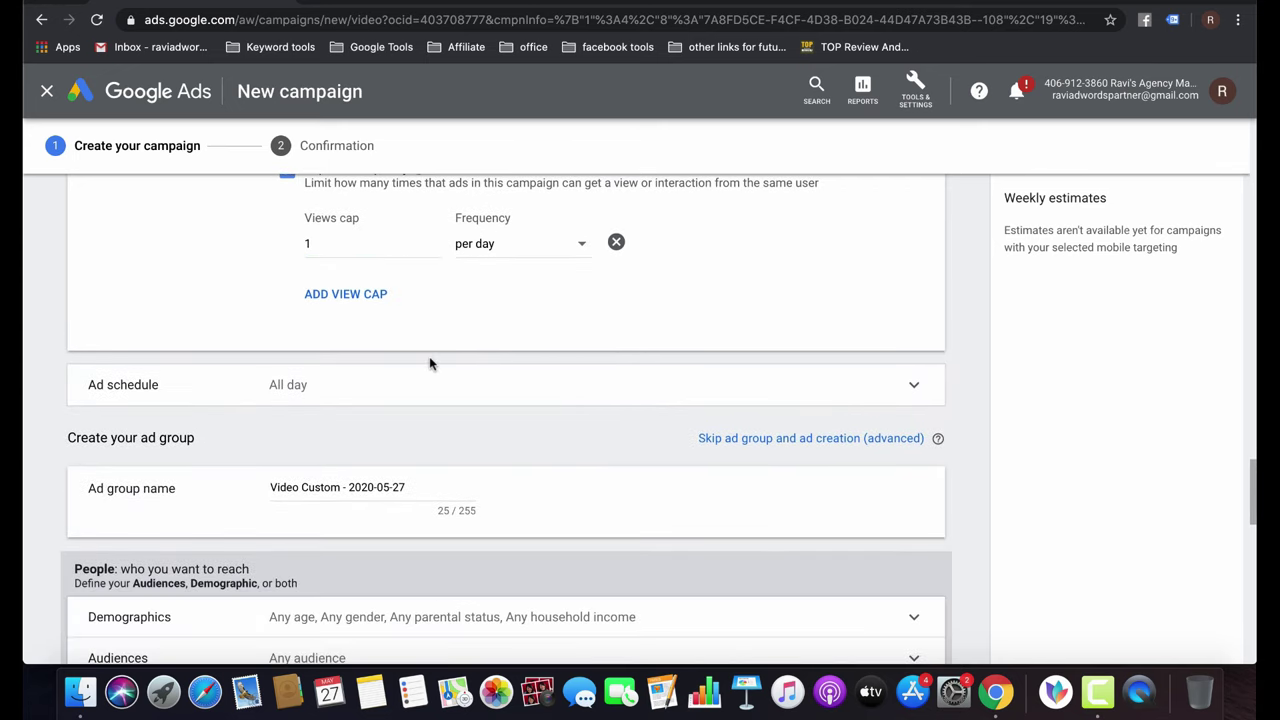
# Review the ad schedule day options and keep it at All days.
pyautogui.click(381, 390)
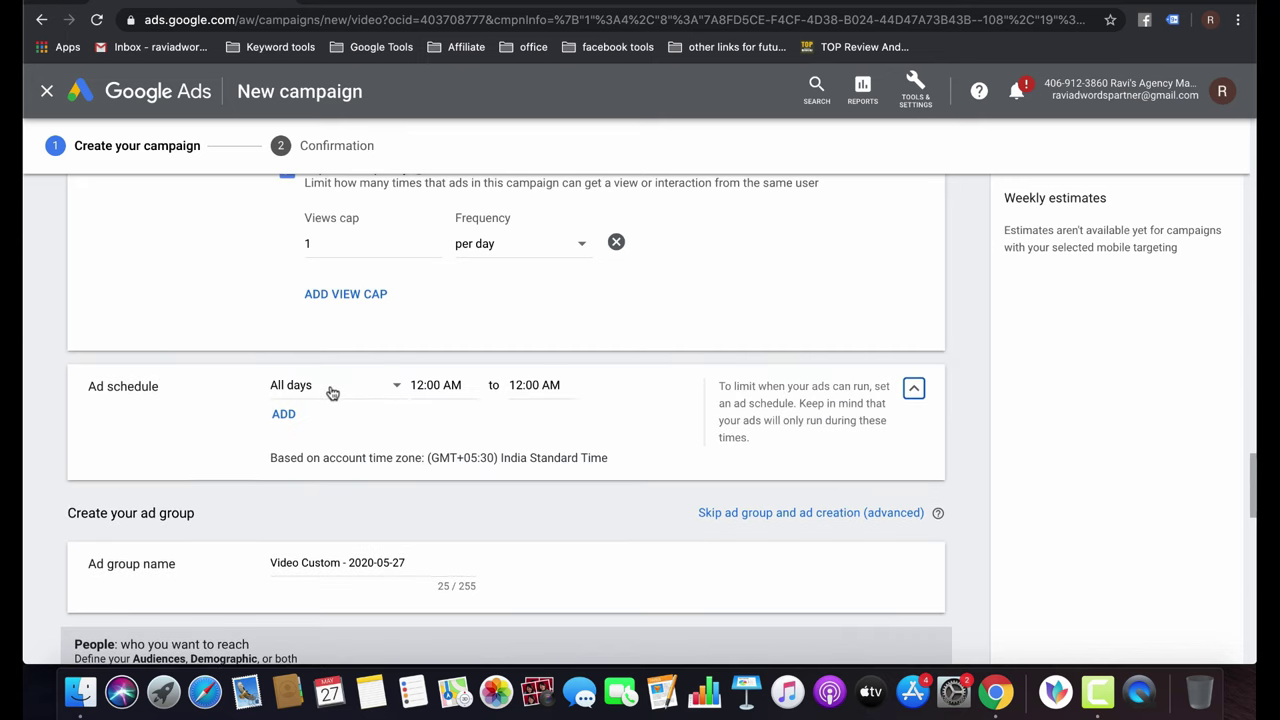
pyautogui.click(331, 391)
pyautogui.click(629, 392)
pyautogui.scroll(-3, 630, 392)
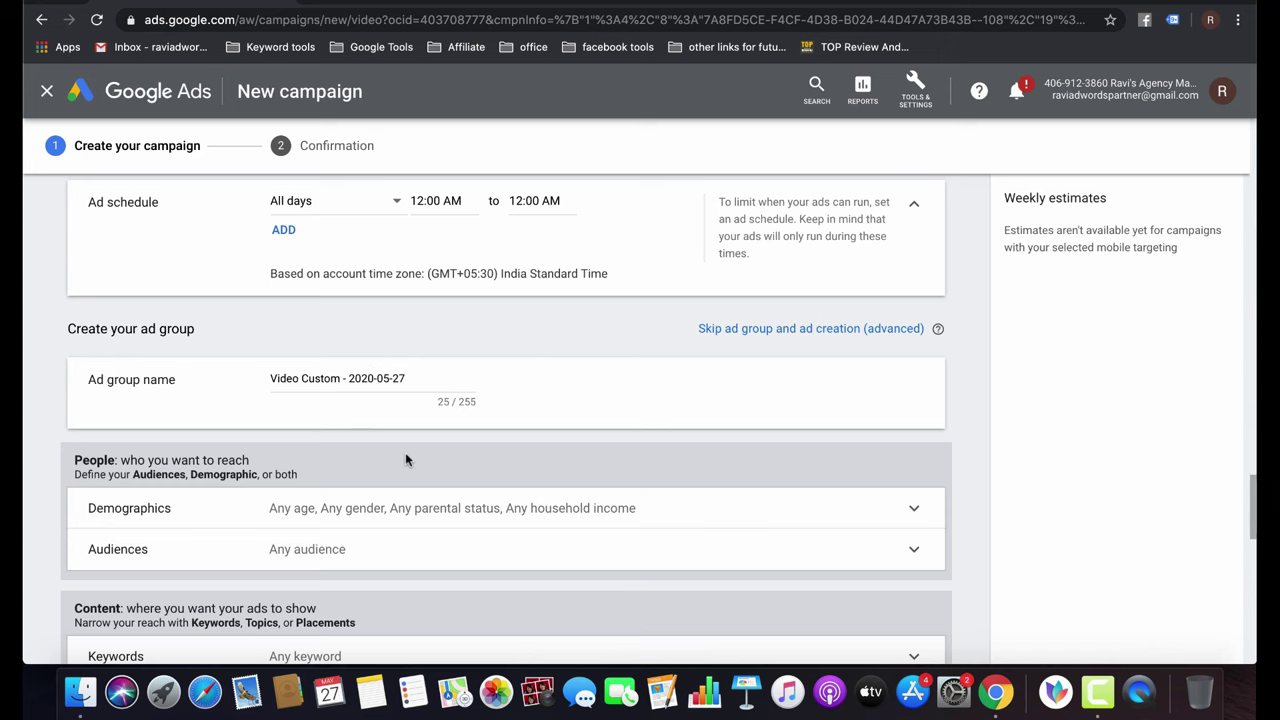
pyautogui.scroll(-4, 405, 459)
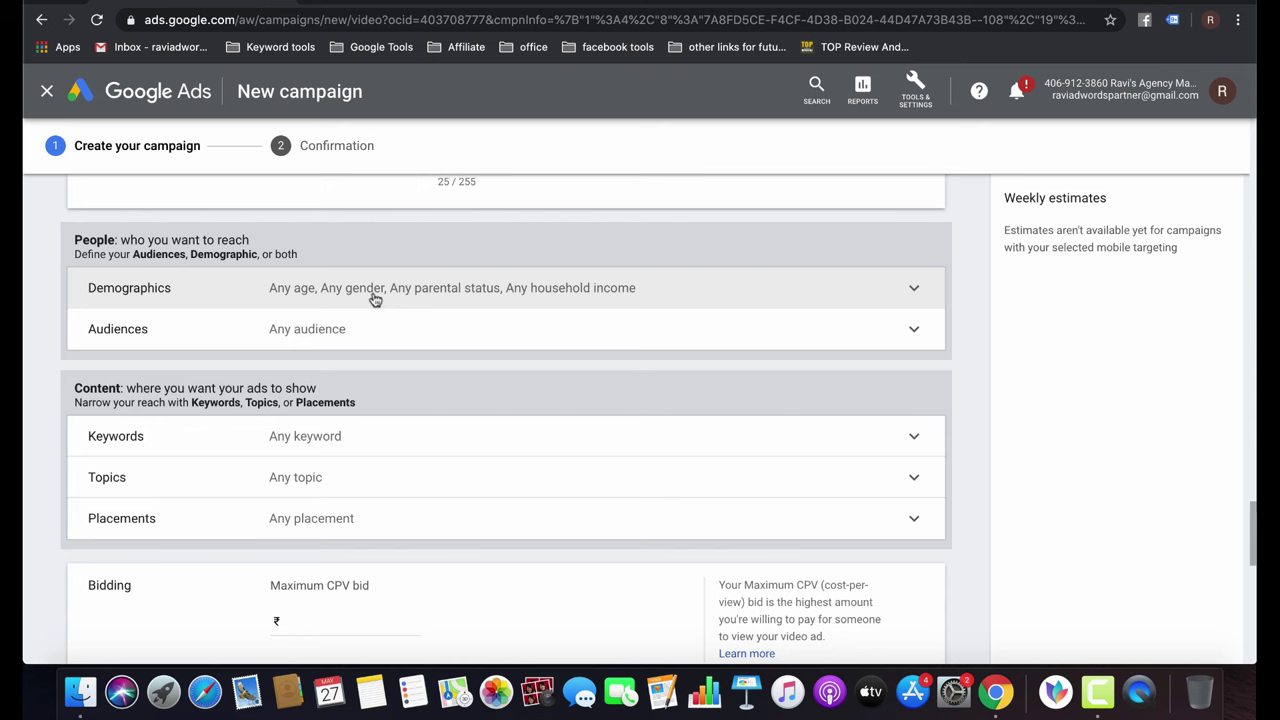
# Expand Demographics, then select the YouTube video page's web address.
pyautogui.click(374, 292)
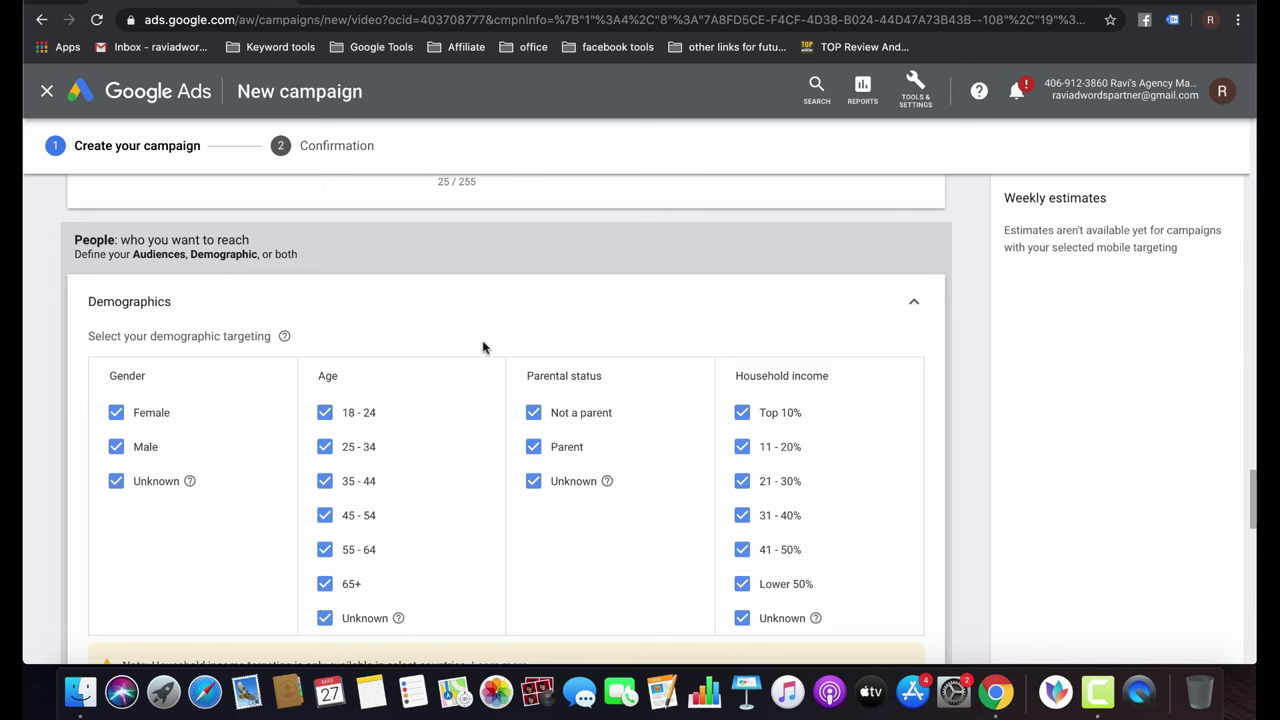
pyautogui.click(566, 5)
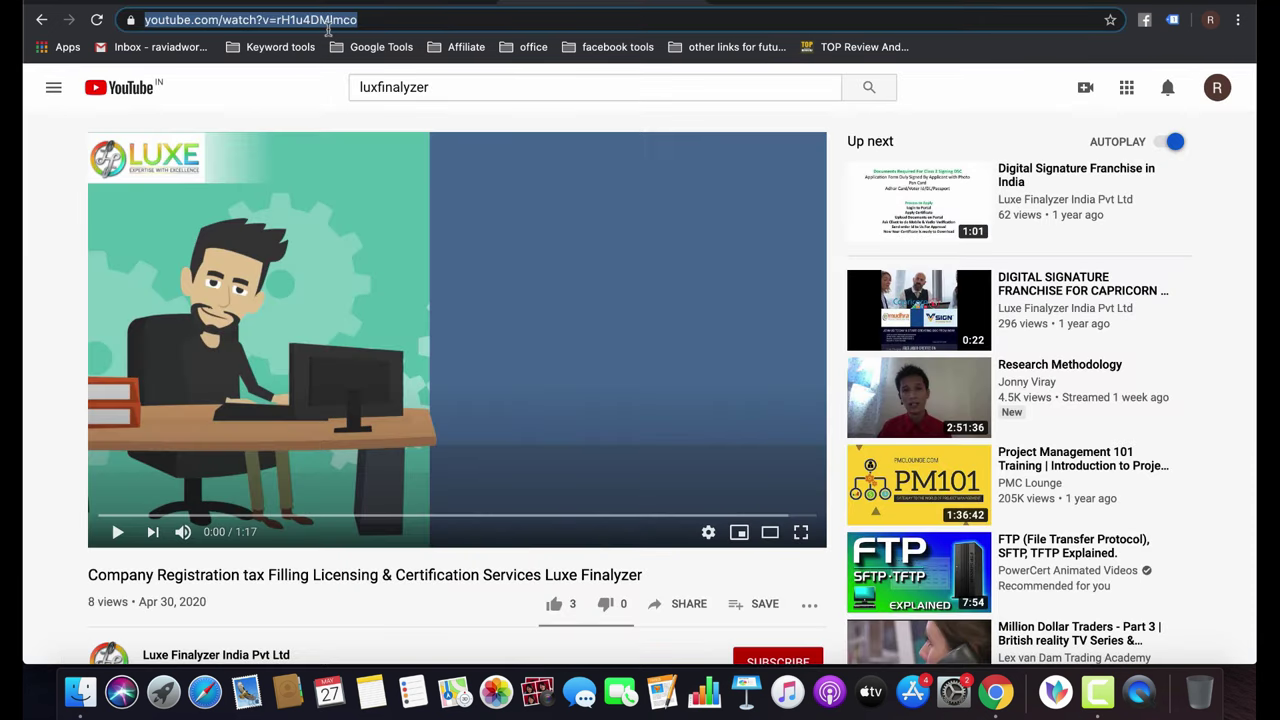
pyautogui.click(396, 20)
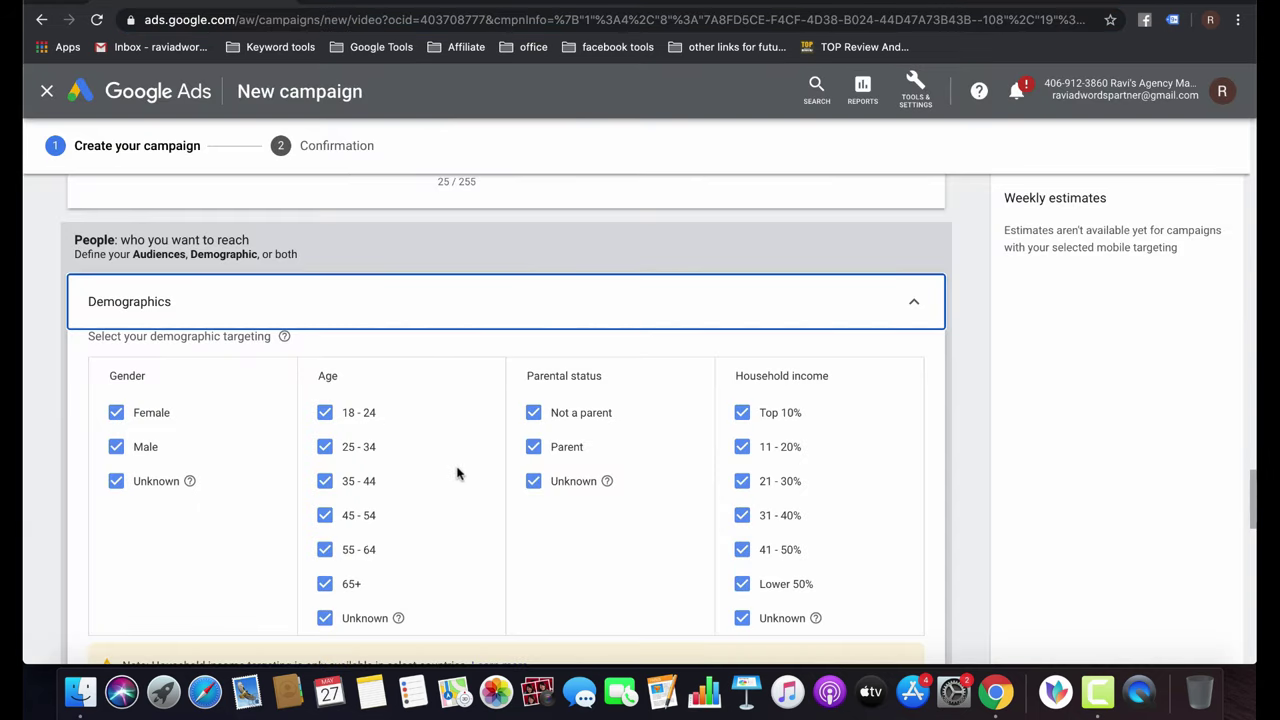
# Exclude ages 18-24 and 65+ plus Top 10%, Lower 50% and unknown household incomes.
pyautogui.scroll(-3, 457, 471)
pyautogui.click(325, 283)
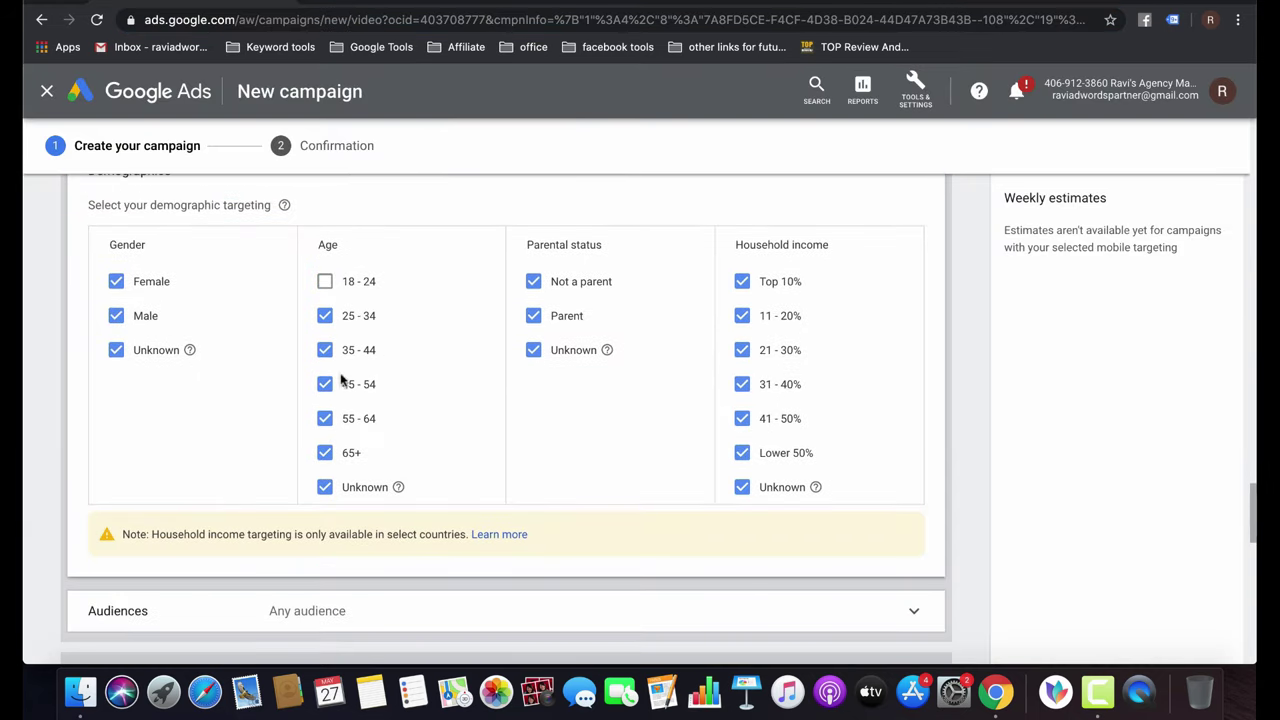
pyautogui.click(324, 453)
pyautogui.click(742, 489)
pyautogui.click(742, 453)
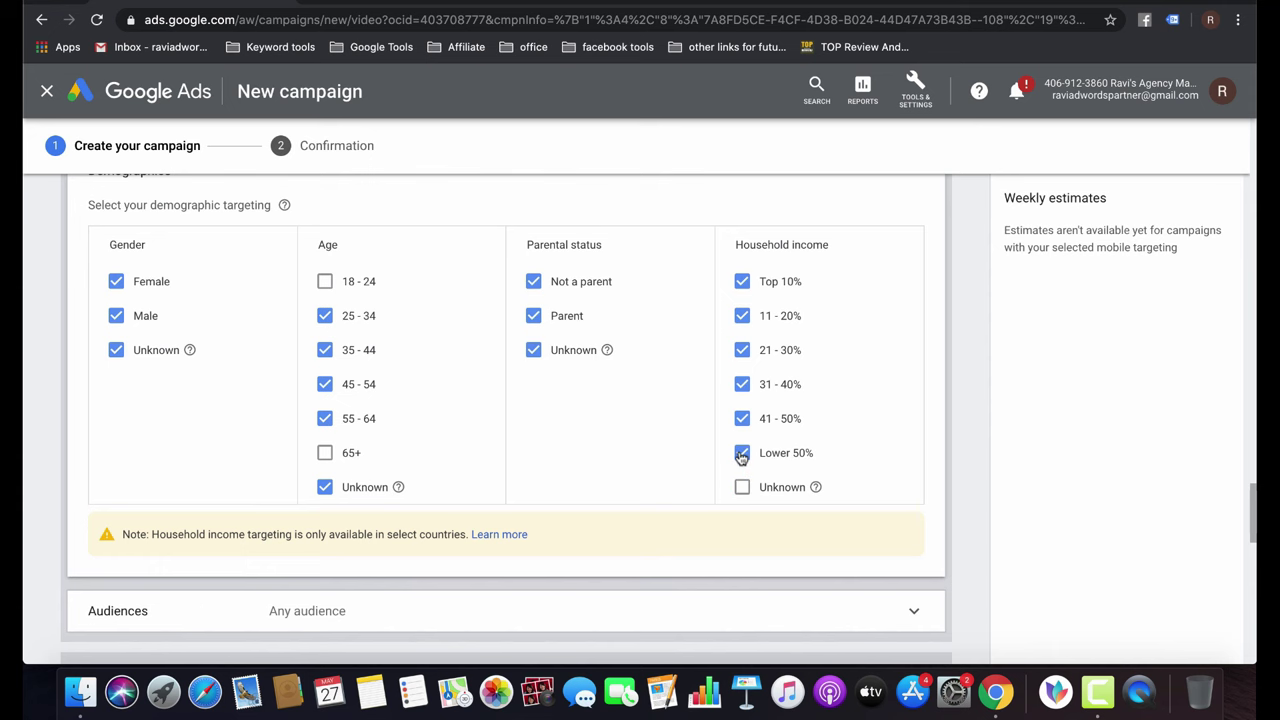
pyautogui.click(742, 282)
pyautogui.scroll(-5, 547, 403)
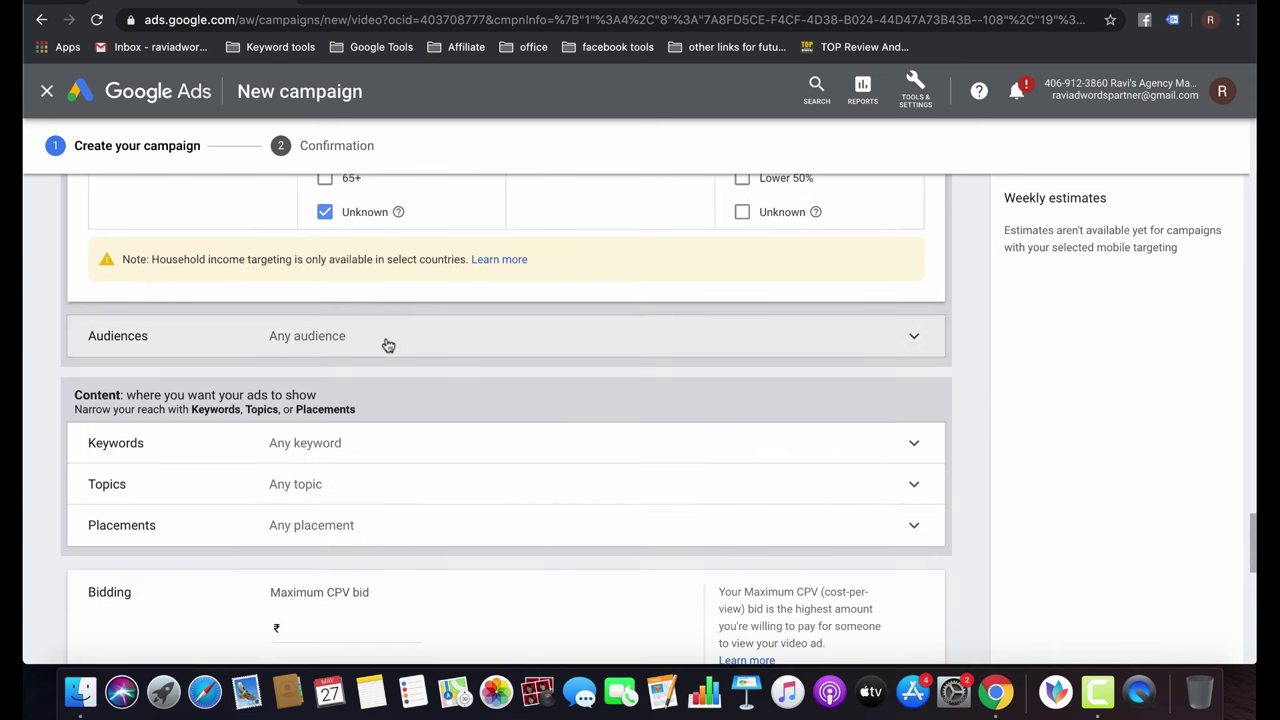
# Expand audience targeting, search 'accou', and add the accounting custom affinity audience.
pyautogui.click(388, 343)
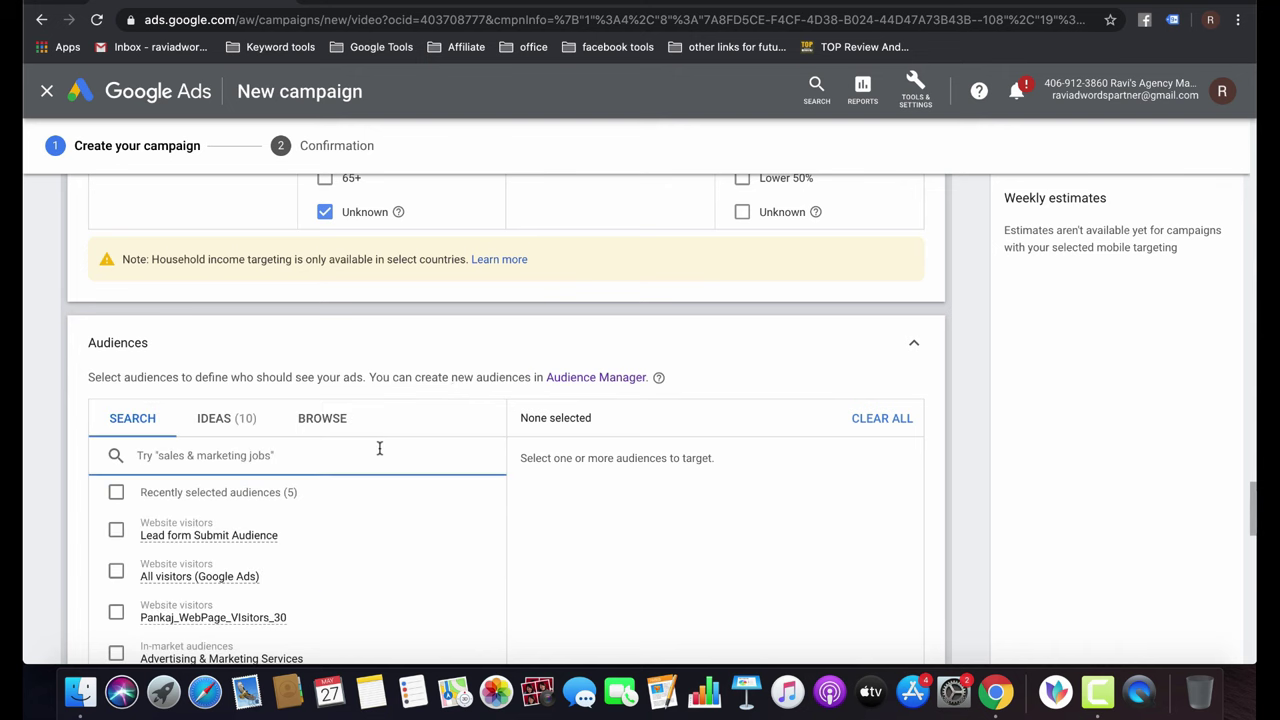
pyautogui.scroll(-3, 497, 340)
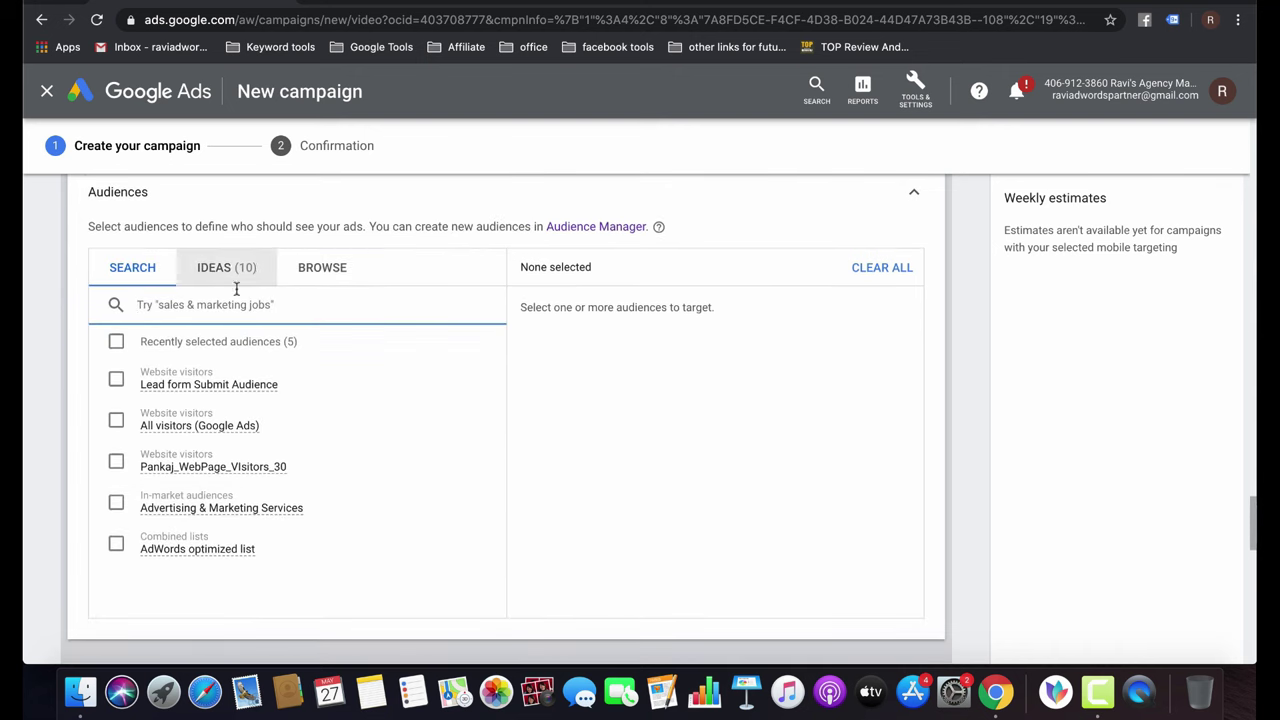
pyautogui.write('accounting')
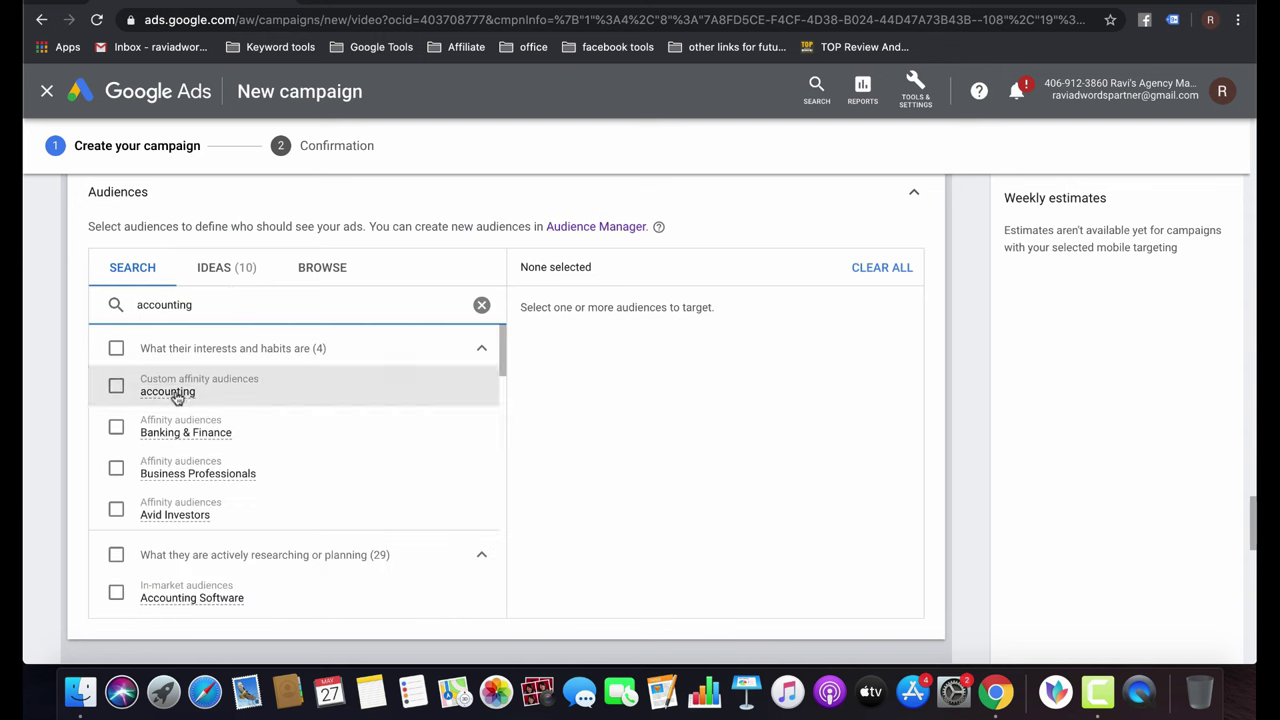
pyautogui.click(174, 398)
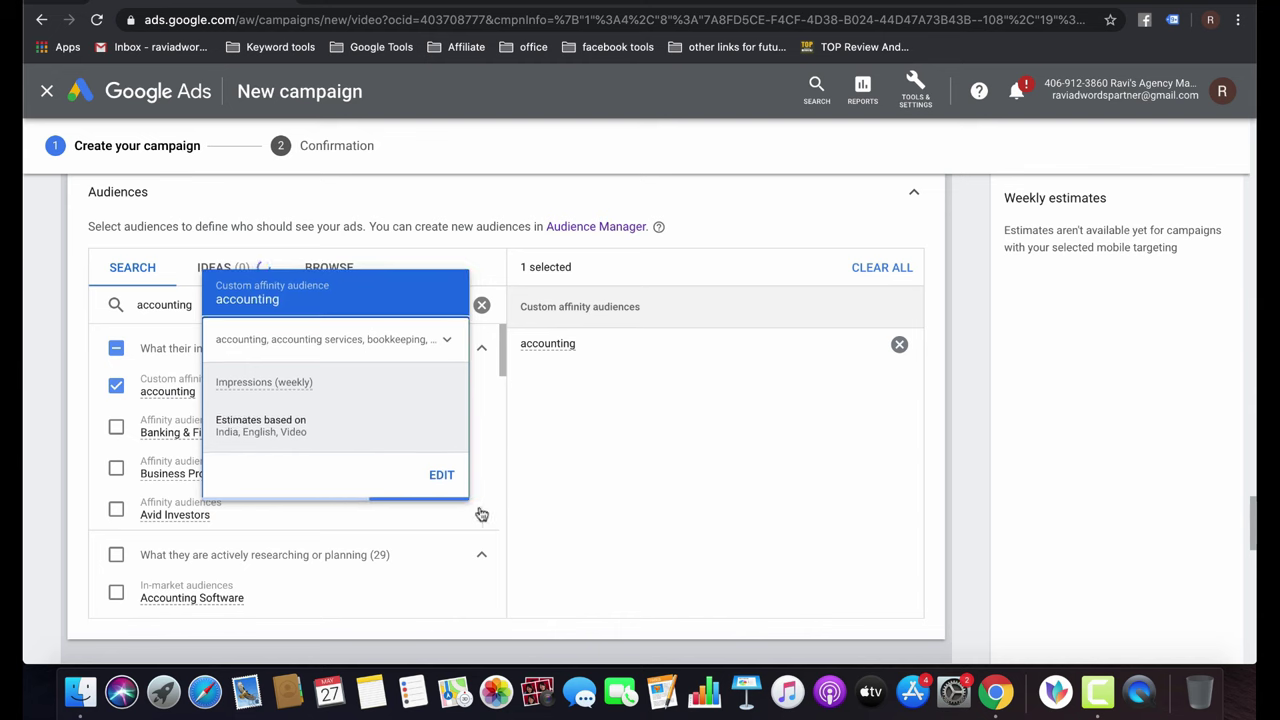
# Add the Accounting Software, Tax Preparation Services & Software, and Accounting & Finance Jobs in-market audiences.
pyautogui.scroll(-3, 449, 507)
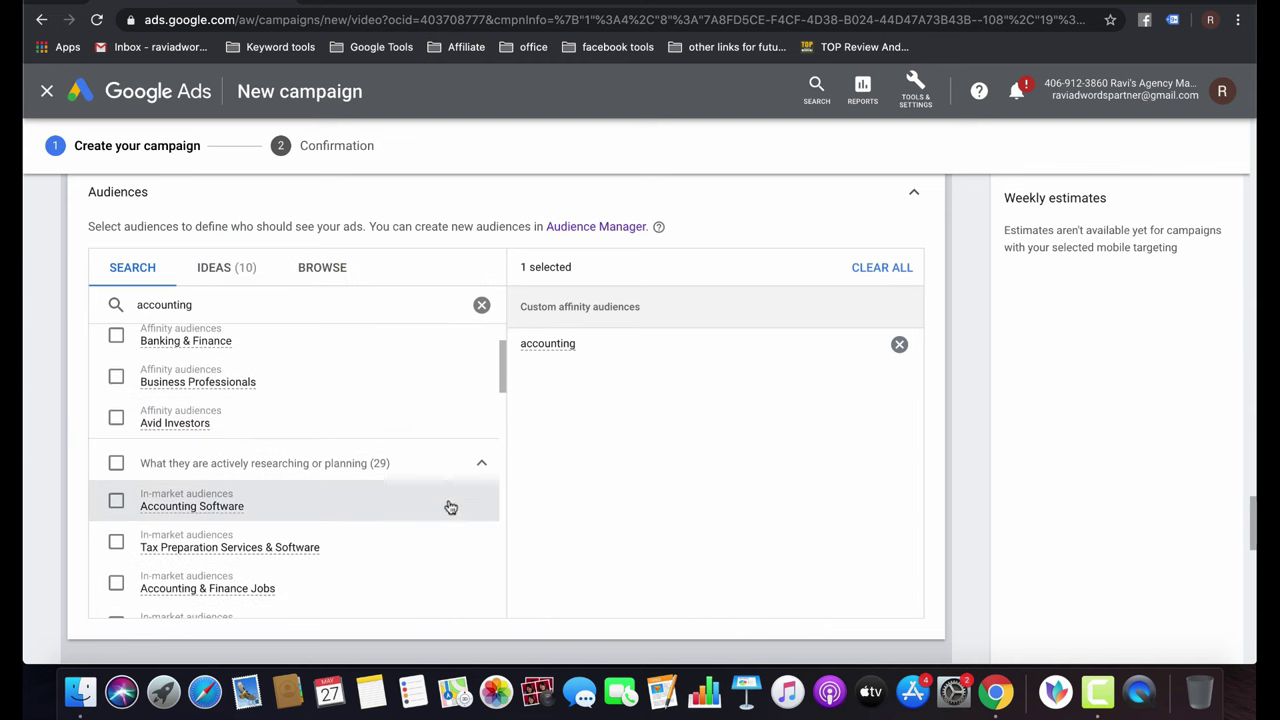
pyautogui.click(110, 499)
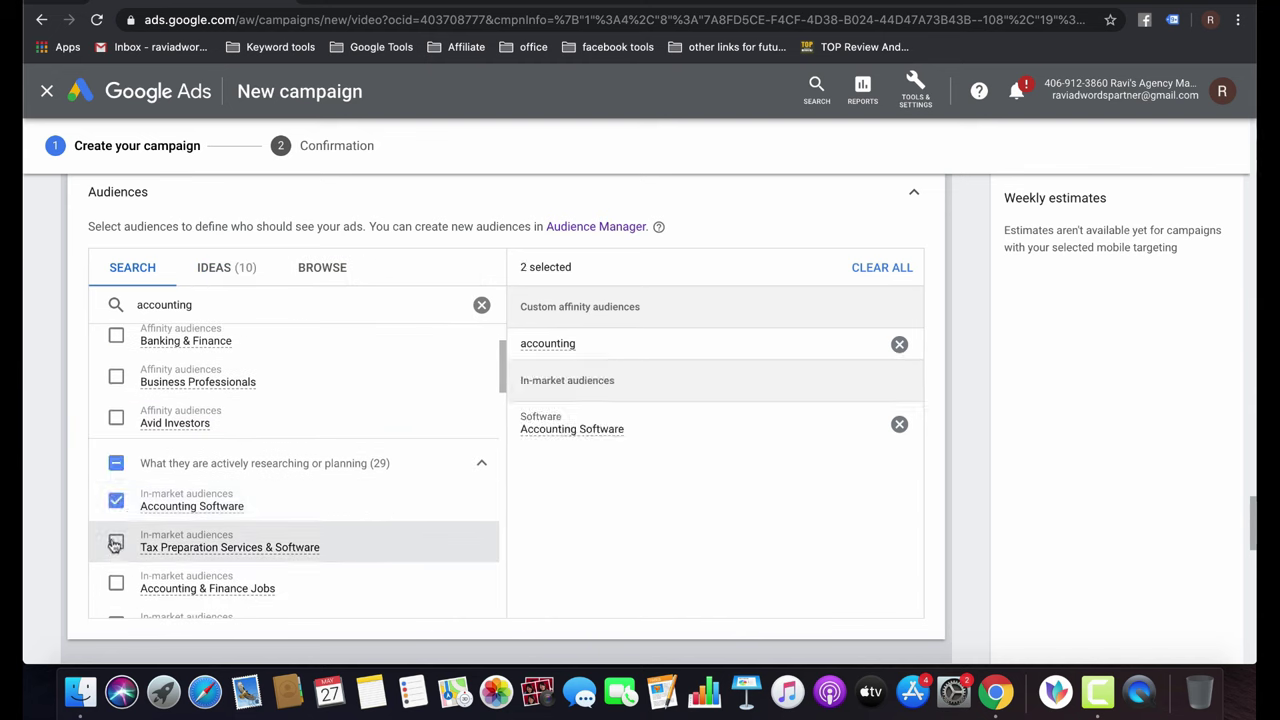
pyautogui.click(116, 541)
pyautogui.click(115, 580)
pyautogui.scroll(-2, 115, 580)
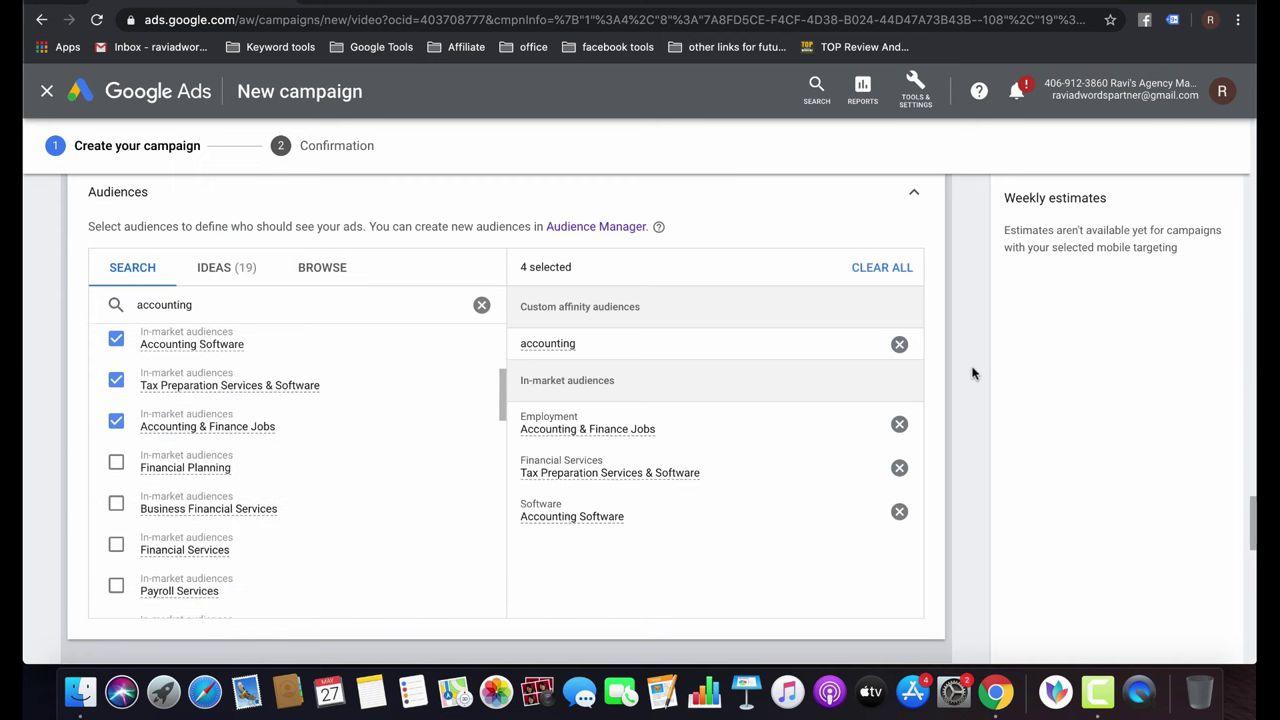
pyautogui.scroll(-3, 972, 373)
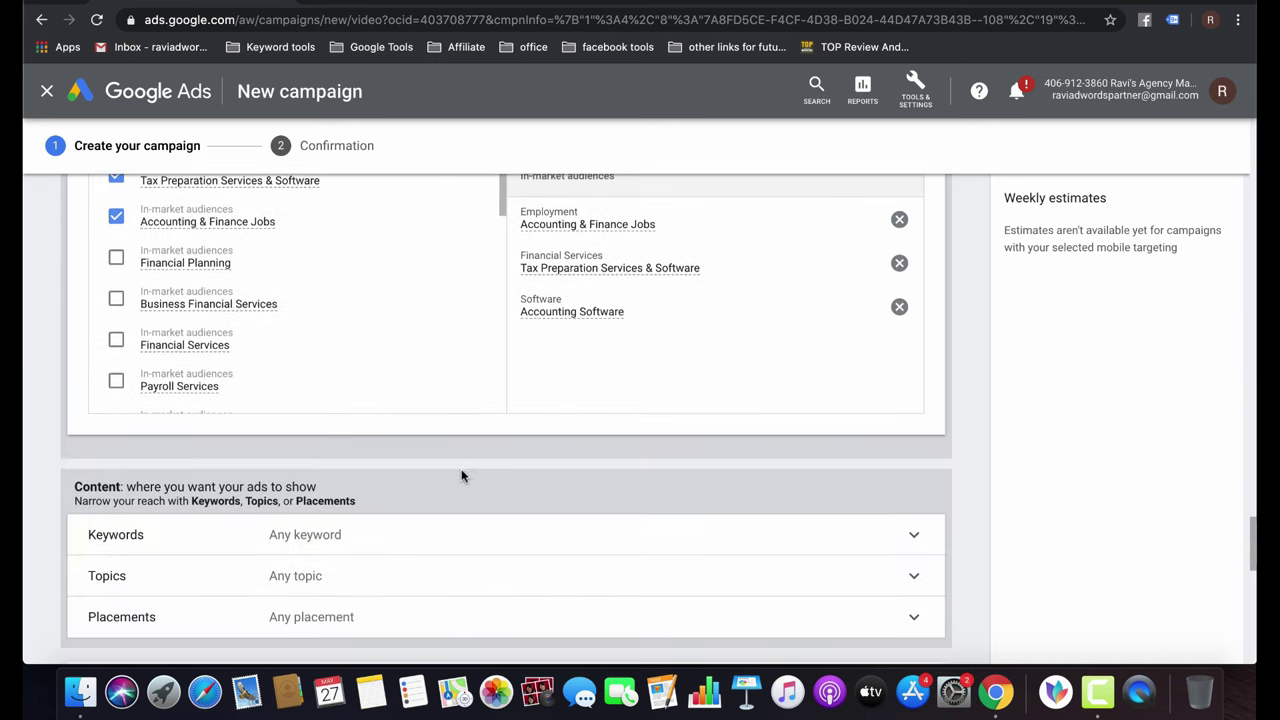
pyautogui.scroll(3, 566, 254)
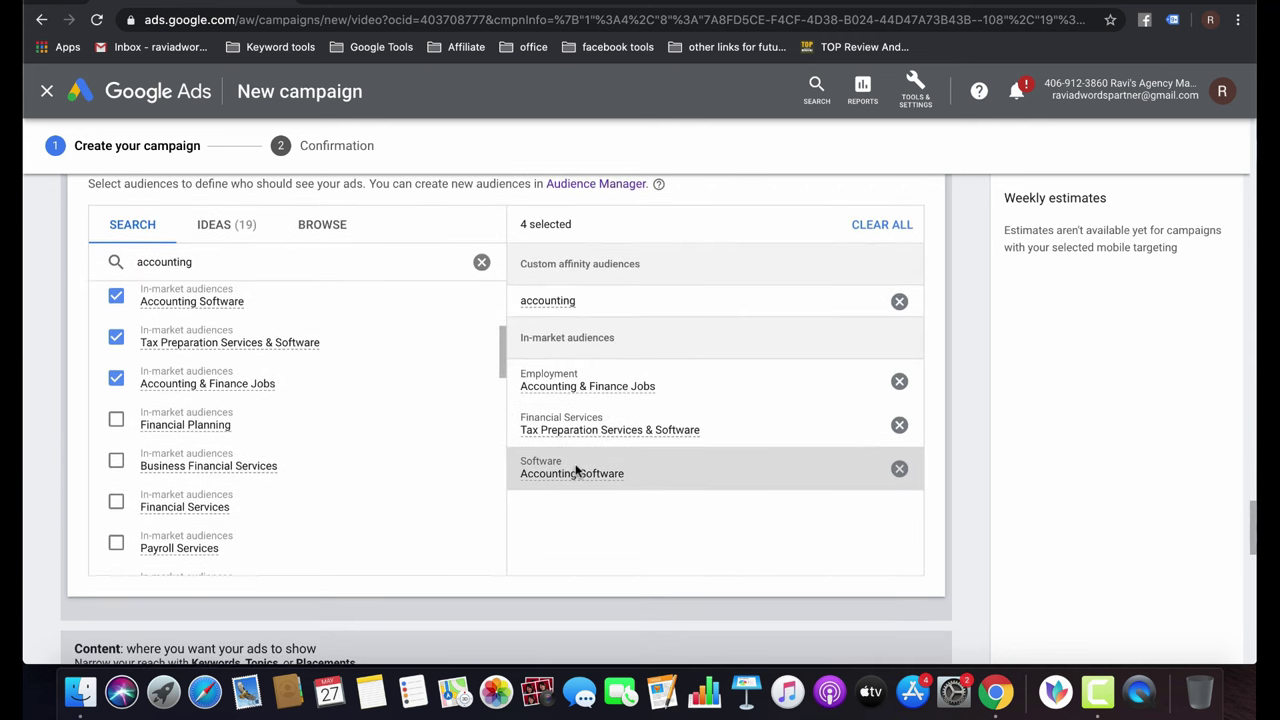
pyautogui.scroll(-3, 575, 471)
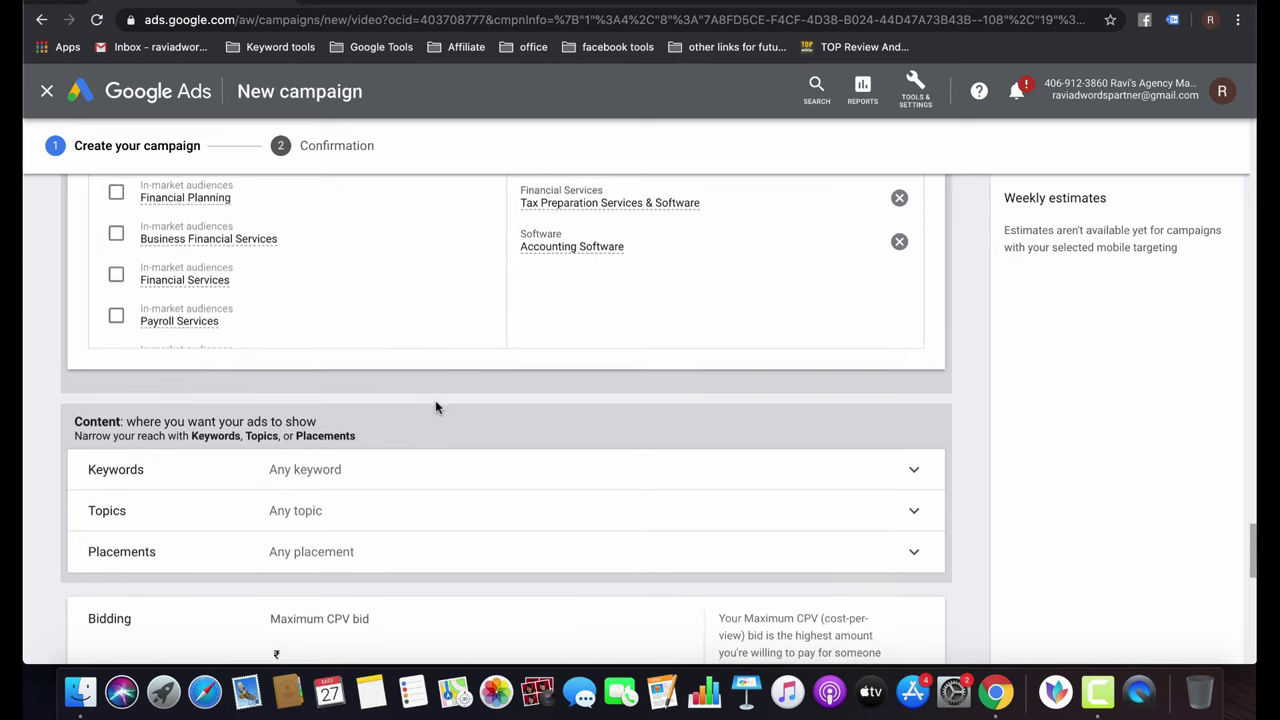
# Leave Keywords and Topics targeting at Any and expand the Placements targeting options.
pyautogui.scroll(-2, 436, 404)
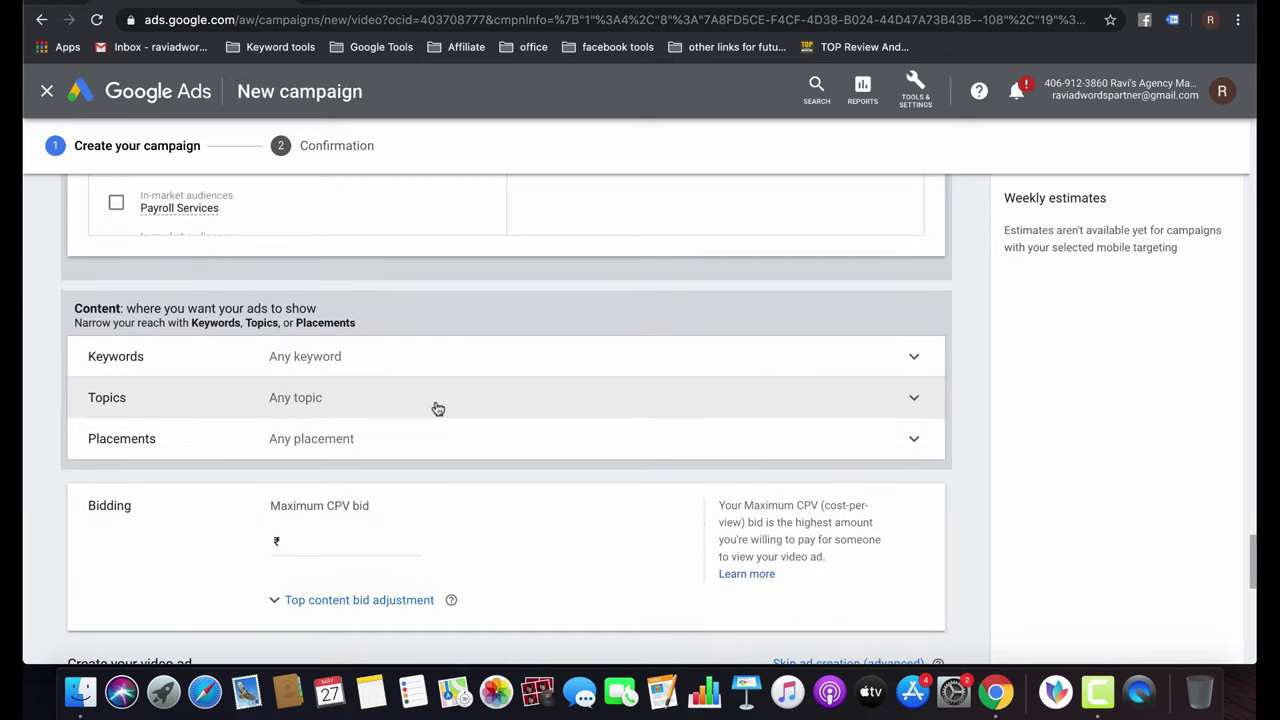
pyautogui.click(389, 360)
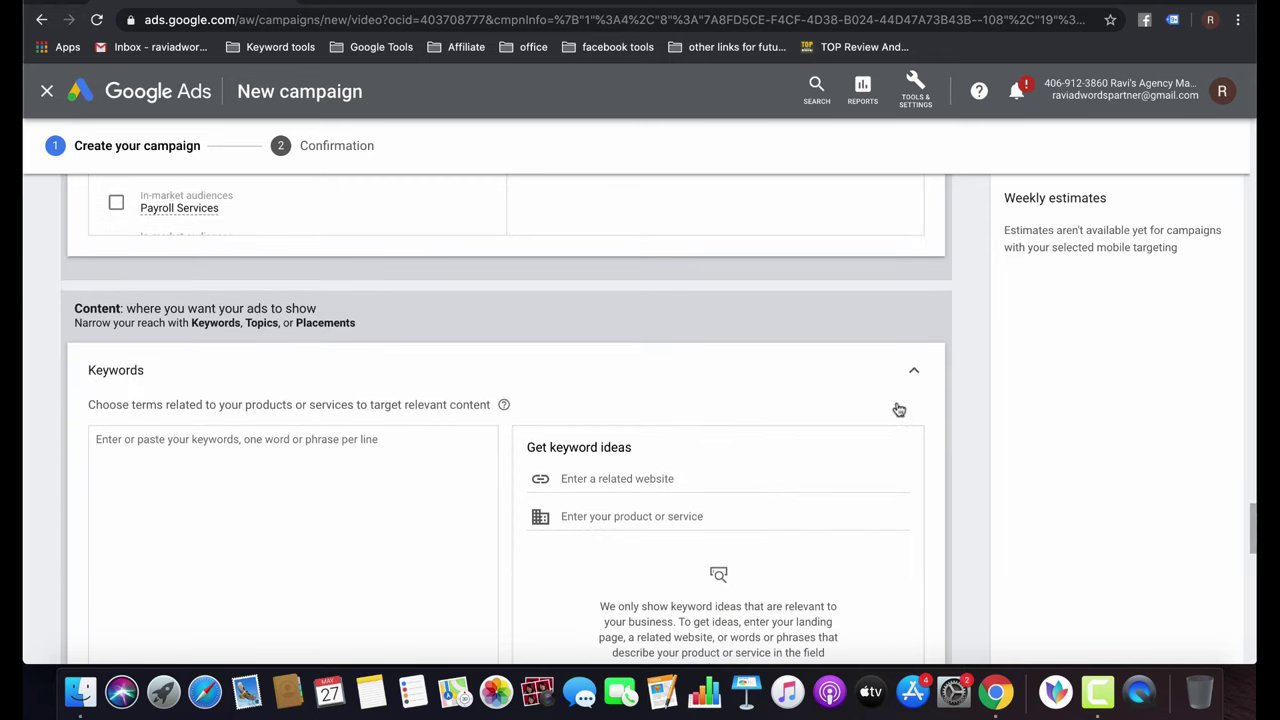
pyautogui.click(912, 373)
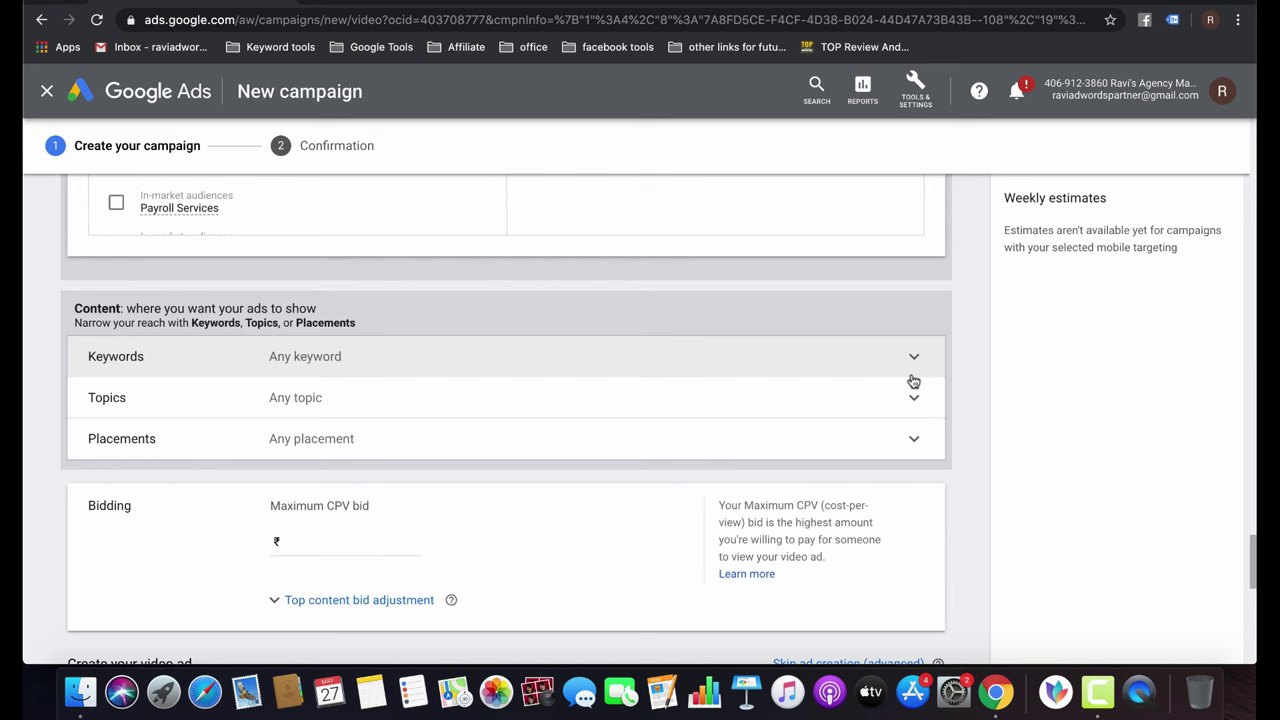
pyautogui.click(829, 400)
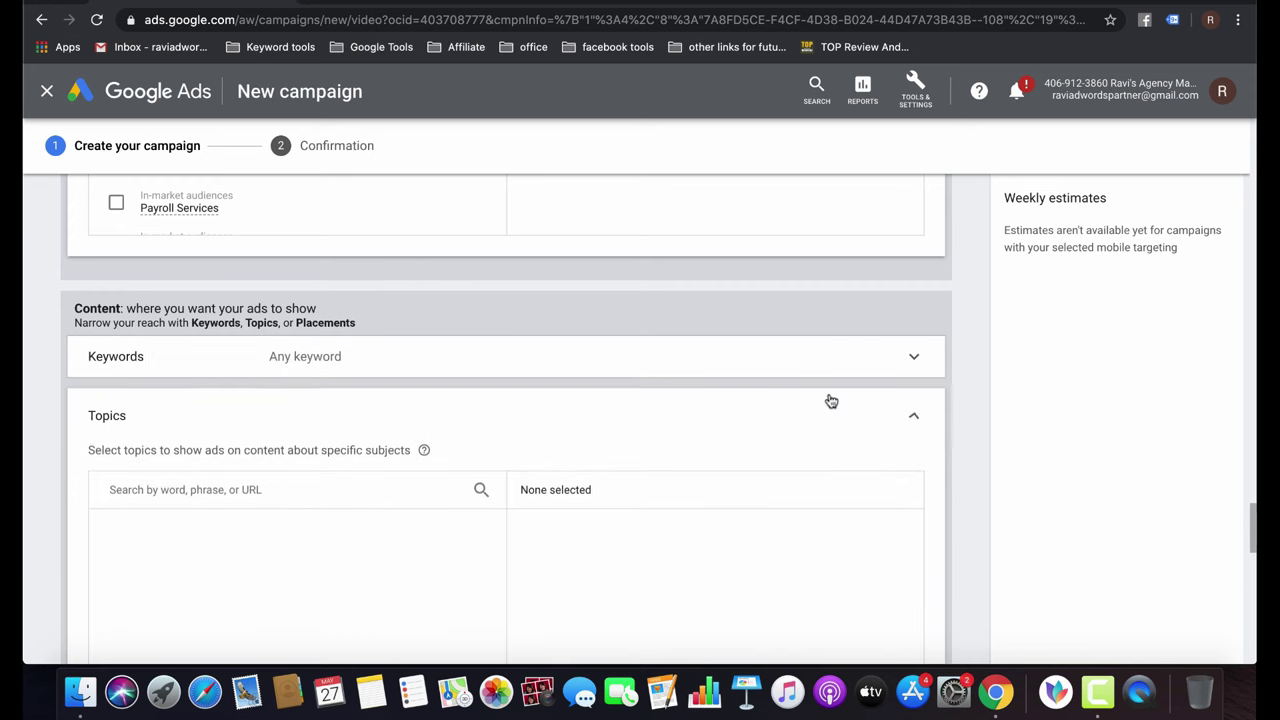
pyautogui.click(846, 417)
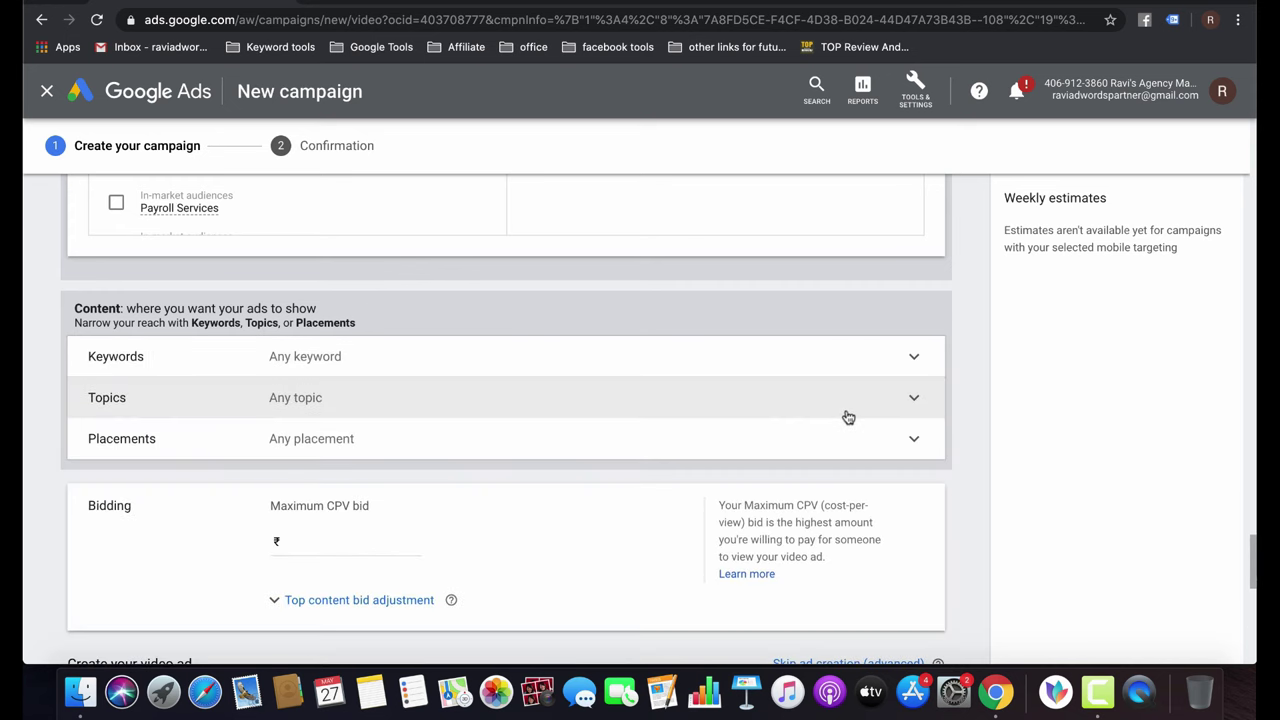
pyautogui.click(690, 440)
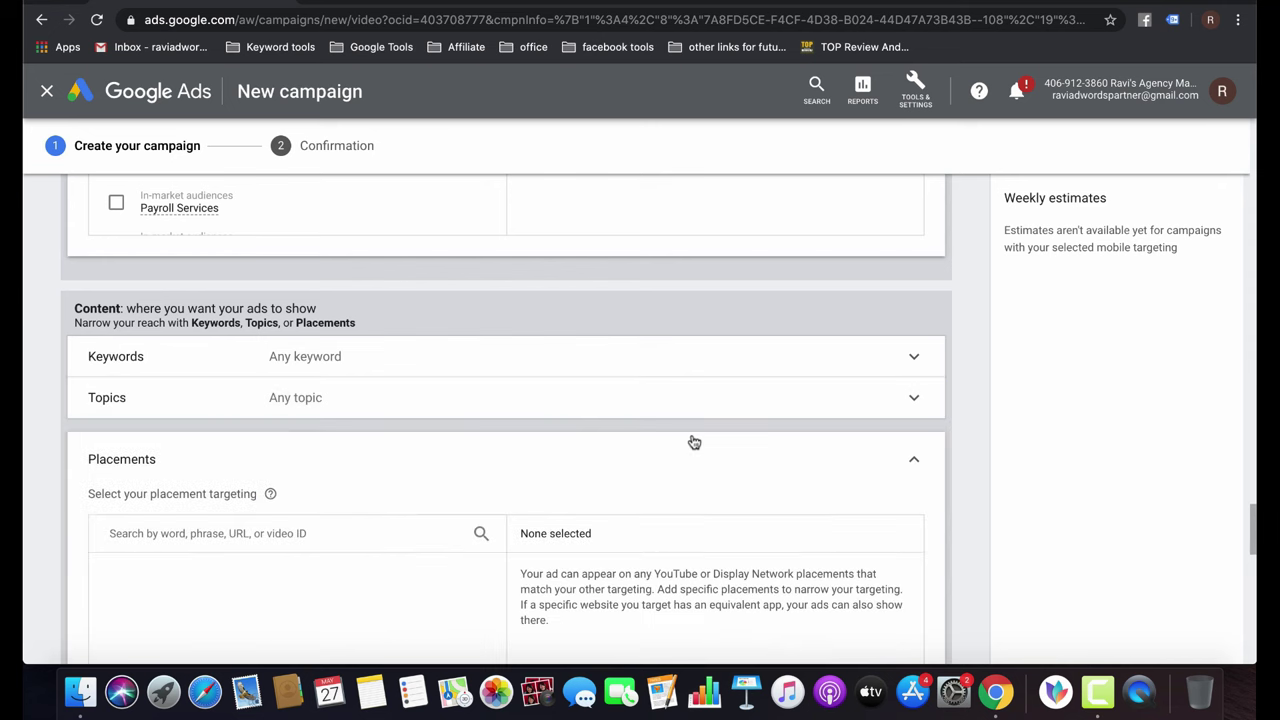
pyautogui.scroll(-2, 537, 415)
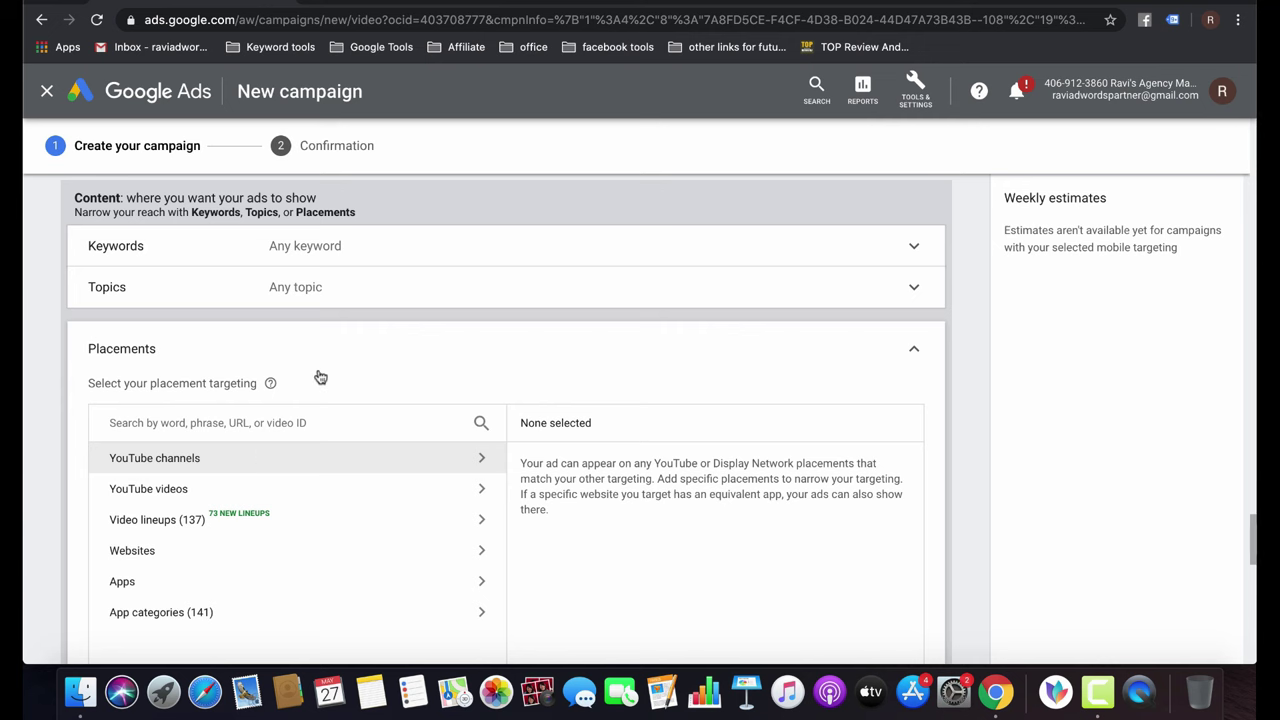
# Check the YouTube video page's address in the other tab, then return to the campaign.
pyautogui.hotkey('ctrl', 'Tab')
pyautogui.click(421, 19)
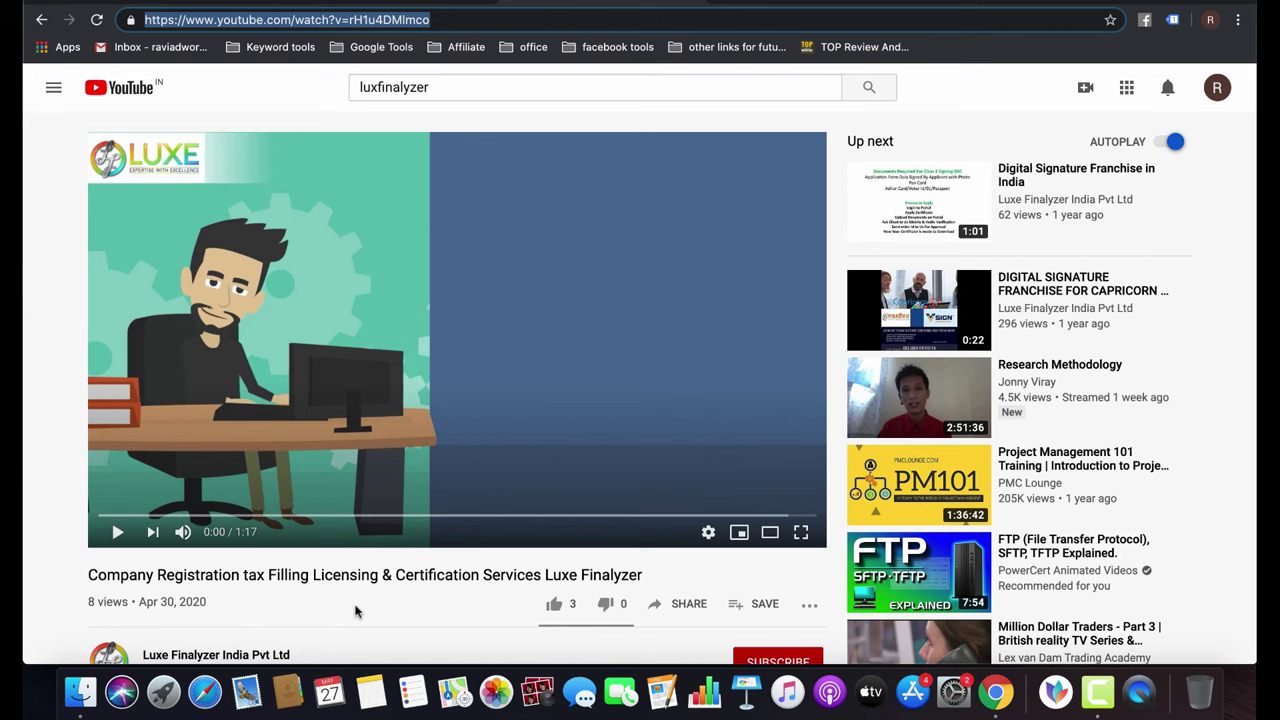
pyautogui.hotkey('ctrl', 'shift', 'Tab')
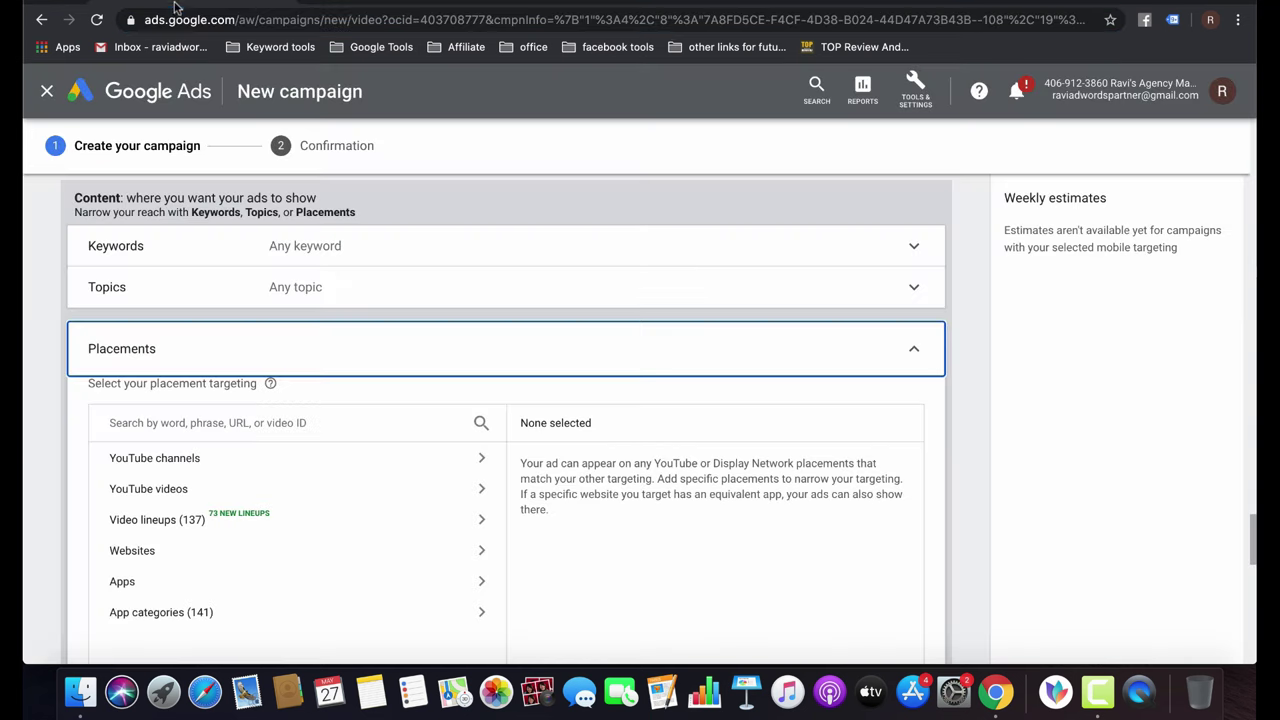
# Search placements for 'accounting' and browse the matching YouTube channels, led by Accounting Stuff.
pyautogui.click(183, 423)
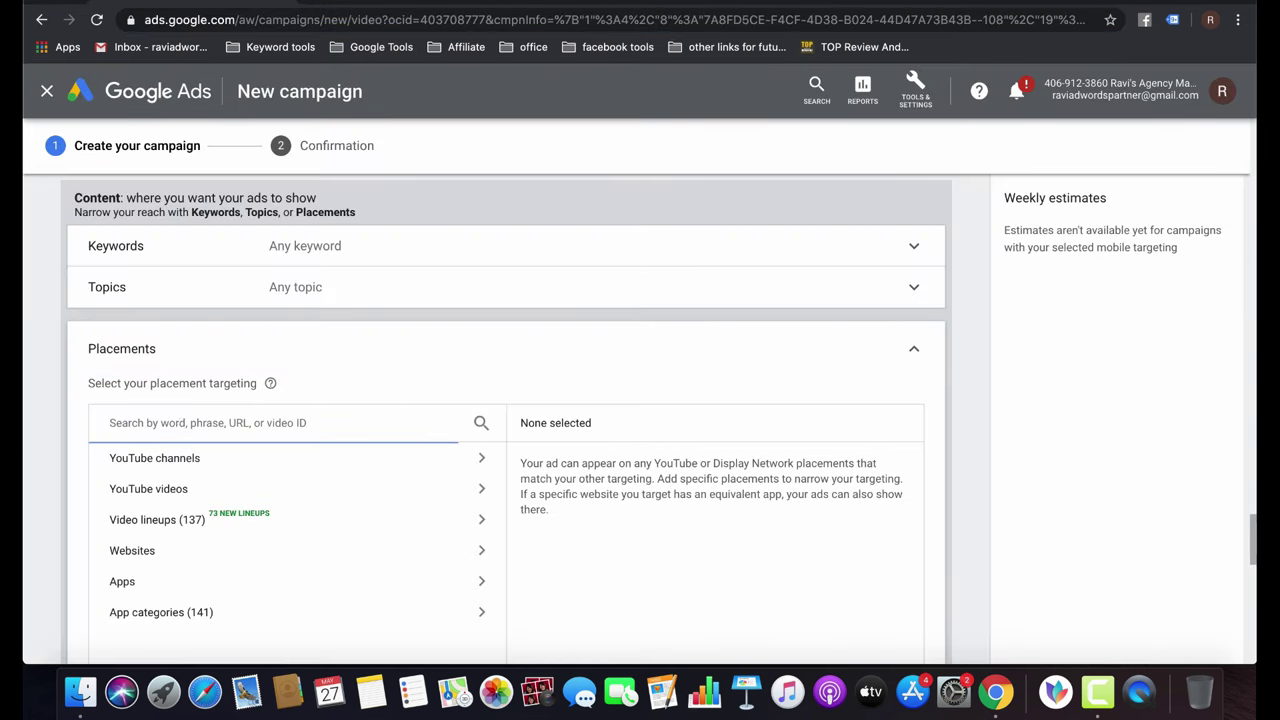
pyautogui.write('accounting')
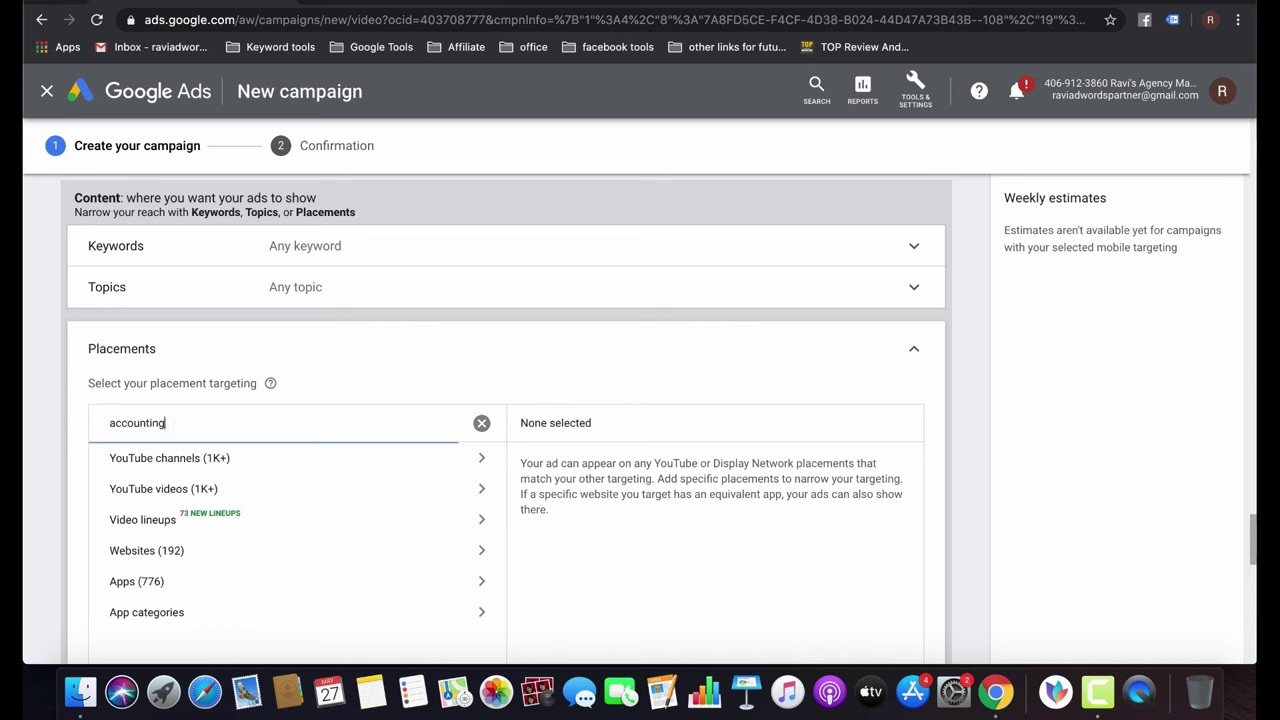
pyautogui.click(400, 462)
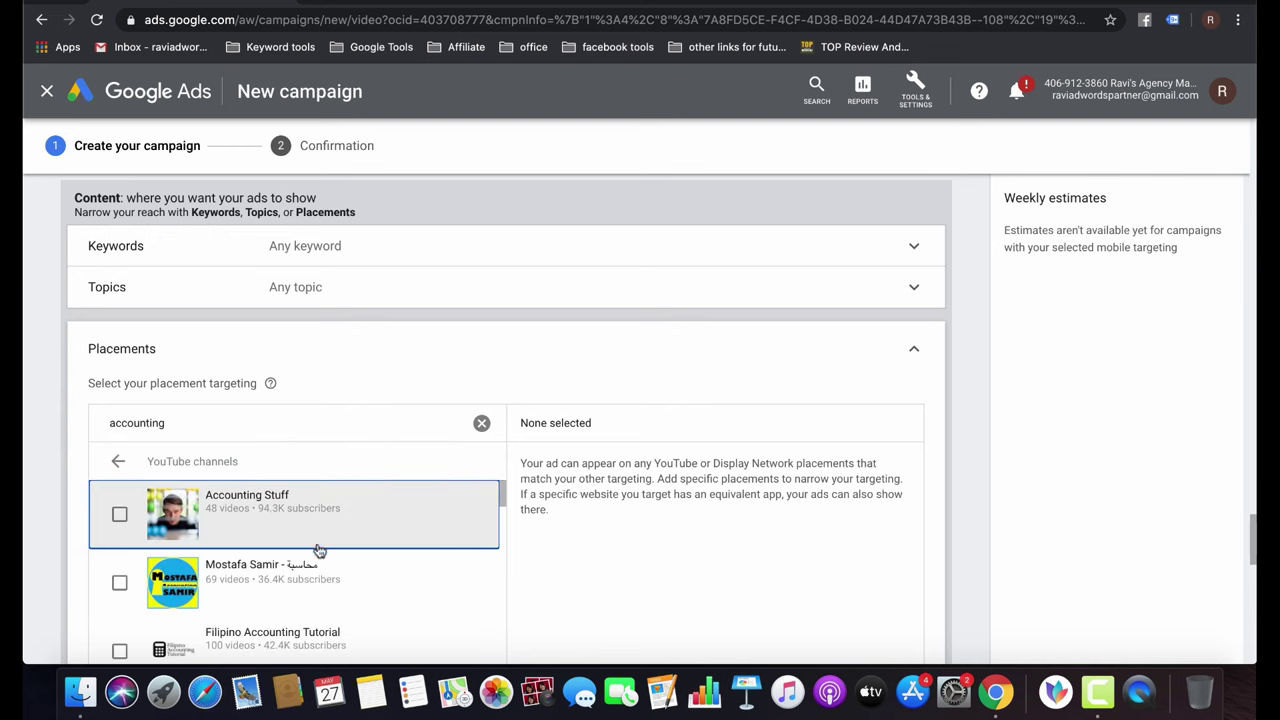
pyautogui.scroll(-1, 319, 551)
pyautogui.scroll(3, 319, 551)
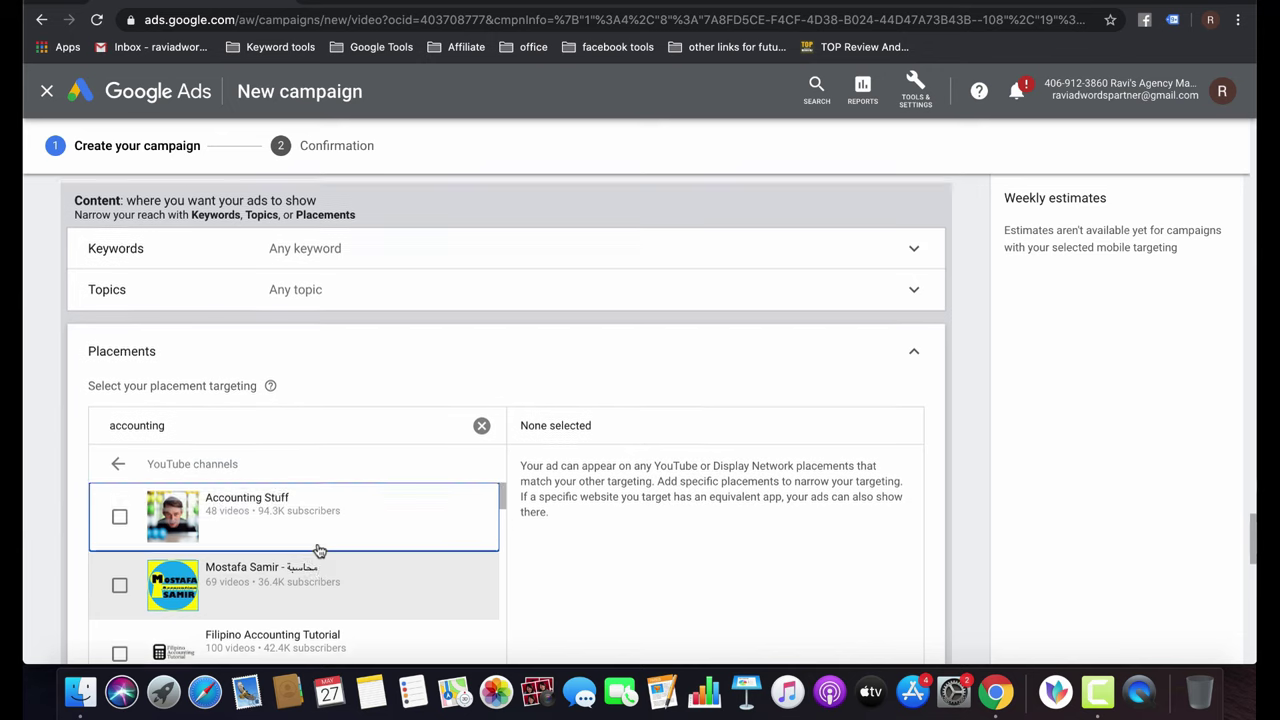
pyautogui.scroll(-5, 509, 609)
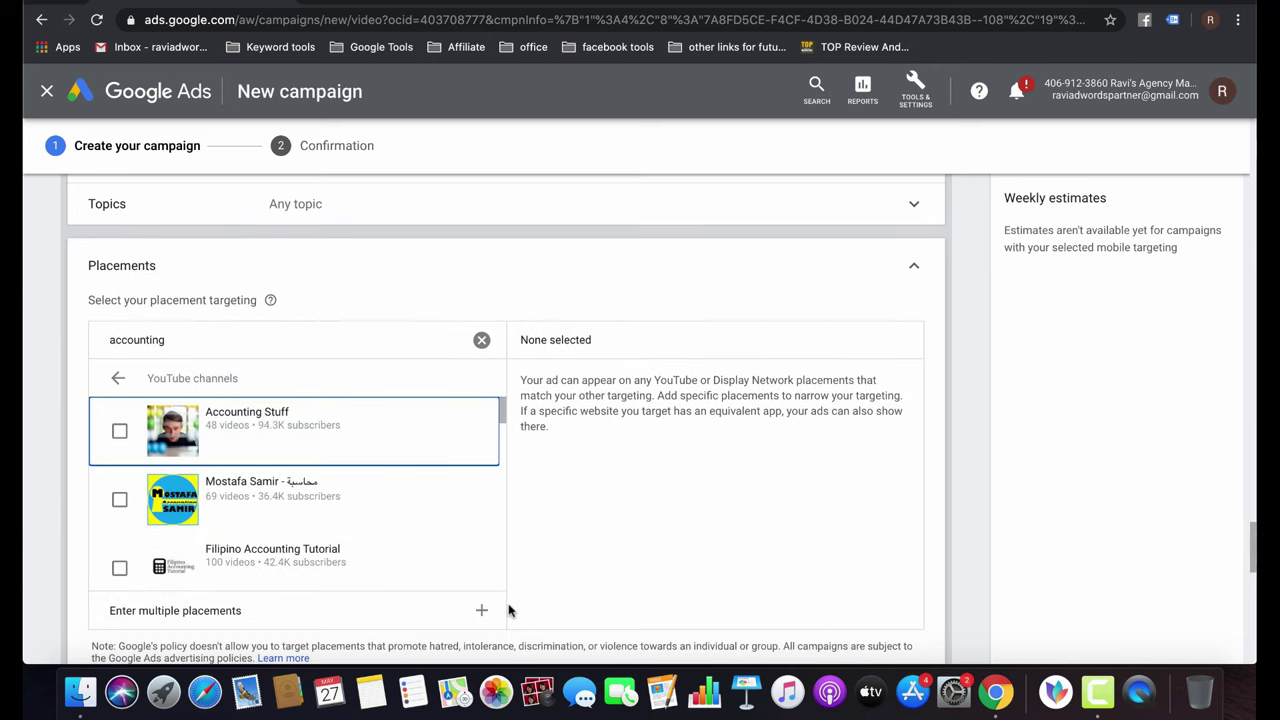
pyautogui.scroll(-1, 596, 542)
pyautogui.scroll(-1, 596, 542)
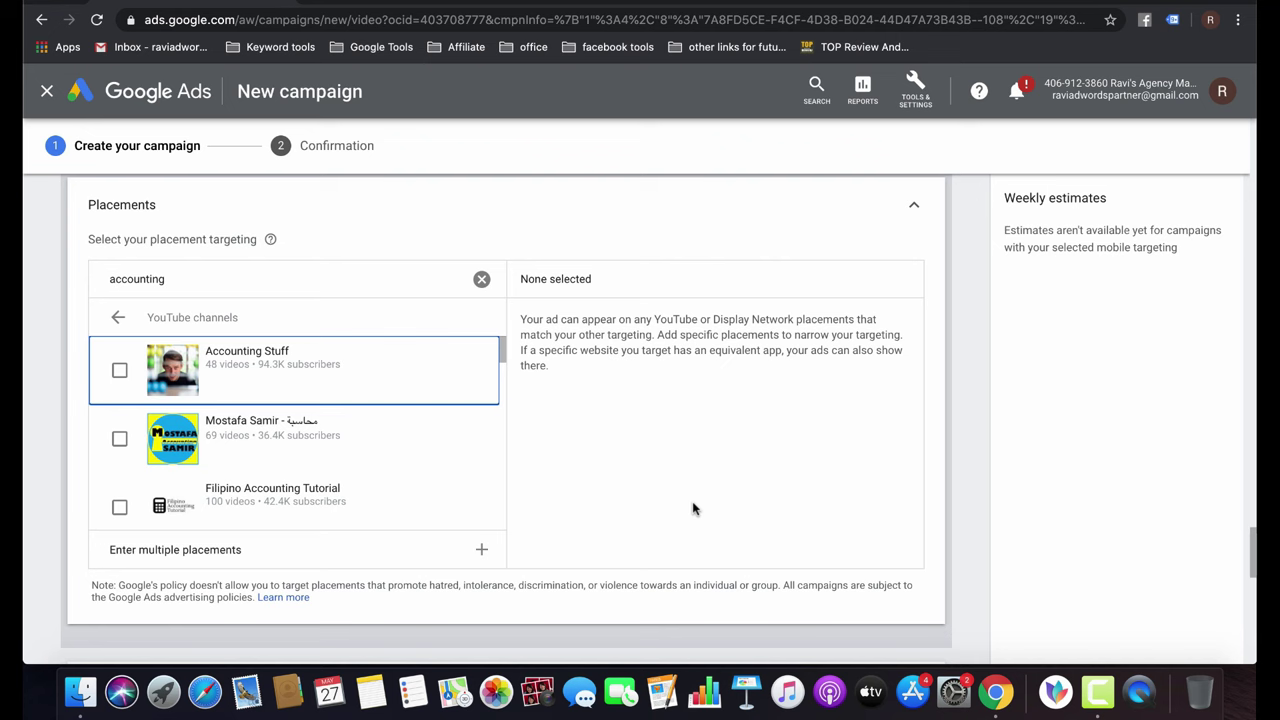
# Leave the accounting YouTube channel results and clear that placement search.
pyautogui.click(113, 319)
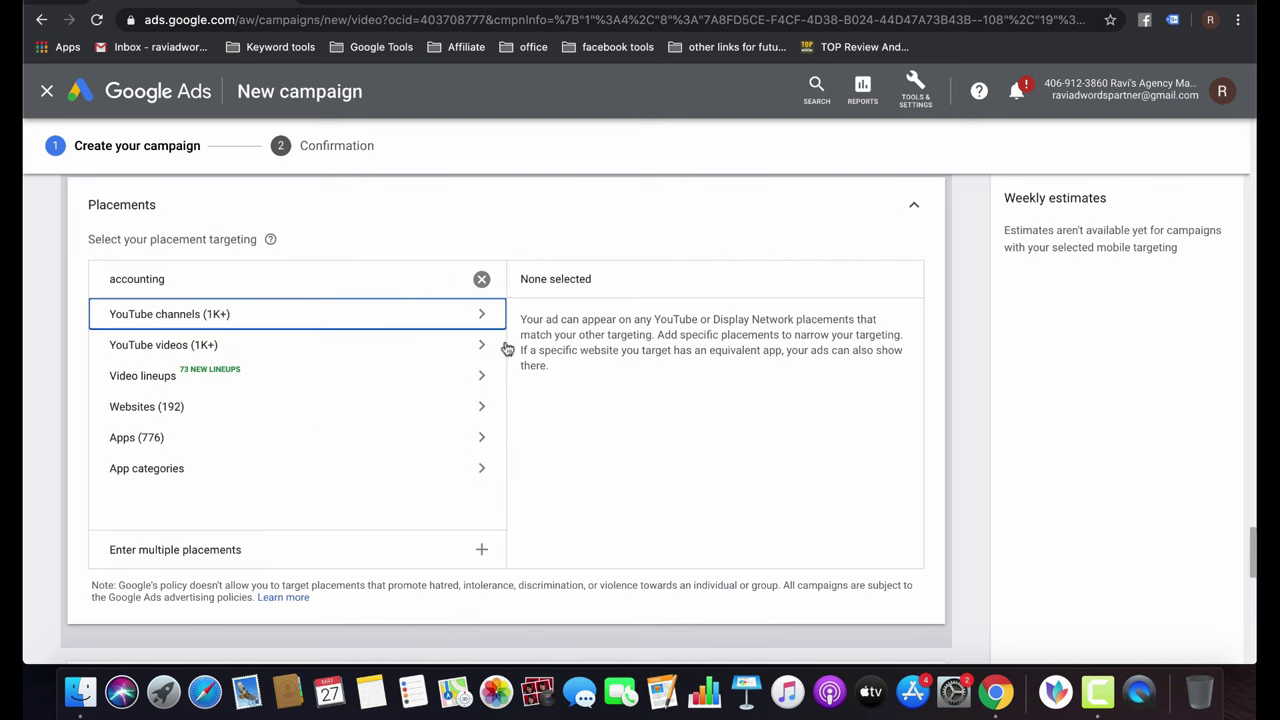
pyautogui.click(481, 314)
pyautogui.scroll(-3, 360, 463)
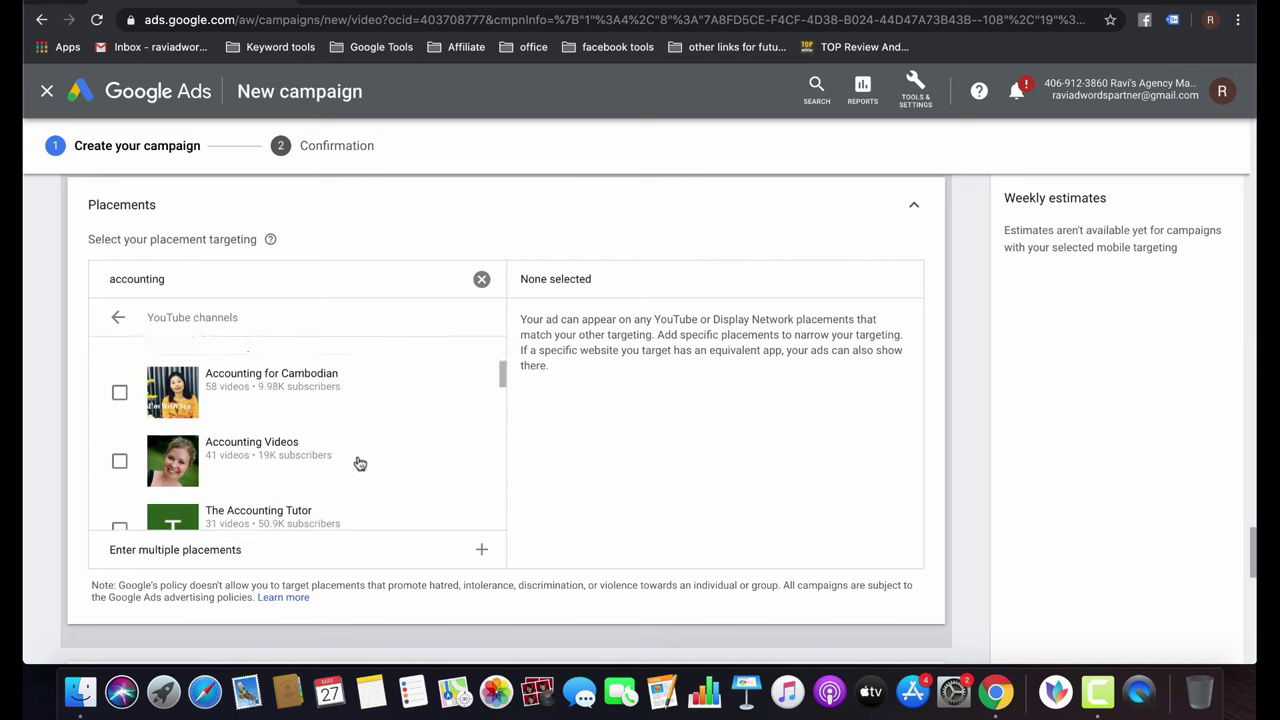
pyautogui.click(481, 279)
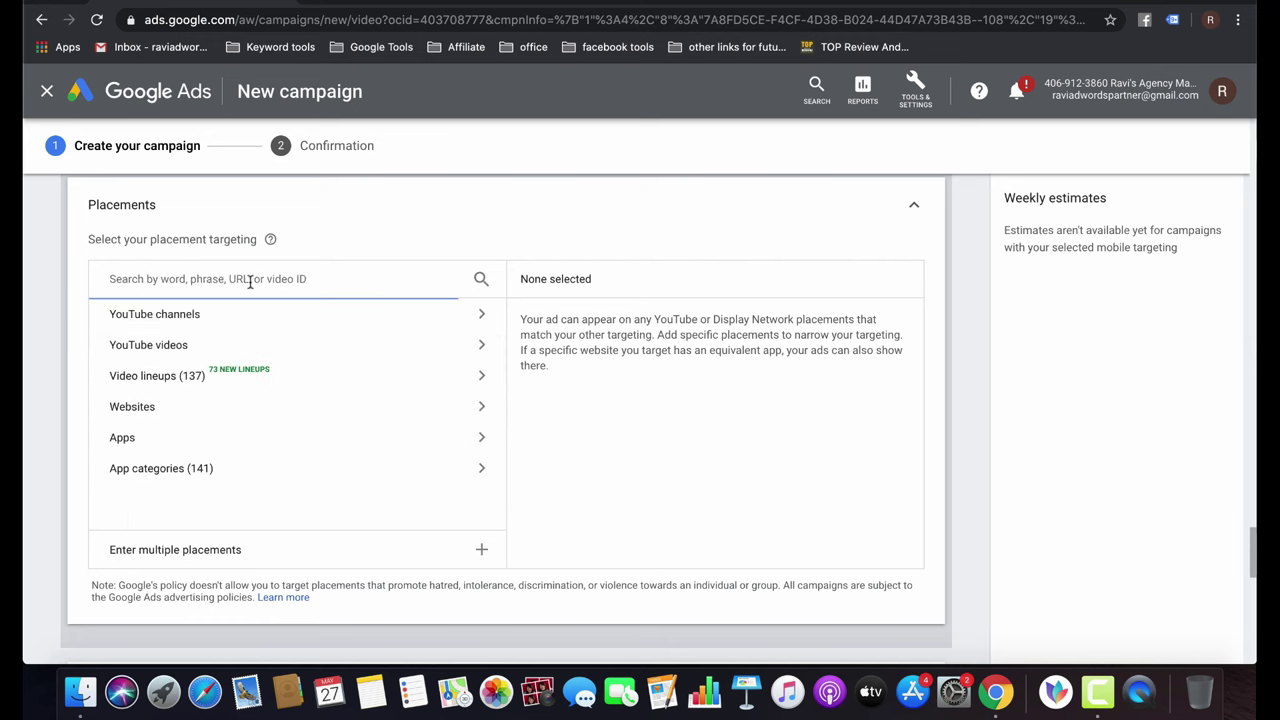
# Search 'labour law' in YouTube channels, add Labour Law Advisor, and clear the search.
pyautogui.write('labo')
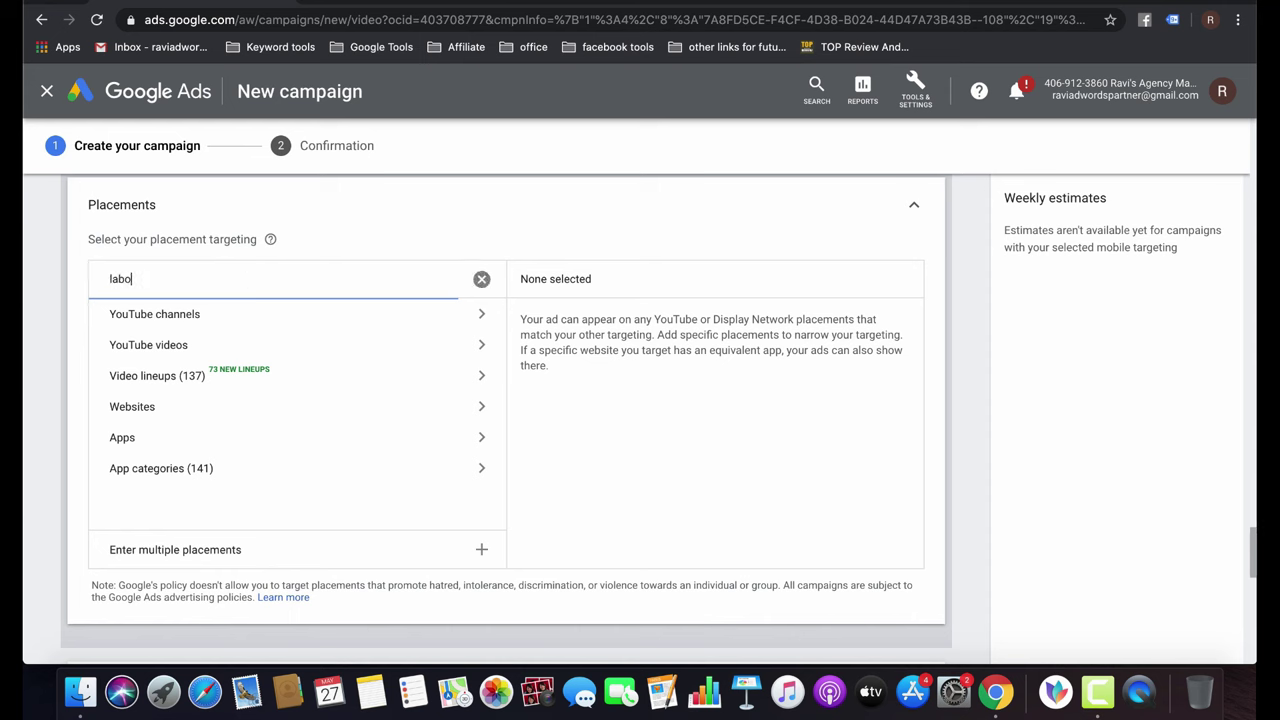
pyautogui.write('ur law')
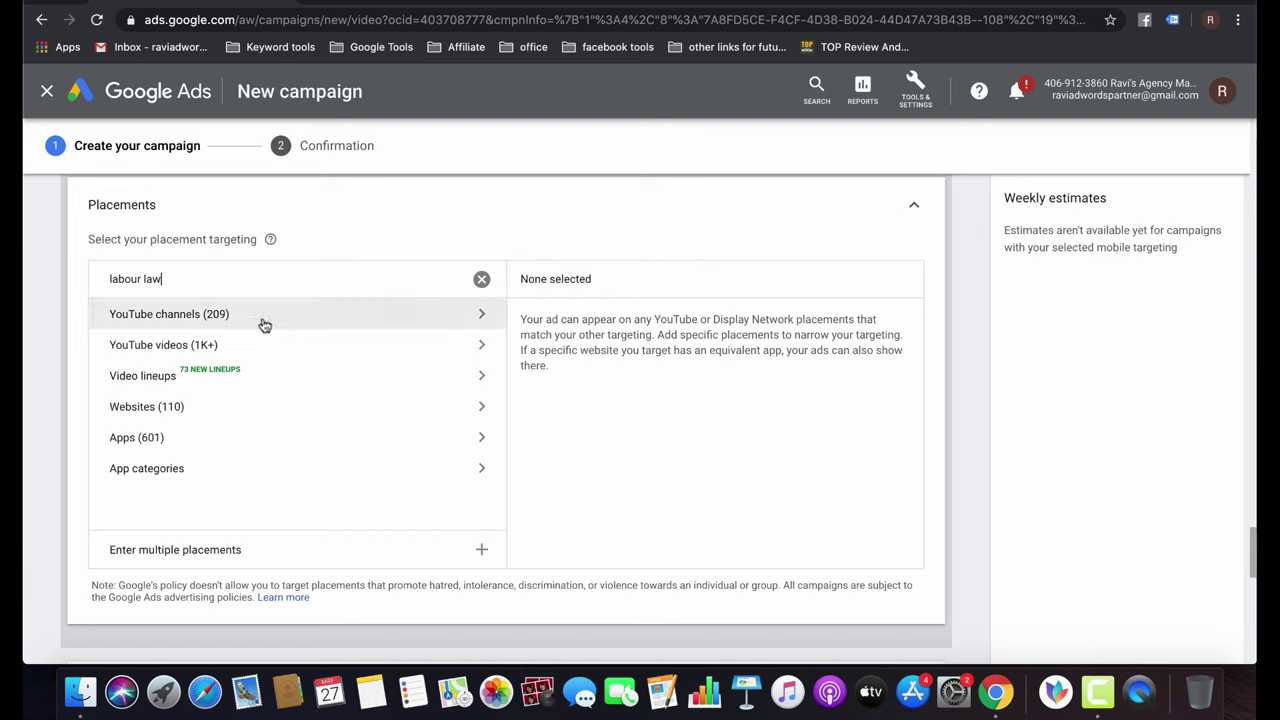
pyautogui.click(263, 318)
pyautogui.click(118, 372)
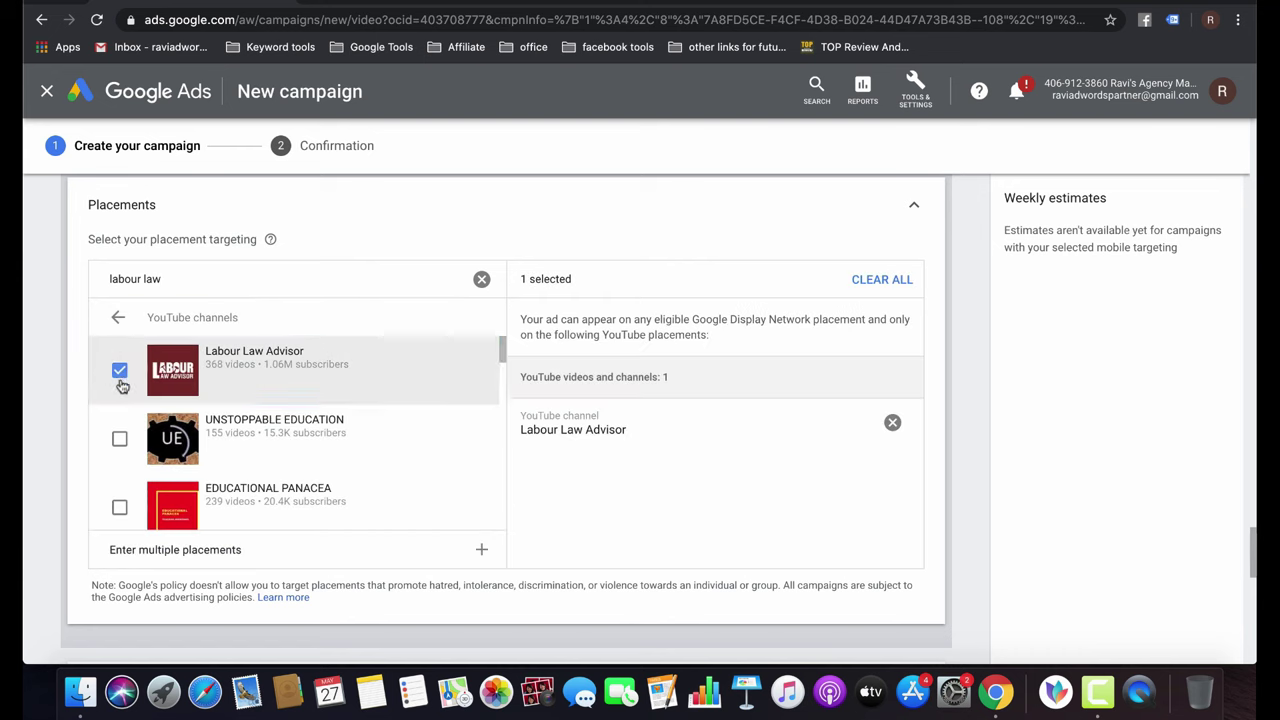
pyautogui.scroll(-3, 245, 471)
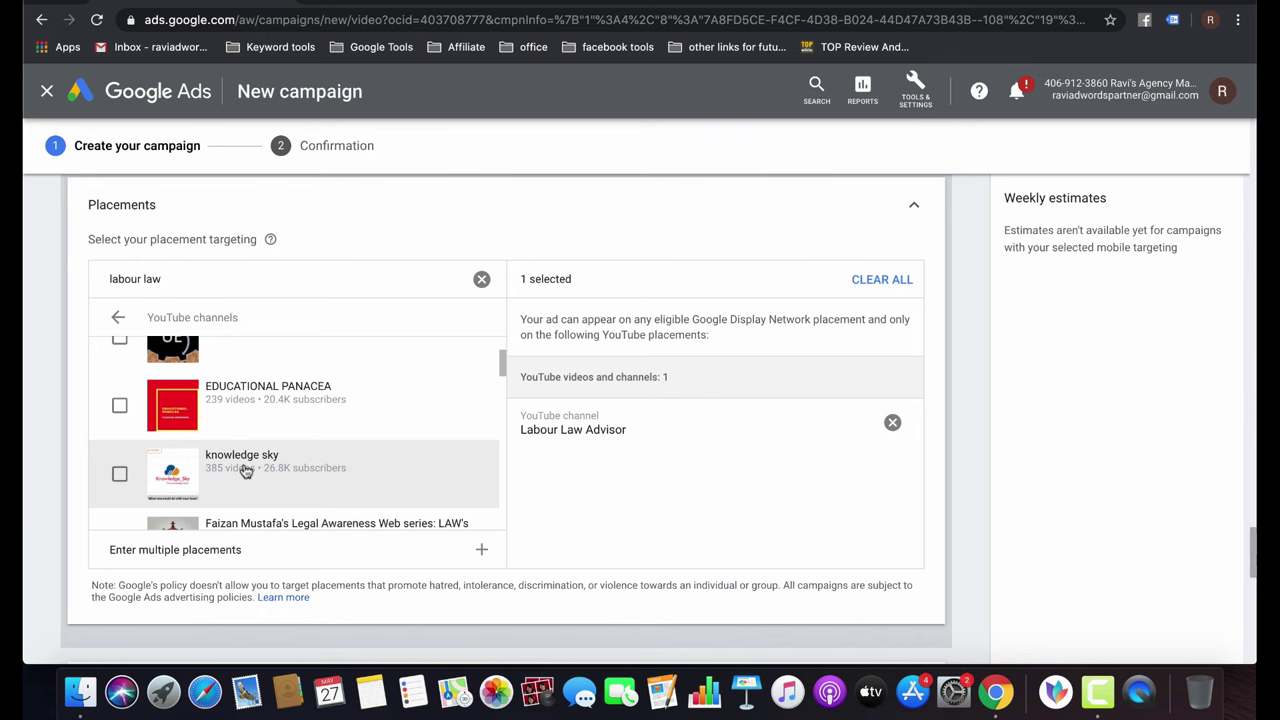
pyautogui.scroll(-5, 245, 471)
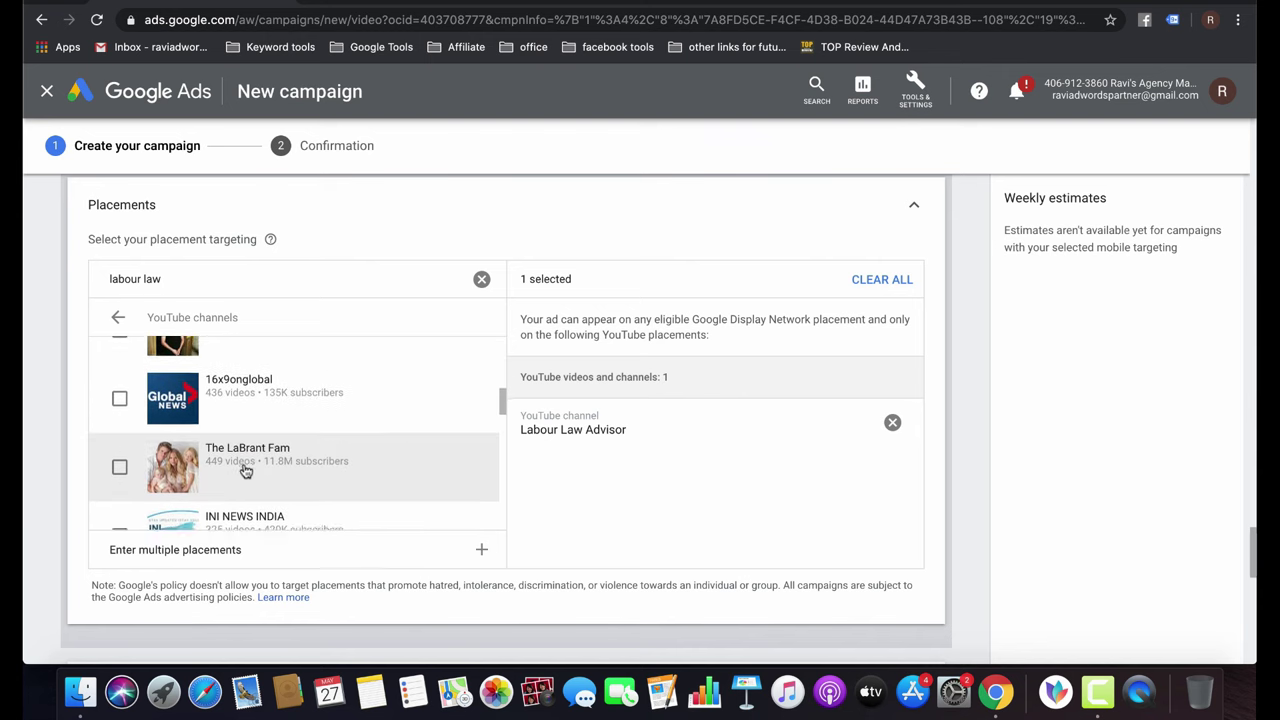
pyautogui.scroll(-2, 245, 471)
pyautogui.scroll(-3, 130, 437)
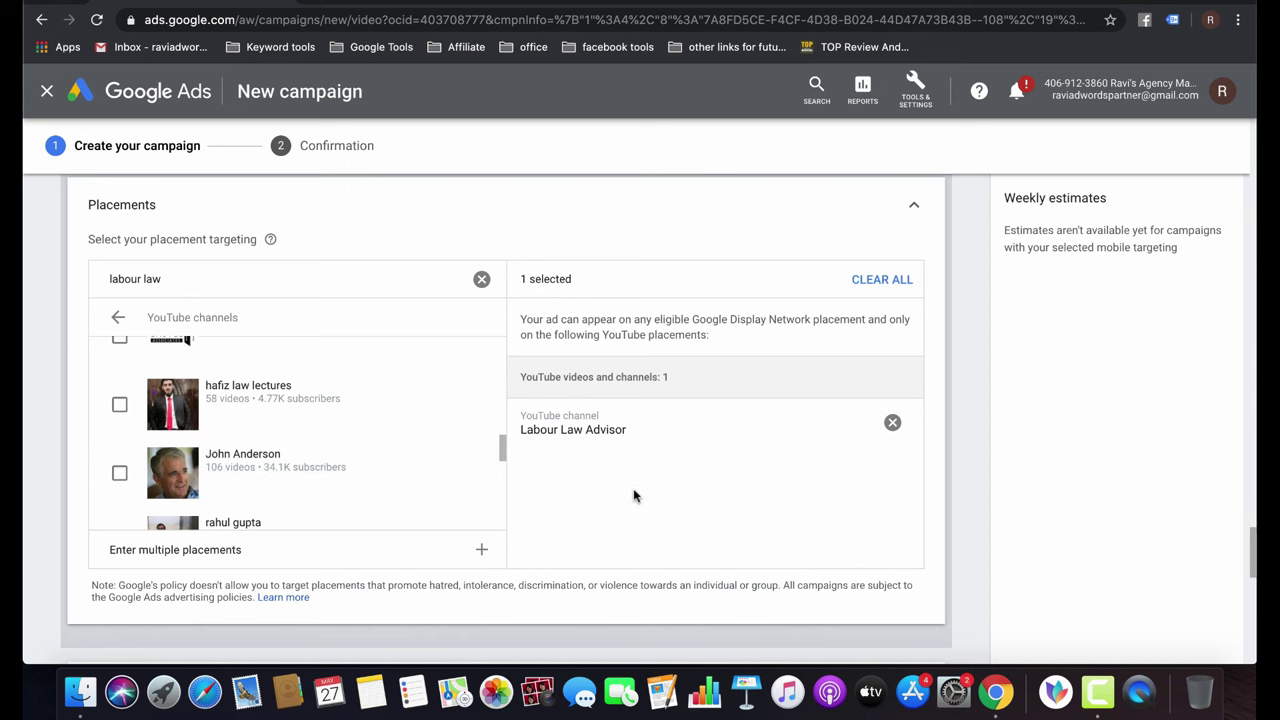
pyautogui.click(481, 279)
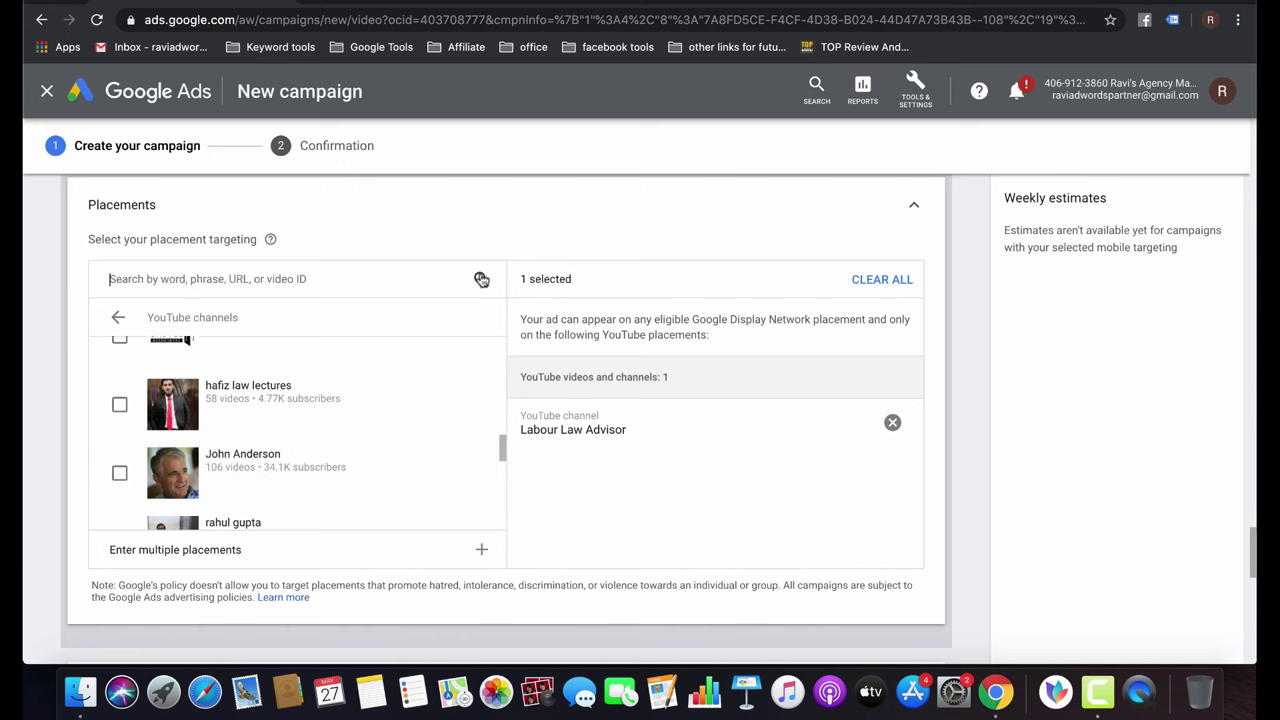
# Search 'business' videos and add LOCKDOWN, Share Market, Start A Business and Small Business Ideas videos.
pyautogui.click(270, 280)
pyautogui.write('business')
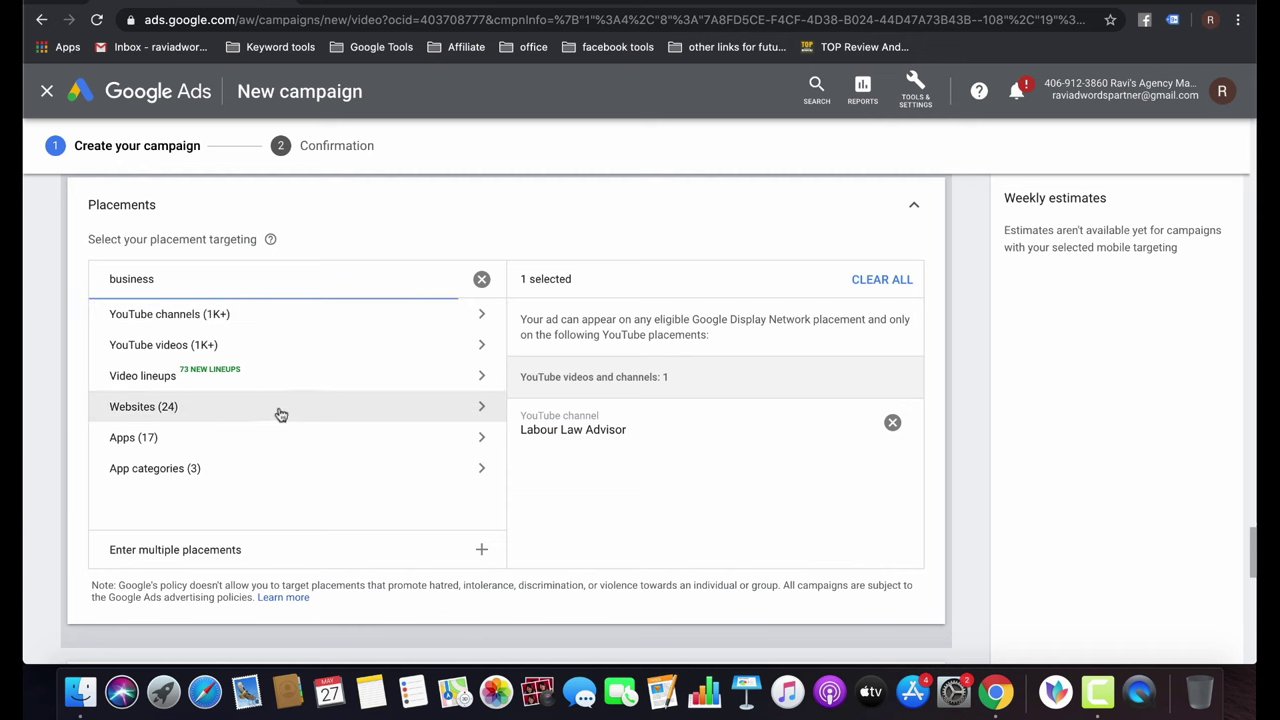
pyautogui.click(295, 357)
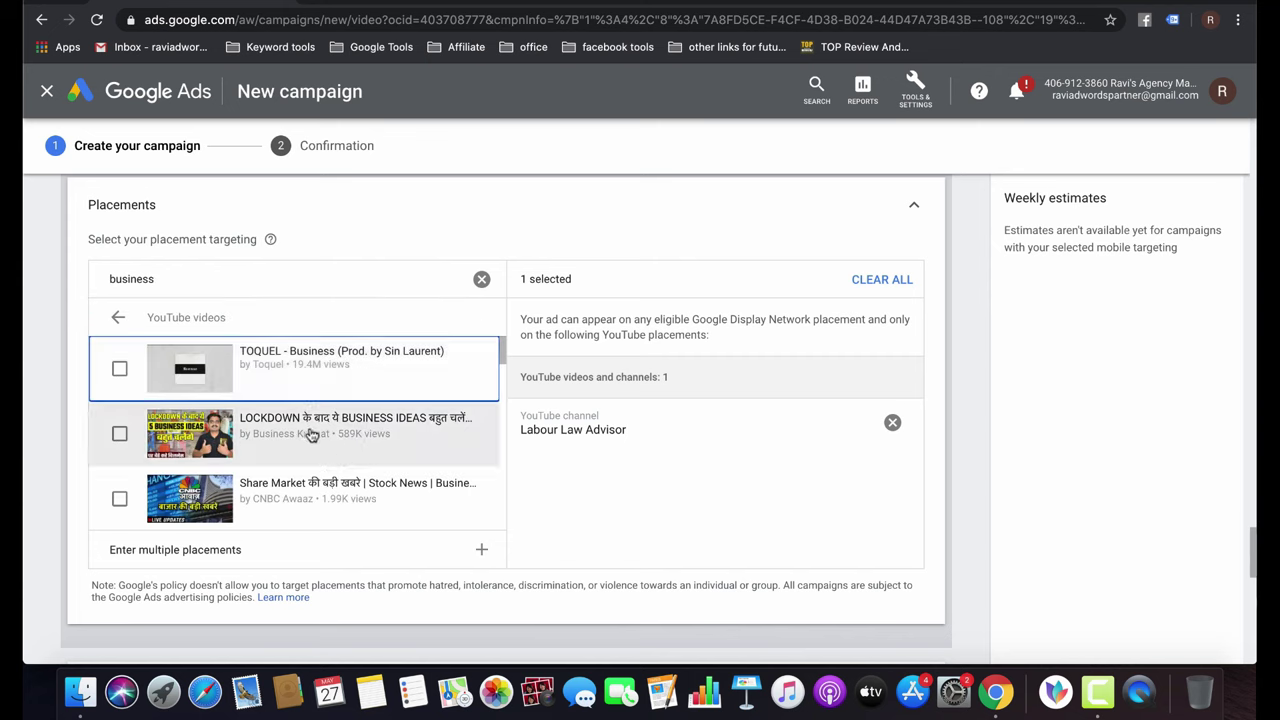
pyautogui.click(119, 433)
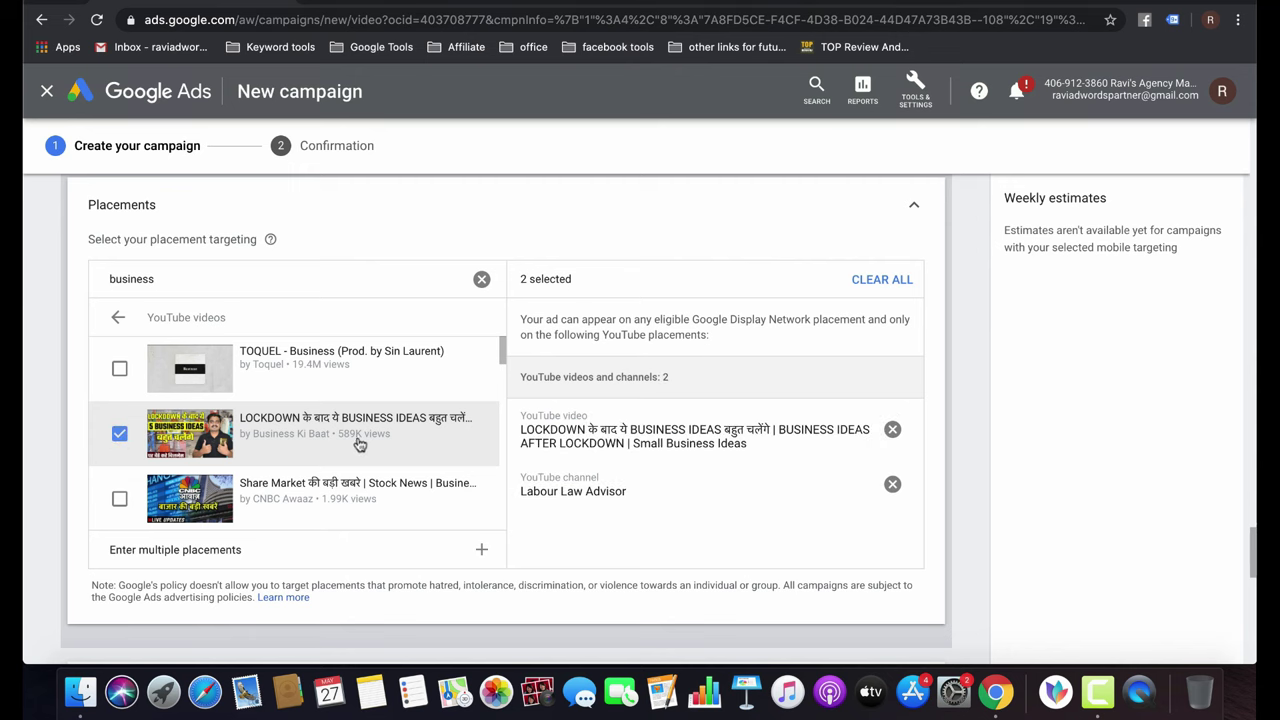
pyautogui.click(128, 498)
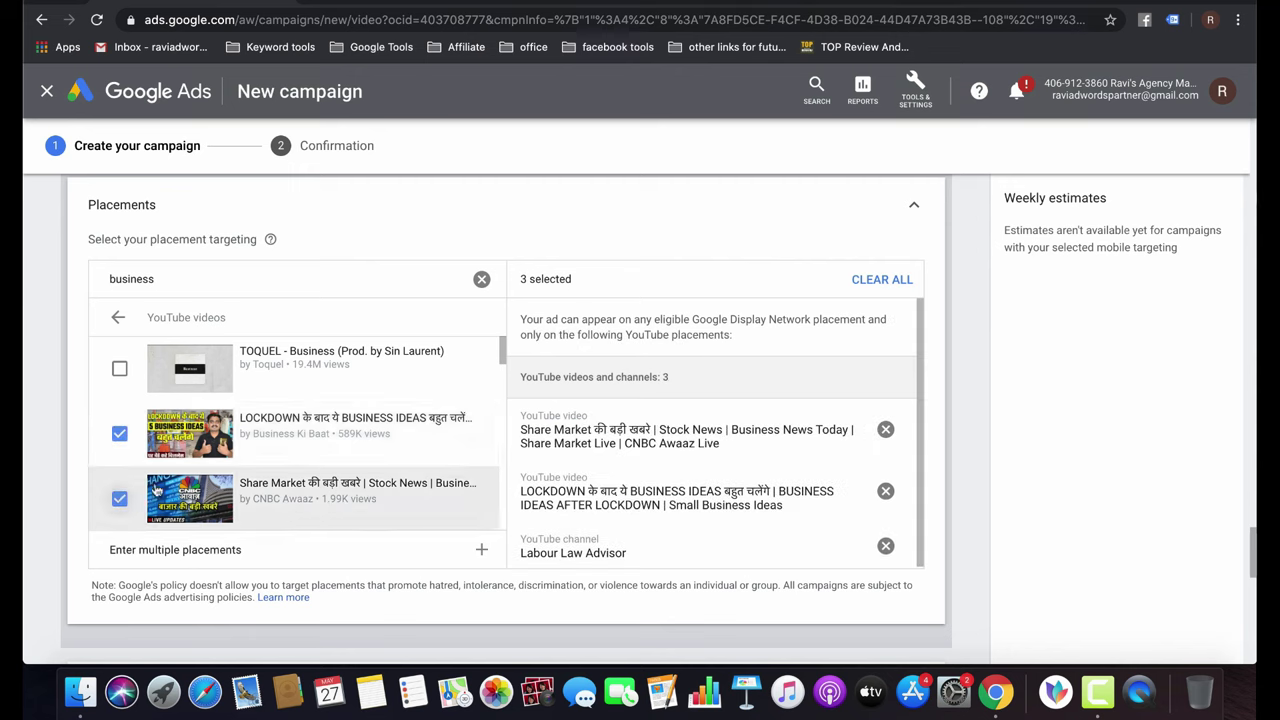
pyautogui.scroll(-3, 383, 458)
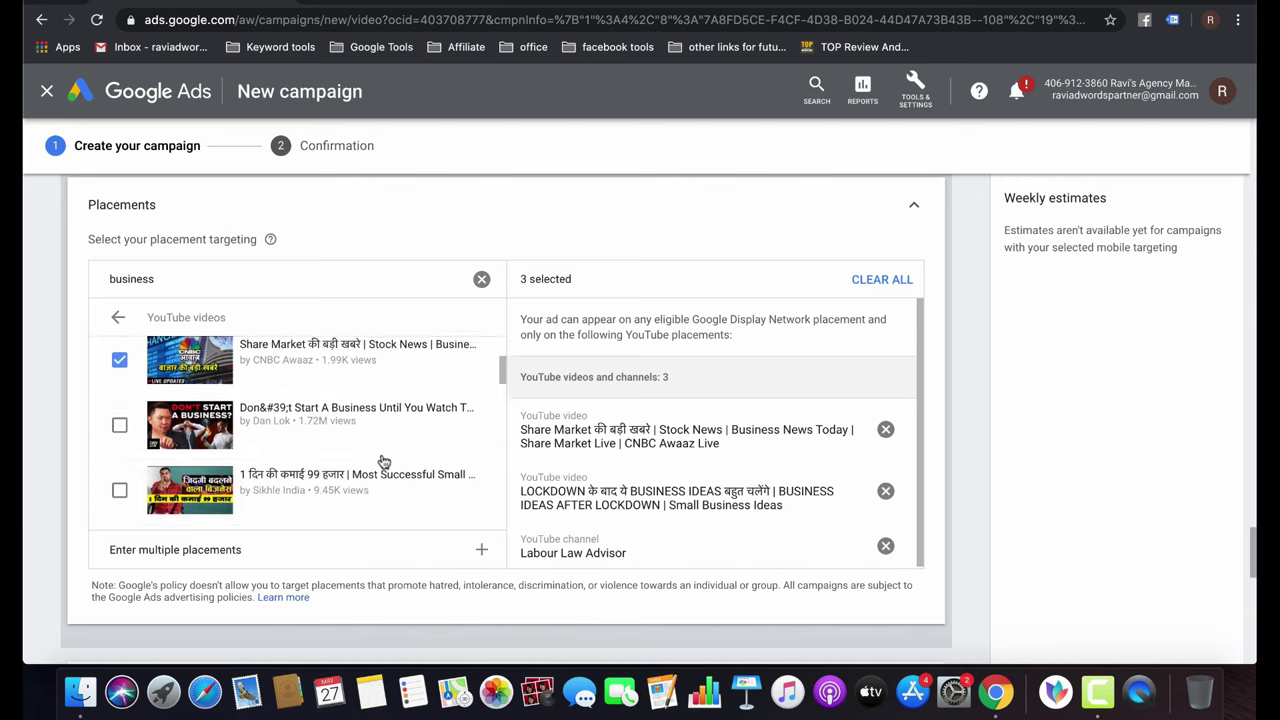
pyautogui.click(119, 422)
pyautogui.click(119, 484)
# Add Best Future Business Ideas, Negosyong Walang Lugi, How to Become a Billionaire and RS.750 videos.
pyautogui.scroll(-3, 120, 478)
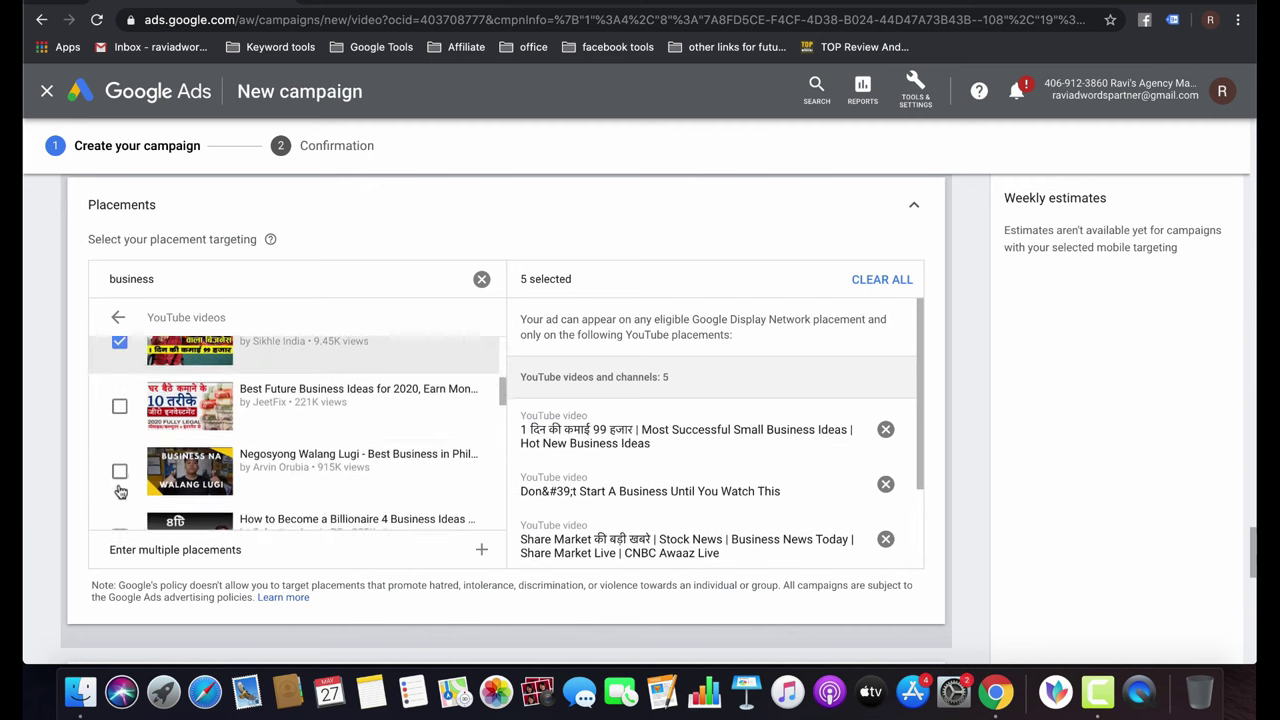
pyautogui.click(126, 393)
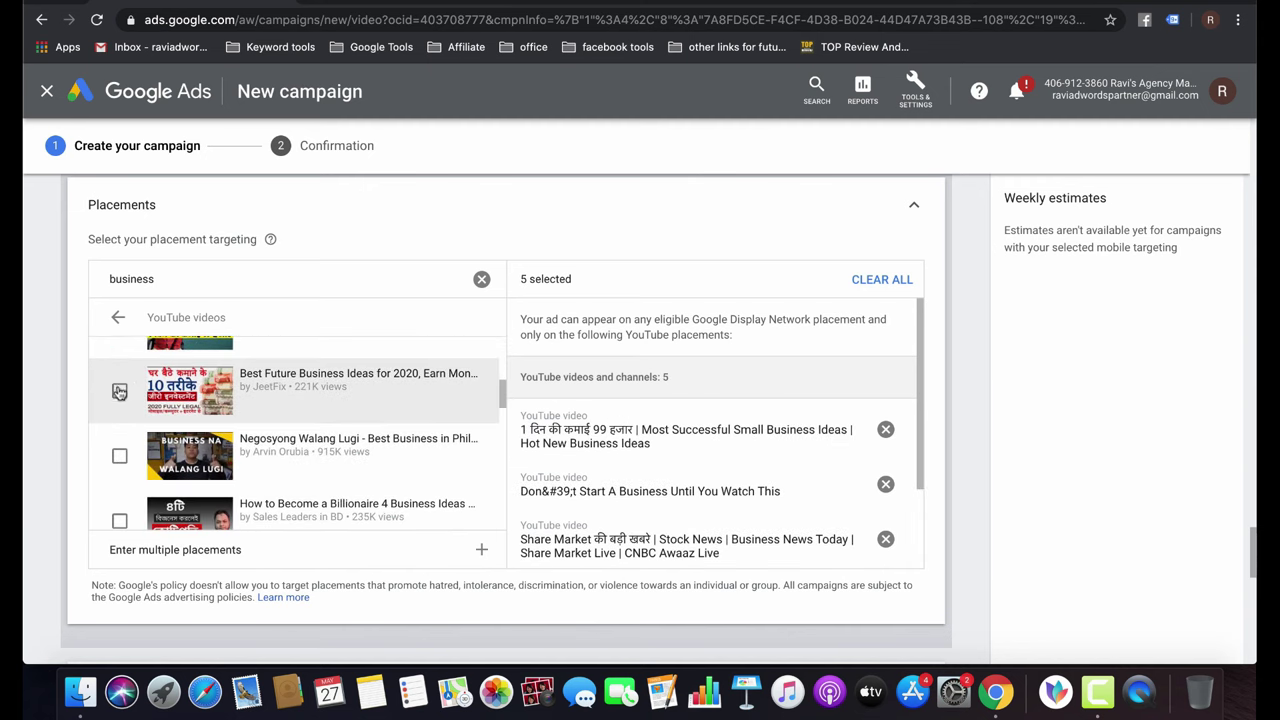
pyautogui.click(119, 458)
pyautogui.scroll(-2, 248, 482)
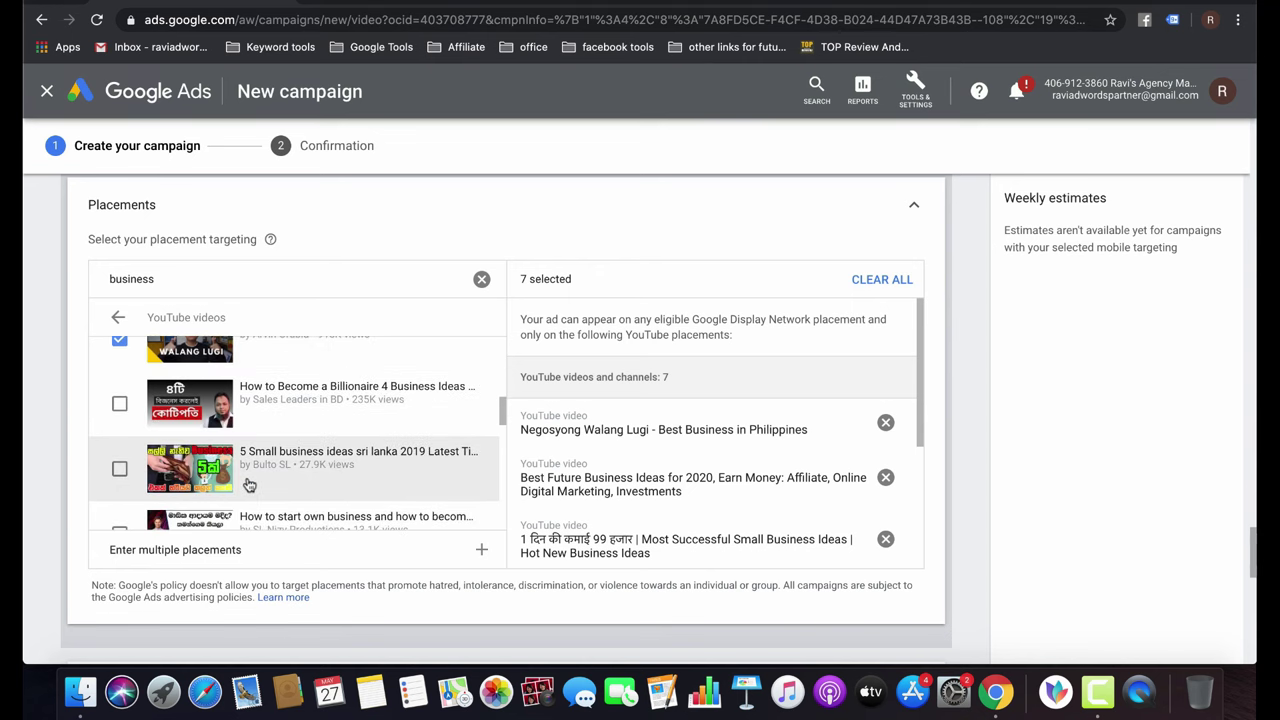
pyautogui.click(119, 404)
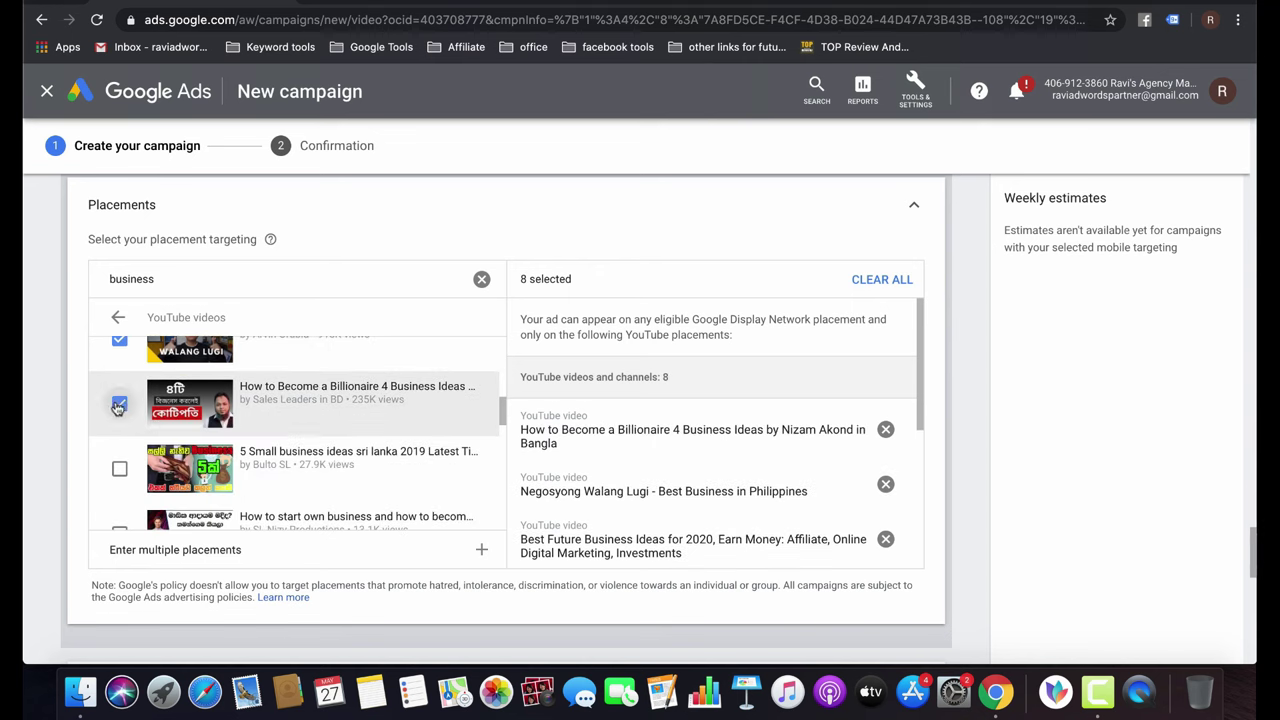
pyautogui.scroll(-3, 408, 491)
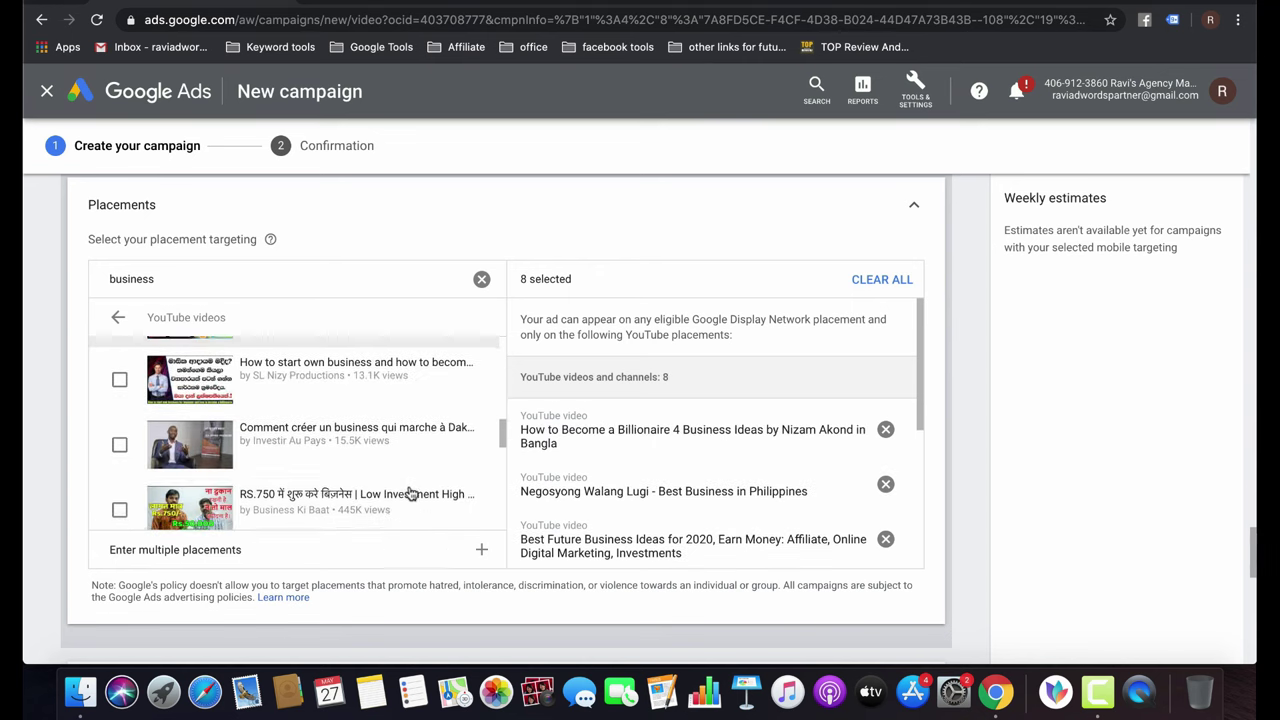
pyautogui.click(121, 510)
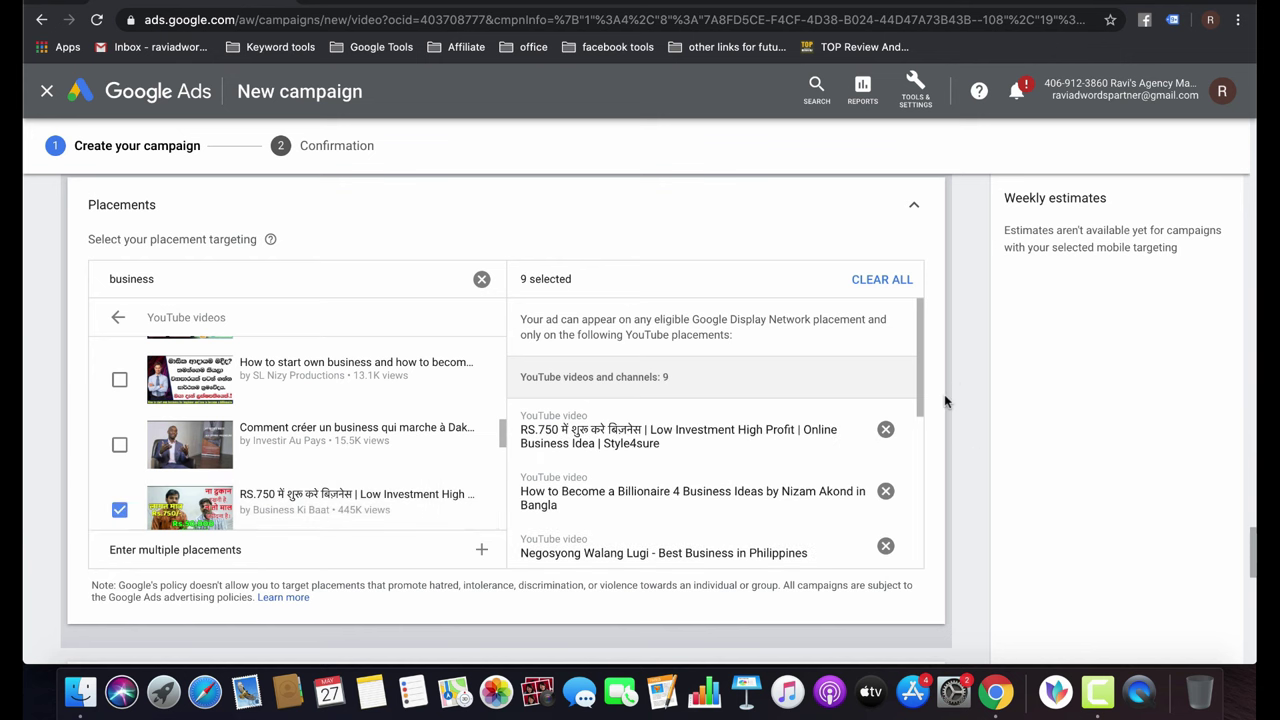
pyautogui.scroll(-5, 945, 401)
pyautogui.scroll(5, 945, 401)
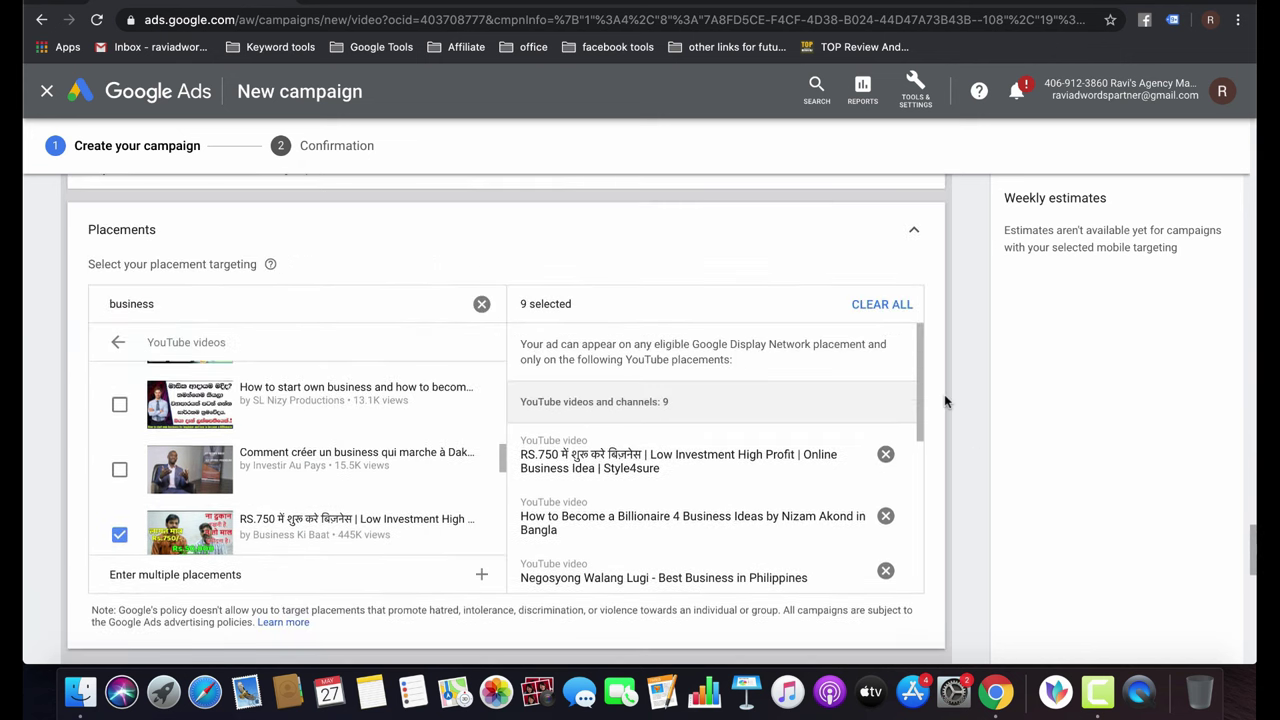
# Collapse the placements section and set the maximum CPV bid to ₹0.05.
pyautogui.click(915, 230)
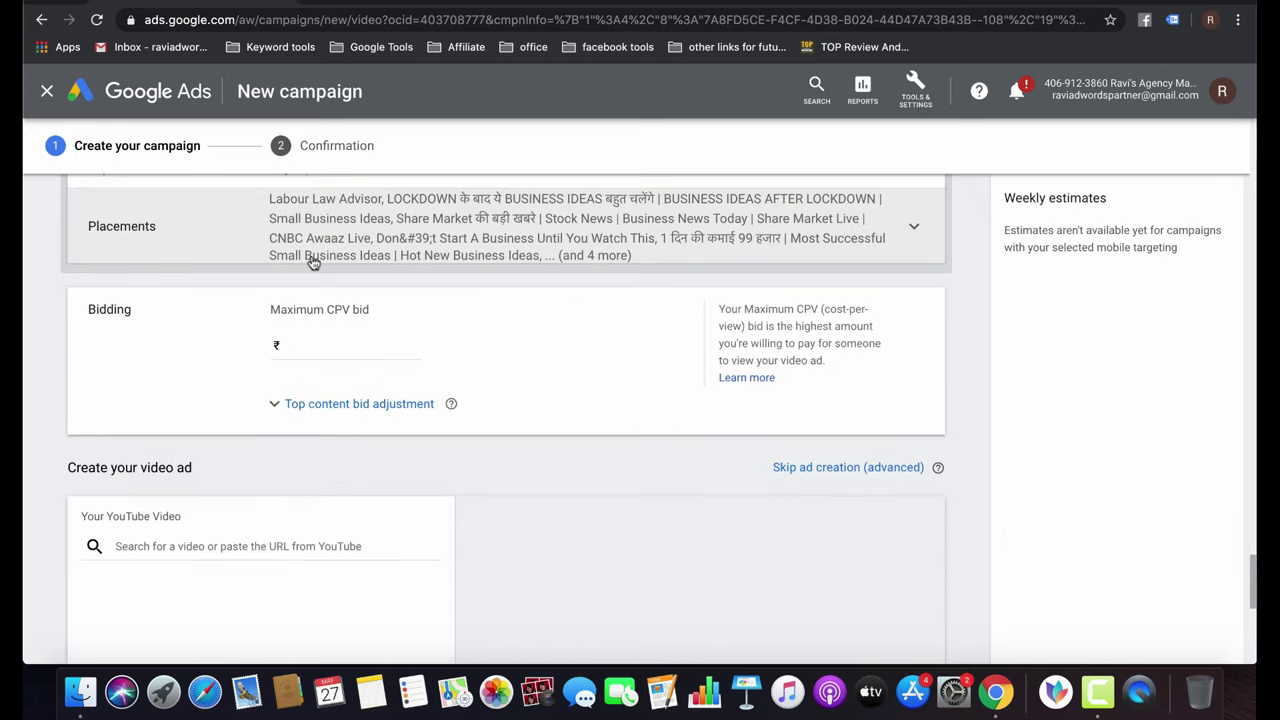
pyautogui.click(316, 349)
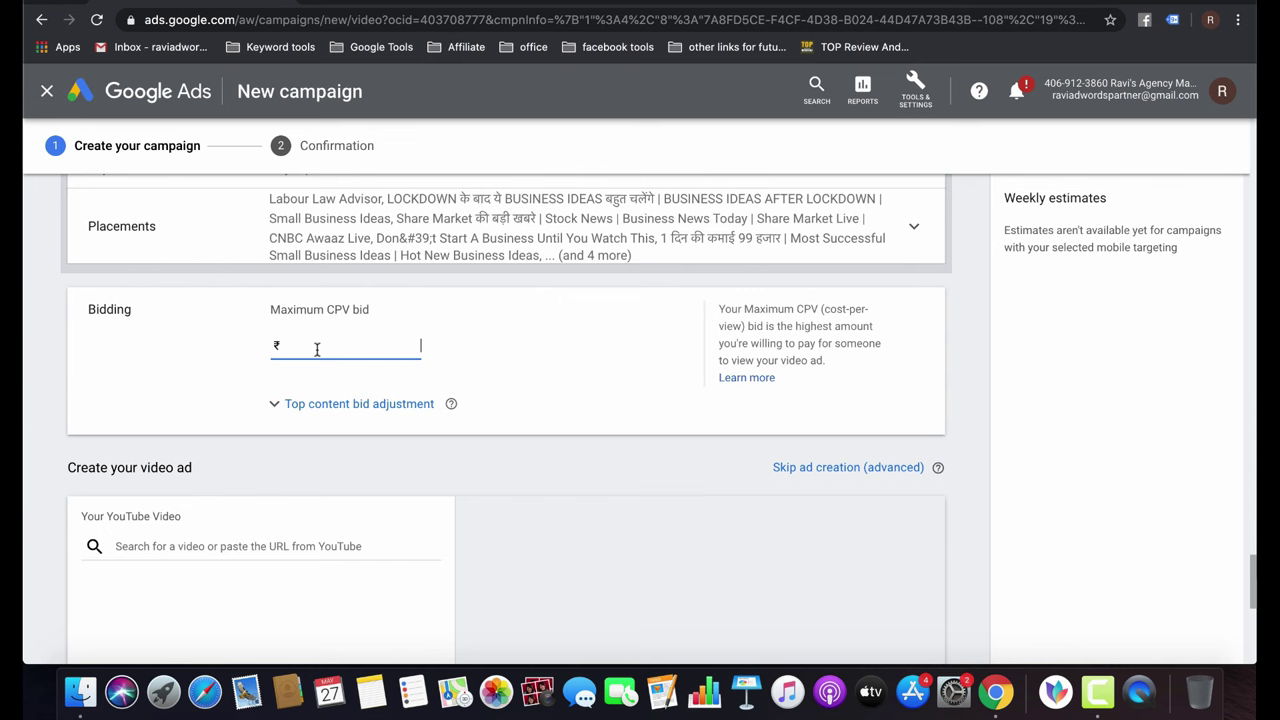
pyautogui.write('0.00')
pyautogui.click(586, 432)
pyautogui.scroll(-3, 586, 432)
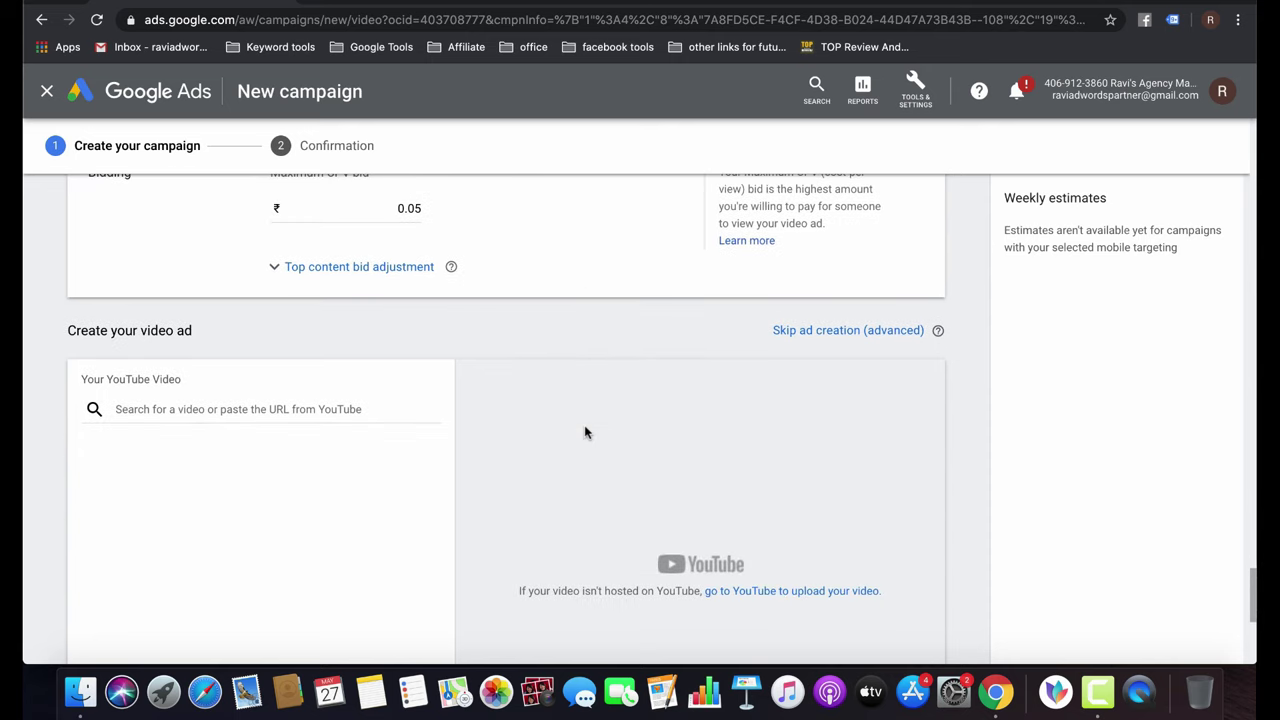
pyautogui.scroll(-1, 586, 432)
# Copy the YouTube video's link and paste it into the ad's video search.
pyautogui.click(340, 390)
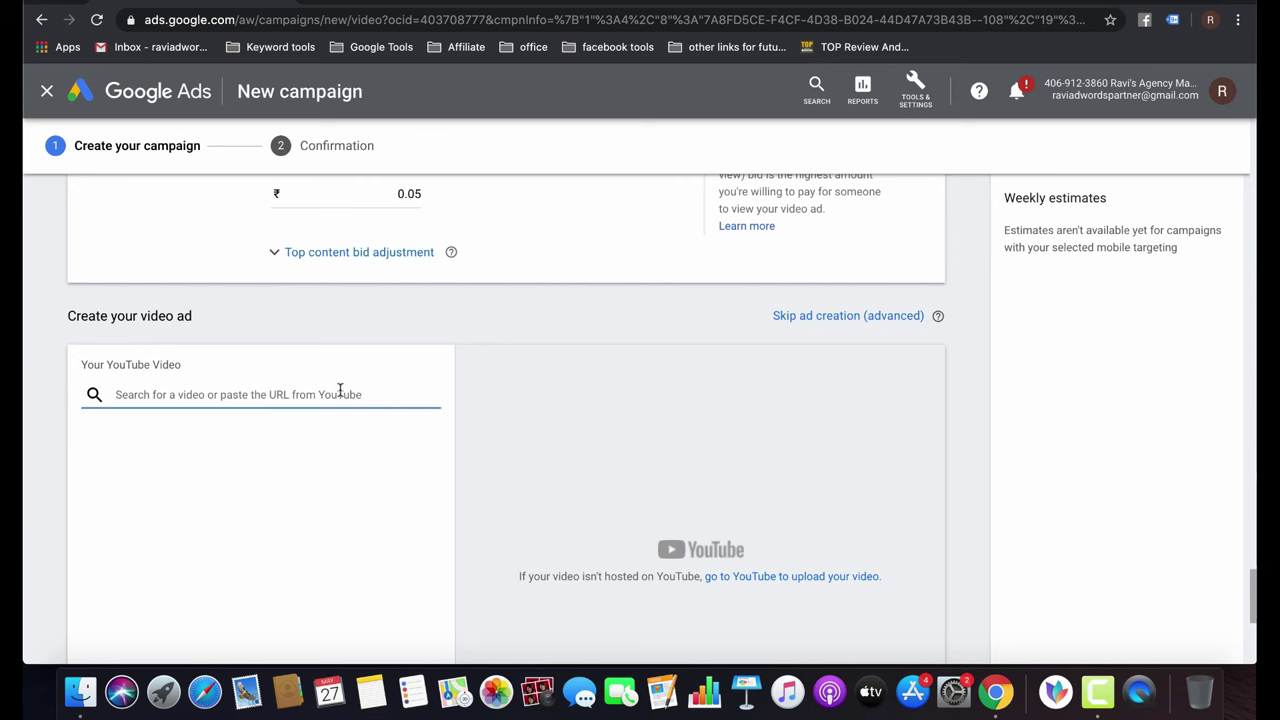
pyautogui.hotkey('ctrl', 'Tab')
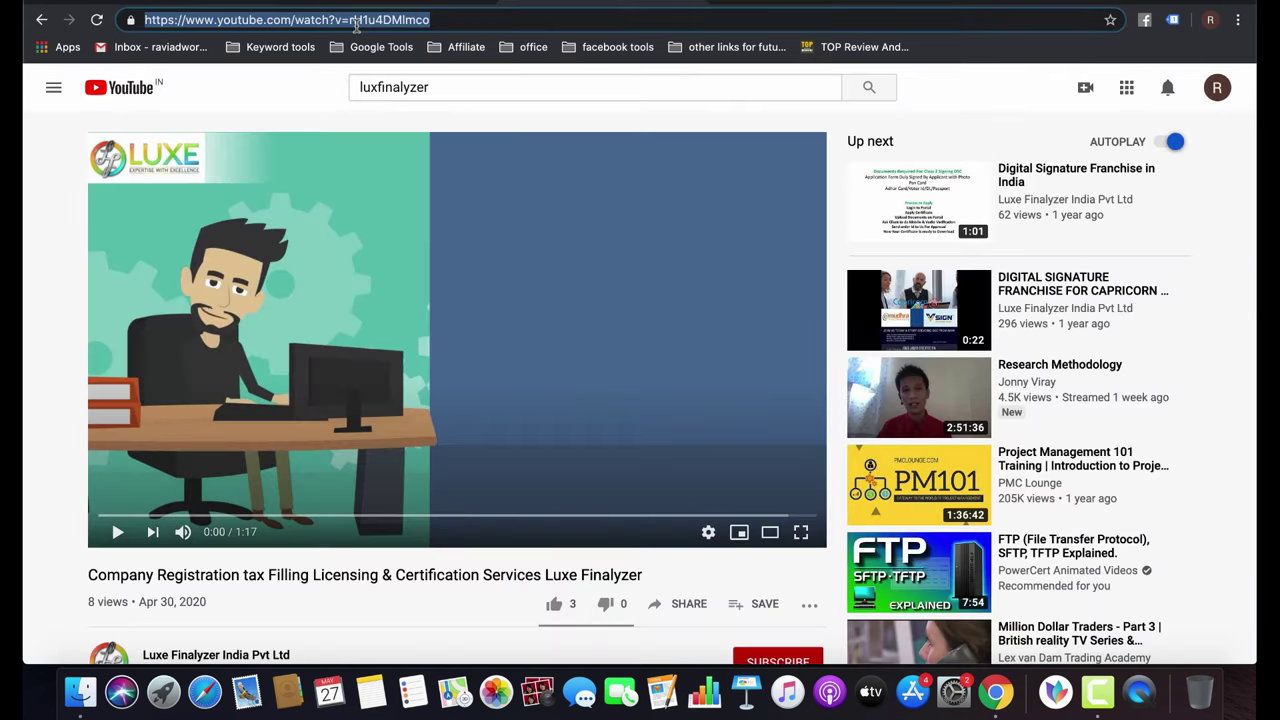
pyautogui.press('super+c')
pyautogui.click(238, 6)
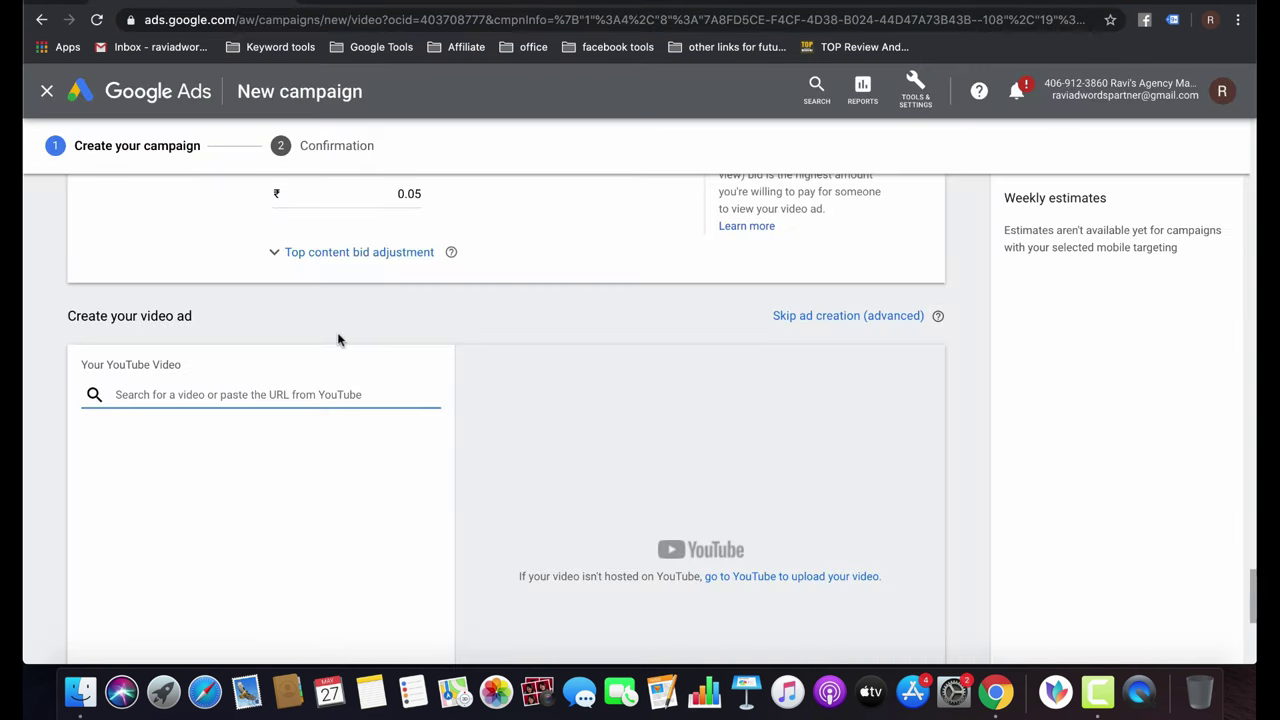
pyautogui.press('super+v')
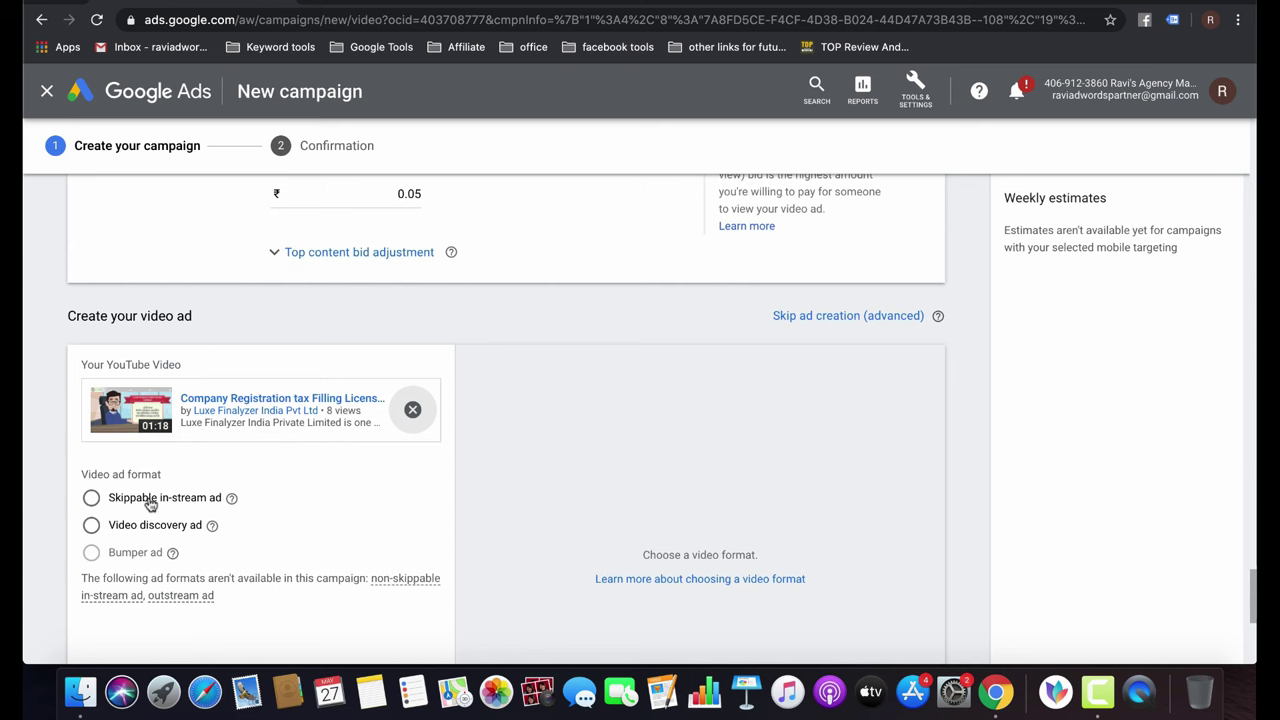
# Choose Skippable in-stream ad and paste the YouTube link as final and display URL.
pyautogui.click(150, 504)
pyautogui.scroll(-2, 366, 549)
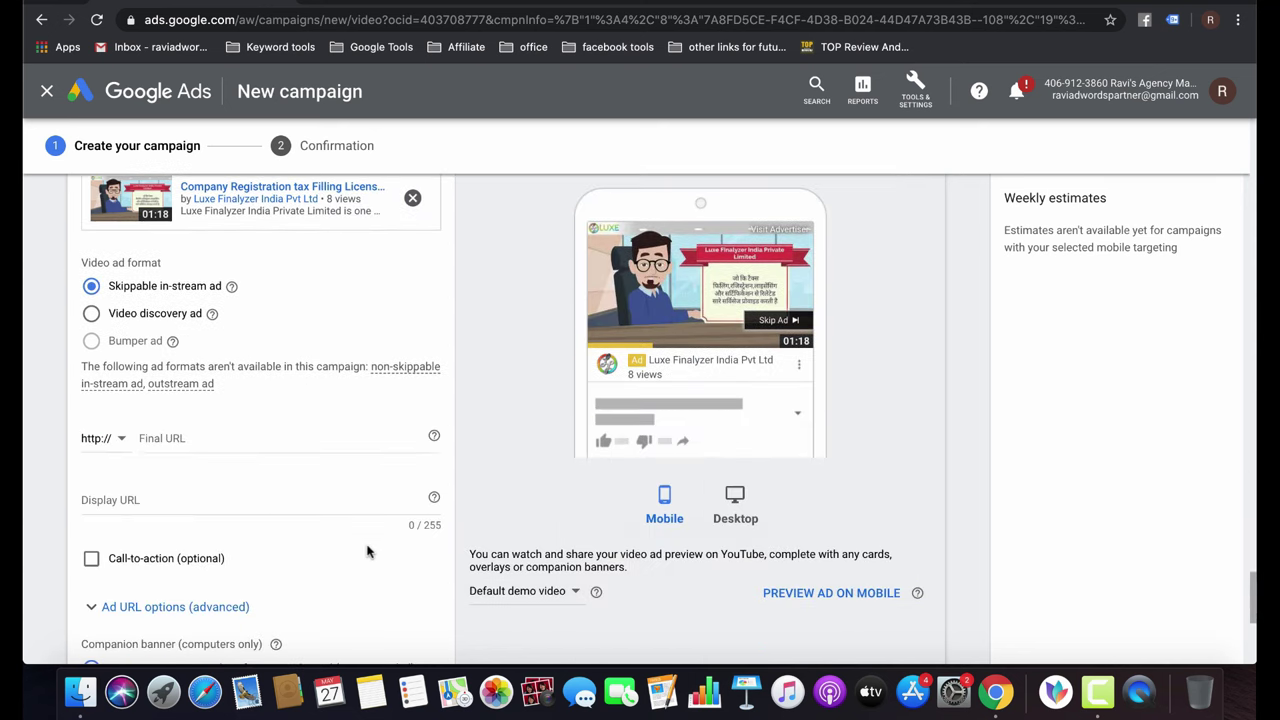
pyautogui.click(187, 440)
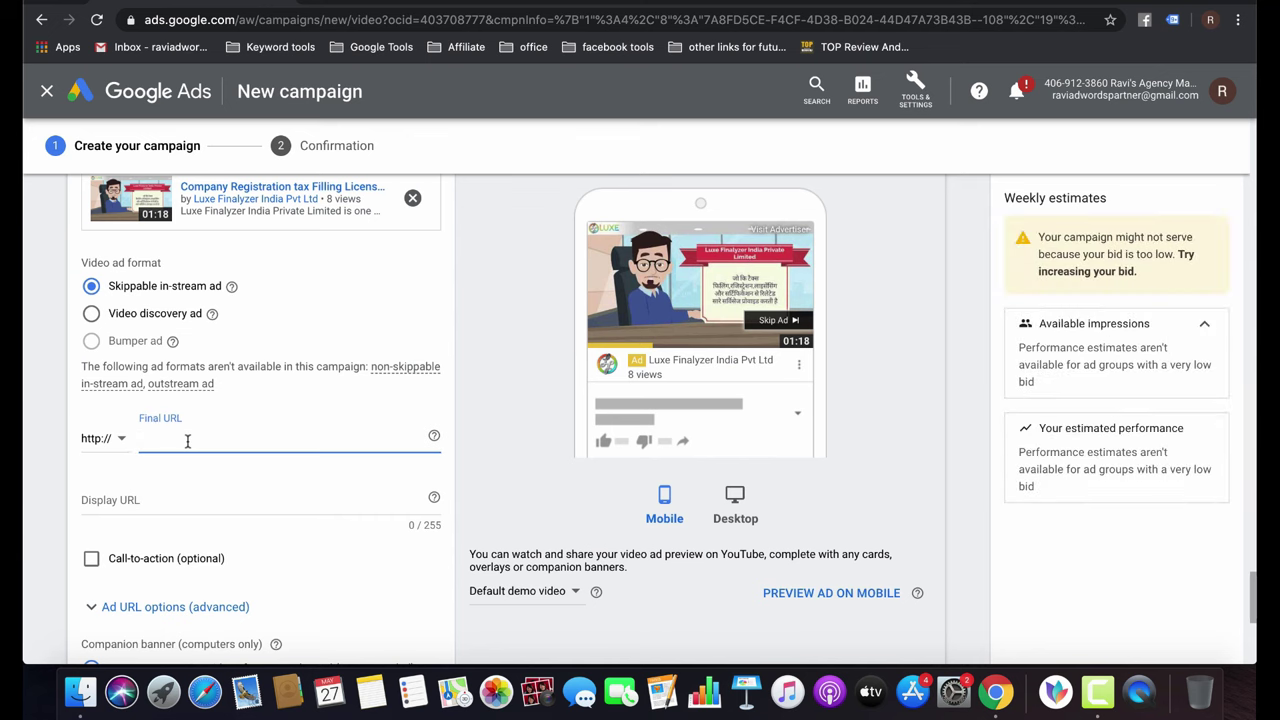
pyautogui.press('super+v')
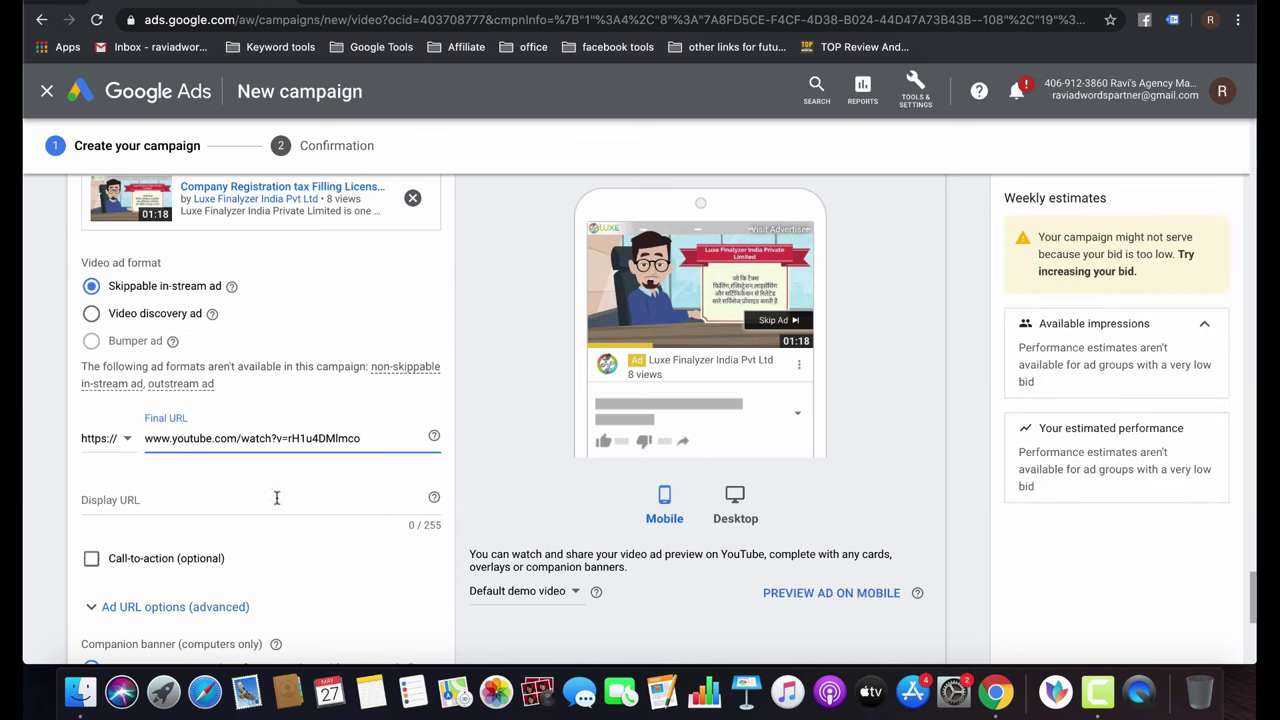
pyautogui.click(220, 500)
pyautogui.press('super+v')
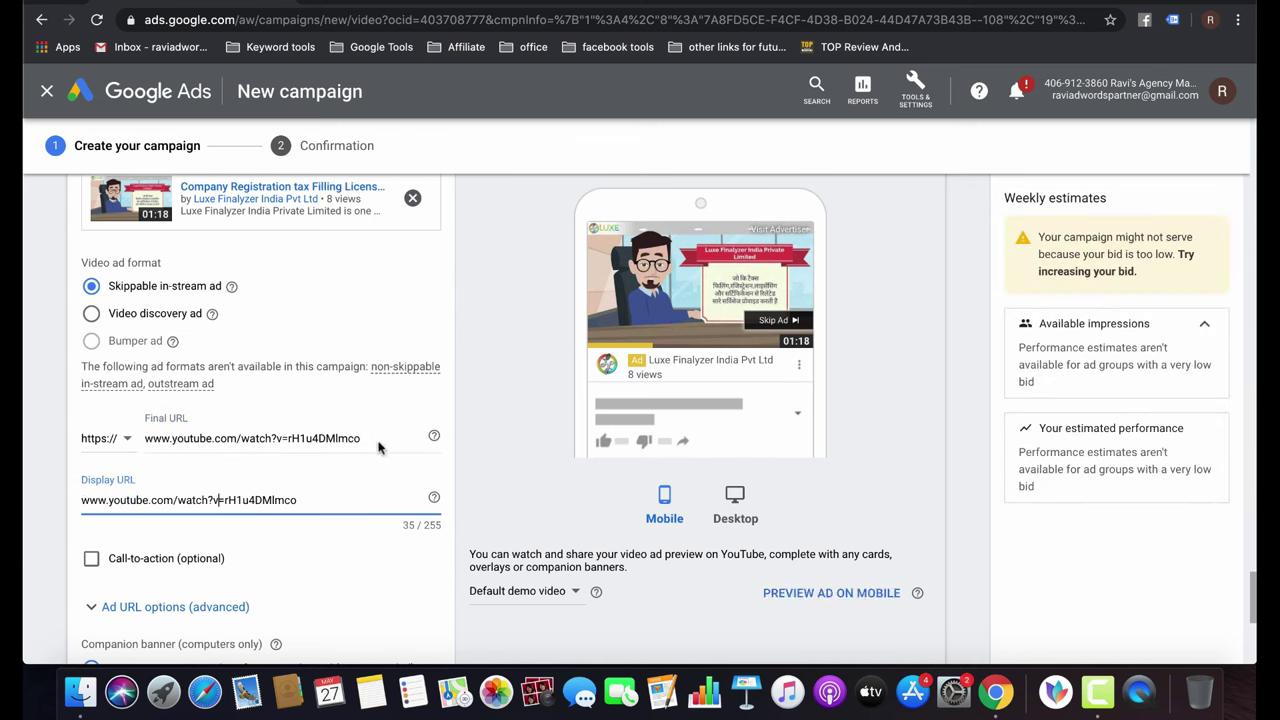
pyautogui.click(520, 480)
pyautogui.scroll(-3, 520, 477)
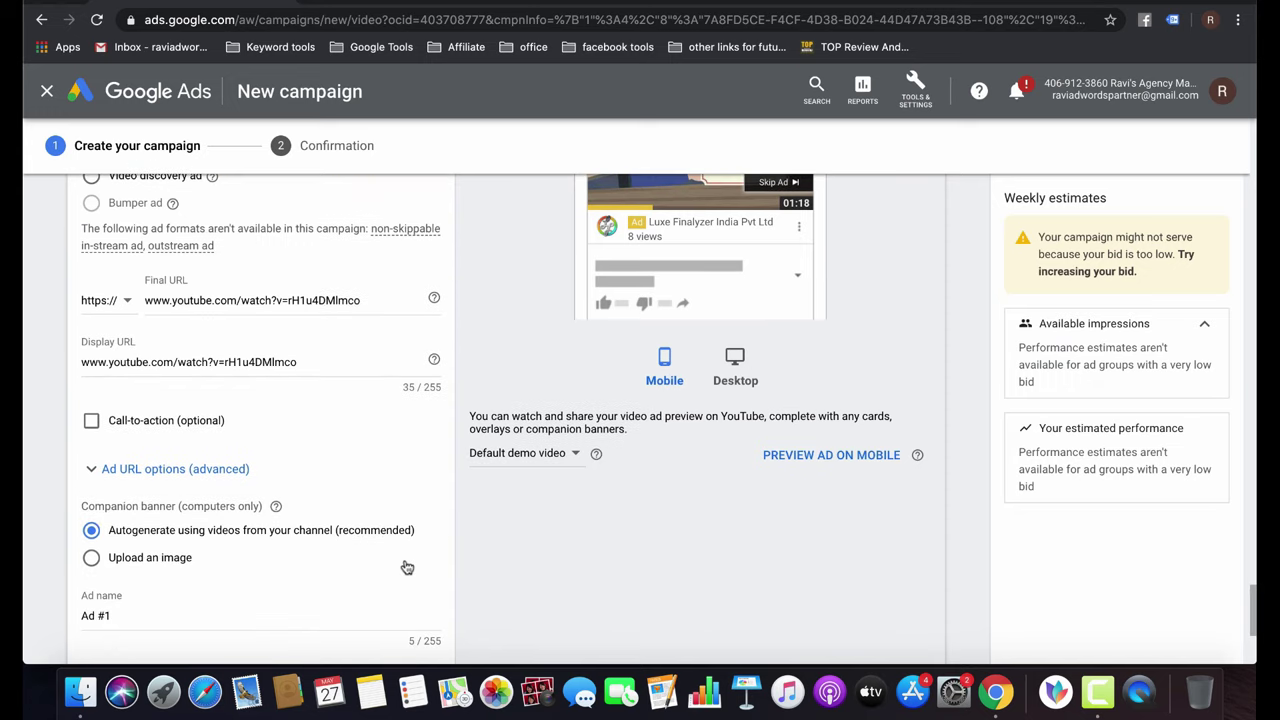
# Try an uploaded companion banner, then revert to the autogenerated banner.
pyautogui.scroll(-2, 407, 567)
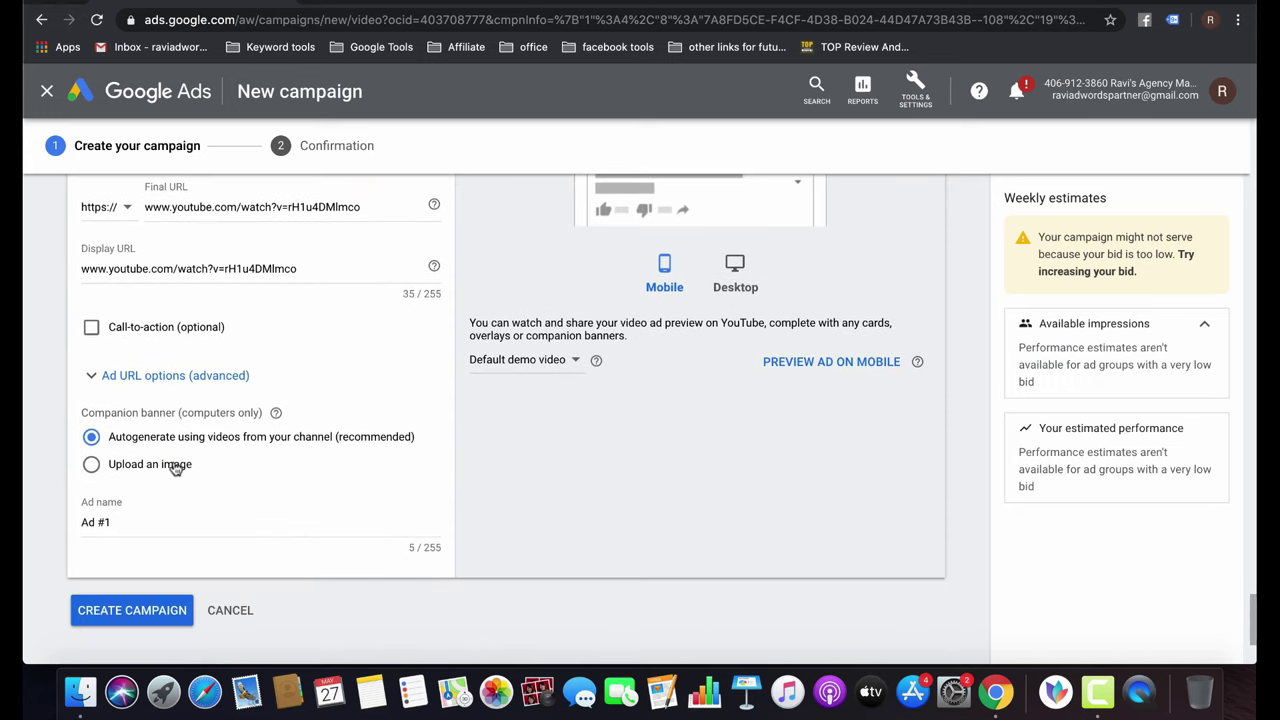
pyautogui.click(175, 469)
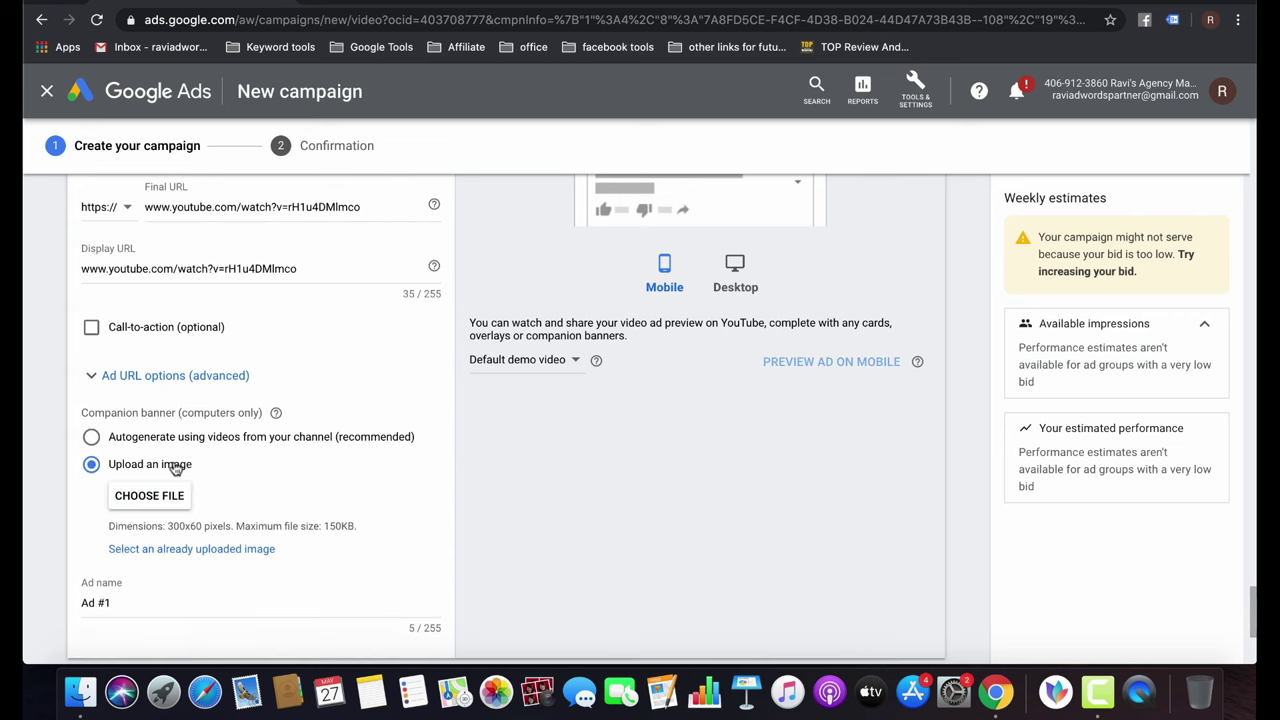
pyautogui.scroll(4, 414, 470)
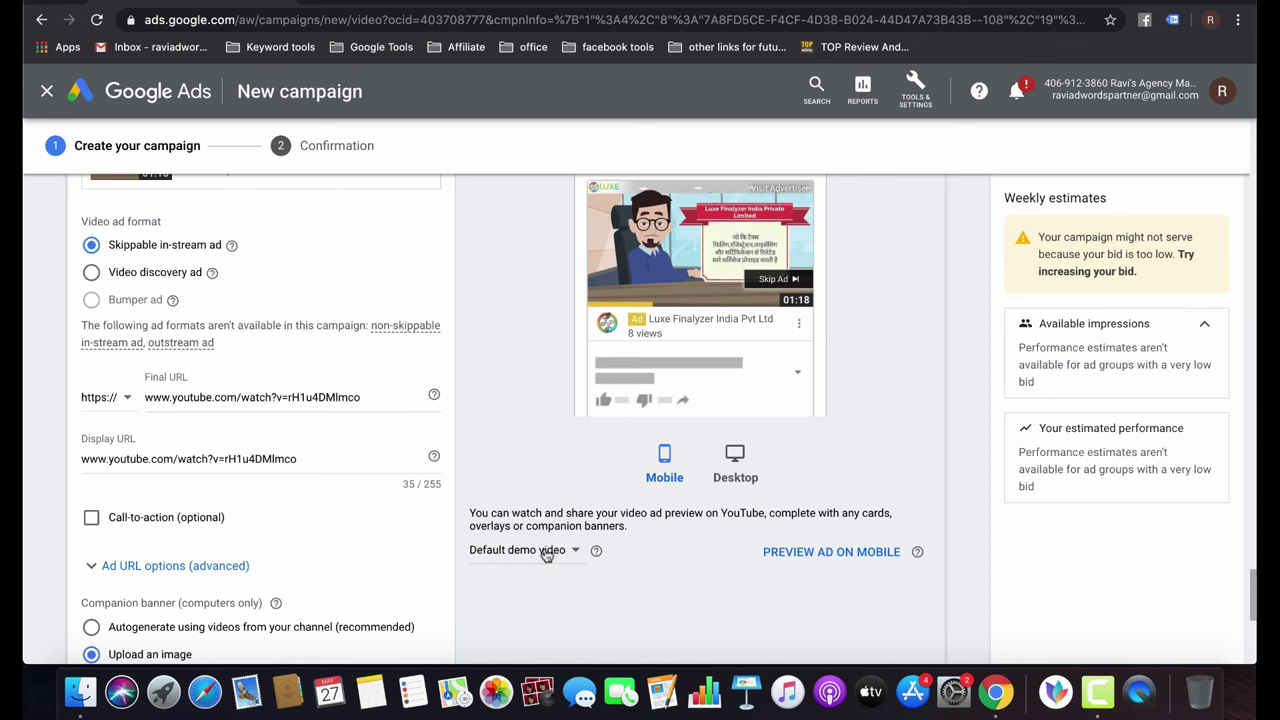
pyautogui.scroll(-4, 545, 553)
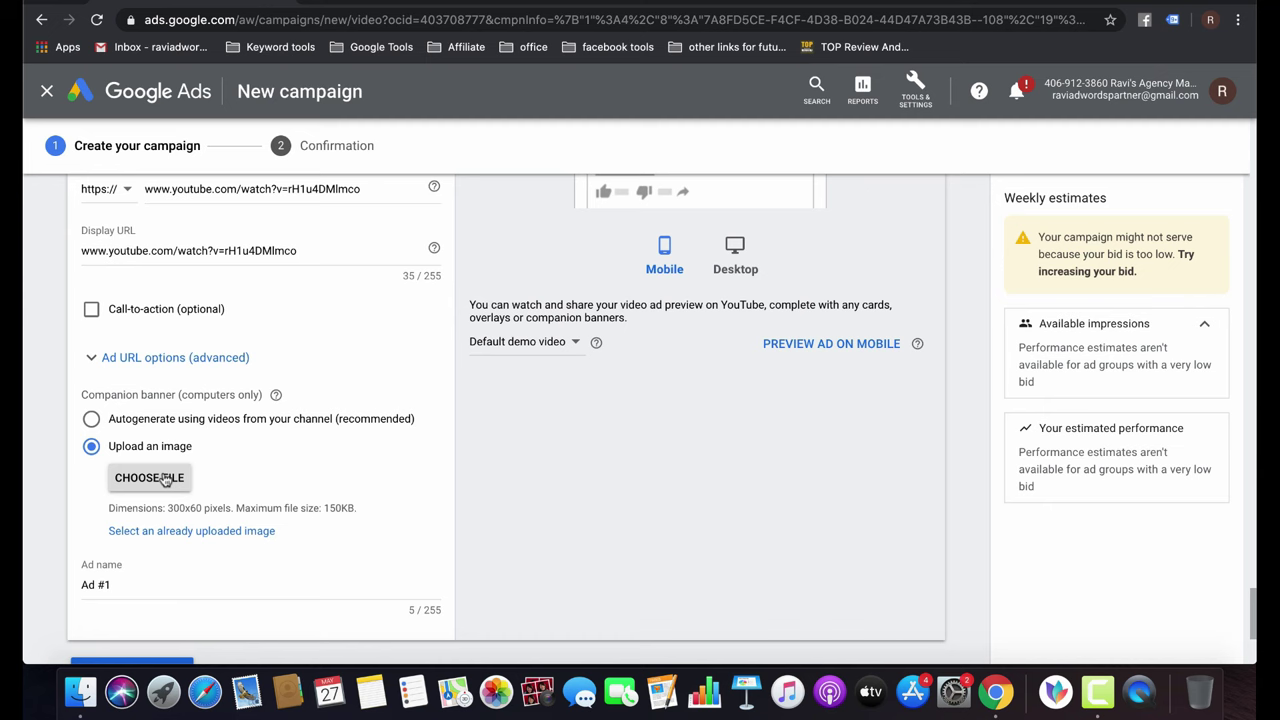
pyautogui.click(128, 421)
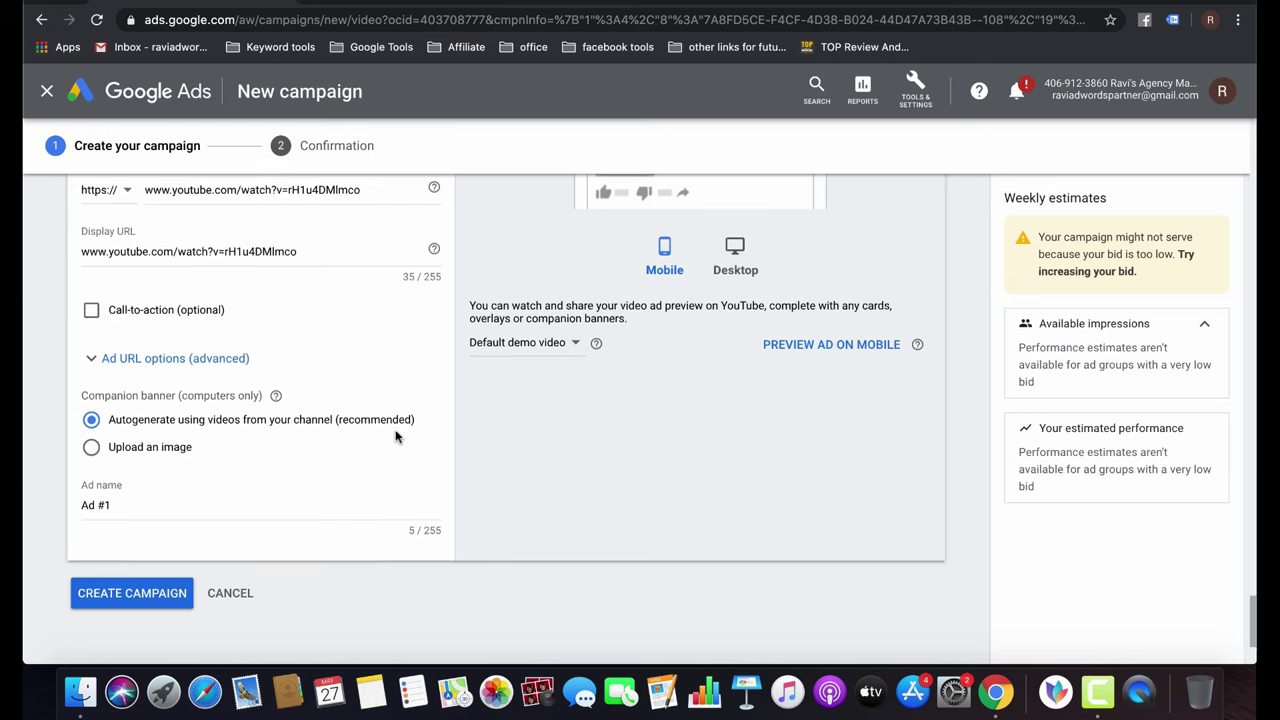
pyautogui.scroll(3, 395, 436)
pyautogui.scroll(1, 395, 436)
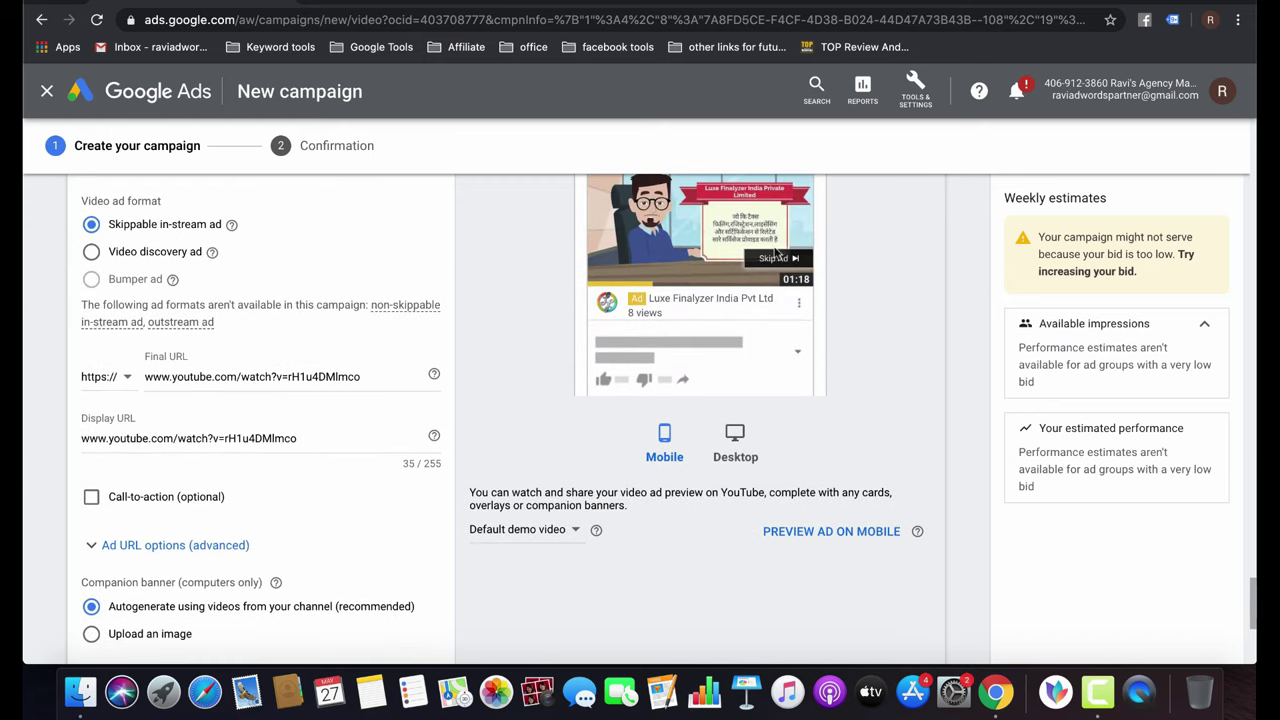
pyautogui.scroll(-5, 520, 526)
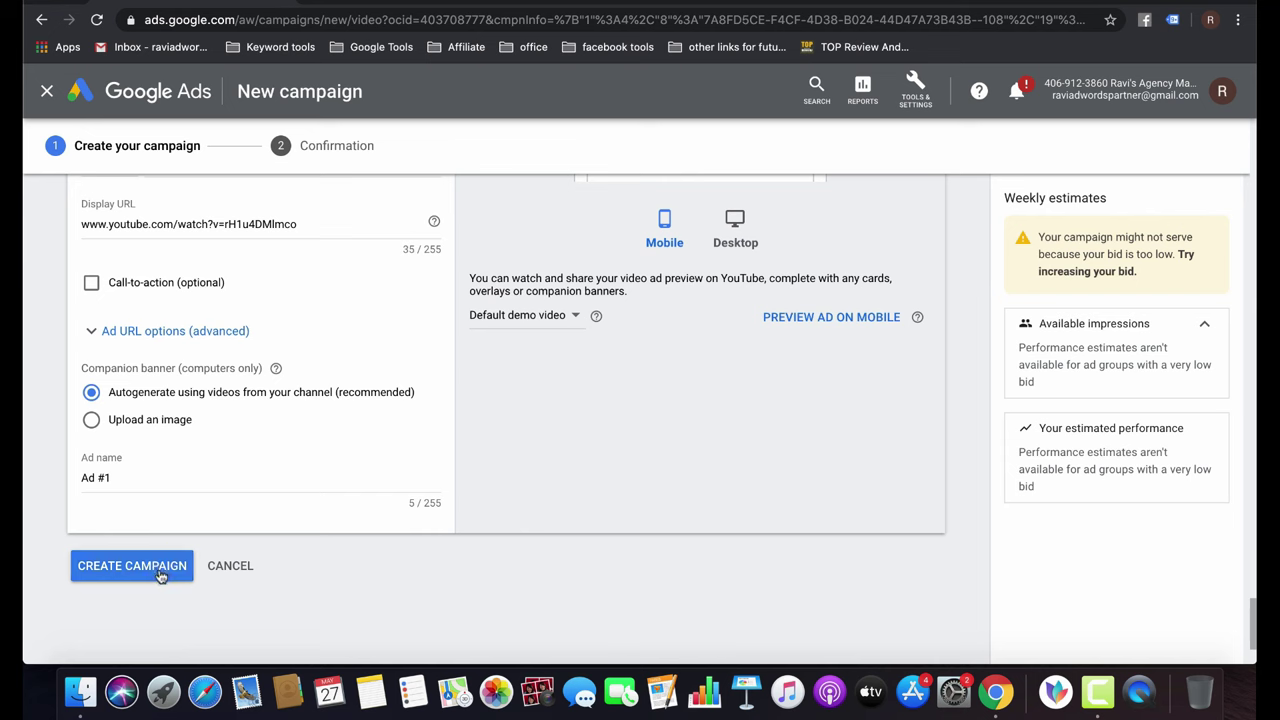
# Keep the ad name Ad #1 and create the video campaign.
pyautogui.click(131, 479)
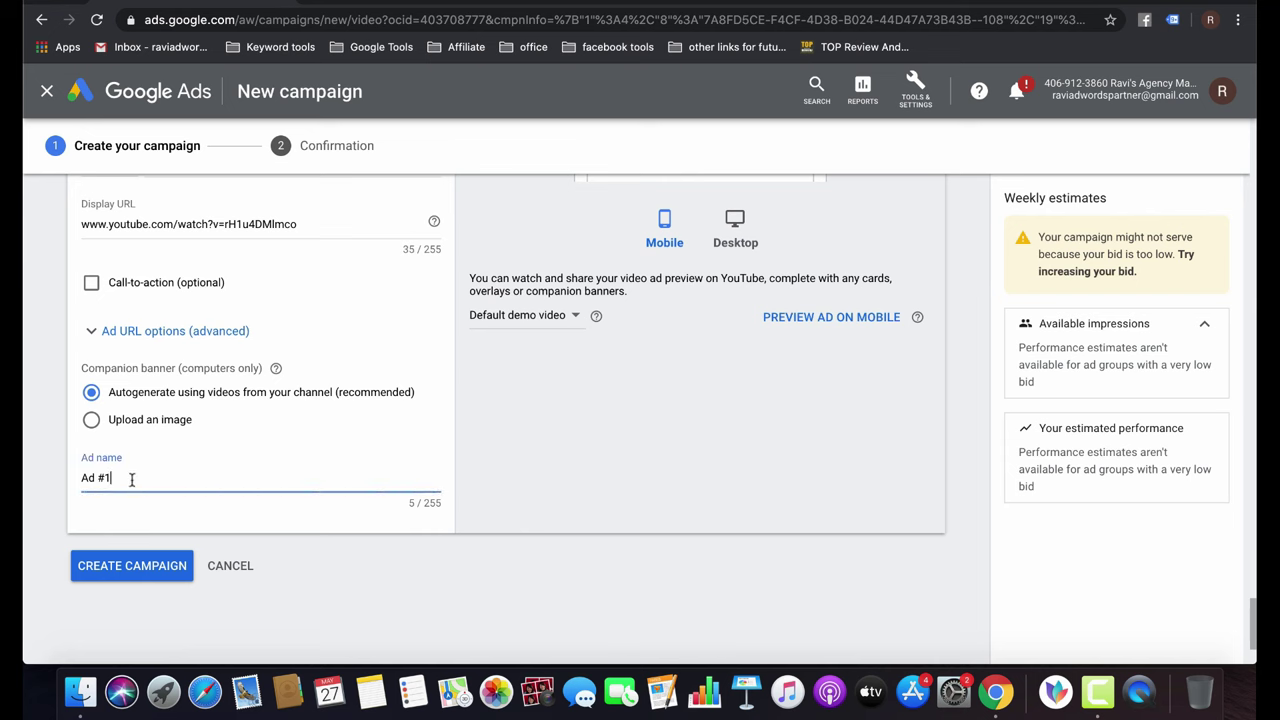
pyautogui.press('super+a')
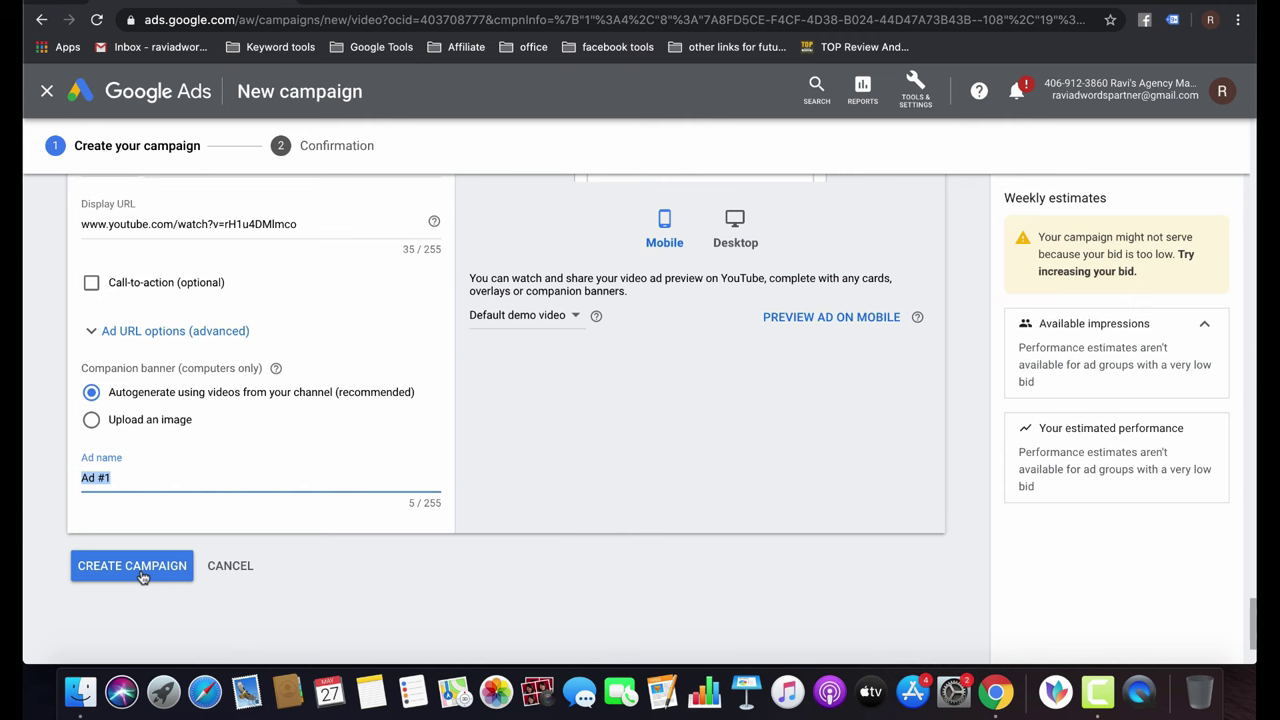
pyautogui.click(141, 566)
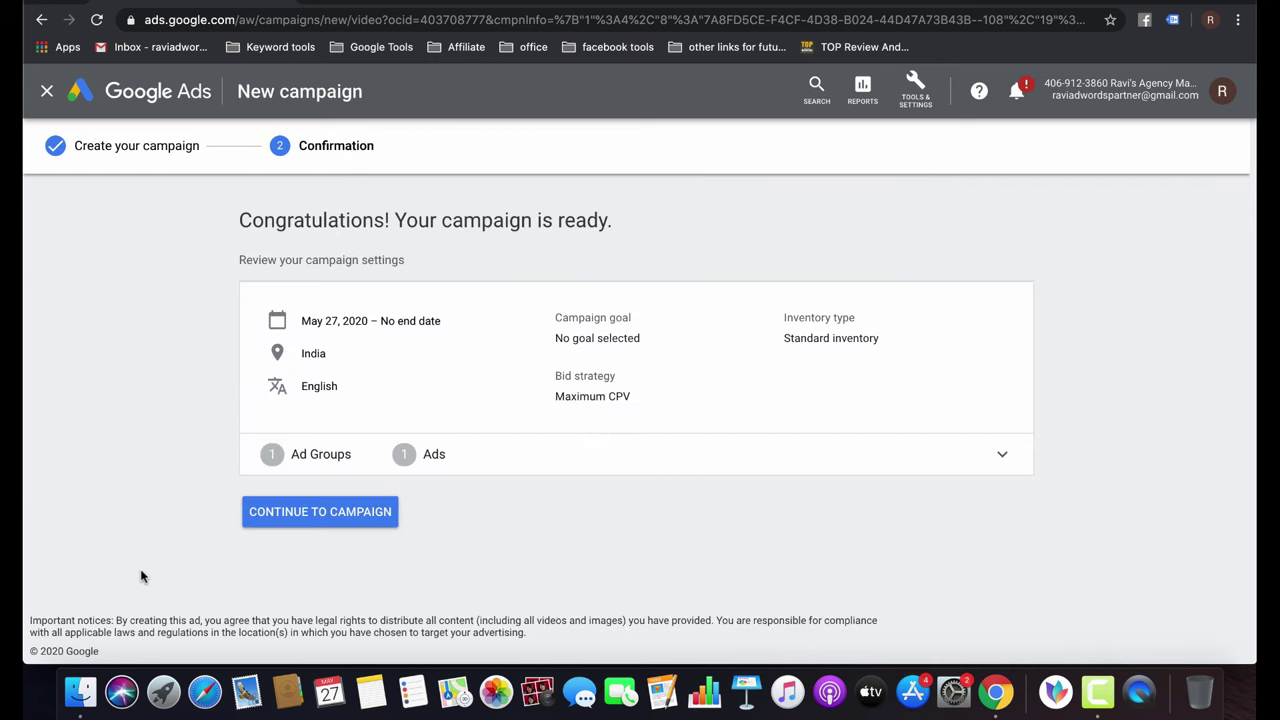
# Continue to the Video Custom - 2020-05-27 campaign and open its Ads & extensions list.
pyautogui.click(376, 516)
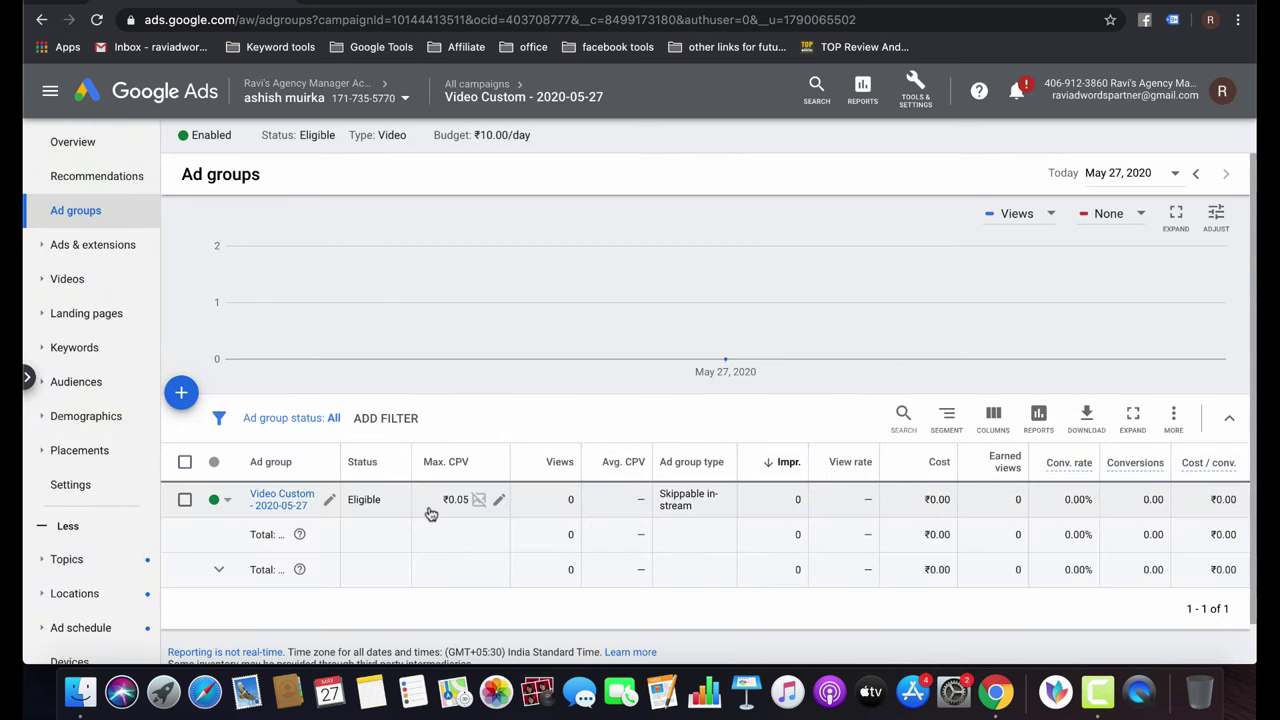
pyautogui.click(92, 246)
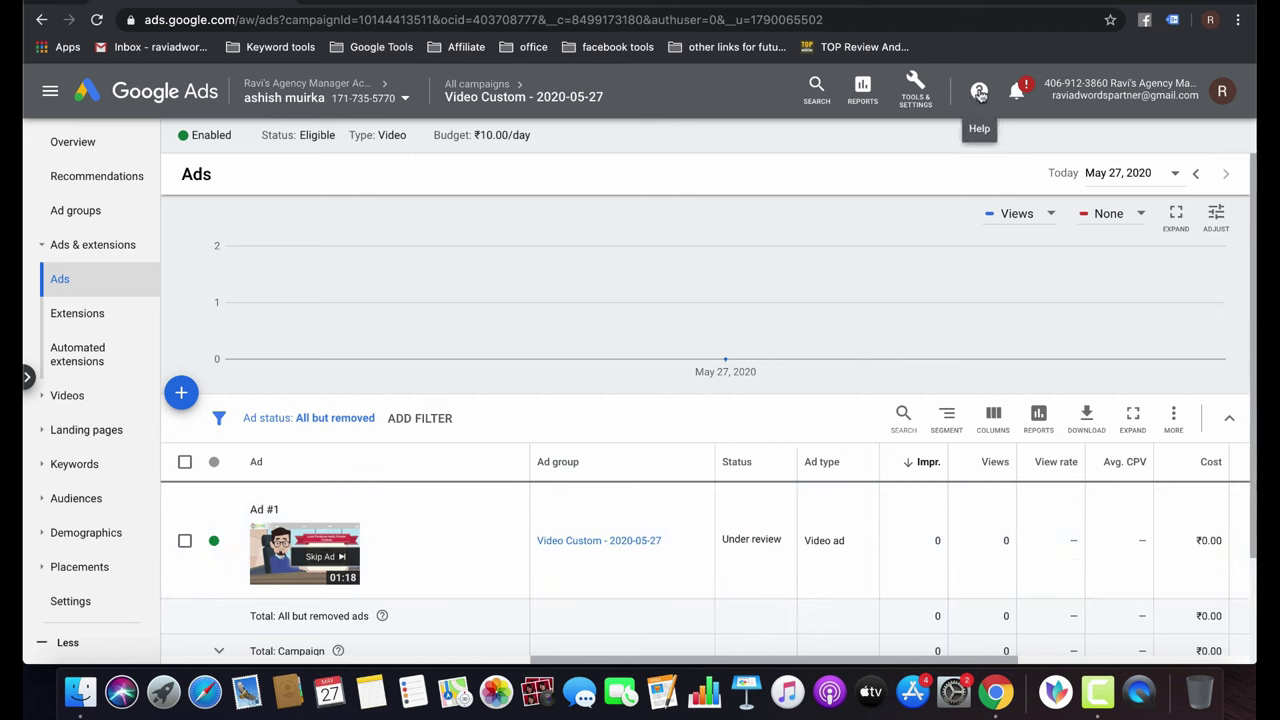
# Send feedback: 'My Video ad is not approved in 48 hours Please review and approve my video'.
pyautogui.click(980, 92)
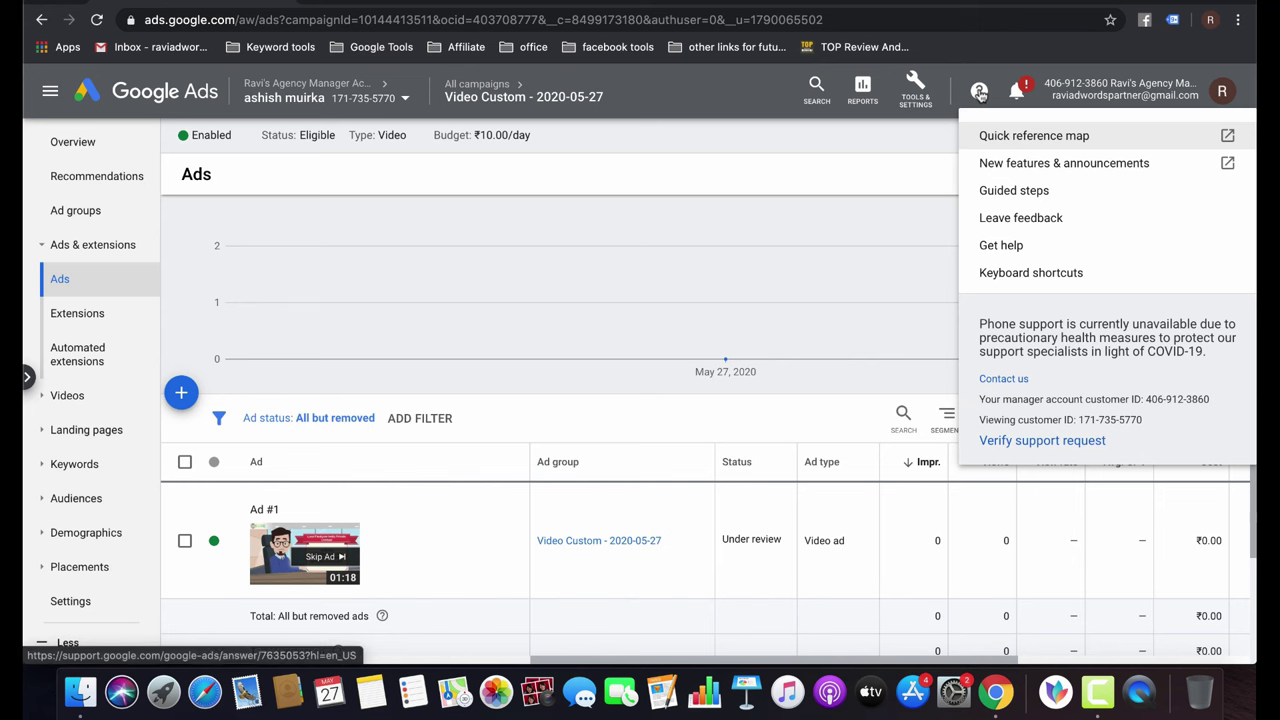
pyautogui.click(1021, 218)
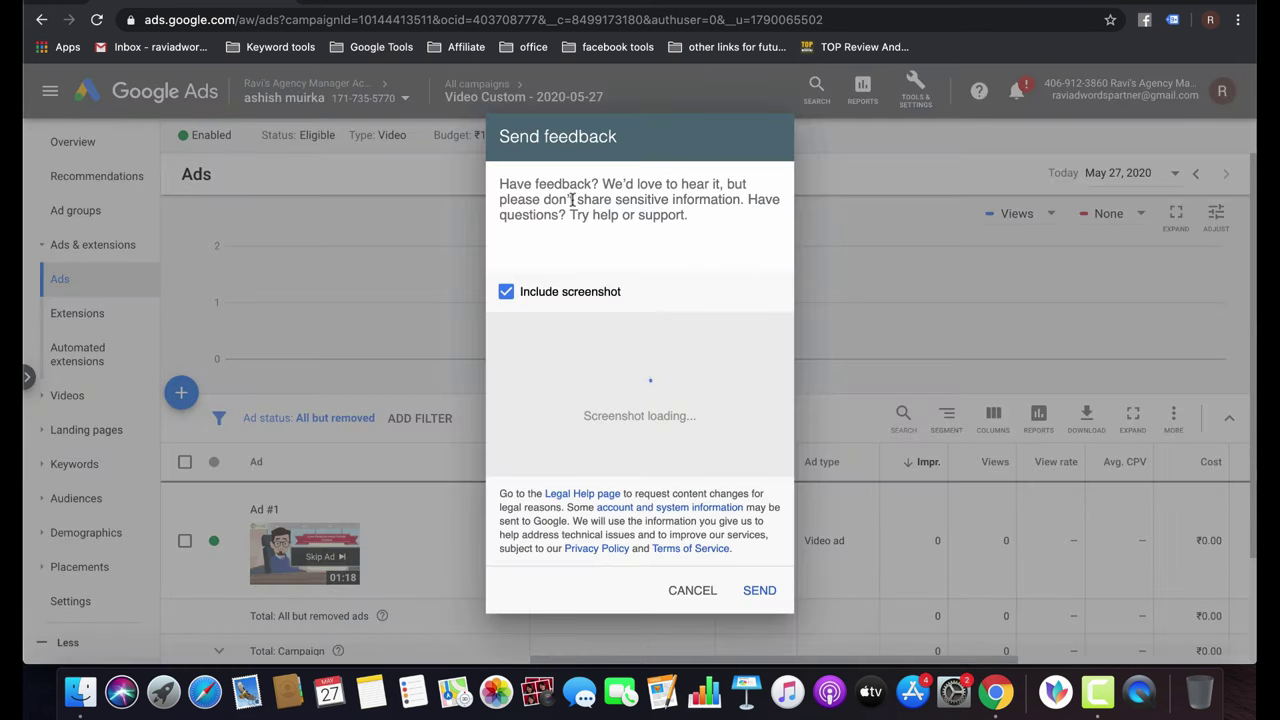
pyautogui.write('My Vid')
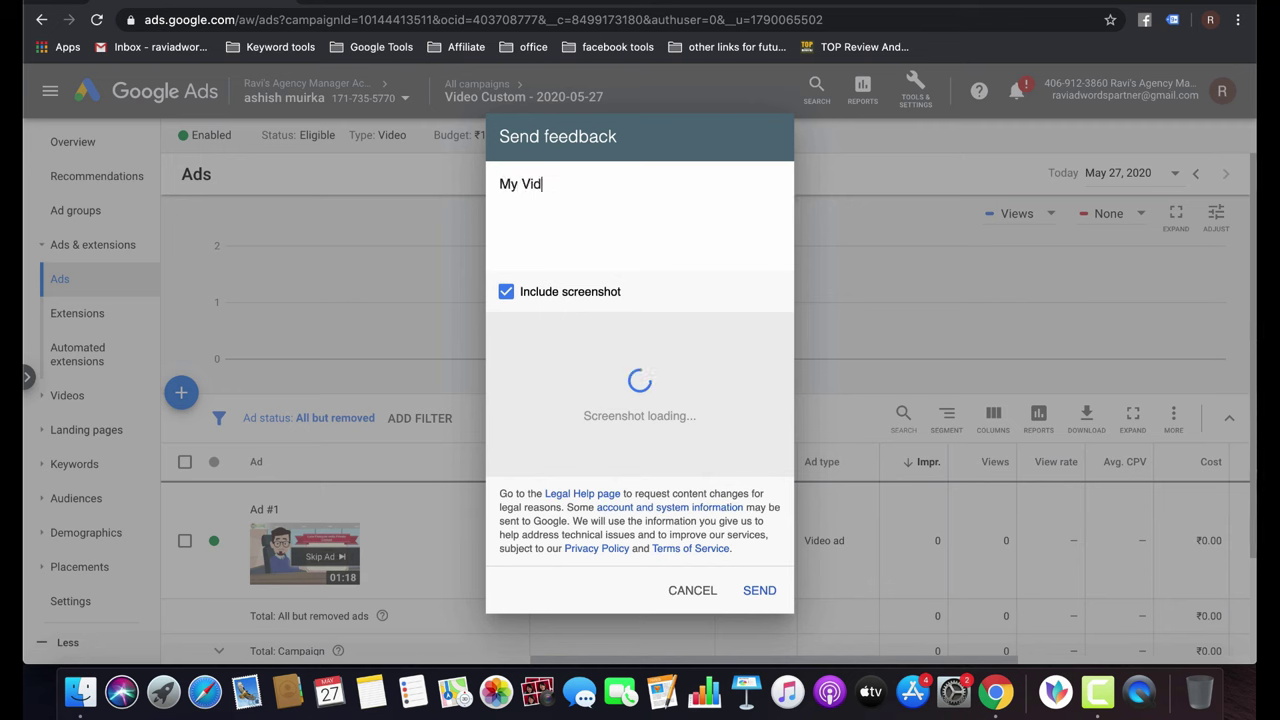
pyautogui.write('eo ad is not approved ')
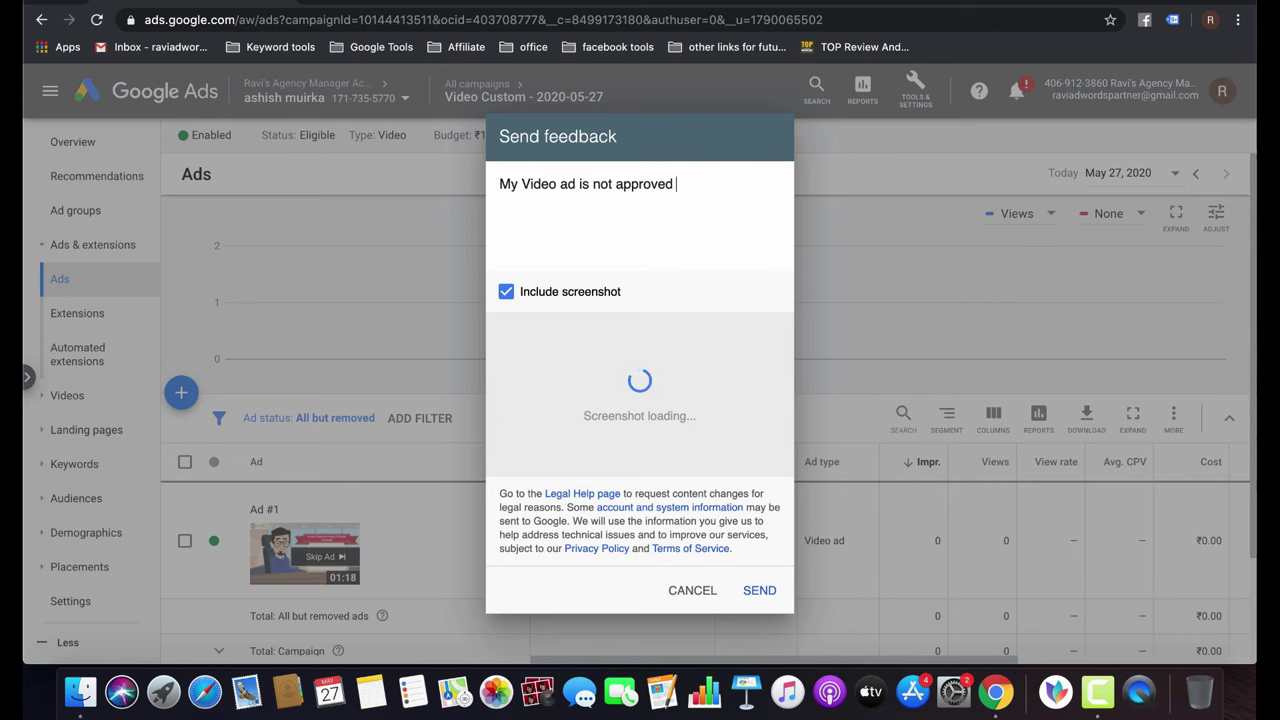
pyautogui.write('in 48 hours ')
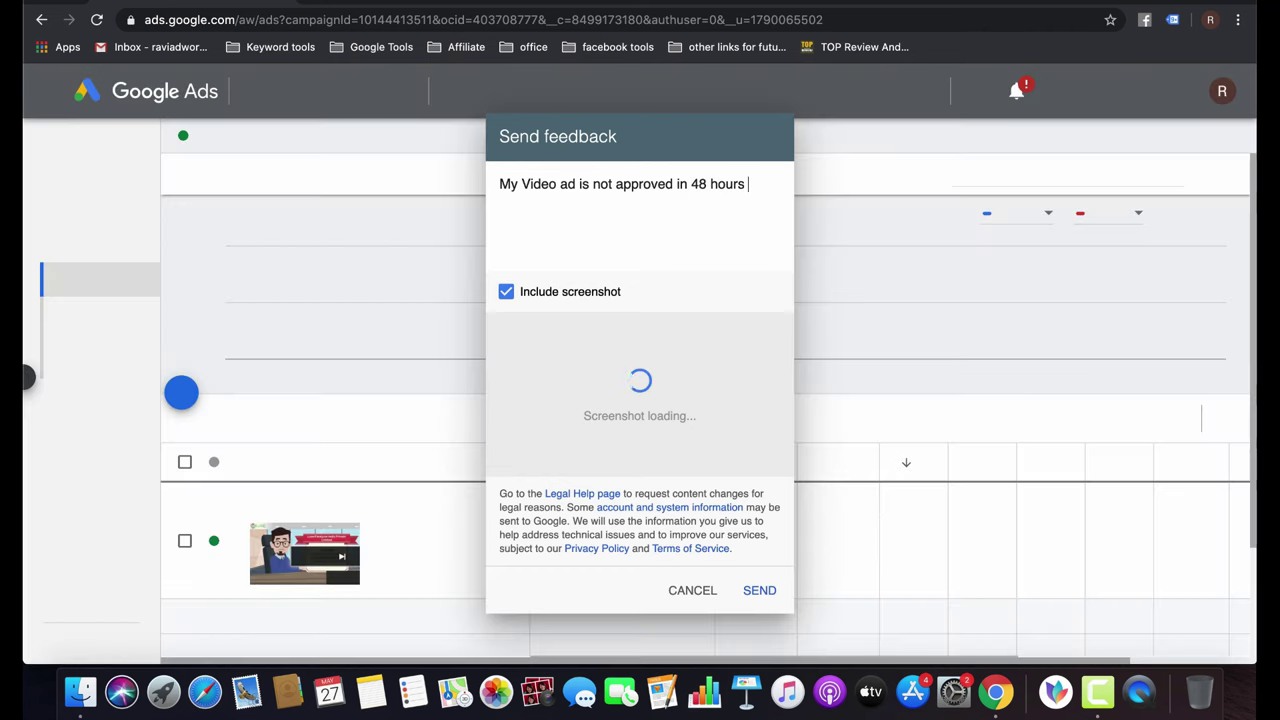
pyautogui.write('Please revi')
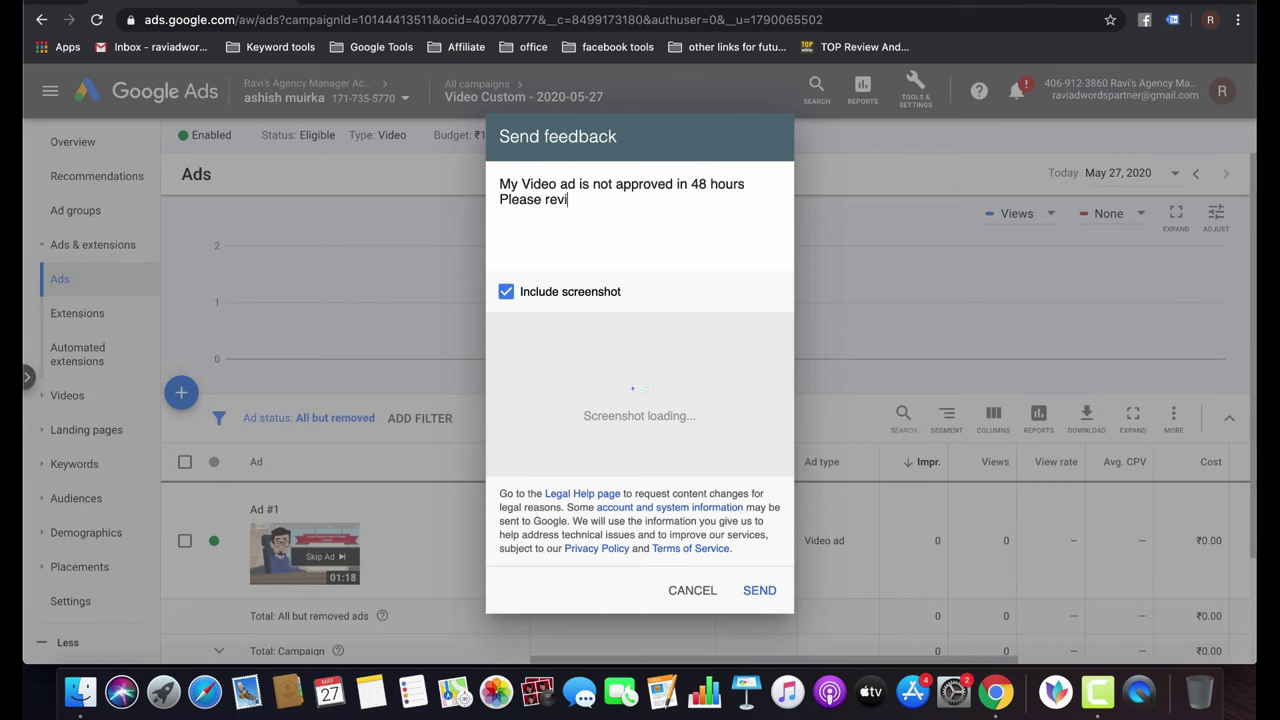
pyautogui.write('ew and approve')
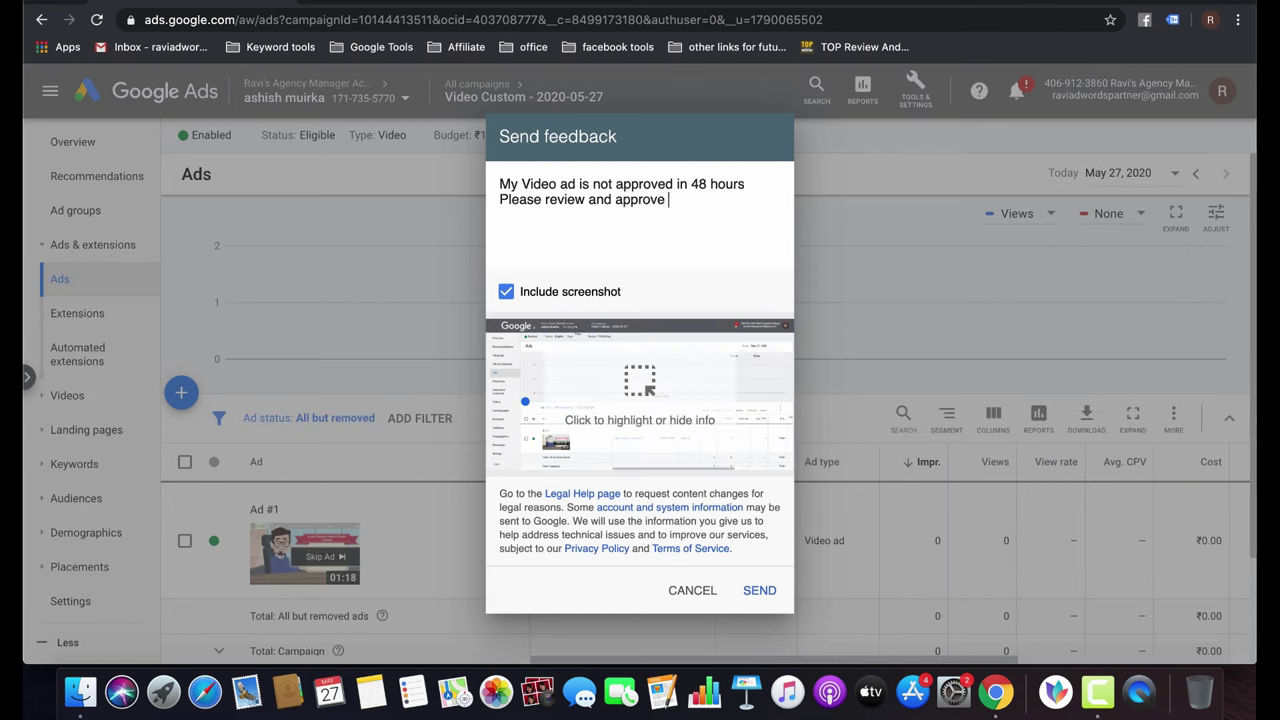
pyautogui.write(' my video ad')
pyautogui.click(761, 590)
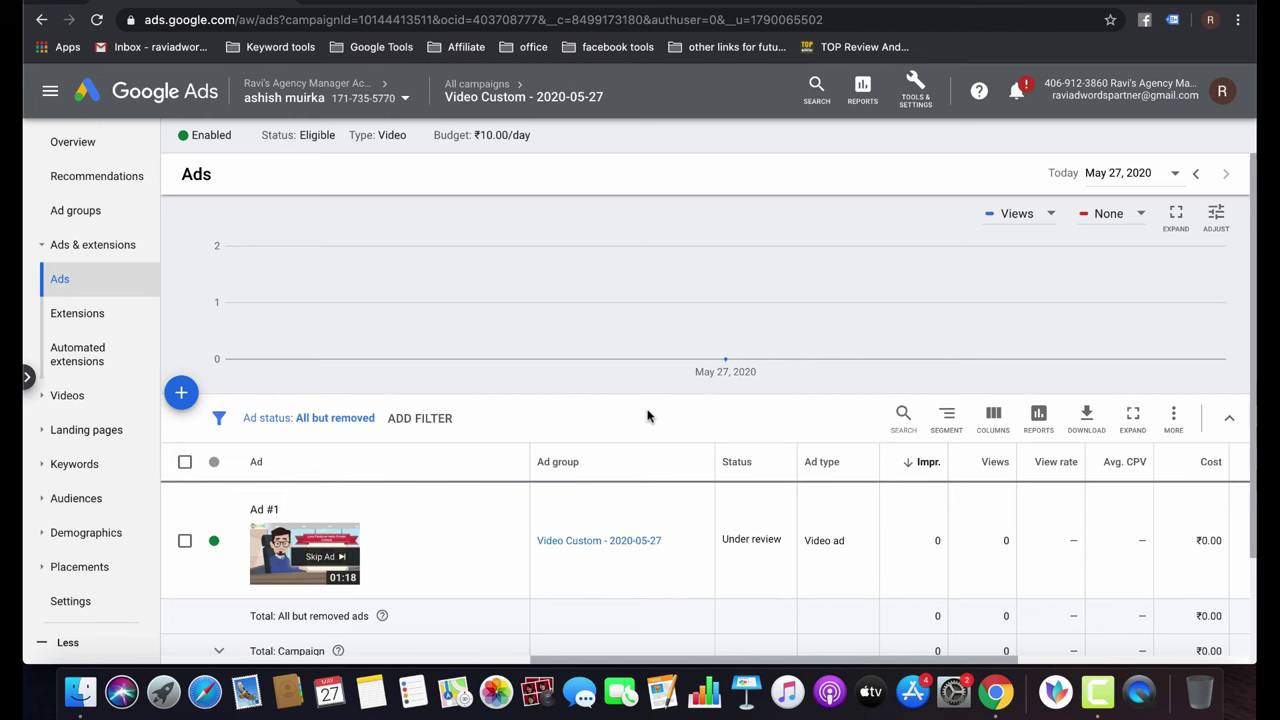
# Dismiss the help menu, return to All campaigns, and open Video Custom - 2020-05-27's ad group.
pyautogui.click(978, 92)
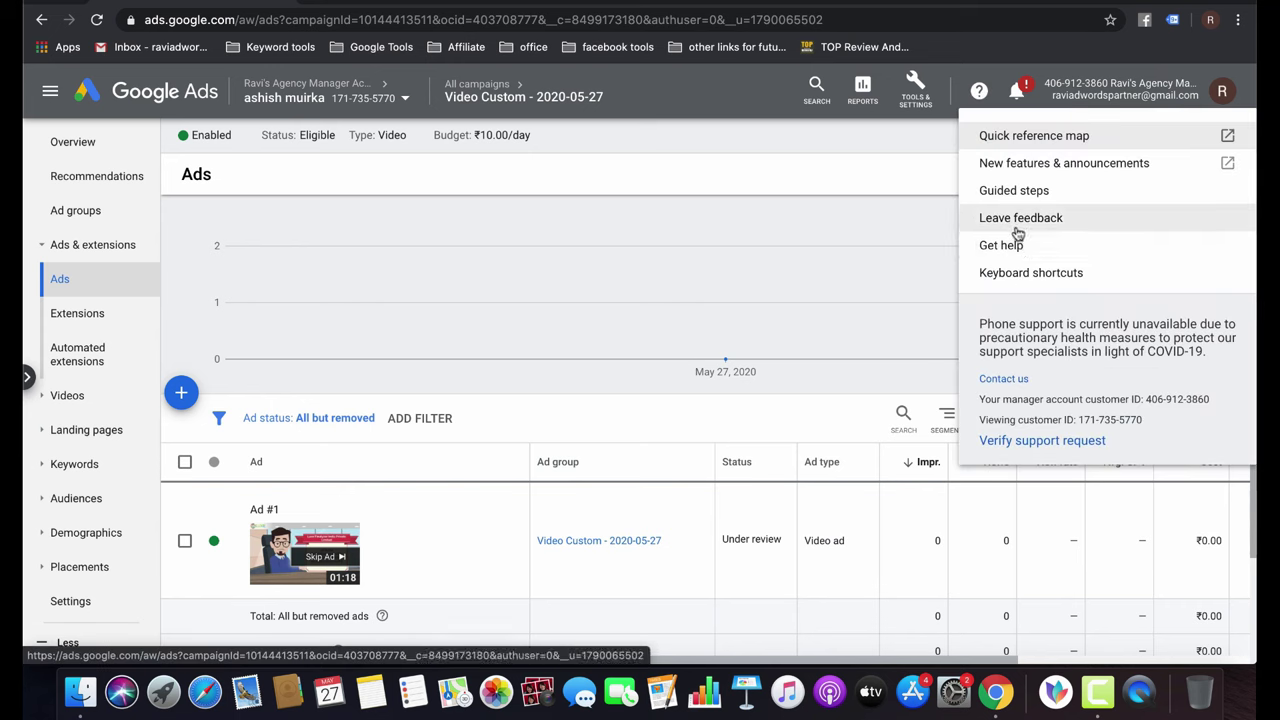
pyautogui.click(718, 437)
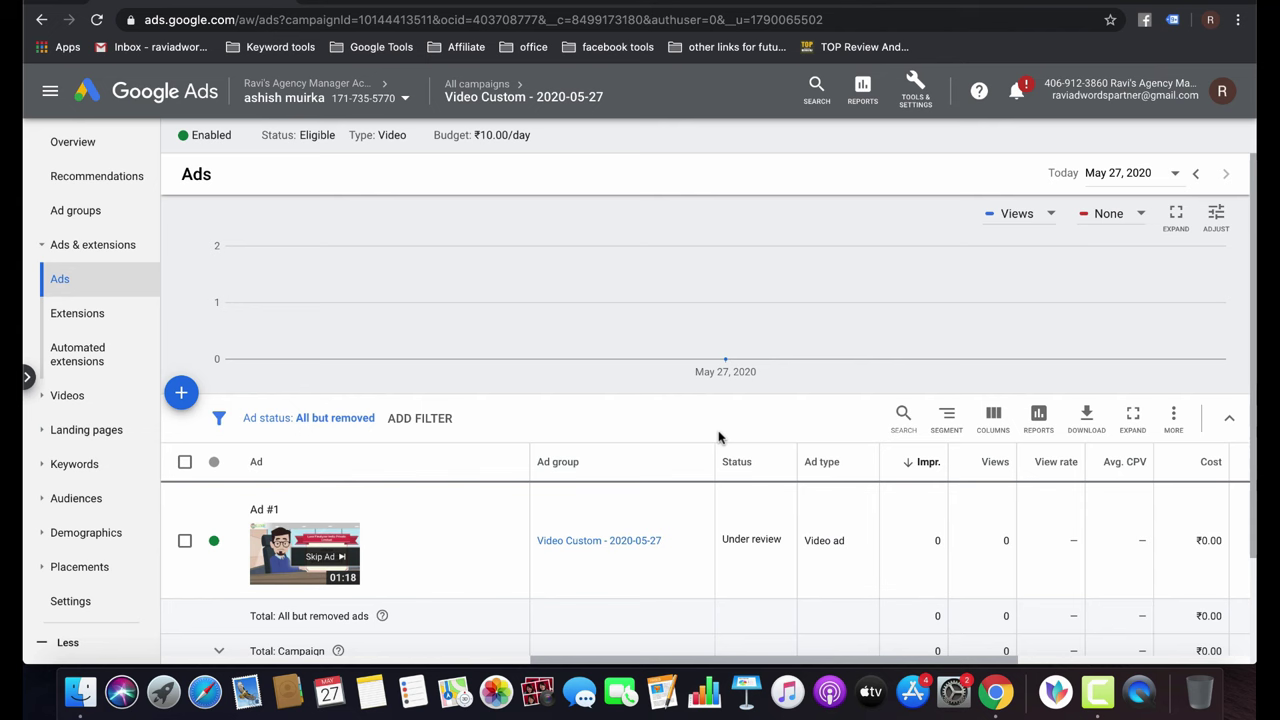
pyautogui.click(478, 86)
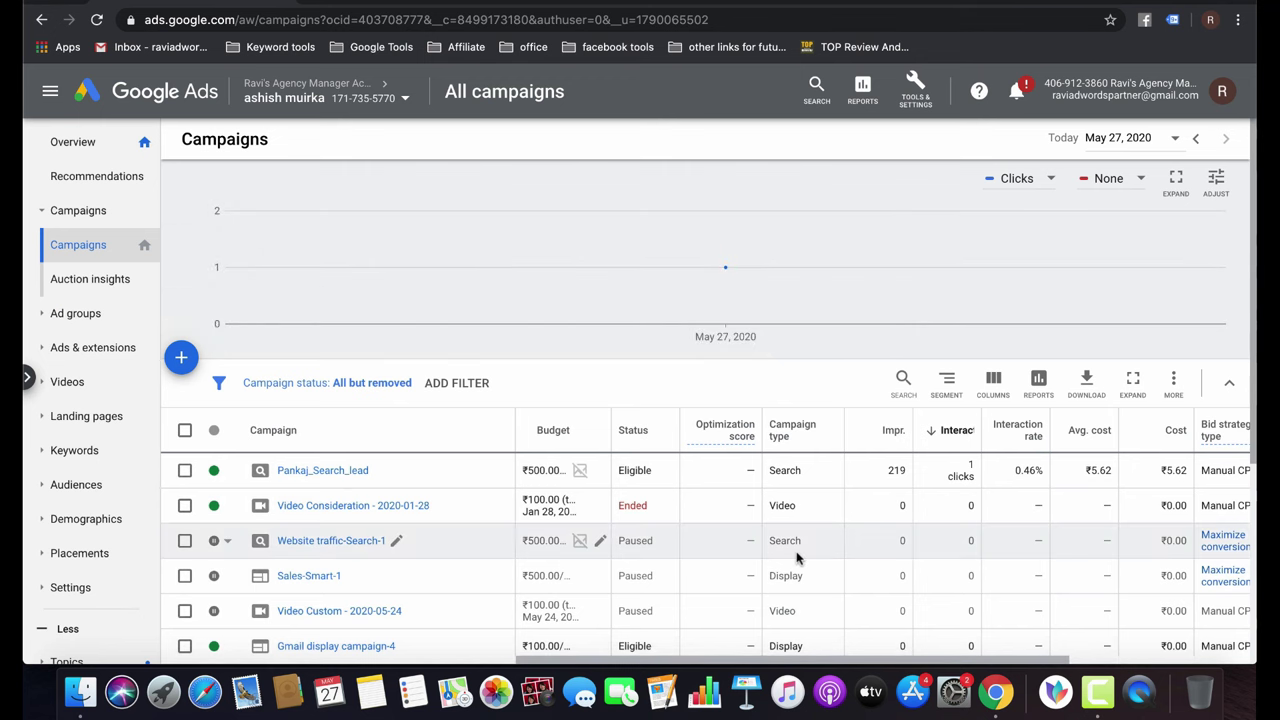
pyautogui.scroll(-3, 797, 558)
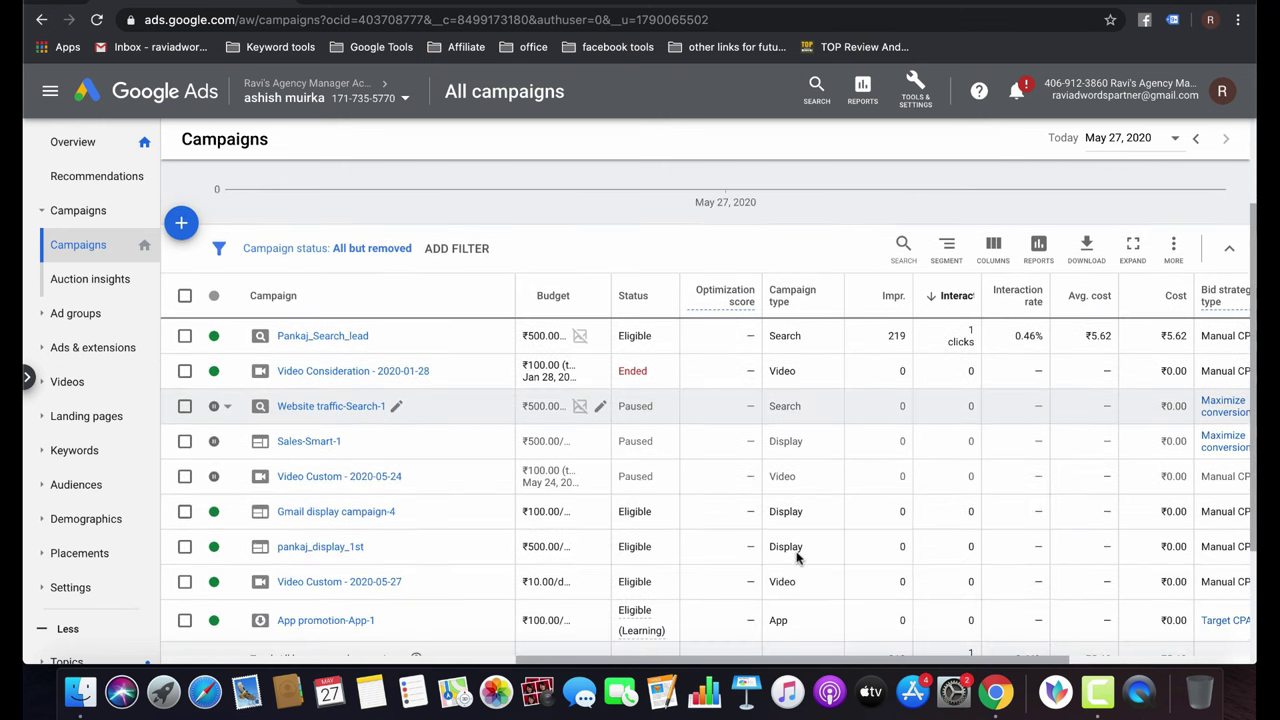
pyautogui.click(338, 582)
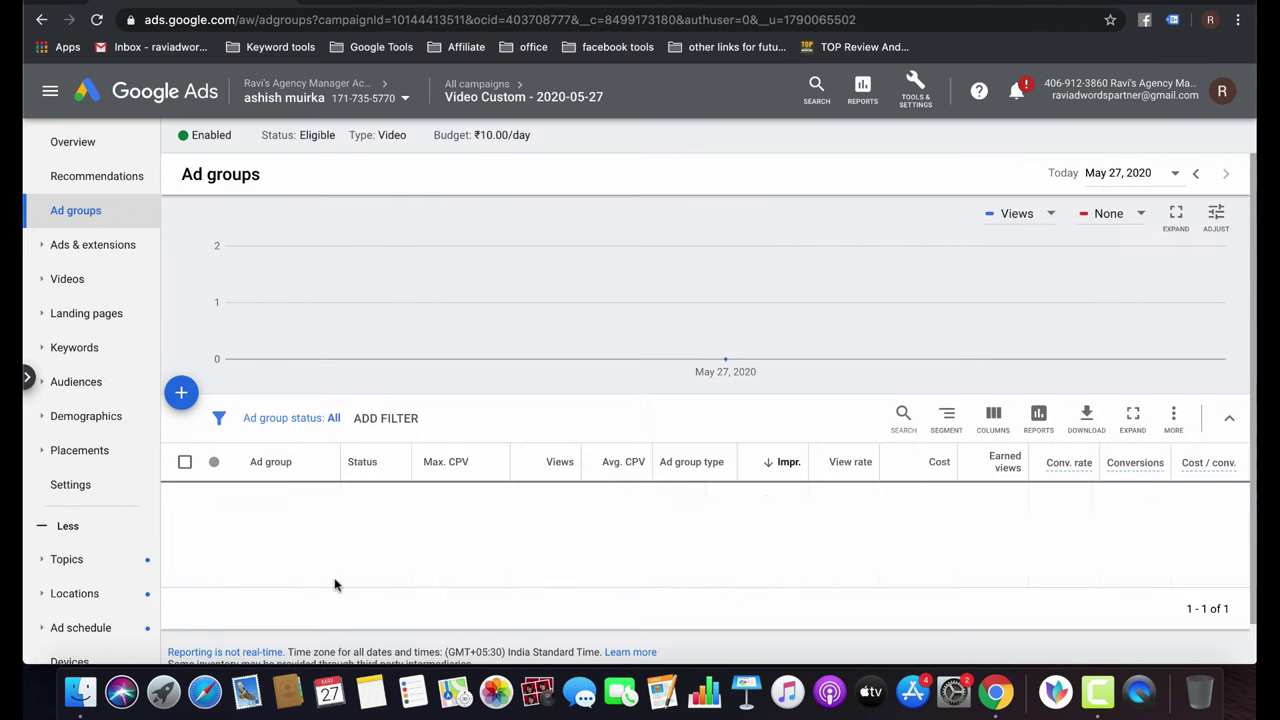
pyautogui.click(282, 505)
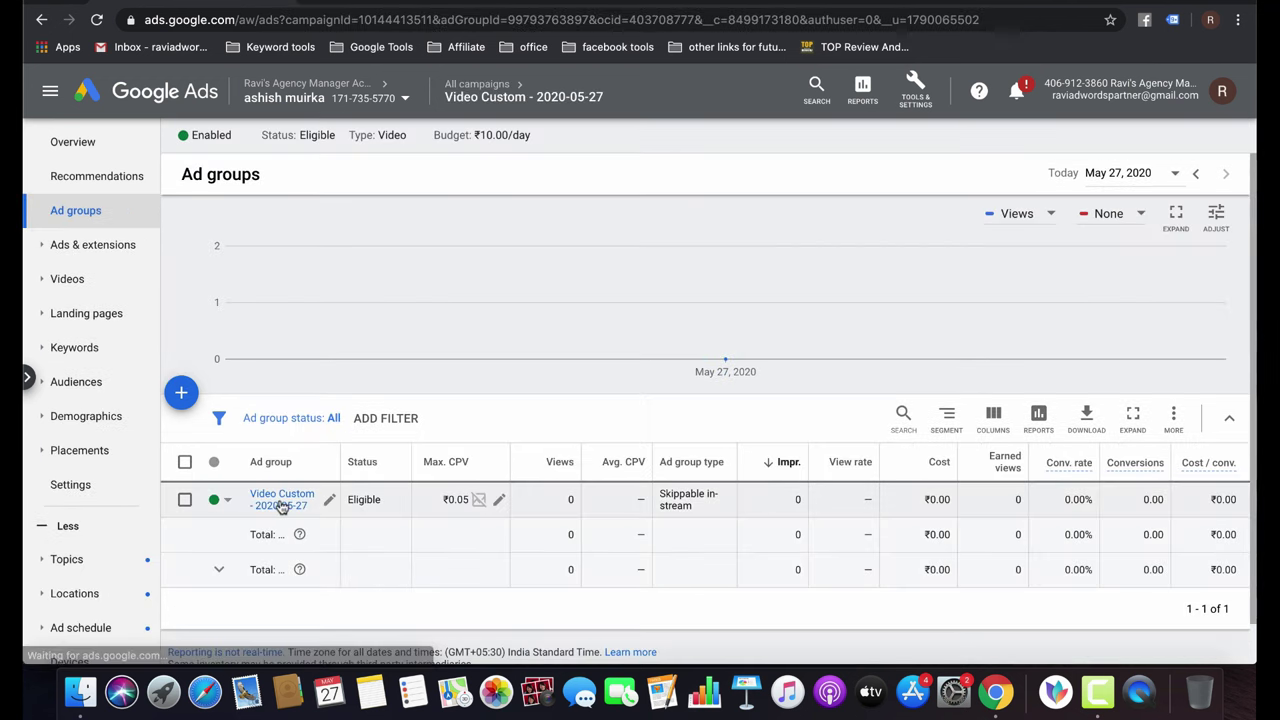
# In Modify columns, add Avg. CPM, video played quartiles, Avg. watch time / impr. and % Served.
pyautogui.click(993, 415)
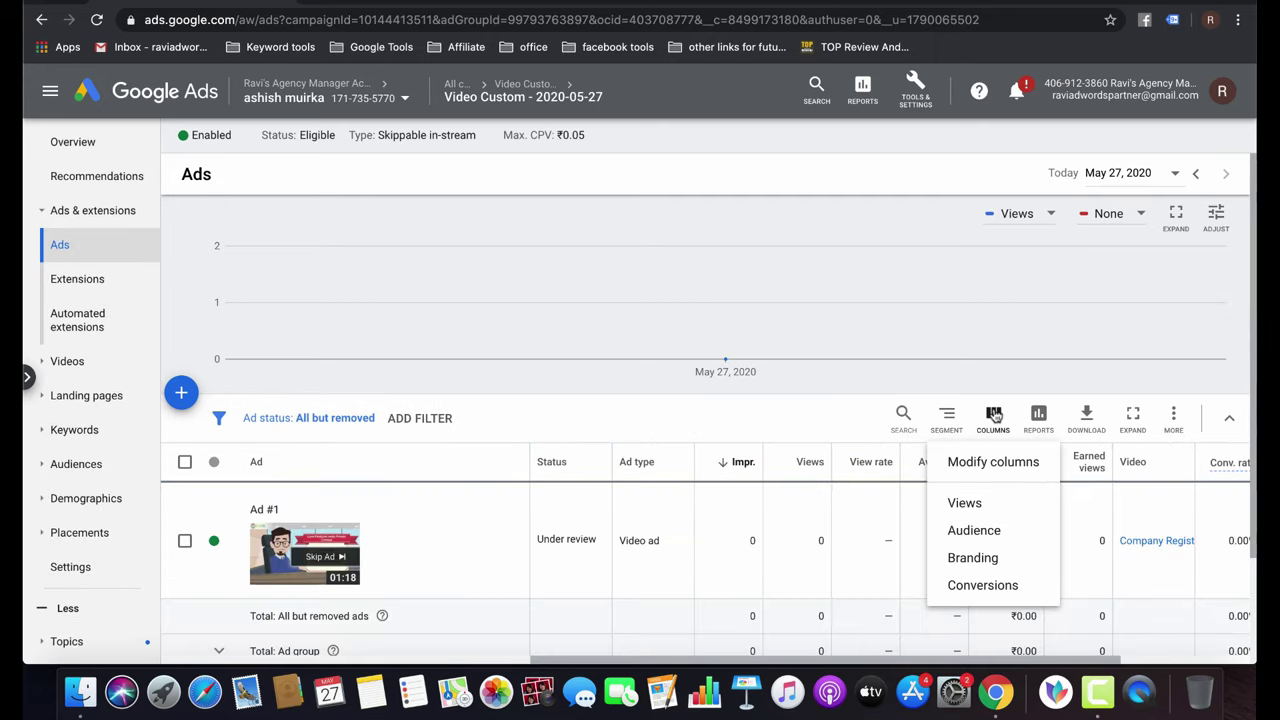
pyautogui.click(987, 475)
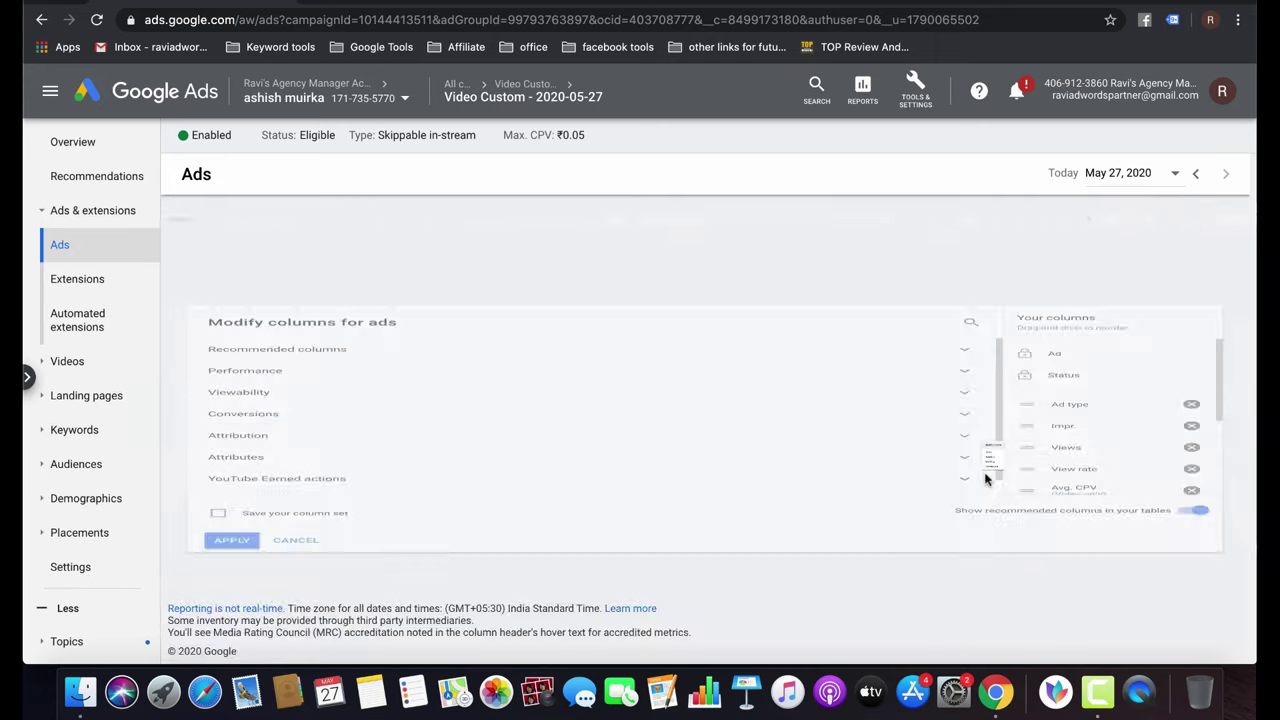
pyautogui.click(286, 336)
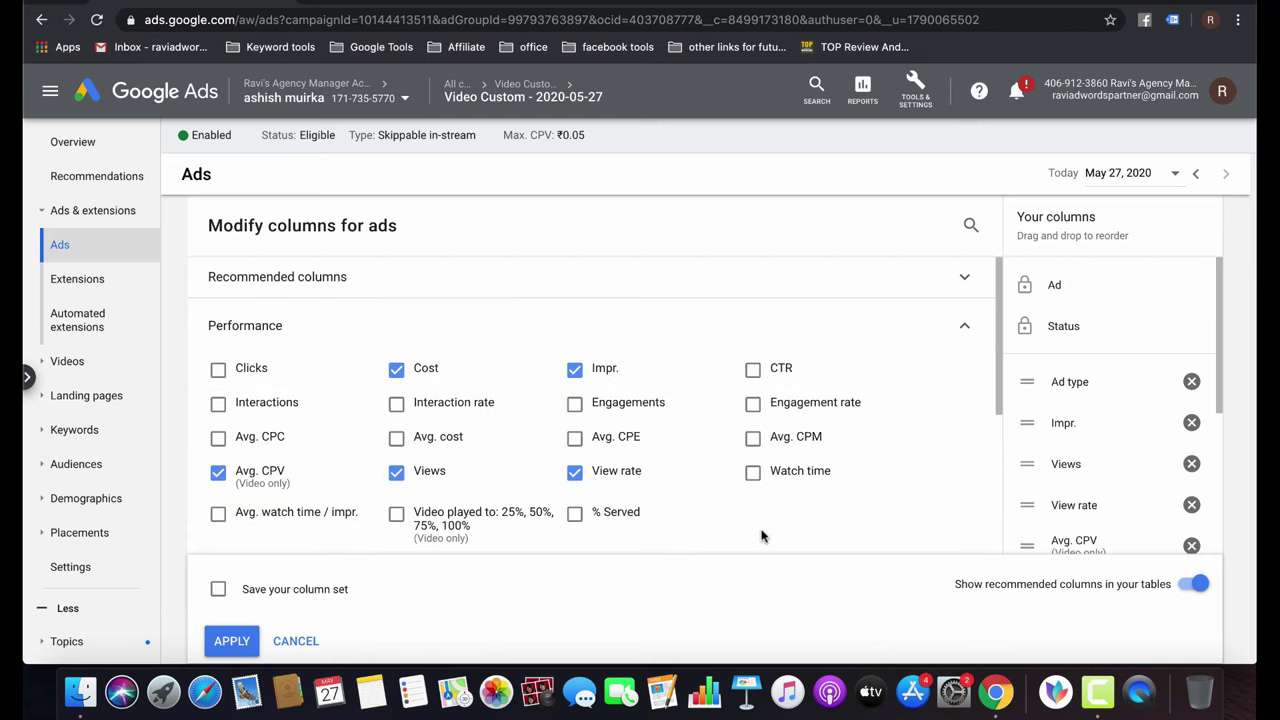
pyautogui.scroll(-2, 760, 537)
pyautogui.click(752, 368)
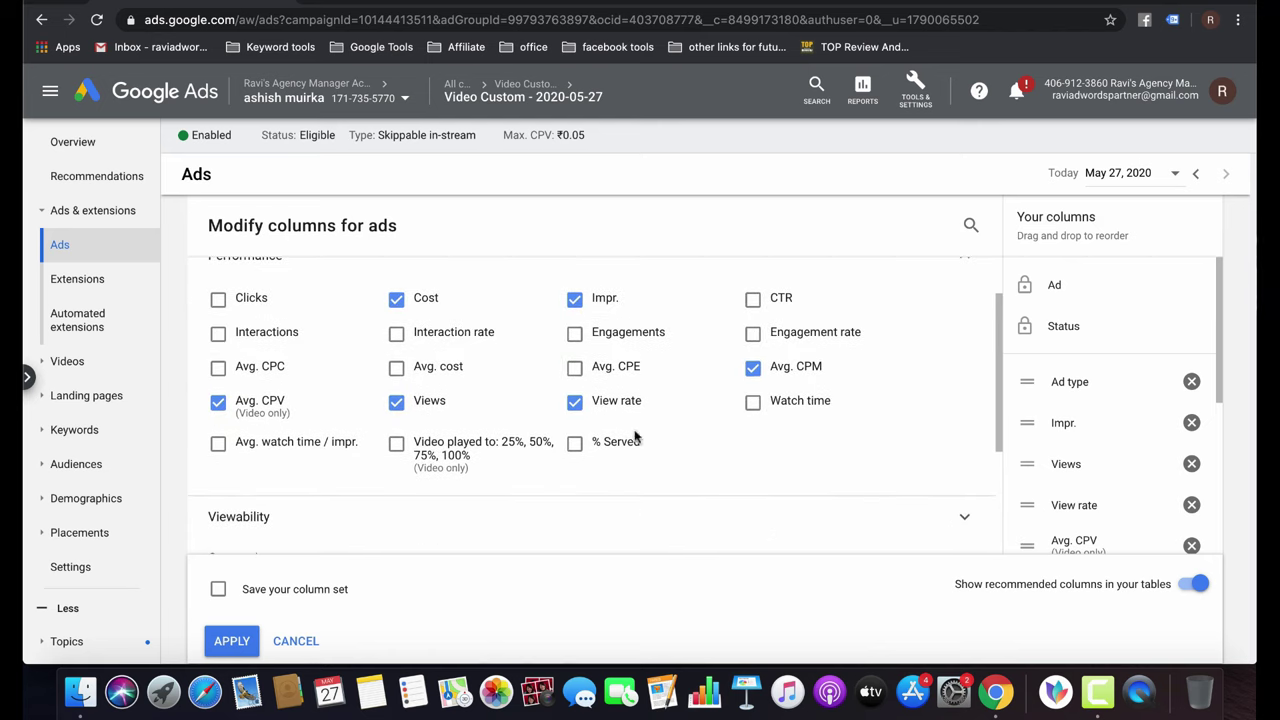
pyautogui.scroll(-2, 636, 437)
pyautogui.click(397, 349)
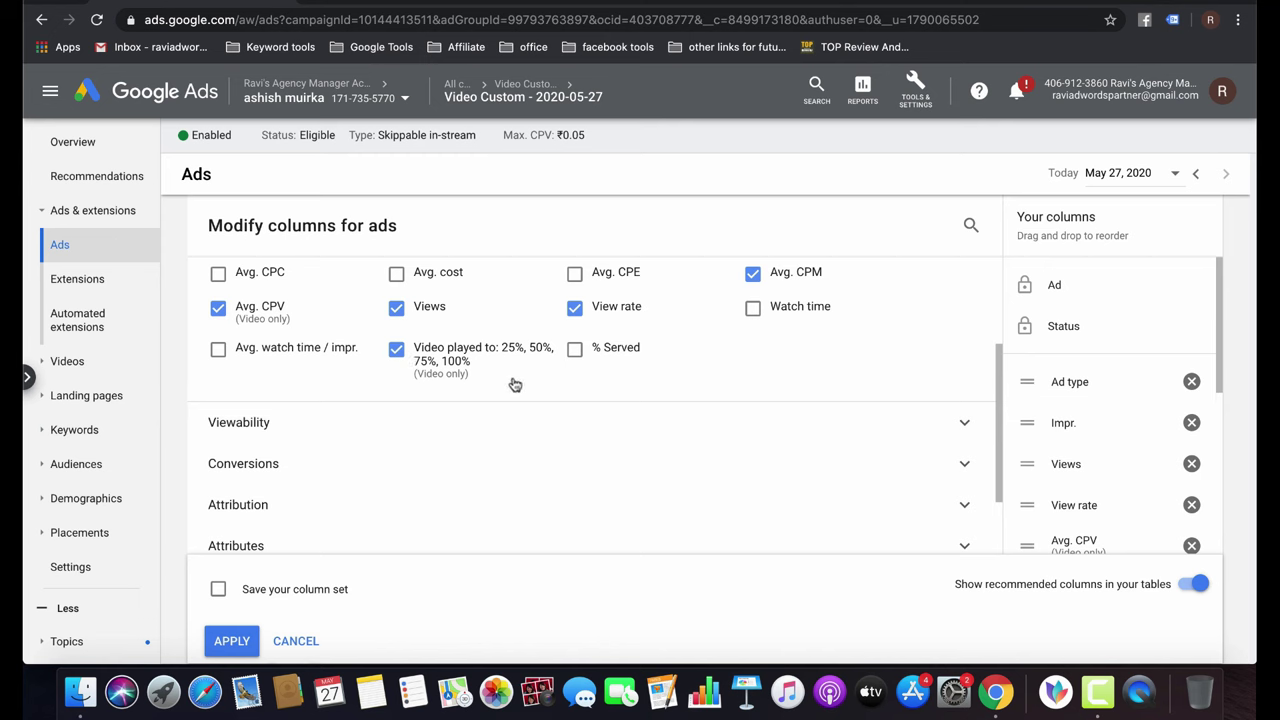
pyautogui.click(219, 349)
pyautogui.click(574, 349)
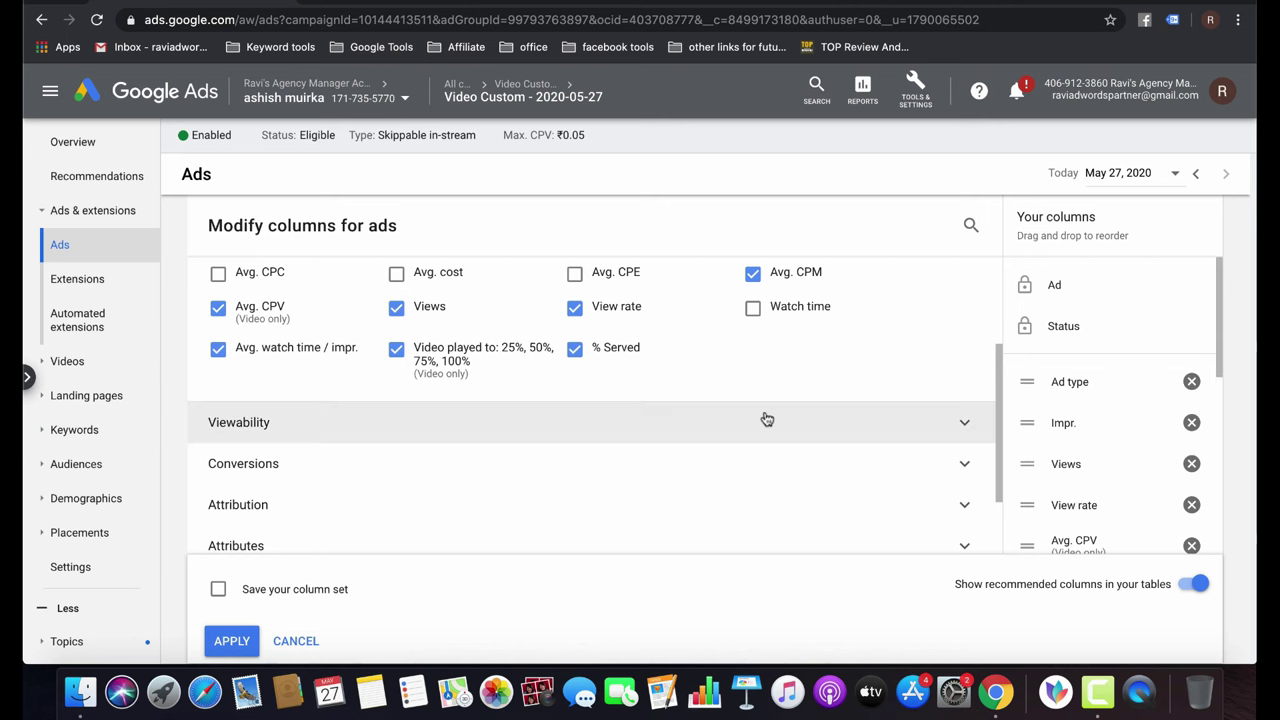
# Add Viewable impr., Viewable CTR and Policy details columns, then apply the column changes.
pyautogui.scroll(-2, 767, 418)
pyautogui.click(668, 360)
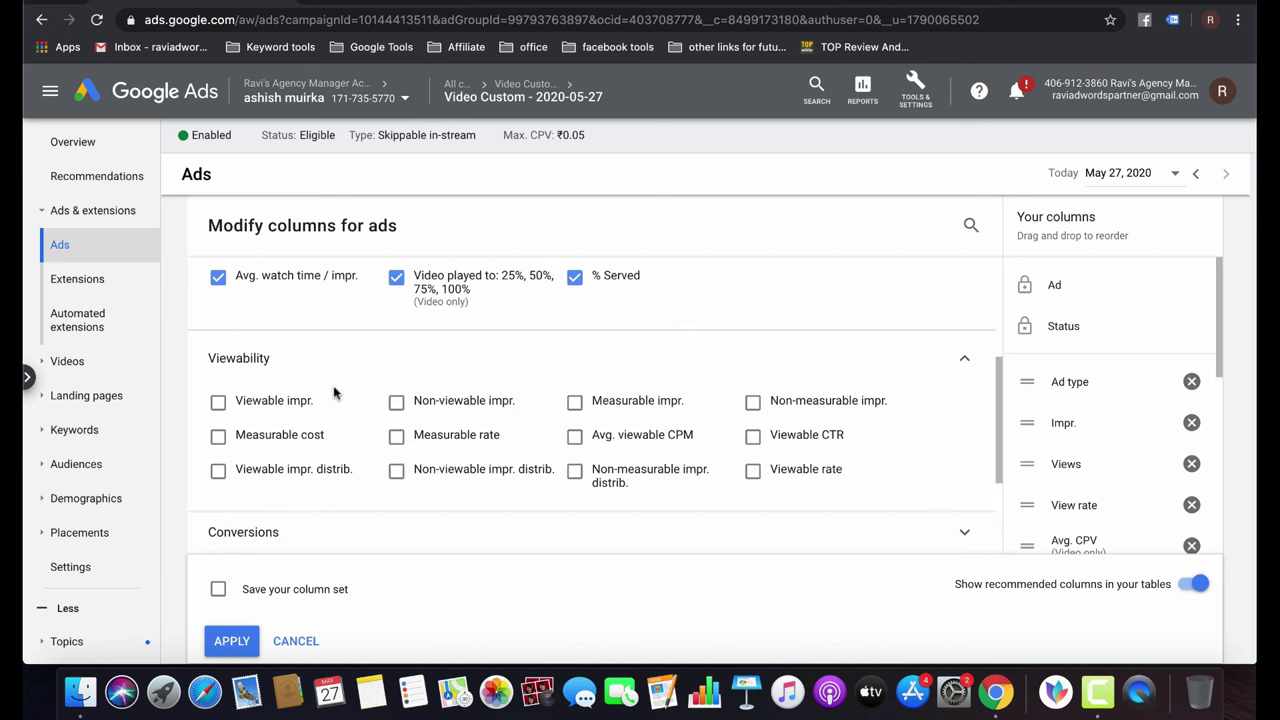
pyautogui.click(288, 402)
pyautogui.click(750, 438)
pyautogui.scroll(-2, 865, 447)
pyautogui.click(337, 446)
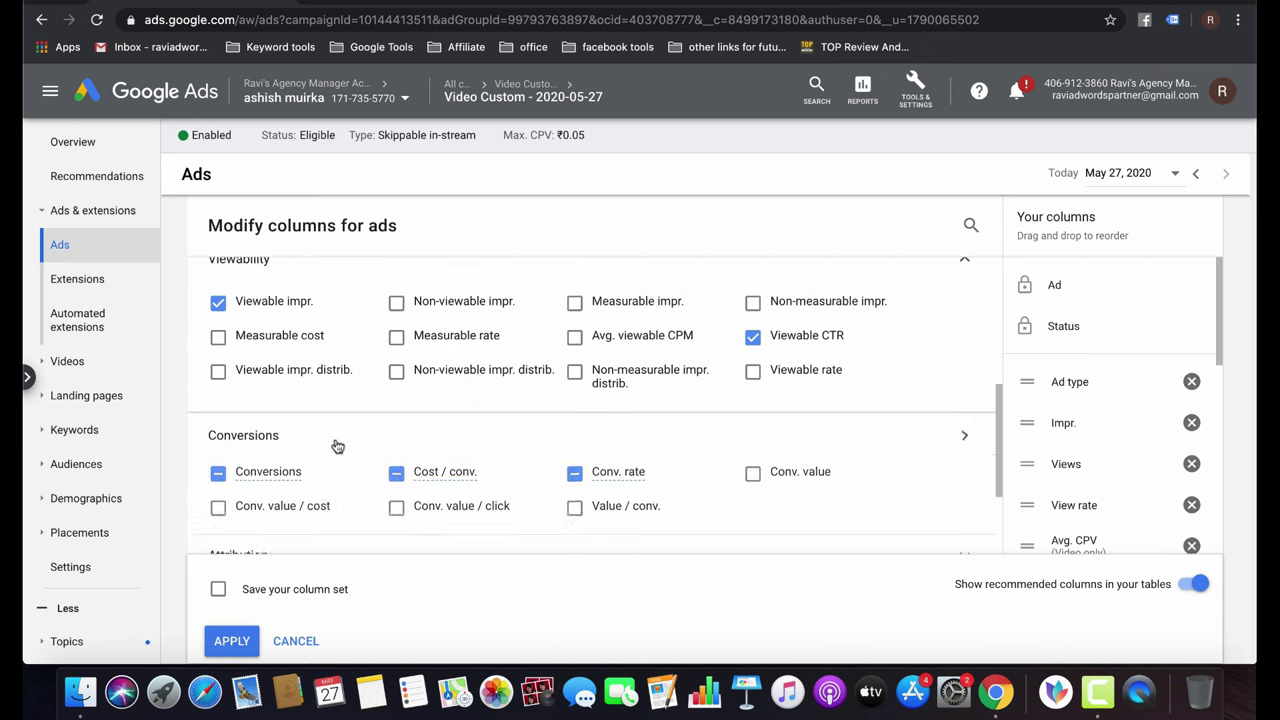
pyautogui.scroll(-4, 500, 440)
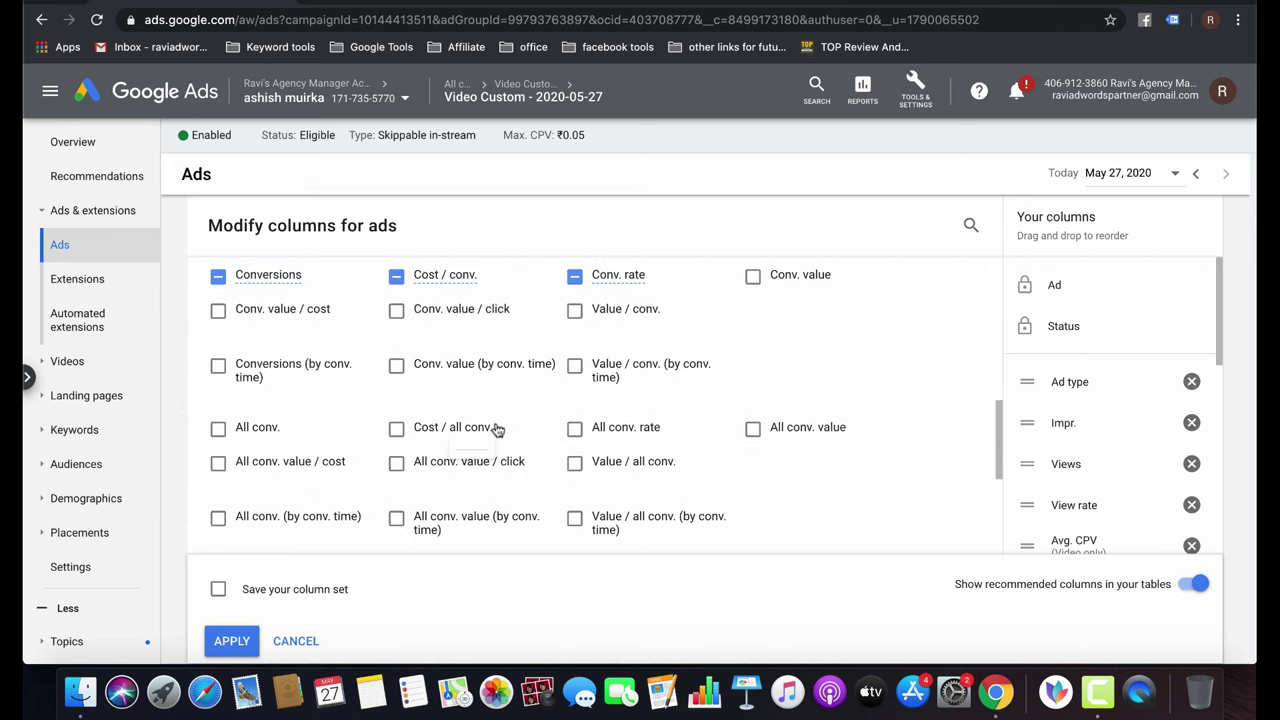
pyautogui.scroll(-4, 497, 428)
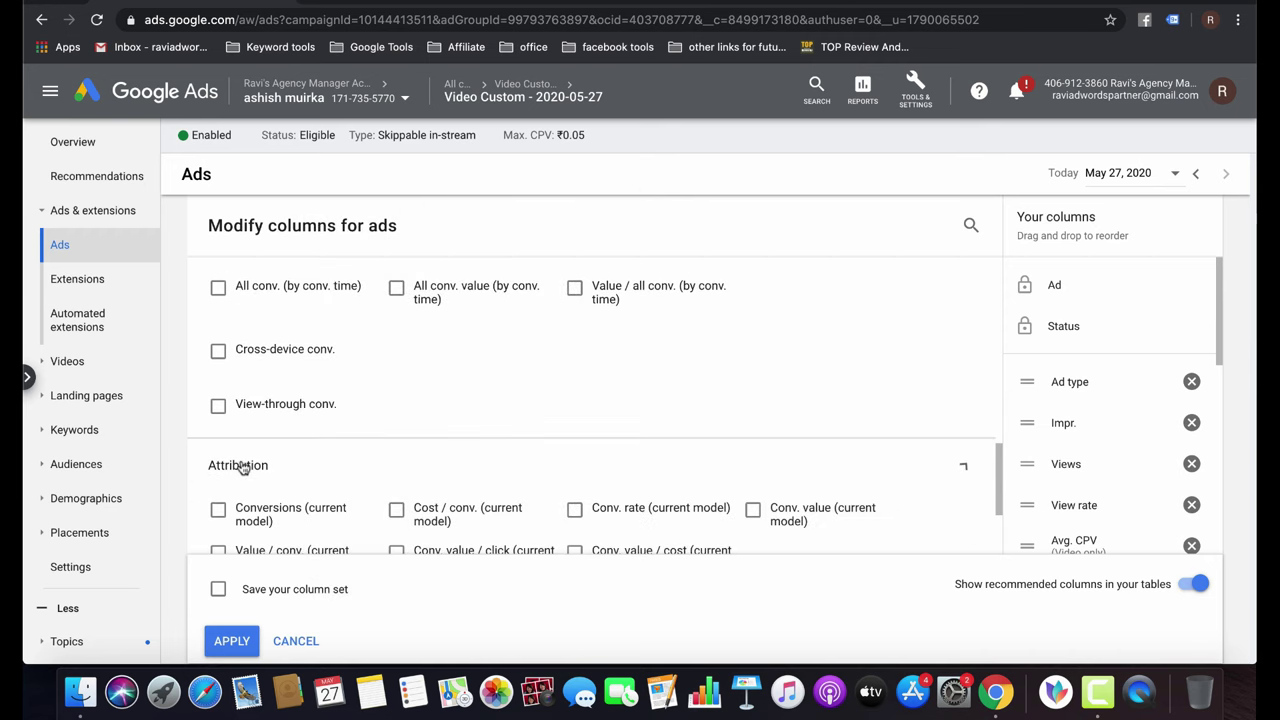
pyautogui.scroll(-3, 243, 468)
pyautogui.click(318, 462)
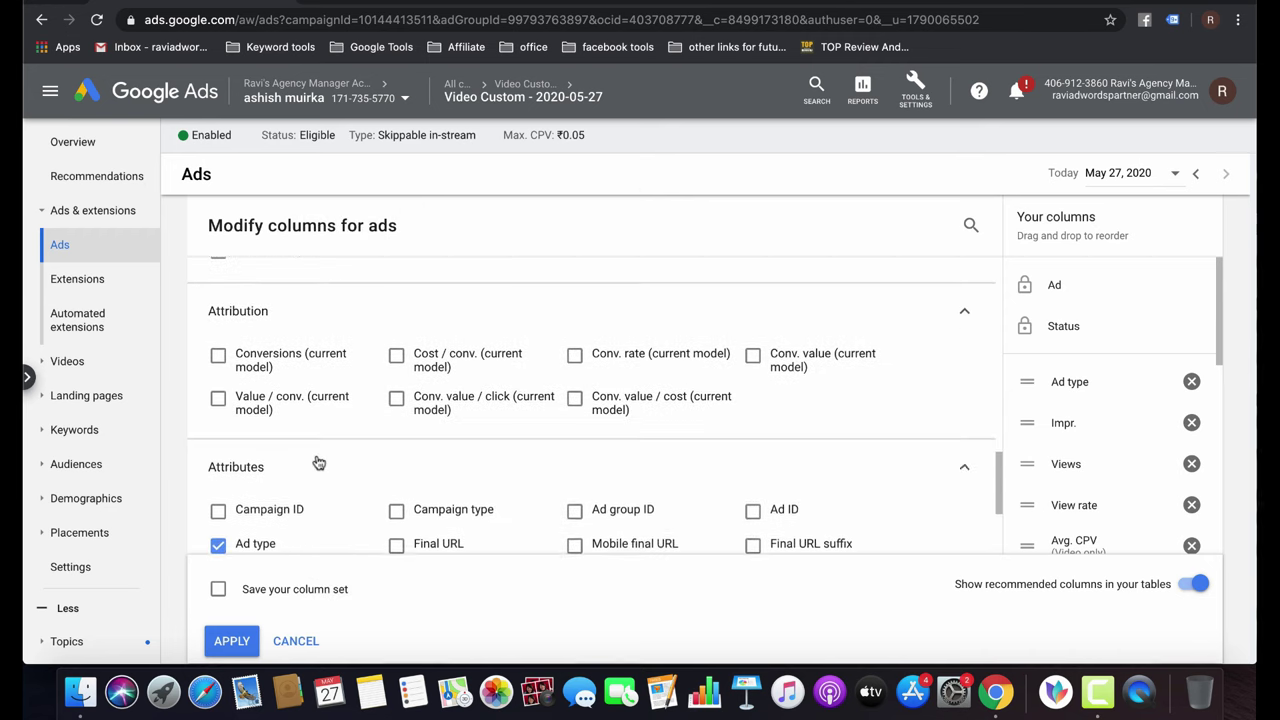
pyautogui.scroll(-3, 318, 462)
pyautogui.click(397, 467)
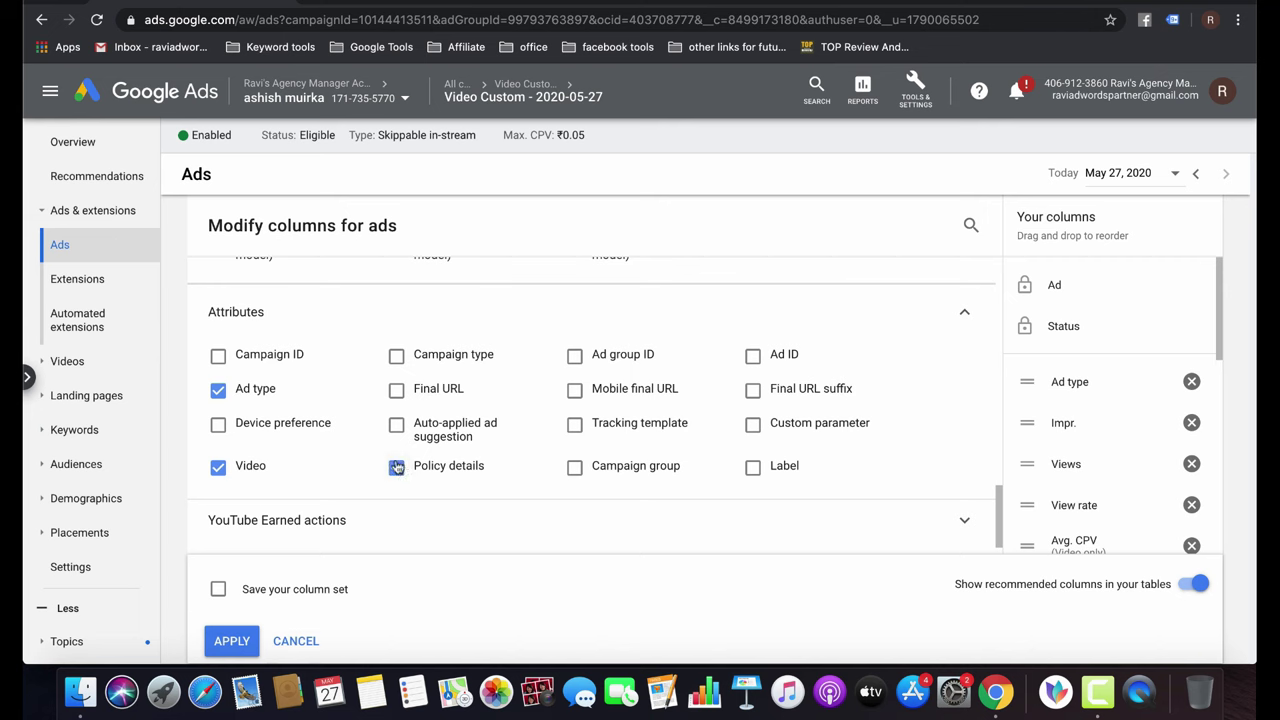
pyautogui.moveTo(404, 474)
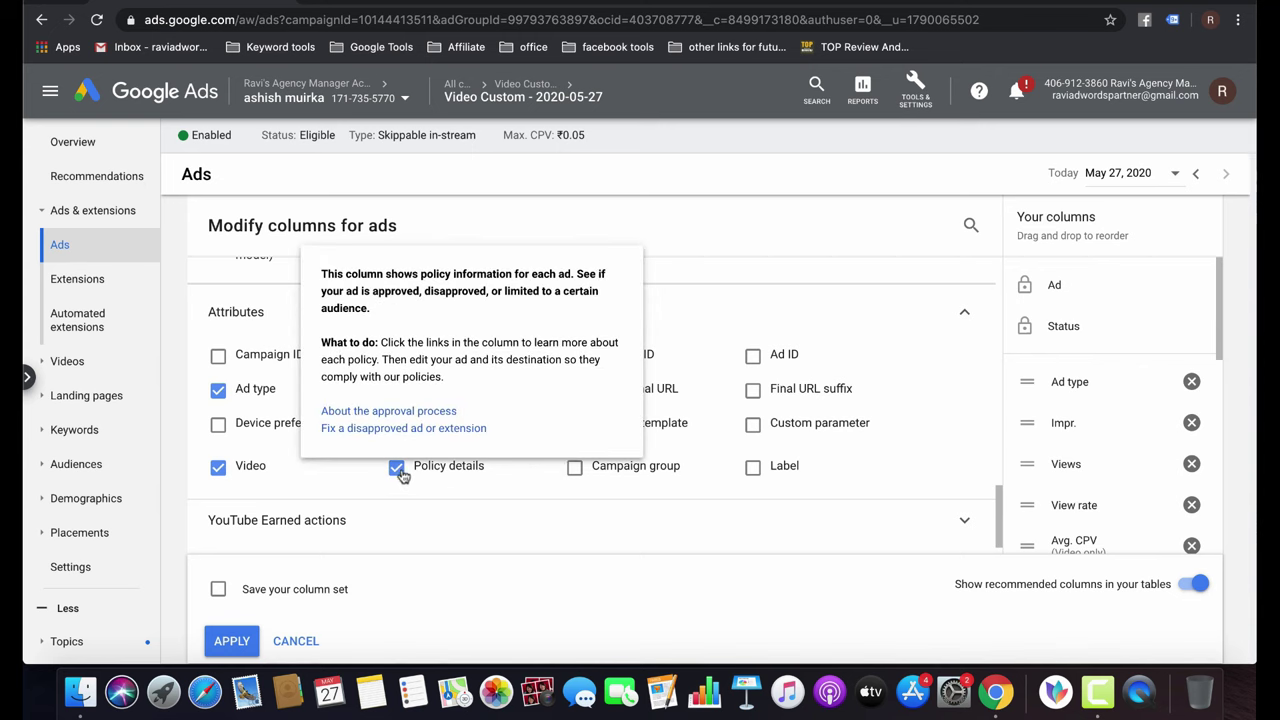
pyautogui.click(228, 652)
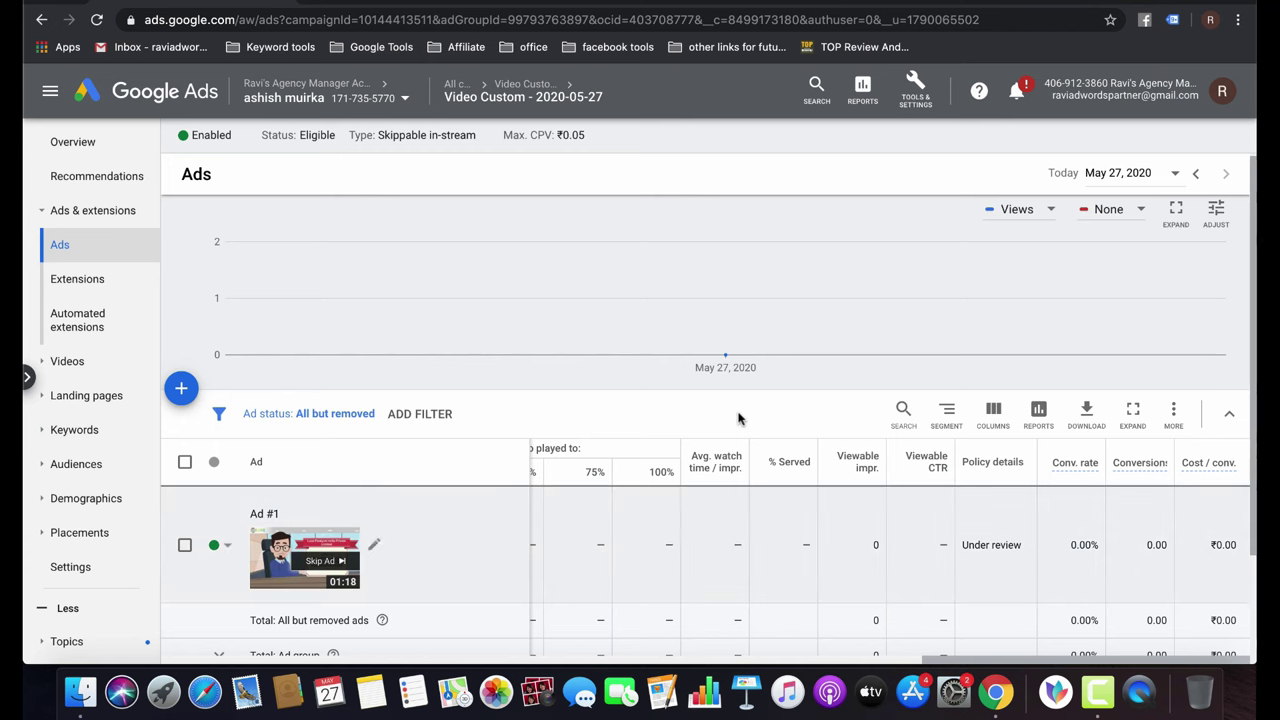
# Return to the All campaigns overview and open a new blank browser tab.
pyautogui.hscroll(-10, 632, 553)
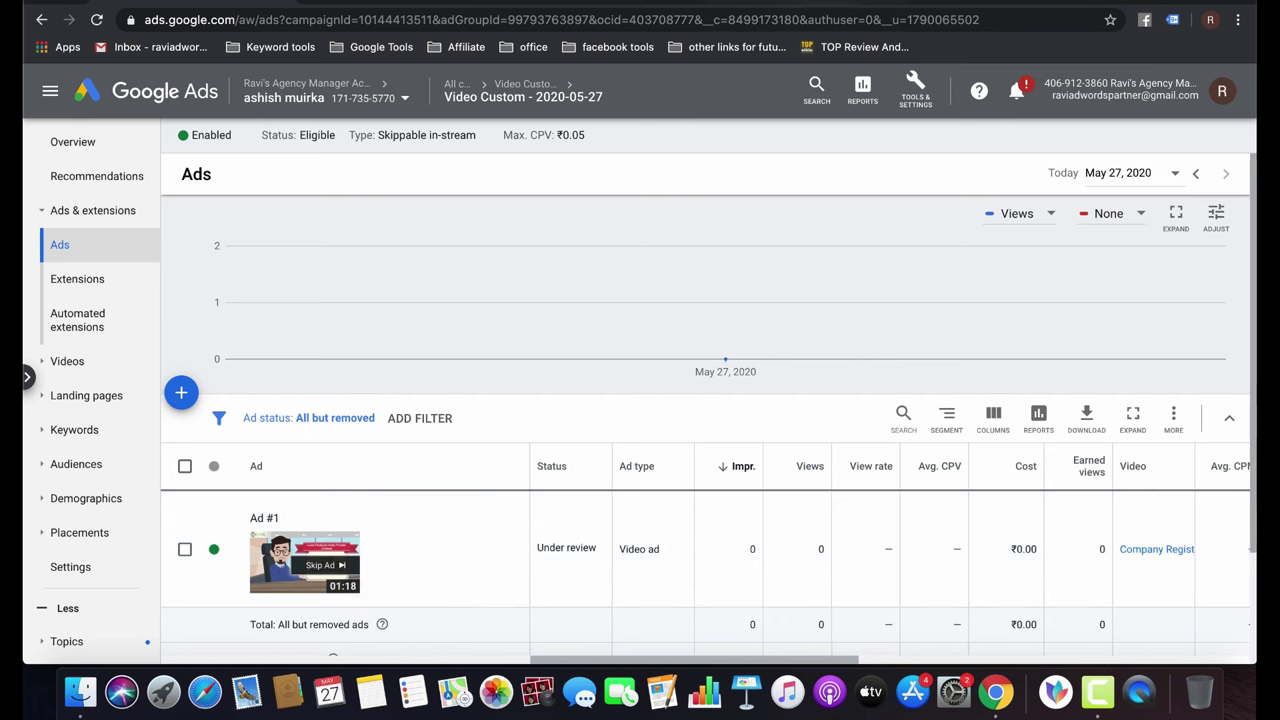
pyautogui.click(822, 8)
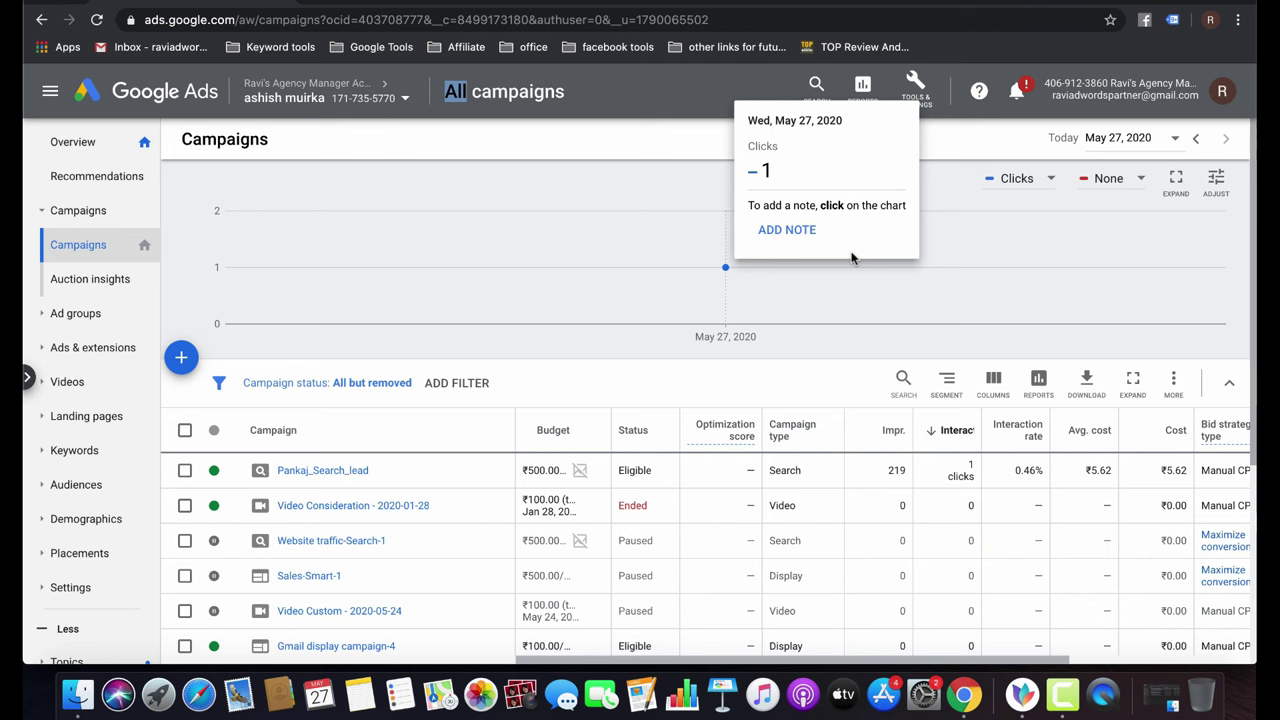
# Search Google for 'dslr camera', view the sponsored Canon EOS 3000D Flipkart listing, and return to results.
pyautogui.press('super+t')
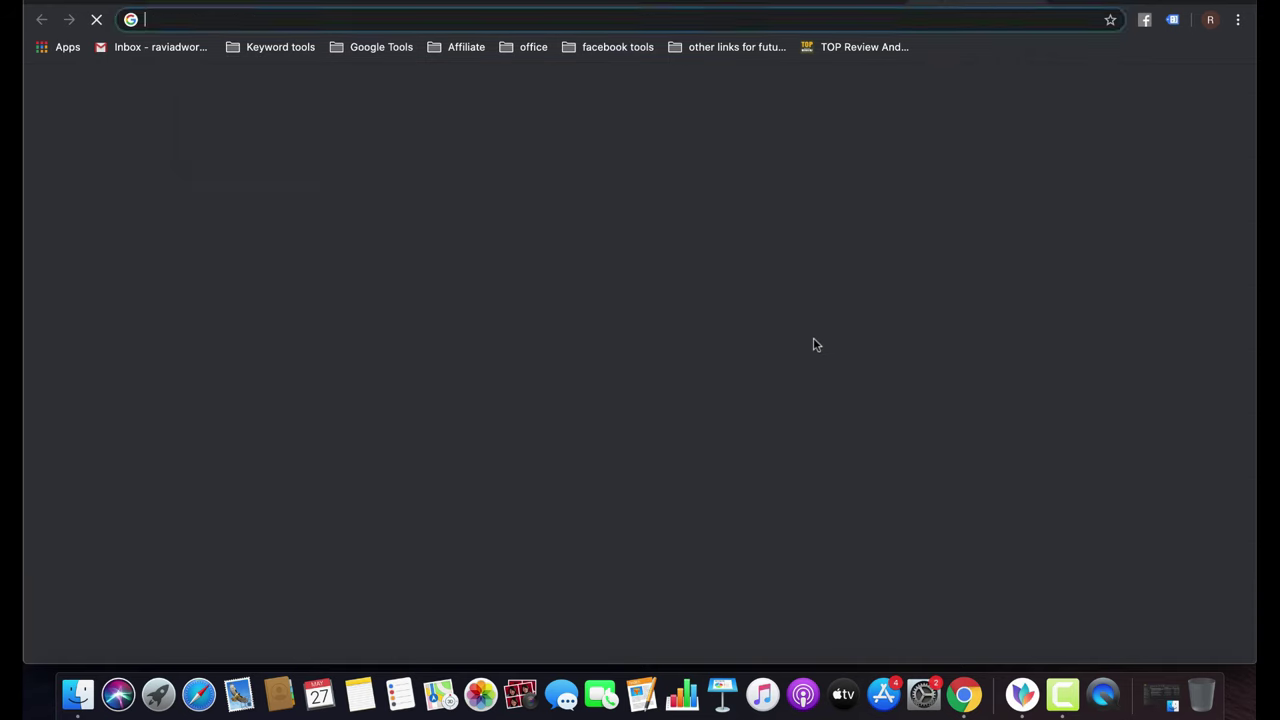
pyautogui.write('google.com')
pyautogui.press('Return')
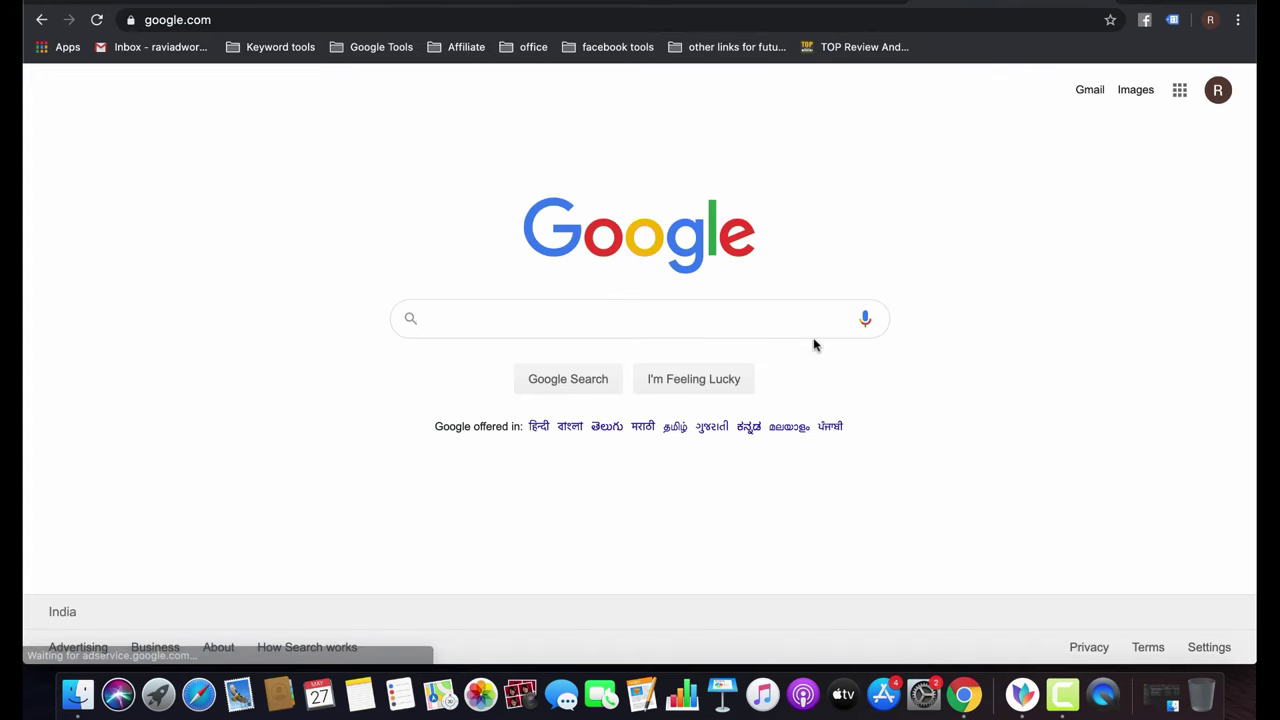
pyautogui.write('dslr ca')
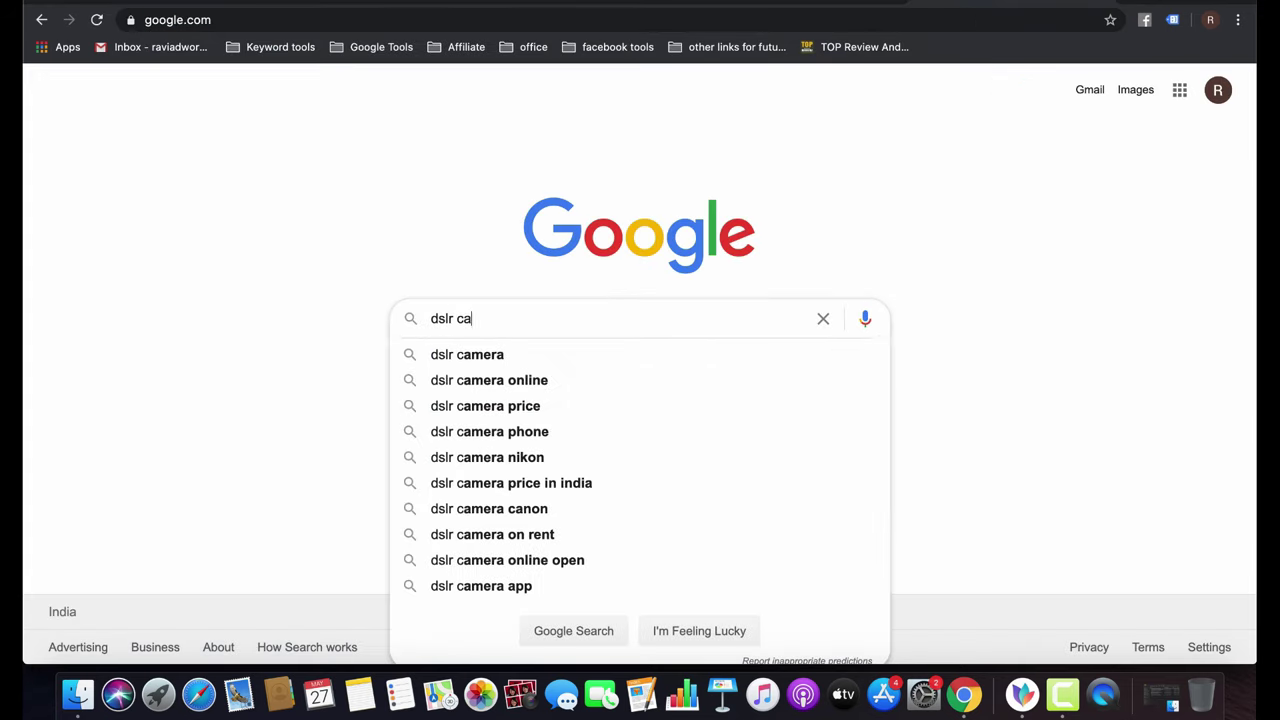
pyautogui.write('mera')
pyautogui.press('Return')
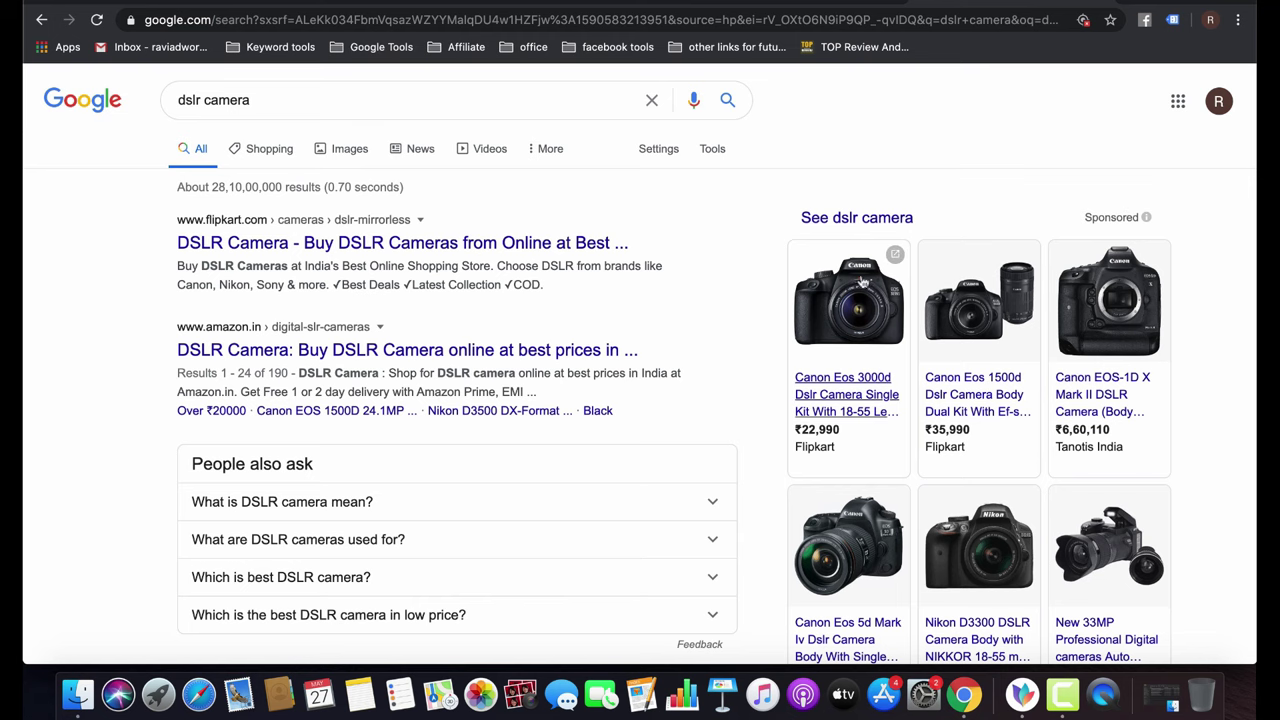
pyautogui.click(850, 348)
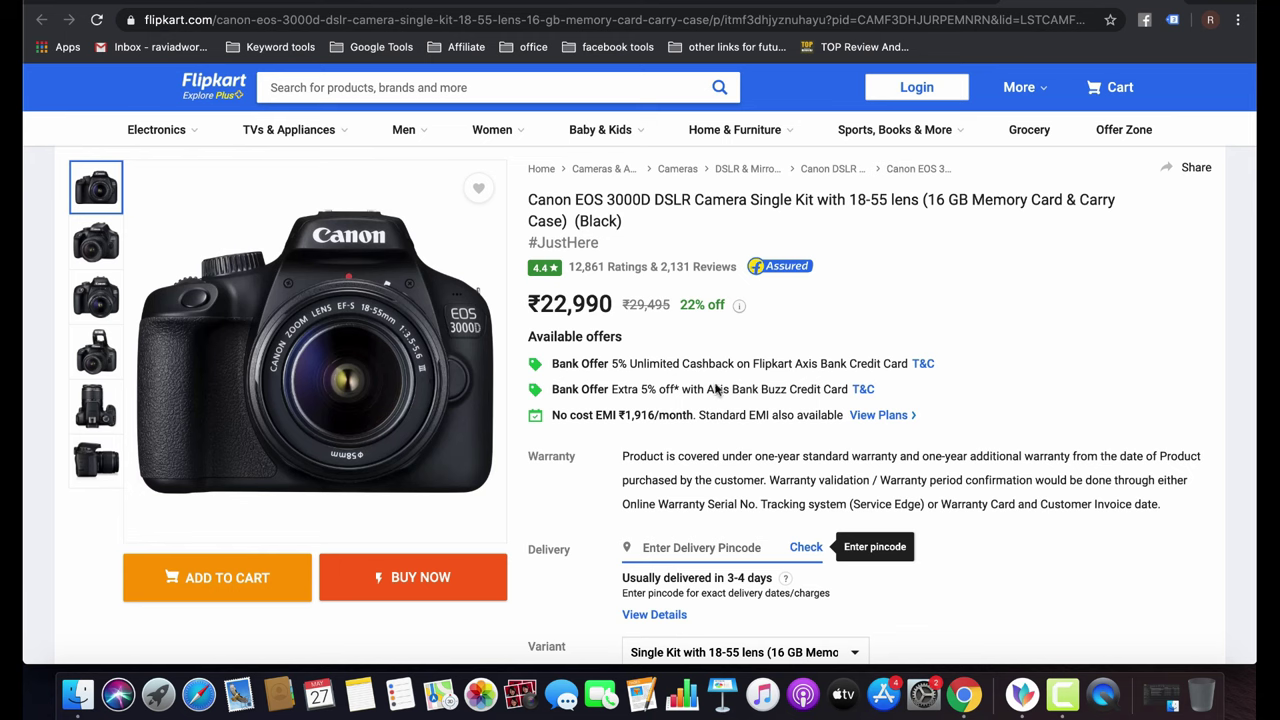
pyautogui.click(41, 19)
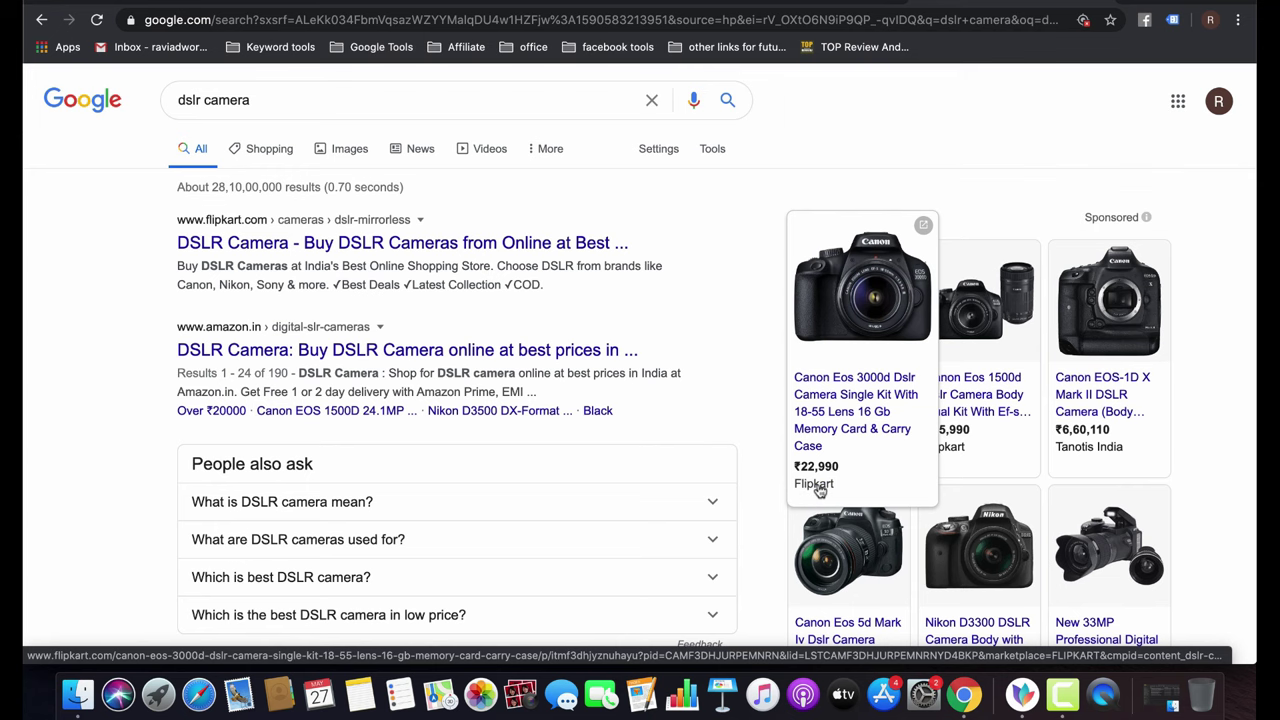
# Browse the dslr camera Shopping results, then return to the Google Ads All campaigns list.
pyautogui.click(270, 148)
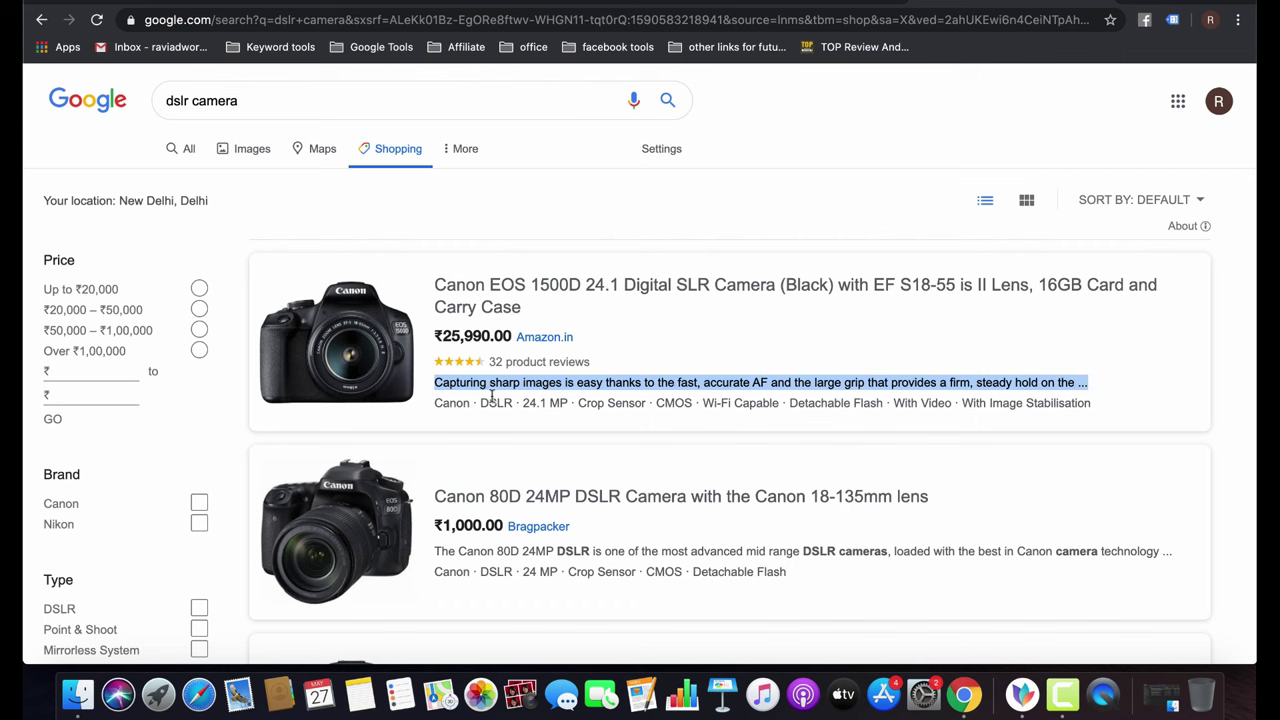
pyautogui.click(591, 423)
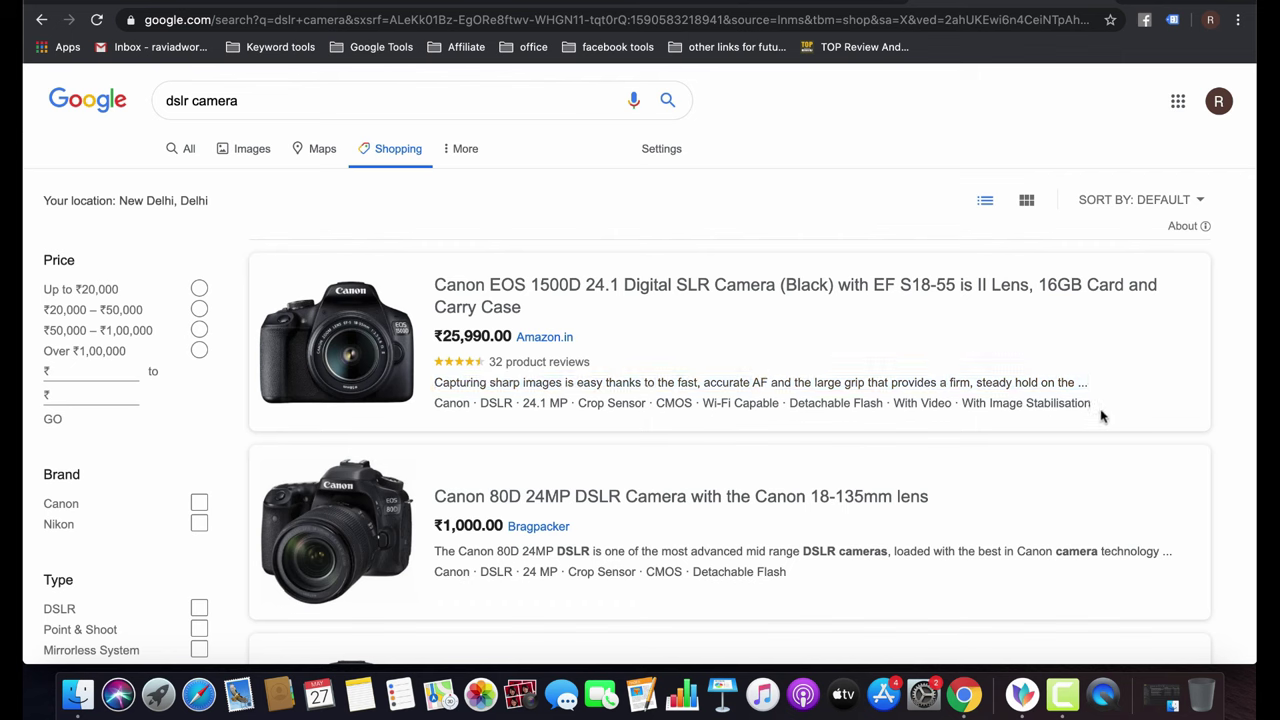
pyautogui.moveTo(1101, 416); pyautogui.dragTo(435, 403)
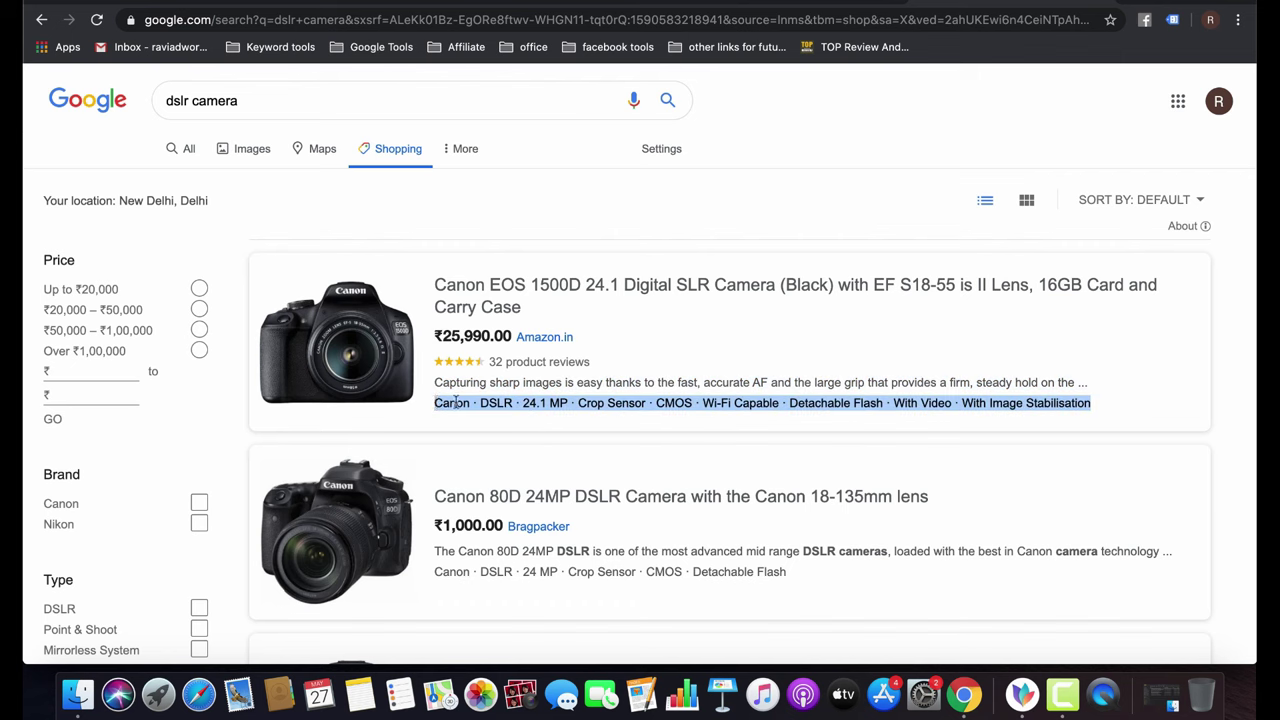
pyautogui.click(537, 426)
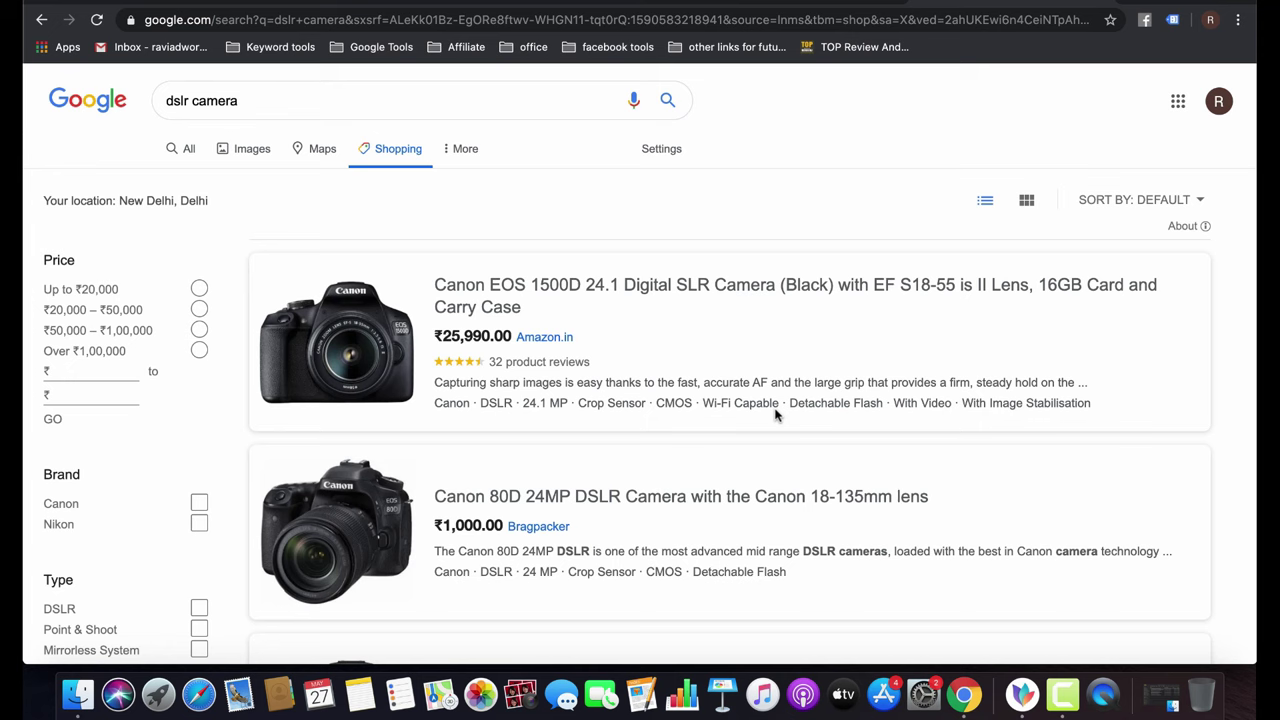
pyautogui.click(41, 19)
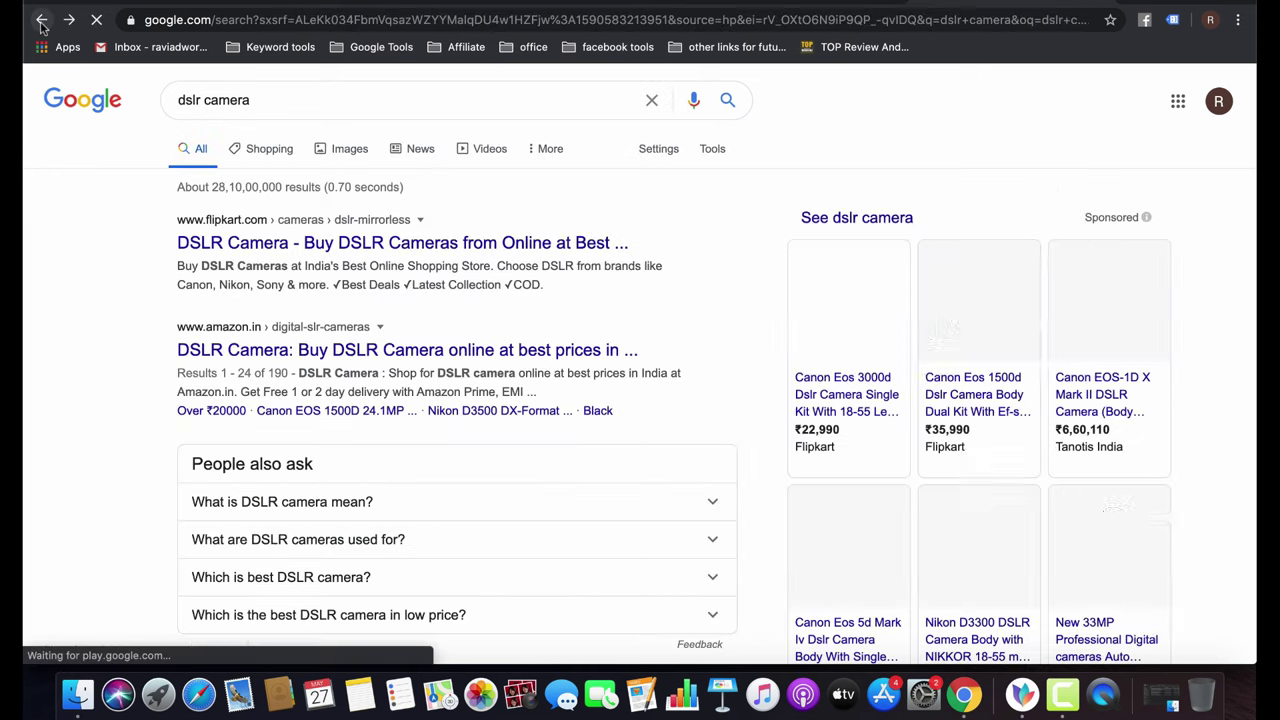
pyautogui.click(210, 4)
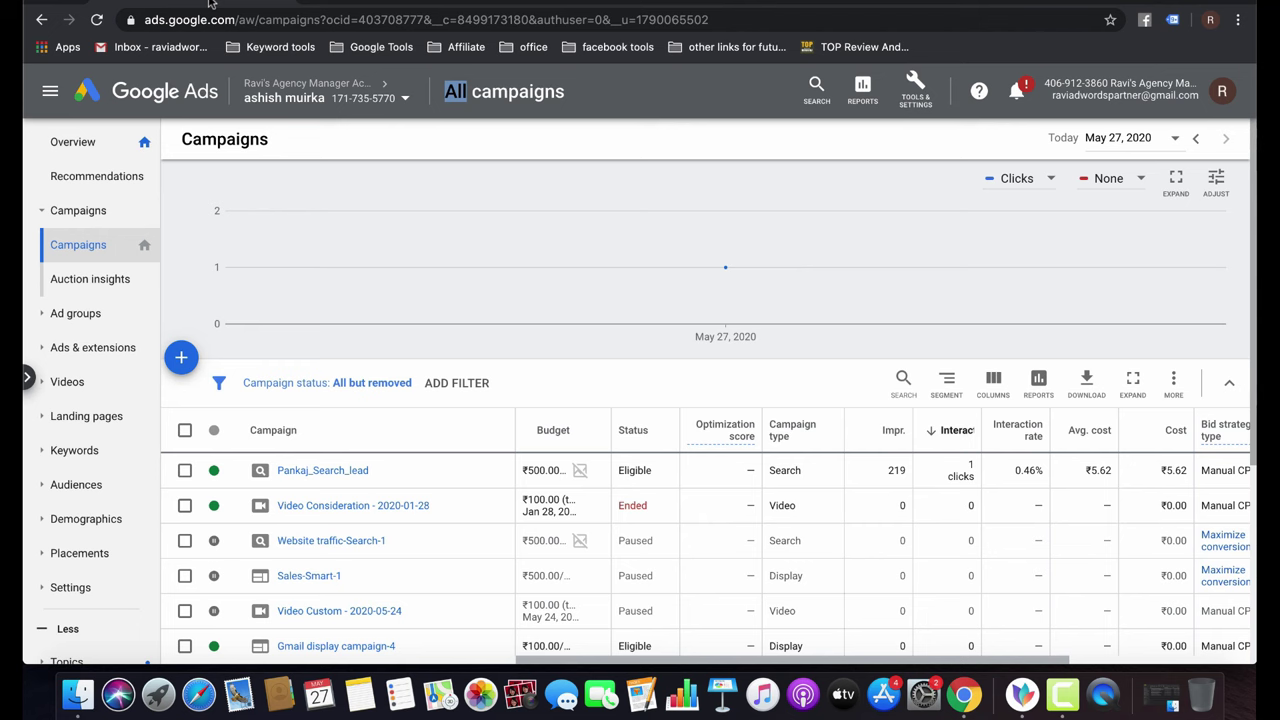
# Search for 'google merchant center' and get started with Merchant Center for the account.
pyautogui.click(1050, 4)
pyautogui.tripleClick(332, 101)
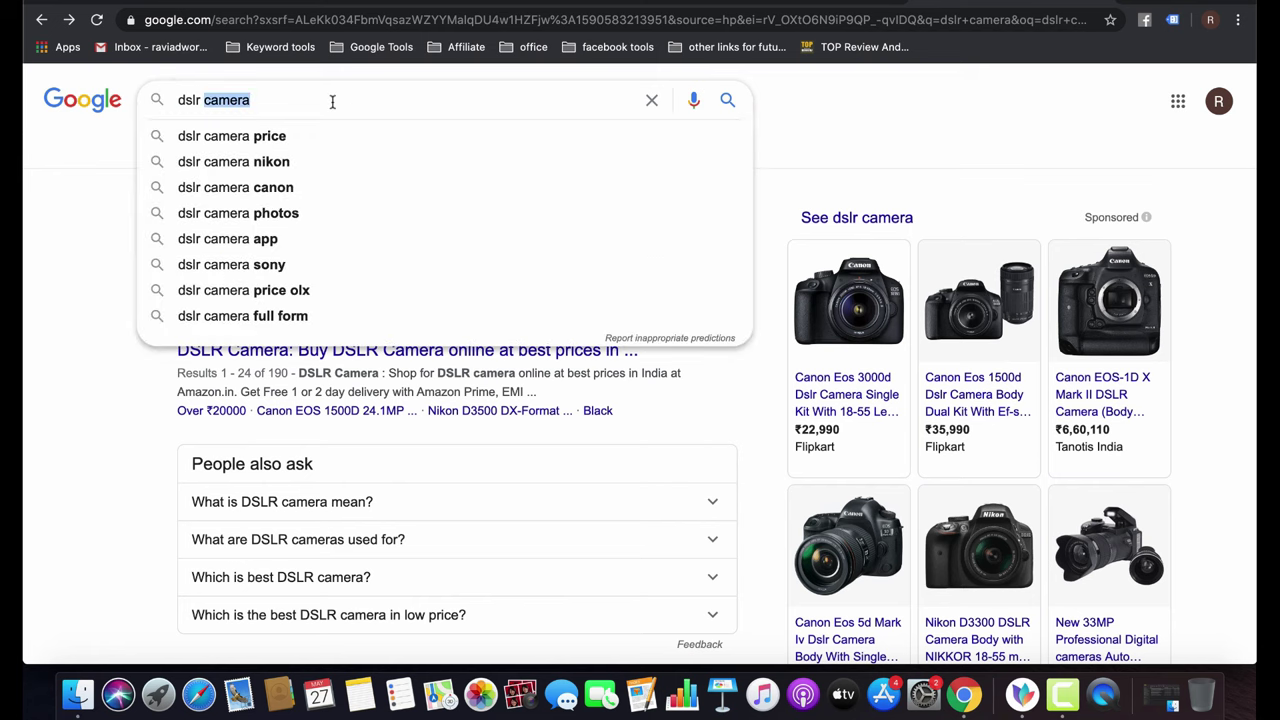
pyautogui.write('google ')
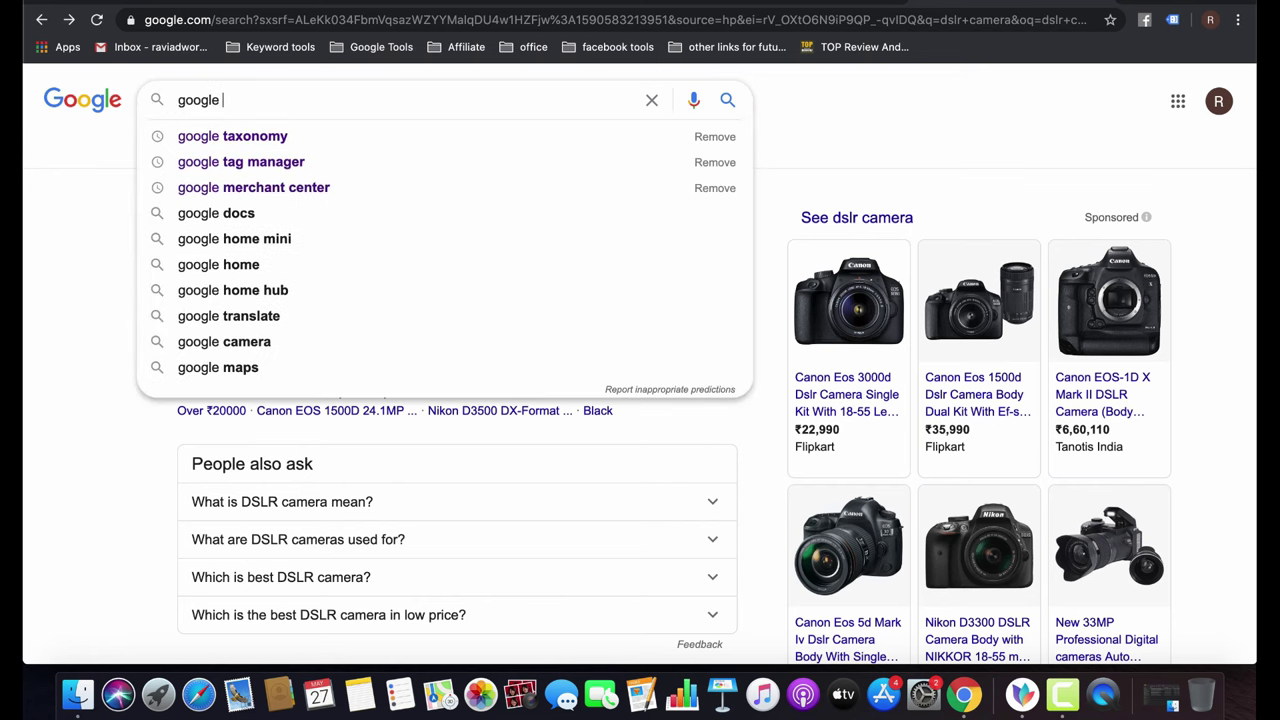
pyautogui.write('merchant center')
pyautogui.press('Return')
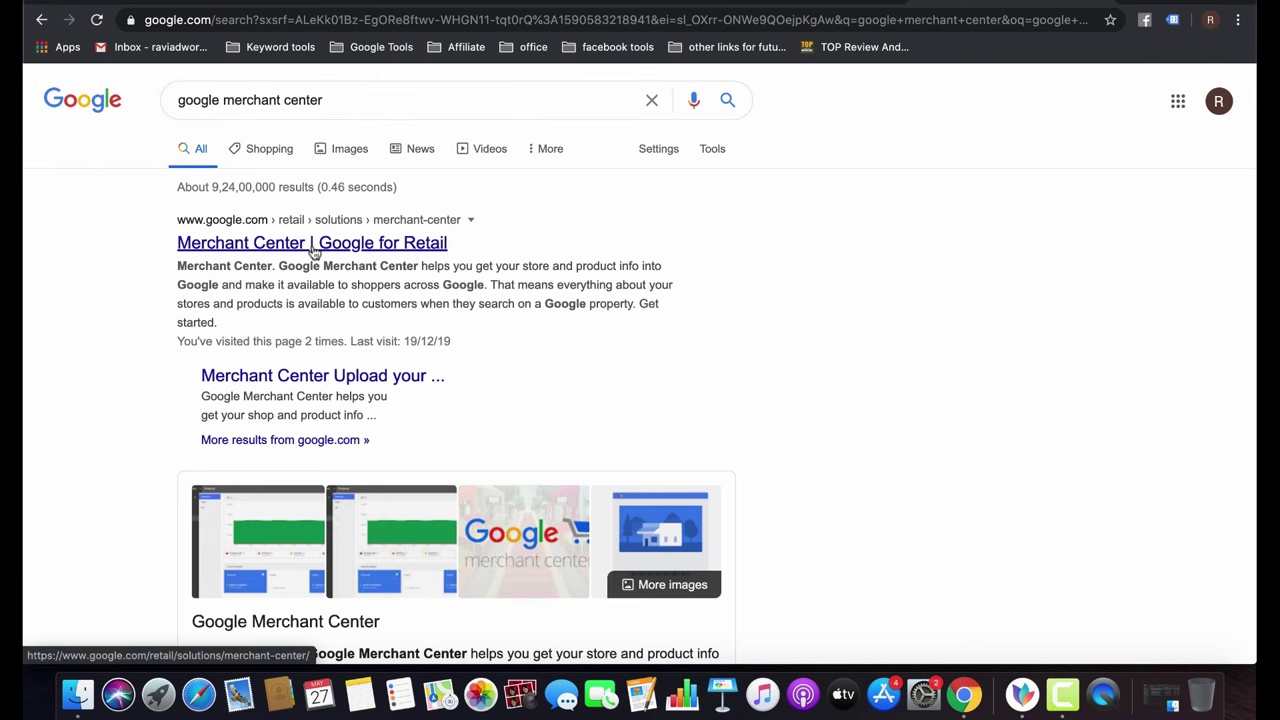
pyautogui.click(314, 252)
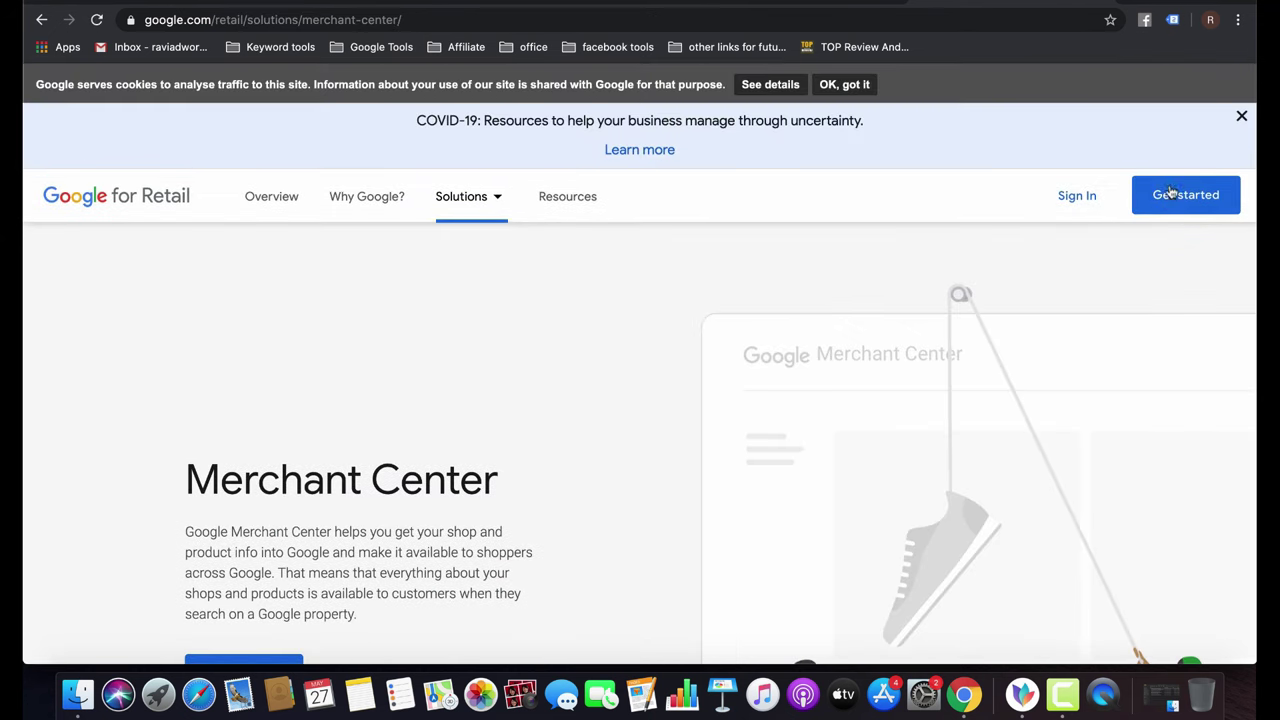
pyautogui.click(1172, 193)
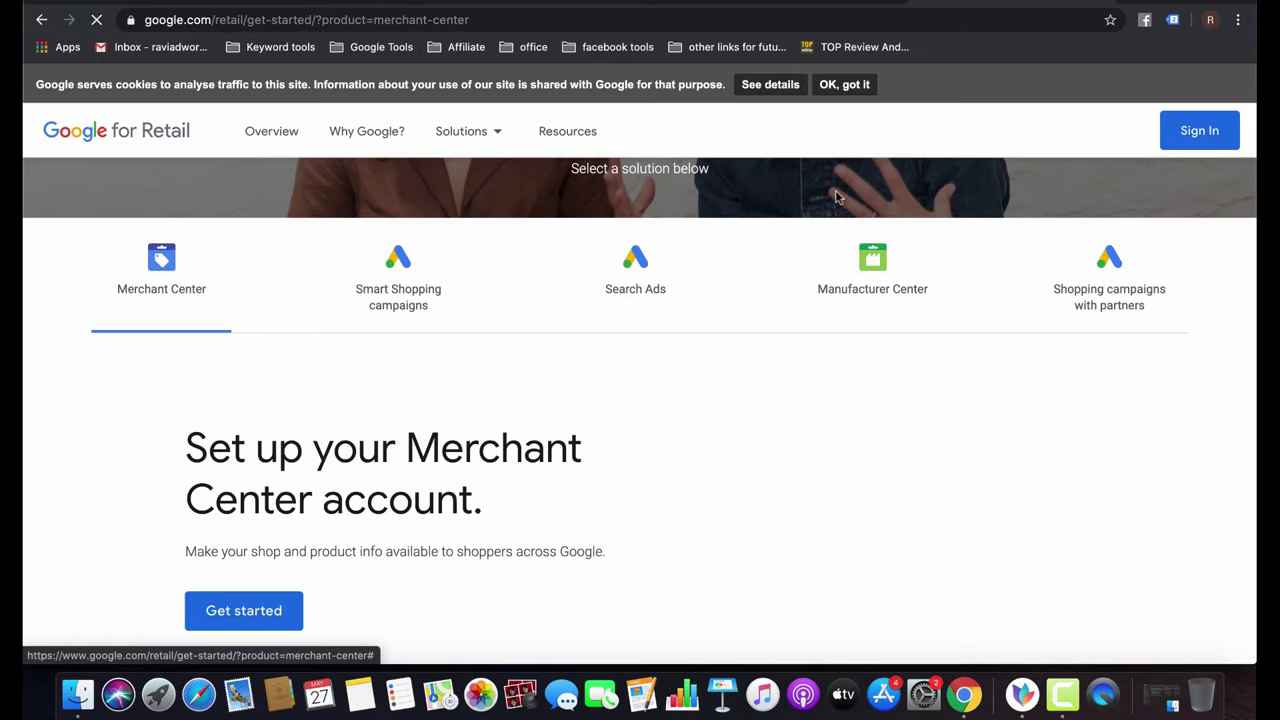
pyautogui.click(253, 607)
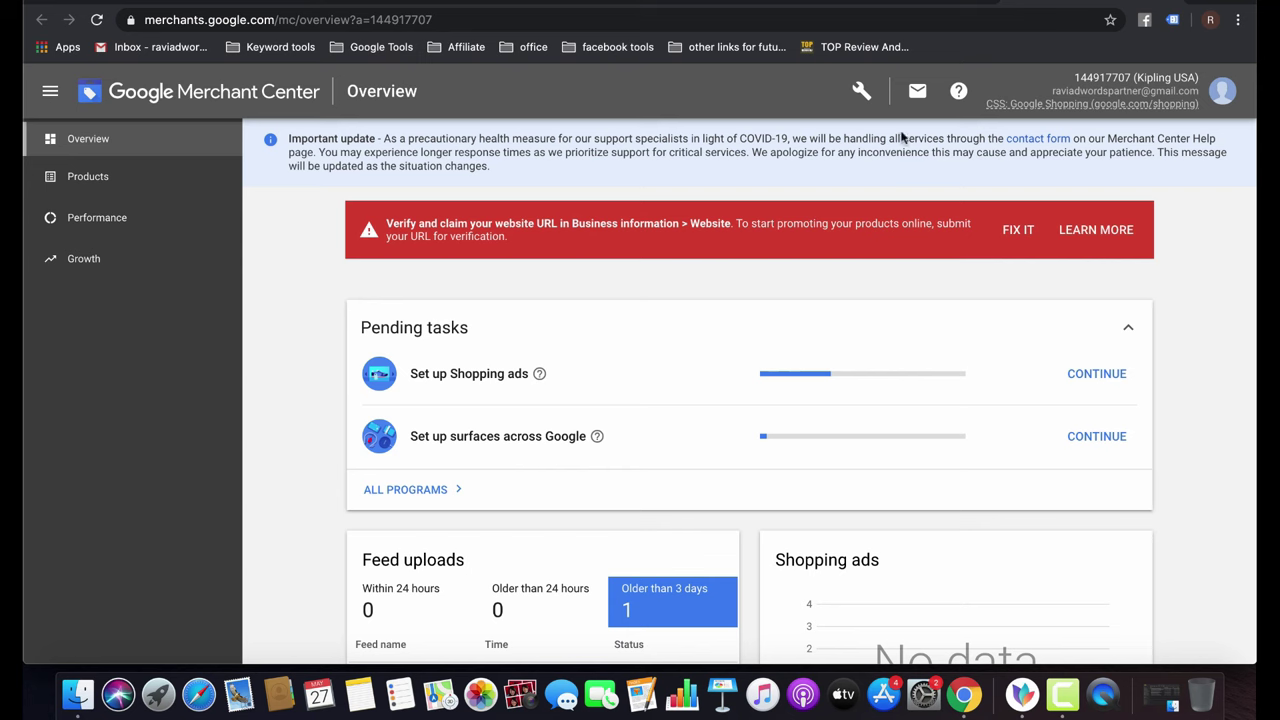
# Go to Tools > Business information in Merchant Center.
pyautogui.click(861, 91)
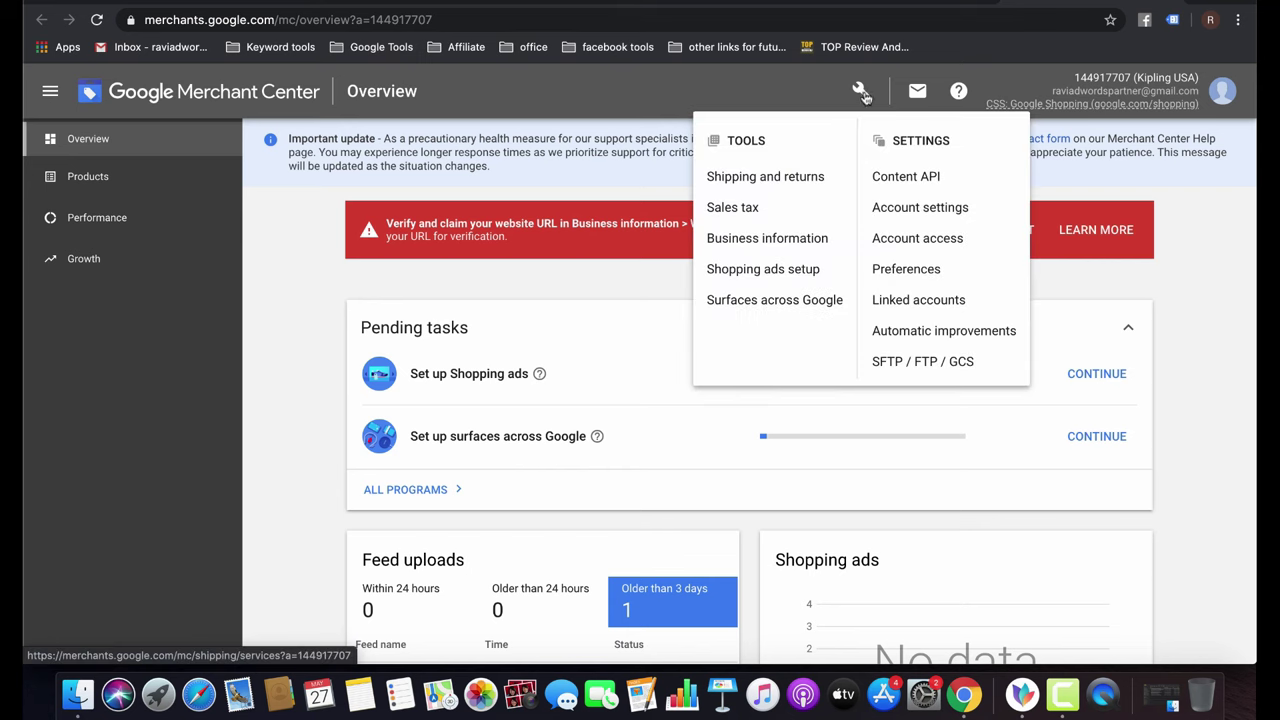
pyautogui.click(861, 91)
pyautogui.click(861, 91)
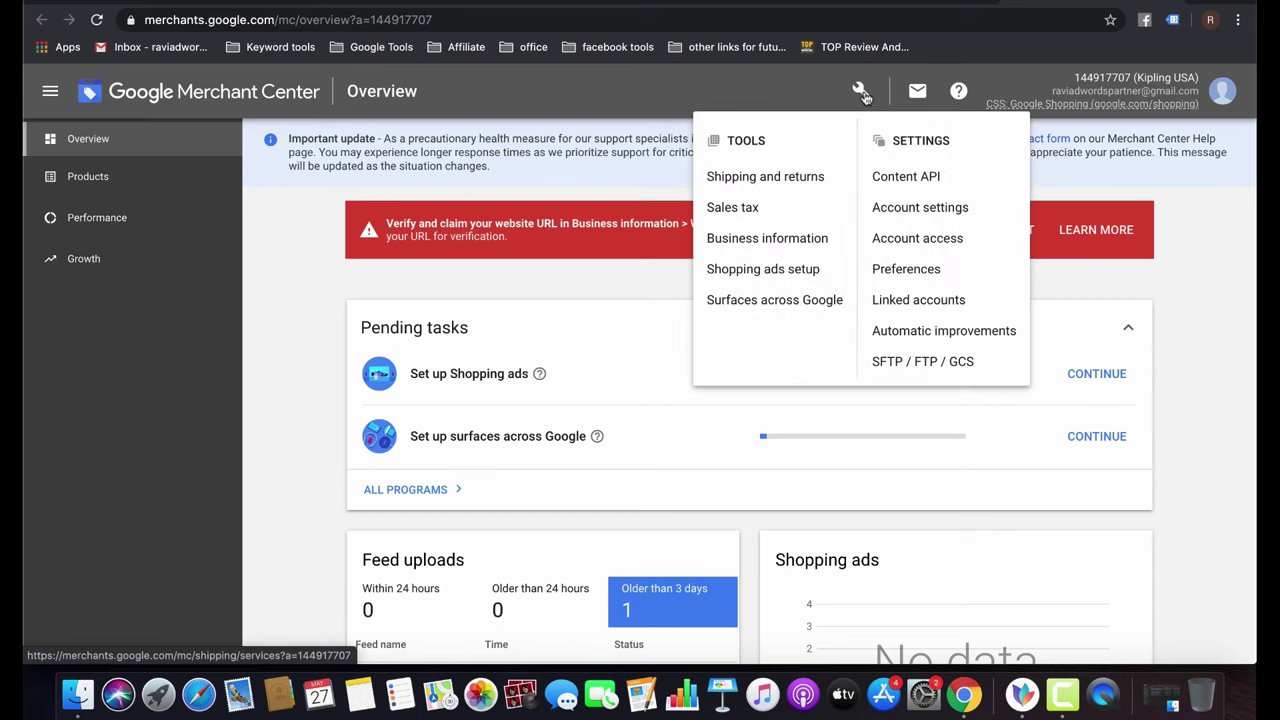
pyautogui.click(767, 238)
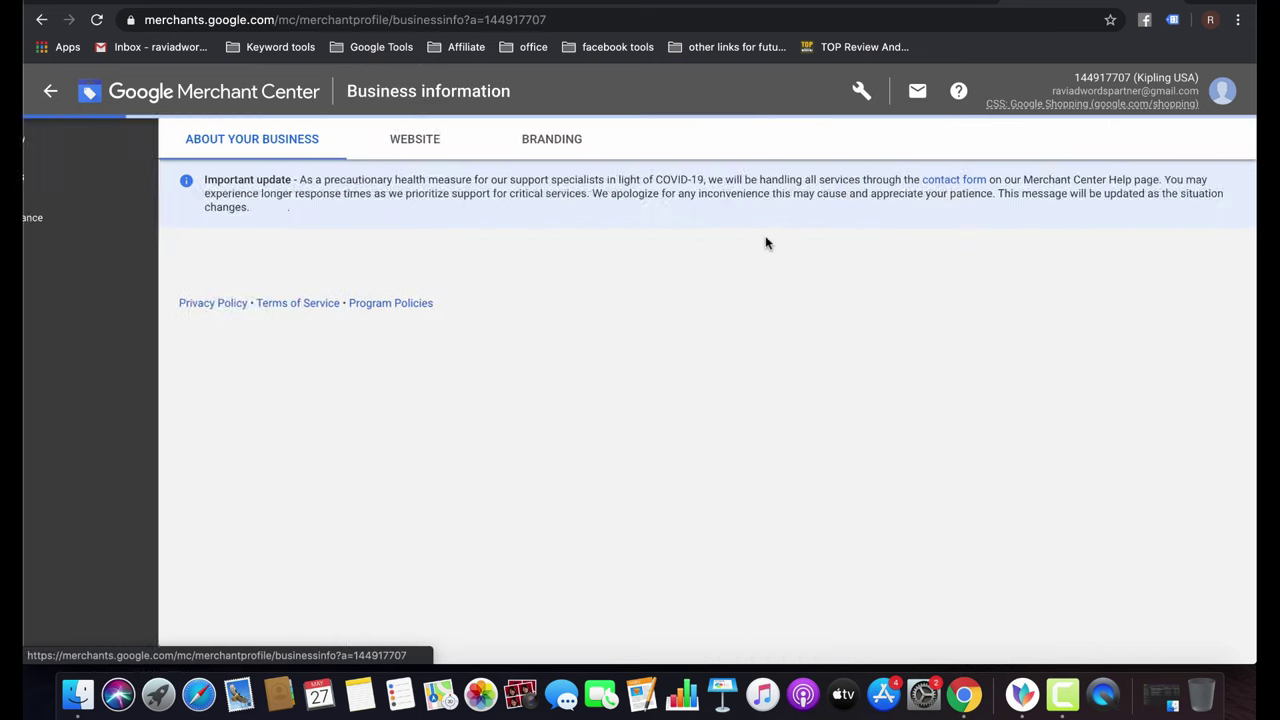
# On kipling-usa.com, dismiss the popups and open the Seoul Large 15" Laptop Backpack from Laptop Backpacks.
pyautogui.hotkey('ctrl', 'Tab')
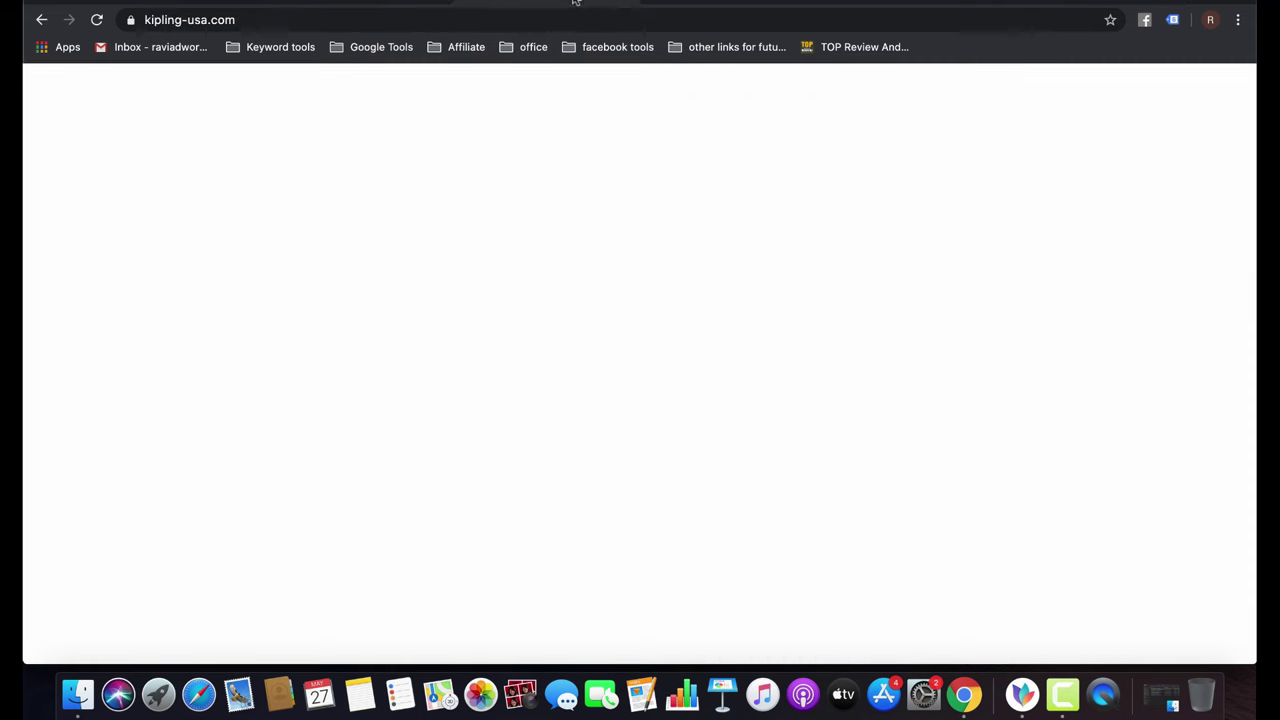
pyautogui.click(353, 20)
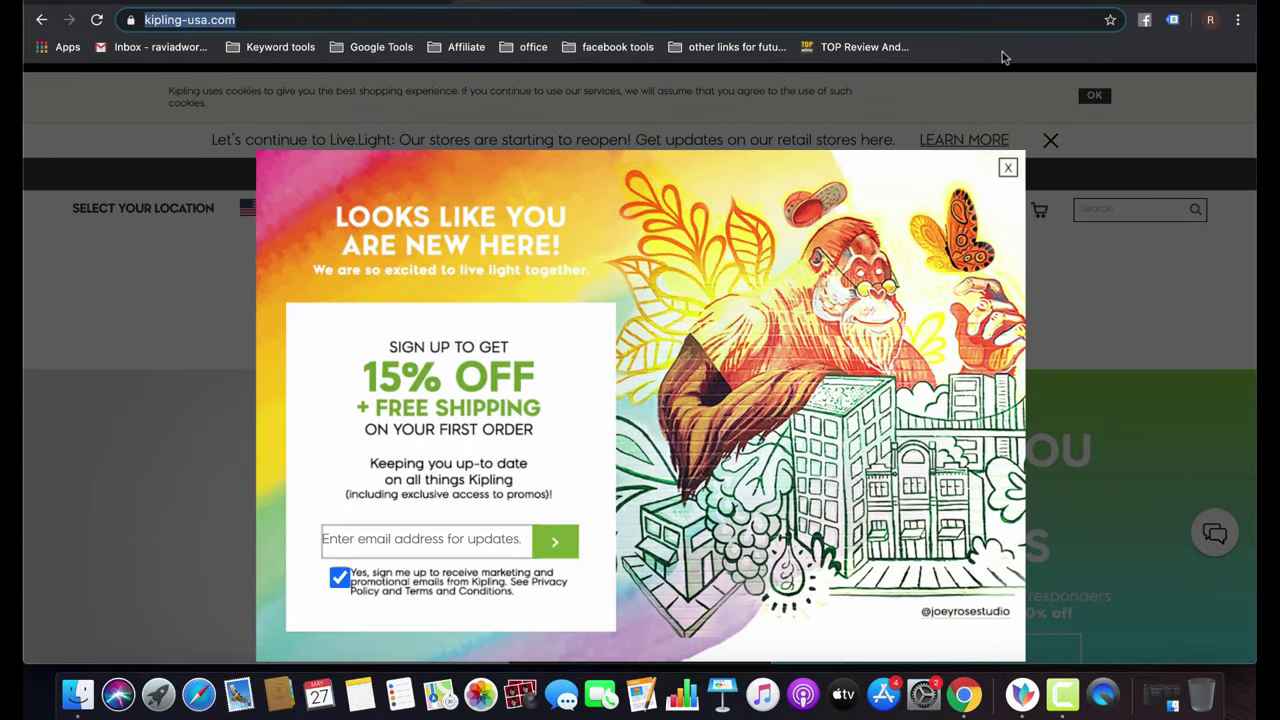
pyautogui.click(1050, 141)
pyautogui.click(1049, 140)
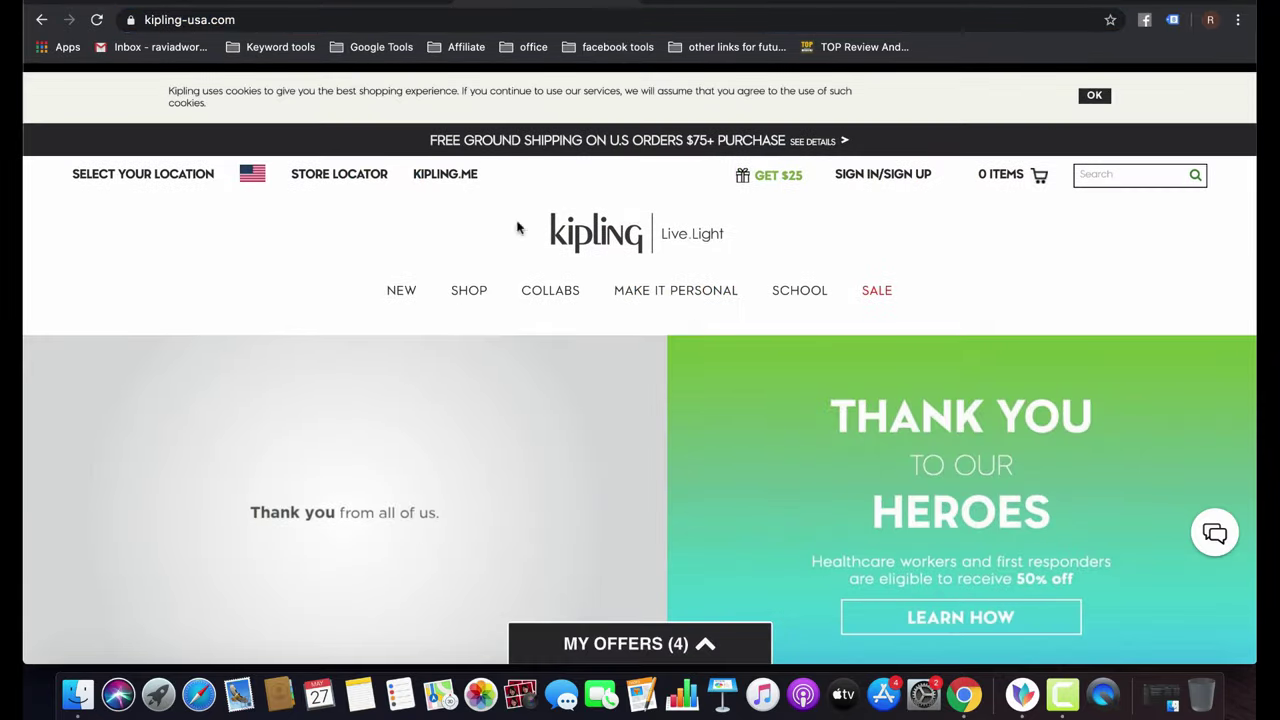
pyautogui.moveTo(490, 298)
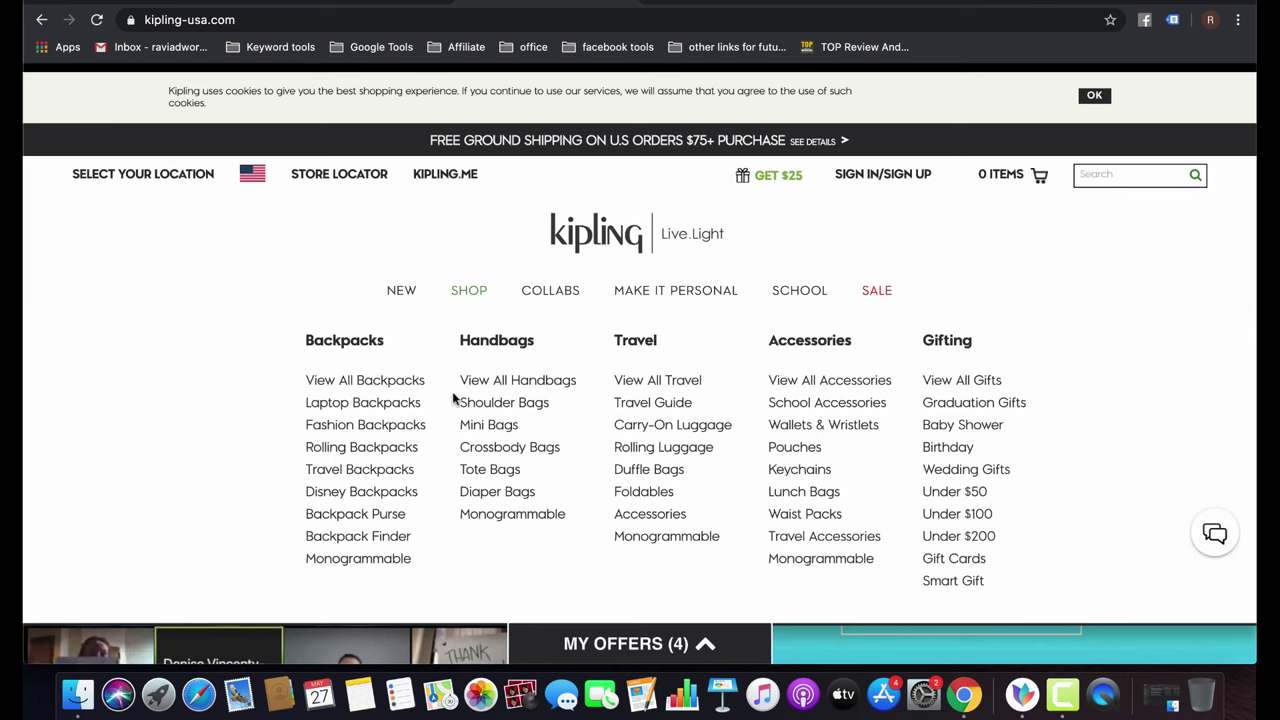
pyautogui.click(360, 403)
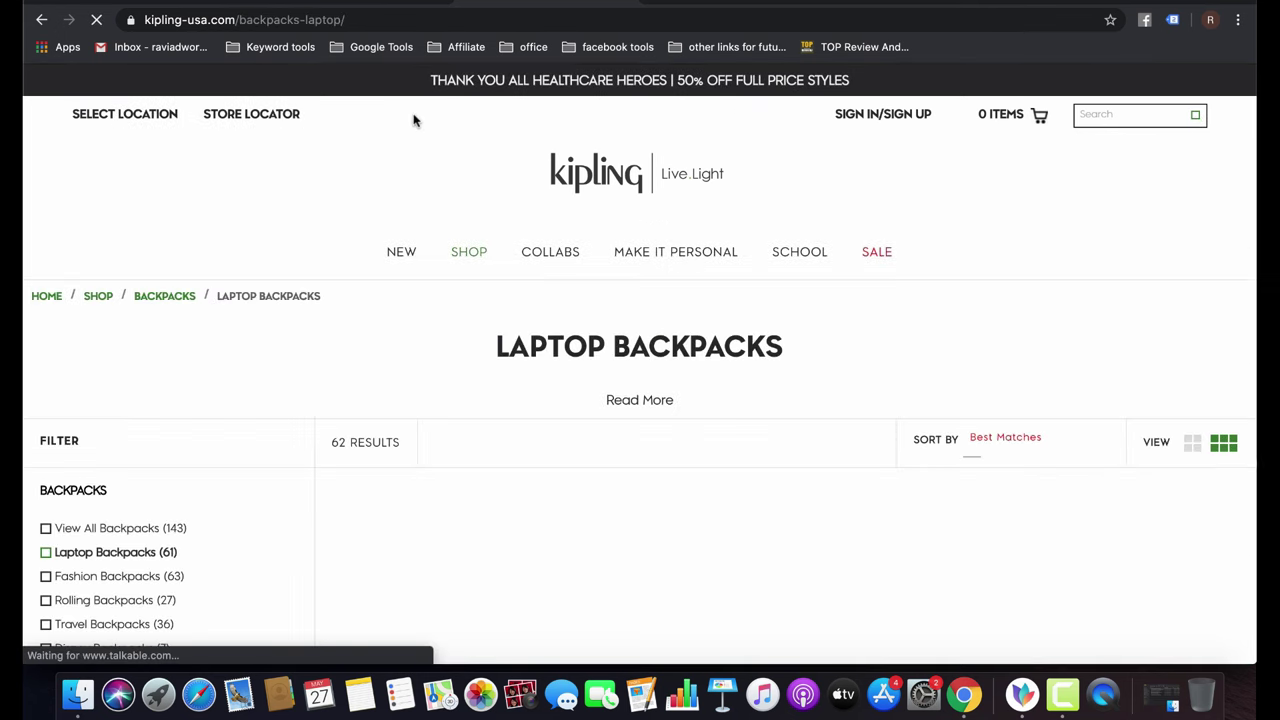
pyautogui.scroll(-5, 540, 407)
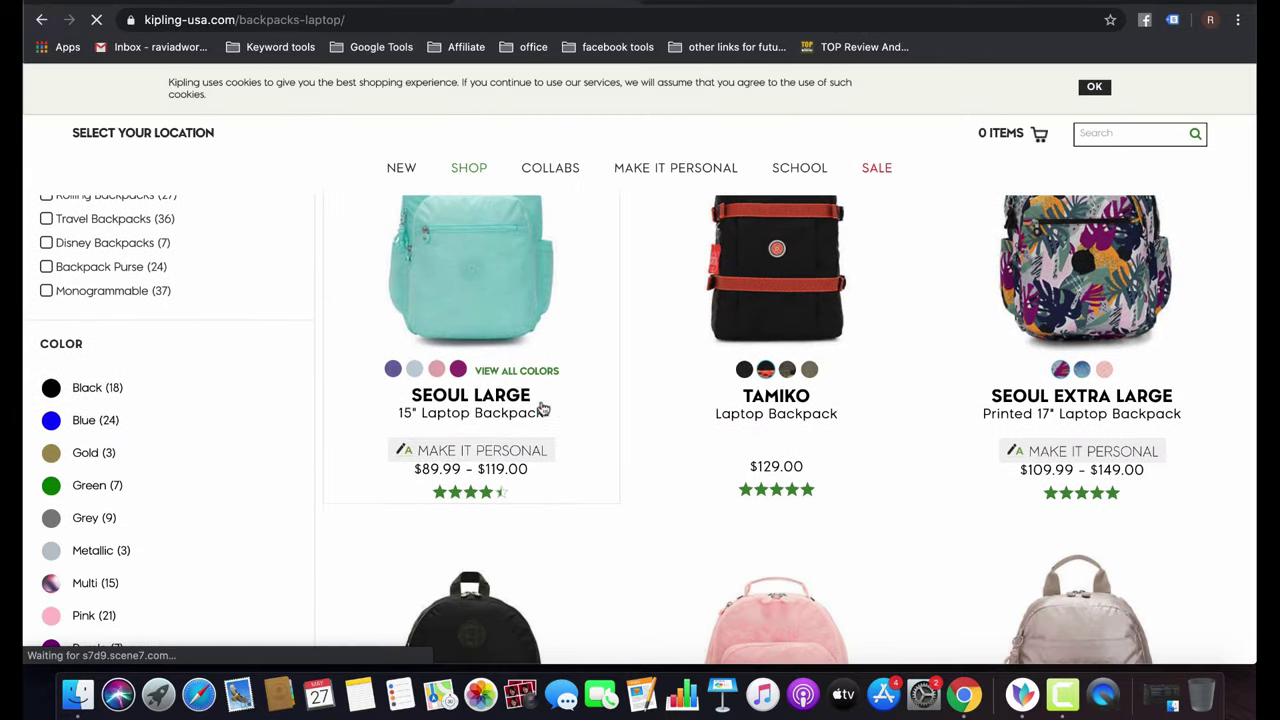
pyautogui.click(494, 293)
pyautogui.click(389, 24)
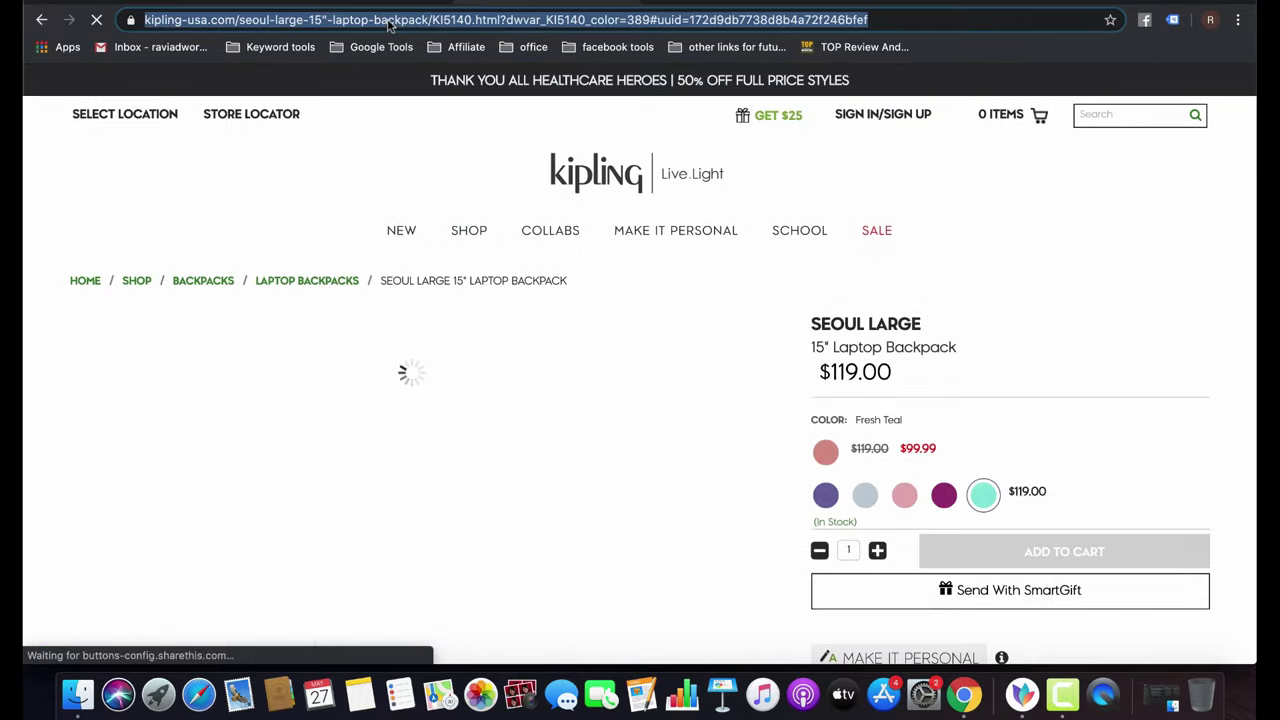
pyautogui.hotkey('ctrl', 'Tab')
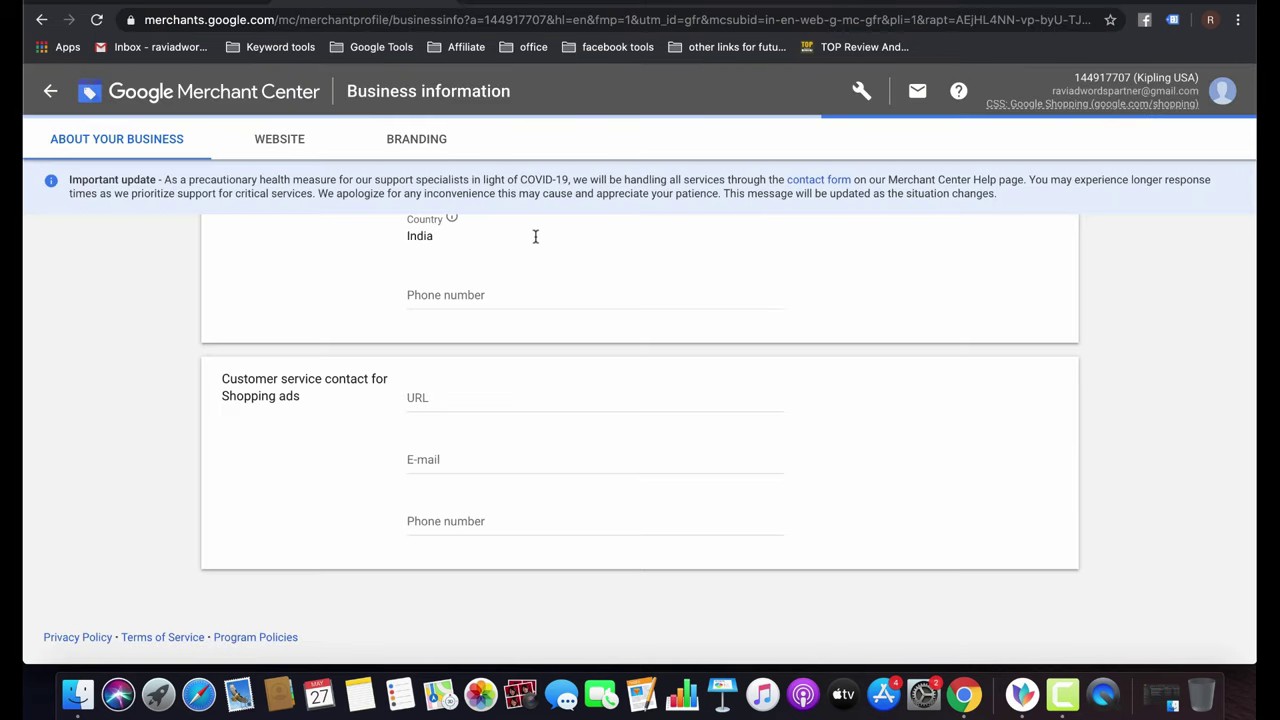
# Check the empty Address line 1 field, dismiss its autofill suggestions, and return to the Kipling page.
pyautogui.scroll(5, 600, 343)
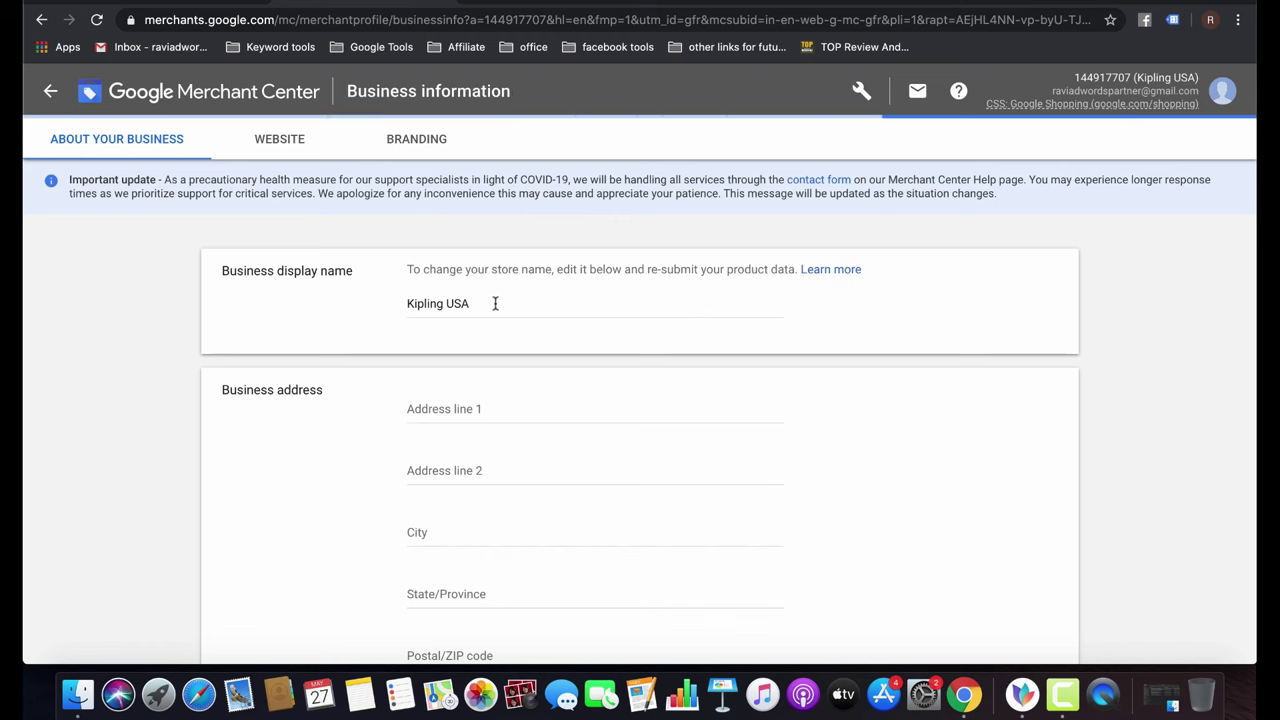
pyautogui.click(464, 410)
pyautogui.click(920, 399)
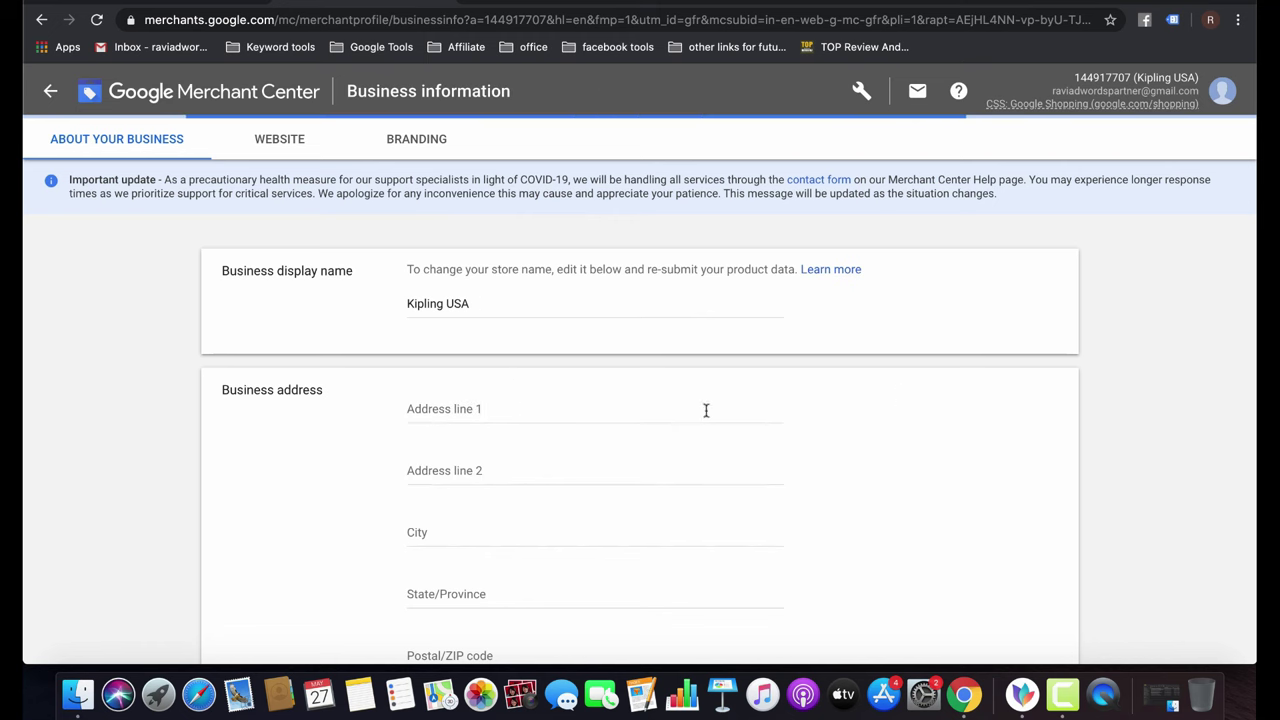
pyautogui.click(538, 407)
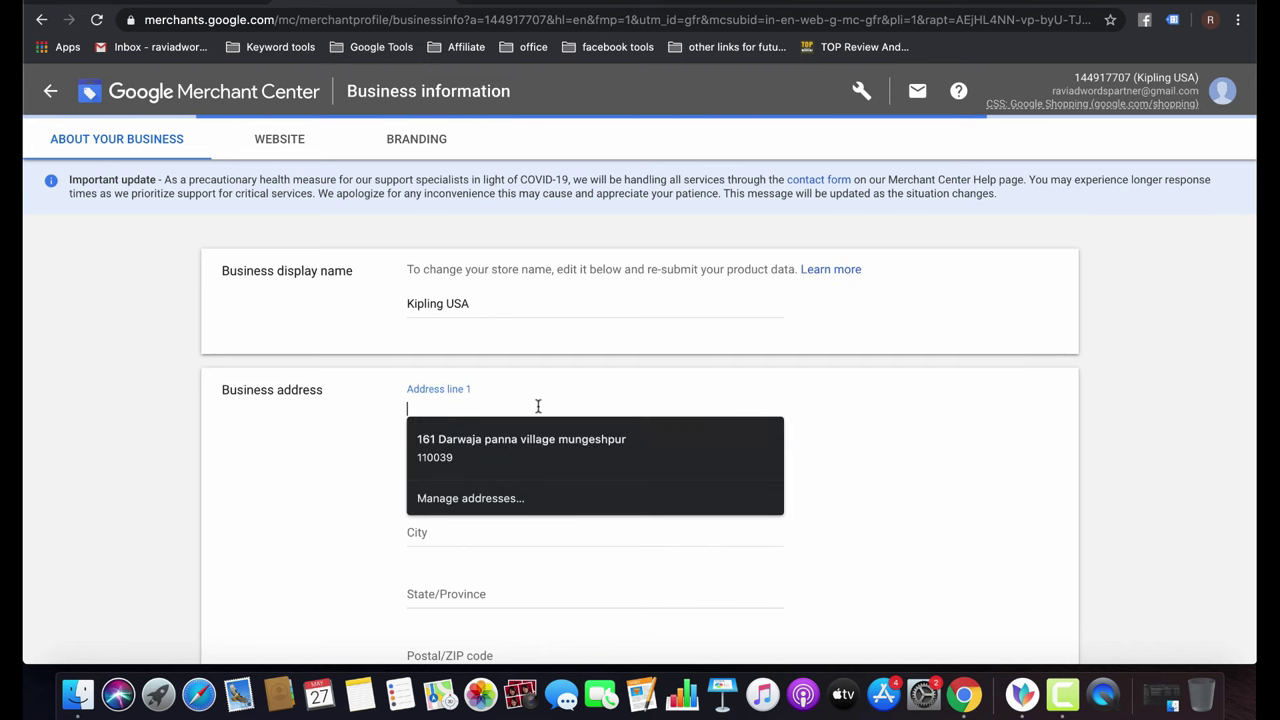
pyautogui.click(843, 417)
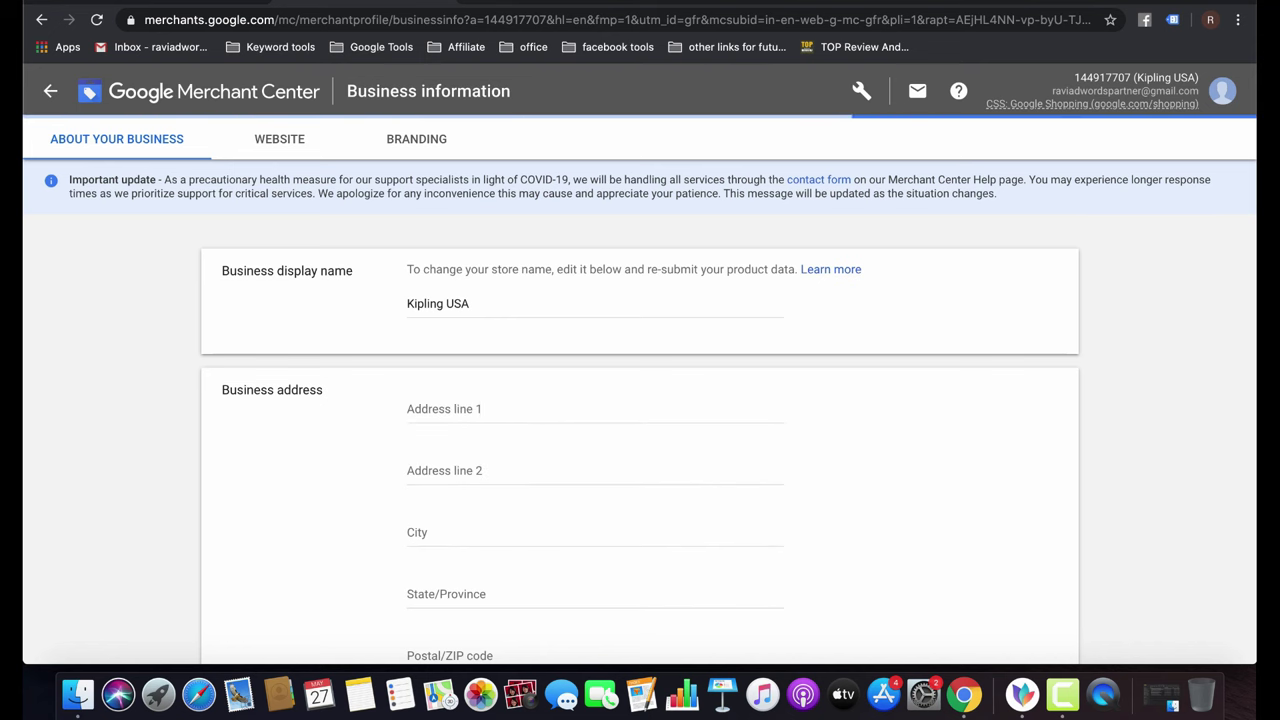
pyautogui.hotkey('ctrl', 'Tab')
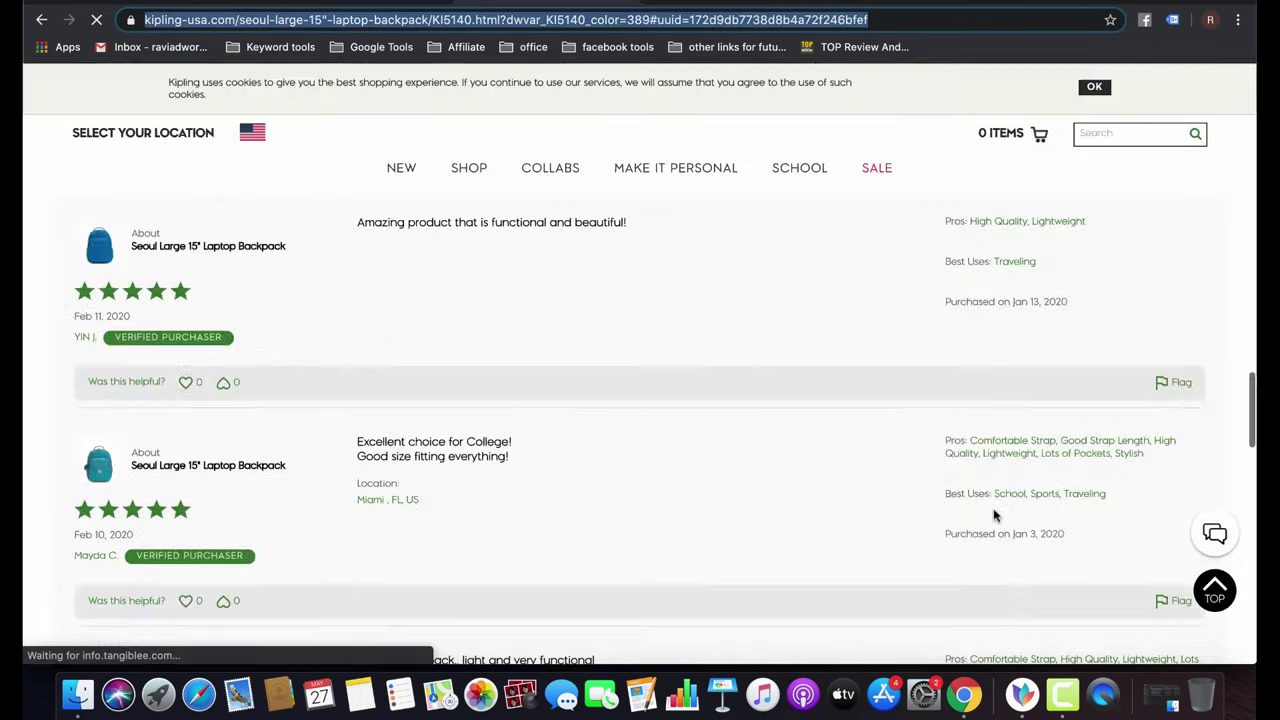
# Open Kipling's Contact Us page and expand Website Information to find customer service details.
pyautogui.scroll(-20, 993, 515)
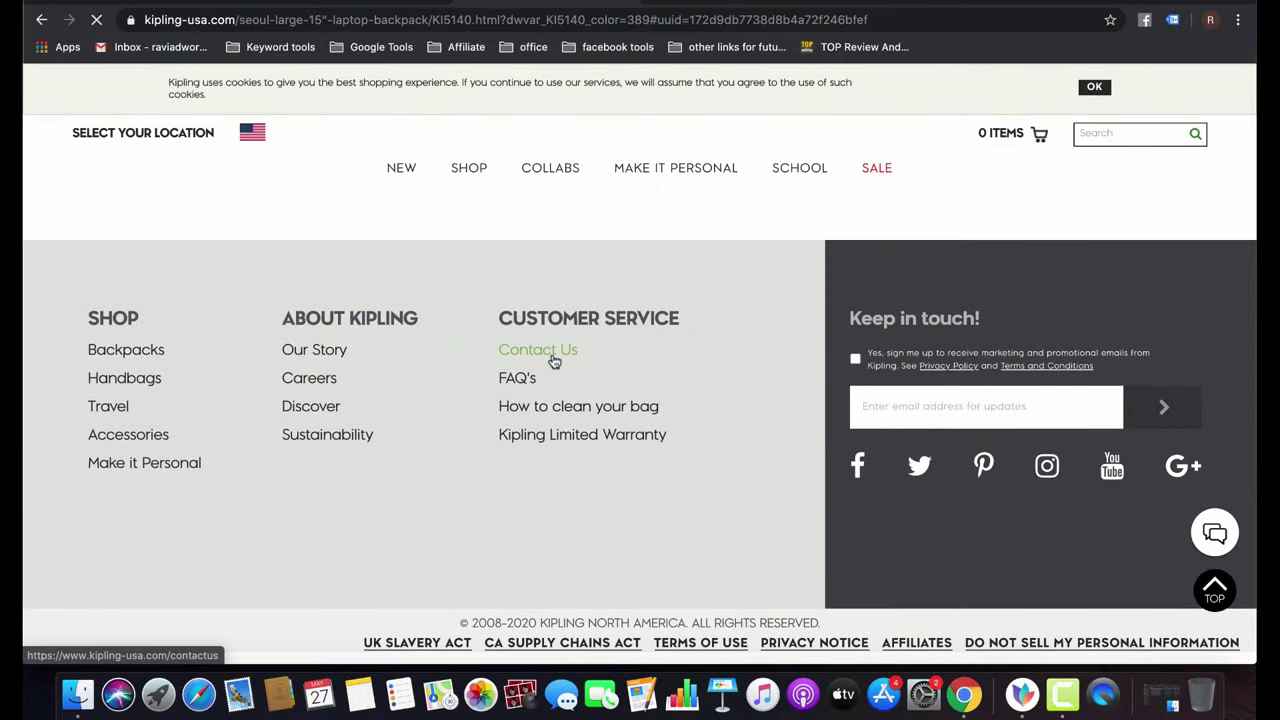
pyautogui.click(554, 361)
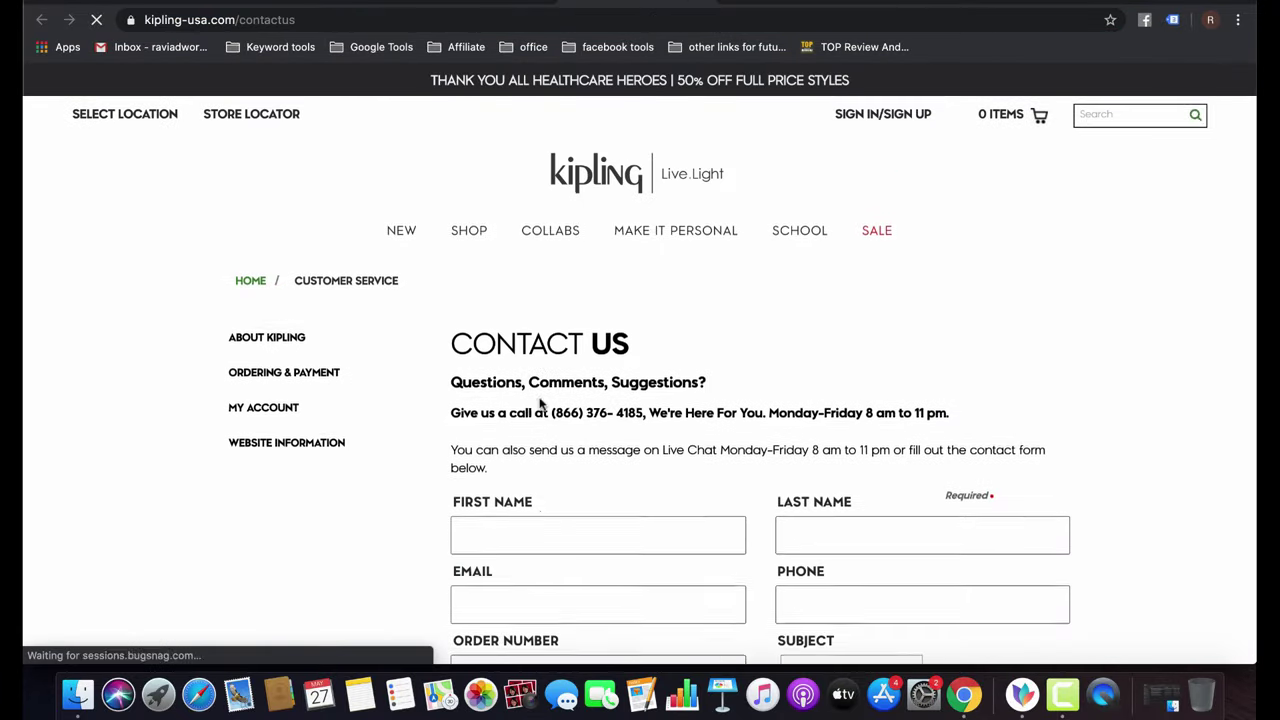
pyautogui.scroll(-15, 540, 404)
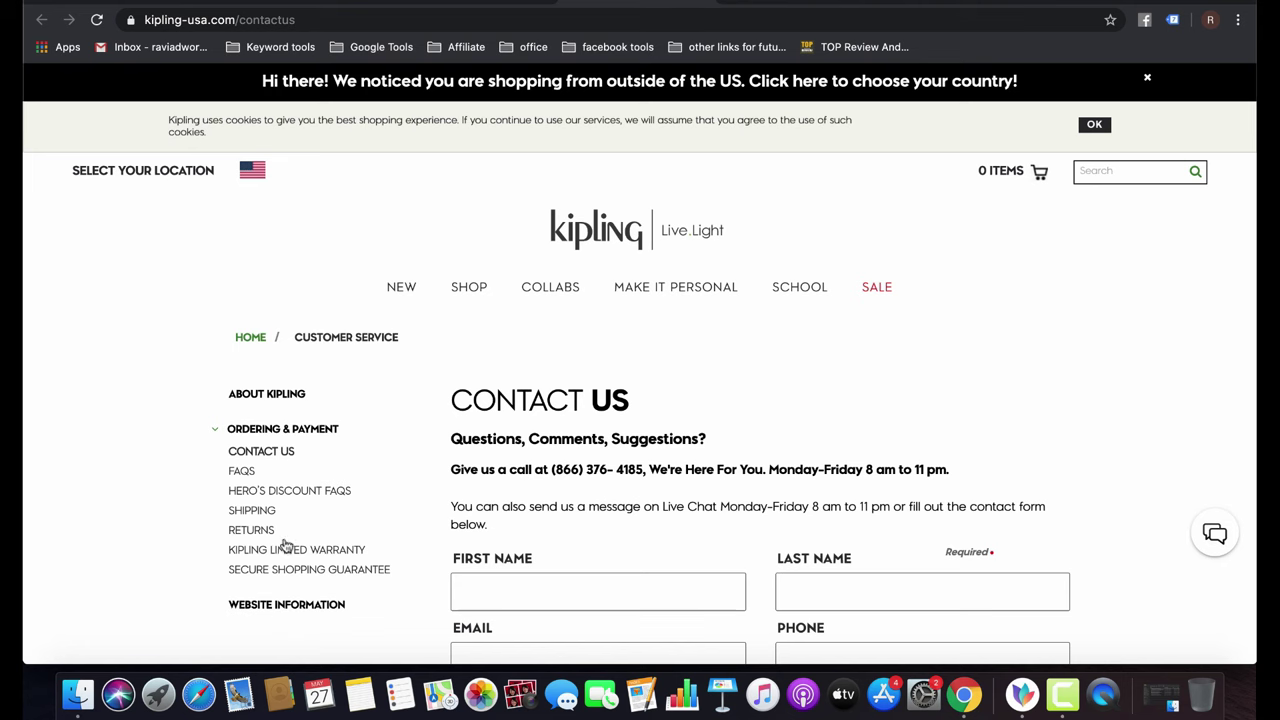
pyautogui.click(283, 606)
pyautogui.scroll(-5, 371, 520)
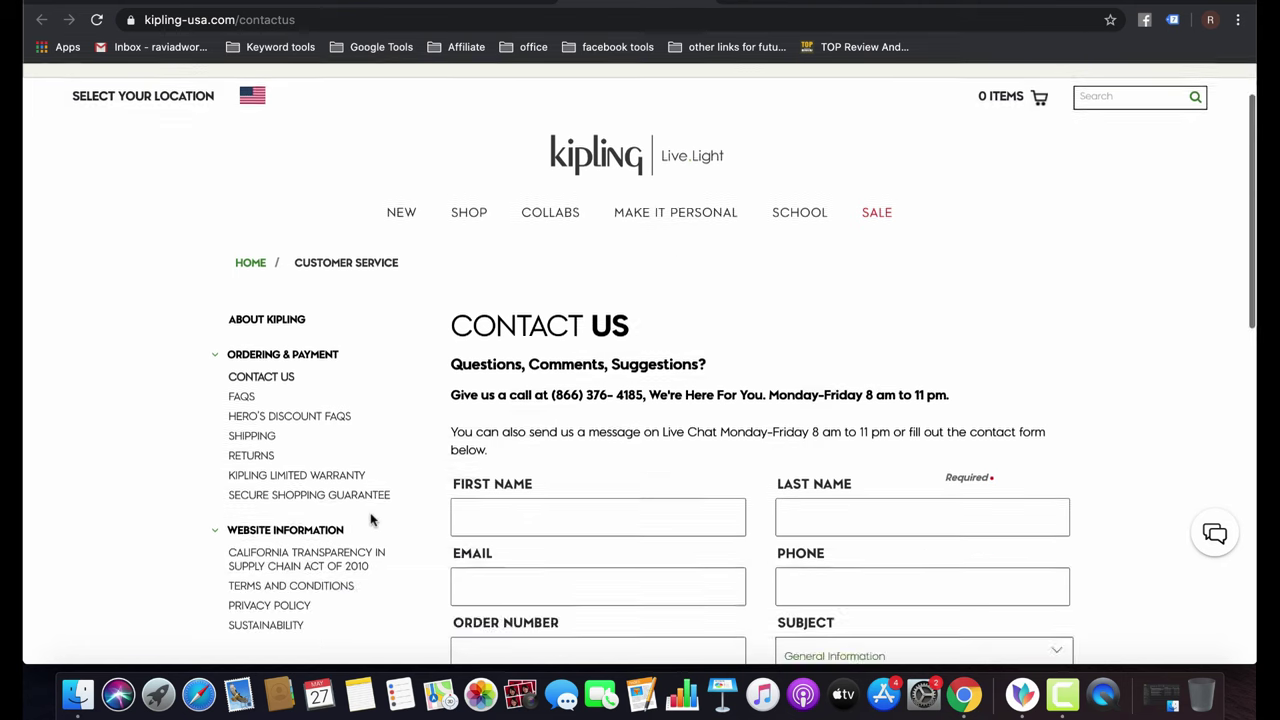
pyautogui.scroll(3, 371, 520)
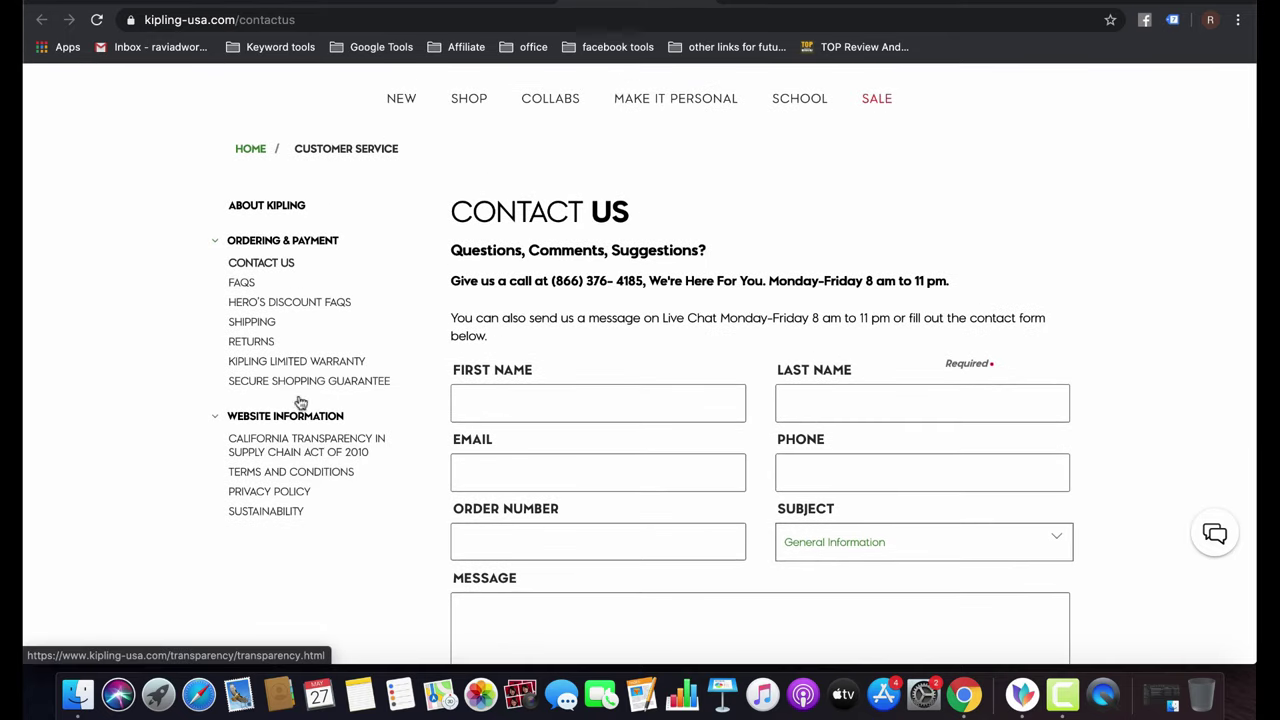
pyautogui.scroll(1, 692, 237)
pyautogui.scroll(3, 692, 237)
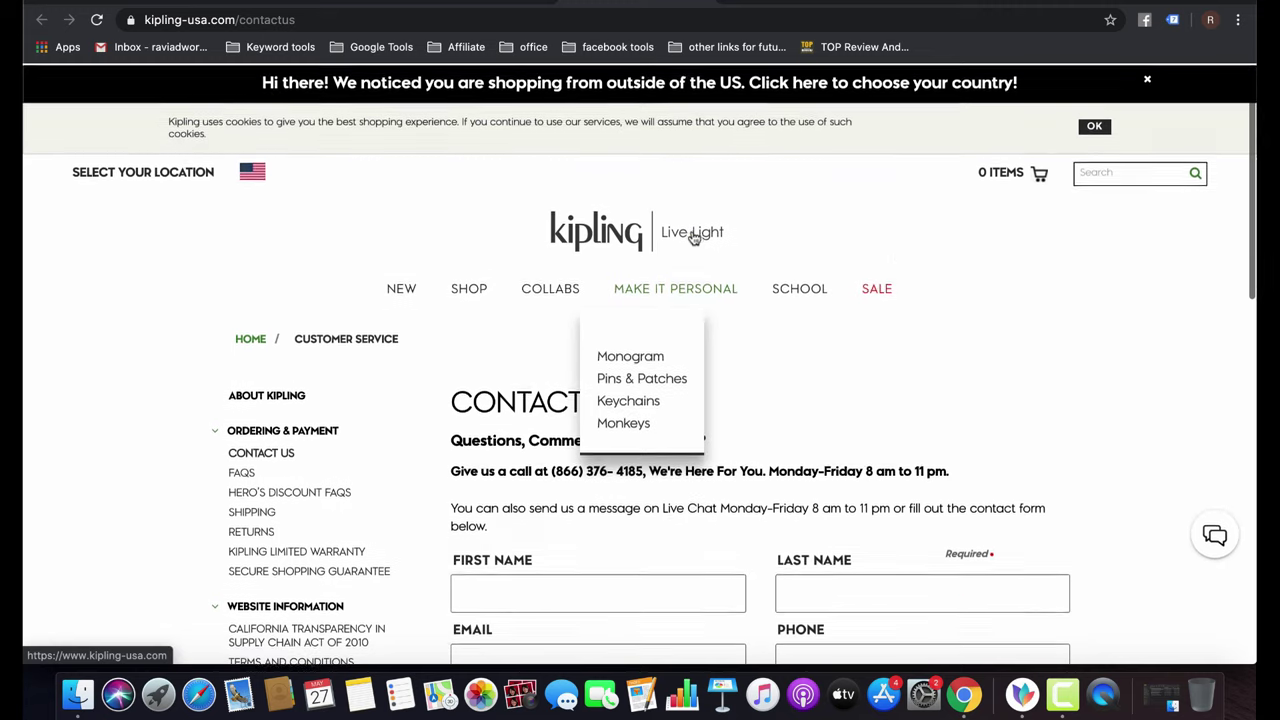
pyautogui.click(934, 329)
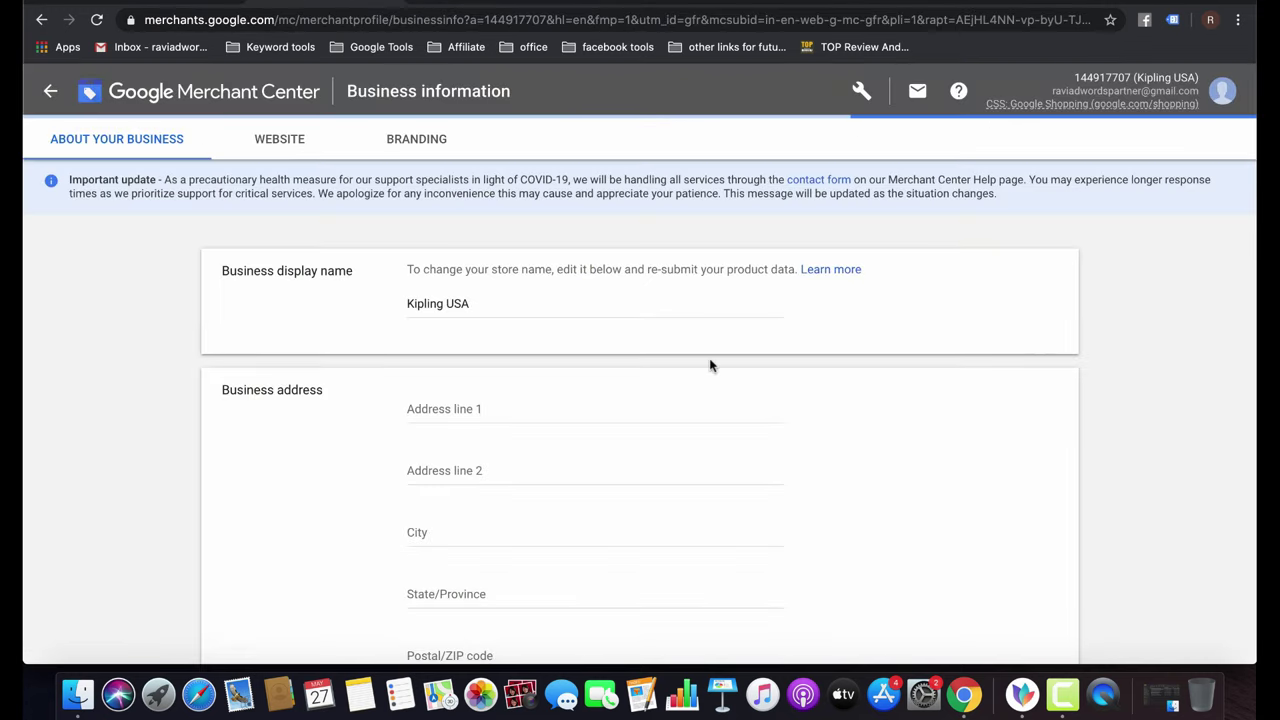
# Autofill the New Delhi business address and set State/Province to Delhi.
pyautogui.click(527, 408)
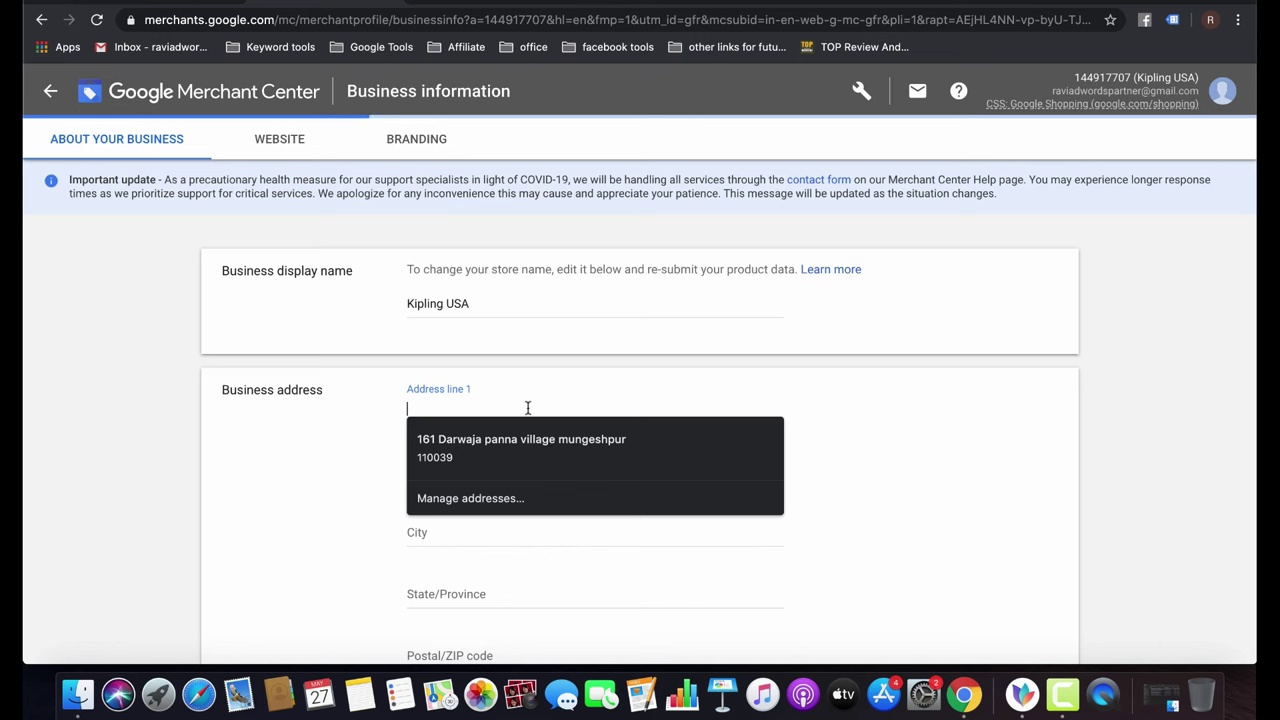
pyautogui.click(656, 440)
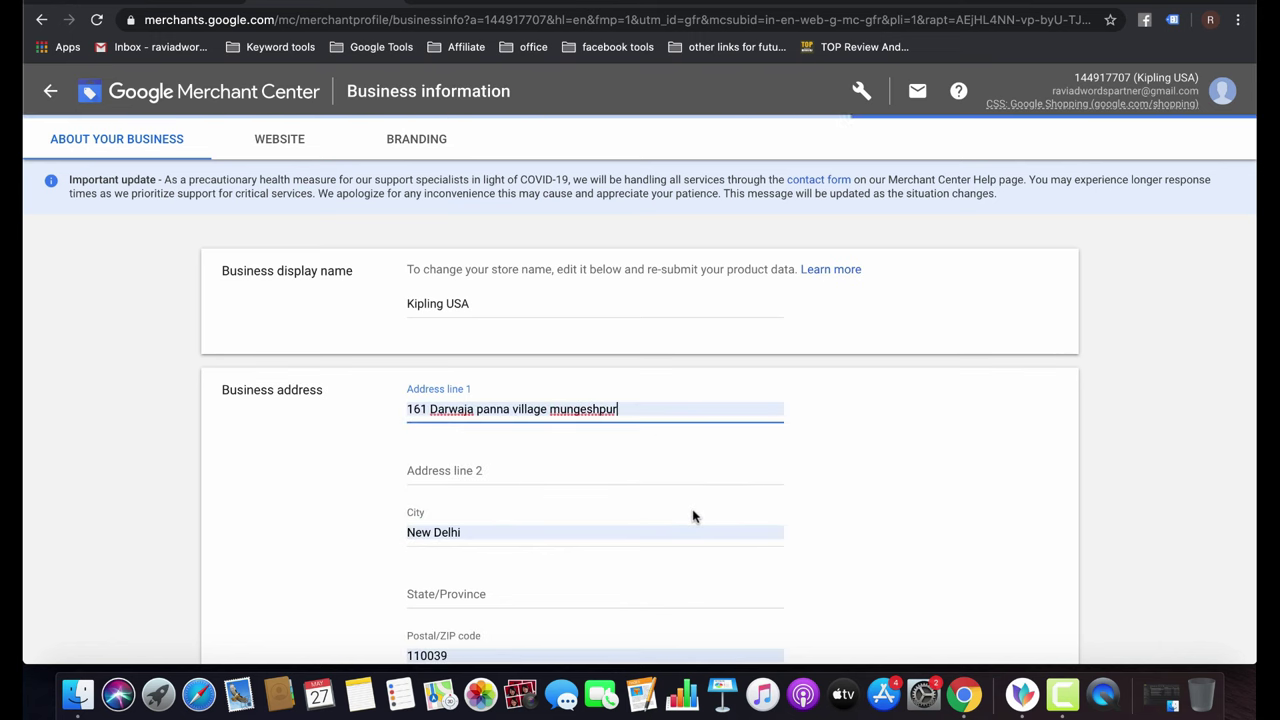
pyautogui.scroll(-3, 693, 516)
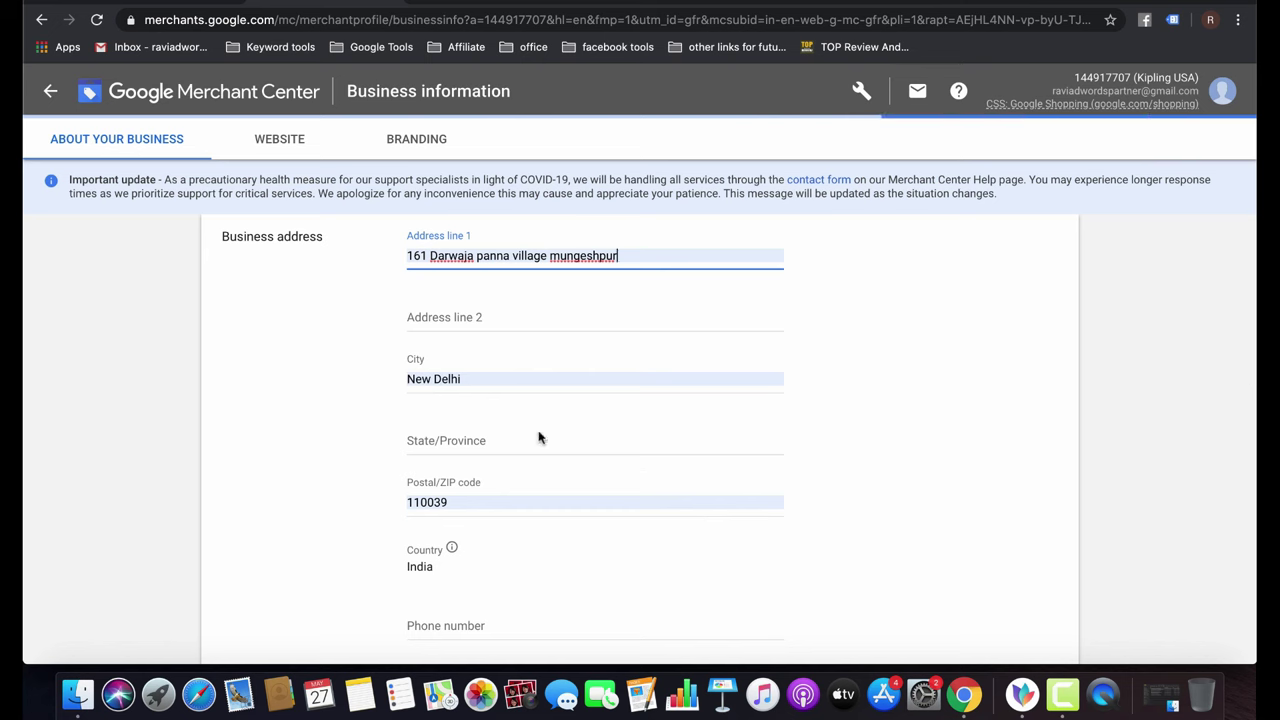
pyautogui.click(481, 435)
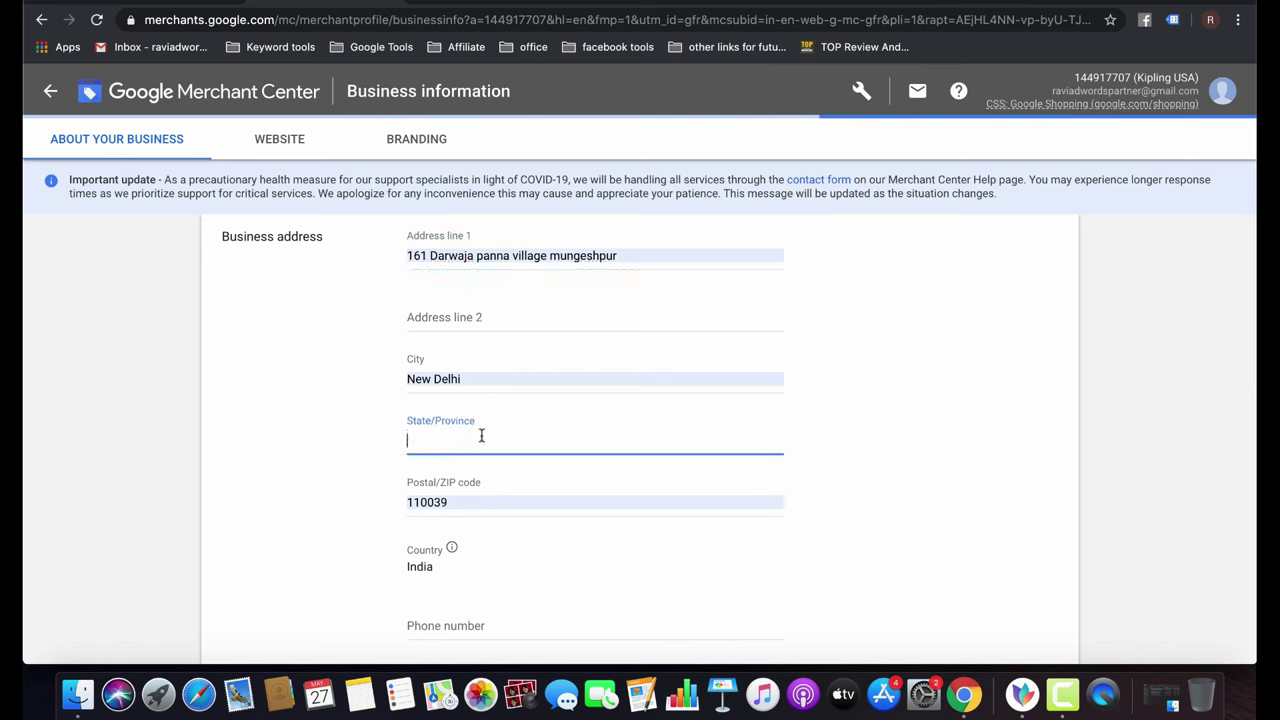
pyautogui.write('Delhi')
# Enter the business phone number and save the business address details.
pyautogui.scroll(-4, 480, 437)
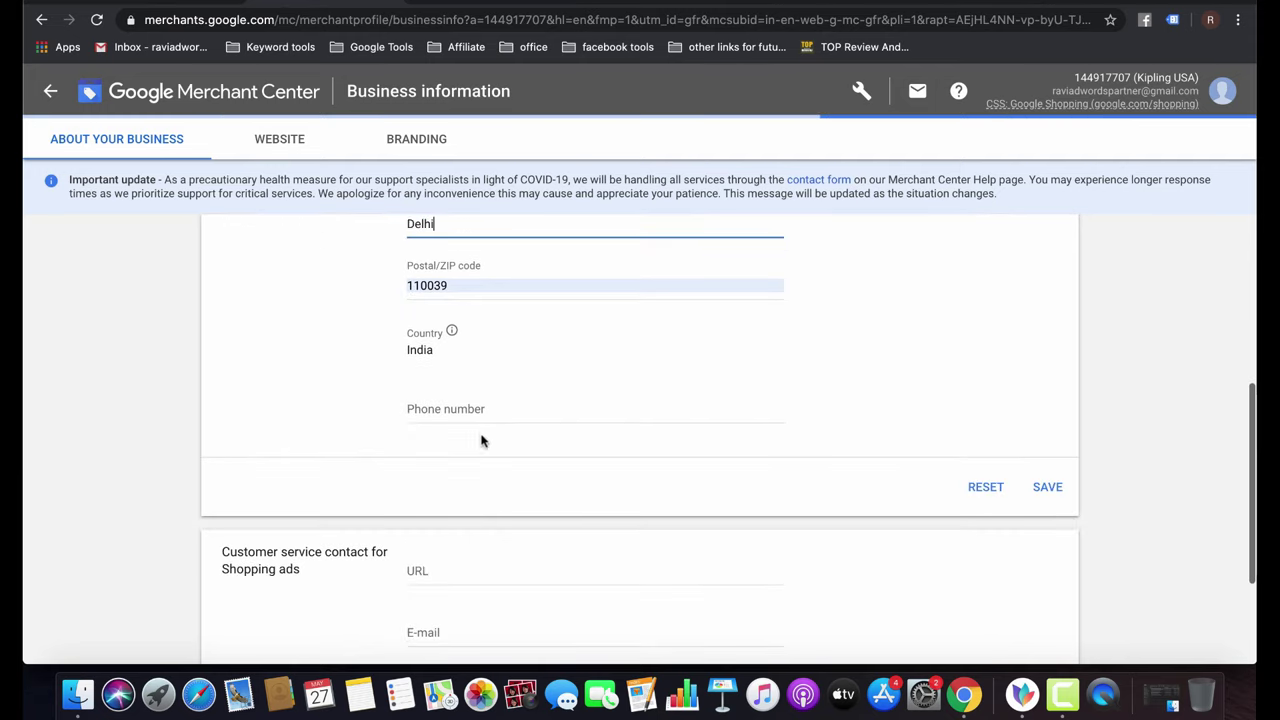
pyautogui.click(508, 404)
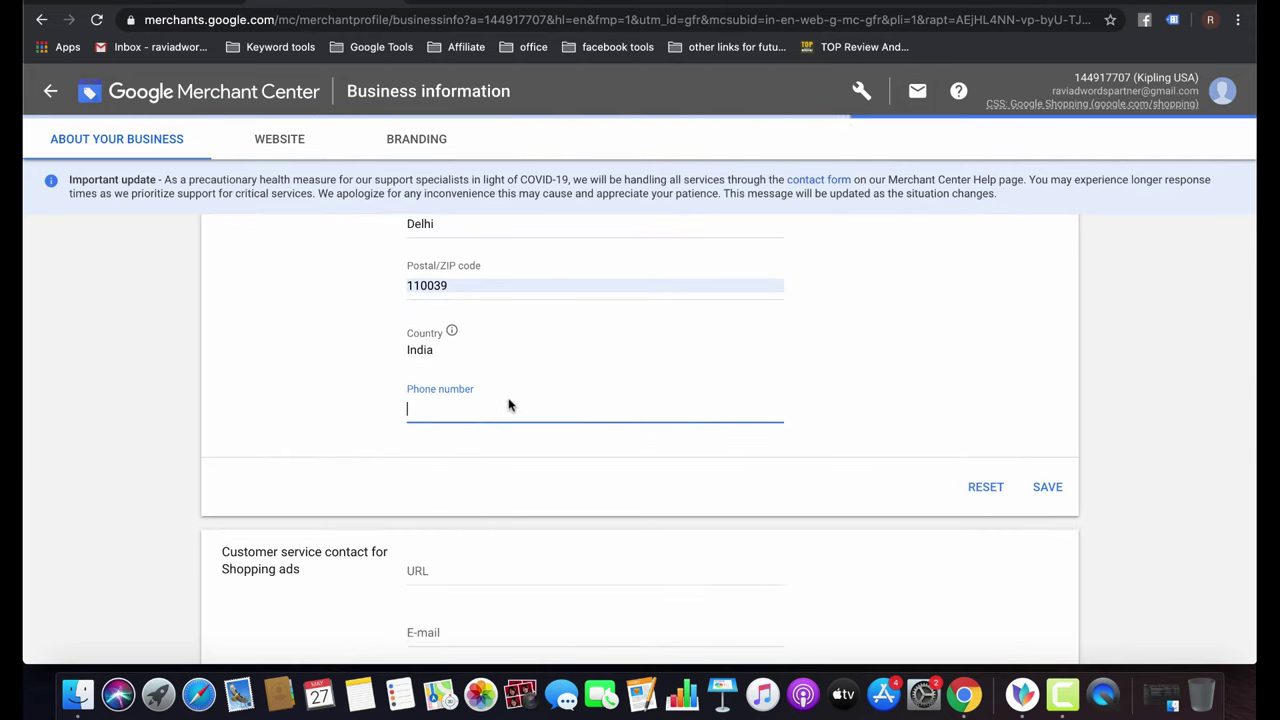
pyautogui.click(1047, 488)
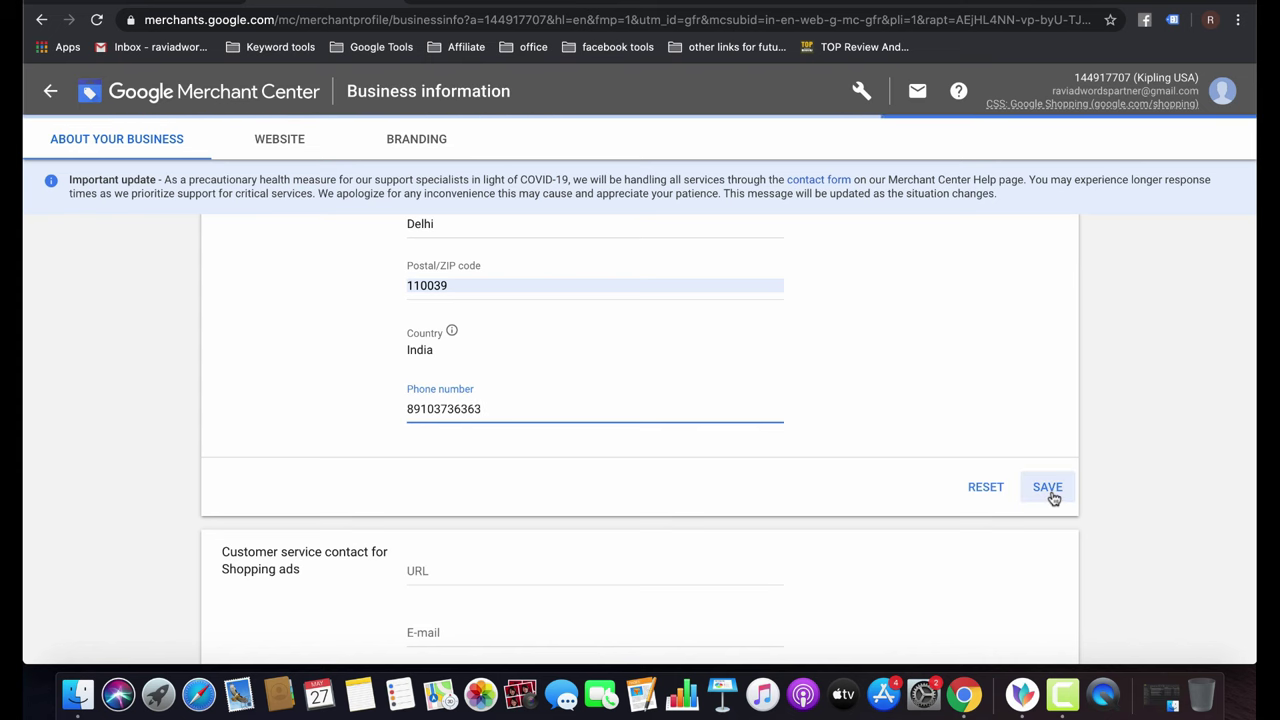
pyautogui.scroll(-3, 651, 486)
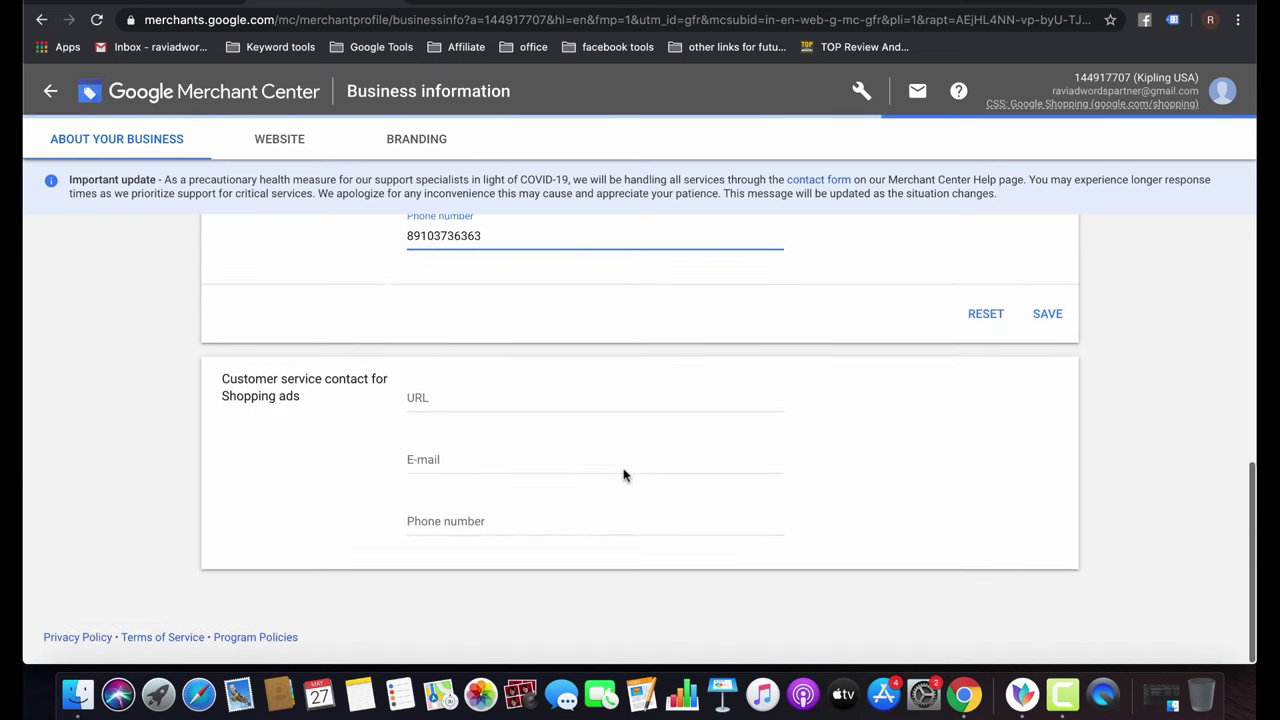
pyautogui.click(480, 392)
# Copy the Kipling store URL into the customer service URL field.
pyautogui.hotkey('ctrl', 'Tab')
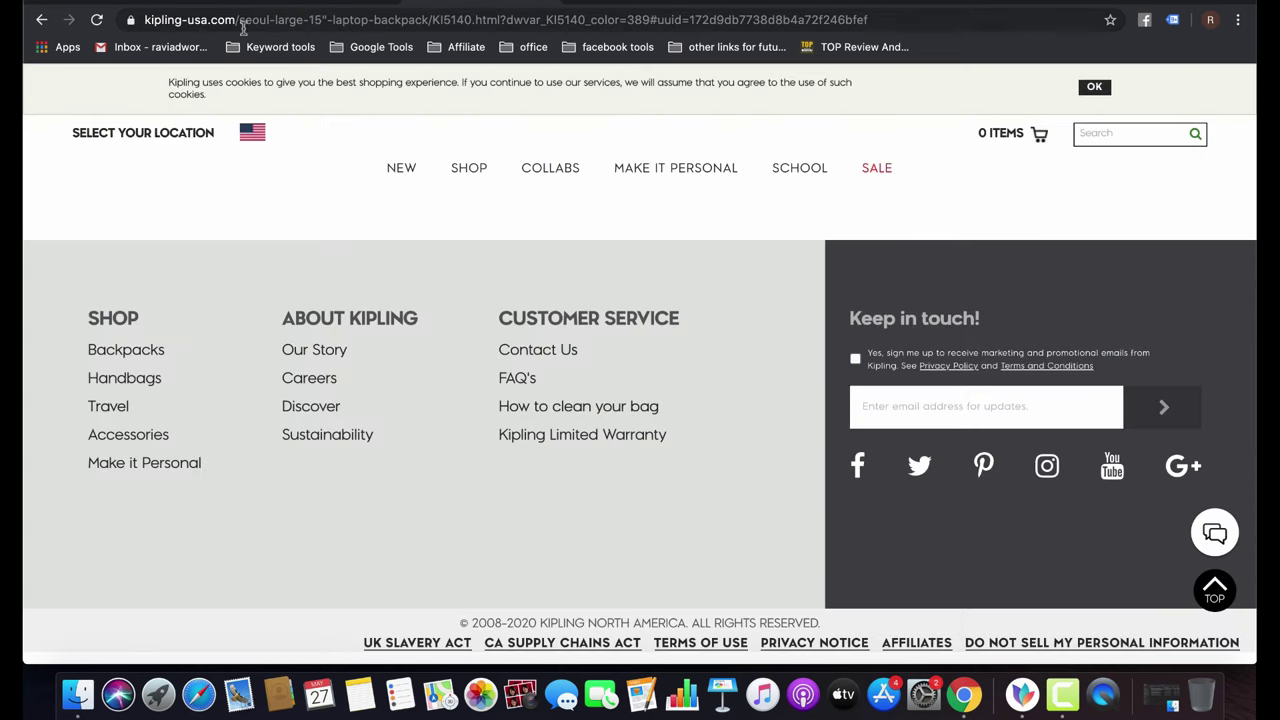
pyautogui.moveTo(238, 19); pyautogui.dragTo(144, 20)
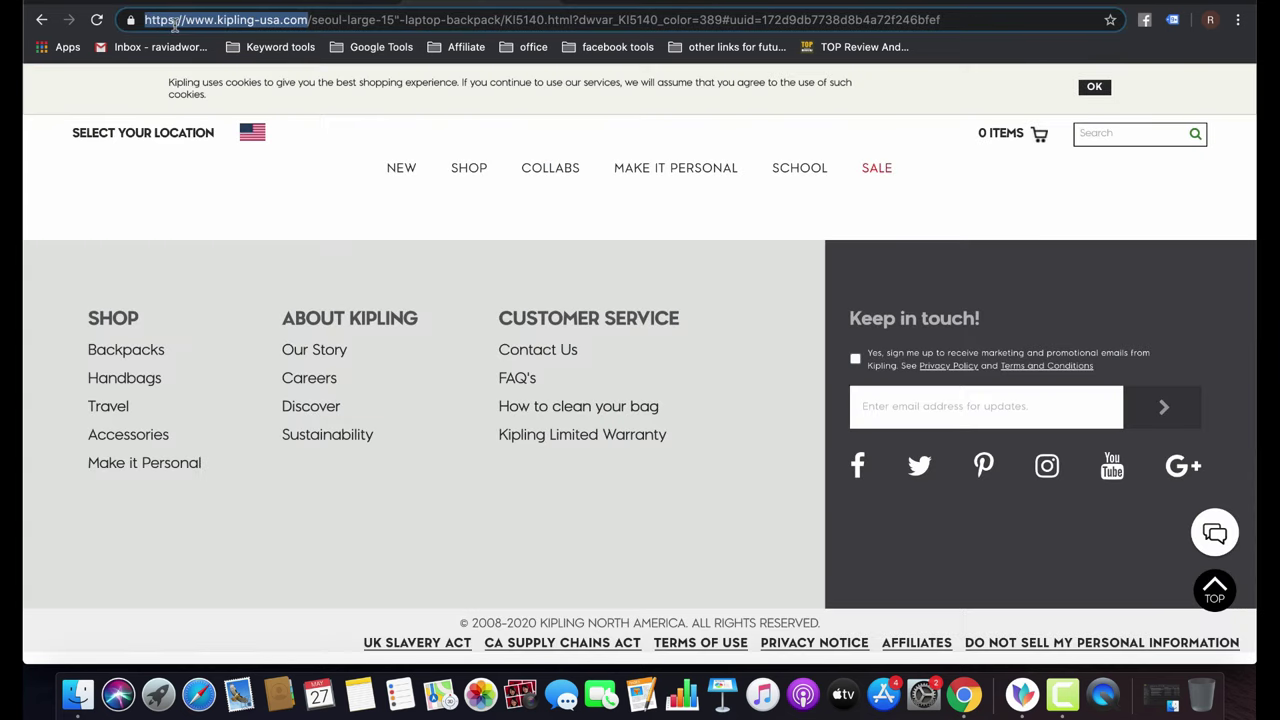
pyautogui.hotkey('ctrl', 'c')
pyautogui.hotkey('ctrl', 'Tab')
pyautogui.hotkey('ctrl', 'v')
# Enter the store's info e-mail address as the customer service e-mail.
pyautogui.click(475, 470)
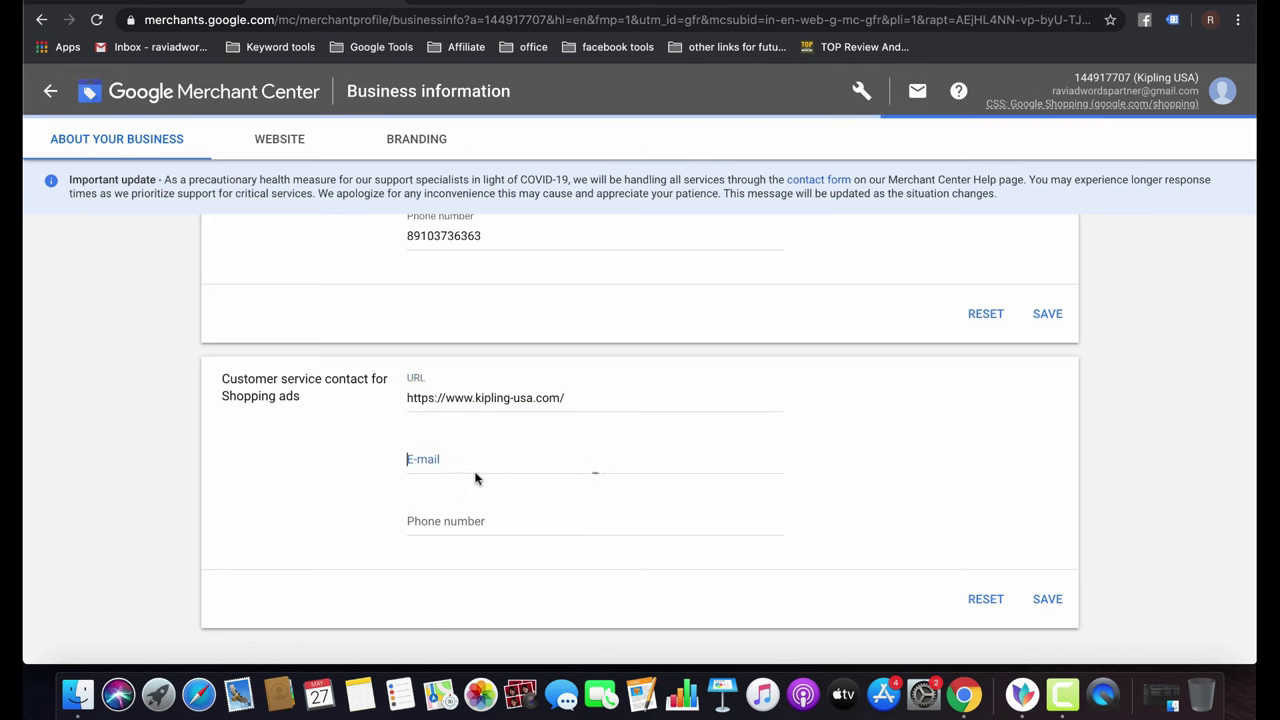
pyautogui.write('info@')
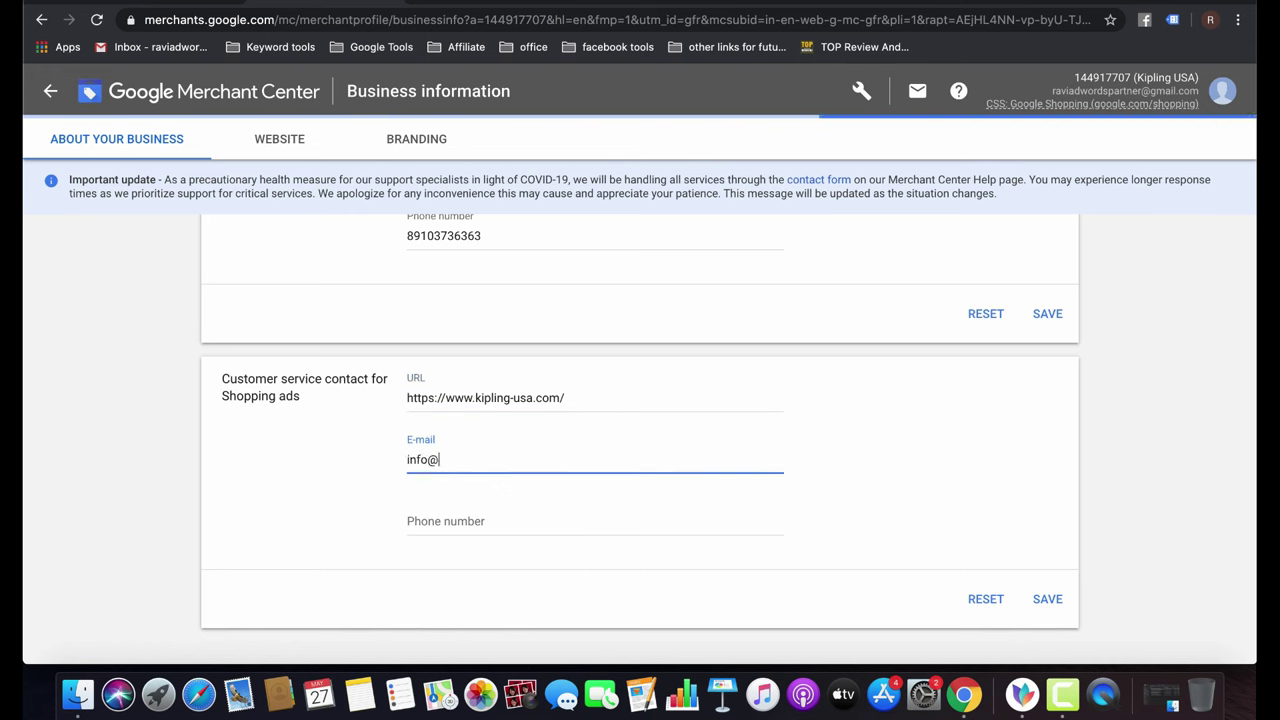
pyautogui.hotkey('ctrl', 'v')
pyautogui.press('BackSpace')
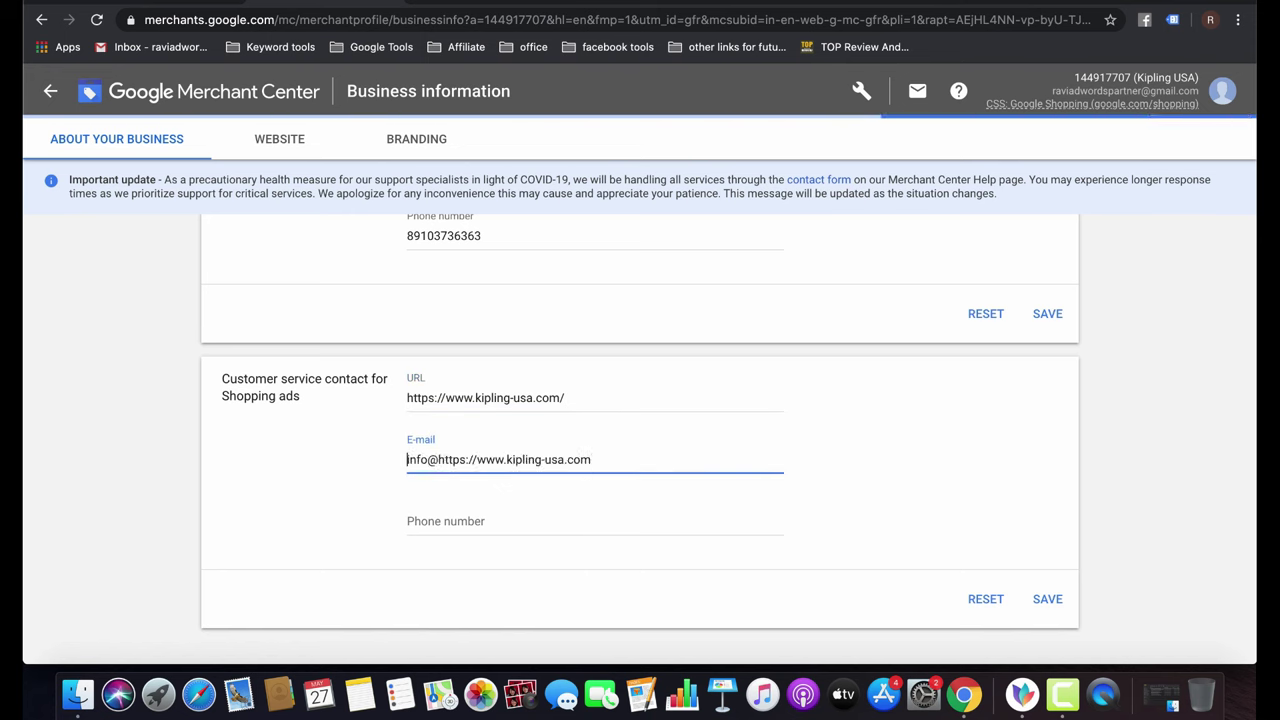
pyautogui.moveTo(479, 459); pyautogui.dragTo(440, 457)
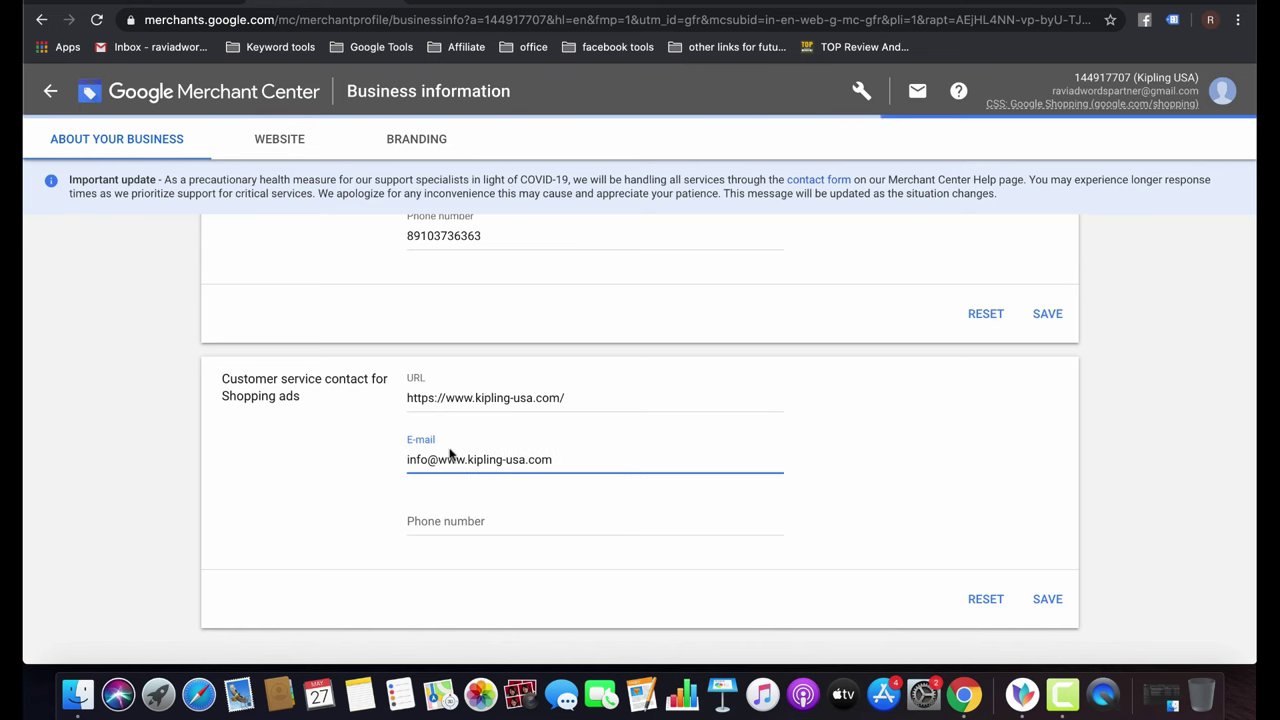
# Reuse the business phone for customer service, save both sections, and show Website settings.
pyautogui.scroll(2, 449, 449)
pyautogui.click(492, 273)
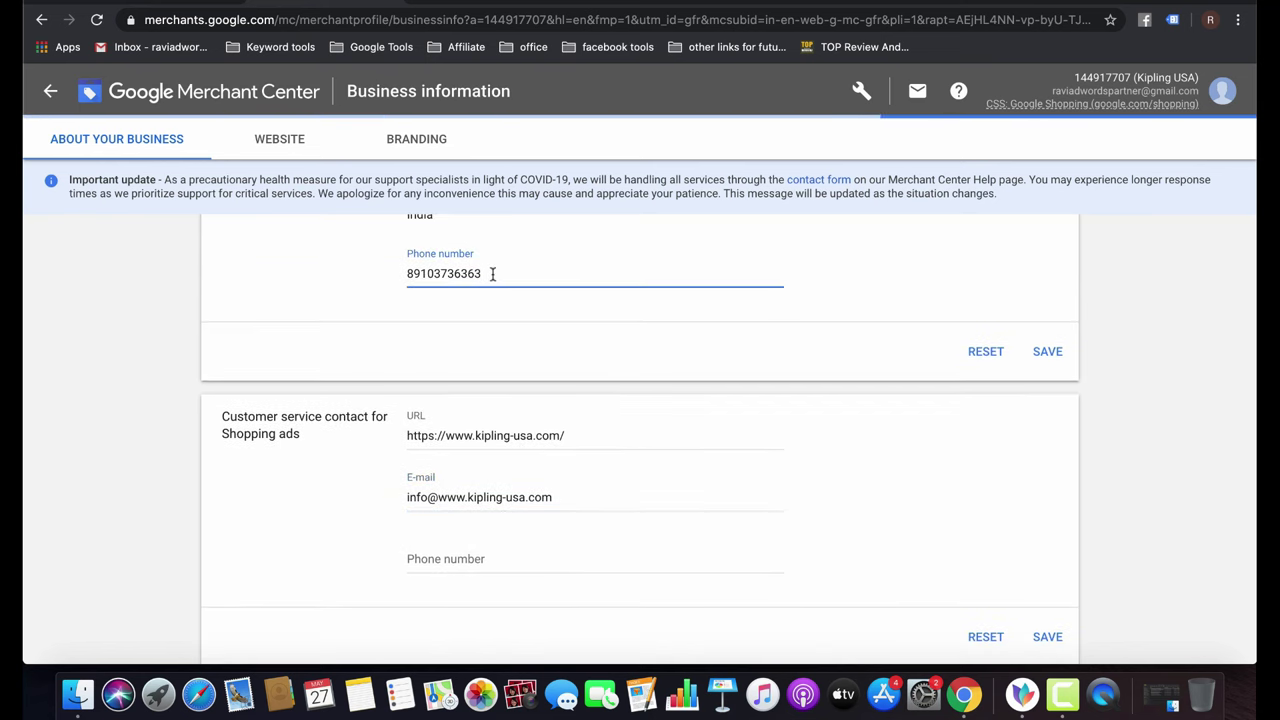
pyautogui.doubleClick(492, 273)
pyautogui.click(462, 560)
pyautogui.press('super+v')
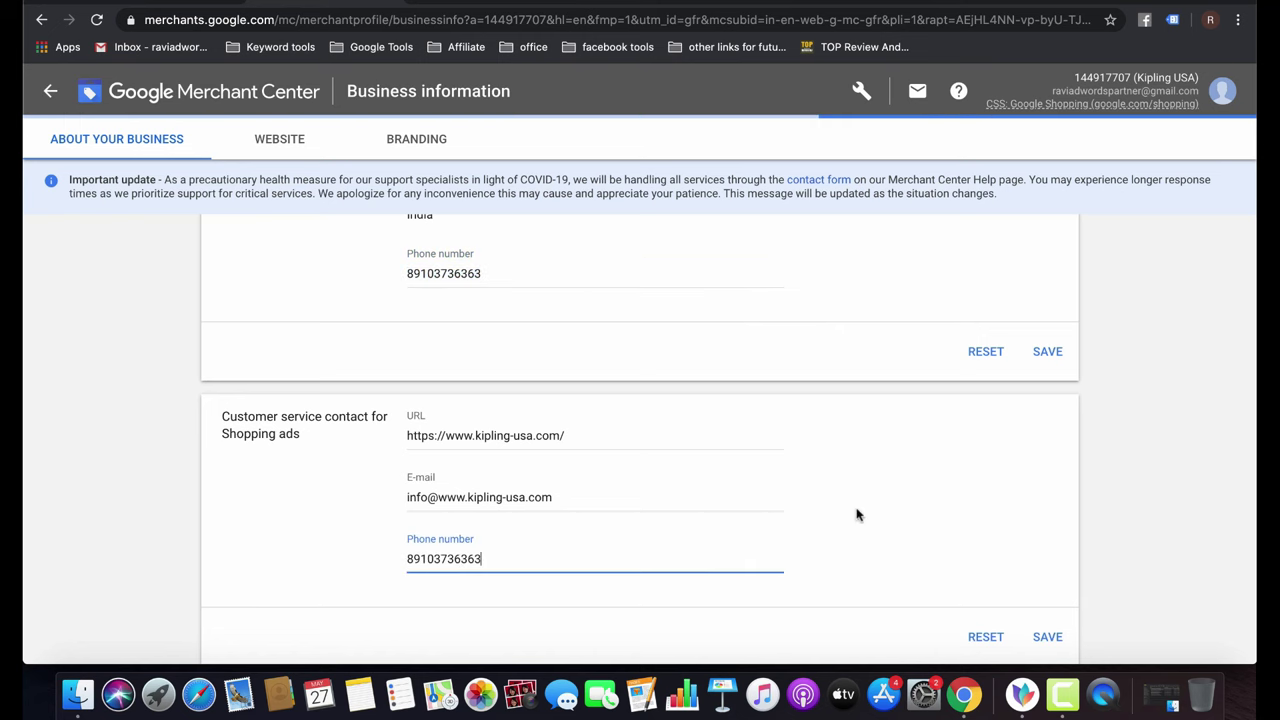
pyautogui.click(1047, 352)
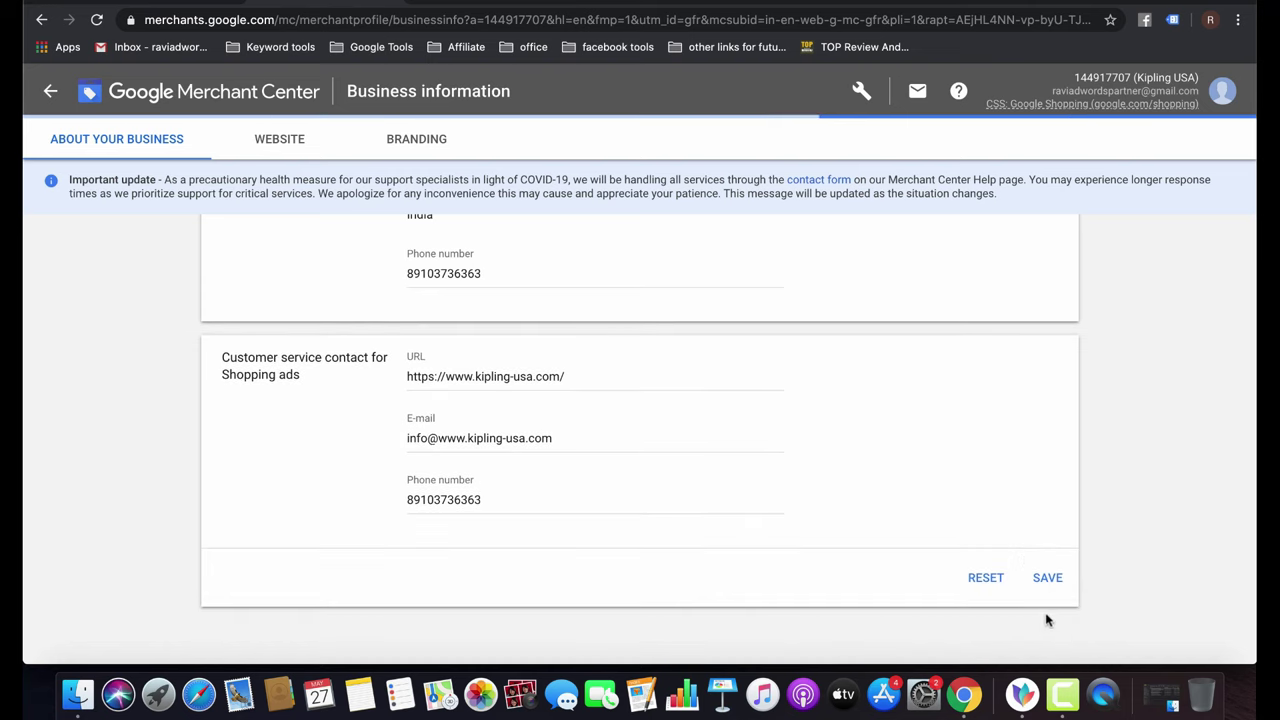
pyautogui.click(1048, 578)
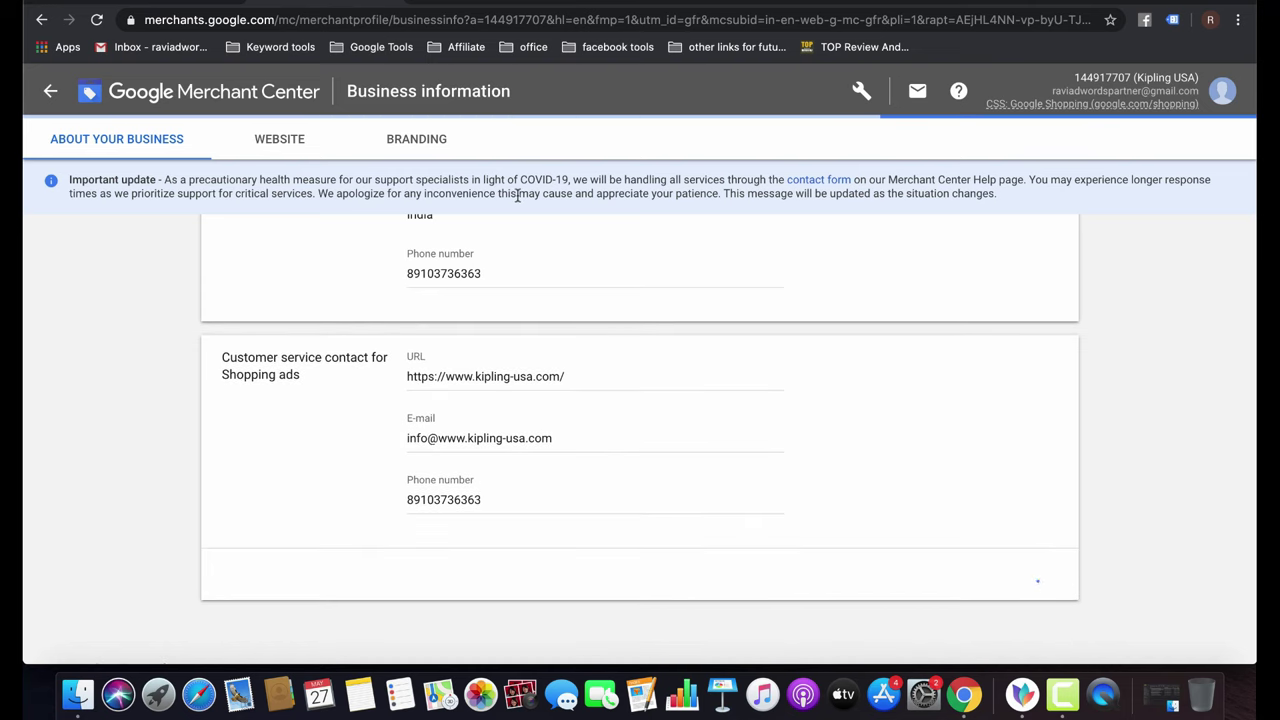
pyautogui.click(310, 146)
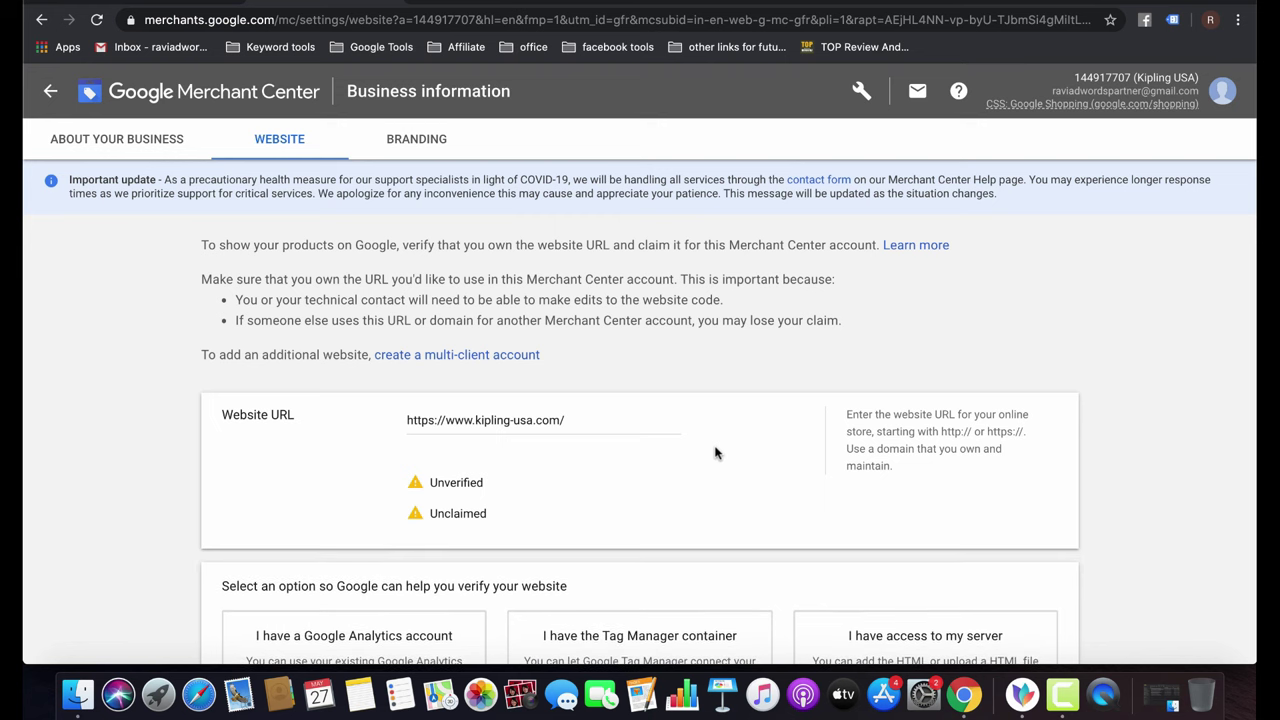
pyautogui.scroll(-3, 715, 453)
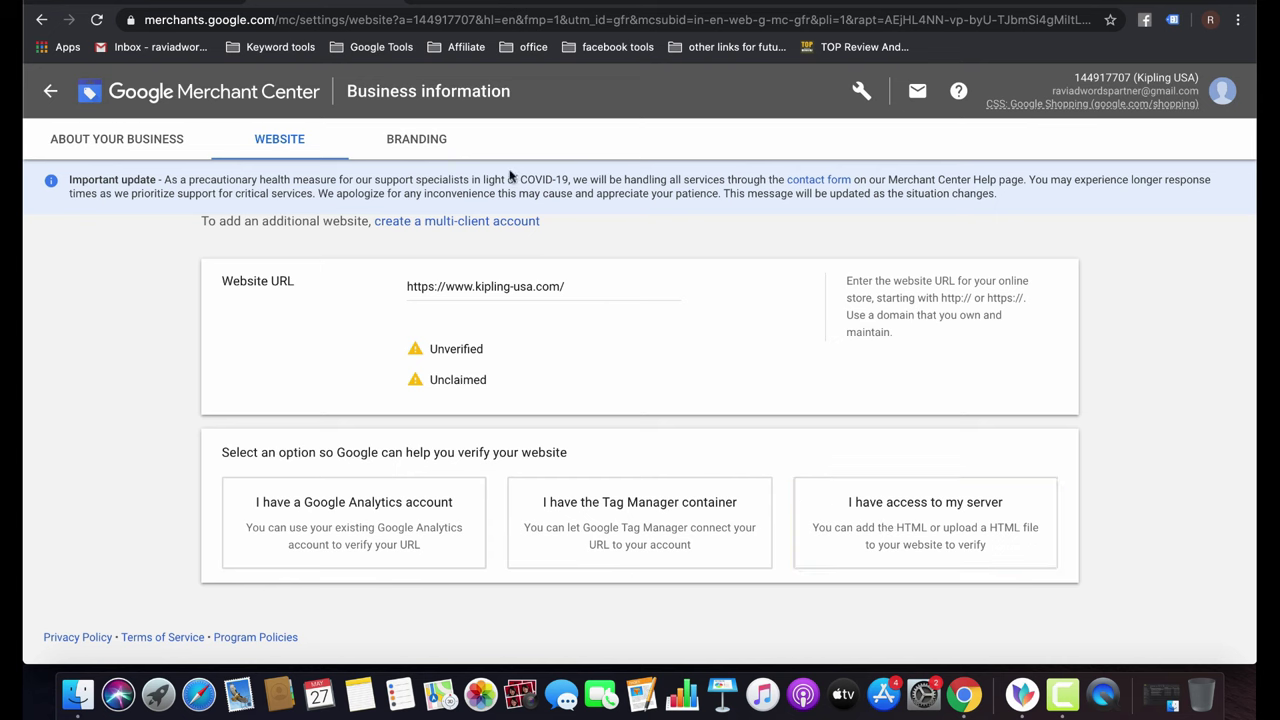
# Review the Branding tab's empty main and accent colour fields and logo uploads.
pyautogui.click(421, 139)
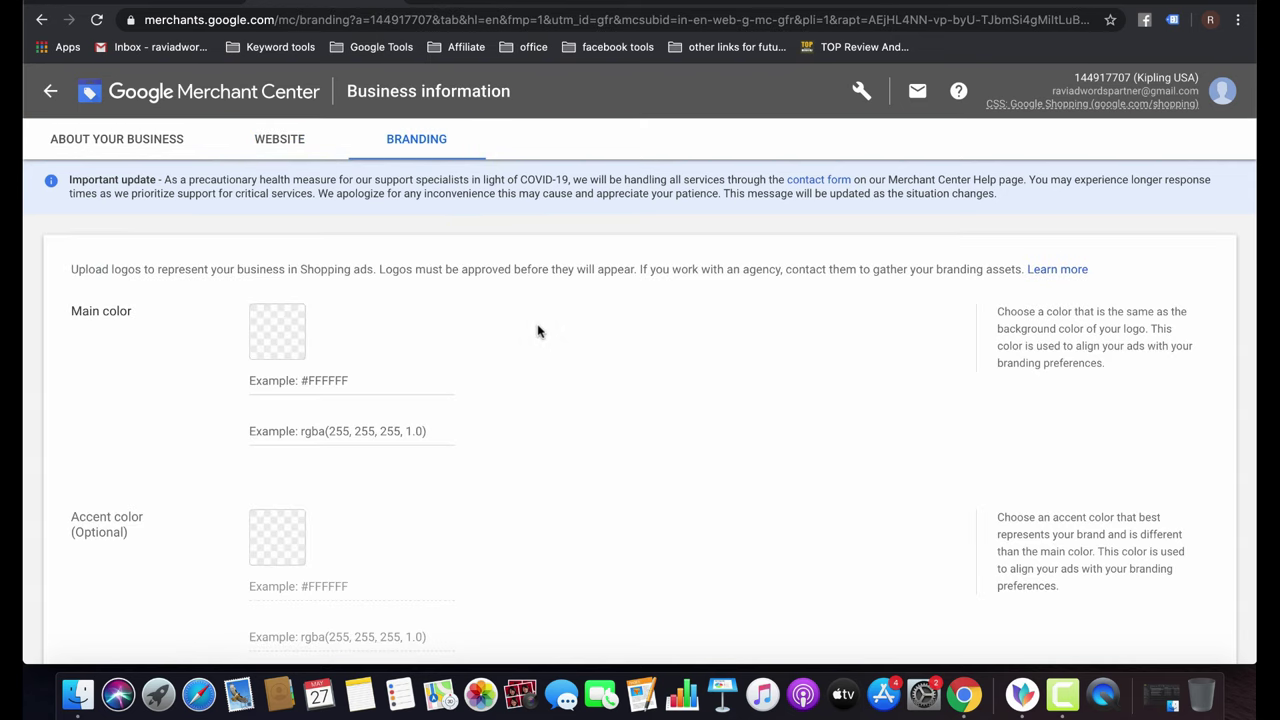
pyautogui.scroll(-3, 445, 450)
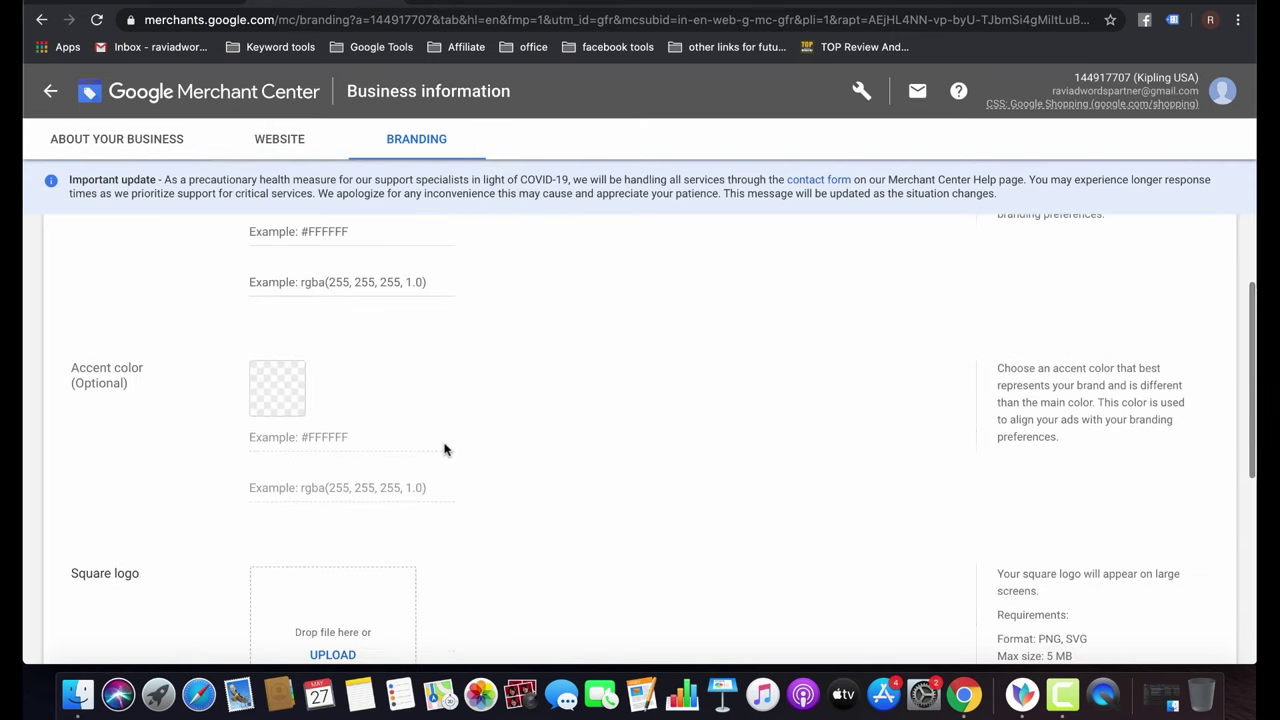
pyautogui.scroll(-5, 445, 450)
pyautogui.scroll(-2, 468, 383)
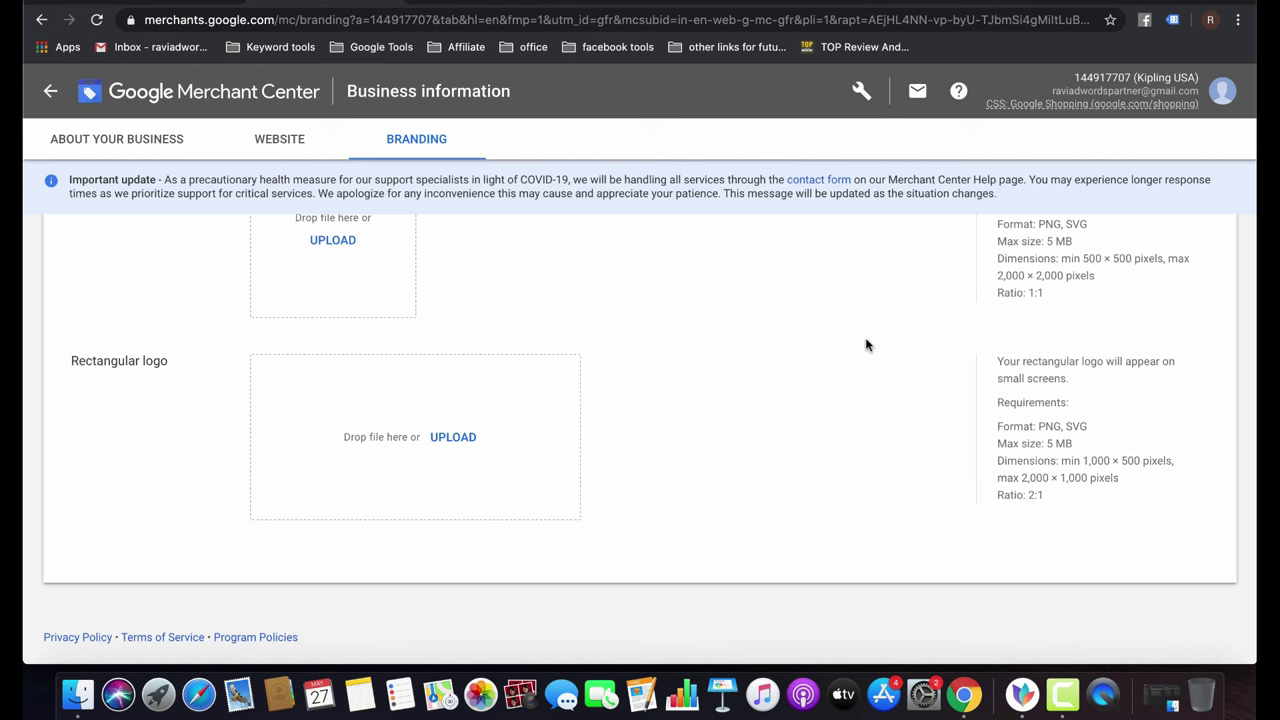
pyautogui.scroll(10, 866, 345)
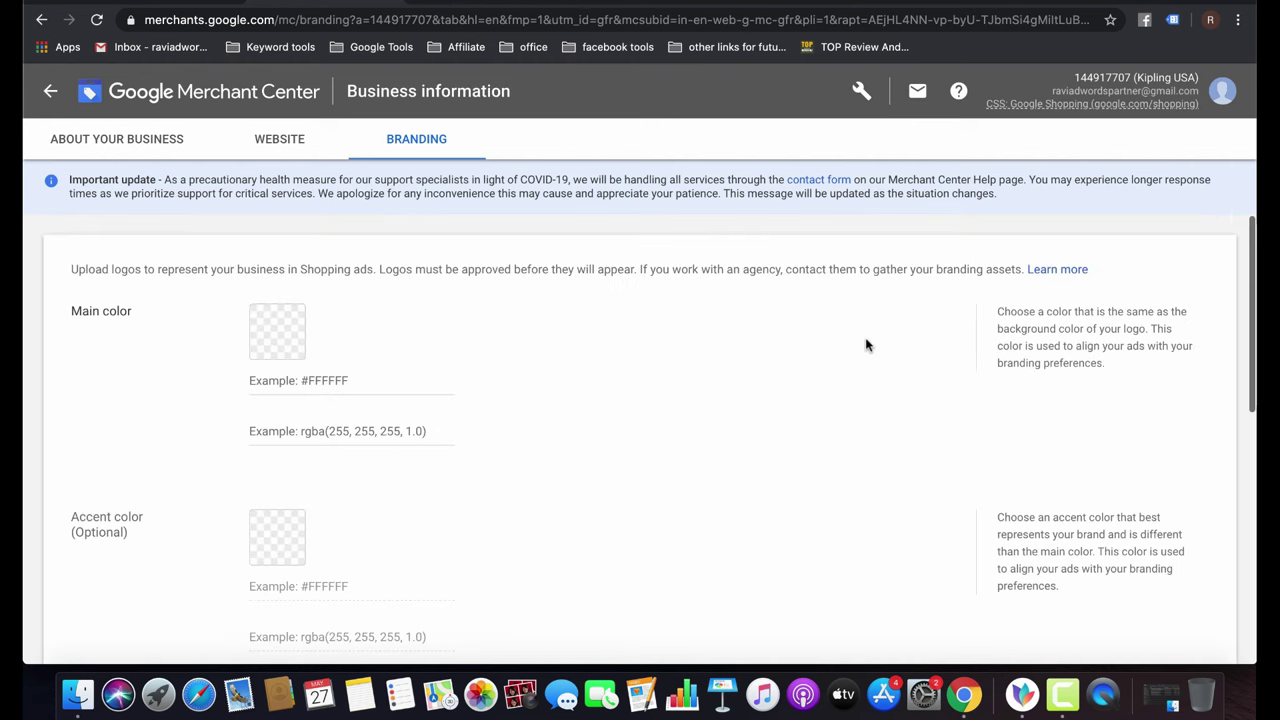
pyautogui.click(861, 98)
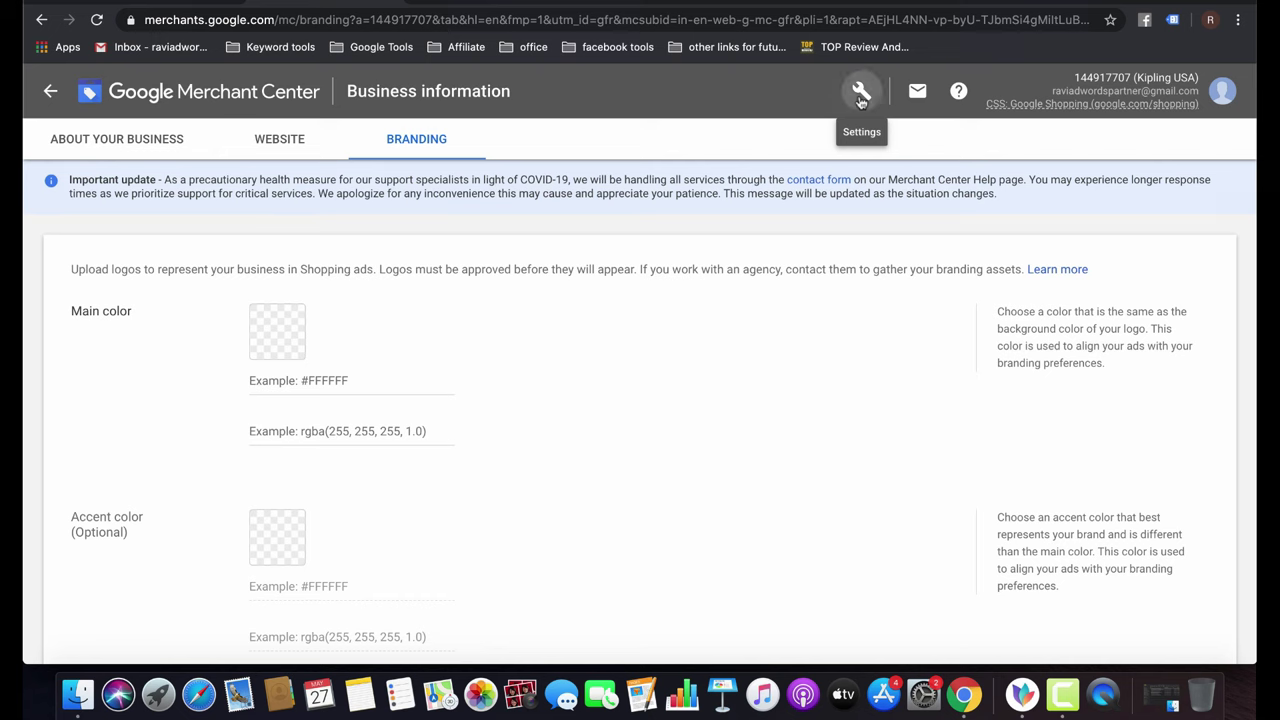
pyautogui.click(489, 437)
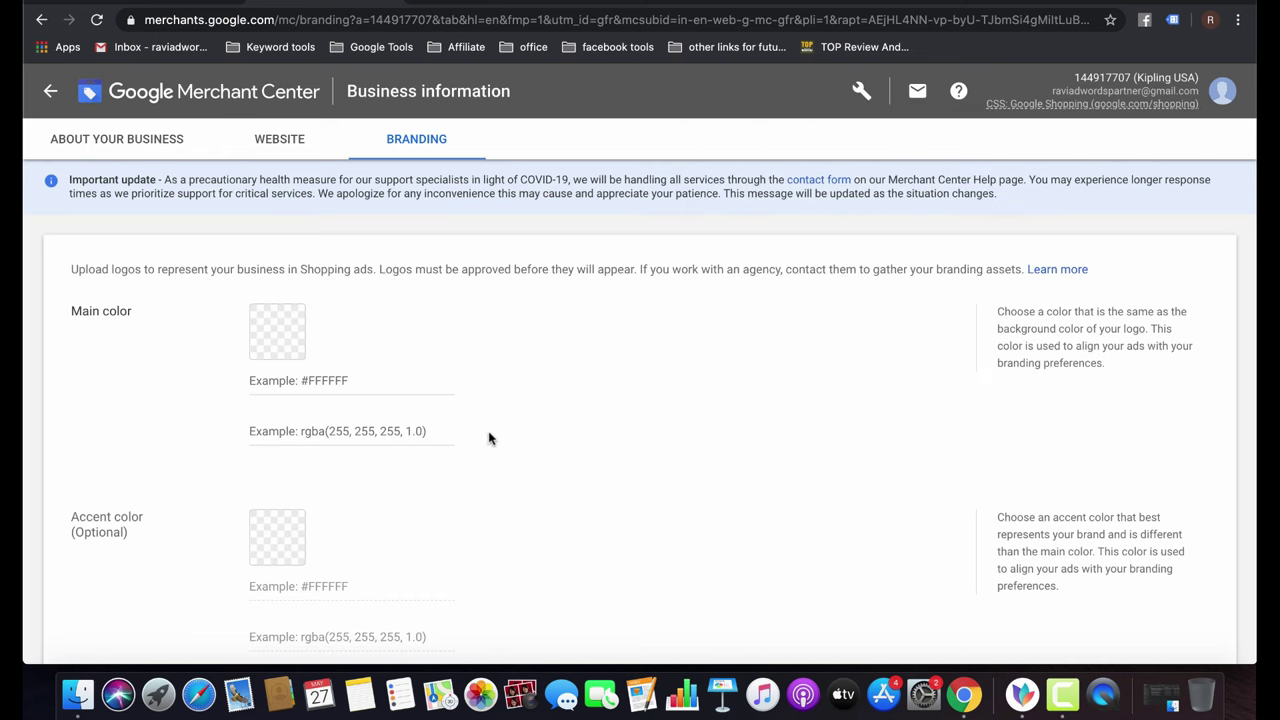
# Go to Shipping and returns and add a new shipping service.
pyautogui.click(861, 91)
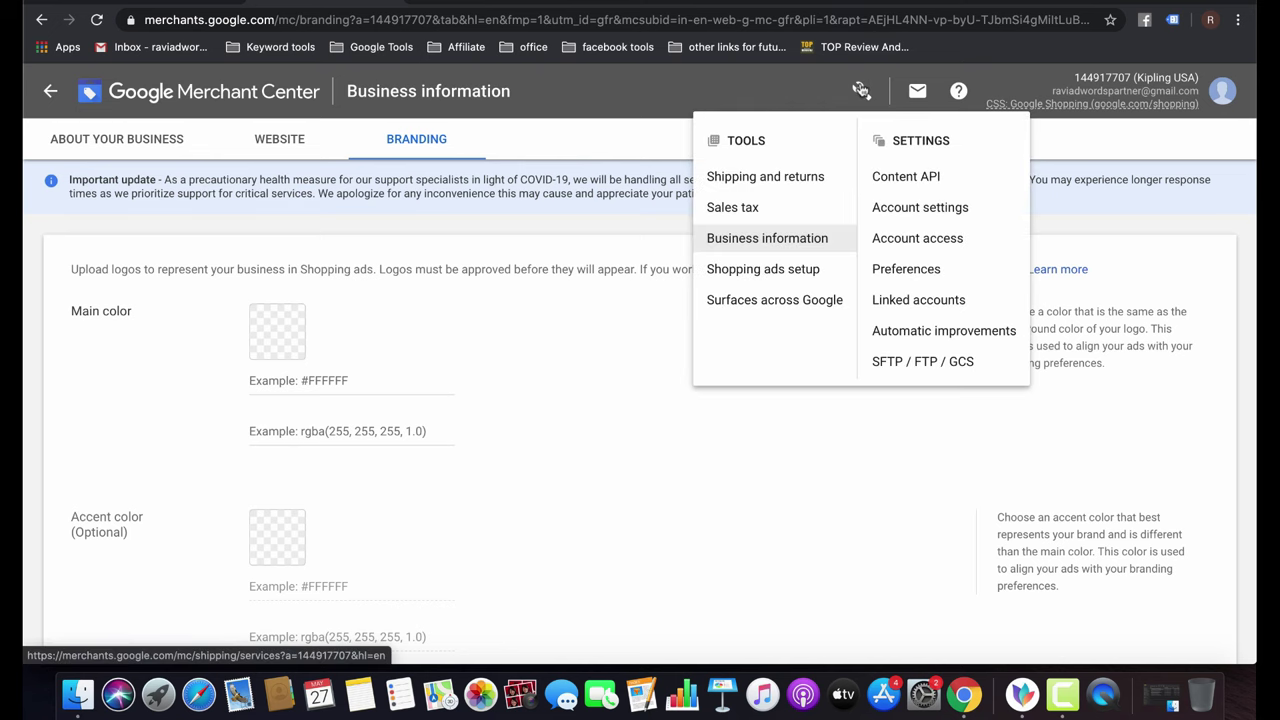
pyautogui.click(783, 181)
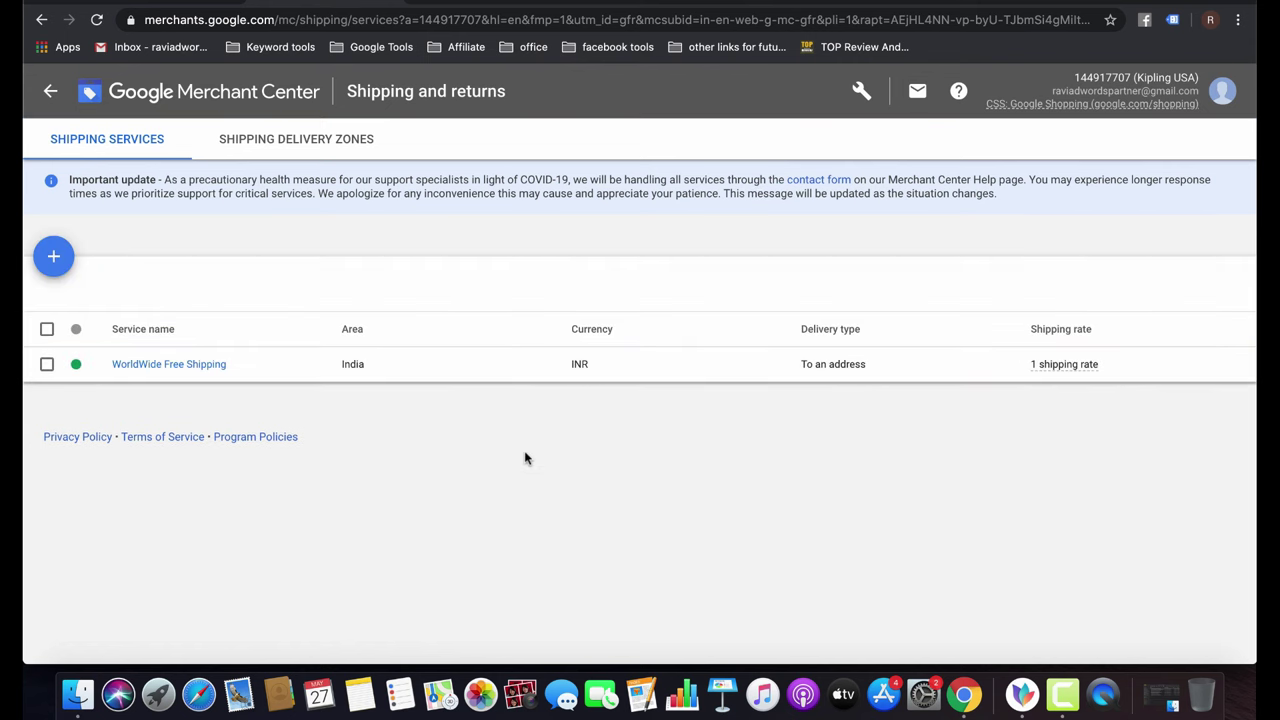
pyautogui.click(55, 258)
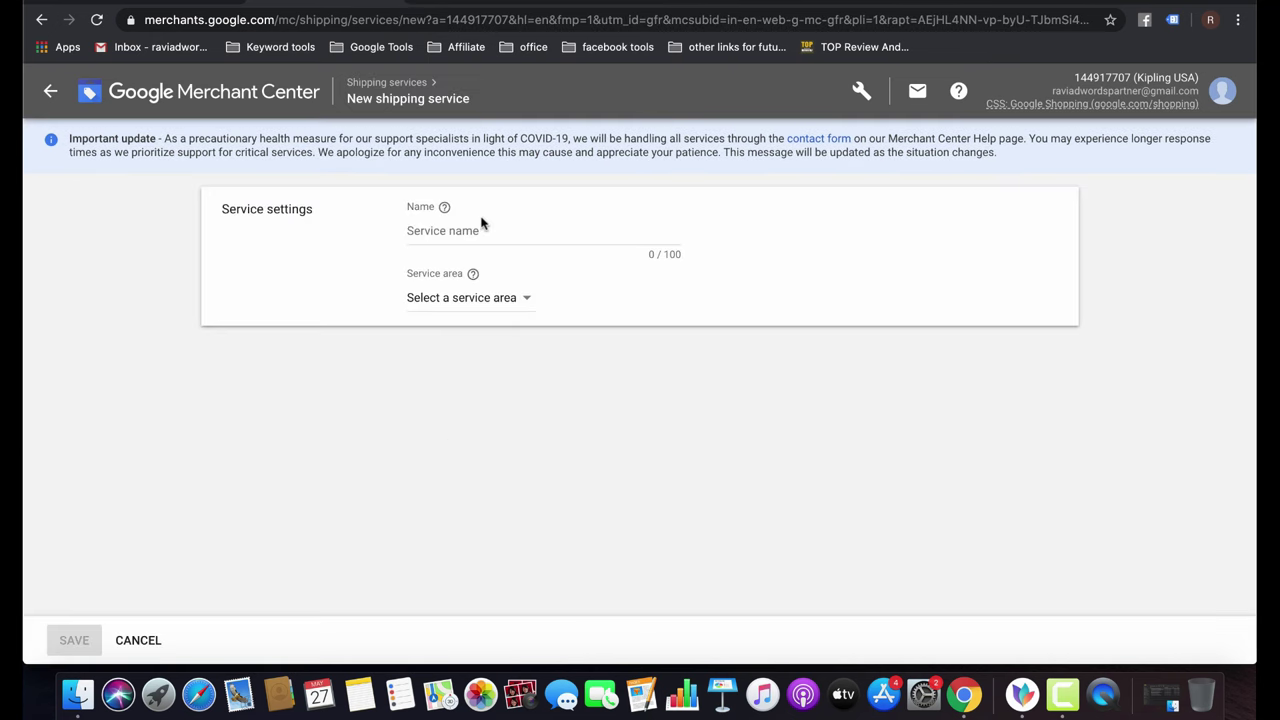
# Choose India as the new shipping service's area.
pyautogui.click(469, 231)
pyautogui.click(517, 299)
pyautogui.click(466, 350)
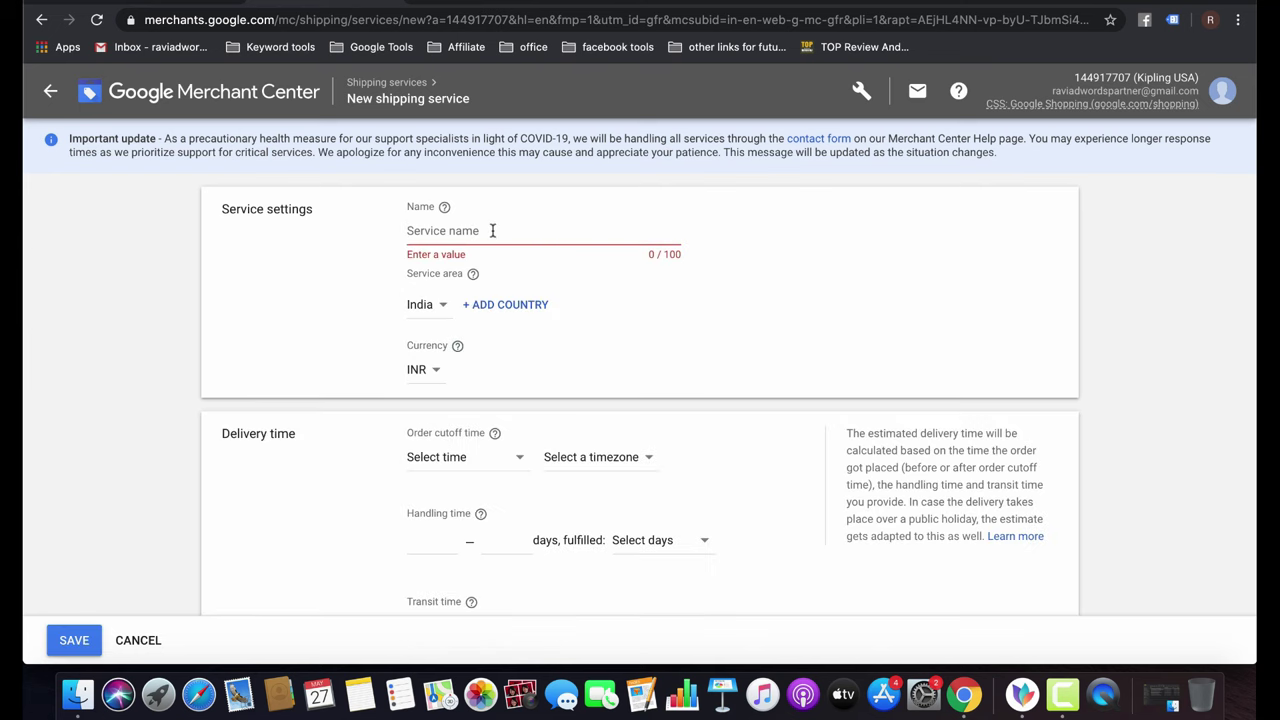
# Set the order cutoff timezone to (GMT+05:30) India Standard Time.
pyautogui.click(473, 455)
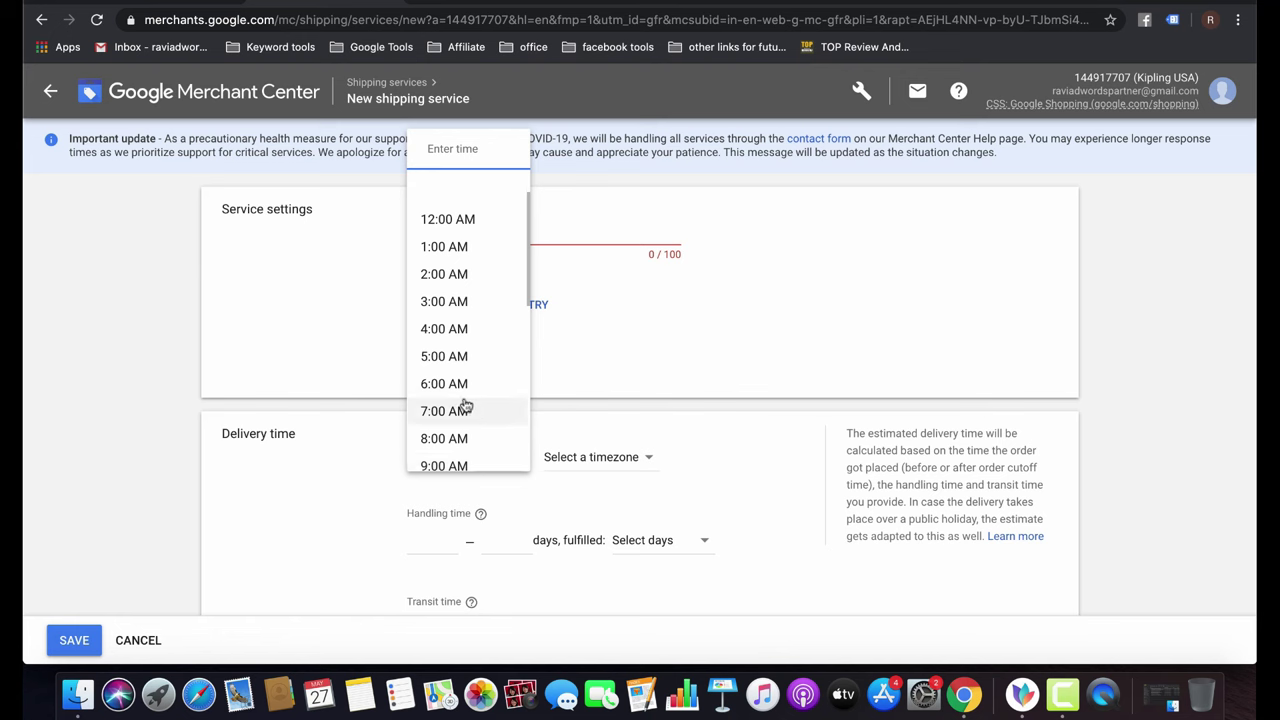
pyautogui.scroll(-2, 465, 405)
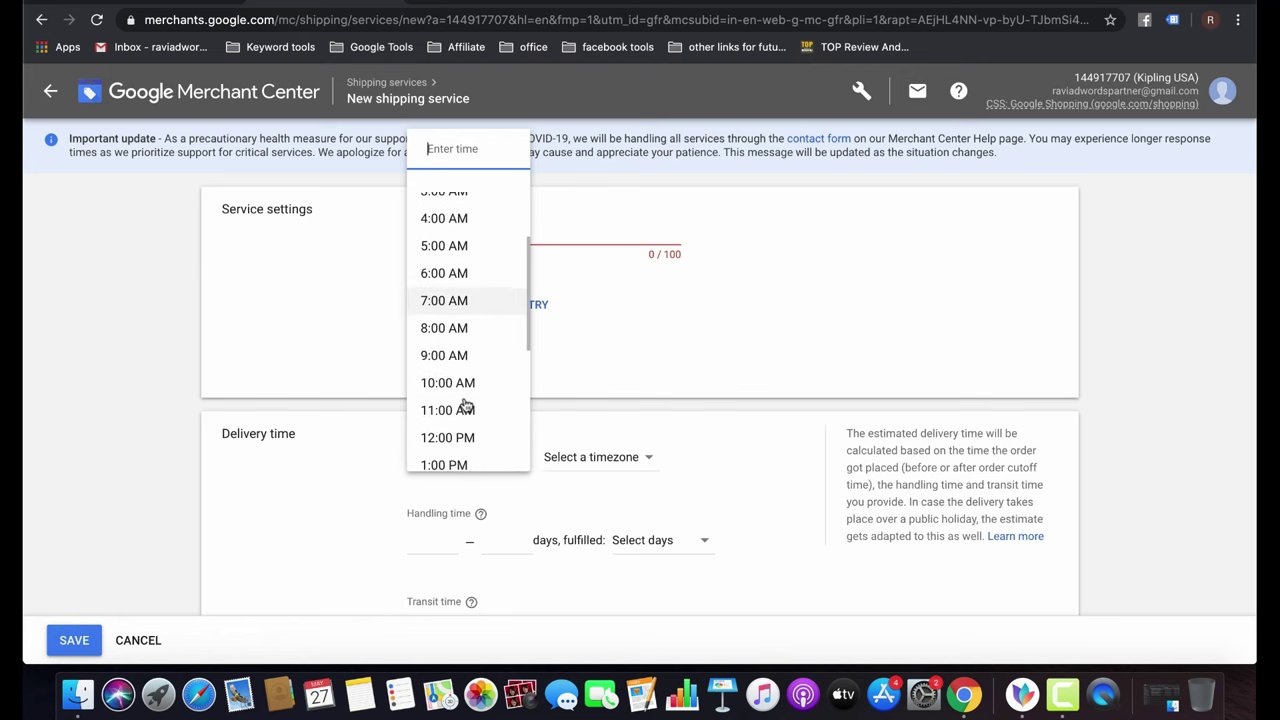
pyautogui.click(632, 458)
pyautogui.click(632, 455)
pyautogui.click(632, 458)
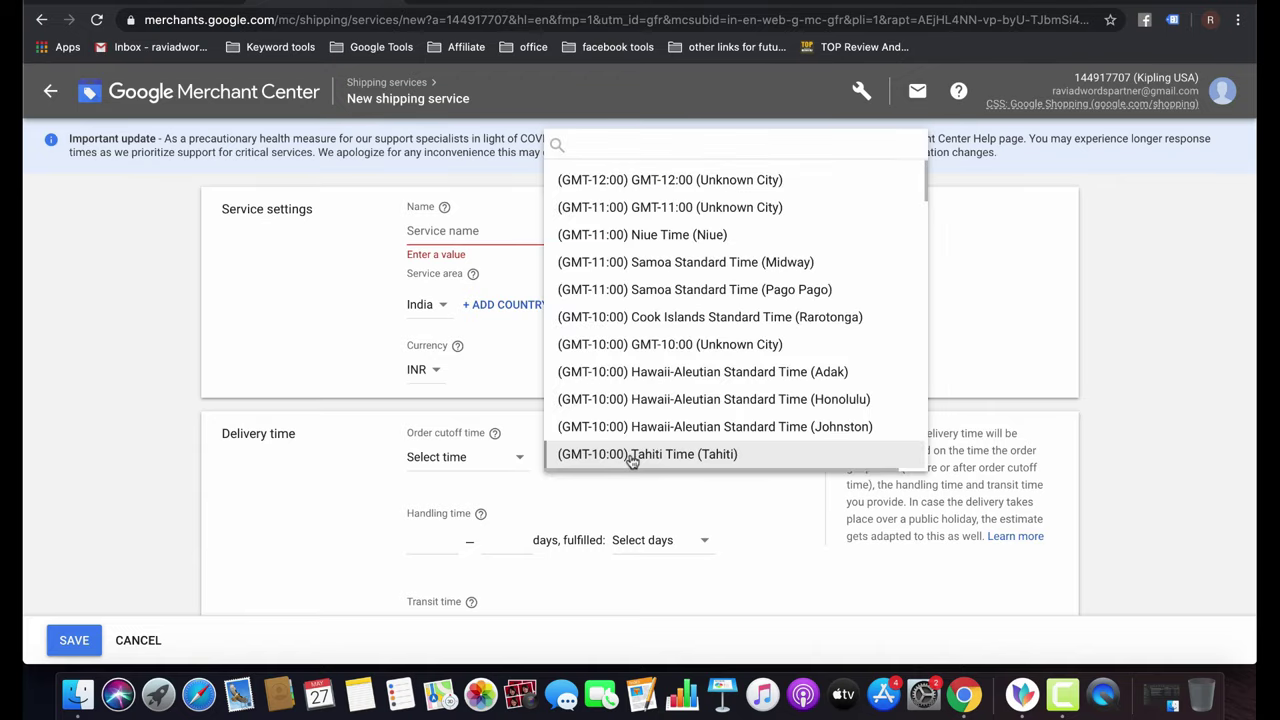
pyautogui.scroll(-15, 700, 400)
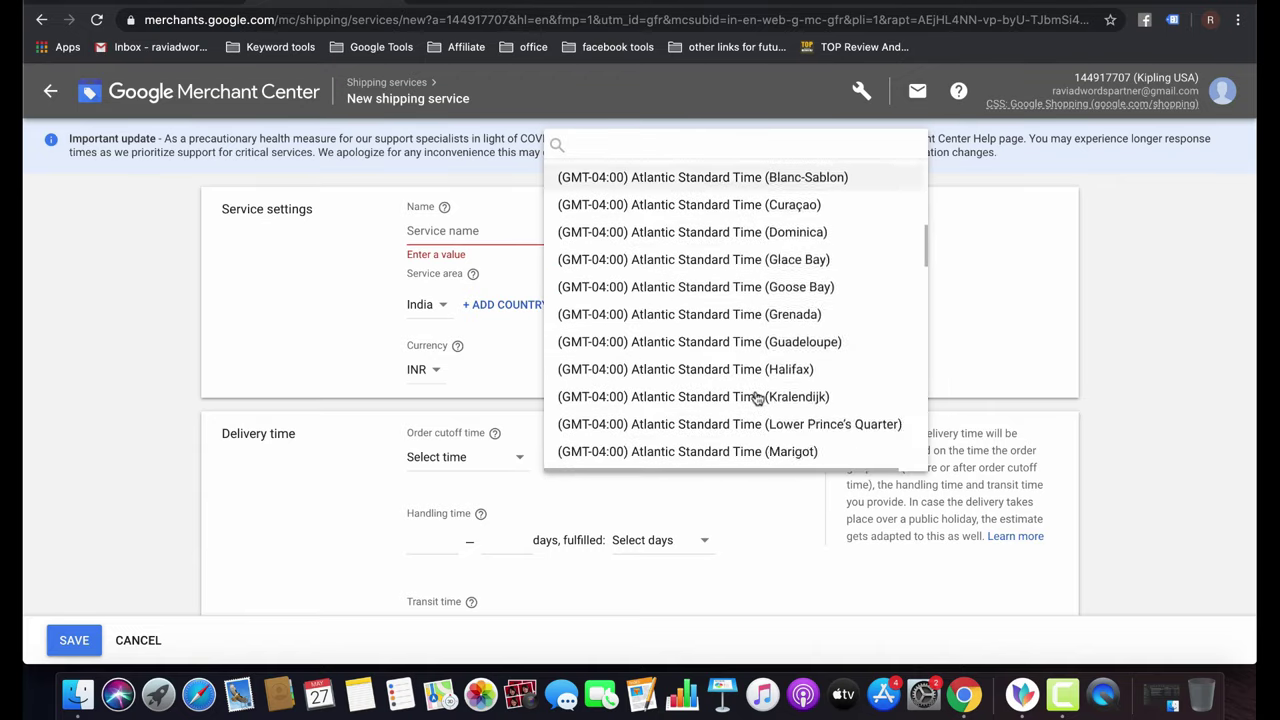
pyautogui.scroll(-20, 757, 398)
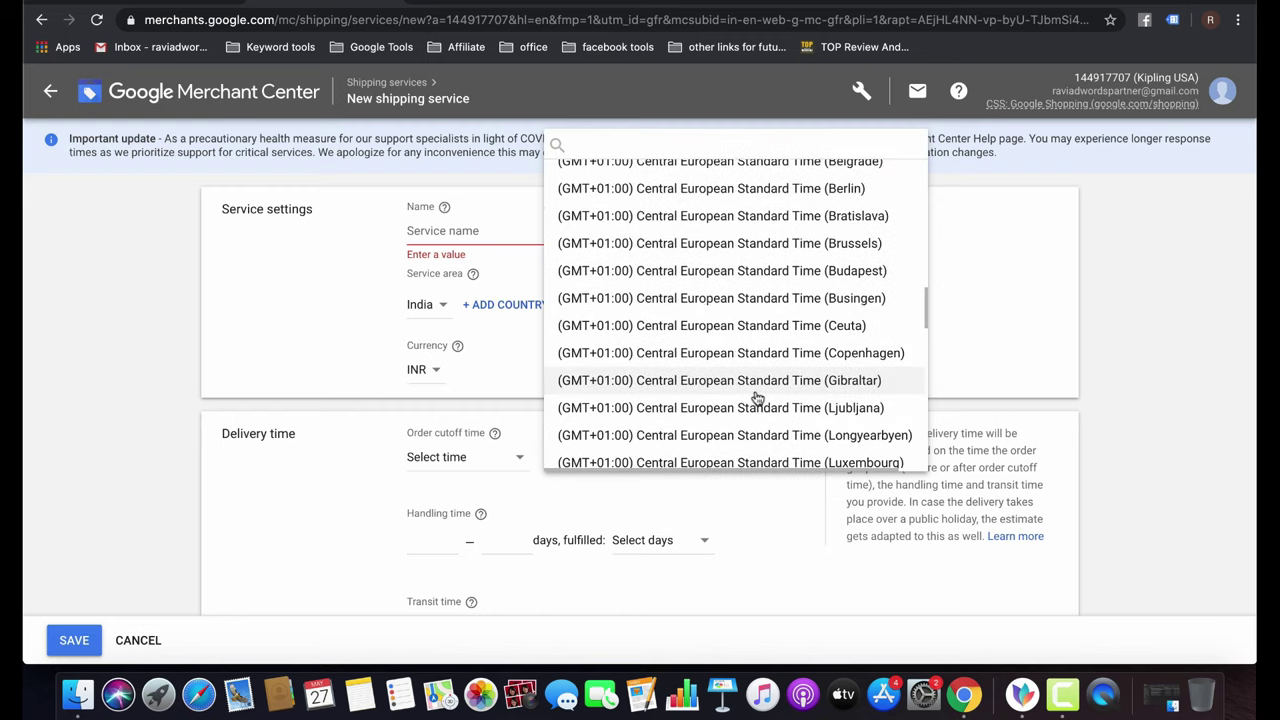
pyautogui.scroll(-20, 757, 398)
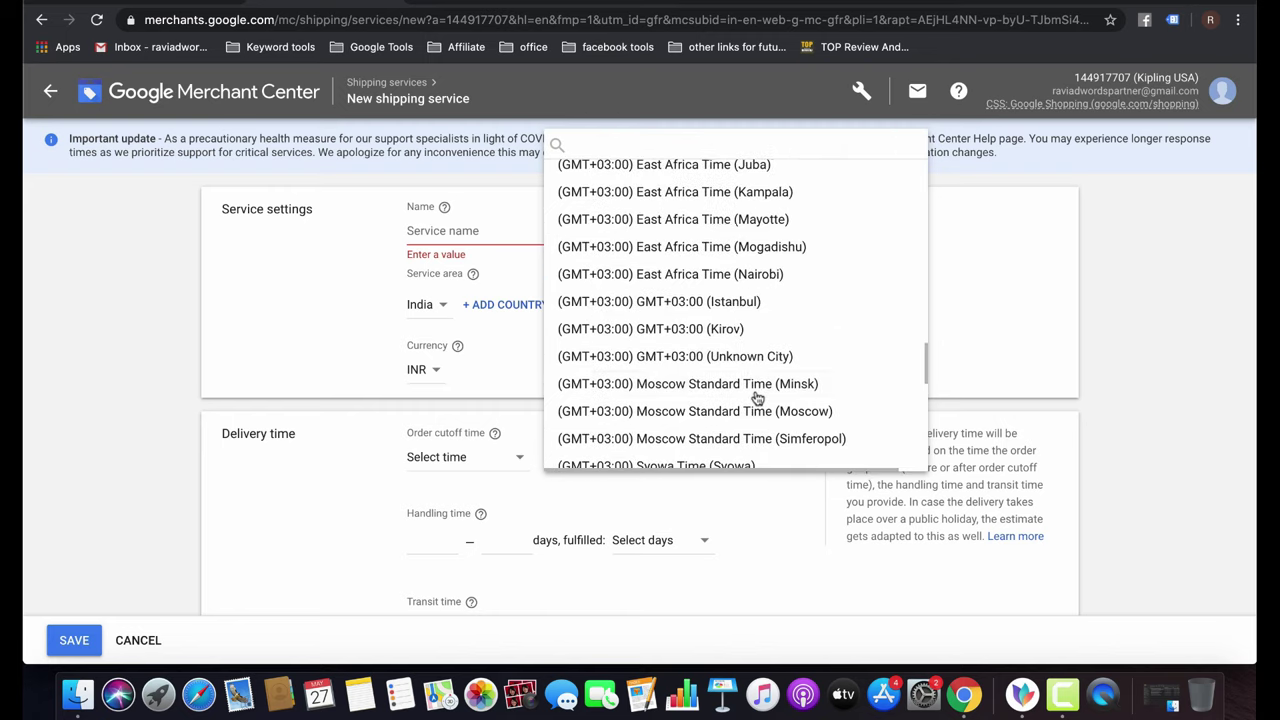
pyautogui.scroll(-12, 757, 398)
pyautogui.scroll(3, 674, 400)
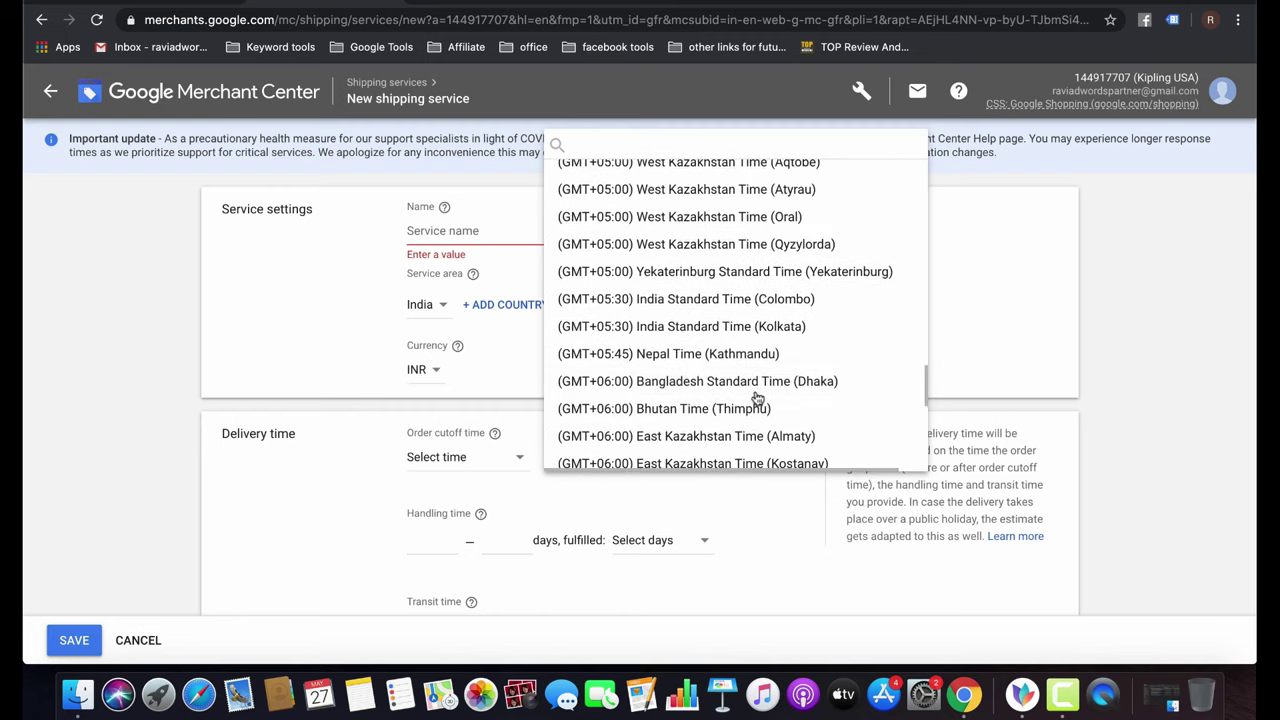
pyautogui.click(695, 308)
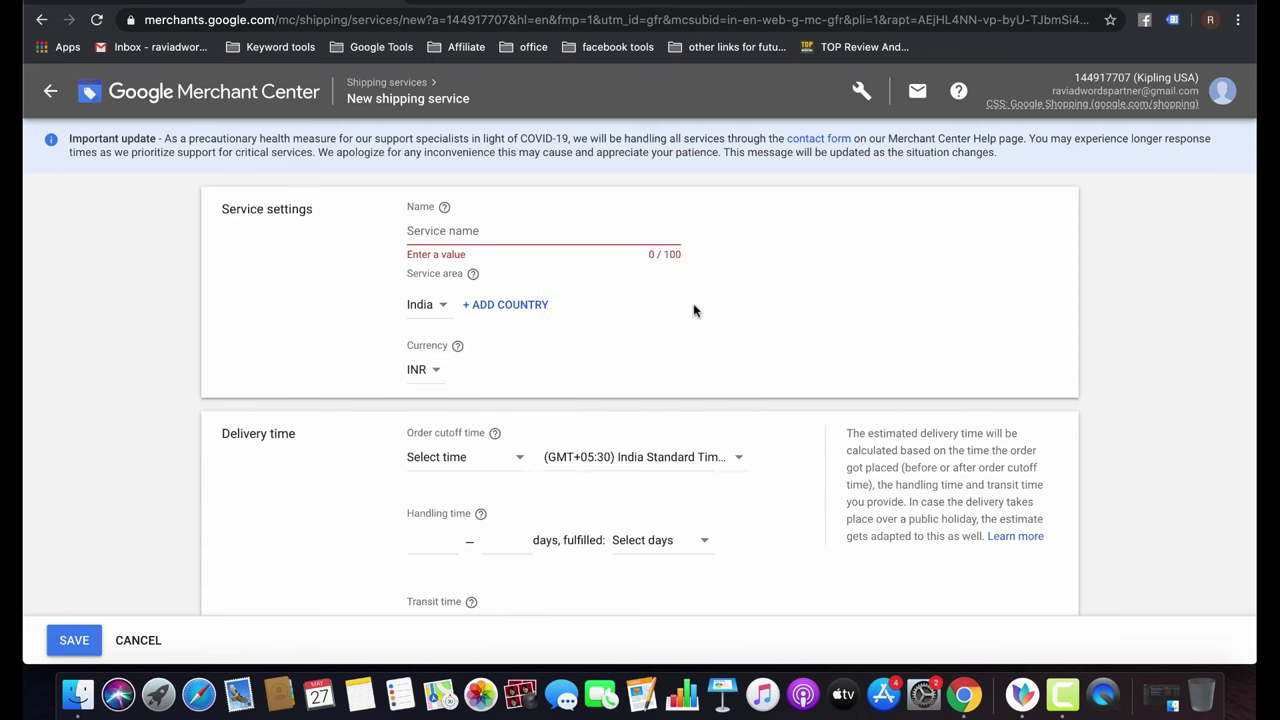
pyautogui.click(701, 460)
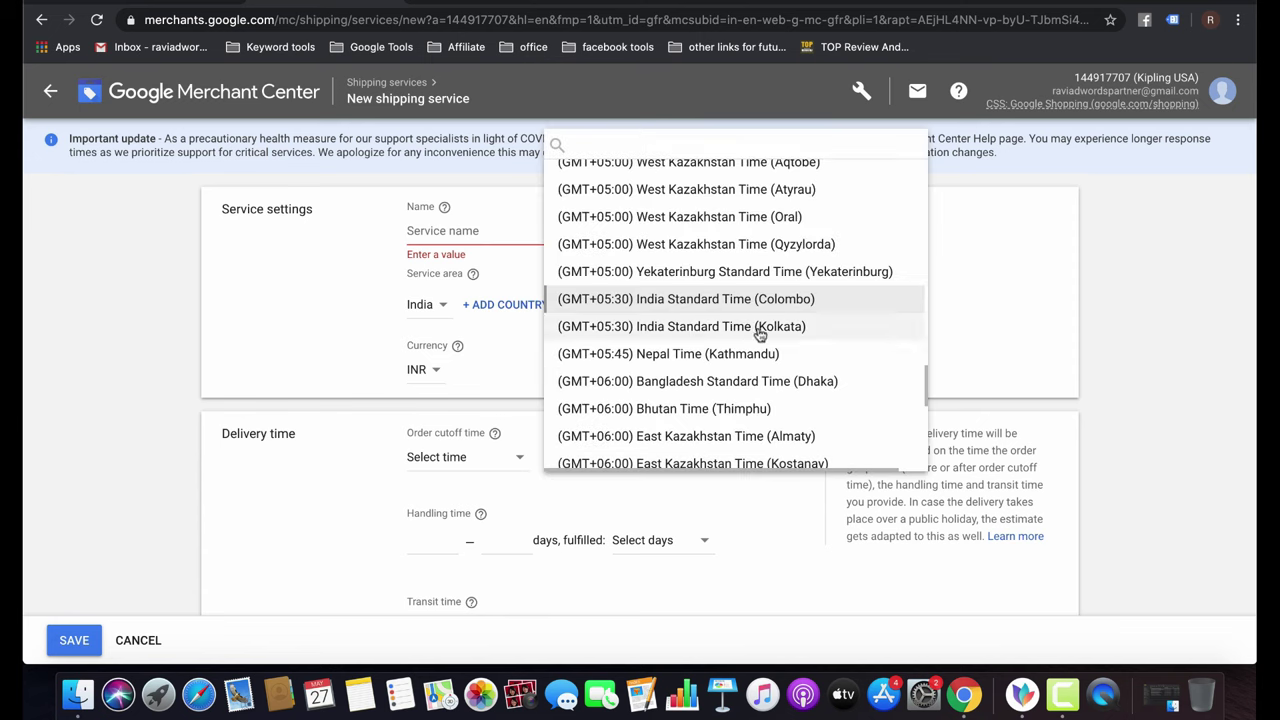
pyautogui.click(760, 333)
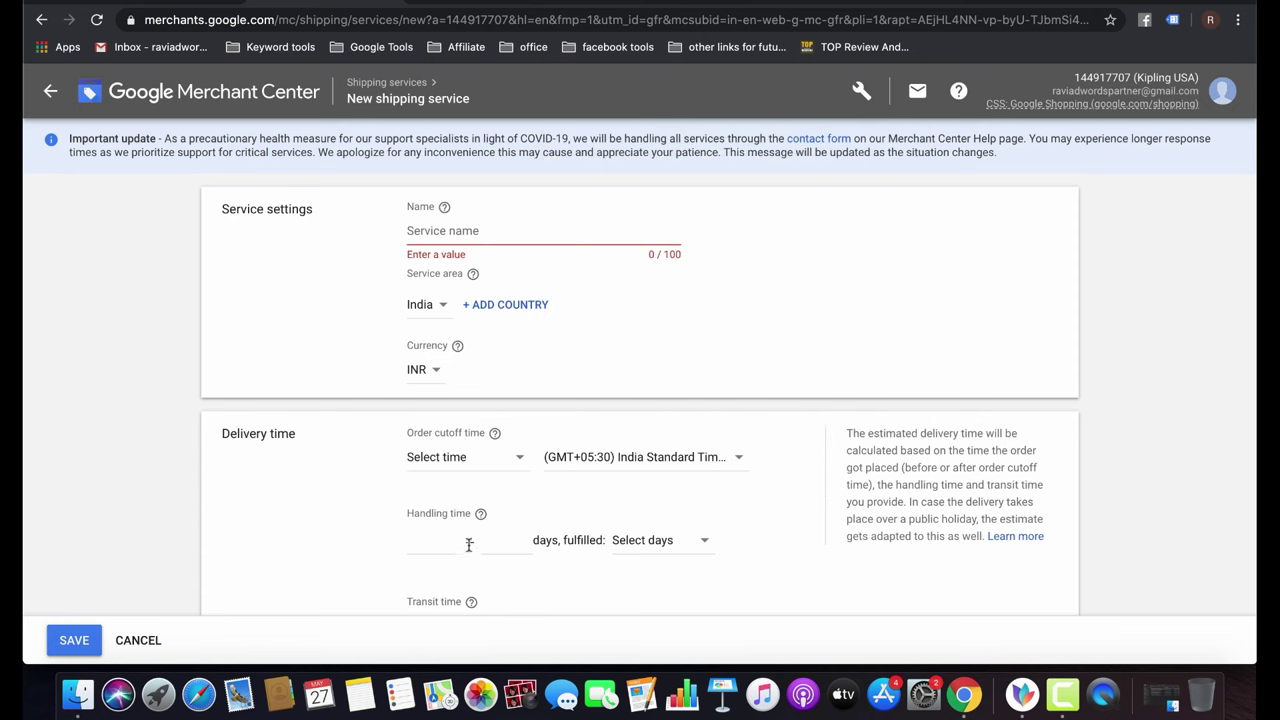
pyautogui.scroll(-3, 652, 518)
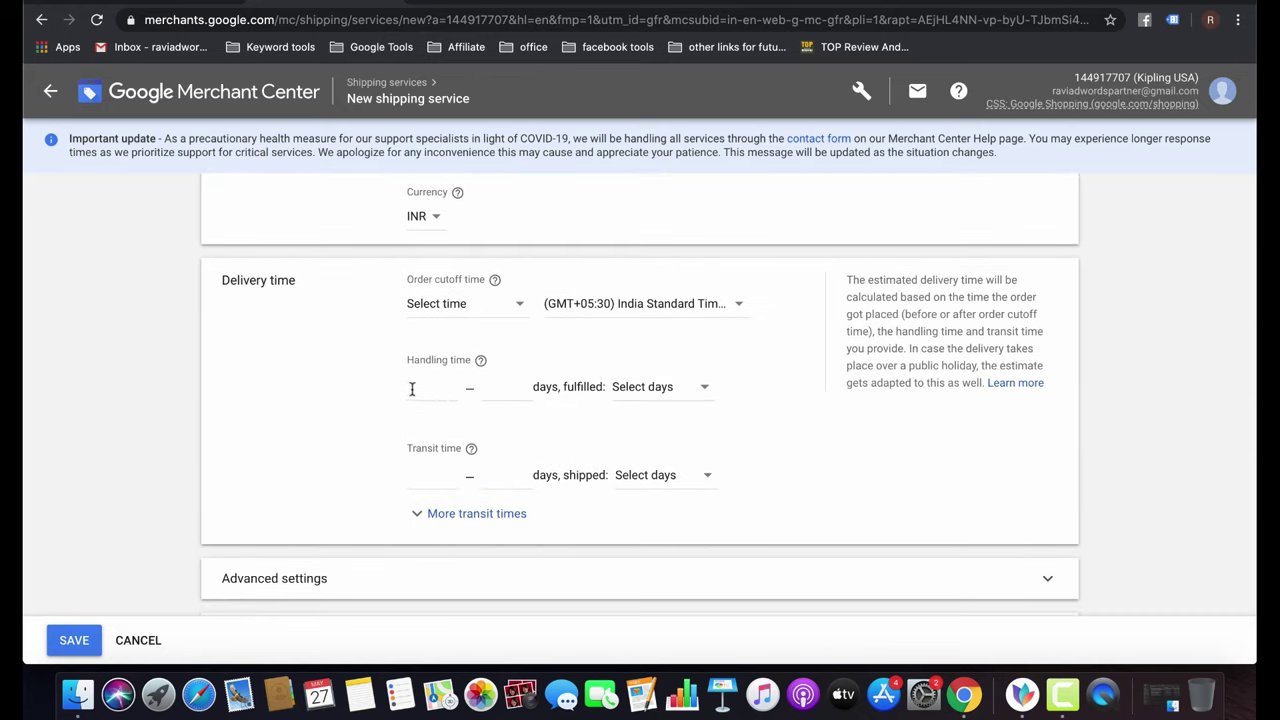
# Set the order cutoff time to 6:00 AM.
pyautogui.click(503, 307)
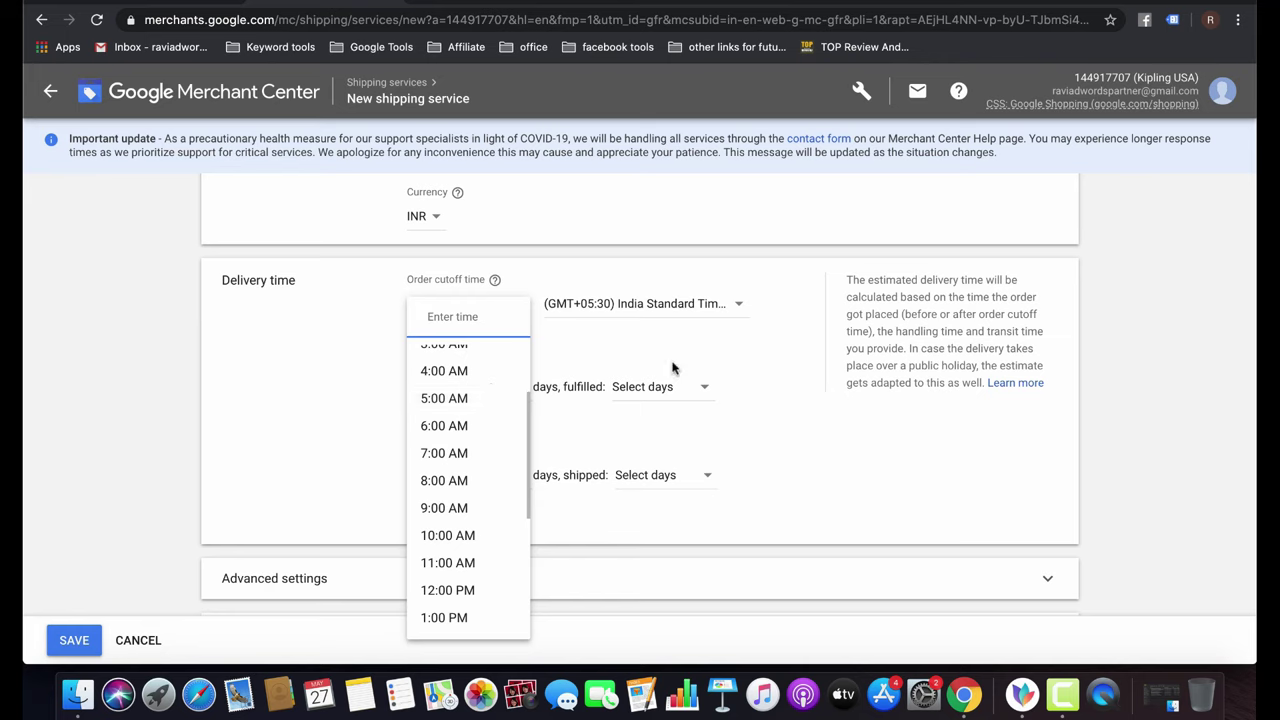
pyautogui.scroll(3, 671, 366)
pyautogui.scroll(-2, 671, 366)
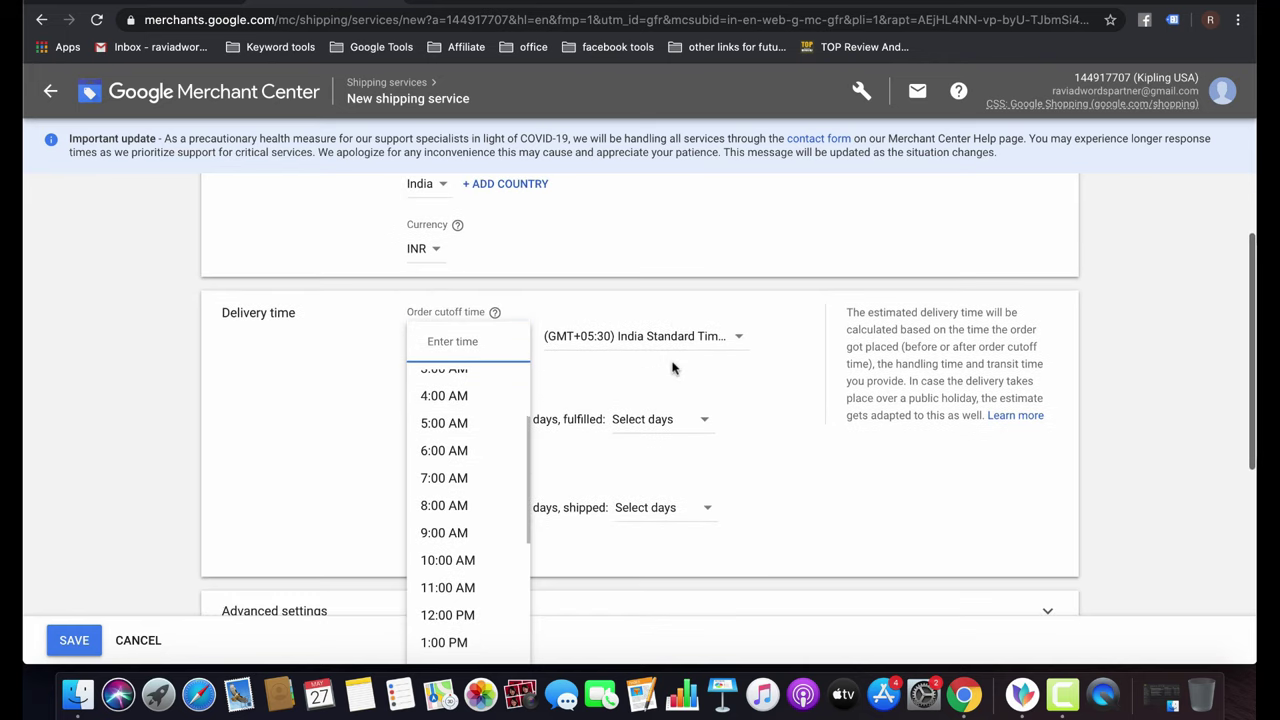
pyautogui.click(455, 450)
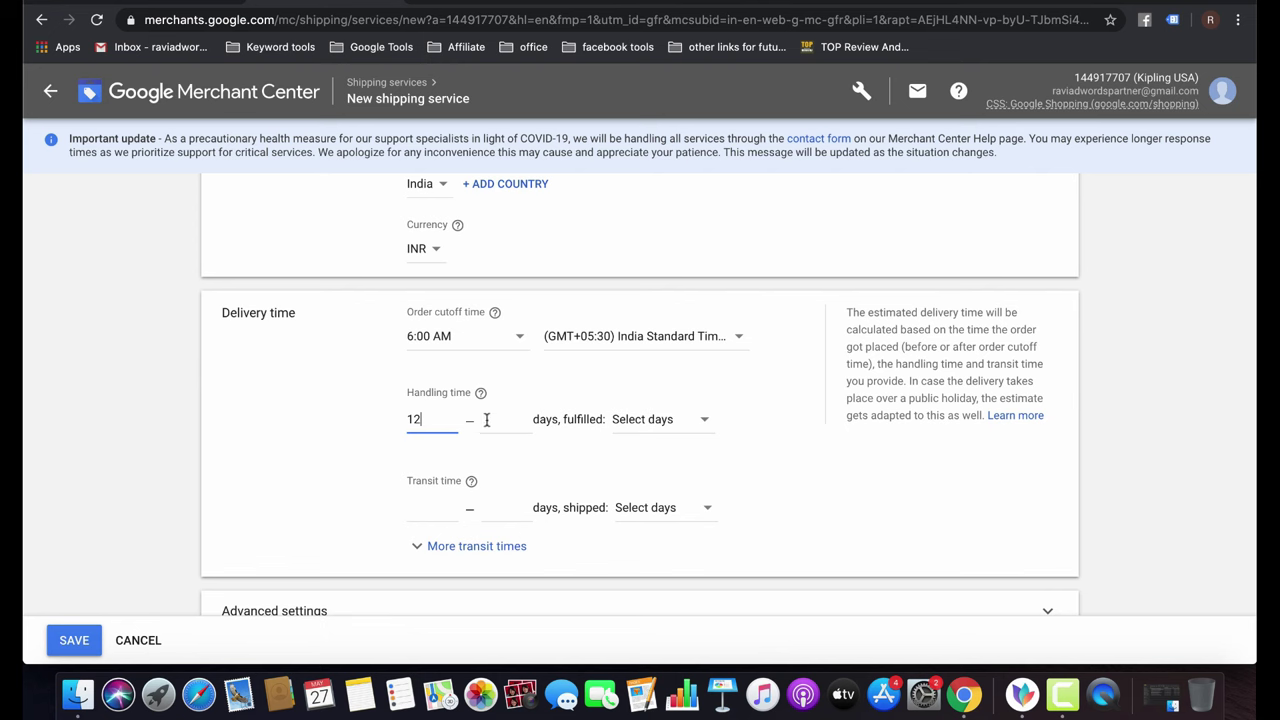
# Set handling time to 1–2 days, fulfilling orders Mon – Sun.
pyautogui.click(486, 419)
pyautogui.doubleClick(443, 413)
pyautogui.write('1')
pyautogui.click(509, 415)
pyautogui.click(665, 421)
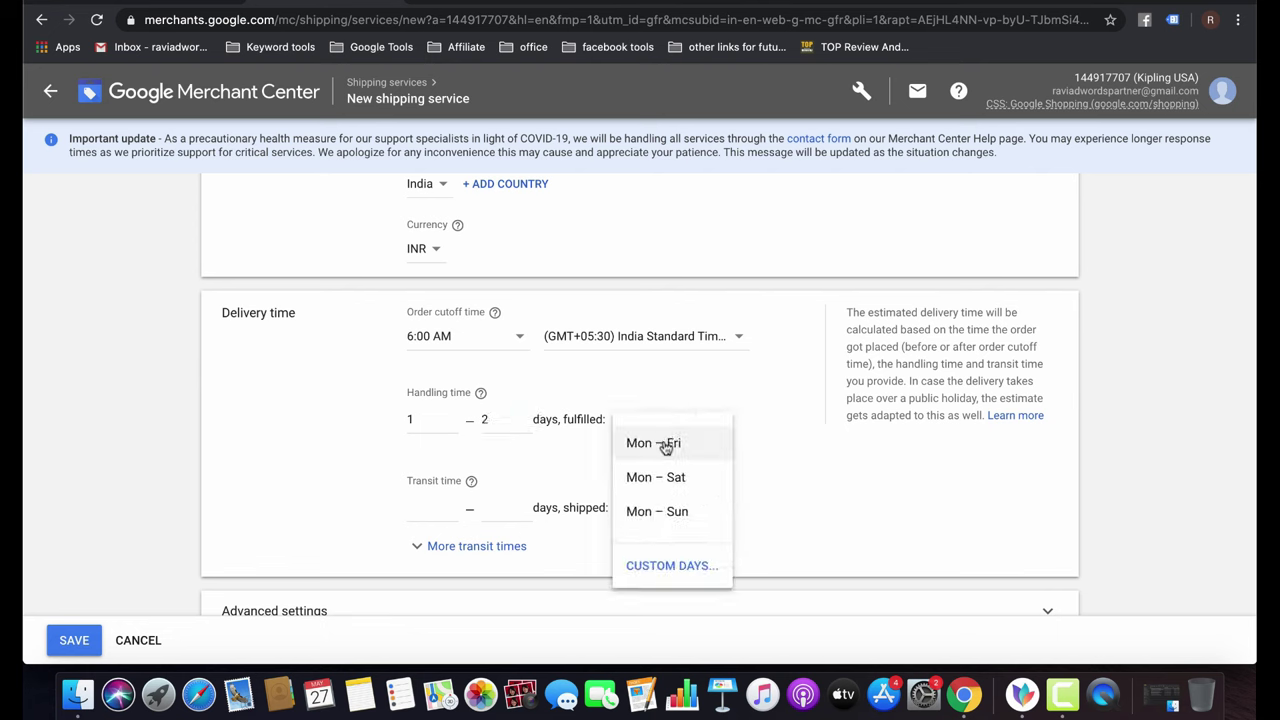
pyautogui.click(666, 512)
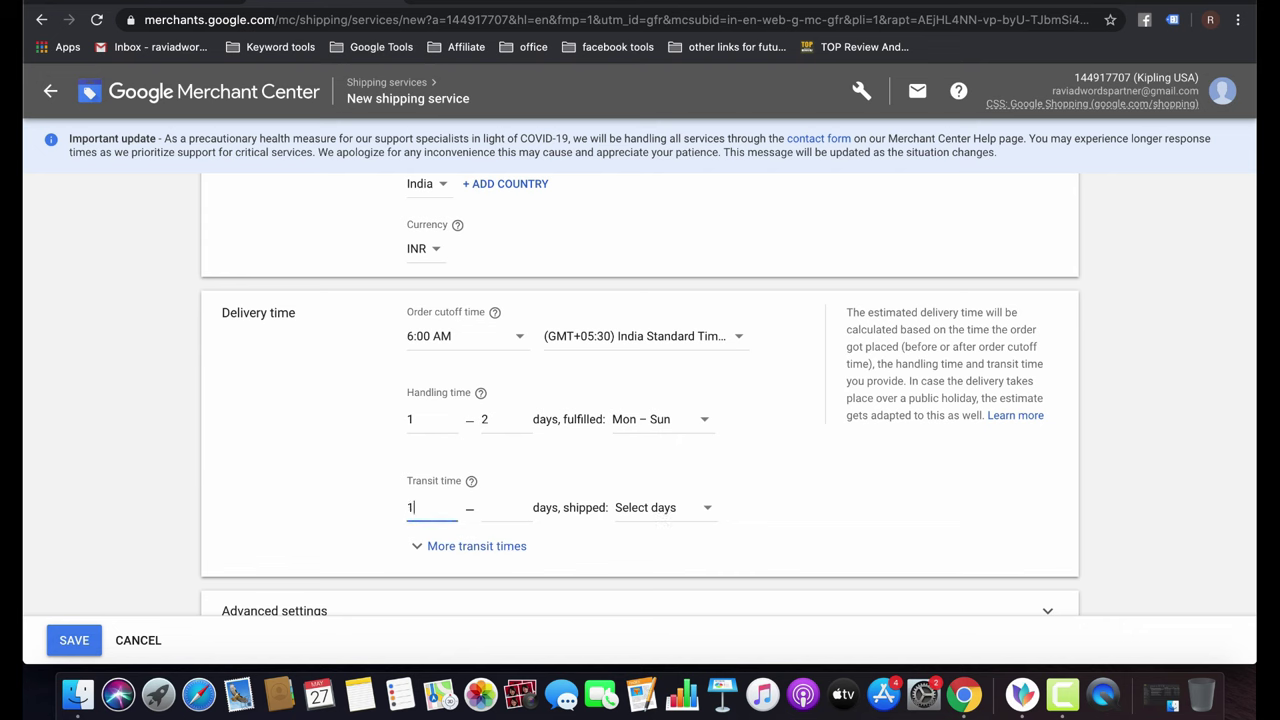
# Set transit time to 1–3 days, shipping Mon – Sun.
pyautogui.click(506, 507)
pyautogui.click(705, 512)
pyautogui.click(672, 456)
pyautogui.scroll(-3, 306, 569)
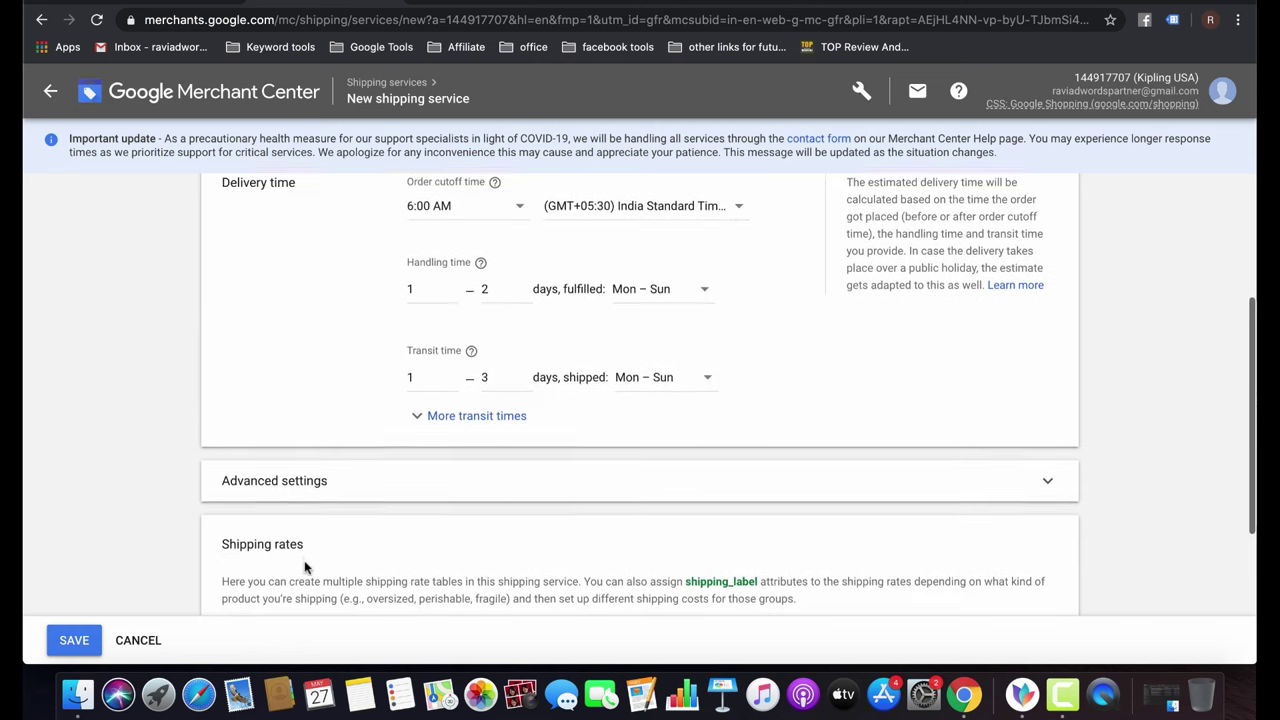
pyautogui.scroll(-3, 306, 569)
# Enter a ₹299.00 minimum order value under Advanced settings.
pyautogui.click(358, 307)
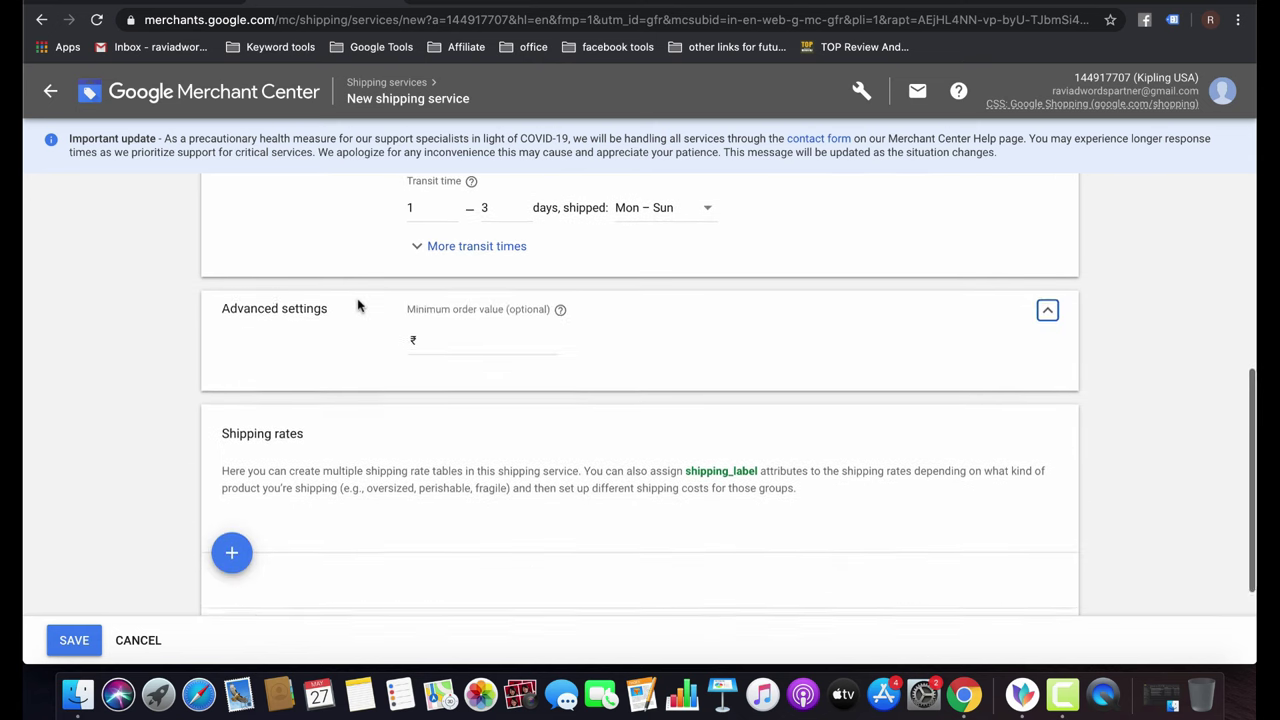
pyautogui.scroll(-1, 358, 307)
pyautogui.click(495, 258)
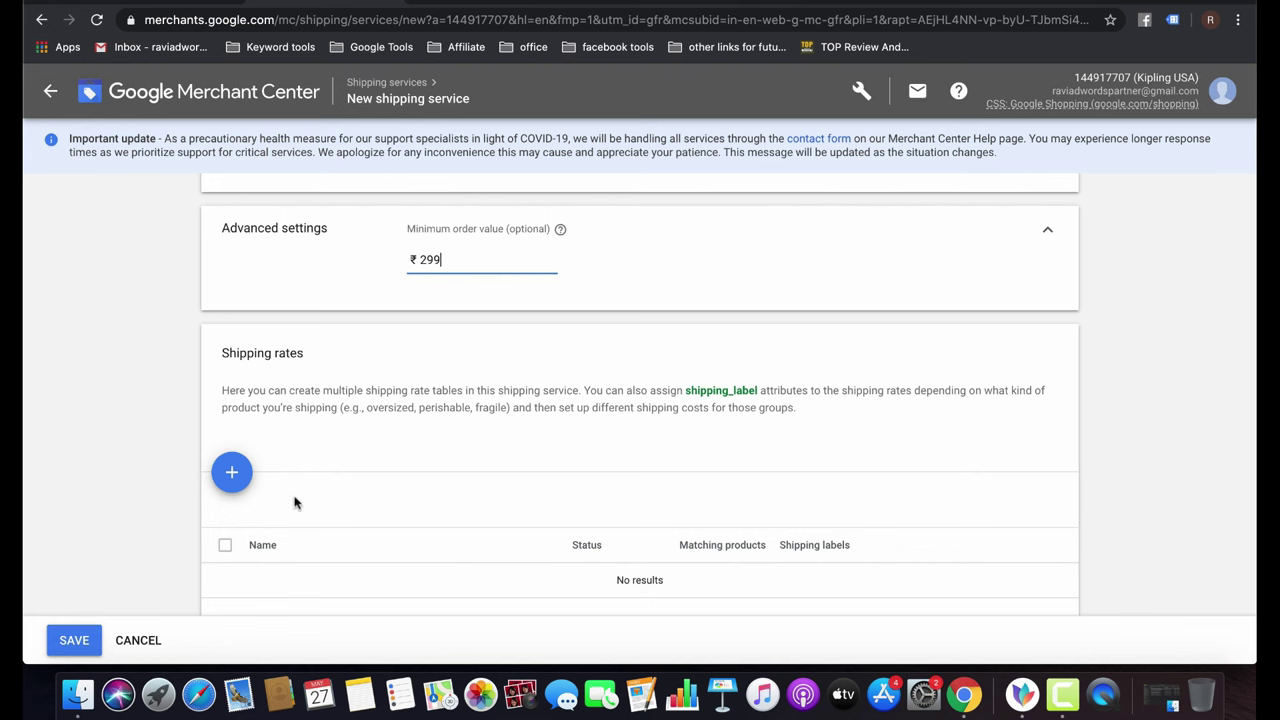
pyautogui.click(232, 474)
pyautogui.scroll(-1, 418, 428)
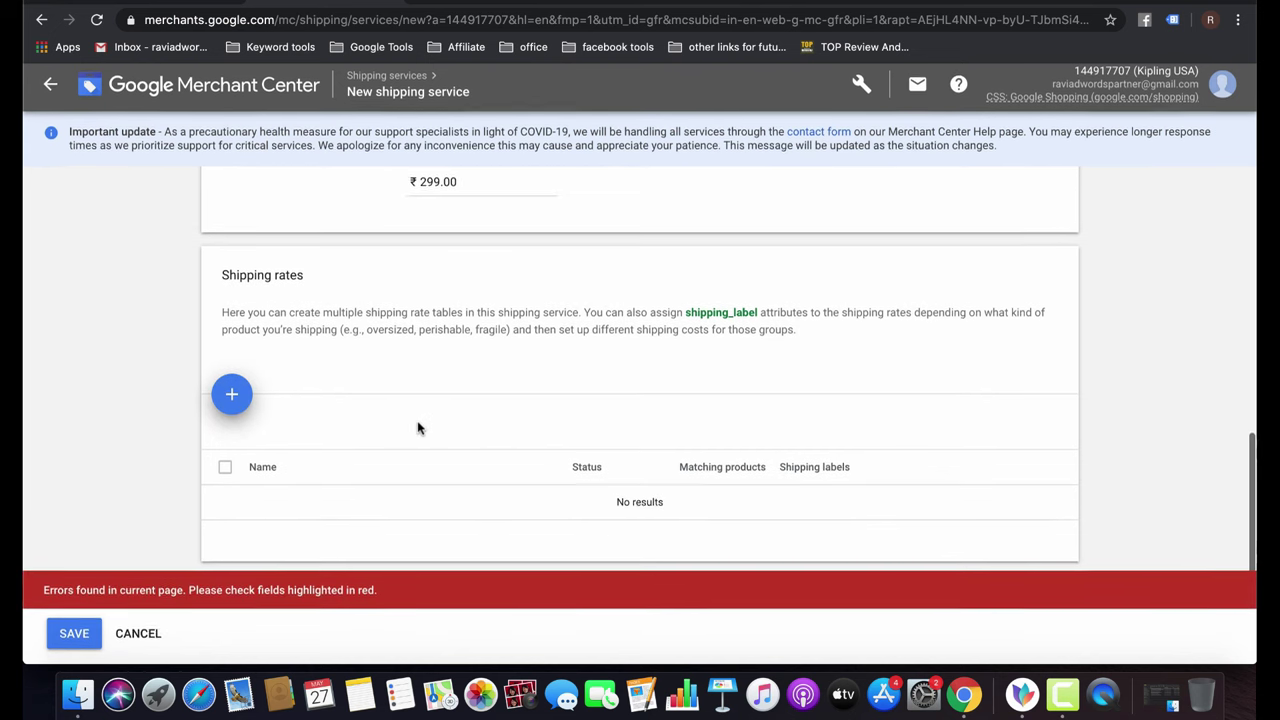
pyautogui.click(232, 402)
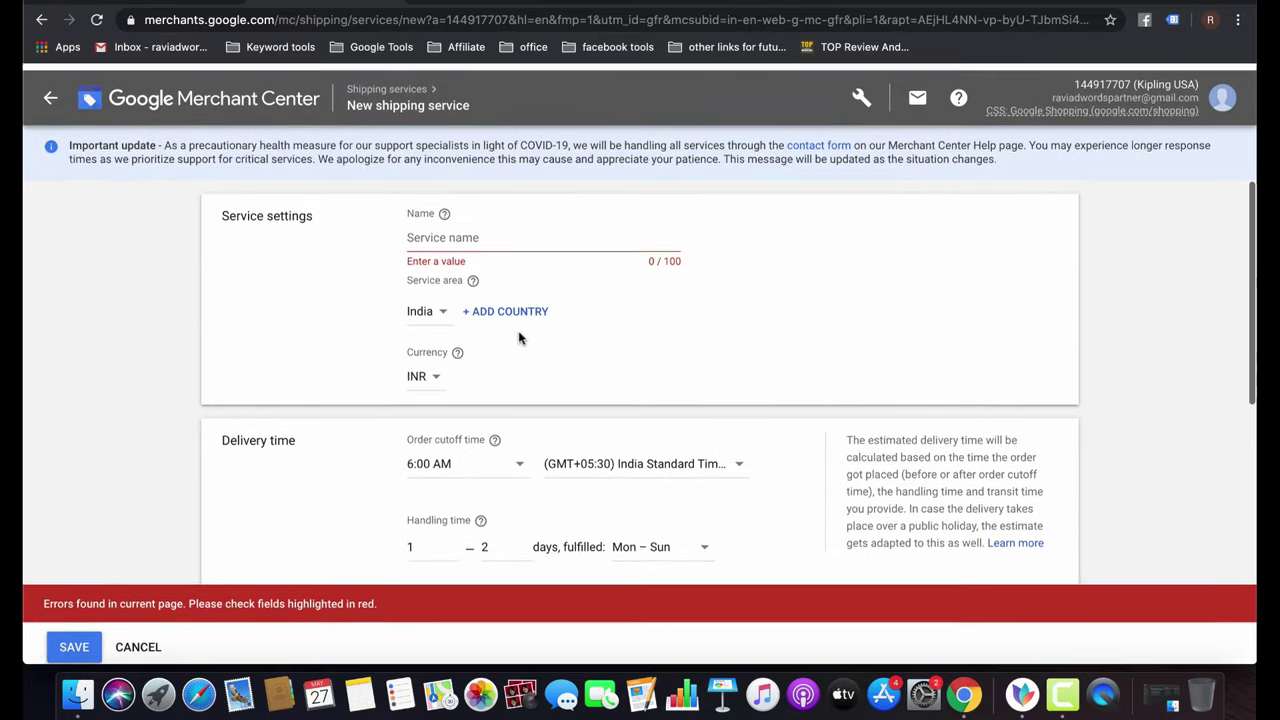
# Fill in the missing required service name, India_Shipping.
pyautogui.click(448, 229)
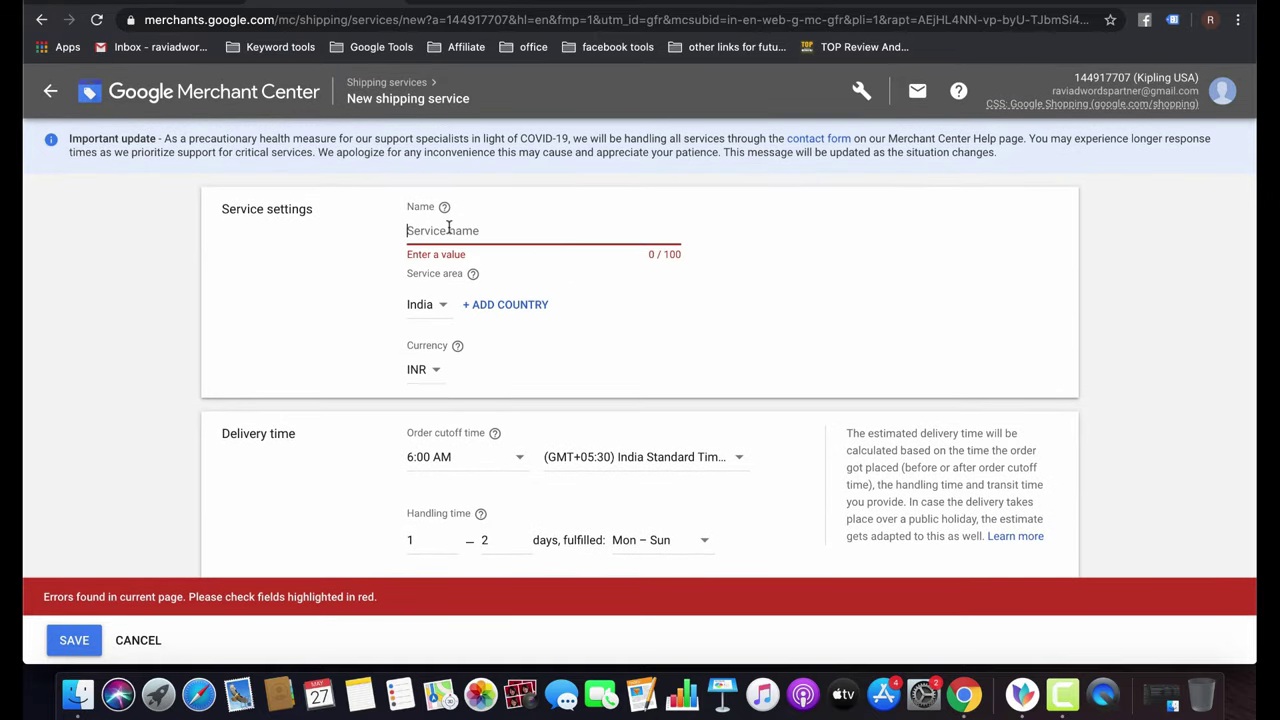
pyautogui.write('INdi')
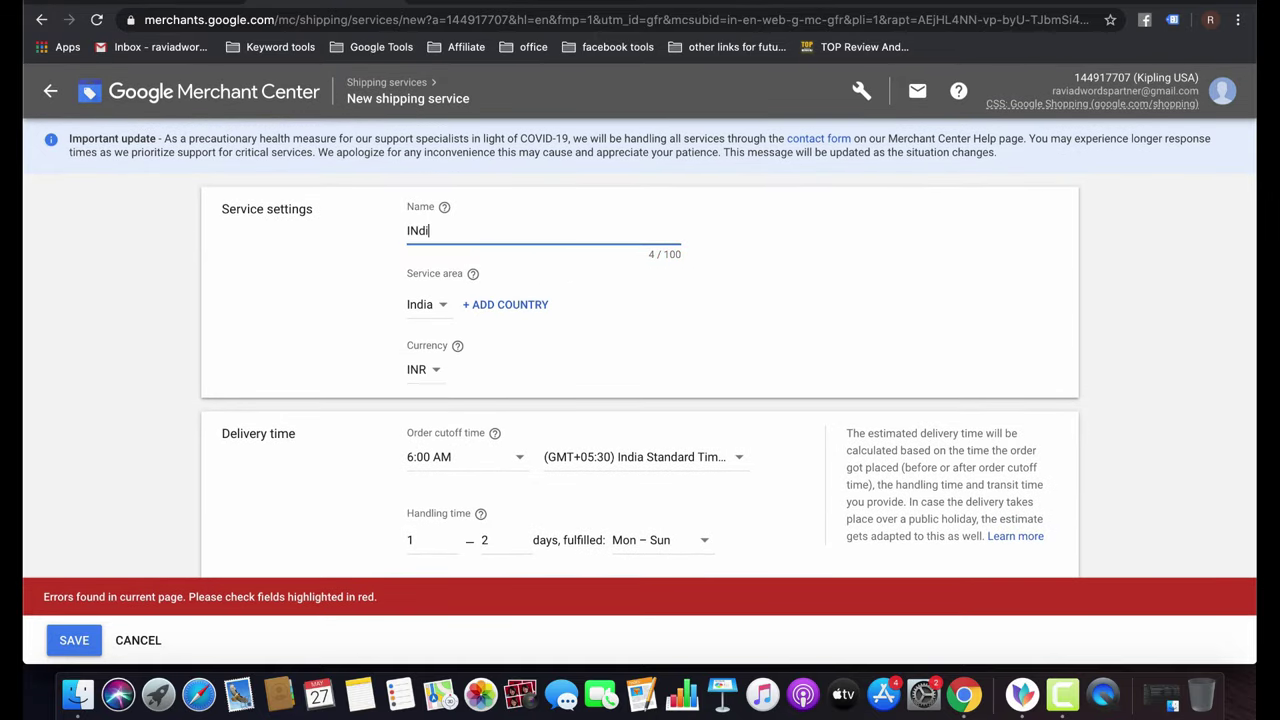
pyautogui.press('BackSpace')
pyautogui.press('BackSpace')
pyautogui.press('BackSpace')
pyautogui.press('BackSpace')
pyautogui.press('BackSpace')
pyautogui.scroll(-10, 531, 345)
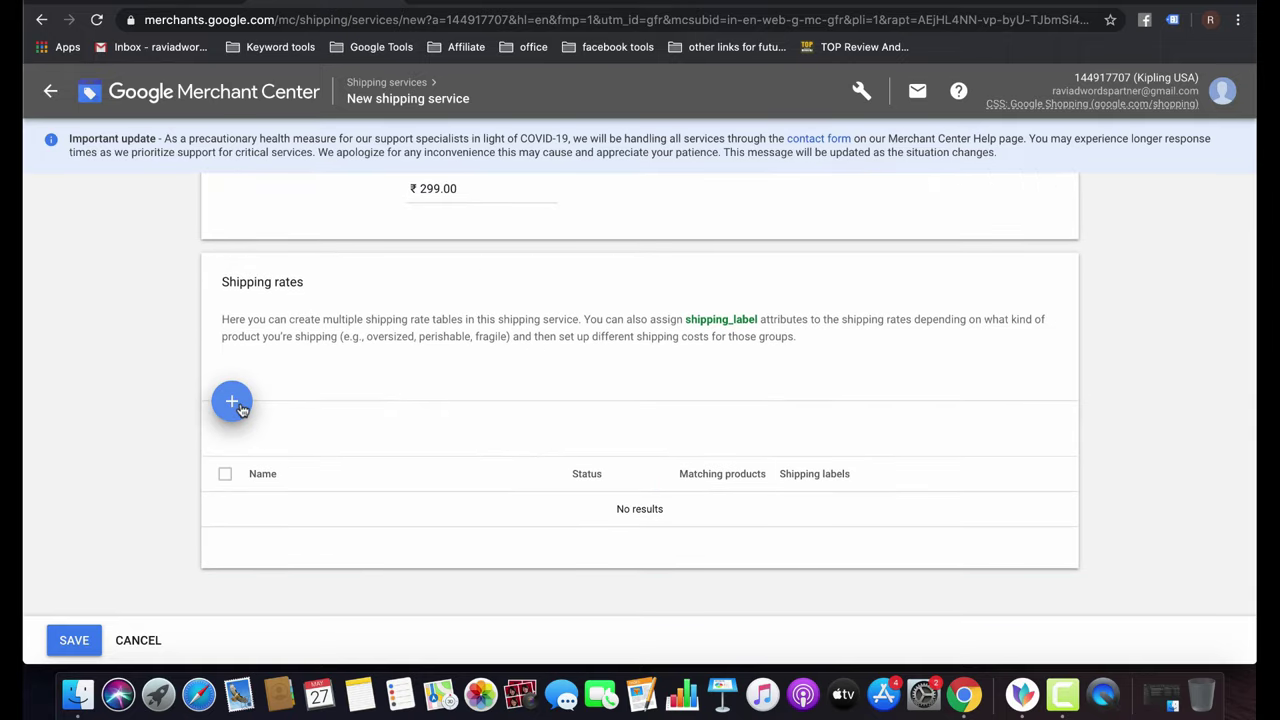
# Add a single 'freeshipping' rate with No shipping cost and save the India_Shipping service.
pyautogui.click(238, 405)
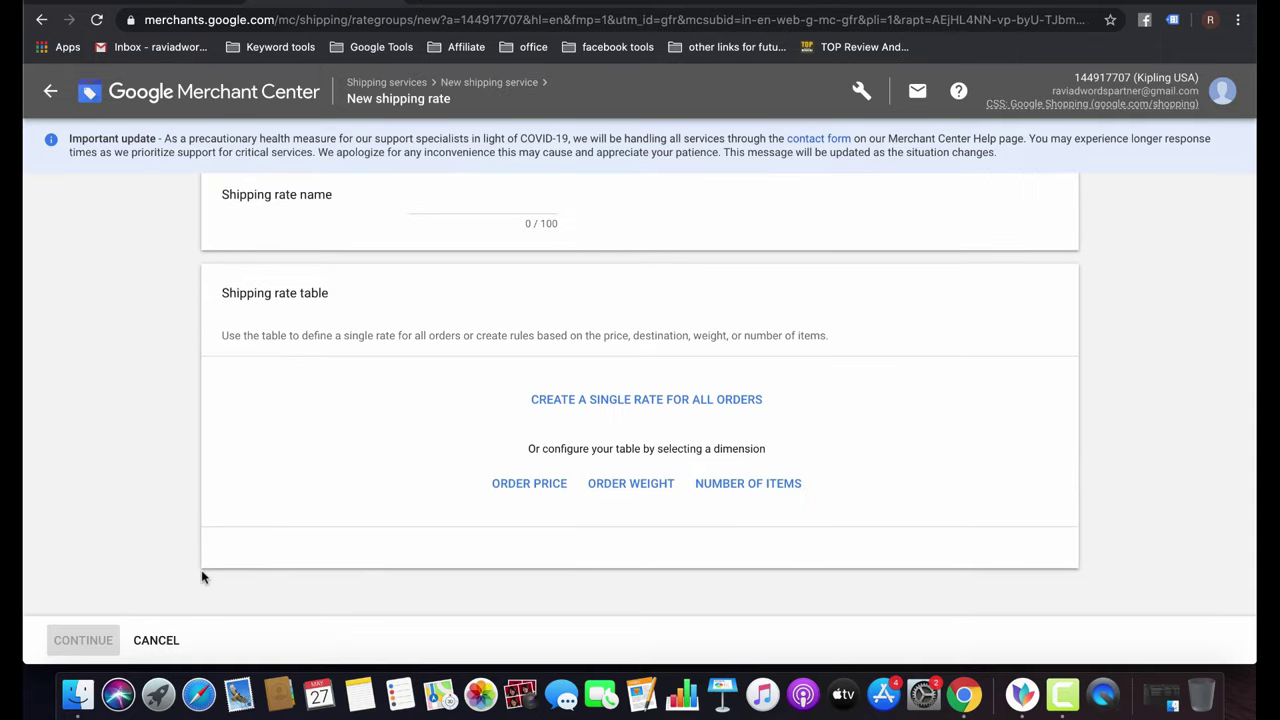
pyautogui.click(628, 404)
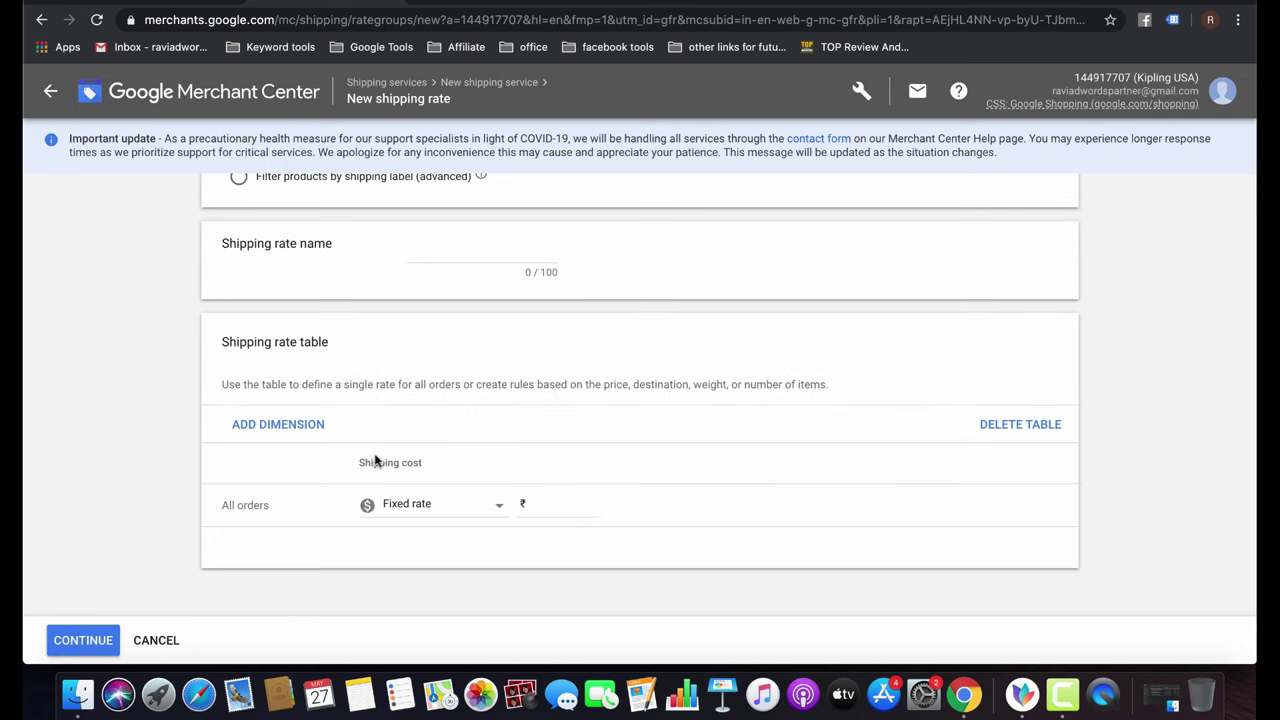
pyautogui.click(436, 509)
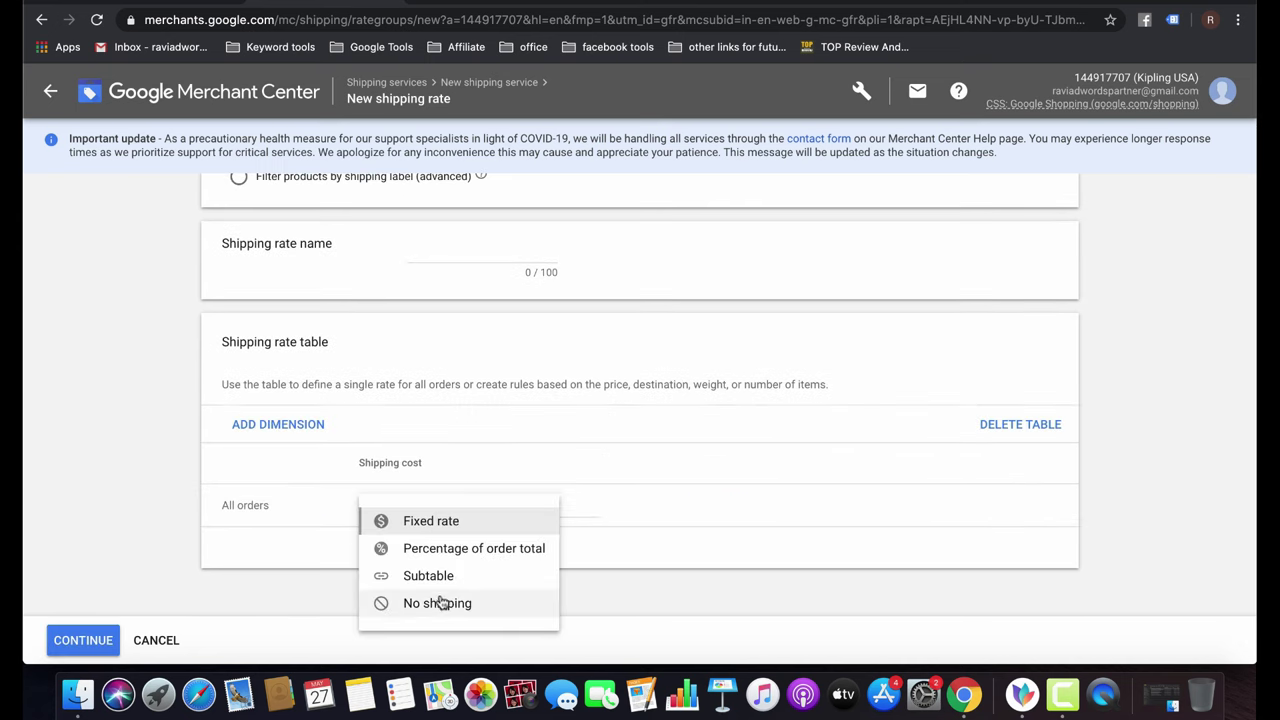
pyautogui.click(440, 604)
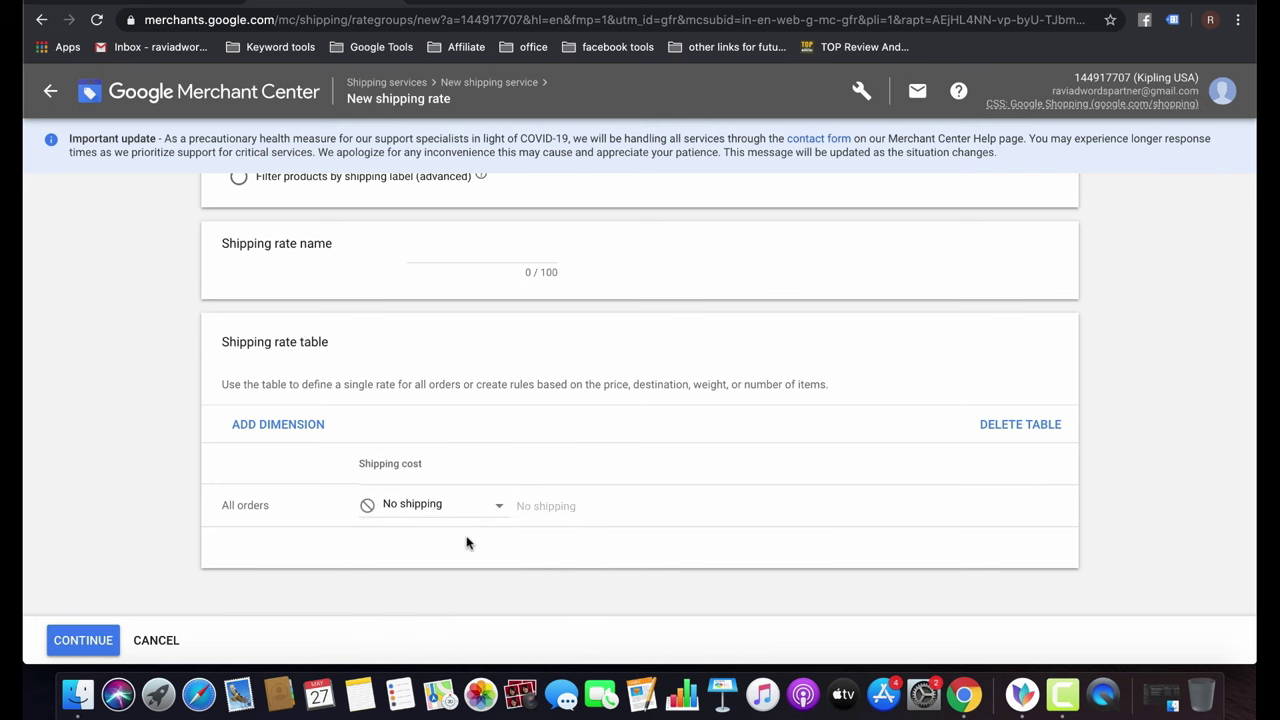
pyautogui.scroll(2, 625, 352)
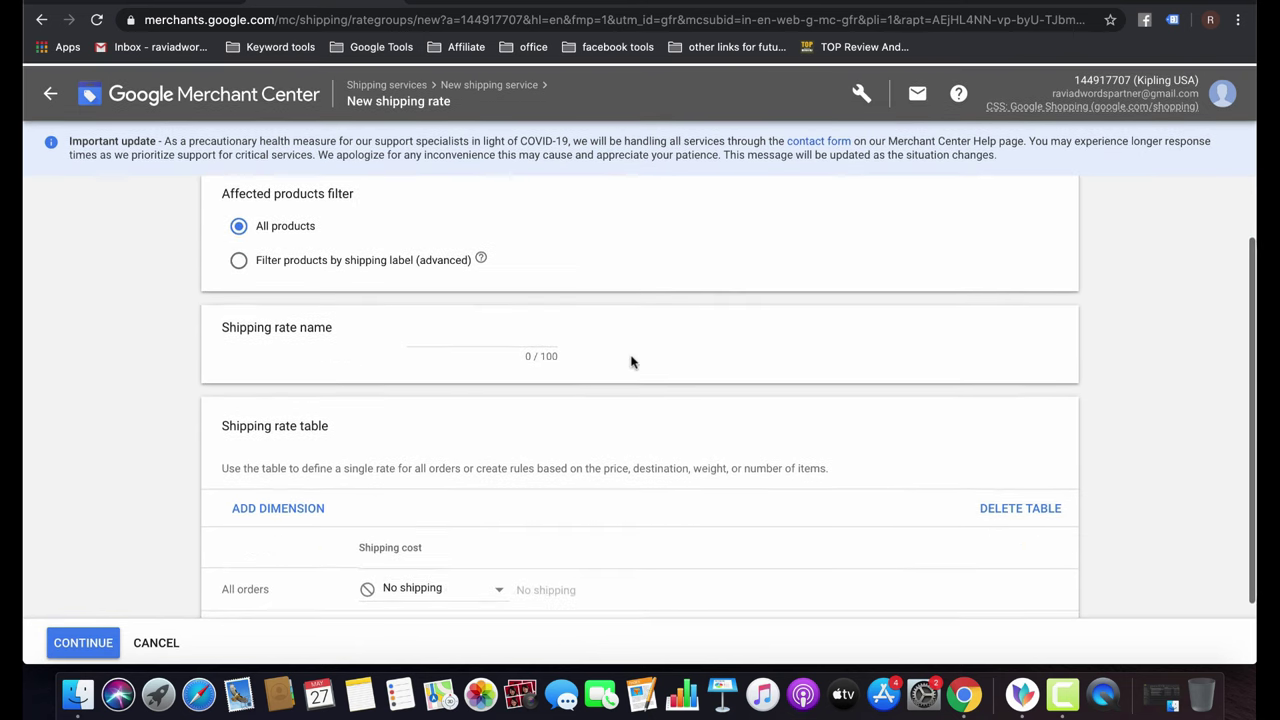
pyautogui.click(420, 333)
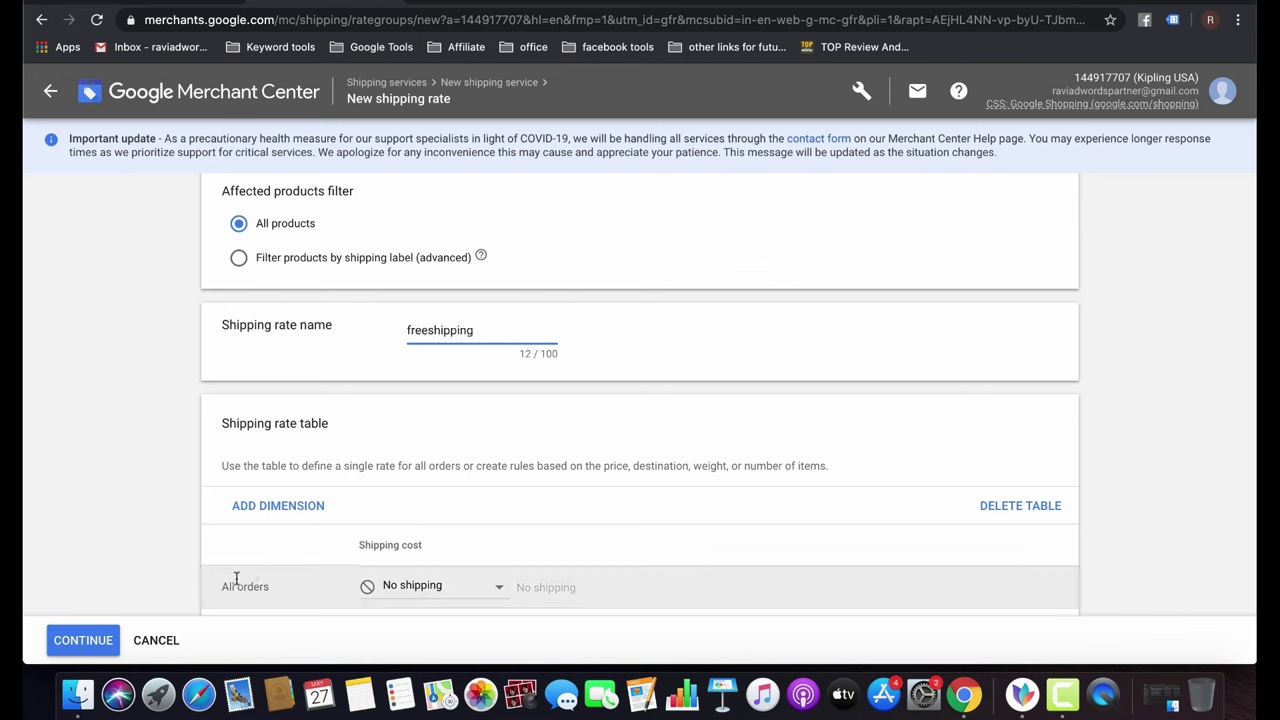
pyautogui.click(92, 640)
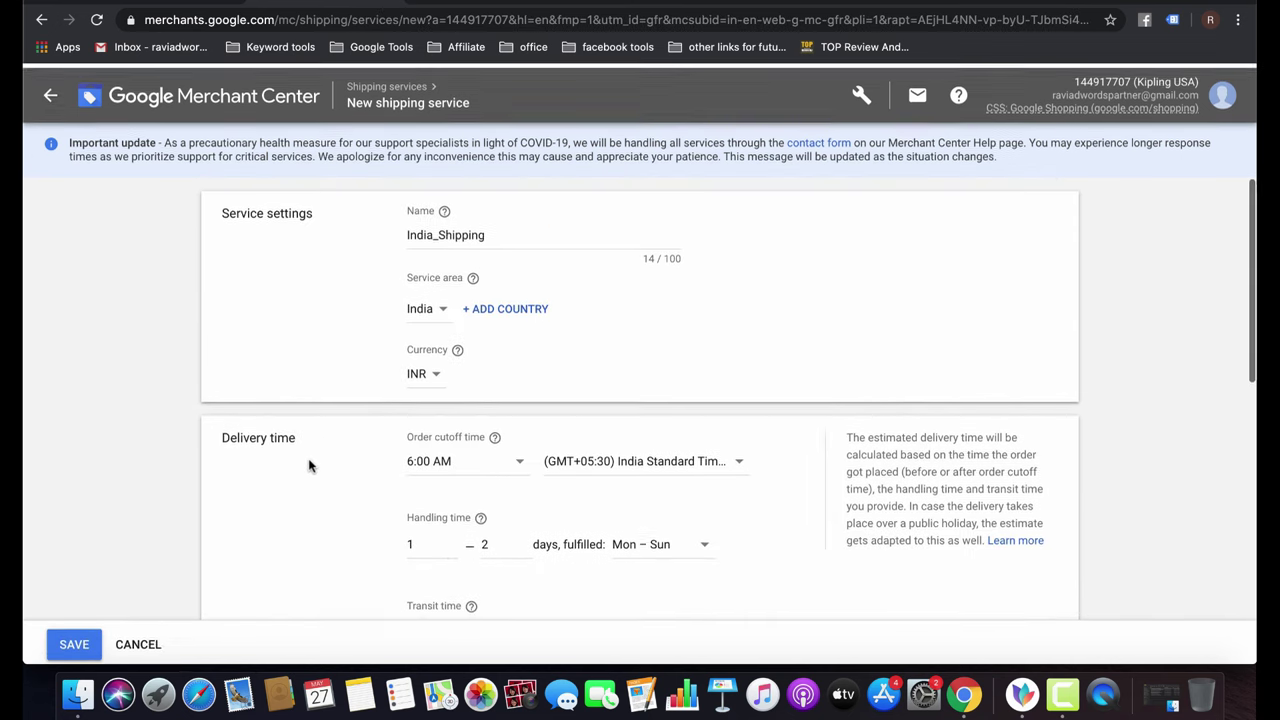
pyautogui.scroll(-10, 309, 465)
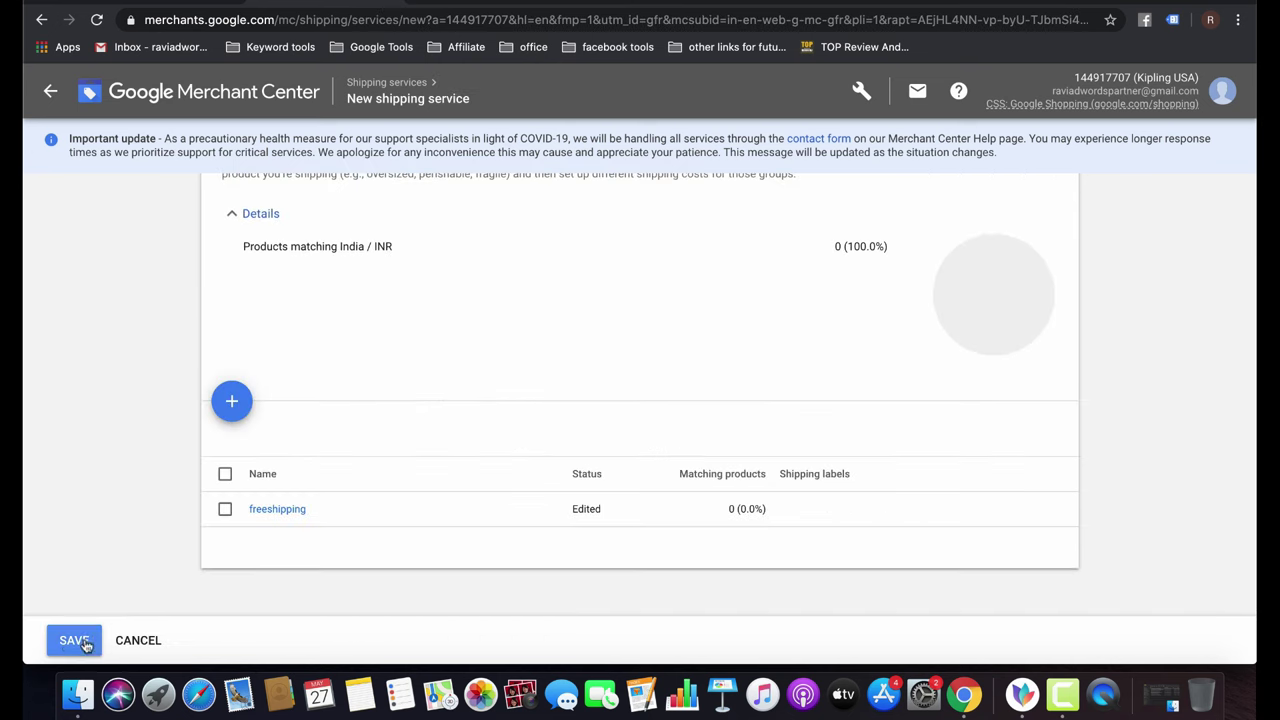
pyautogui.click(75, 641)
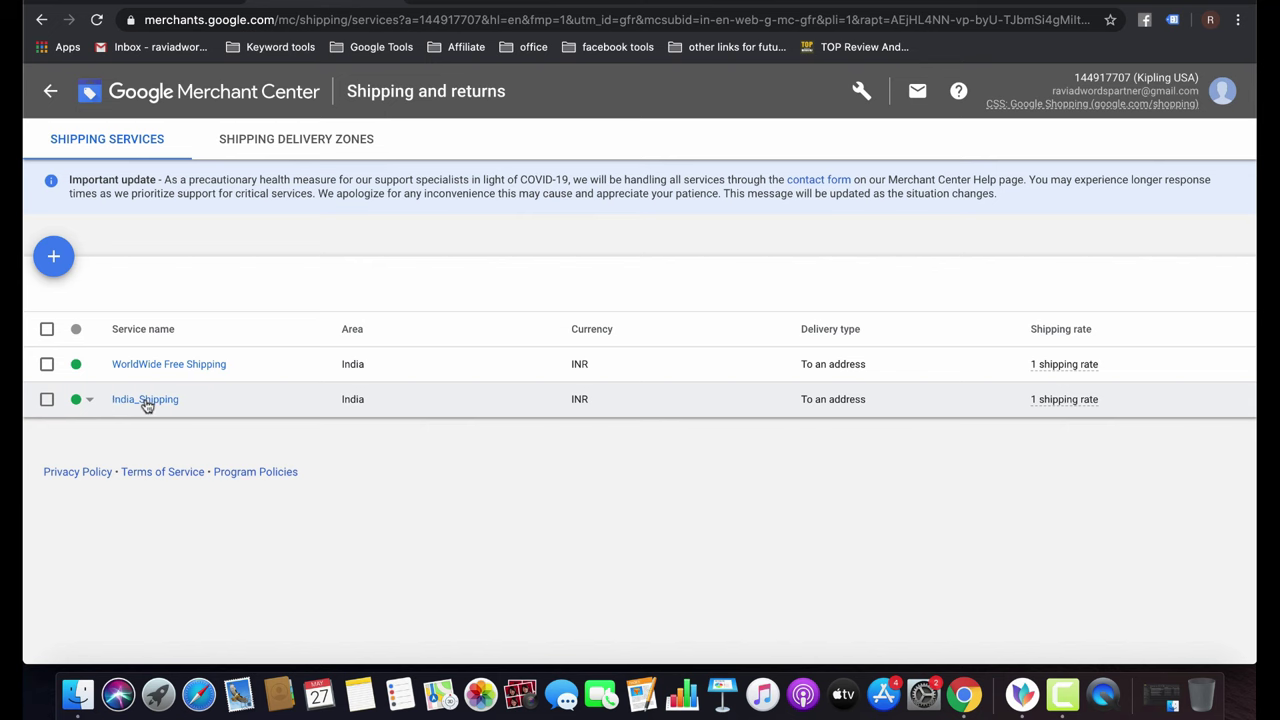
# View the empty Shipping delivery zones tab, starting then cancelling a new zone.
pyautogui.click(327, 138)
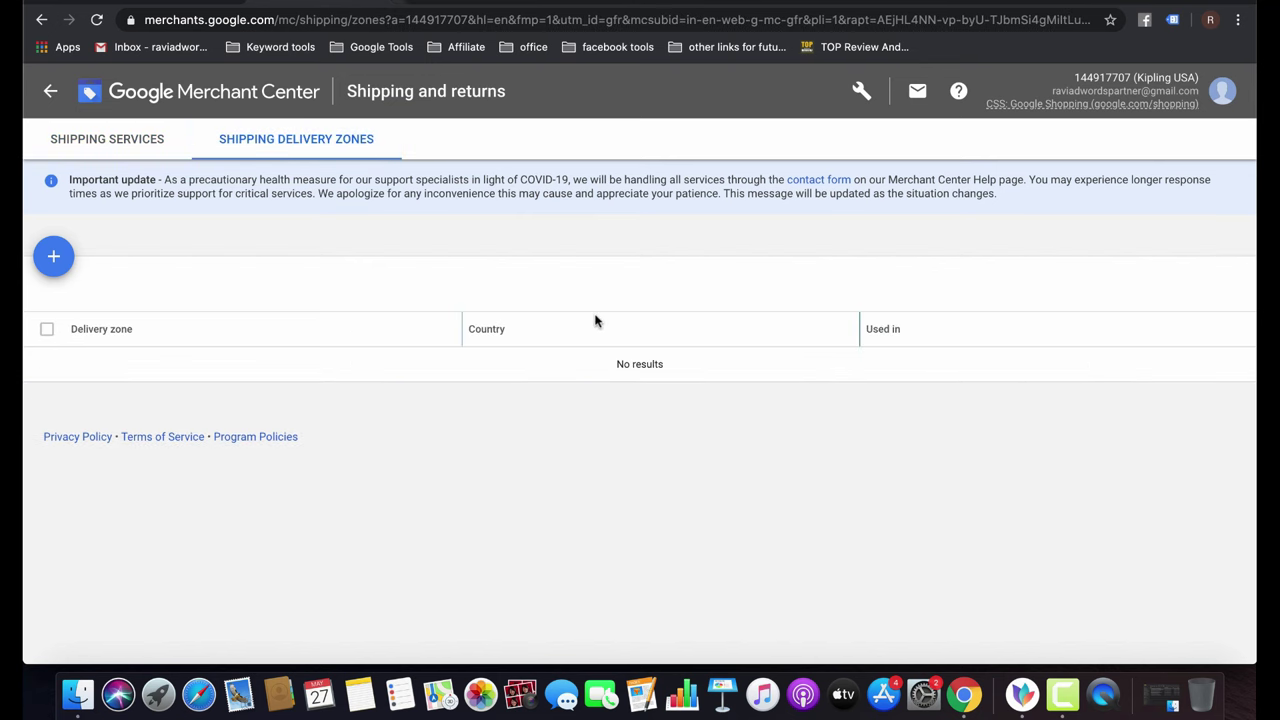
pyautogui.click(53, 256)
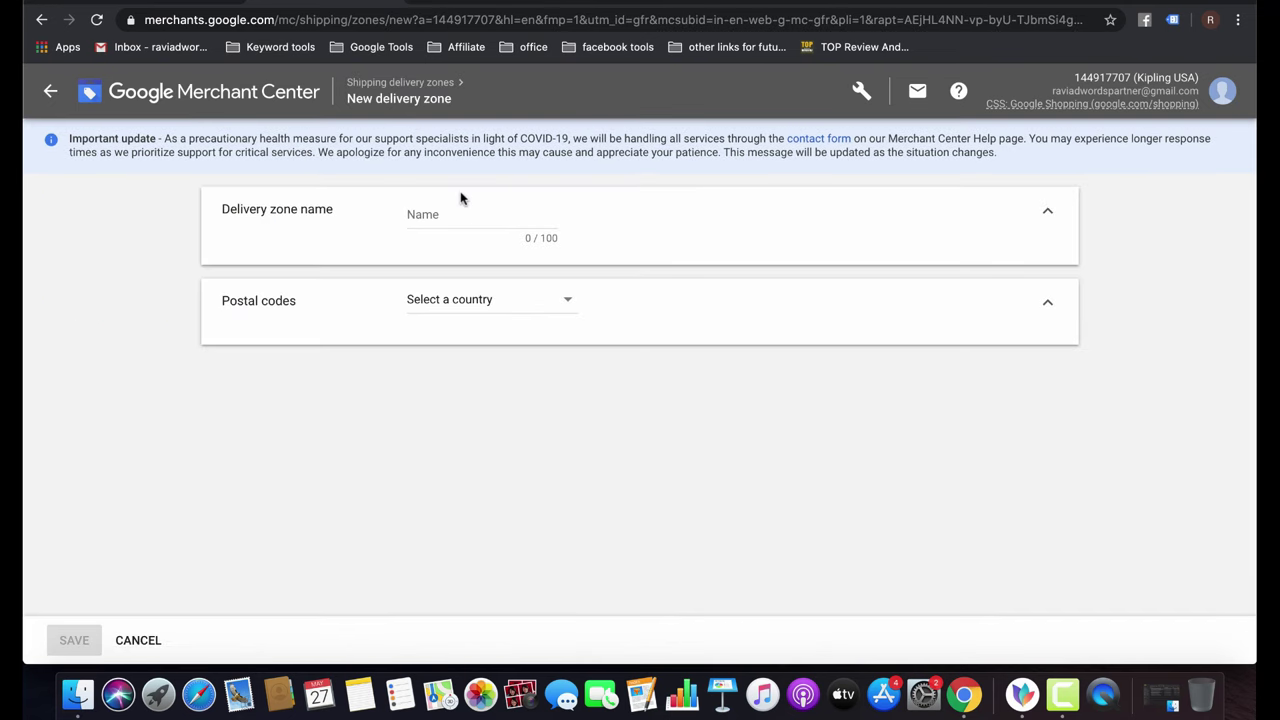
pyautogui.click(543, 298)
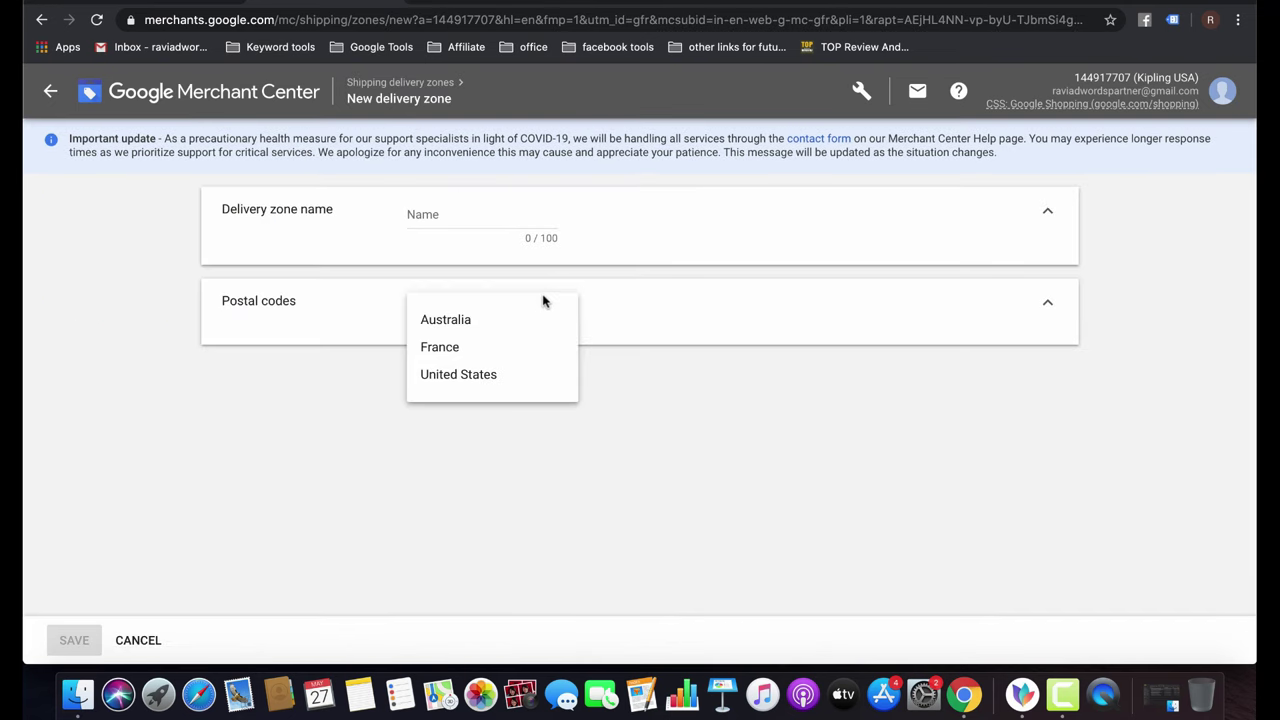
pyautogui.click(711, 397)
pyautogui.click(137, 638)
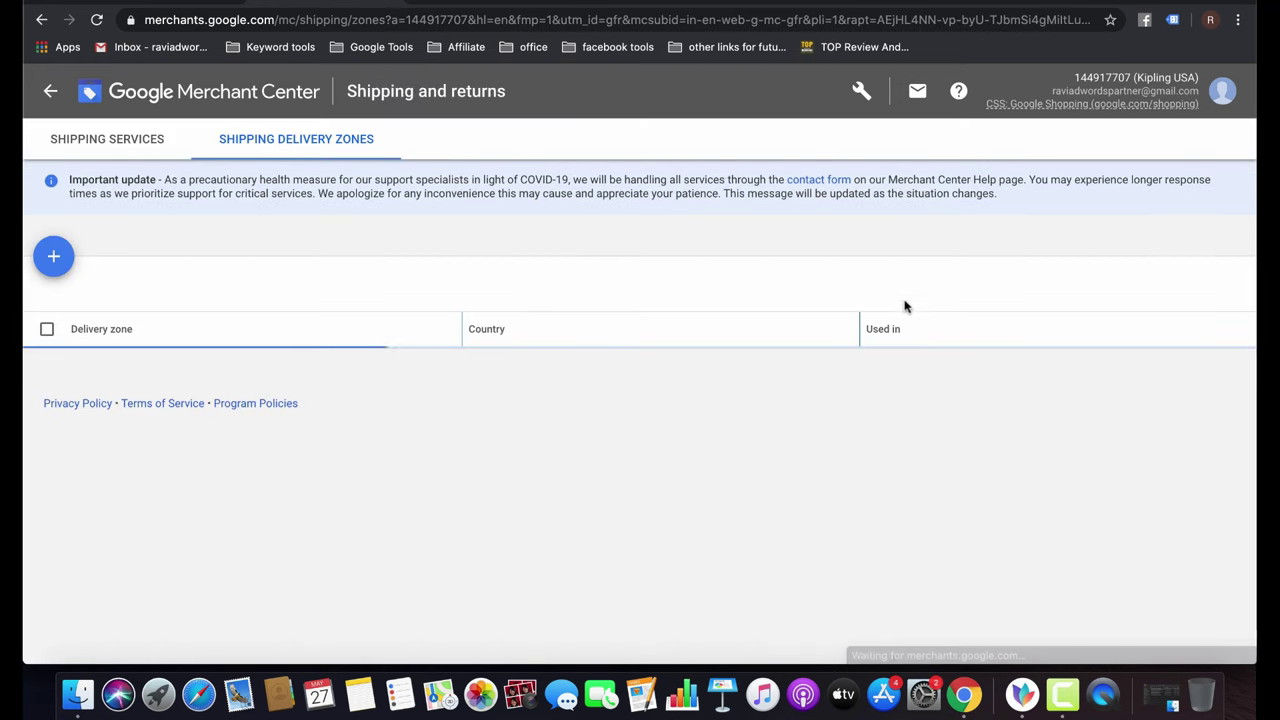
pyautogui.click(857, 91)
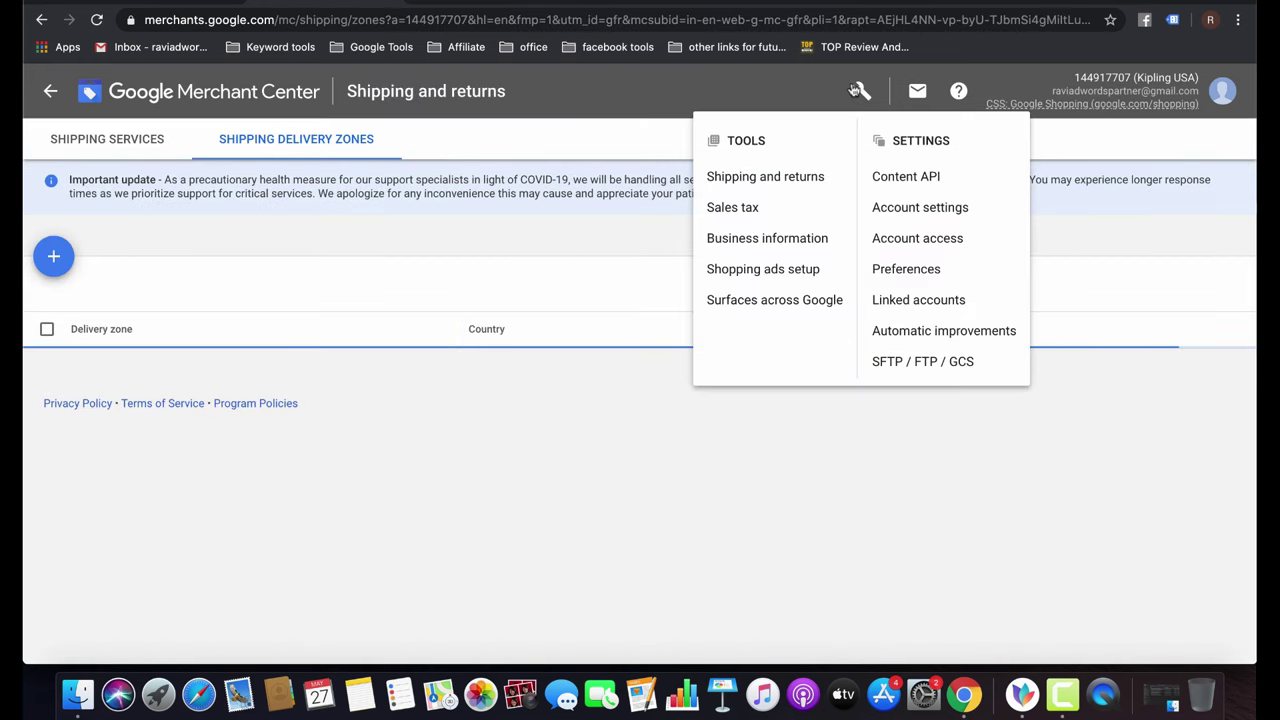
# Save the Sales tax page with 'Don't set up sales tax at account level' selected.
pyautogui.click(731, 208)
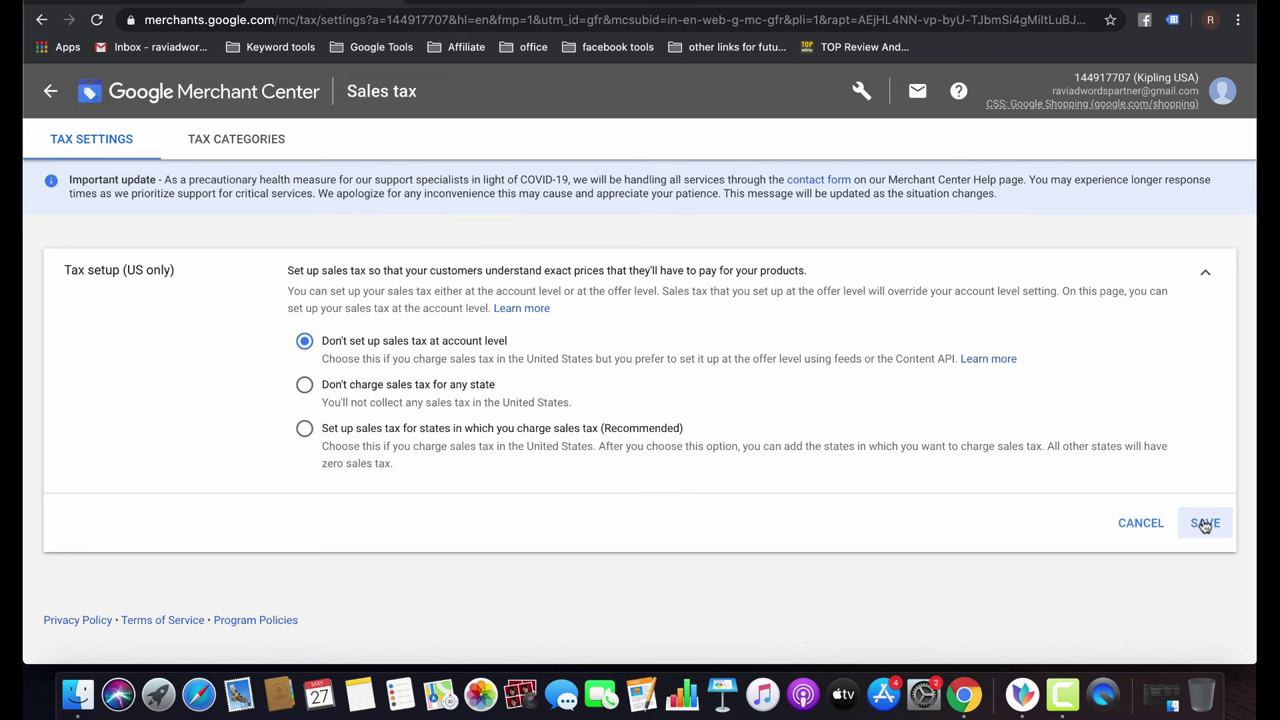
pyautogui.click(1205, 523)
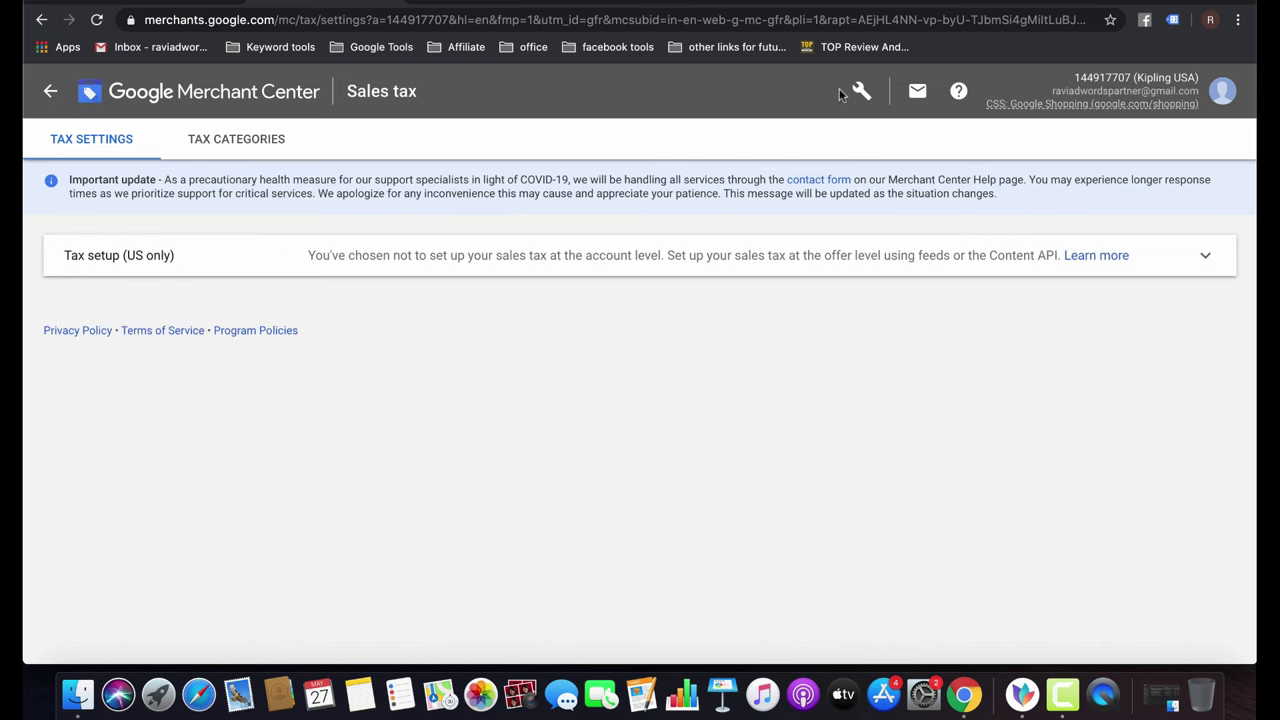
pyautogui.click(858, 91)
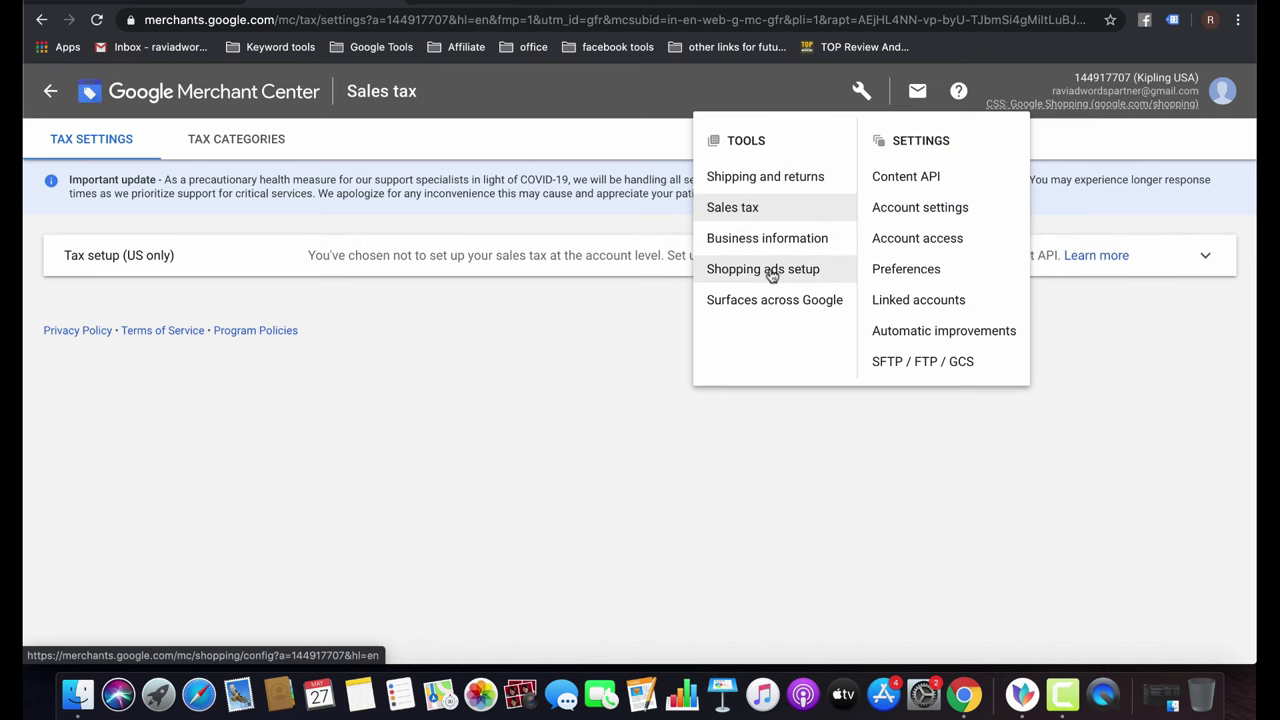
# Re-save the account-level tax choice from the Shopping ads setup checklist's tax step.
pyautogui.click(771, 275)
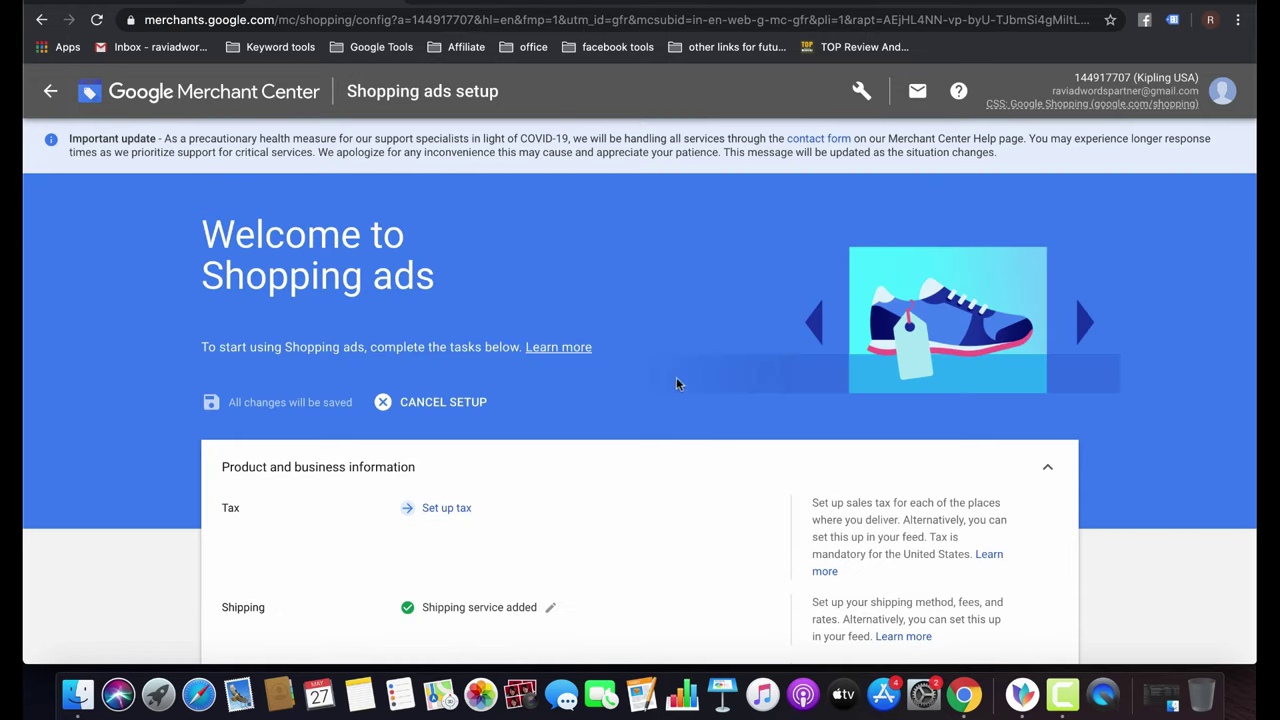
pyautogui.scroll(-2, 578, 432)
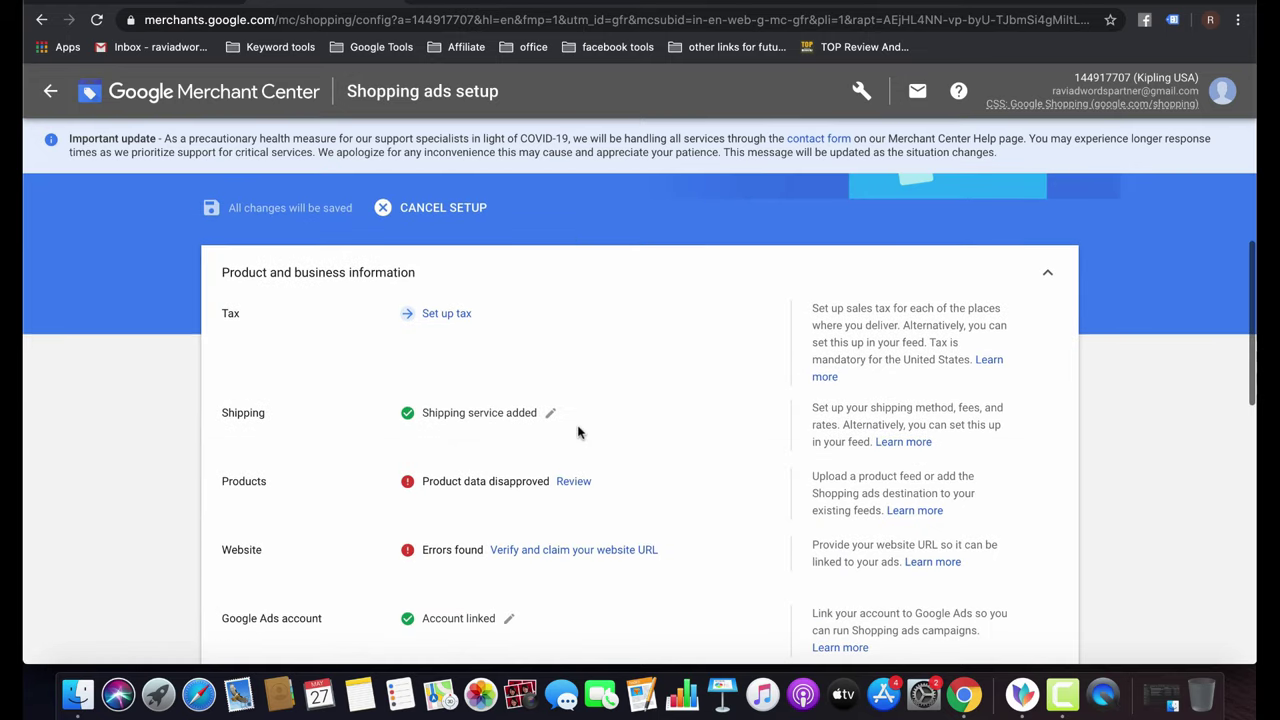
pyautogui.click(452, 318)
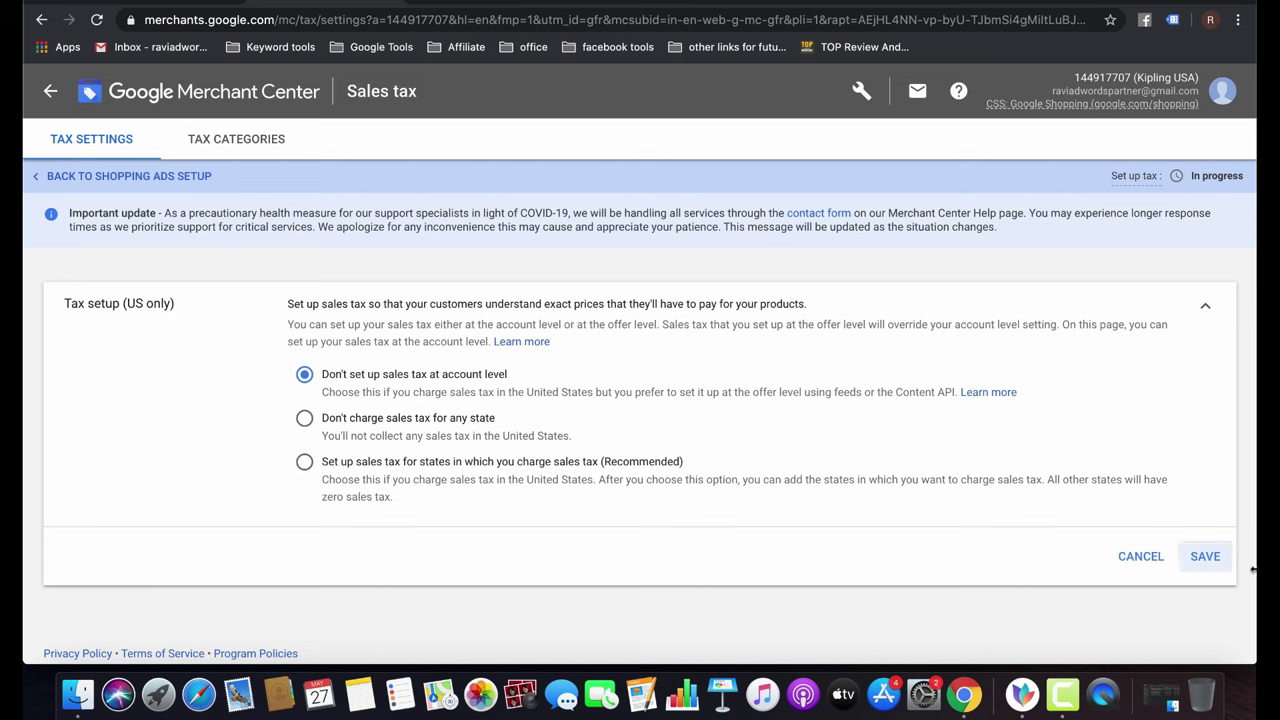
pyautogui.click(1205, 558)
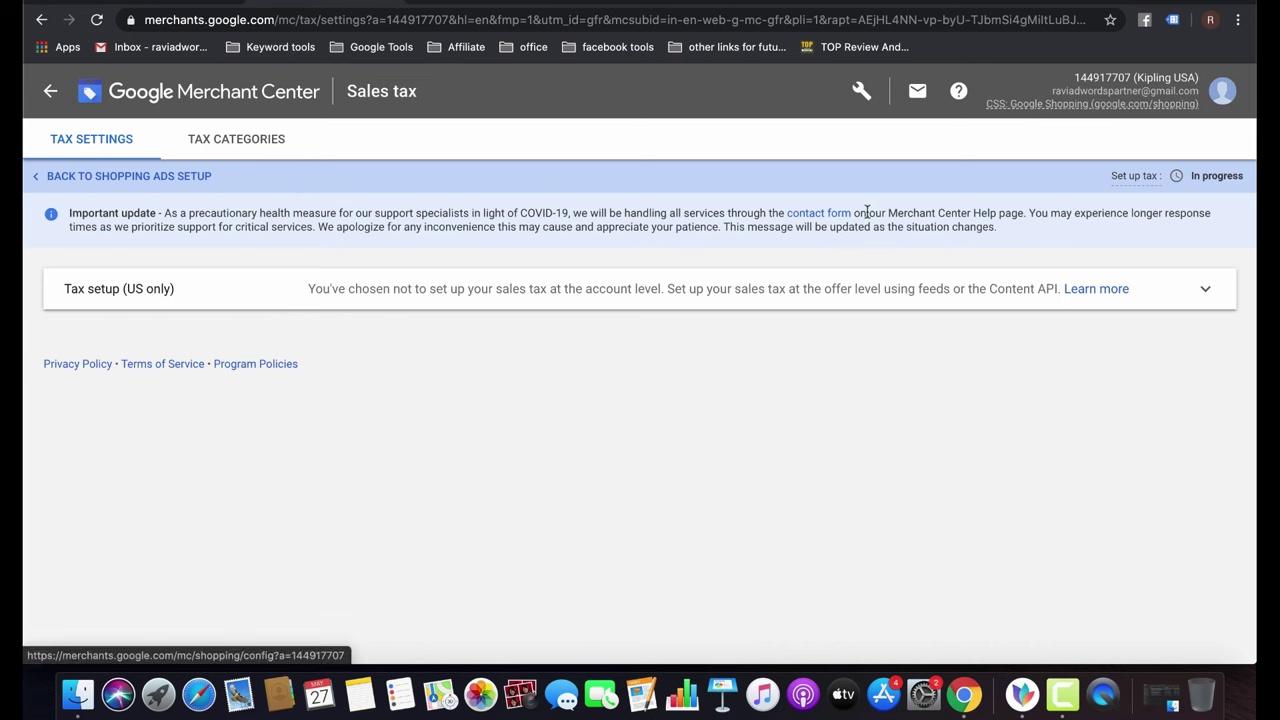
# Return to Shopping ads setup and edit the linked Google Ads account.
pyautogui.click(861, 92)
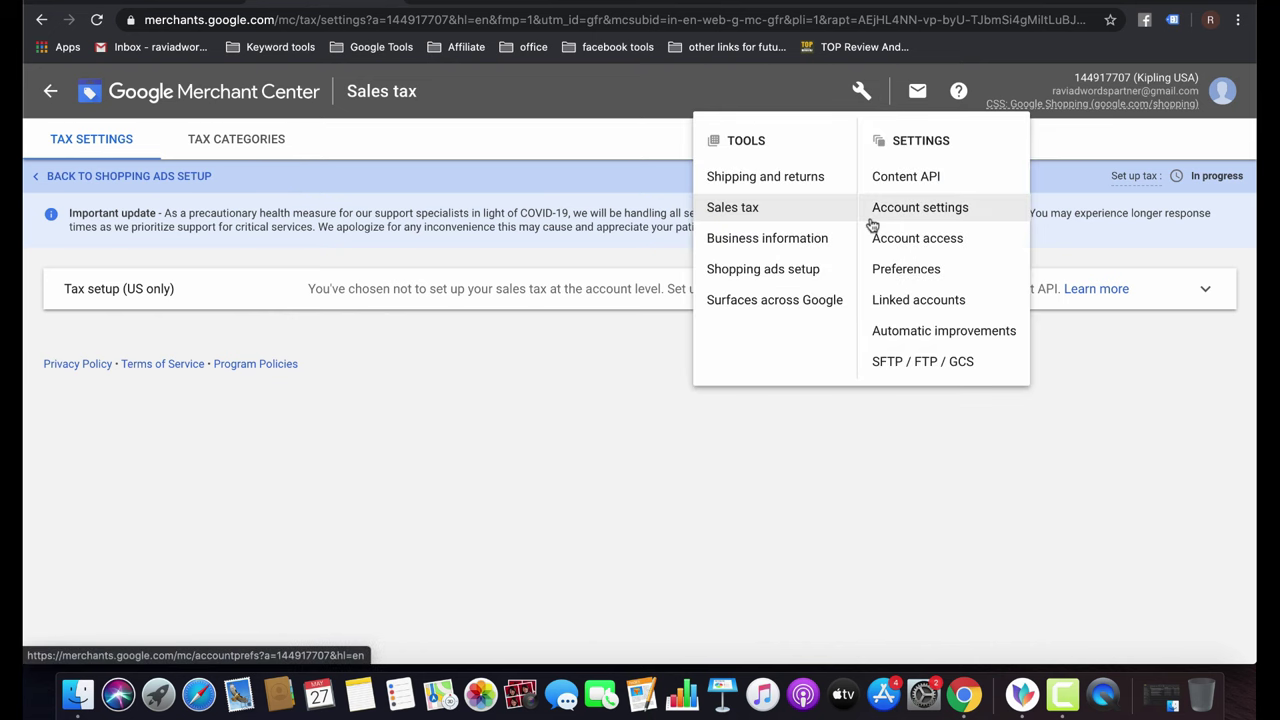
pyautogui.click(765, 270)
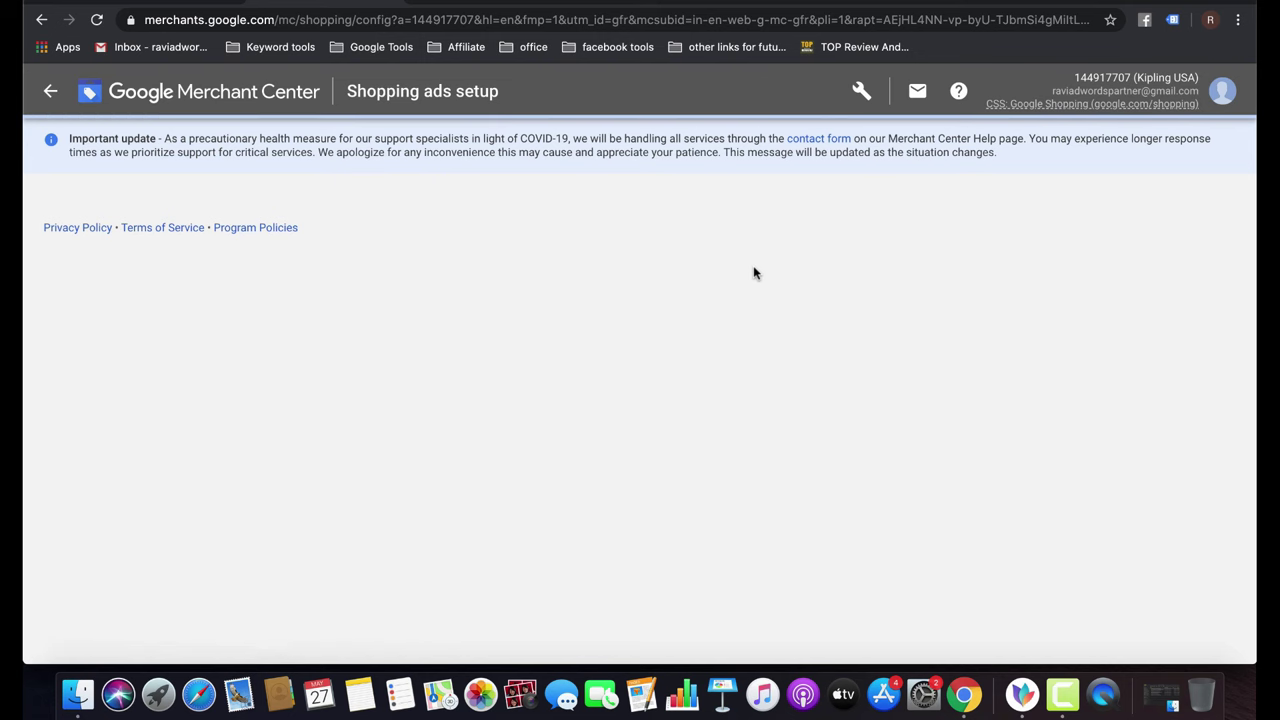
pyautogui.scroll(-5, 660, 507)
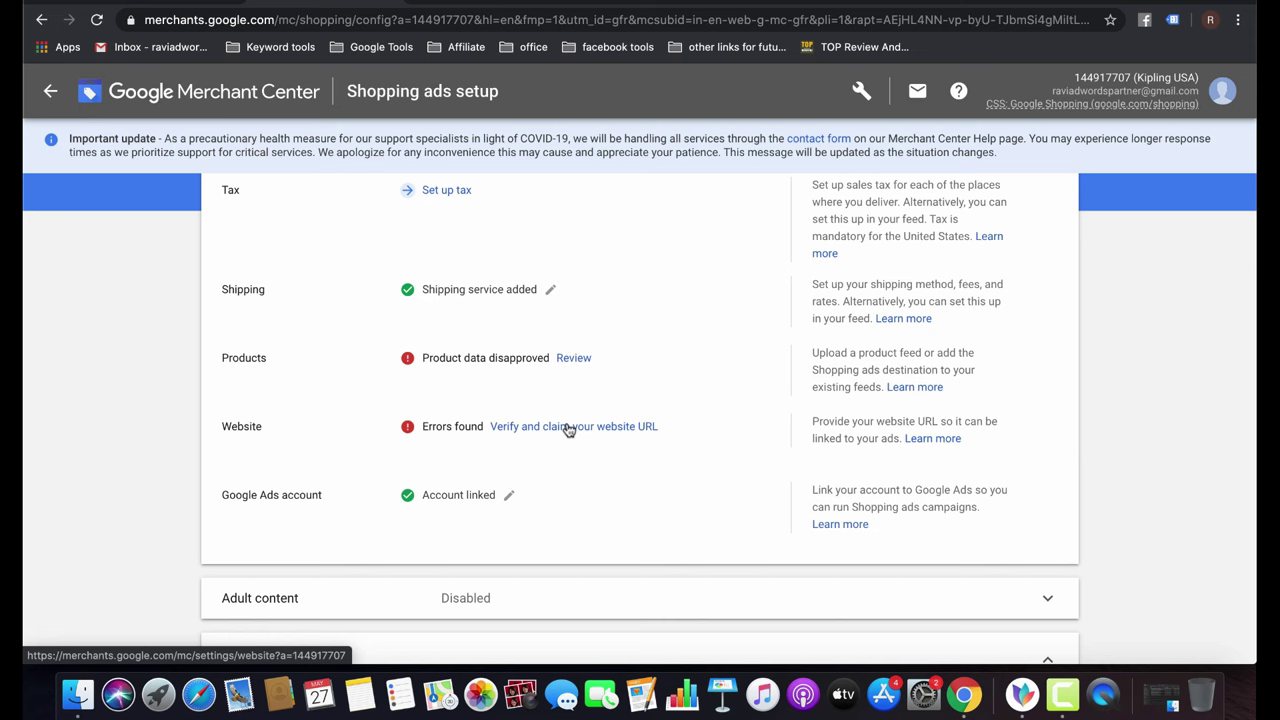
pyautogui.scroll(-5, 568, 430)
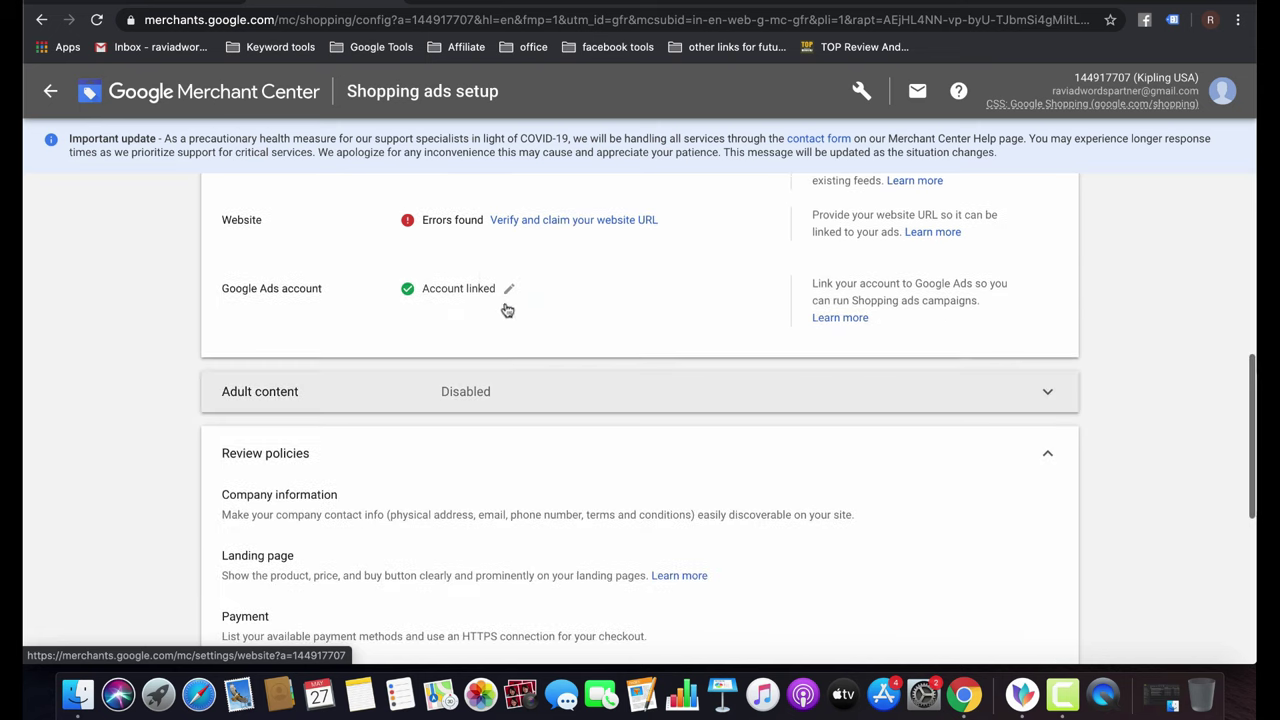
pyautogui.scroll(4, 574, 414)
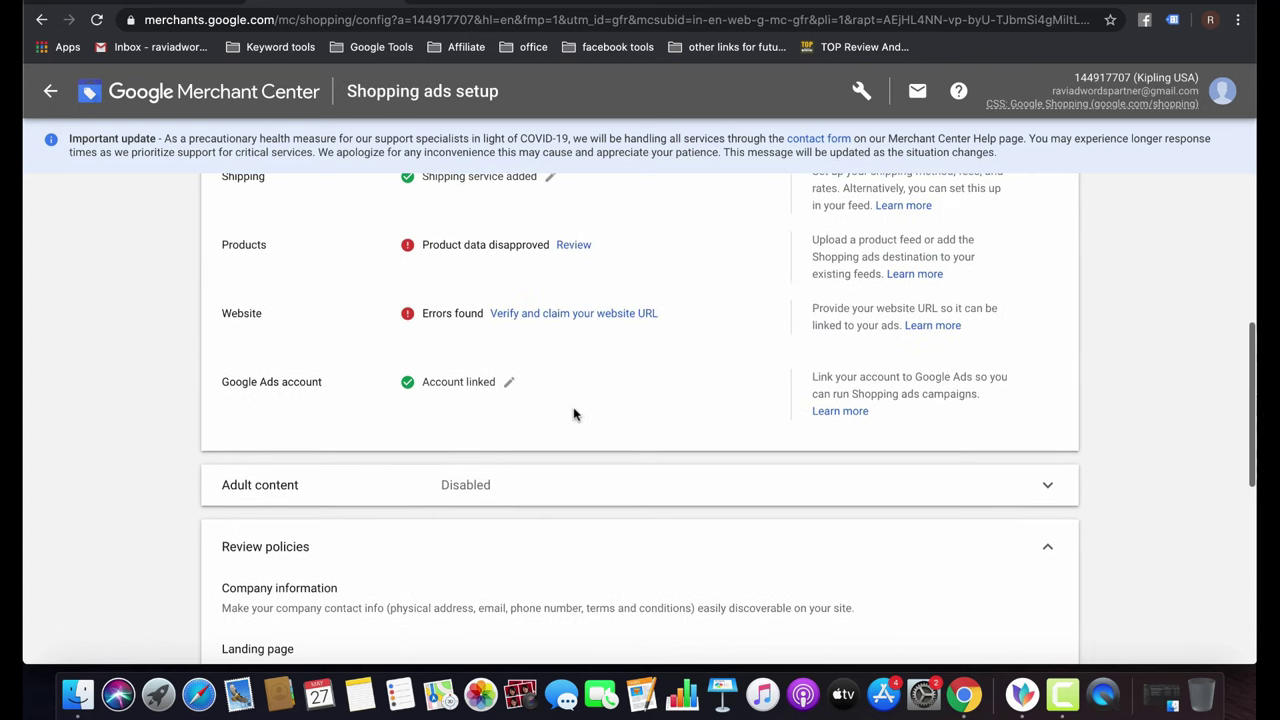
pyautogui.click(509, 383)
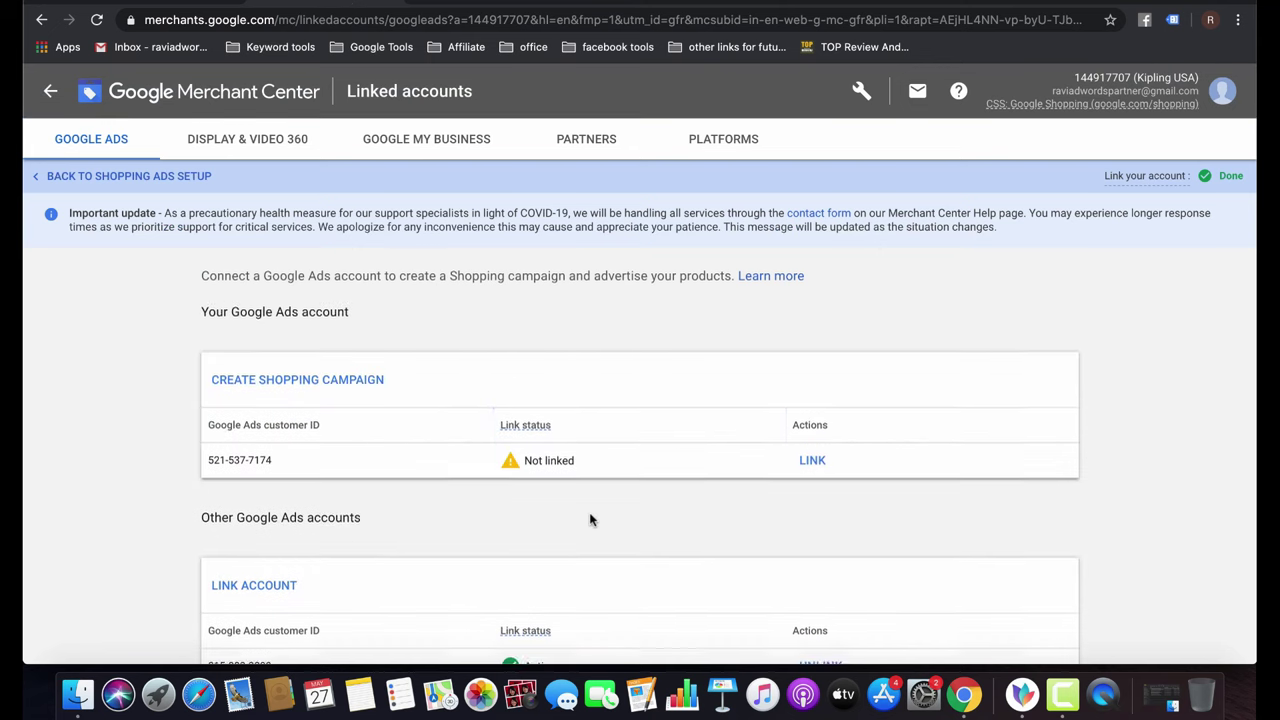
pyautogui.scroll(-2, 590, 519)
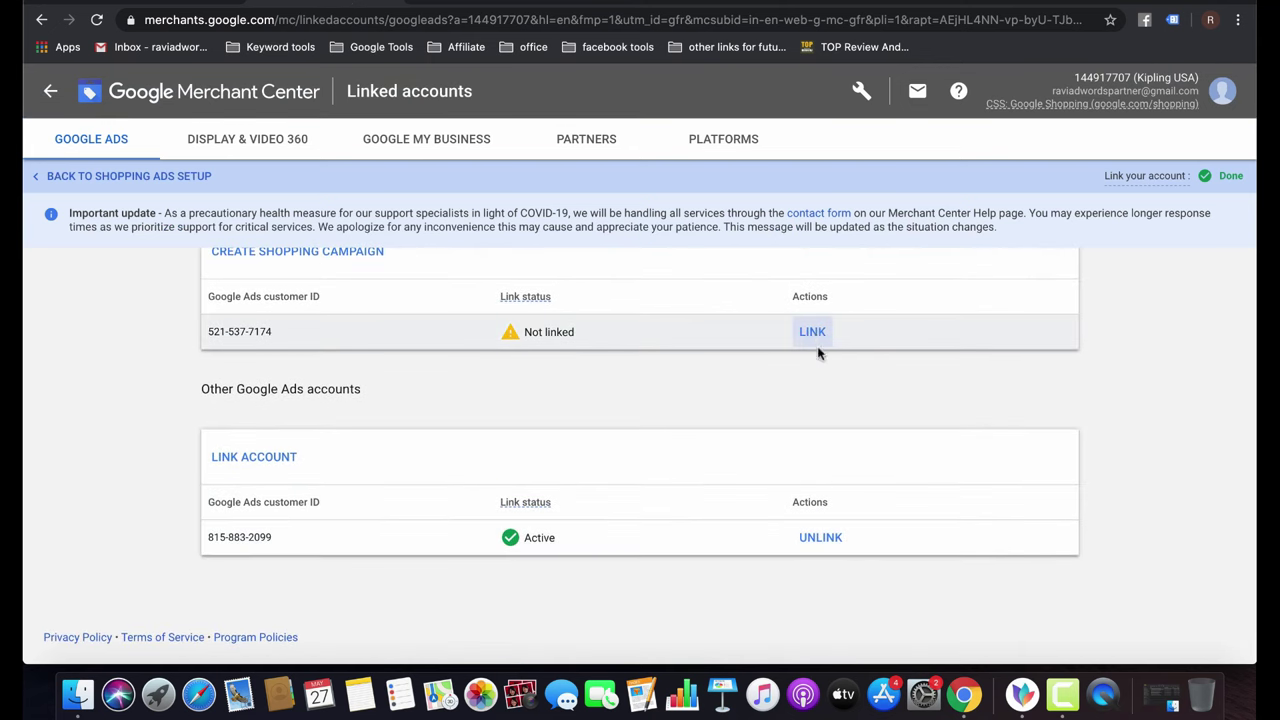
pyautogui.click(820, 540)
pyautogui.click(905, 422)
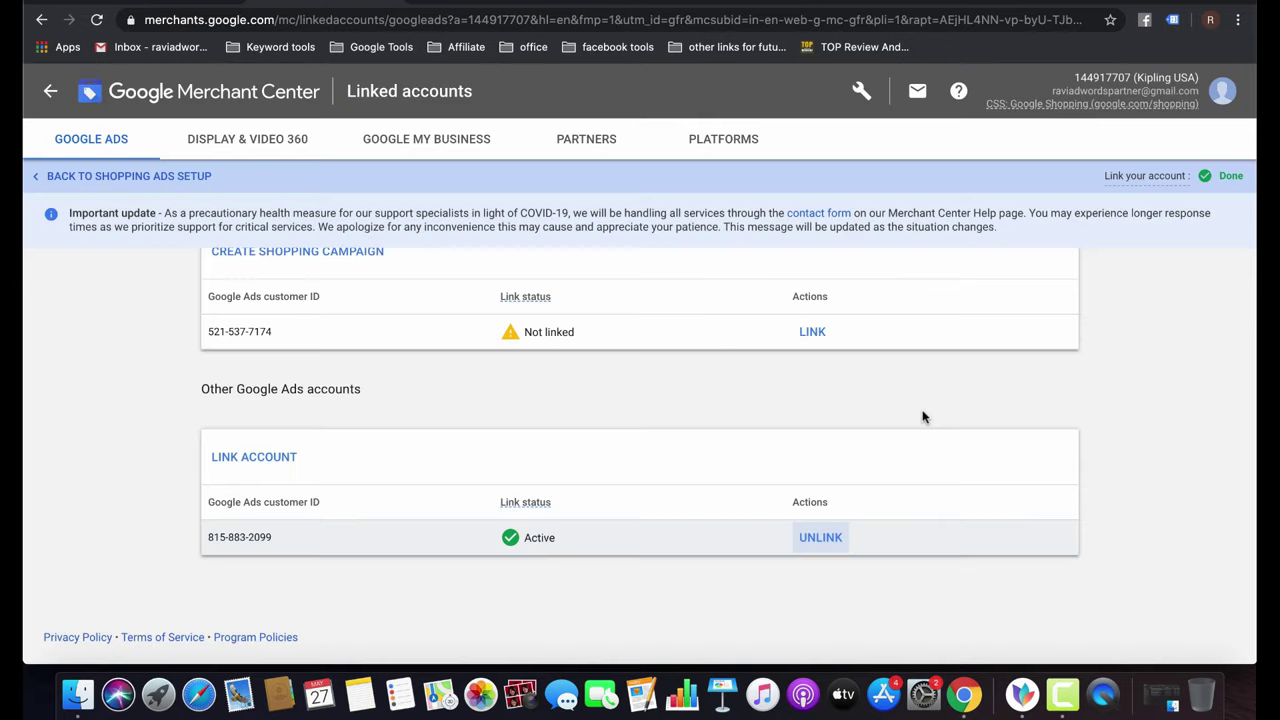
pyautogui.click(815, 336)
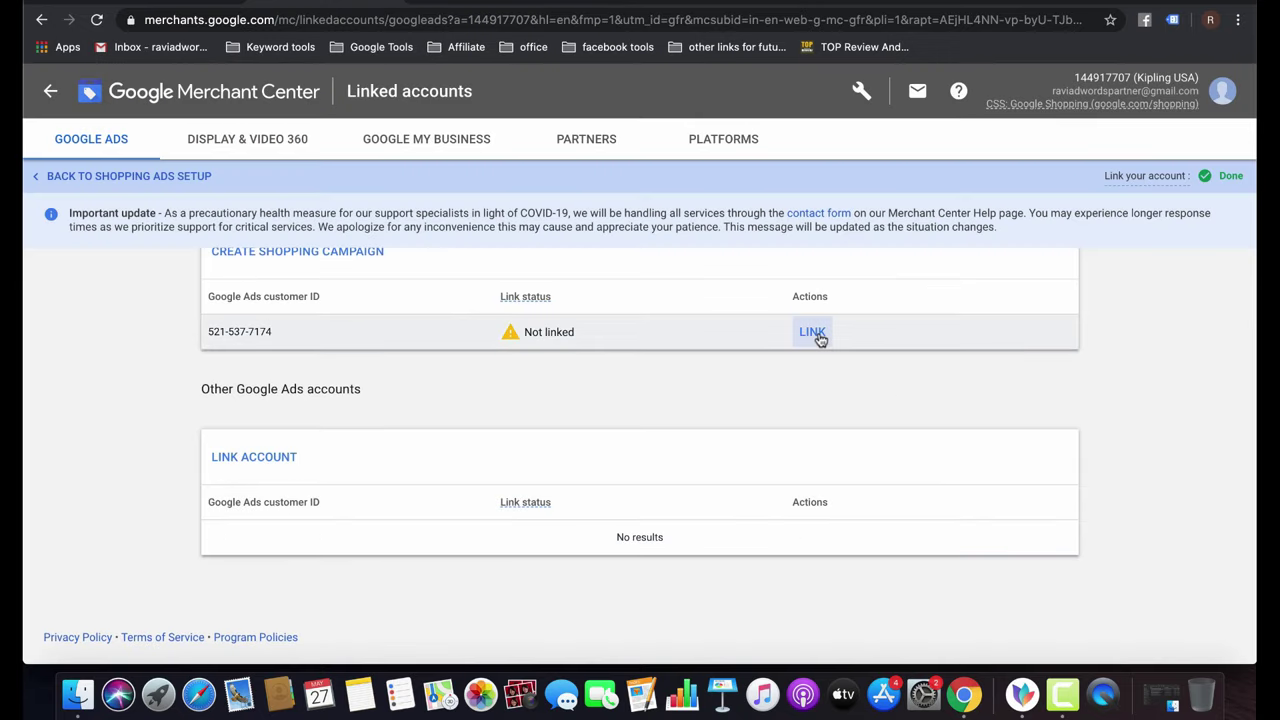
pyautogui.click(815, 332)
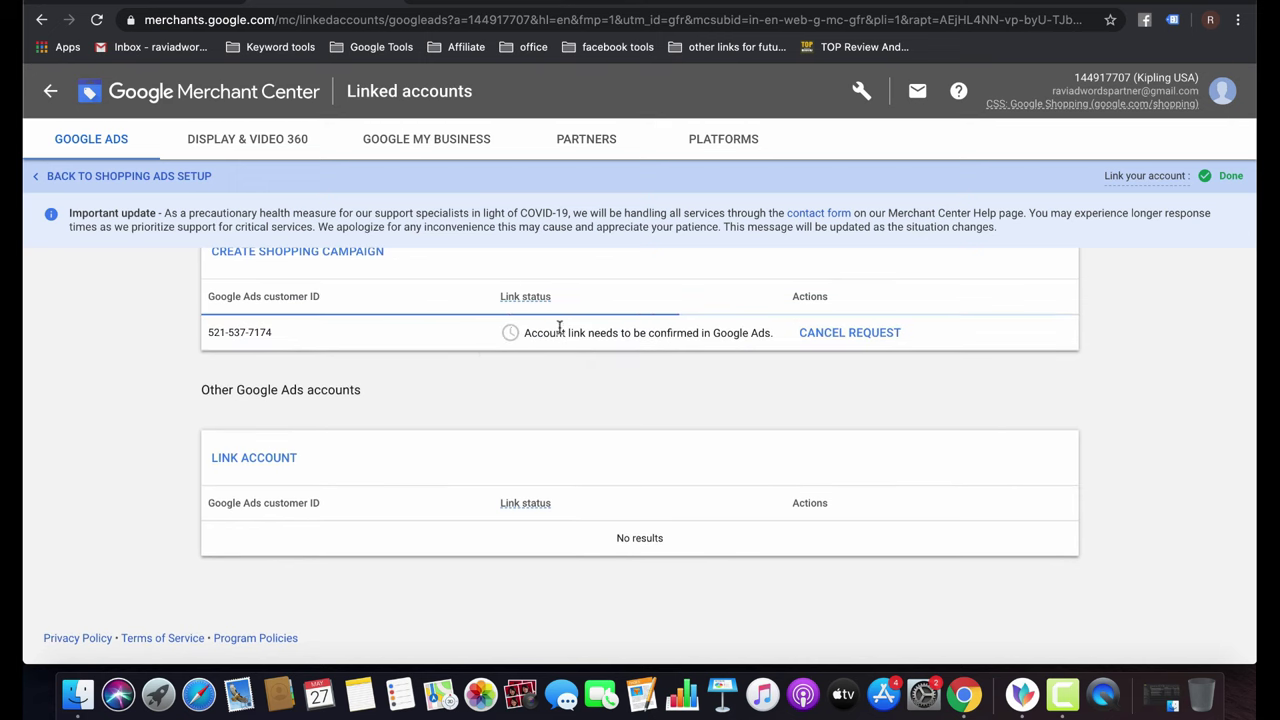
pyautogui.click(812, 338)
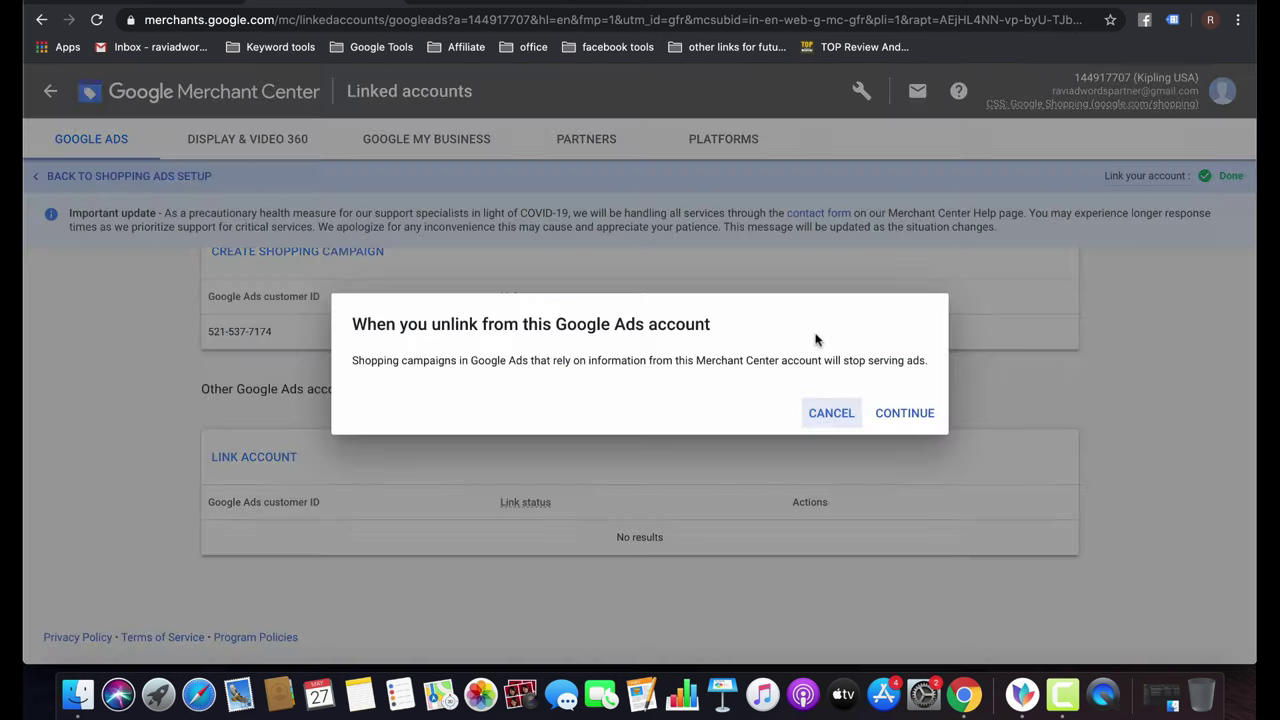
pyautogui.click(902, 414)
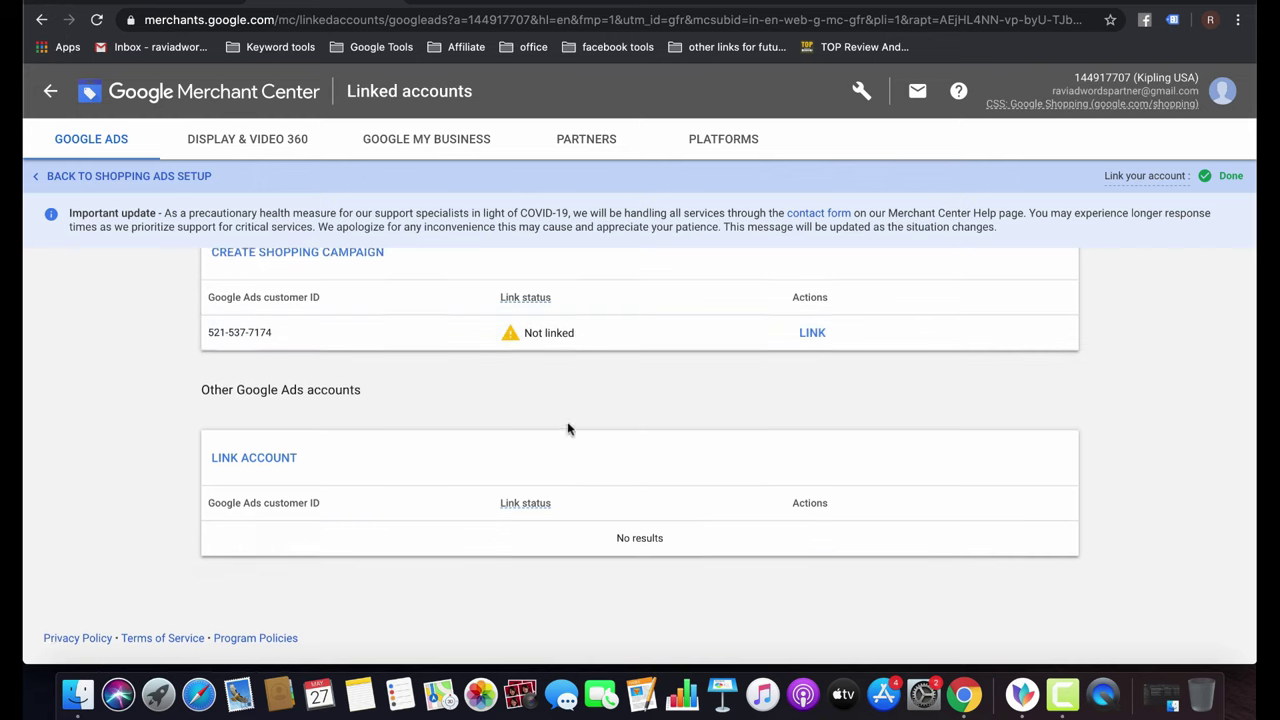
pyautogui.scroll(2, 568, 428)
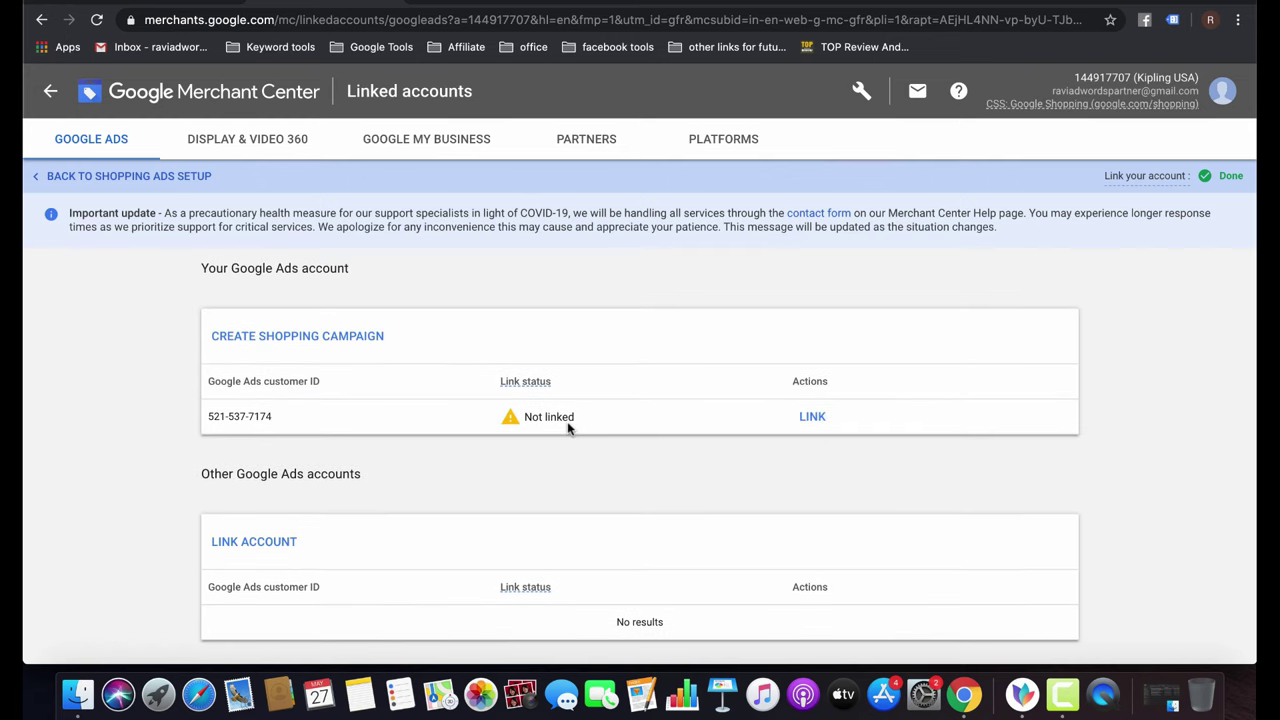
pyautogui.scroll(-2, 567, 424)
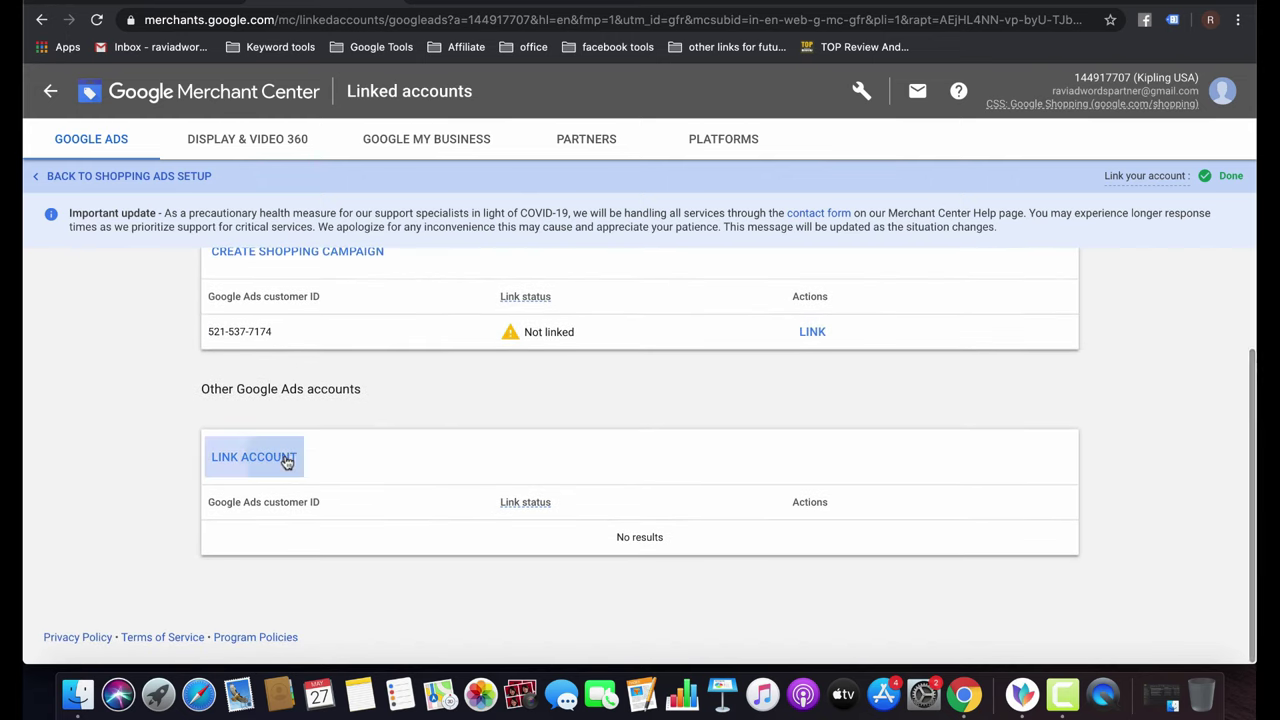
# Send a link request to another Google Ads account using its hyphenated customer ID.
pyautogui.click(287, 460)
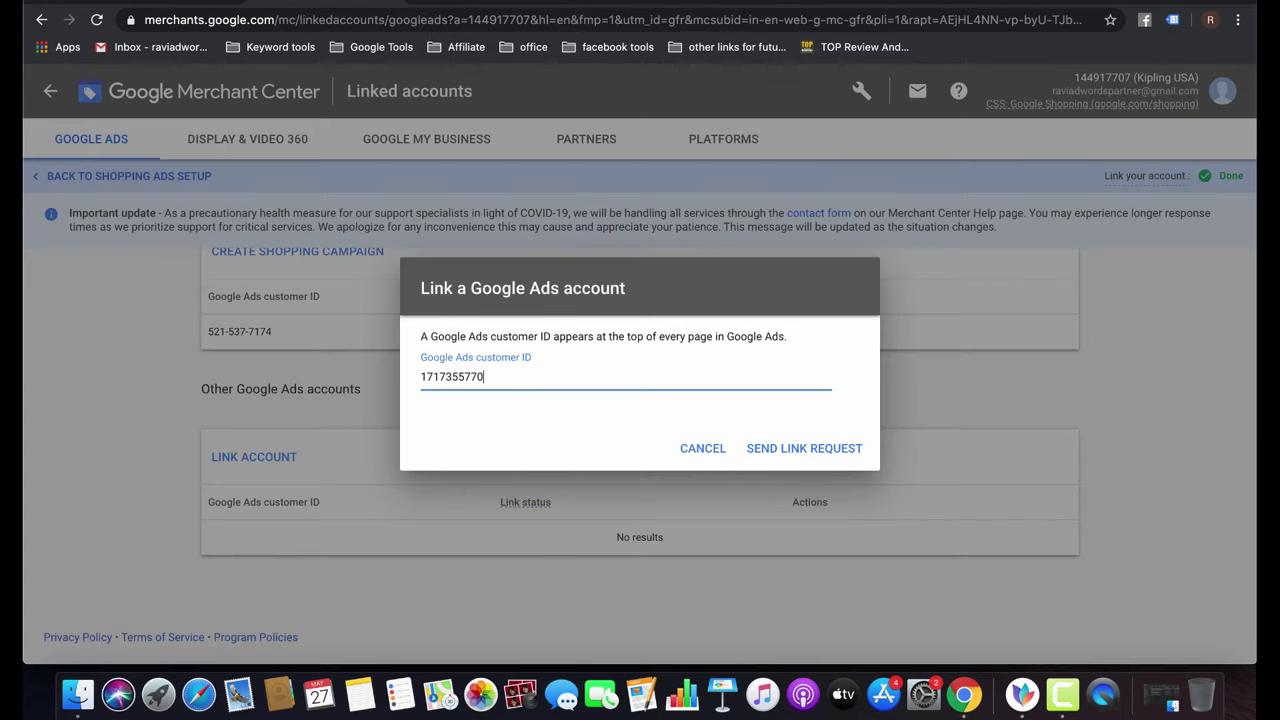
pyautogui.click(797, 448)
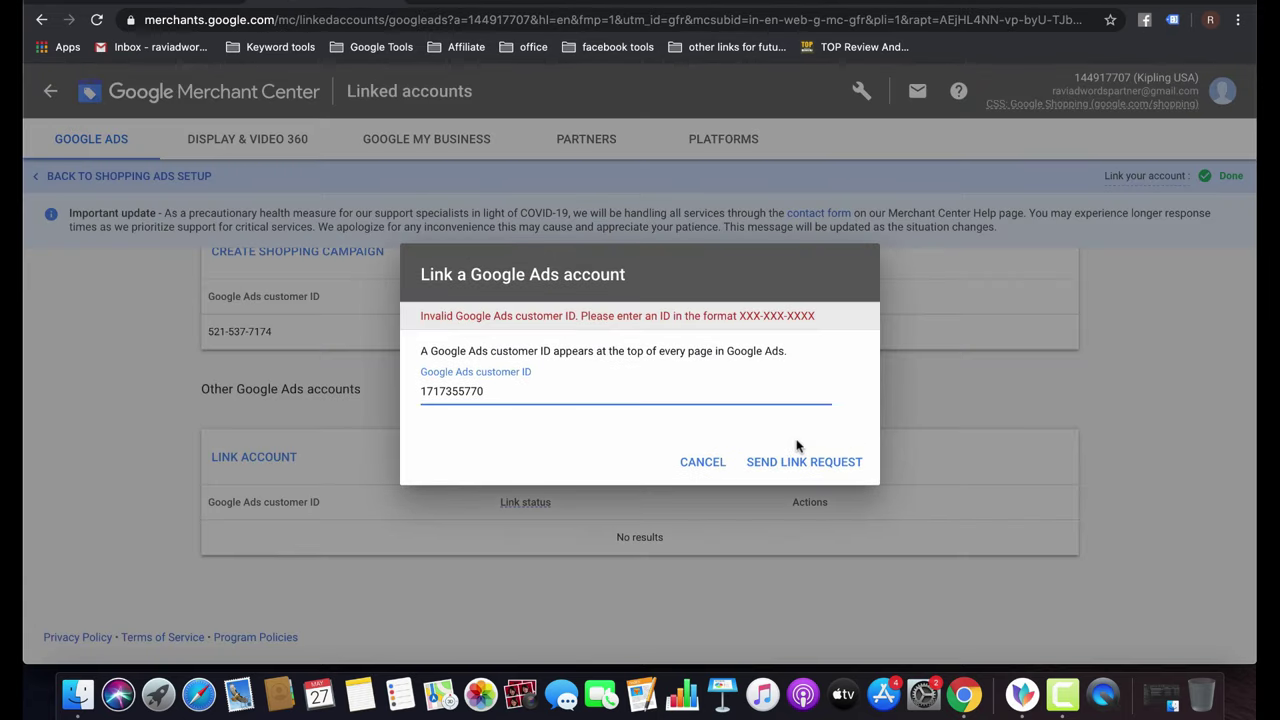
pyautogui.click(440, 391)
pyautogui.write('-735-')
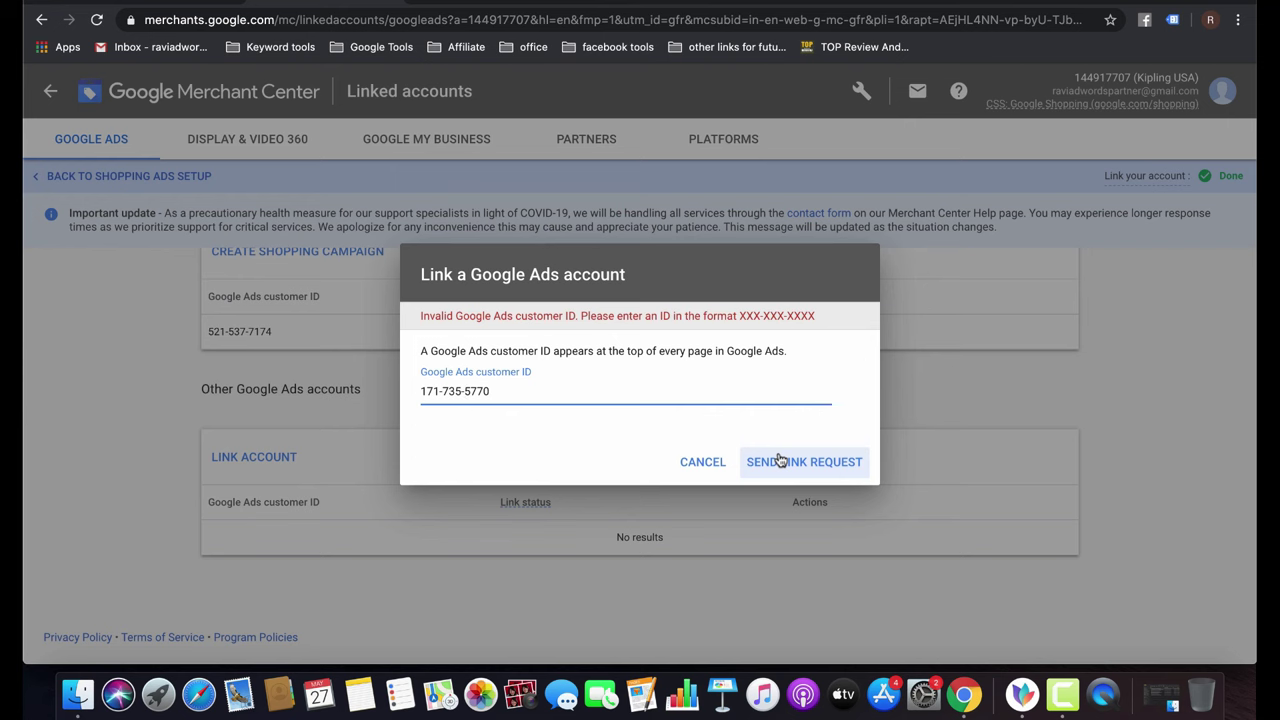
pyautogui.click(779, 461)
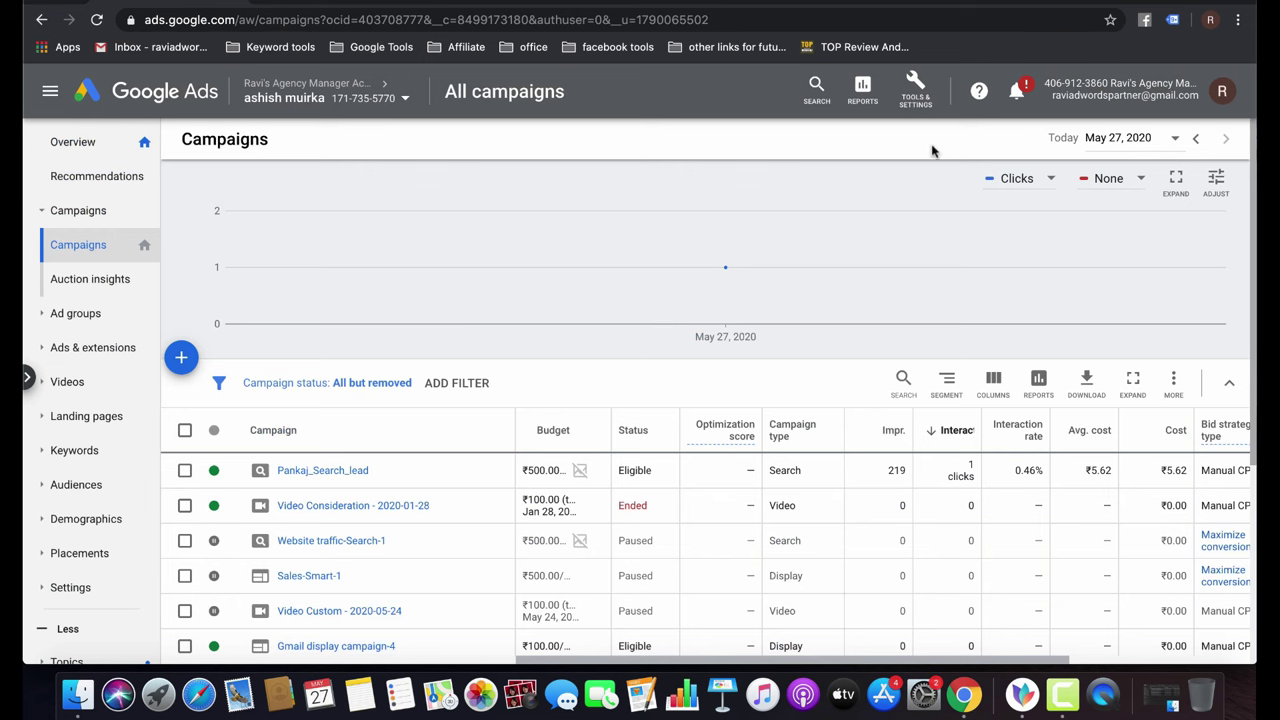
# Go to the Linked accounts page under Google Ads Tools & Settings.
pyautogui.click(1026, 91)
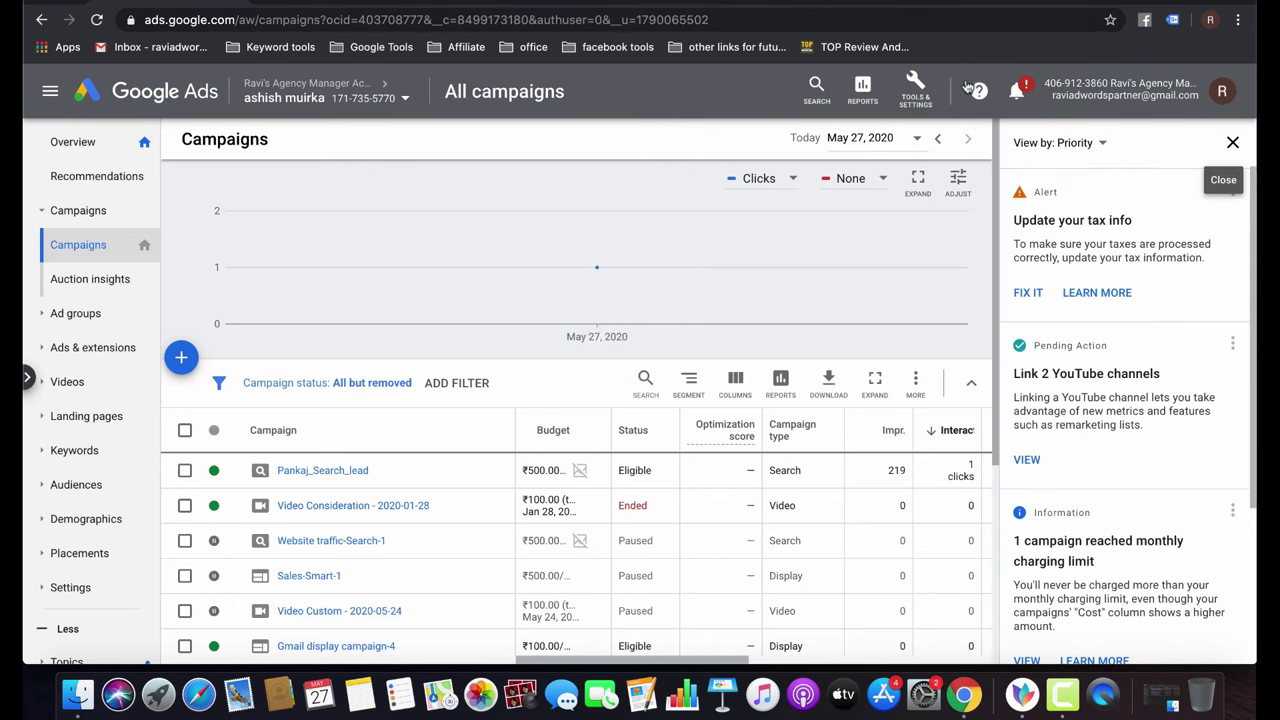
pyautogui.click(1233, 142)
pyautogui.click(918, 94)
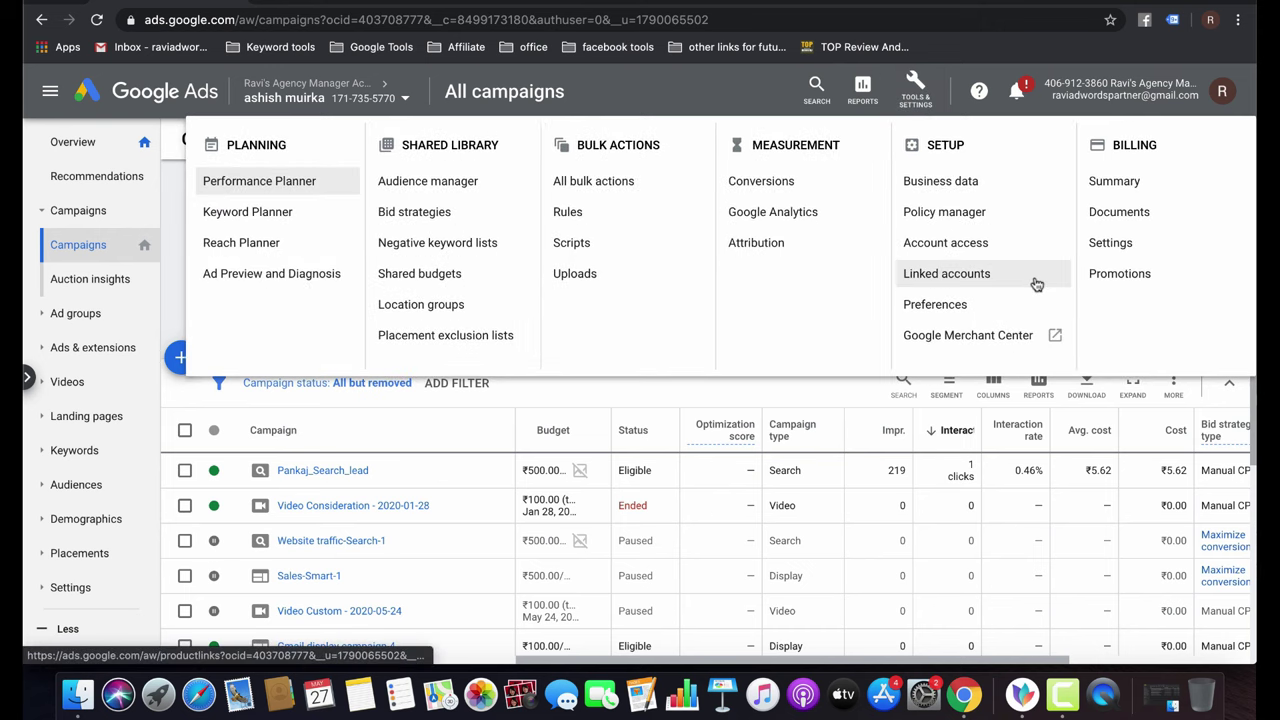
pyautogui.click(958, 282)
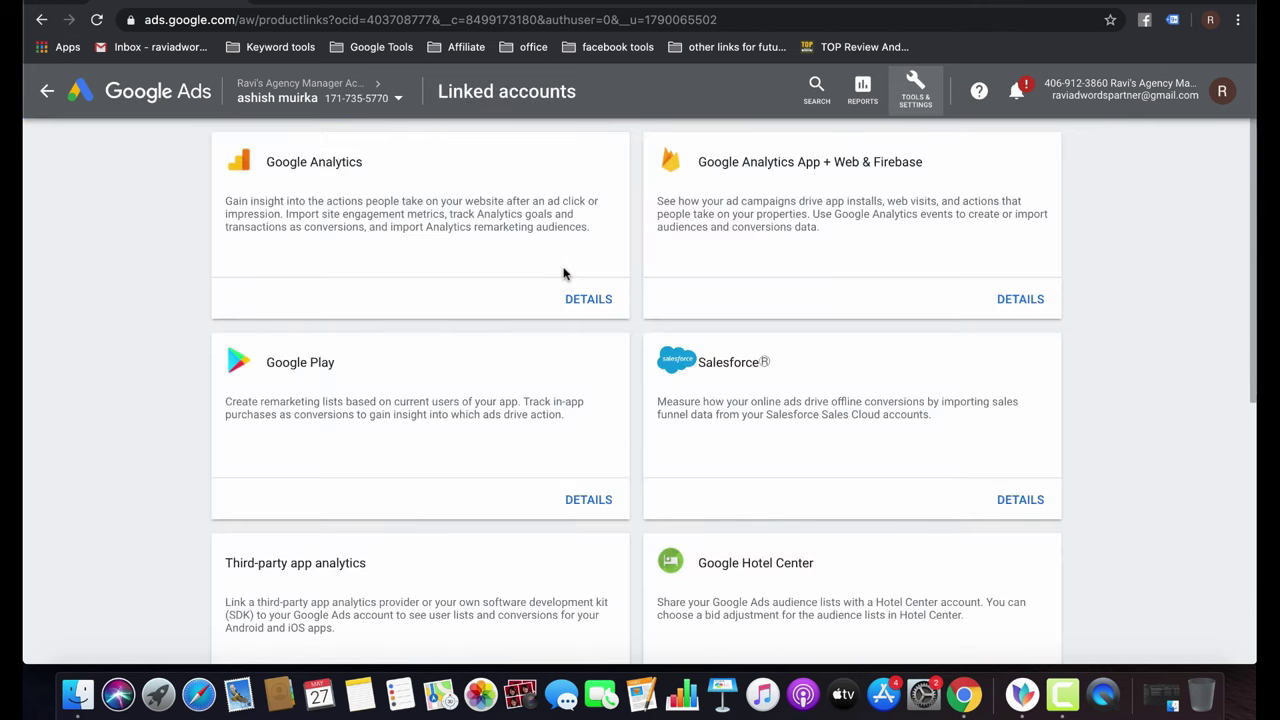
pyautogui.scroll(-5, 771, 413)
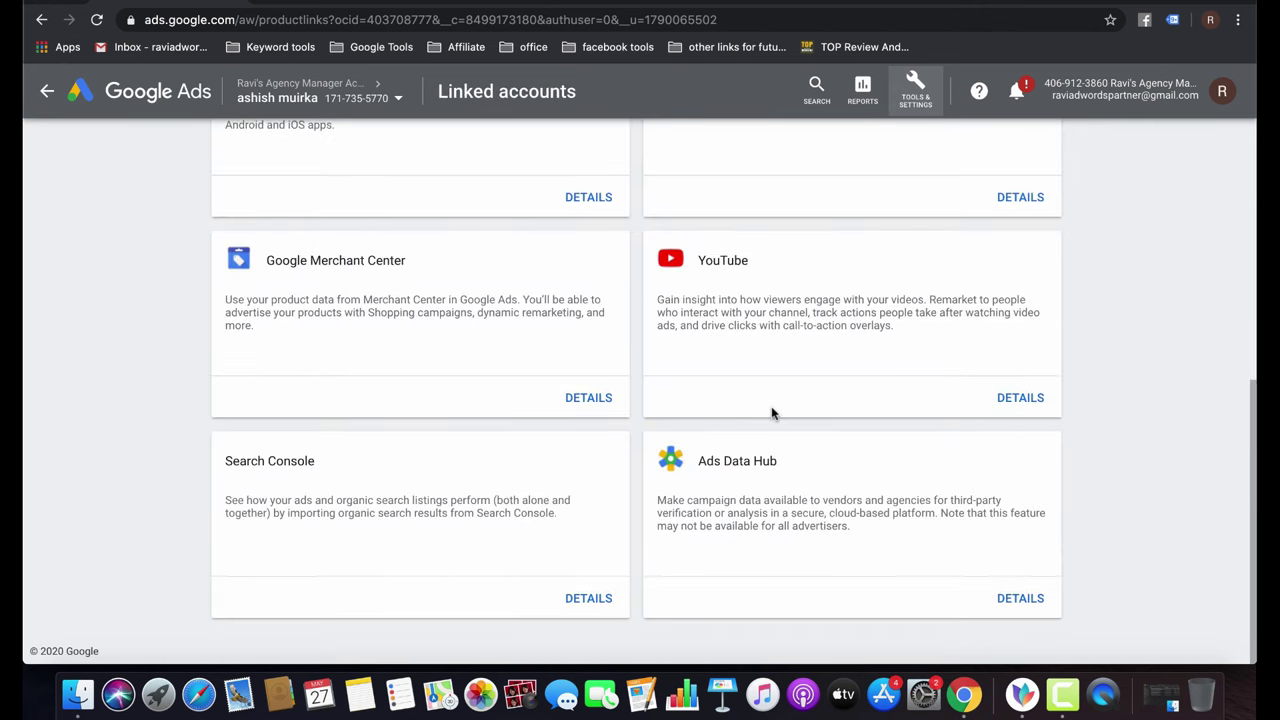
pyautogui.scroll(5, 768, 408)
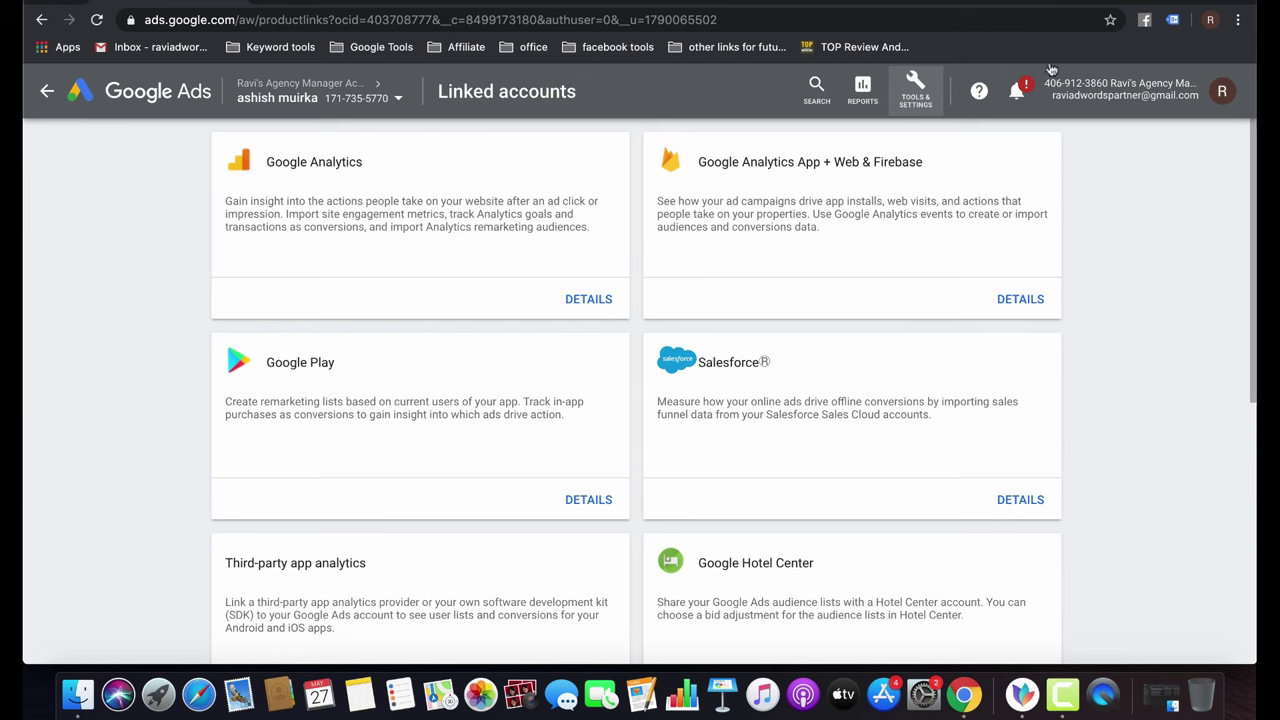
pyautogui.click(915, 90)
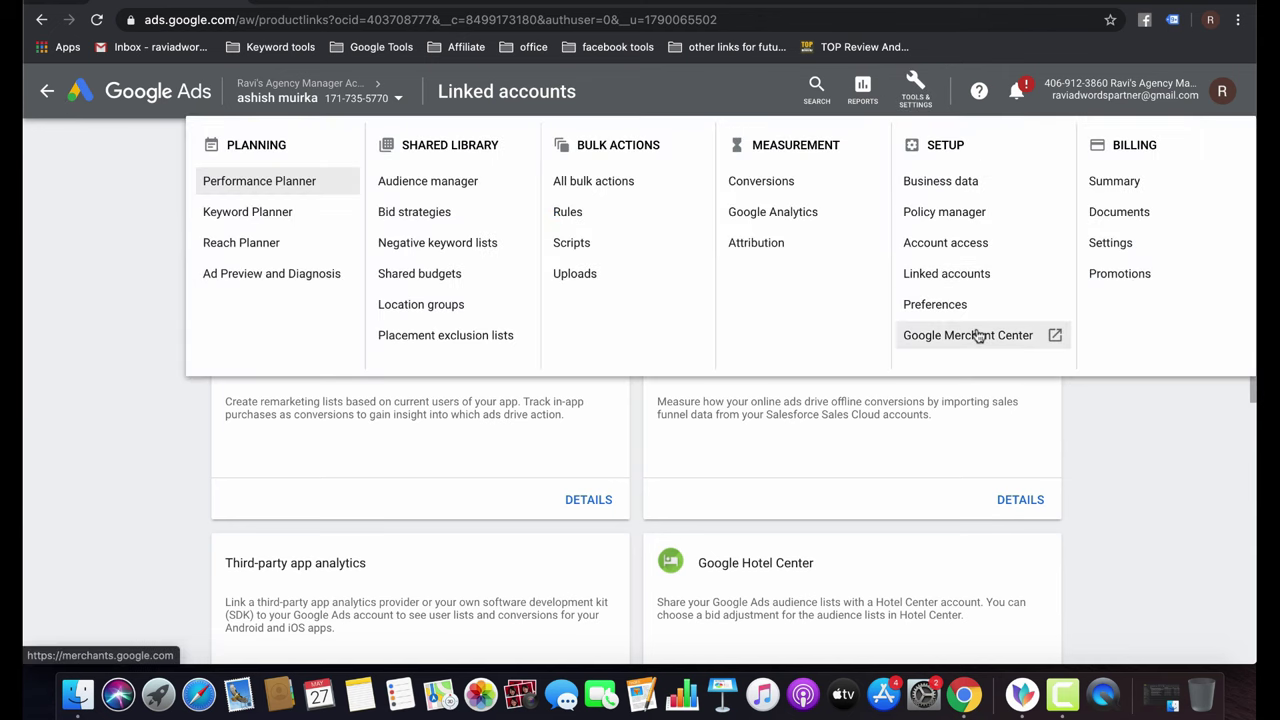
pyautogui.click(961, 272)
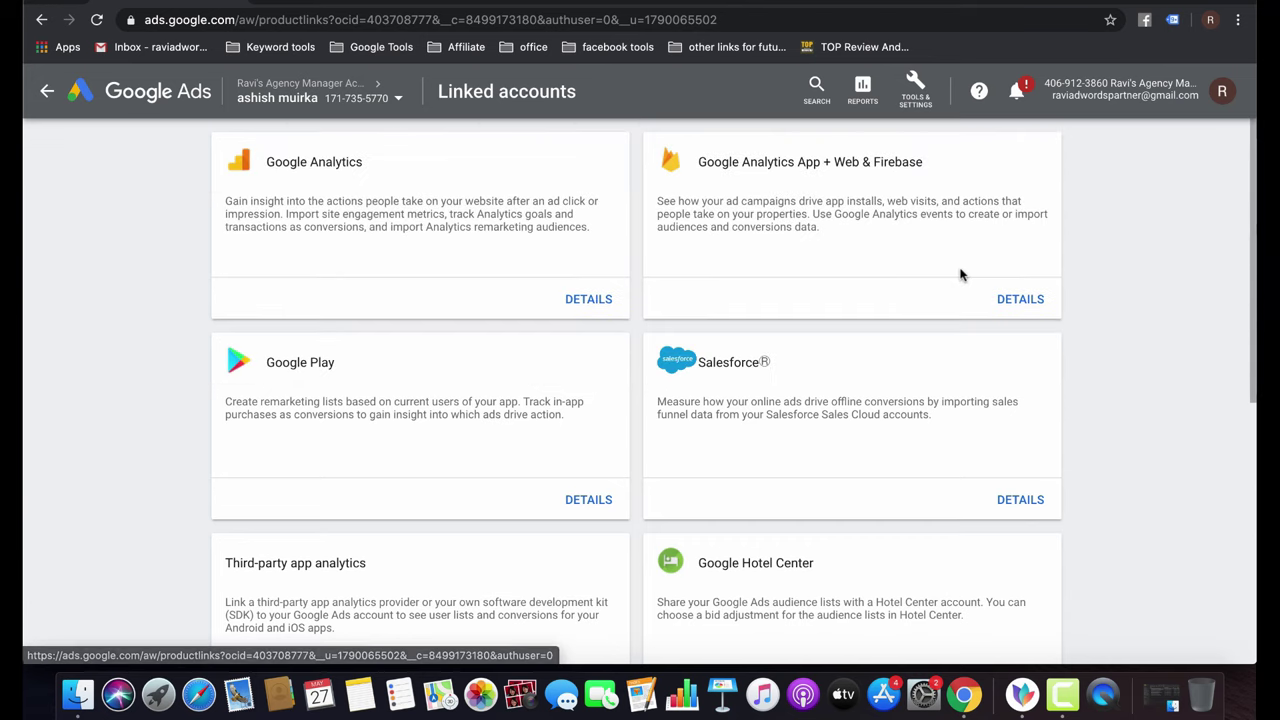
pyautogui.click(97, 20)
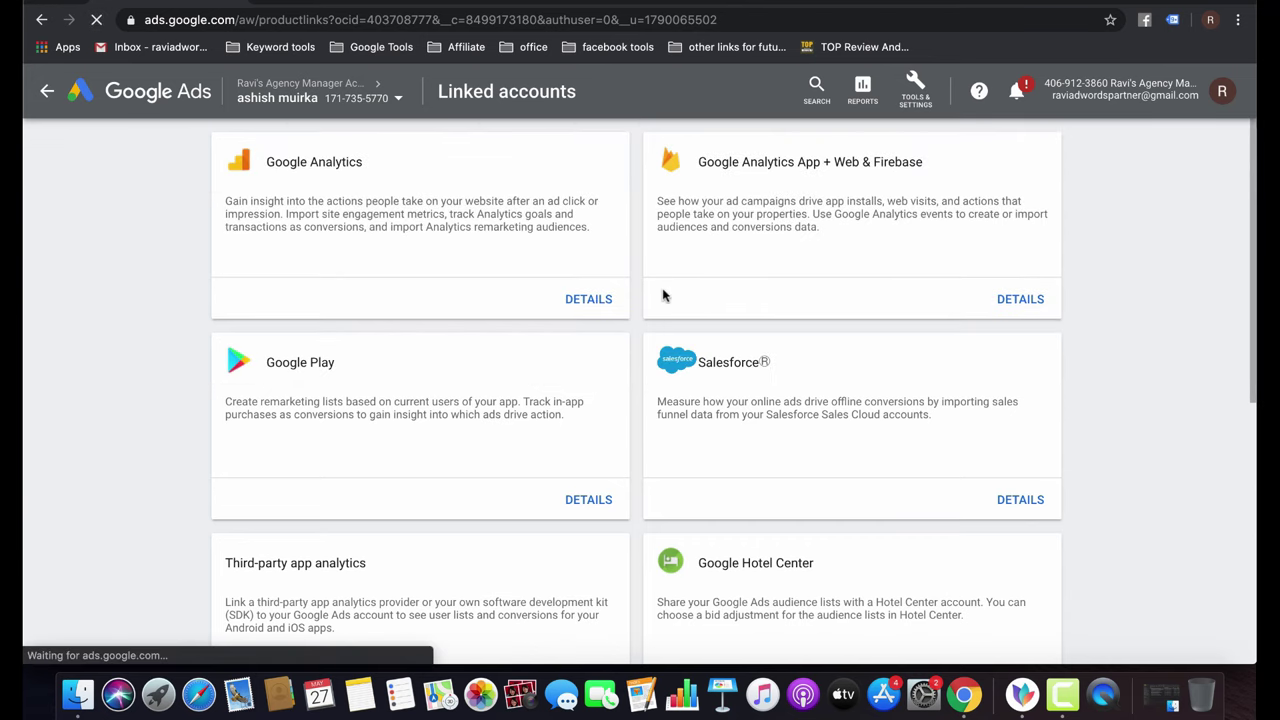
pyautogui.click(338, 4)
pyautogui.click(155, 2)
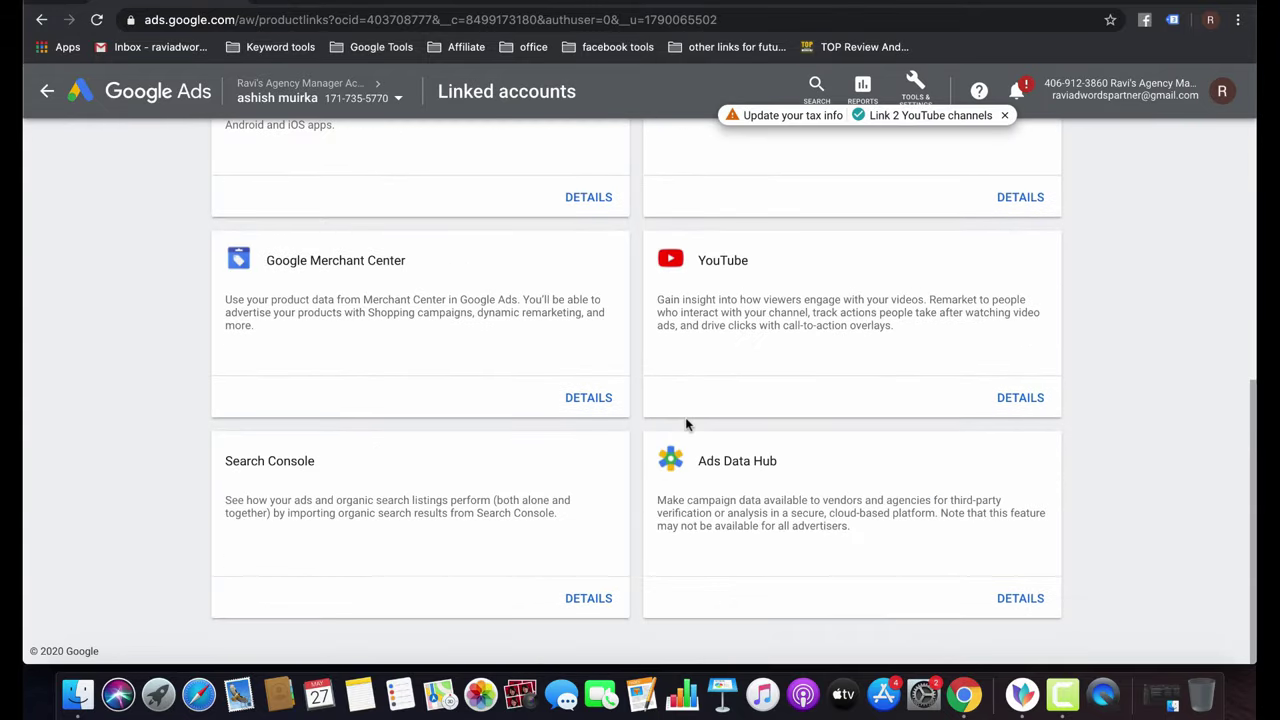
# Approve the pending Kipling USA Merchant Center link request from the Google Merchant Center details.
pyautogui.click(589, 399)
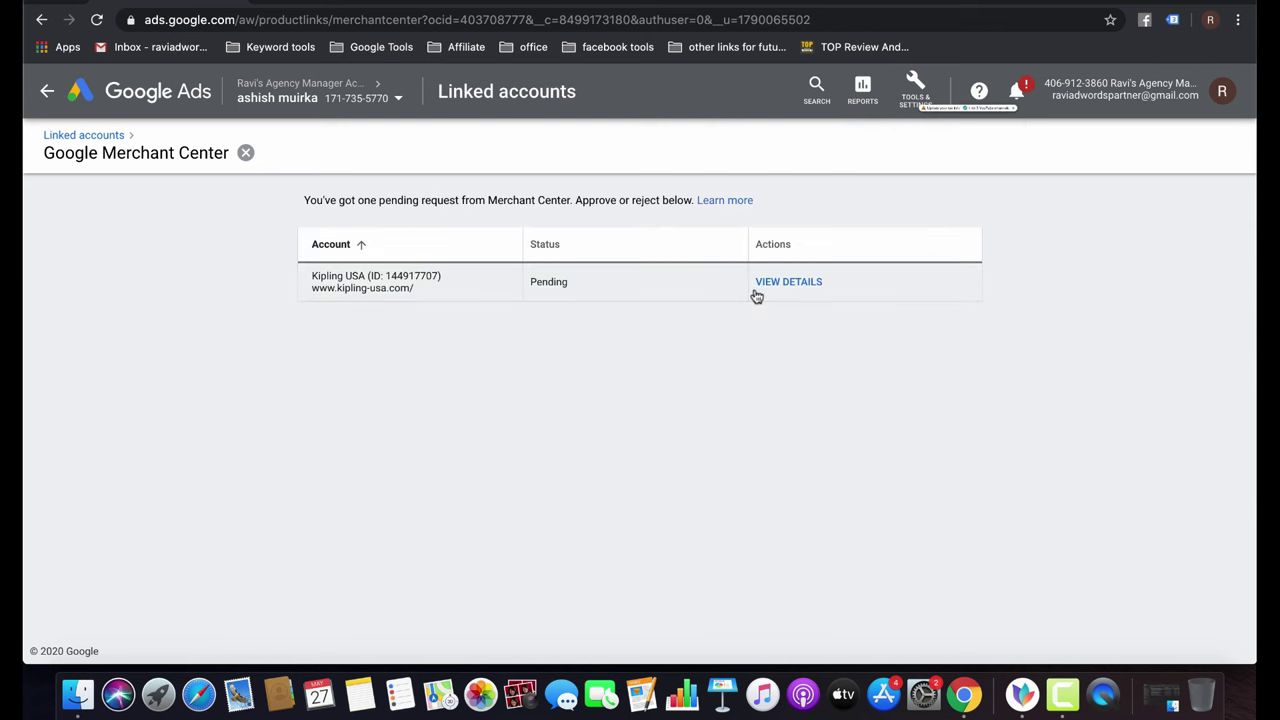
pyautogui.click(764, 288)
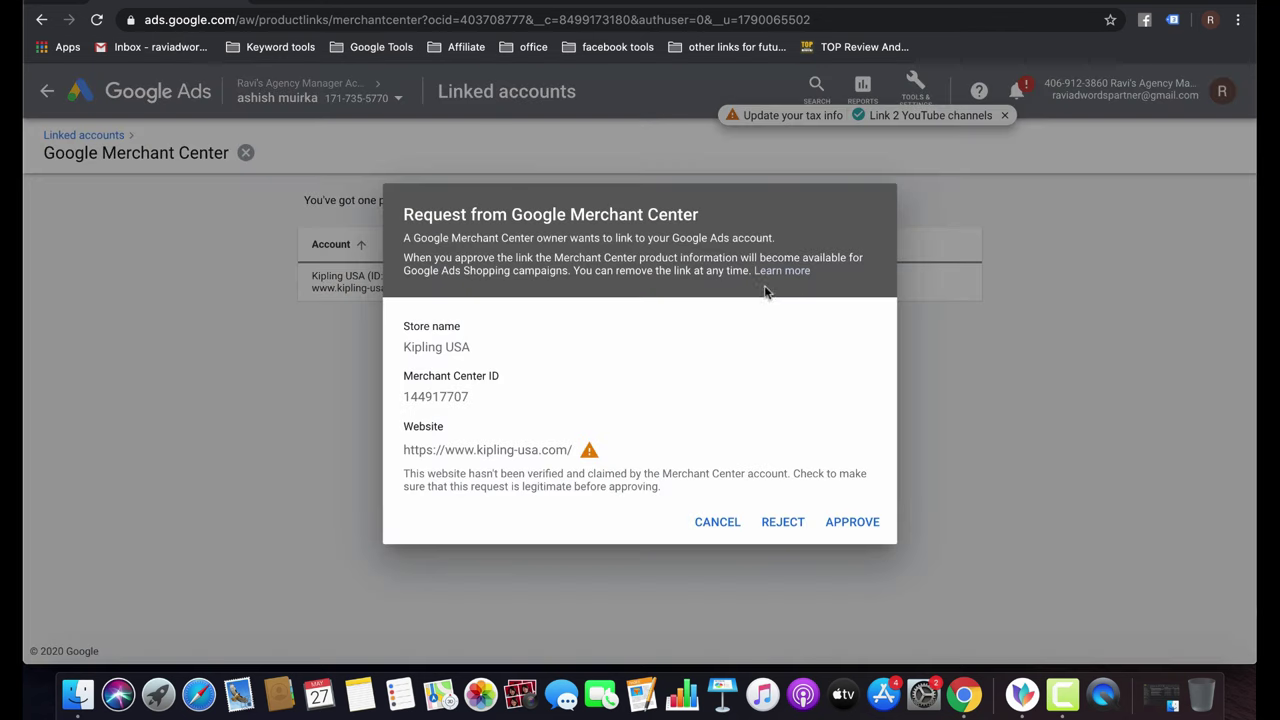
pyautogui.click(852, 524)
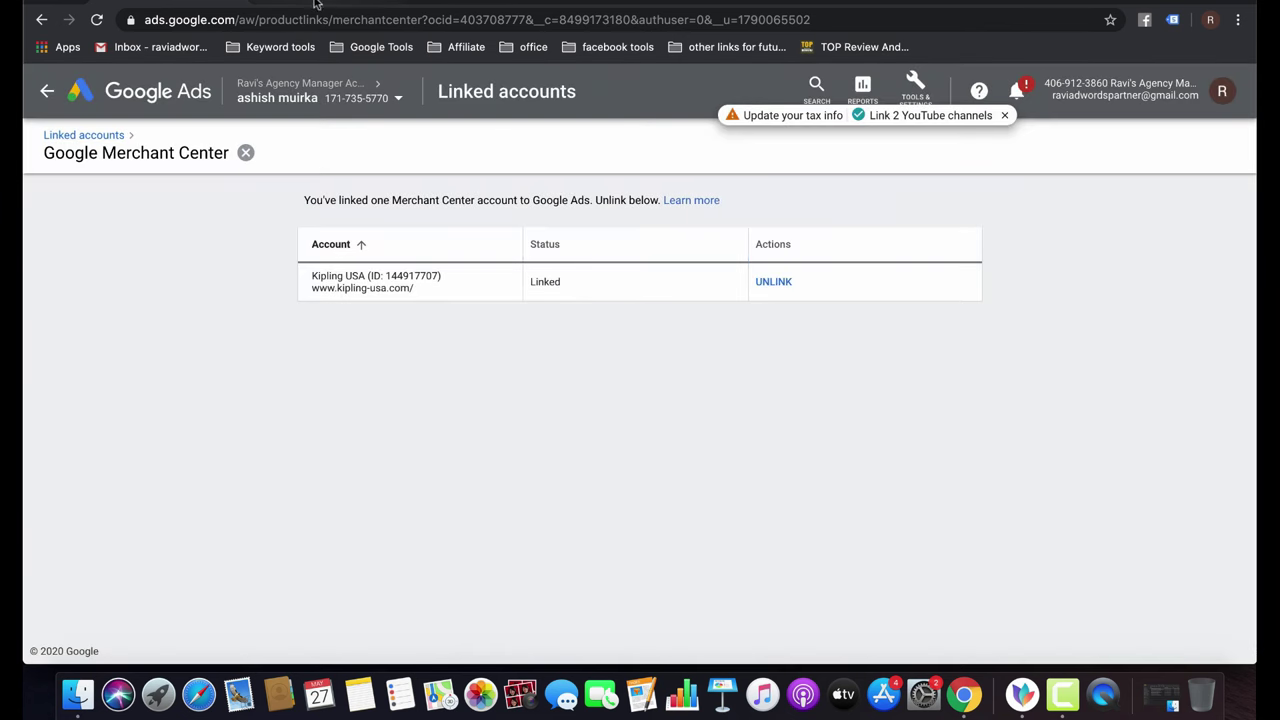
pyautogui.hotkey('ctrl', 'Tab')
pyautogui.press('super+r')
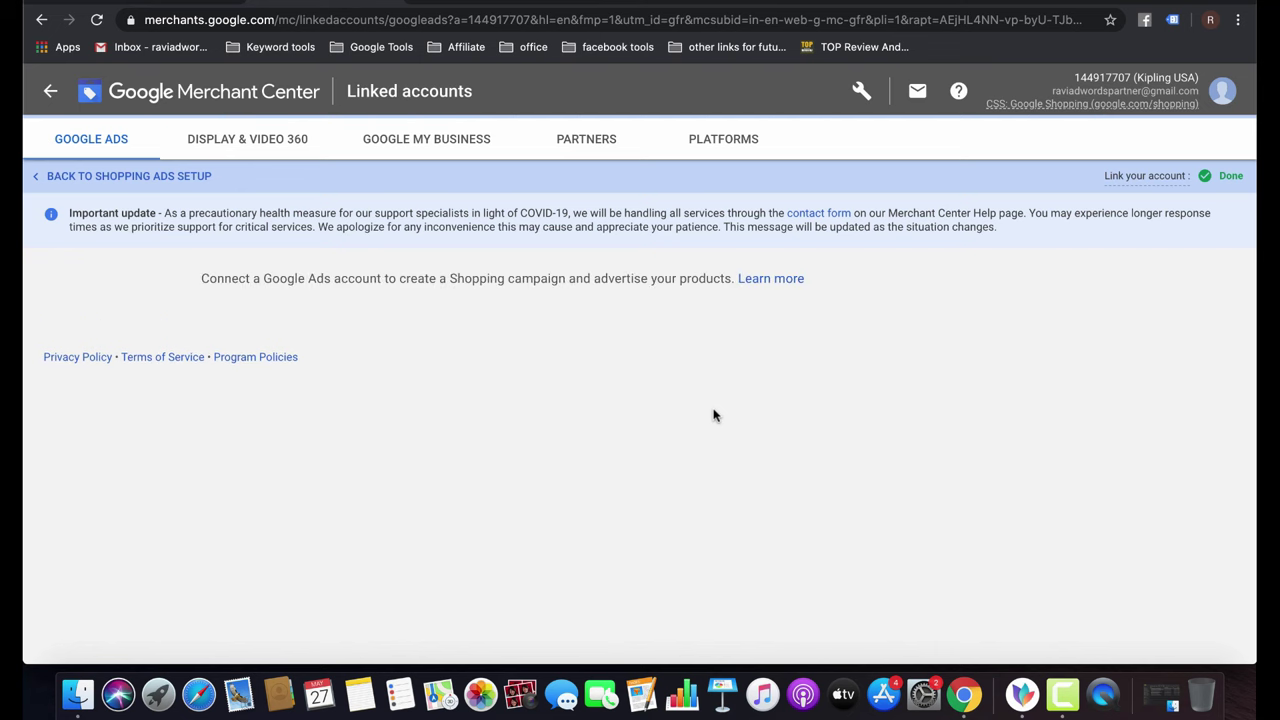
pyautogui.click(157, 3)
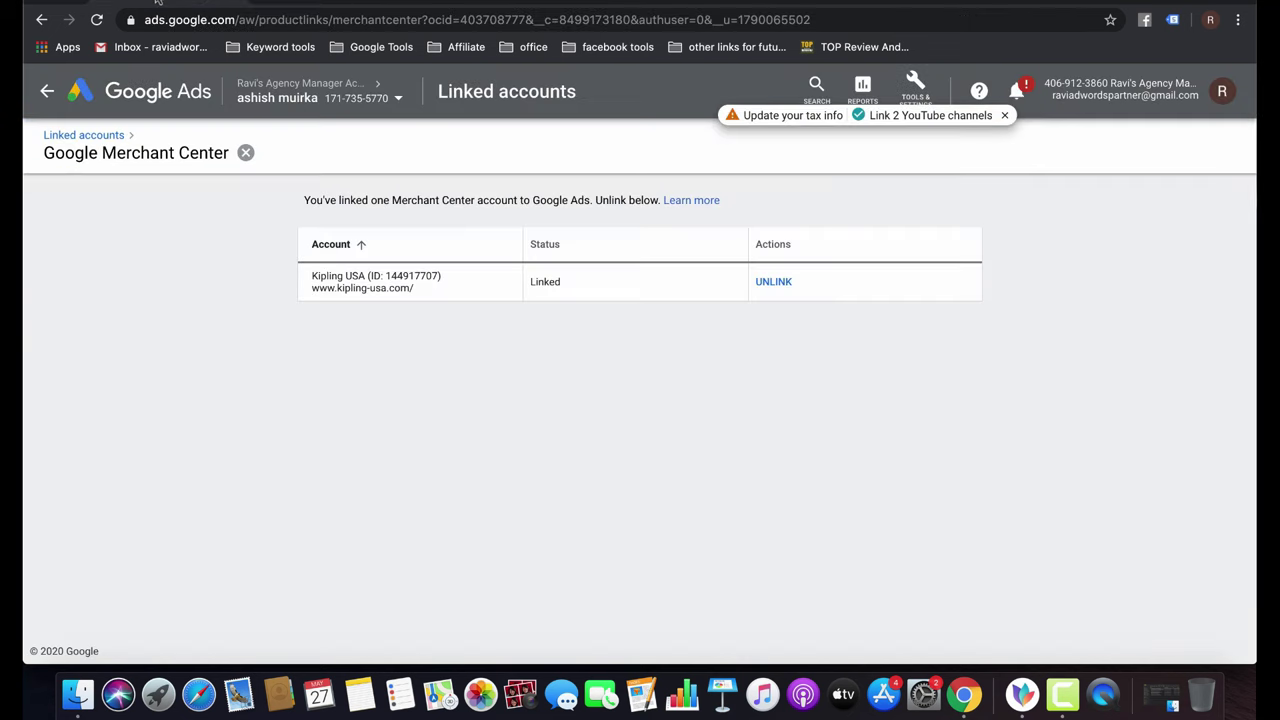
pyautogui.click(44, 21)
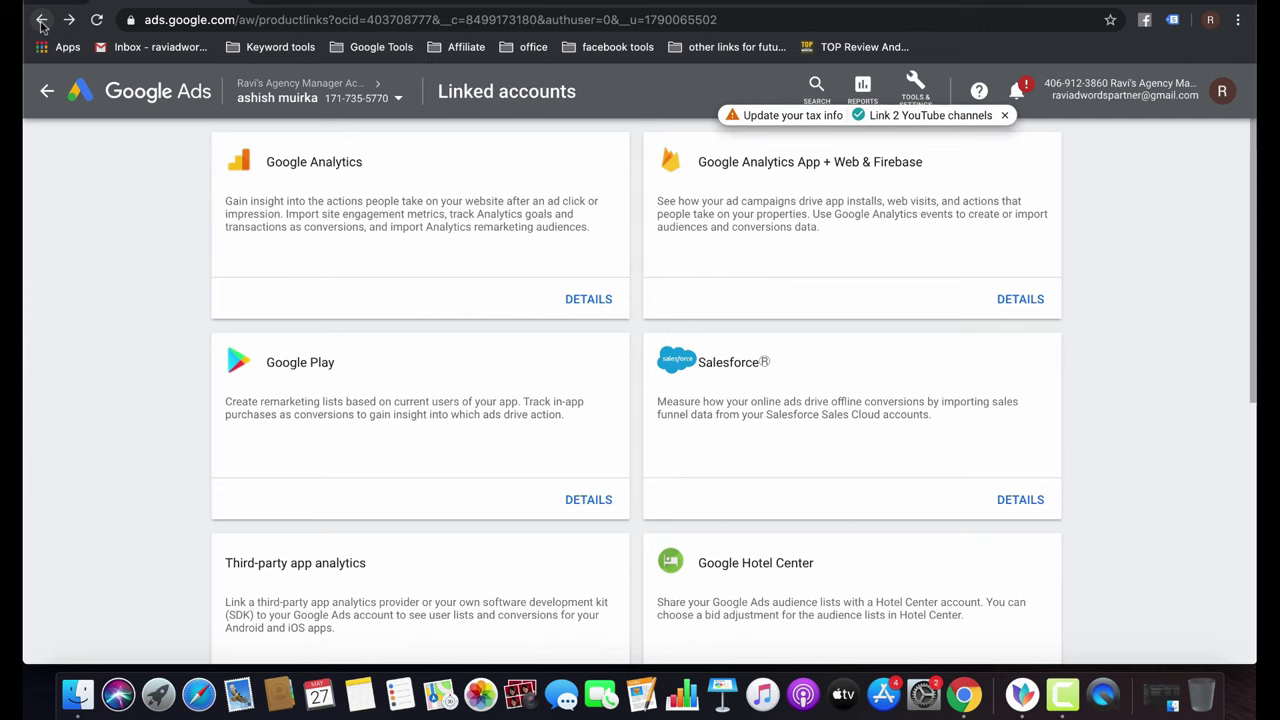
# Confirm the Google Ads account shows as Active in Merchant Center's linked accounts.
pyautogui.click(42, 22)
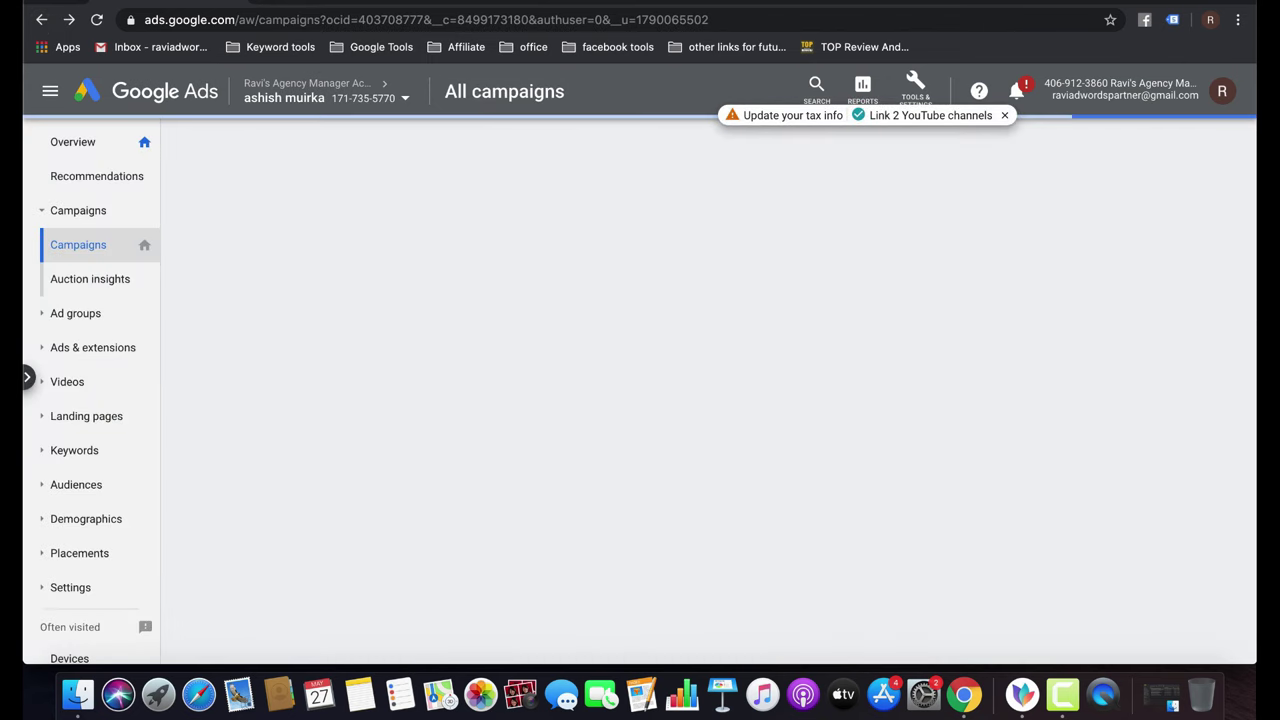
pyautogui.click(42, 21)
pyautogui.scroll(-3, 751, 394)
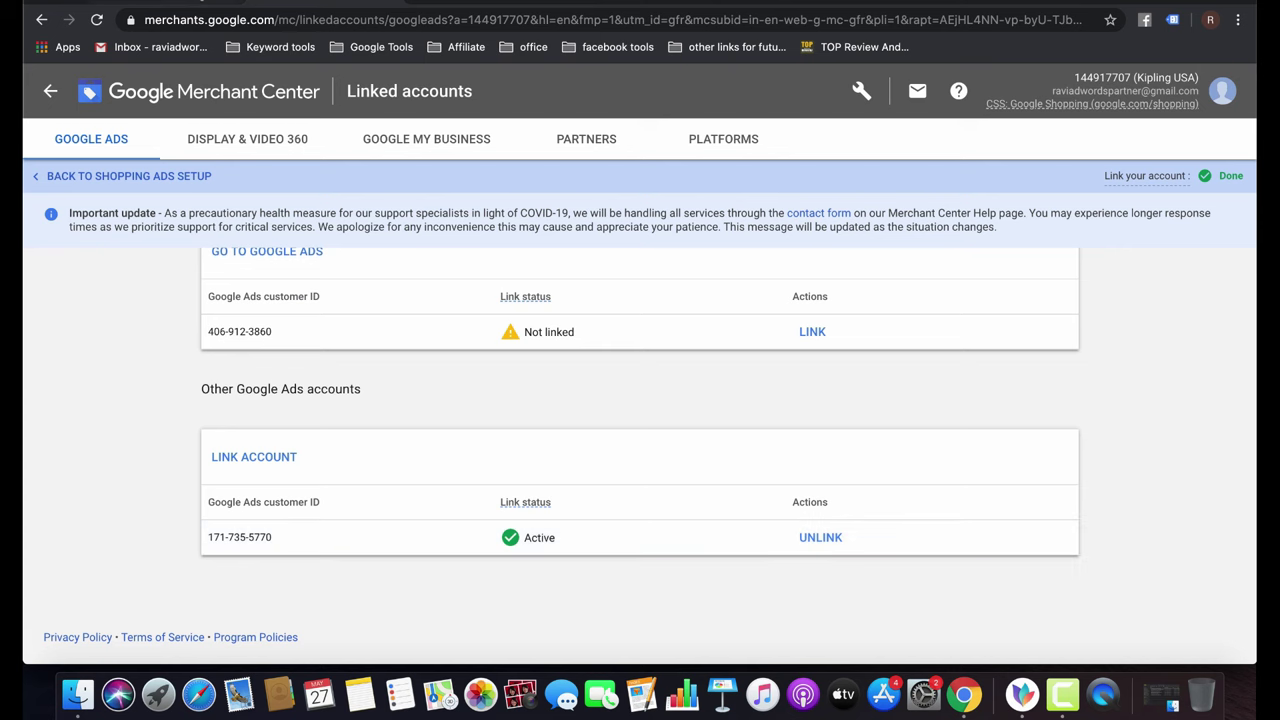
pyautogui.hotkey('ctrl', 'Tab')
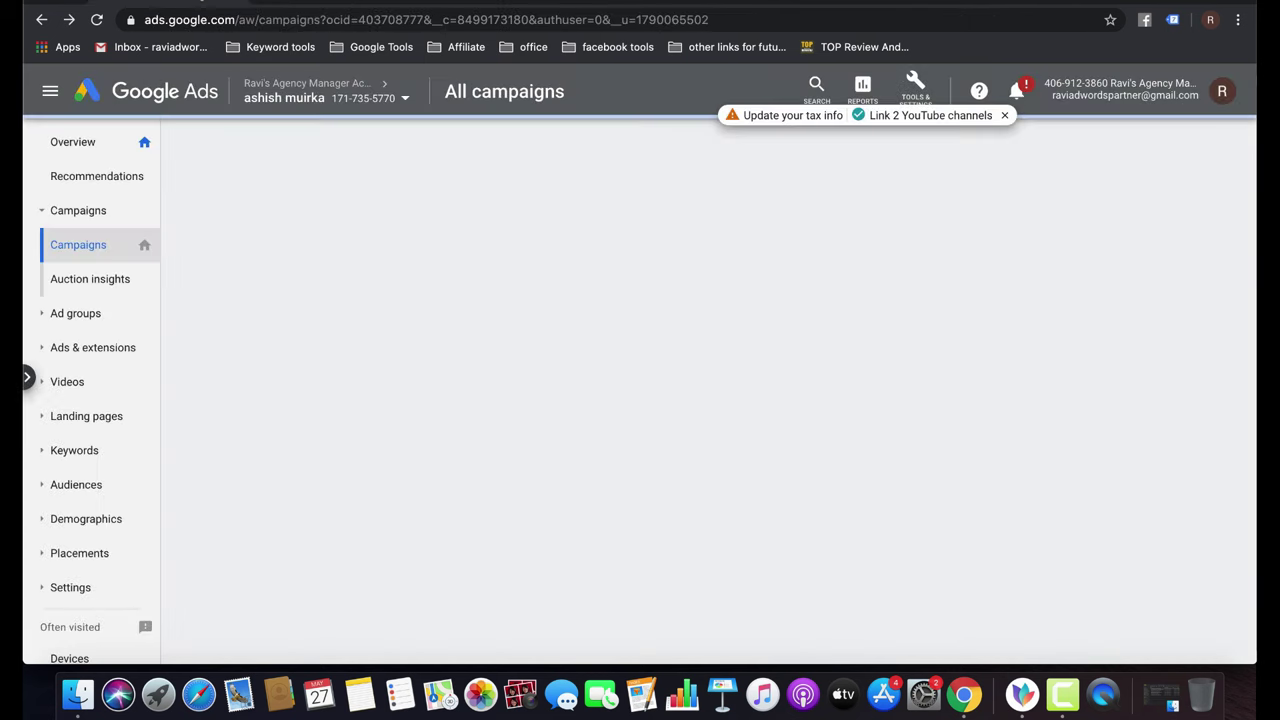
pyautogui.hotkey('ctrl', 'shift', 'Tab')
# Review the Display & Video 360, Google My Business, Partners and Platforms link tabs.
pyautogui.click(252, 142)
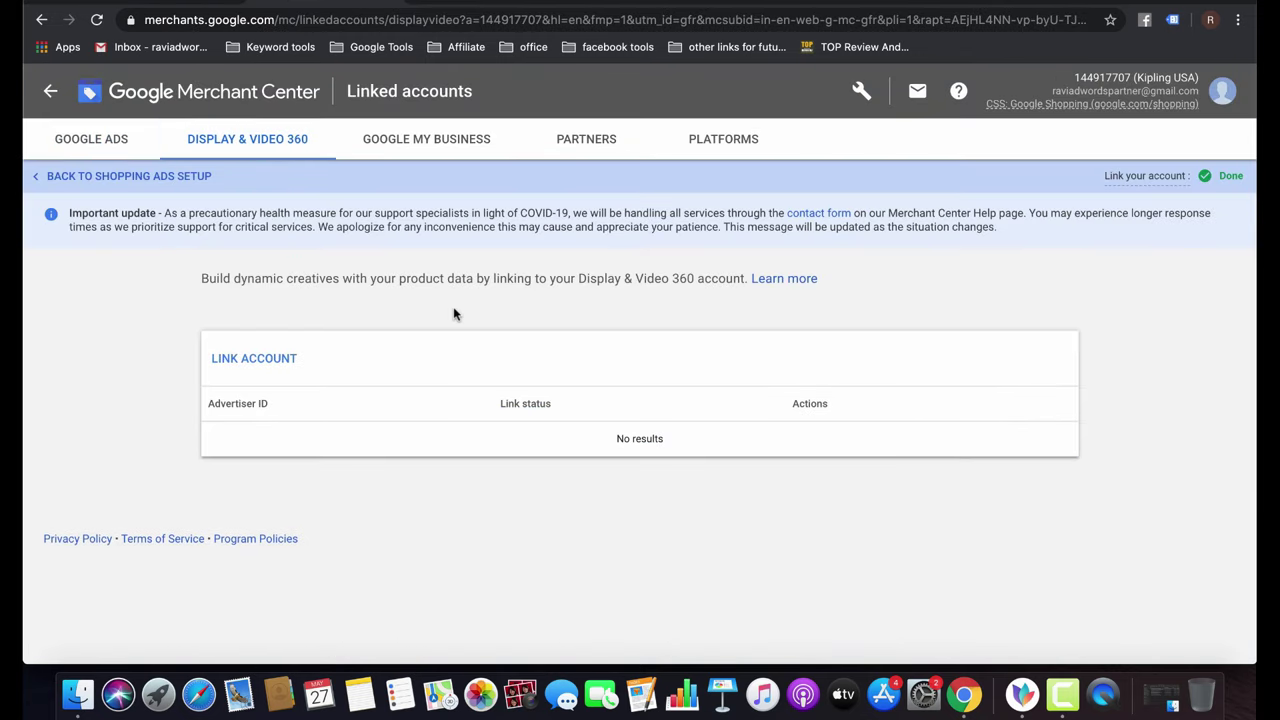
pyautogui.click(430, 135)
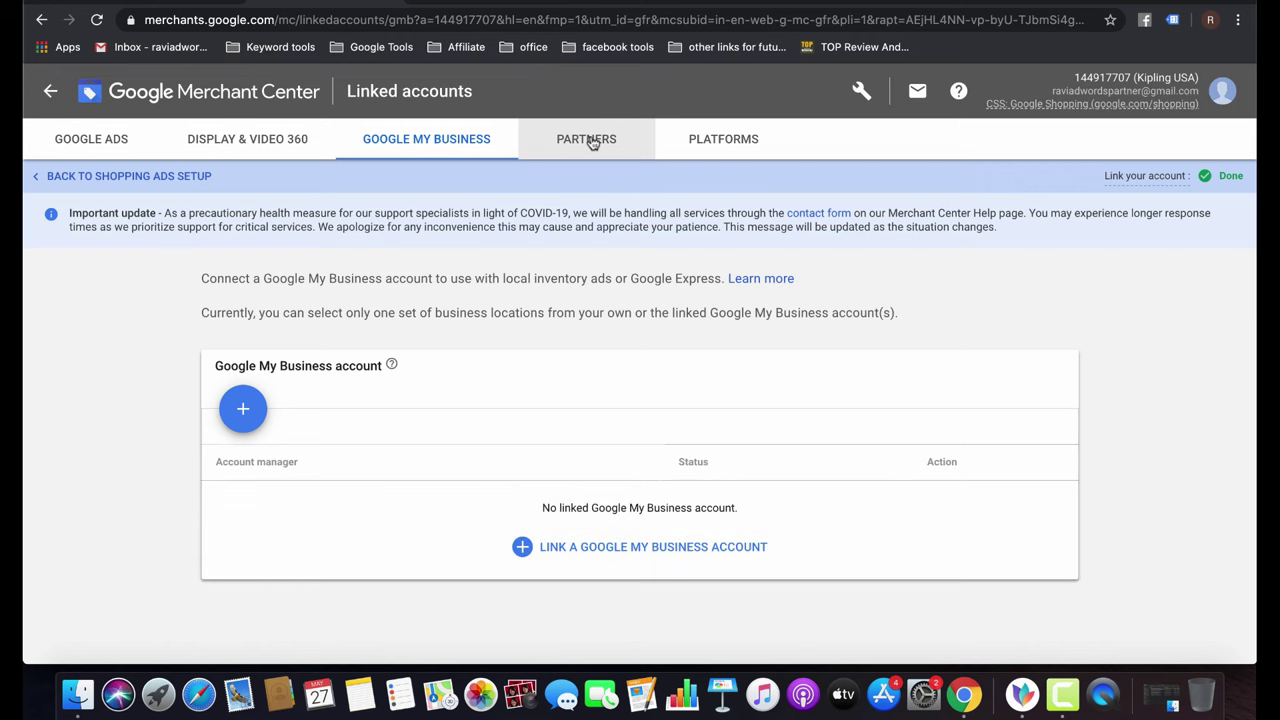
pyautogui.click(592, 143)
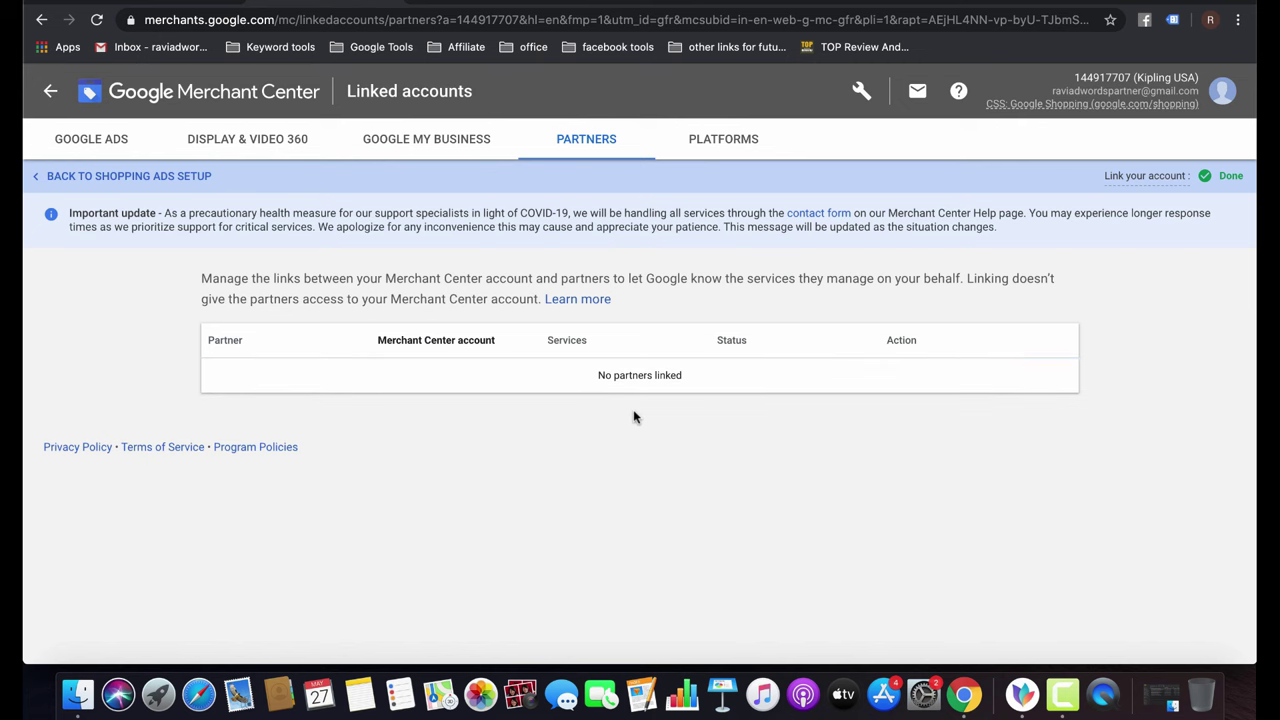
pyautogui.click(711, 145)
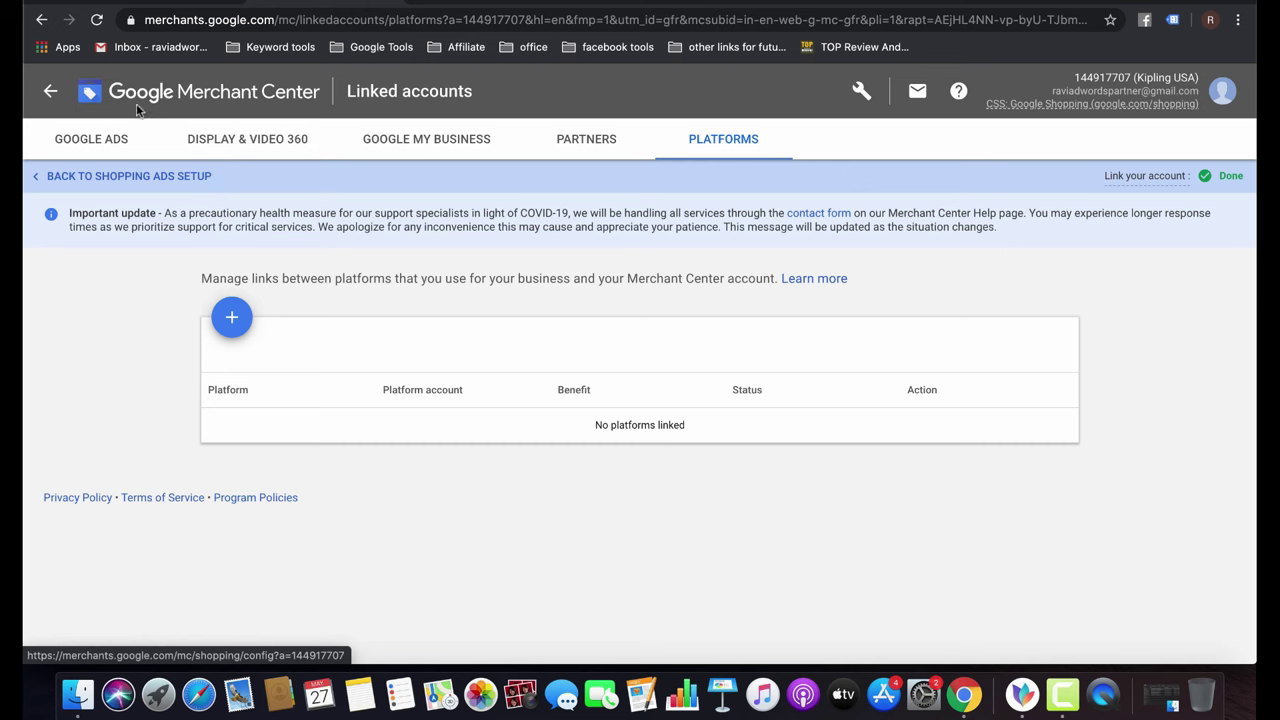
pyautogui.click(48, 92)
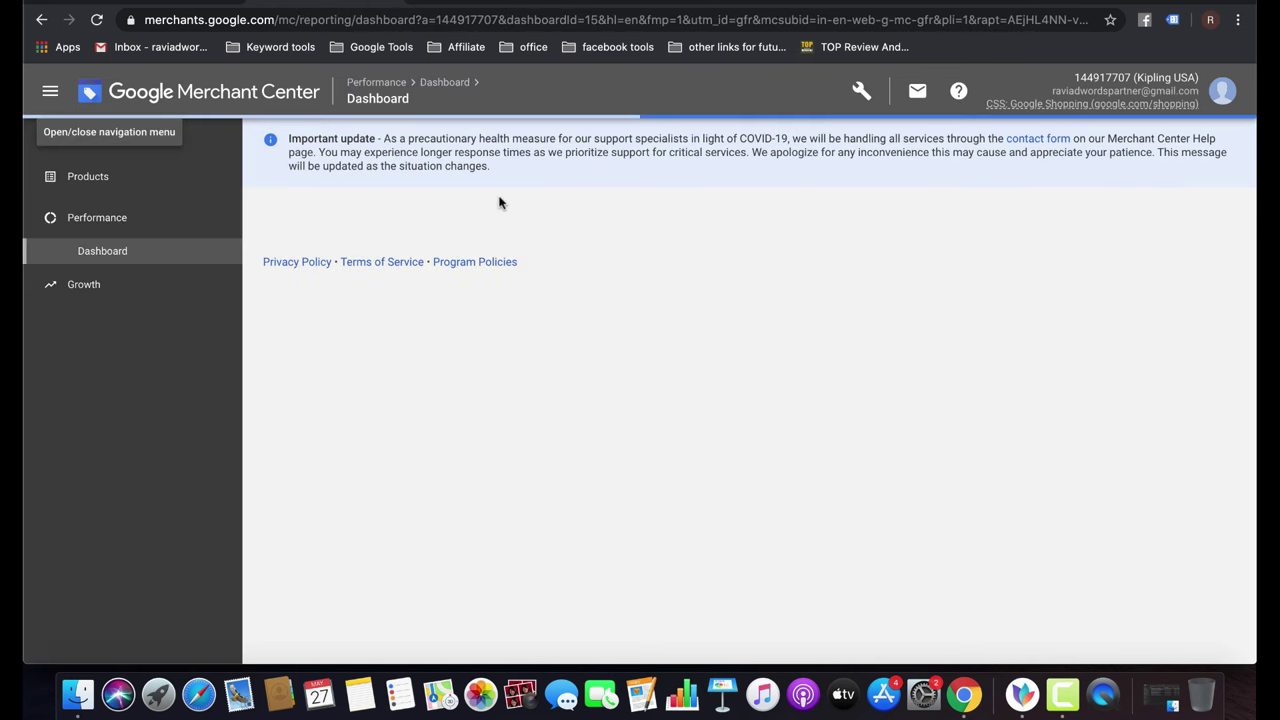
# In Shopping ads setup, tick 'I have read all of the Shopping ads policies' to confirm compliance.
pyautogui.click(862, 91)
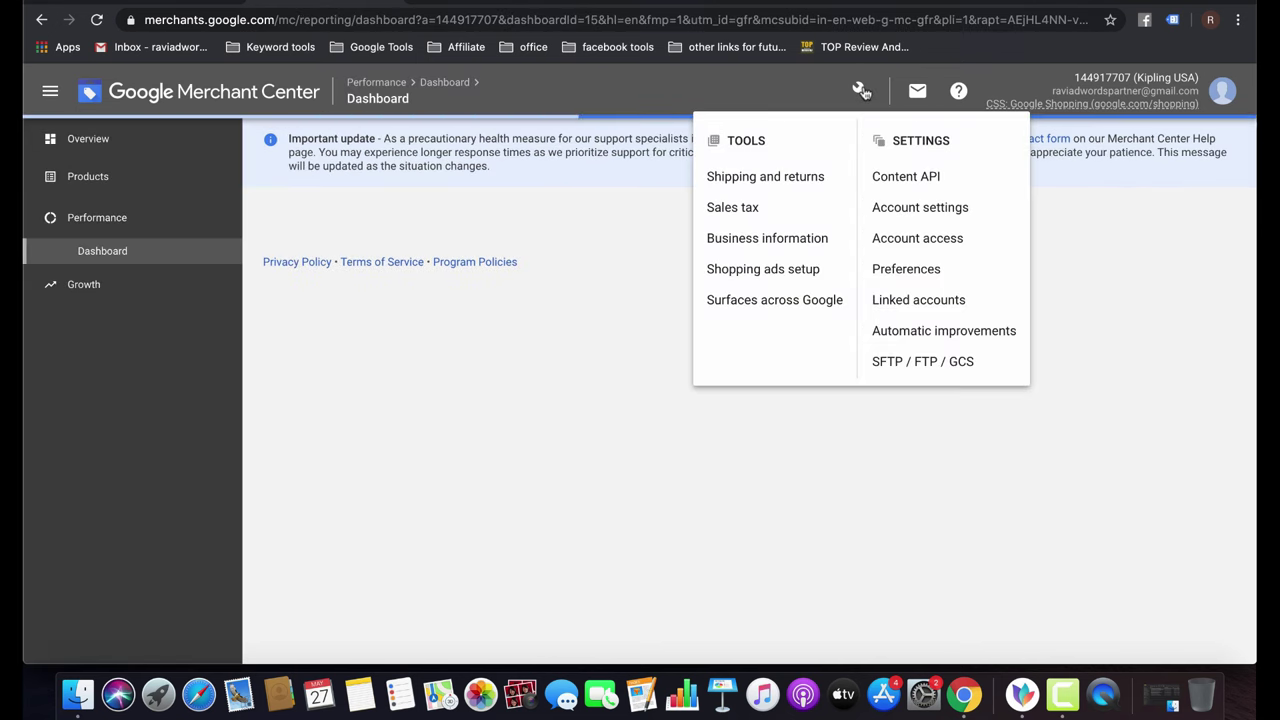
pyautogui.click(757, 277)
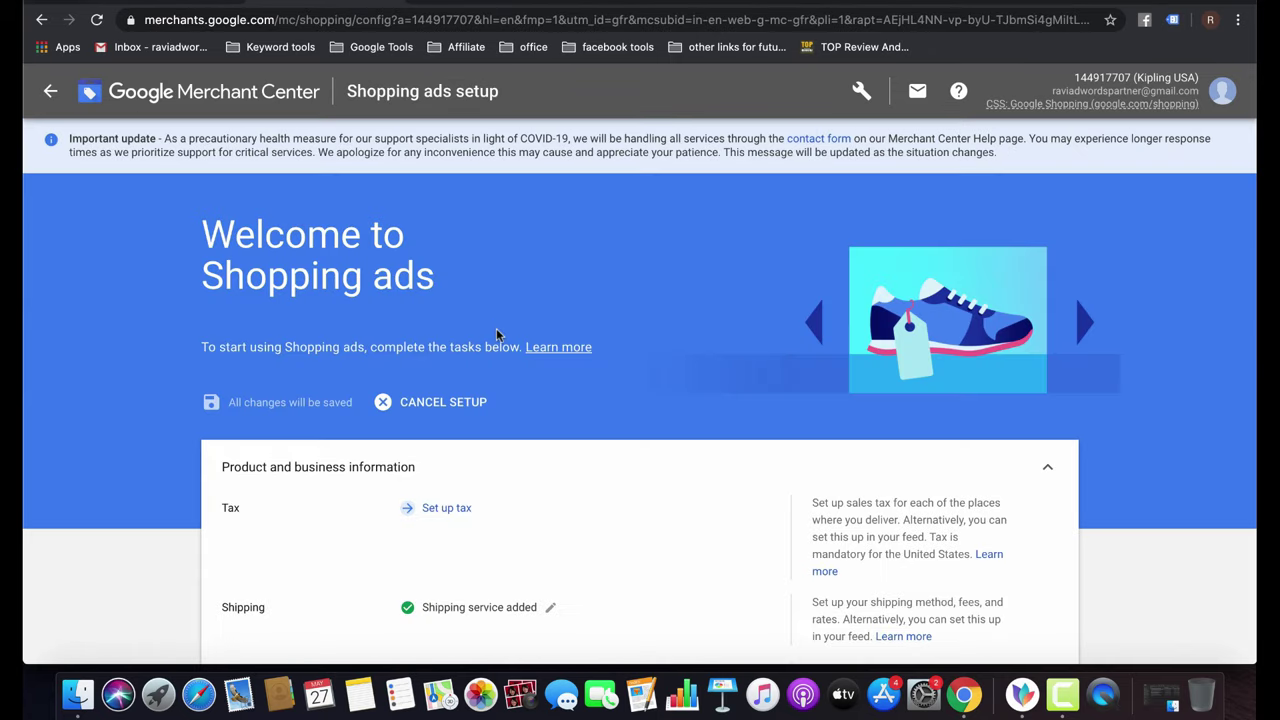
pyautogui.scroll(-5, 497, 337)
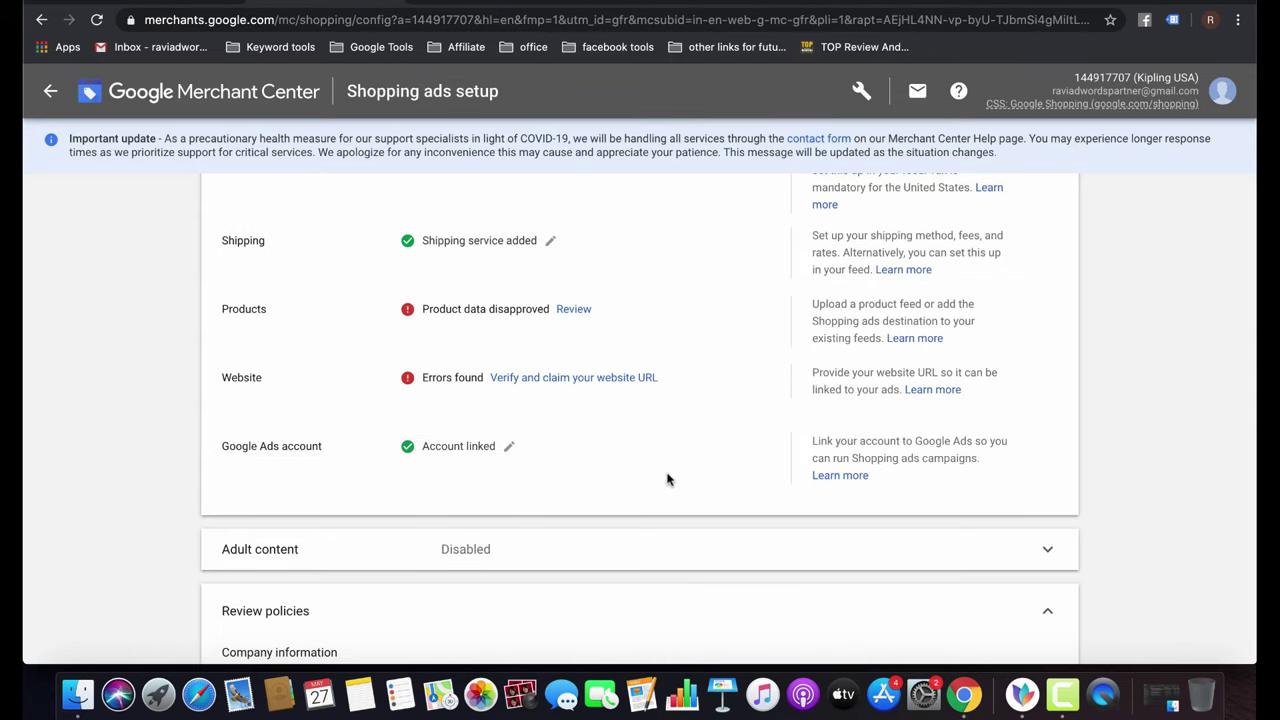
pyautogui.scroll(-4, 563, 432)
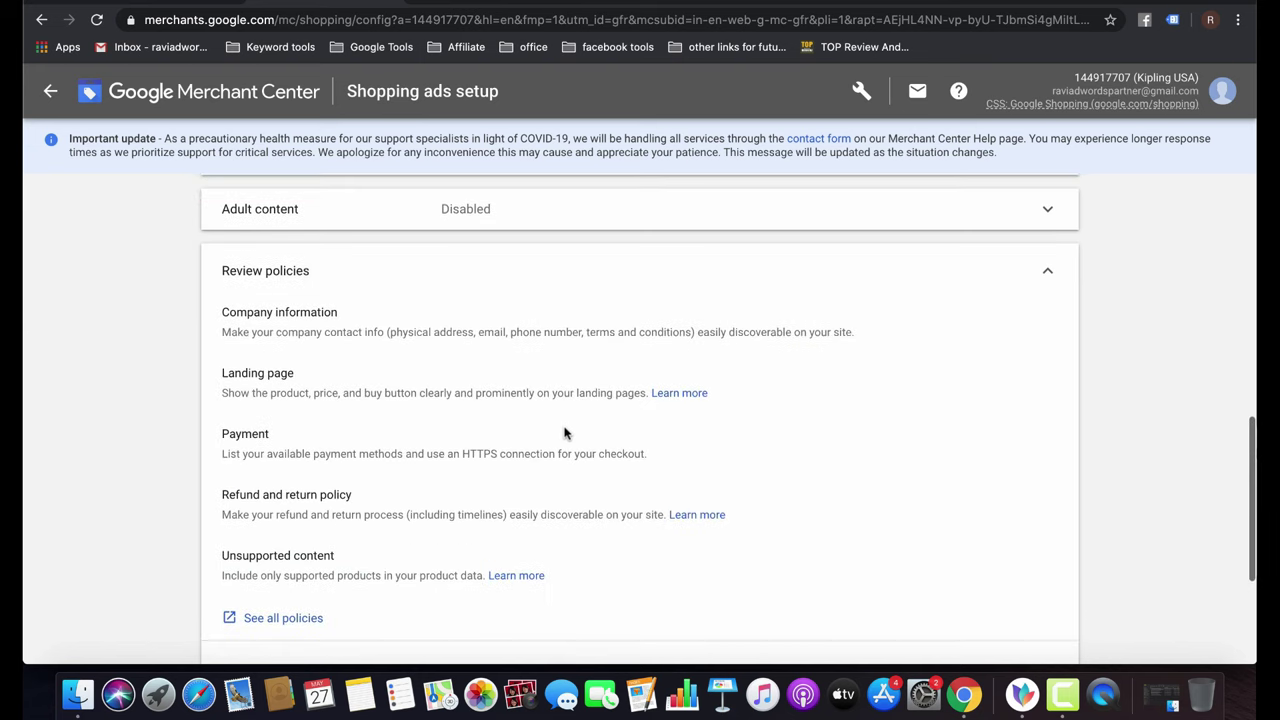
pyautogui.scroll(1, 563, 432)
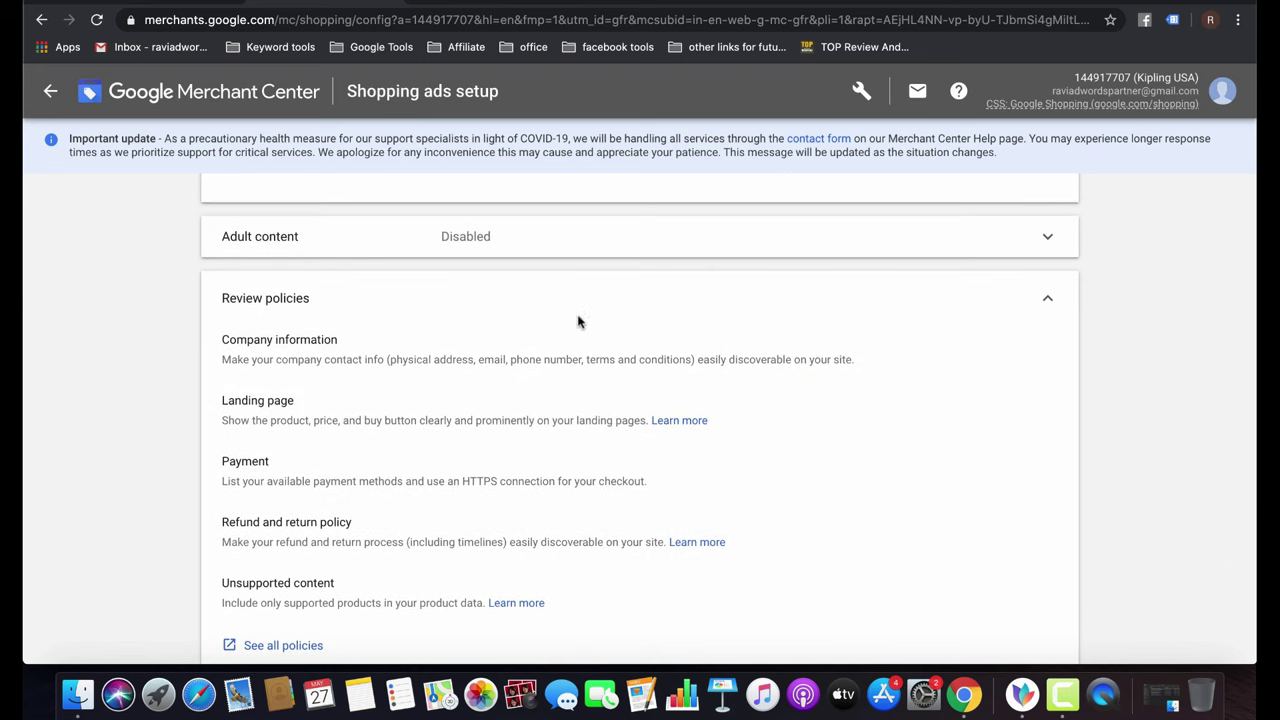
pyautogui.scroll(-1, 610, 397)
pyautogui.scroll(-3, 610, 397)
pyautogui.click(288, 440)
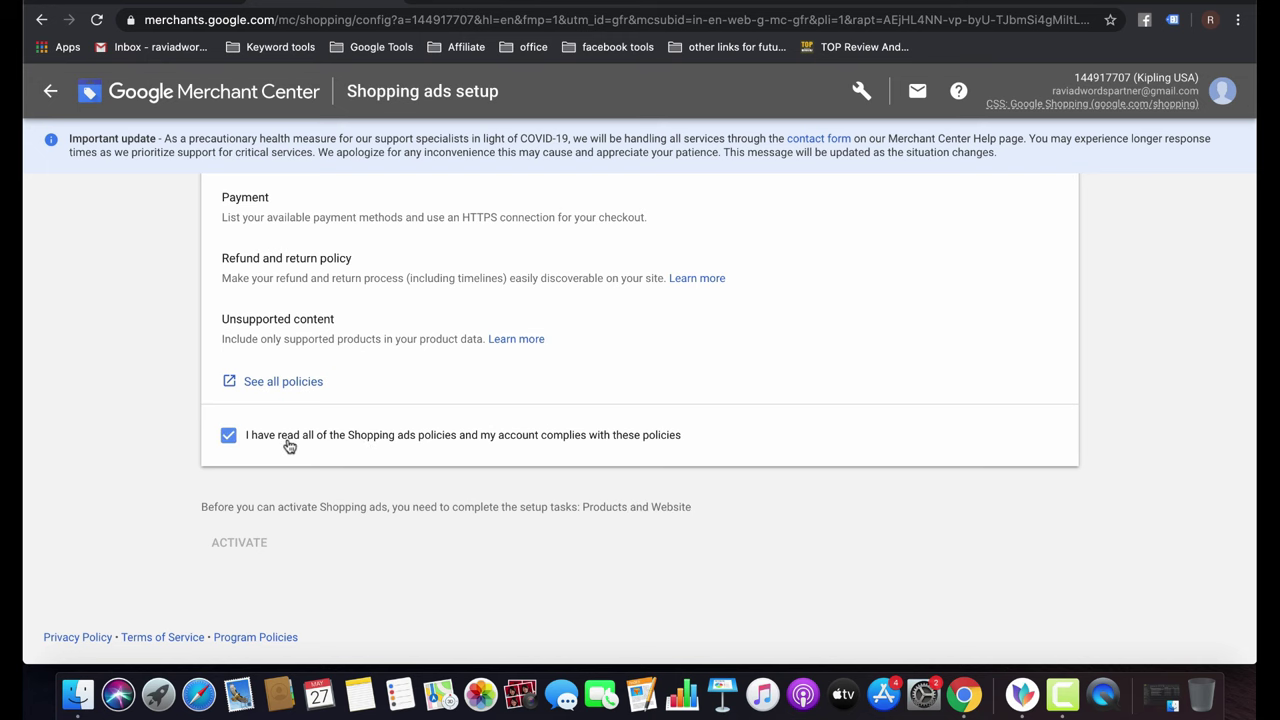
pyautogui.scroll(8, 535, 460)
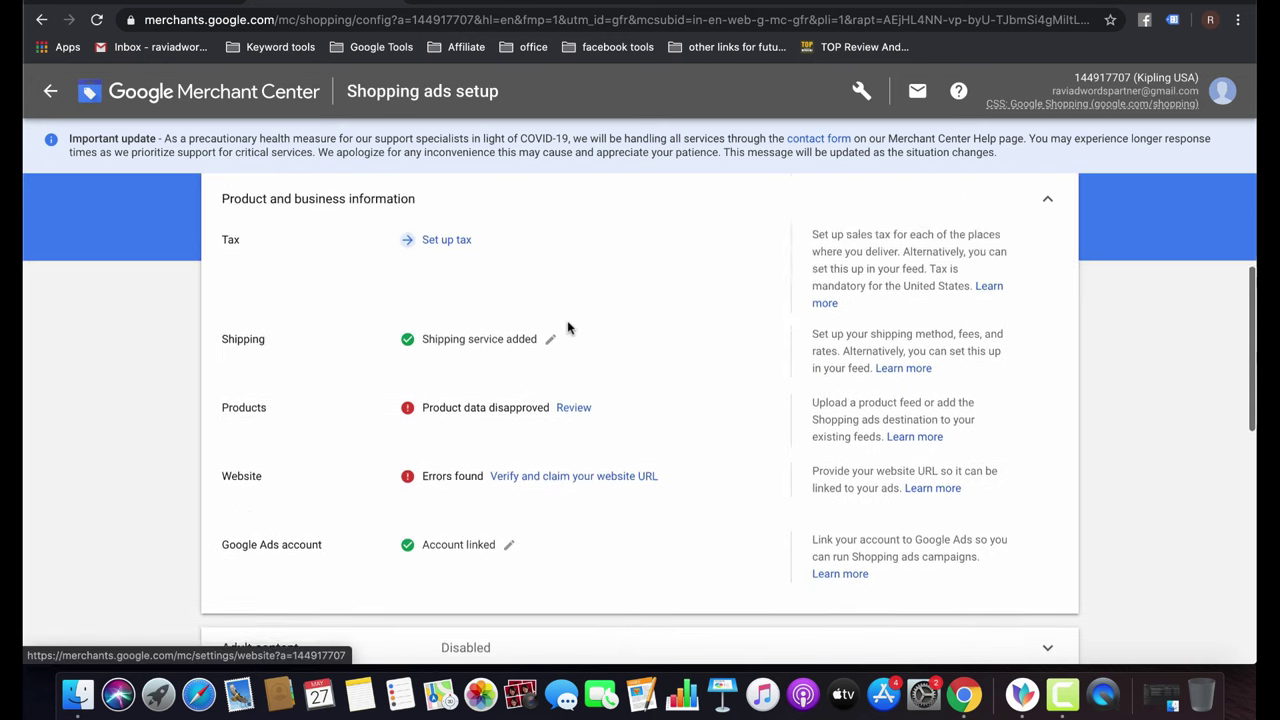
pyautogui.click(445, 278)
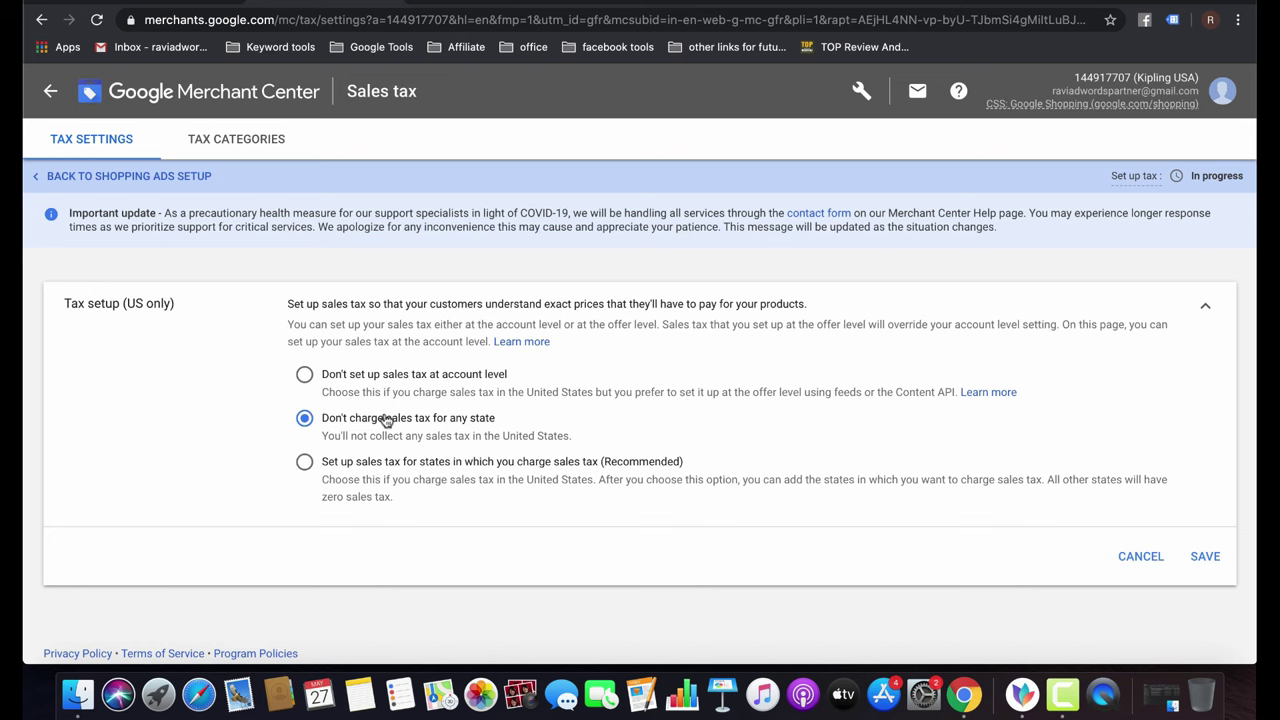
# Save 'Don't charge sales tax for any state' for US tax, verify after reload, and return to the dashboard.
pyautogui.click(1205, 556)
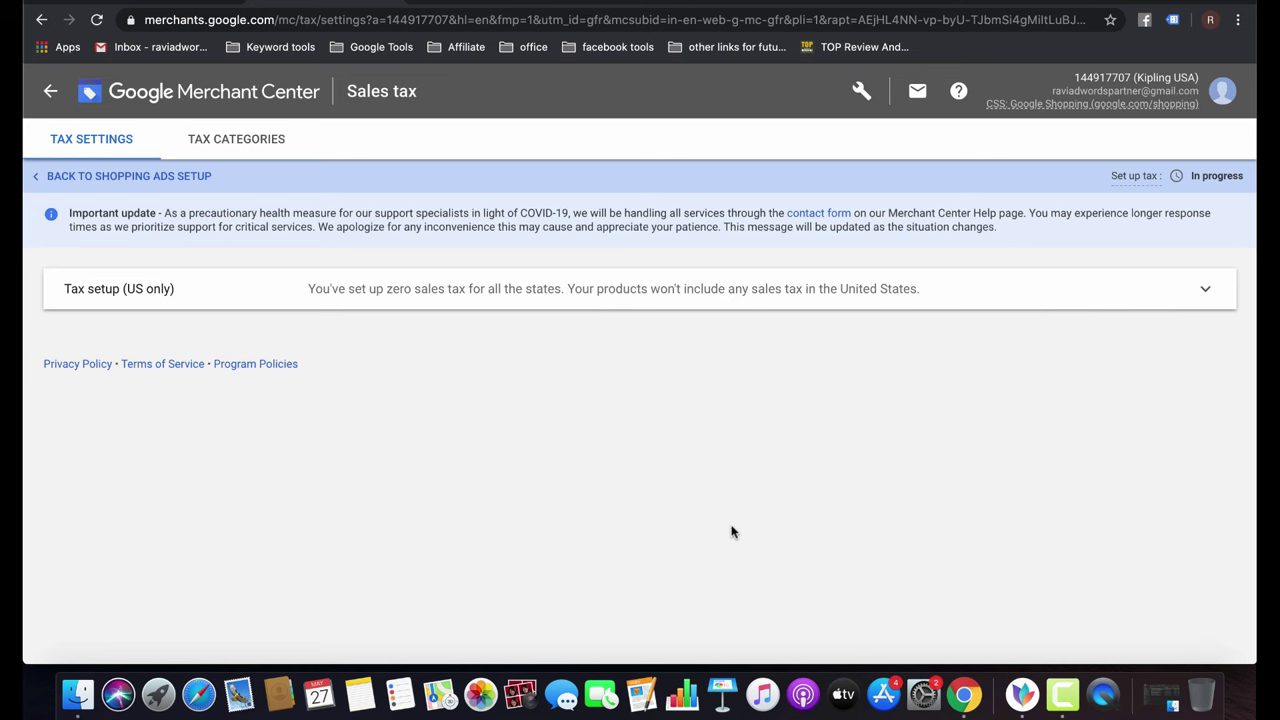
pyautogui.press('super+r')
pyautogui.click(412, 307)
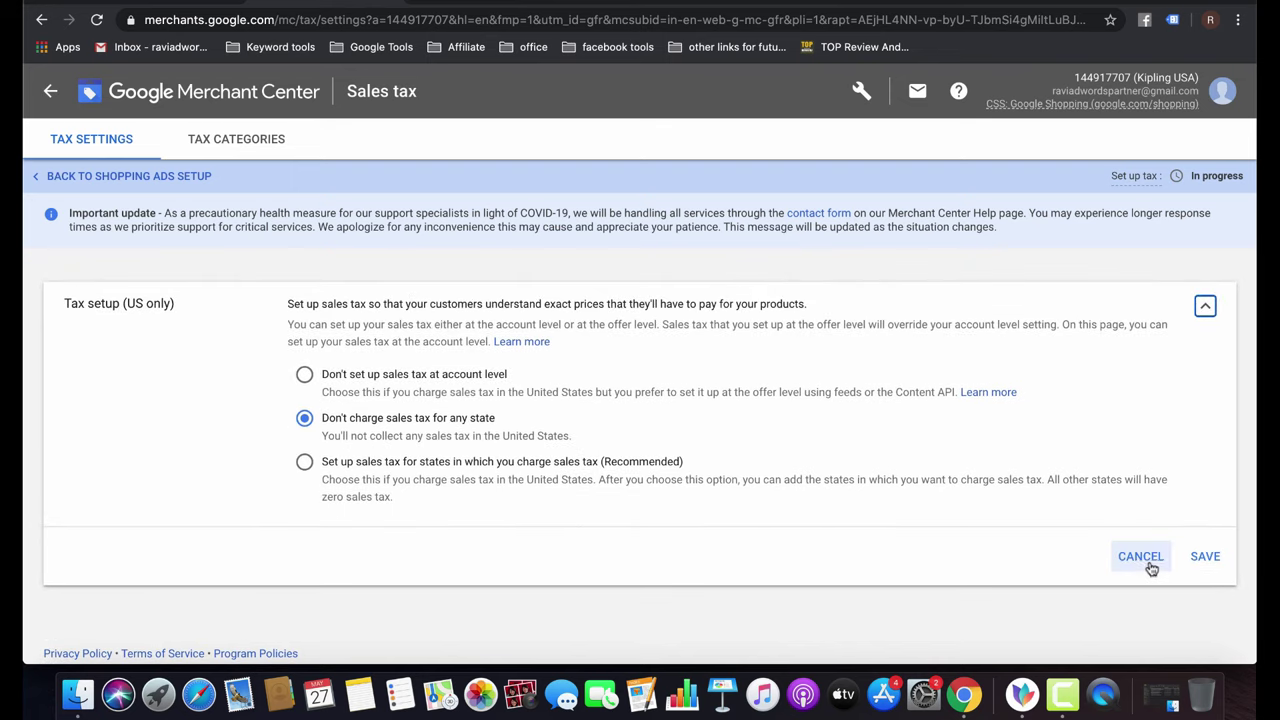
pyautogui.click(1145, 562)
pyautogui.click(55, 90)
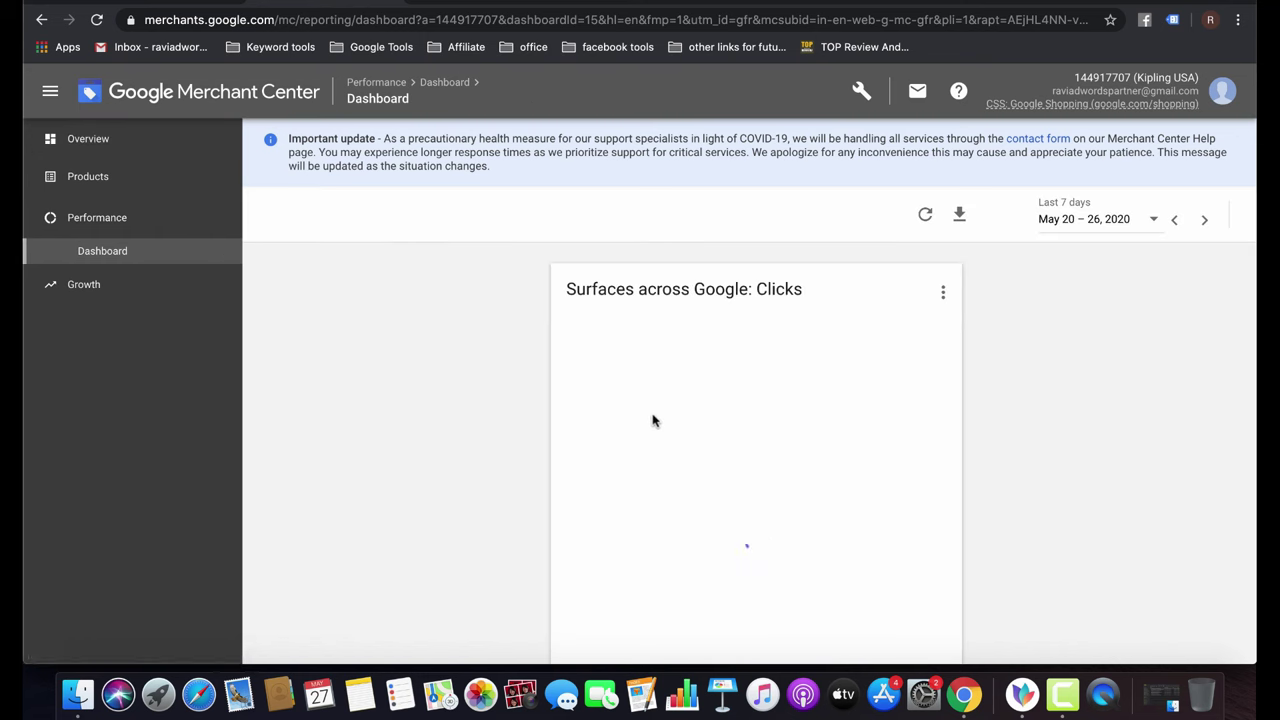
# From Shopping ads setup, review 'Product data disapproved' to reach the primary feeds list.
pyautogui.click(863, 93)
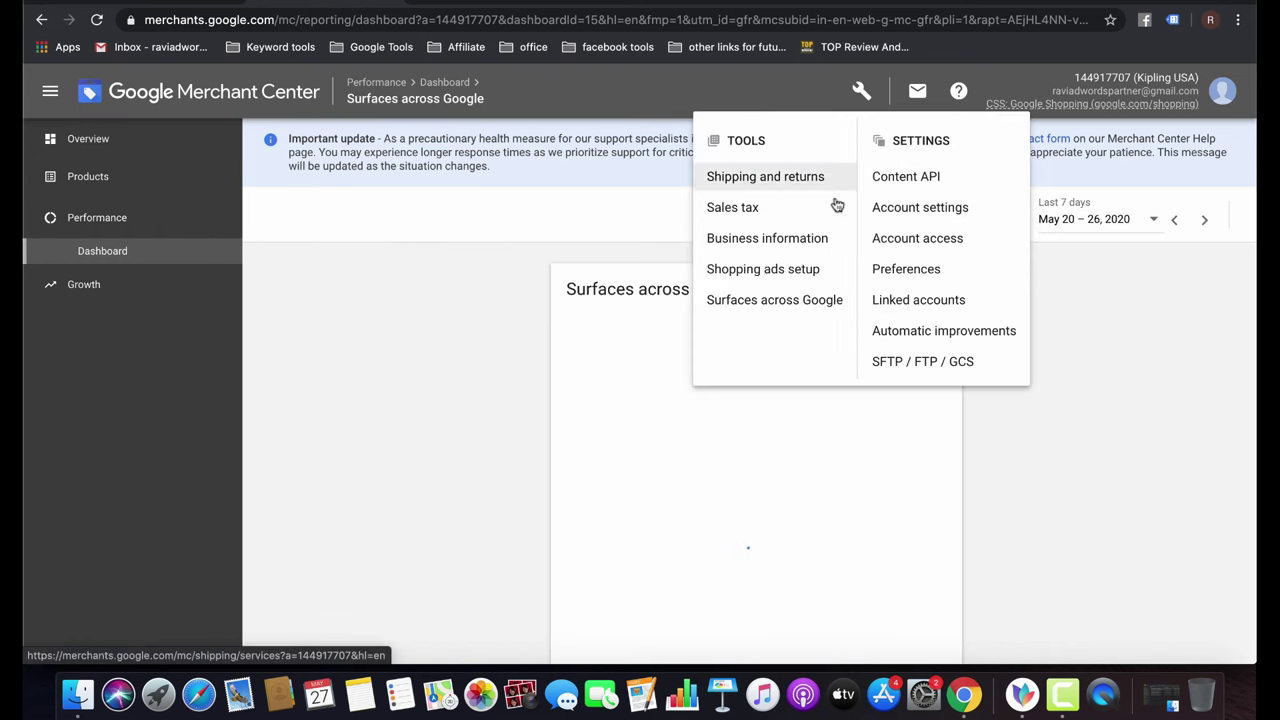
pyautogui.click(775, 266)
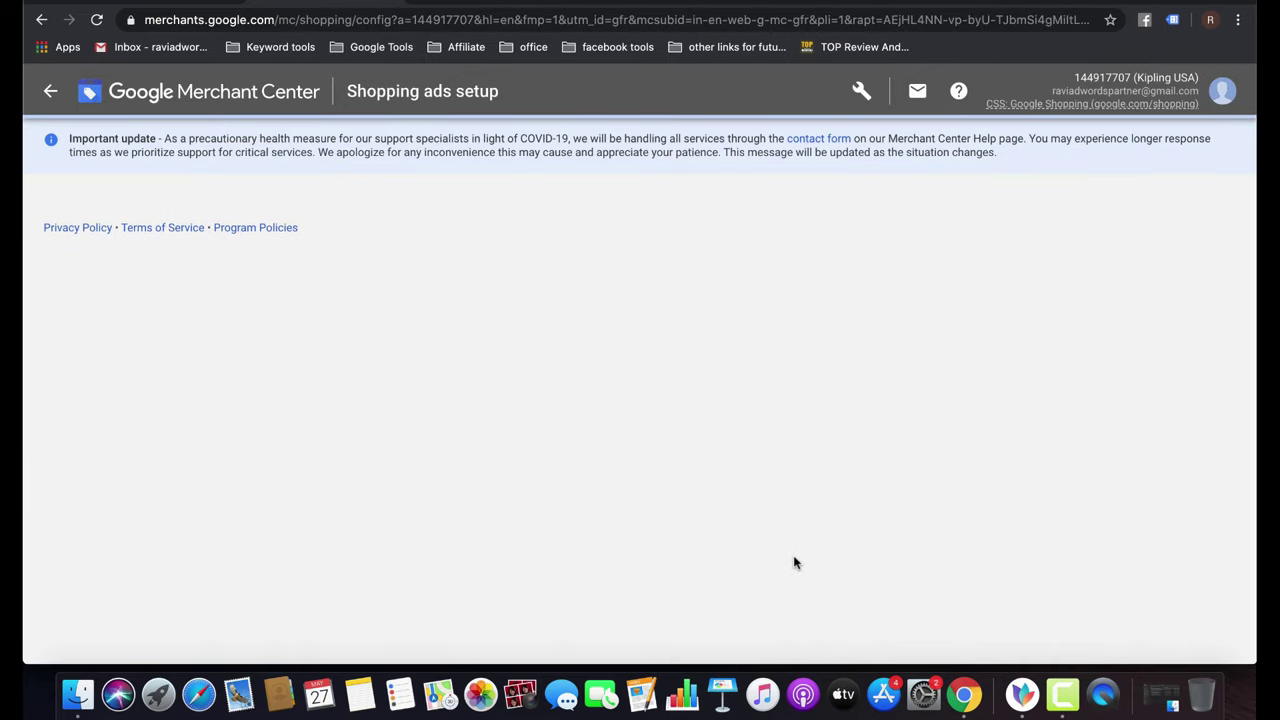
pyautogui.scroll(-5, 610, 467)
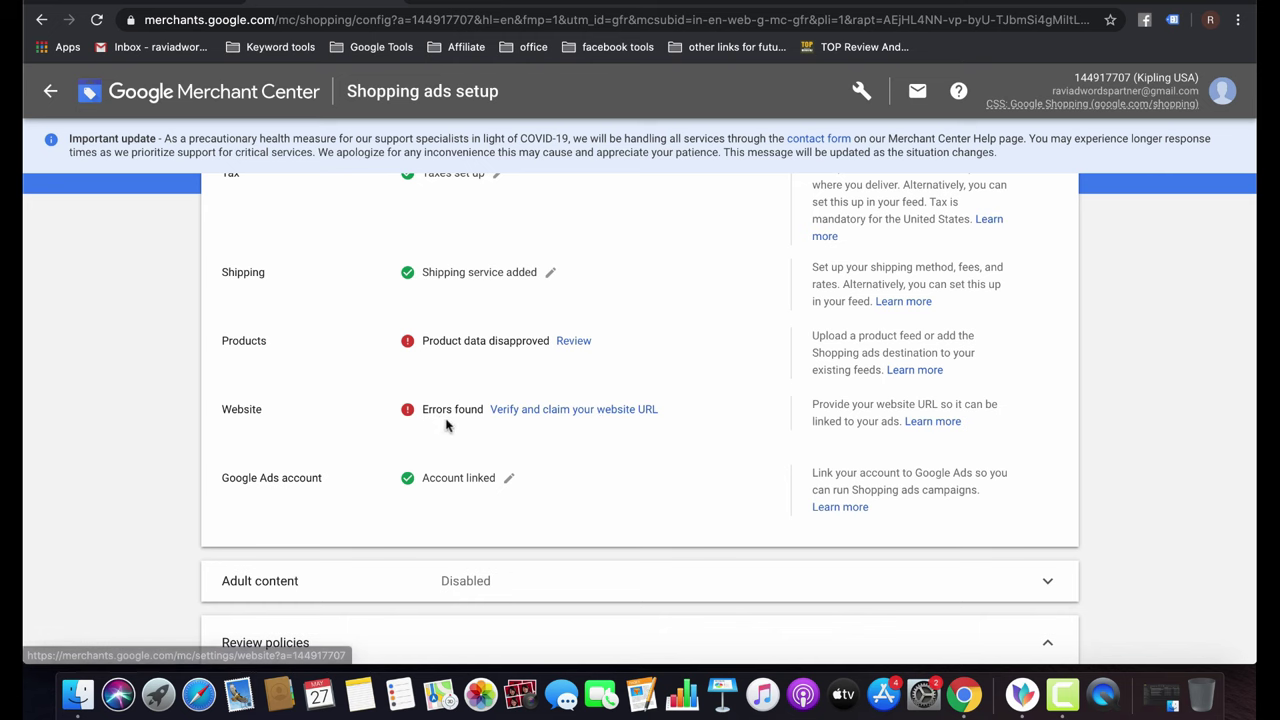
pyautogui.click(574, 342)
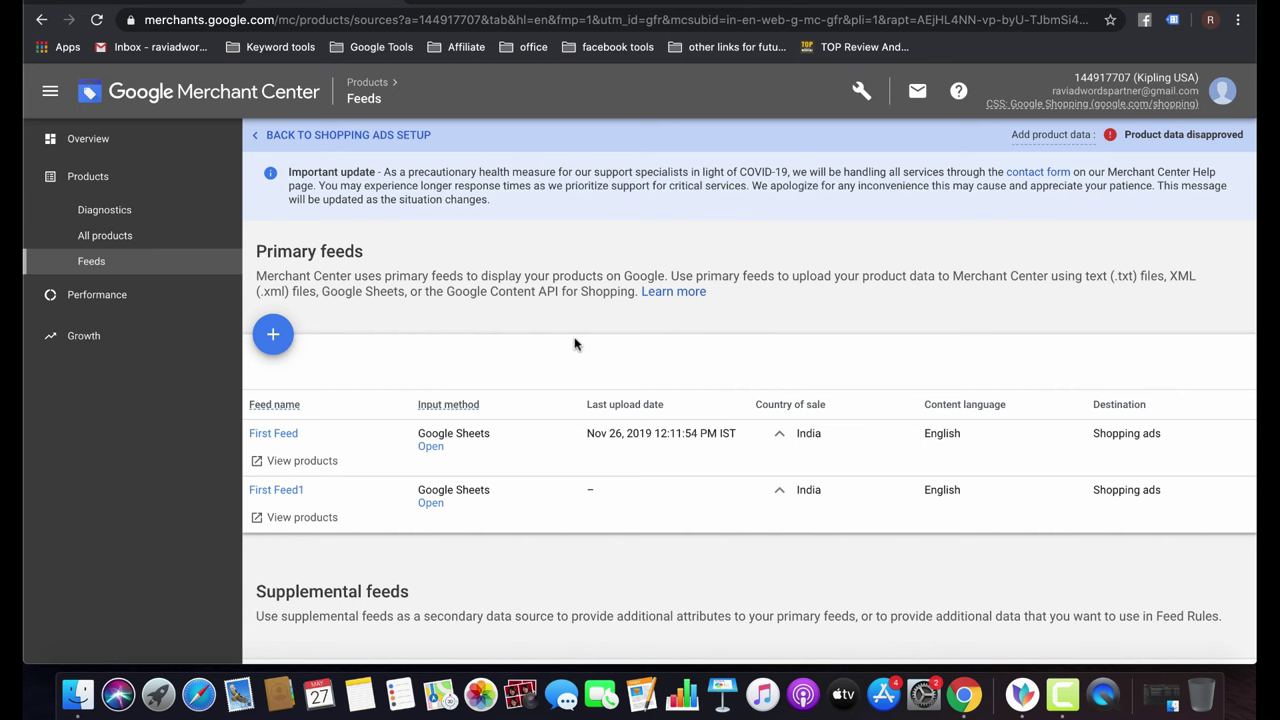
# Add a new English primary feed with Surfaces across Google unchecked, leaving Shopping ads only.
pyautogui.click(273, 335)
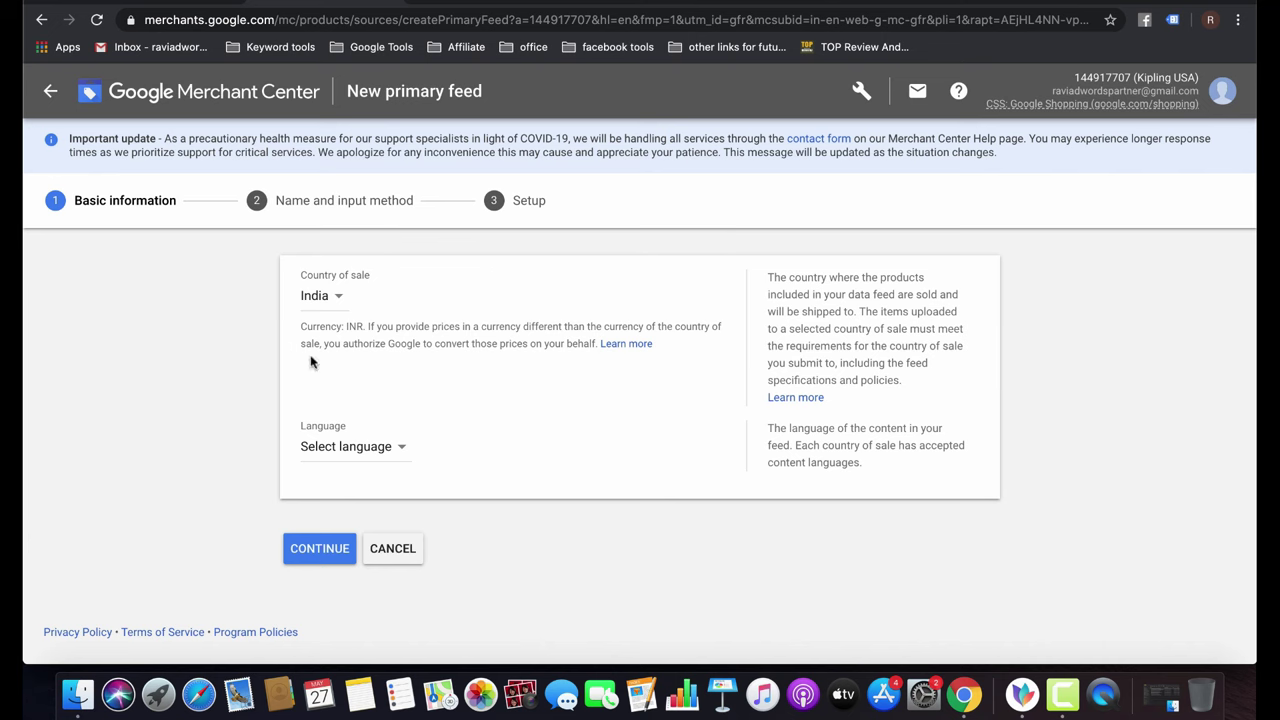
pyautogui.click(391, 462)
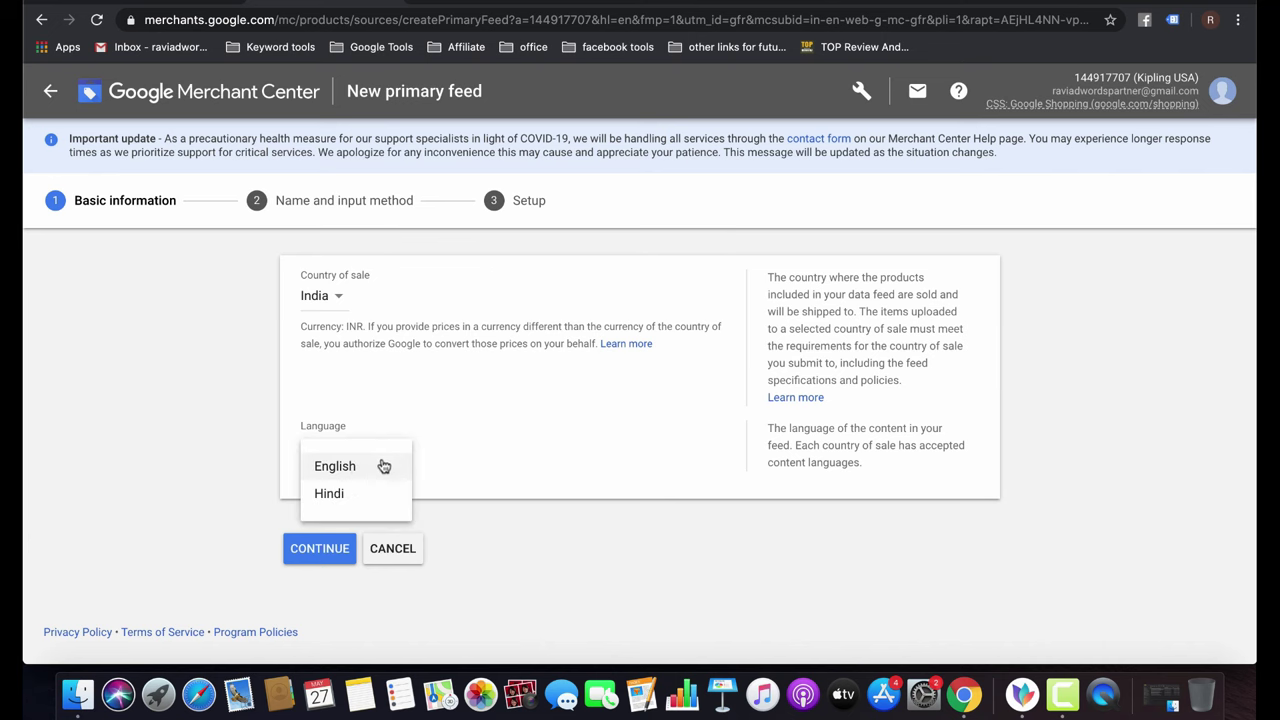
pyautogui.click(347, 472)
pyautogui.scroll(-1, 420, 545)
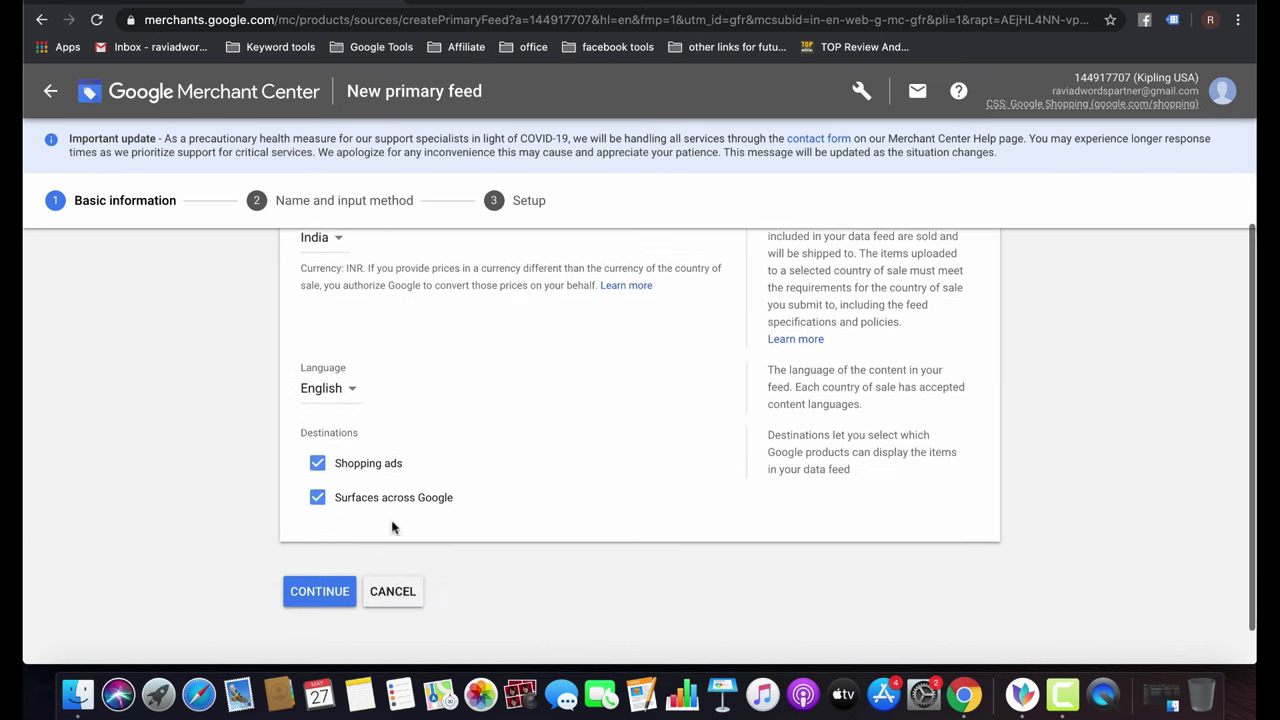
pyautogui.click(317, 497)
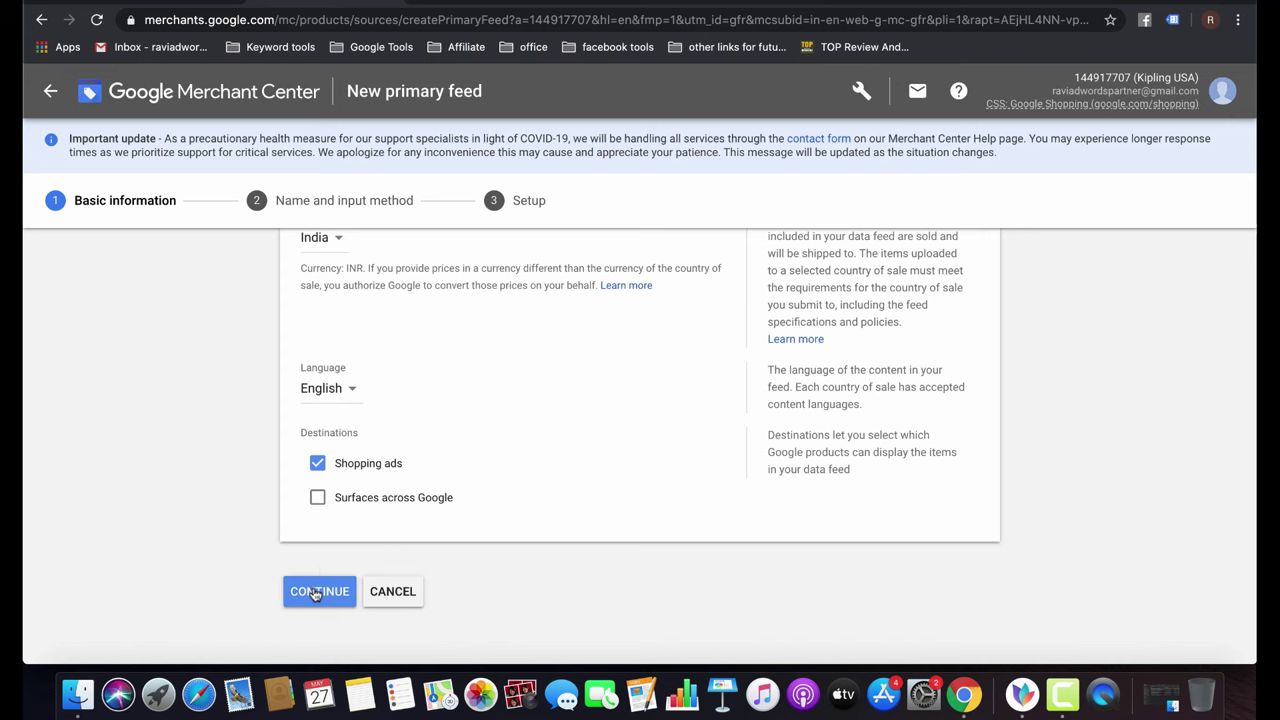
pyautogui.click(316, 592)
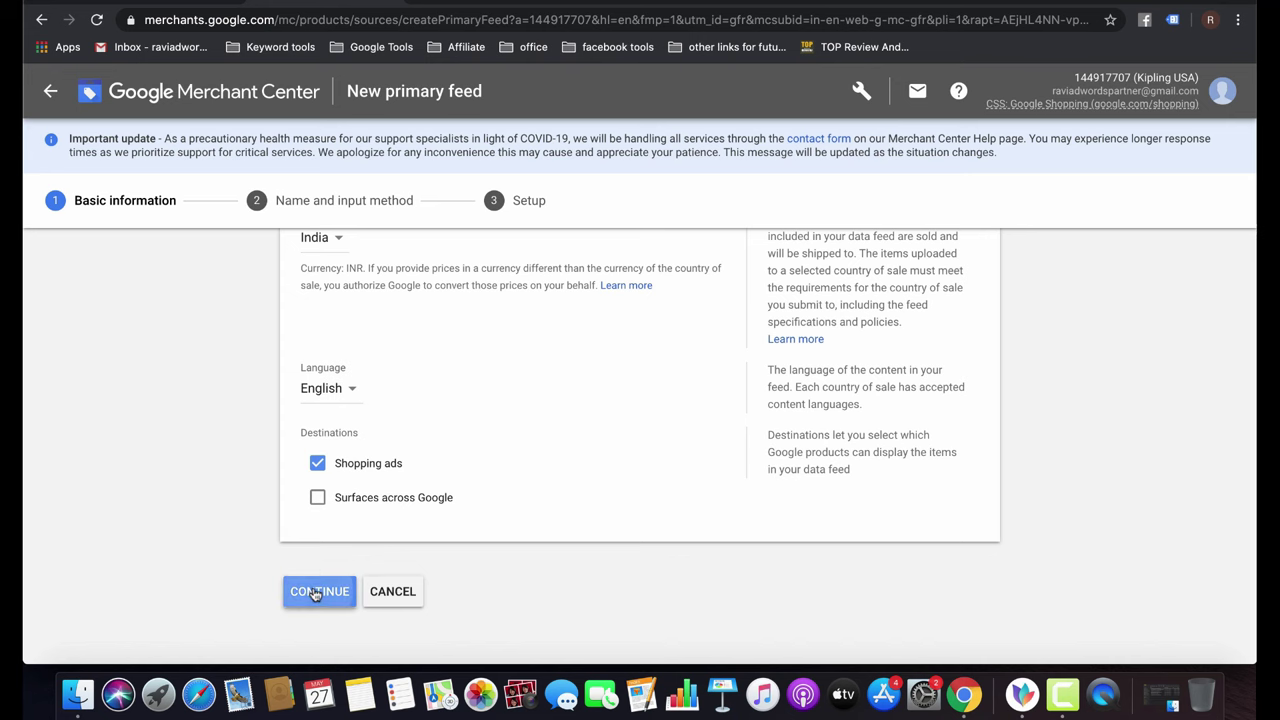
pyautogui.click(358, 308)
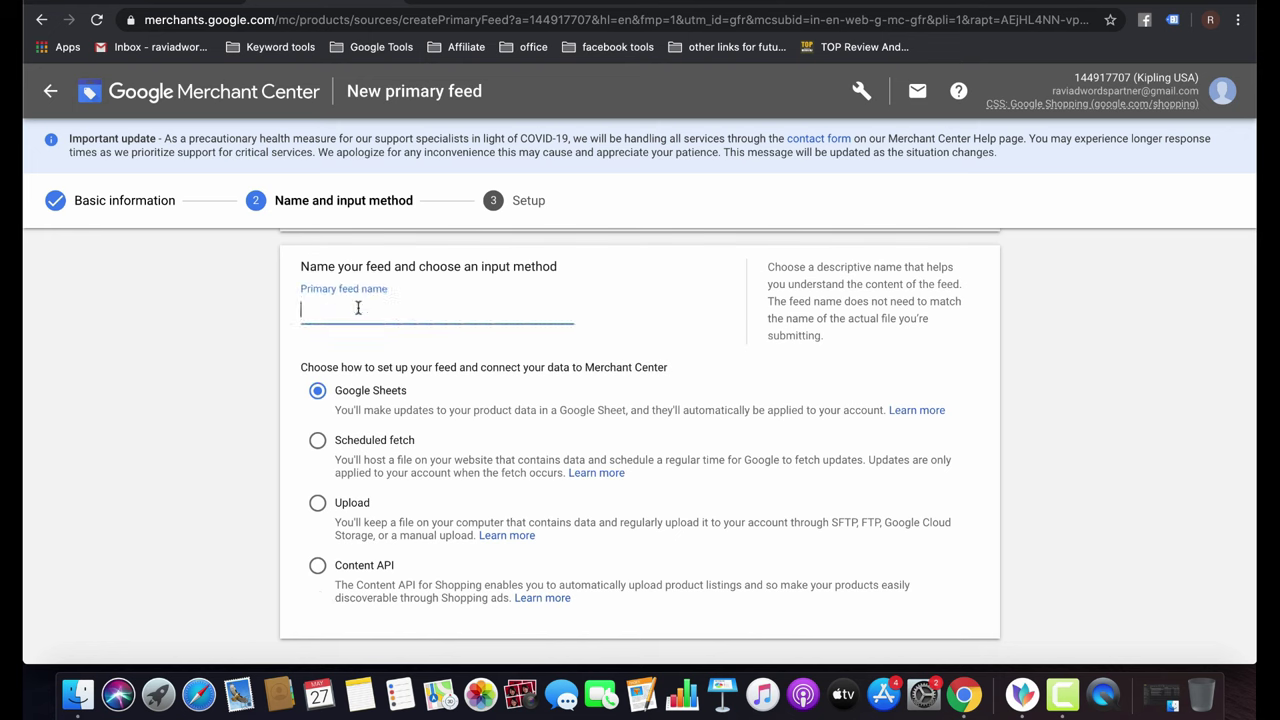
# Name the feed KiplingFeed with Google Sheets input and grant the Google account access.
pyautogui.write('KiplingFeed')
pyautogui.scroll(-2, 430, 480)
pyautogui.click(310, 619)
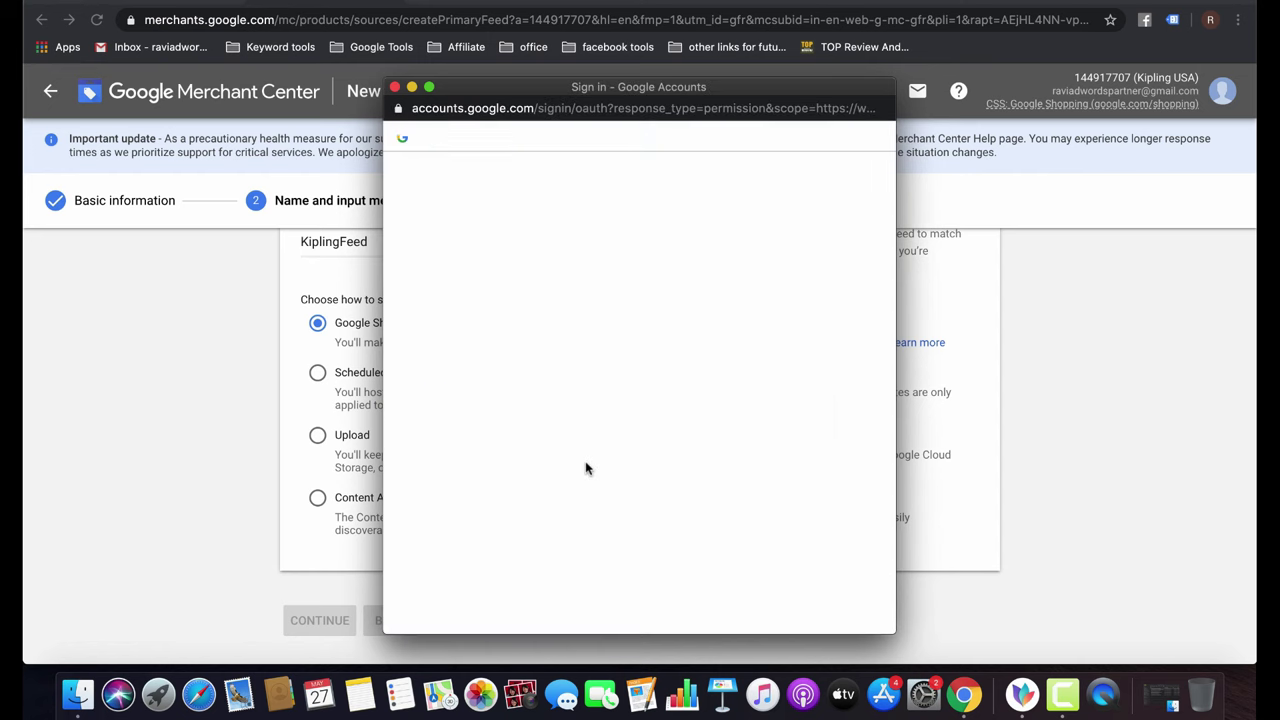
pyautogui.click(597, 292)
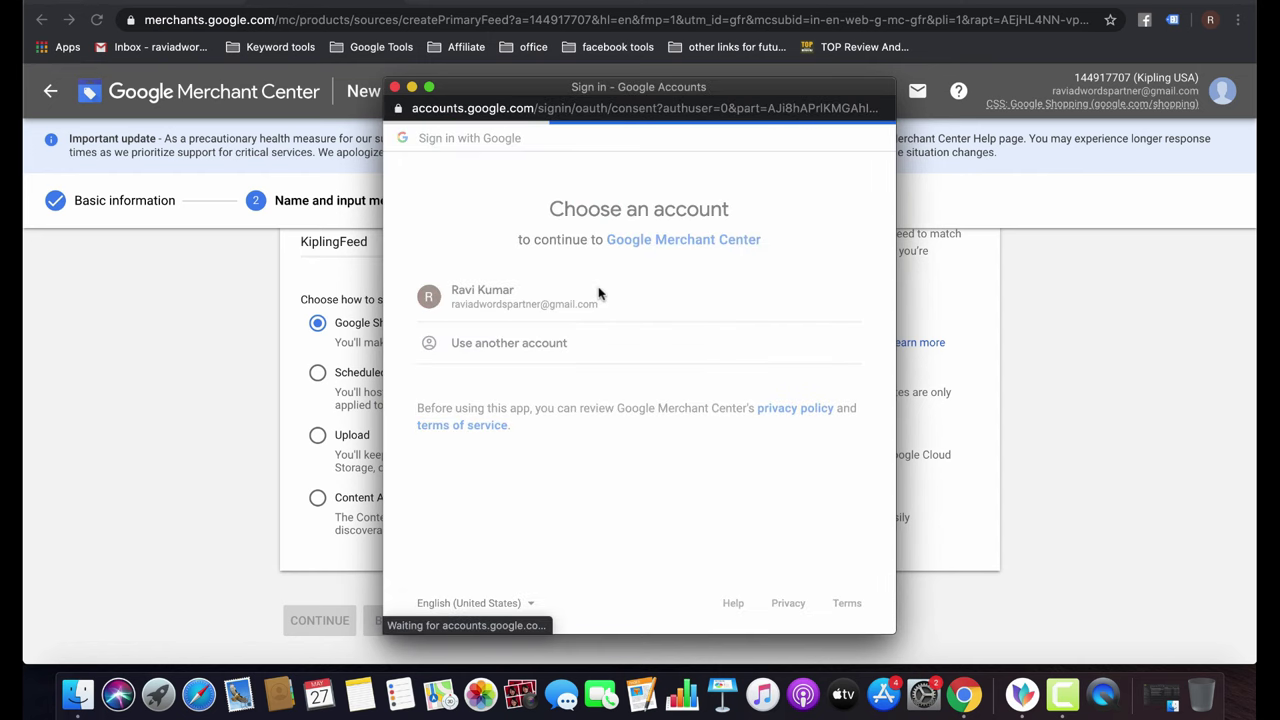
pyautogui.click(826, 556)
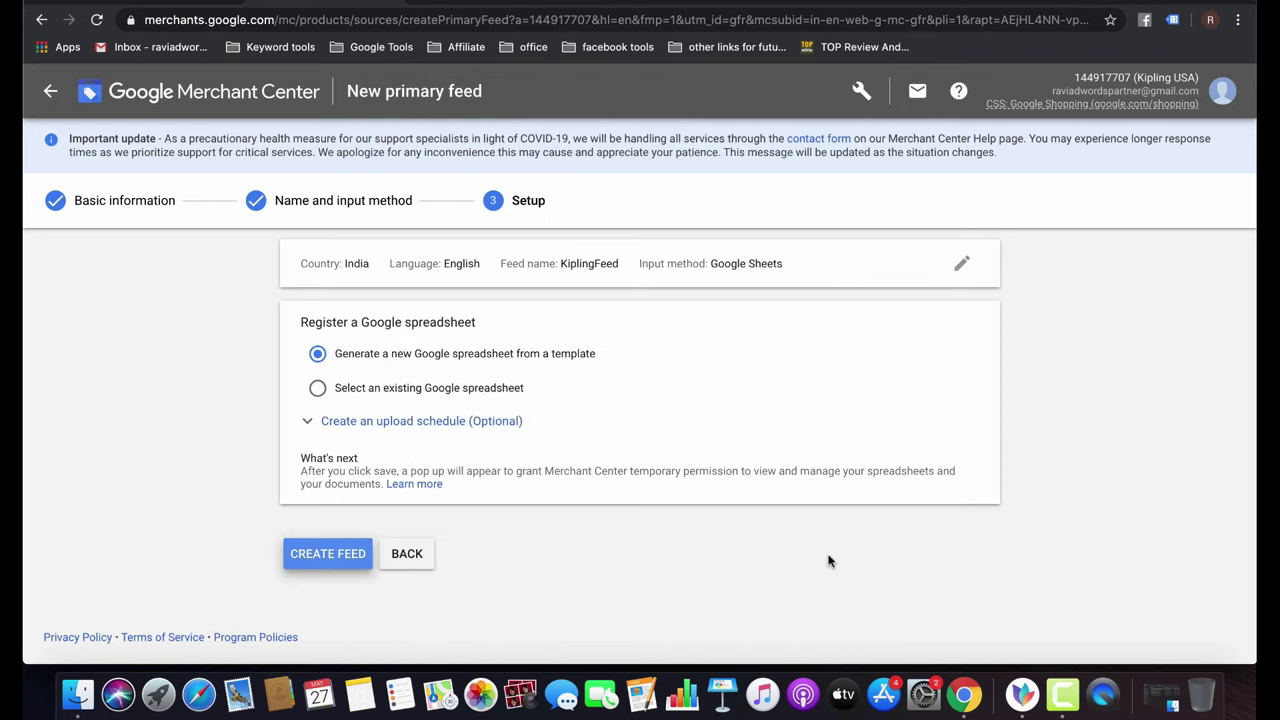
# Create the feed from a newly generated template spreadsheet, retrying after the blocked pop-up.
pyautogui.click(329, 555)
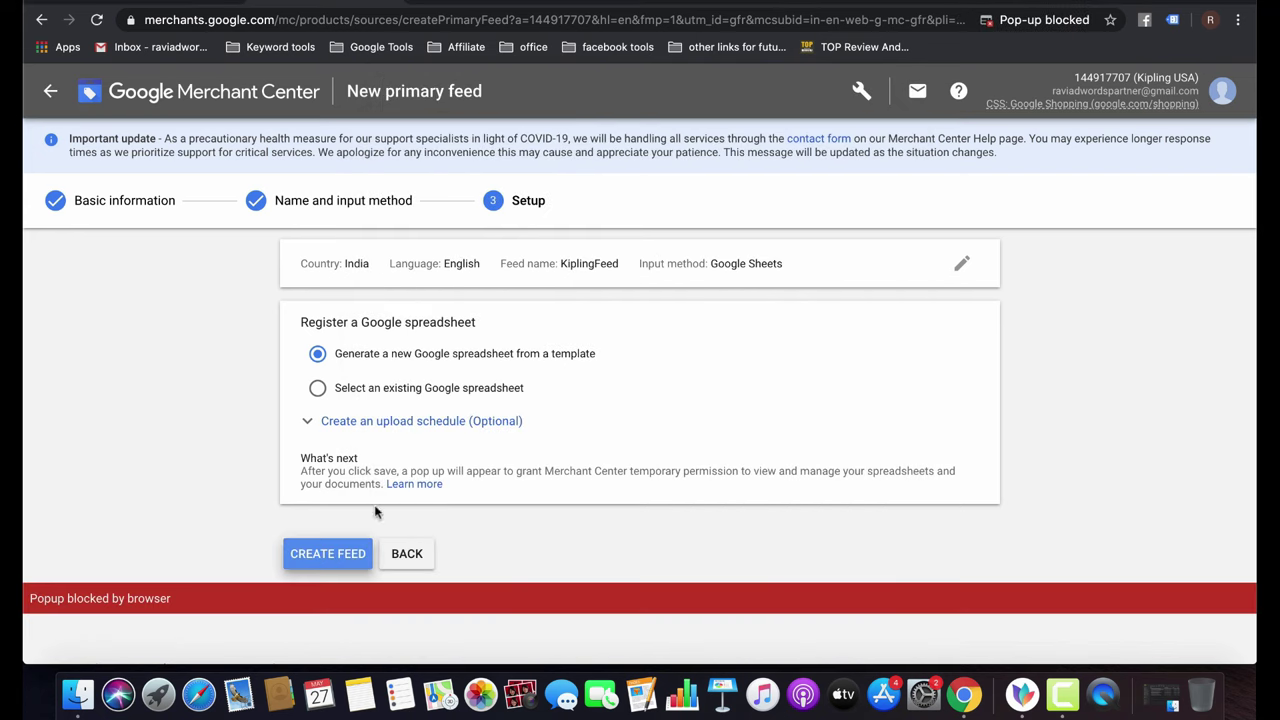
pyautogui.click(1083, 20)
pyautogui.click(1078, 171)
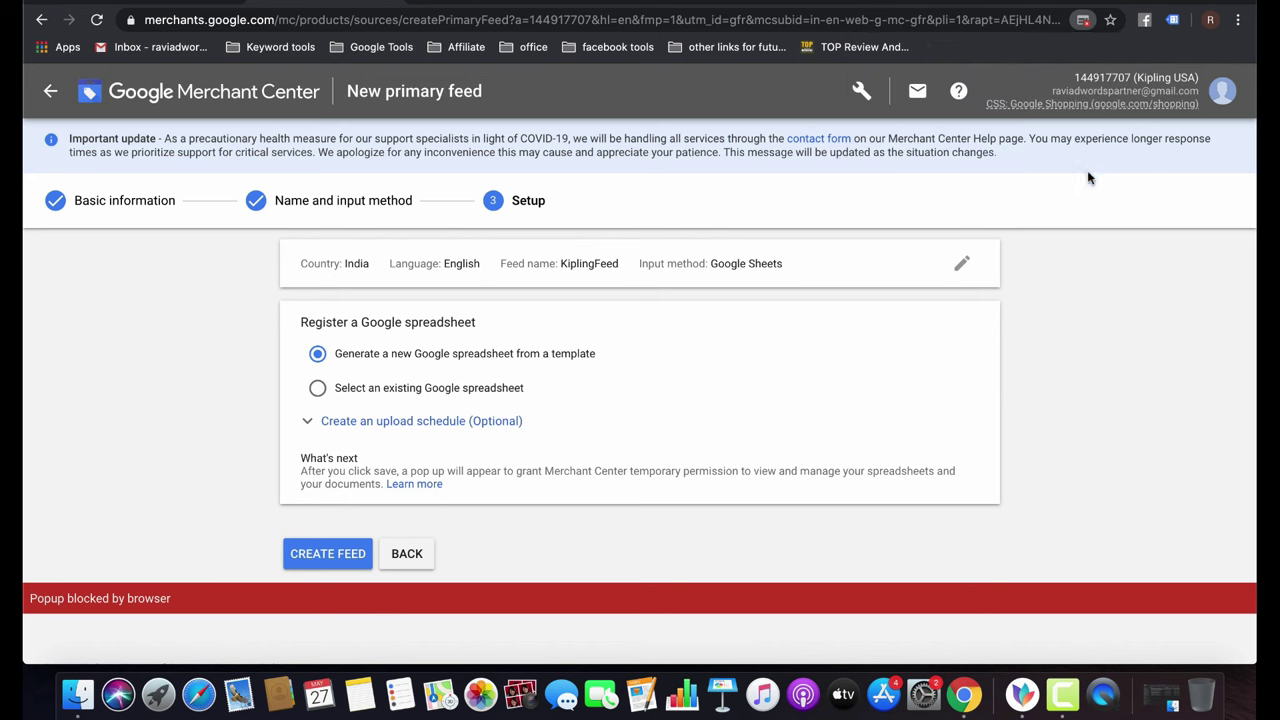
pyautogui.click(325, 548)
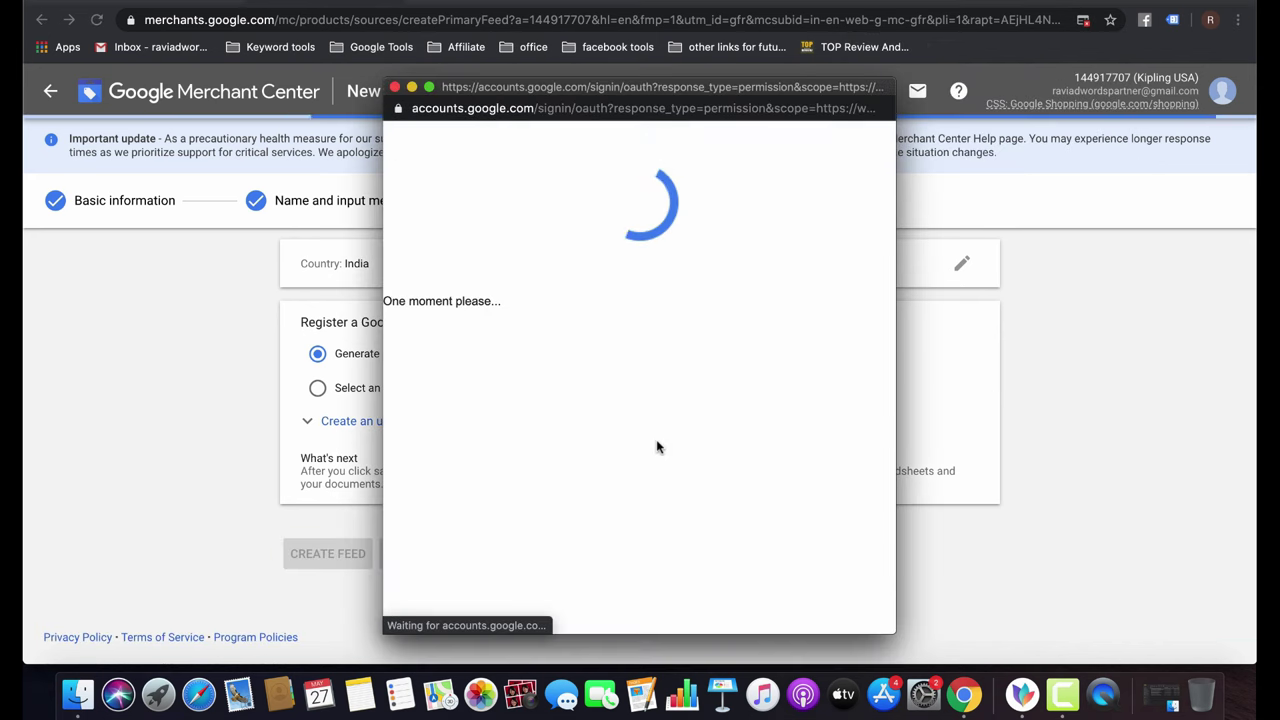
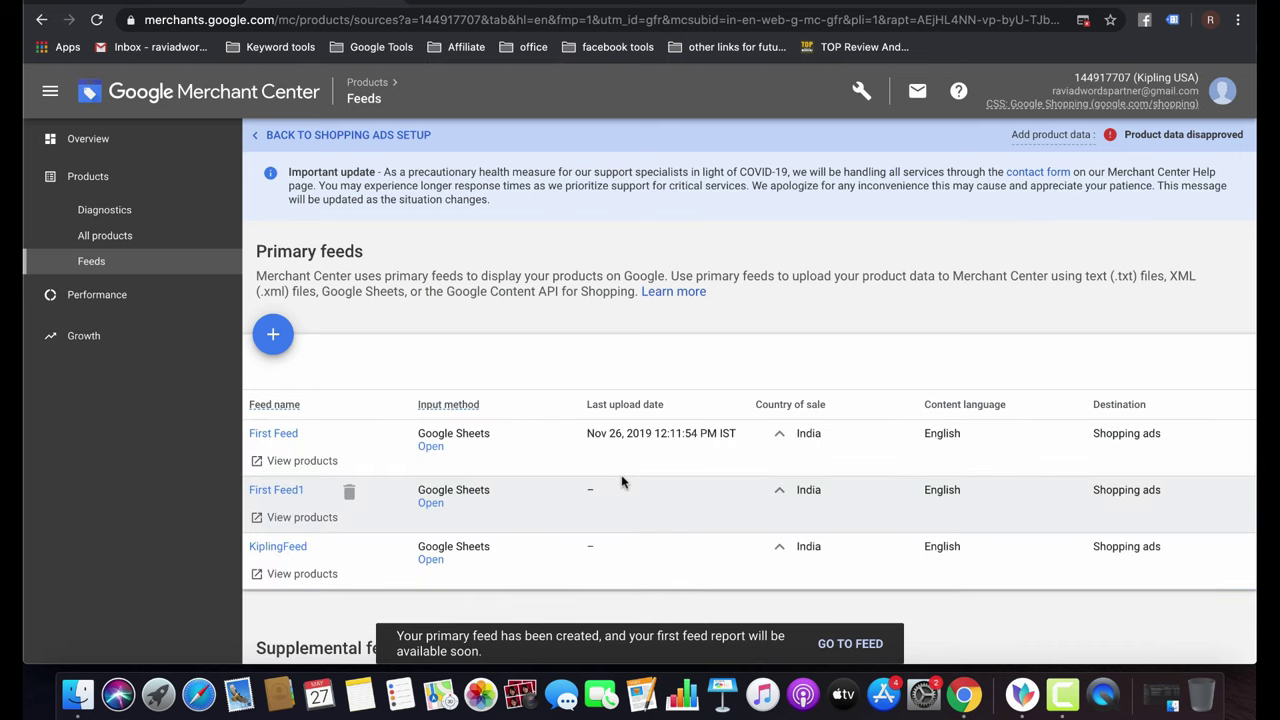
# After checking the KiplingFeed and First Feed sheets, open the First Feed1 feed spreadsheet.
pyautogui.click(429, 560)
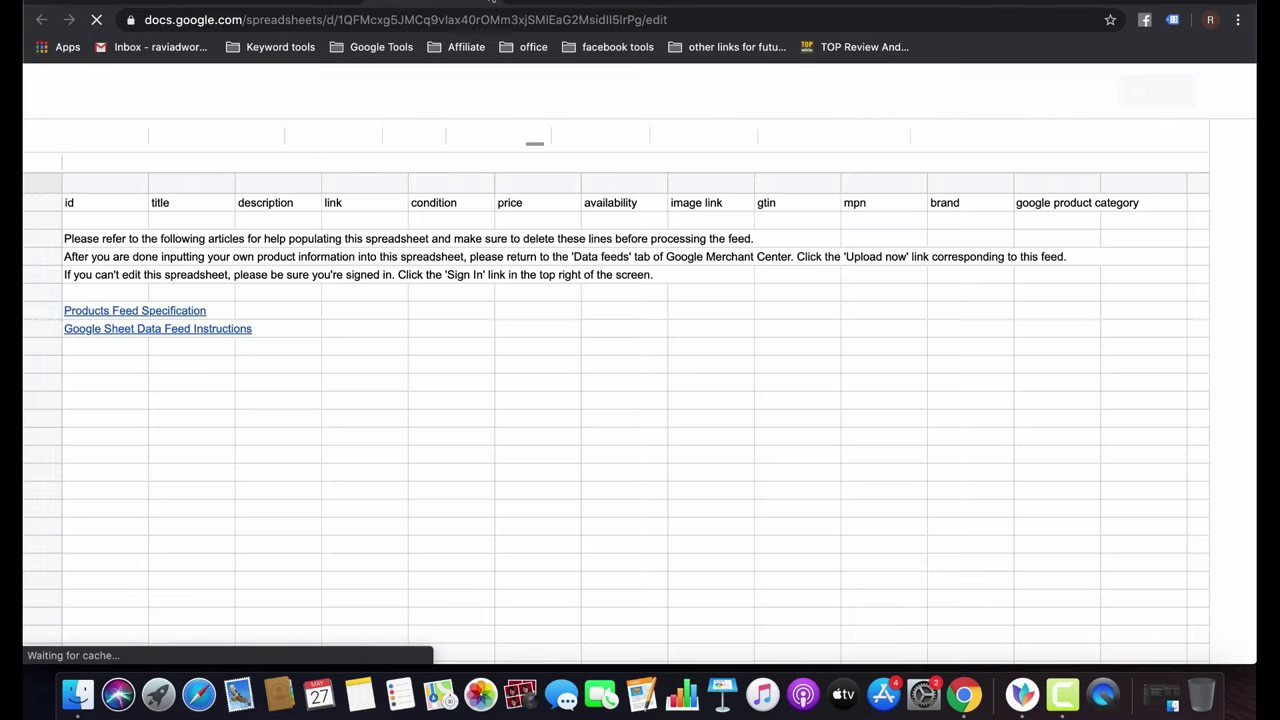
pyautogui.click(490, 4)
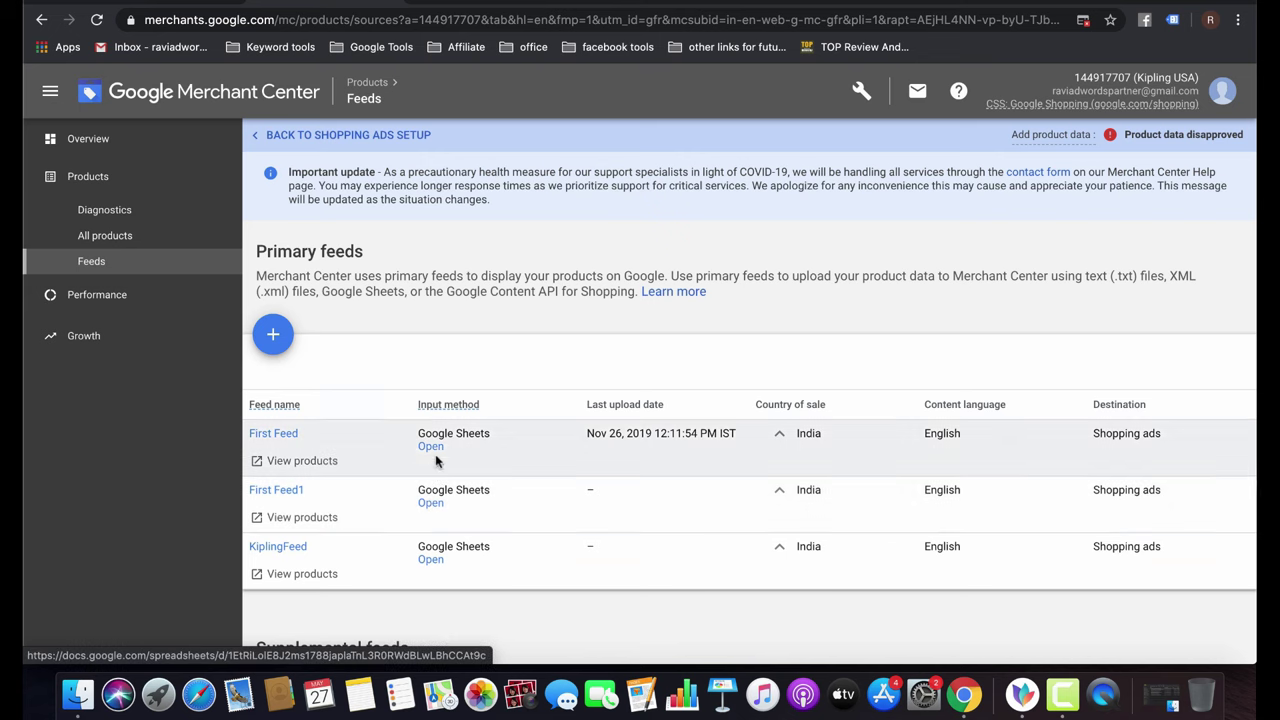
pyautogui.click(430, 448)
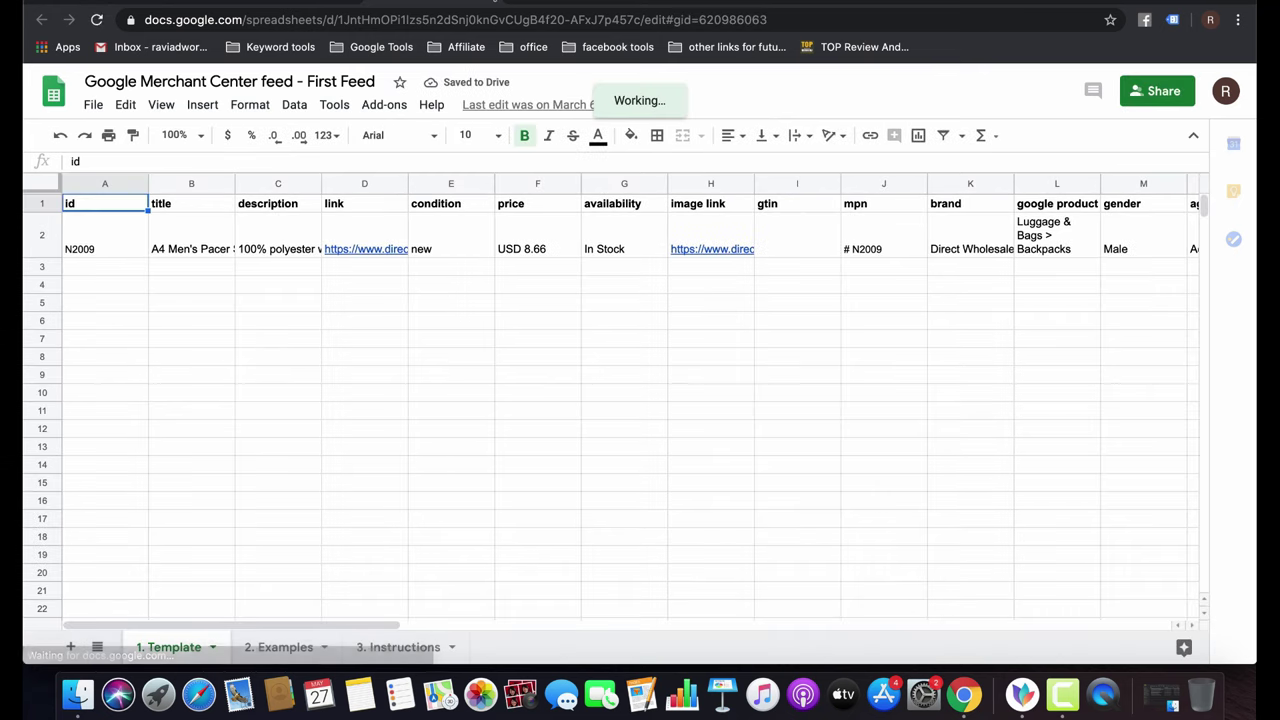
pyautogui.press('super+w')
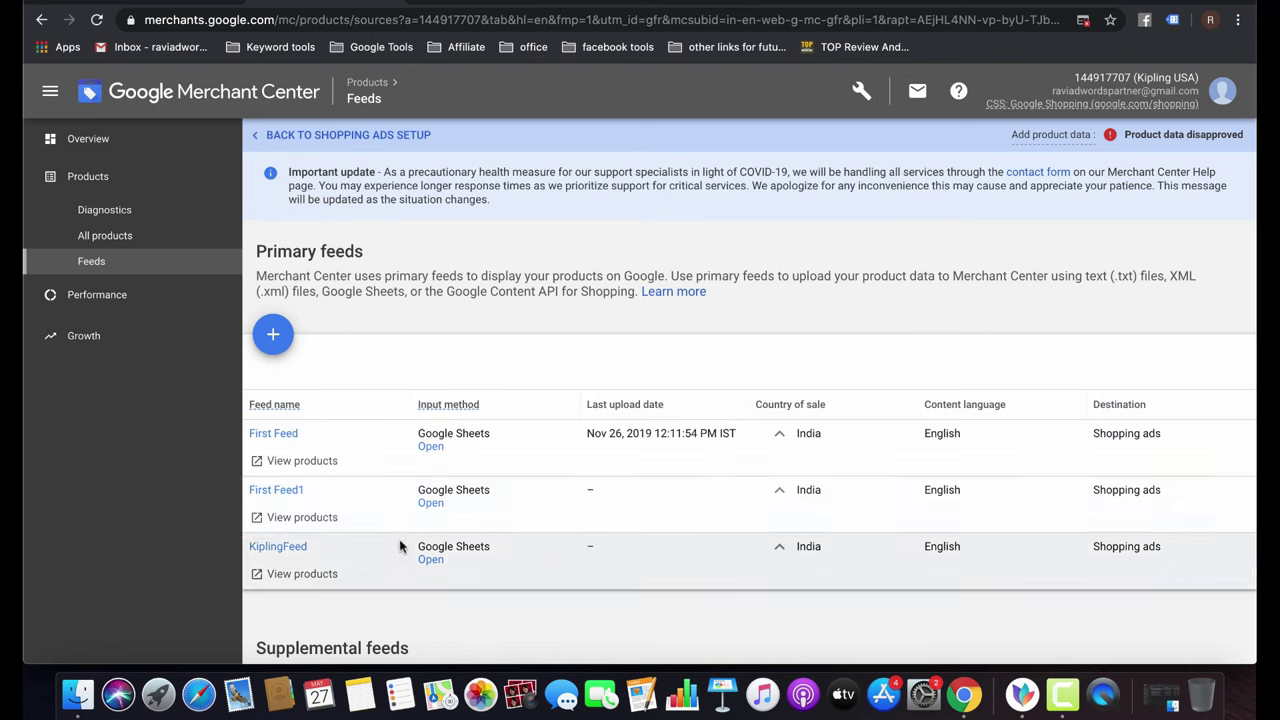
pyautogui.click(430, 503)
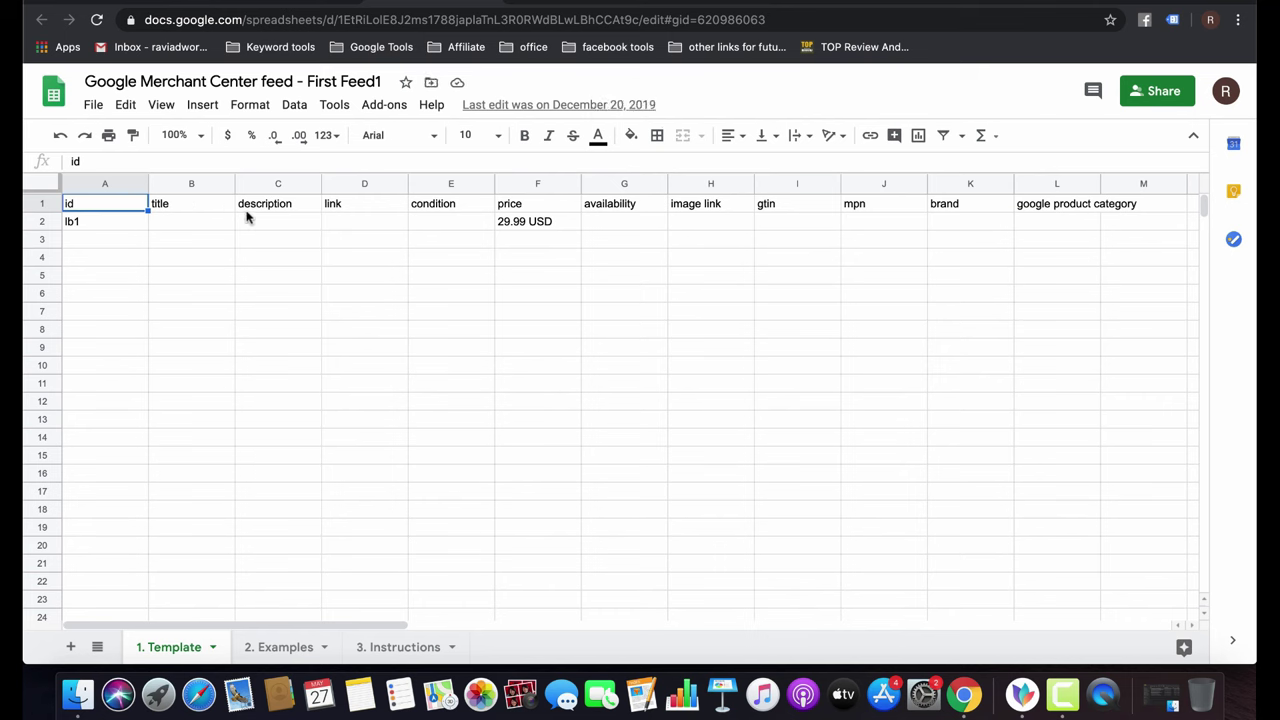
pyautogui.click(94, 229)
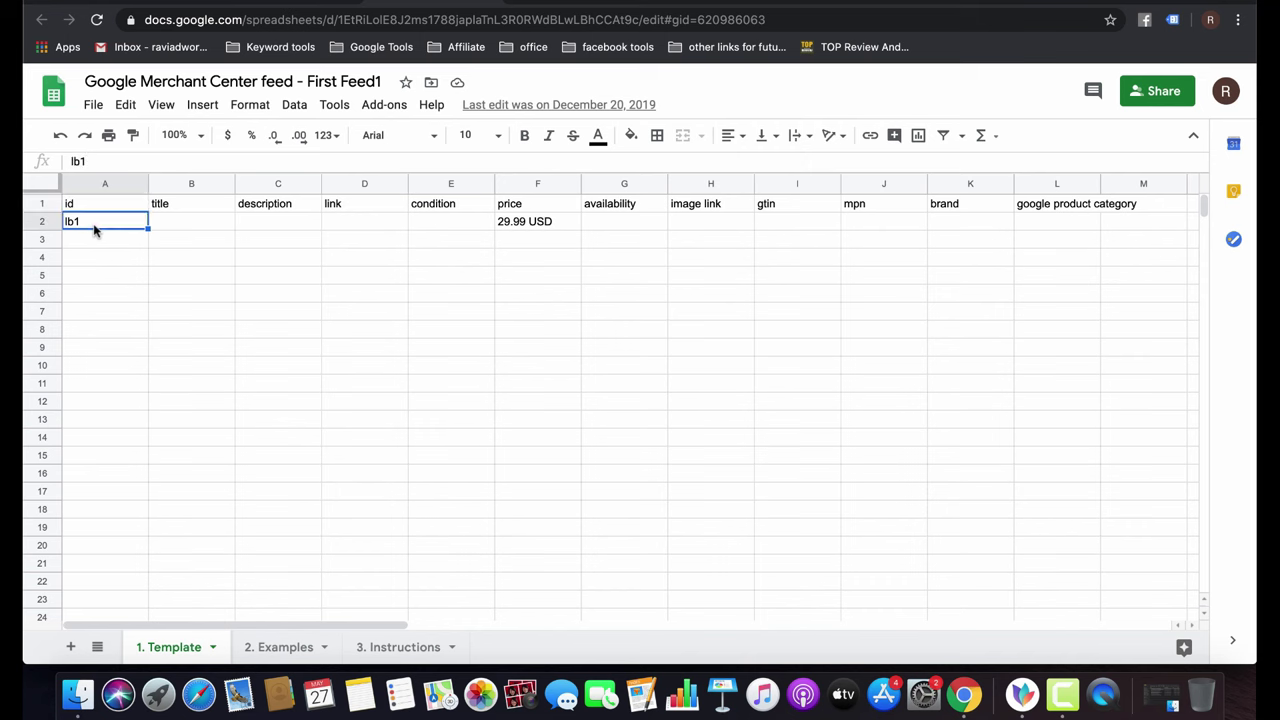
pyautogui.click(176, 222)
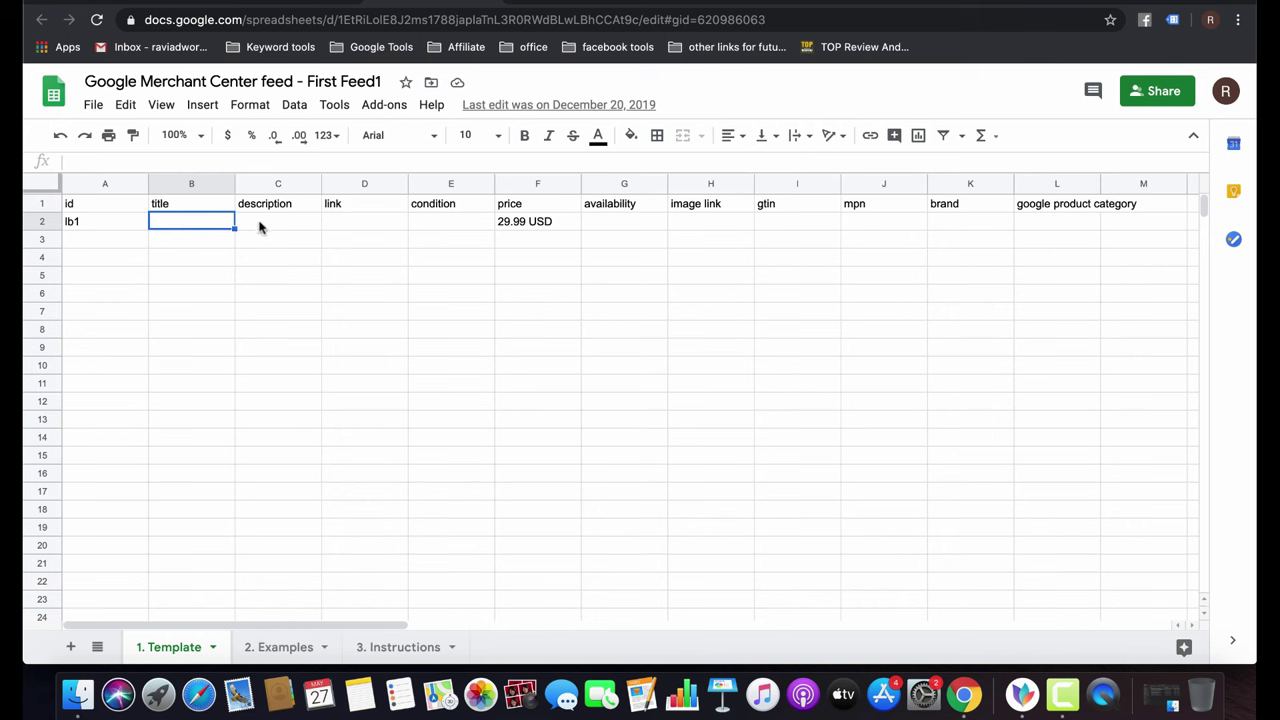
pyautogui.click(360, 222)
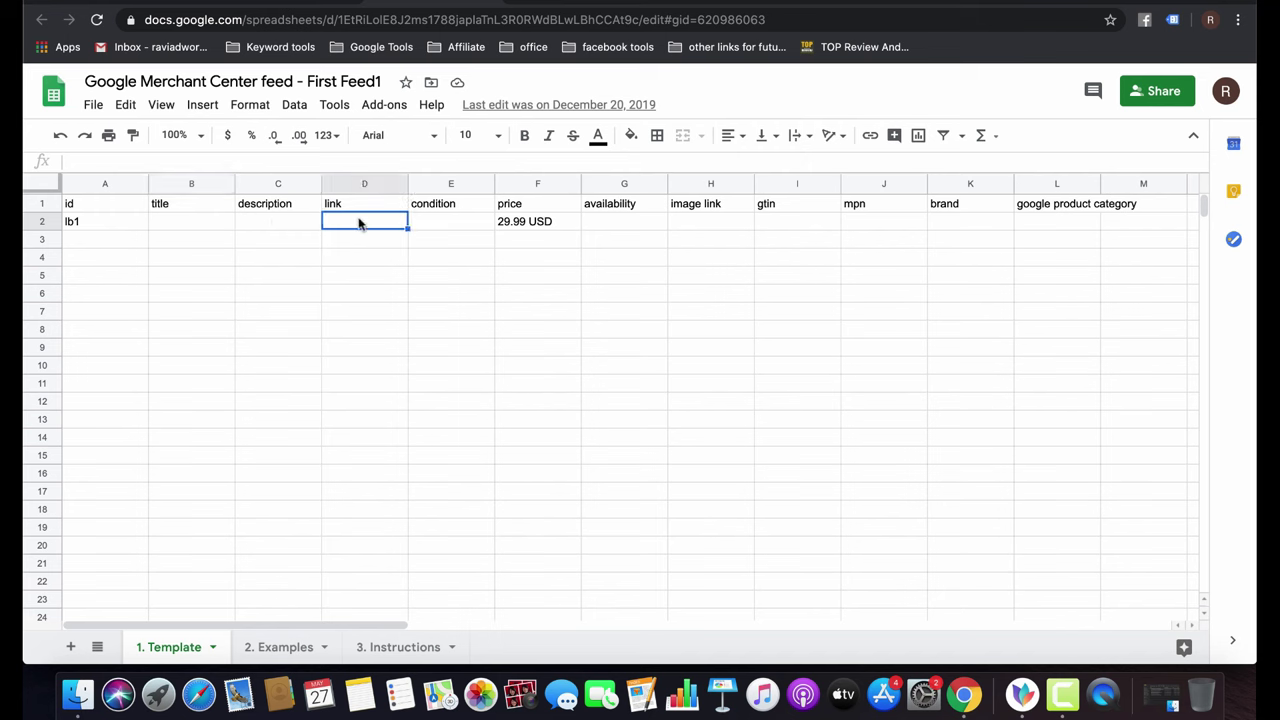
pyautogui.click(442, 214)
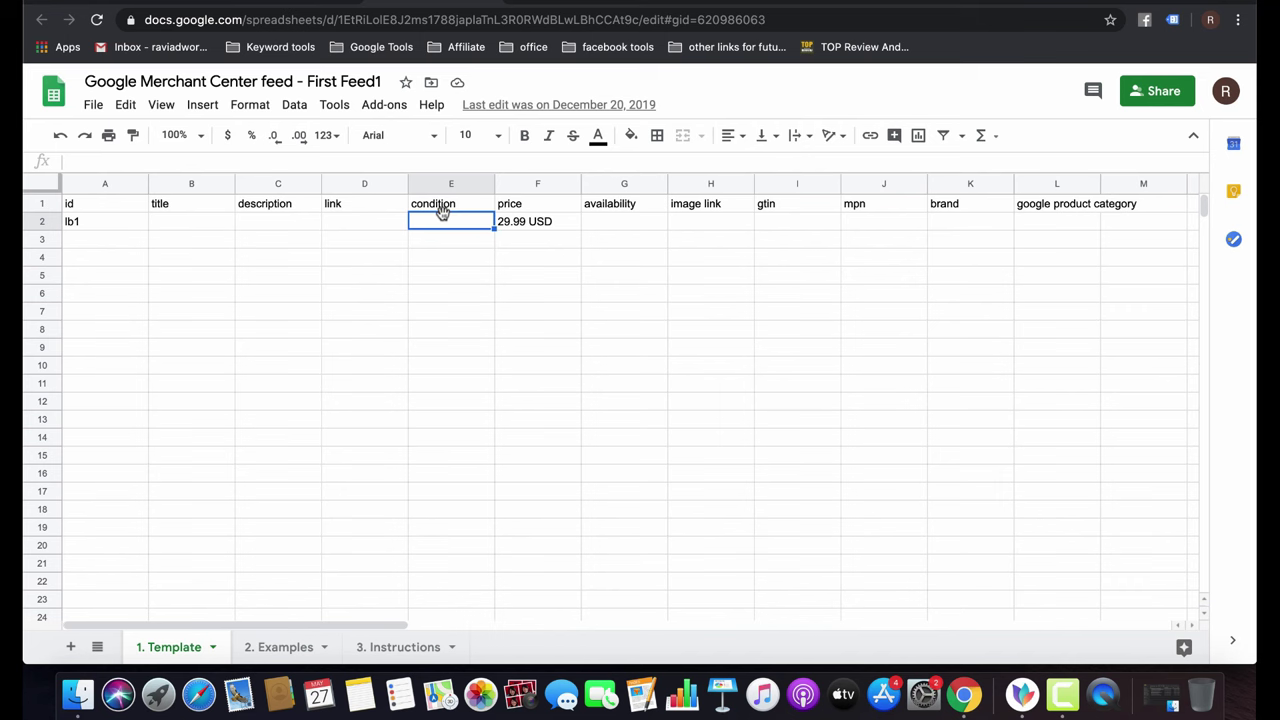
pyautogui.click(574, 228)
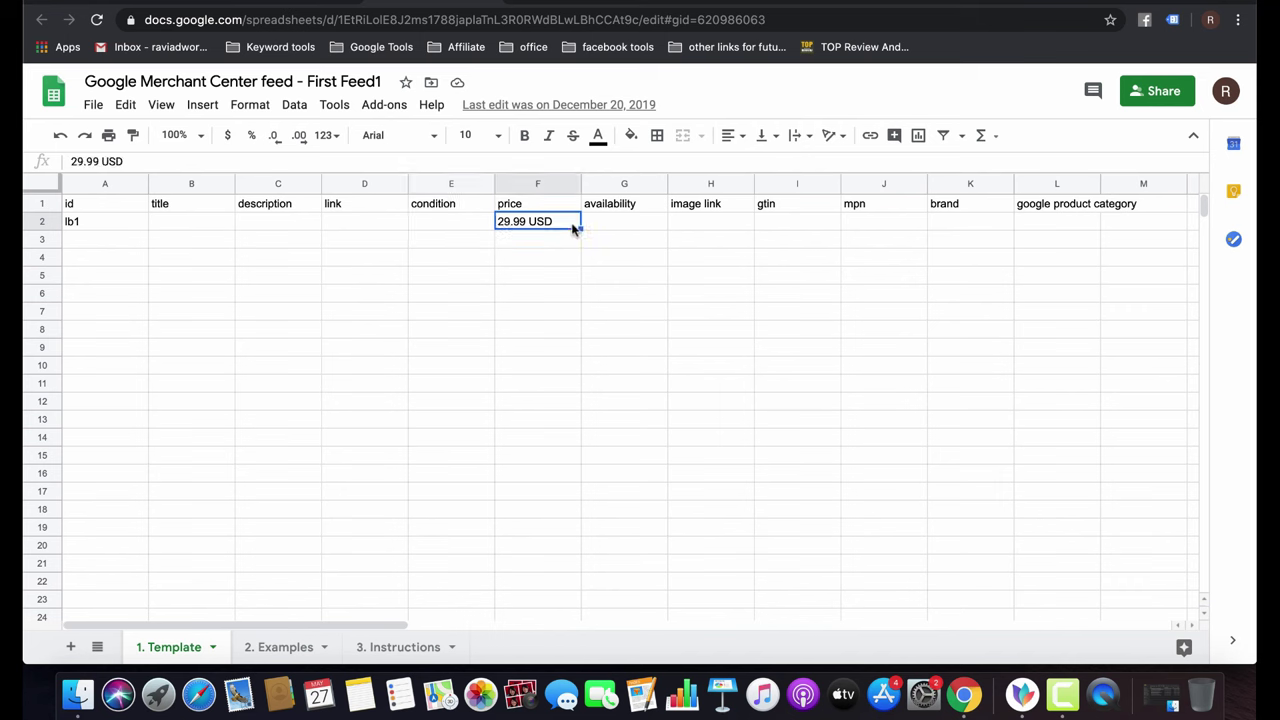
pyautogui.click(436, 209)
pyautogui.click(450, 224)
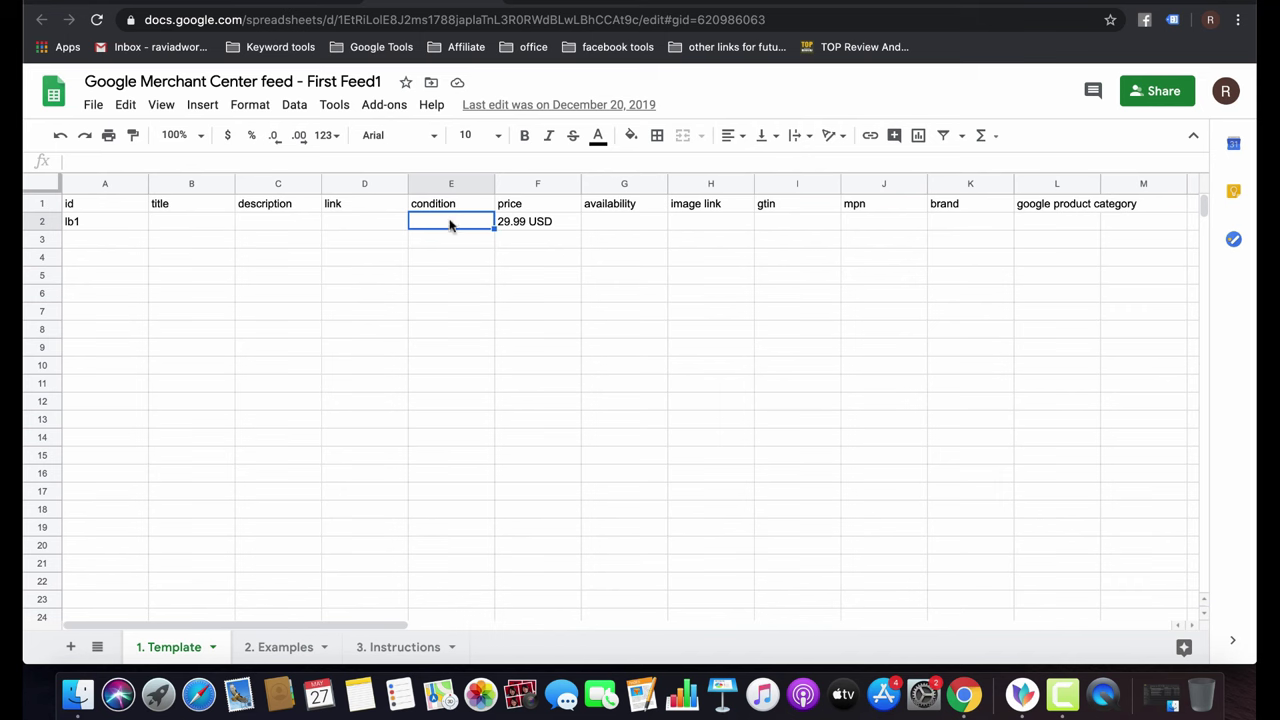
pyautogui.click(550, 226)
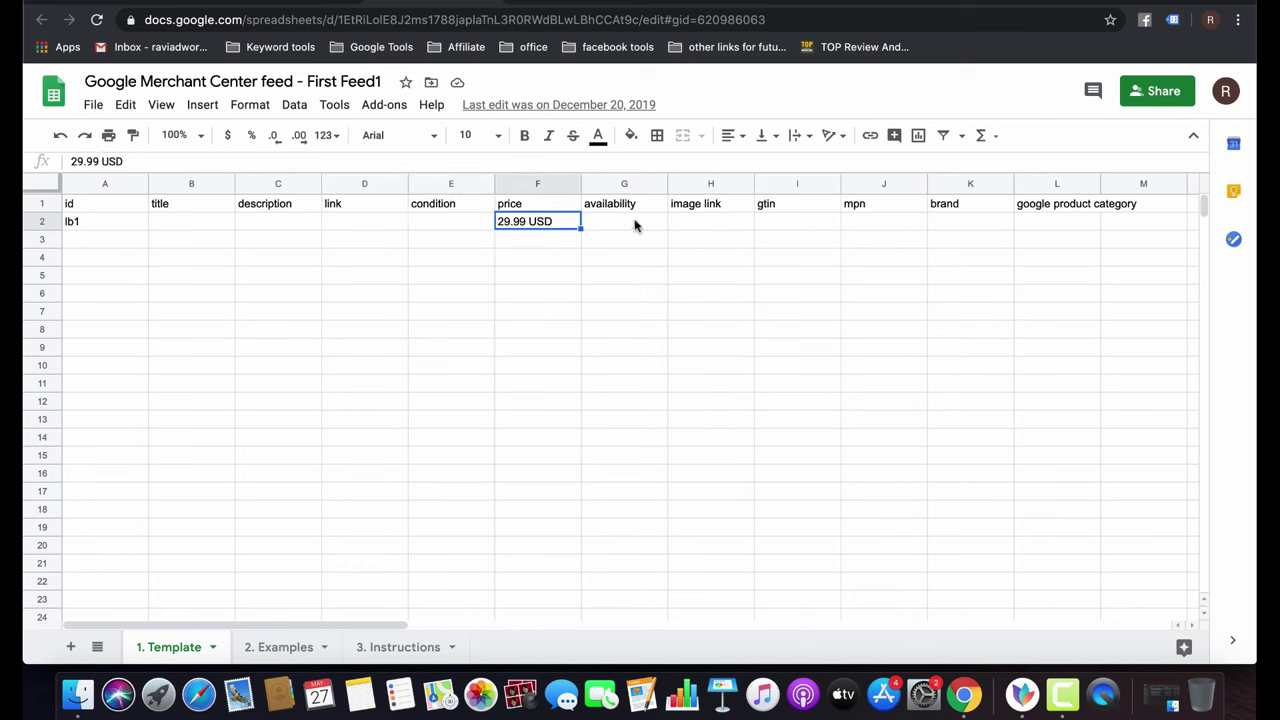
pyautogui.click(622, 227)
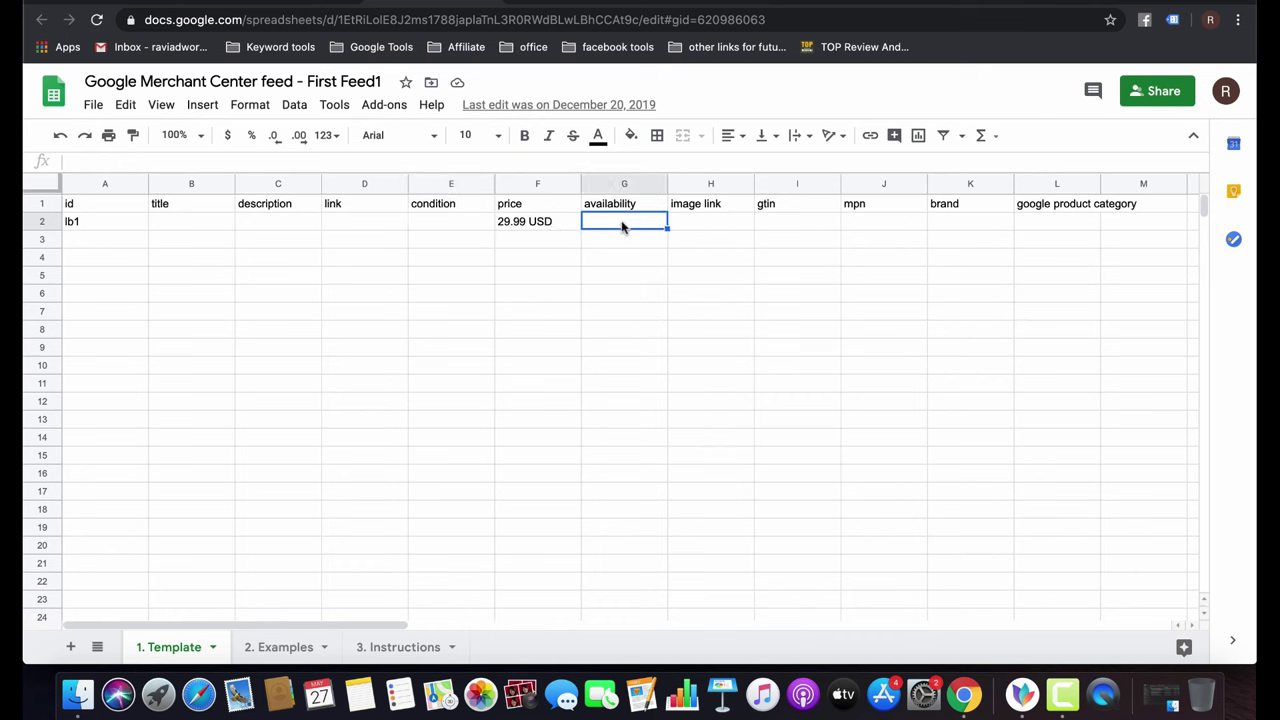
pyautogui.click(710, 224)
pyautogui.click(774, 226)
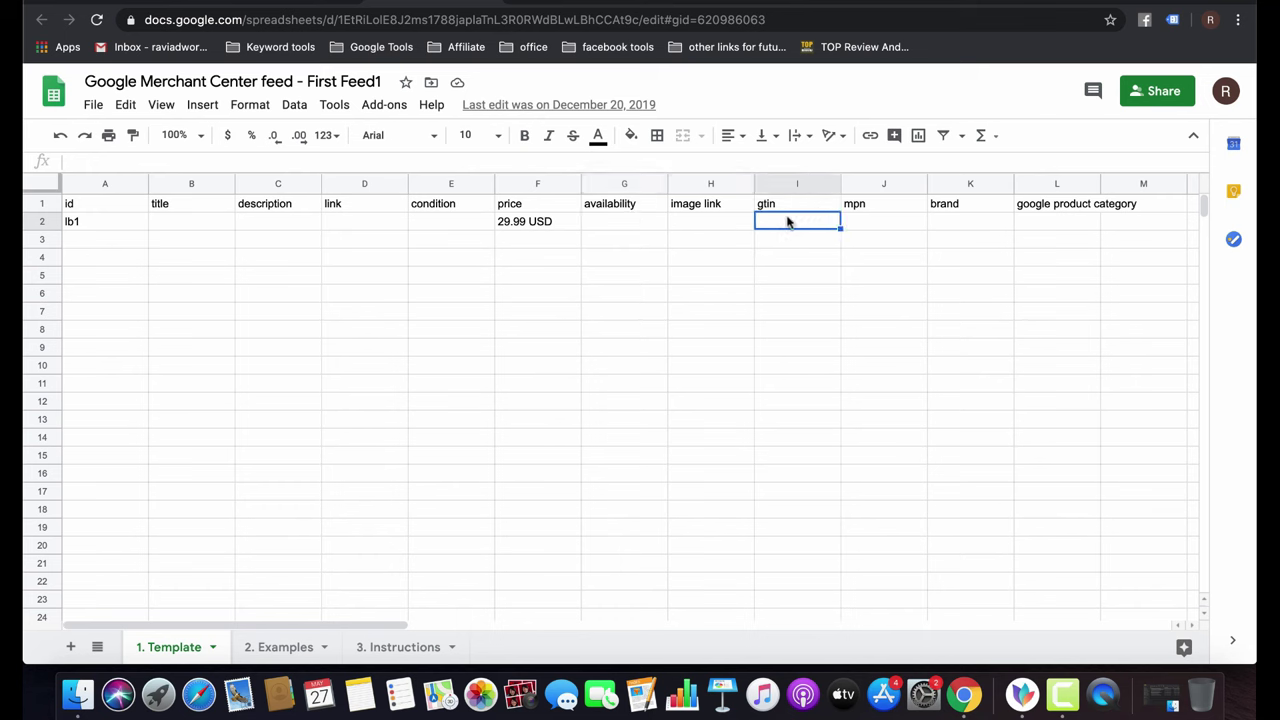
pyautogui.click(864, 210)
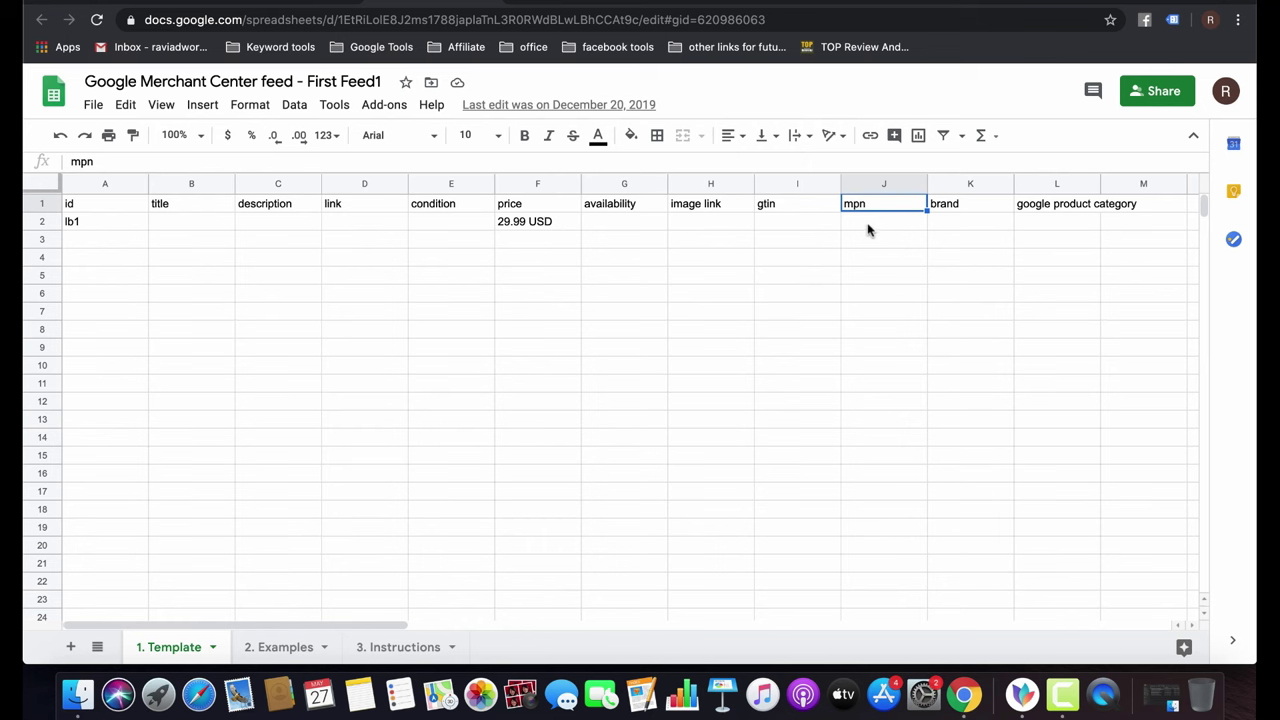
pyautogui.click(951, 226)
pyautogui.click(1040, 226)
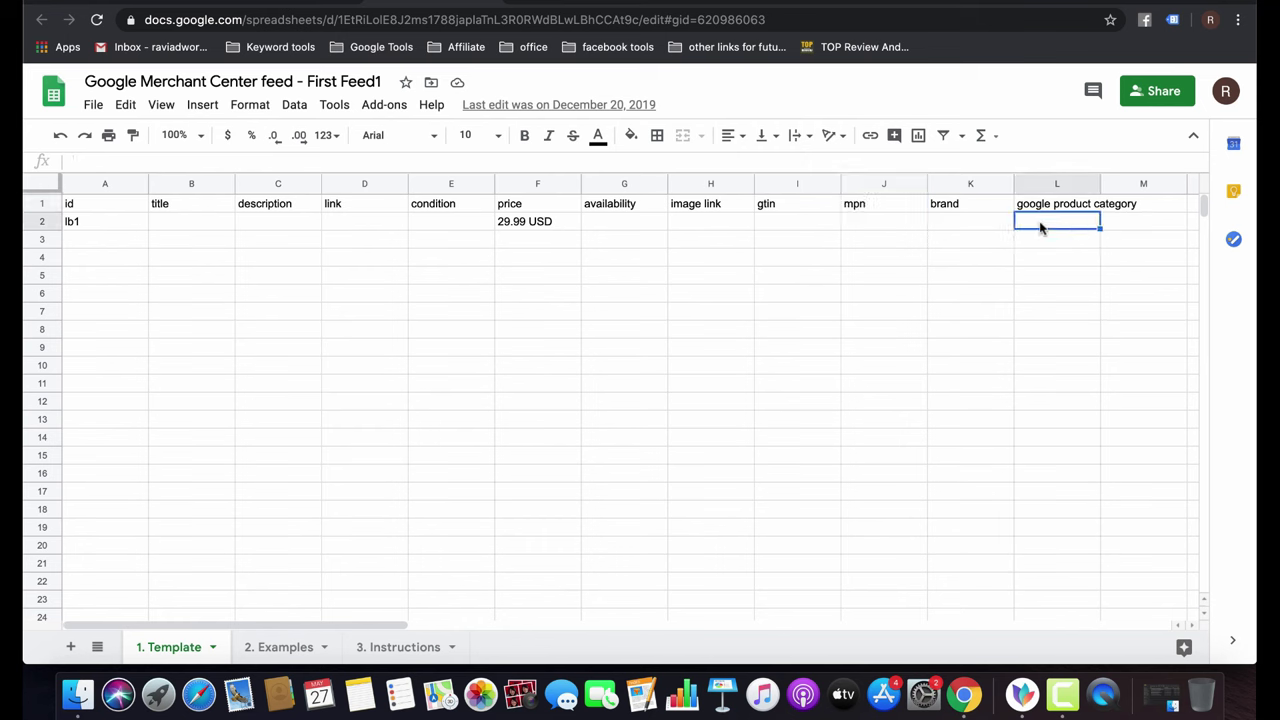
pyautogui.click(78, 223)
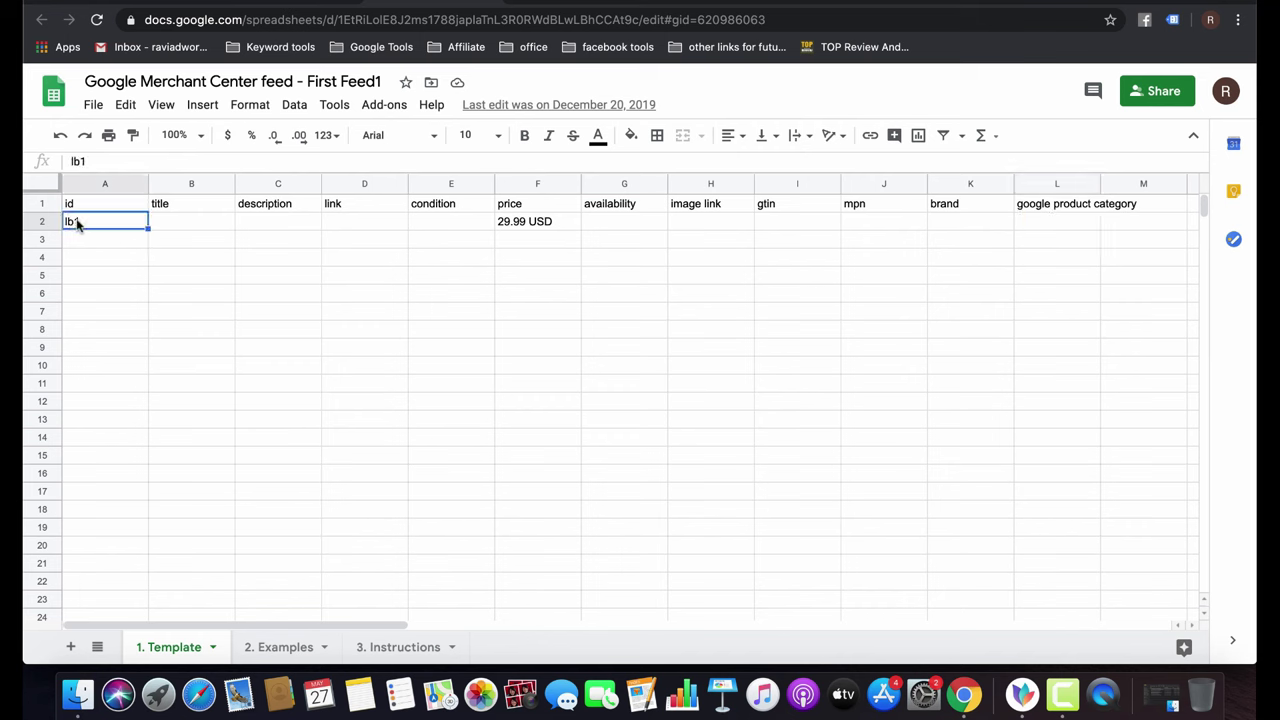
# Enter id KP1 in A2 and paste the Kipling product page URL into D2.
pyautogui.write('KP')
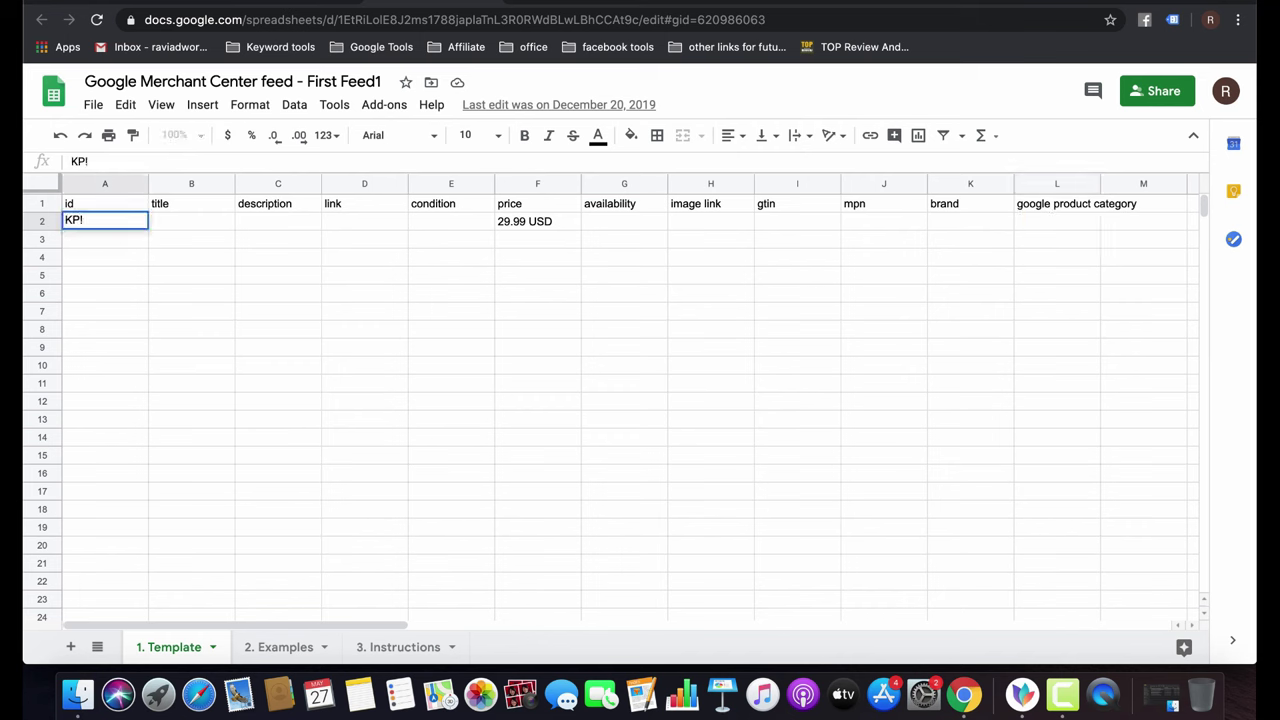
pyautogui.write('1')
pyautogui.hotkey('ctrl', 'Tab')
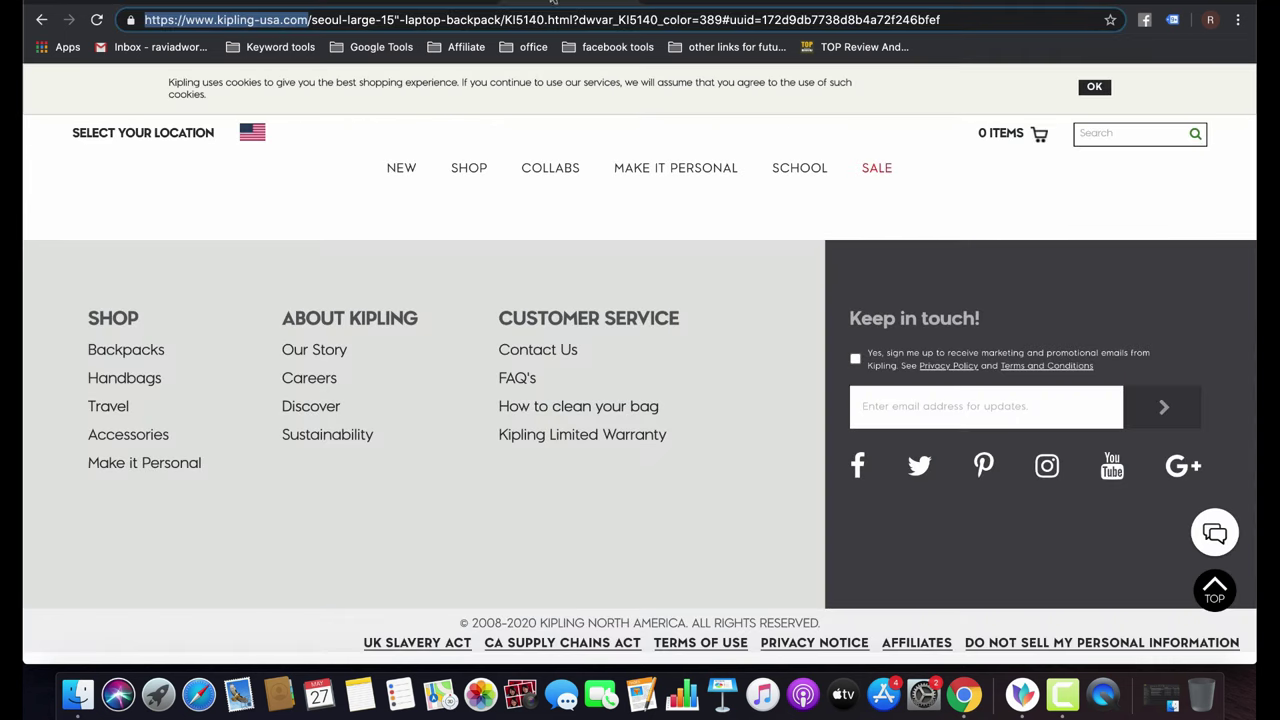
pyautogui.click(422, 19)
pyautogui.doubleClick(422, 19)
pyautogui.tripleClick(422, 19)
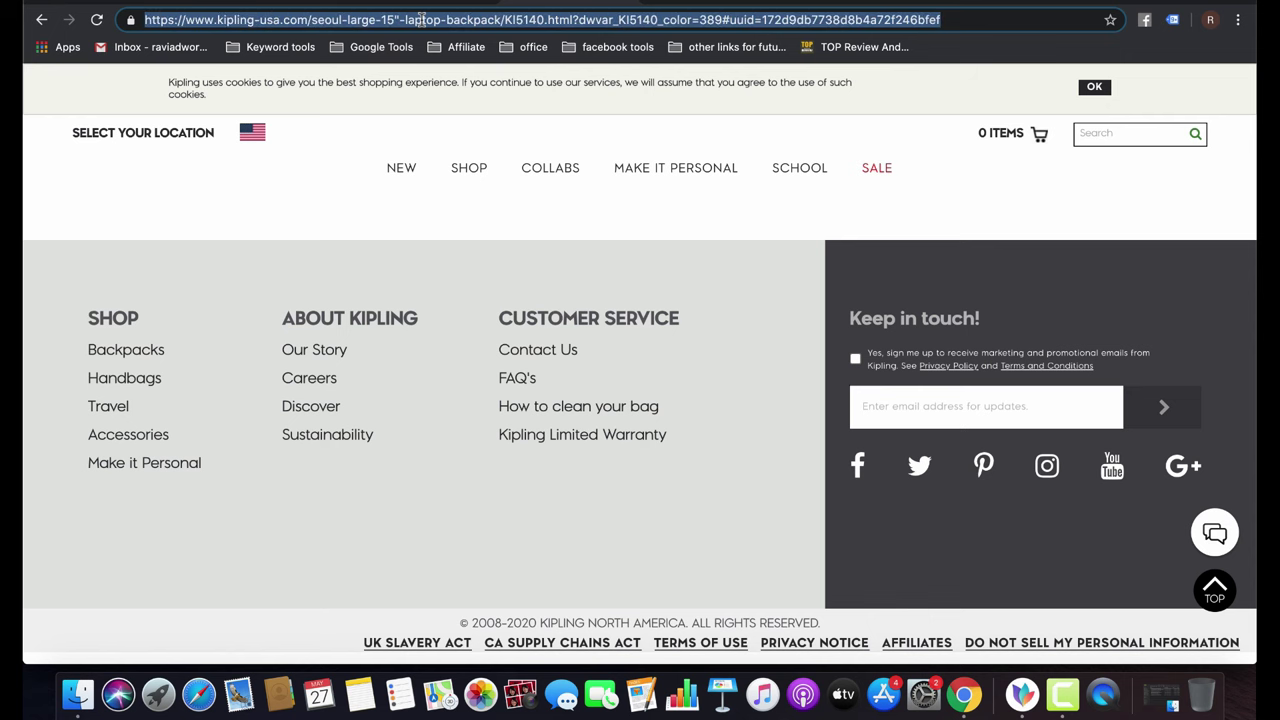
pyautogui.hotkey('ctrl', 'shift', 'Tab')
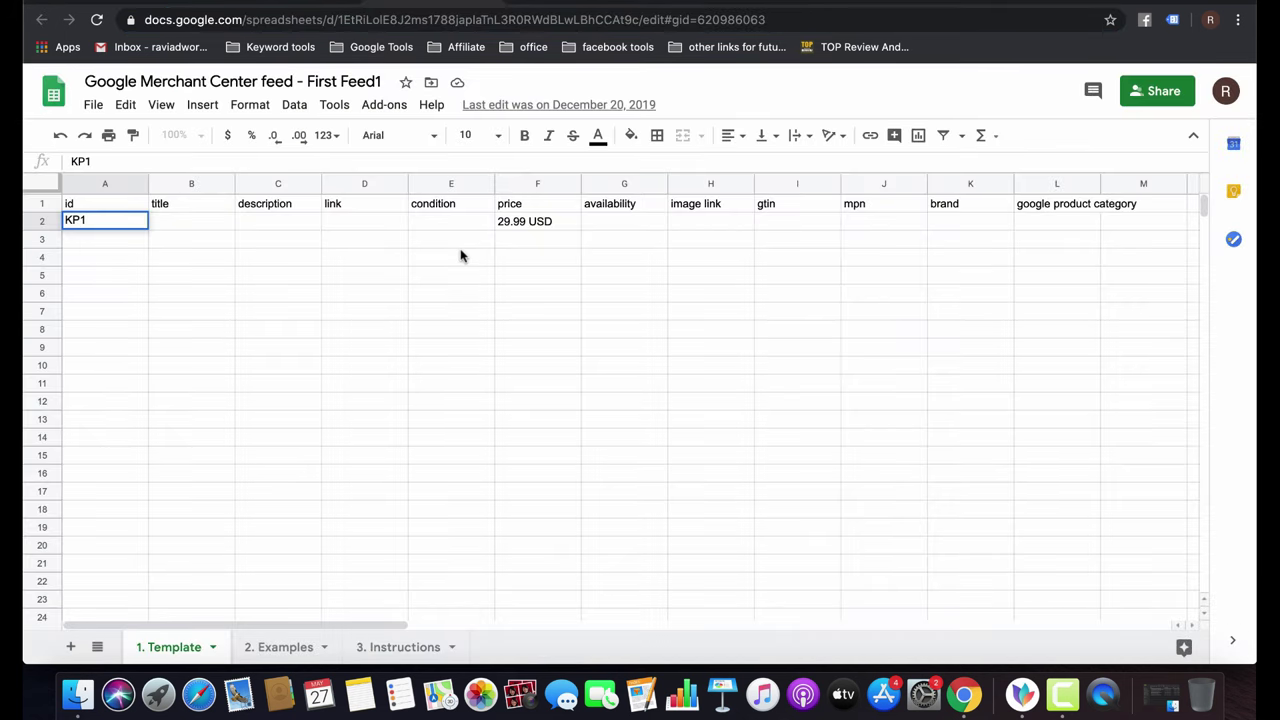
pyautogui.click(362, 224)
pyautogui.hotkey('ctrl', 'v')
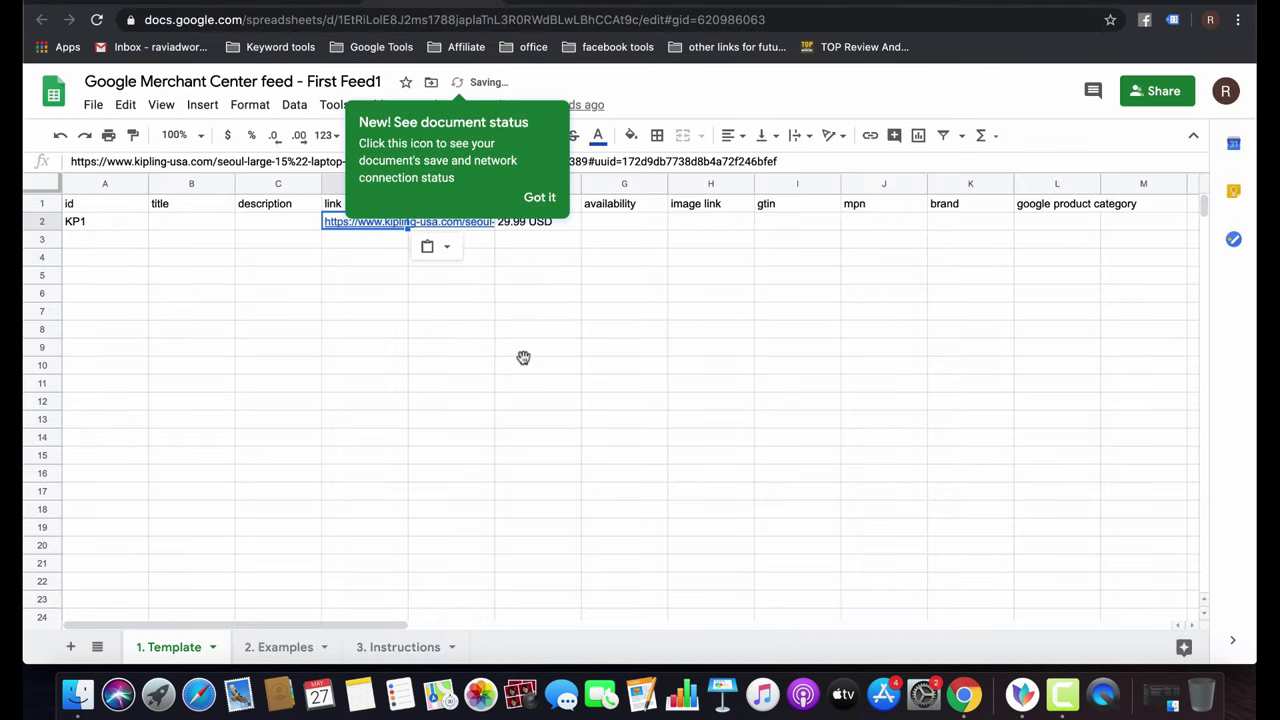
pyautogui.click(523, 357)
# Copy the backpack product image's address and paste it into H2 as the image link.
pyautogui.hotkey('ctrl', 'Tab')
pyautogui.scroll(20, 577, 297)
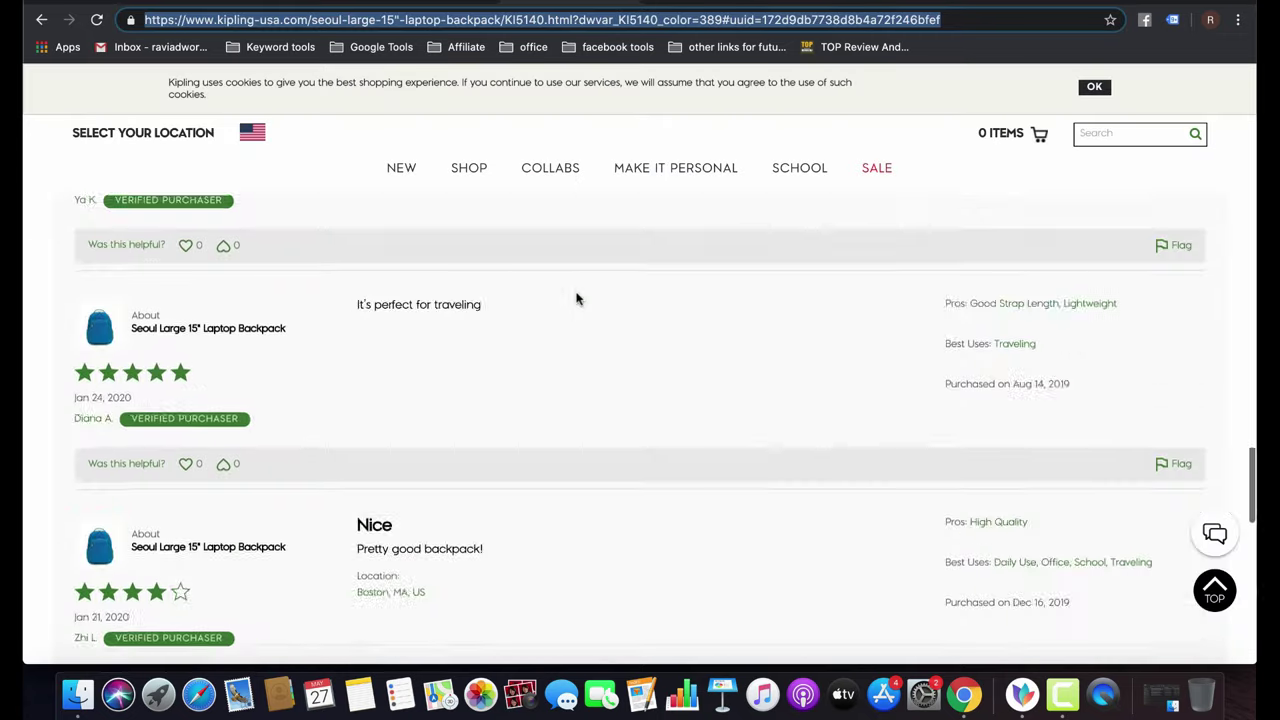
pyautogui.scroll(-3, 578, 300)
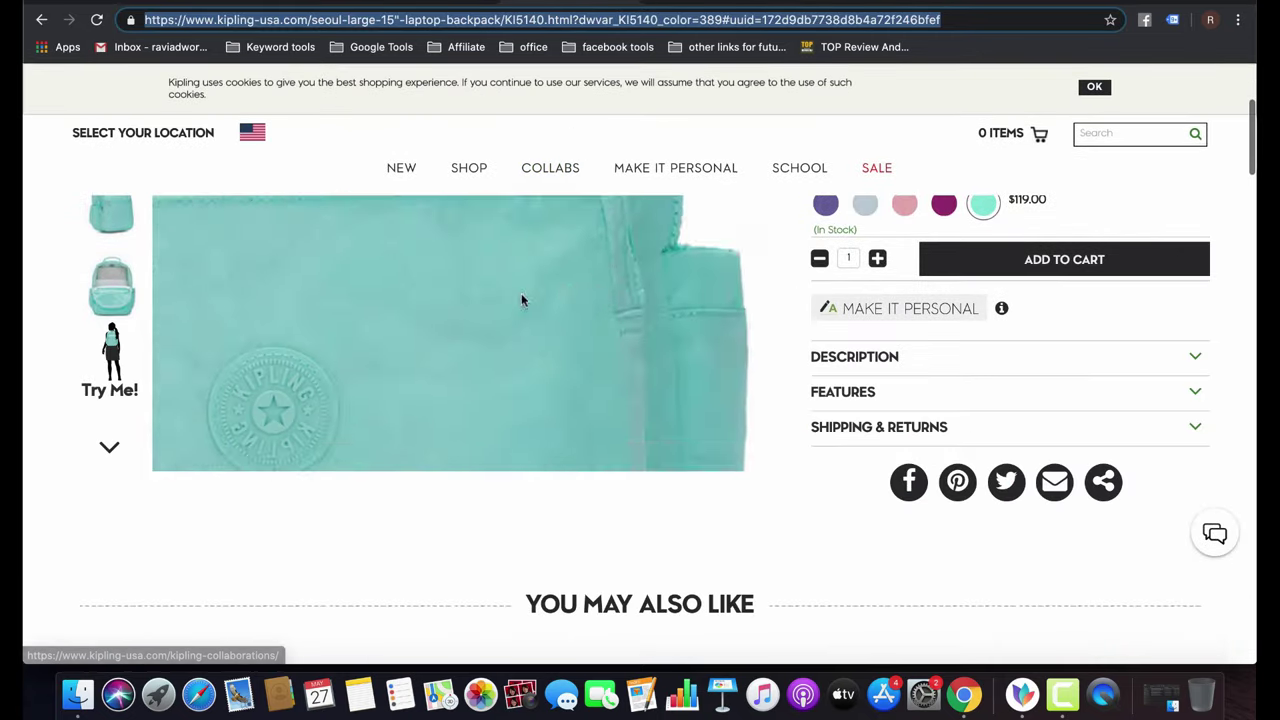
pyautogui.rightClick(436, 313)
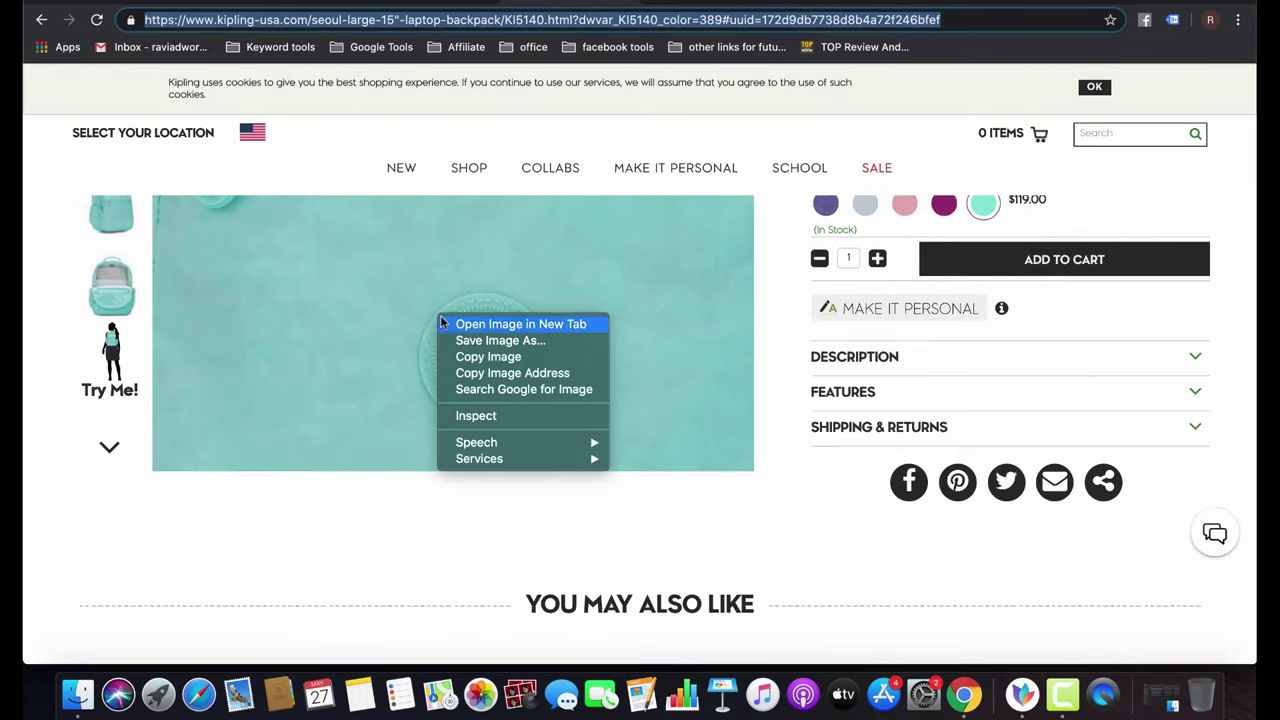
pyautogui.click(511, 373)
pyautogui.click(412, 3)
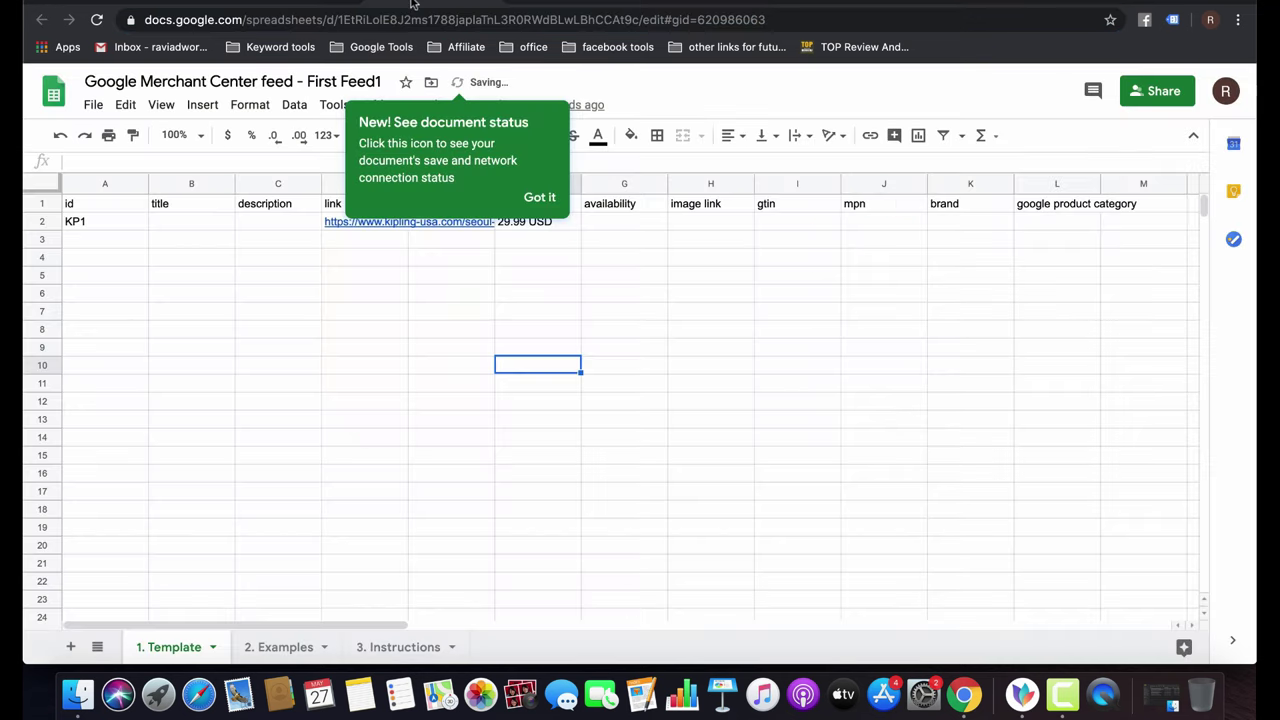
pyautogui.click(688, 222)
pyautogui.press('super+v')
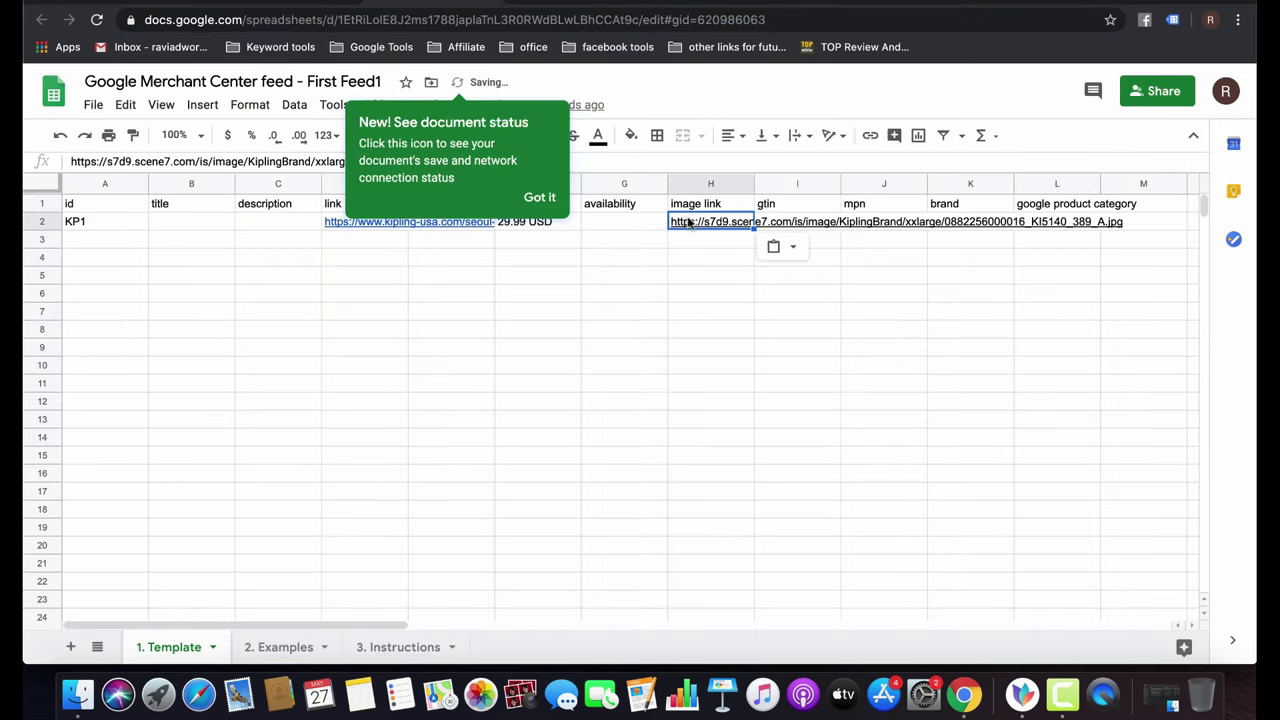
pyautogui.click(165, 219)
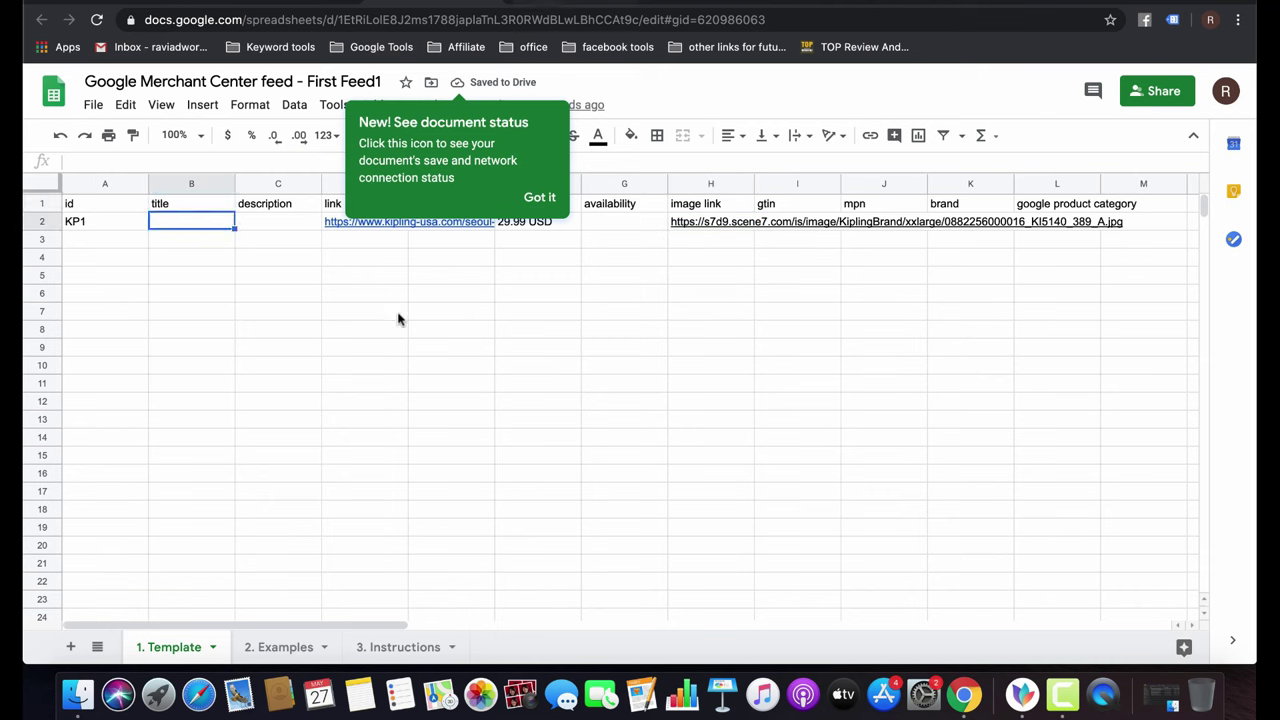
pyautogui.click(544, 199)
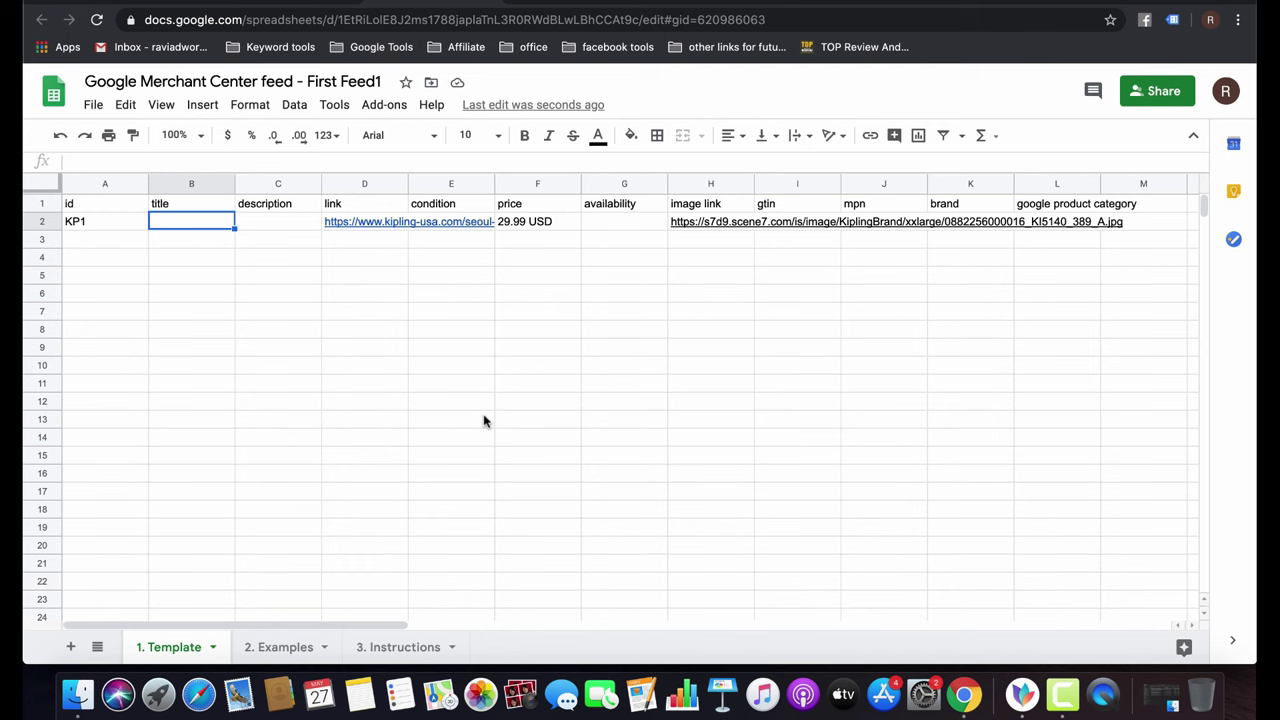
# Copy the breadcrumb title SEOUL LARGE 15" LAPTOP BACKPACK into title cell B2.
pyautogui.click(578, 8)
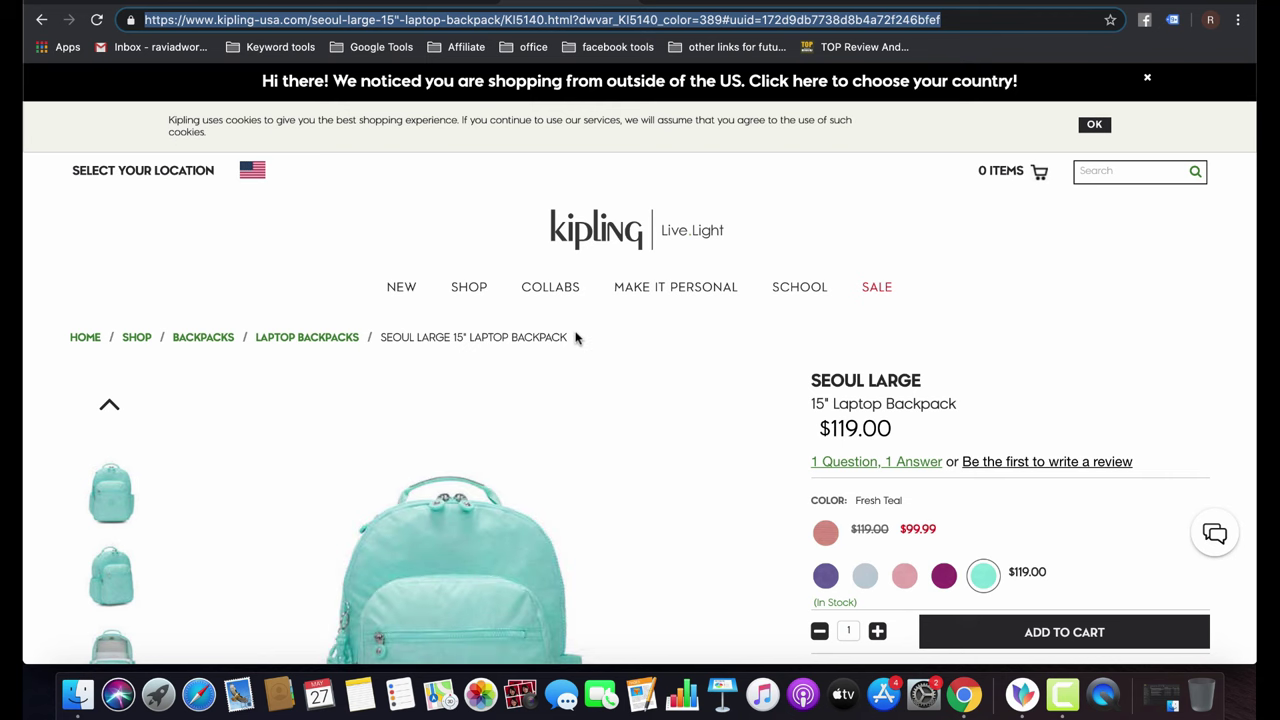
pyautogui.moveTo(575, 338); pyautogui.dragTo(382, 340)
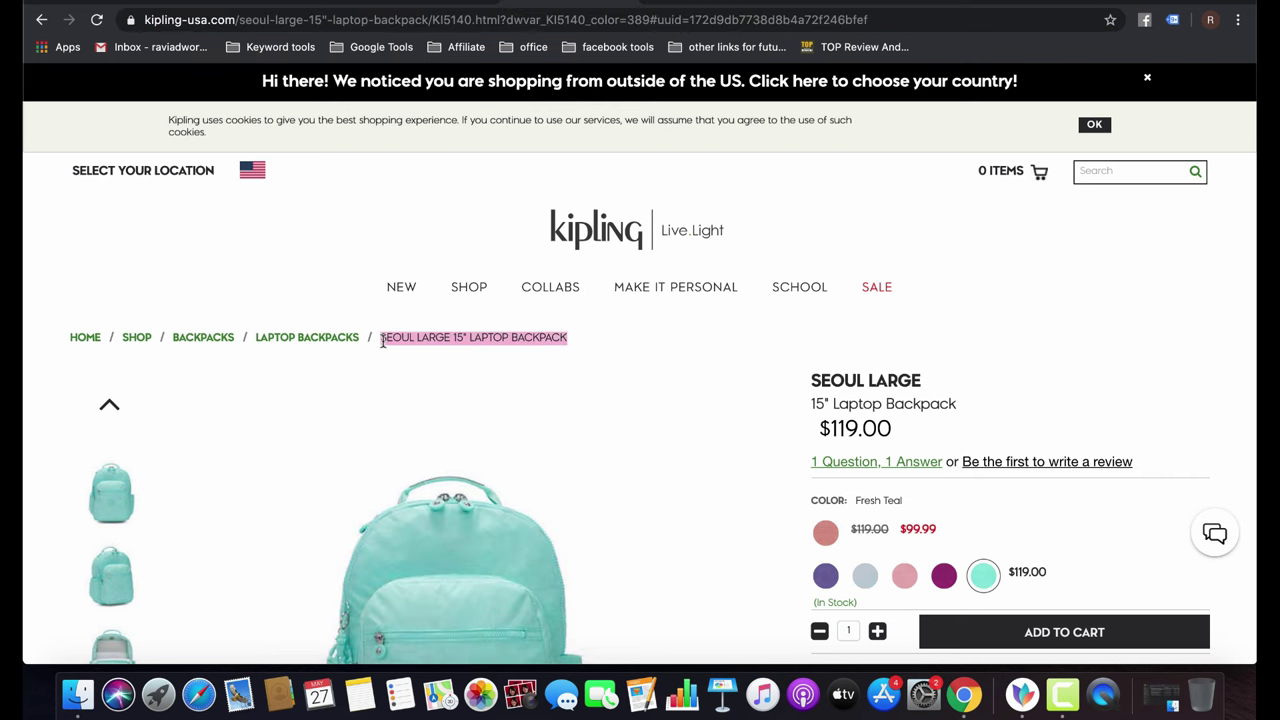
pyautogui.press('super+c')
pyautogui.hotkey('ctrl', 'shift', 'Tab')
pyautogui.hotkey('ctrl', 'shift', 'Tab')
pyautogui.press('super+v')
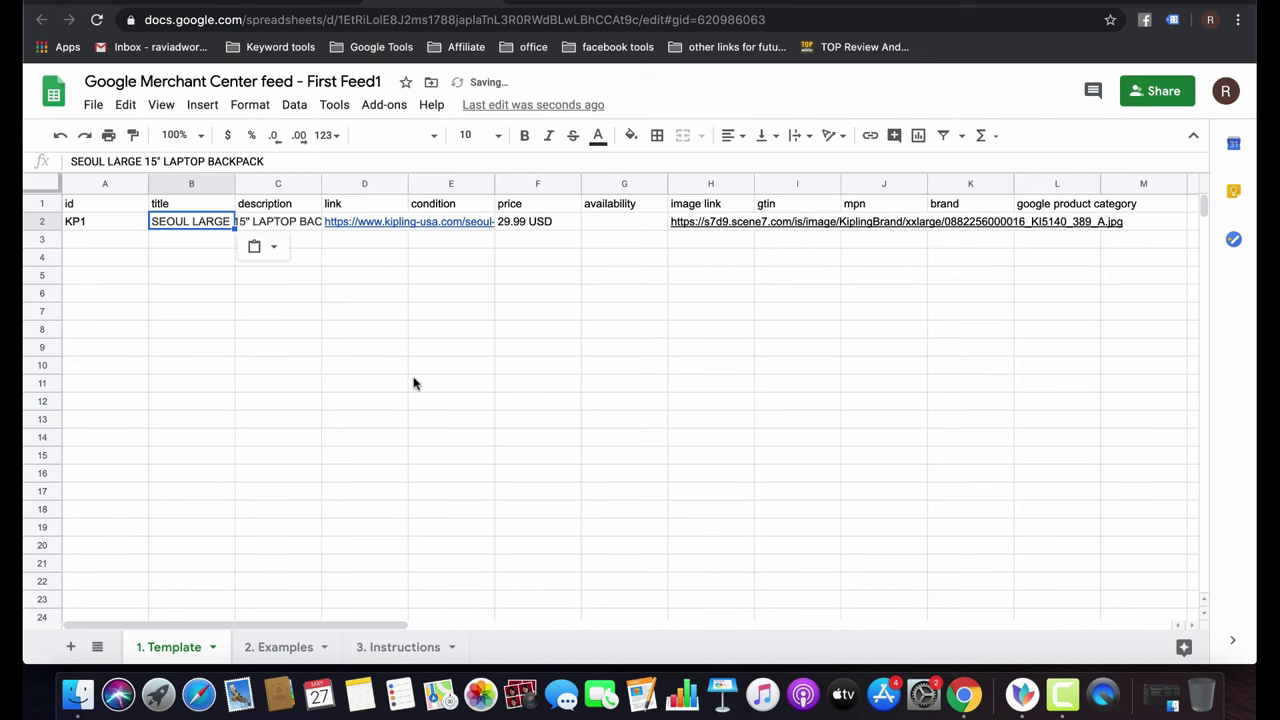
# Widen column B so the full title fits.
pyautogui.click(232, 183)
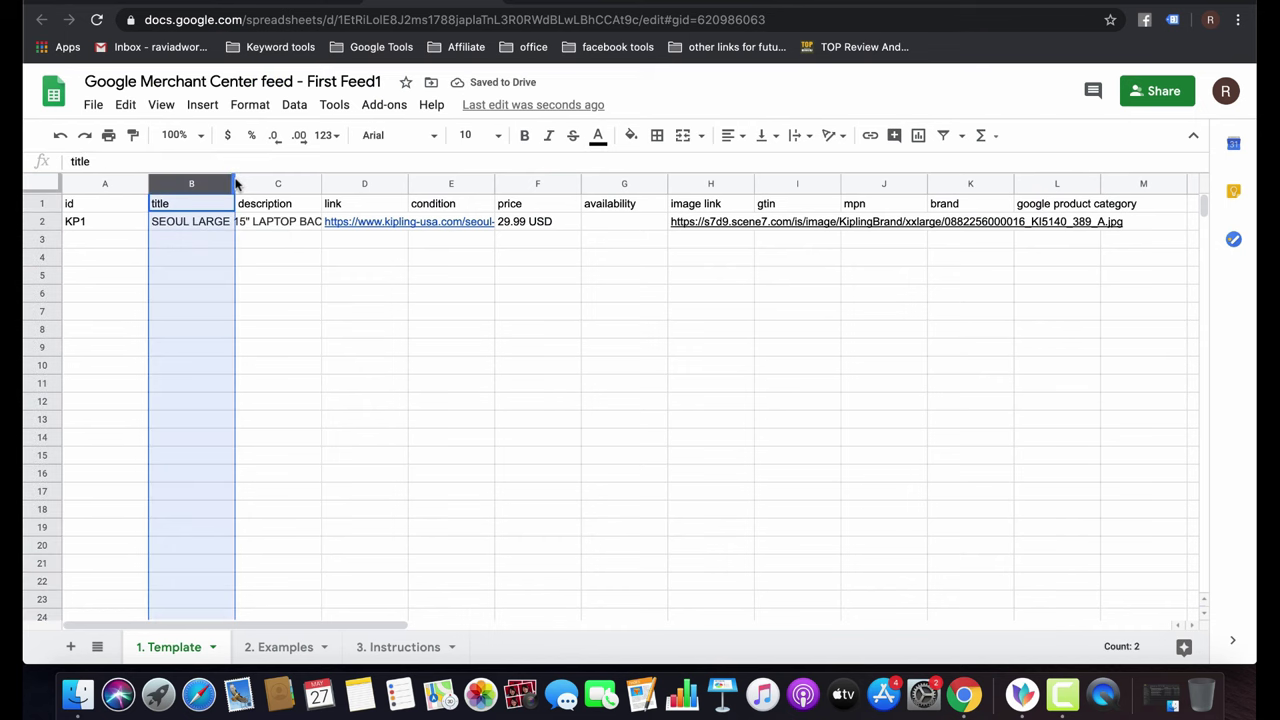
pyautogui.moveTo(236, 183); pyautogui.dragTo(270, 183)
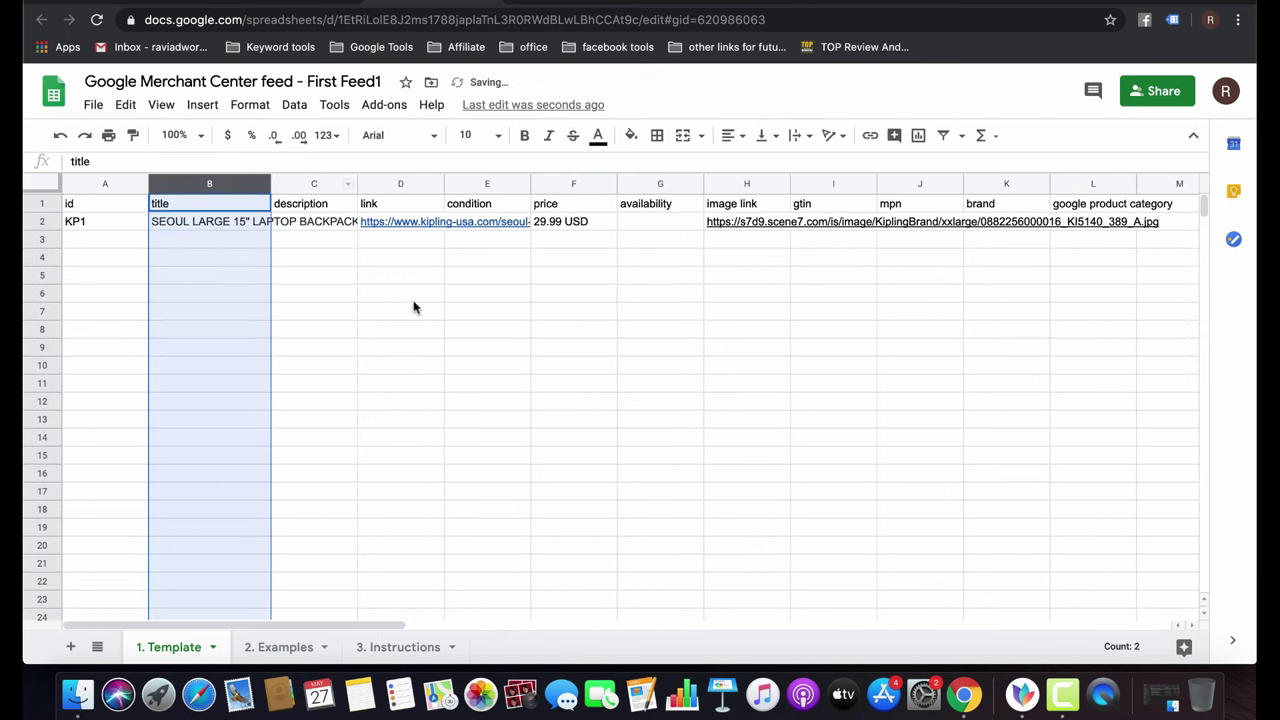
pyautogui.doubleClick(271, 179)
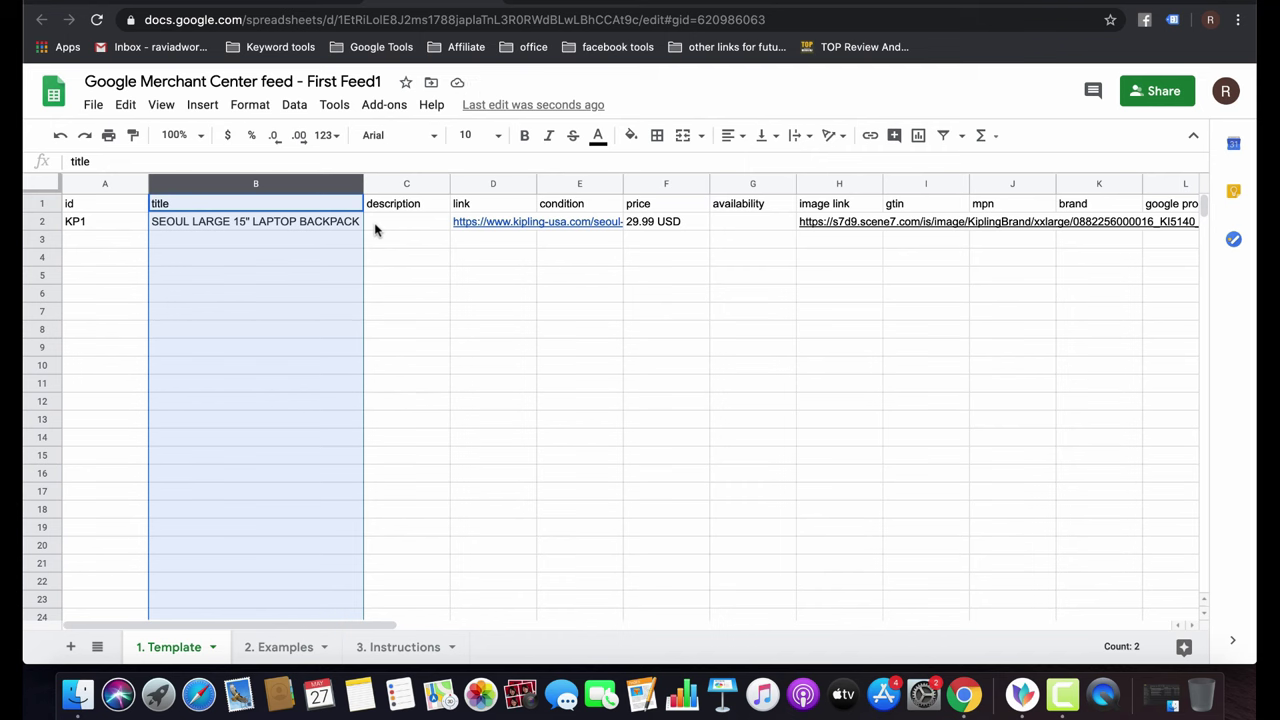
pyautogui.click(375, 230)
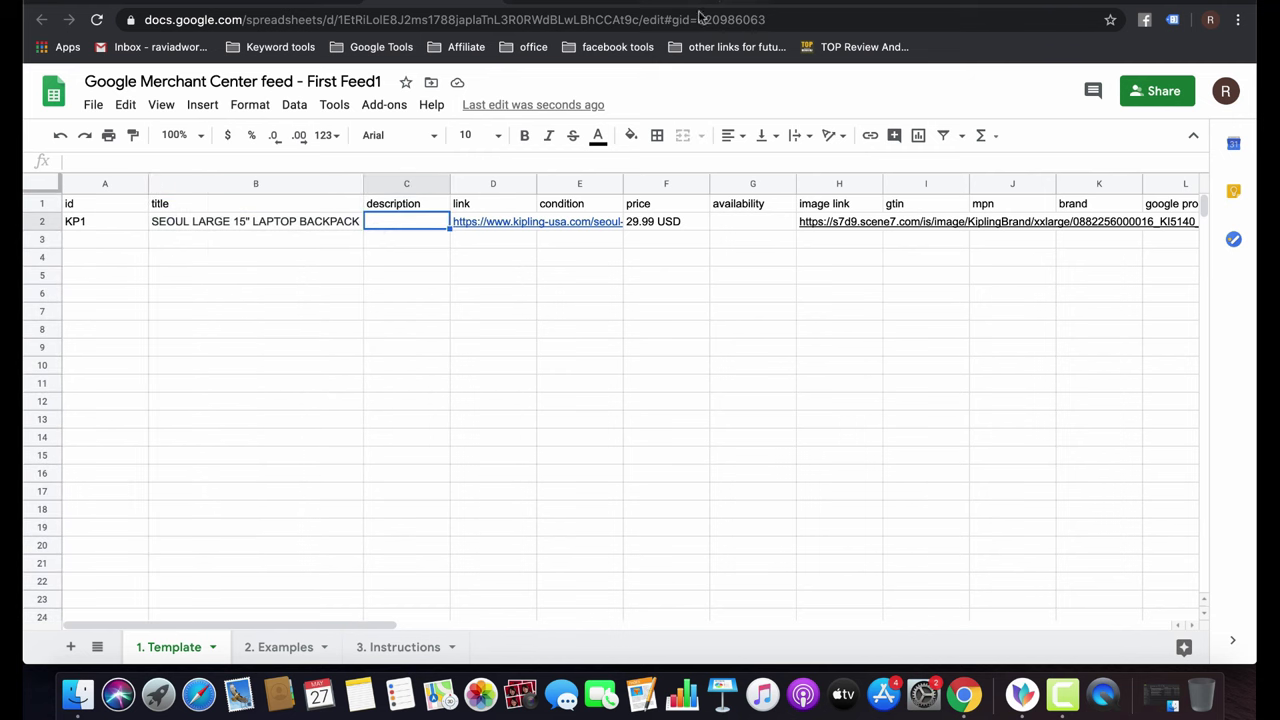
# Copy the padded shoulder straps sentence from the Kipling description into cell C2.
pyautogui.hotkey('ctrl', 'Tab')
pyautogui.scroll(-10, 646, 303)
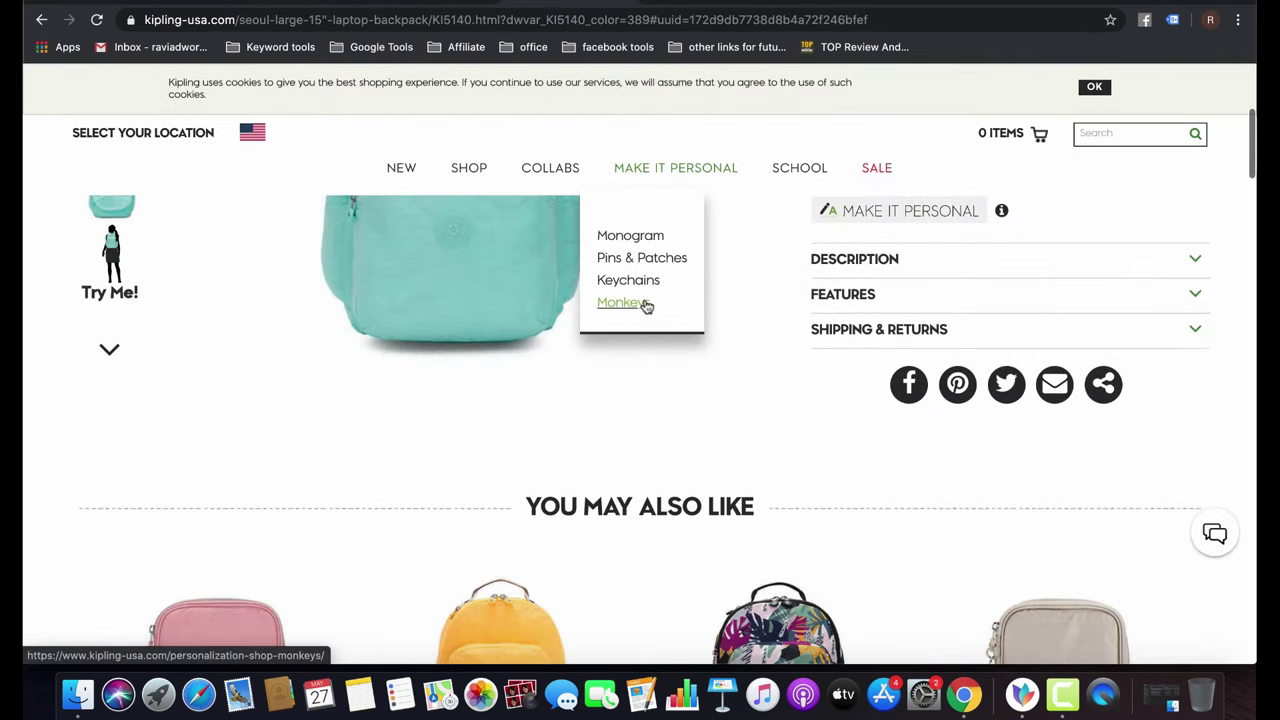
pyautogui.click(945, 264)
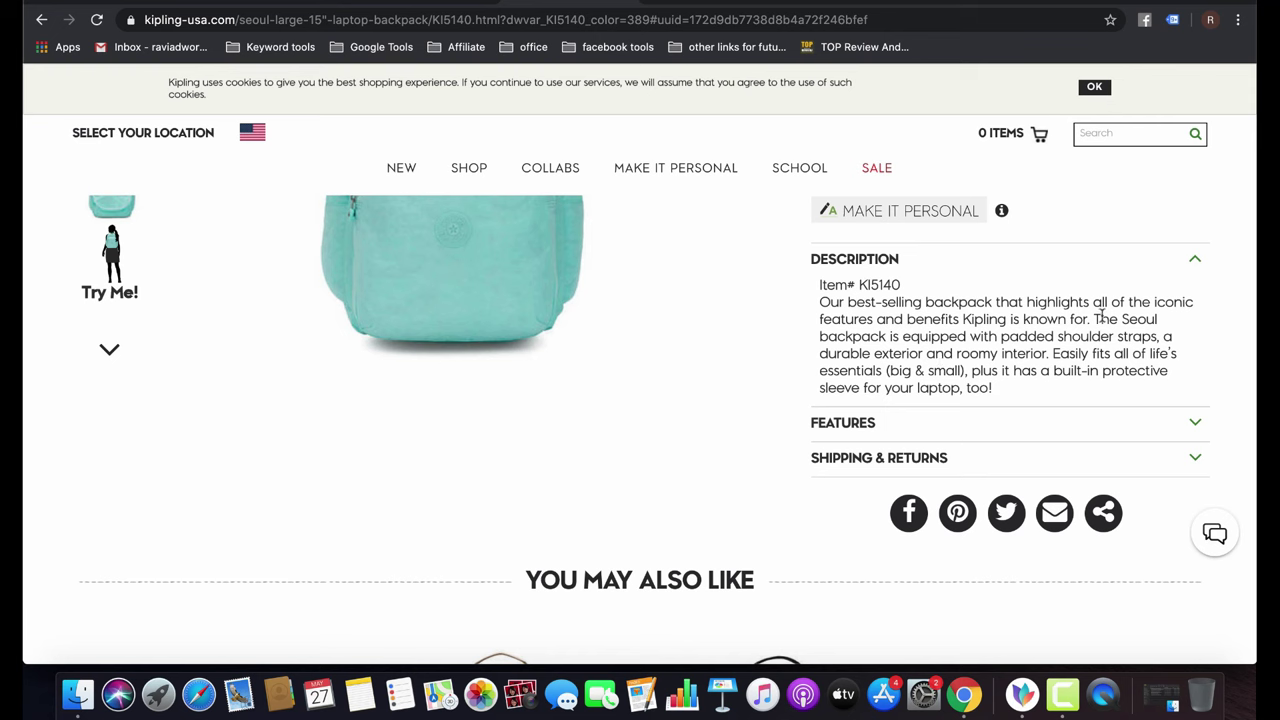
pyautogui.moveTo(1094, 319); pyautogui.dragTo(1050, 353)
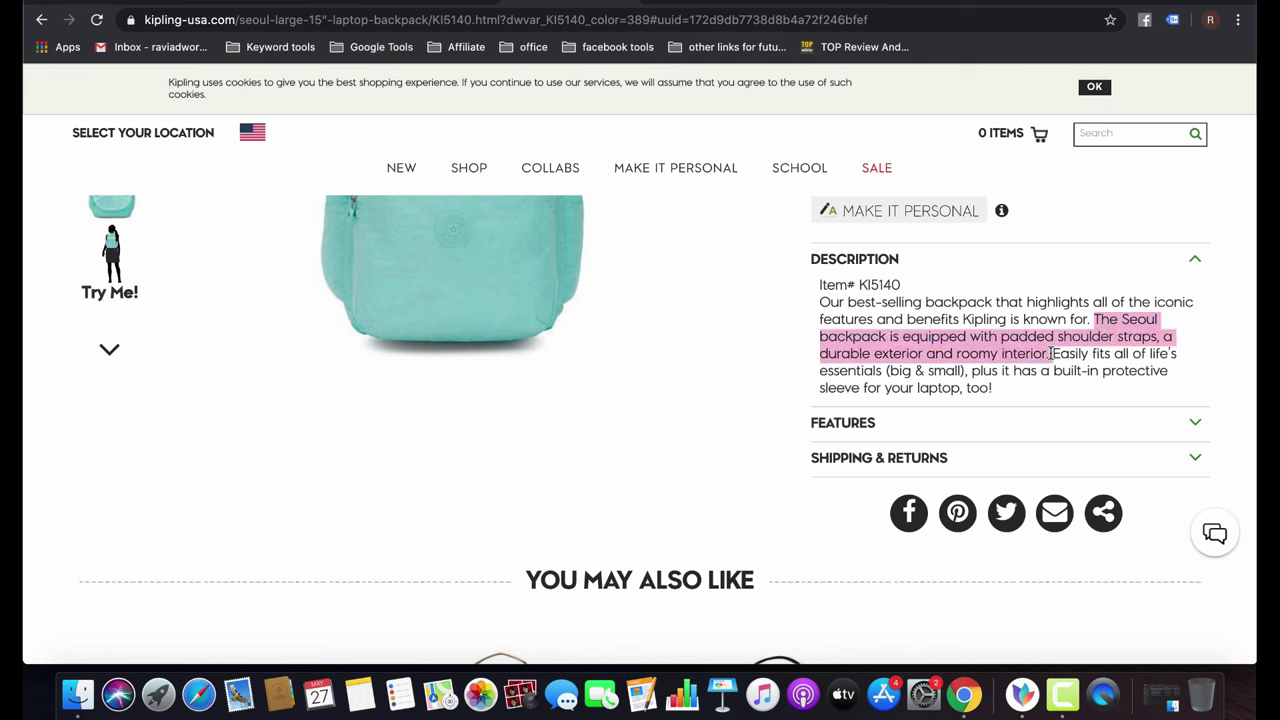
pyautogui.hotkey('ctrl', 'Tab')
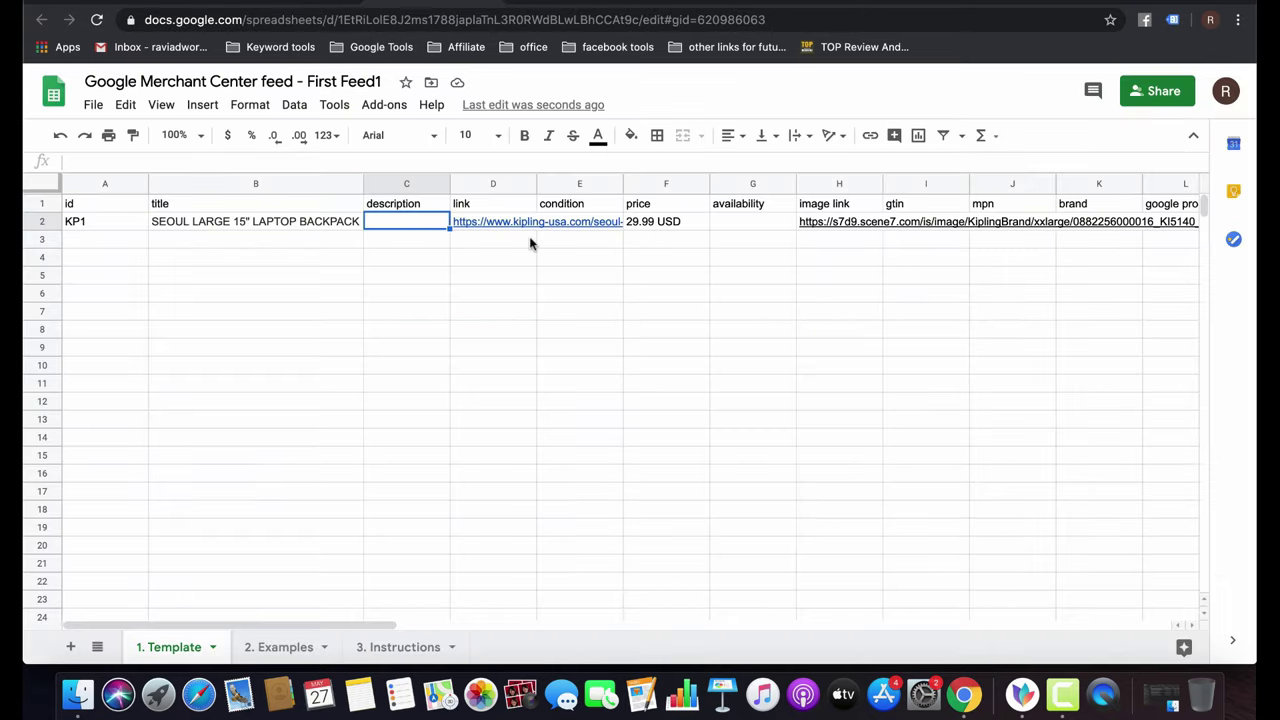
pyautogui.press('super+v')
# Auto-fit column C to the description text.
pyautogui.doubleClick(449, 184)
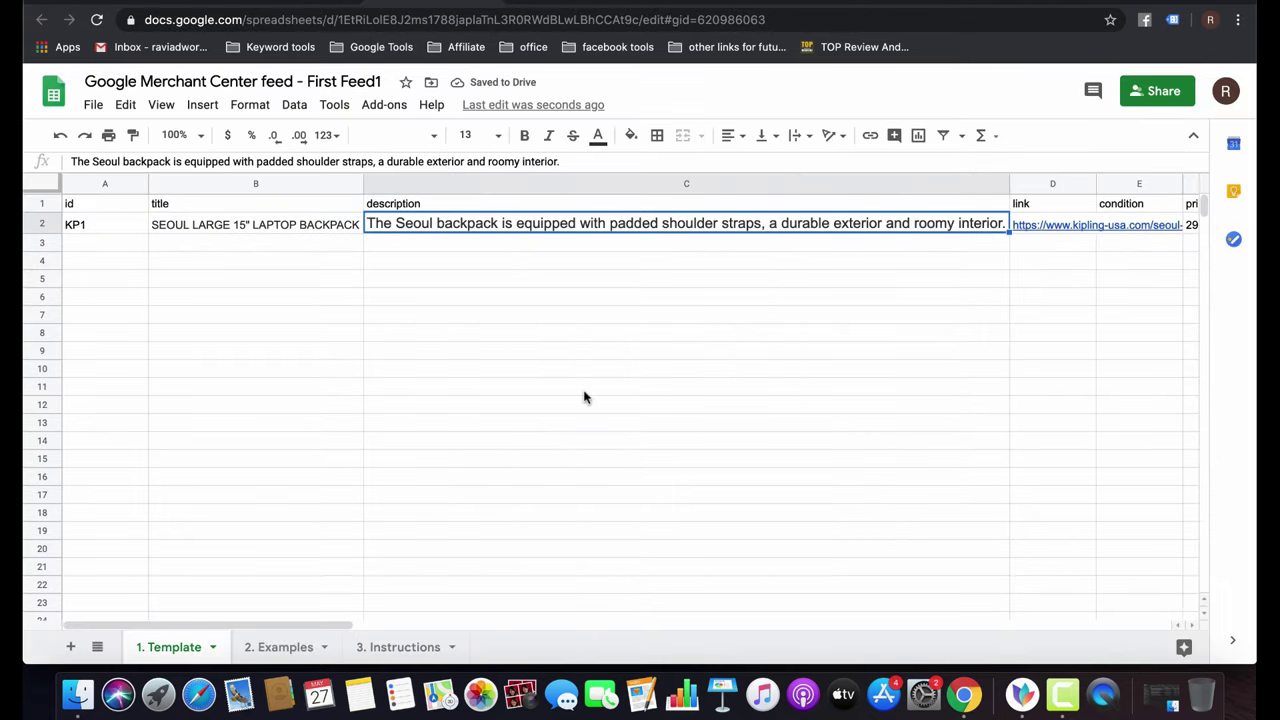
pyautogui.hscroll(10, 585, 398)
pyautogui.hscroll(-4, 585, 398)
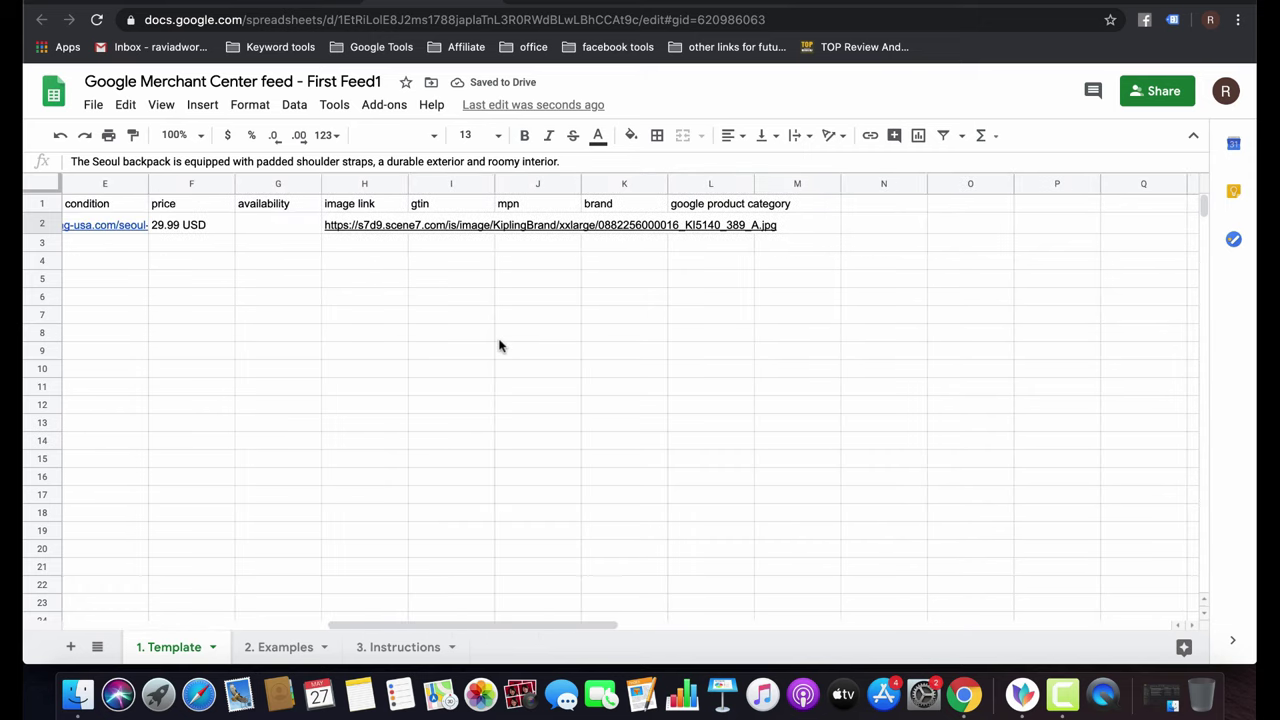
pyautogui.click(255, 223)
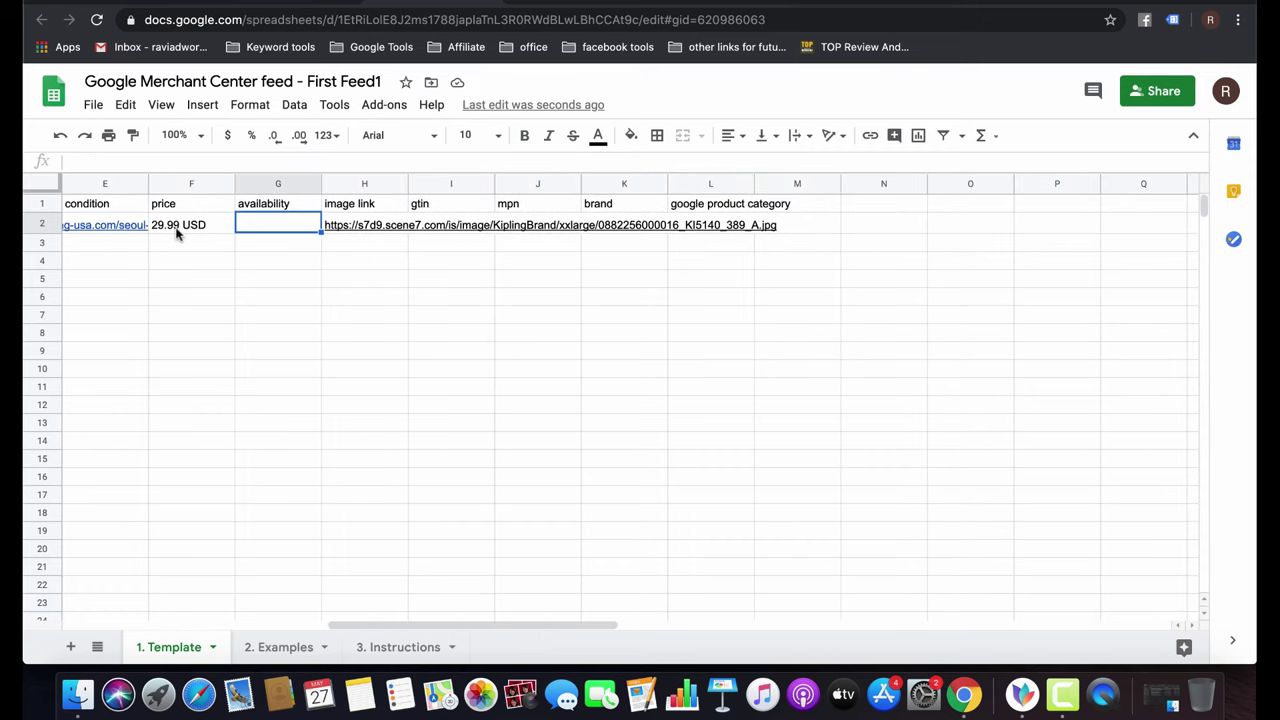
pyautogui.hscroll(-3, 177, 230)
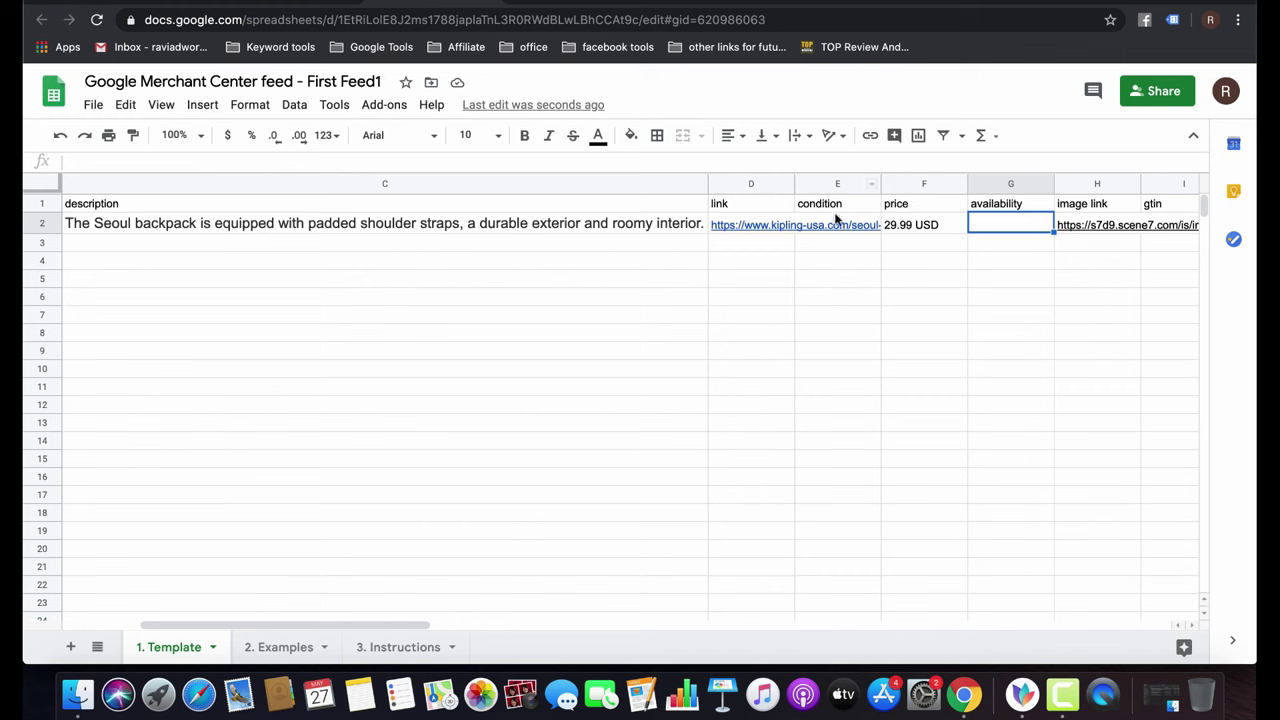
pyautogui.click(770, 204)
# Set the condition cell E2 to lowercase 'new'.
pyautogui.press('Down')
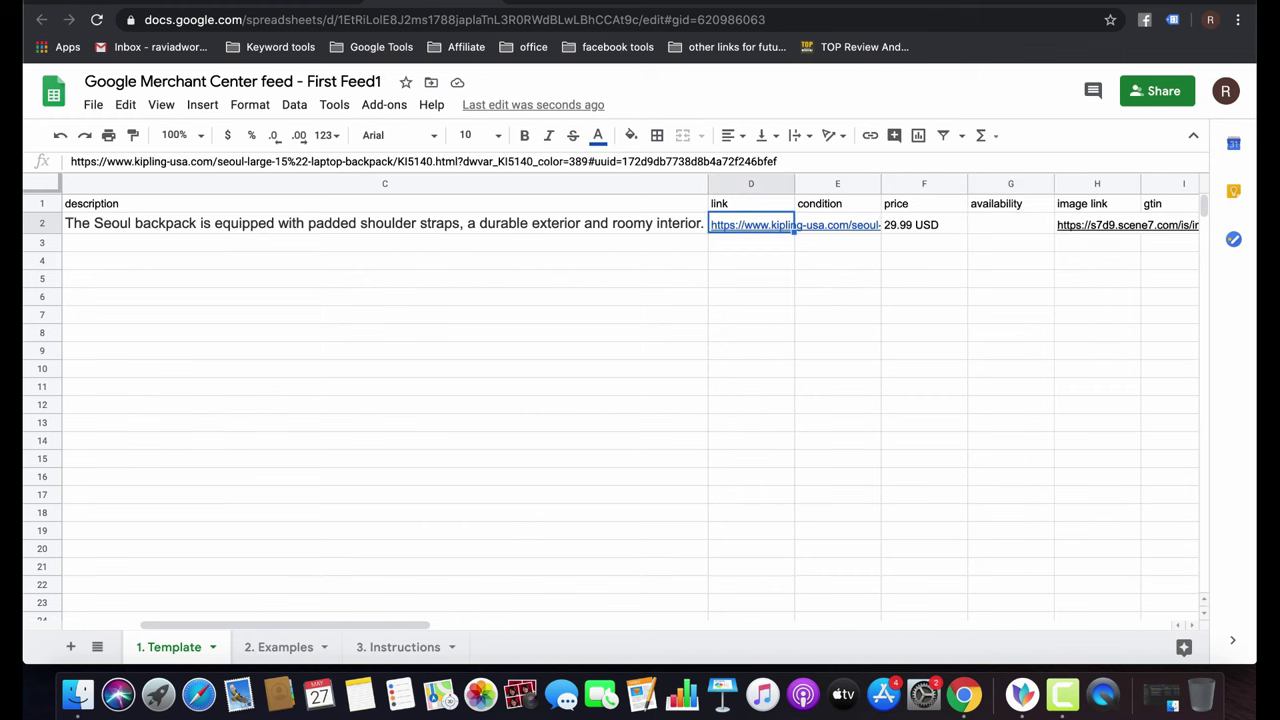
pyautogui.click(837, 224)
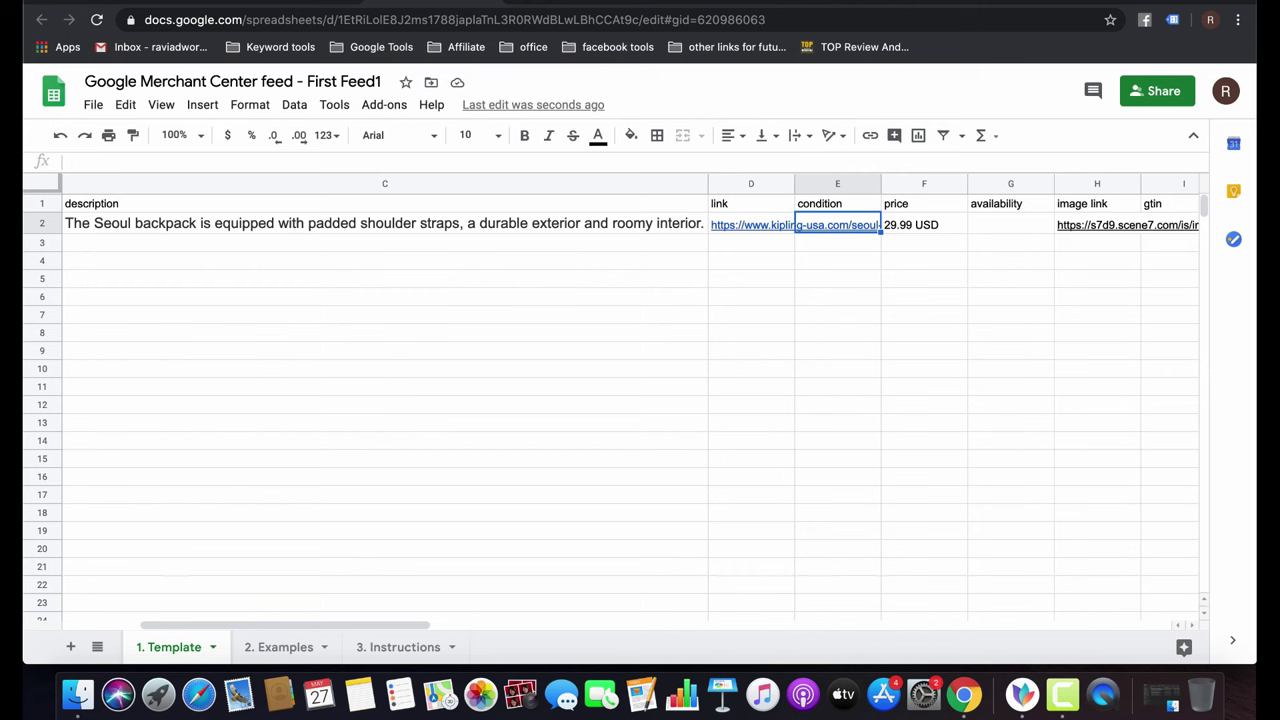
pyautogui.write('NEW')
pyautogui.press('BackSpace')
pyautogui.press('BackSpace')
pyautogui.press('BackSpace')
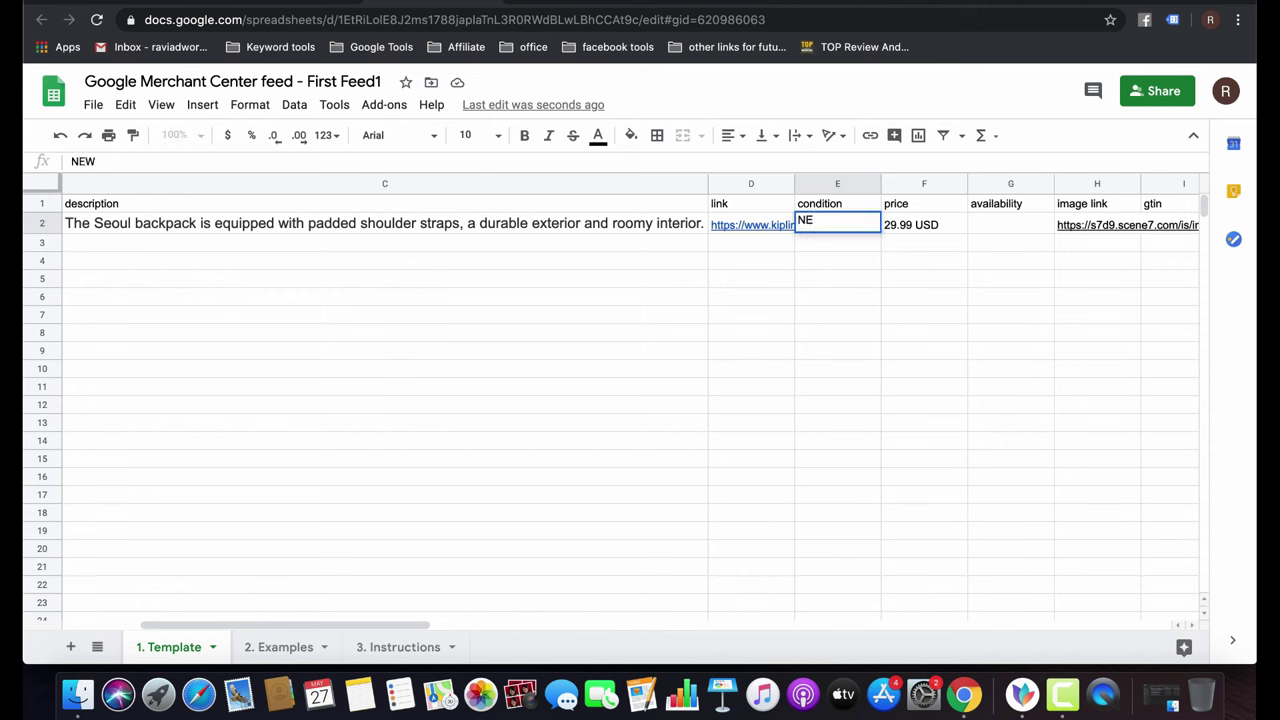
pyautogui.write('new')
pyautogui.click(940, 226)
# Replace the 29.99 USD price in F2 with 119 USD from the Kipling site.
pyautogui.tripleClick(940, 221)
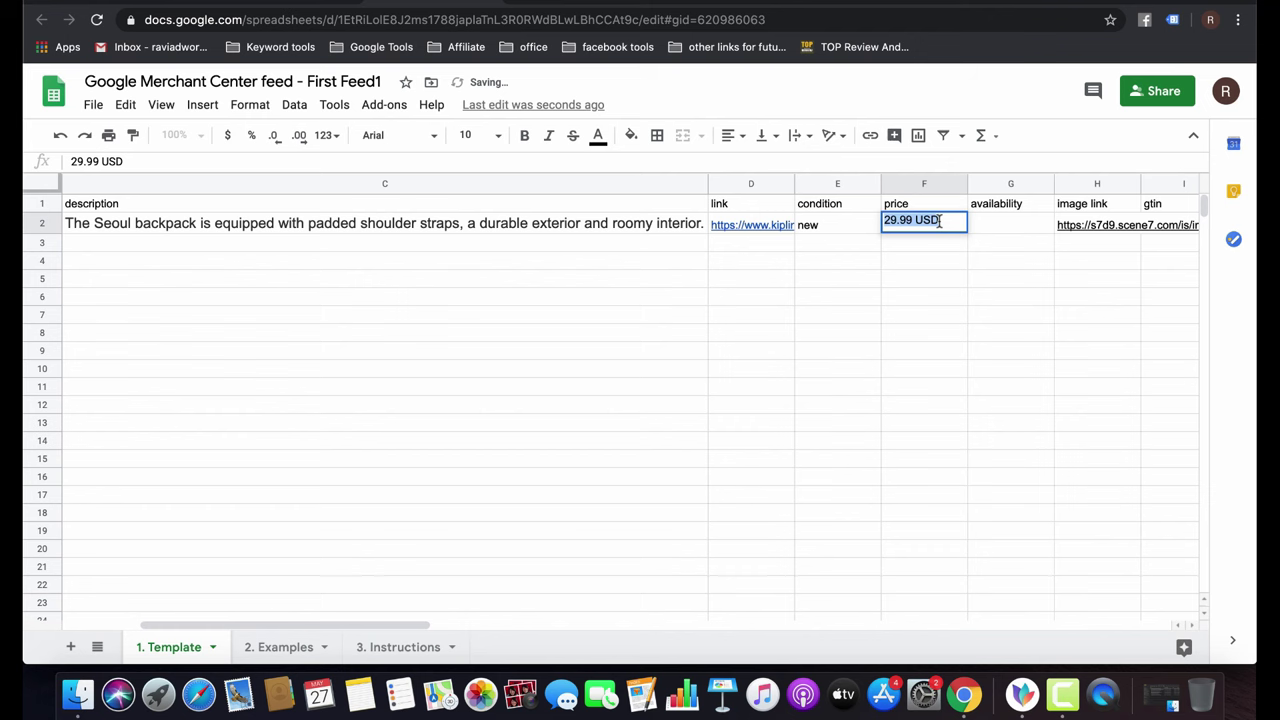
pyautogui.hotkey('ctrl', 'Tab')
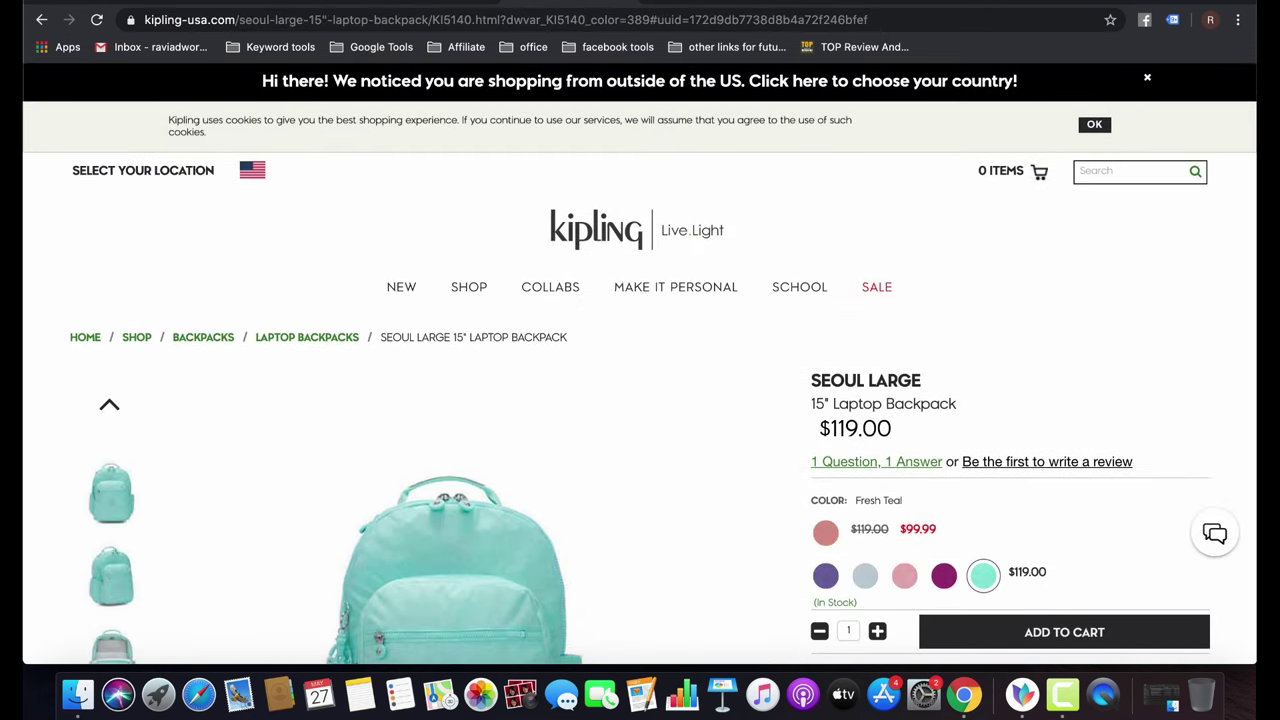
pyautogui.hotkey('ctrl', 'shift', 'Tab')
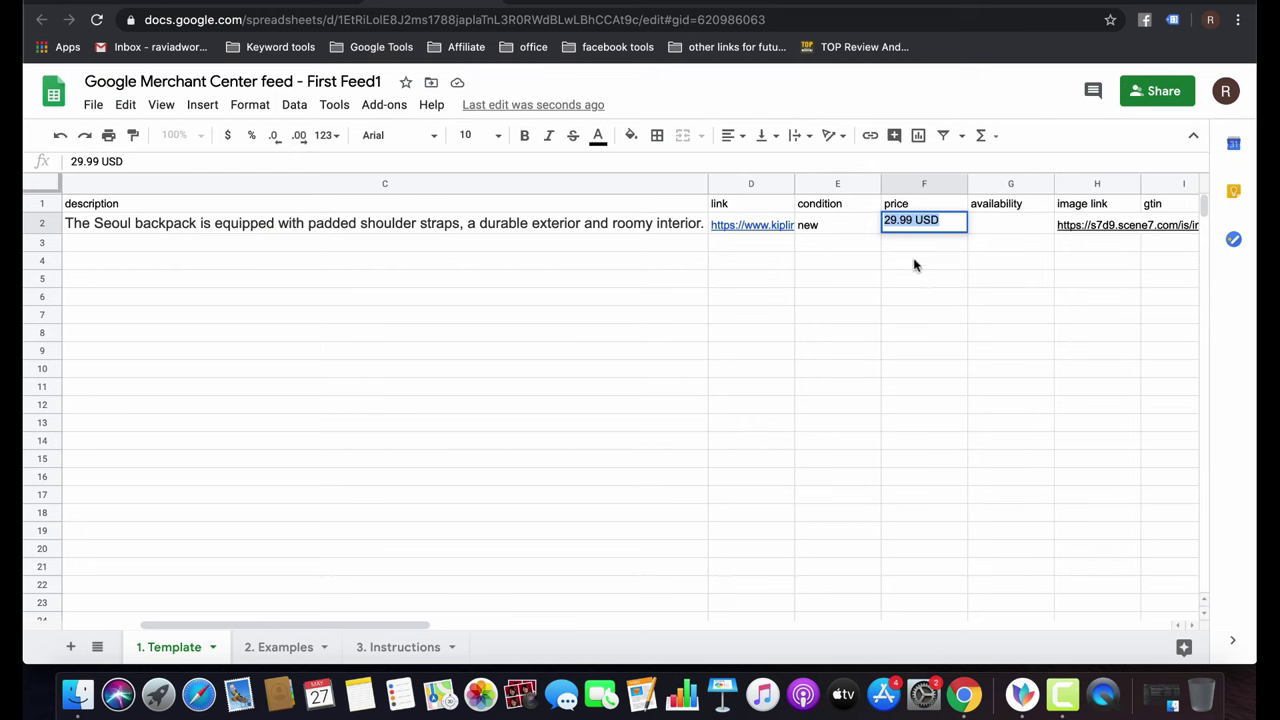
pyautogui.write('119')
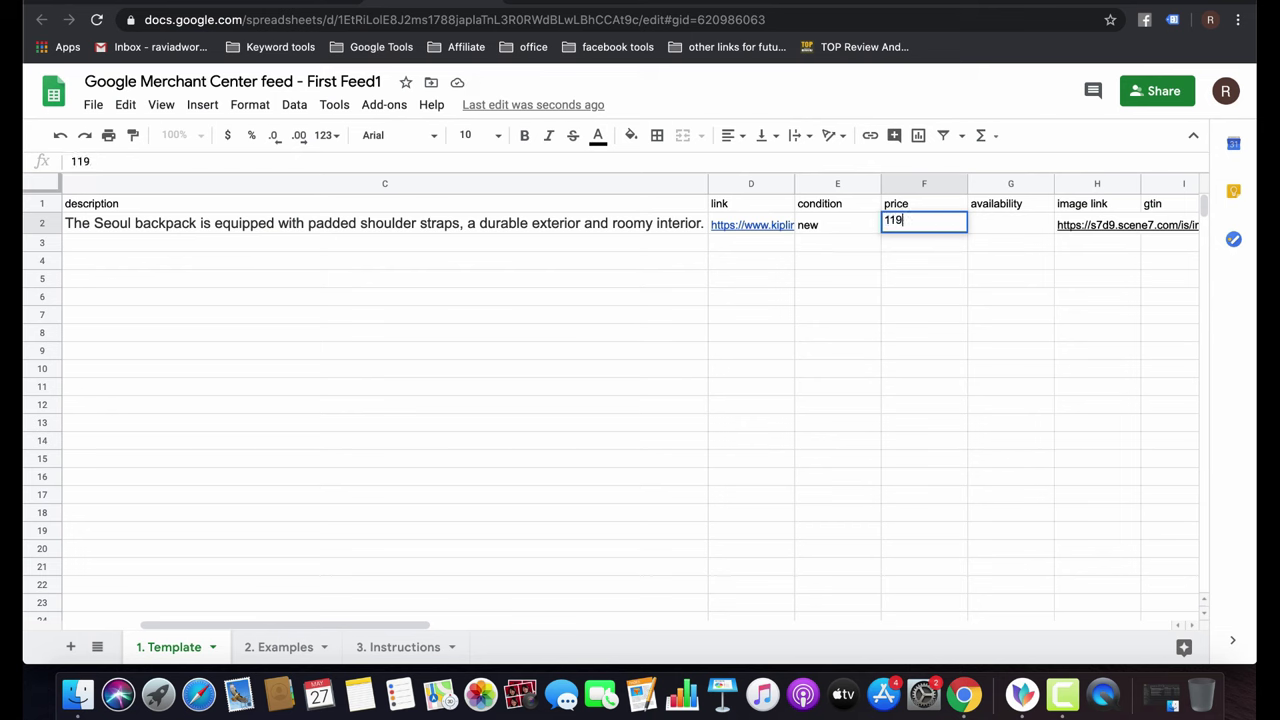
pyautogui.write(' USD')
pyautogui.hotkey('ctrl', 'Tab')
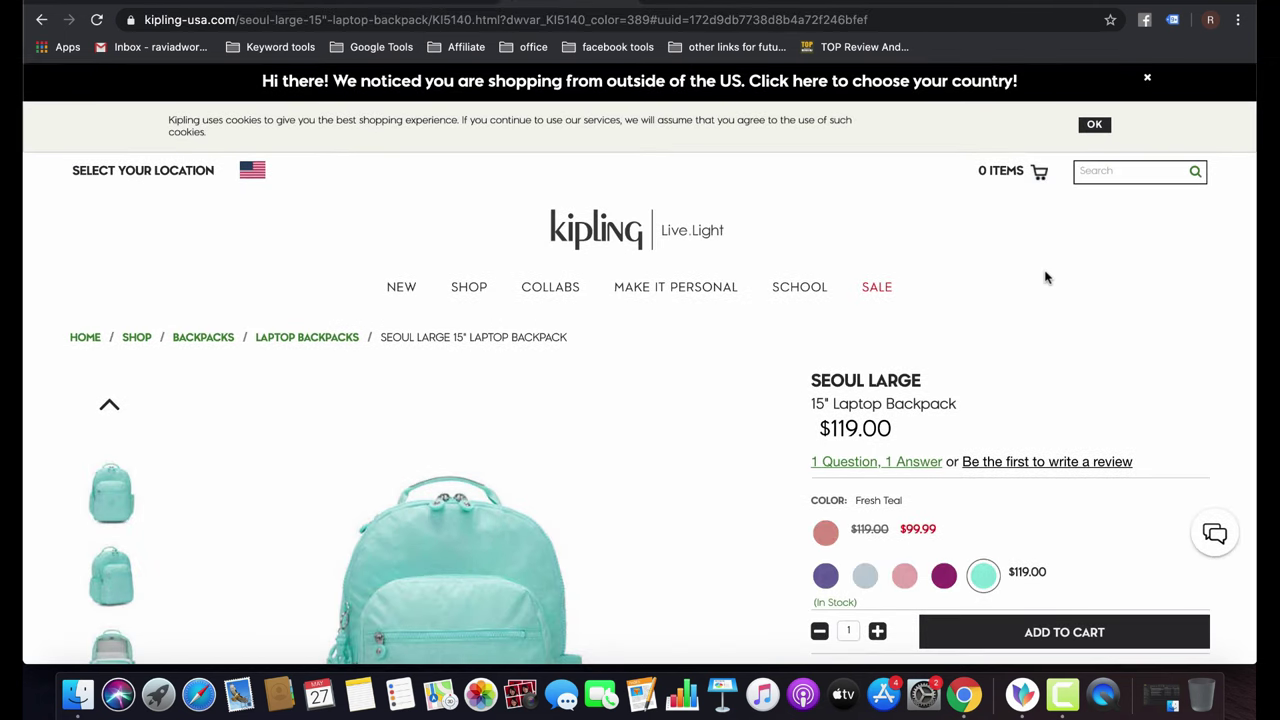
# Close the outside-the-US banner and review the shipping country list, keeping United States.
pyautogui.click(1148, 77)
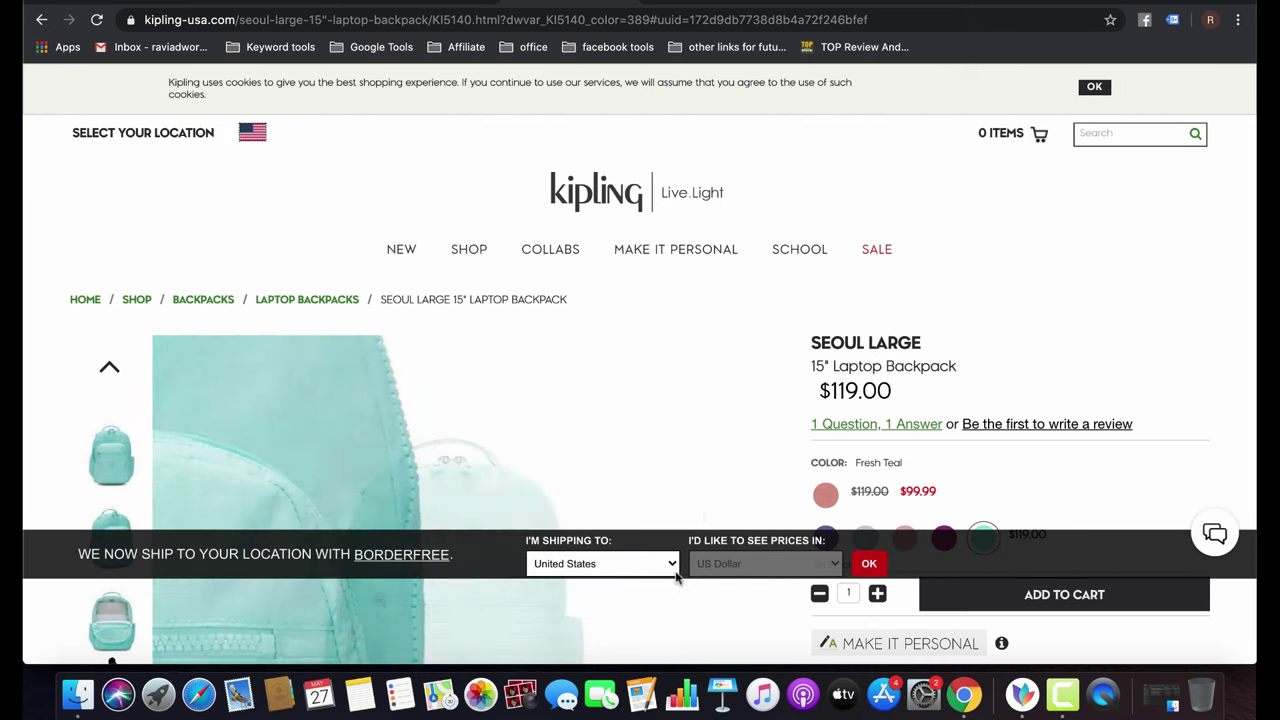
pyautogui.click(662, 564)
pyautogui.scroll(5, 624, 256)
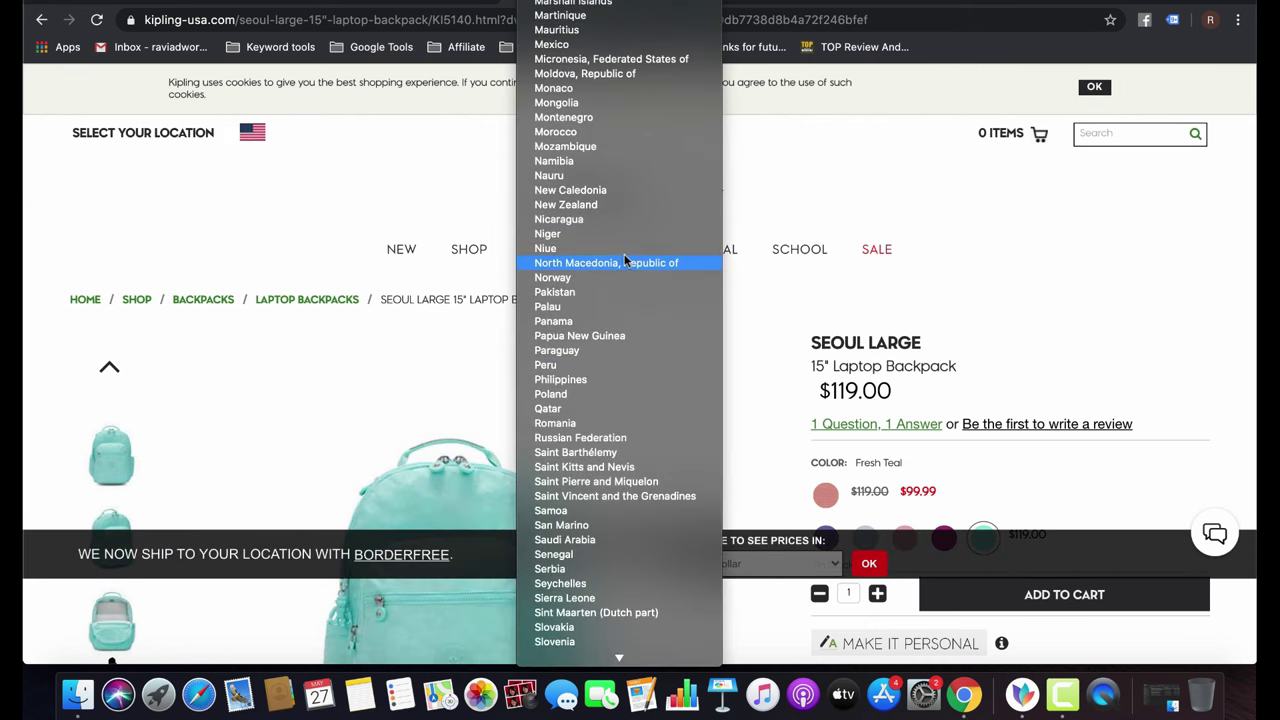
pyautogui.scroll(4, 624, 260)
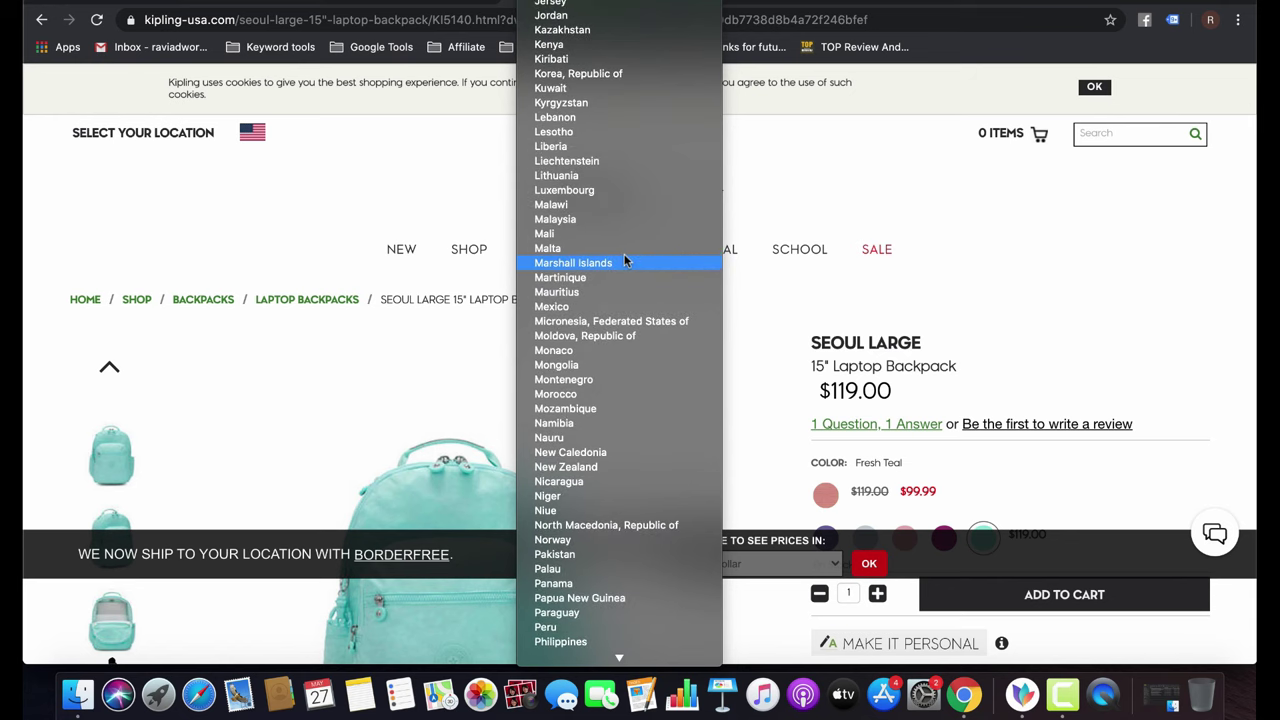
pyautogui.scroll(4, 624, 260)
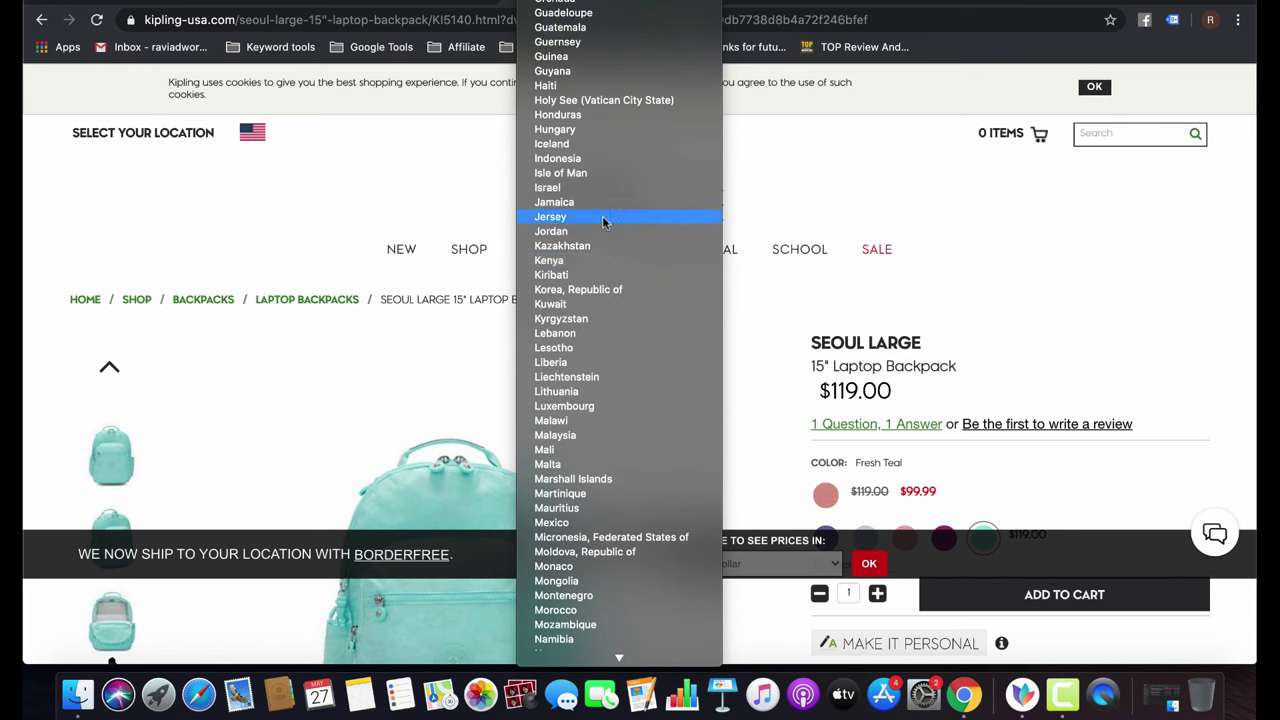
pyautogui.scroll(1, 604, 222)
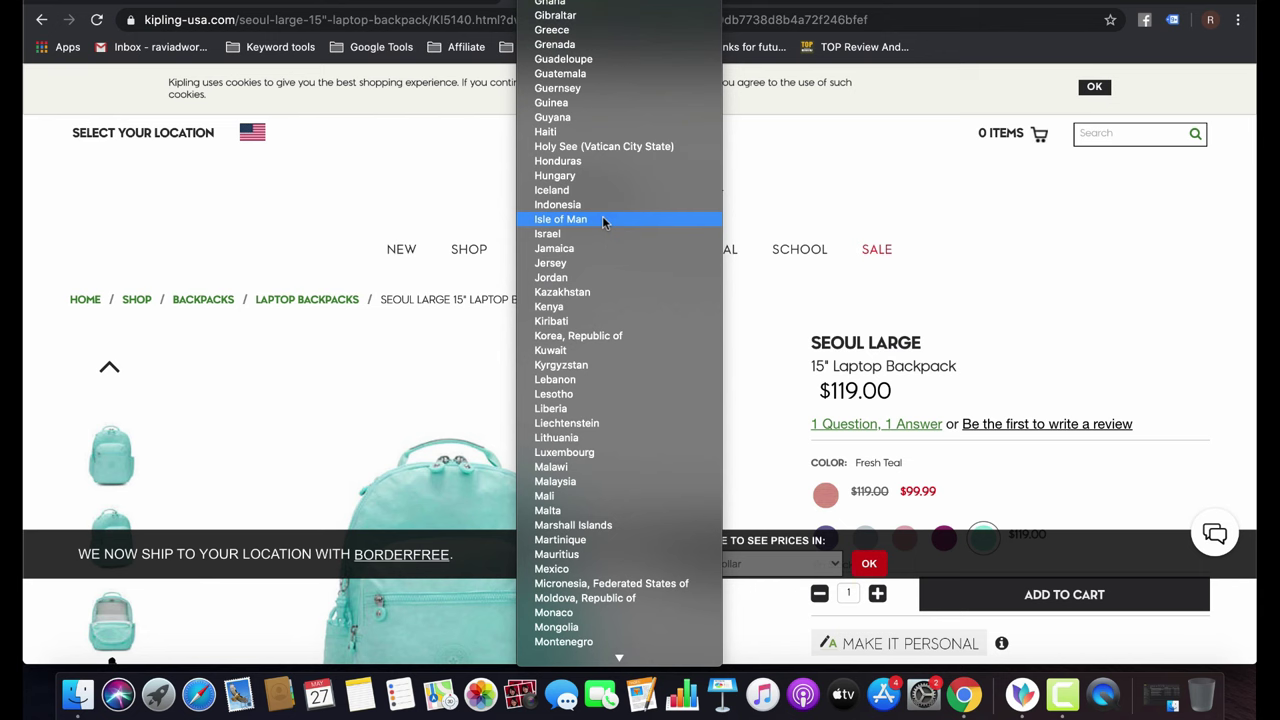
pyautogui.click(910, 206)
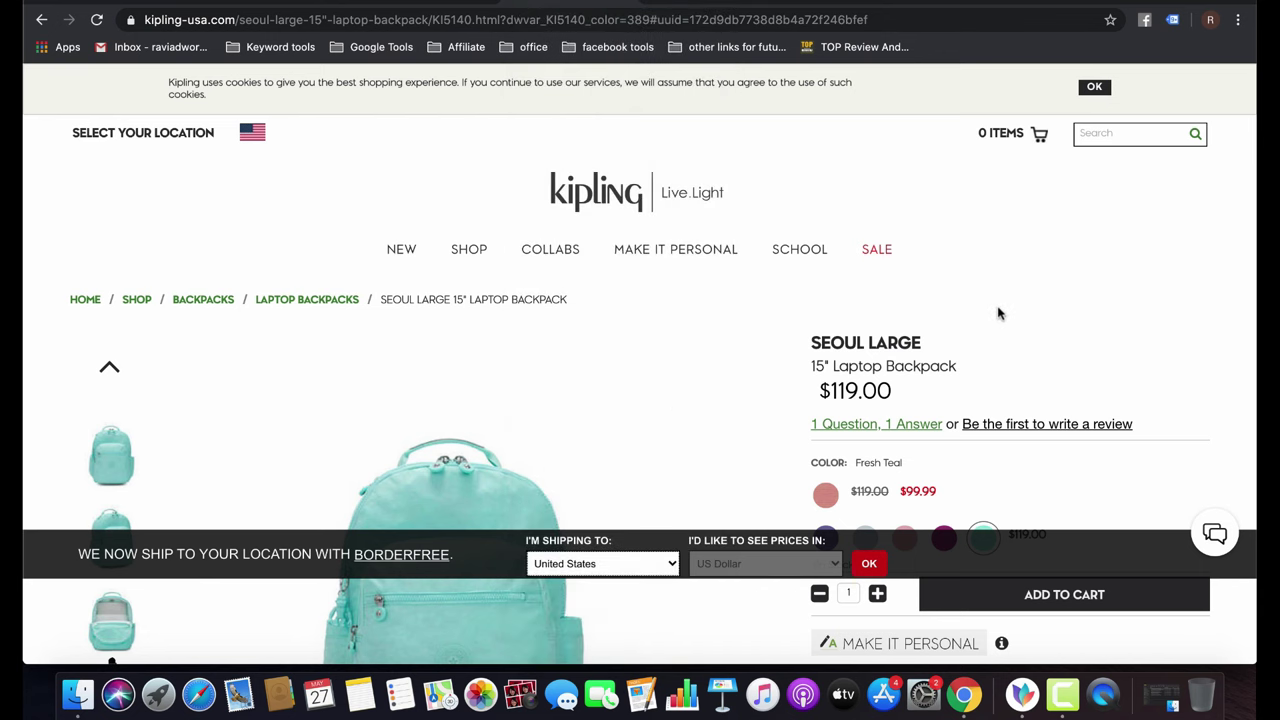
pyautogui.scroll(-2, 997, 314)
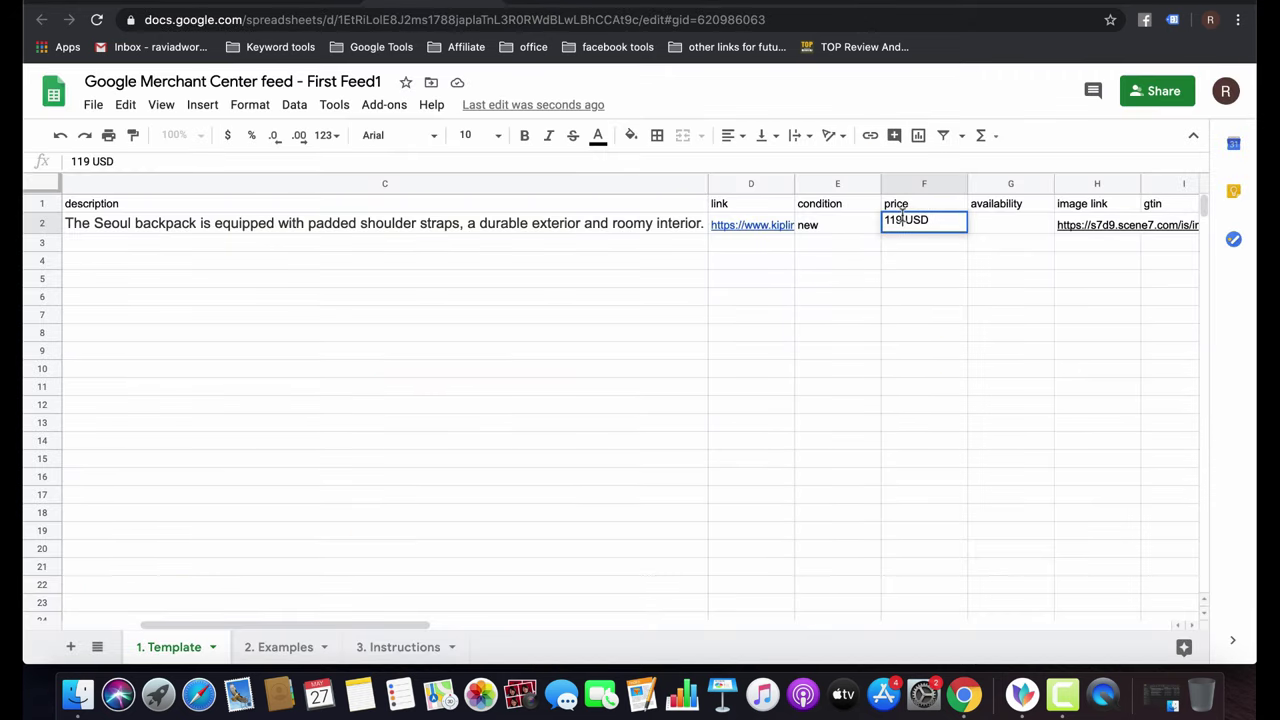
# Make the price 119.00 USD and set availability G2 to 'in stock'.
pyautogui.write('.00')
pyautogui.click(966, 297)
pyautogui.click(984, 228)
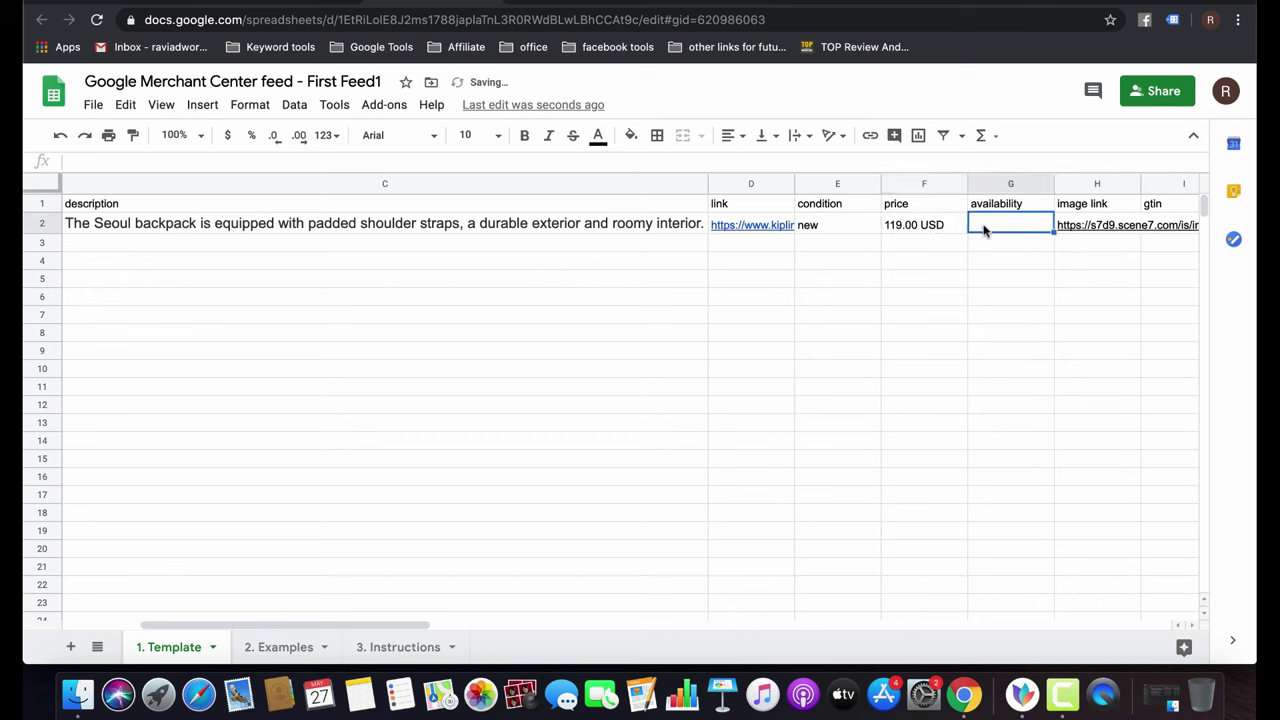
pyautogui.click(930, 226)
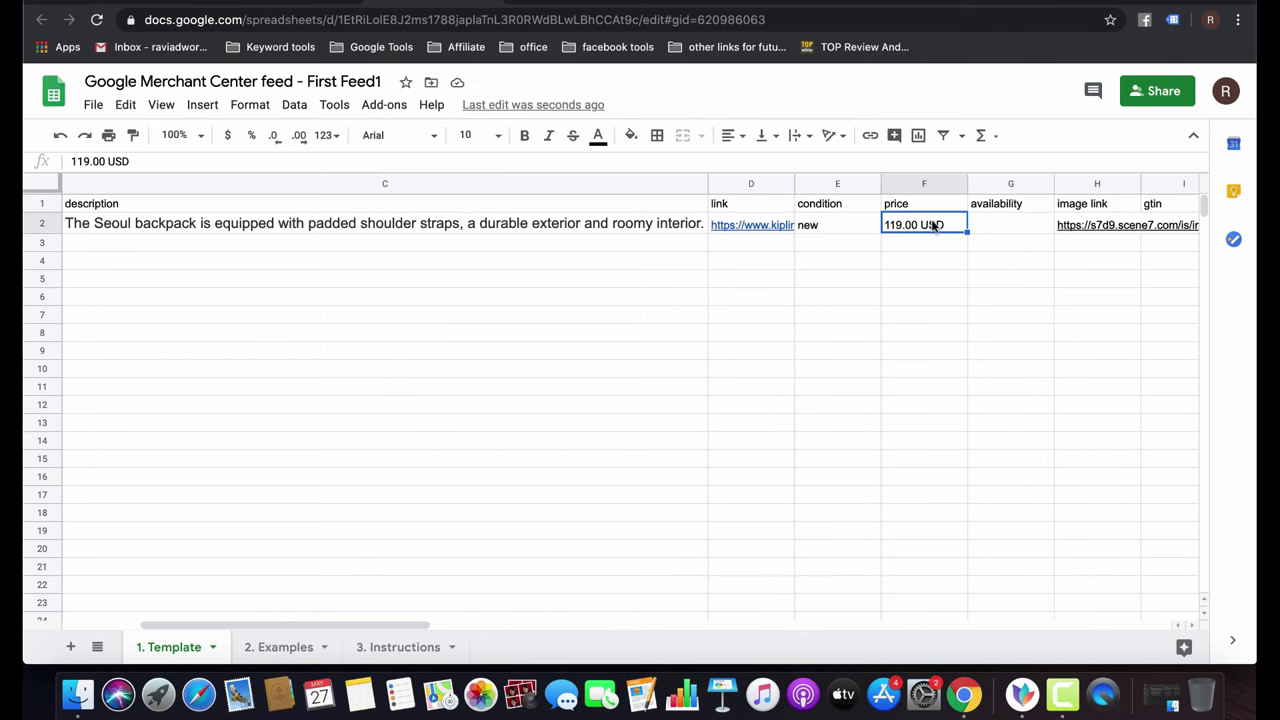
pyautogui.press('Tab')
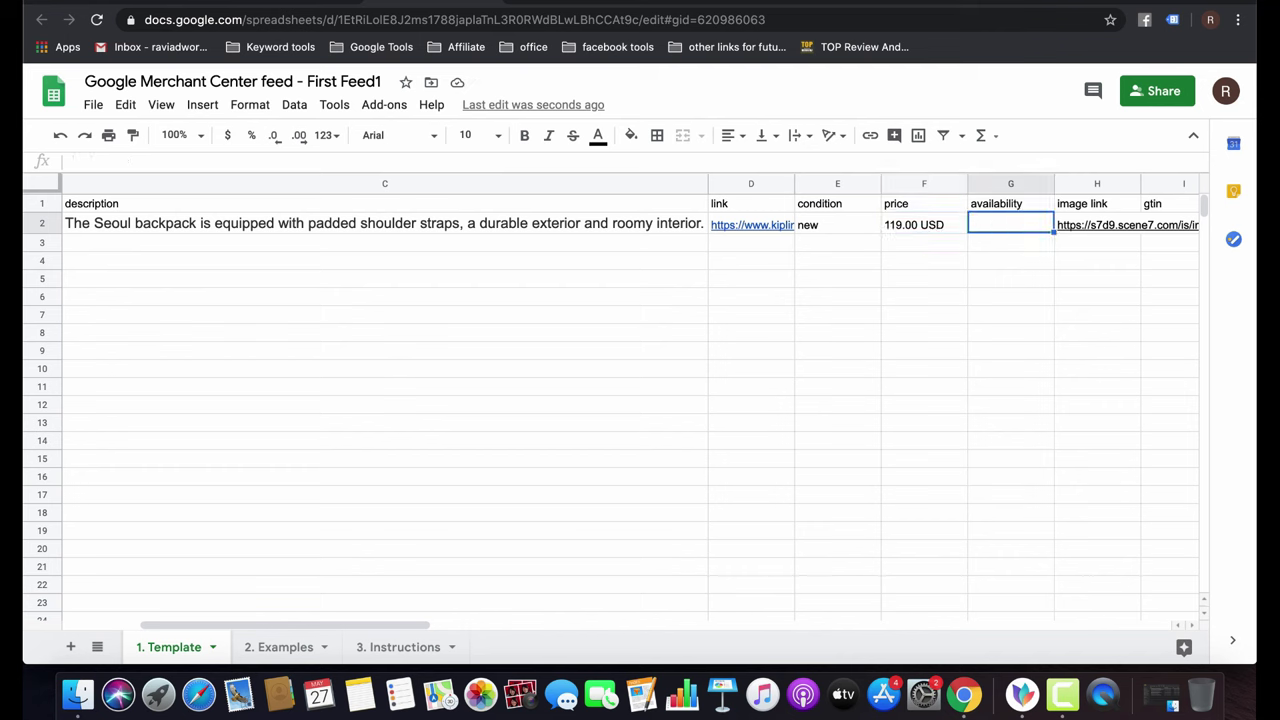
pyautogui.write('in eot')
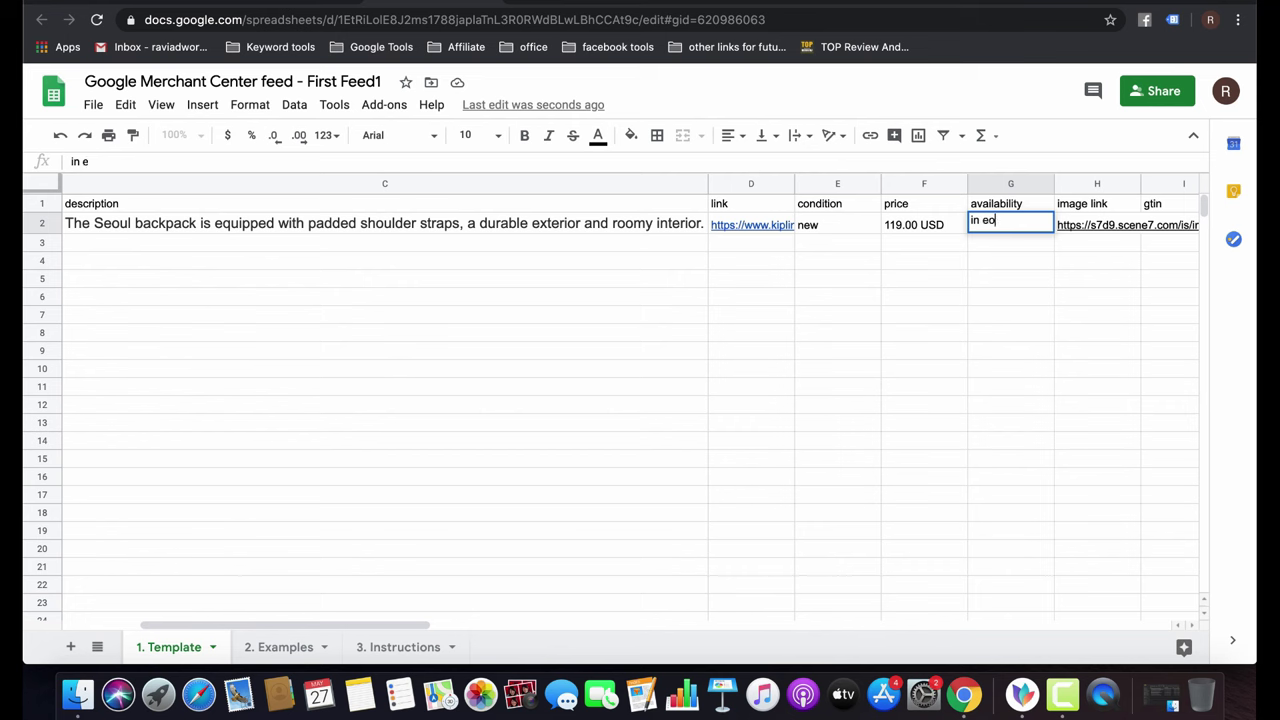
pyautogui.press('BackSpace')
pyautogui.press('BackSpace')
pyautogui.press('BackSpace')
pyautogui.write('stock')
pyautogui.press('Tab')
pyautogui.press('Tab')
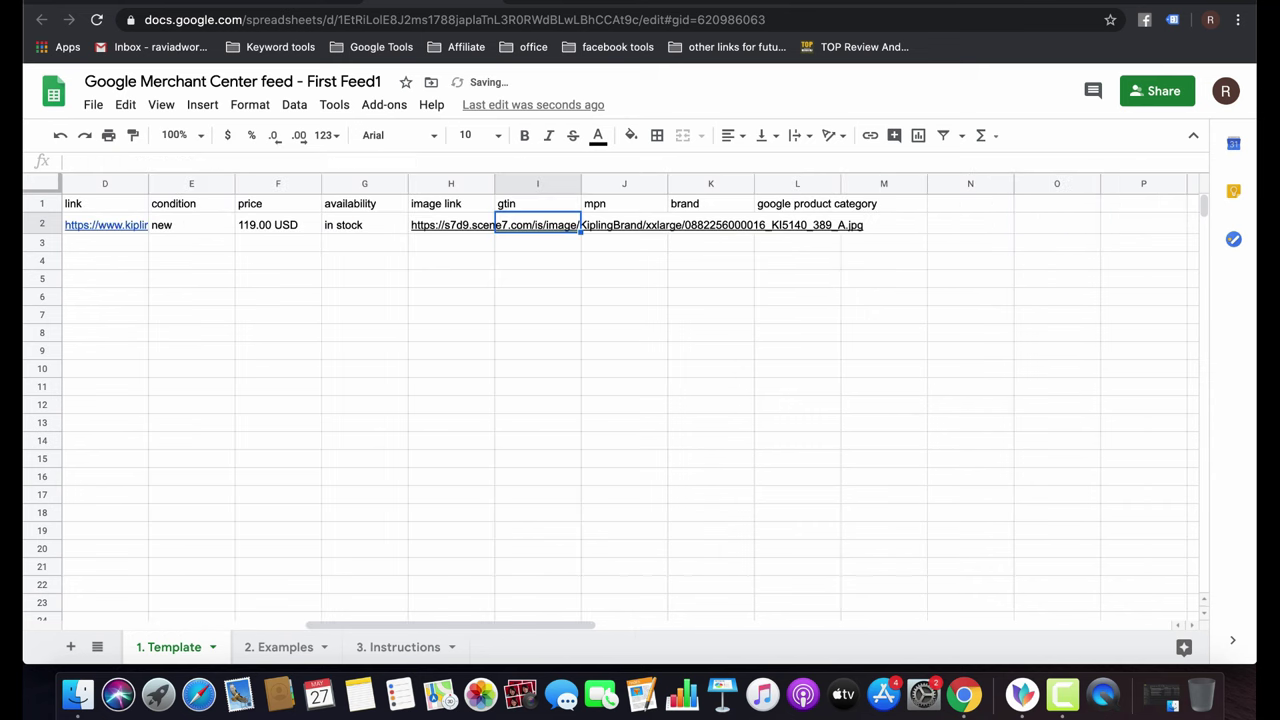
# Enter 'Kipling USA' as the brand in K2.
pyautogui.press('Tab')
pyautogui.press('Tab')
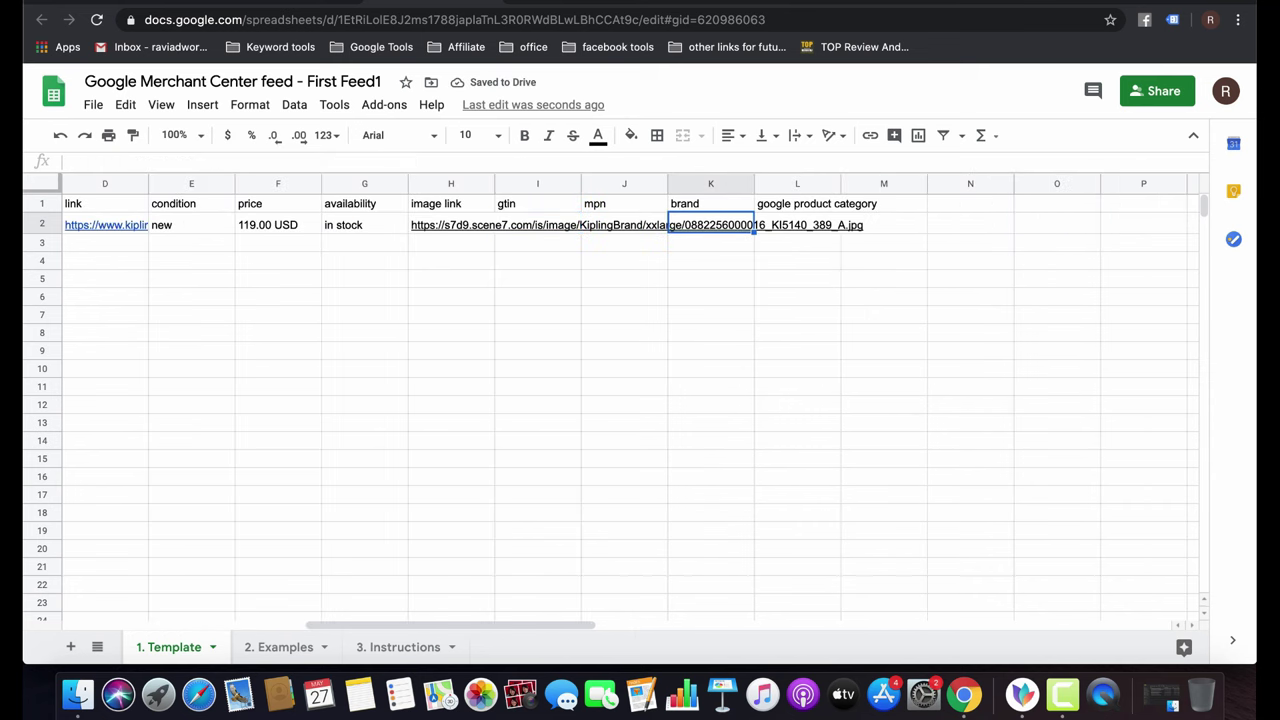
pyautogui.write('Kipli')
pyautogui.press('BackSpace')
pyautogui.press('BackSpace')
pyautogui.press('BackSpace')
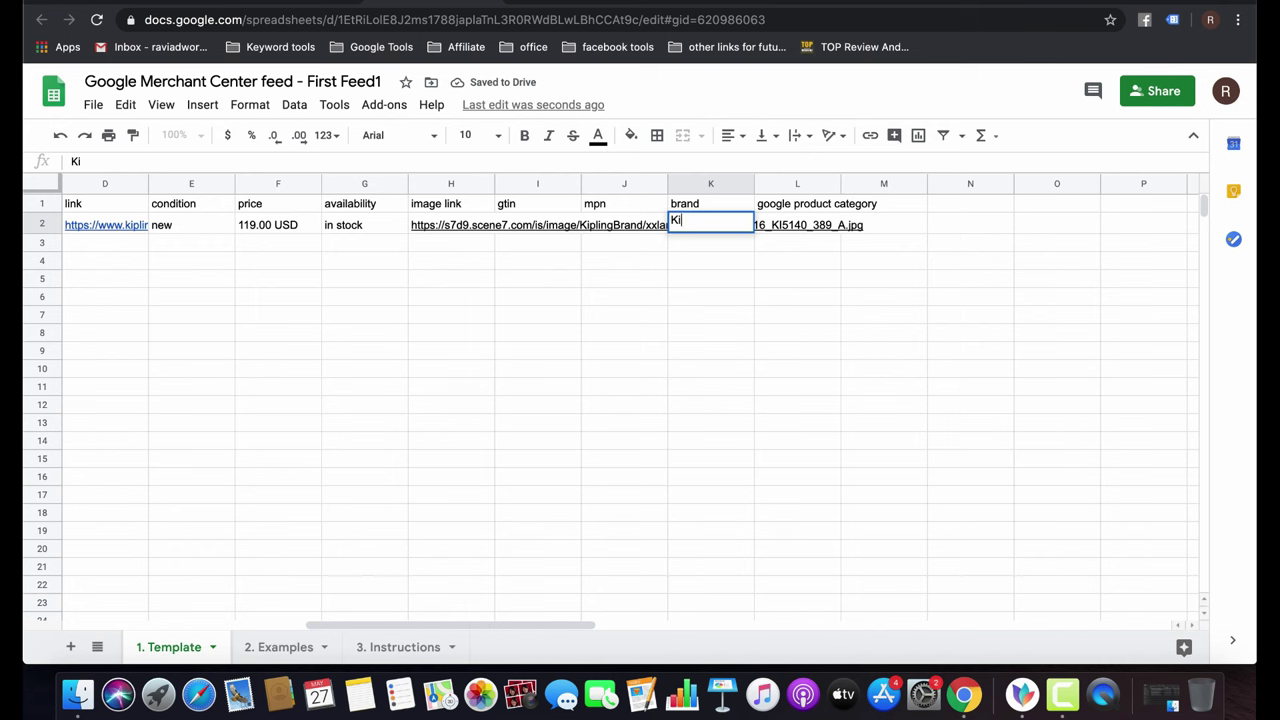
pyautogui.write('pling USA')
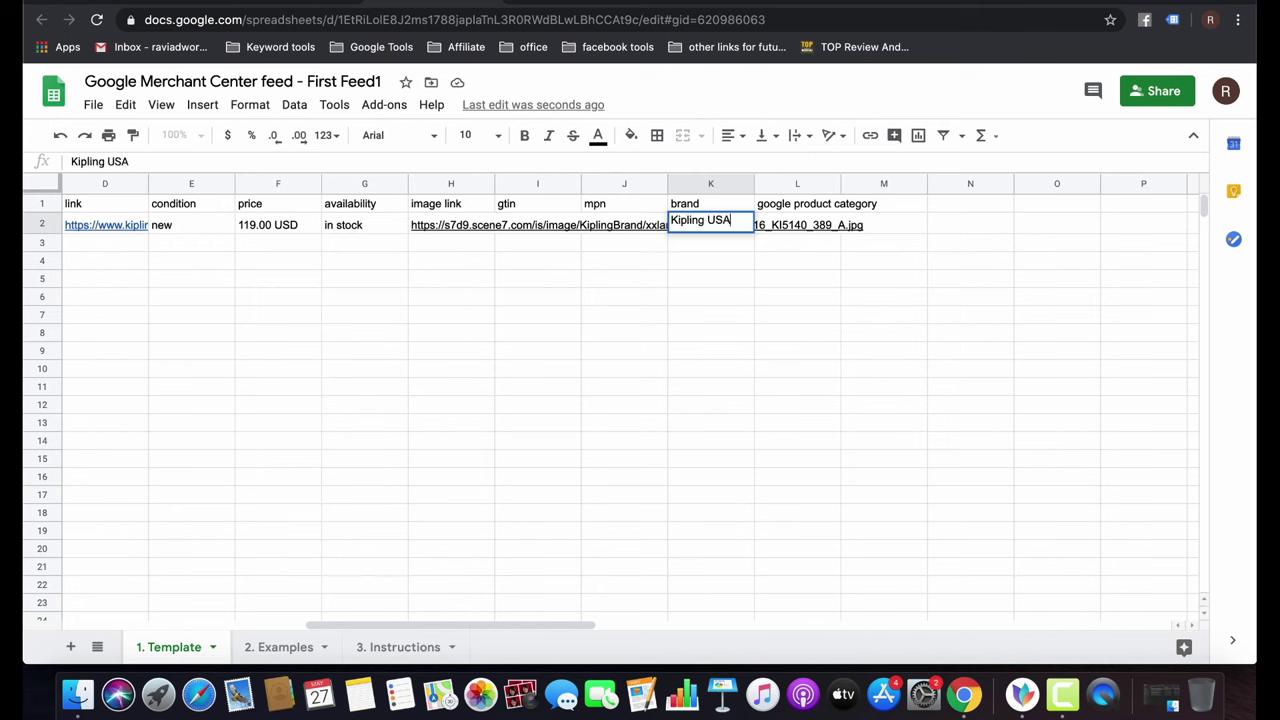
pyautogui.click(797, 309)
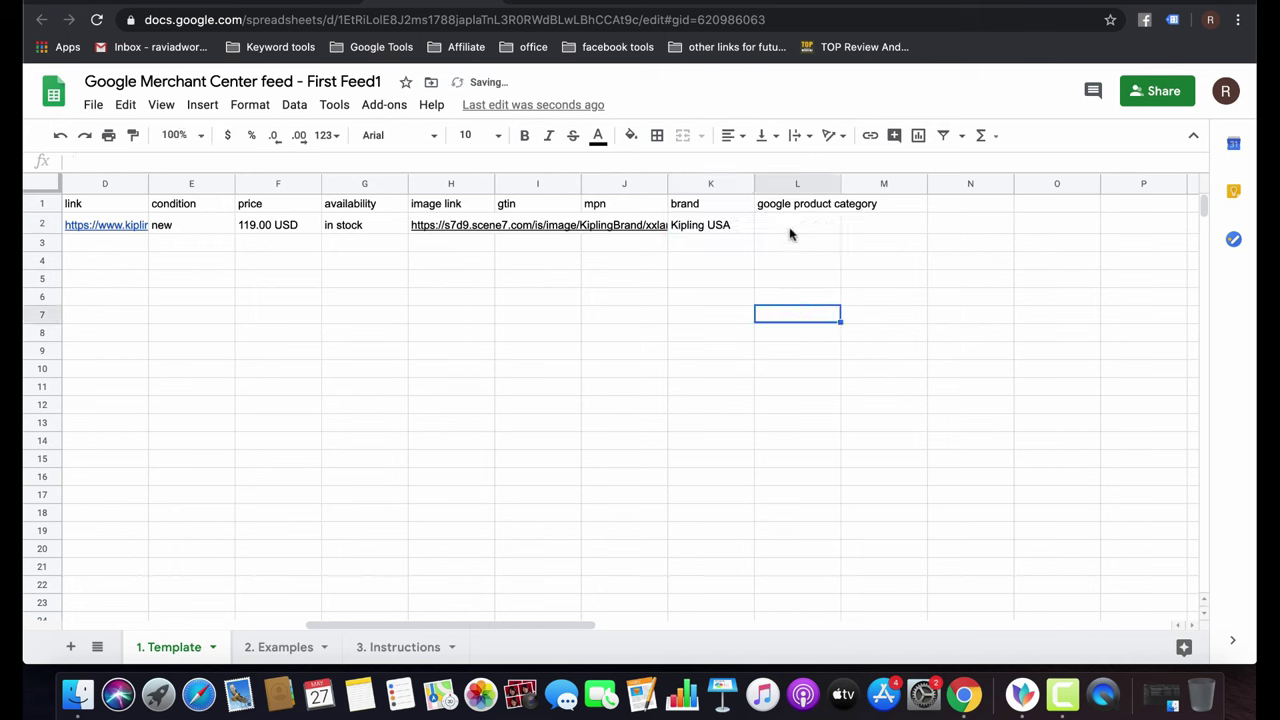
pyautogui.click(782, 228)
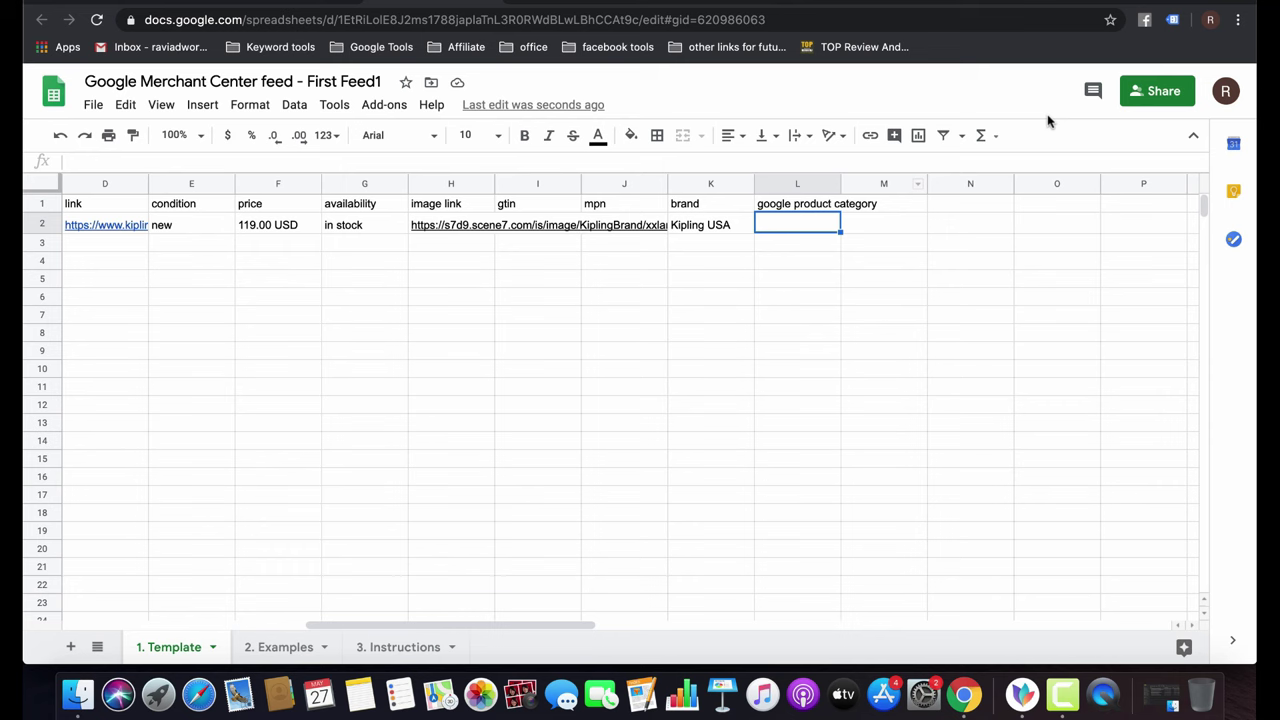
# Search Google for 'google taxonomy' and open the Google Product Taxonomy list.
pyautogui.press('super+t')
pyautogui.write('google.com')
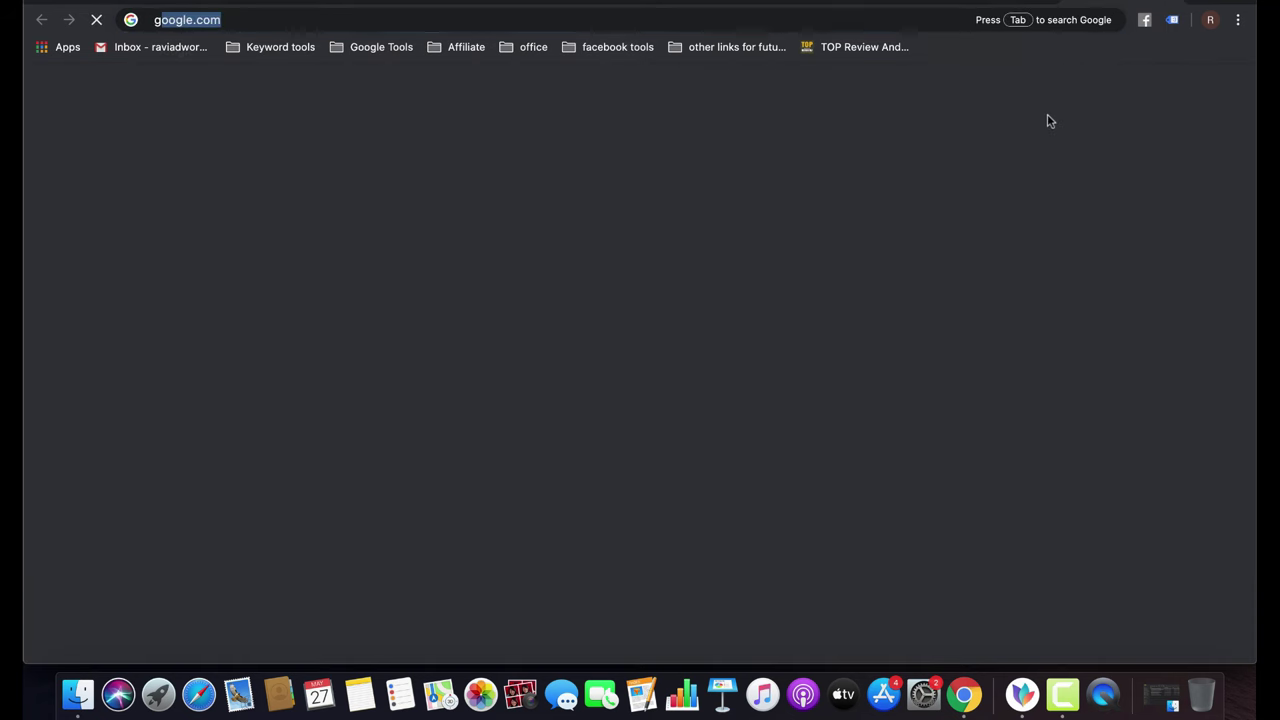
pyautogui.press('Return')
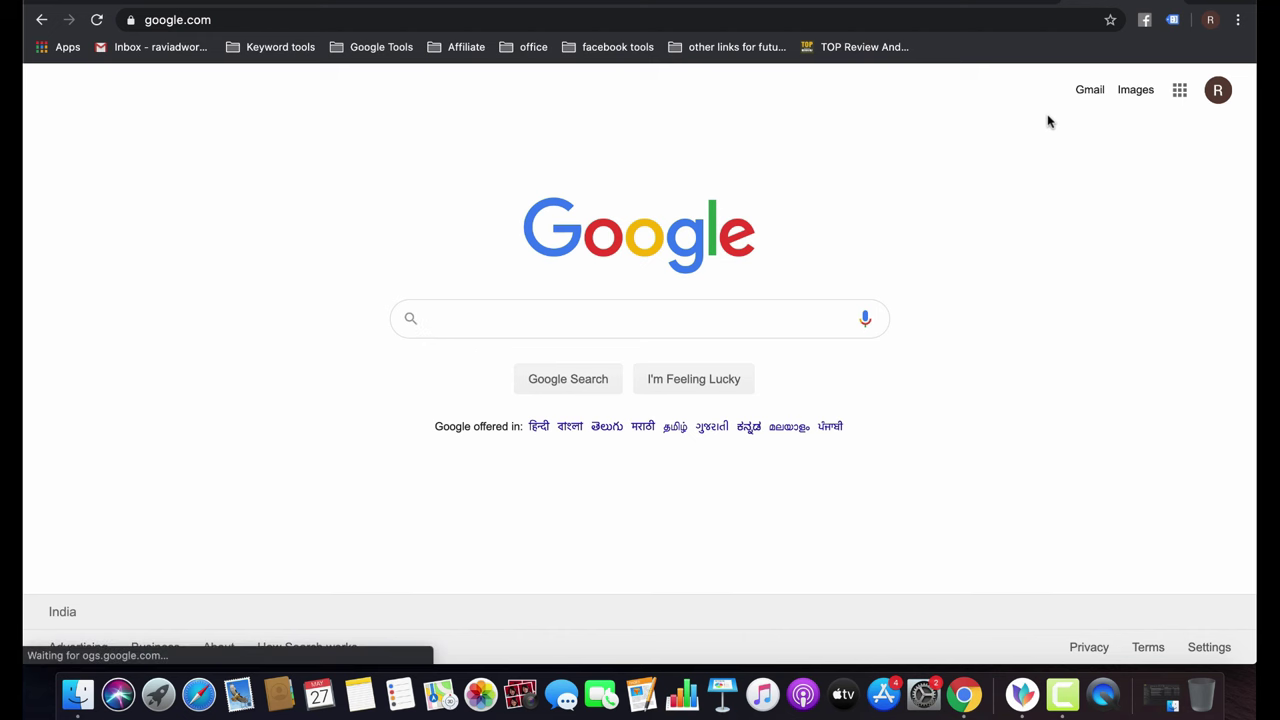
pyautogui.write('g')
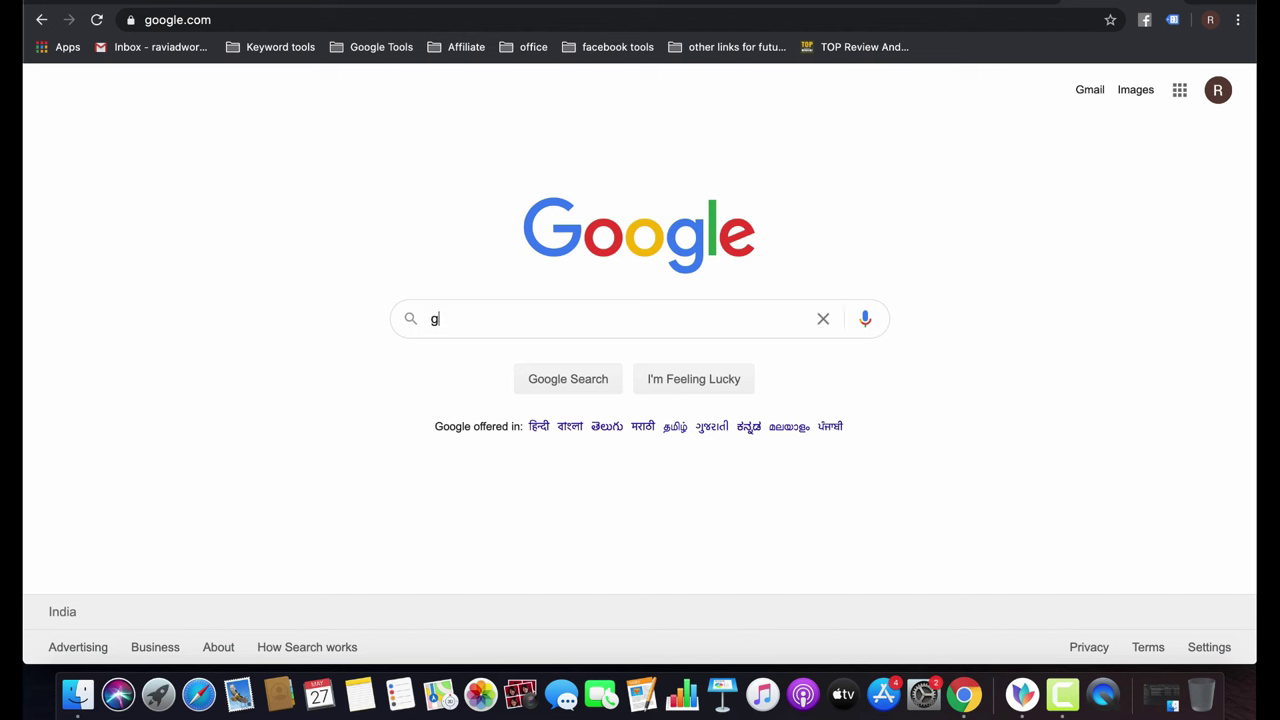
pyautogui.write('oogle t')
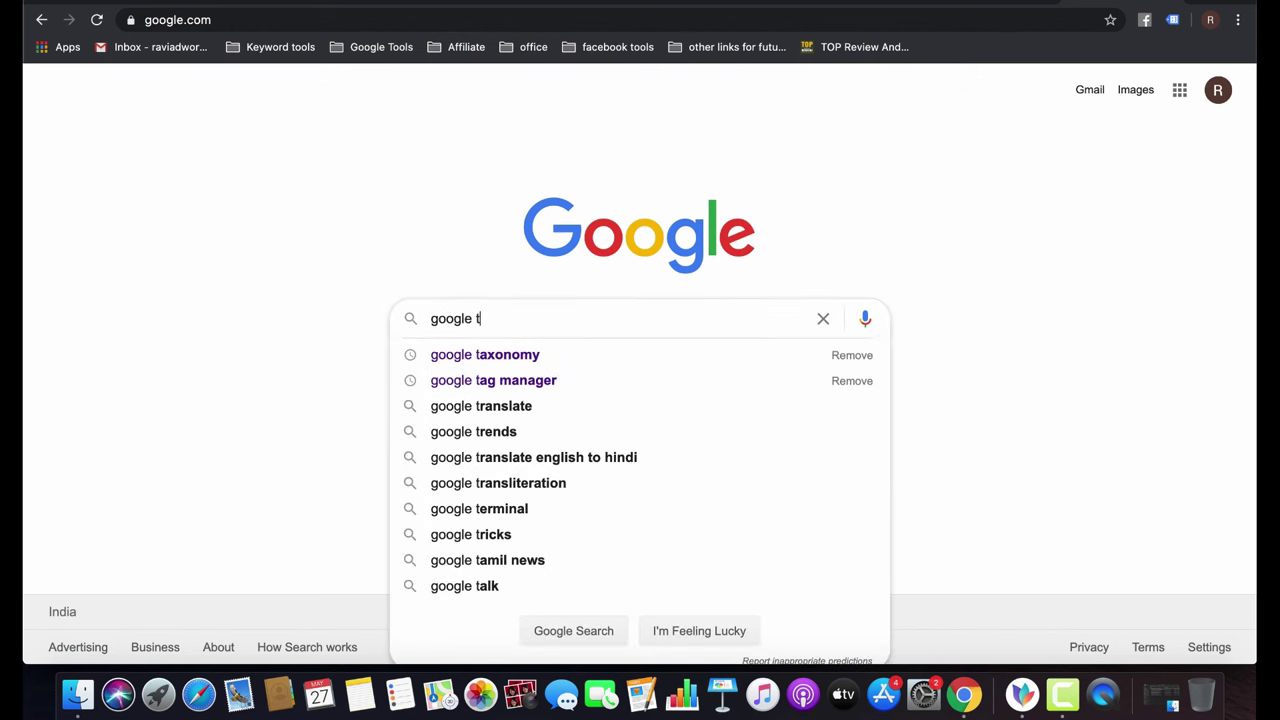
pyautogui.press('Down')
pyautogui.press('Return')
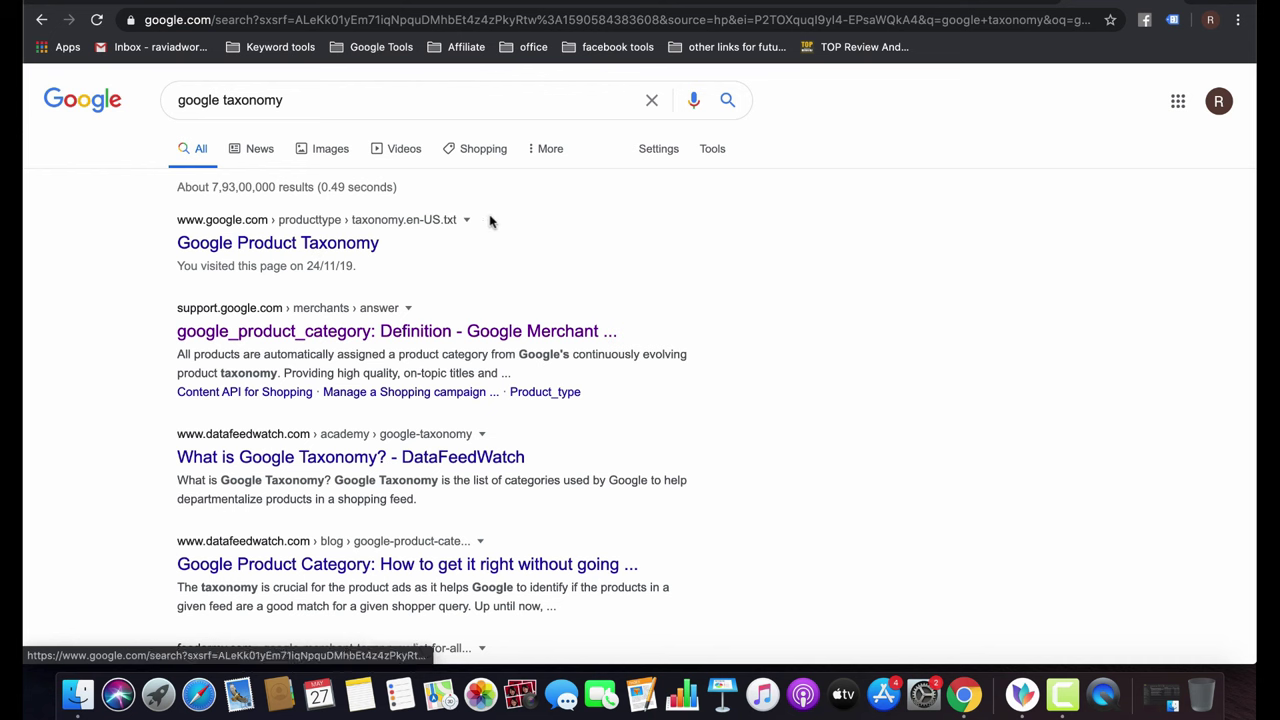
pyautogui.click(347, 254)
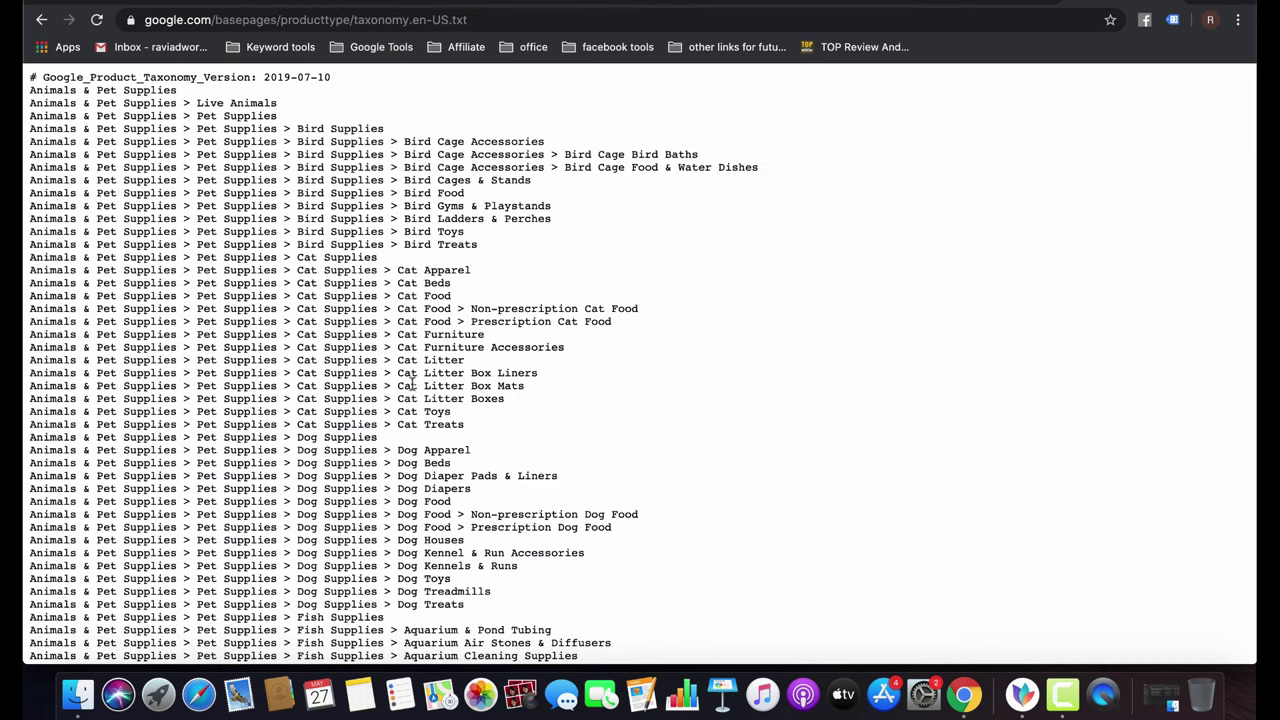
# Search the taxonomy page for 'backpa', then 'laptop', stepping through the laptop category matches.
pyautogui.scroll(-3, 637, 497)
pyautogui.scroll(3, 637, 497)
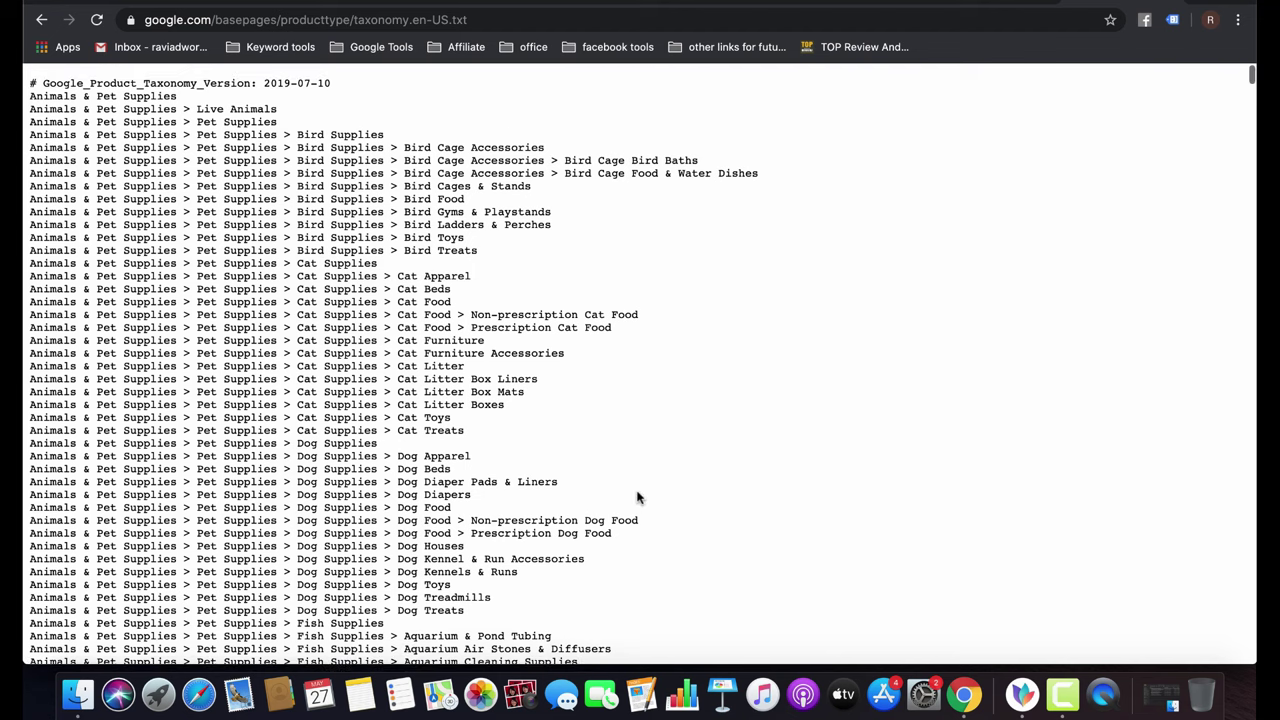
pyautogui.press('super+f')
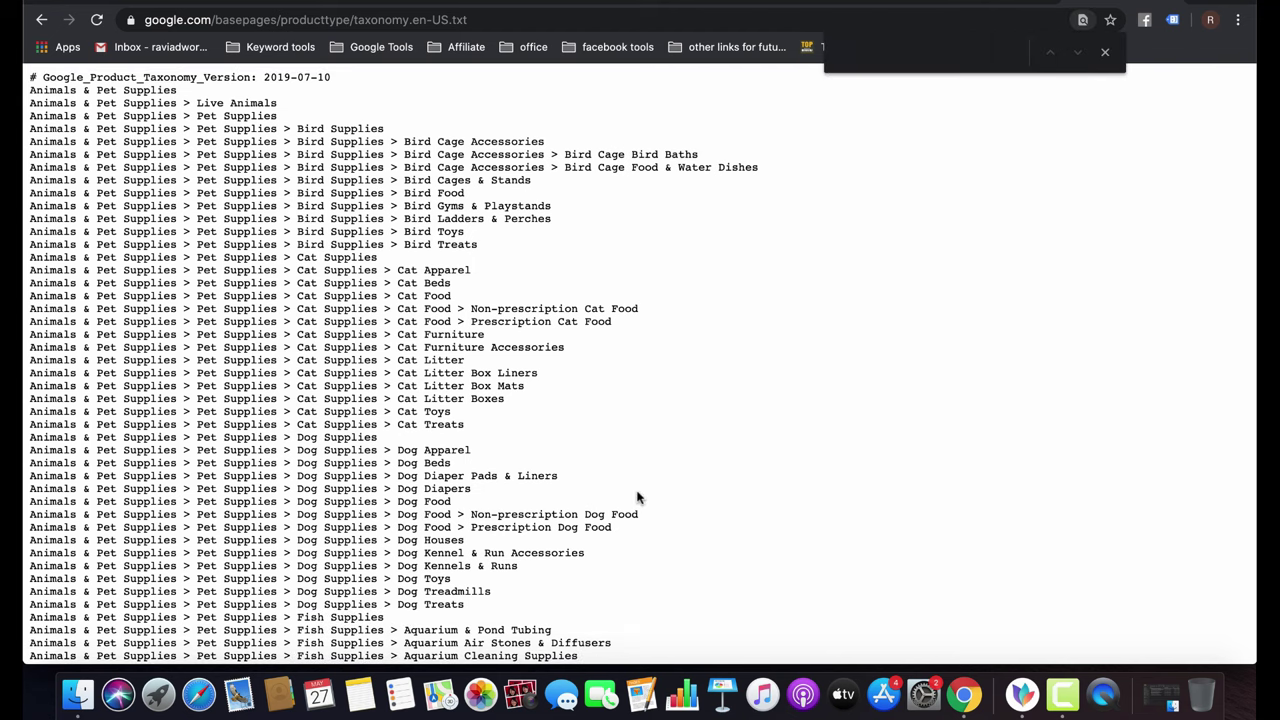
pyautogui.write('backpa')
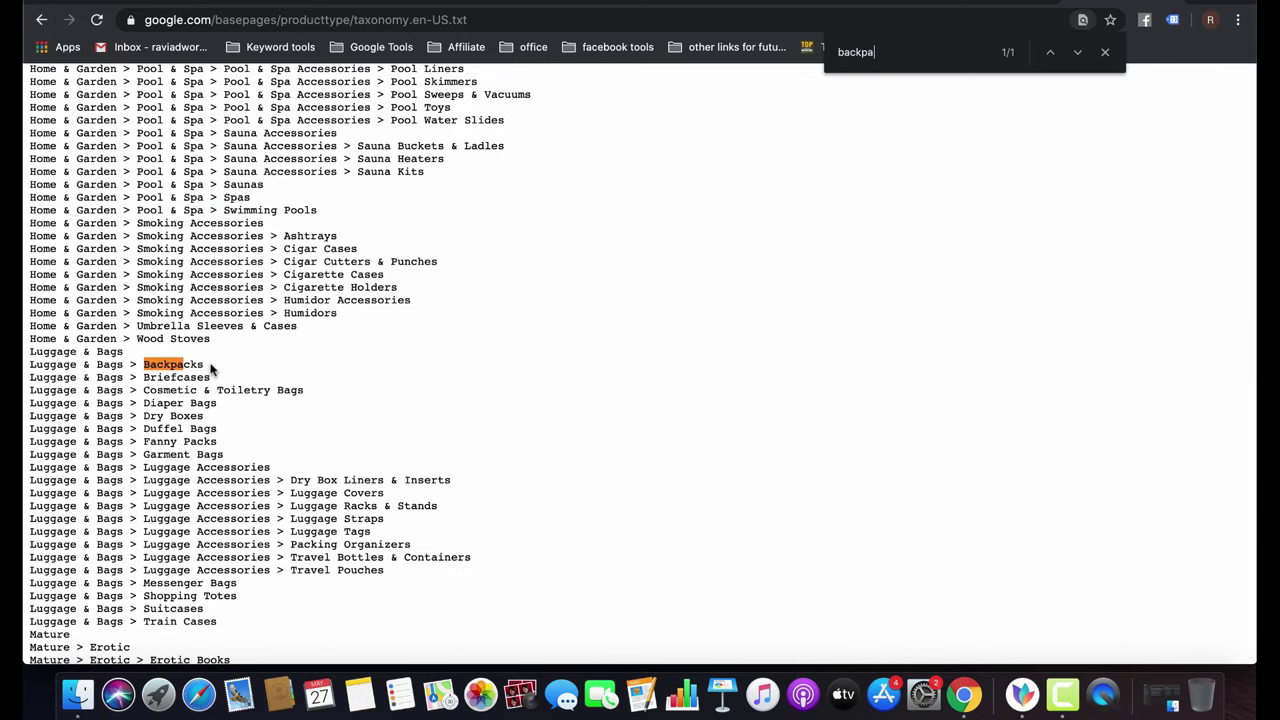
pyautogui.press('super+a')
pyautogui.press('BackSpace')
pyautogui.write('laptop')
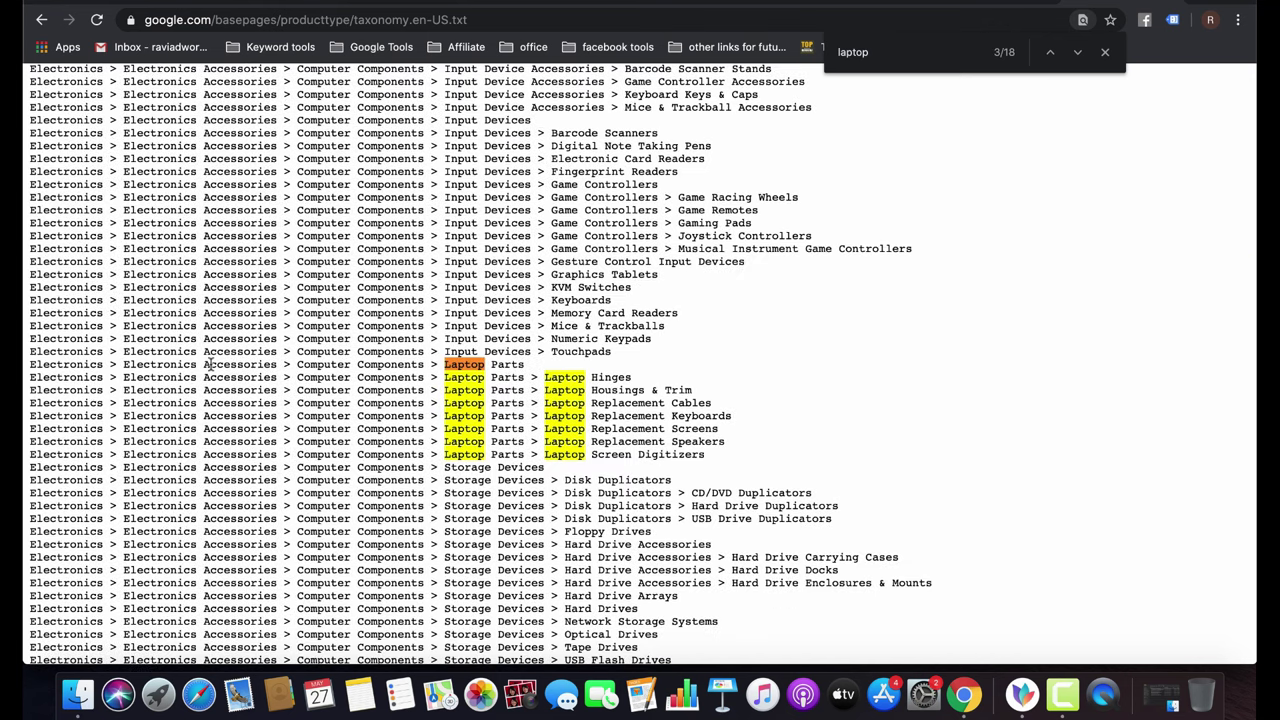
pyautogui.press('Return')
pyautogui.press('Return')
pyautogui.press('Return')
pyautogui.press('Return')
pyautogui.press('Return')
pyautogui.press('Return')
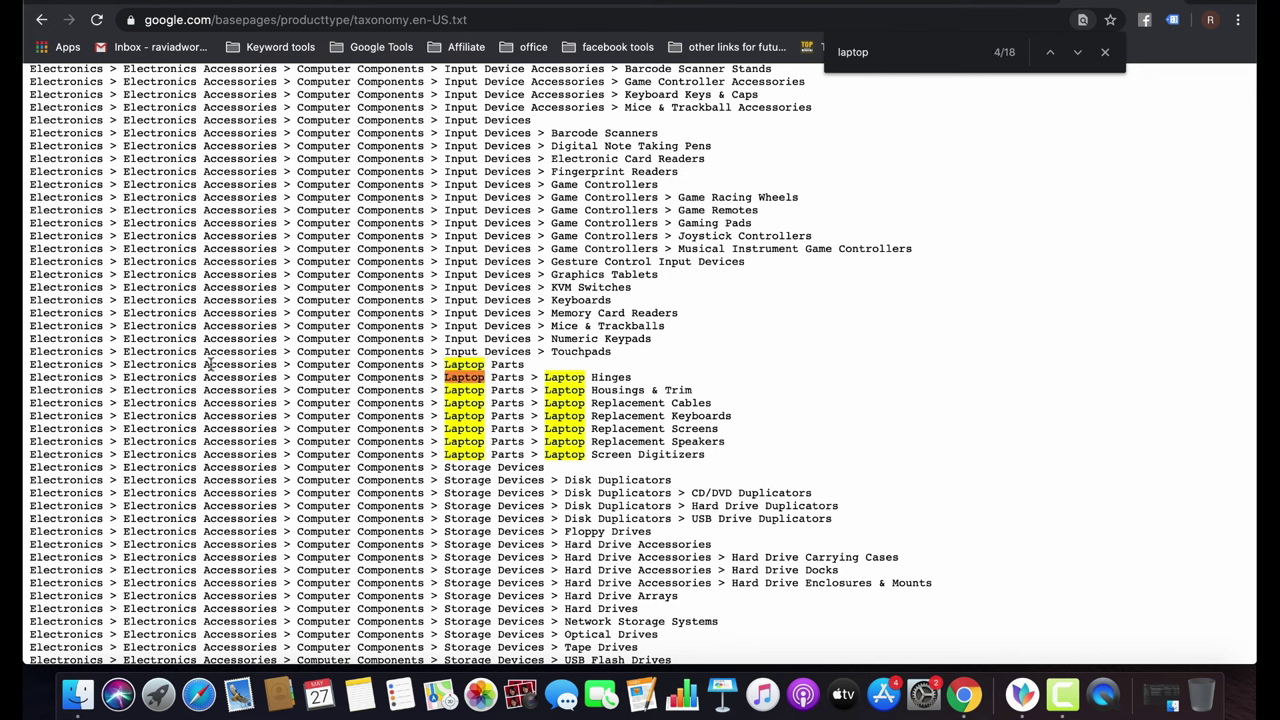
pyautogui.press('Return')
pyautogui.press('Return')
pyautogui.press('Return')
pyautogui.press('Return')
pyautogui.press('Return')
pyautogui.press('Return')
pyautogui.press('Return')
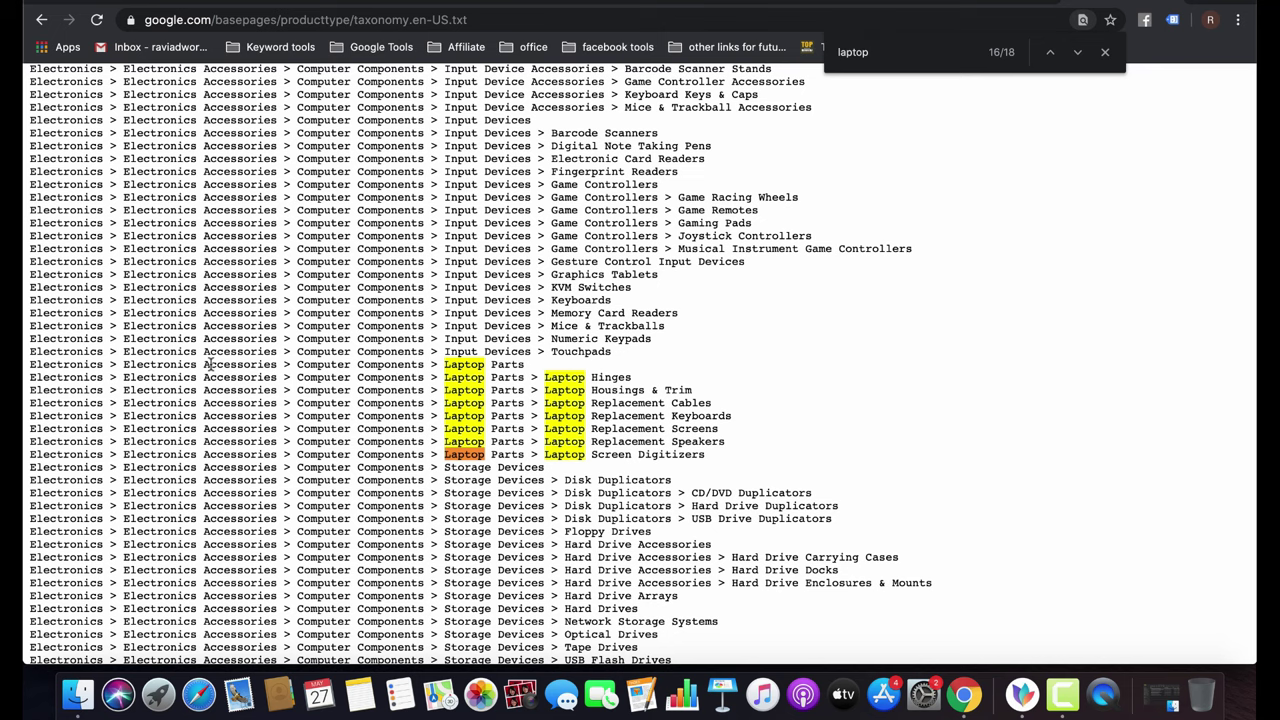
pyautogui.press('Return')
pyautogui.press('Return')
pyautogui.press('Return')
pyautogui.press('Return')
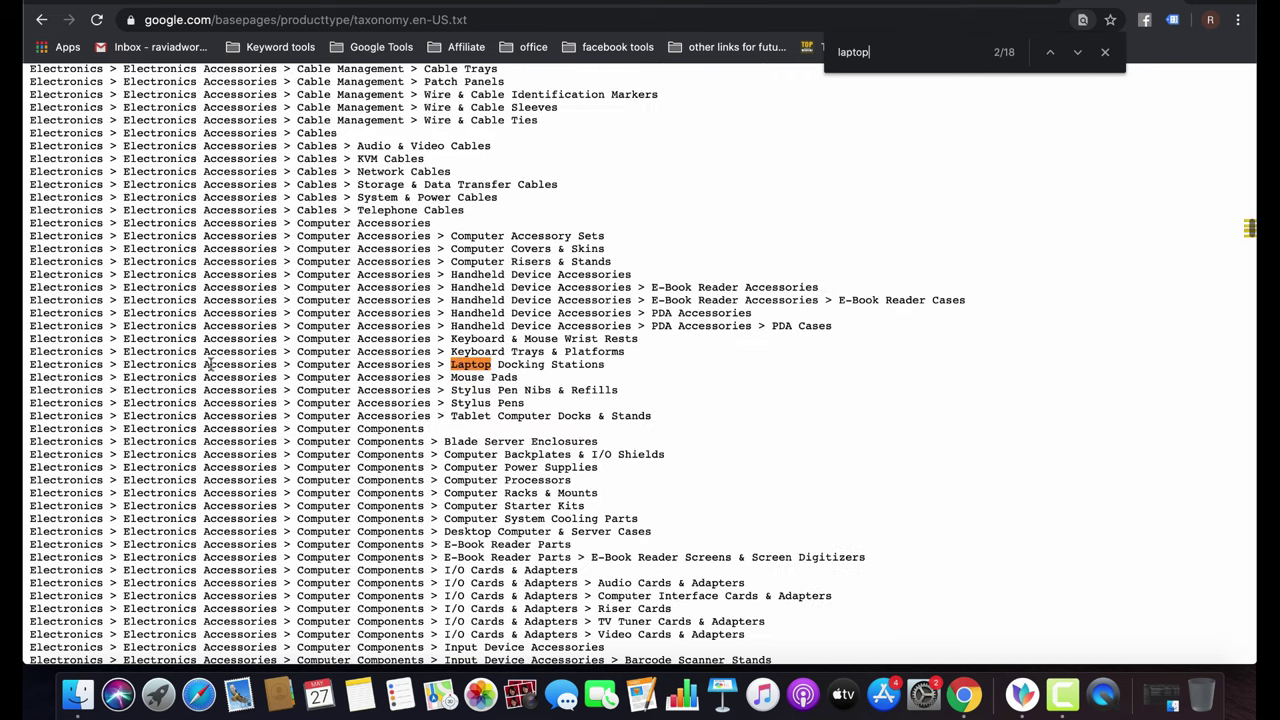
pyautogui.press('Return')
pyautogui.press('Return')
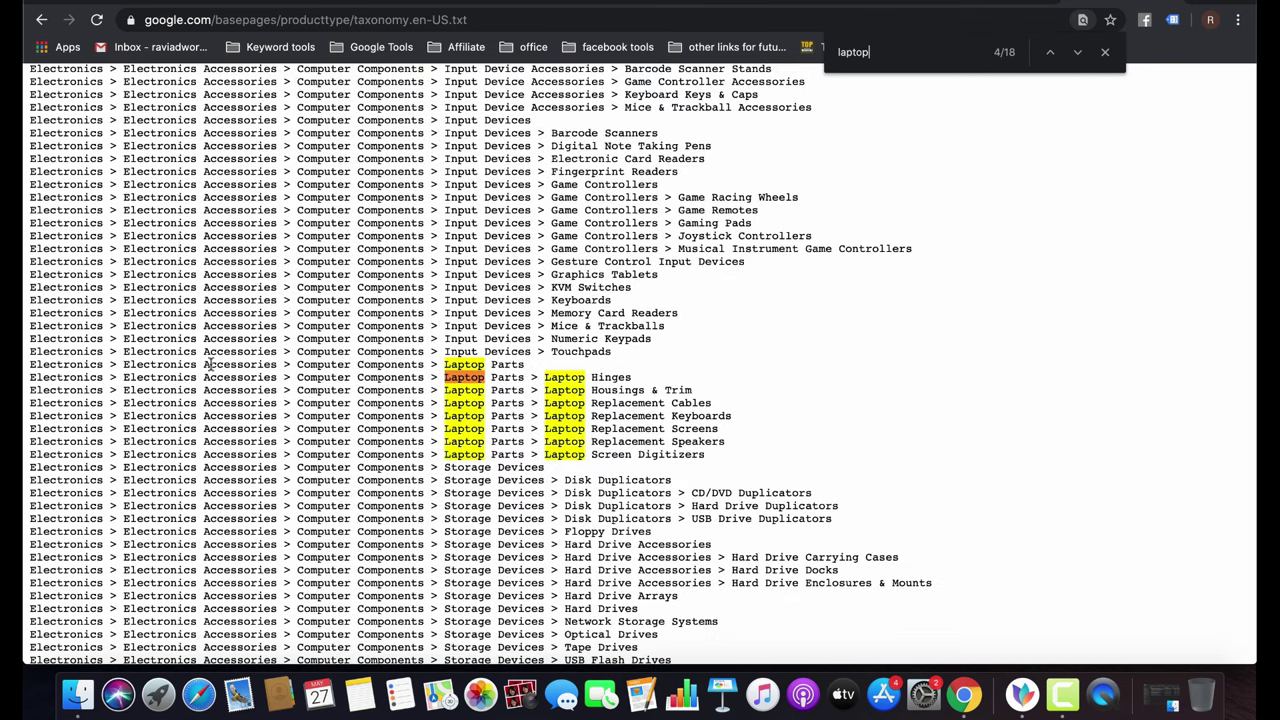
pyautogui.press('Return')
pyautogui.press('Return')
pyautogui.press('Return')
pyautogui.press('Return')
pyautogui.press('Return')
pyautogui.press('Return')
pyautogui.press('Return')
pyautogui.press('Return')
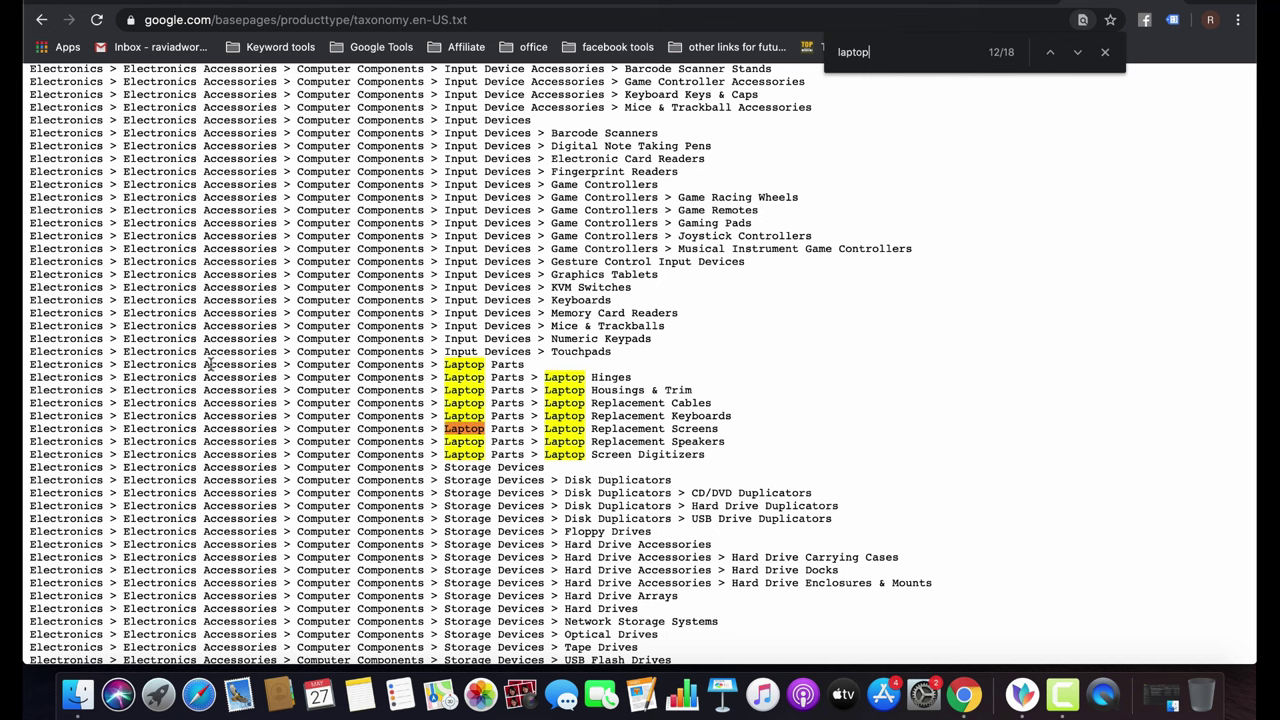
pyautogui.press('Return')
pyautogui.press('Return')
pyautogui.press('Return')
pyautogui.press('Return')
pyautogui.press('Return')
pyautogui.press('Return')
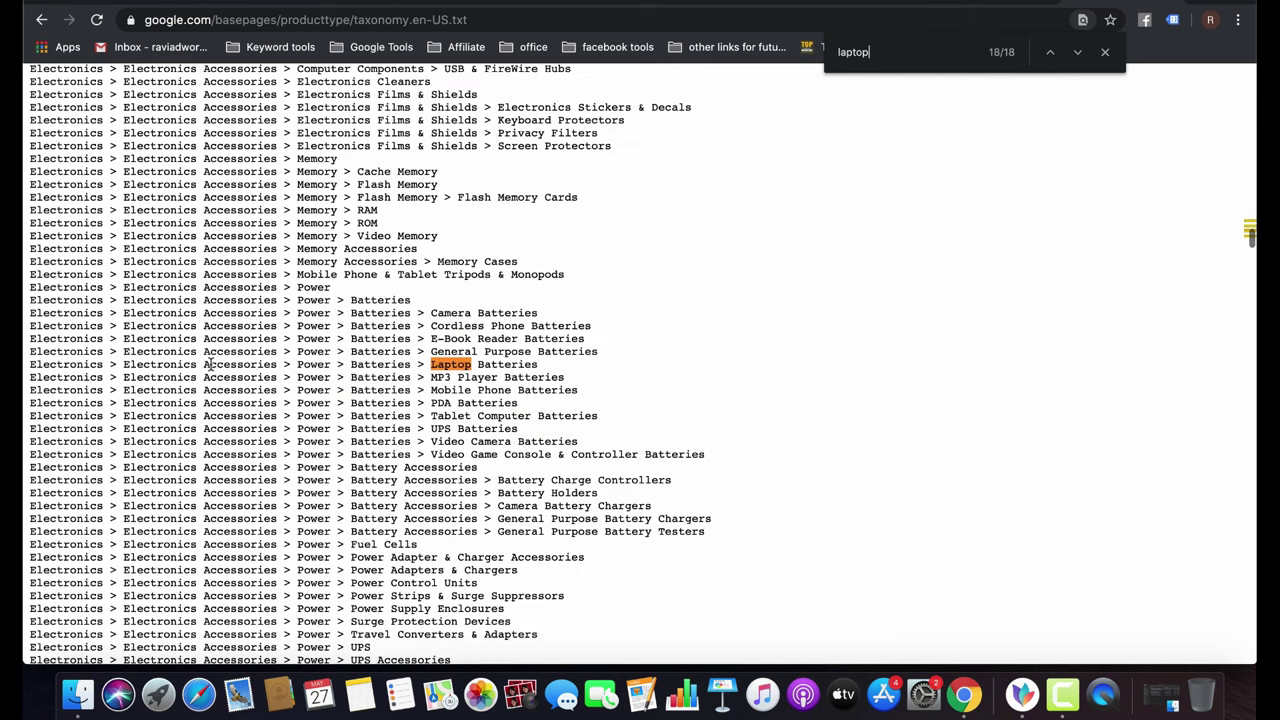
pyautogui.press('Return')
pyautogui.press('Return')
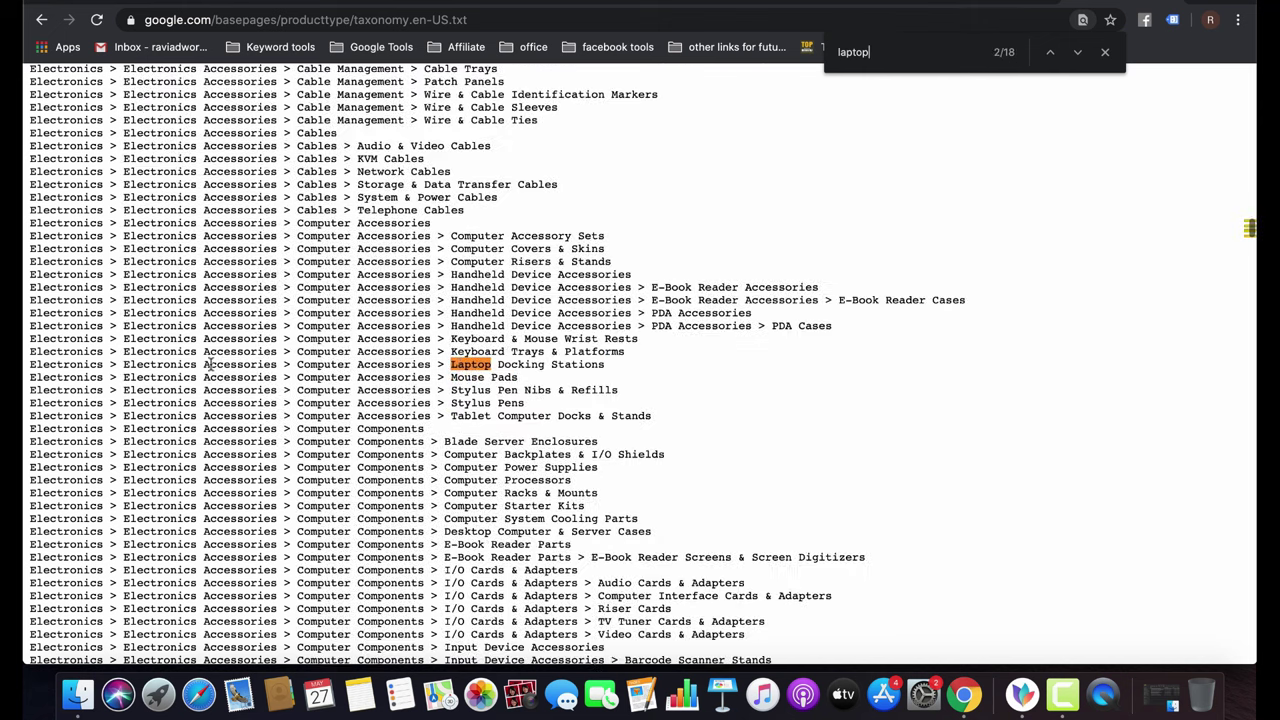
pyautogui.press('Return')
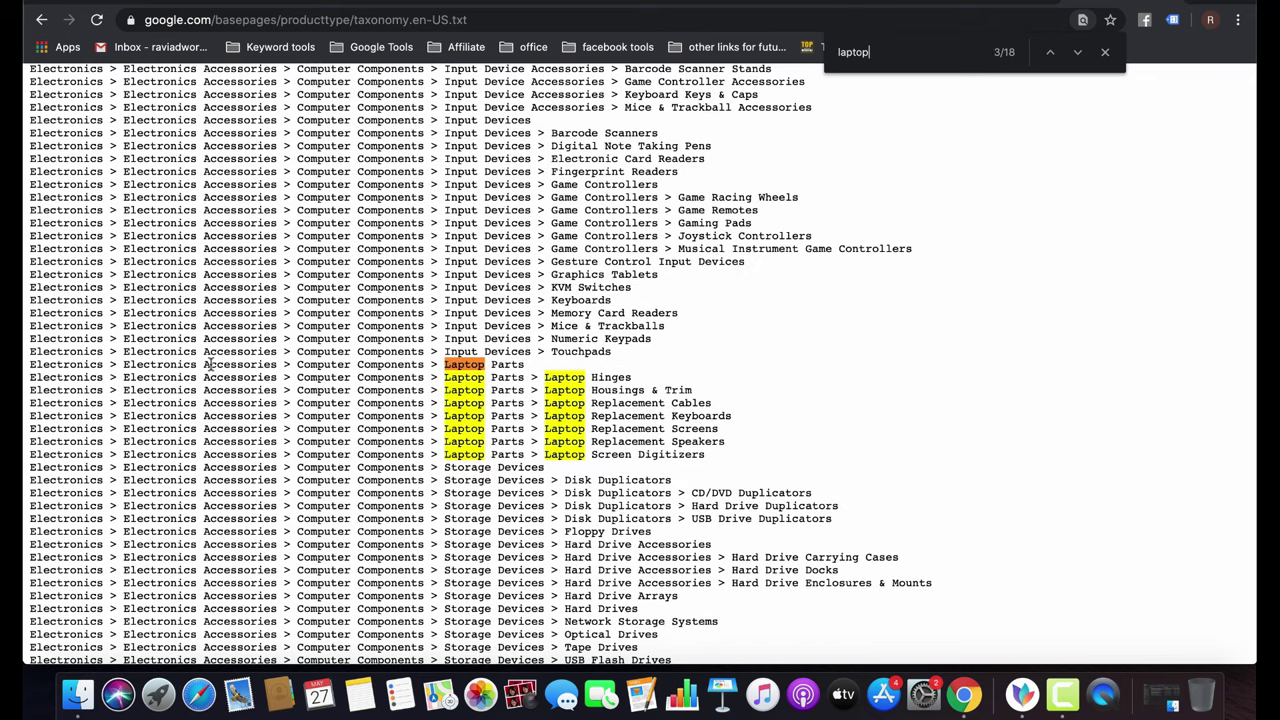
# Find and copy the Luggage & Bags > Backpacks category line.
pyautogui.press('super+f')
pyautogui.write('ba')
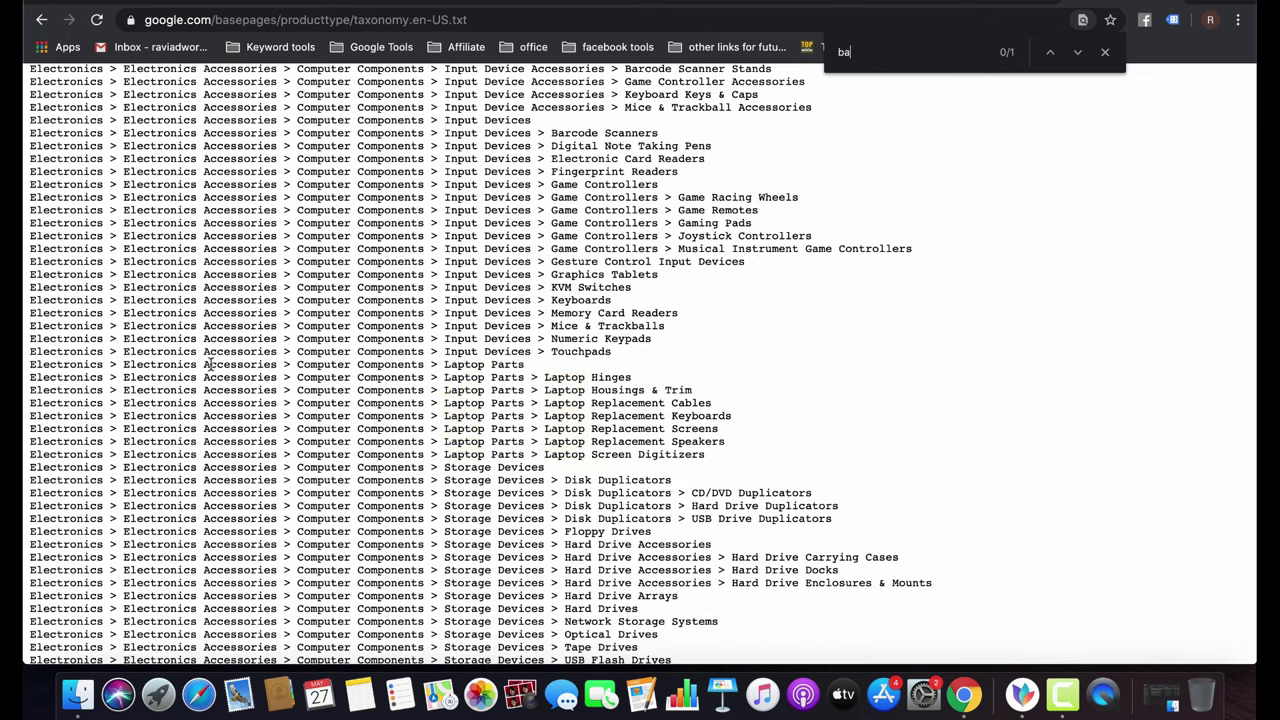
pyautogui.write('cku')
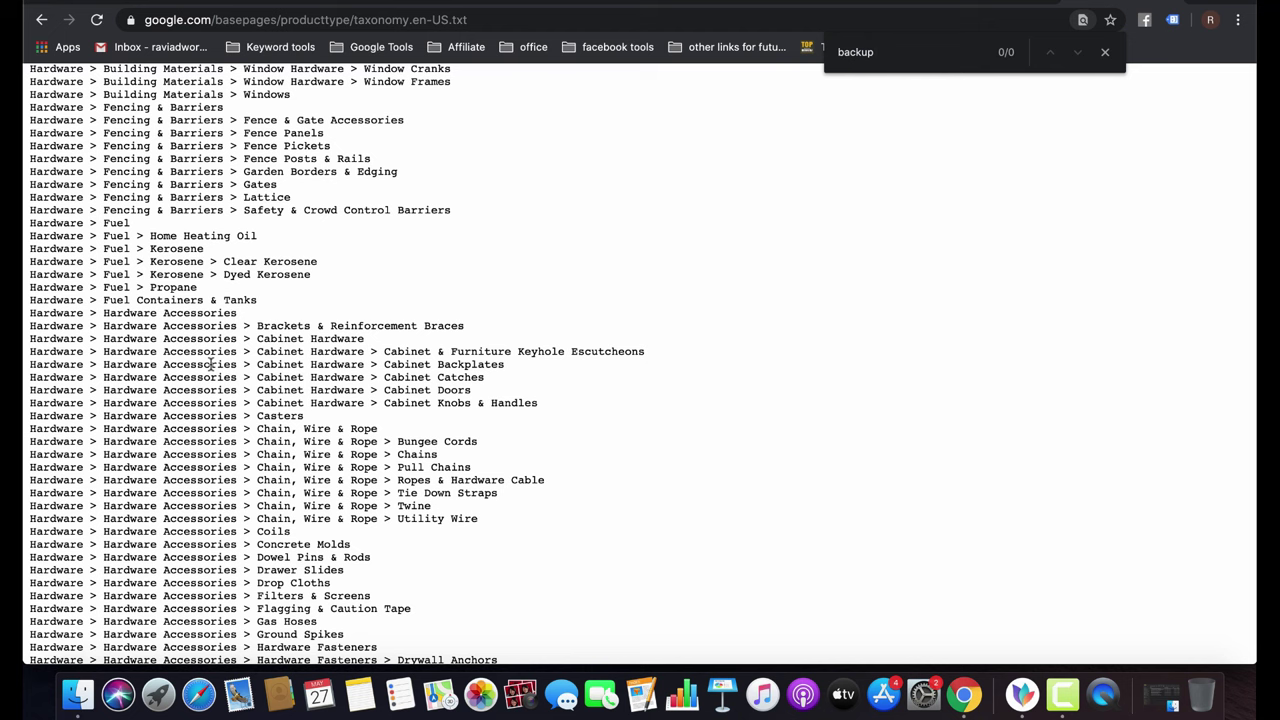
pyautogui.press('BackSpace')
pyautogui.write('pa')
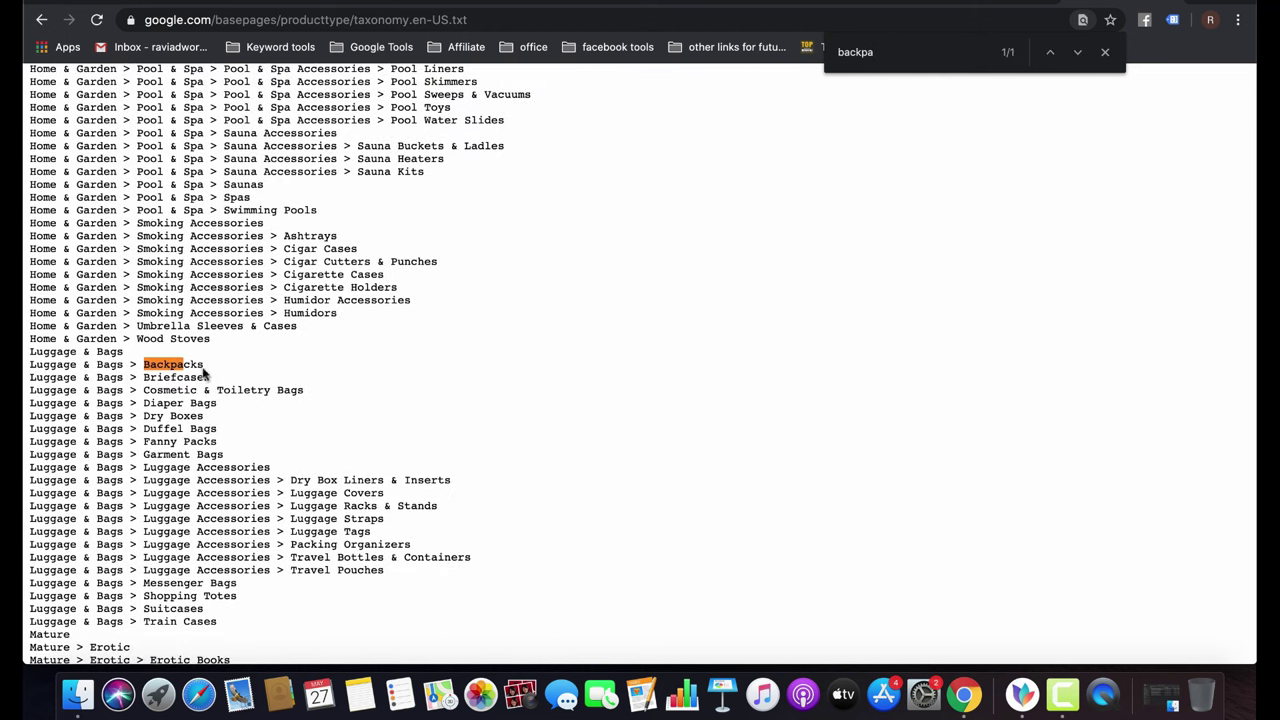
pyautogui.moveTo(205, 368); pyautogui.dragTo(30, 366)
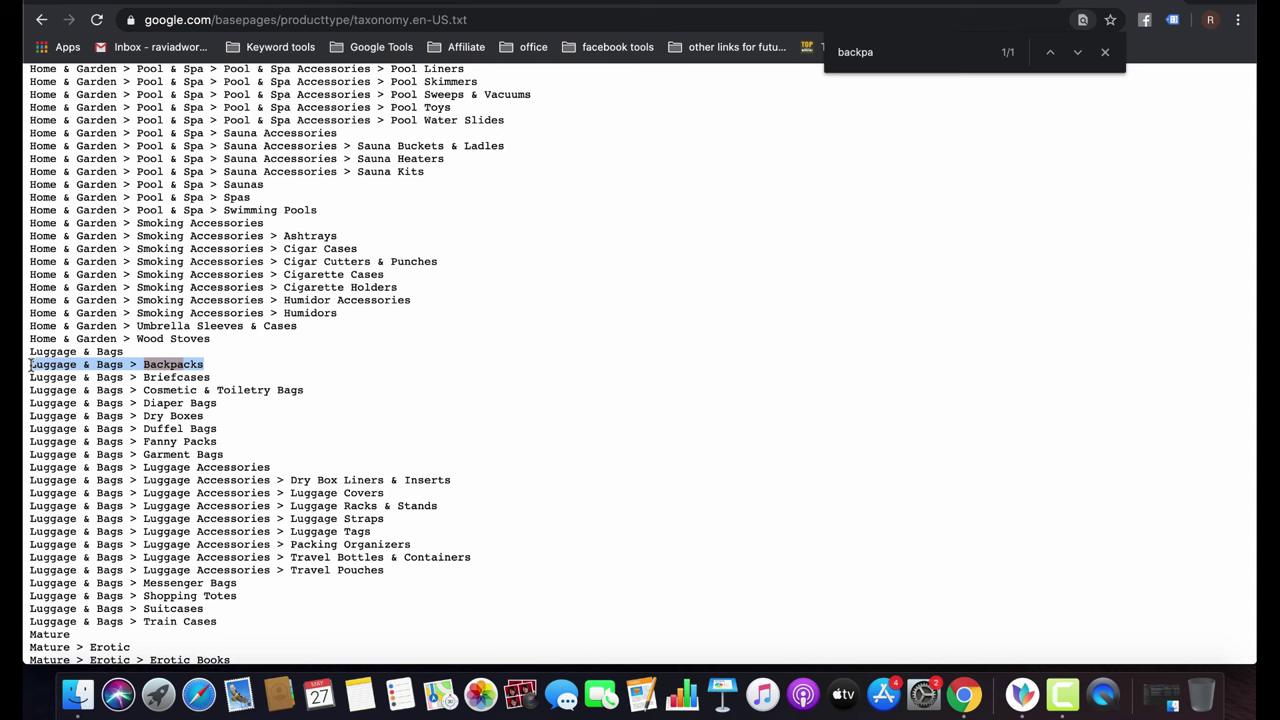
pyautogui.hscroll(-3, 30, 366)
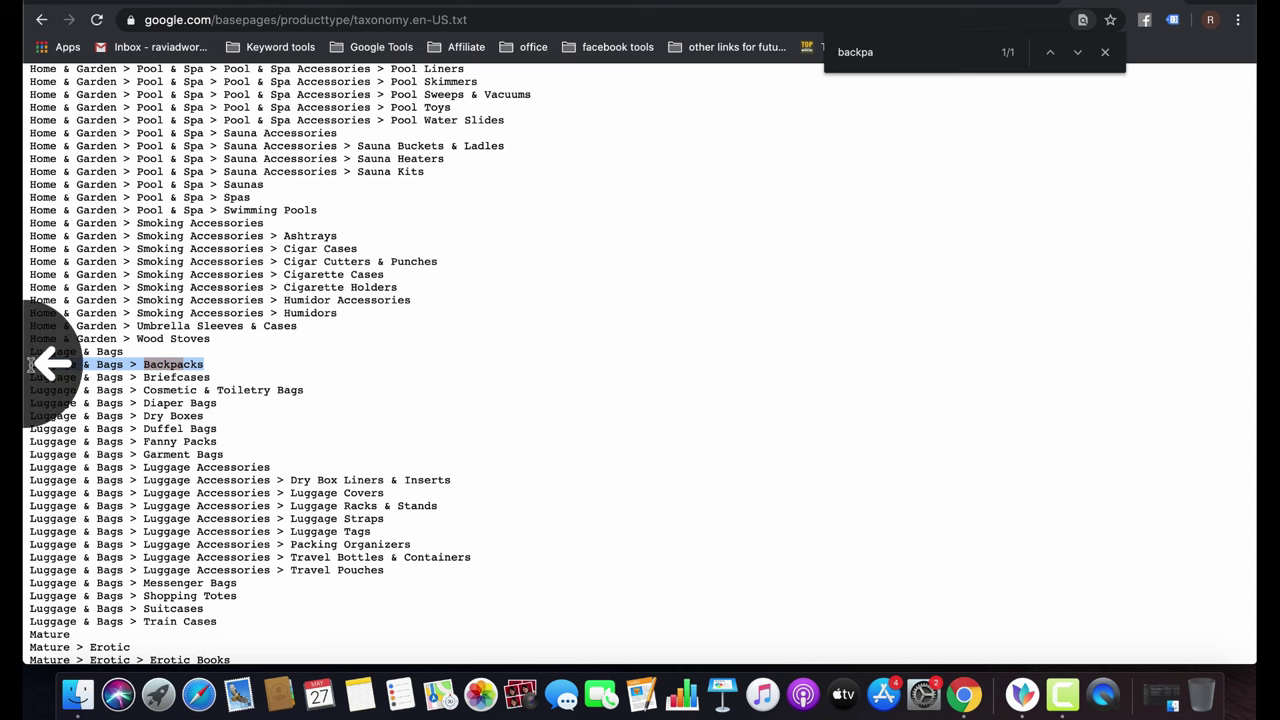
pyautogui.click(252, 246)
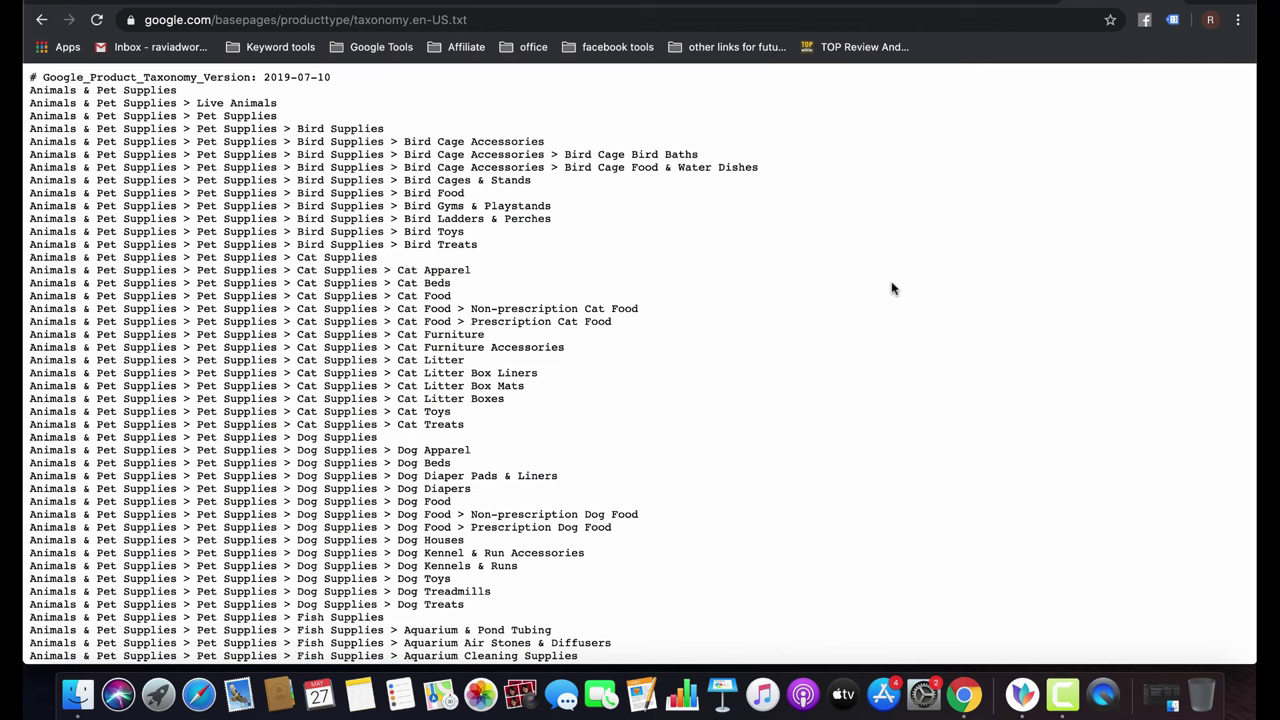
pyautogui.press('super+f')
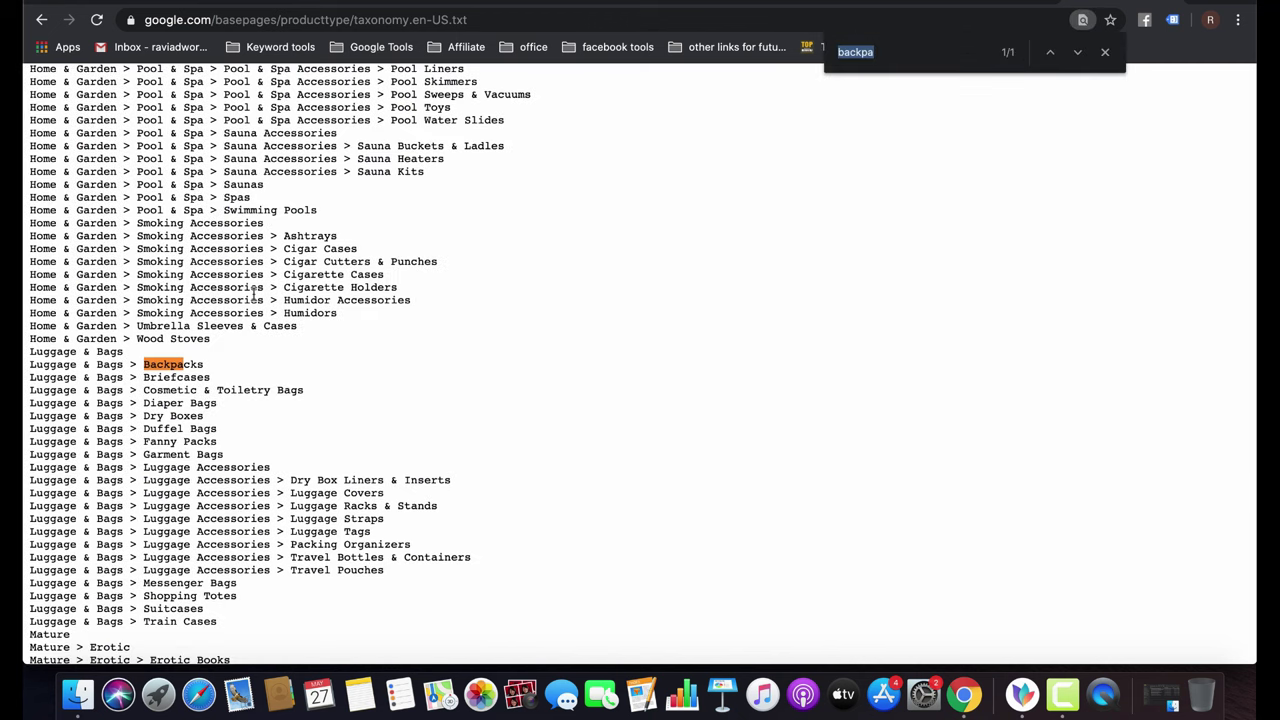
pyautogui.tripleClick(203, 364)
pyautogui.hotkey('ctrl', 'c')
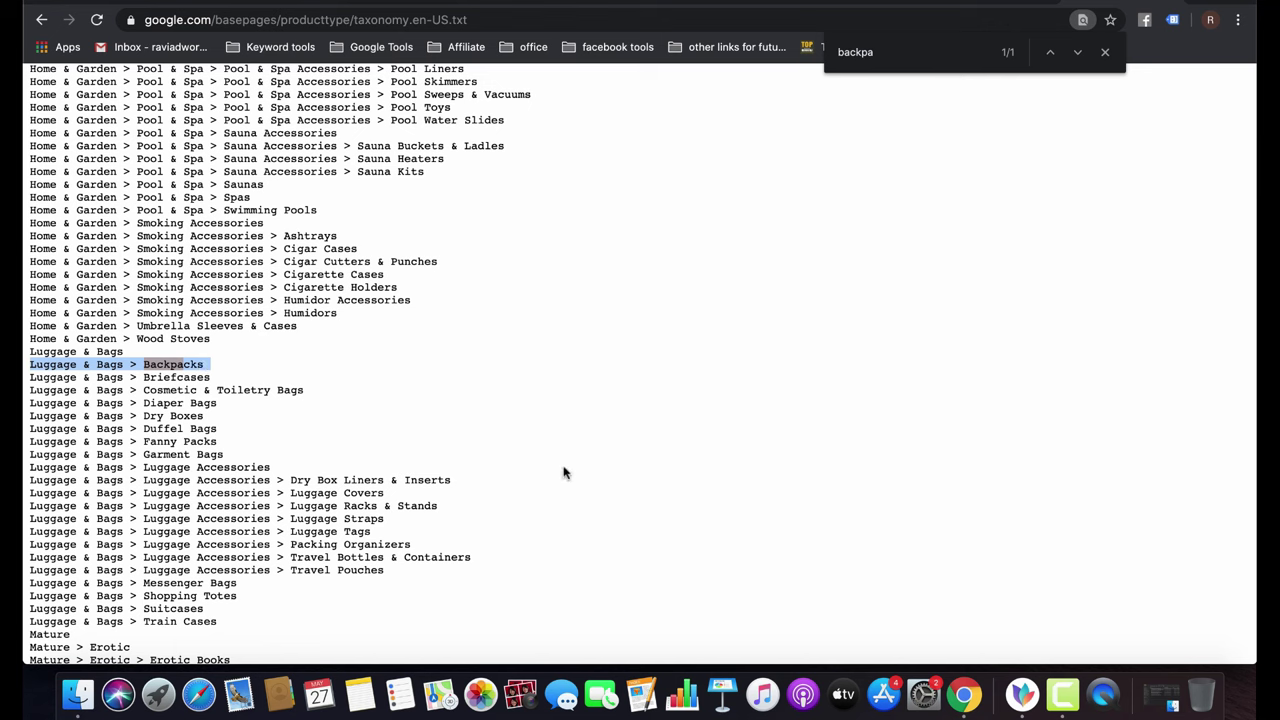
pyautogui.click(993, 3)
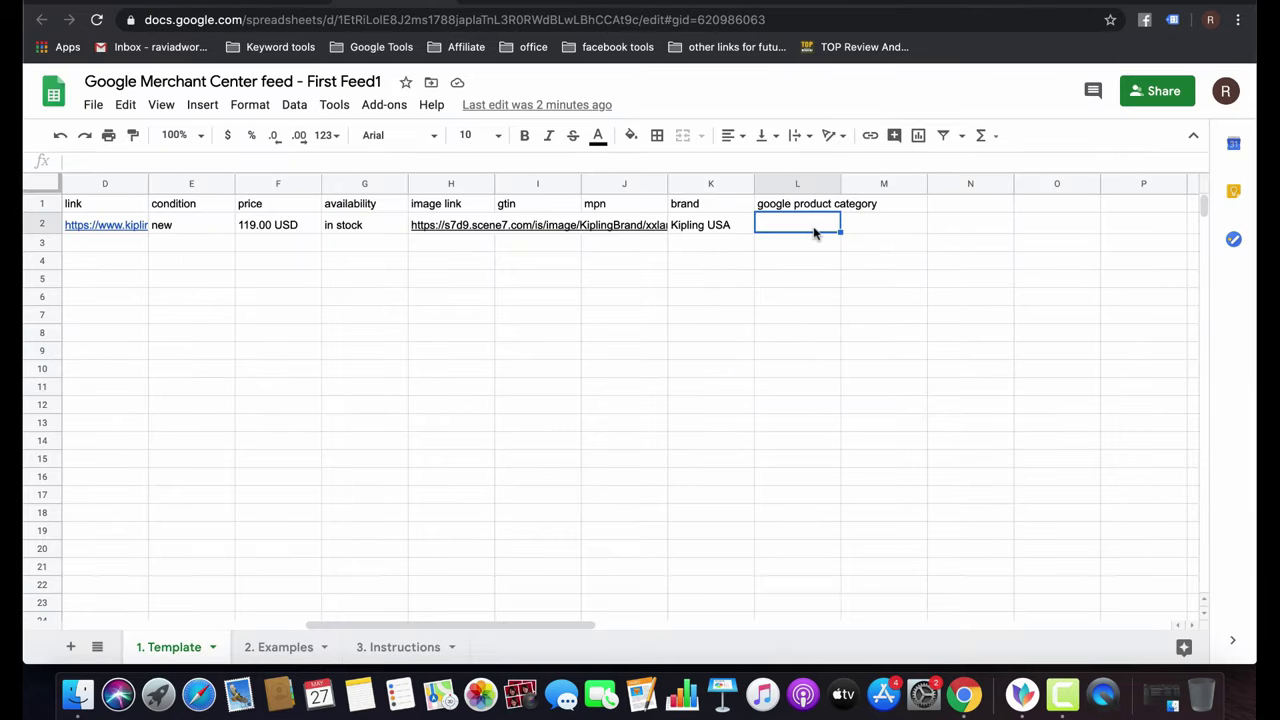
# Paste Luggage & Bags > Backpacks into the google product category cell L2.
pyautogui.hotkey('ctrl', 'v')
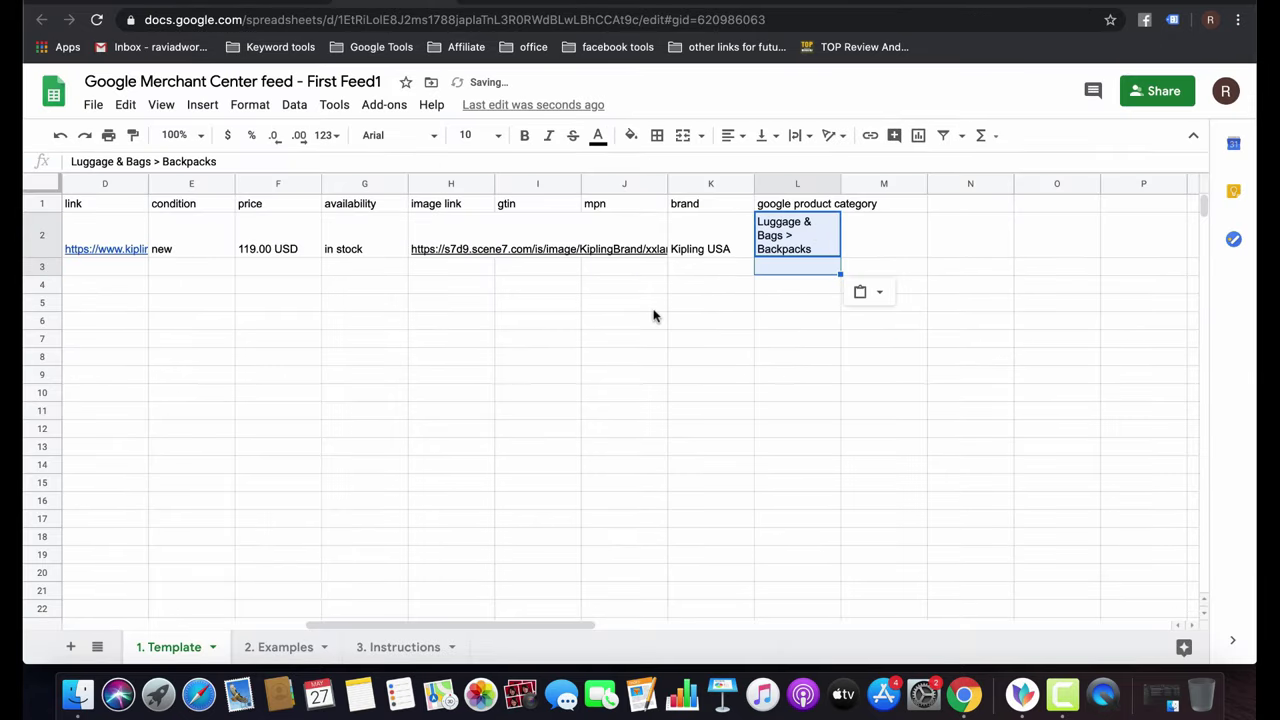
pyautogui.press('Left')
pyautogui.press('Left')
pyautogui.press('Left')
pyautogui.press('Left')
pyautogui.press('Left')
pyautogui.press('Left')
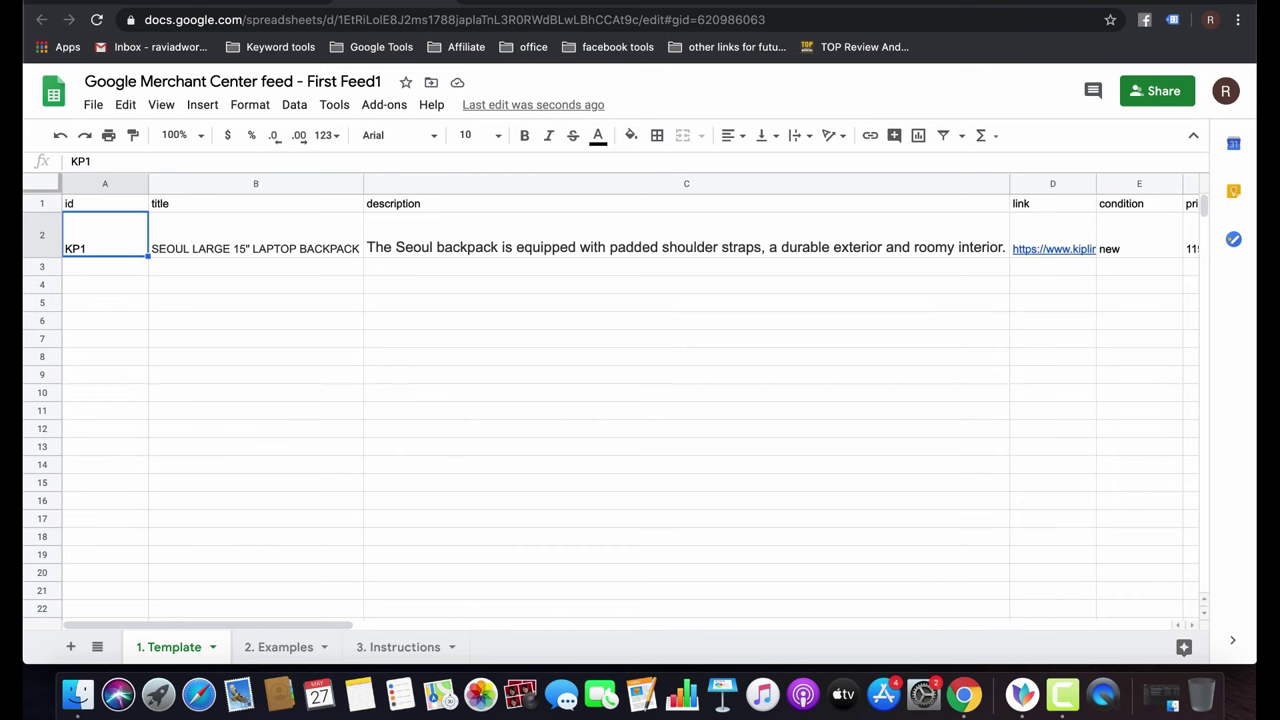
pyautogui.hotkey('ctrl', 'Tab')
pyautogui.hotkey('ctrl', 'Tab')
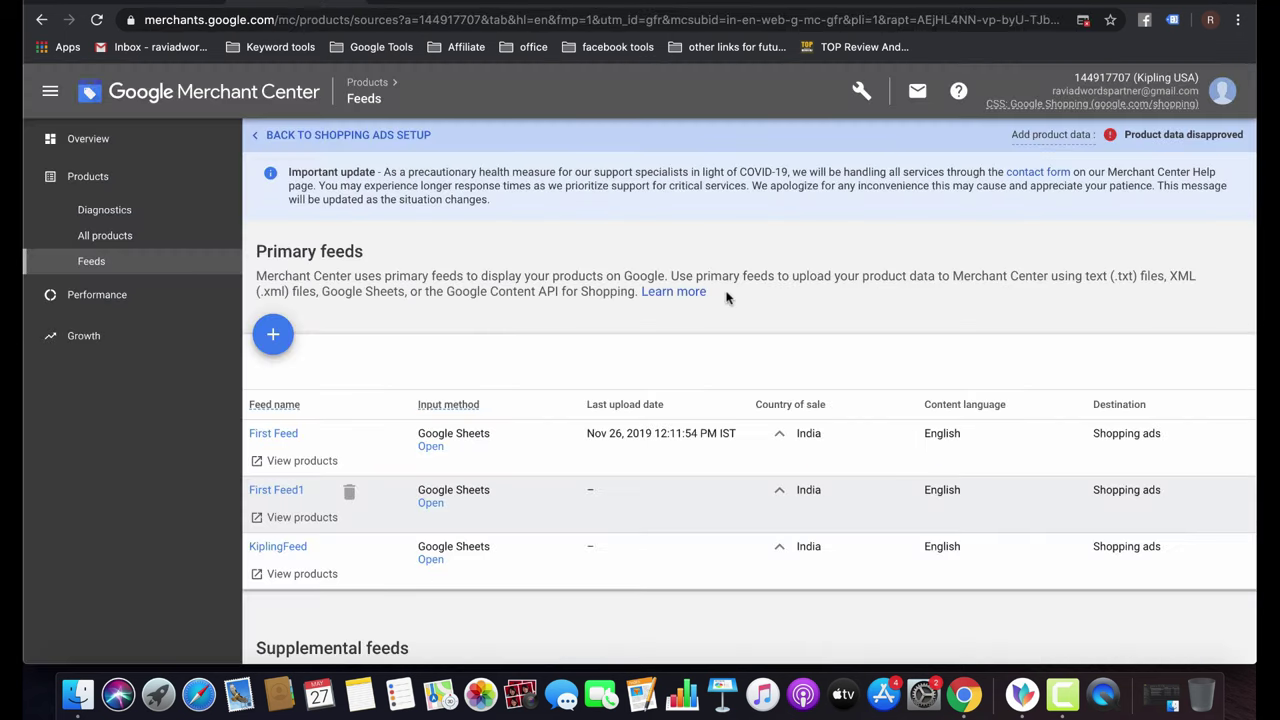
# Fetch the First Feed1 feed file immediately, then go to the Diagnostics page.
pyautogui.click(274, 491)
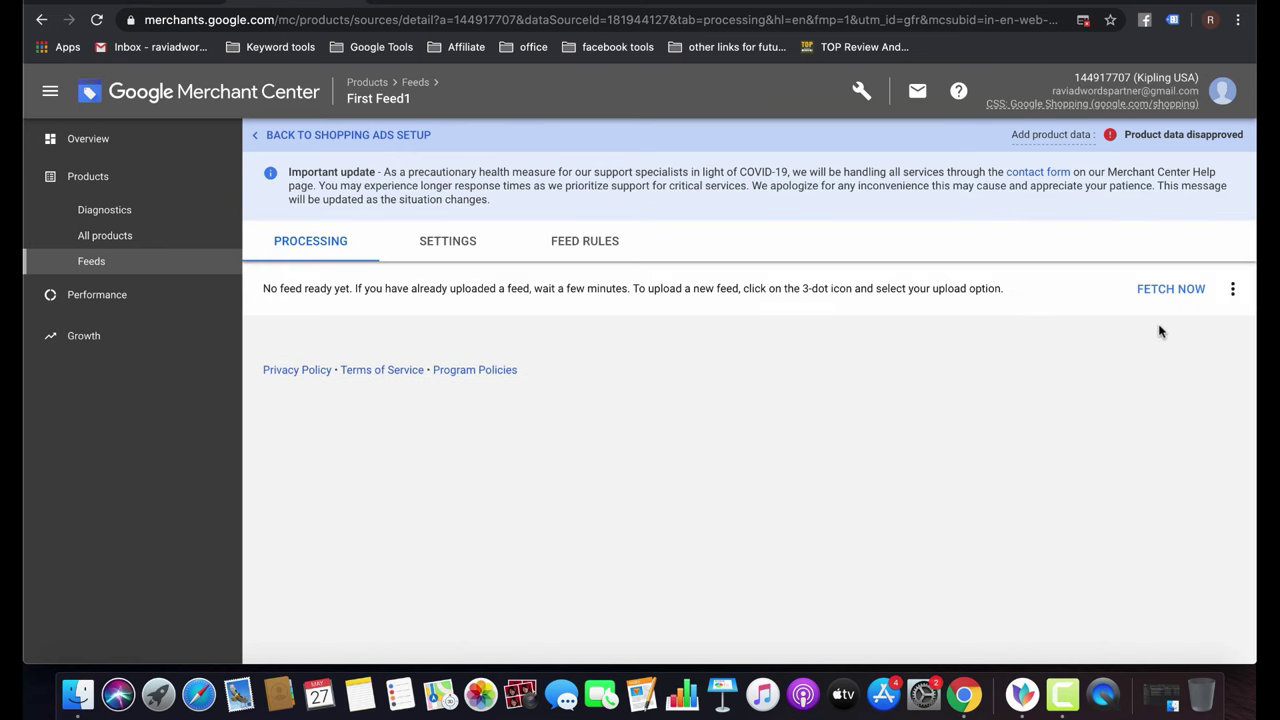
pyautogui.click(1167, 289)
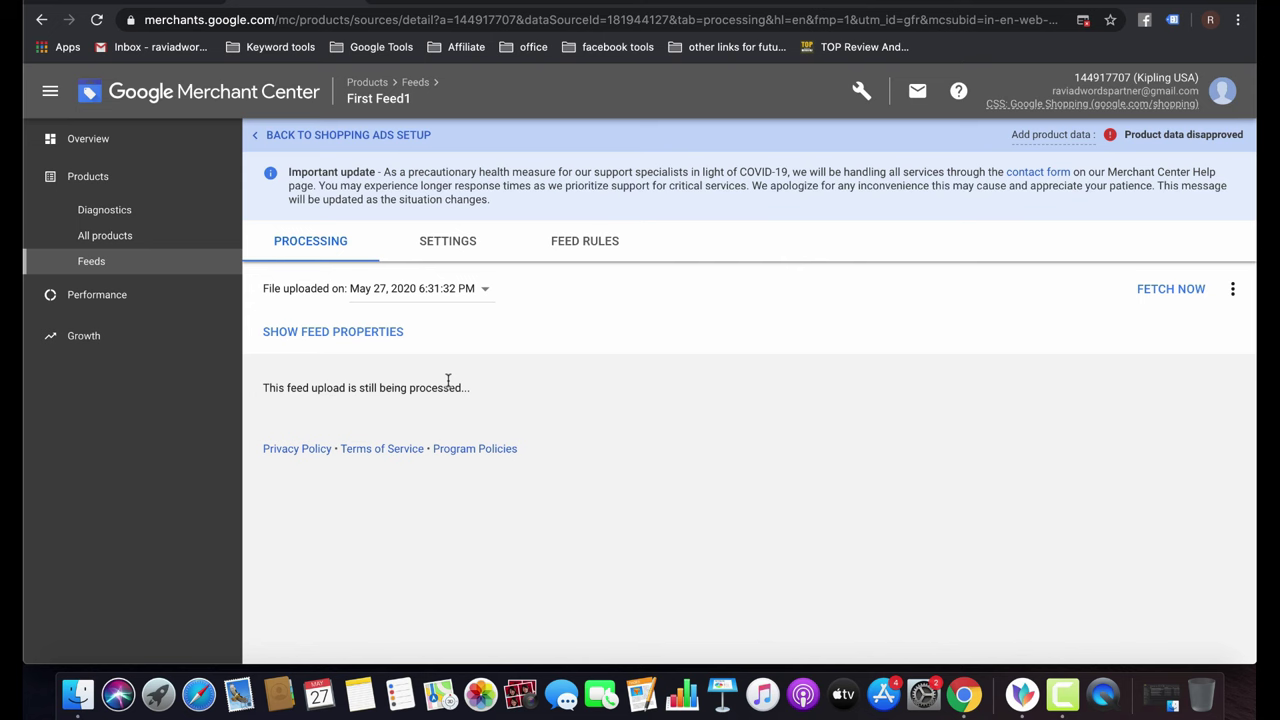
pyautogui.click(118, 212)
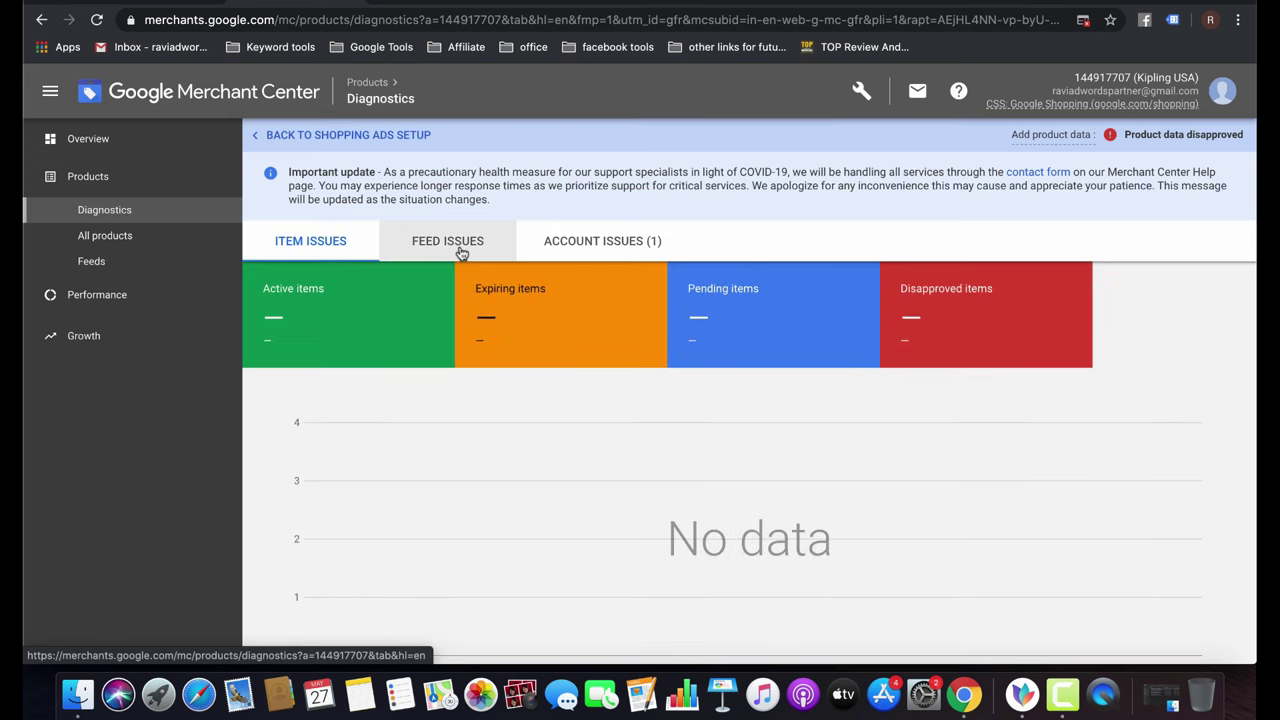
# Review the account issues and item issues, checking the All products list in between.
pyautogui.click(596, 254)
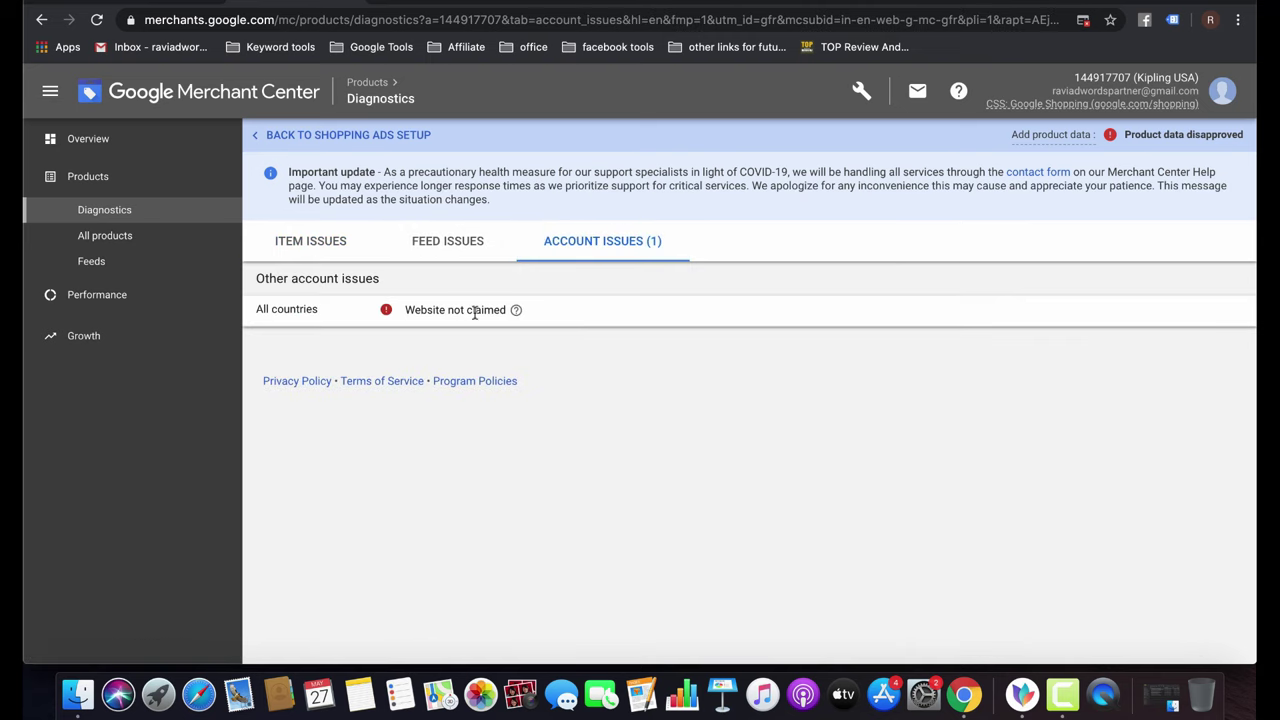
pyautogui.click(320, 252)
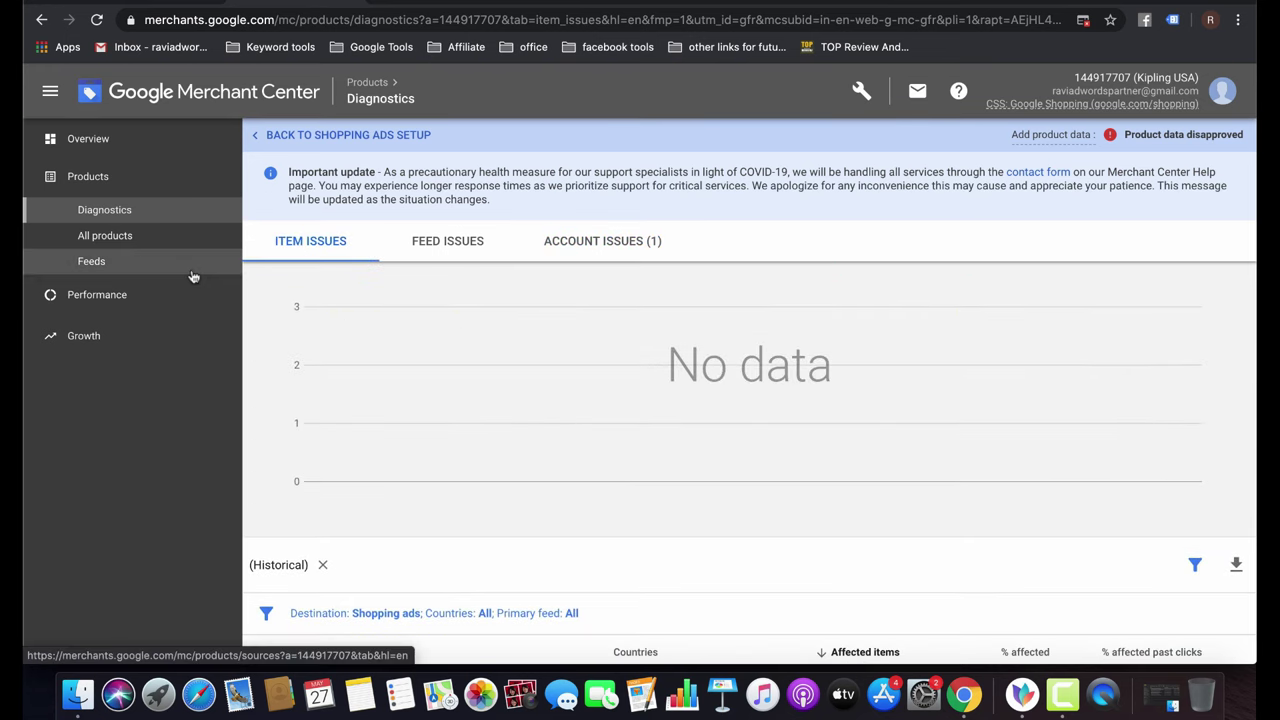
pyautogui.click(142, 240)
pyautogui.click(142, 210)
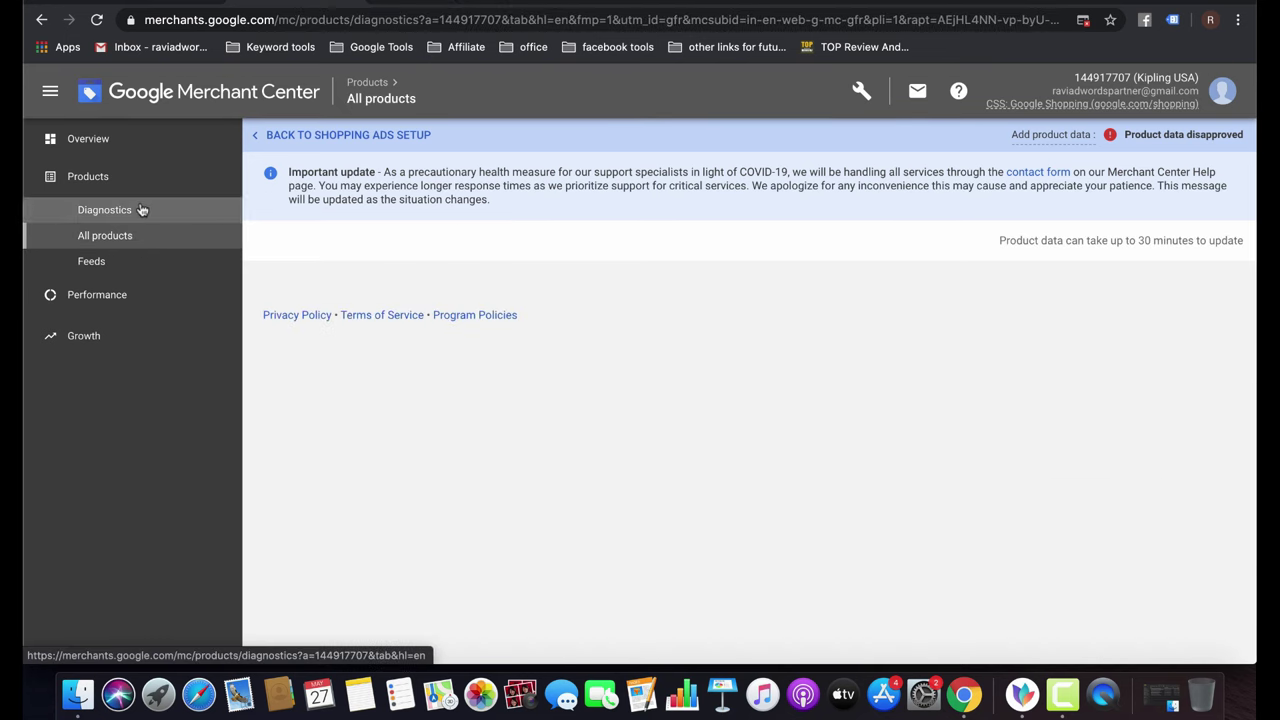
pyautogui.click(150, 240)
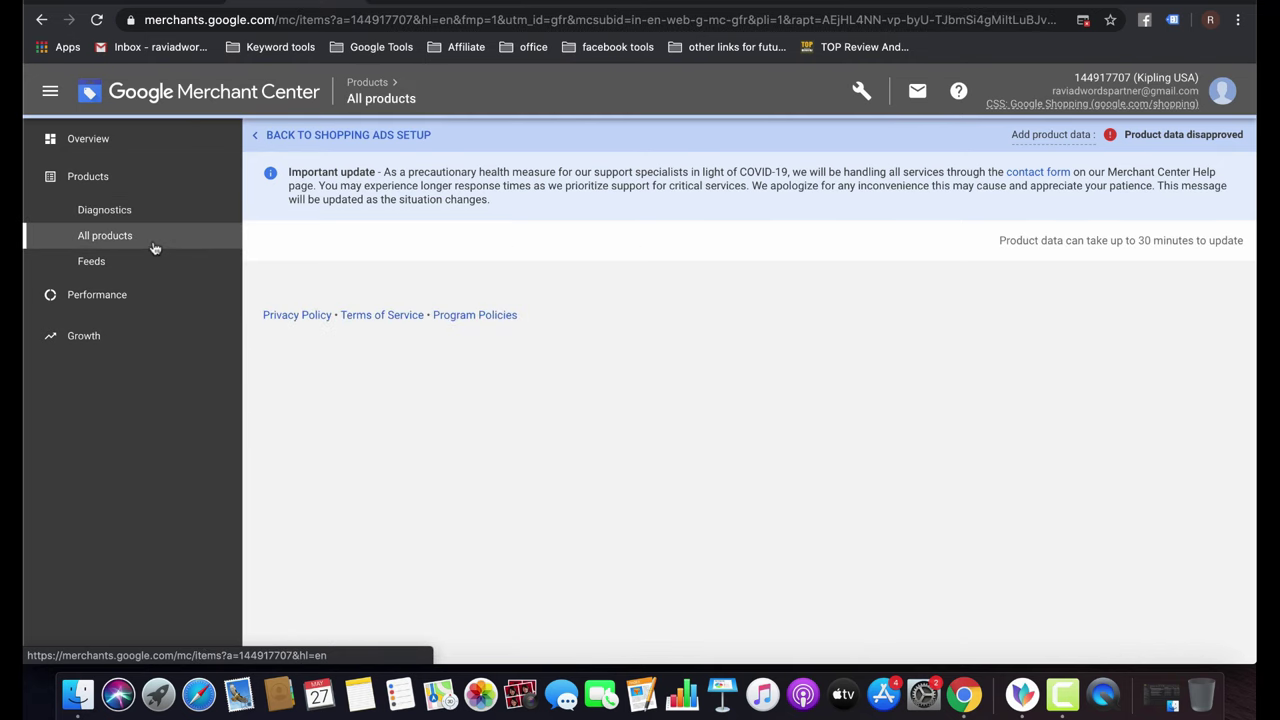
pyautogui.click(117, 212)
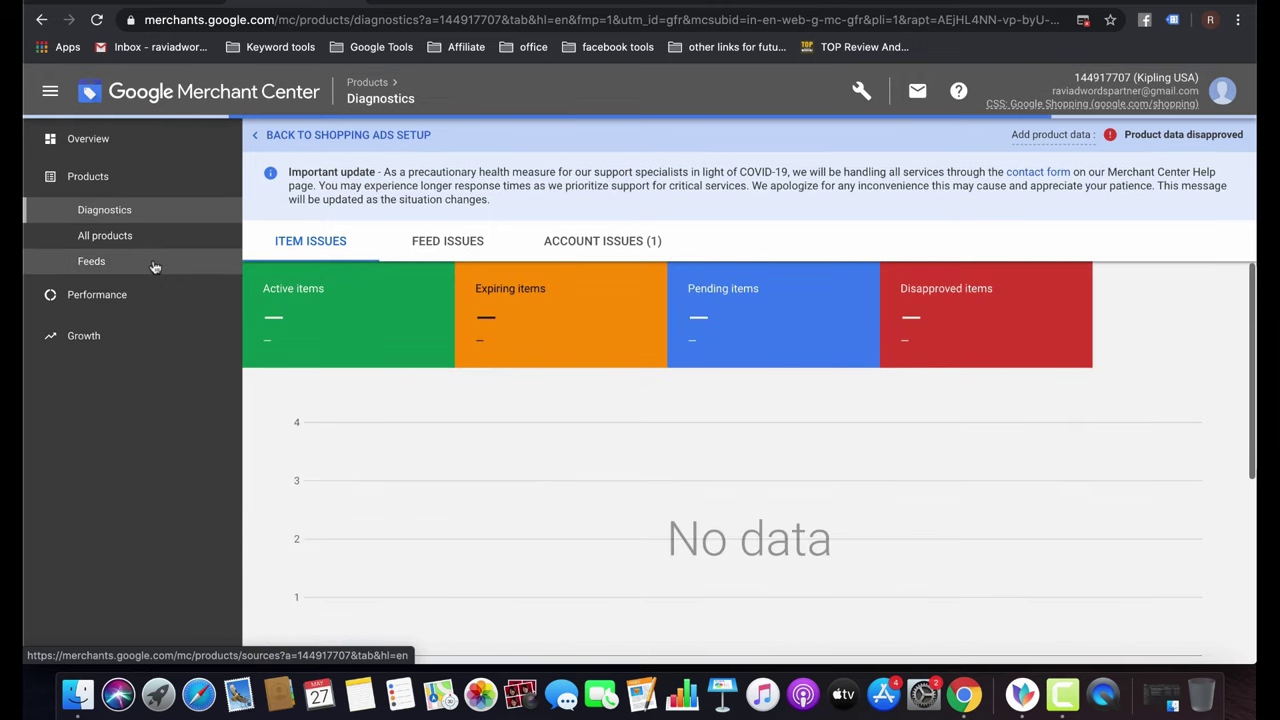
# Open First Feed1 from the Feeds list and show its feed properties.
pyautogui.click(150, 264)
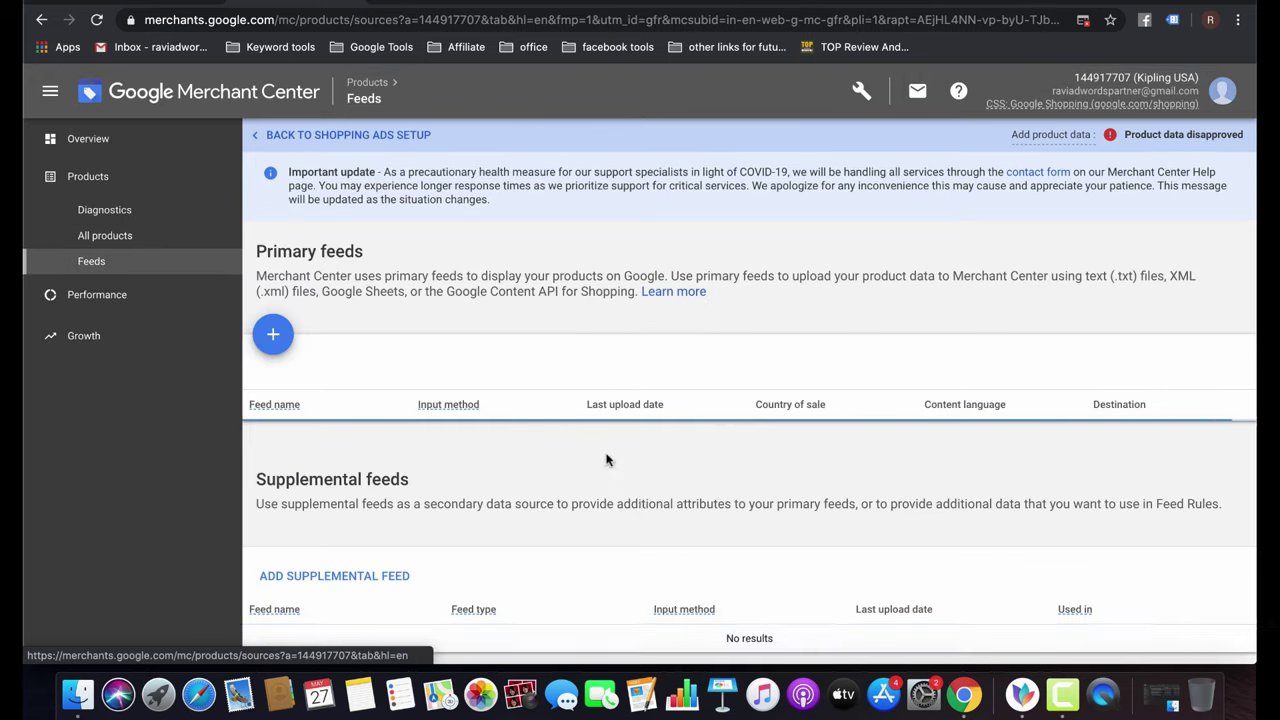
pyautogui.scroll(-1, 530, 430)
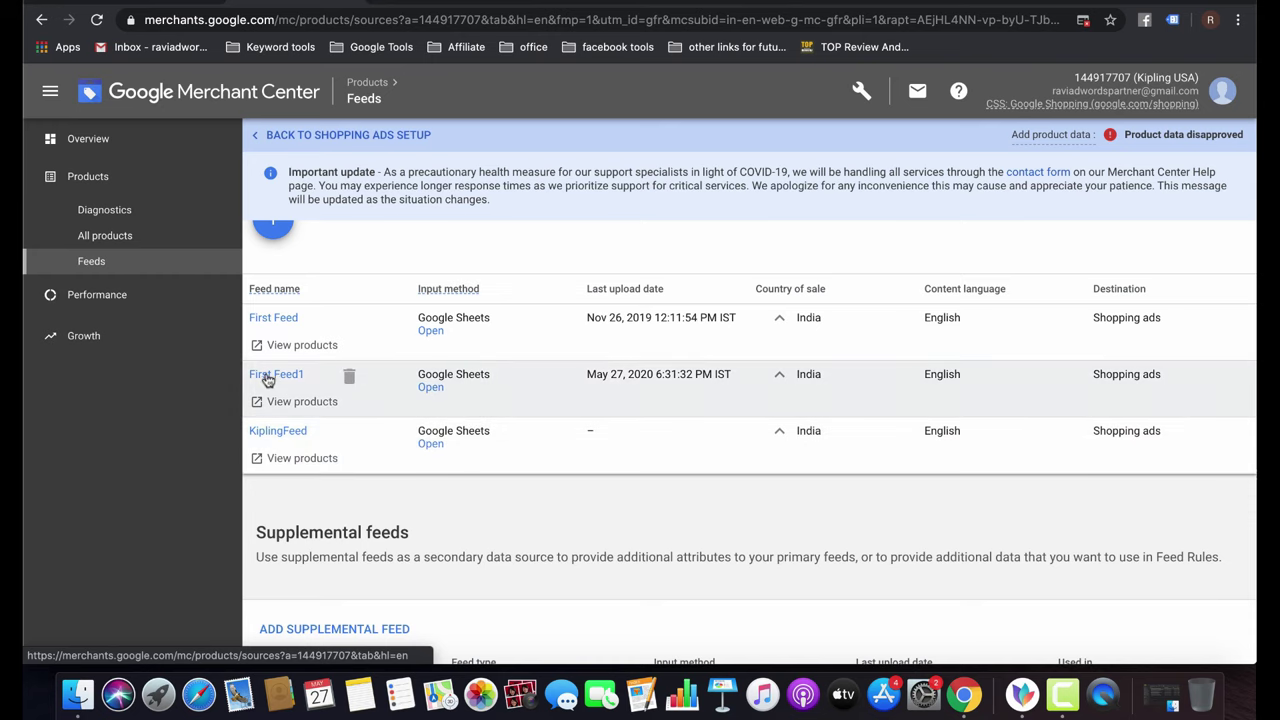
pyautogui.click(270, 374)
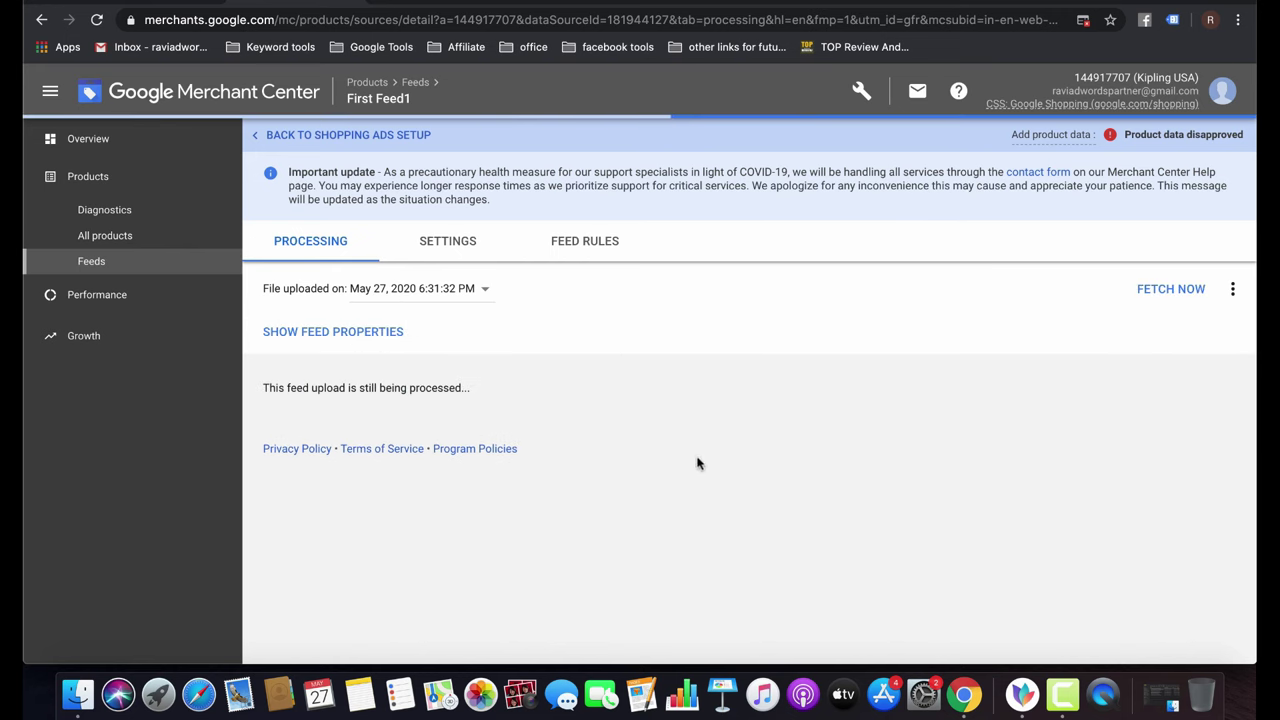
pyautogui.click(309, 346)
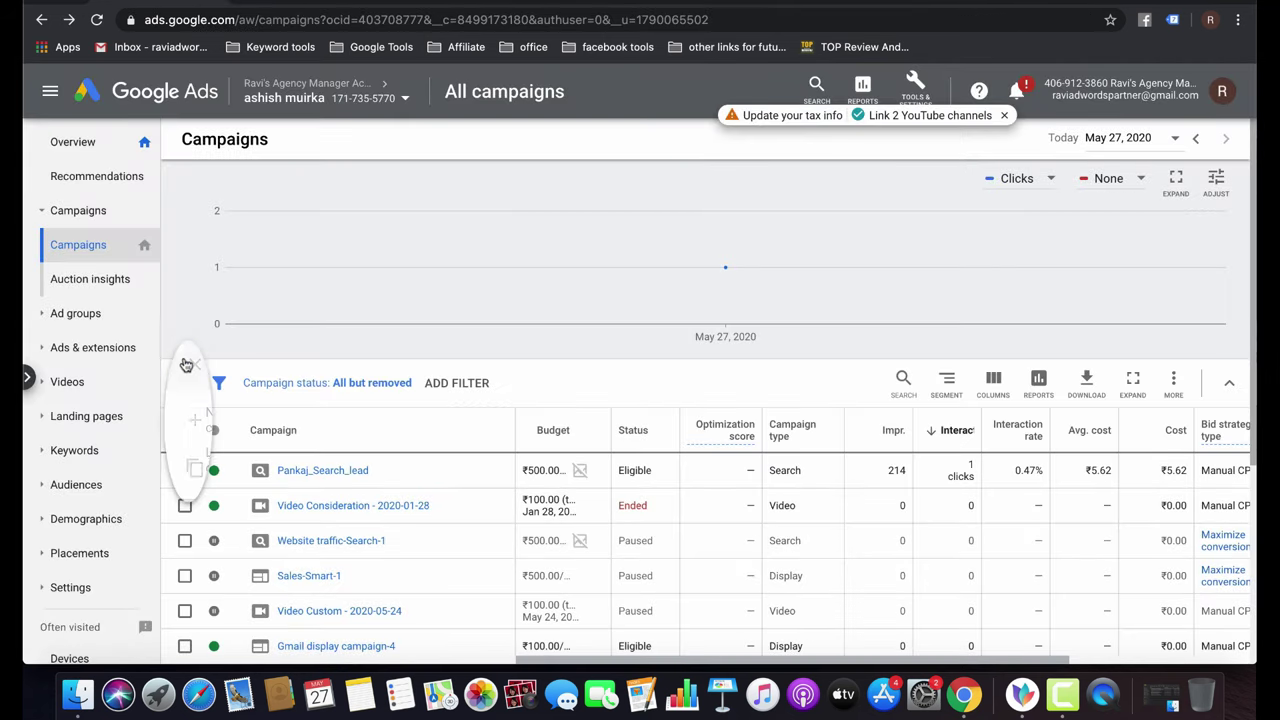
# Start a new Sales campaign without goal guidance, choosing the Shopping campaign type.
pyautogui.click(186, 365)
pyautogui.click(266, 421)
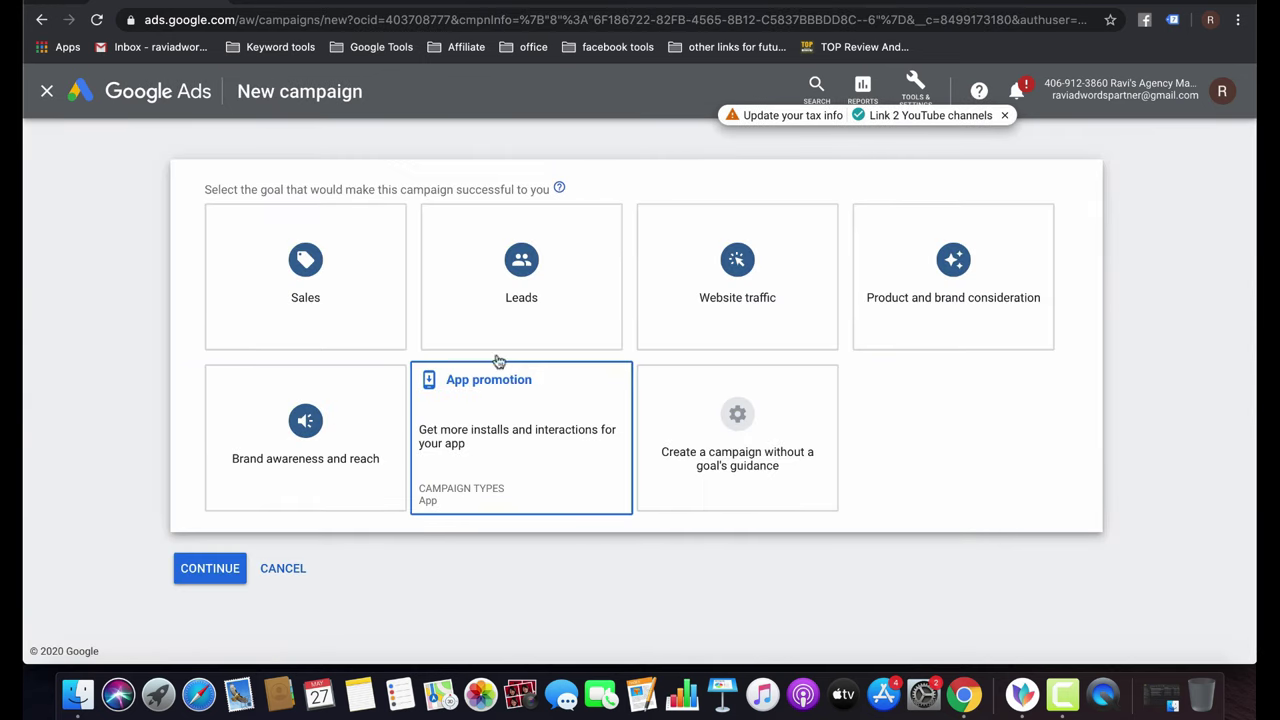
pyautogui.click(342, 300)
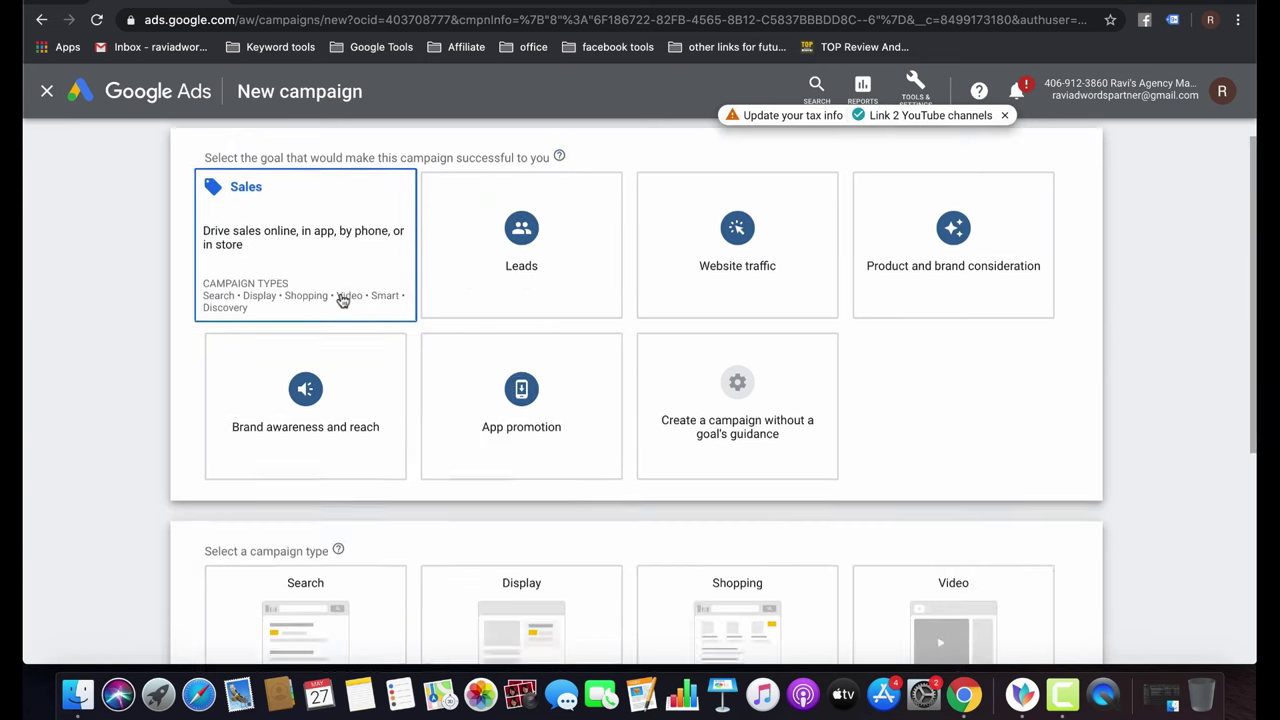
pyautogui.scroll(5, 505, 418)
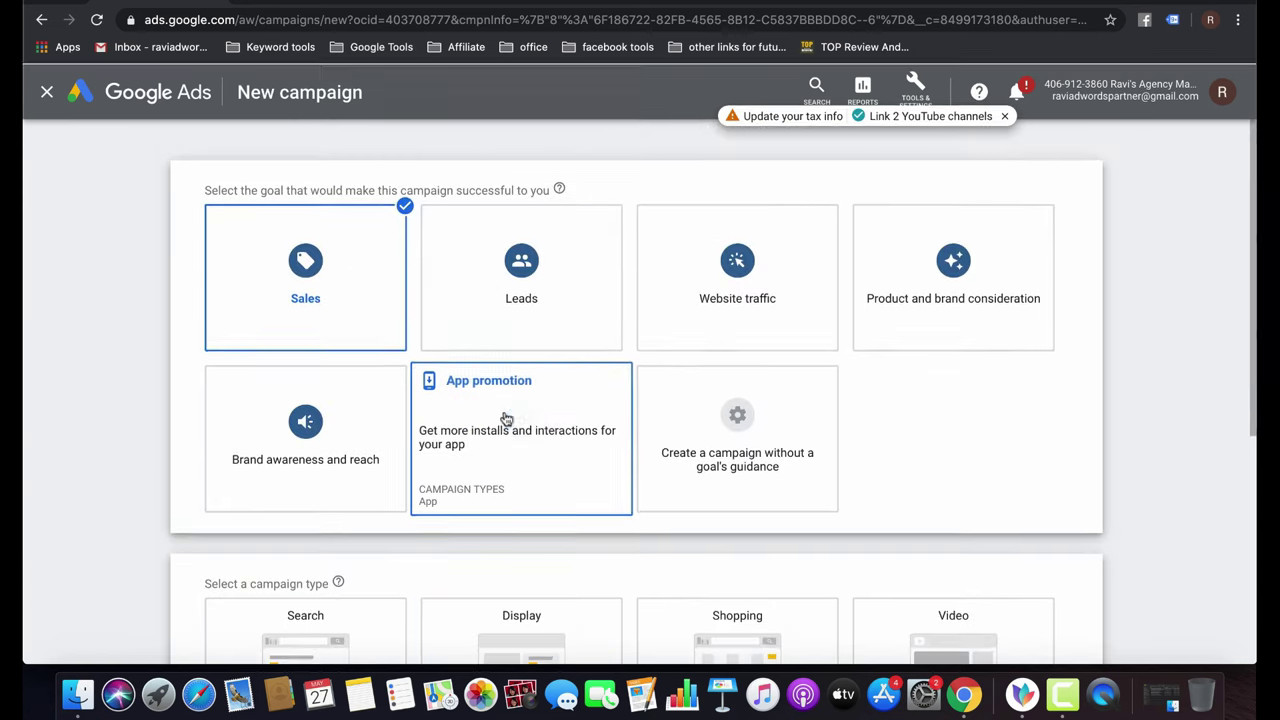
pyautogui.click(743, 457)
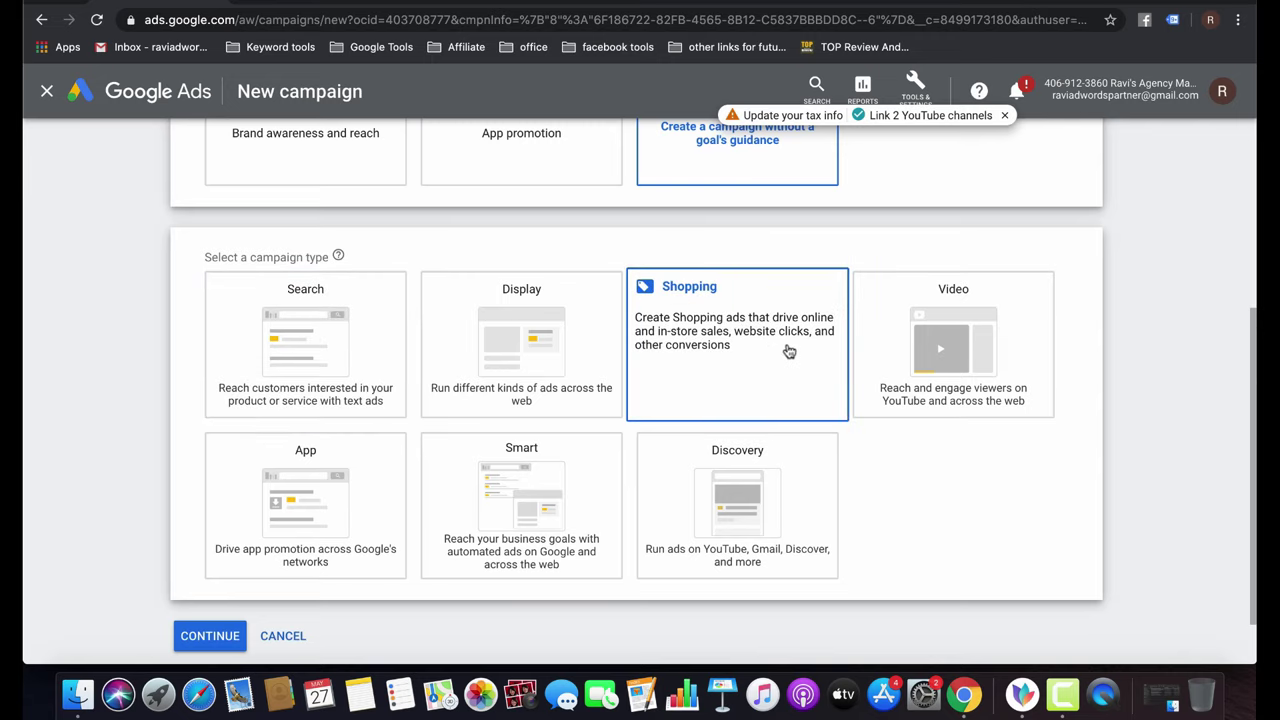
pyautogui.click(786, 350)
# Set India as the country of sale and continue with Standard Shopping campaign.
pyautogui.scroll(5, 820, 450)
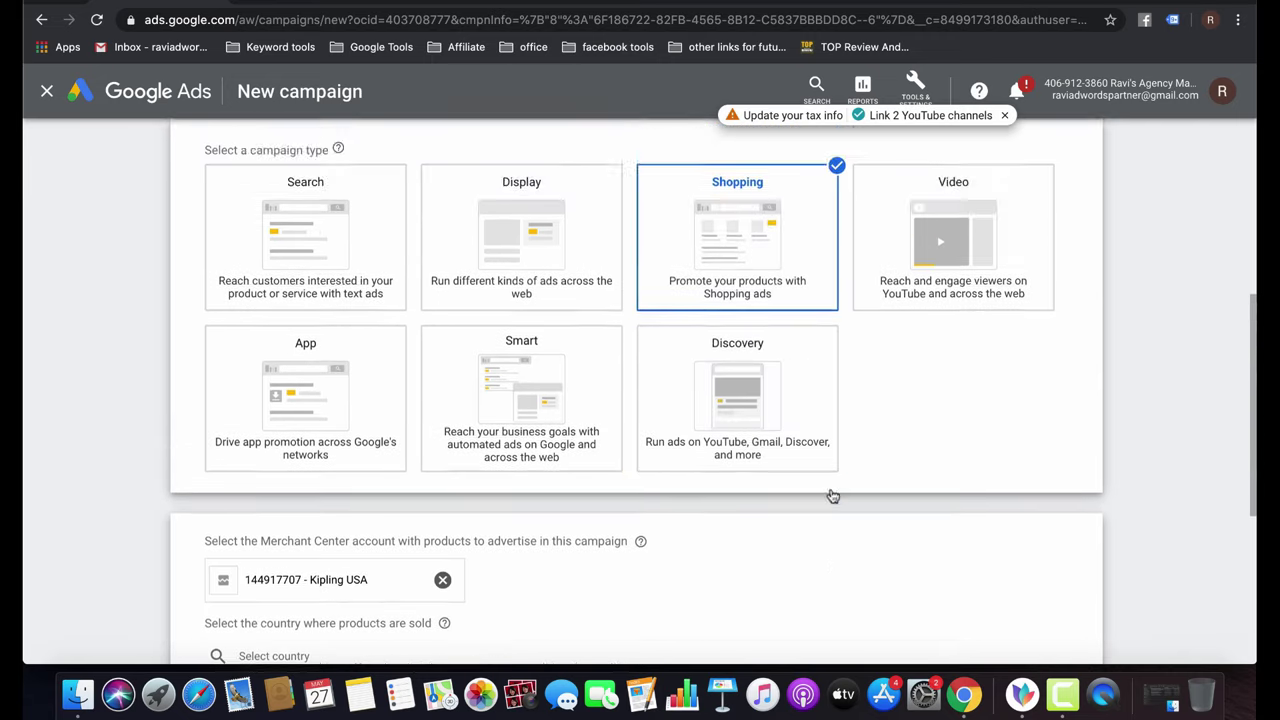
pyautogui.scroll(-5, 300, 330)
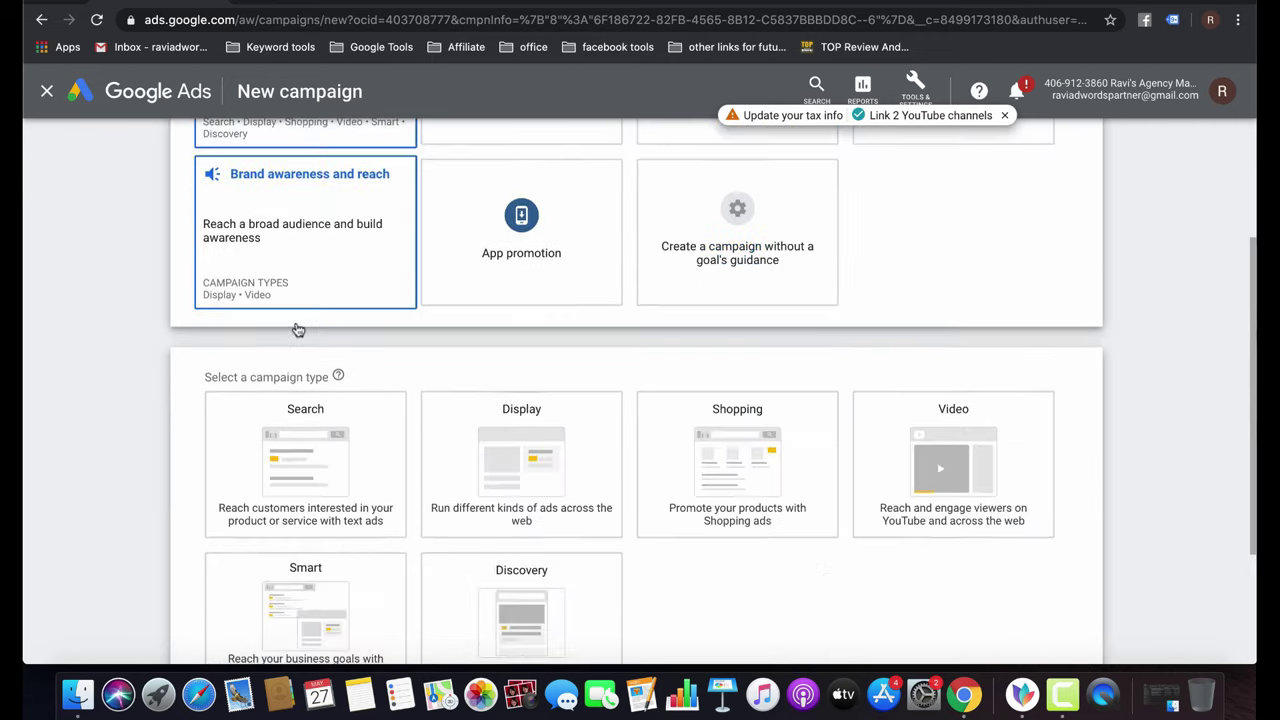
pyautogui.scroll(-3, 762, 352)
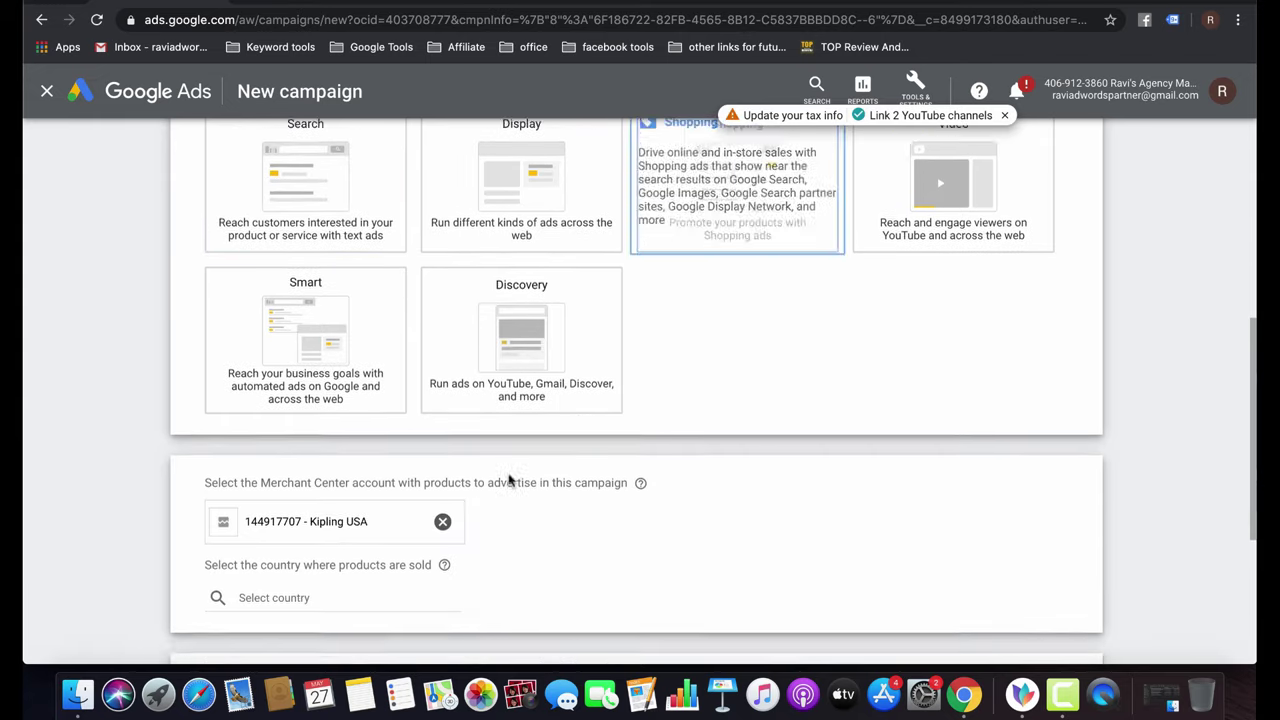
pyautogui.click(309, 583)
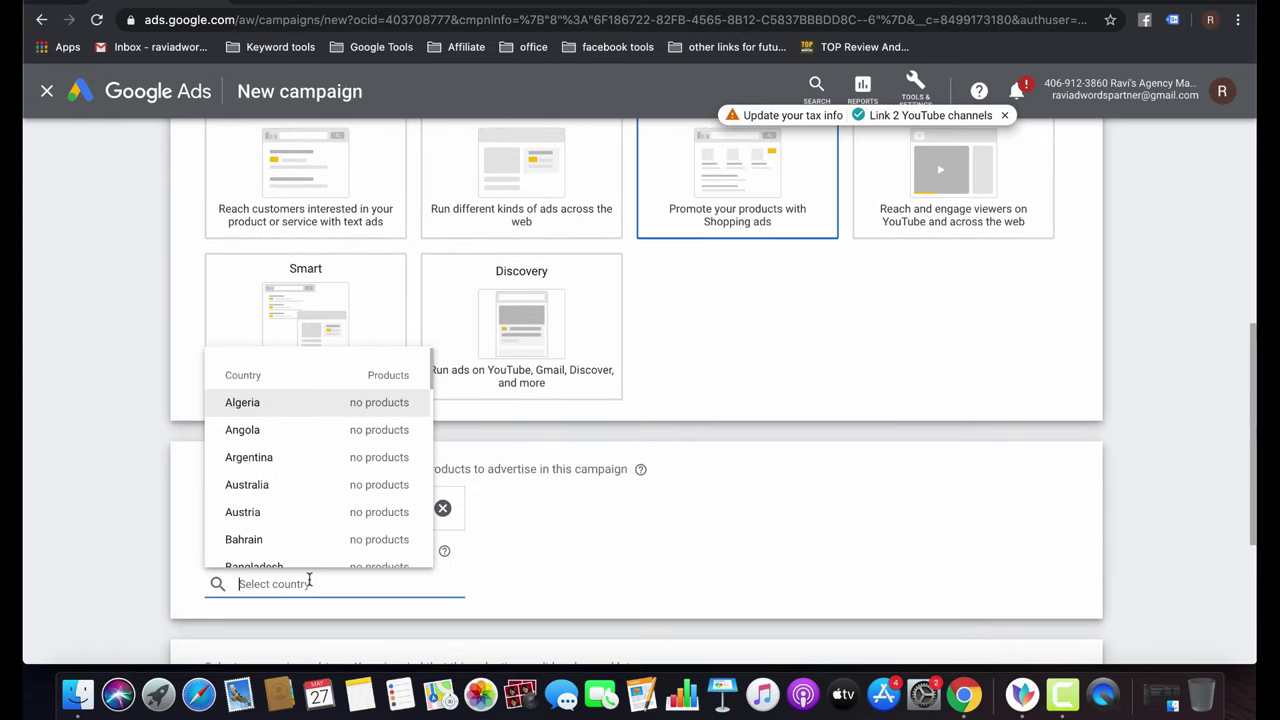
pyautogui.write('india')
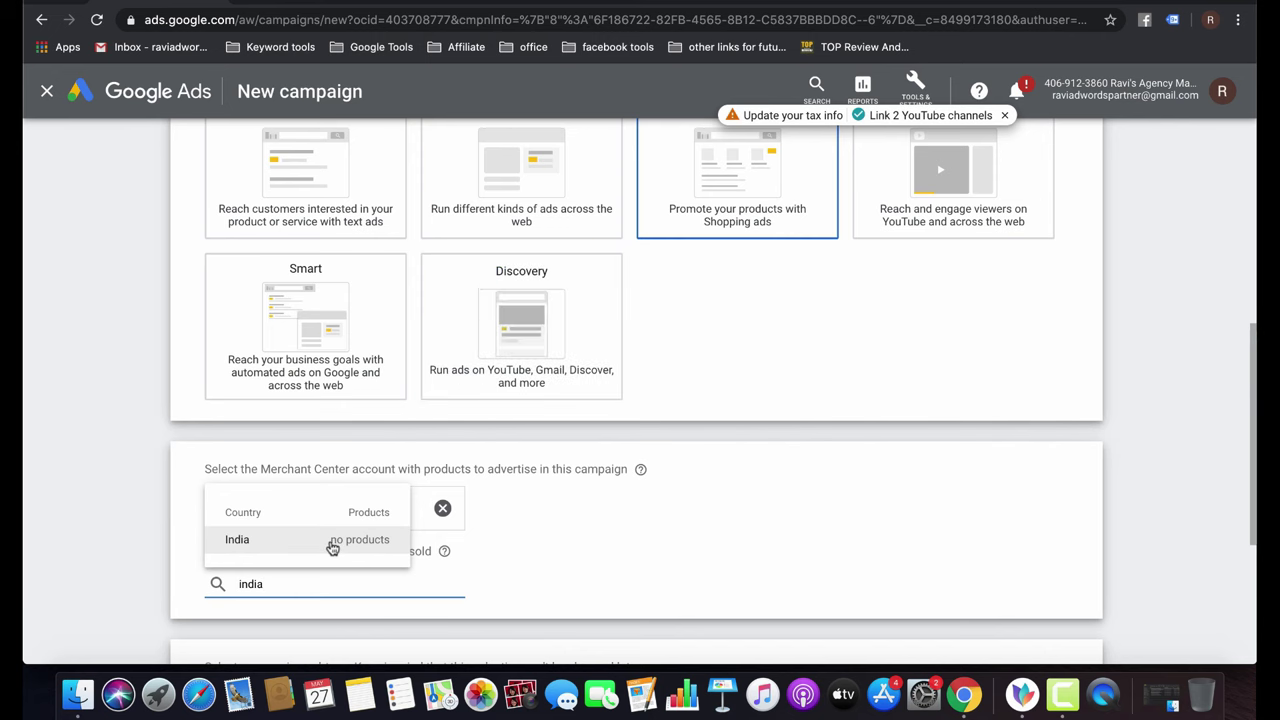
pyautogui.click(334, 541)
pyautogui.scroll(-2, 388, 607)
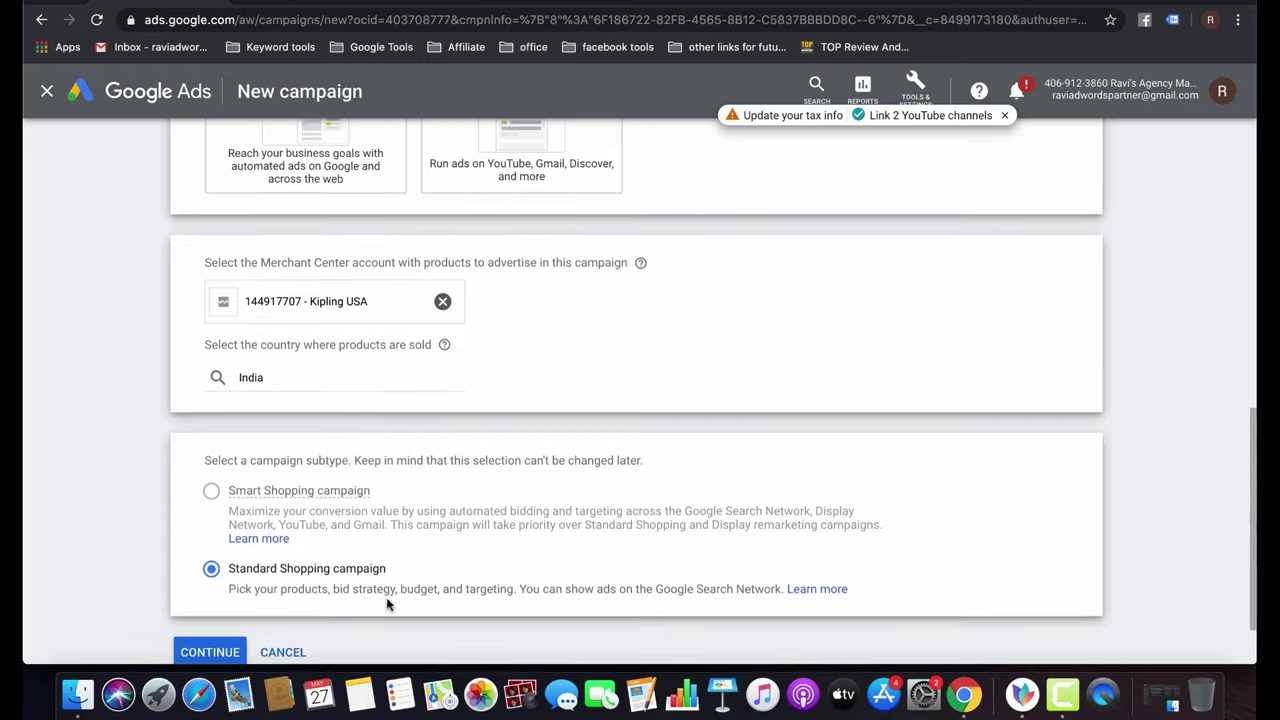
pyautogui.moveTo(279, 414)
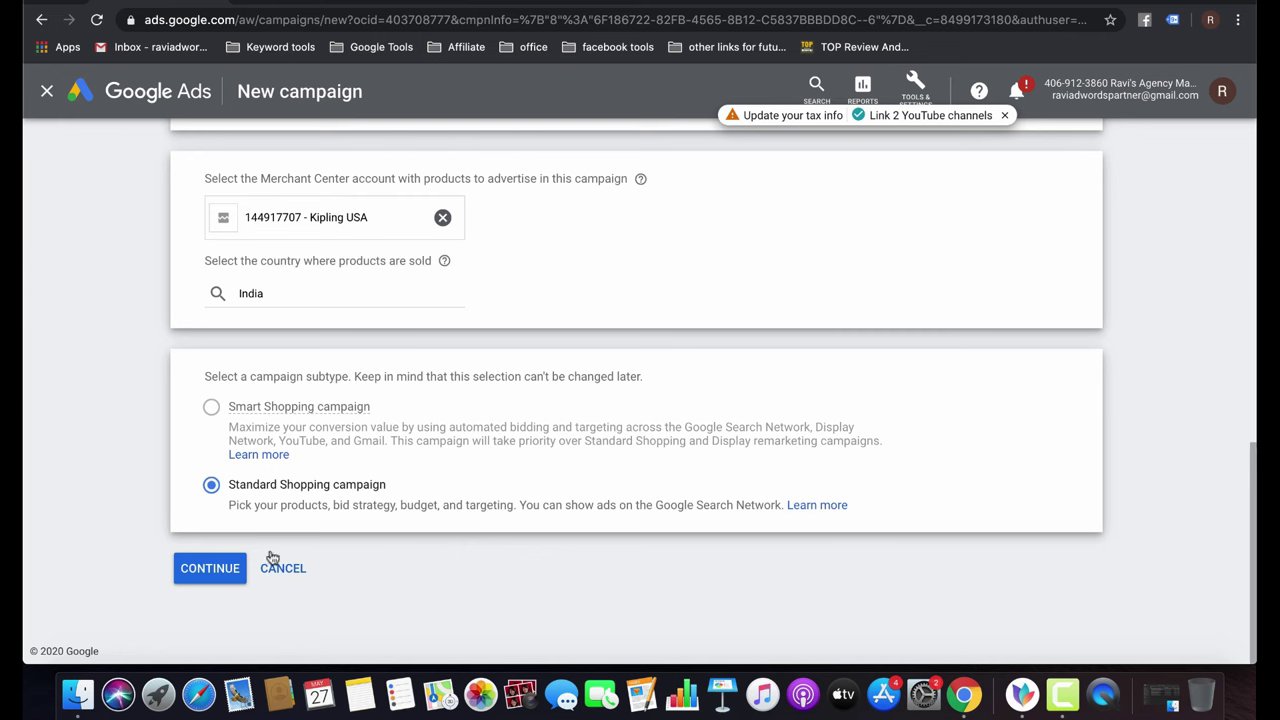
pyautogui.click(208, 568)
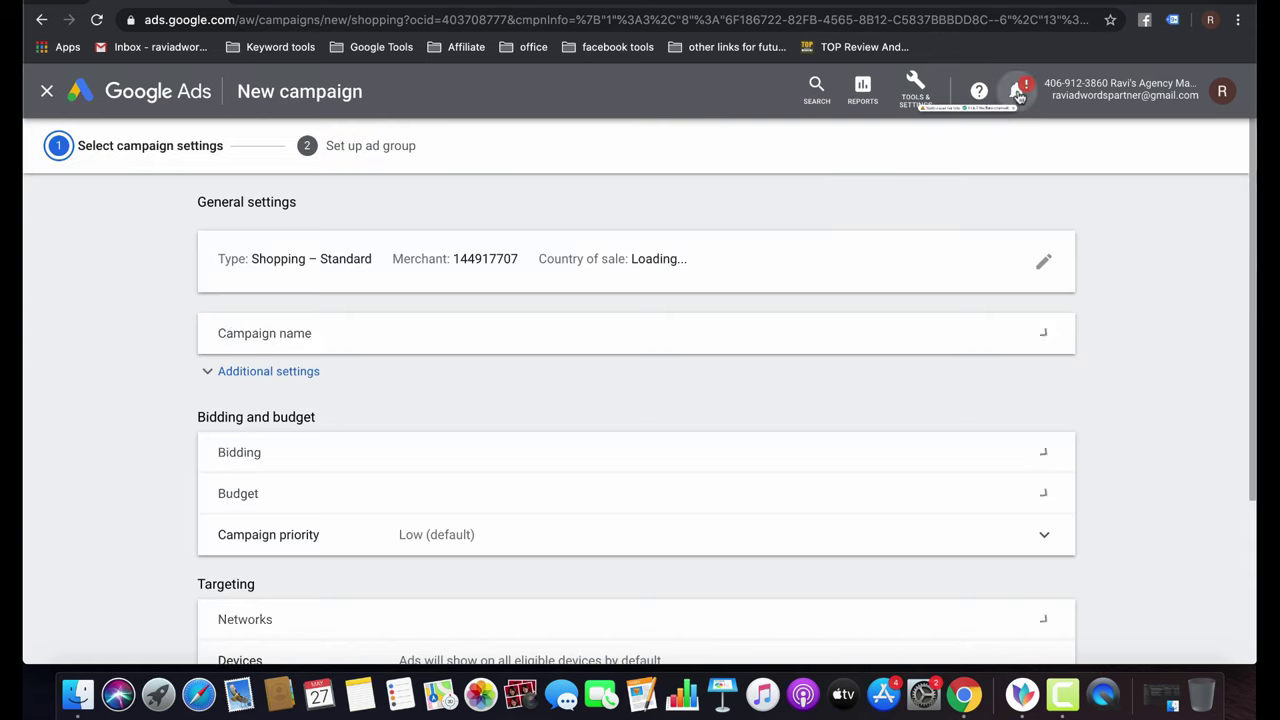
# Name the campaign 'Kipling_USA' after dismissing the notifications panel.
pyautogui.click(1018, 93)
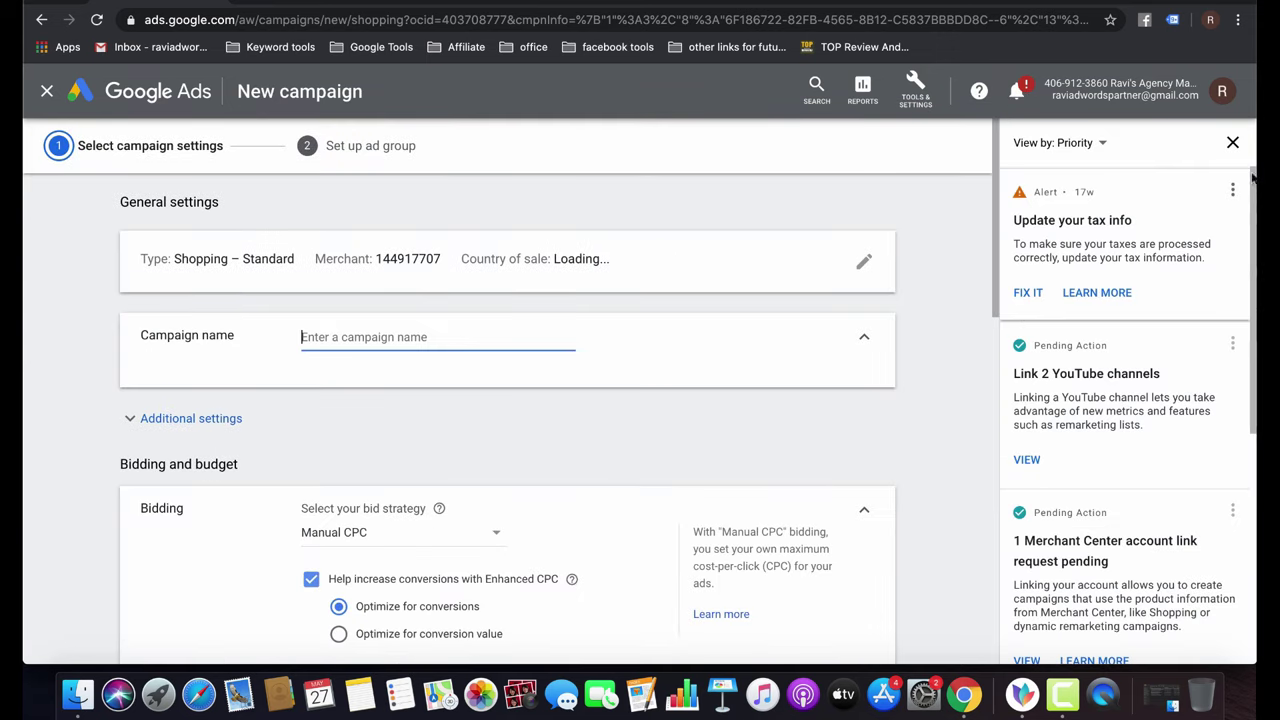
pyautogui.click(1233, 145)
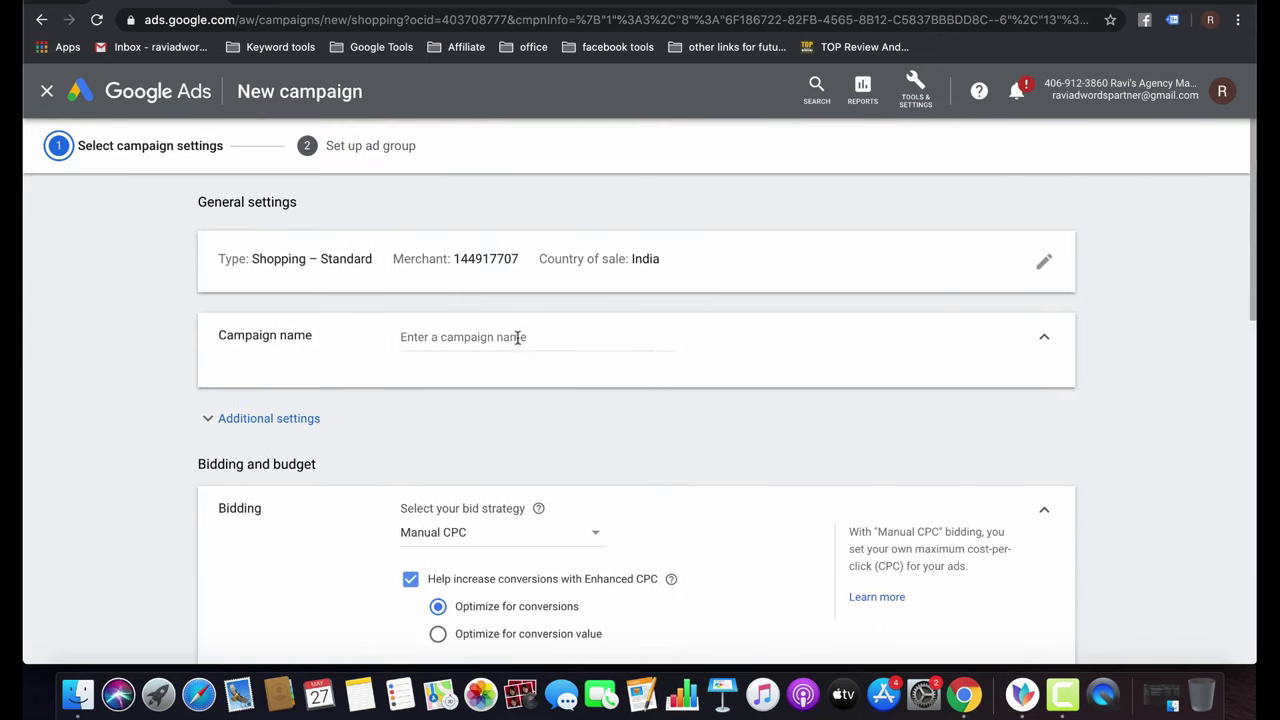
pyautogui.click(508, 338)
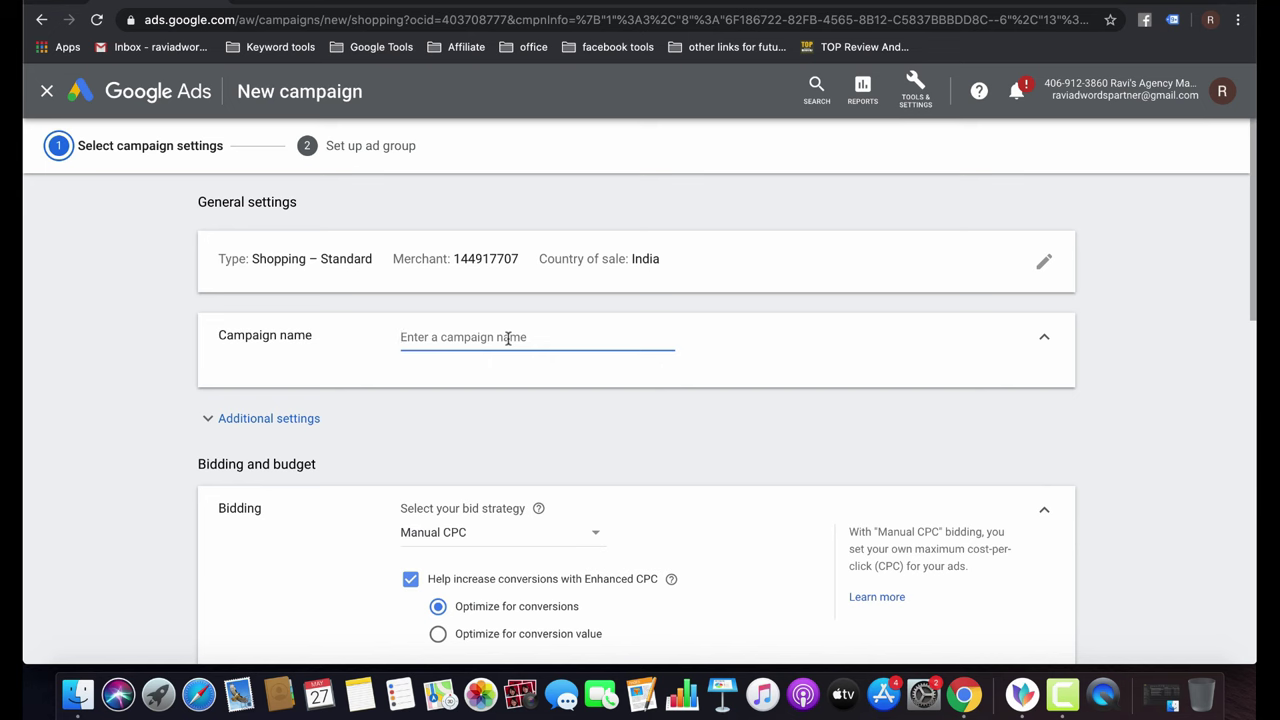
pyautogui.write('Kipl')
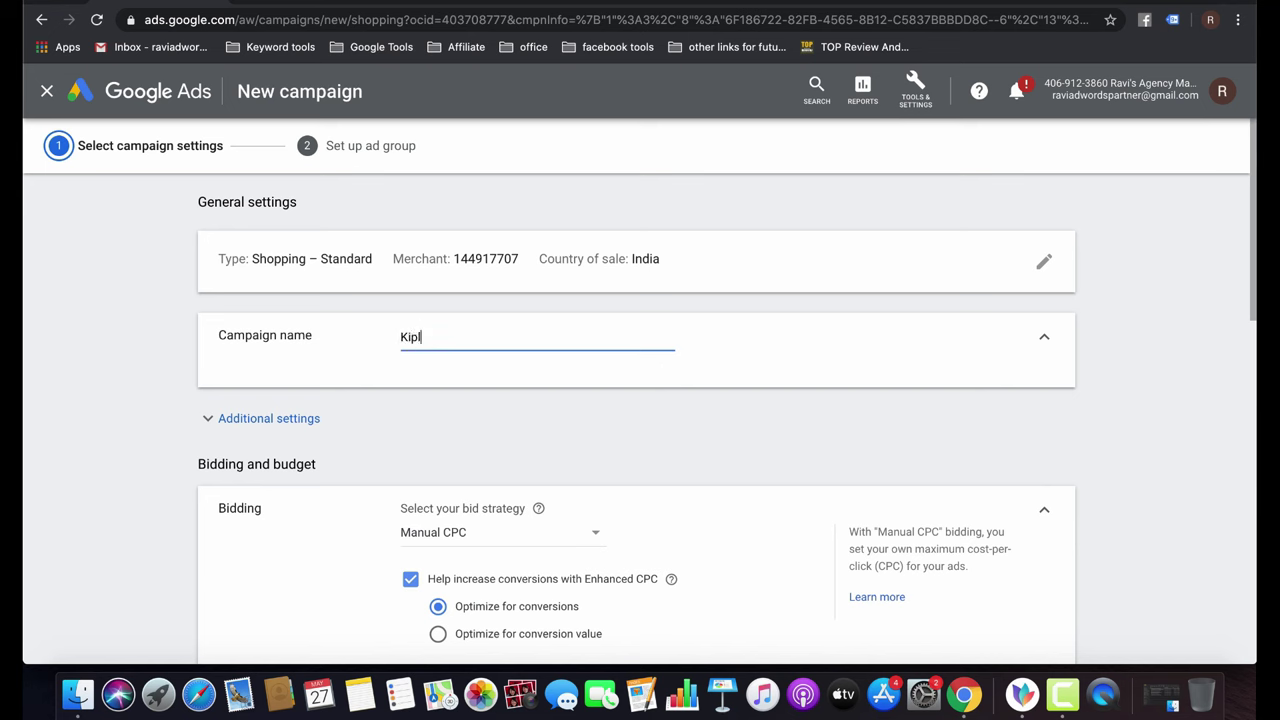
pyautogui.write('ing_USA')
# Set the bid strategy to Maximize clicks with a ₹30 maximum CPC bid limit.
pyautogui.scroll(-3, 617, 490)
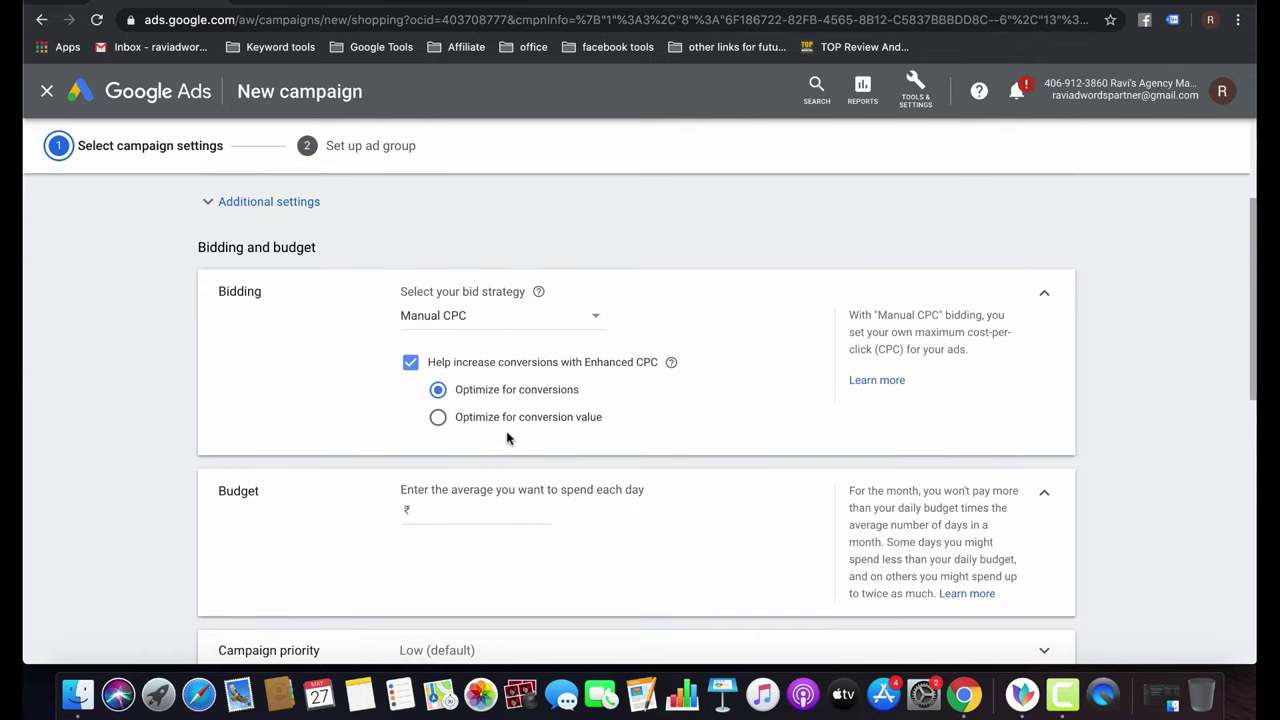
pyautogui.click(410, 362)
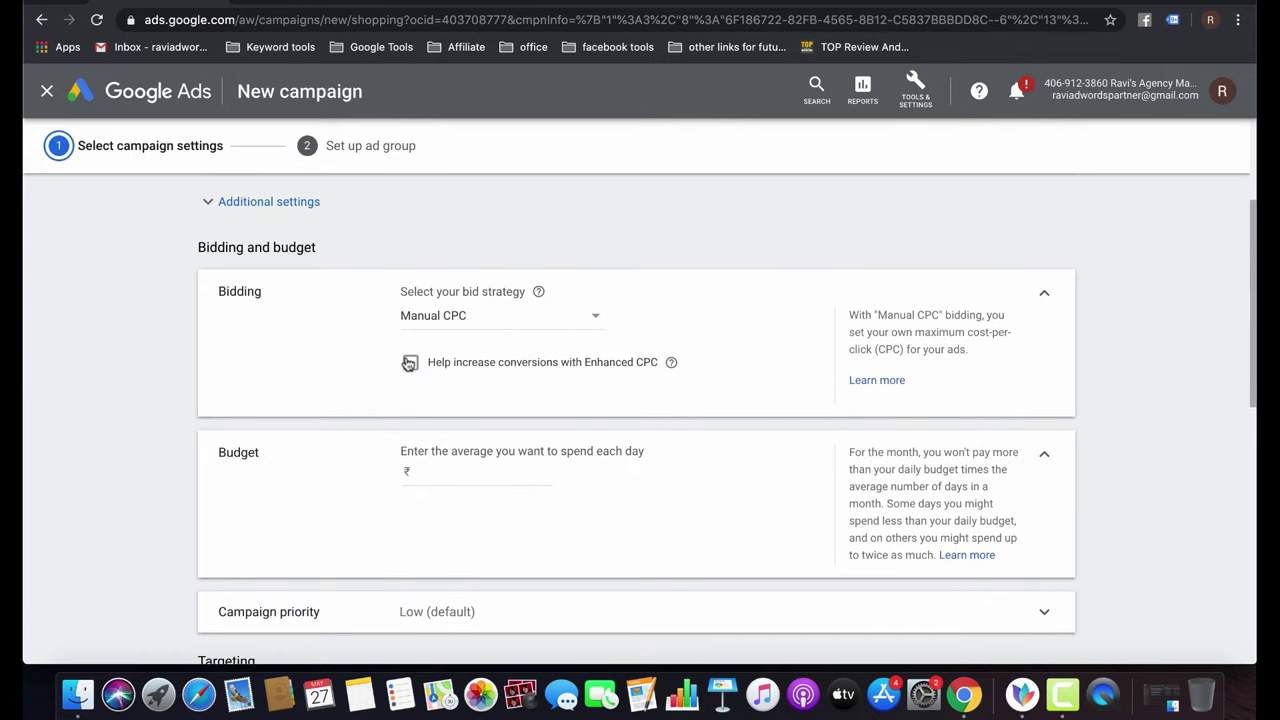
pyautogui.click(410, 362)
pyautogui.click(410, 362)
pyautogui.click(455, 471)
pyautogui.click(500, 318)
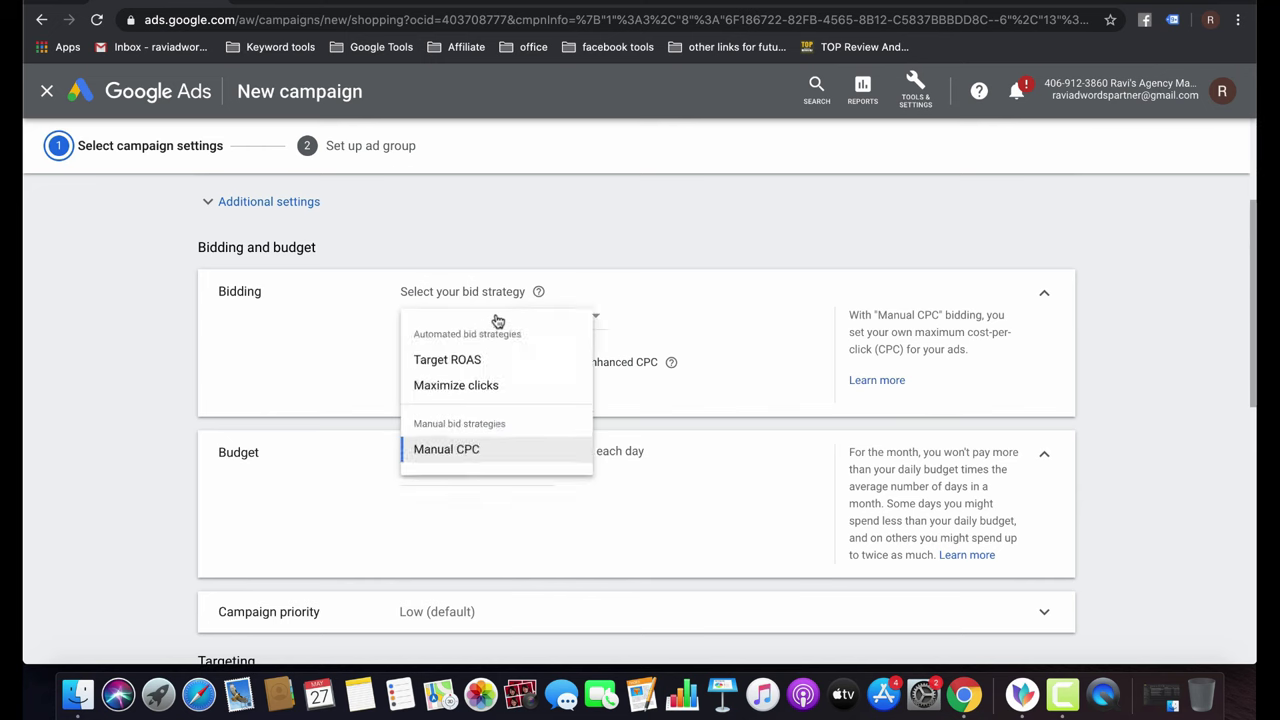
pyautogui.click(487, 398)
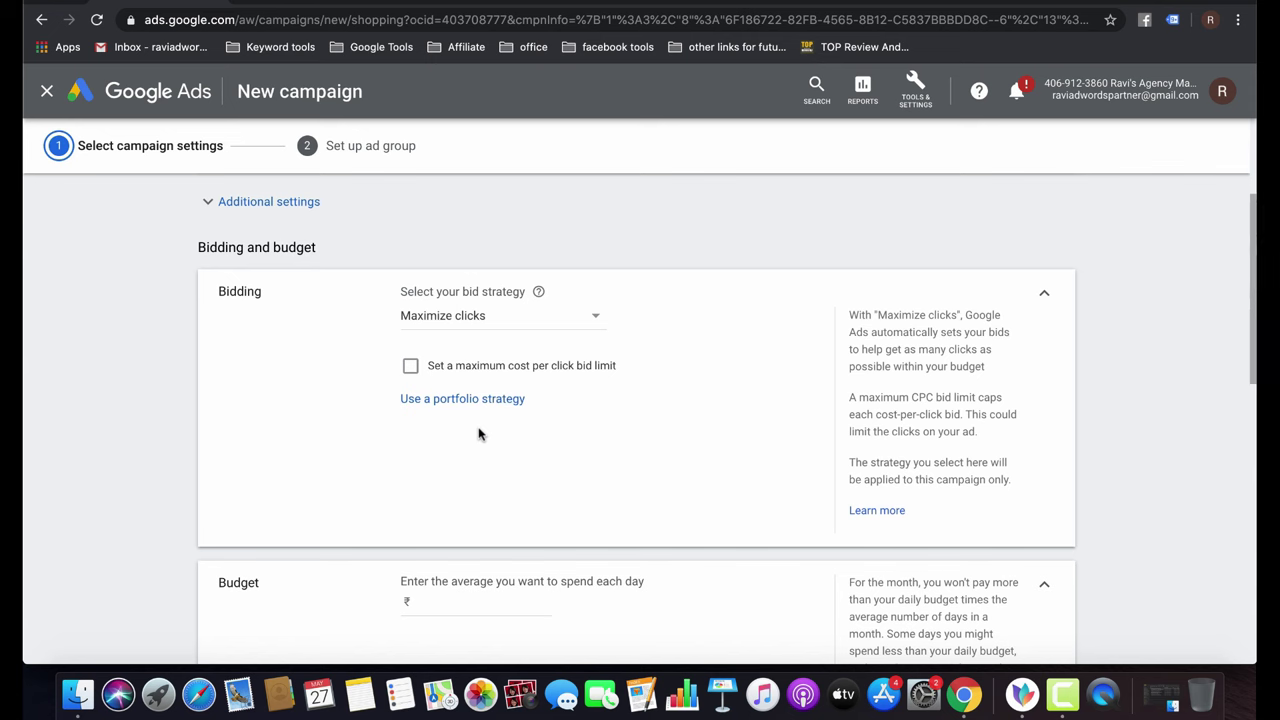
pyautogui.click(455, 366)
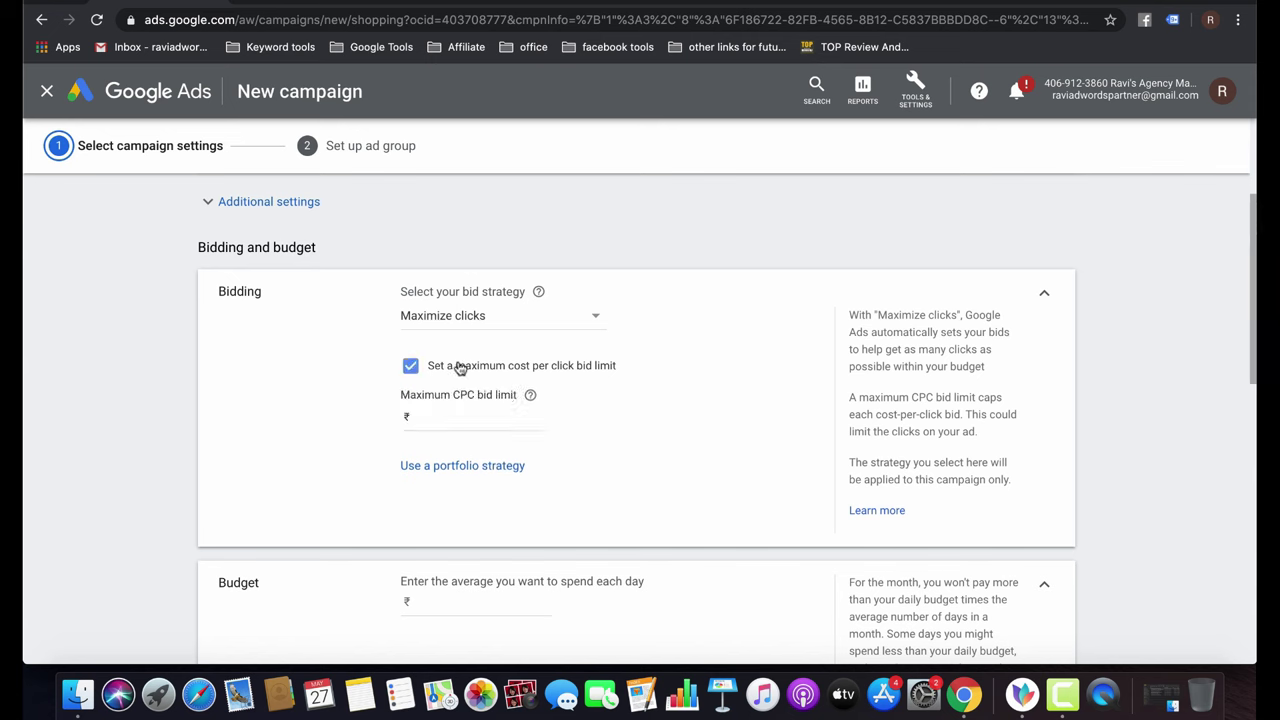
pyautogui.click(462, 420)
pyautogui.write('30')
pyautogui.click(709, 463)
# Set the daily budget to ₹2,000.
pyautogui.scroll(-5, 709, 463)
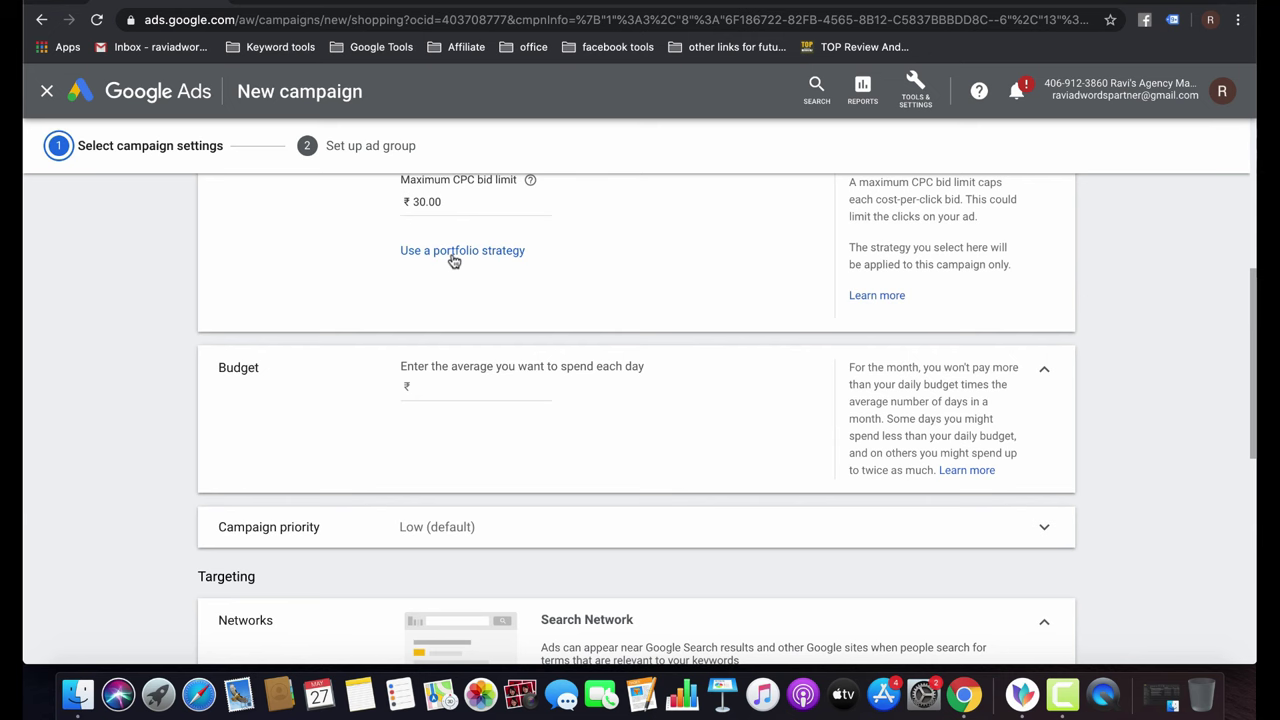
pyautogui.click(465, 392)
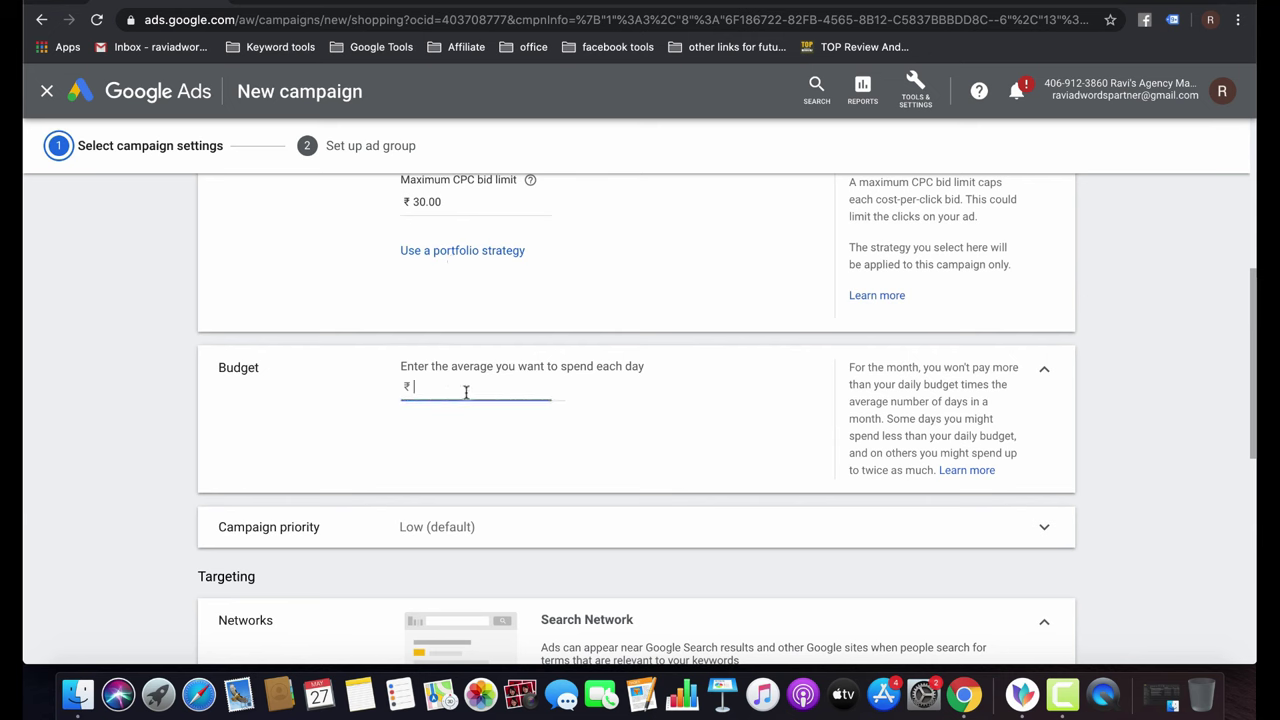
pyautogui.write('2000')
pyautogui.click(697, 444)
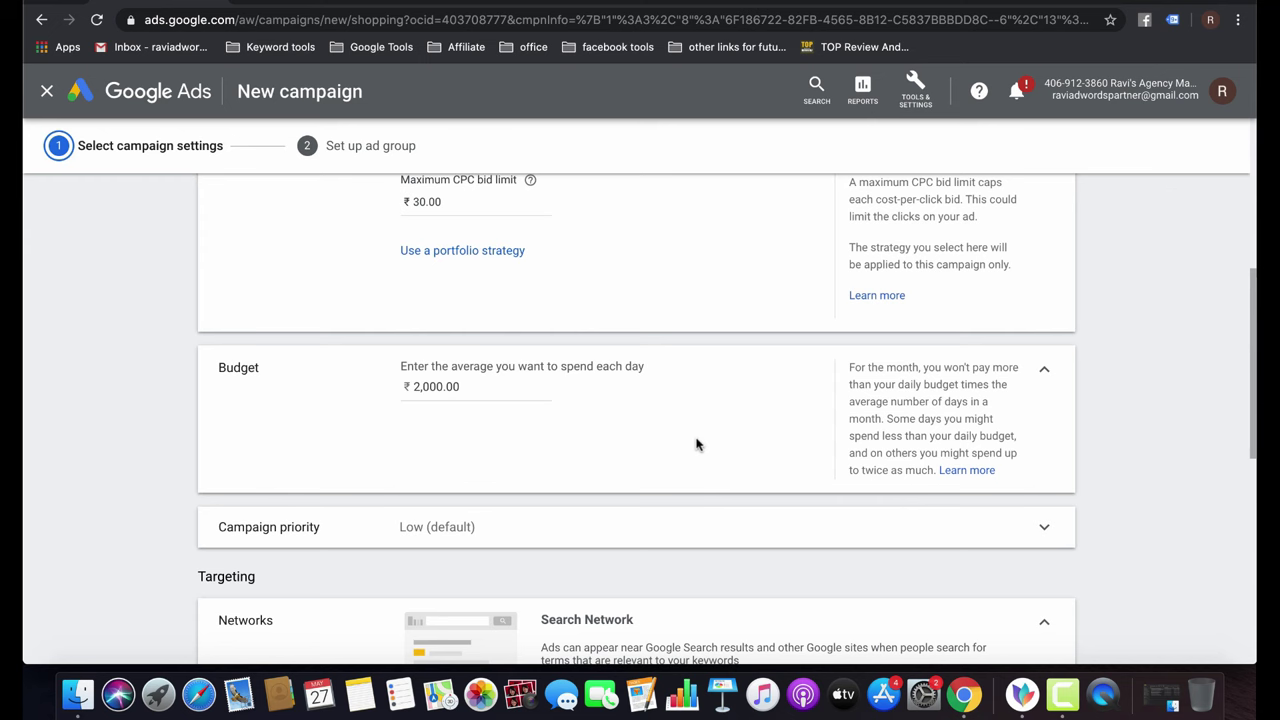
# Review campaign priority, exclude YouTube, Gmail and Discover, and expand location options.
pyautogui.scroll(-2, 697, 445)
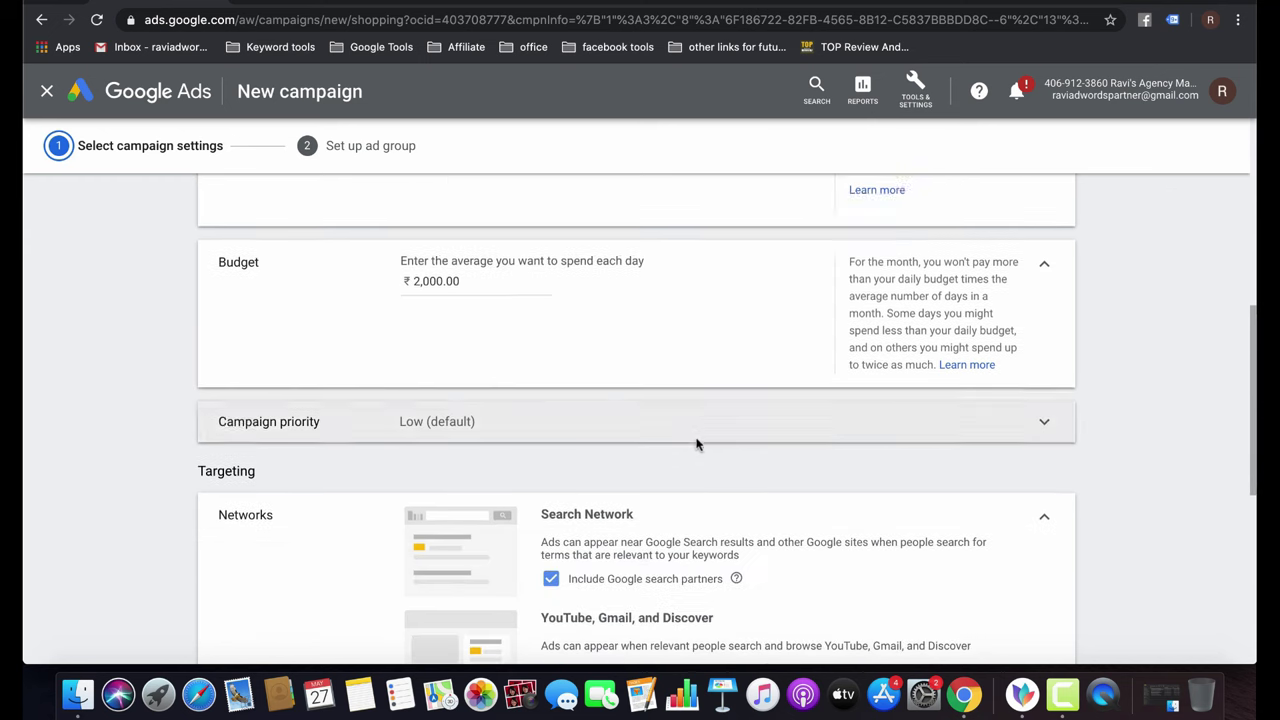
pyautogui.scroll(1, 697, 445)
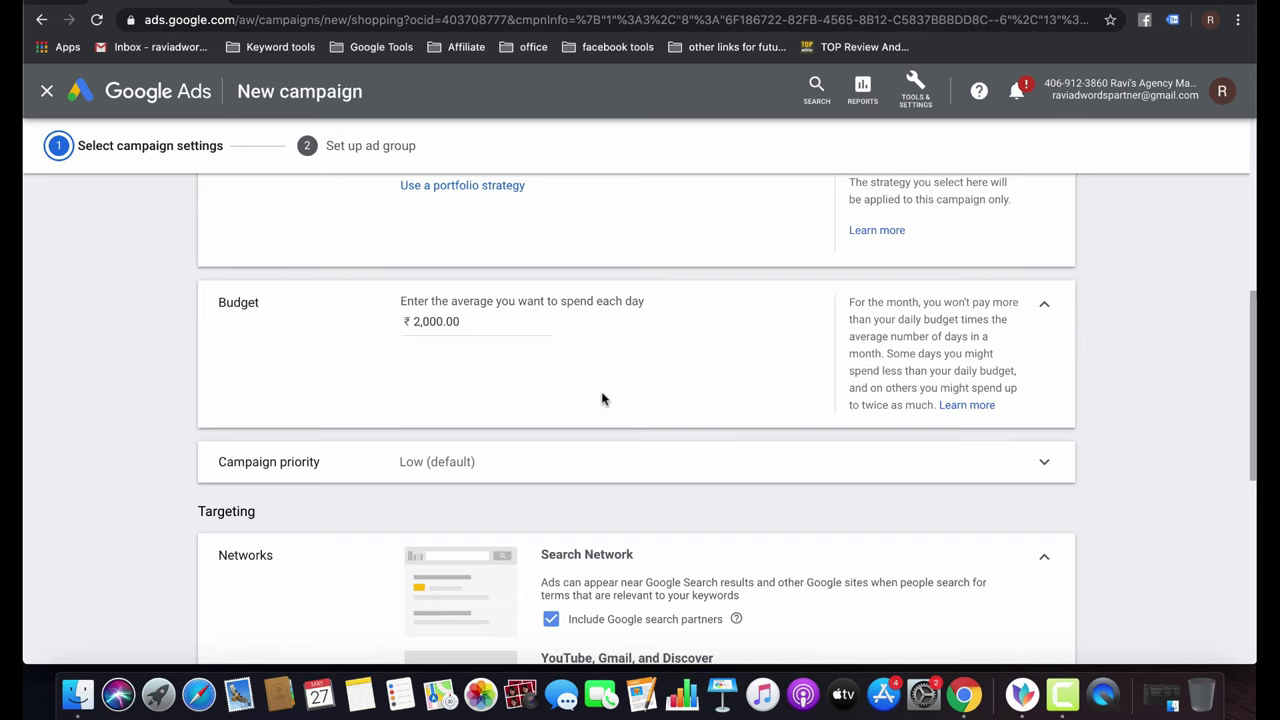
pyautogui.scroll(-3, 600, 400)
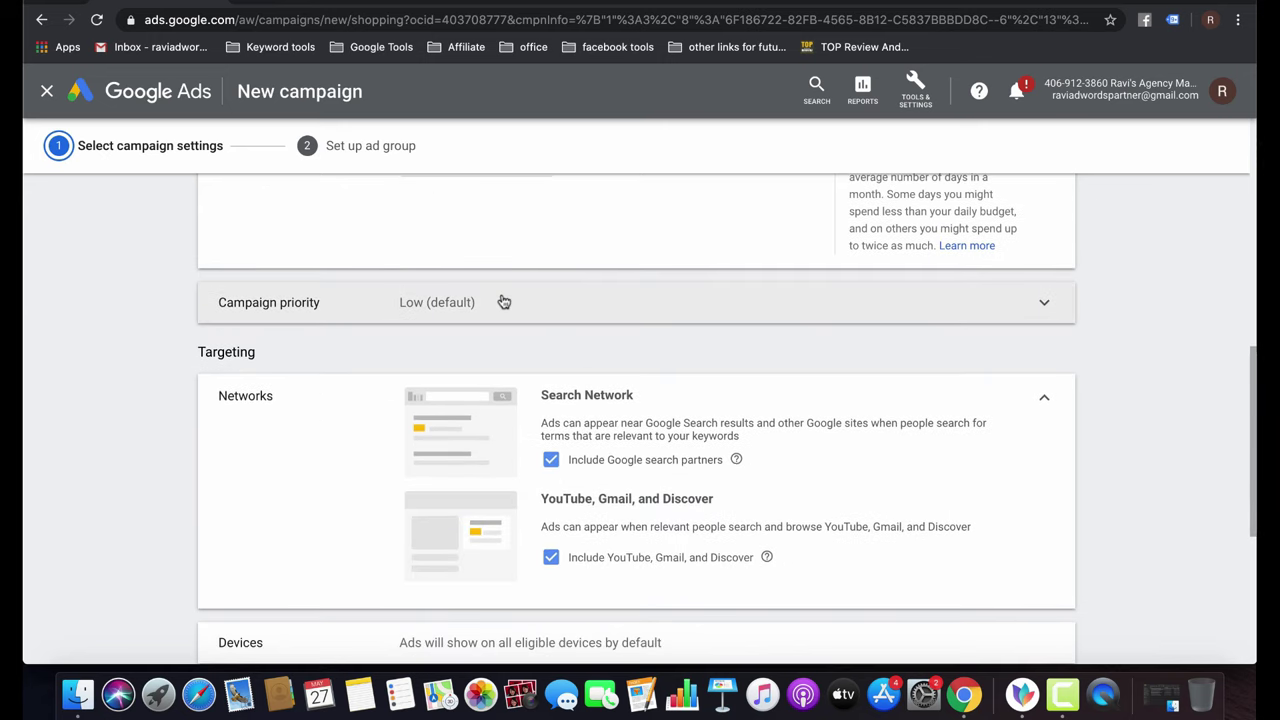
pyautogui.click(504, 302)
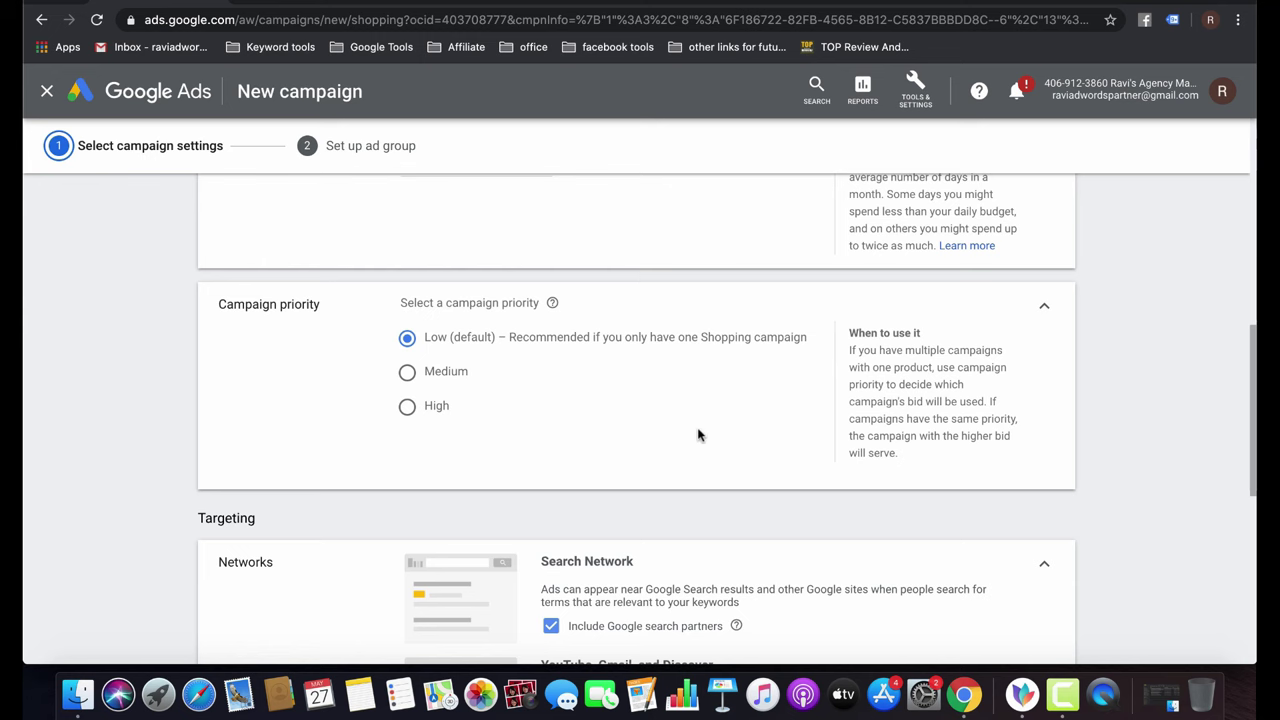
pyautogui.scroll(-5, 697, 434)
pyautogui.scroll(5, 697, 434)
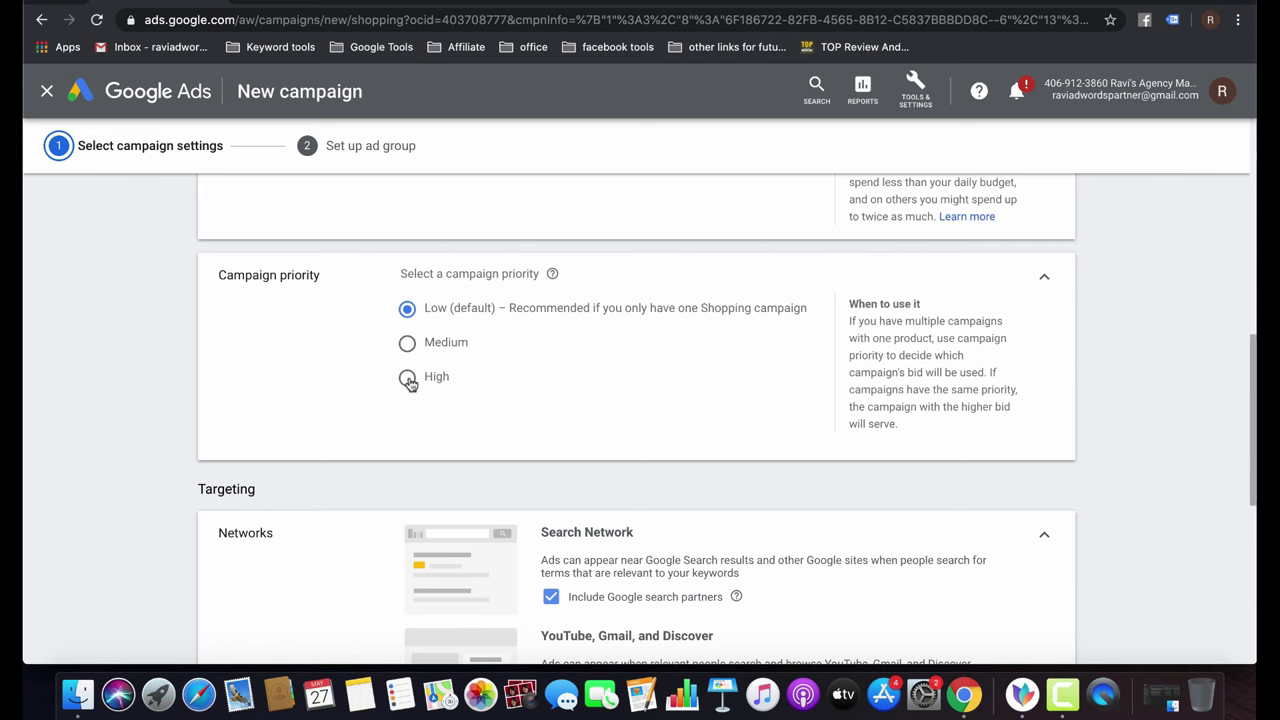
pyautogui.scroll(-5, 586, 394)
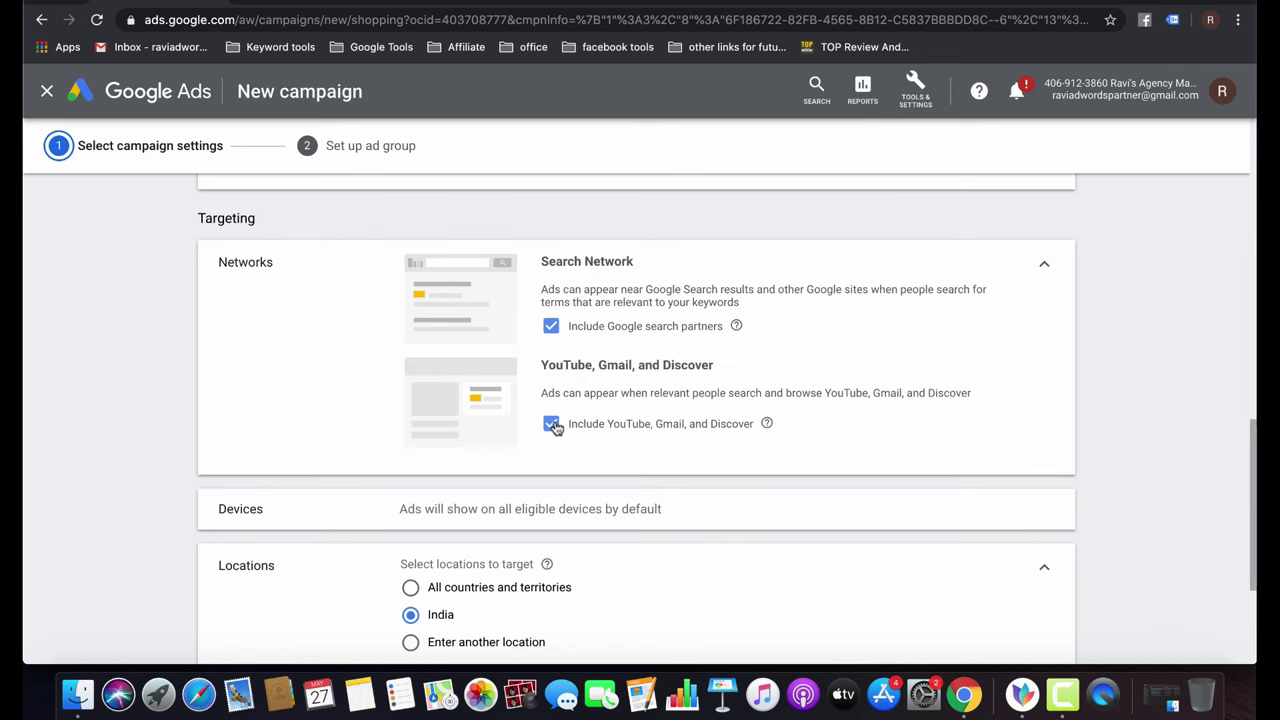
pyautogui.click(552, 424)
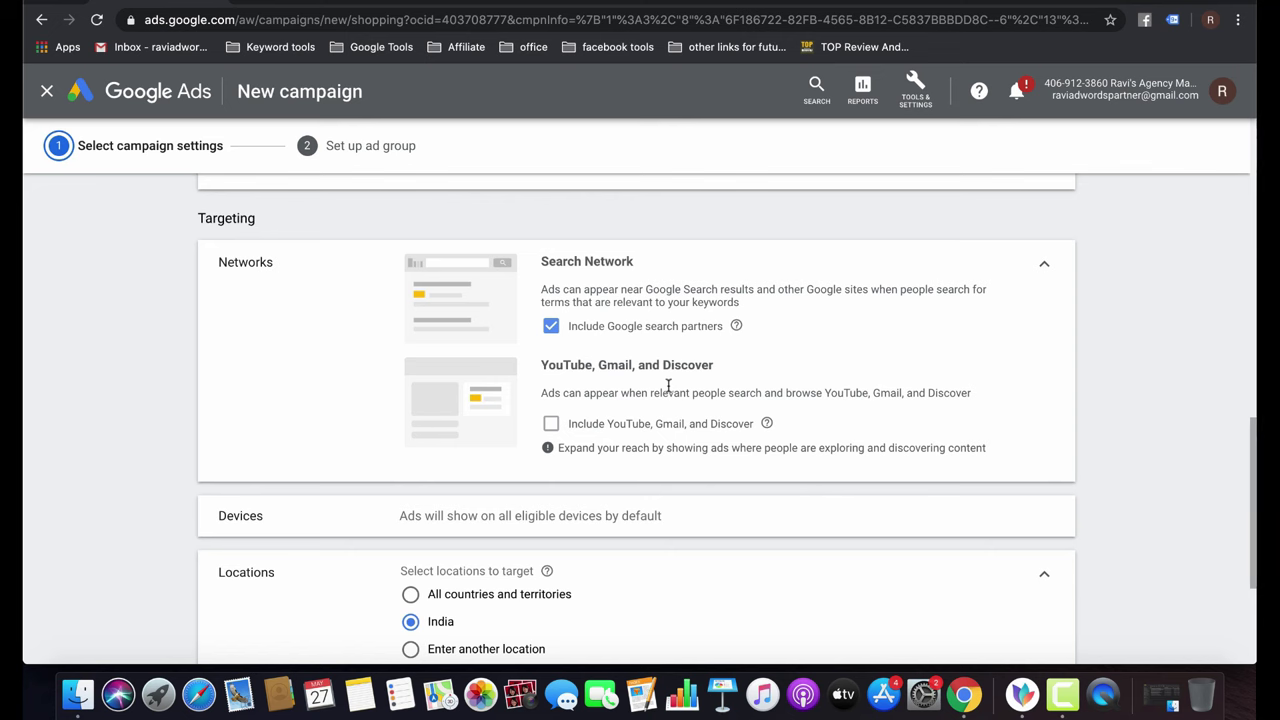
pyautogui.scroll(-5, 668, 390)
pyautogui.click(425, 450)
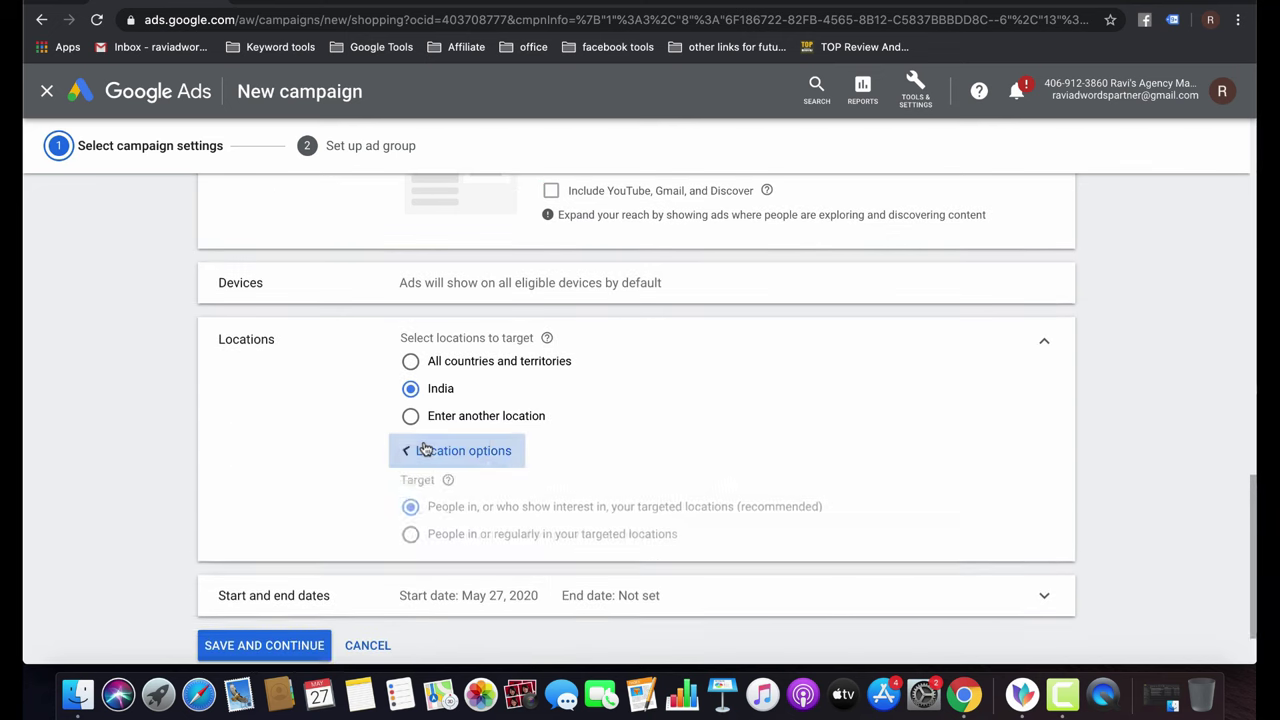
pyautogui.scroll(-4, 498, 552)
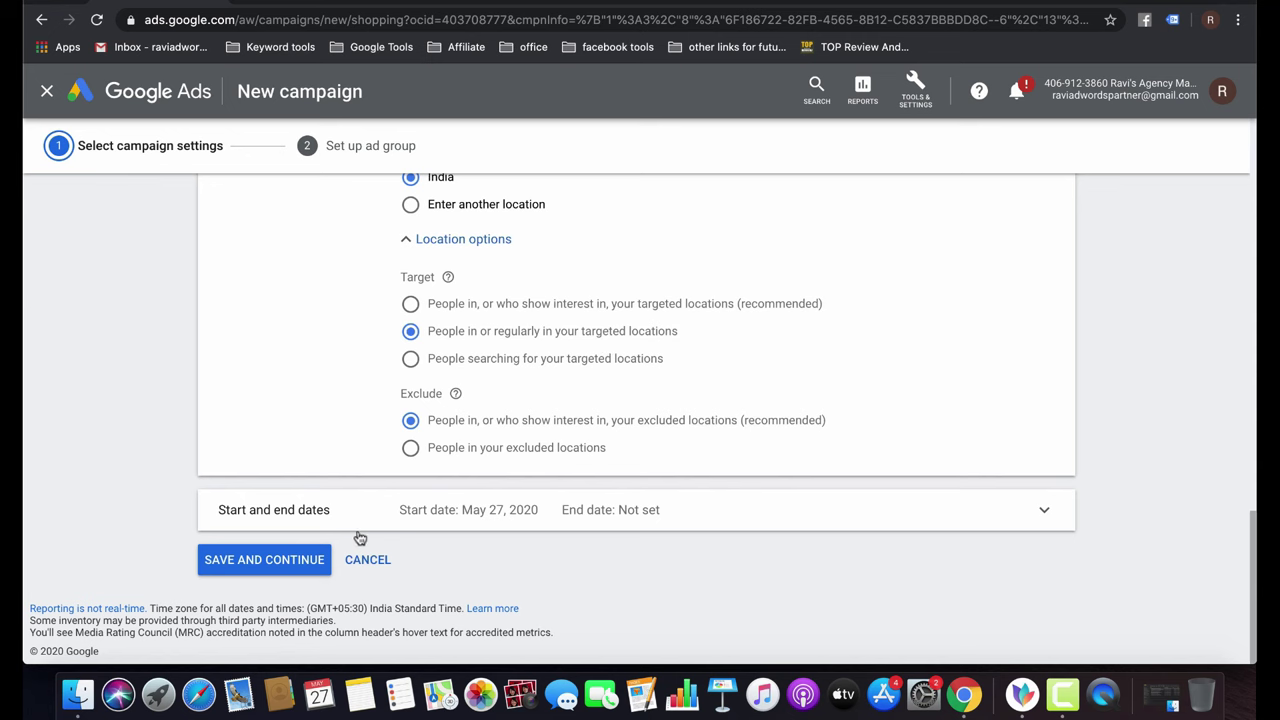
# Save the campaign settings and try the Showcase Shopping ad group type.
pyautogui.click(270, 562)
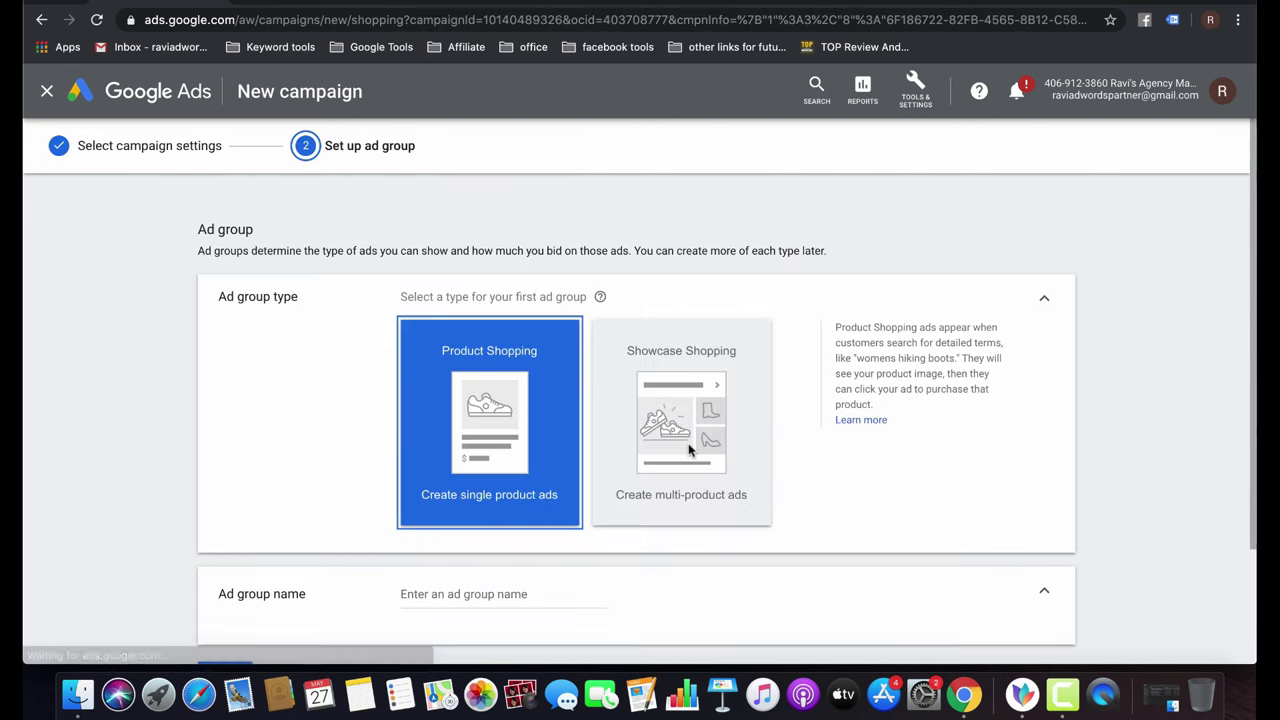
pyautogui.scroll(-3, 692, 575)
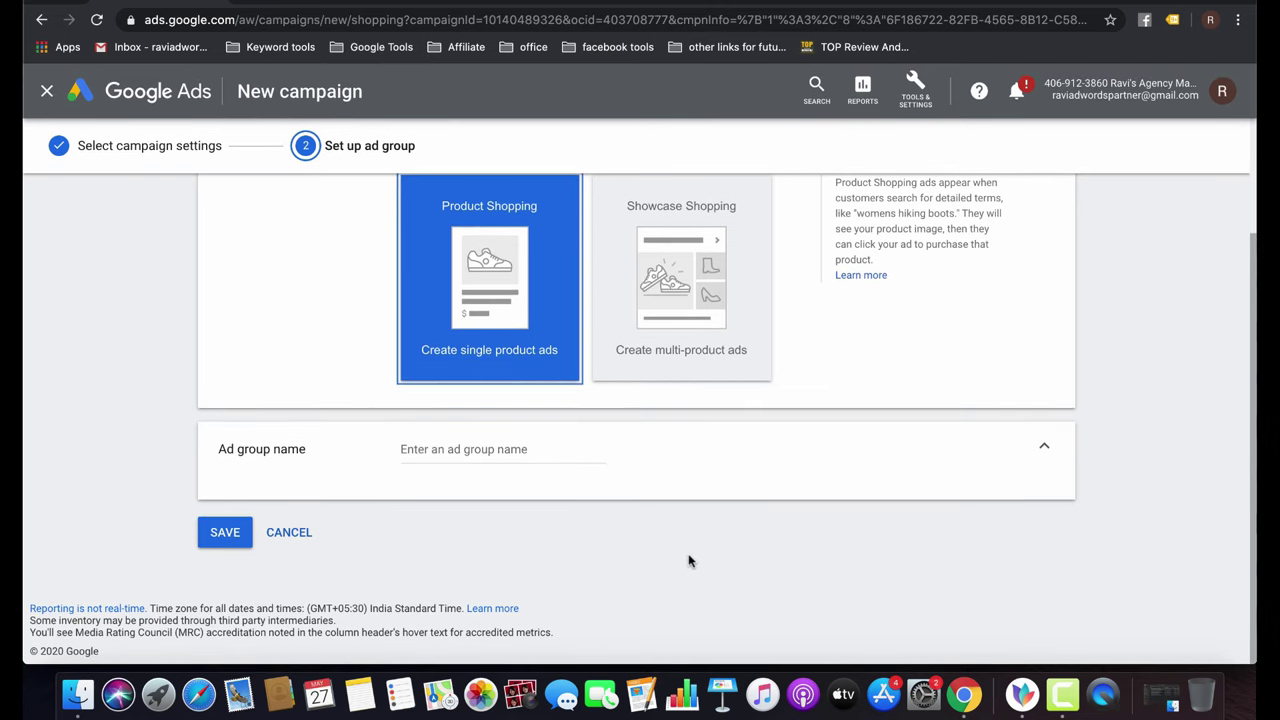
pyautogui.scroll(2, 589, 447)
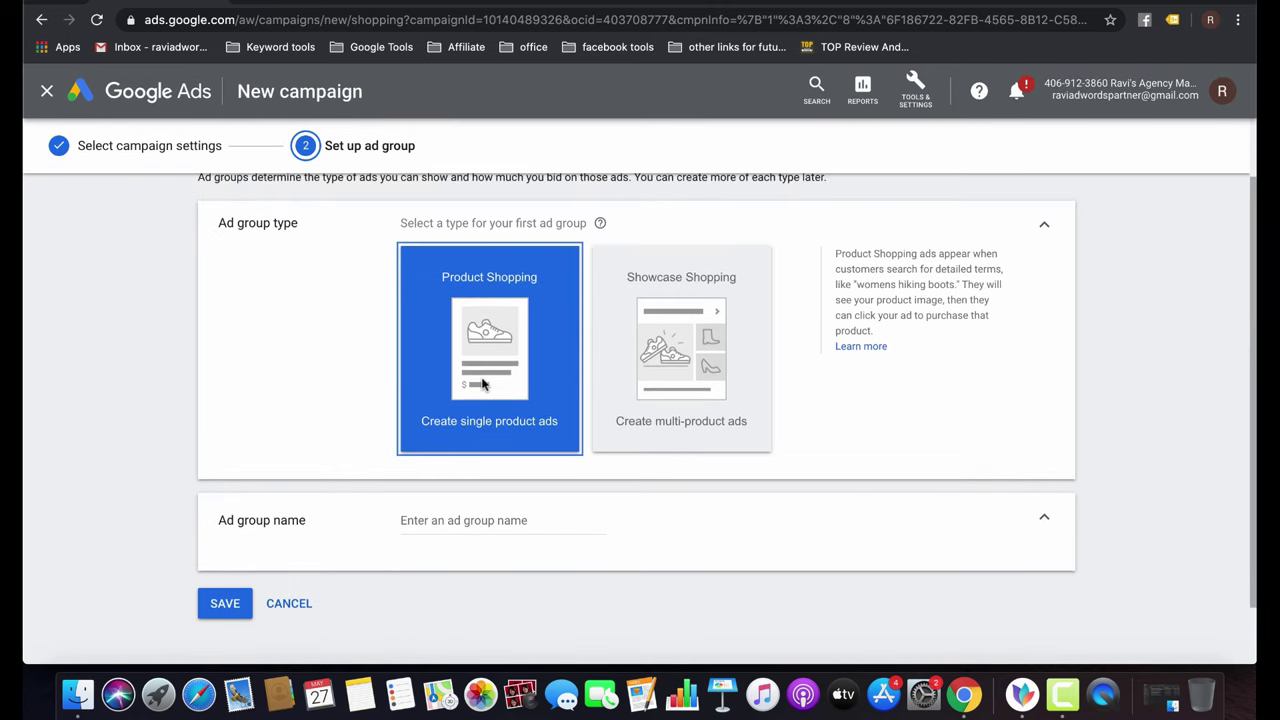
pyautogui.click(654, 405)
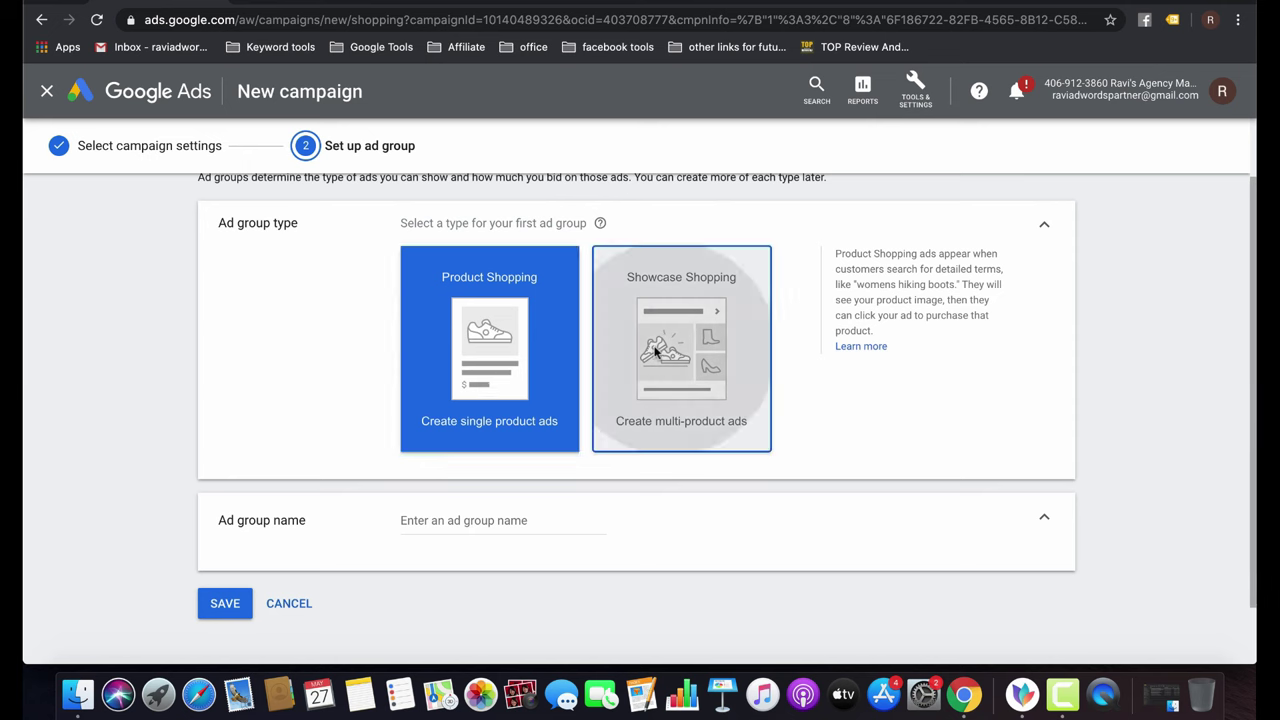
pyautogui.scroll(-3, 740, 527)
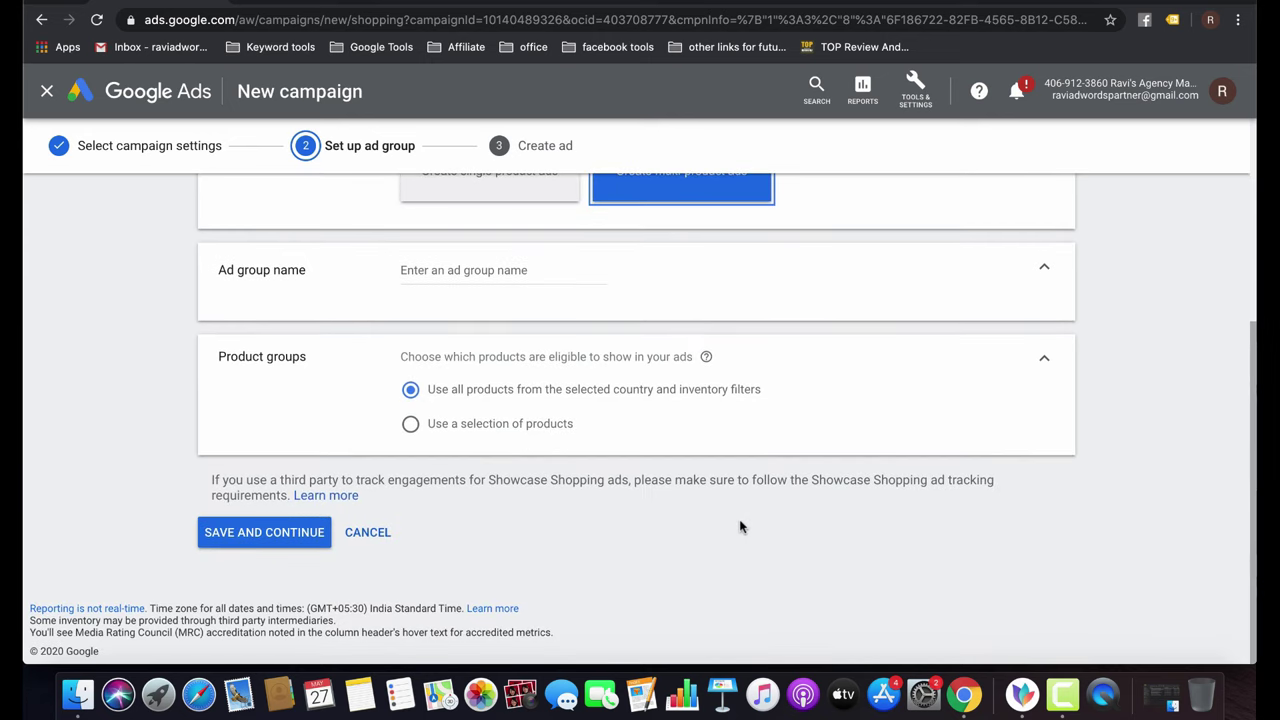
pyautogui.scroll(2, 548, 423)
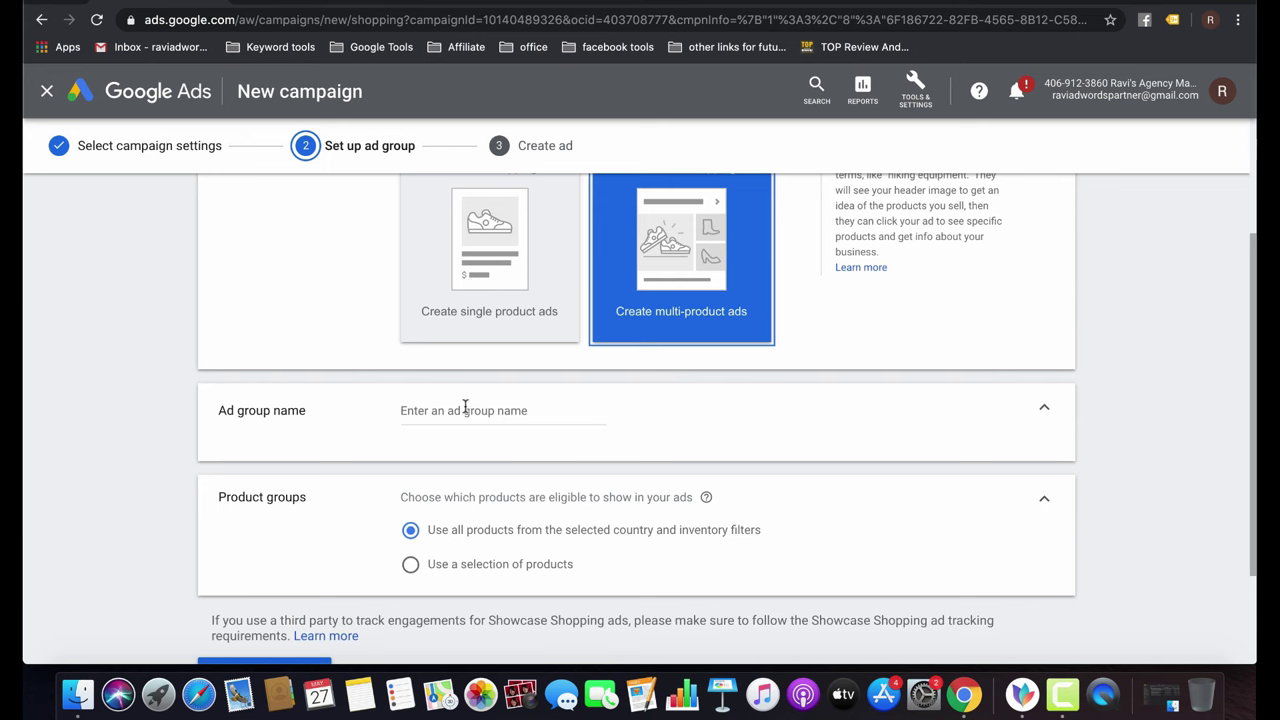
# Switch back to single product ads, name the ad group 'Laptop BAckpack' and save.
pyautogui.click(465, 408)
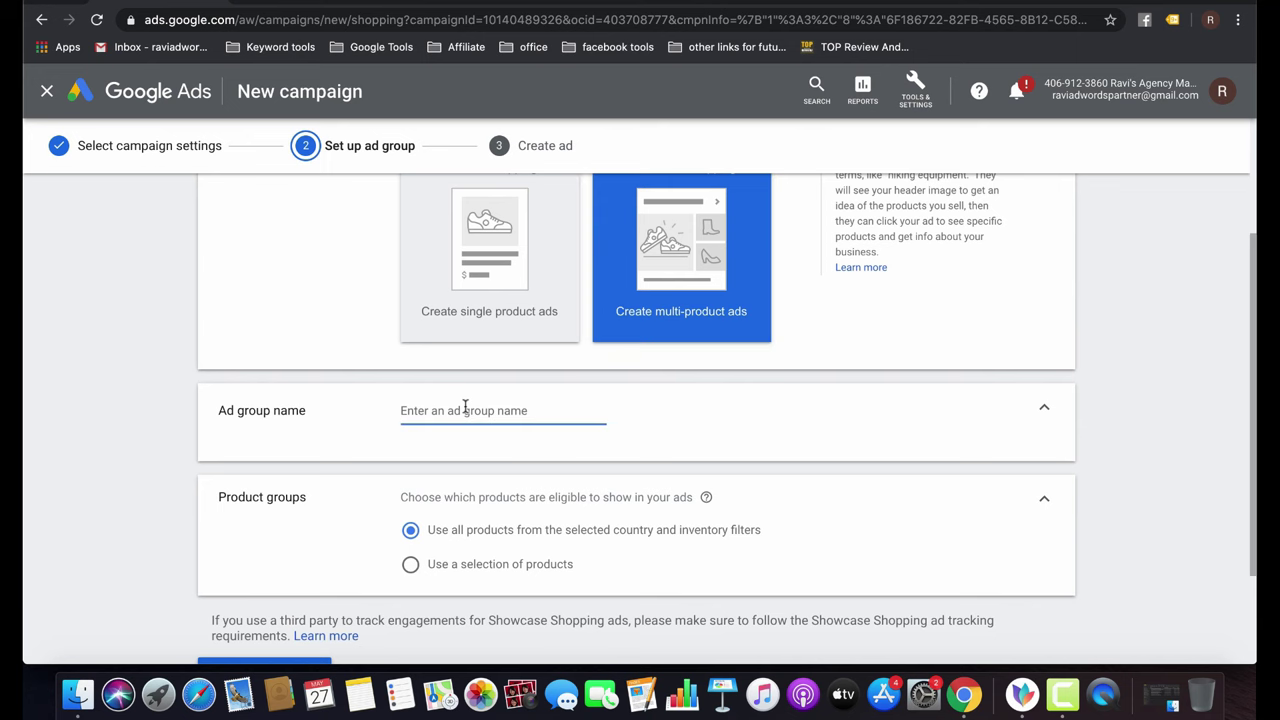
pyautogui.click(514, 252)
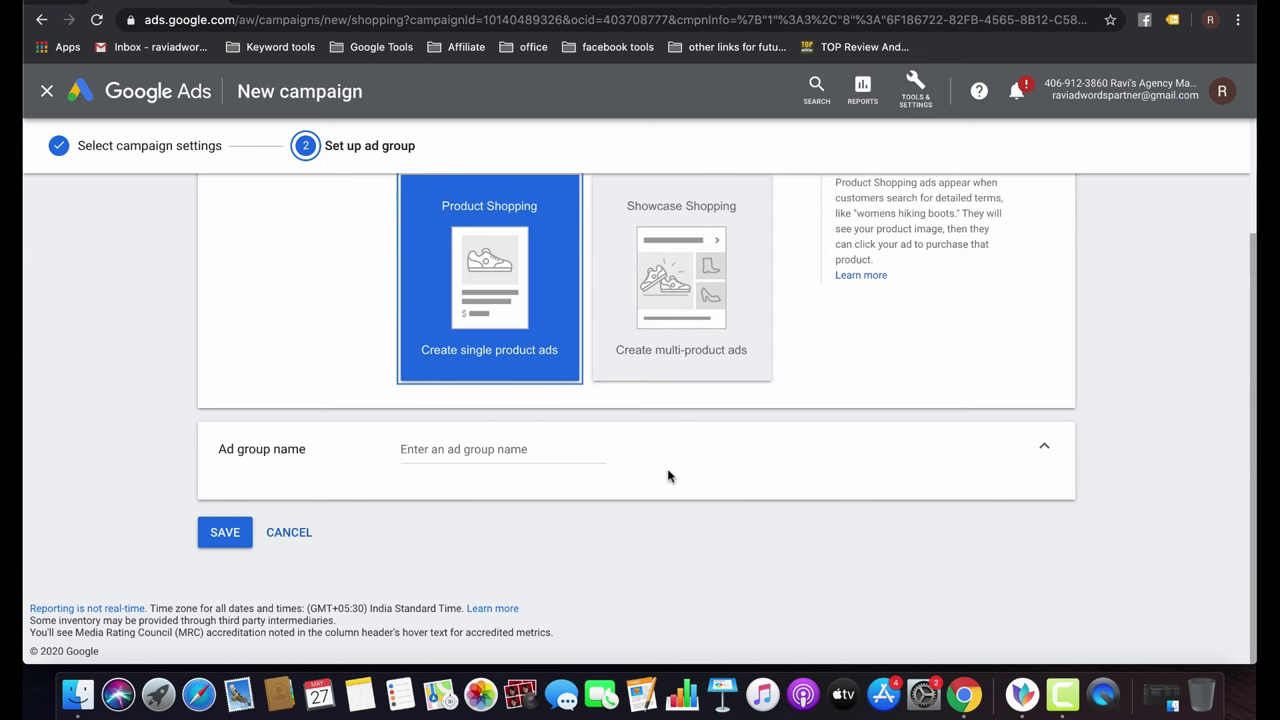
pyautogui.click(456, 450)
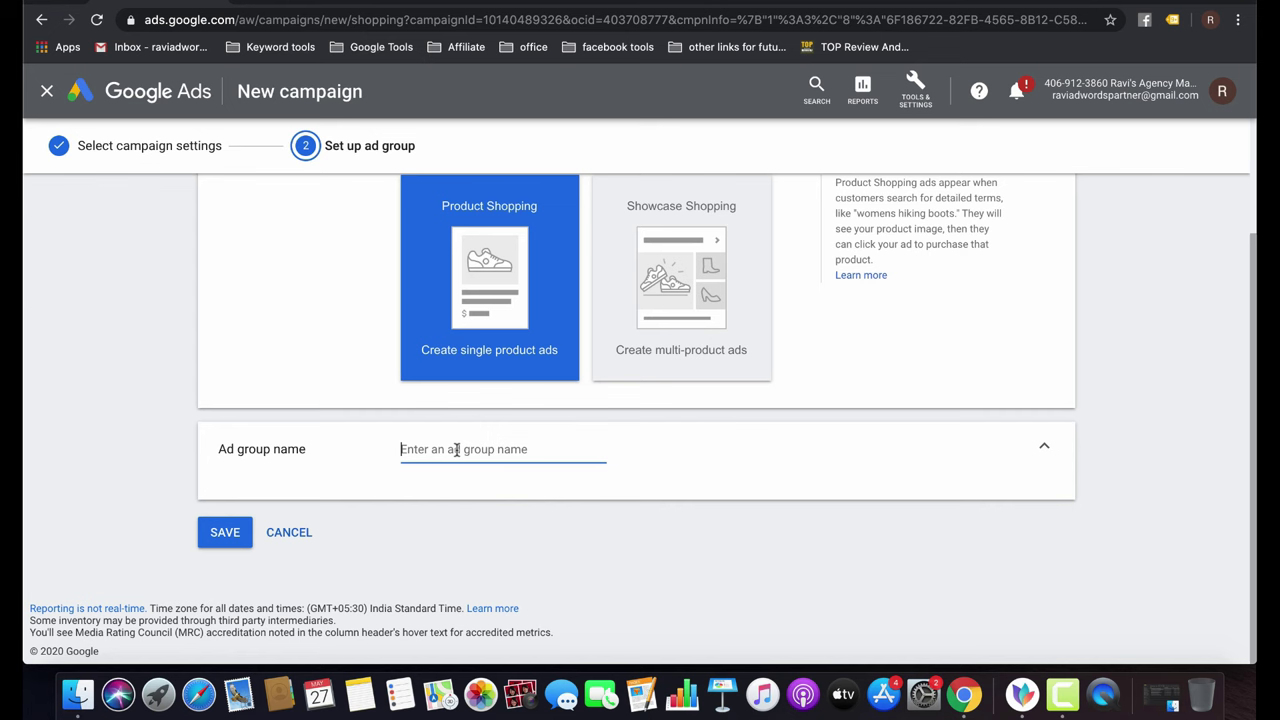
pyautogui.write('Laptop BA')
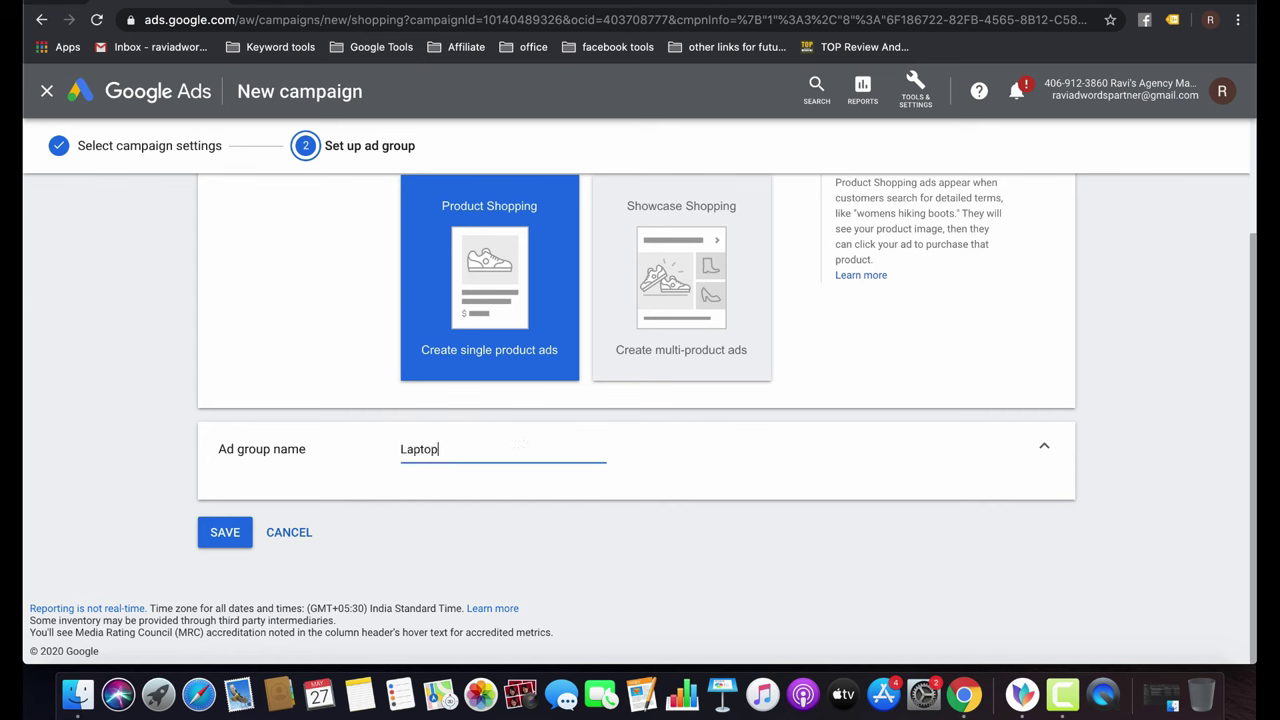
pyautogui.write('ckpack')
pyautogui.click(240, 533)
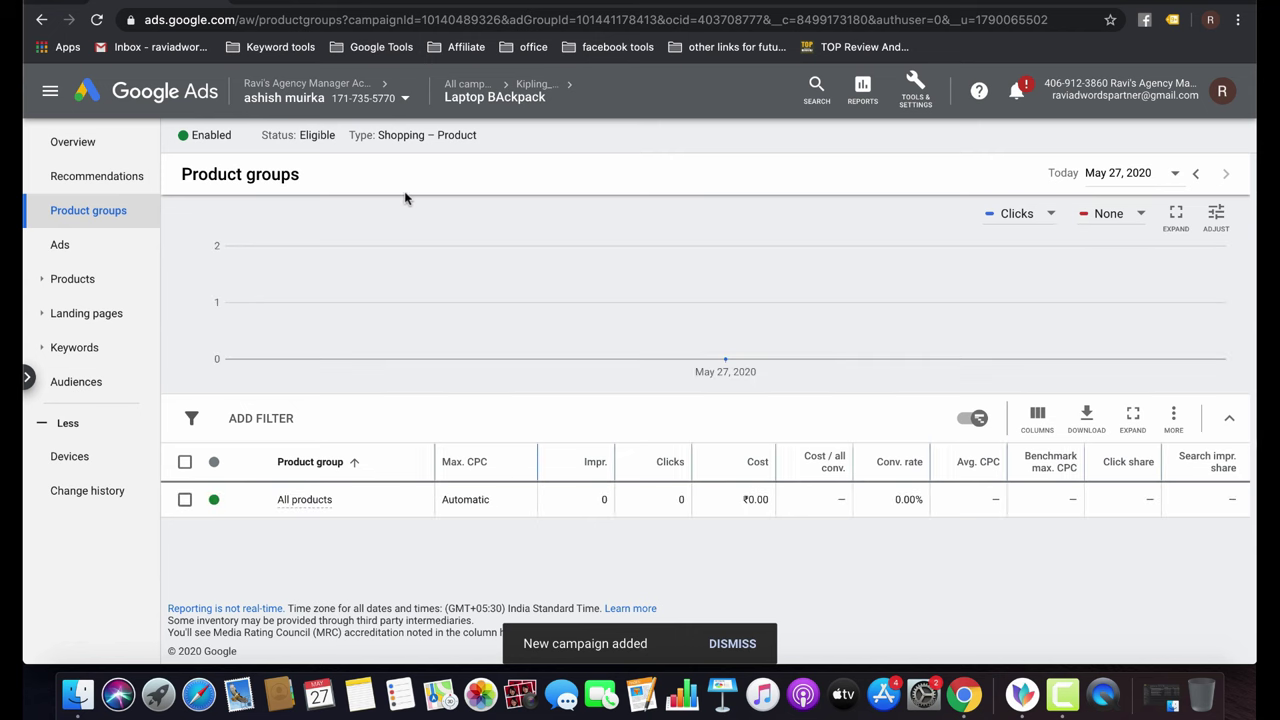
# Check the new ad group's Products page, then move to its Ads list.
pyautogui.click(97, 288)
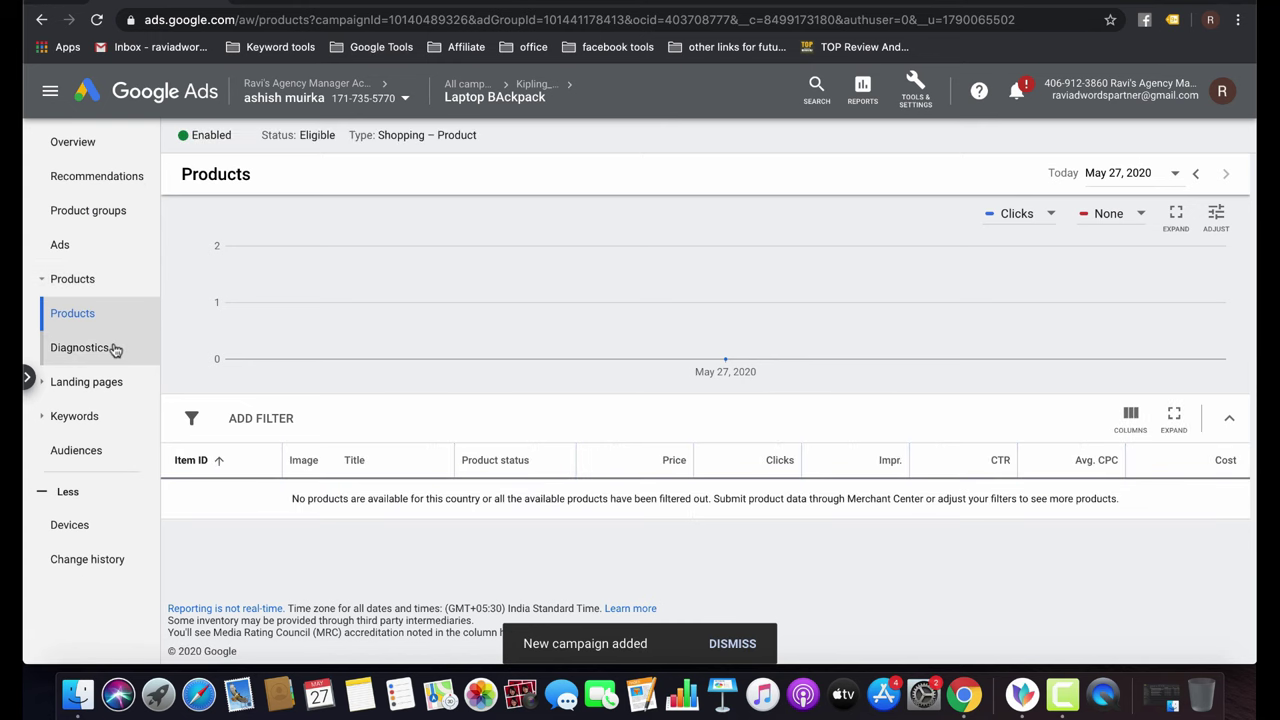
pyautogui.click(100, 281)
pyautogui.click(72, 246)
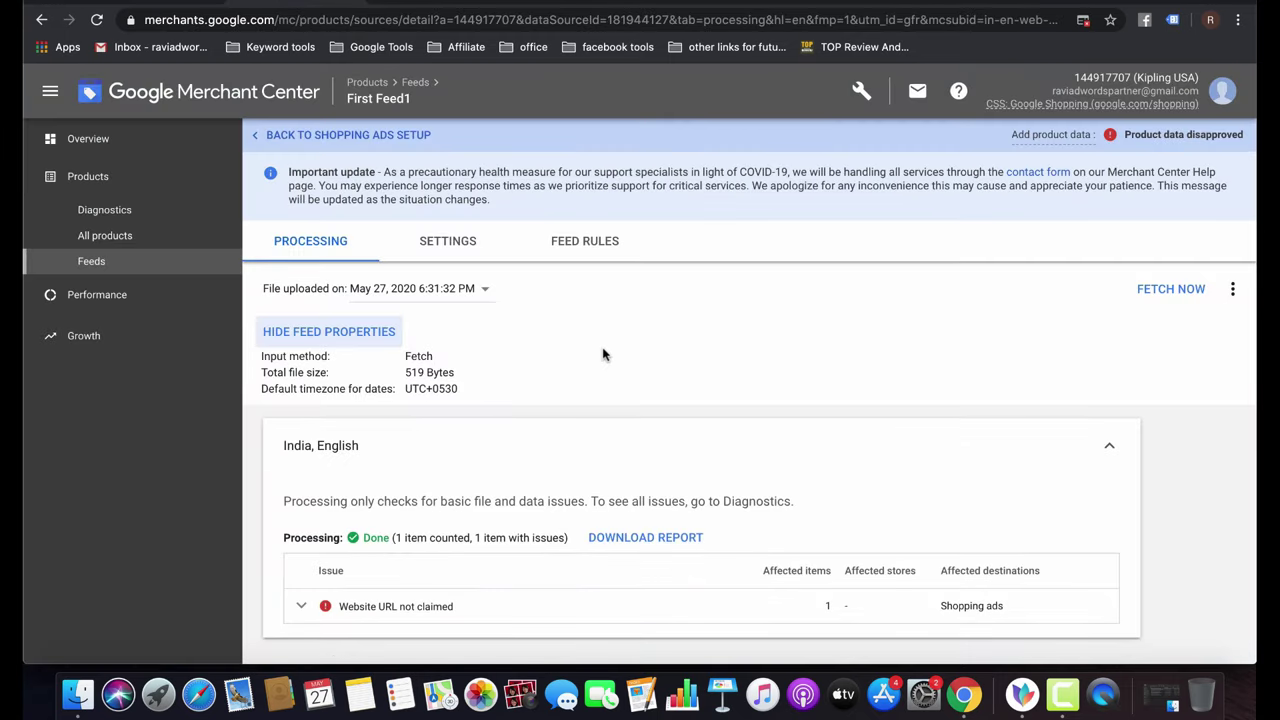
# Read the 'Website URL not claimed' issue details on the feed's Processing tab, then return to Google Ads.
pyautogui.scroll(-2, 603, 354)
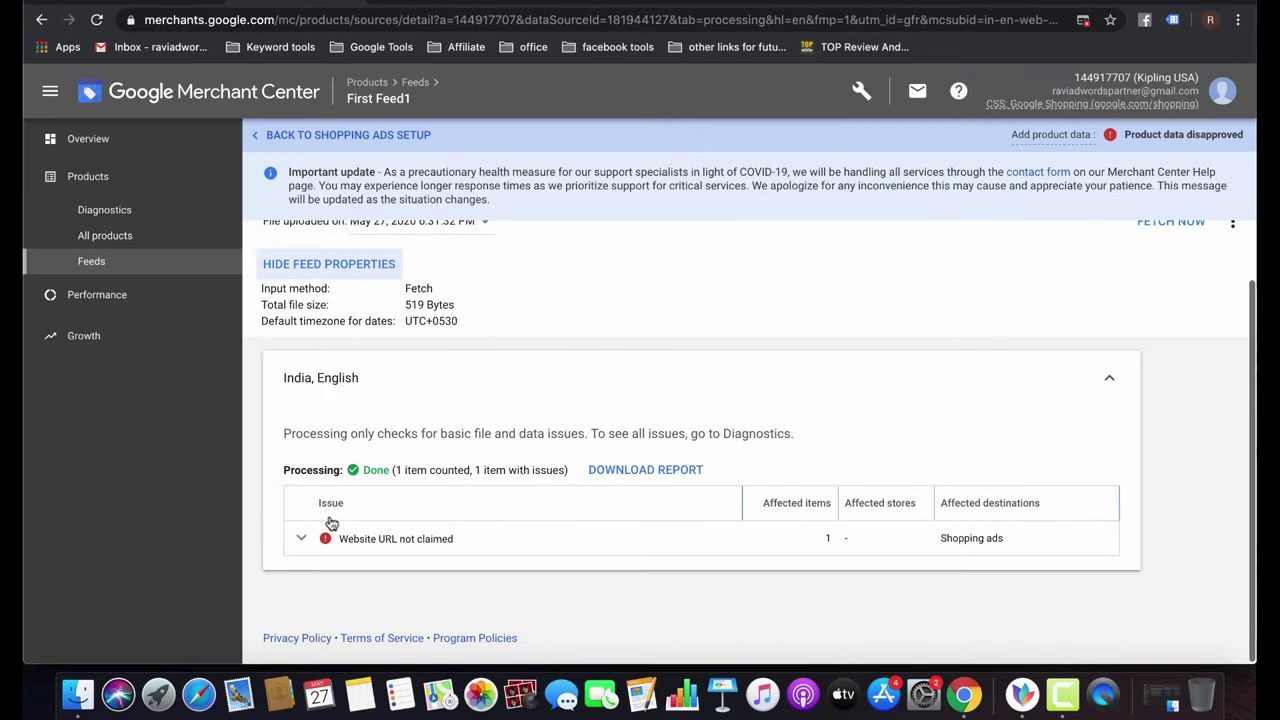
pyautogui.click(300, 538)
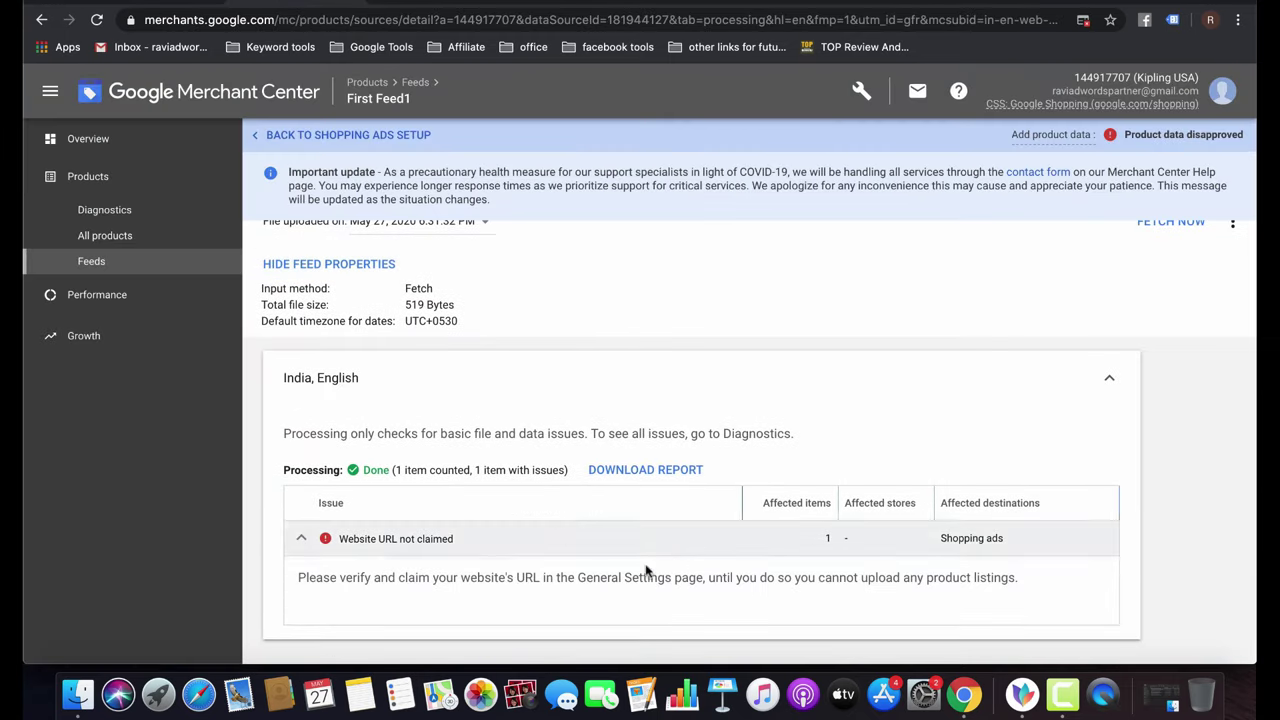
pyautogui.scroll(2, 551, 541)
pyautogui.scroll(-4, 551, 541)
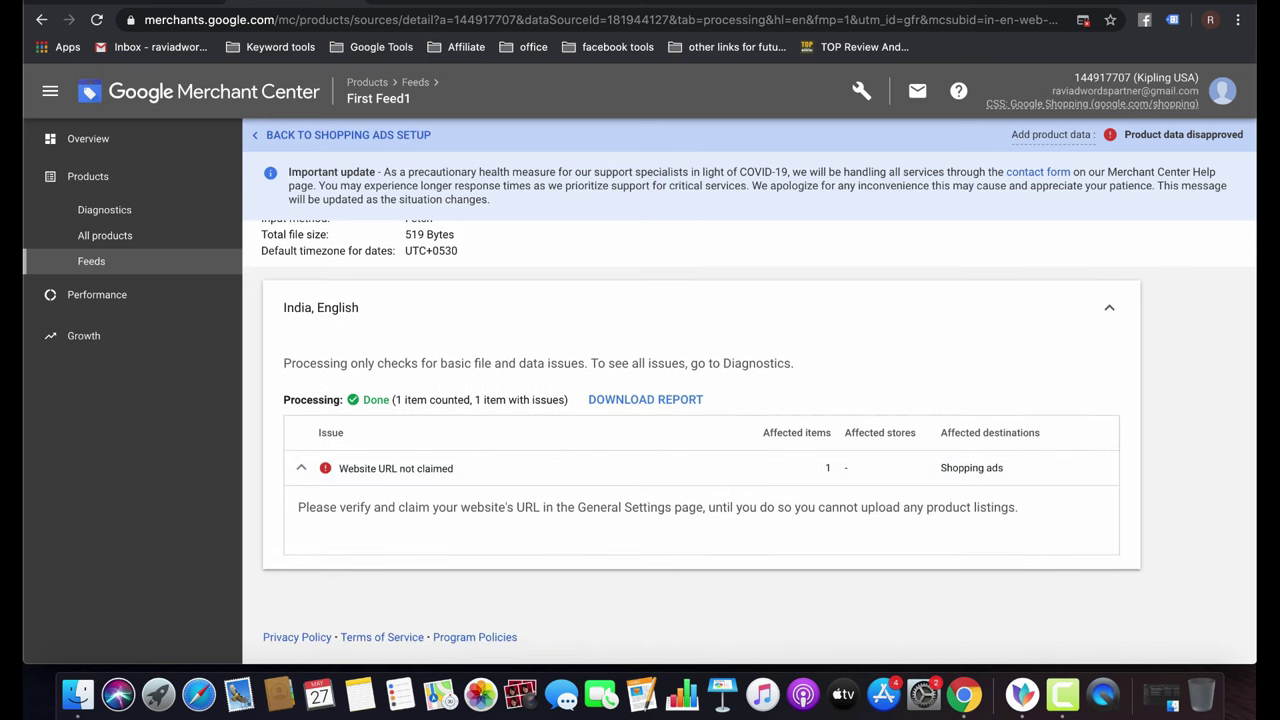
pyautogui.scroll(2, 697, 328)
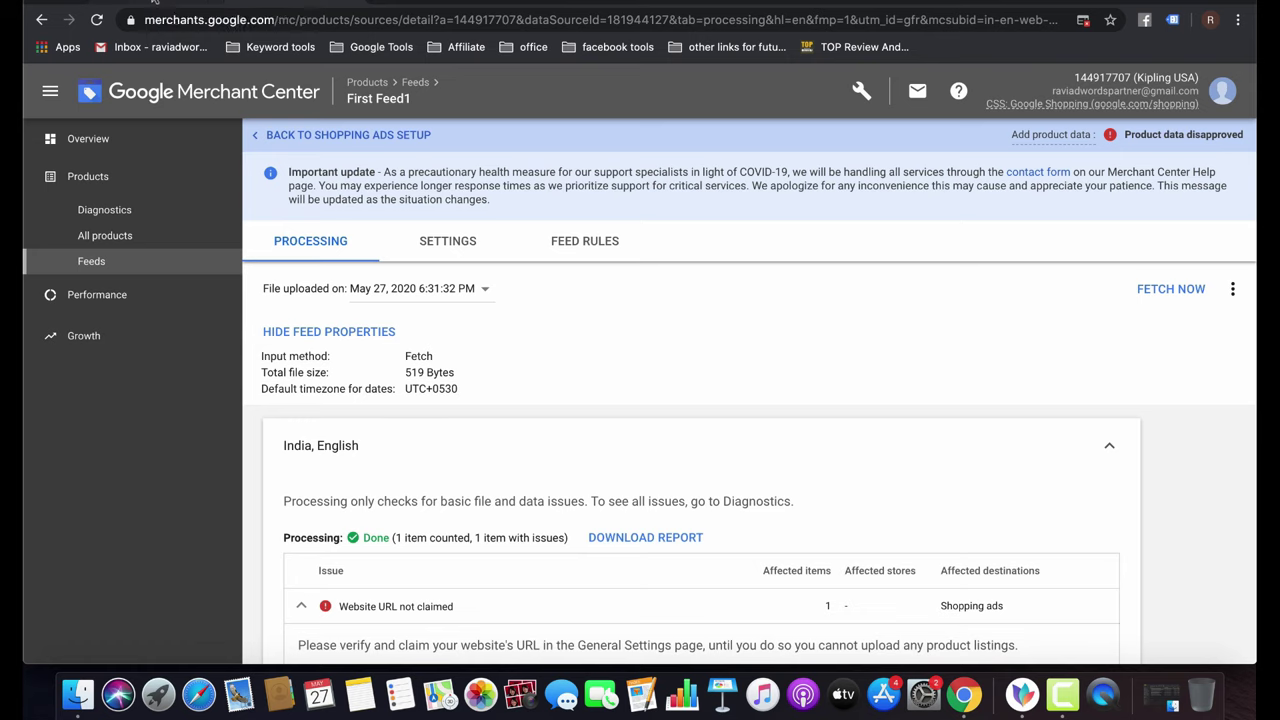
pyautogui.click(153, 4)
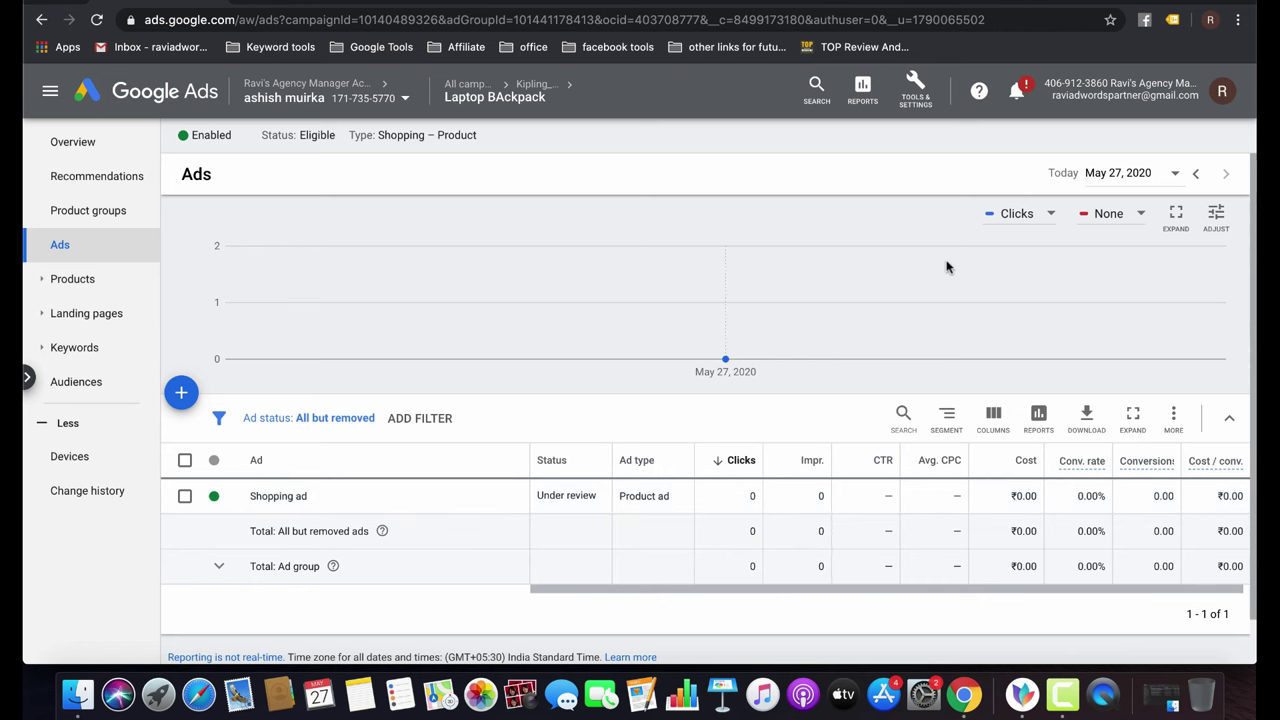
# Begin a new website conversion action from Tools & Settings > Conversions.
pyautogui.click(924, 96)
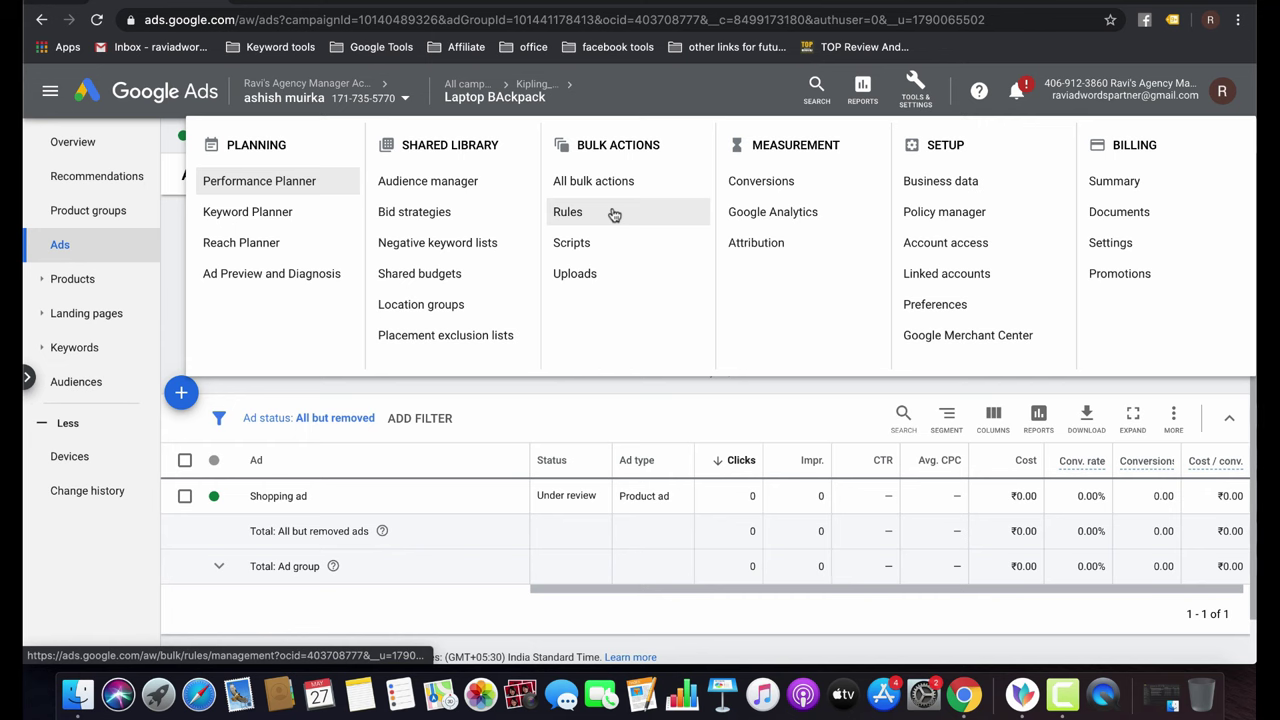
pyautogui.click(752, 190)
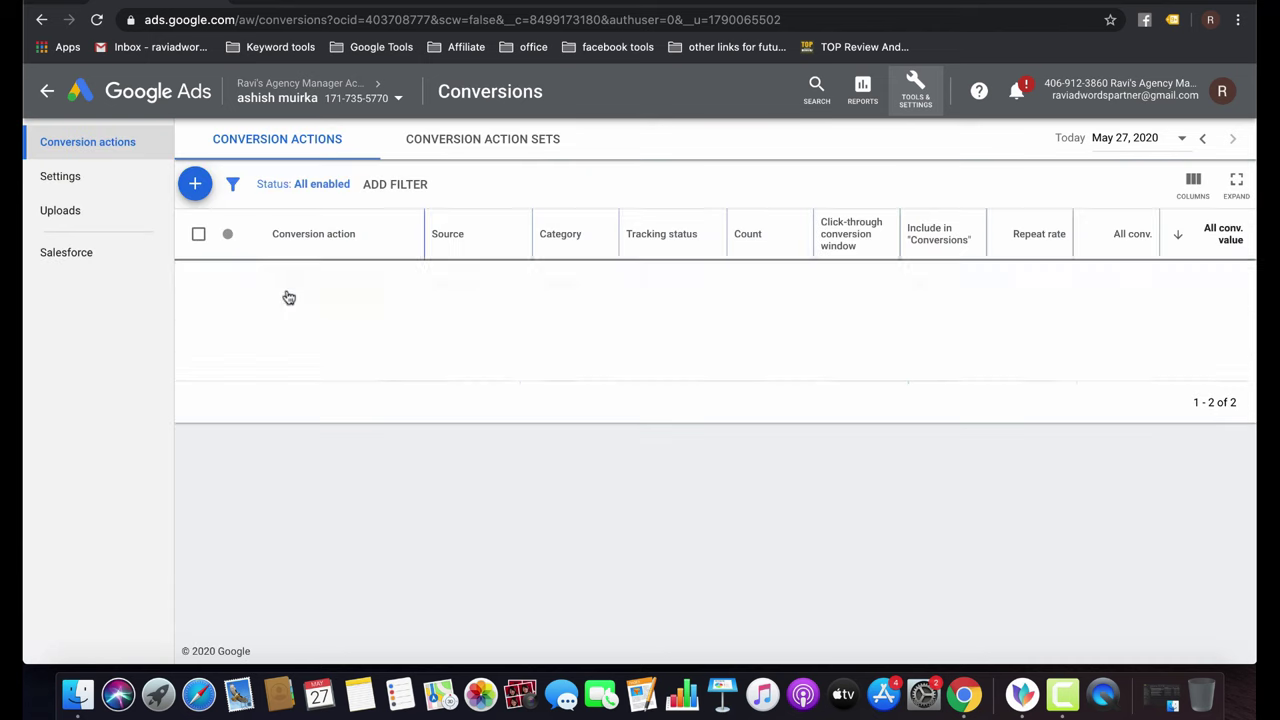
pyautogui.click(195, 184)
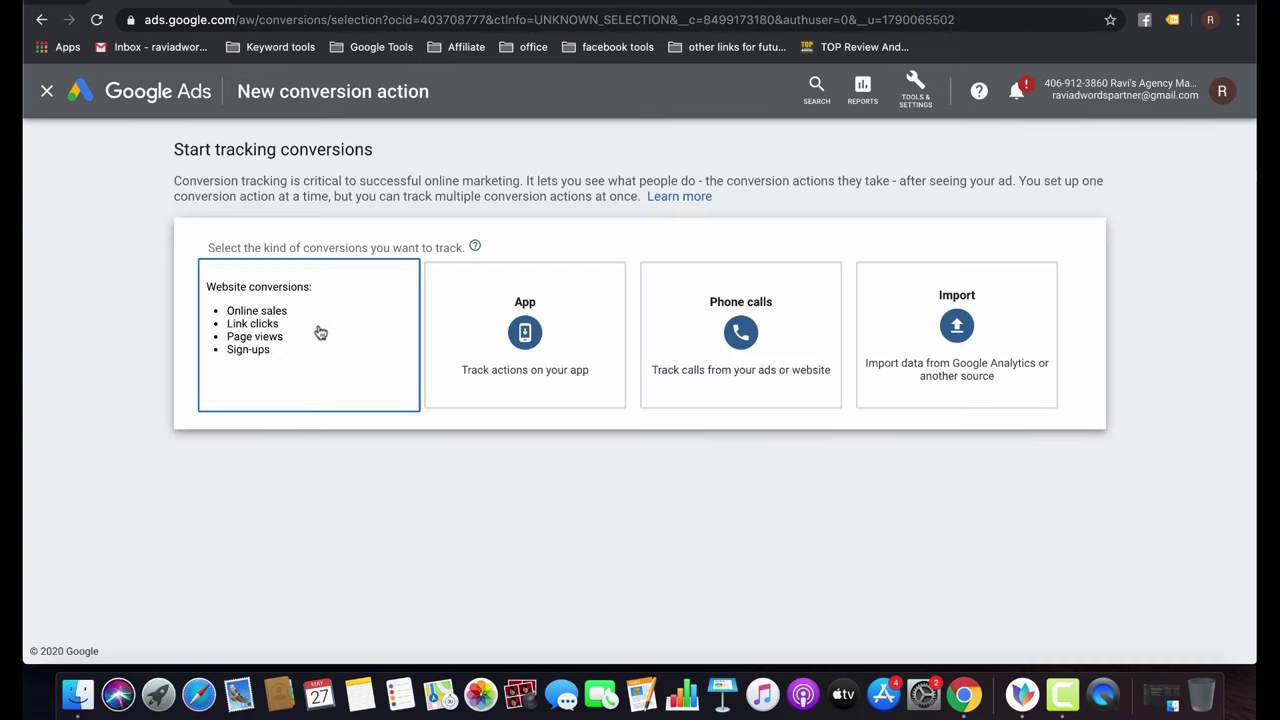
pyautogui.click(318, 330)
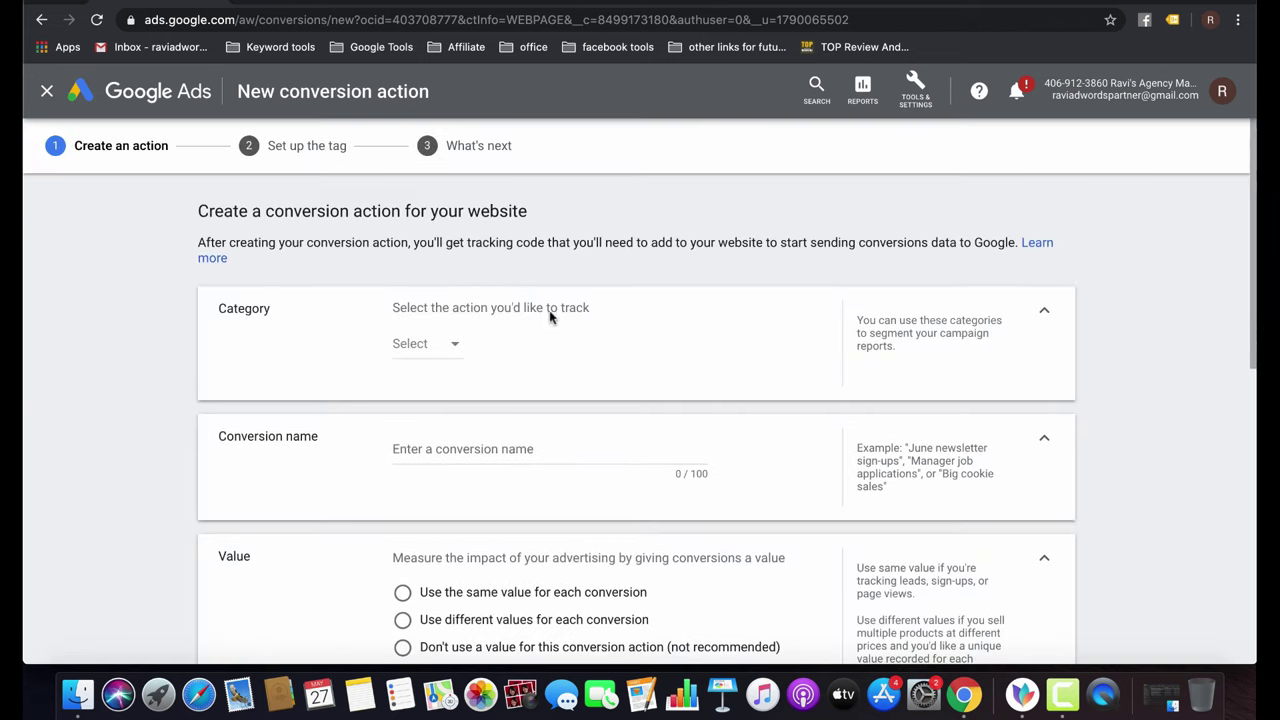
# Choose Purchase as the conversion category, keeping it after reviewing the list.
pyautogui.click(449, 347)
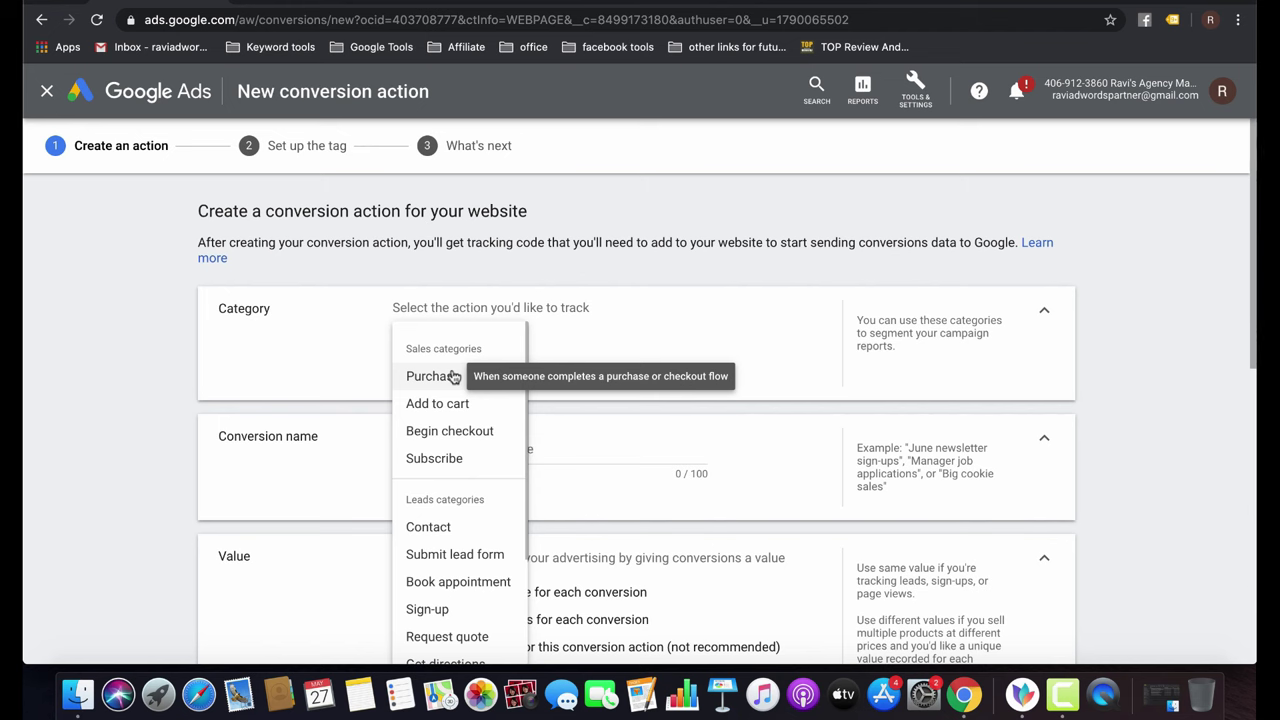
pyautogui.click(452, 377)
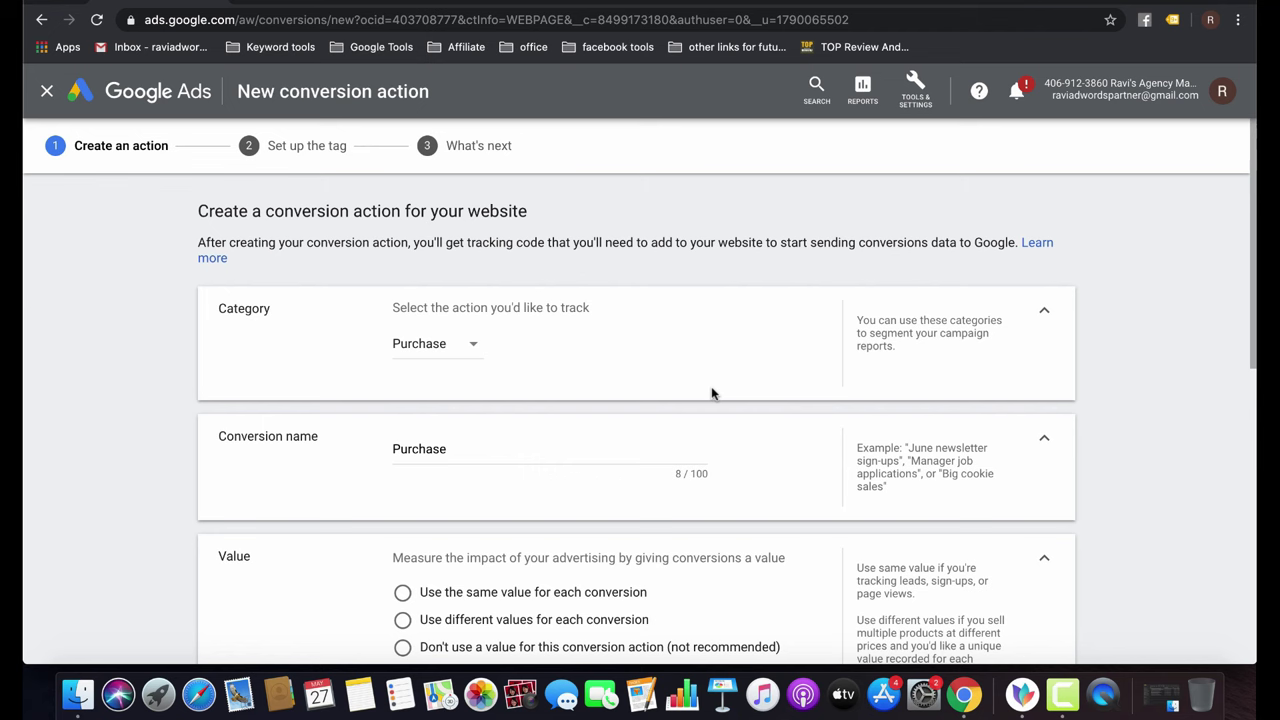
pyautogui.click(459, 348)
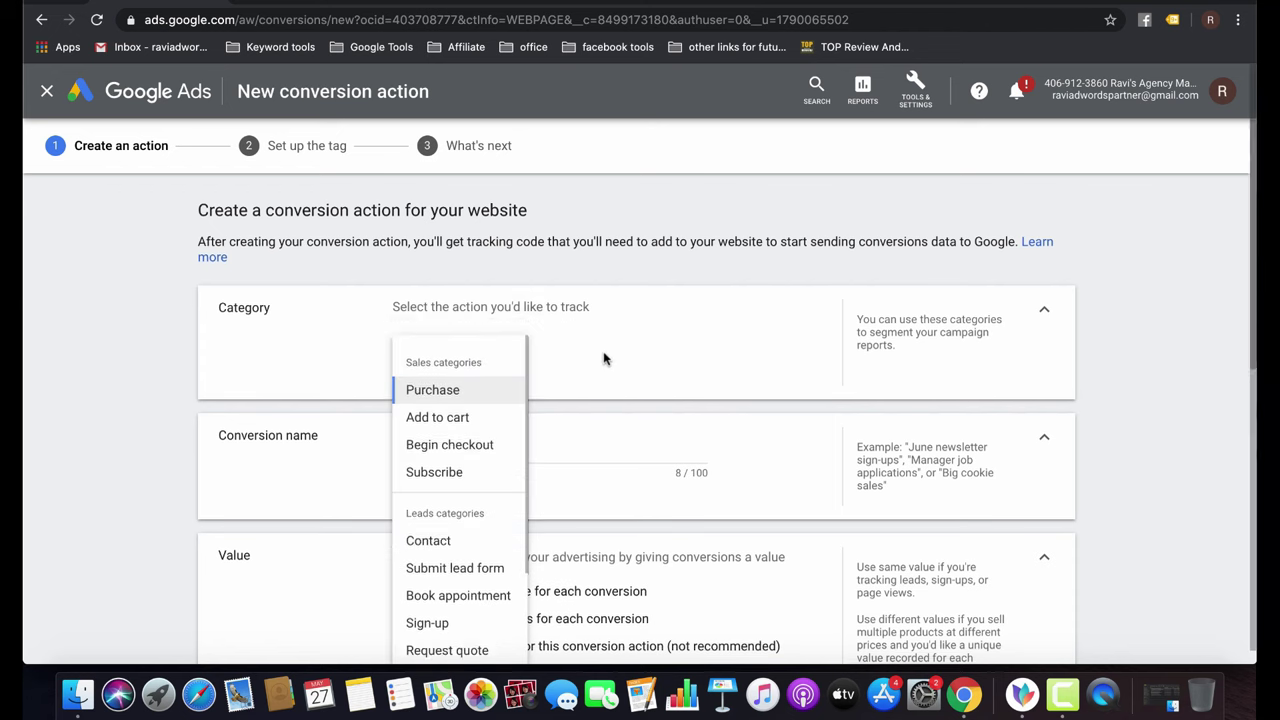
pyautogui.scroll(-2, 604, 358)
pyautogui.scroll(-2, 445, 364)
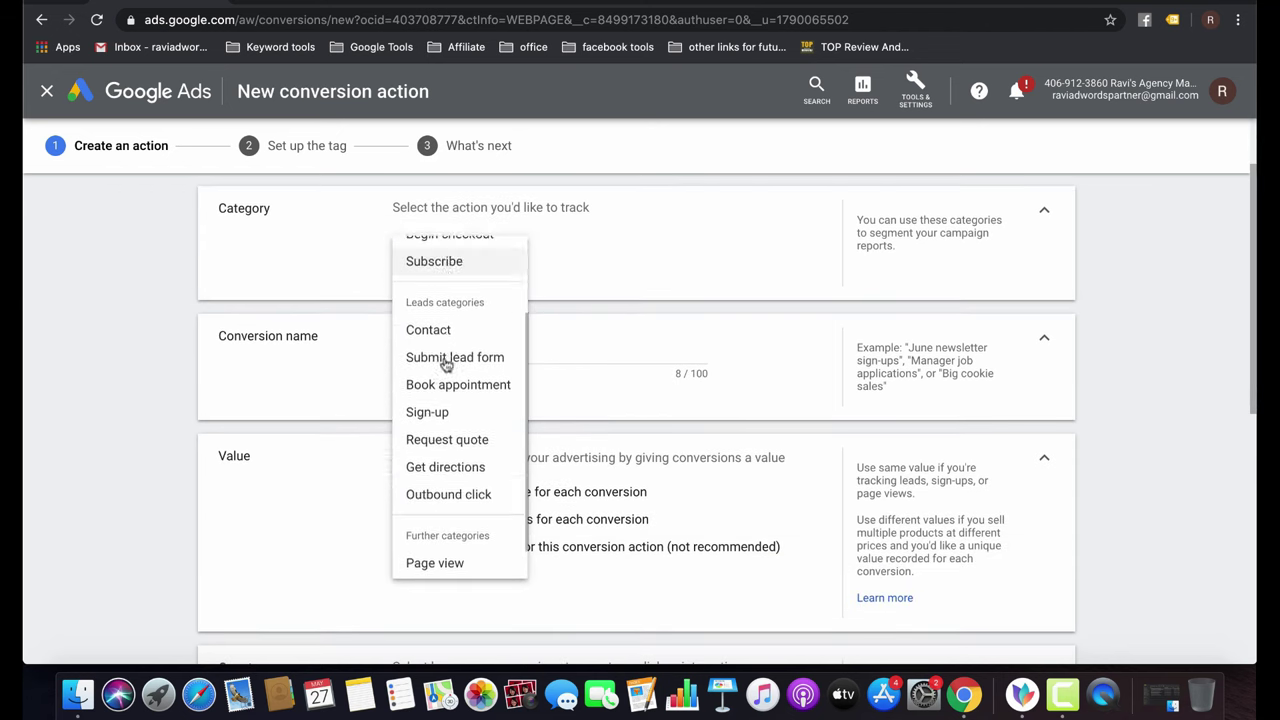
pyautogui.scroll(-1, 446, 364)
pyautogui.scroll(3, 443, 363)
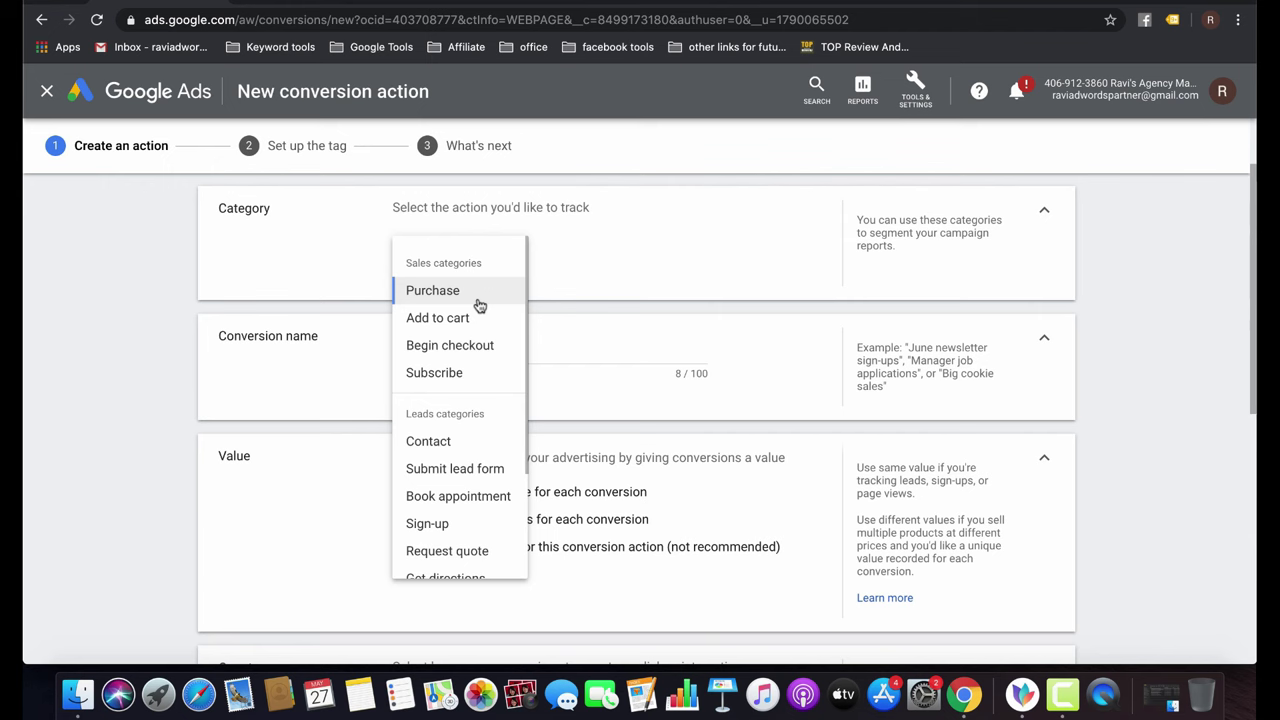
pyautogui.click(479, 303)
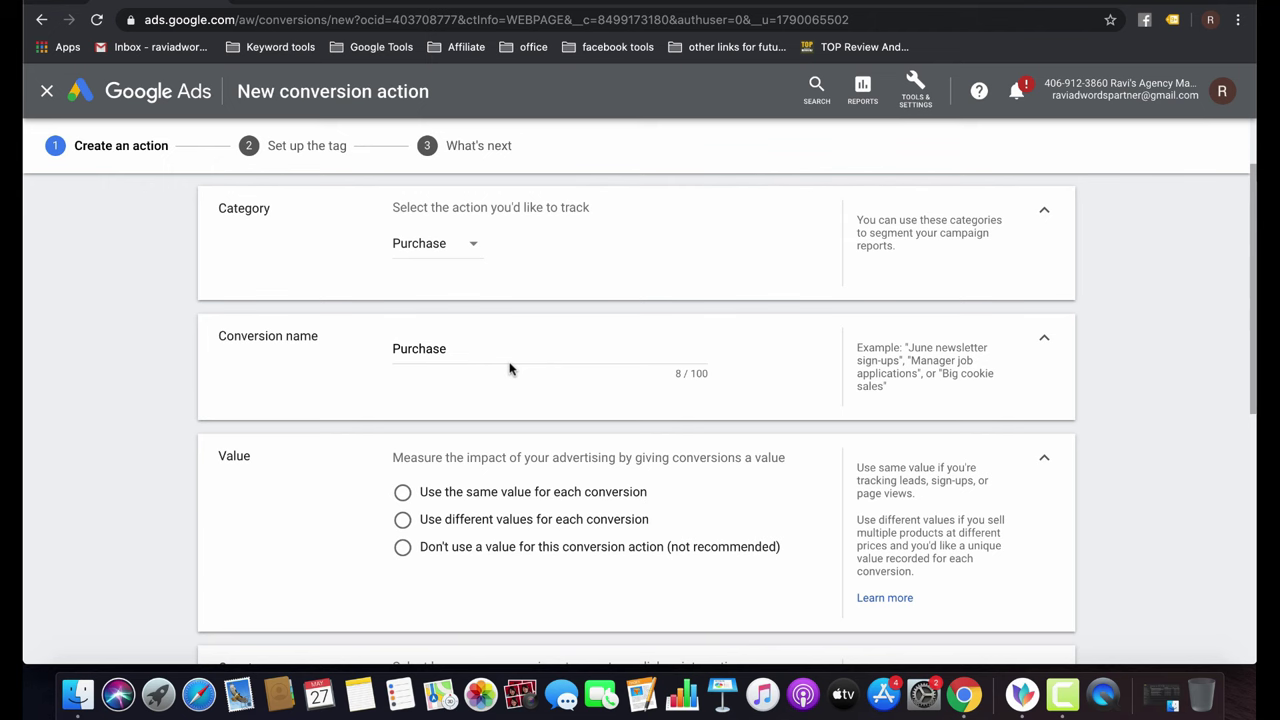
# Give every conversion the same value of 119 in US Dollar.
pyautogui.scroll(-2, 509, 369)
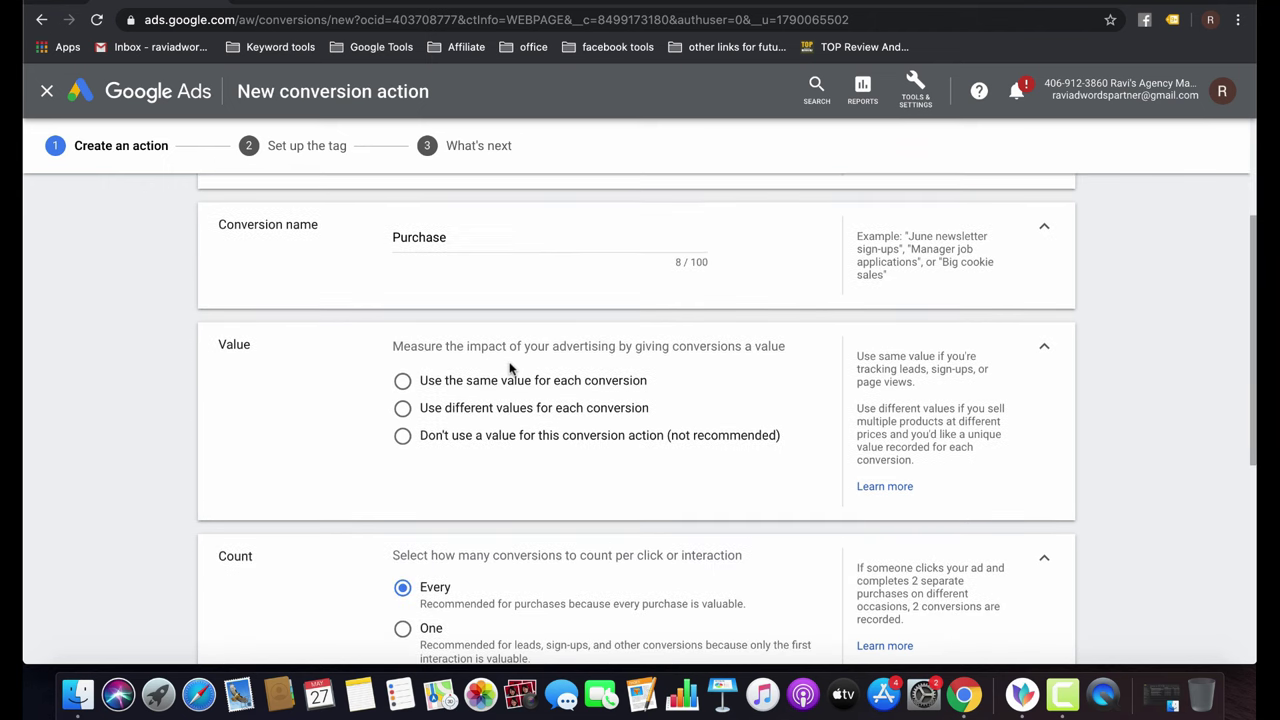
pyautogui.click(449, 413)
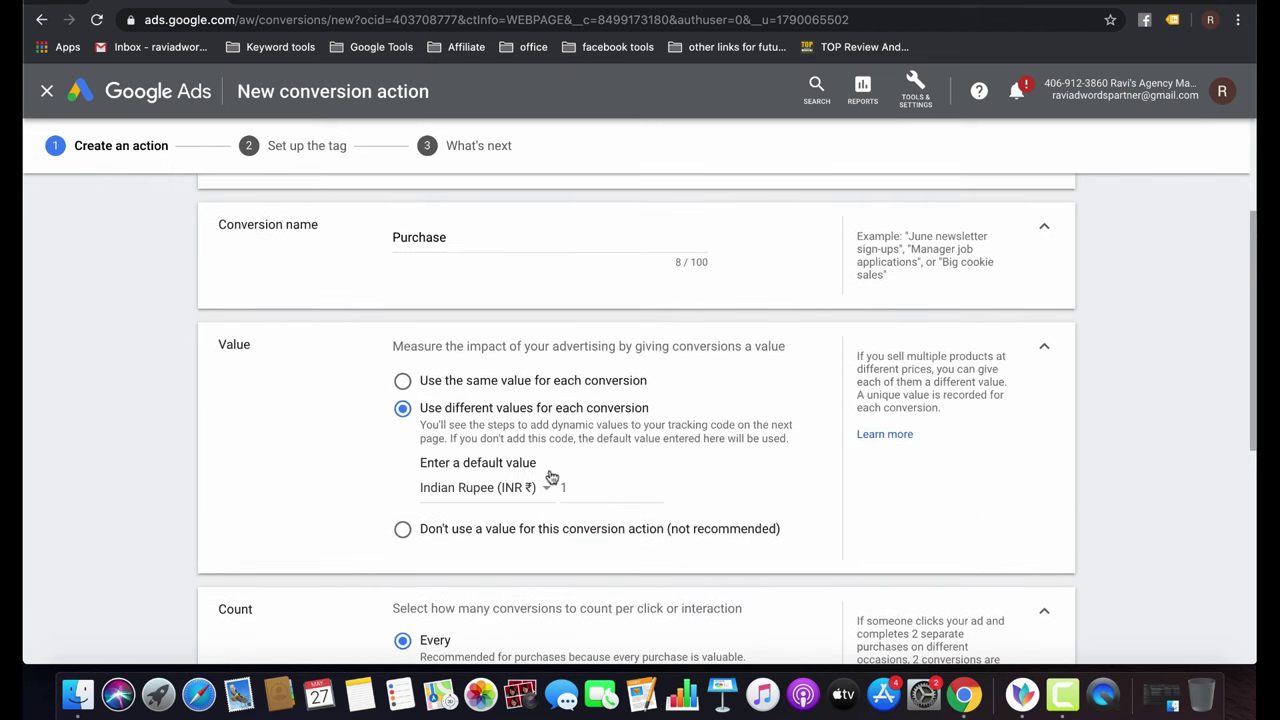
pyautogui.scroll(-3, 679, 508)
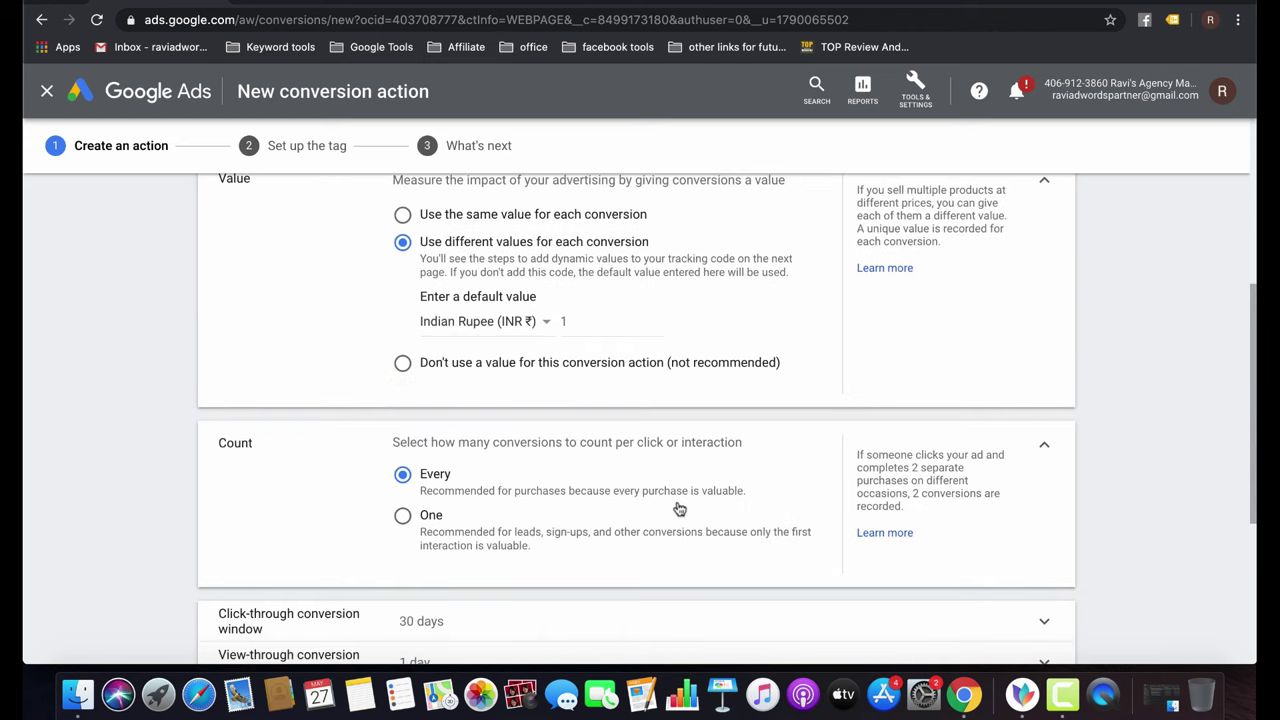
pyautogui.click(467, 220)
pyautogui.click(538, 288)
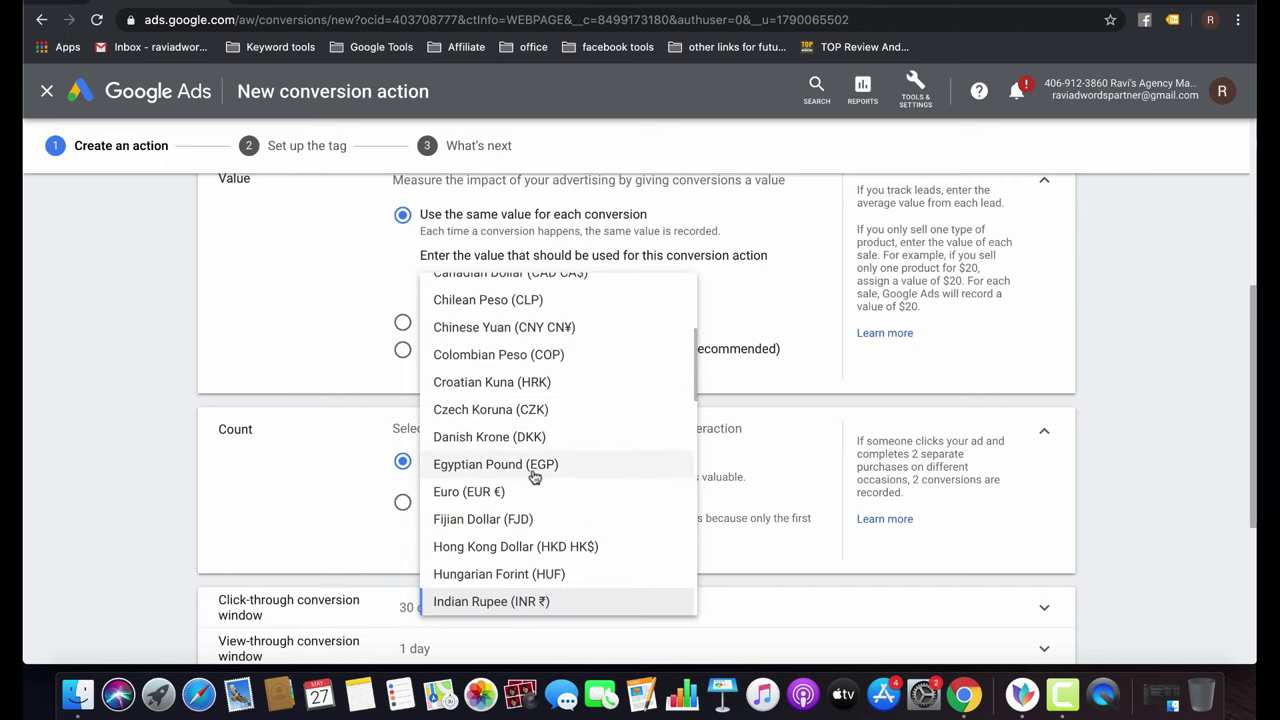
pyautogui.scroll(-10, 535, 477)
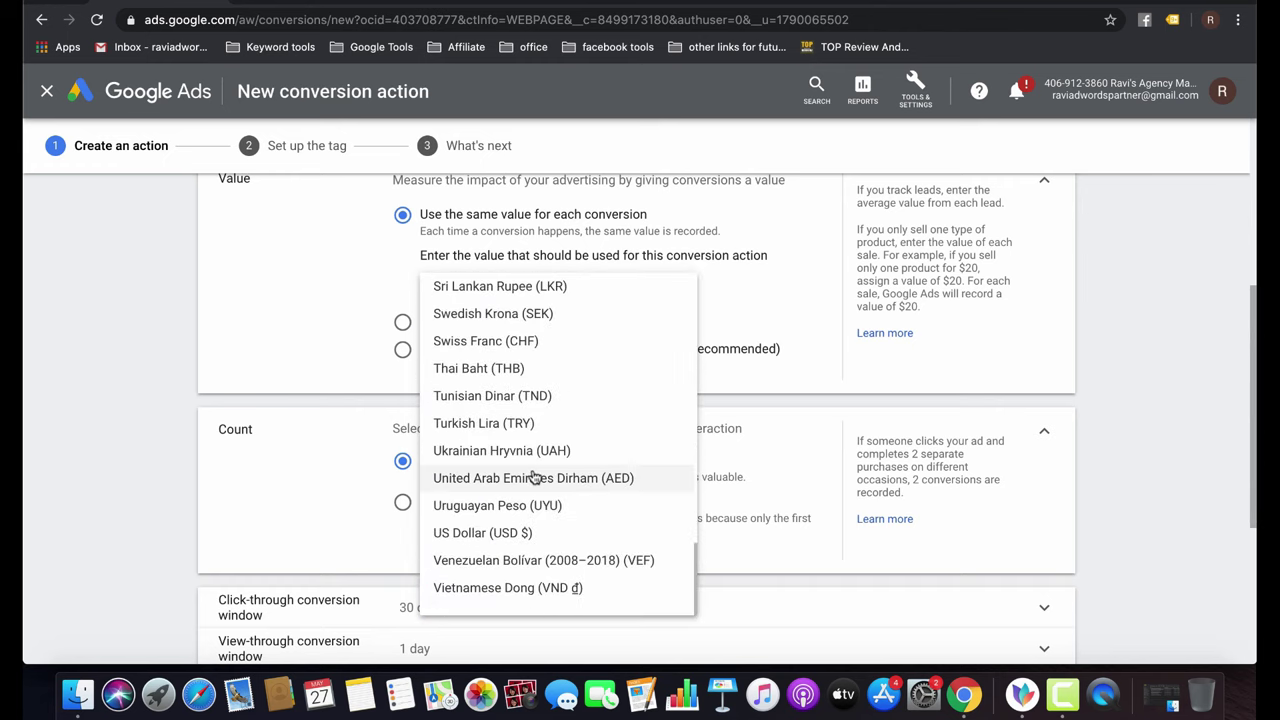
pyautogui.click(494, 549)
pyautogui.click(573, 280)
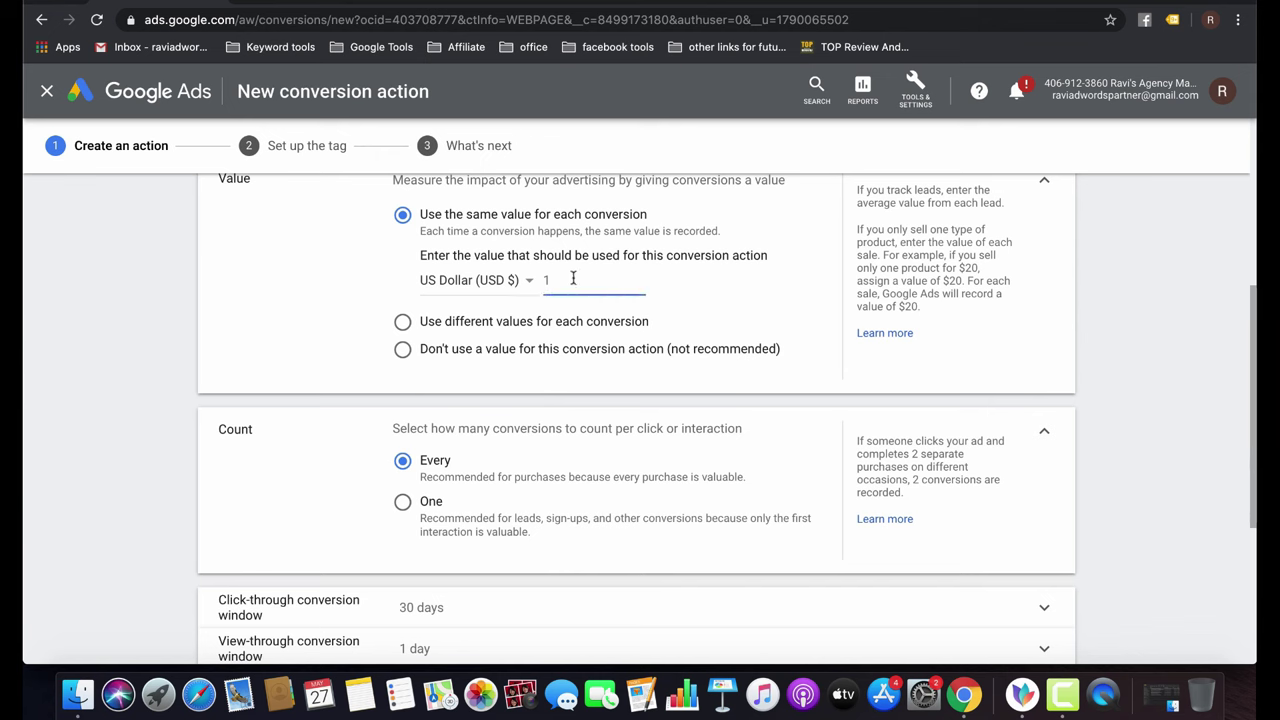
pyautogui.write('19')
pyautogui.click(747, 299)
# Check the backpack's price on the store page and return to the conversion setup.
pyautogui.hotkey('ctrl', 'Tab')
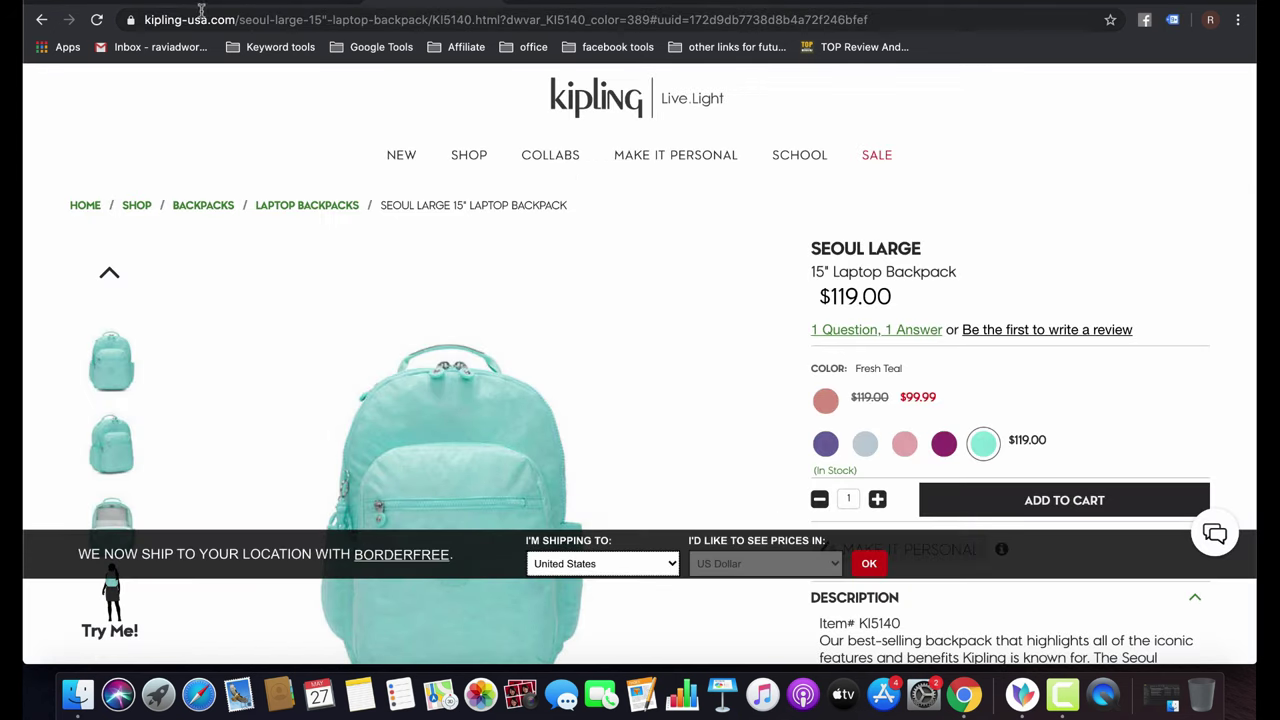
pyautogui.hotkey('ctrl', 'shift', 'Tab')
pyautogui.scroll(-3, 617, 455)
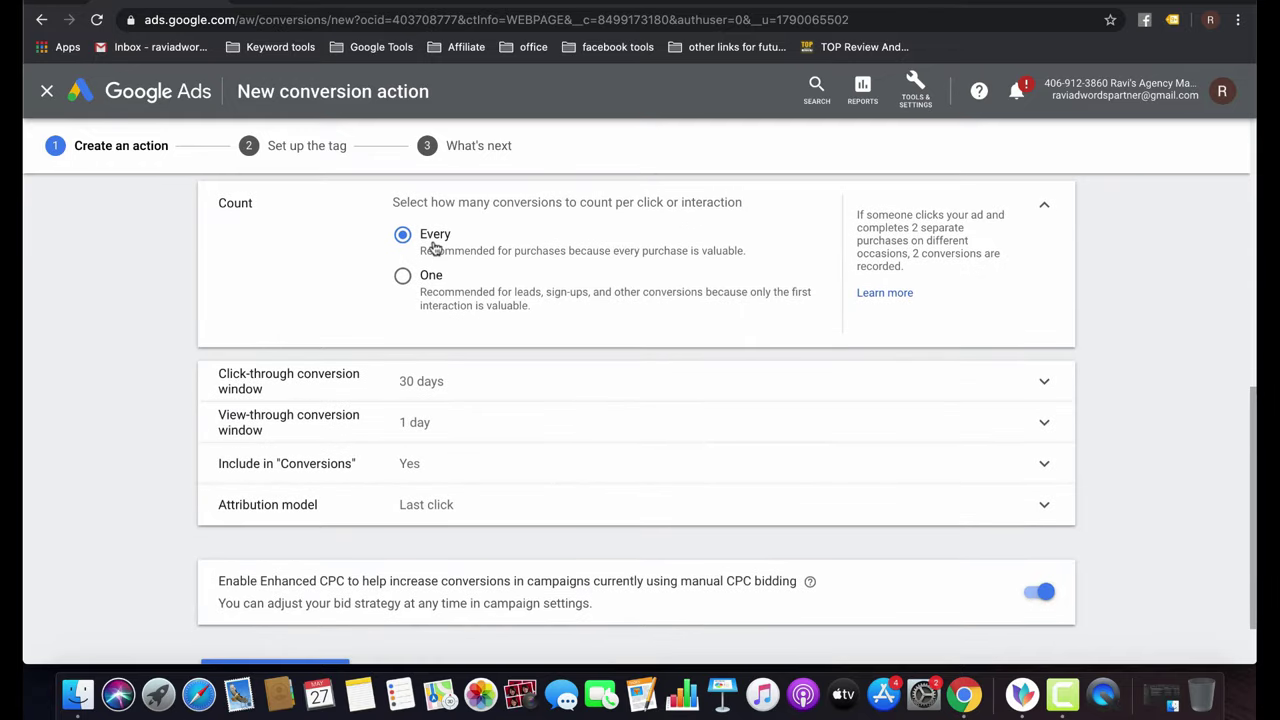
pyautogui.scroll(1, 434, 248)
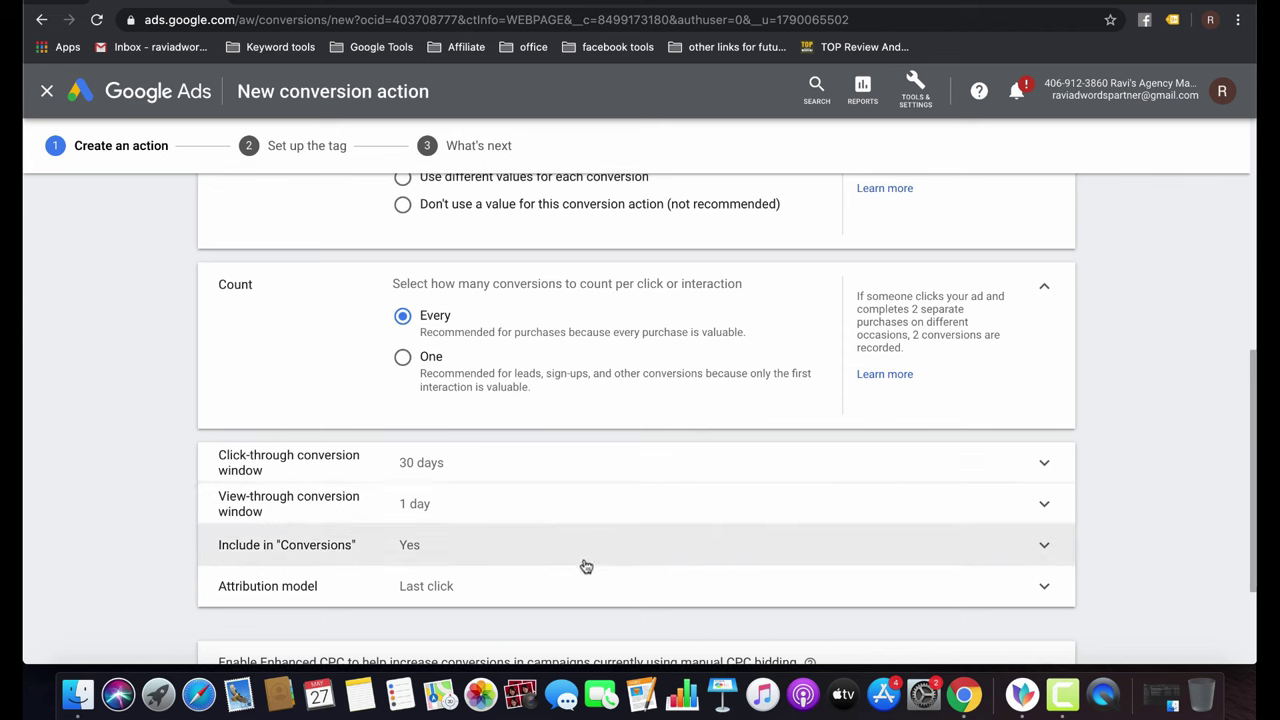
# Review the click-through conversion window and keep Last click as the attribution model.
pyautogui.click(556, 471)
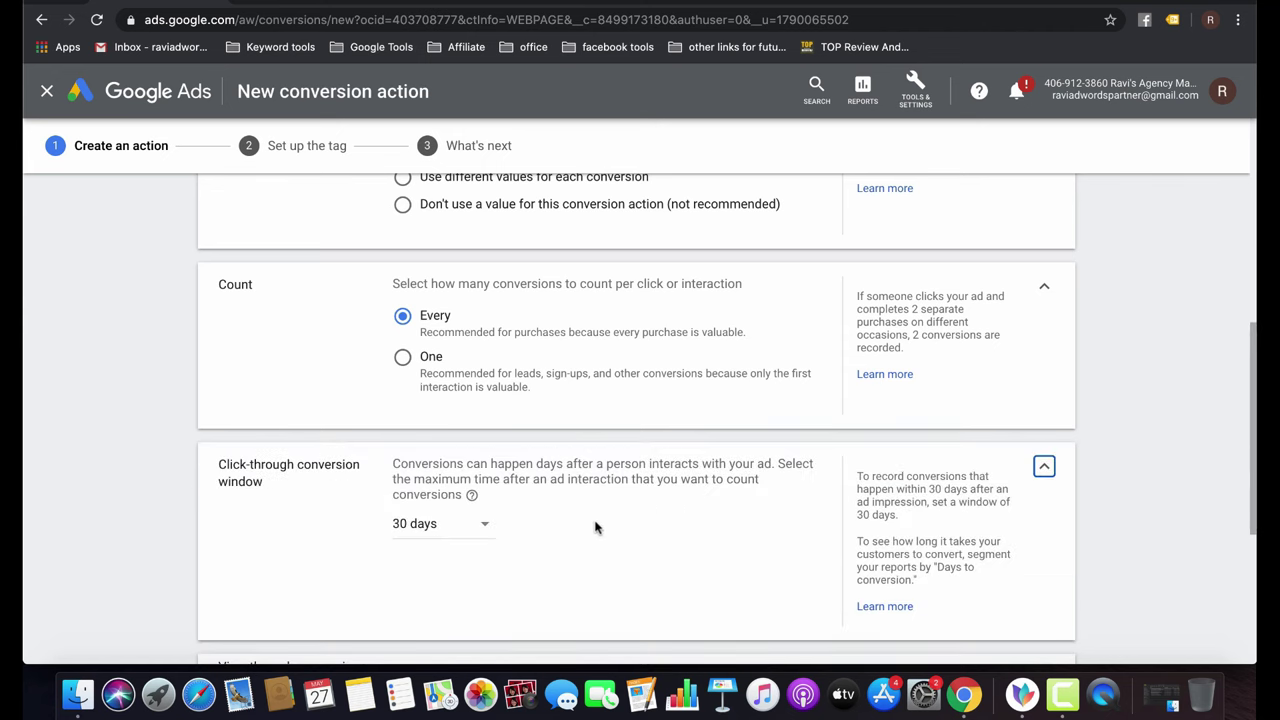
pyautogui.scroll(-5, 1043, 451)
pyautogui.click(1043, 206)
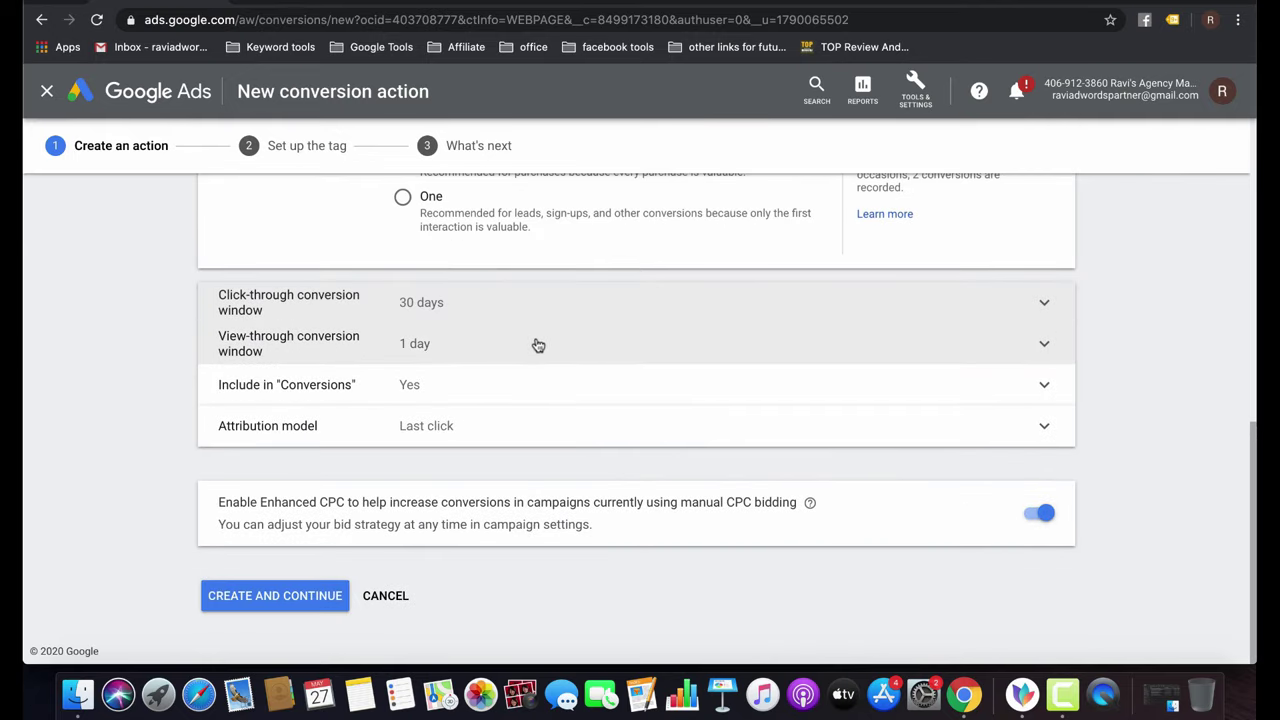
pyautogui.click(477, 440)
pyautogui.scroll(-3, 587, 538)
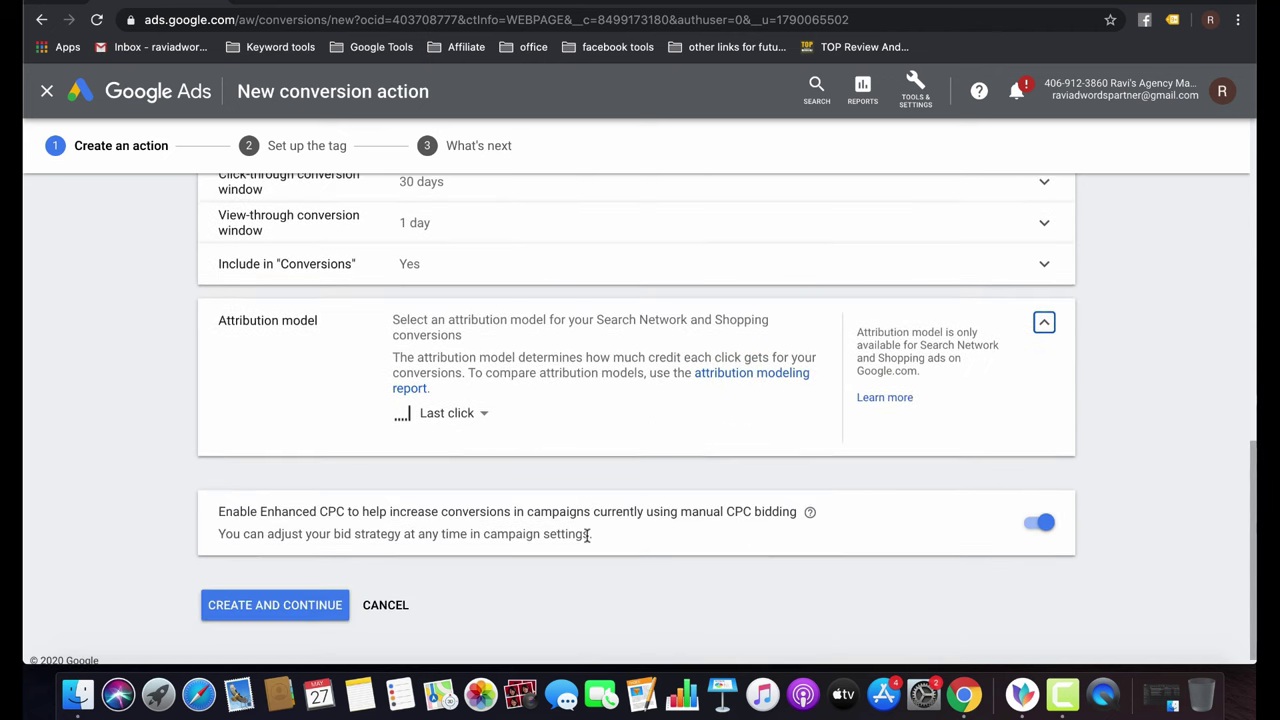
pyautogui.click(472, 414)
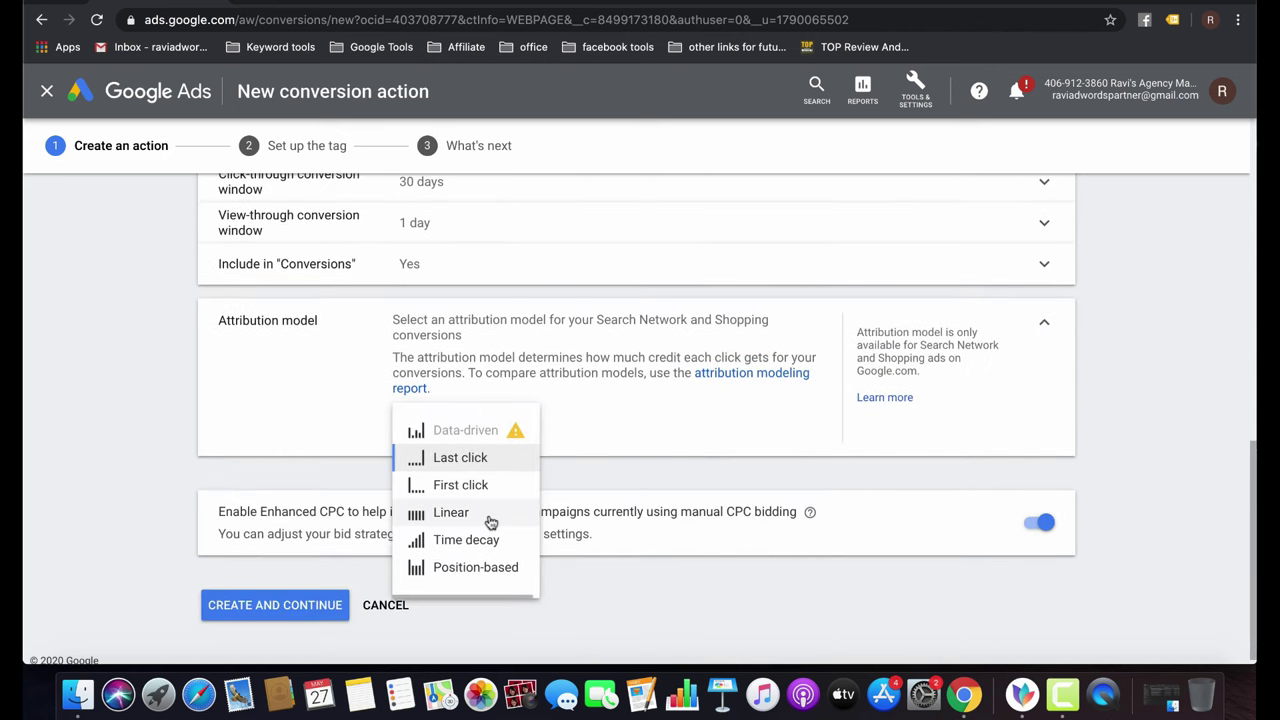
pyautogui.moveTo(490, 522)
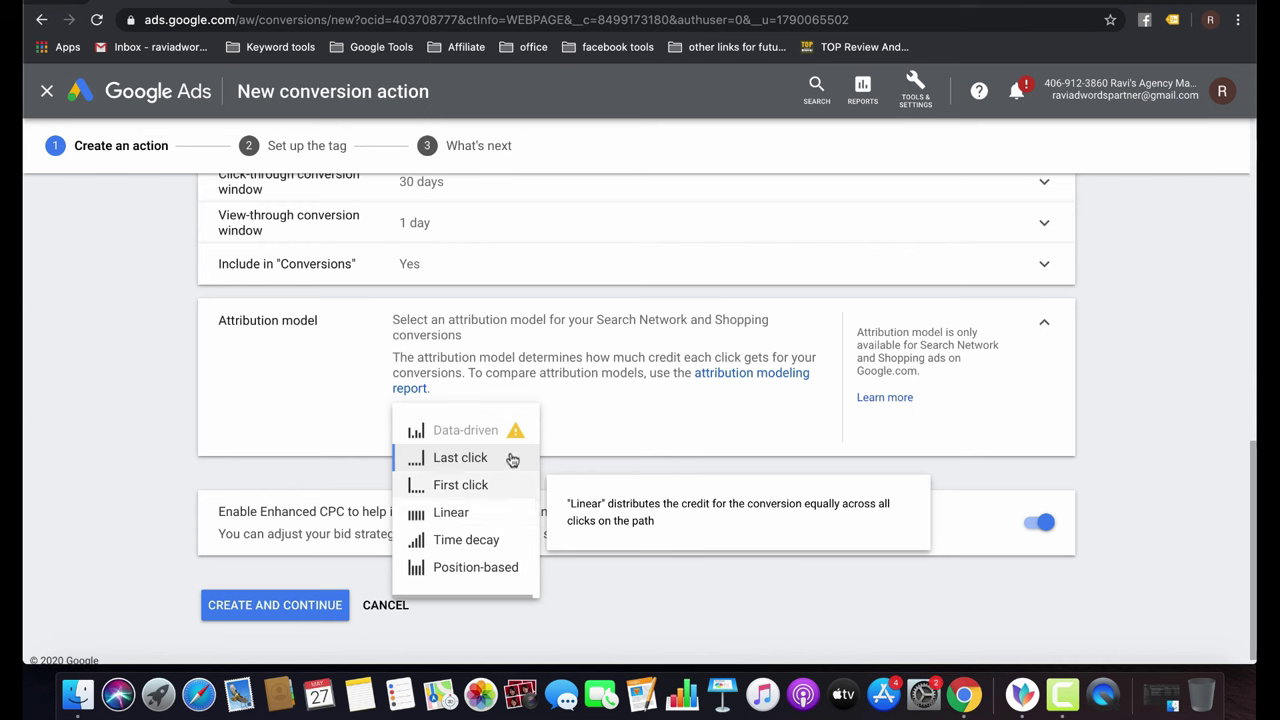
pyautogui.moveTo(515, 435)
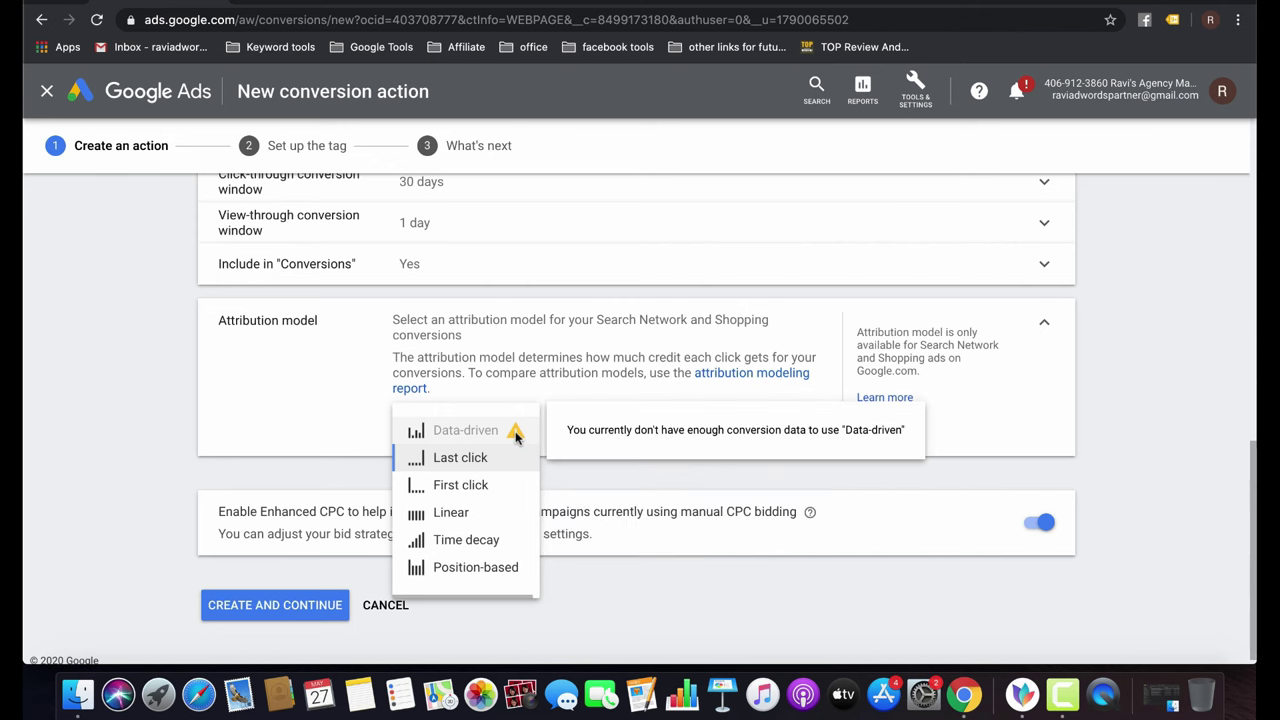
pyautogui.click(617, 492)
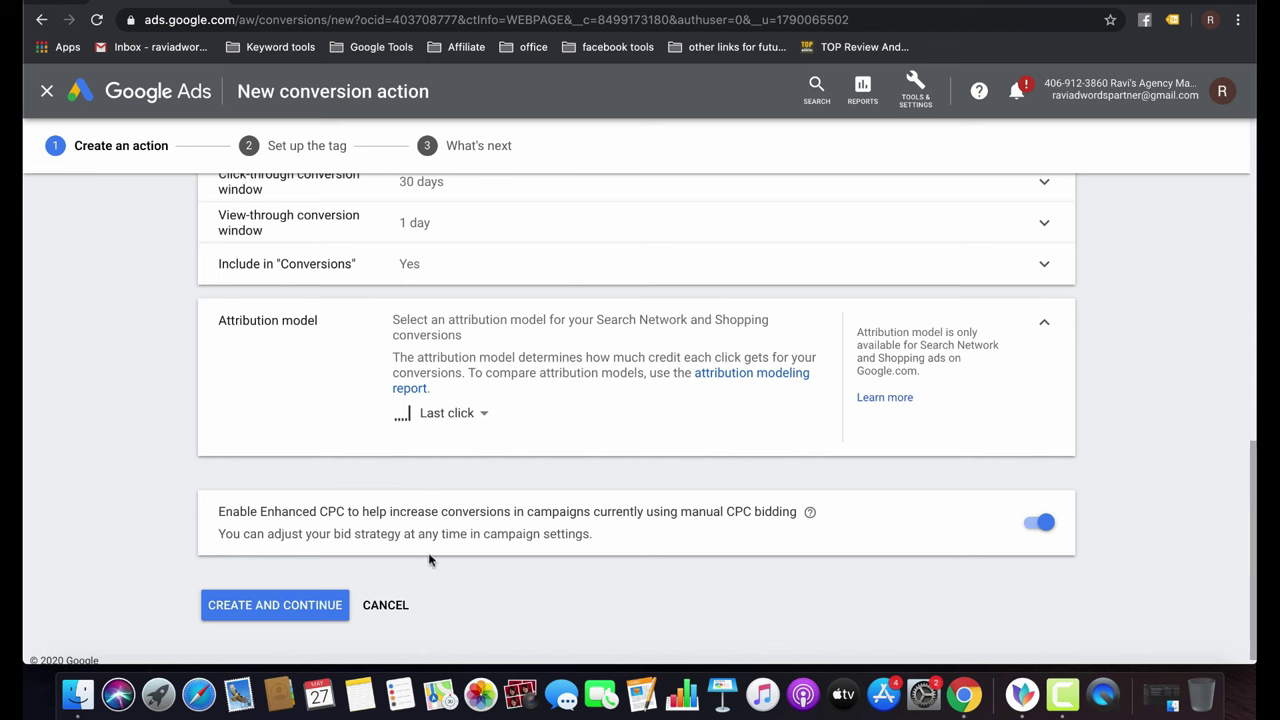
# Create the conversion action and compare the install-yourself, email and Tag Manager tag options.
pyautogui.click(309, 606)
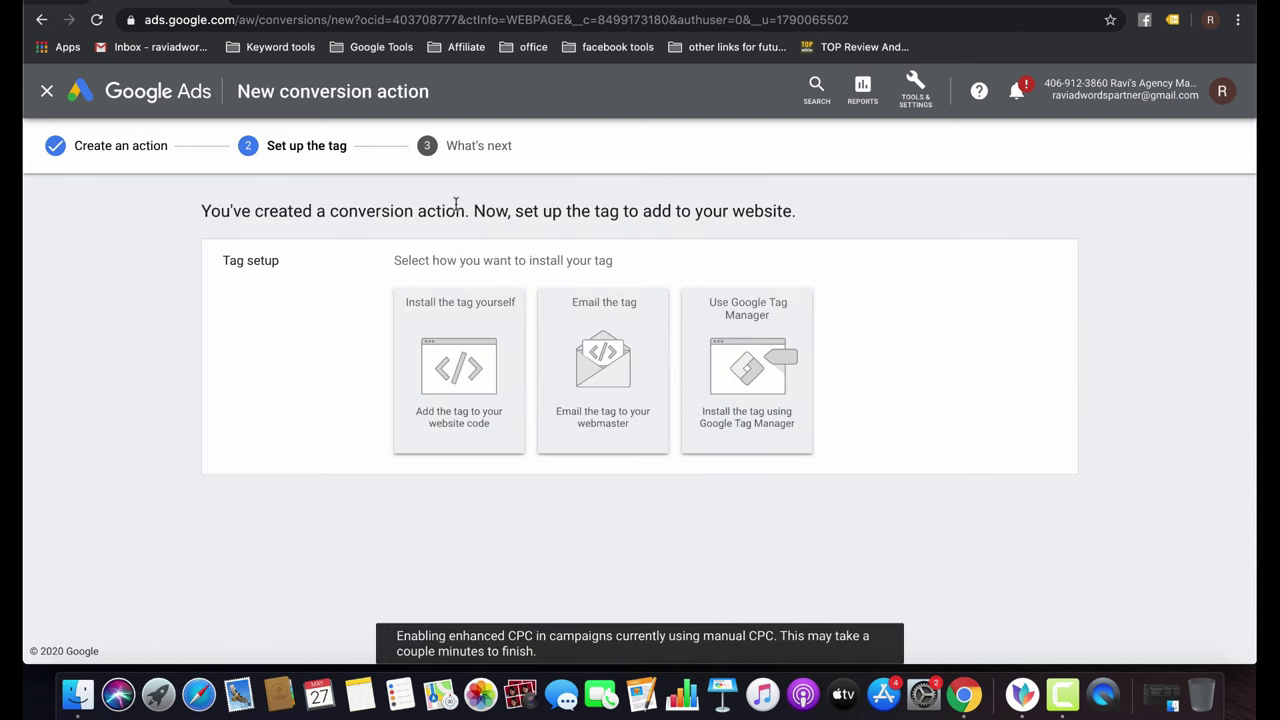
pyautogui.click(478, 425)
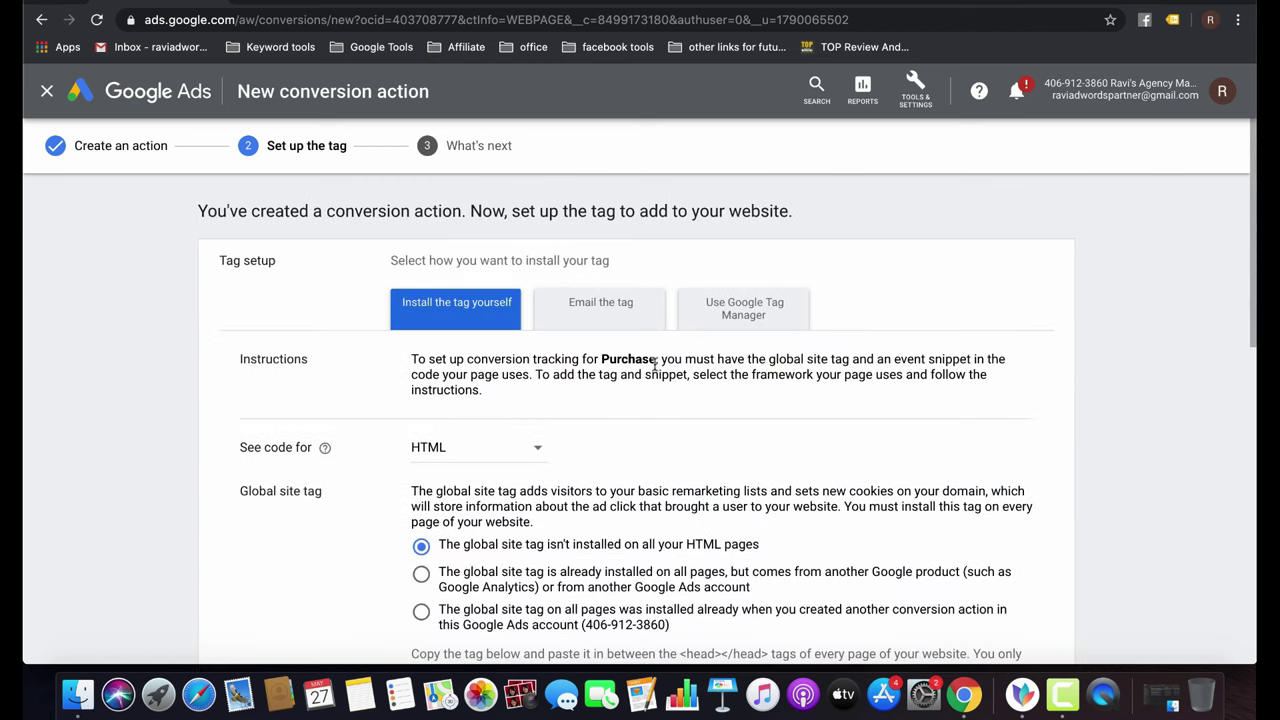
pyautogui.click(598, 312)
pyautogui.click(722, 306)
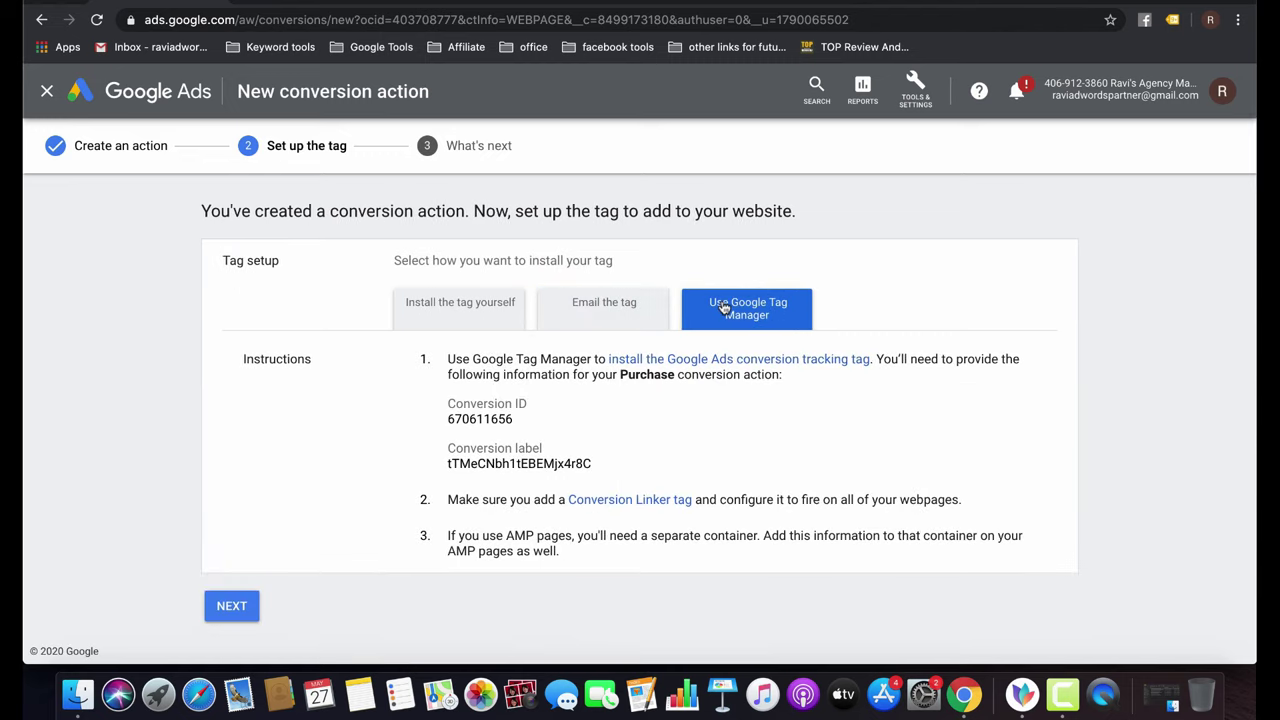
pyautogui.click(426, 316)
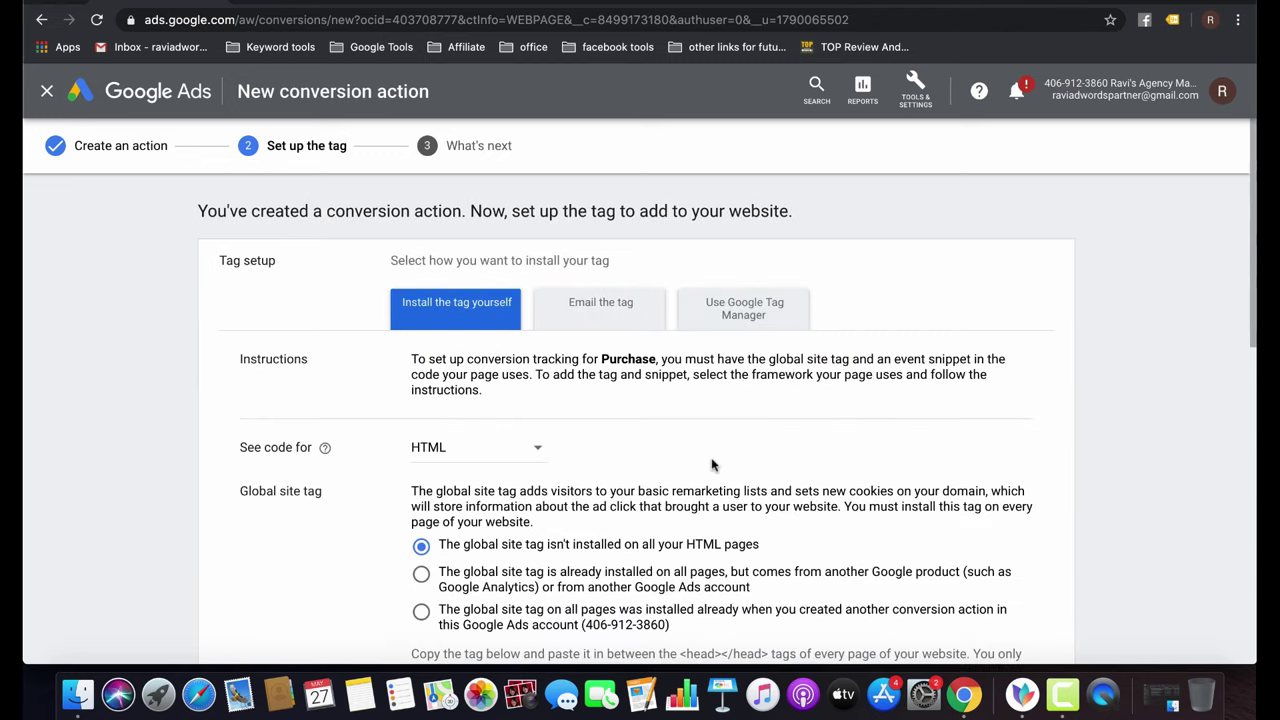
pyautogui.scroll(-1, 712, 465)
pyautogui.scroll(-5, 712, 465)
# Select the global site tag and event snippet code, then finish the tag setup.
pyautogui.click(627, 522)
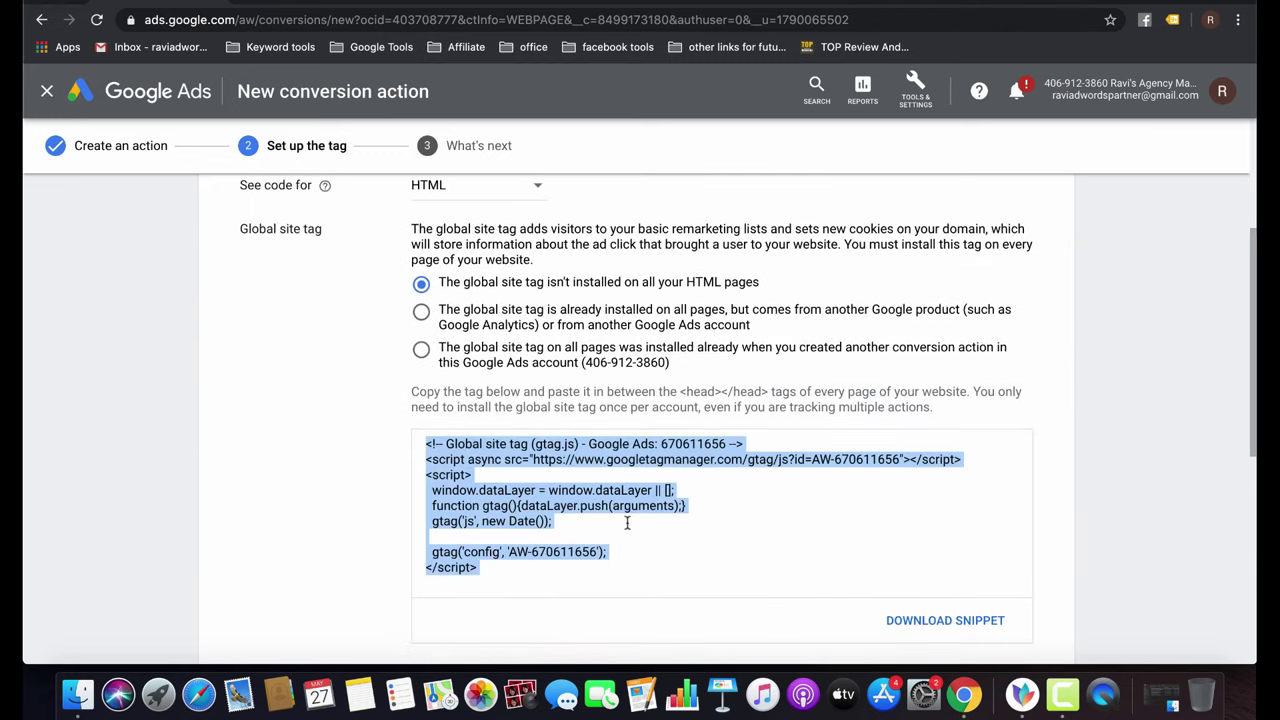
pyautogui.scroll(-3, 627, 522)
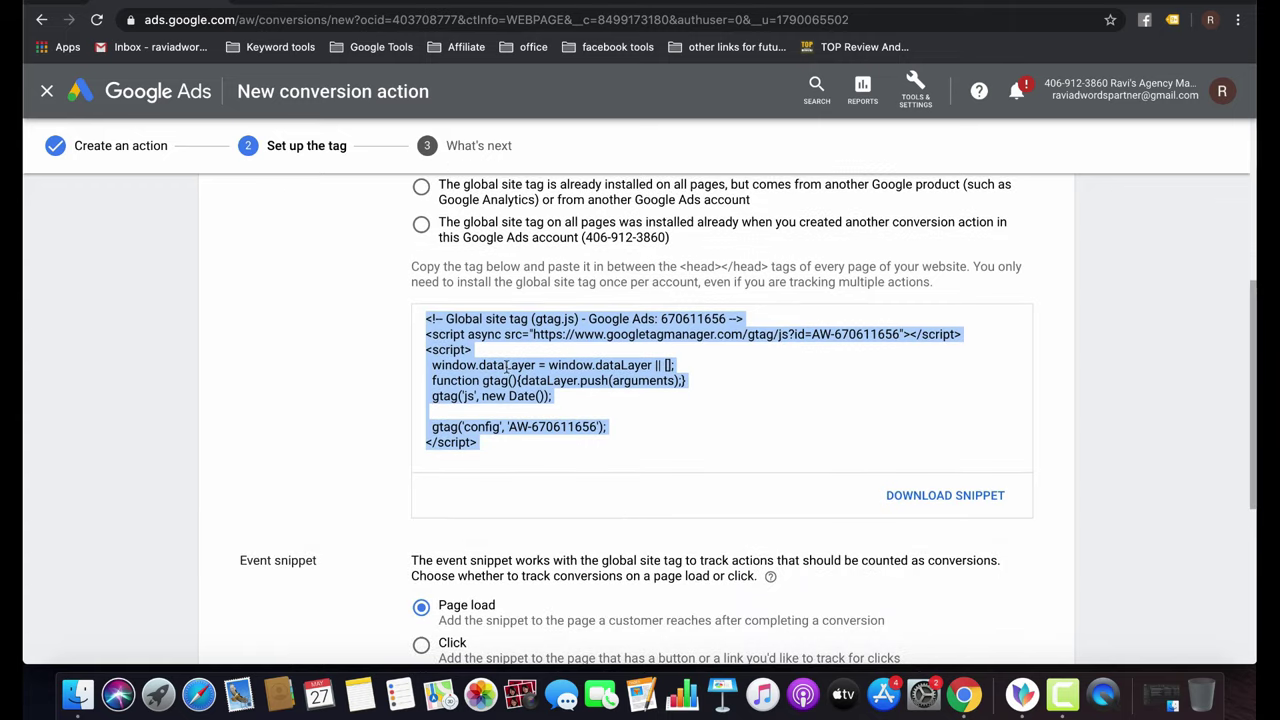
pyautogui.scroll(-7, 606, 396)
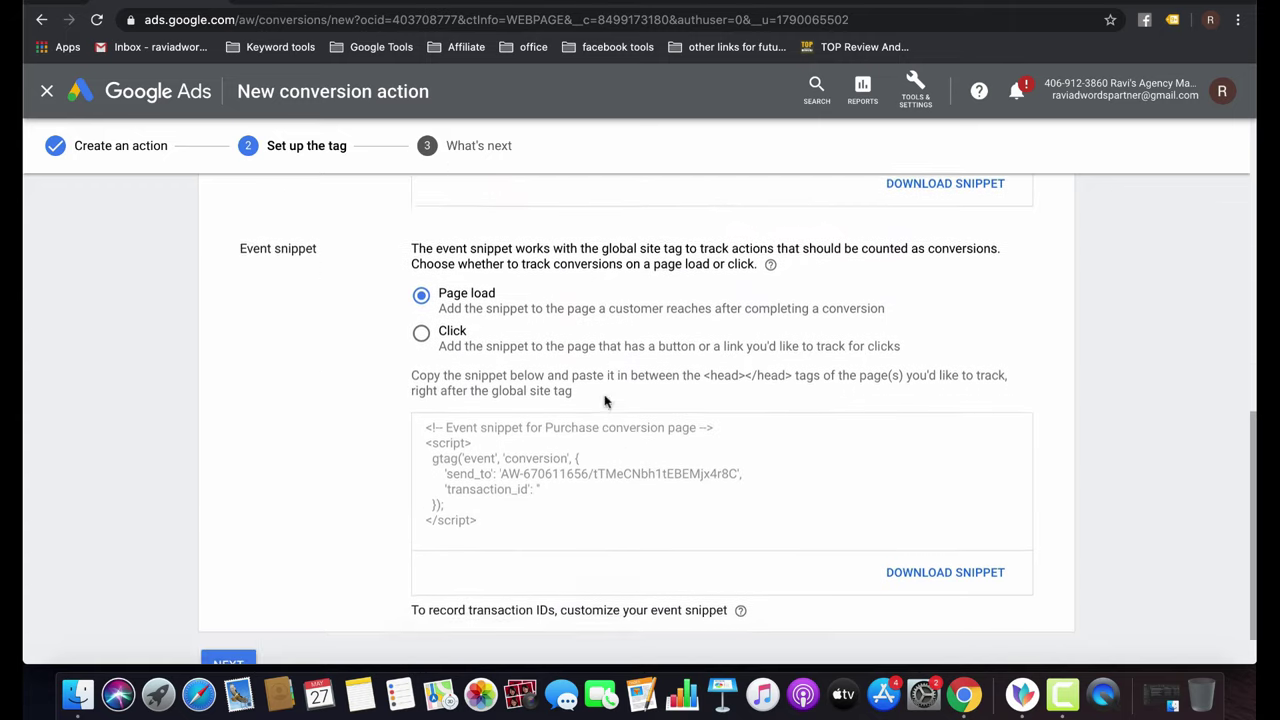
pyautogui.click(537, 420)
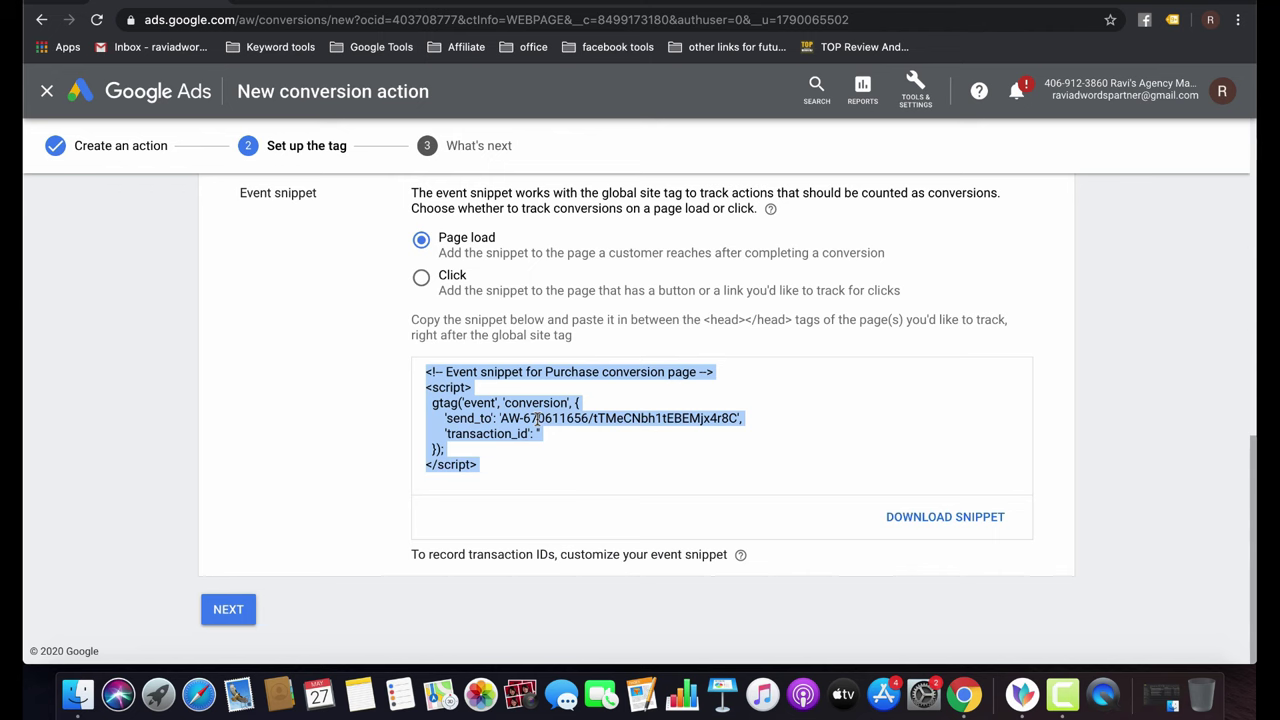
pyautogui.click(244, 610)
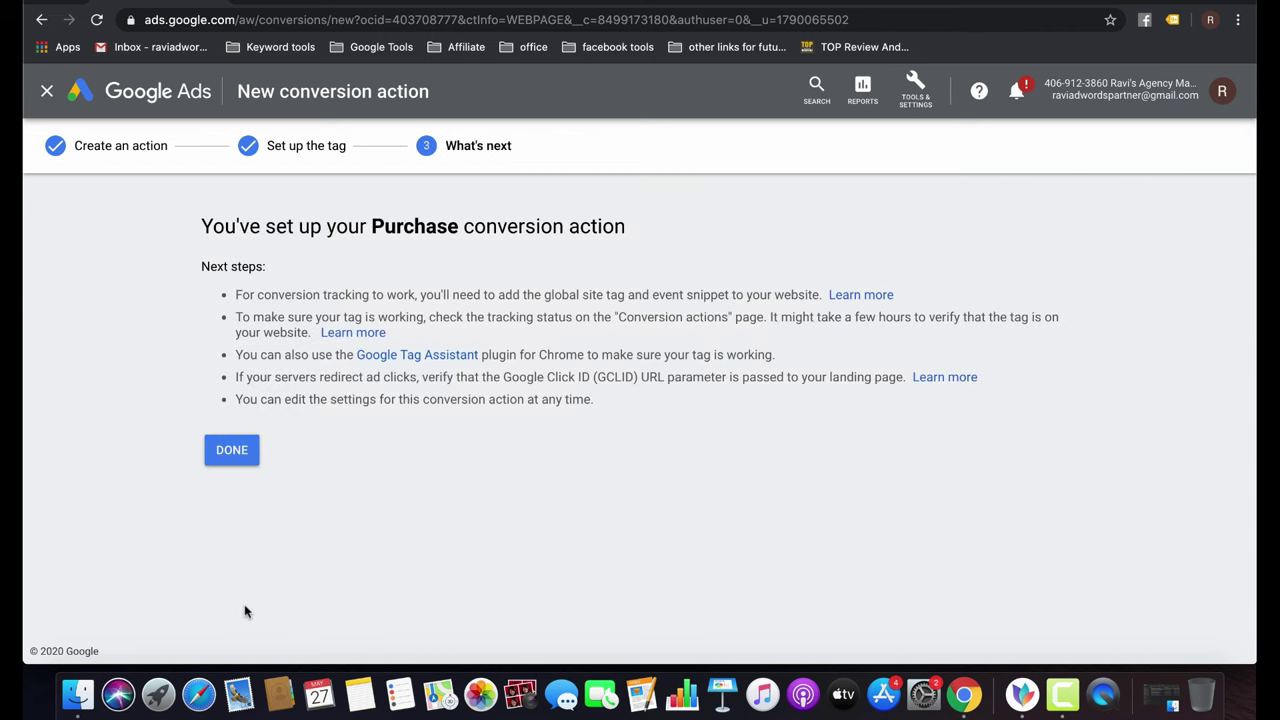
# Finish the wizard back to the Conversions list, then switch to the RapidTables Notepad tab.
pyautogui.click(233, 451)
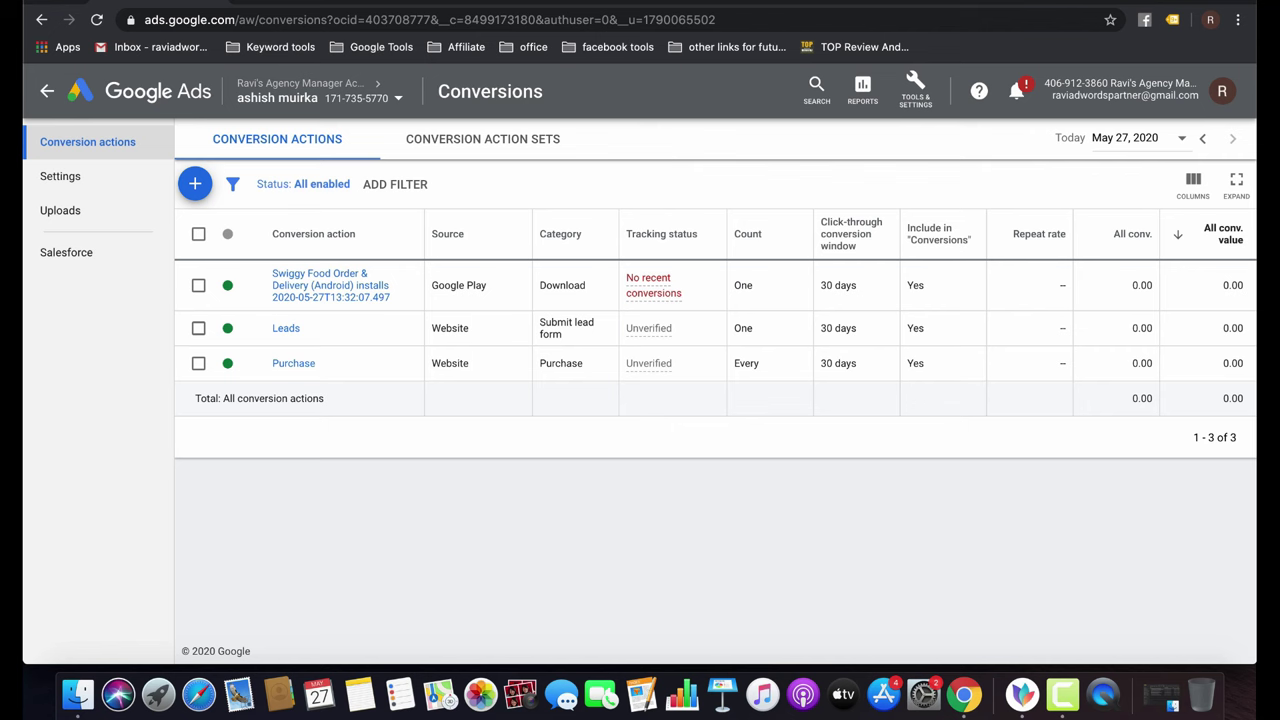
pyautogui.hotkey('ctrl', 'Tab')
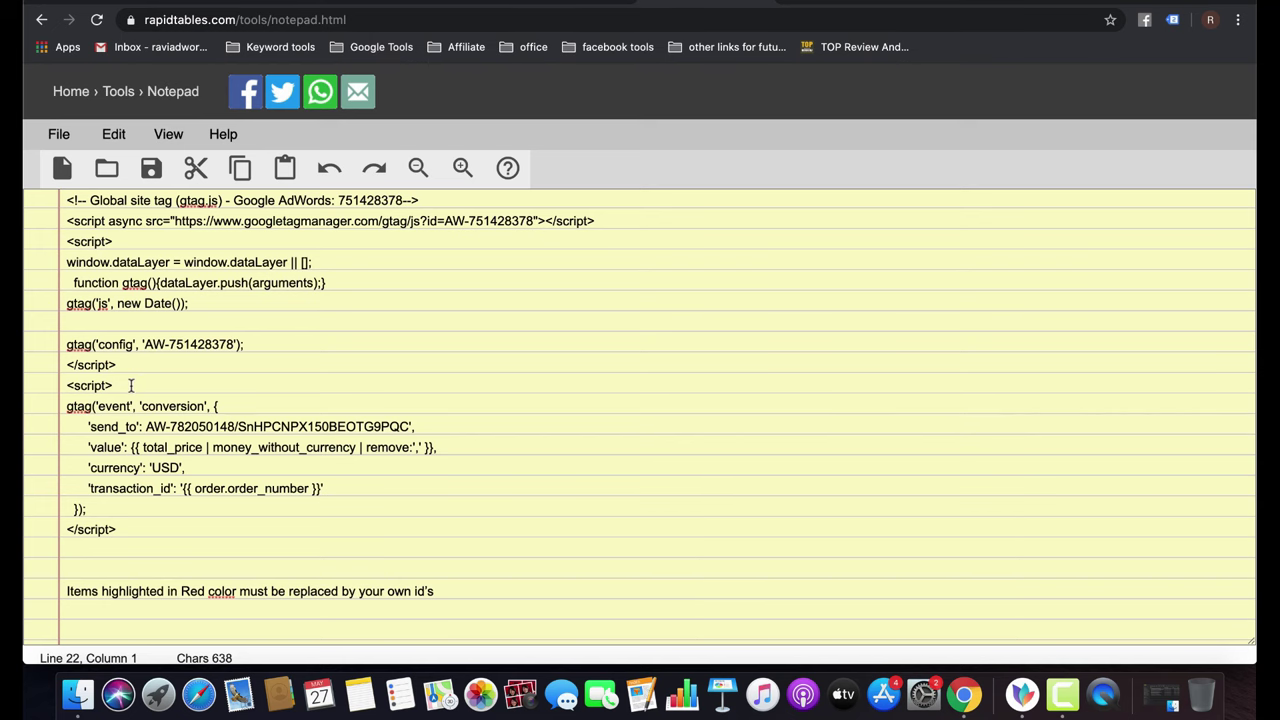
# Check the saved global site tag block and the old conversion ID in the notepad.
pyautogui.moveTo(128, 385); pyautogui.dragTo(43, 193)
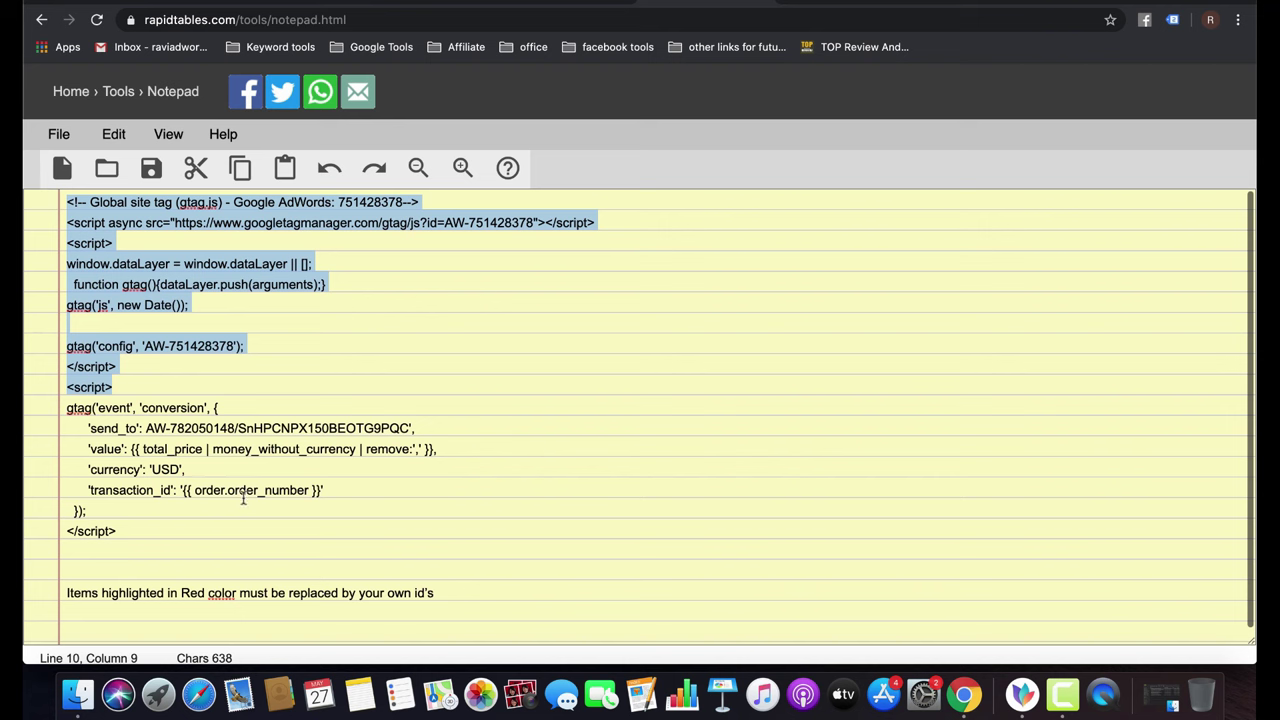
pyautogui.click(174, 569)
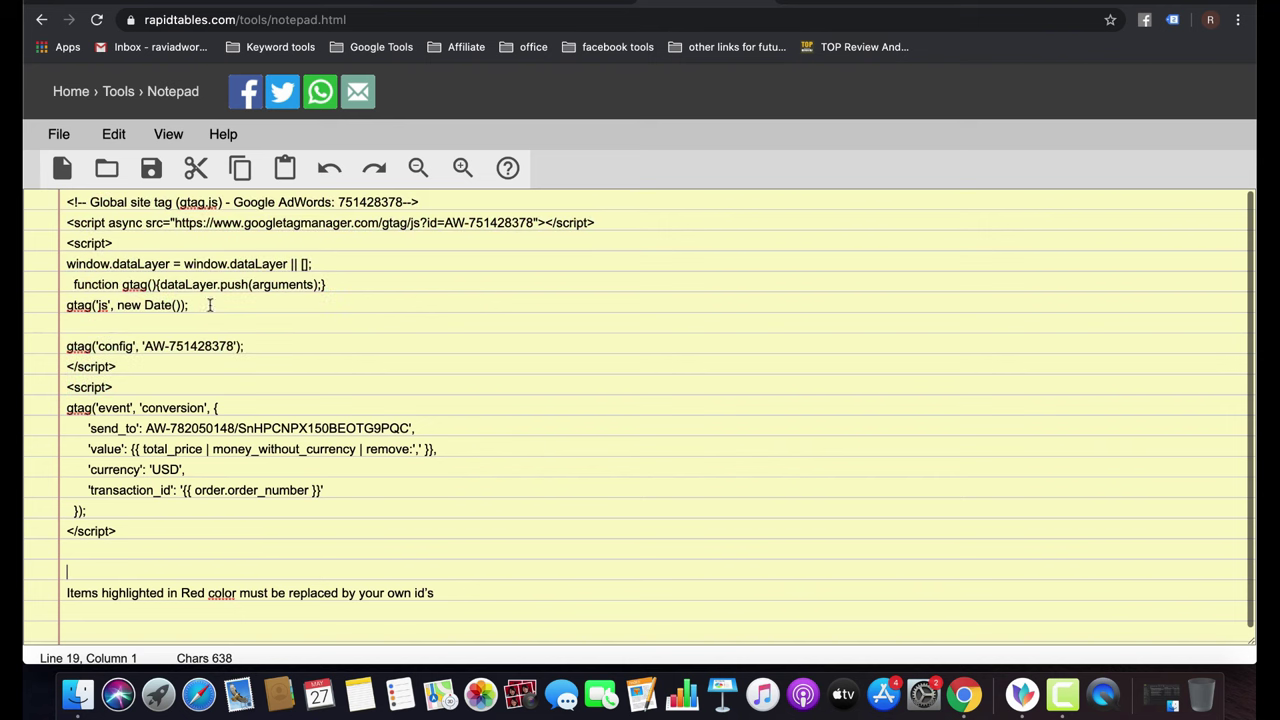
pyautogui.doubleClick(519, 222)
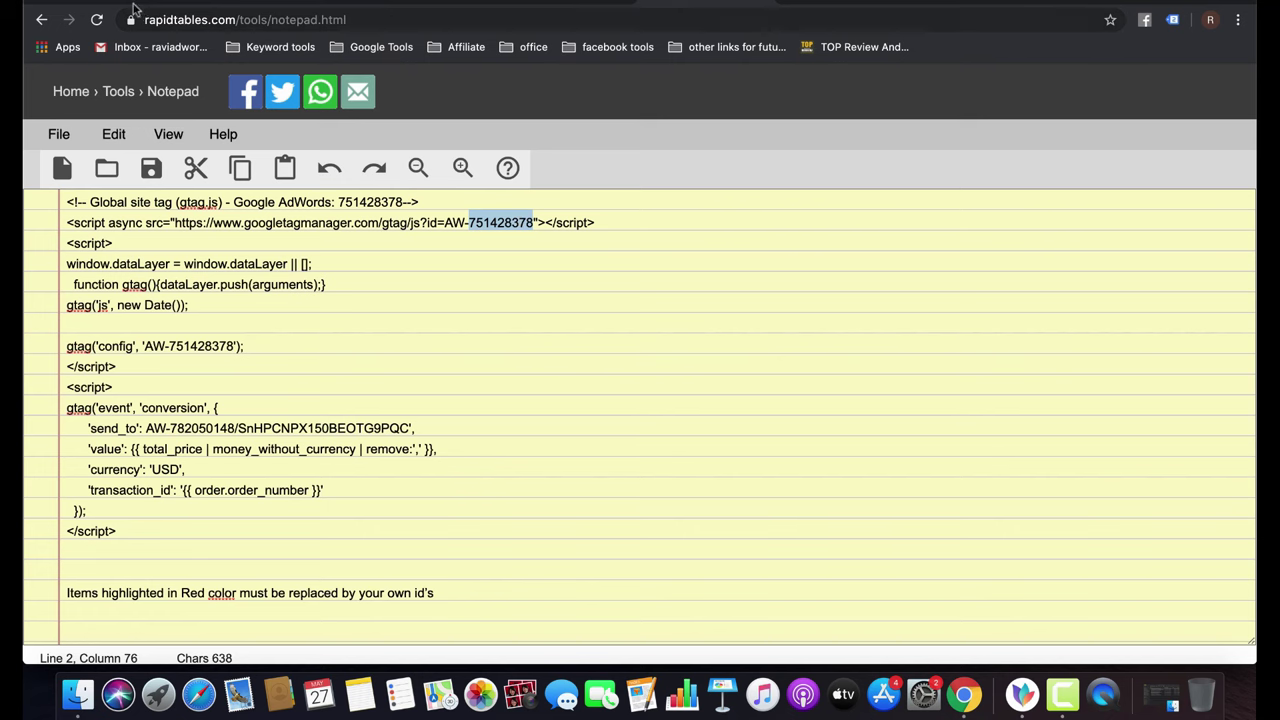
# Reveal the Purchase conversion's install-it-yourself tag code in Google Ads and select the global site tag.
pyautogui.click(308, 4)
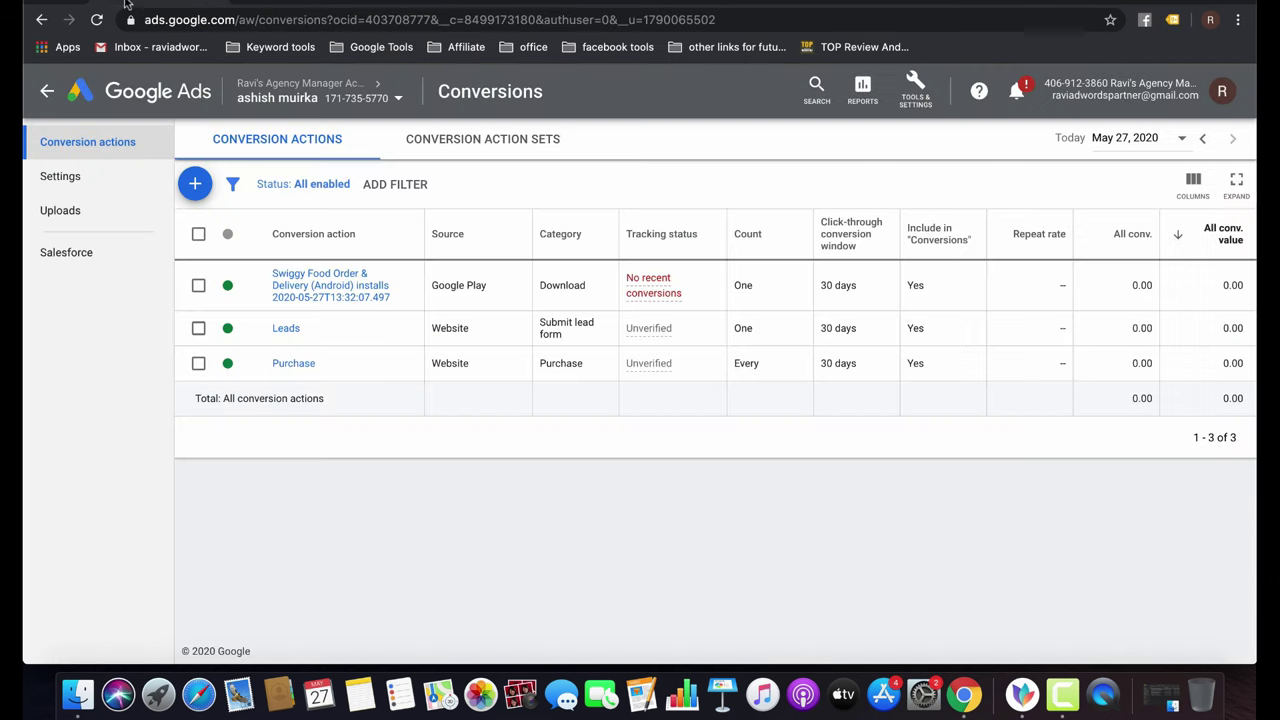
pyautogui.click(288, 364)
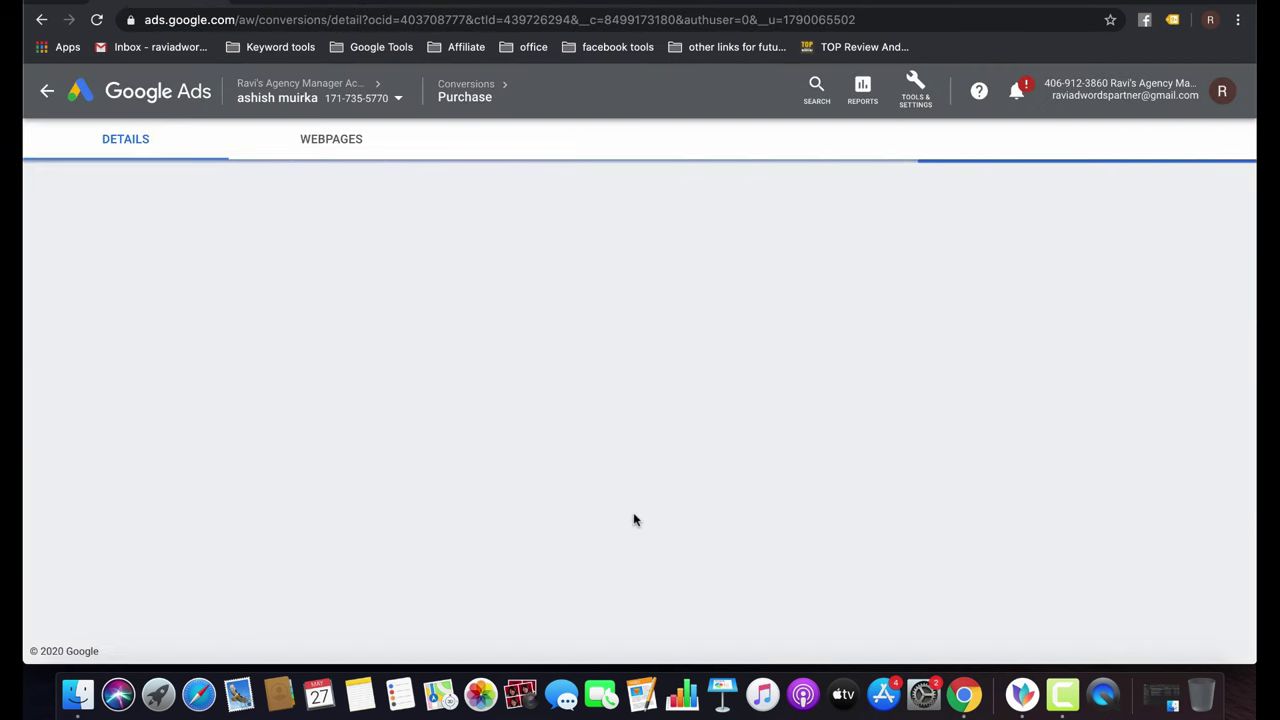
pyautogui.scroll(-1, 560, 307)
pyautogui.scroll(-1, 506, 526)
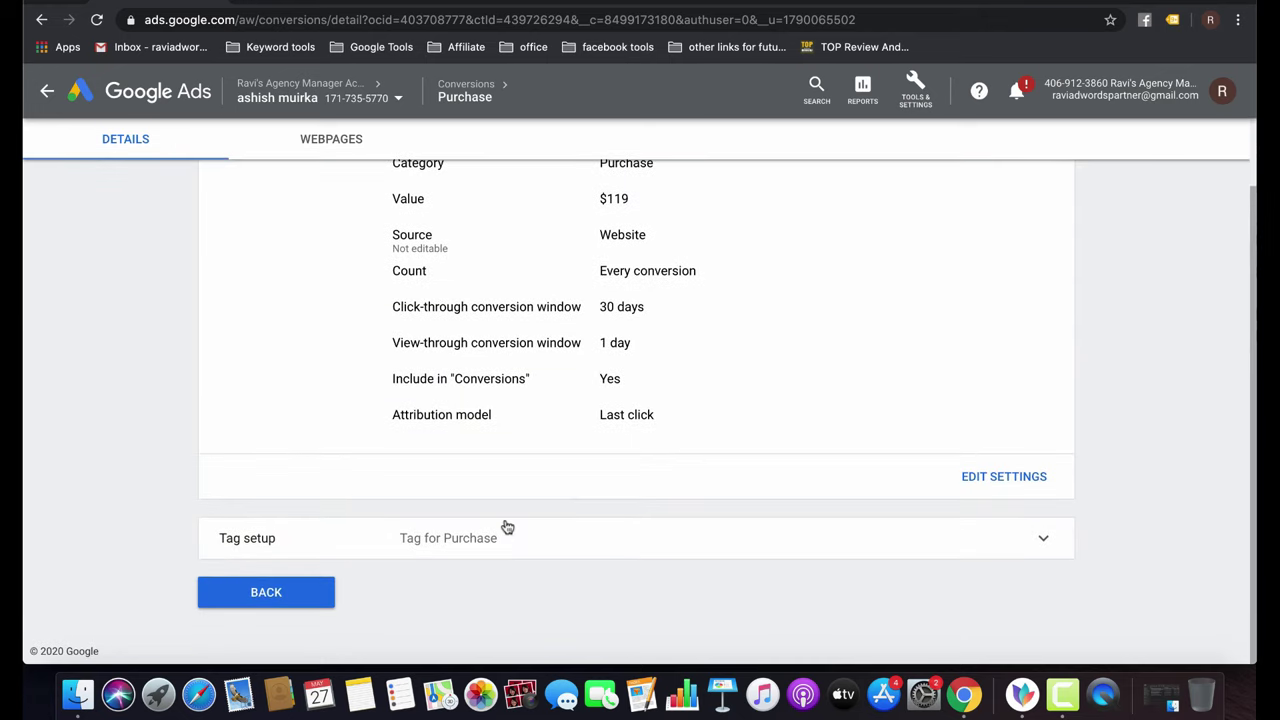
pyautogui.click(494, 534)
pyautogui.scroll(-4, 494, 529)
pyautogui.click(496, 535)
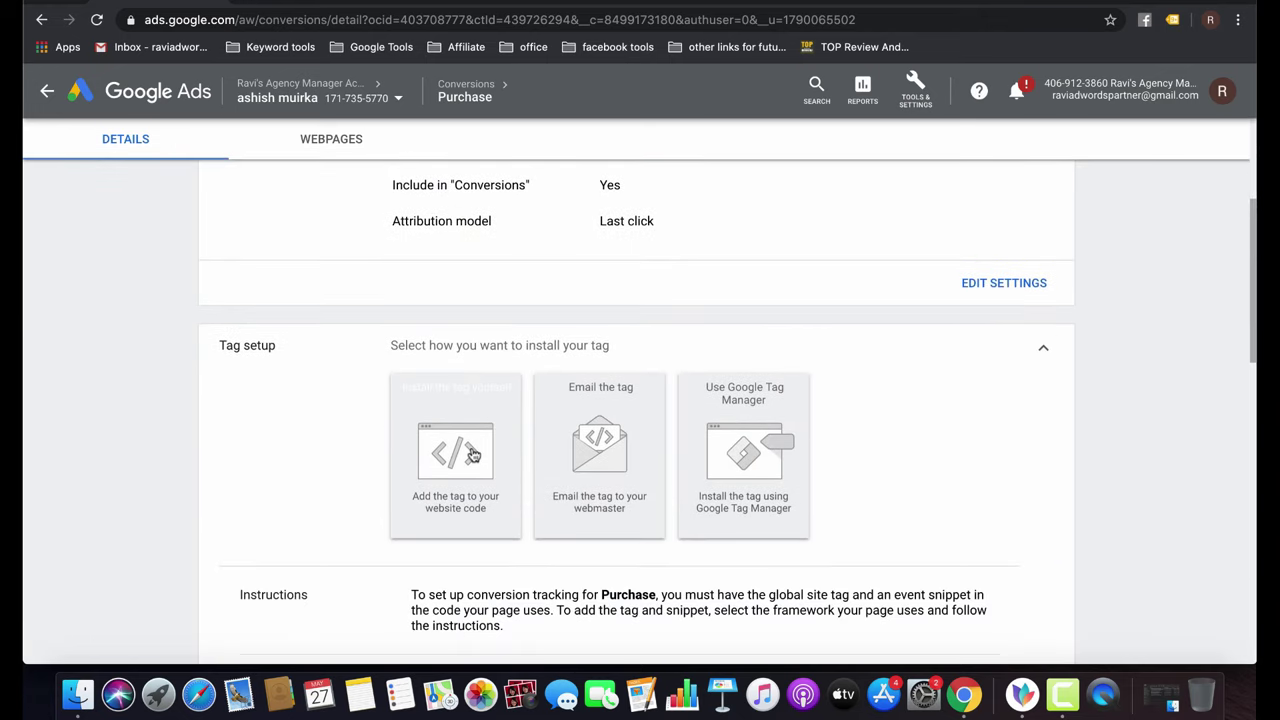
pyautogui.scroll(-5, 616, 422)
pyautogui.click(616, 422)
pyautogui.press('super+c')
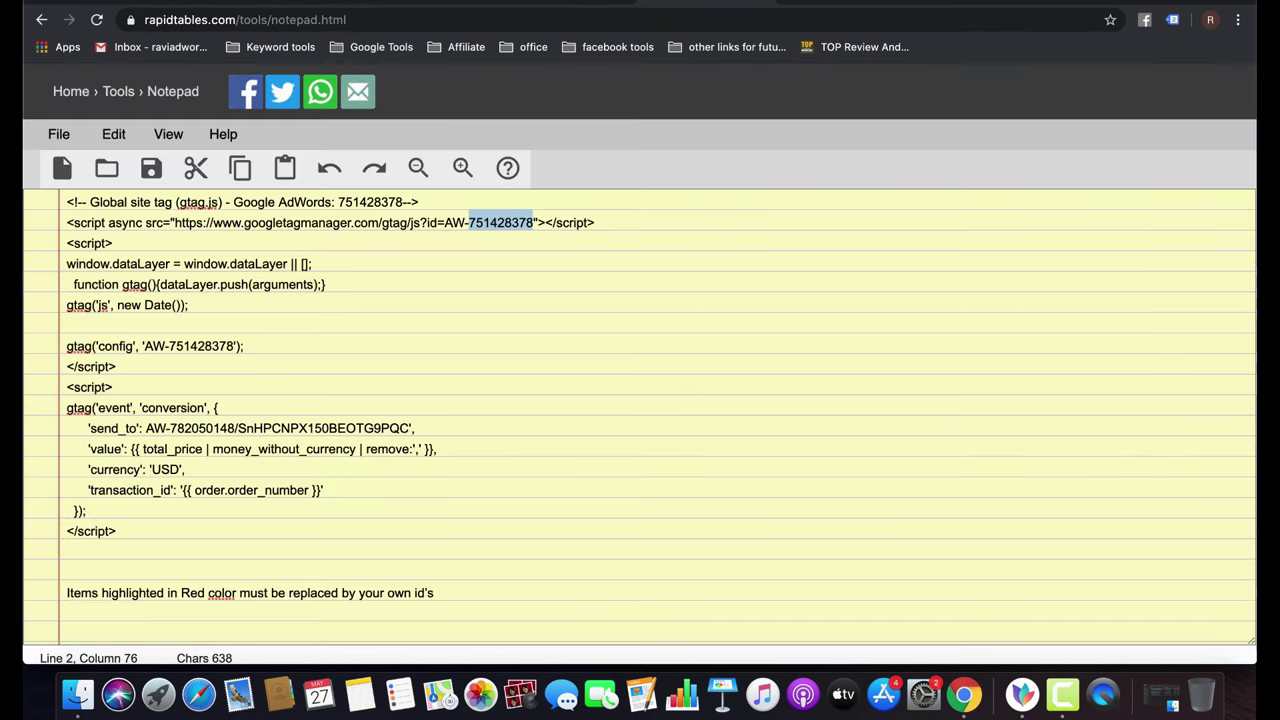
# Paste the copied global site tag below the last line of the notepad.
pyautogui.hotkey('ctrl', 'Tab')
pyautogui.click(687, 232)
pyautogui.press('super+Up')
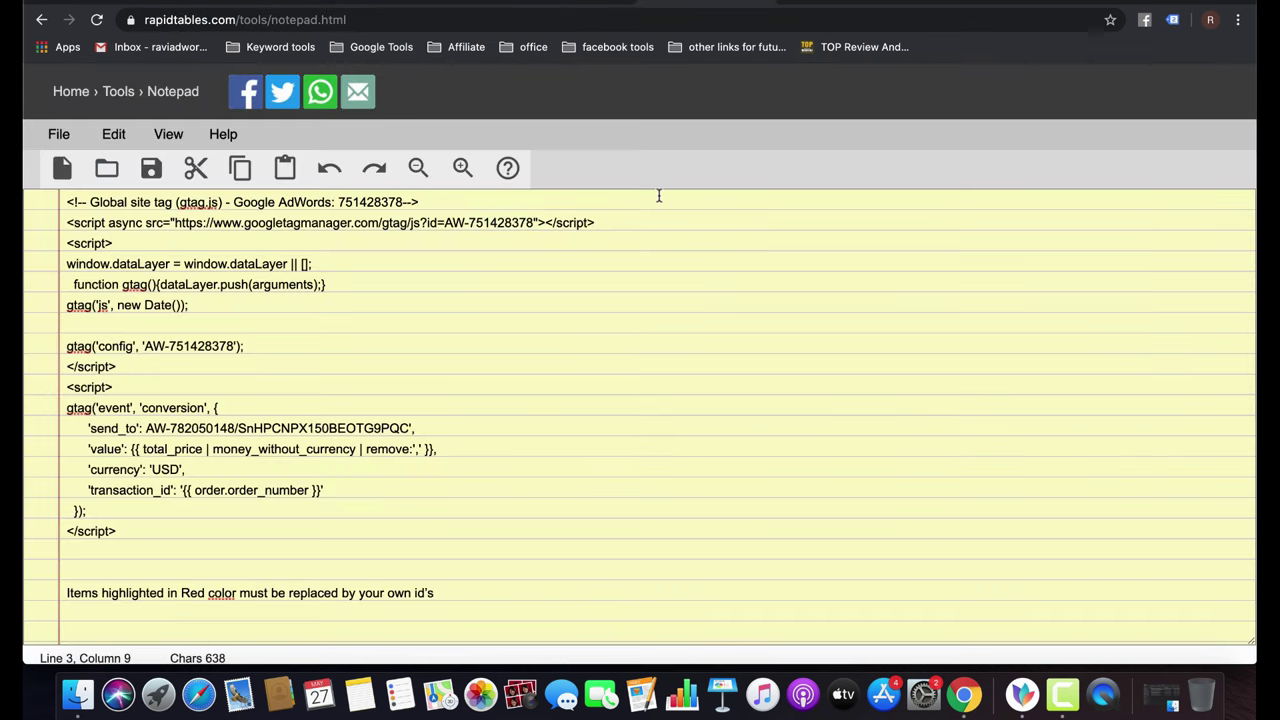
pyautogui.click(657, 194)
pyautogui.click(490, 594)
pyautogui.press('Return')
pyautogui.press('Return')
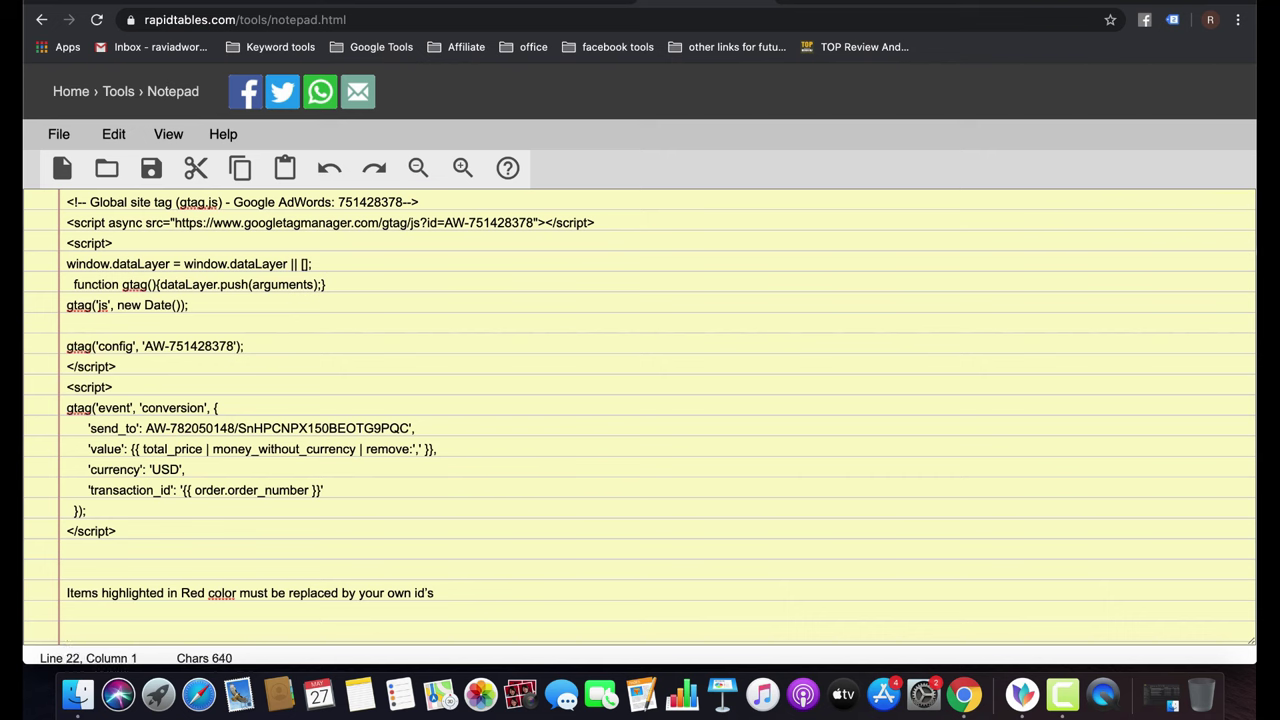
pyautogui.press('super+v')
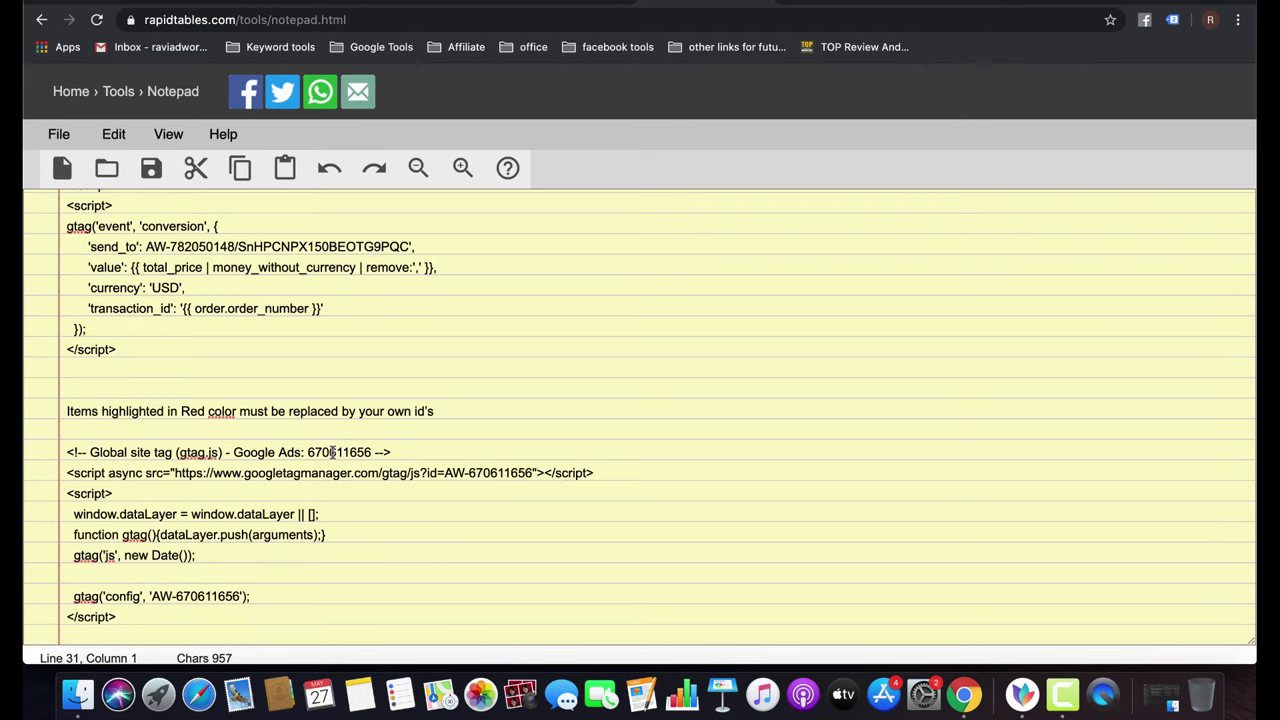
# Check the pasted tag's IDs, then select the saved event snippet's send_to conversion ID.
pyautogui.click(507, 472)
pyautogui.click(205, 596)
pyautogui.scroll(5, 205, 596)
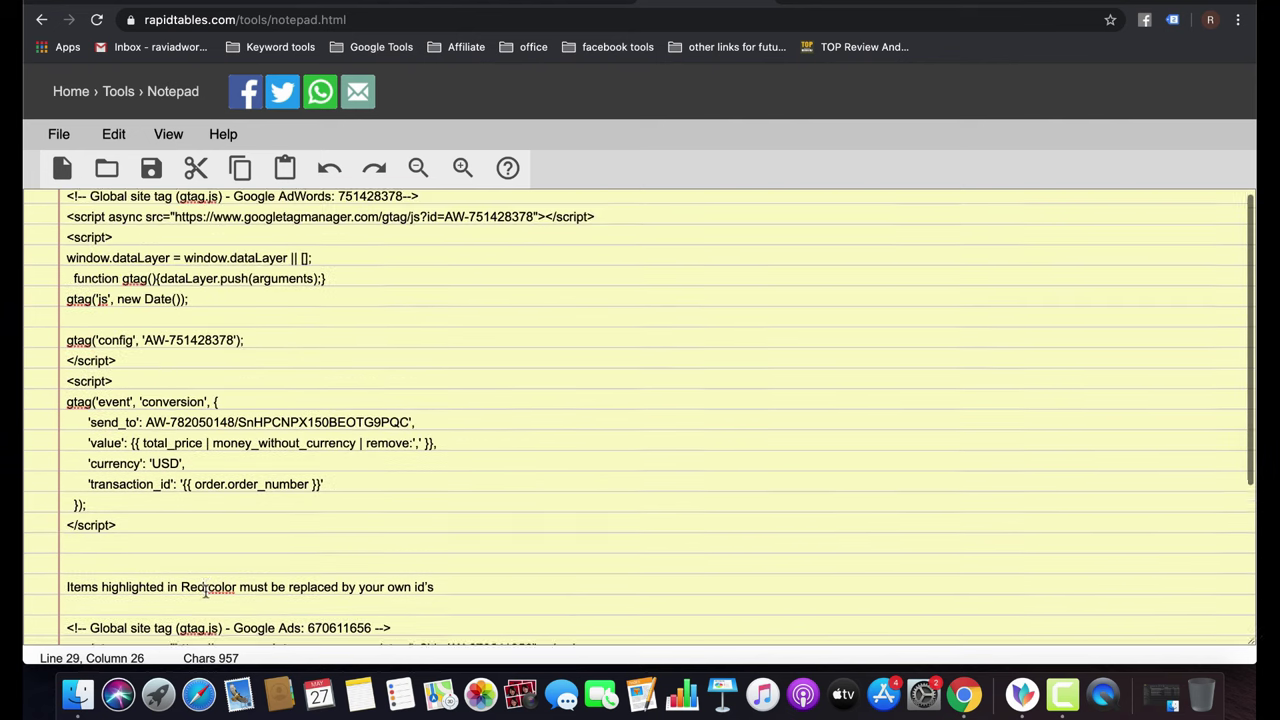
pyautogui.scroll(-6, 205, 596)
pyautogui.scroll(5, 459, 470)
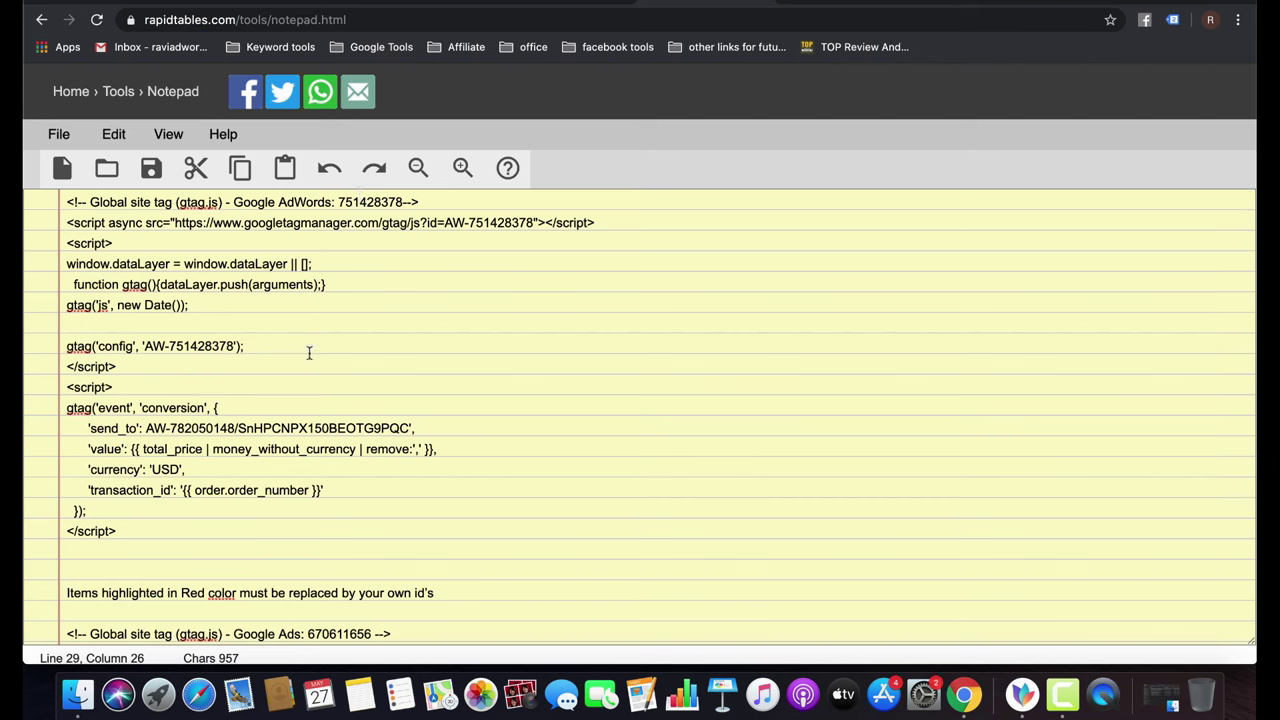
pyautogui.moveTo(66, 387); pyautogui.dragTo(159, 519)
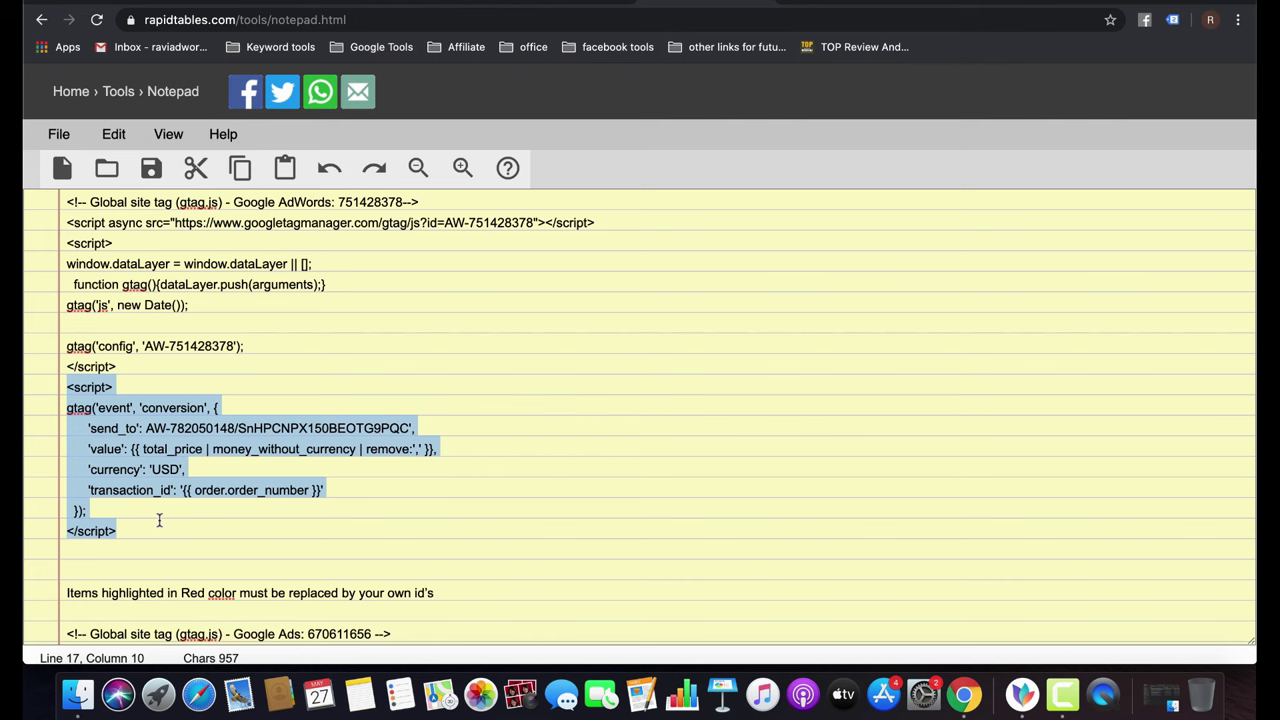
pyautogui.click(249, 423)
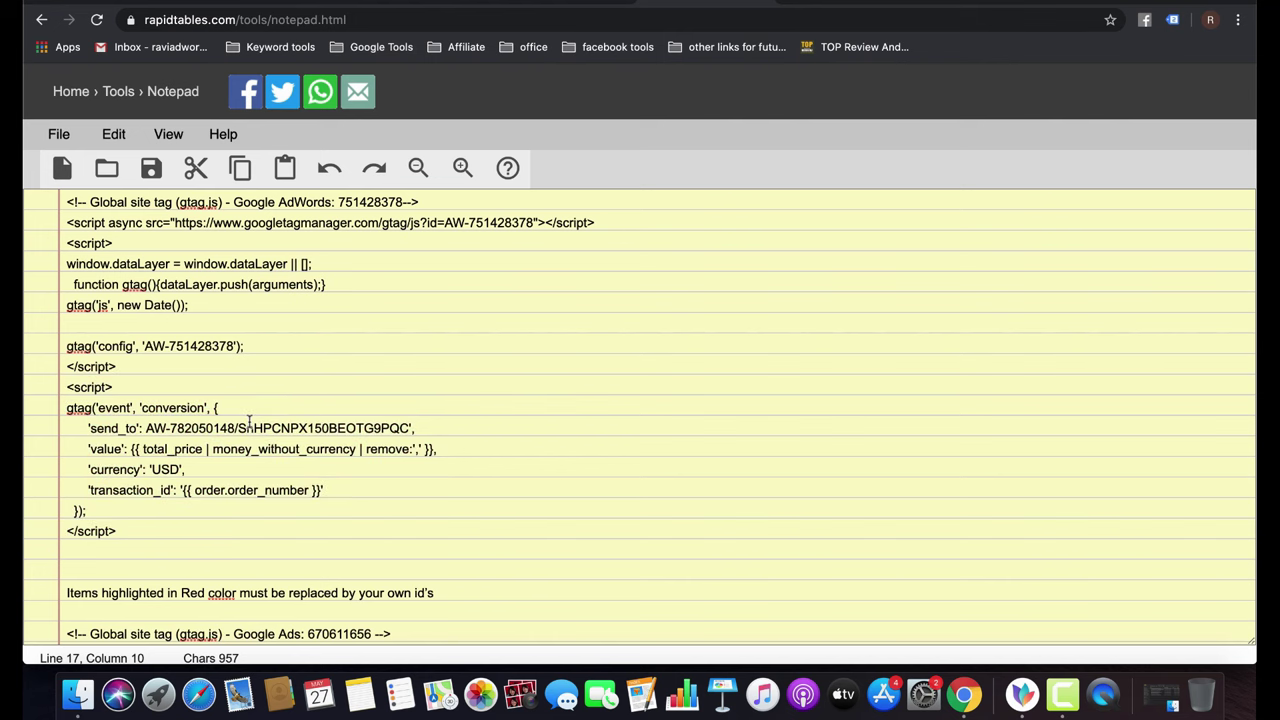
pyautogui.moveTo(409, 425); pyautogui.dragTo(148, 428)
# Select the end of the account's send_to ID on the Google Ads conversion tag page.
pyautogui.hotkey('ctrl', 'Tab')
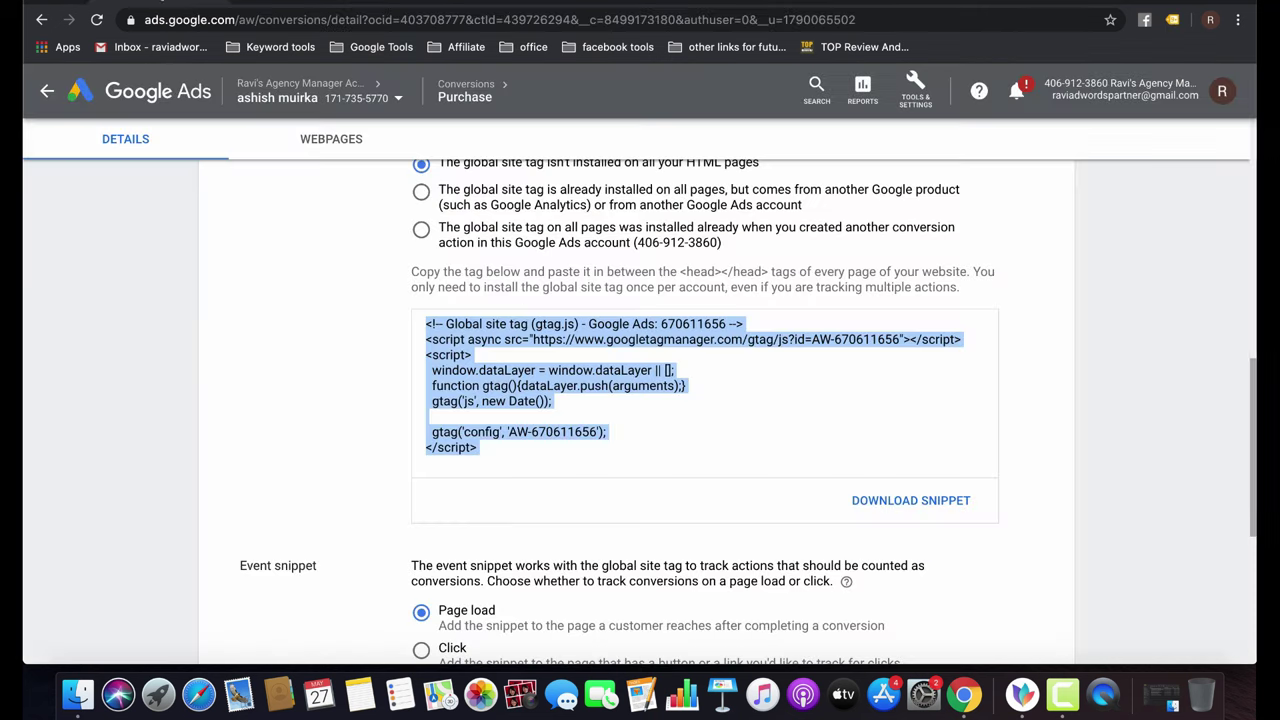
pyautogui.scroll(-5, 587, 459)
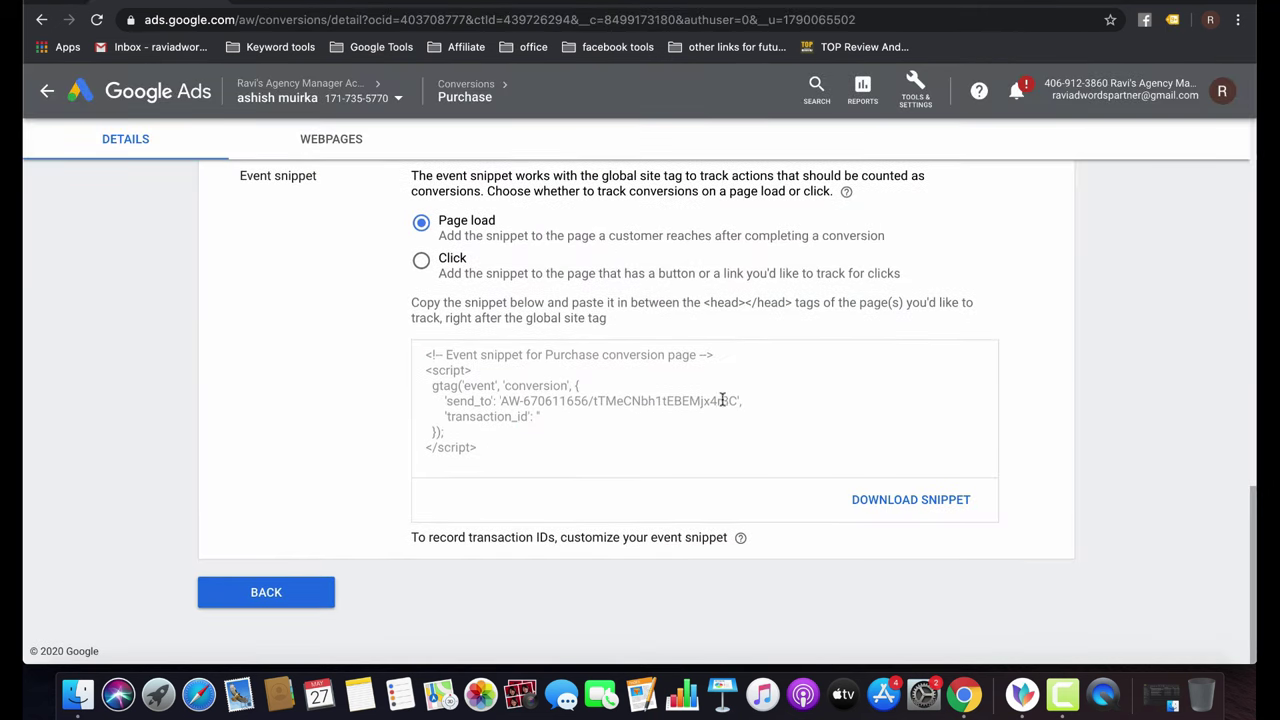
pyautogui.moveTo(740, 398); pyautogui.dragTo(503, 399)
pyautogui.click(503, 399)
pyautogui.hotkey('ctrl', 'Tab')
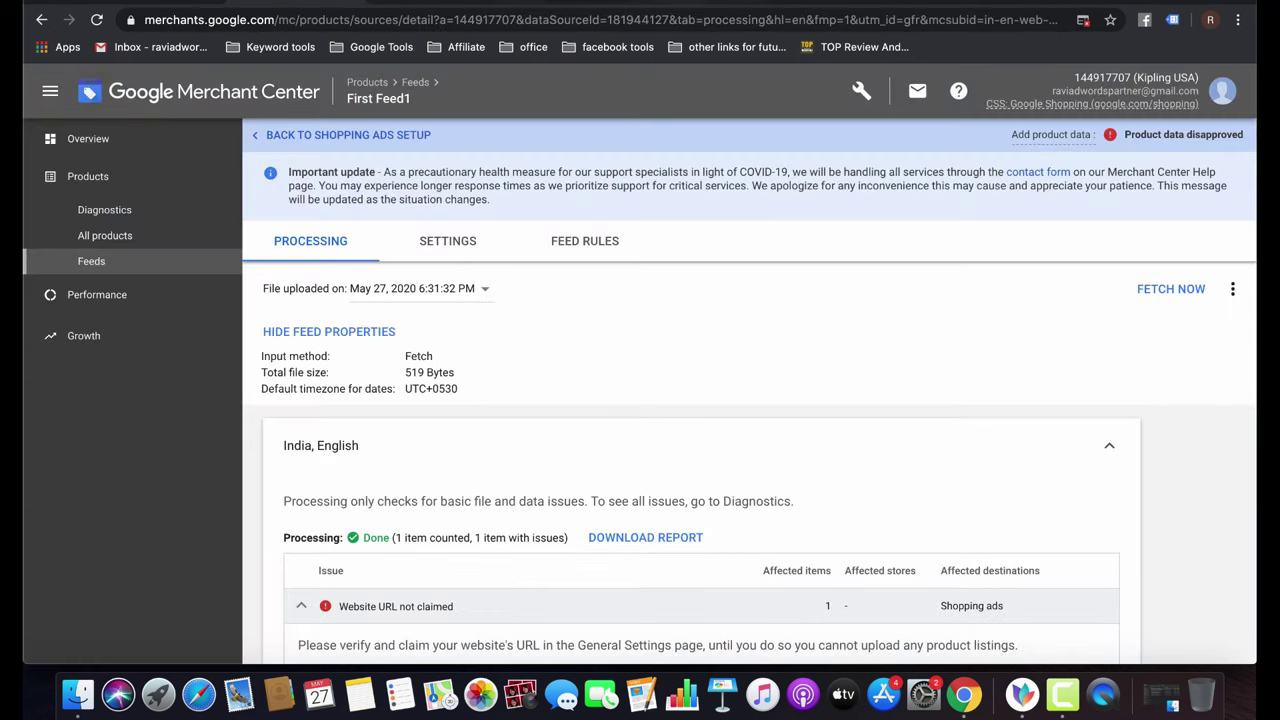
# Select the saved event snippet and its send_to ID in the notepad for comparison.
pyautogui.hotkey('ctrl', 'shift', 'Tab')
pyautogui.scroll(-4, 416, 538)
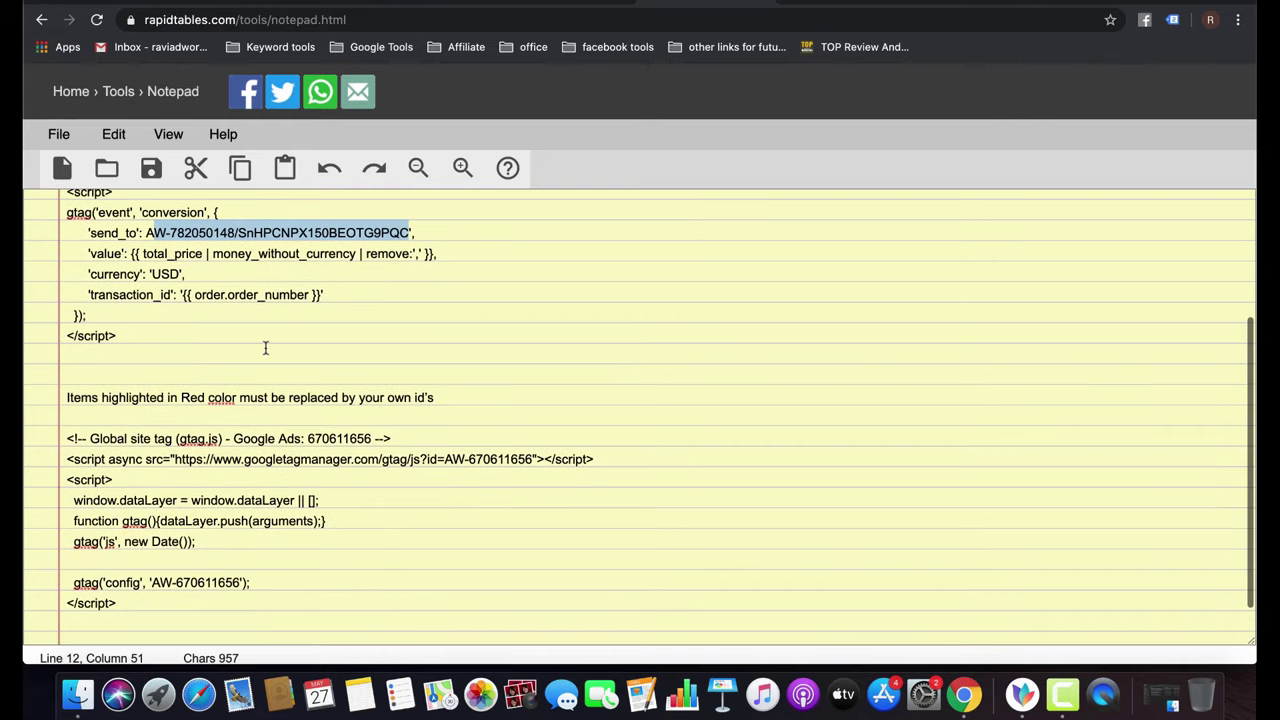
pyautogui.scroll(2, 200, 280)
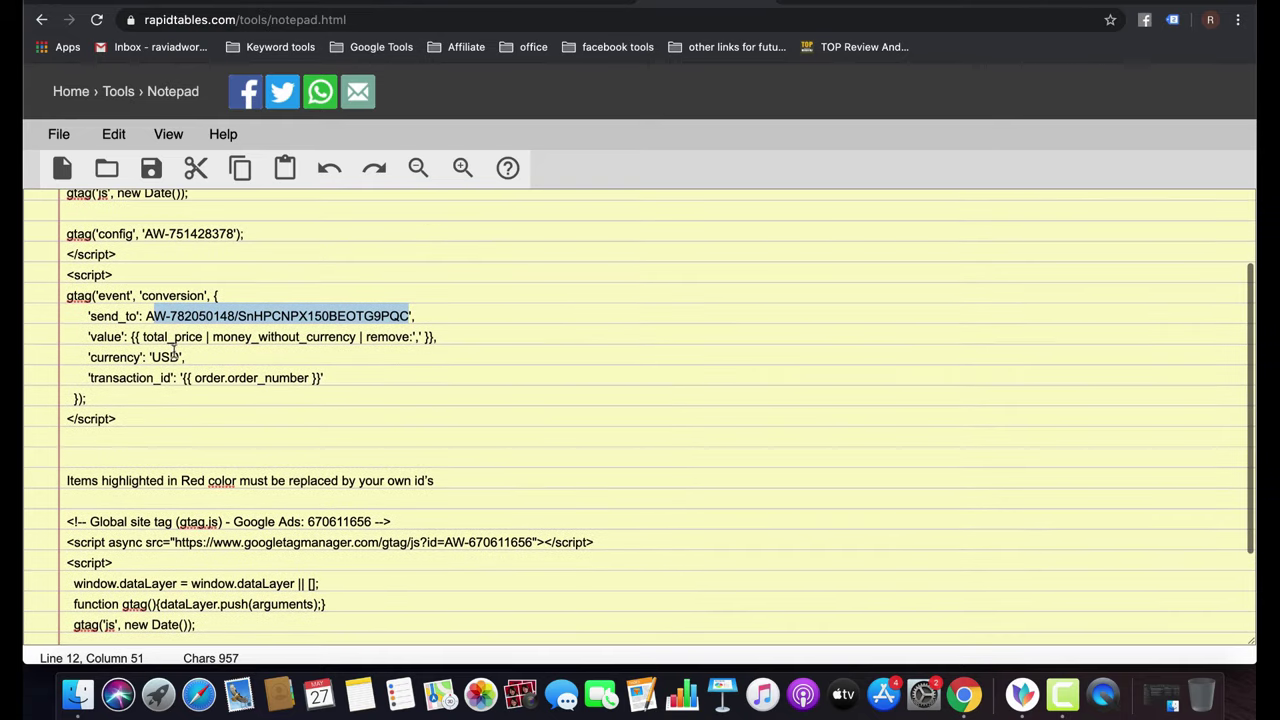
pyautogui.moveTo(66, 276); pyautogui.dragTo(143, 429)
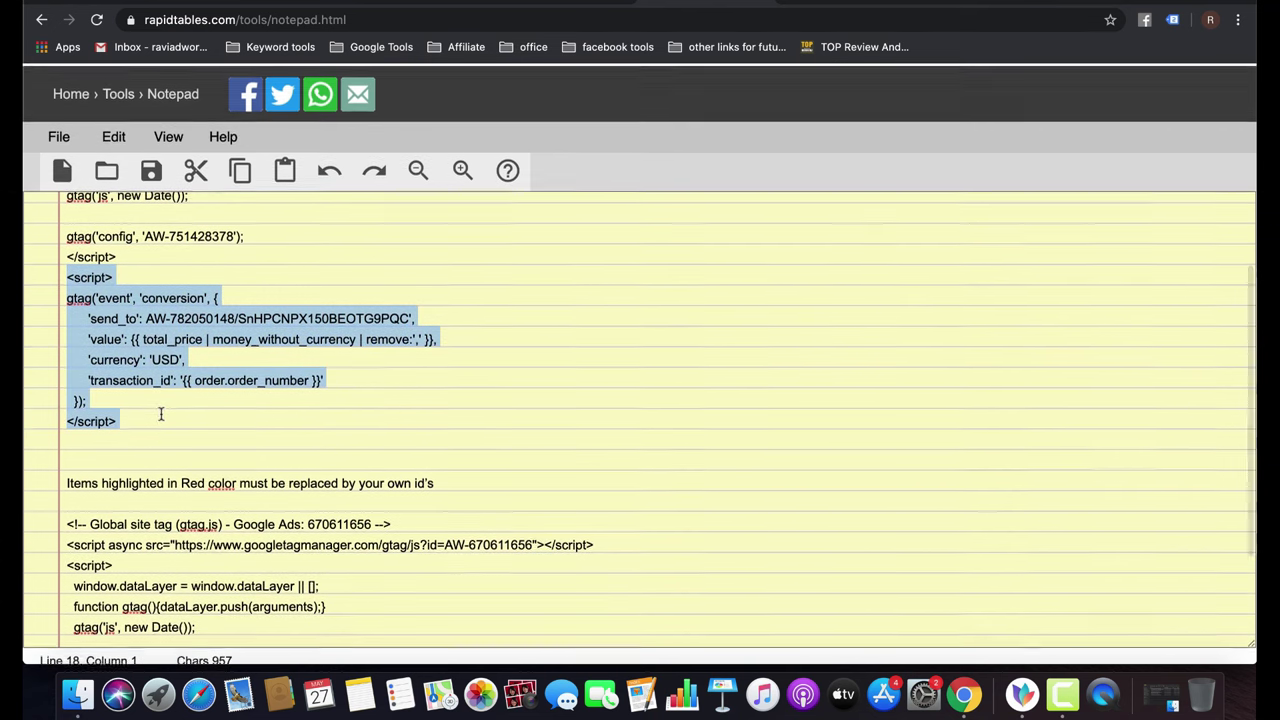
pyautogui.scroll(-1, 287, 320)
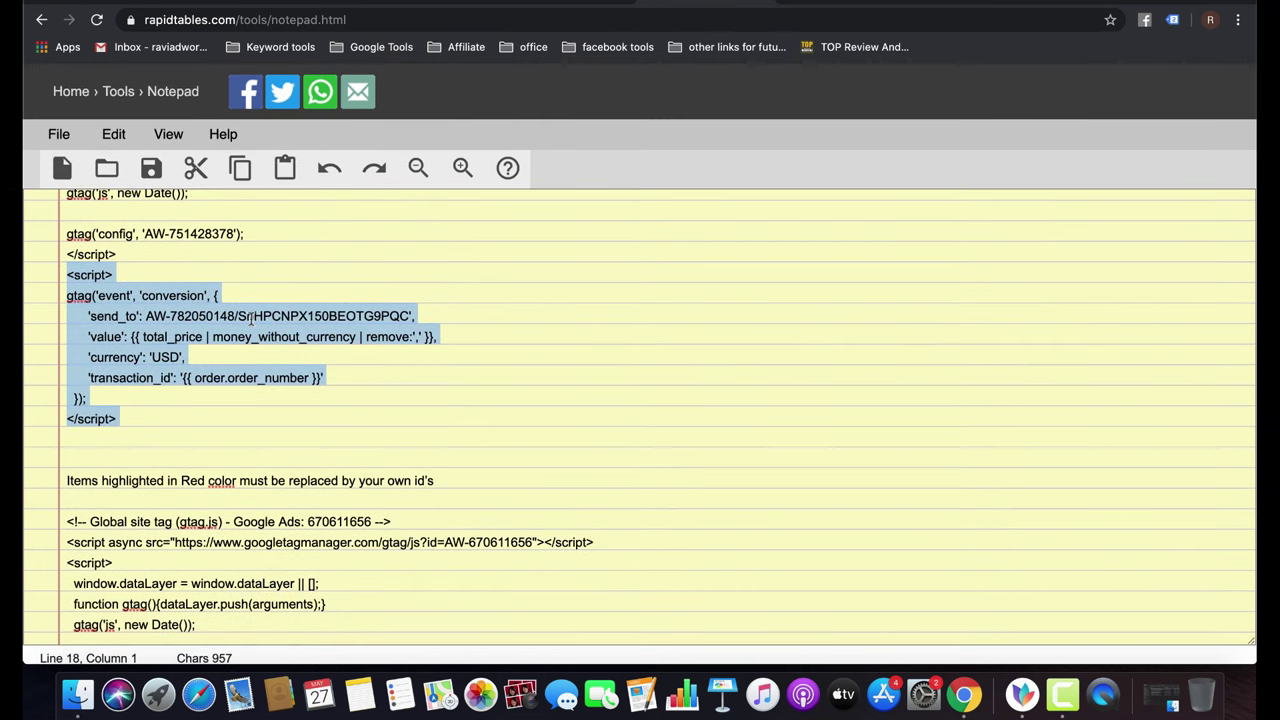
pyautogui.tripleClick(251, 318)
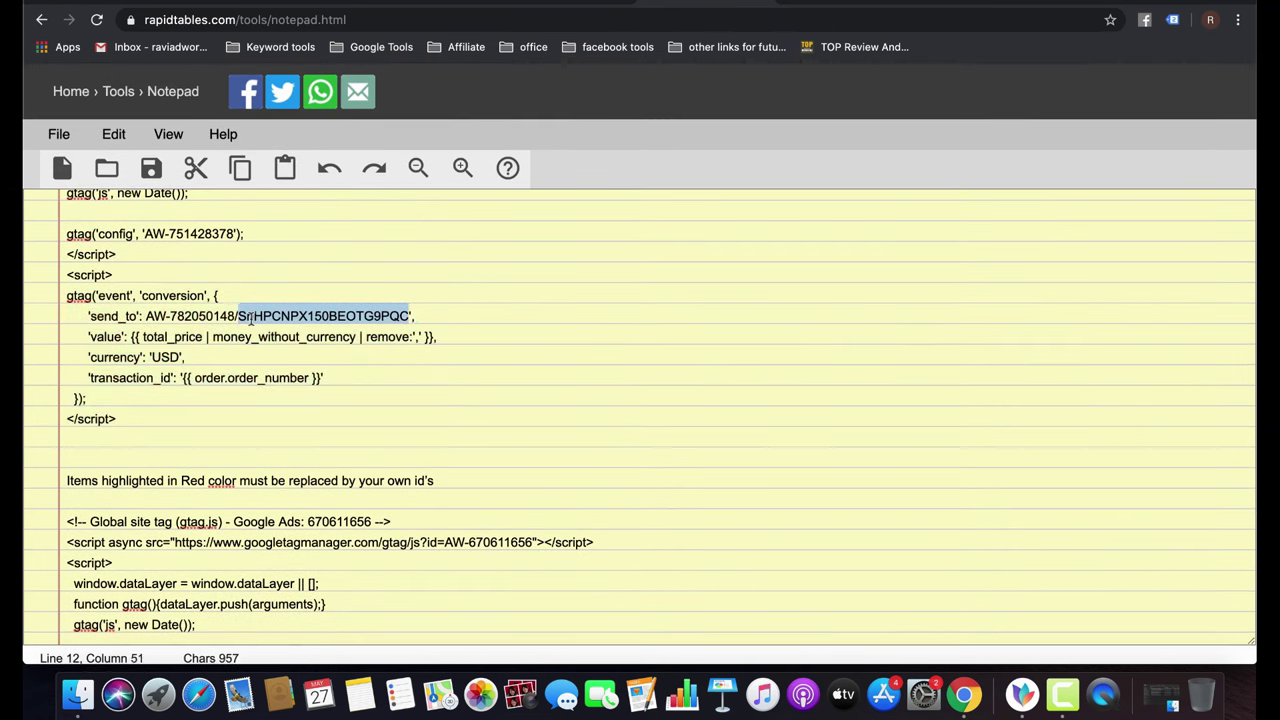
pyautogui.click(168, 318)
pyautogui.click(147, 318)
pyautogui.moveTo(147, 316); pyautogui.dragTo(408, 316)
pyautogui.scroll(1, 407, 313)
pyautogui.scroll(2, 407, 313)
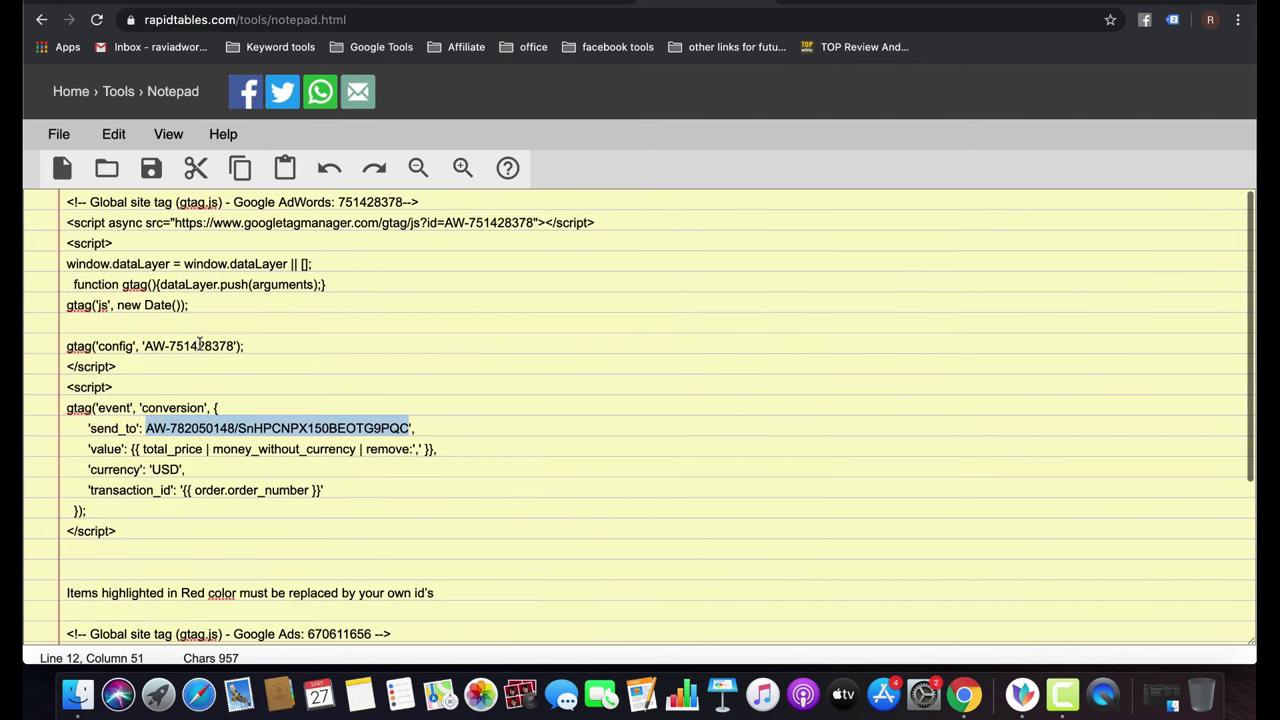
# Highlight the AdWords IDs on the config, script src and comment lines, then go back.
pyautogui.doubleClick(200, 346)
pyautogui.doubleClick(500, 222)
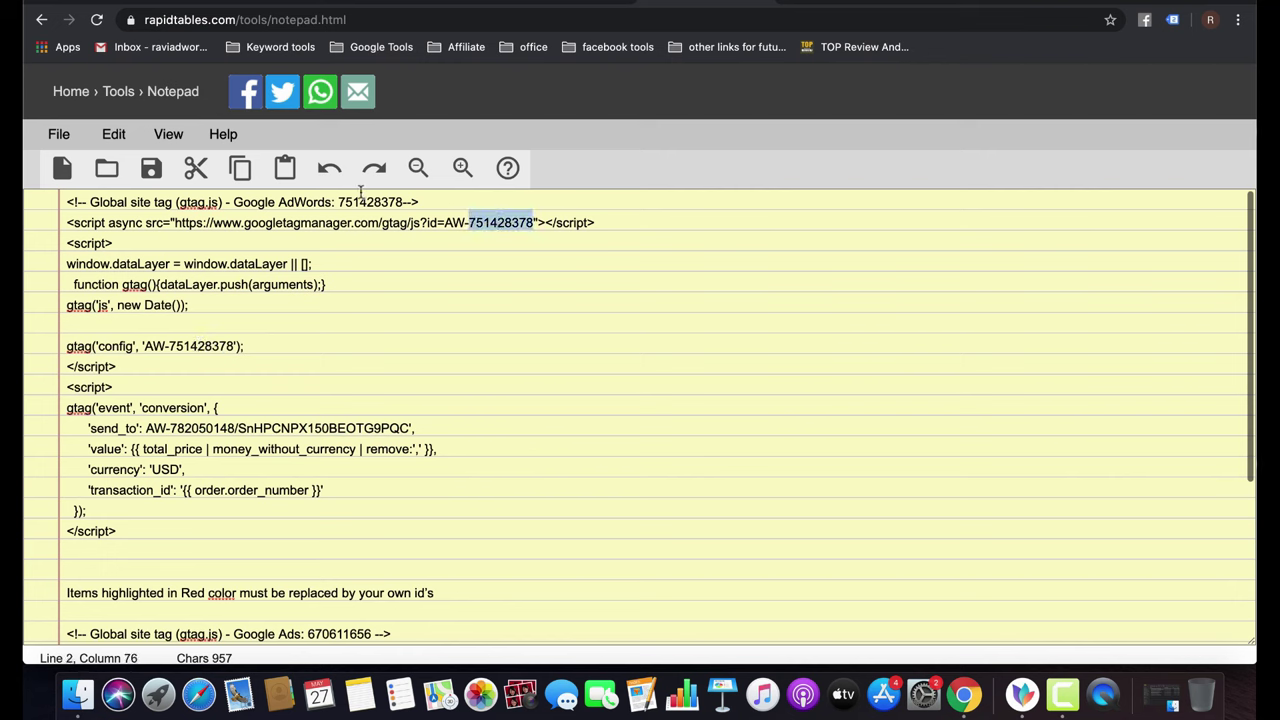
pyautogui.press('super+Up')
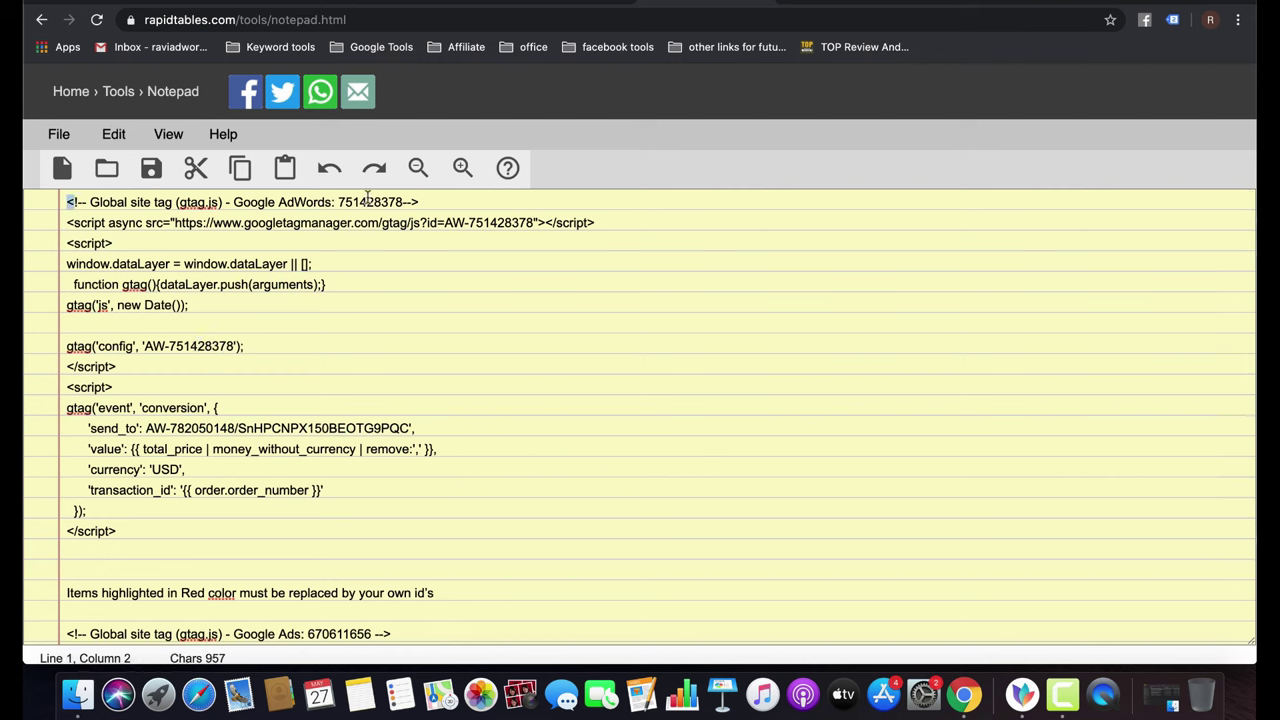
pyautogui.click(368, 199)
pyautogui.doubleClick(368, 200)
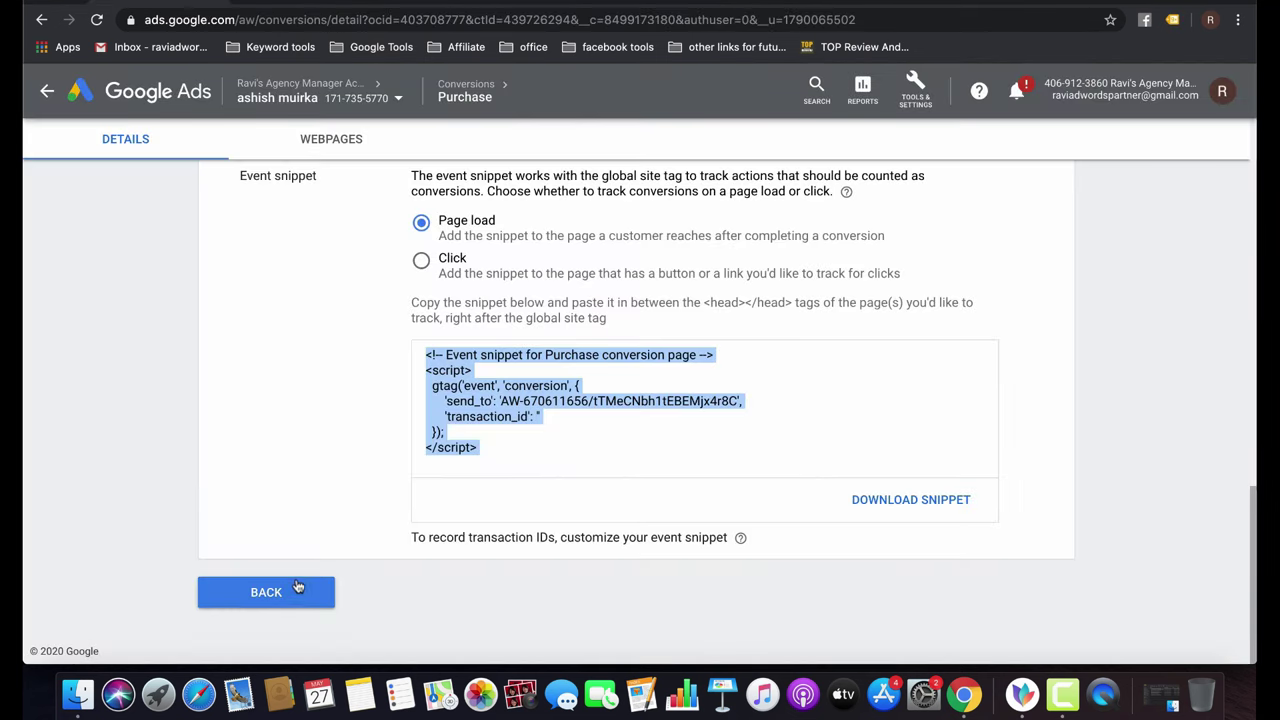
pyautogui.click(287, 594)
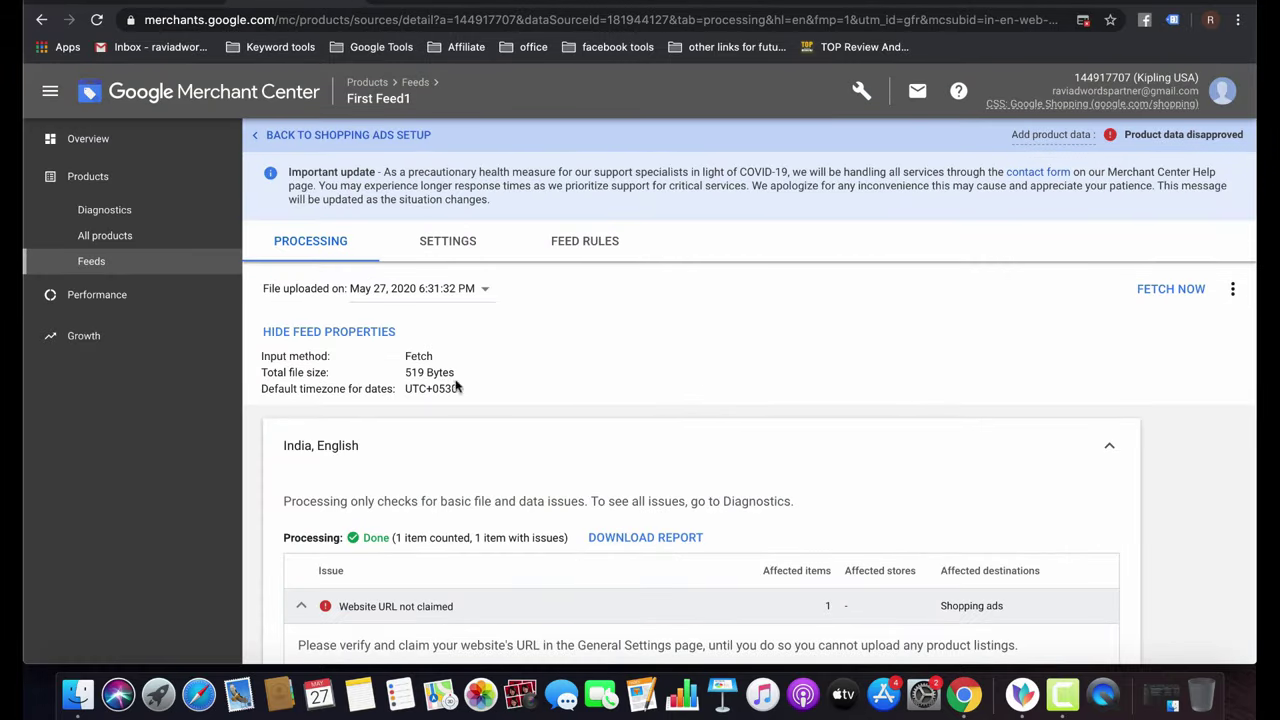
# Review the disapproved SEOUL LARGE 15" LAPTOP BACKPACK from All products, then go to Feeds.
pyautogui.click(139, 233)
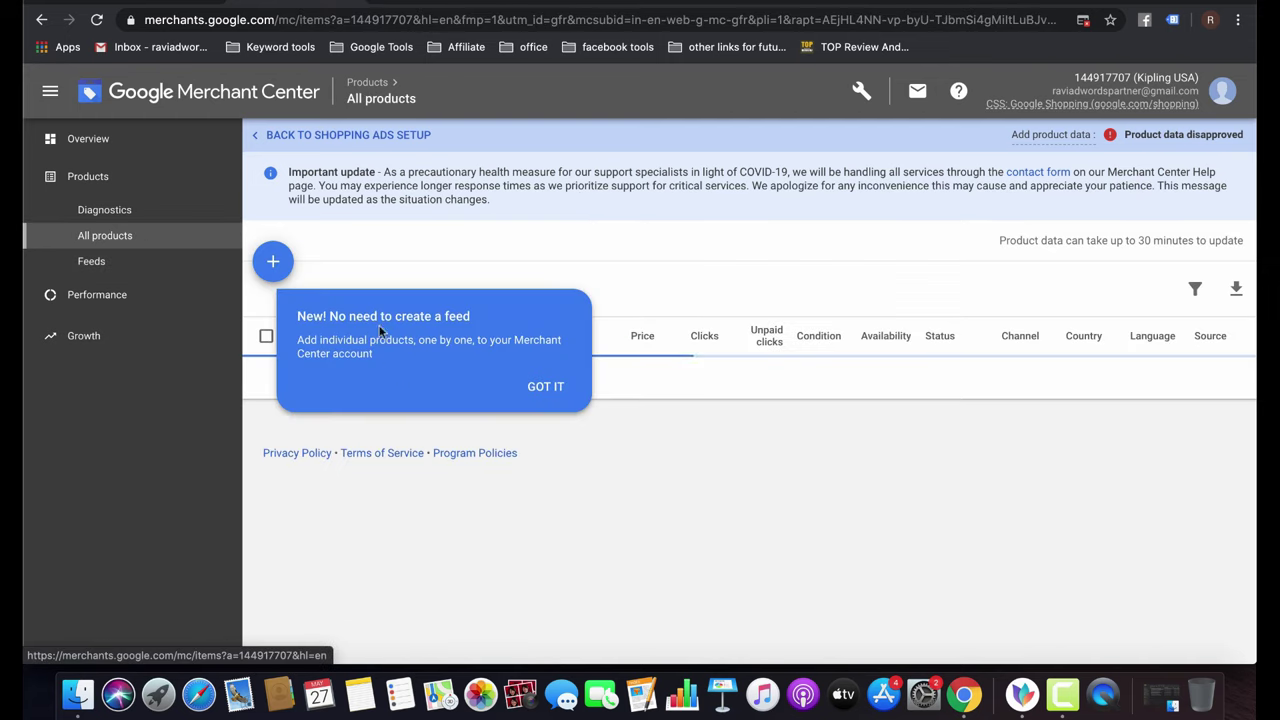
pyautogui.click(560, 384)
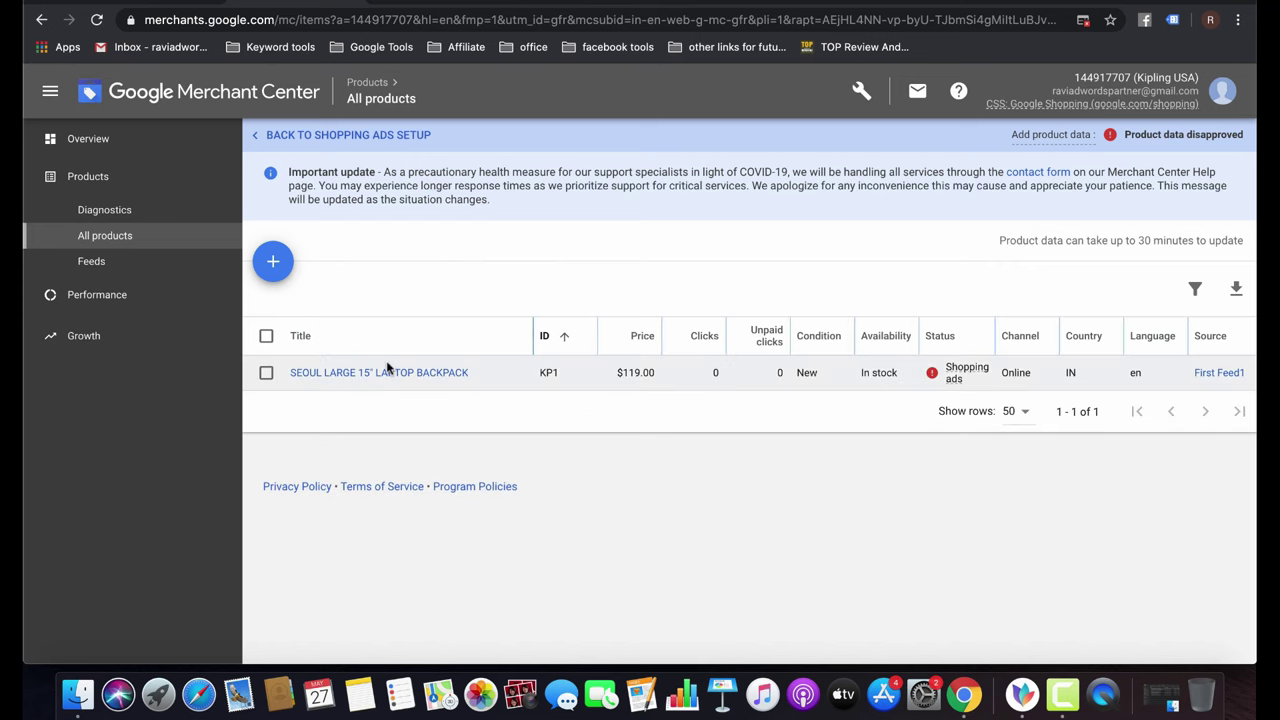
pyautogui.click(340, 373)
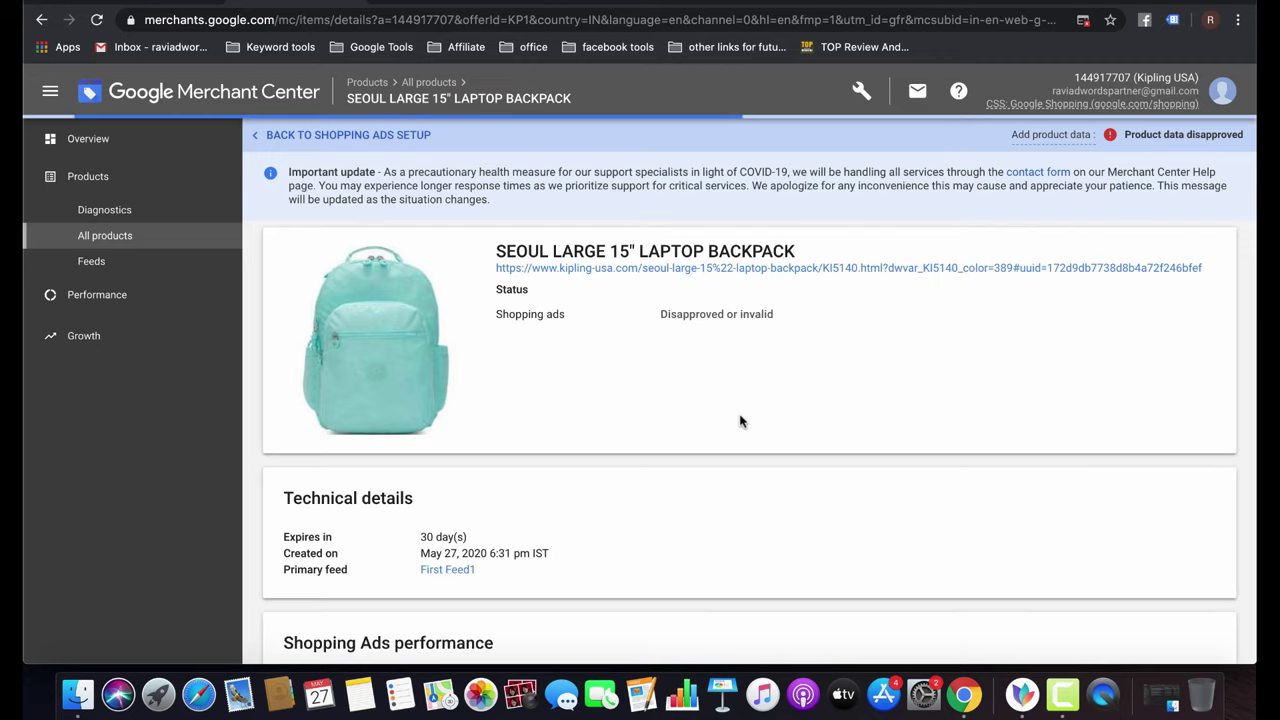
pyautogui.scroll(-3, 740, 420)
pyautogui.scroll(3, 740, 420)
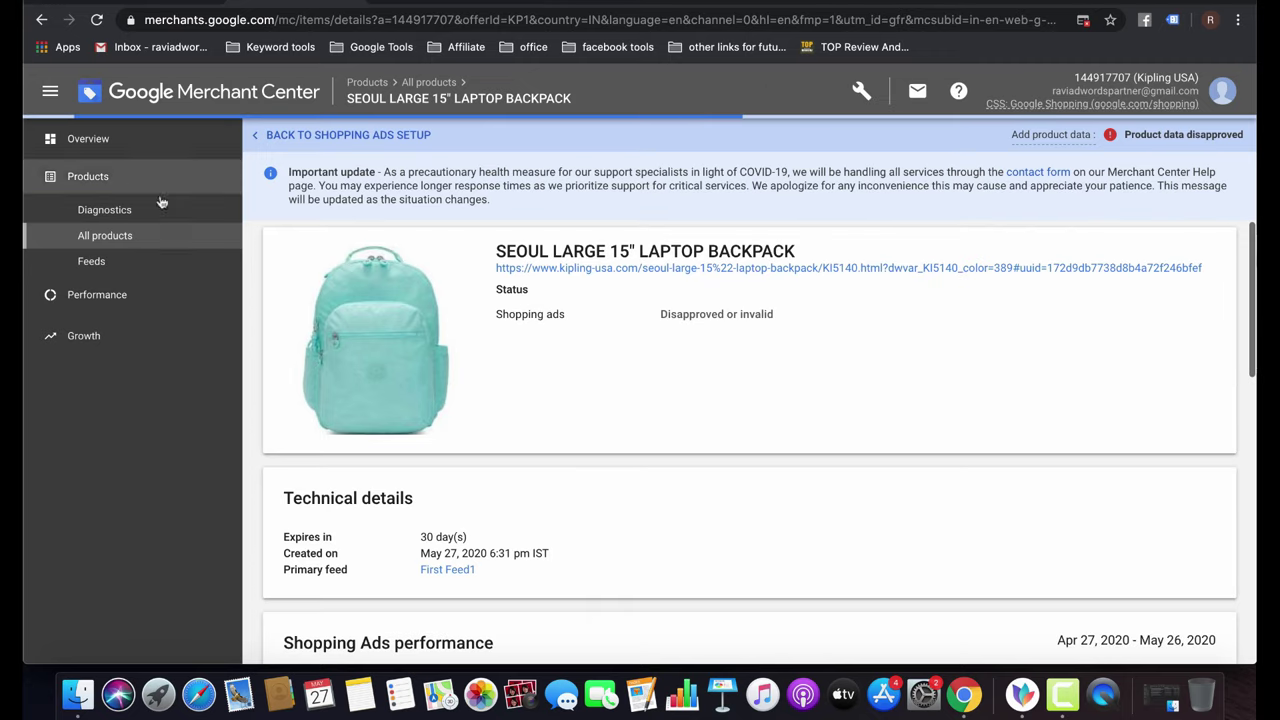
pyautogui.click(103, 262)
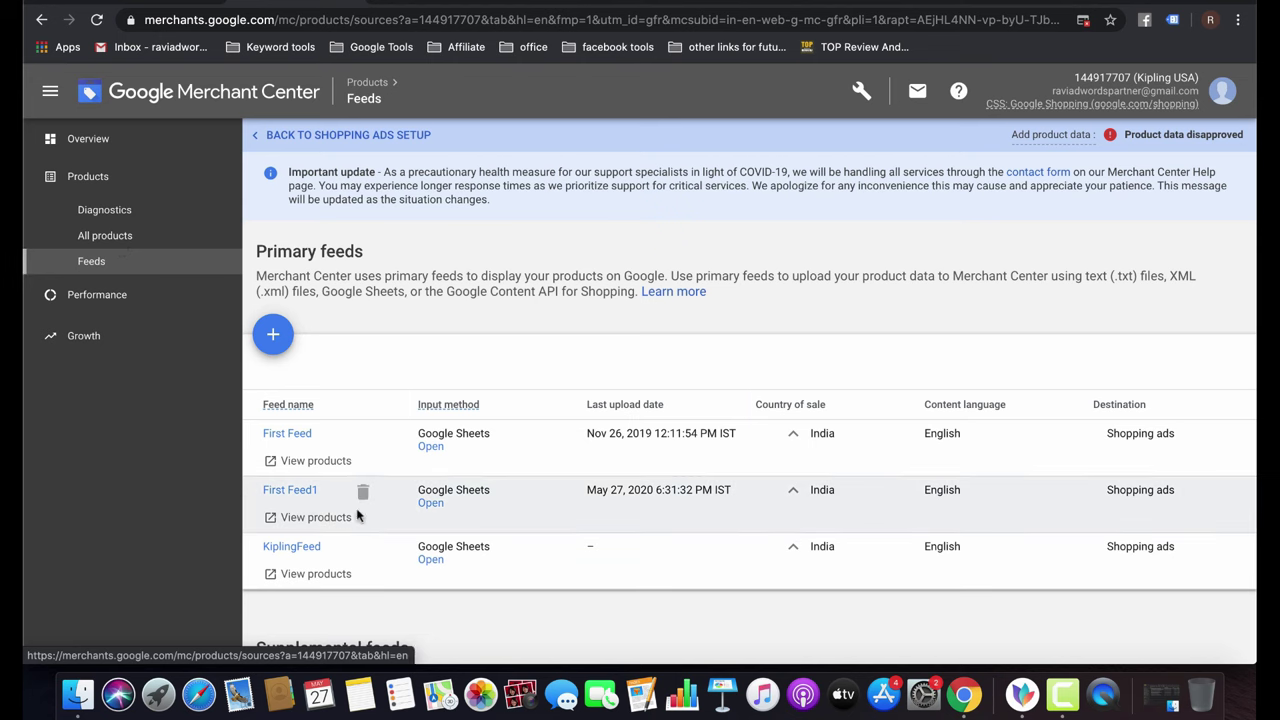
# In the First Feed1 sheet, enter 'Brand Name+Specification + Category+Subcategory' in B3 under the title.
pyautogui.click(430, 502)
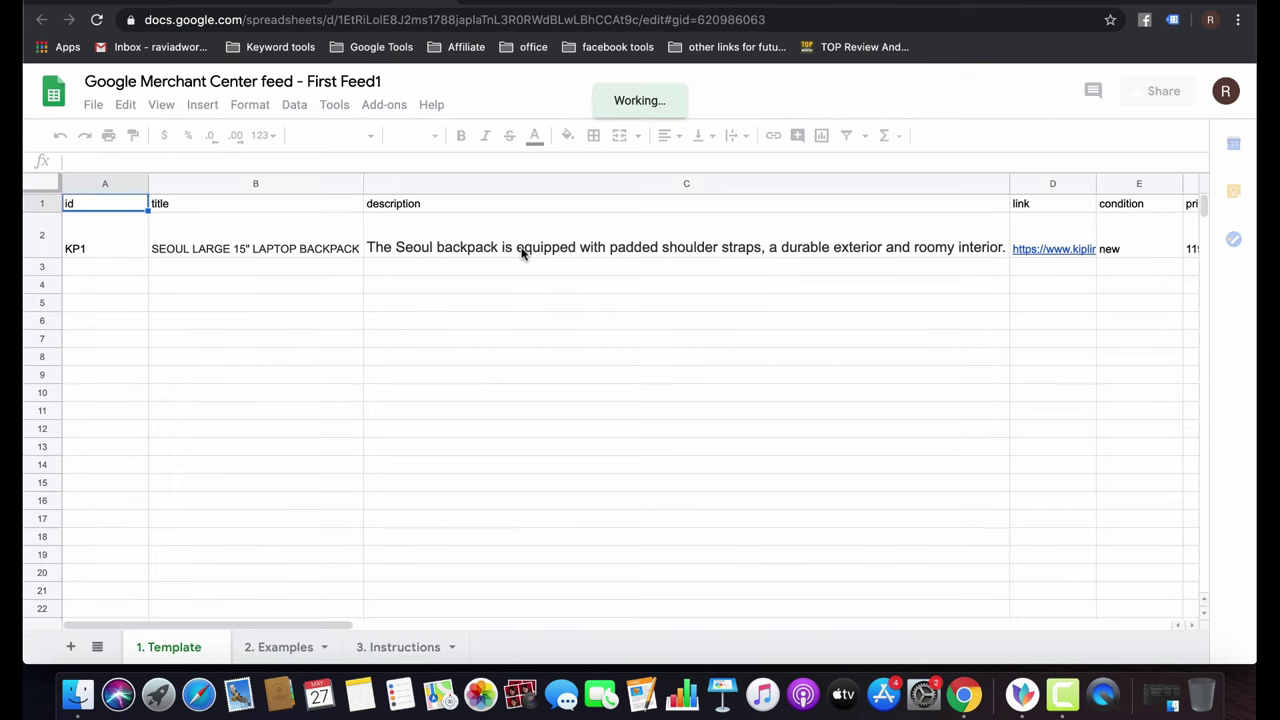
pyautogui.click(313, 255)
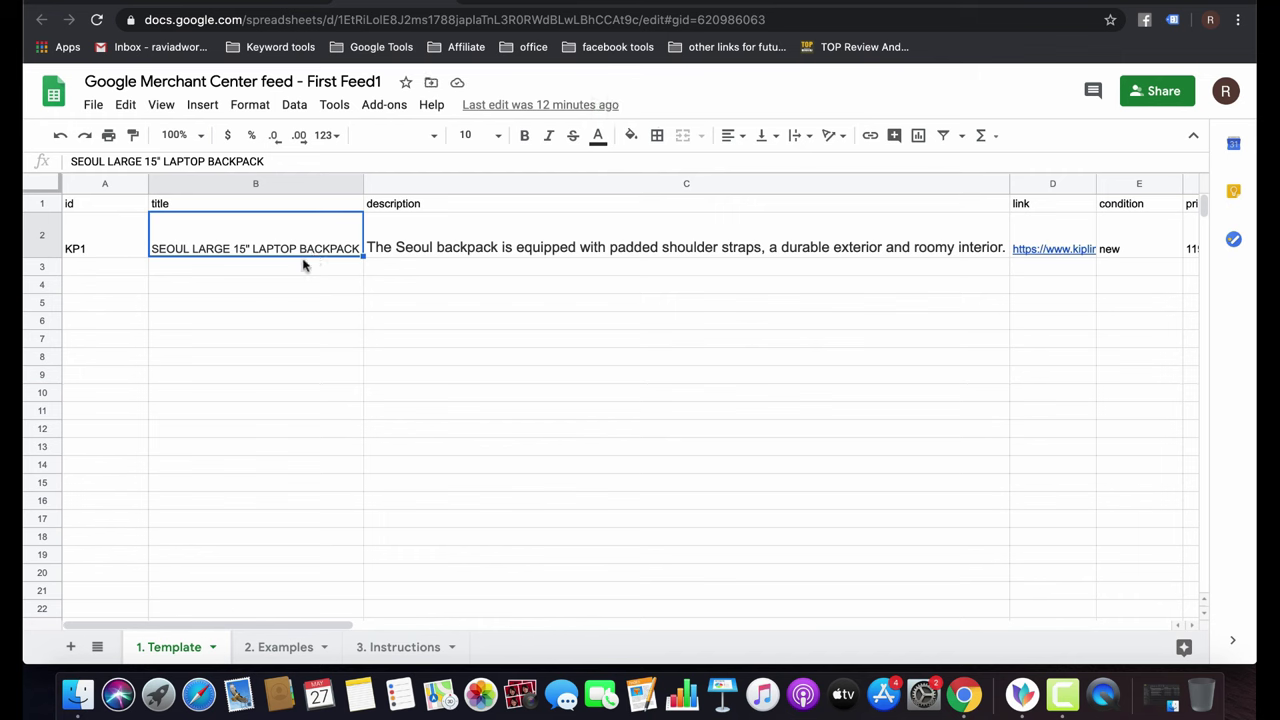
pyautogui.click(240, 266)
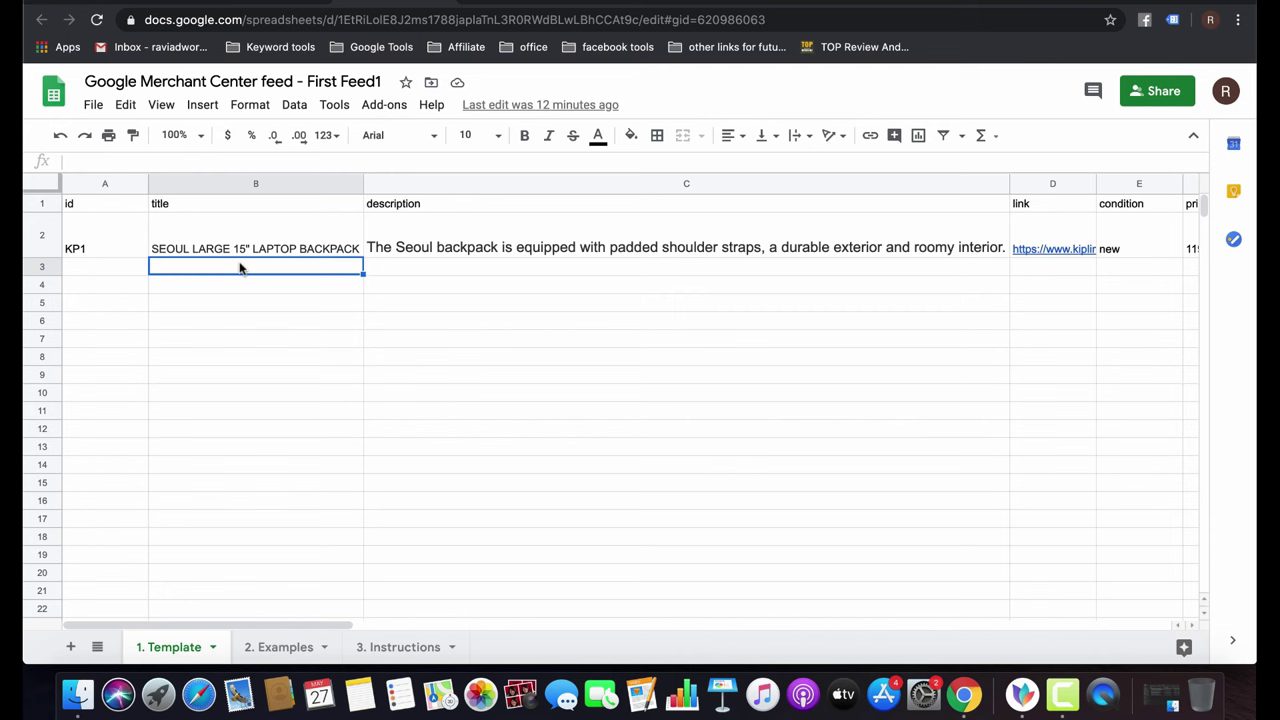
pyautogui.write('Brand Name')
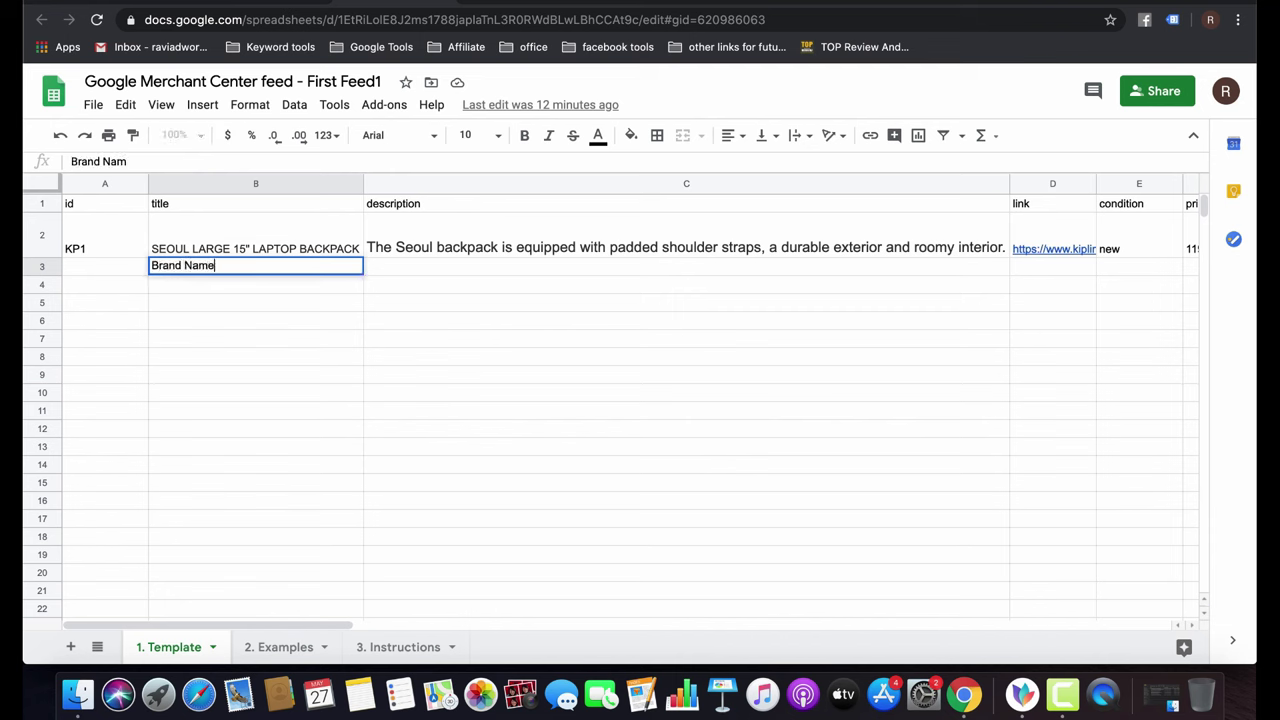
pyautogui.write('+Specification ')
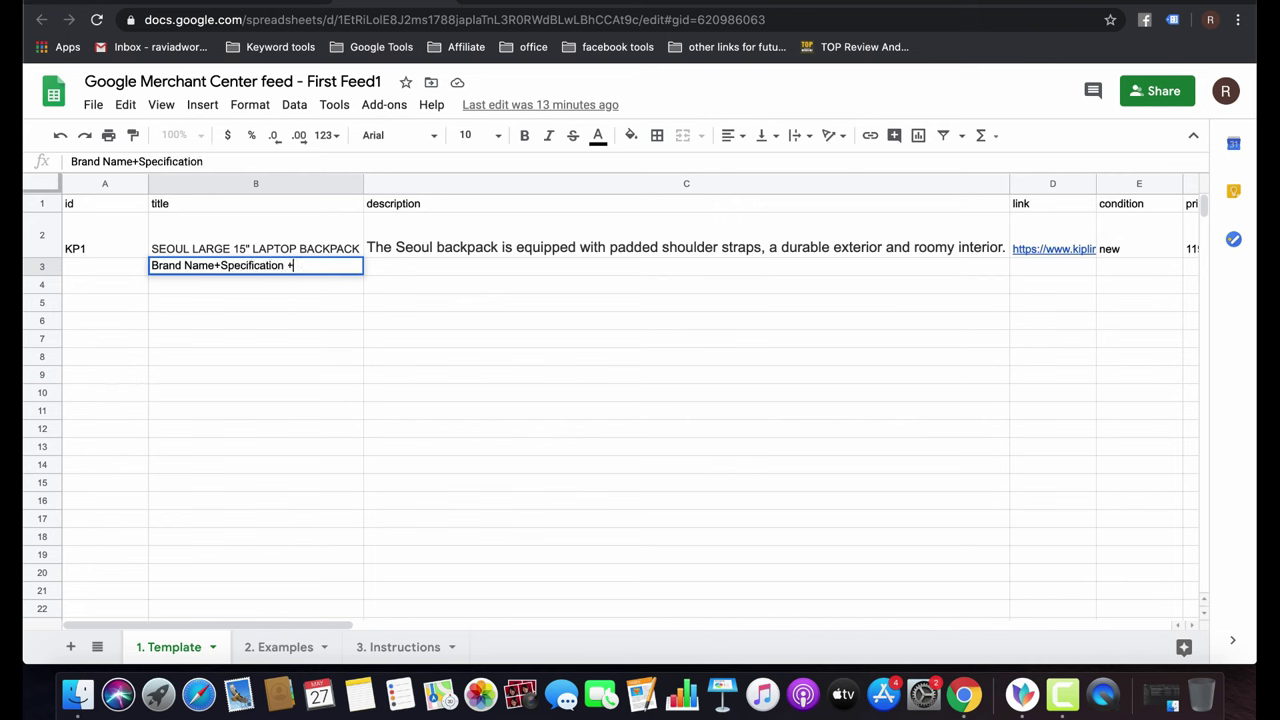
pyautogui.write('+ Category+Subc')
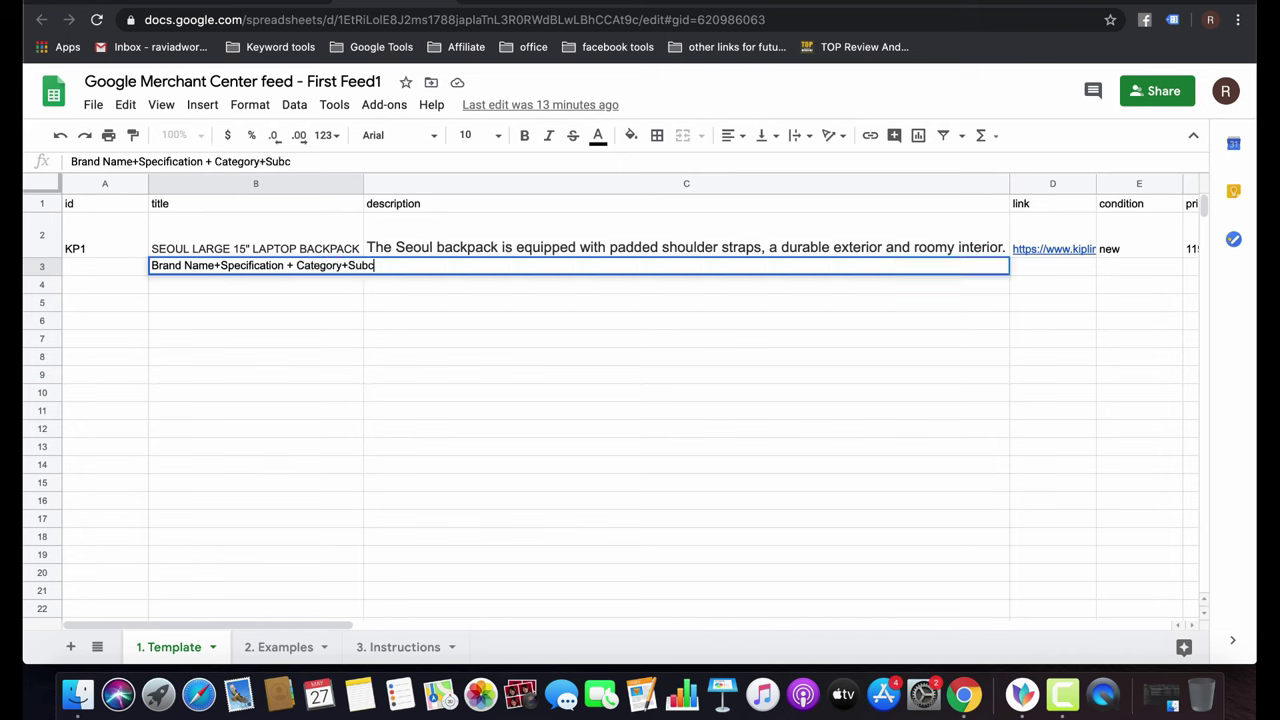
pyautogui.write('ategory')
pyautogui.click(472, 337)
pyautogui.click(434, 264)
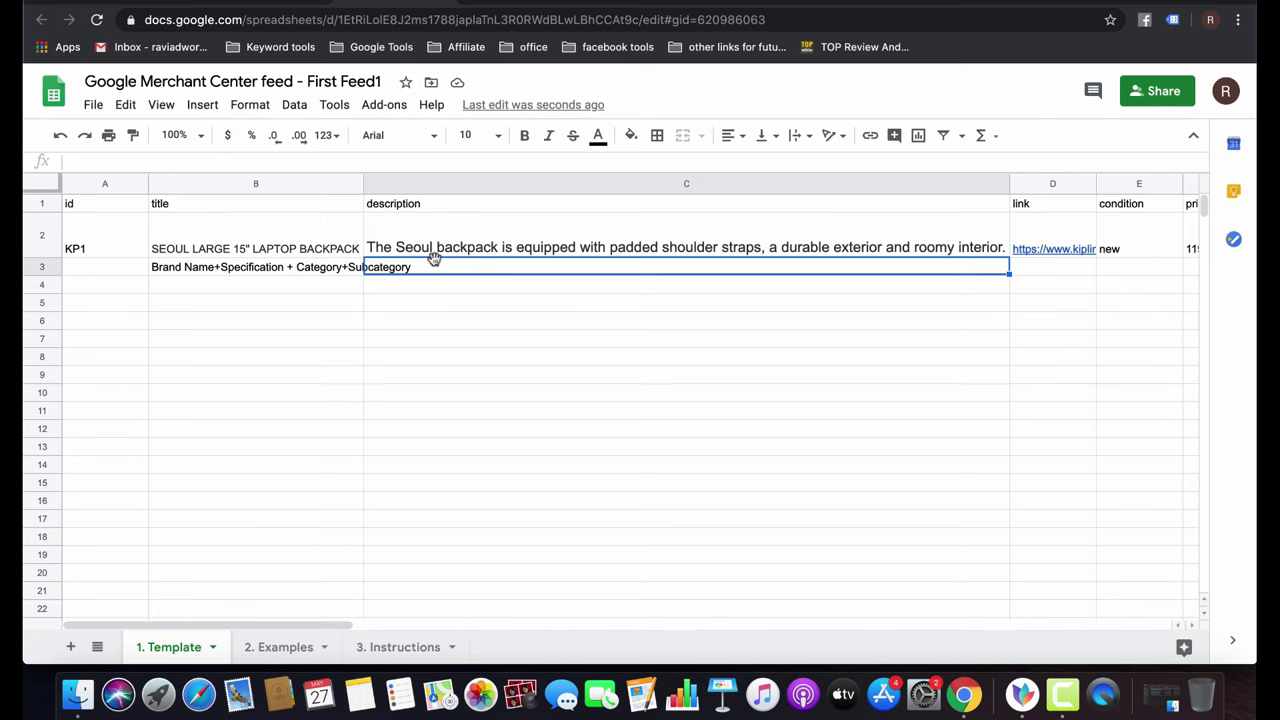
pyautogui.press('Tab')
pyautogui.press('Tab')
pyautogui.press('Tab')
pyautogui.press('Tab')
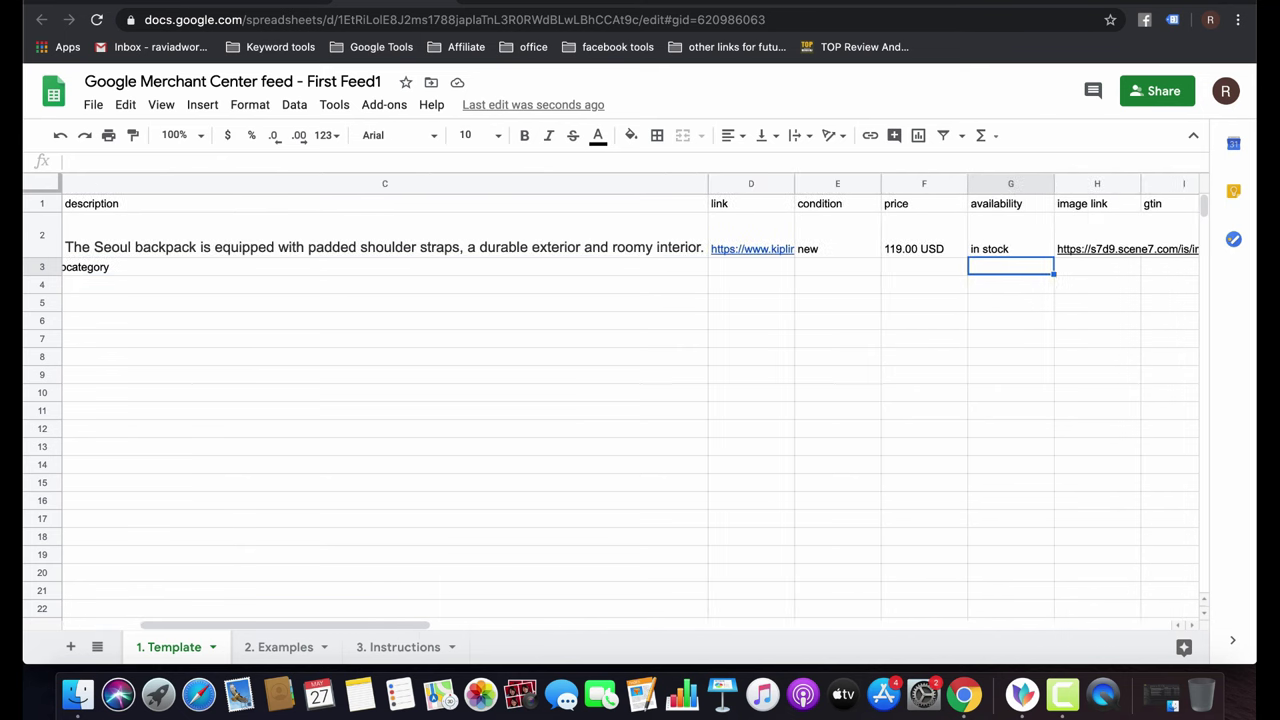
pyautogui.press('Tab')
pyautogui.press('Tab')
pyautogui.hotkey('shift', 'Tab')
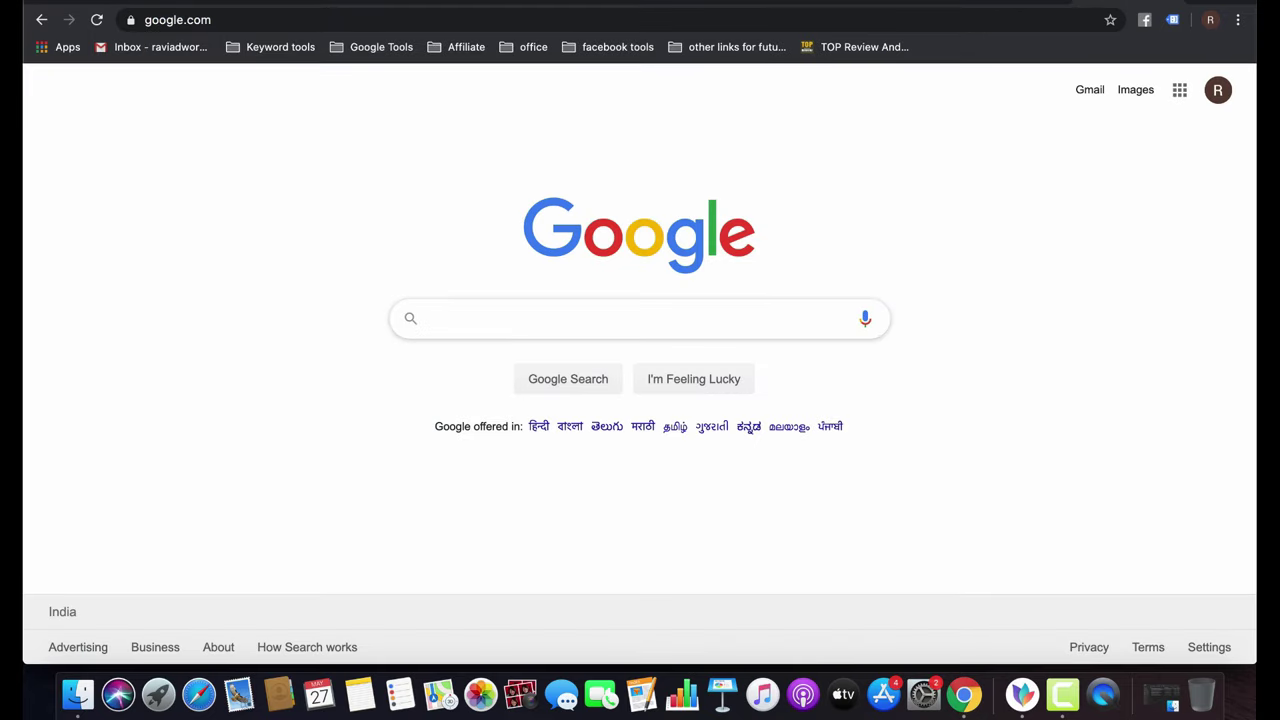
# Search Google for 'dslr camera' and switch to the Shopping results.
pyautogui.write('dslr camera')
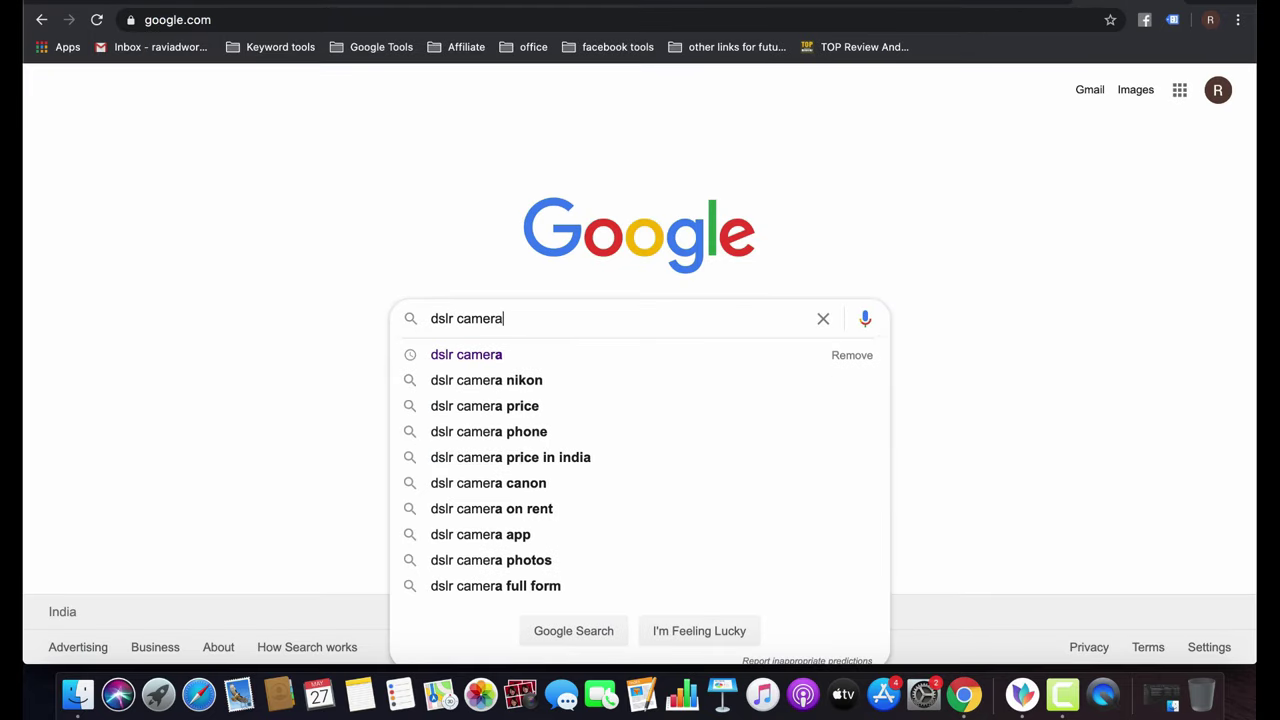
pyautogui.press('Return')
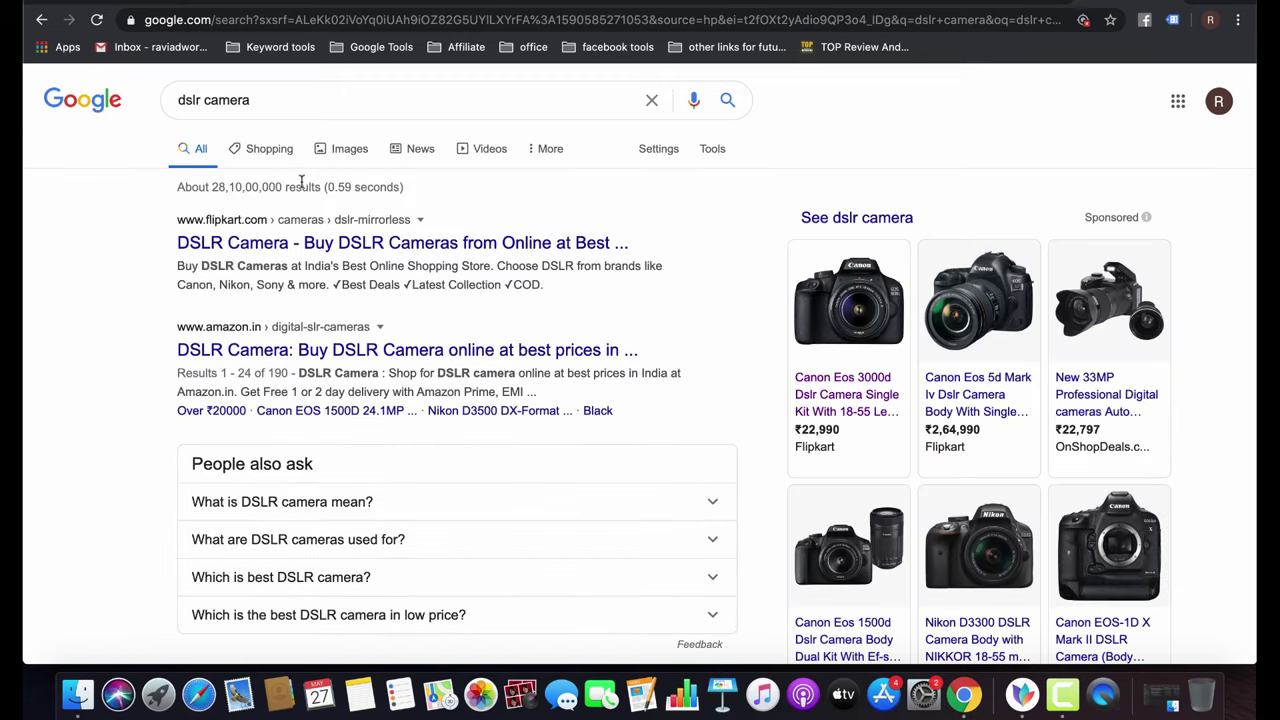
pyautogui.click(266, 150)
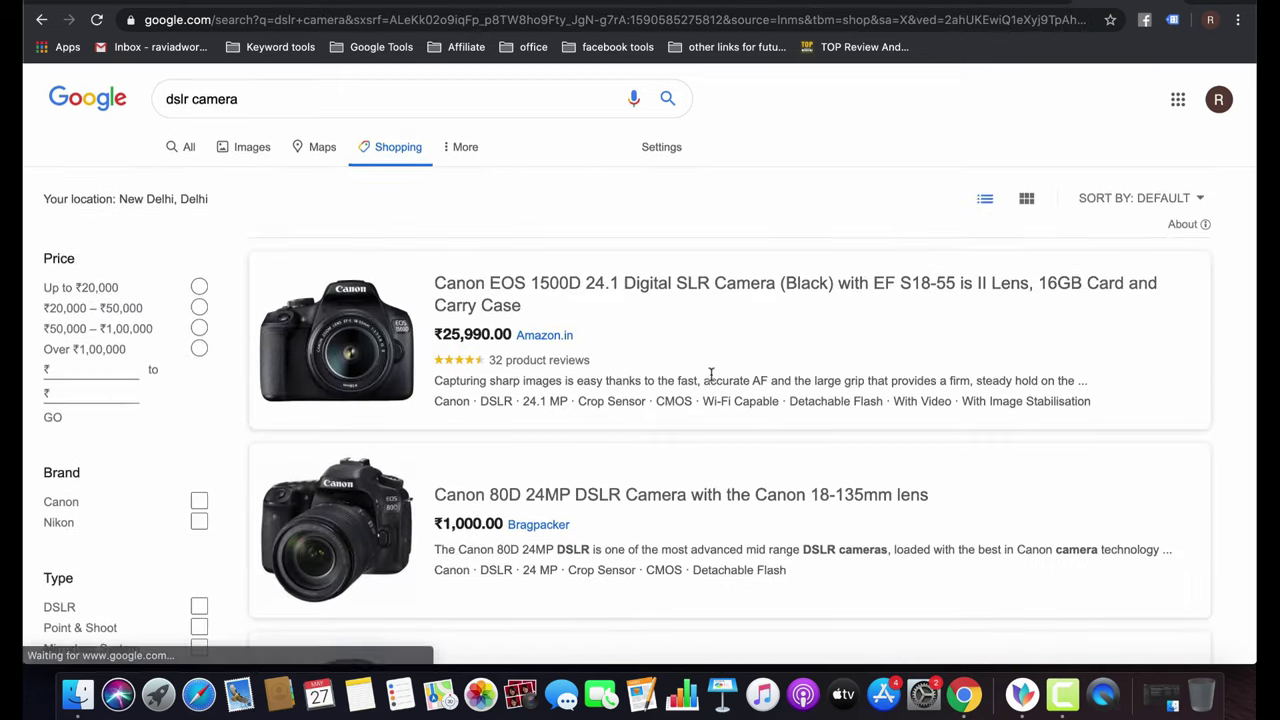
# Browse the dslr camera listings, led by the Canon EOS 1500D at ₹25,990.00.
pyautogui.scroll(-3, 711, 377)
pyautogui.scroll(-1, 711, 377)
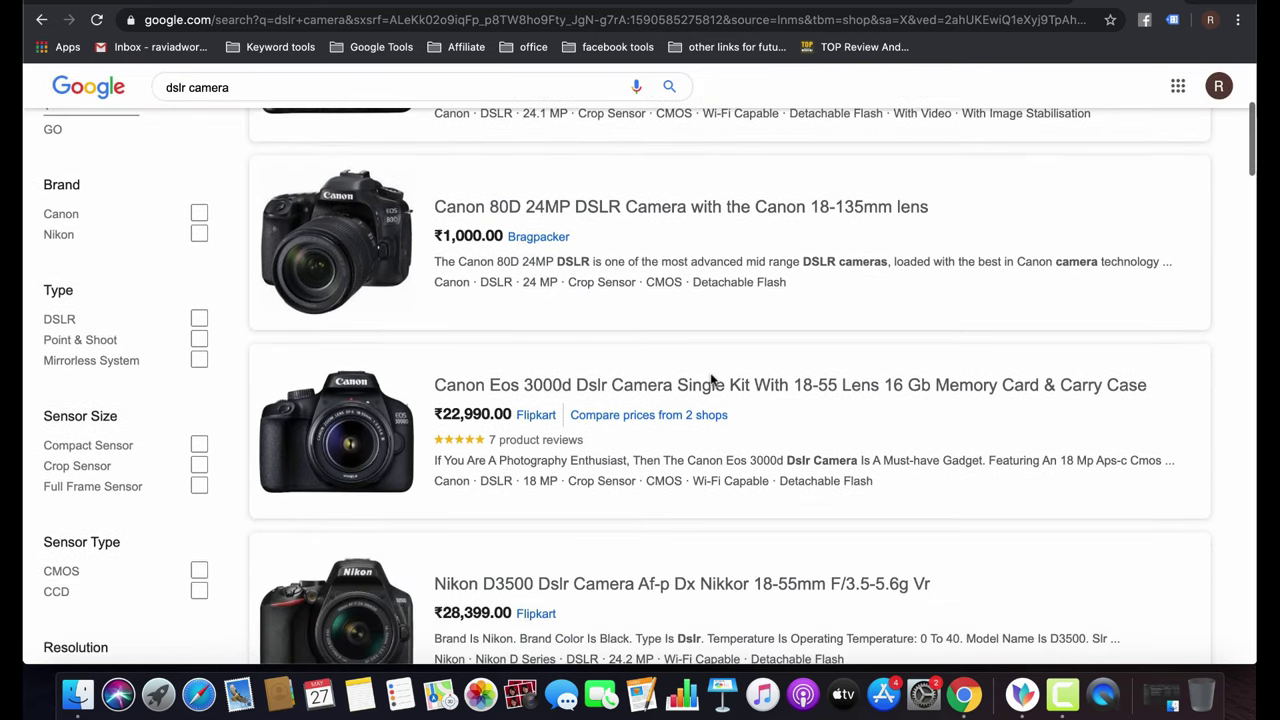
pyautogui.click(321, 233)
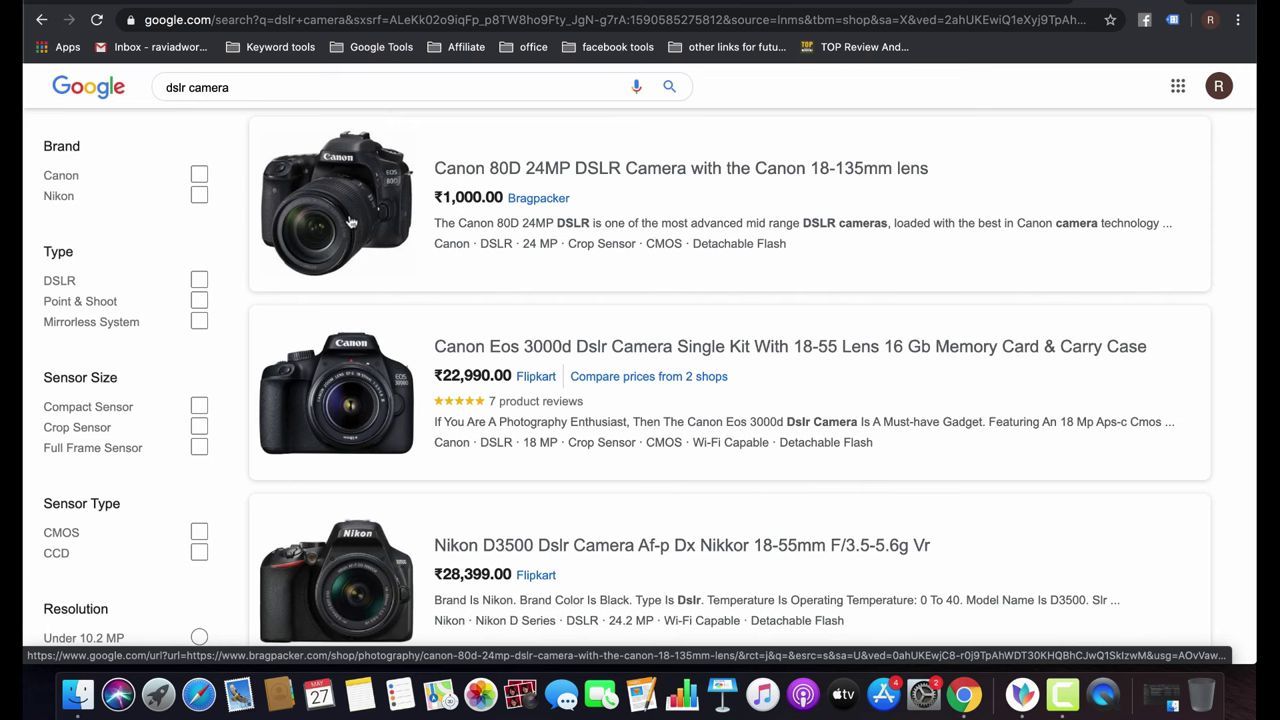
pyautogui.scroll(-5, 617, 380)
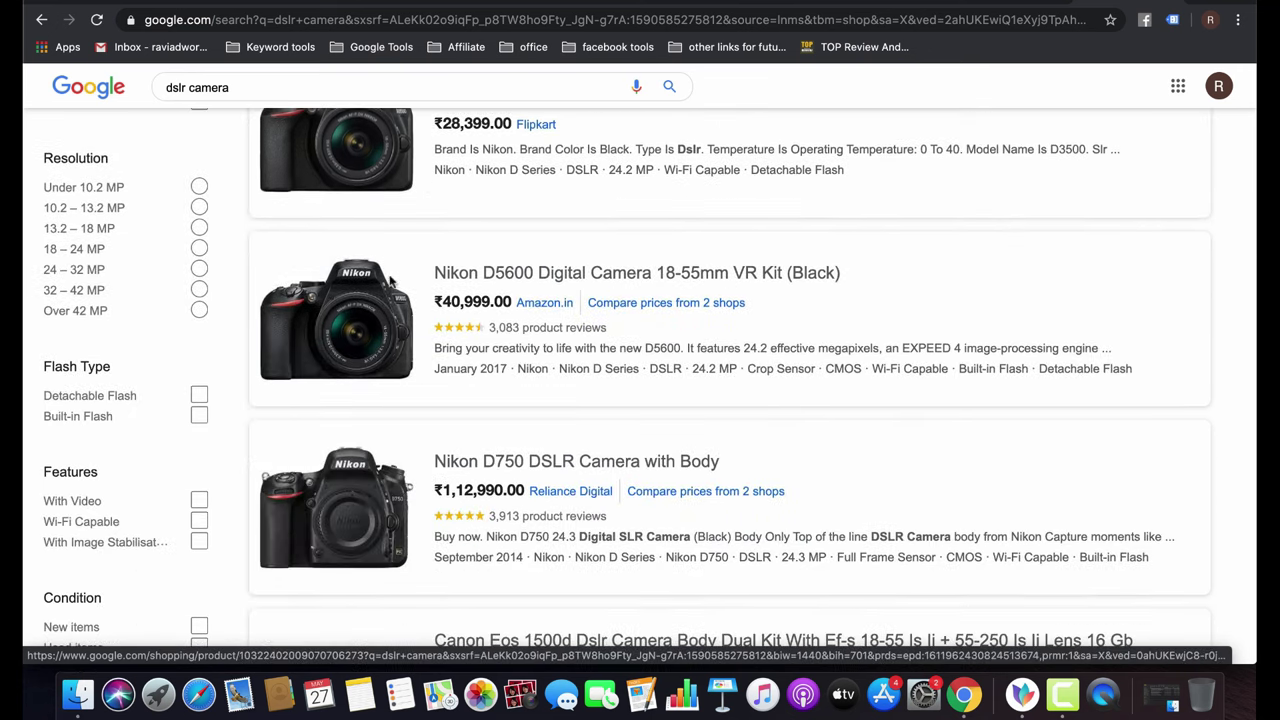
pyautogui.scroll(-5, 418, 400)
pyautogui.scroll(-3, 418, 410)
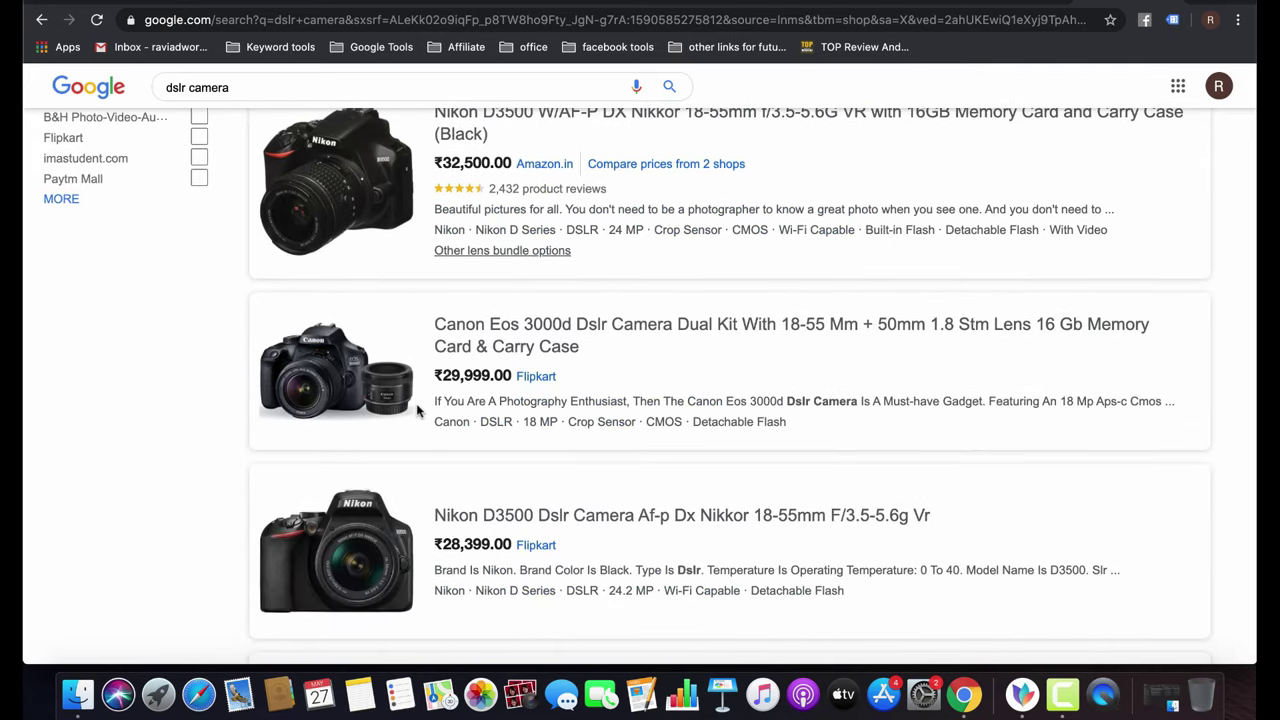
pyautogui.scroll(10, 418, 410)
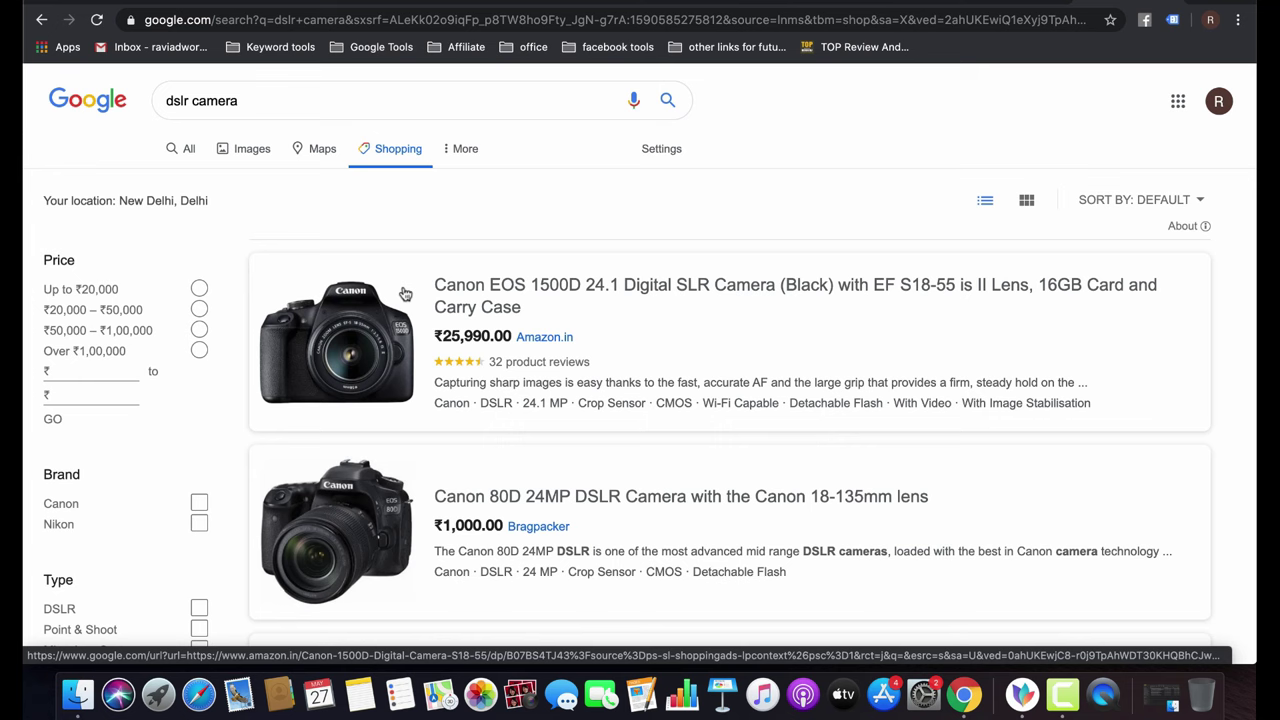
pyautogui.scroll(-15, 405, 293)
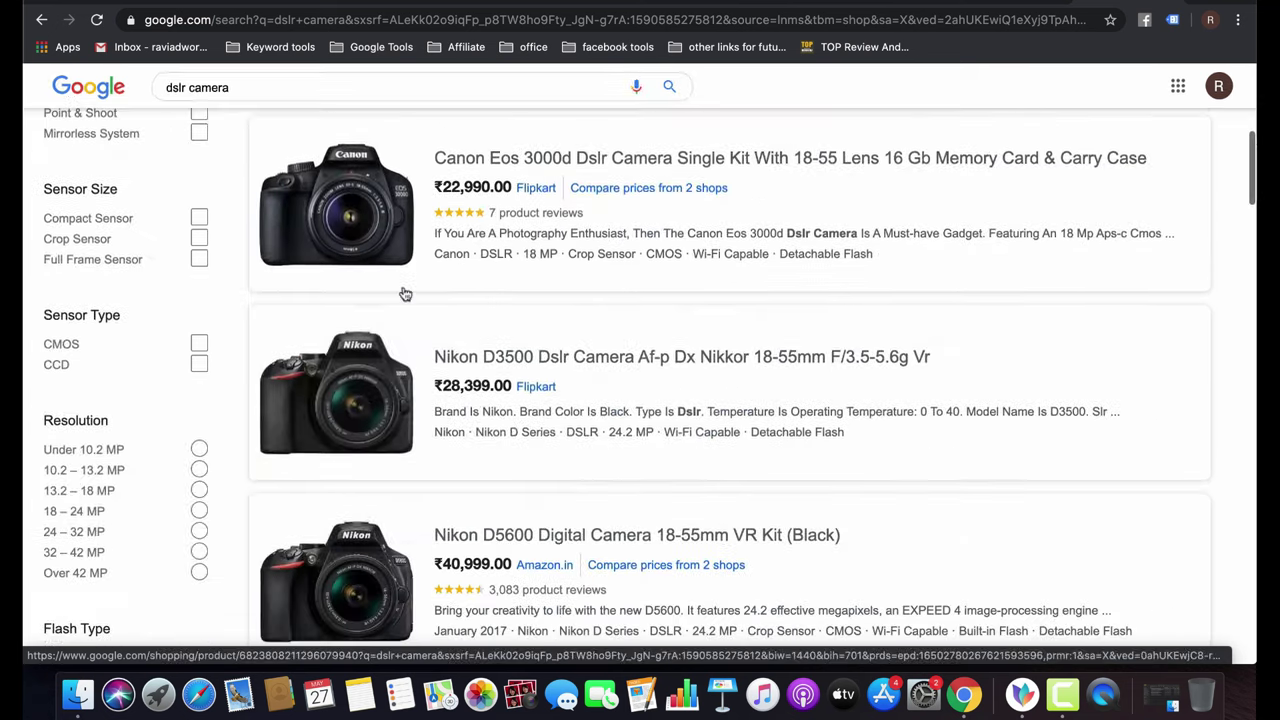
pyautogui.scroll(-3, 405, 293)
pyautogui.scroll(20, 405, 293)
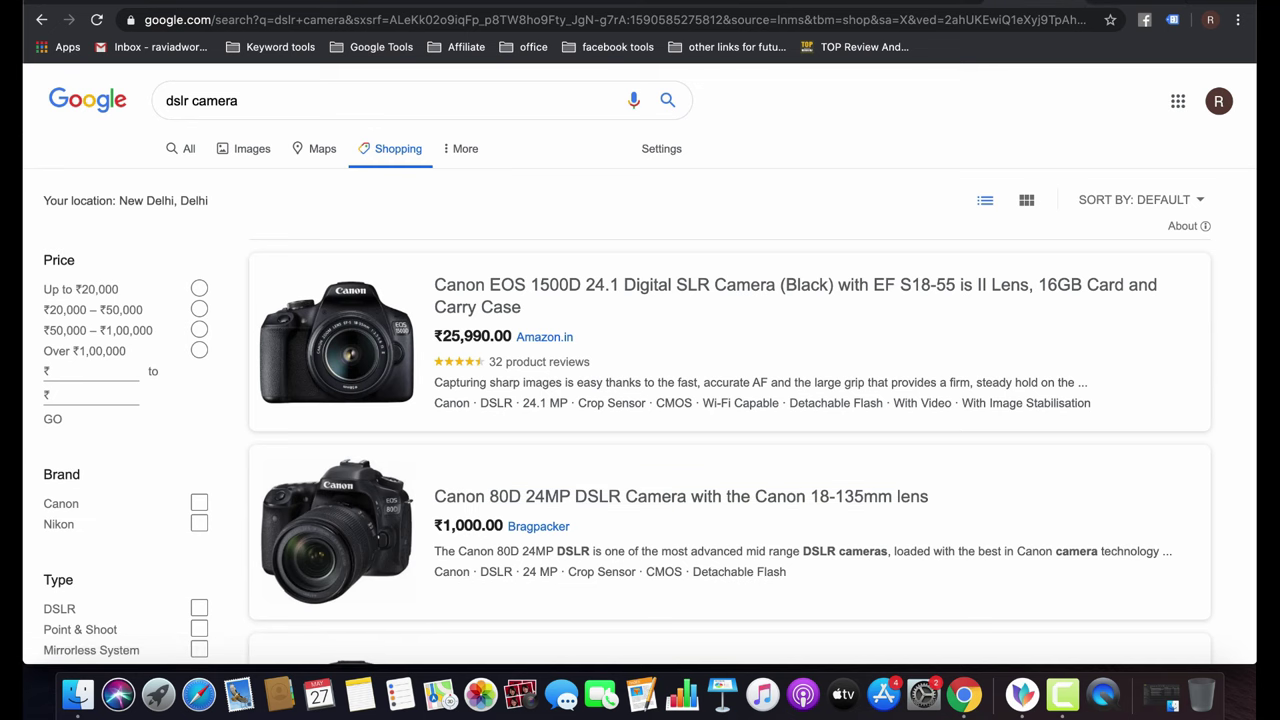
pyautogui.click(680, 496)
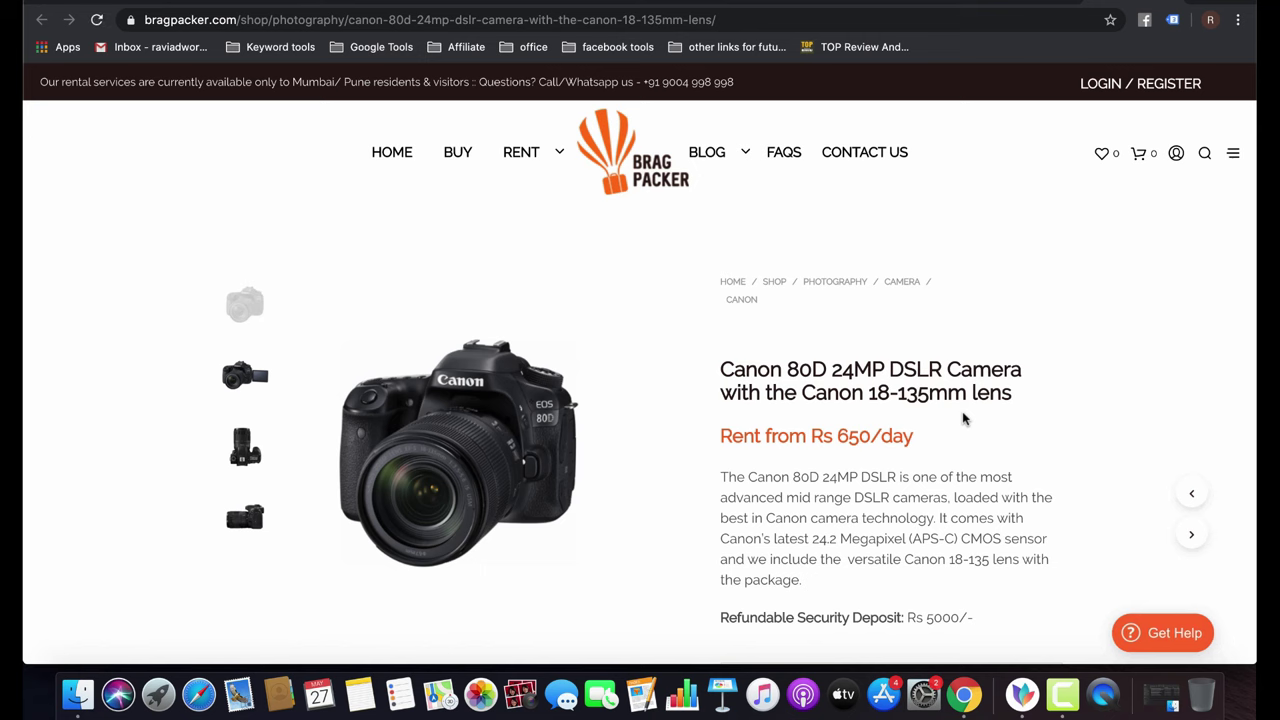
pyautogui.press('super+Left')
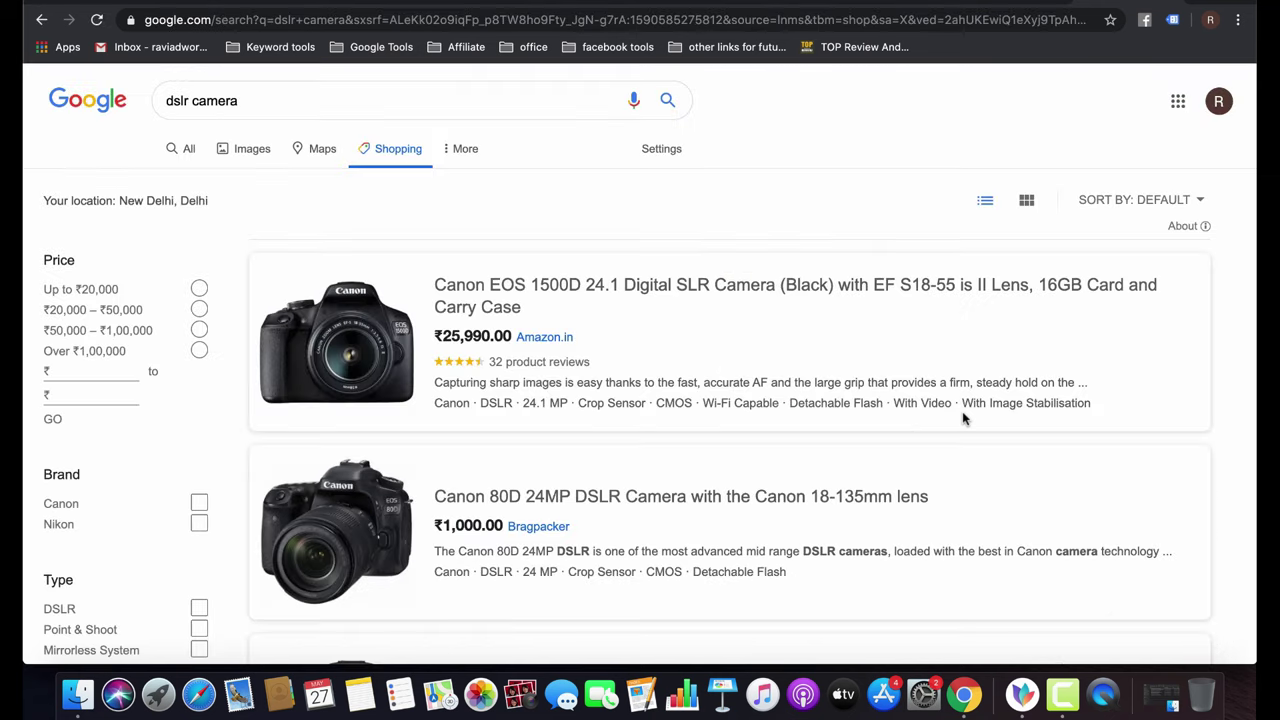
pyautogui.scroll(-5, 735, 378)
pyautogui.scroll(1, 735, 378)
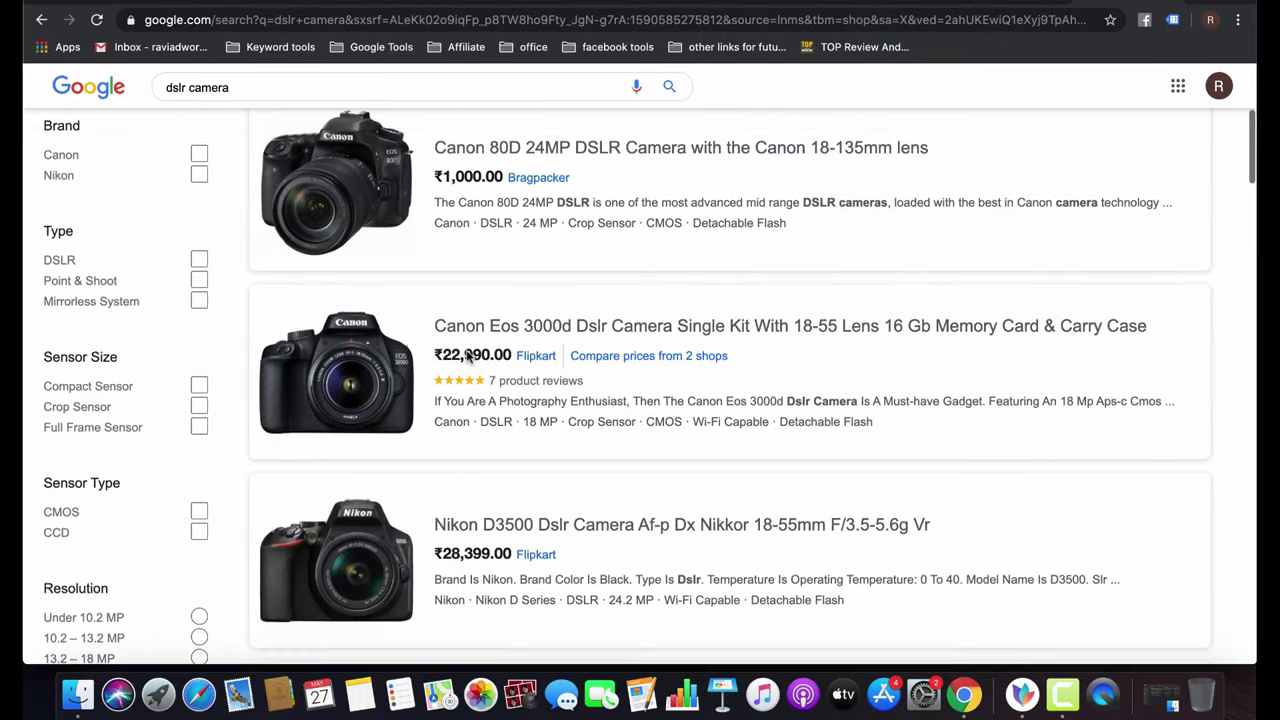
pyautogui.scroll(-3, 466, 354)
pyautogui.scroll(-1, 466, 354)
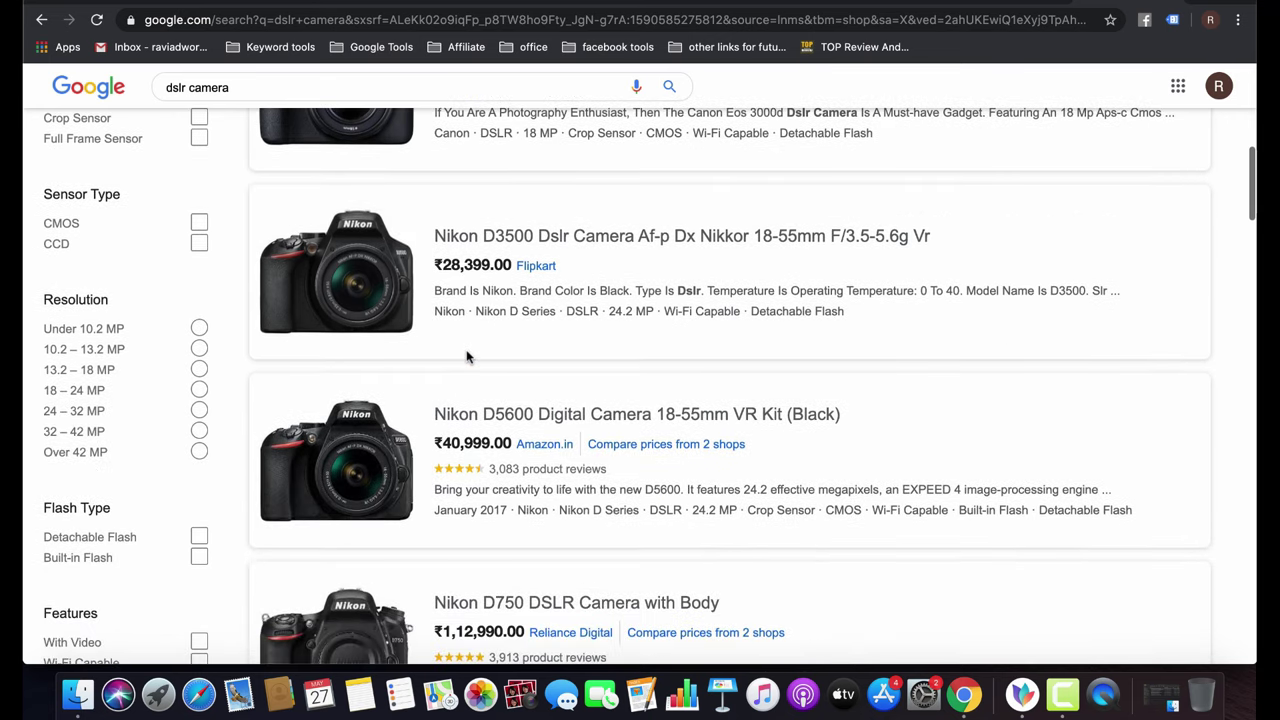
pyautogui.scroll(-3, 466, 356)
pyautogui.scroll(-4, 466, 352)
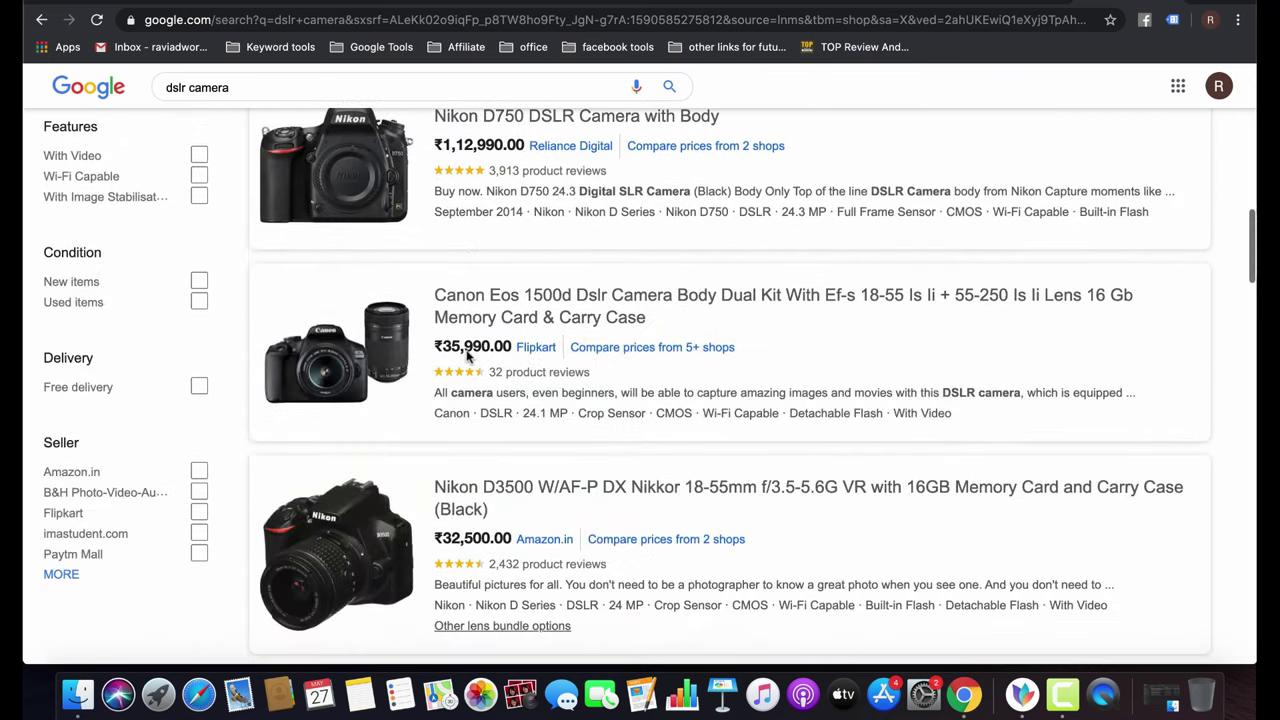
pyautogui.scroll(-4, 466, 354)
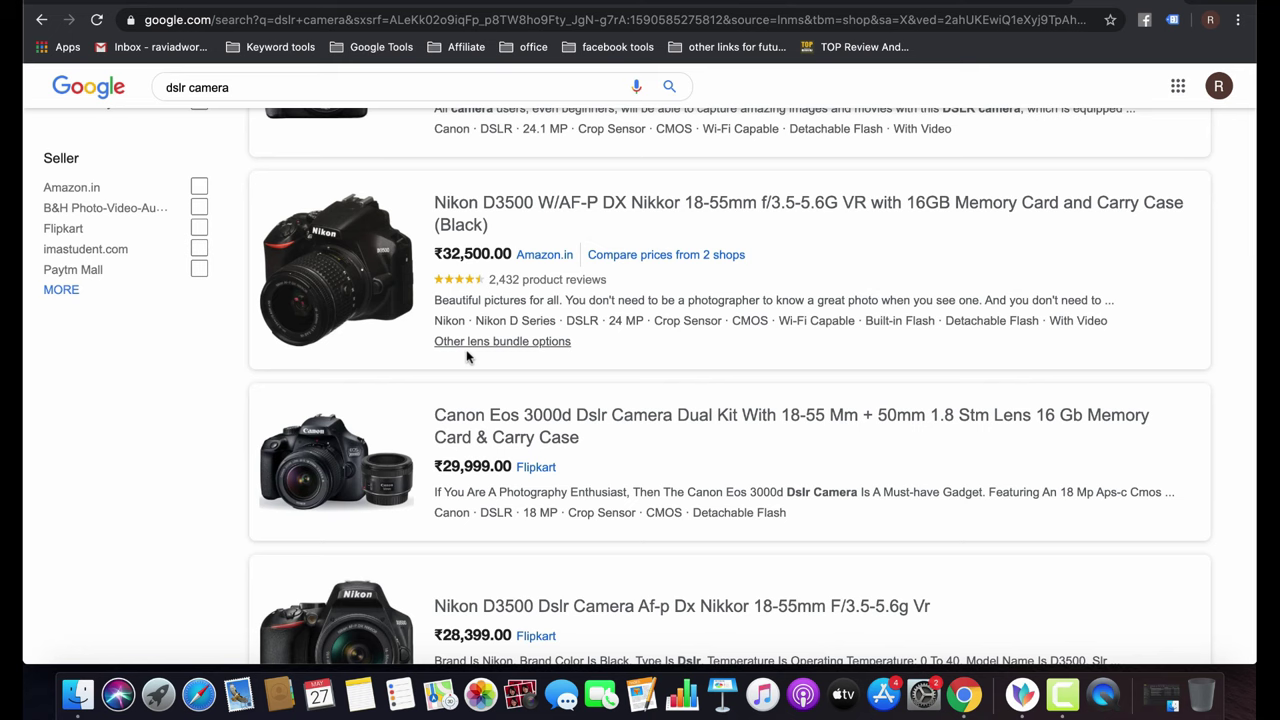
pyautogui.scroll(-1, 577, 353)
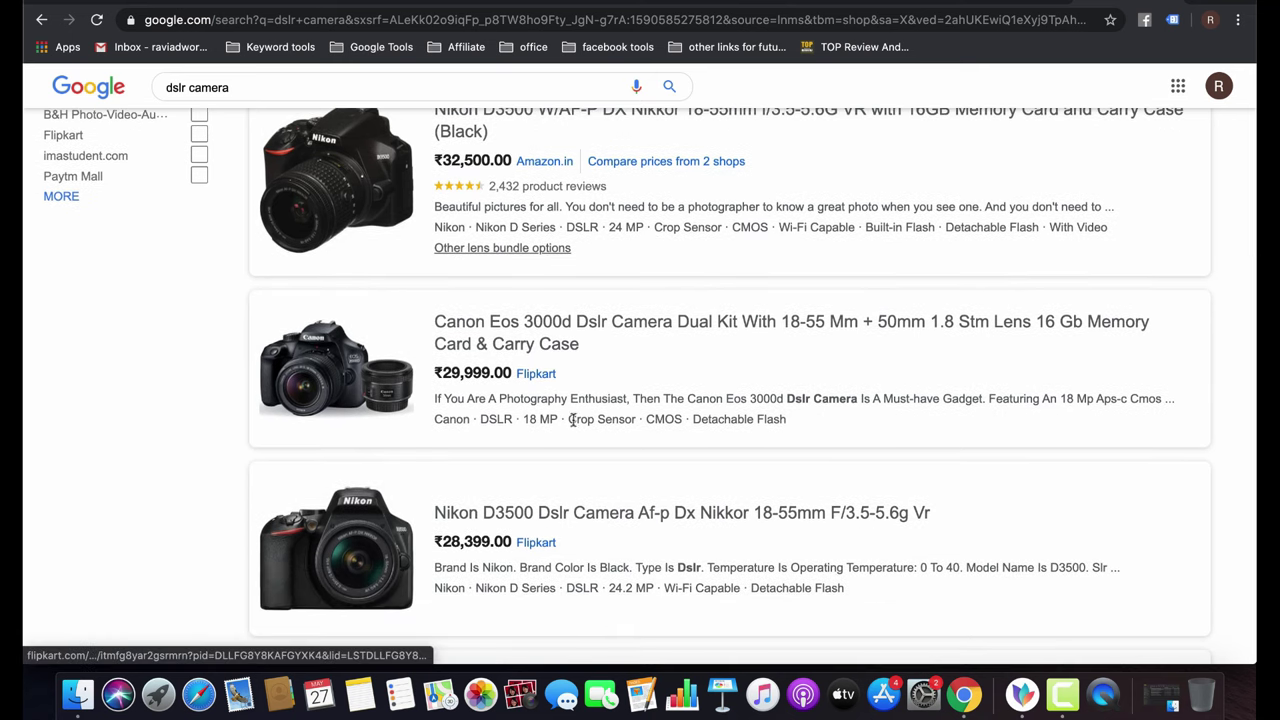
pyautogui.scroll(10, 533, 543)
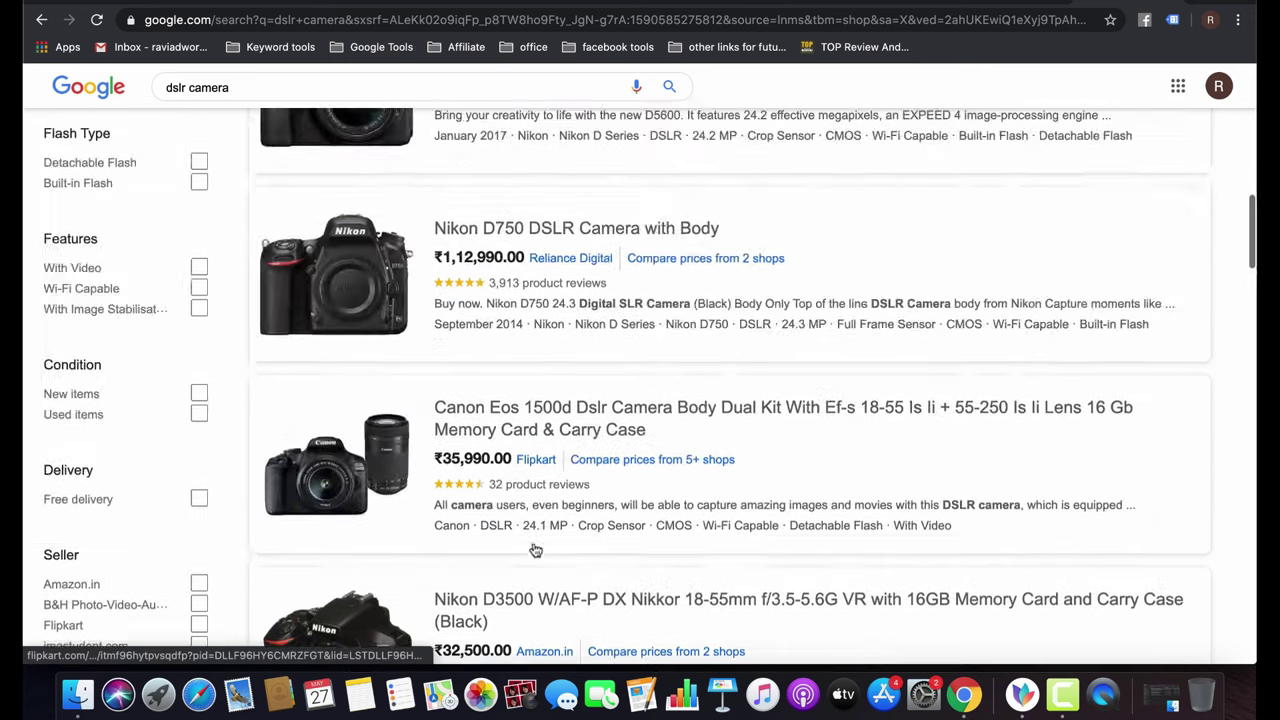
pyautogui.scroll(-3, 533, 548)
pyautogui.scroll(6, 533, 548)
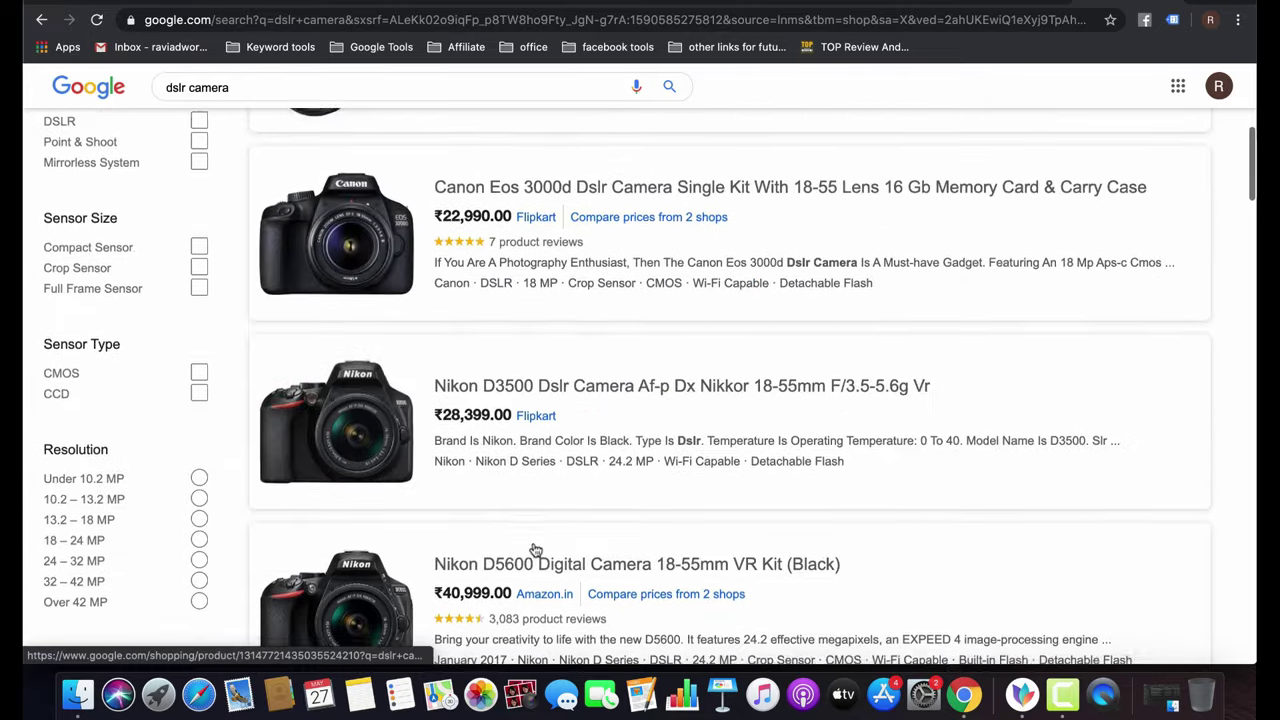
pyautogui.scroll(1, 533, 548)
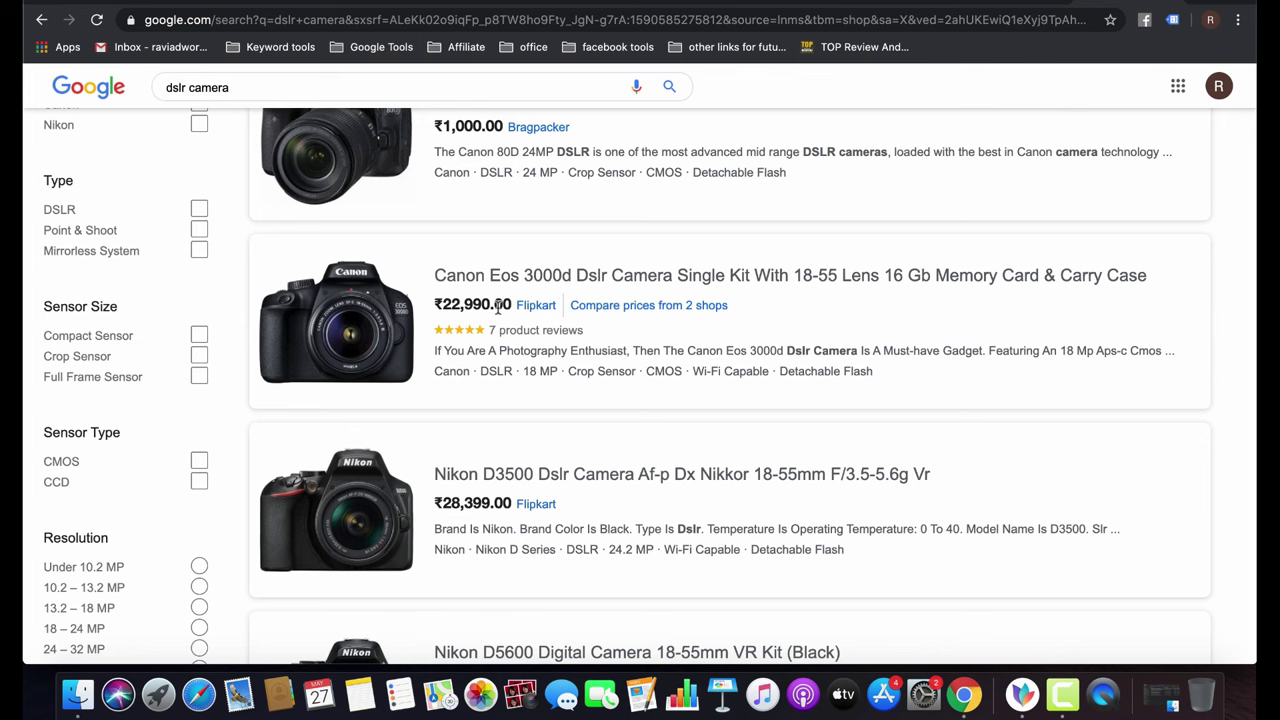
pyautogui.scroll(-10, 609, 397)
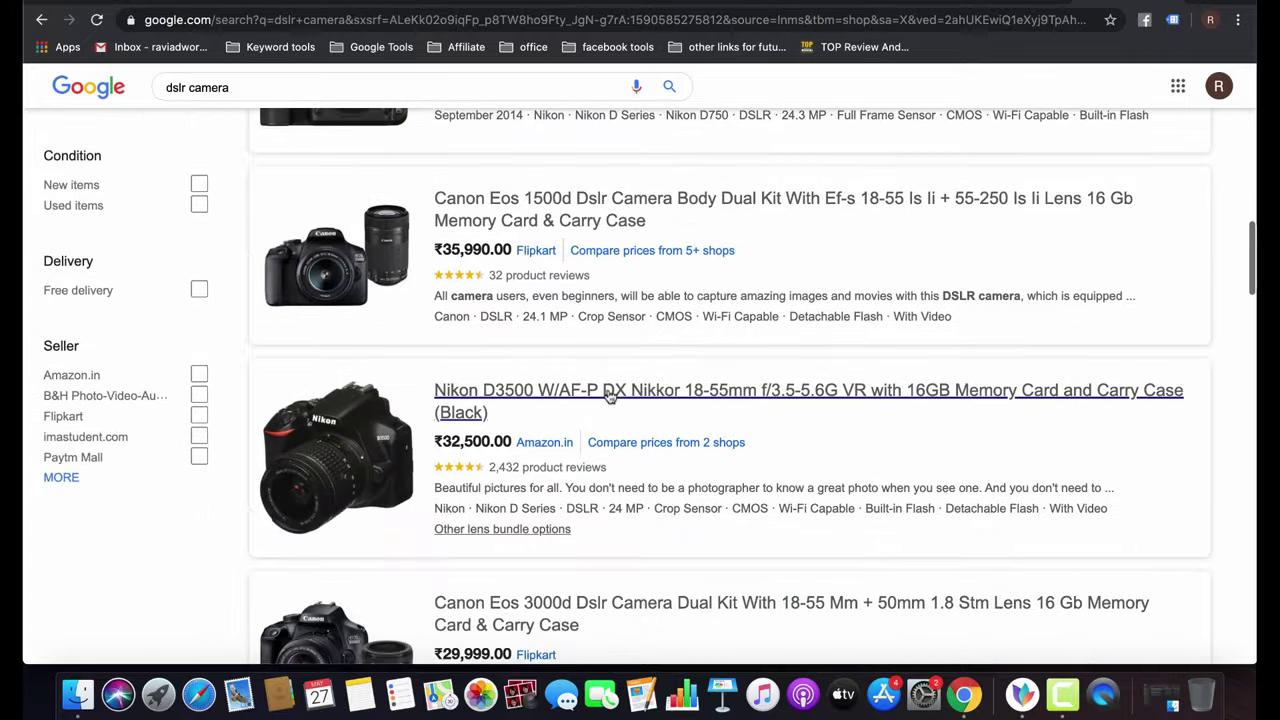
pyautogui.scroll(-3, 609, 397)
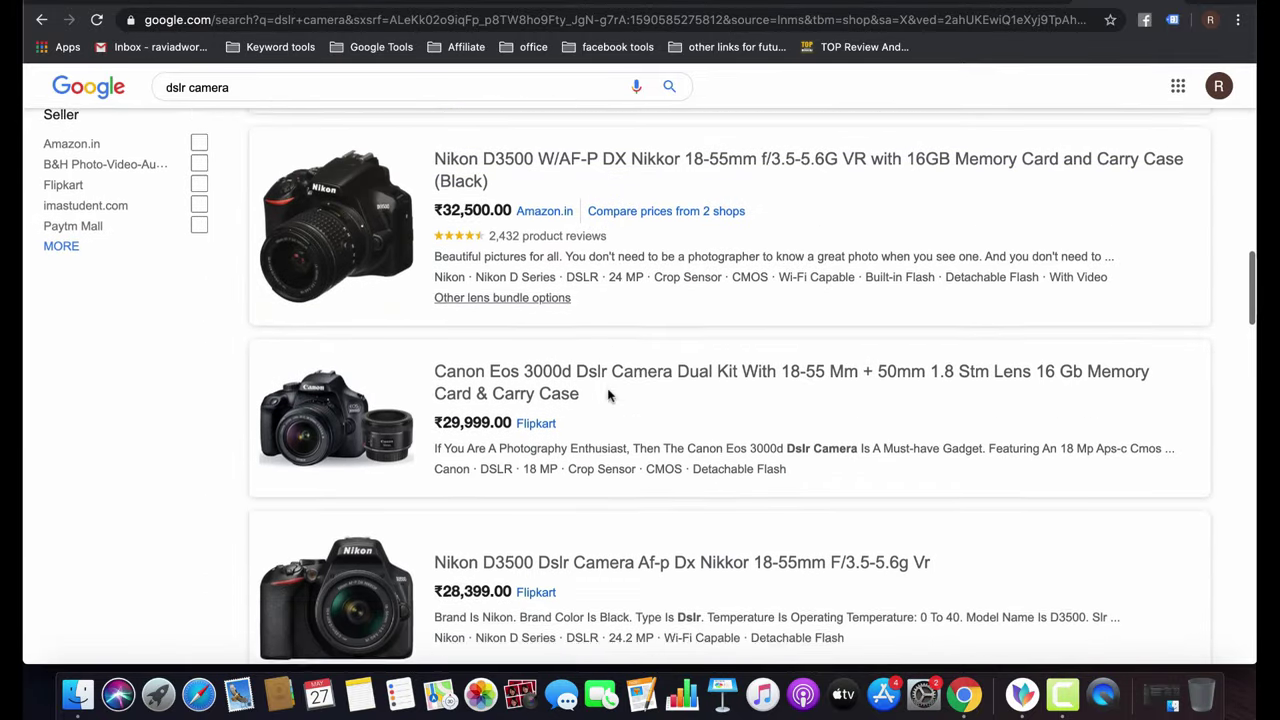
pyautogui.scroll(-1, 609, 397)
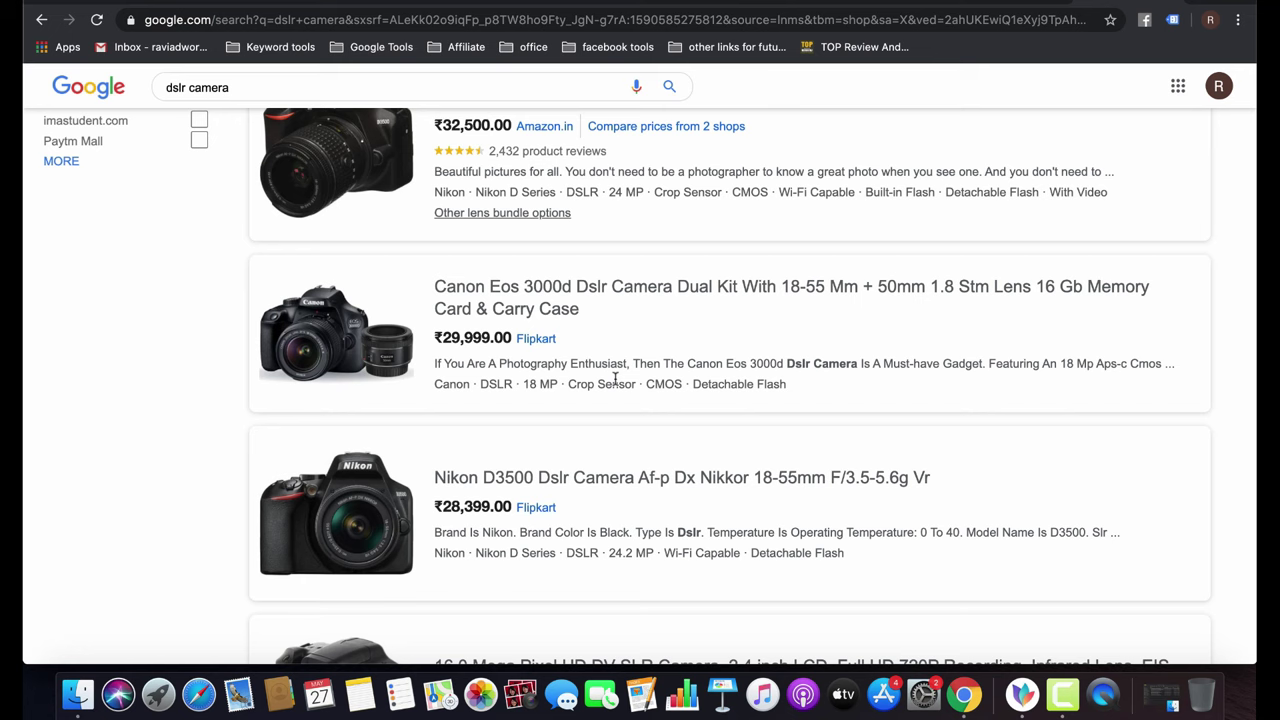
pyautogui.scroll(-3, 614, 377)
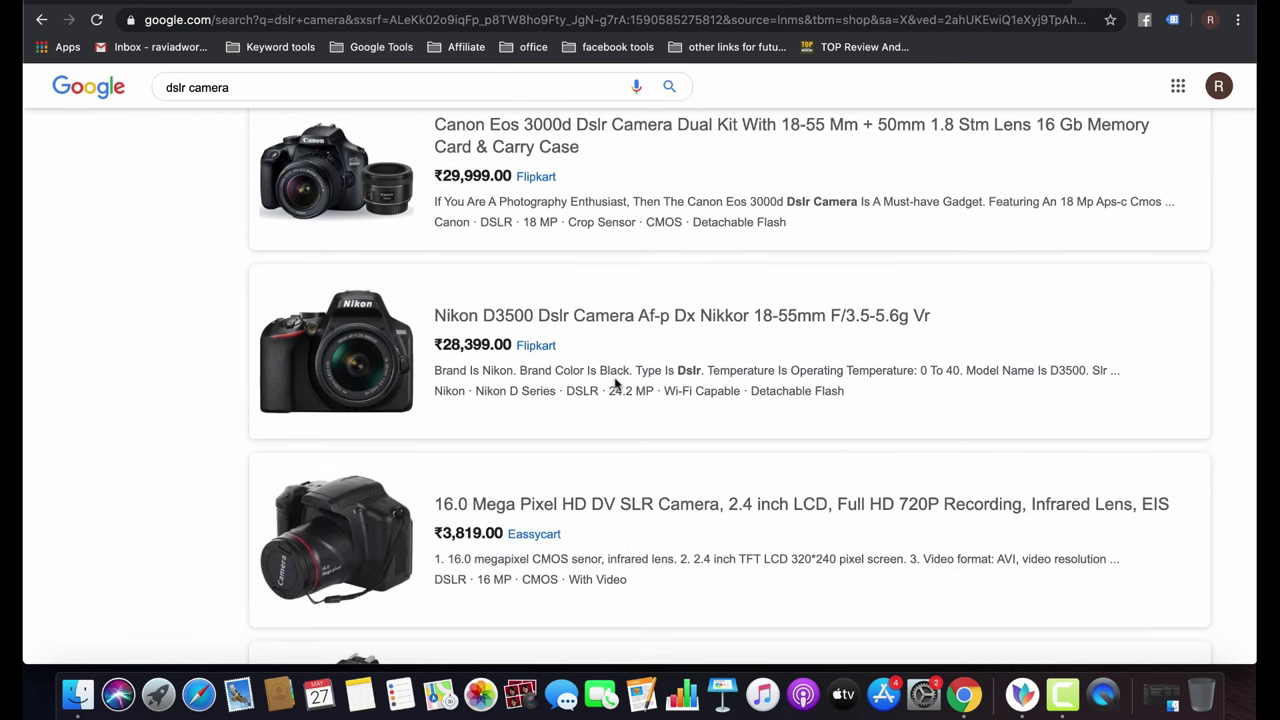
pyautogui.scroll(15, 616, 383)
pyautogui.scroll(-1, 616, 384)
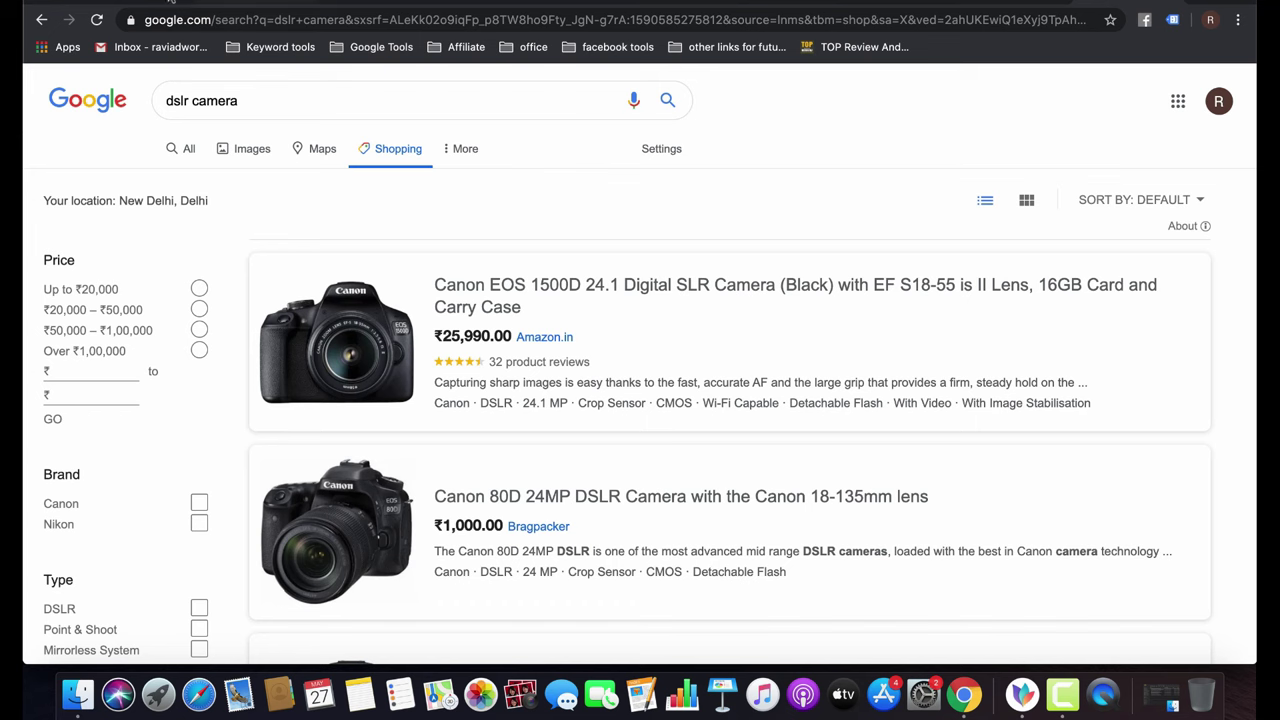
# Switch to the Google Ads tab to see the account's search and video ads.
pyautogui.click(170, 2)
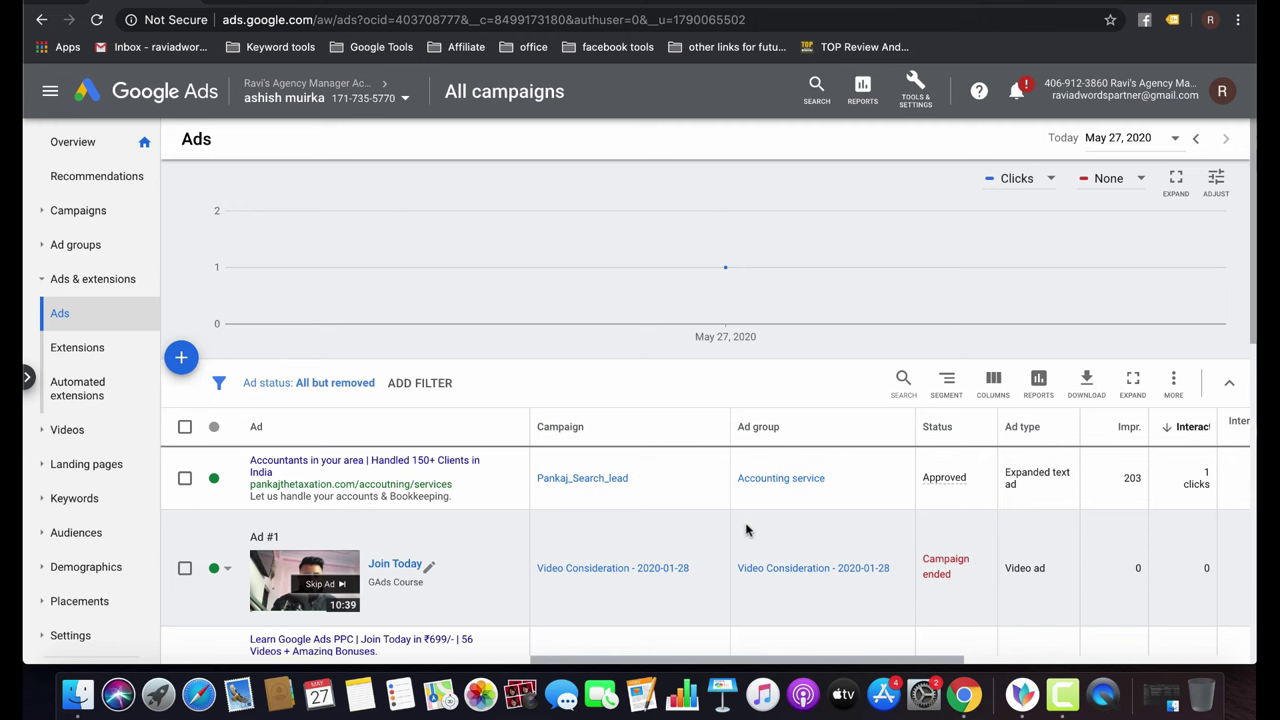
# List all campaigns, down to the Kipling_USA Shopping campaign with its ₹2,000 budget.
pyautogui.click(97, 208)
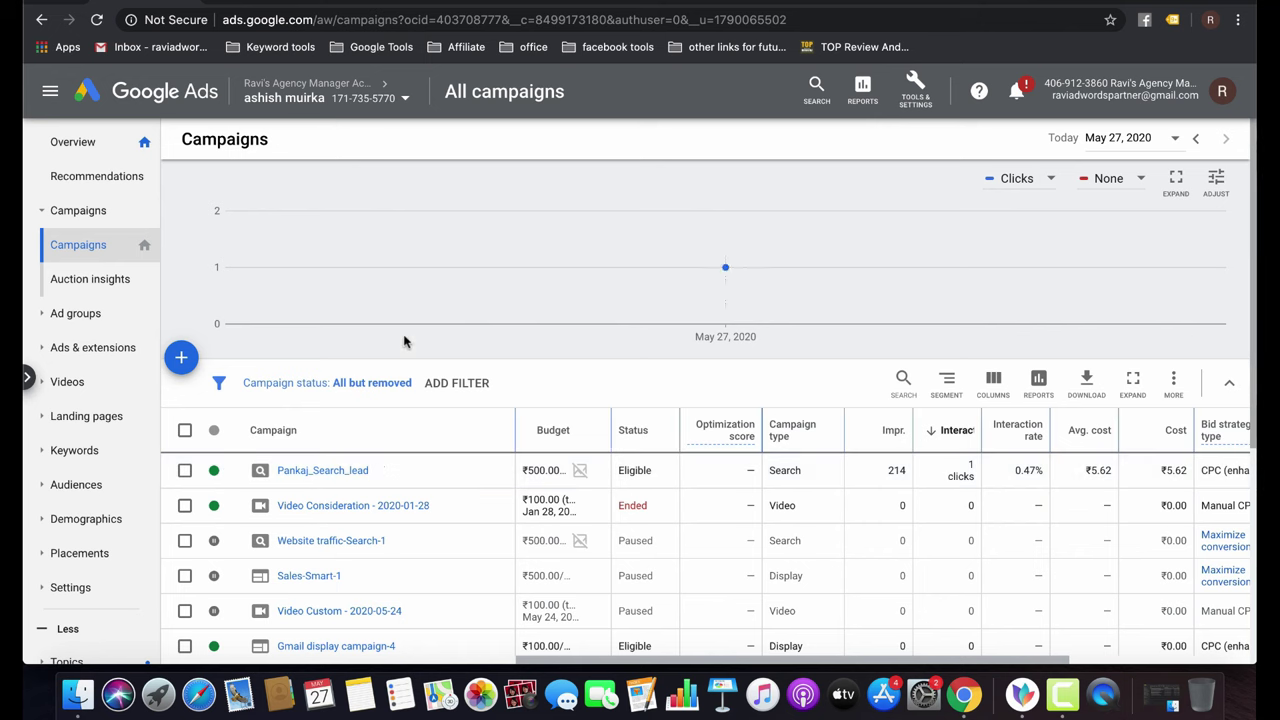
pyautogui.scroll(-1, 405, 438)
pyautogui.scroll(-5, 405, 438)
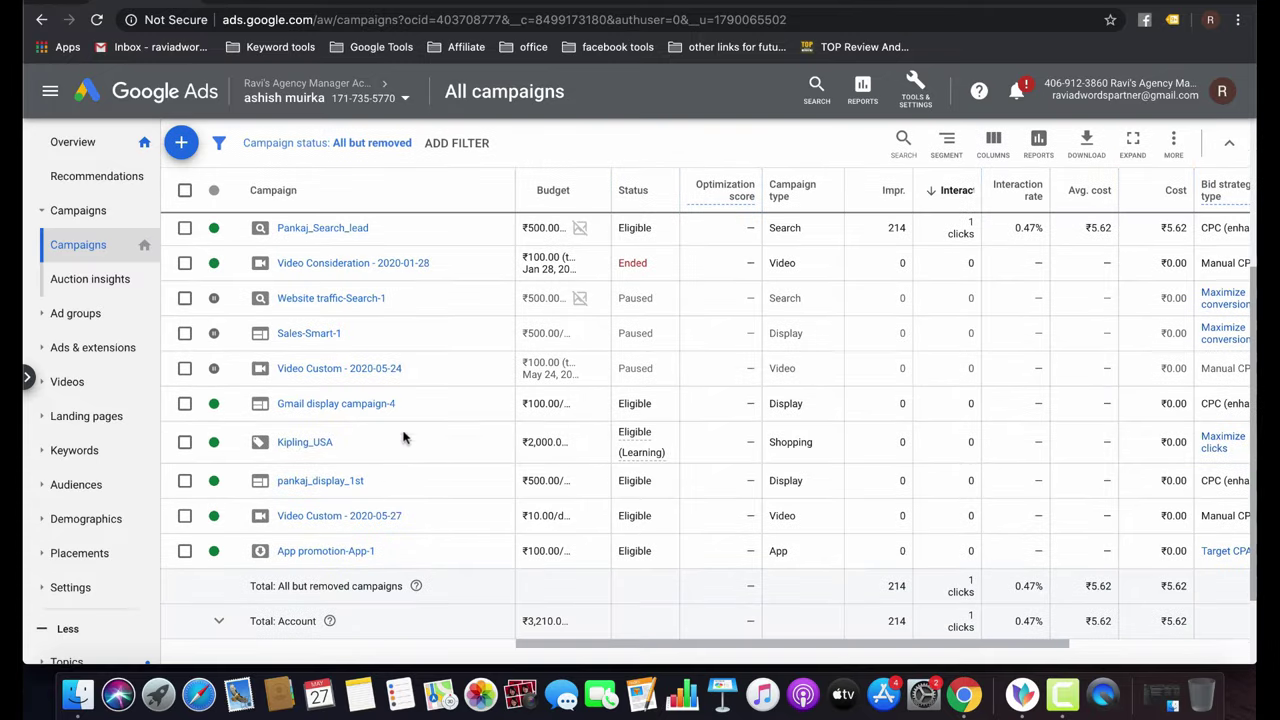
# In Kipling_USA's product groups, try subdividing All products by Item ID, then cancel.
pyautogui.click(305, 443)
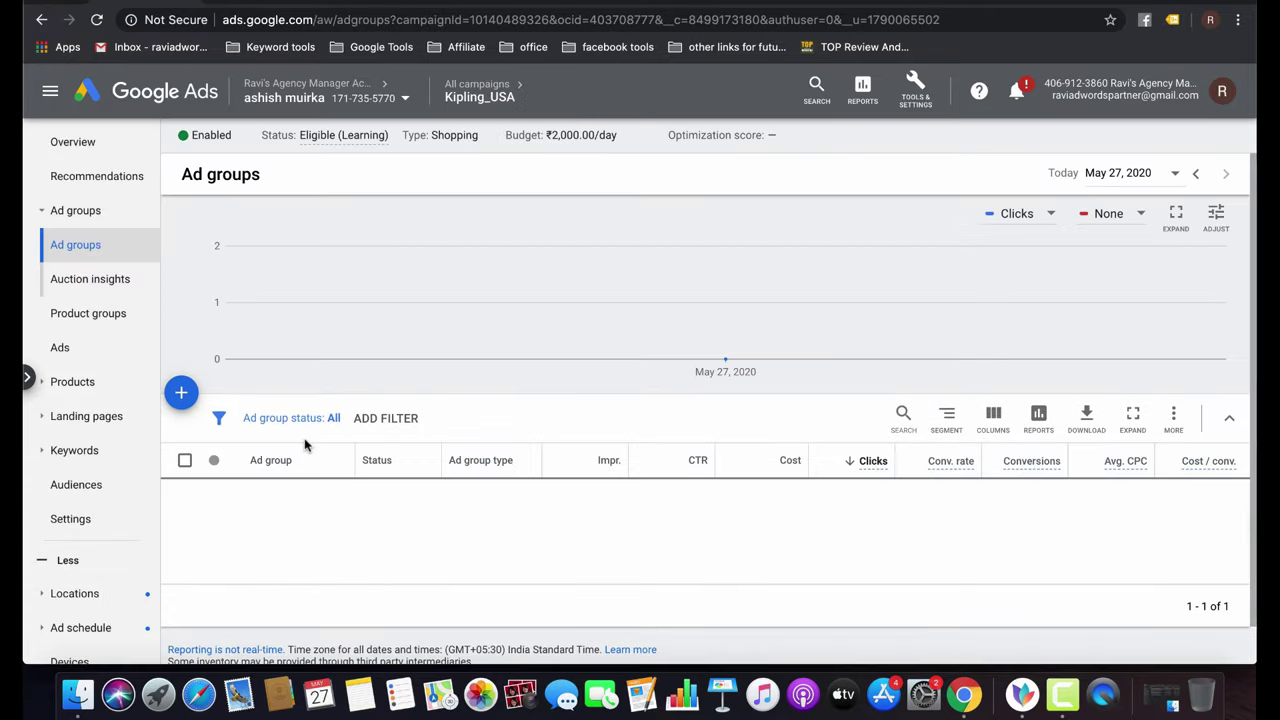
pyautogui.click(110, 316)
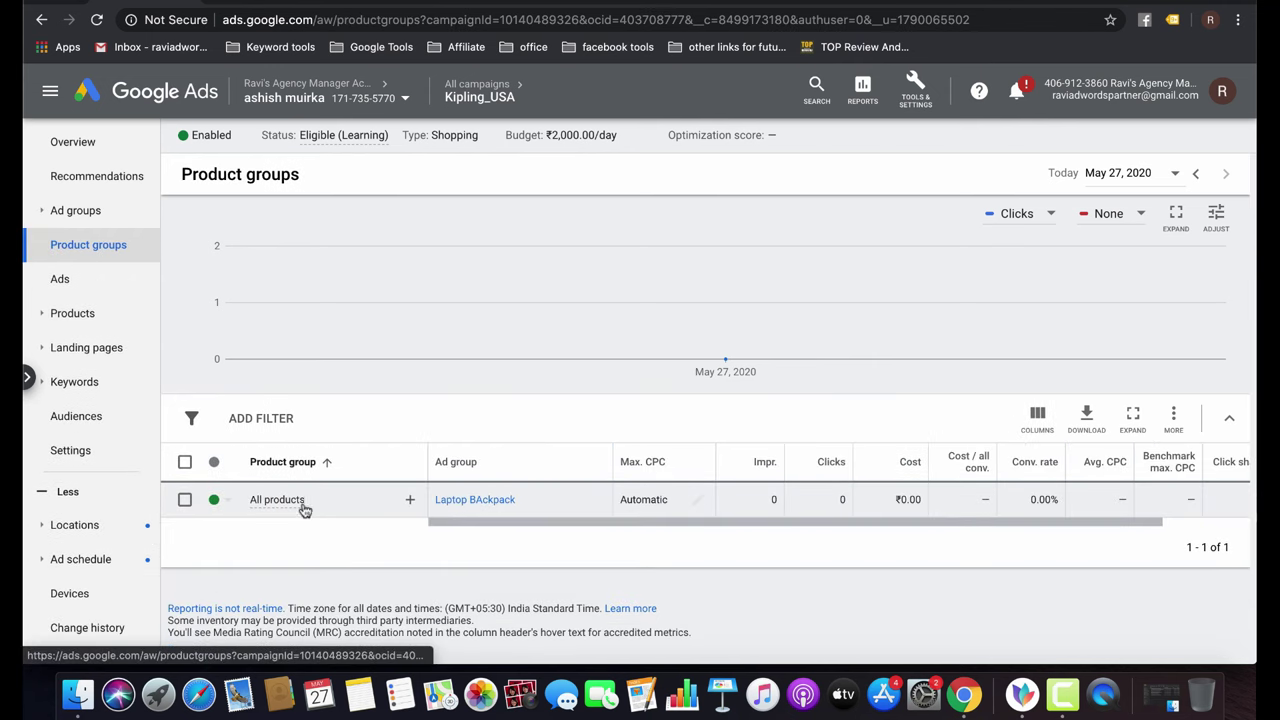
pyautogui.click(409, 500)
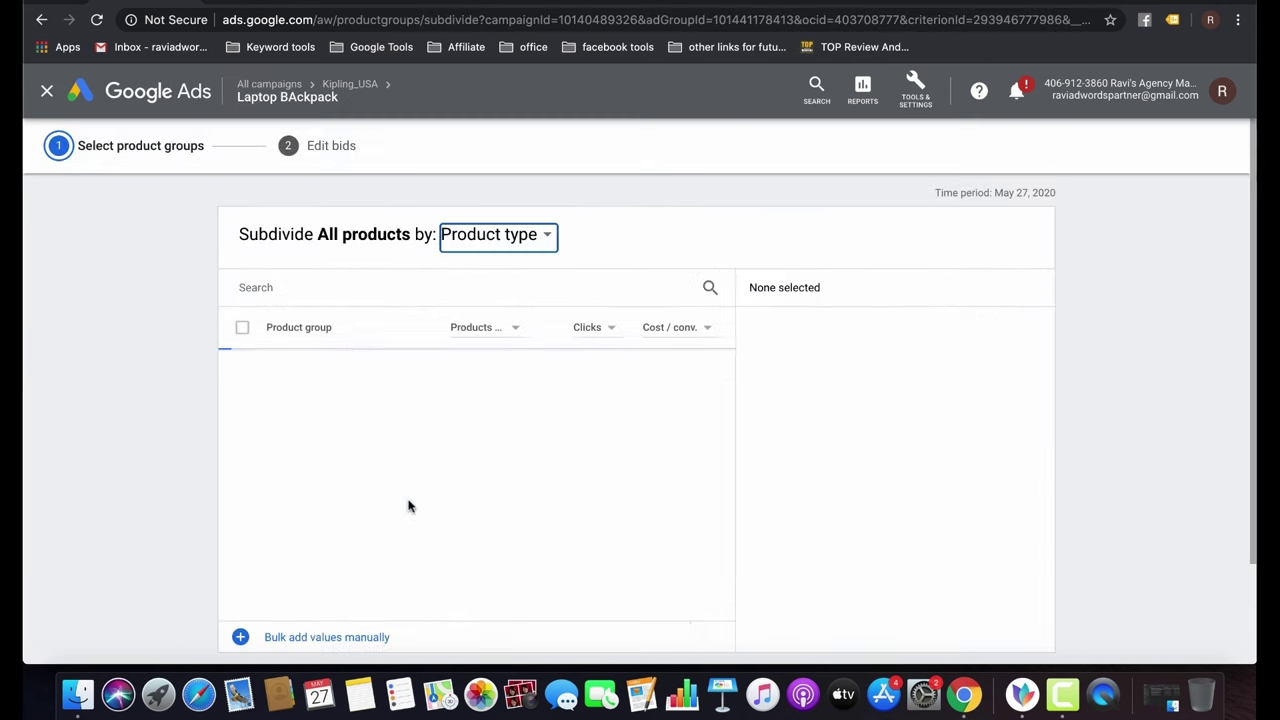
pyautogui.click(540, 237)
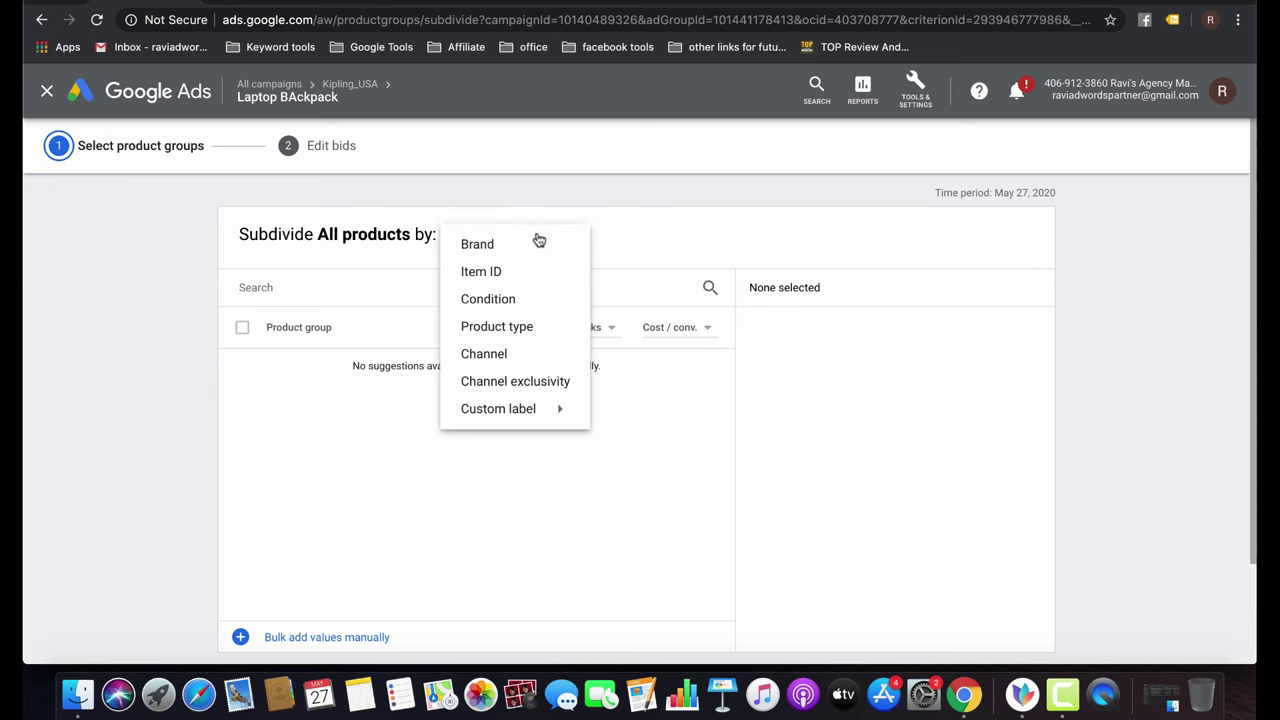
pyautogui.click(507, 271)
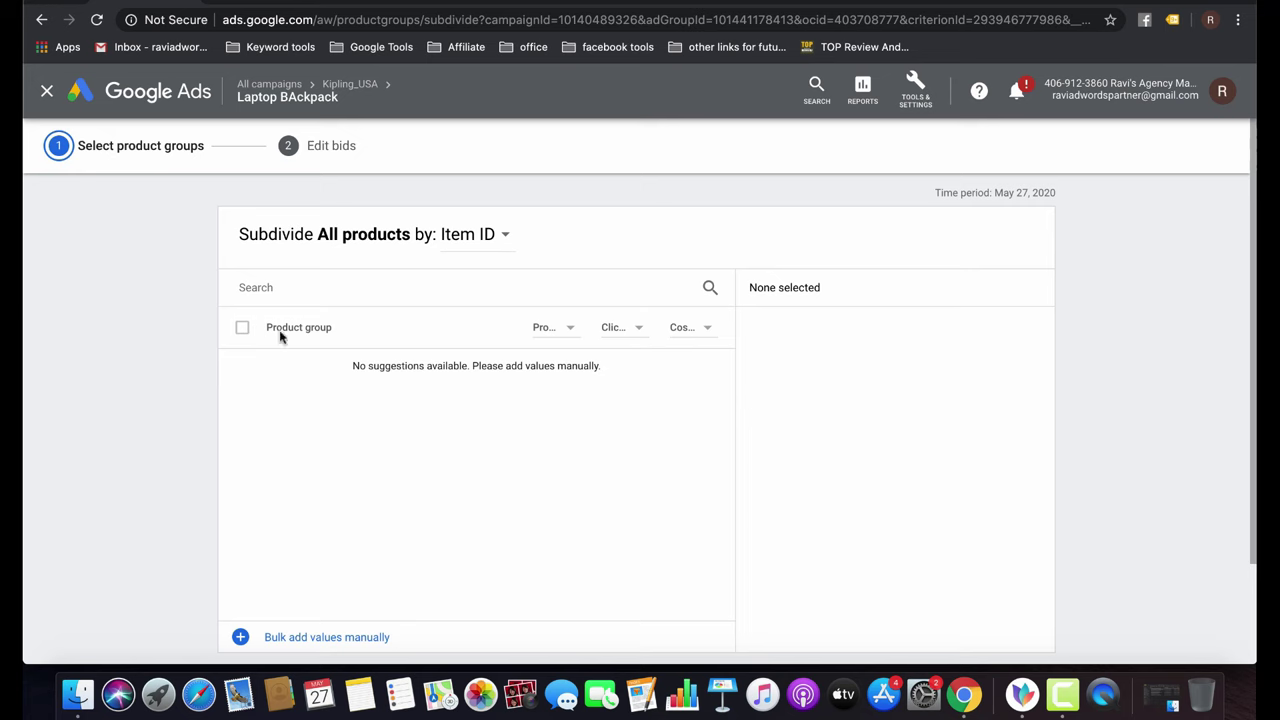
pyautogui.scroll(-3, 434, 506)
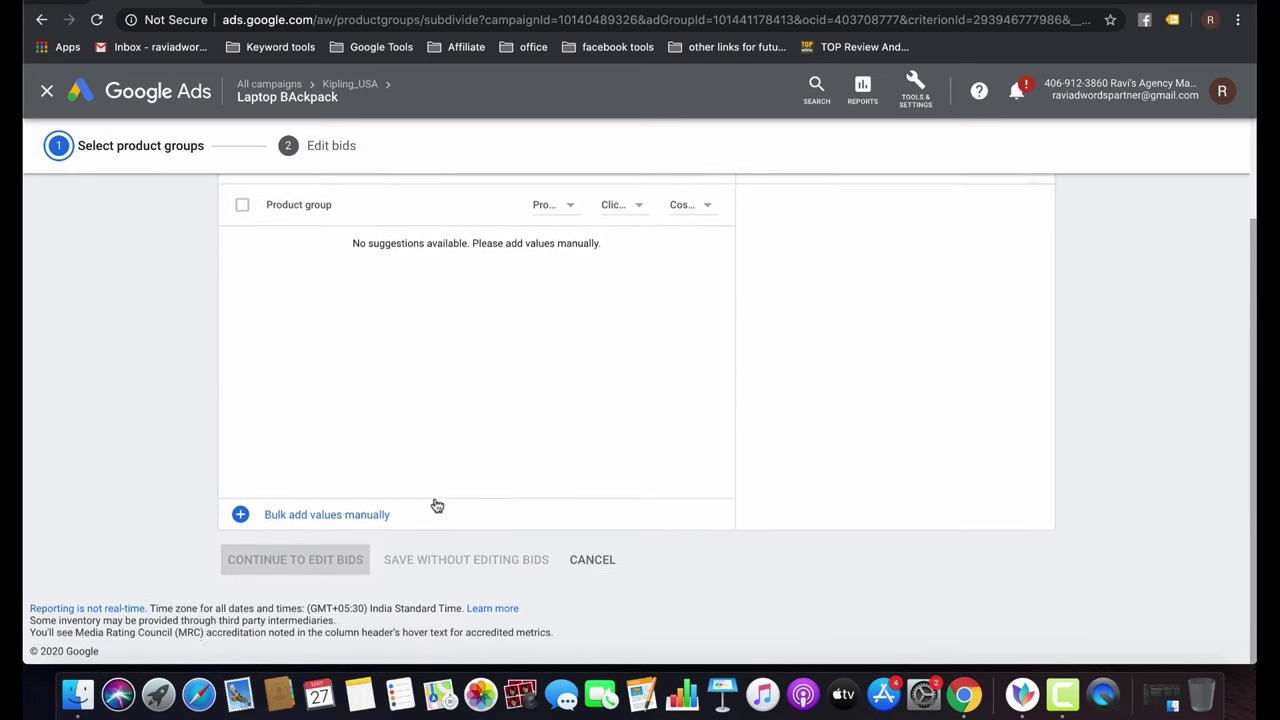
pyautogui.click(588, 559)
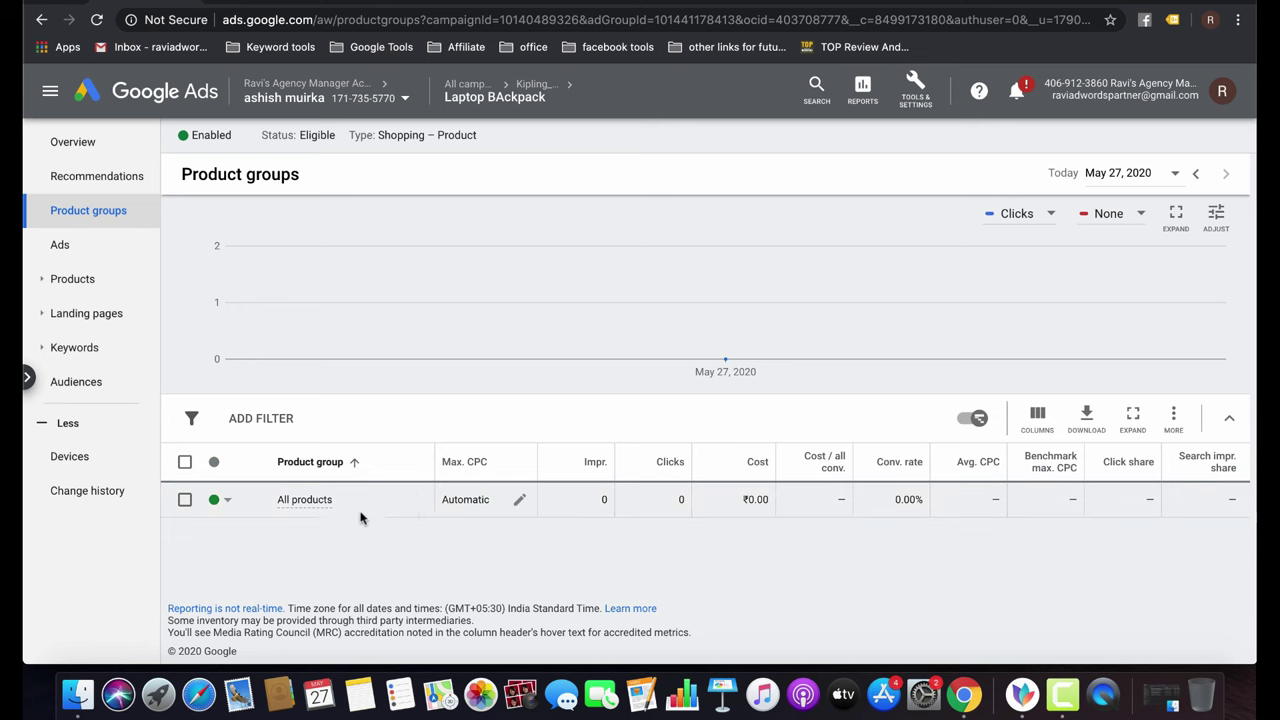
# Start subdividing All products again and cancel without saving.
pyautogui.click(417, 499)
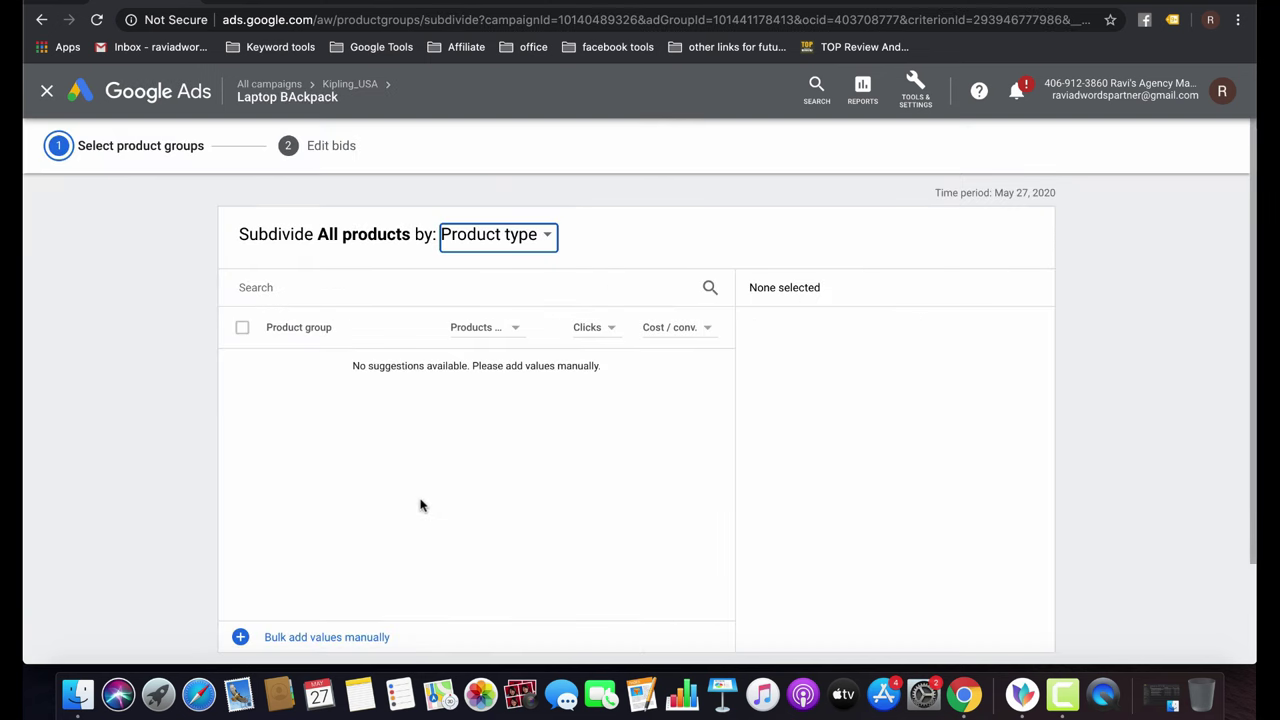
pyautogui.scroll(-2, 559, 536)
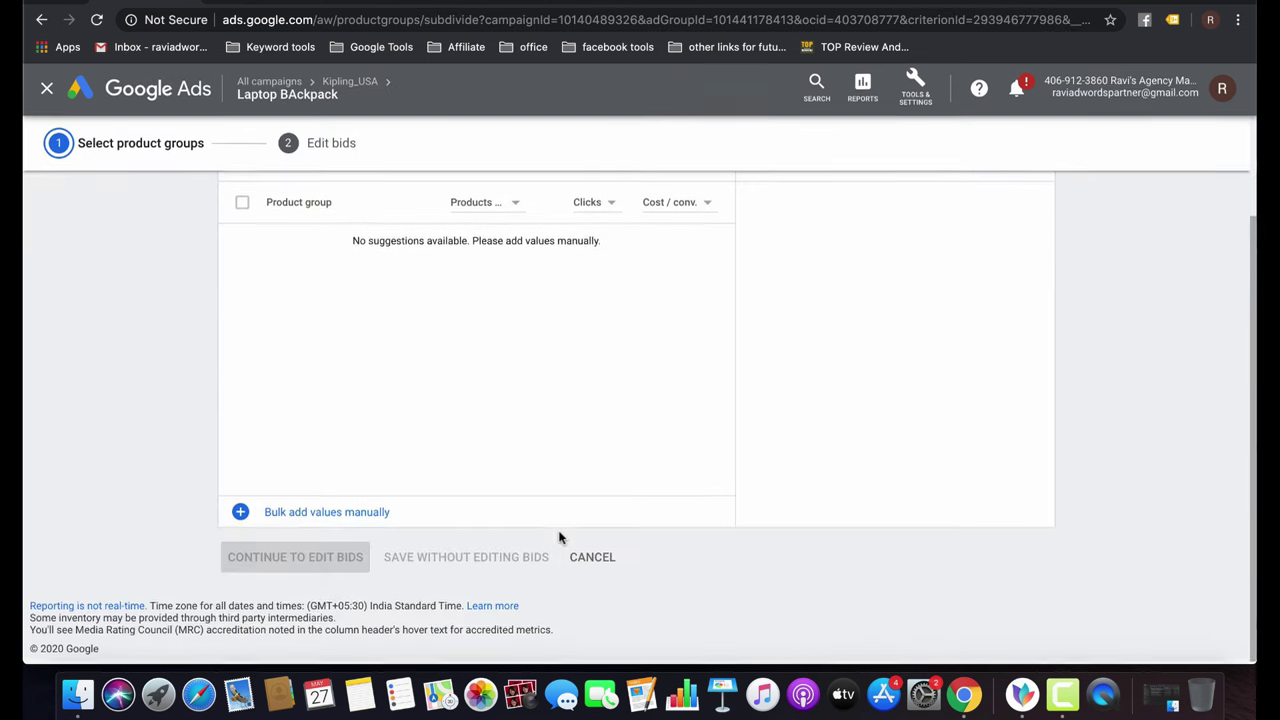
pyautogui.click(600, 557)
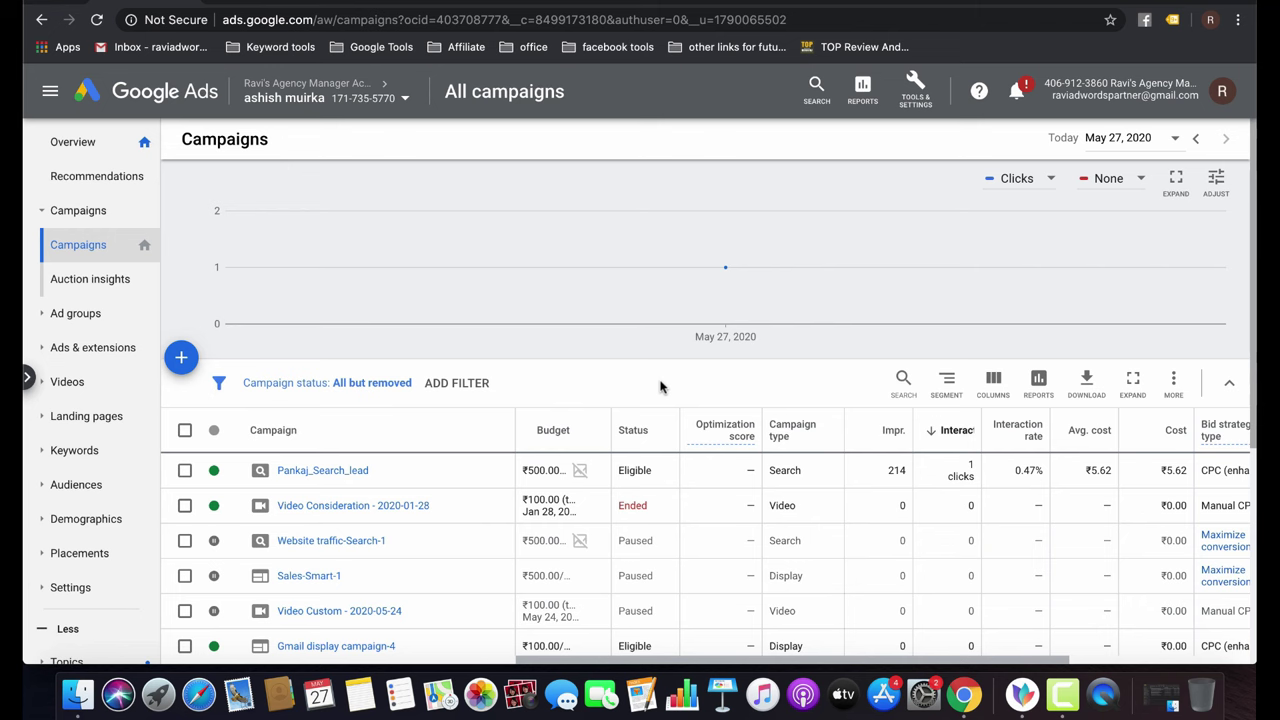
# Open Pankaj_Search_lead and start a new automated rule for its ad groups.
pyautogui.scroll(-5, 660, 387)
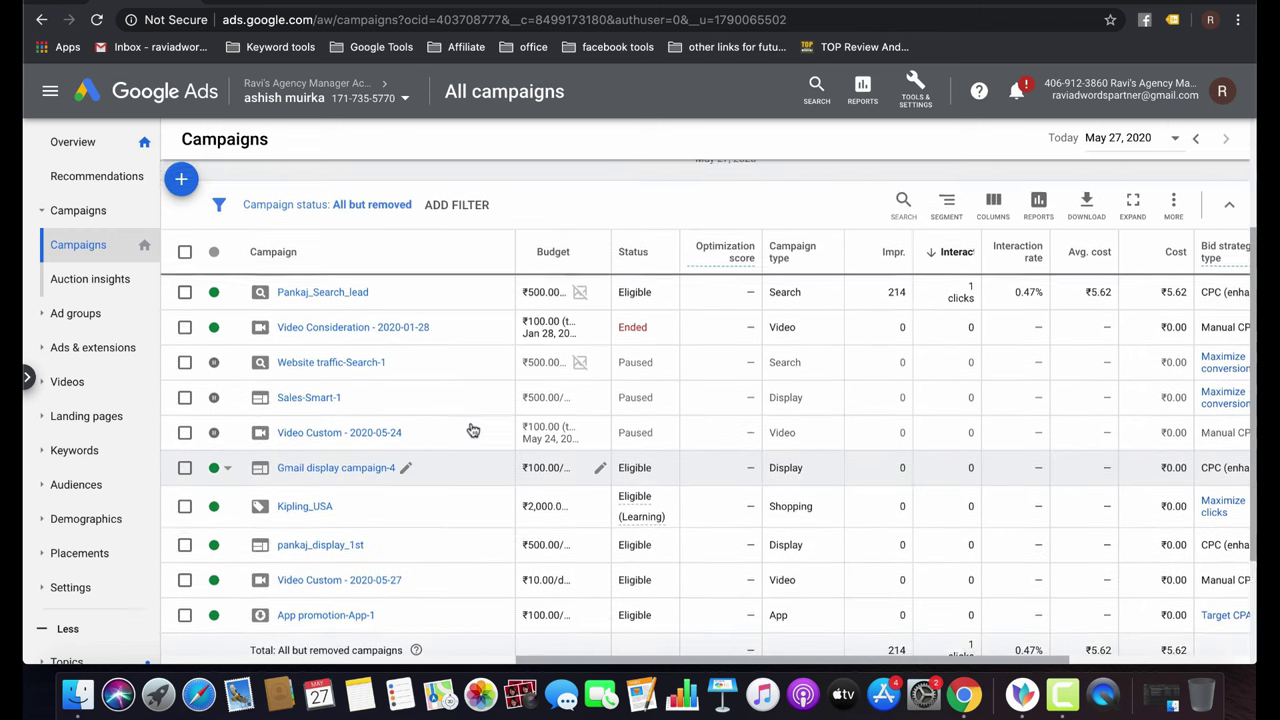
pyautogui.scroll(2, 473, 430)
pyautogui.click(310, 392)
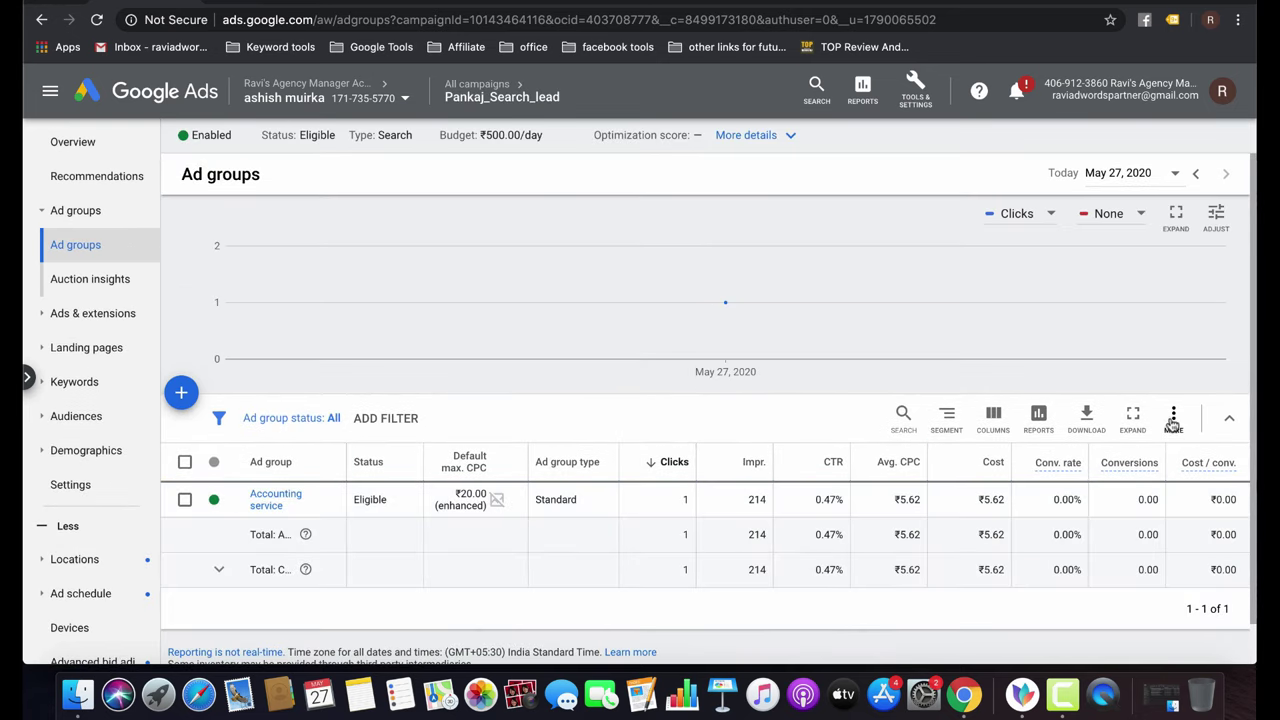
pyautogui.click(1173, 420)
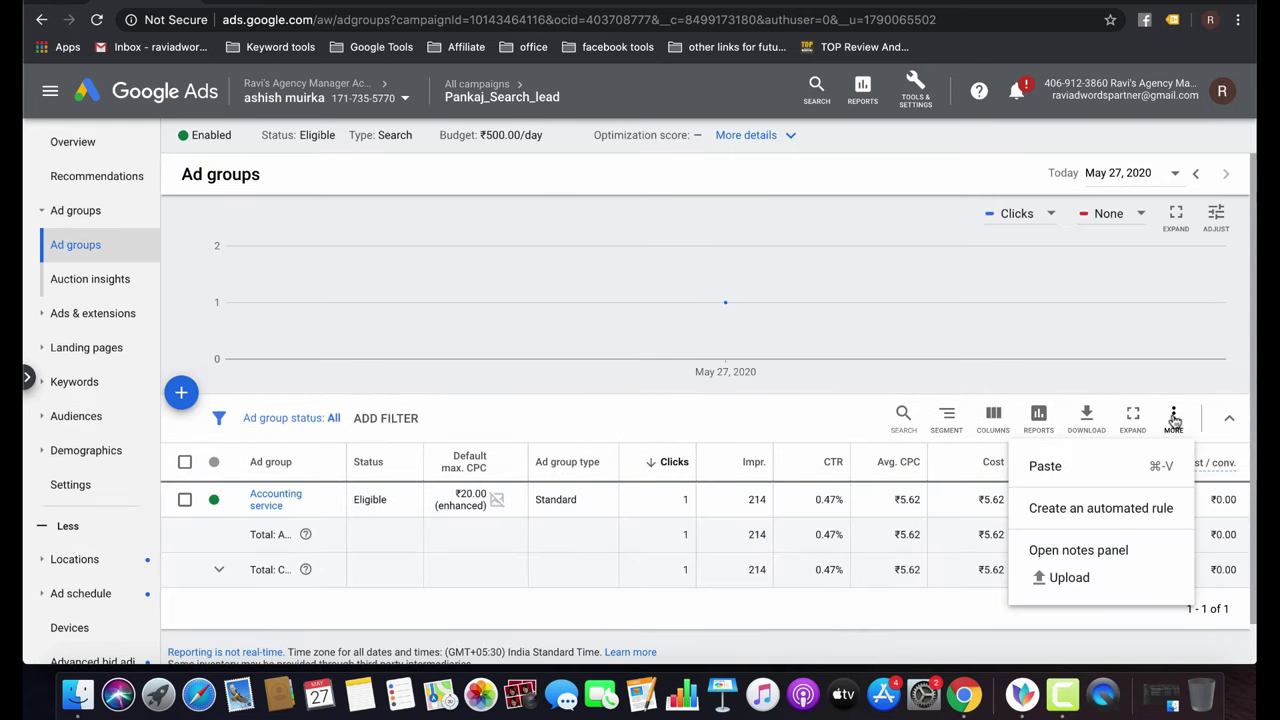
pyautogui.click(1112, 507)
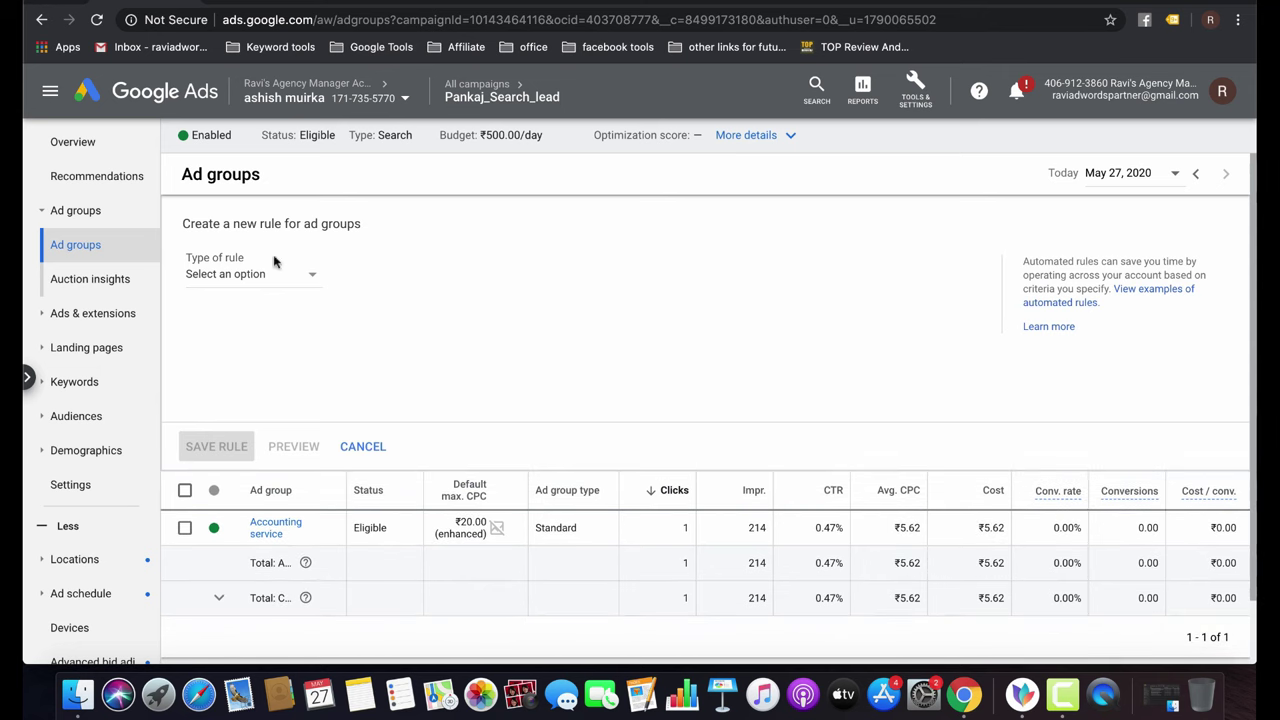
# Set the rule type to Send email.
pyautogui.click(281, 282)
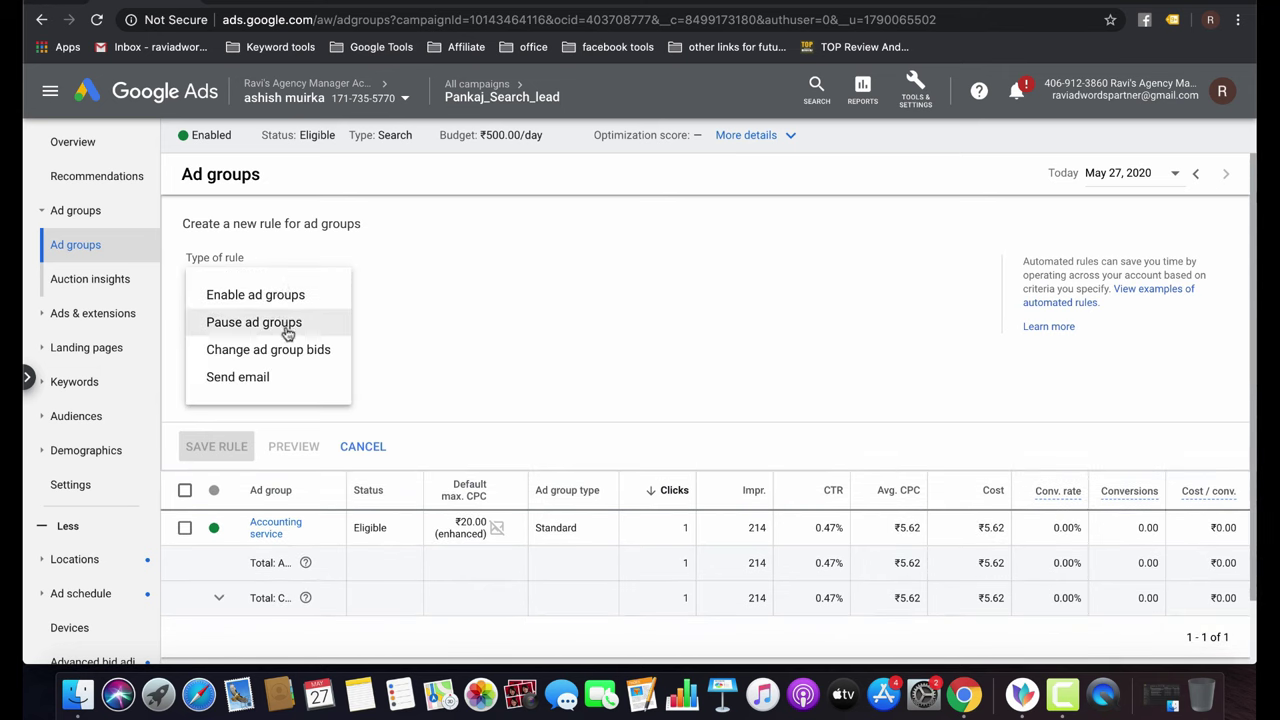
pyautogui.click(263, 377)
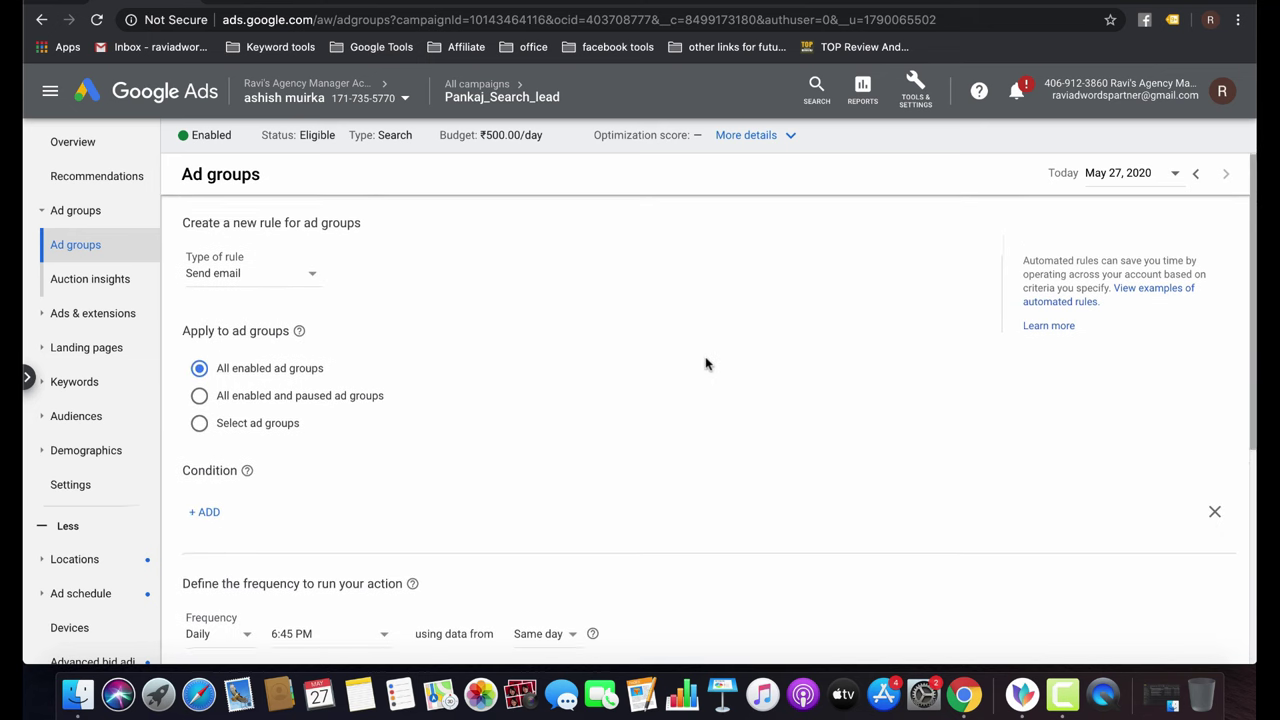
pyautogui.scroll(-2, 706, 364)
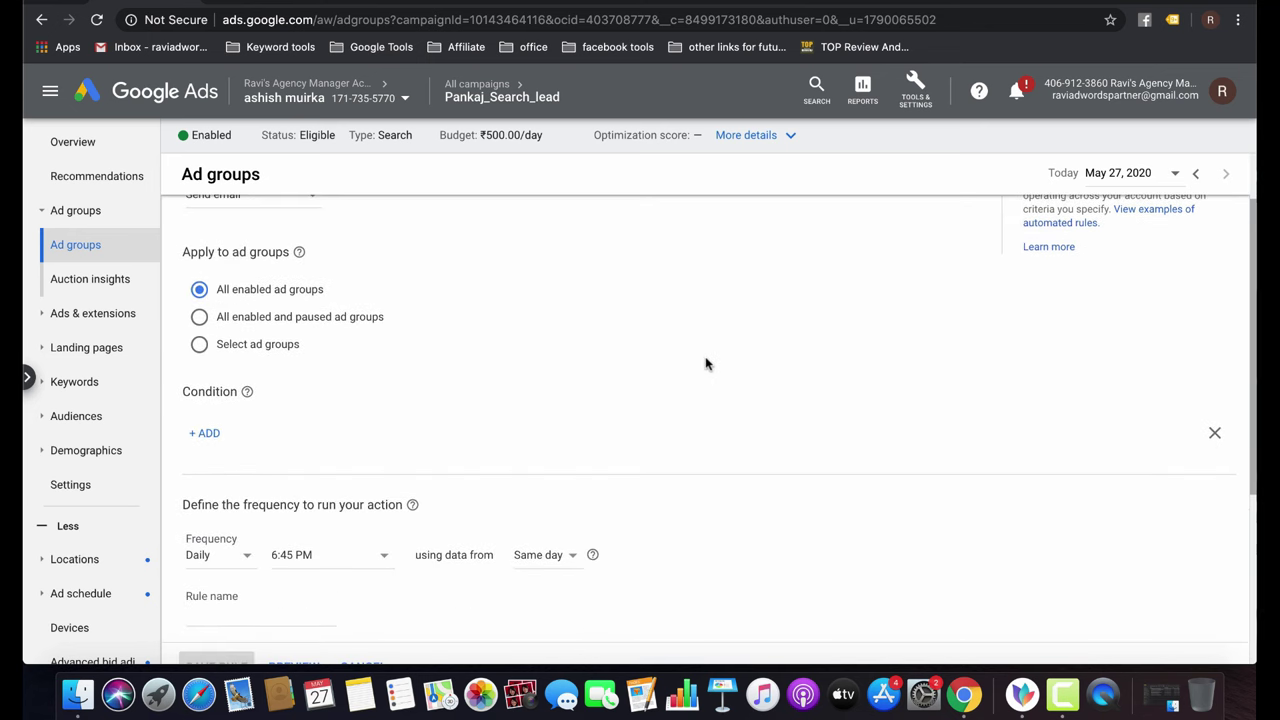
pyautogui.scroll(2, 706, 364)
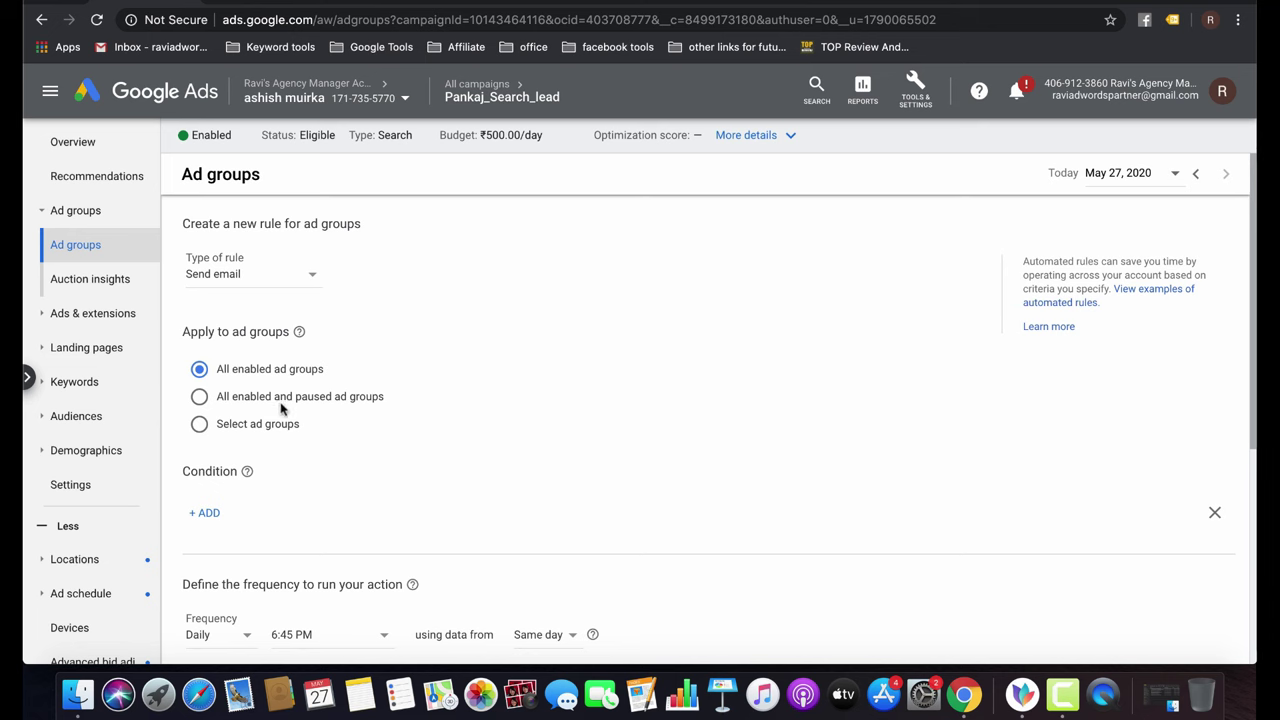
pyautogui.scroll(-3, 308, 457)
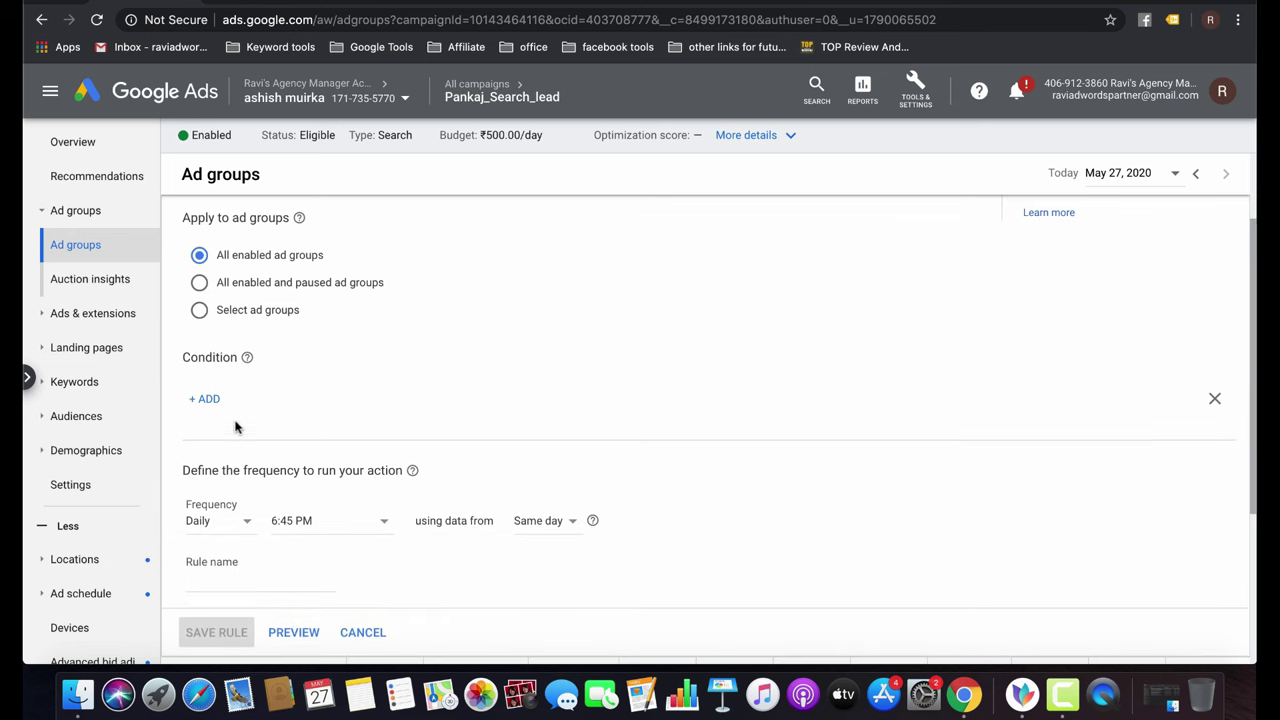
# Add the rule condition Cost greater than ₹499.
pyautogui.click(205, 399)
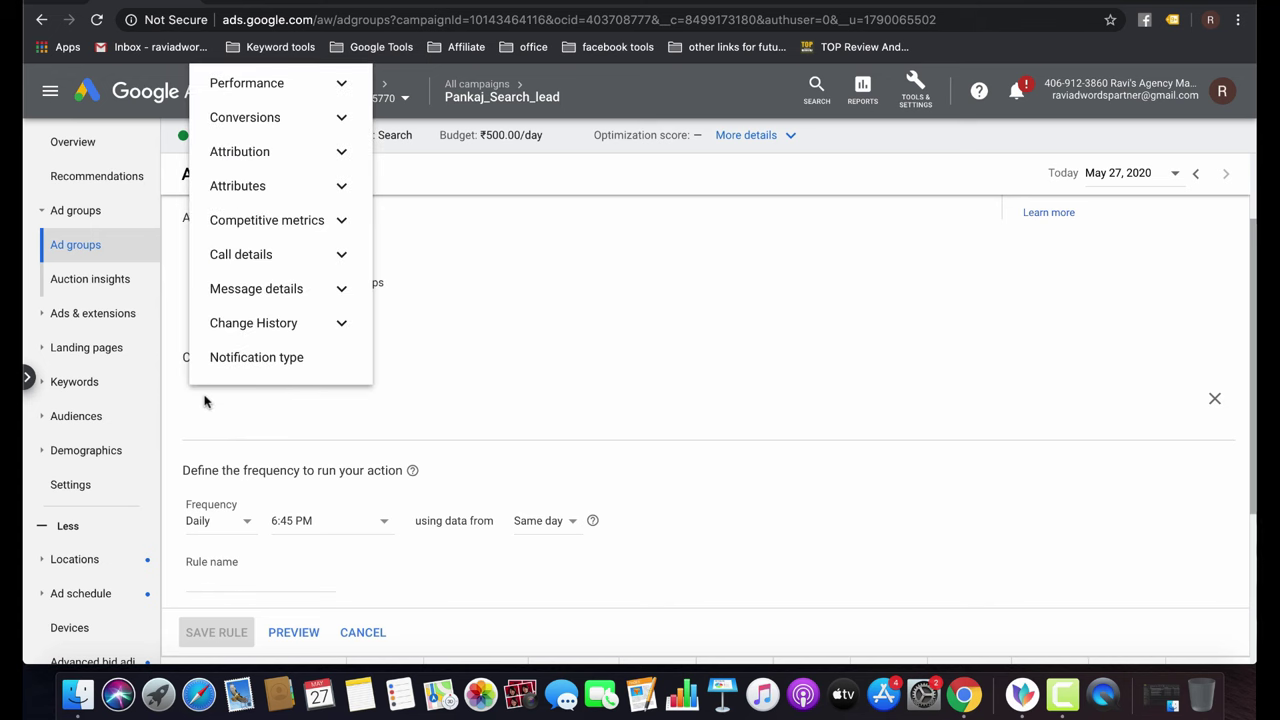
pyautogui.click(305, 89)
pyautogui.click(271, 100)
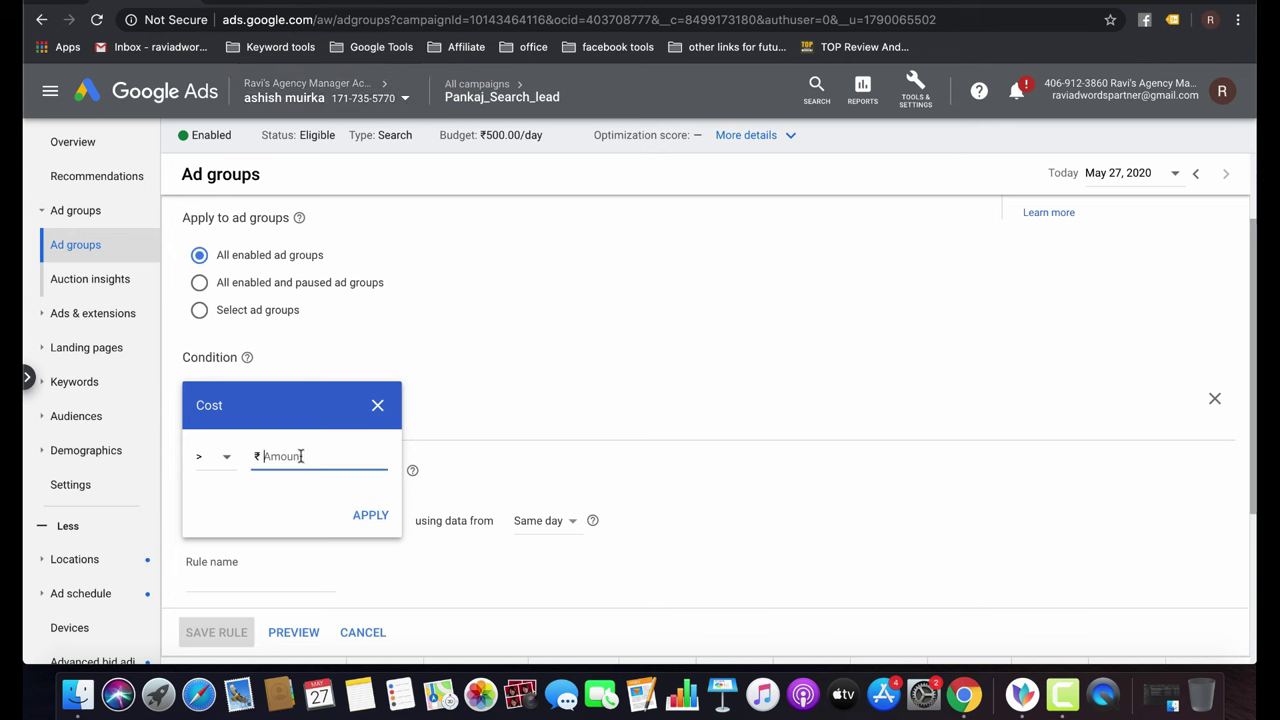
pyautogui.write('4')
pyautogui.press('BackSpace')
pyautogui.write('499')
pyautogui.click(370, 517)
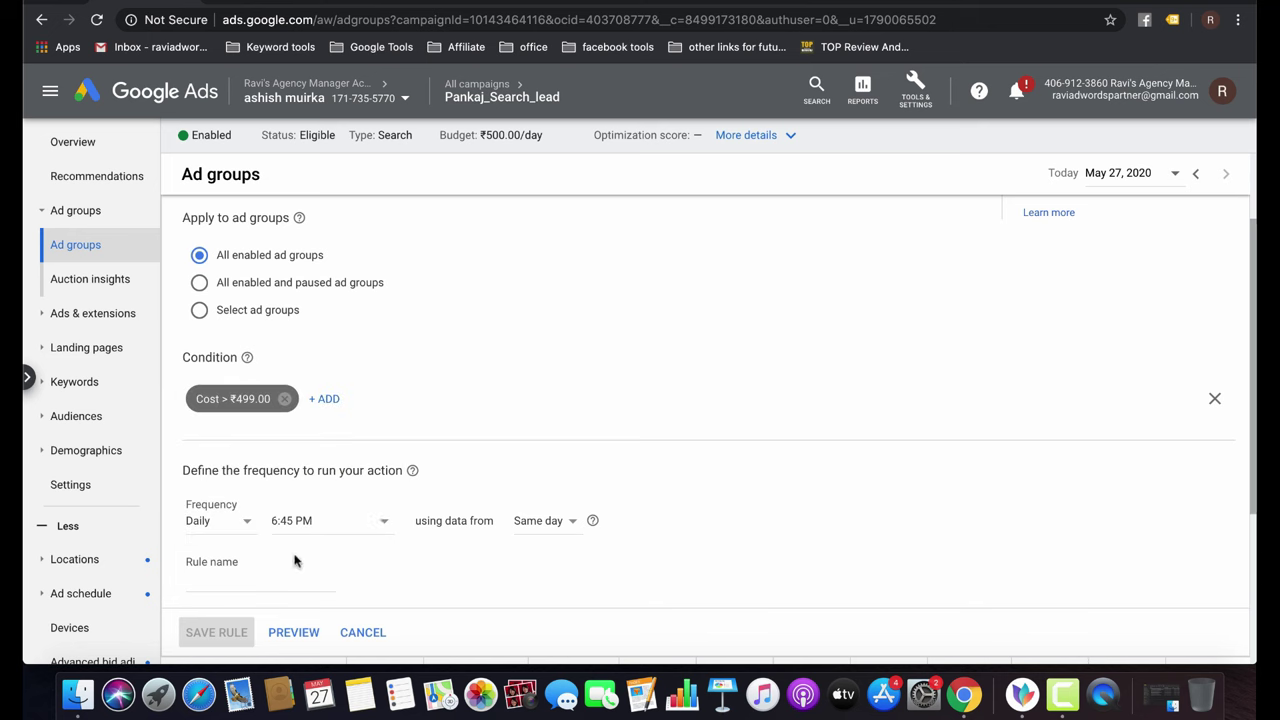
# Schedule the rule to run daily at 4:45 AM.
pyautogui.click(345, 522)
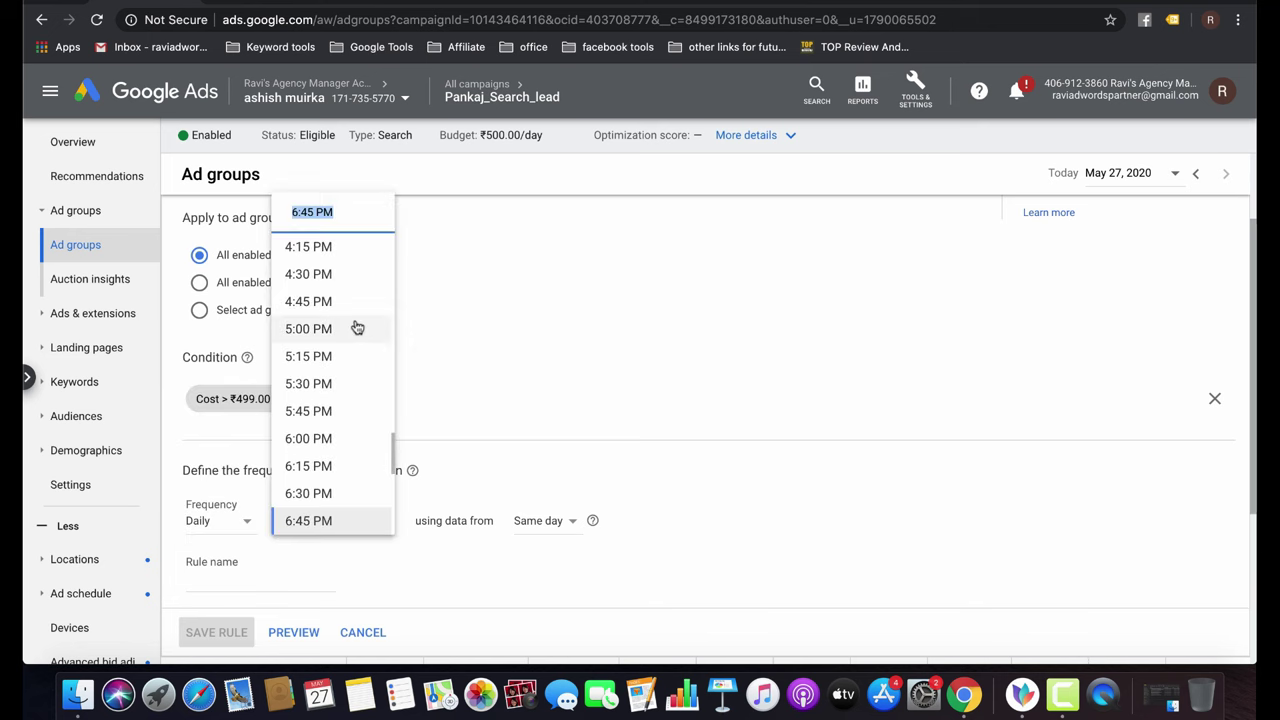
pyautogui.scroll(5, 357, 327)
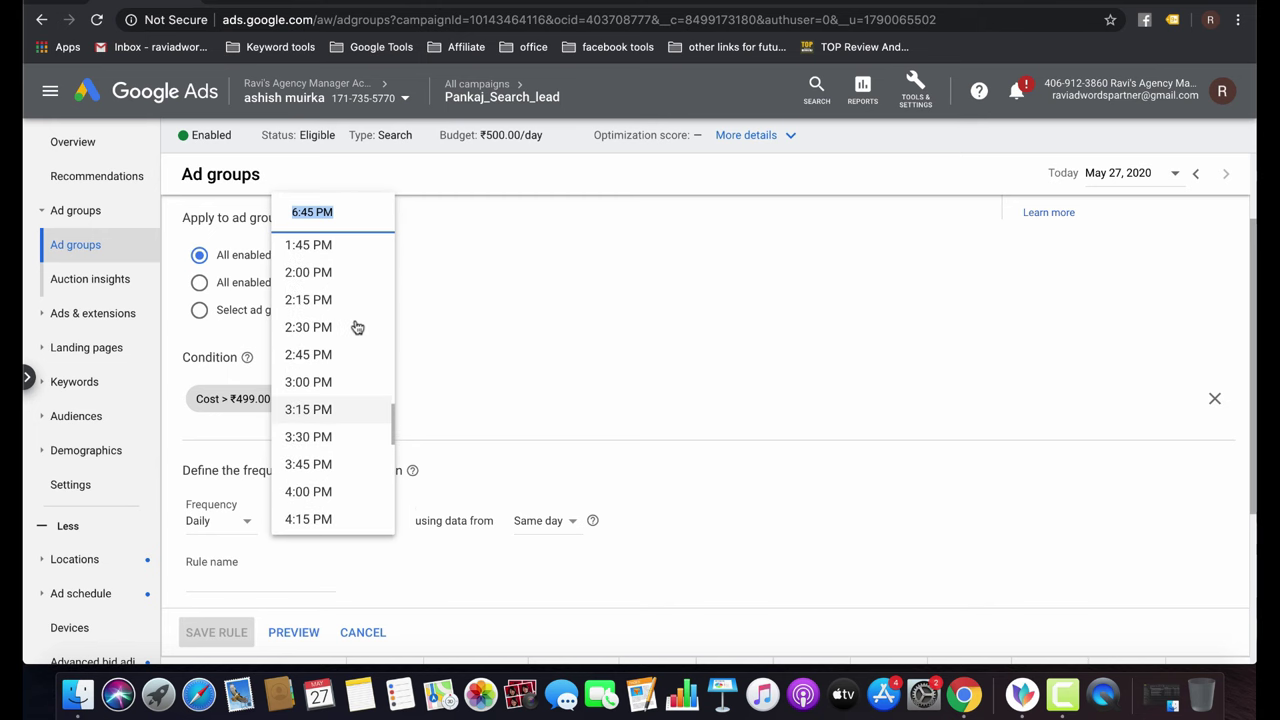
pyautogui.scroll(15, 357, 327)
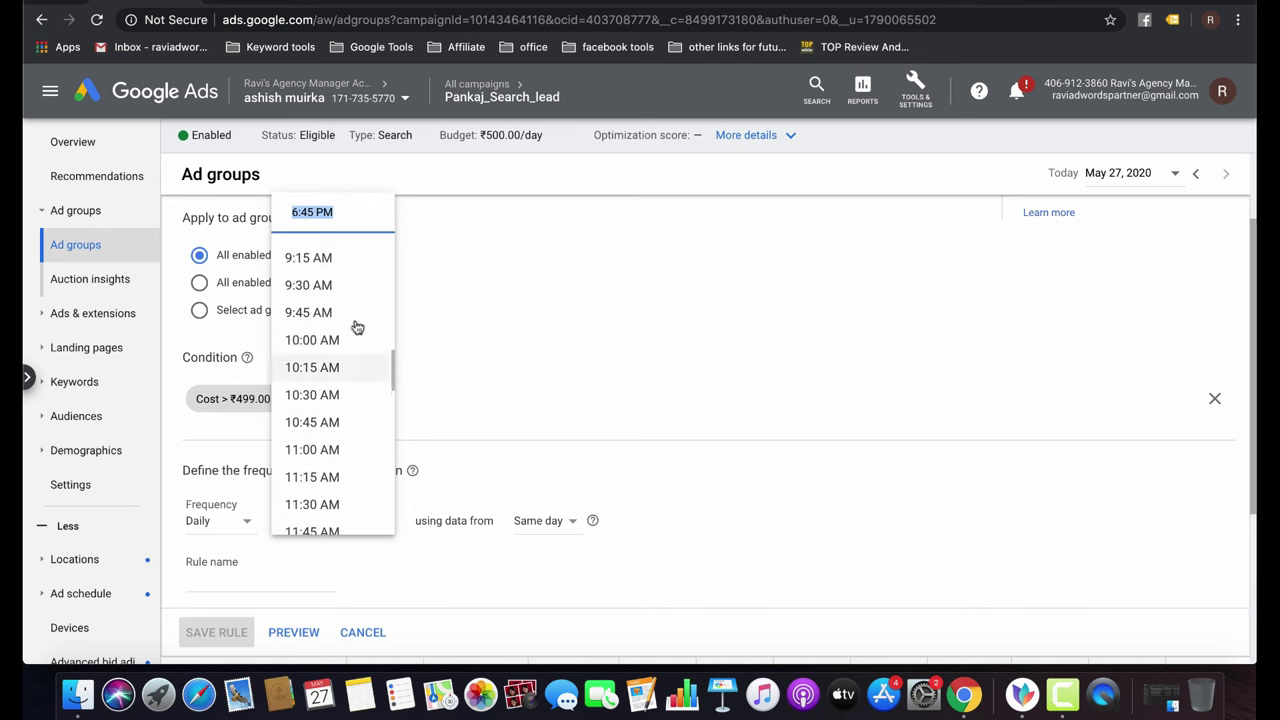
pyautogui.scroll(3, 357, 327)
pyautogui.click(357, 325)
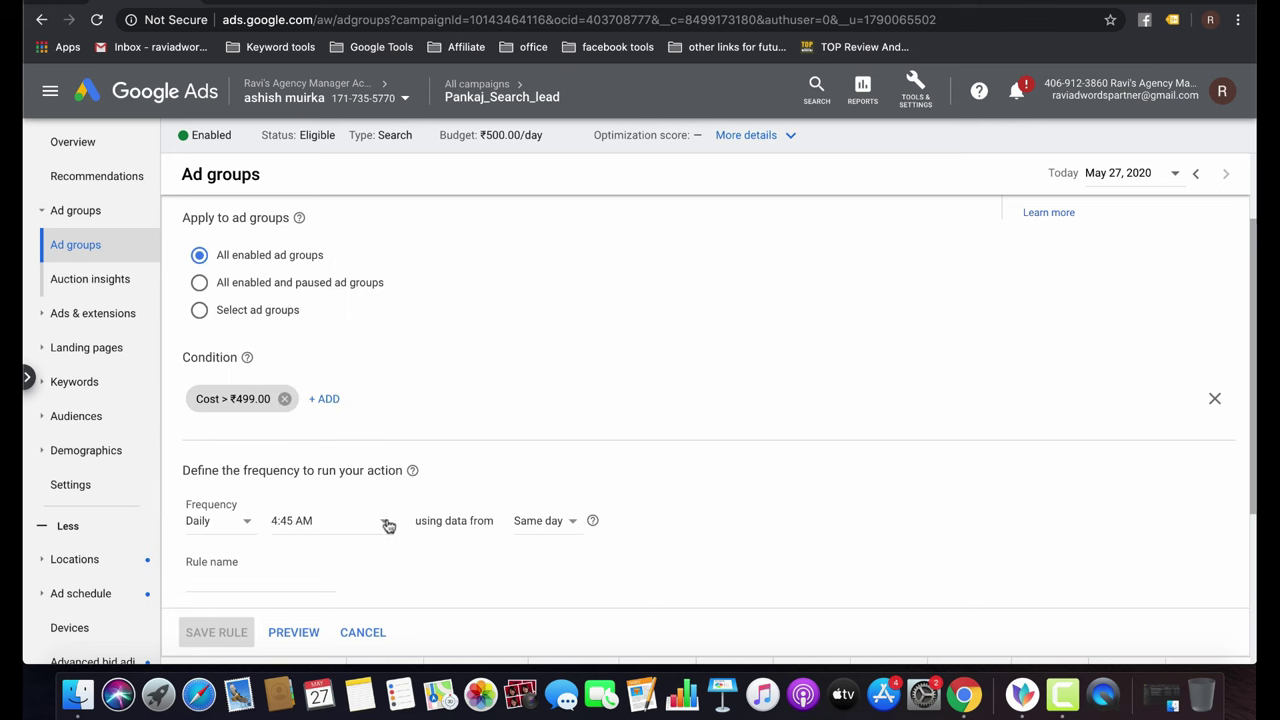
pyautogui.click(383, 522)
pyautogui.click(546, 309)
# Name the rule sendemailbudget>499 and save it.
pyautogui.click(219, 580)
pyautogui.write('sendemail')
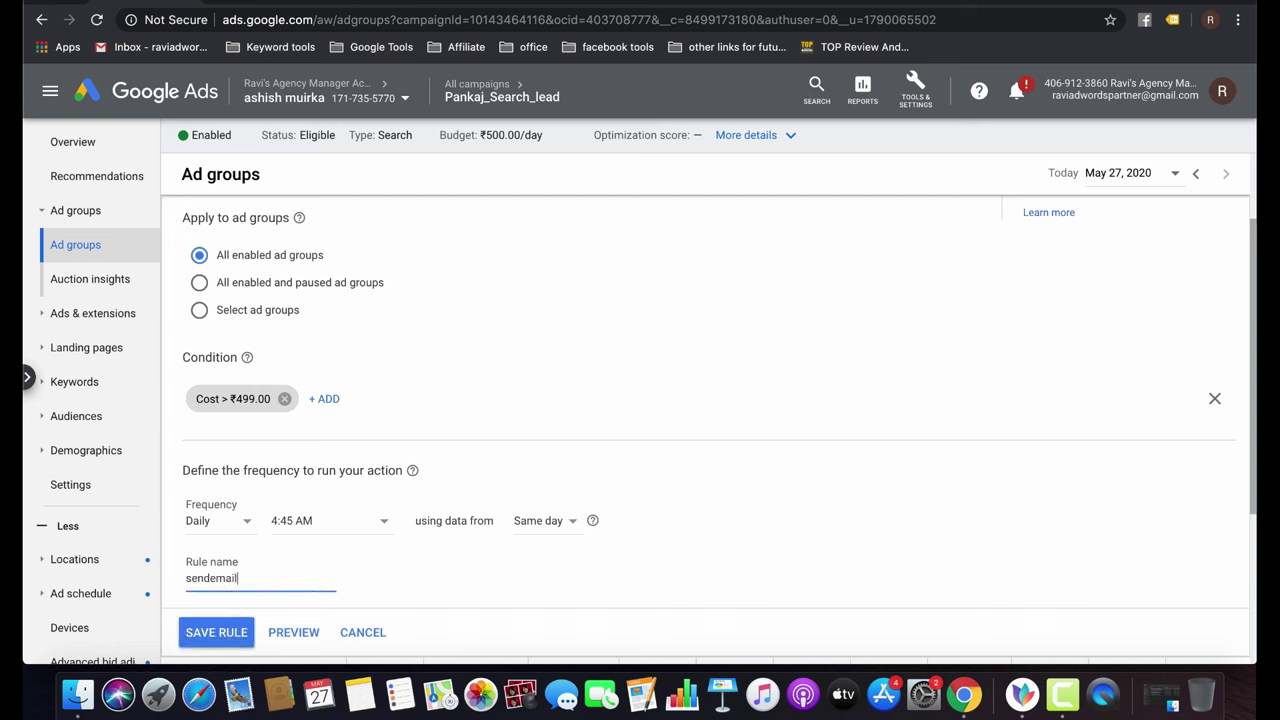
pyautogui.write('budget>499')
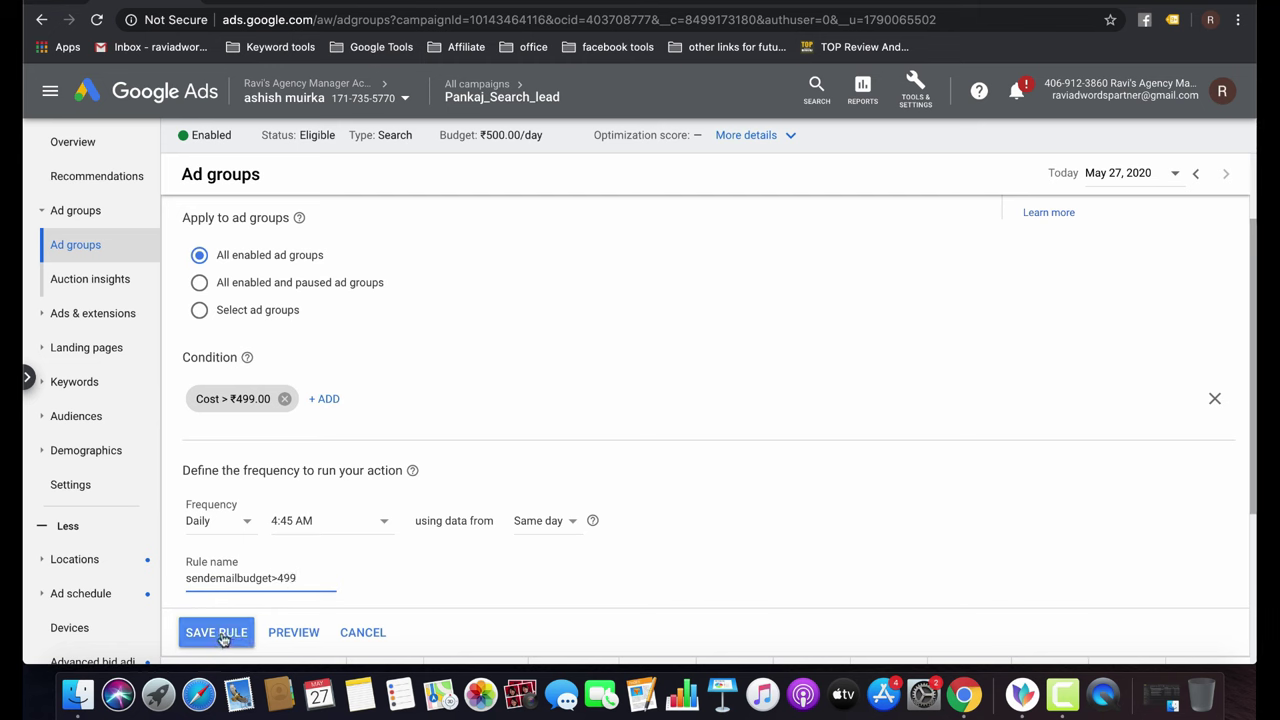
pyautogui.click(220, 632)
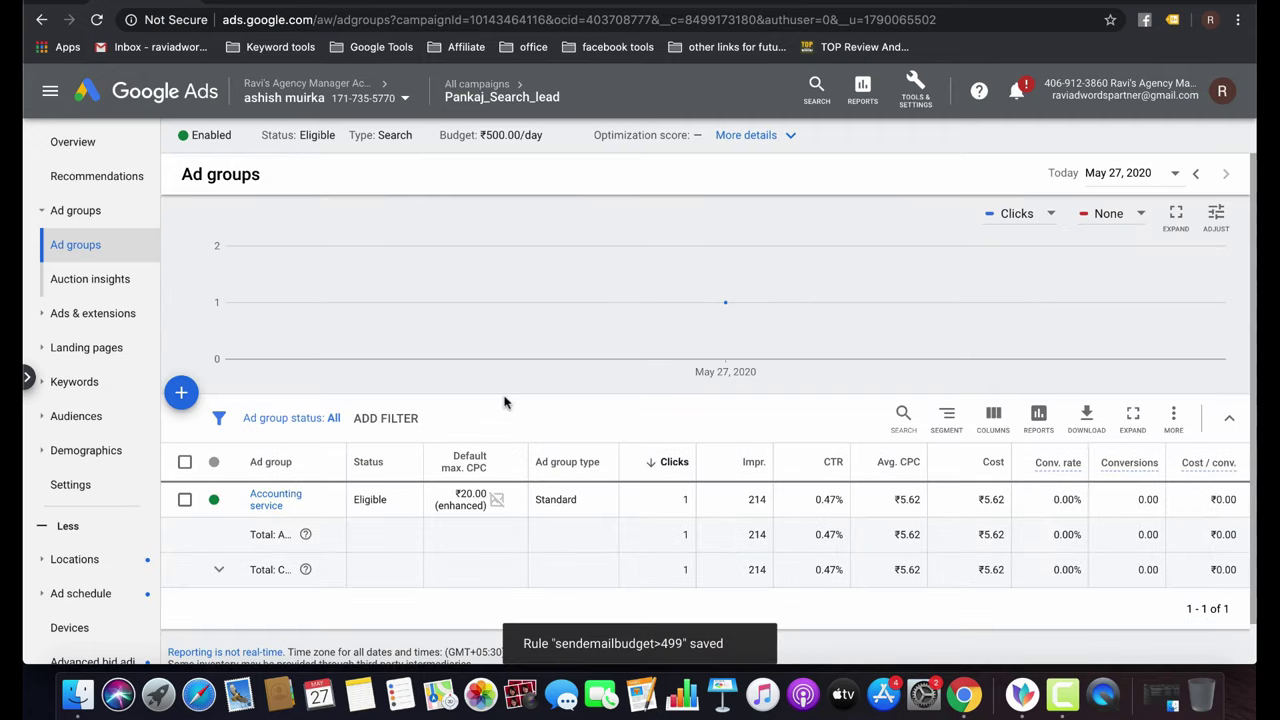
# Start a new ad-group automated rule of type Enable ad groups.
pyautogui.click(1173, 414)
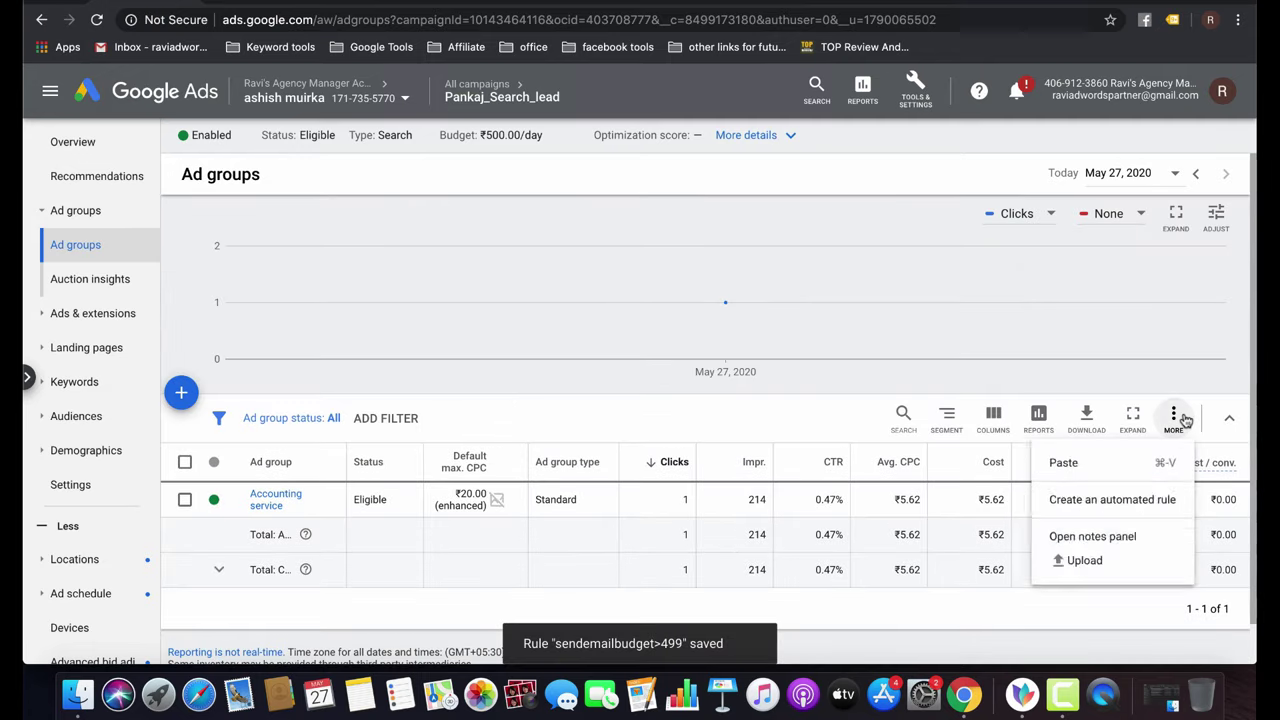
pyautogui.click(1139, 509)
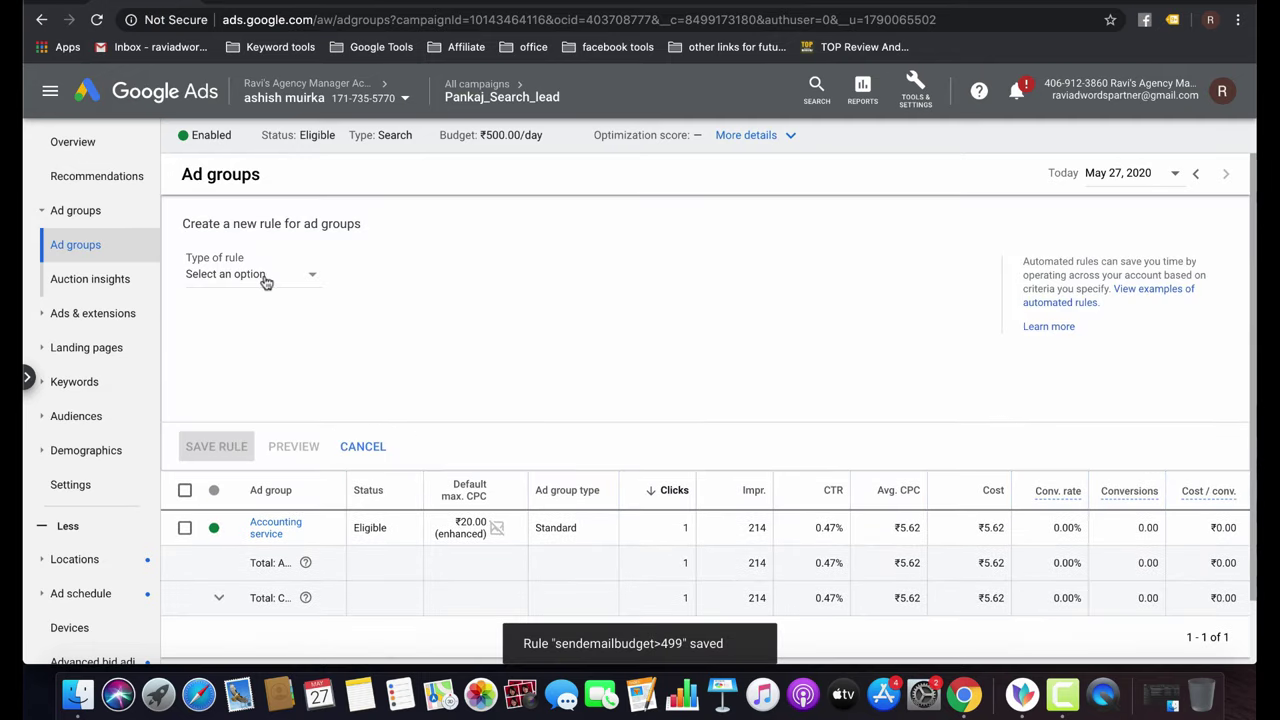
pyautogui.click(263, 281)
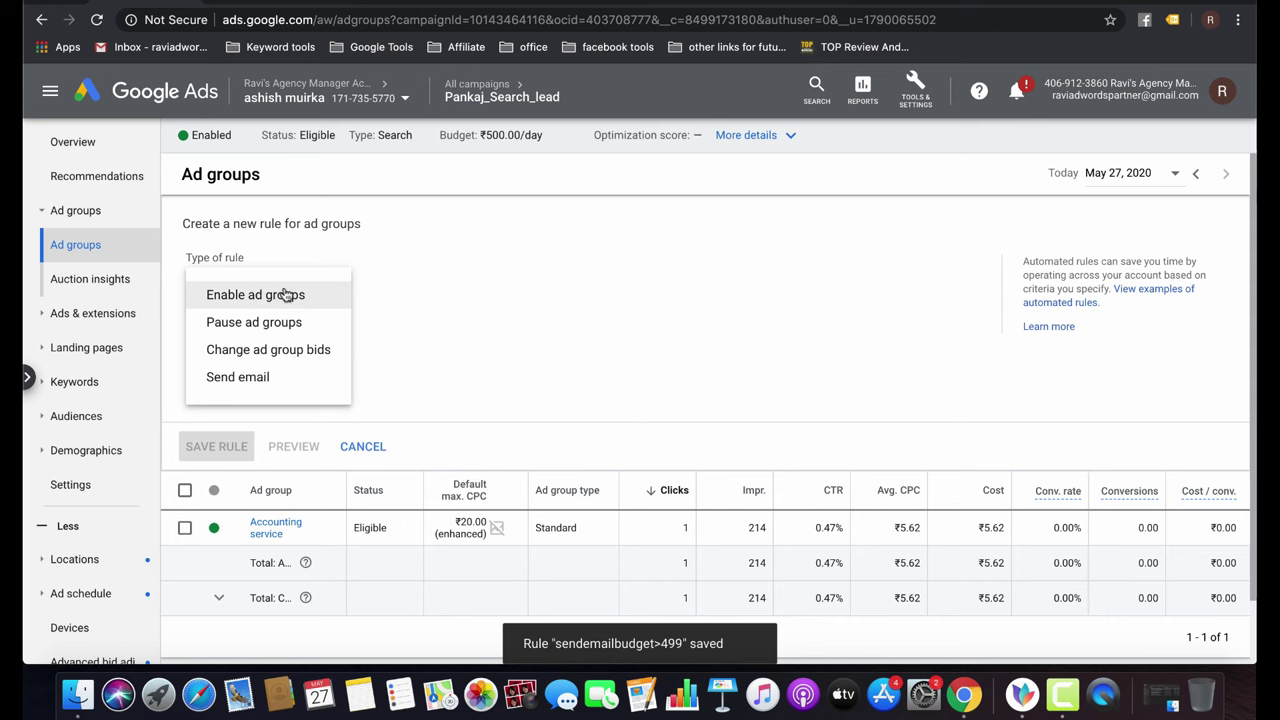
pyautogui.click(286, 294)
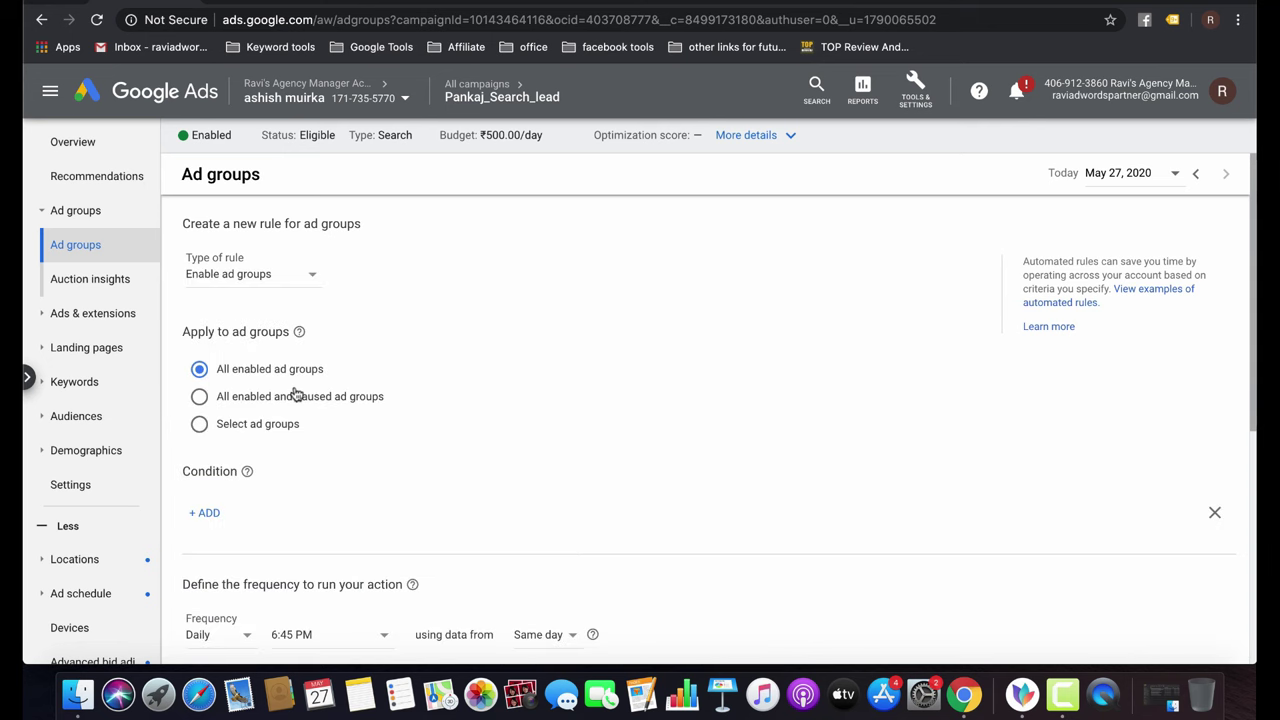
pyautogui.scroll(-2, 296, 394)
# Add the condition Clicks greater than 100.
pyautogui.click(208, 414)
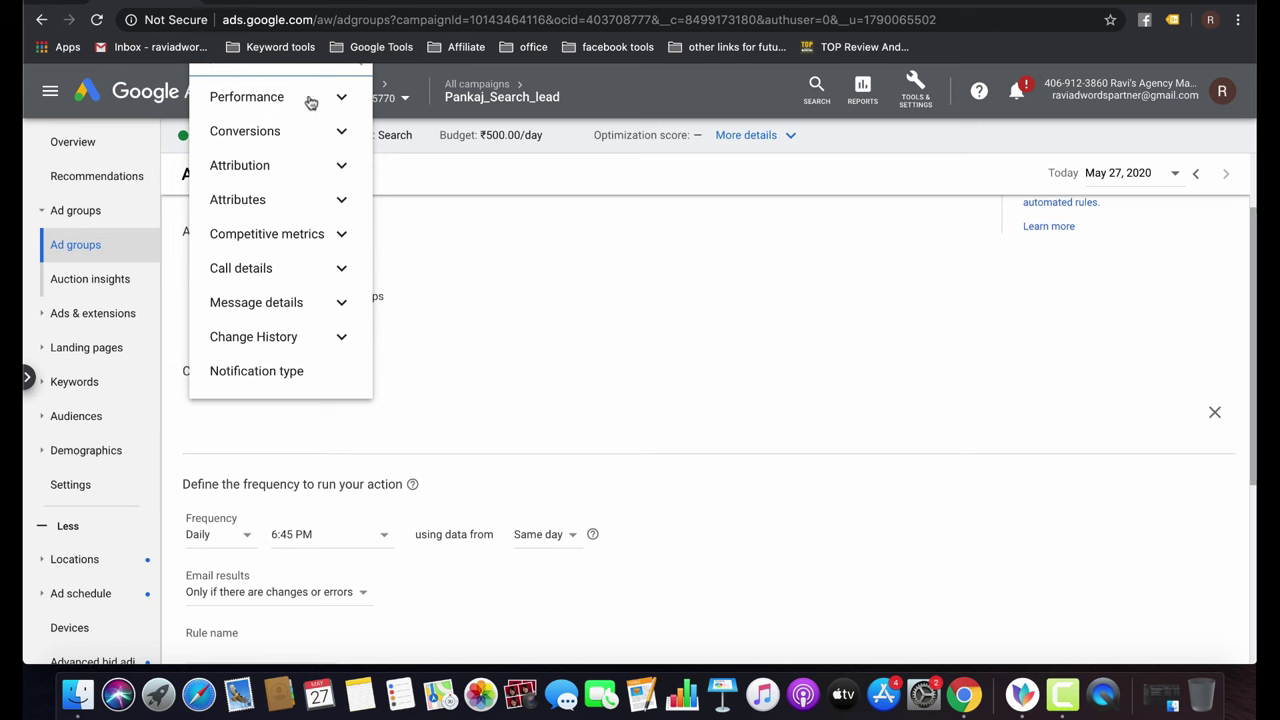
pyautogui.click(310, 100)
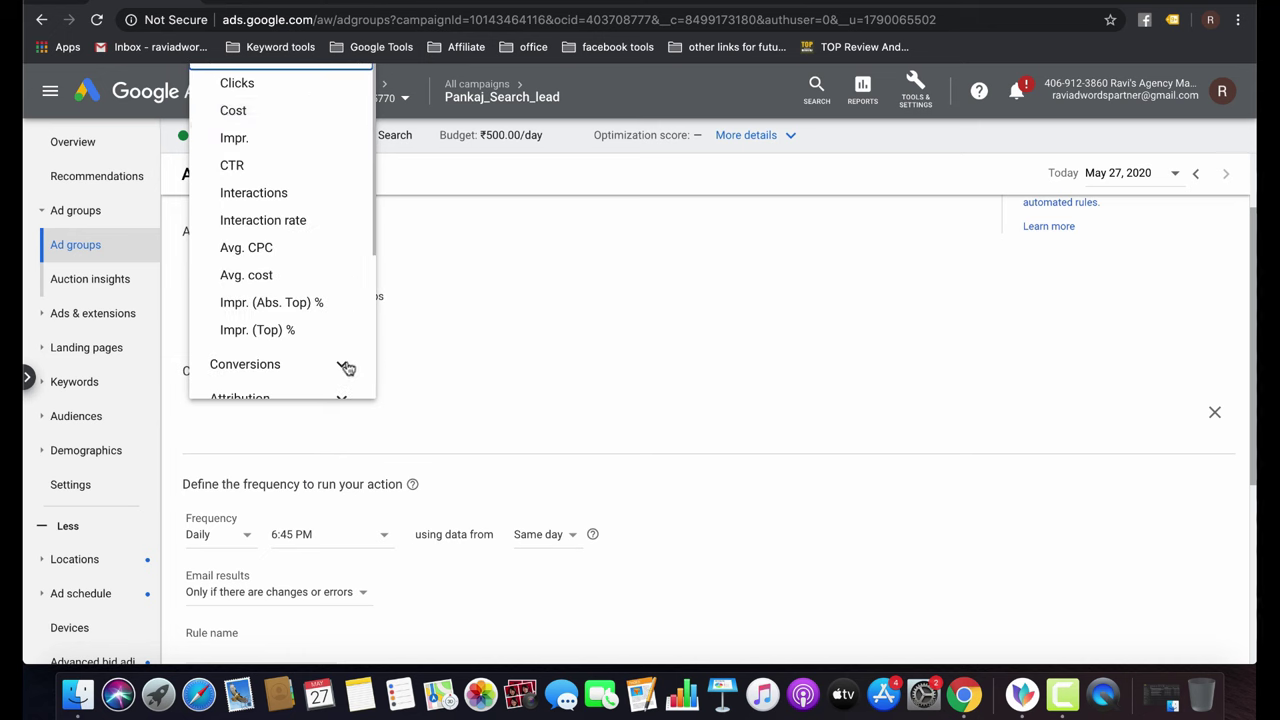
pyautogui.click(266, 85)
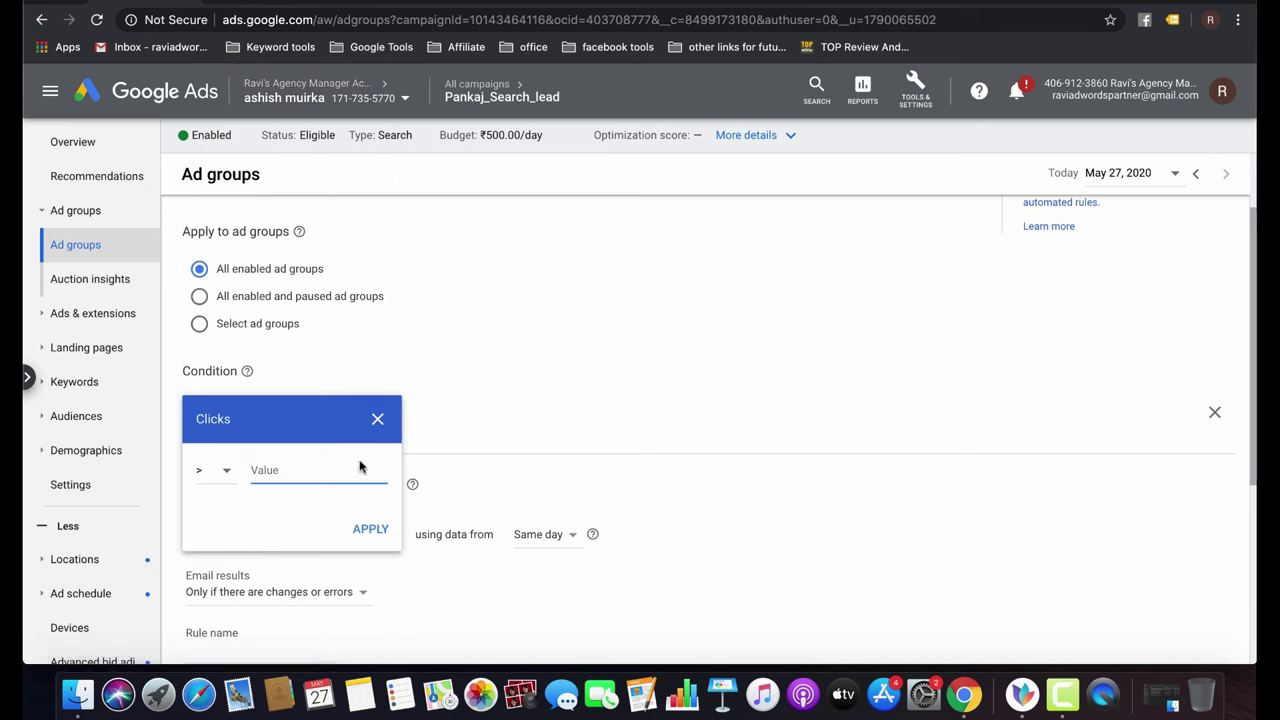
pyautogui.write('100')
pyautogui.click(360, 530)
# Add a second condition: Conversions less than 1.
pyautogui.click(314, 415)
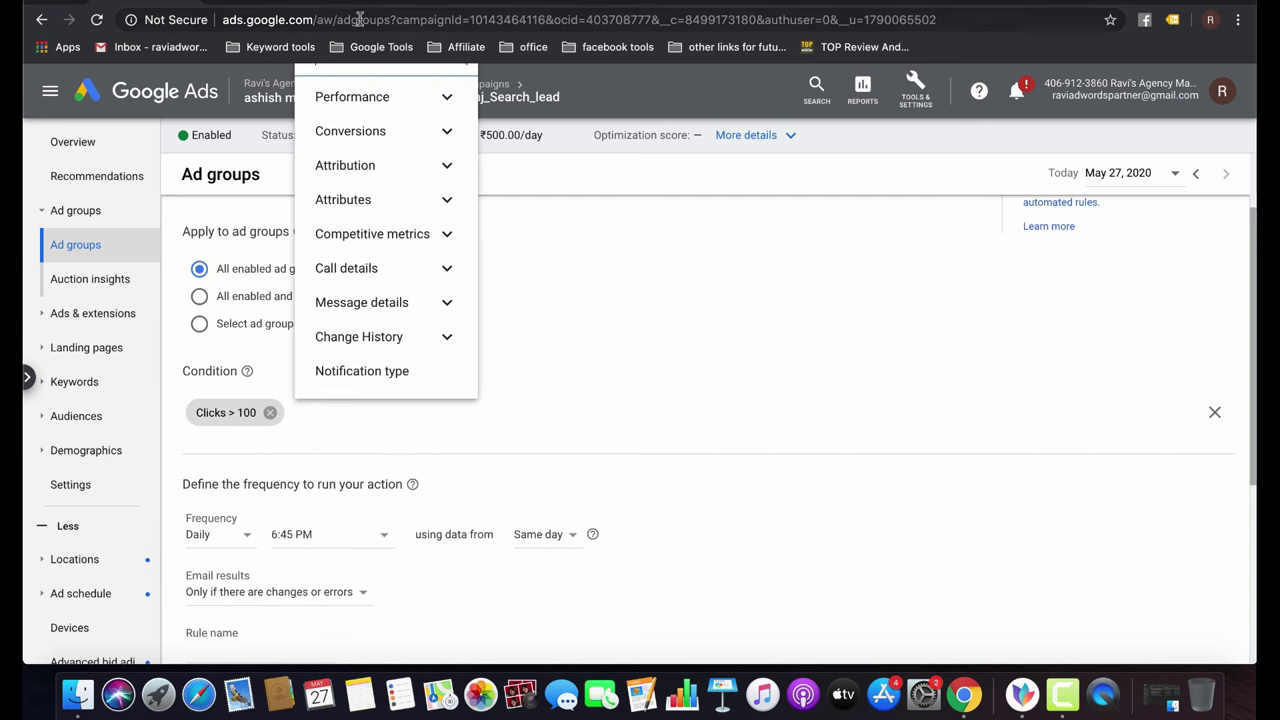
pyautogui.click(420, 136)
pyautogui.click(380, 118)
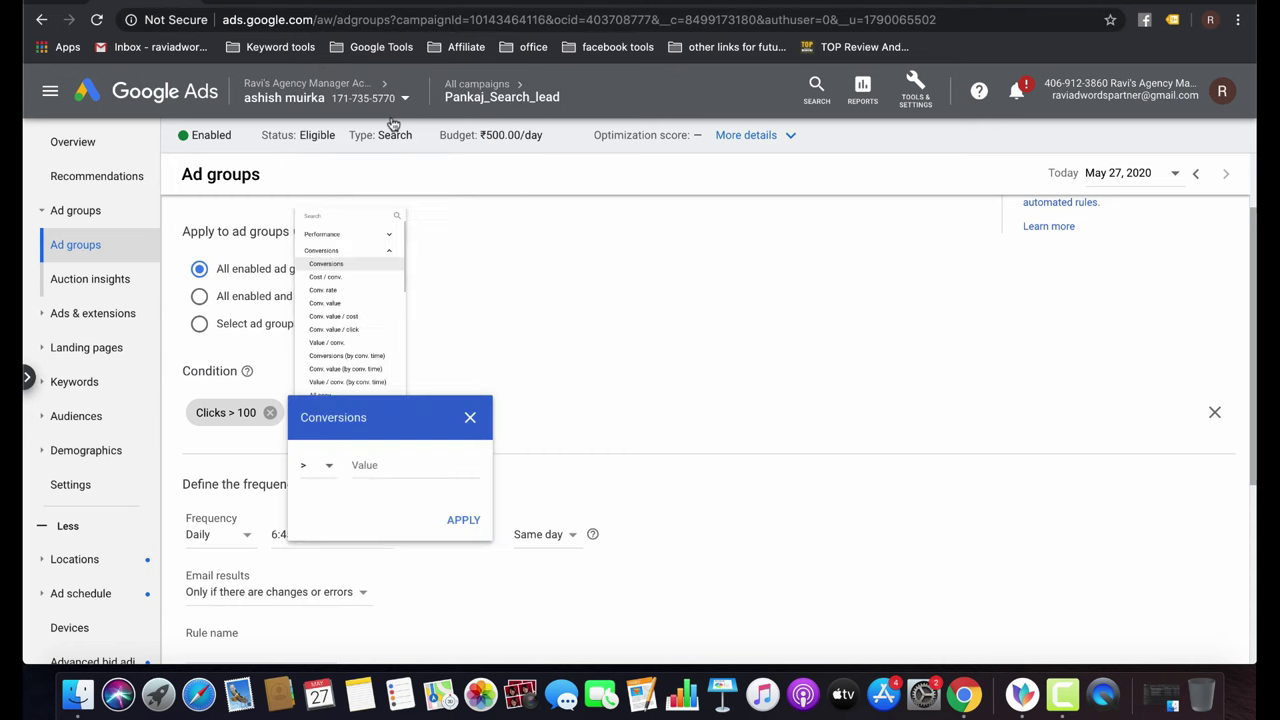
pyautogui.click(322, 486)
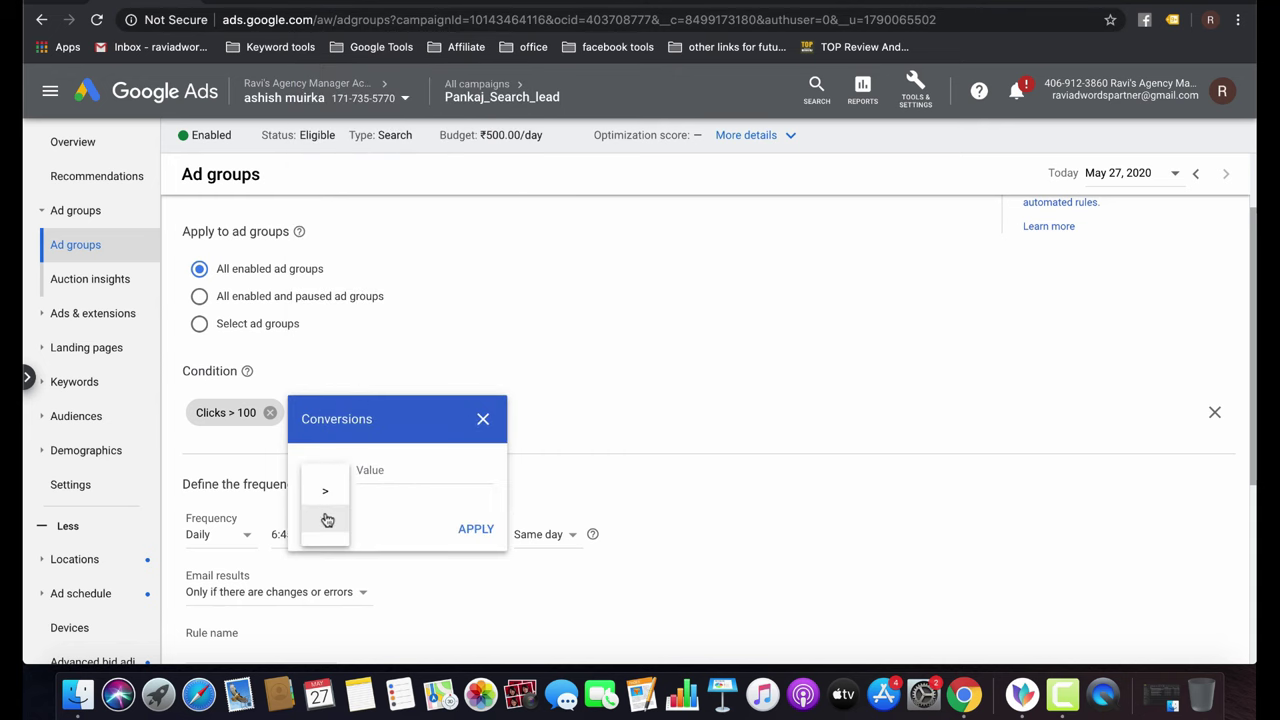
pyautogui.click(325, 518)
pyautogui.click(392, 470)
pyautogui.write('1')
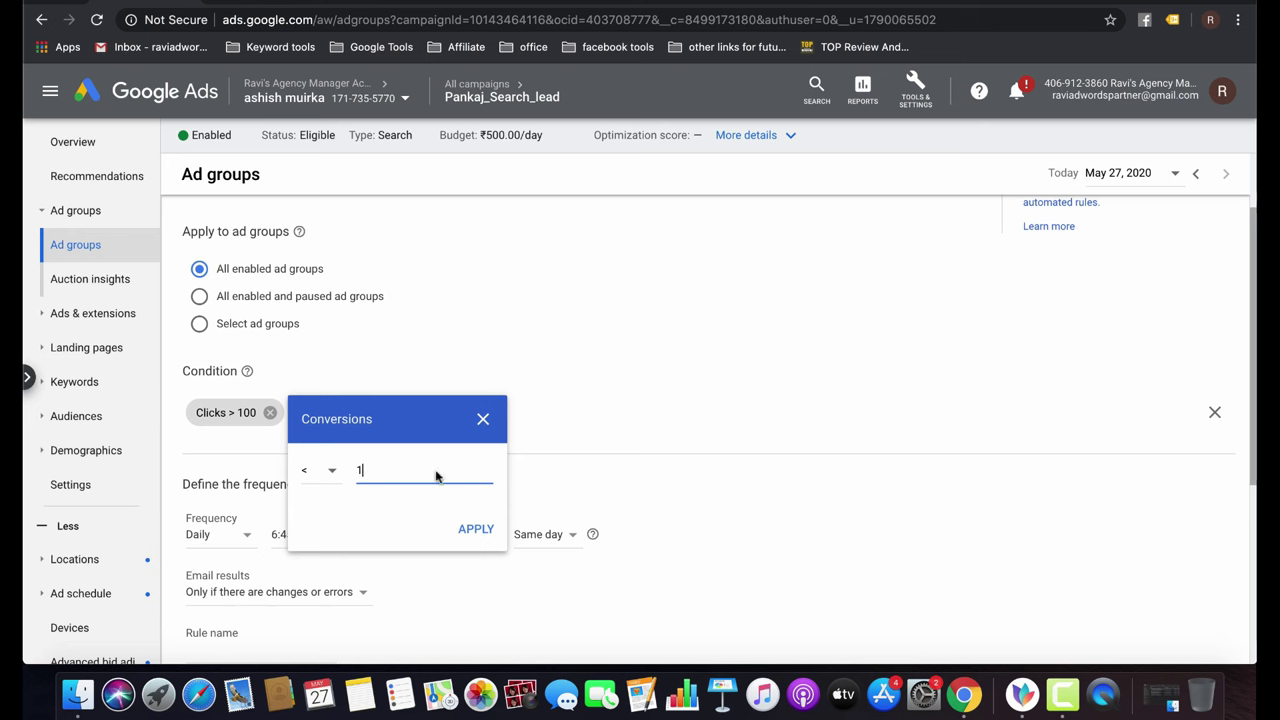
pyautogui.click(486, 532)
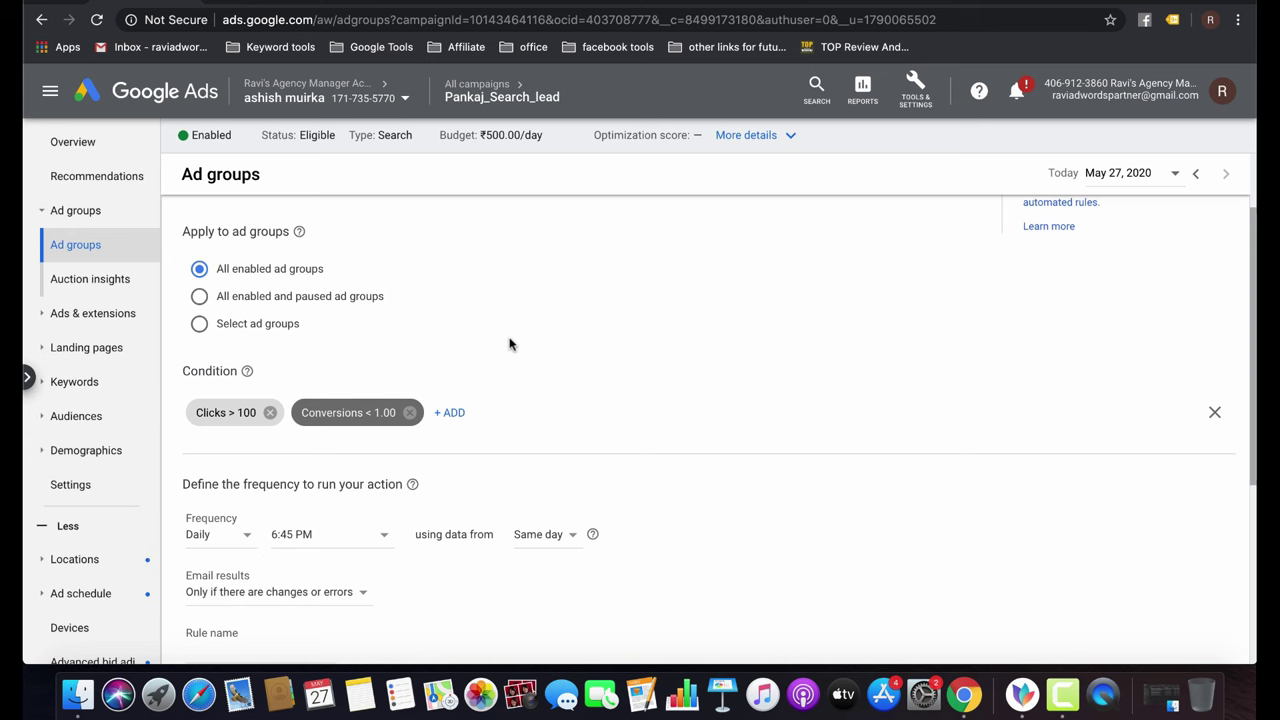
# Name the rule pauseadgrpup and save it.
pyautogui.scroll(-3, 509, 344)
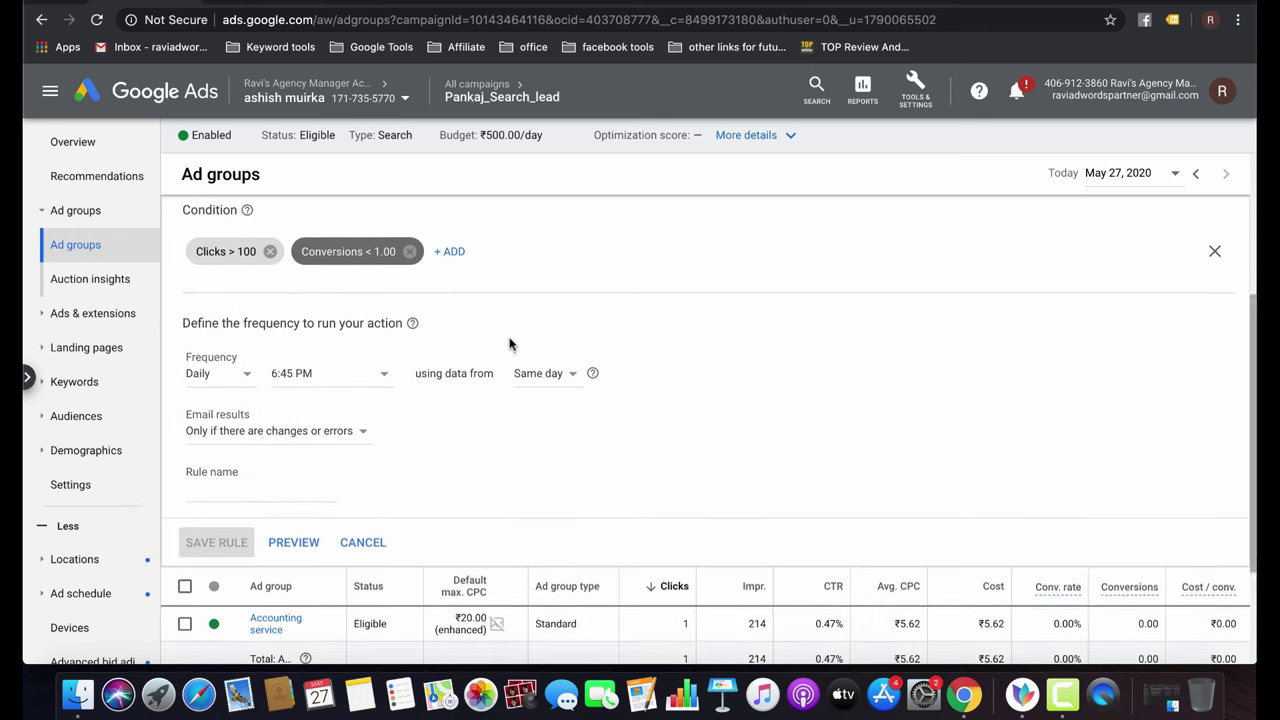
pyautogui.click(253, 484)
pyautogui.write('pauseadgrpup')
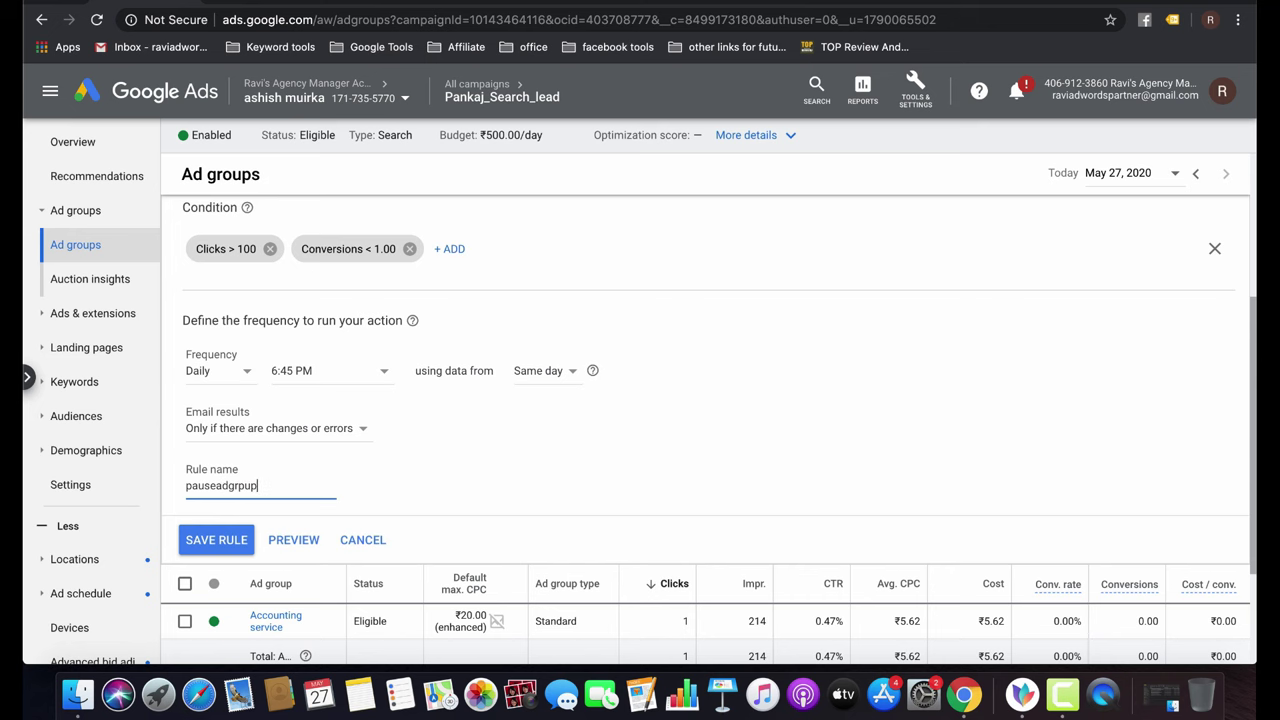
pyautogui.click(216, 538)
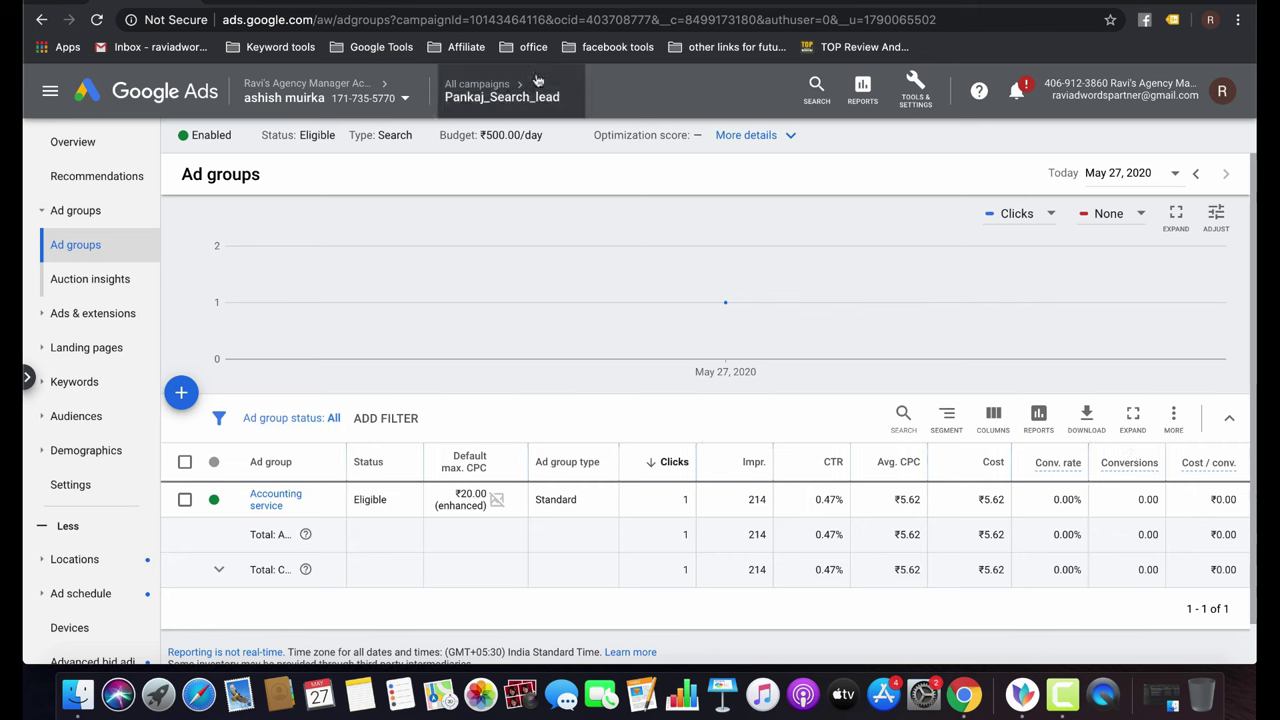
# In Pankaj_Search_lead's search terms, copy 'jobs' from 'tax accountant 3 jobs'.
pyautogui.click(468, 86)
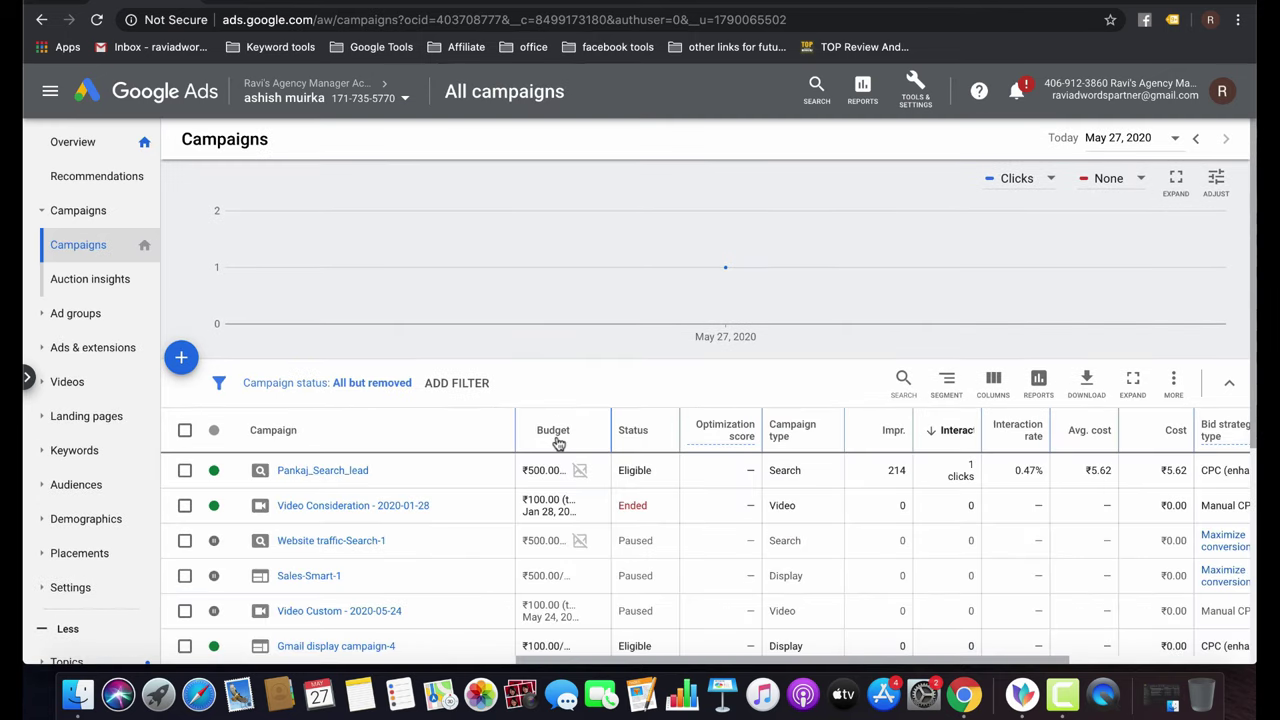
pyautogui.scroll(-3, 391, 594)
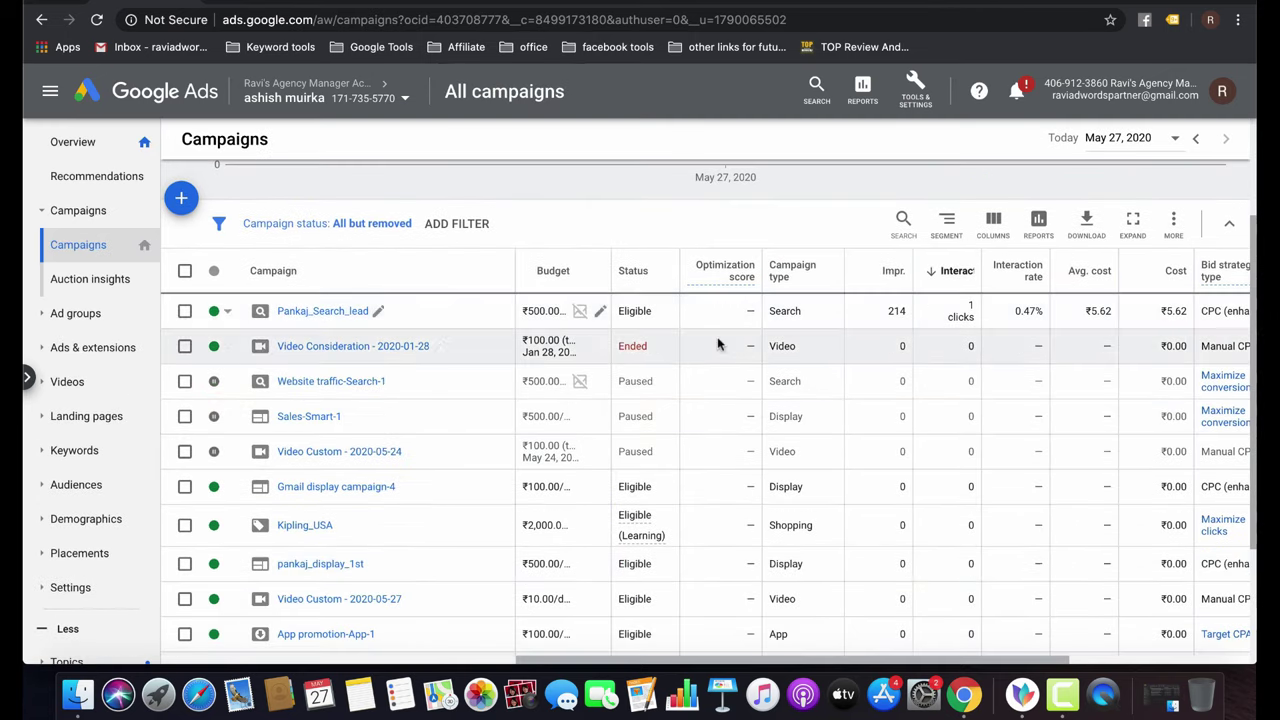
pyautogui.click(315, 313)
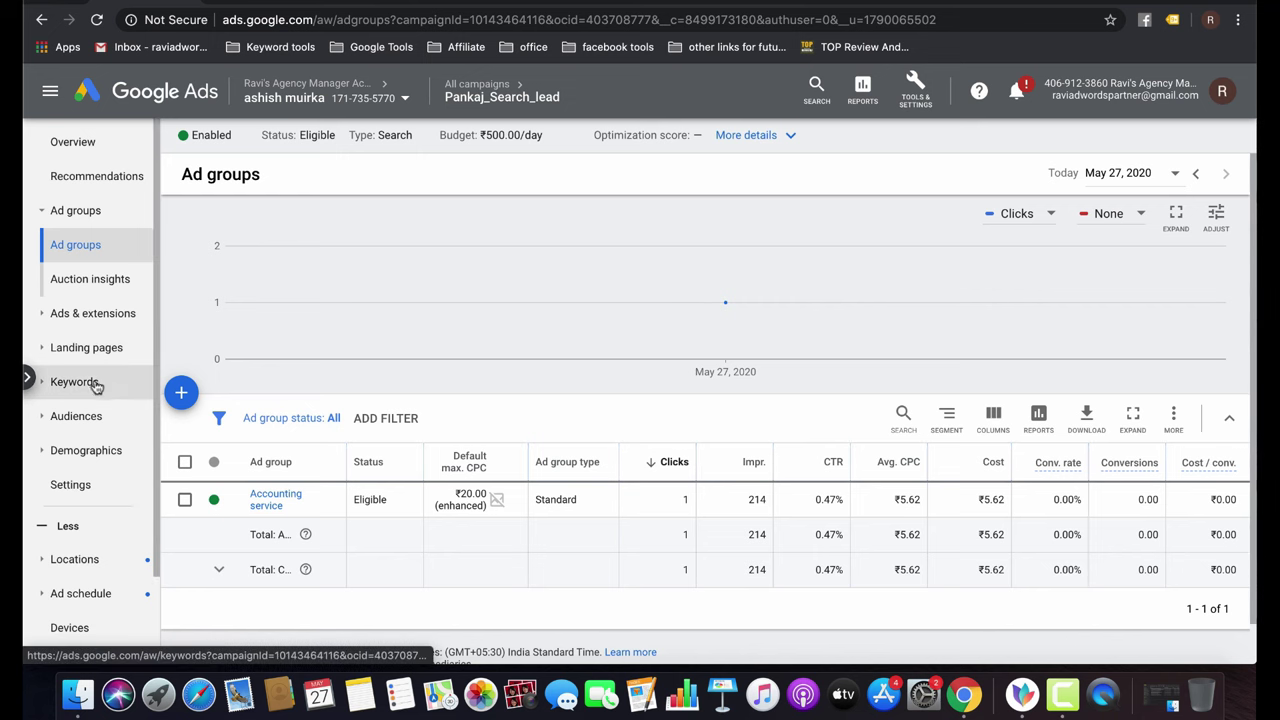
pyautogui.click(88, 382)
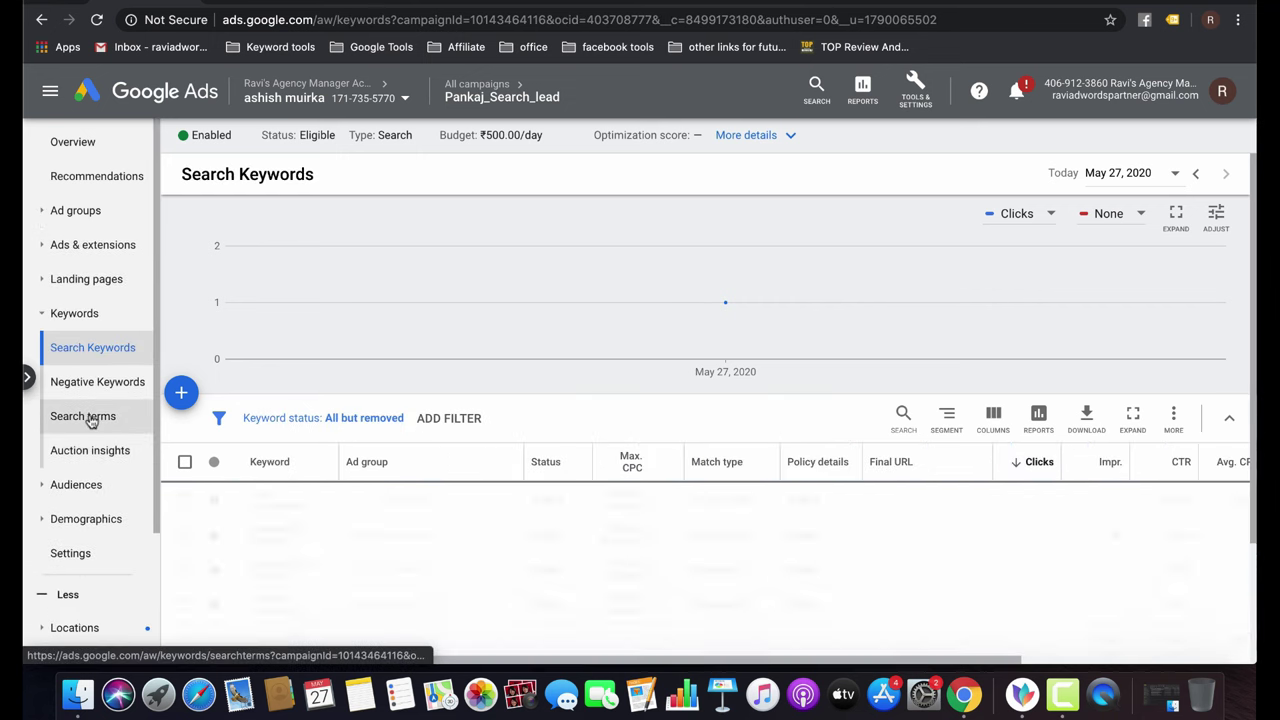
pyautogui.click(100, 417)
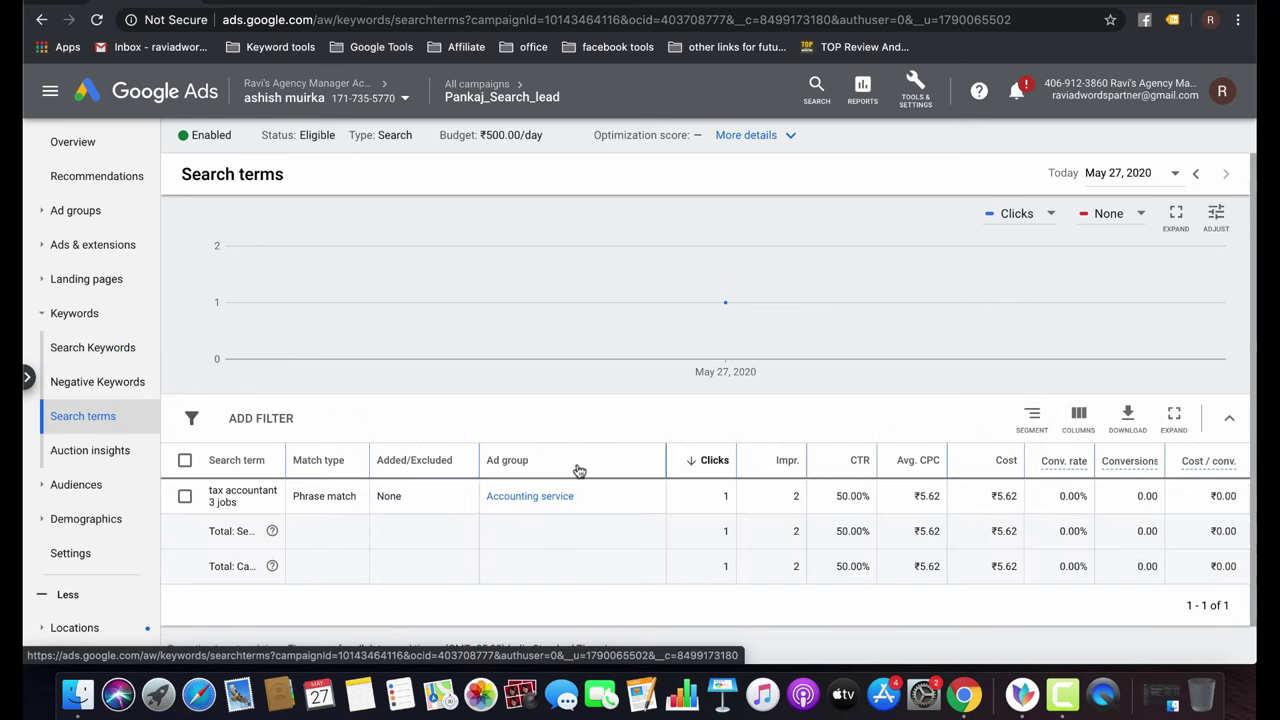
pyautogui.doubleClick(224, 502)
pyautogui.press('super+space')
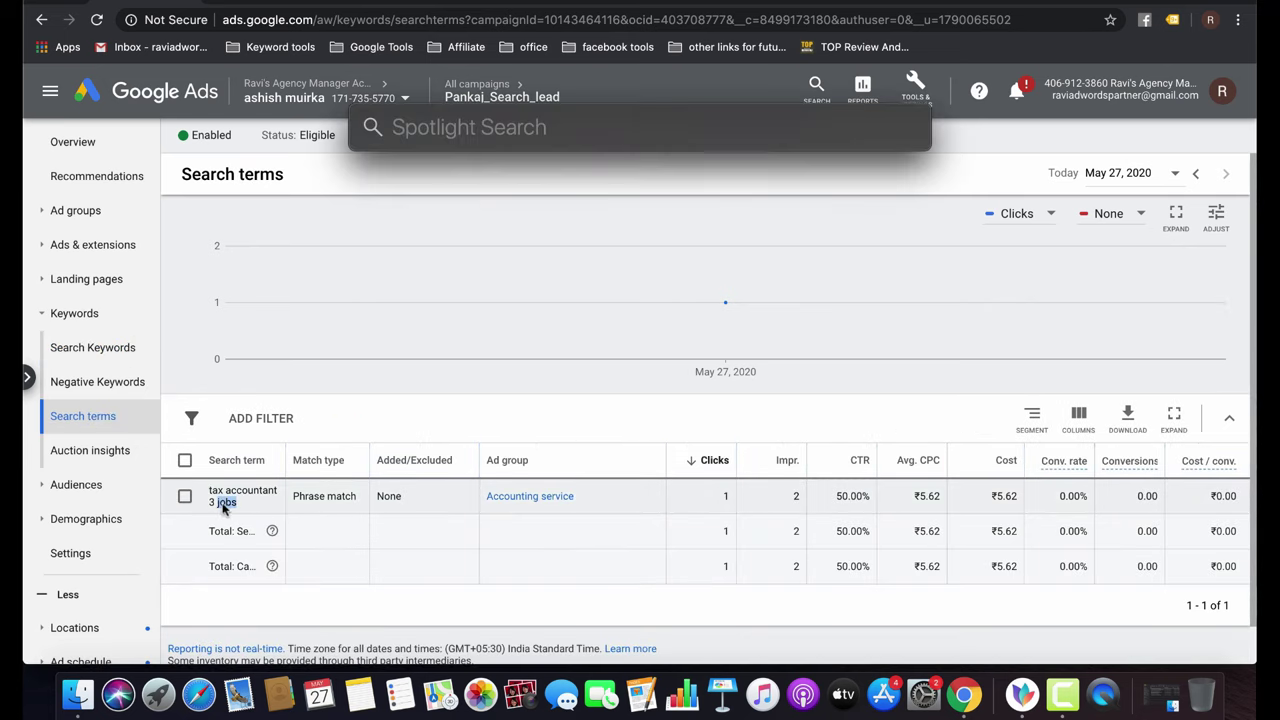
pyautogui.press('Escape')
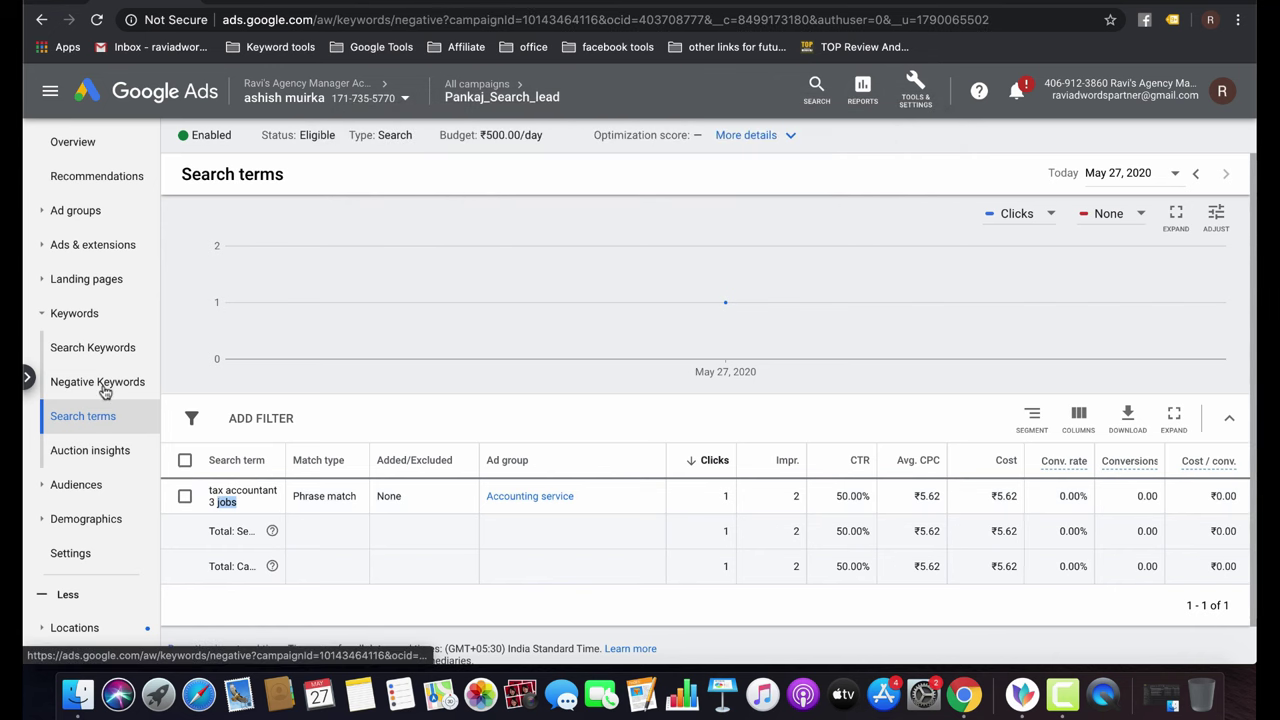
# Add 'jobs' as a campaign-level negative keyword and save.
pyautogui.click(100, 386)
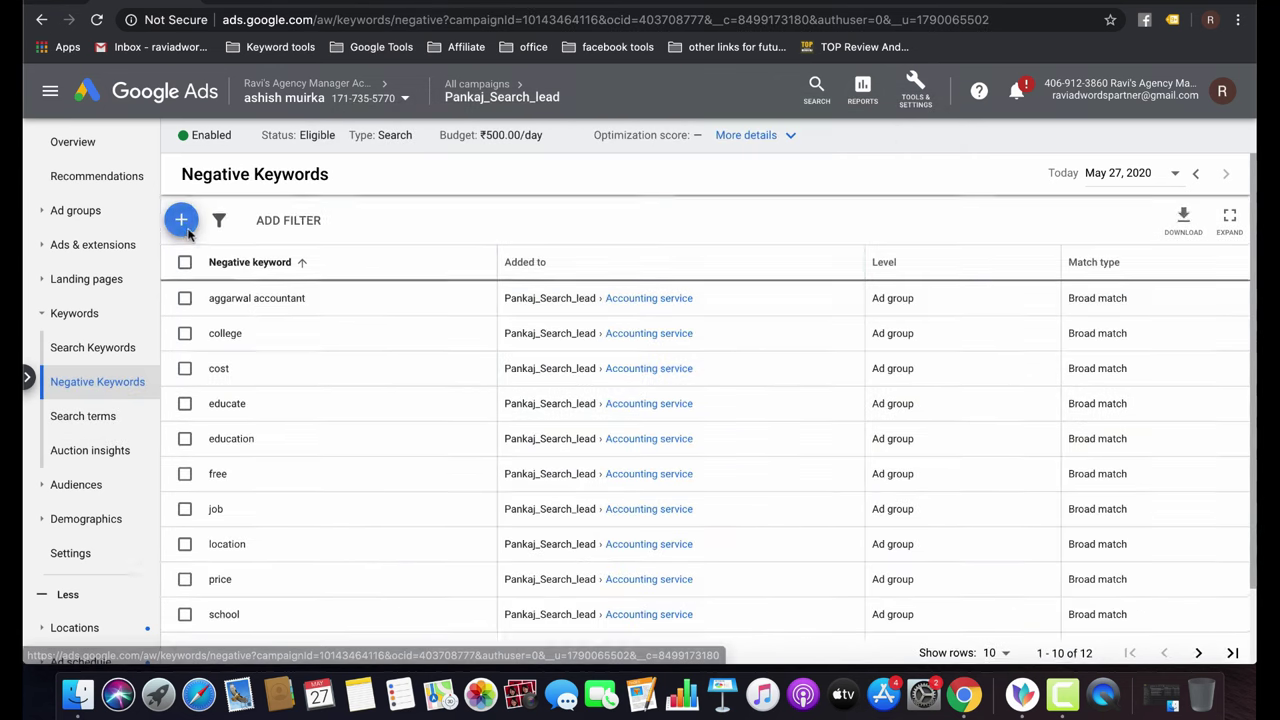
pyautogui.click(181, 219)
pyautogui.write('<!-- Global site tag (gtag.js) - Google Ads: 670611656 --> <script async src="https://www.googletagmanager.com/gtag/js?id=AW-670611656"></script> <script>   window.dataLayer = window.dataLayer || [];   function gtag(){dataLayer.push(arguments);}   gtag(\'js\', new Date());    gtag(\'config\', \'AW-670611656\'); </script>')
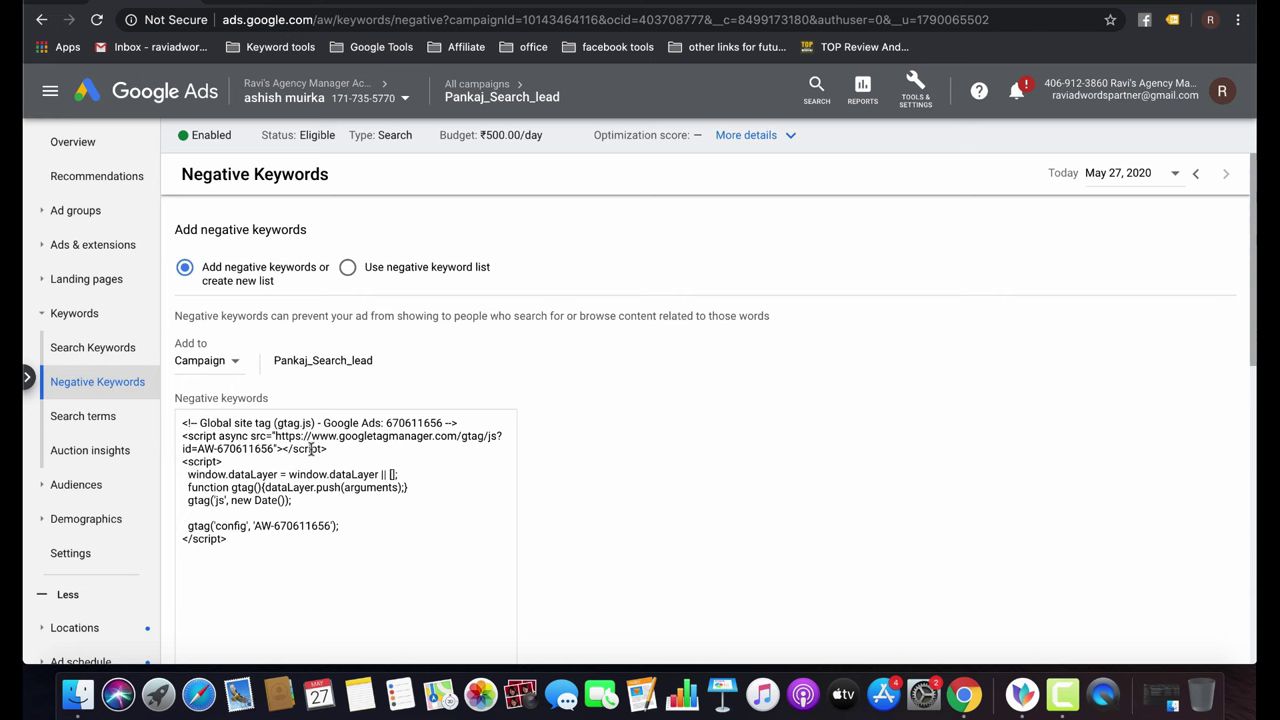
pyautogui.press('super+a')
pyautogui.press('BackSpace')
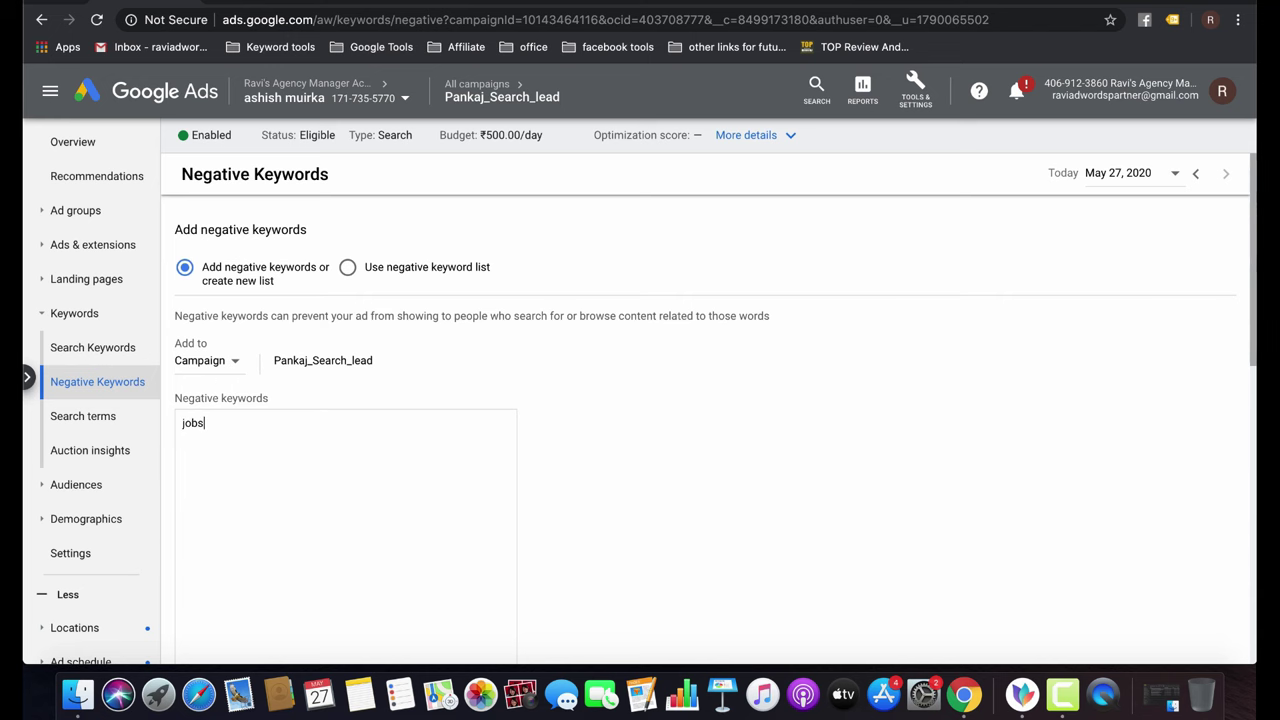
pyautogui.write('jobs')
pyautogui.scroll(-3, 198, 600)
pyautogui.click(196, 658)
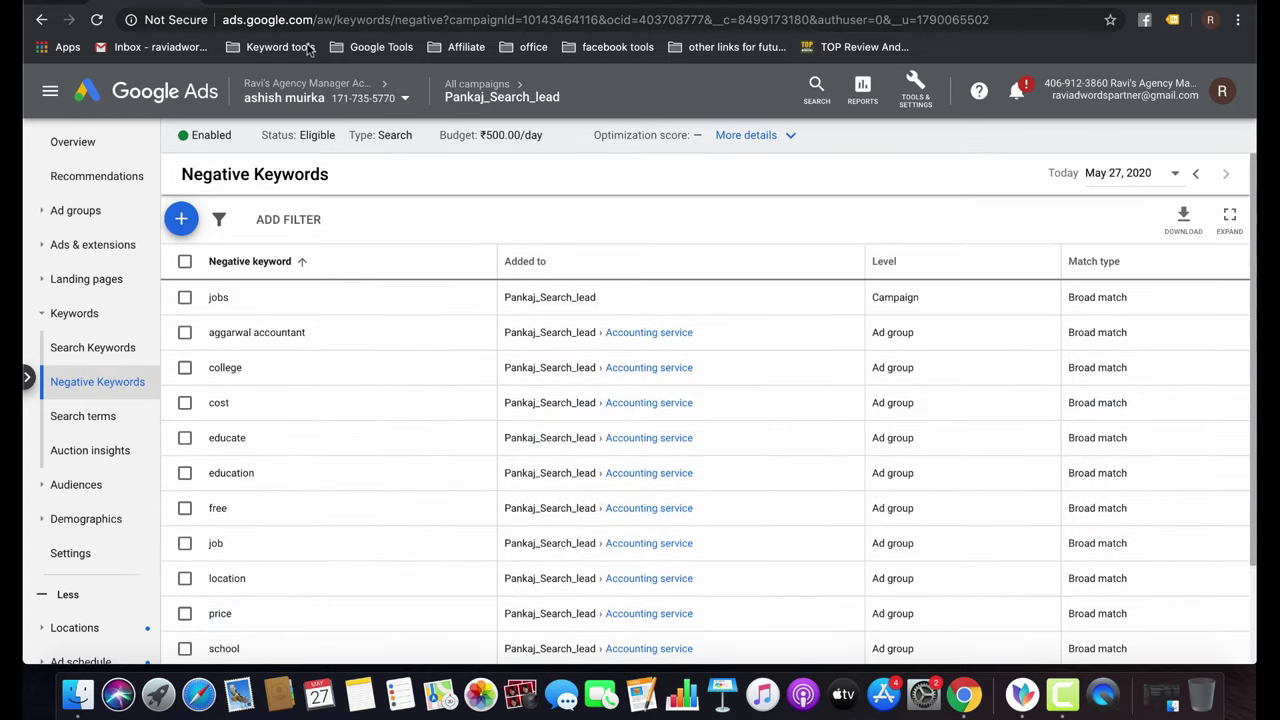
# Open the Accounting service ad group's keywords in Pankaj_Search_lead.
pyautogui.click(455, 91)
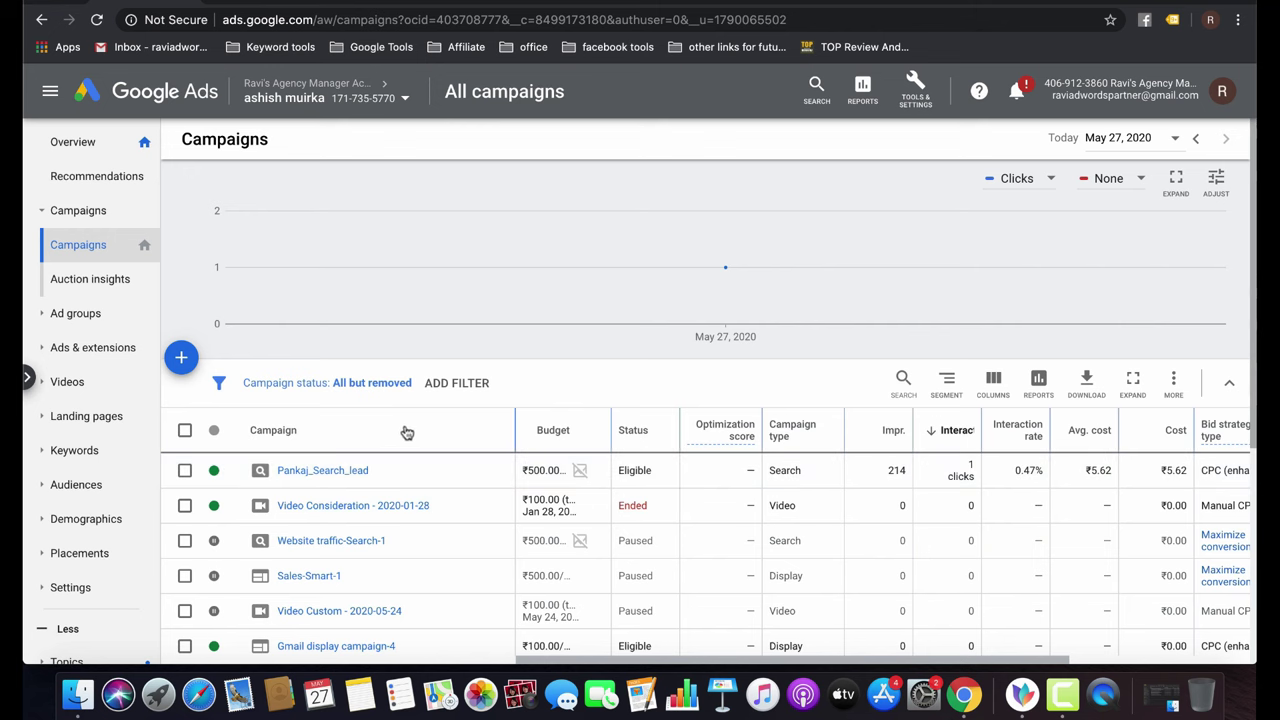
pyautogui.click(298, 472)
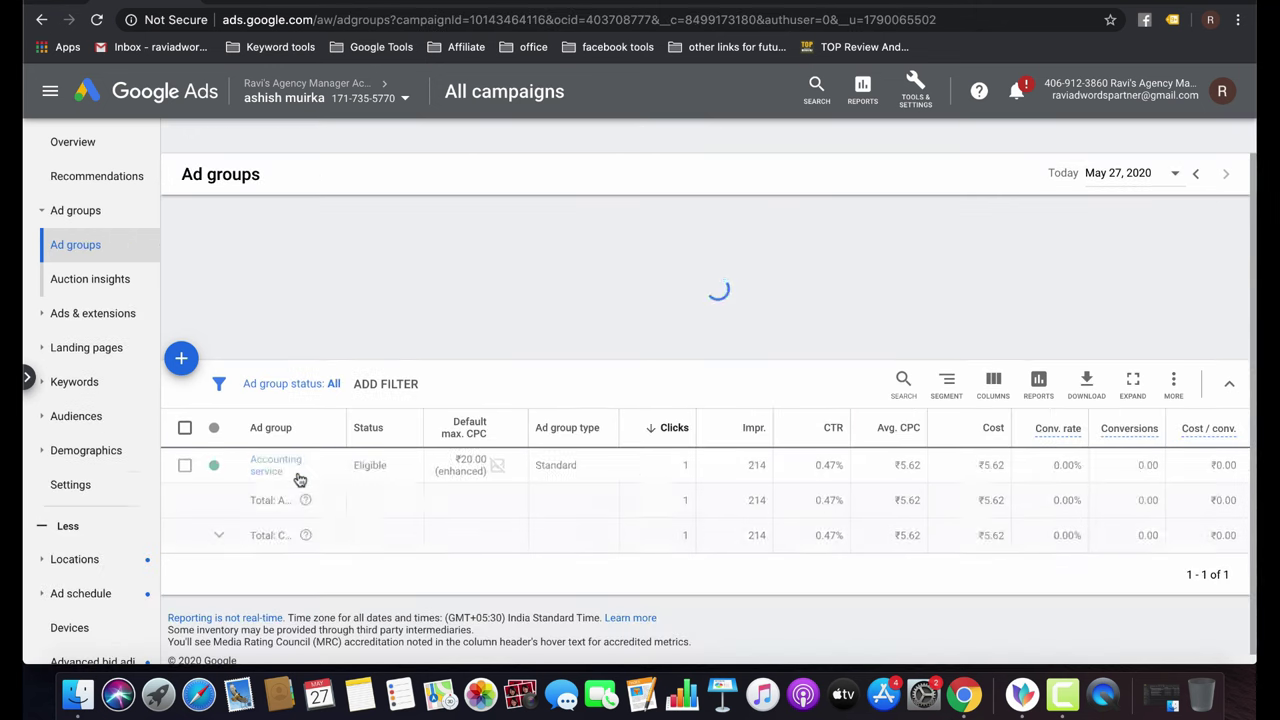
pyautogui.click(271, 510)
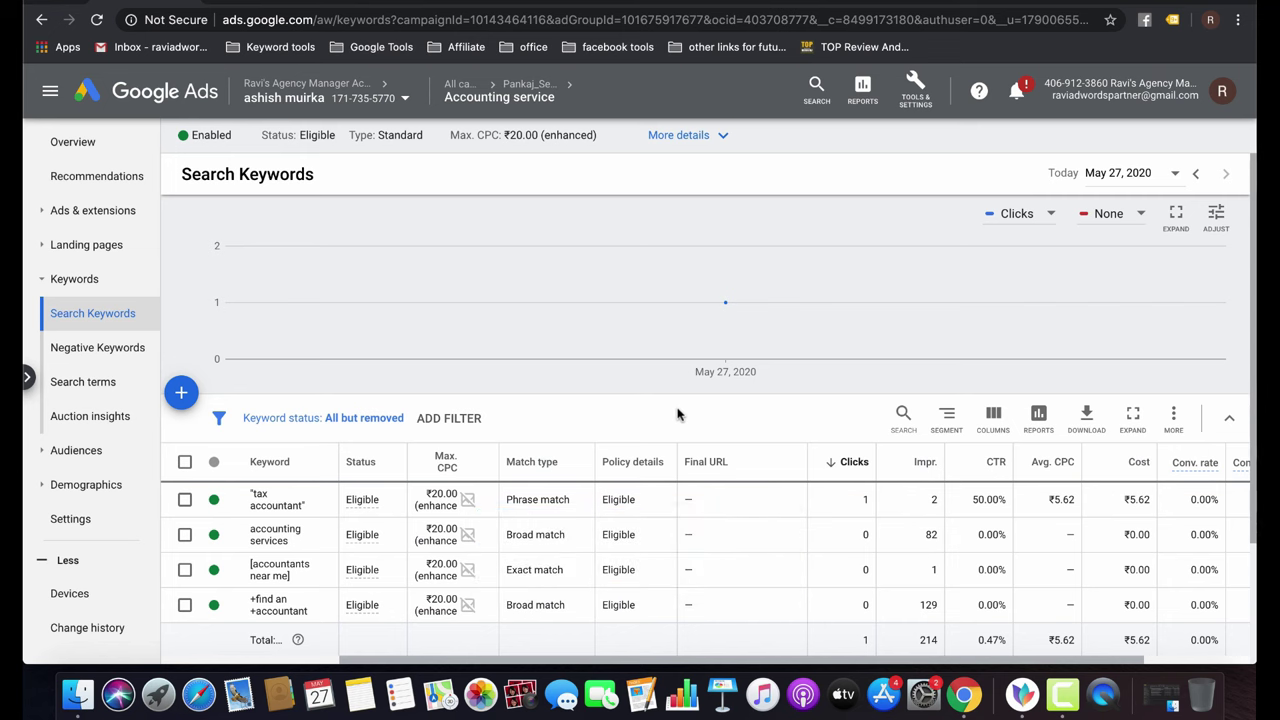
pyautogui.scroll(-2, 678, 414)
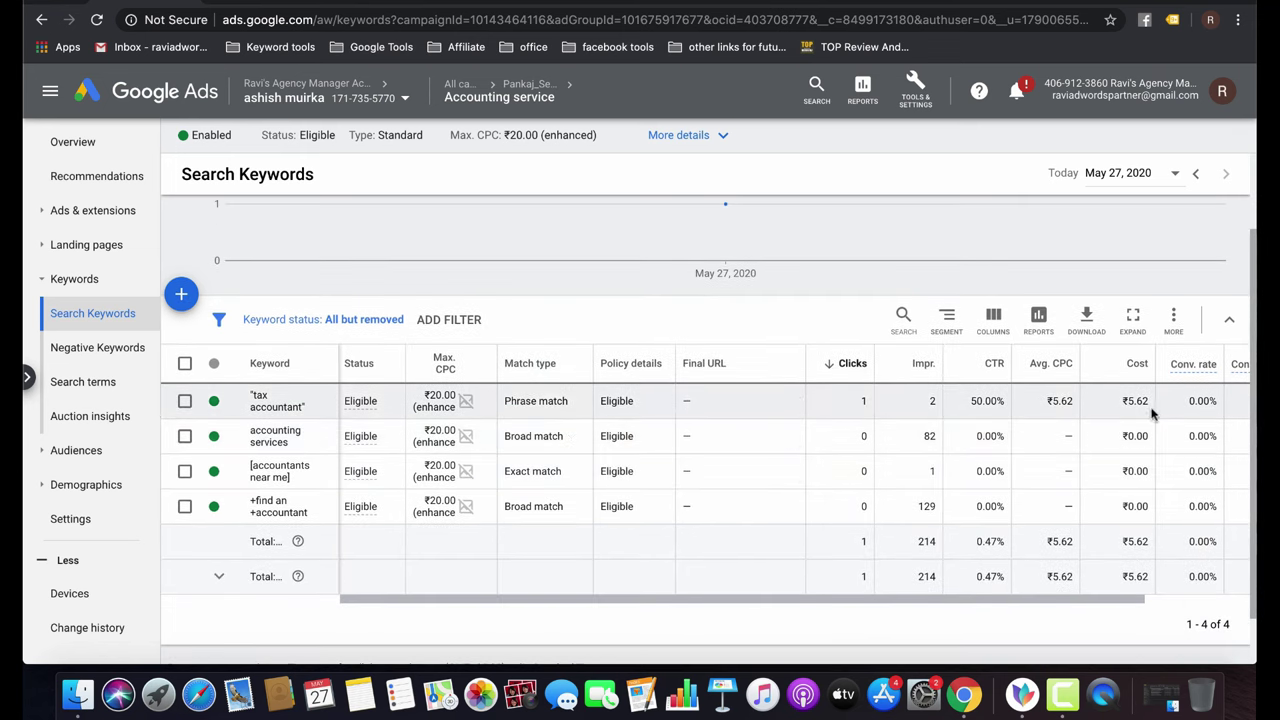
pyautogui.scroll(1, 1100, 415)
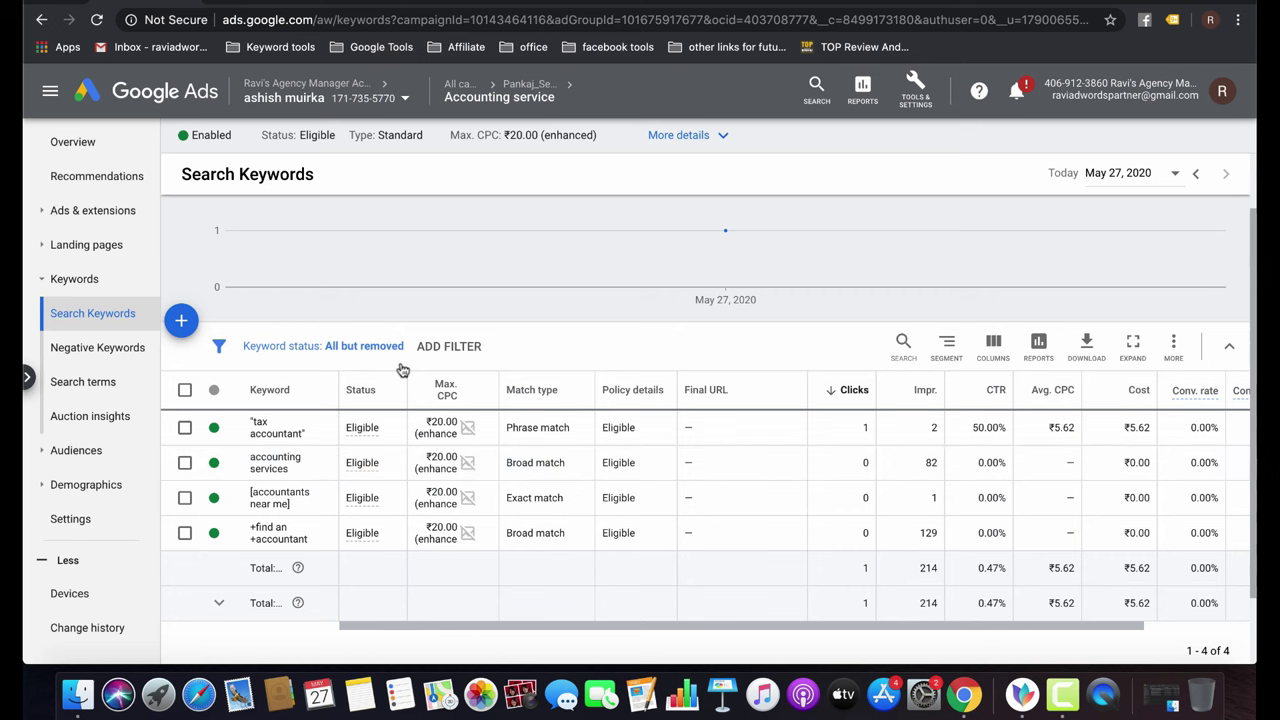
# Review the ad group's search terms, then show its Devices report.
pyautogui.click(107, 383)
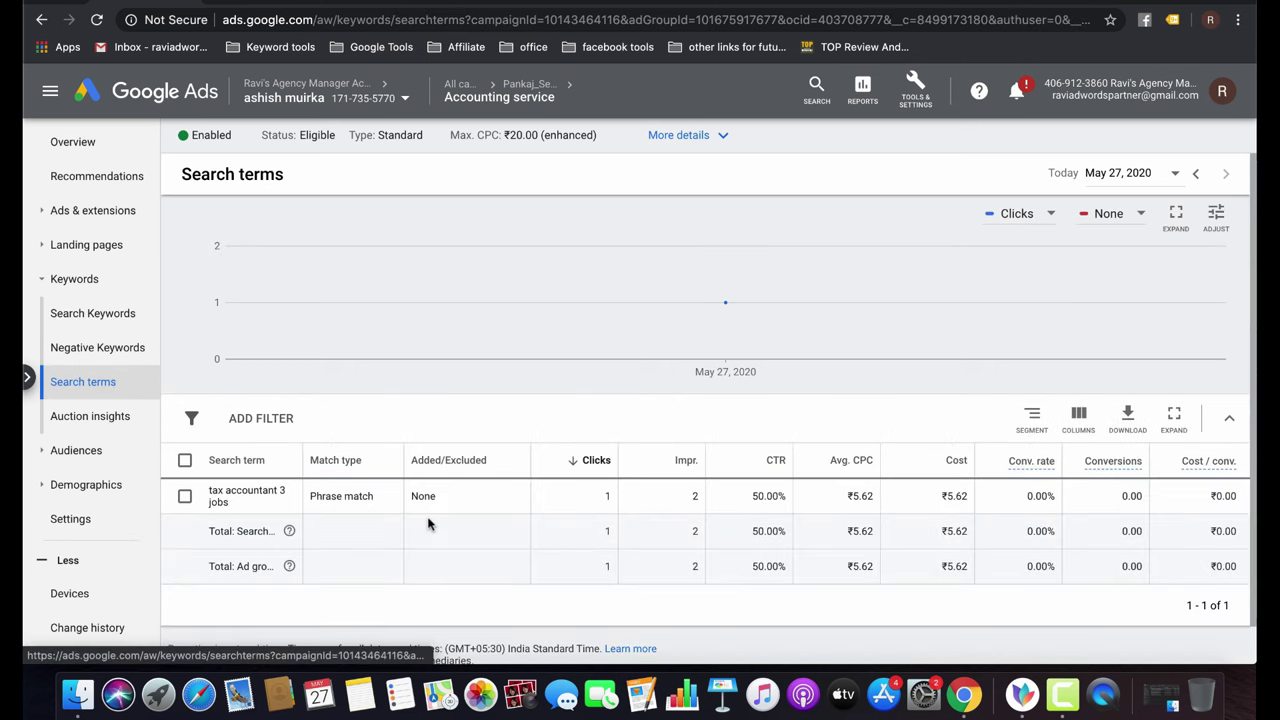
pyautogui.scroll(-1, 428, 524)
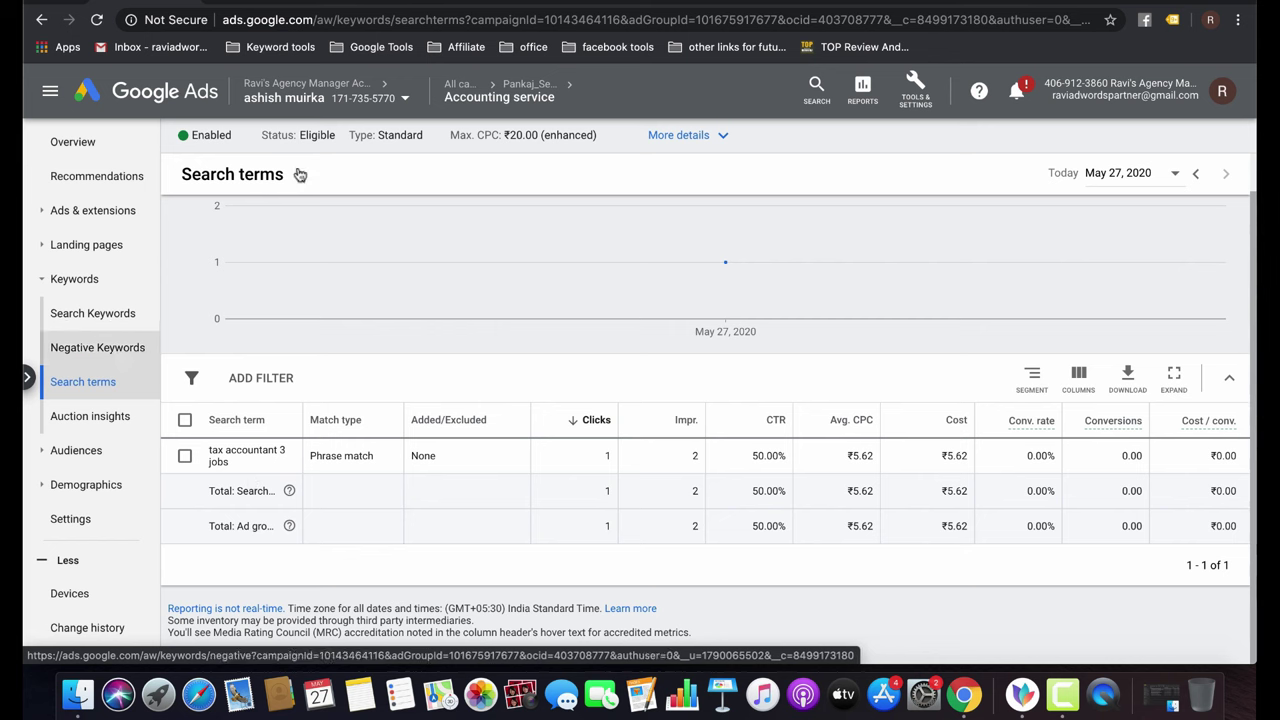
pyautogui.moveTo(454, 88)
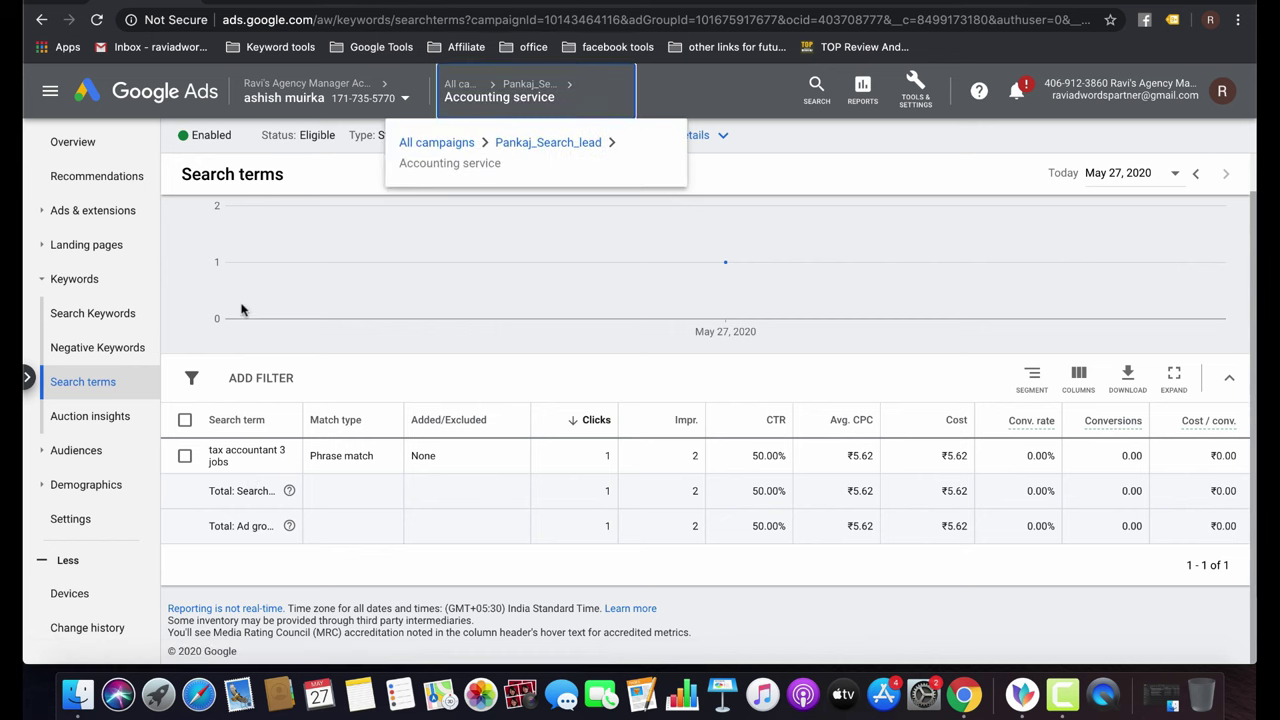
pyautogui.click(72, 594)
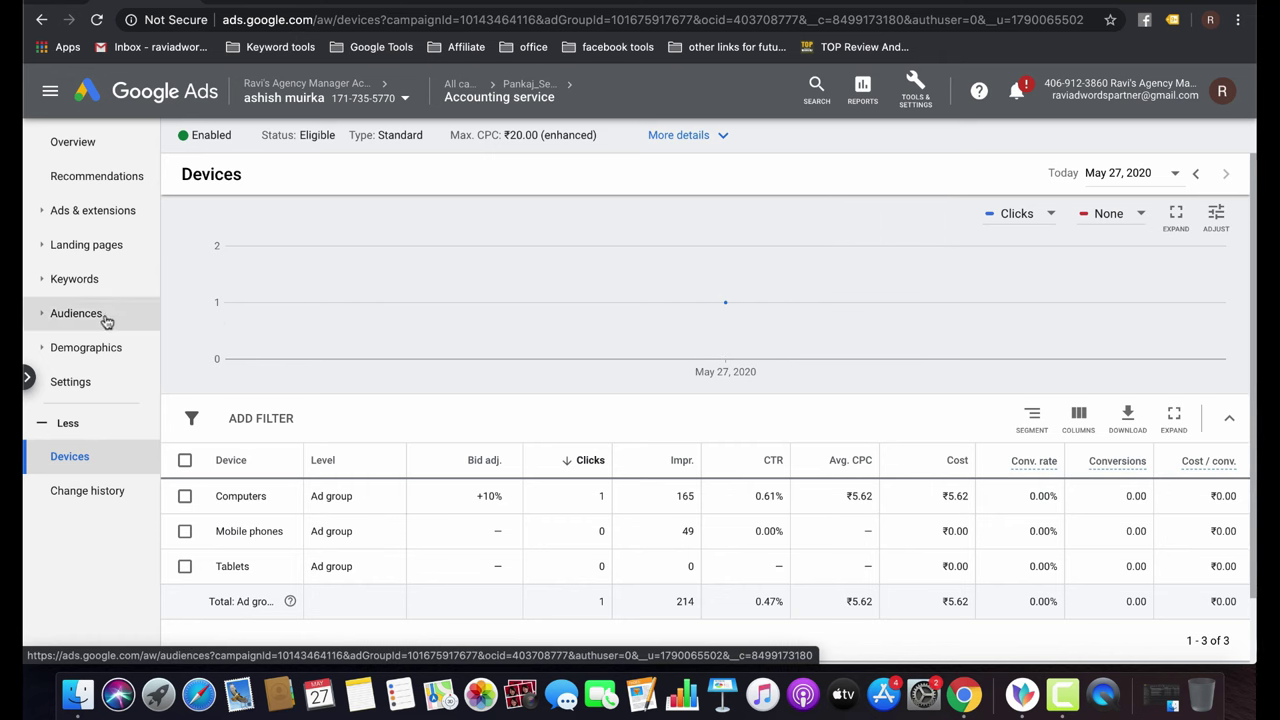
# Check the Demographics and Landing pages reports, then reopen Pankaj_Search_lead's ad groups.
pyautogui.click(123, 358)
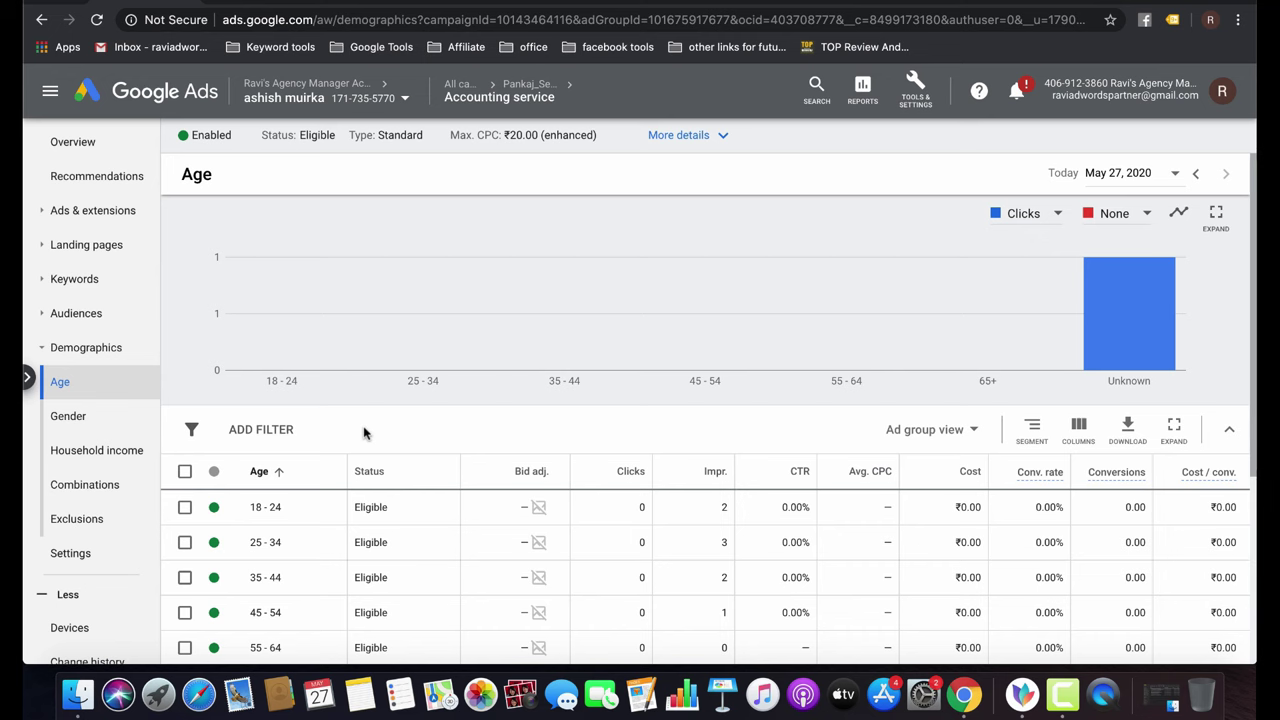
pyautogui.click(86, 245)
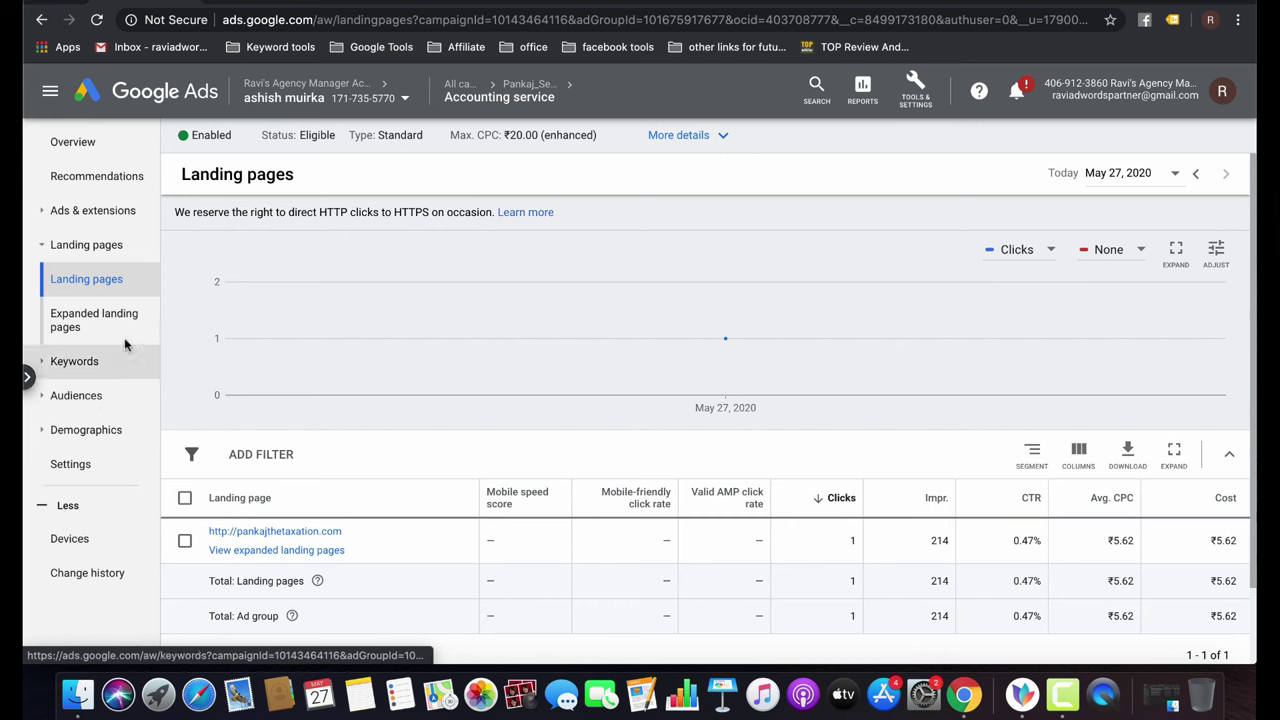
pyautogui.moveTo(449, 85)
pyautogui.click(443, 141)
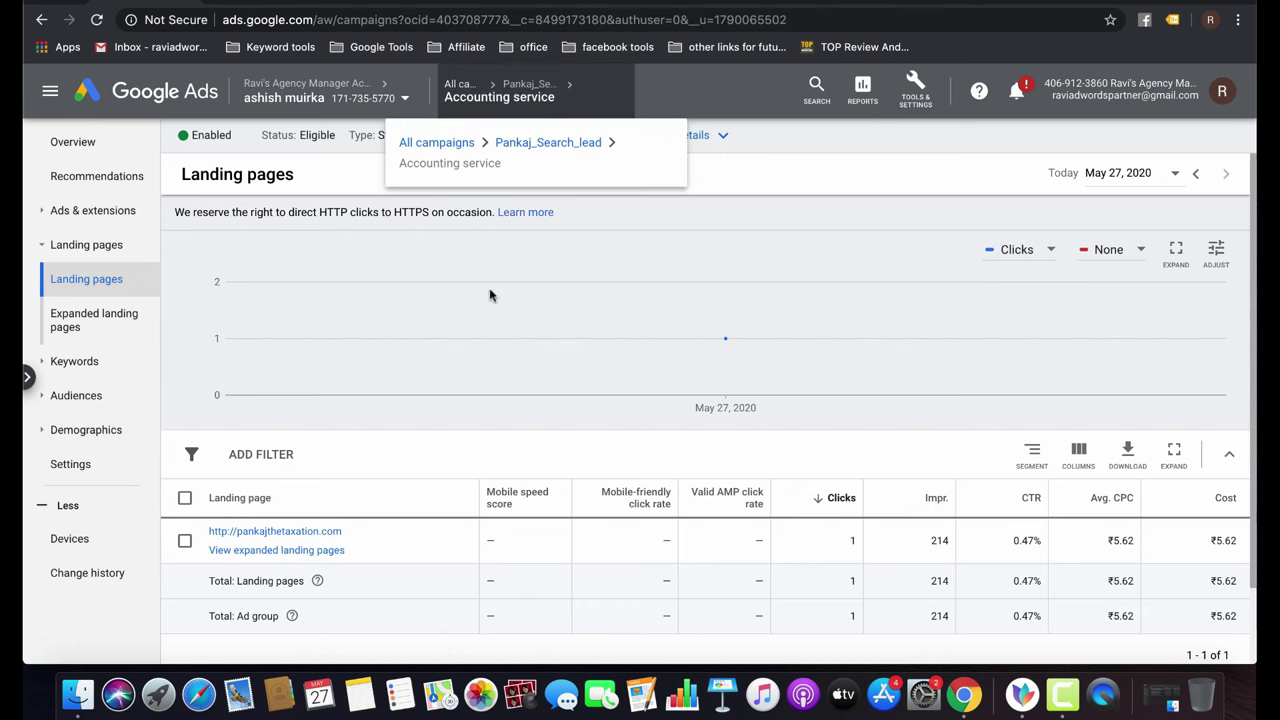
pyautogui.click(331, 472)
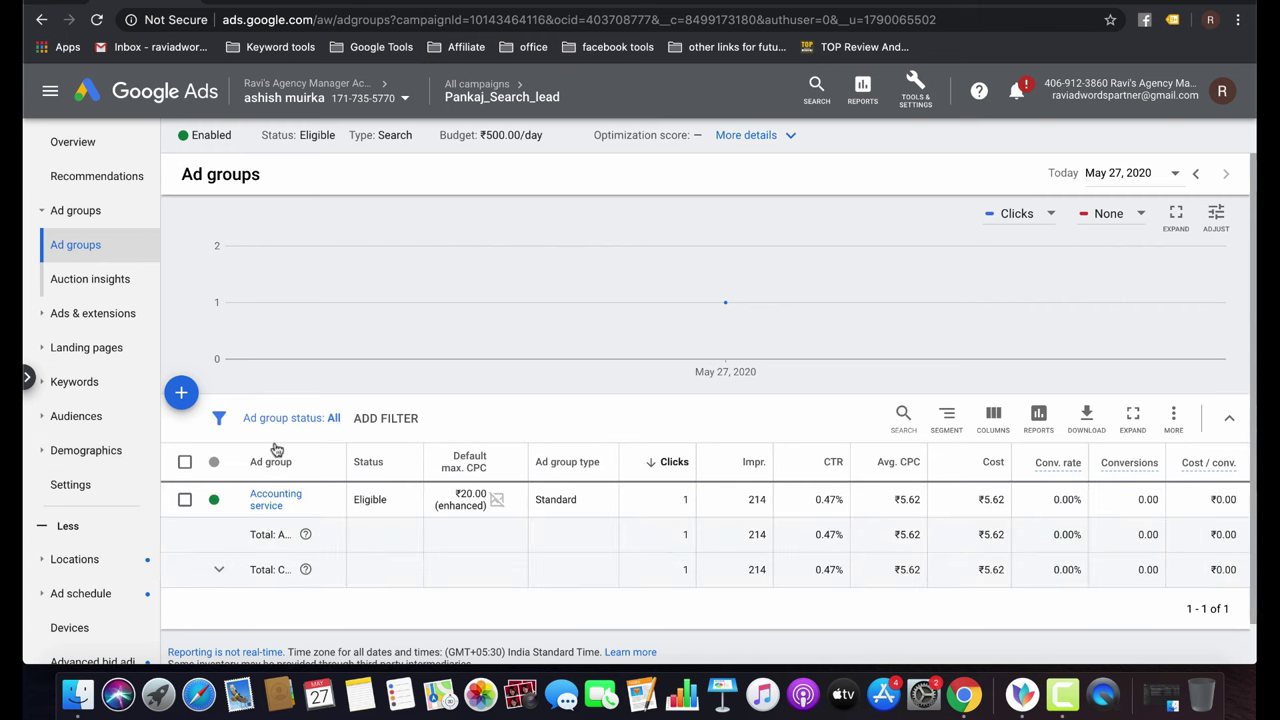
# Show targeted Locations, start changing India's bid adjustment, then cancel and deselect India.
pyautogui.click(86, 563)
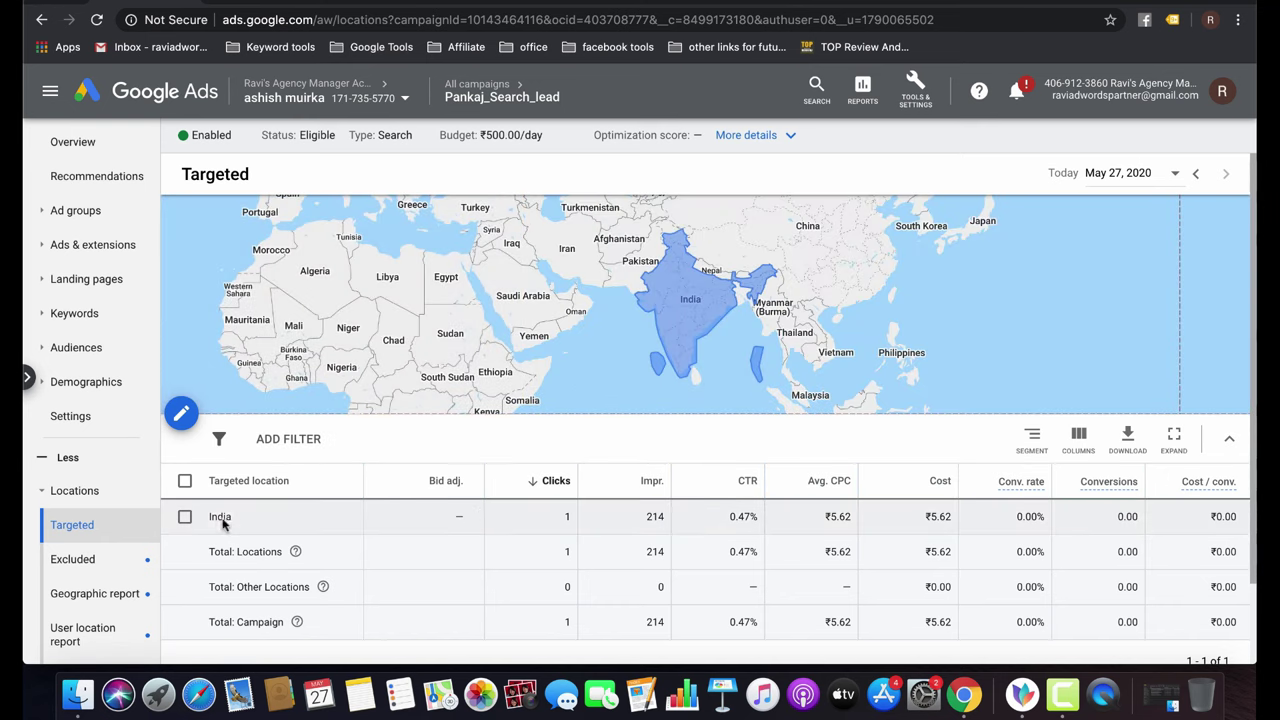
pyautogui.click(185, 517)
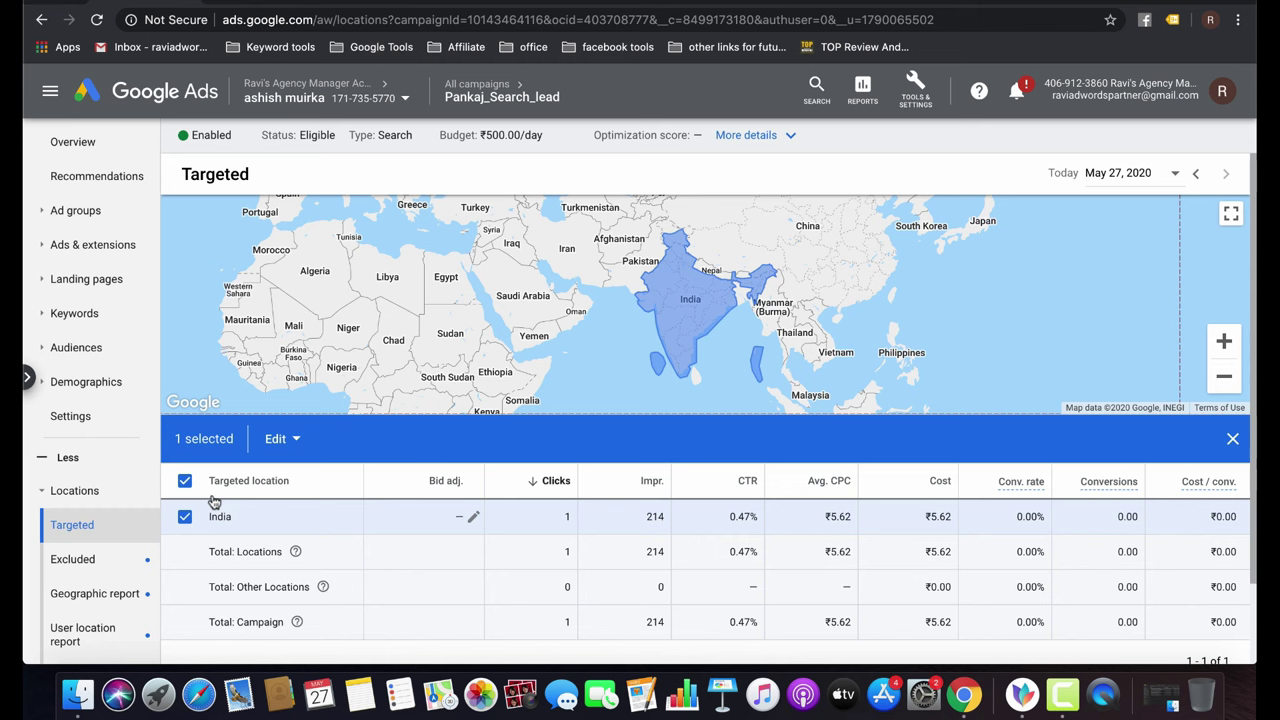
pyautogui.click(295, 441)
pyautogui.click(300, 520)
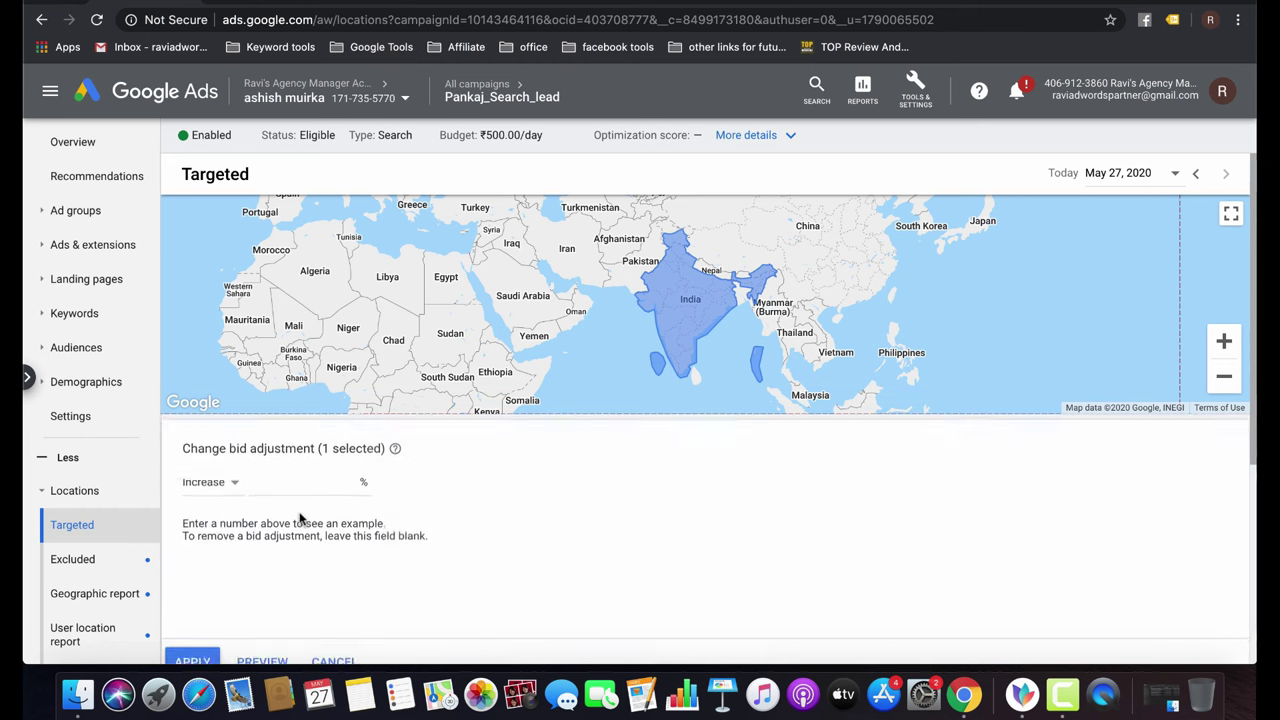
pyautogui.scroll(-5, 349, 482)
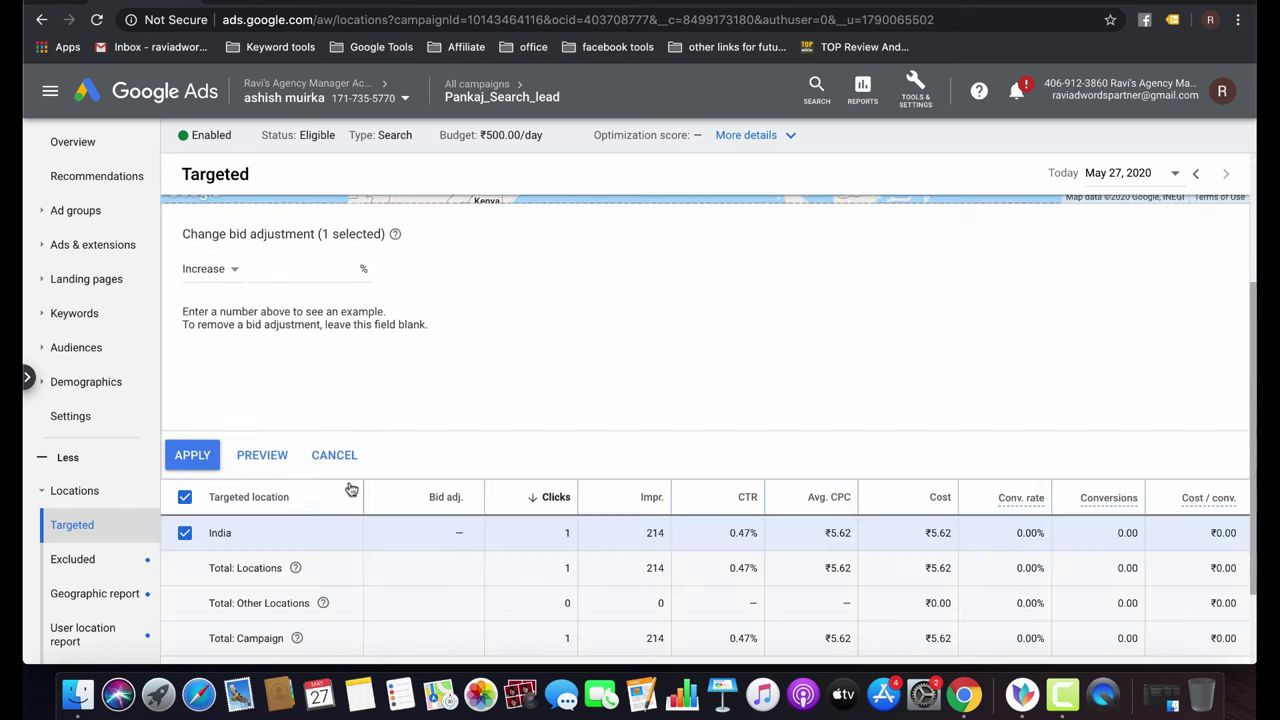
pyautogui.click(339, 454)
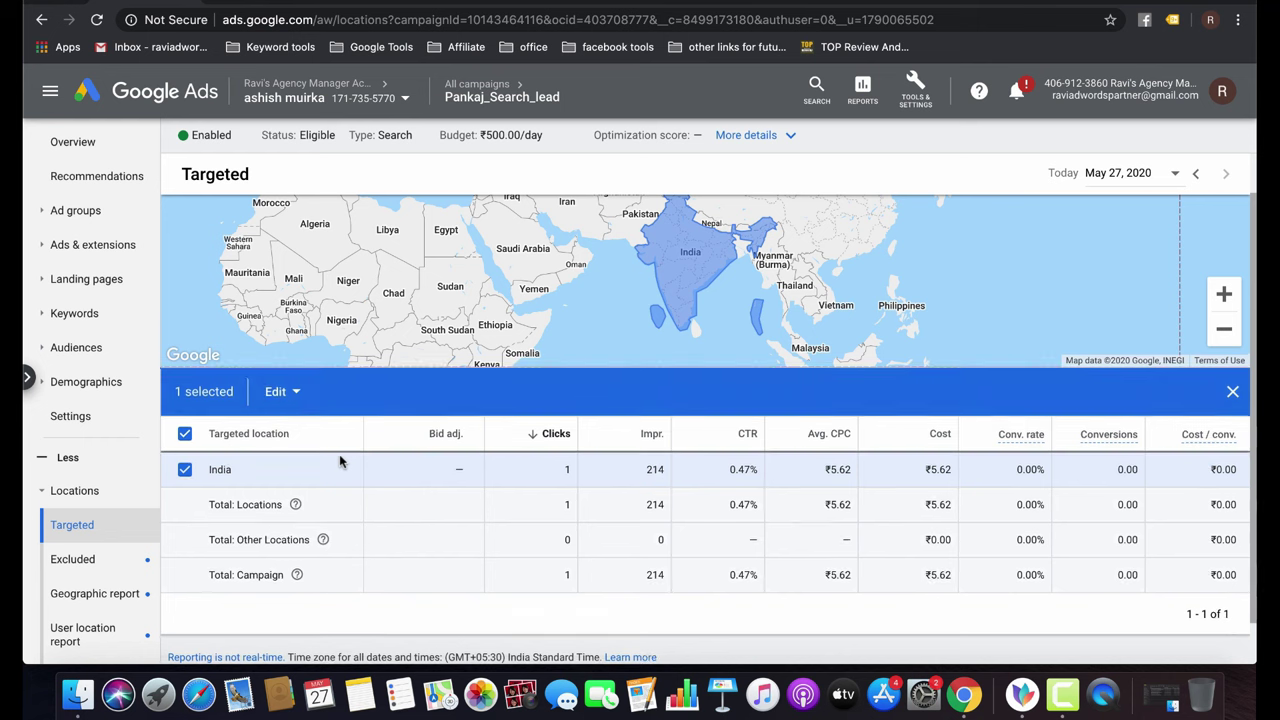
pyautogui.click(185, 433)
# Start adding a filter to the locations table, then close it unchanged.
pyautogui.click(288, 392)
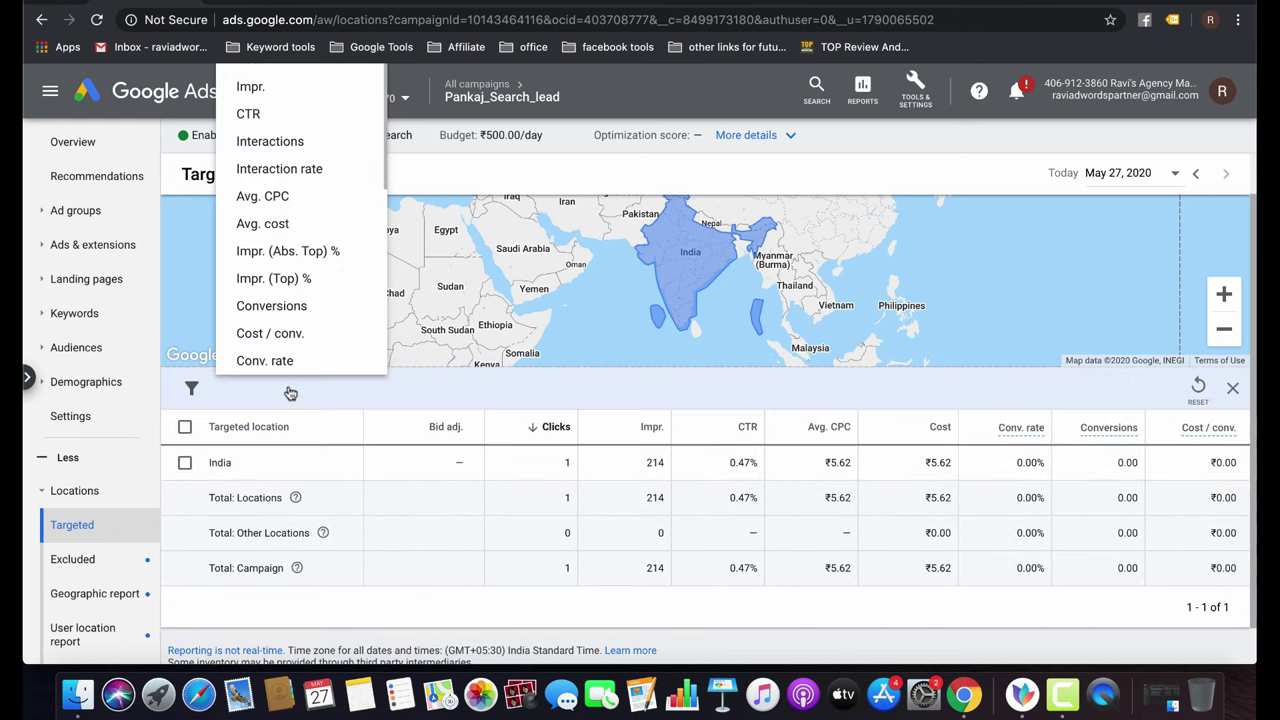
pyautogui.click(546, 390)
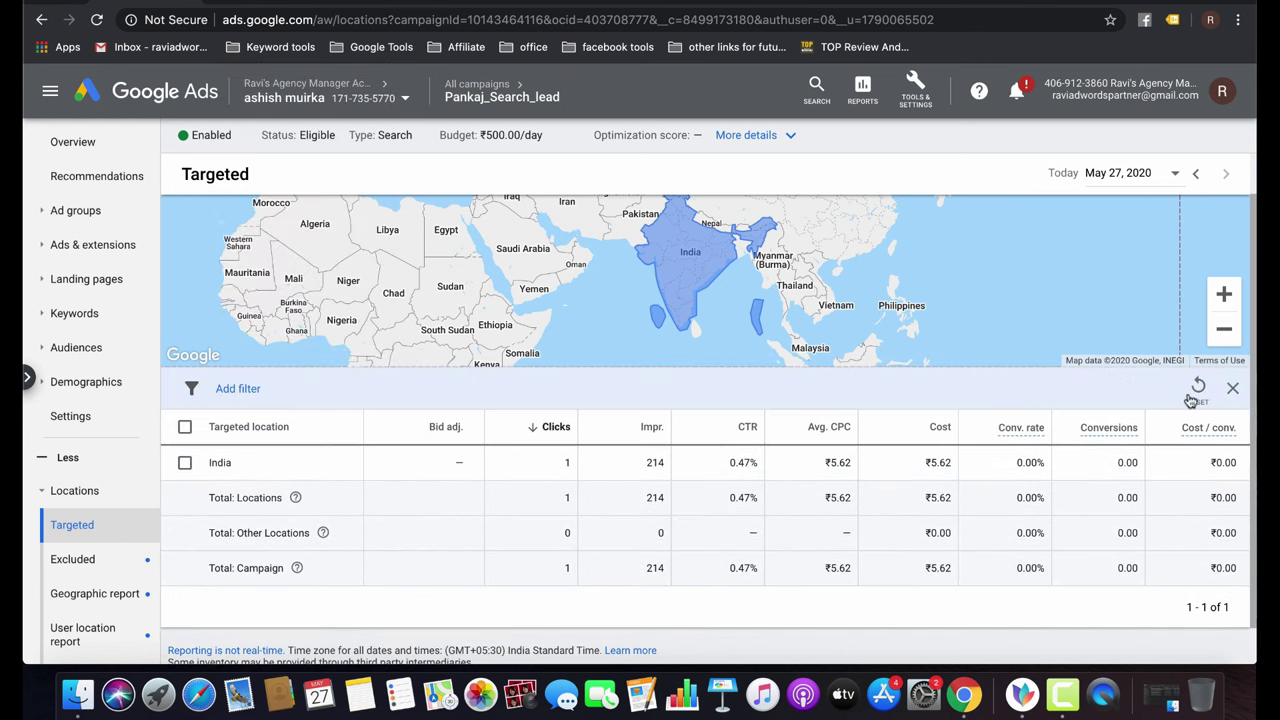
pyautogui.click(1232, 388)
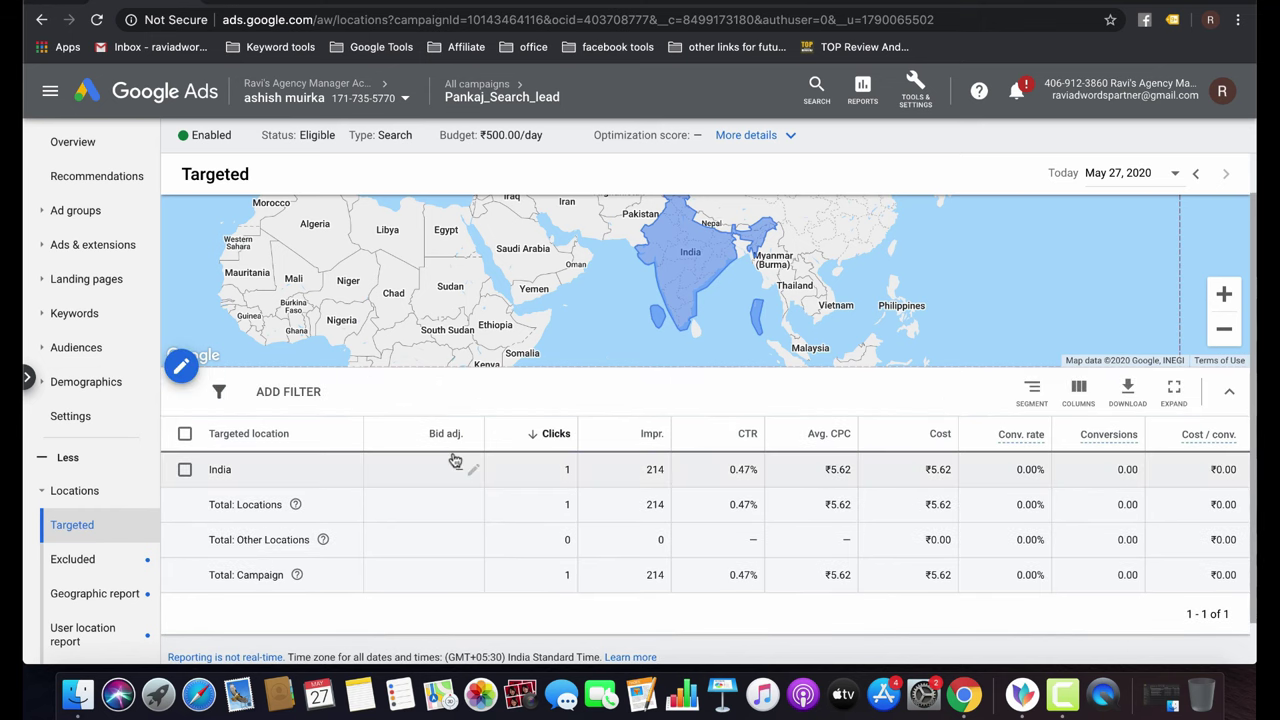
pyautogui.scroll(-2, 455, 460)
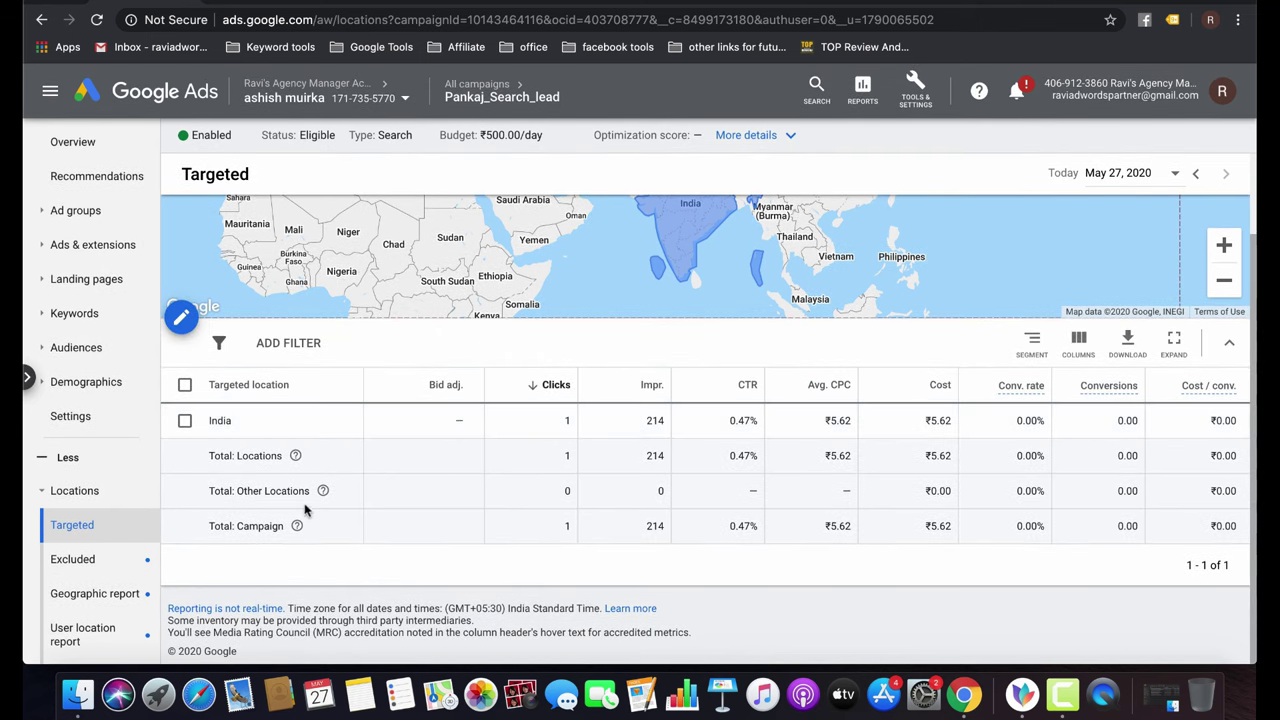
pyautogui.click(289, 343)
pyautogui.scroll(-3, 346, 556)
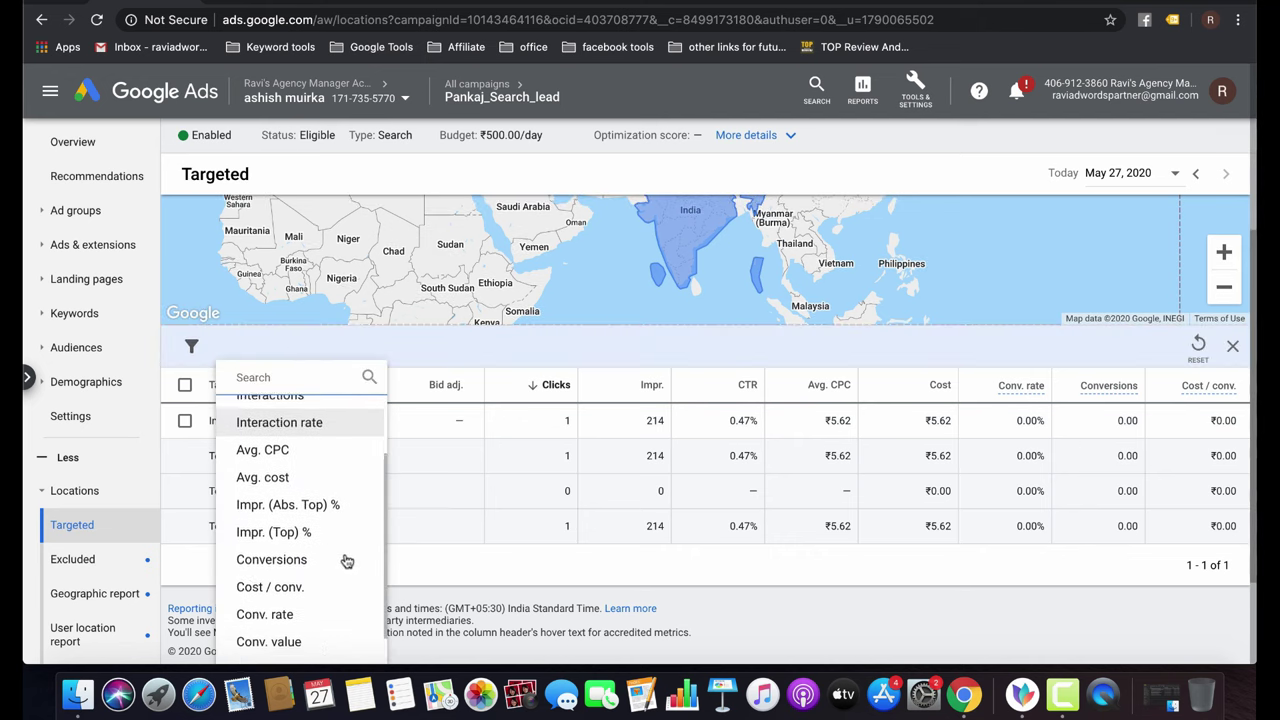
pyautogui.scroll(3, 346, 558)
pyautogui.click(289, 405)
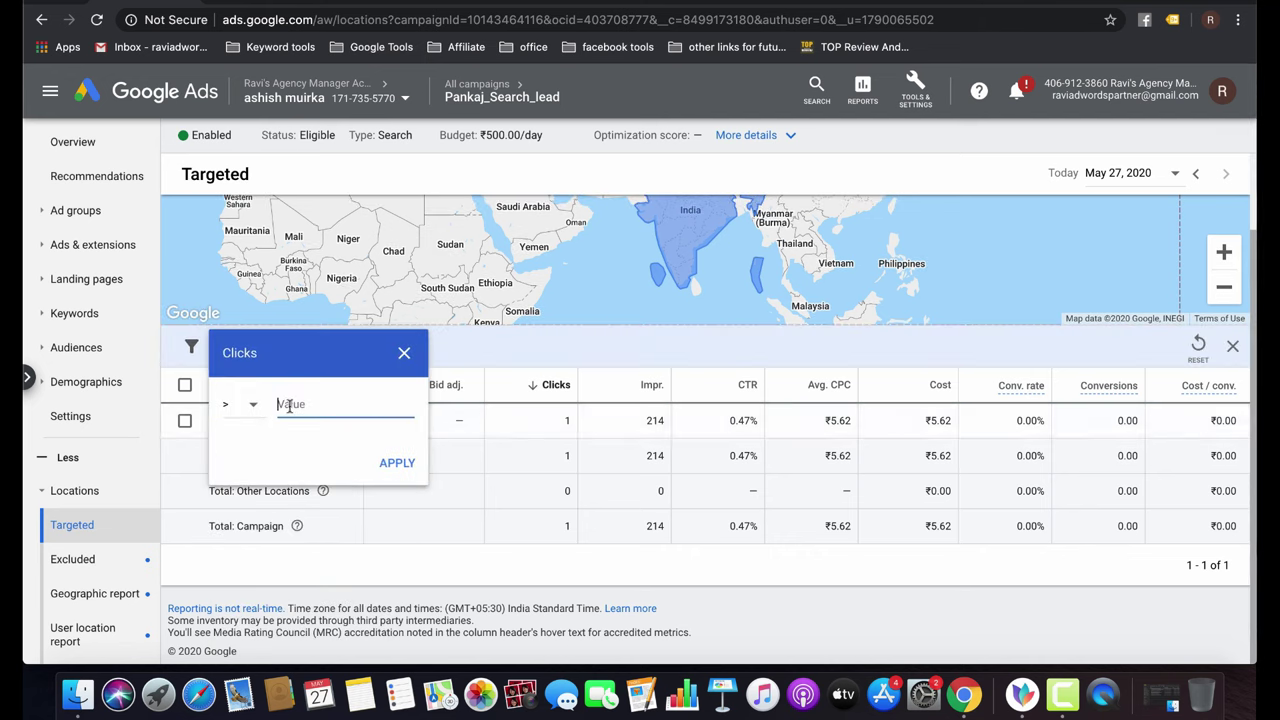
pyautogui.write('10')
pyautogui.click(405, 465)
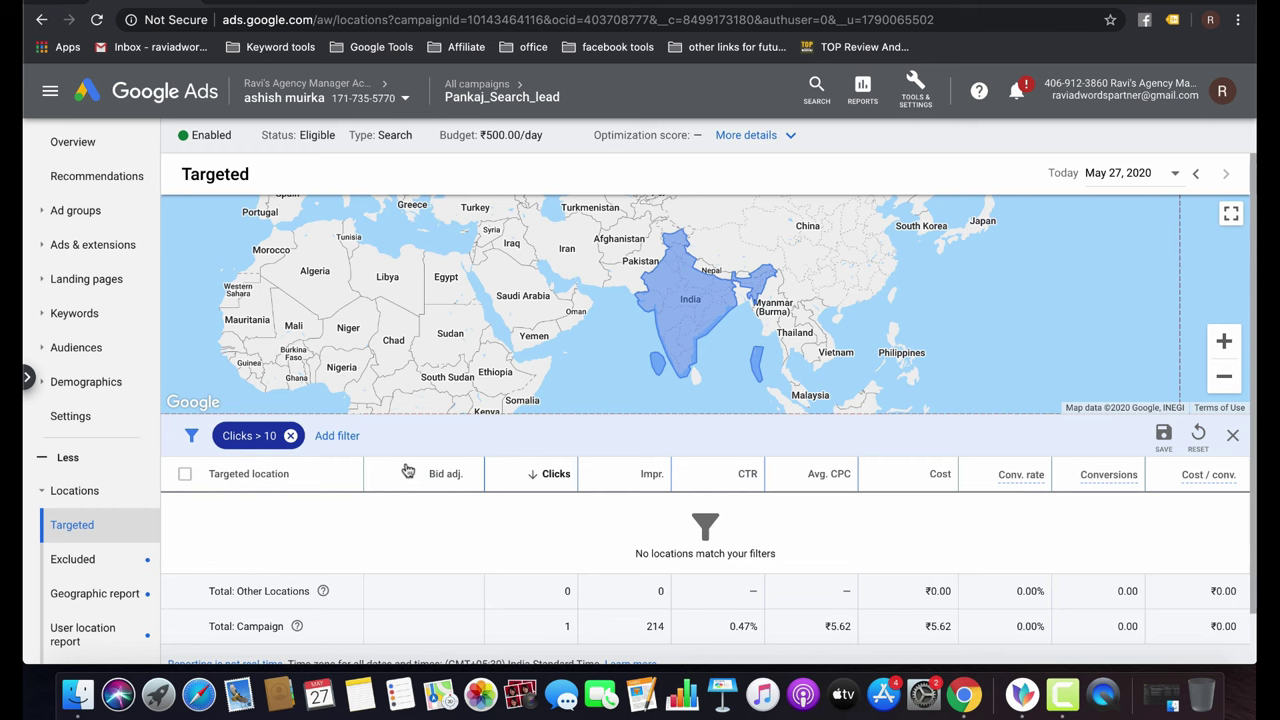
pyautogui.click(290, 435)
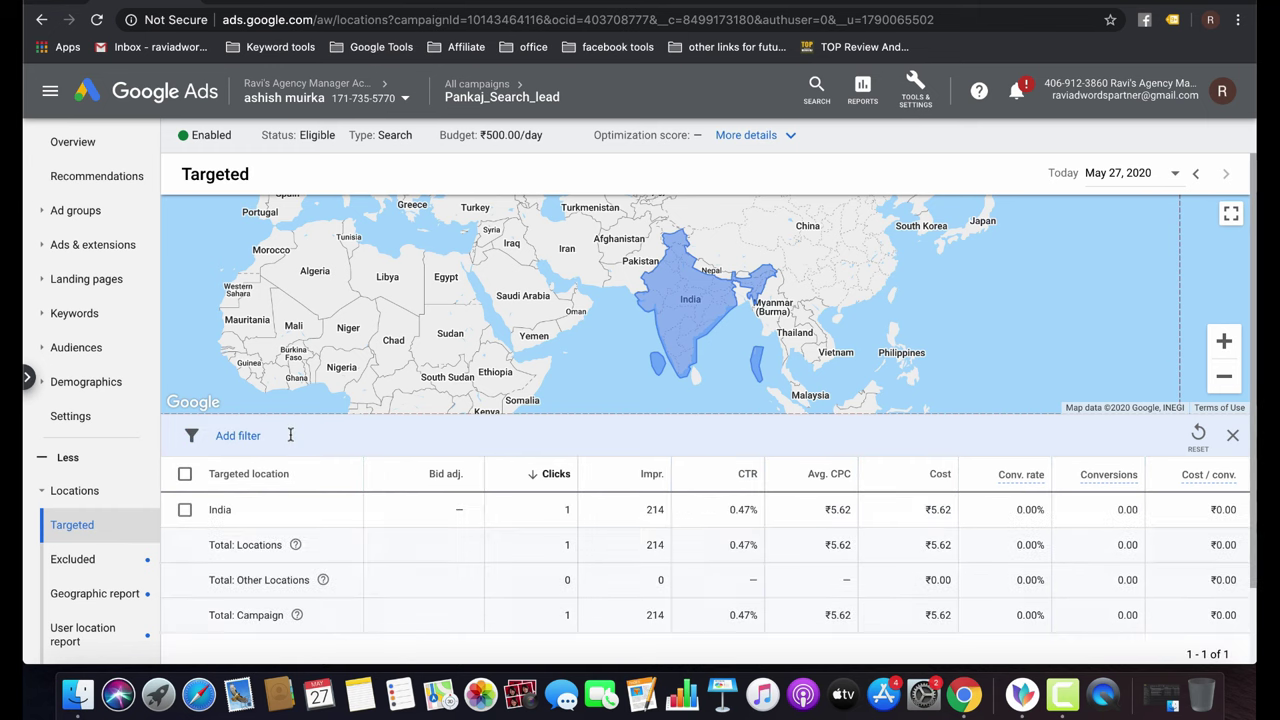
# Return to the All campaigns overview, with the top lead campaign at 214 impressions and ₹5.62 cost.
pyautogui.click(466, 87)
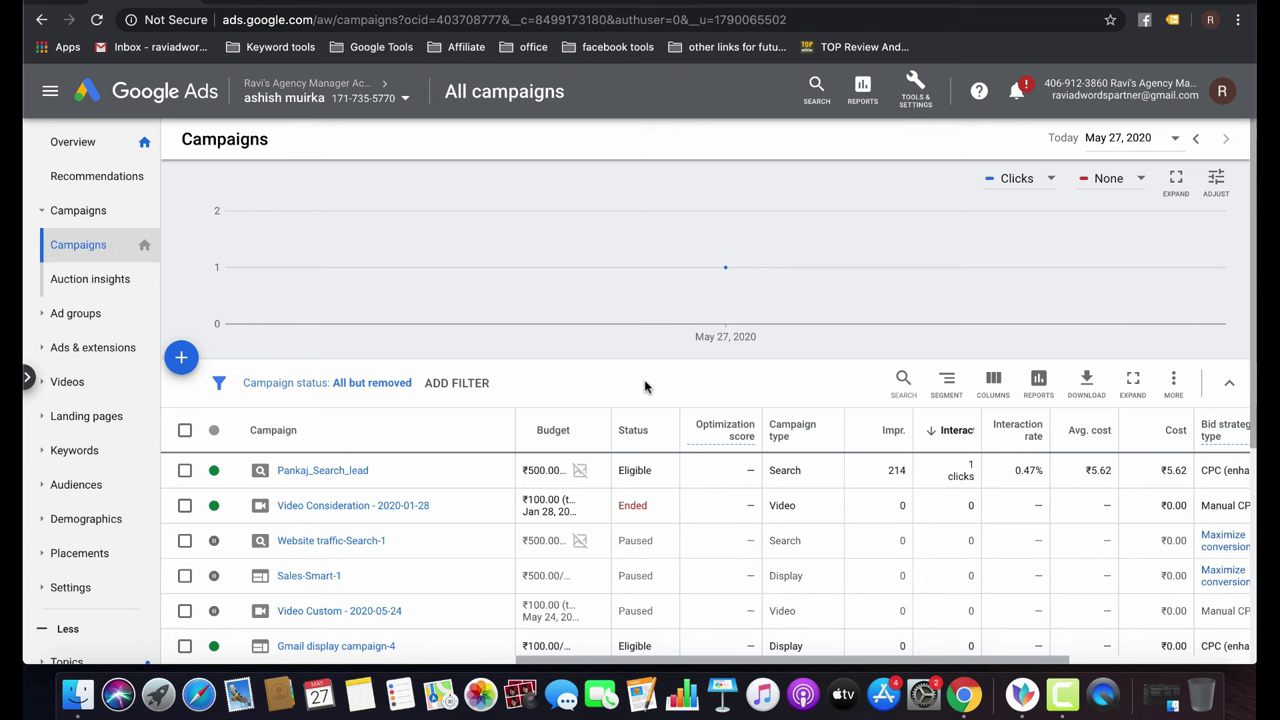
pyautogui.click(835, 2)
pyautogui.press('Escape')
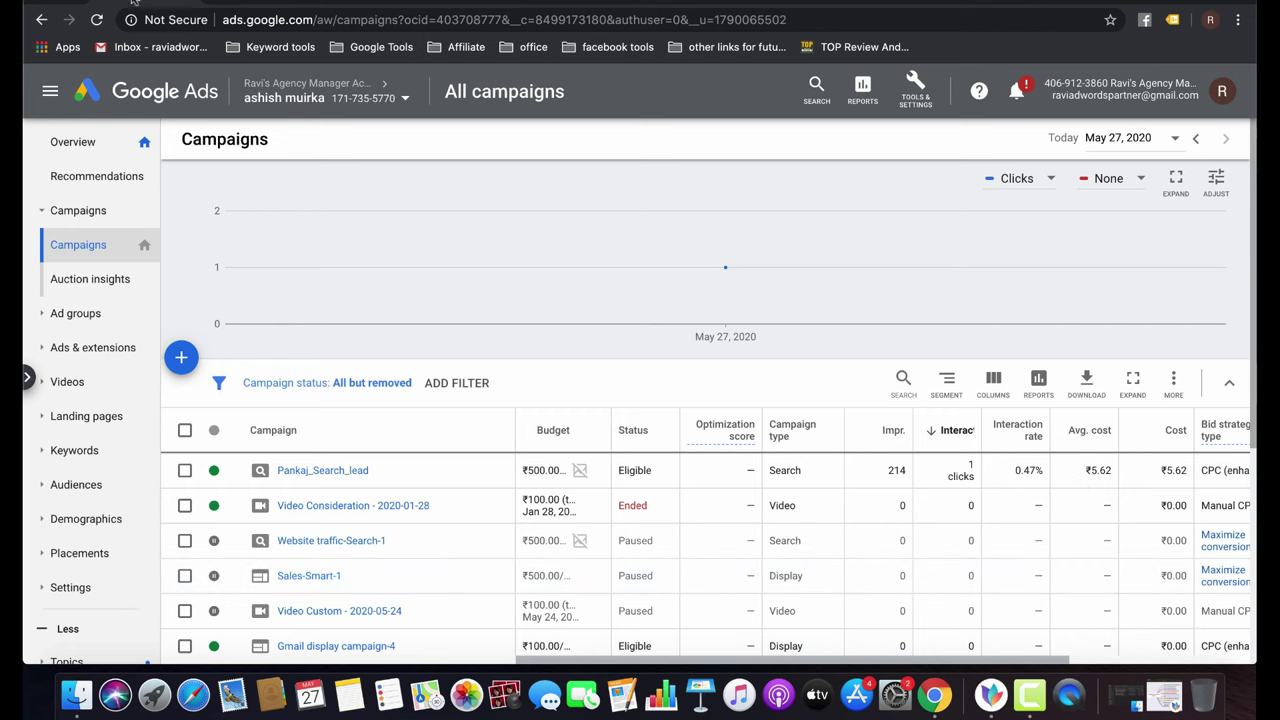
# Show the Scaling with Google ads mind map with its Shopping, Search and Display/Youtube branches expanded.
pyautogui.click(991, 696)
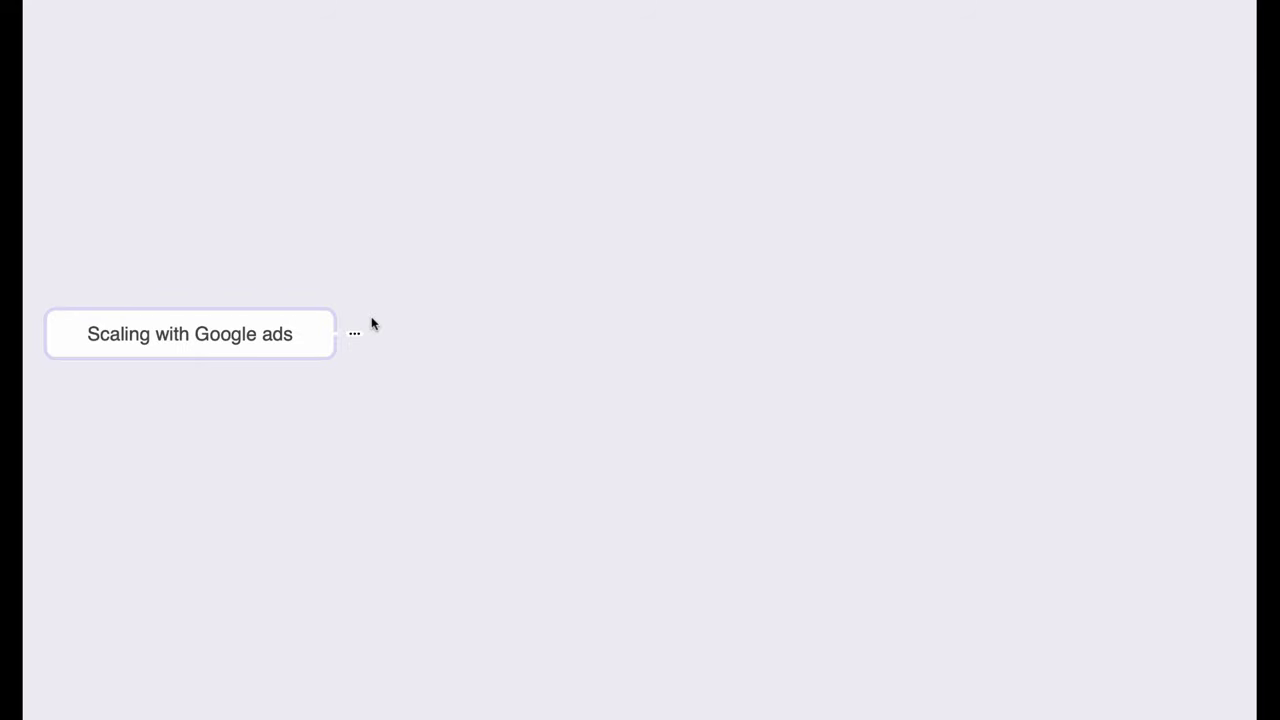
pyautogui.click(356, 333)
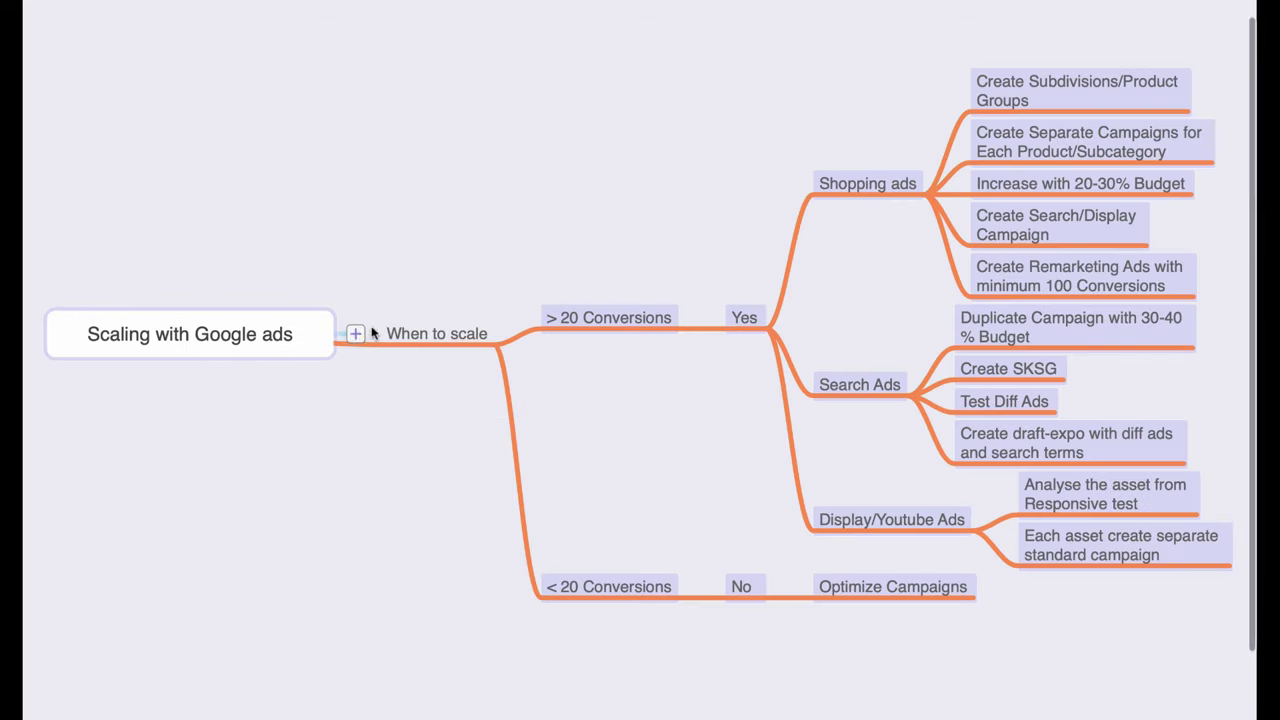